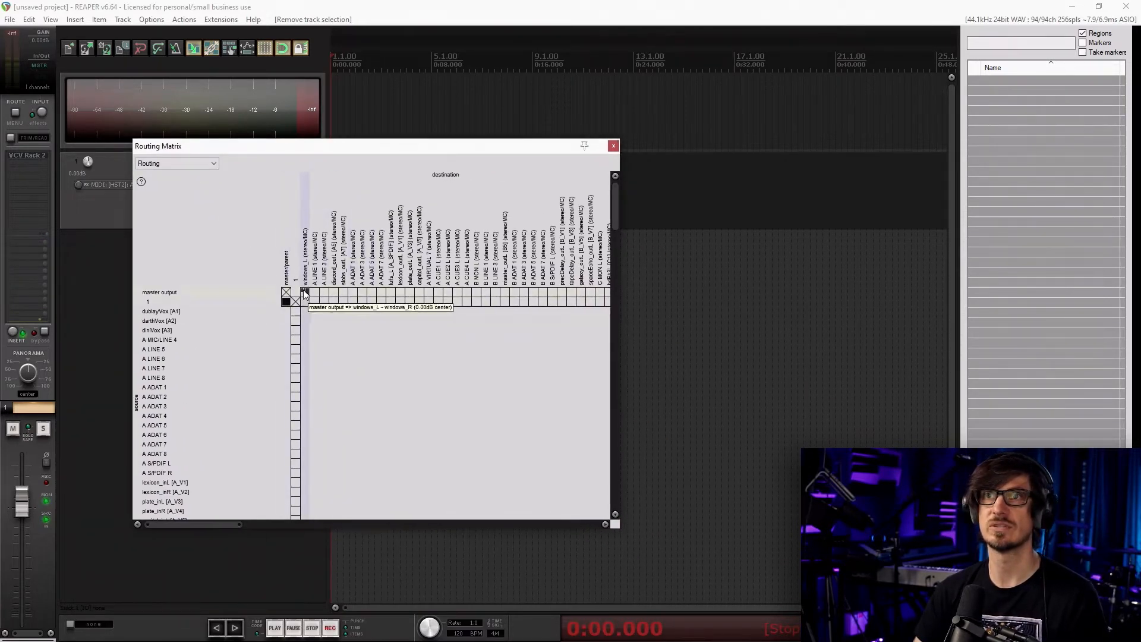
Remove the master output's hardware send to windows_L, assign it a different hardware output in the routing matrix, and close the matrix
right_click(305, 292)
click(476, 311)
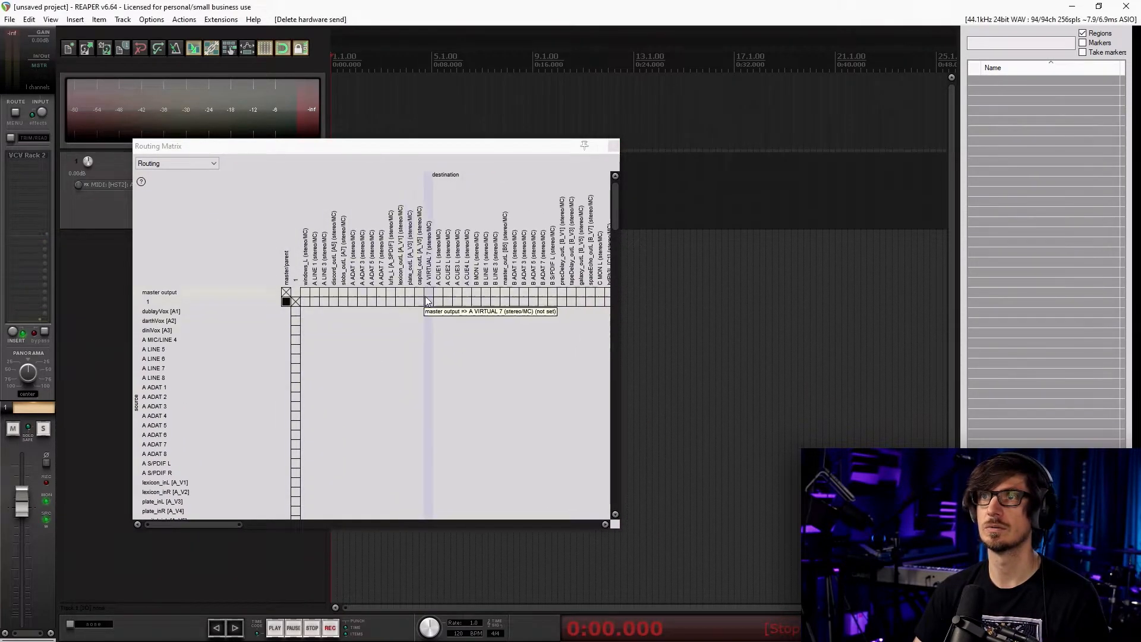
scroll(455, 332, down, 2)
scroll(380, 392, up, 2)
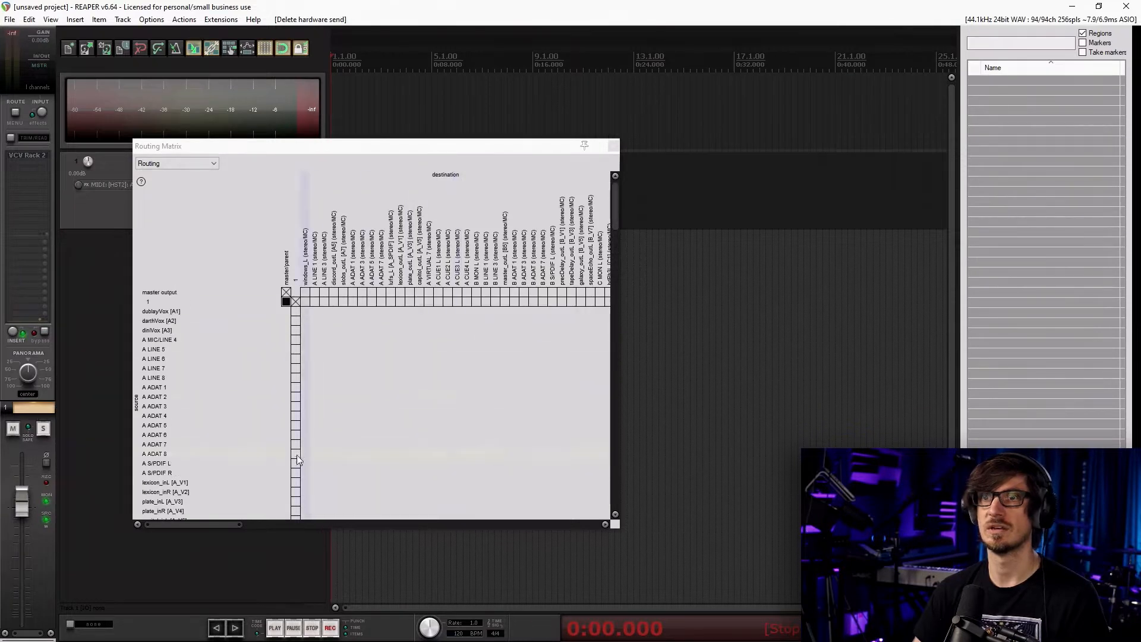
drag(204, 523, 296, 523)
click(486, 292)
click(613, 147)
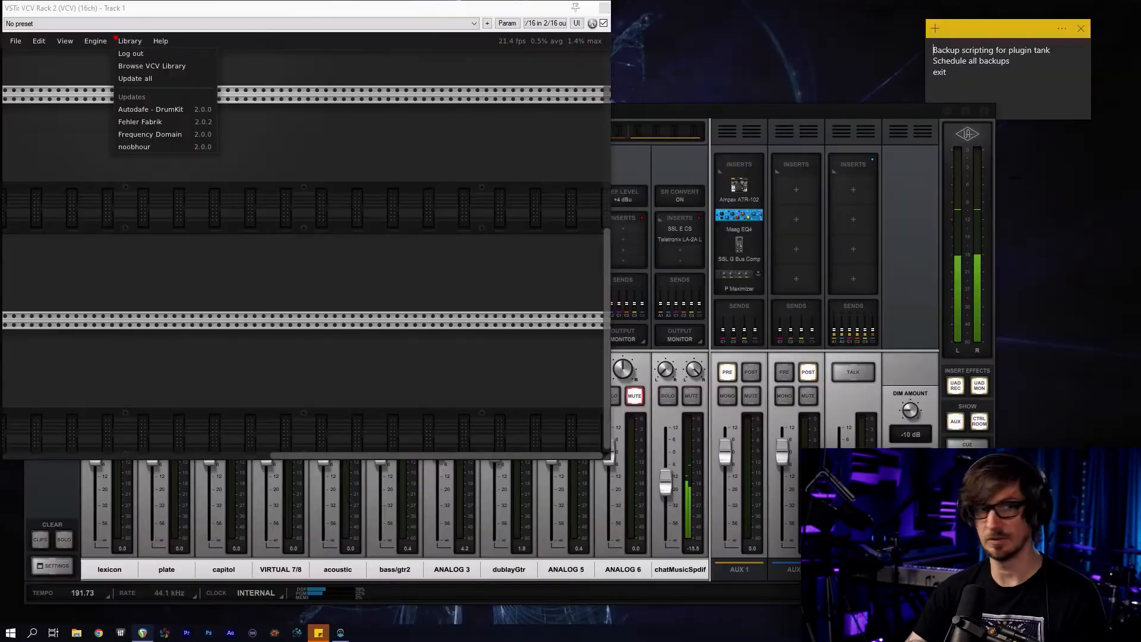
Update all outdated VCV Library plugins and dismiss the relaunch notice
click(135, 81)
mouse_move(187, 138)
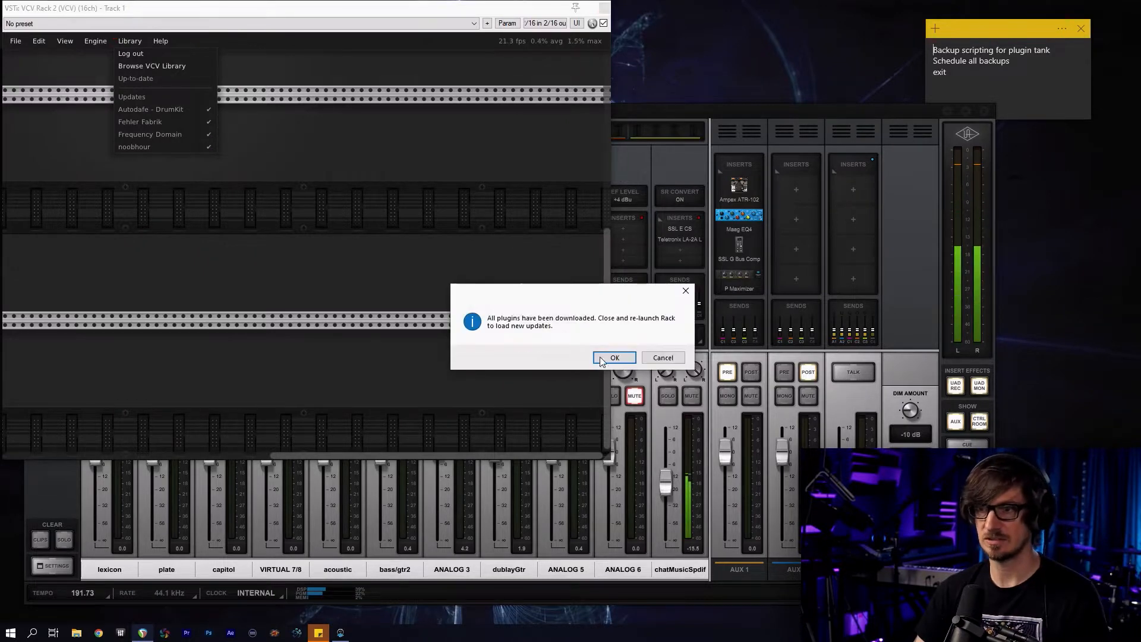
click(614, 358)
key(Escape)
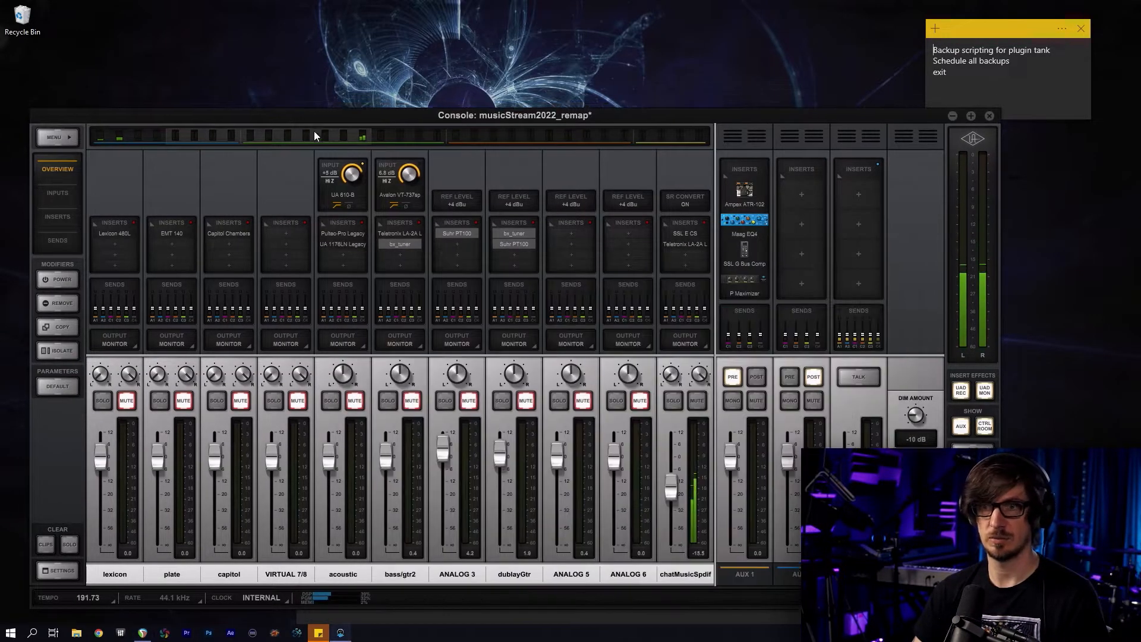
Switch to the Console mixer and bring the chatMusicSpdif channel fader all the way down
drag(315, 135, 362, 138)
drag(498, 490, 499, 559)
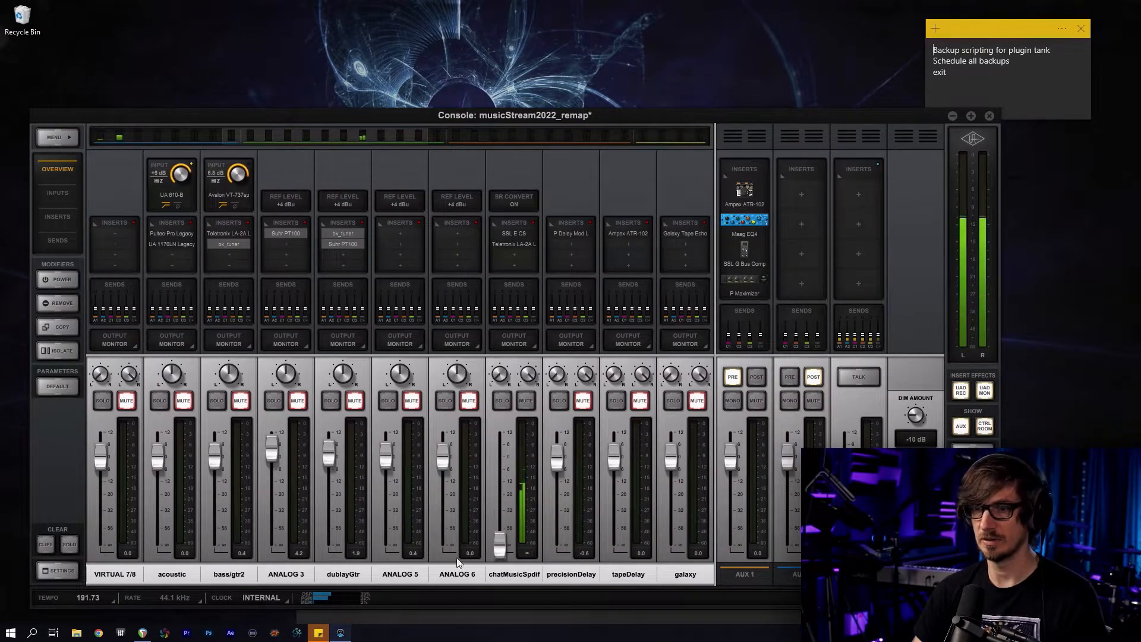
Bring VCV Rack back in full screen and delete the default MIDI-CV and Audio modules from the patch
click(443, 619)
drag(470, 255, 363, 49)
key(F11)
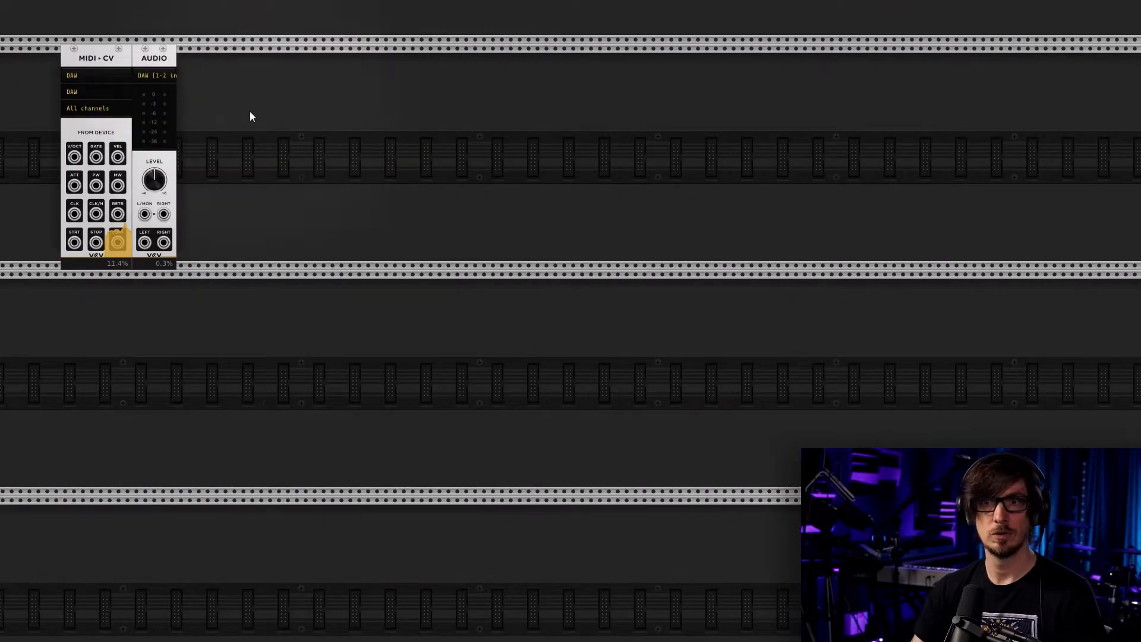
drag(249, 112, 80, 91)
key(Delete)
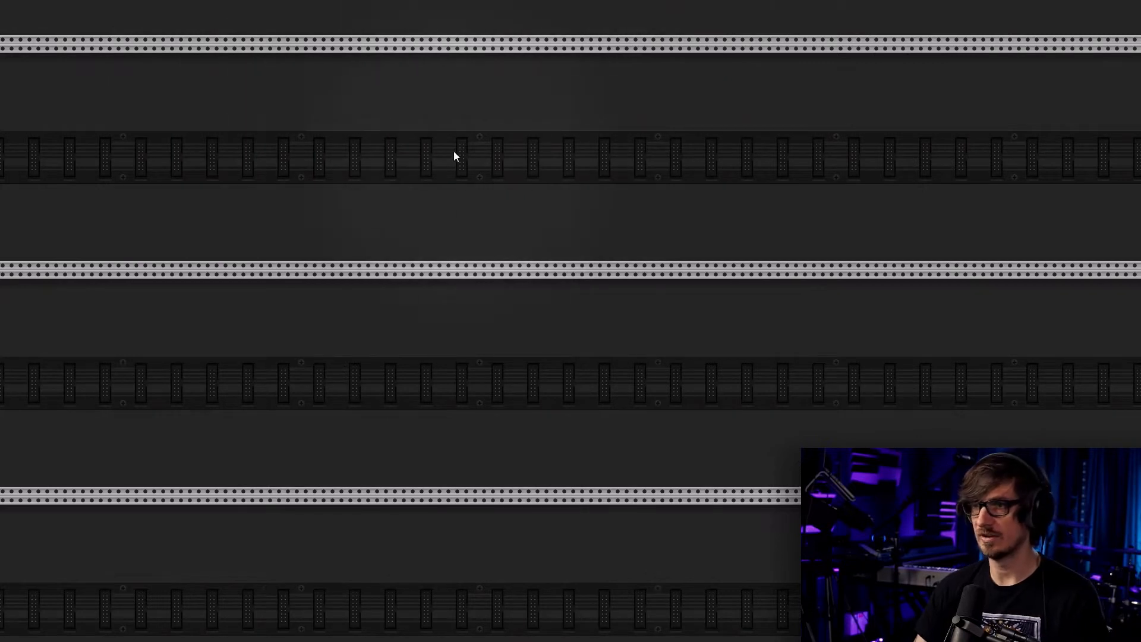
Filter the module browser to the VCV brand and add an Audio 16 module toward the far end of the top row
right_click(808, 123)
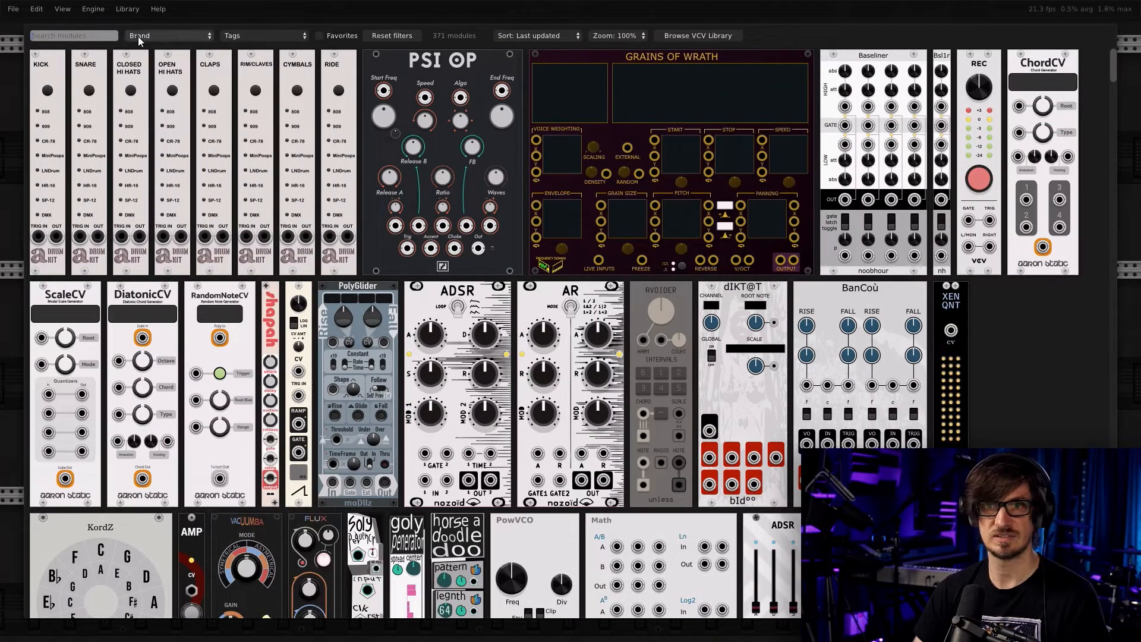
click(178, 36)
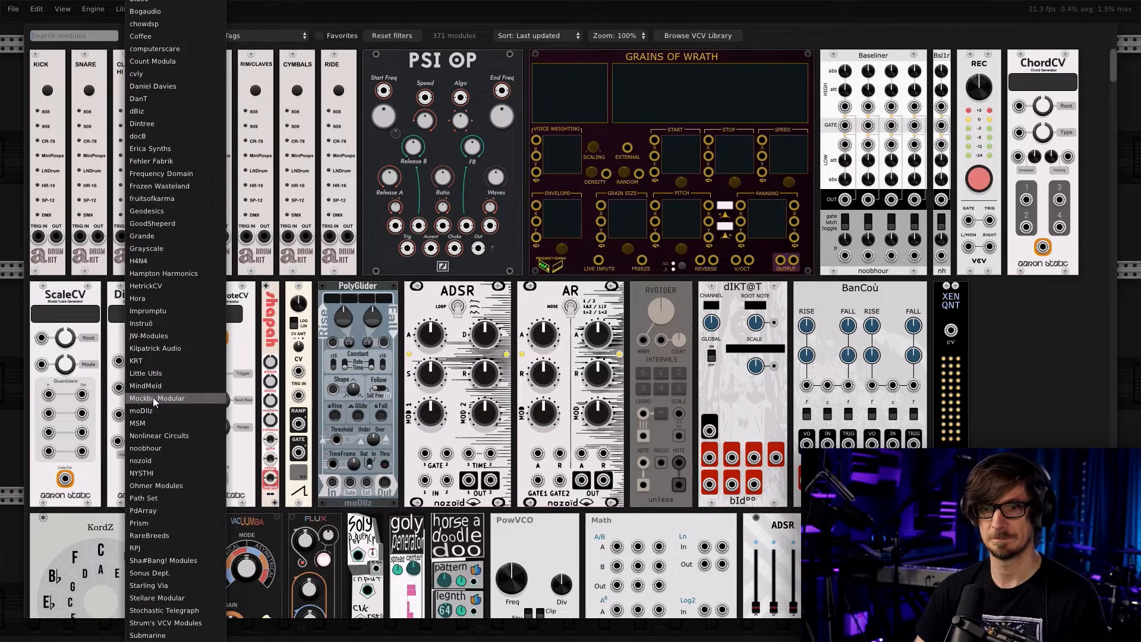
click(171, 603)
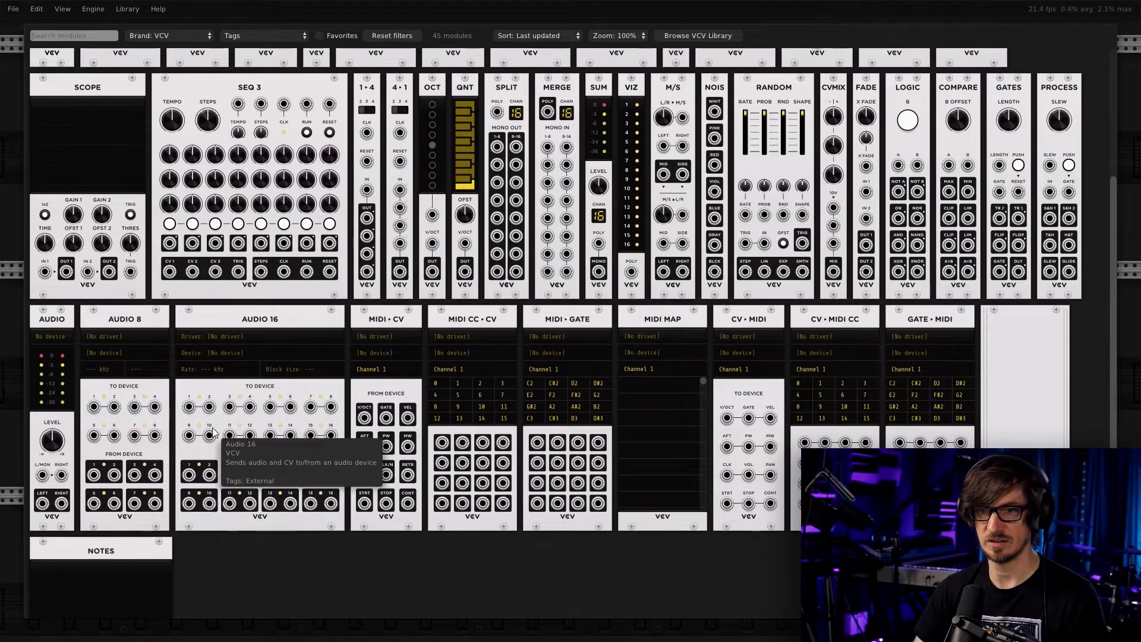
click(244, 395)
drag(904, 54, 1074, 53)
Reset the browser filters, filter by the Clock generator tag, and add Impromptu's Clocked module
right_click(233, 137)
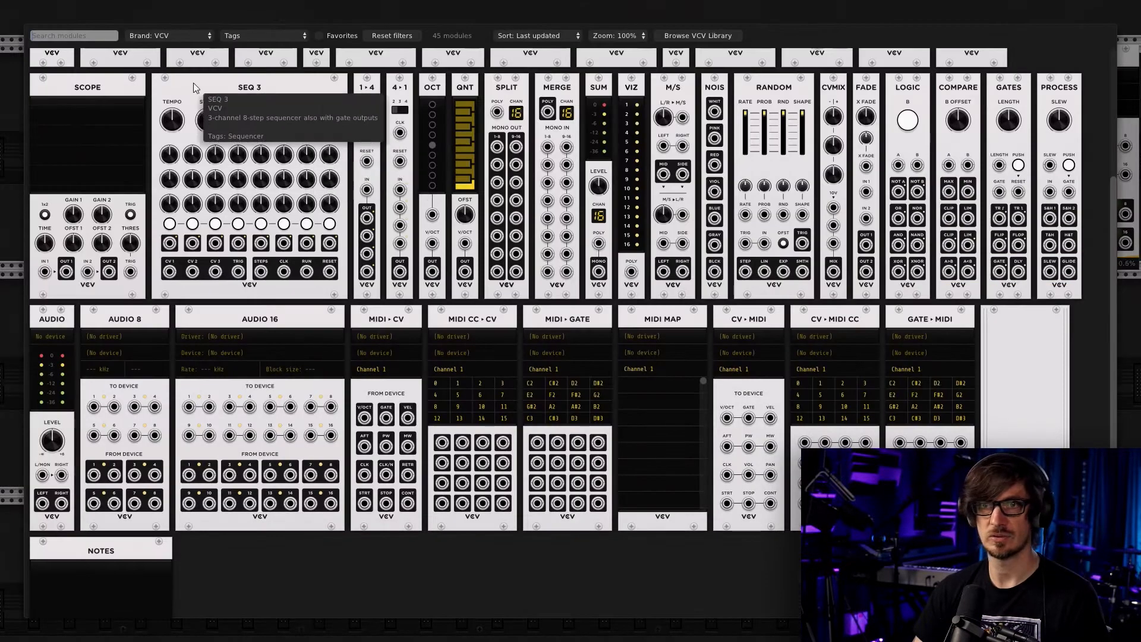
click(368, 36)
click(252, 37)
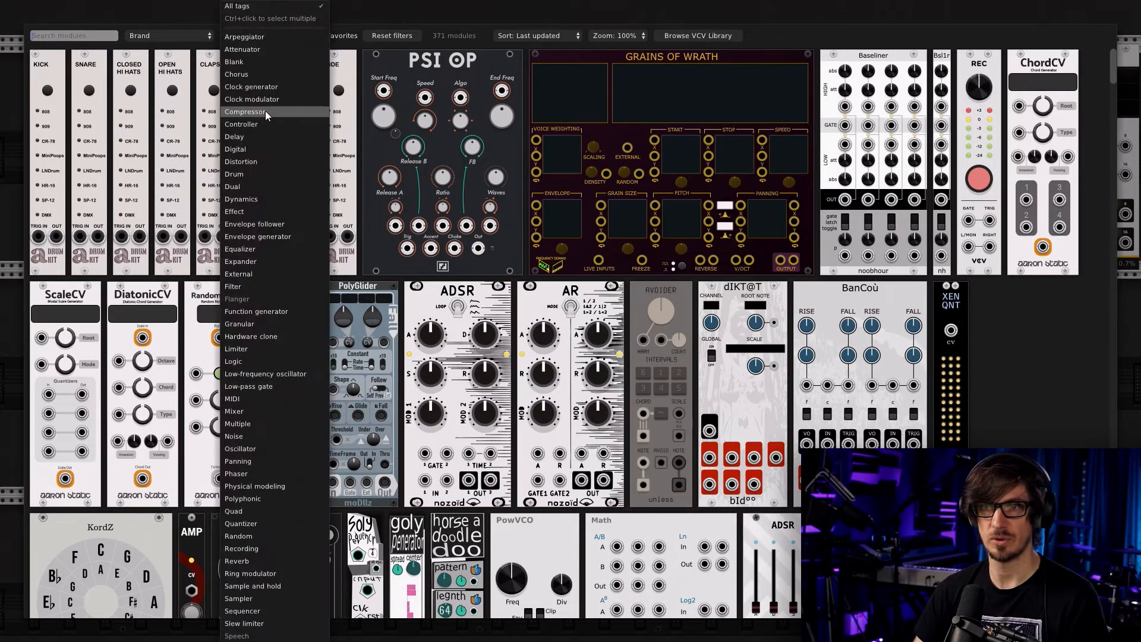
click(276, 89)
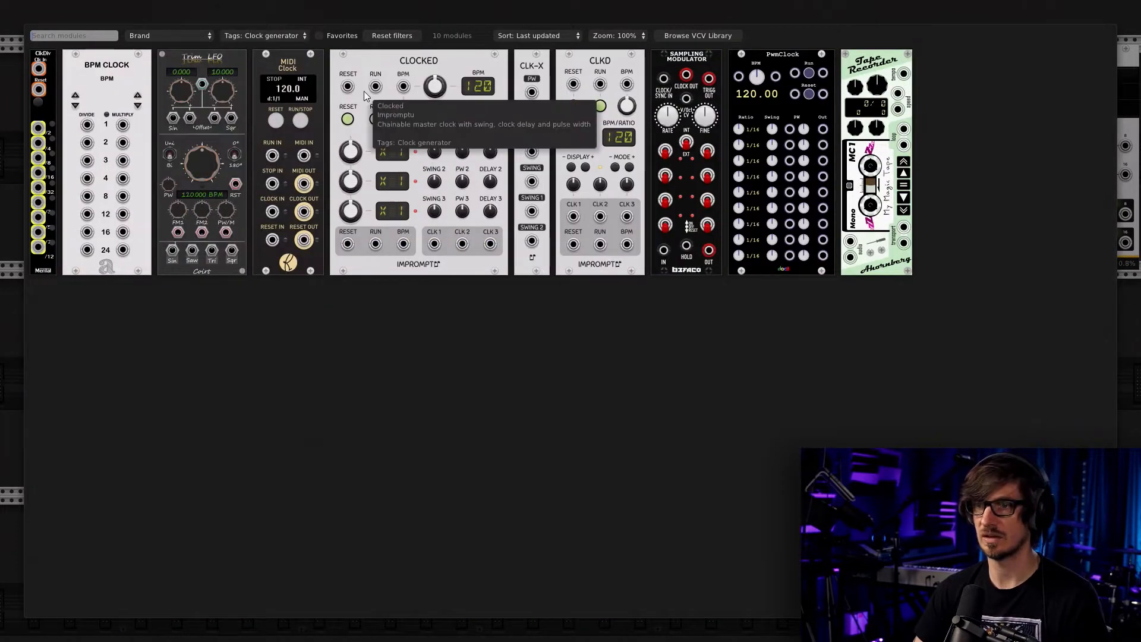
click(385, 95)
Switch the Clocked module's panel to the dark theme and place it near the start of the top row, leaving a small gap before it
right_click(177, 60)
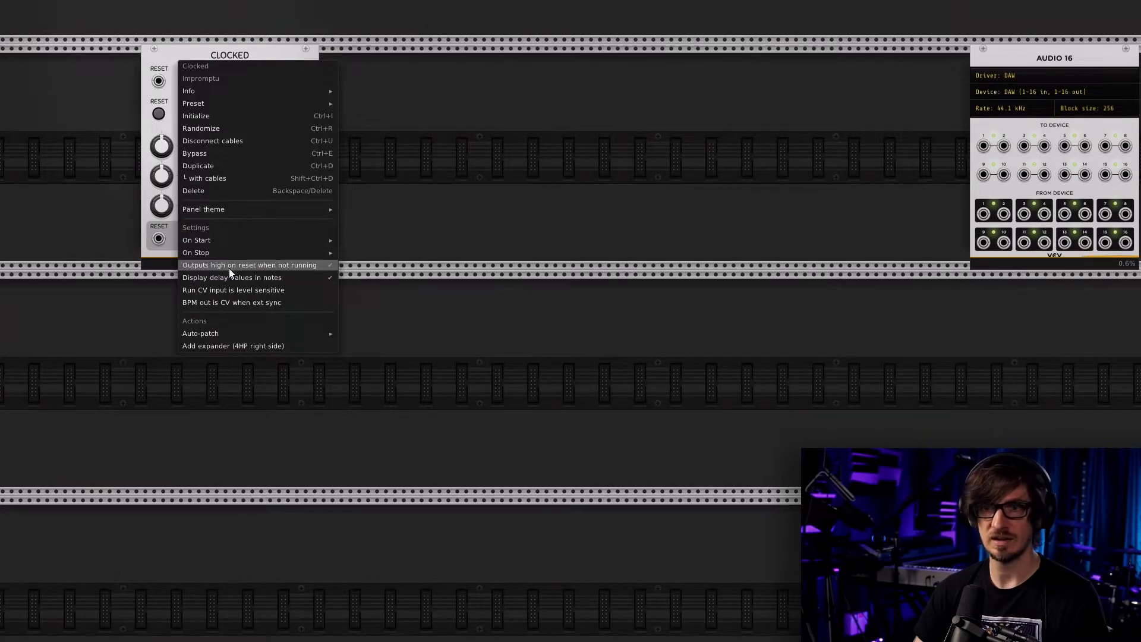
mouse_move(229, 209)
click(373, 208)
drag(216, 56, 77, 58)
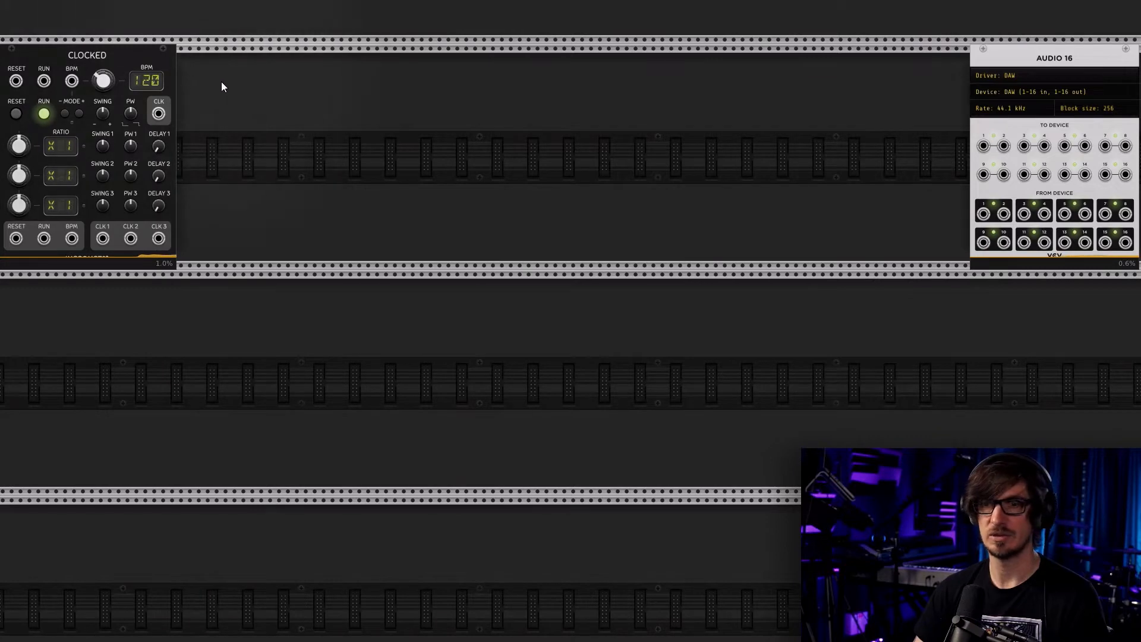
drag(114, 52, 187, 55)
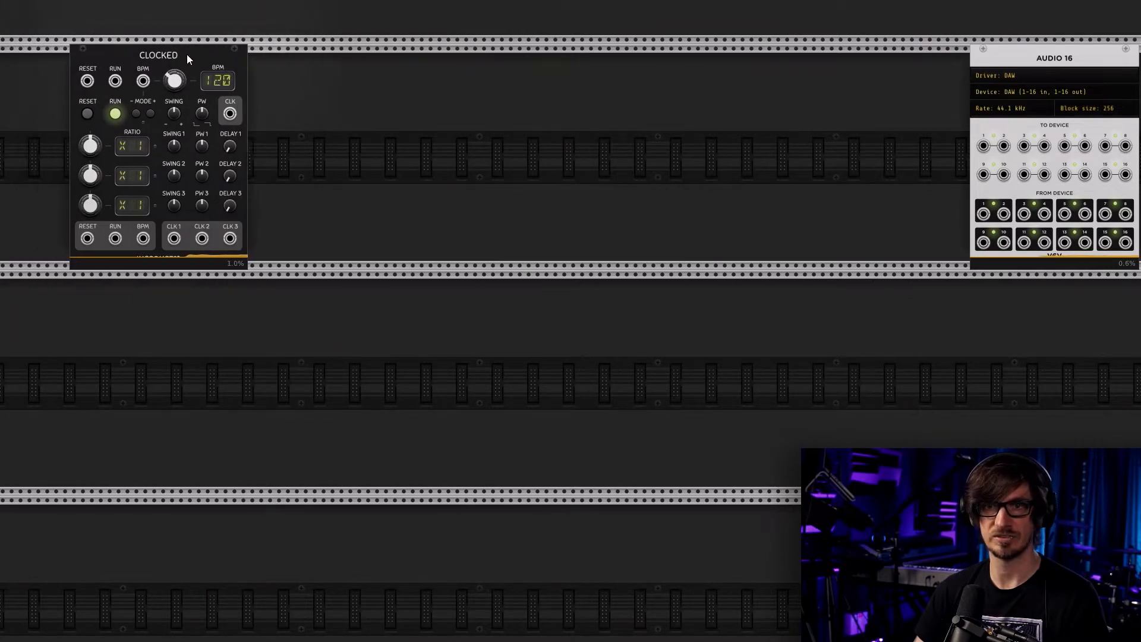
Add the favorited →tp teleport input module labelled clck and place it flush against the near side of Clocked
right_click(20, 84)
click(374, 34)
click(320, 36)
click(41, 81)
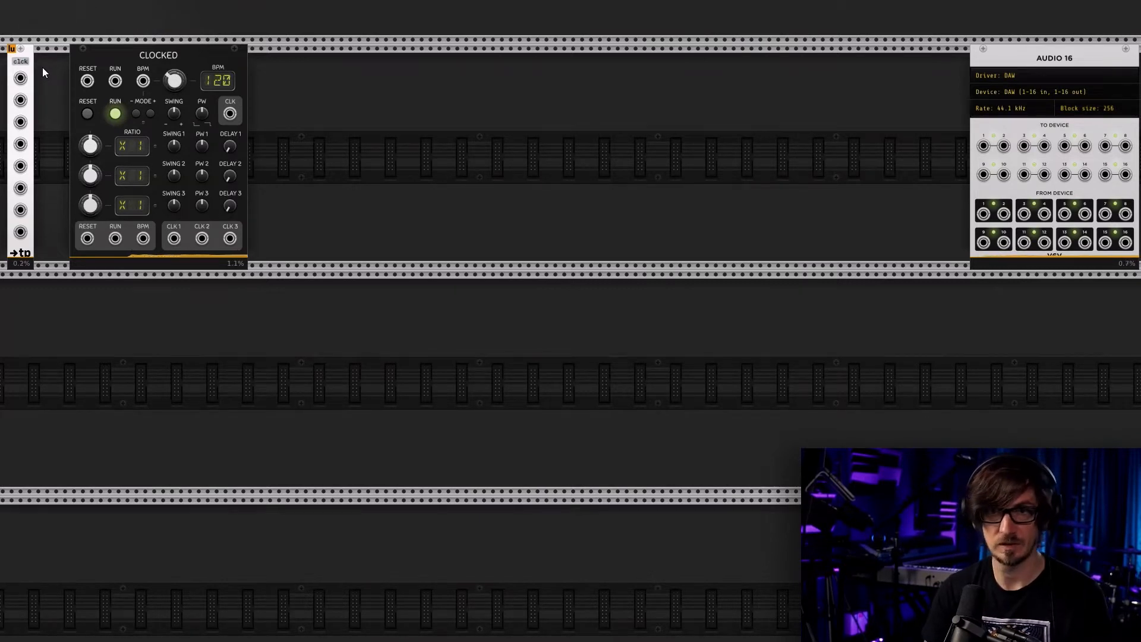
drag(12, 64, 97, 103)
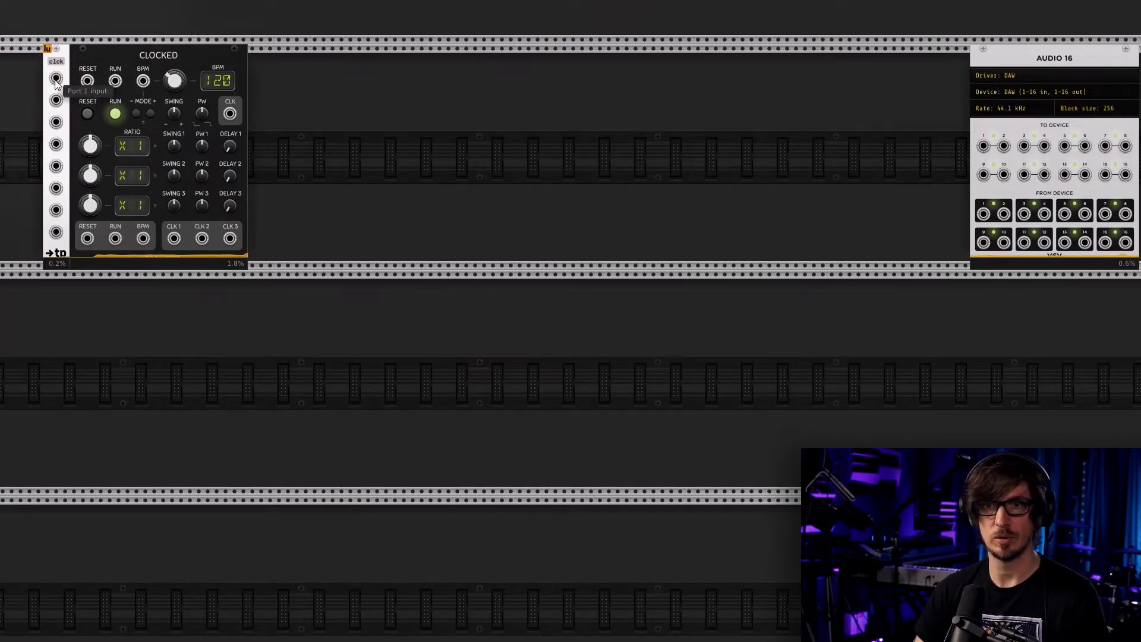
Patch Clocked's Reset, Run and BPM outputs into ports 1, 2 and 3 of the clck teleport module with red cables
drag(87, 81, 58, 81)
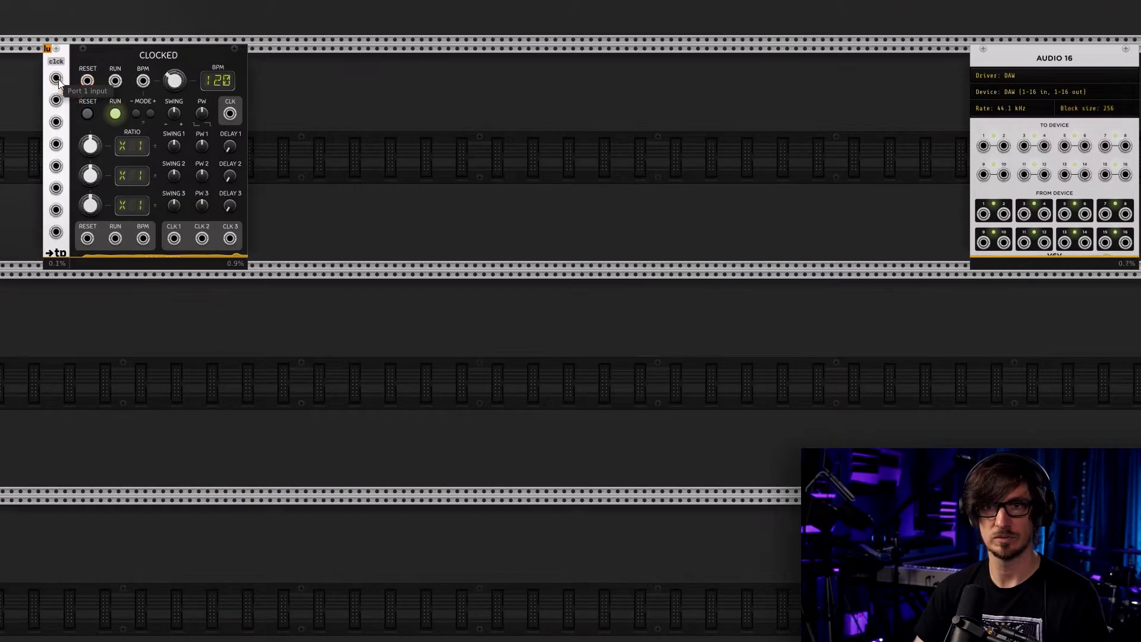
right_click(87, 238)
drag(104, 273, 56, 78)
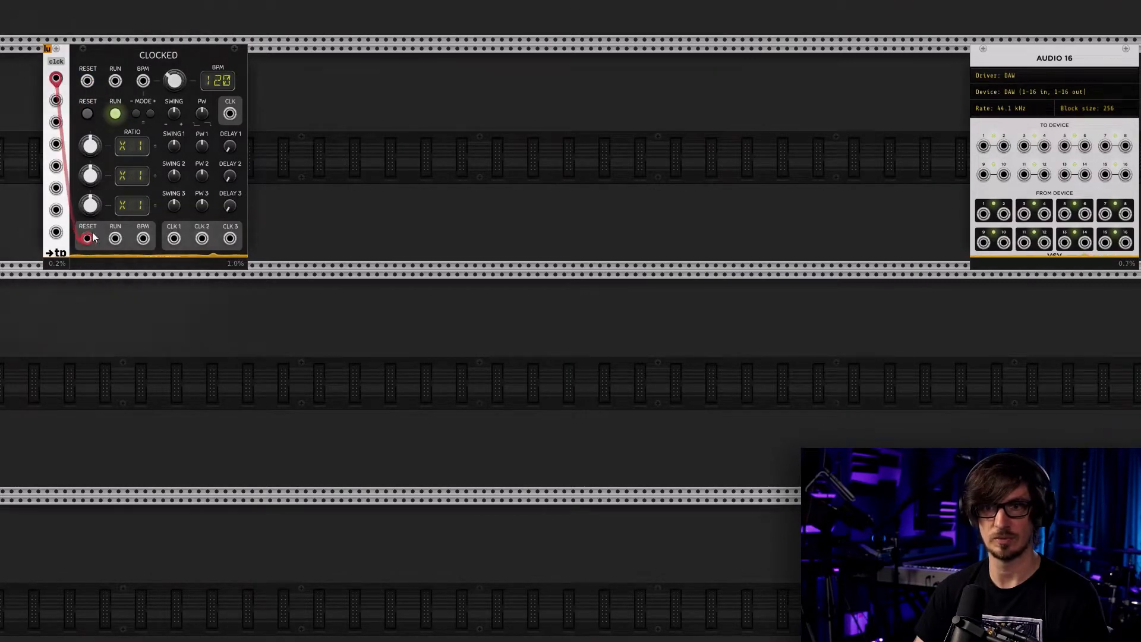
right_click(116, 240)
mouse_move(145, 273)
mouse_down()
mouse_move(65, 137)
mouse_move(60, 101)
mouse_up()
right_click(143, 239)
drag(170, 276, 61, 120)
Patch Clocked's CLK 1, CLK 2 and CLK 3 outputs into ports 4, 5 and 6 of the teleport module with red cables
right_click(172, 235)
drag(204, 273, 56, 145)
right_click(202, 239)
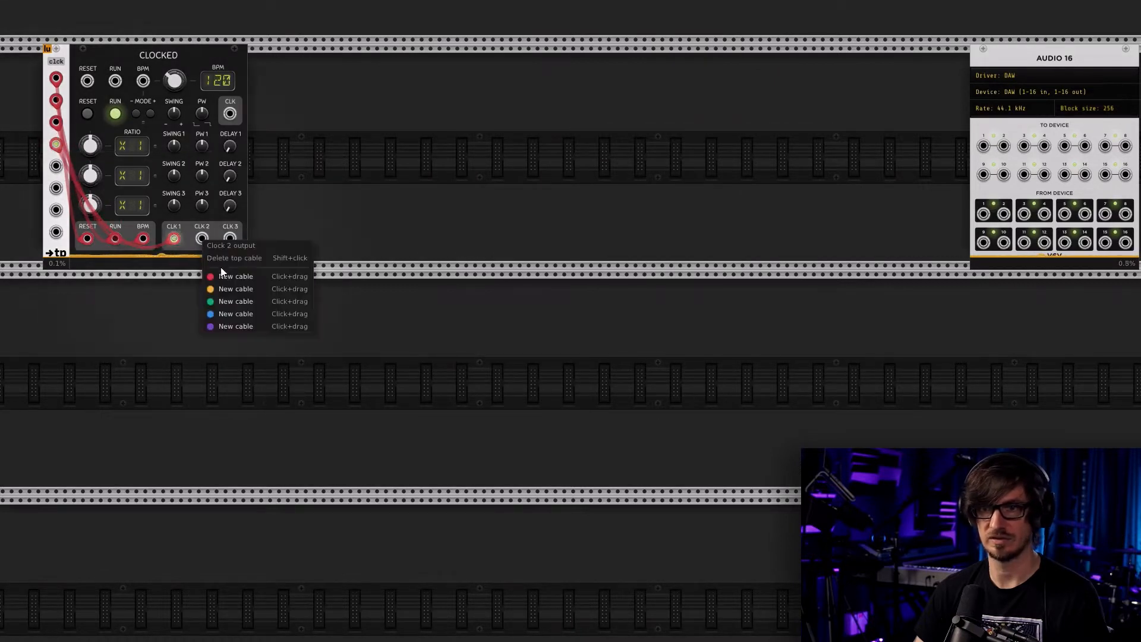
drag(223, 277, 56, 166)
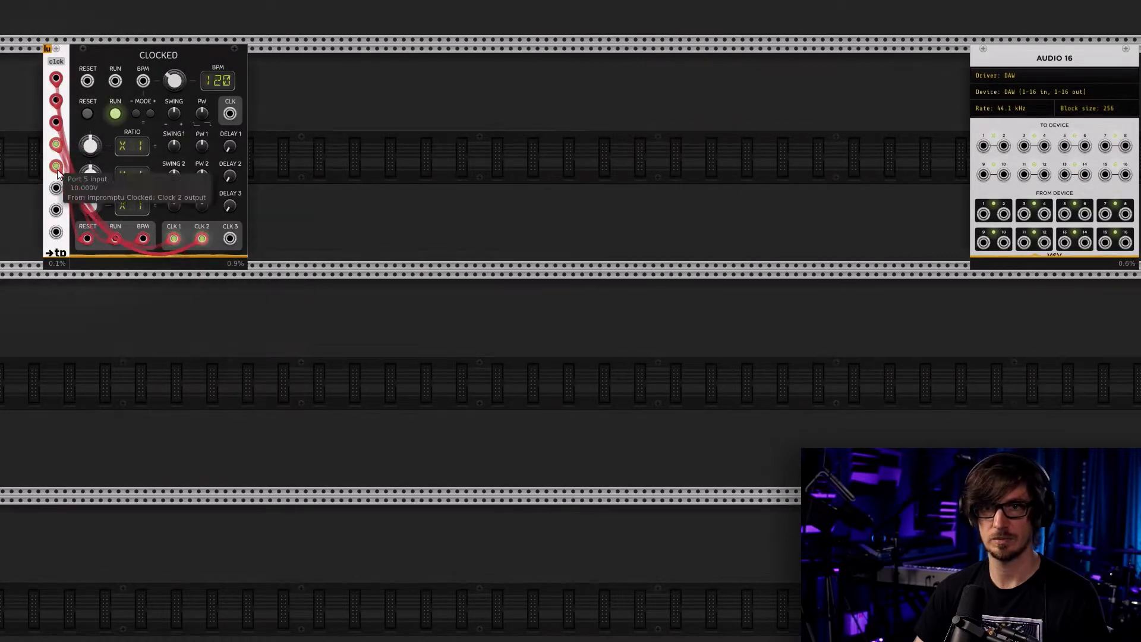
right_click(229, 239)
drag(247, 274, 56, 188)
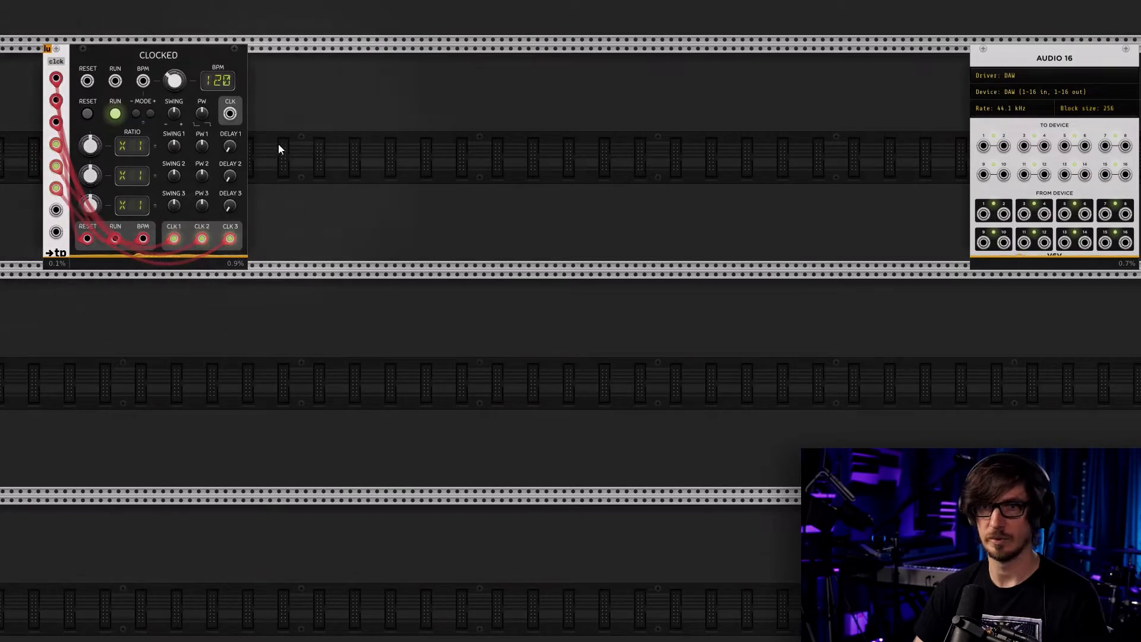
Set Clocked's master tempo to 141 BPM
mouse_move(173, 80)
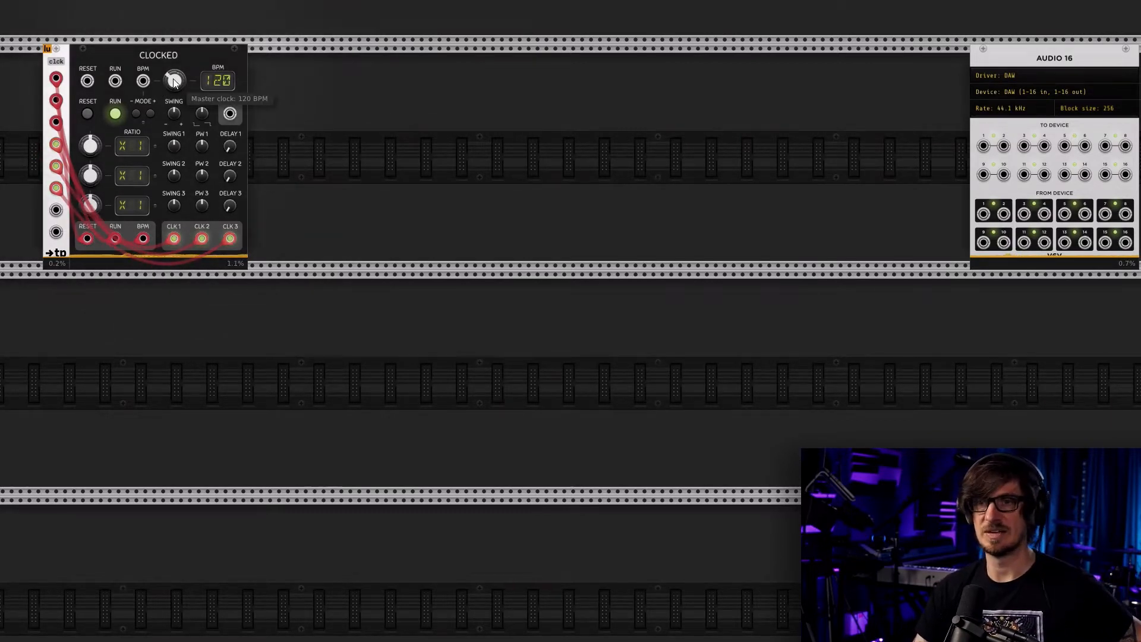
mouse_move(174, 81)
mouse_down()
mouse_move(174, 67)
mouse_move(183, 85)
mouse_up()
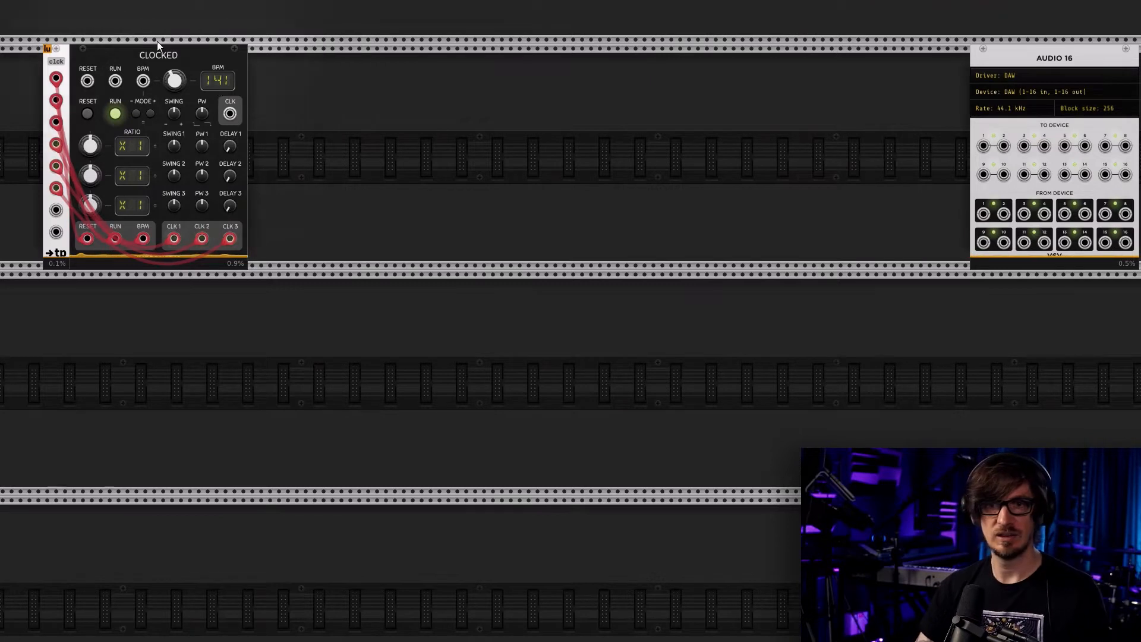
Select the teleport and Clocked modules together and shift them toward the start of the row
drag(322, 131, 78, 61)
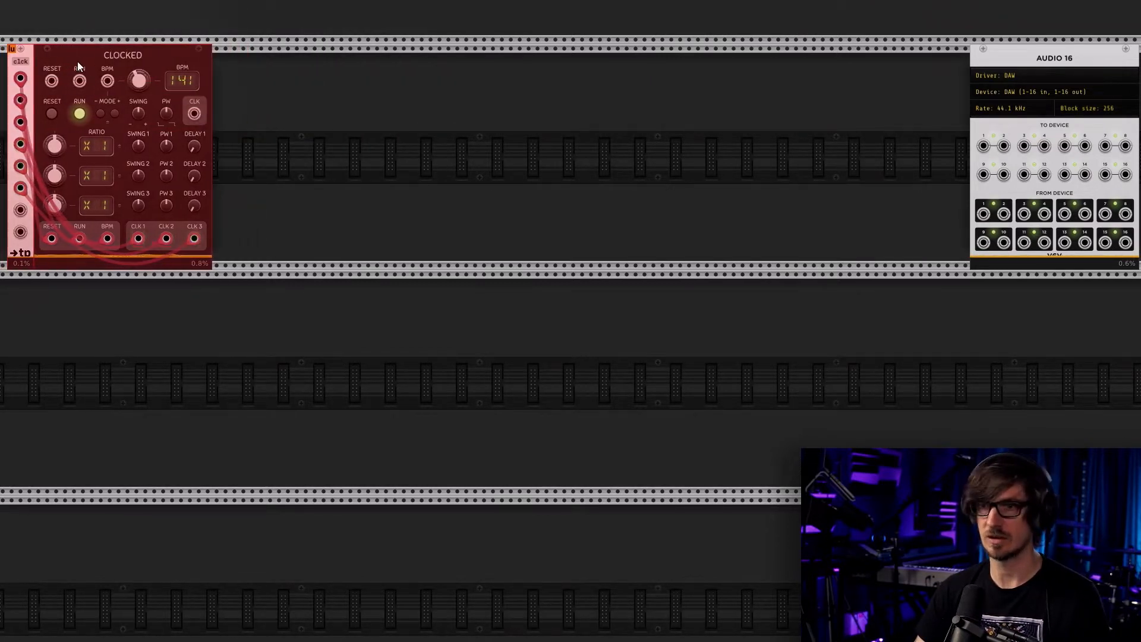
click(332, 185)
scroll(332, 185, up, 1)
scroll(330, 186, up, 1)
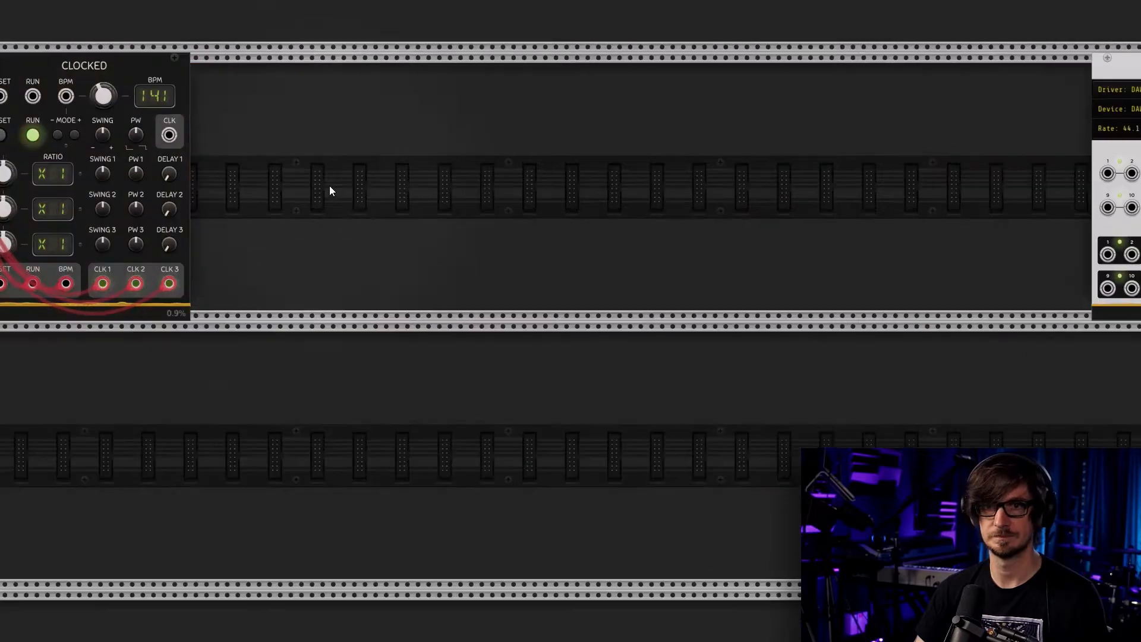
scroll(329, 186, down, 1)
drag(321, 181, 34, 81)
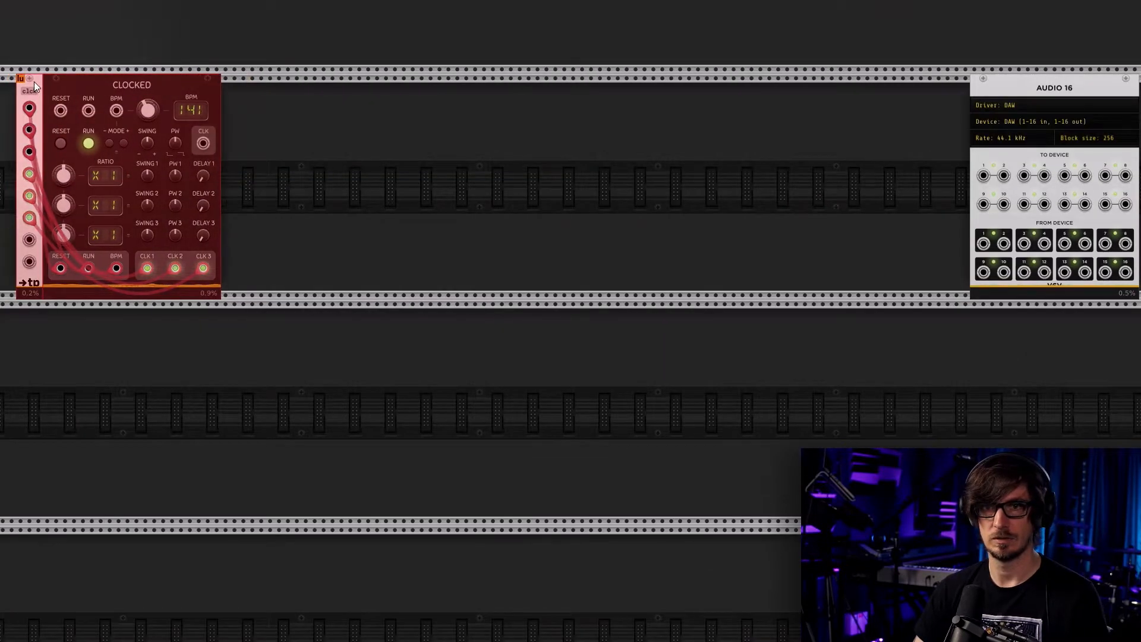
Reset the browser filters, filter by the Mixer tag, and add MindMeld's 16-track MixMaster between Clocked and Audio 16
right_click(636, 122)
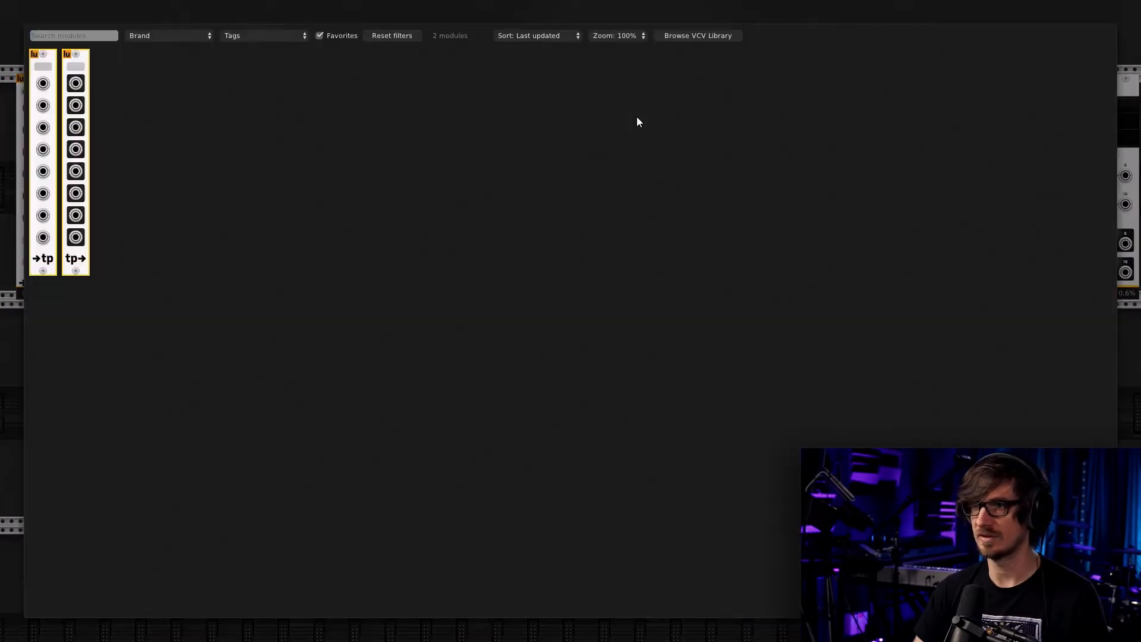
click(385, 34)
click(269, 37)
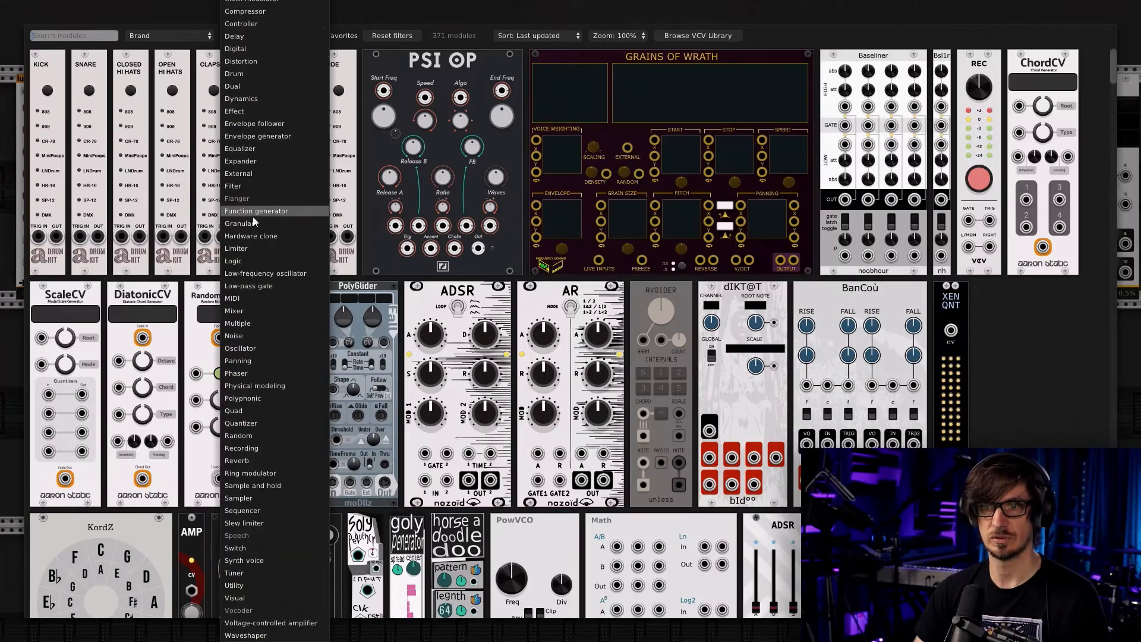
click(250, 311)
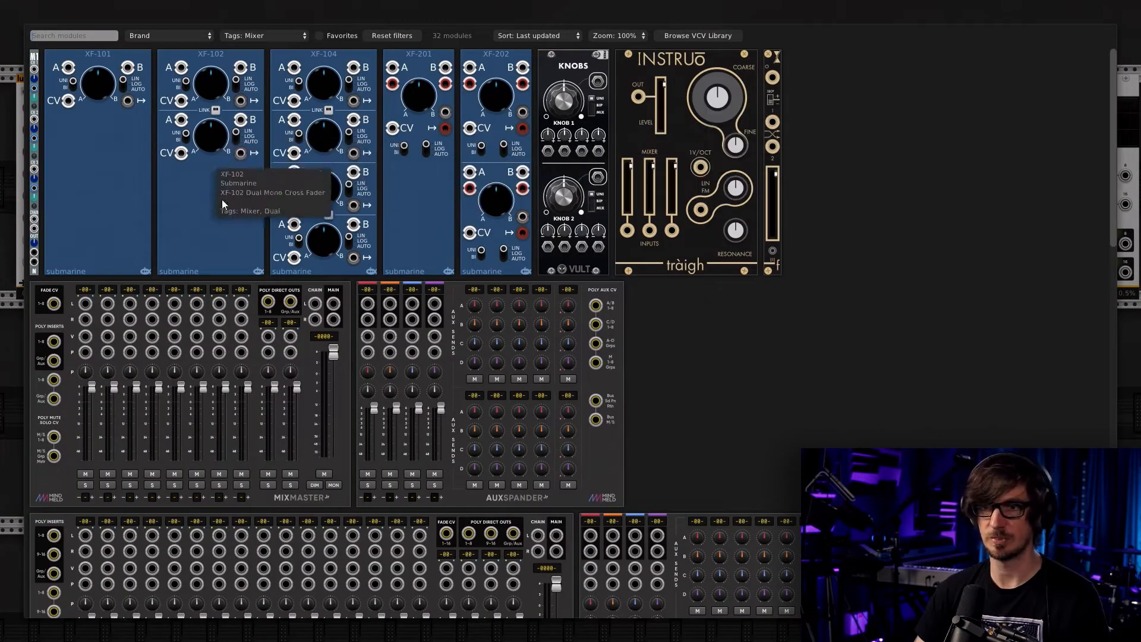
scroll(234, 328, down, 5)
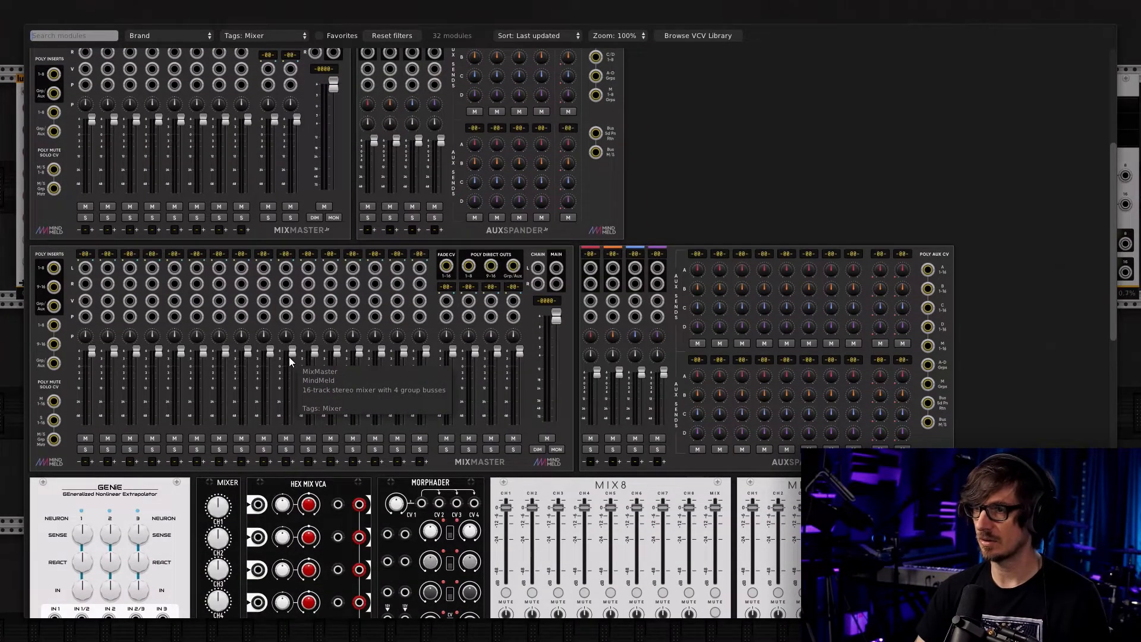
click(290, 360)
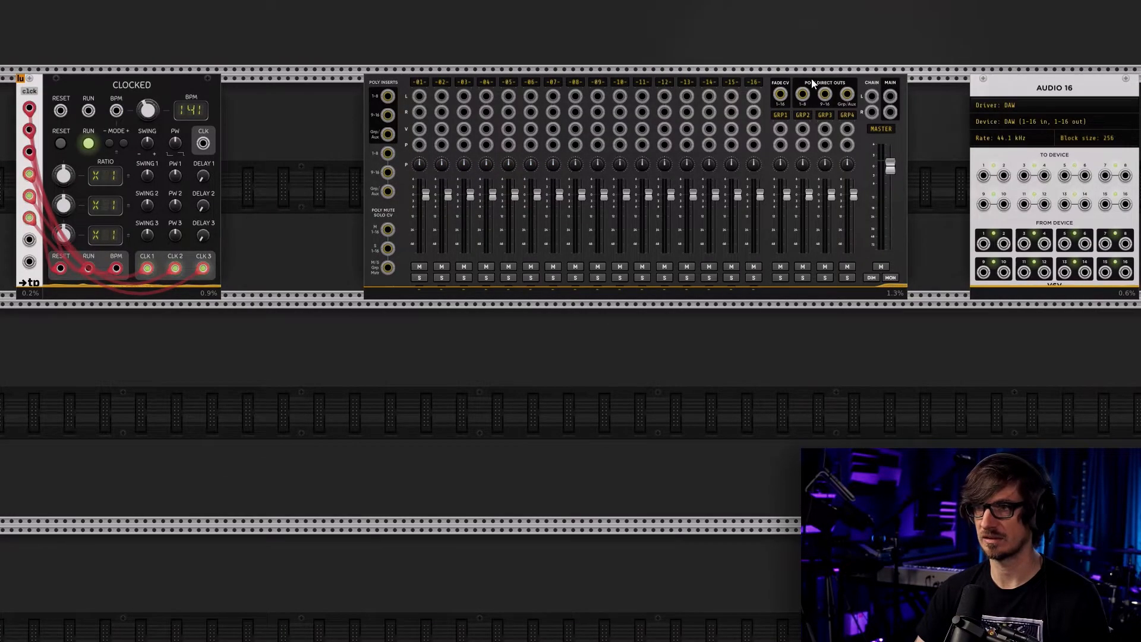
Move MixMaster closer to Clocked and shift the Audio 16 module farther away to widen the gap between them
drag(800, 89, 667, 80)
drag(850, 345, 616, 321)
drag(675, 56, 989, 179)
drag(851, 68, 1038, 68)
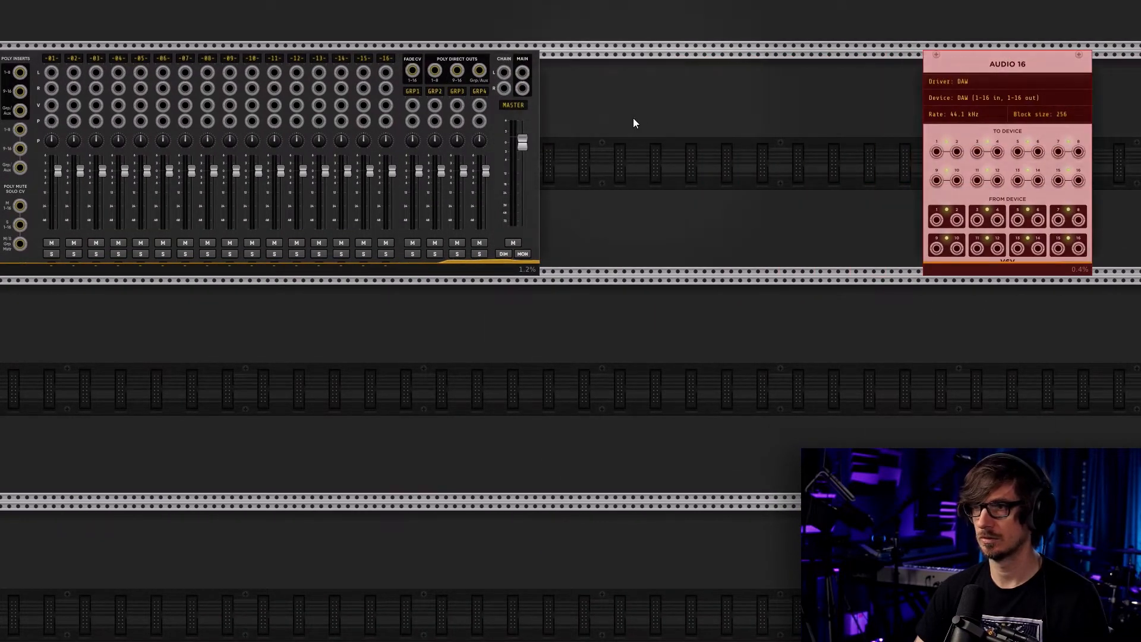
Add the aux-send expander between the 16-track MixMaster and the Audio 16 module
right_click(634, 119)
click(818, 336)
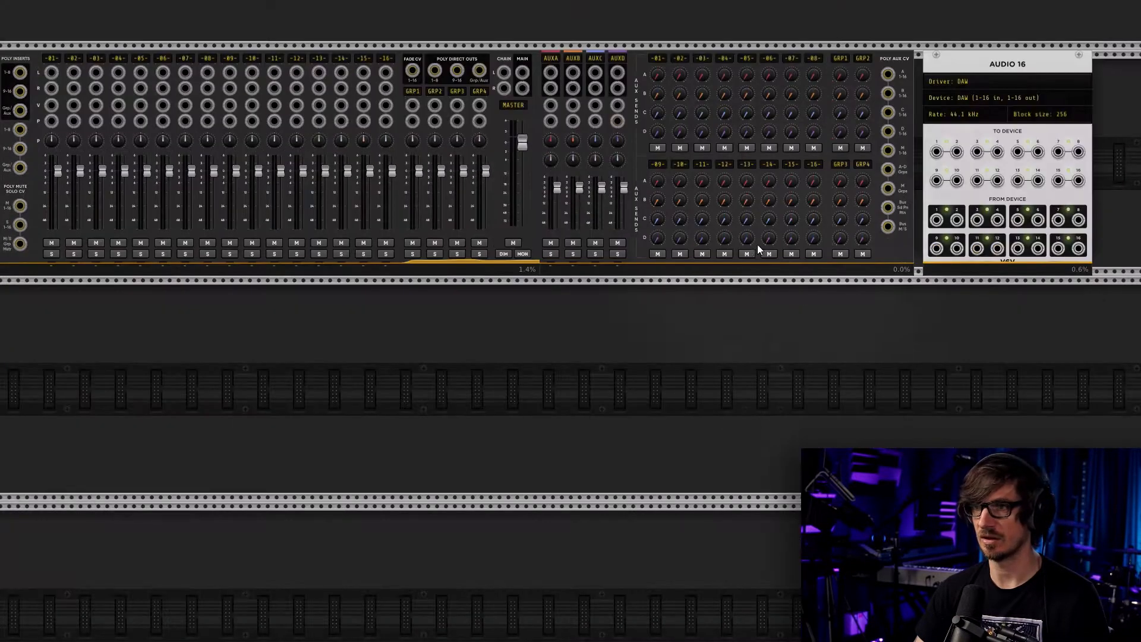
Connect MixMaster's main left and right outputs to Audio 16's device inputs 1 and 2 with blue cables
scroll(679, 352, up, 3)
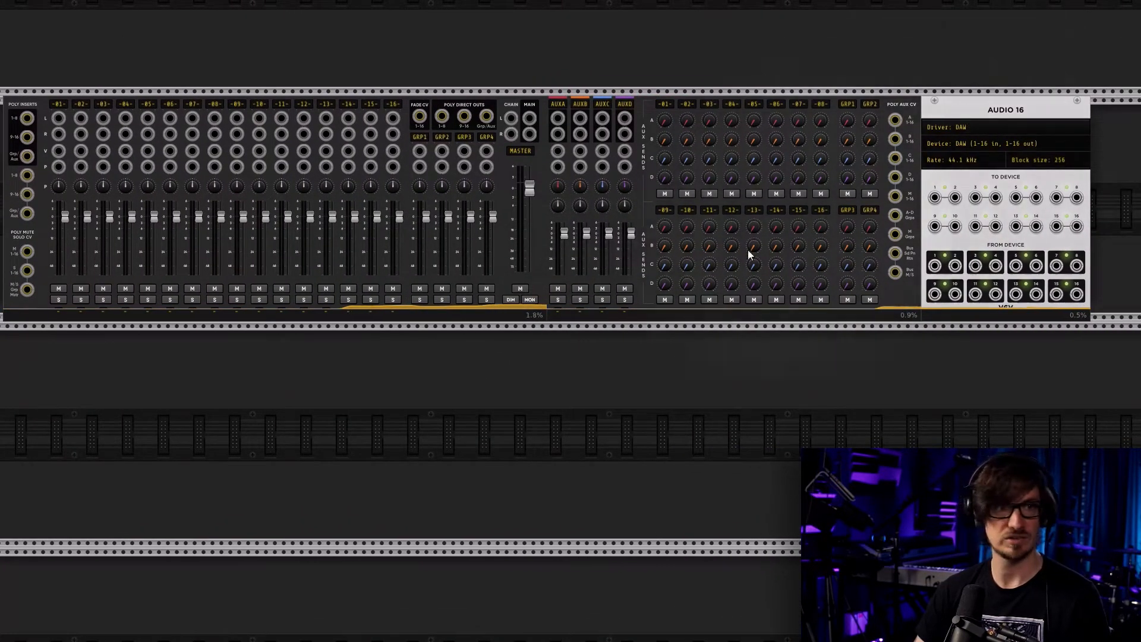
scroll(598, 357, down, 2)
scroll(598, 358, left, 2)
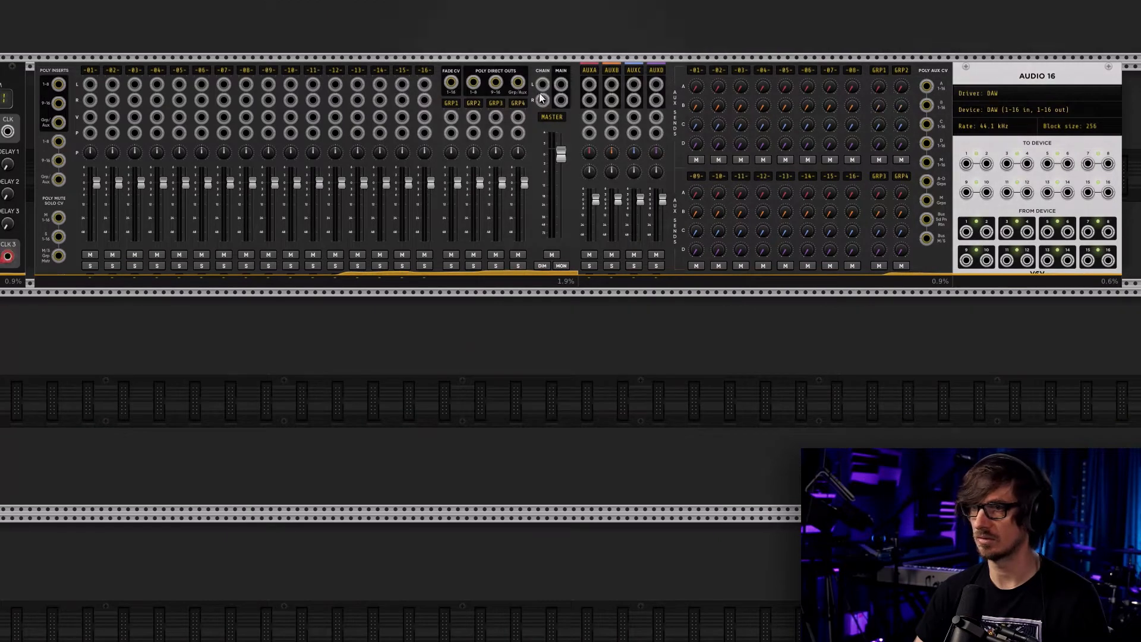
right_click(562, 85)
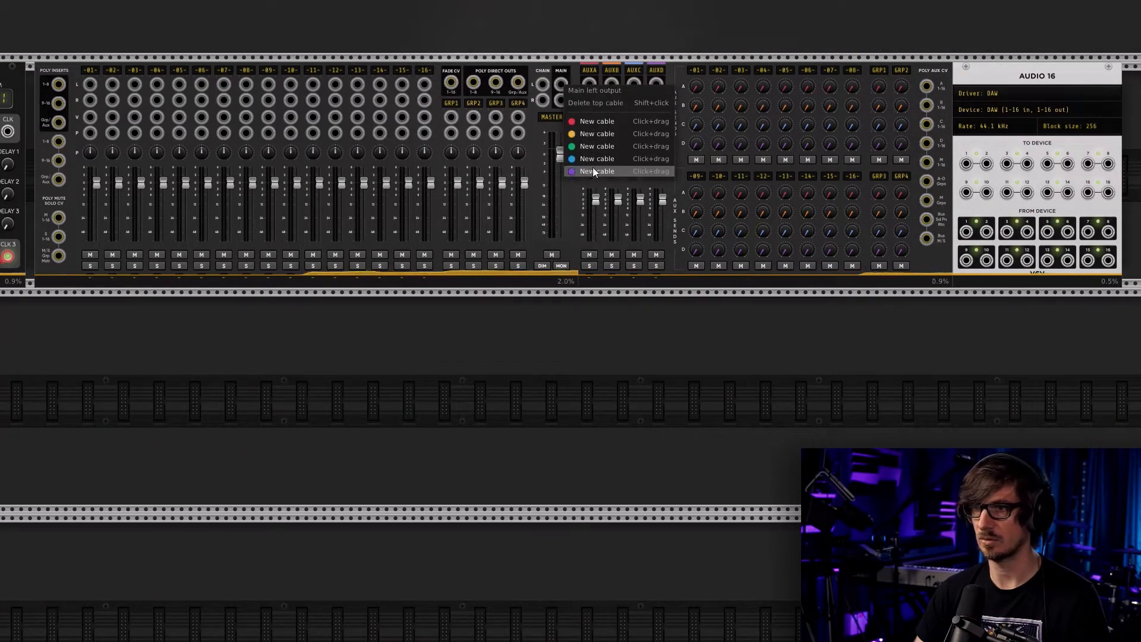
drag(594, 161, 967, 164)
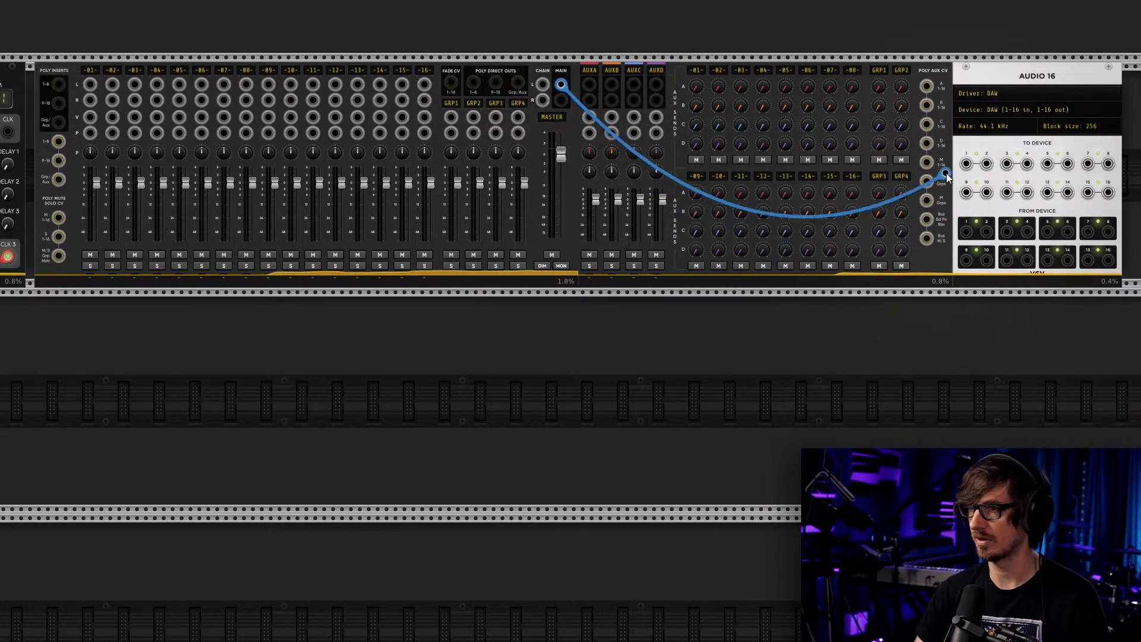
right_click(561, 99)
drag(593, 172, 987, 163)
scroll(535, 365, left, 4)
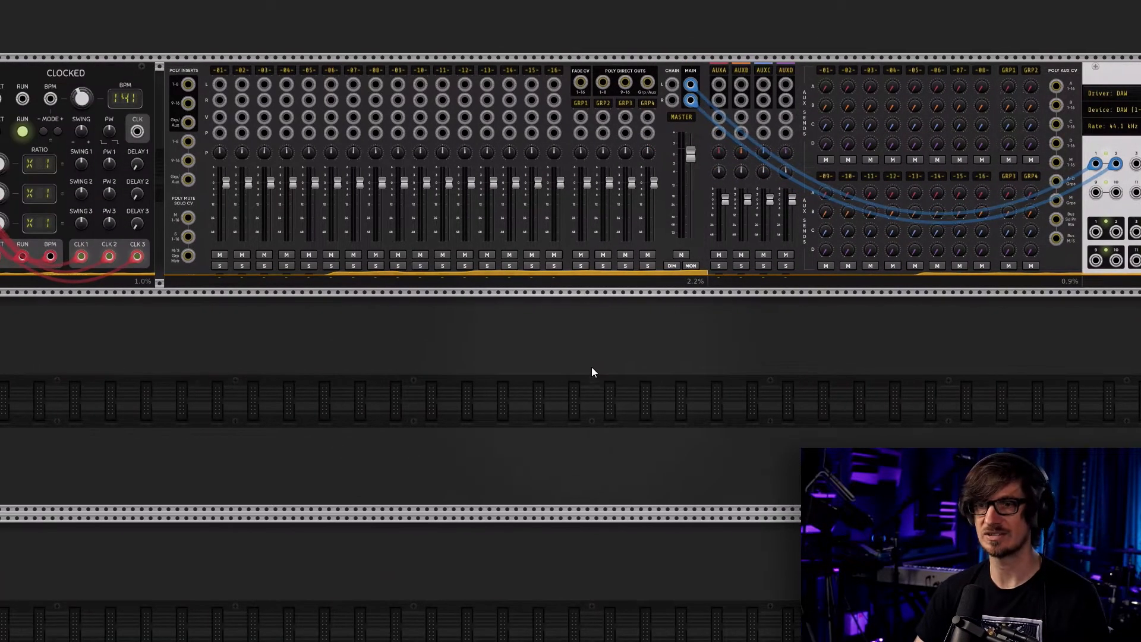
scroll(642, 387, right, 8)
scroll(693, 406, up, 1)
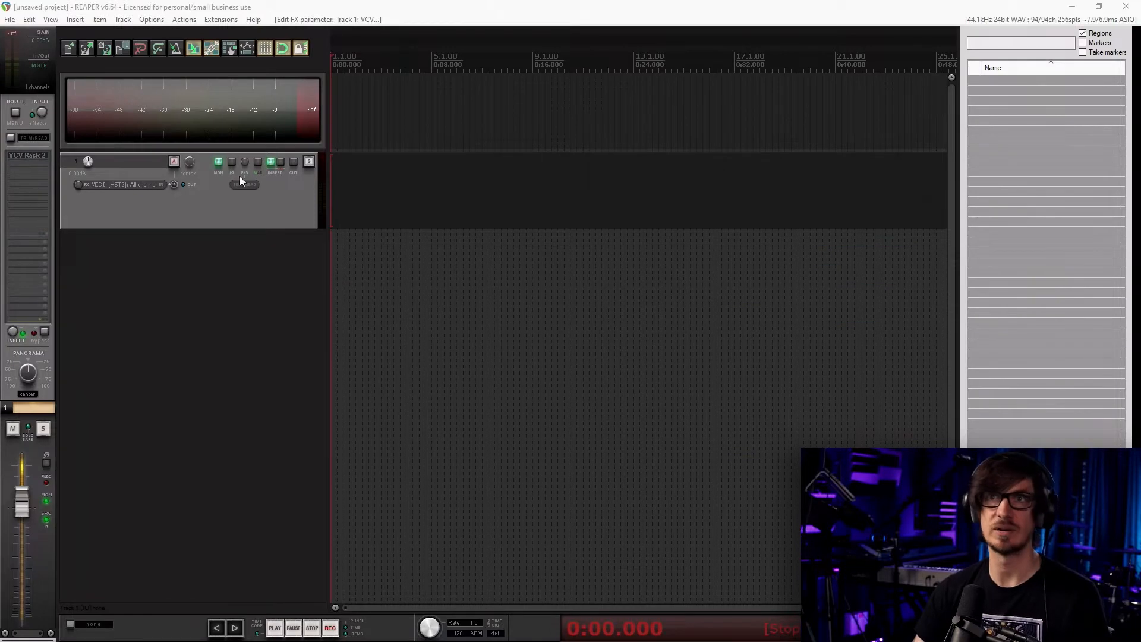
In REAPER, build multichannel routing for the VCV Rack 2 plug-in's outputs, accept the new output tracks, and close the FX window
click(215, 230)
click(216, 216)
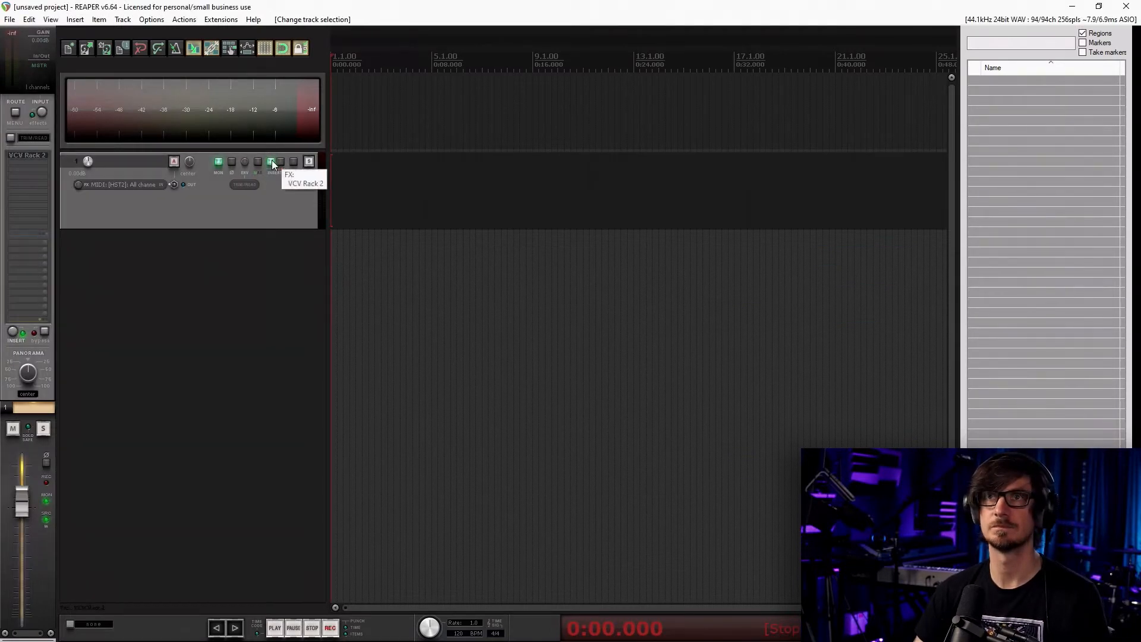
click(271, 162)
right_click(92, 85)
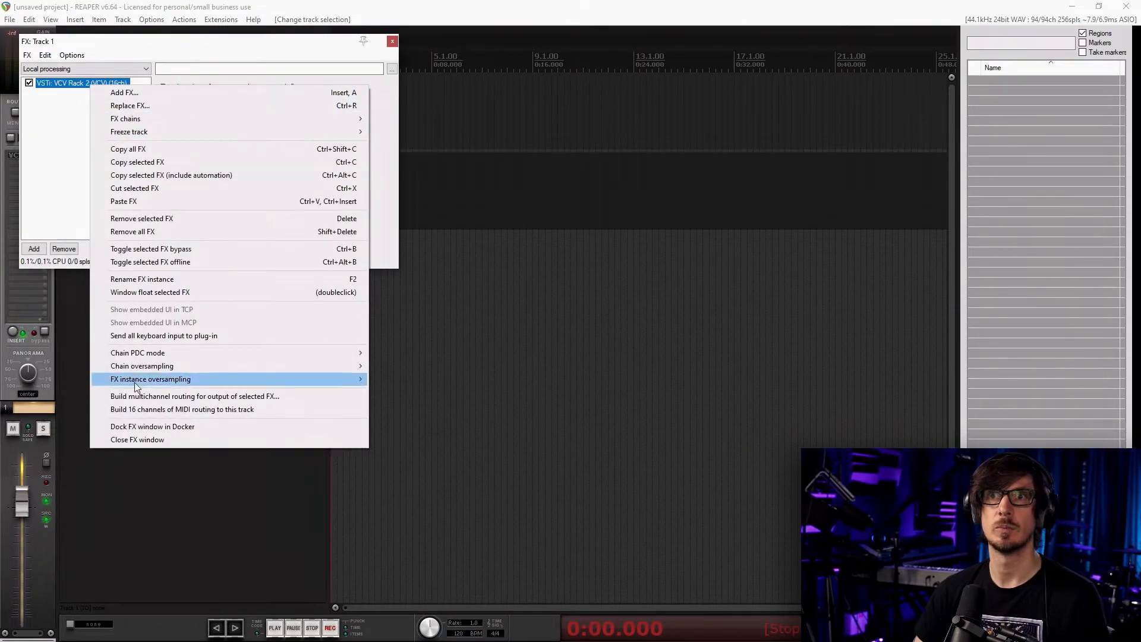
click(146, 399)
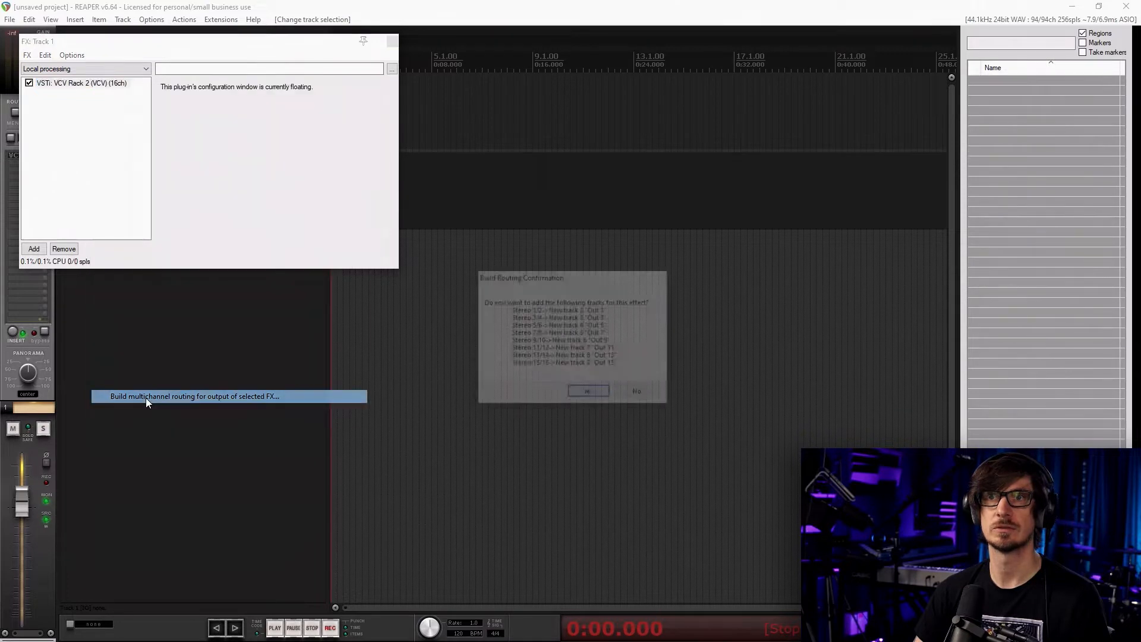
click(588, 393)
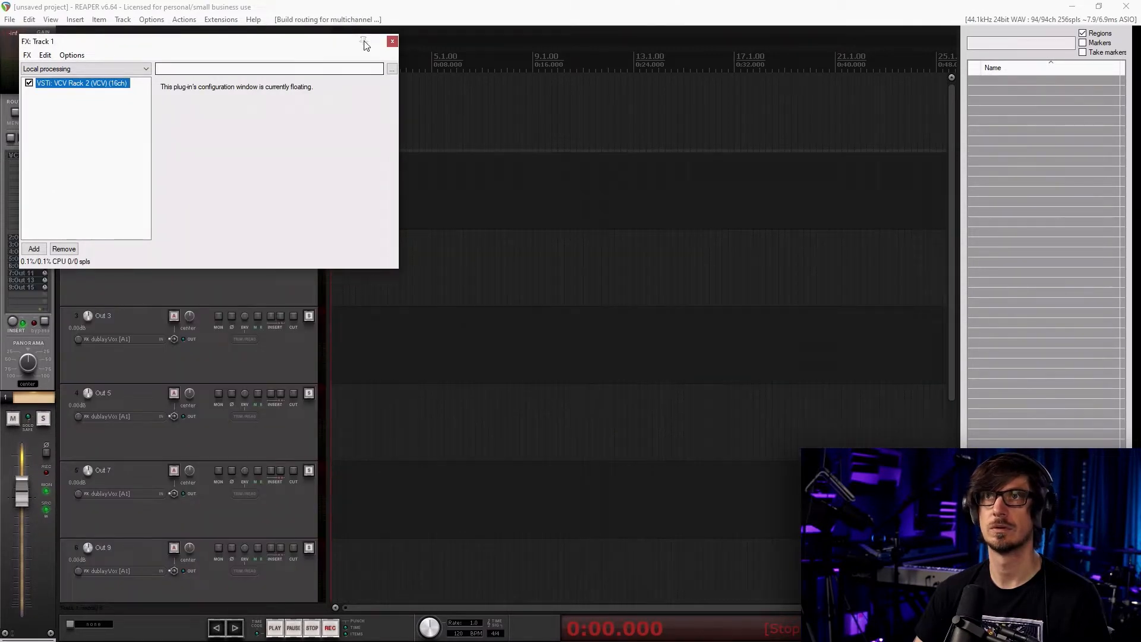
click(392, 41)
click(160, 265)
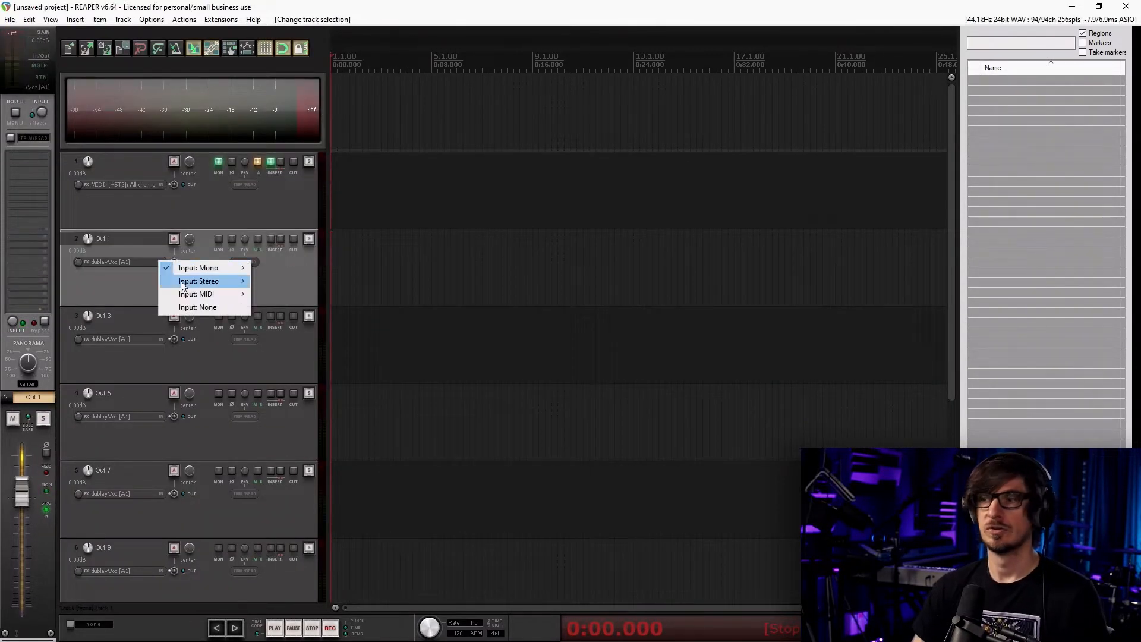
click(277, 290)
Name the track that hosts the VCV Rack 2 plug-in vcvRack
scroll(417, 282, down, 2)
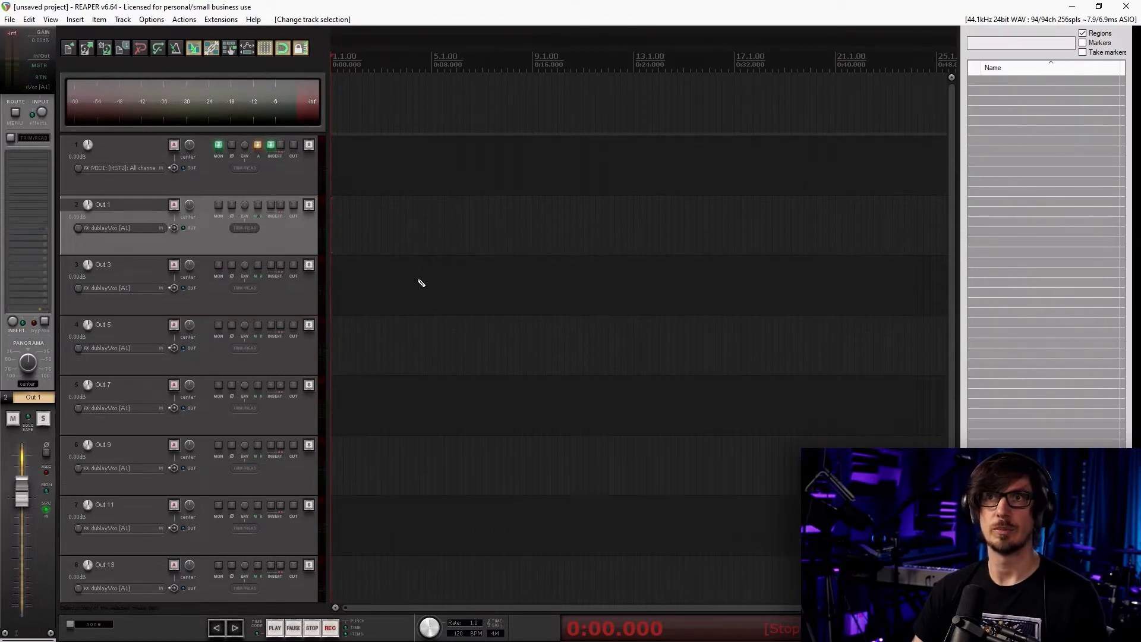
click(125, 119)
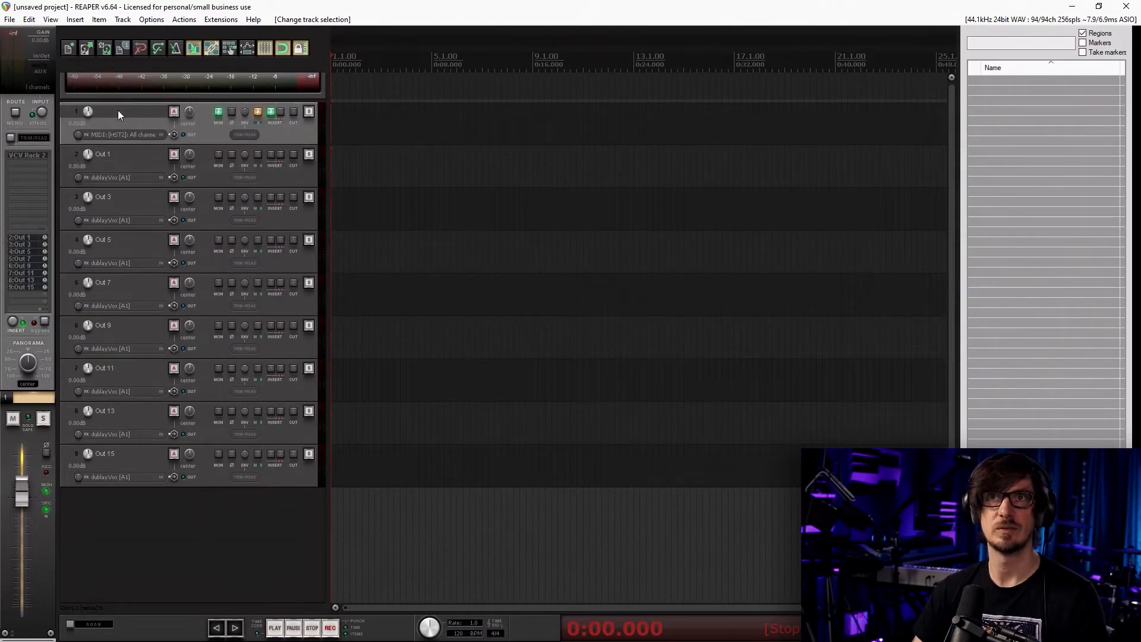
double_click(119, 114)
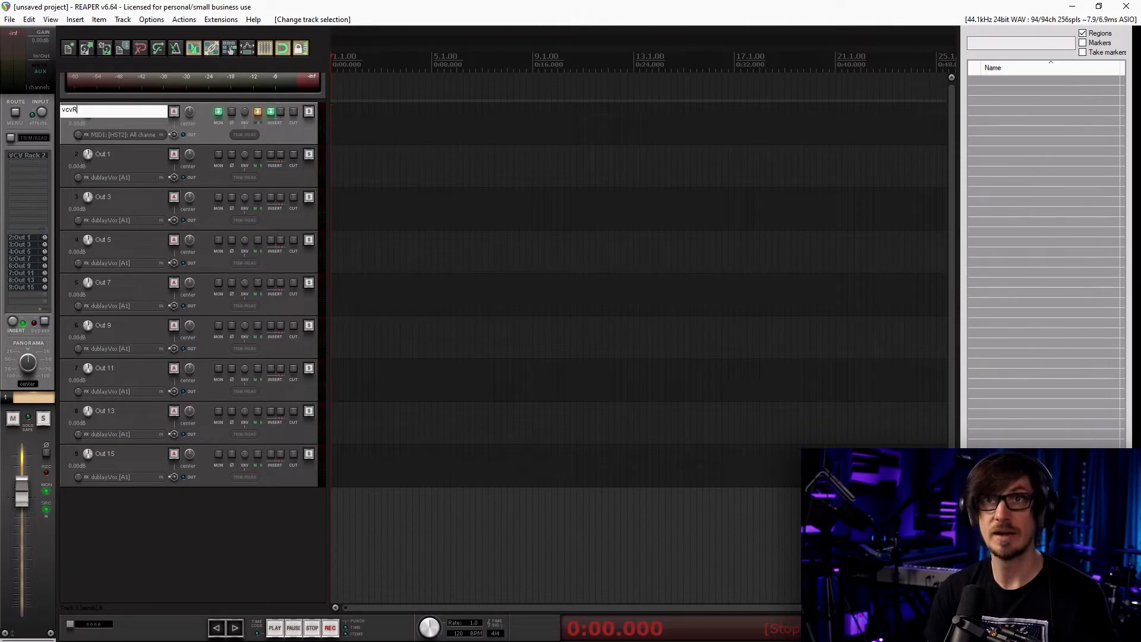
Insert a track named vcvGroup above vcvRack and nest the tracks vcvRack through Out 15 inside it as a folder
key(ctrl+t)
double_click(122, 112)
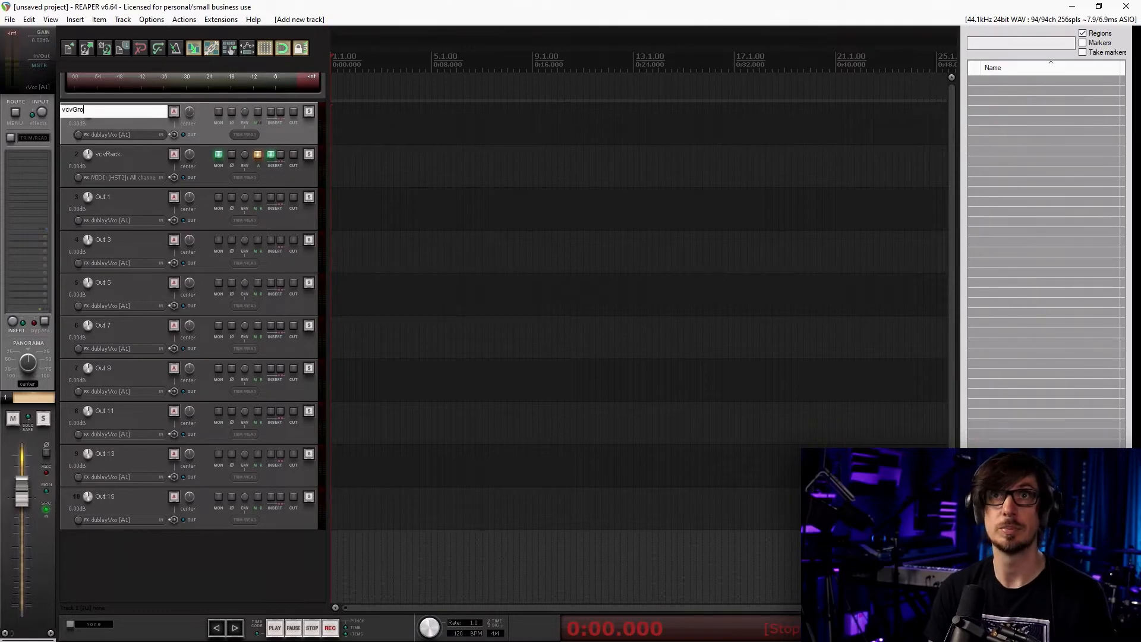
key(Return)
click(113, 157)
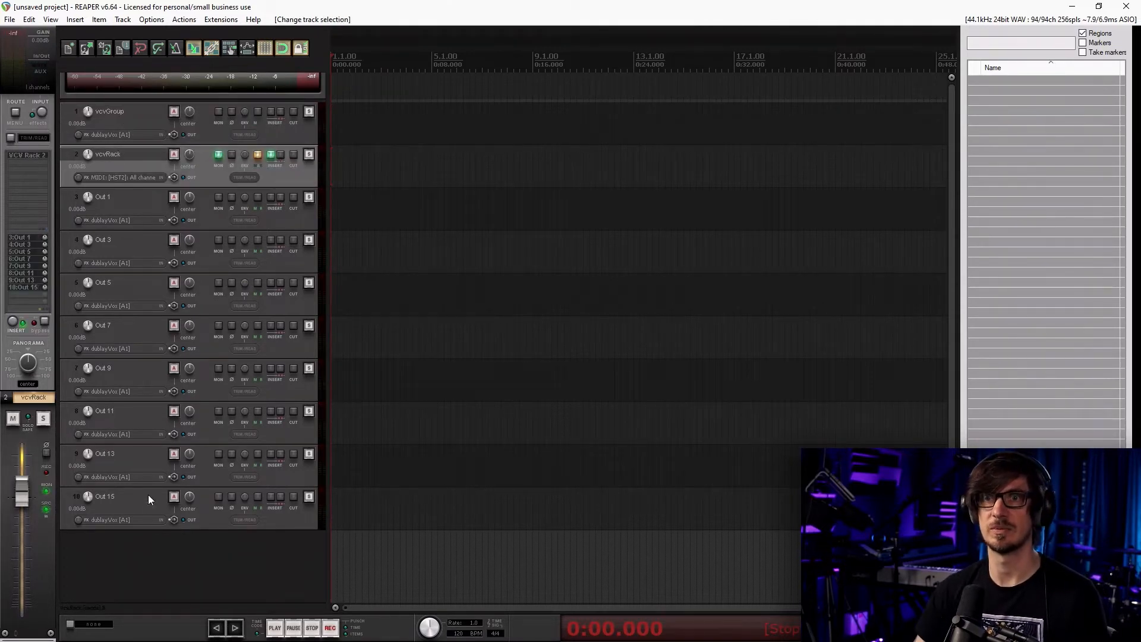
shift+click(148, 496)
drag(118, 175, 122, 117)
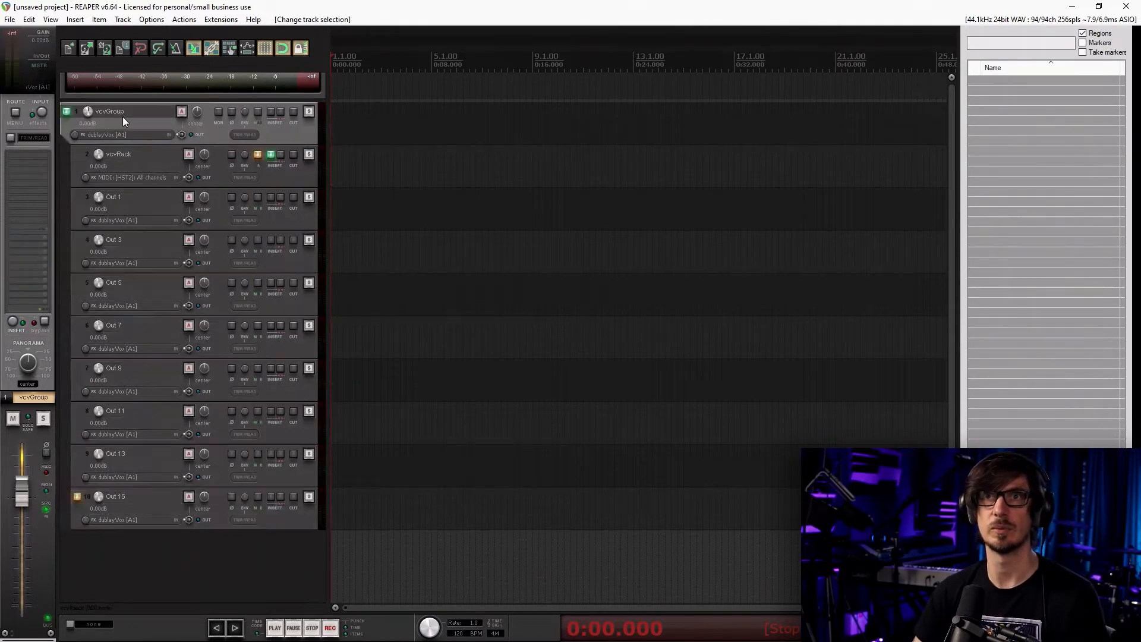
Open the vcvRack track's VCV Rack 2 plug-in in its own floating window instead of the FX chain window and show it full screen
click(123, 156)
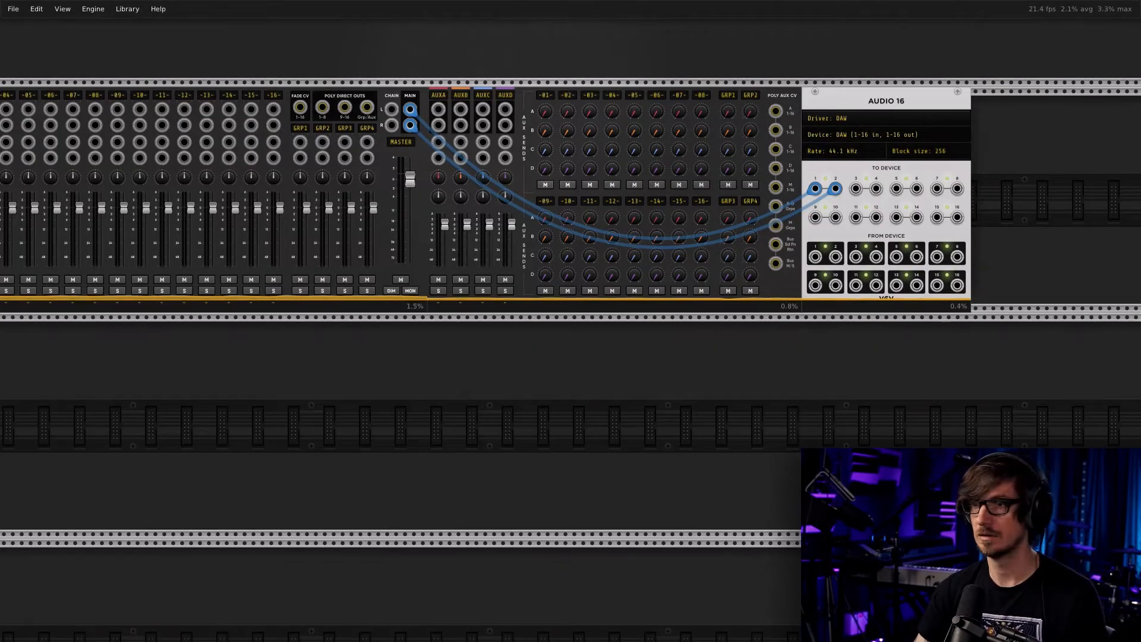
drag(466, 344, 579, 376)
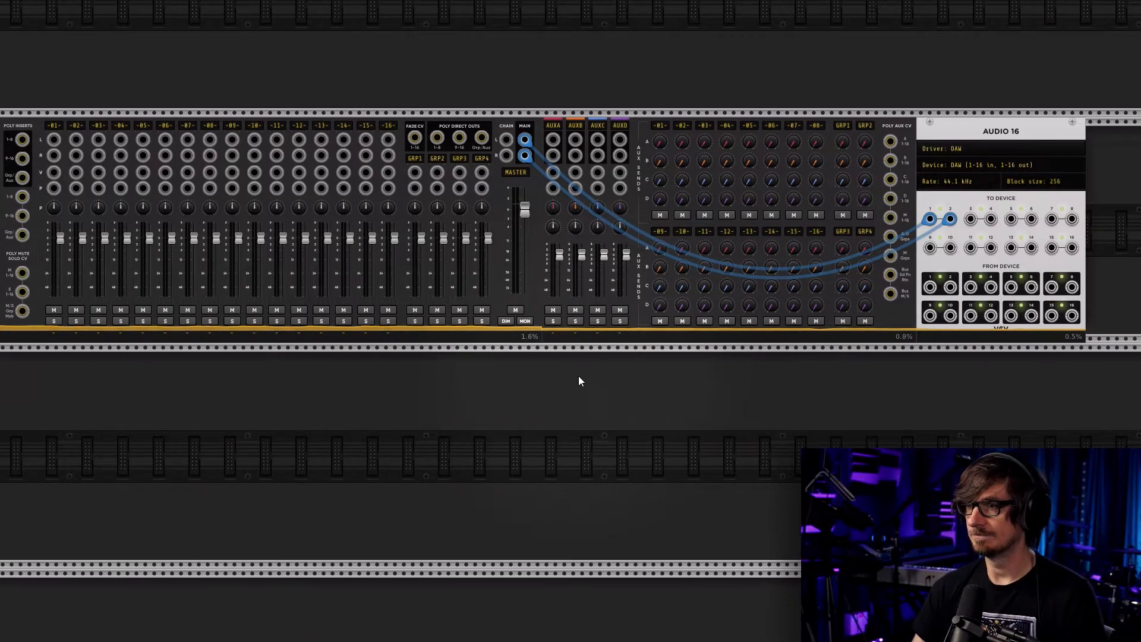
drag(591, 375, 365, 287)
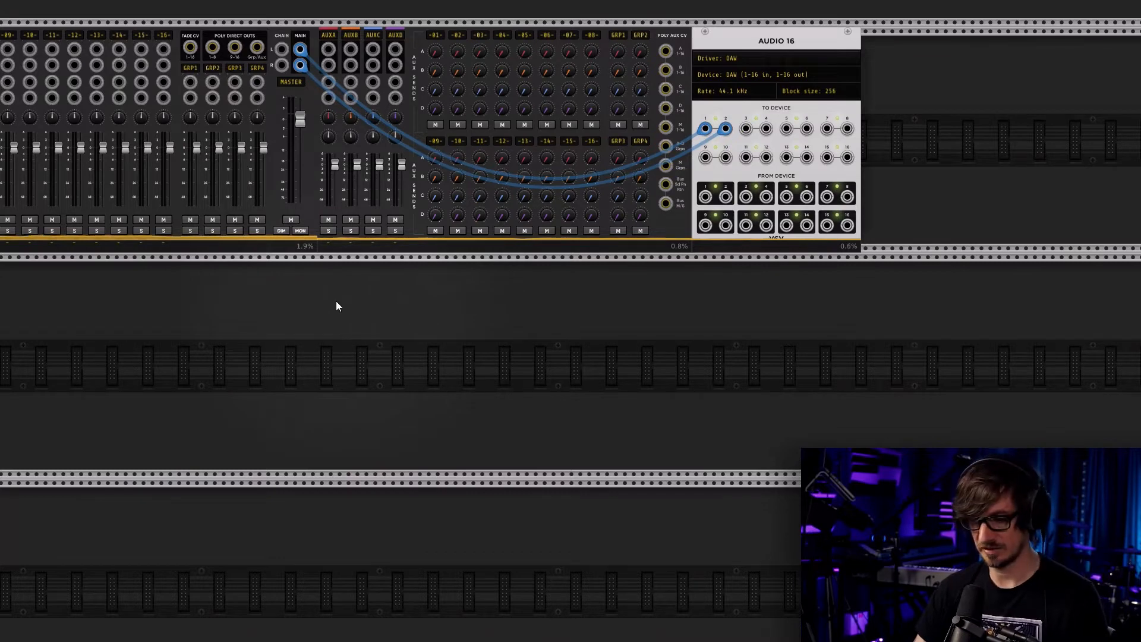
key(F11)
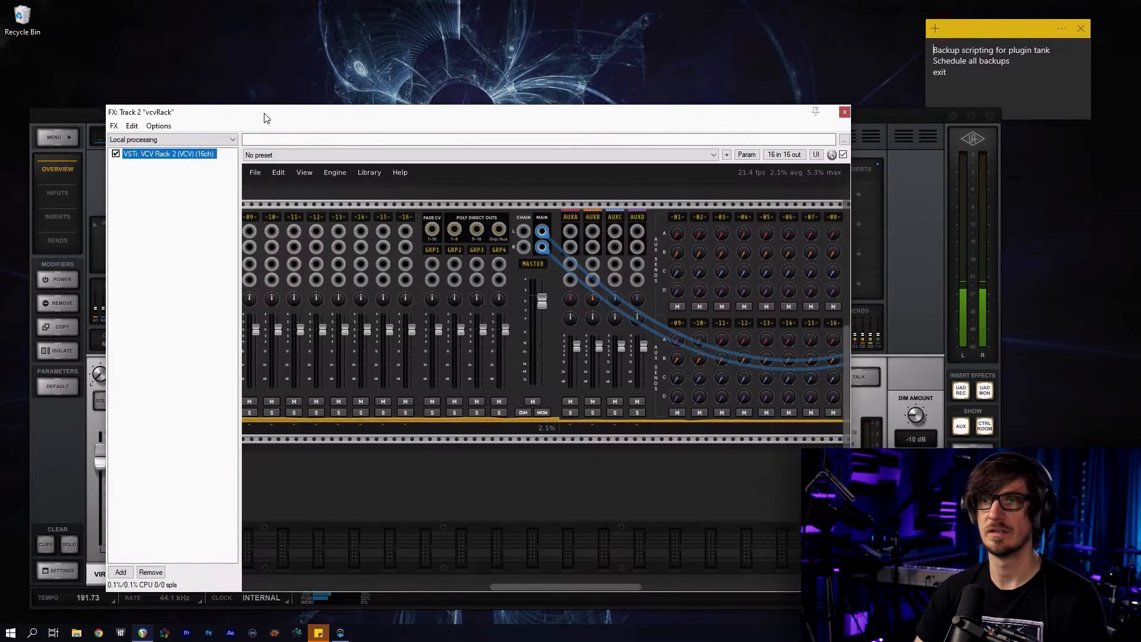
double_click(287, 111)
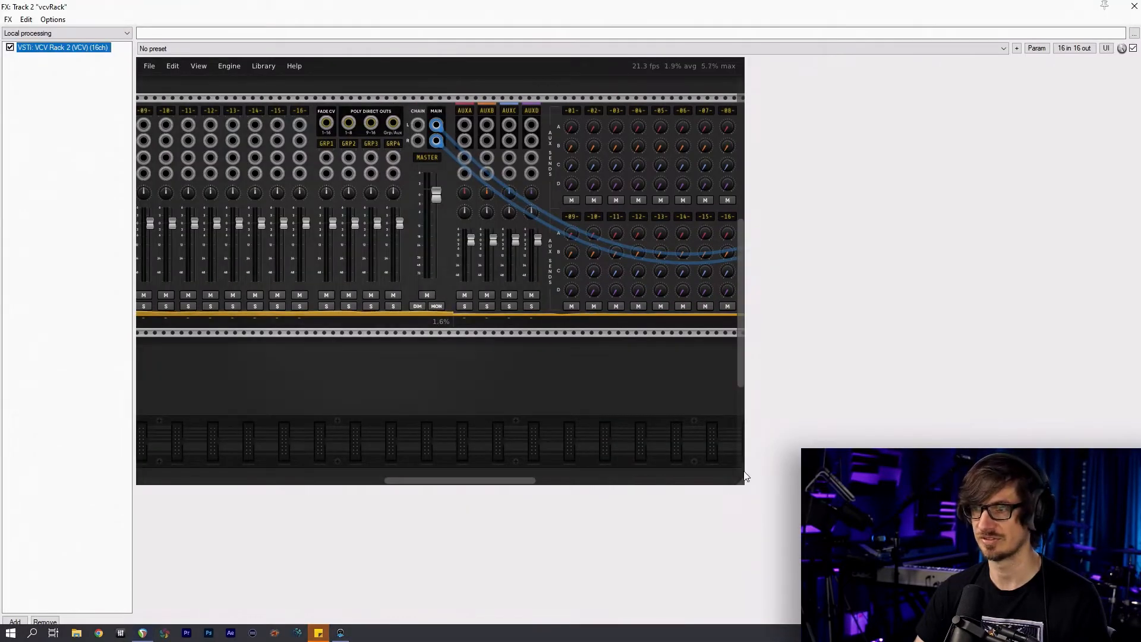
double_click(1043, 15)
drag(766, 115, 769, 101)
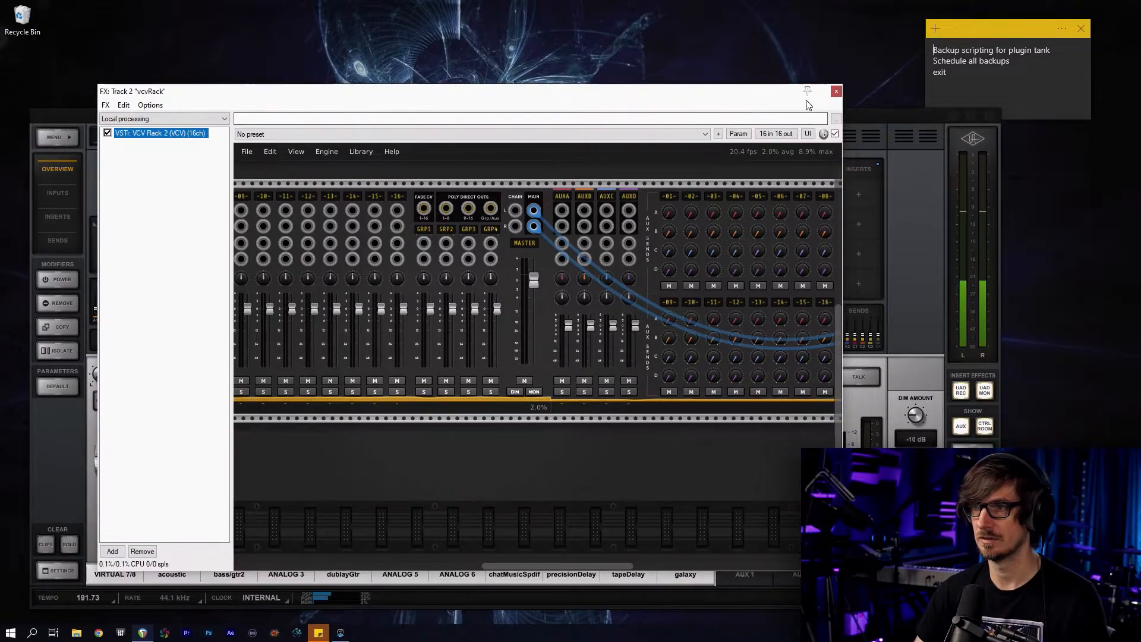
double_click(184, 135)
click(837, 92)
drag(348, 6, 498, 103)
key(F11)
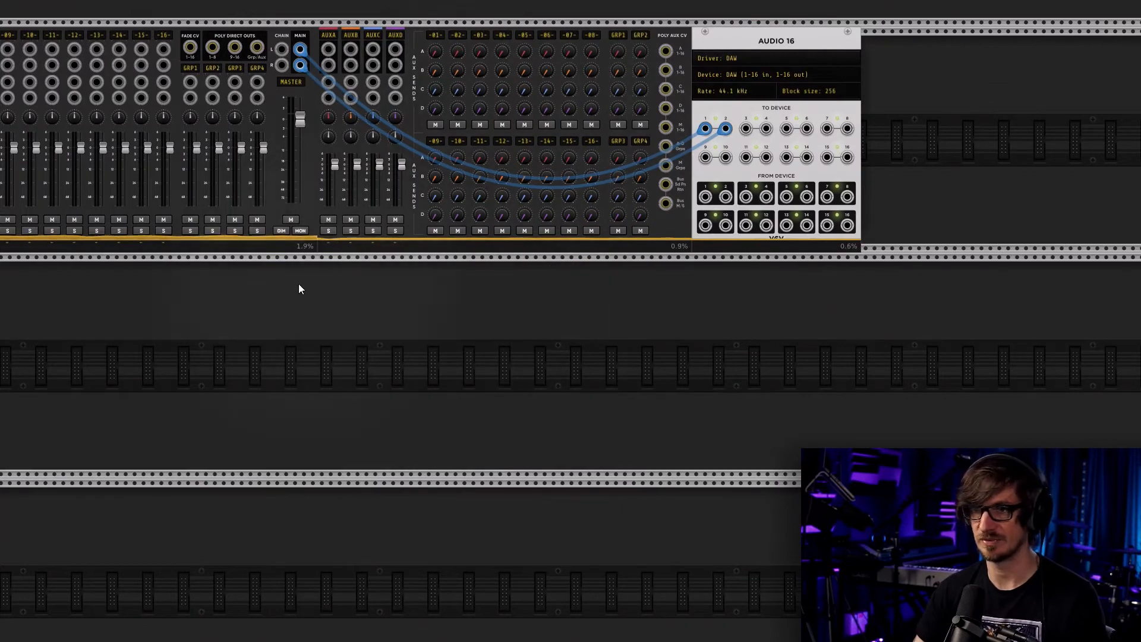
Select the 16-track MixMaster together with its aux-send expander and delete both from the rack
scroll(304, 276, left, 5)
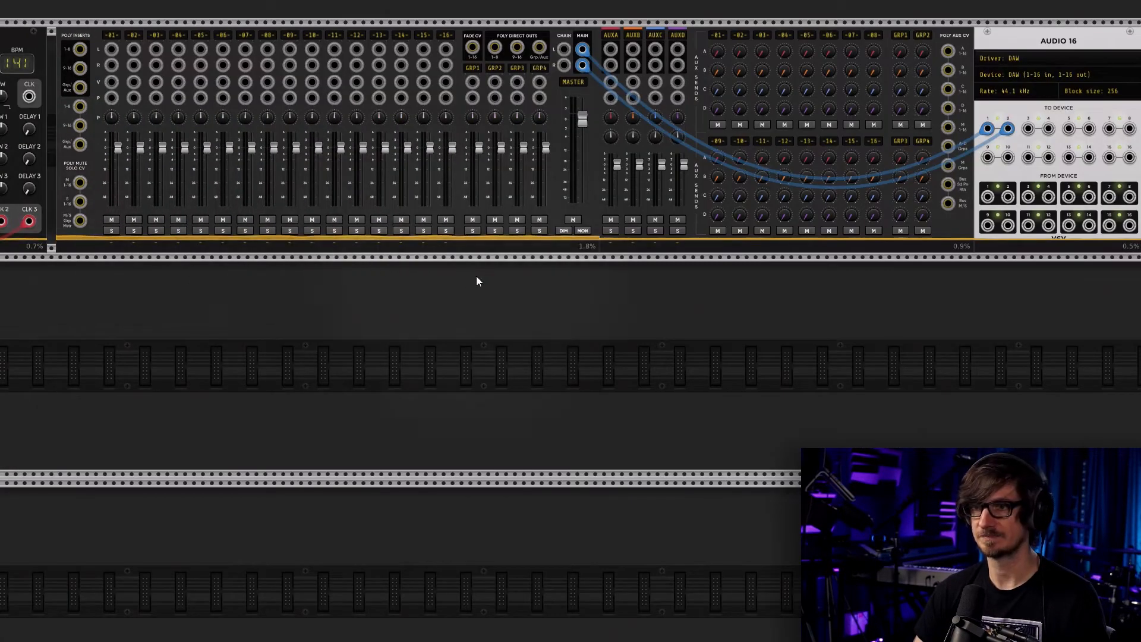
drag(476, 276, 414, 206)
drag(677, 269, 552, 212)
key(Delete)
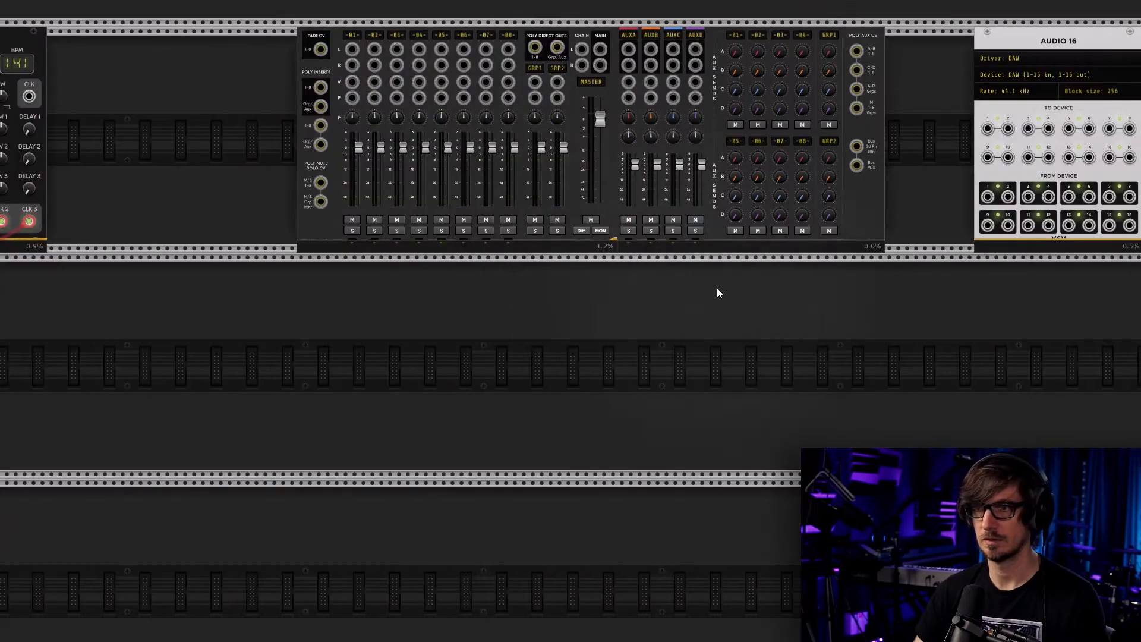
Select the 8-track mixer with its aux-send expander and move the Audio 16 module directly against the expander
drag(799, 304, 589, 215)
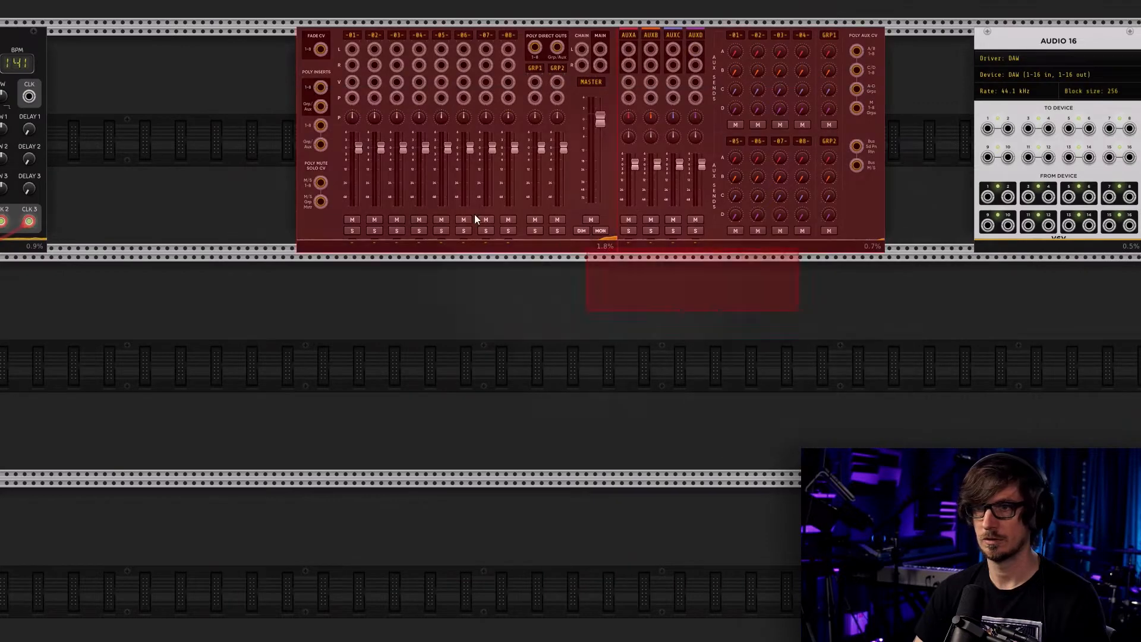
drag(999, 42, 909, 55)
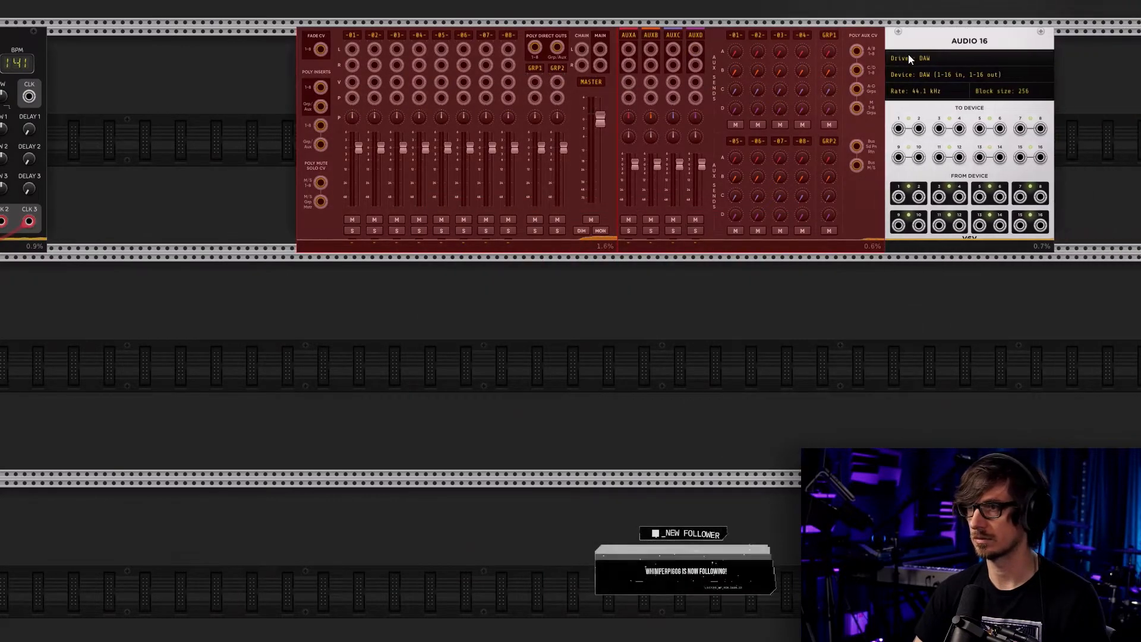
drag(397, 321, 554, 336)
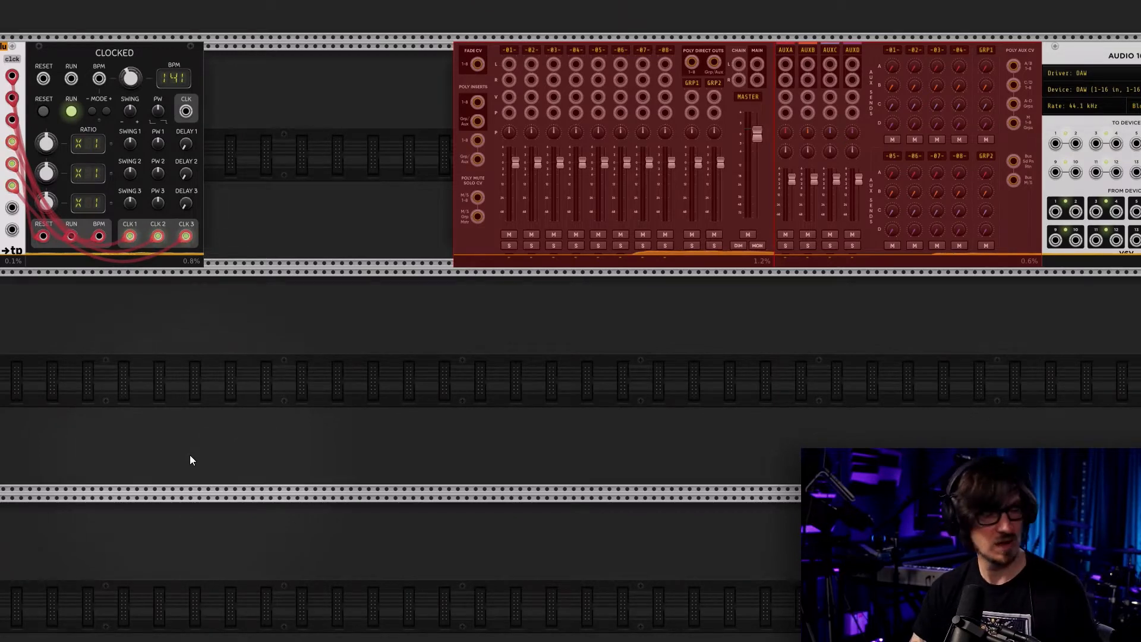
Clear the module selection, switch to the Universal Audio Console, and lower the slobsAlerts channel fader
key(alt+Tab)
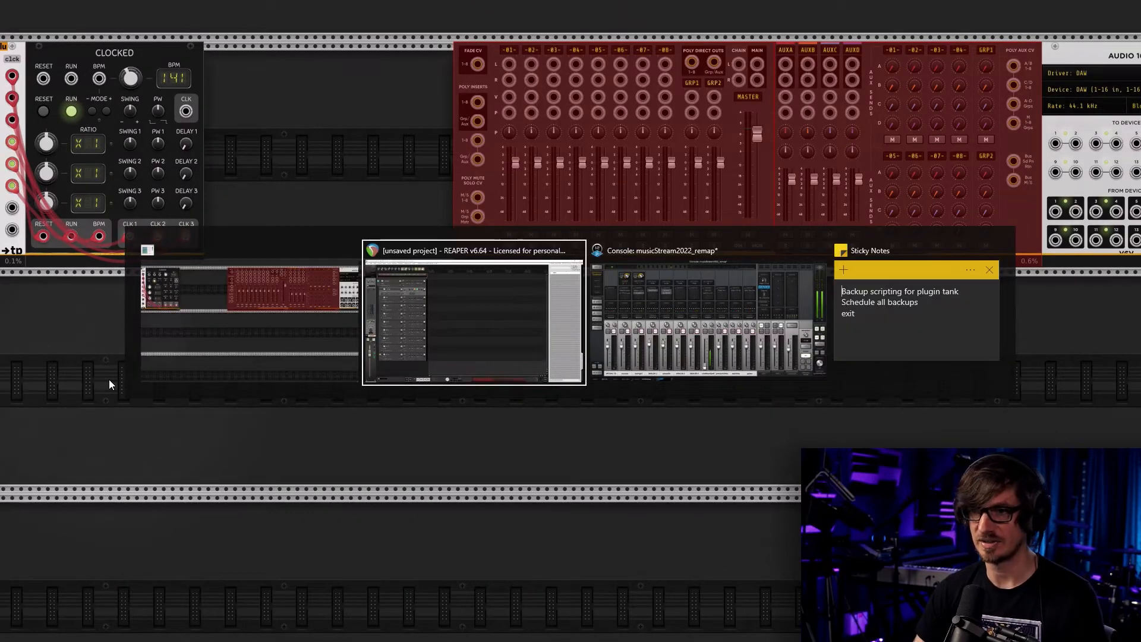
key(Escape)
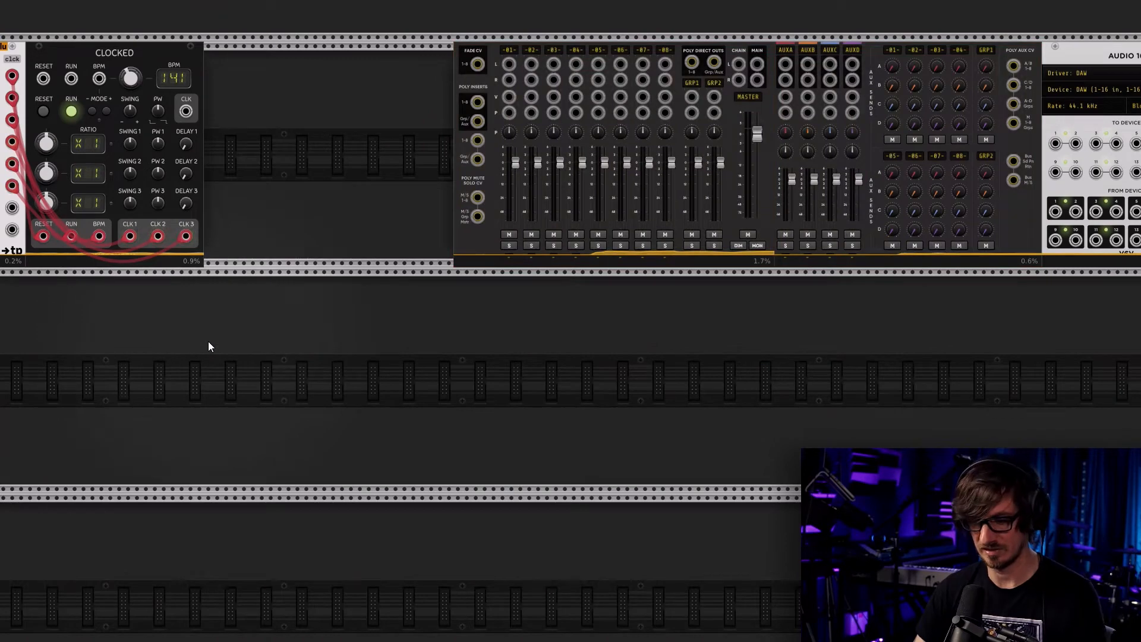
key(alt+Tab)
drag(343, 138, 431, 209)
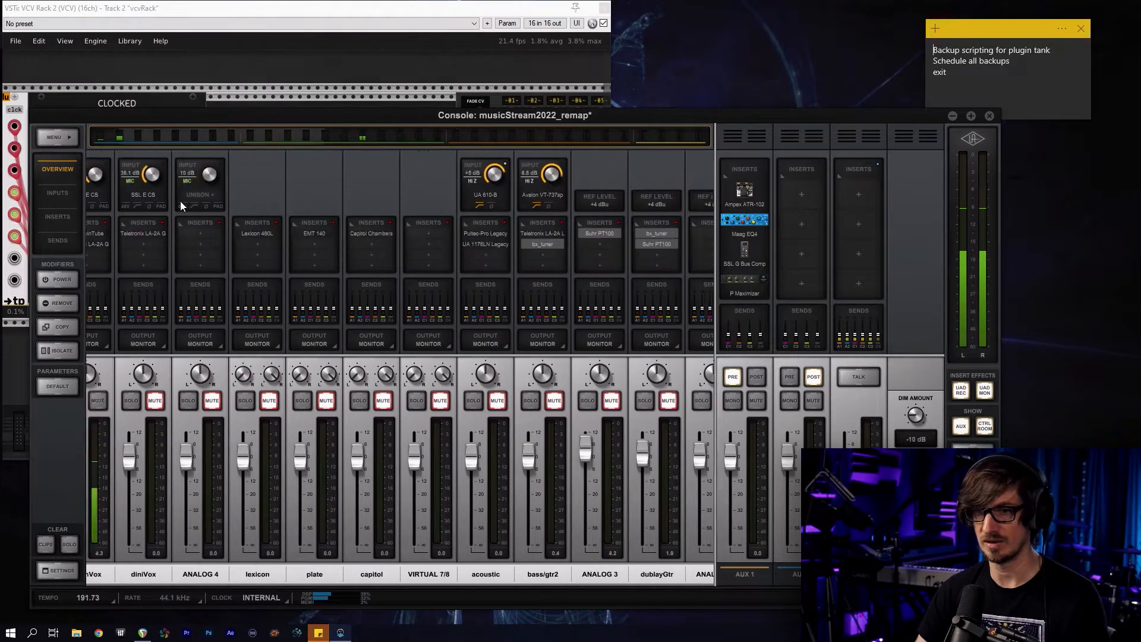
drag(181, 206, 171, 205)
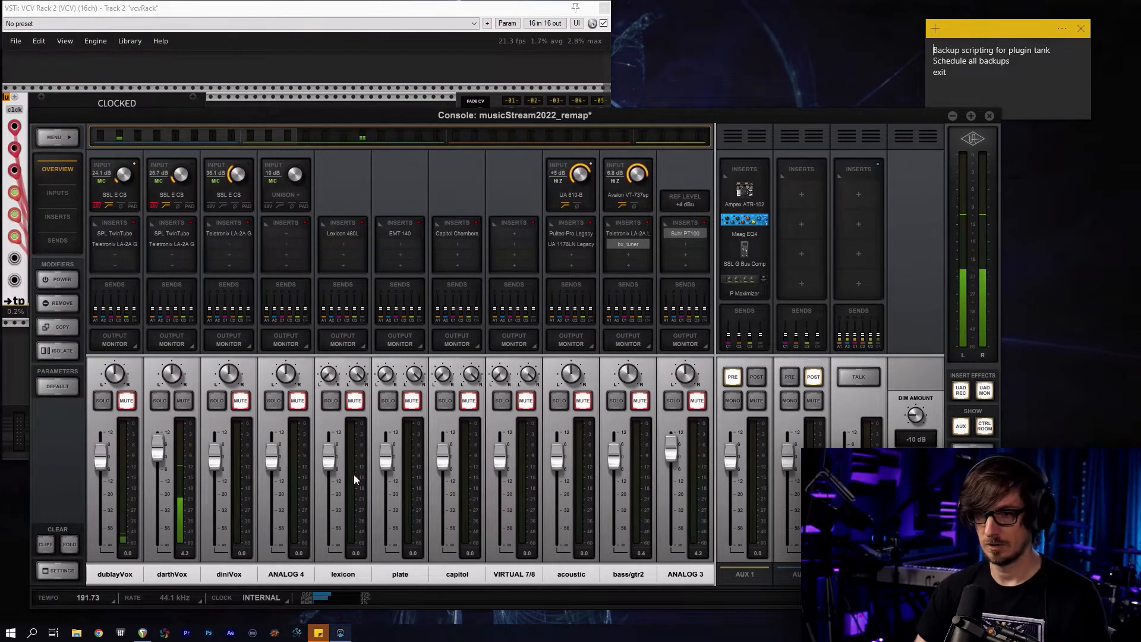
drag(290, 141, 564, 183)
drag(500, 458, 499, 476)
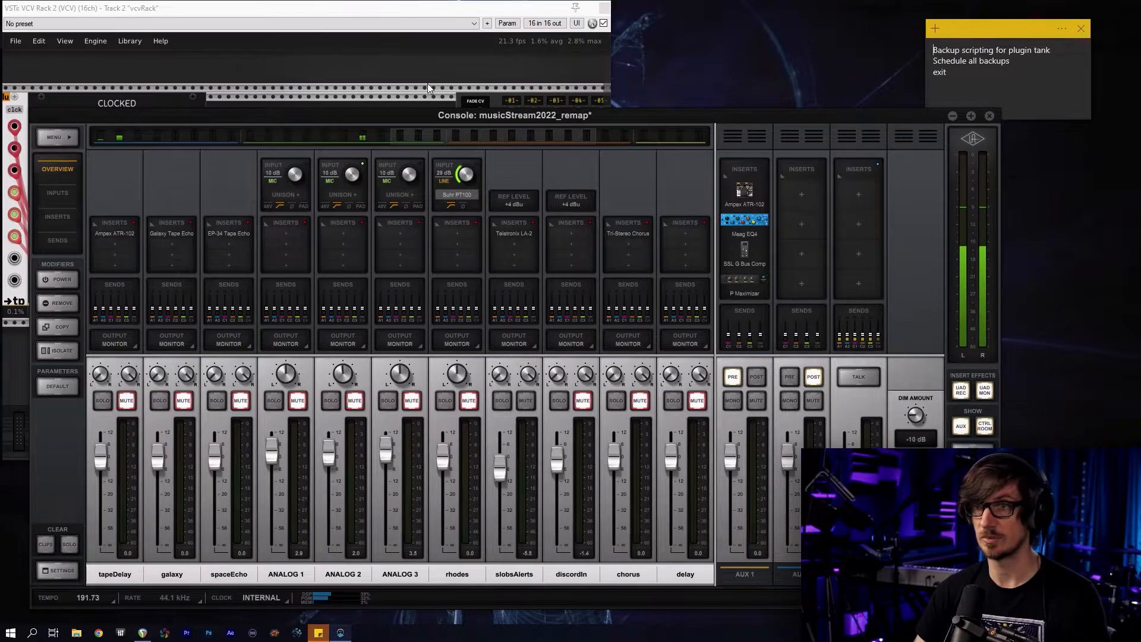
Return to the VCV Rack window full screen and patch the mixer's main left and right outputs to Audio 16 inputs 1 and 2 with blue cables
click(407, 10)
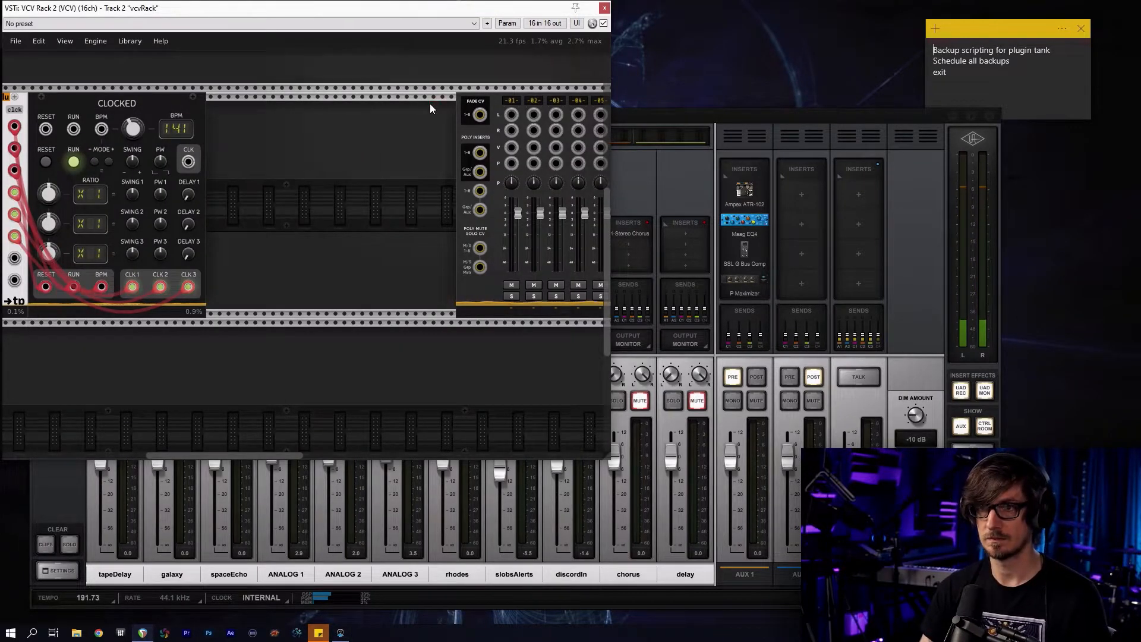
key(F11)
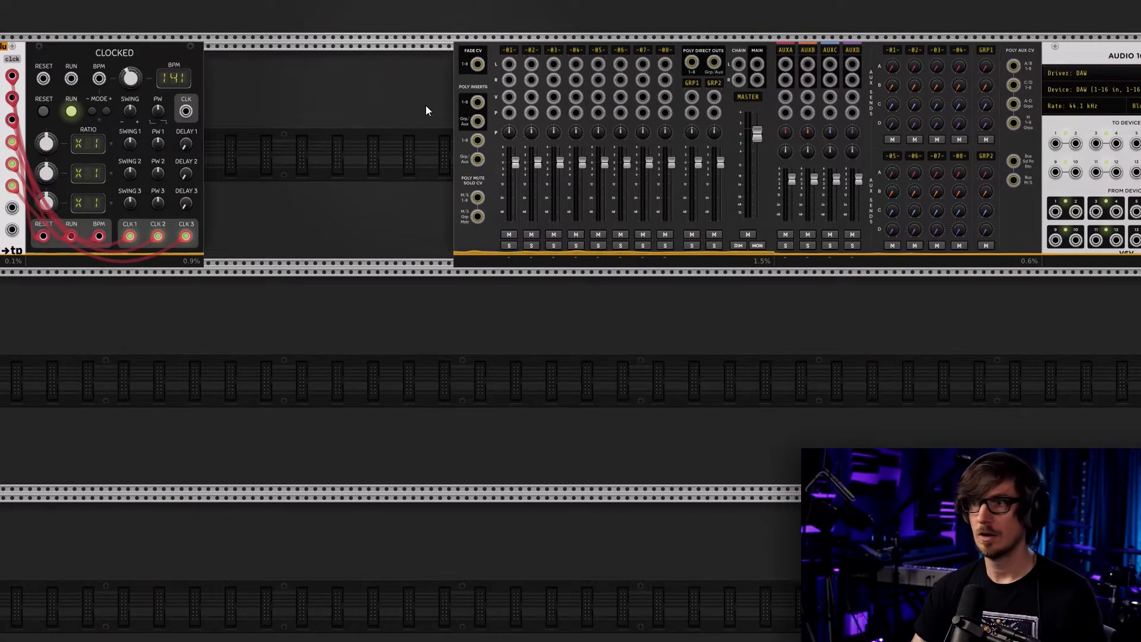
right_click(757, 64)
drag(788, 141, 1055, 143)
right_click(758, 83)
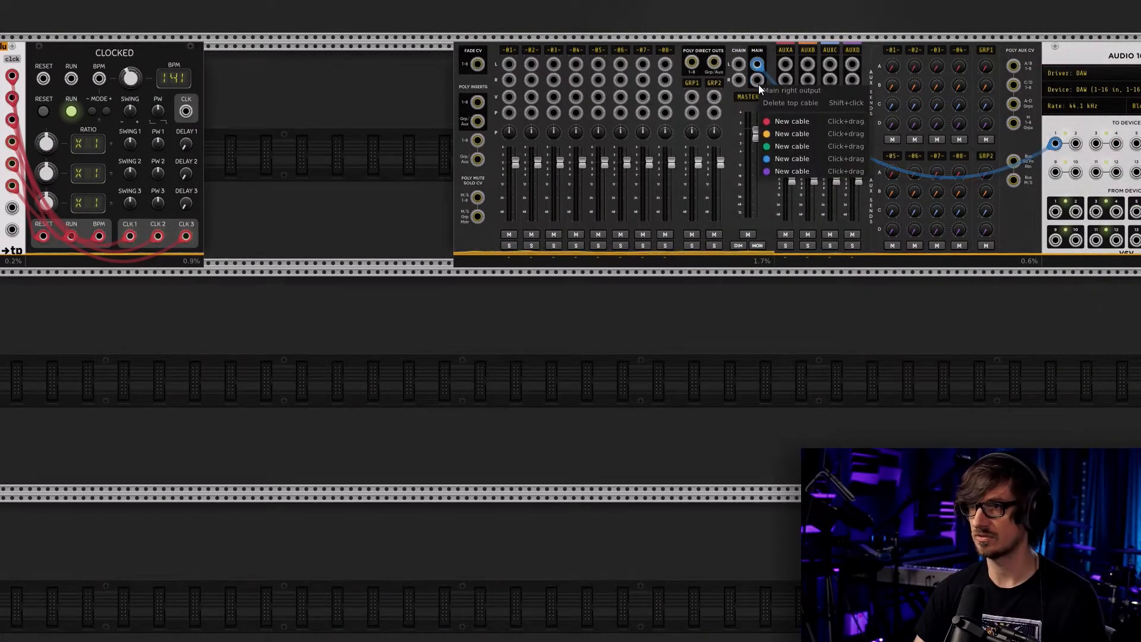
drag(790, 141, 1076, 143)
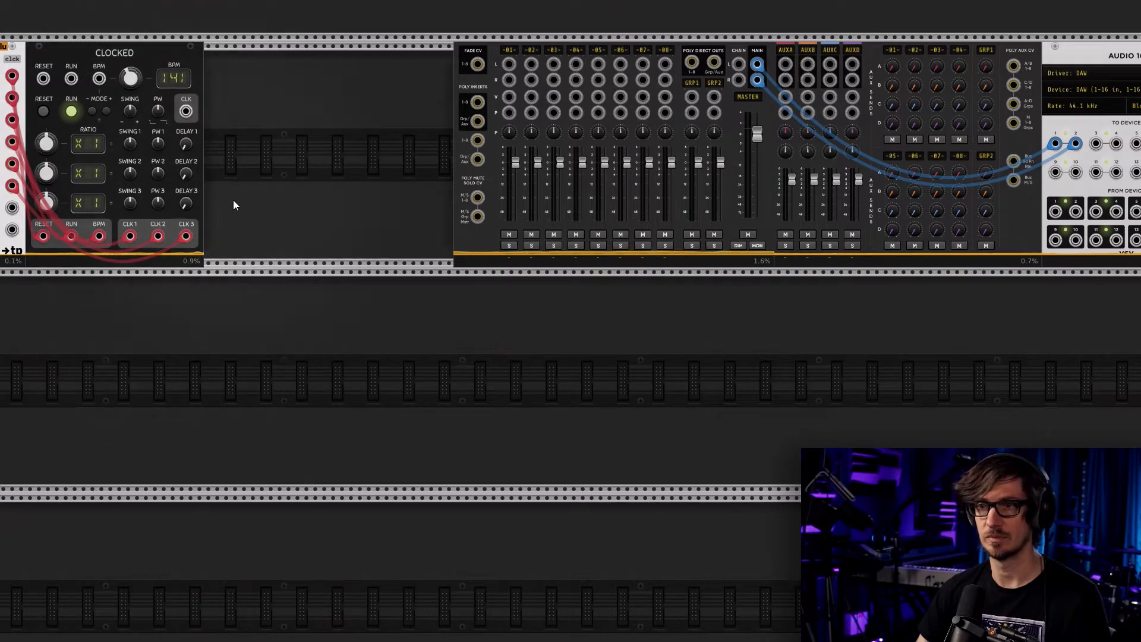
Select the mixer, aux expander and Audio 16 together, move them closer to Clocked, and clear the selection
right_click(349, 125)
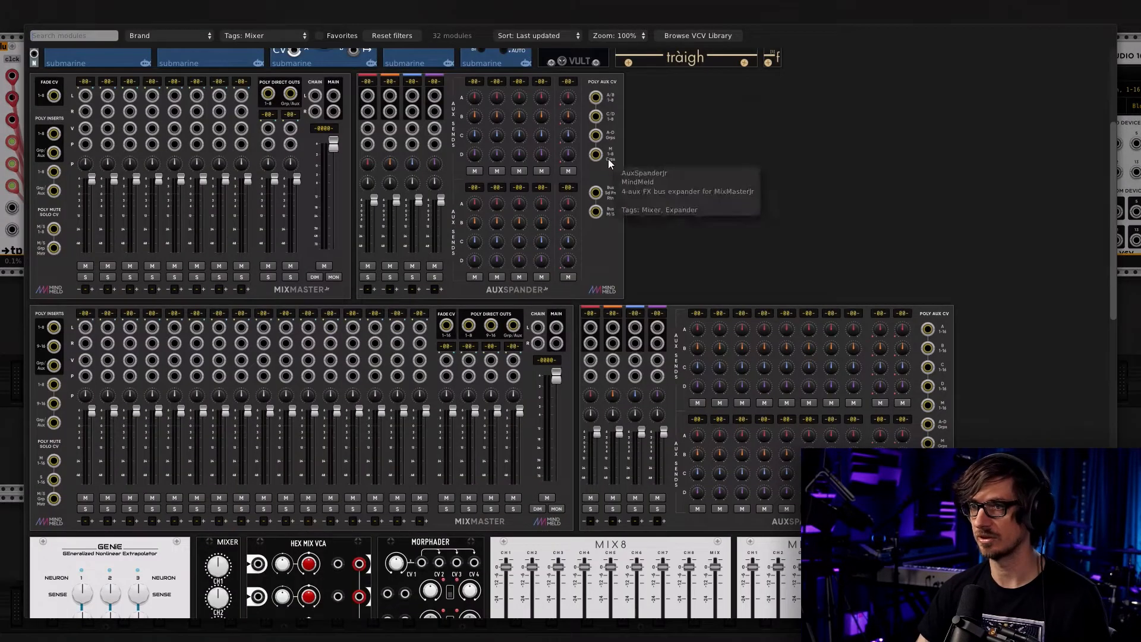
click(21, 287)
drag(381, 133, 1132, 284)
drag(1049, 70, 876, 70)
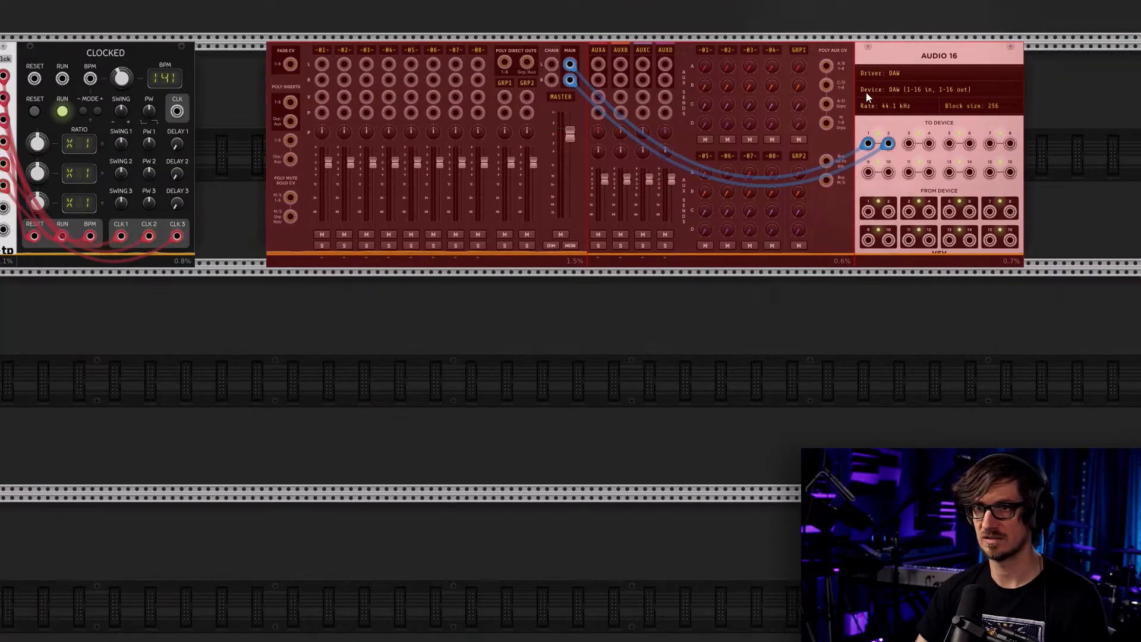
scroll(618, 289, up, 2)
click(619, 289)
drag(465, 286, 610, 336)
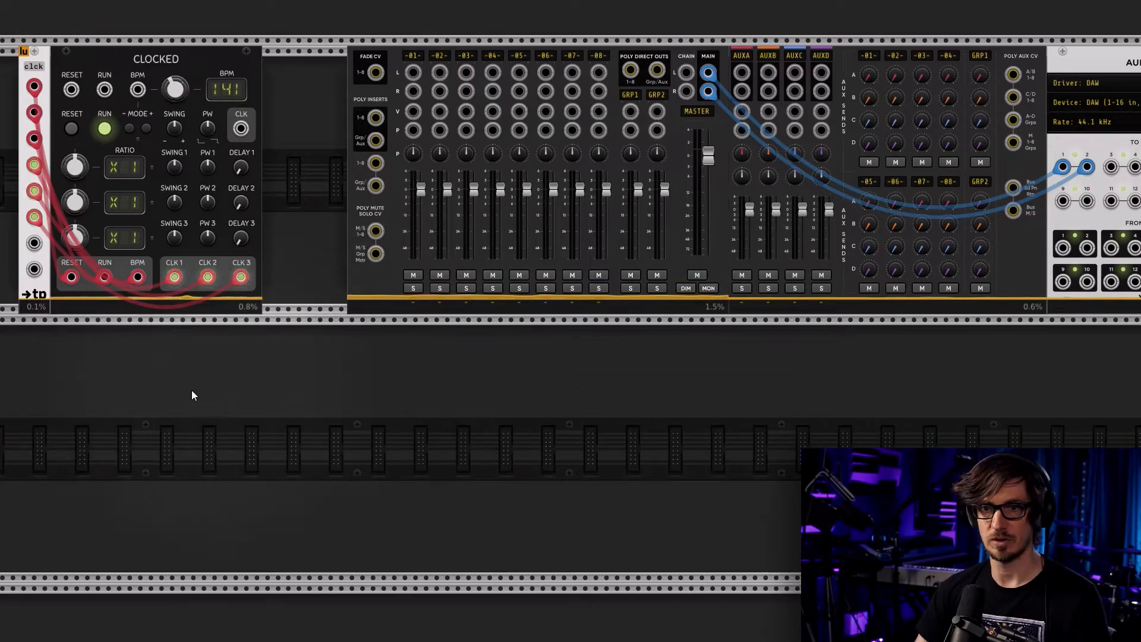
Show only favorite modules in the module browser and add a Teleport Out to the row directly beneath the clock's Teleport In
right_click(84, 421)
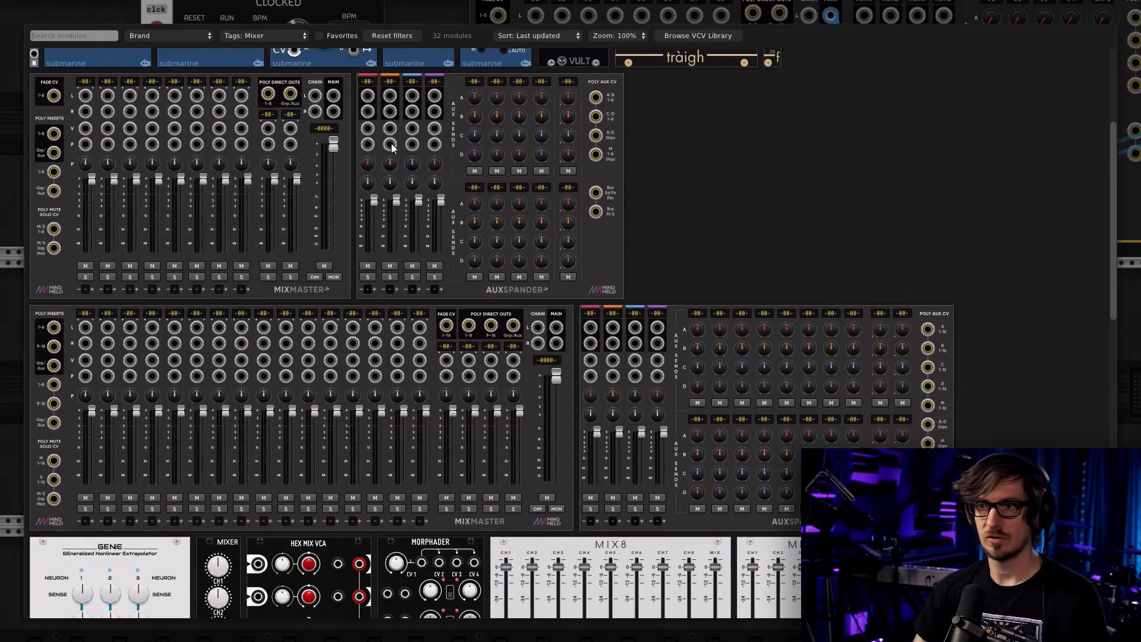
click(384, 36)
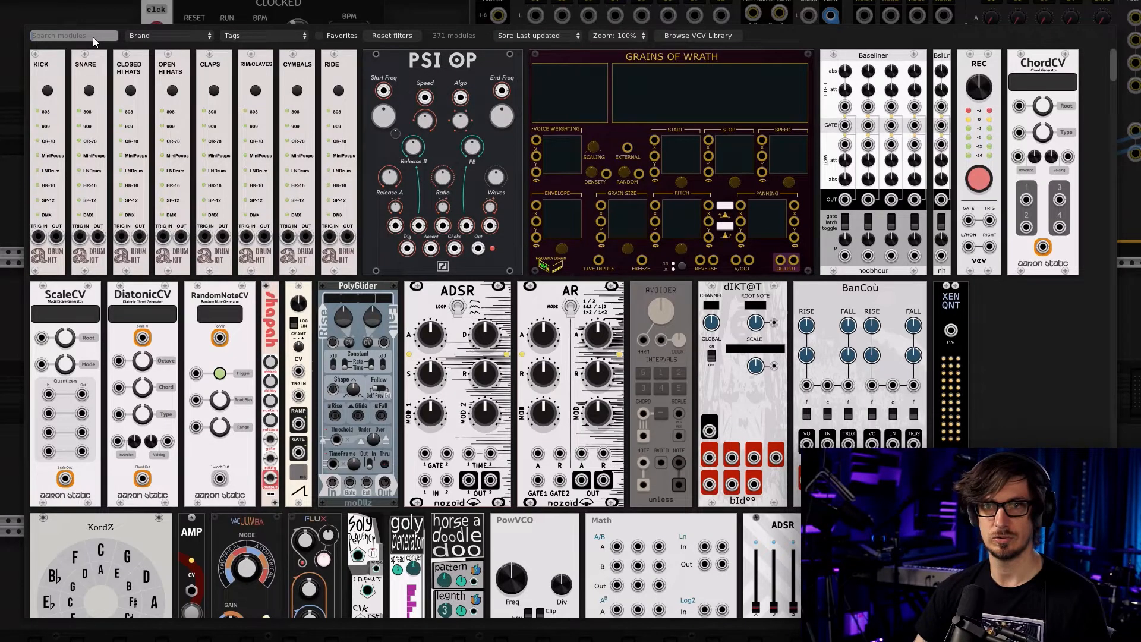
click(330, 37)
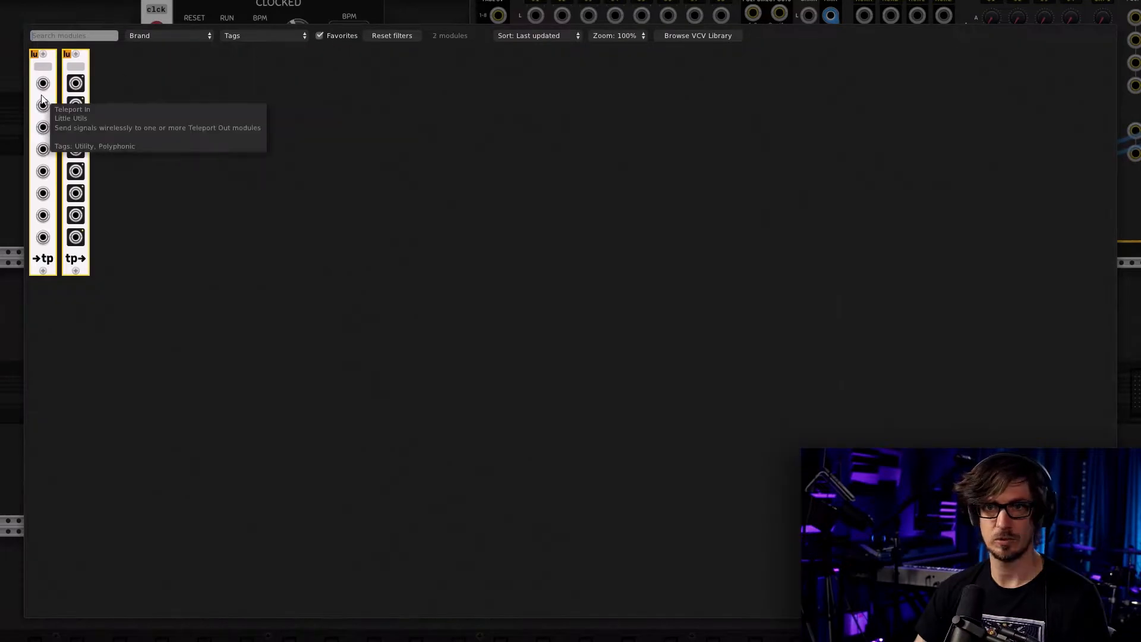
drag(76, 113, 186, 314)
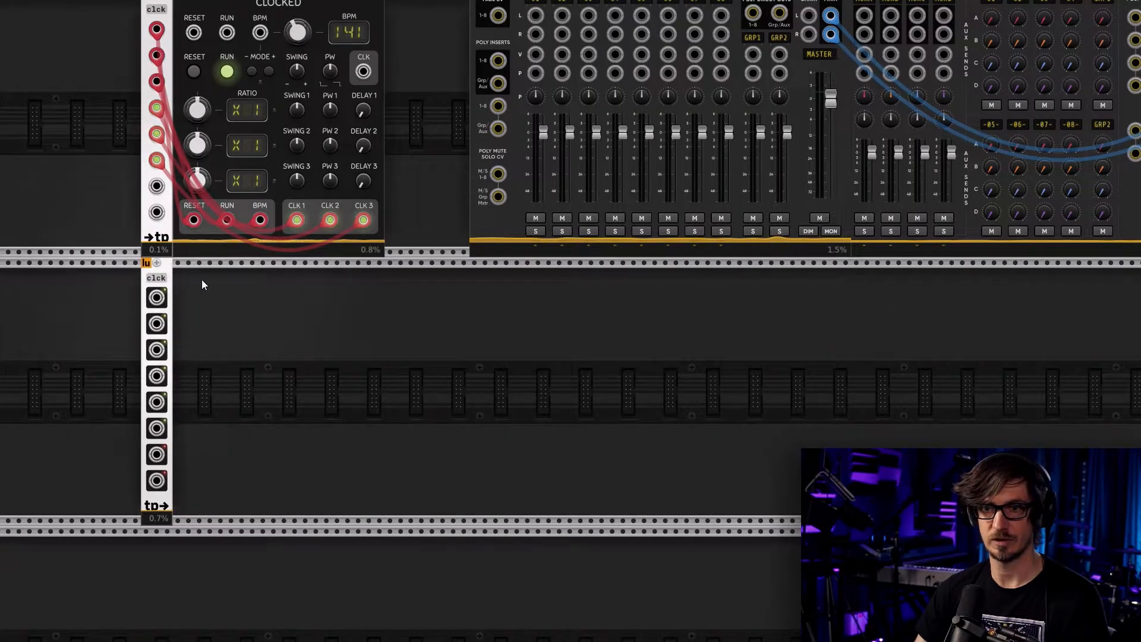
Reset the module browser's filters and list only modules tagged Sequencer
right_click(197, 320)
click(392, 37)
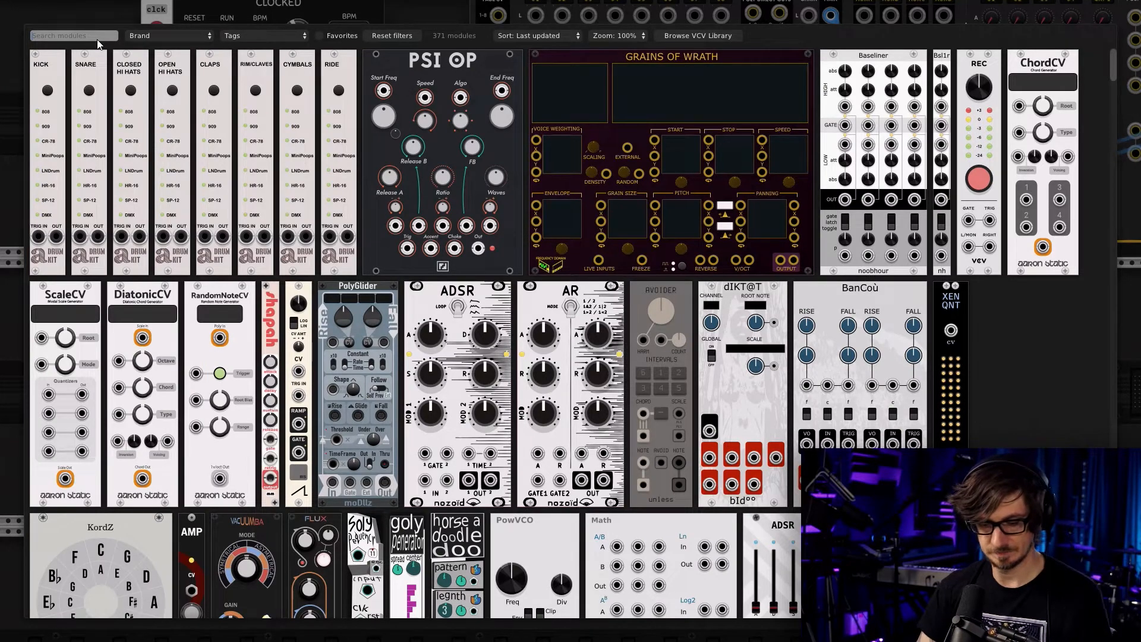
text(seq)
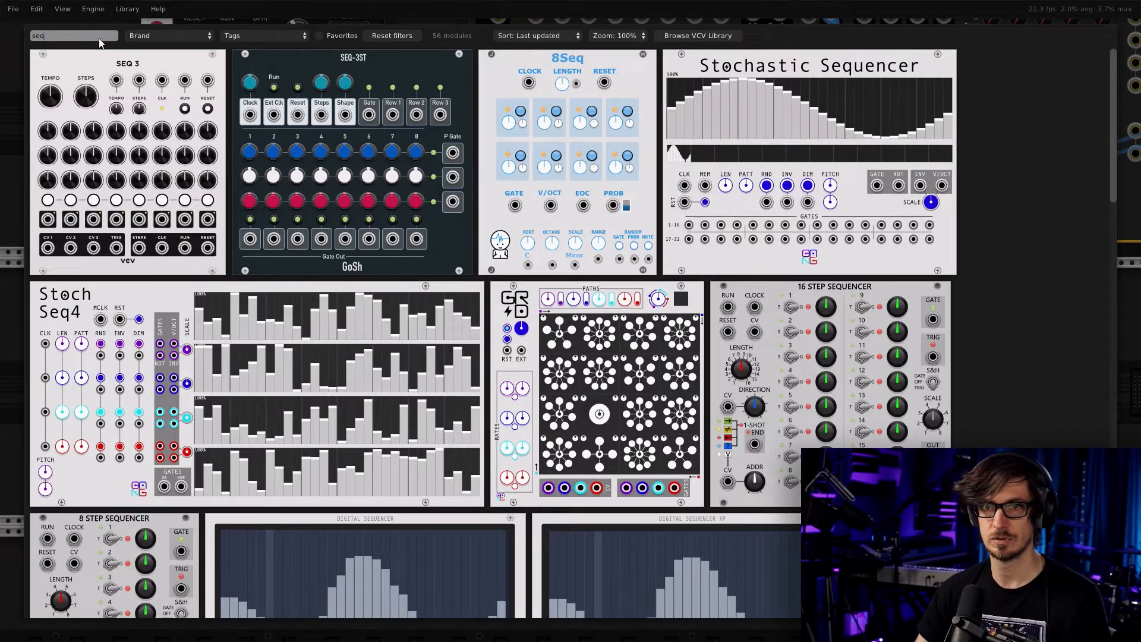
key(BackSpace)
key(BackSpace)
key(BackSpace)
click(265, 35)
scroll(257, 239, down, 2)
scroll(264, 300, down, 2)
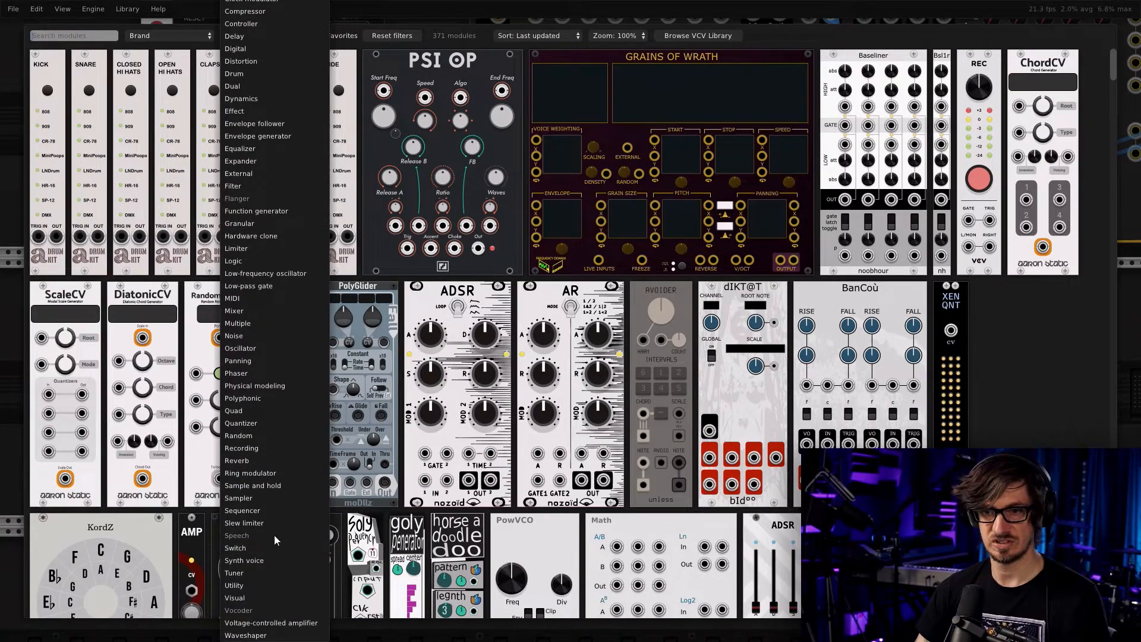
click(259, 511)
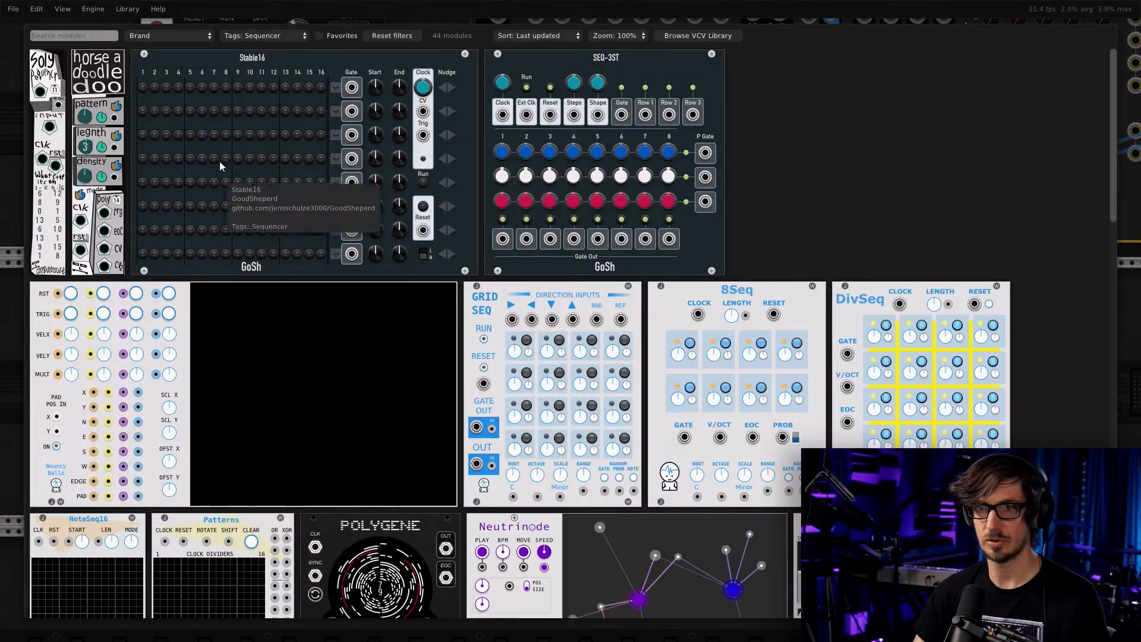
Browse the sequencer modules and add Stable16 beside the Teleport Out
scroll(227, 159, down, 15)
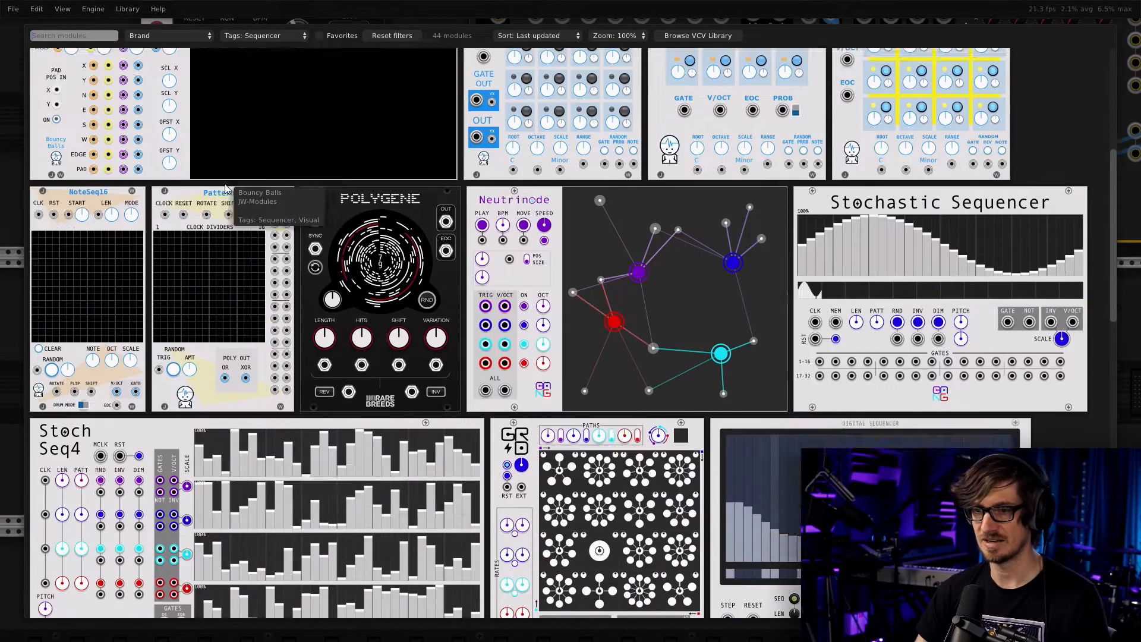
scroll(315, 369, down, 10)
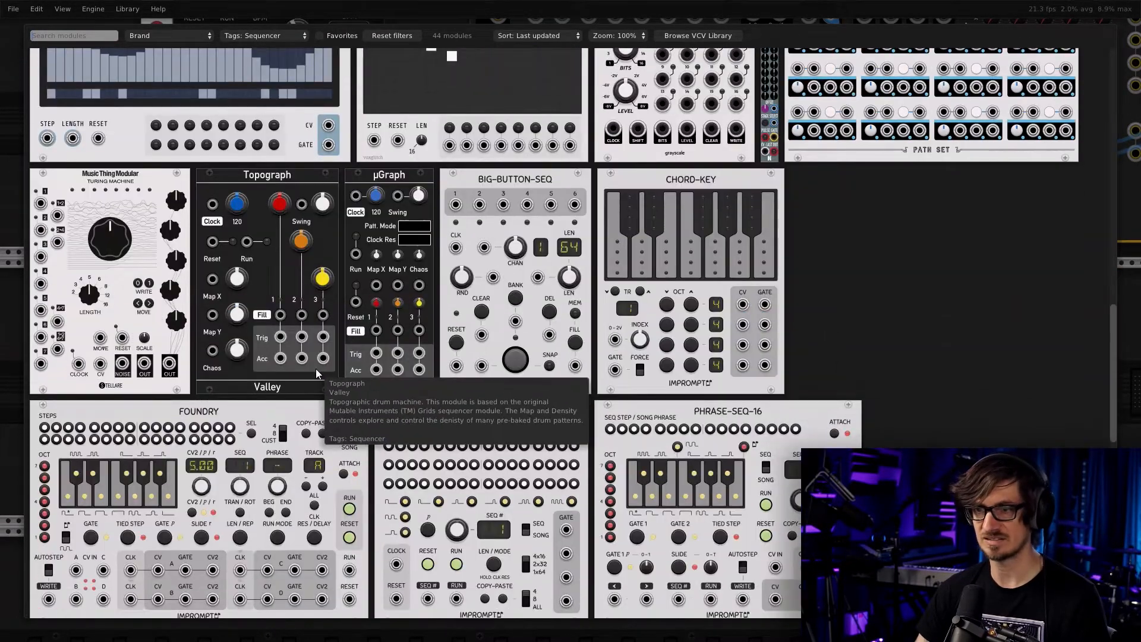
scroll(312, 377, up, 20)
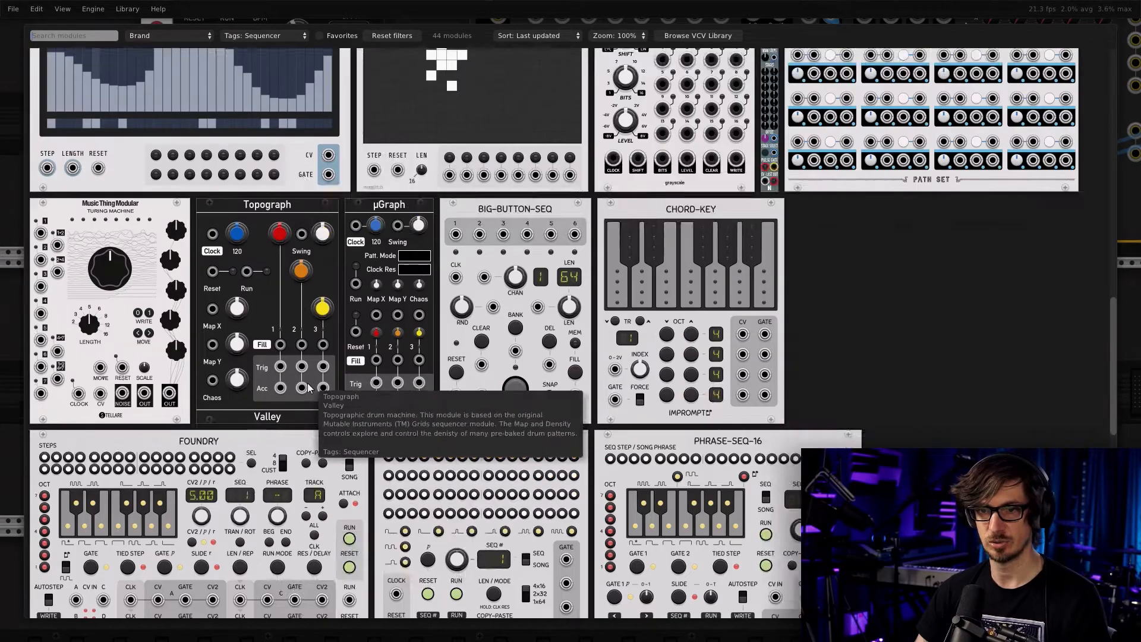
scroll(301, 387, up, 3)
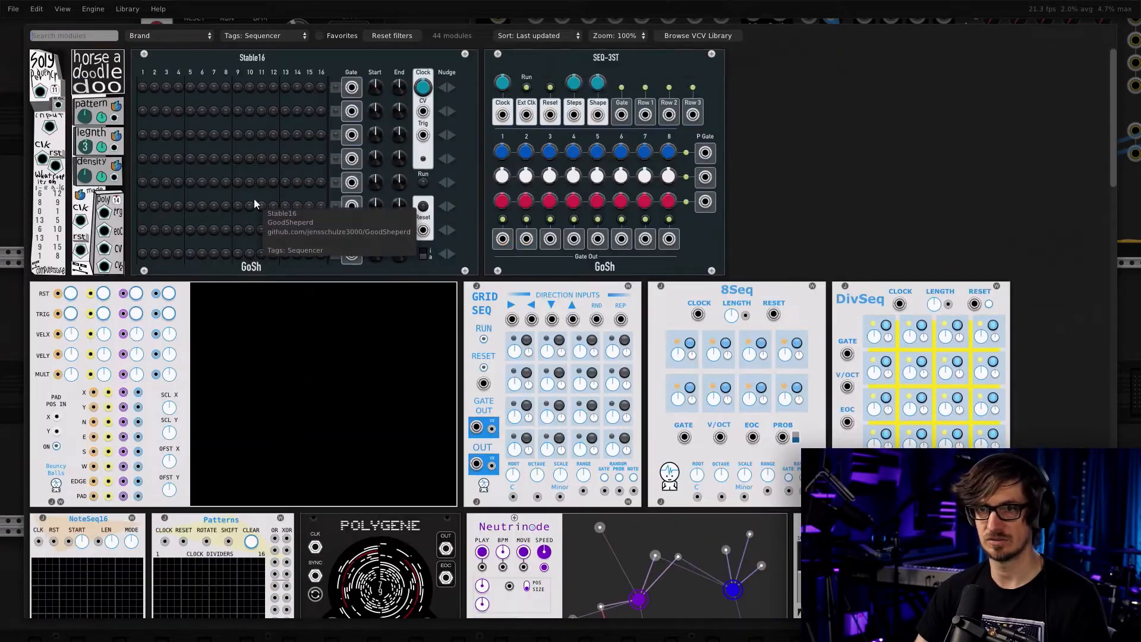
click(254, 198)
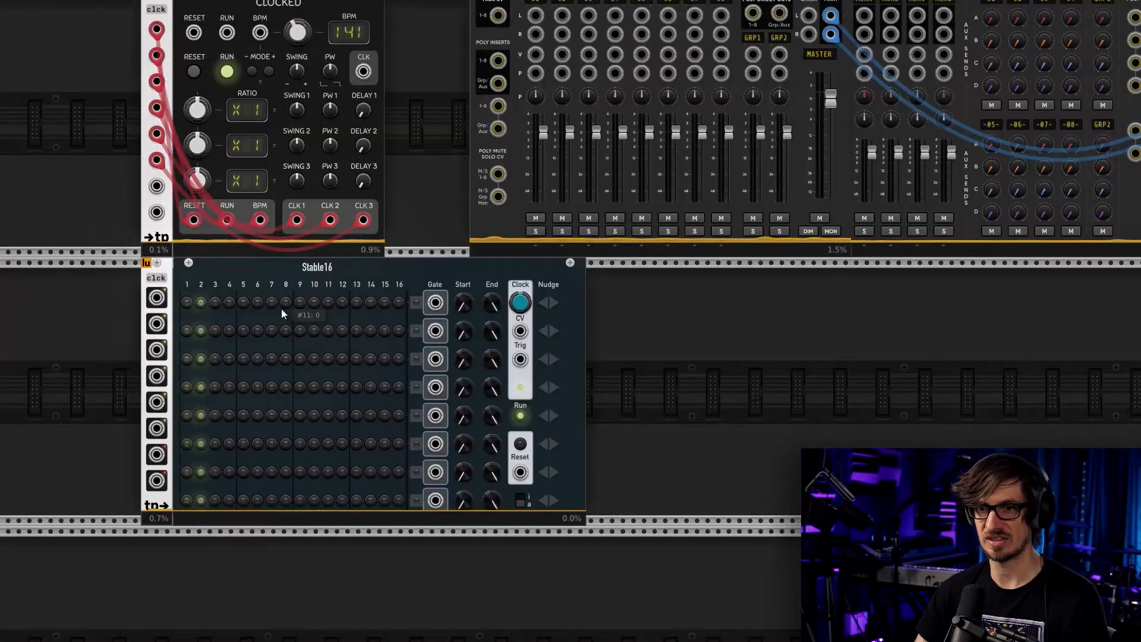
Randomize the Stable16 sequencer and switch off the lit red row toggles next to its gate outputs
right_click(408, 291)
click(439, 356)
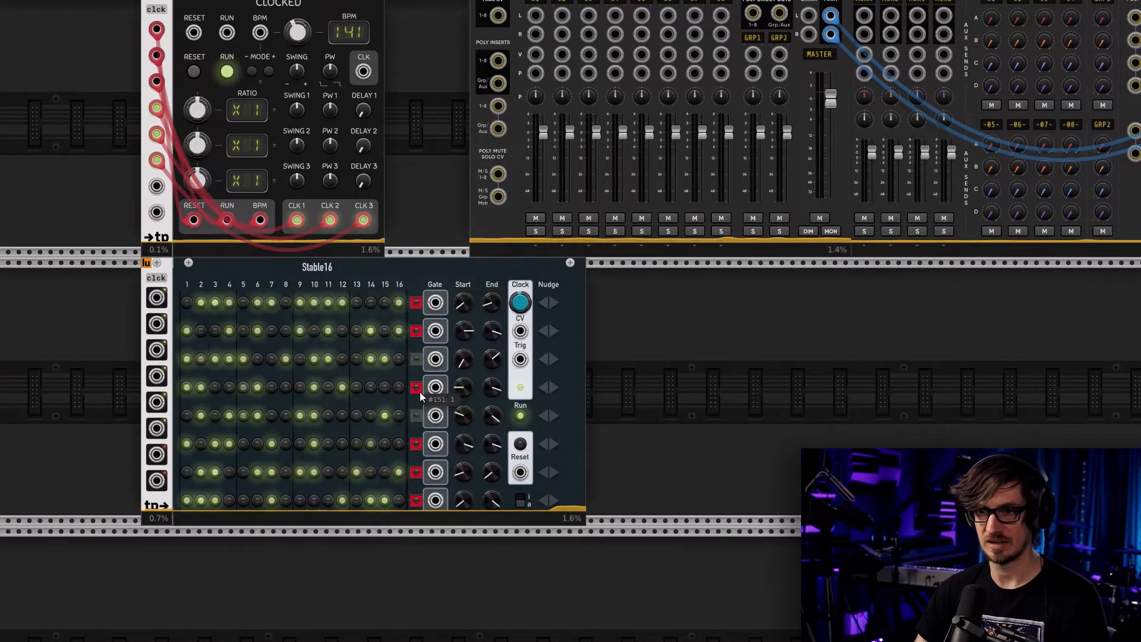
click(415, 333)
click(417, 388)
click(415, 443)
click(415, 472)
click(415, 499)
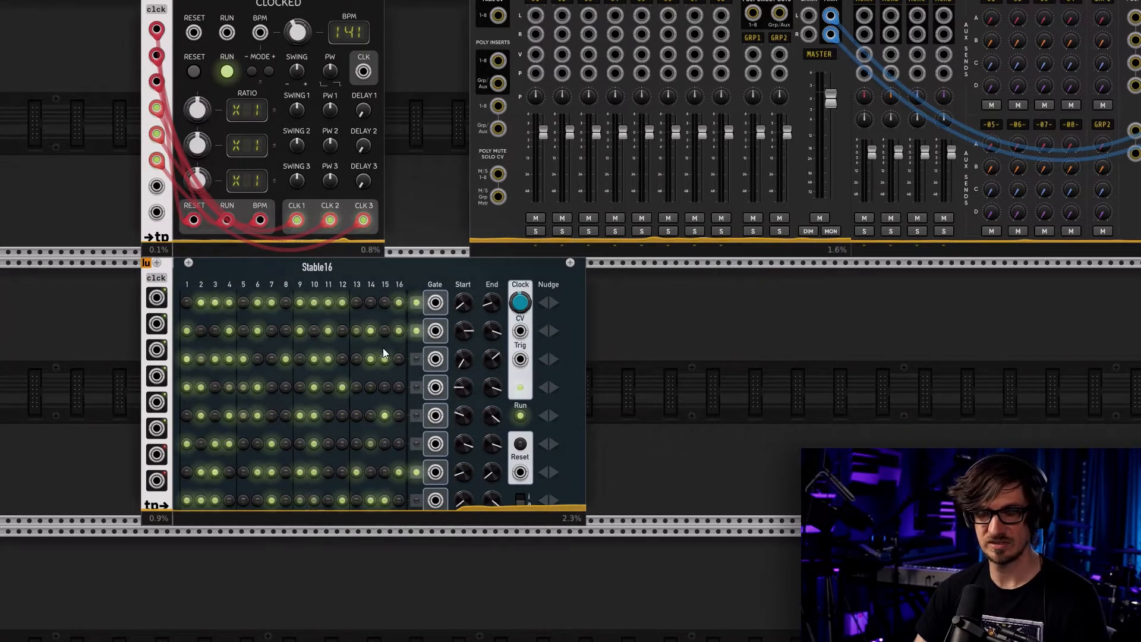
Reset the module browser's filters, list only modules tagged Drum, and add the Hora Deep bass drum next to Stable16
right_click(625, 336)
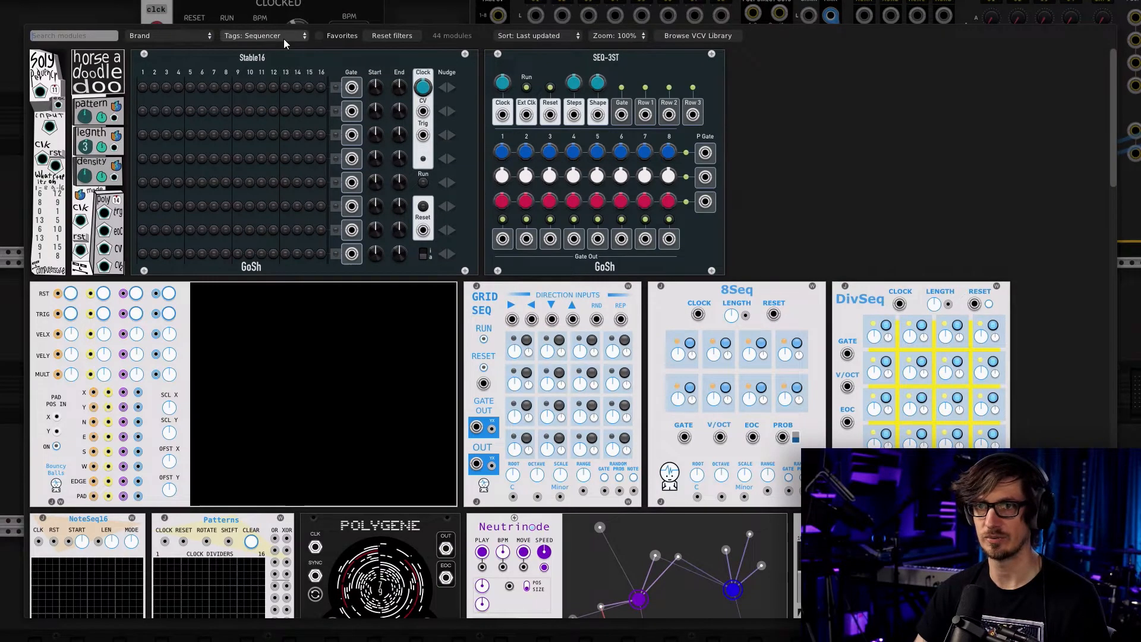
click(381, 38)
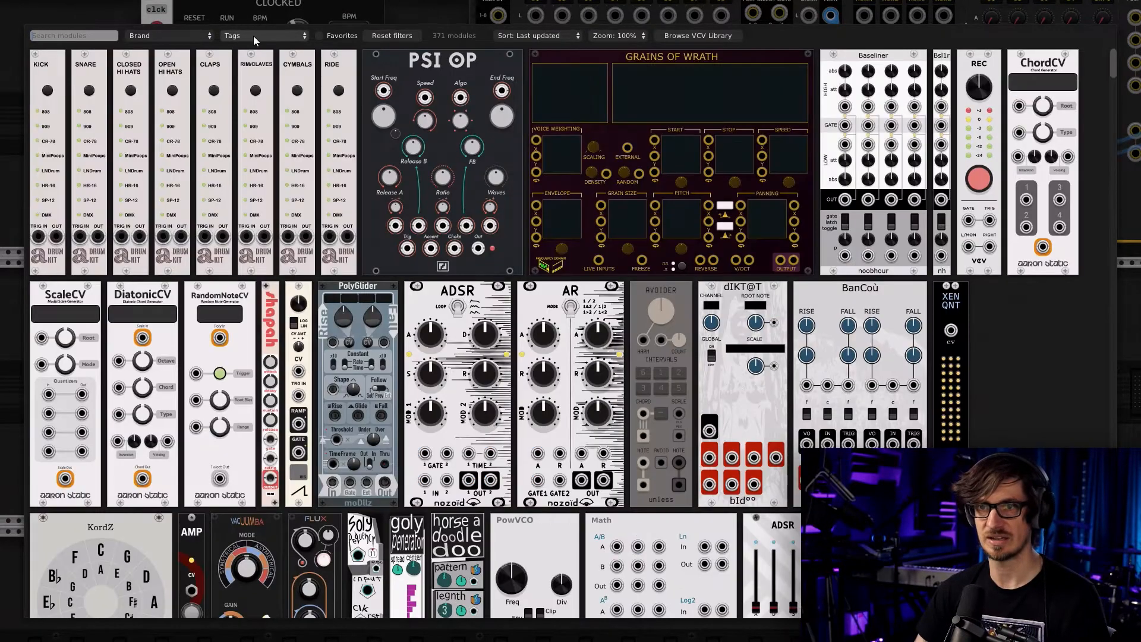
click(253, 38)
click(246, 176)
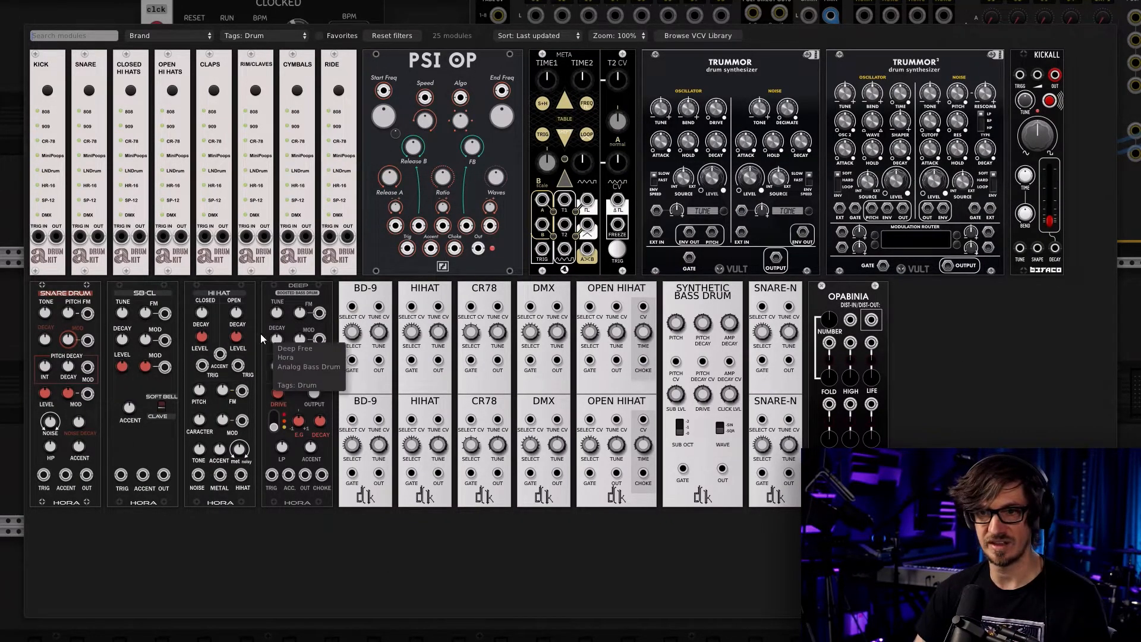
click(299, 315)
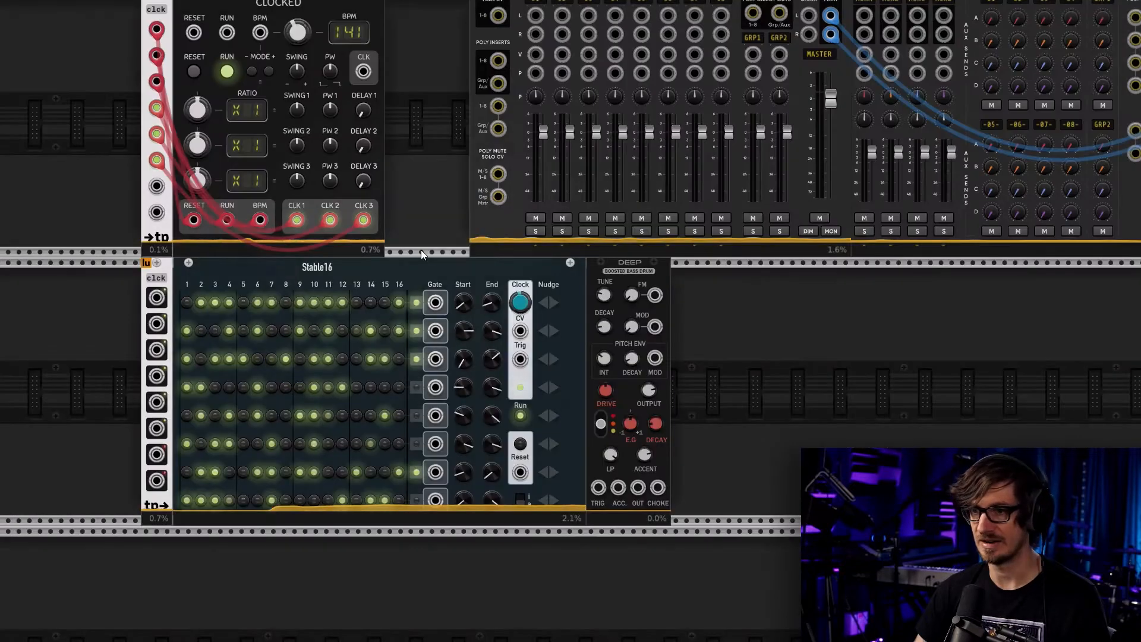
Move the Deep bass drum module to the row beneath Stable16, aligned with the sequencer's starting edge
drag(623, 275, 663, 294)
scroll(747, 330, down, 4)
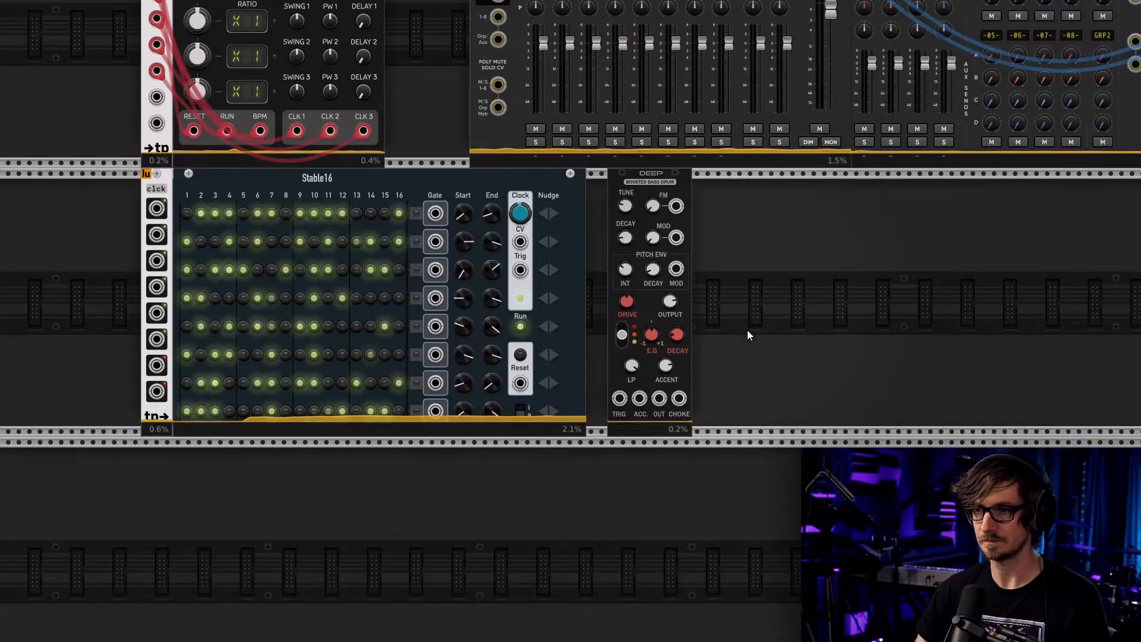
drag(644, 77, 208, 340)
scroll(301, 366, up, 1)
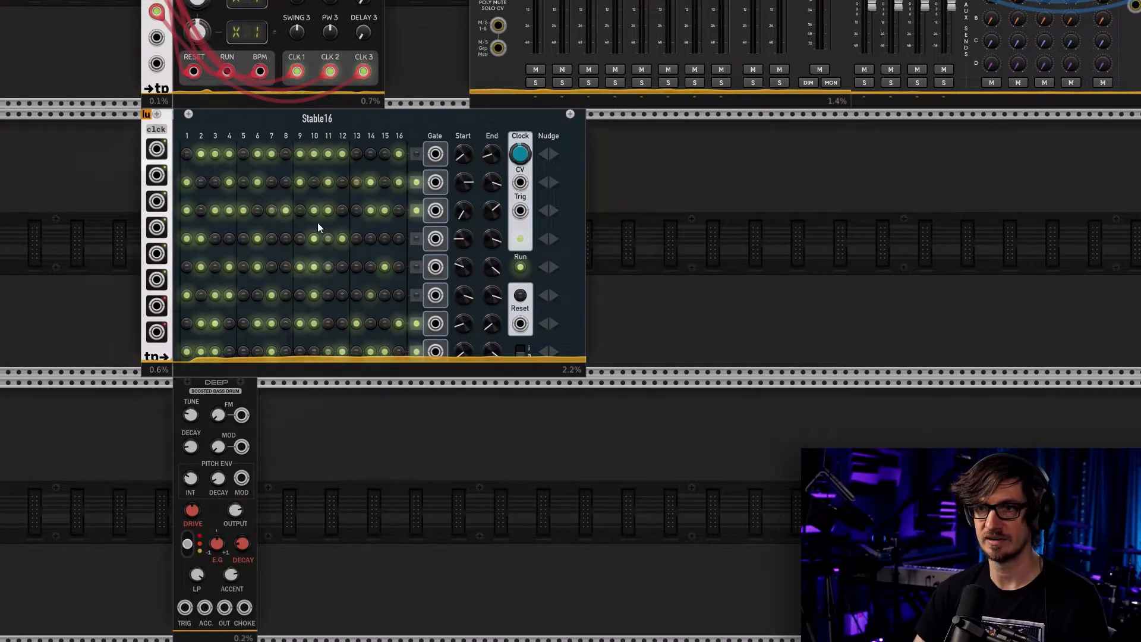
Patch the Teleport Out's port 1 output to Stable16's Reset input with a red cable
right_click(161, 153)
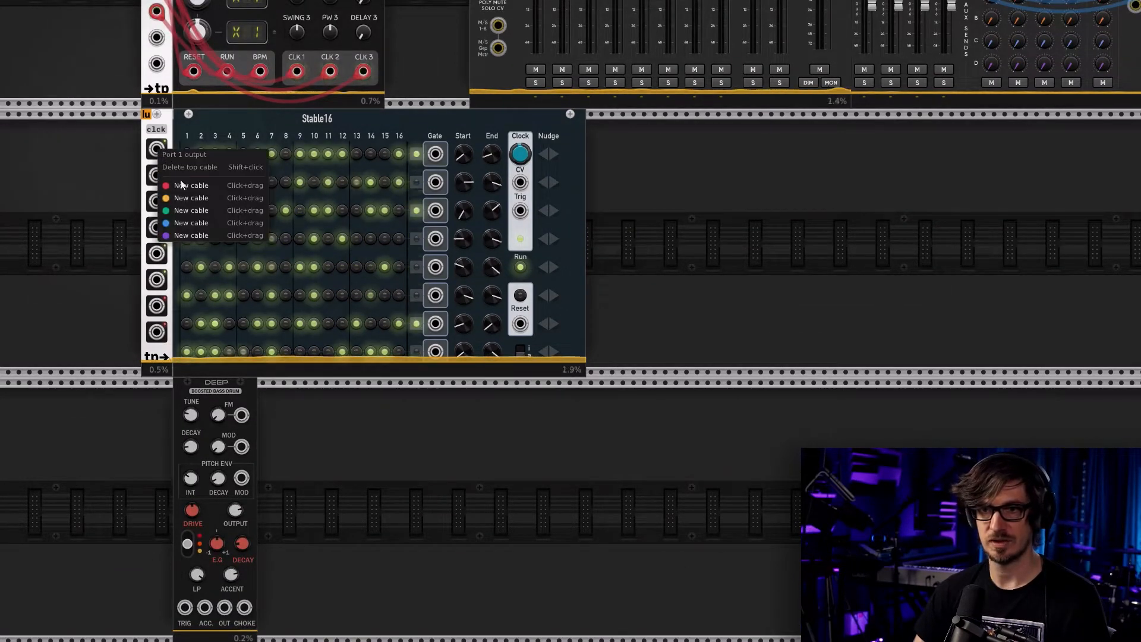
click(106, 183)
scroll(132, 162, up, 3)
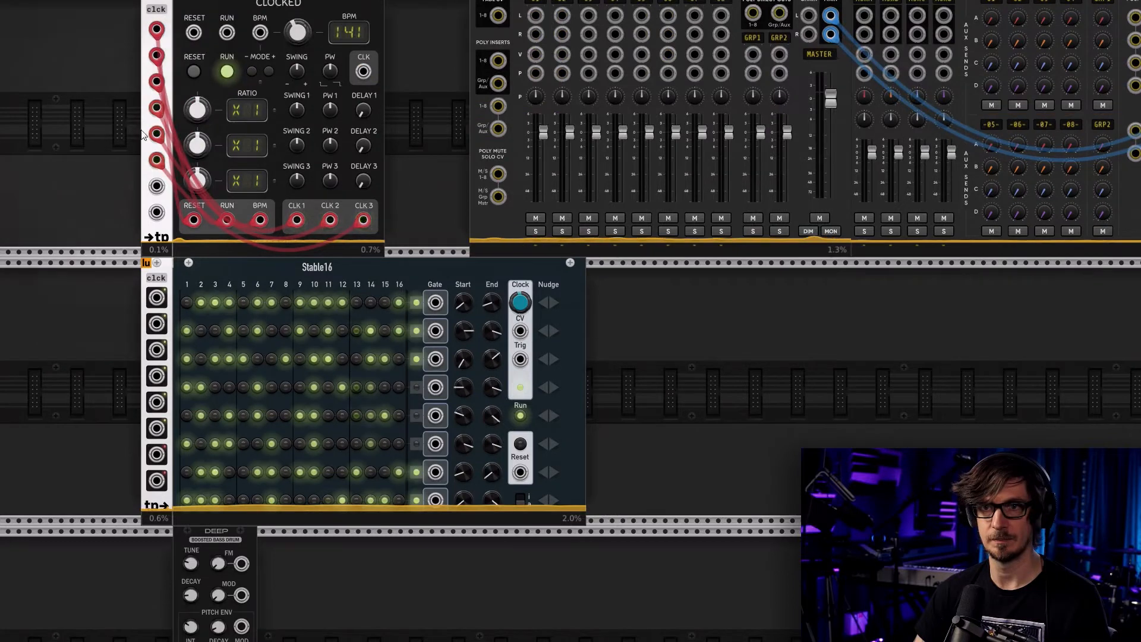
right_click(158, 293)
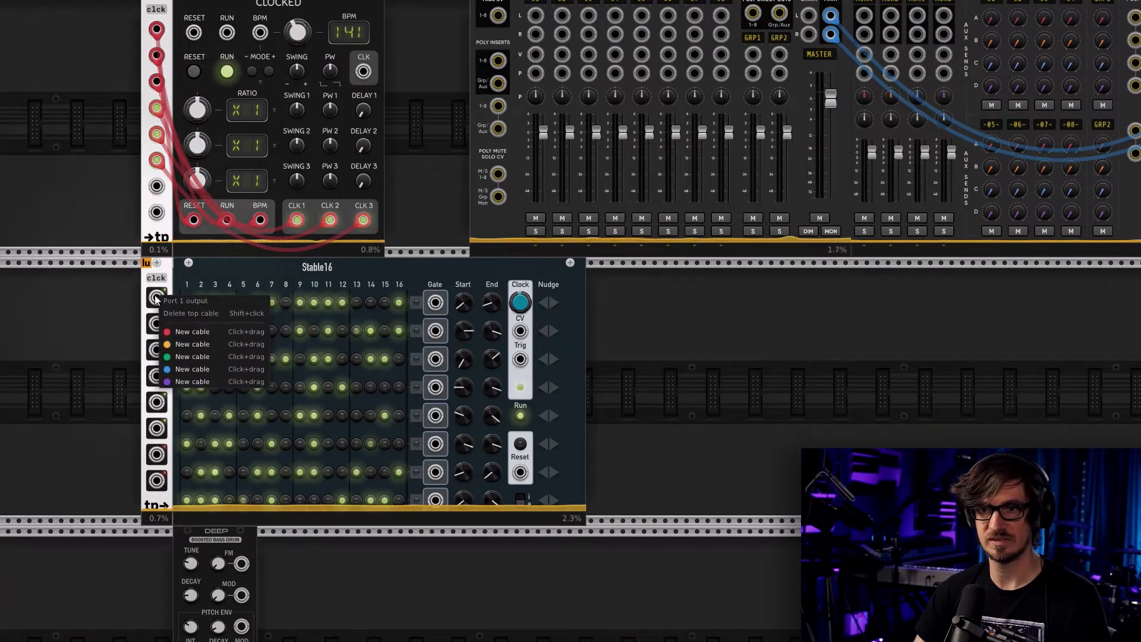
click(186, 329)
click(520, 472)
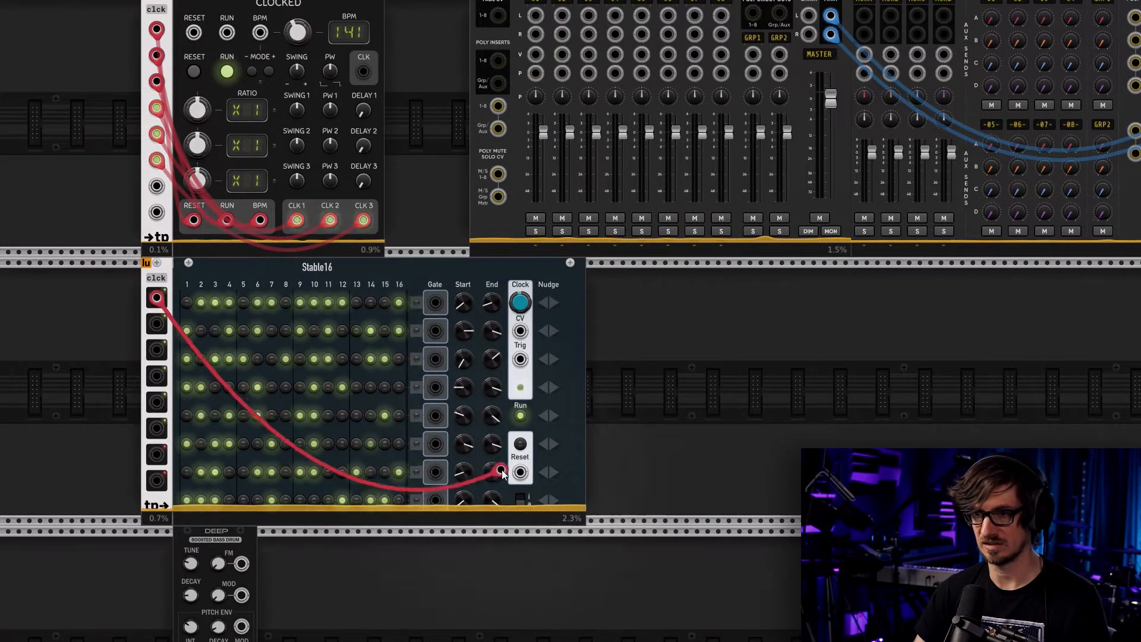
Try patching the Teleport Out's port 2 to Stable16's Trig input and its clock CV input, and remove that cable
right_click(157, 324)
click(184, 357)
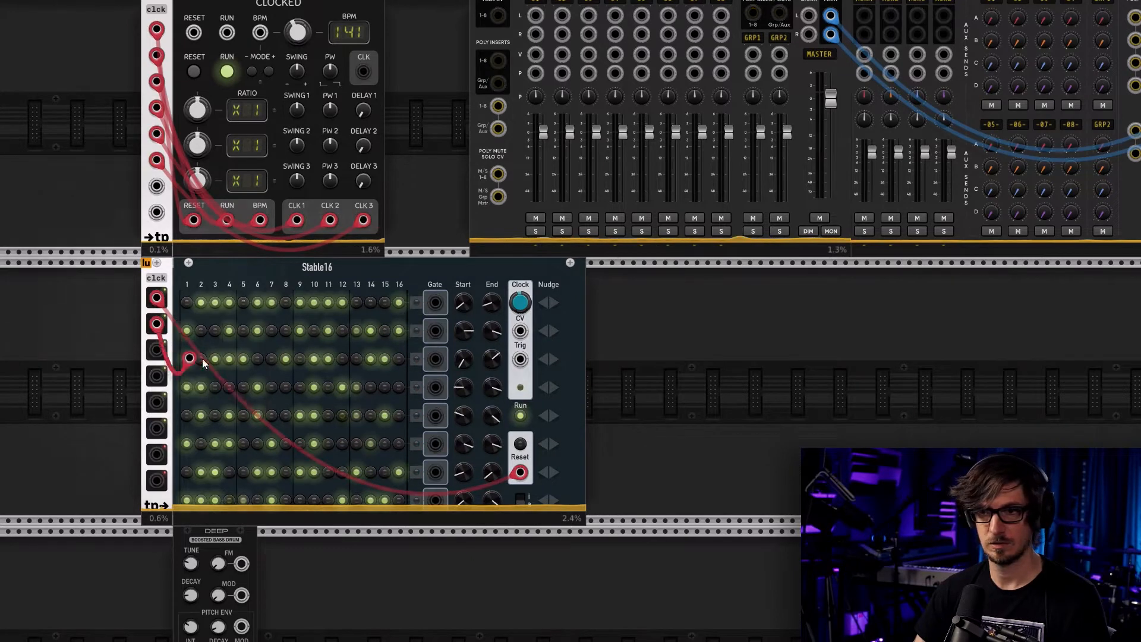
click(520, 360)
drag(520, 360, 518, 332)
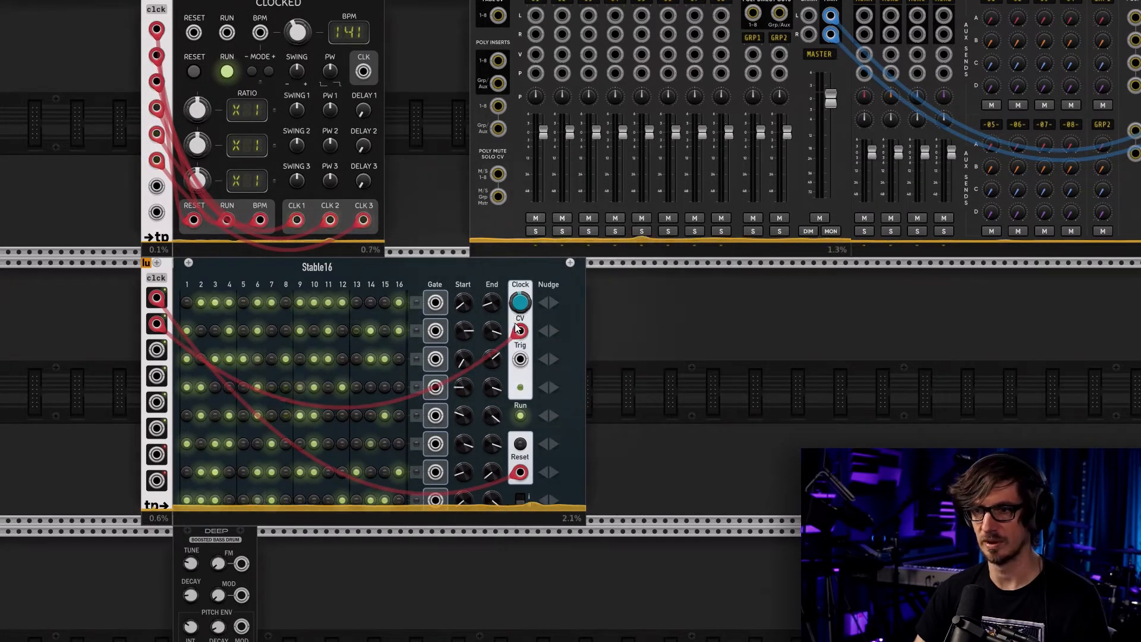
drag(519, 331, 127, 238)
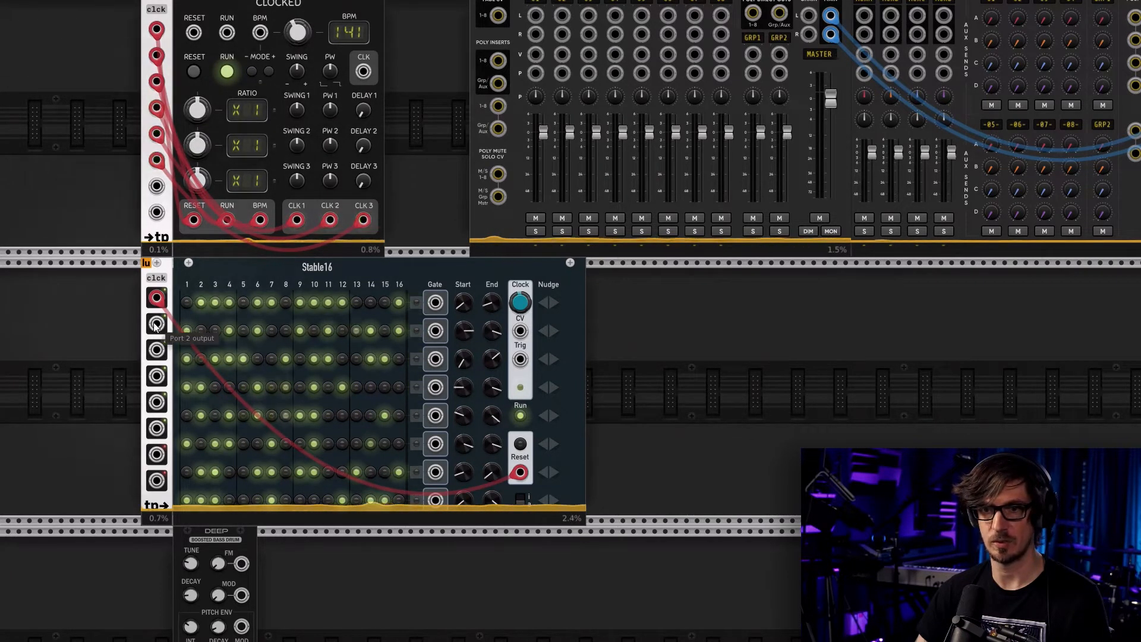
Patch the Teleport Out's port 4 output to Stable16's Trig input with a red cable, and toggle Clocked's Run
drag(156, 375, 520, 359)
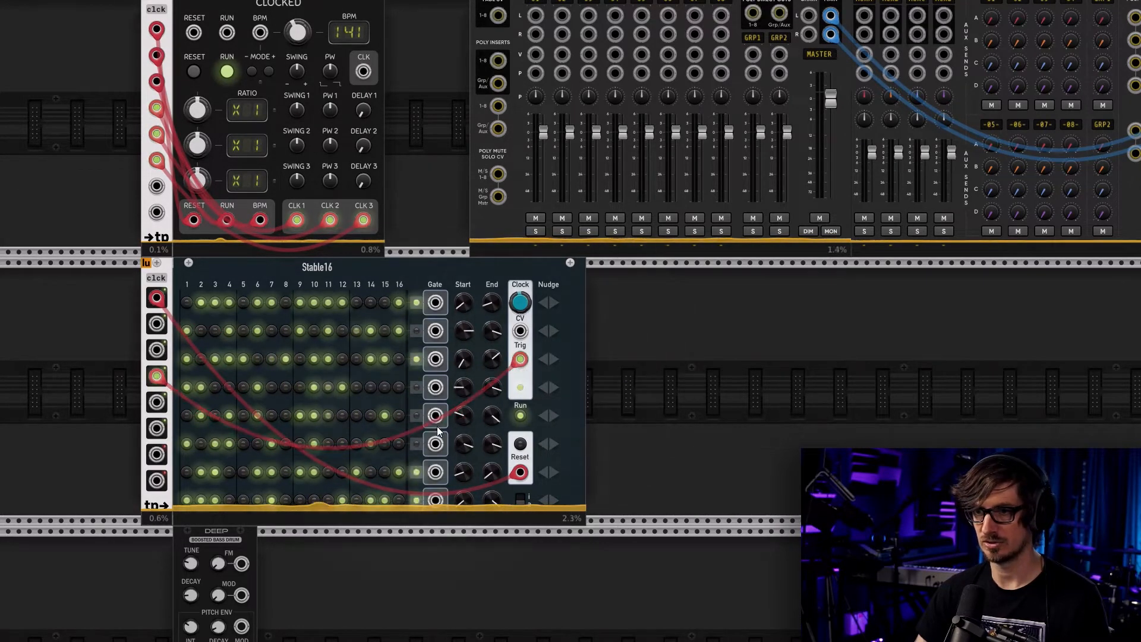
click(228, 71)
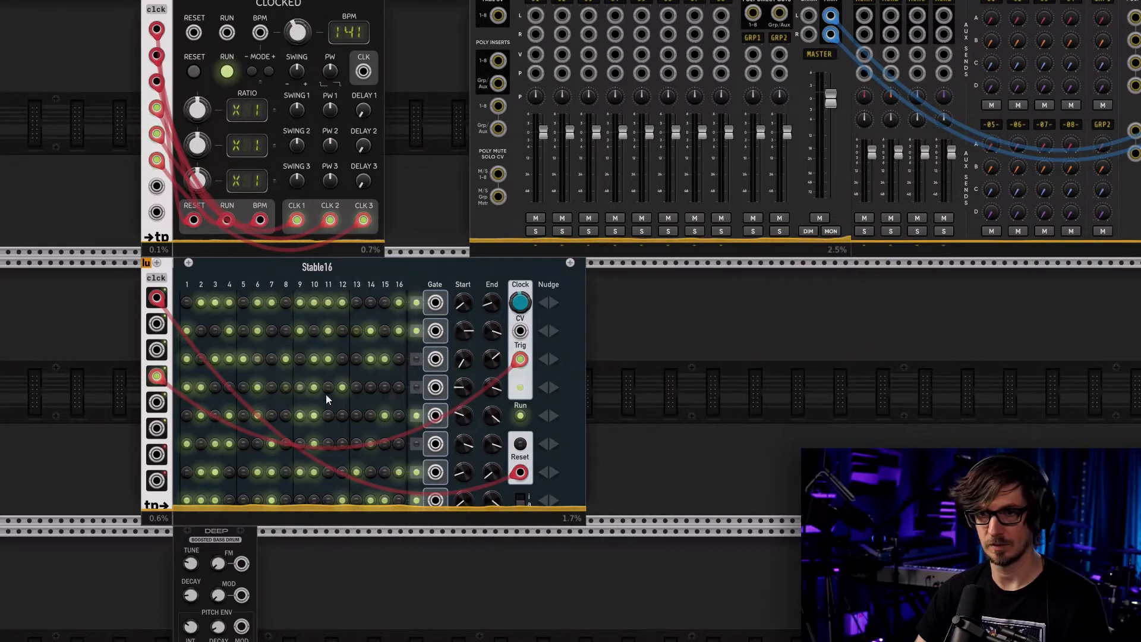
Lower the light bloom in the rack's appearance settings
mouse_move(70, 12)
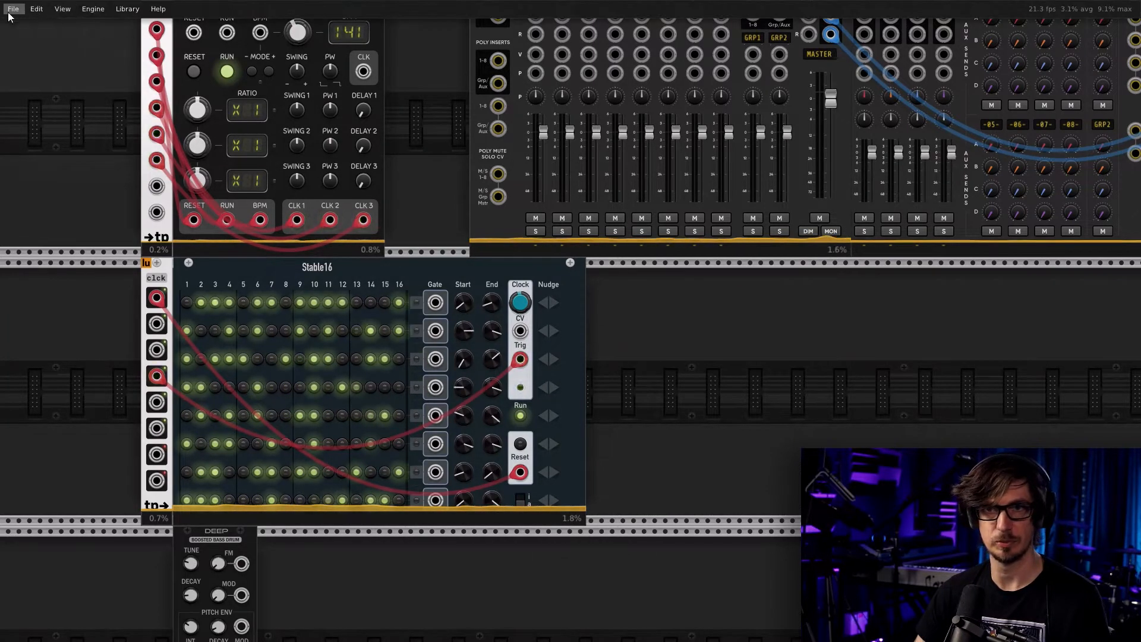
click(9, 12)
click(70, 10)
click(69, 8)
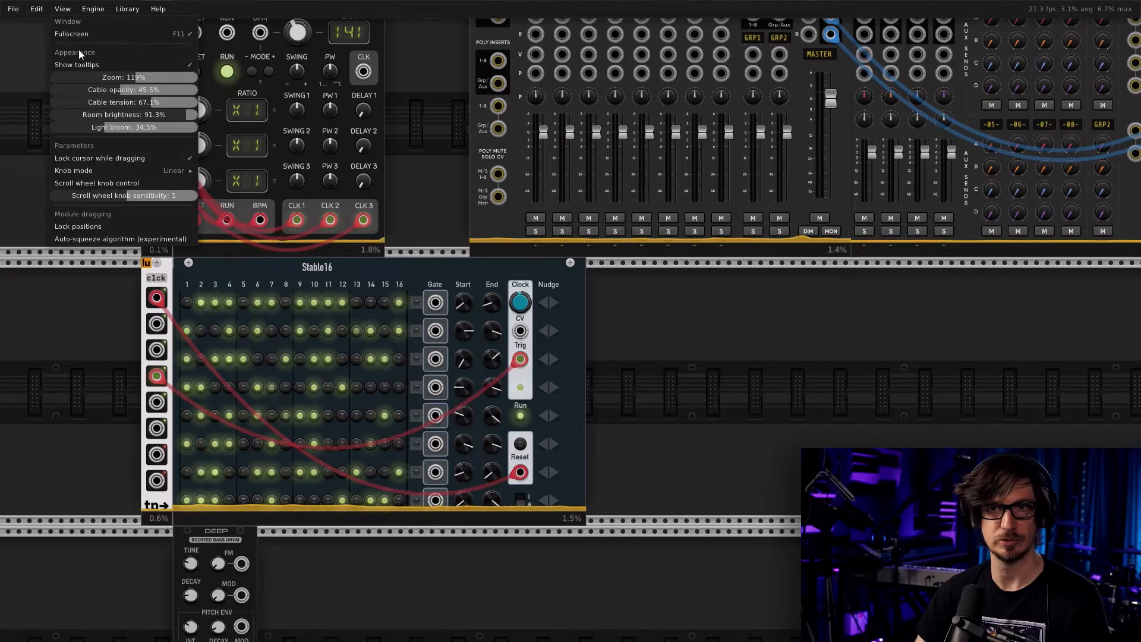
drag(124, 127, 104, 127)
click(107, 313)
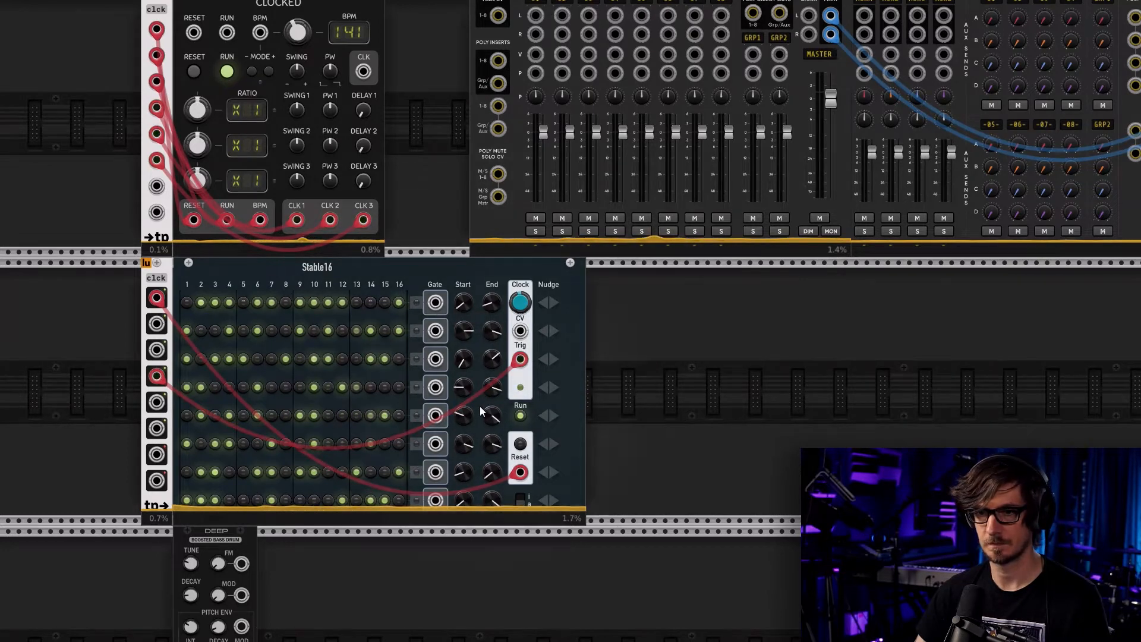
Patch Stable16's second-row gate output to the Deep bass drum's Trig input with a red cable
scroll(650, 356, down, 3)
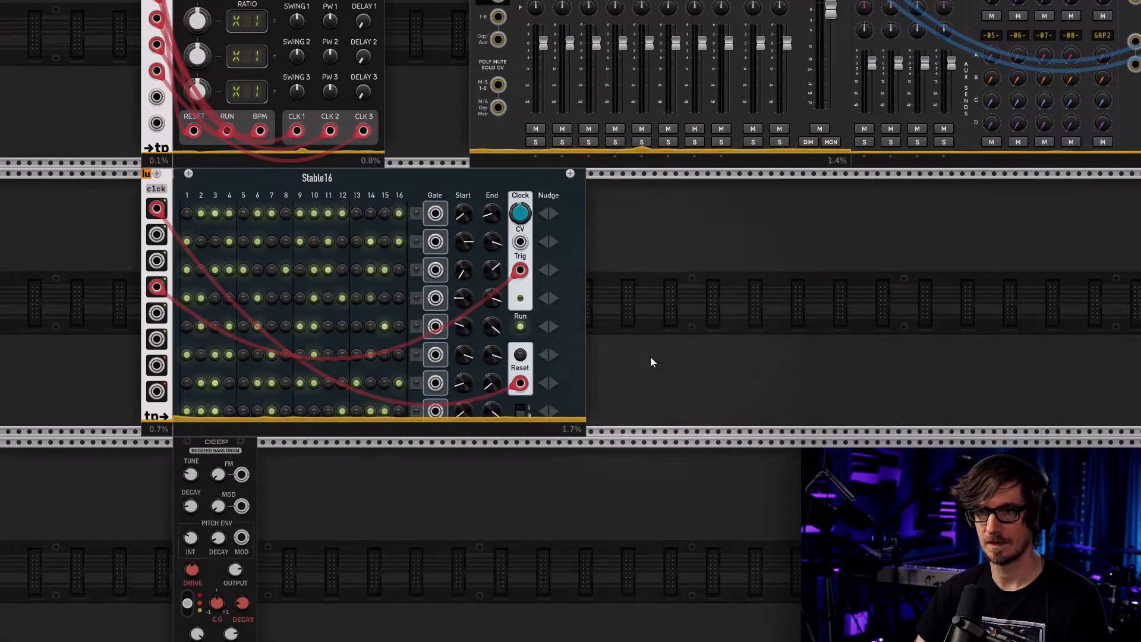
right_click(435, 243)
click(456, 294)
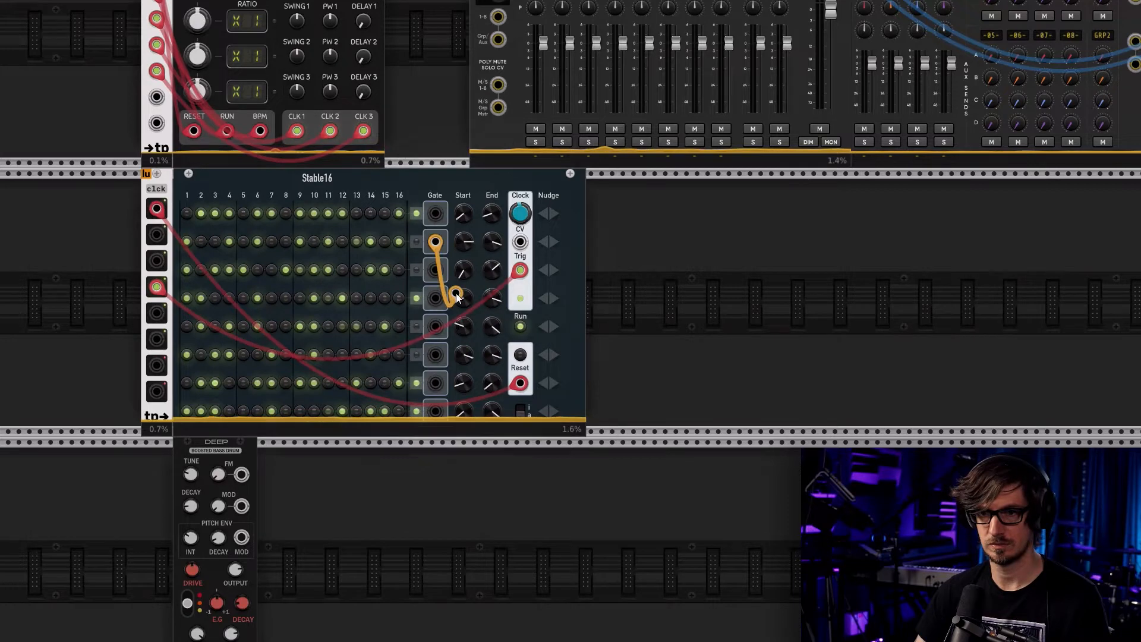
right_click(443, 236)
drag(451, 269, 184, 578)
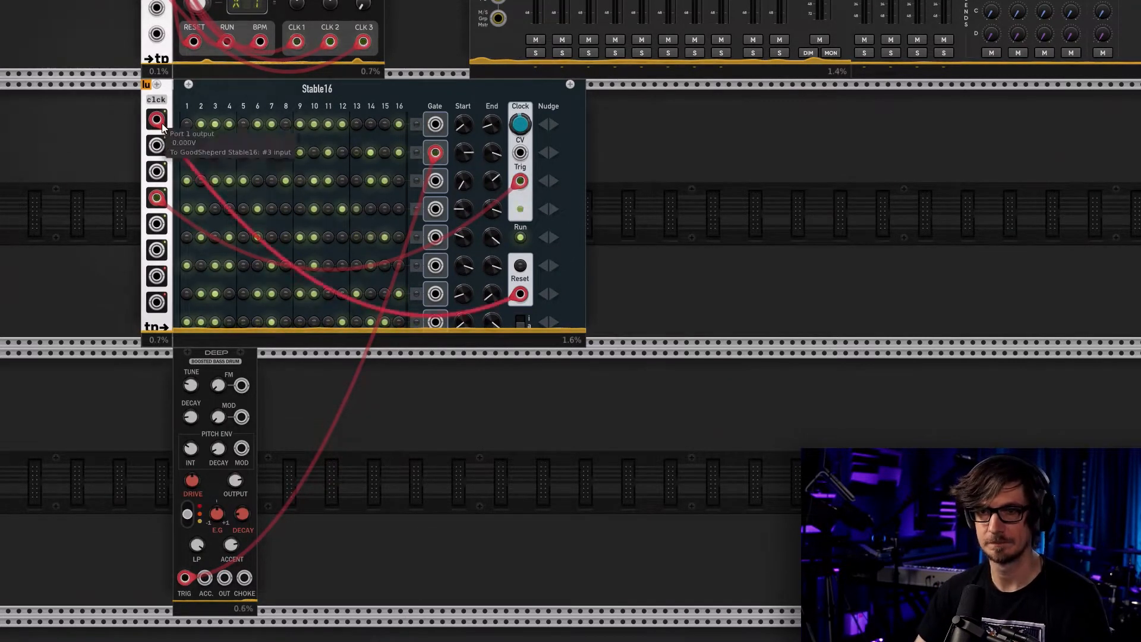
Set Clocked's clock 1 ratio to /4
scroll(112, 208, up, 8)
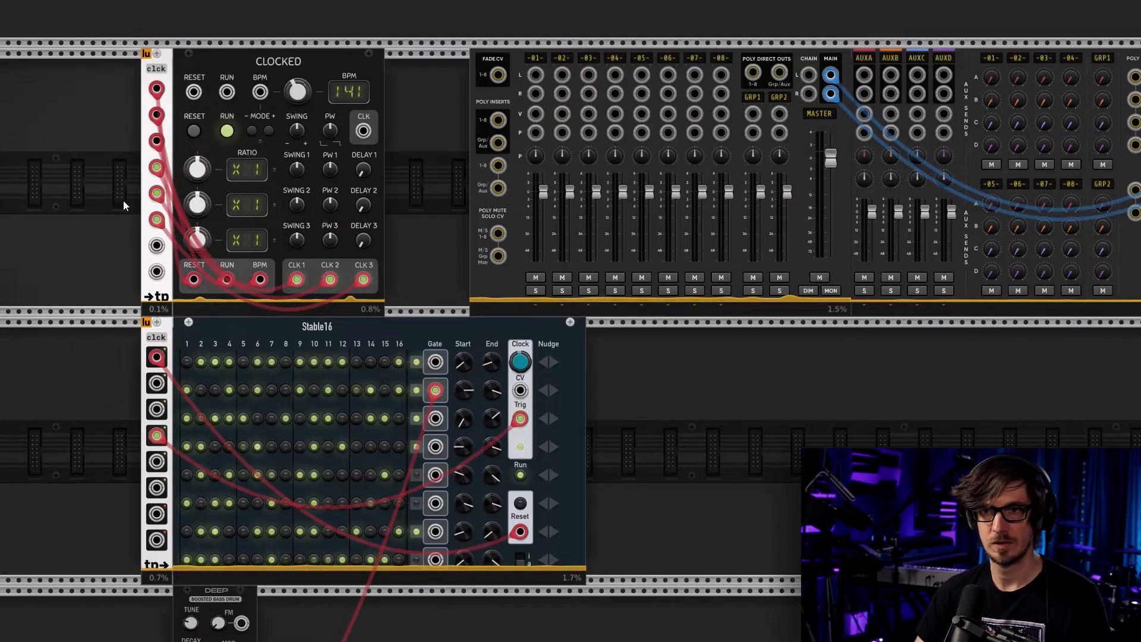
drag(196, 169, 197, 193)
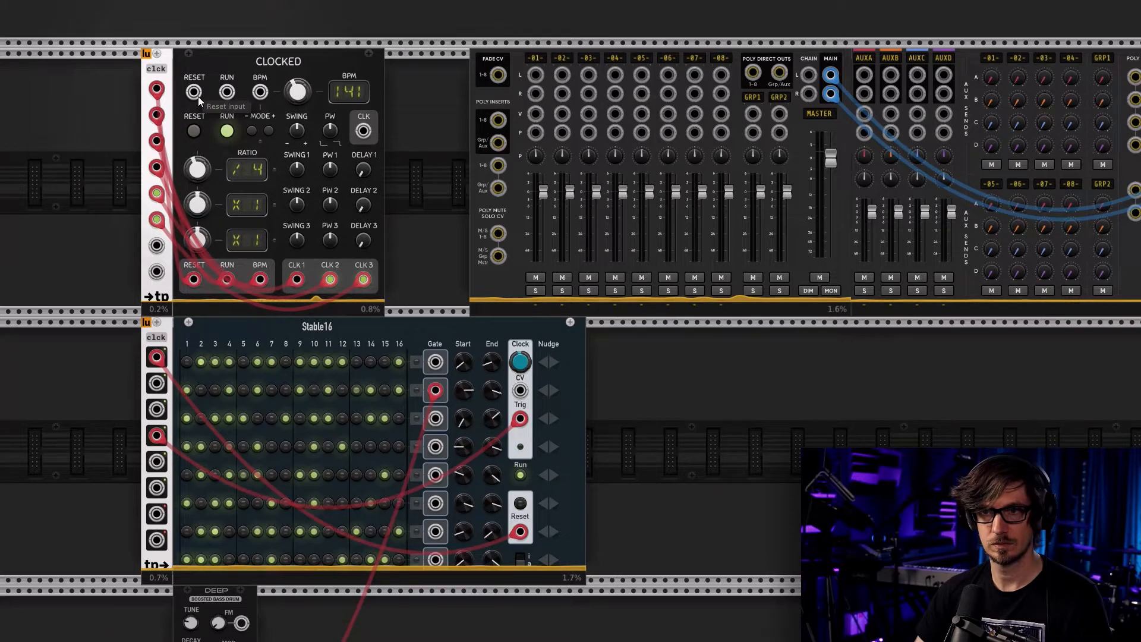
mouse_move(287, 91)
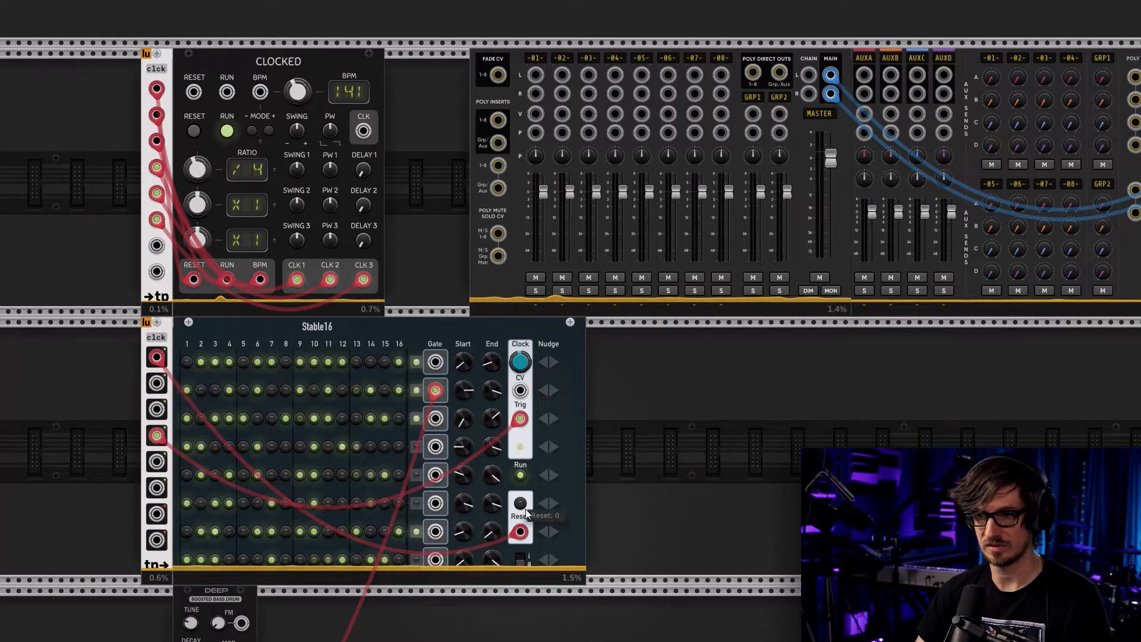
Toggle Stable16's Run and initialize the module to reset its Start and End knobs
click(520, 476)
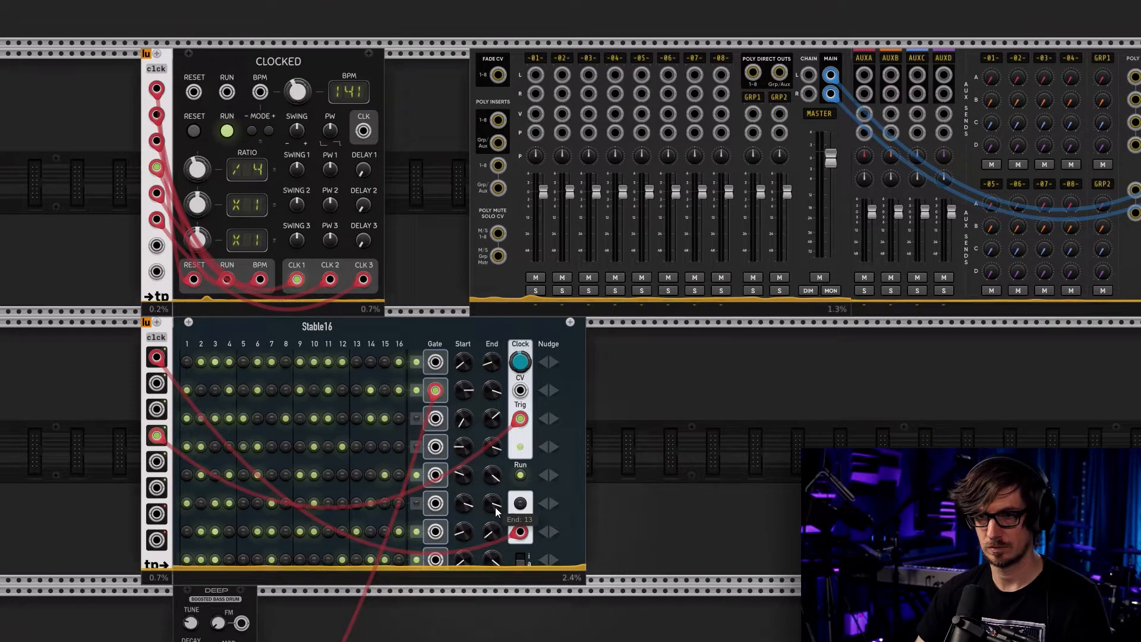
right_click(288, 329)
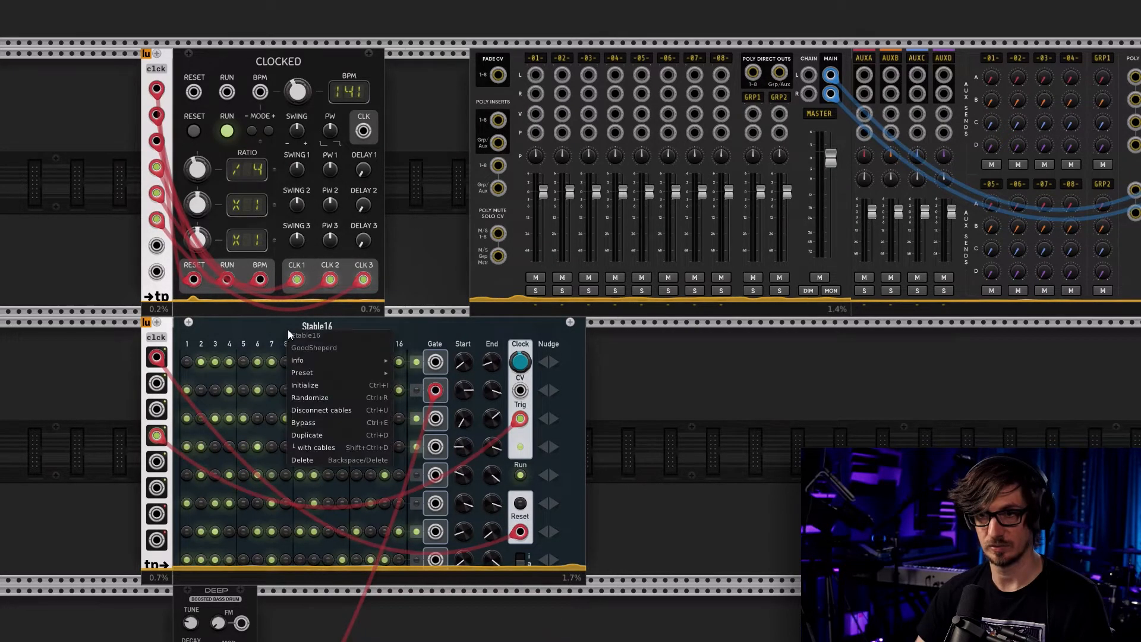
click(327, 387)
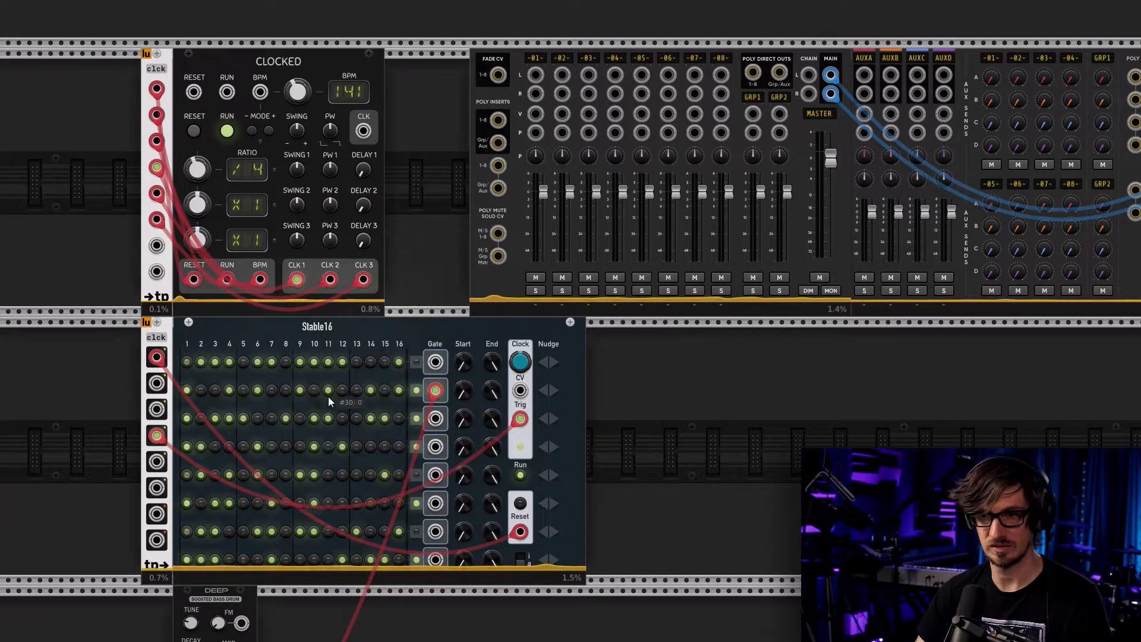
right_click(304, 337)
mouse_move(330, 369)
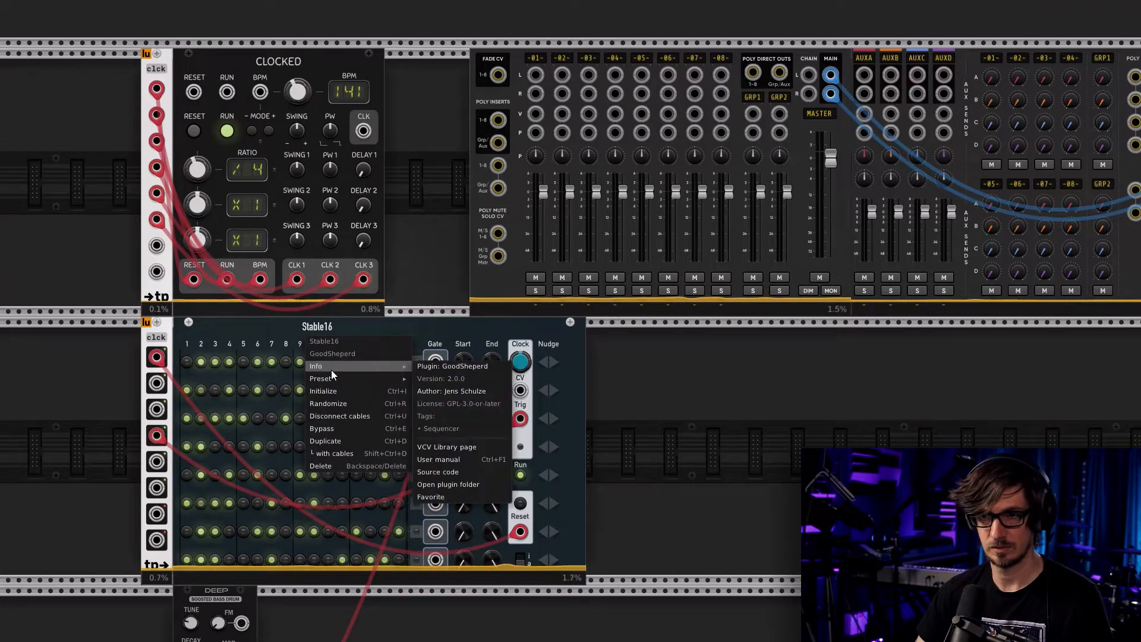
click(680, 468)
Delete Stable16 and add a fresh one from the modules tagged Sequencer, placed beside the Teleport Out
key(ctrl+e)
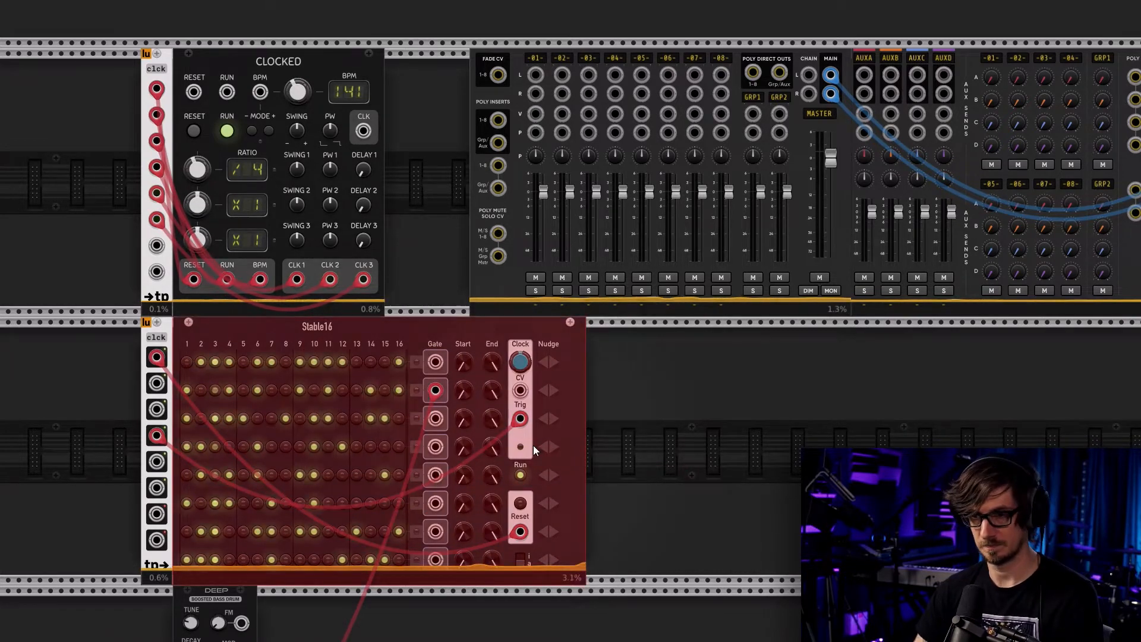
key(Return)
click(392, 36)
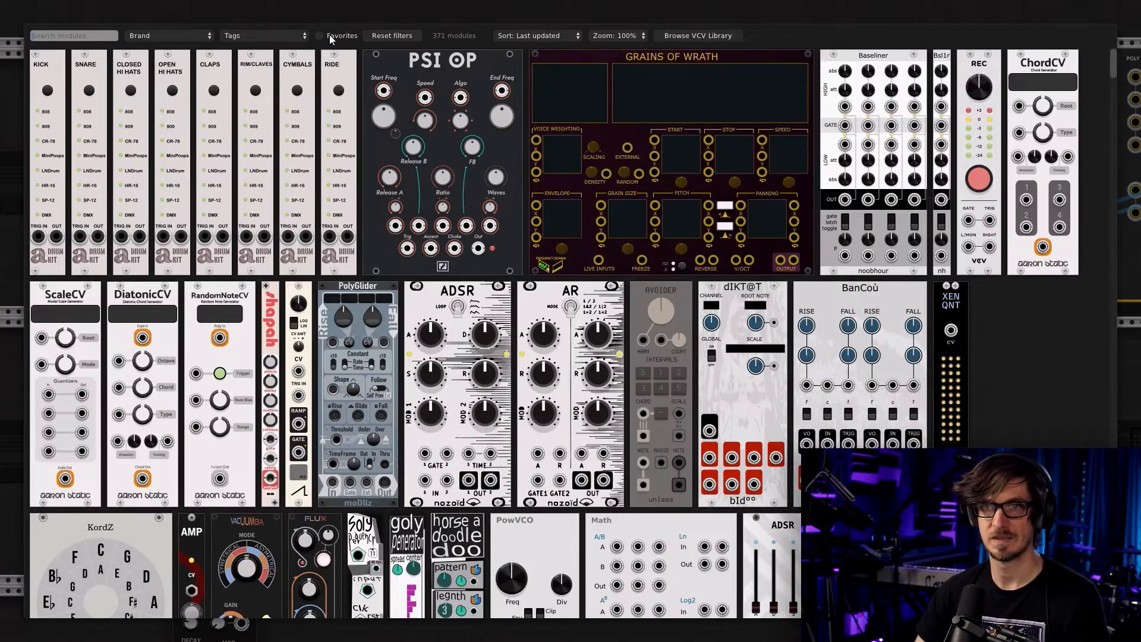
click(280, 35)
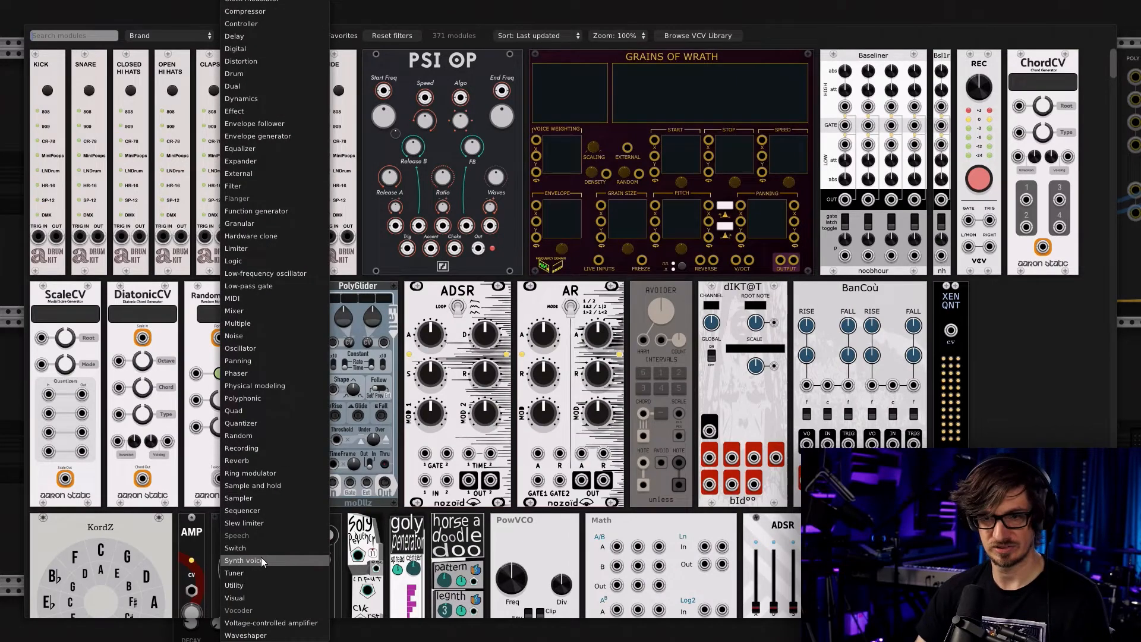
click(257, 511)
click(250, 261)
drag(347, 341, 256, 341)
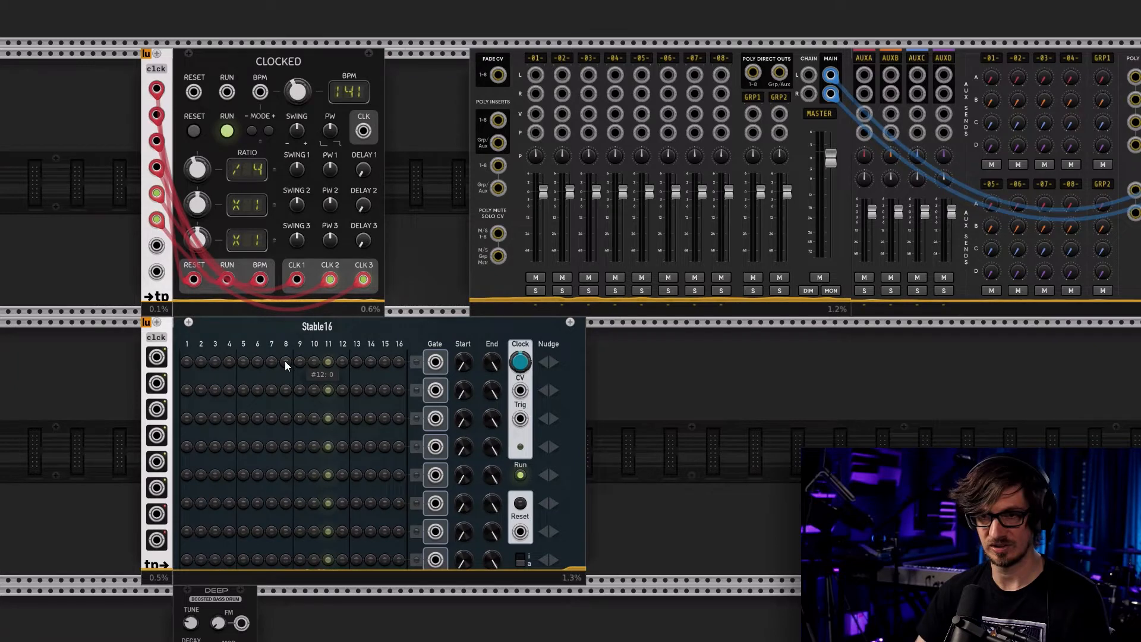
Patch the Teleport Out's ports 1 and 4 to Stable16's Reset and Trig inputs, and set Clocked's clock 1 ratio to x4
right_click(158, 357)
drag(193, 393, 520, 532)
right_click(157, 384)
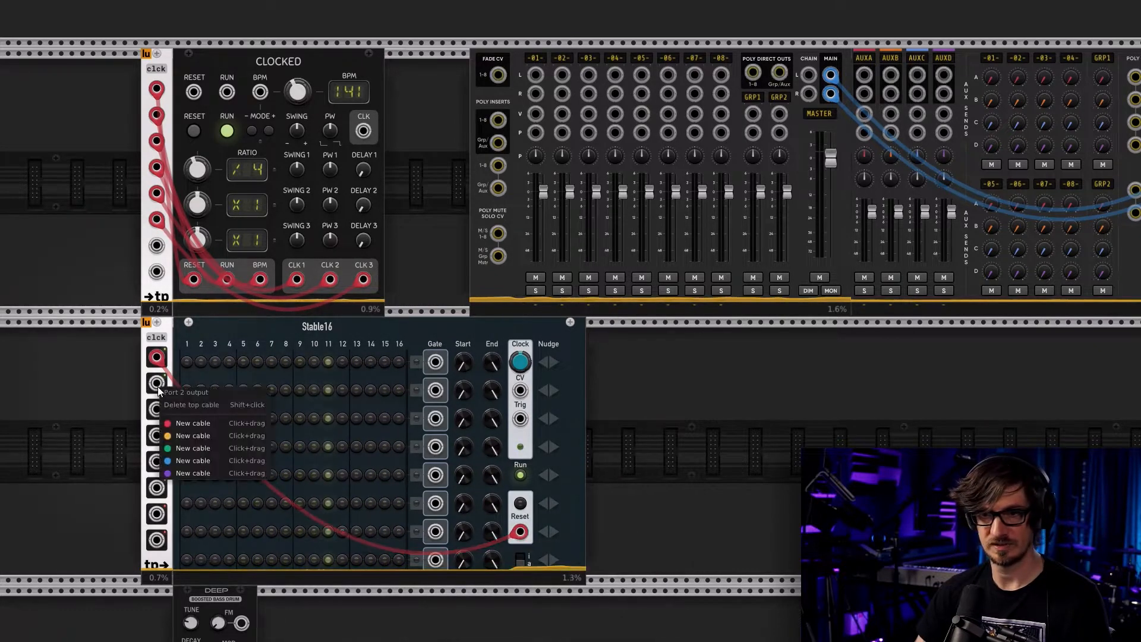
click(147, 464)
right_click(157, 436)
drag(177, 469, 519, 418)
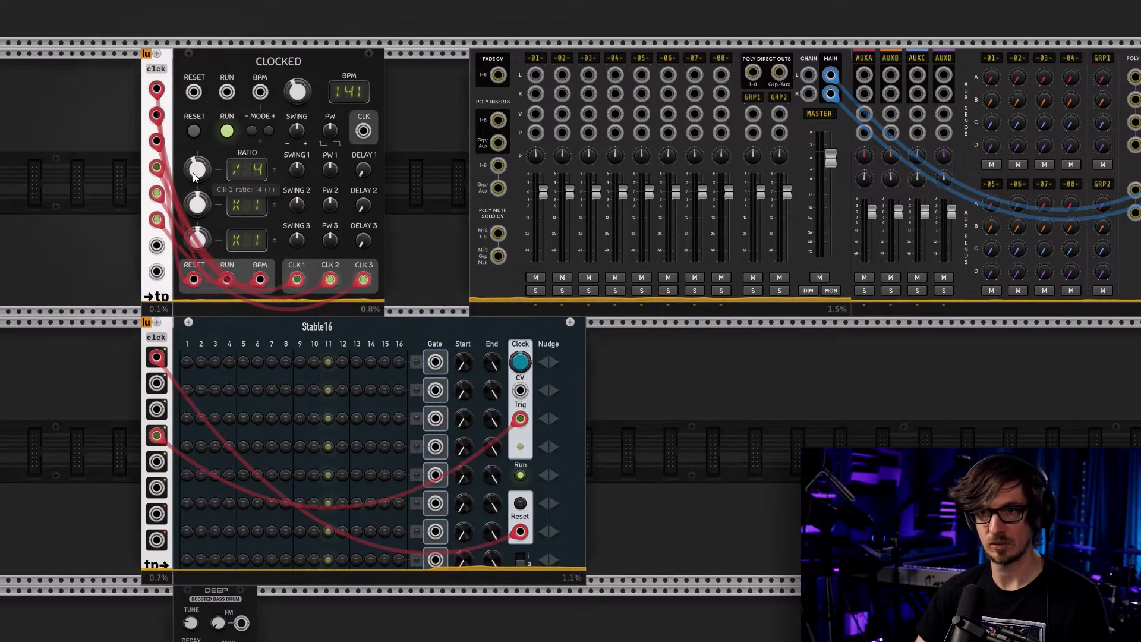
drag(197, 169, 195, 175)
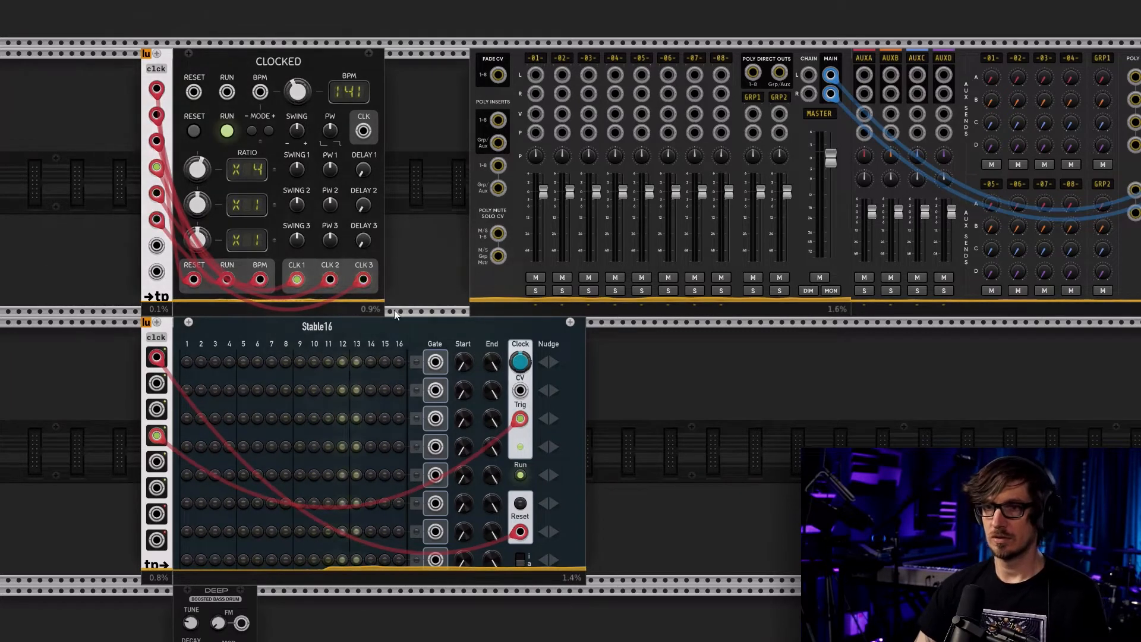
Randomize Stable16 and clear the red toggles on its fourth and eighth rows
right_click(393, 334)
click(423, 402)
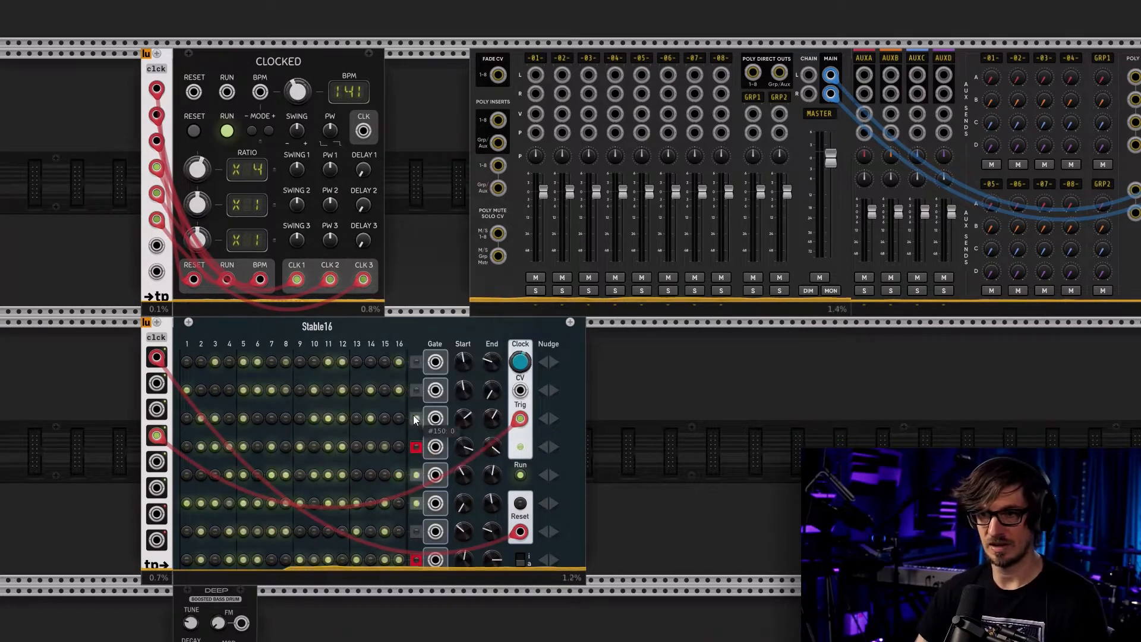
click(417, 560)
click(417, 532)
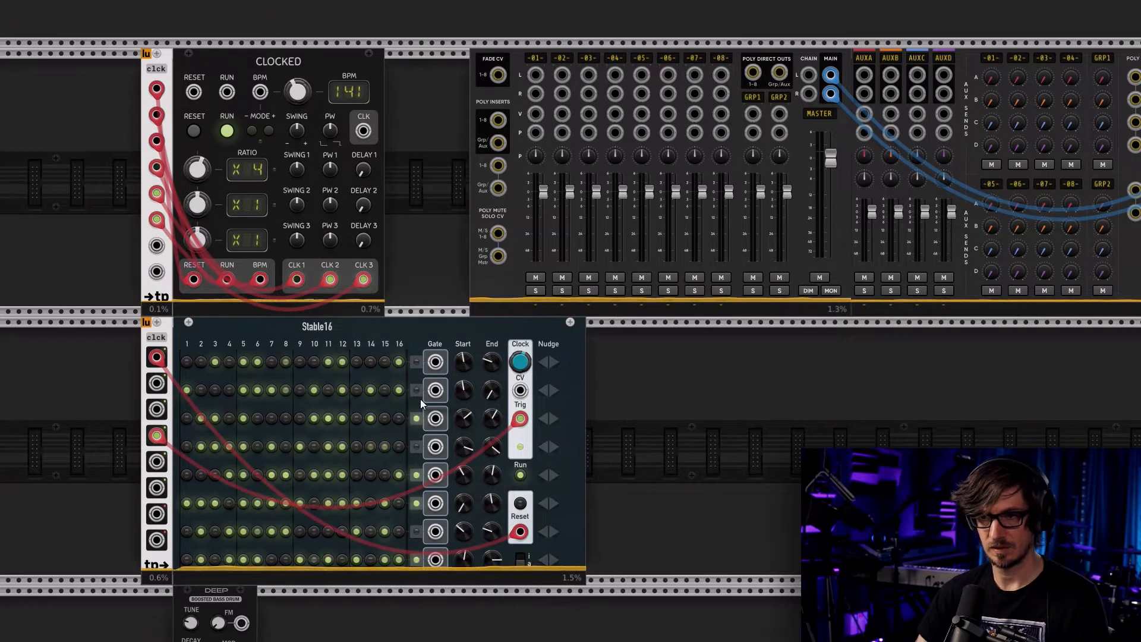
Initialize Stable16 to reset its Start and End knobs, and set Clocked's tempo to 135 BPM
right_click(410, 337)
click(440, 398)
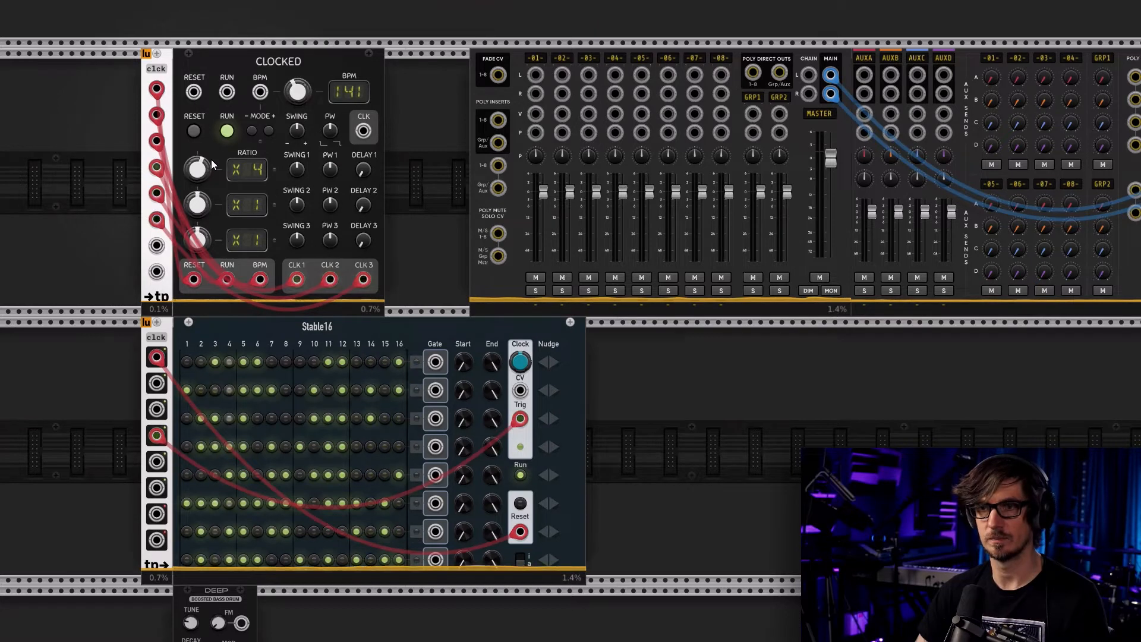
mouse_move(297, 91)
mouse_down()
mouse_move(297, 107)
mouse_move(287, 98)
mouse_up()
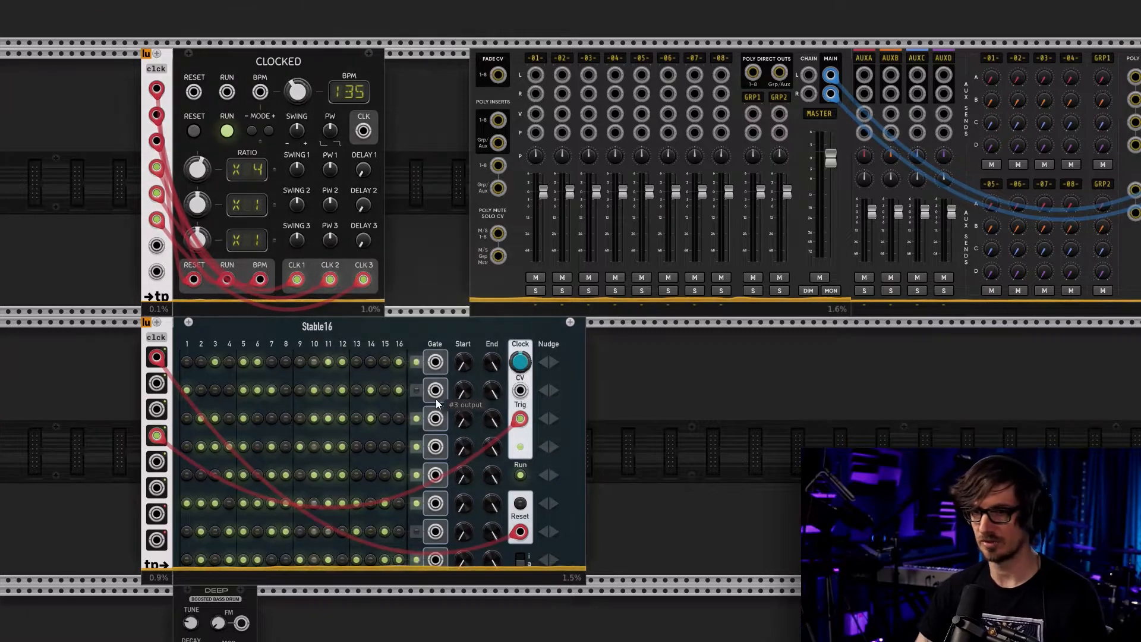
Try patching Stable16's second-row gate output to the Deep bass drum's Trig input with a red cable, and remove that cable
scroll(267, 236, down, 5)
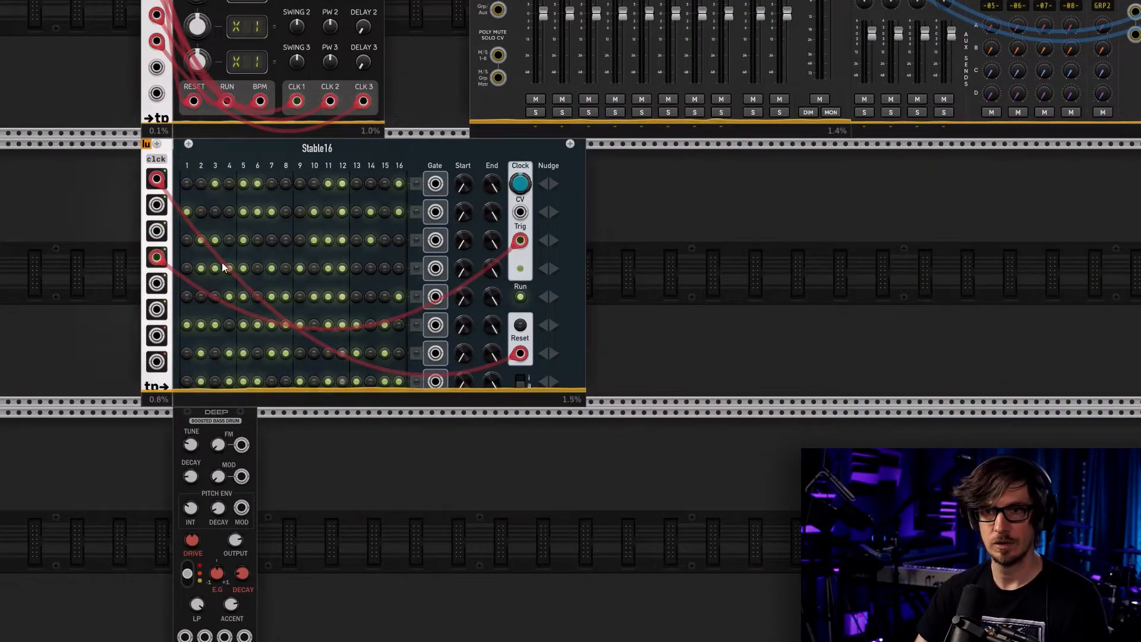
right_click(435, 212)
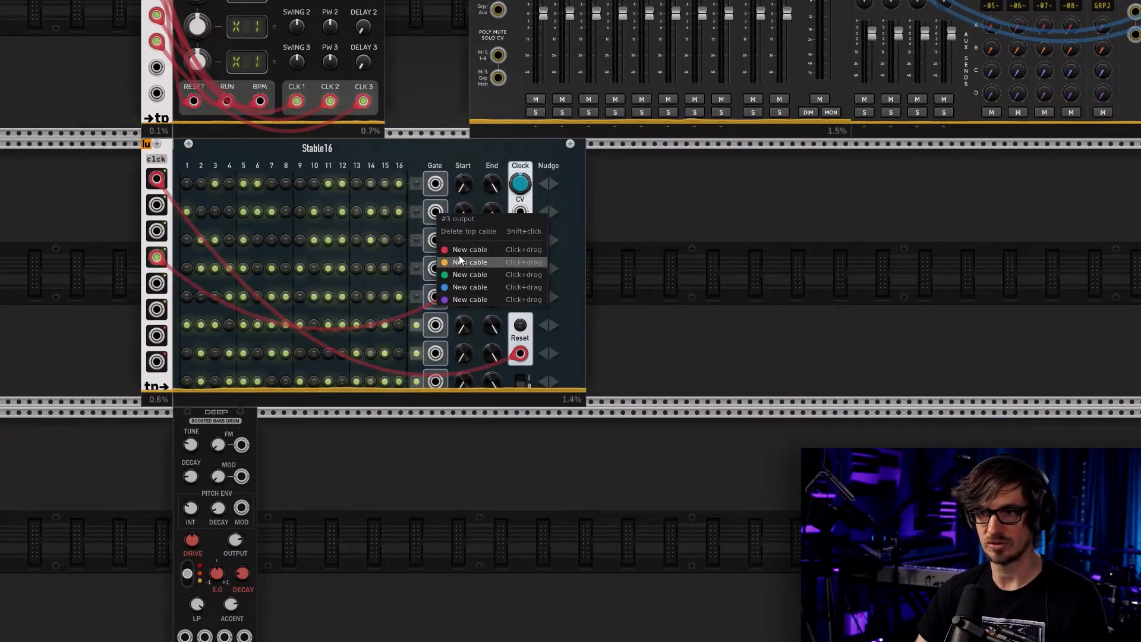
drag(458, 251, 185, 593)
scroll(153, 563, down, 1)
right_click(432, 168)
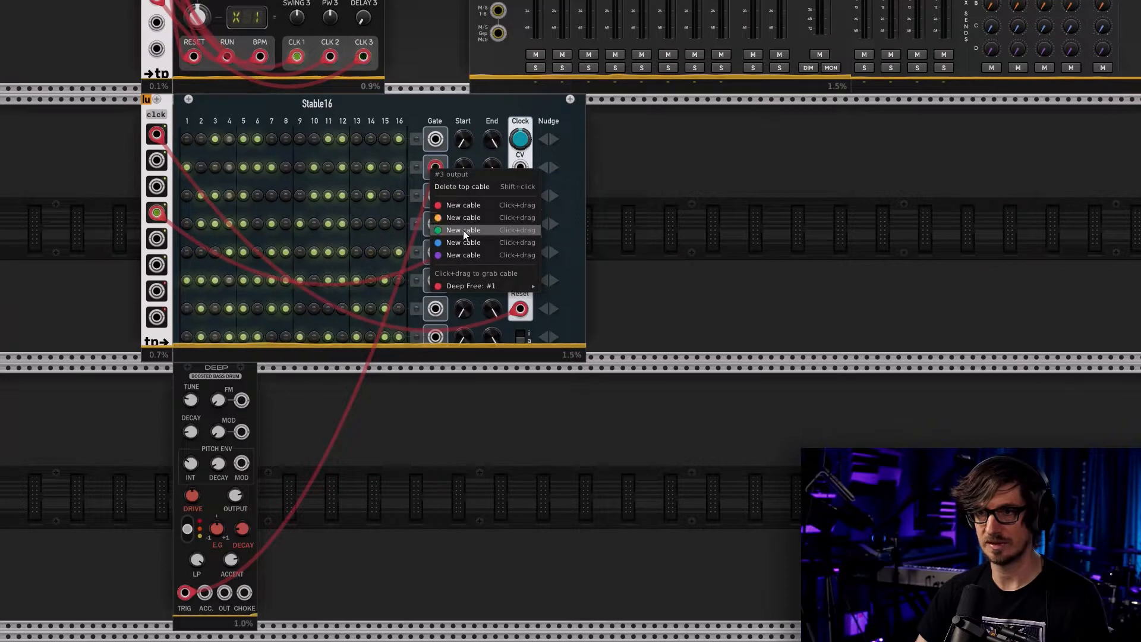
drag(465, 283, 548, 289)
Patch Stable16's first-row gate output to the Deep bass drum's Trig input with a green cable
right_click(441, 140)
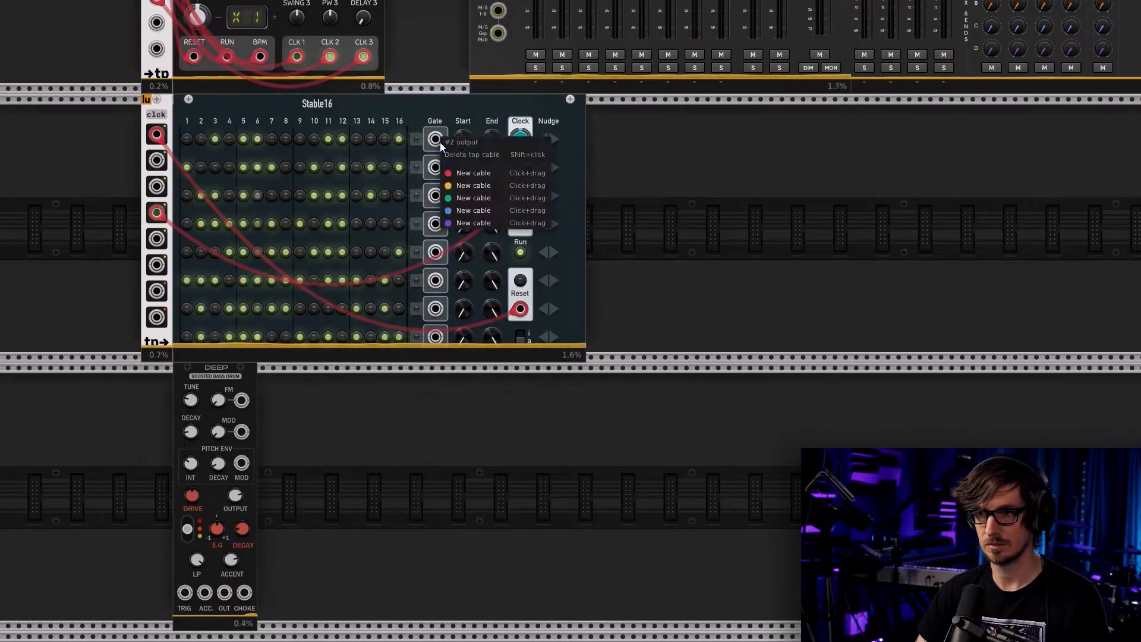
click(475, 209)
click(185, 592)
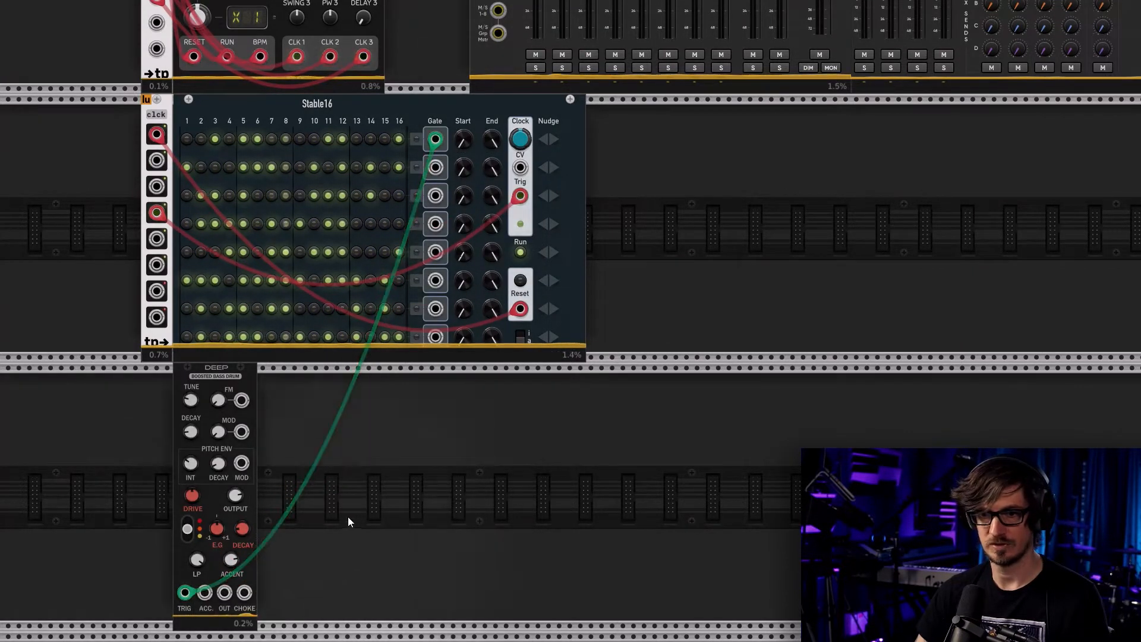
Select the Deep bass drum module and delete it from the rack
mouse_move(234, 378)
mouse_down()
mouse_move(223, 378)
mouse_move(234, 380)
mouse_up()
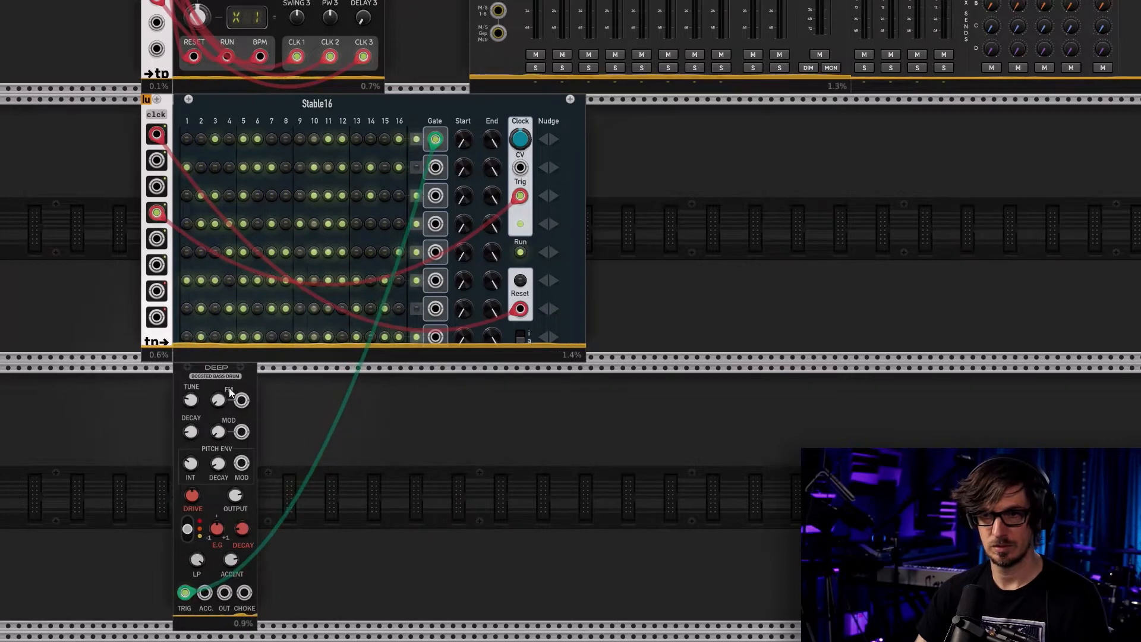
drag(280, 427, 205, 431)
key(Delete)
Add a favorite teleport input module directly after Stable16 in its row and label it seq
right_click(588, 184)
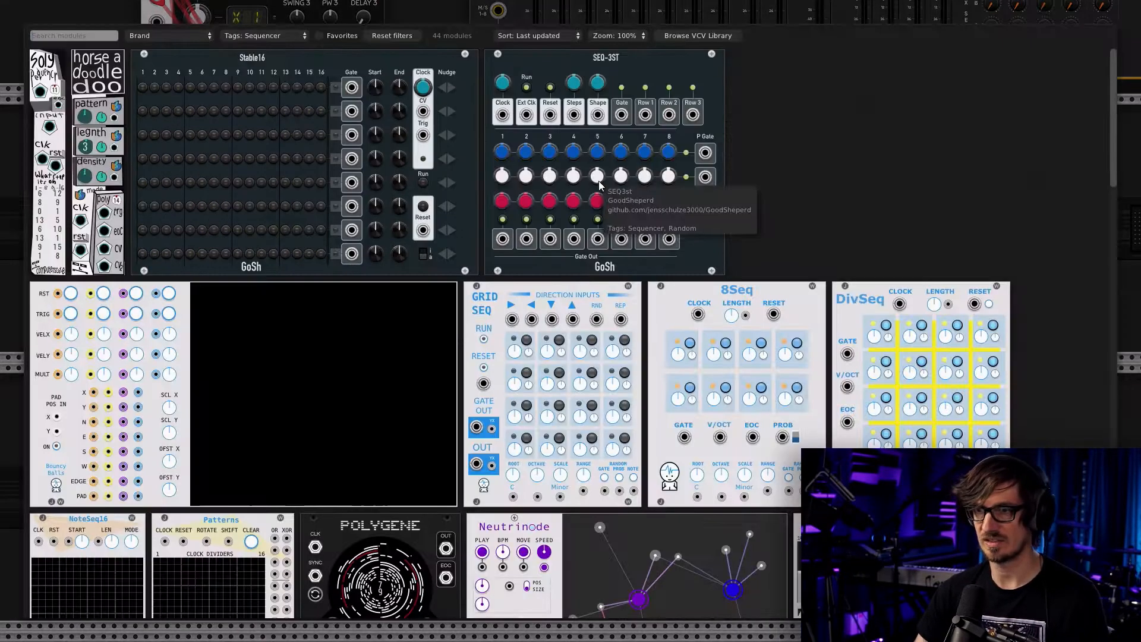
click(365, 37)
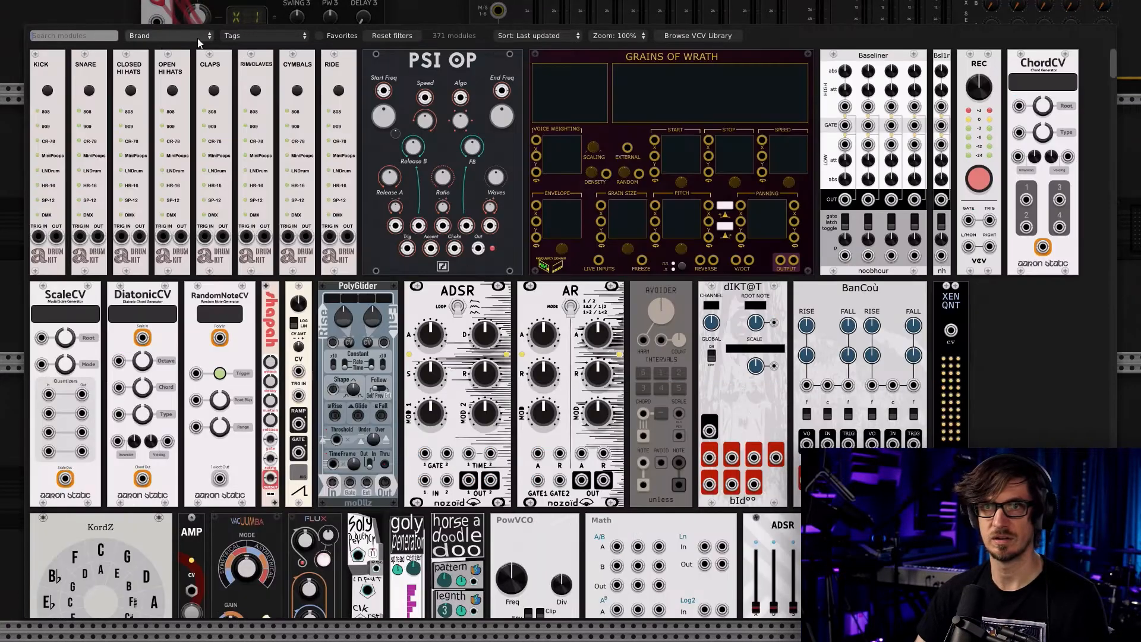
click(330, 42)
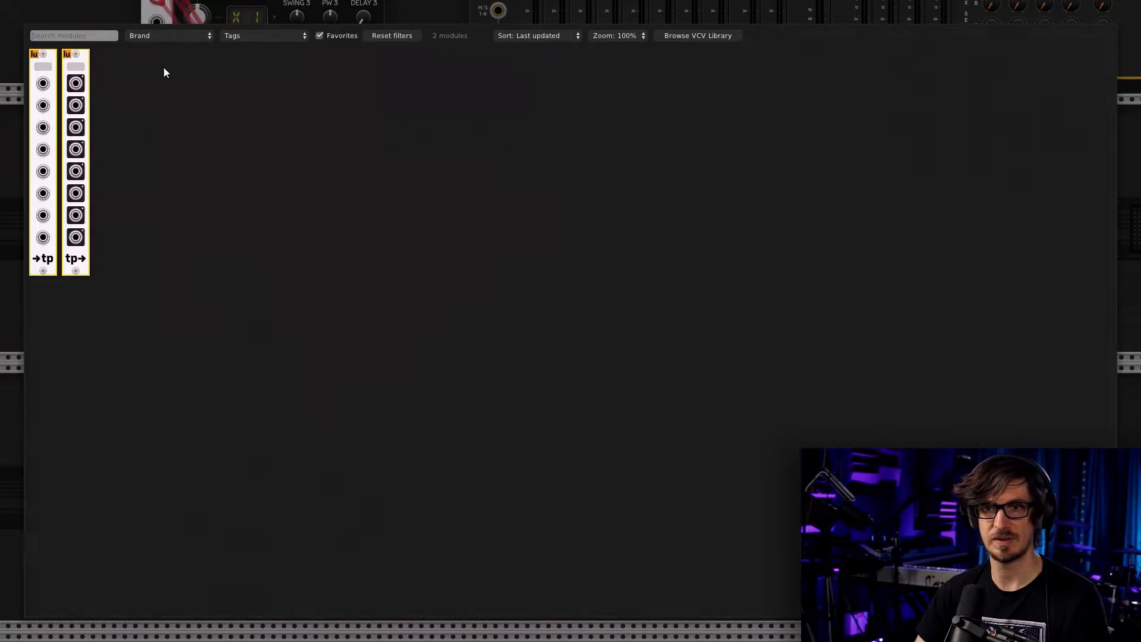
click(41, 76)
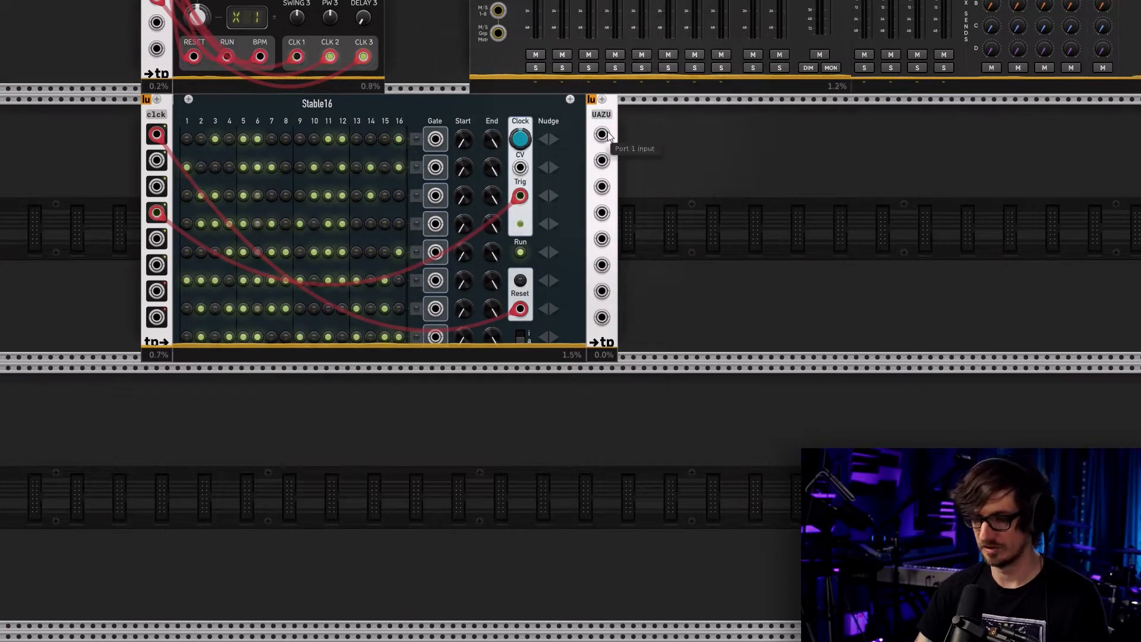
text(eq)
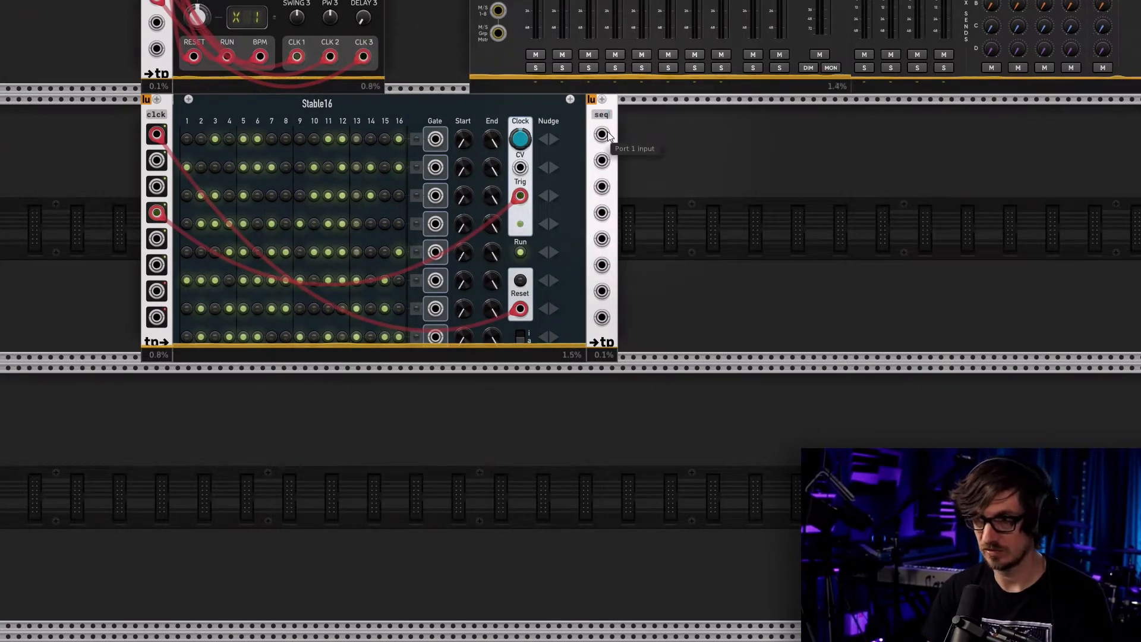
Patch Stable16's gate outputs of rows 1 to 4 to ports 1 to 4 of the seq teleport input with red cables
right_click(440, 141)
drag(472, 180, 601, 135)
right_click(436, 169)
drag(462, 208, 602, 161)
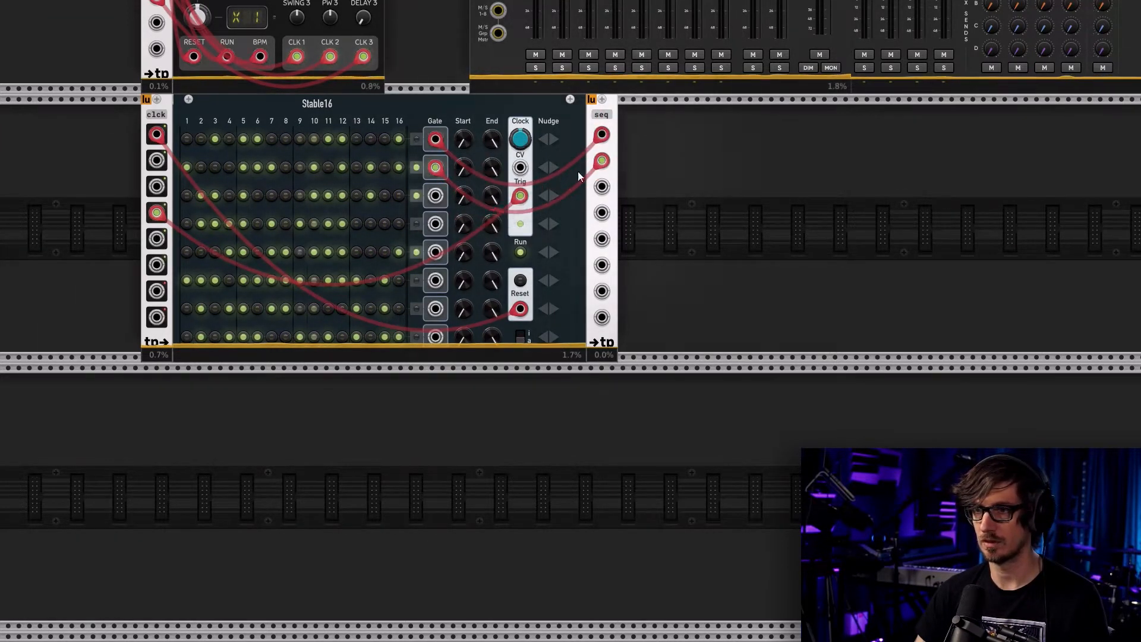
right_click(445, 195)
mouse_move(470, 238)
click(433, 205)
right_click(435, 196)
drag(462, 236, 601, 187)
right_click(436, 223)
drag(462, 264, 603, 215)
Patch Stable16's gate outputs of rows 5 to 8 to ports 5 to 8 of the seq teleport input with red cables
right_click(435, 252)
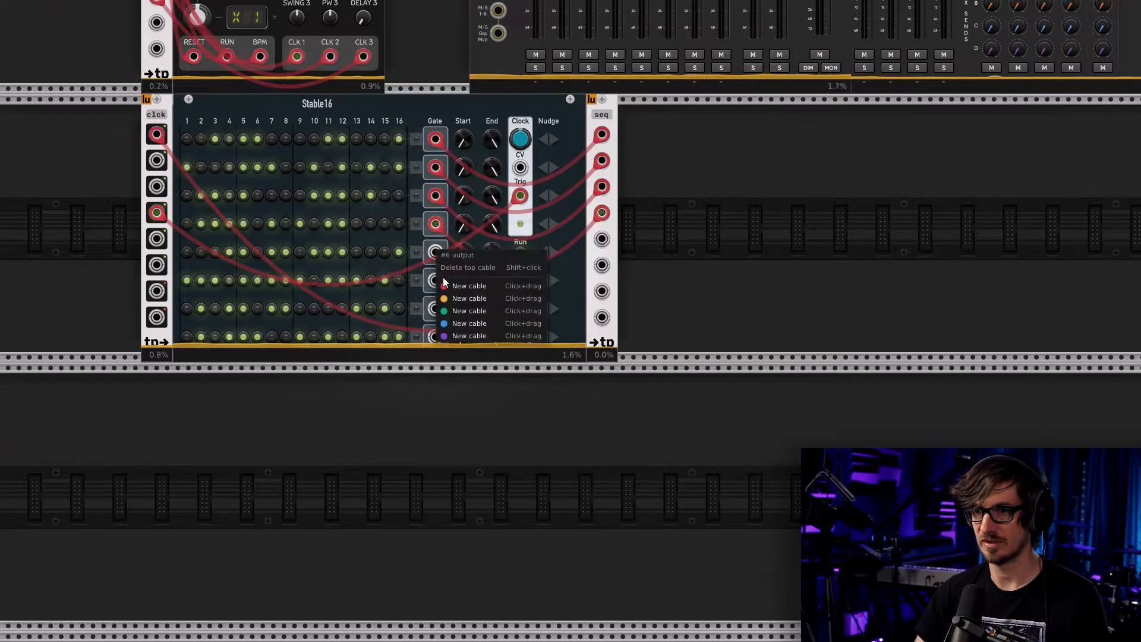
drag(463, 291, 601, 239)
right_click(436, 280)
drag(462, 320, 601, 264)
right_click(442, 308)
drag(467, 345, 602, 290)
right_click(440, 337)
drag(472, 372, 602, 318)
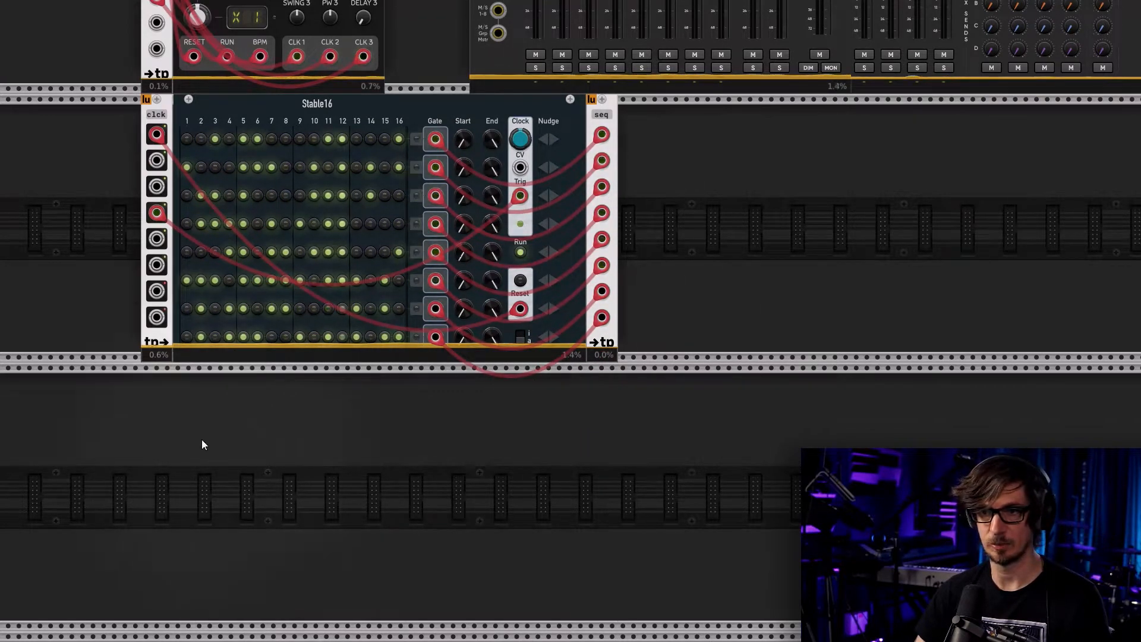
Add a teleport output module with the seq source at the start of the rack row below Stable16
right_click(160, 399)
click(87, 148)
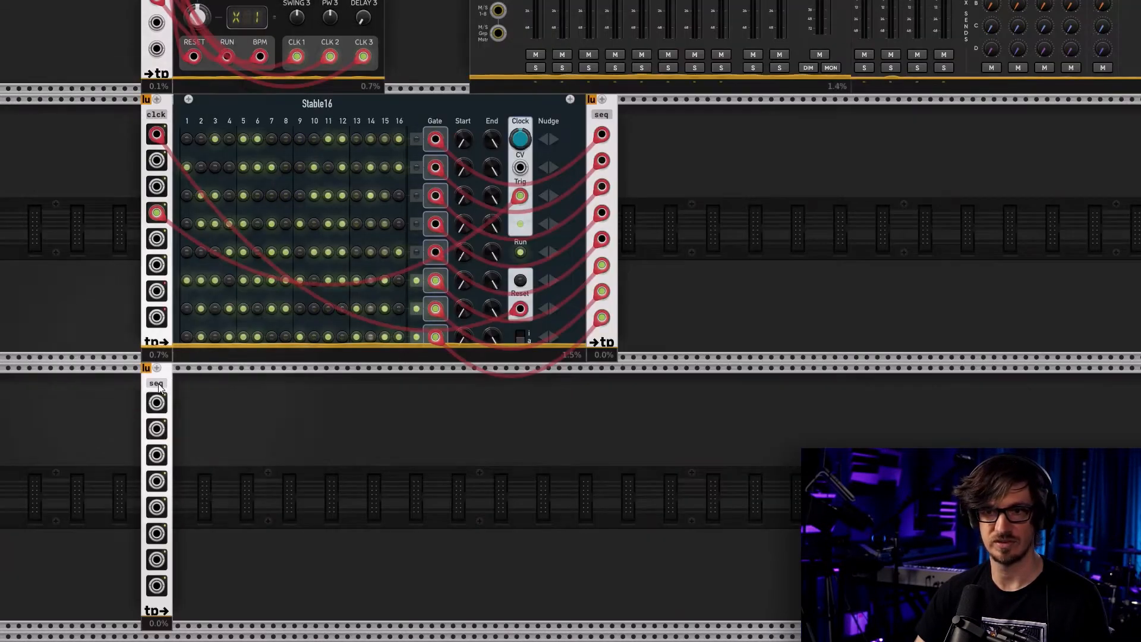
right_click(205, 394)
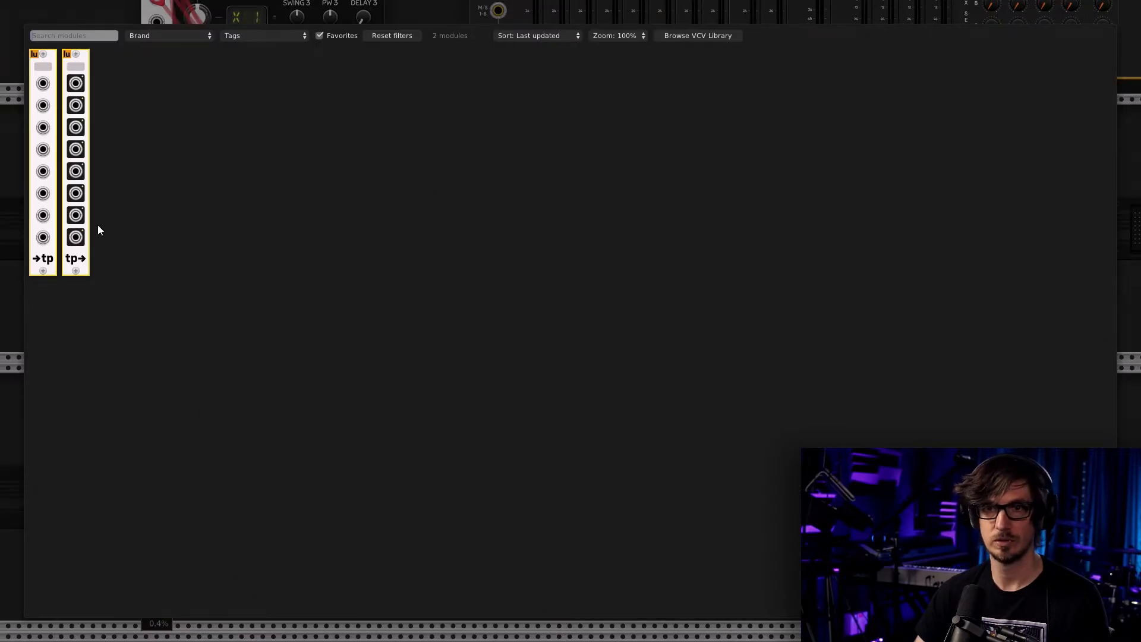
click(16, 221)
drag(291, 457, 437, 407)
drag(1024, 302, 833, 346)
scroll(798, 398, down, 4)
Filter the module library by the Drum tag and add the Deep bass drum beside the seq teleport output
right_click(789, 408)
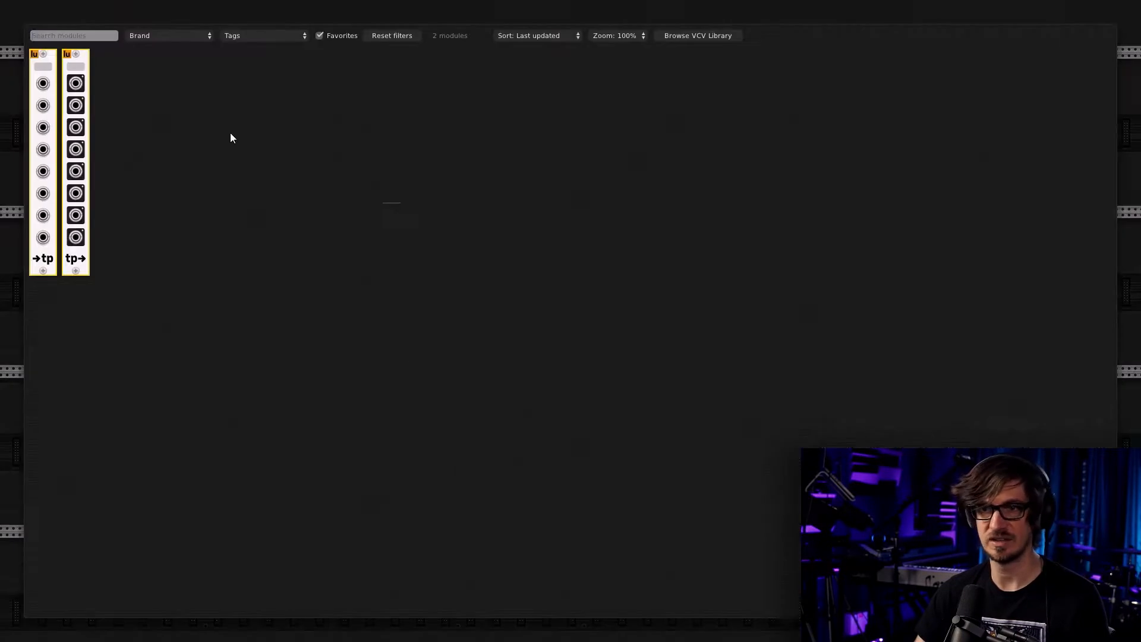
click(390, 37)
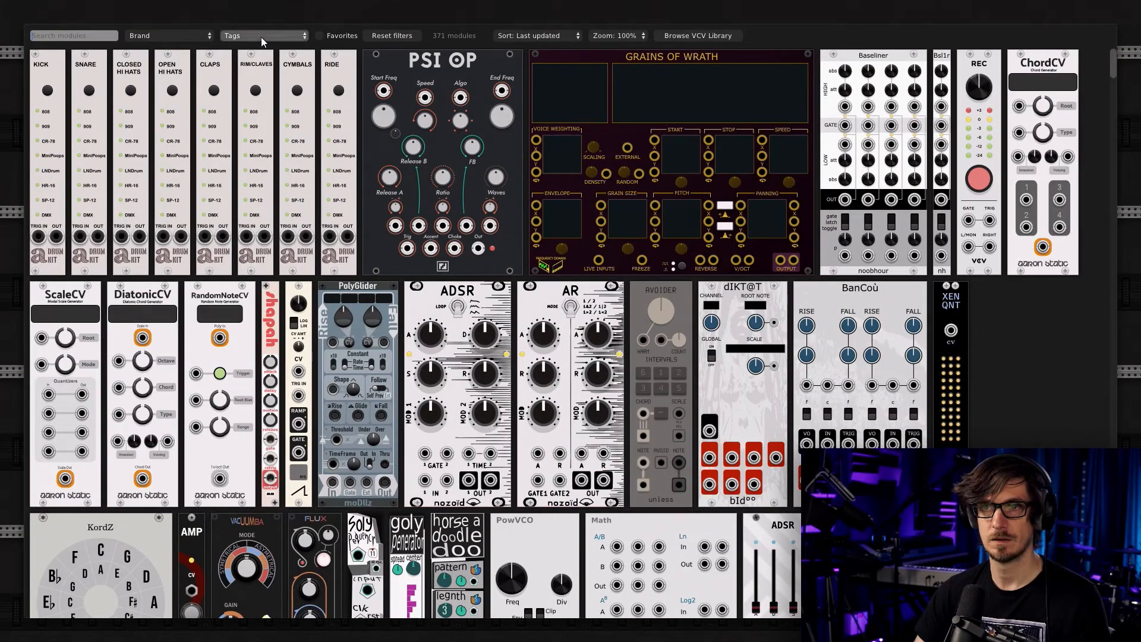
click(262, 37)
click(266, 175)
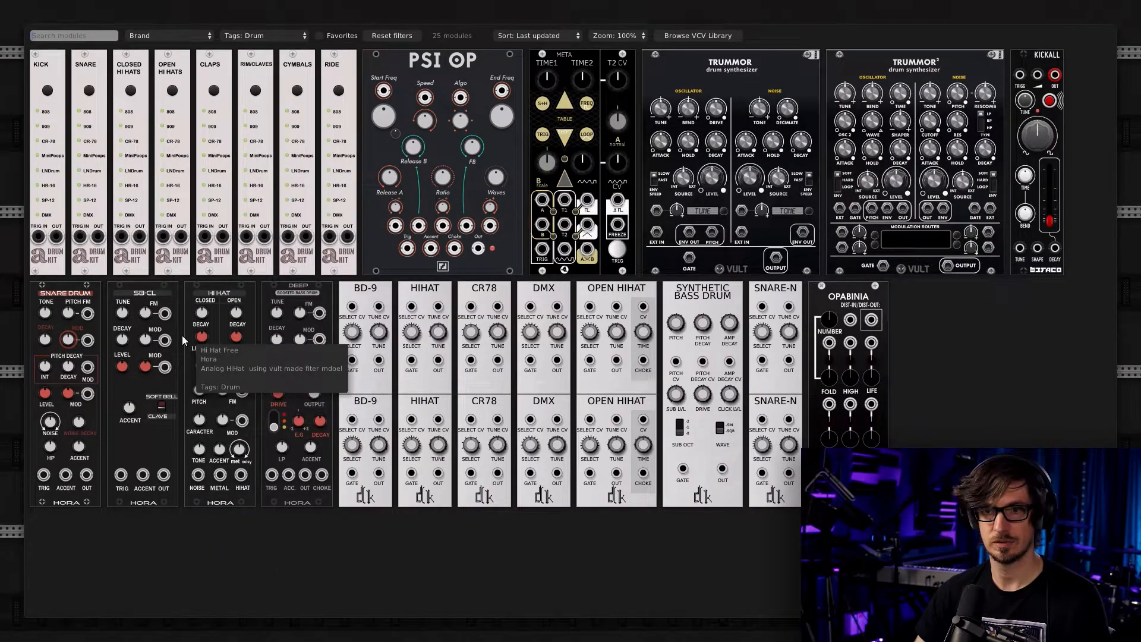
click(315, 341)
scroll(473, 416, up, 3)
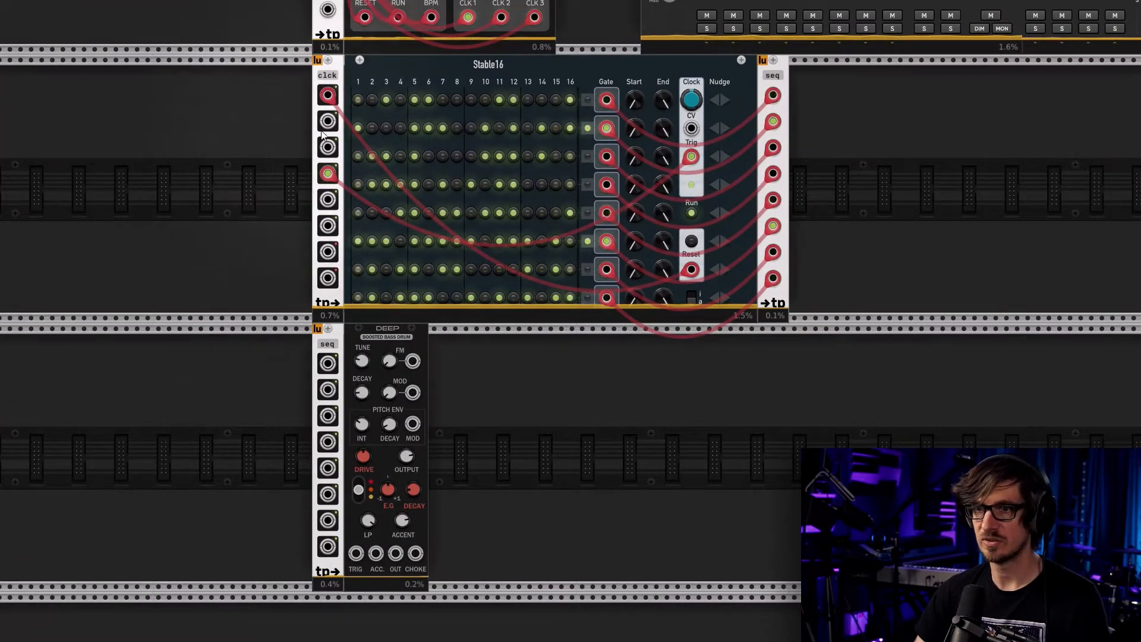
Try patching the seq teleport's port 2 output to Deep's Trig input with a red cable, and remove that cable
right_click(331, 387)
drag(361, 419, 358, 555)
right_click(328, 391)
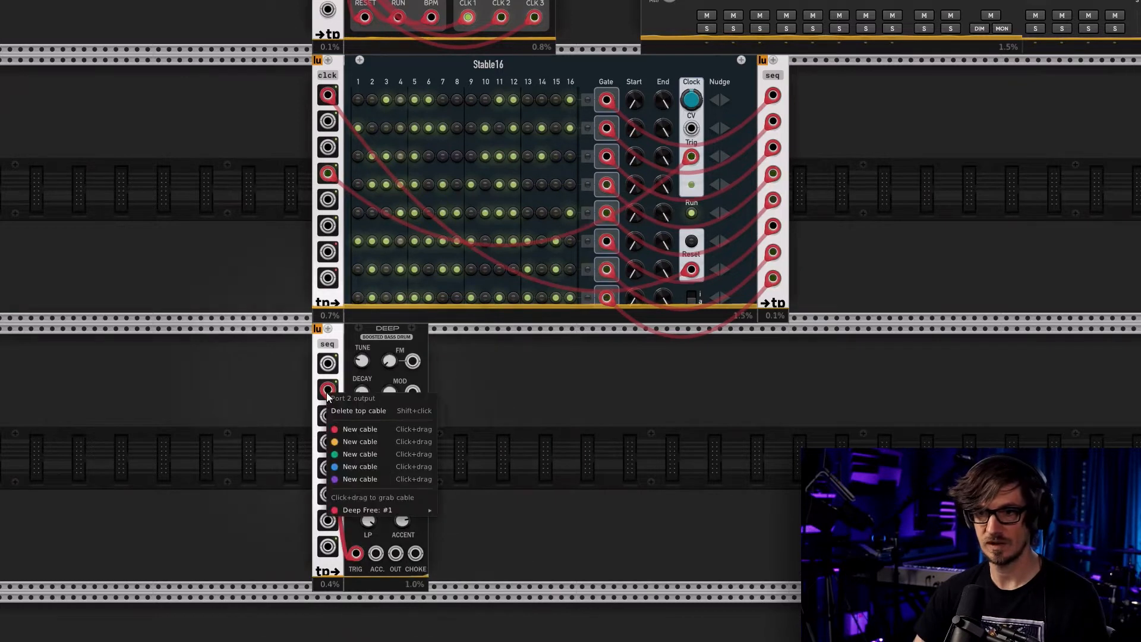
mouse_move(359, 511)
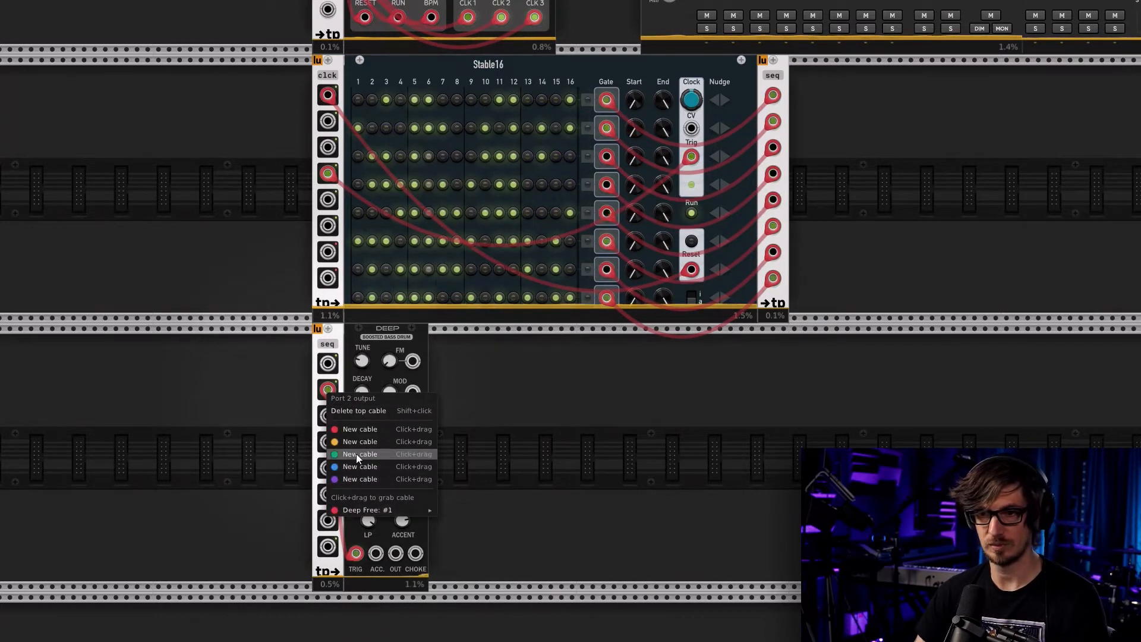
drag(359, 510, 432, 515)
Patch the seq teleport's port 1 output to Deep's Trig input with a green cable, and move Deep slightly away from the teleport
right_click(326, 364)
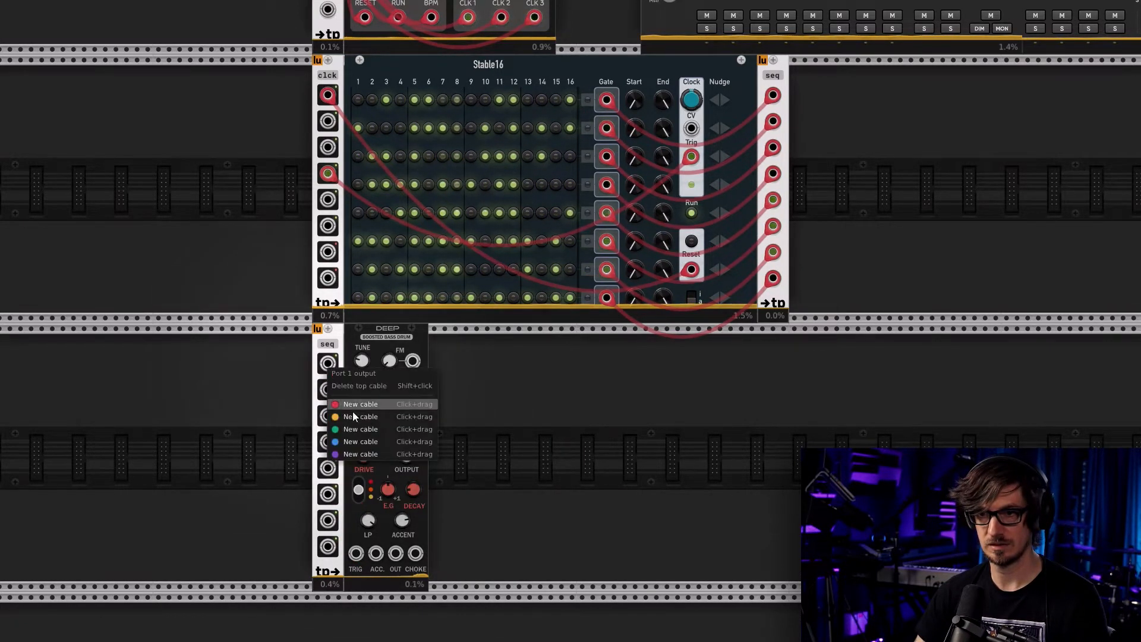
drag(351, 430, 356, 553)
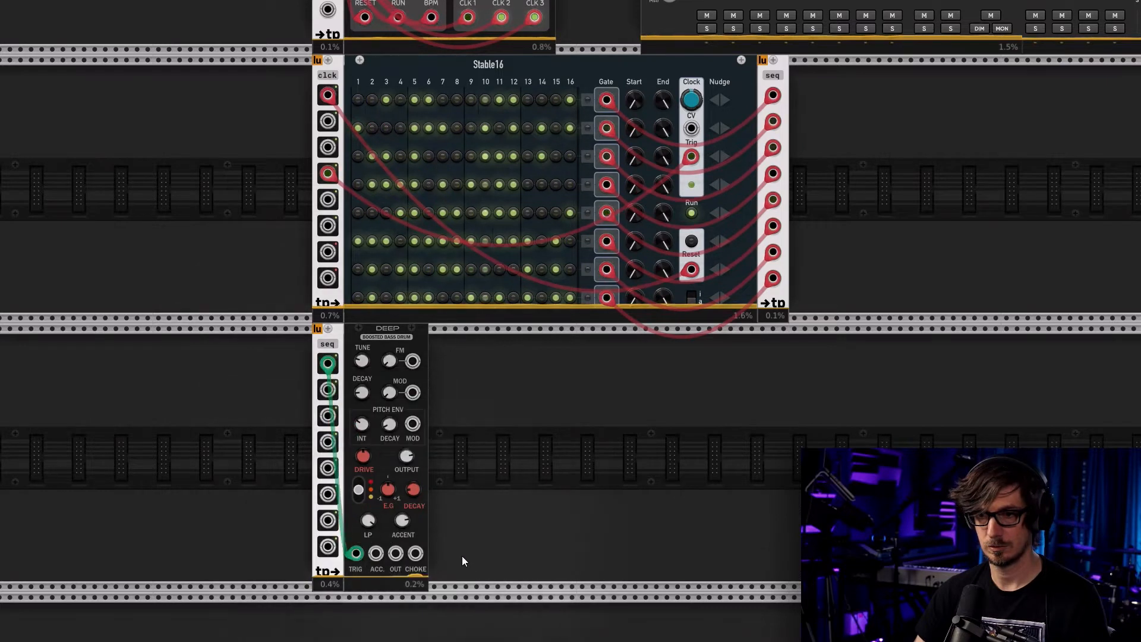
mouse_move(399, 351)
mouse_down()
mouse_move(441, 349)
mouse_move(412, 341)
mouse_up()
Filter the module library by the Voltage-controlled amplifier tag and add Vult's Spank drum envelope beside Deep
right_click(470, 365)
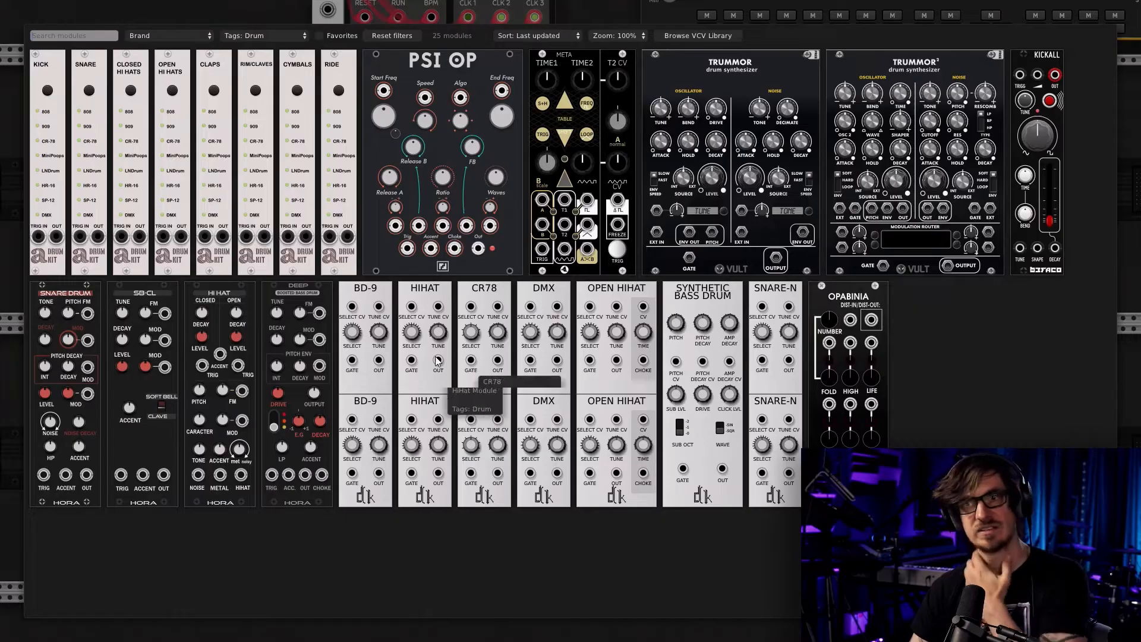
click(382, 38)
click(292, 38)
scroll(247, 547, down, 3)
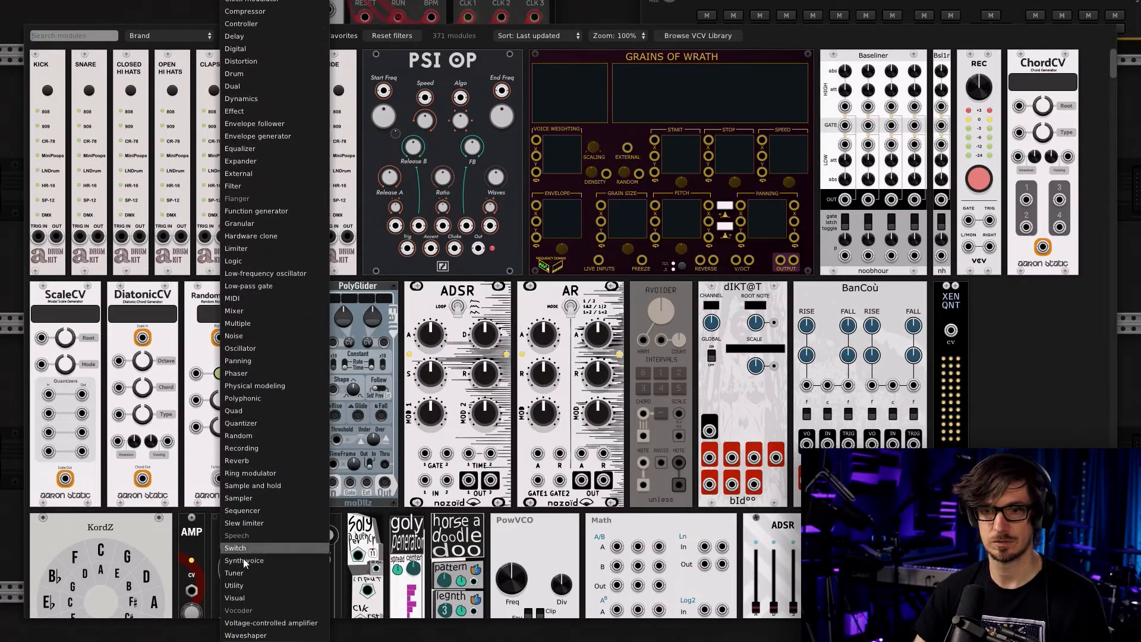
click(245, 623)
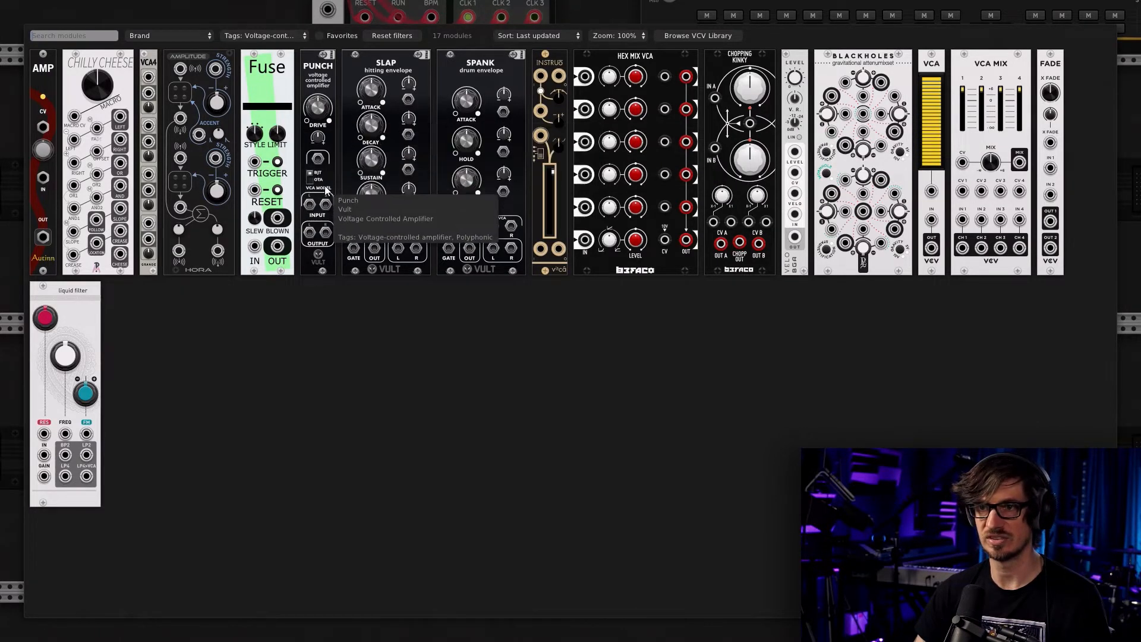
click(493, 80)
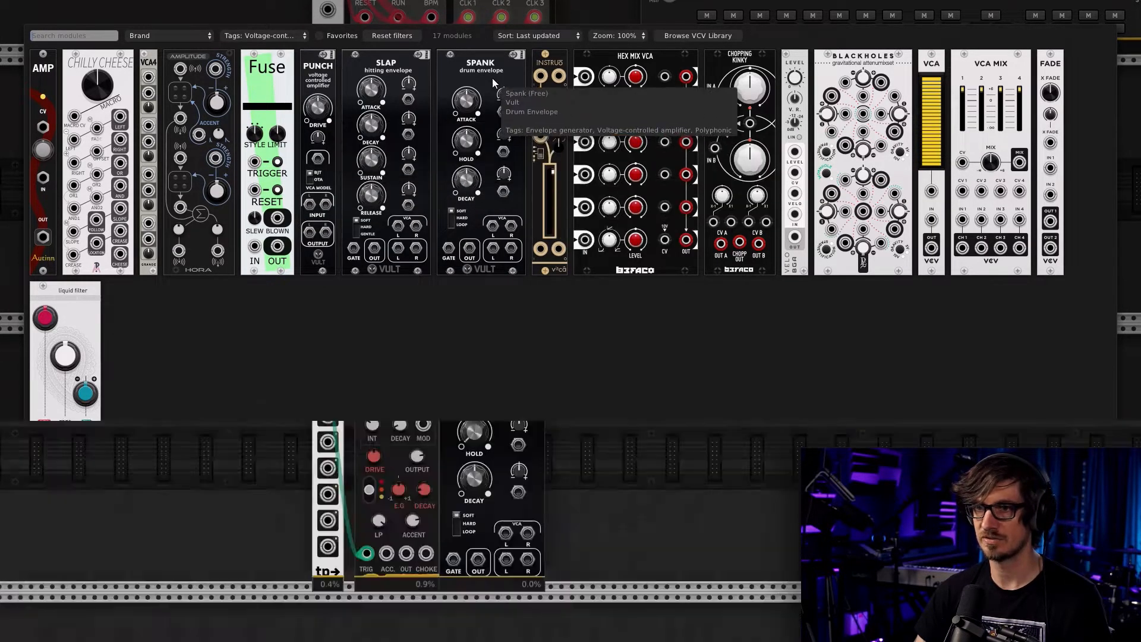
Patch Deep's Out to Spank's left VCA input with a blue cable
right_click(403, 557)
drag(435, 623, 505, 533)
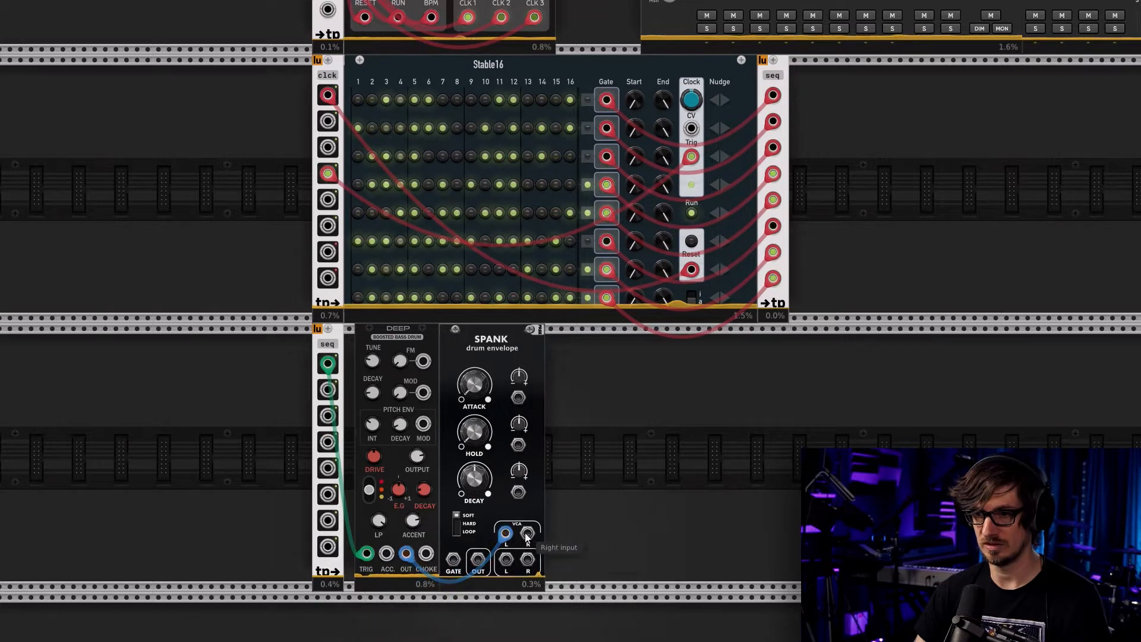
scroll(624, 485, down, 2)
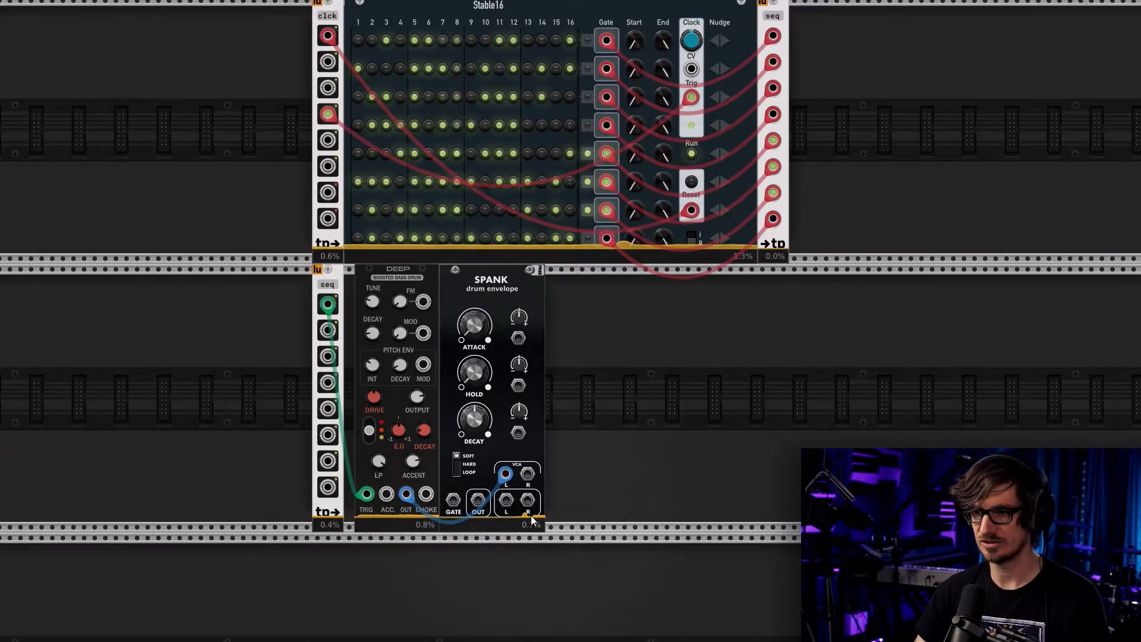
Reset the module library filters and add the Autodafe Kick drum module to the row with Spank
right_click(594, 396)
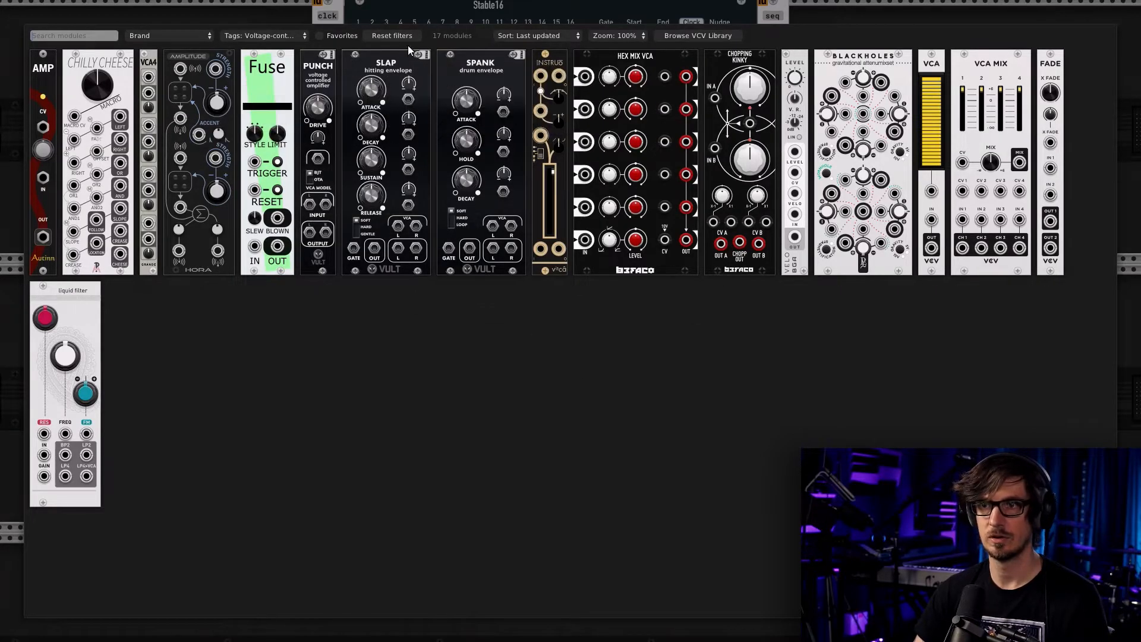
click(393, 36)
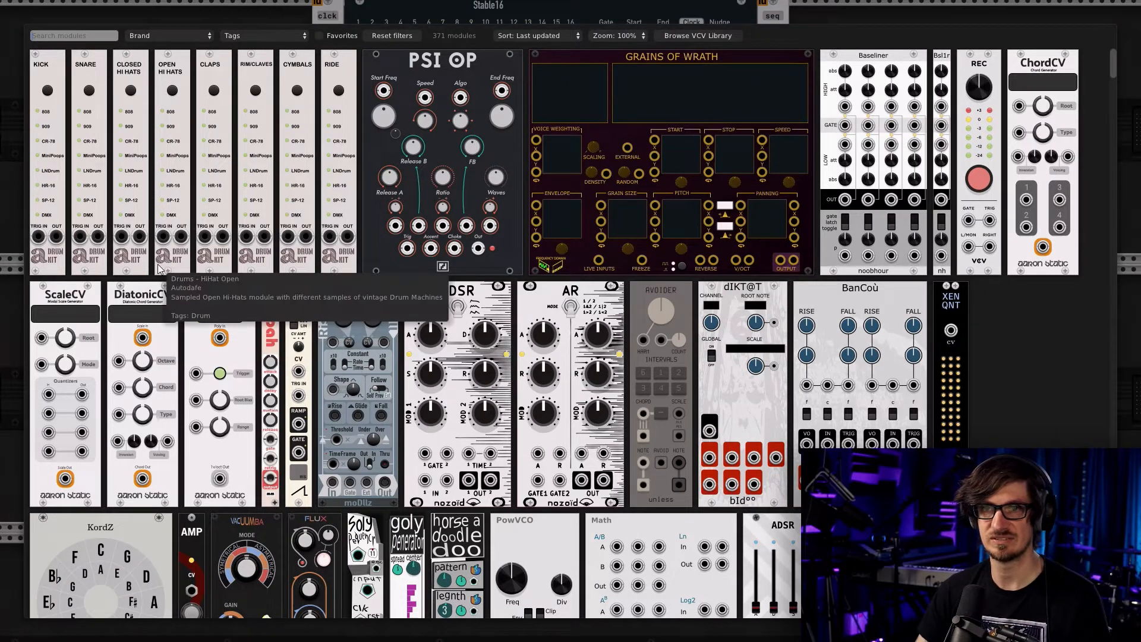
click(33, 194)
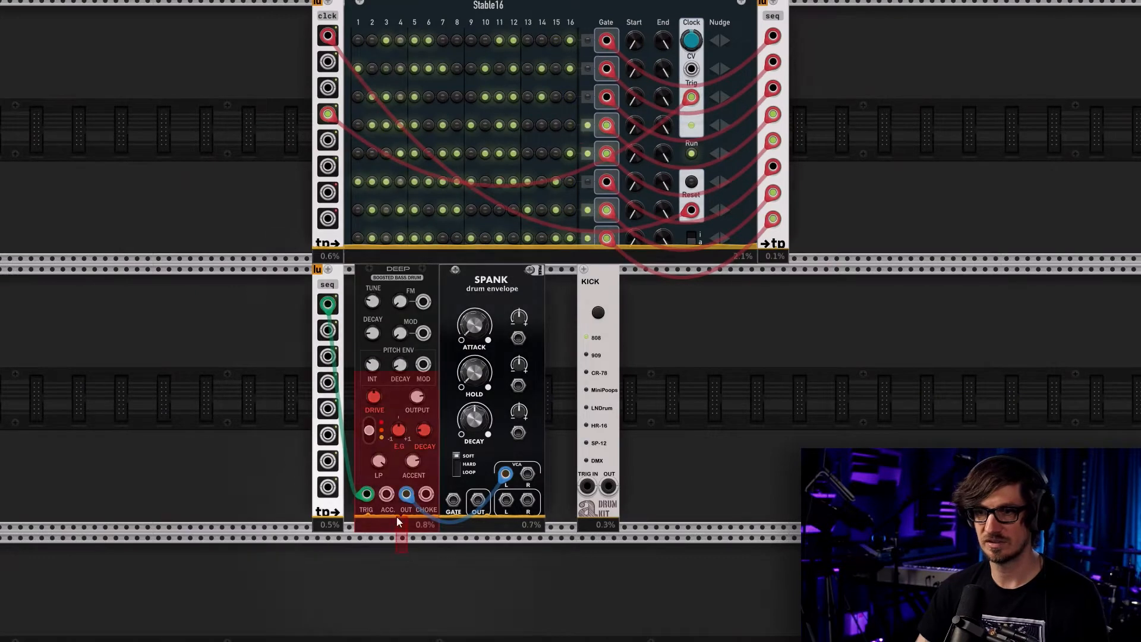
Delete the Deep bass drum module and move the Kick module into its place before Spank
key(Delete)
drag(594, 291, 398, 318)
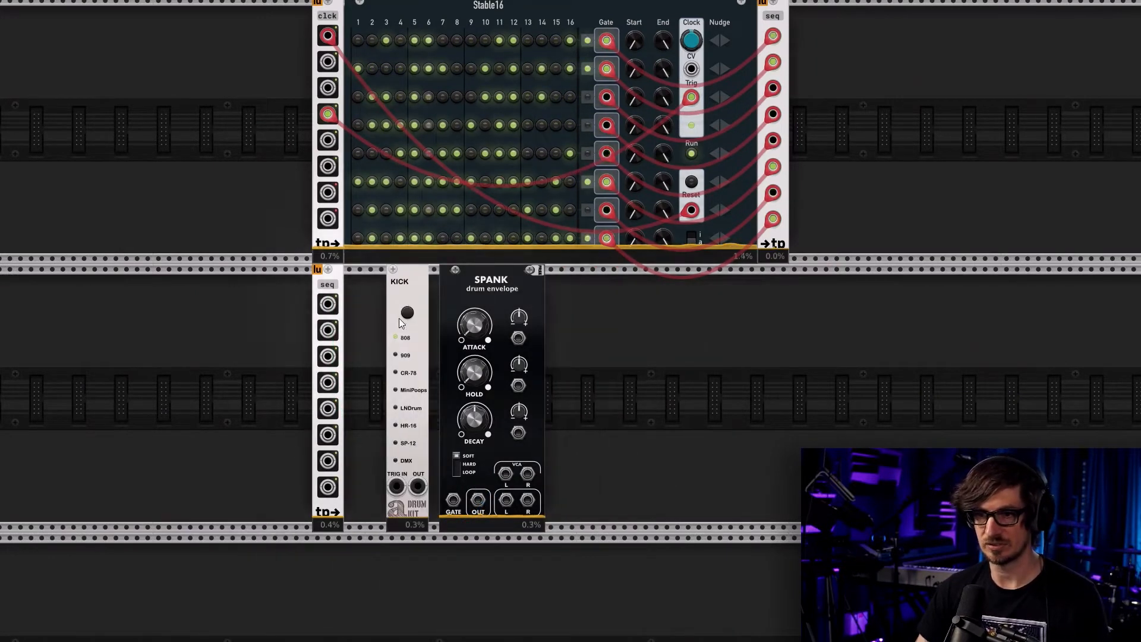
Patch the seq teleport's port 2 output to the Kick module's Trig In with a green cable
right_click(328, 333)
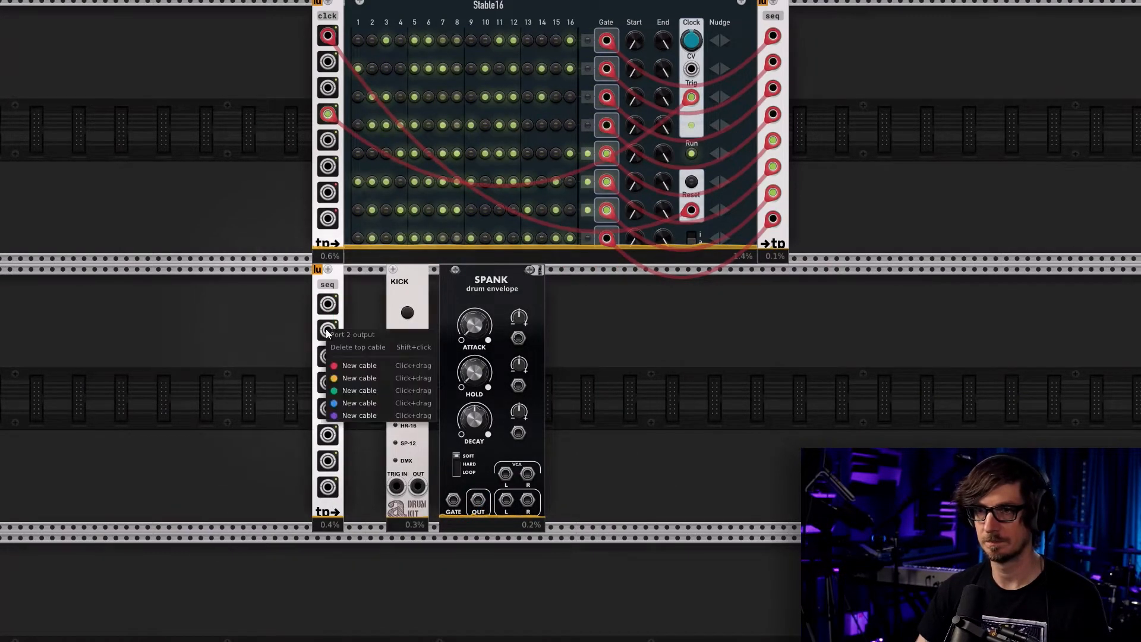
click(353, 378)
click(396, 486)
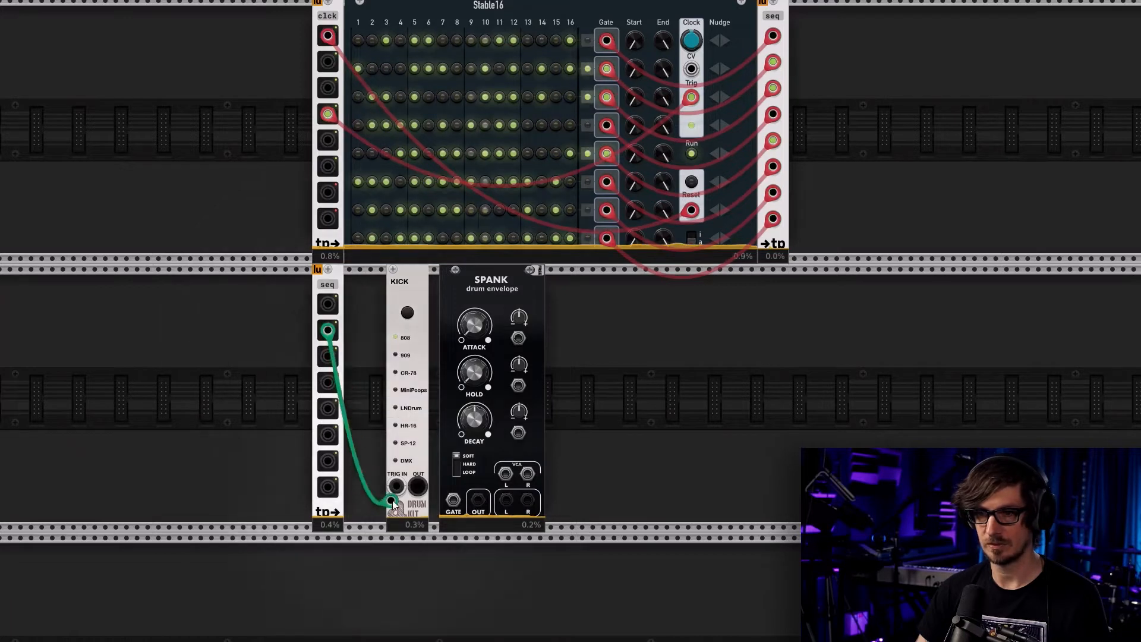
Recolor the cable between the seq teleport's port 2 and the Kick module red
right_click(328, 339)
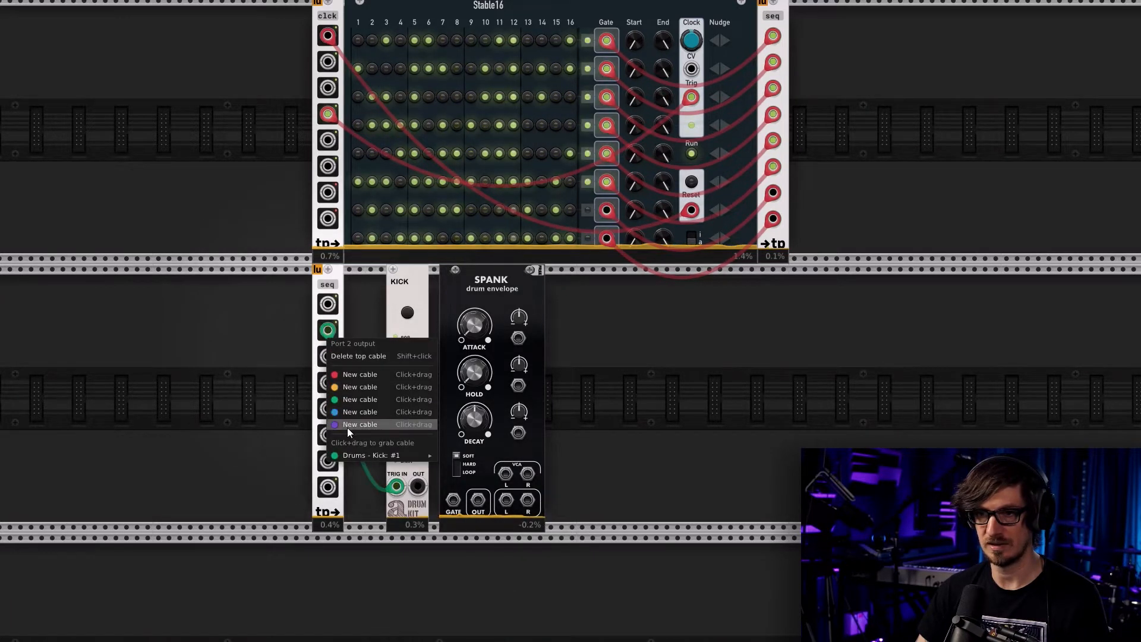
mouse_move(355, 458)
click(458, 458)
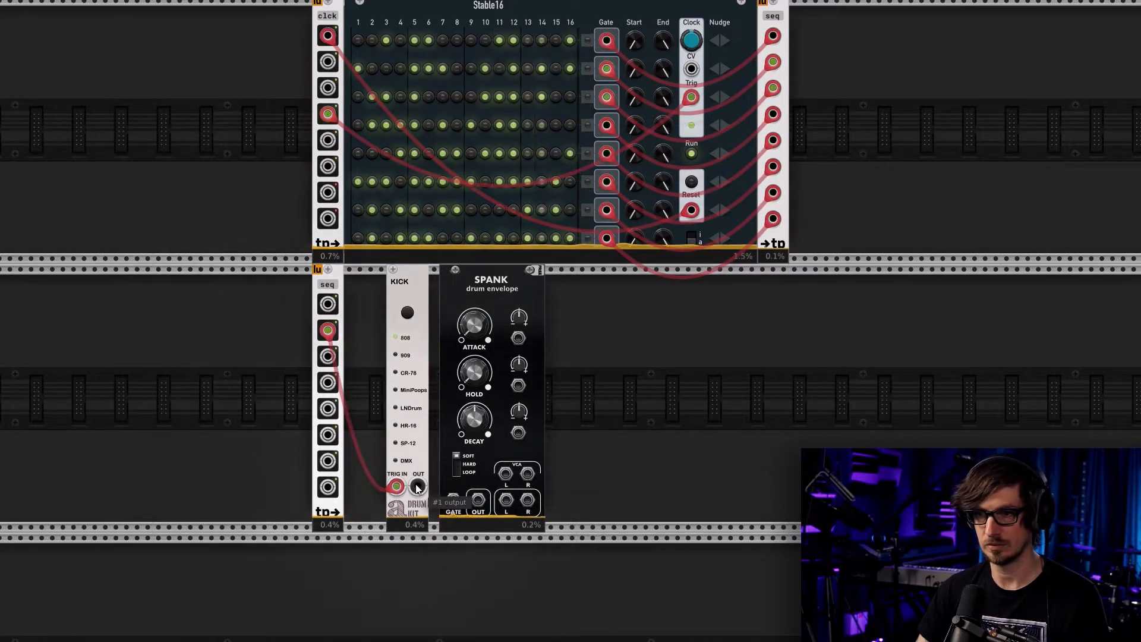
Patch the Kick module's Out to Spank's left VCA input with a blue cable, and recolor the Kick's trigger cable green
right_click(418, 487)
drag(440, 558, 505, 474)
right_click(325, 331)
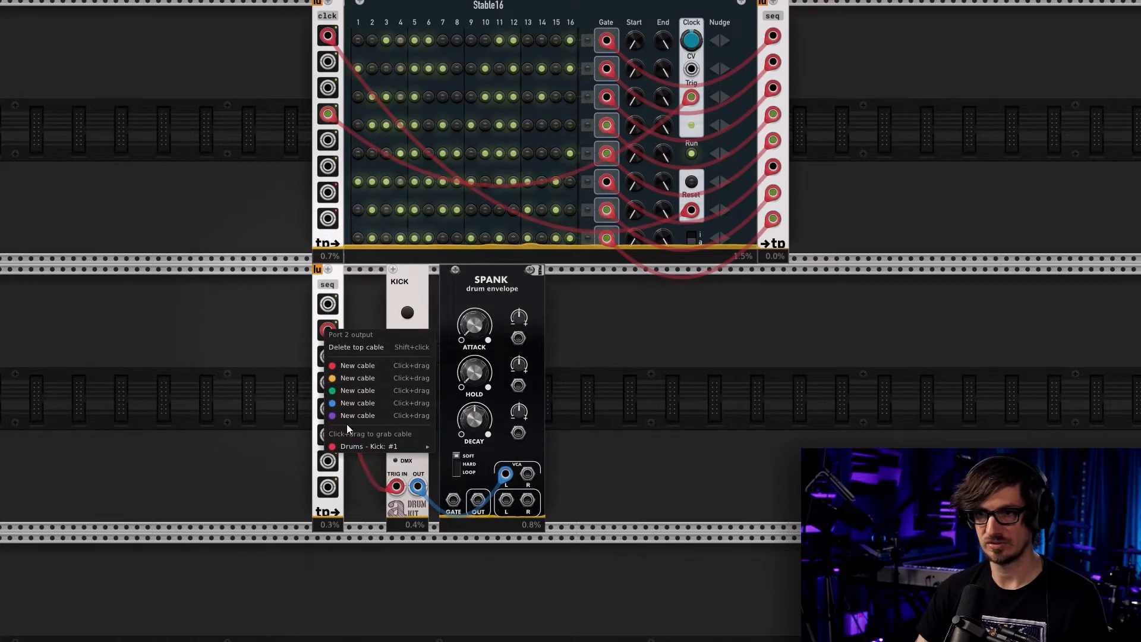
mouse_move(358, 452)
click(457, 472)
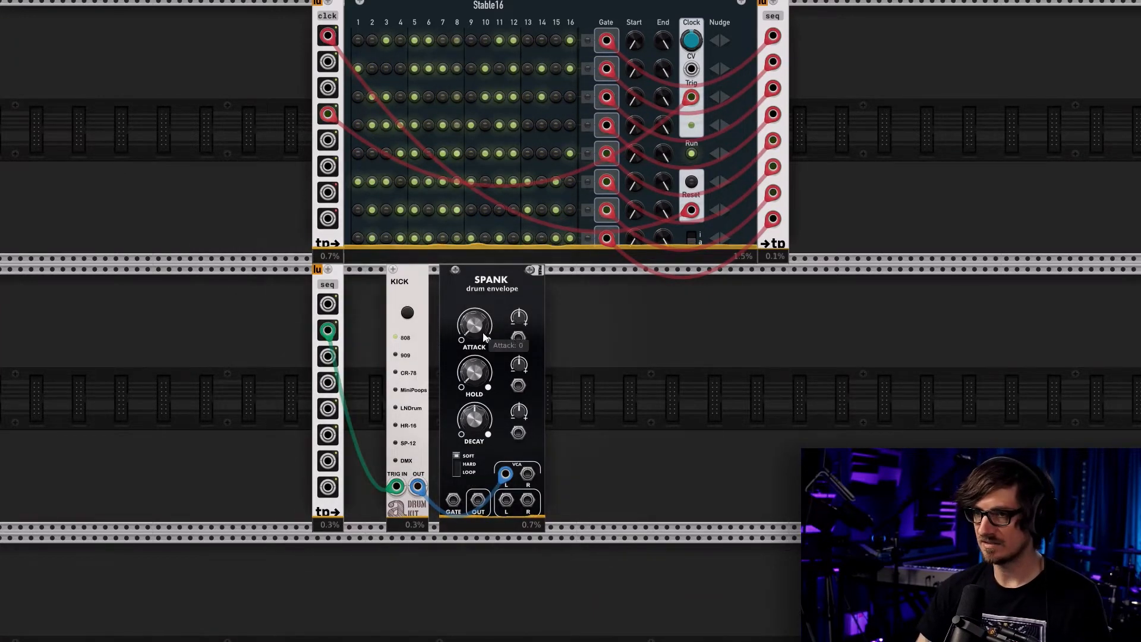
right_click(602, 354)
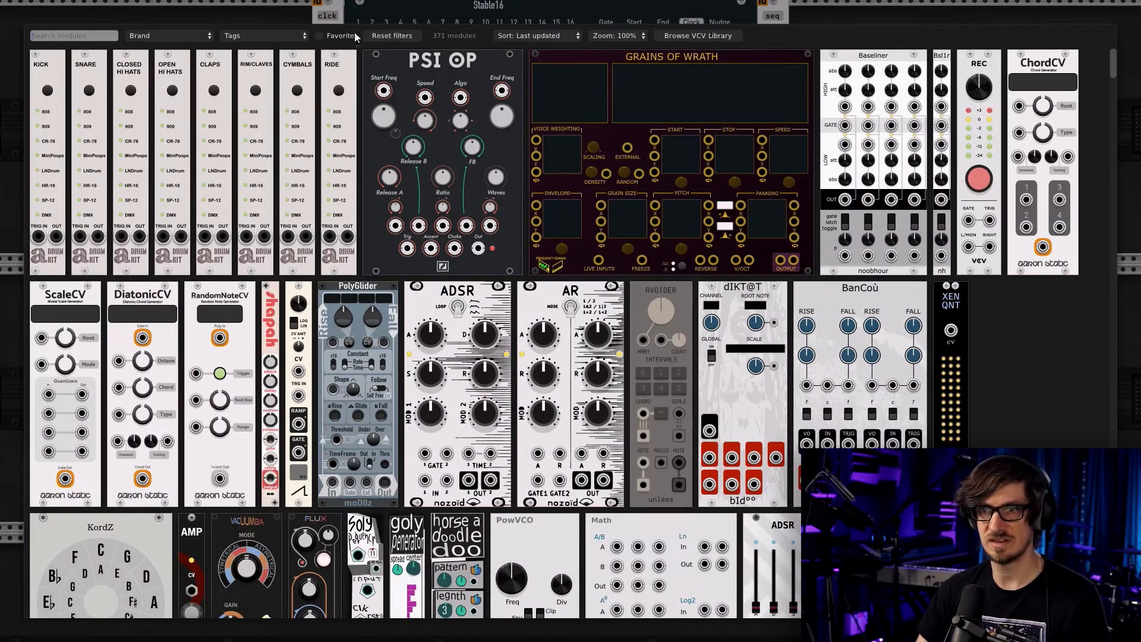
click(235, 36)
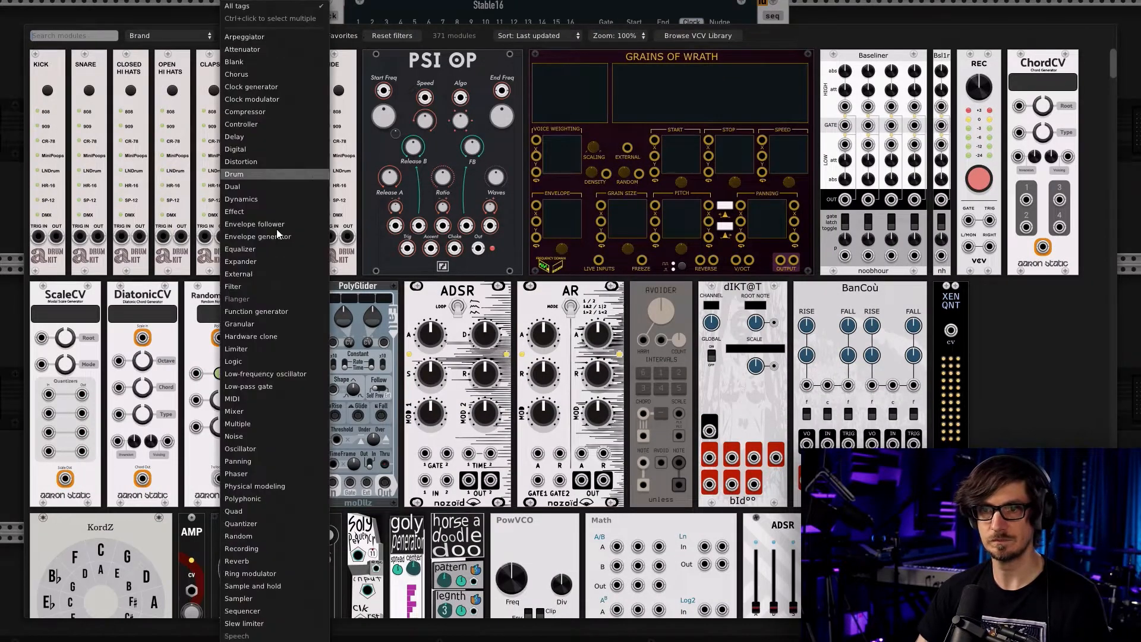
click(360, 46)
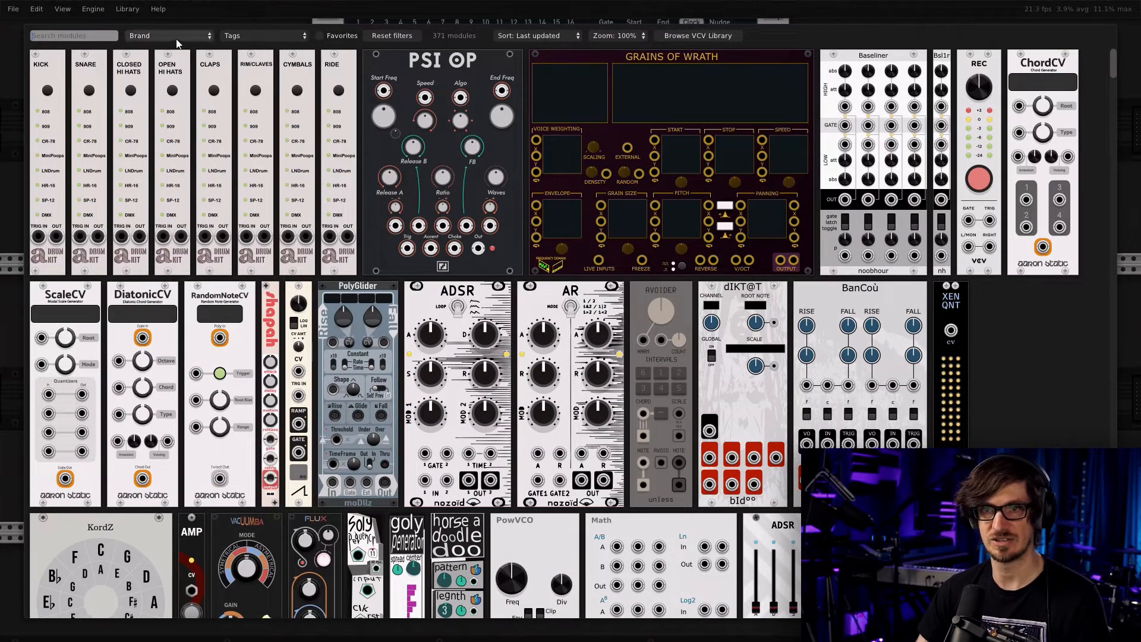
click(178, 24)
Patch Spank's left output to the left input of mixer track 1 with a blue cable
scroll(732, 380, up, 5)
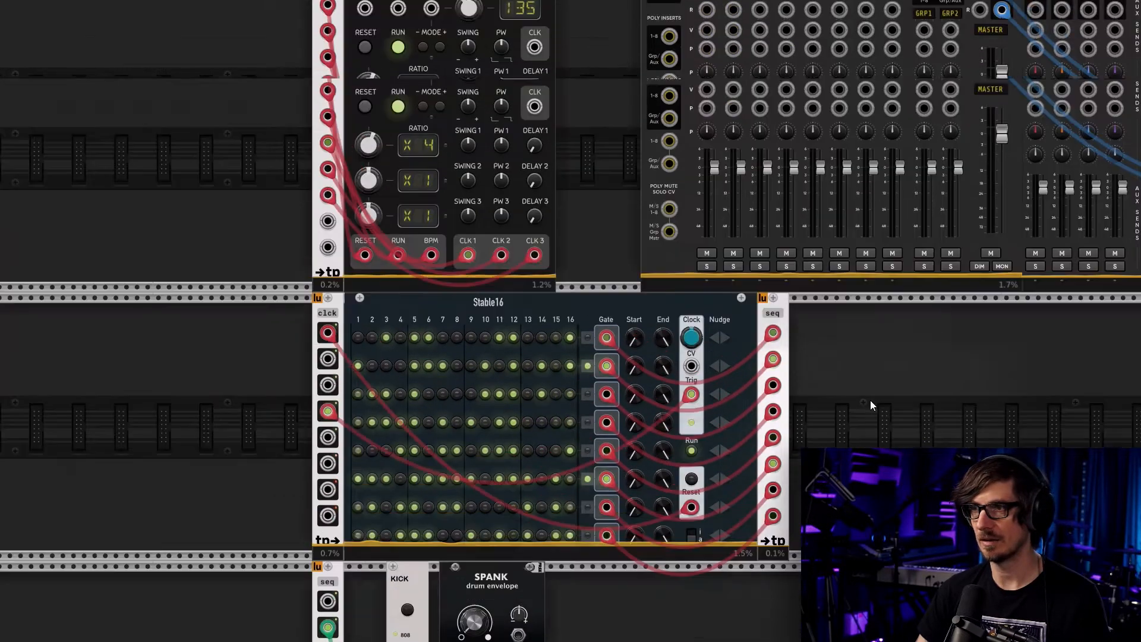
scroll(872, 400, down, 2)
scroll(872, 400, down, 4)
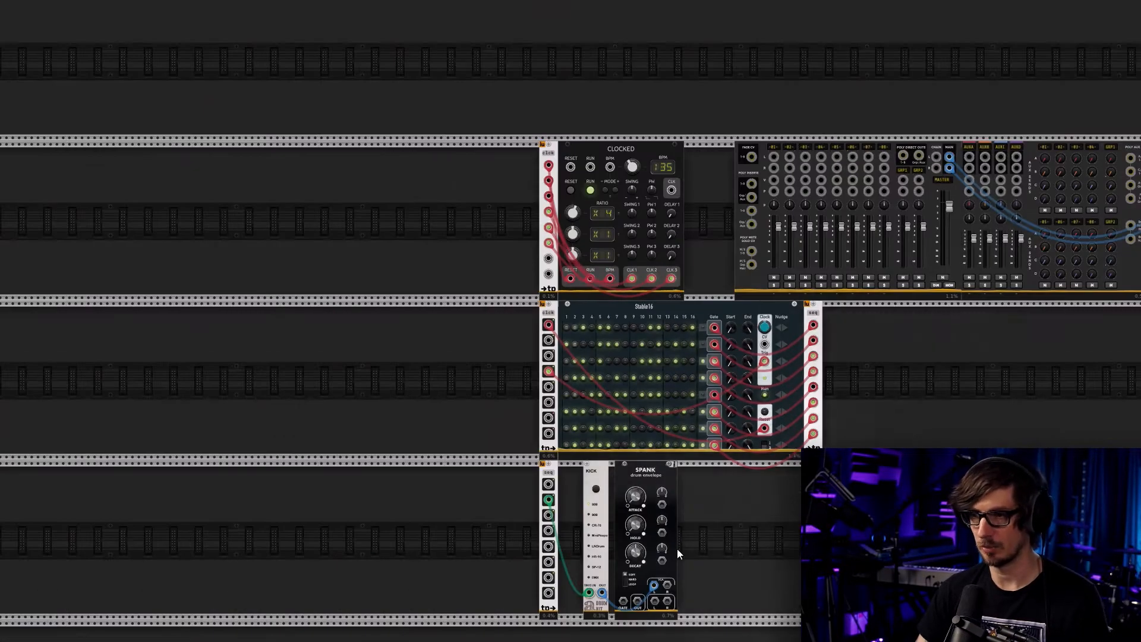
right_click(654, 602)
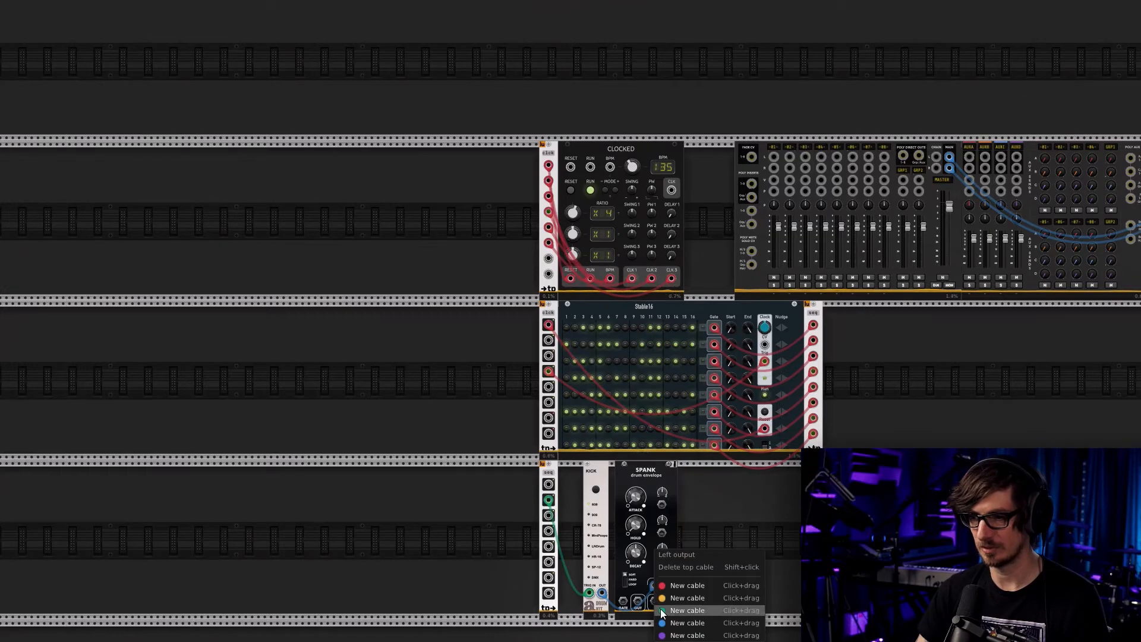
drag(667, 625, 774, 157)
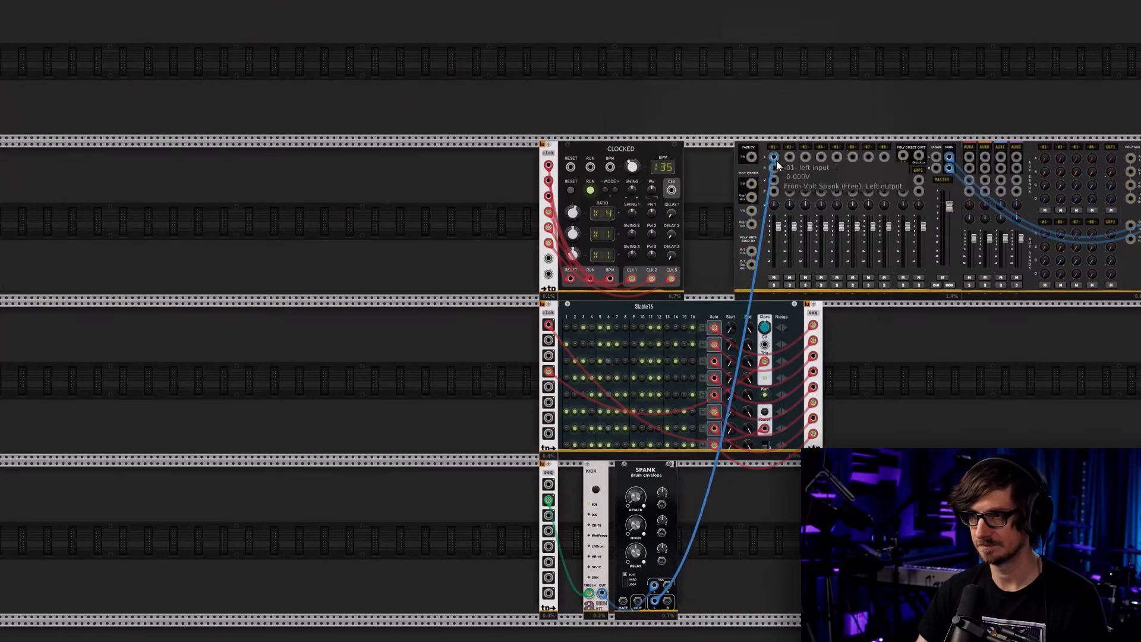
Move the Spank module away from the Kick module to leave a gap, and switch the Kick sound to LNDrum
drag(1002, 341, 724, 312)
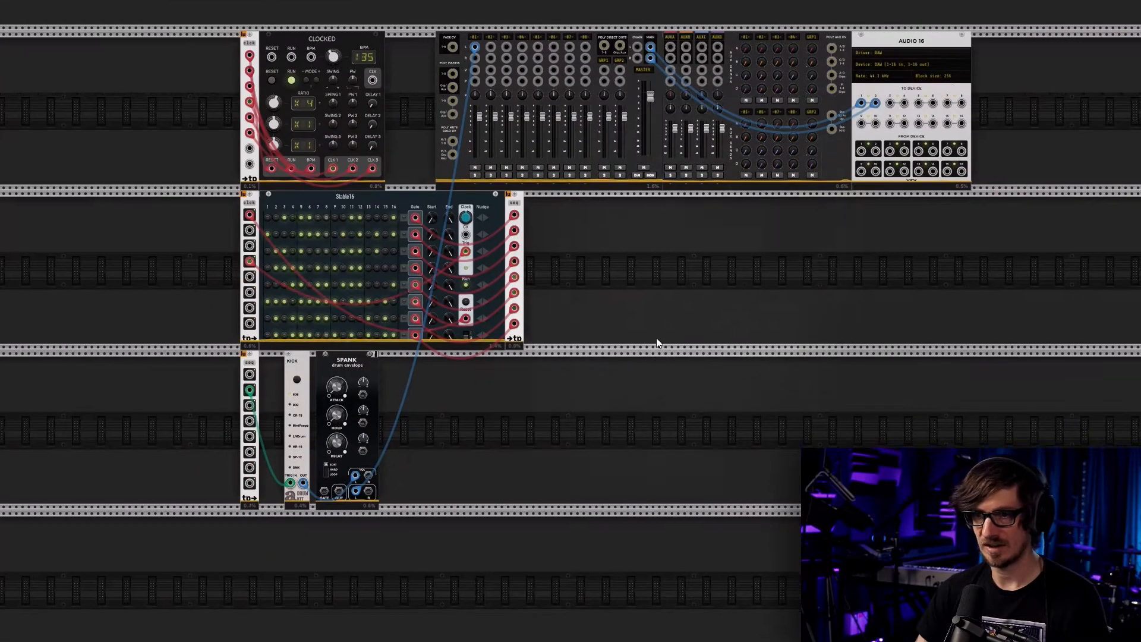
scroll(493, 443, up, 5)
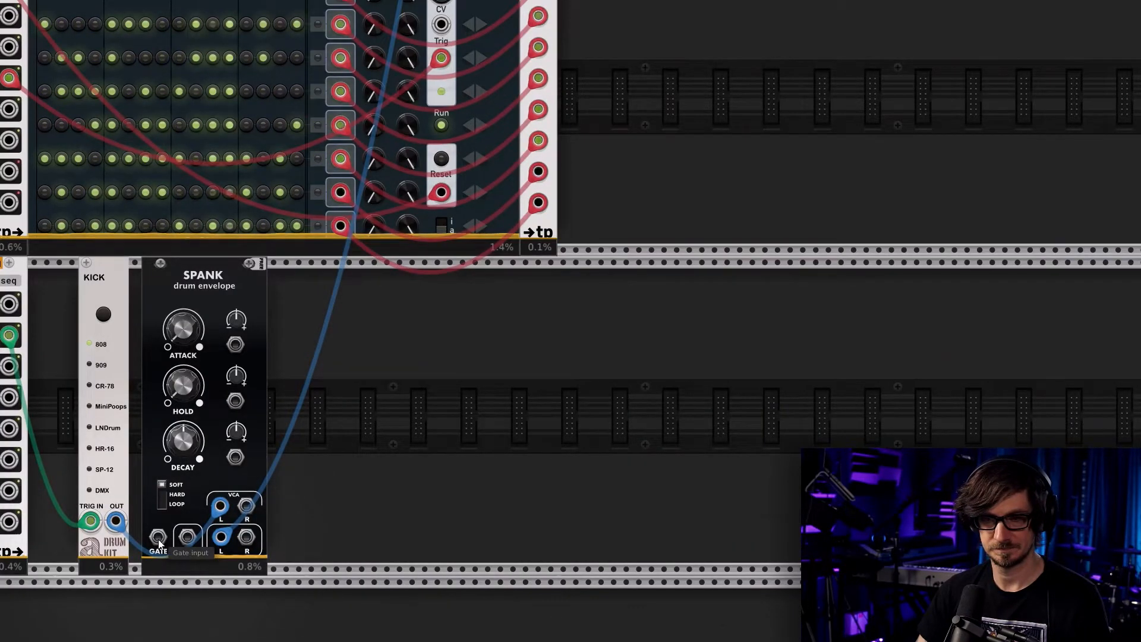
drag(383, 436, 518, 469)
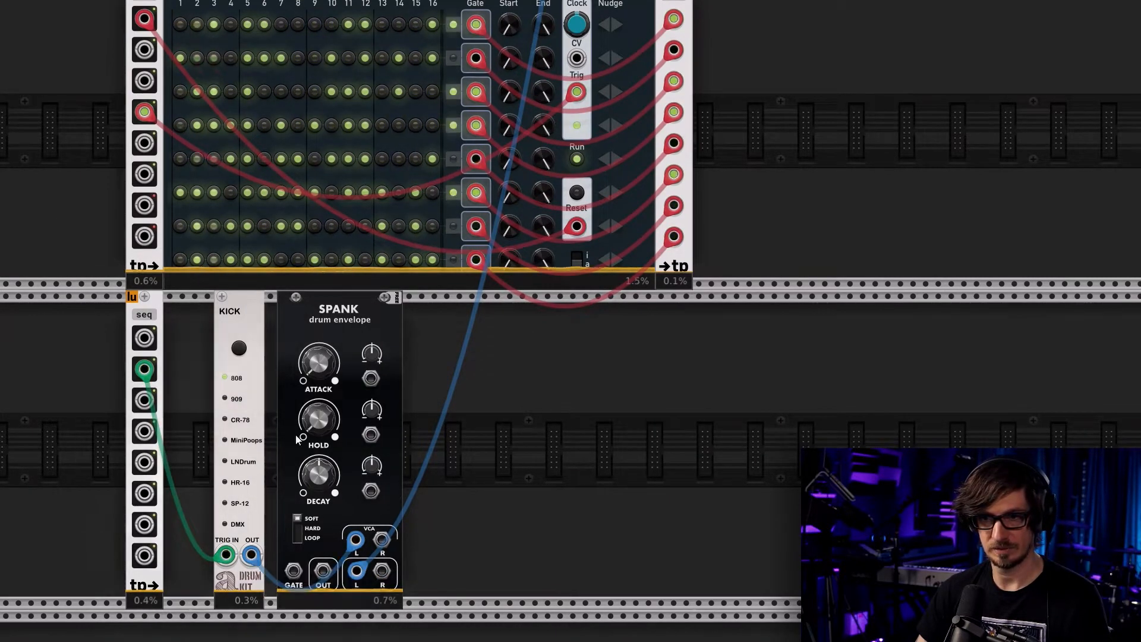
drag(329, 308, 442, 308)
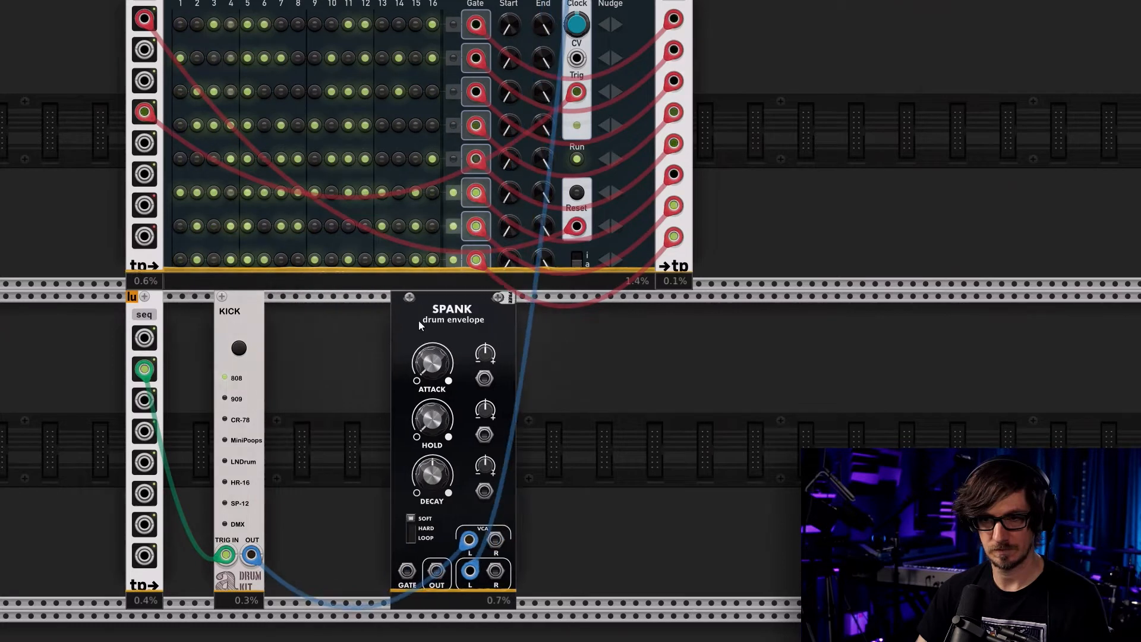
click(241, 351)
click(240, 351)
click(240, 350)
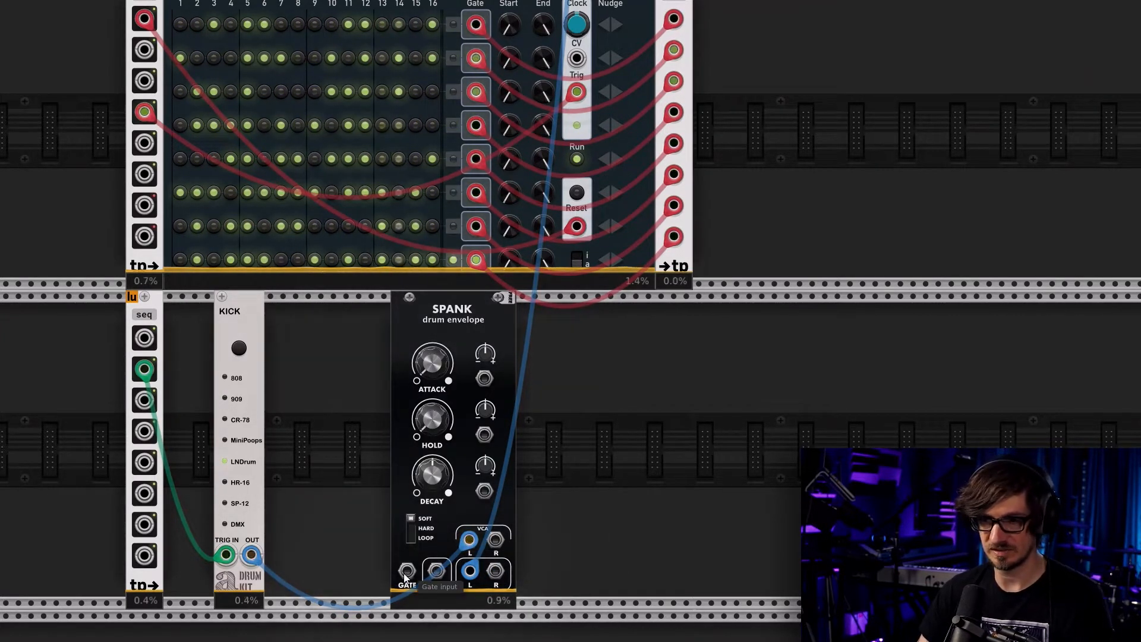
Patch the seq teleport's port 2 output to Spank's Gate input with a second green cable
right_click(145, 370)
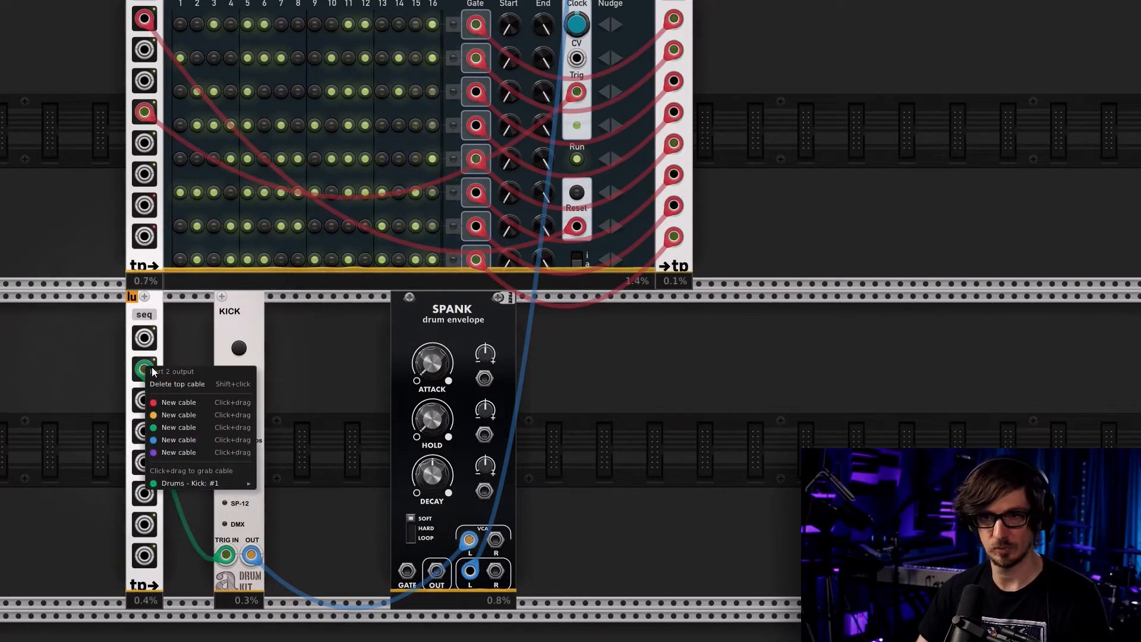
click(182, 436)
click(407, 572)
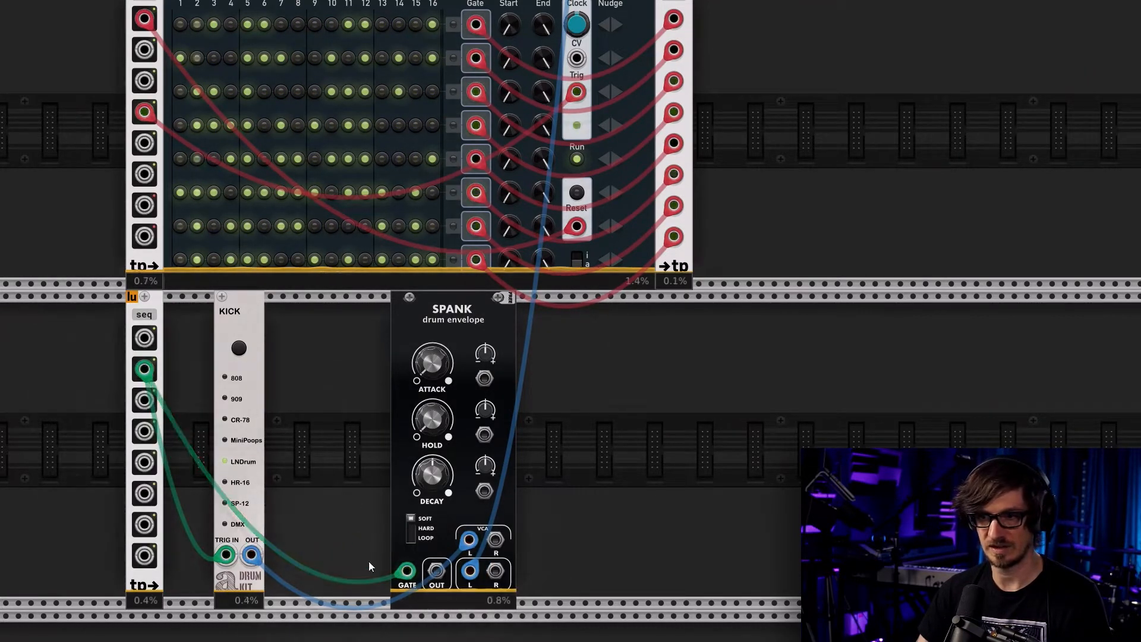
Lower the gain adjustment of mixer tracks 1 and 2 in their track settings
drag(841, 123, 678, 355)
scroll(676, 355, up, 5)
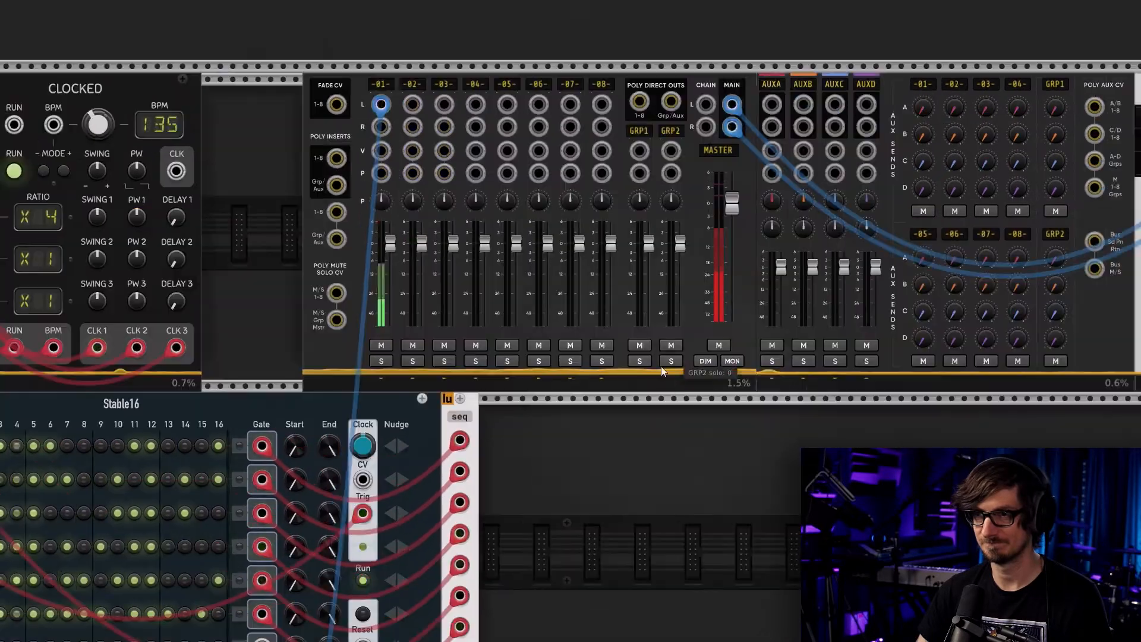
right_click(380, 83)
drag(426, 113, 404, 113)
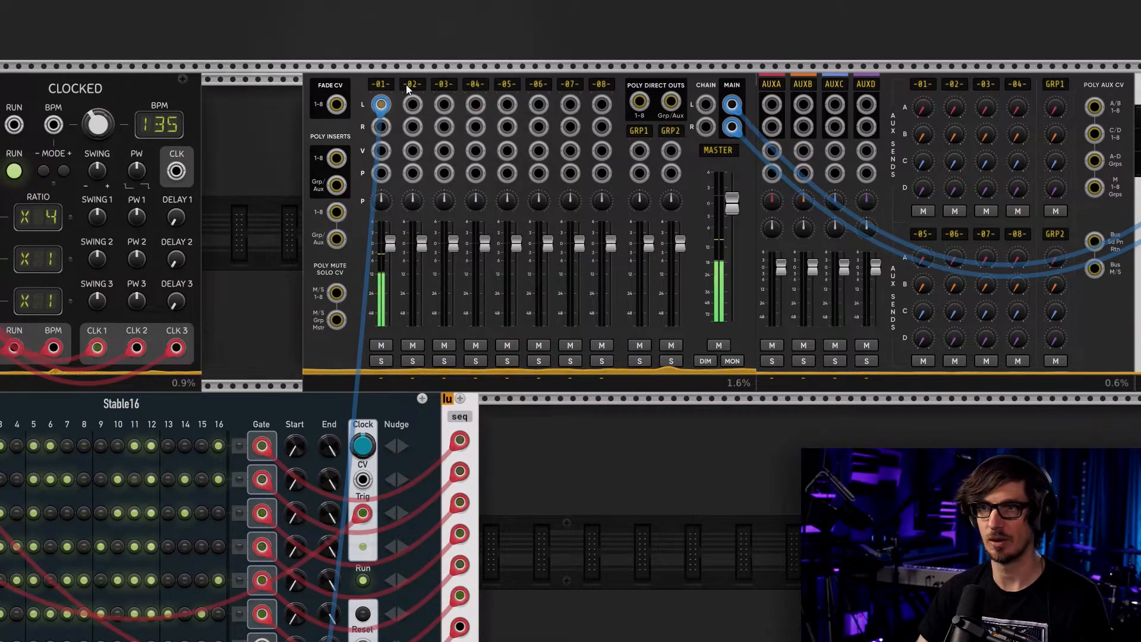
right_click(407, 87)
drag(485, 116, 447, 117)
click(467, 88)
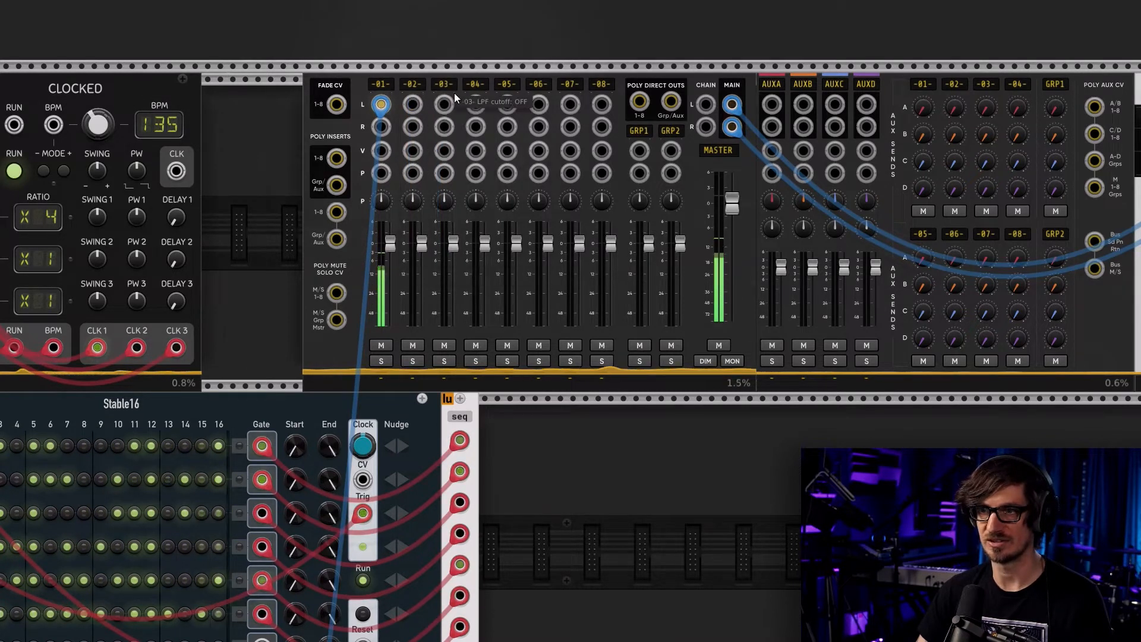
Set mixer track 3's gain adjustment to -10.4 dB and lower track 4's gain adjustment as well
right_click(450, 85)
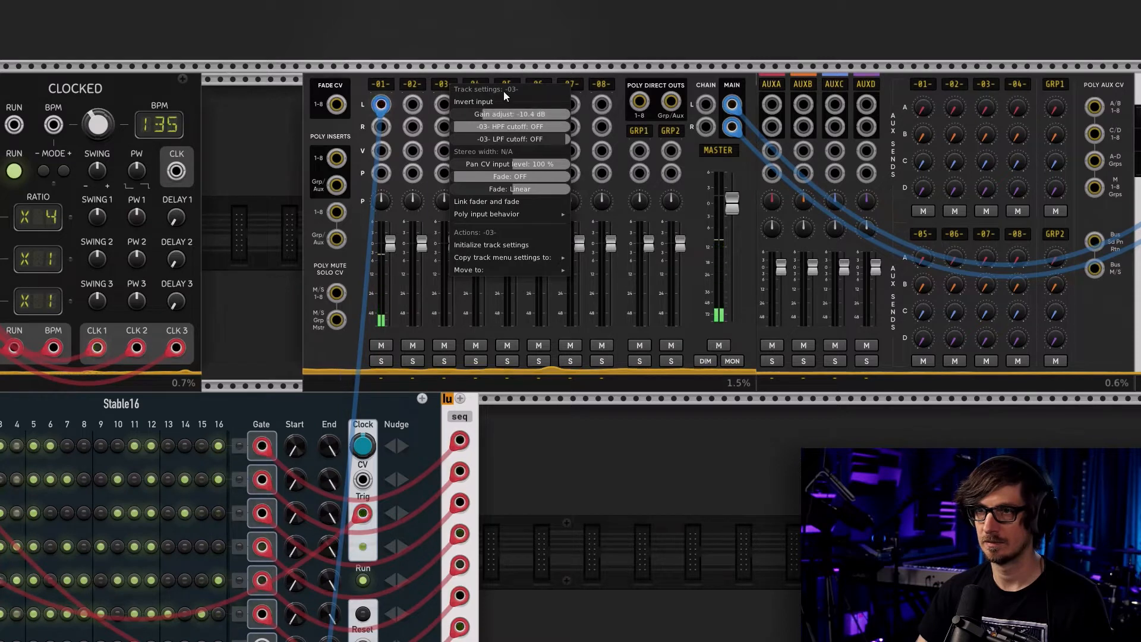
click(479, 81)
right_click(477, 83)
drag(540, 115, 515, 116)
click(555, 479)
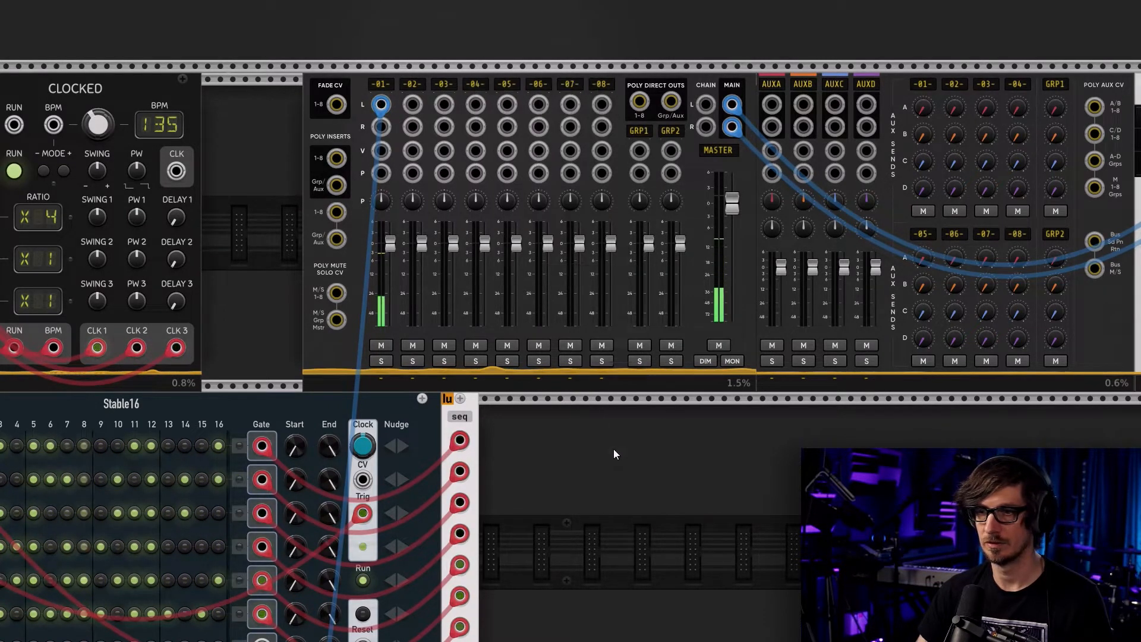
Cycle through the Kick module's drum machine sounds and select 909
drag(555, 479, 840, 179)
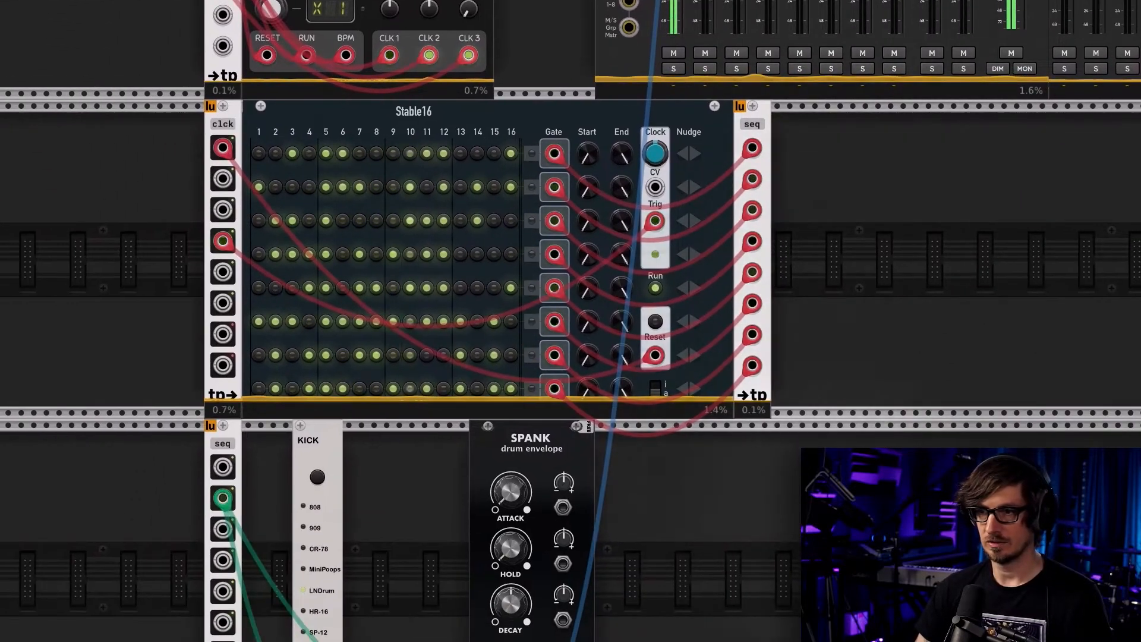
drag(838, 464, 918, 237)
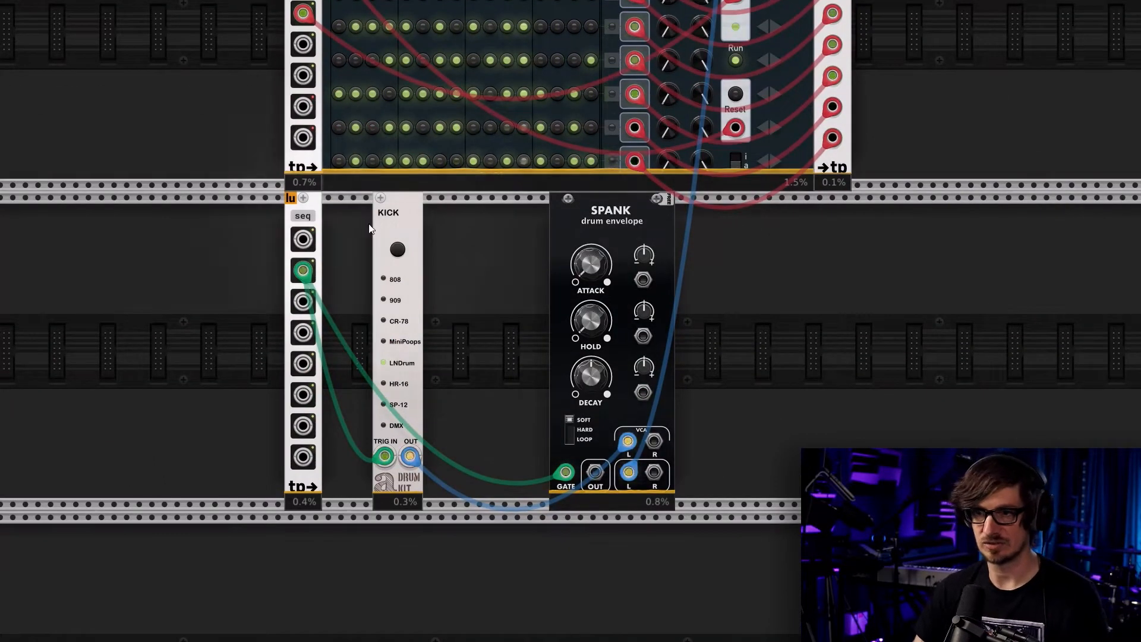
drag(402, 246, 397, 254)
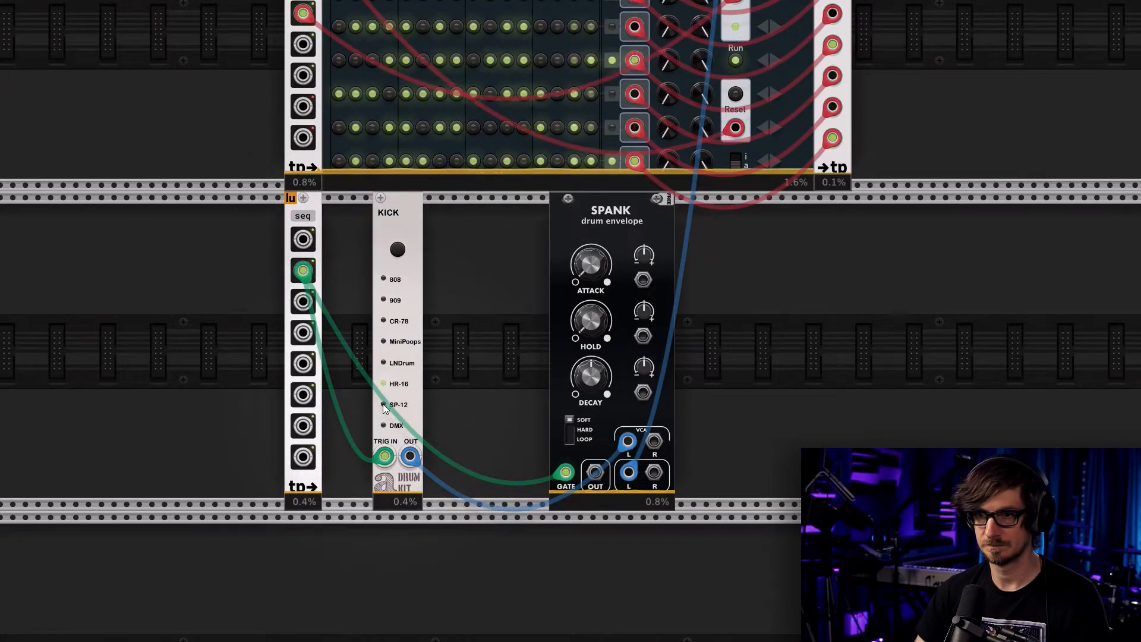
click(401, 249)
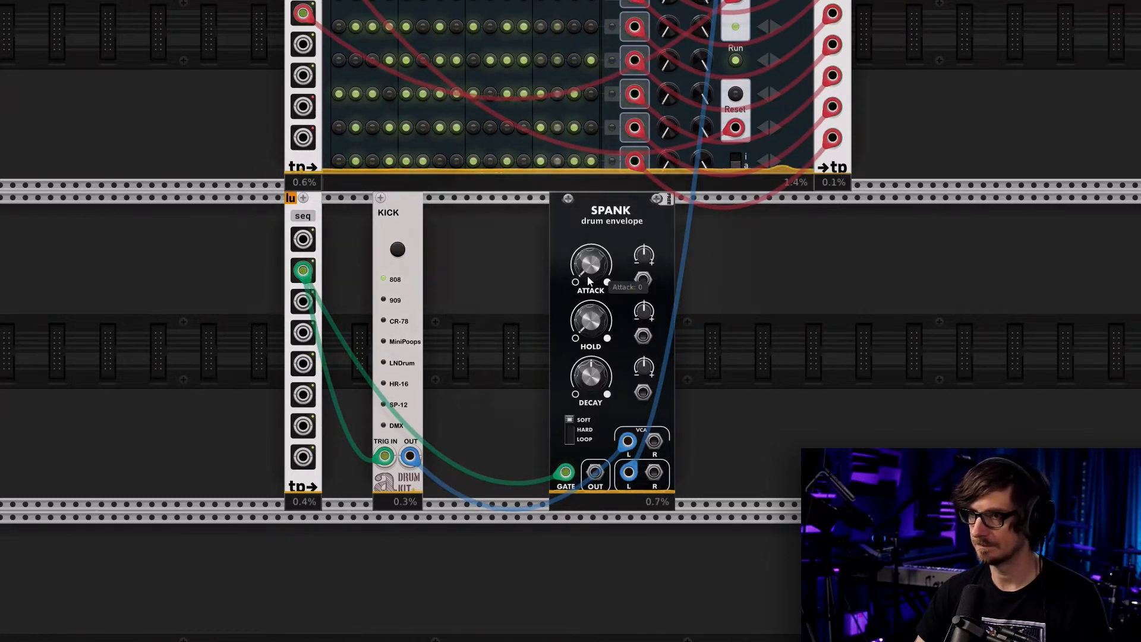
click(399, 252)
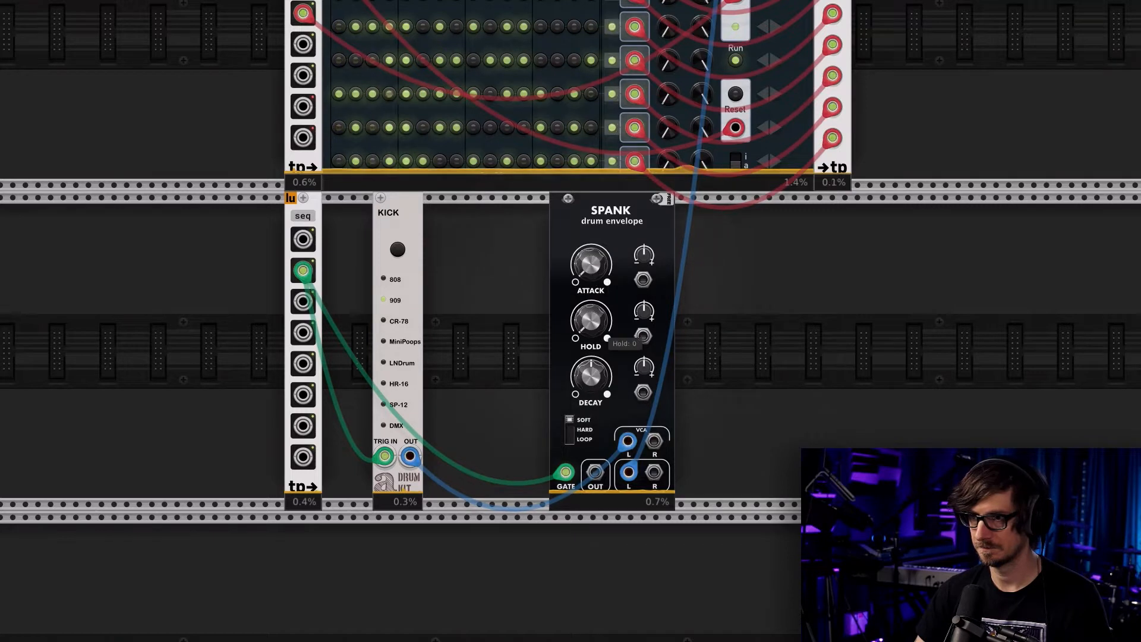
Raise Spank's Hold and Decay, set its envelope to Hard, and shift the module slightly closer to Kick
drag(591, 328, 592, 126)
drag(587, 389, 587, 270)
click(569, 430)
drag(622, 221, 597, 221)
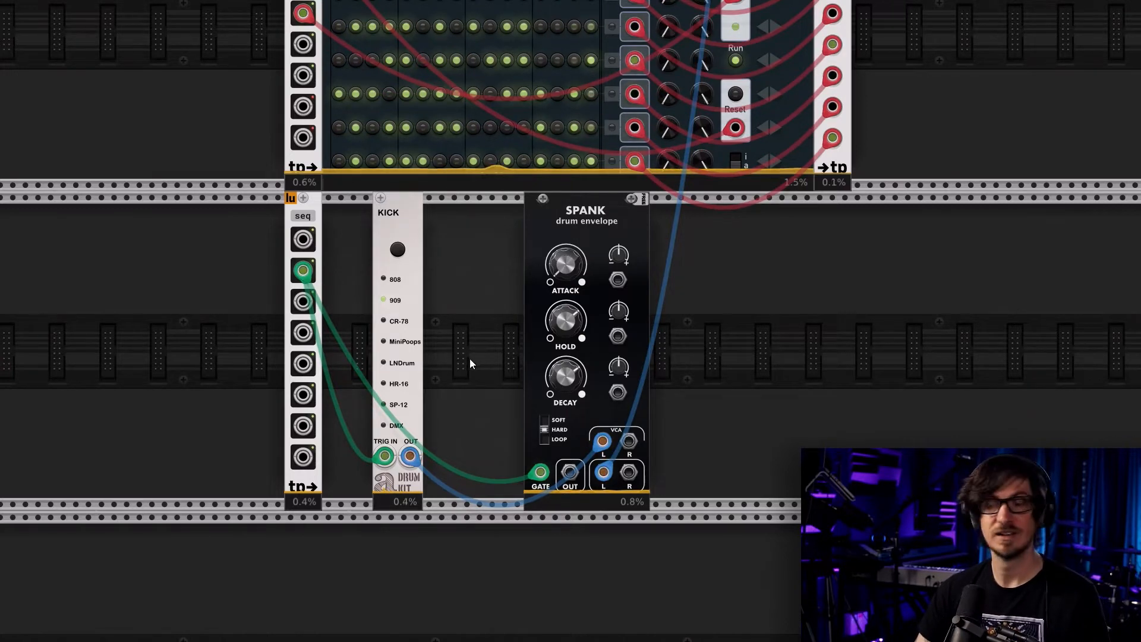
Filter the module library by the Distortion tag and add the Vult Debriatus wave destruction module beside Spank
right_click(517, 238)
click(244, 36)
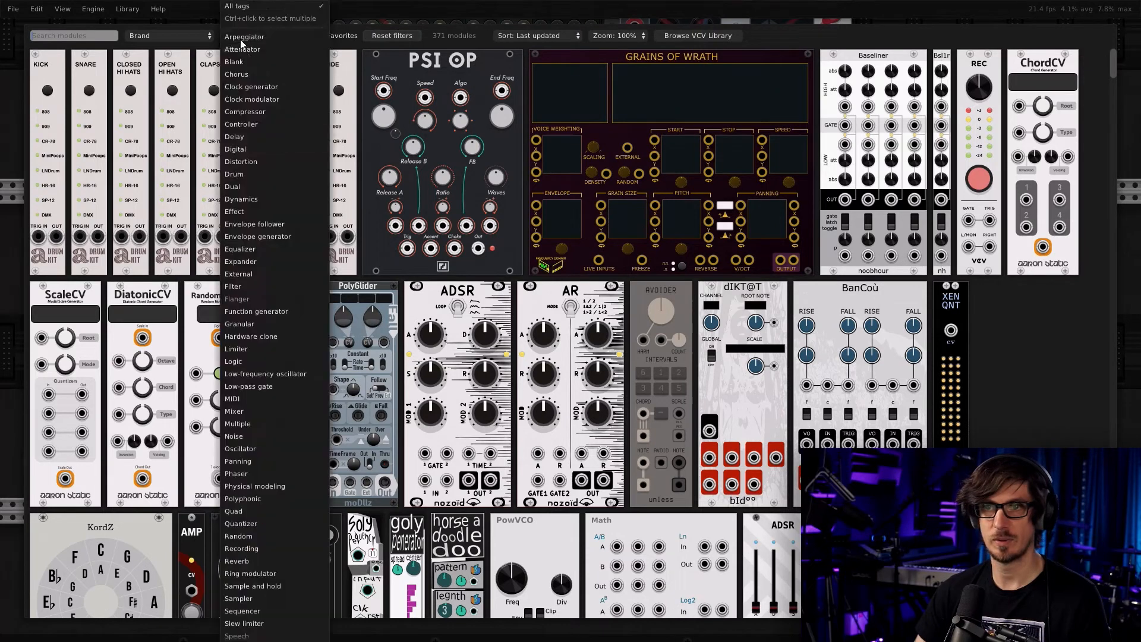
scroll(272, 209, down, 1)
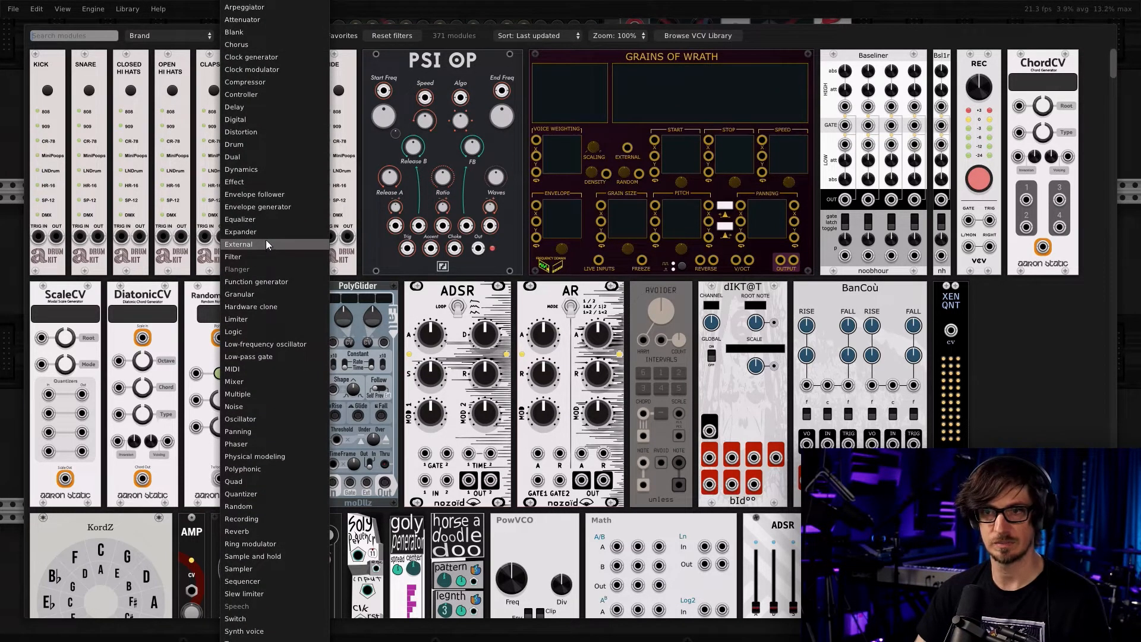
click(249, 133)
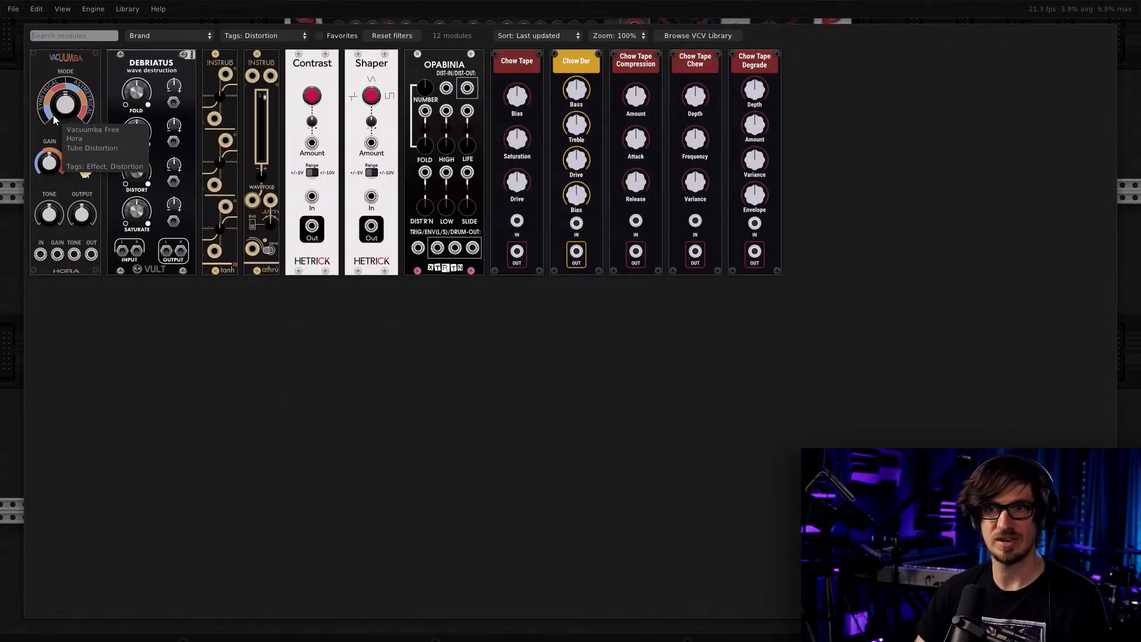
click(158, 171)
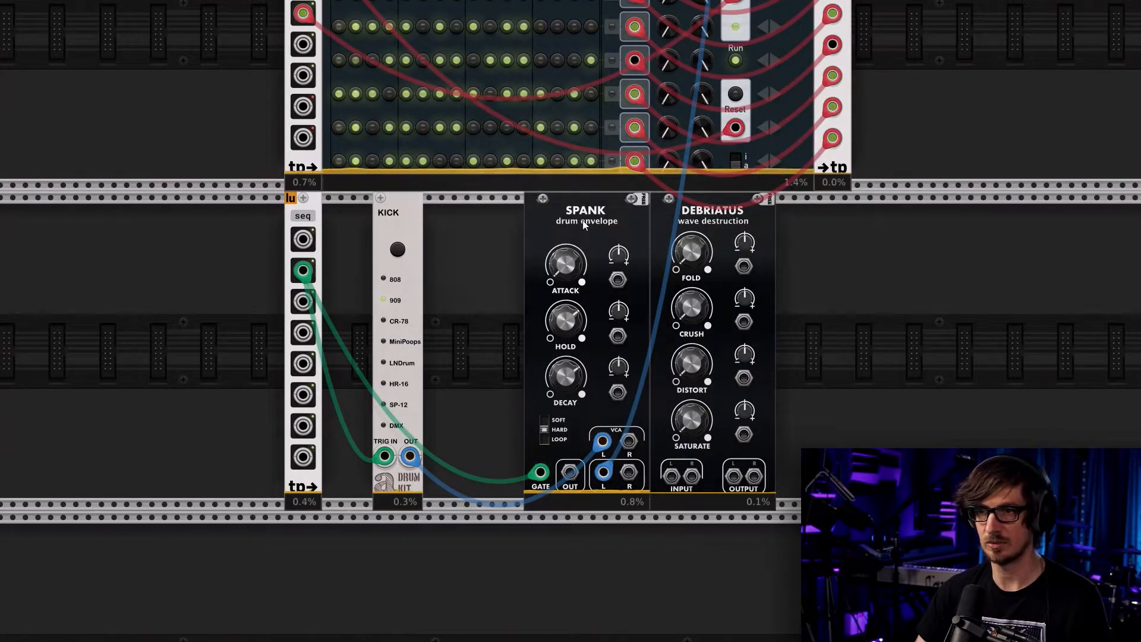
Close the gaps in the drum row so Kick, Spank and Debriatus sit directly beside the seq teleport
drag(566, 225, 465, 225)
drag(655, 218, 554, 219)
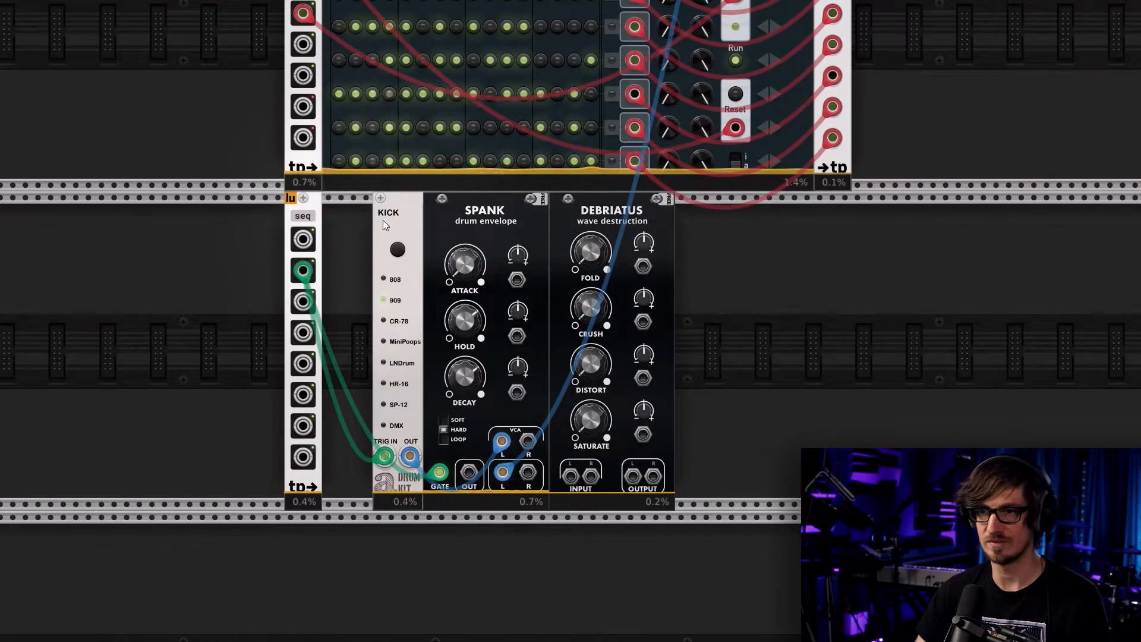
drag(384, 220, 338, 221)
drag(759, 259, 499, 232)
drag(484, 222, 435, 220)
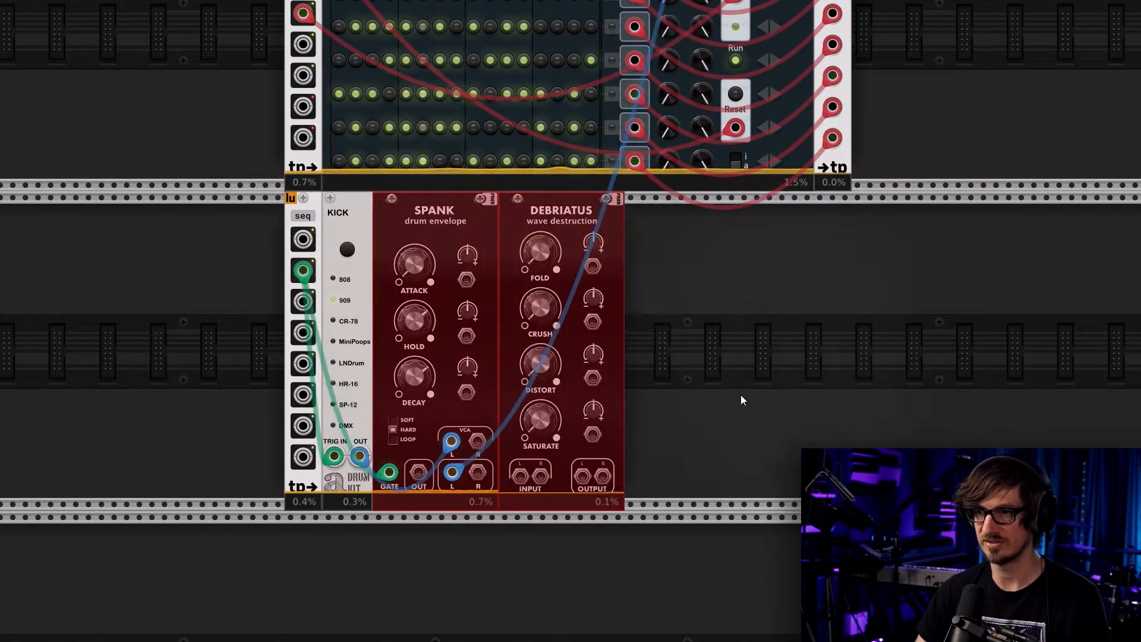
click(783, 352)
Move the mixer cable from Spank to Debriatus's left output, and patch Spank's left output to Debriatus's left input in blue
drag(452, 472, 583, 476)
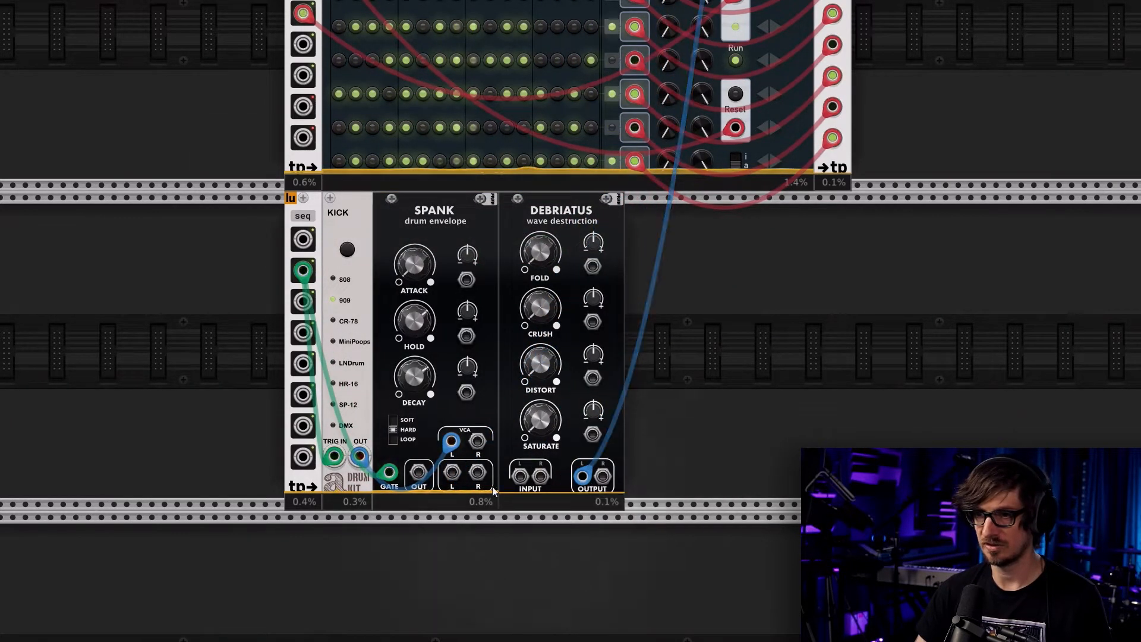
right_click(449, 471)
drag(488, 549, 490, 541)
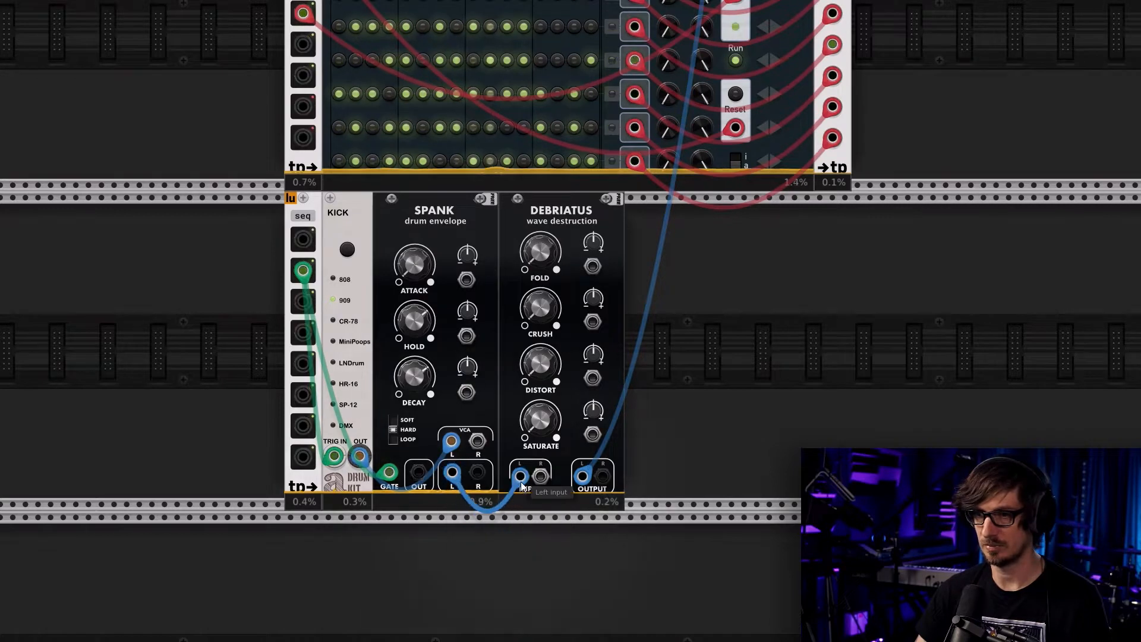
drag(522, 486, 521, 479)
Adjust Debriatus's Fold, Crush and Distort, and lower Spank's Decay and Hold to tighten the distorted kick
mouse_move(553, 267)
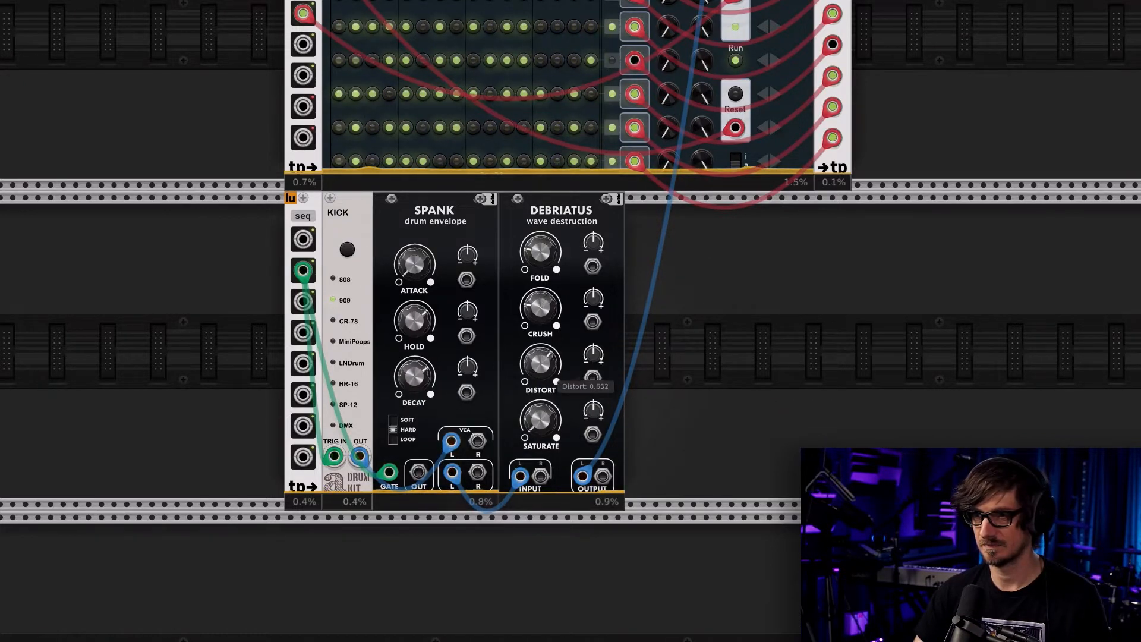
mouse_move(554, 439)
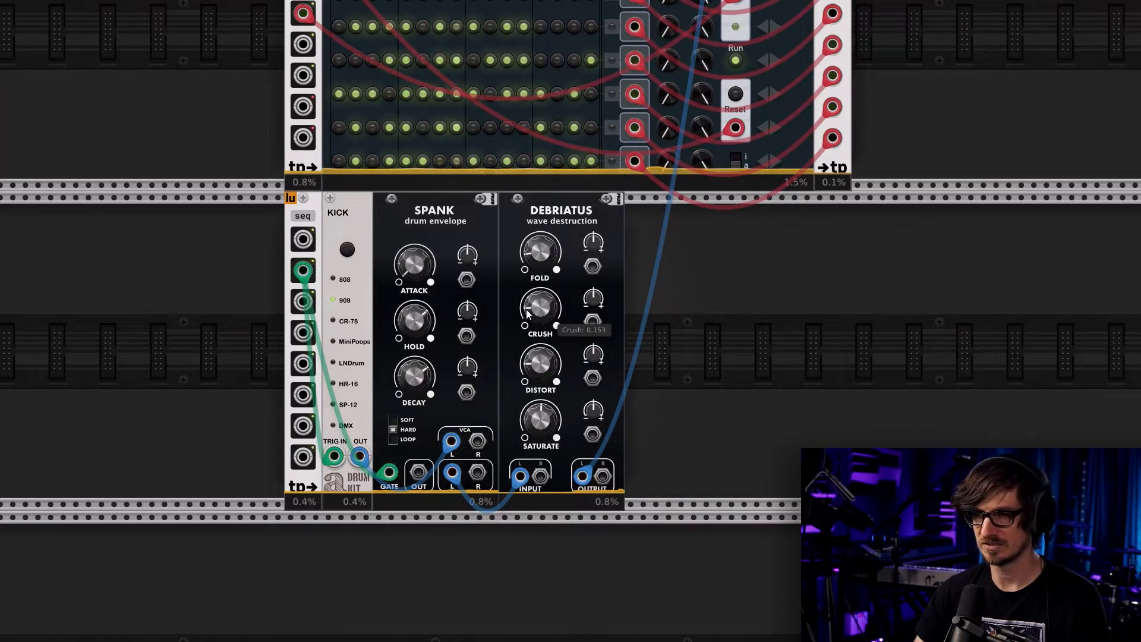
mouse_move(415, 385)
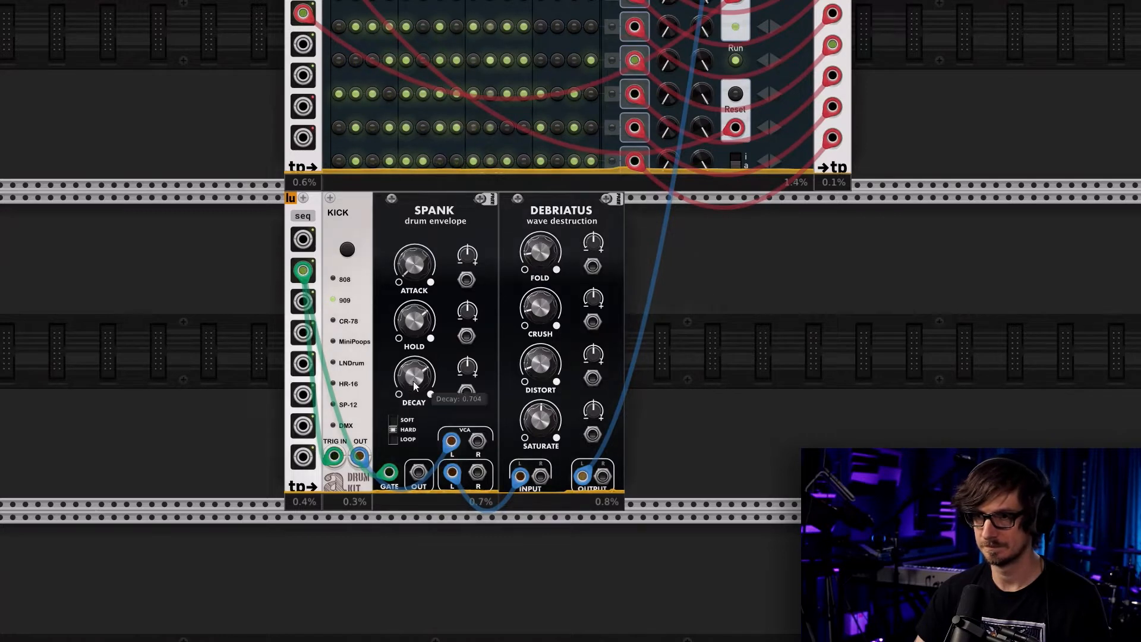
drag(415, 381, 415, 321)
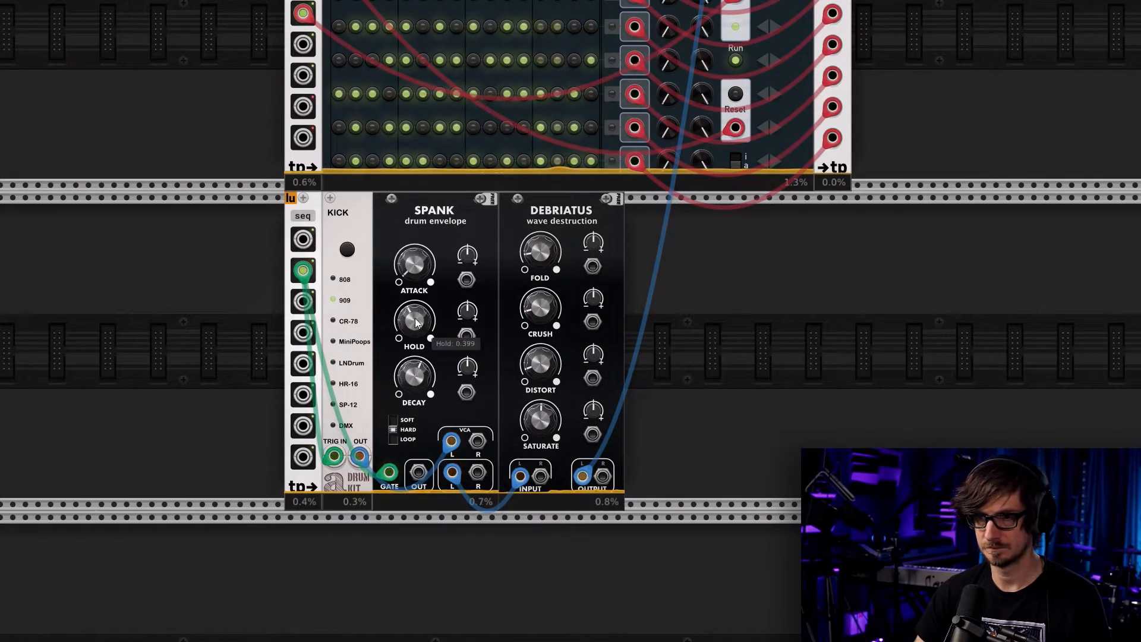
click(392, 432)
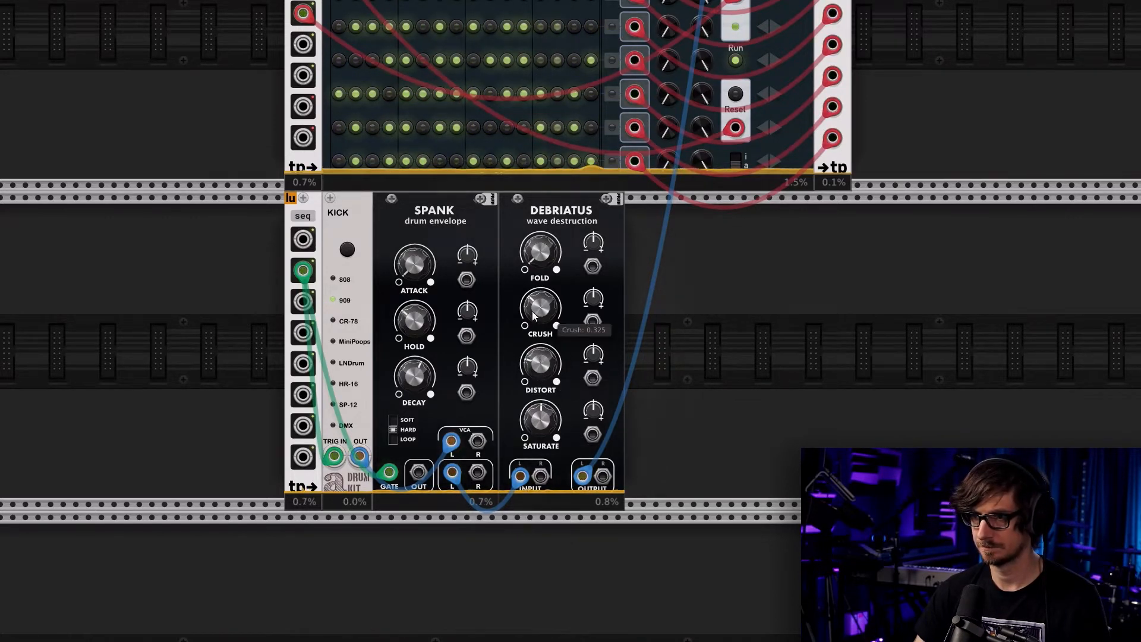
Filter the module library by the Drum tag and add the Hora Hi Hat Free module in the drum row beyond Debriatus
drag(772, 311, 703, 456)
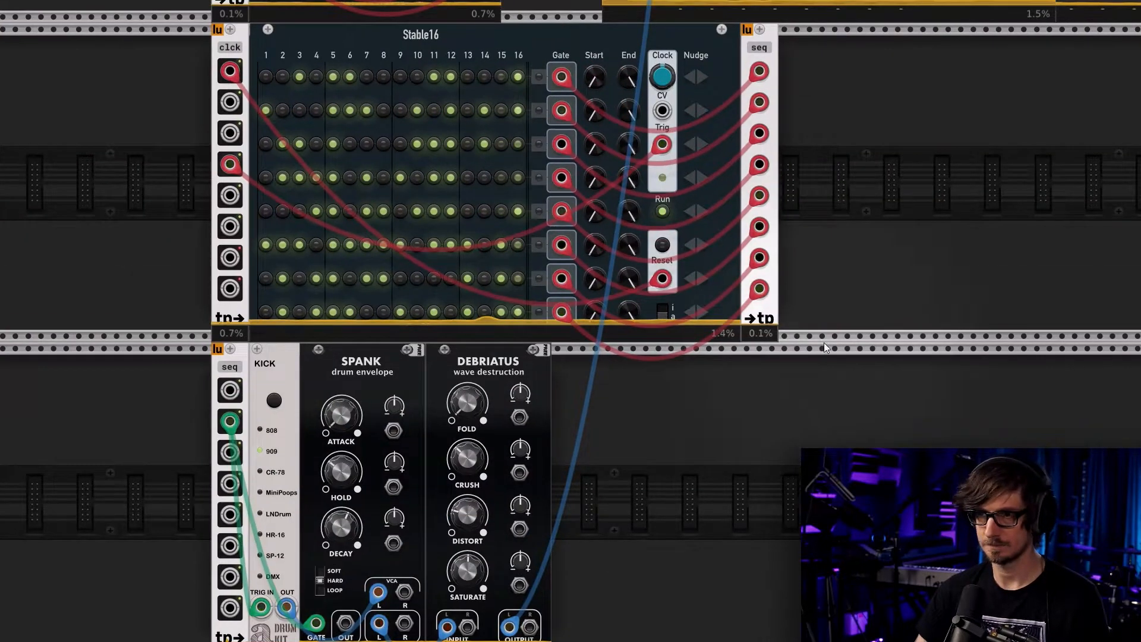
drag(675, 493, 517, 393)
scroll(548, 345, down, 1)
right_click(518, 349)
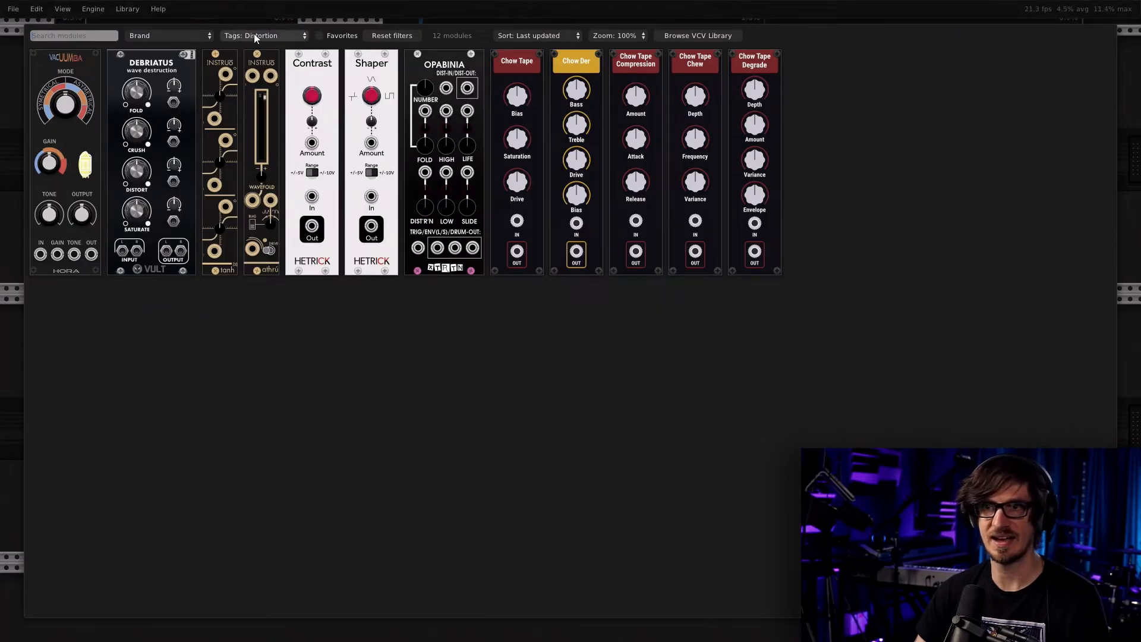
click(277, 37)
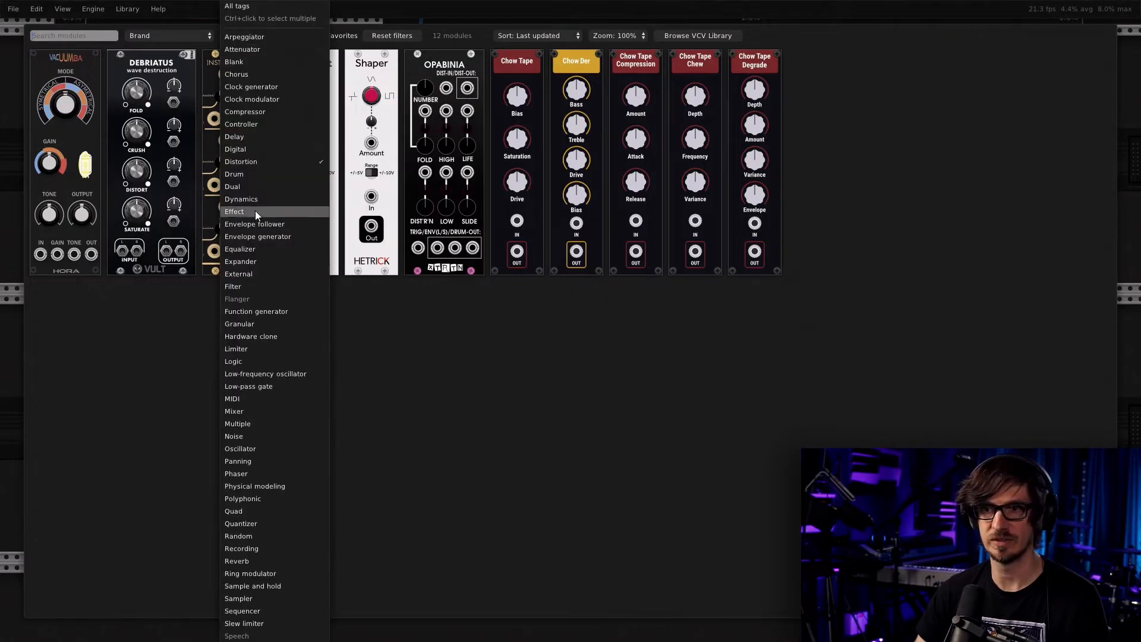
click(255, 174)
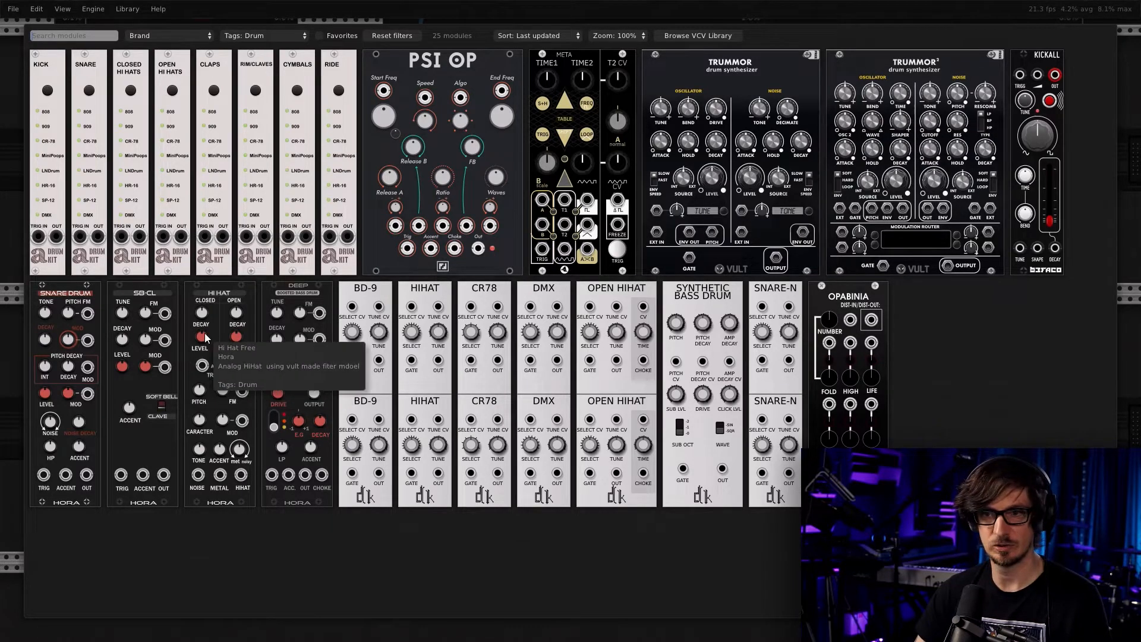
click(217, 354)
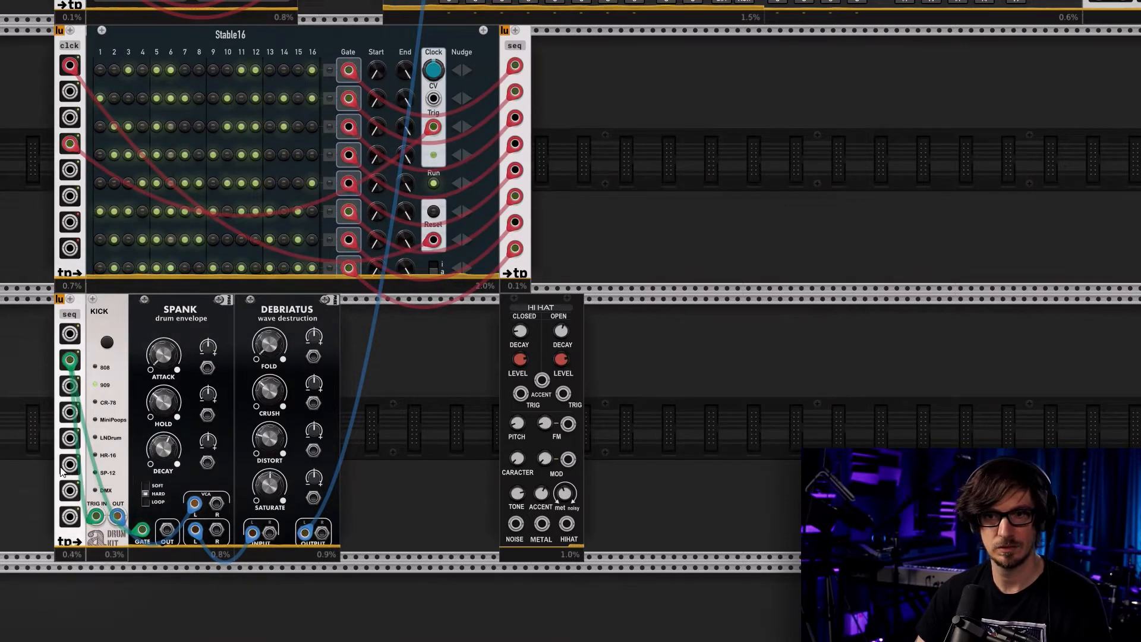
Patch the seq teleport's port 6 to Hi Hat's closed trigger, search the library for "bern" and add Count Modula's Chances before Hi Hat
drag(70, 464, 521, 394)
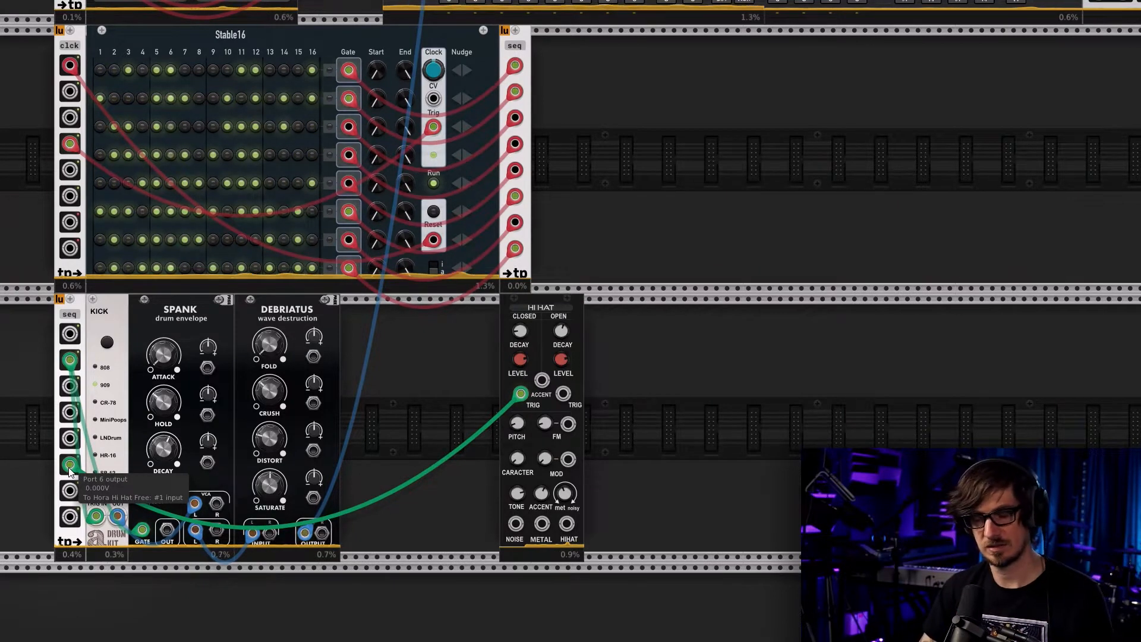
right_click(432, 383)
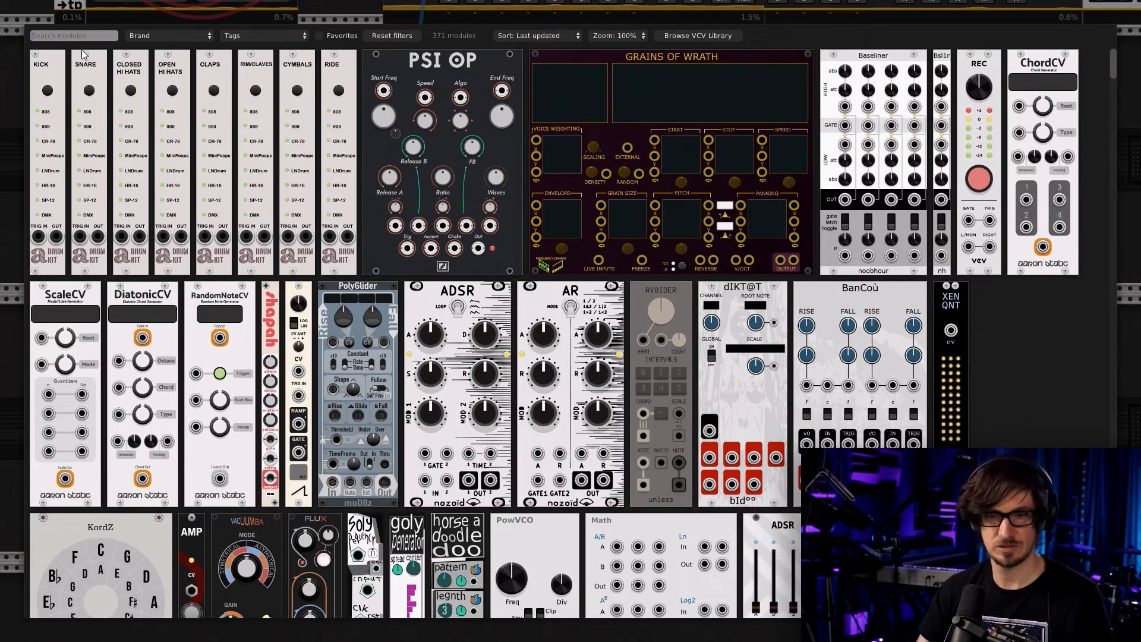
text(bern)
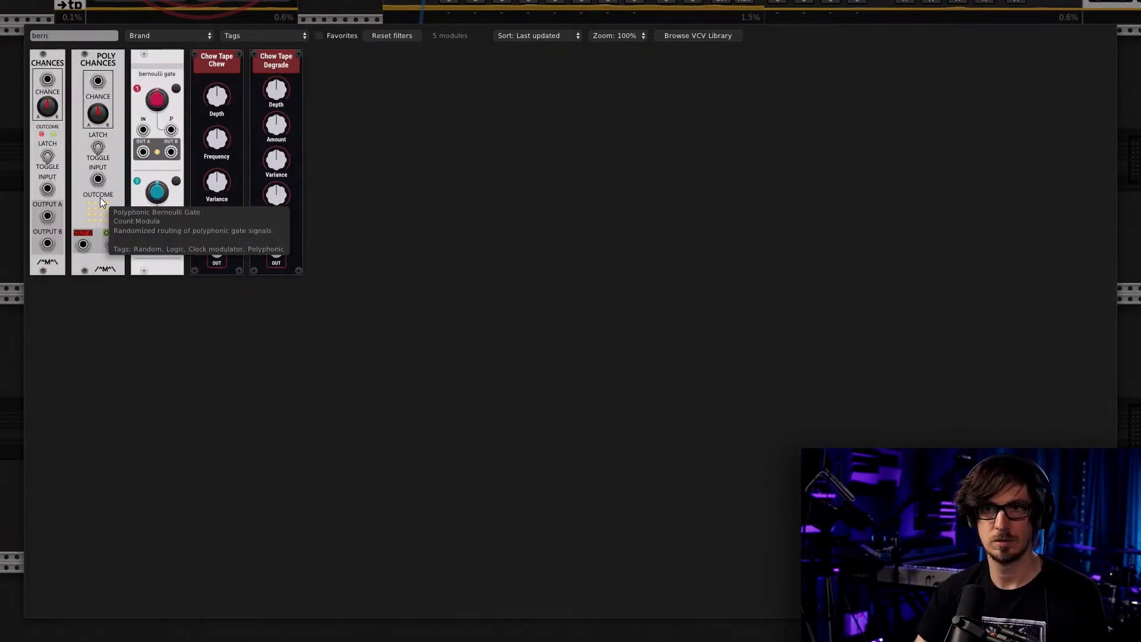
click(51, 123)
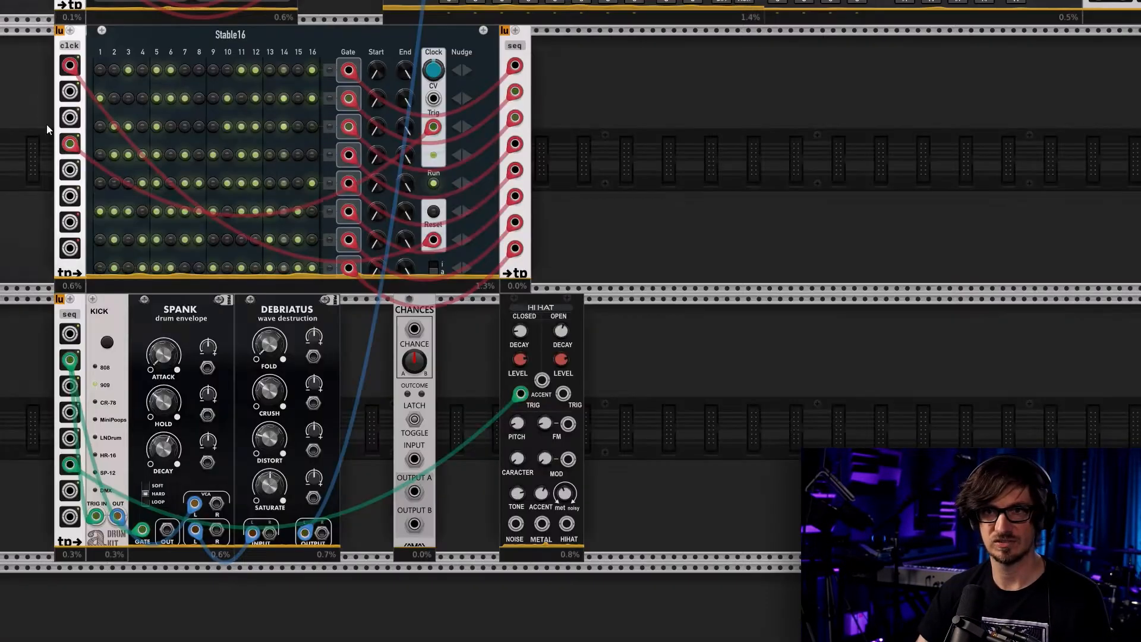
Move the gate cable from Hi Hat's closed trigger to Chances' input, and patch Chances' output A to the closed trigger in blue
drag(517, 400, 414, 459)
right_click(415, 494)
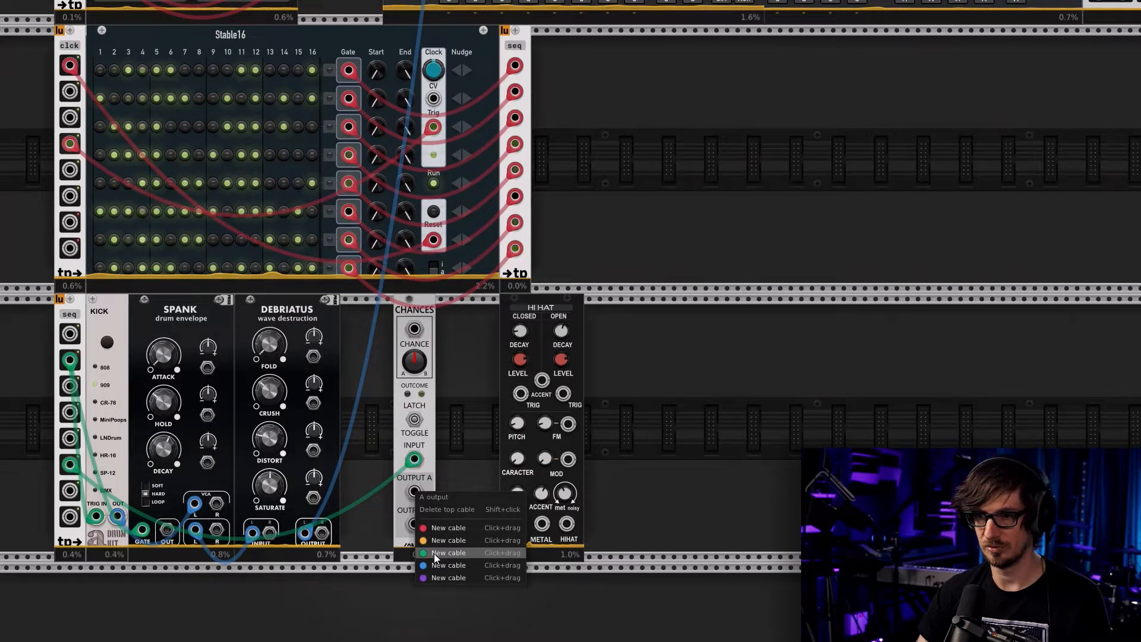
drag(440, 564, 519, 393)
Patch Chances' output B to Hi Hat's open trigger and Hi Hat's HIHAT output to mixer channel 1's left input, both in blue
right_click(409, 514)
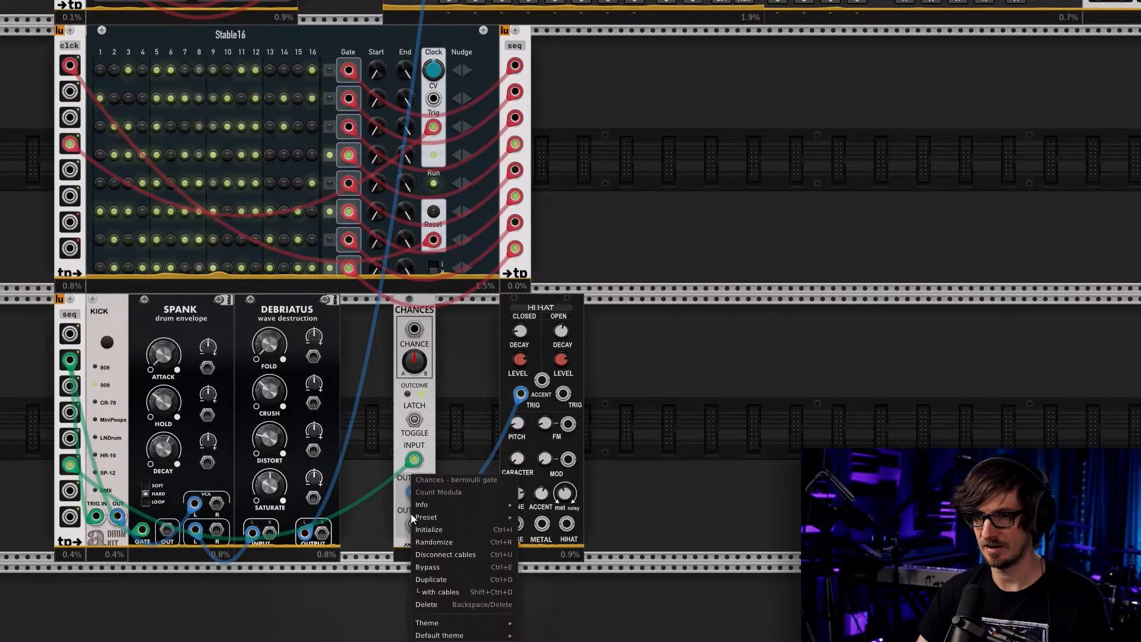
click(398, 531)
right_click(415, 527)
drag(444, 591, 568, 405)
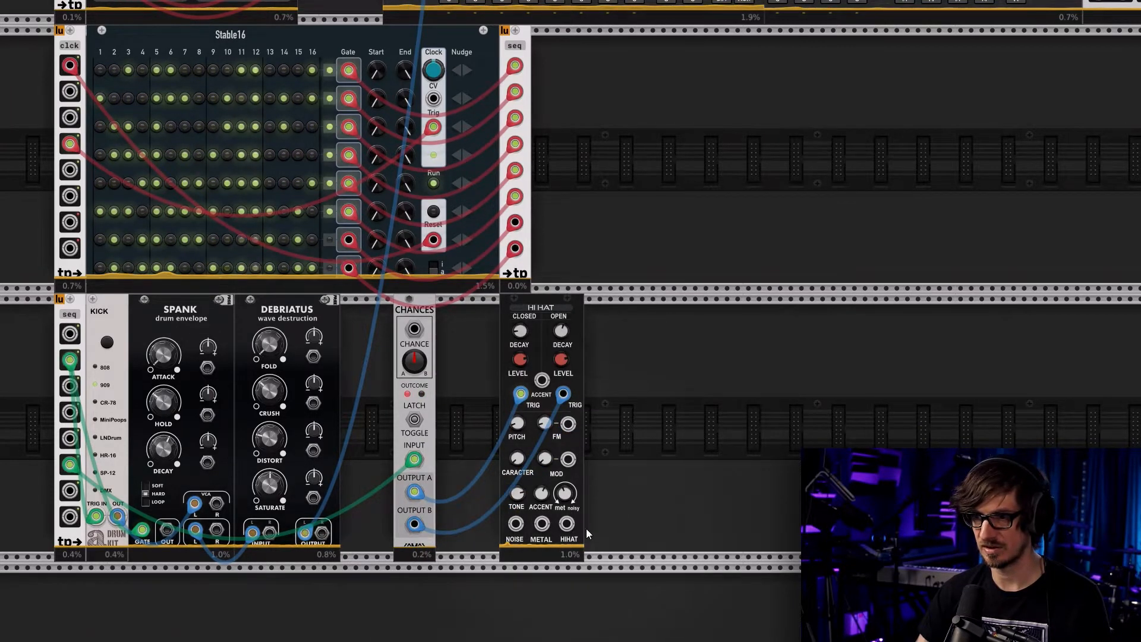
right_click(565, 527)
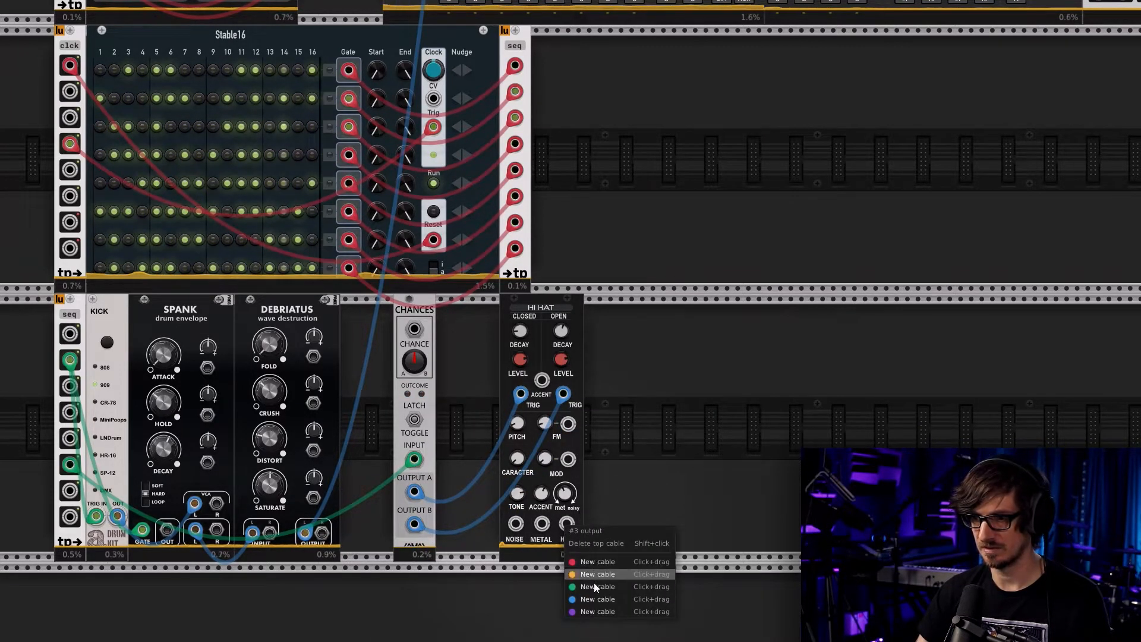
drag(594, 596, 454, 60)
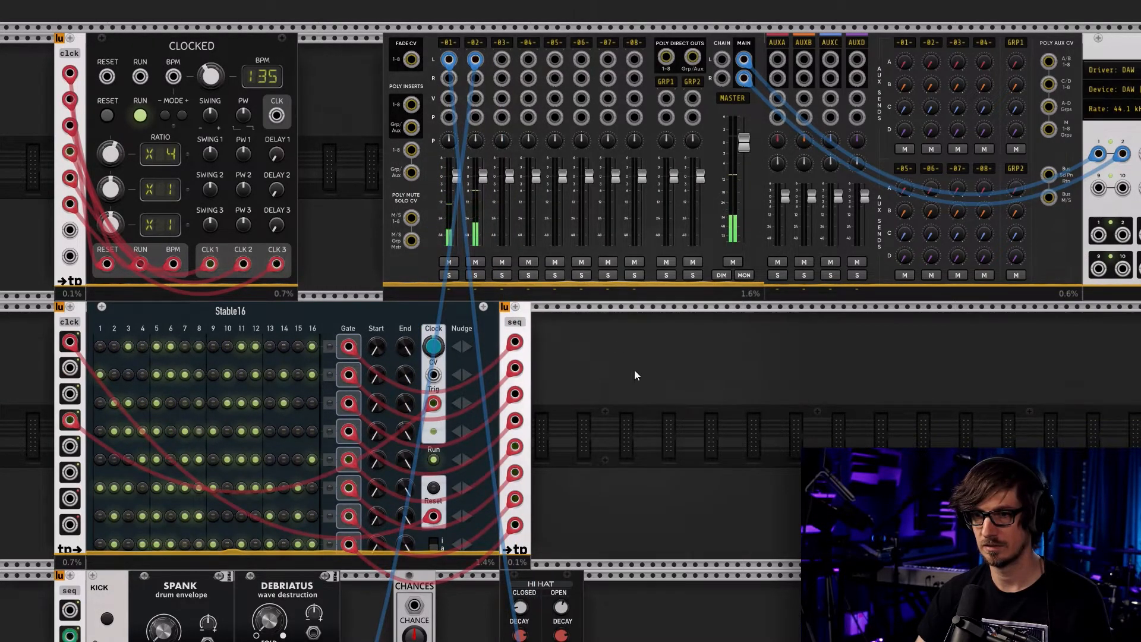
Move Kick, Spank and Debriatus further along the row, and place Chances and Hi Hat directly beside the seq teleport
scroll(633, 370, down, 10)
drag(319, 533, 690, 354)
drag(624, 369, 410, 314)
drag(540, 309, 200, 262)
click(355, 289)
drag(575, 315, 730, 230)
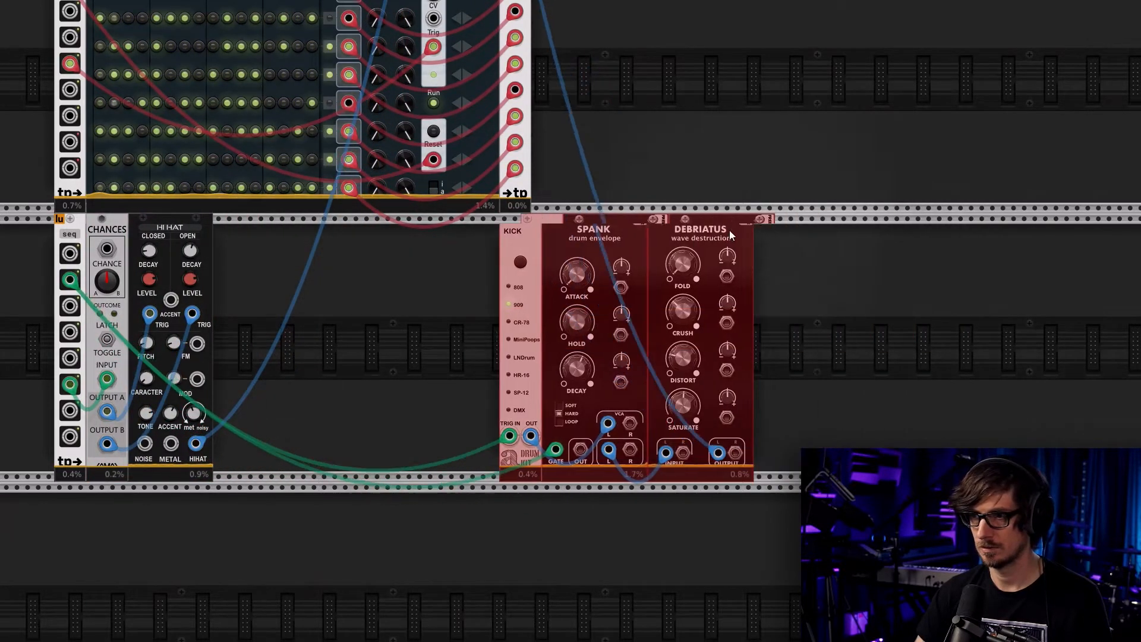
Set the gain adjust of mixer channel 1 to -15.6 dB and of channel 2 to -15.9 dB
scroll(862, 331, up, 6)
right_click(451, 47)
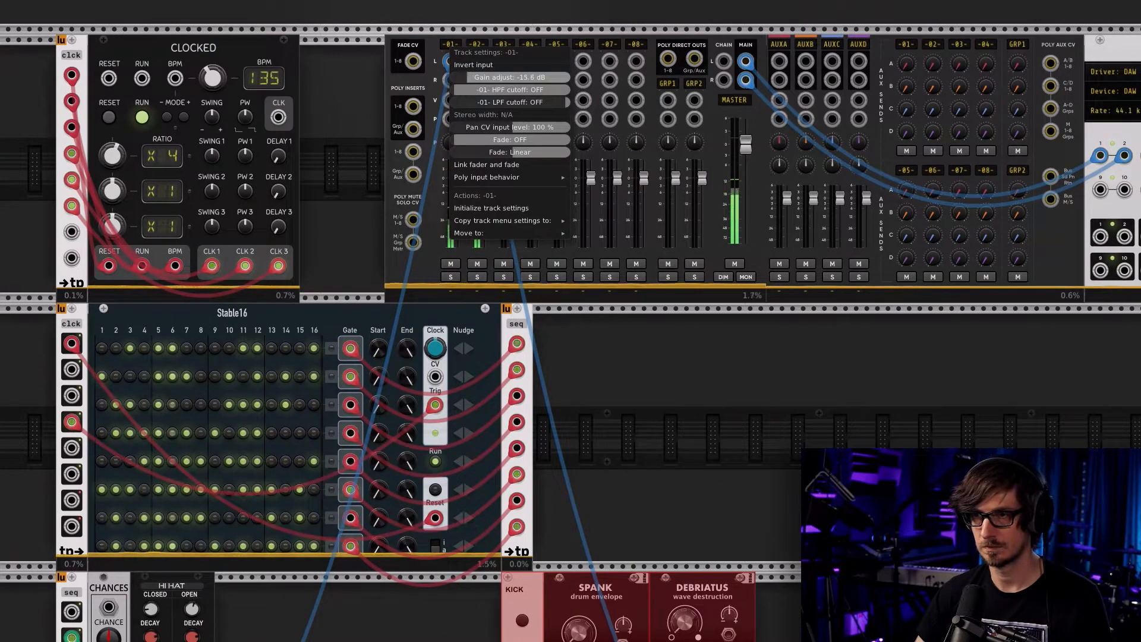
click(430, 47)
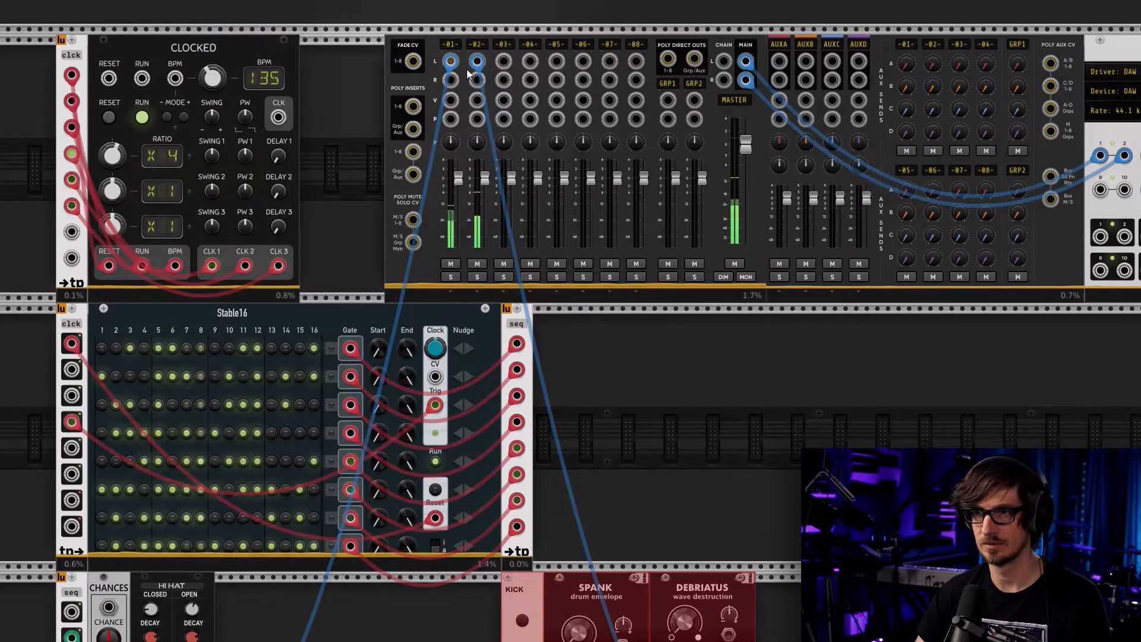
right_click(478, 45)
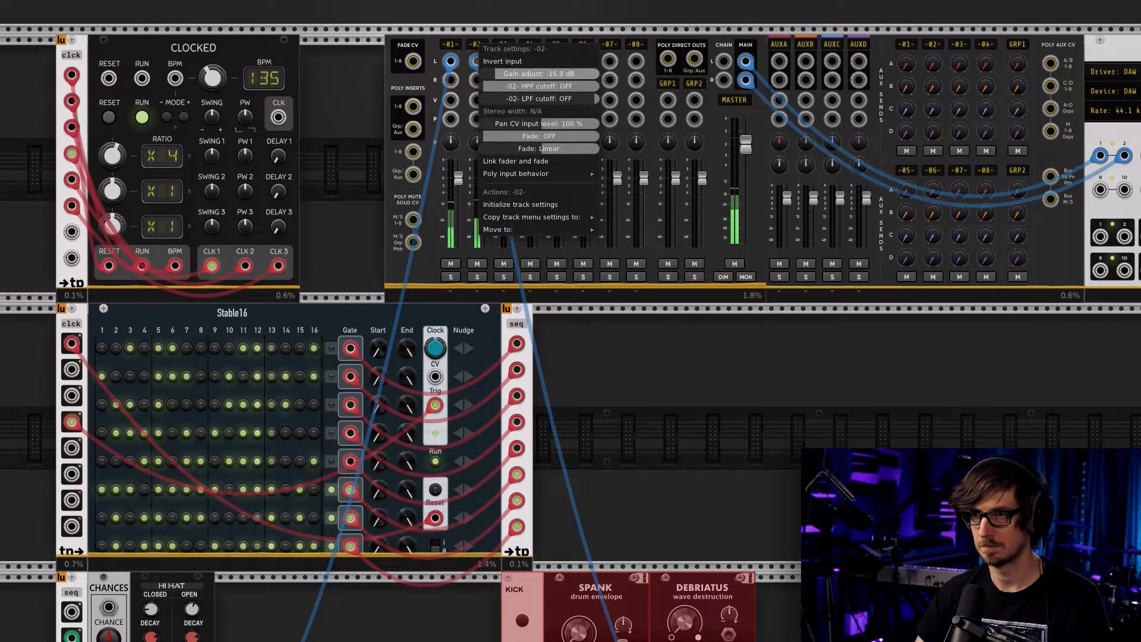
click(461, 57)
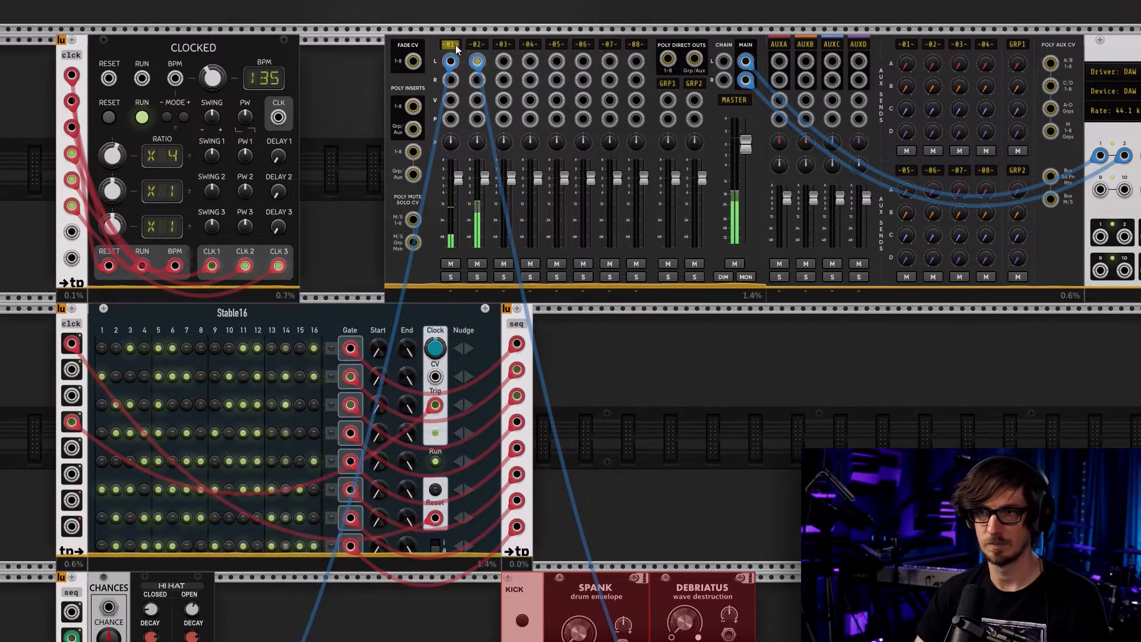
Name the first three mixer channels hats, kick and snr
text(hats)
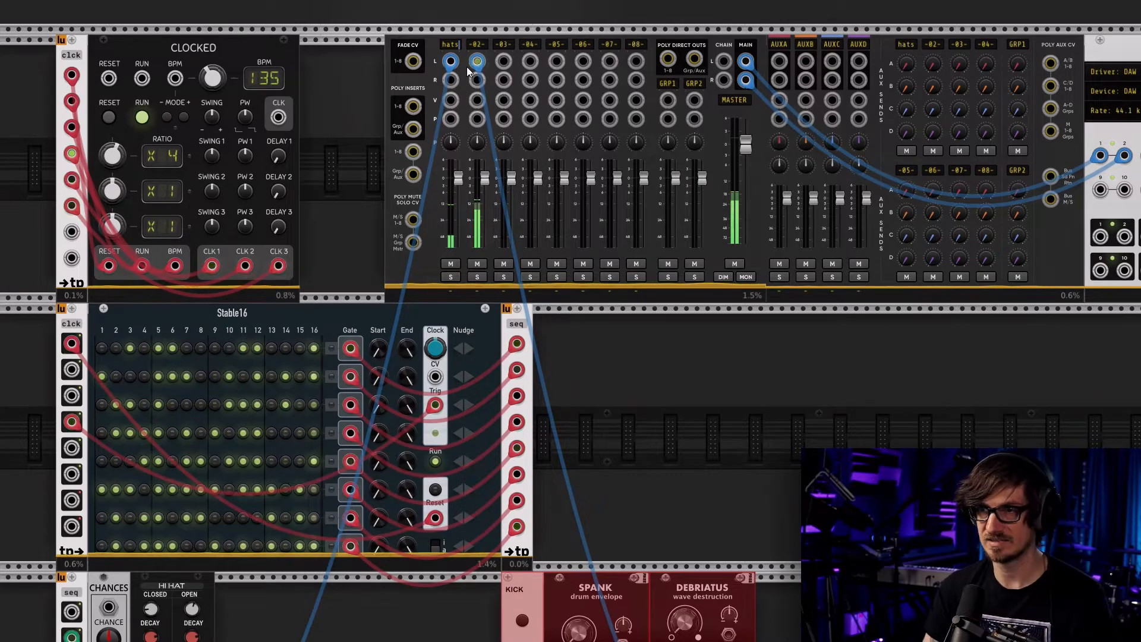
text(kick)
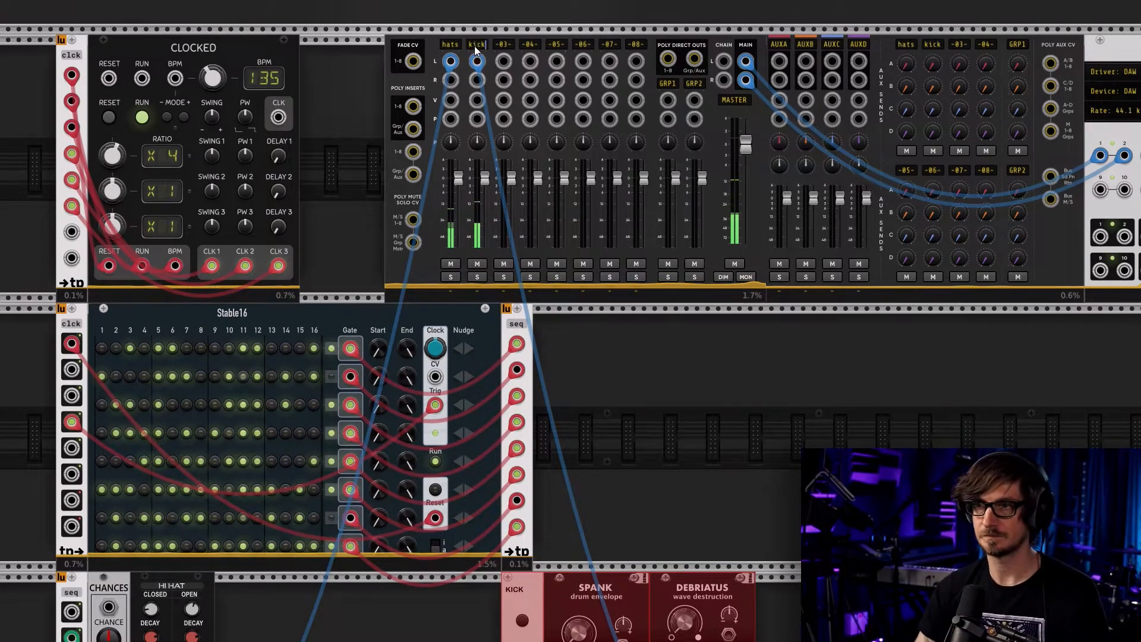
click(507, 44)
text(snr)
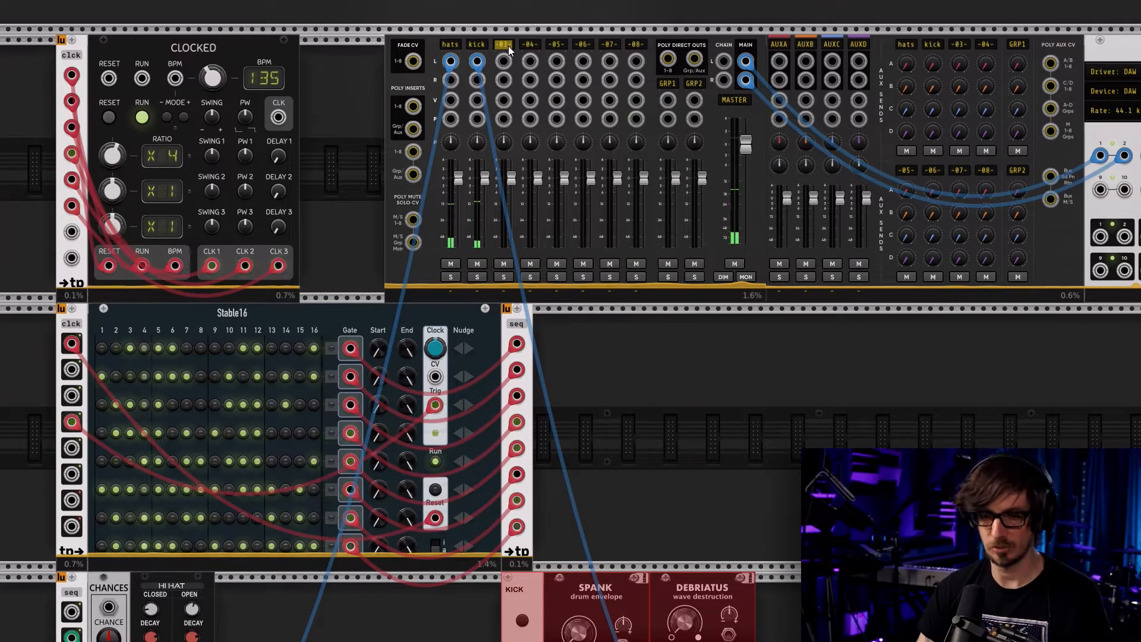
key(Return)
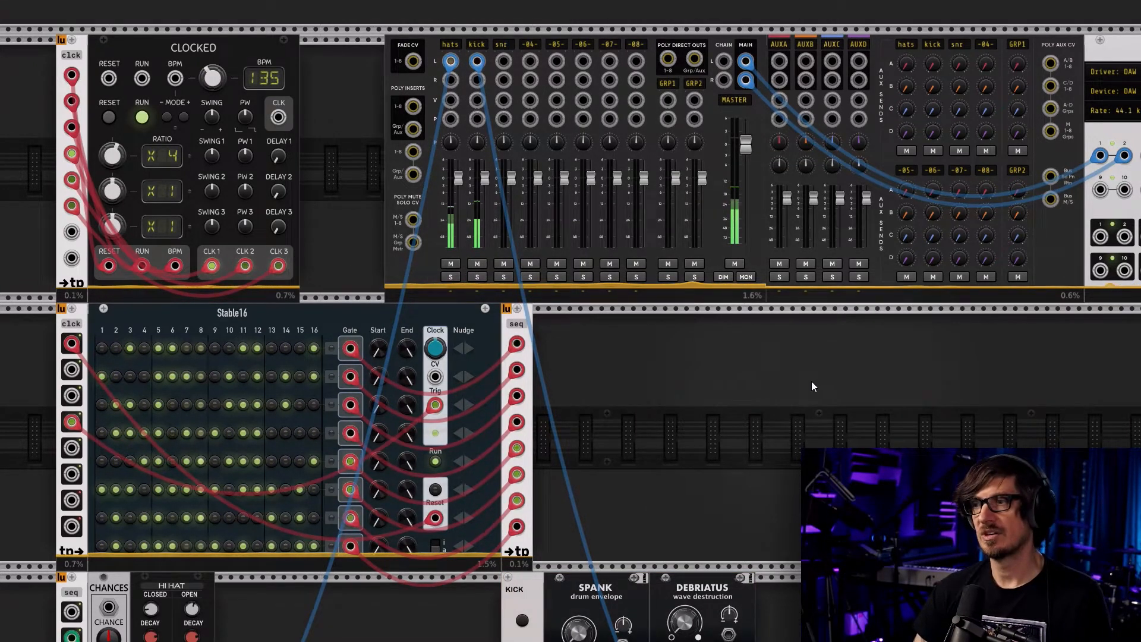
Turn the Chance knob on Chances slightly towards A to favour the closed hi-hat
scroll(804, 370, right, 5)
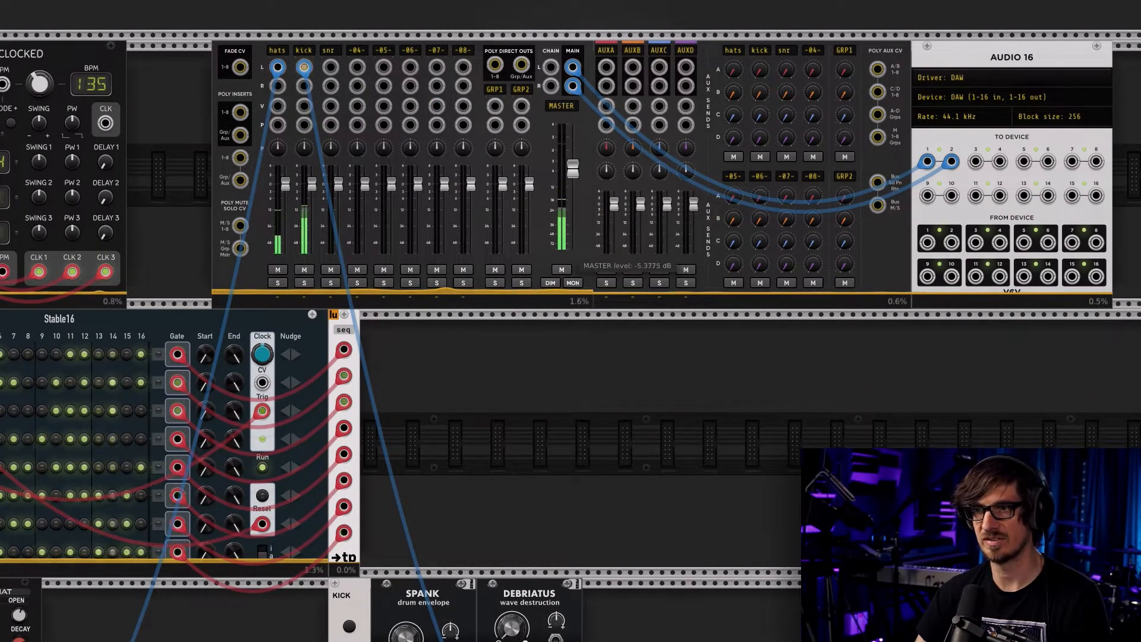
drag(470, 348, 744, 235)
scroll(744, 230, down, 3)
scroll(776, 279, left, 2)
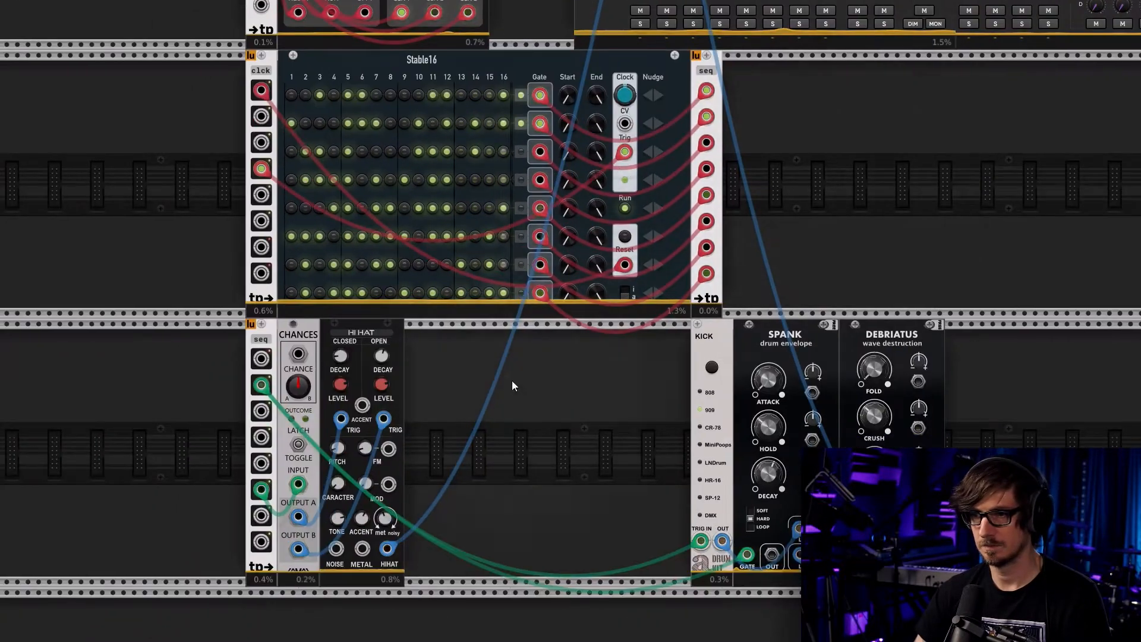
drag(298, 386, 298, 399)
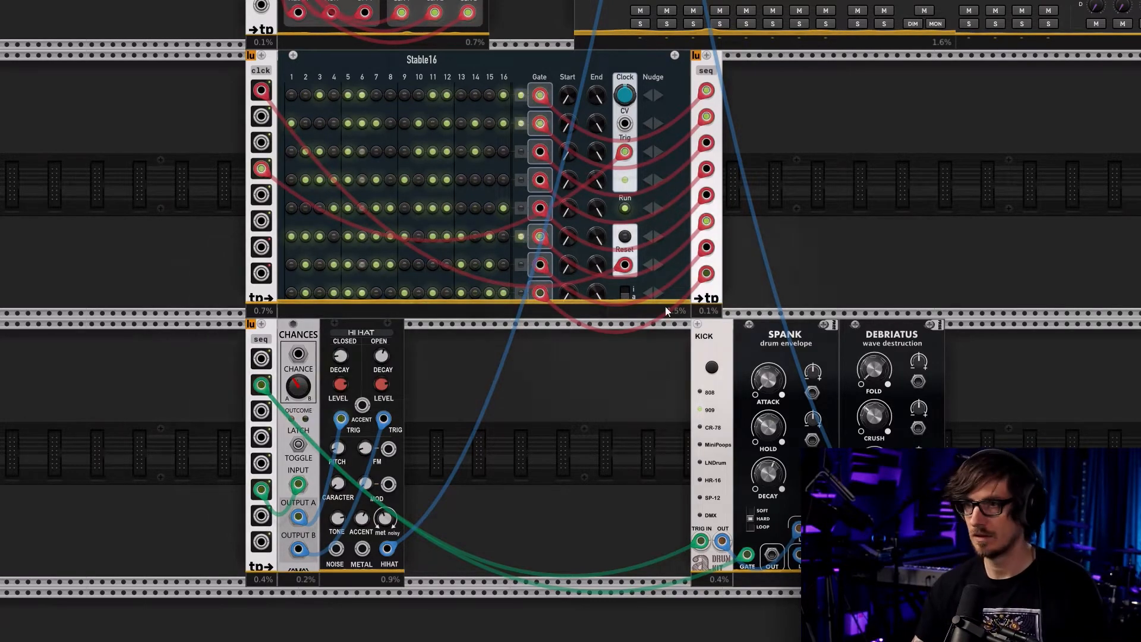
Reset the mixer's master level fader to its default
drag(824, 89, 706, 372)
double_click(680, 152)
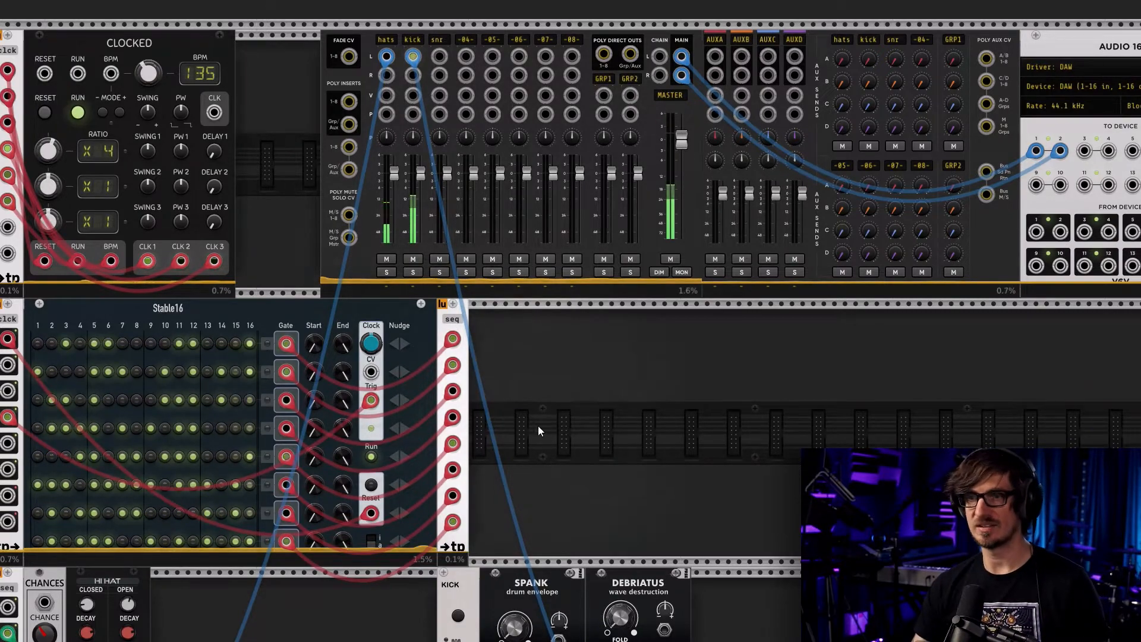
scroll(532, 421, down, 5)
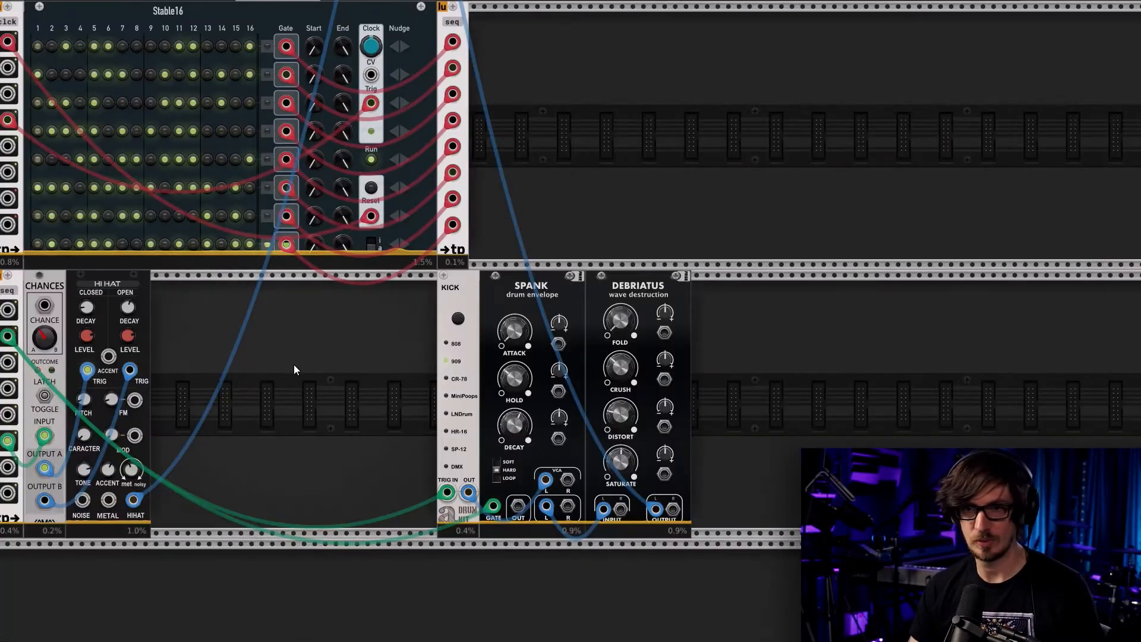
drag(294, 364, 473, 399)
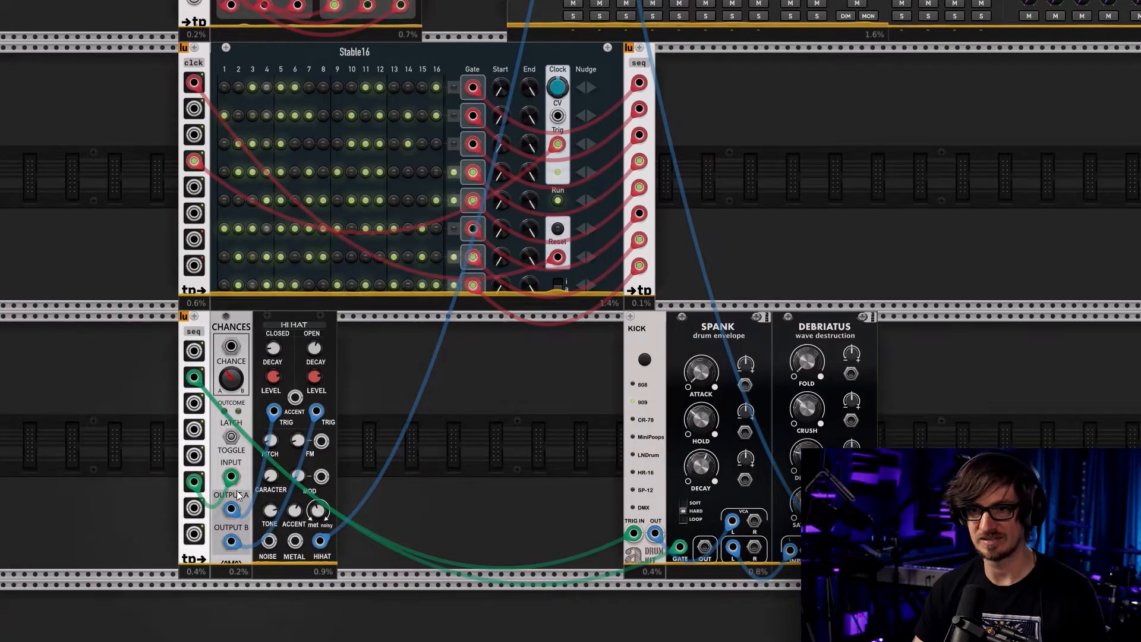
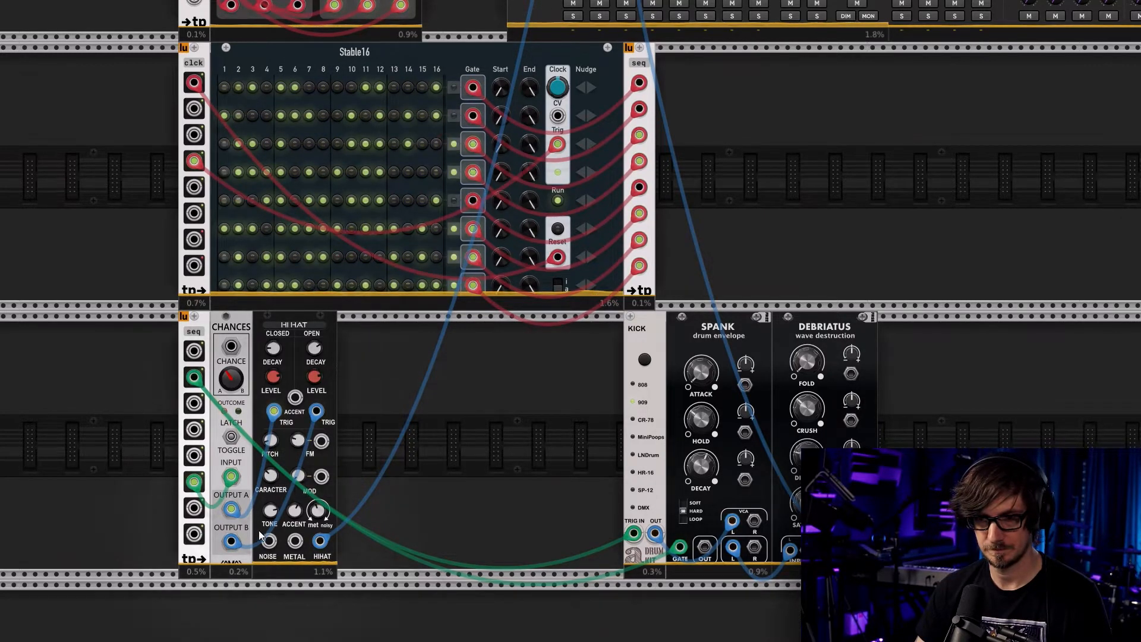
Delete the KICK module beside Spank from the drum row
scroll(428, 493, down, 3)
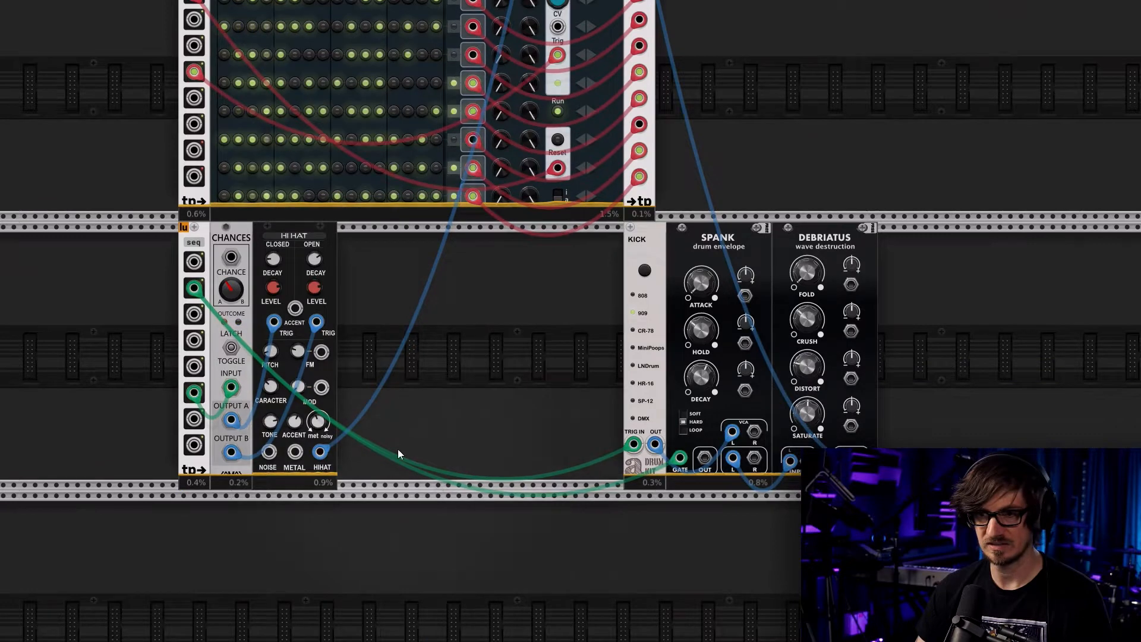
scroll(405, 431, up, 3)
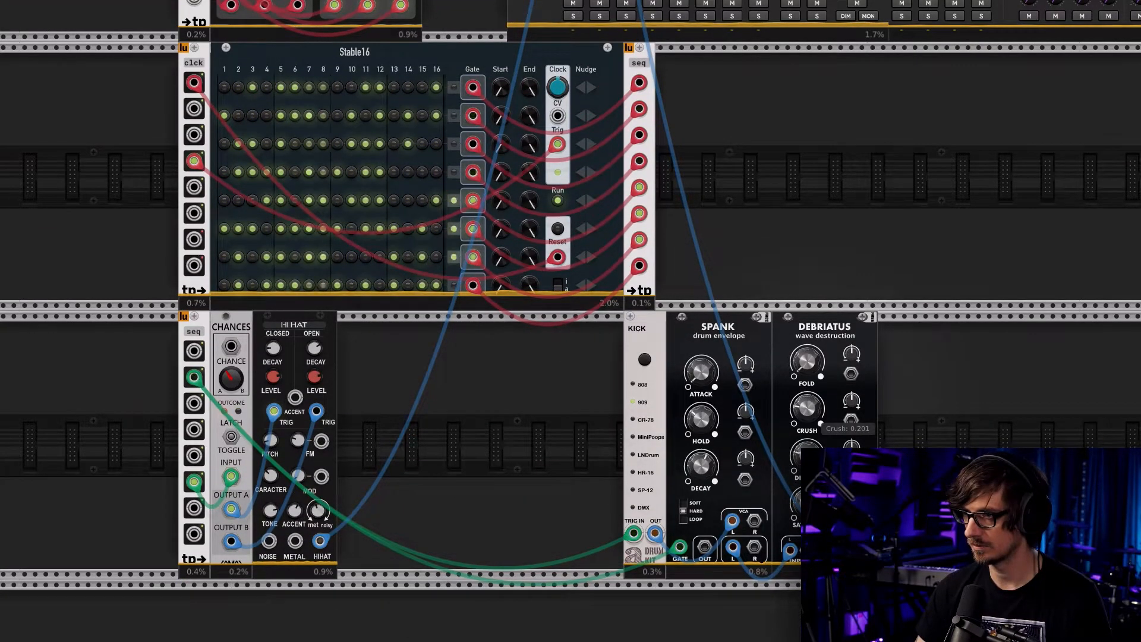
drag(574, 387, 642, 466)
key(Delete)
Open the module library, reset its filters and show only modules with the Drum tag
right_click(561, 374)
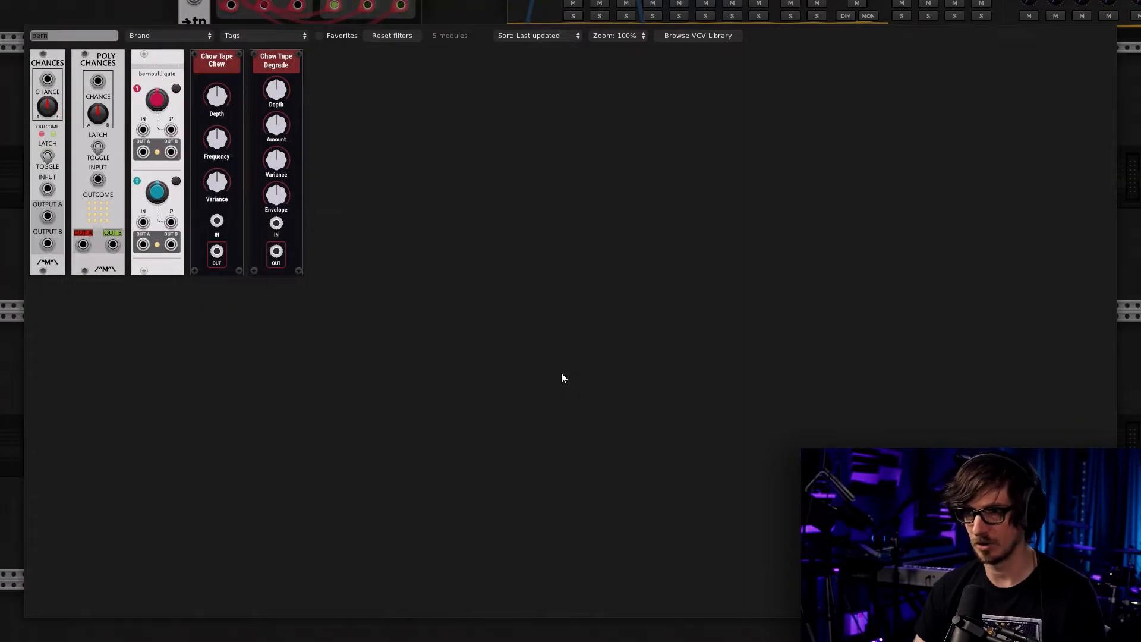
click(272, 44)
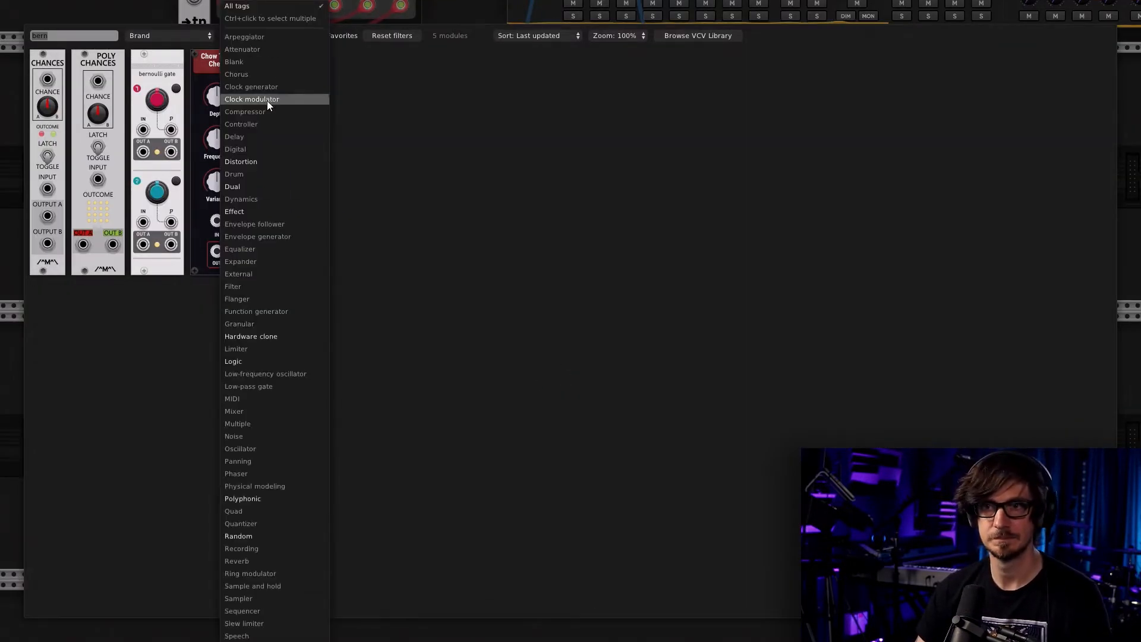
click(381, 86)
click(389, 36)
click(284, 37)
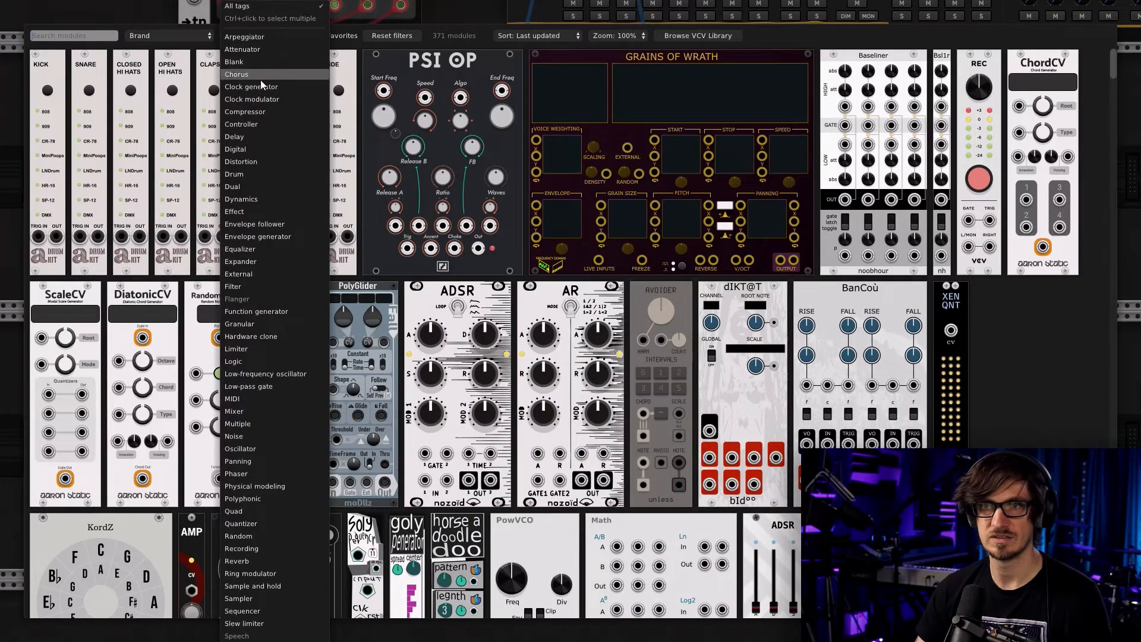
click(269, 173)
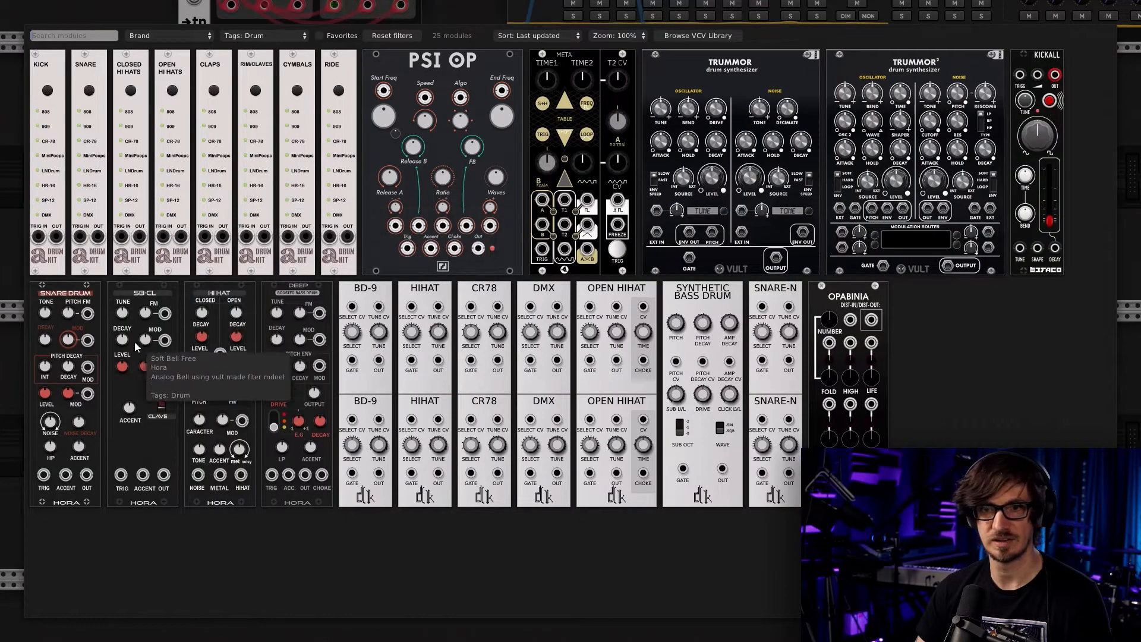
Add Hora's DEEP bass drum, patch seq port 2 to its TRIG and its OUT to Spank's left VCA input
click(261, 332)
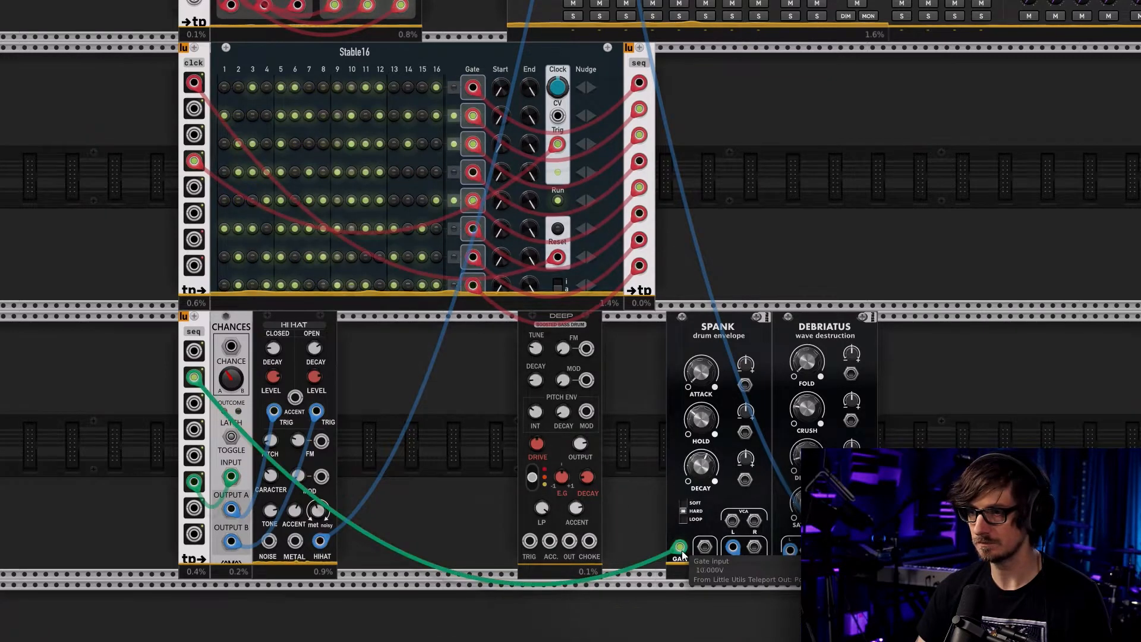
right_click(194, 377)
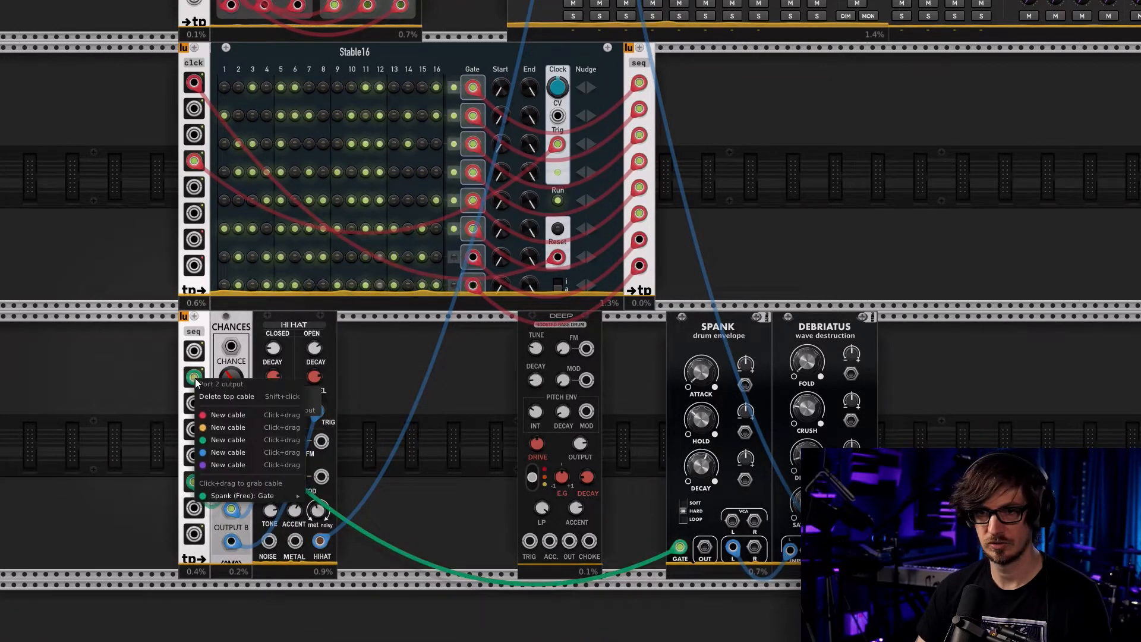
drag(221, 438, 530, 541)
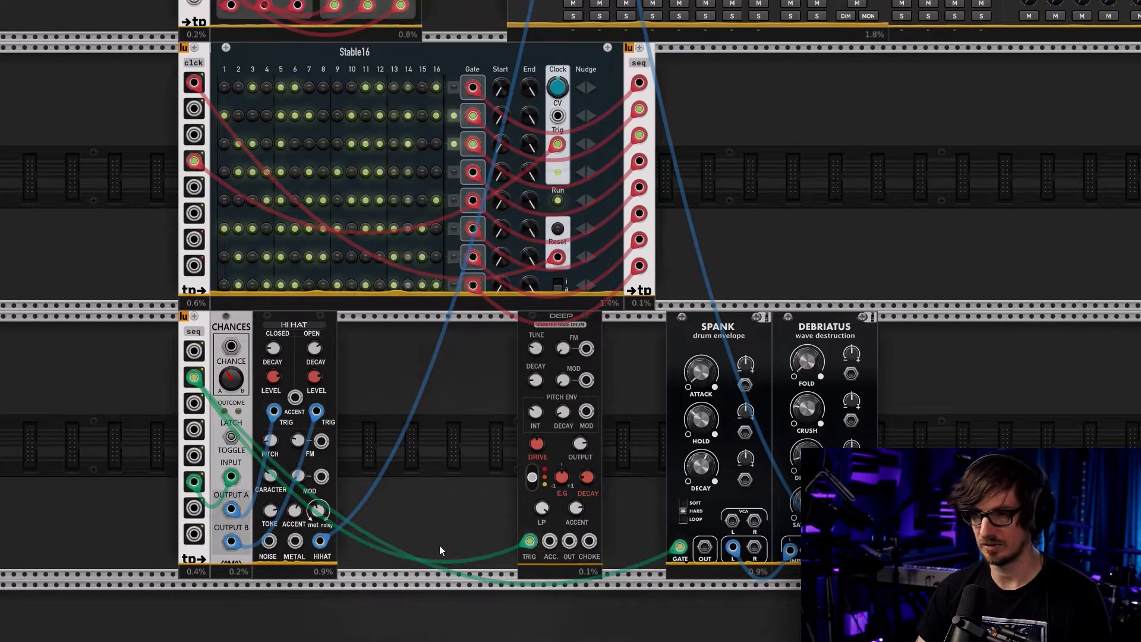
right_click(569, 542)
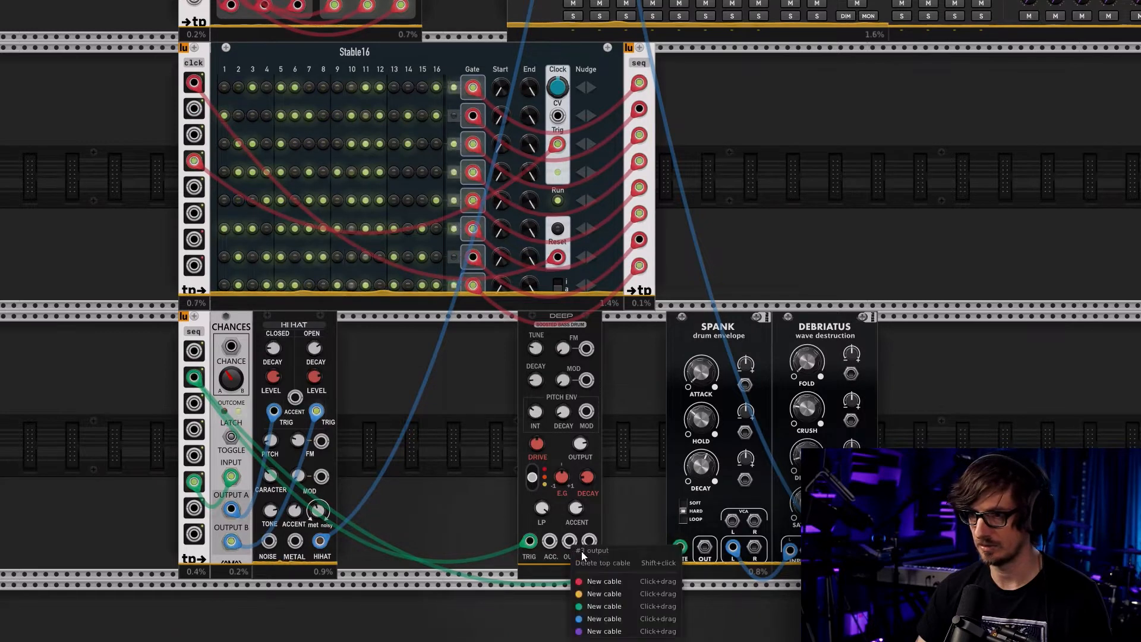
click(603, 616)
click(732, 520)
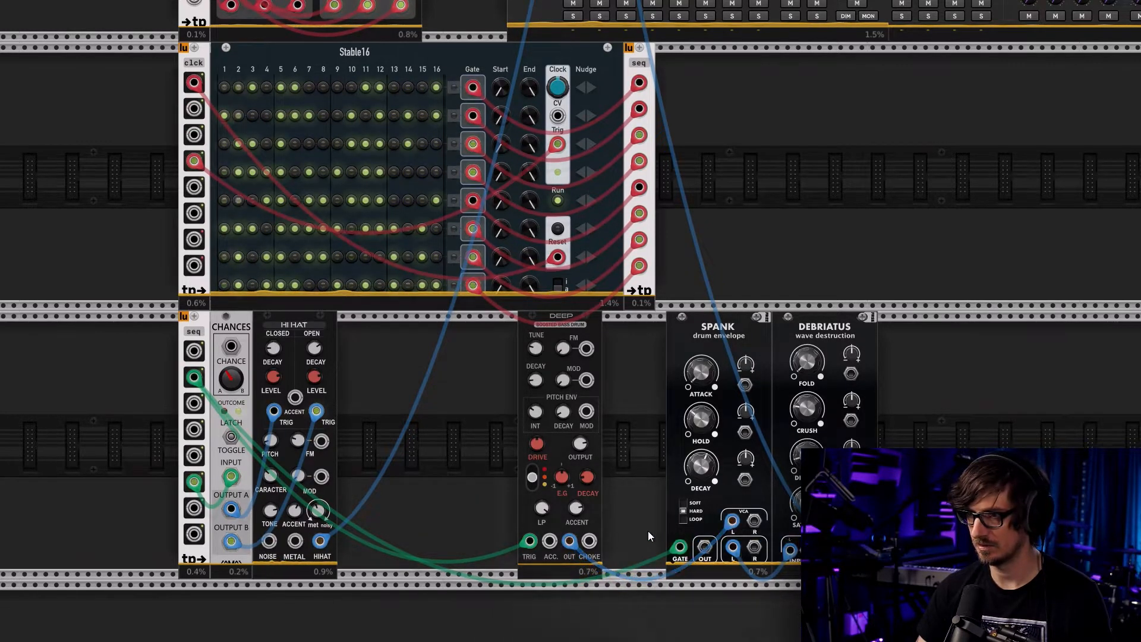
Shape the DEEP bass drum by adjusting its tune, drive mode, pitch-envelope decay, LP and accent
drag(536, 349, 536, 354)
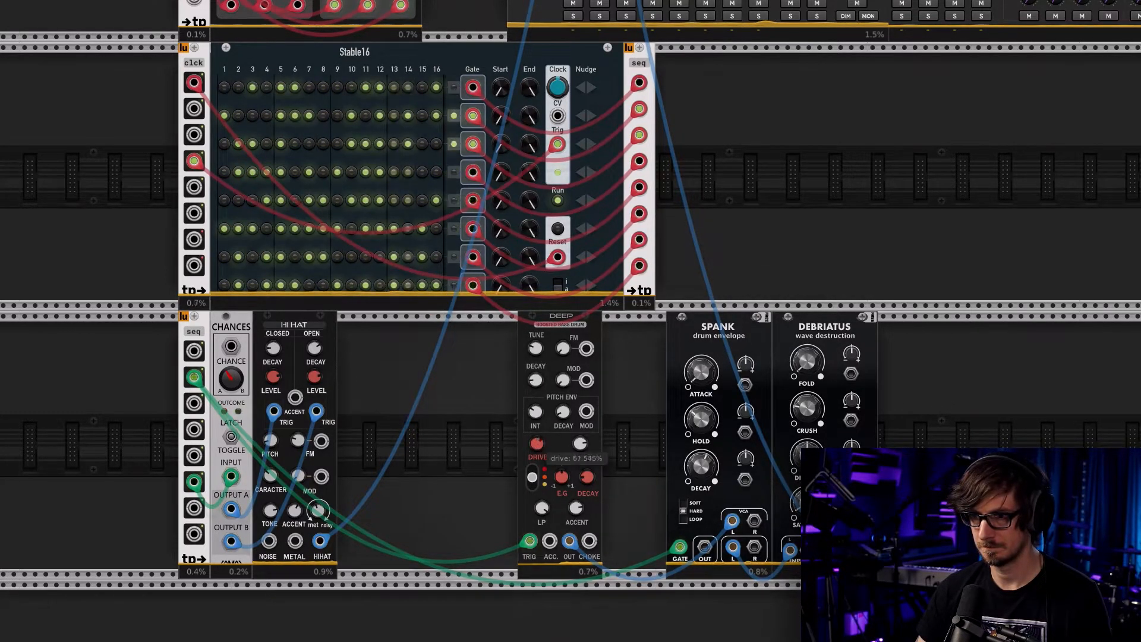
click(531, 486)
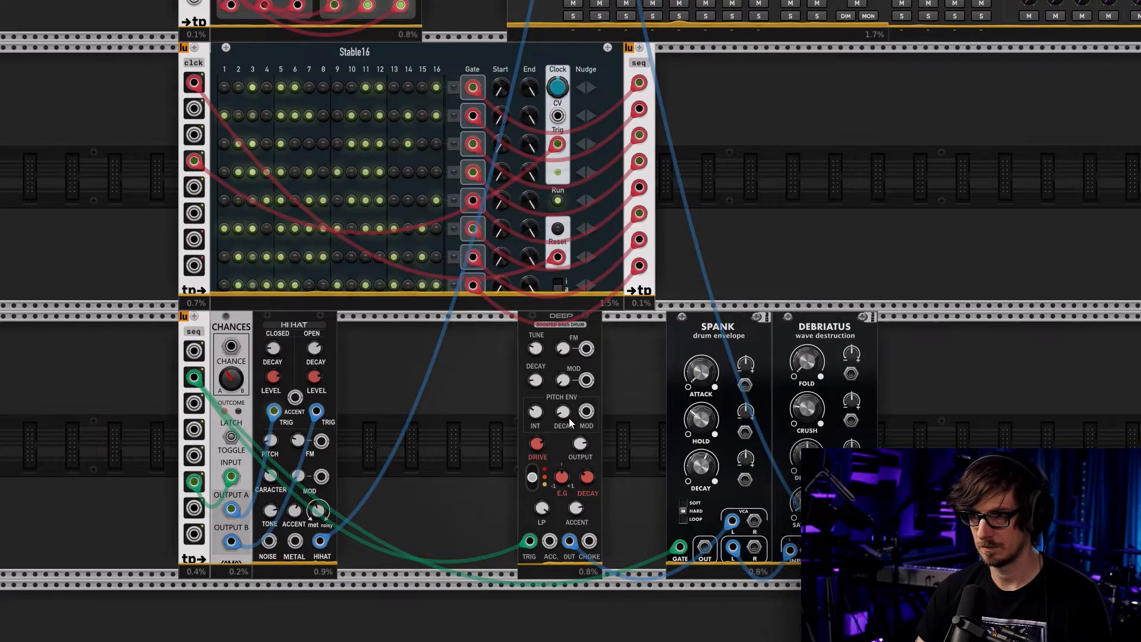
drag(569, 418, 558, 415)
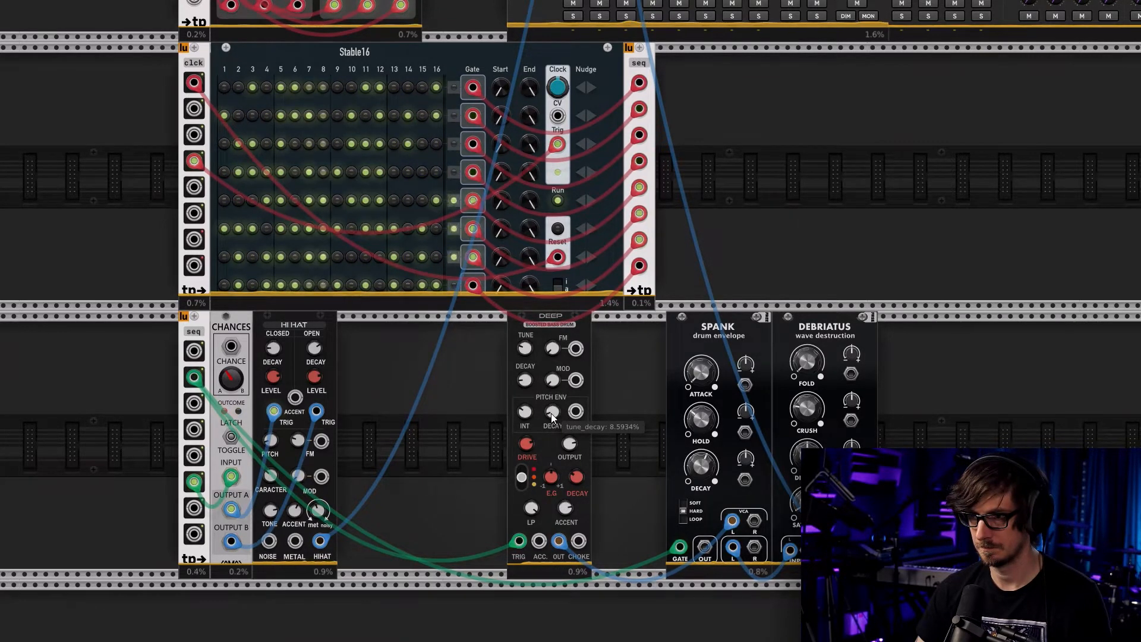
drag(553, 418, 553, 423)
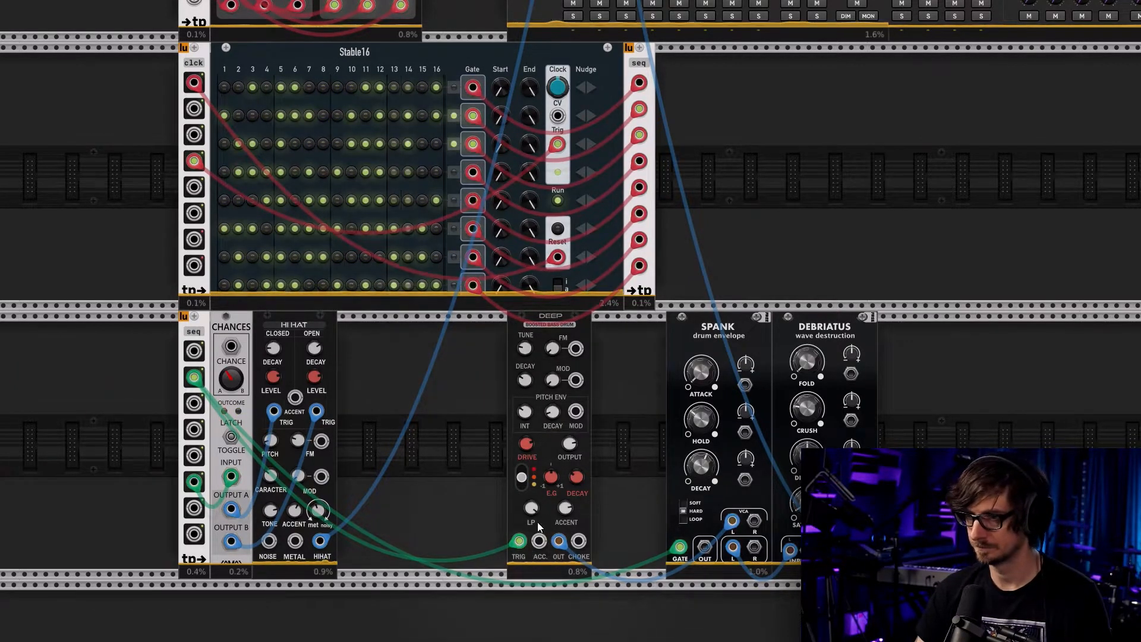
drag(527, 509, 526, 629)
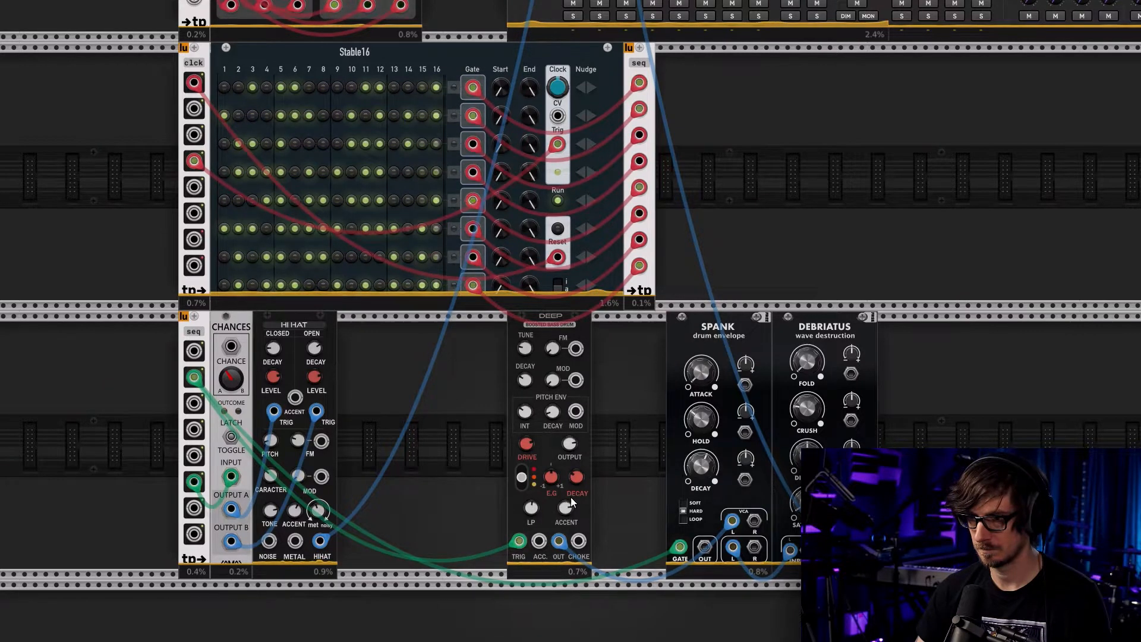
drag(566, 508, 552, 380)
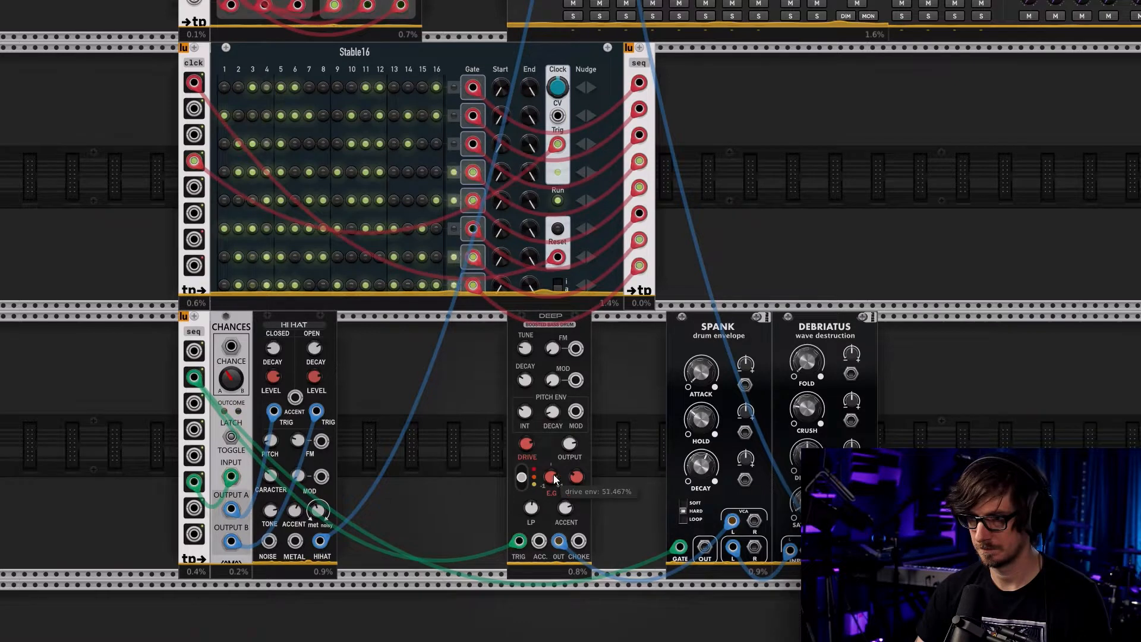
drag(713, 373, 712, 380)
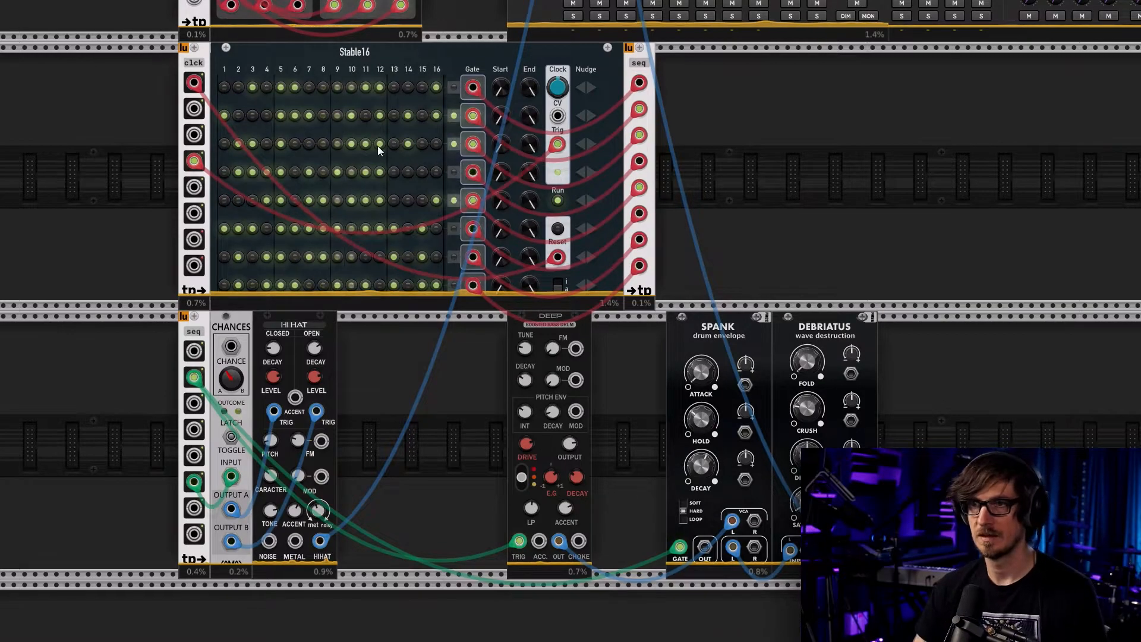
Set the Clocked master tempo to 108 BPM
scroll(375, 408, up, 6)
drag(336, 144, 337, 149)
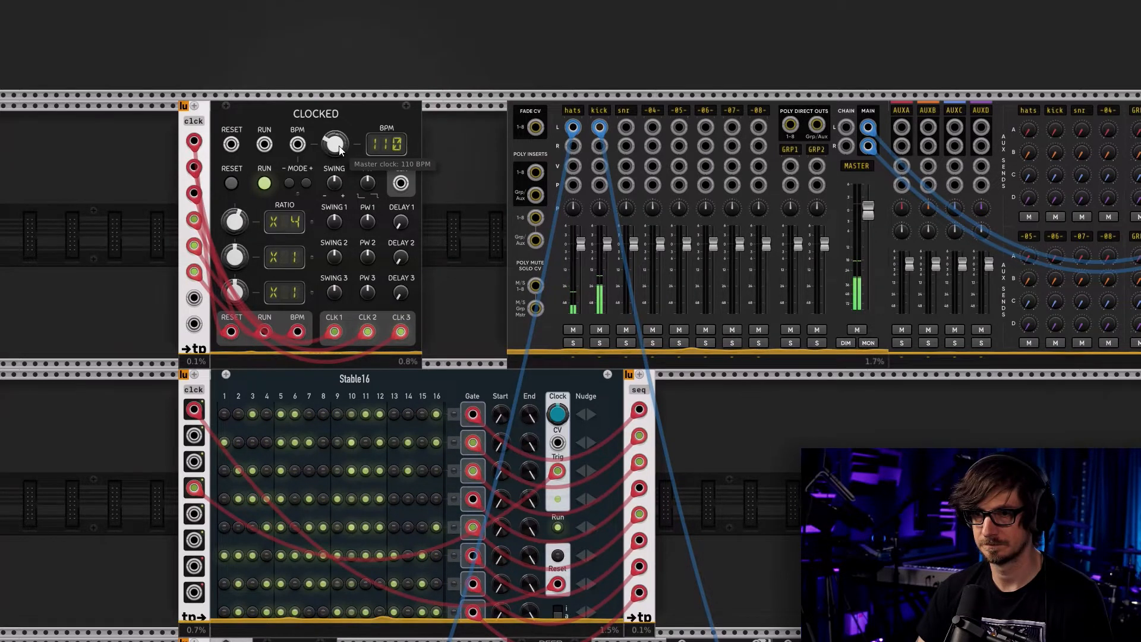
drag(337, 148, 338, 150)
Replace the DEEP module with the Synthetic Bass Drum module from the Drum-tagged library
scroll(473, 252, down, 3)
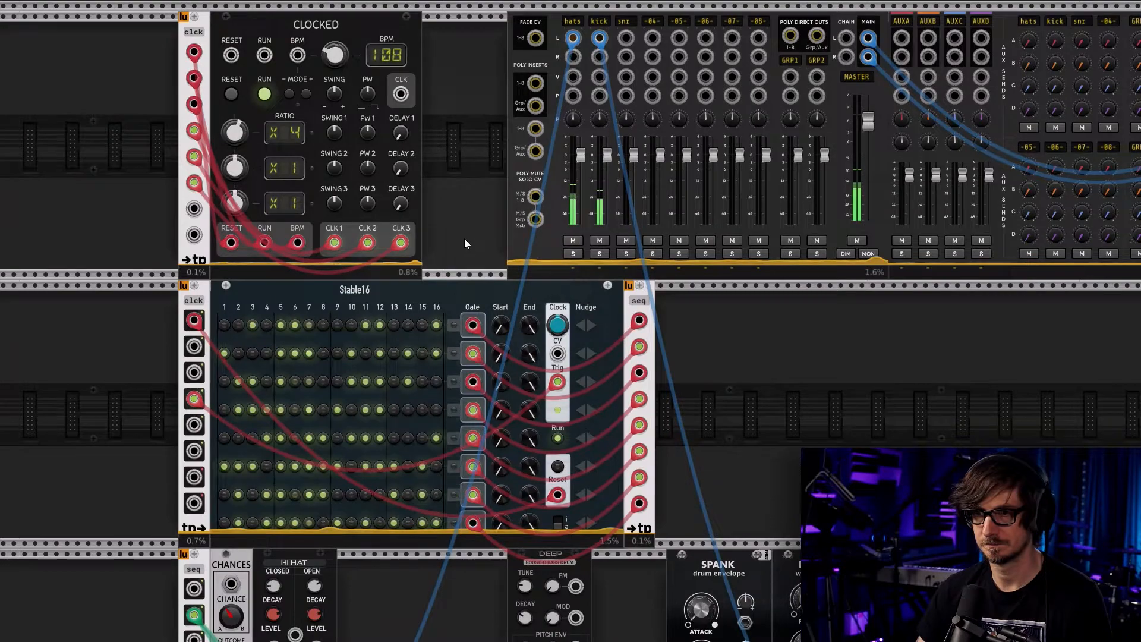
scroll(461, 232, down, 1)
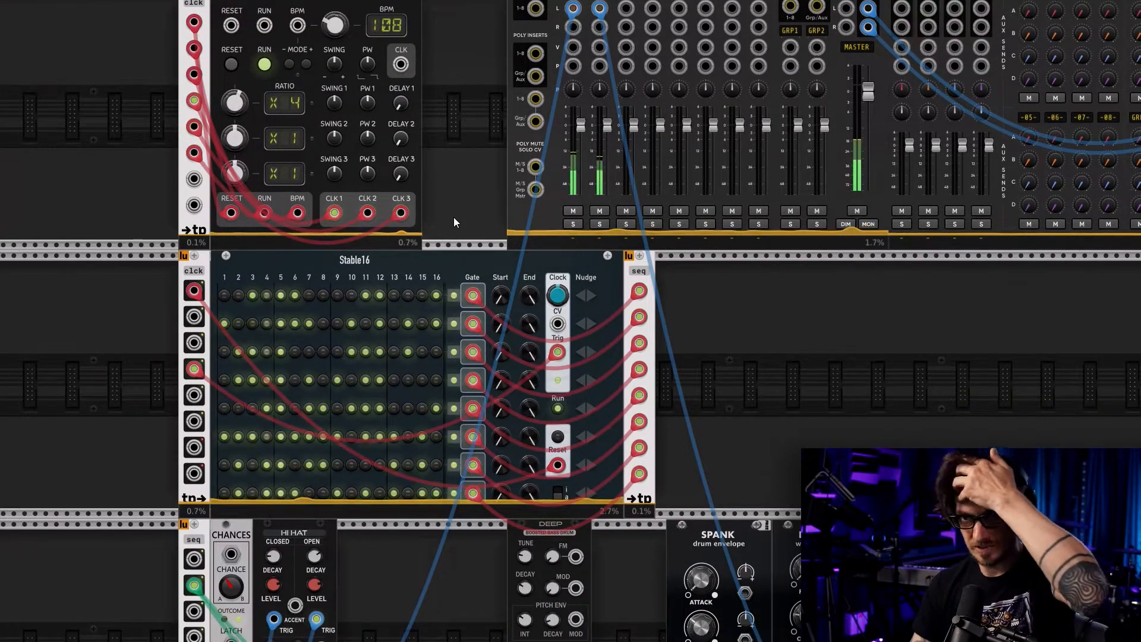
scroll(838, 404, down, 8)
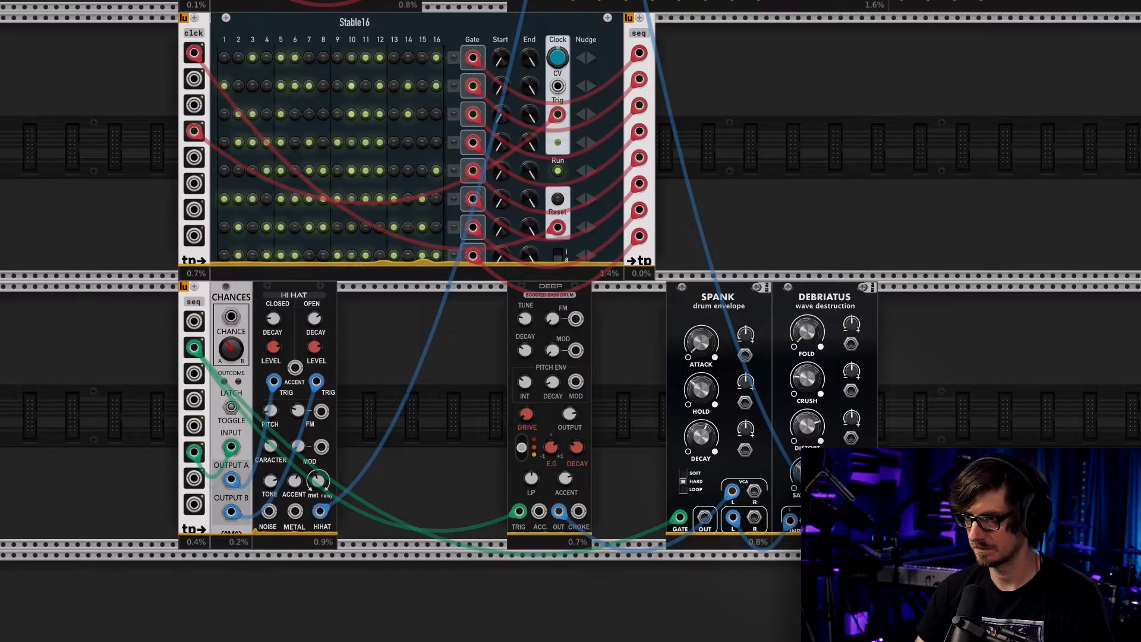
mouse_move(702, 440)
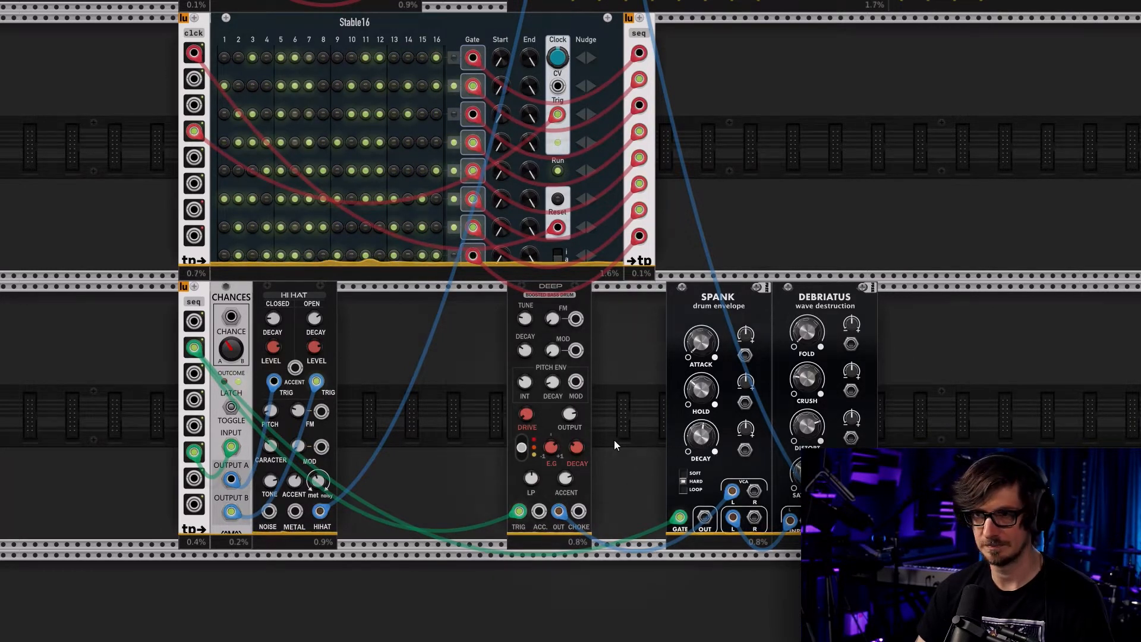
shift+click(566, 433)
key(Delete)
right_click(556, 434)
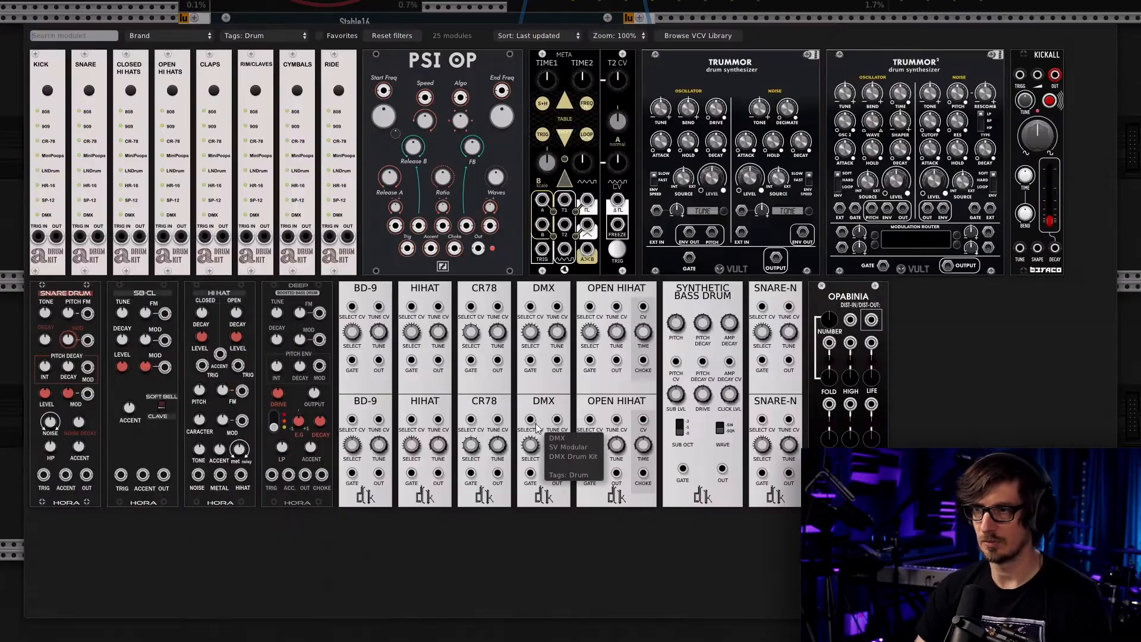
click(700, 340)
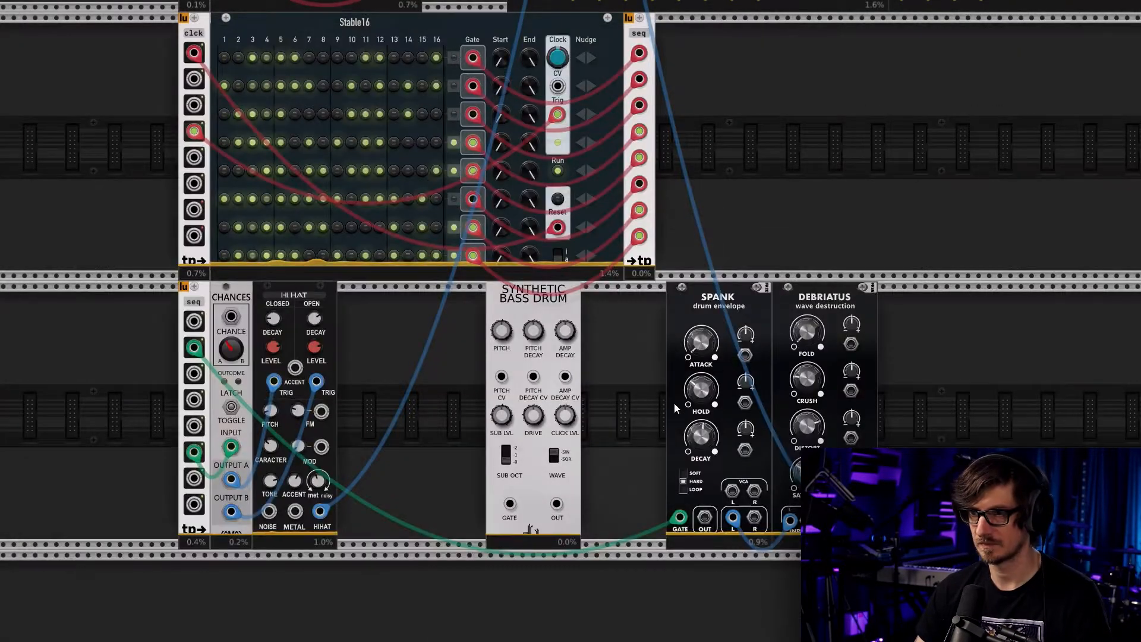
Patch seq port 2 to the Synthetic Bass Drum's GATE with a green cable and its OUT to Spank's left VCA input with a blue one
right_click(194, 348)
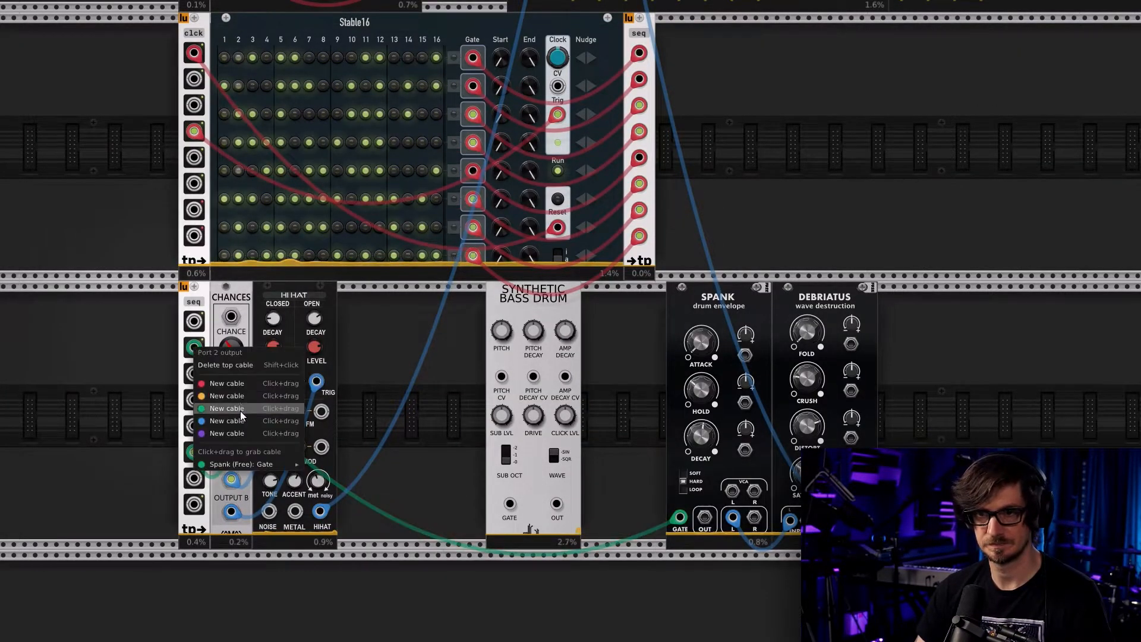
drag(236, 414, 510, 505)
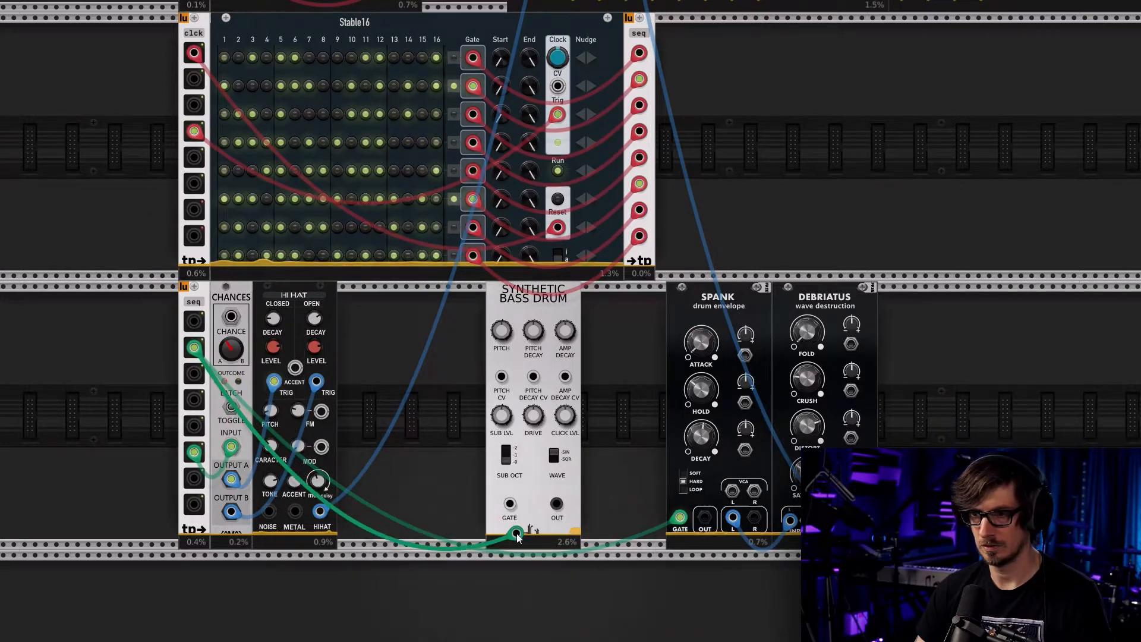
right_click(557, 504)
drag(581, 562, 601, 499)
right_click(554, 498)
drag(587, 571, 732, 490)
Move the Synthetic Bass Drum closer to Spank and adjust its Pitch Decay and Amp Decay
mouse_move(501, 331)
mouse_move(533, 416)
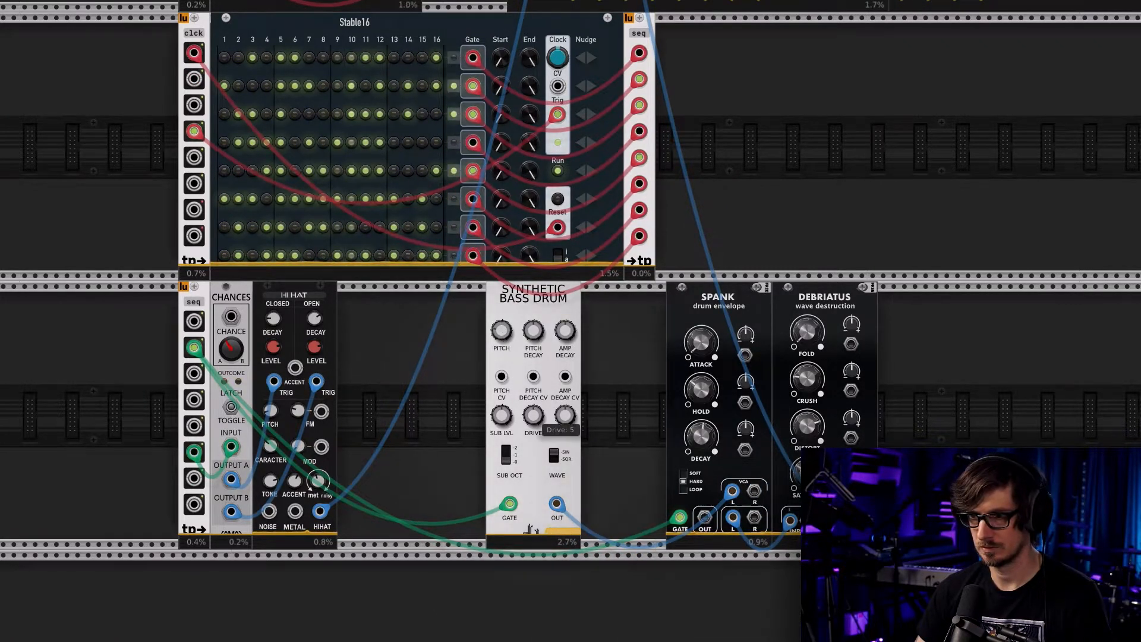
drag(539, 365, 559, 334)
mouse_move(585, 339)
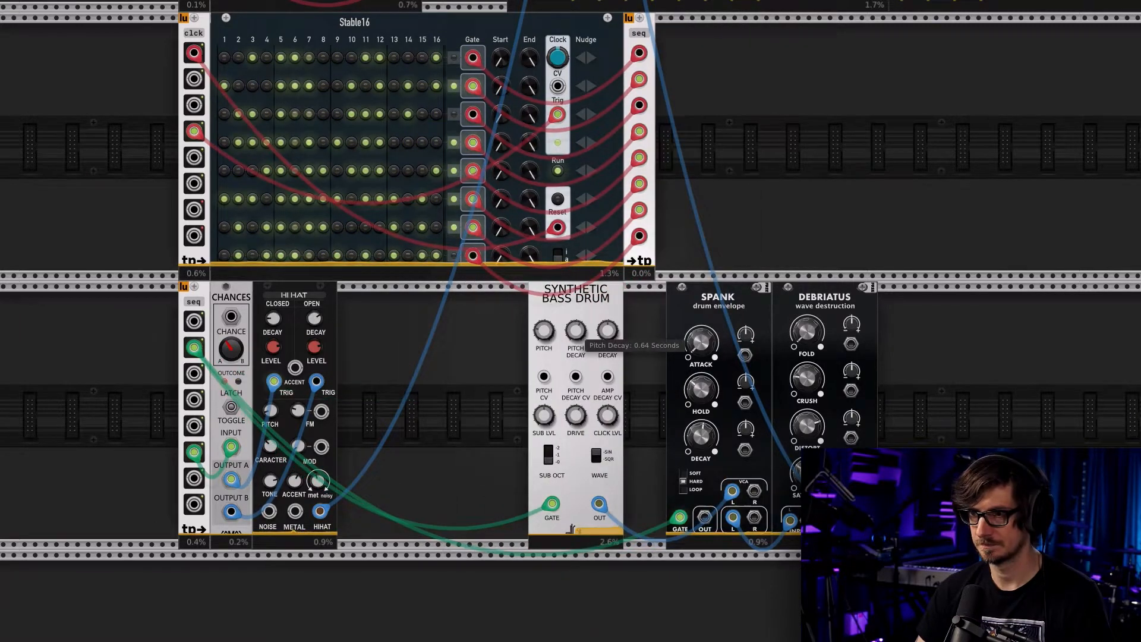
mouse_move(541, 421)
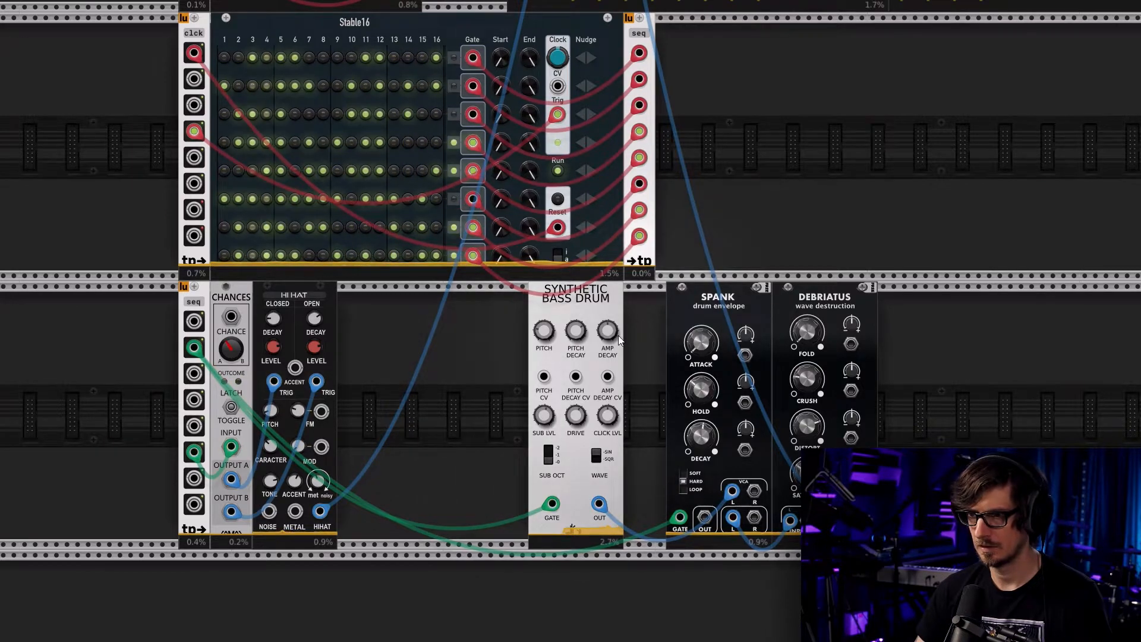
mouse_move(550, 455)
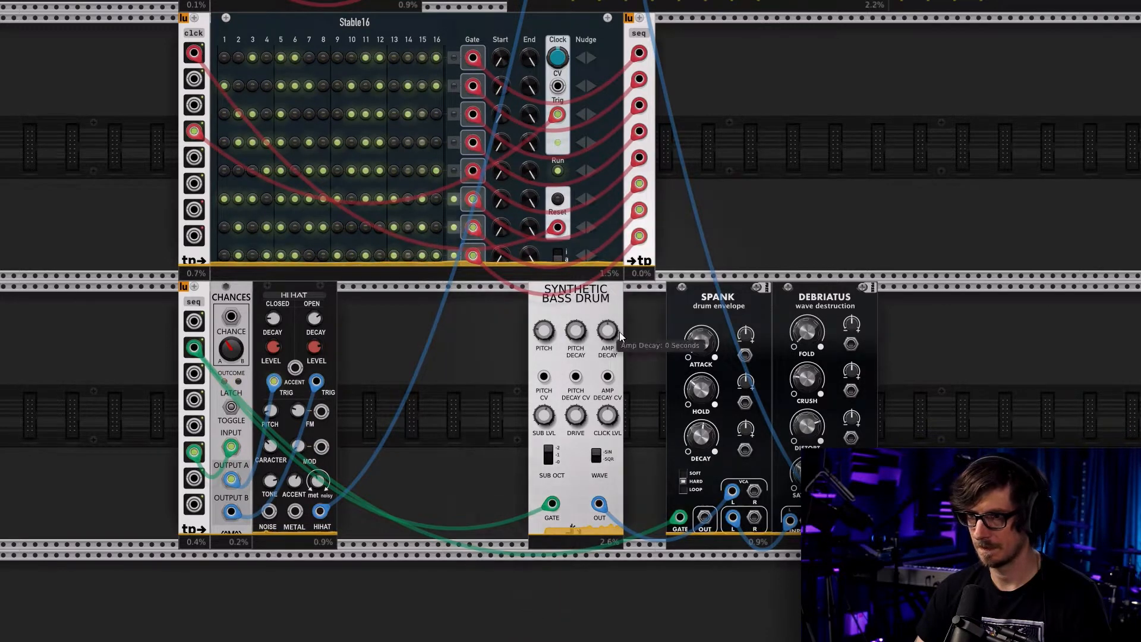
mouse_move(609, 416)
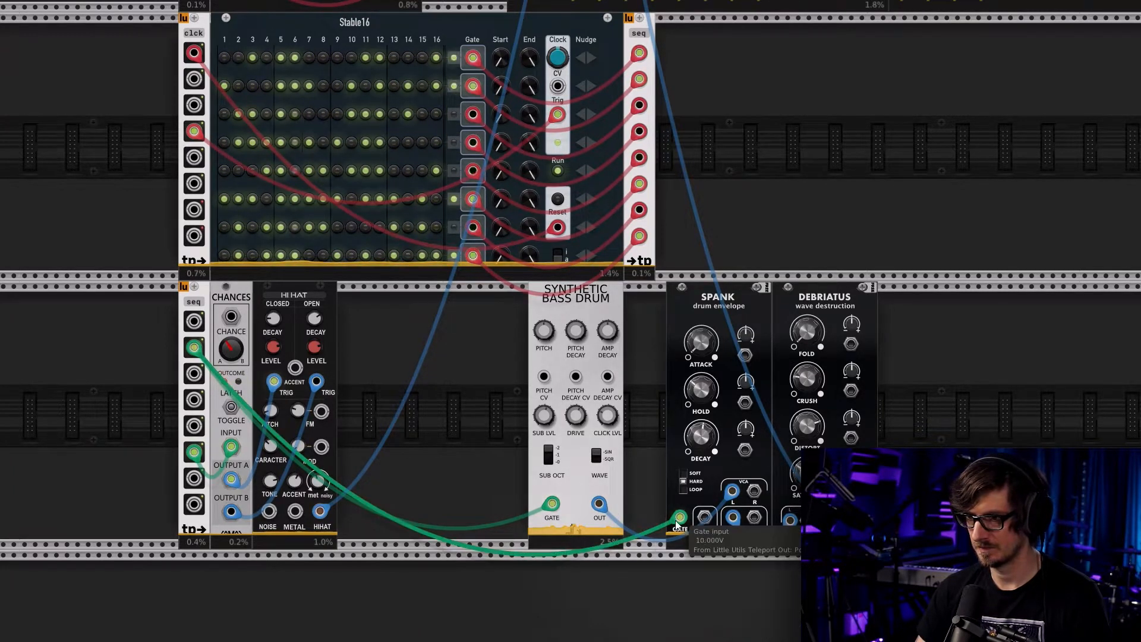
Bypass Spank and Debriatus by patching the Synthetic Bass Drum's OUT straight to the kick mixer channel, and fine-tune its Pitch
drag(679, 518, 641, 509)
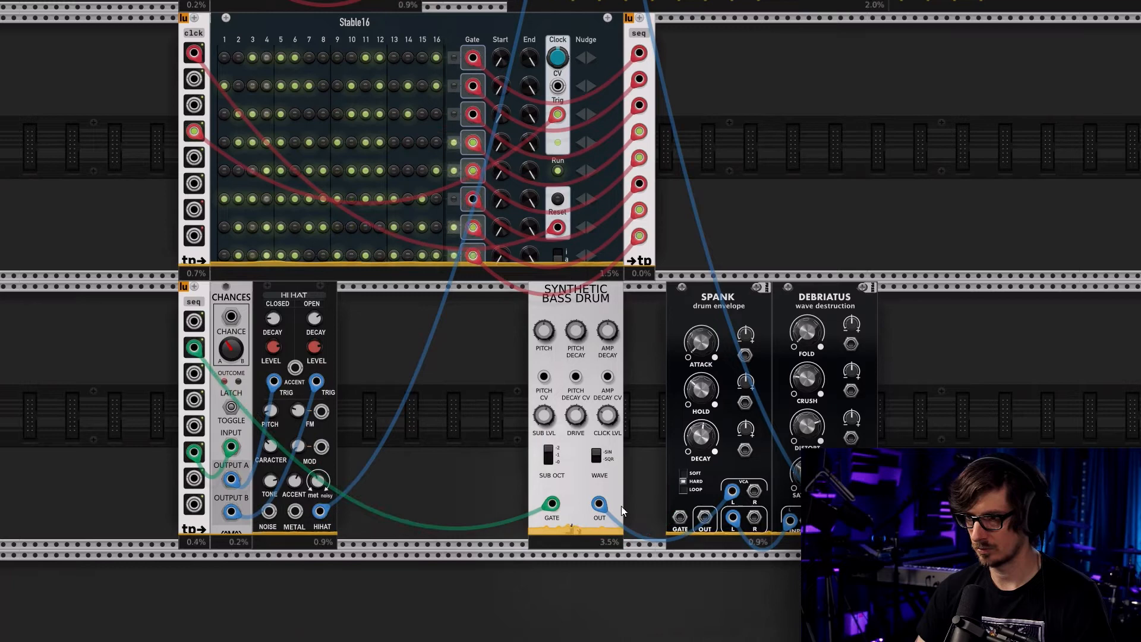
drag(731, 491, 599, 504)
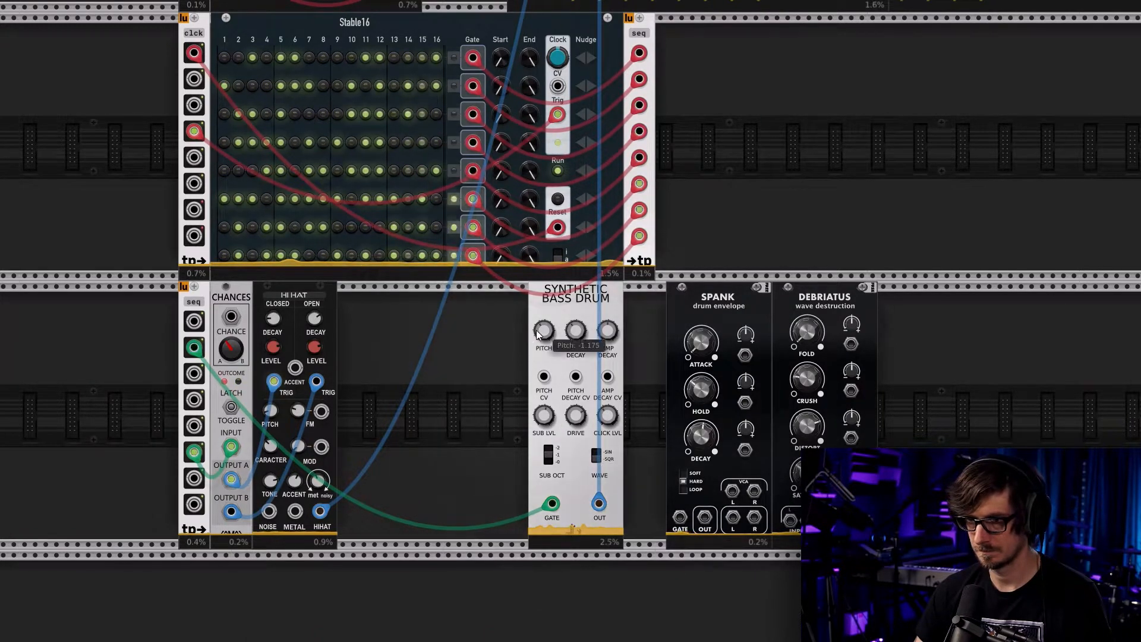
drag(544, 330, 544, 334)
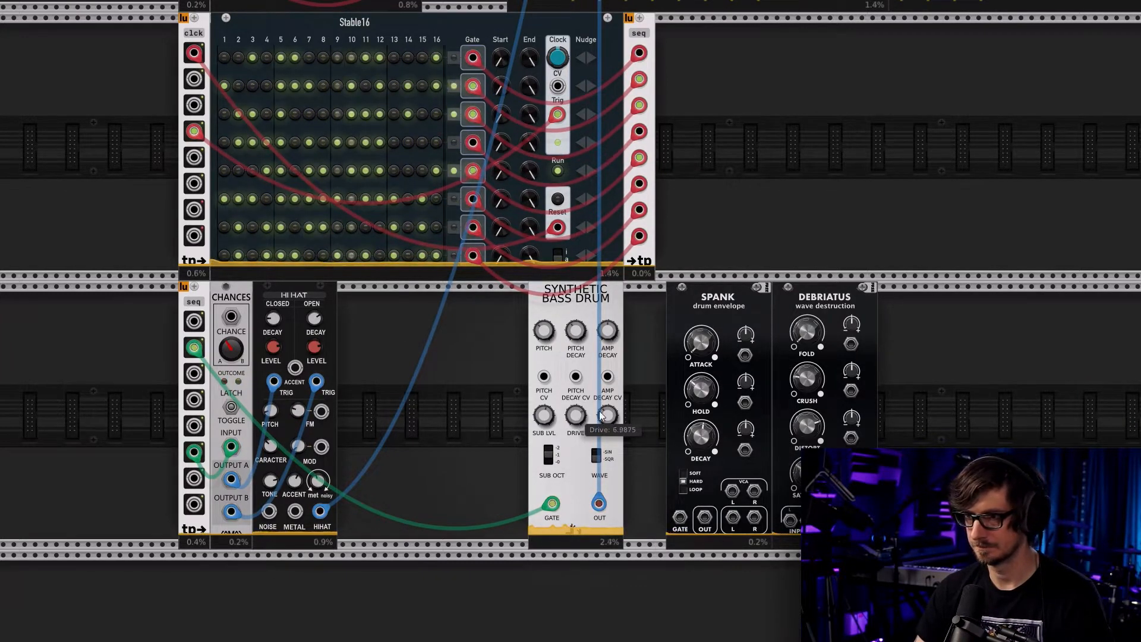
Route the Synthetic Bass Drum's OUT through Spank's left VCA to the kick channel, and patch seq port 2 to Spank's GATE with a green cable
drag(599, 504, 731, 517)
right_click(599, 505)
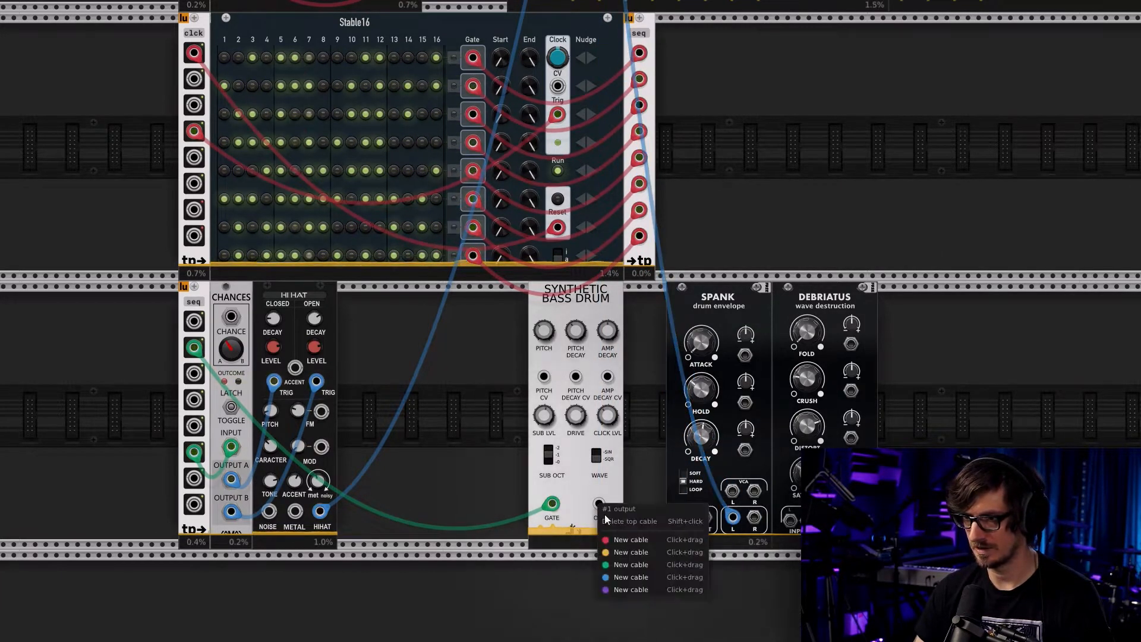
drag(632, 578, 732, 492)
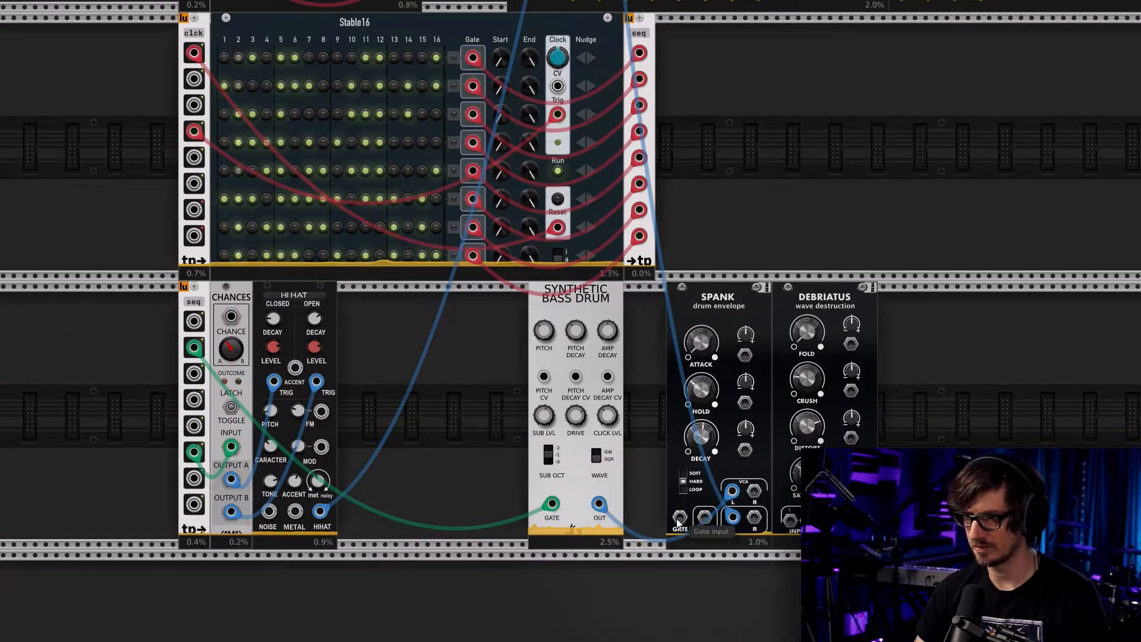
right_click(195, 348)
drag(238, 410, 679, 517)
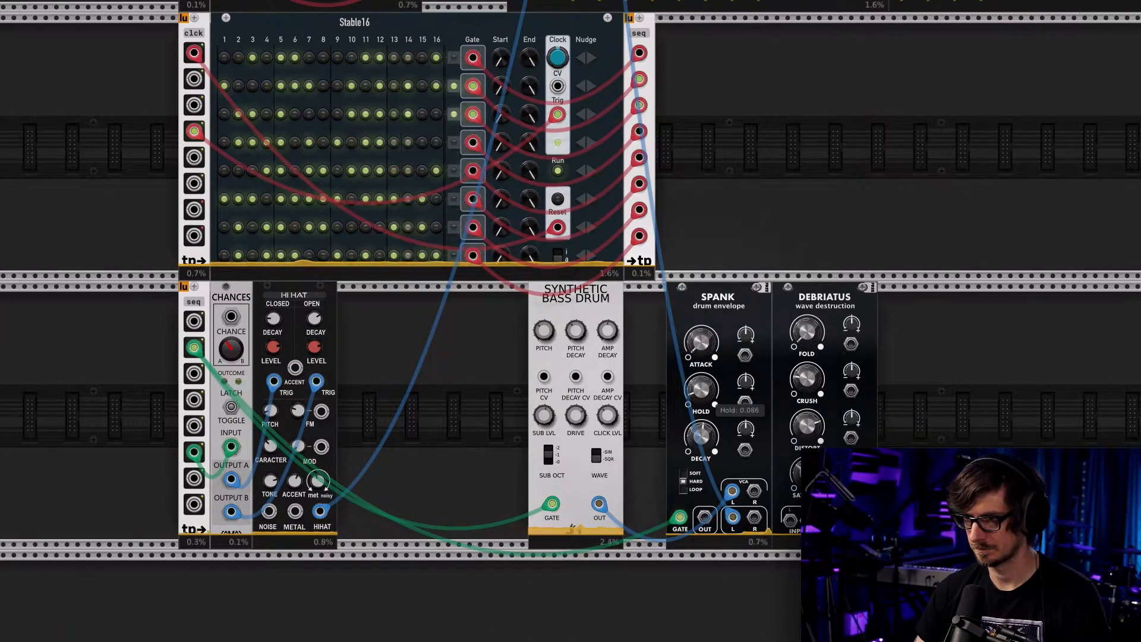
Switch Spank's envelope mode to SOFT and move the module directly beside the Synthetic Bass Drum
click(686, 485)
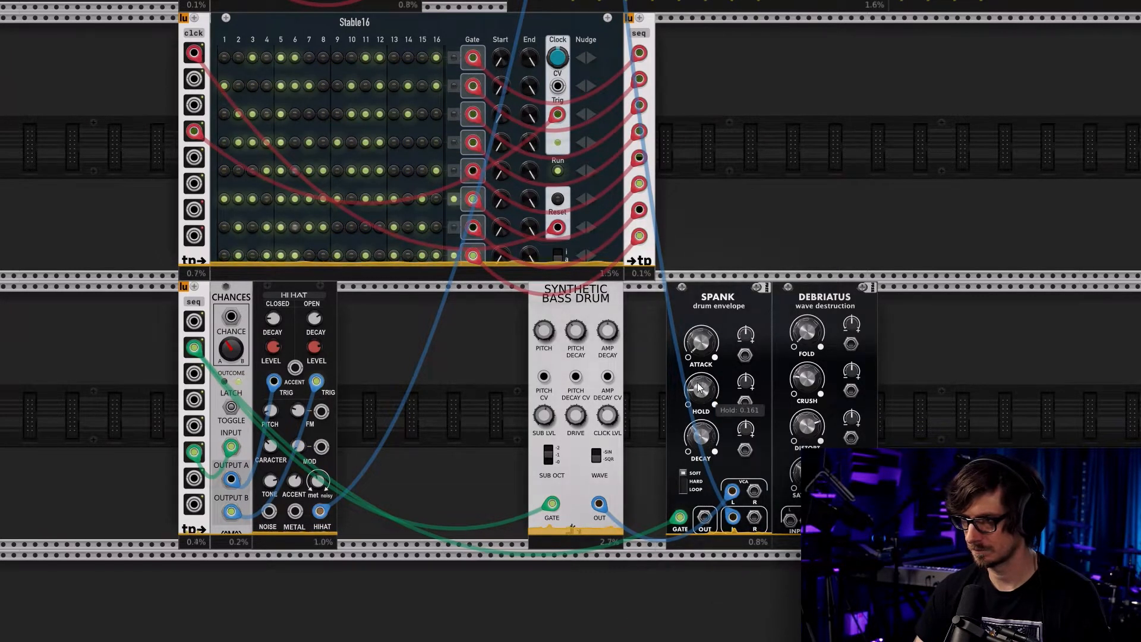
drag(708, 303, 665, 303)
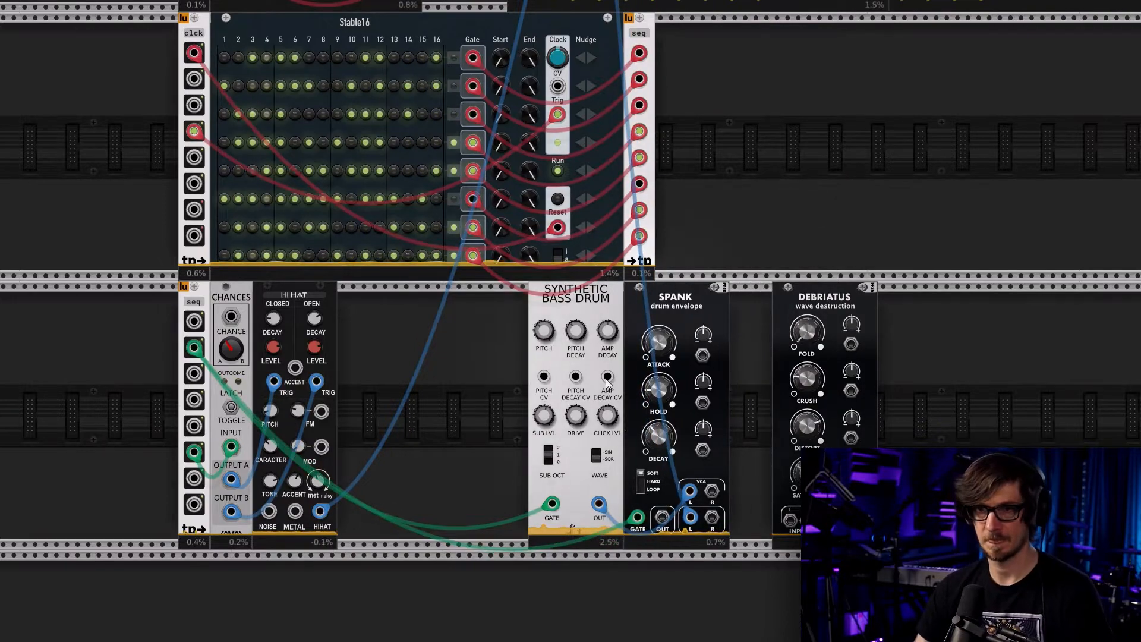
Move the AUDIO 16 module farther from the mixer's aux section to open a gap in the row
scroll(824, 333, up, 10)
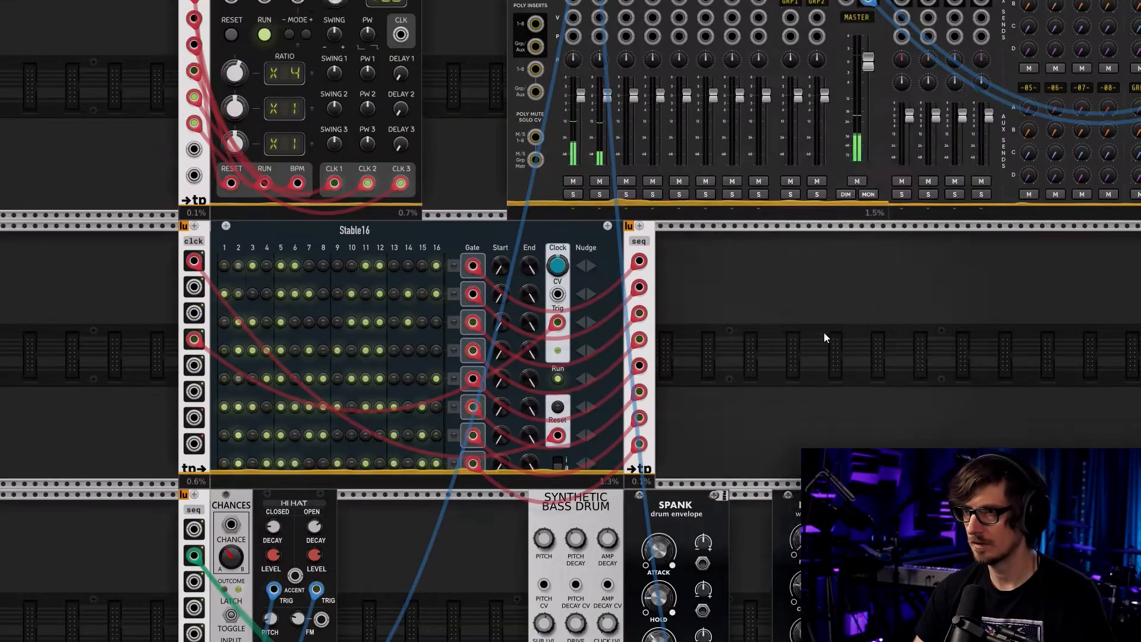
scroll(923, 368, right, 10)
drag(828, 123, 1060, 122)
Add the Chronoblob module from the Delay-tagged library in the gap beside the mixer's aux section
right_click(812, 147)
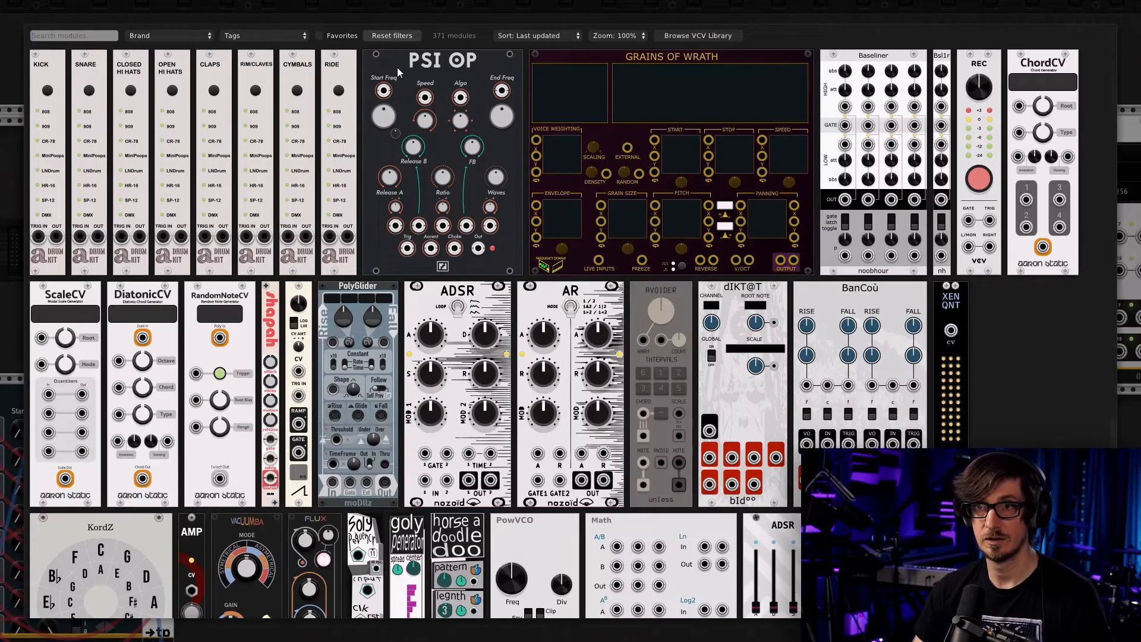
mouse_move(171, 20)
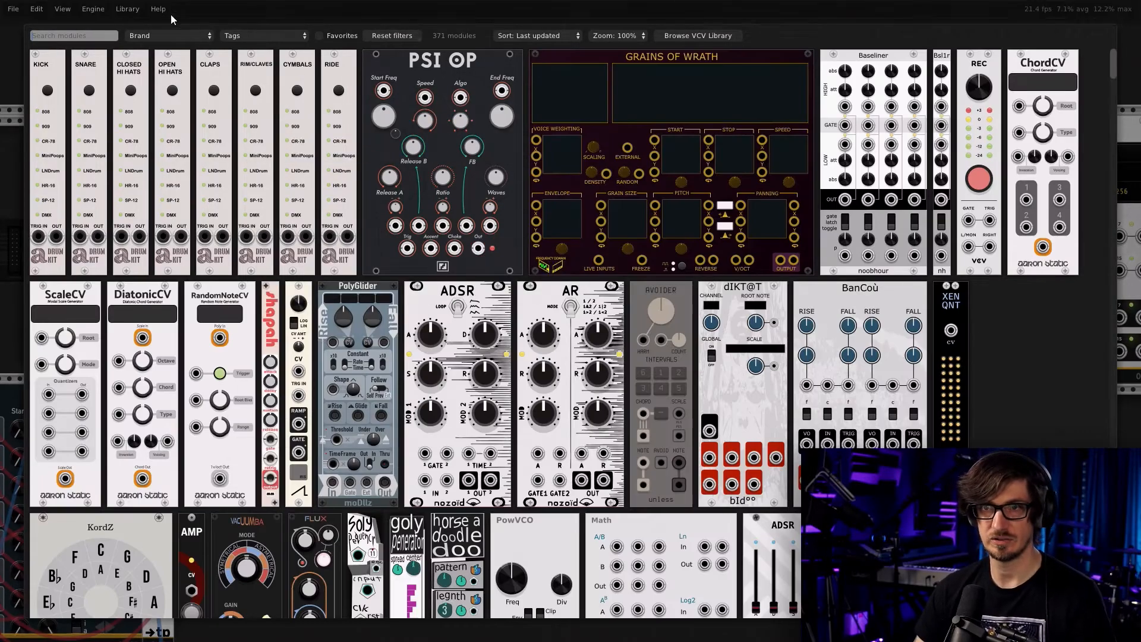
click(233, 39)
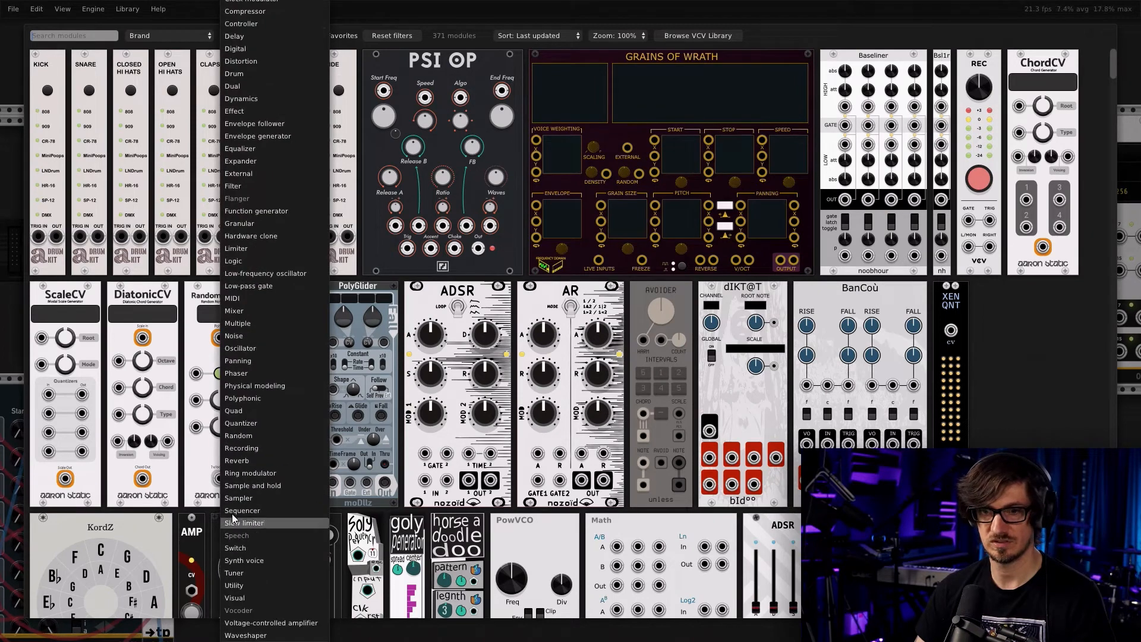
scroll(248, 255, up, 3)
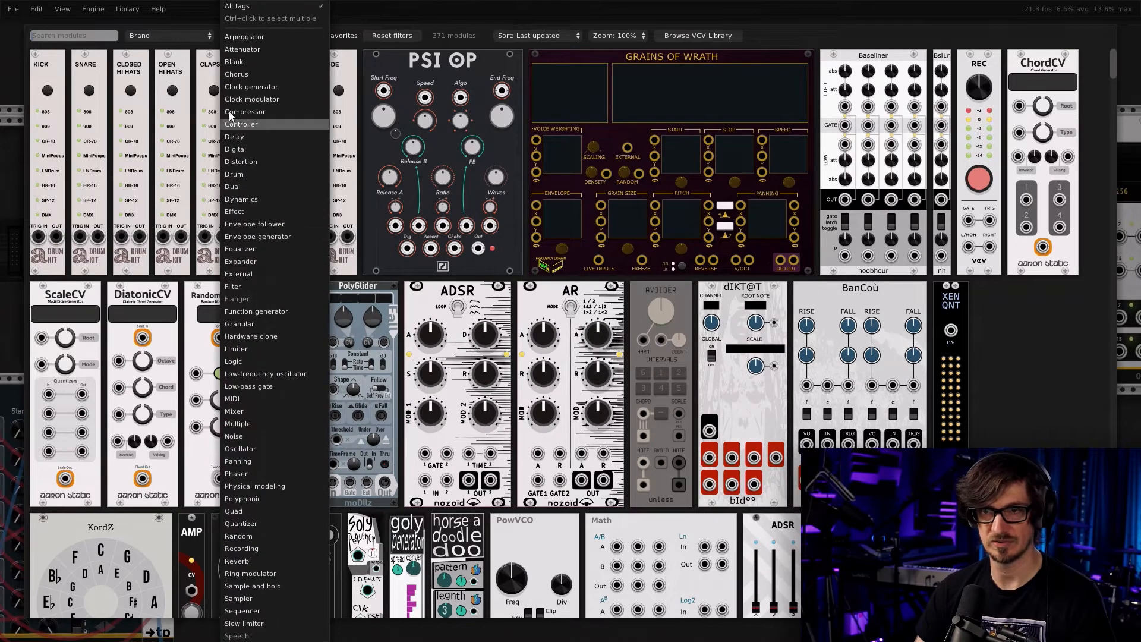
click(248, 145)
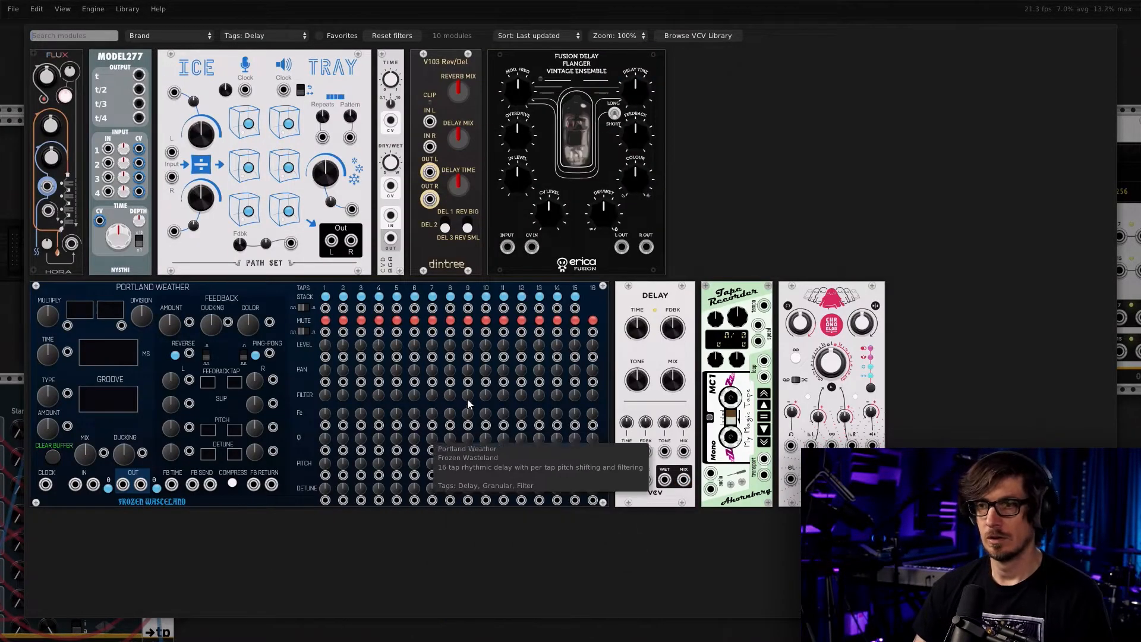
drag(796, 392, 767, 362)
scroll(731, 455, down, 5)
scroll(586, 469, up, 3)
scroll(404, 419, up, 2)
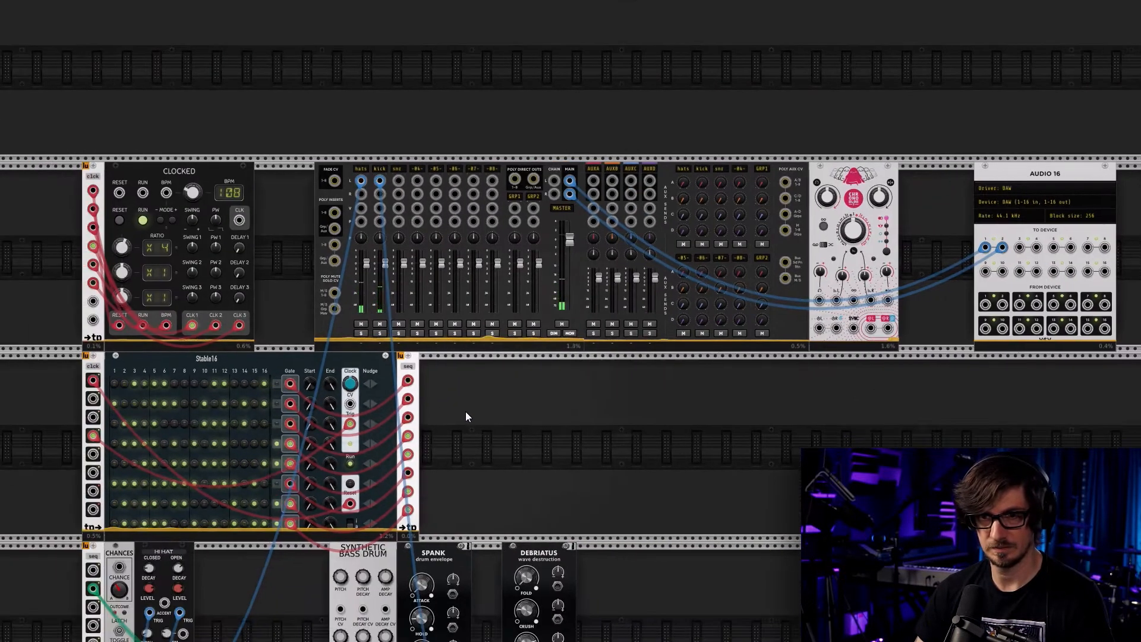
Set Clocked's second clock ratio to x2 and patch its CLK 2 output to Chronoblob's SYNC input with a red cable
right_click(96, 248)
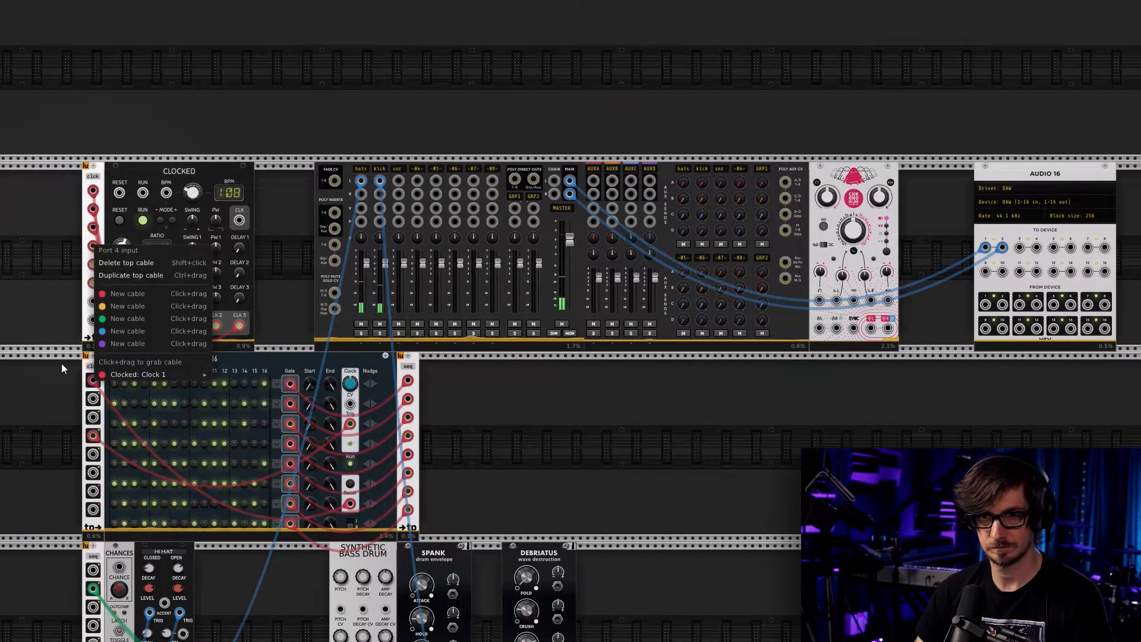
click(36, 330)
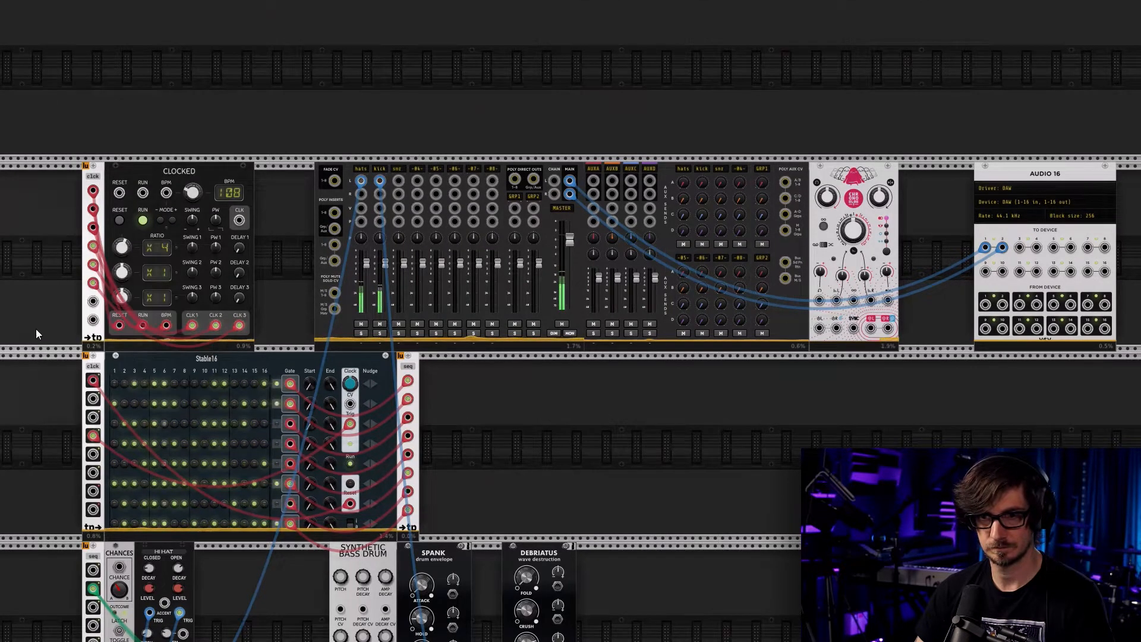
right_click(195, 327)
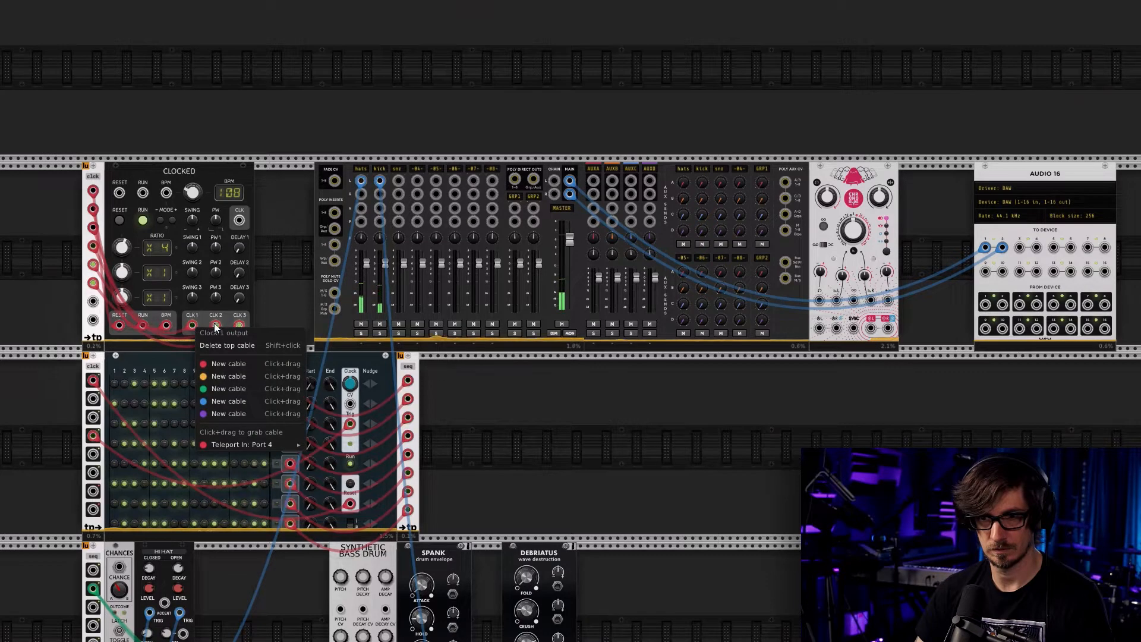
click(142, 292)
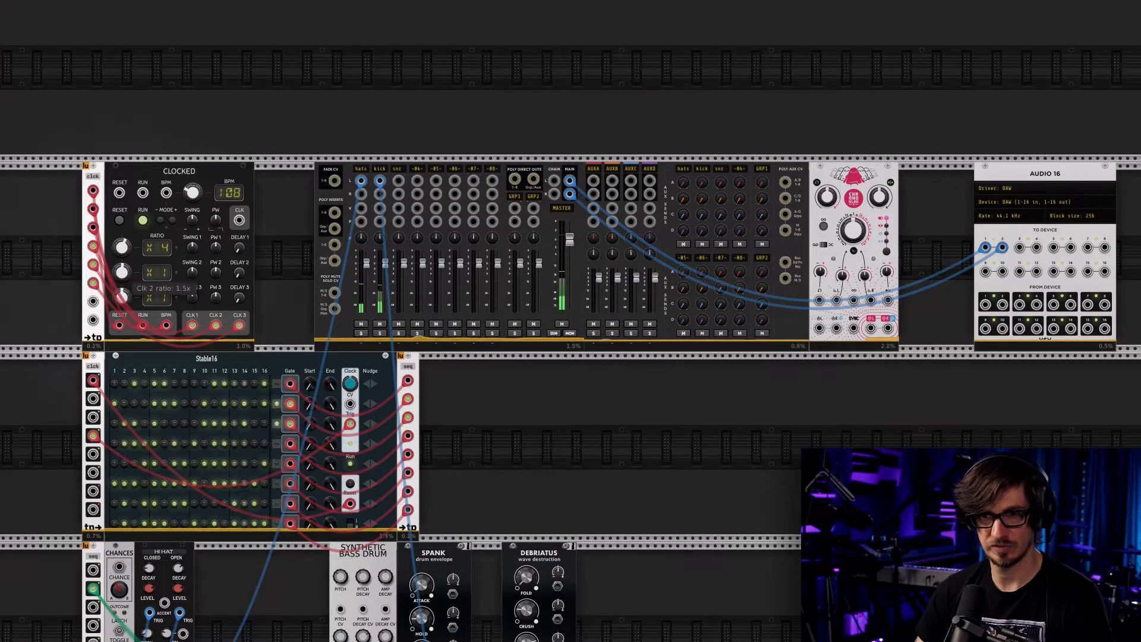
right_click(219, 327)
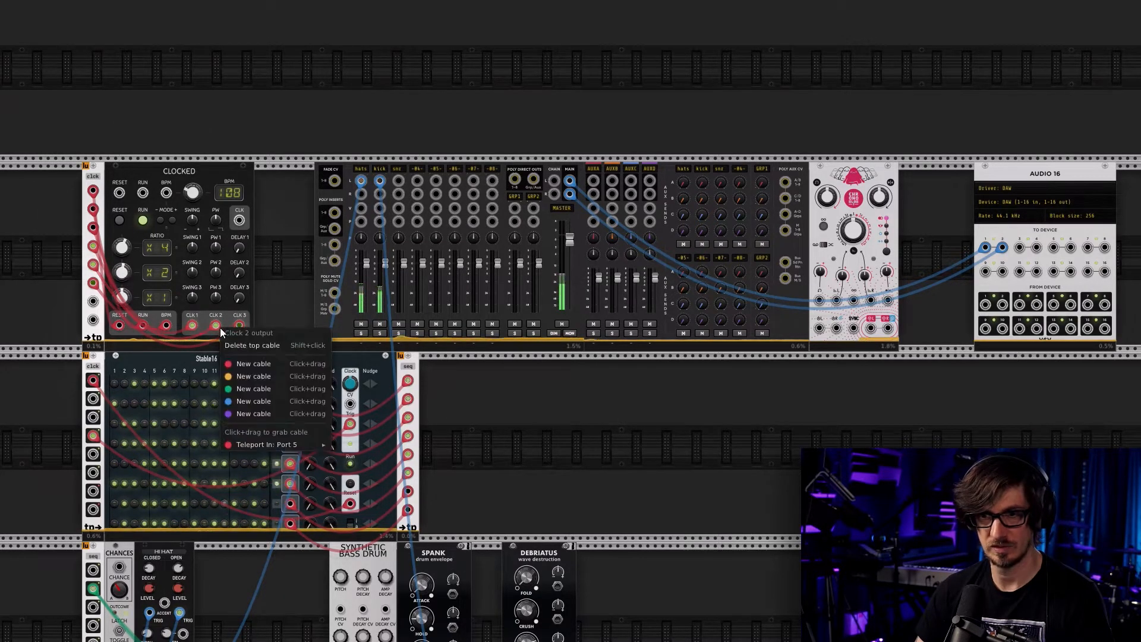
drag(243, 367, 855, 302)
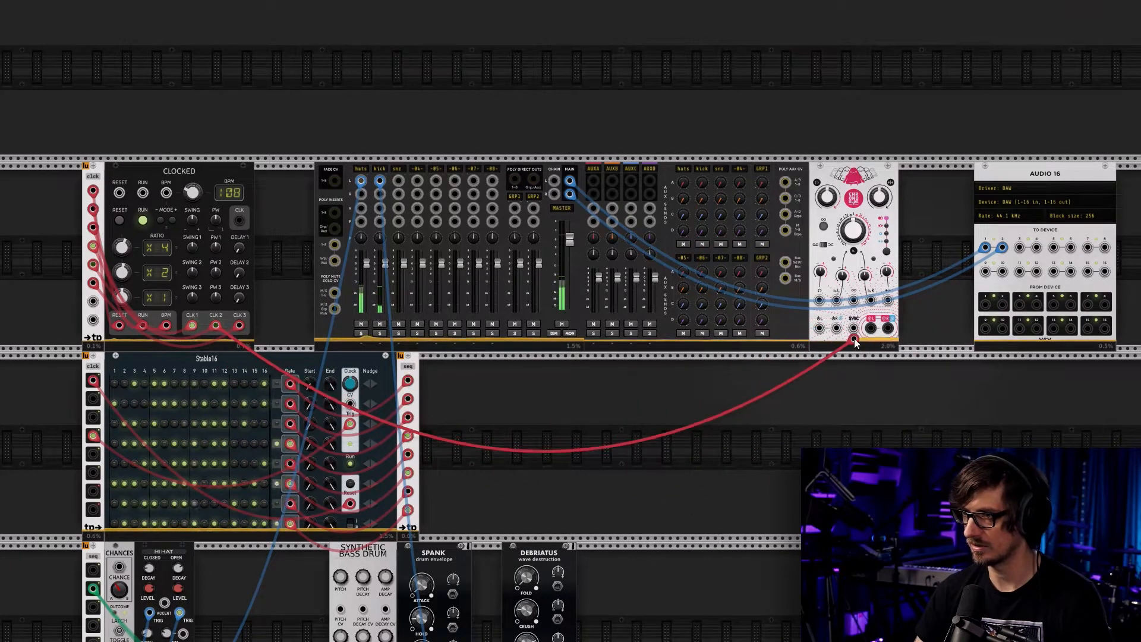
Patch the mixer's left and right AUXA sends to Chronoblob's left and right inputs with purple cables
right_click(821, 331)
drag(854, 429, 593, 183)
scroll(778, 405, up, 6)
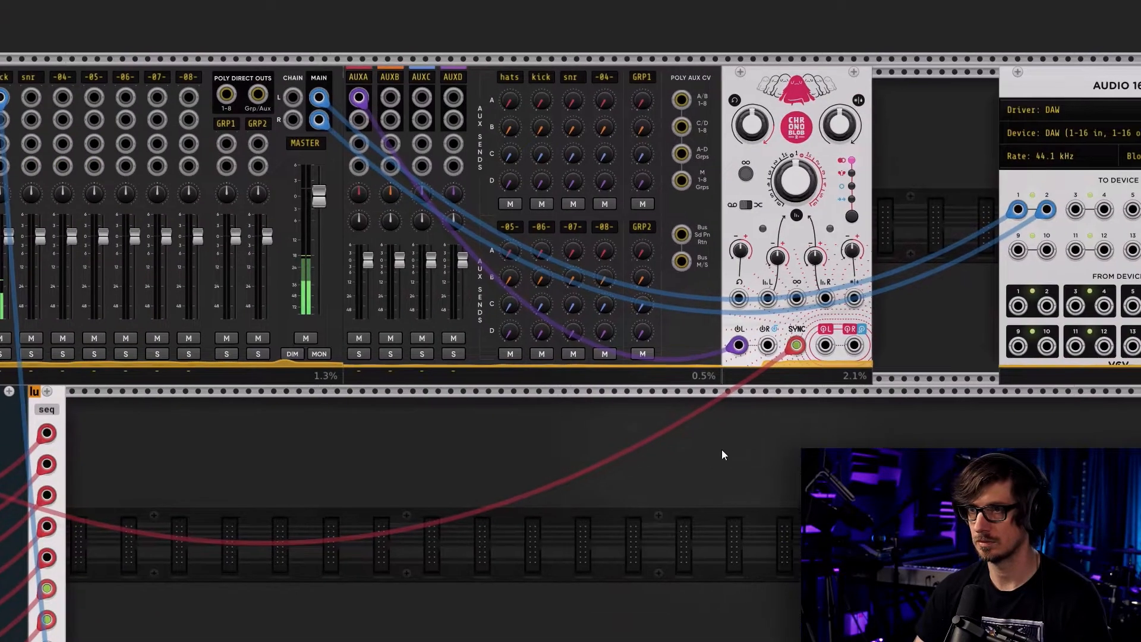
right_click(767, 344)
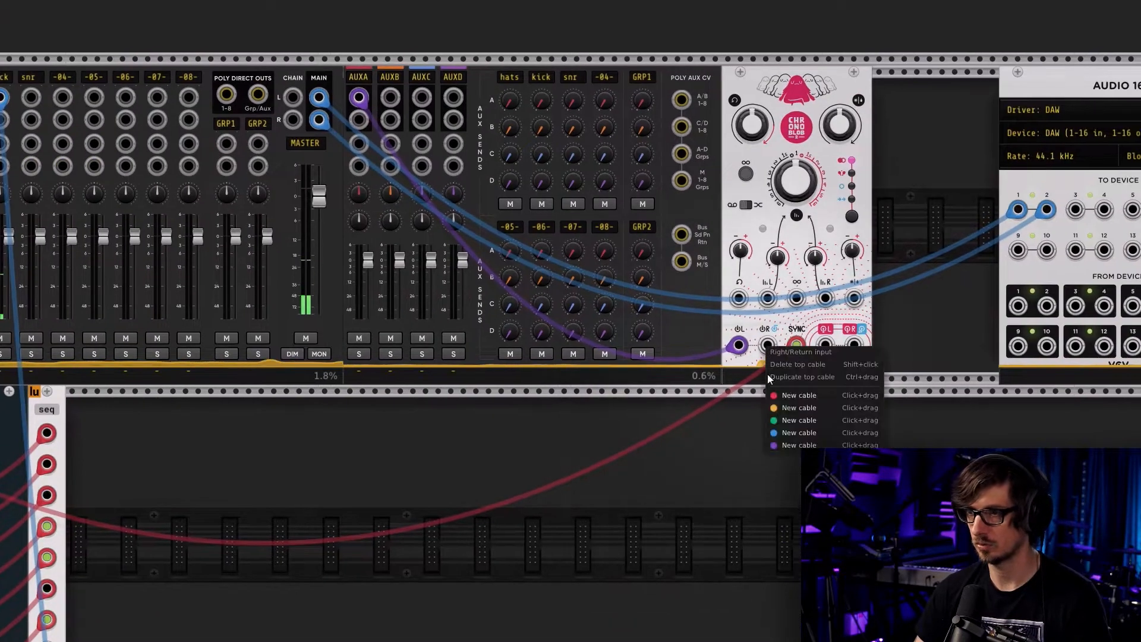
drag(788, 445, 359, 119)
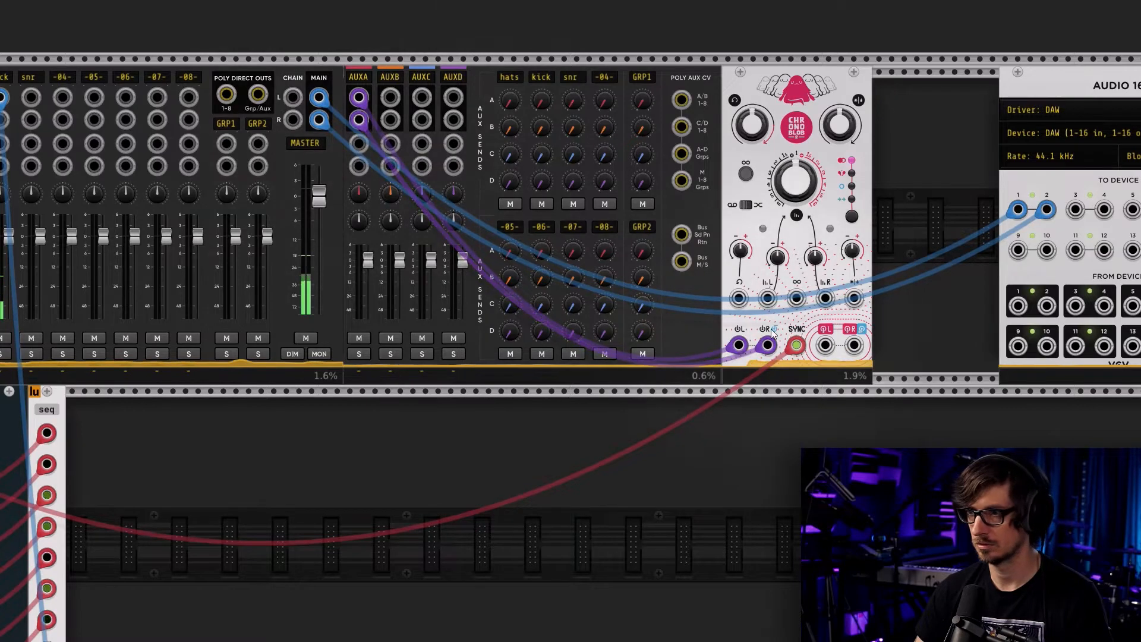
Patch Chronoblob's left and right outputs to the mixer's AUXA return inputs with purple cables
right_click(822, 346)
drag(838, 429, 359, 143)
right_click(854, 352)
drag(874, 436, 358, 166)
scroll(512, 427, down, 2)
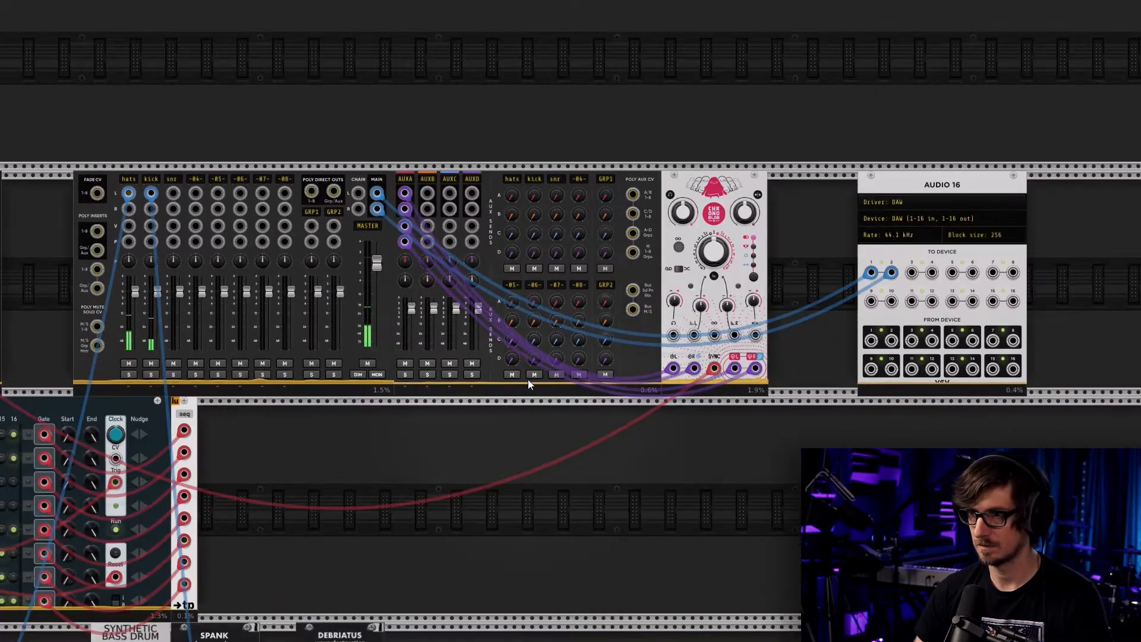
Move the Chronoblob module to the row below the mixer's aux section
mouse_move(713, 255)
mouse_move(684, 218)
mouse_move(747, 217)
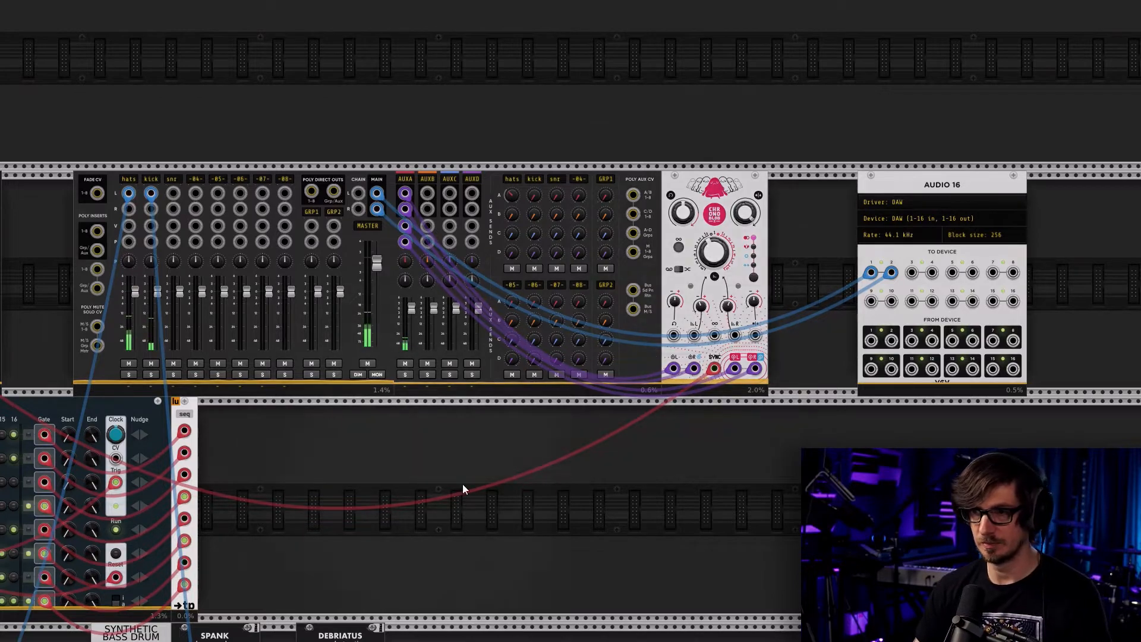
scroll(461, 484, down, 3)
drag(688, 332, 688, 492)
scroll(629, 473, up, 2)
drag(711, 423, 603, 422)
Add the Plateau module from the Reverb-tagged library next to Chronoblob
right_click(688, 440)
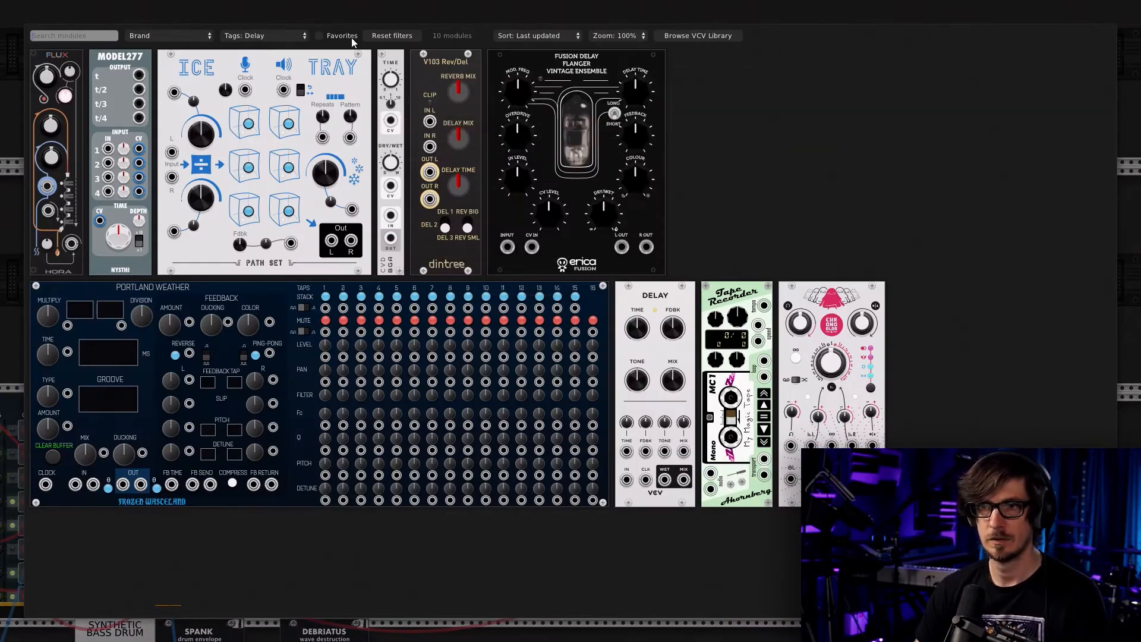
right_click(301, 37)
click(301, 37)
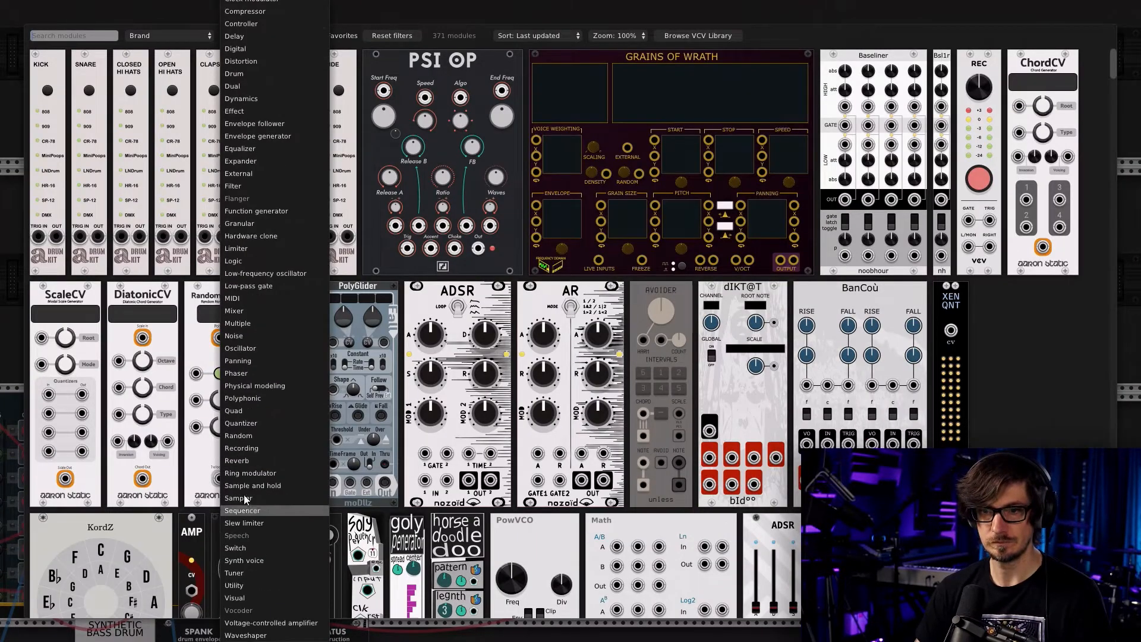
click(248, 451)
click(467, 189)
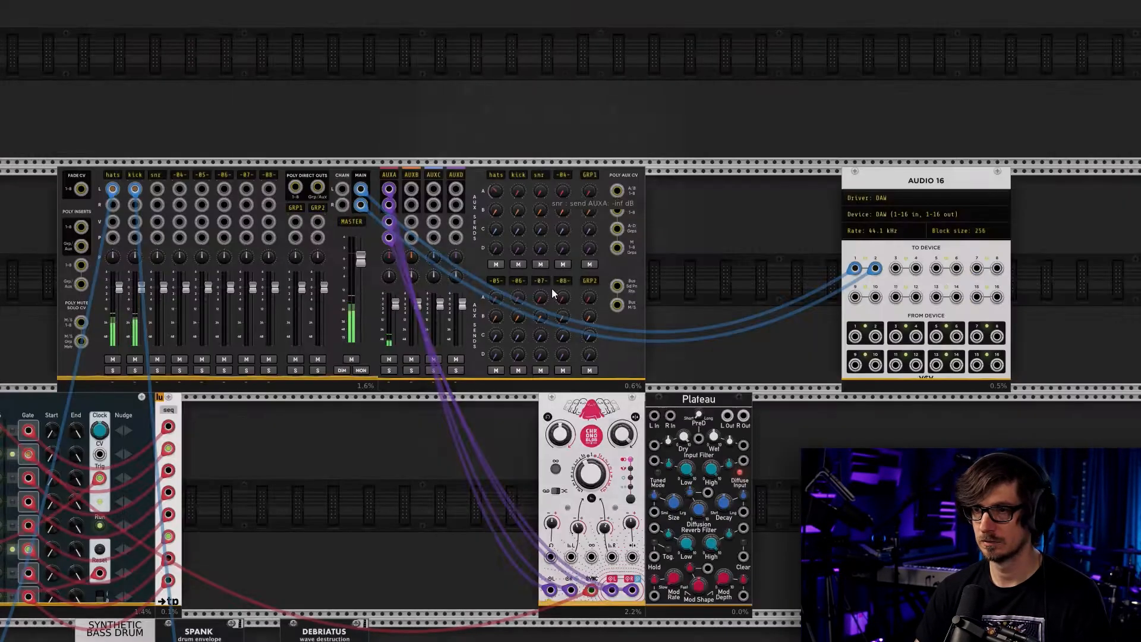
Patch the mixer's left and right AUXB sends to Plateau's L In and R In with purple cables
right_click(413, 191)
drag(445, 274, 654, 415)
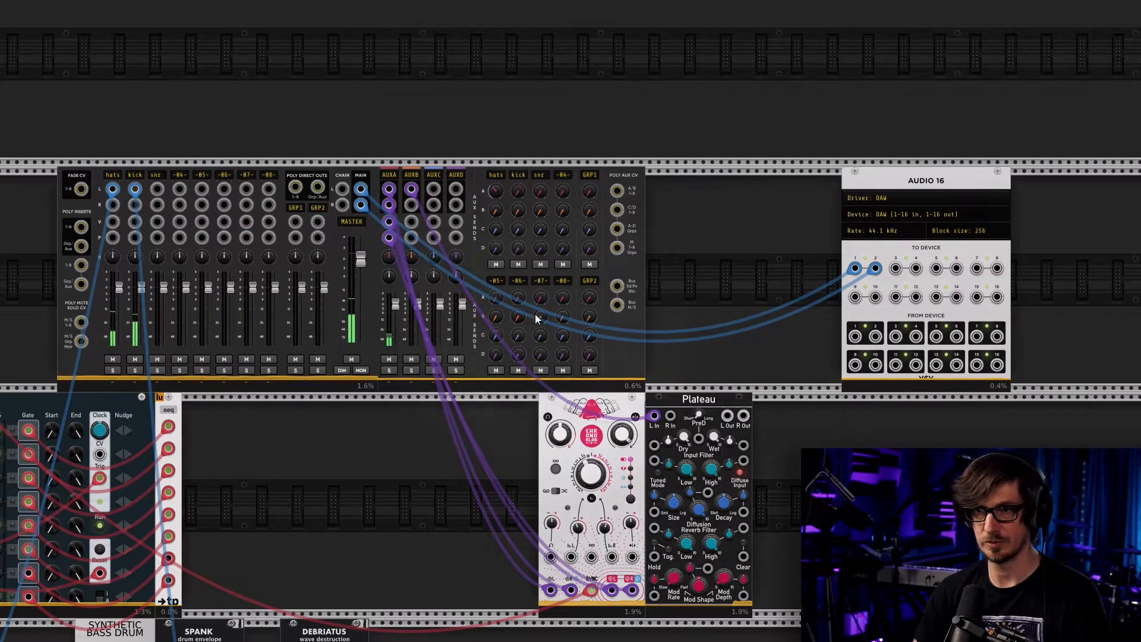
right_click(411, 207)
drag(452, 283, 670, 418)
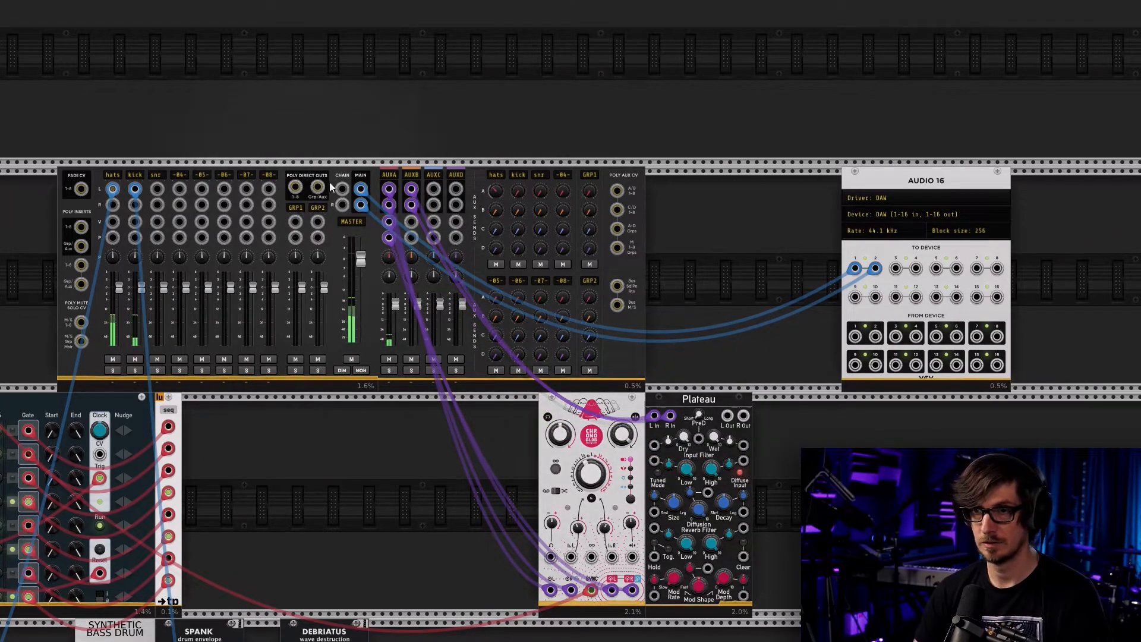
Patch Plateau's L Out and R Out to the mixer's left and right AUXB return inputs with purple cables
right_click(415, 227)
click(474, 312)
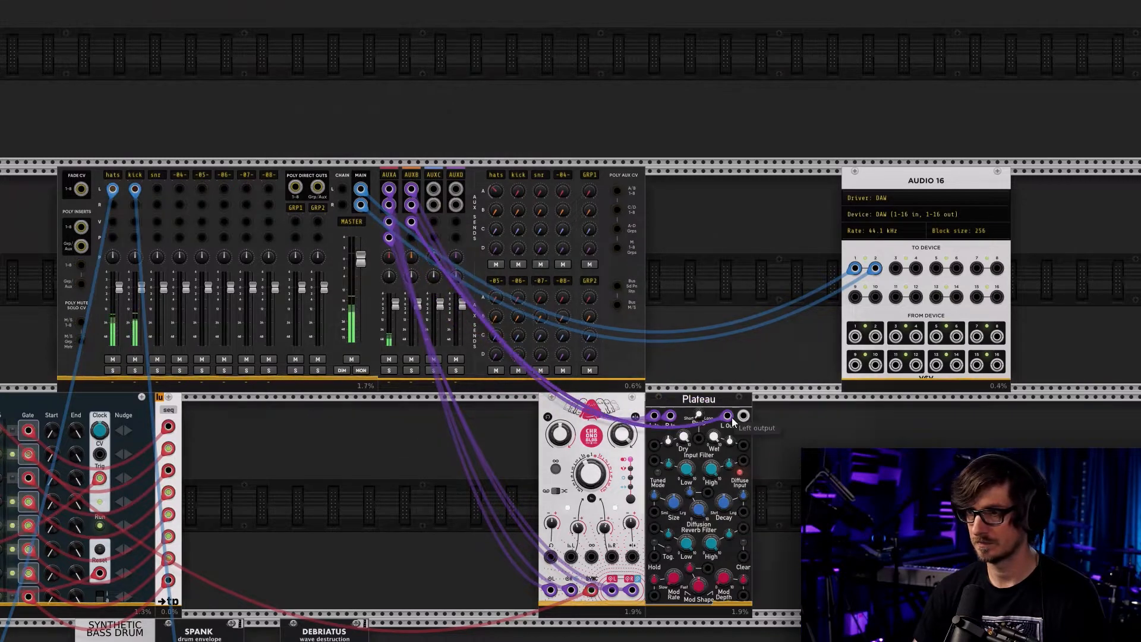
right_click(410, 237)
click(465, 341)
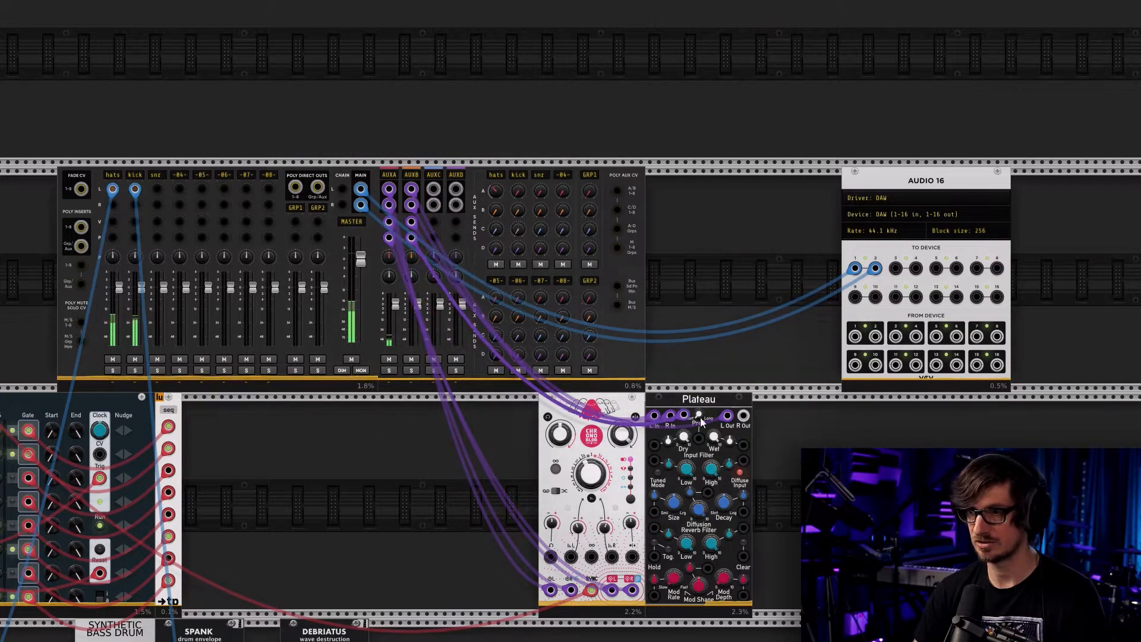
click(743, 417)
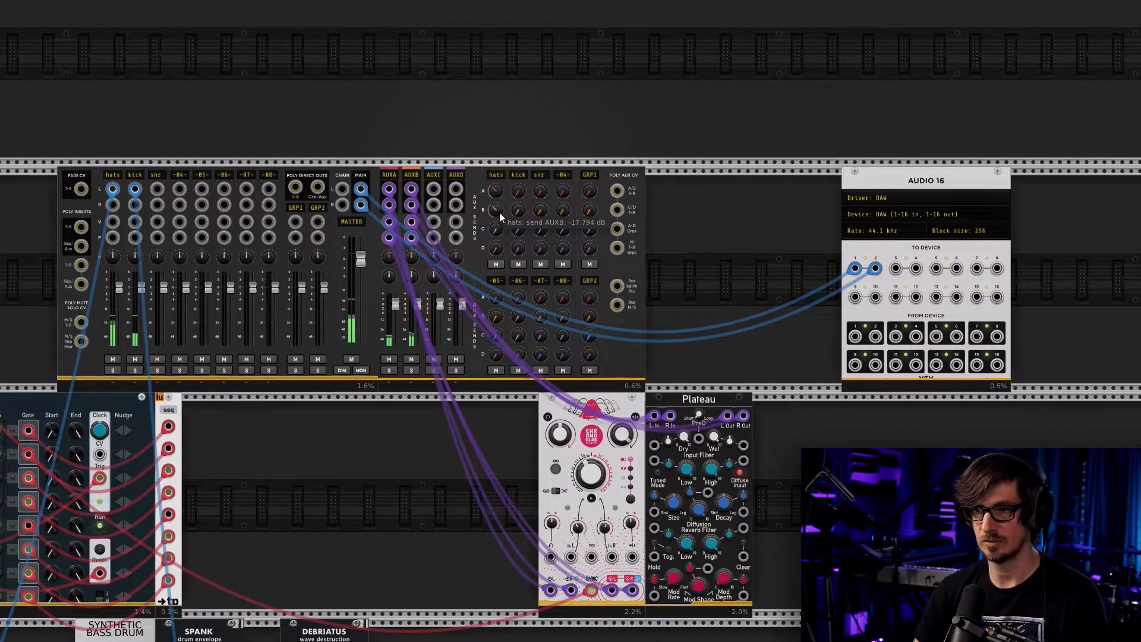
Lower the hats channel's AUXB send to about -28 dB and fine-tune it
drag(501, 212, 502, 233)
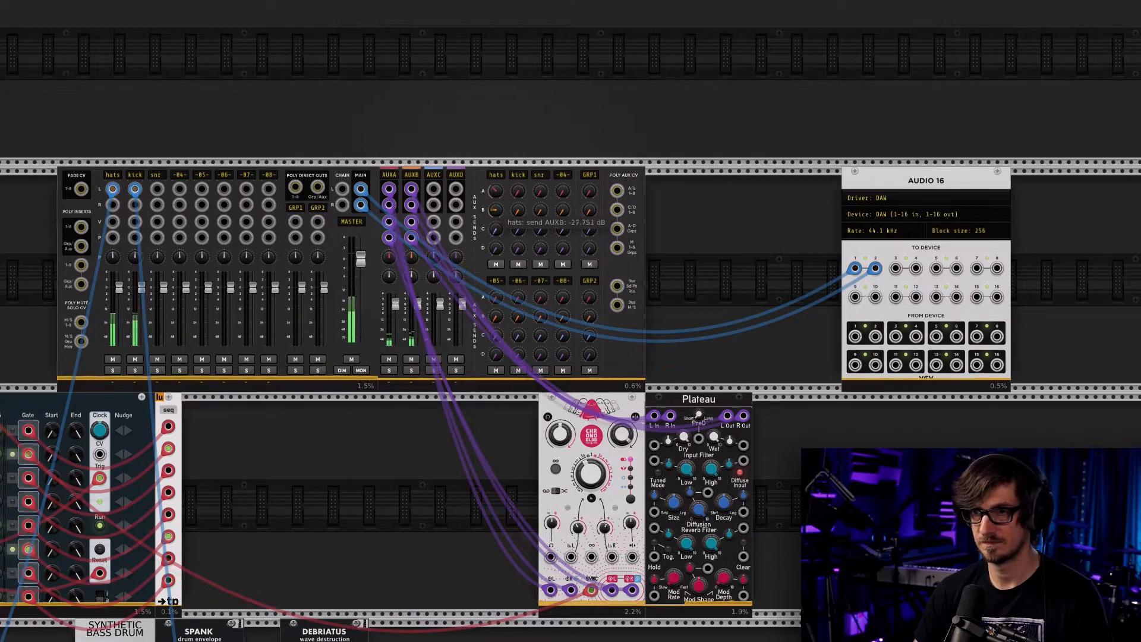
drag(277, 476, 387, 315)
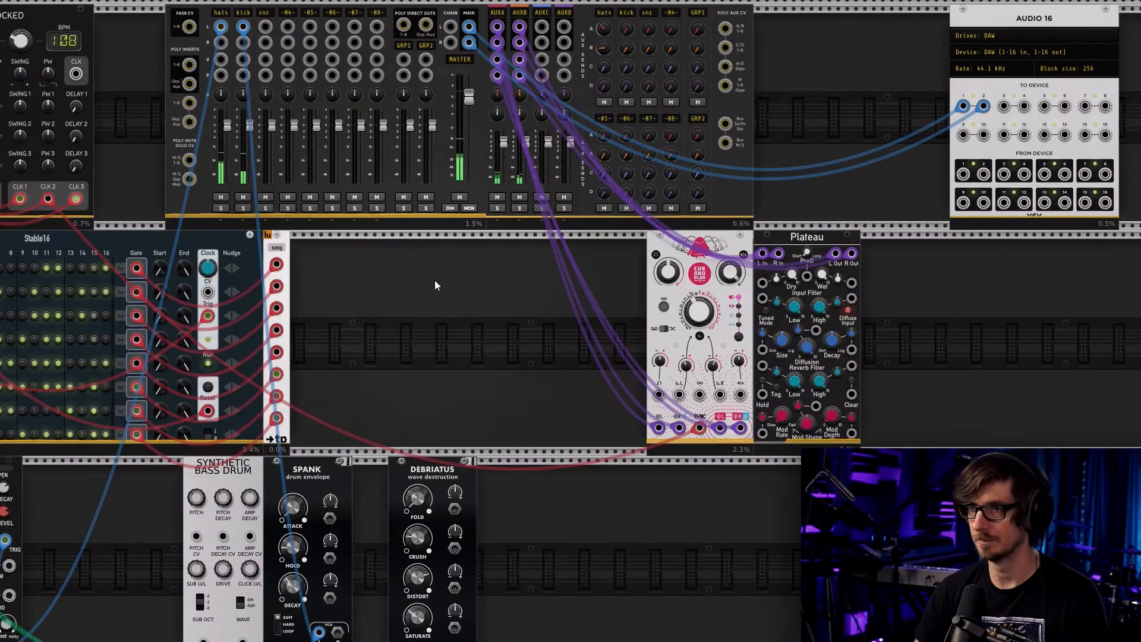
drag(604, 52, 605, 55)
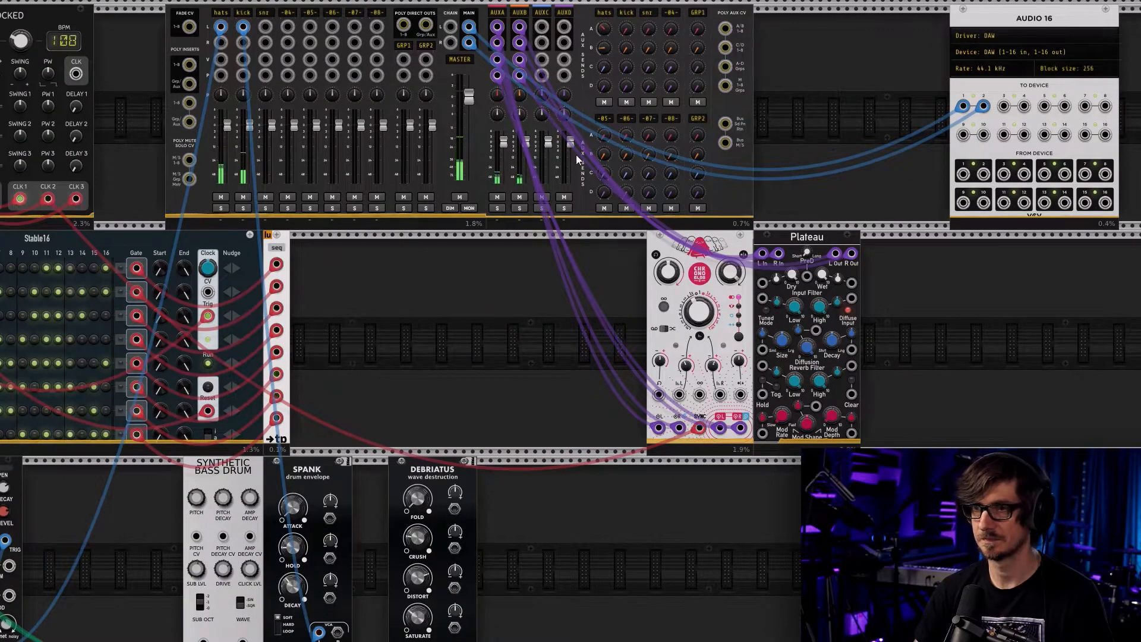
Move the Debriatus module directly beside Spank
drag(353, 358, 527, 129)
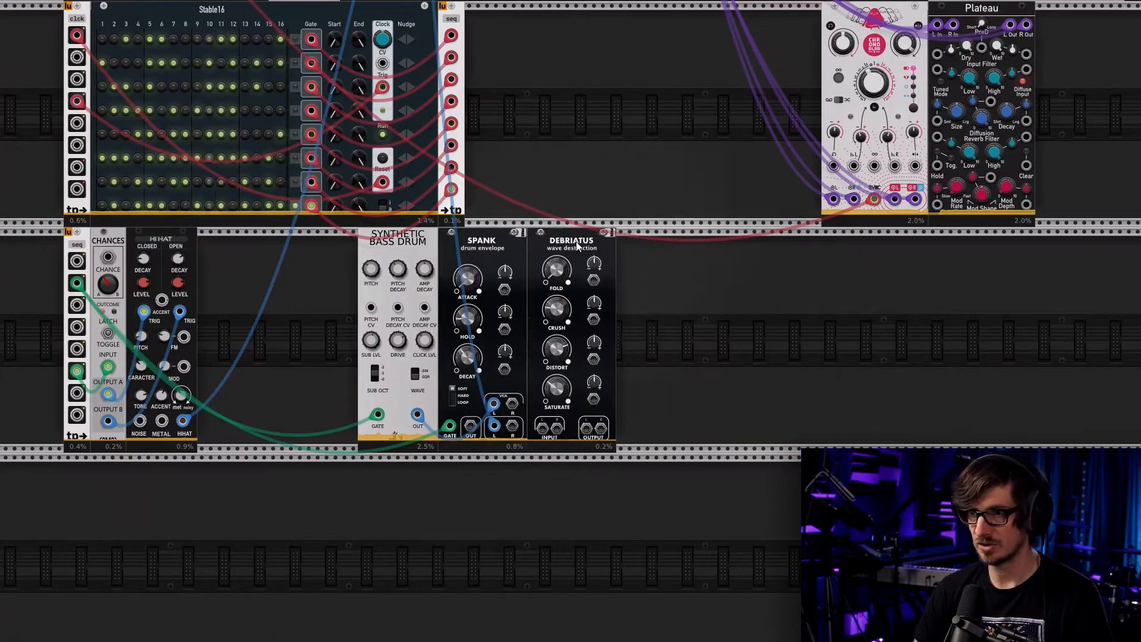
Move the mixer cable from Spank's left output to Debriatus's left output, and patch Spank's left output to Debriatus's left input in blue
drag(494, 427, 587, 428)
right_click(493, 428)
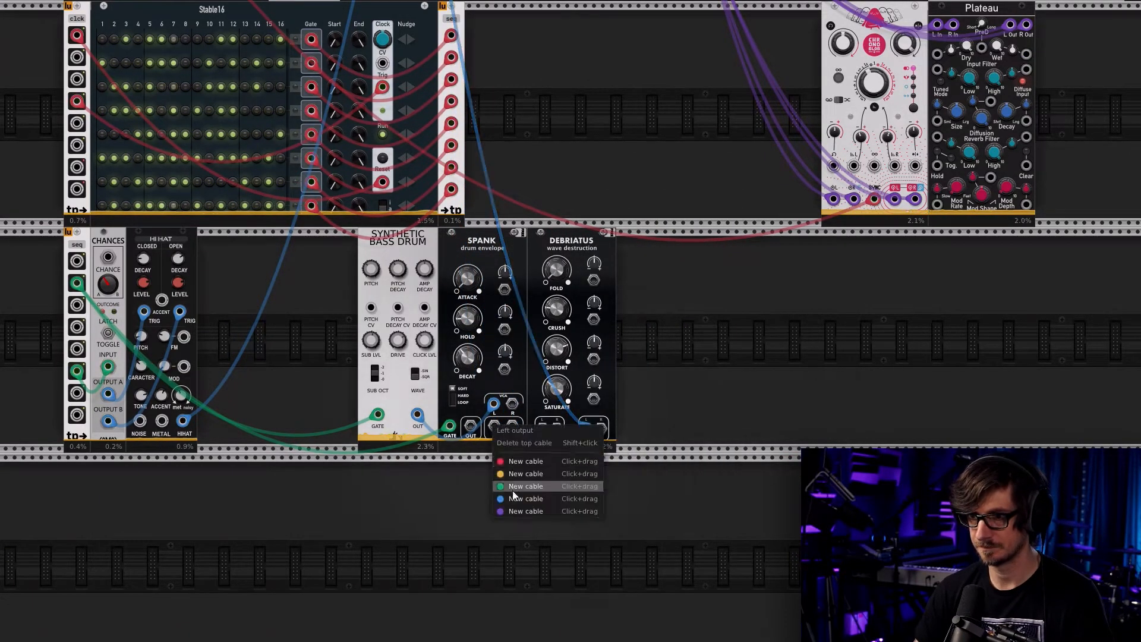
click(515, 503)
click(557, 430)
drag(557, 440, 542, 428)
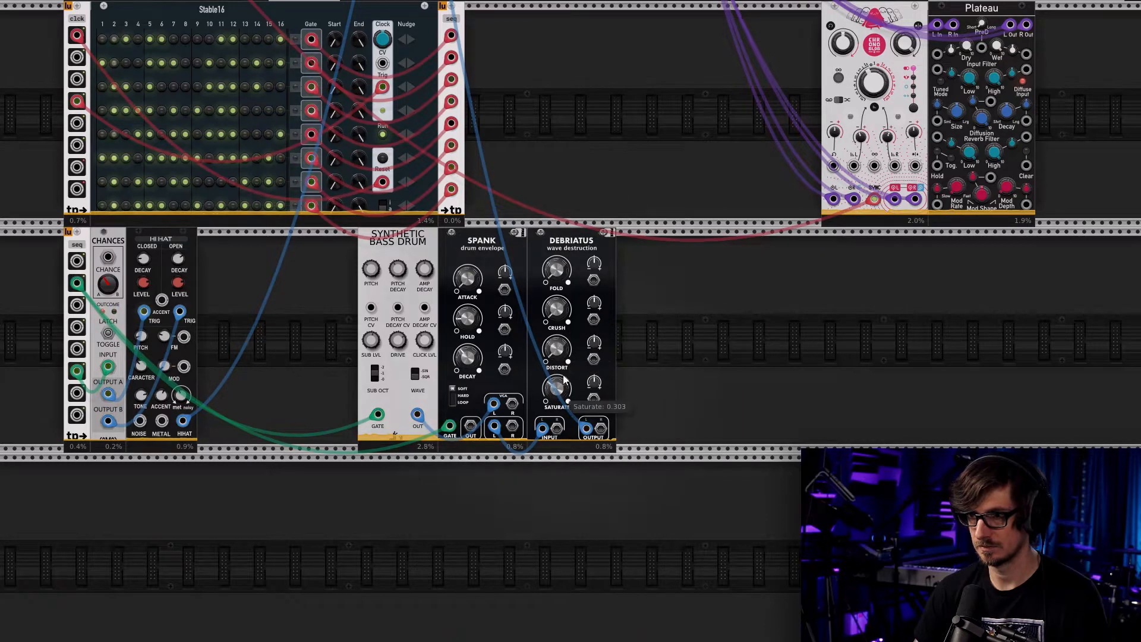
Adjust Debriatus's Saturate to about 0.27 and check the kick track's settings on the mixer
drag(542, 268, 560, 494)
key(ctrl+z)
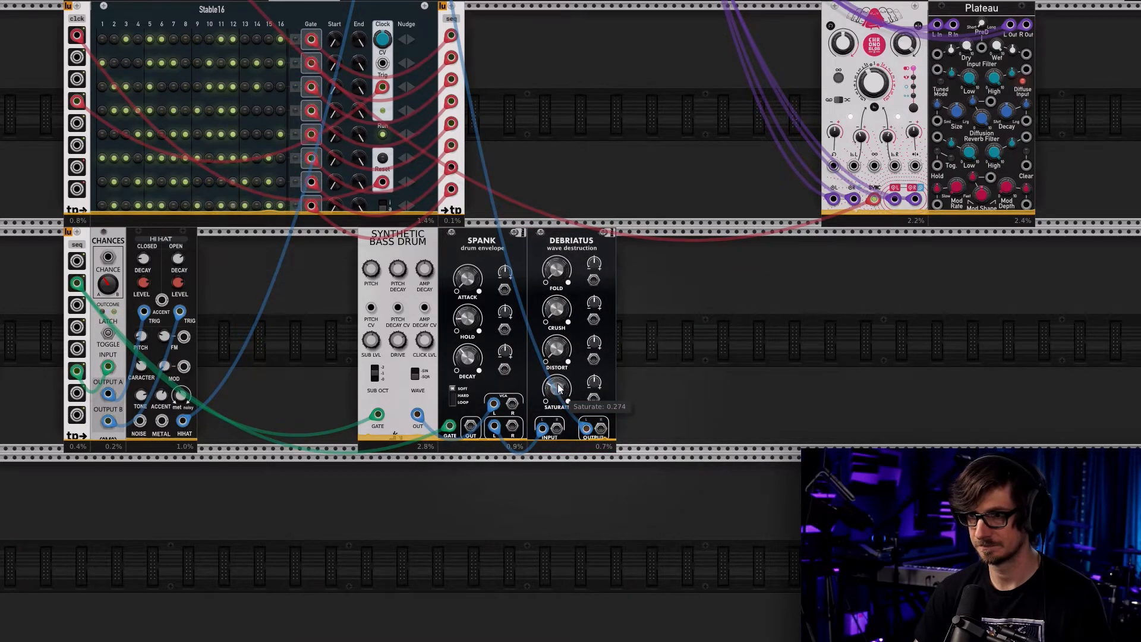
scroll(683, 402, up, 10)
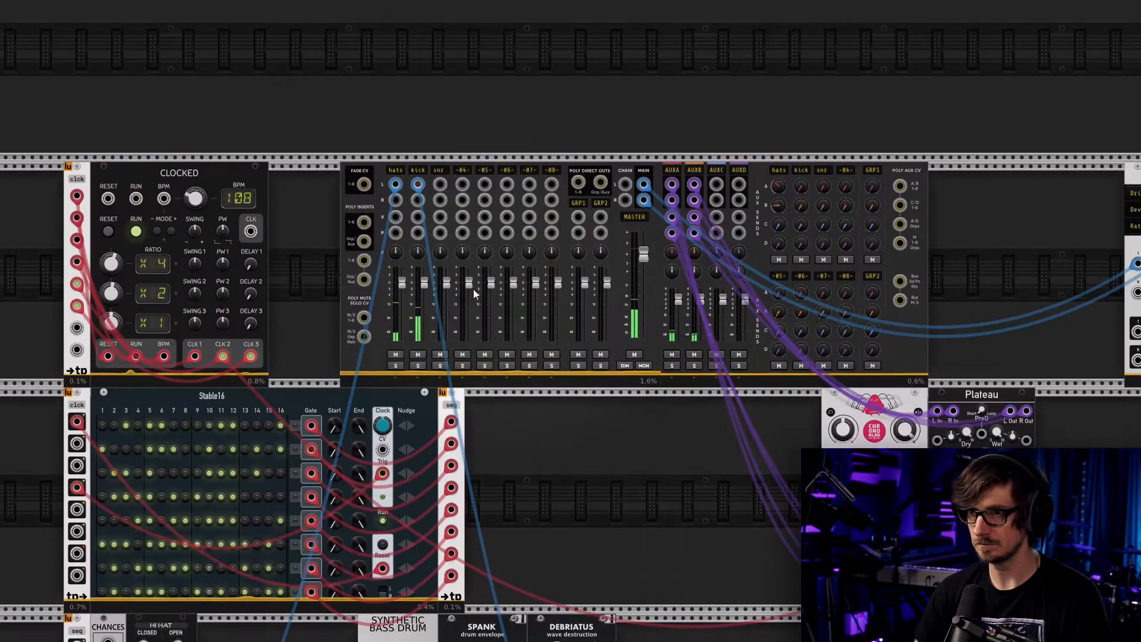
right_click(416, 172)
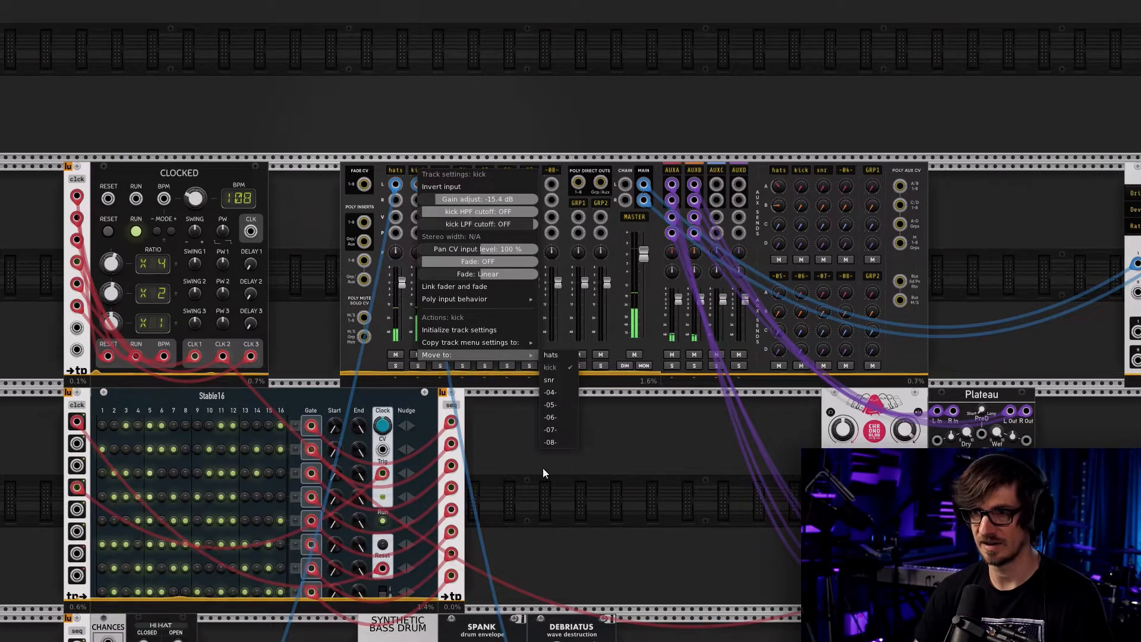
click(516, 501)
Move the Audio 16 module directly beside the mixer and shift both modules slightly to the right
scroll(521, 481, down, 2)
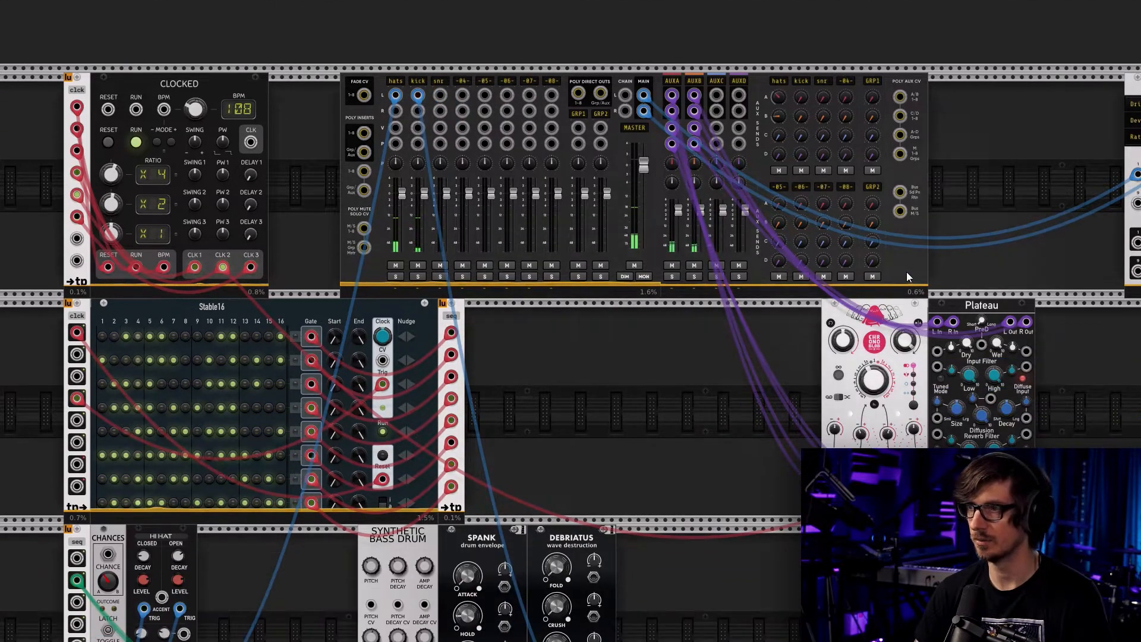
scroll(773, 368, down, 3)
drag(1039, 212, 922, 211)
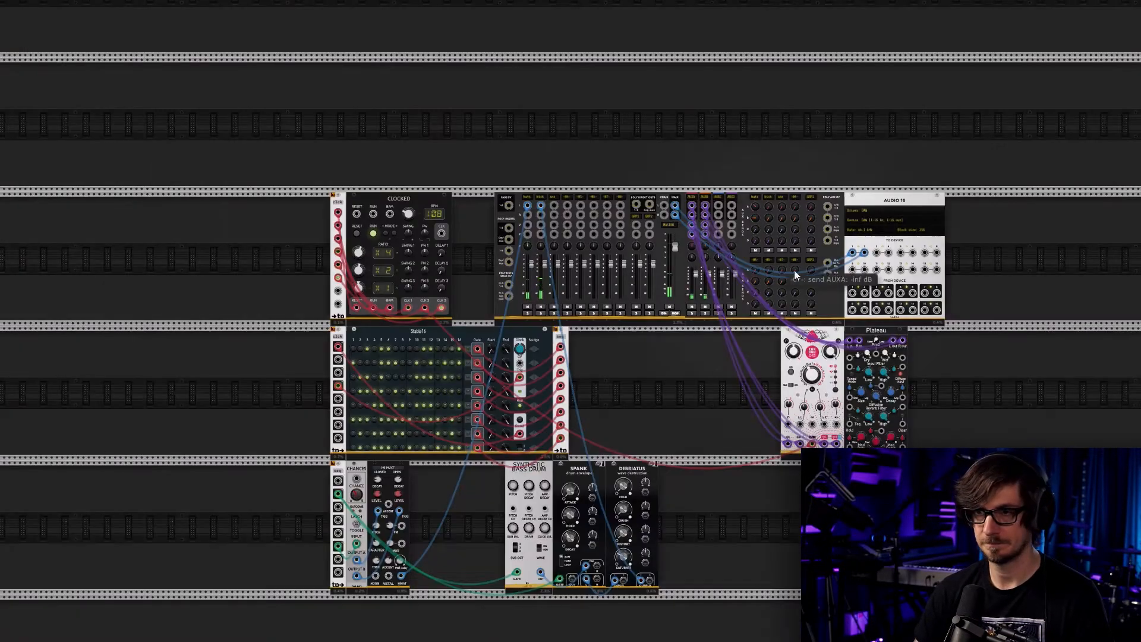
drag(945, 254, 558, 208)
click(661, 353)
Shift the Synthetic Bass Drum, Spank and Debriatus modules together to the right, widening the gap after the hi-hat
scroll(673, 365, down, 4)
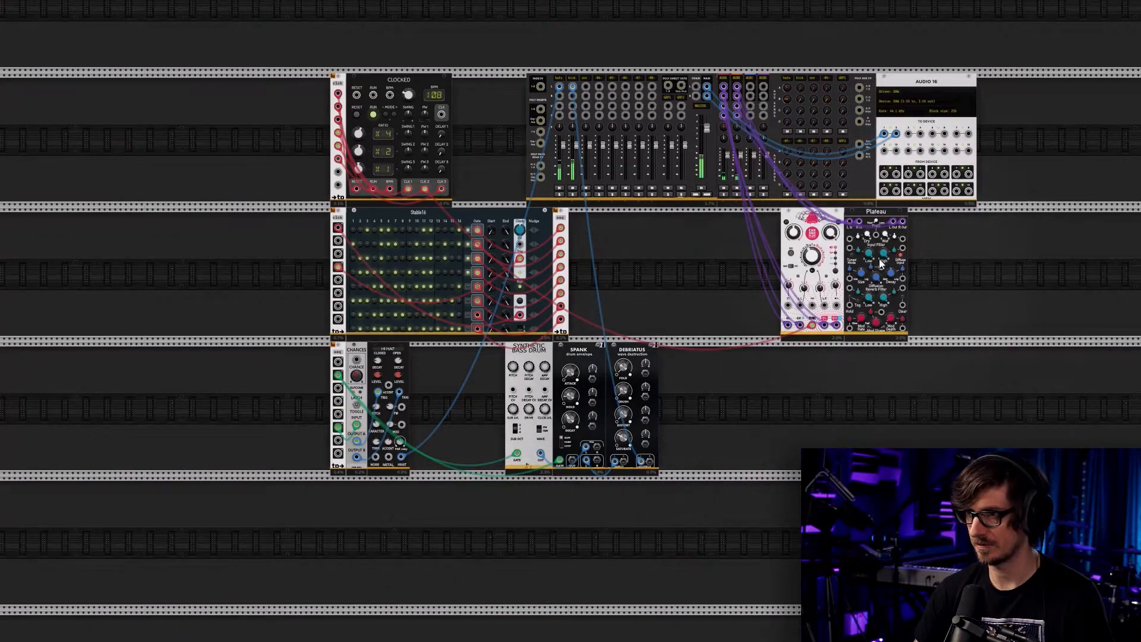
scroll(778, 457, up, 2)
scroll(779, 434, up, 1)
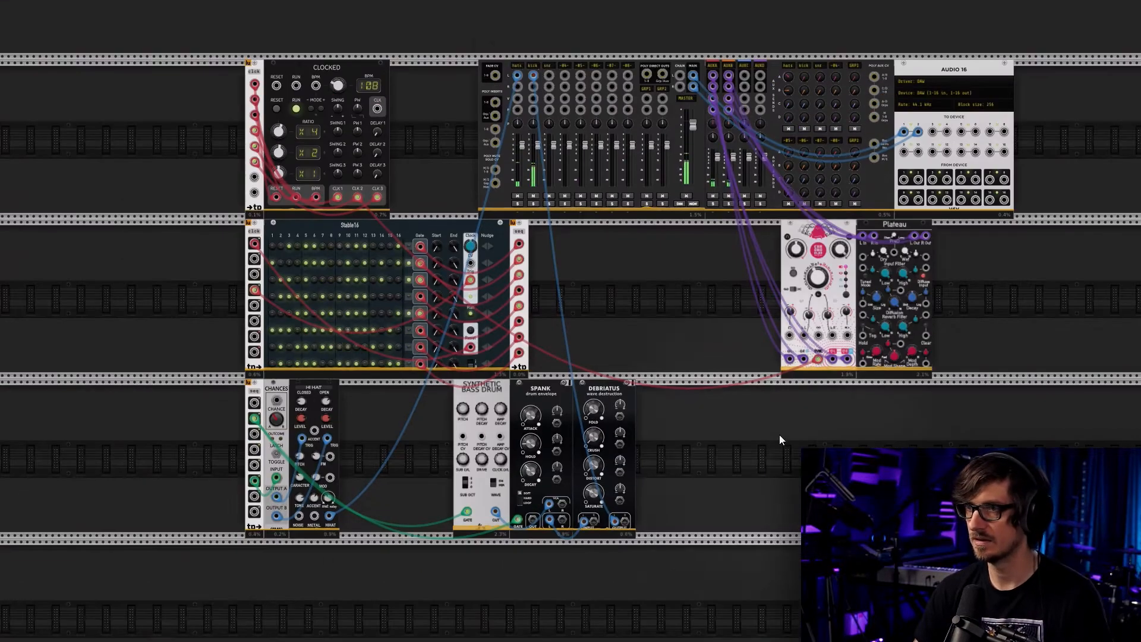
scroll(743, 426, up, 2)
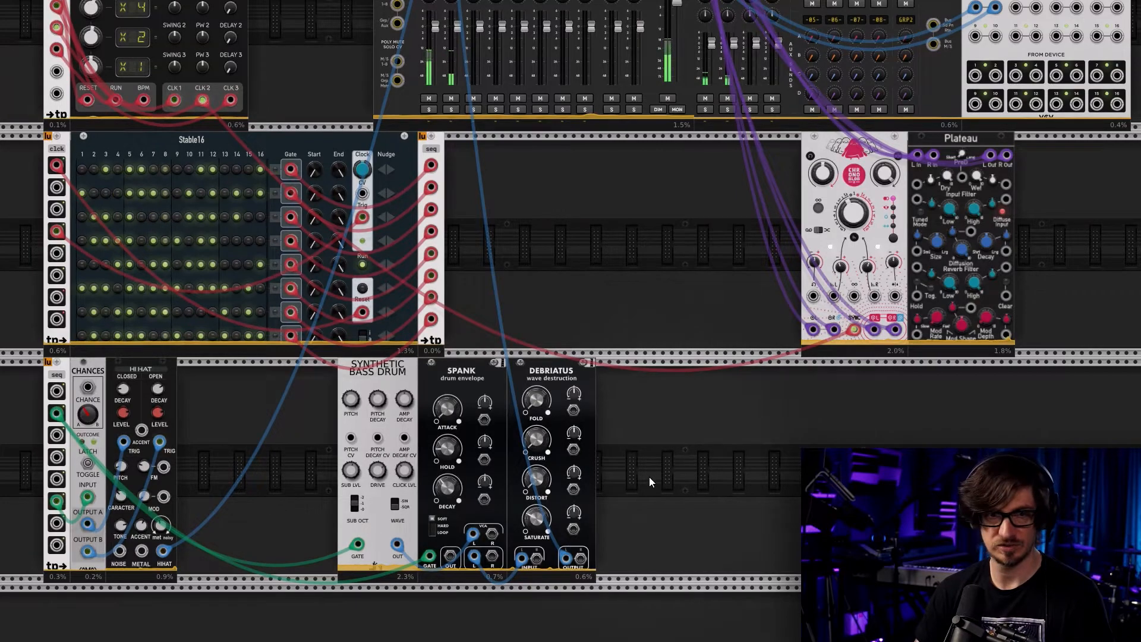
drag(673, 475, 472, 383)
click(260, 387)
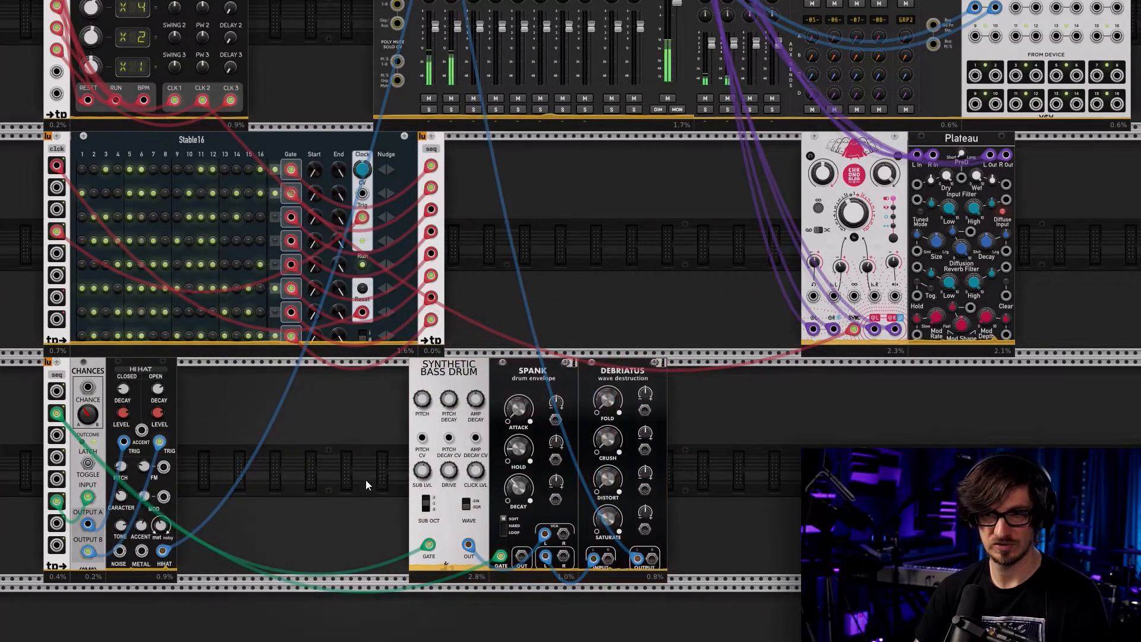
Find the Chances module by clearing the Reverb tag and searching "bern", and place it directly before the Synthetic Bass Drum
scroll(351, 466, up, 2)
drag(285, 466, 640, 319)
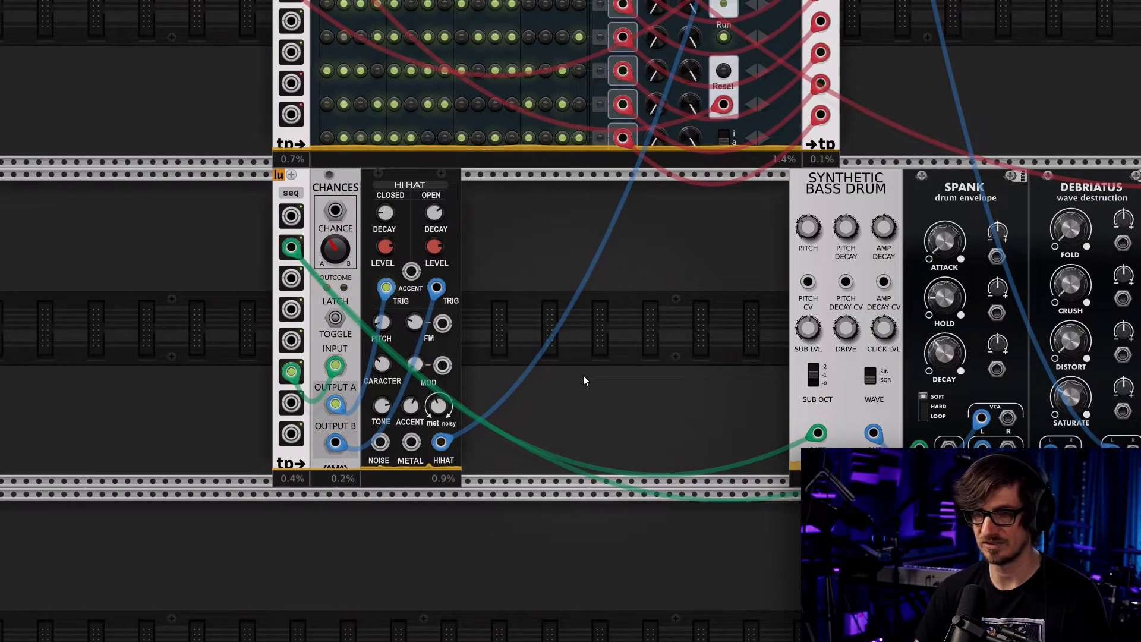
scroll(584, 380, up, 1)
scroll(594, 396, up, 4)
scroll(603, 408, up, 9)
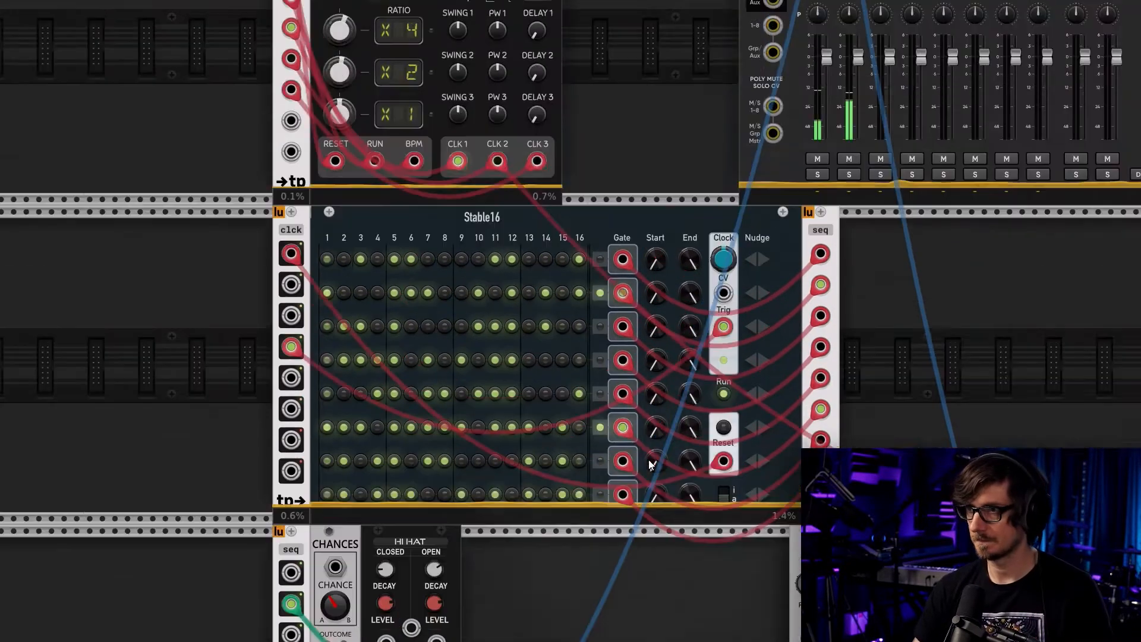
scroll(860, 122, up, 3)
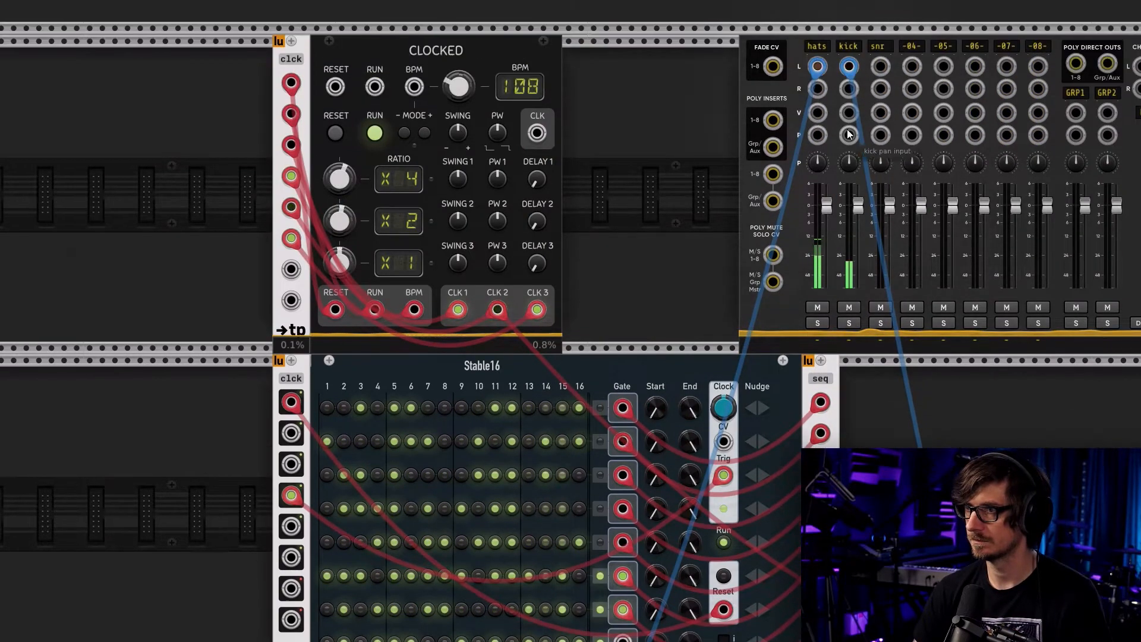
scroll(851, 48, down, 11)
scroll(749, 387, down, 5)
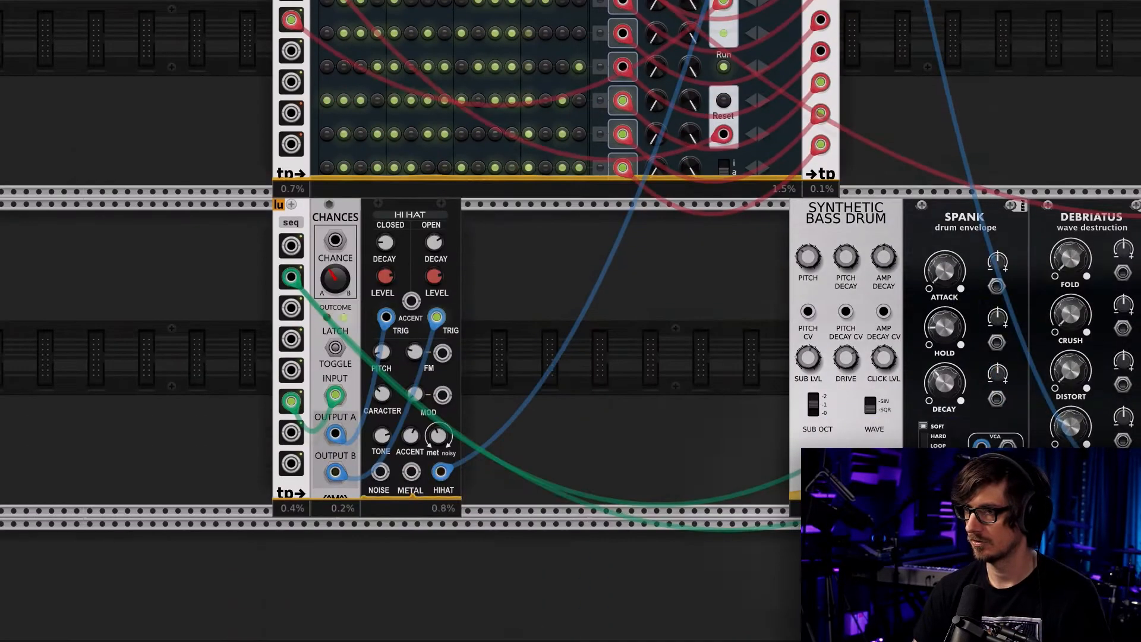
right_click(741, 381)
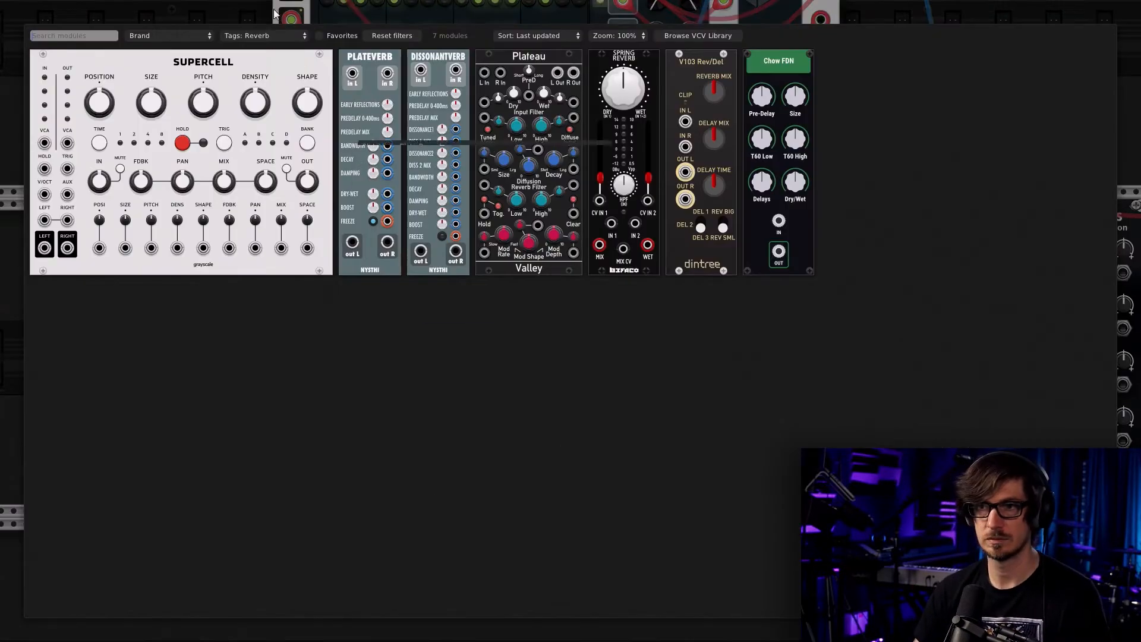
right_click(290, 34)
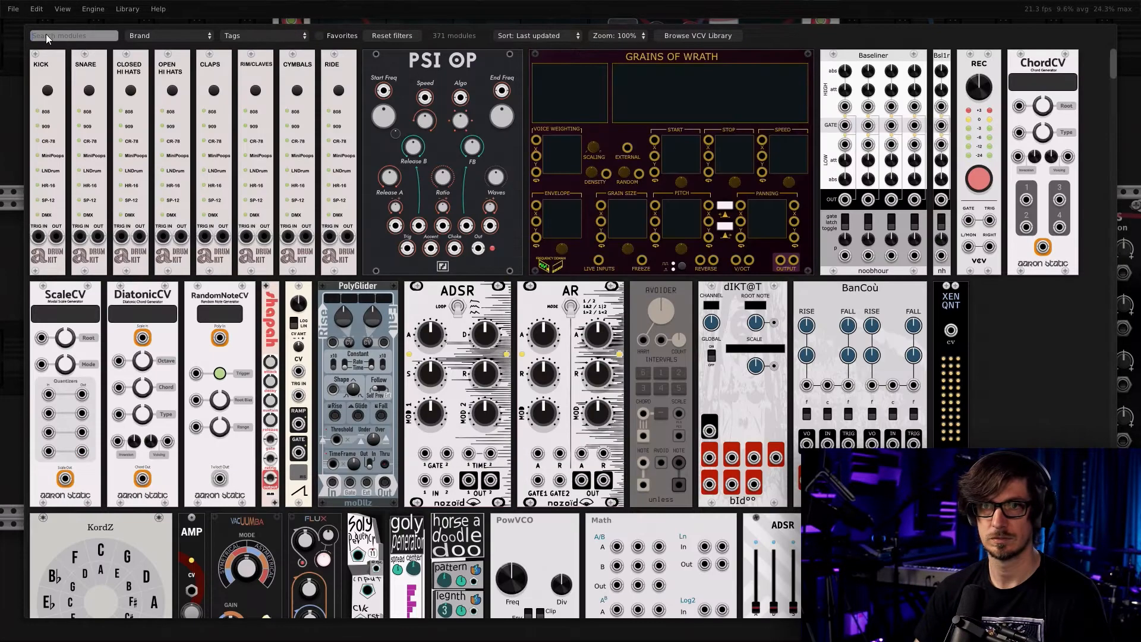
text(bern)
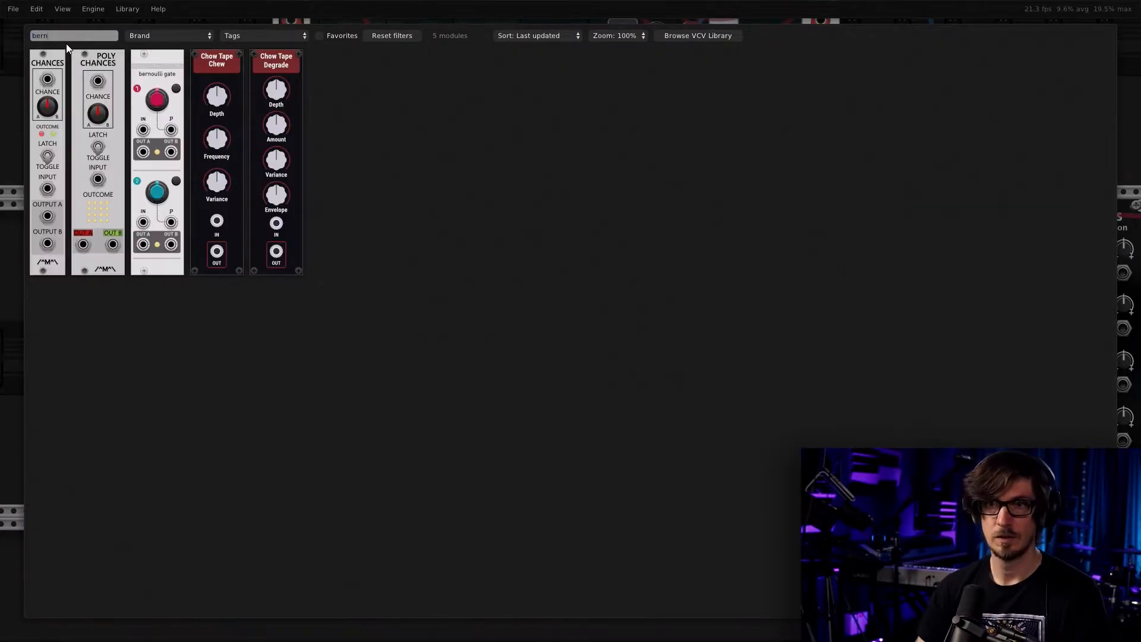
click(61, 91)
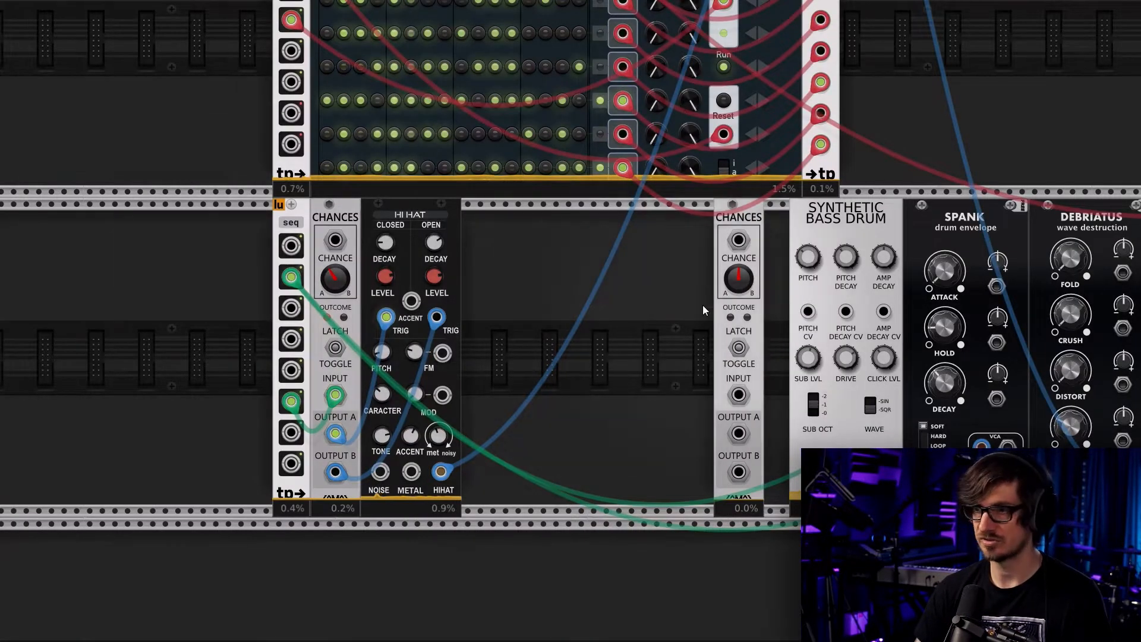
drag(752, 327, 778, 330)
Route the seq gate through the kick's Chances output A to the bass drum's gate in green and turn its chance strongly toward A
drag(291, 277, 763, 394)
right_click(766, 442)
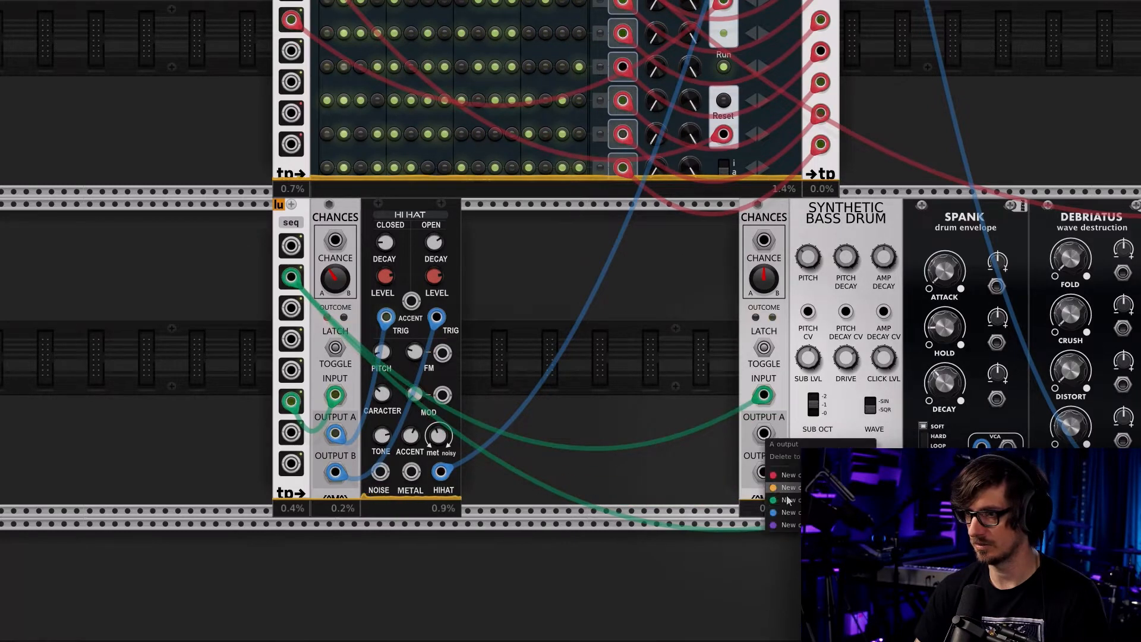
drag(786, 512, 808, 473)
drag(764, 279, 767, 339)
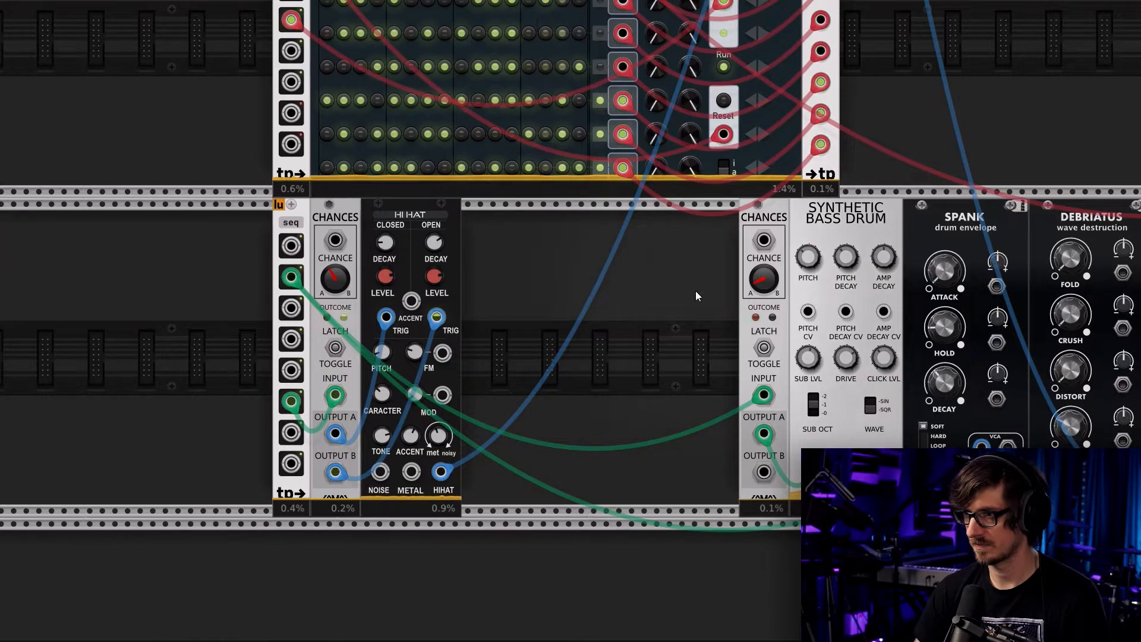
drag(763, 278, 763, 286)
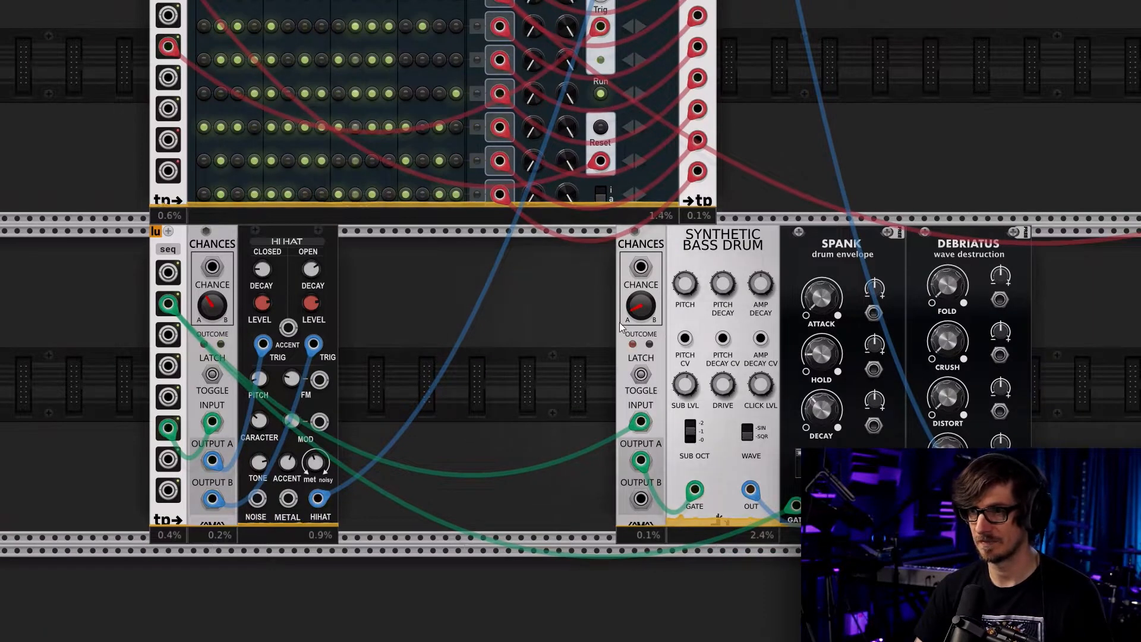
mouse_move(637, 313)
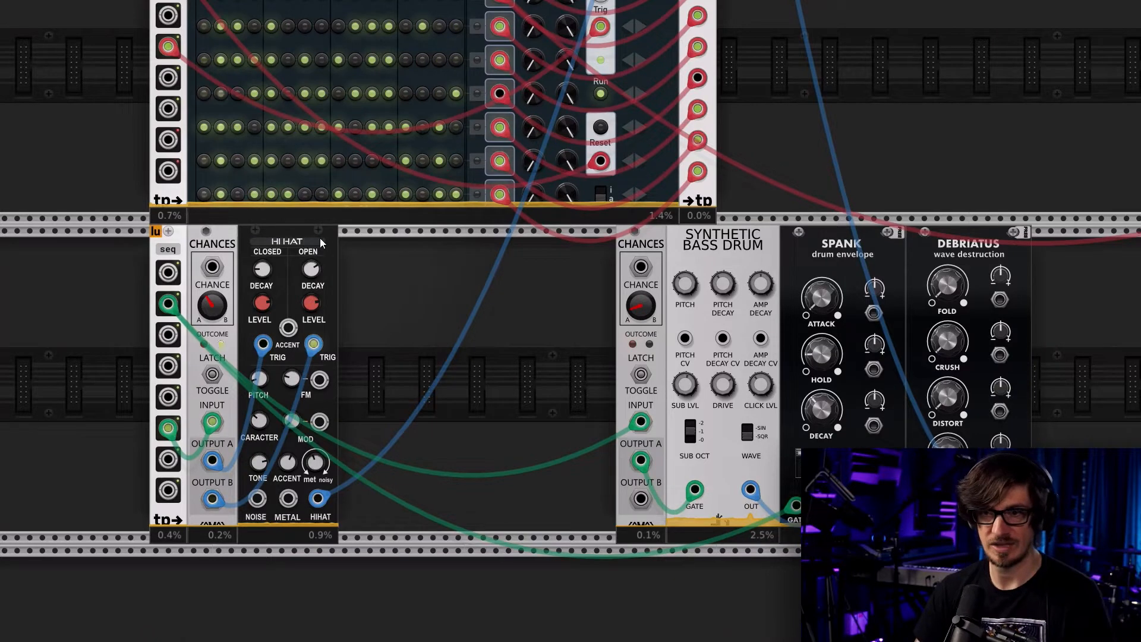
Shift the Hi Hat and its Chances module to the right and add another Chances module before them
drag(324, 241, 399, 244)
drag(230, 245, 306, 248)
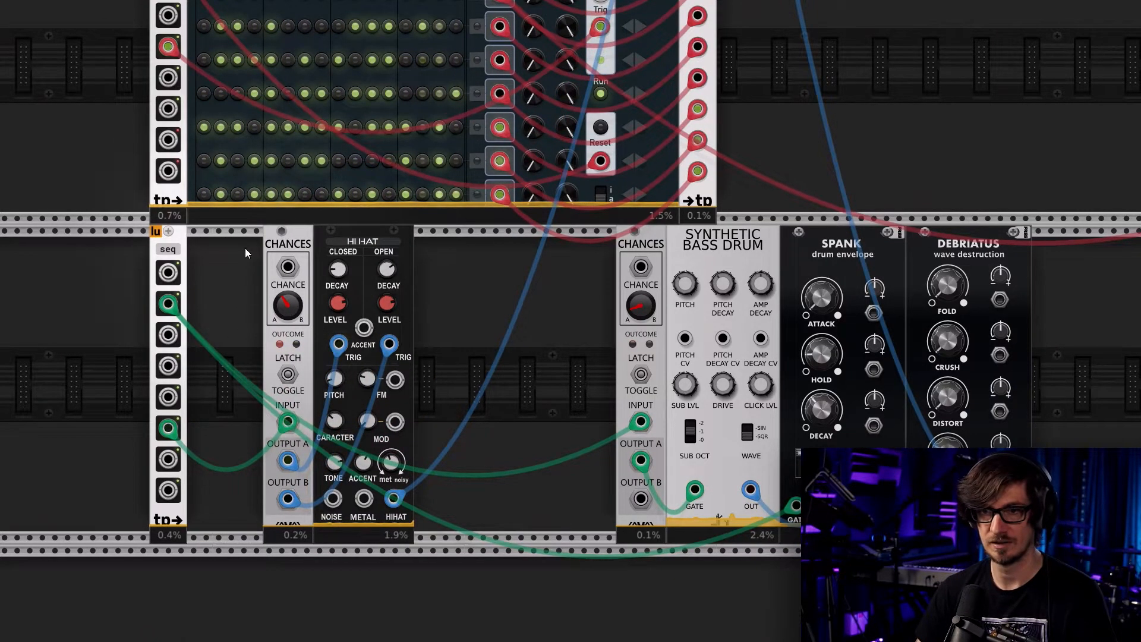
right_click(245, 248)
click(94, 123)
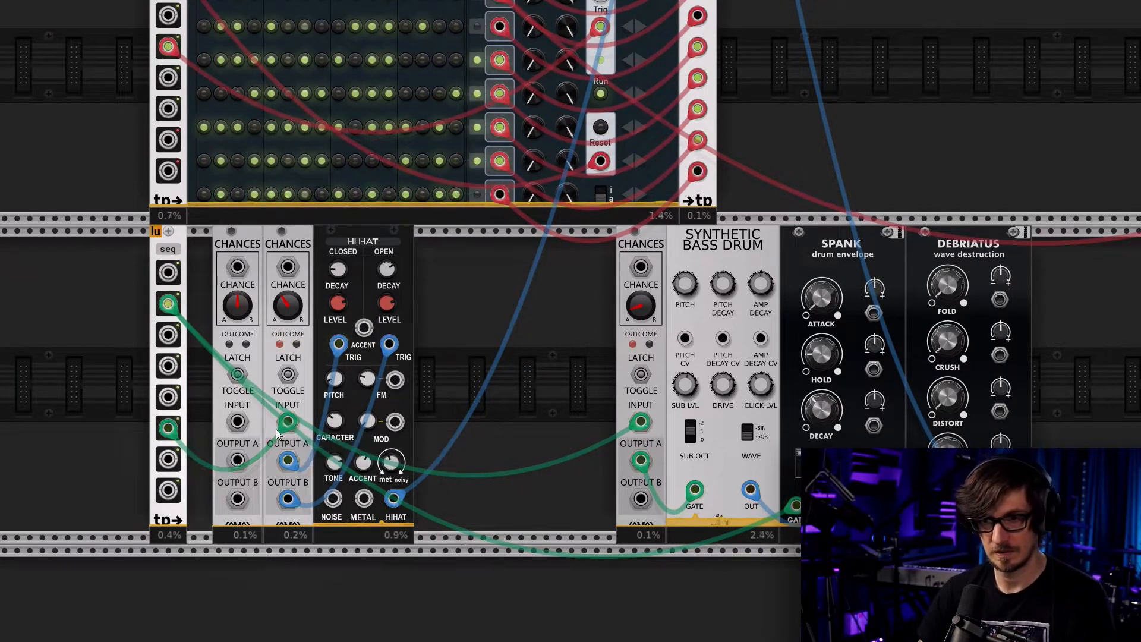
Route the hi-hat's seq gate through the new Chances output A into the second Chances in green, with output B chance about 16.5%
drag(288, 421, 237, 421)
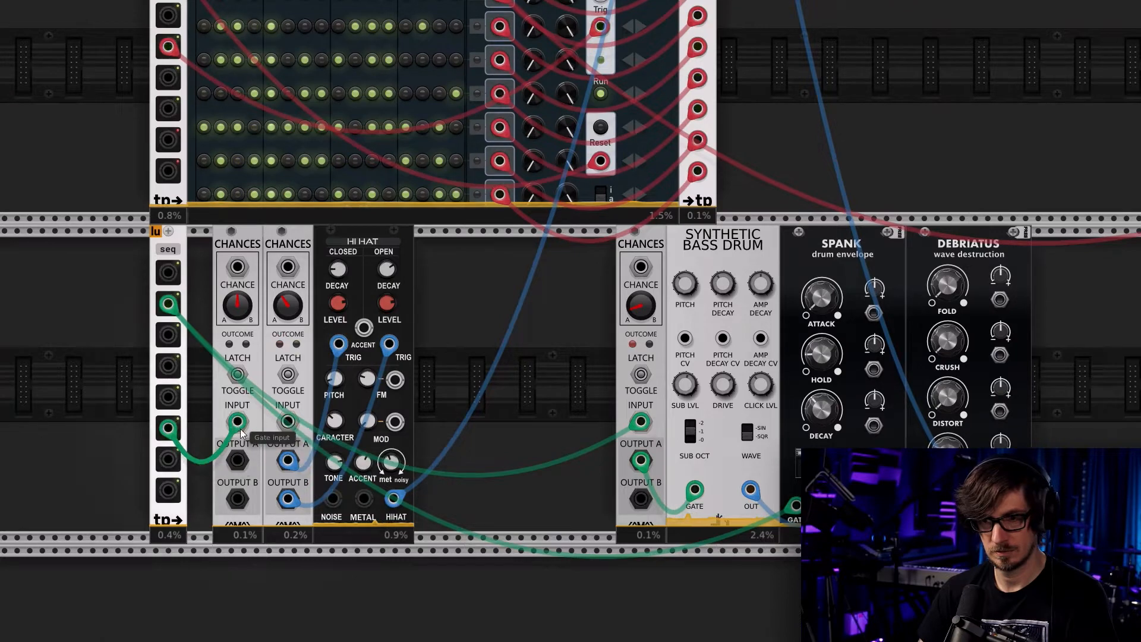
right_click(237, 460)
drag(254, 513, 287, 422)
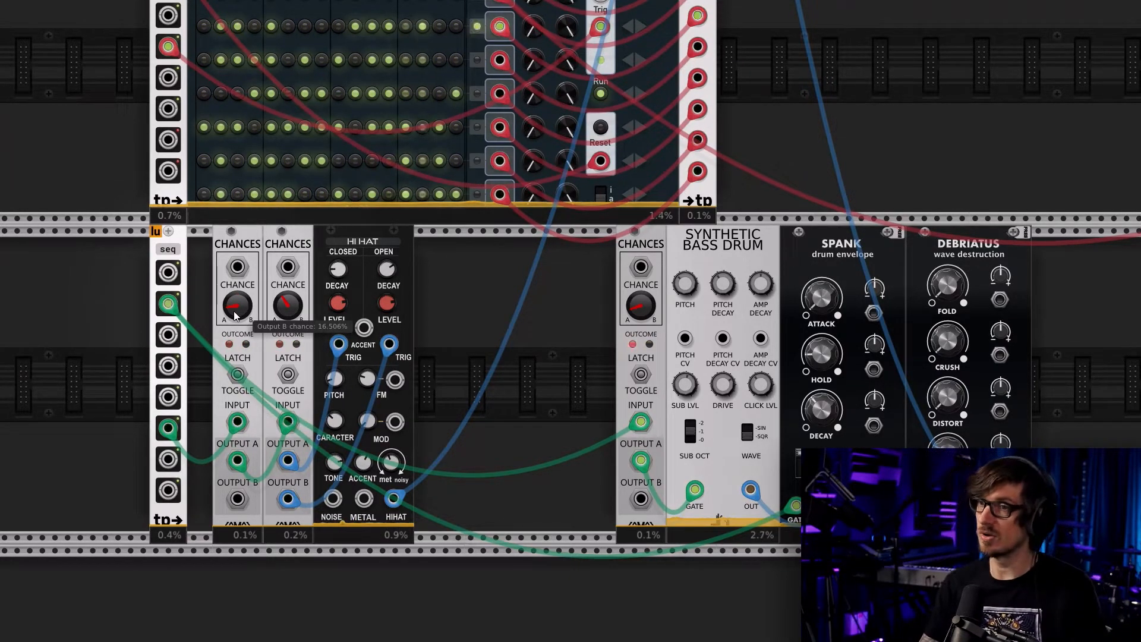
Reset the module browser's filters and open the list of tags for filtering modules
scroll(487, 308, down, 2)
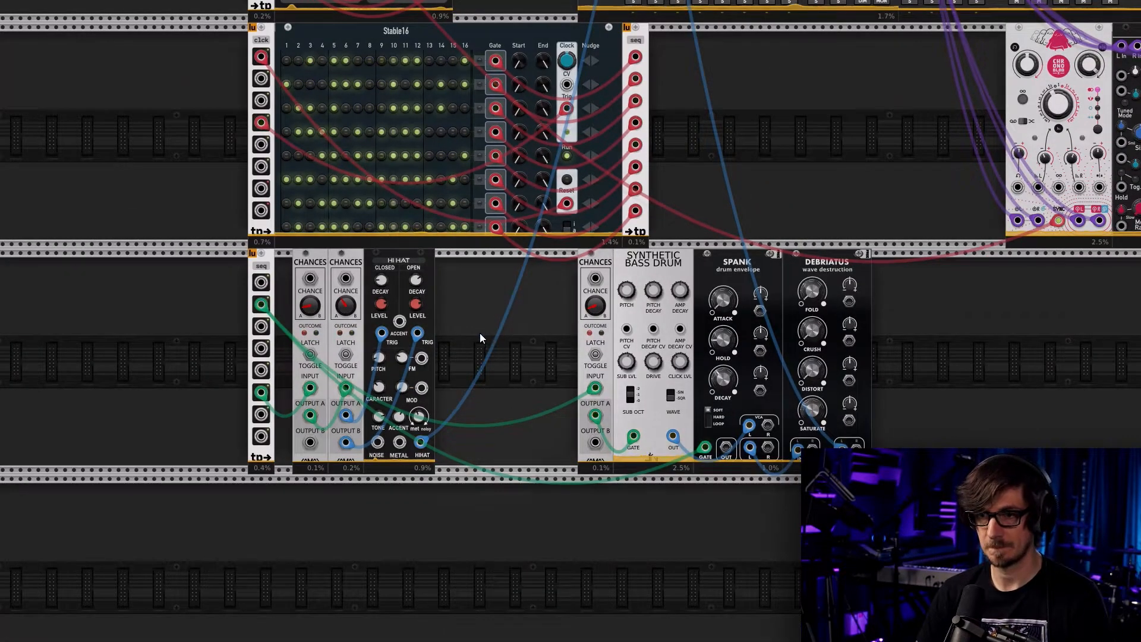
mouse_move(320, 307)
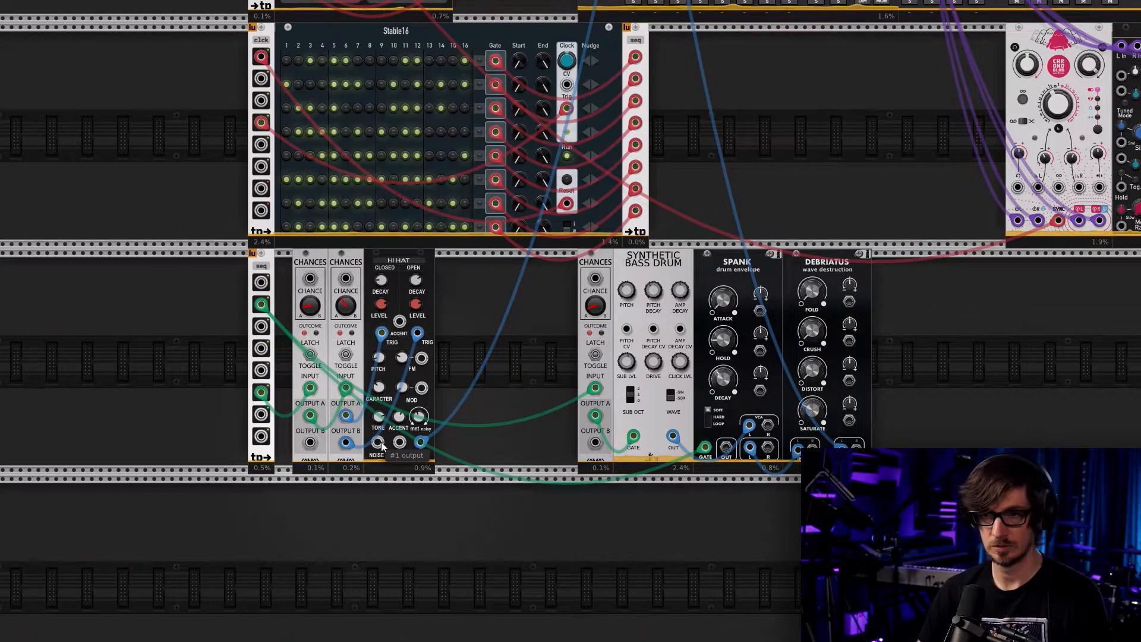
right_click(476, 371)
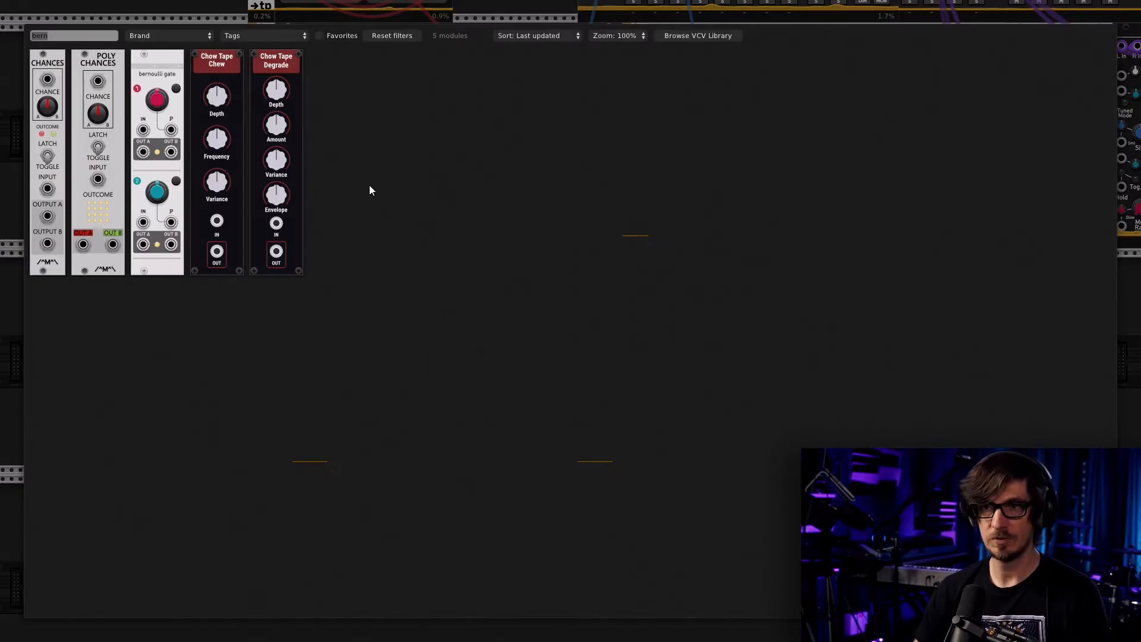
click(409, 35)
click(226, 36)
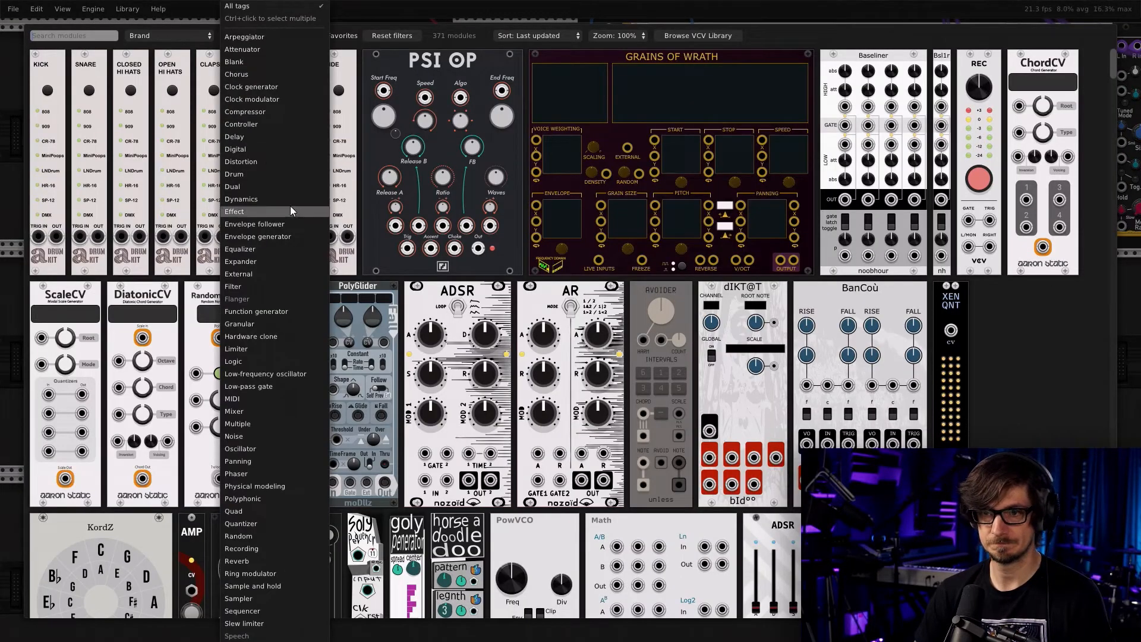
Limit the module library to the Filter tag and add Vult's Stabile state variable filter after the hi-hat module
click(257, 286)
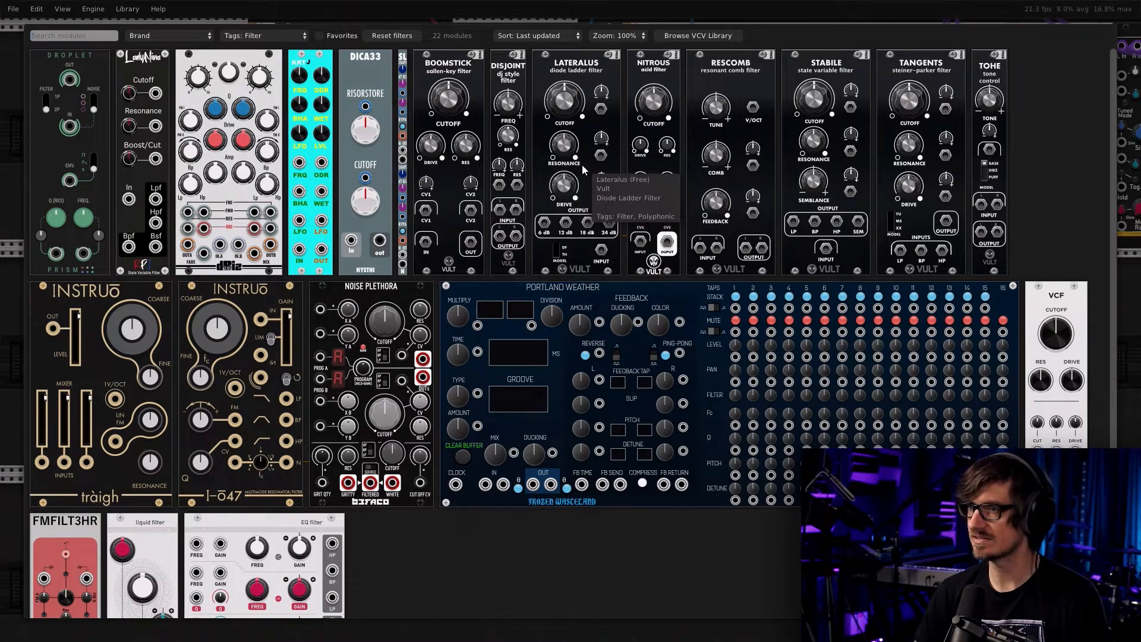
click(806, 142)
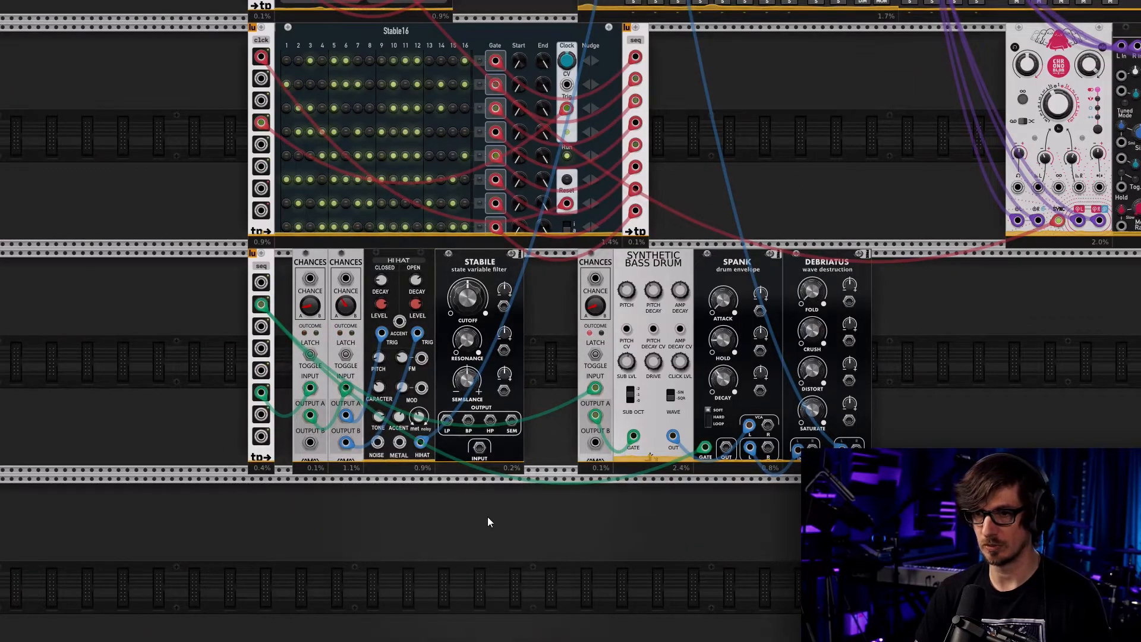
Route the hi-hat's HIHAT output into the Stabile input, feed the mixer from the LP output, and raise the filter's cutoff
scroll(487, 515, up, 2)
scroll(470, 515, up, 1)
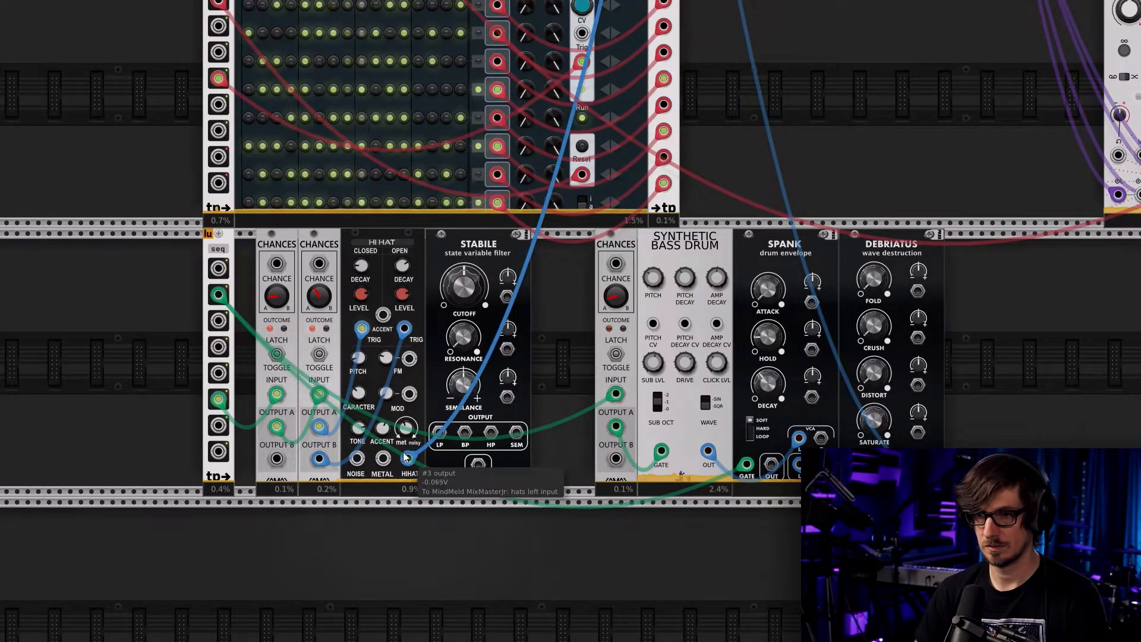
drag(408, 459, 439, 432)
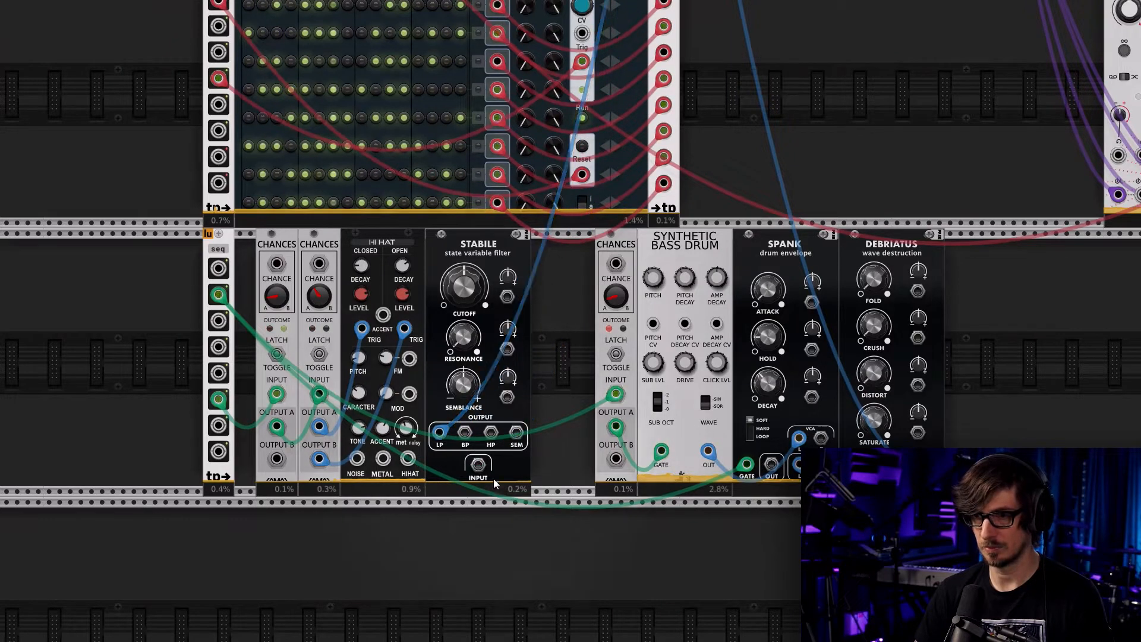
right_click(477, 466)
drag(501, 555, 407, 462)
drag(464, 287, 464, 372)
Rebalance the drums in the mixer by raising the hats track's gain and slightly lowering the kick fader
scroll(927, 140, up, 5)
scroll(859, 274, down, 3)
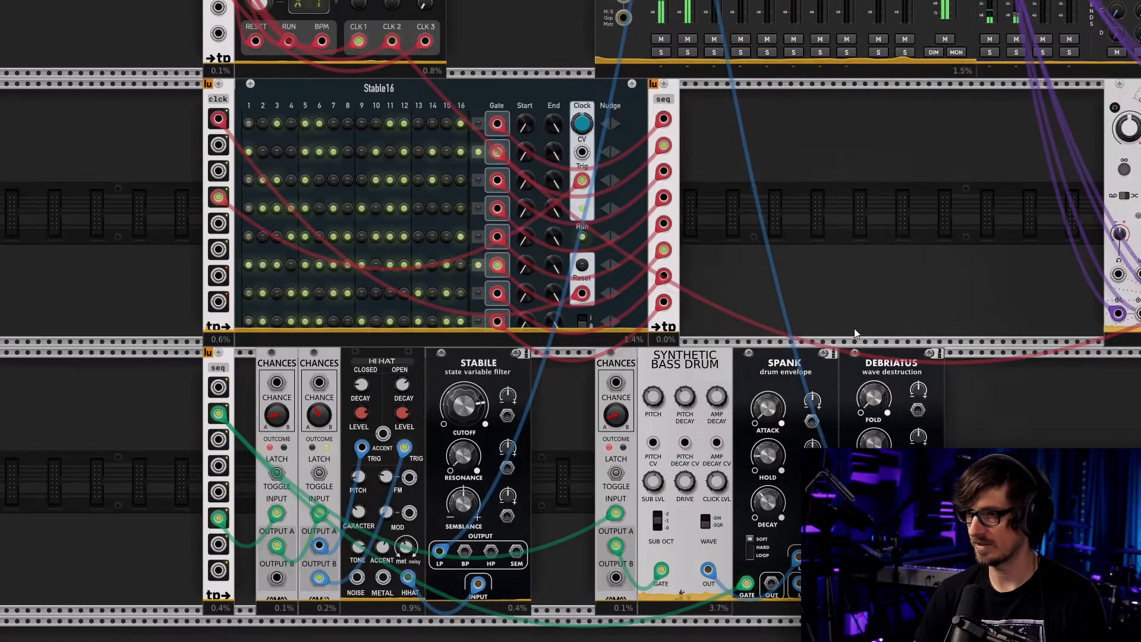
scroll(651, 70, up, 4)
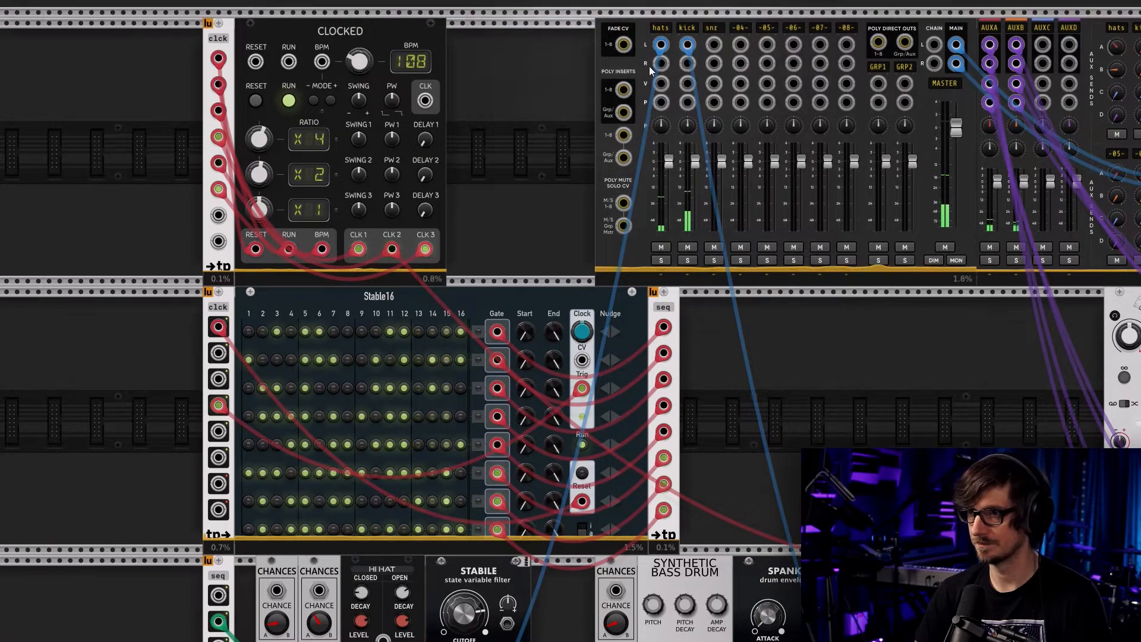
drag(669, 161, 669, 158)
right_click(662, 29)
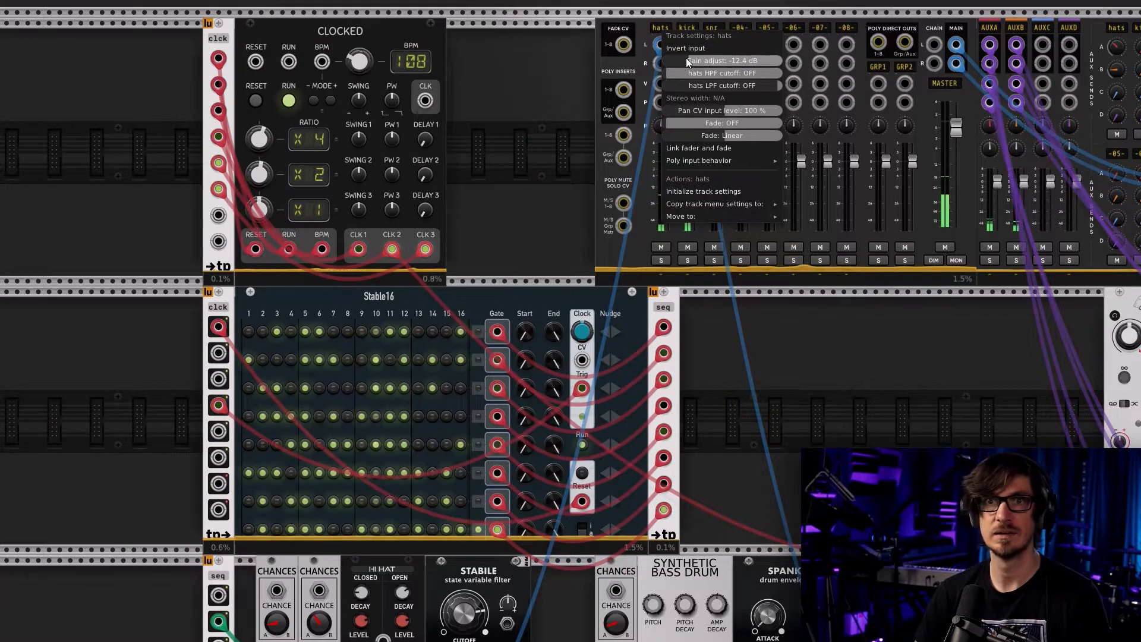
click(770, 407)
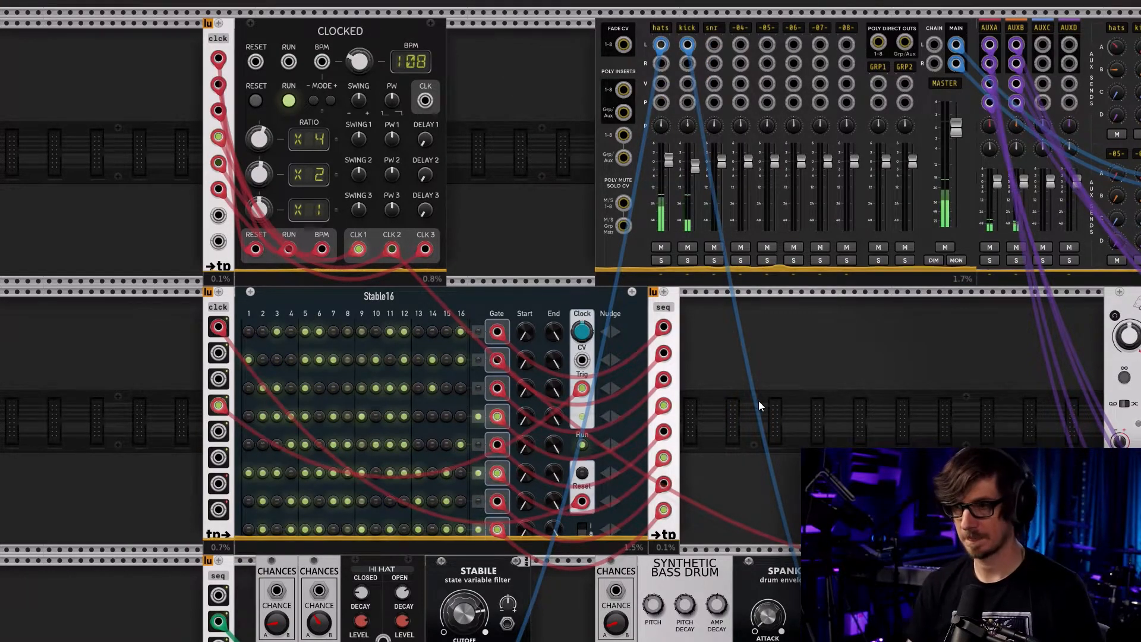
Switch off steps 5 and 6 in the second row of the Stable16 sequencer
scroll(759, 401, down, 3)
scroll(794, 339, down, 4)
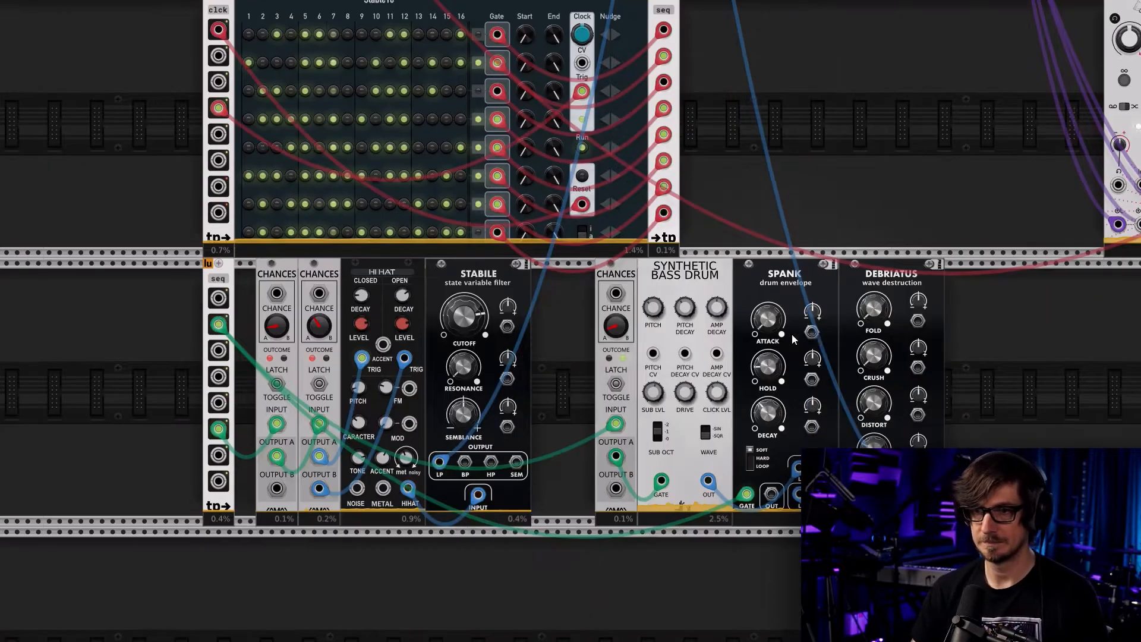
scroll(547, 401, up, 3)
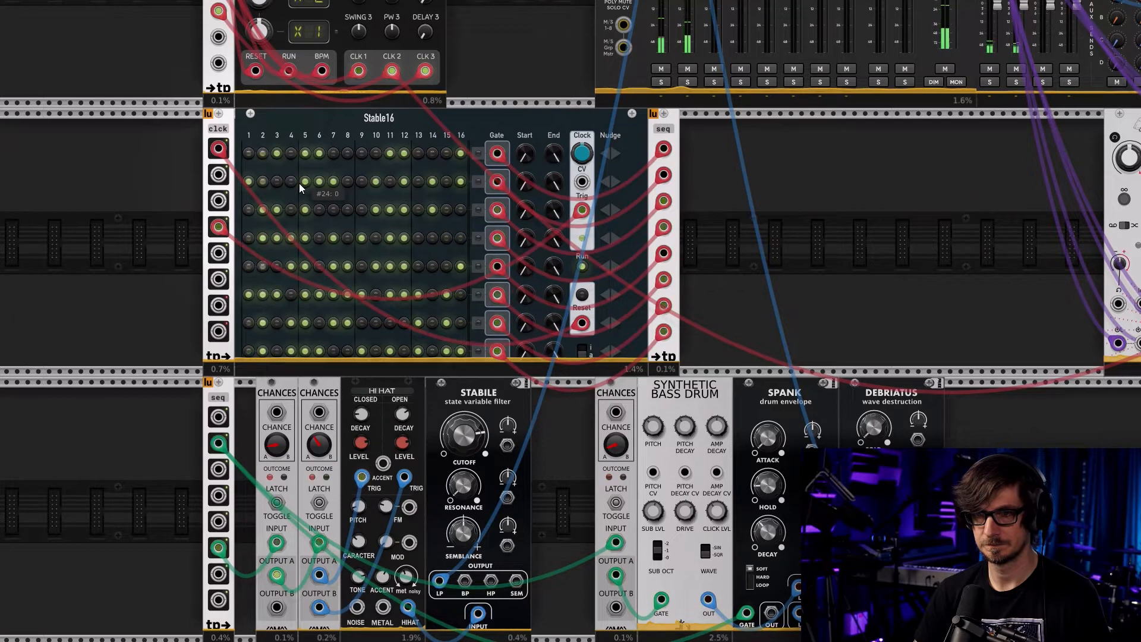
click(320, 184)
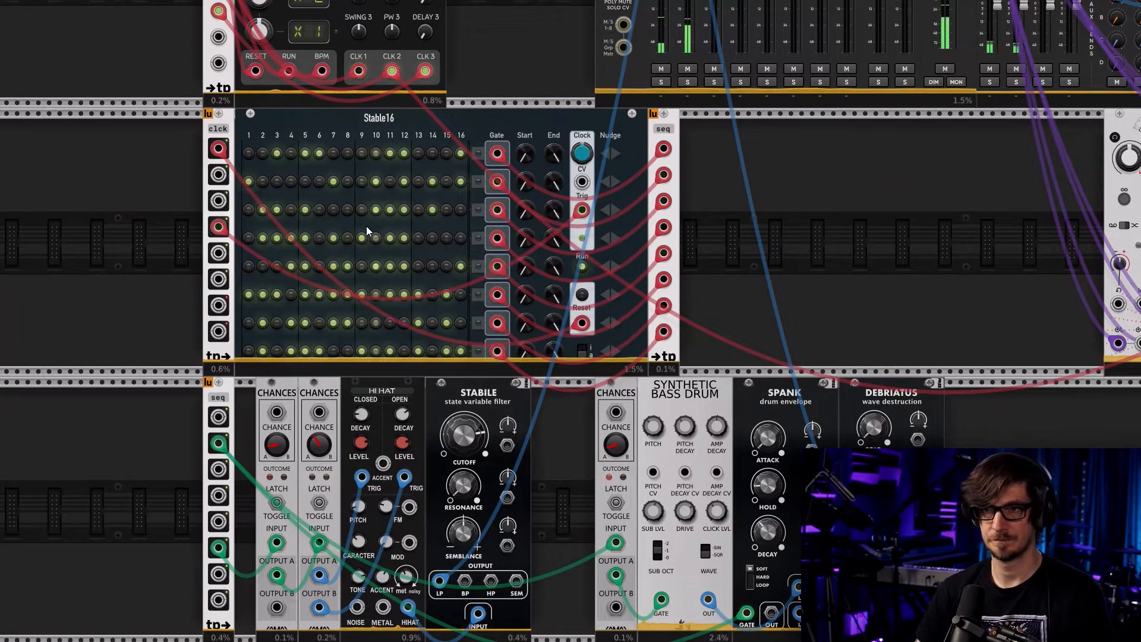
Move the hi-hat module group flush against the seq teleport and shift the bass drum group further right along the rack
scroll(541, 452, down, 5)
drag(541, 317, 253, 240)
click(529, 330)
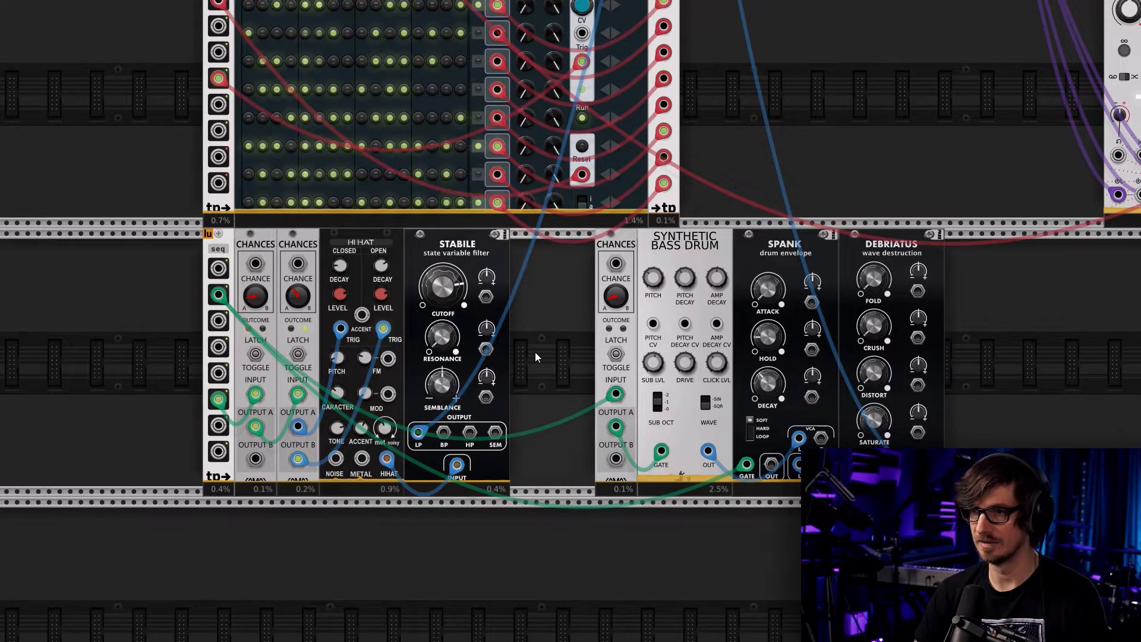
drag(553, 279, 997, 370)
drag(897, 244, 981, 250)
click(606, 331)
Add a teleport output module from the favorites in the empty row below the seq teleport and set its source to clck
scroll(586, 361, down, 4)
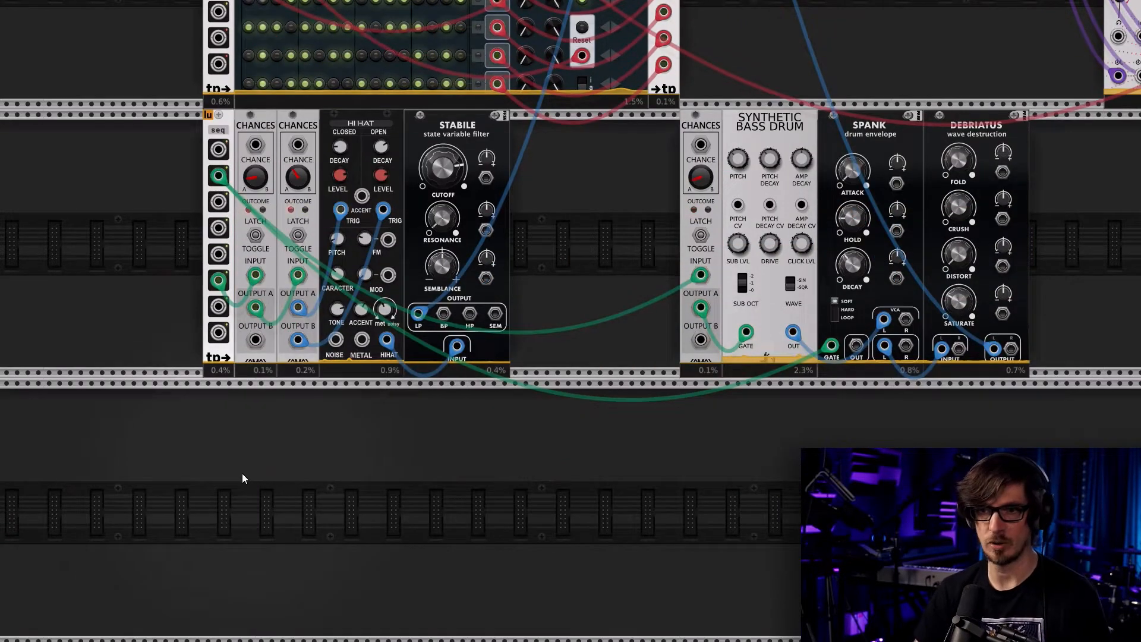
scroll(242, 473, down, 1)
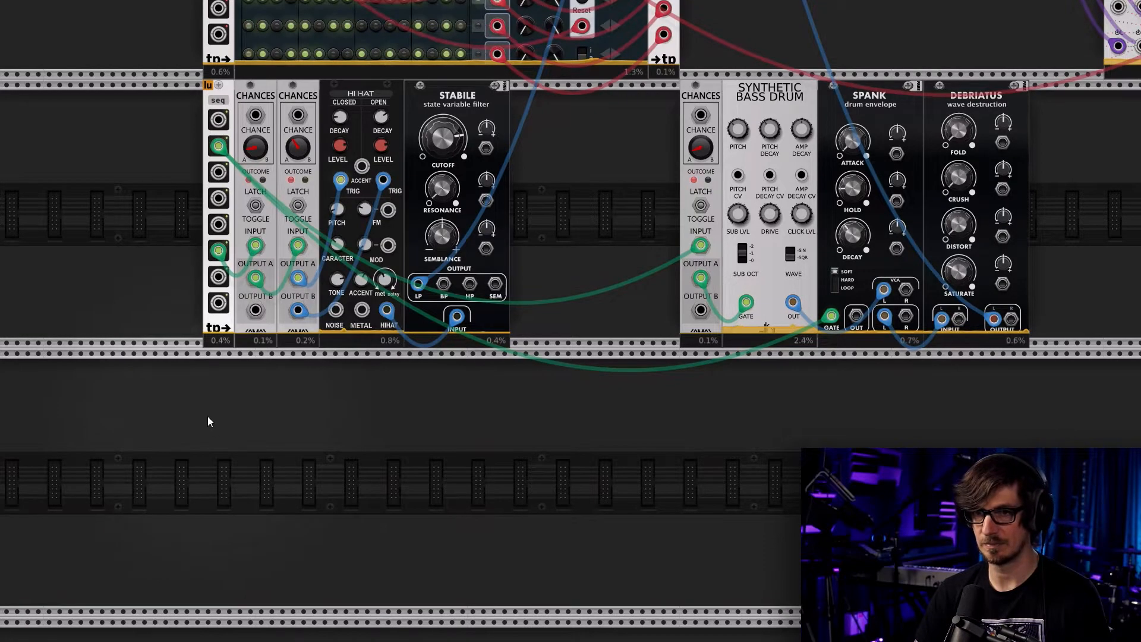
scroll(212, 416, up, 1)
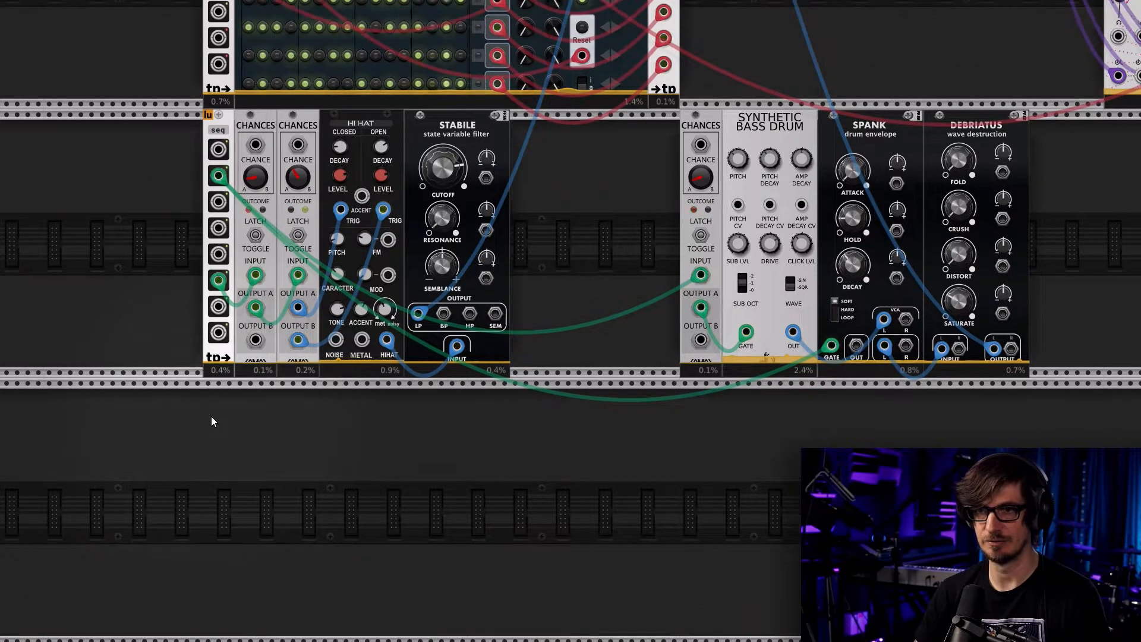
scroll(211, 421, up, 10)
scroll(119, 422, down, 11)
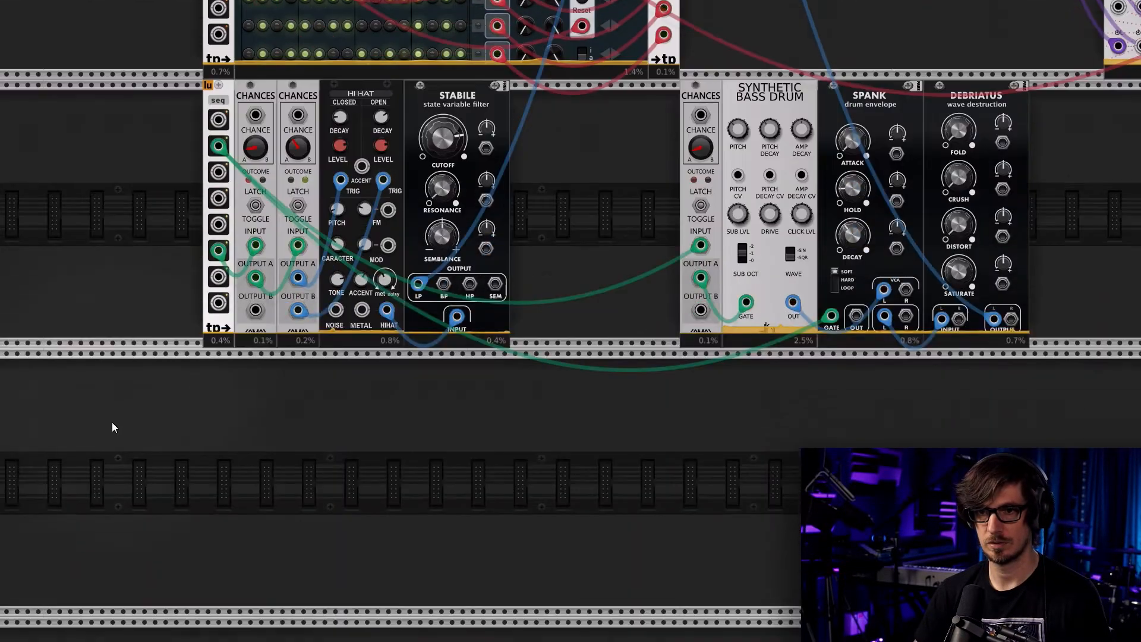
right_click(112, 428)
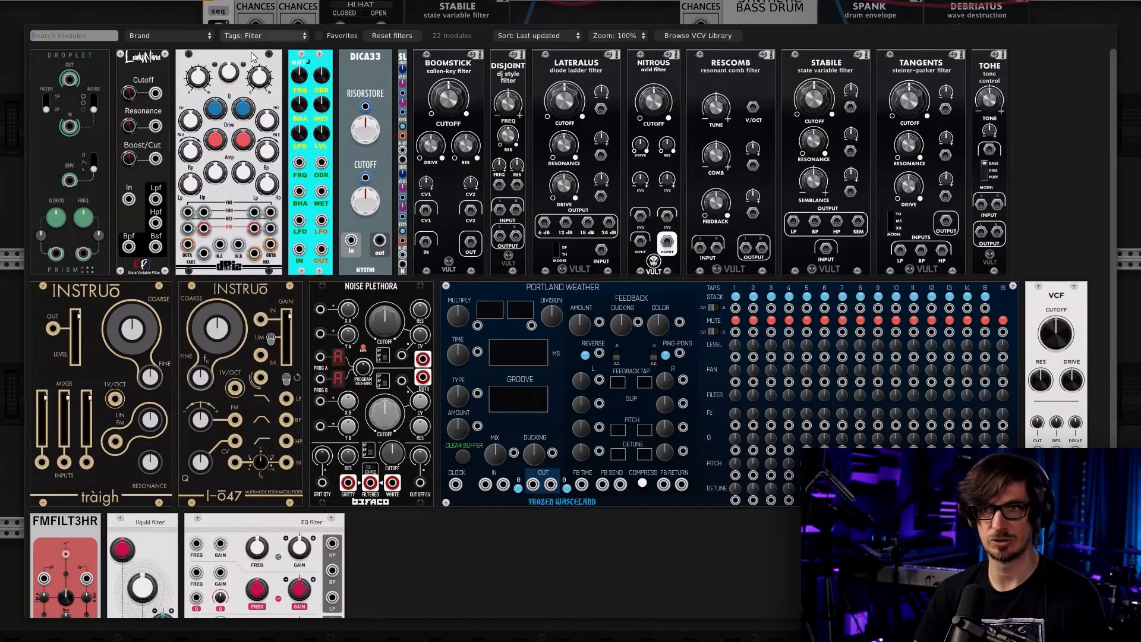
click(371, 38)
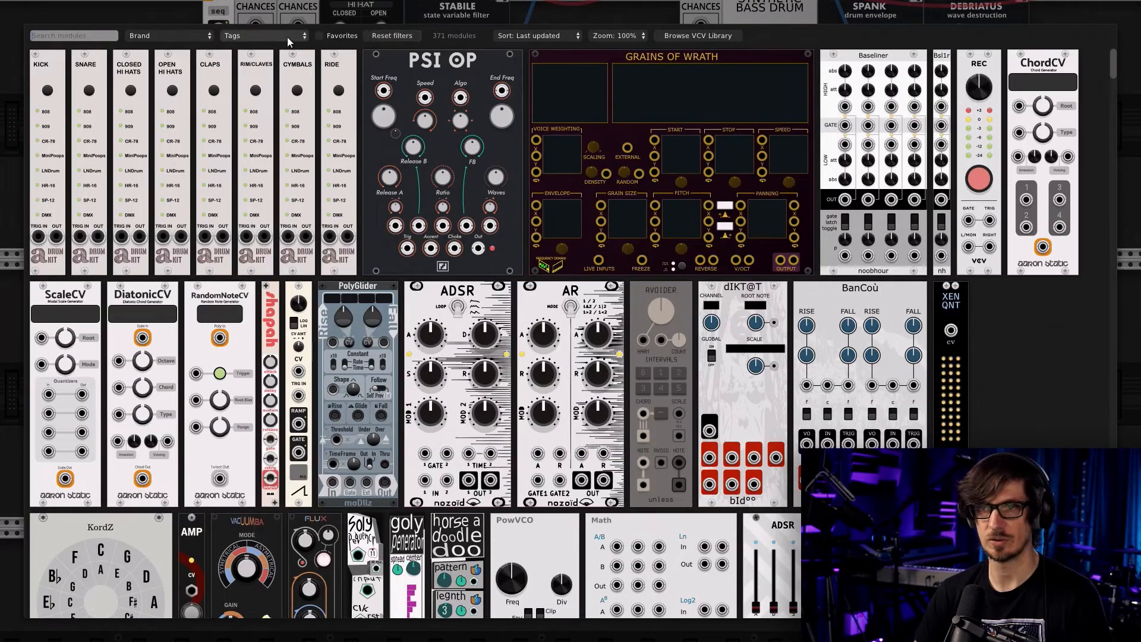
click(321, 34)
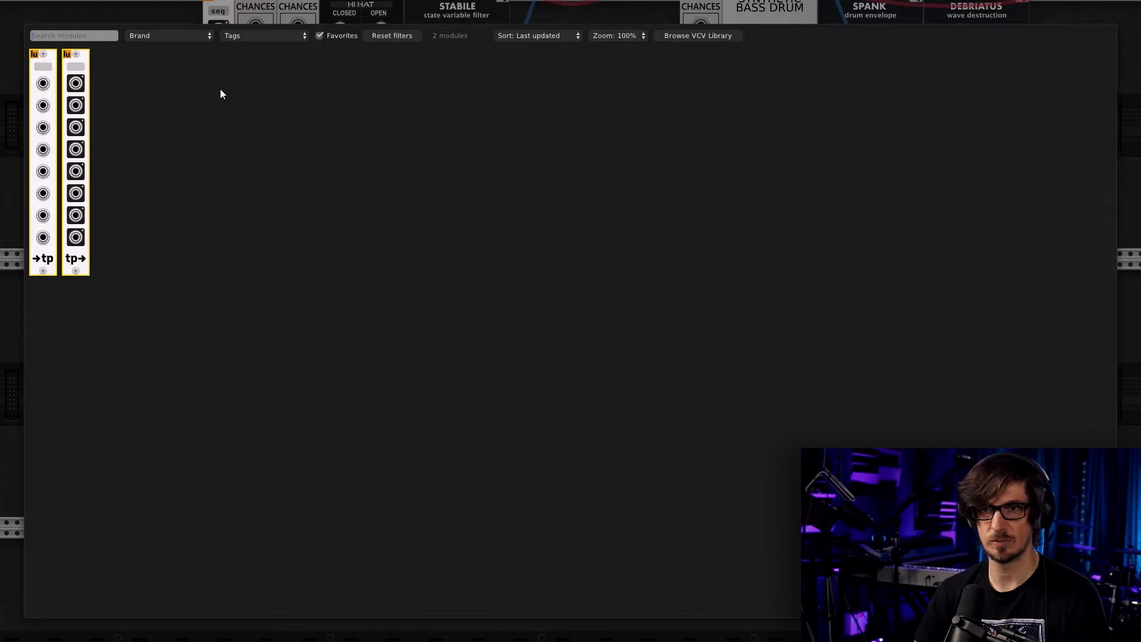
click(78, 99)
click(217, 280)
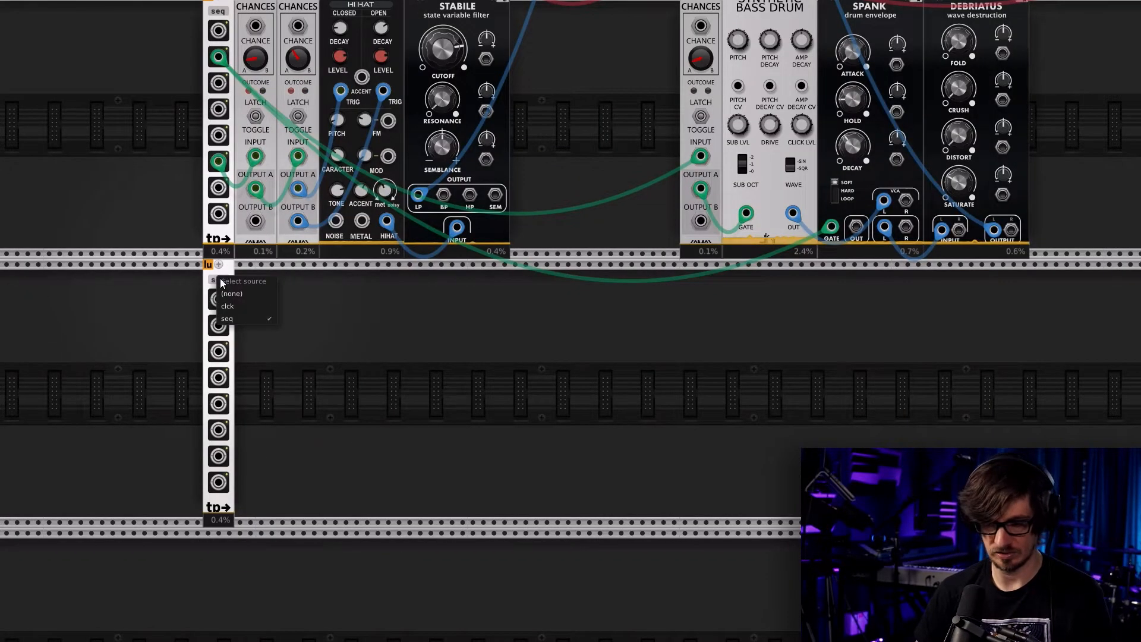
click(232, 310)
Reopen the module library, remove the favorites restriction and show only modules with the Sequencer tag
right_click(268, 303)
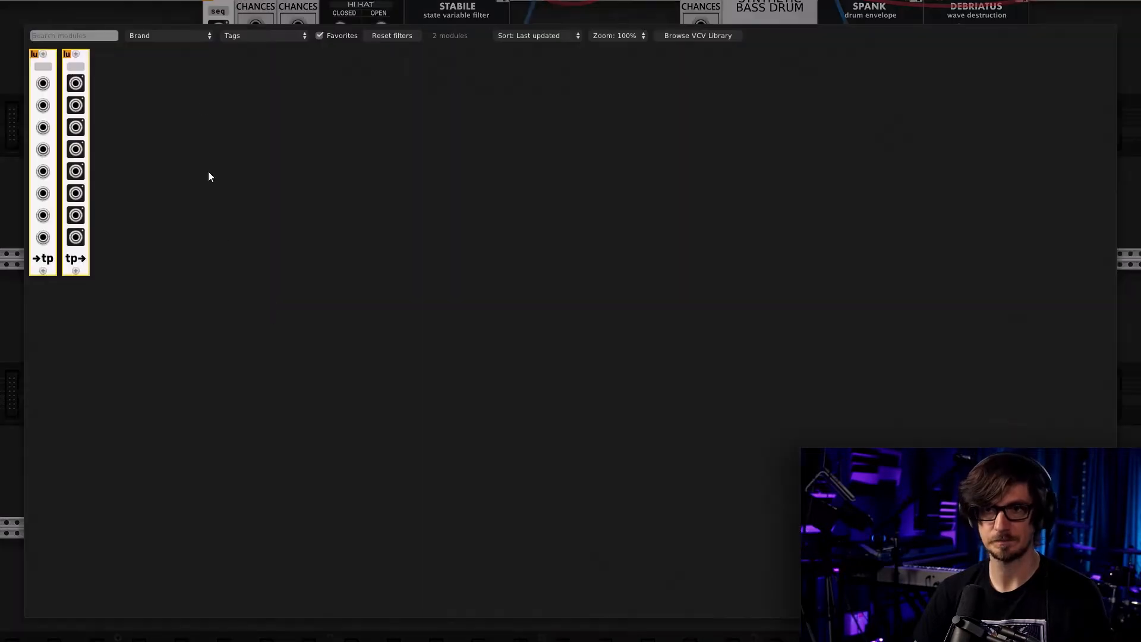
click(319, 36)
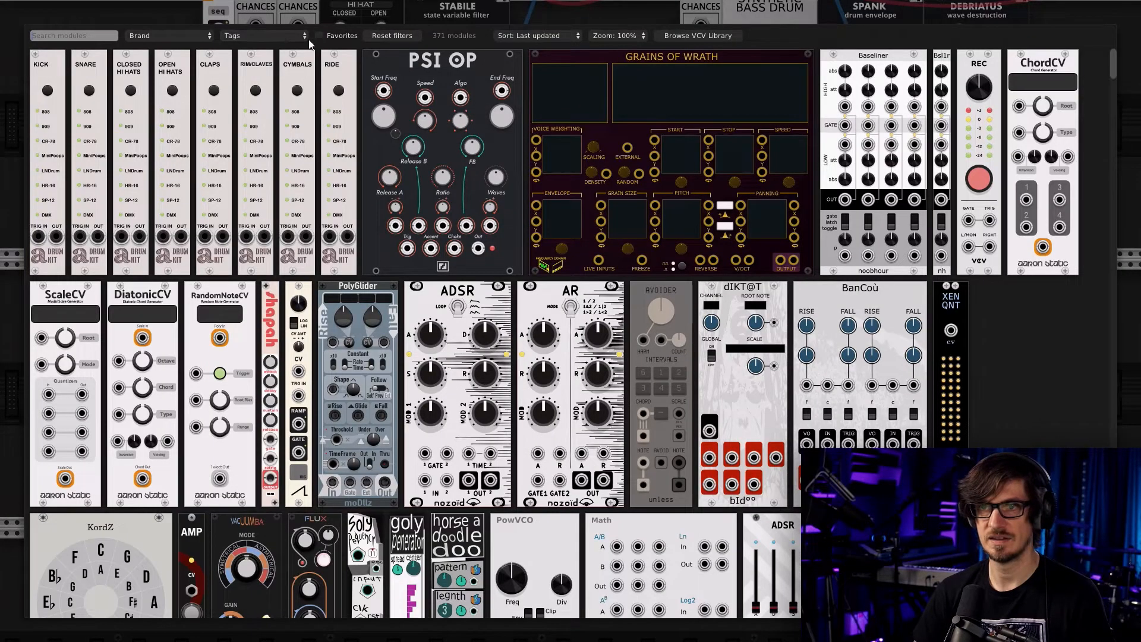
click(280, 38)
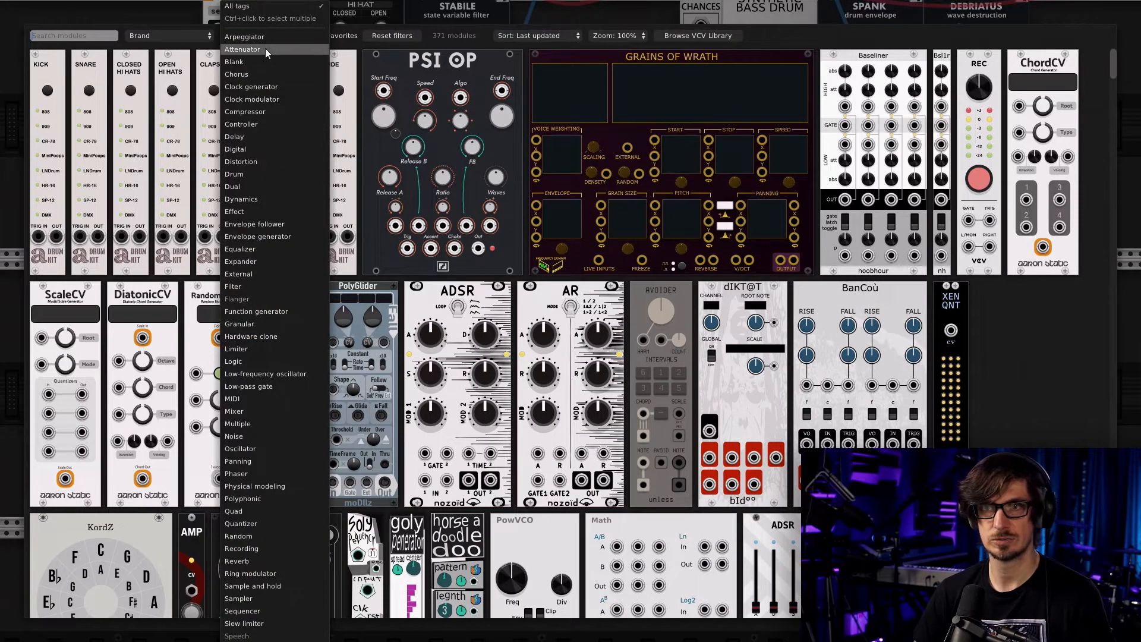
click(263, 38)
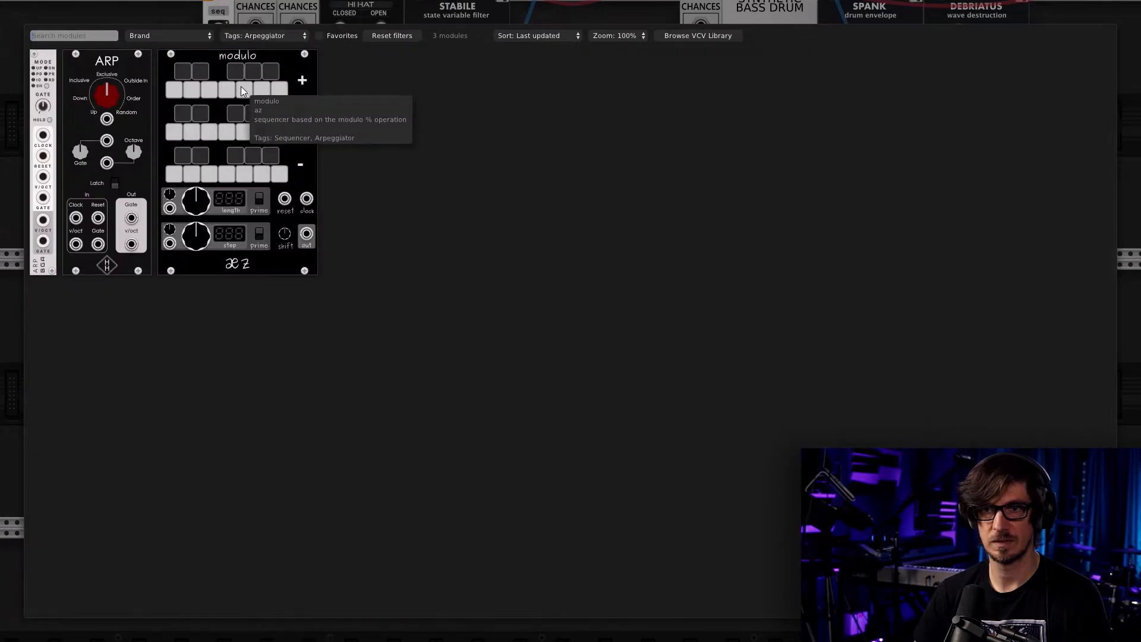
click(249, 37)
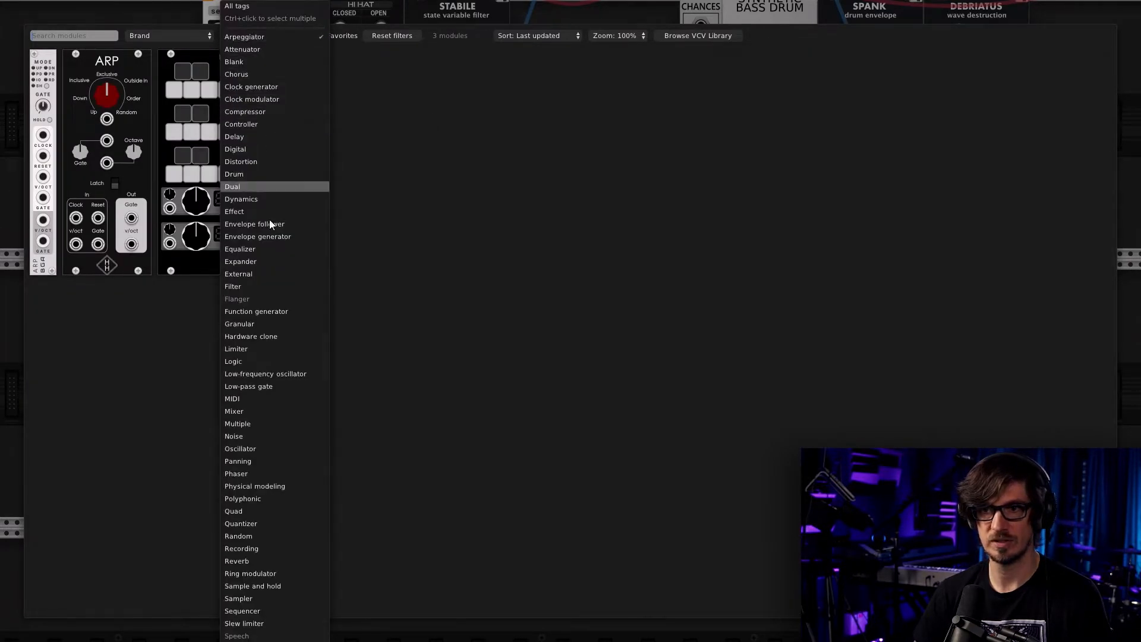
scroll(249, 548, down, 3)
click(250, 511)
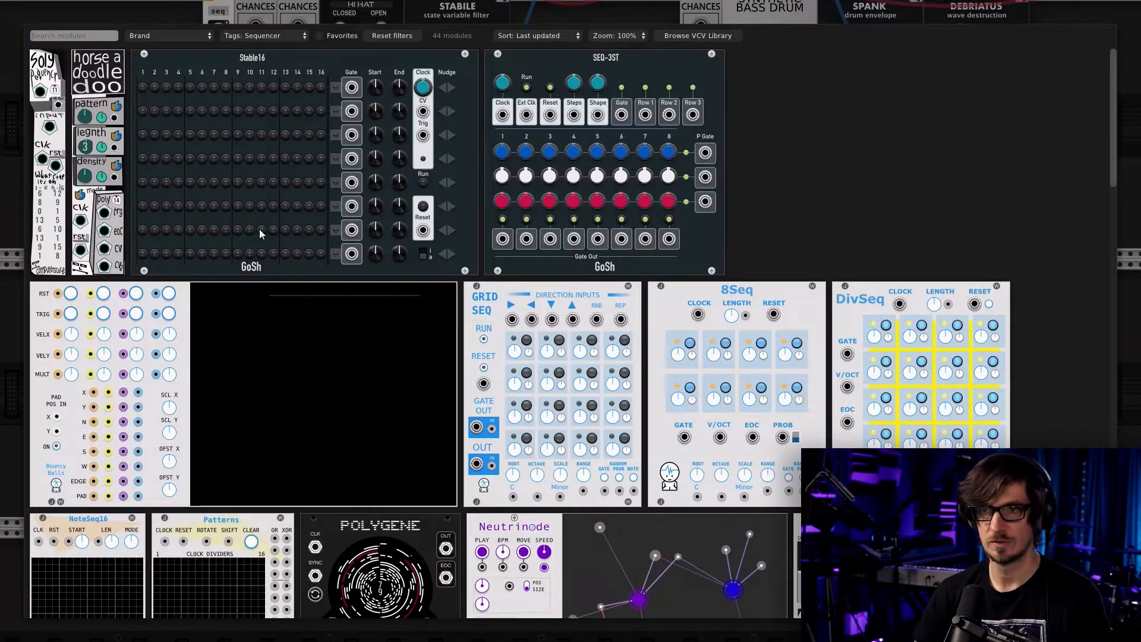
Browse the sequencer modules and add NoteSeq16 beside the new clck teleport
scroll(307, 200, down, 1)
scroll(306, 201, down, 15)
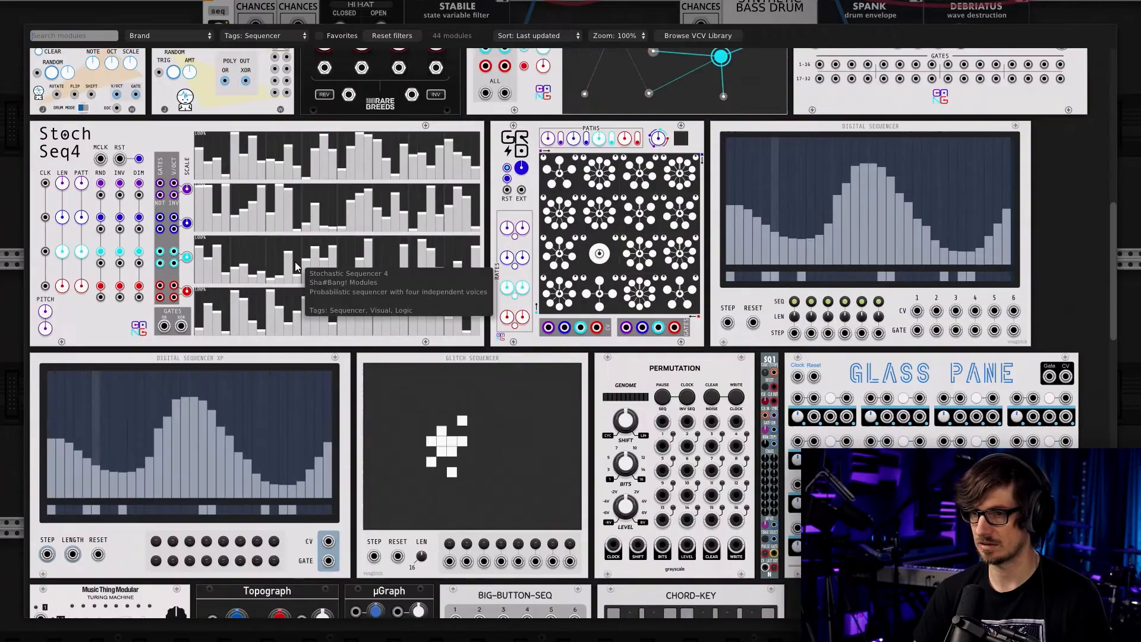
scroll(277, 258, down, 10)
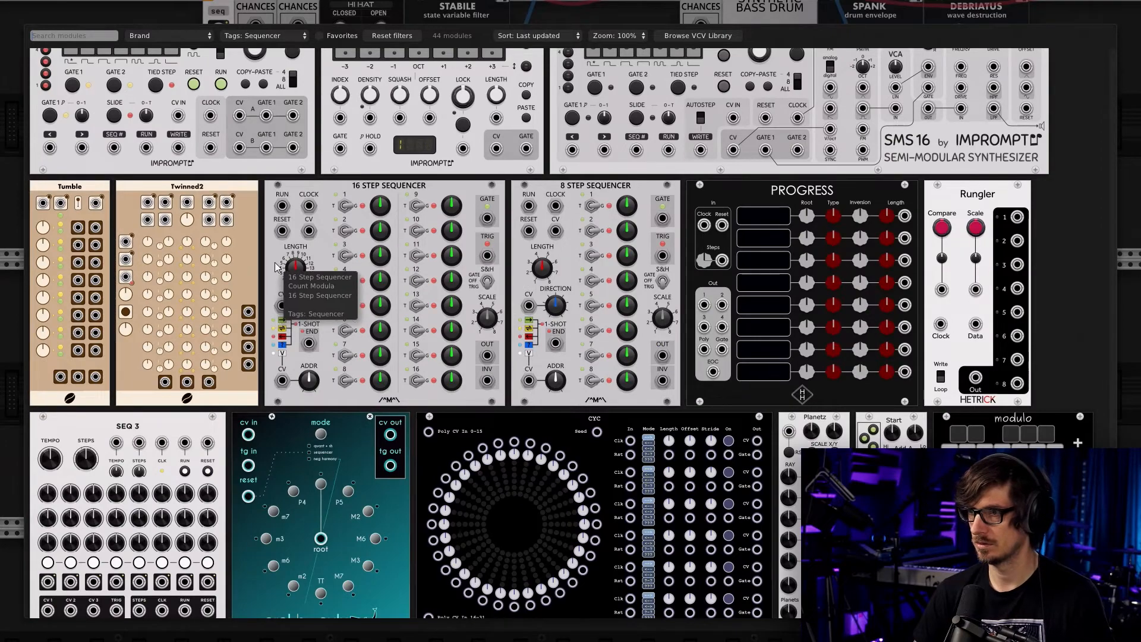
scroll(275, 270, down, 1)
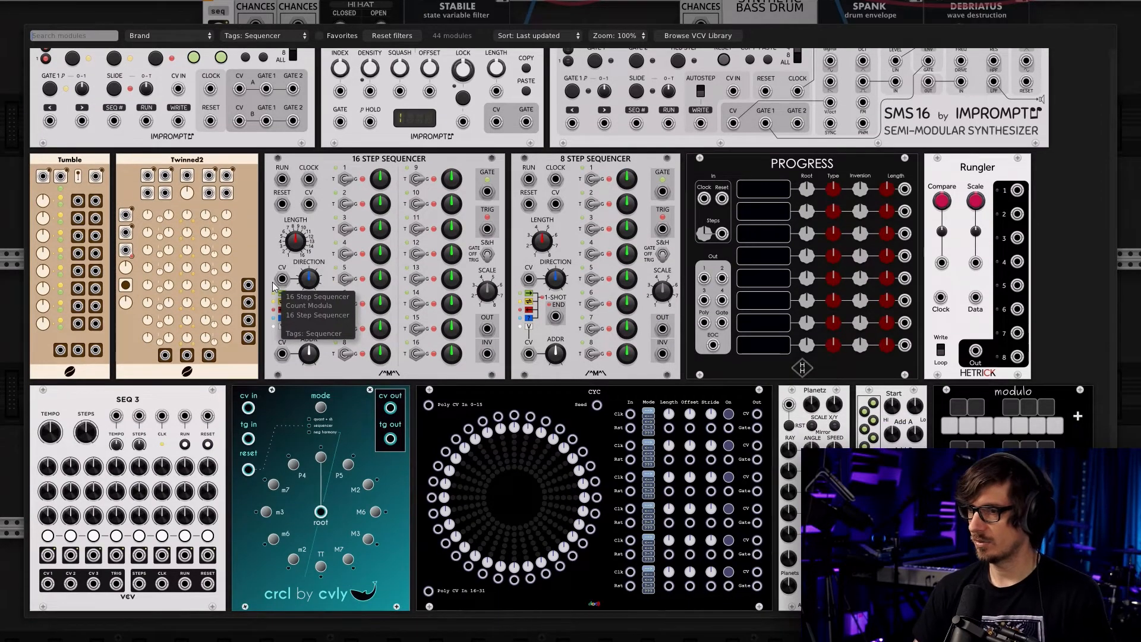
scroll(362, 323, up, 10)
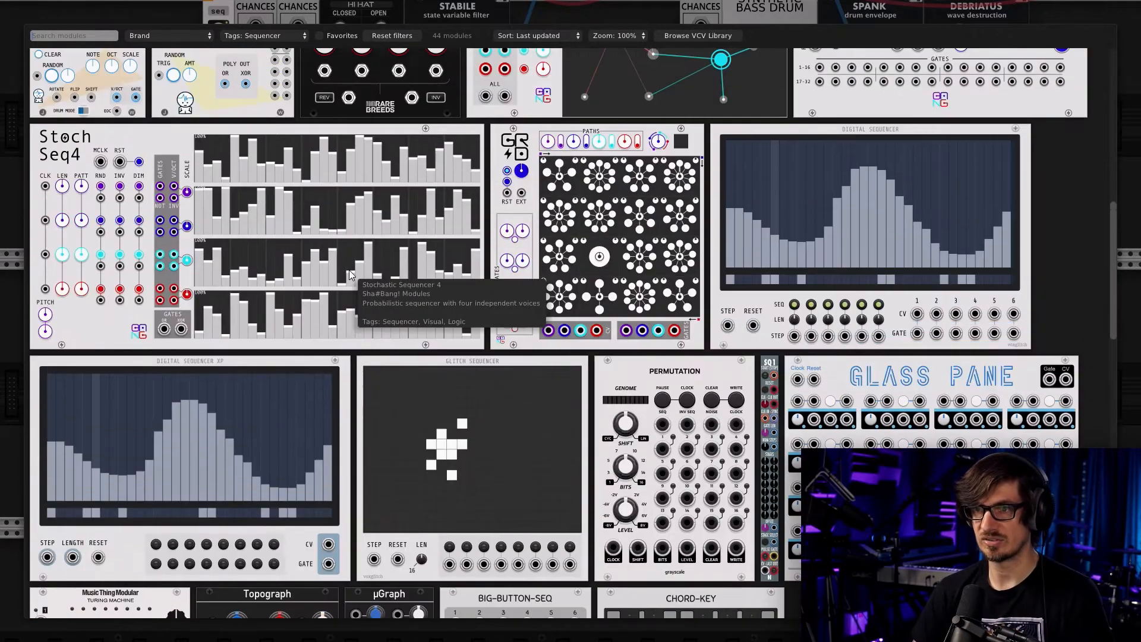
scroll(350, 275, up, 3)
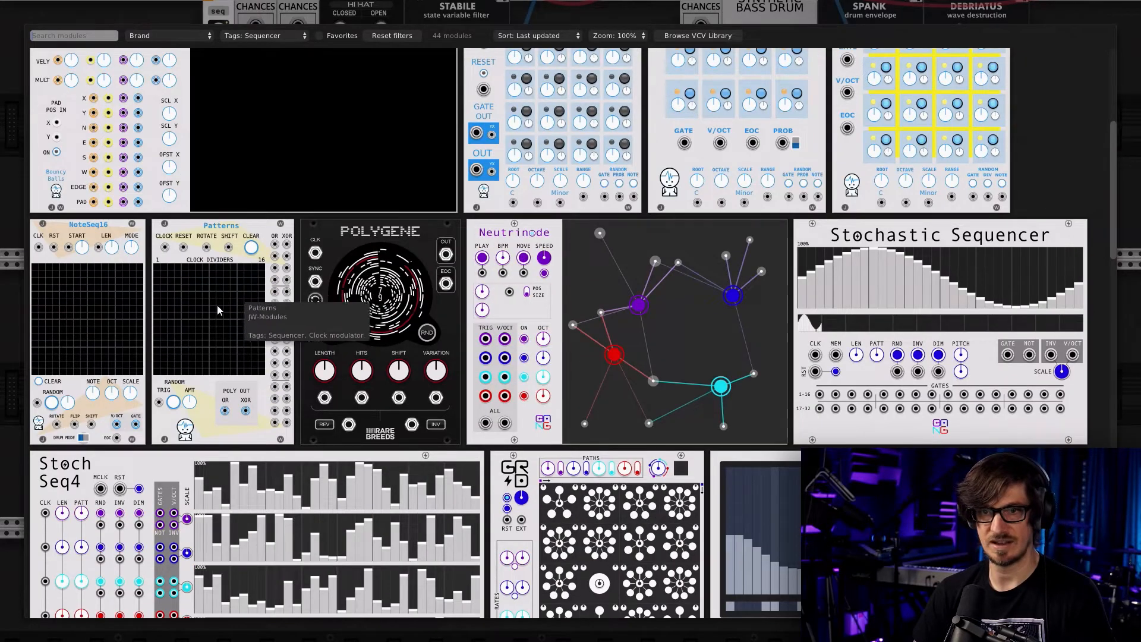
click(107, 291)
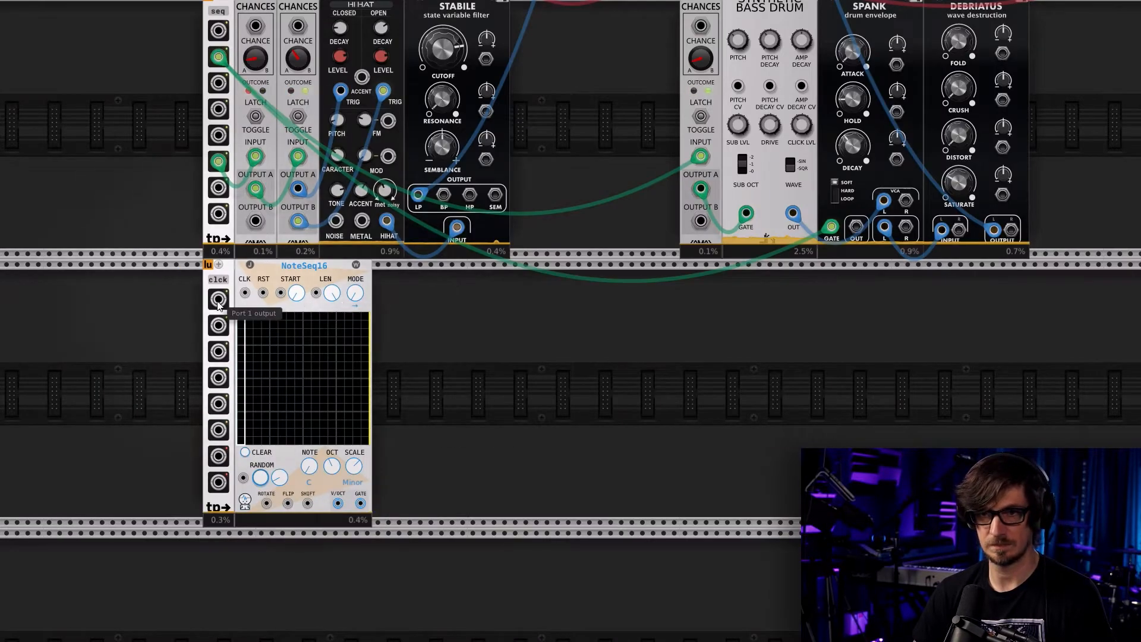
Patch a red cable from the clck teleport's port 1 output to NoteSeq16's RST input
scroll(416, 380, up, 3)
right_click(222, 390)
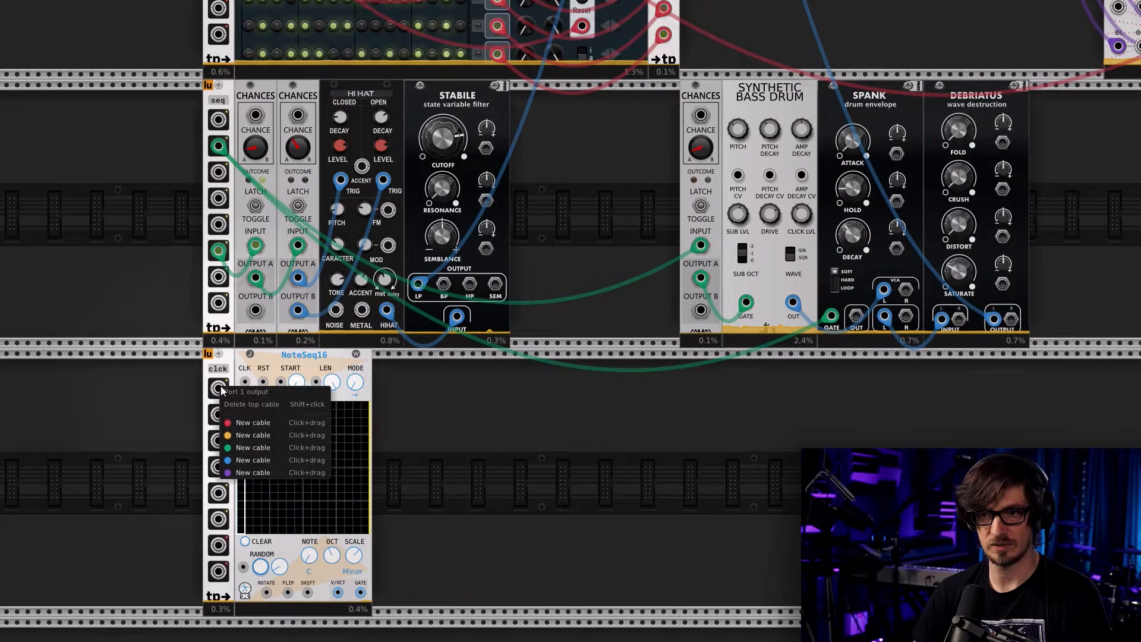
drag(238, 421, 246, 389)
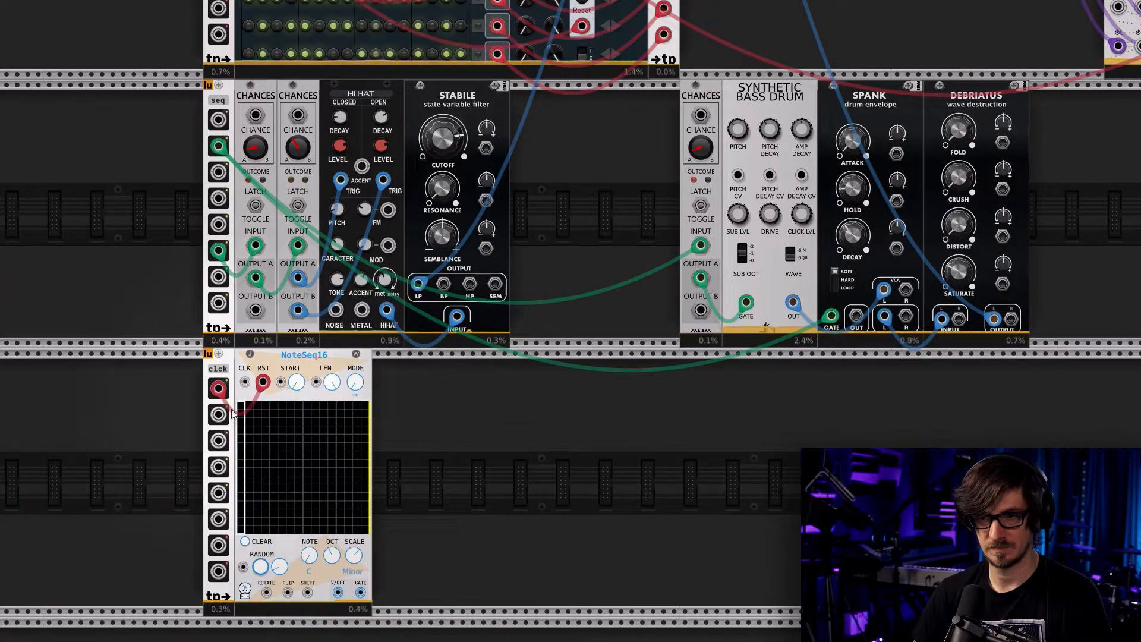
scroll(187, 234, up, 15)
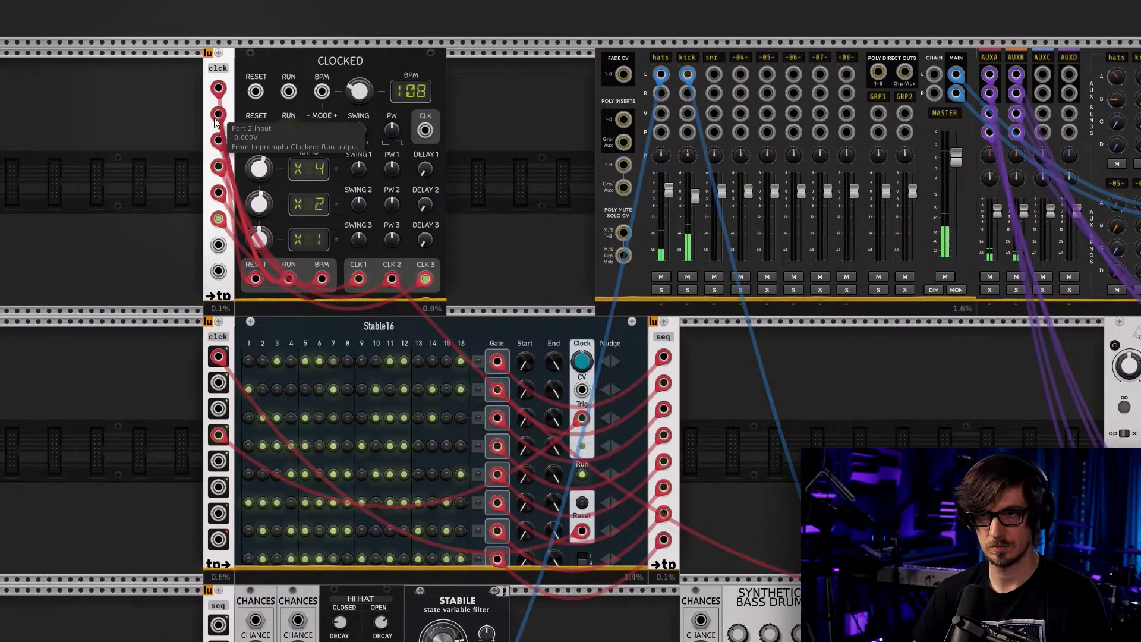
Patch a red cable from the clck teleport's port 2 output to NoteSeq16's START input
scroll(80, 519, down, 15)
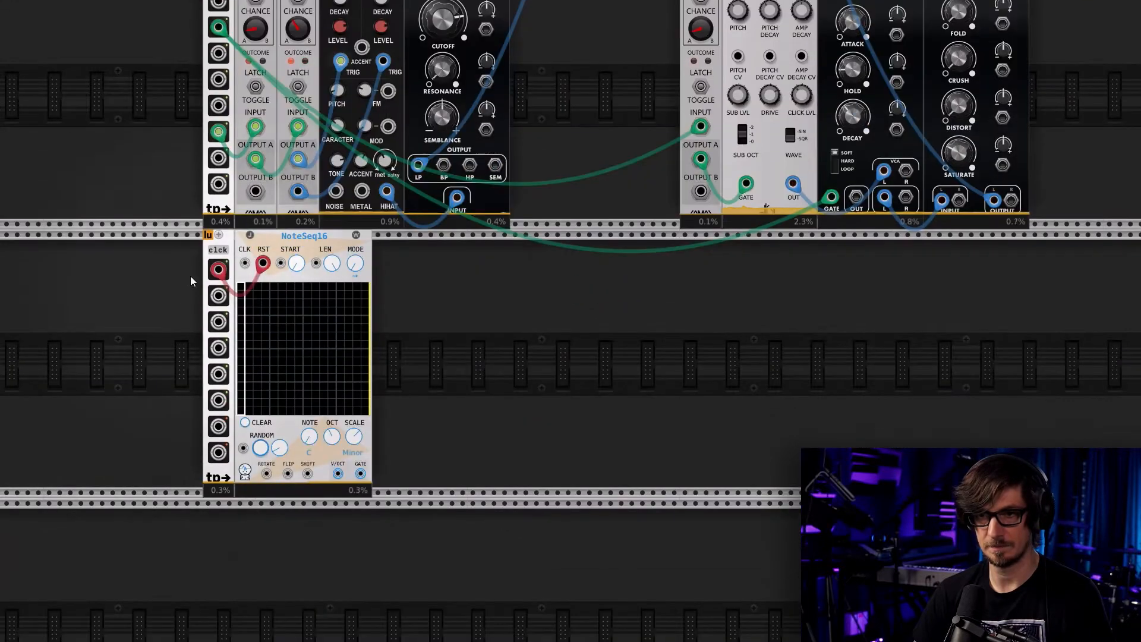
right_click(216, 297)
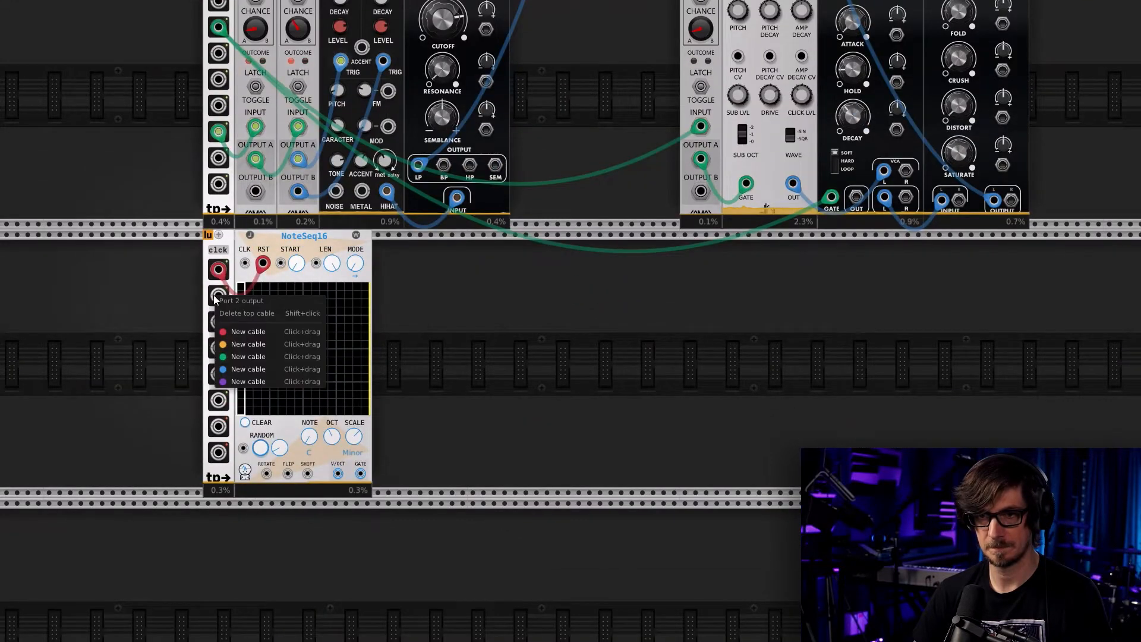
click(247, 331)
click(278, 266)
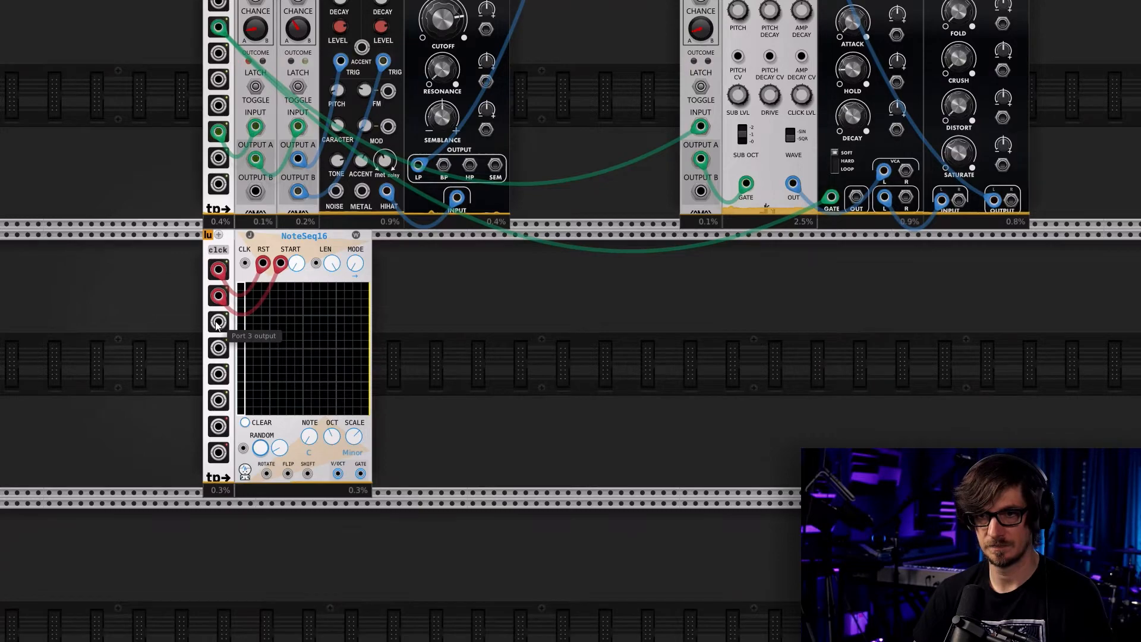
Patch a red cable into NoteSeq16's CLK input, first from the clck teleport's port 3 output, and move its source to port 5
scroll(153, 338, up, 10)
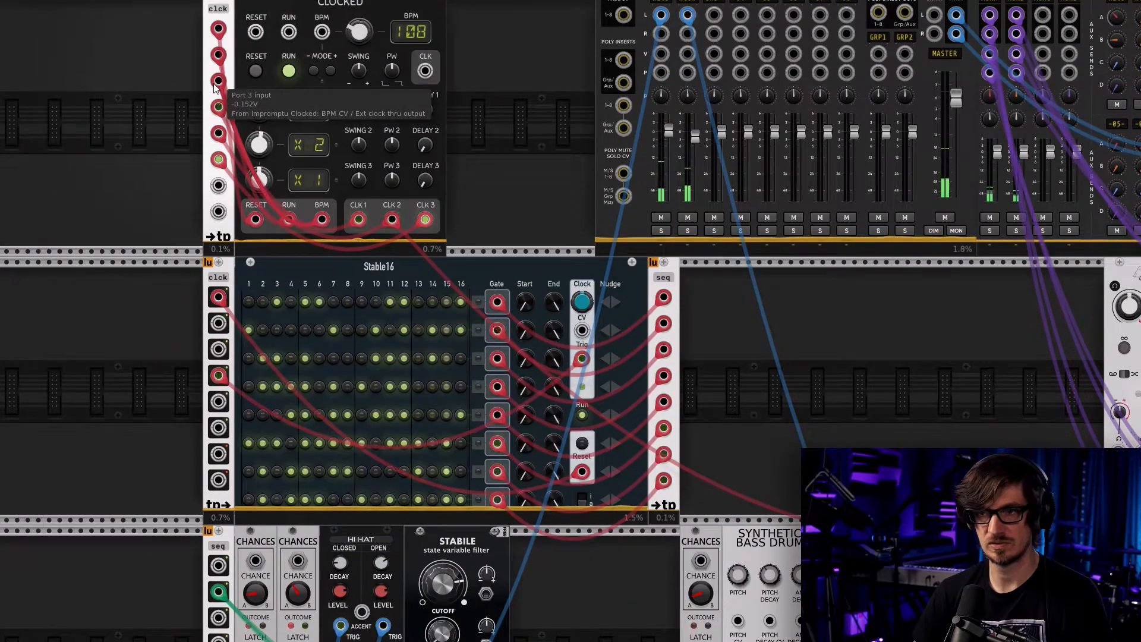
scroll(95, 496, down, 4)
scroll(97, 497, down, 5)
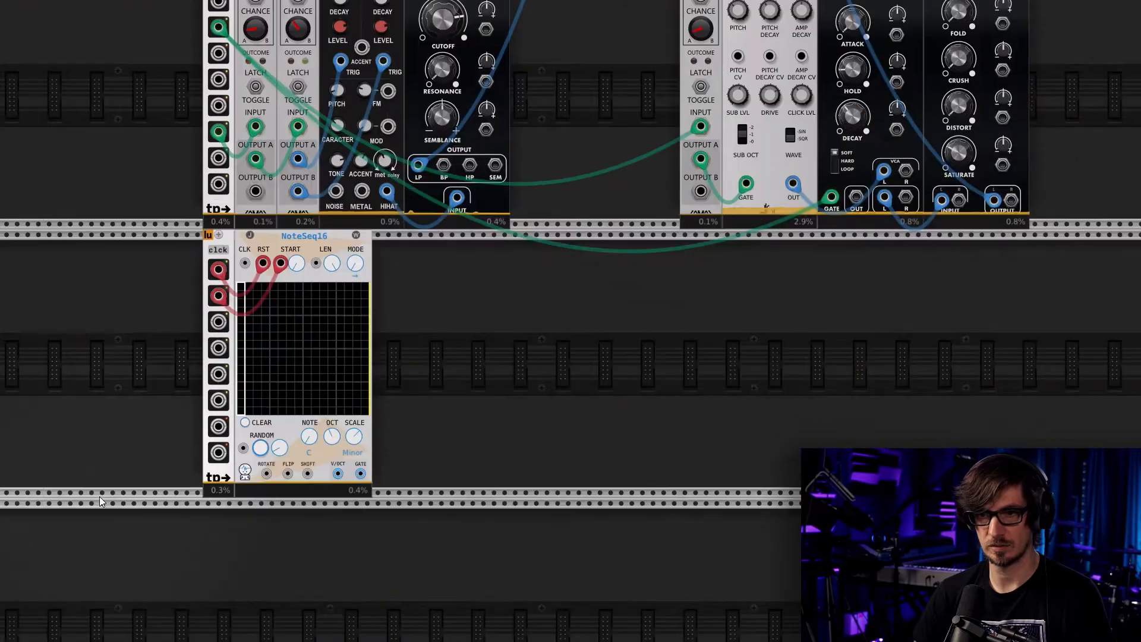
right_click(219, 322)
drag(240, 361, 246, 256)
right_click(220, 323)
drag(242, 361, 245, 264)
drag(219, 322, 219, 373)
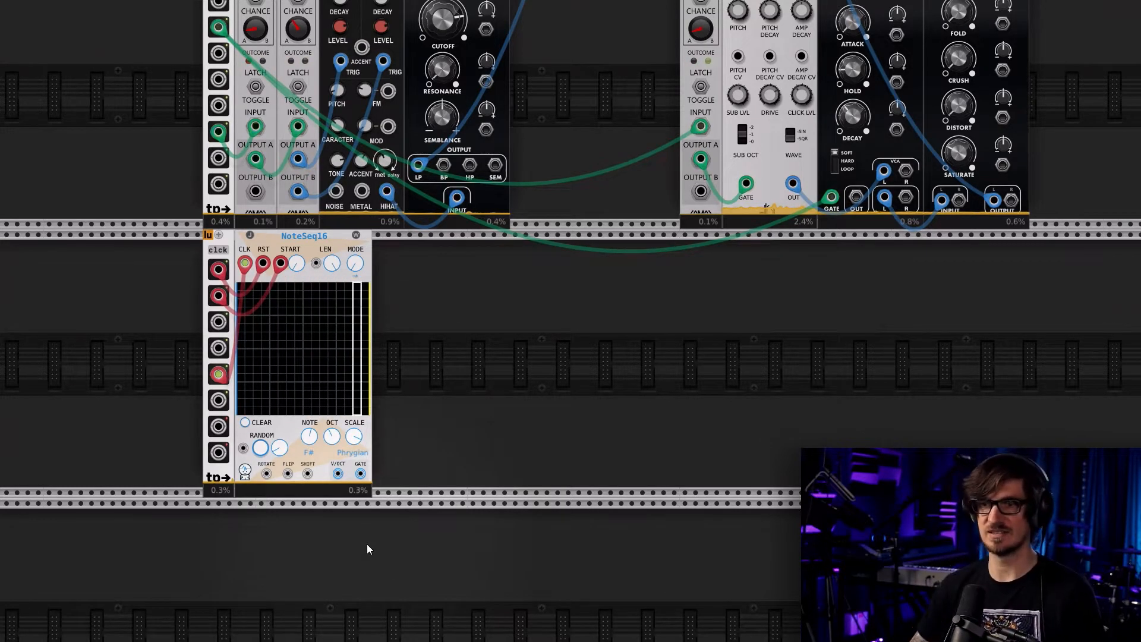
Randomize NoteSeq16's note grid, raising the random amount to about 0.17 for the second pass
click(260, 449)
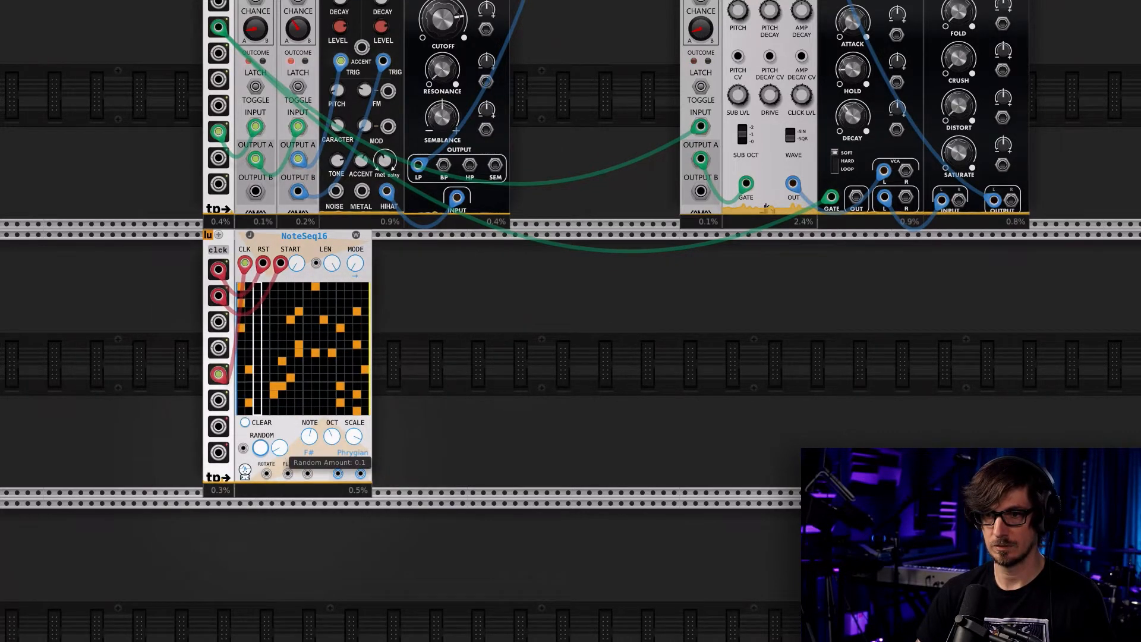
click(261, 447)
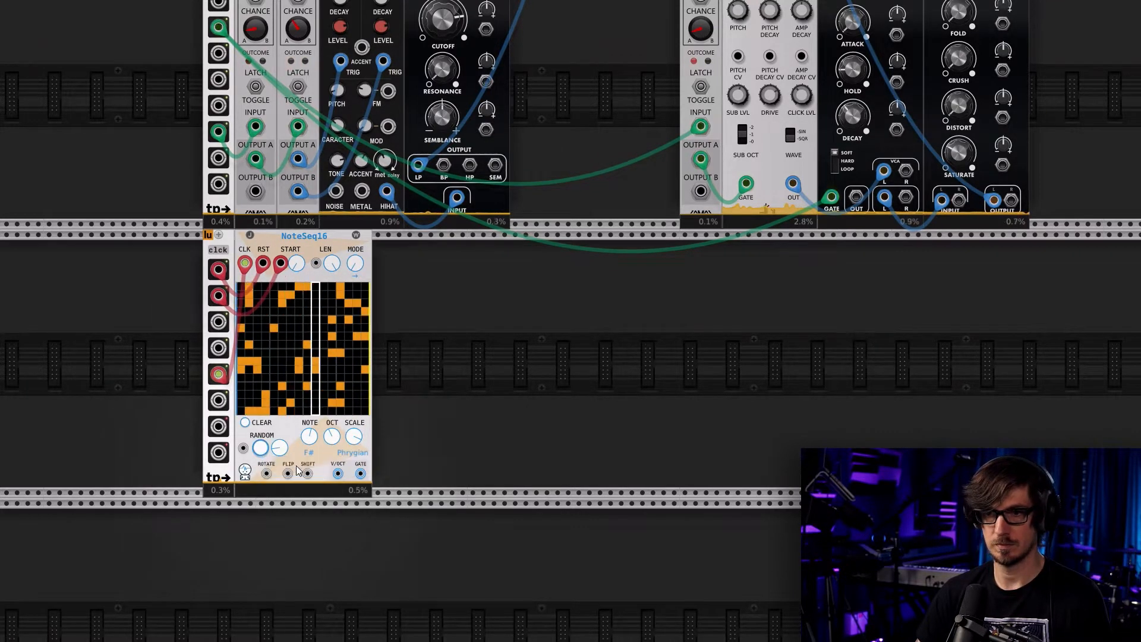
Reset the module library filters, show only Oscillator modules and add BLEAK directly beside NoteSeq16
right_click(440, 358)
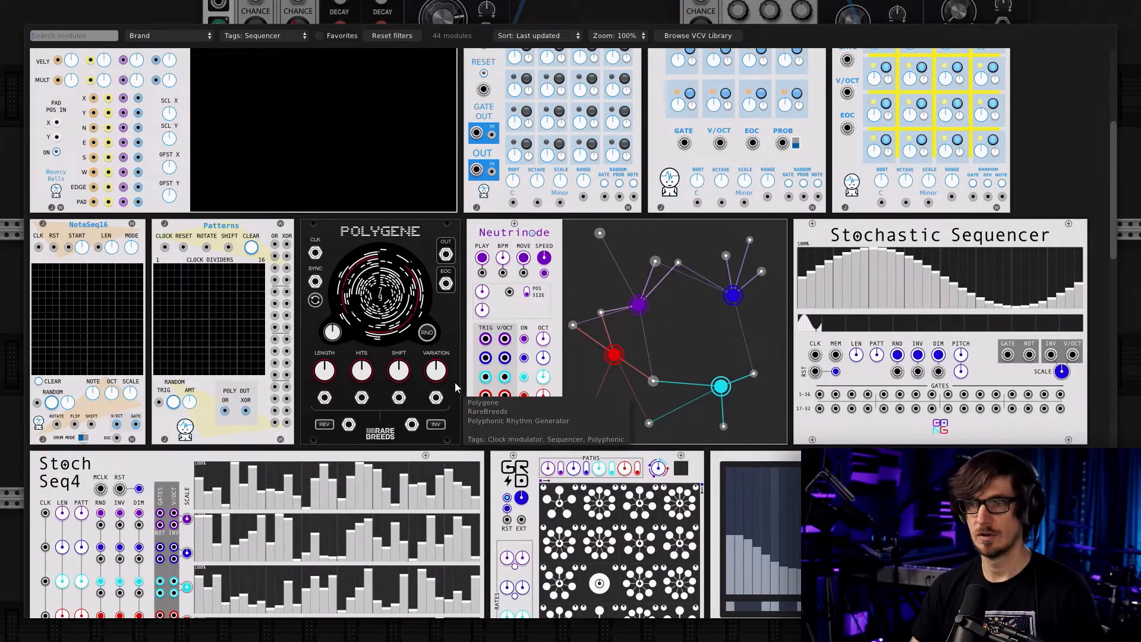
click(392, 35)
click(262, 36)
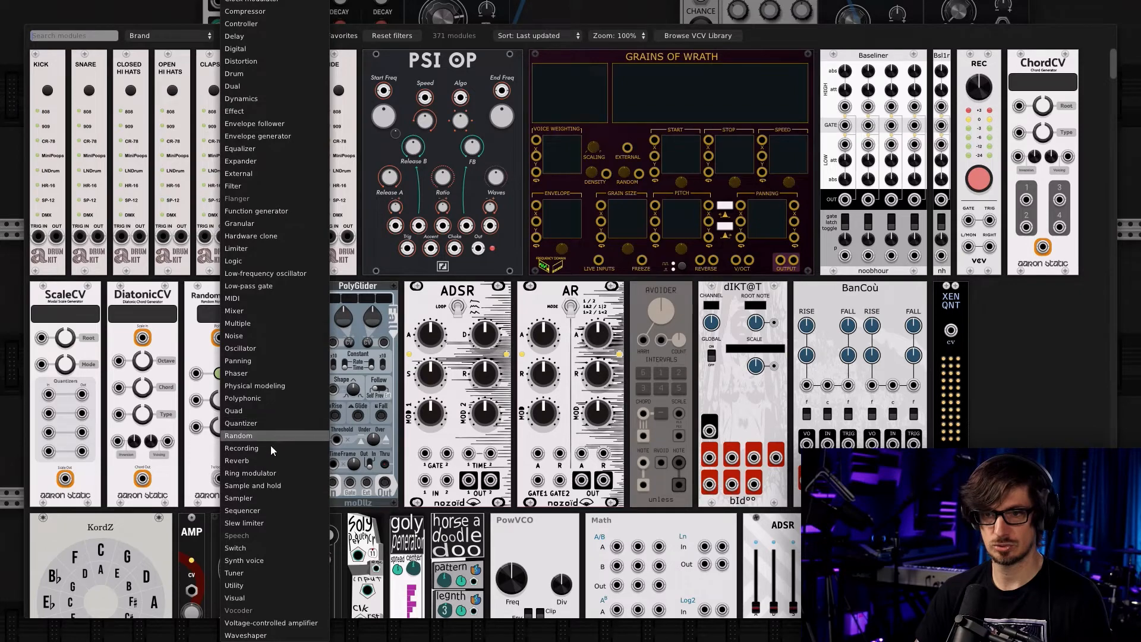
click(258, 351)
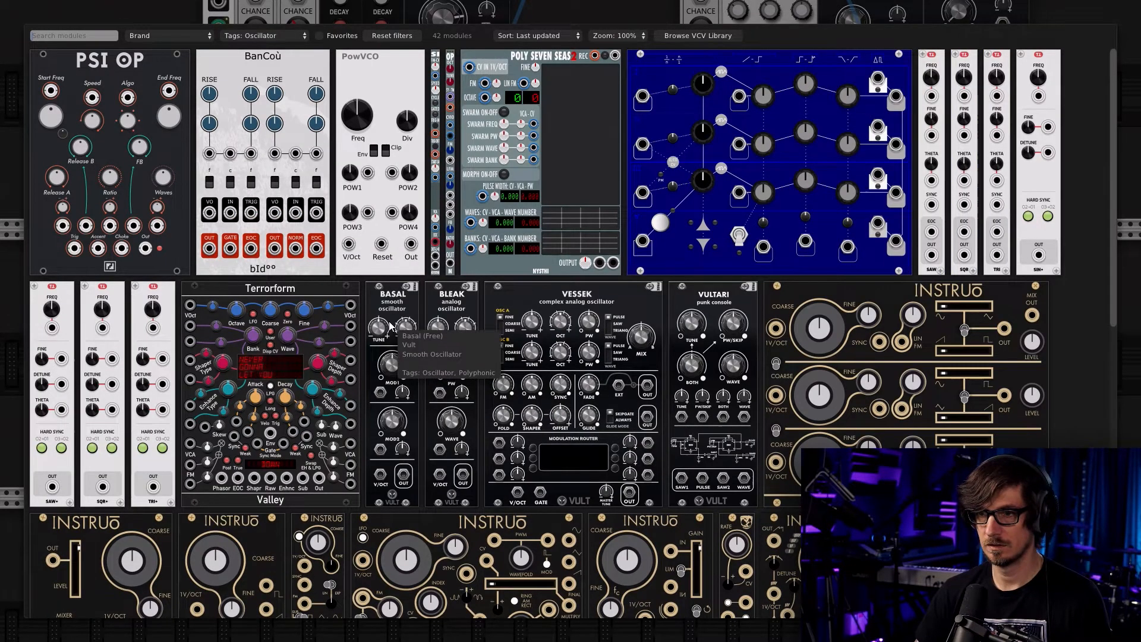
scroll(387, 324, down, 5)
click(455, 172)
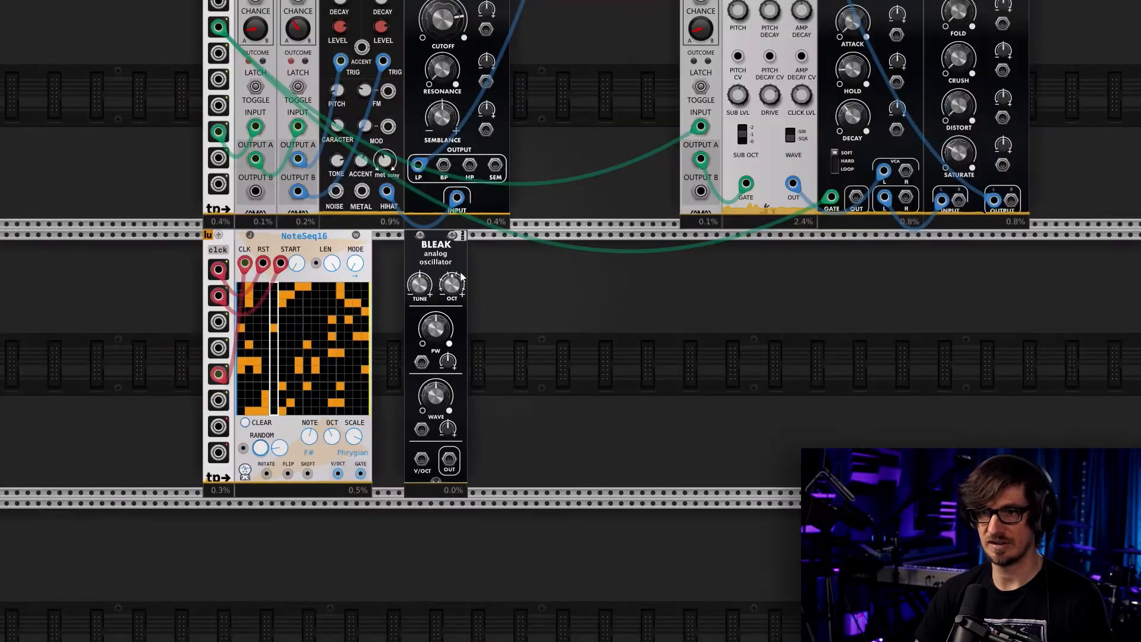
drag(449, 240, 417, 240)
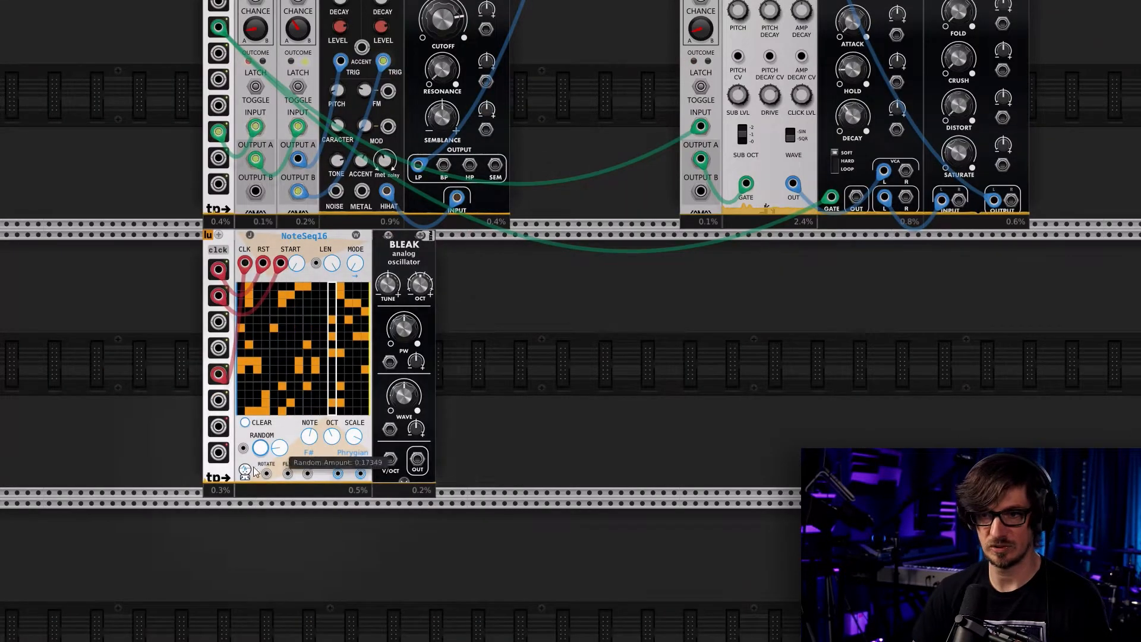
Patch NoteSeq16's V/OCT output to BLEAK's V/OCT input and color the cable green
right_click(337, 473)
drag(364, 543, 390, 458)
right_click(337, 473)
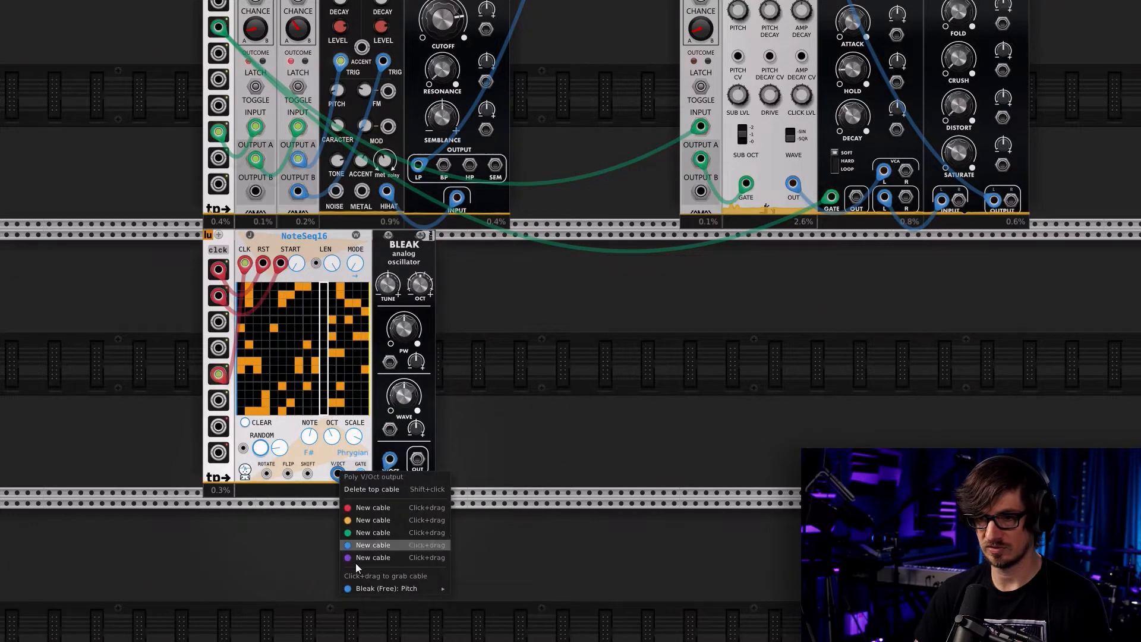
mouse_move(393, 595)
click(482, 610)
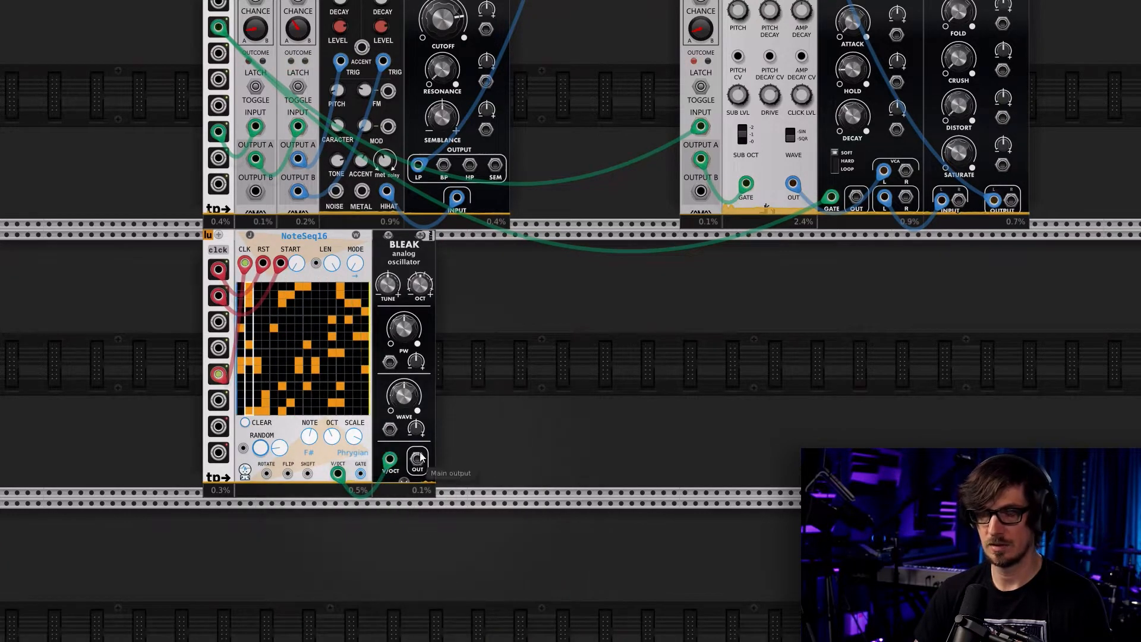
Patch a blue cable from BLEAK's main output to the L input of mixer track -04-
right_click(423, 460)
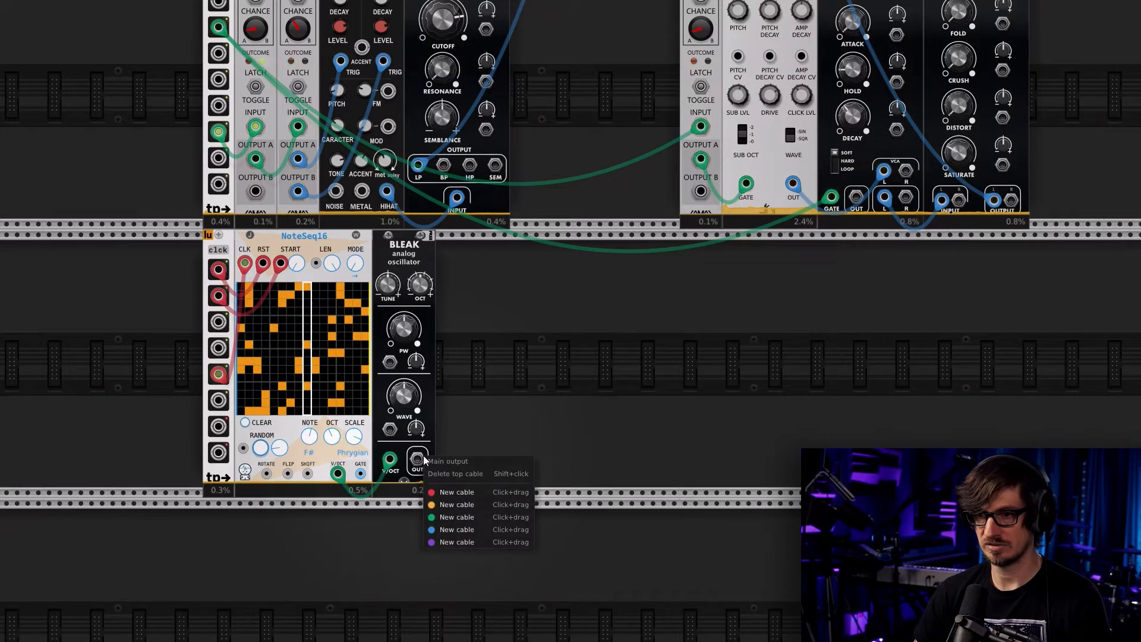
drag(469, 534, 647, 89)
scroll(647, 90, up, 10)
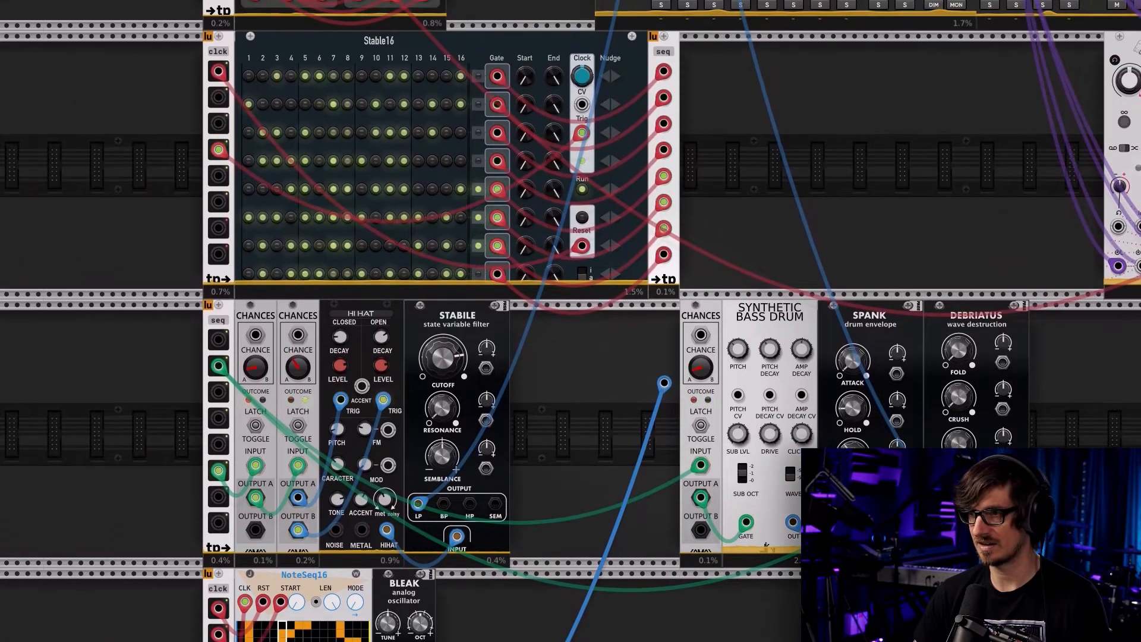
drag(664, 2, 740, 74)
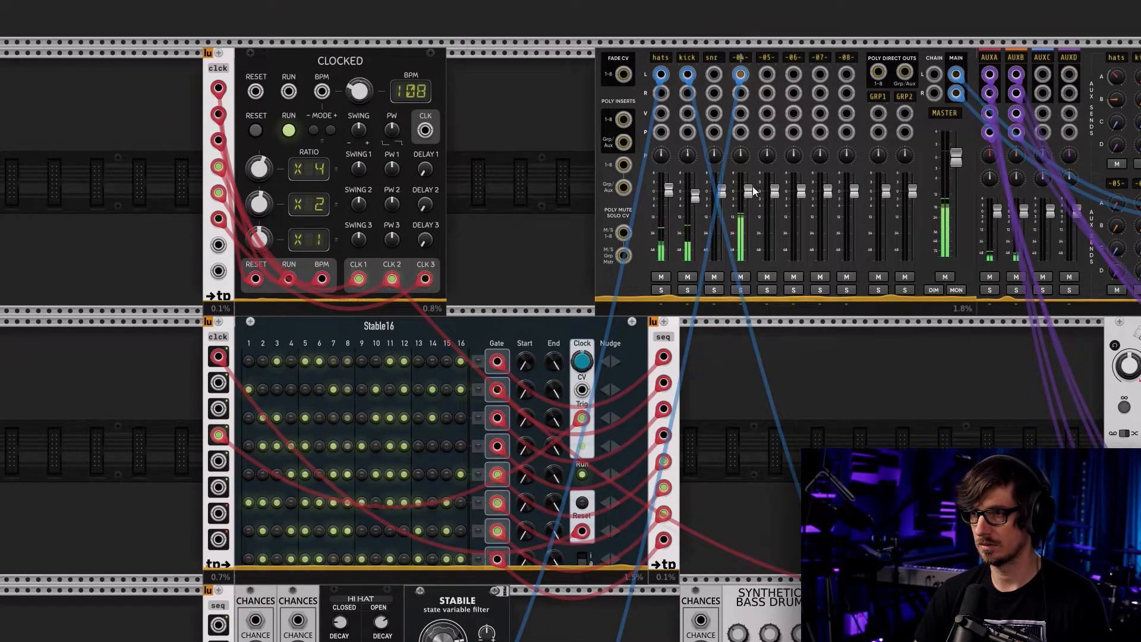
Adjust the gain in mixer track -04-'s settings and lower the track's fader to about -10.5 dB
right_click(740, 58)
click(742, 62)
right_click(739, 58)
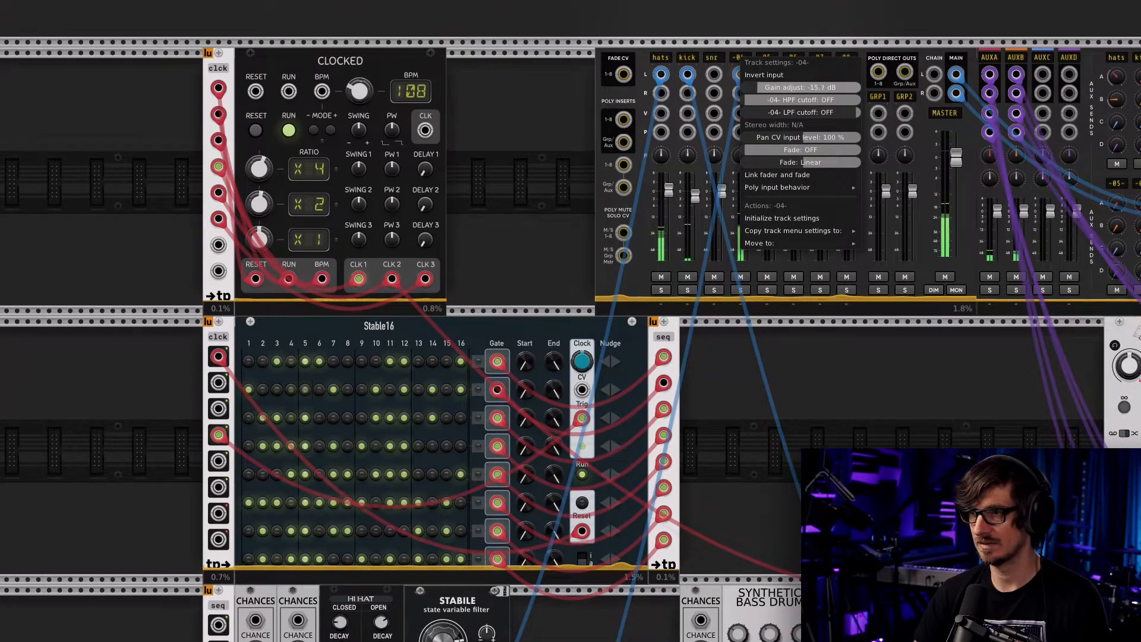
click(768, 47)
drag(748, 191, 748, 203)
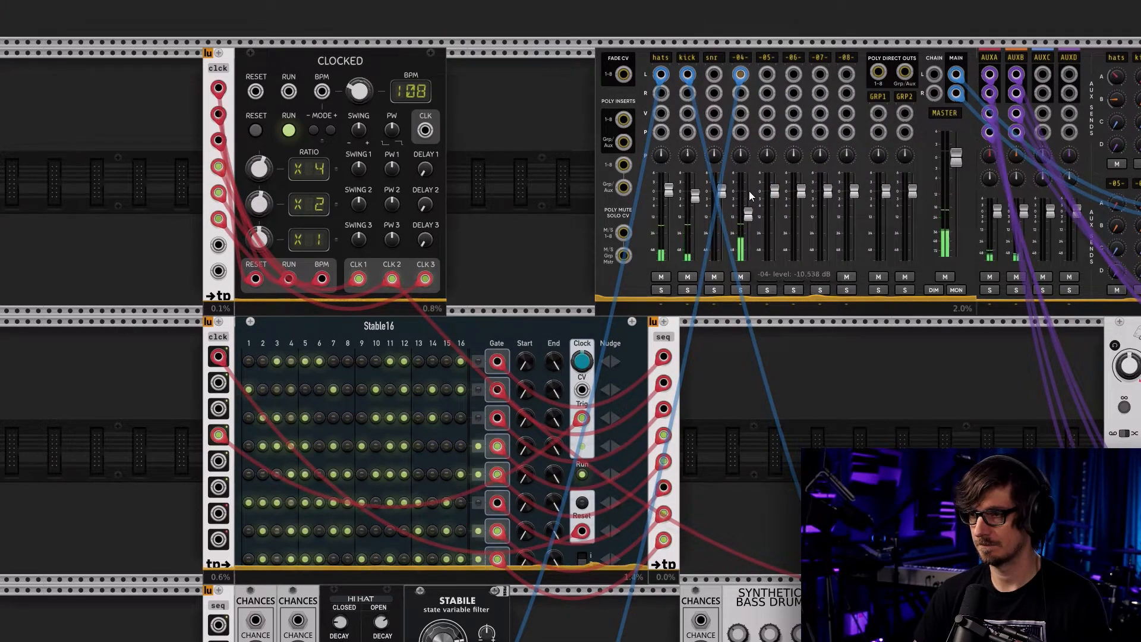
Show only Voltage-controlled amplifier modules in the library and add the single VCV VCA beside BLEAK
scroll(733, 464, down, 10)
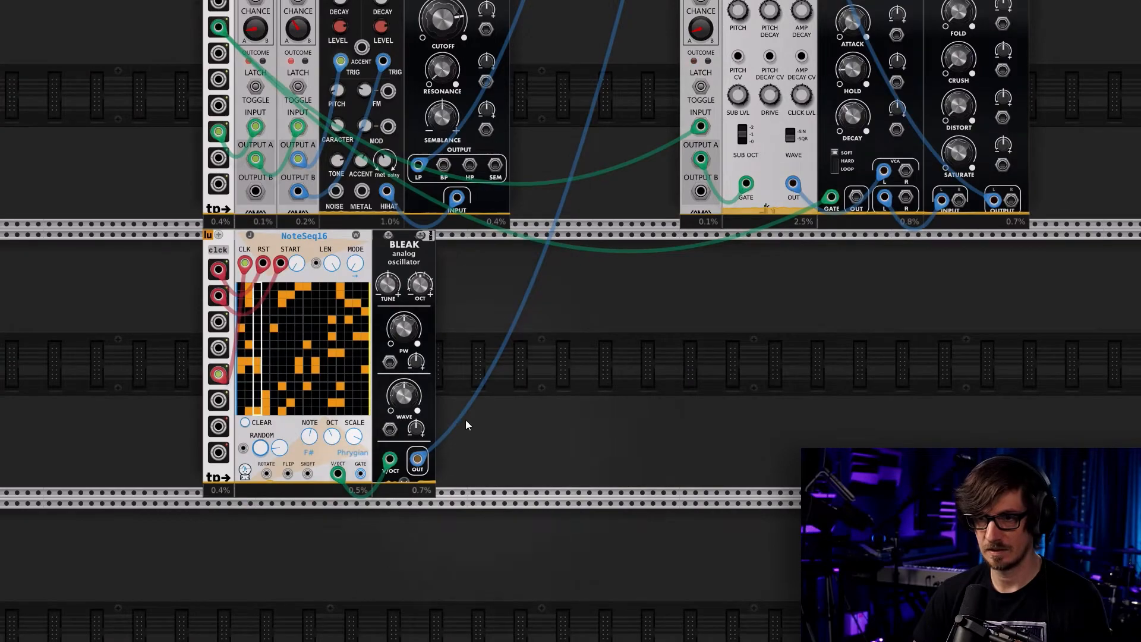
right_click(466, 302)
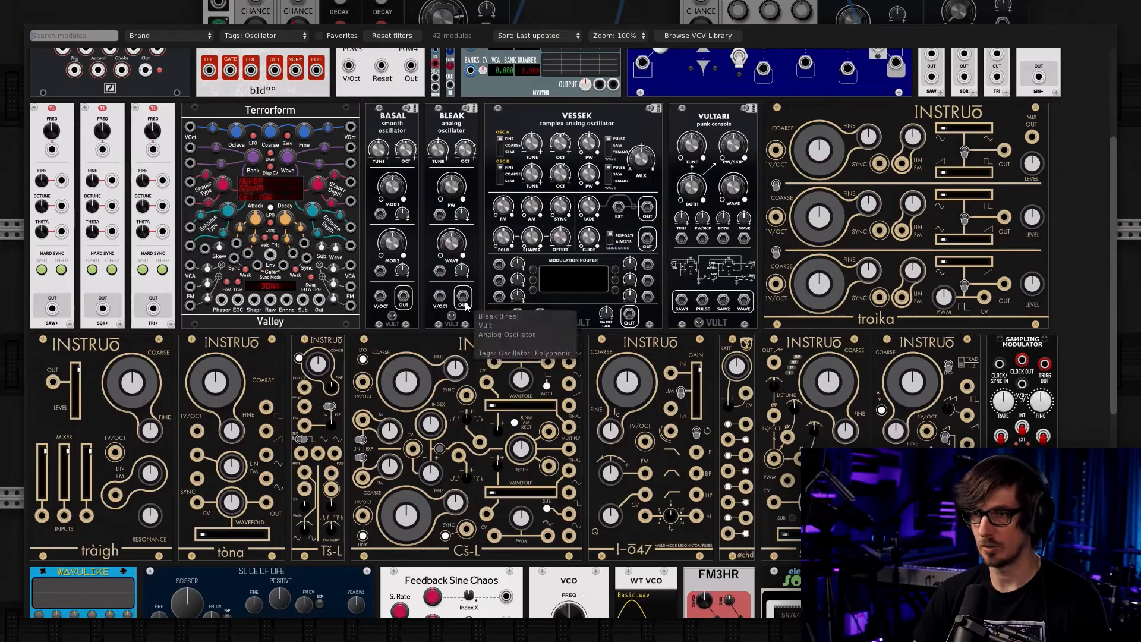
click(281, 39)
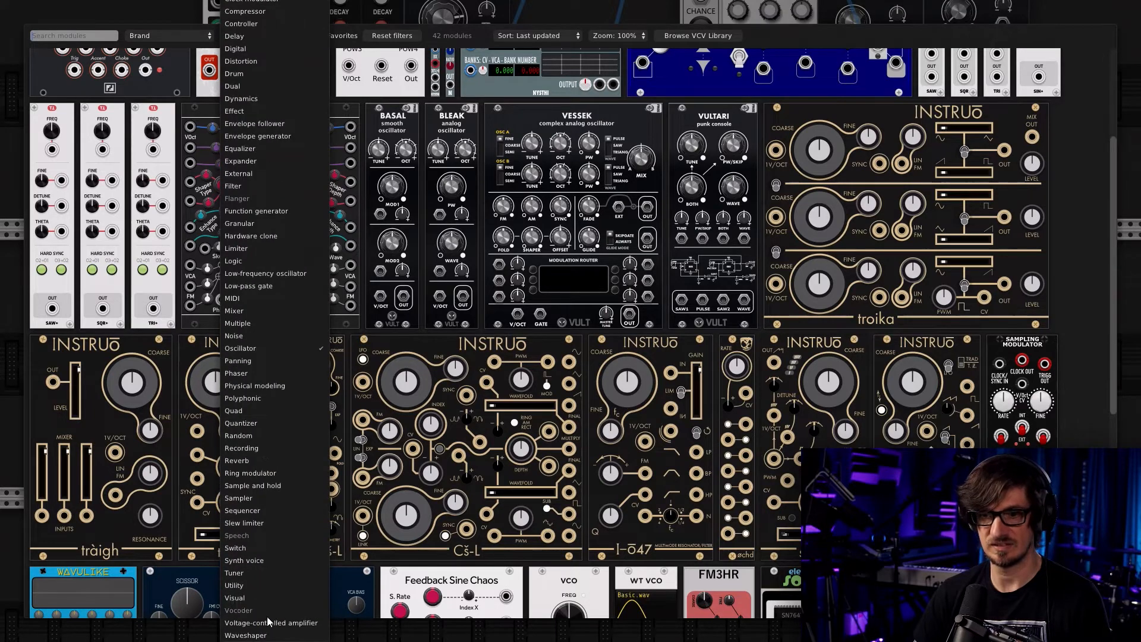
click(268, 622)
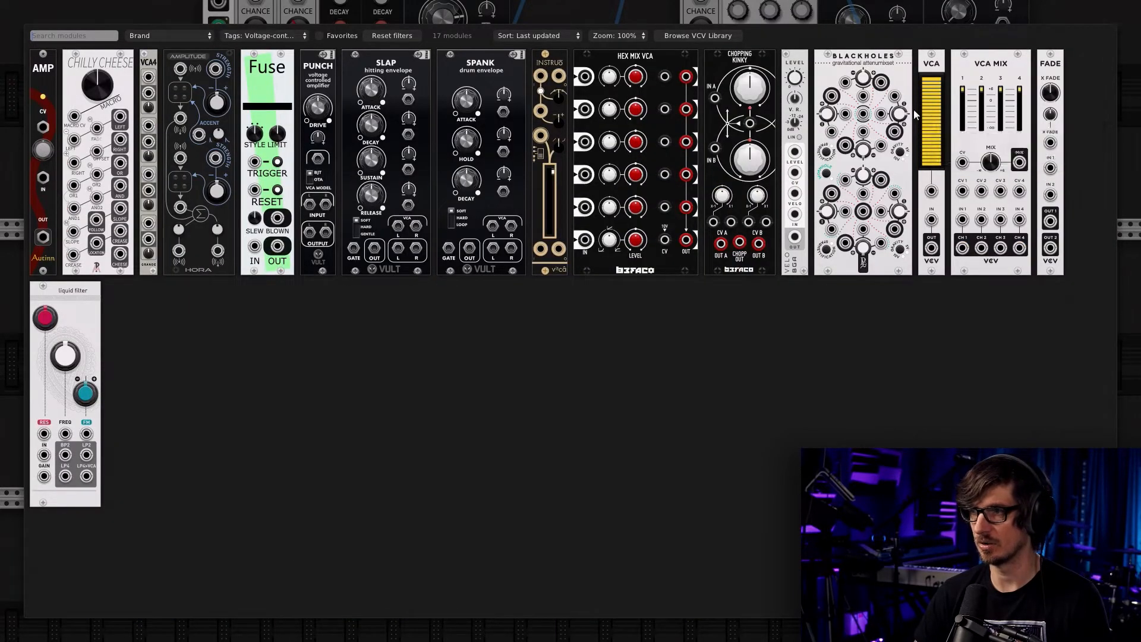
drag(926, 117, 462, 268)
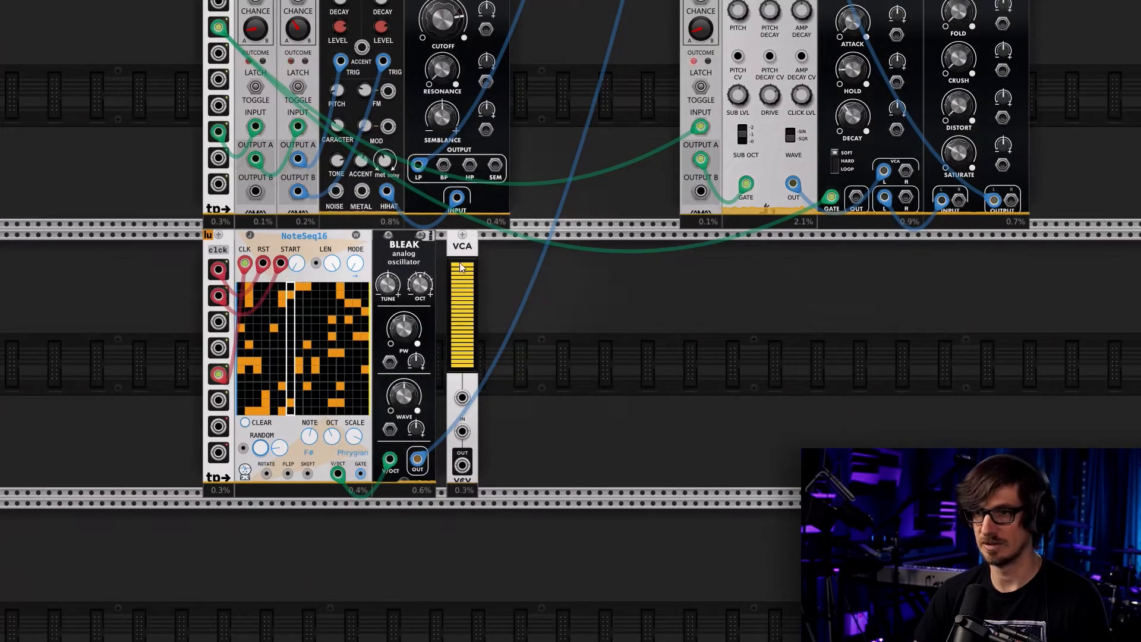
Lower the VCA's level to about half and route BLEAK's output through the VCA to the existing mixer cable
drag(465, 365, 465, 372)
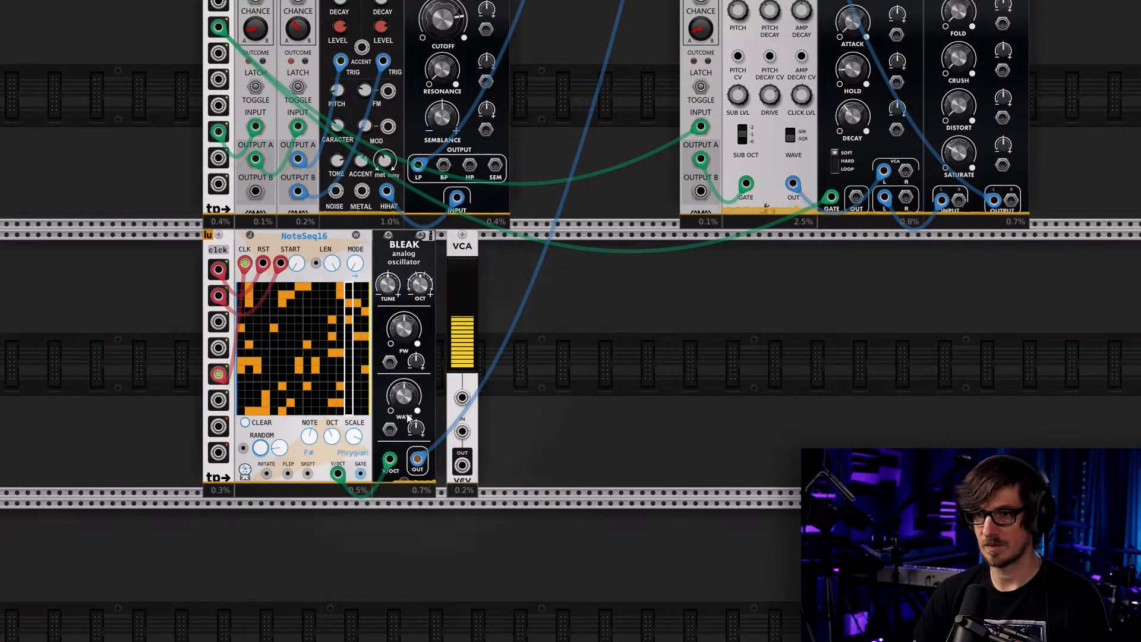
drag(417, 461, 463, 466)
right_click(419, 466)
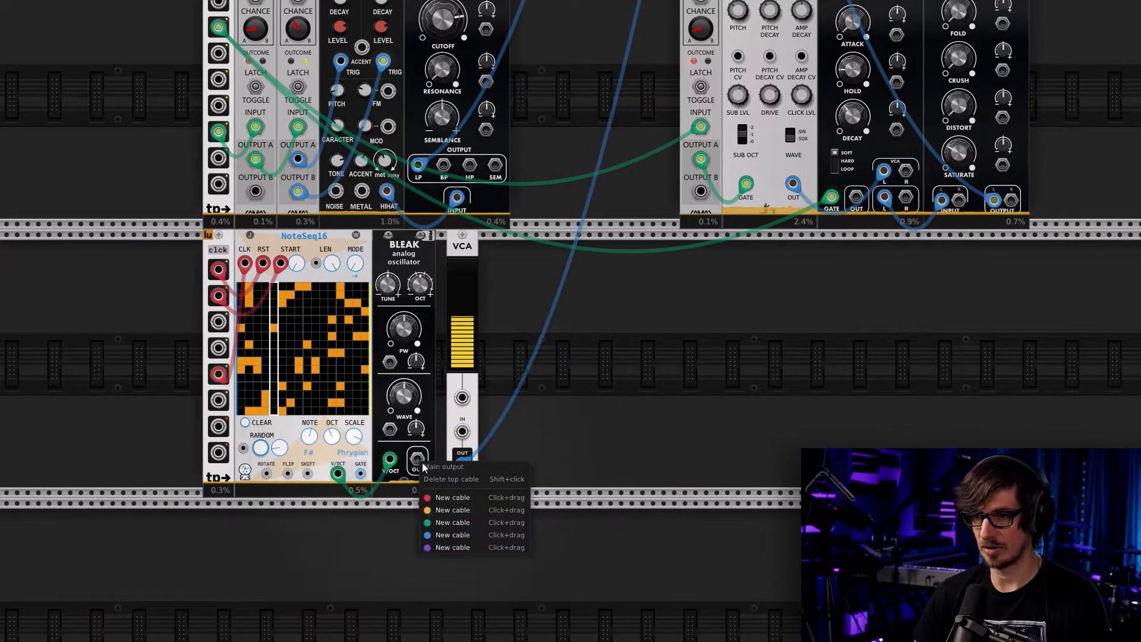
drag(458, 538, 463, 433)
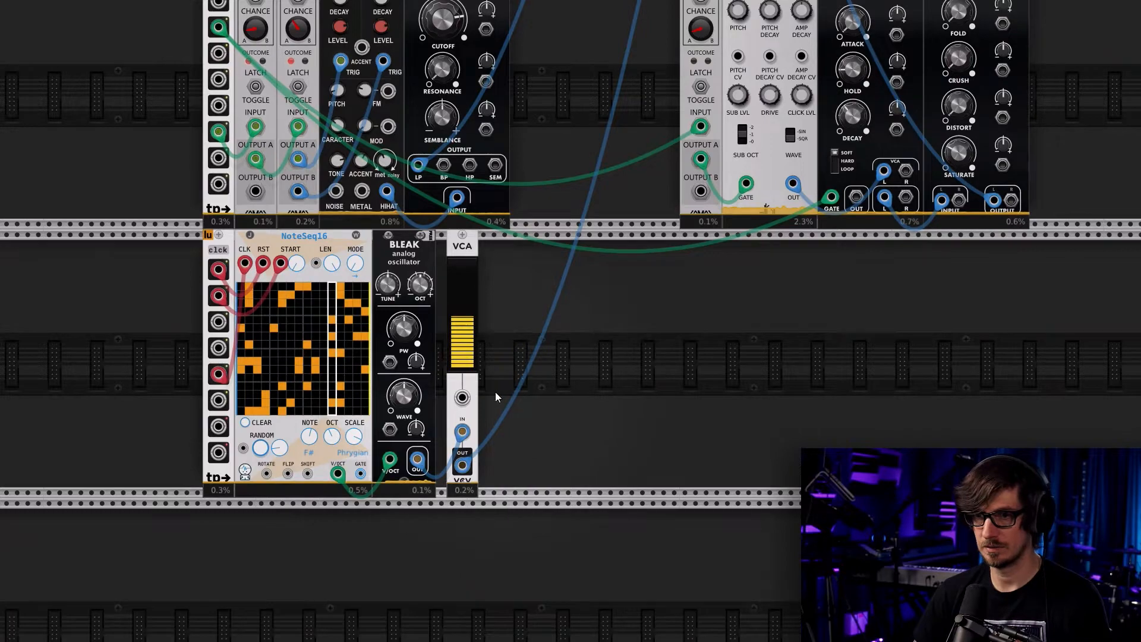
Reset the CLOCKED master clock to realign the sequencers
scroll(518, 380, up, 5)
scroll(540, 372, up, 6)
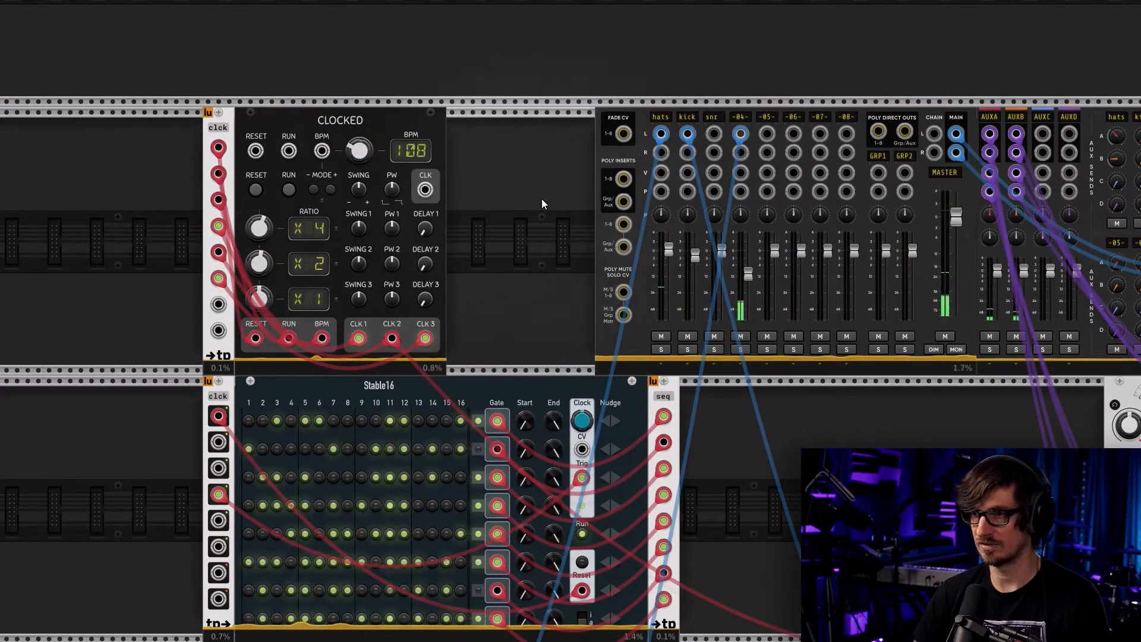
click(256, 189)
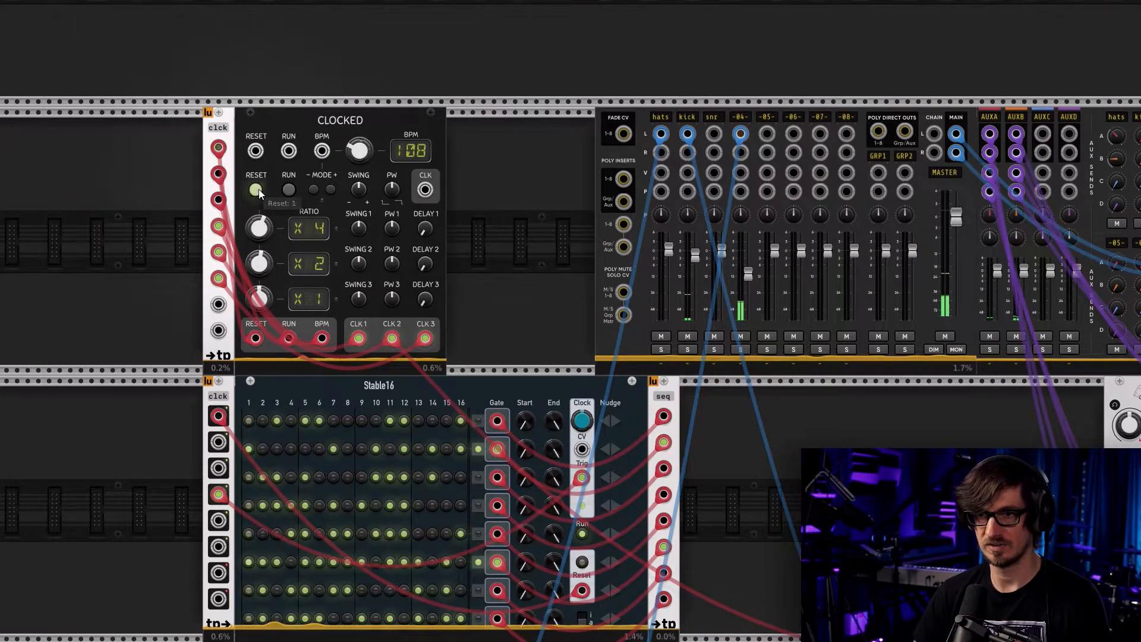
Set BLEAK's Wave control to about 0.204
scroll(519, 262, down, 11)
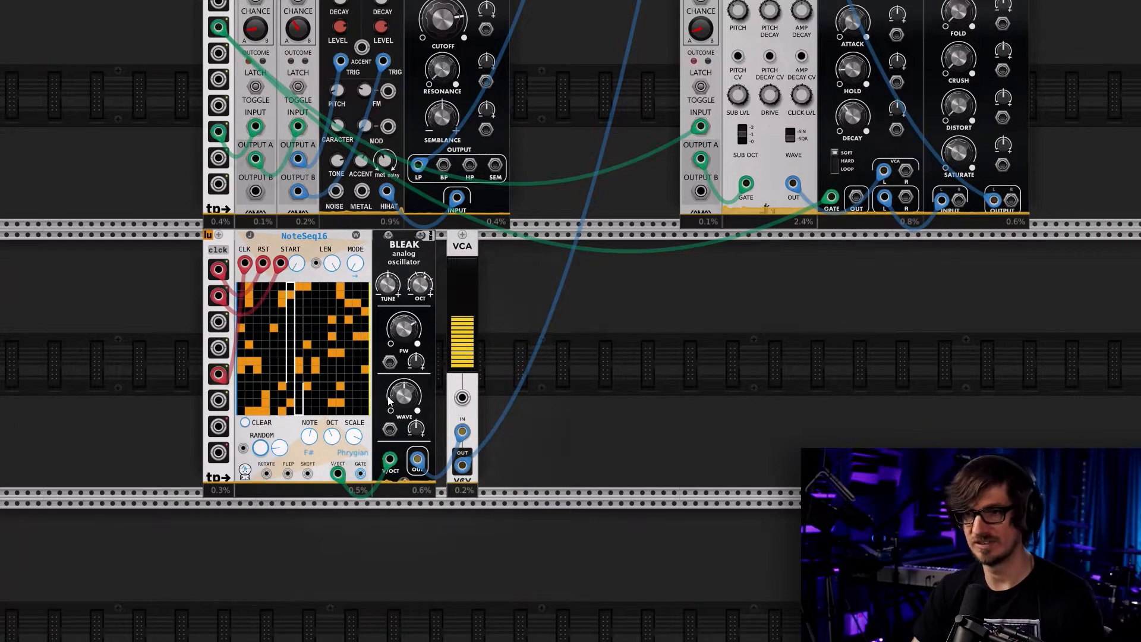
drag(404, 396, 403, 407)
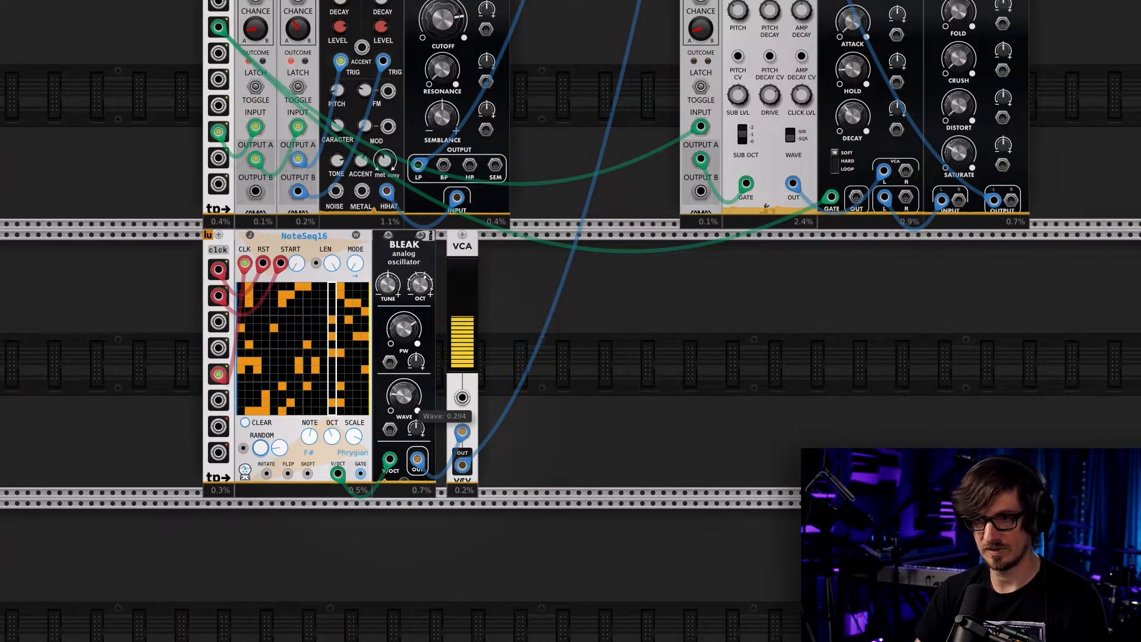
Clock NoteSeq16 from the clck teleport's port 4 output instead of port 5 and randomize its note grid again
drag(218, 374, 222, 342)
right_click(217, 374)
drag(244, 410, 244, 263)
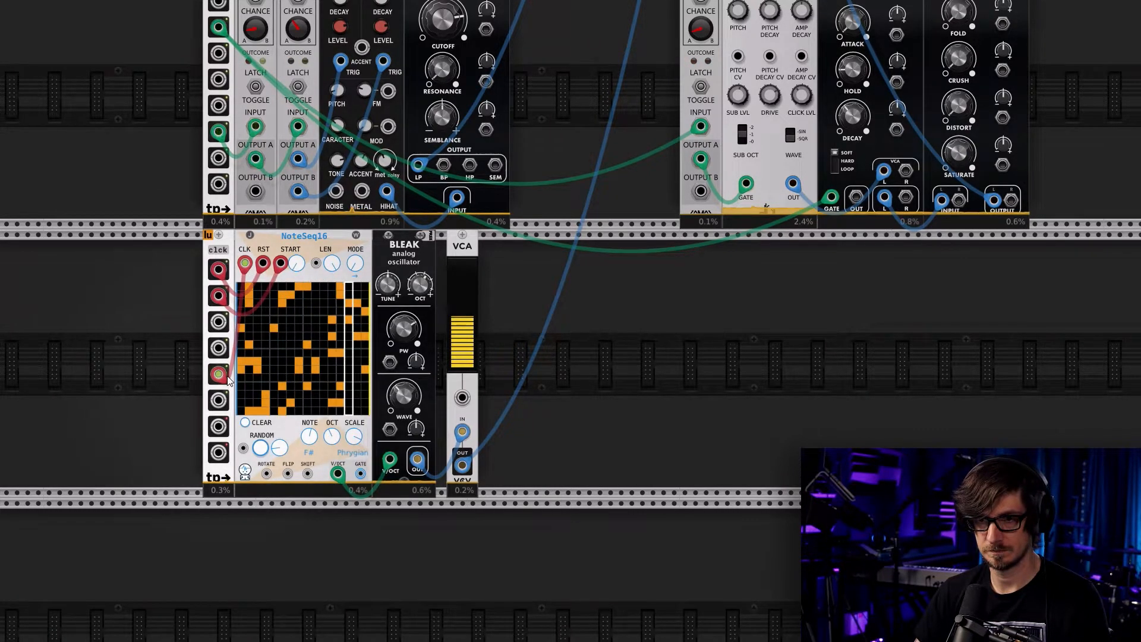
drag(223, 375, 220, 350)
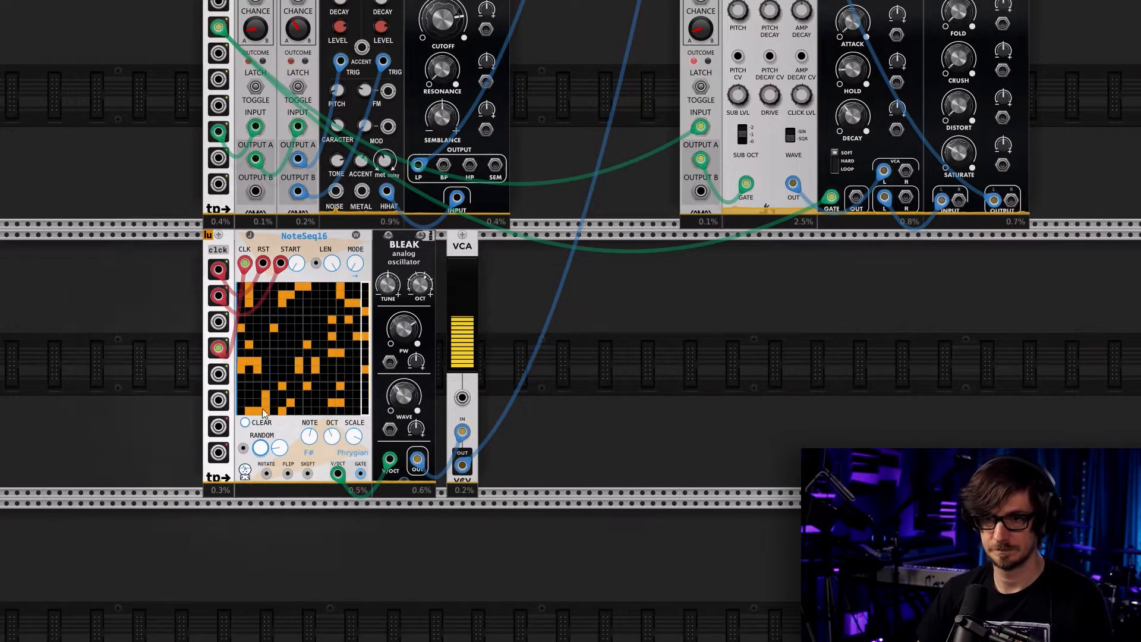
click(261, 449)
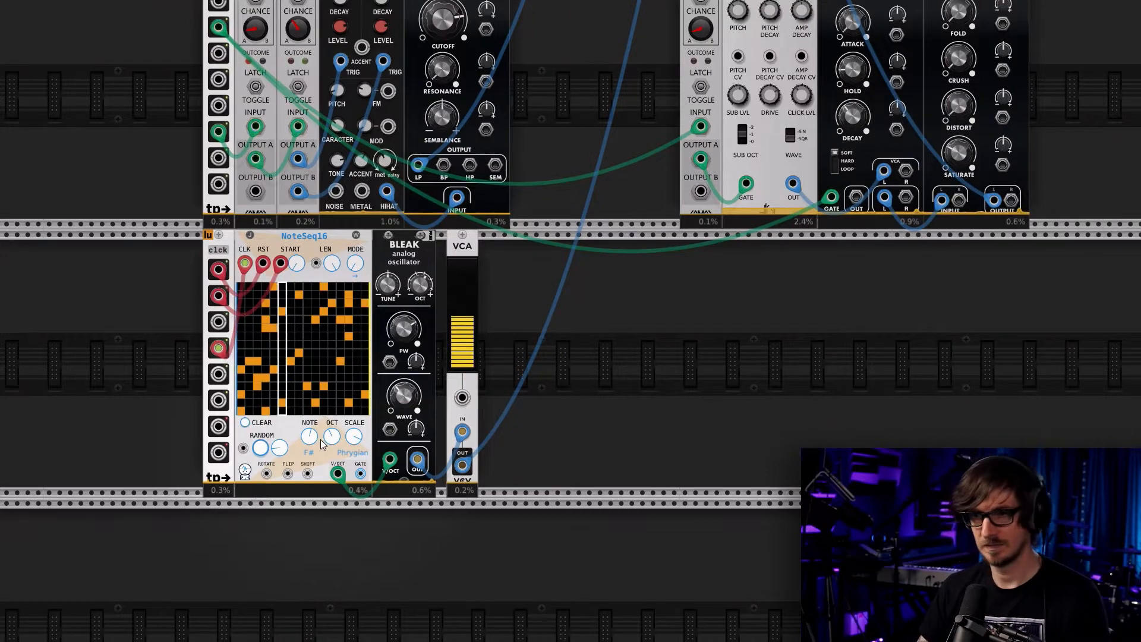
Raise the VCA's level to about 56.5%
drag(463, 315, 463, 310)
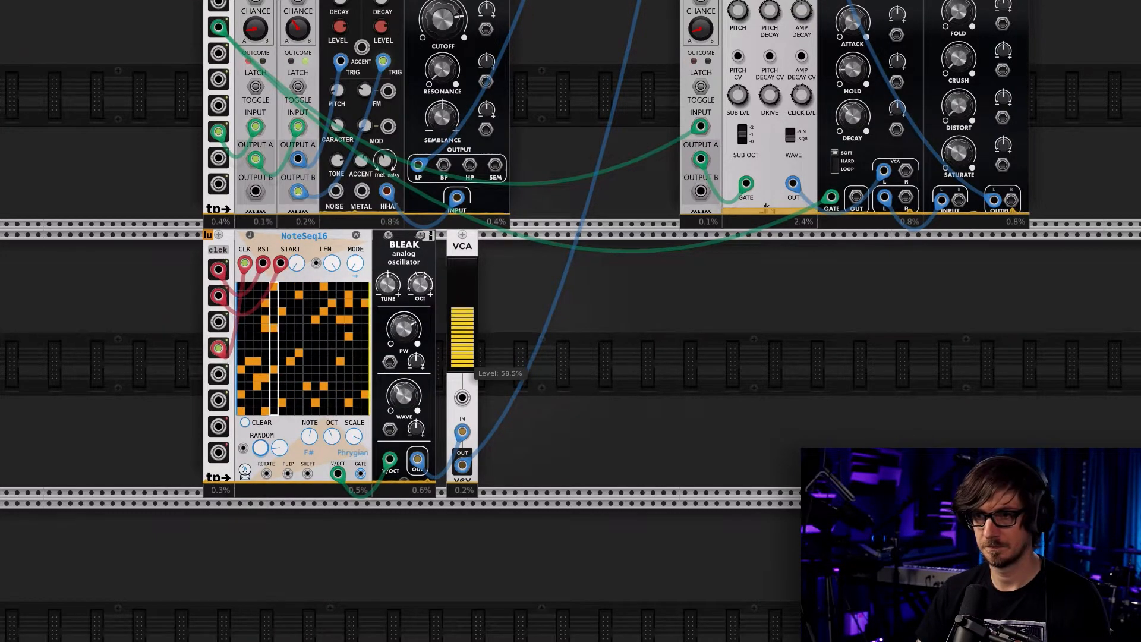
Solo the mixer's arps channel while setting its level to about -8.9 dB and its AUXA send to about -17.3 dB, and unsolo it
drag(638, 170, 372, 511)
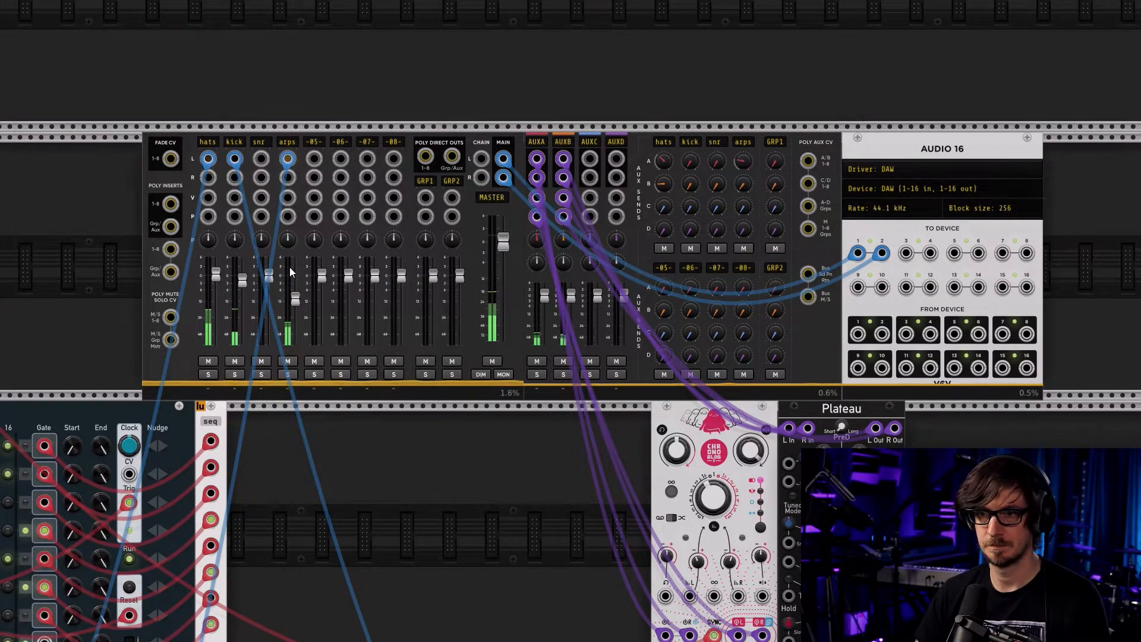
click(289, 375)
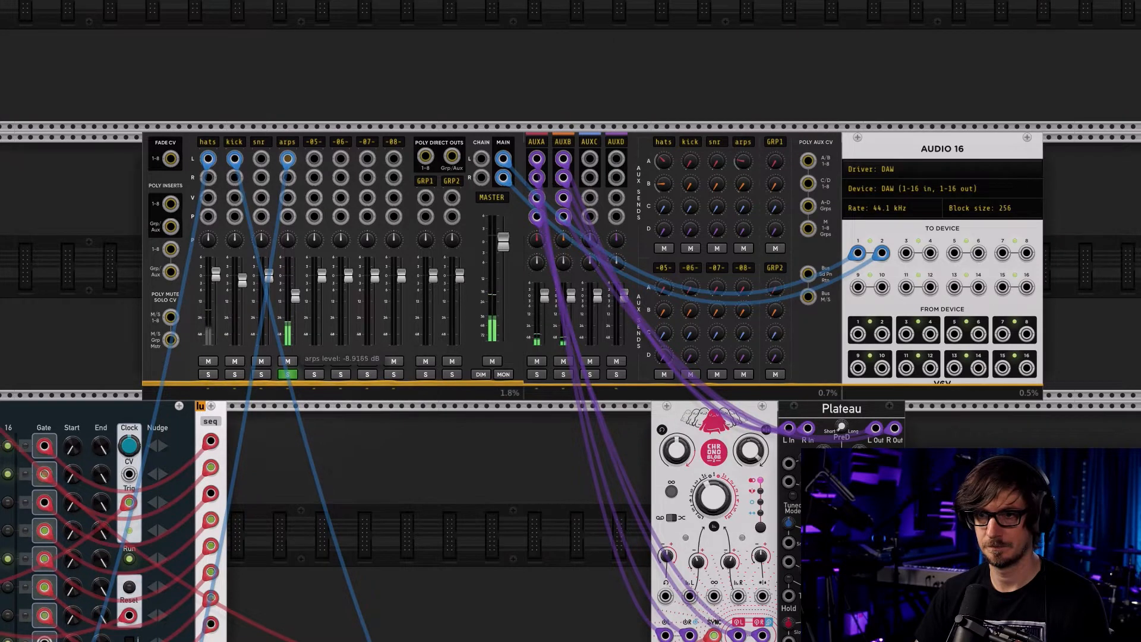
mouse_move(744, 165)
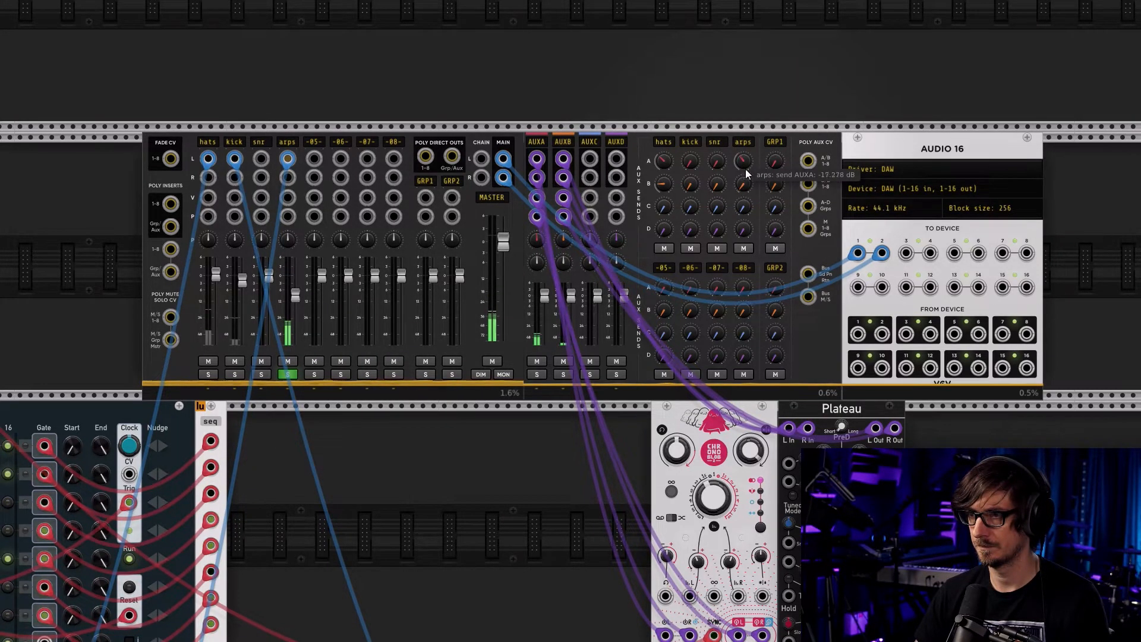
drag(743, 184, 743, 199)
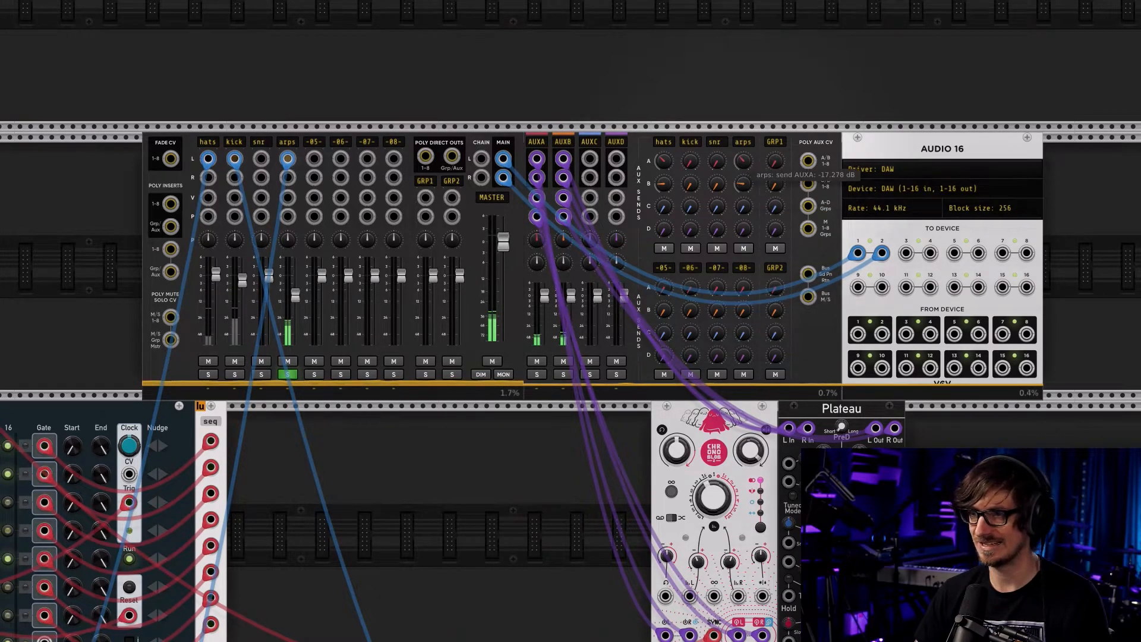
click(289, 373)
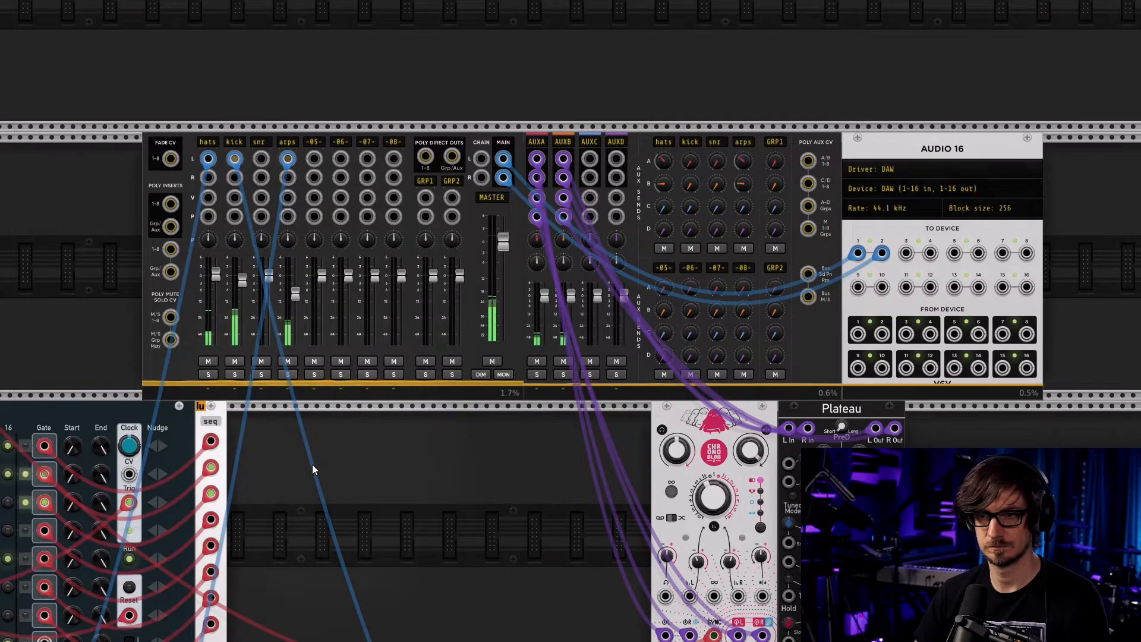
Move the VCA module further right in its row to open a gap after BLEAK
scroll(312, 465, down, 10)
scroll(312, 465, left, 8)
scroll(312, 535, down, 8)
scroll(312, 535, left, 3)
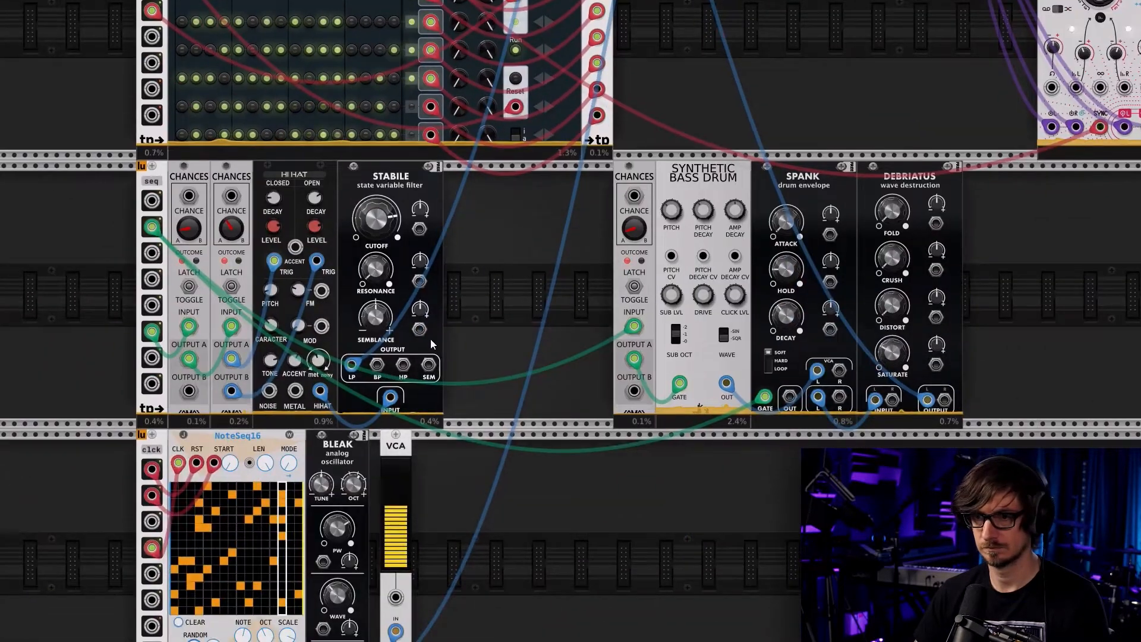
drag(401, 262, 542, 282)
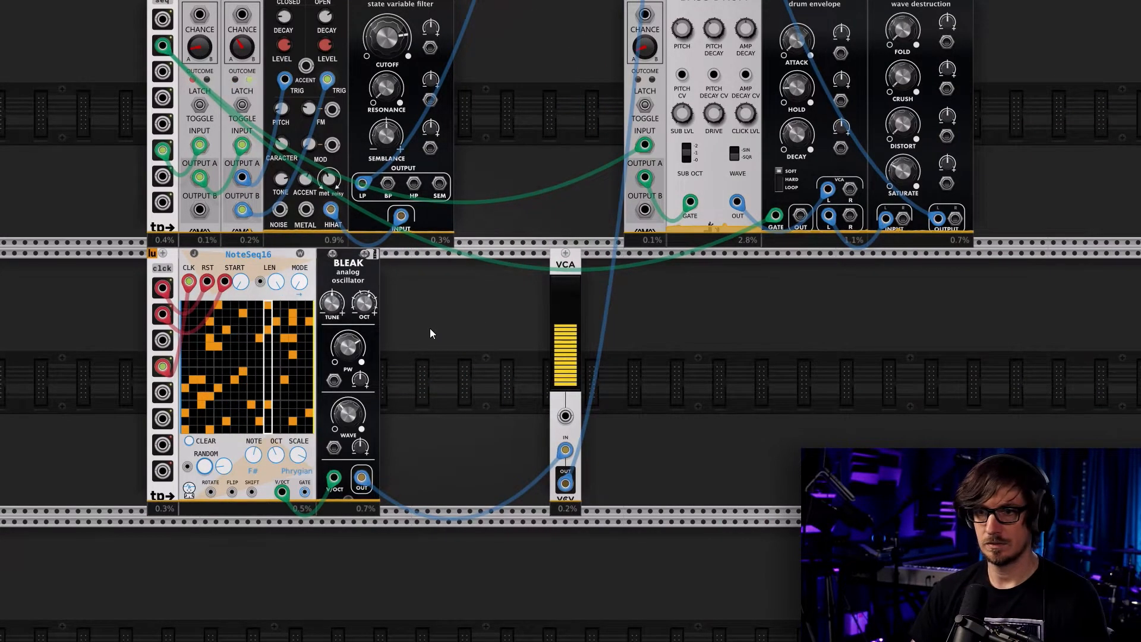
Add the Instruō øchd module from the low-frequency oscillator category, place it directly against BLEAK and lower its rate
right_click(433, 331)
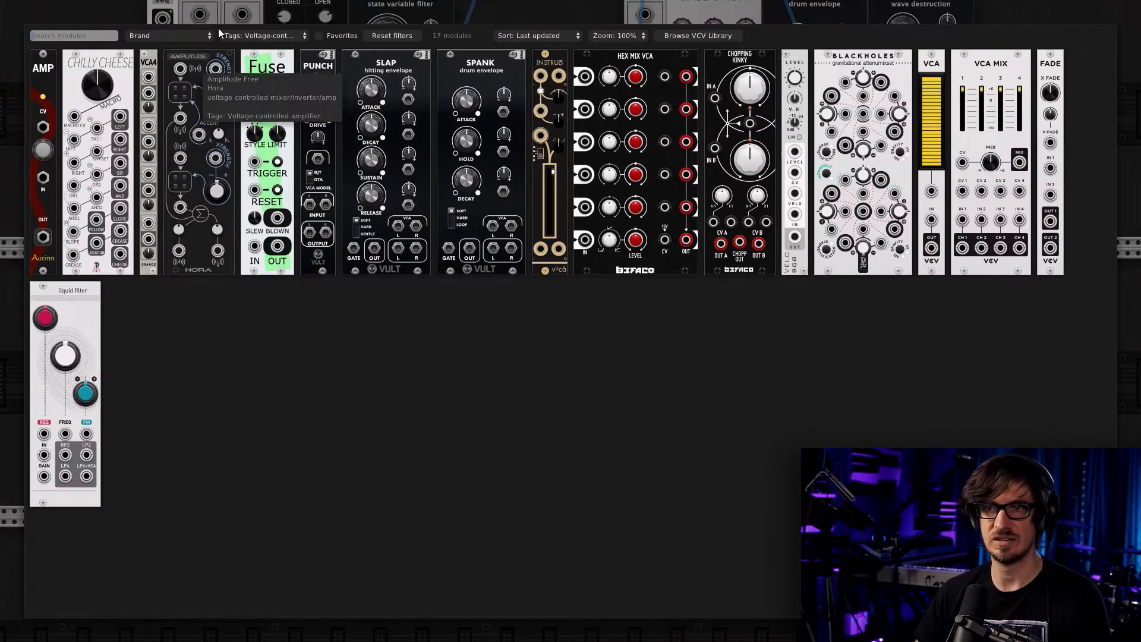
click(392, 35)
click(258, 37)
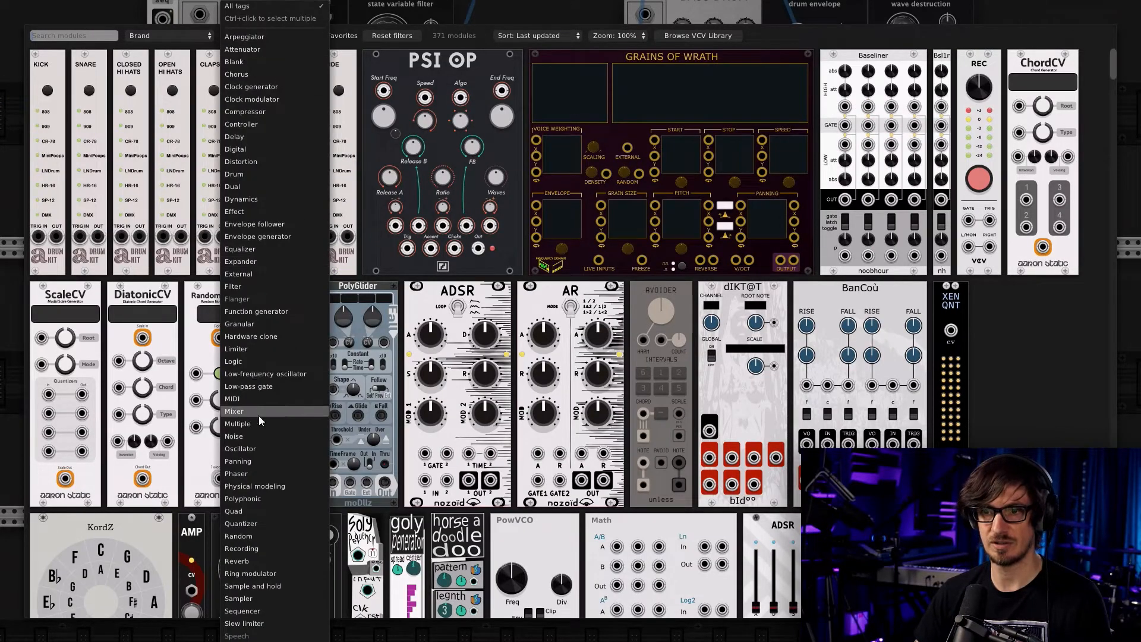
click(257, 376)
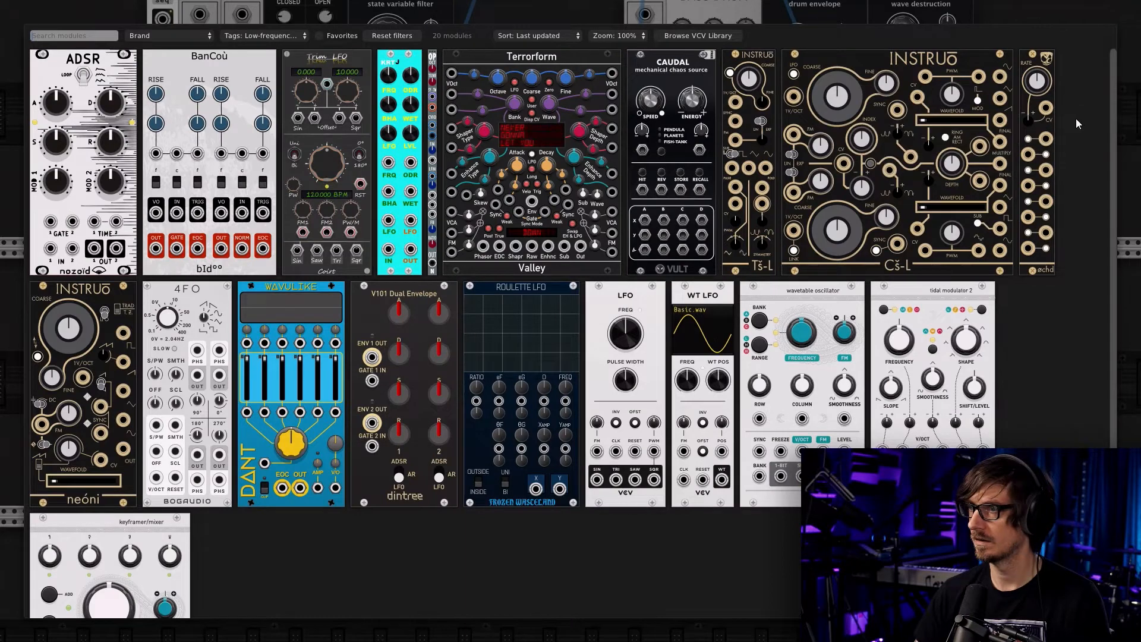
click(1039, 120)
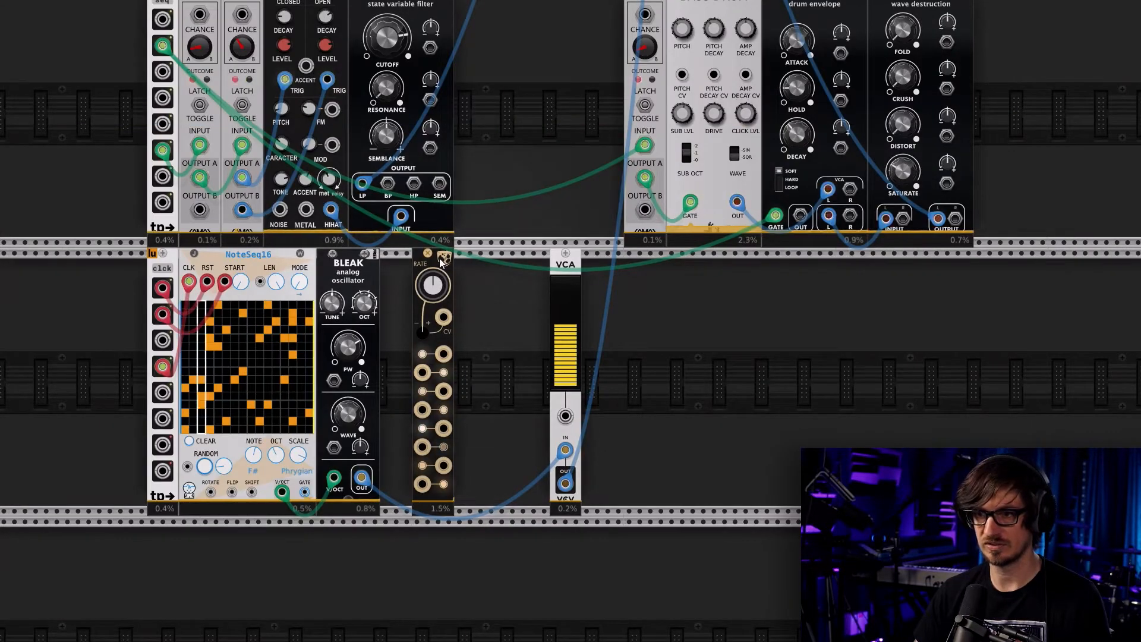
drag(434, 265, 402, 267)
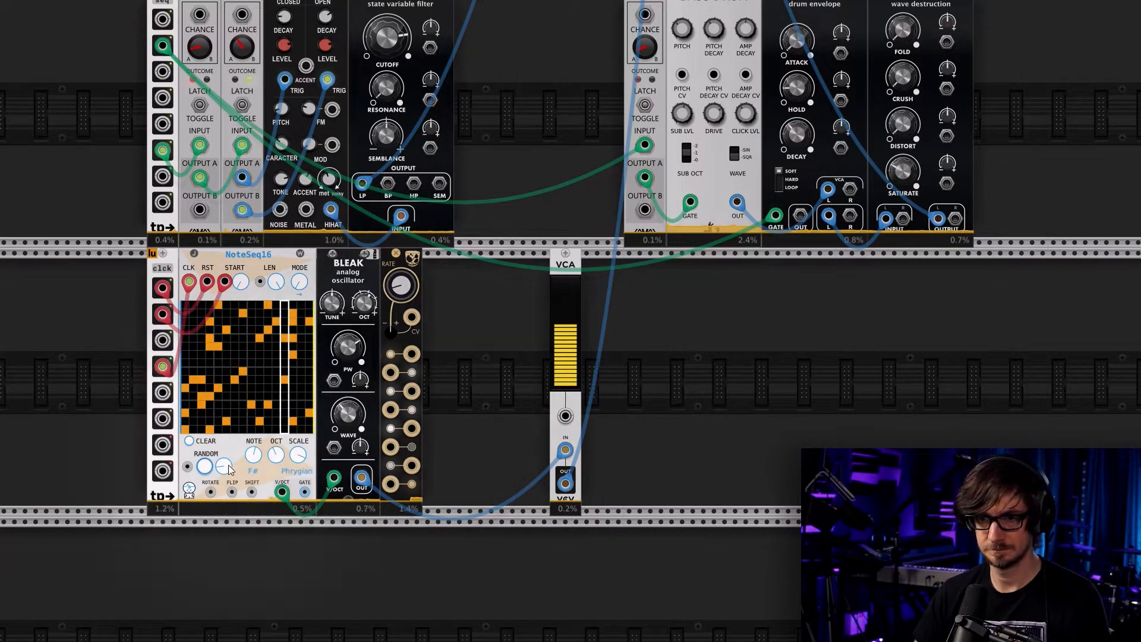
Patch NoteSeq16's poly gate output to the VCA's CV input with an orange cable
right_click(304, 491)
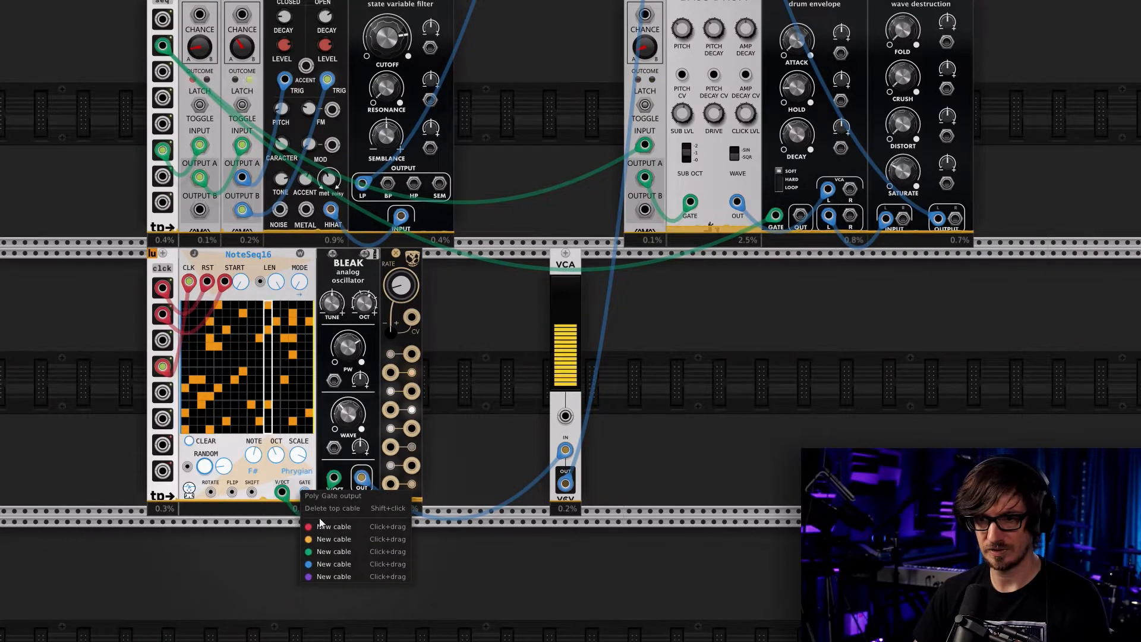
drag(331, 540, 565, 416)
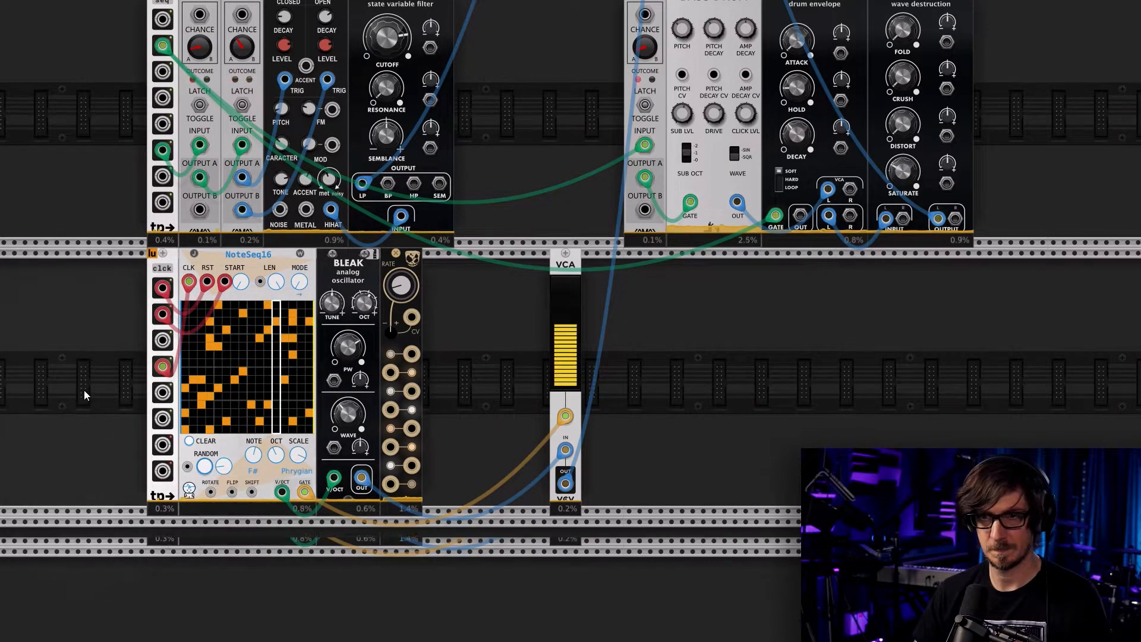
Check CLOCKED's clock ratios and shift NoteSeq16, BLEAK and øchd right together to leave a gap beside the clck teleport
scroll(84, 390, up, 5)
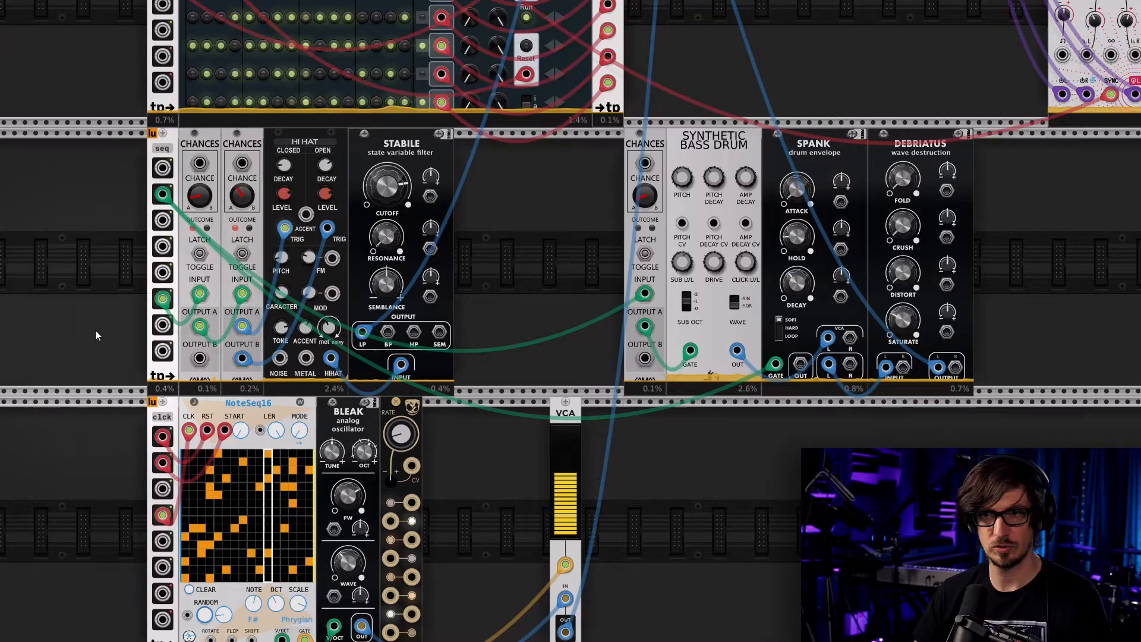
scroll(97, 368, up, 15)
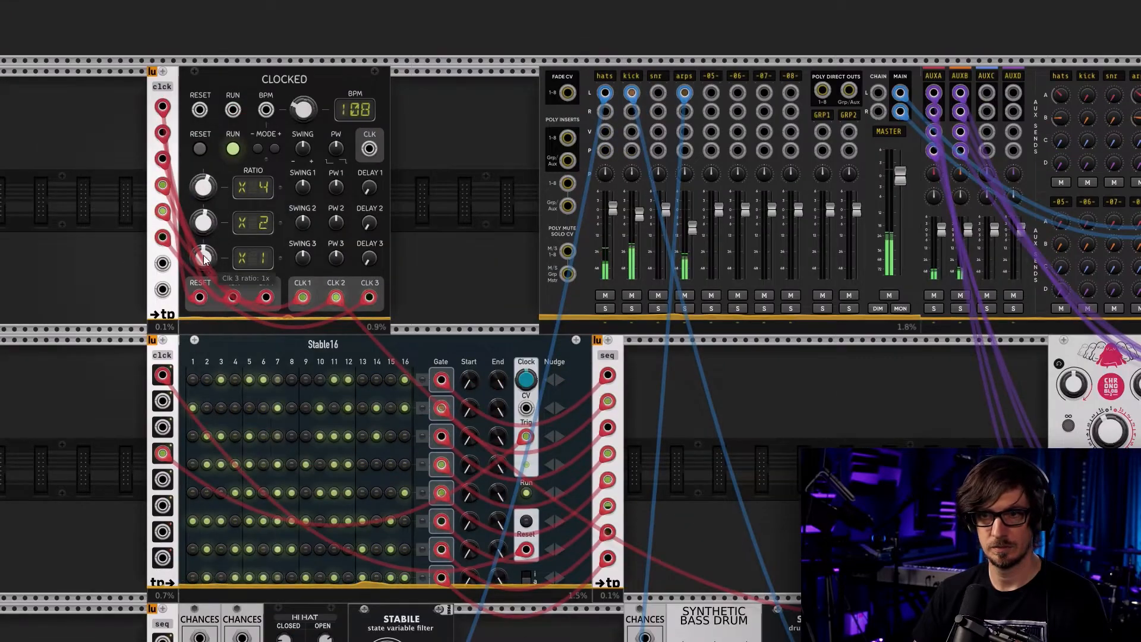
scroll(94, 575, down, 20)
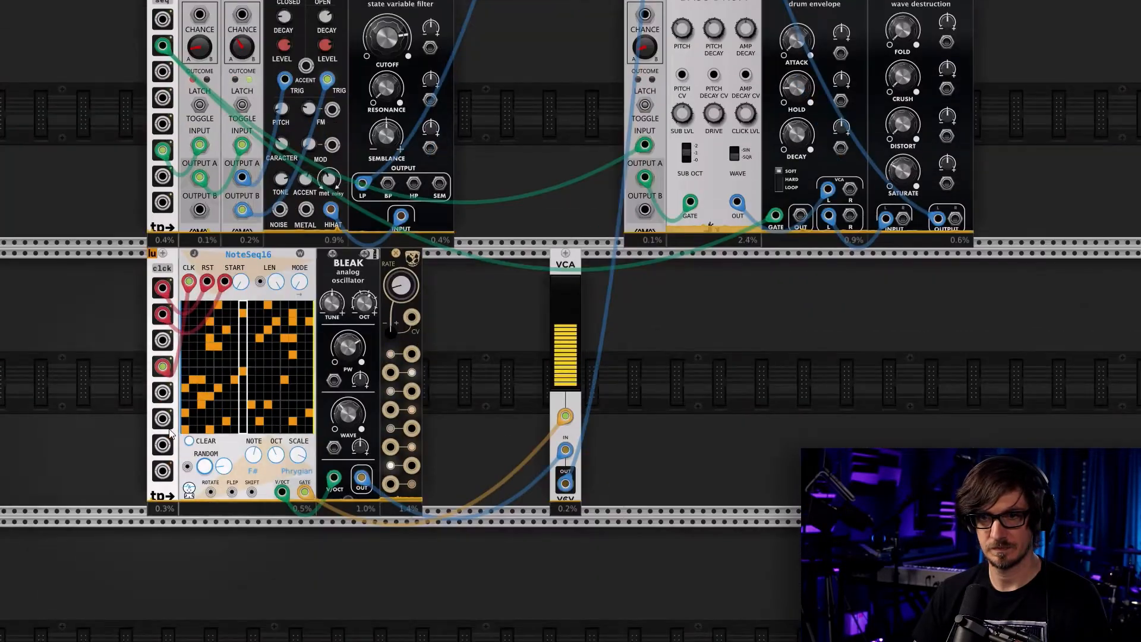
drag(434, 546, 169, 373)
mouse_move(221, 265)
mouse_down()
mouse_move(262, 265)
mouse_move(223, 266)
mouse_up()
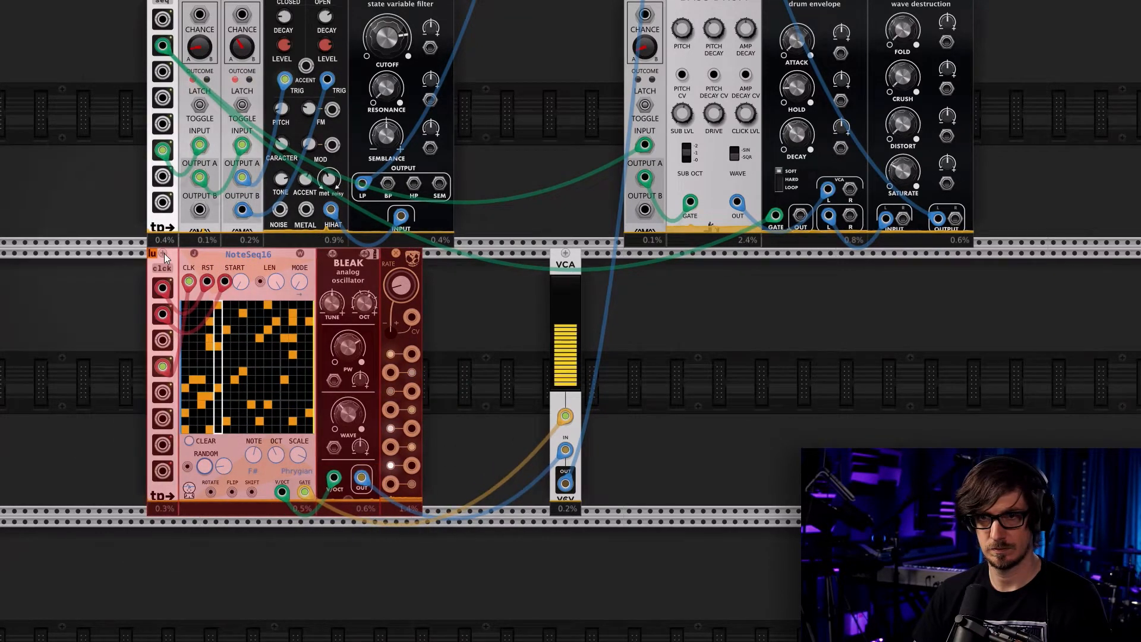
drag(511, 604, 272, 443)
drag(249, 289, 292, 289)
click(197, 282)
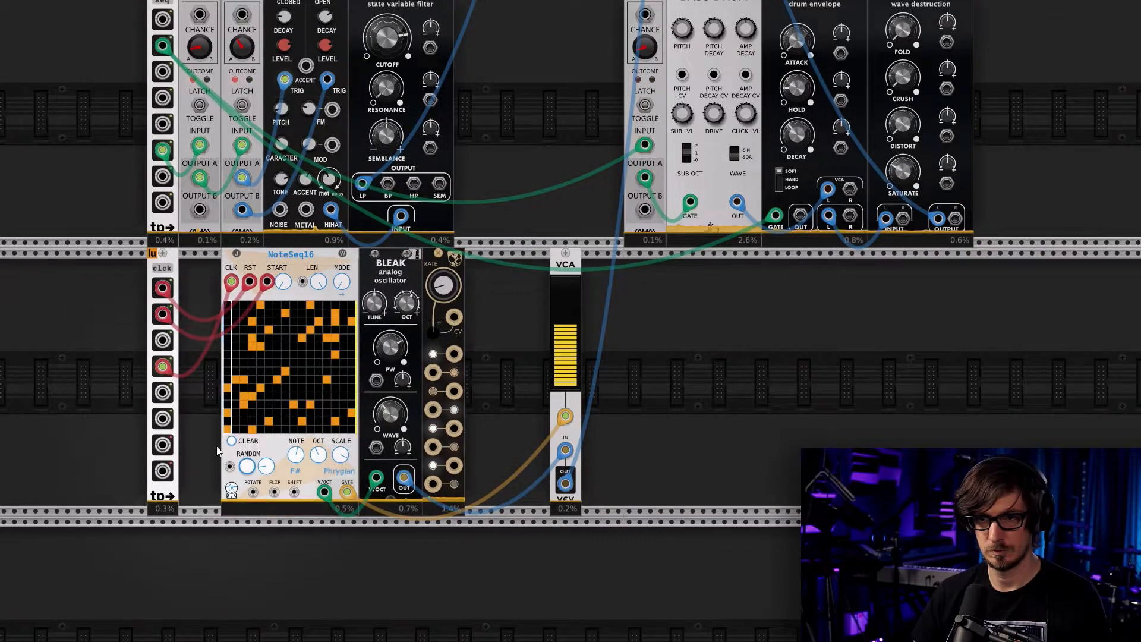
Search the module library for "divi" and add the ClkDiv clock divider in the gap before NoteSeq16
right_click(198, 281)
click(289, 38)
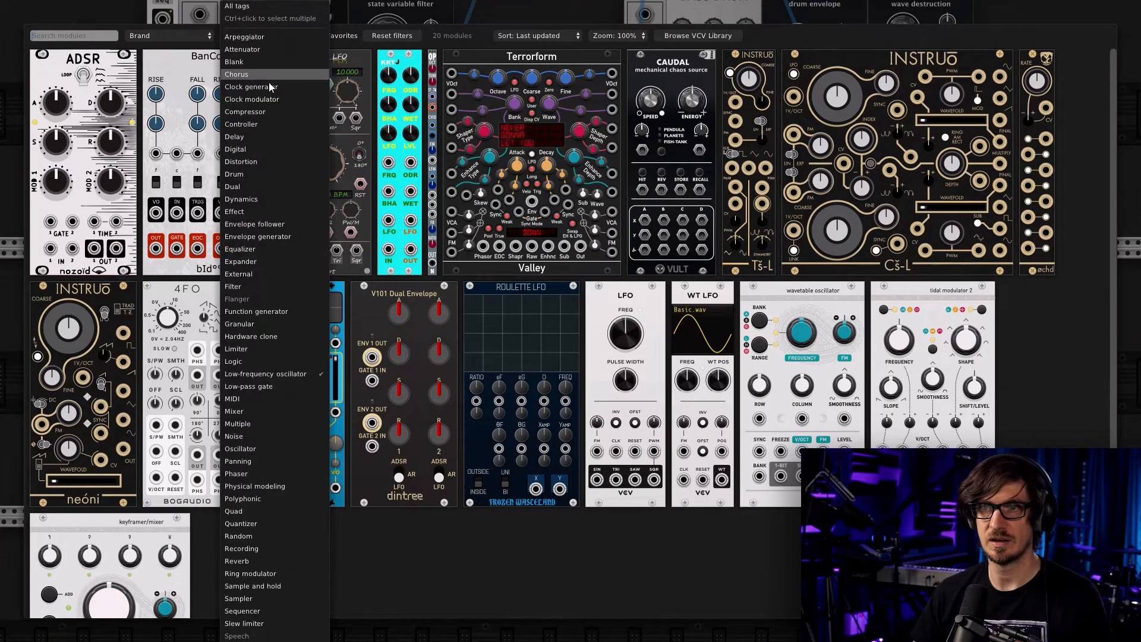
click(443, 37)
click(389, 37)
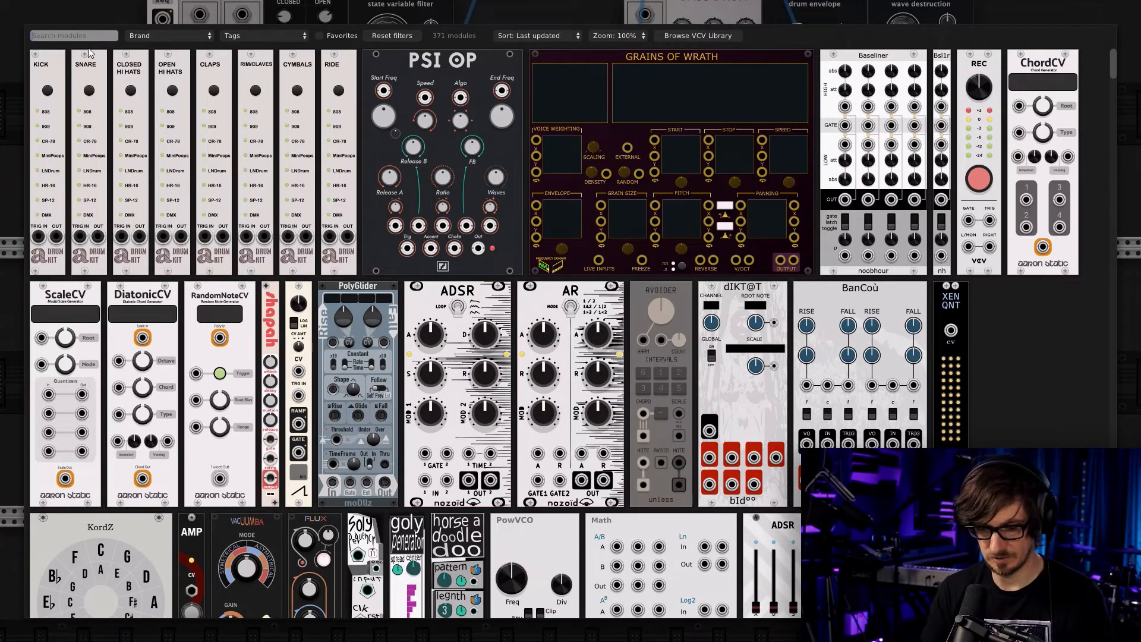
text(divi)
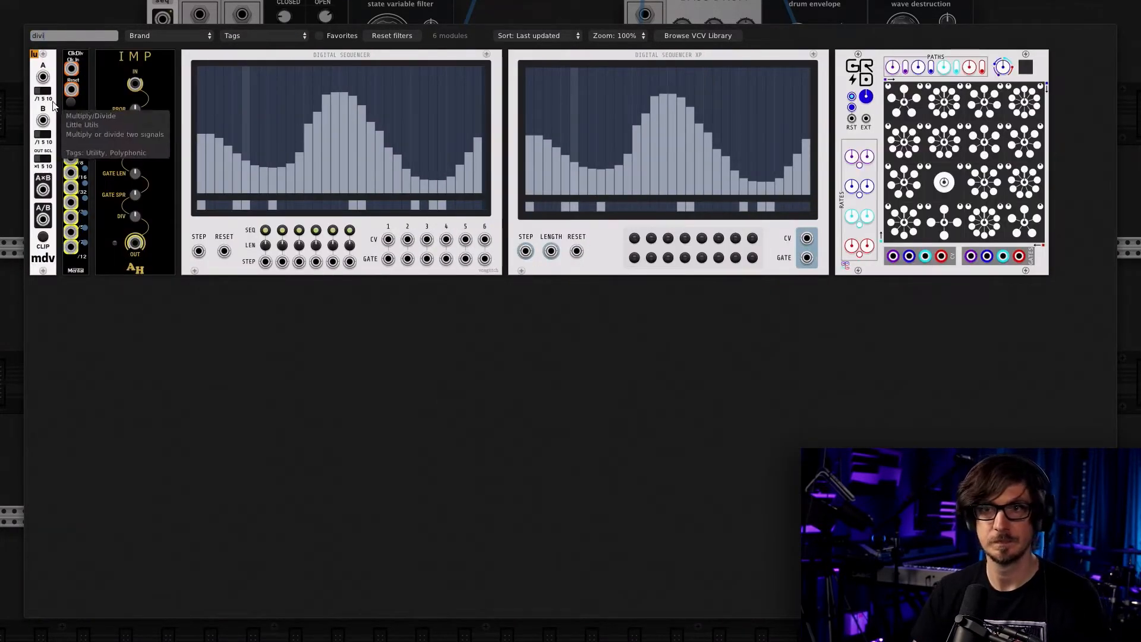
click(72, 106)
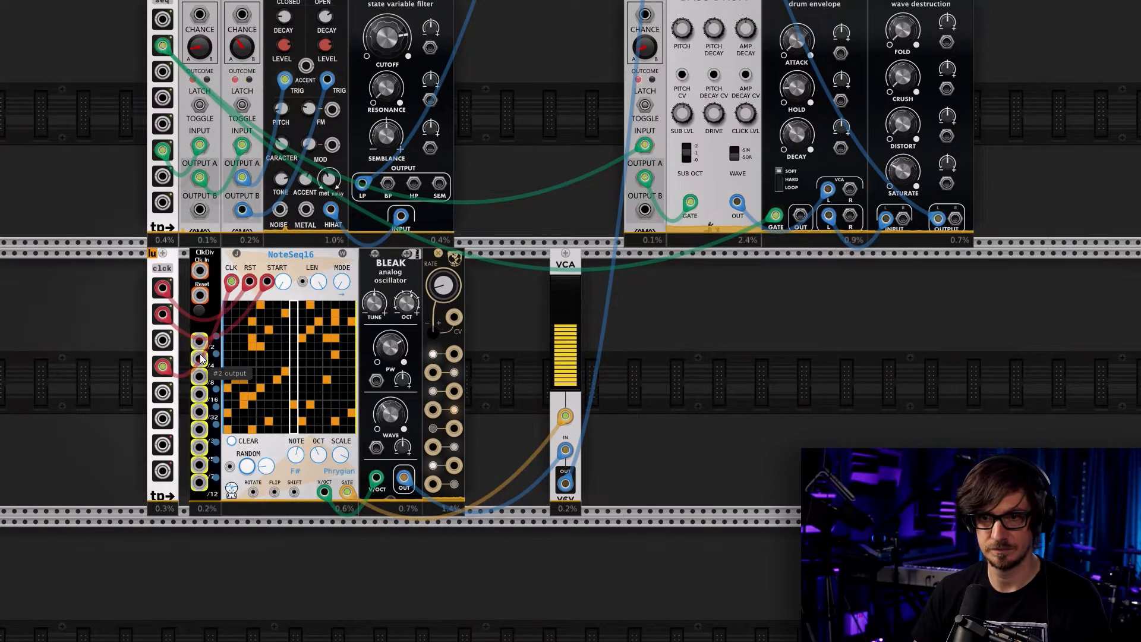
Patch the clck teleport's port 6 output to ClkDiv's clock input, and ClkDiv's /16 output to NoteSeq16's random trigger input
drag(162, 418, 200, 271)
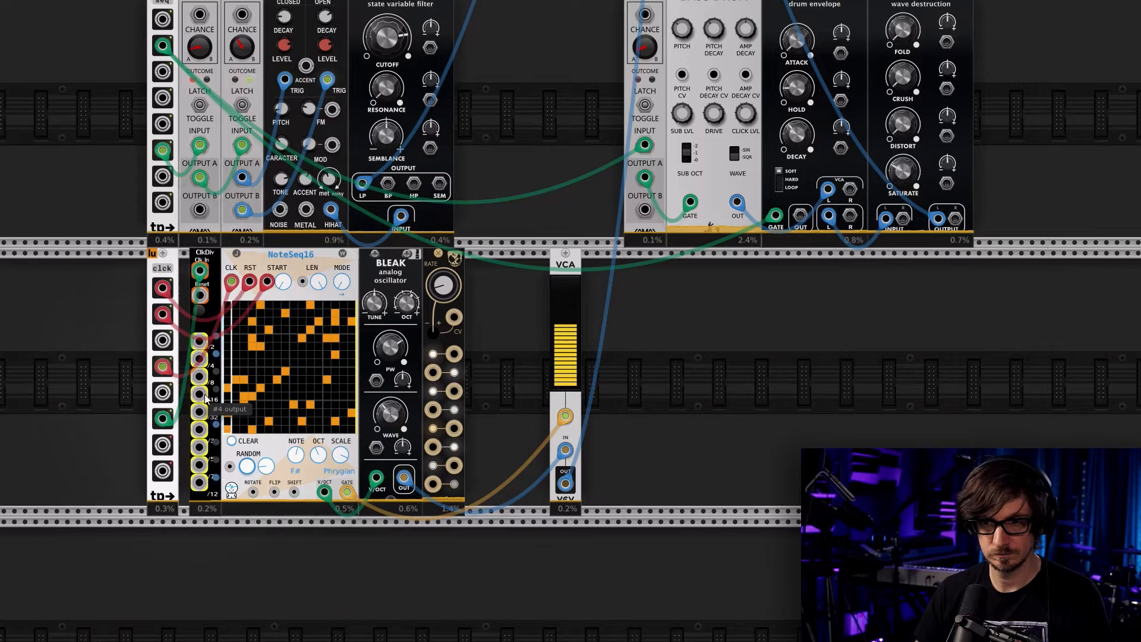
right_click(198, 378)
drag(215, 416, 228, 469)
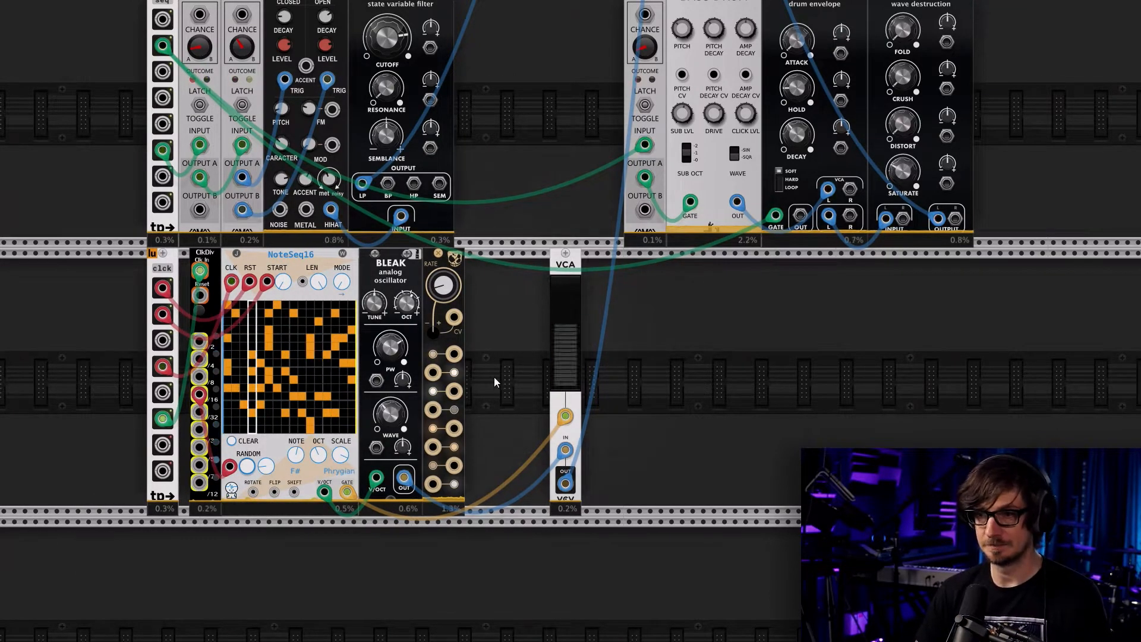
Move the VCA further right and add Vult's SLAP hitting envelope from the envelope generator category between øchd and the VCA
drag(556, 276, 618, 271)
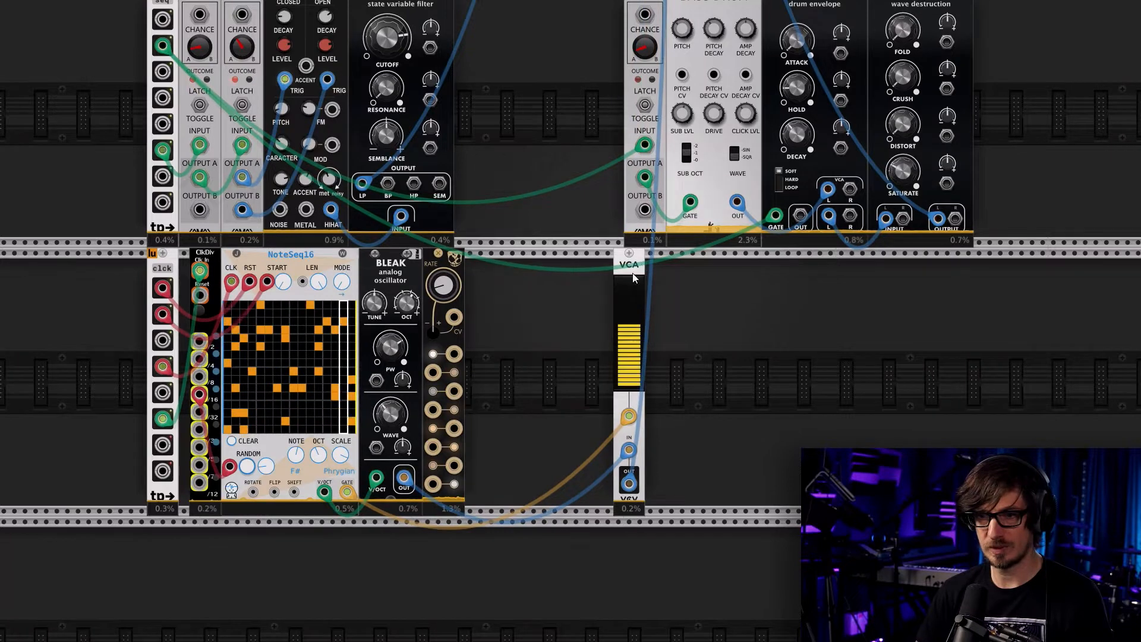
right_click(532, 352)
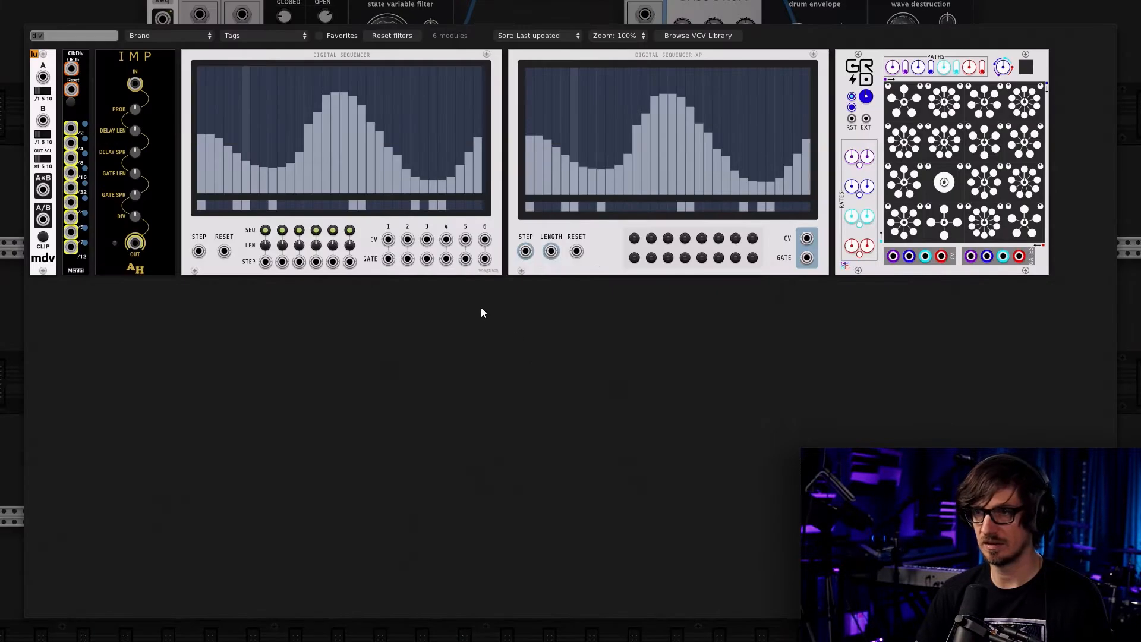
click(402, 34)
click(270, 37)
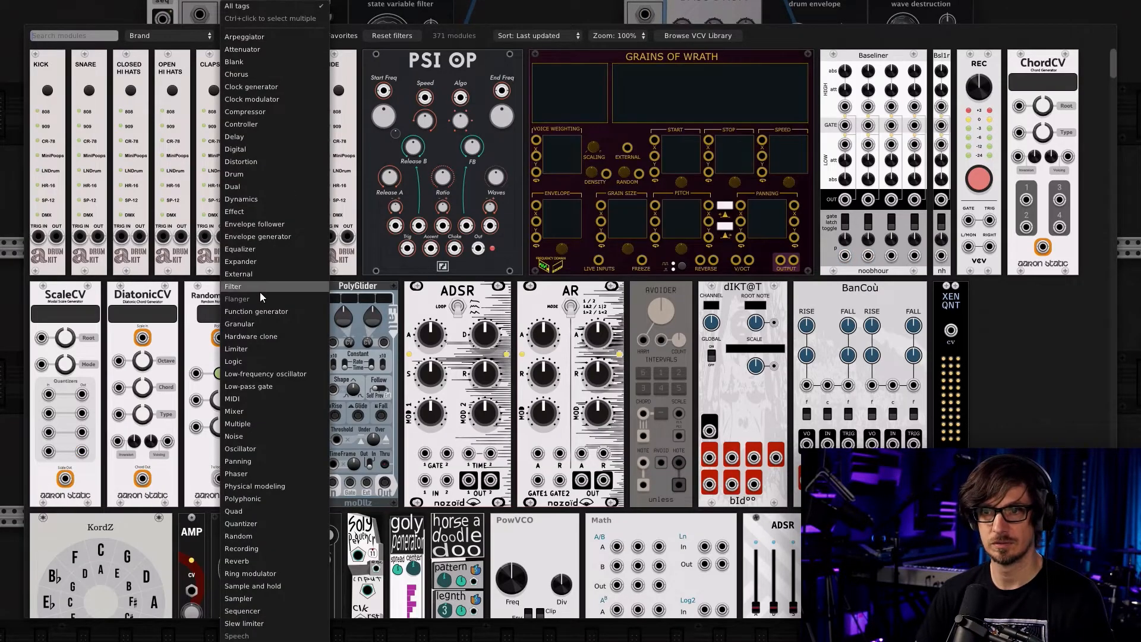
scroll(260, 291, down, 2)
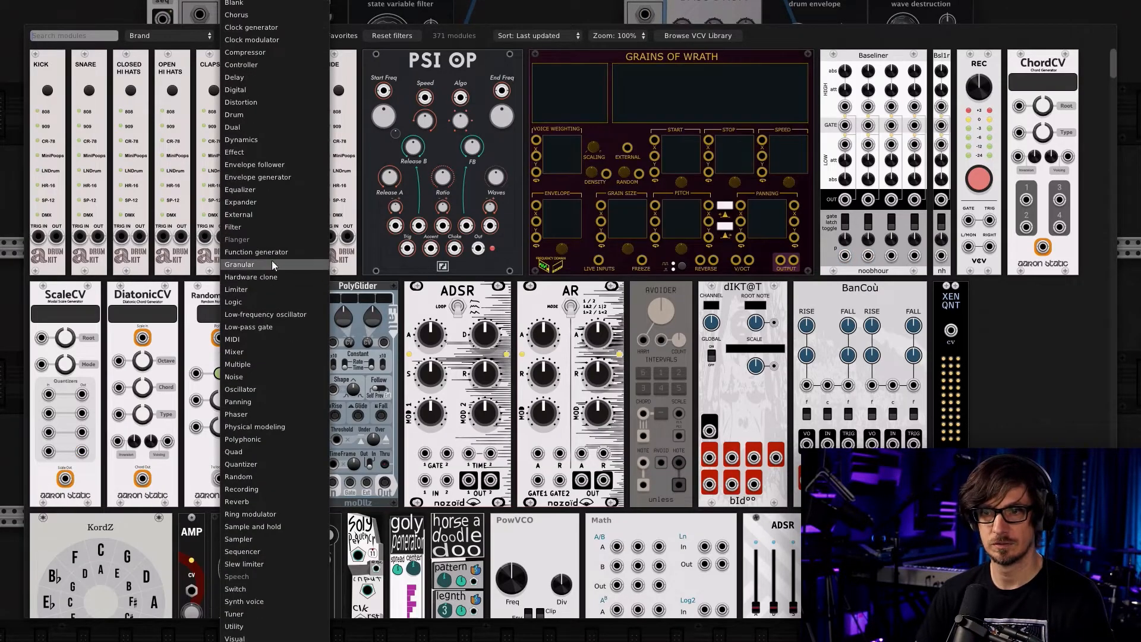
click(254, 178)
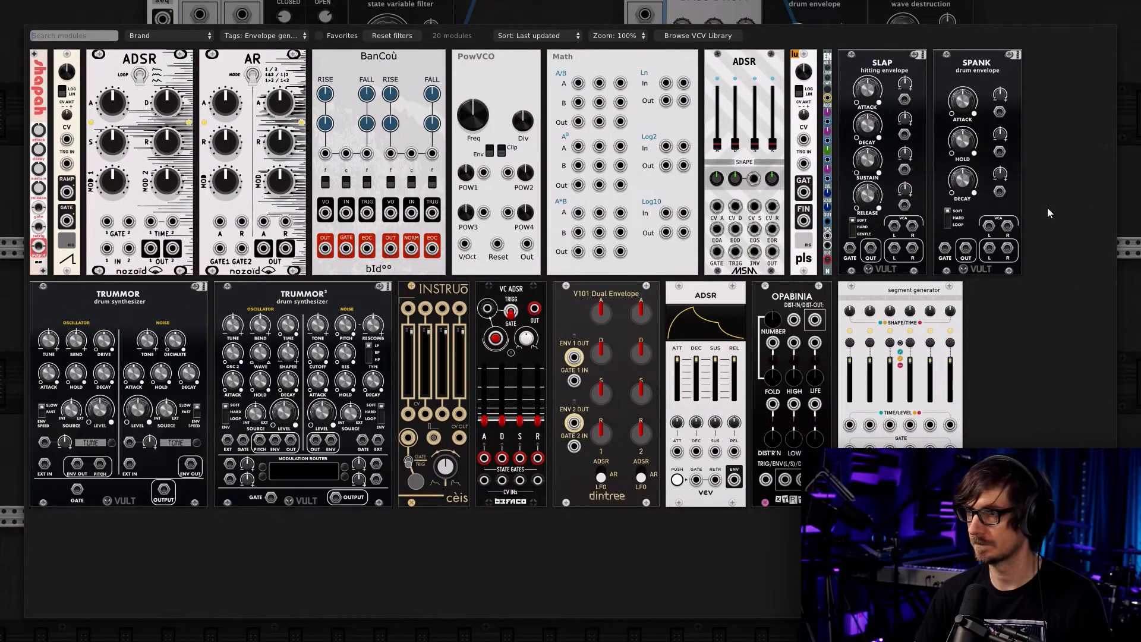
click(903, 172)
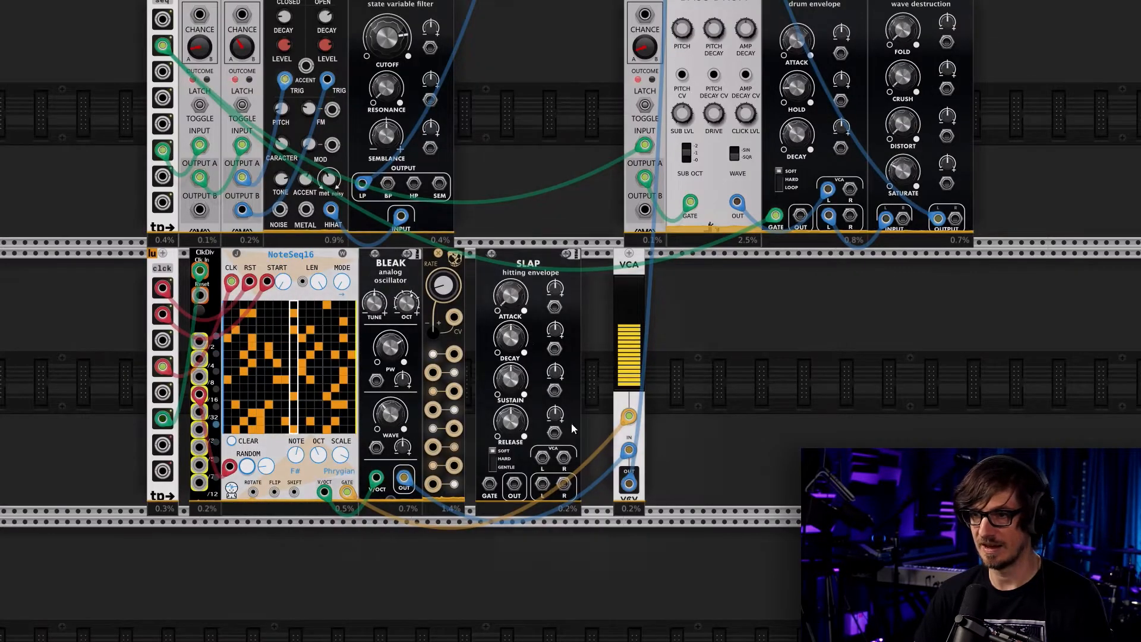
Route NoteSeq16's gate through SLAP's envelope to the VCA's CV input, and set SLAP's Decay to about 0.237
drag(629, 416, 489, 484)
right_click(513, 484)
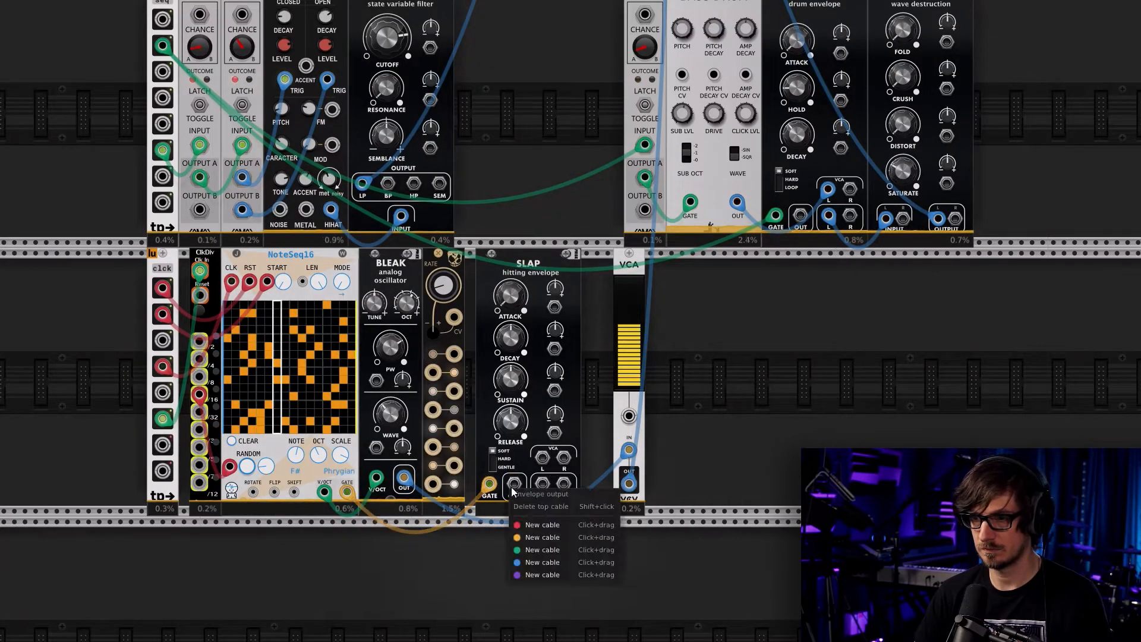
drag(531, 541, 628, 416)
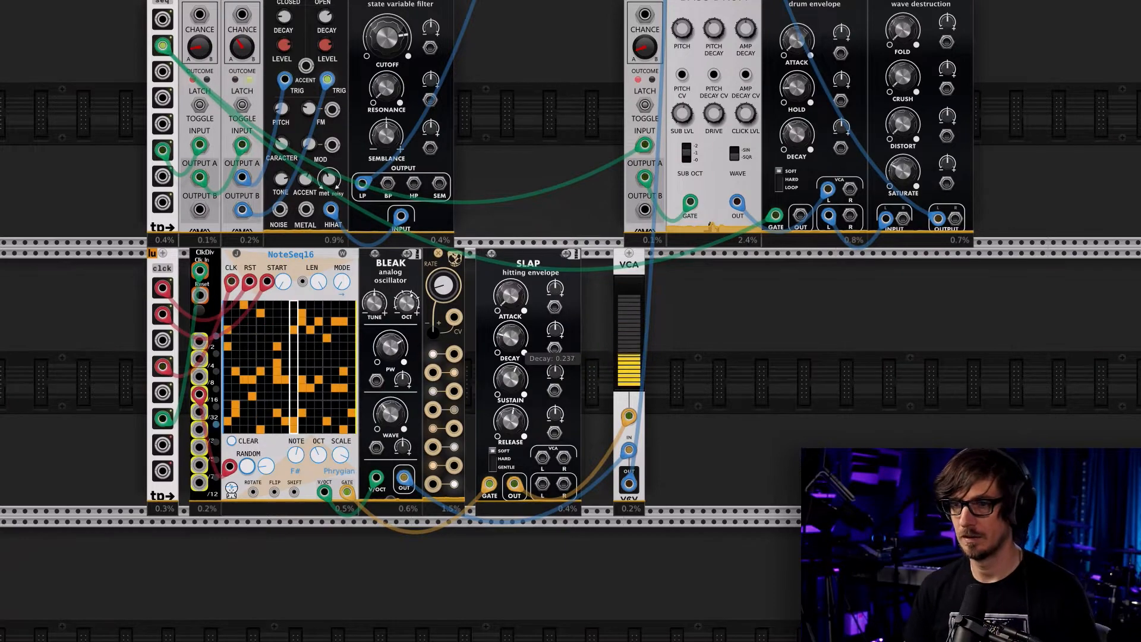
drag(979, 196, 864, 344)
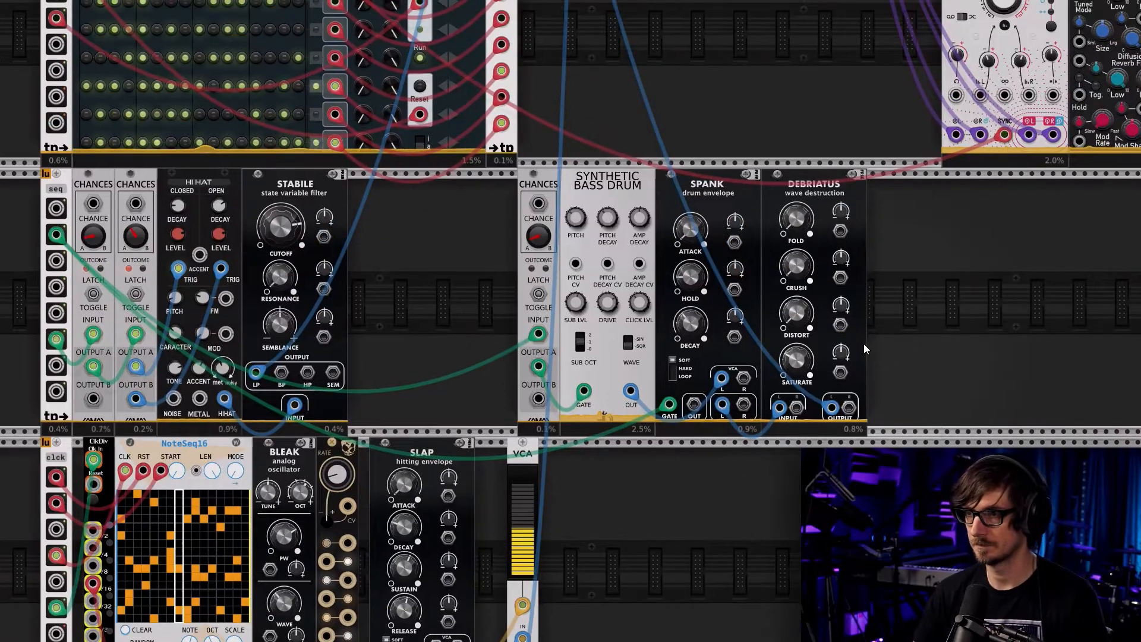
Filter the module library by the Filter category and add Vult's RESCOMB resonant comb filter after DEBRIATUS
drag(896, 246, 830, 243)
right_click(836, 235)
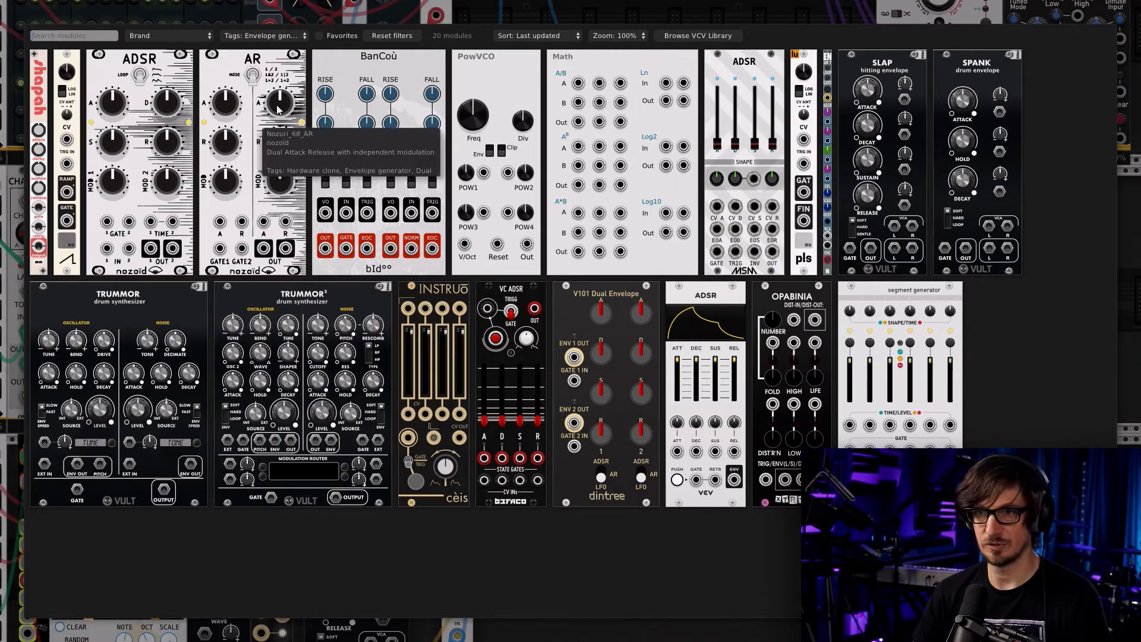
click(383, 35)
click(270, 35)
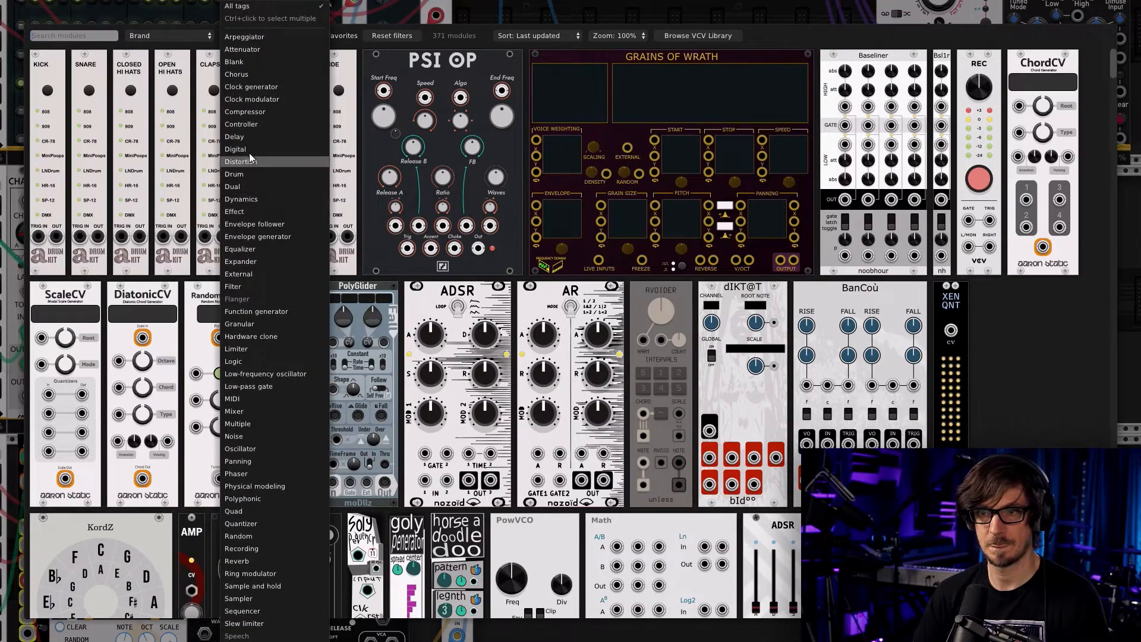
click(256, 288)
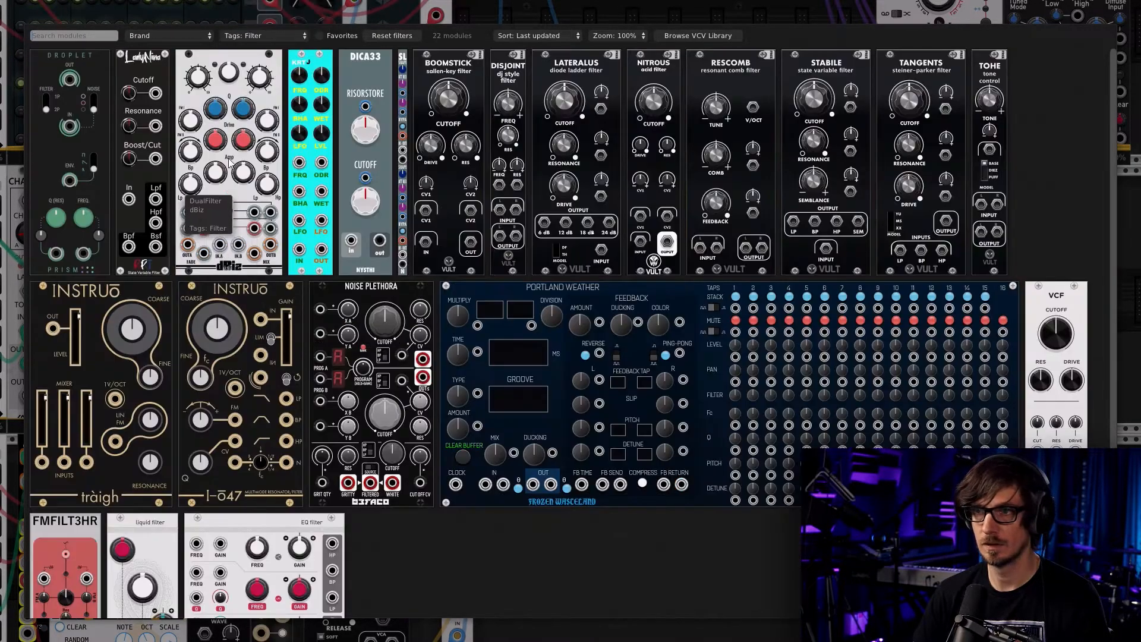
click(692, 137)
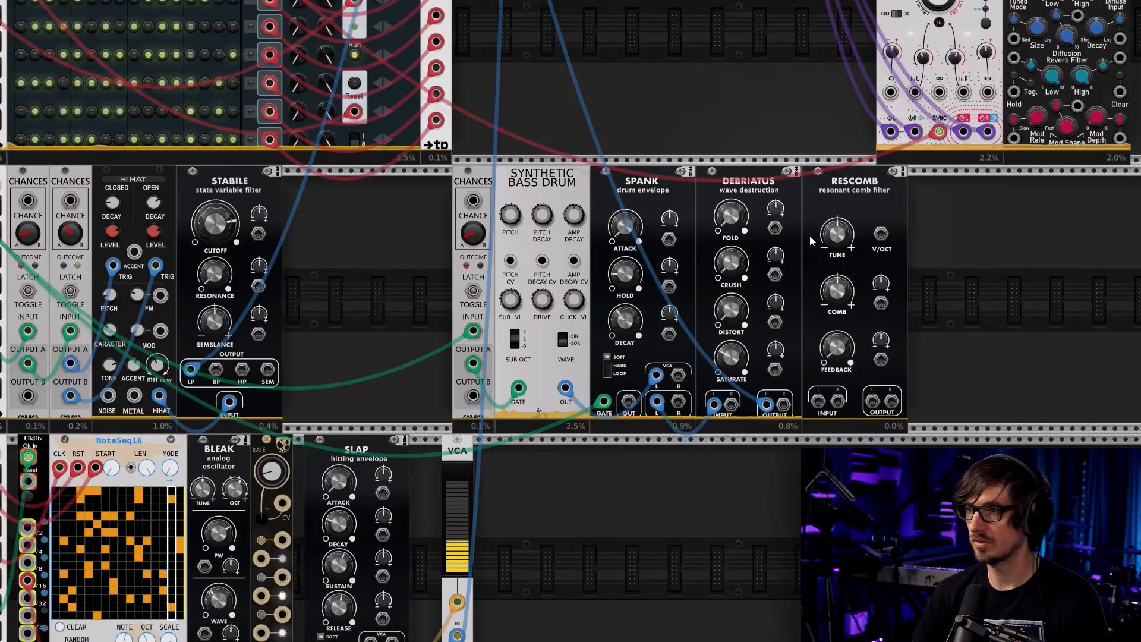
Route DEBRIATUS's output through RESCOMB to the existing mixer cable, and try different Comb and Feedback settings
drag(767, 408, 871, 401)
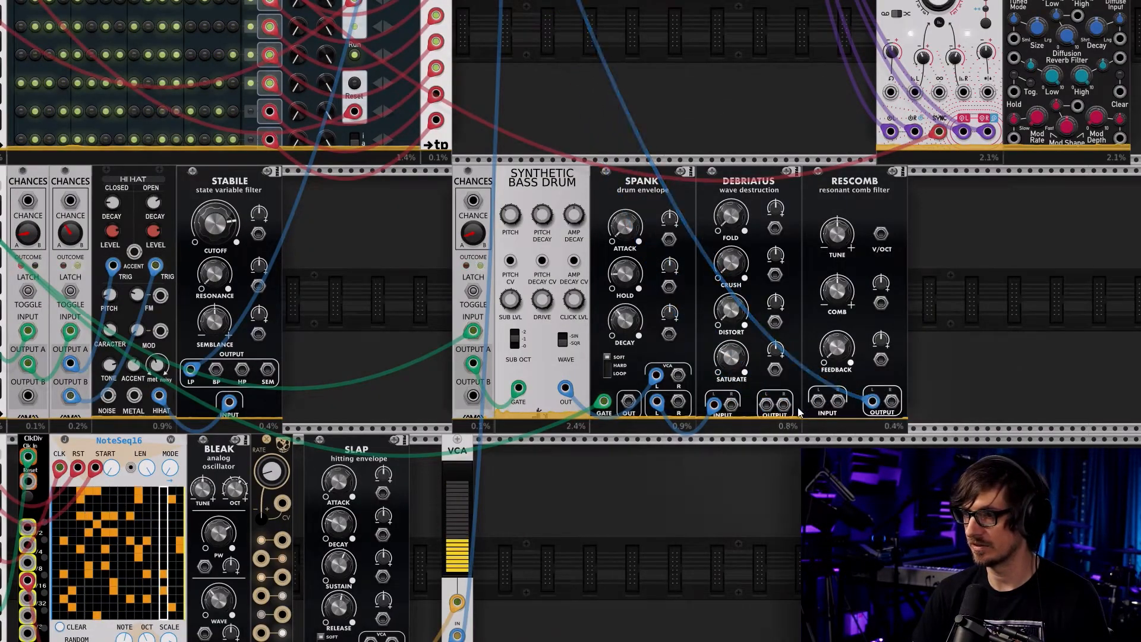
right_click(767, 405)
click(790, 477)
click(817, 401)
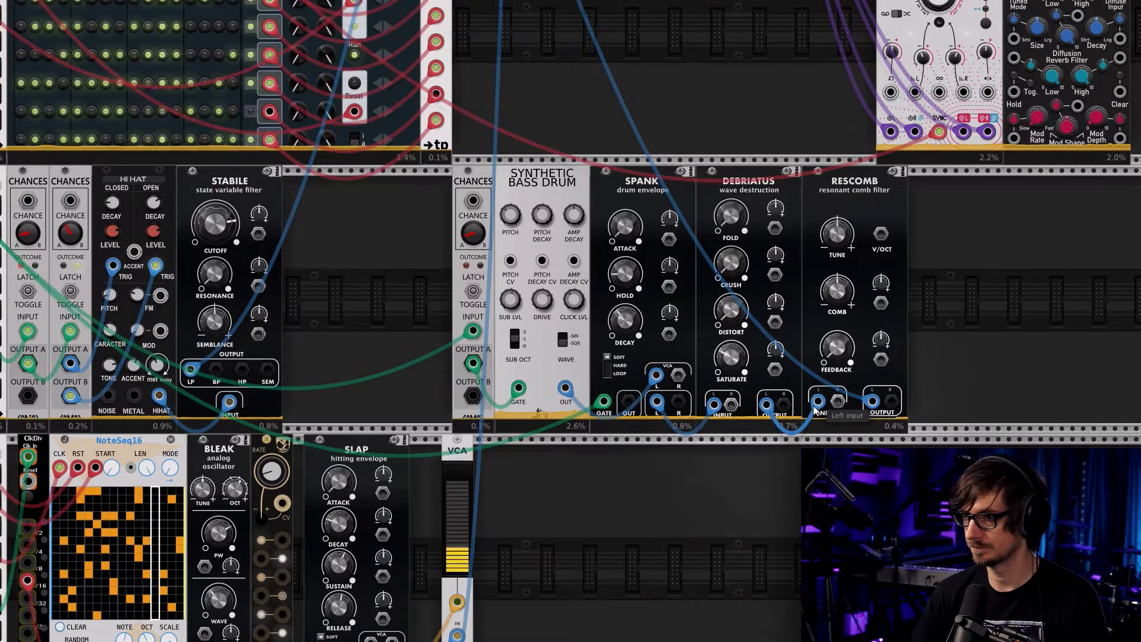
drag(836, 289, 836, 287)
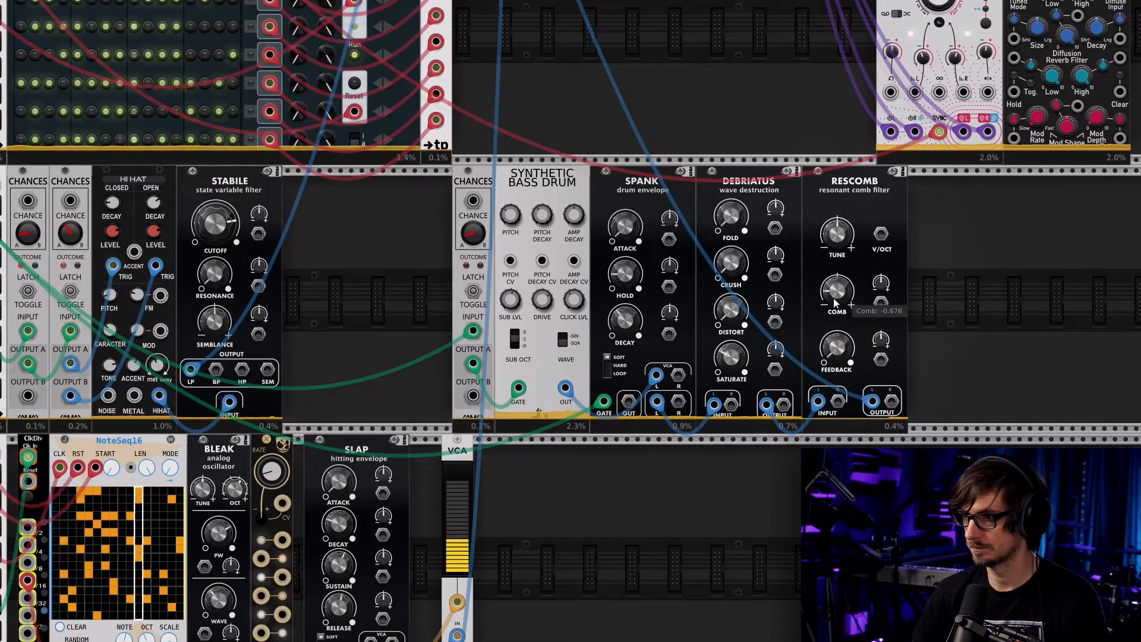
drag(836, 350, 835, 351)
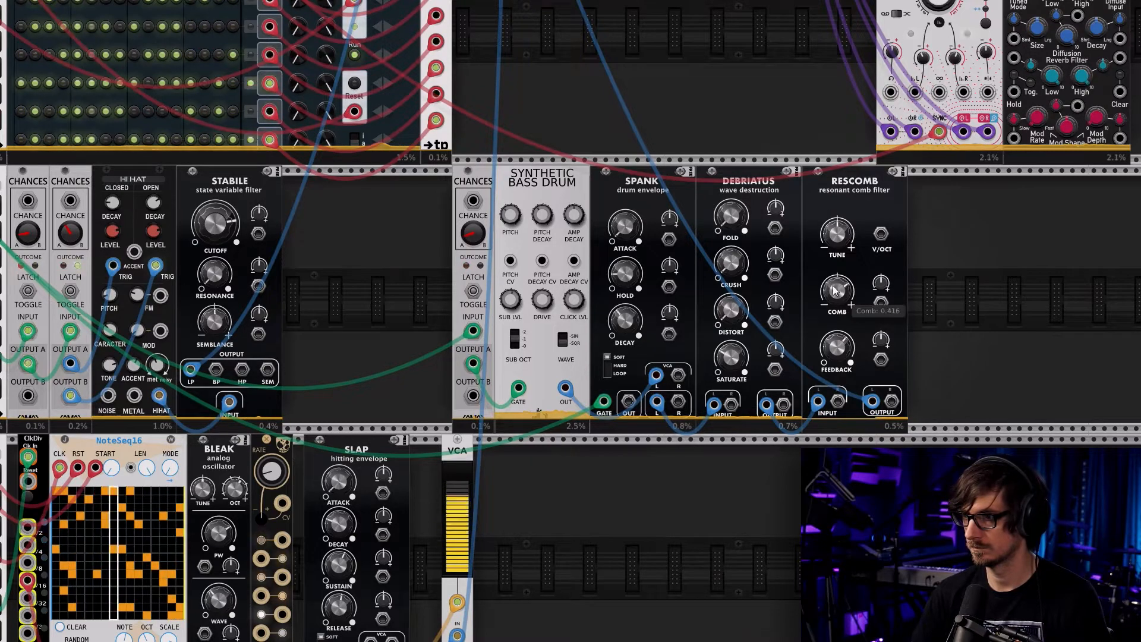
Return the mixer cable to DEBRIATUS's output and delete the RESCOMB filter
drag(944, 323, 892, 405)
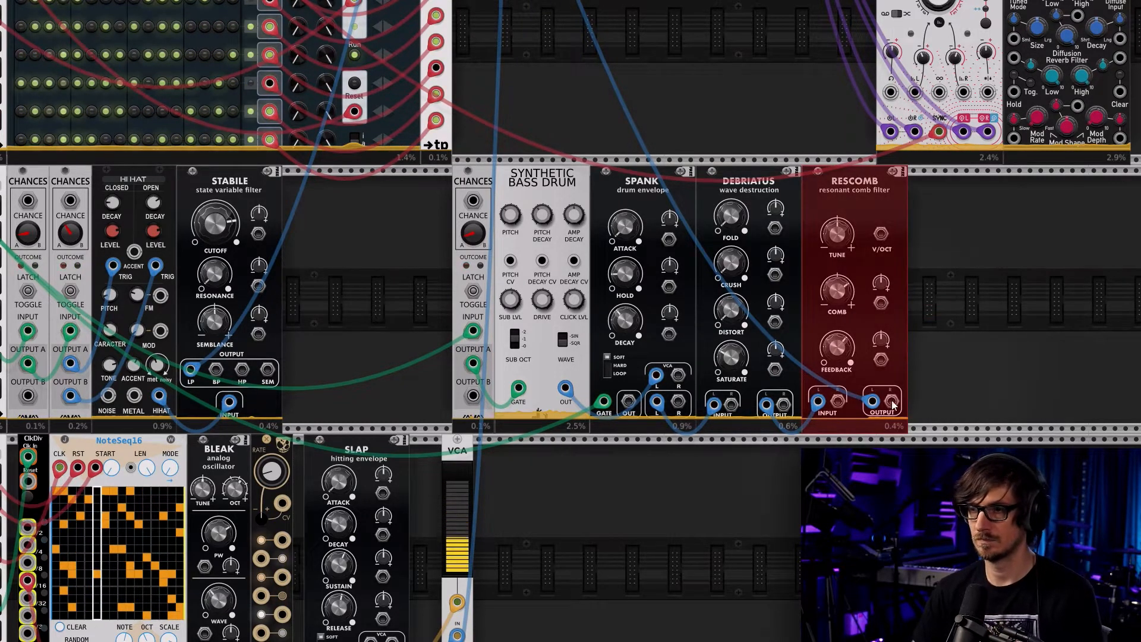
drag(818, 403, 766, 404)
click(918, 419)
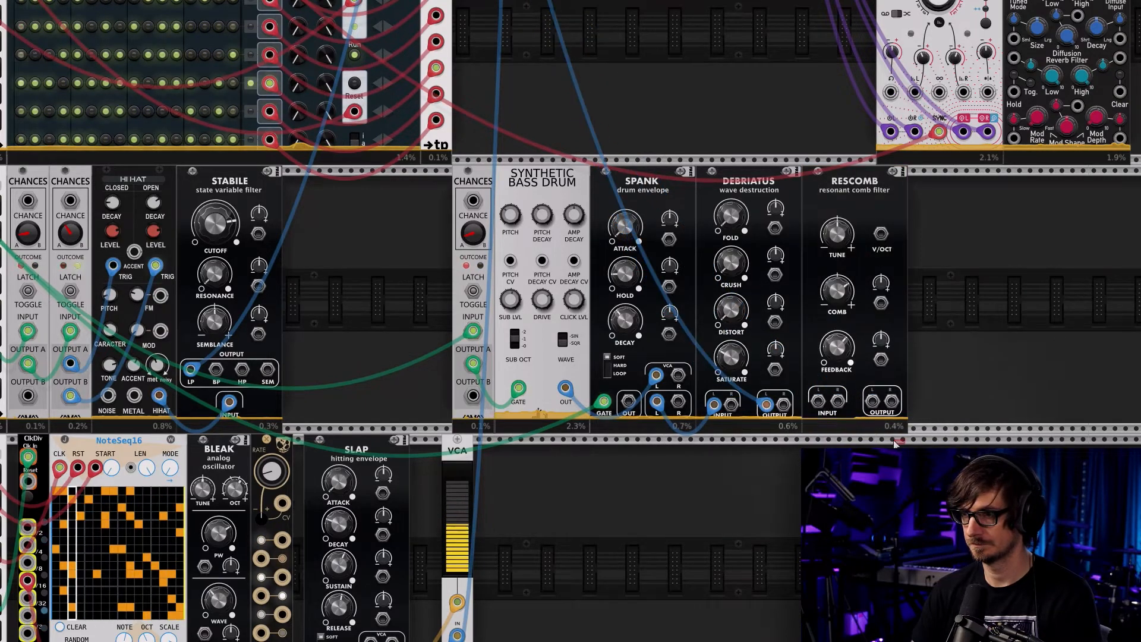
drag(897, 441, 849, 349)
key(Delete)
Add Vult's BOOMSTICK sallen-key filter after DEBRIATUS and route DEBRIATUS's output through it to the mixer cable
right_click(850, 349)
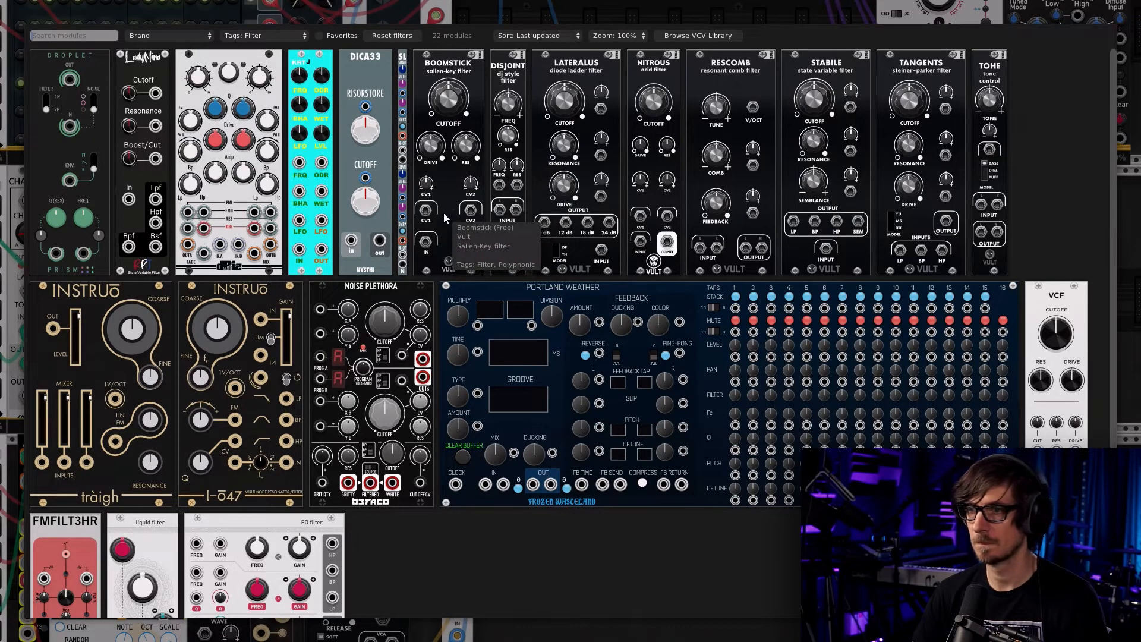
click(416, 138)
drag(766, 410, 870, 400)
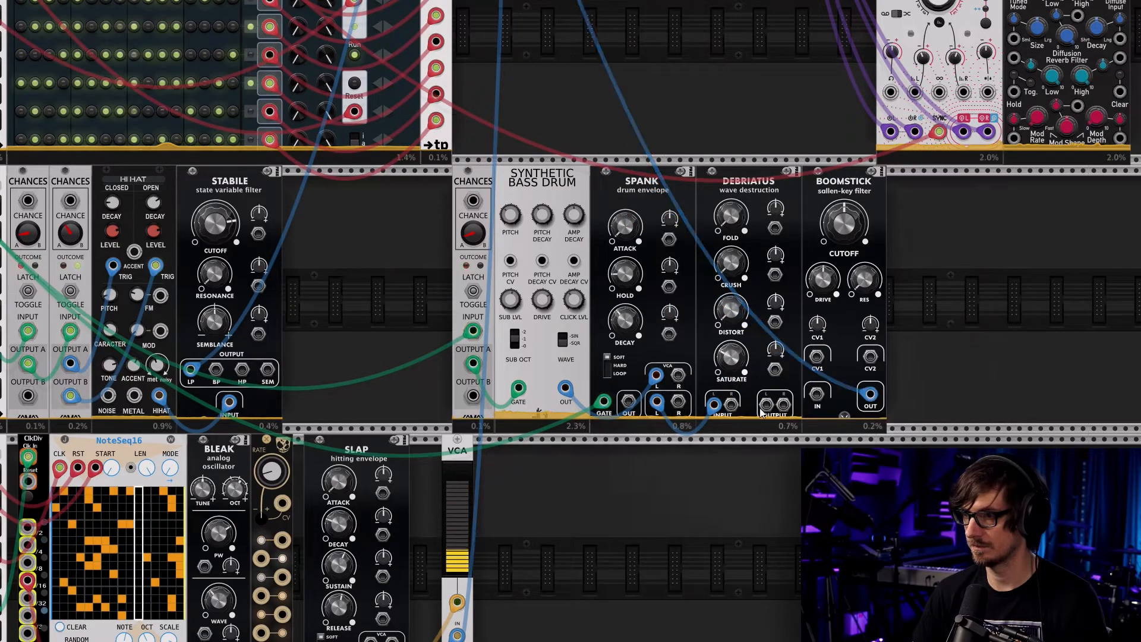
drag(766, 406, 819, 397)
Set BOOMSTICK's Cutoff to about 90.5% and adjust its Drive and Resonance
drag(844, 223, 844, 201)
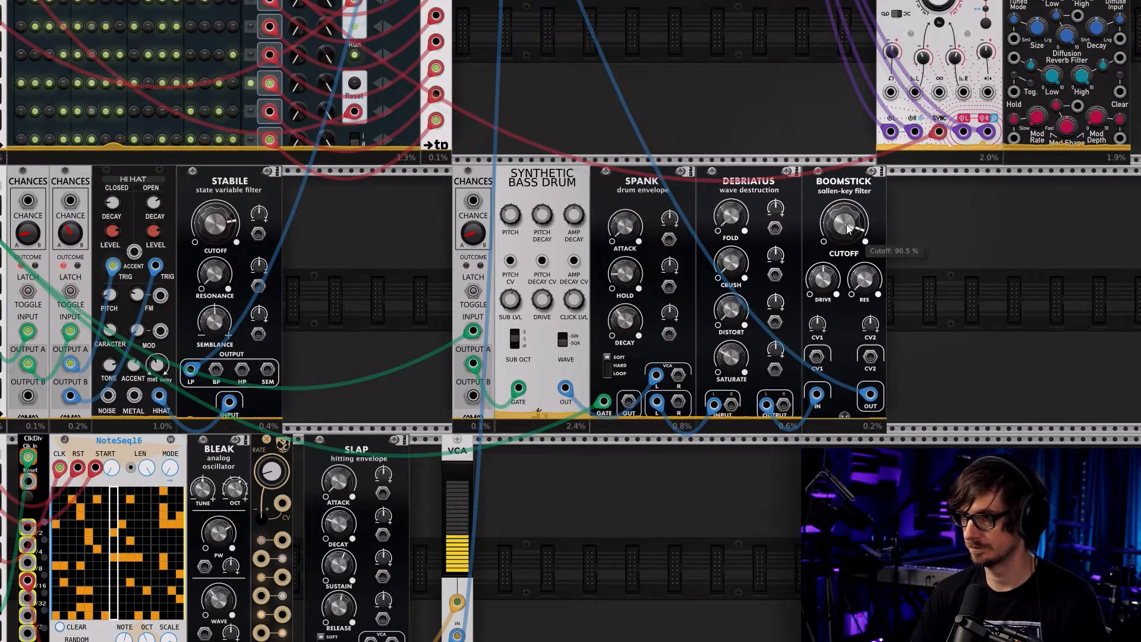
scroll(934, 277, down, 2)
drag(822, 249, 865, 239)
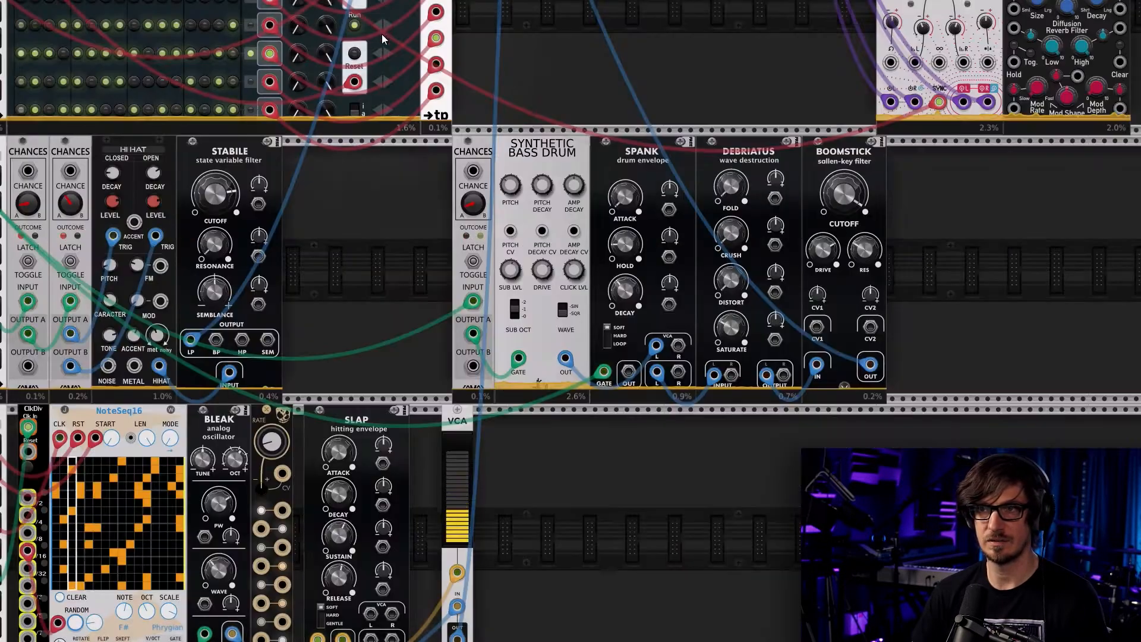
Reset the library filters, choose the low-frequency oscillator category and add Instruō's øchd near BOOMSTICK
key(Return)
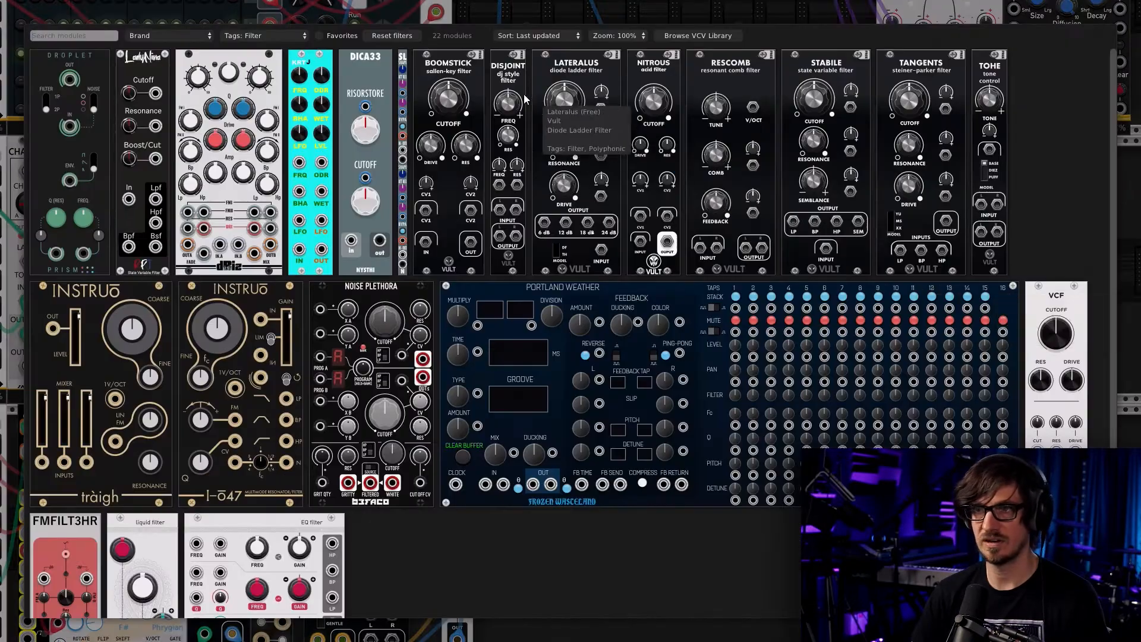
click(392, 36)
click(258, 36)
click(251, 371)
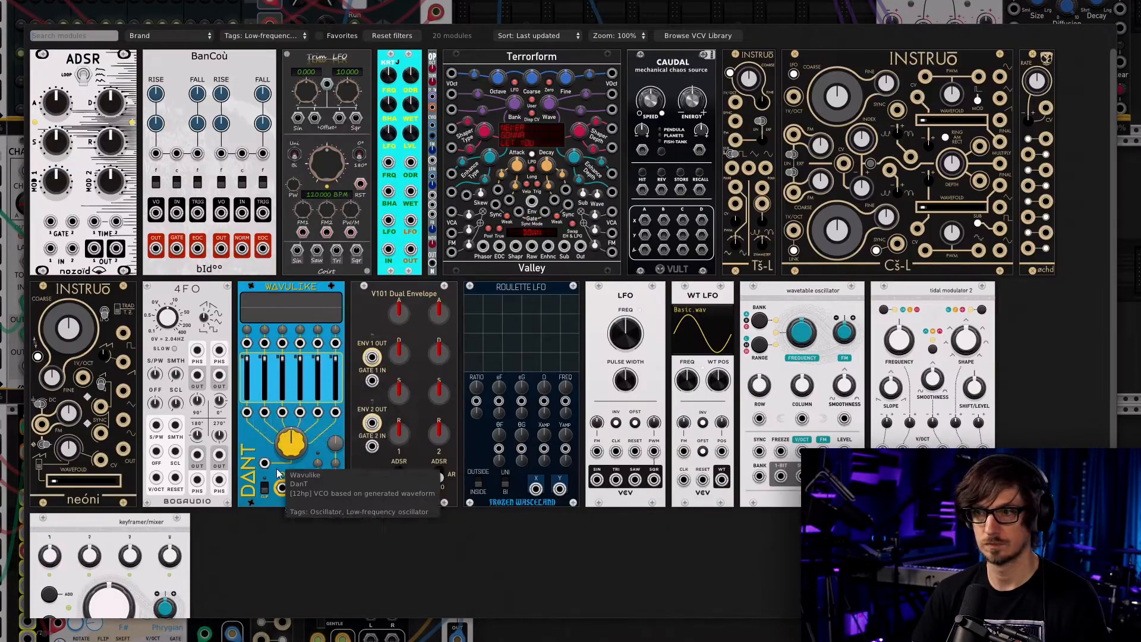
key(Escape)
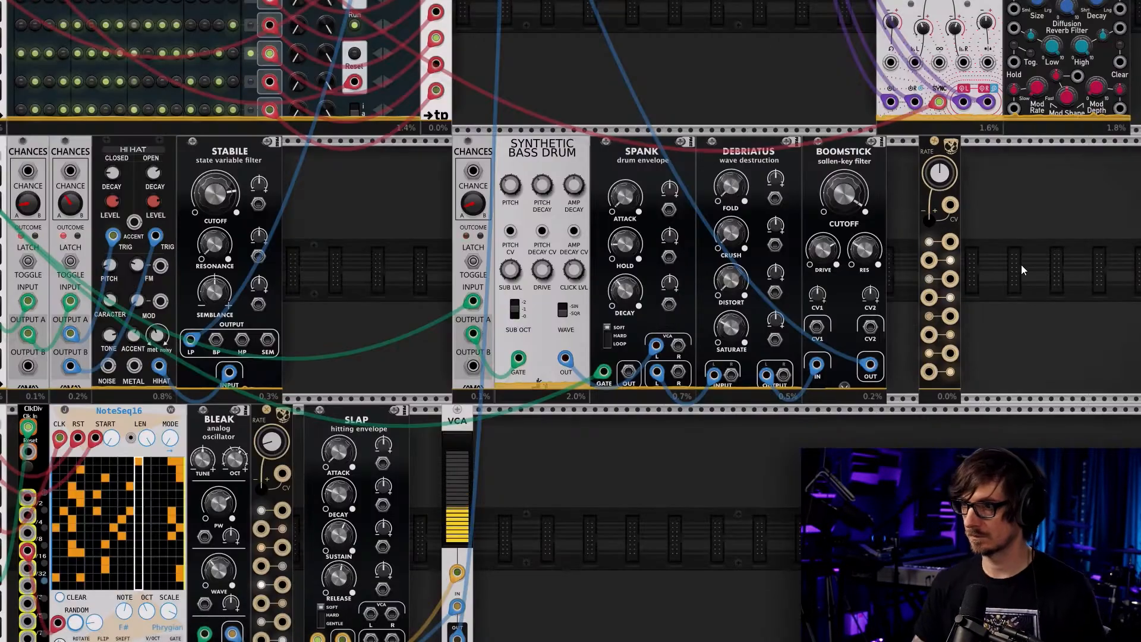
Place øchd directly beside BOOMSTICK and patch its LFO 1 and LFO 2 outputs to BOOMSTICK's CV1 and CV2 inputs
mouse_move(945, 184)
drag(945, 184, 817, 267)
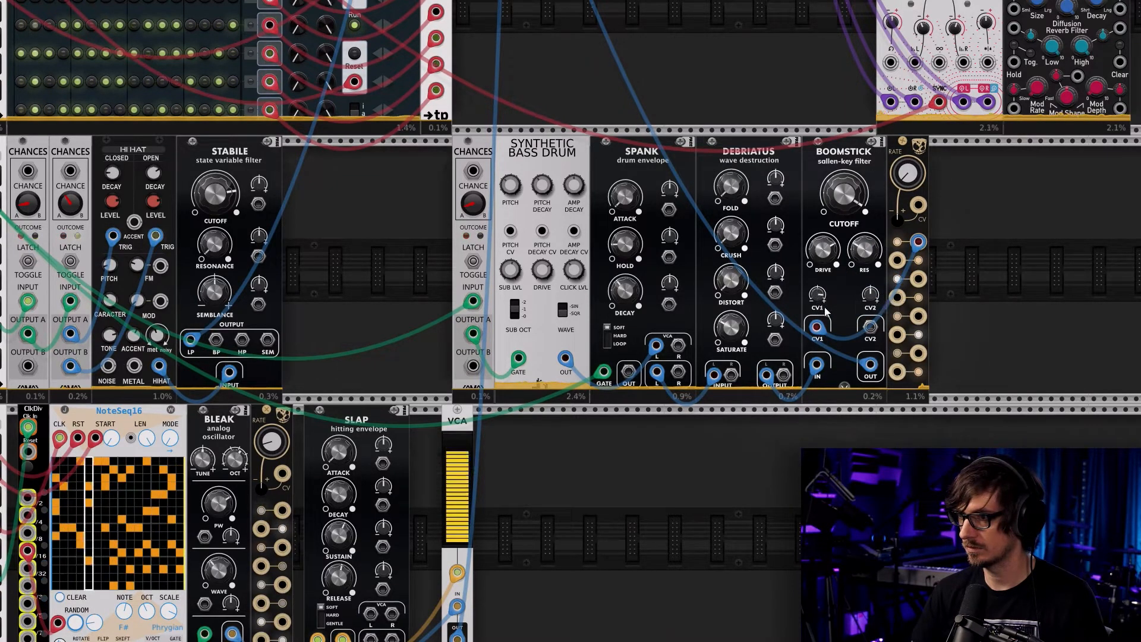
drag(898, 260, 868, 333)
Recolor the two øchd cables going to BOOMSTICK's CV inputs yellow
right_click(915, 242)
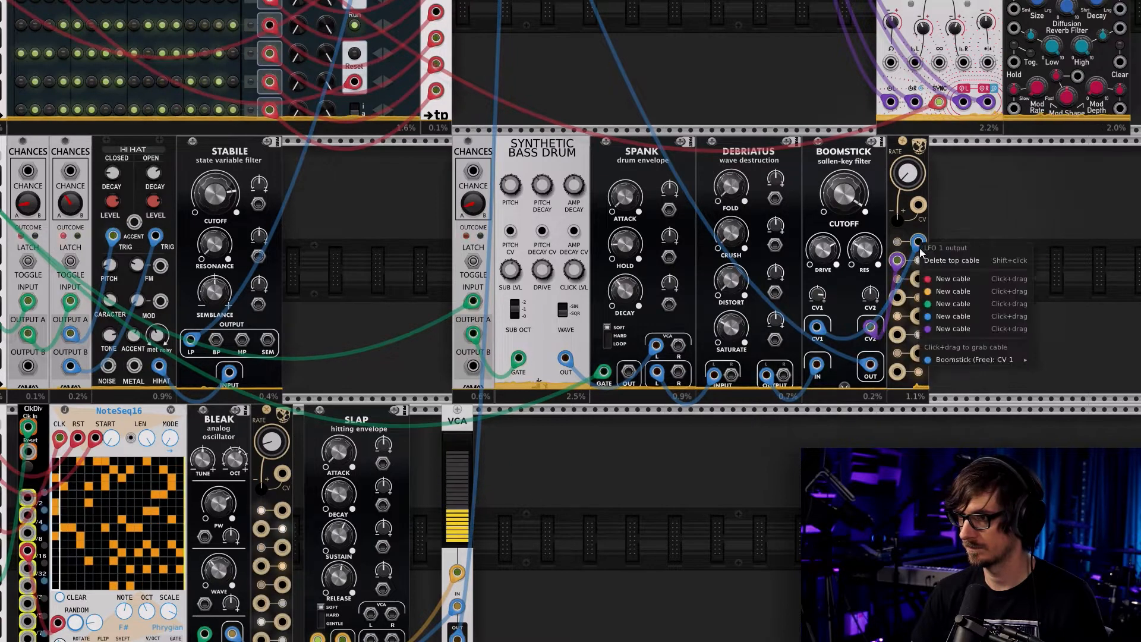
click(934, 299)
right_click(897, 260)
mouse_move(975, 376)
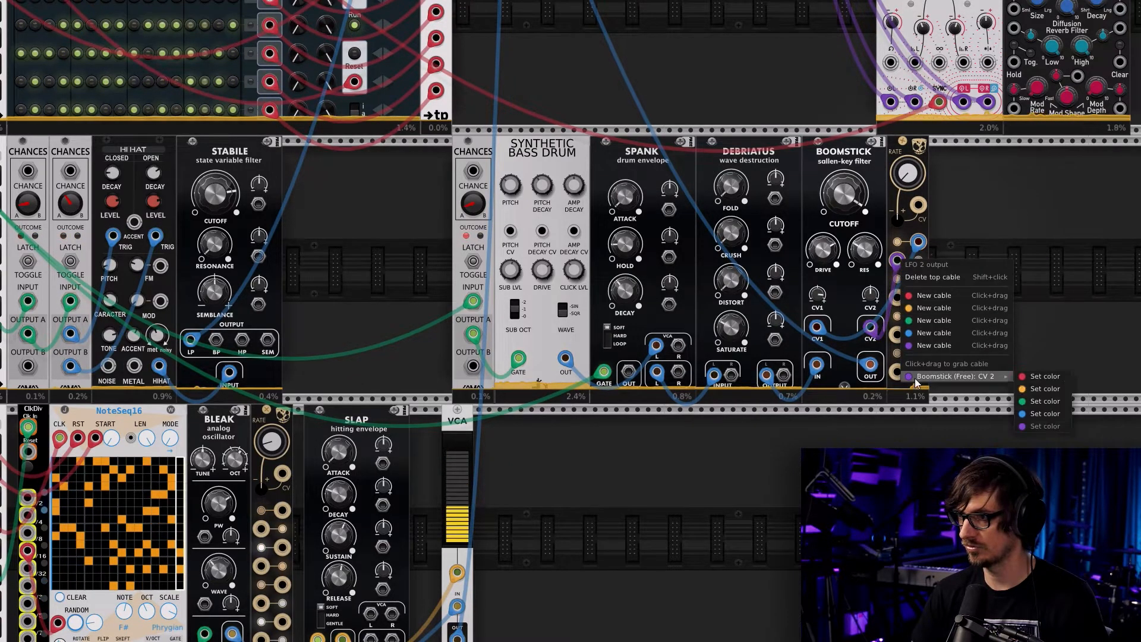
click(1060, 389)
right_click(920, 243)
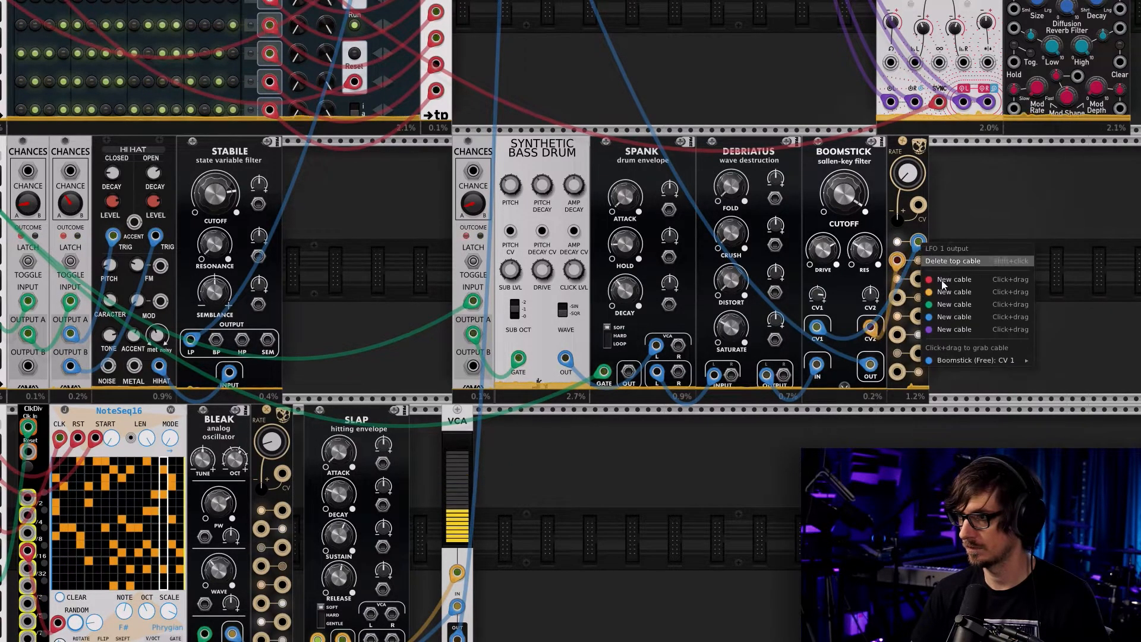
mouse_move(1014, 365)
click(1048, 373)
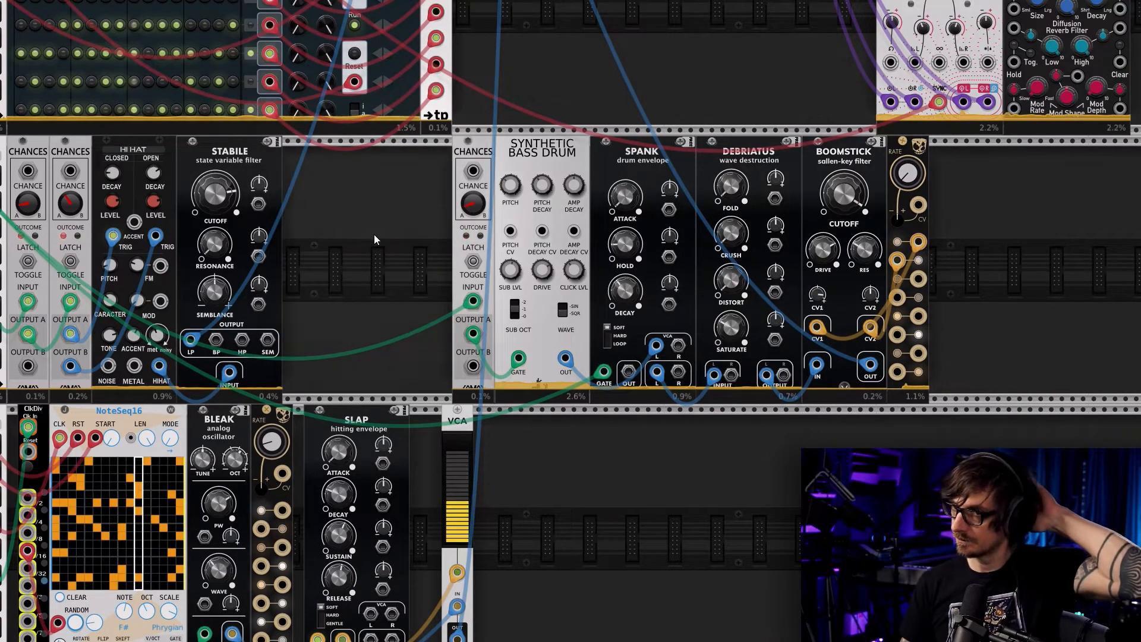
Move øchd before the bass drum's CHANCES and patch its next three LFO outputs in yellow to STABILE's Cutoff, Resonance and Semblance inputs
drag(352, 237, 522, 243)
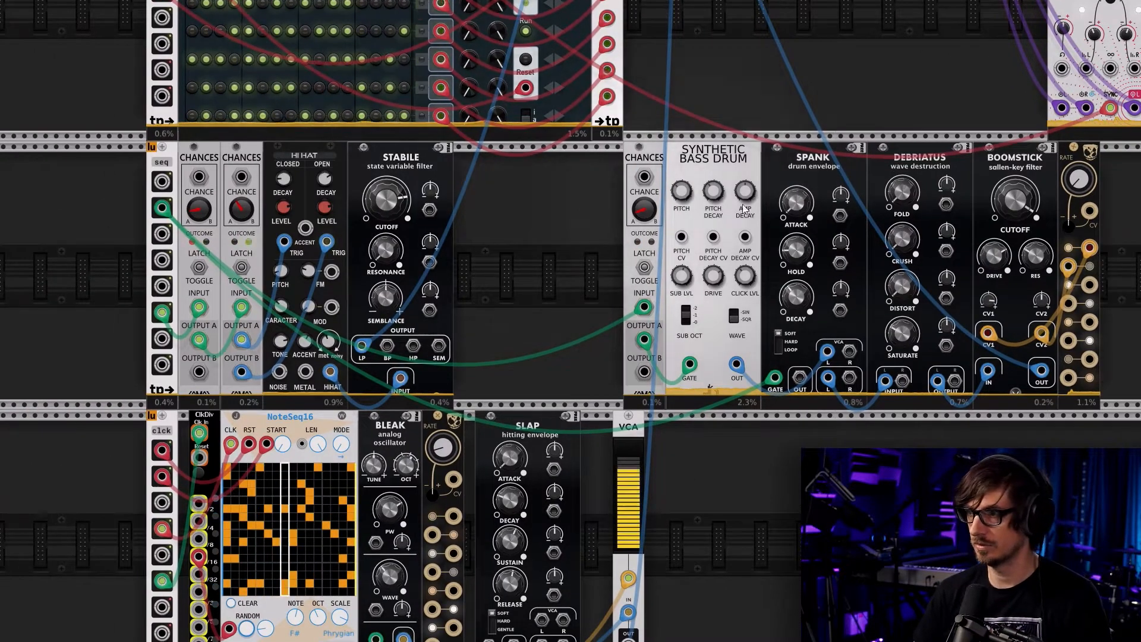
drag(1072, 156, 614, 169)
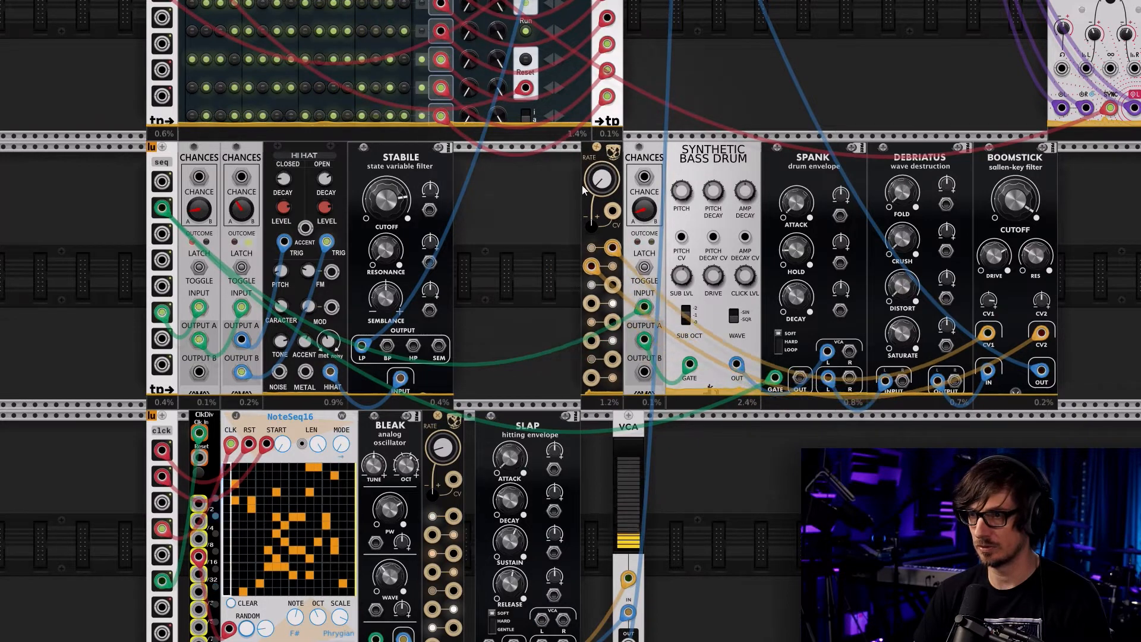
right_click(612, 286)
drag(631, 336, 430, 210)
drag(602, 352, 430, 262)
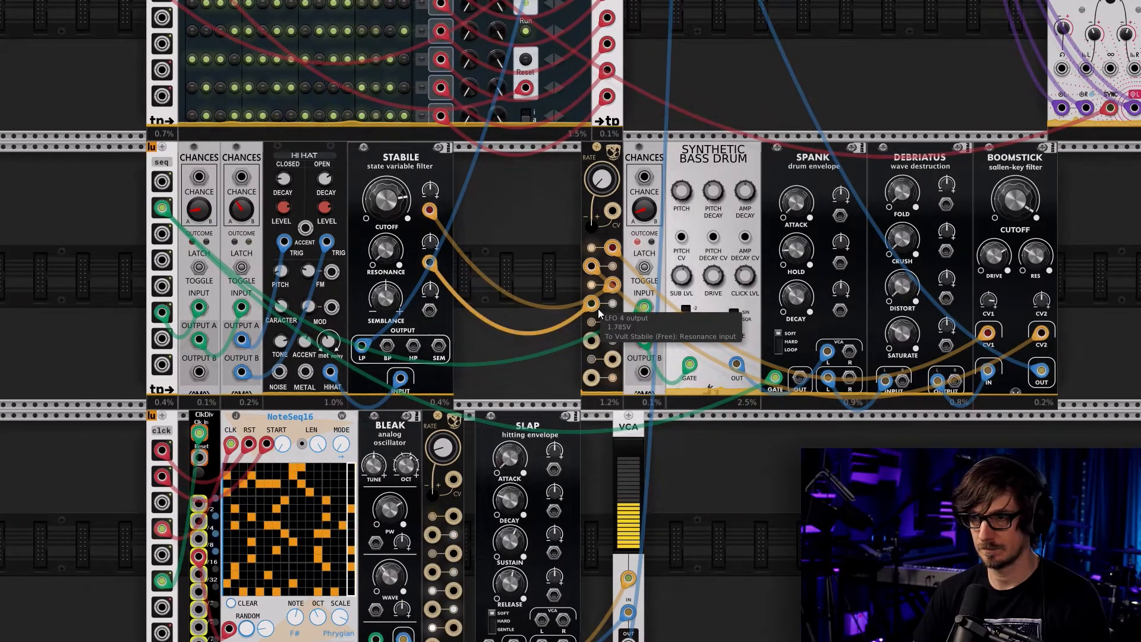
drag(651, 372, 429, 311)
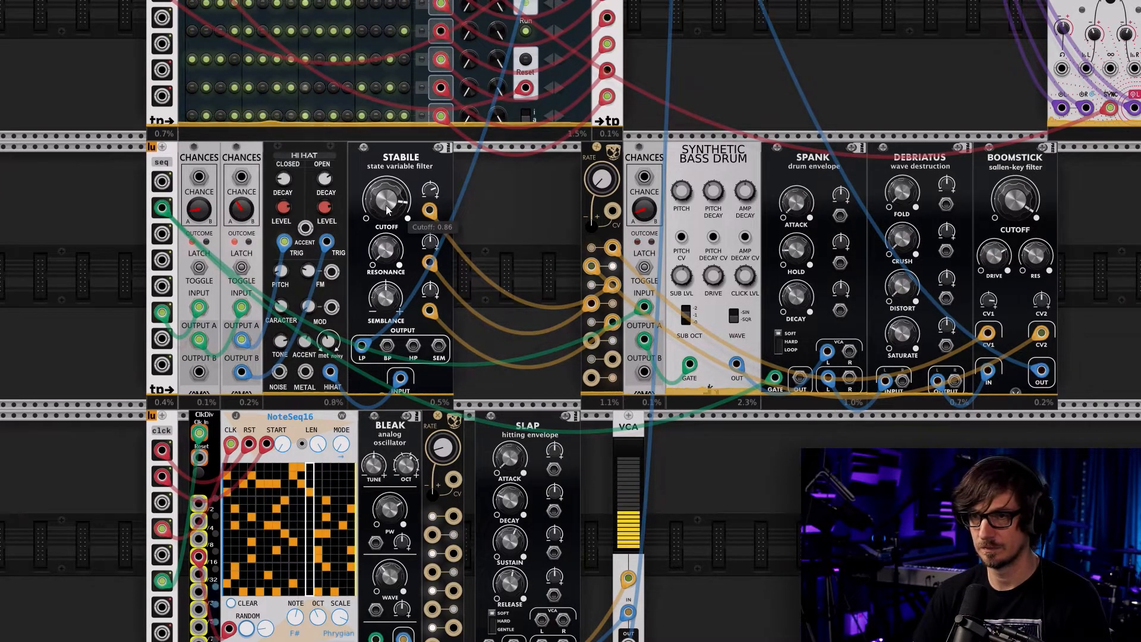
Set STABILE's Cutoff Modulation to about 0.504 and lower its Cutoff
drag(422, 187, 432, 186)
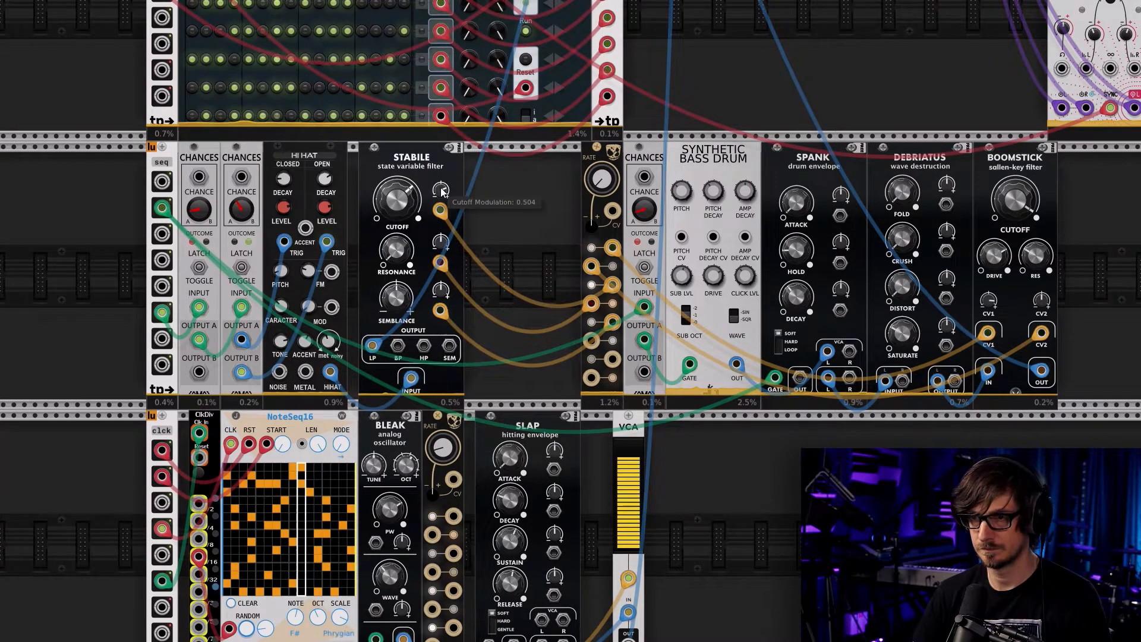
drag(421, 157, 411, 158)
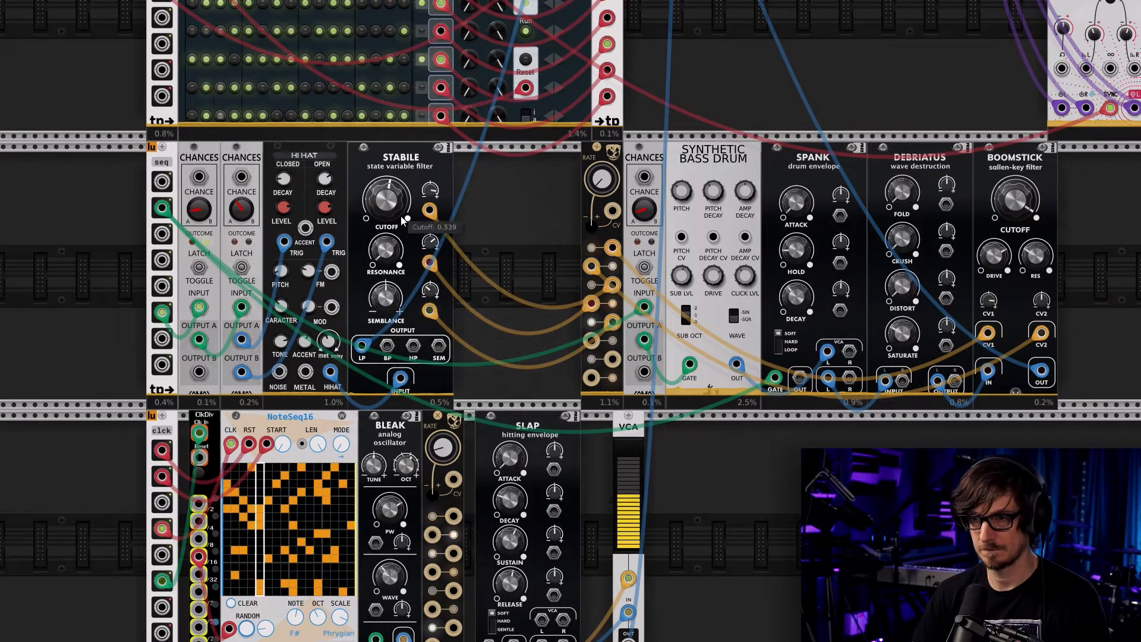
drag(387, 210, 387, 196)
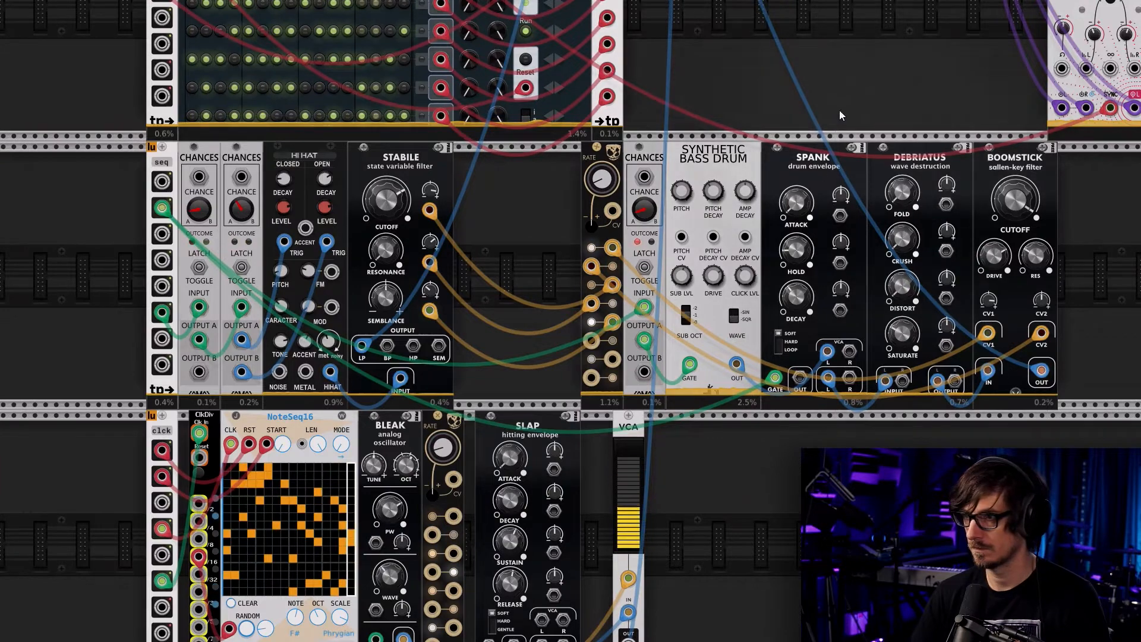
Move the VCA further right and patch the neighboring øchd's first two LFO outputs in yellow to BLEAK's PW and Wave modulation inputs
drag(741, 537, 735, 352)
drag(631, 253, 684, 254)
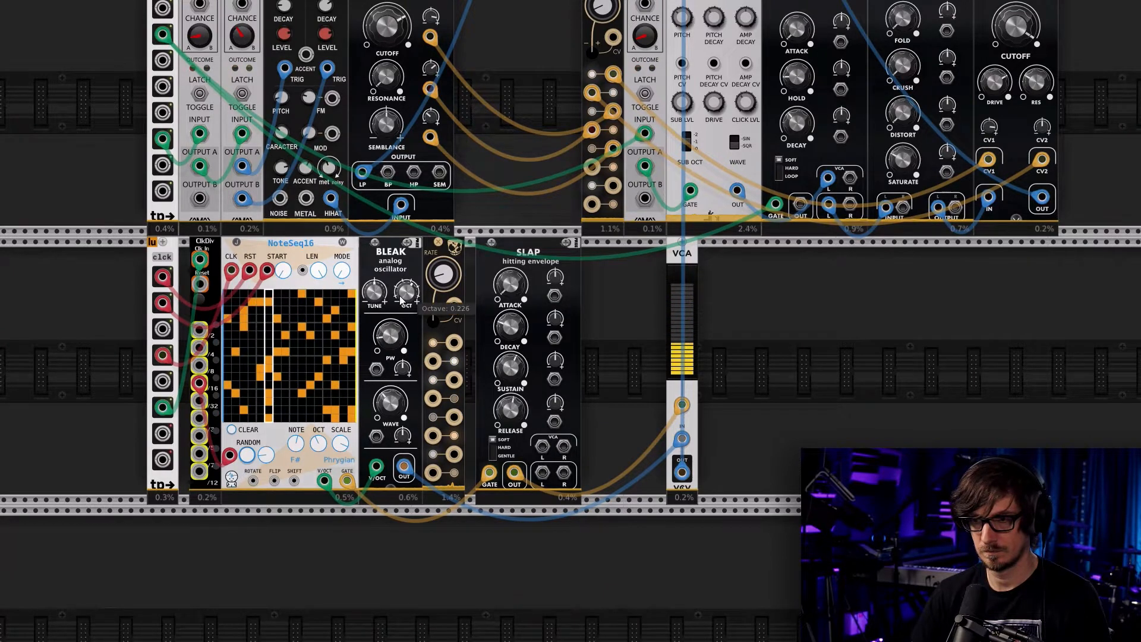
right_click(455, 345)
drag(481, 397, 376, 370)
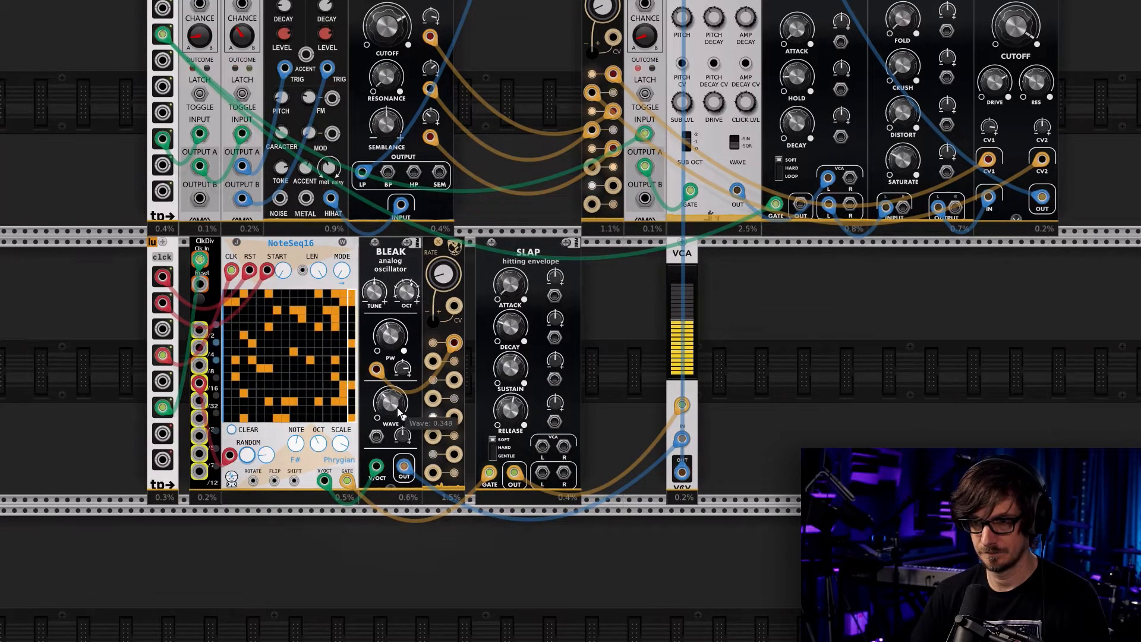
right_click(435, 364)
drag(469, 416, 376, 436)
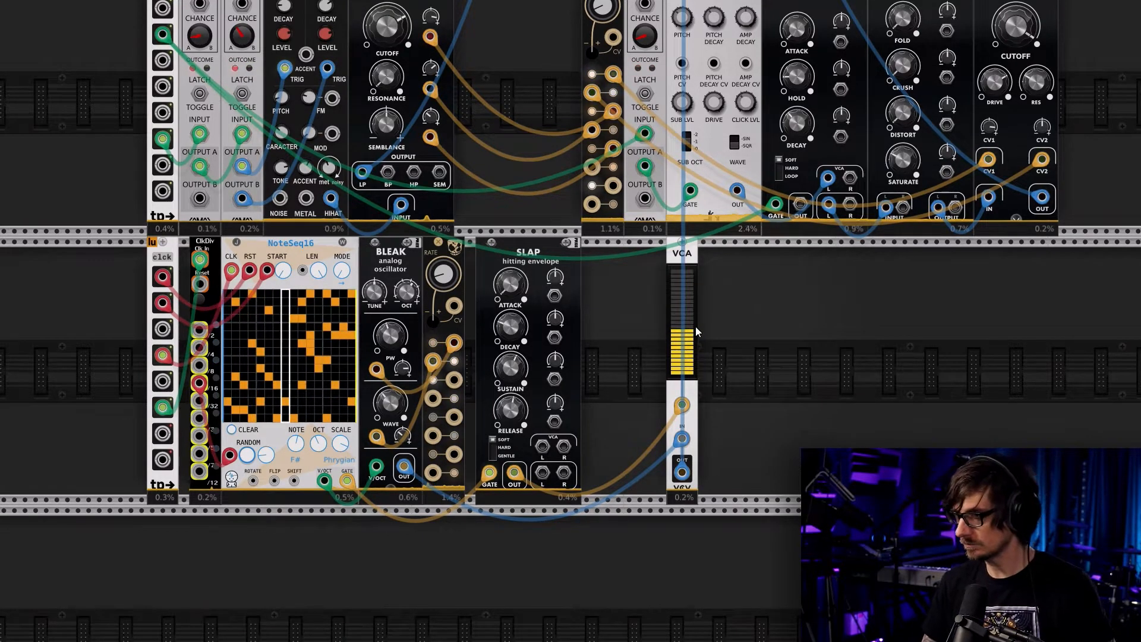
Move the drum row's øchd toward STABILE and shift the bass drum chain from CHANCES to BOOMSTICK closer to it
drag(953, 345, 761, 498)
drag(315, 153, 375, 249)
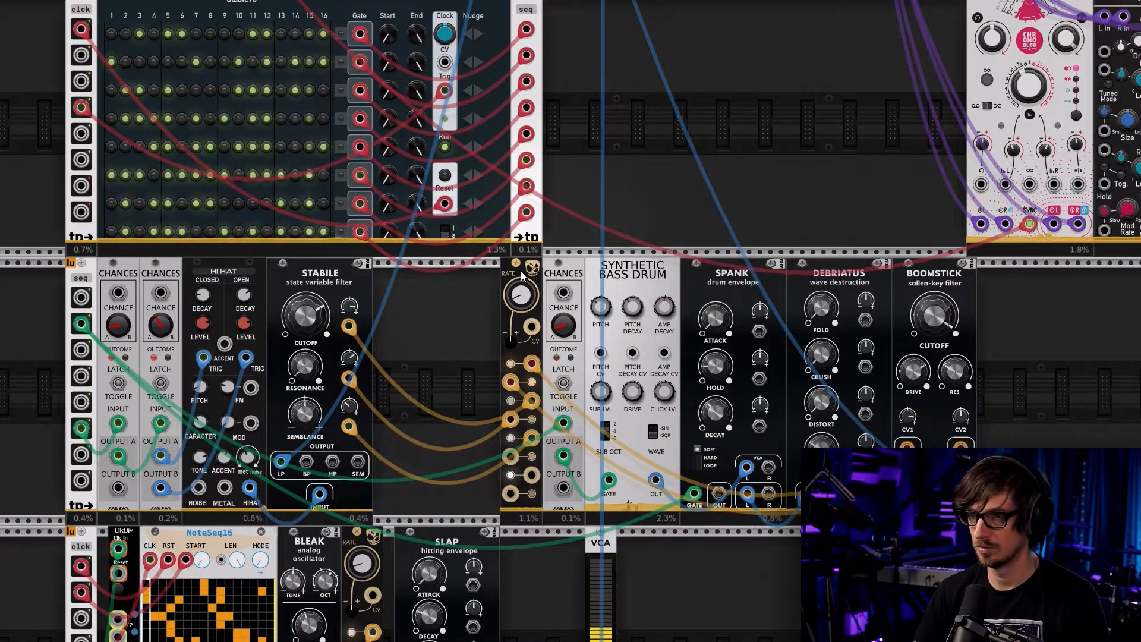
drag(521, 275, 457, 274)
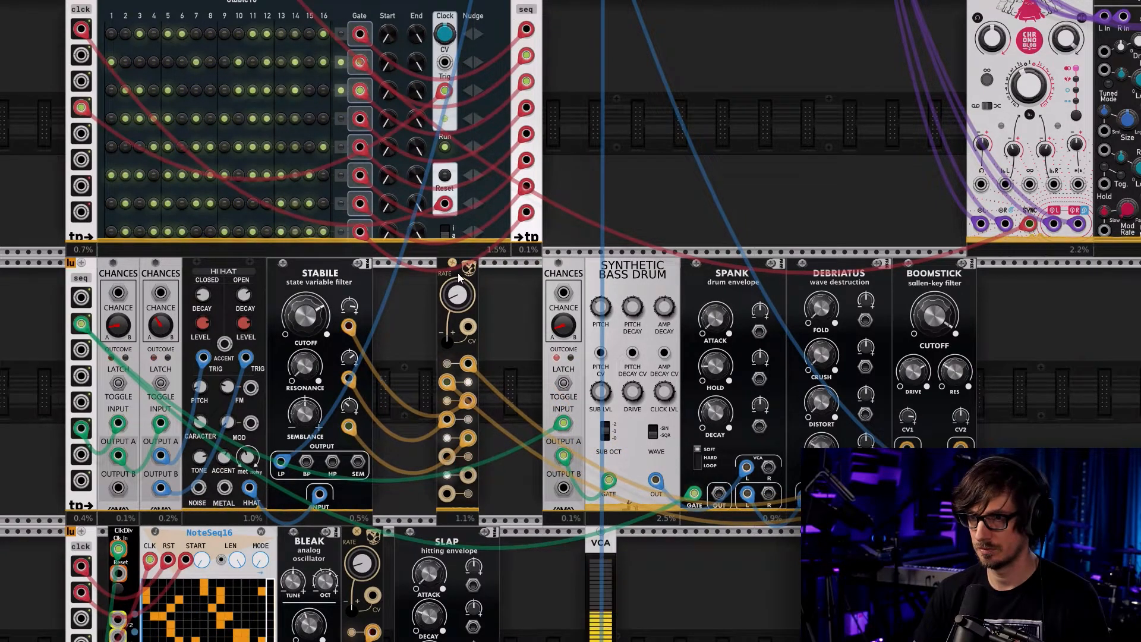
drag(515, 284, 1061, 329)
drag(936, 280, 893, 283)
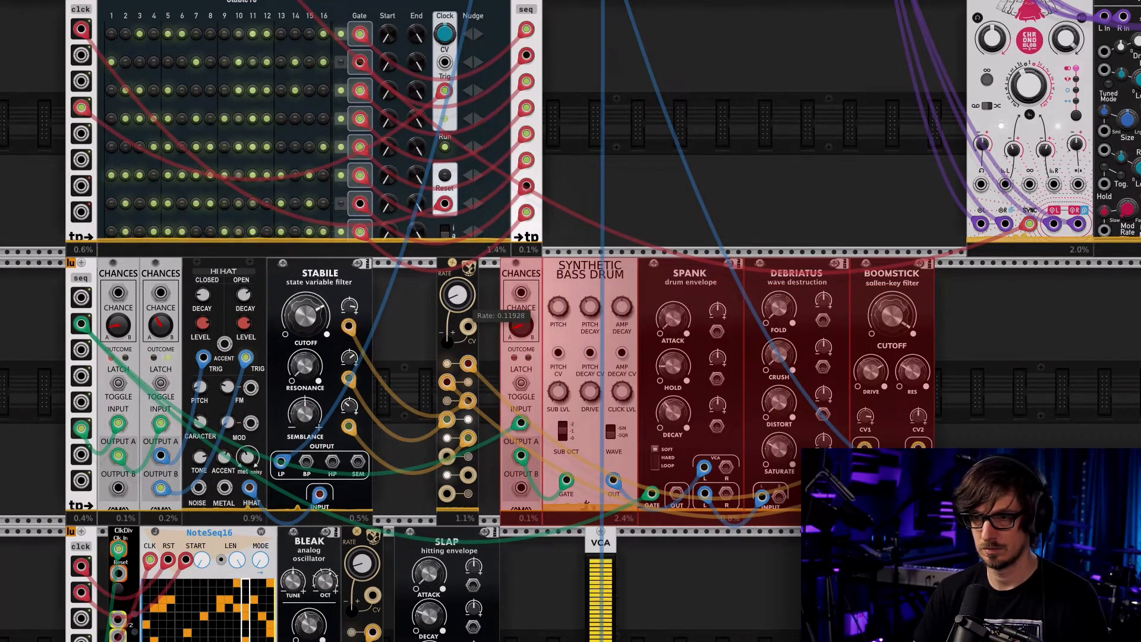
Move the bass drum chain from CHANCES to BOOMSTICK and the drum row's øchd further right, widening the gap after STABILE
click(425, 290)
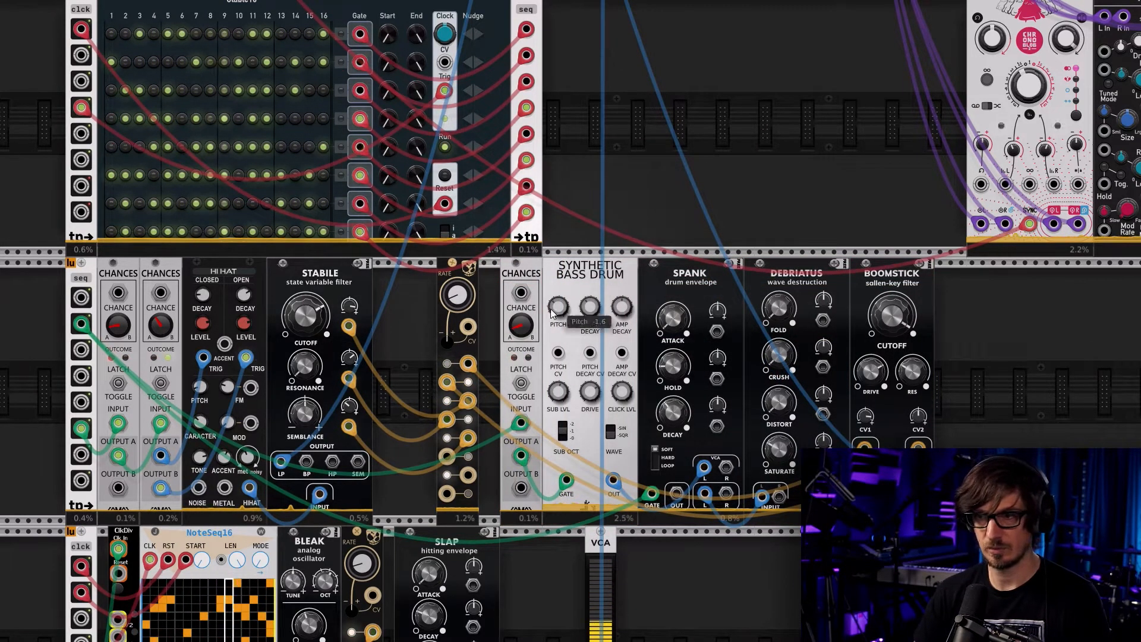
drag(486, 297, 944, 362)
drag(897, 281, 950, 281)
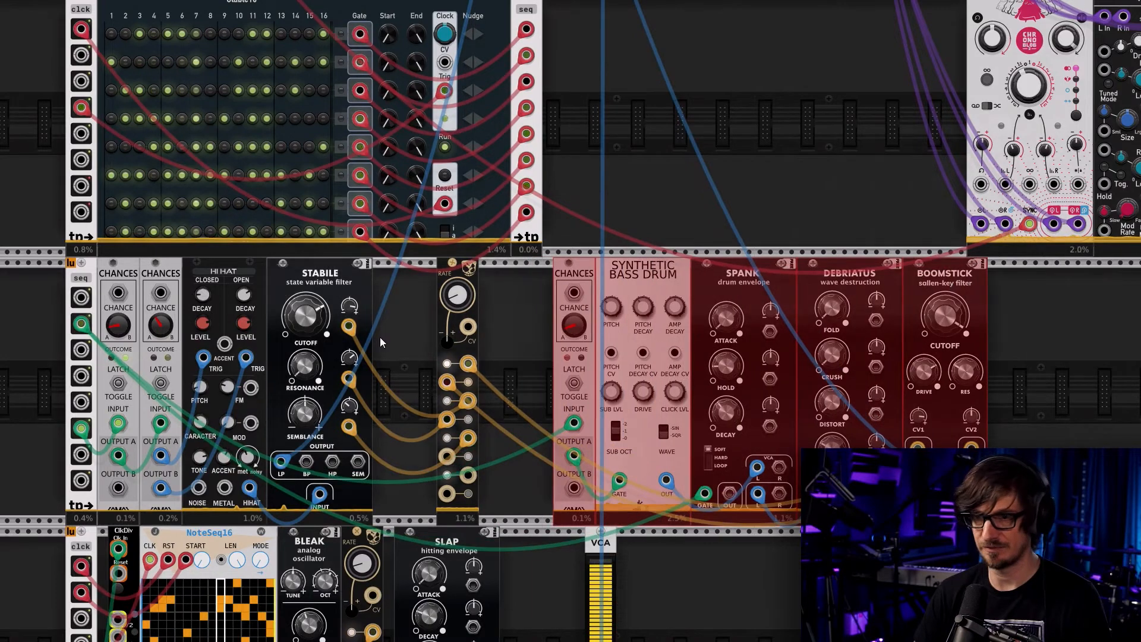
click(406, 341)
drag(456, 279, 500, 279)
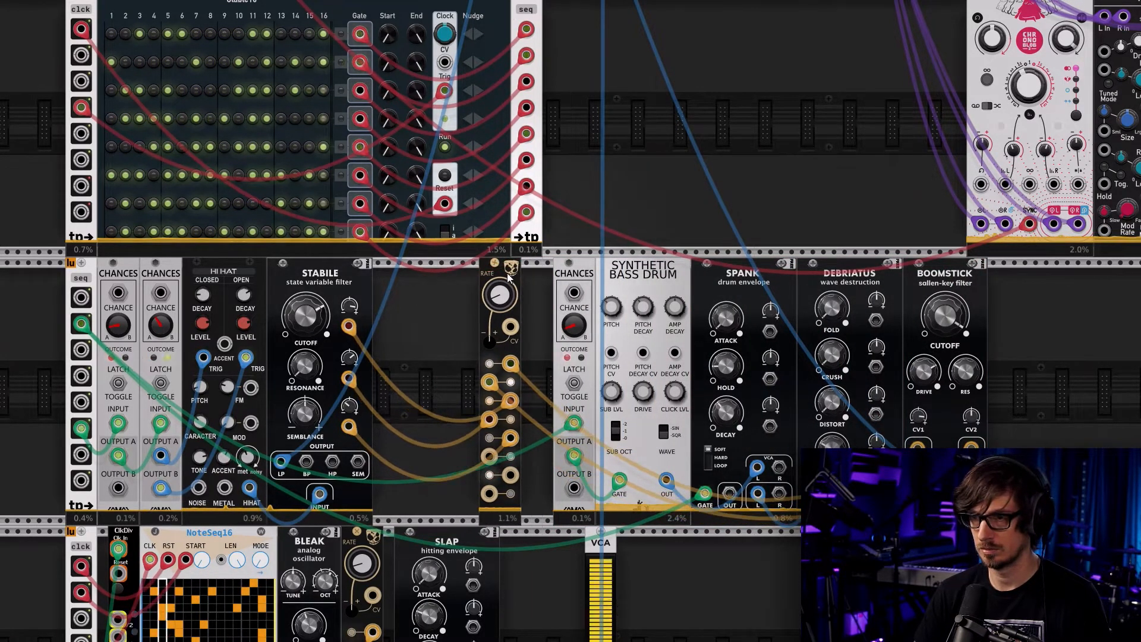
Add Phaser FX from the Effect-tagged modules after STABILE and route STABILE's LP output through it to the mixer
right_click(413, 320)
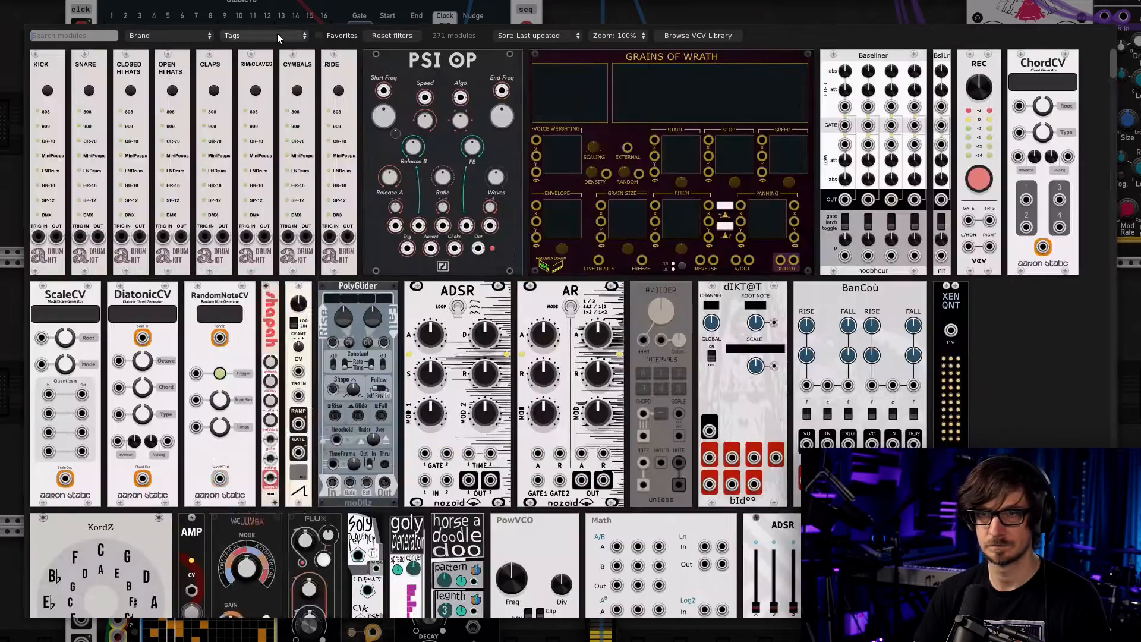
click(280, 34)
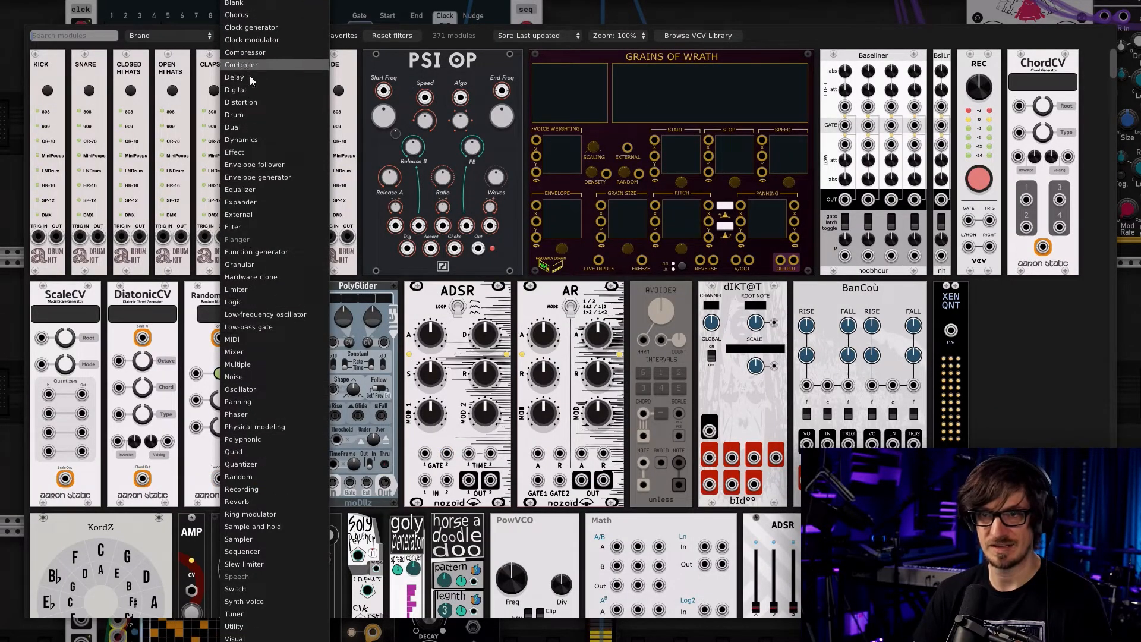
scroll(253, 179, up, 1)
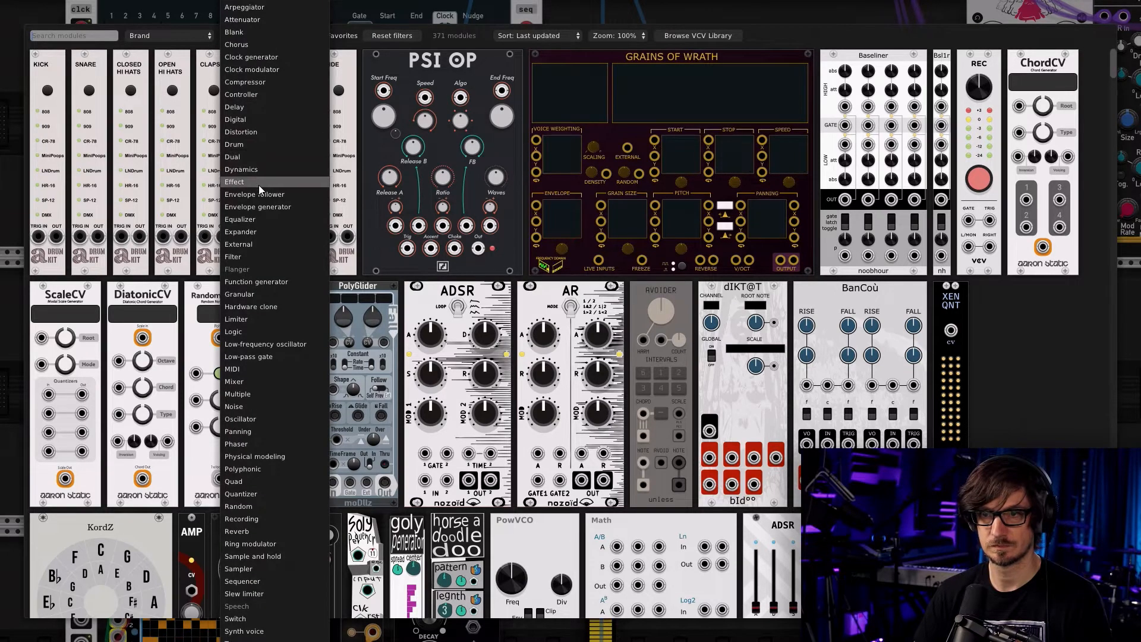
click(258, 184)
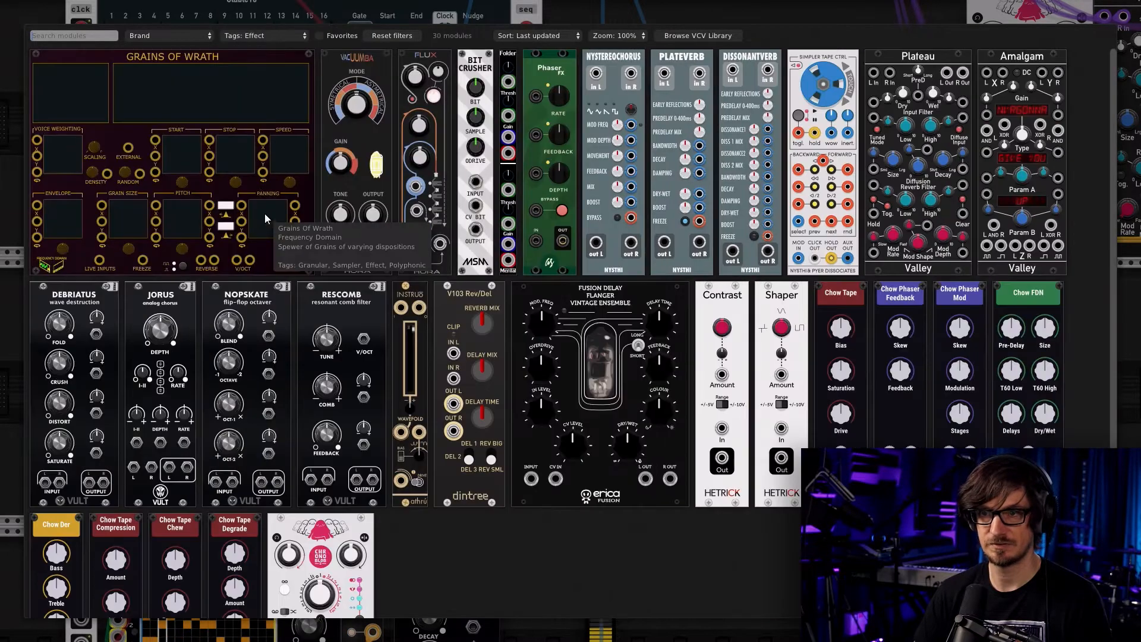
click(538, 120)
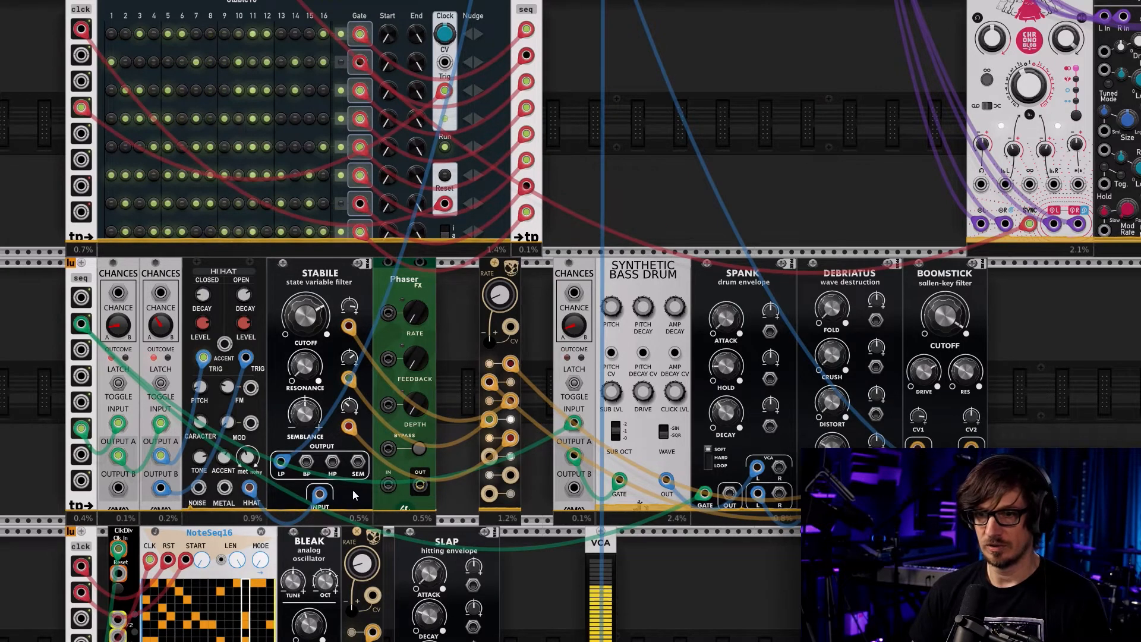
drag(279, 469, 419, 484)
drag(280, 461, 388, 485)
Adjust Phaser FX's Rate, Feedback and Depth
drag(388, 312, 423, 317)
drag(416, 359, 416, 335)
drag(416, 405, 416, 383)
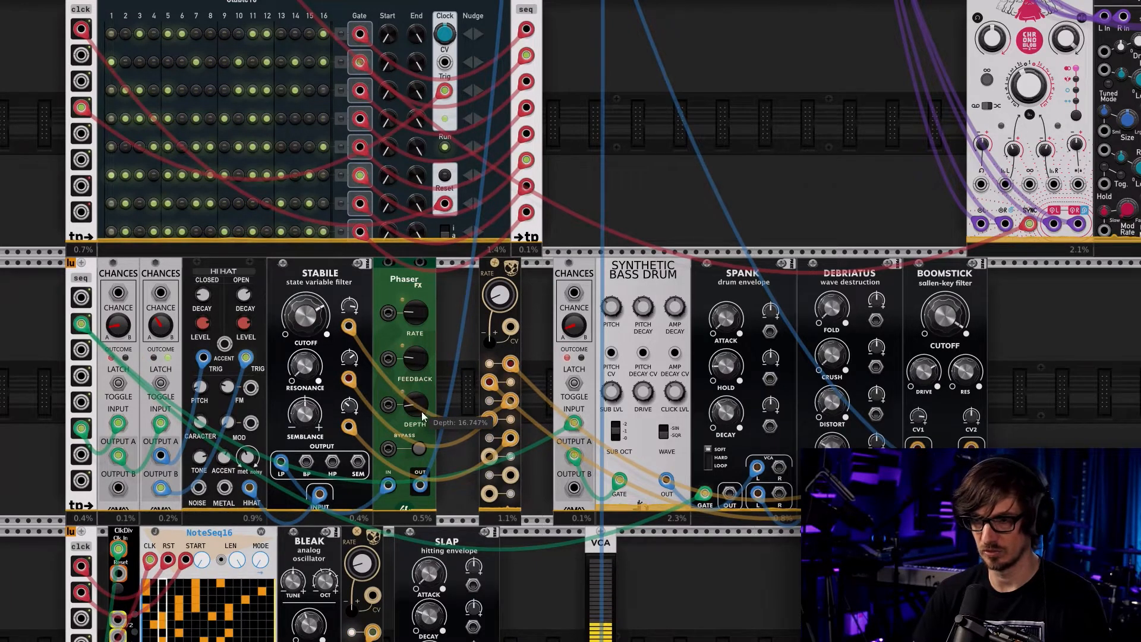
drag(416, 358, 416, 322)
drag(416, 404, 416, 374)
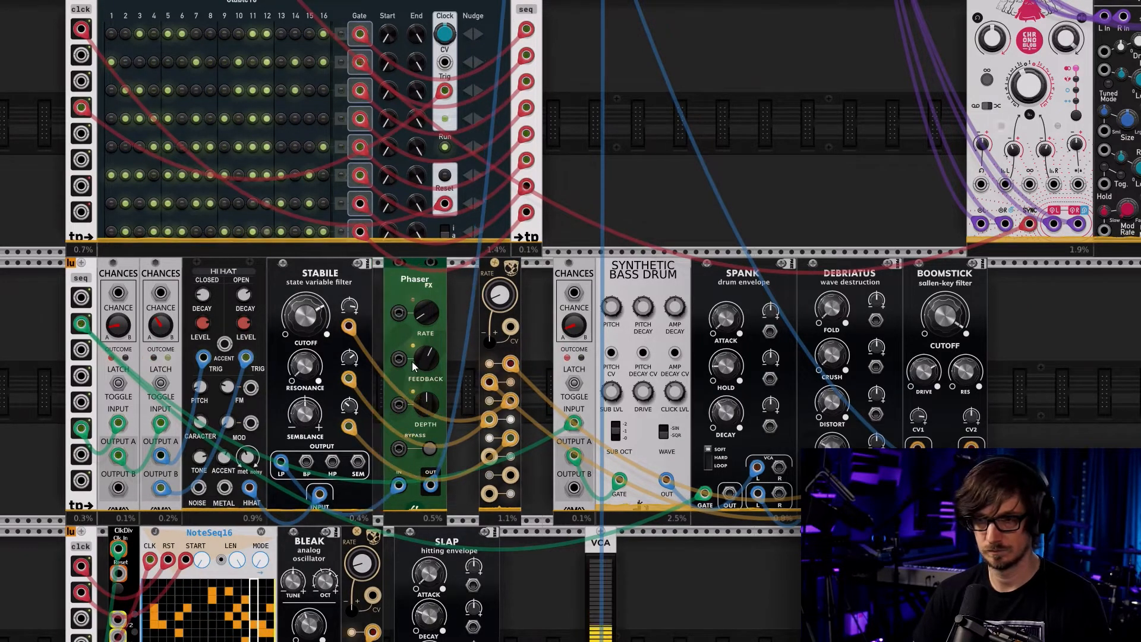
Reposition the VCA in the BLEAK row, leaving a module-wide gap after SLAP
scroll(690, 546, down, 1)
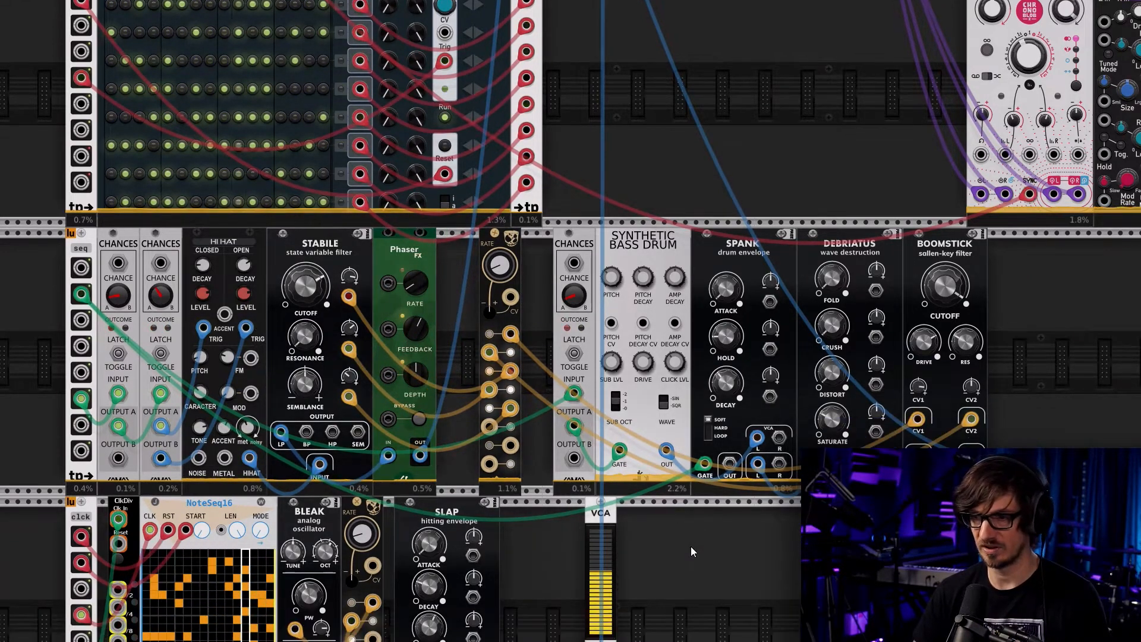
ctrl+scroll(691, 547, down, 5)
ctrl+scroll(684, 546, up, 3)
ctrl+scroll(685, 546, up, 1)
drag(726, 550, 564, 339)
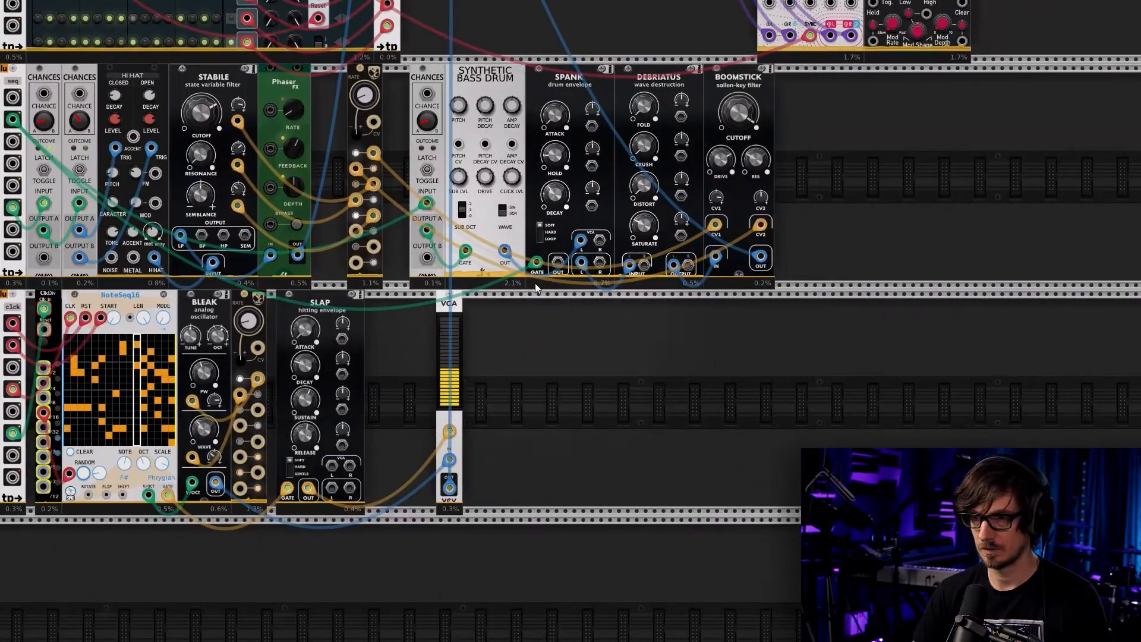
drag(458, 312, 390, 305)
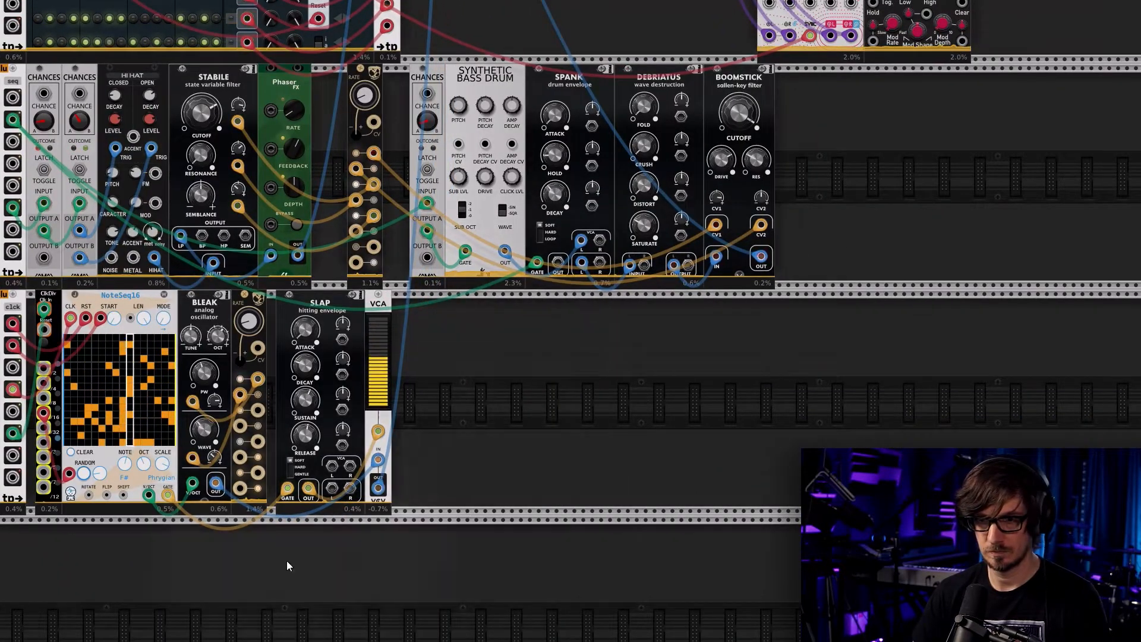
drag(258, 559, 373, 500)
drag(465, 248, 576, 244)
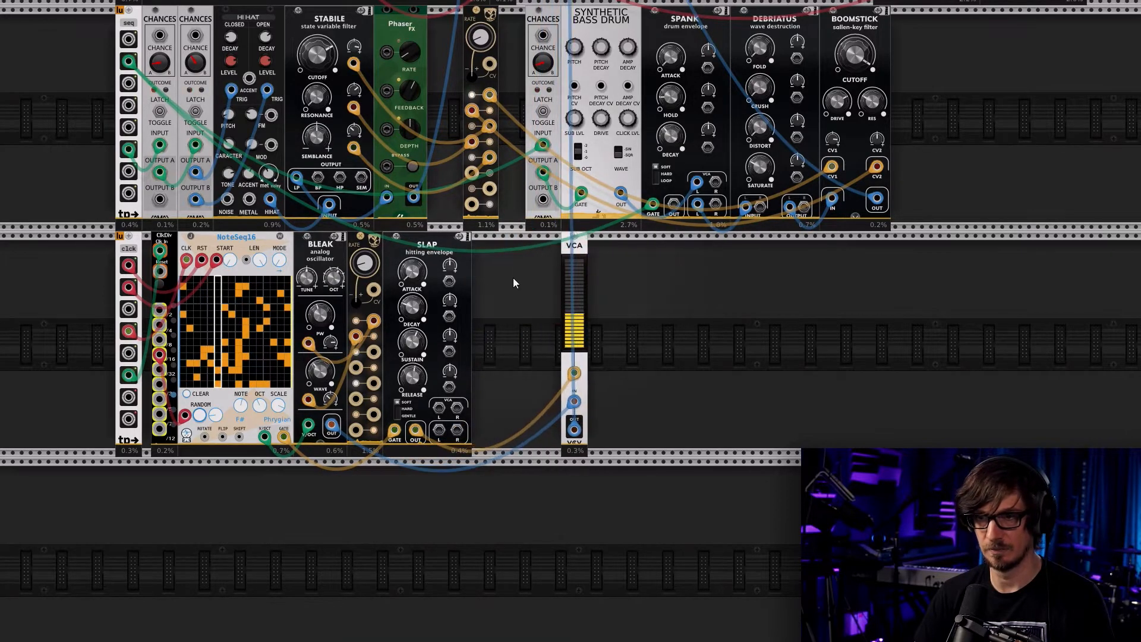
Add RESCOMB from the Filter-tagged modules between SLAP and the VCA, and route BLEAK's output through it into the VCA
right_click(524, 289)
click(392, 36)
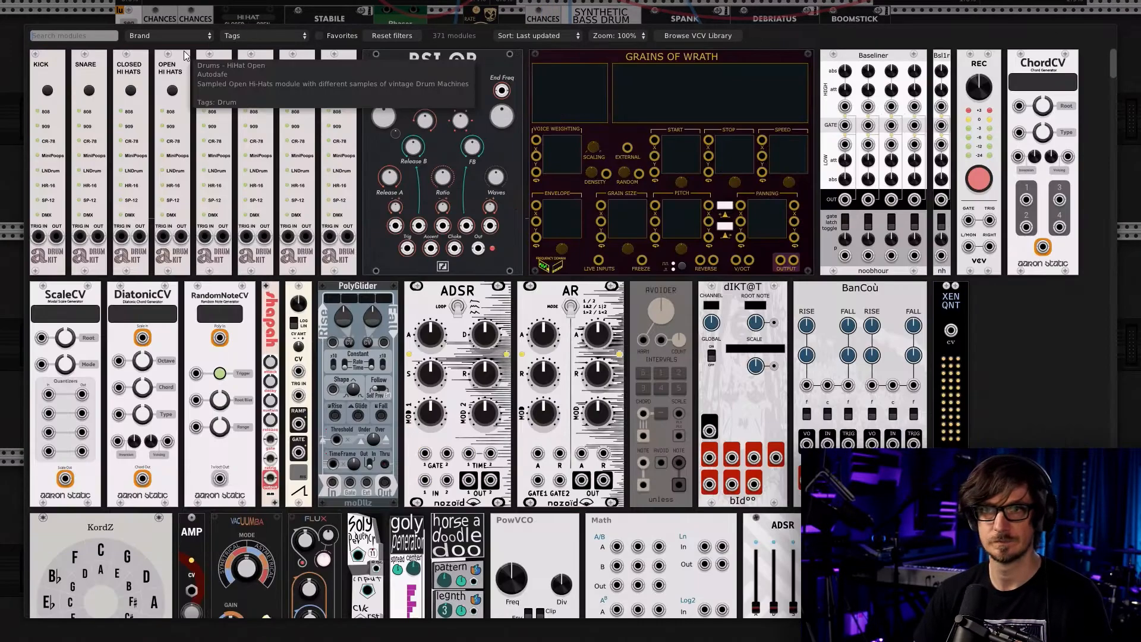
click(265, 35)
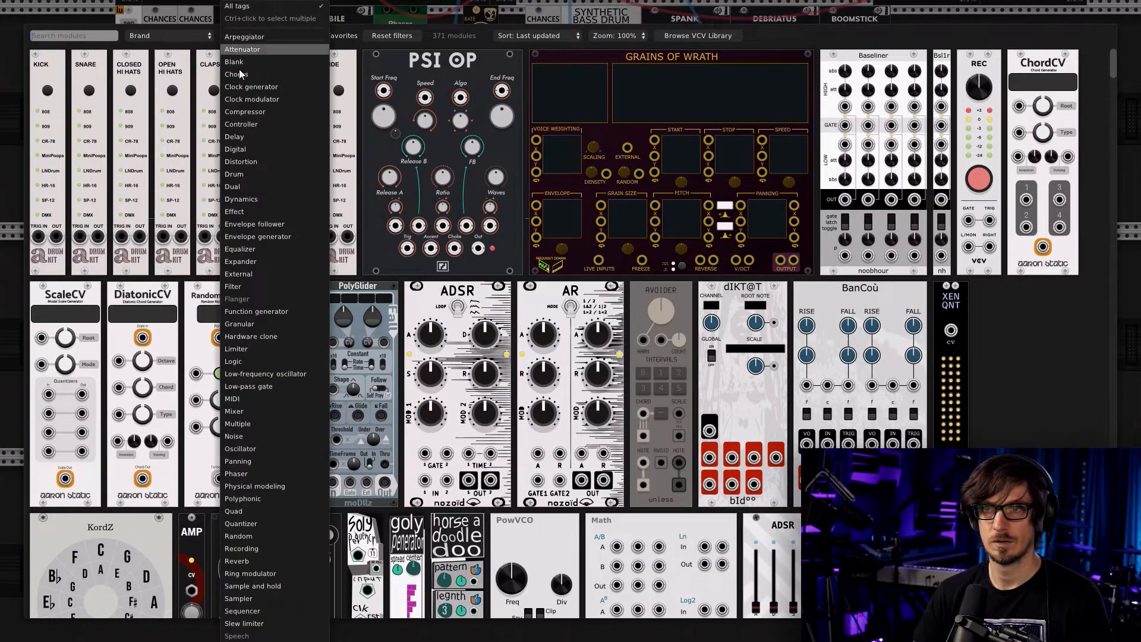
click(241, 287)
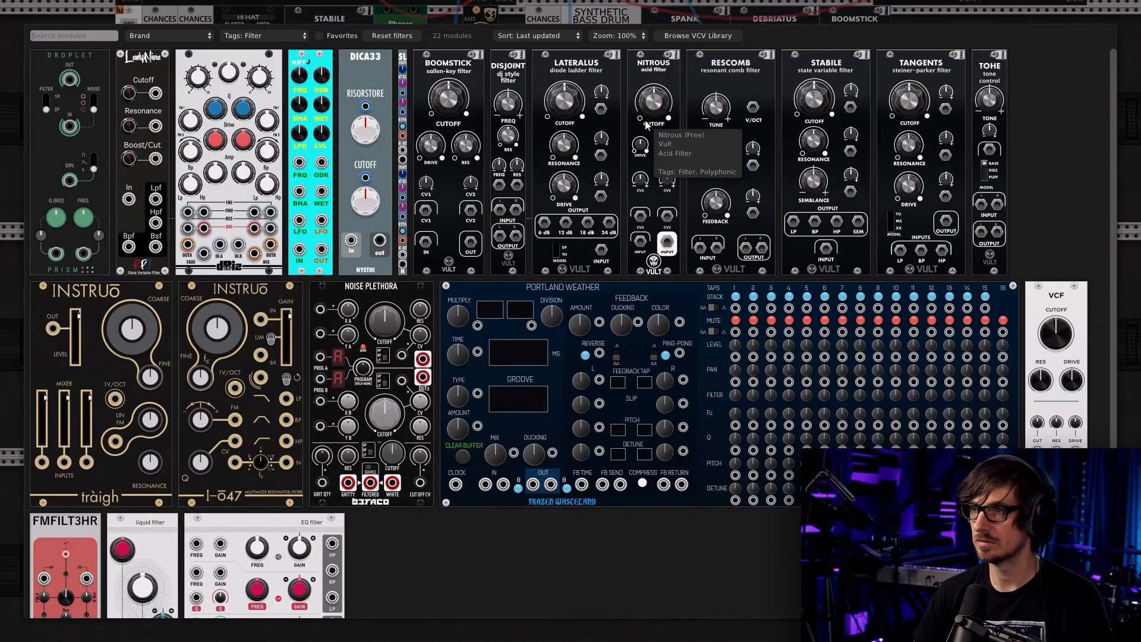
click(718, 110)
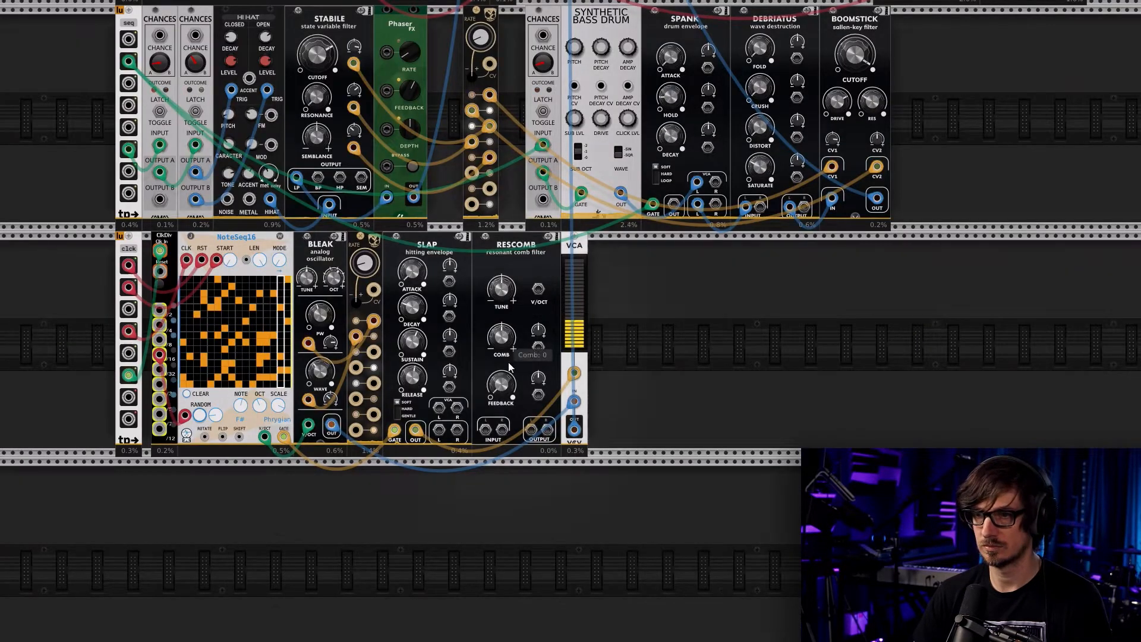
drag(574, 402, 487, 432)
right_click(534, 432)
drag(554, 504, 582, 424)
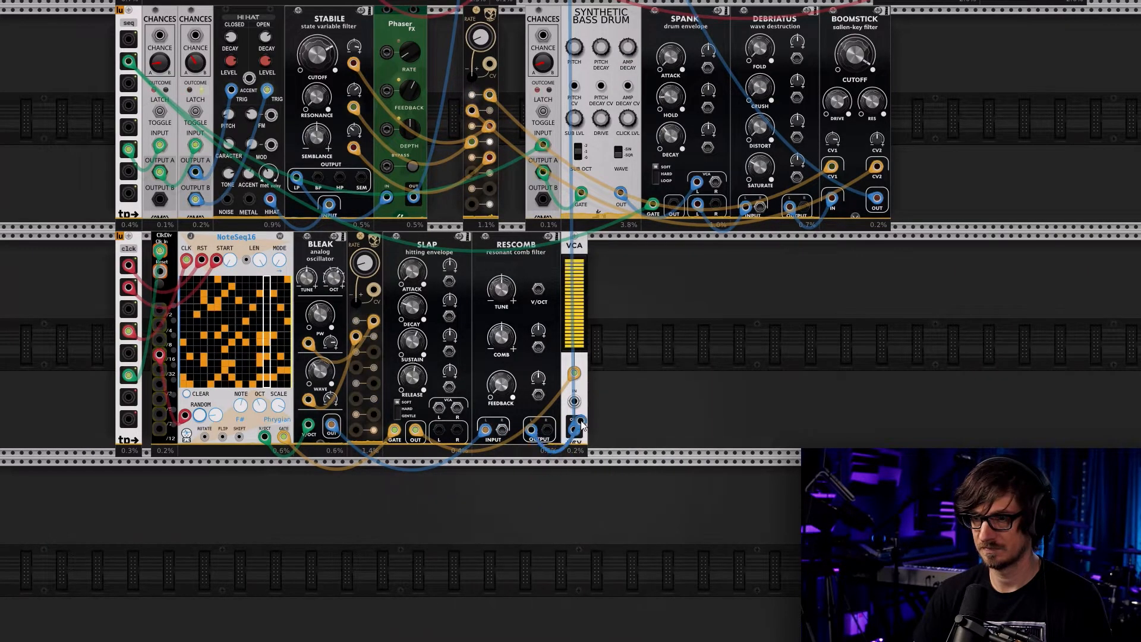
Adjust RESCOMB's Feedback and move the VCA further right, away from RESCOMB
scroll(639, 415, up, 10)
scroll(752, 586, down, 10)
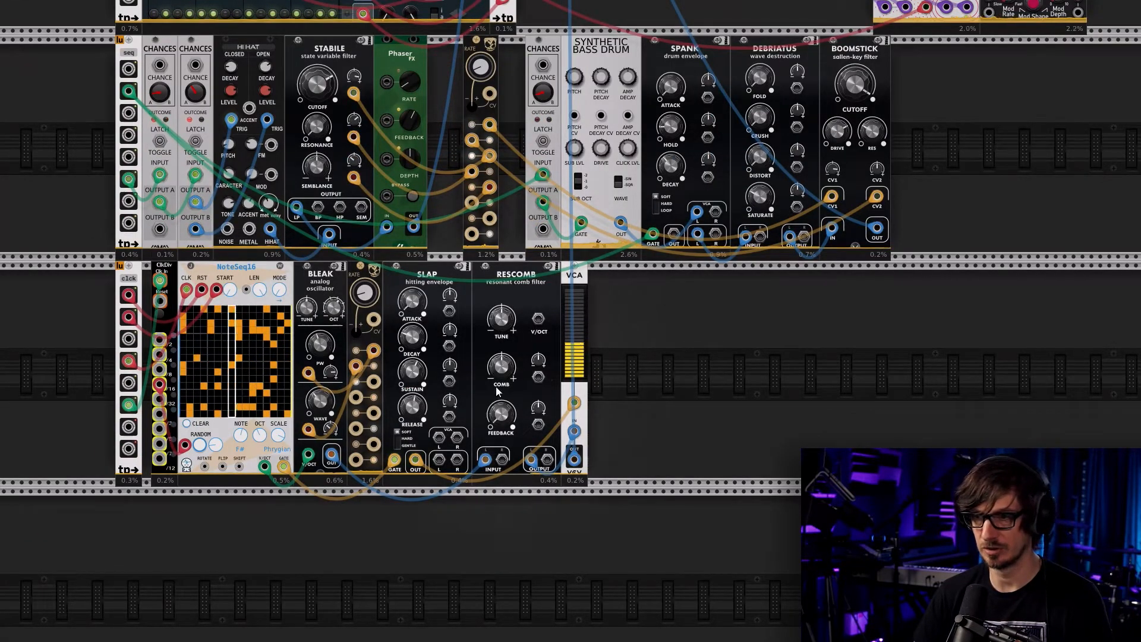
drag(507, 427, 507, 416)
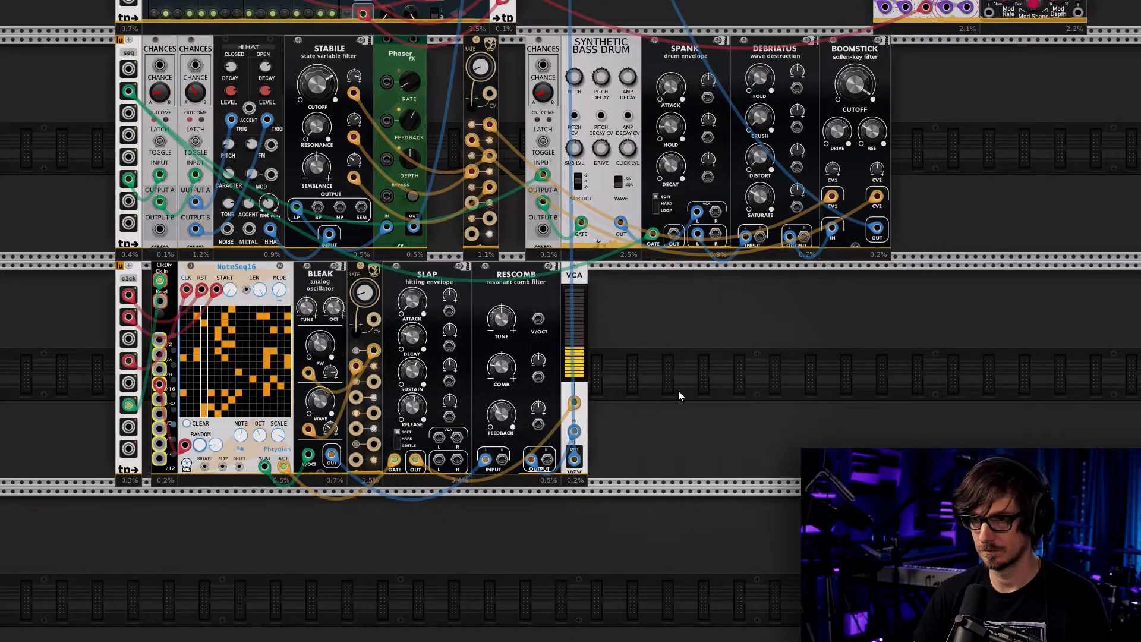
drag(578, 282, 649, 283)
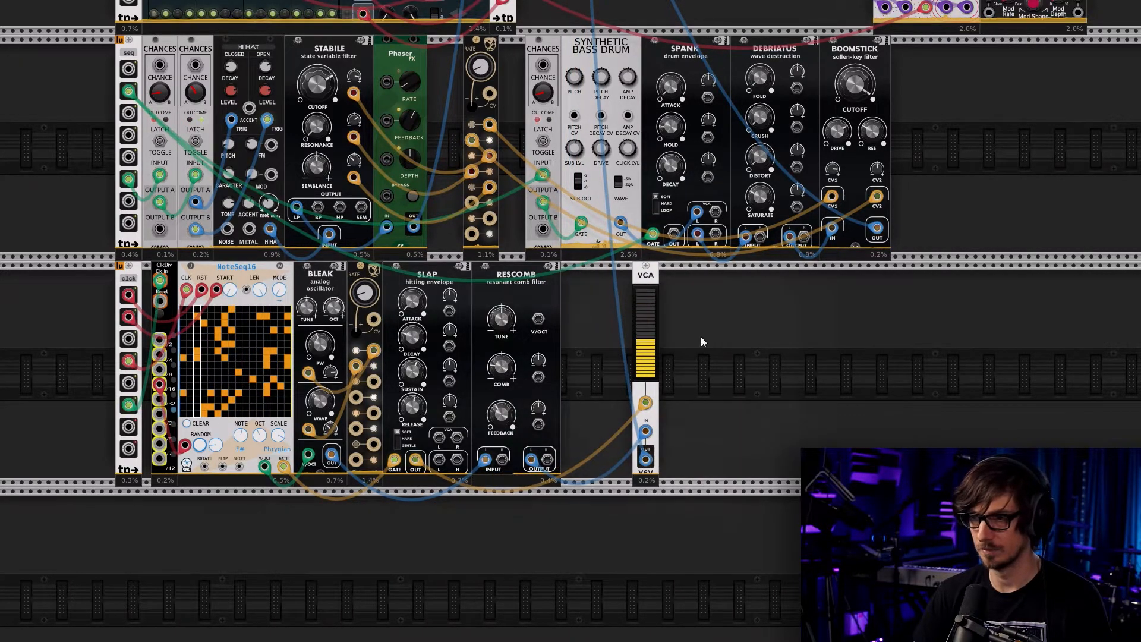
Set the mixer's arps channel level to about -3.5 dB
scroll(757, 405, up, 5)
scroll(889, 378, up, 9)
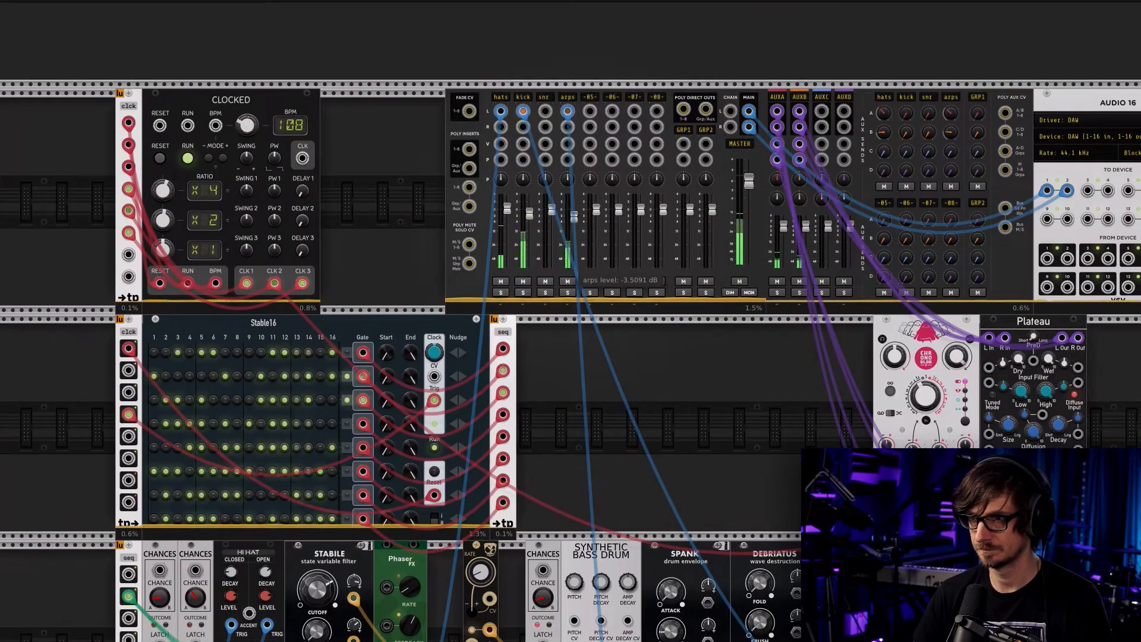
scroll(632, 437, down, 6)
scroll(571, 285, up, 3)
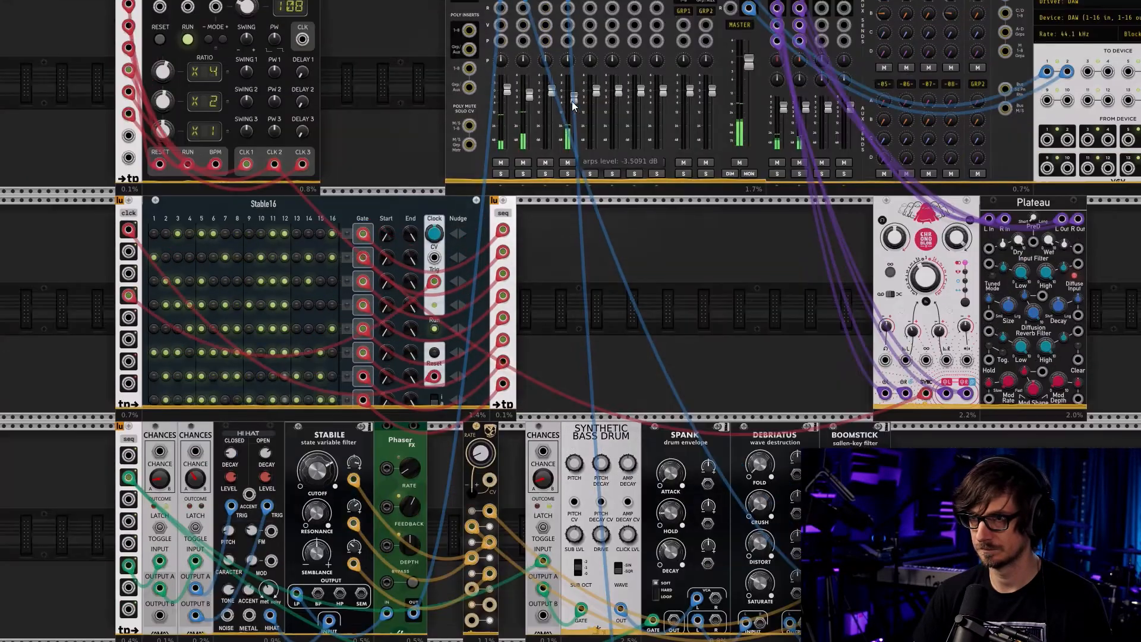
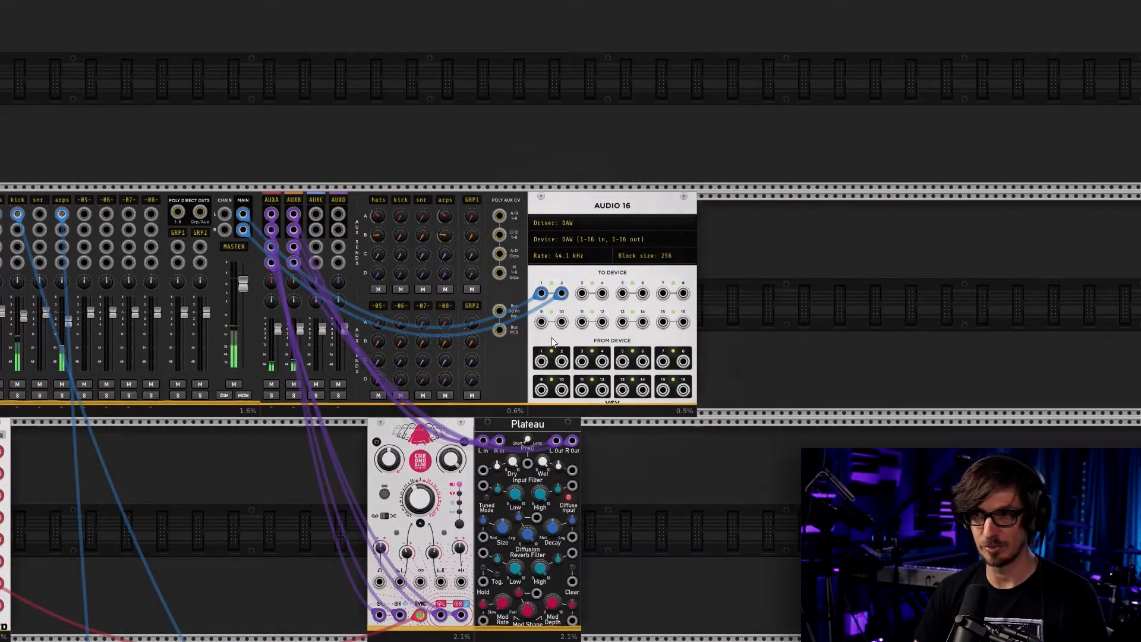
Add LATERALUS from the Filter-tagged modules and place it directly between RESCOMB and the VCA
drag(268, 567, 614, 360)
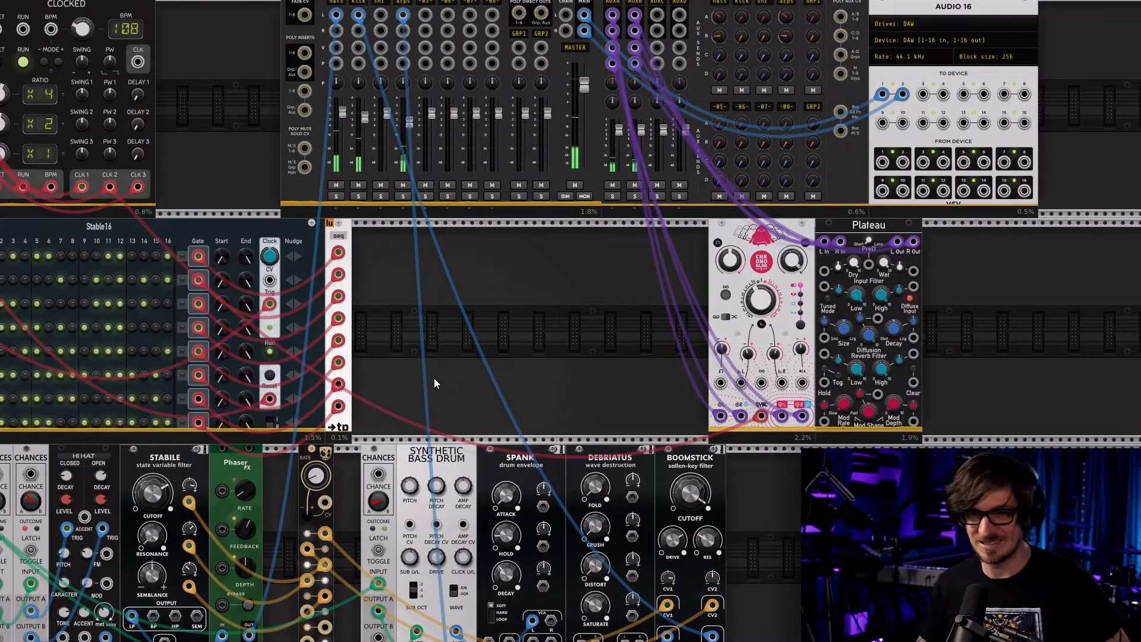
drag(434, 378, 650, 156)
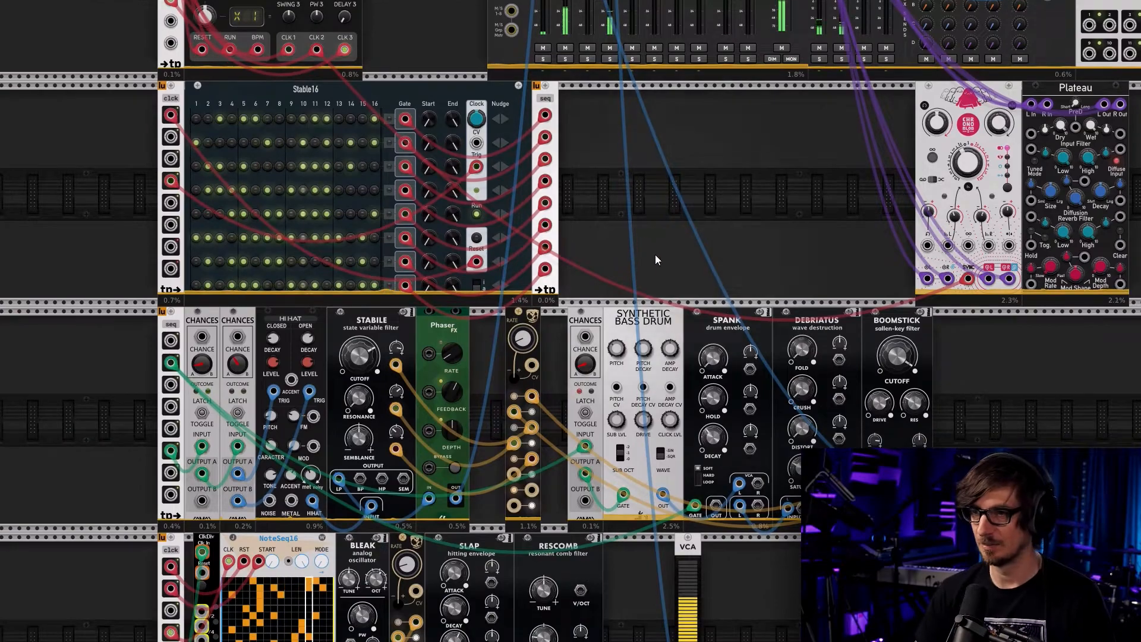
drag(655, 254, 706, 65)
drag(499, 592, 538, 278)
drag(749, 315, 470, 429)
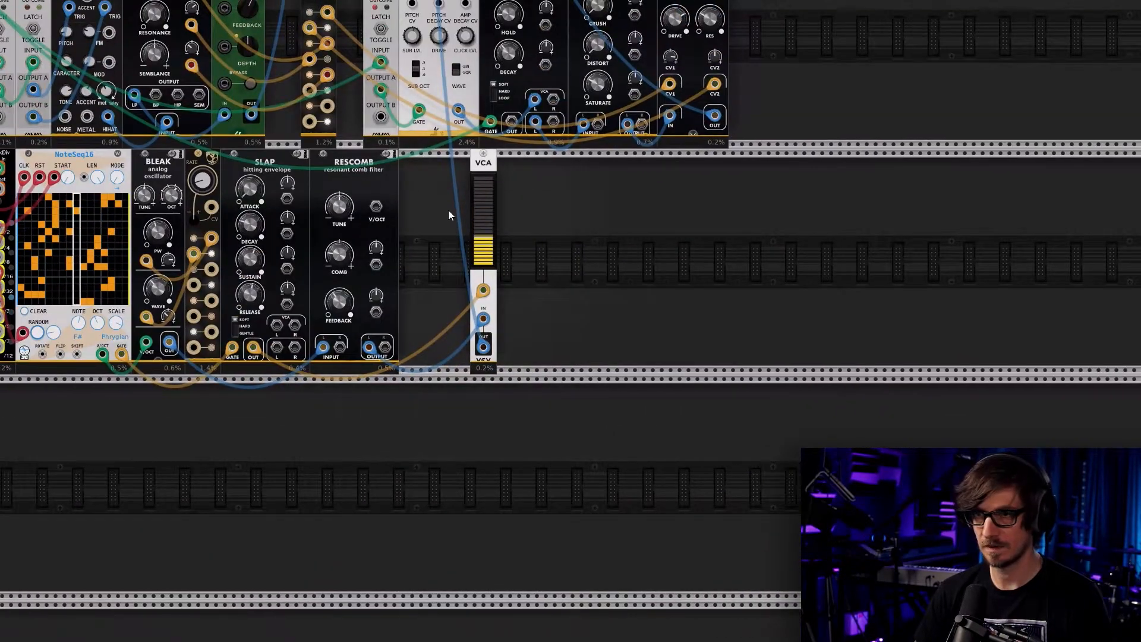
right_click(448, 211)
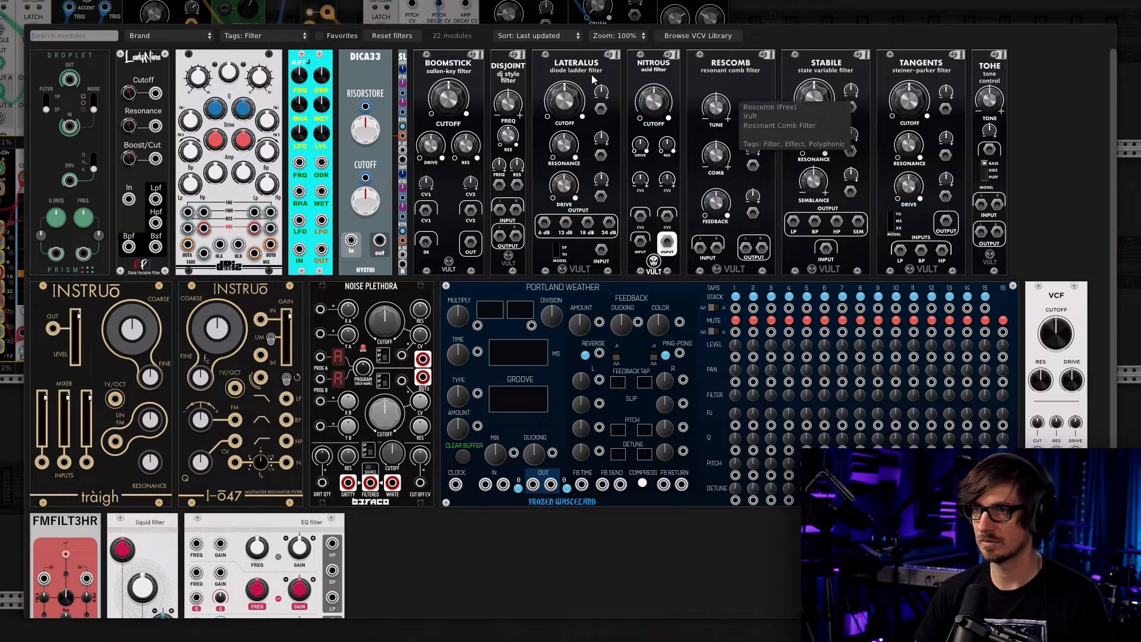
click(569, 88)
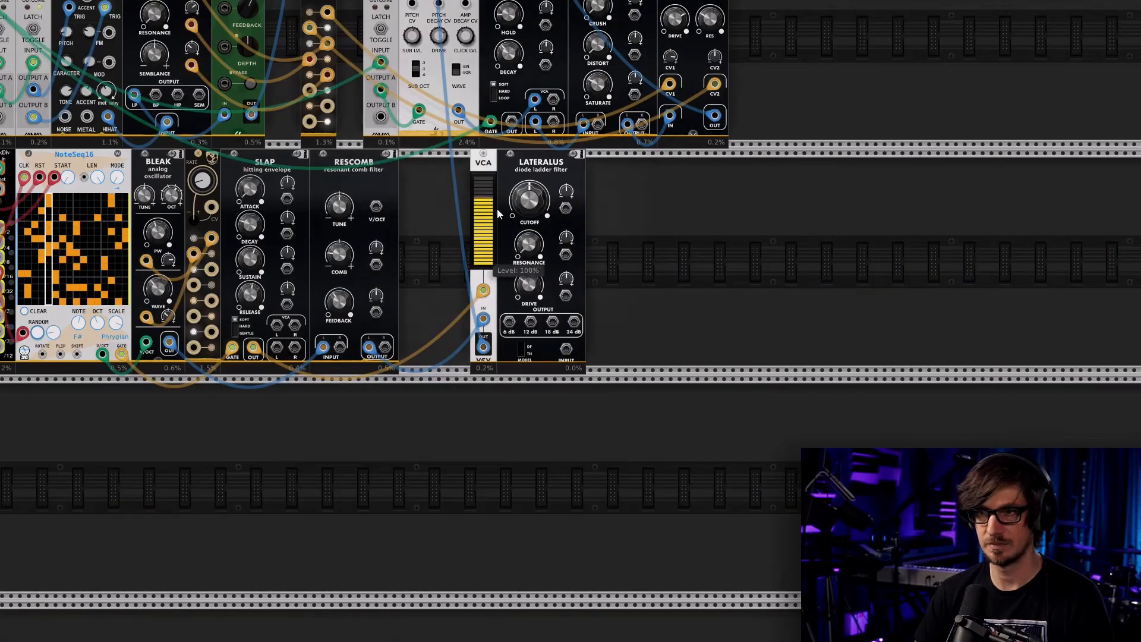
drag(485, 165, 444, 165)
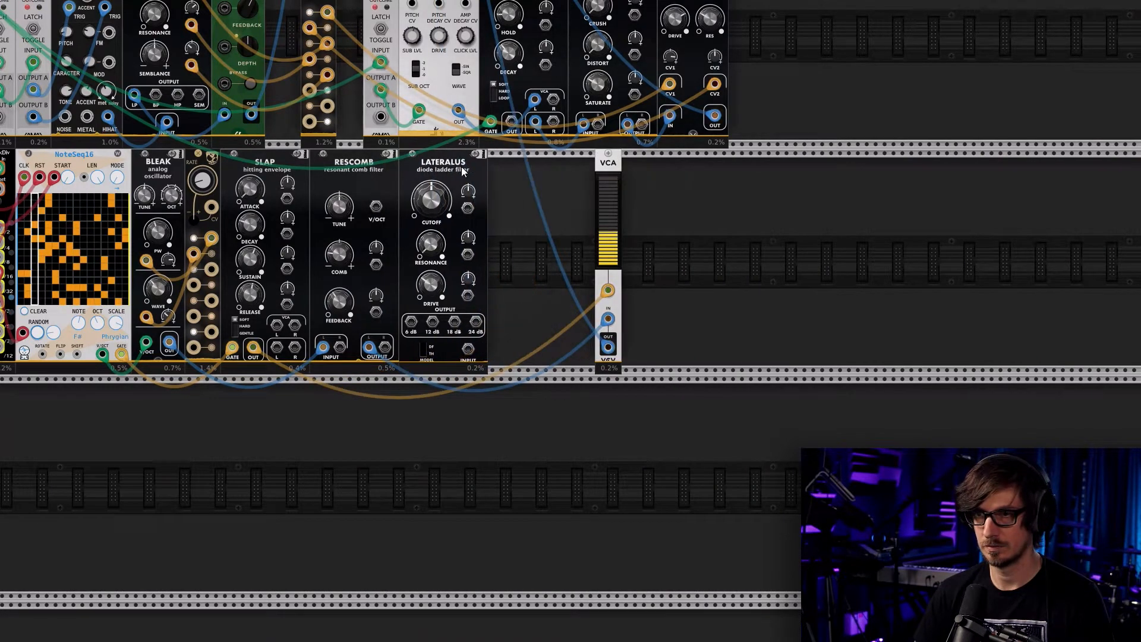
drag(599, 168, 501, 168)
Reroute RESCOMB's output into LATERALUS's input and patch LATERALUS's 24 dB output in blue to the VCA's input
drag(316, 443, 562, 434)
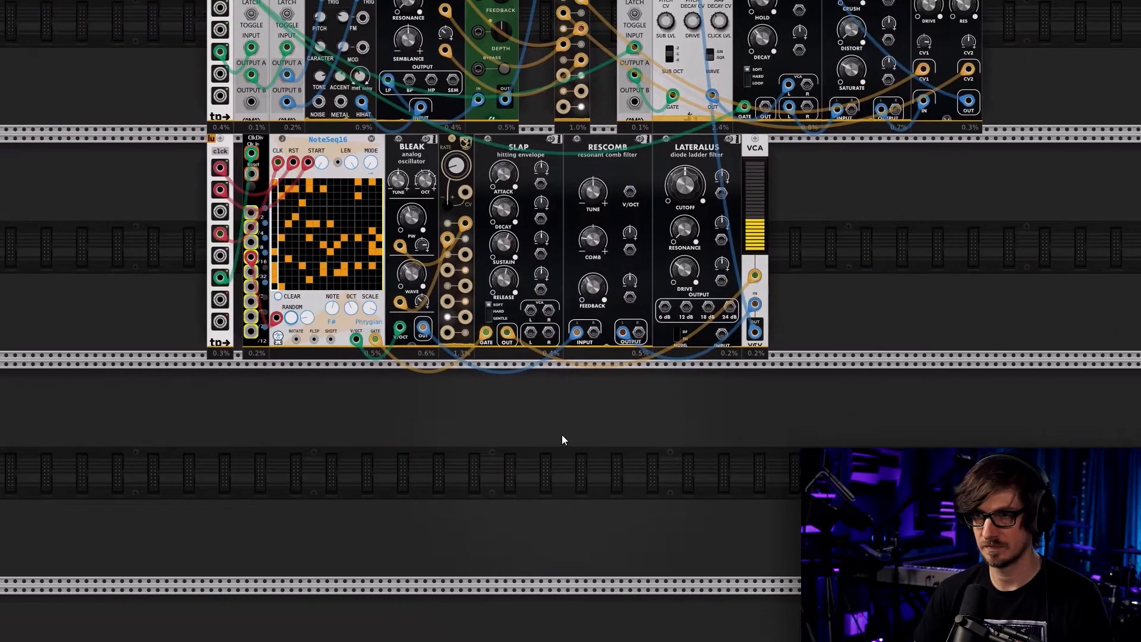
drag(754, 308, 706, 337)
right_click(726, 309)
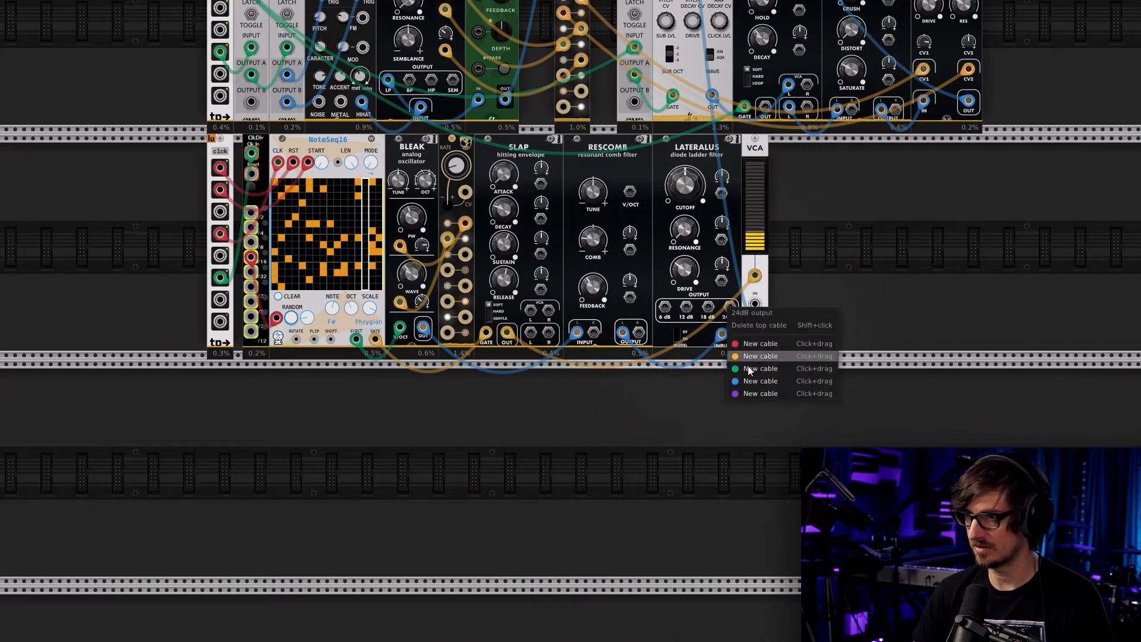
drag(750, 377, 758, 307)
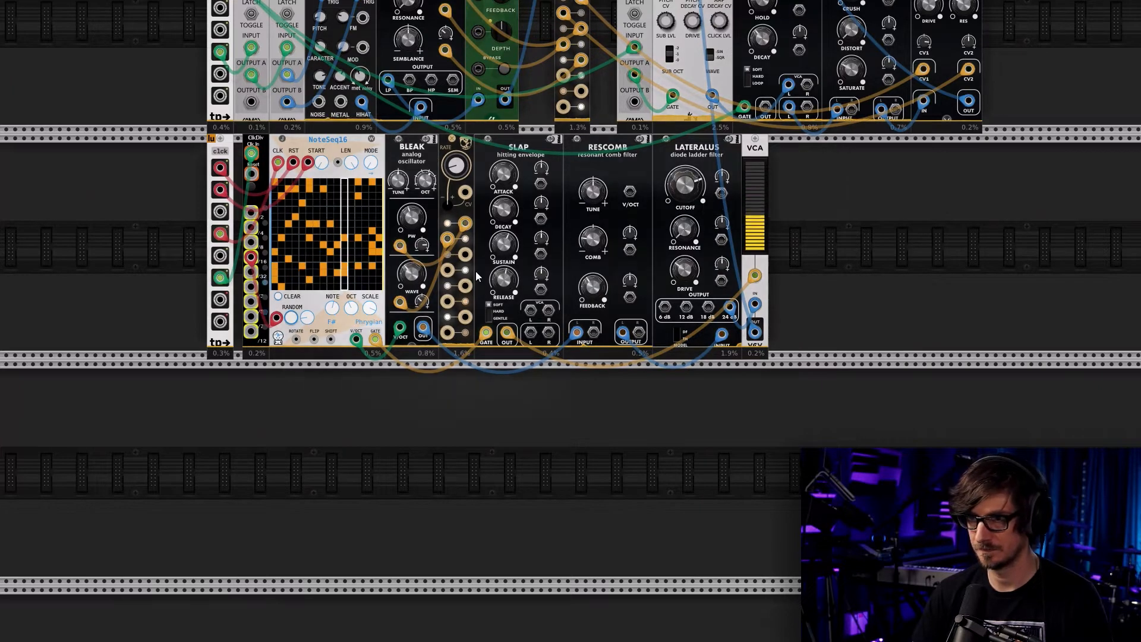
Patch the neighboring øchd's third LFO output in yellow to LATERALUS's Cutoff modulation input
right_click(465, 254)
drag(486, 305, 721, 193)
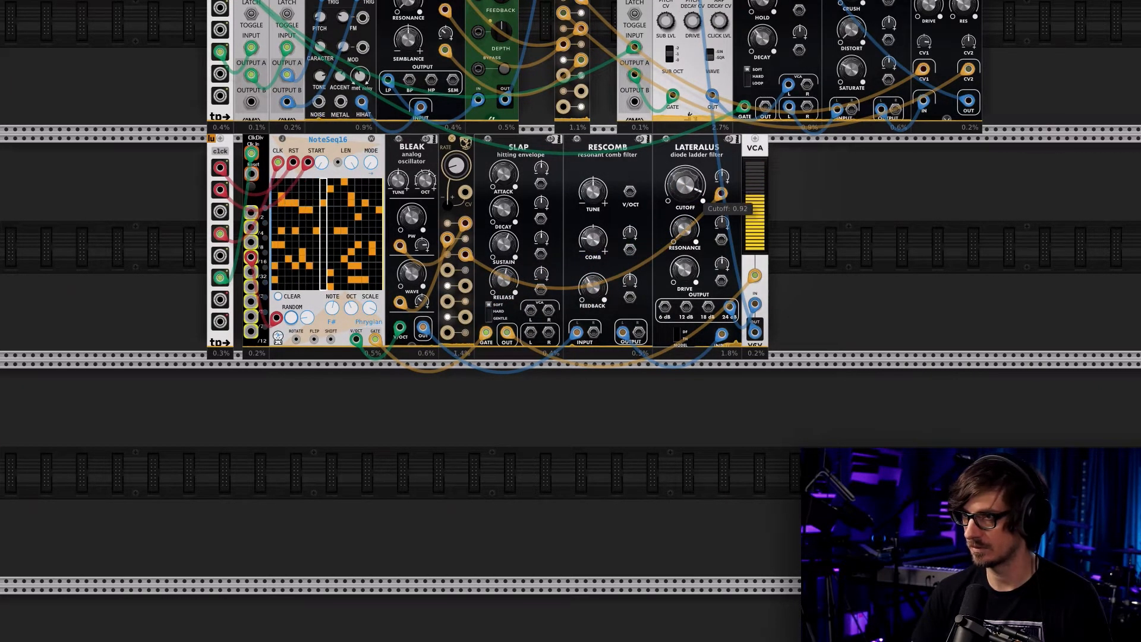
Adjust LATERALUS's Cutoff modulation amount and the attenuverter of the øchd that modulates it
drag(726, 176, 726, 241)
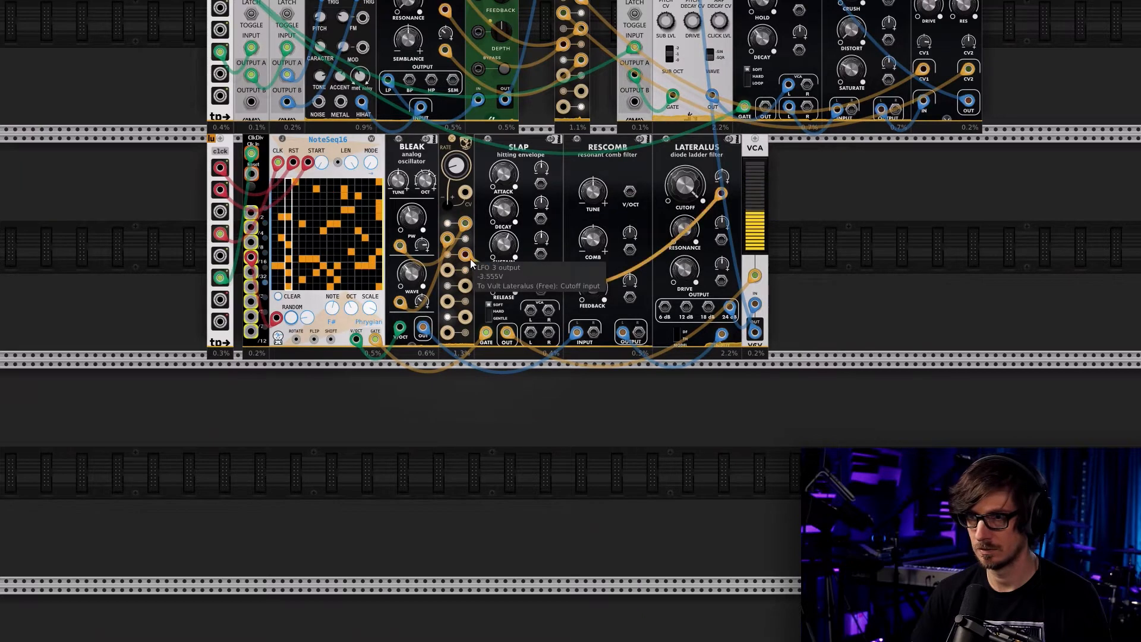
drag(449, 205, 450, 188)
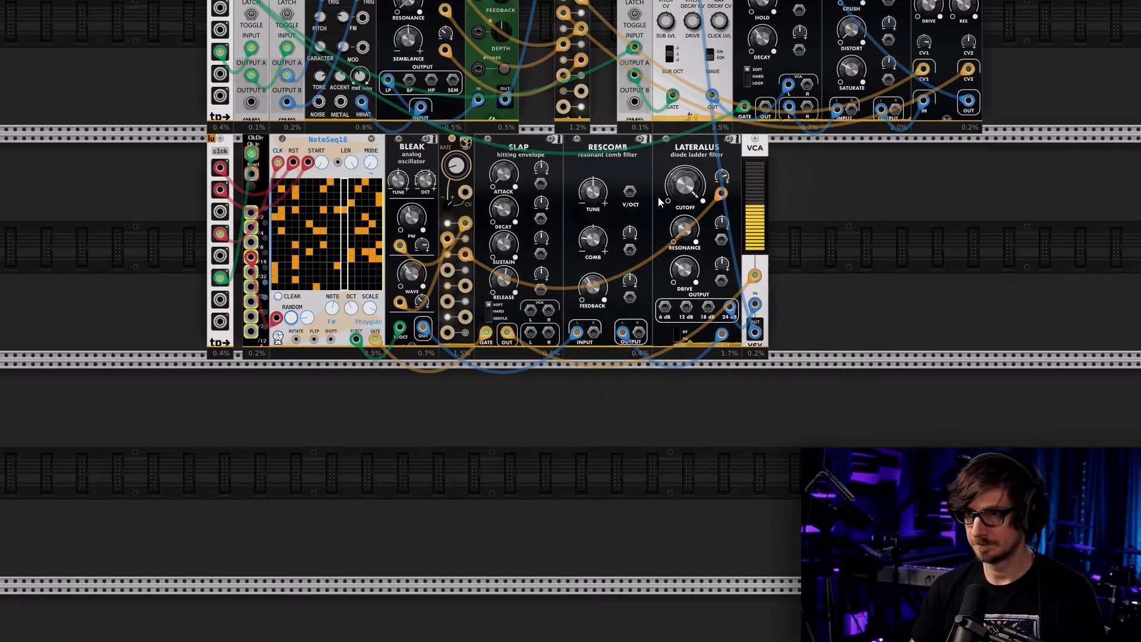
Reset the module browser's filters, add the CLAPS drum module and place it in BOOMSTICK's row, leaving a gap after BOOMSTICK
drag(981, 252, 839, 511)
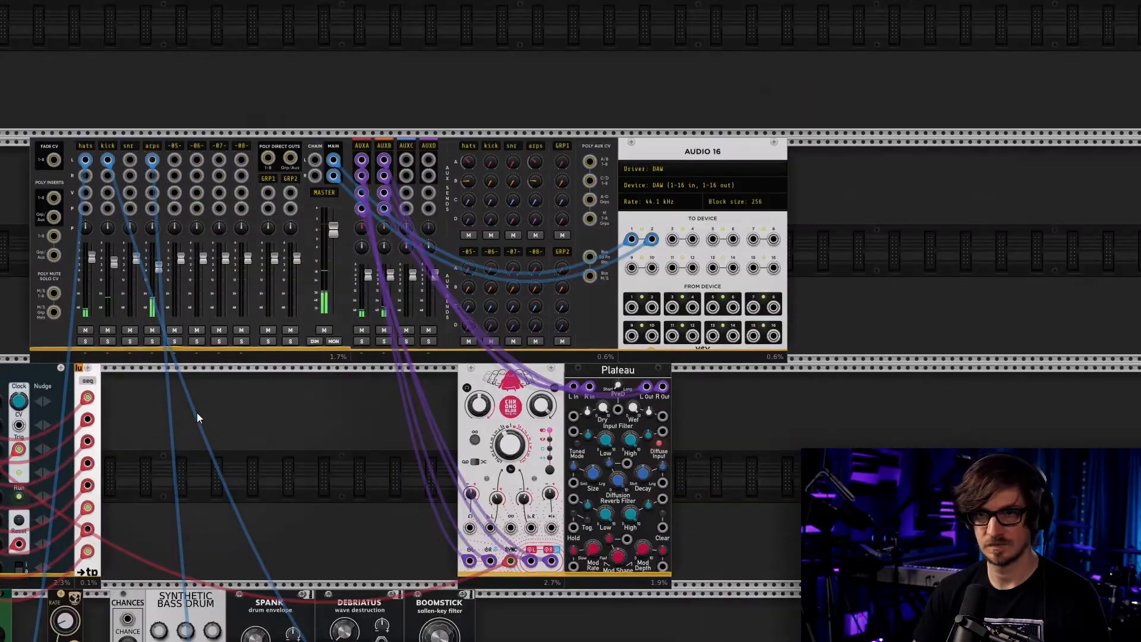
drag(226, 412, 421, 404)
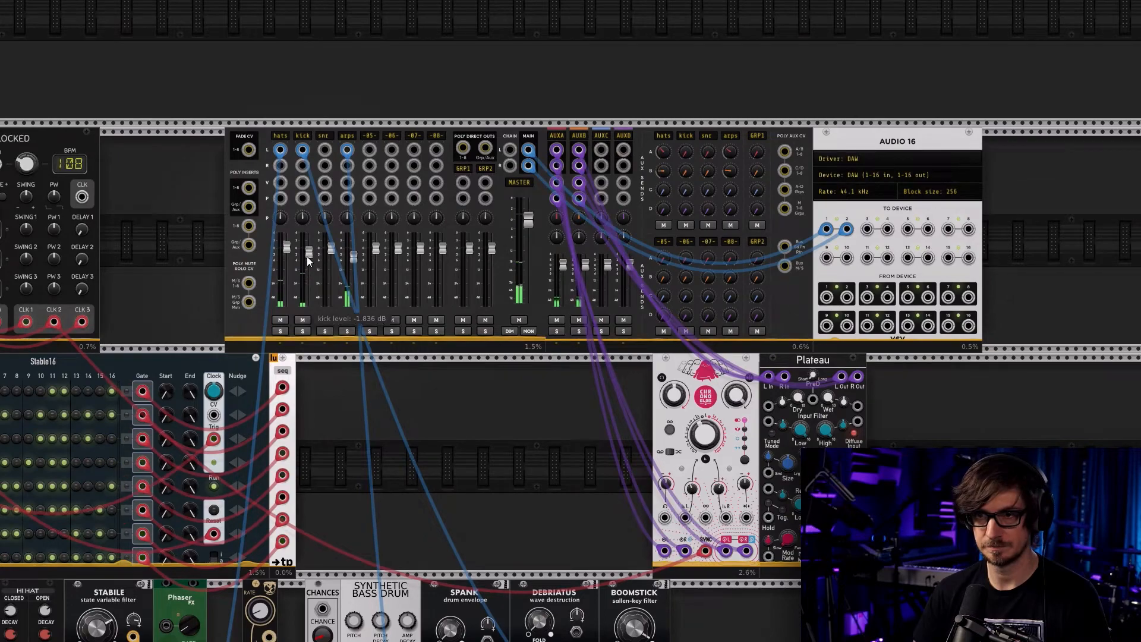
drag(326, 425, 546, 57)
drag(768, 579, 618, 494)
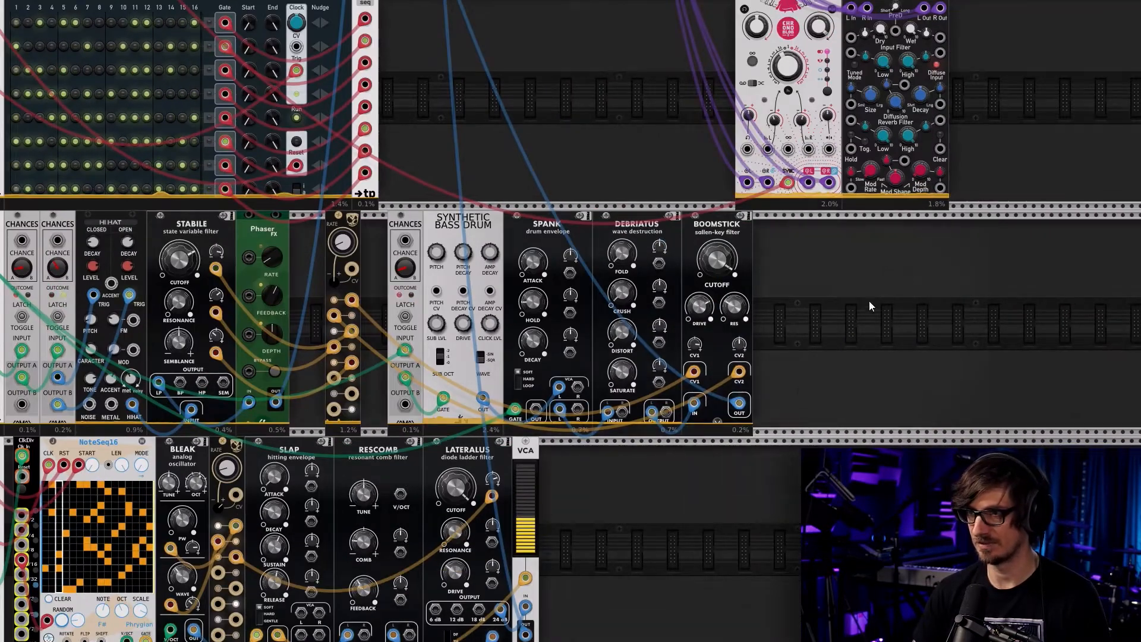
drag(842, 330, 709, 397)
right_click(666, 380)
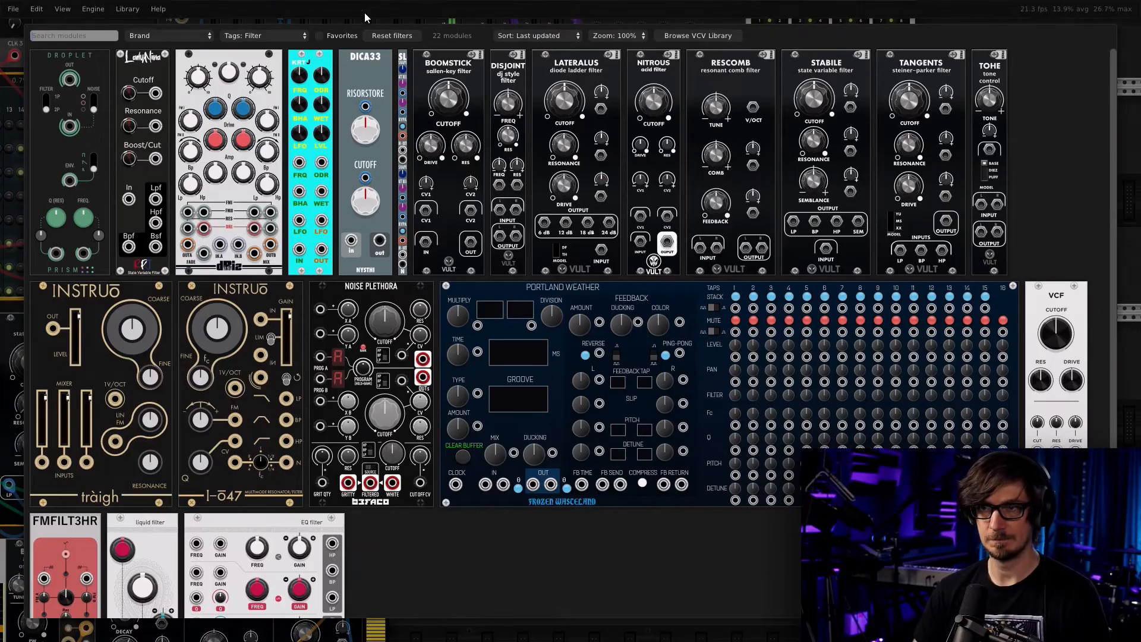
click(391, 36)
click(259, 35)
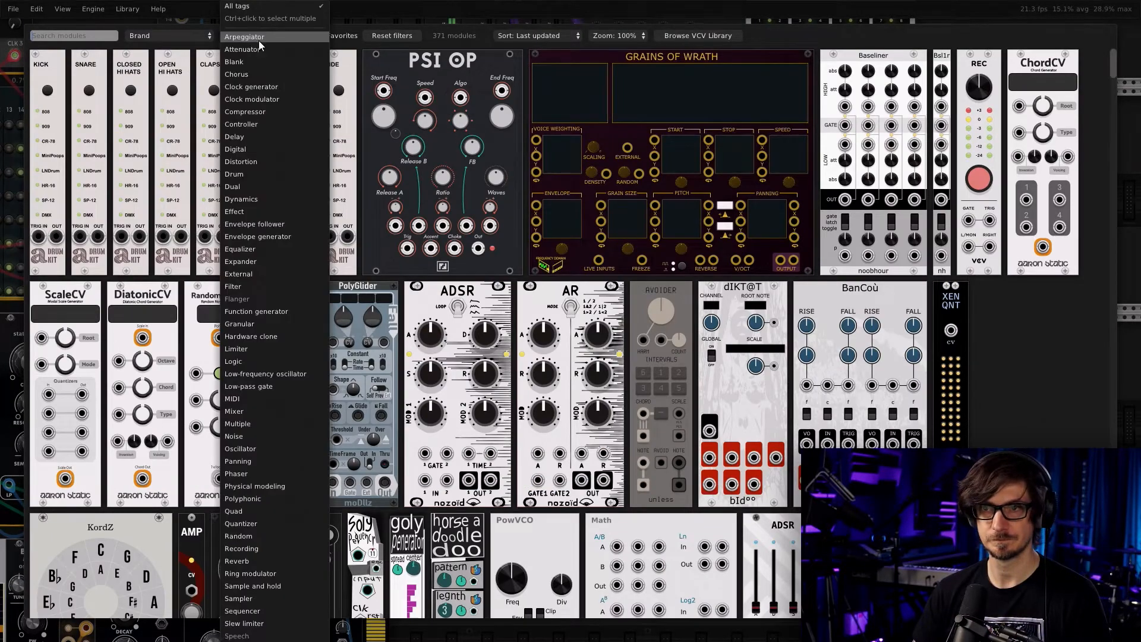
click(136, 46)
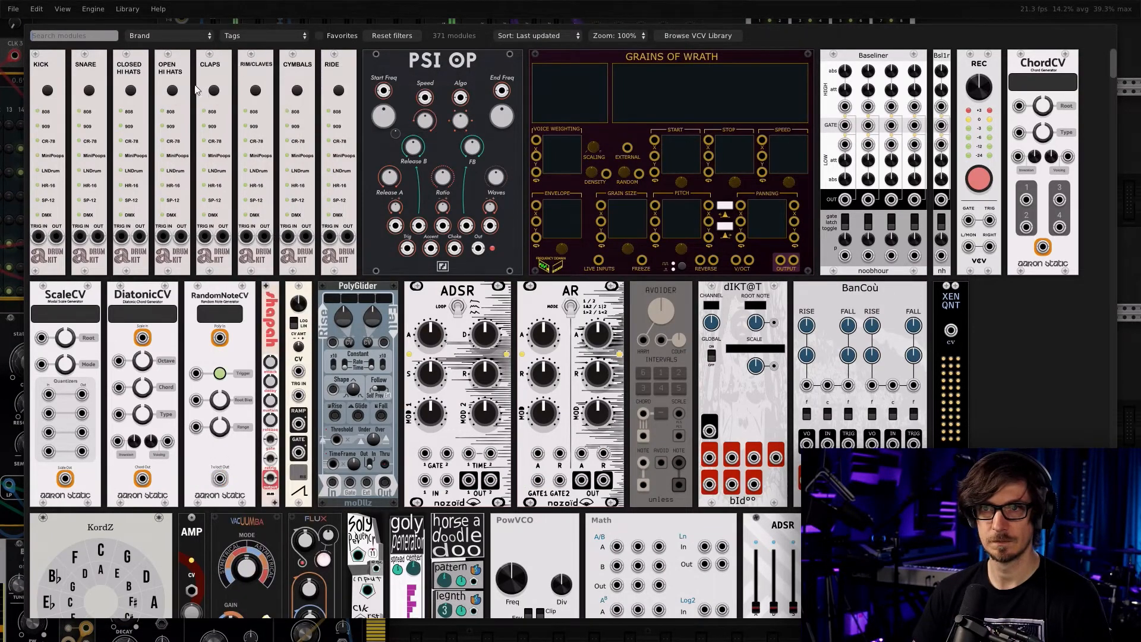
drag(211, 98, 694, 391)
drag(622, 448, 716, 367)
Patch the fourth output of the drum row's seq teleport module in green to the CLAPS trigger input
drag(409, 108, 534, 105)
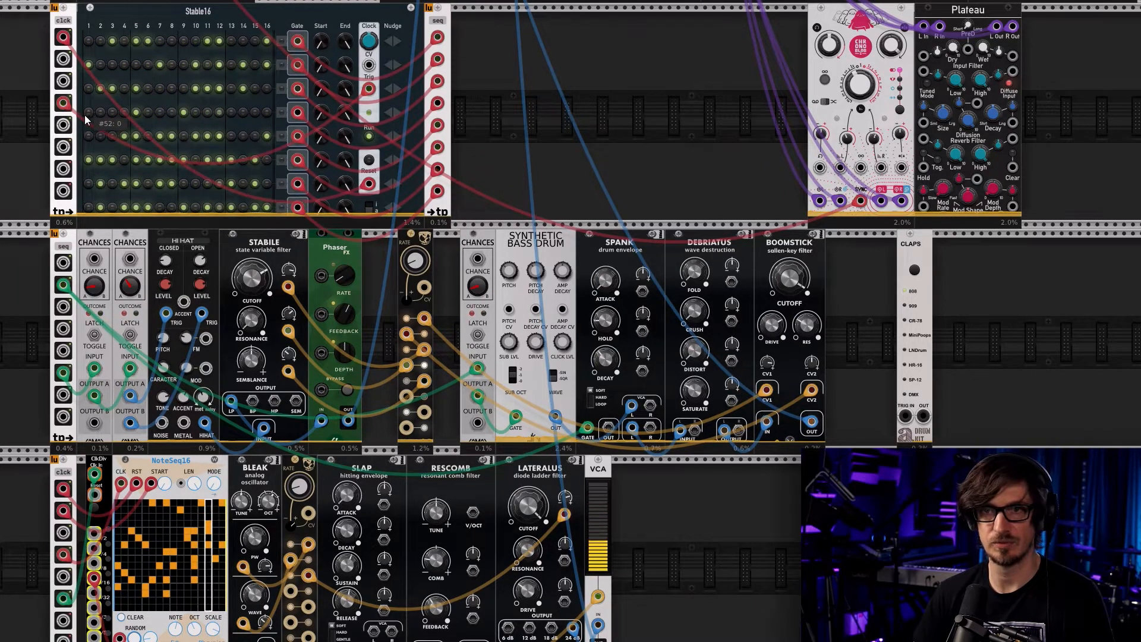
scroll(148, 220, down, 2)
right_click(70, 273)
drag(104, 335, 907, 358)
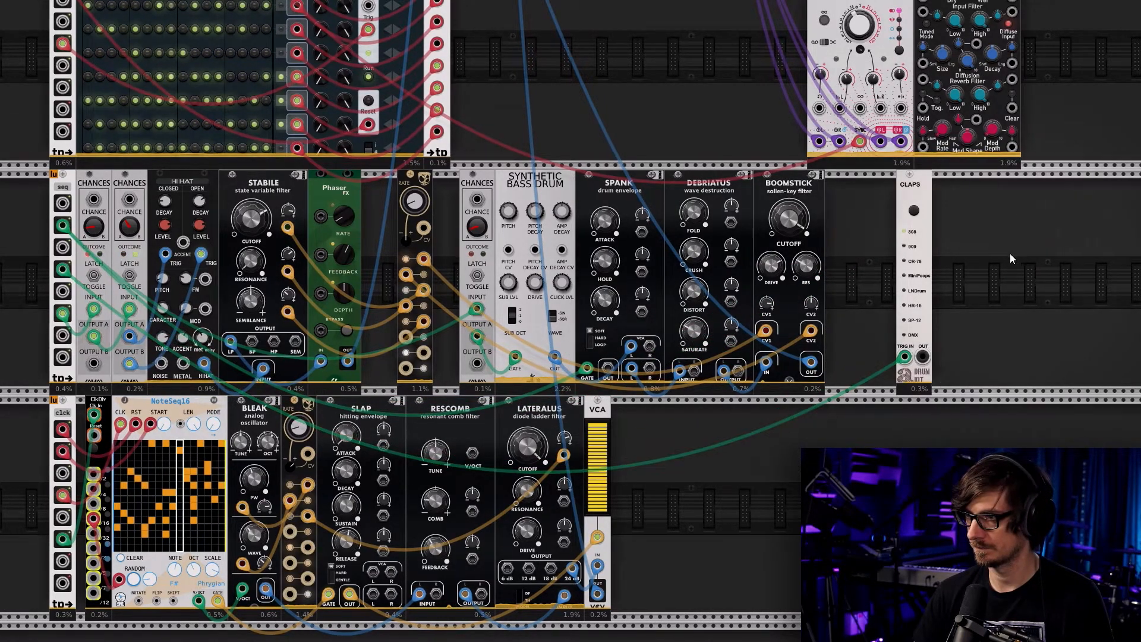
Patch the CLAPS output in blue to the left input of the mixer's snr channel
drag(1015, 254, 589, 504)
right_click(614, 533)
click(653, 603)
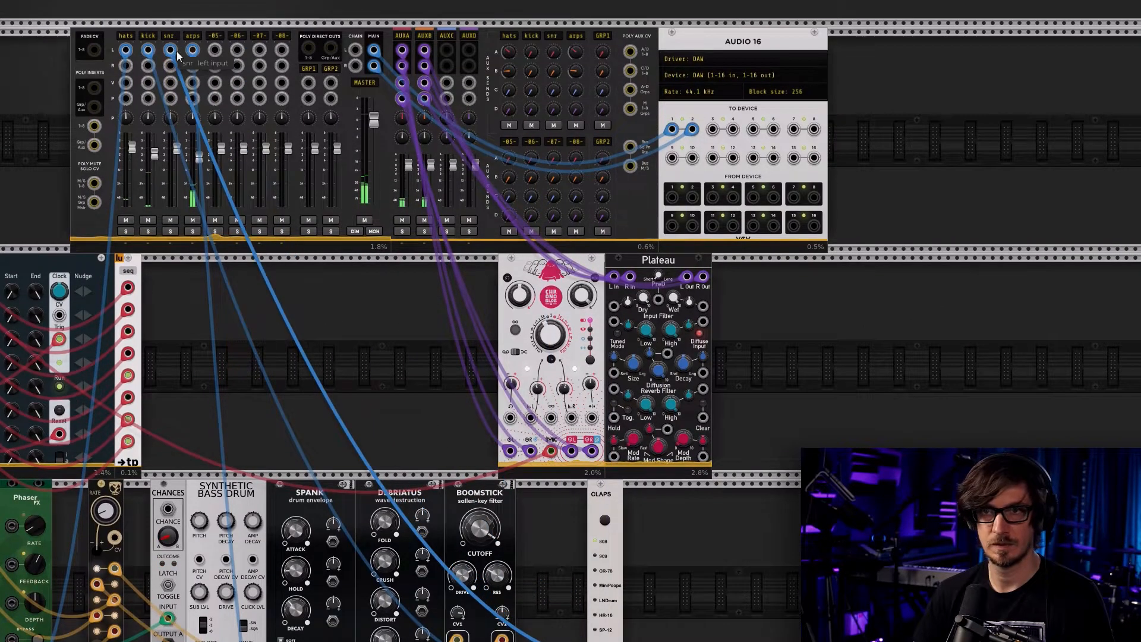
click(177, 54)
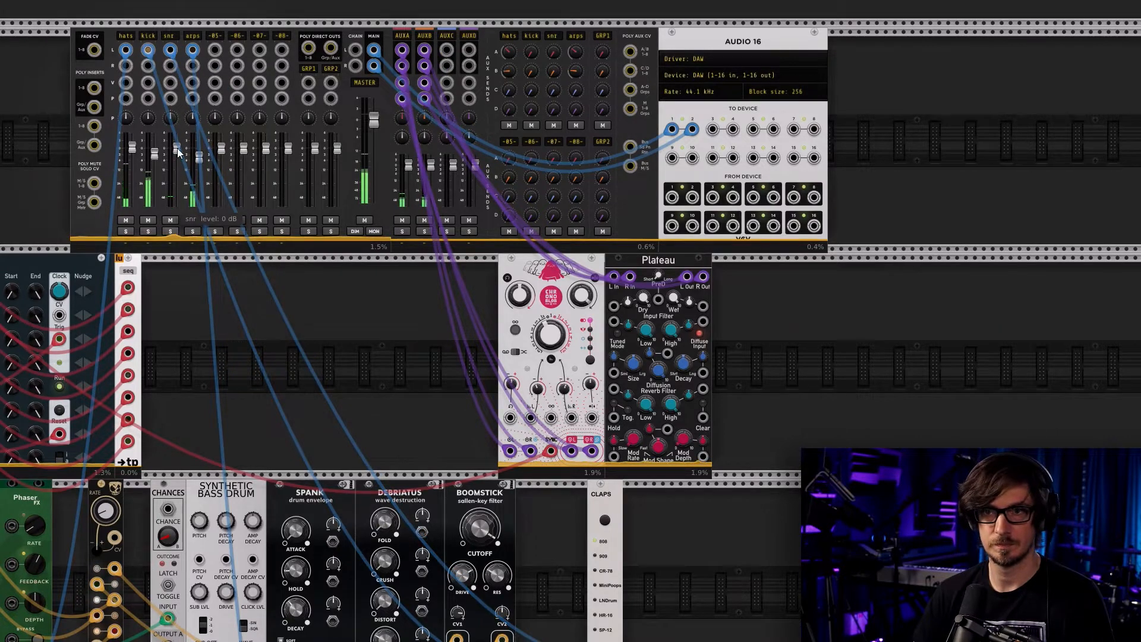
Set the gain adjust of the mixer's snr track to -4.4 dB
drag(363, 397, 529, 190)
drag(740, 505, 832, 498)
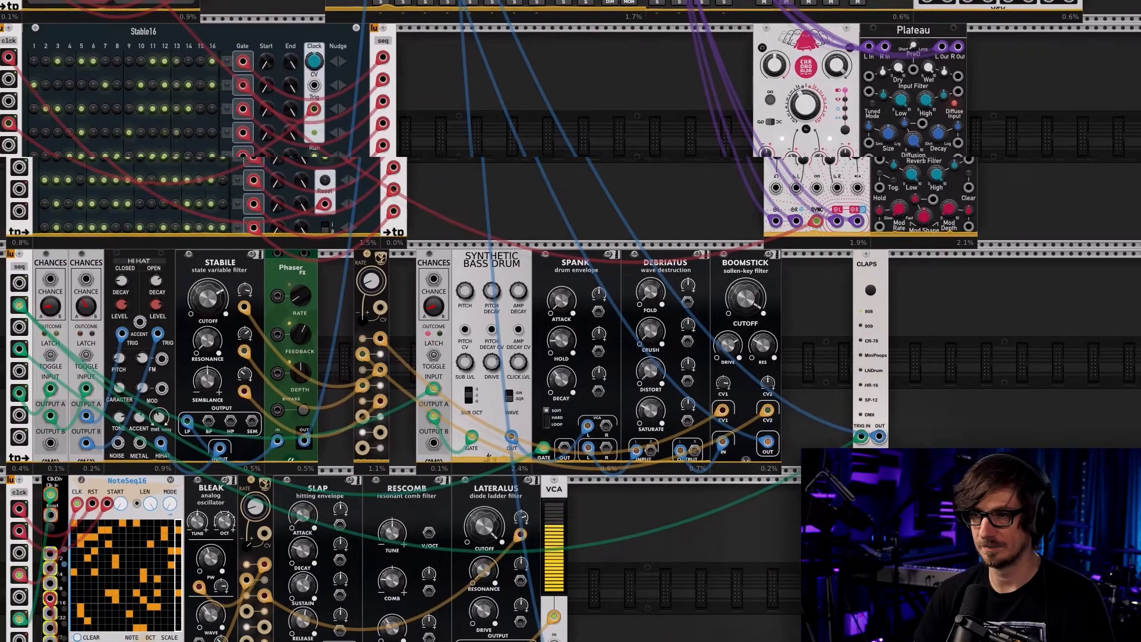
drag(780, 553, 819, 554)
drag(977, 339, 874, 559)
right_click(373, 25)
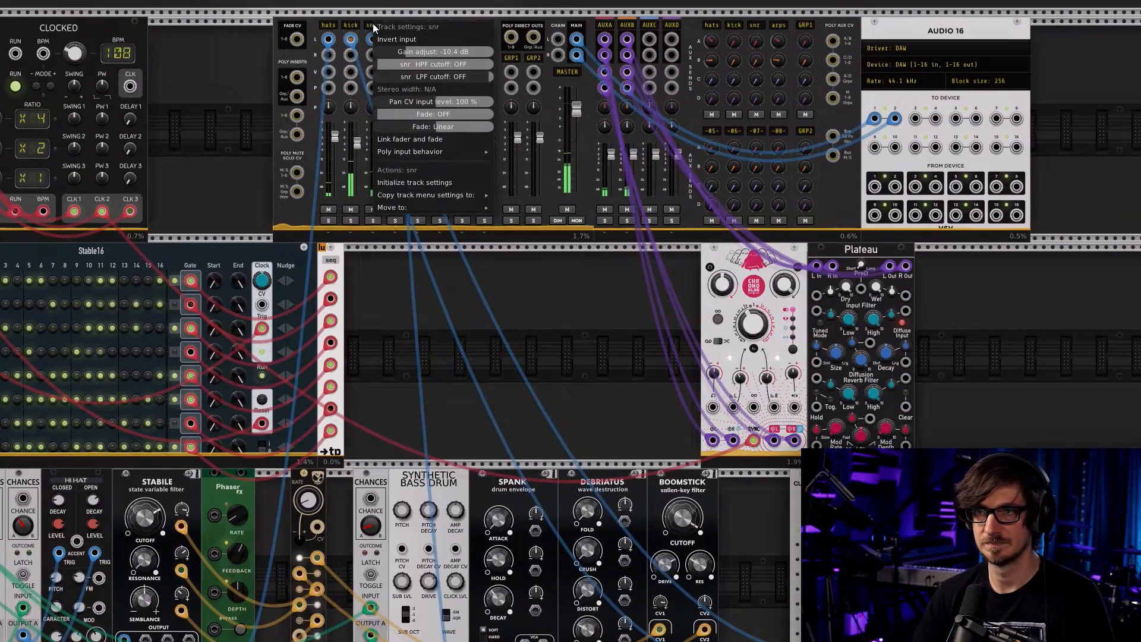
drag(408, 51, 425, 51)
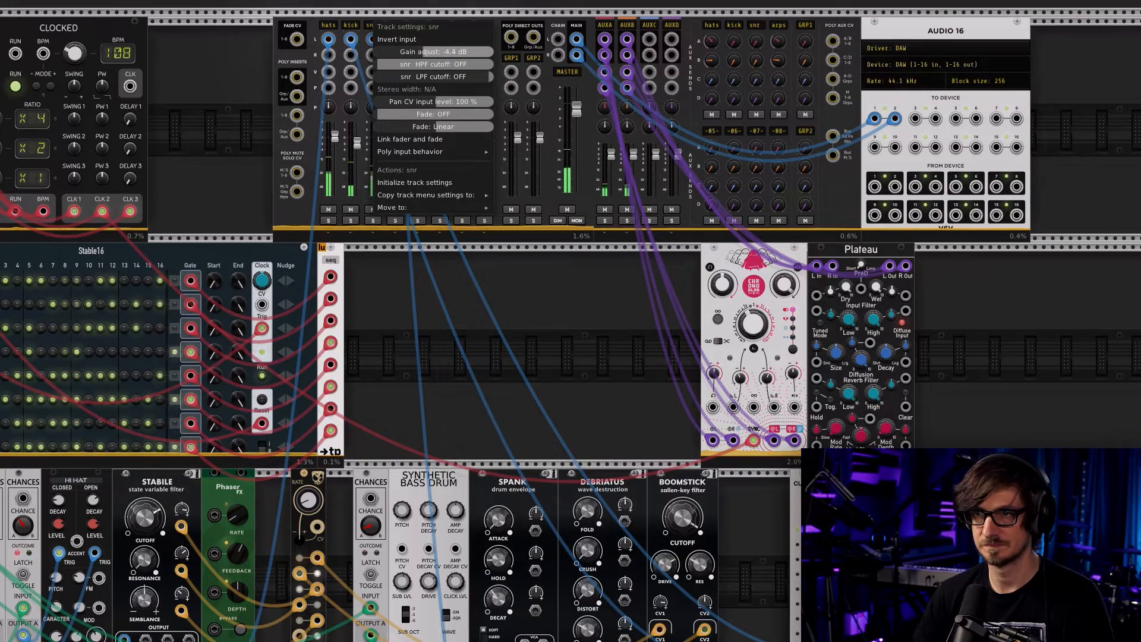
click(568, 298)
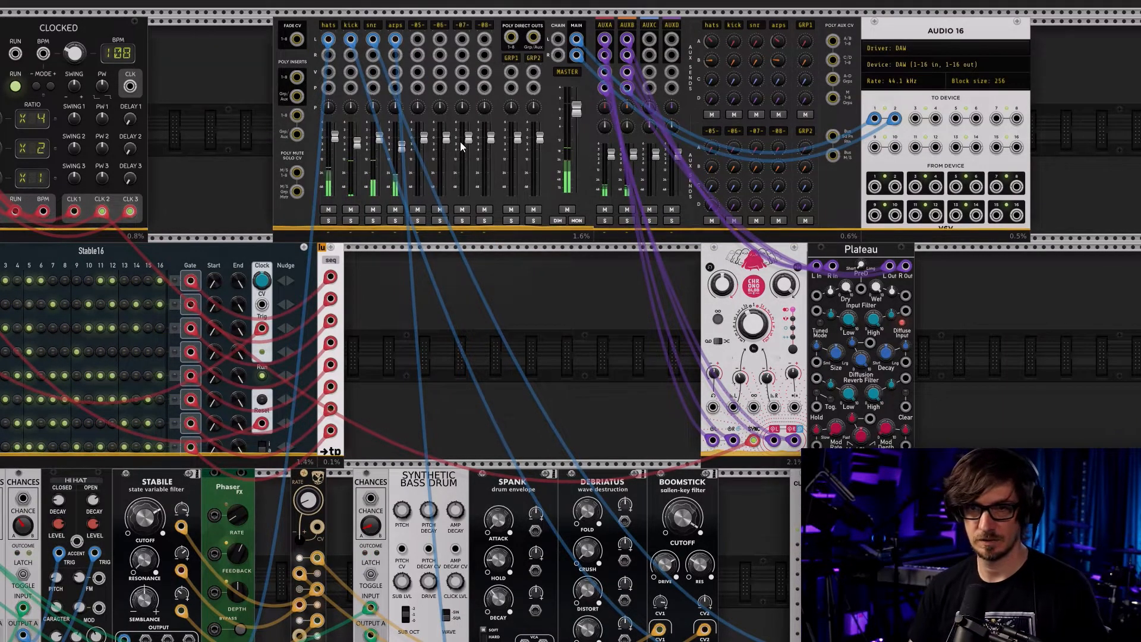
Reset and restart the CLOCKED master clock
drag(390, 348, 538, 300)
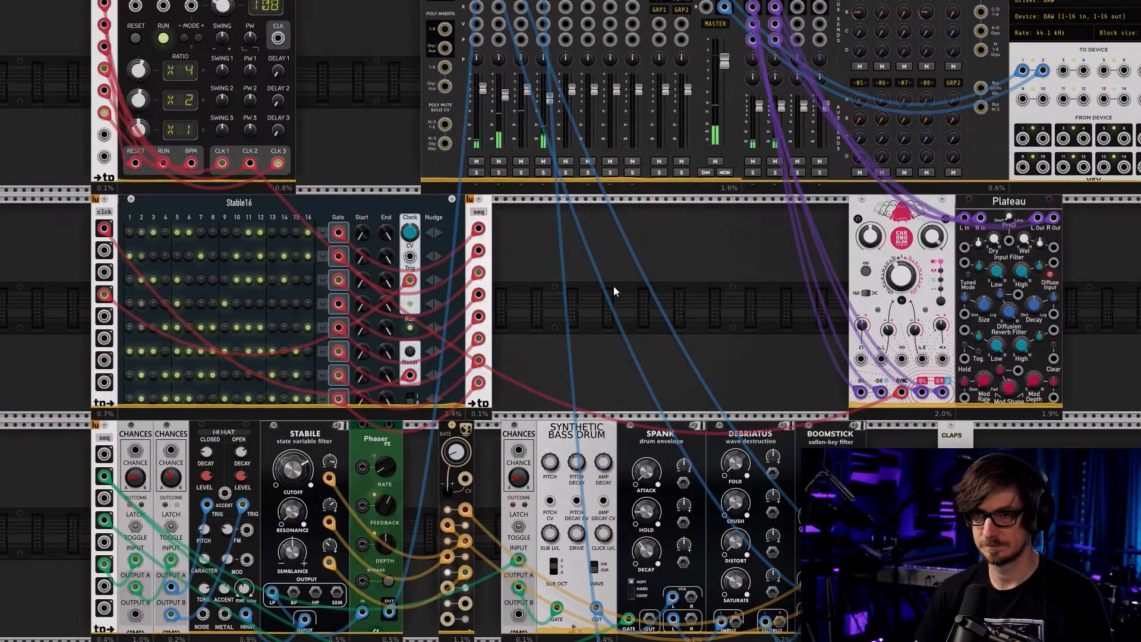
drag(618, 294, 694, 412)
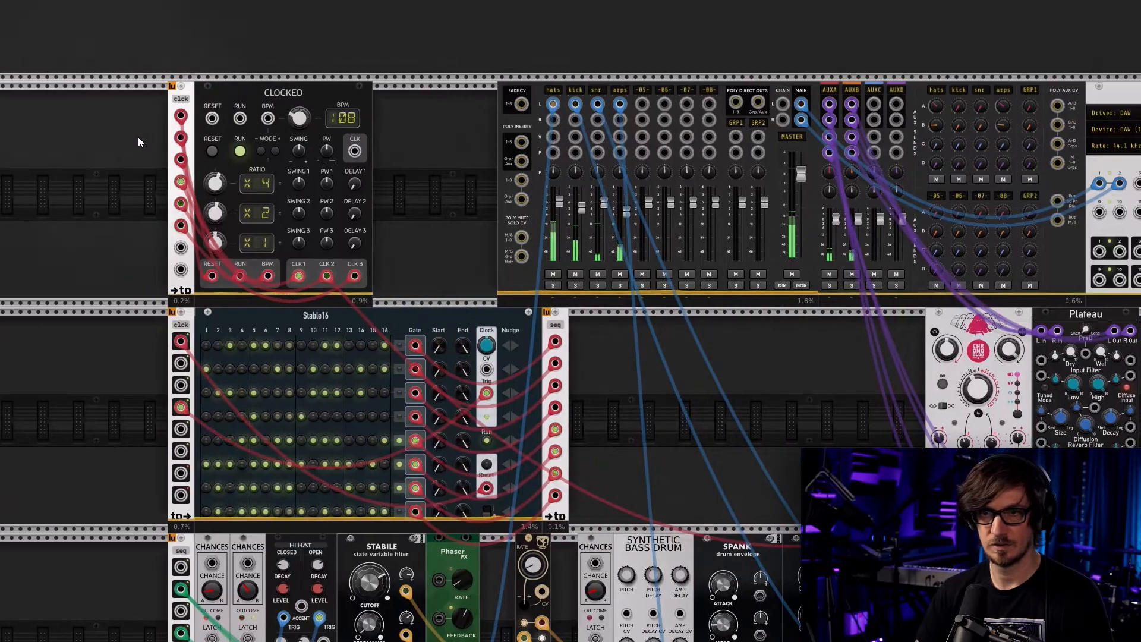
click(211, 152)
click(239, 152)
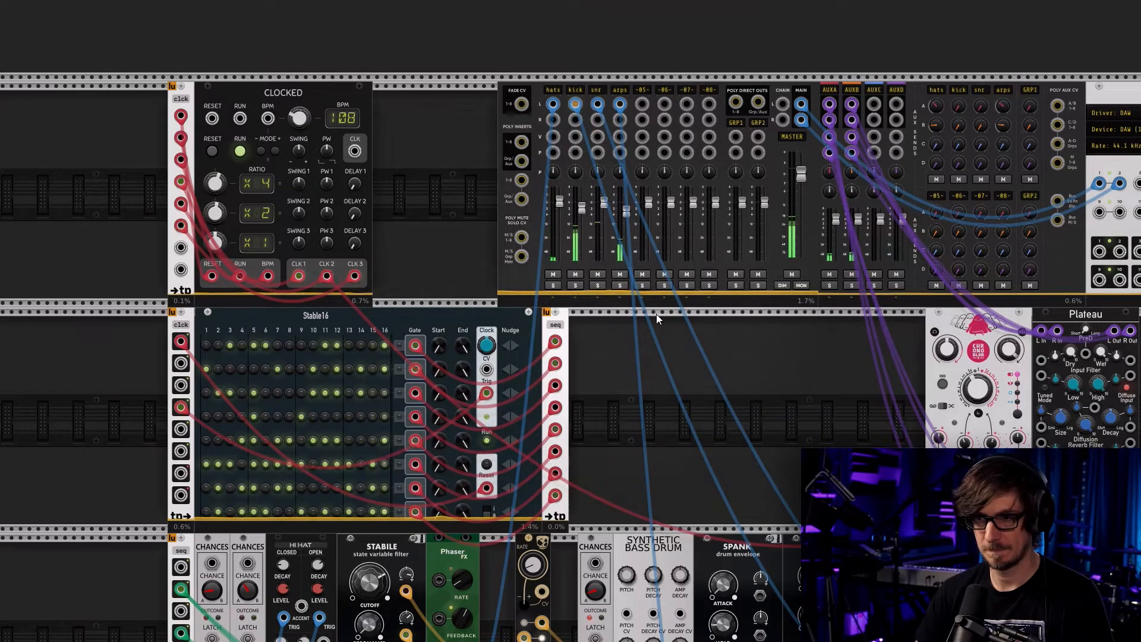
Turn on step 13 and turn off step 9 in the fourth row of the Stable16 sequencer
scroll(671, 386, down, 3)
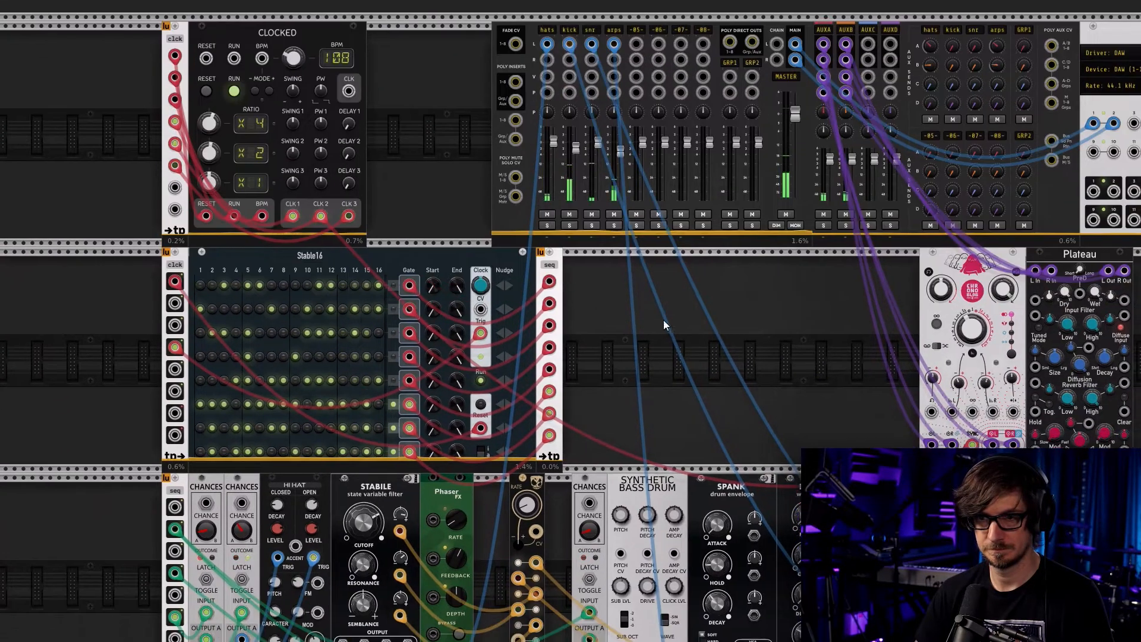
click(340, 344)
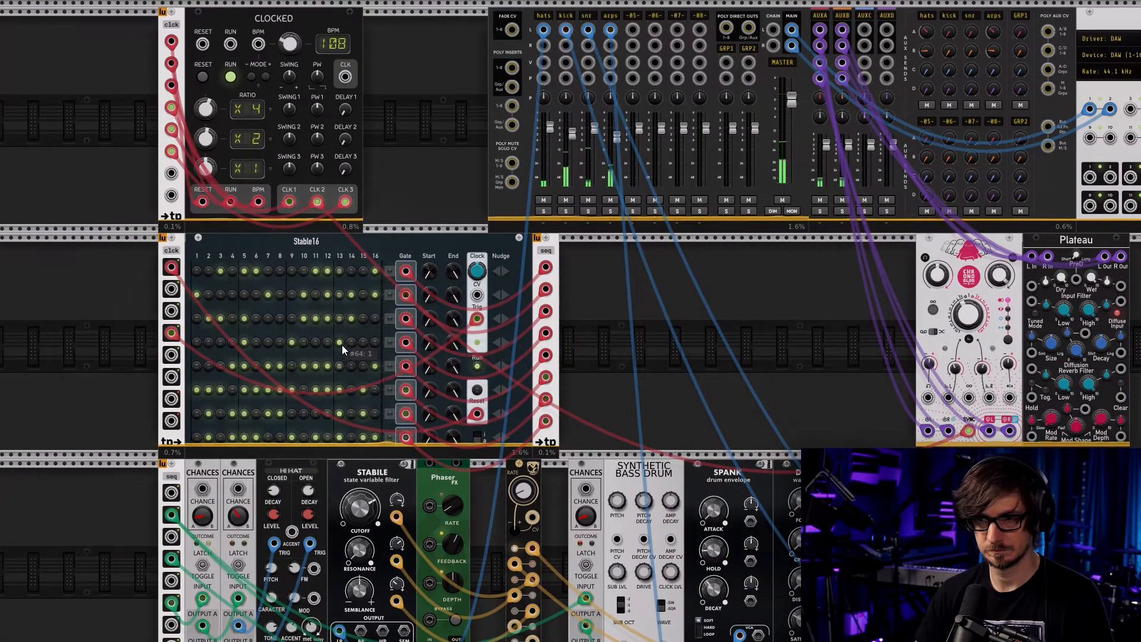
click(294, 344)
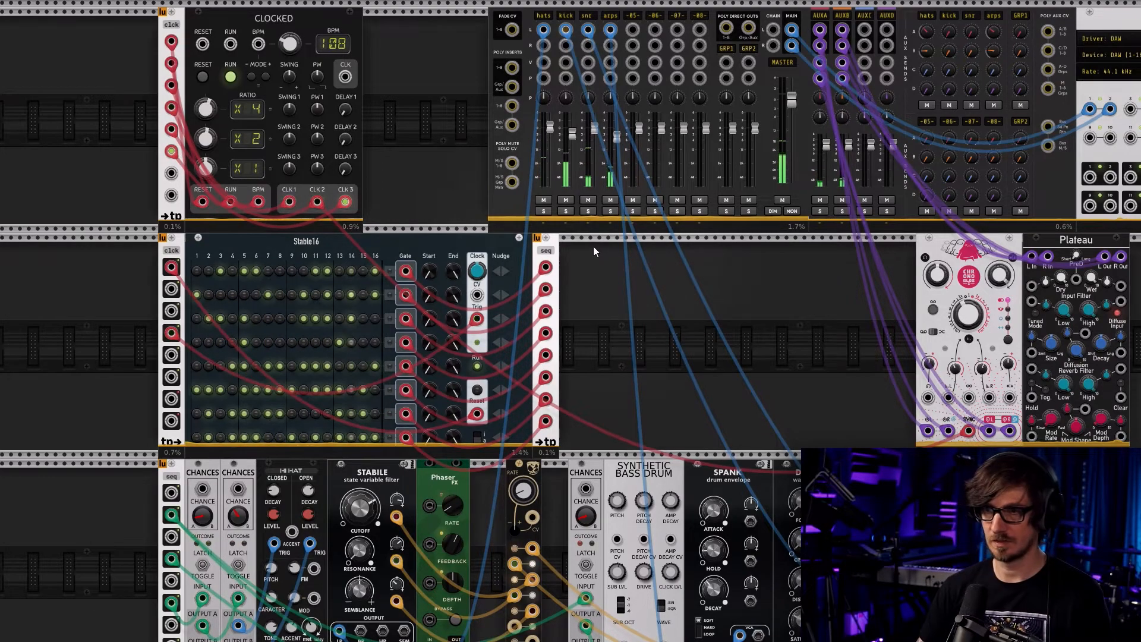
Set BOOMSTICK's cutoff to about 91 % and the mixer's kick channel level to about -3.66 dB
drag(616, 317, 543, 42)
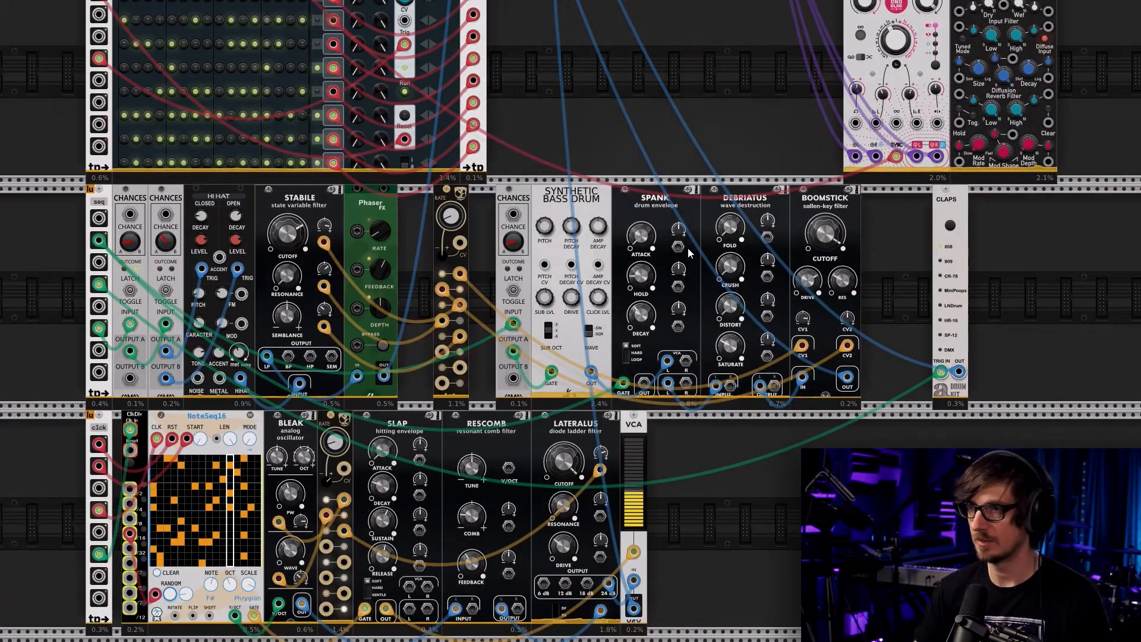
drag(829, 236, 829, 236)
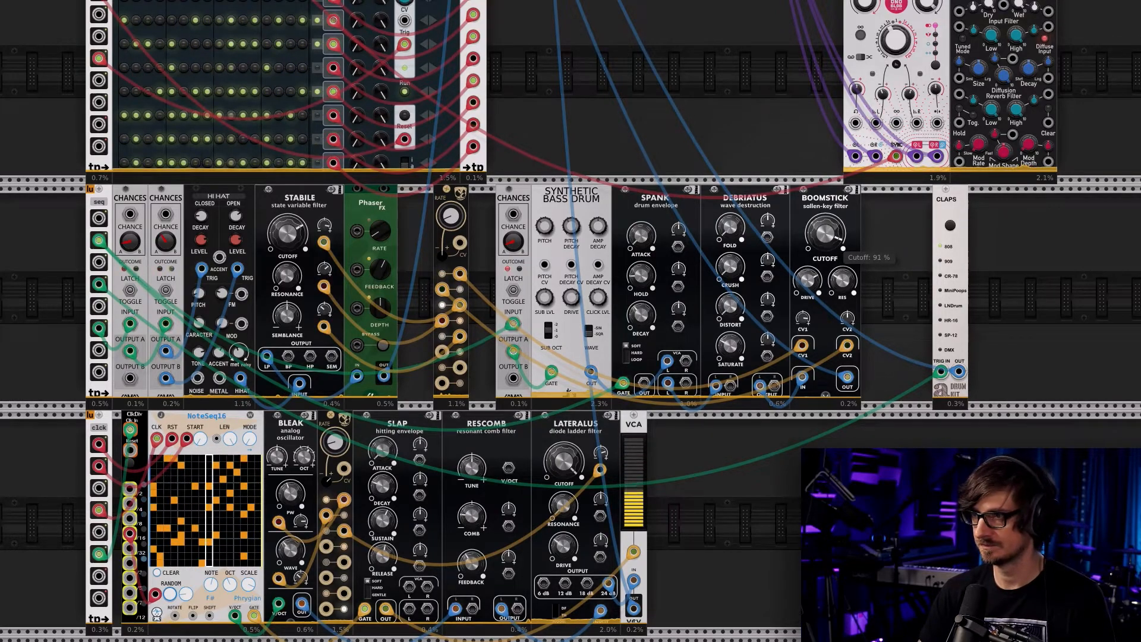
scroll(889, 244, up, 5)
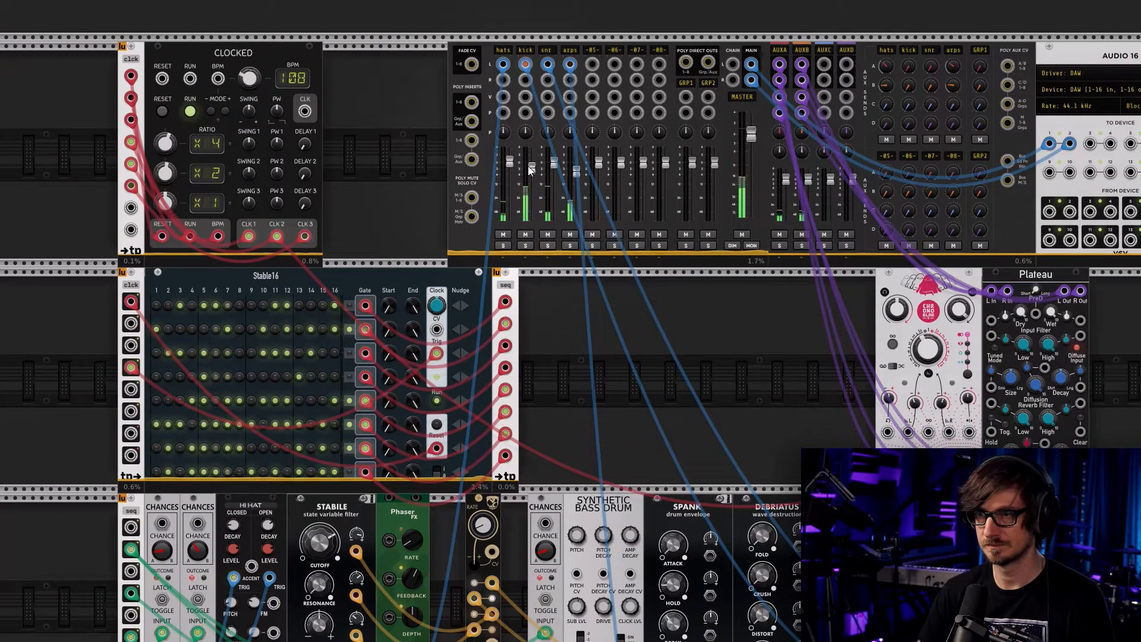
drag(532, 168, 532, 171)
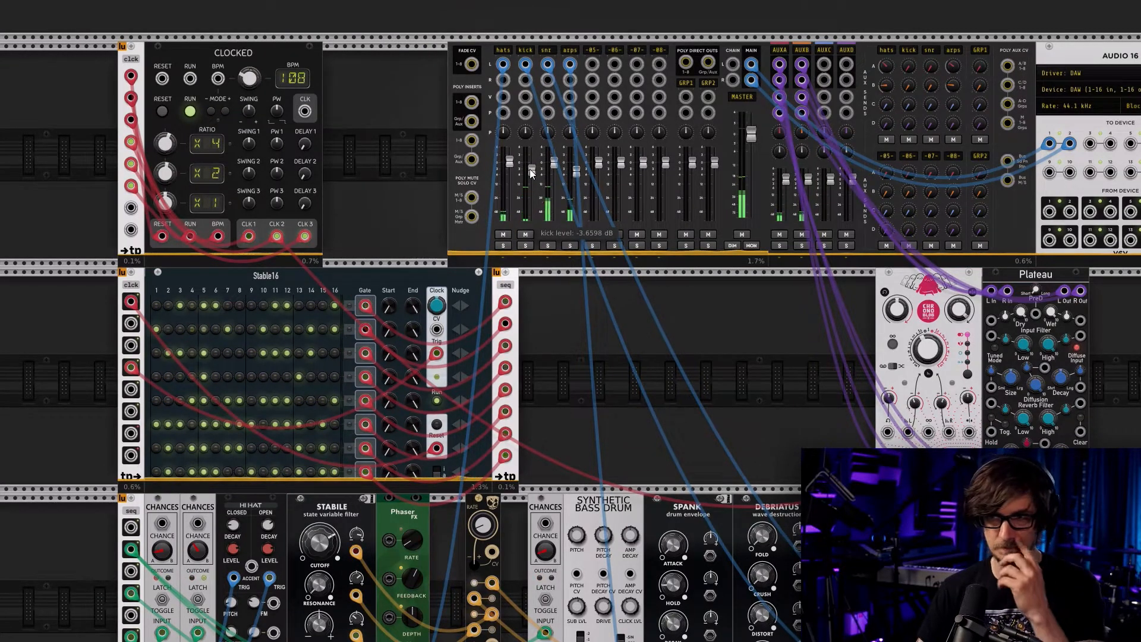
Add another øchd from the Low-frequency oscillator modules and place it directly against the mixer, on the side facing CLOCKED
right_click(384, 125)
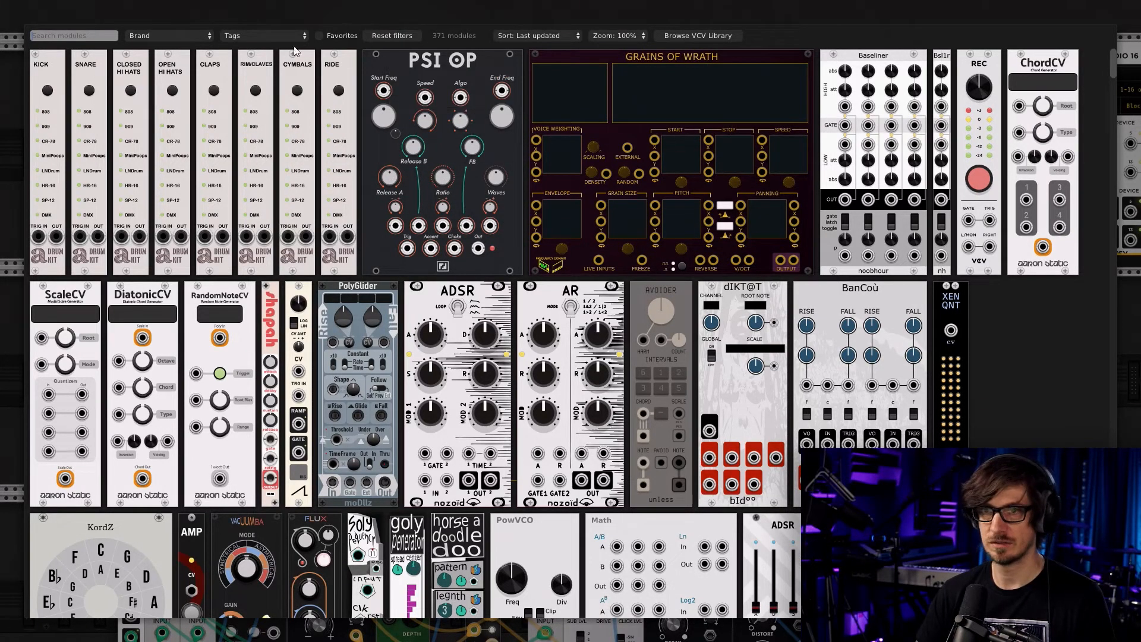
scroll(283, 355, down, 20)
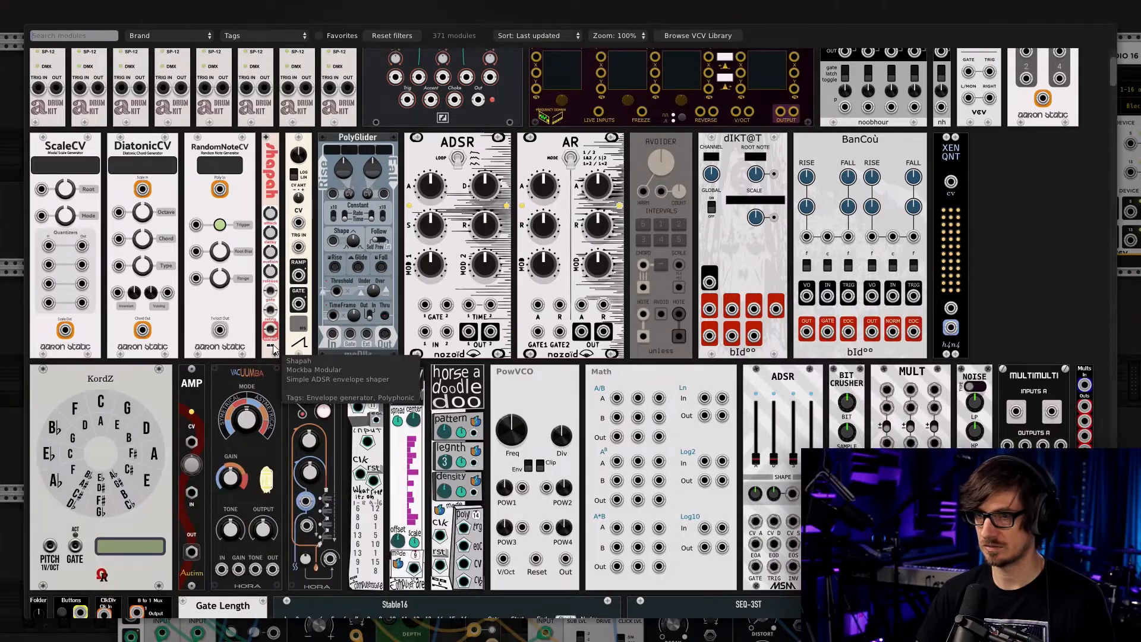
scroll(276, 357, down, 20)
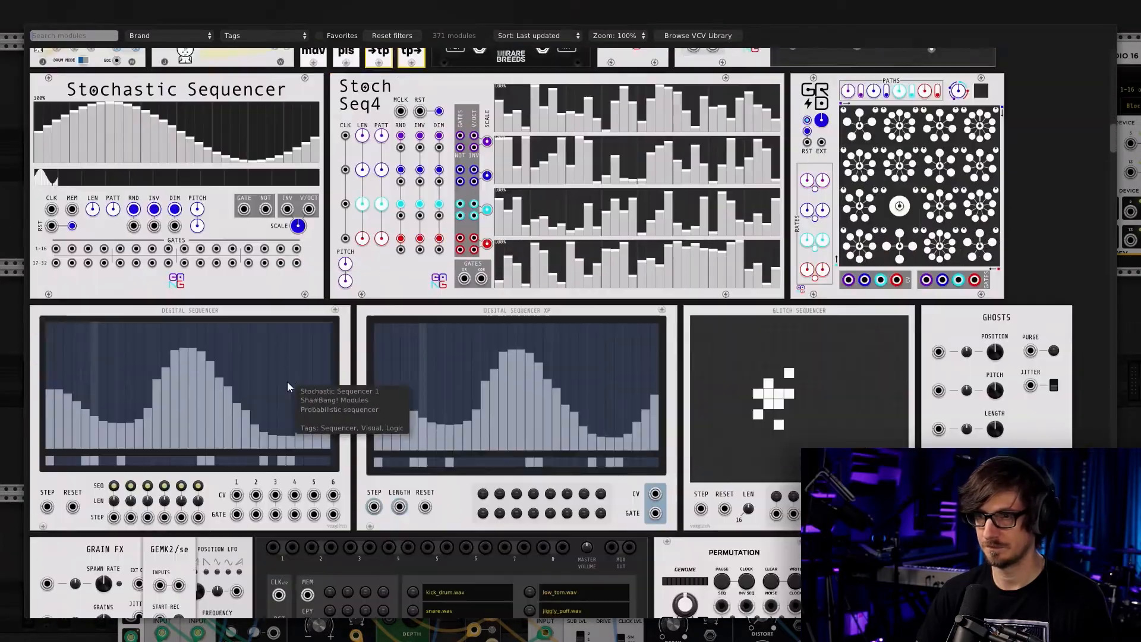
scroll(291, 392, down, 5)
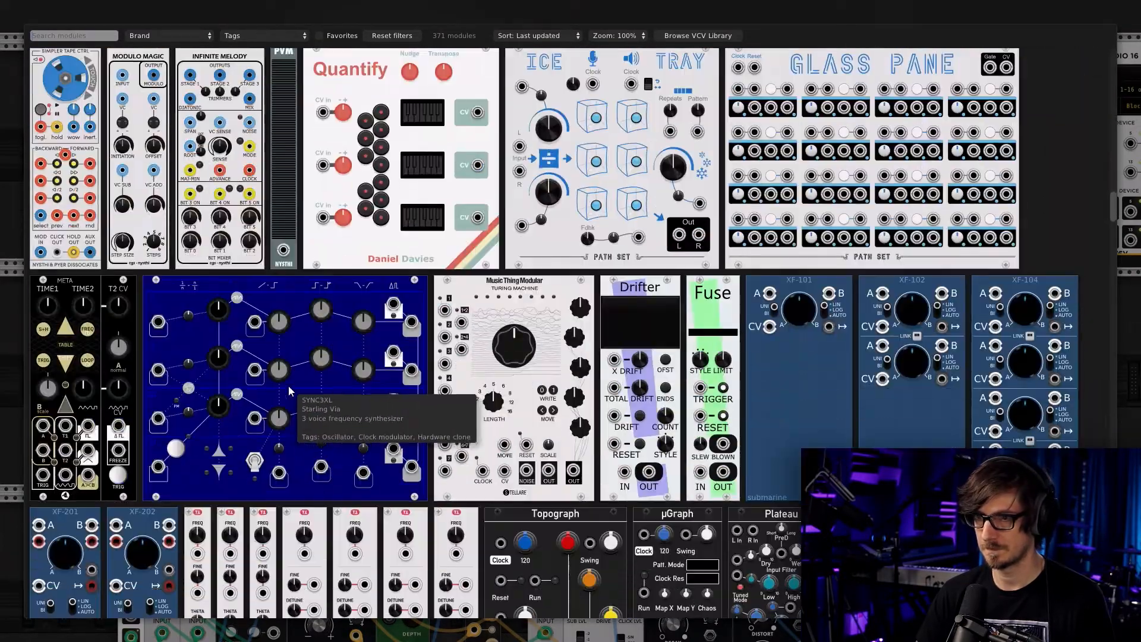
click(266, 37)
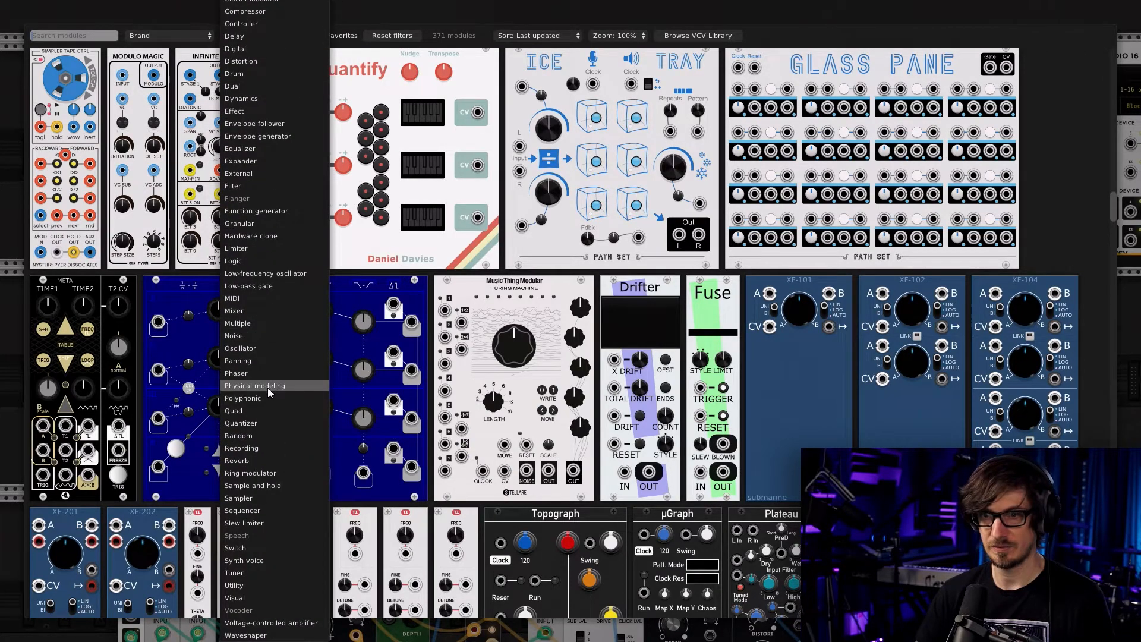
click(258, 275)
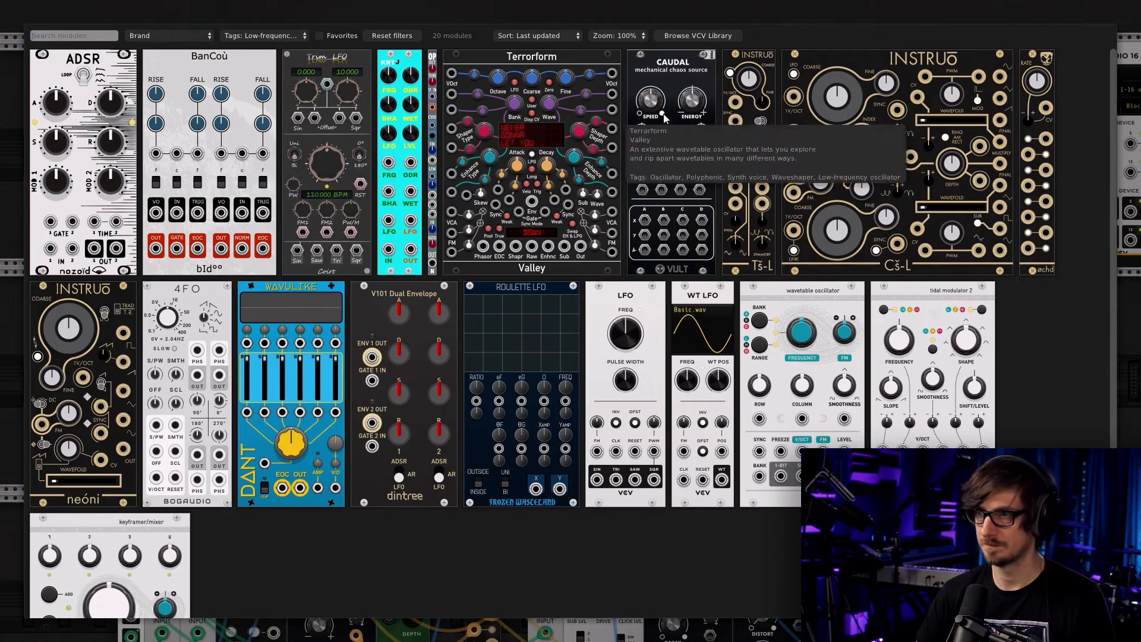
key(Escape)
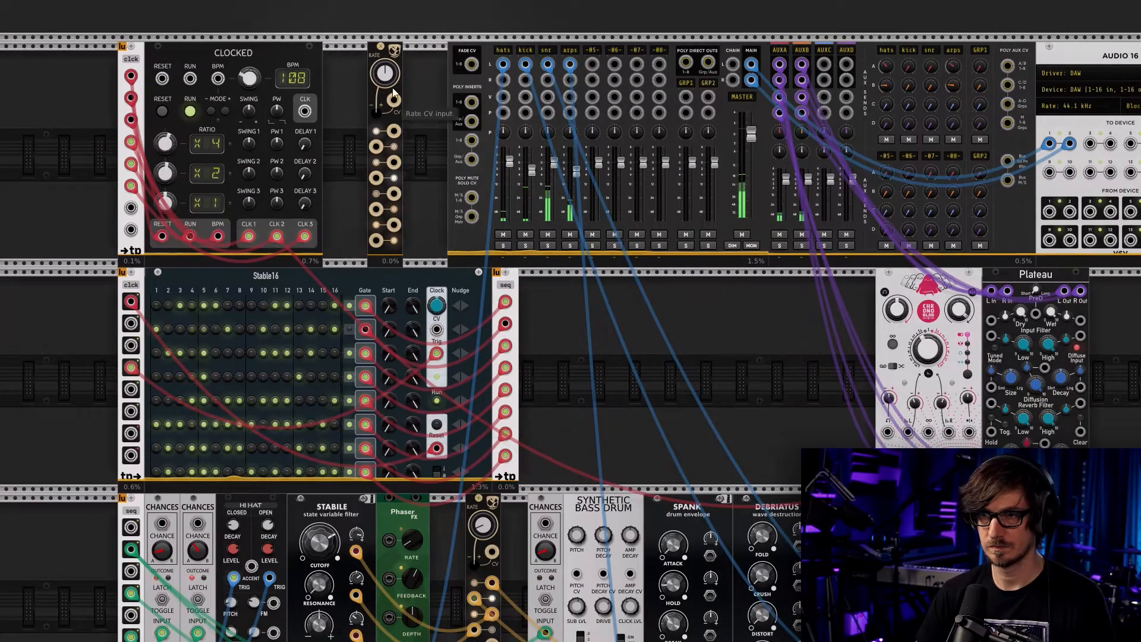
drag(384, 95, 437, 87)
Patch the new øchd's first LFO output in yellow to the hats channel's pan input and set its rate to about 0.141
drag(438, 136, 499, 114)
drag(429, 74, 429, 73)
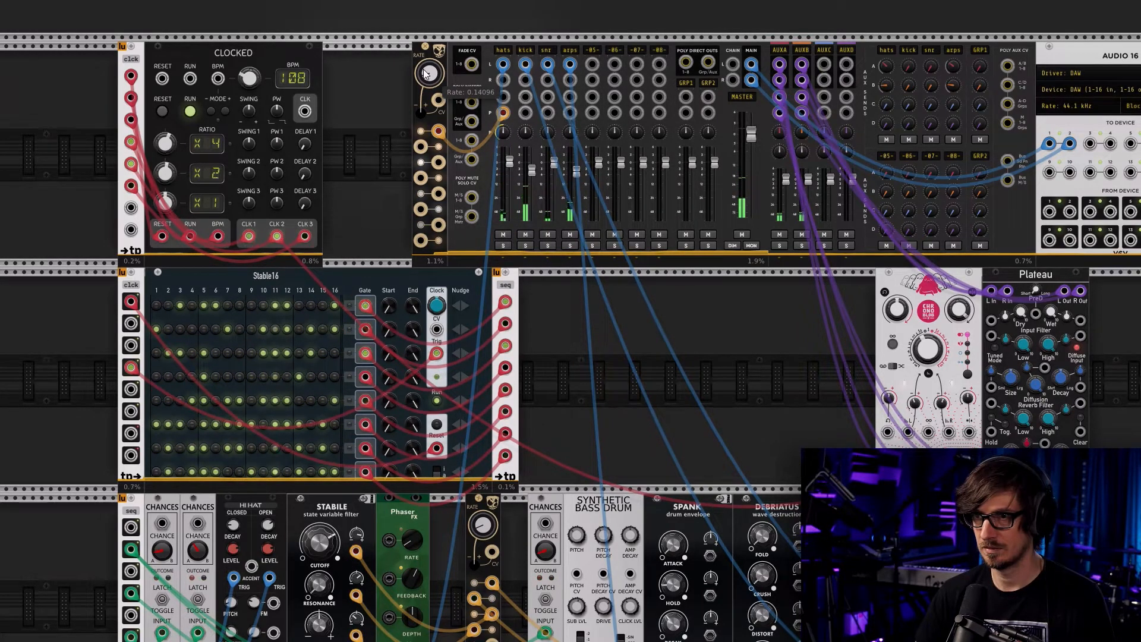
drag(414, 139, 414, 138)
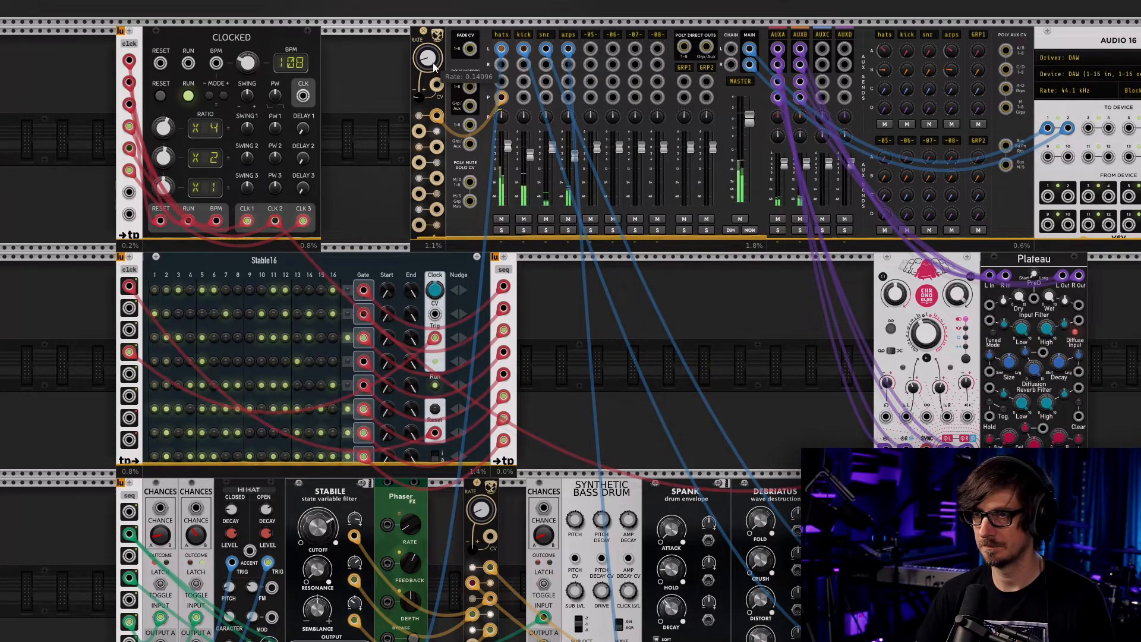
Set the rate of the øchd beside the mixer to about 0.117
drag(432, 62, 432, 71)
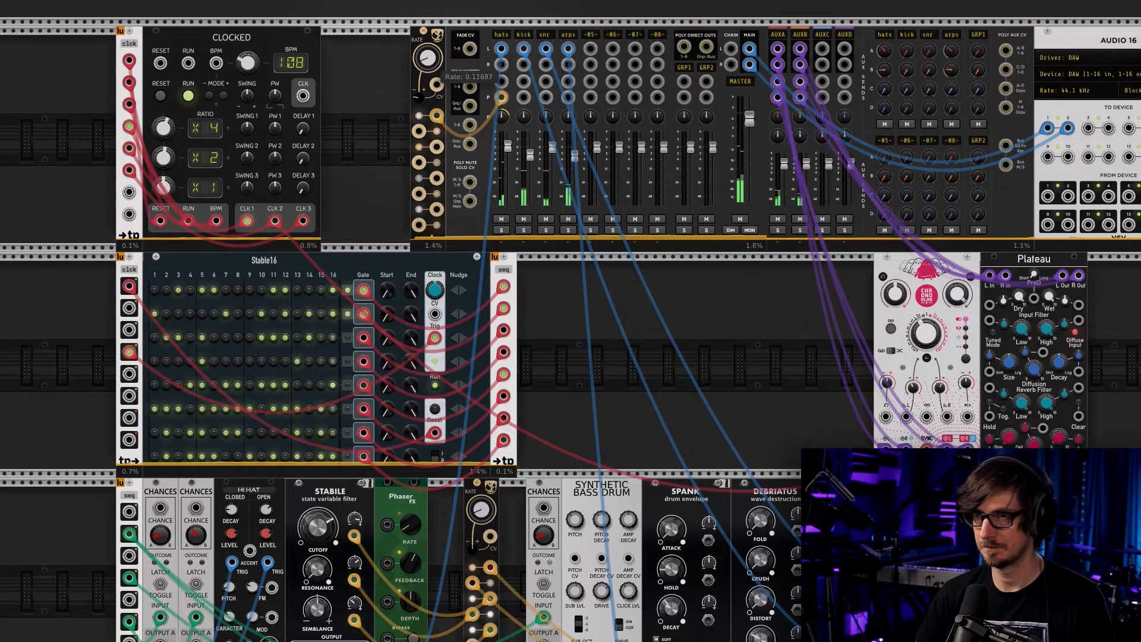
scroll(412, 97, down, 3)
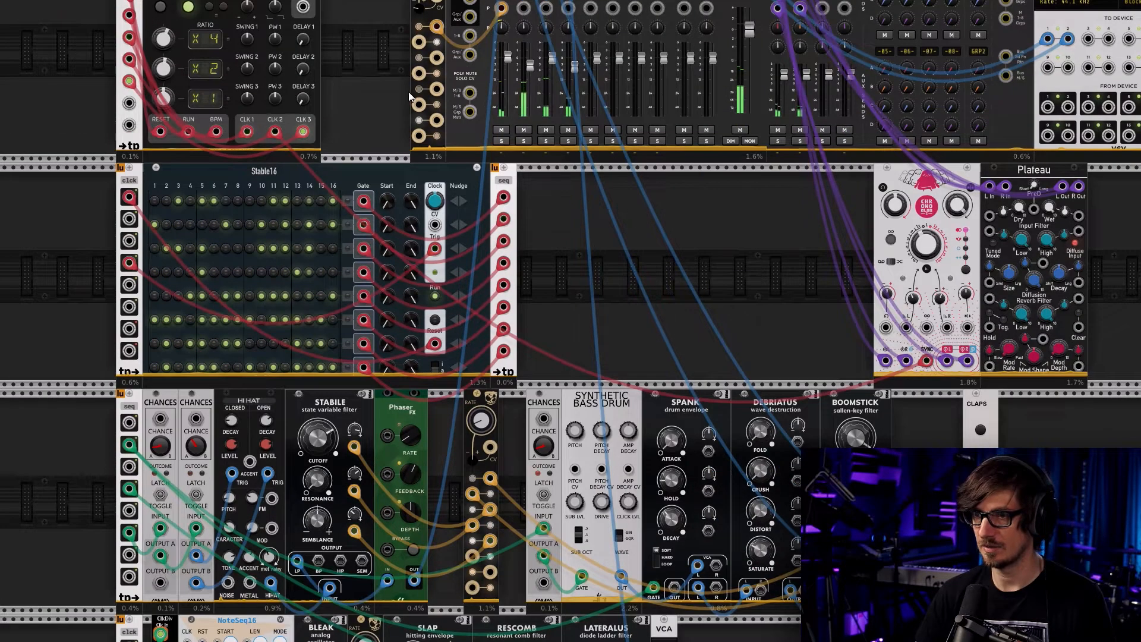
scroll(401, 84, up, 3)
drag(429, 37, 393, 38)
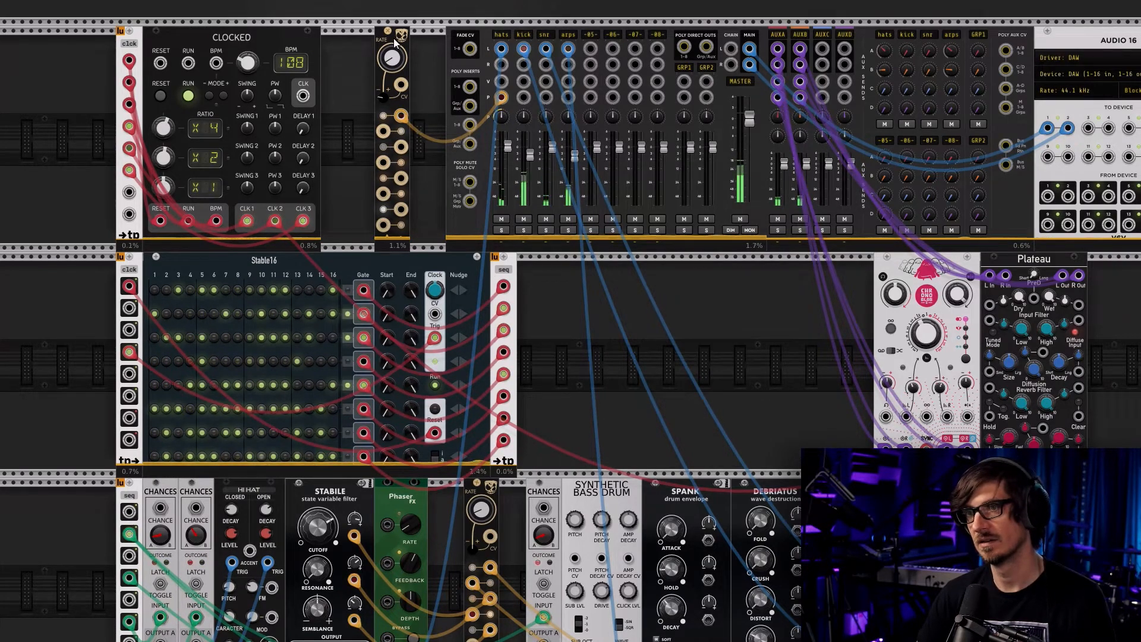
key(ctrl+z)
Patch outputs of the voice row's øchd in yellow to SLAP's decay CV and LATERALUS's drive CV inputs
scroll(404, 65, down, 6)
scroll(653, 152, down, 4)
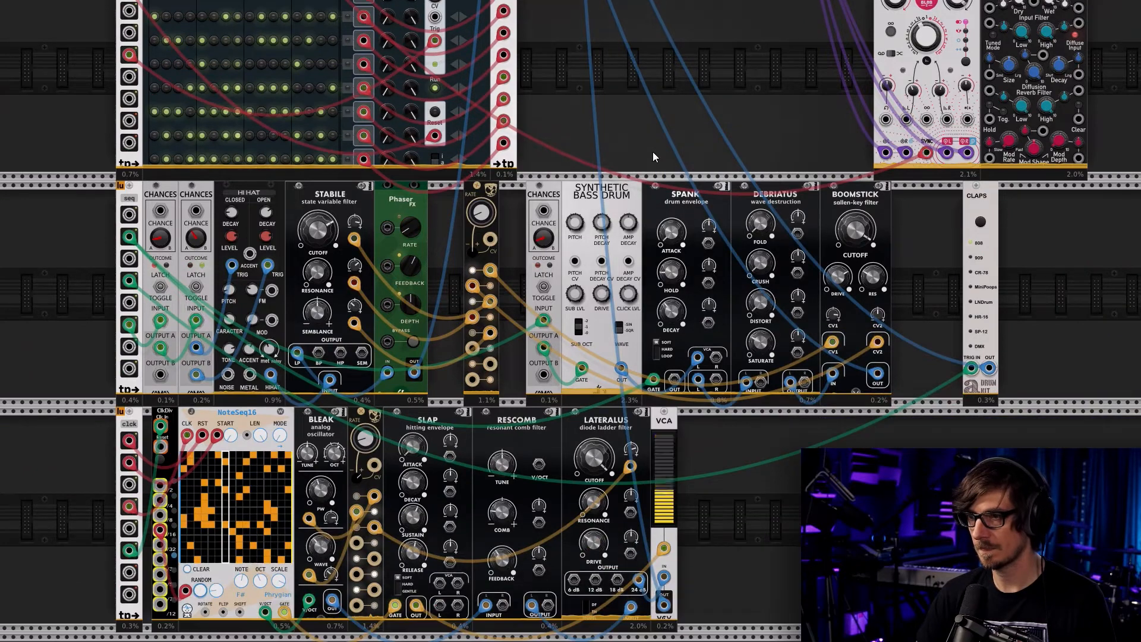
scroll(504, 253, down, 1)
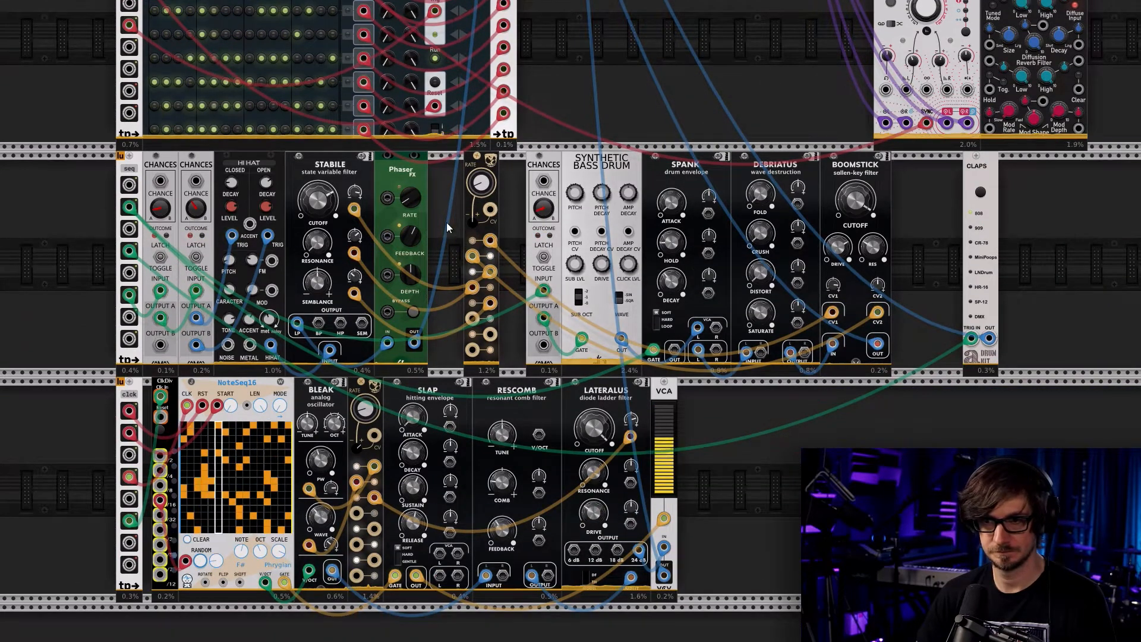
scroll(670, 116, up, 13)
mouse_move(575, 223)
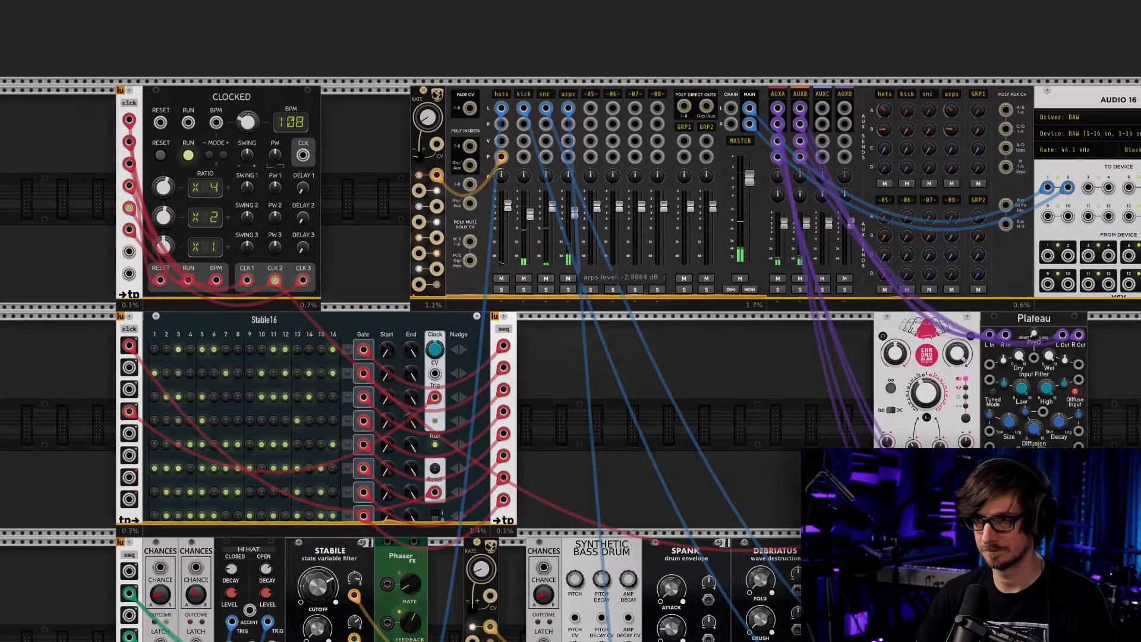
scroll(598, 292, down, 19)
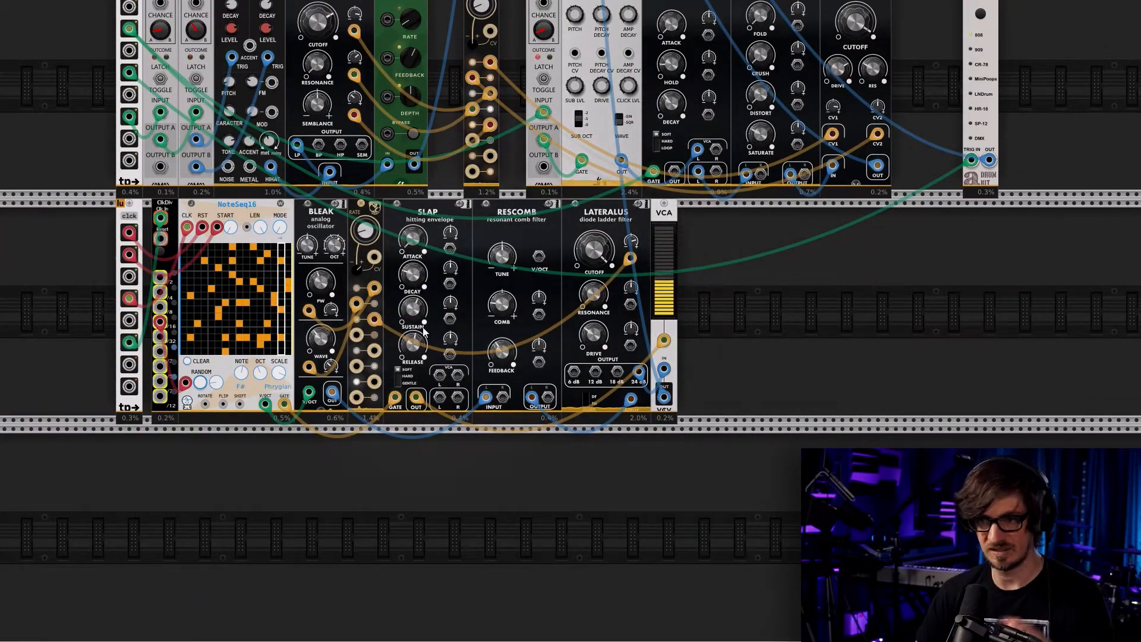
right_click(359, 337)
drag(374, 384, 450, 297)
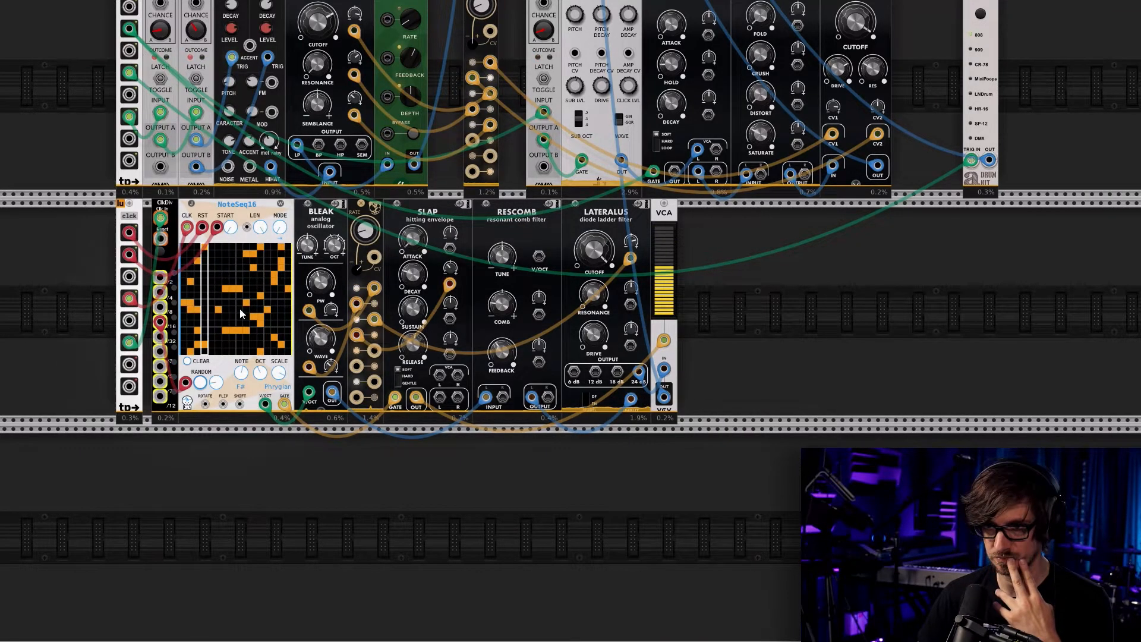
right_click(375, 351)
click(406, 398)
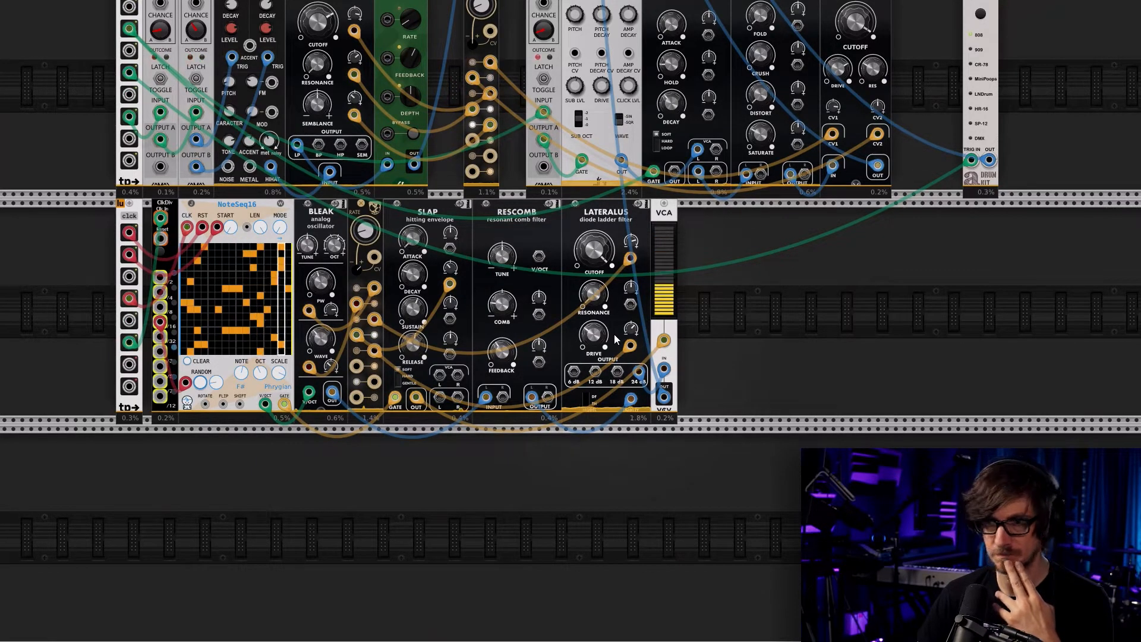
drag(826, 232, 671, 568)
drag(480, 187, 526, 458)
drag(416, 257, 416, 267)
drag(472, 360, 462, 56)
drag(644, 601, 501, 263)
drag(512, 345, 568, 433)
Start saving the patch under a new name and browse to the soloMusicWriting\vcvRack folder on storage (D:)
mouse_move(67, 13)
click(16, 9)
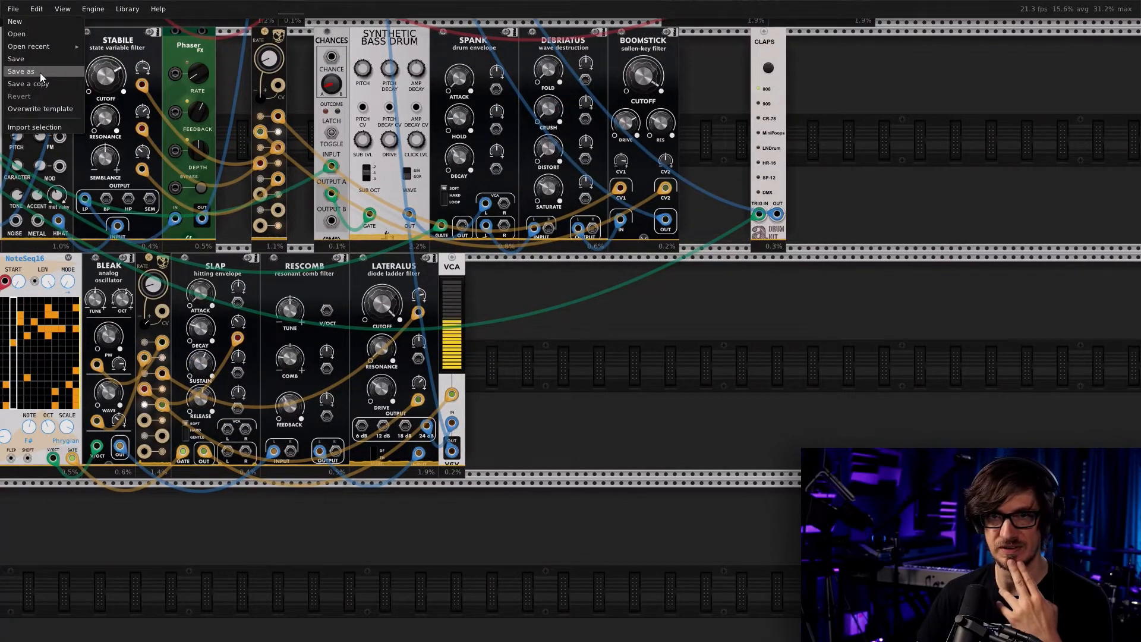
click(41, 73)
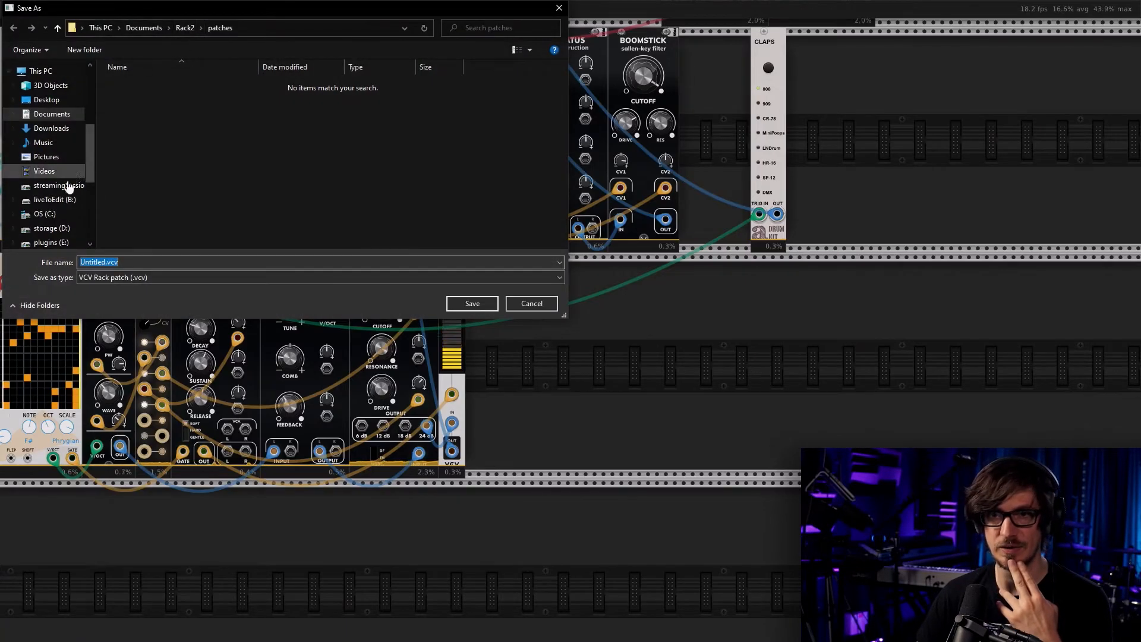
scroll(73, 174, down, 1)
click(65, 196)
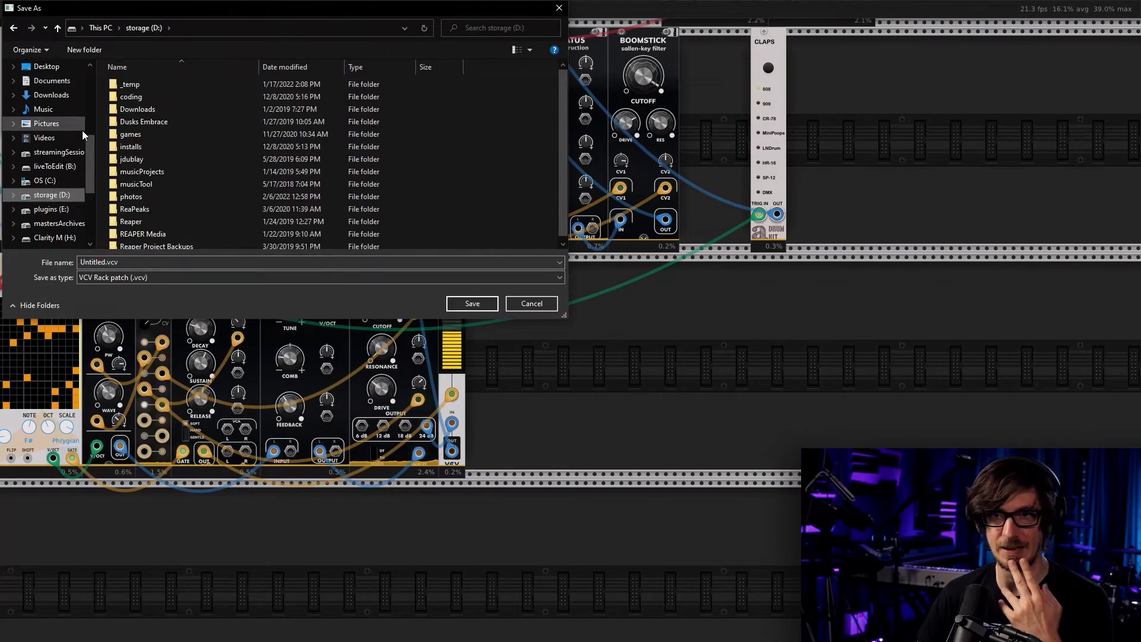
double_click(162, 160)
double_click(148, 135)
double_click(141, 235)
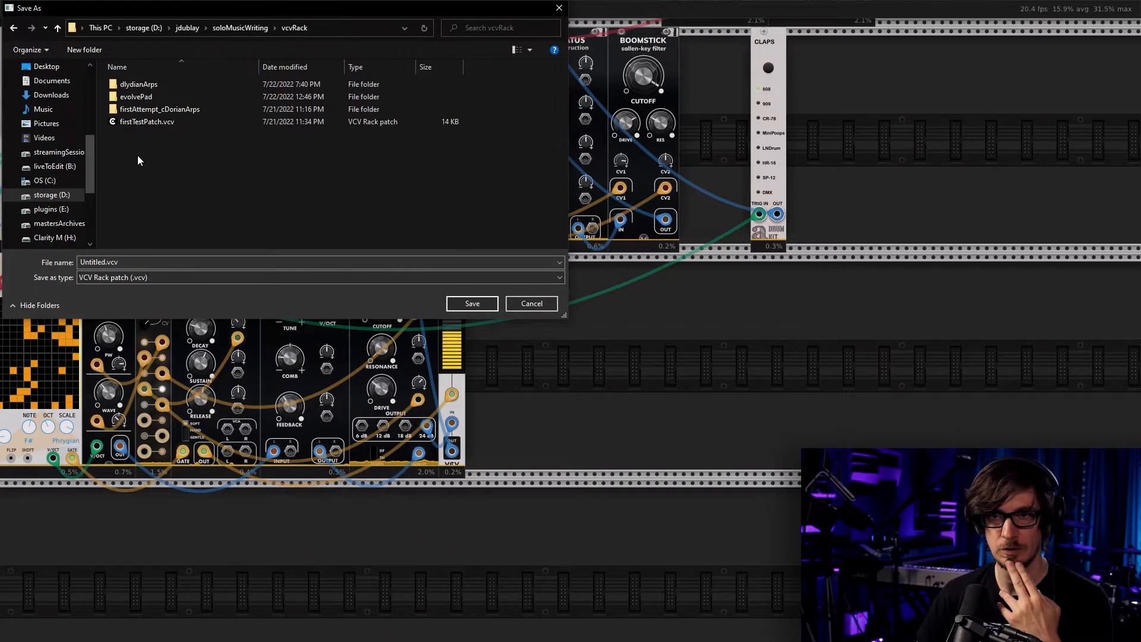
Create a folder named f#Phyrgian_ugly inside the vcvRack folder
right_click(138, 155)
mouse_move(182, 283)
click(305, 279)
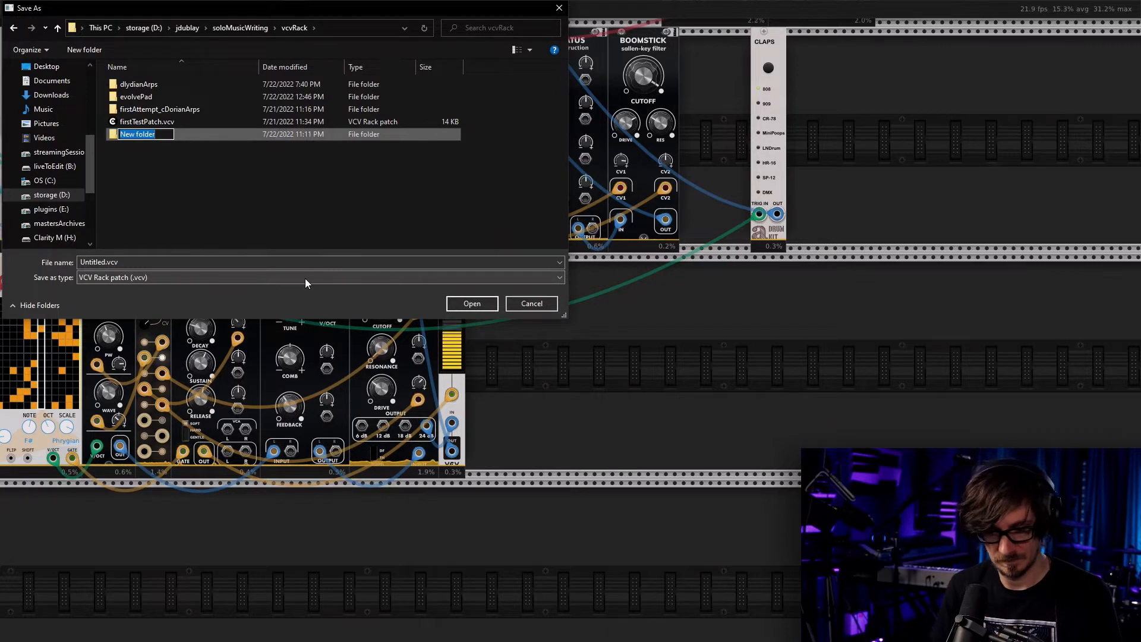
text(f)
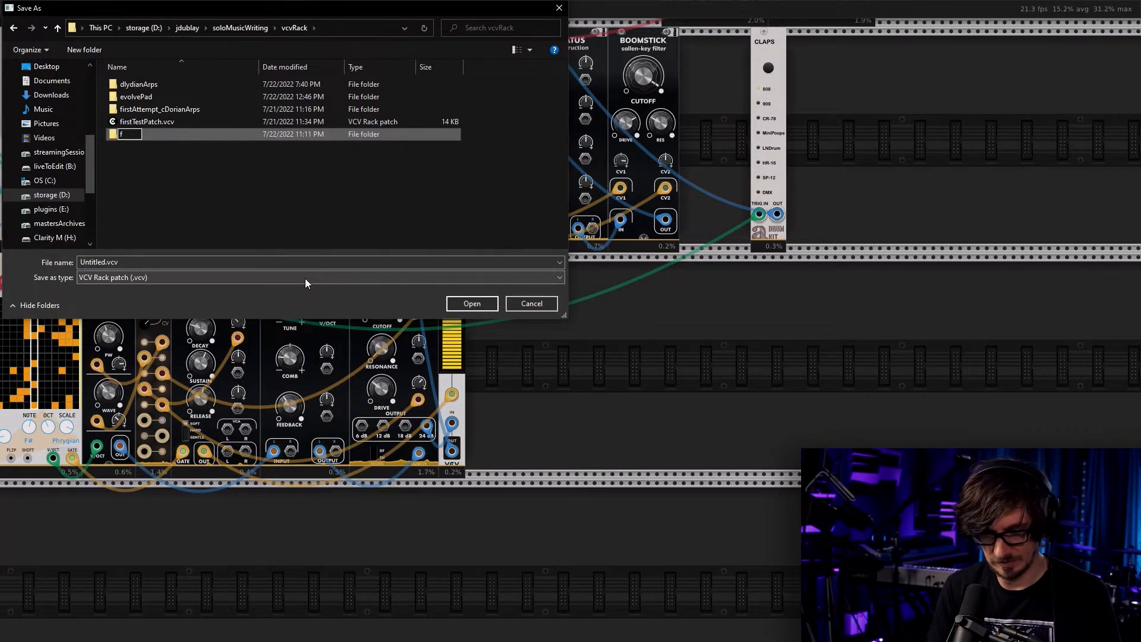
text(#)
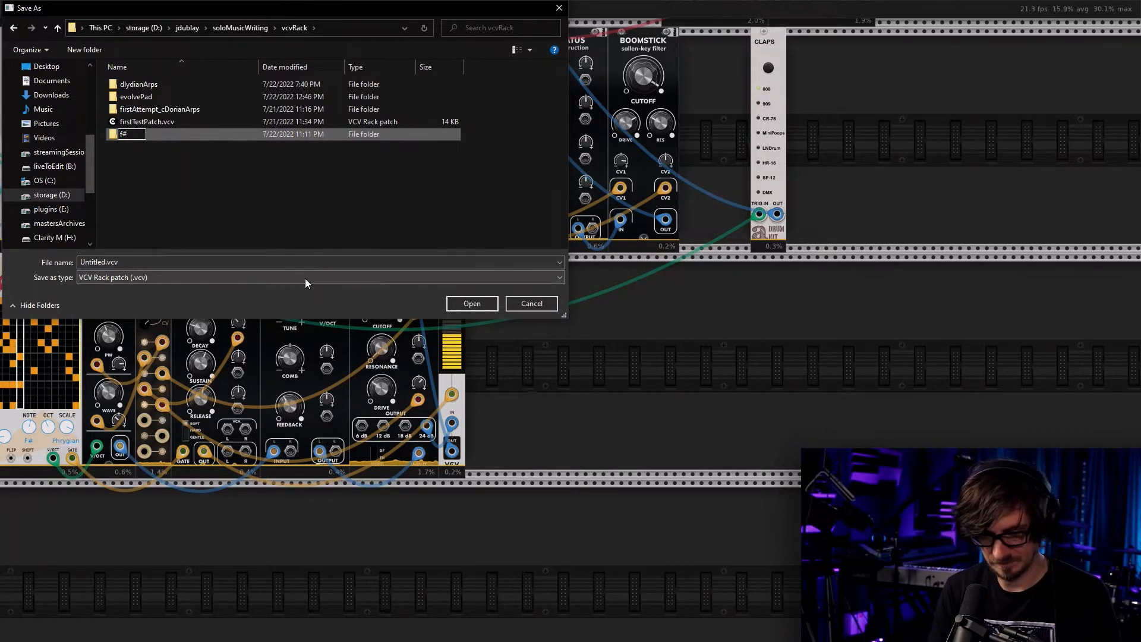
text(Ph)
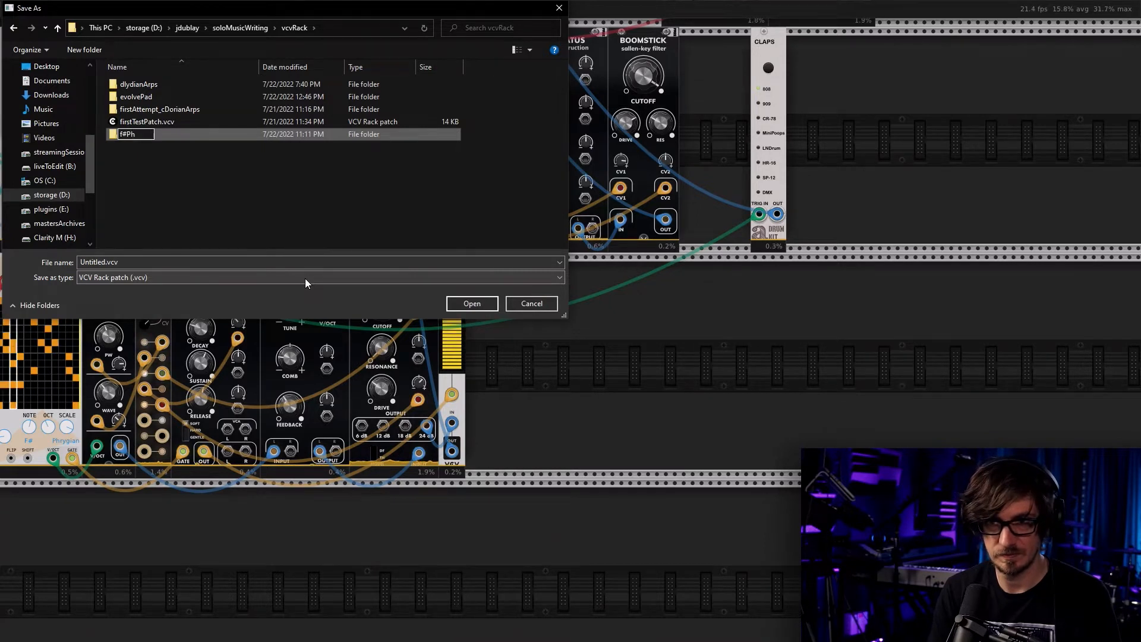
text(yrgian_uglyu)
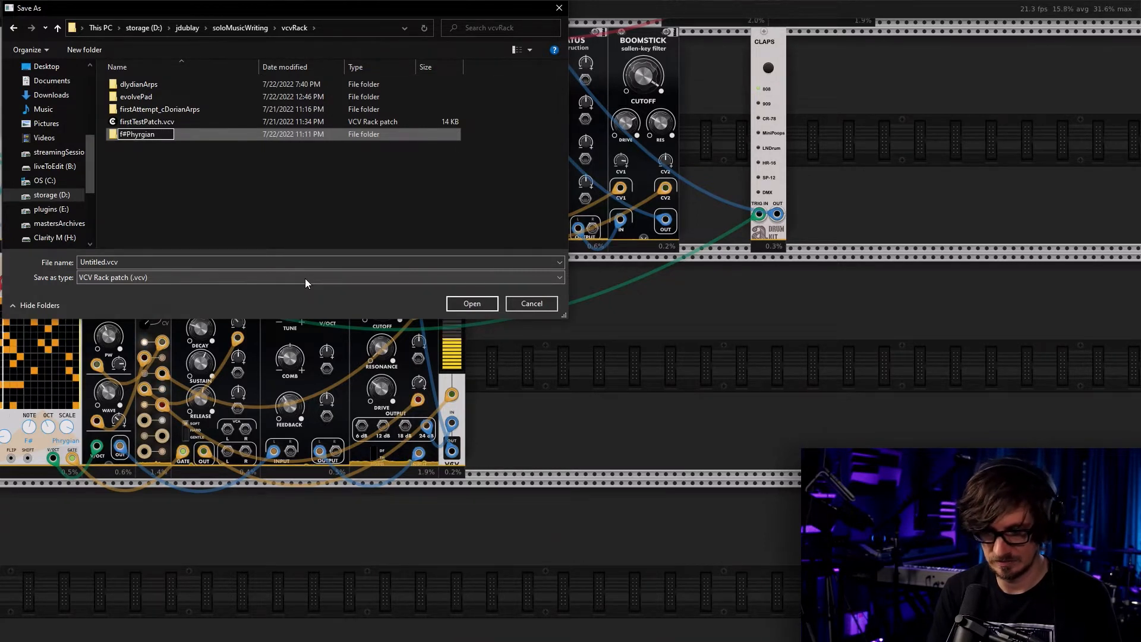
key(BackSpace)
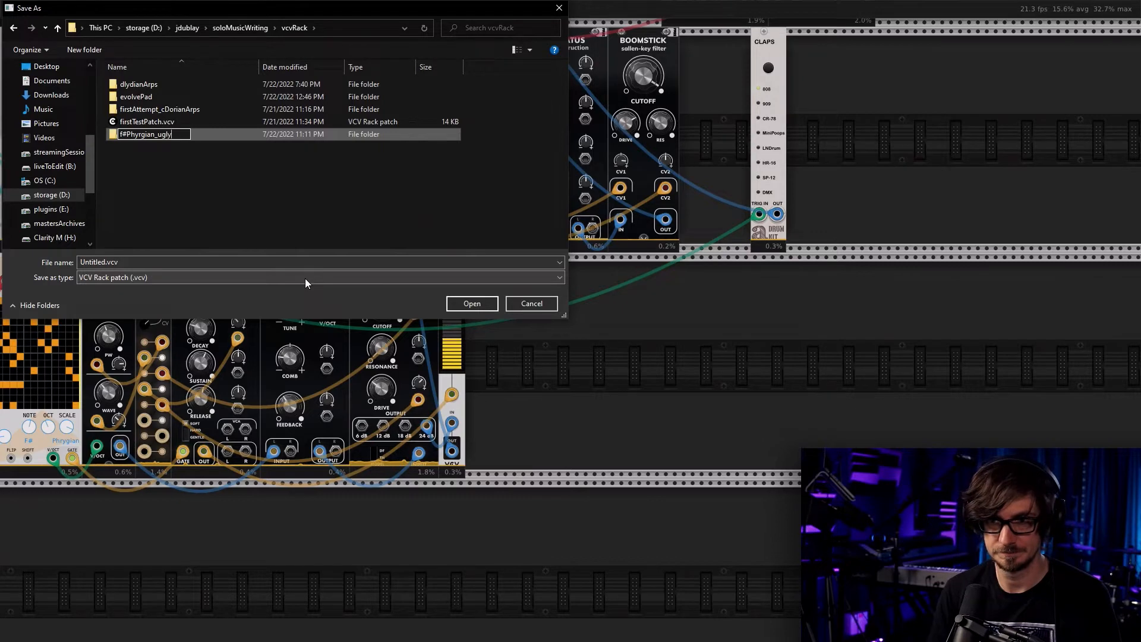
key(Return)
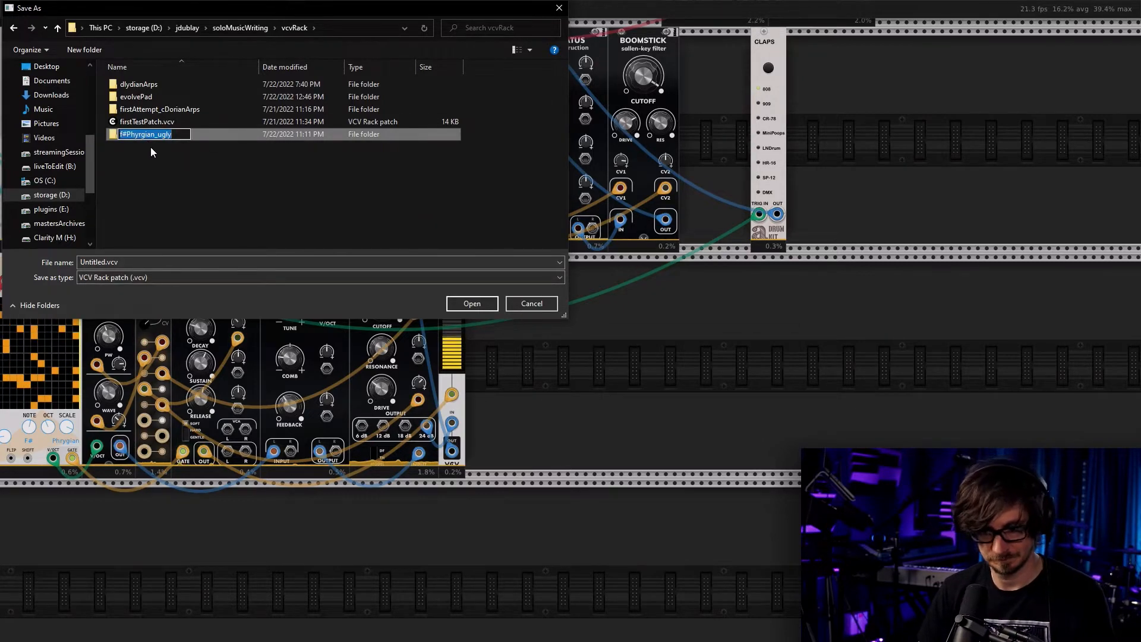
Save the patch as f#Phyrgian_ugly inside the f#Phyrgian_ugly folder
double_click(147, 138)
click(134, 262)
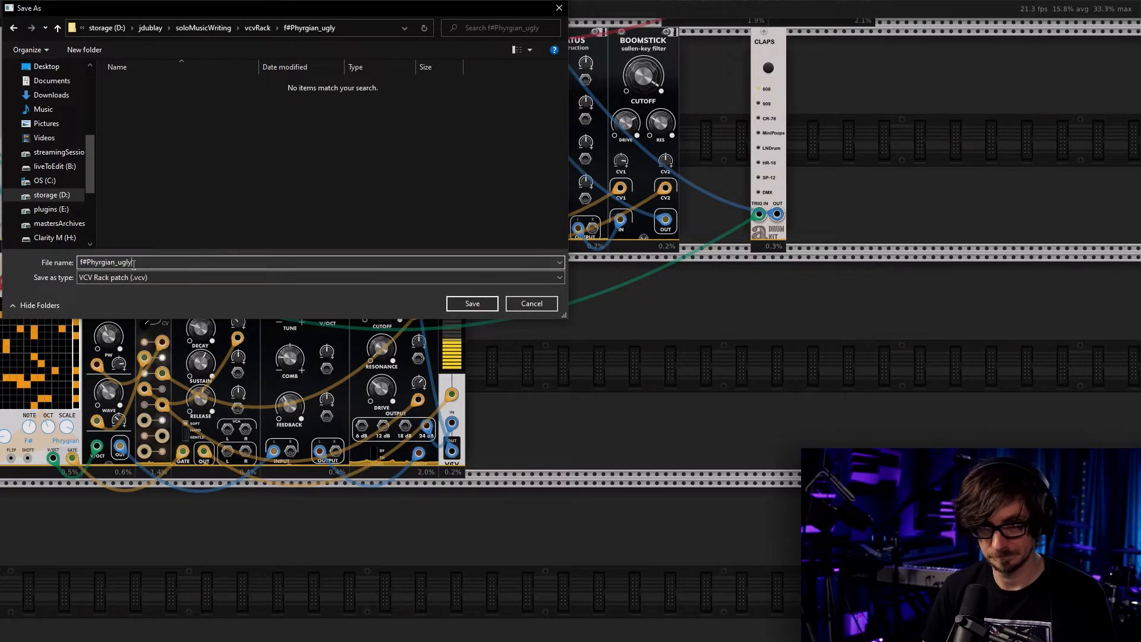
key(Return)
Add Chow Tape Compression from the Compressor modules and place it directly against BOOMSTICK, on the side facing CLAPS
scroll(686, 437, up, 5)
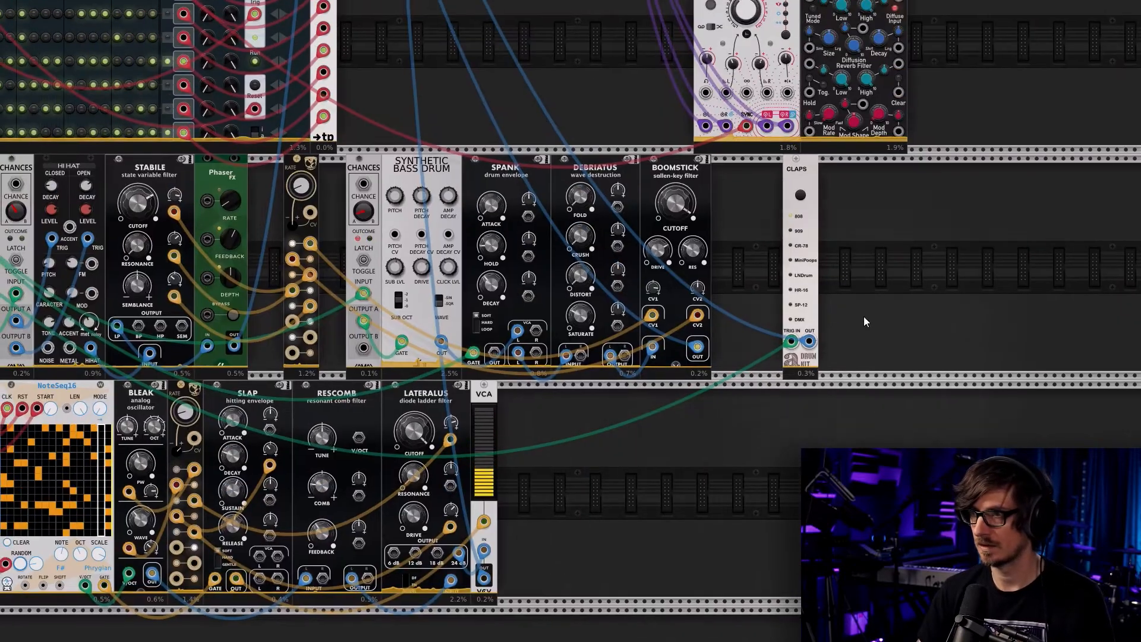
scroll(841, 331, up, 2)
scroll(840, 332, up, 12)
scroll(840, 332, right, 6)
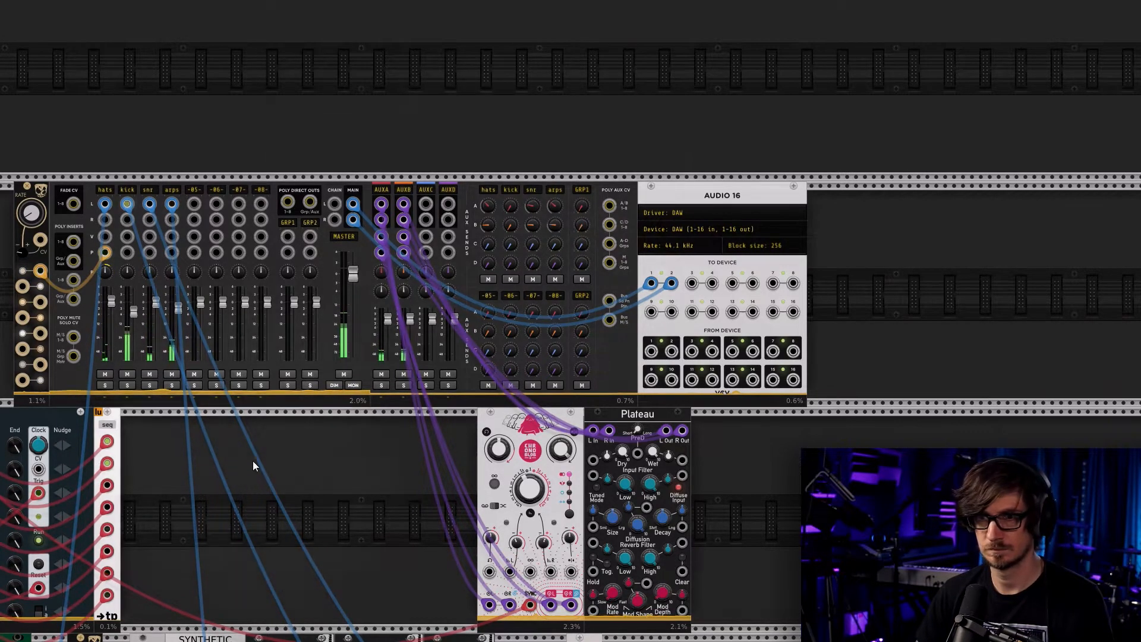
scroll(312, 427, down, 5)
scroll(311, 427, left, 2)
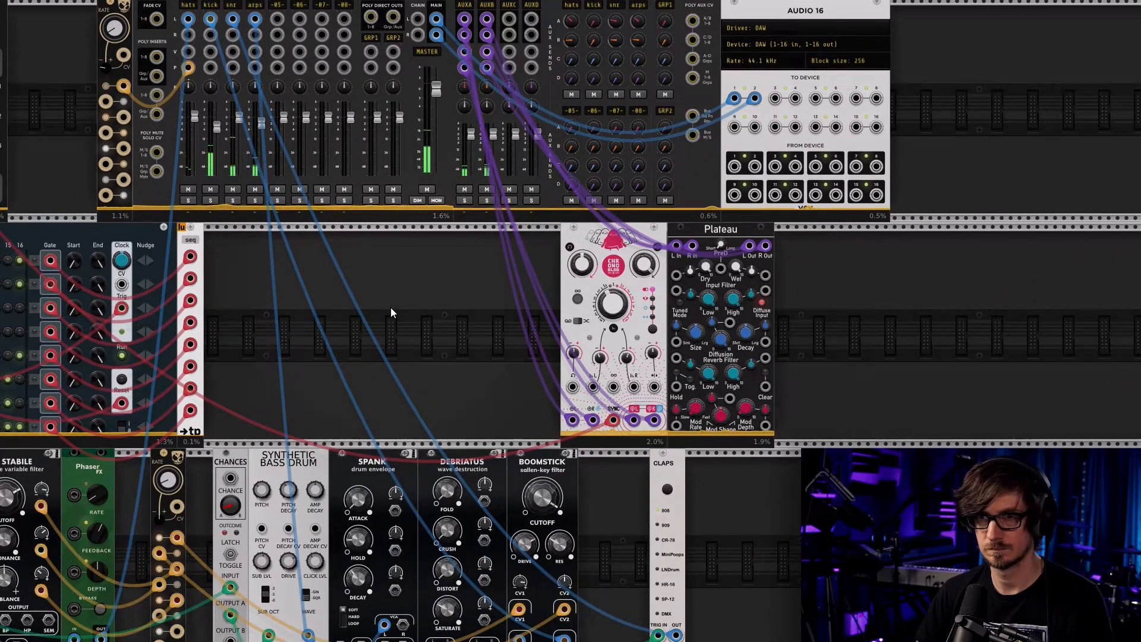
drag(397, 319, 381, 170)
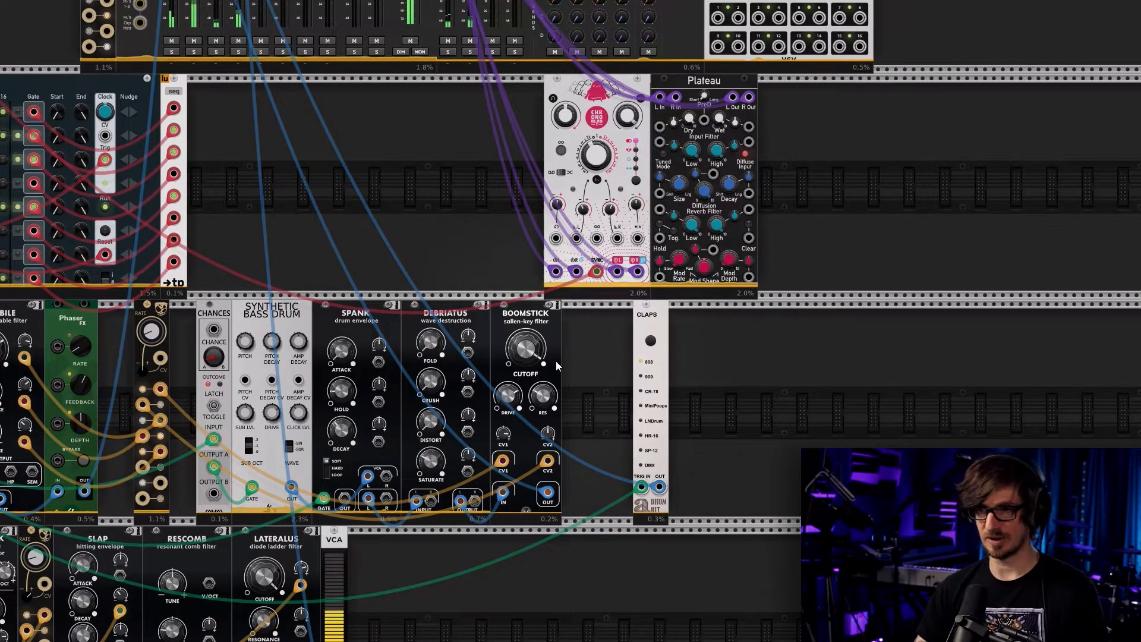
right_click(580, 352)
click(376, 38)
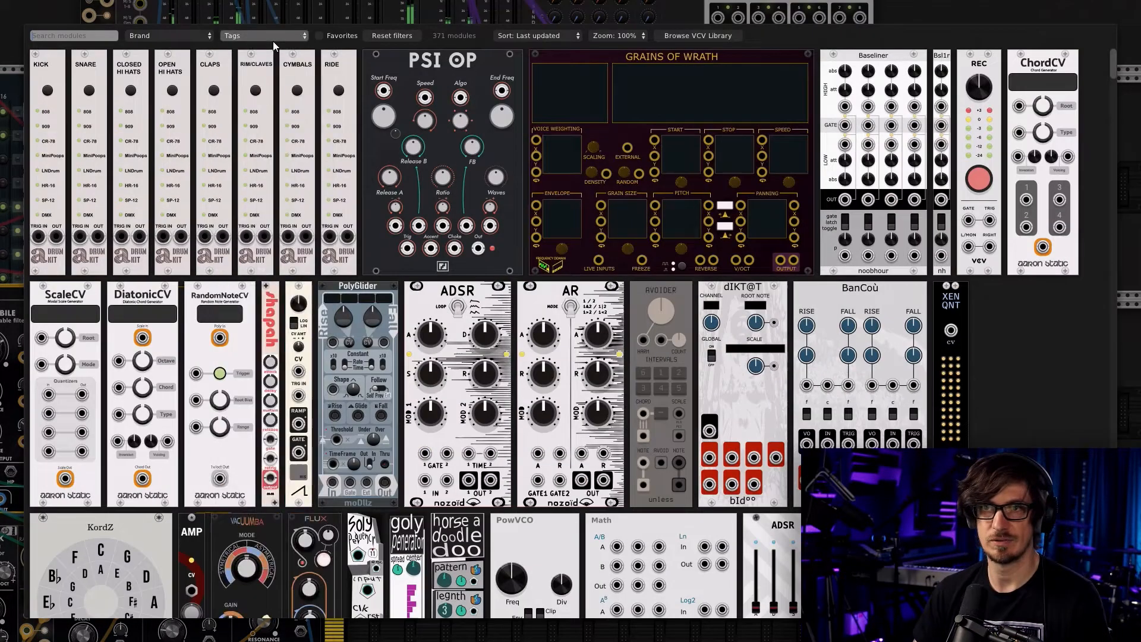
click(273, 39)
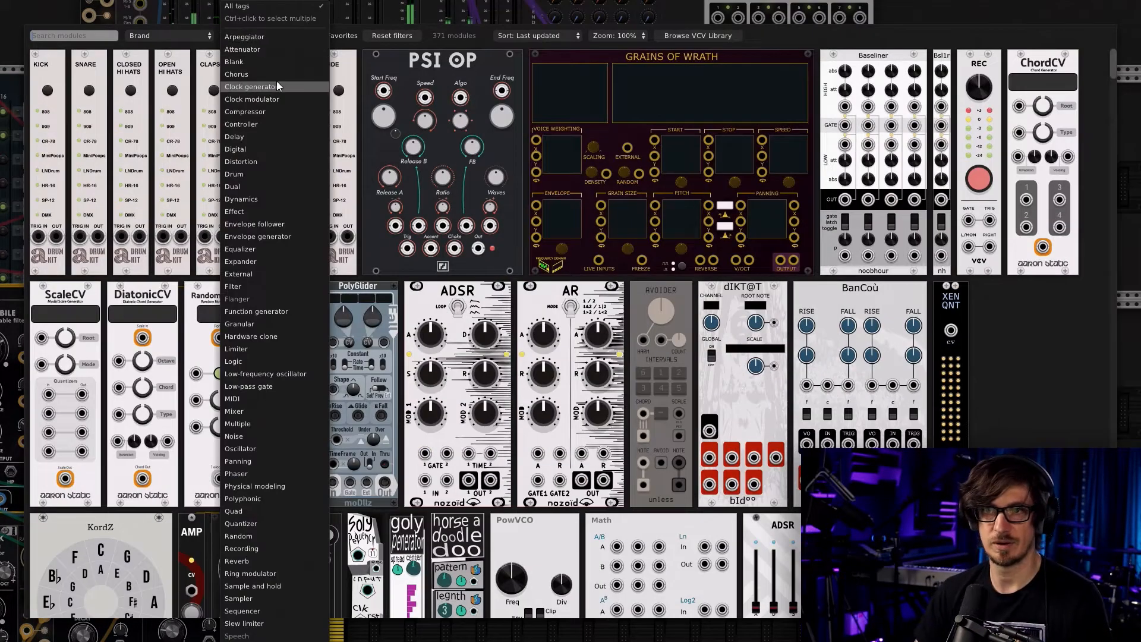
click(276, 110)
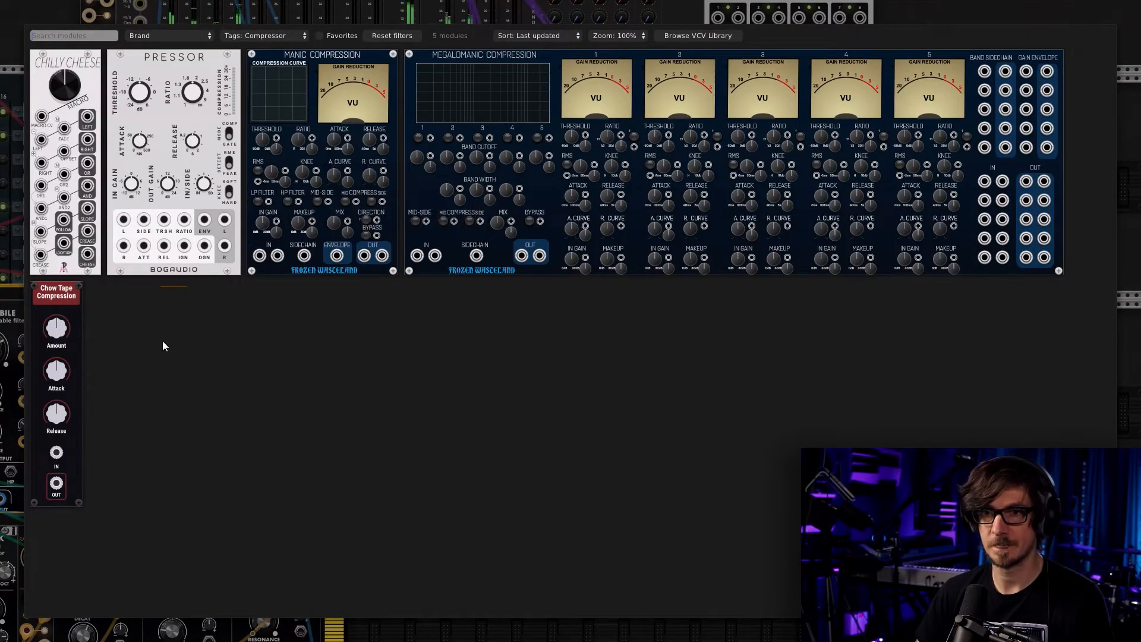
drag(70, 305, 600, 318)
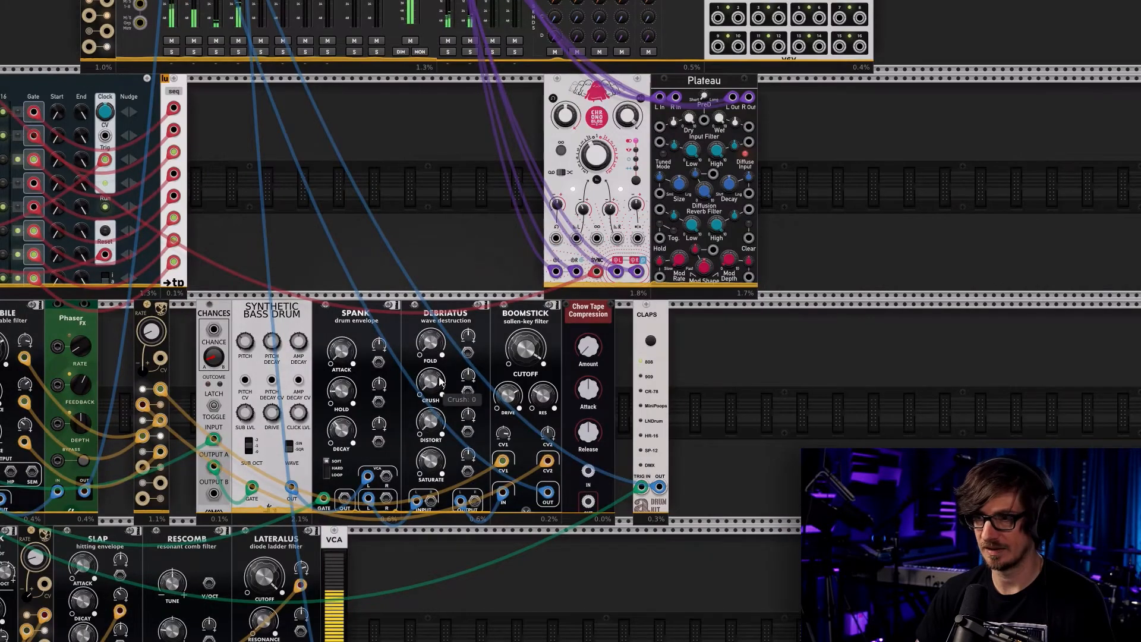
Route BOOMSTICK's output through Chow Tape Compression to the mixer's kick channel, setting the amount to about 1.71 dB and lowering the attack
scroll(598, 543, down, 3)
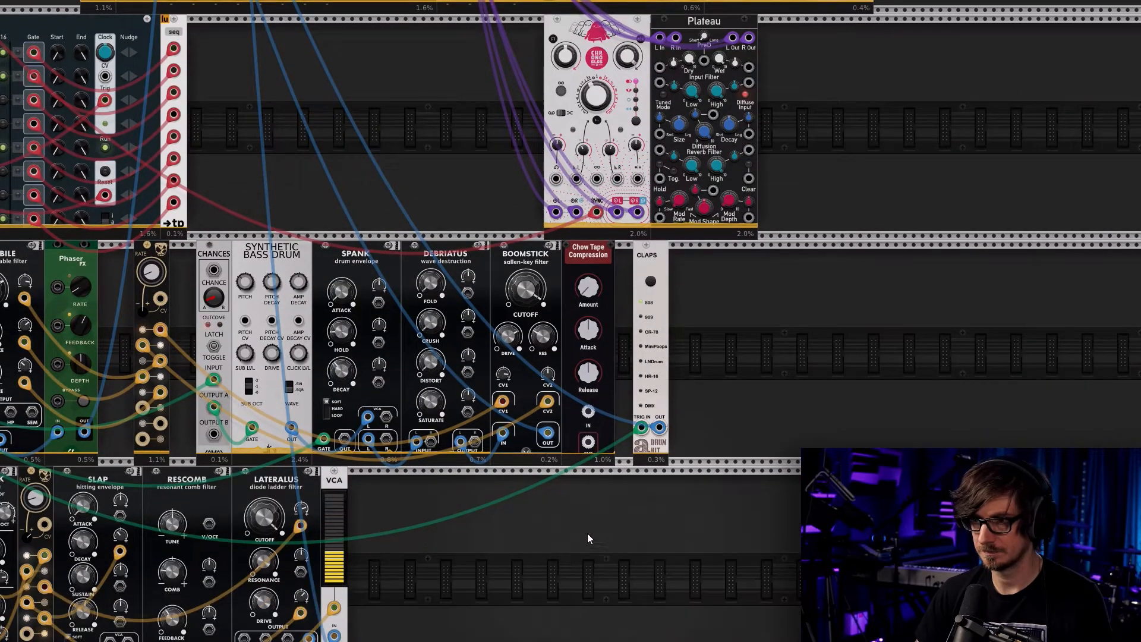
drag(547, 433, 587, 441)
right_click(548, 436)
click(572, 505)
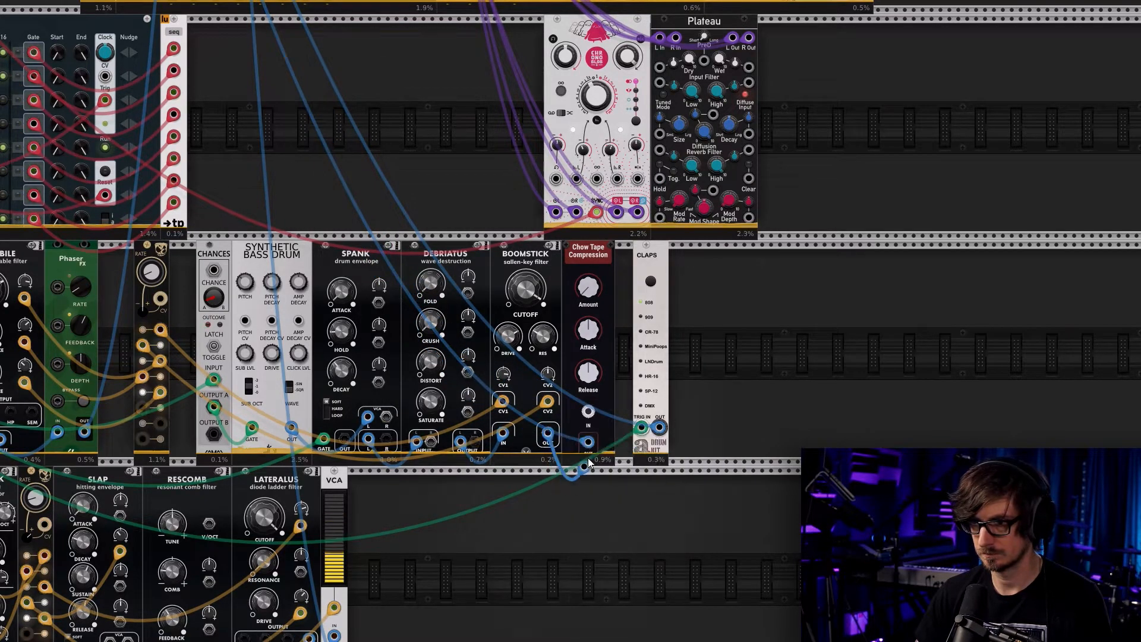
click(588, 412)
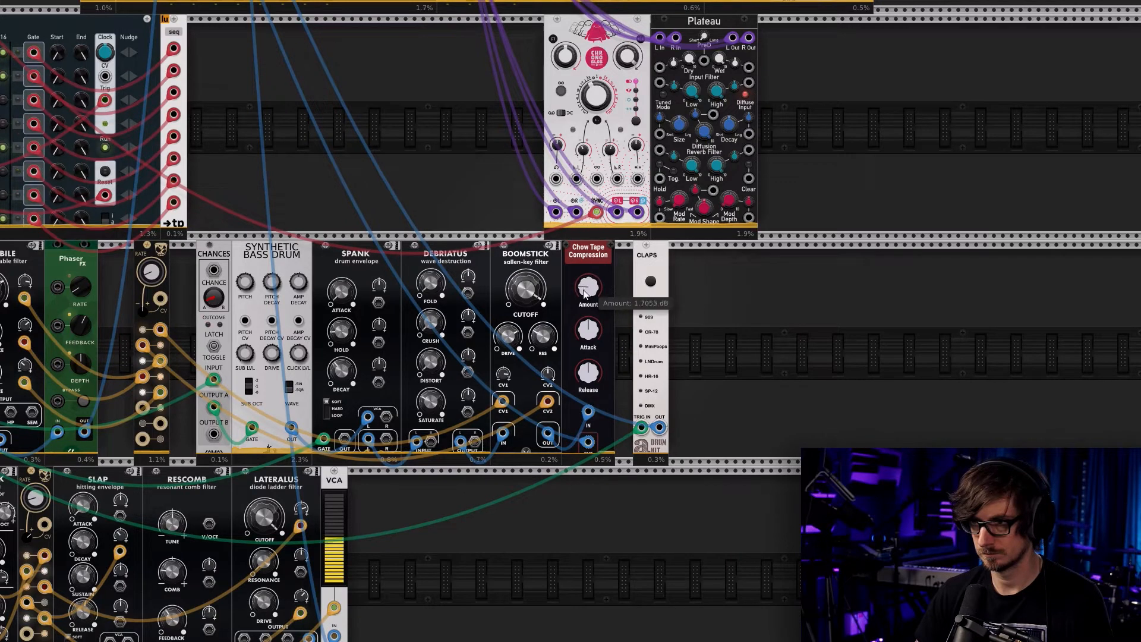
drag(587, 329, 588, 342)
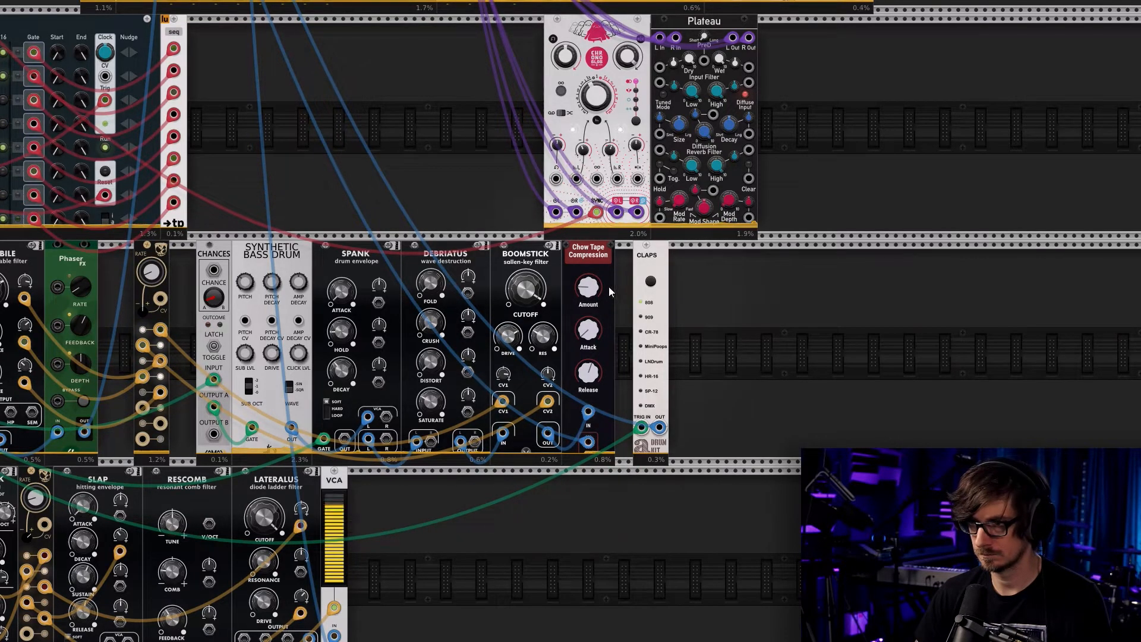
Move the kick channel's cable from the Chow Tape Compression output back to BOOMSTICK's output, bypassing the compressor
mouse_move(548, 434)
mouse_down()
mouse_move(577, 457)
mouse_move(548, 434)
mouse_up()
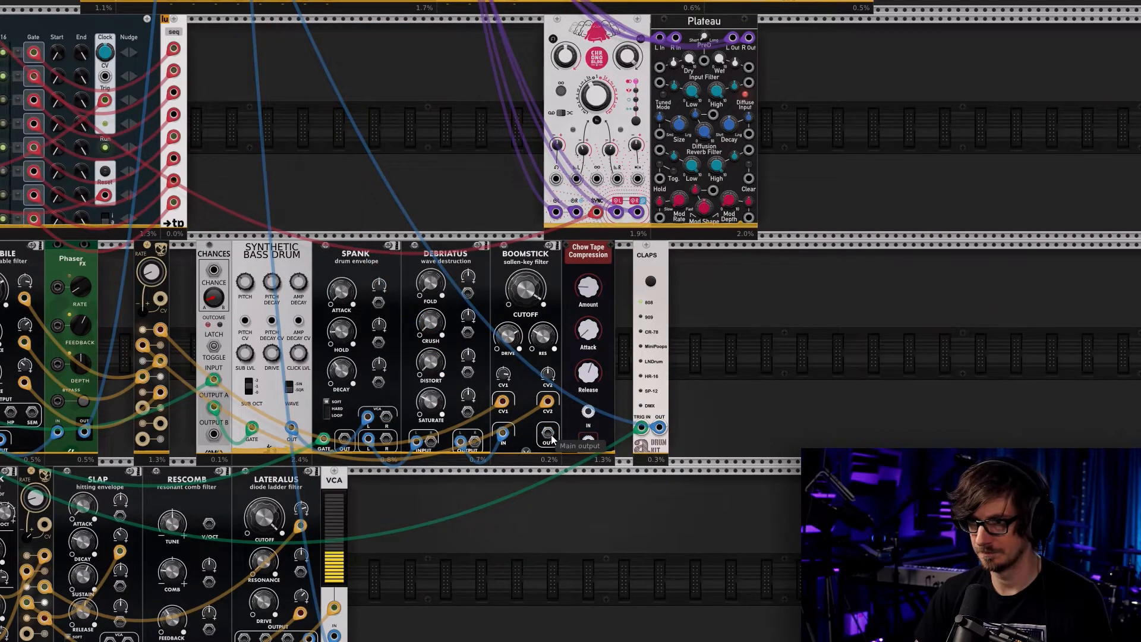
key(ctrl+z)
drag(589, 441, 549, 434)
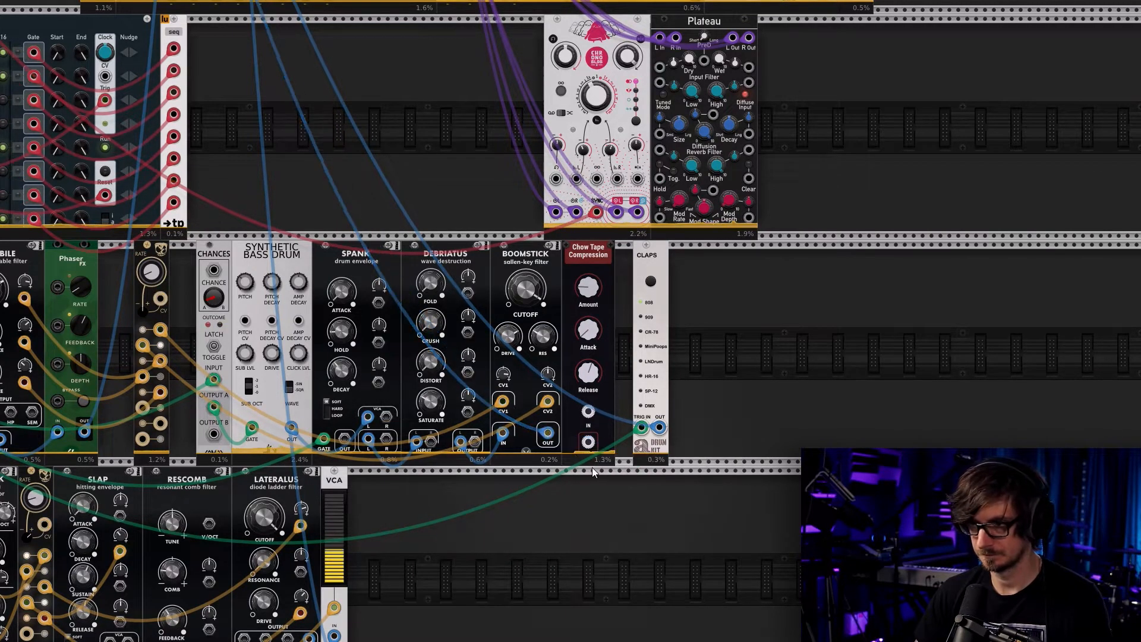
Delete the Chow Tape Compression module from the rack
shift+click(596, 437)
key(Delete)
drag(560, 522, 702, 377)
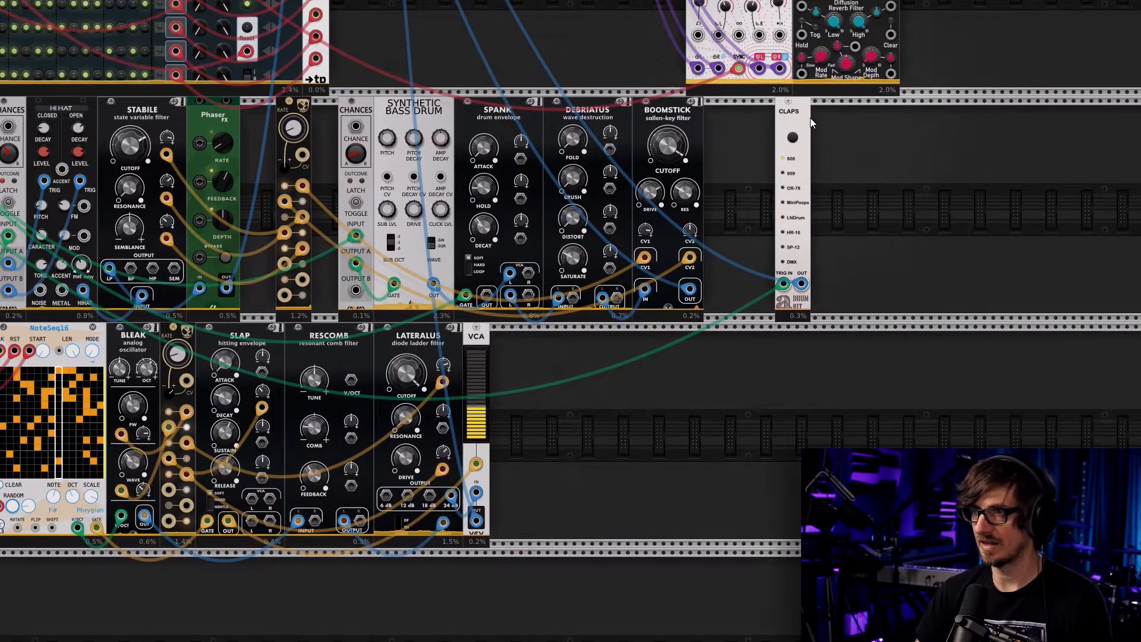
drag(848, 169, 822, 329)
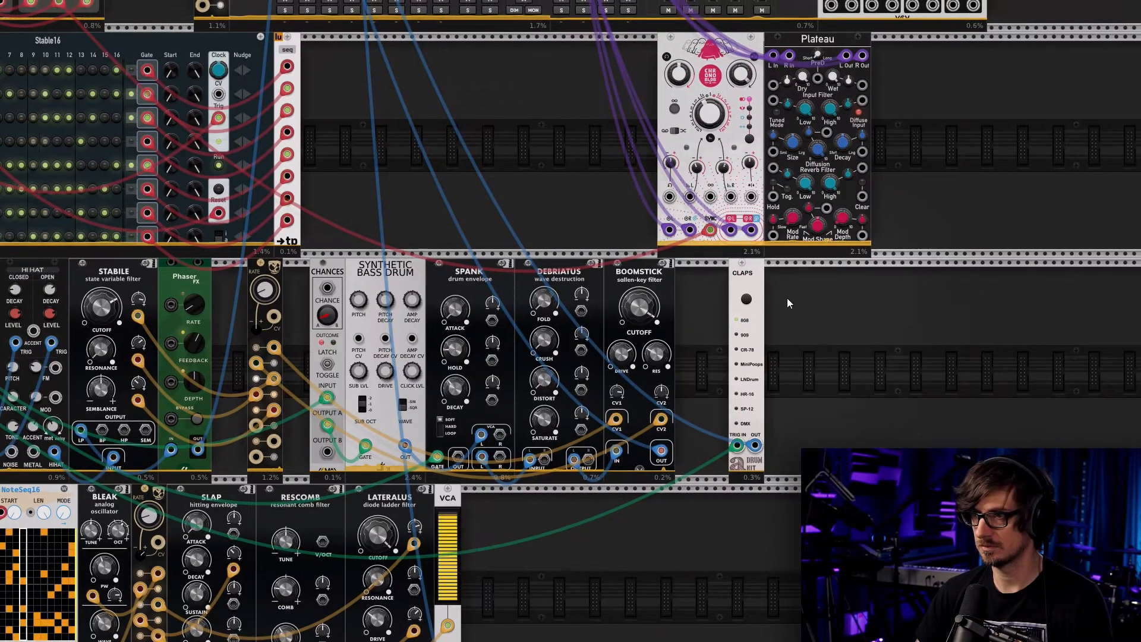
Audition every drum machine sound on the CLAPS module, cycling all the way around to 808
click(747, 299)
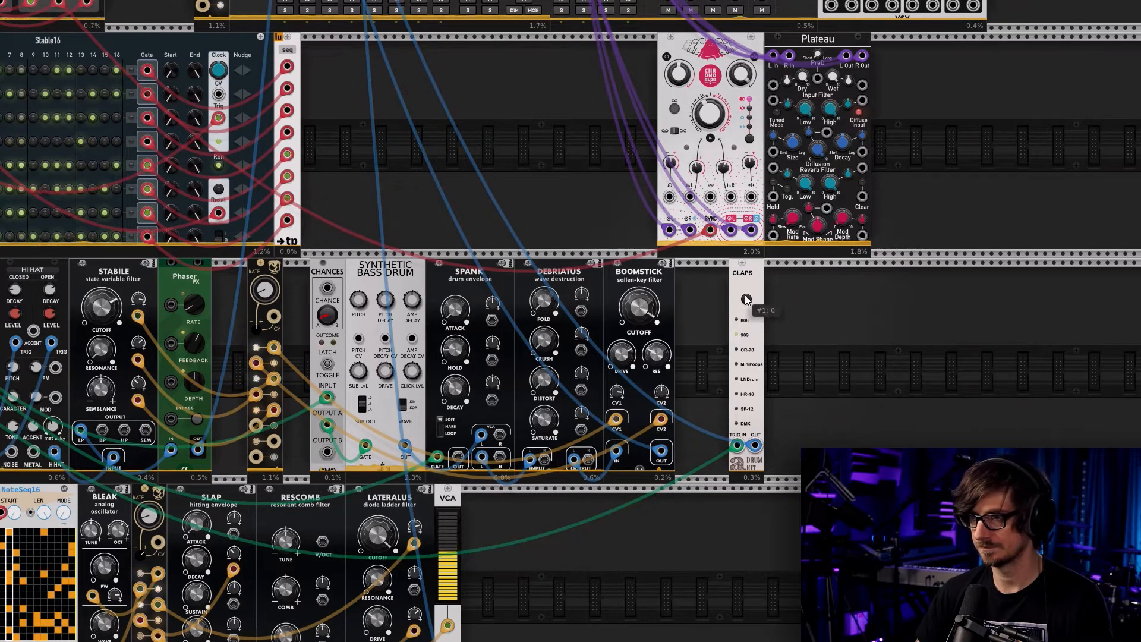
click(747, 300)
click(747, 300)
click(747, 300)
click(747, 300)
click(747, 300)
click(747, 300)
click(746, 300)
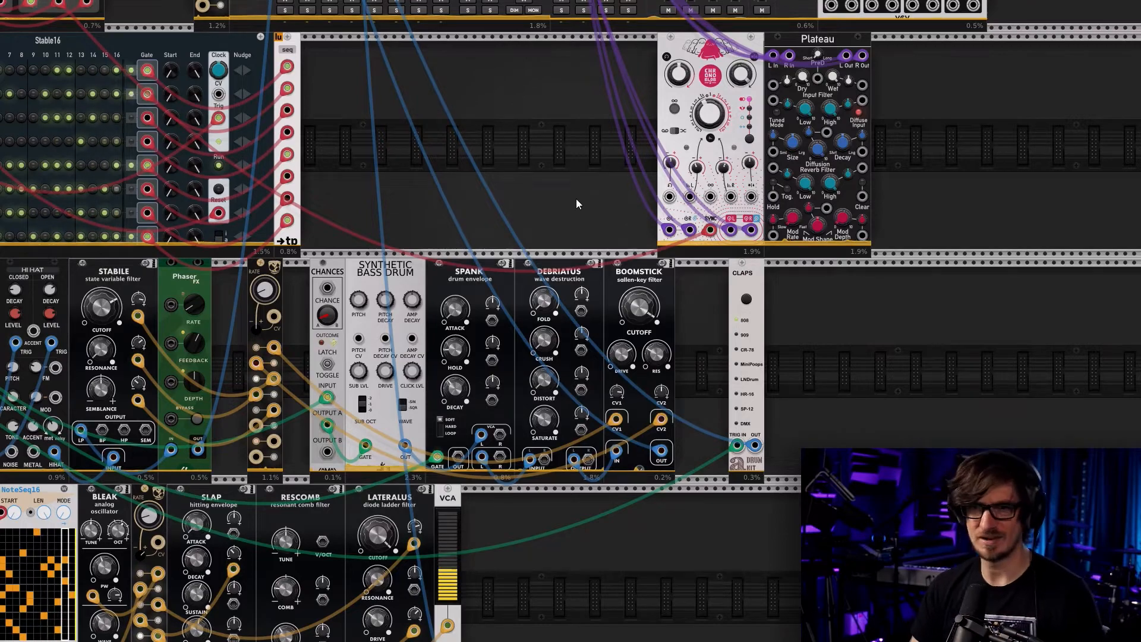
Browse the module library's Ring modulator modules, reset the filters and close the library without adding a module
drag(588, 612, 750, 457)
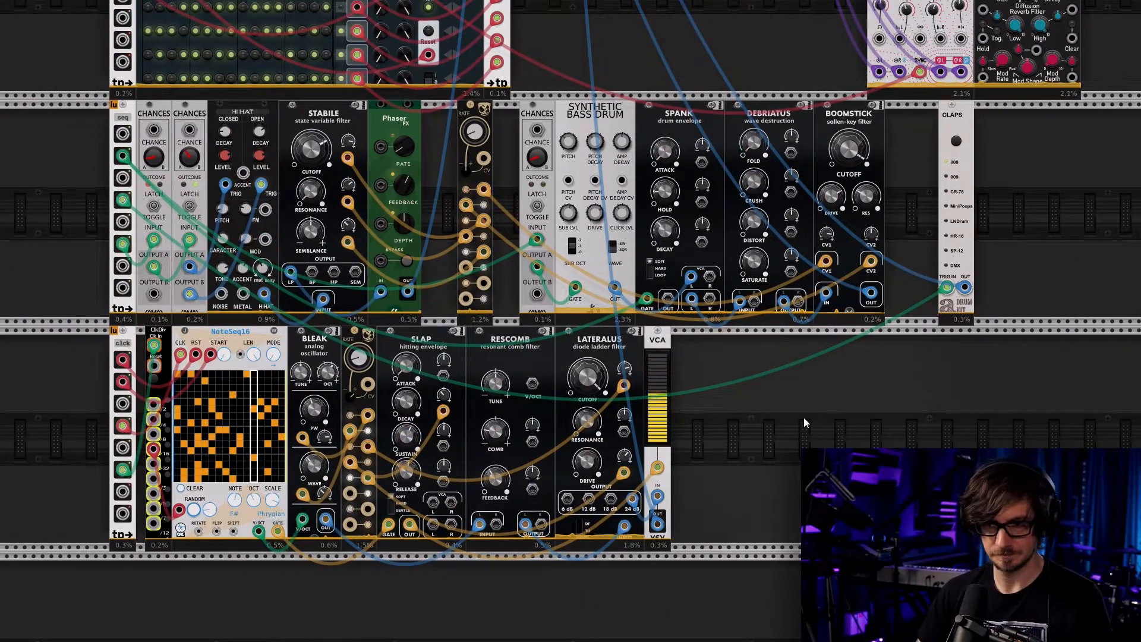
drag(922, 400, 800, 474)
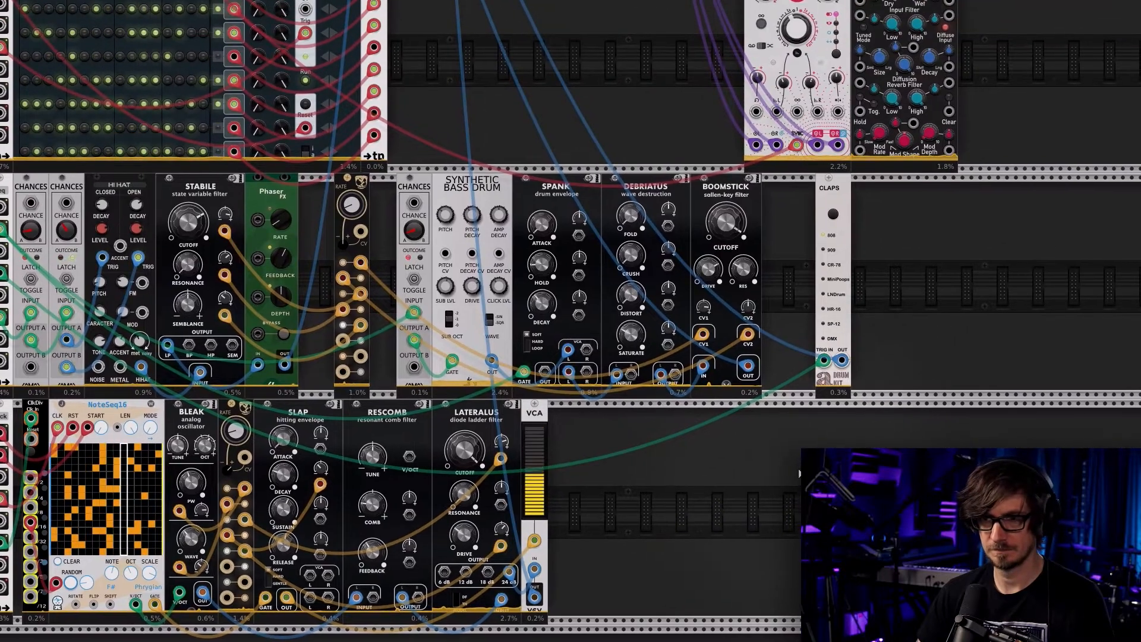
drag(551, 102, 481, 314)
drag(961, 256, 904, 354)
right_click(902, 351)
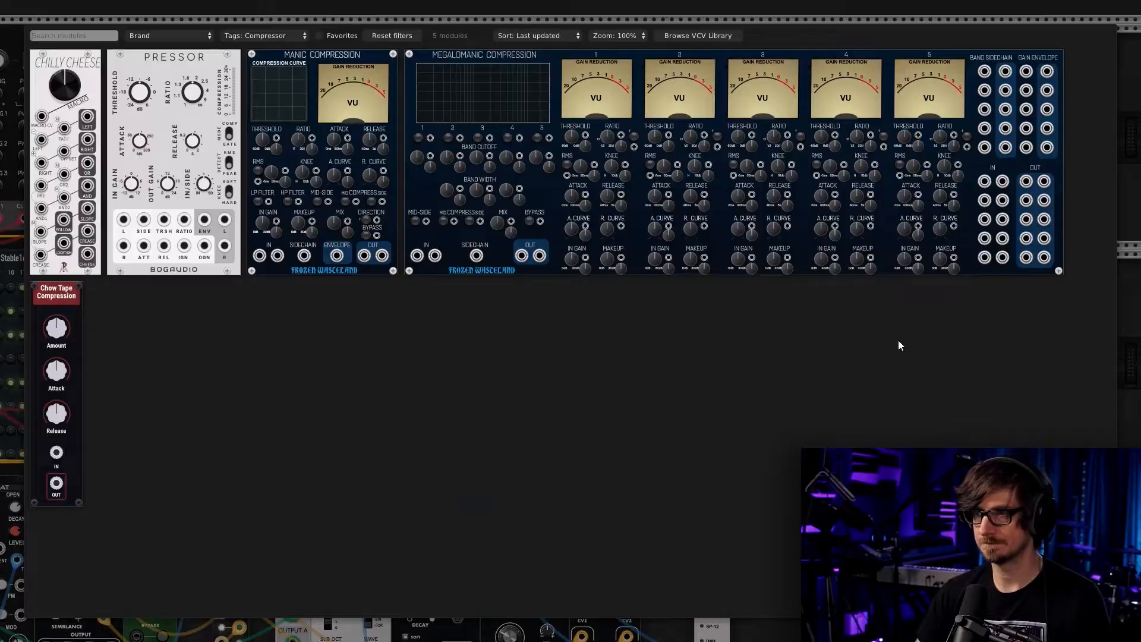
click(391, 35)
click(259, 36)
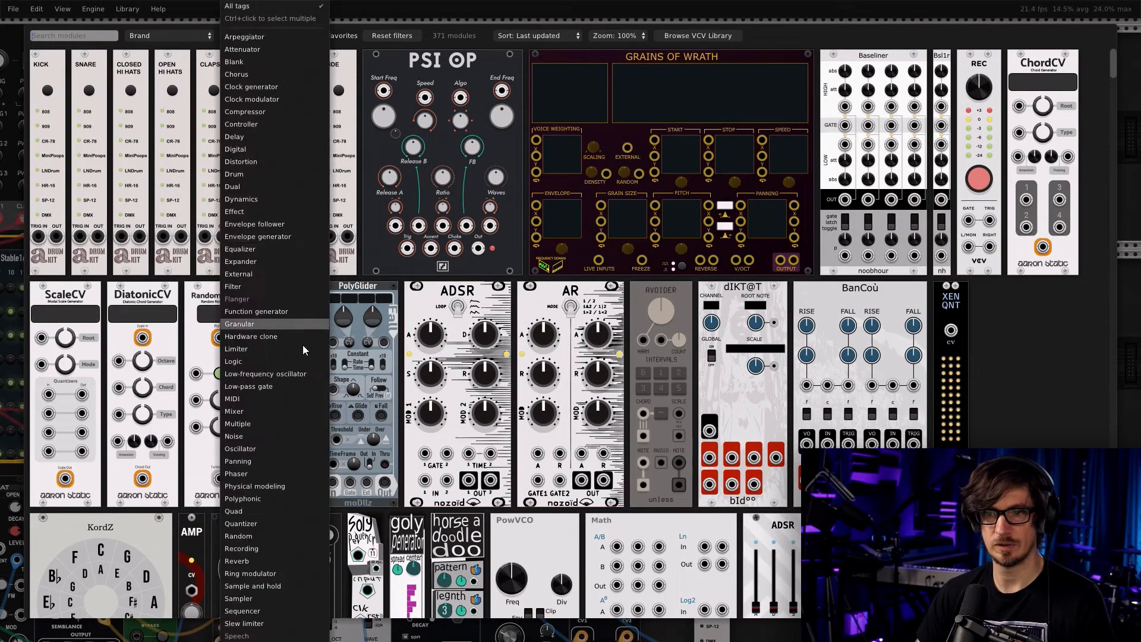
scroll(297, 369, down, 3)
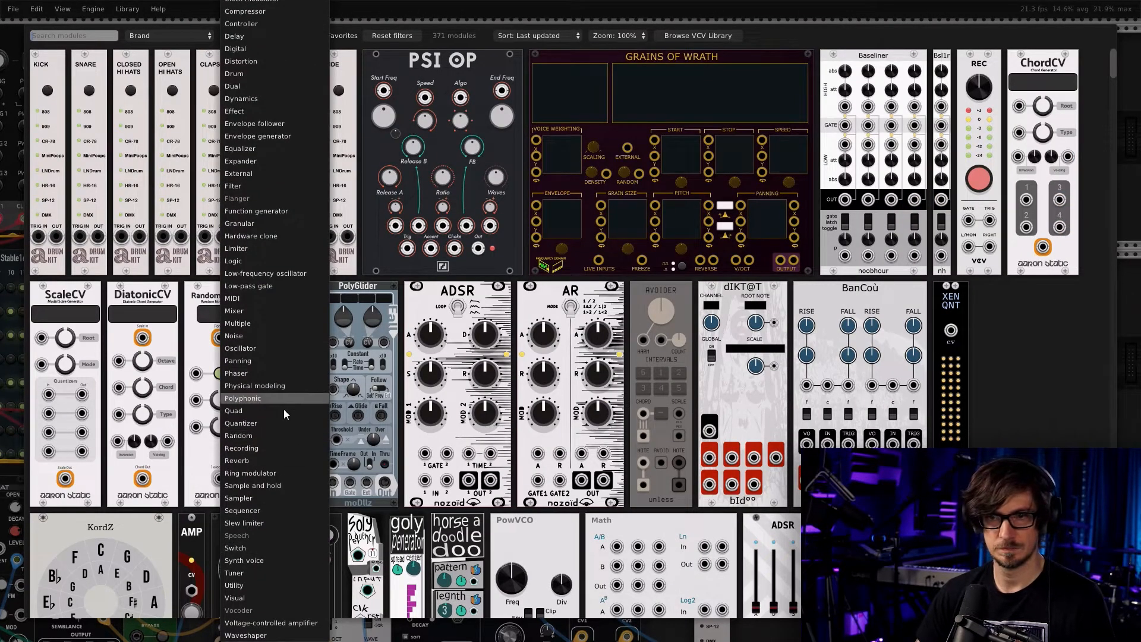
click(279, 473)
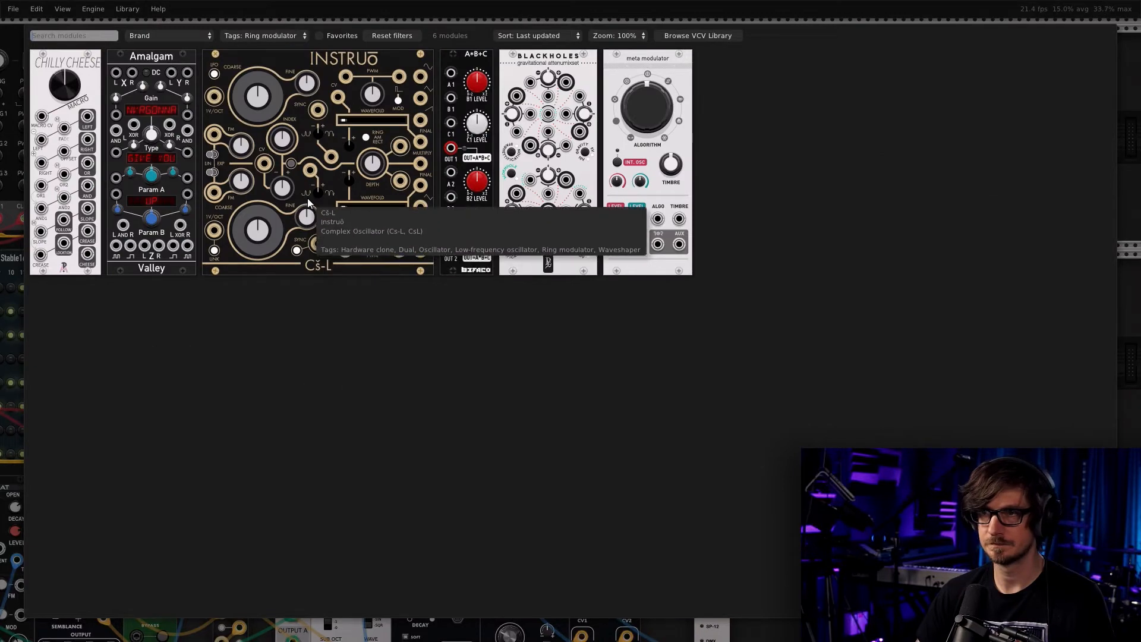
click(391, 37)
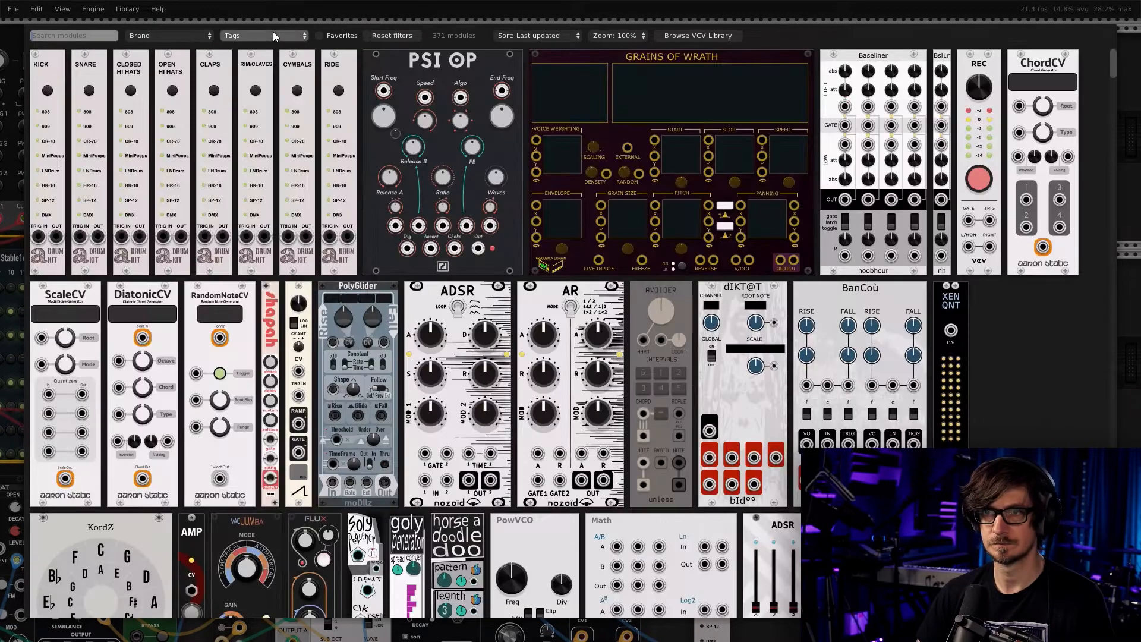
click(274, 34)
click(384, 14)
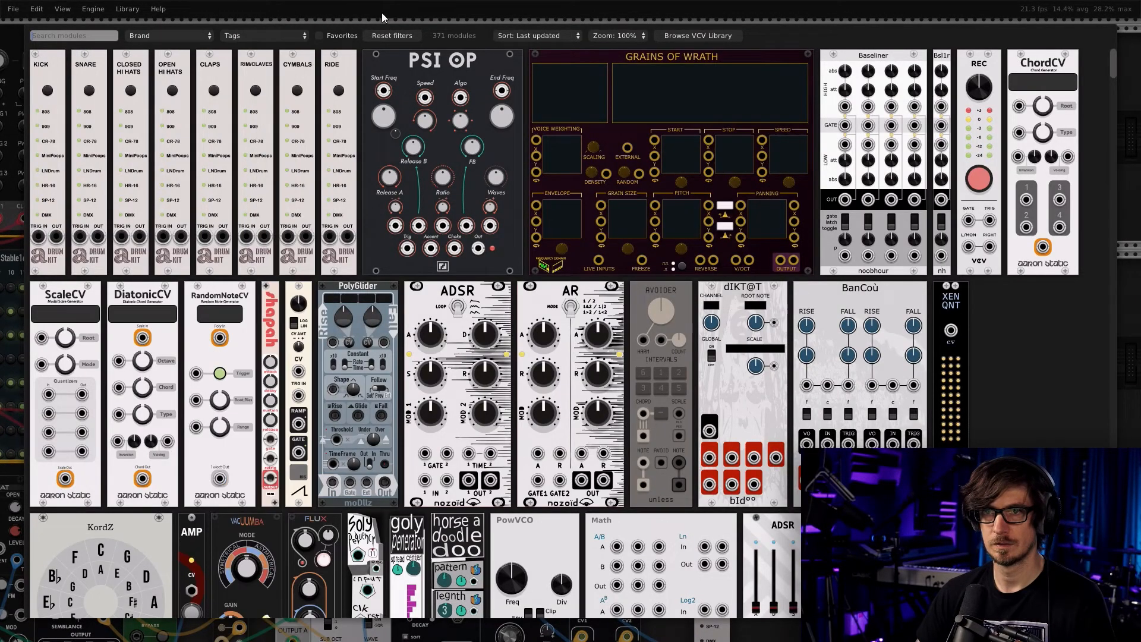
click(19, 53)
Fine-tune the snr and kick channel levels on the mixer, with the kick at about -5.22 dB
drag(301, 146, 301, 140)
right_click(301, 33)
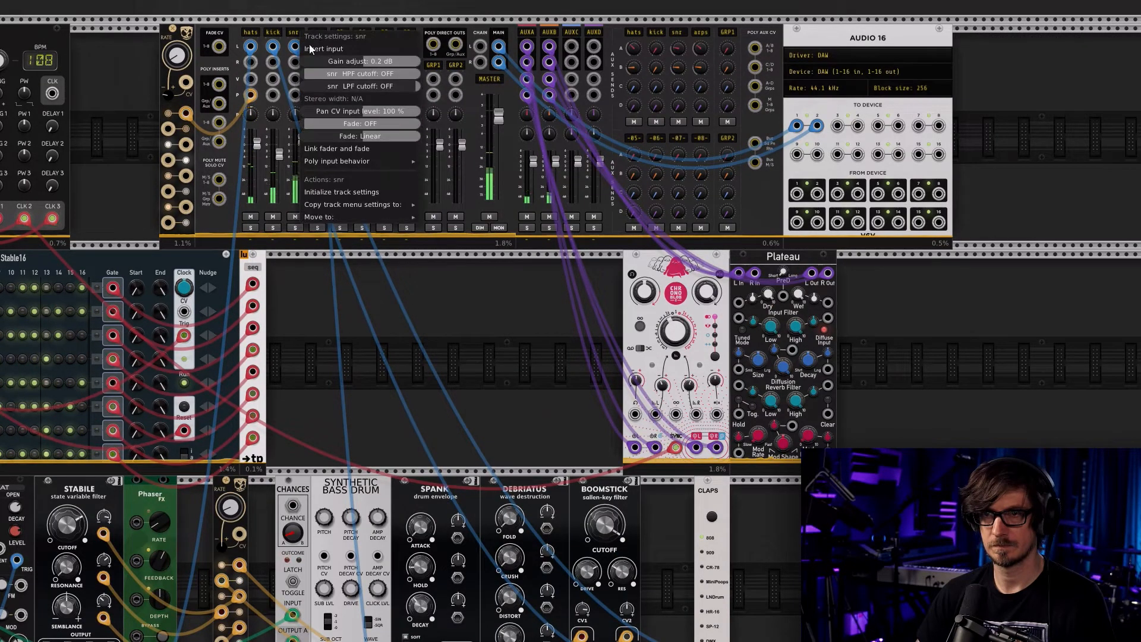
click(269, 169)
drag(301, 143, 302, 142)
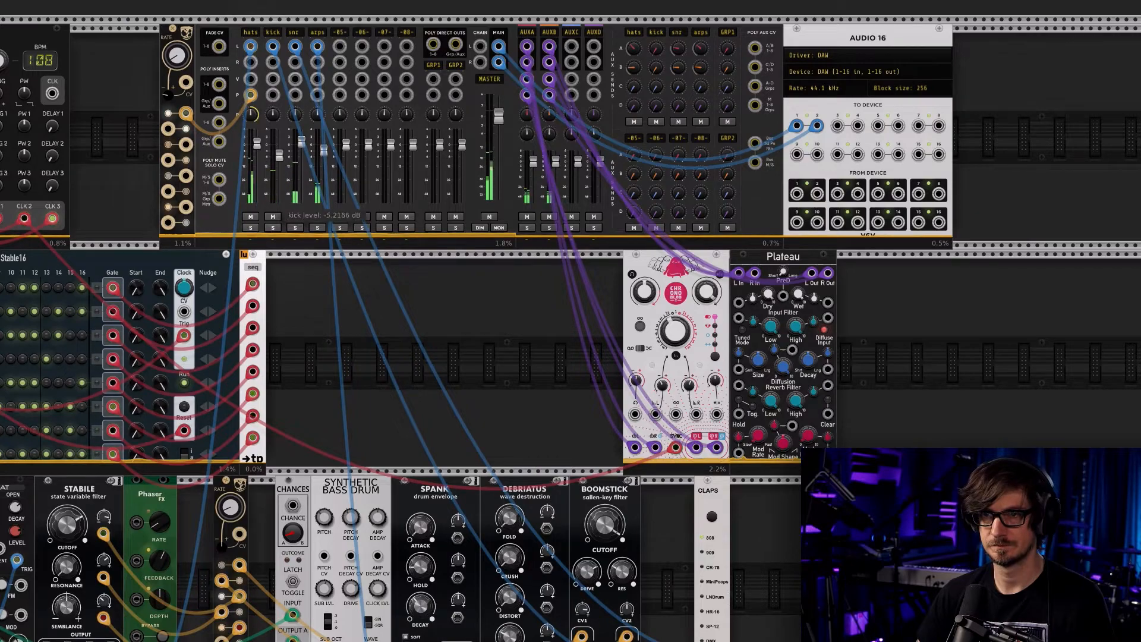
scroll(266, 174, down, 5)
scroll(358, 317, left, 5)
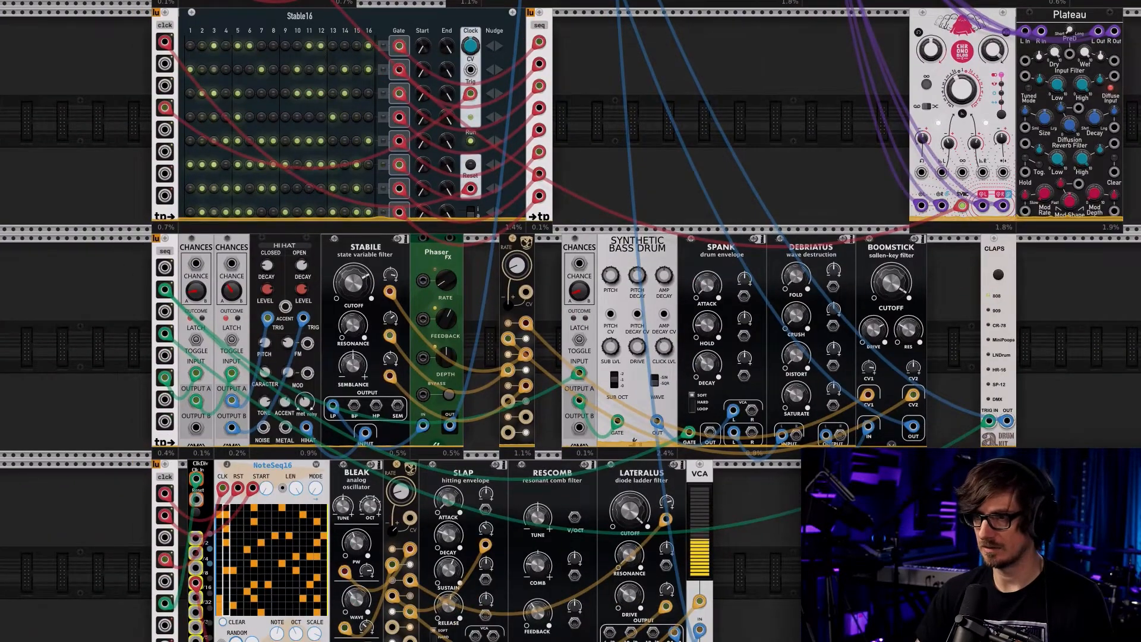
scroll(723, 372, down, 4)
scroll(722, 372, right, 3)
click(13, 9)
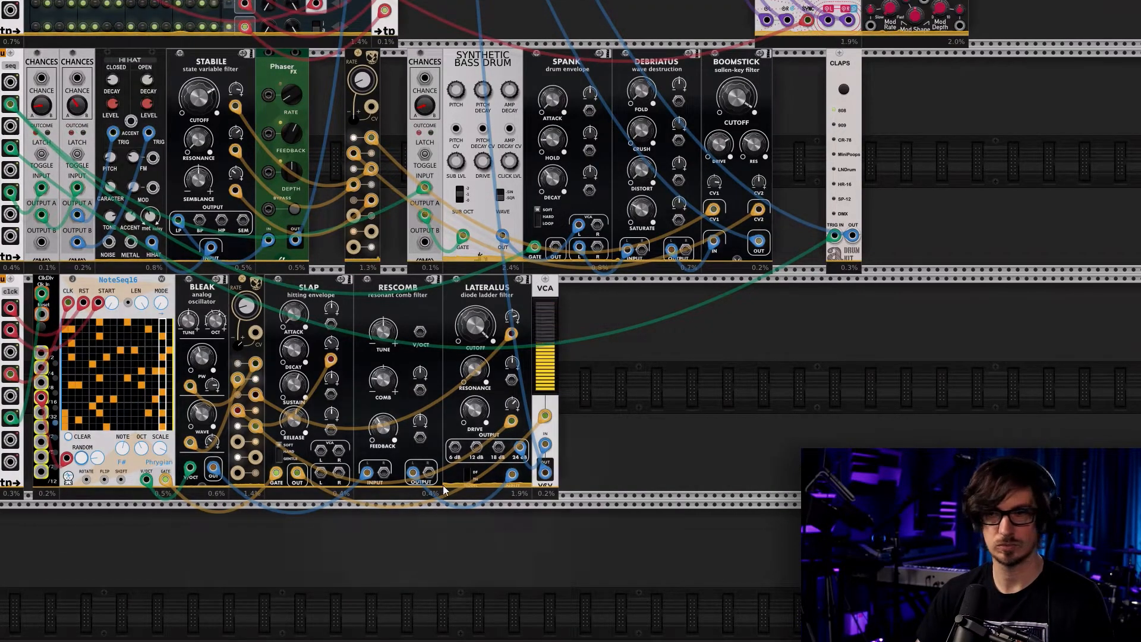
scroll(696, 348, up, 3)
scroll(644, 475, right, 2)
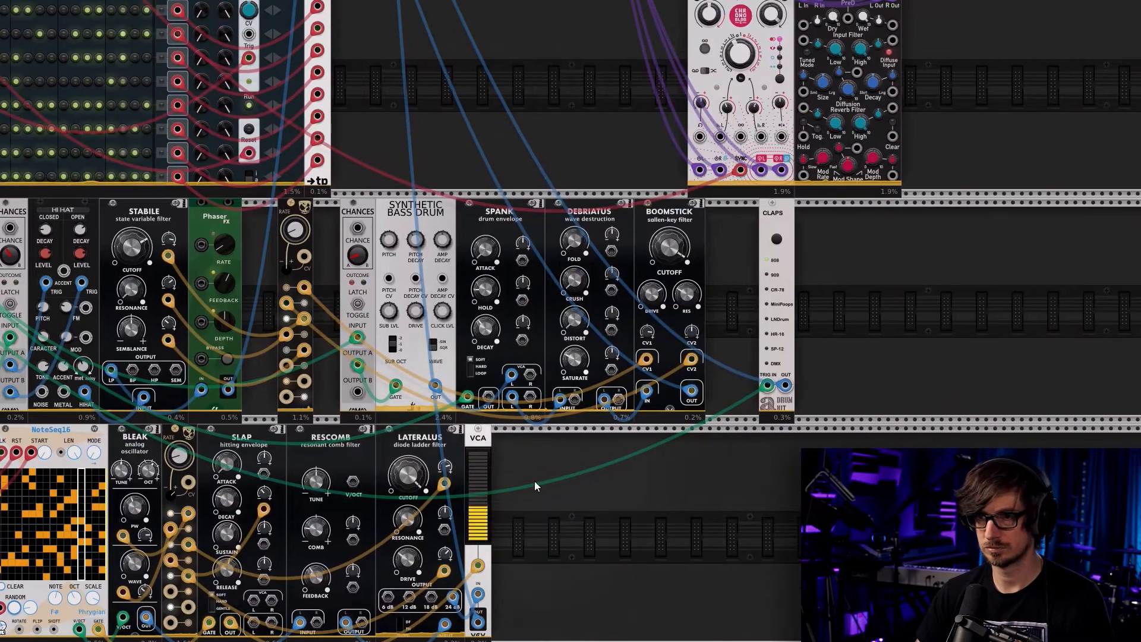
scroll(540, 369, down, 3)
scroll(627, 417, up, 2)
scroll(626, 418, left, 4)
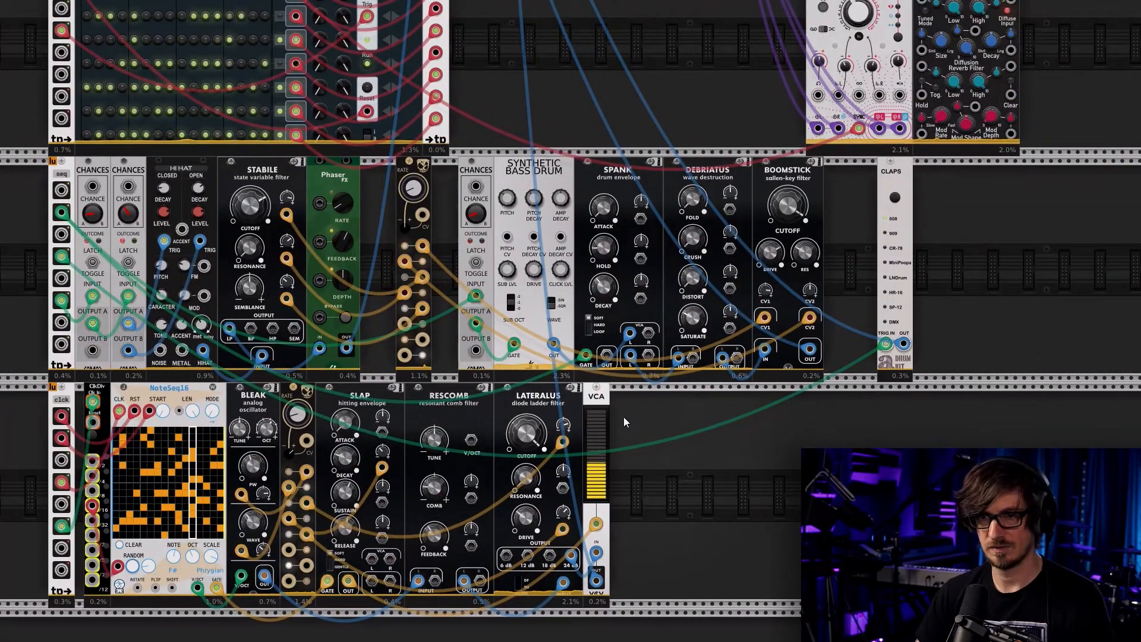
Shift ClkDiv, NoteSeq16 and the rest of the BLEAK voice row over to close the gap beside the clck teleport
drag(729, 548, 793, 220)
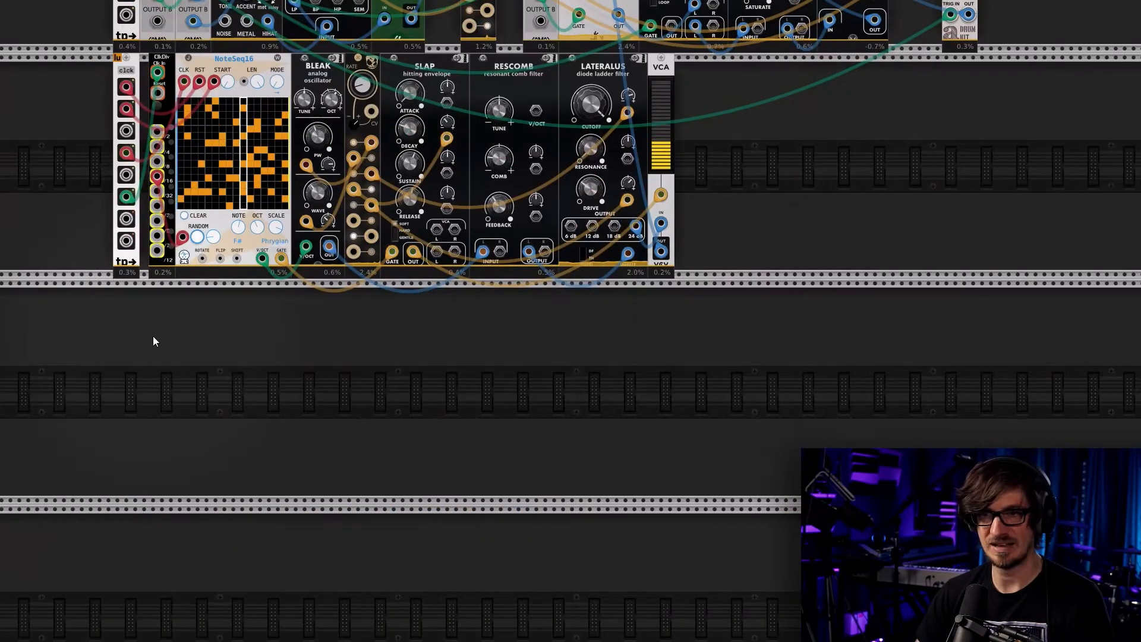
drag(152, 336, 160, 402)
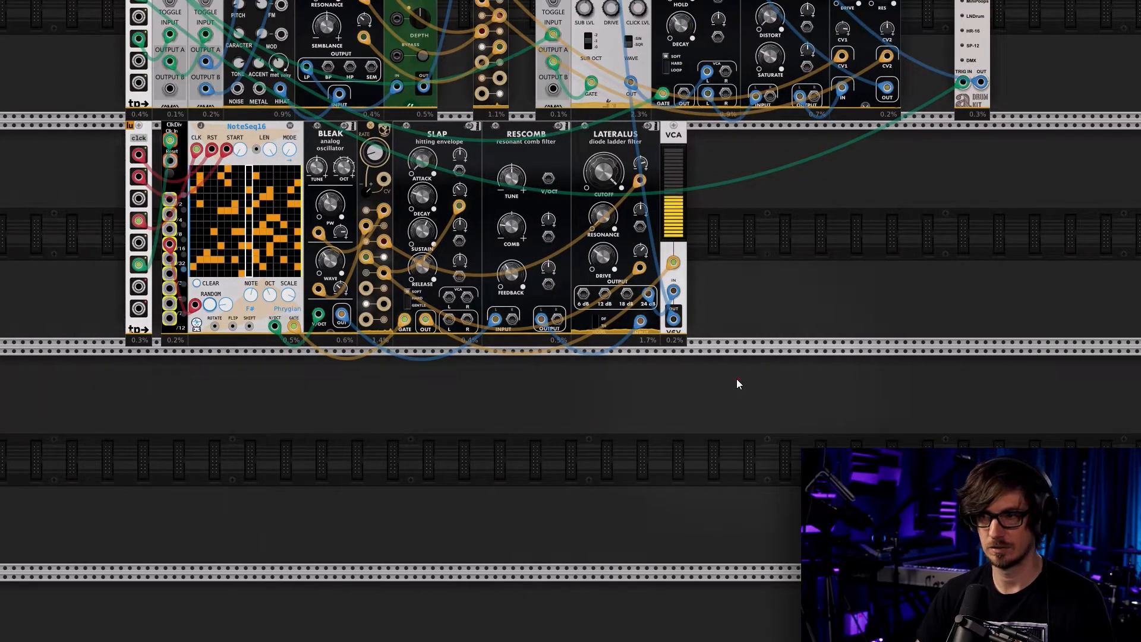
drag(737, 380, 164, 160)
drag(198, 126, 189, 127)
Add a teleport output module carrying the seq signals to the empty row below the BLEAK voice
click(155, 397)
right_click(155, 397)
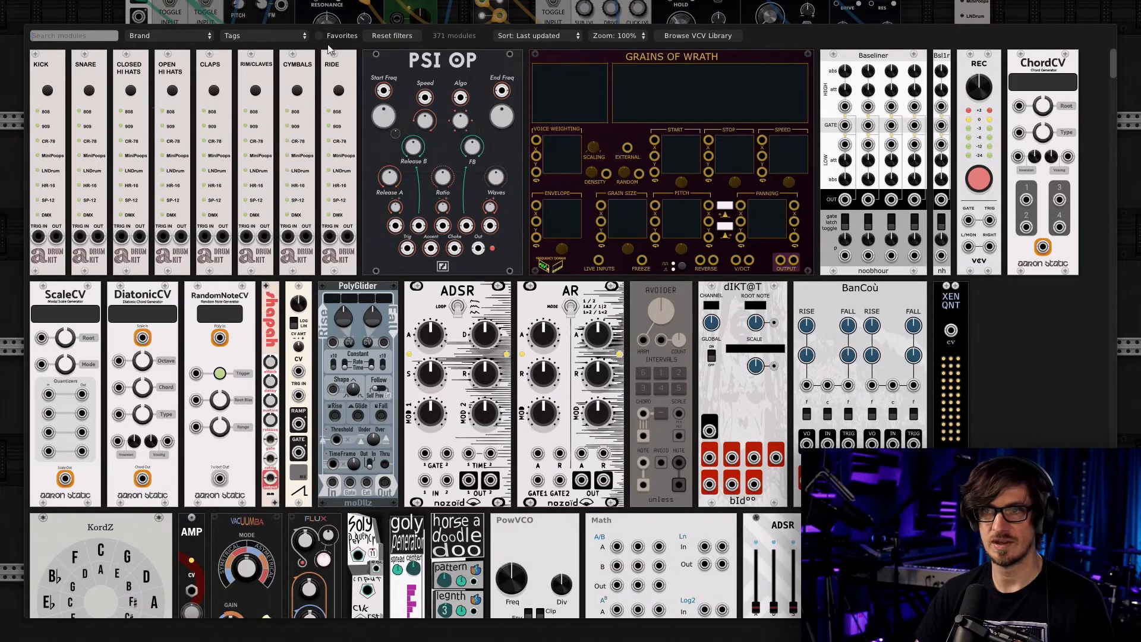
click(264, 36)
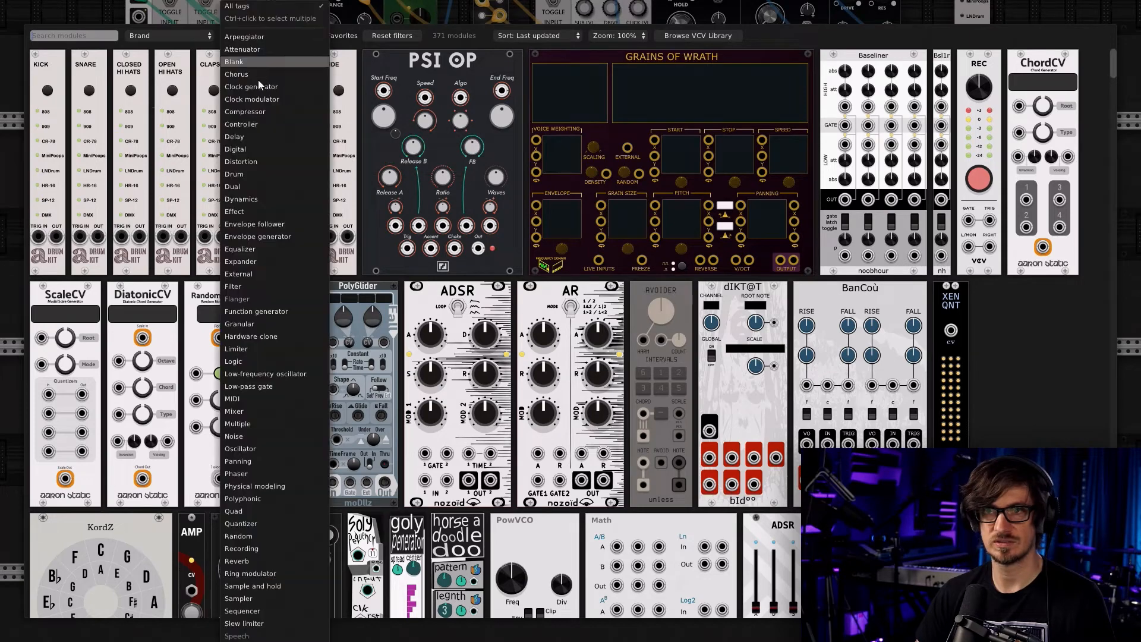
click(381, 42)
click(320, 40)
click(77, 80)
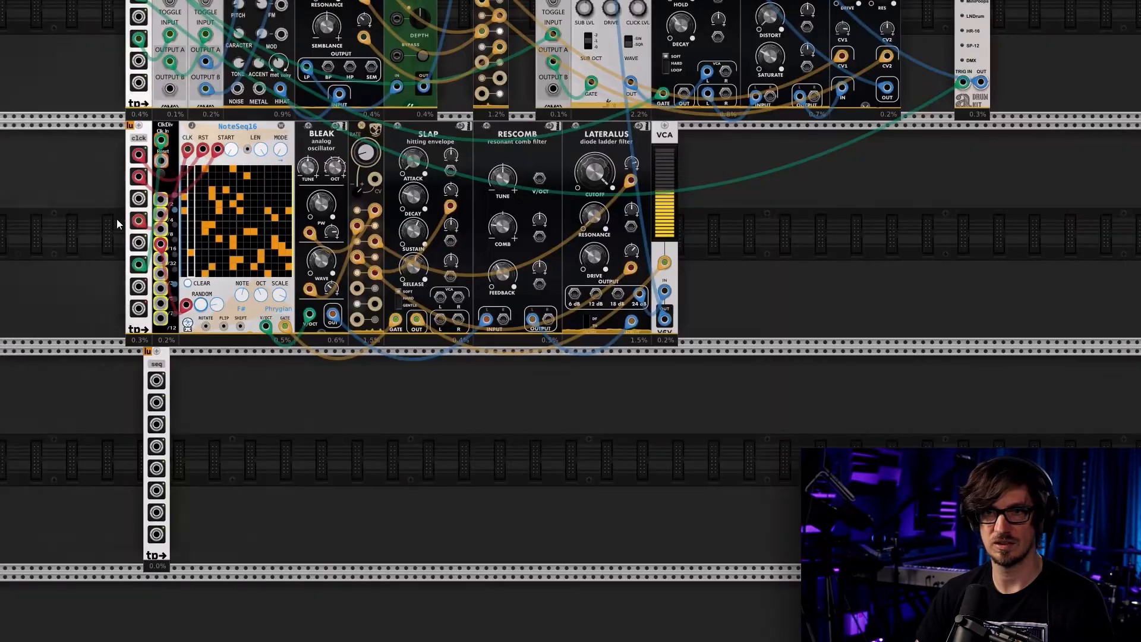
Search the module library for "divi" and add a ClkDiv beside the new seq teleport
right_click(177, 396)
click(329, 38)
text(divi)
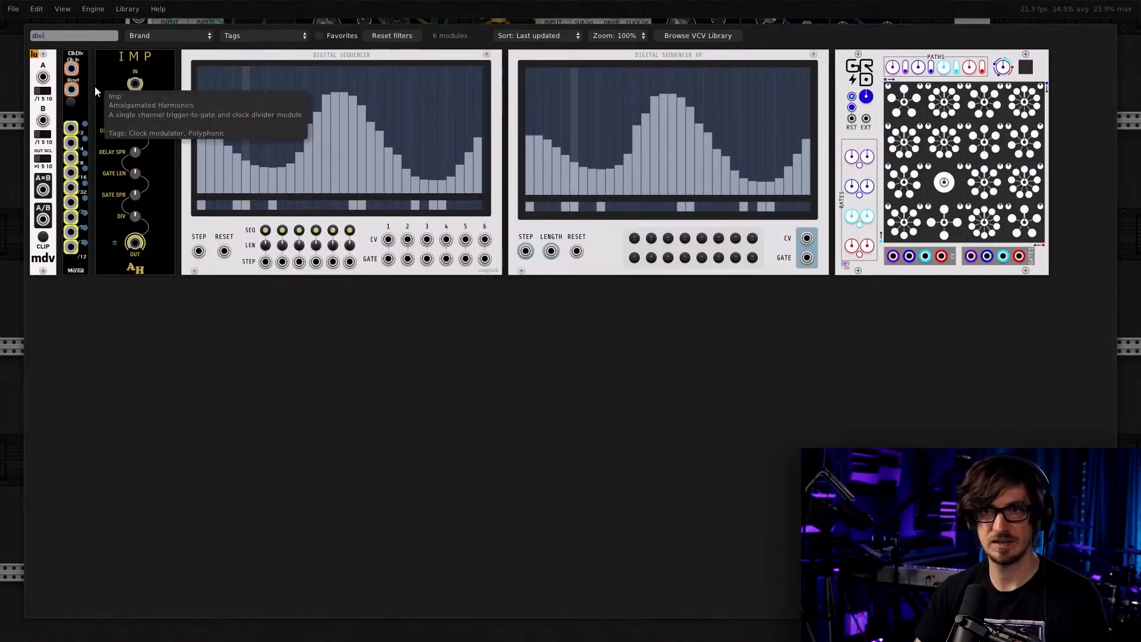
click(86, 98)
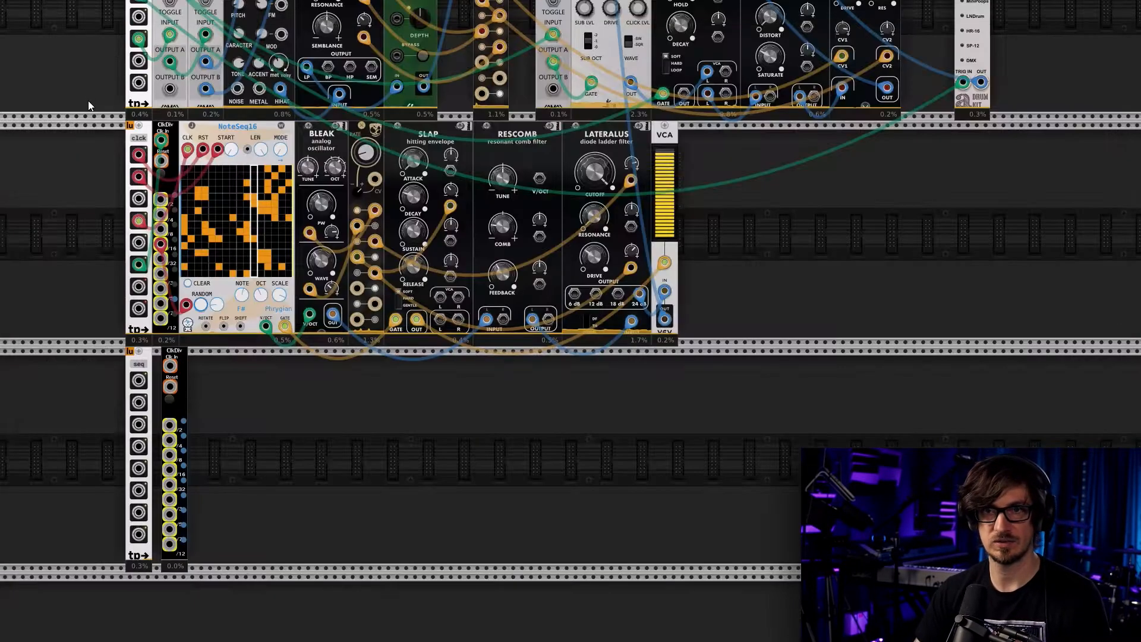
Look through the full module library, filter it to Quantizer modules, and add ScaleCV beside the new ClkDiv
right_click(209, 372)
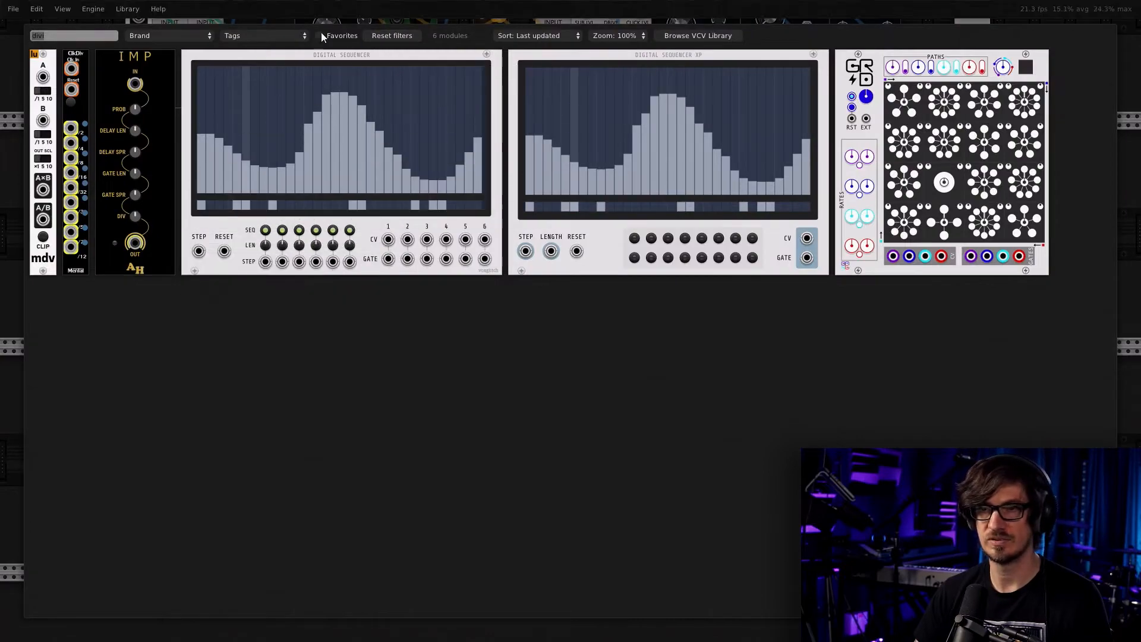
click(392, 36)
scroll(323, 303, down, 10)
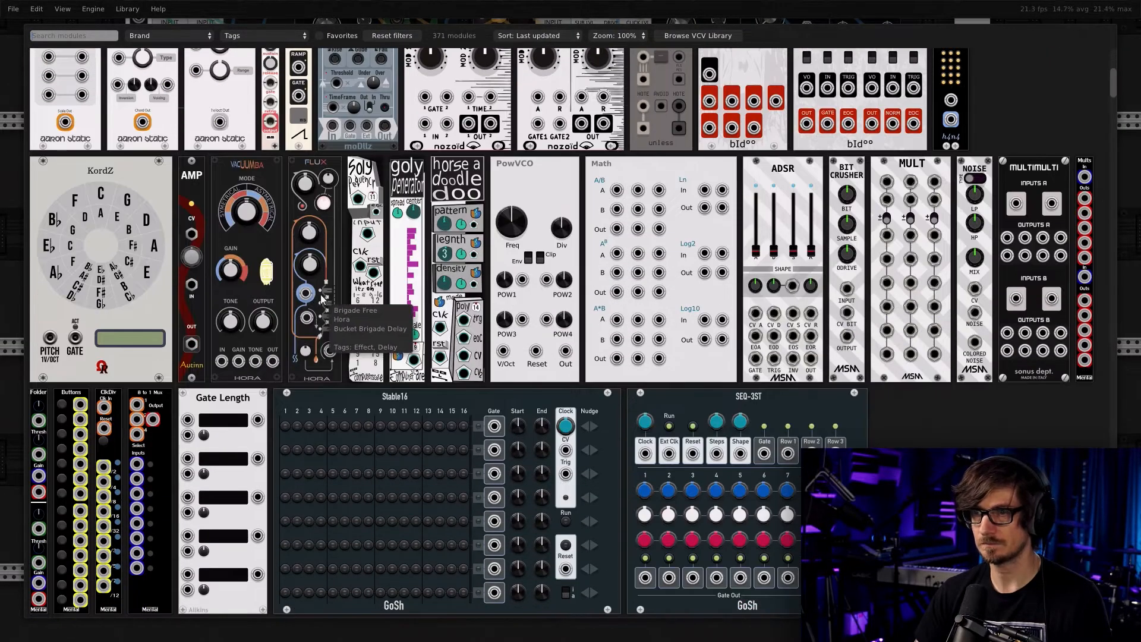
scroll(324, 300, up, 10)
scroll(325, 297, down, 8)
scroll(319, 307, down, 5)
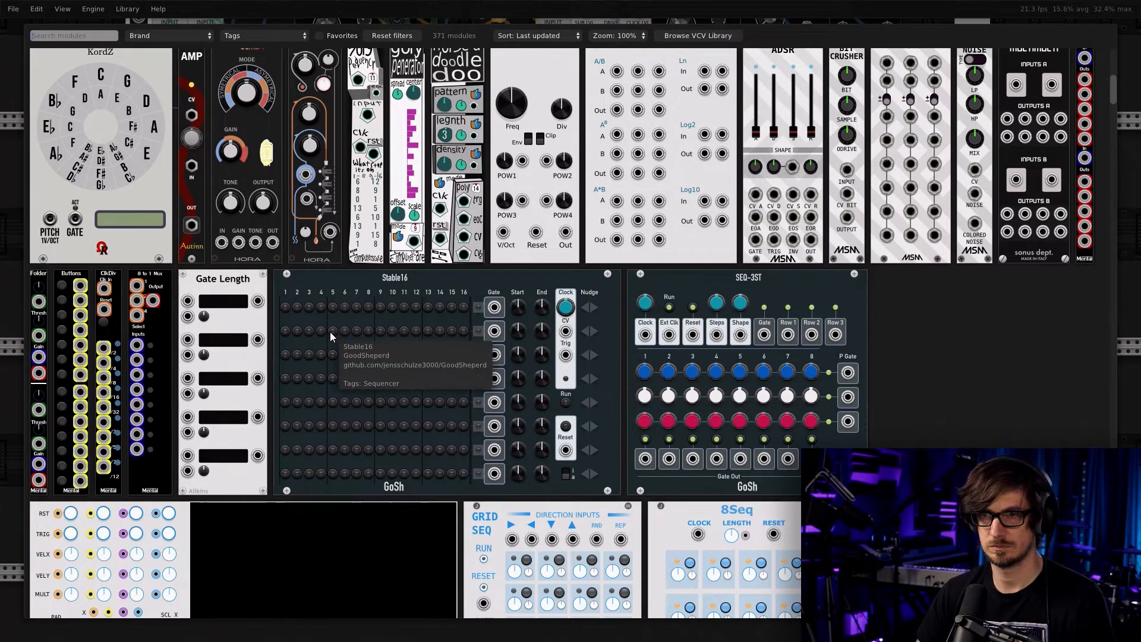
scroll(330, 332, up, 10)
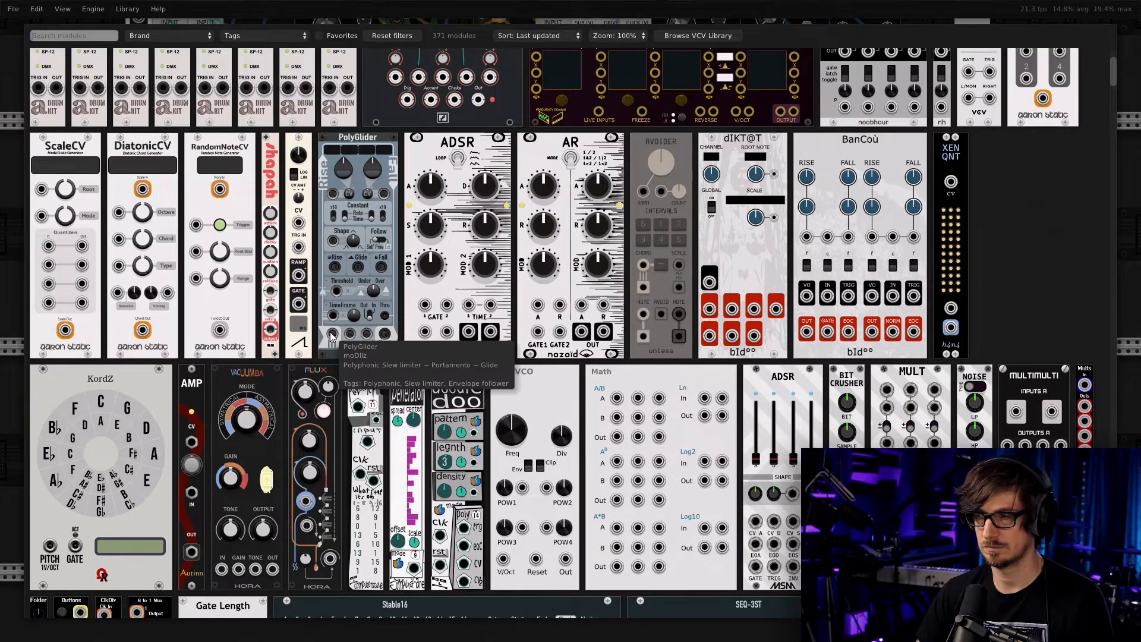
scroll(330, 333, down, 7)
click(303, 37)
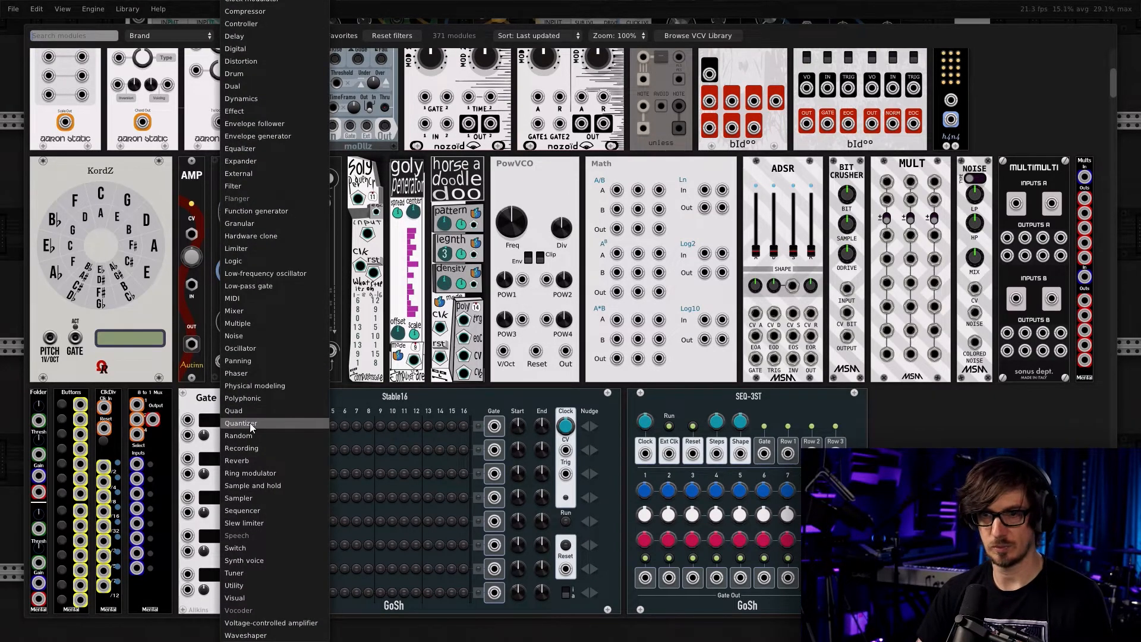
click(249, 422)
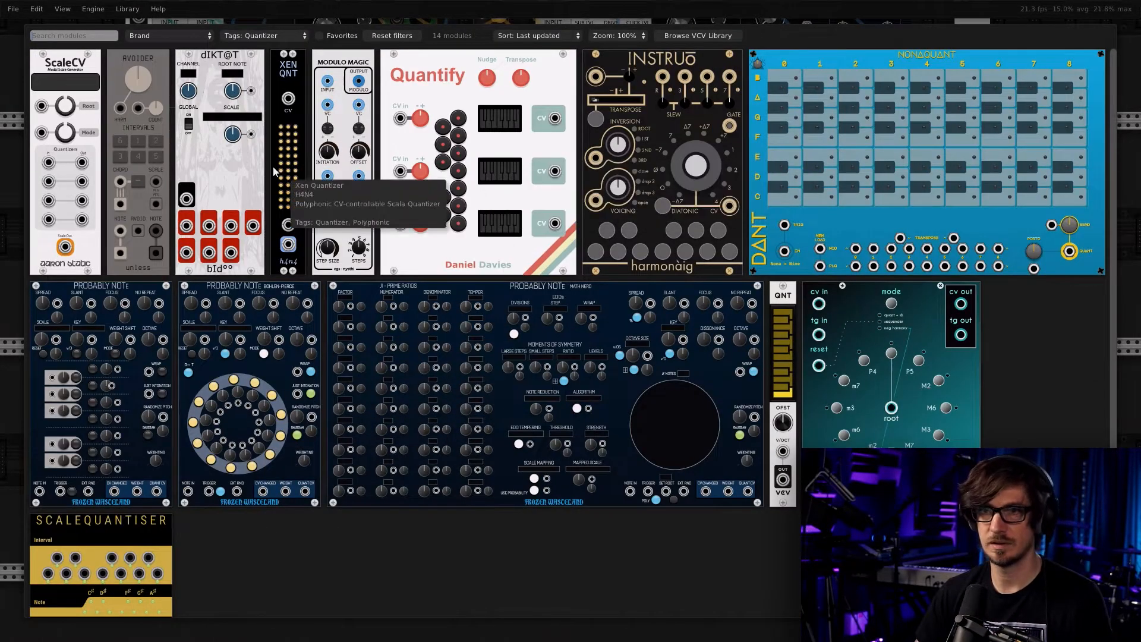
click(67, 131)
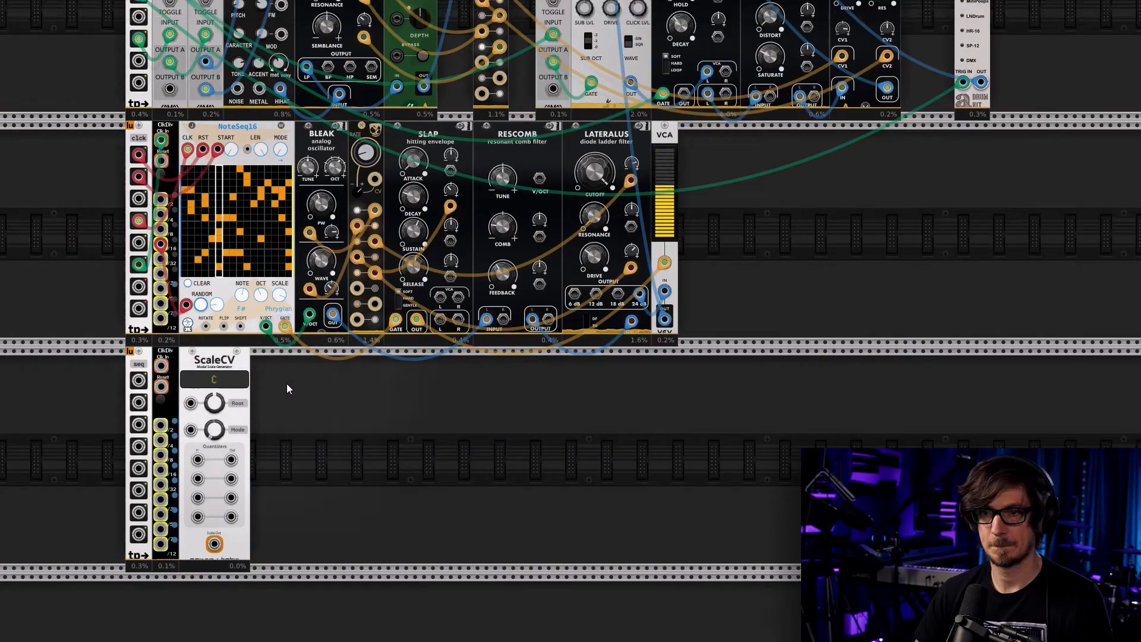
Set ScaleCV's root and mode to F# Phrygian
drag(215, 403, 215, 423)
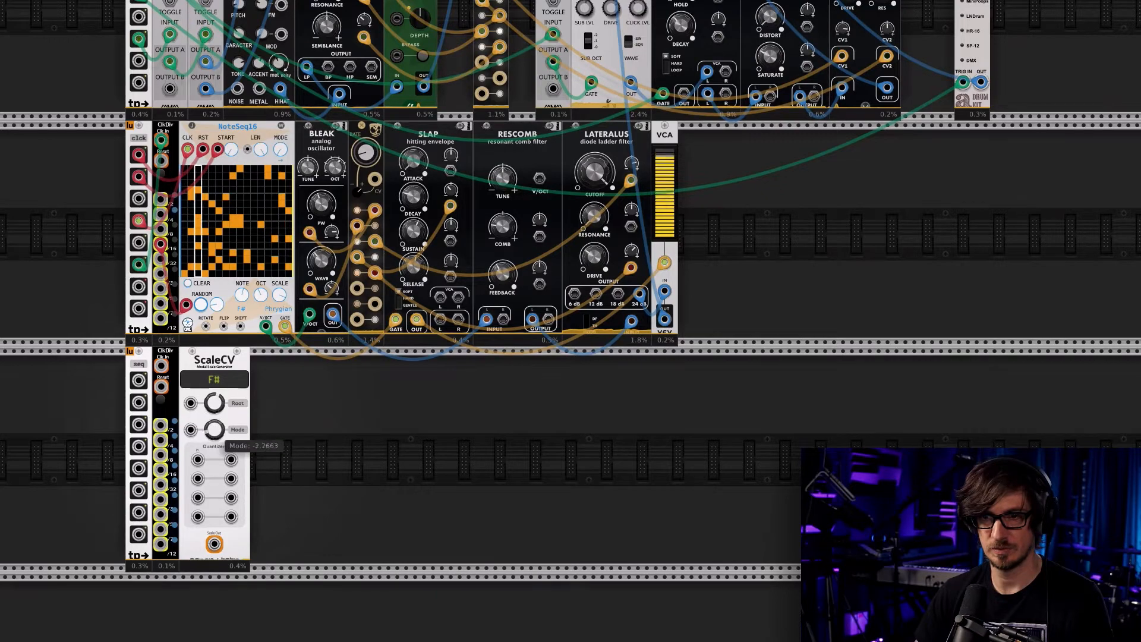
scroll(330, 486, up, 2)
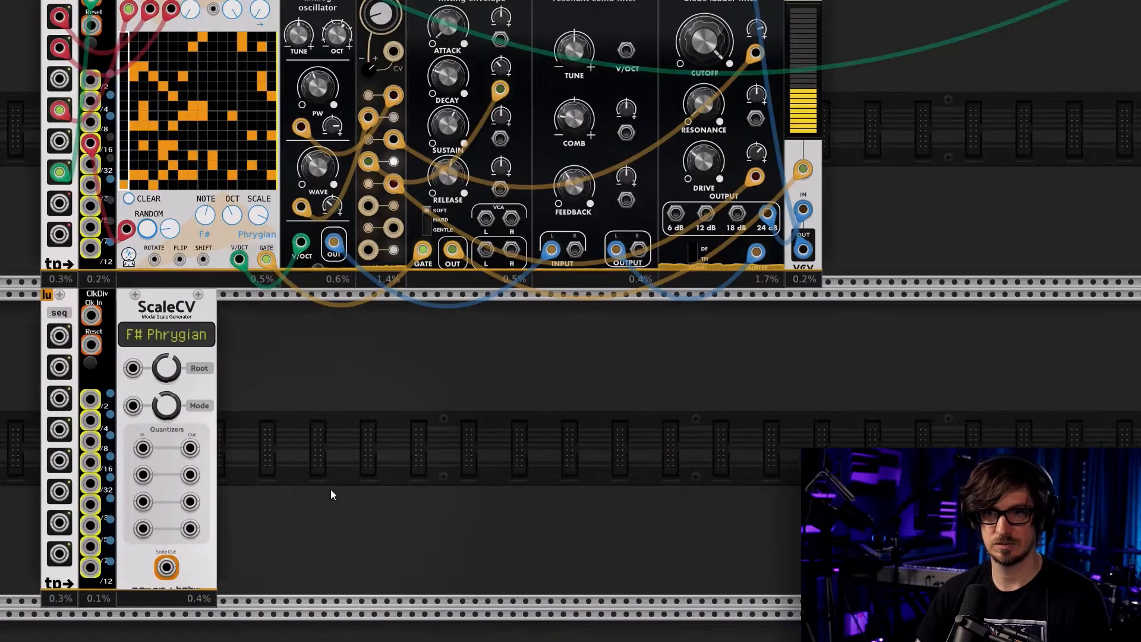
Filter the module library to Oscillator modules and add the macro oscillator beside ScaleCV
right_click(284, 397)
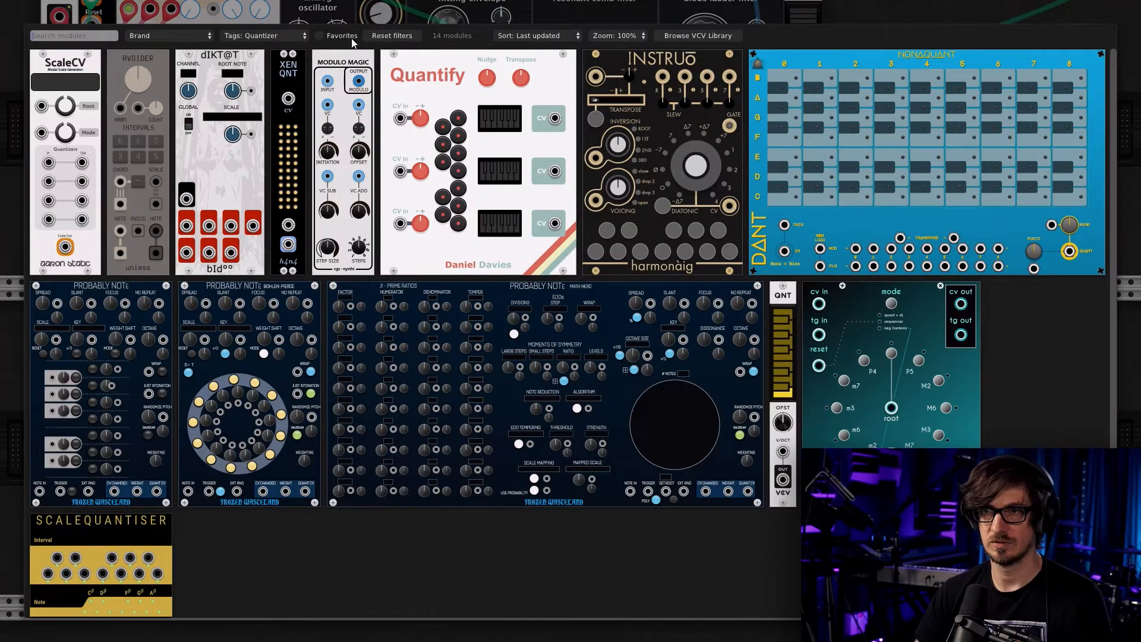
click(382, 37)
click(296, 36)
scroll(268, 534, down, 3)
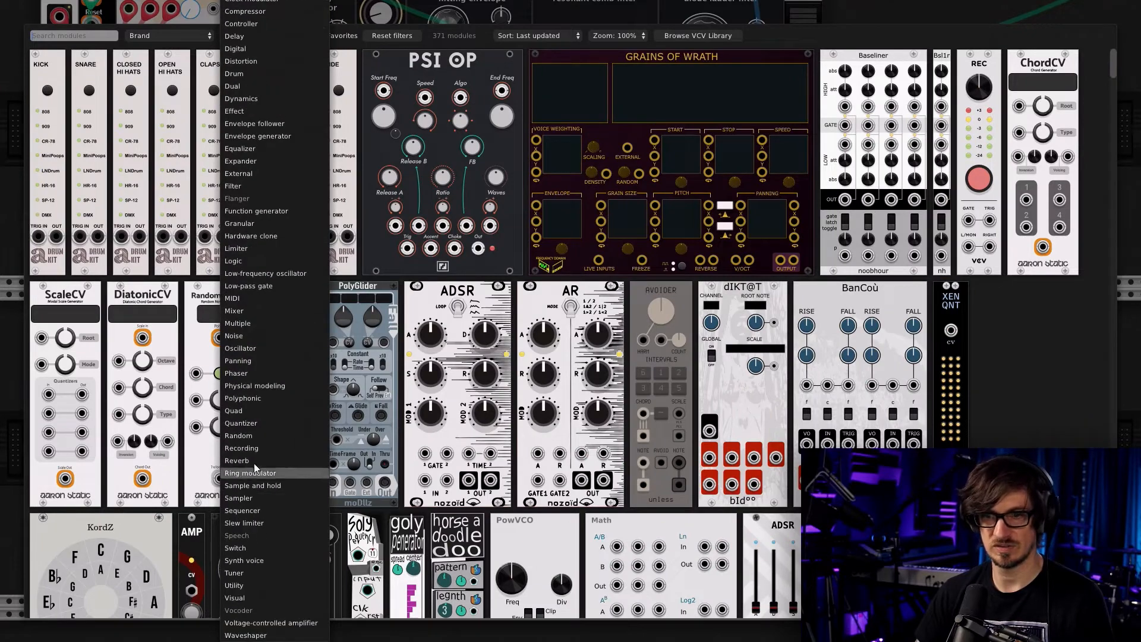
click(237, 350)
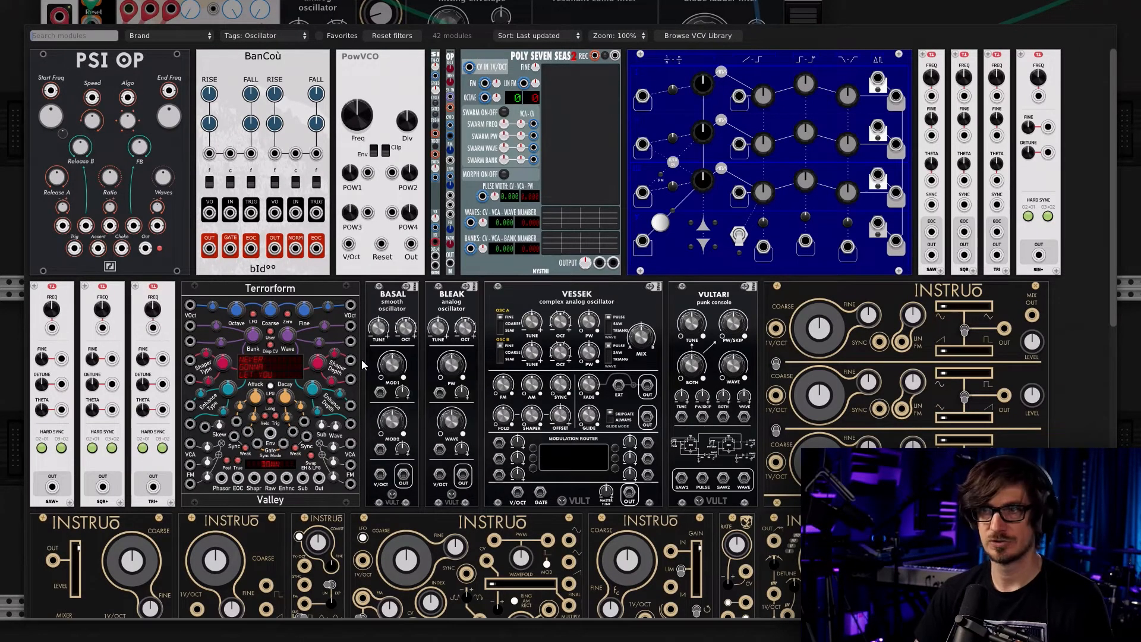
scroll(361, 359, down, 10)
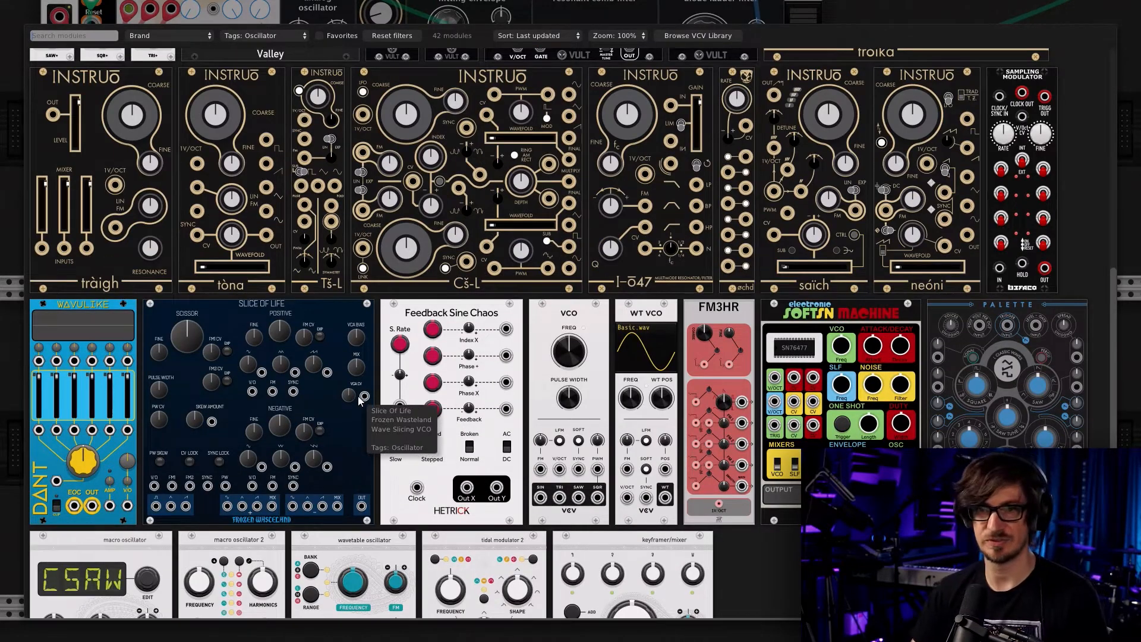
scroll(359, 357, down, 3)
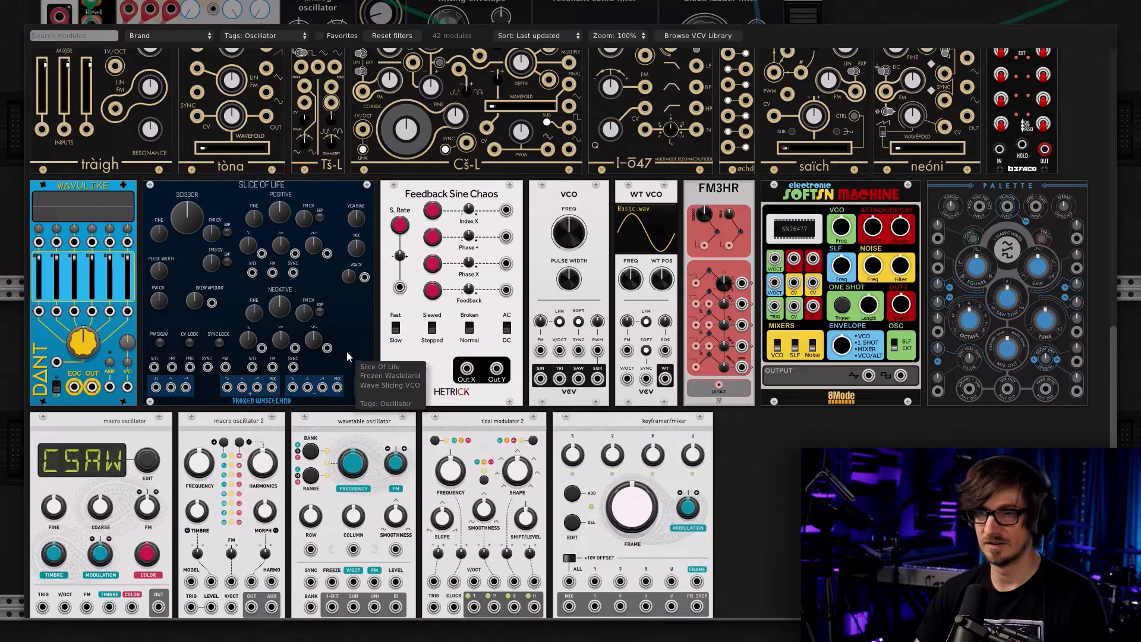
scroll(347, 352, down, 1)
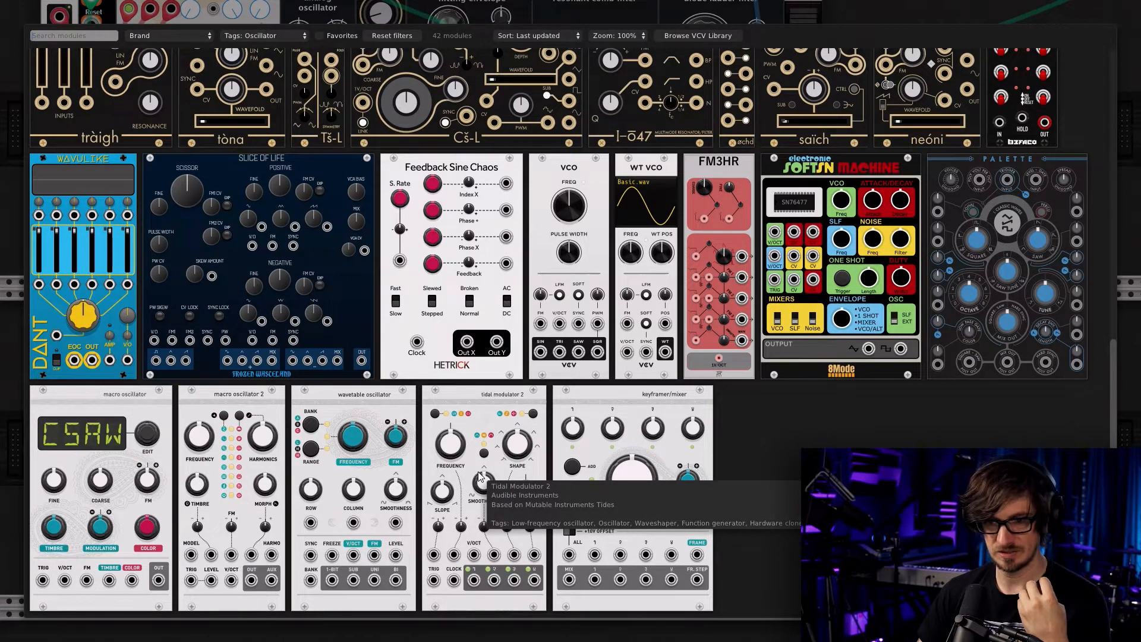
click(134, 416)
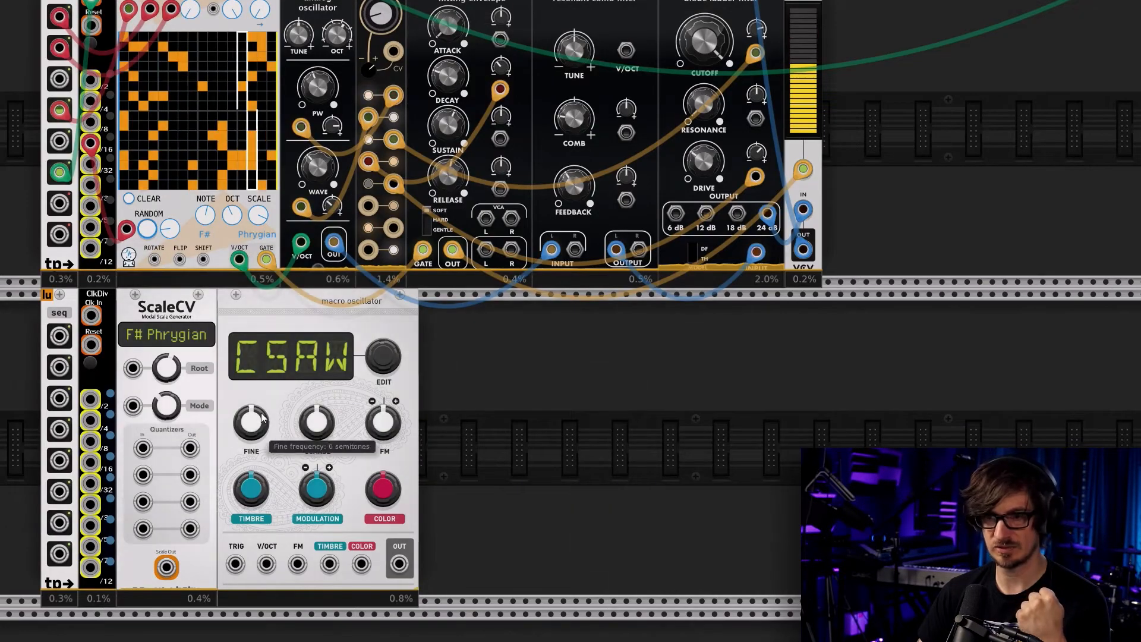
Move the macro oscillator away from ScaleCV to leave a gap wide enough for another module
right_click(167, 566)
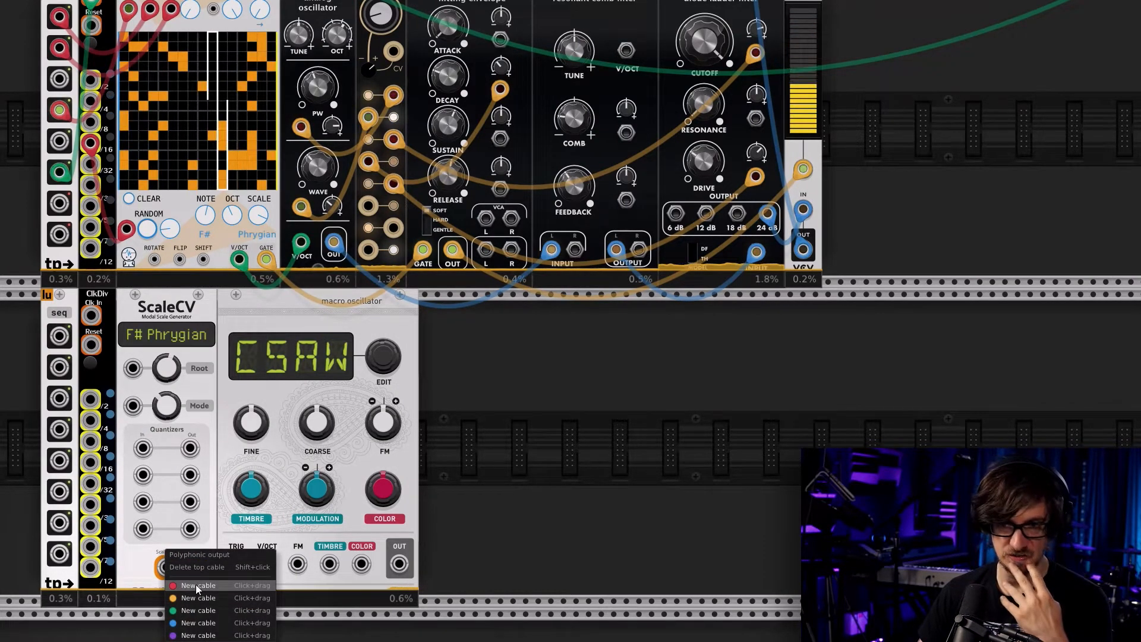
click(579, 440)
drag(390, 320, 526, 313)
Look through the Quantizer modules, filter the library to the Aaron Static brand, and add DiatonicCV directly against ScaleCV
right_click(273, 369)
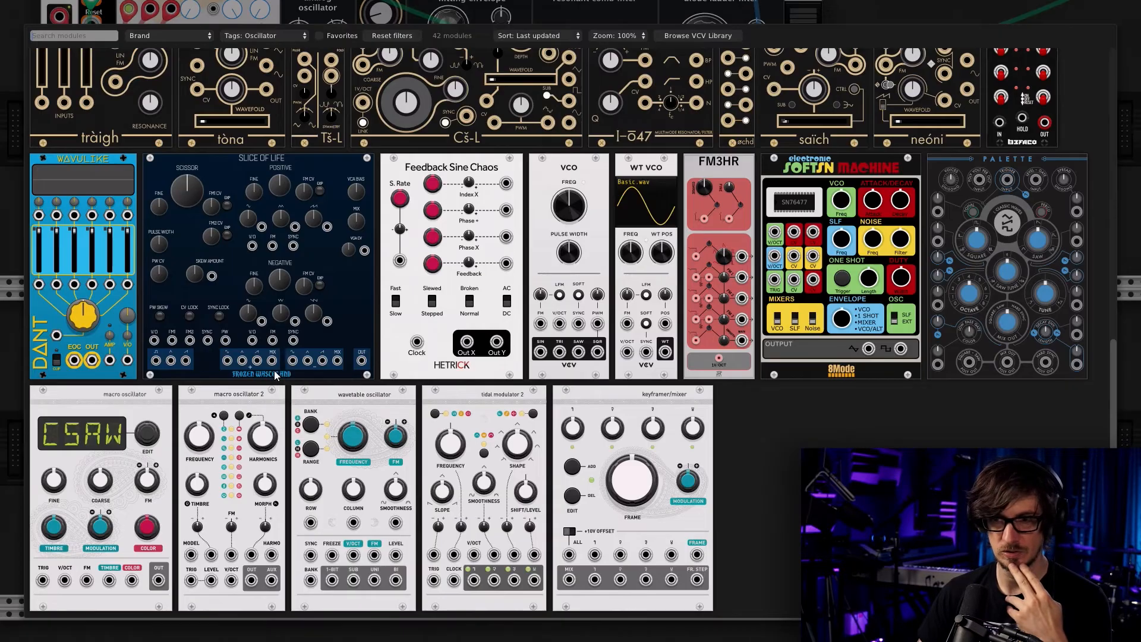
click(387, 35)
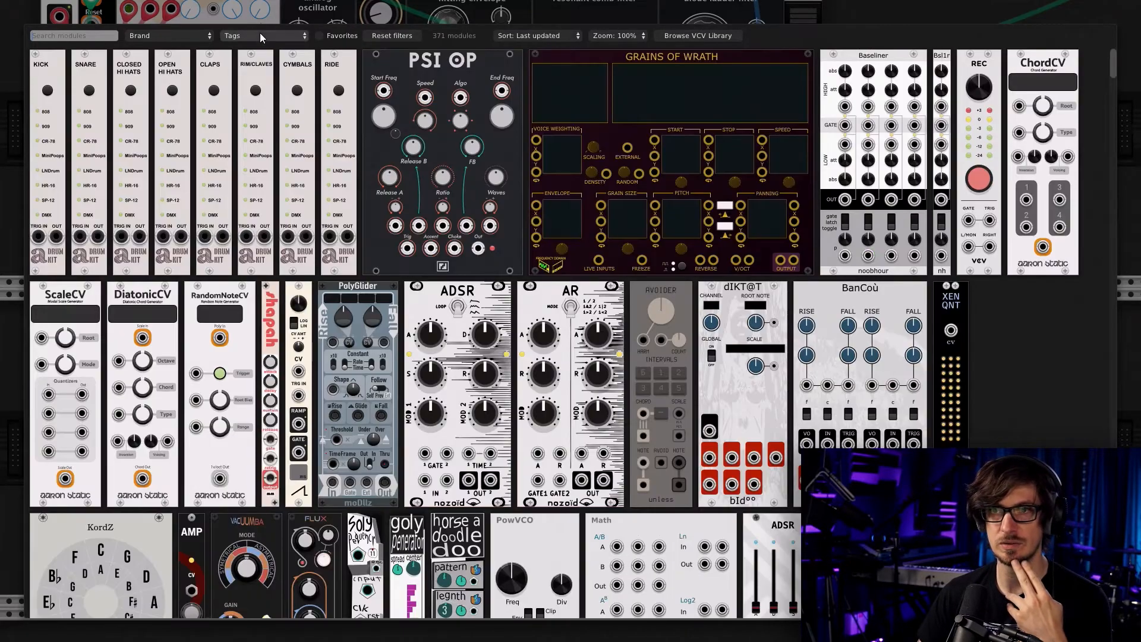
click(260, 35)
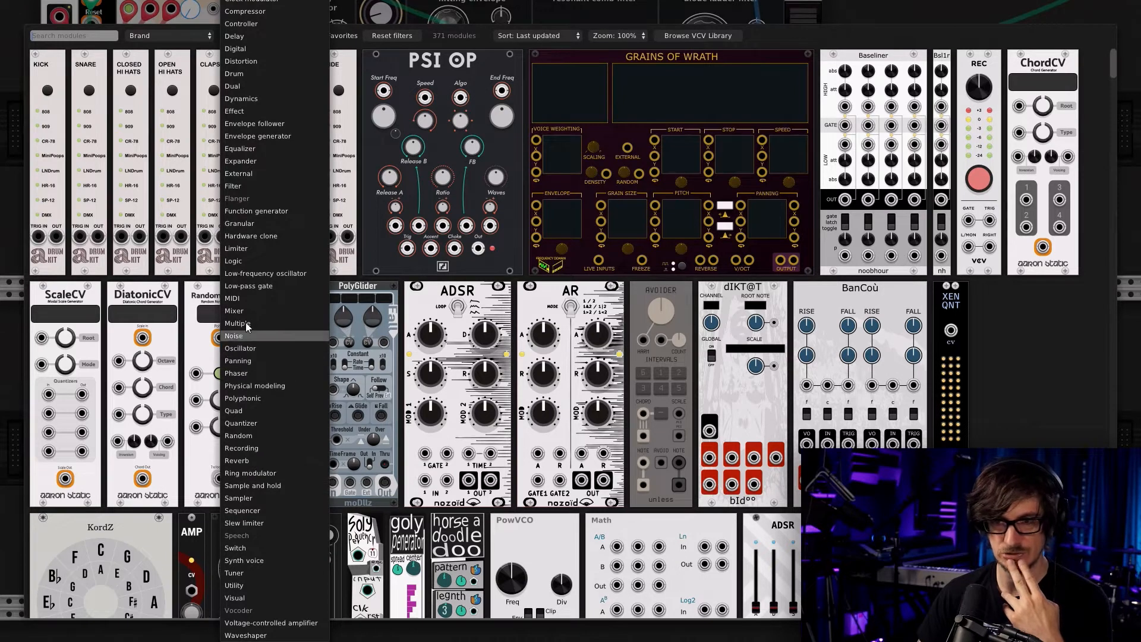
click(260, 423)
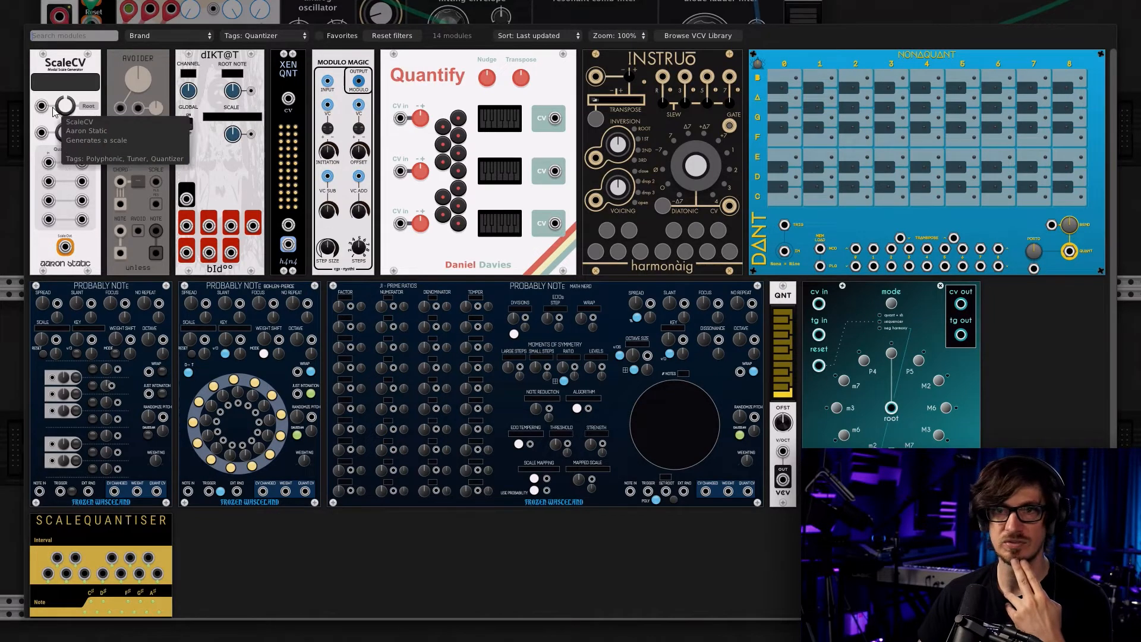
click(385, 36)
click(183, 35)
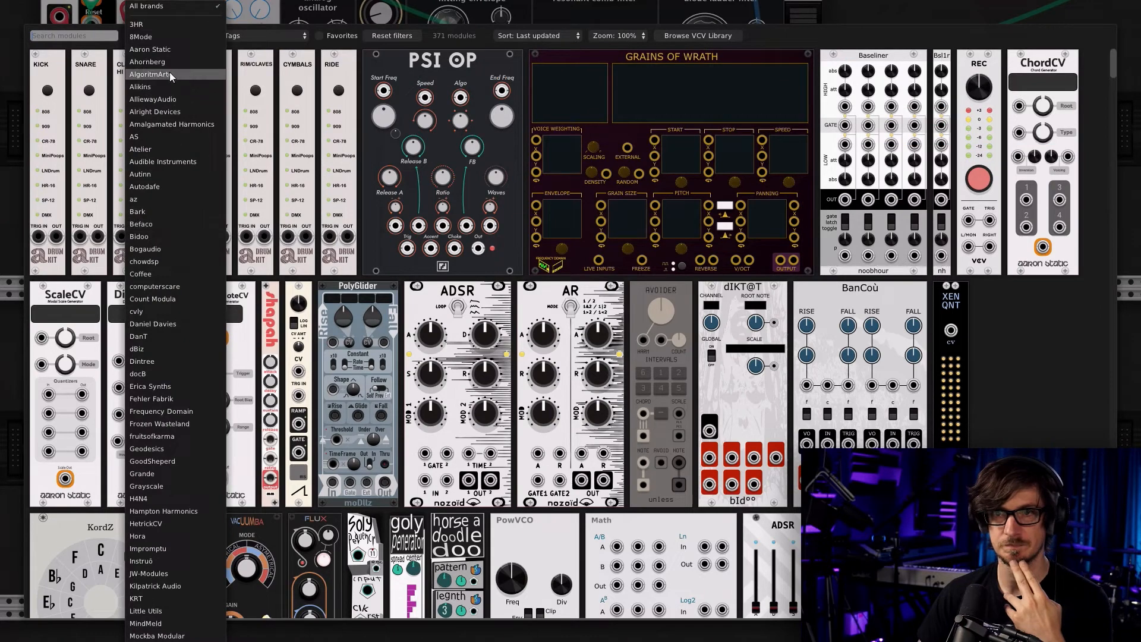
click(171, 50)
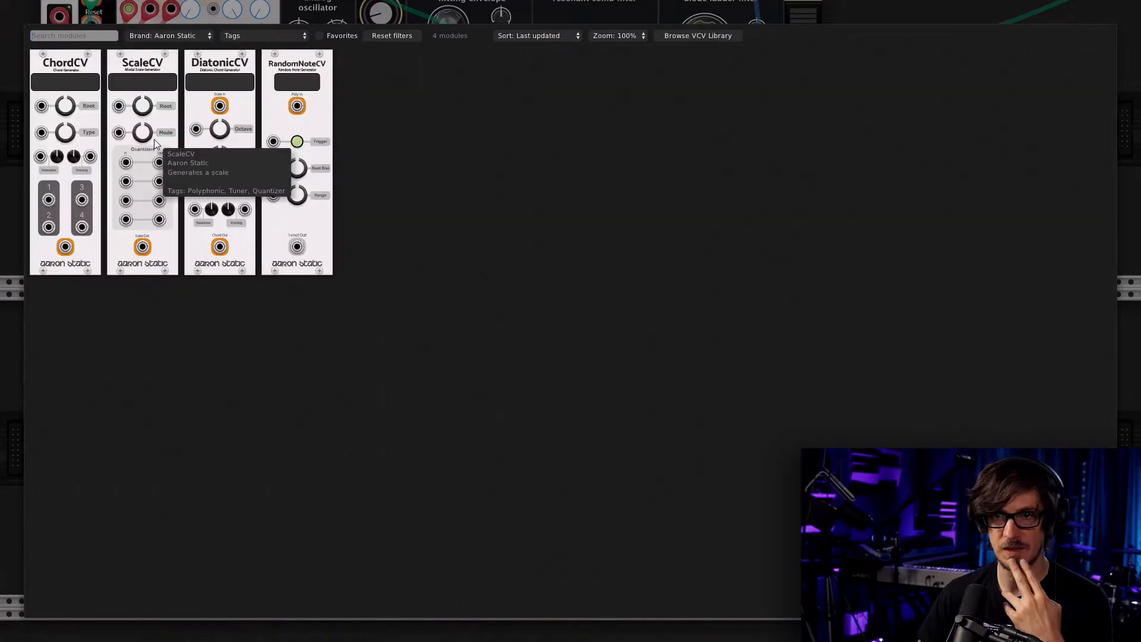
click(232, 147)
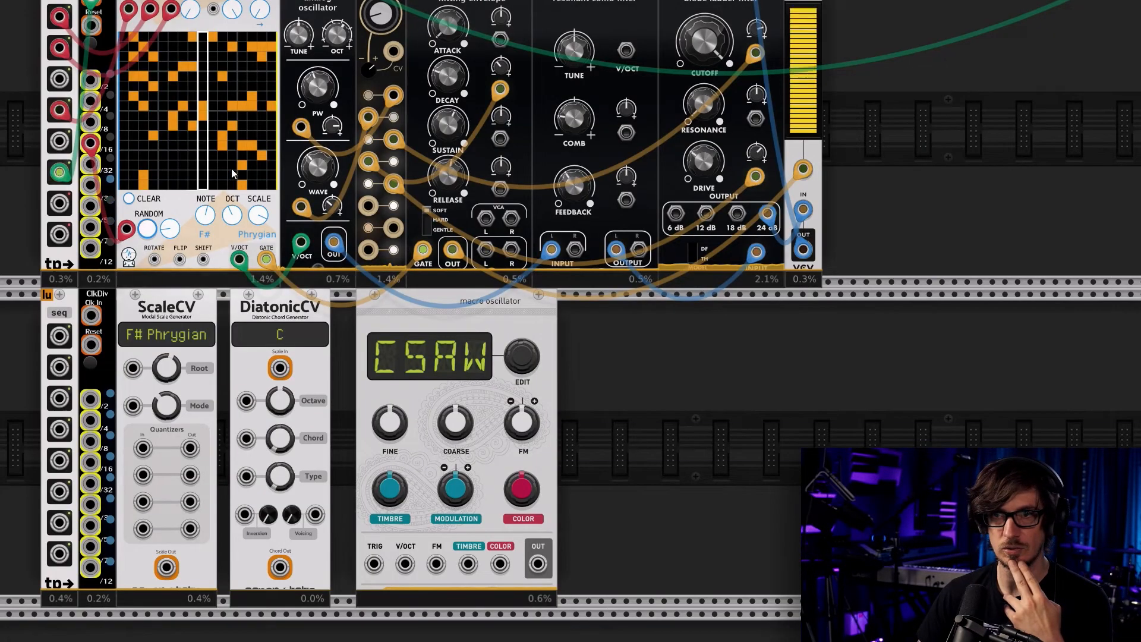
drag(281, 304, 269, 304)
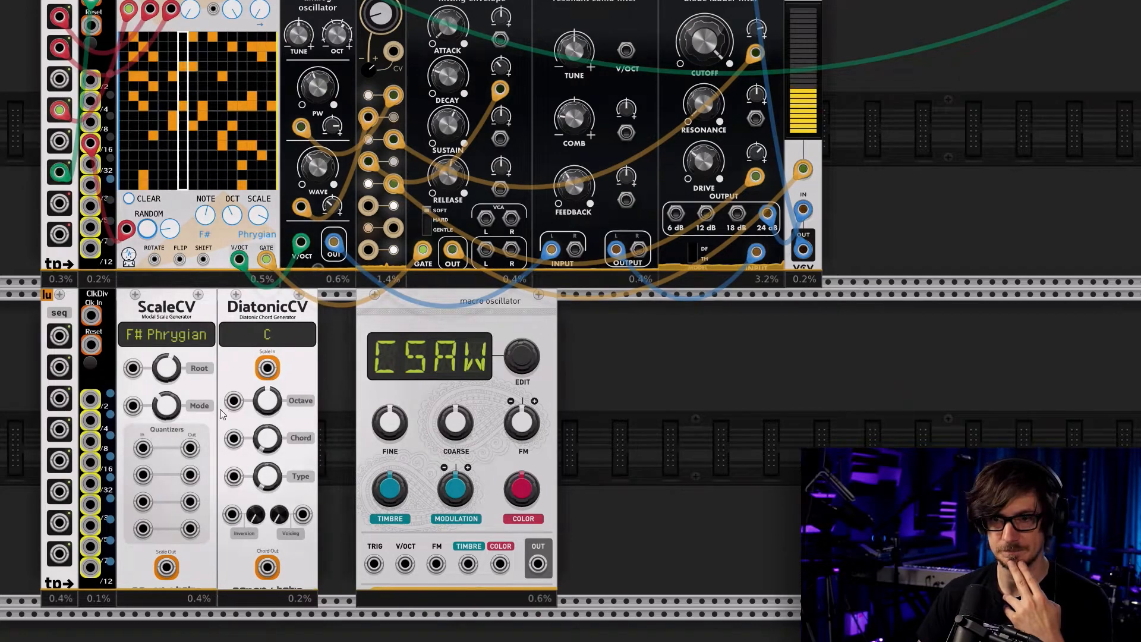
Patch ScaleCV's scale output into DiatonicCV's scale input and adjust DiatonicCV's type and chord to F#m7
right_click(165, 568)
drag(180, 596, 268, 367)
scroll(334, 421, down, 2)
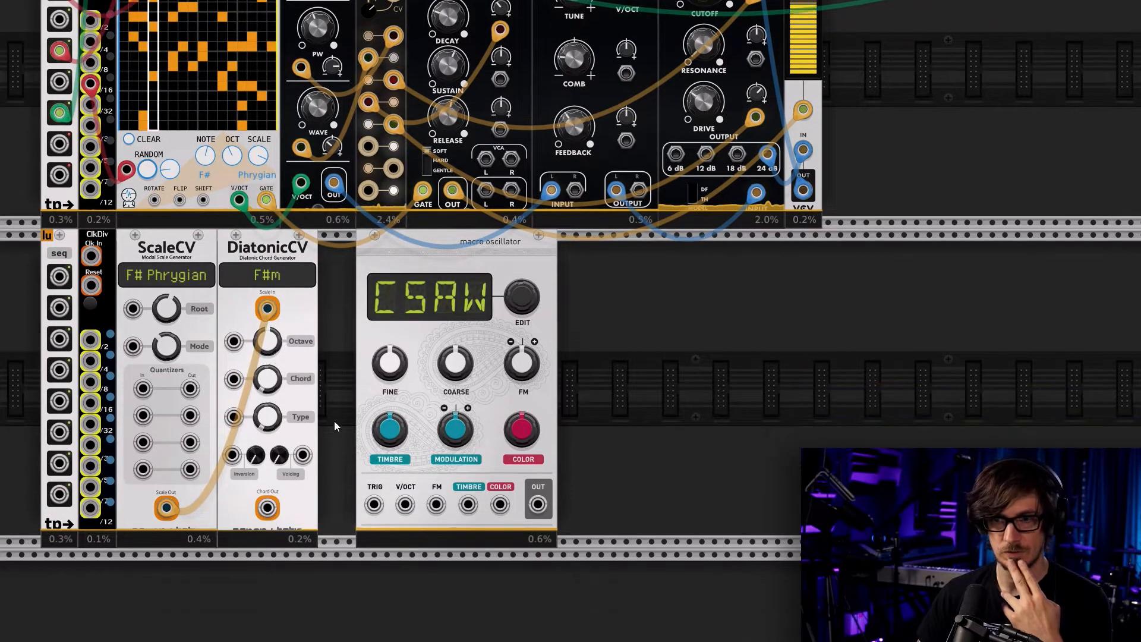
mouse_move(269, 309)
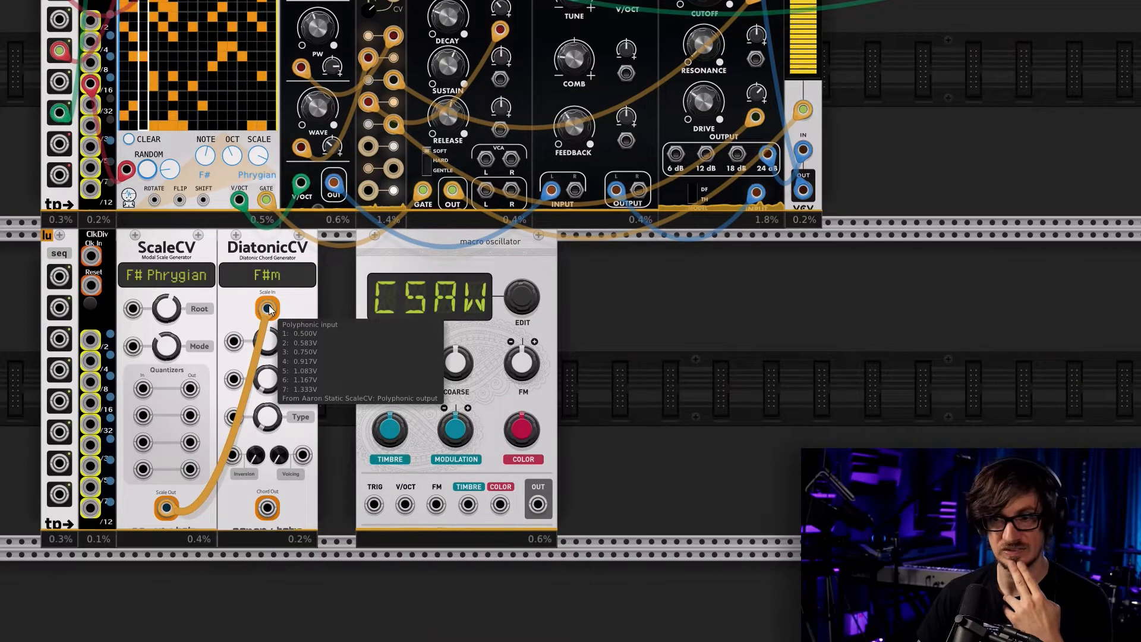
drag(272, 419, 272, 386)
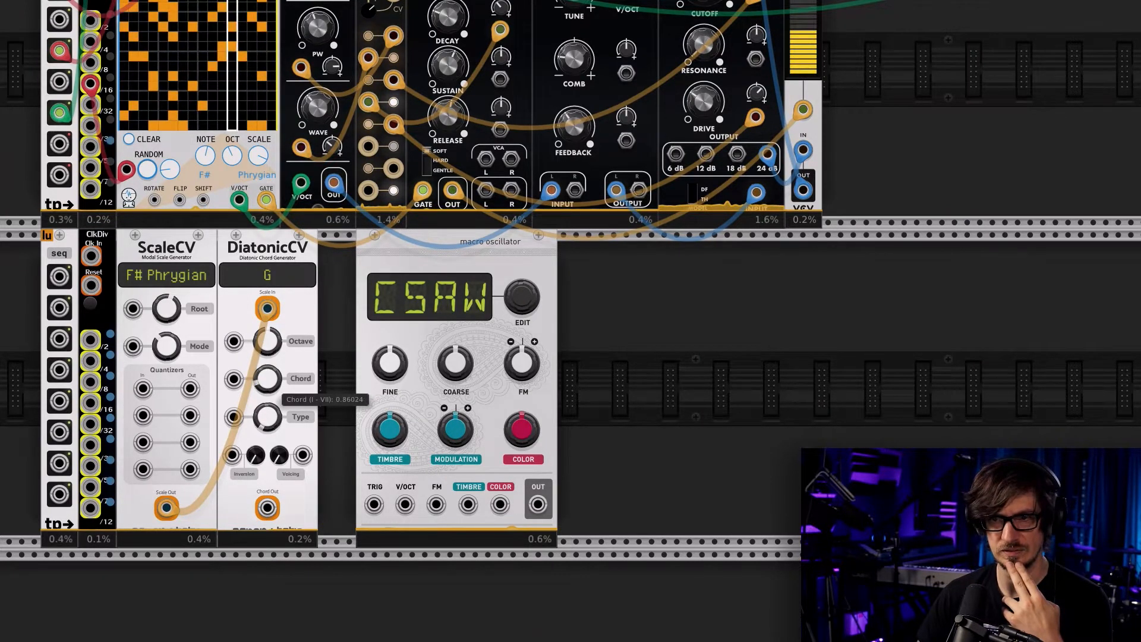
drag(267, 378, 267, 373)
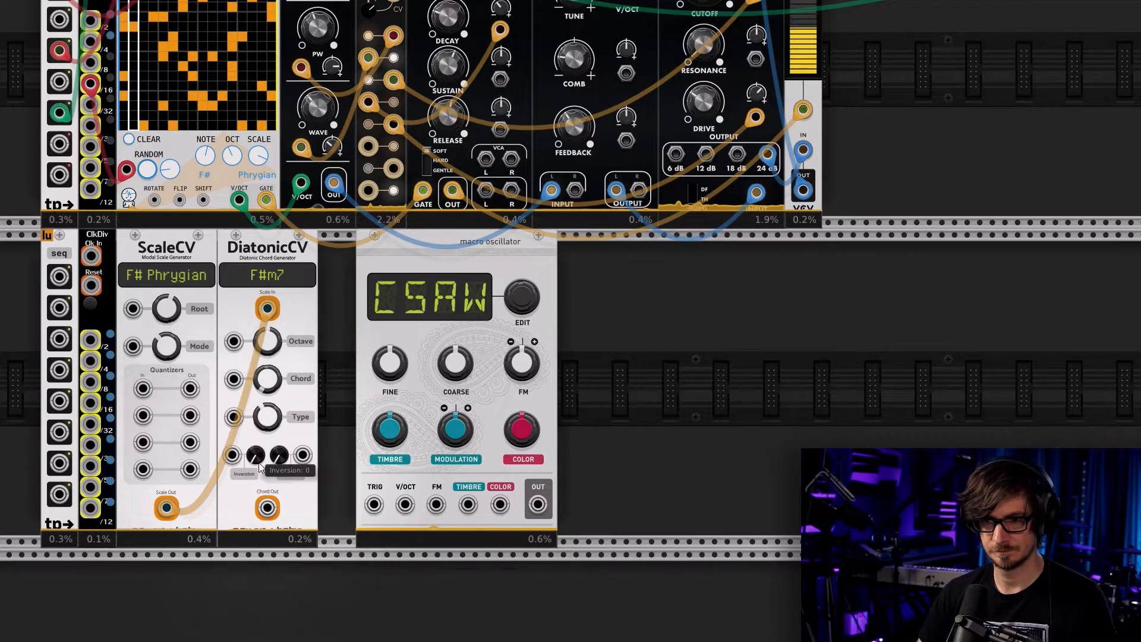
Patch DiatonicCV's chord output to the macro oscillator's TRIG input with a green cable
right_click(269, 506)
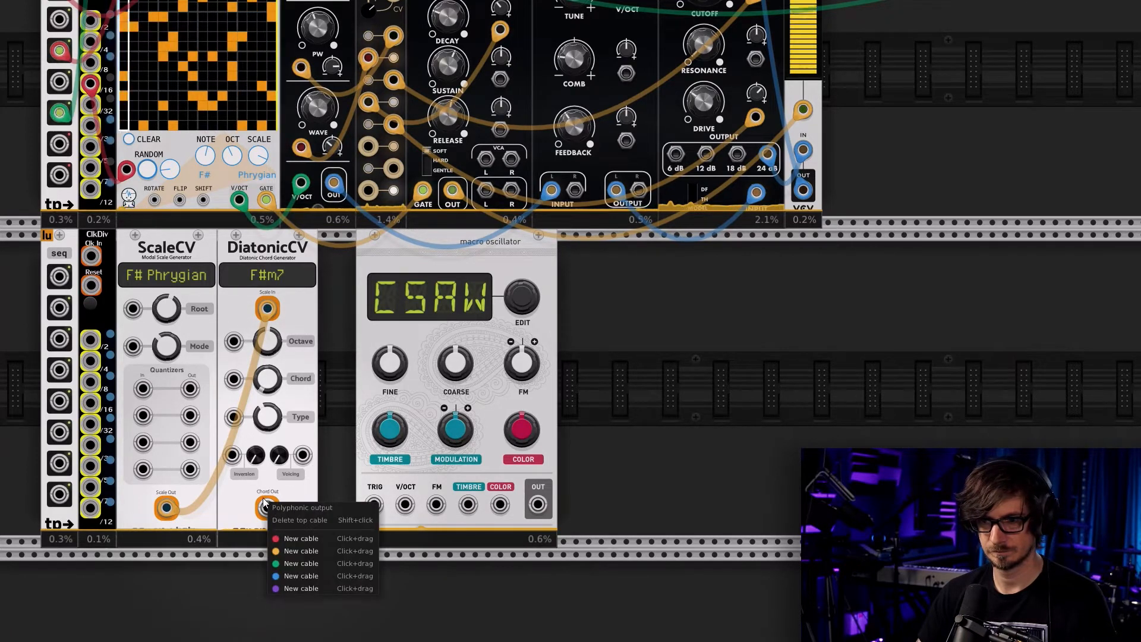
drag(298, 549, 374, 504)
right_click(268, 506)
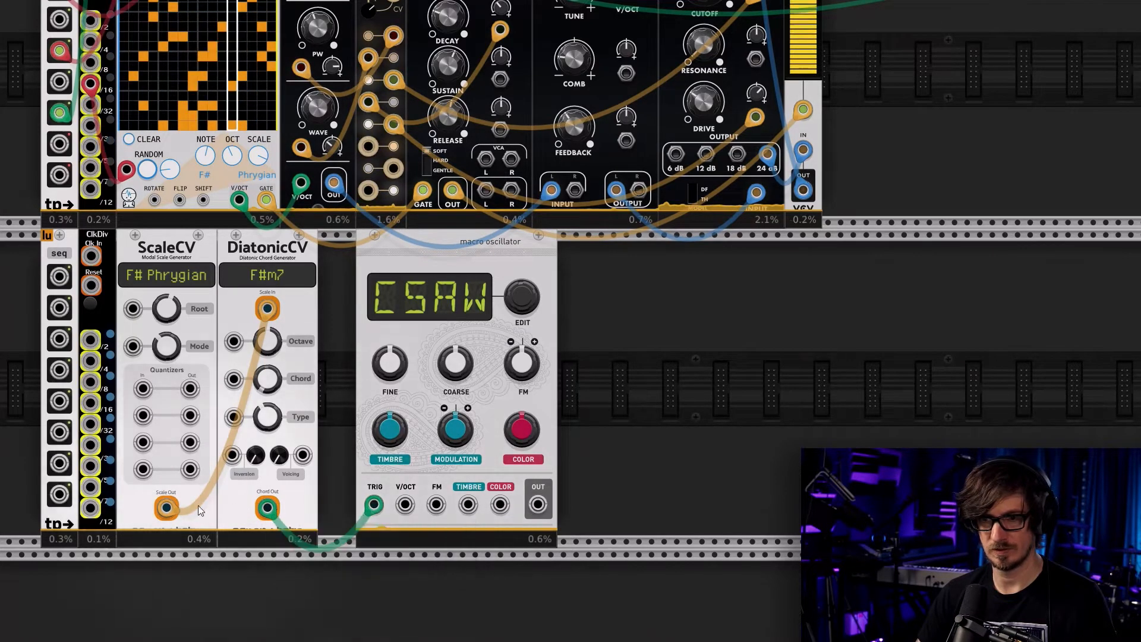
Replace the ScaleCV-to-DiatonicCV scale cable with a green one and move the chord cable to the oscillator's V/OCT input
right_click(164, 508)
click(196, 624)
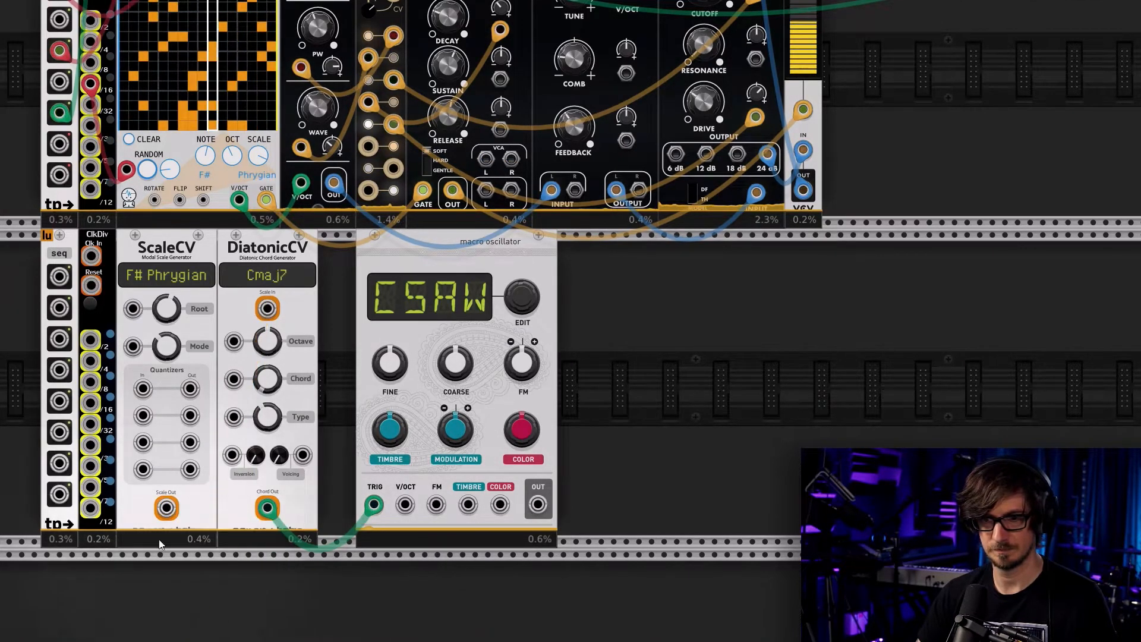
right_click(171, 506)
drag(205, 567, 267, 309)
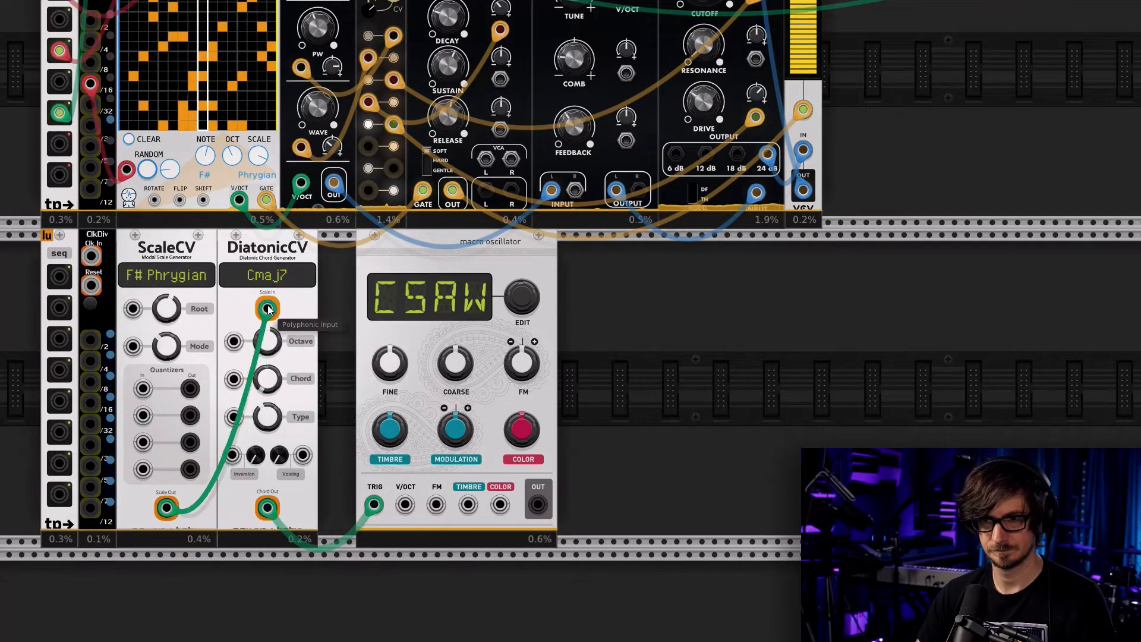
drag(375, 504, 405, 504)
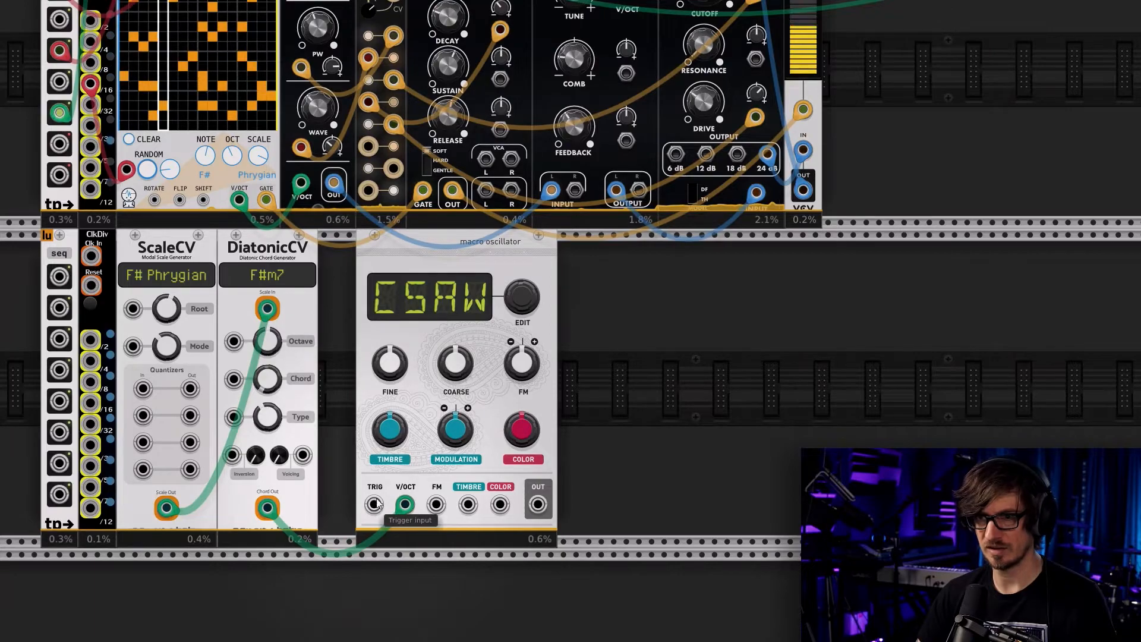
Examine the Stable16 sequencer rows and the seq outputs already patched in the drum and BLEAK rows
scroll(137, 357, up, 10)
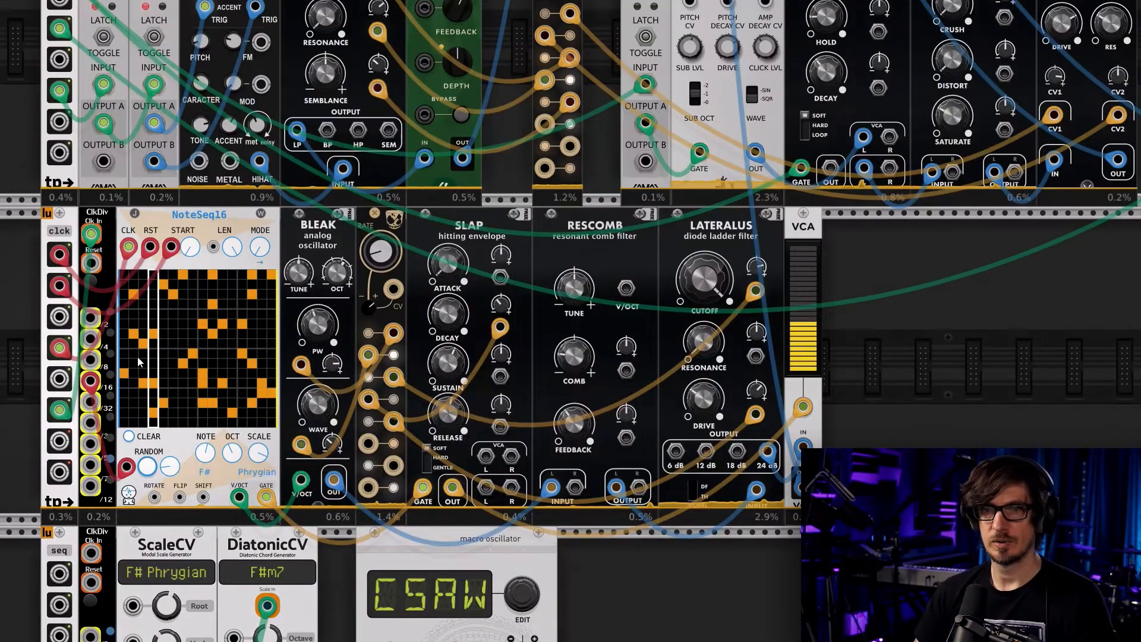
scroll(20, 433, down, 6)
scroll(26, 426, up, 10)
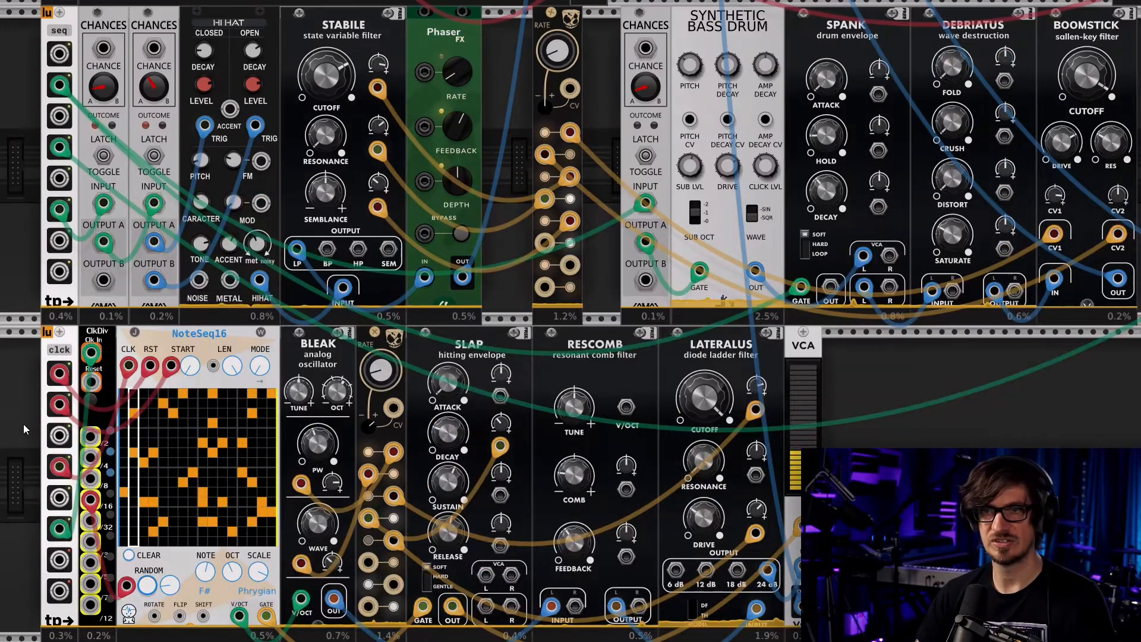
scroll(23, 423, up, 10)
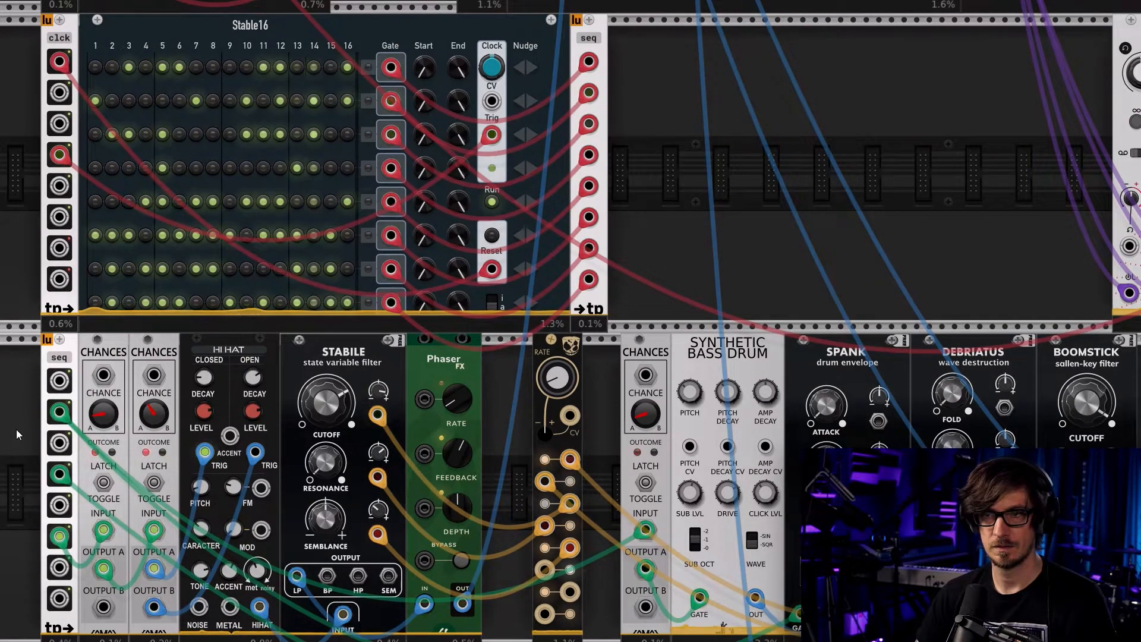
scroll(16, 429, down, 10)
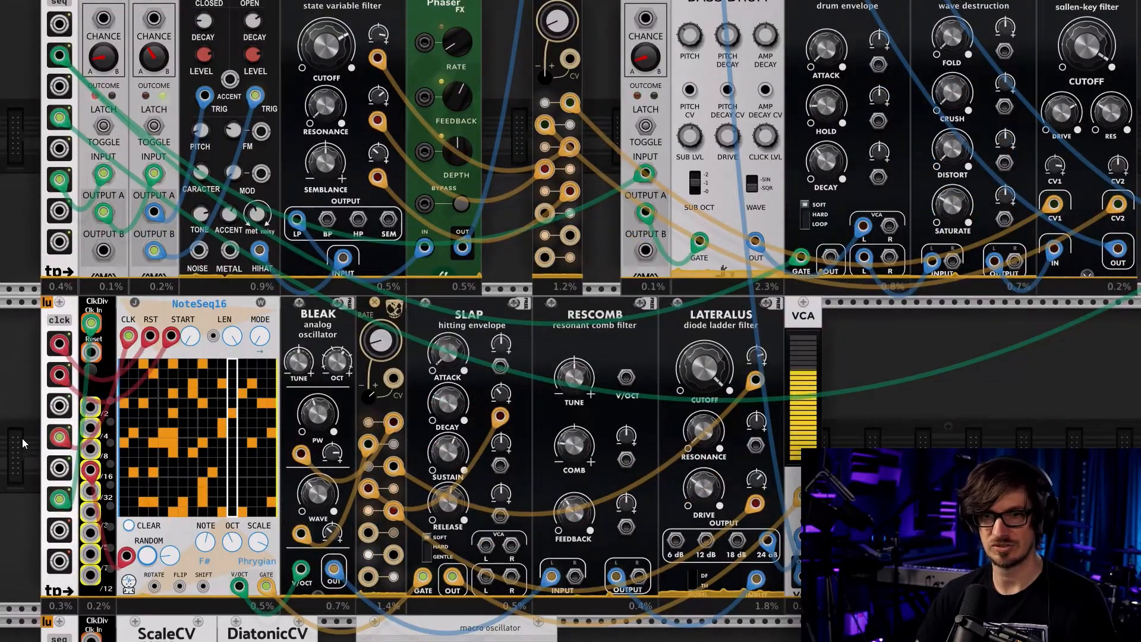
scroll(23, 438, down, 4)
scroll(21, 437, up, 8)
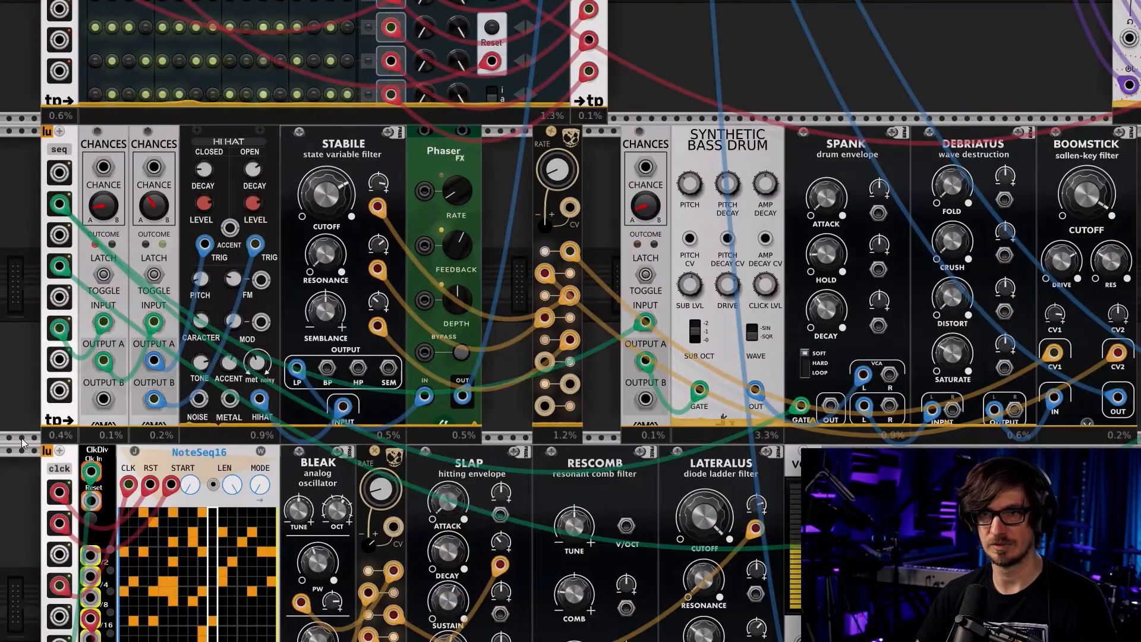
scroll(24, 443, down, 12)
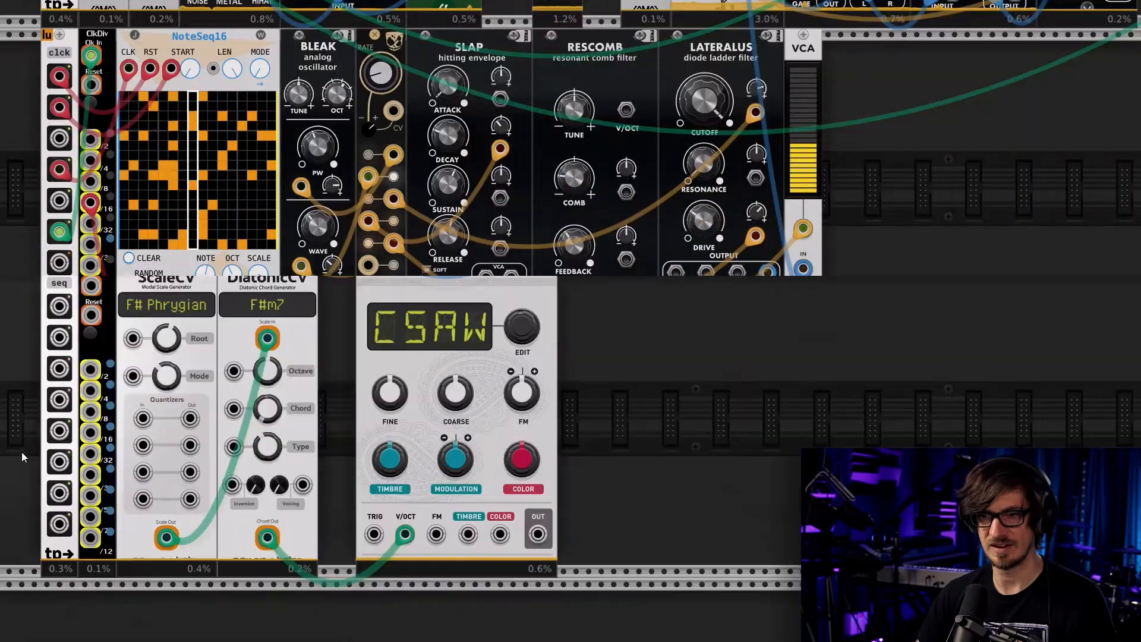
scroll(22, 456, down, 3)
scroll(21, 456, up, 1)
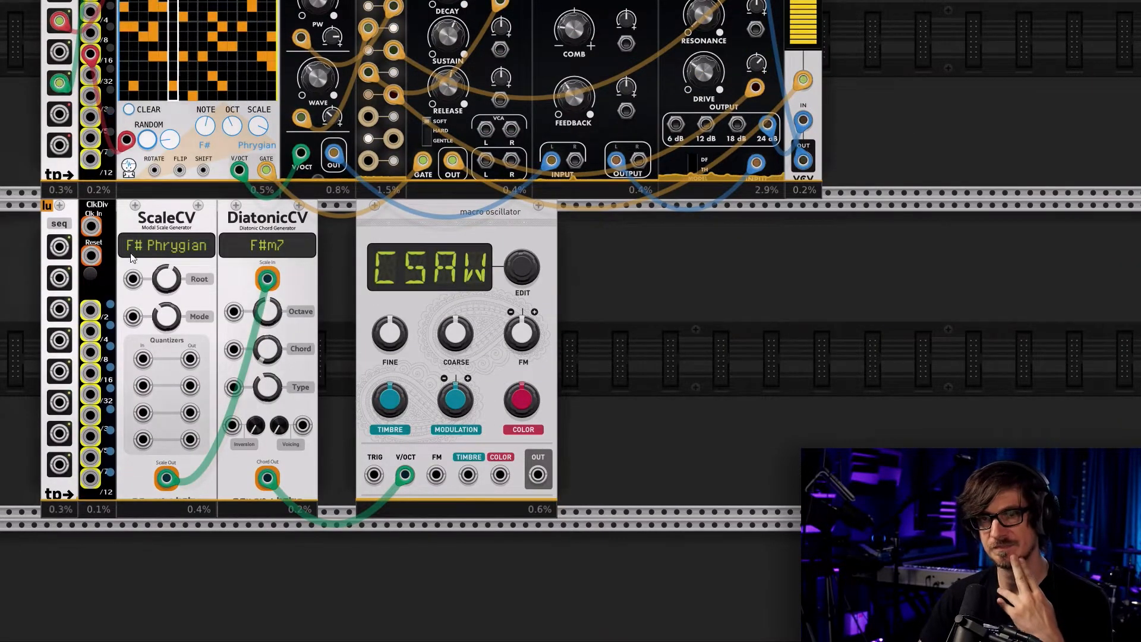
Check Stable16's patterns and patch the second seq teleport output to the macro oscillator's TRIG input with a red cable
scroll(62, 250, up, 20)
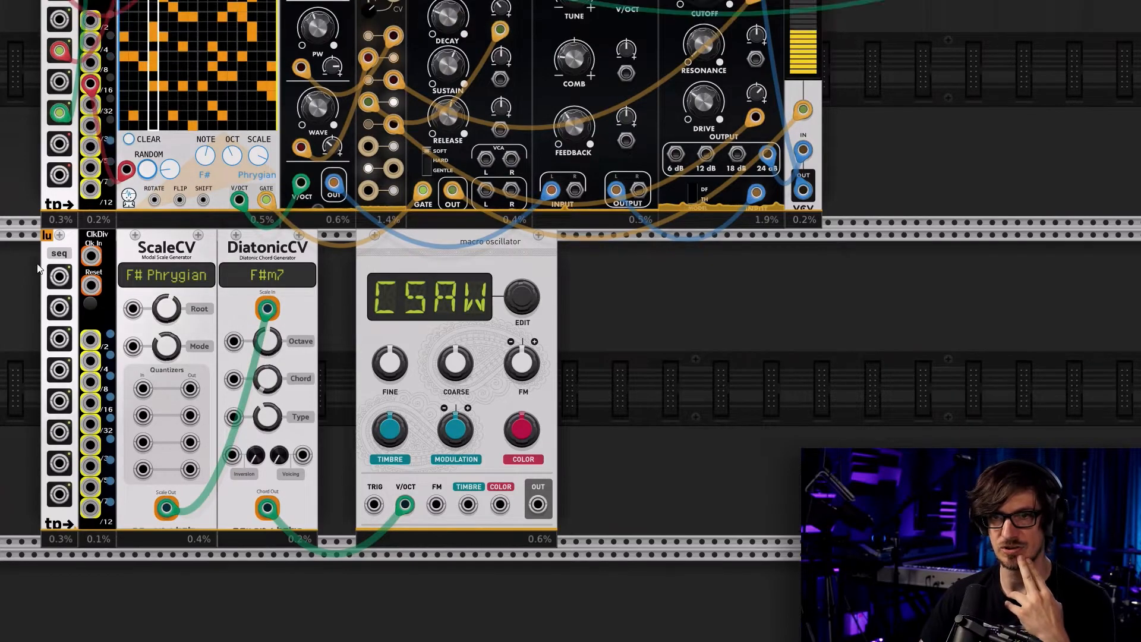
scroll(46, 279, up, 3)
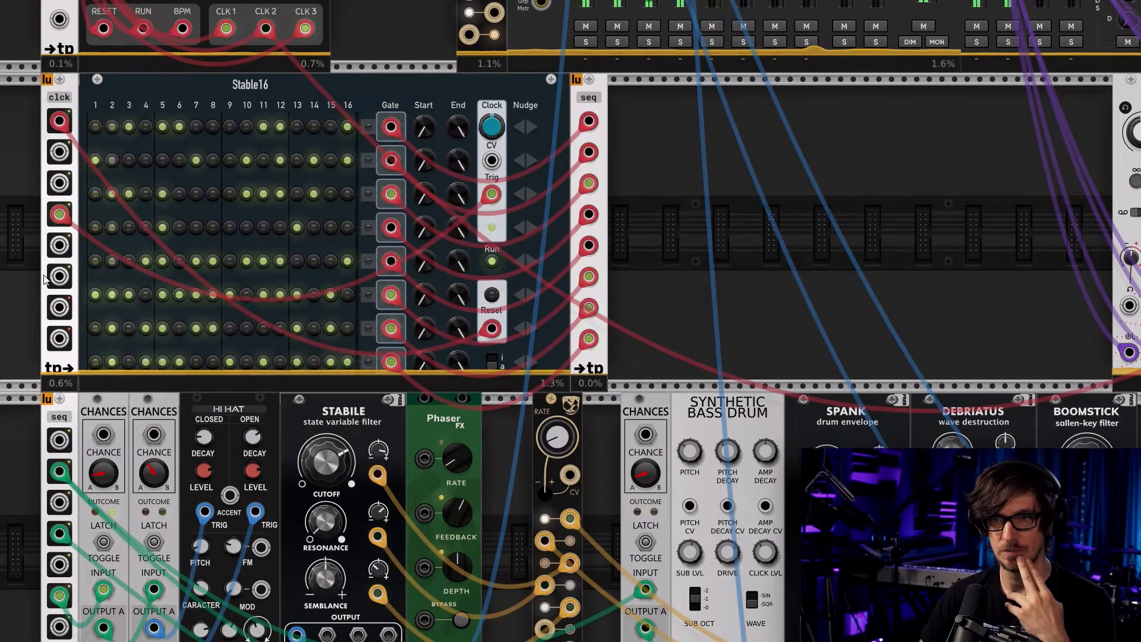
scroll(23, 312, down, 12)
scroll(18, 365, up, 2)
scroll(13, 380, down, 13)
right_click(64, 308)
drag(63, 307, 374, 504)
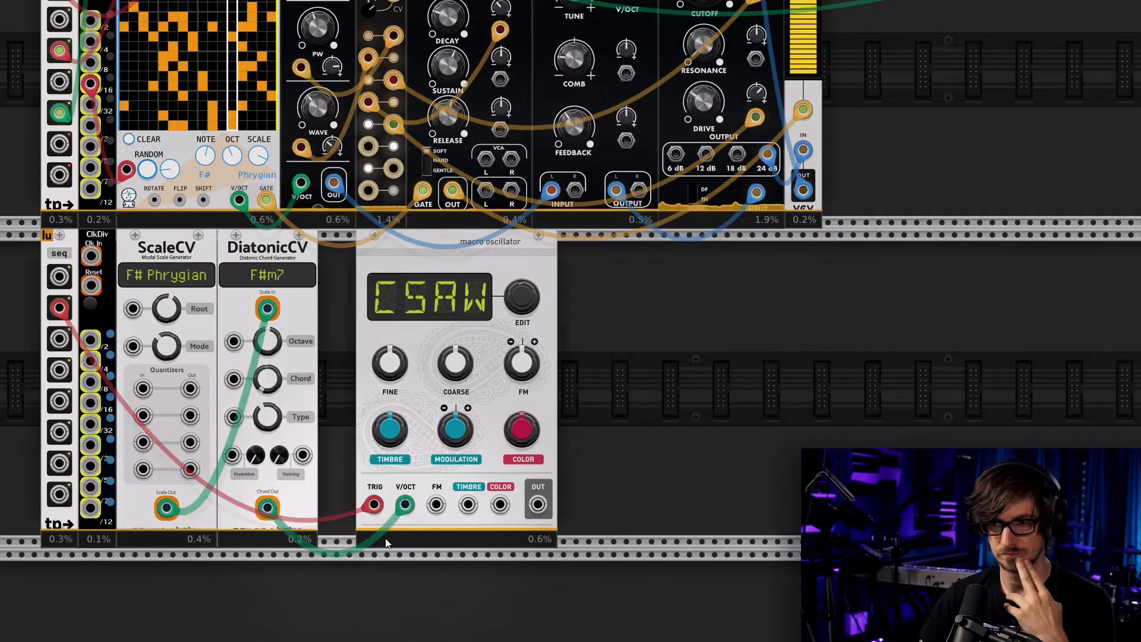
Find modules tagged Voltage-controlled amplifier without the Aaron Static brand filter and add the Vult PUNCH amplifier
right_click(652, 442)
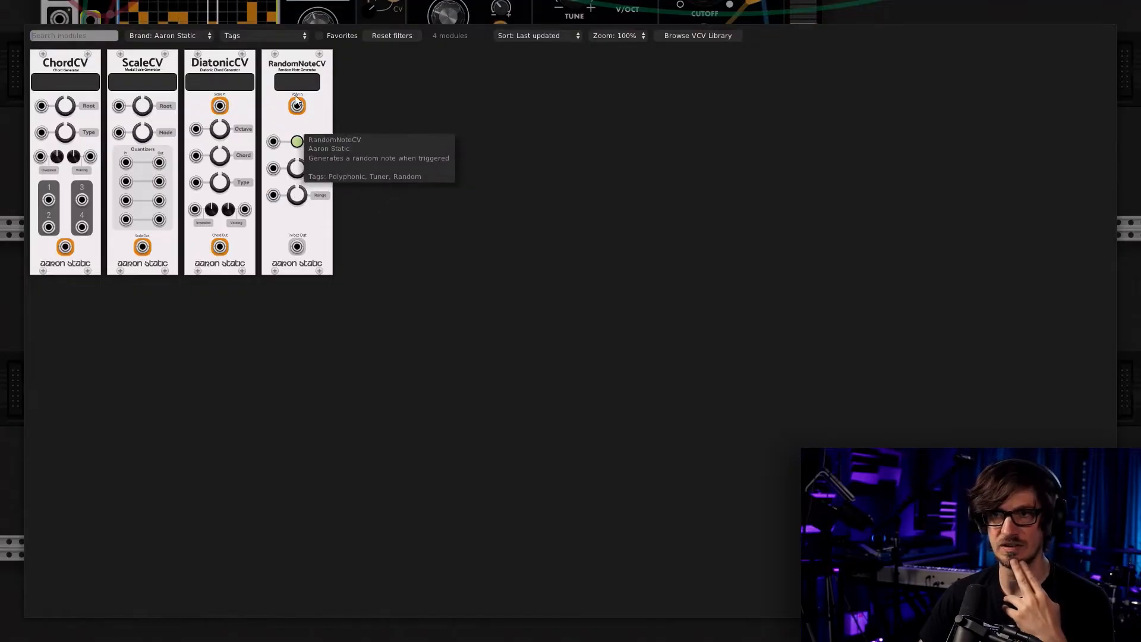
click(299, 37)
click(201, 52)
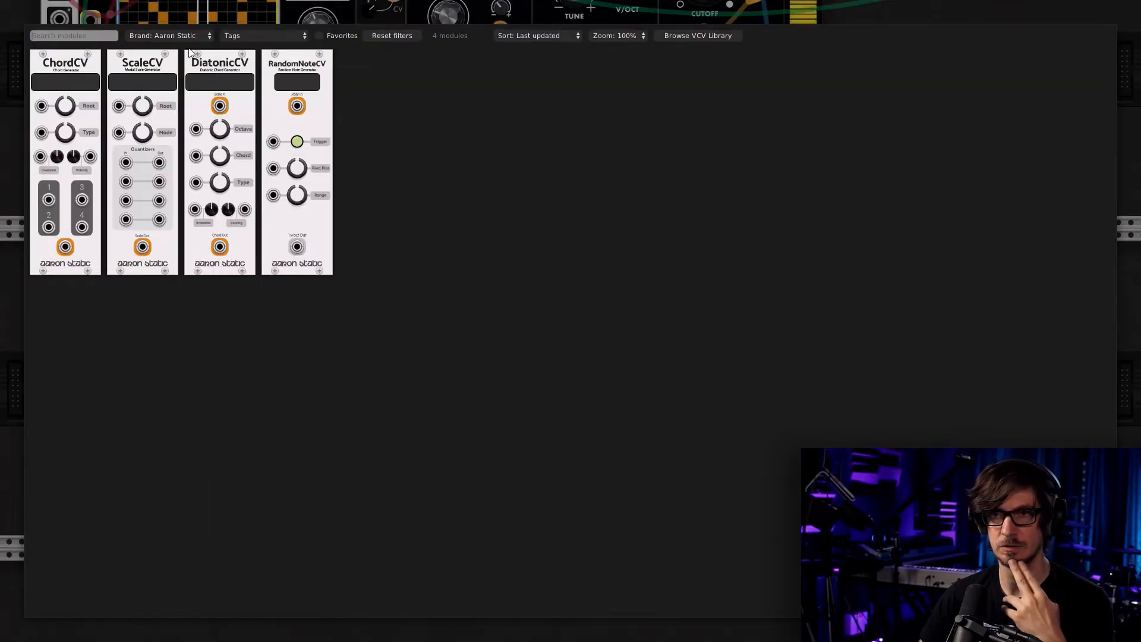
click(392, 37)
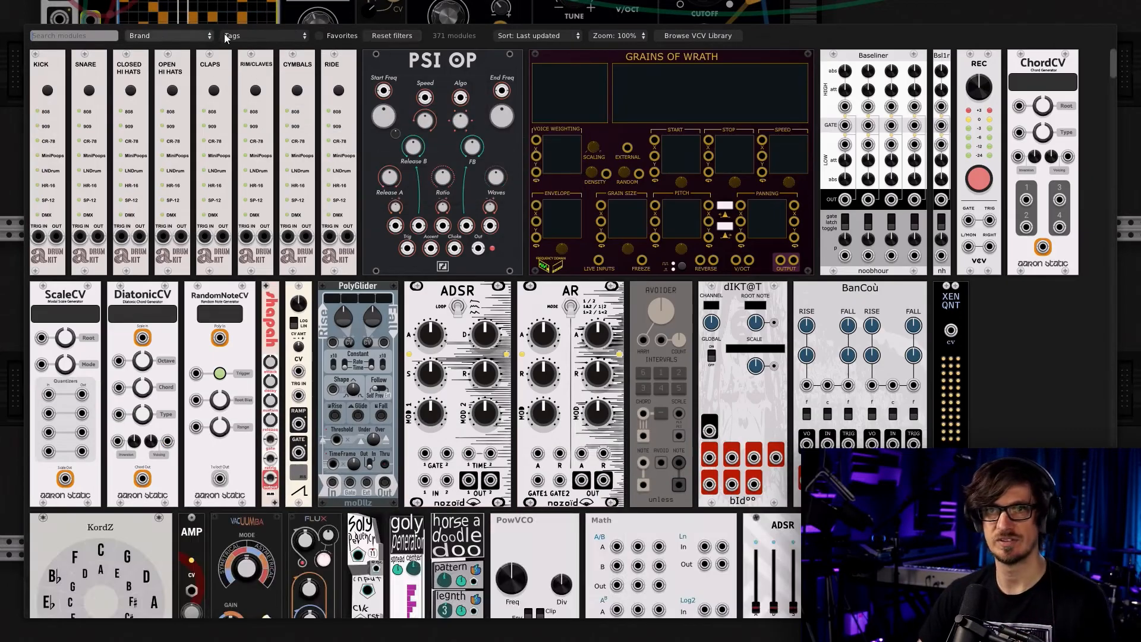
click(279, 36)
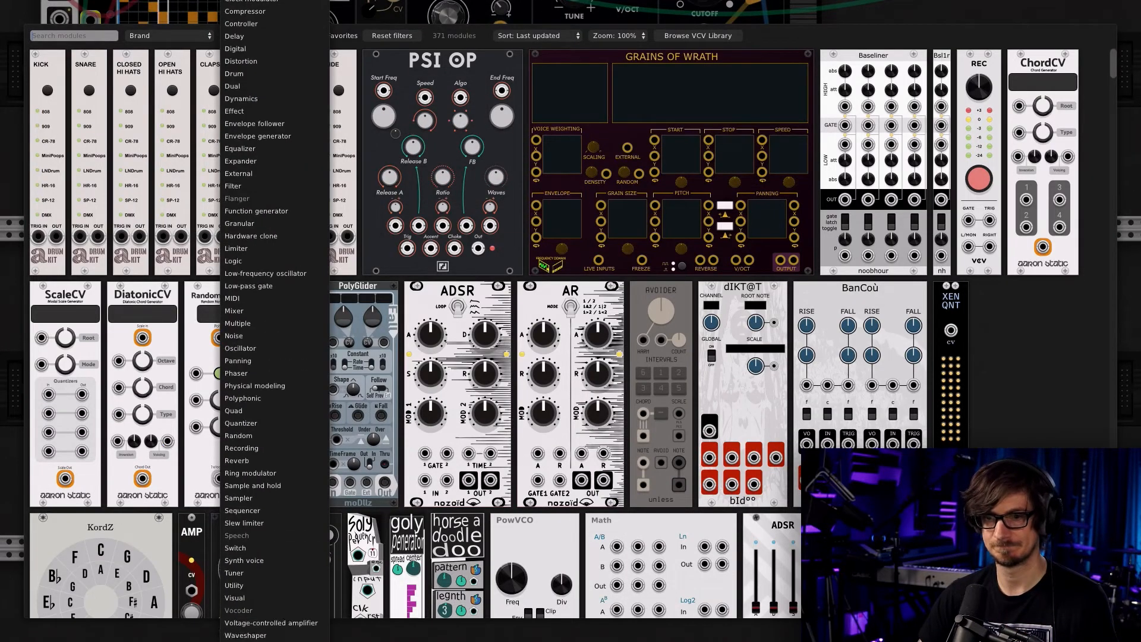
click(270, 622)
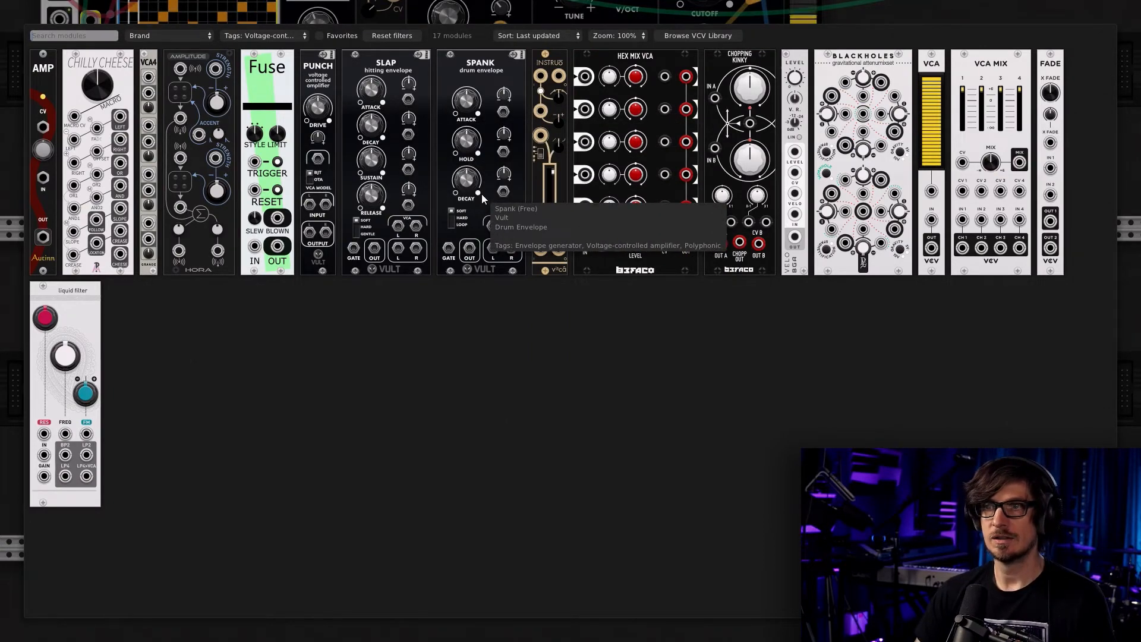
click(331, 120)
Patch the macro oscillator's output to PUNCH's left input with a blue cable and place PUNCH directly beside the oscillator
right_click(537, 504)
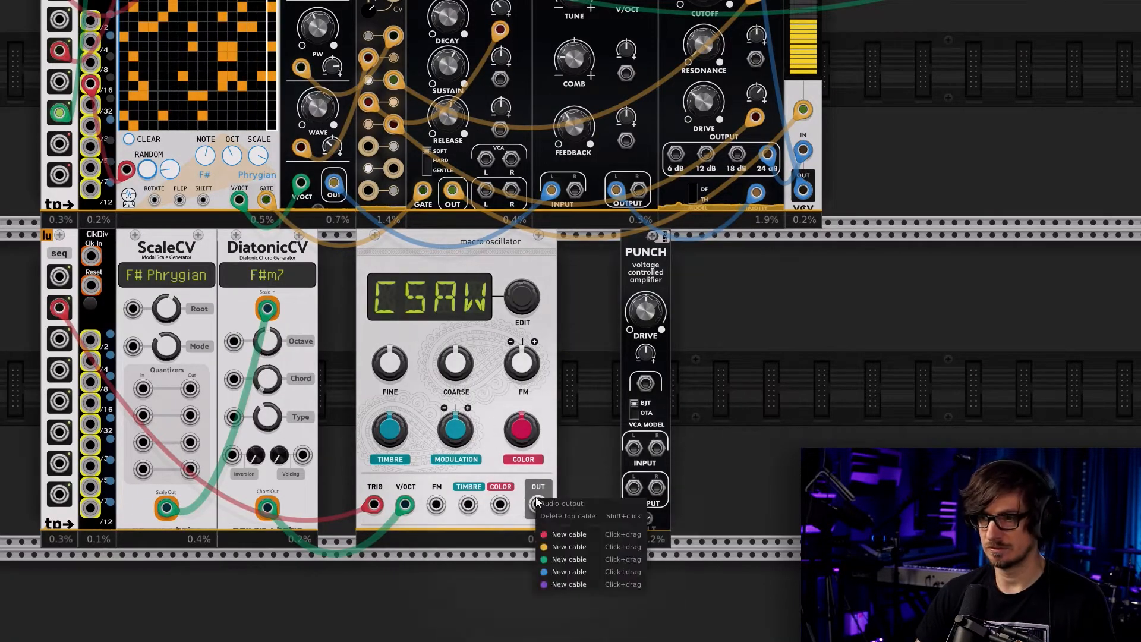
drag(568, 569, 634, 453)
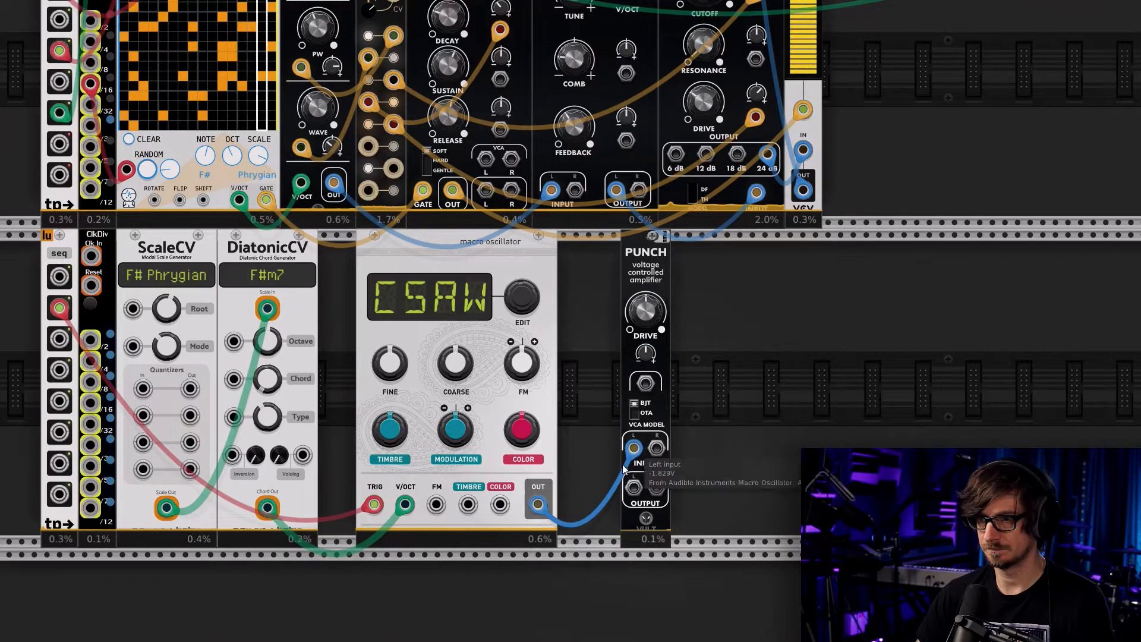
right_click(538, 504)
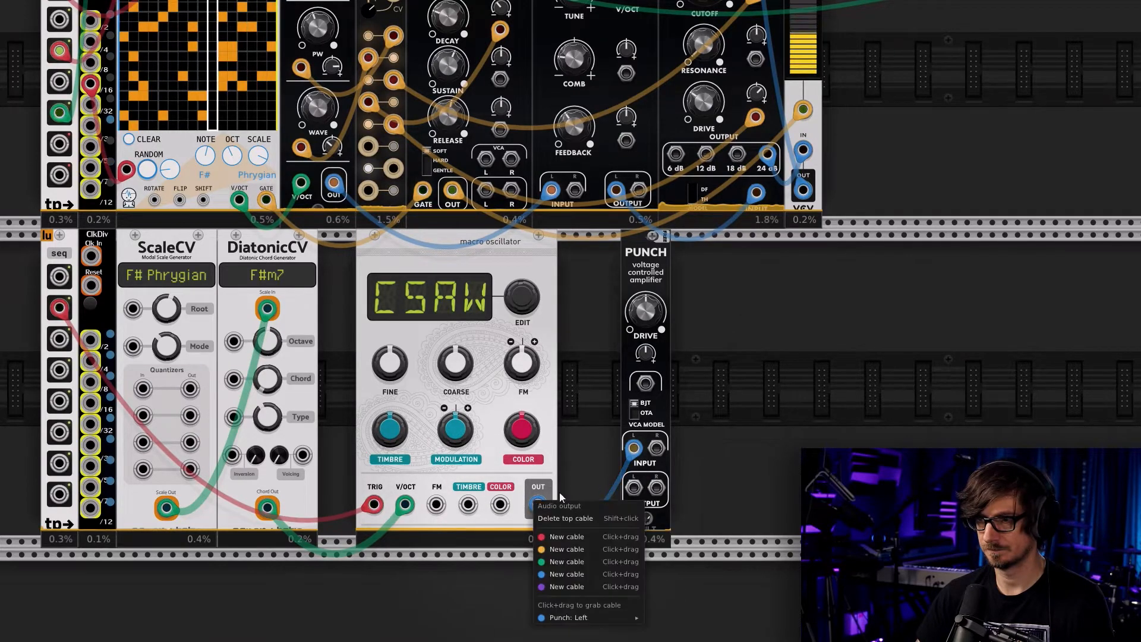
click(711, 441)
drag(643, 428, 580, 428)
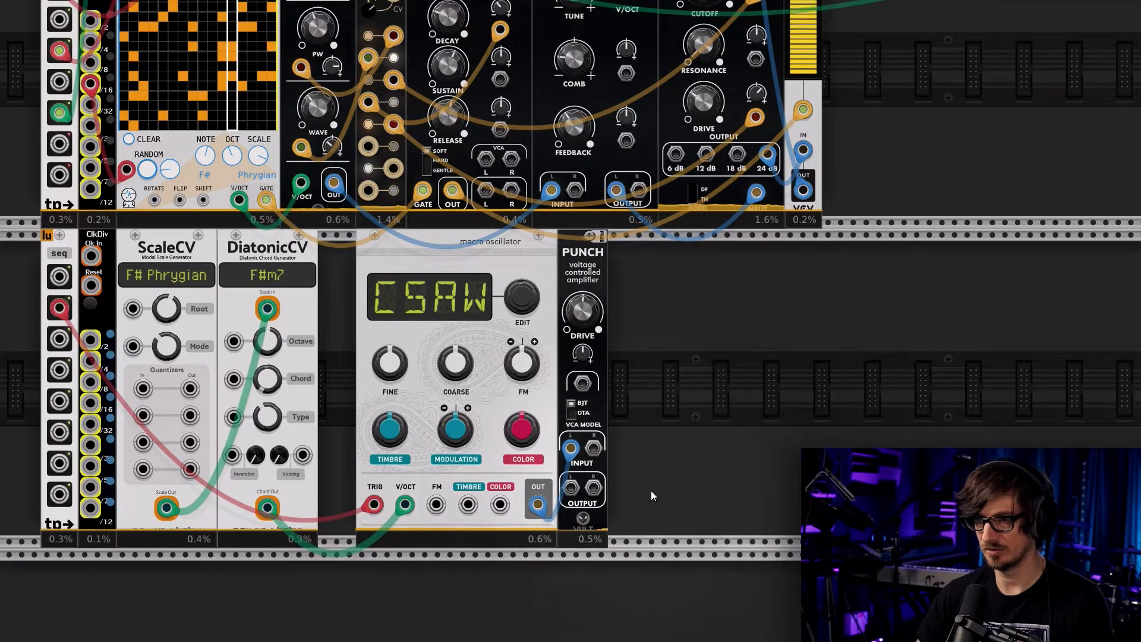
Move the whole chord voice group, from its seq teleport to PUNCH, up beside the VCA ending the BLEAK row
scroll(684, 475, down, 5)
drag(693, 466, 768, 353)
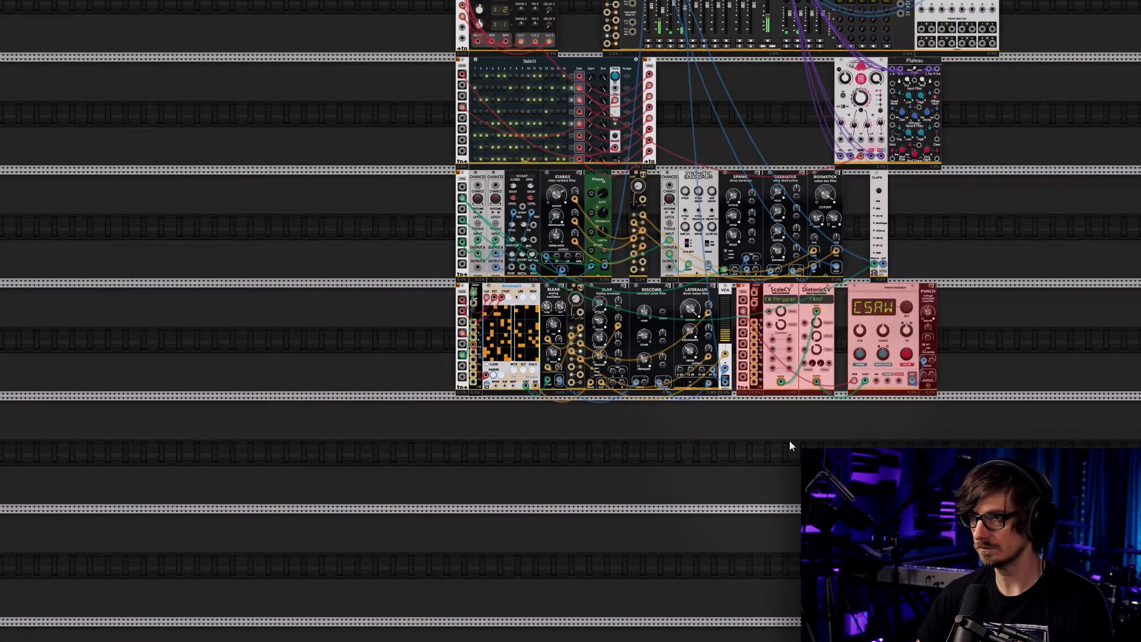
drag(518, 535, 669, 538)
drag(1004, 419, 538, 531)
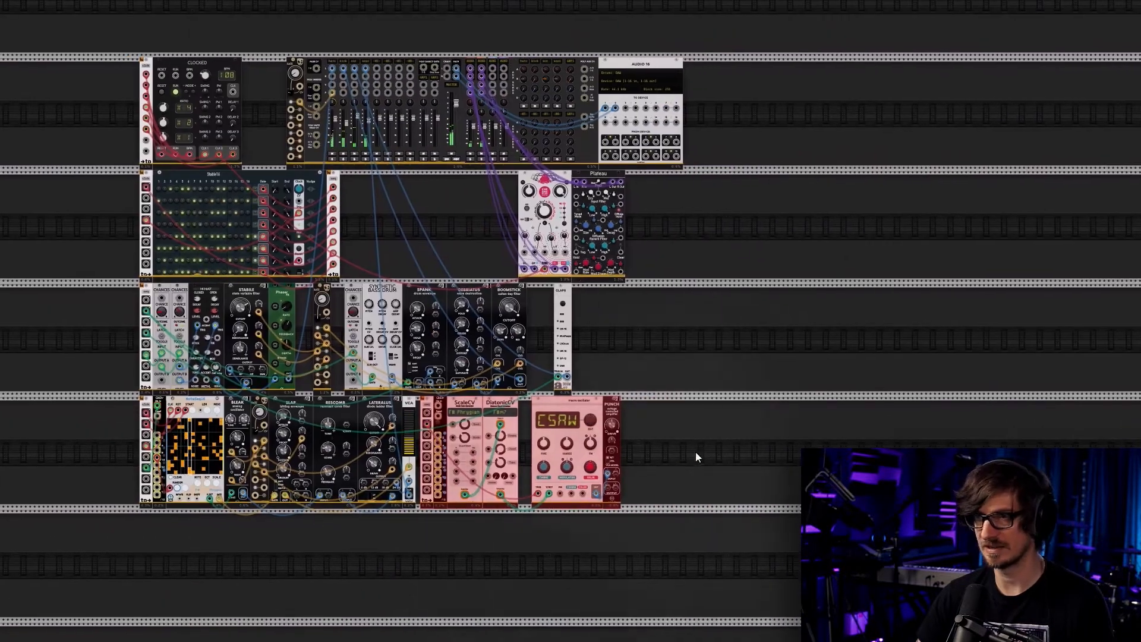
scroll(661, 467, up, 5)
click(711, 449)
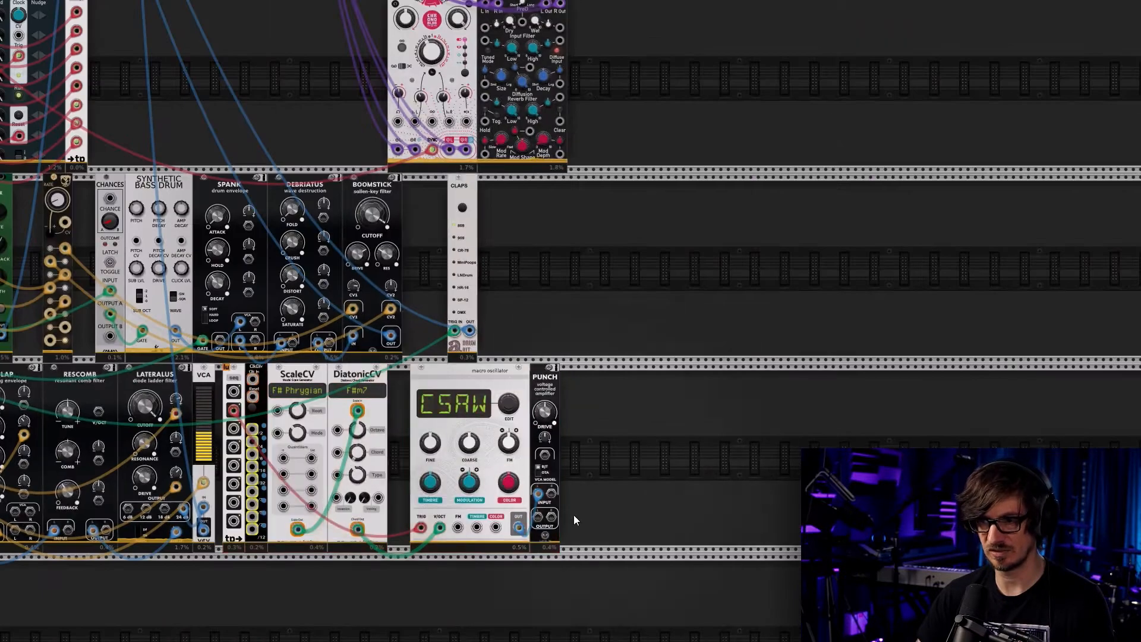
Patch PUNCH's left output to mixer track 5 with a blue cable and lower that track's level to about -7.3 dB
right_click(539, 517)
drag(556, 590, 266, 16)
drag(266, 247, 149, 44)
drag(155, 132, 155, 143)
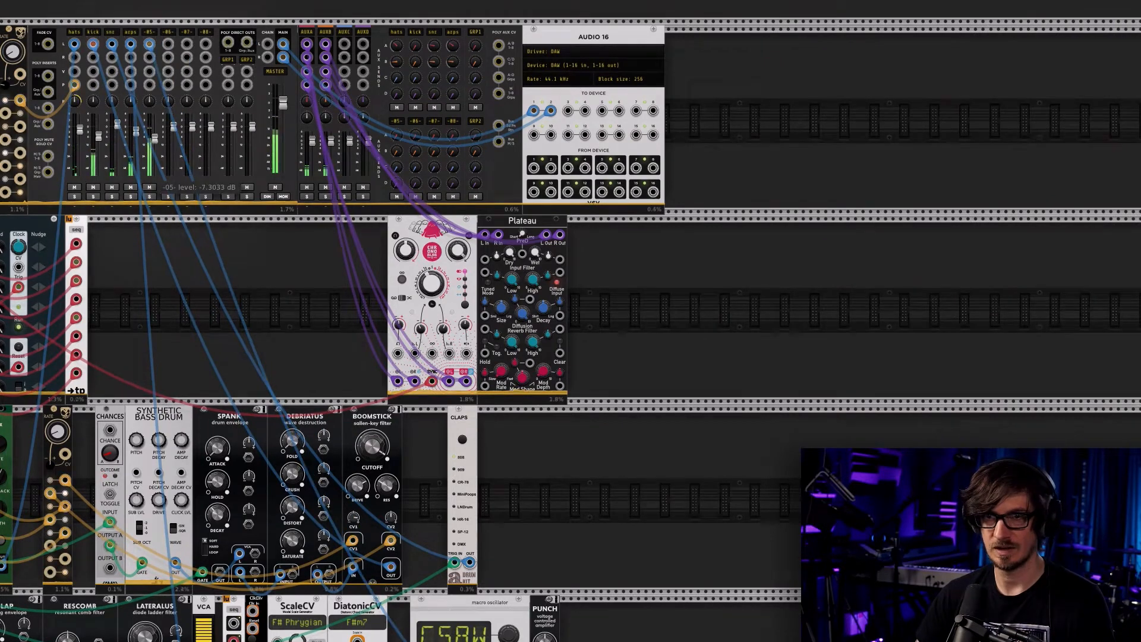
Set mixer track 5's gain adjust to about -11.4 dB and name the track "bass"
right_click(151, 28)
click(141, 27)
right_click(152, 31)
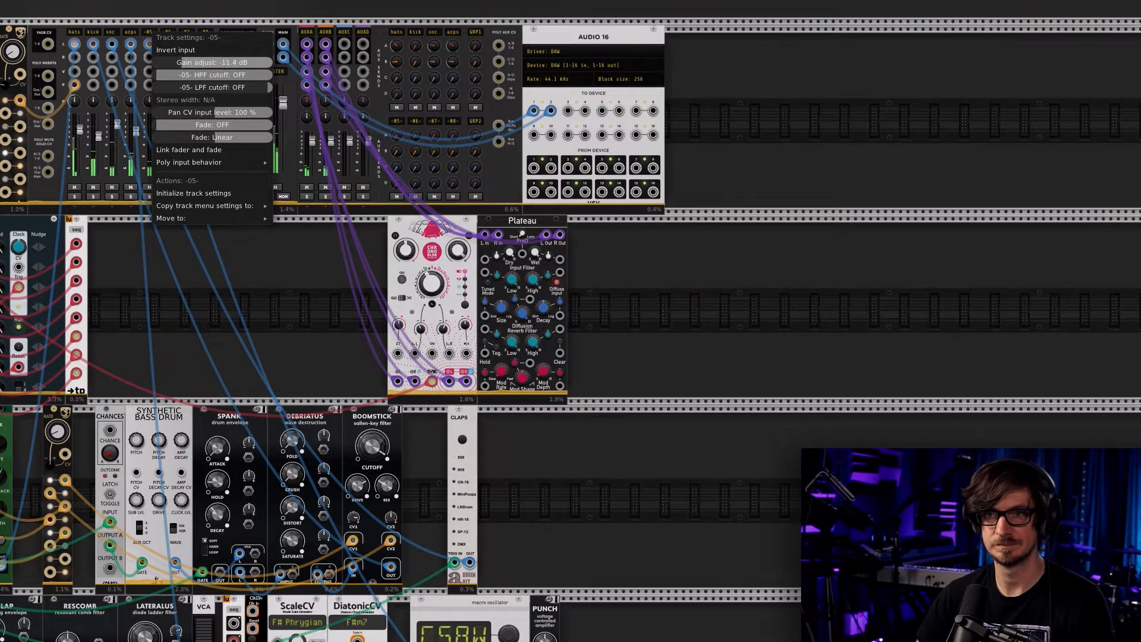
click(195, 26)
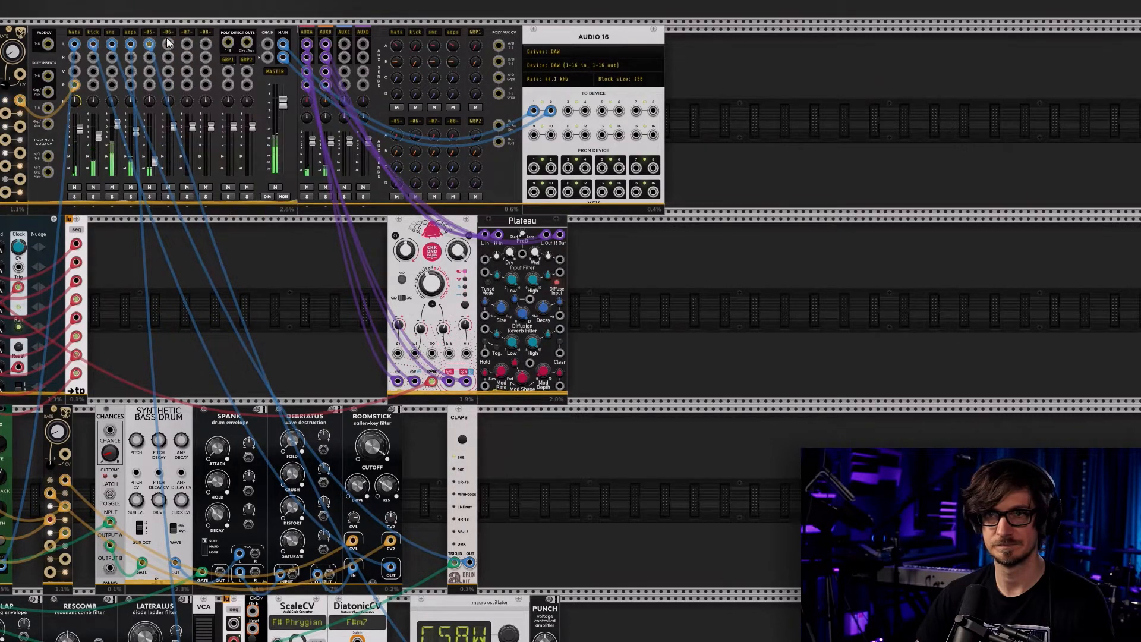
text(bass)
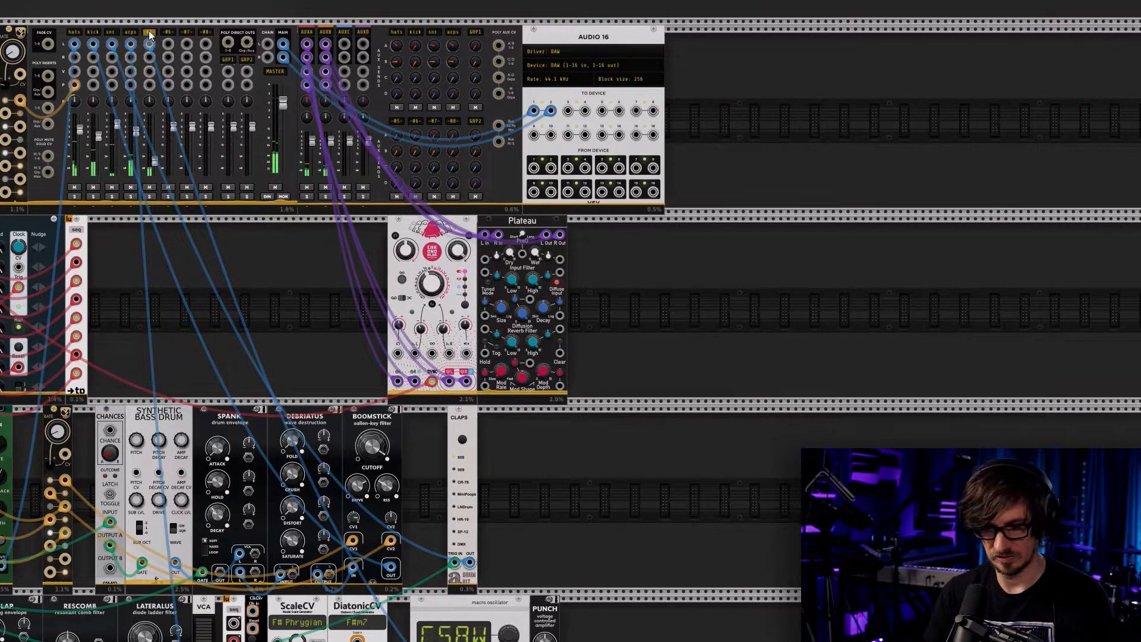
key(Return)
Raise the fader of the newly named track 5 and fine-tune its gain adjust to balance it in the mix
drag(155, 161, 156, 151)
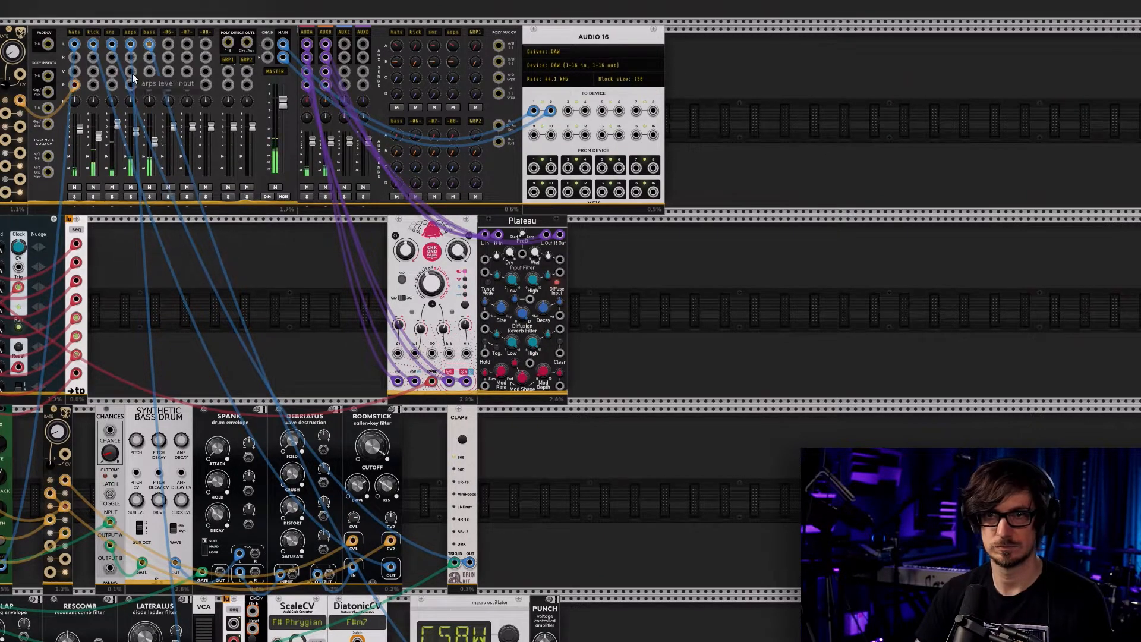
right_click(149, 34)
drag(171, 66, 167, 65)
click(158, 23)
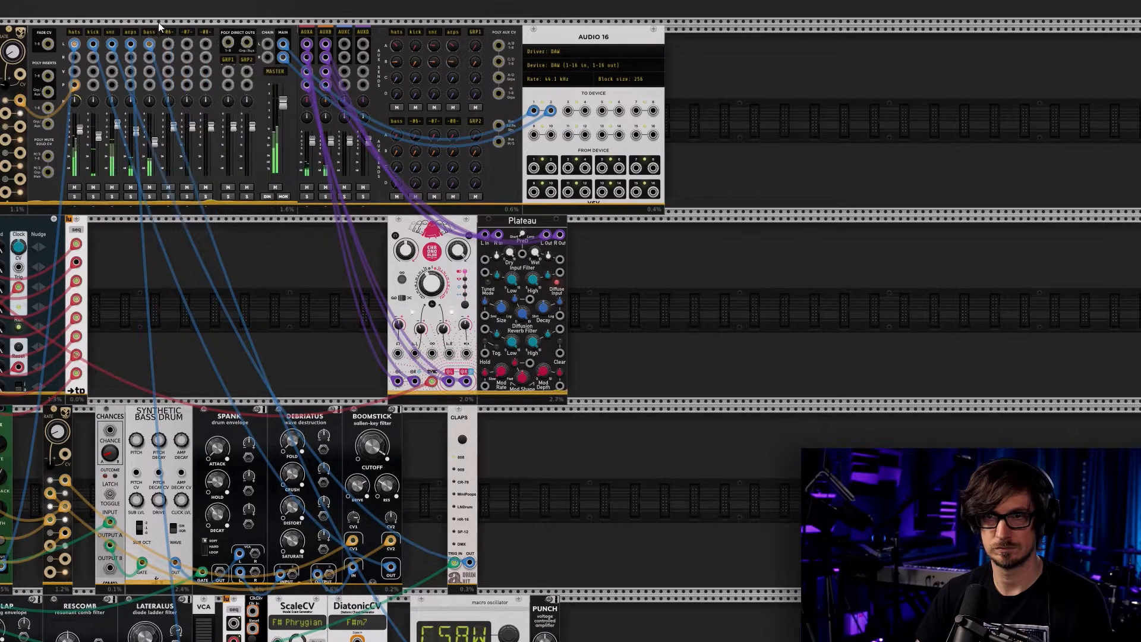
drag(155, 151, 154, 141)
Set the macro oscillator's coarse frequency to -12 semitones
scroll(571, 460, down, 10)
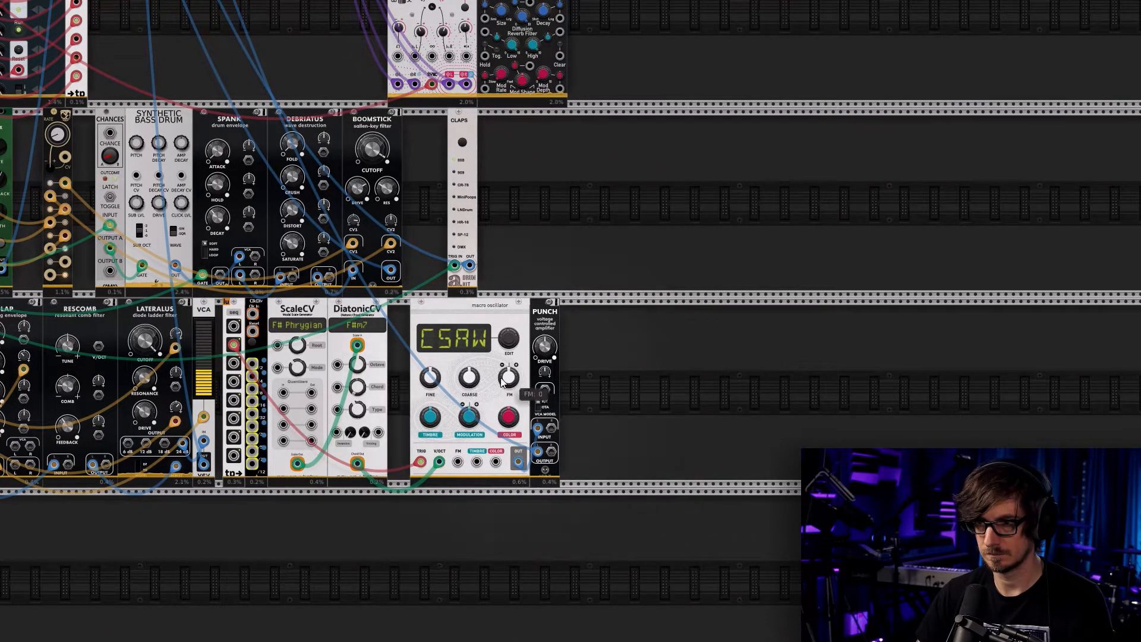
right_click(470, 385)
text(-12)
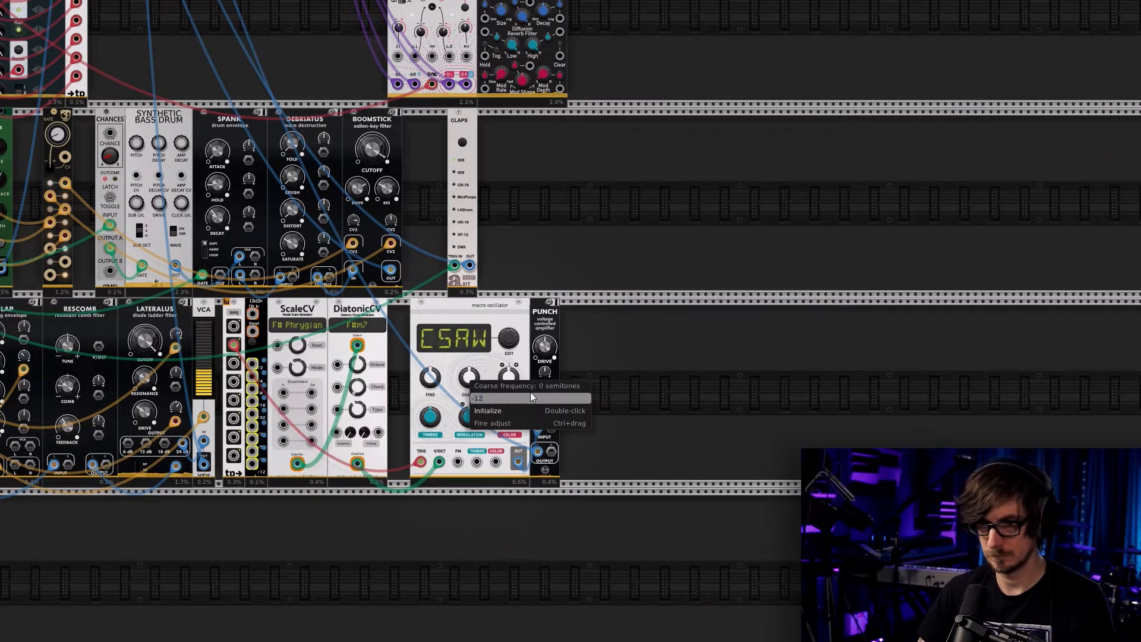
key(Return)
Initialize the macro oscillator's coarse frequency
scroll(476, 556, up, 5)
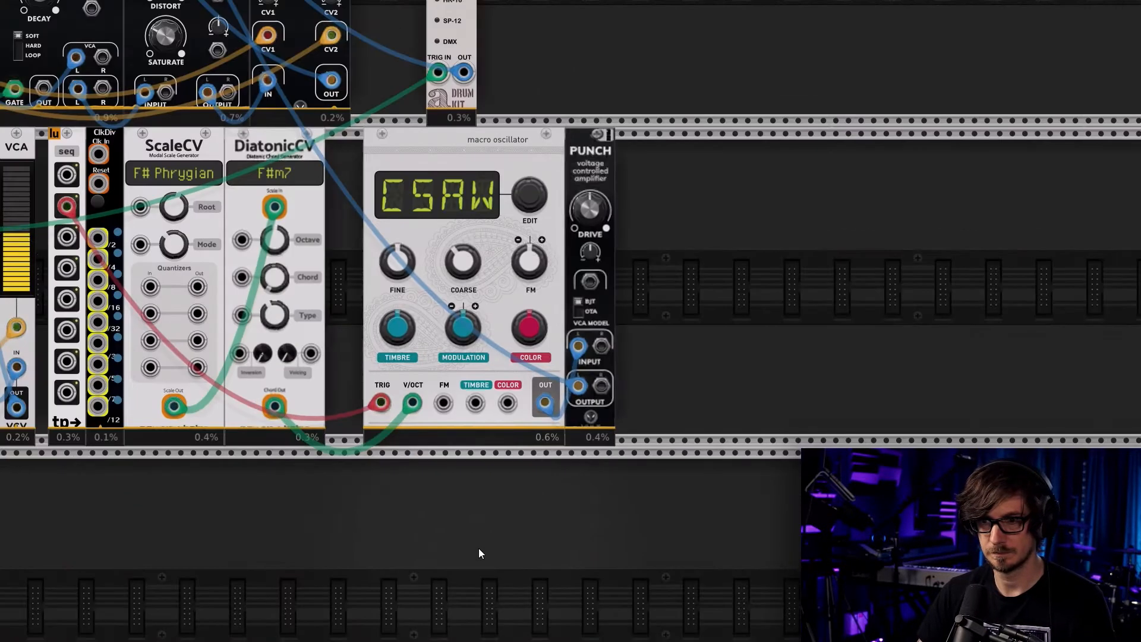
scroll(448, 510, up, 2)
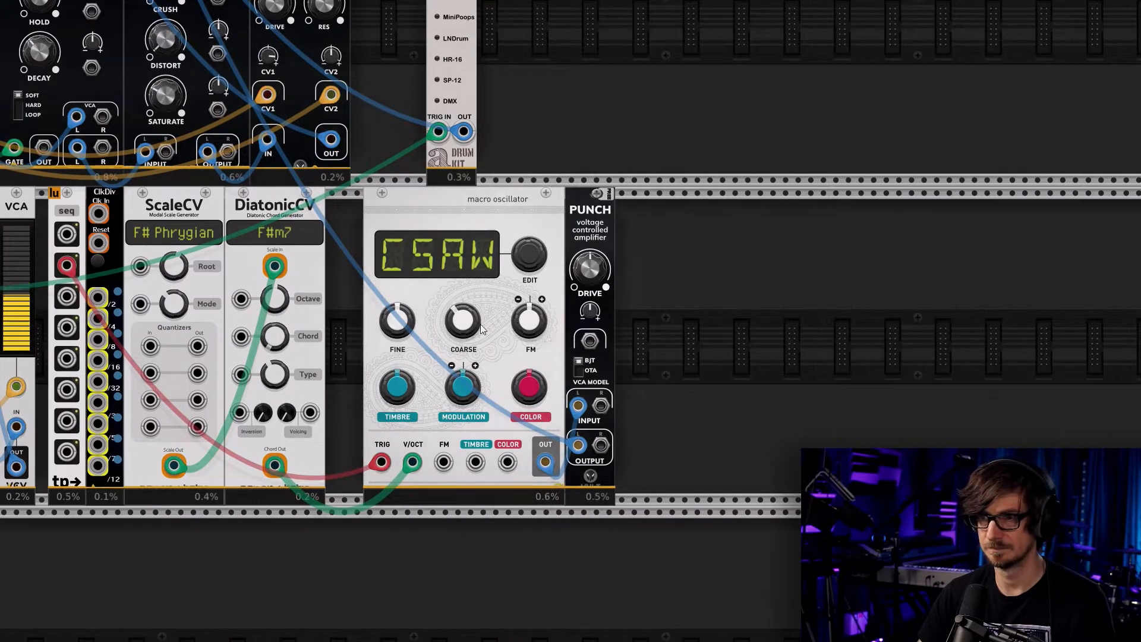
right_click(456, 322)
click(483, 348)
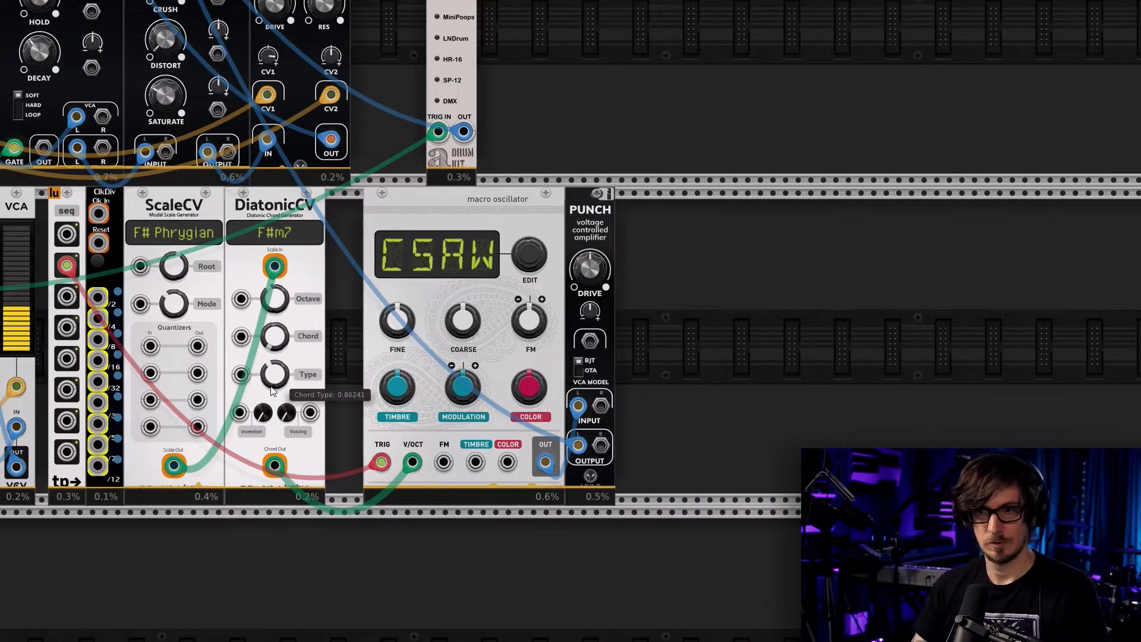
Shift the macro oscillator and PUNCH together away from DiatonicCV to open a wider gap between them
drag(701, 257, 619, 223)
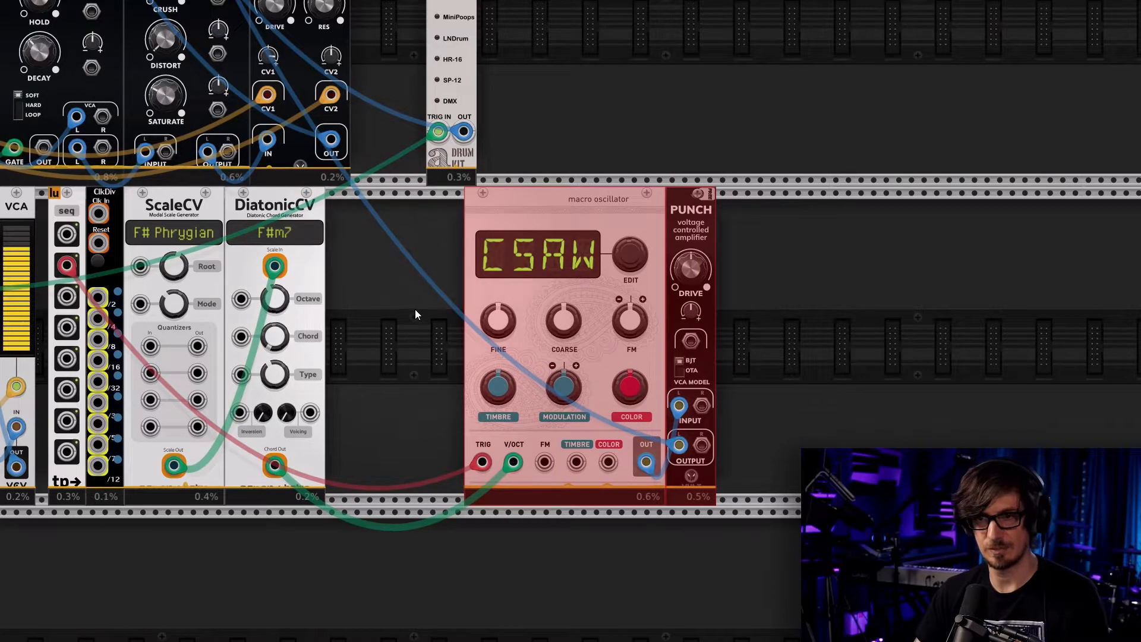
drag(374, 358, 571, 323)
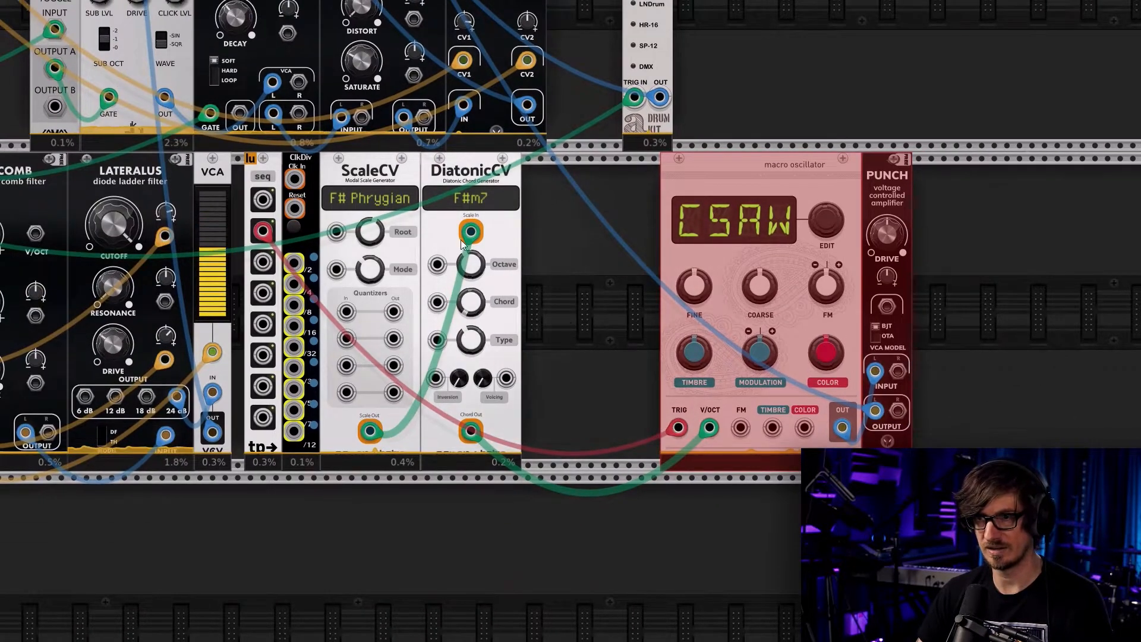
Add an ARP arpeggiator module from the module browser between the DiatonicCV and the macro oscillator
mouse_move(470, 233)
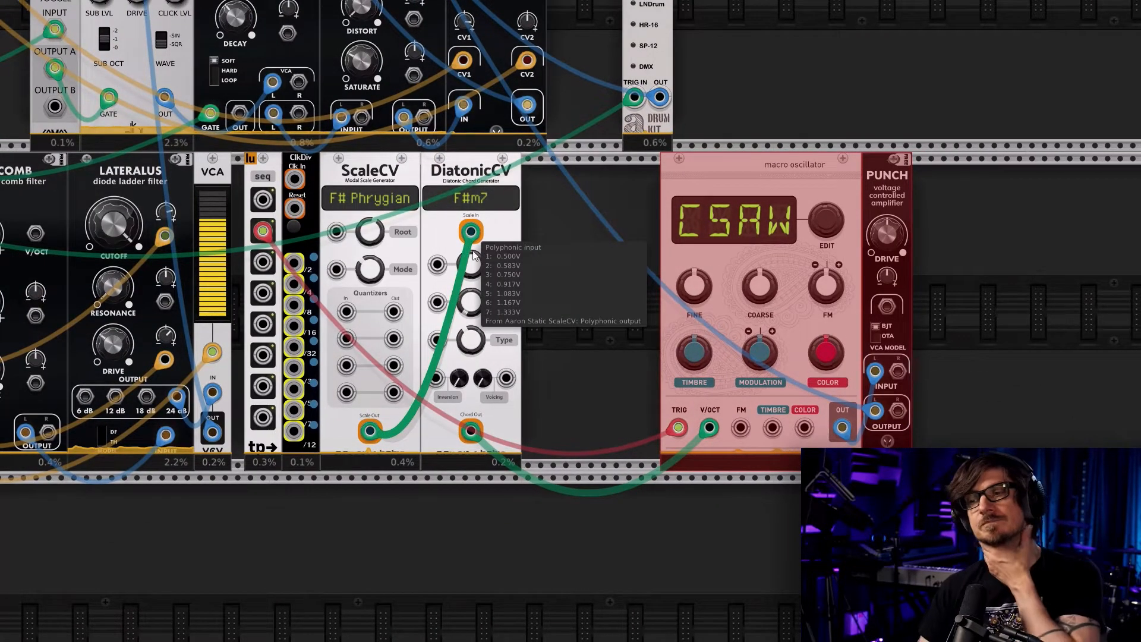
click(644, 379)
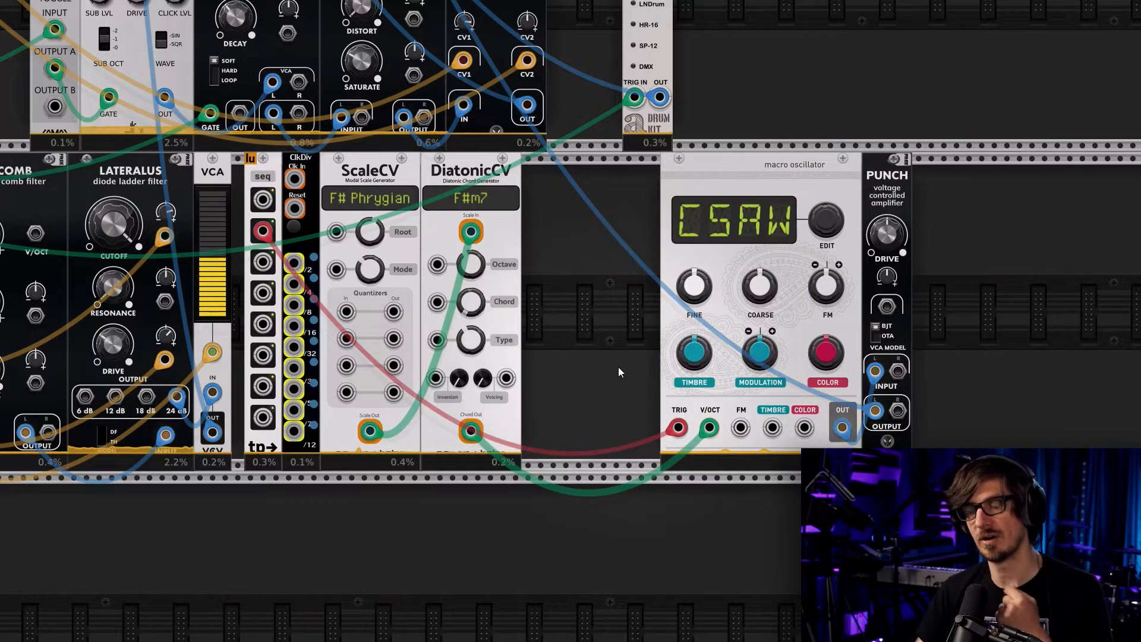
mouse_move(445, 106)
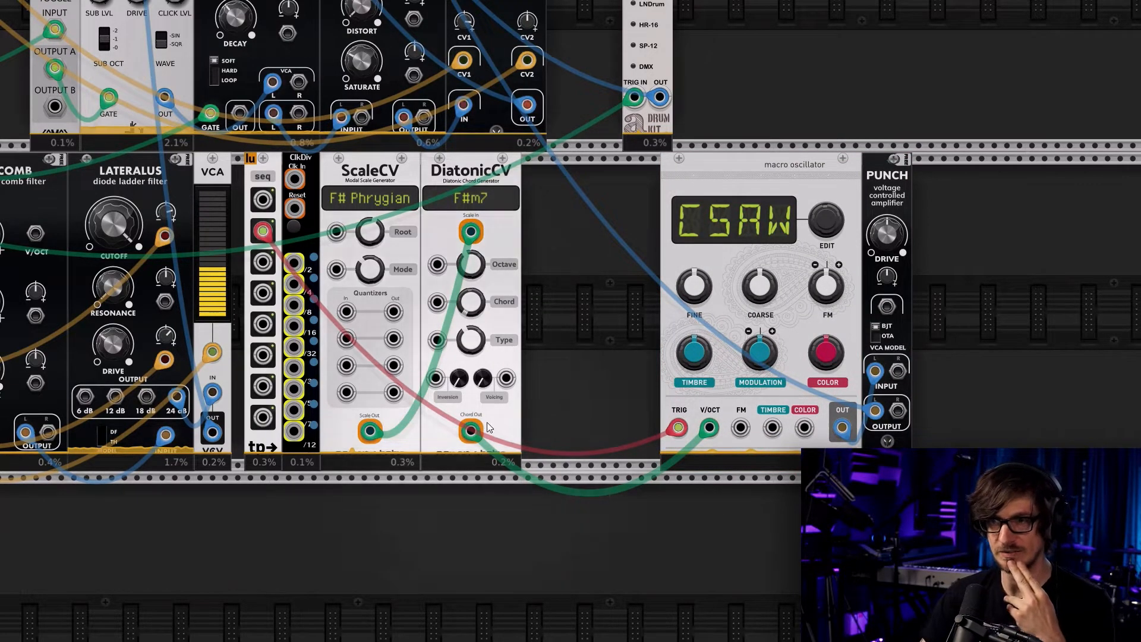
right_click(580, 316)
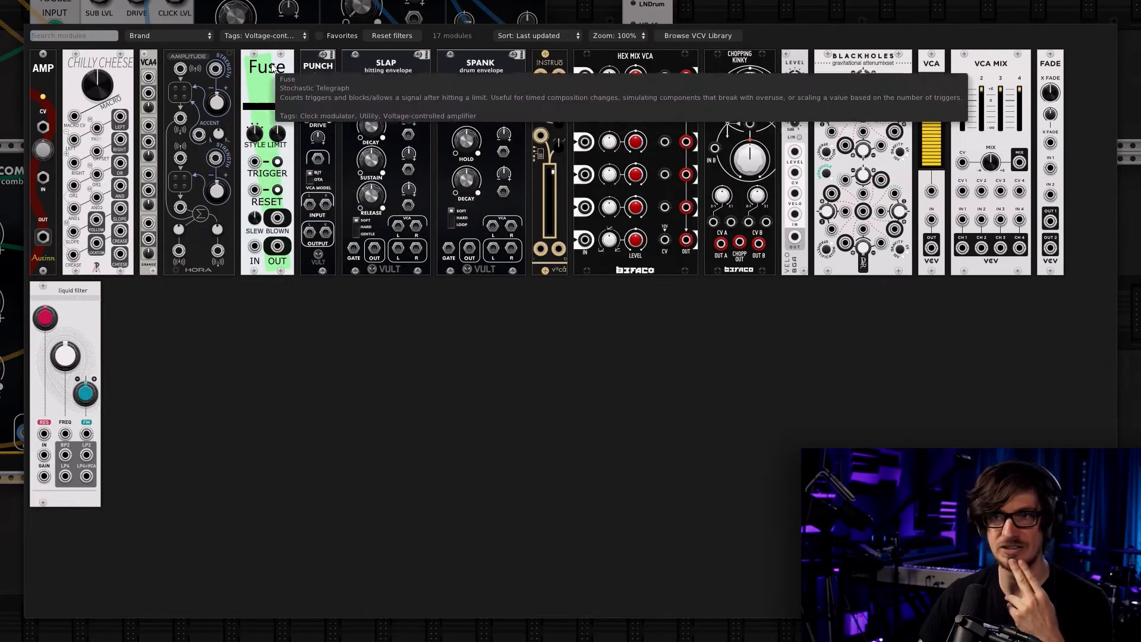
click(390, 36)
click(265, 35)
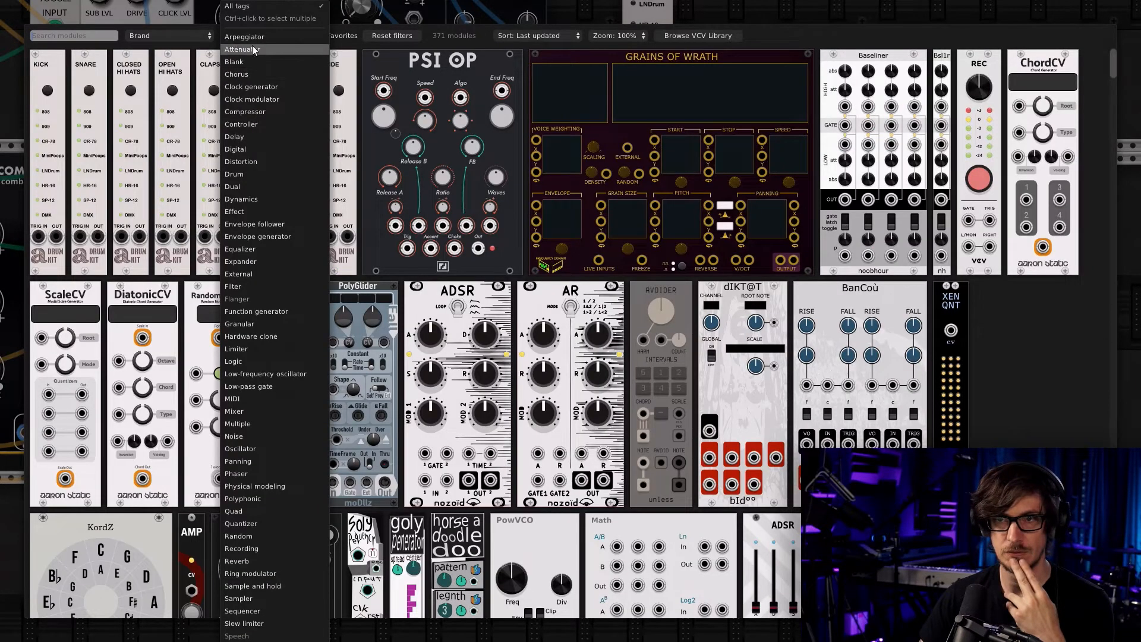
click(251, 49)
click(80, 116)
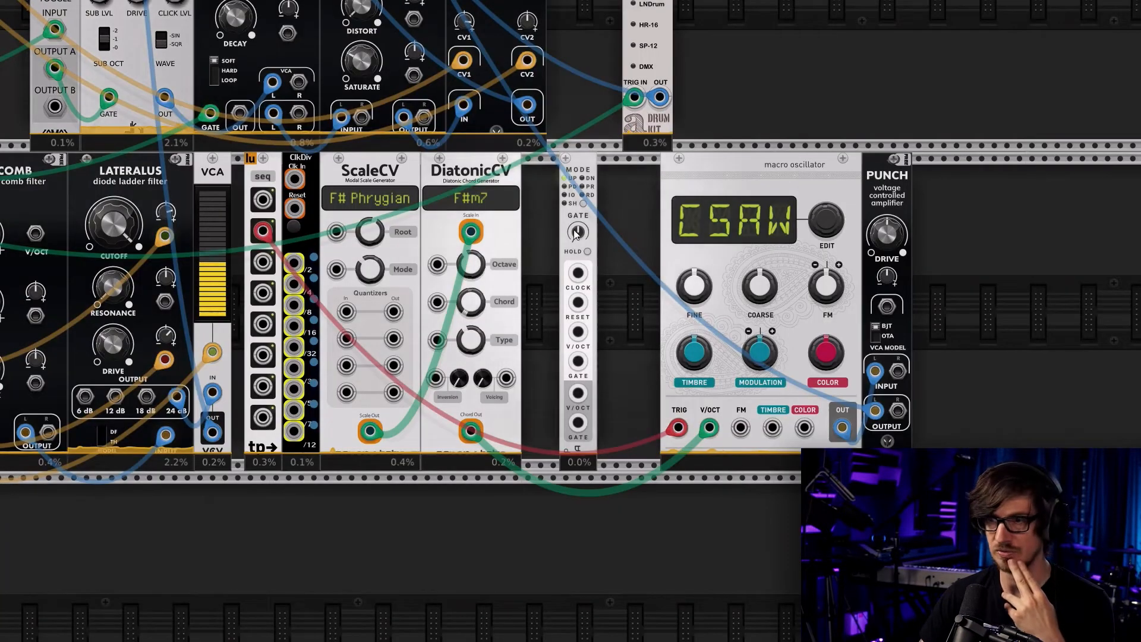
Route the DiatonicCV chord pitch and the sequencer gate through the ARP into the macro oscillator's V/OCT and TRIG inputs
drag(677, 427, 579, 332)
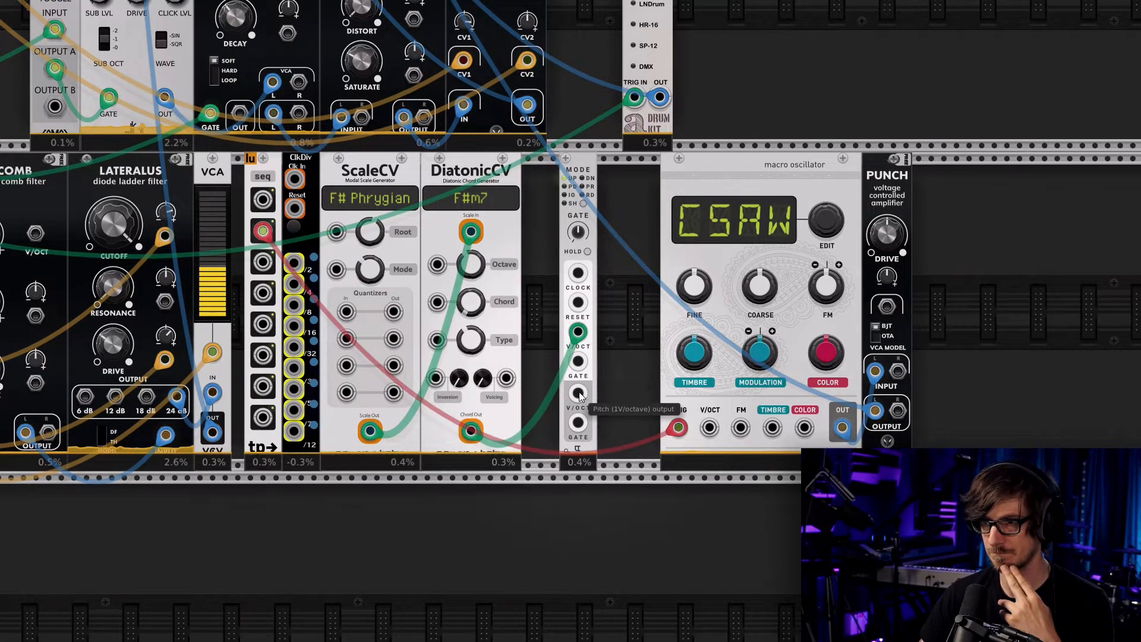
drag(578, 393, 709, 428)
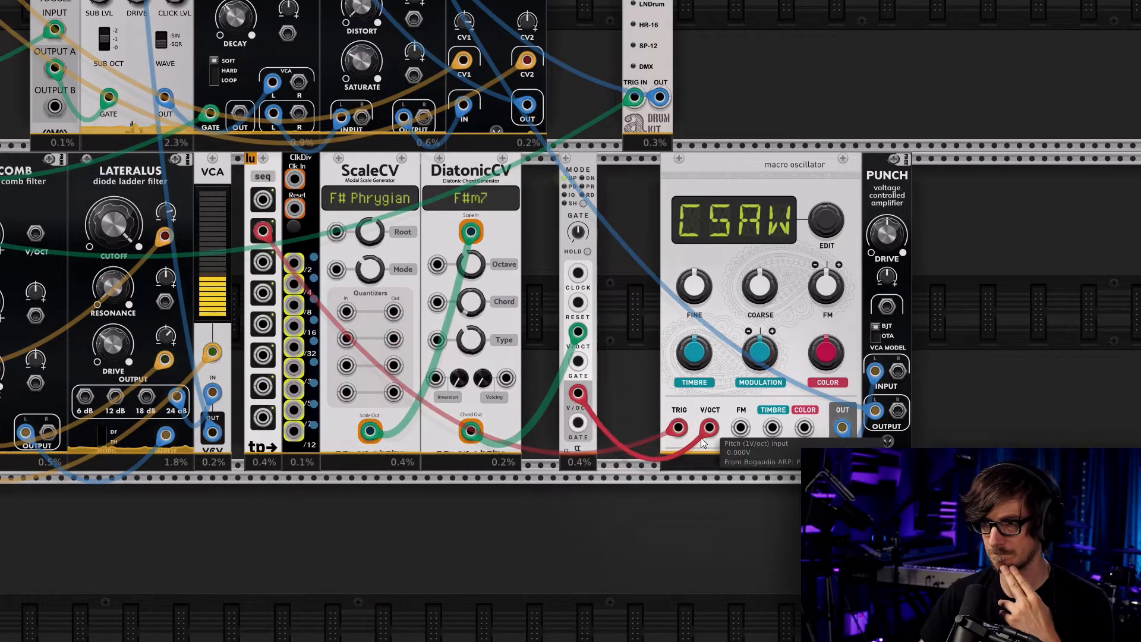
drag(677, 428, 578, 361)
right_click(581, 426)
drag(597, 462, 678, 428)
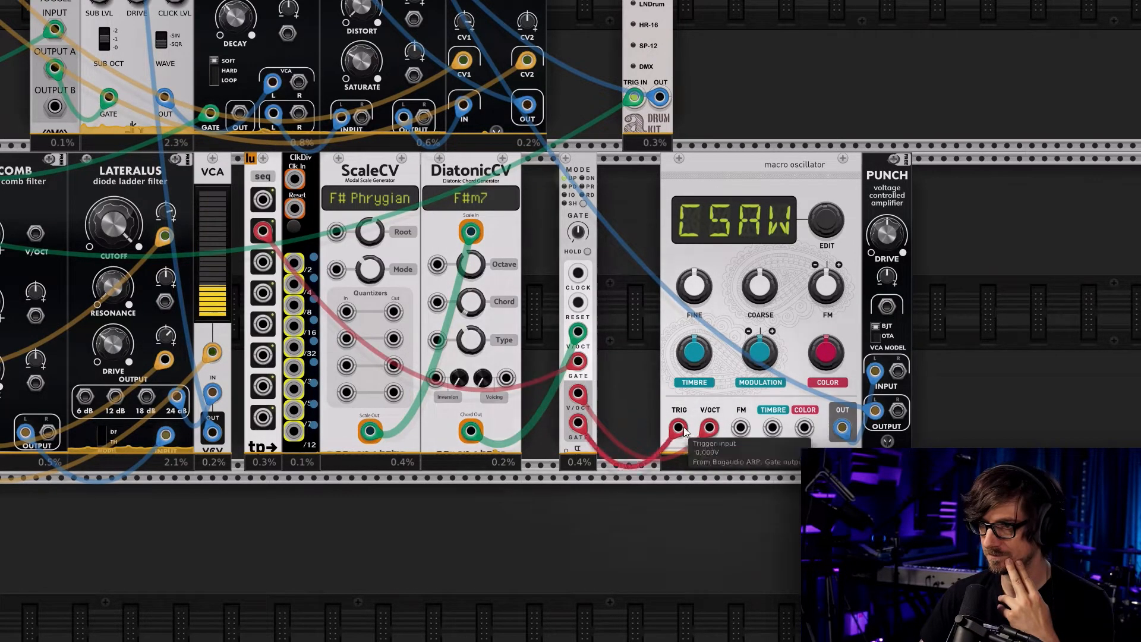
Patch port 5 of the clock teleport output beside NoteSeq16 into the ARP's Clock input
scroll(983, 405, up, 6)
scroll(960, 398, up, 8)
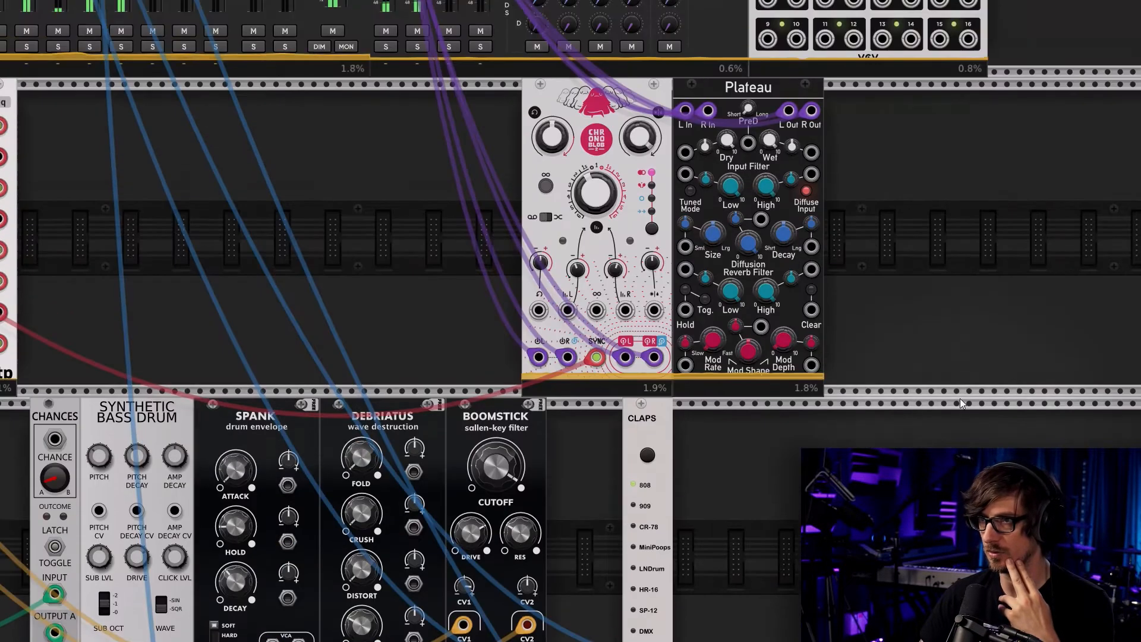
scroll(361, 459, down, 2)
scroll(214, 365, left, 3)
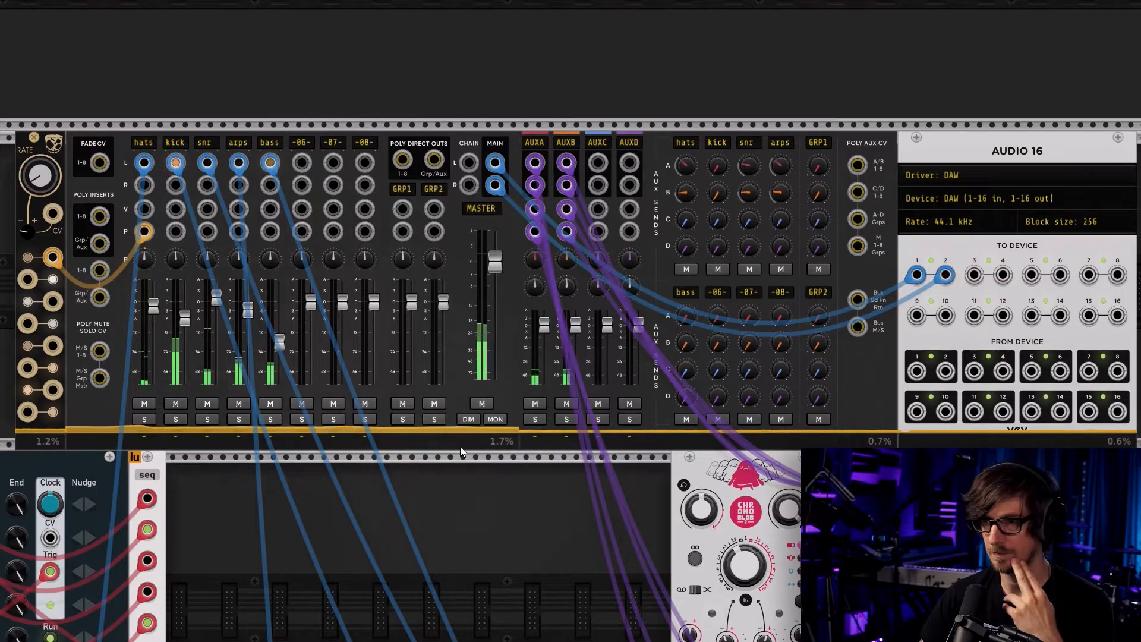
scroll(286, 336, down, 15)
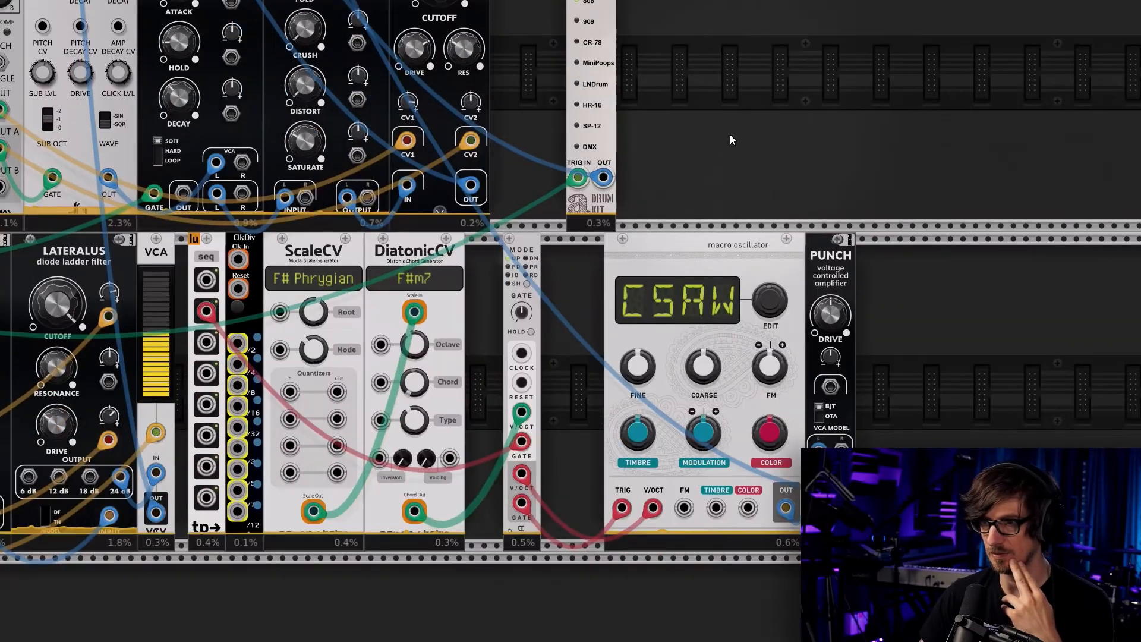
drag(521, 312, 521, 312)
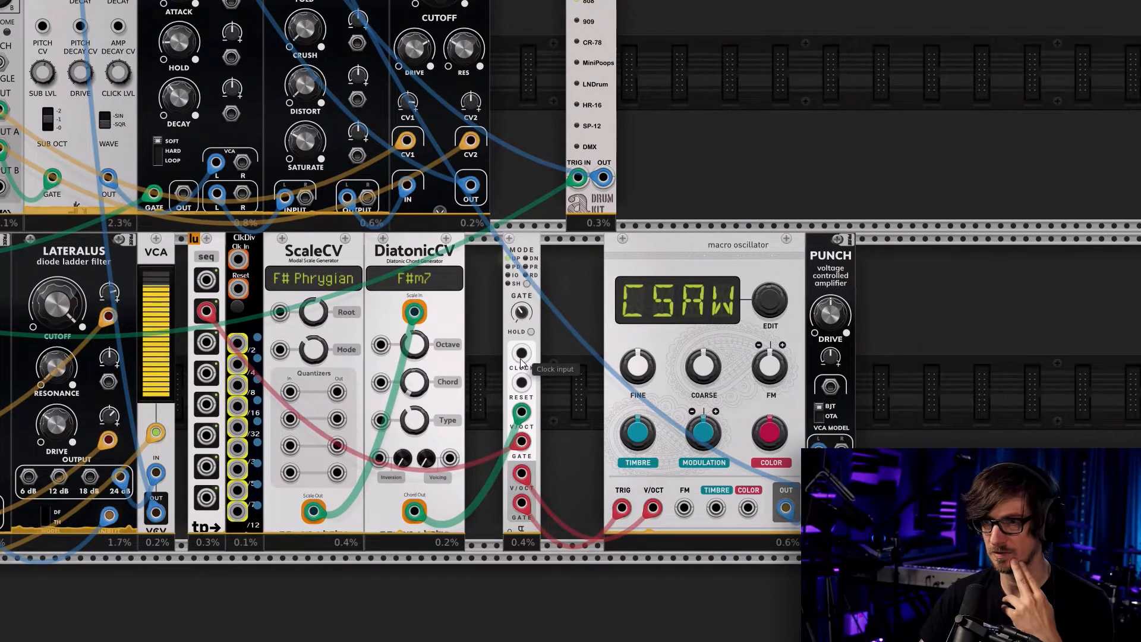
drag(489, 360, 705, 372)
drag(788, 388, 868, 357)
scroll(941, 373, down, 1)
scroll(916, 398, down, 3)
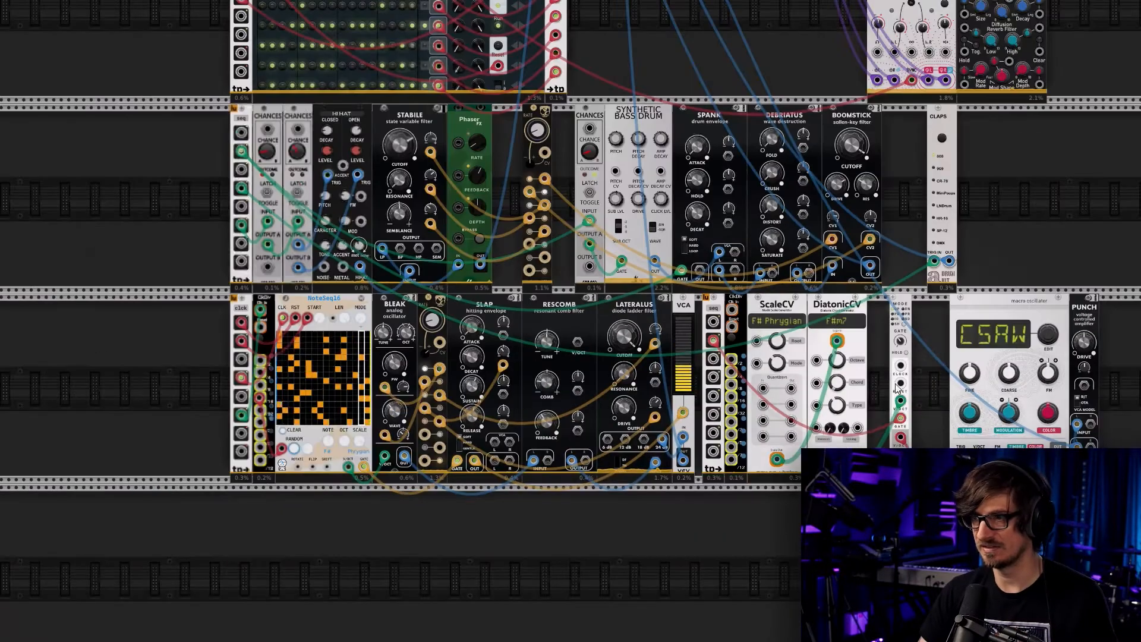
drag(900, 367, 242, 397)
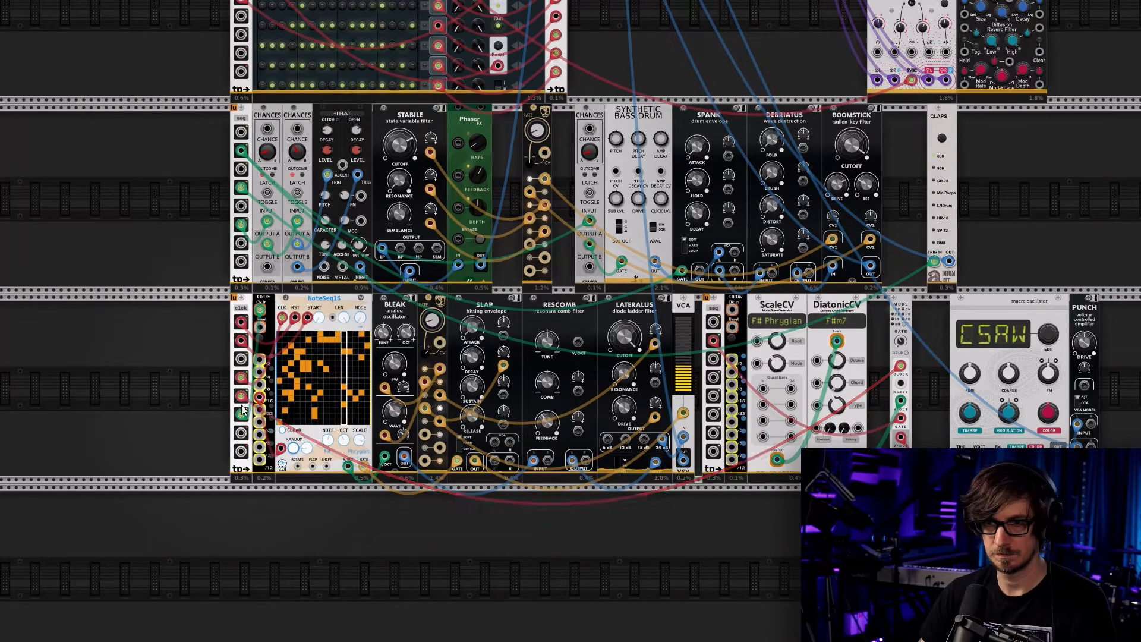
Patch another output of the clock teleport beside NoteSeq16 into the ARP's Reset input
scroll(677, 509, up, 3)
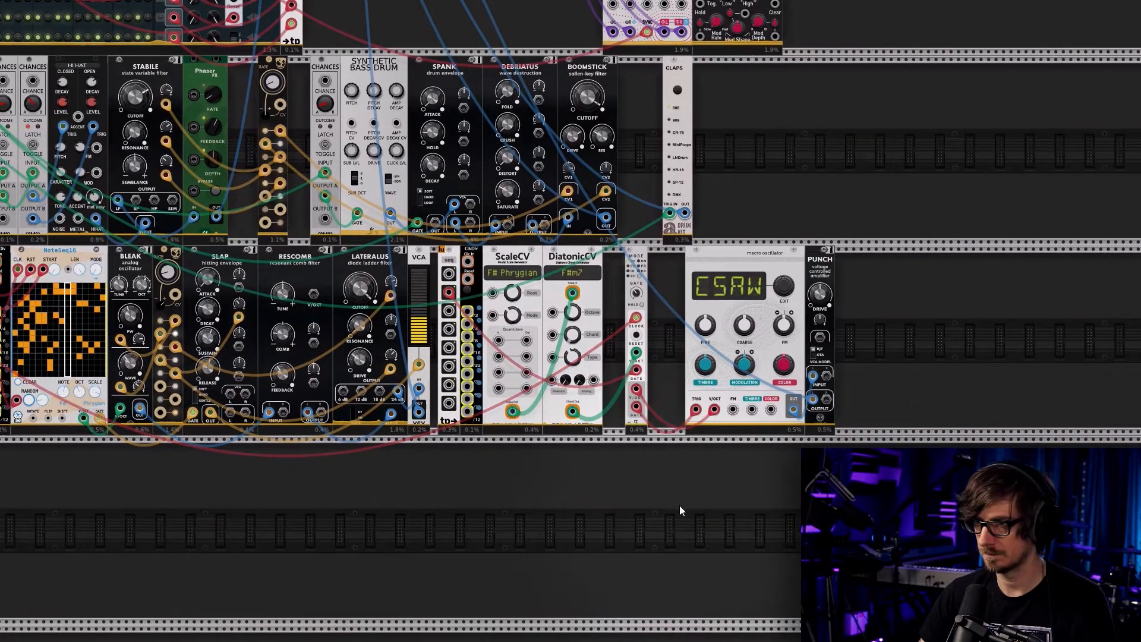
drag(688, 454, 614, 509)
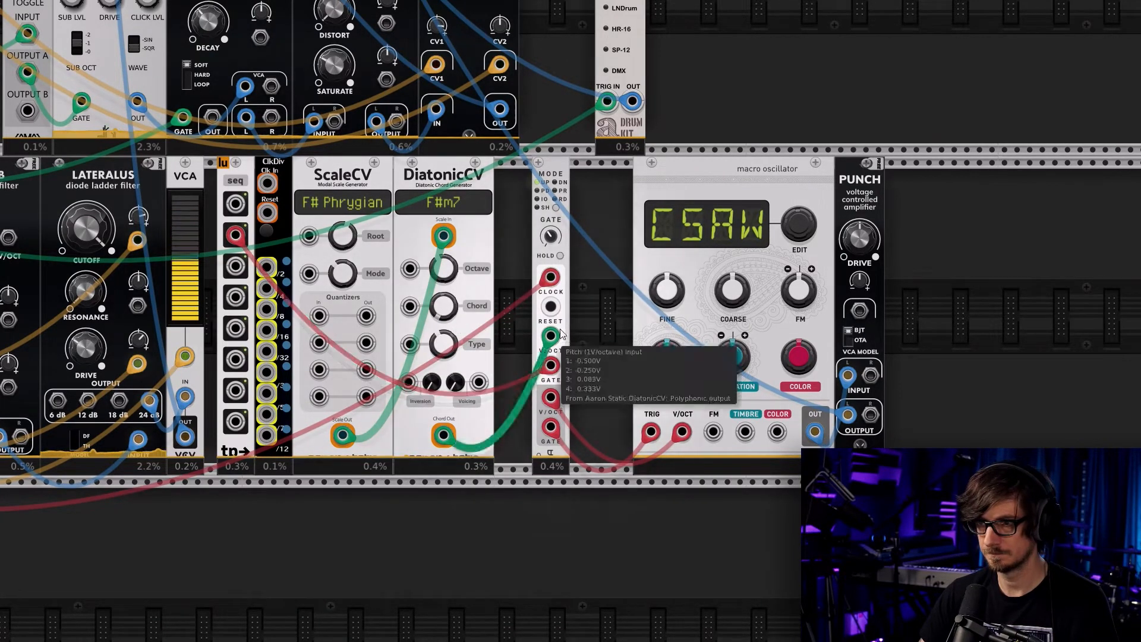
scroll(569, 345, down, 5)
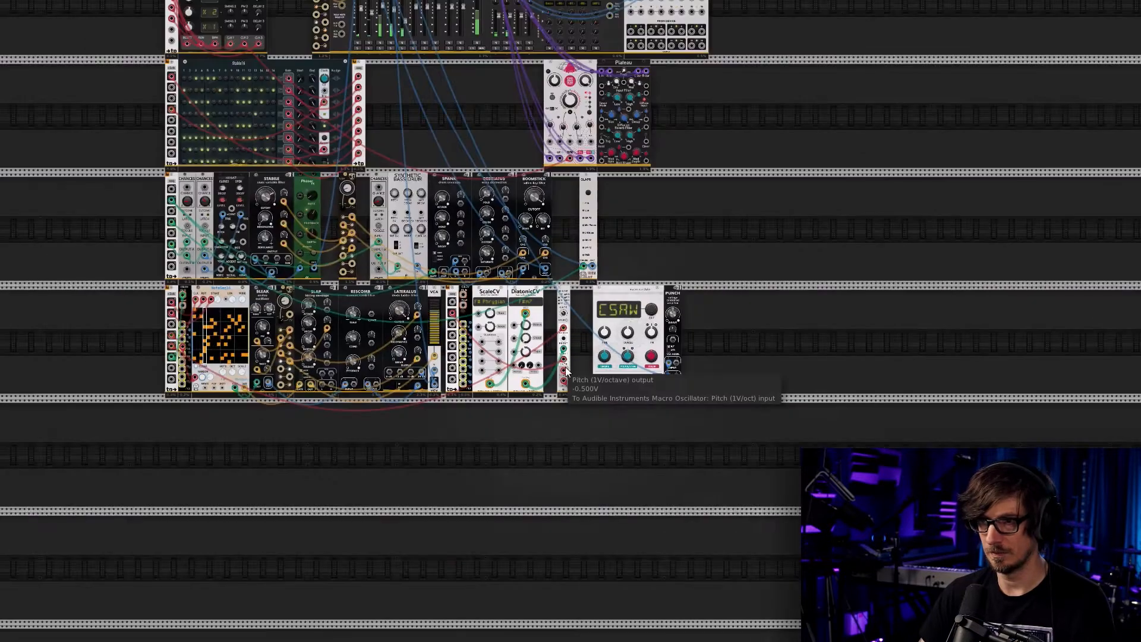
right_click(567, 343)
click(582, 393)
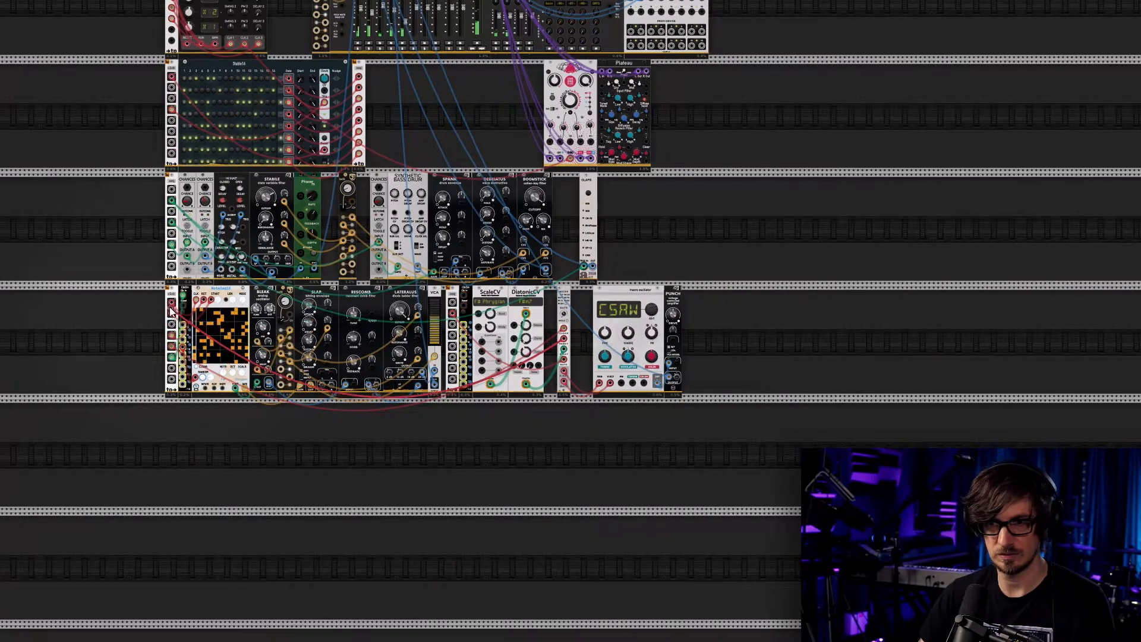
Set the ARP's playback mode to IO
scroll(593, 443, up, 4)
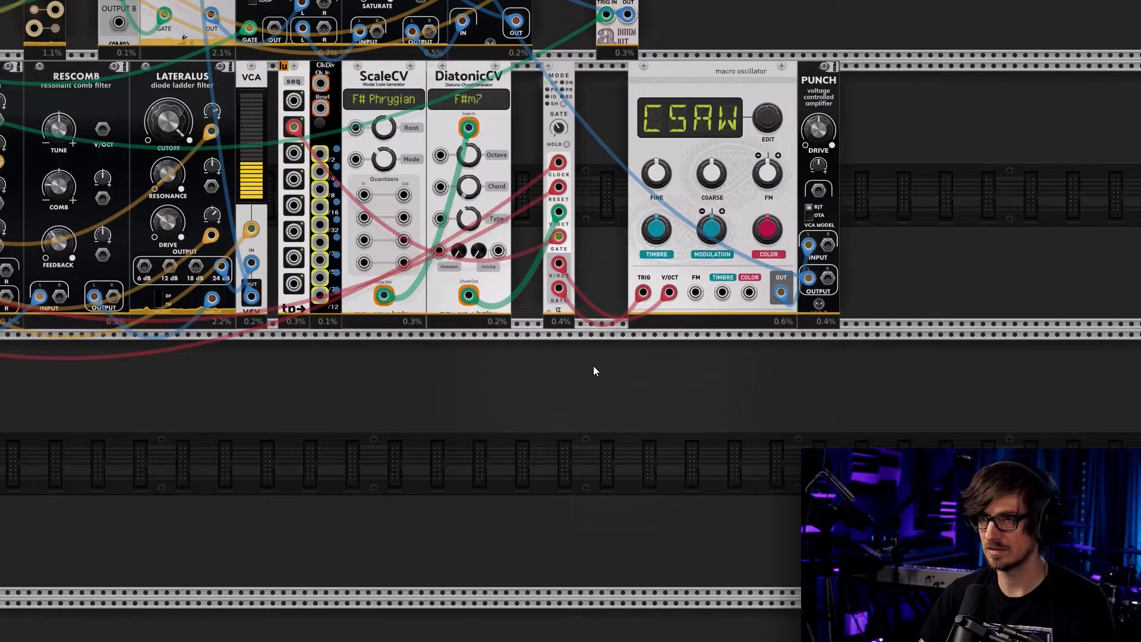
drag(588, 359, 486, 446)
scroll(487, 442, up, 2)
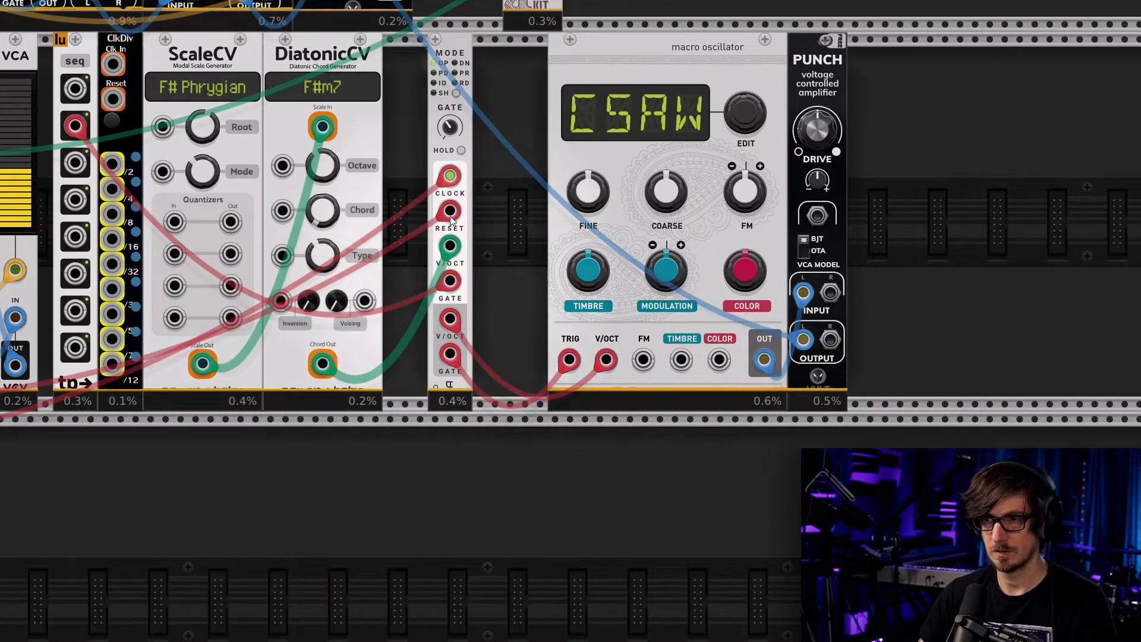
scroll(502, 203, up, 2)
click(447, 149)
click(447, 148)
click(447, 148)
click(447, 149)
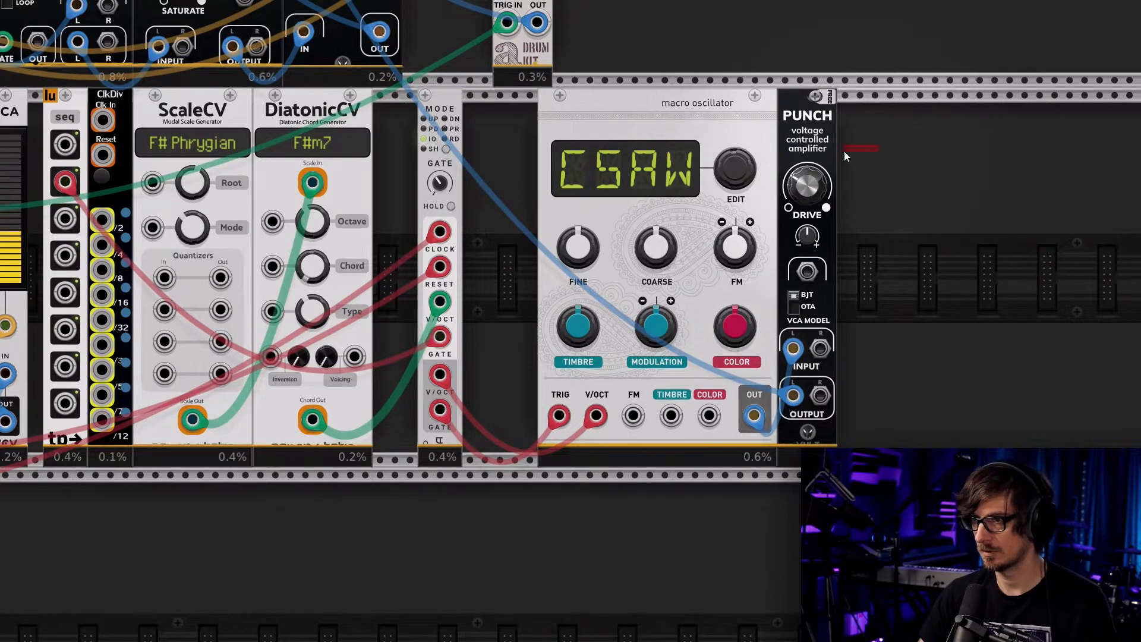
Connect the macro oscillator's output directly to the cable leading to the mixer and delete the PUNCH amplifier
mouse_move(760, 414)
mouse_down()
mouse_move(775, 408)
mouse_move(754, 418)
mouse_up()
drag(875, 411, 804, 391)
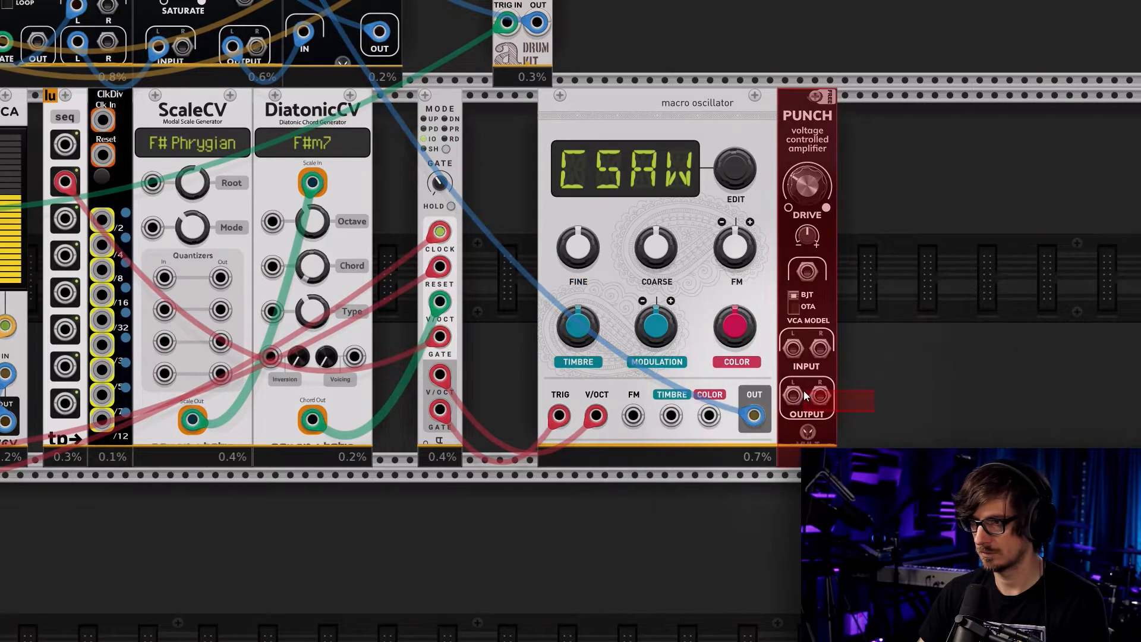
key(Delete)
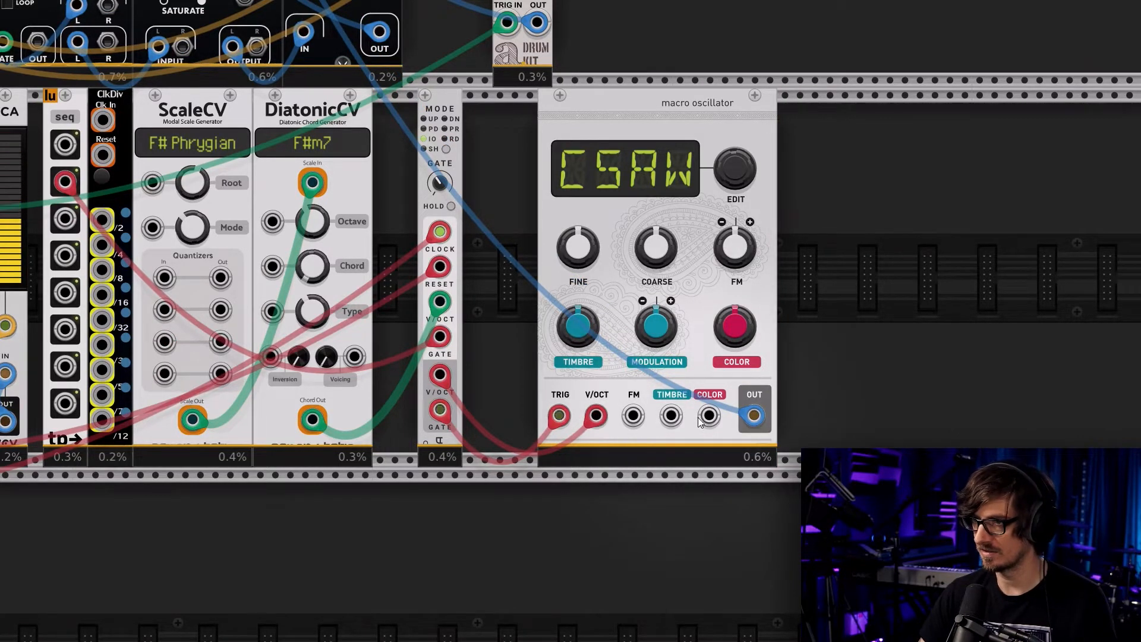
Inspect the ARP's module options for panel, use of new notes and maximum gate length
right_click(601, 137)
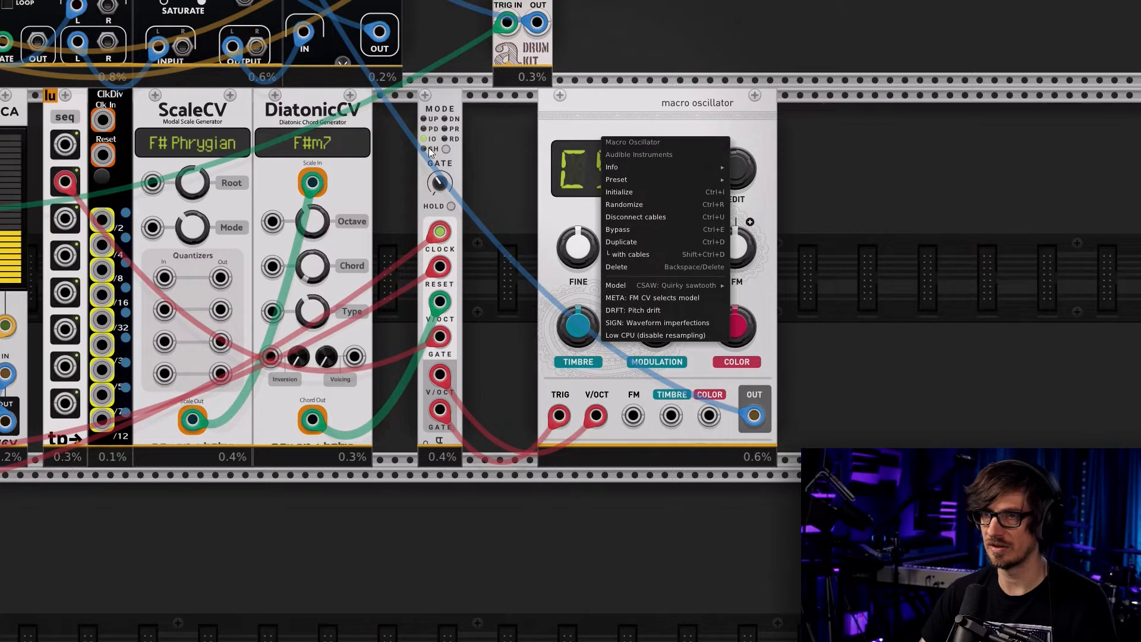
click(442, 136)
right_click(443, 135)
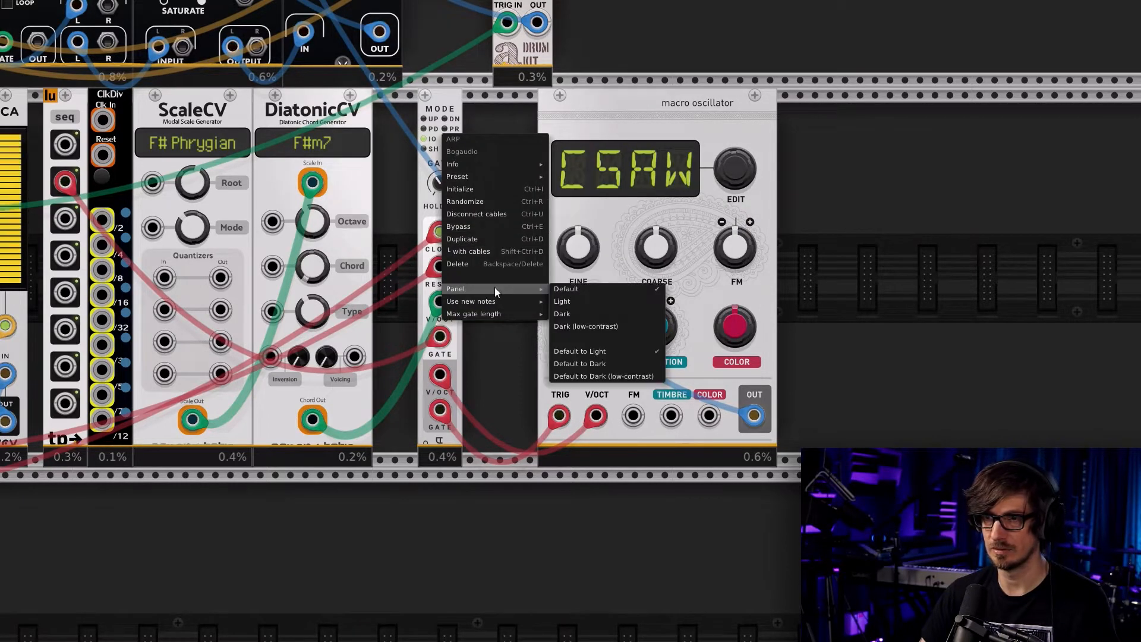
mouse_move(496, 303)
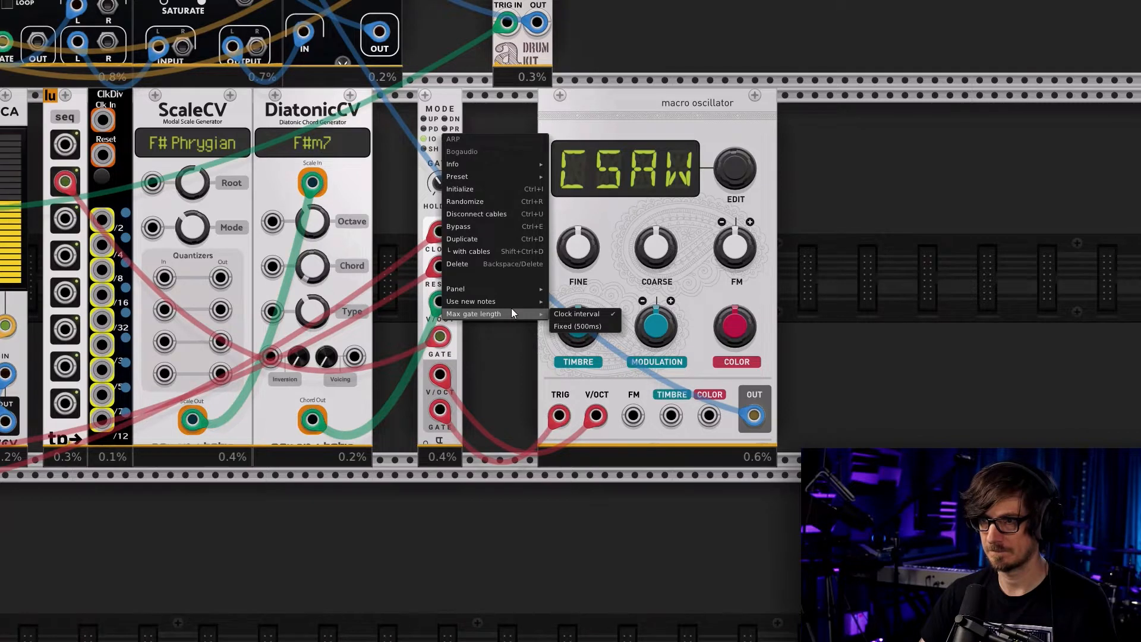
click(487, 112)
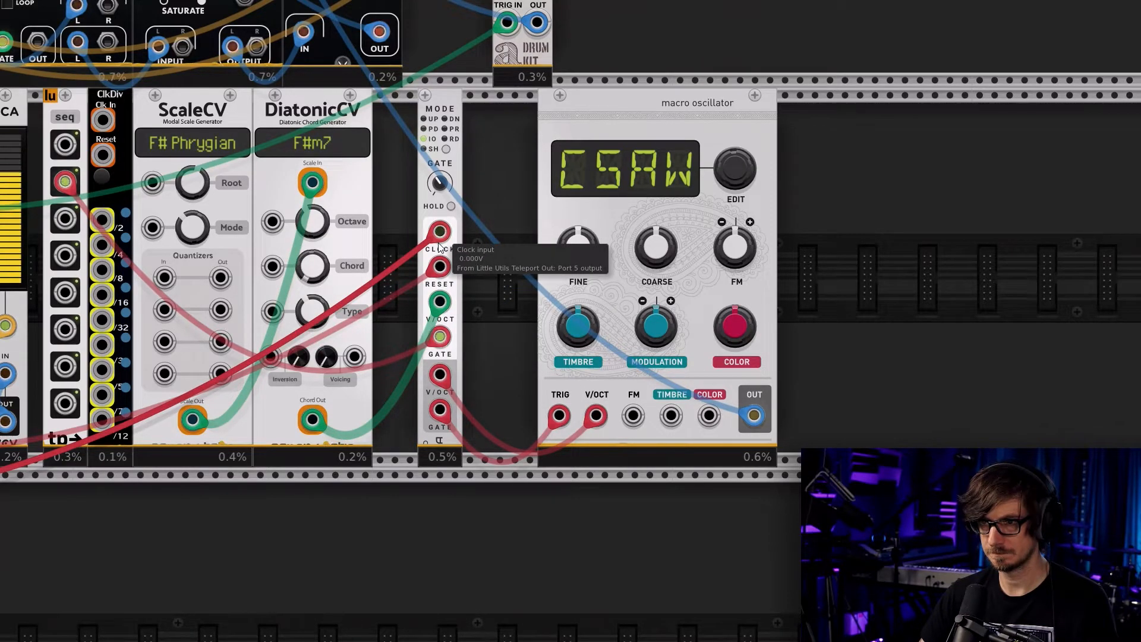
Set the ARP's playback mode to UP
scroll(416, 519, down, 5)
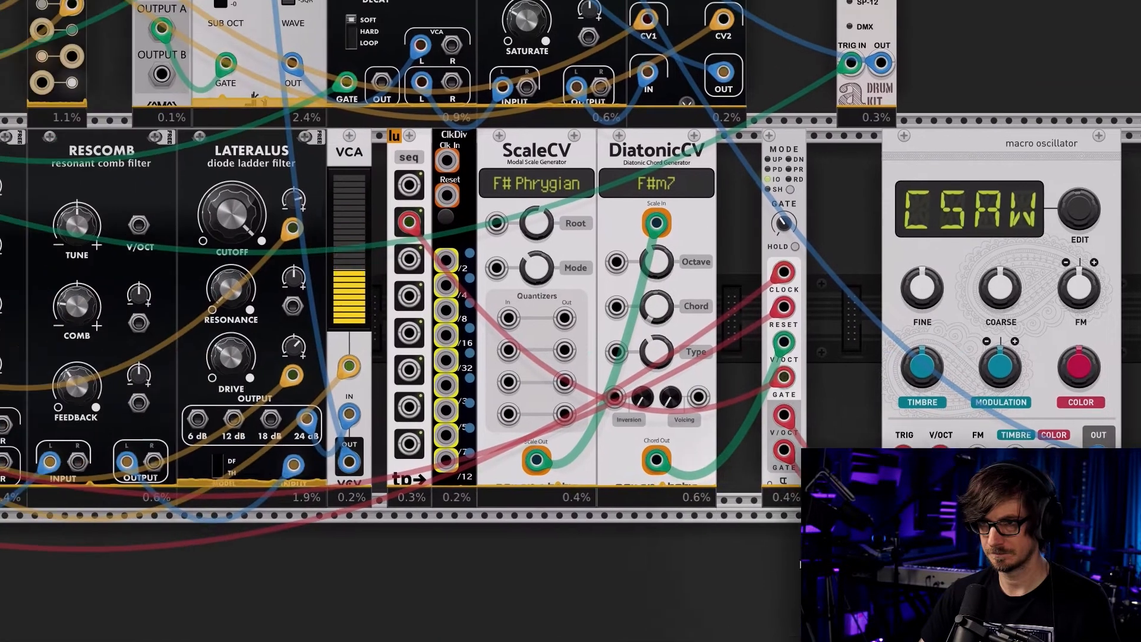
scroll(641, 541, down, 2)
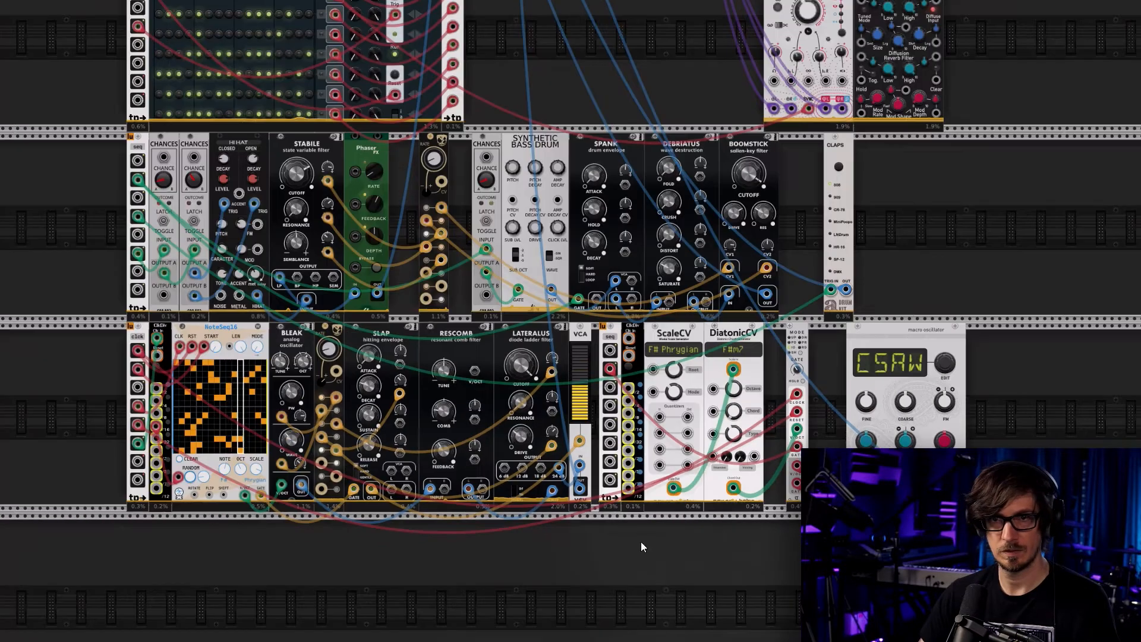
scroll(580, 567, up, 3)
scroll(731, 556, up, 5)
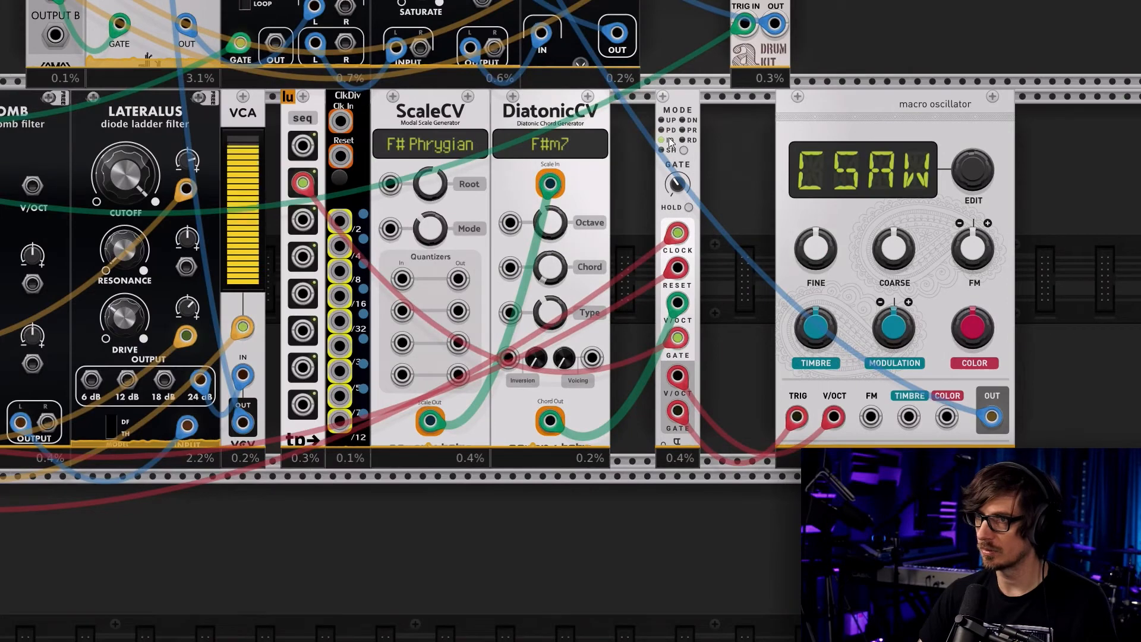
click(684, 151)
click(684, 151)
click(684, 150)
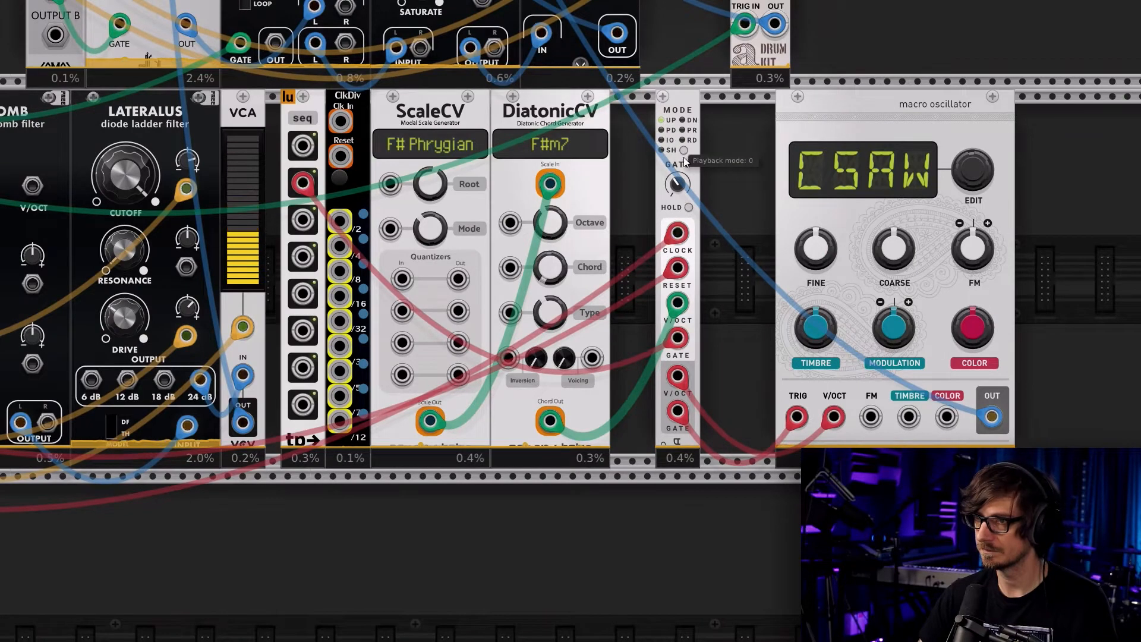
Disconnect the sequencer gate cable from the ARP's Gate input
drag(430, 192, 430, 198)
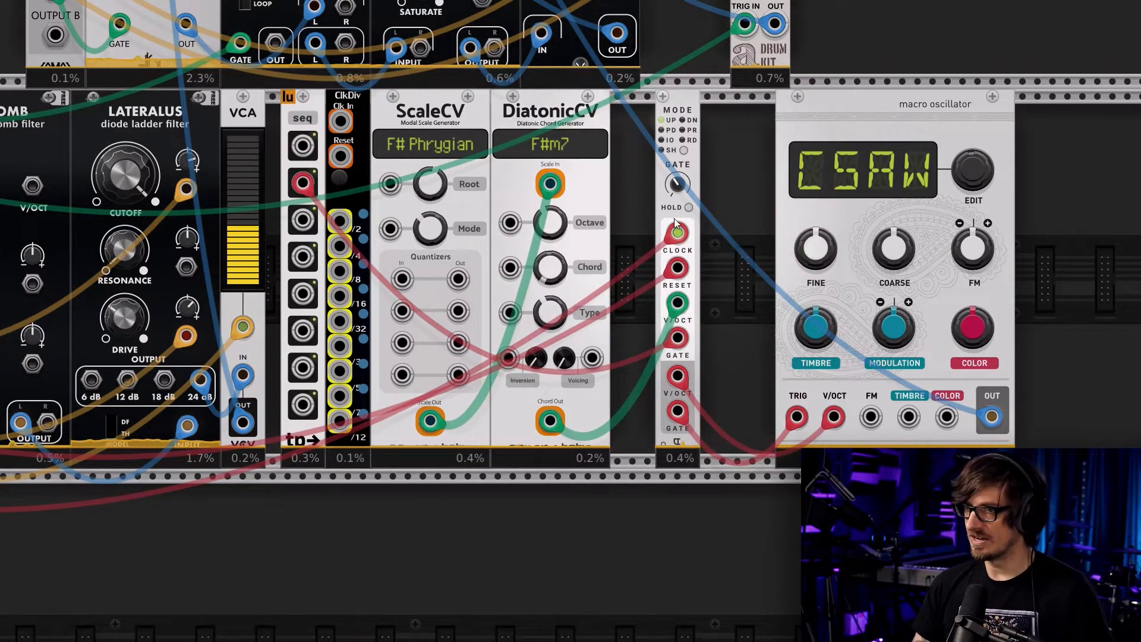
drag(677, 337, 638, 355)
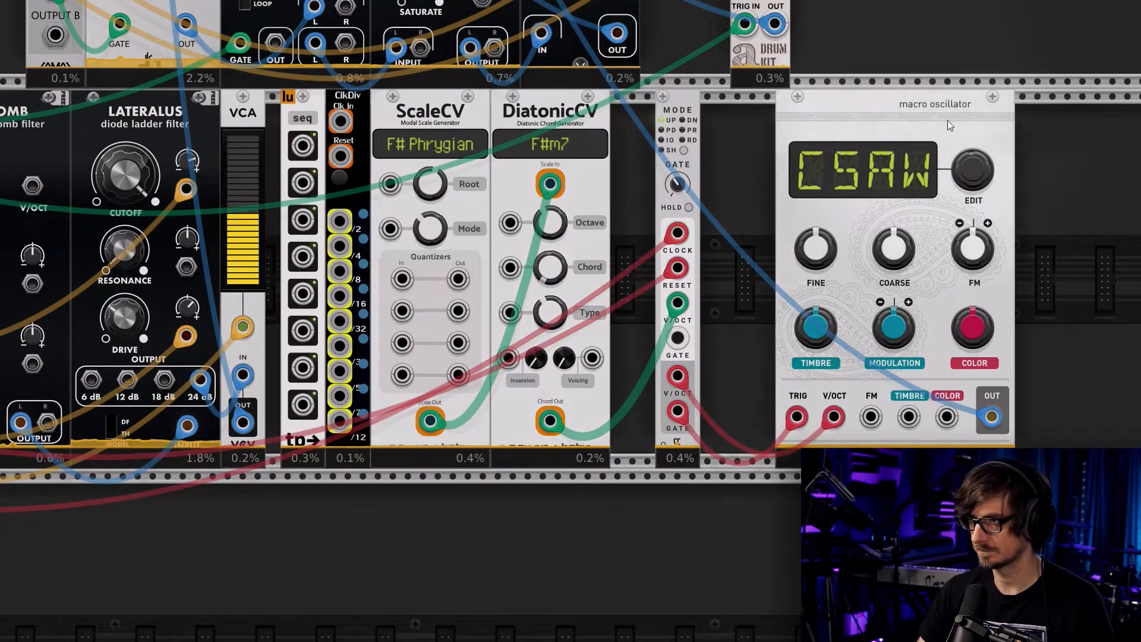
drag(1034, 94, 932, 640)
drag(947, 56, 825, 544)
drag(411, 122, 699, 290)
click(199, 493)
drag(392, 570, 197, 110)
drag(331, 231, 188, 9)
drag(750, 511, 750, 69)
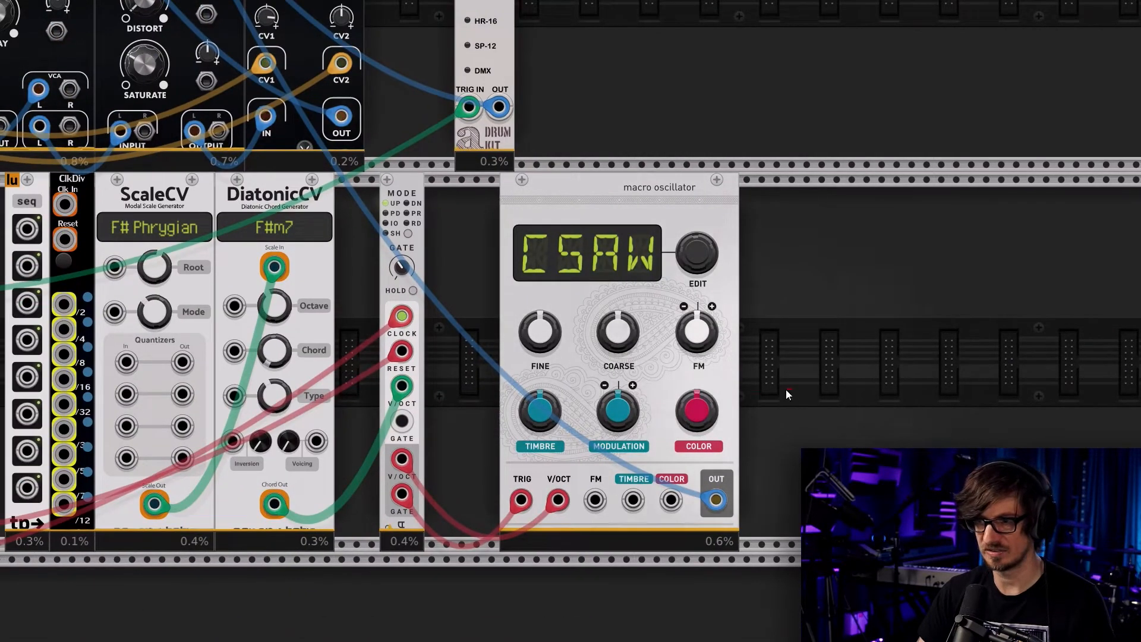
Filter the module library by the Oscillator tag and add the BASAL smooth oscillator beside the macro oscillator
drag(787, 390, 694, 397)
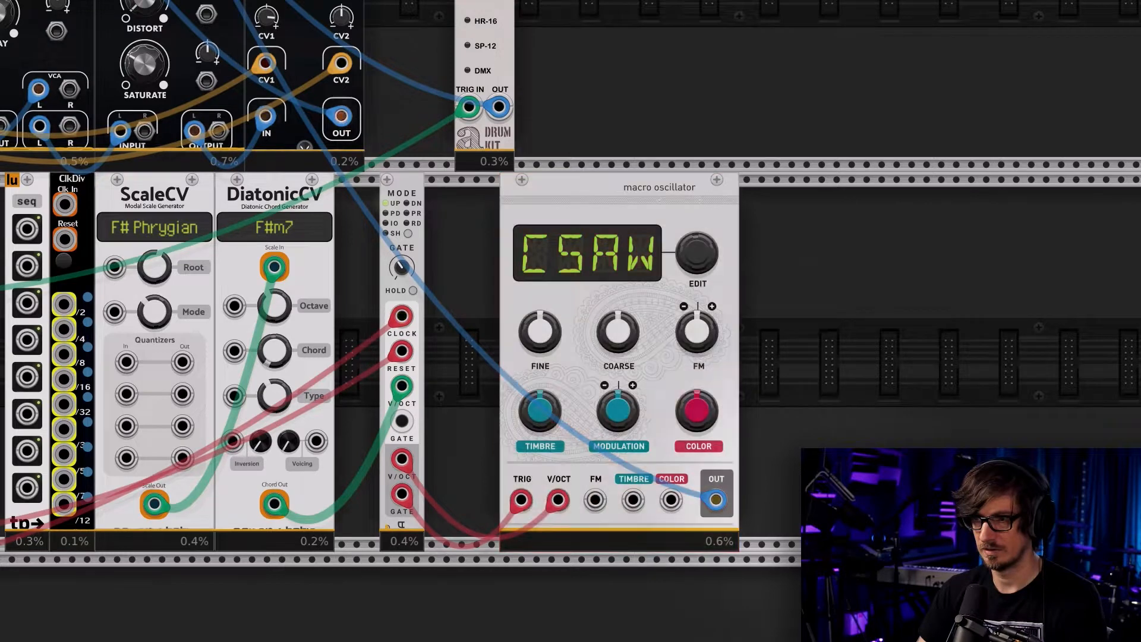
right_click(768, 418)
click(405, 37)
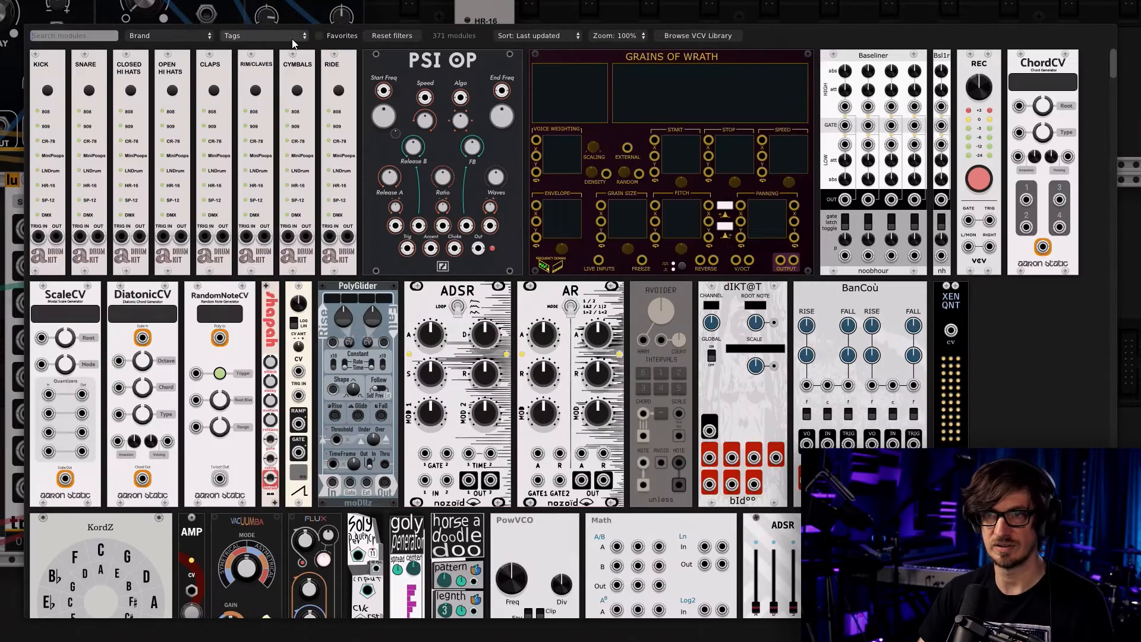
click(264, 36)
scroll(282, 323, down, 1)
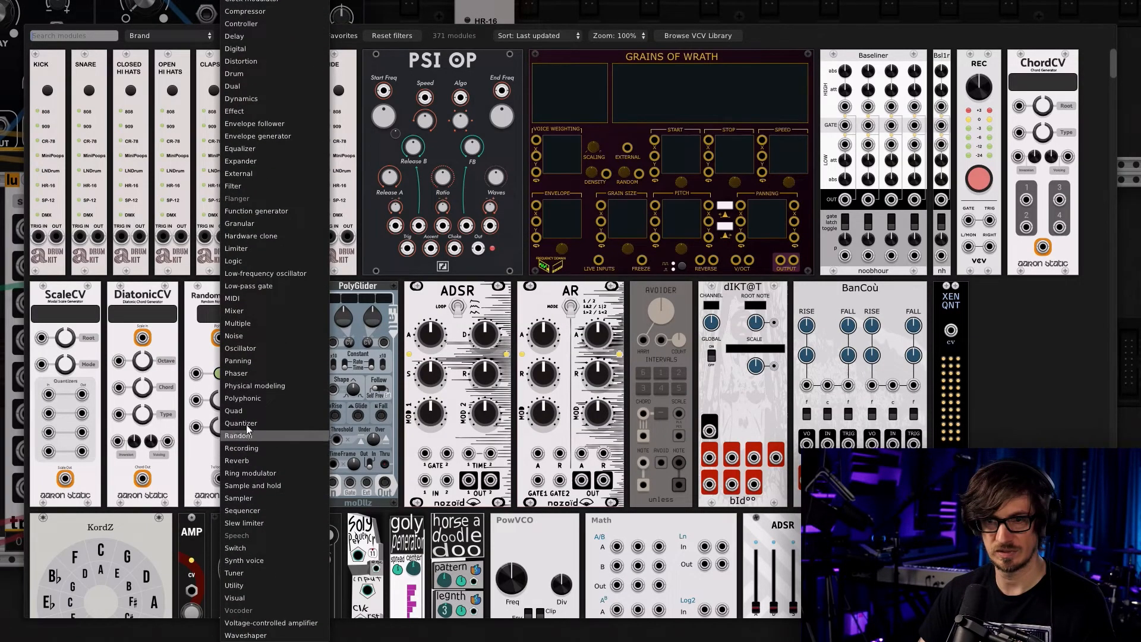
click(245, 347)
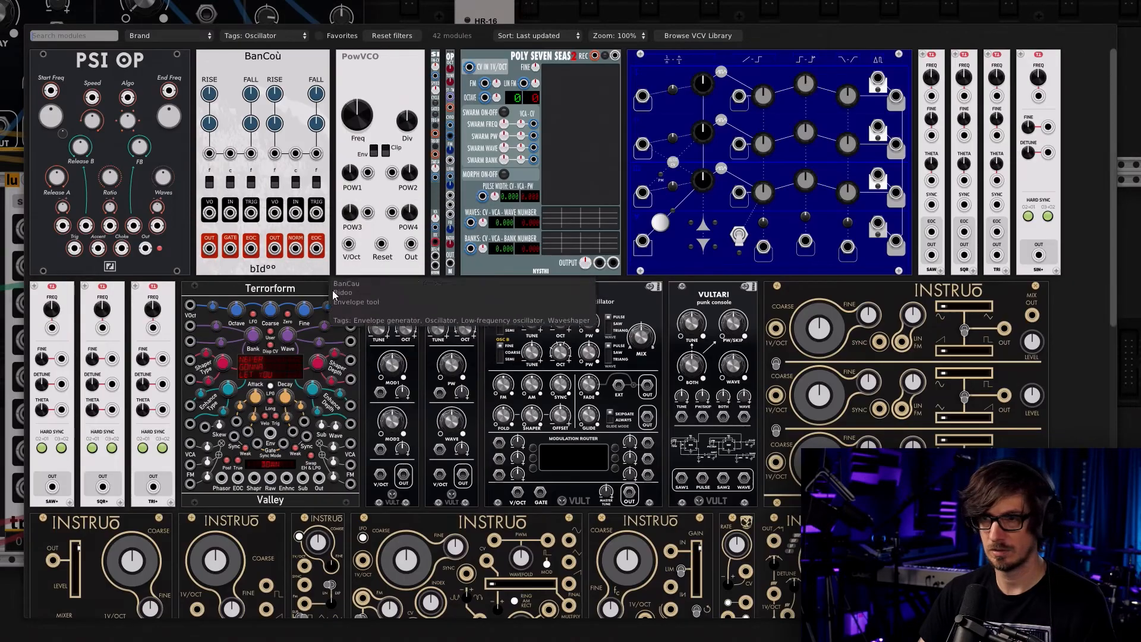
click(390, 359)
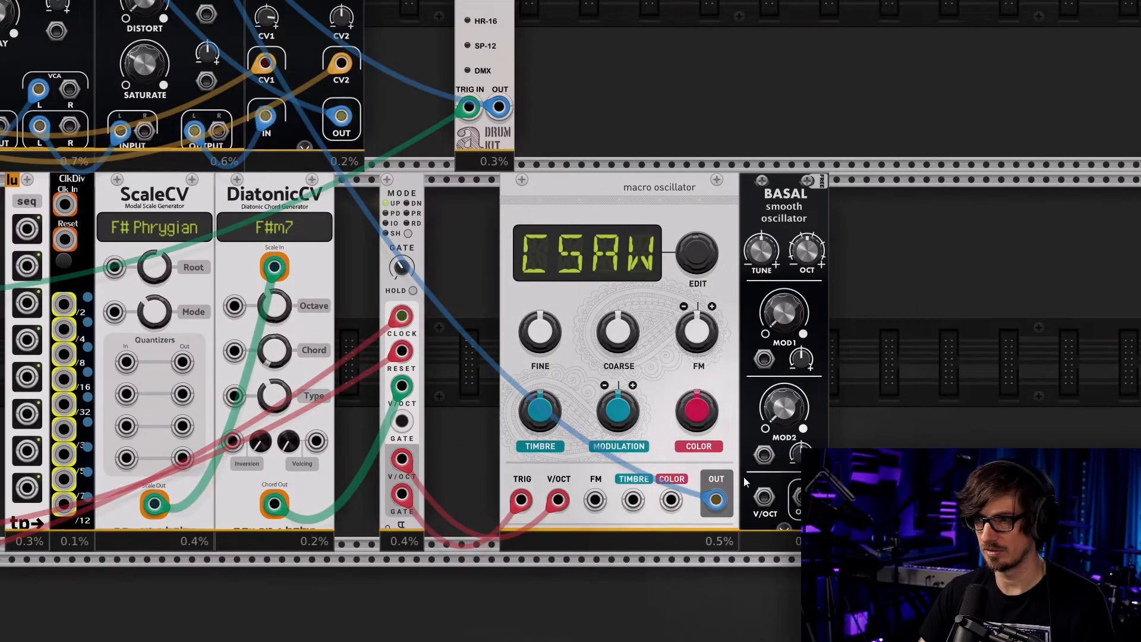
Try the ARP's pitch cable in BASAL's V/OCT input, return it to the macro oscillator and delete BASAL
drag(560, 501, 764, 497)
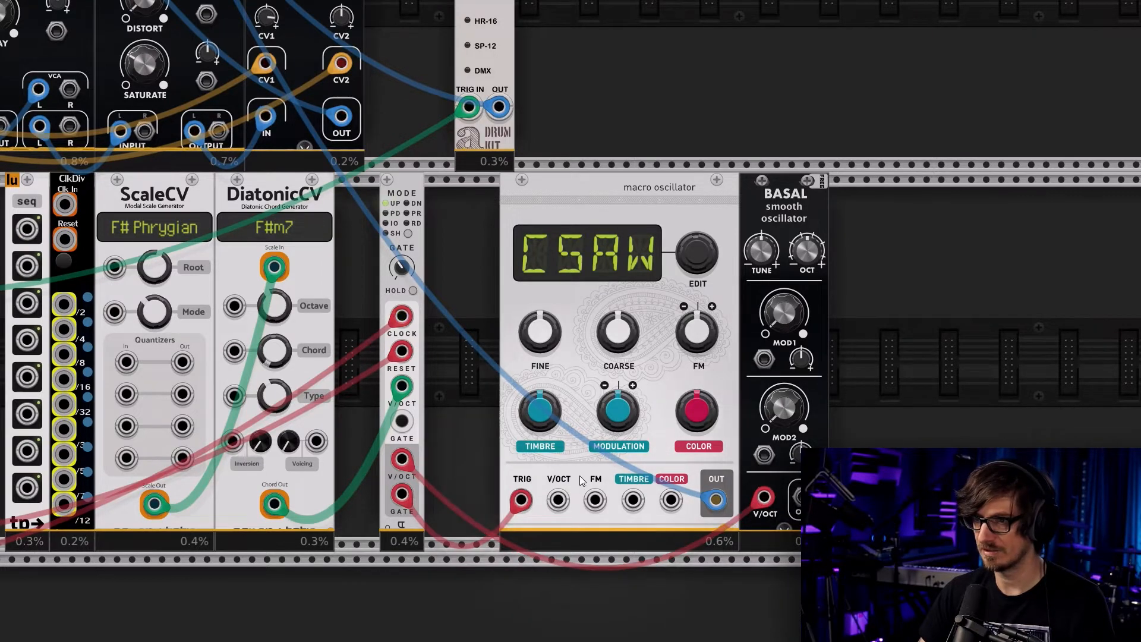
drag(764, 497, 557, 501)
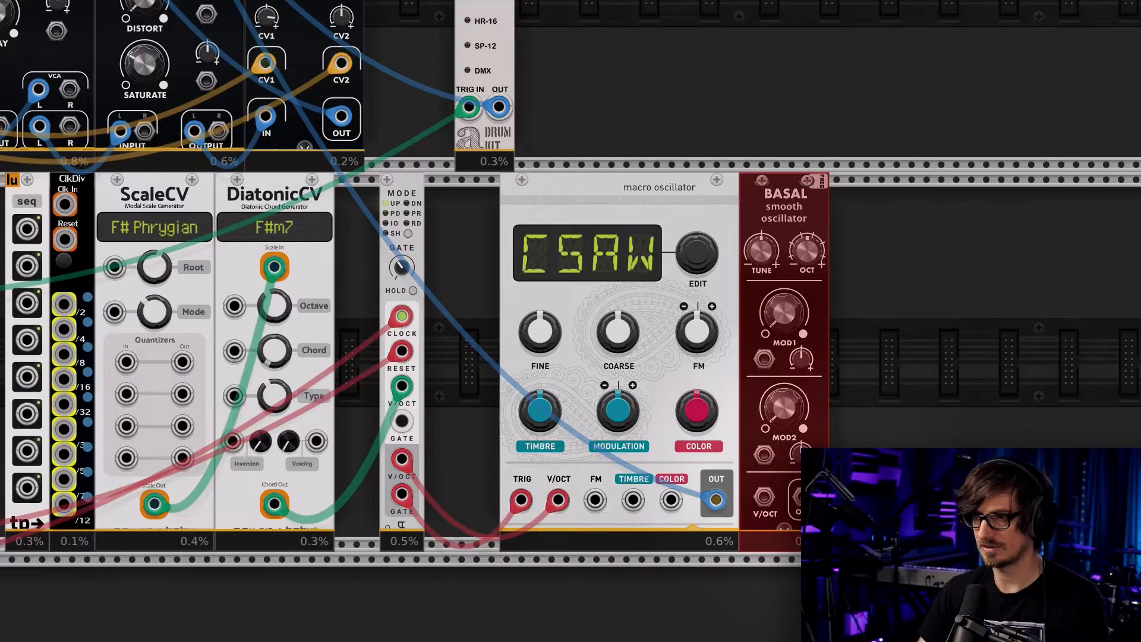
key(Delete)
Filter the module library by the Voltage-controlled amplifier tag and add the VCV VCA near the macro oscillator
right_click(832, 488)
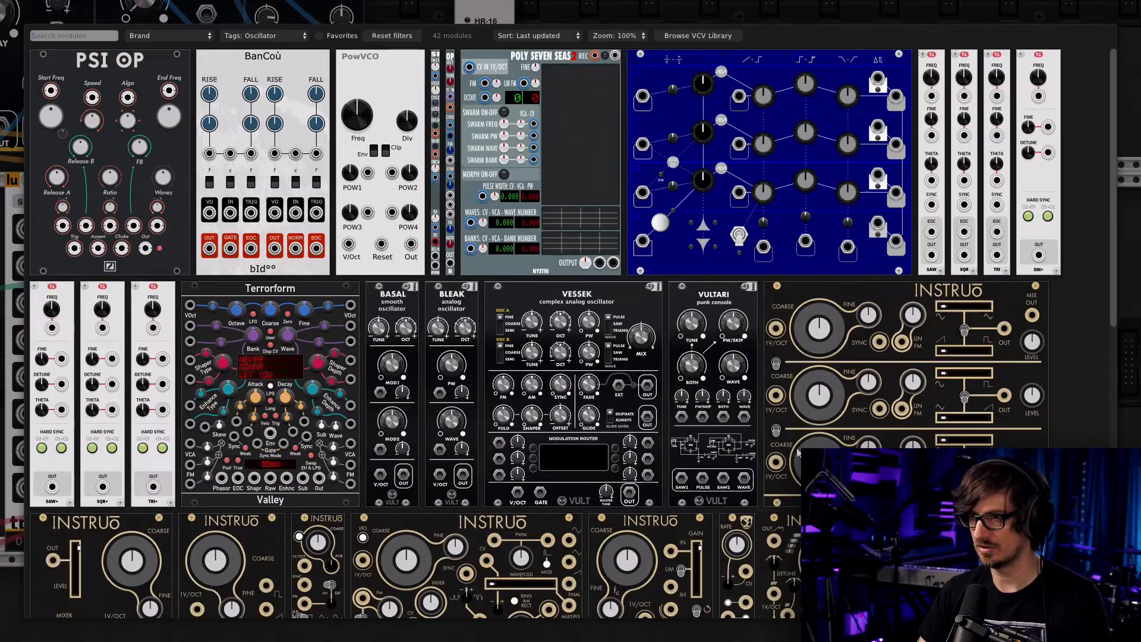
click(279, 37)
scroll(281, 476, down, 3)
click(286, 622)
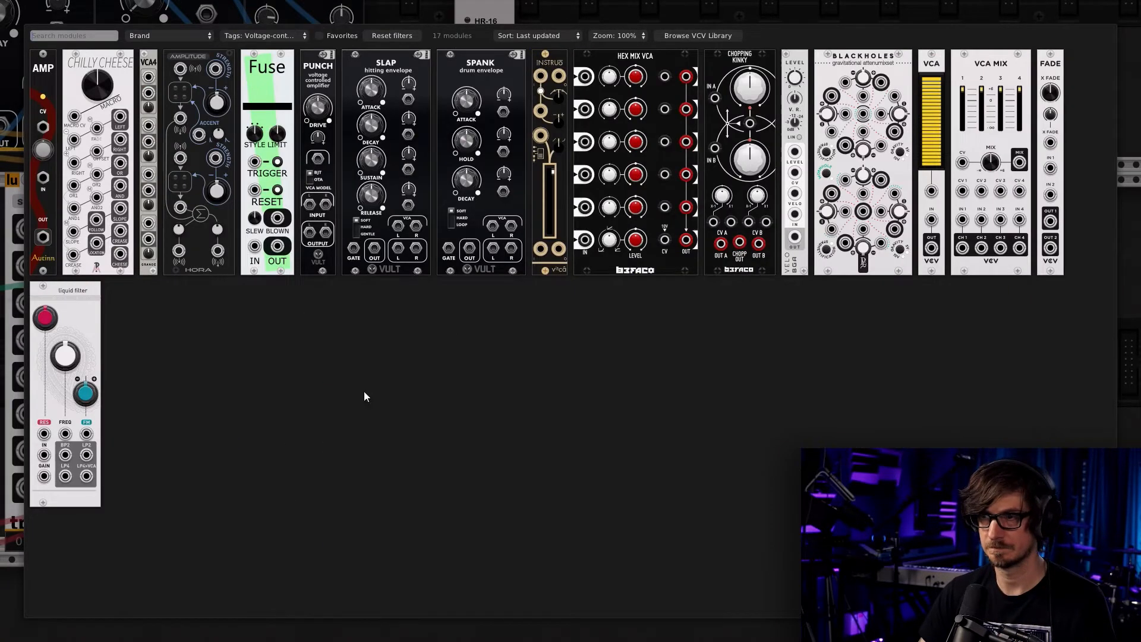
click(937, 185)
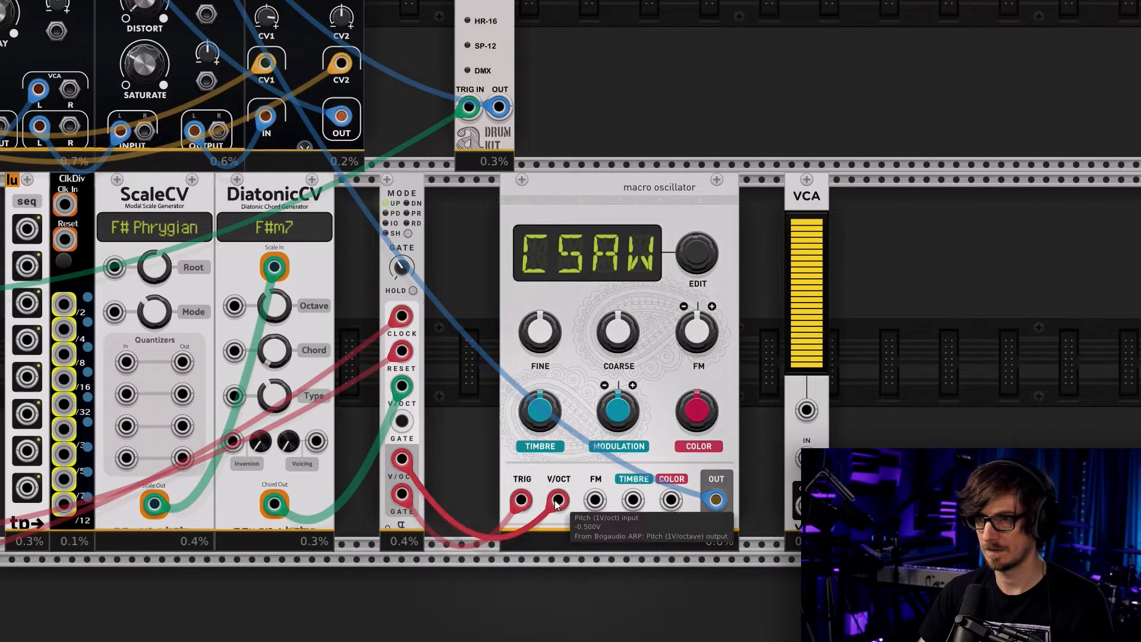
mouse_move(521, 501)
mouse_down()
mouse_move(746, 498)
mouse_move(807, 410)
mouse_move(521, 501)
mouse_up()
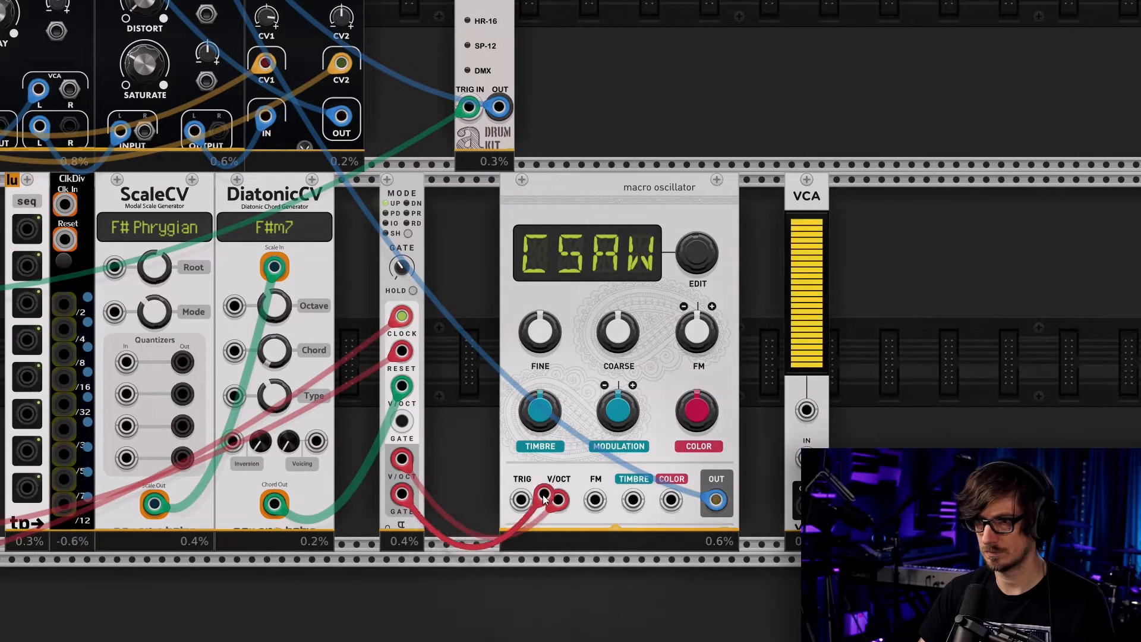
right_click(402, 425)
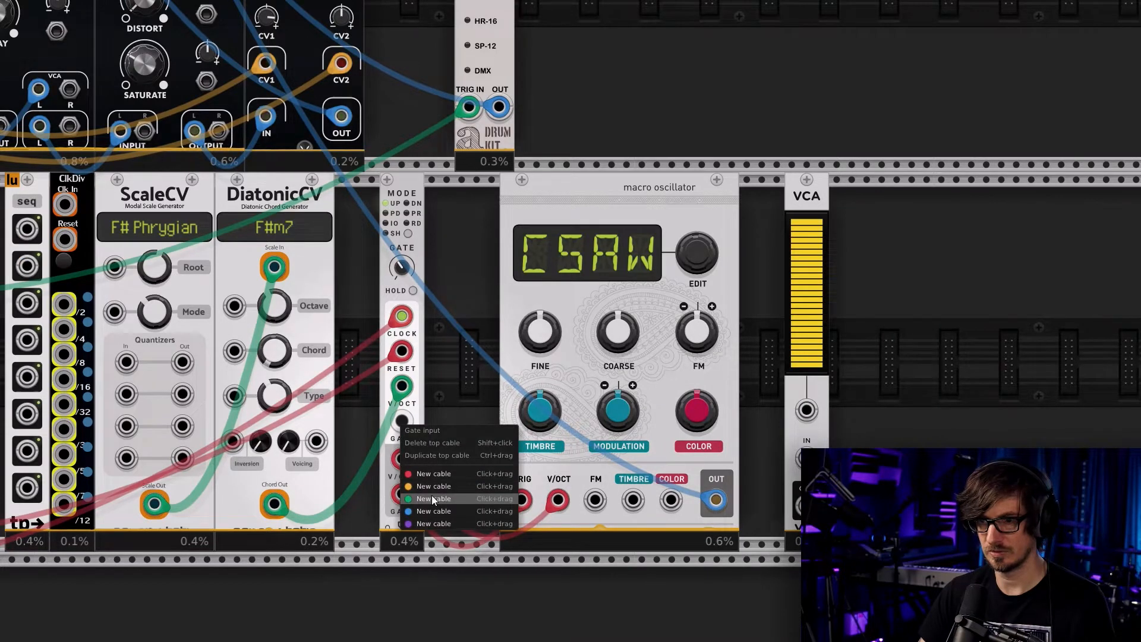
drag(432, 498, 446, 424)
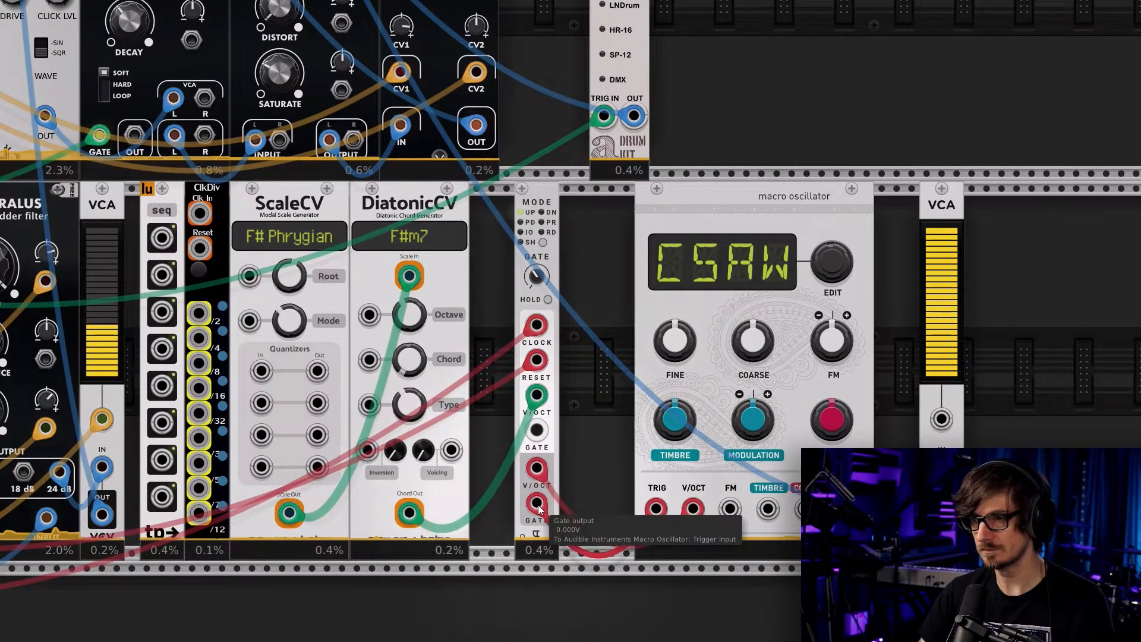
Route the macro oscillator through the VCA with the ARP's gate output in its CV input, and move both modules closer to the ARP
drag(538, 507, 942, 419)
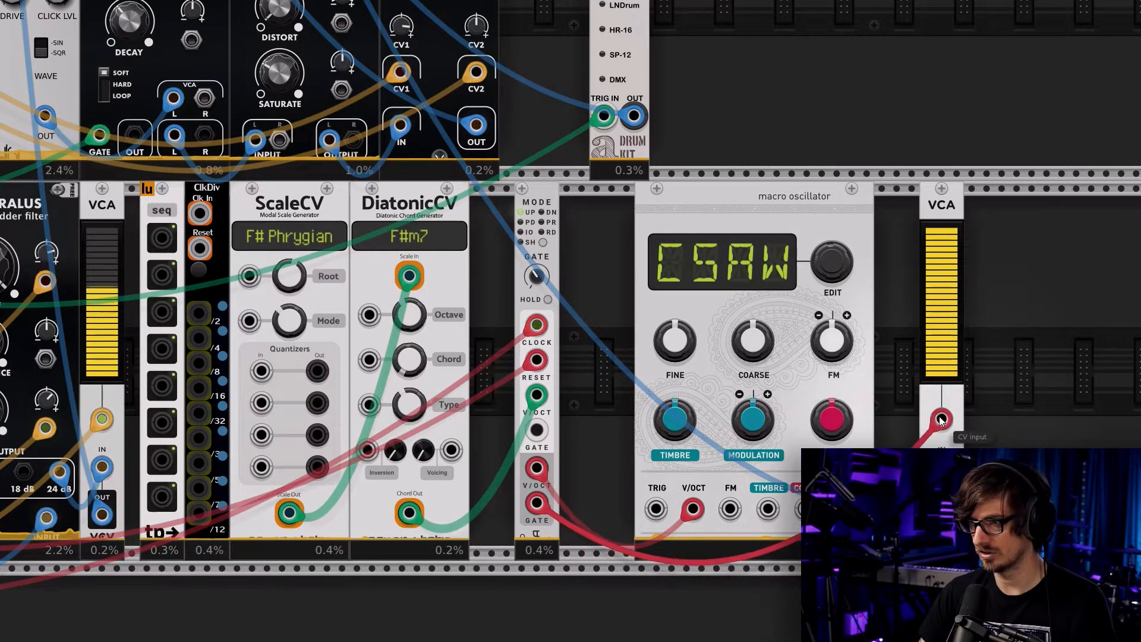
drag(852, 509, 942, 514)
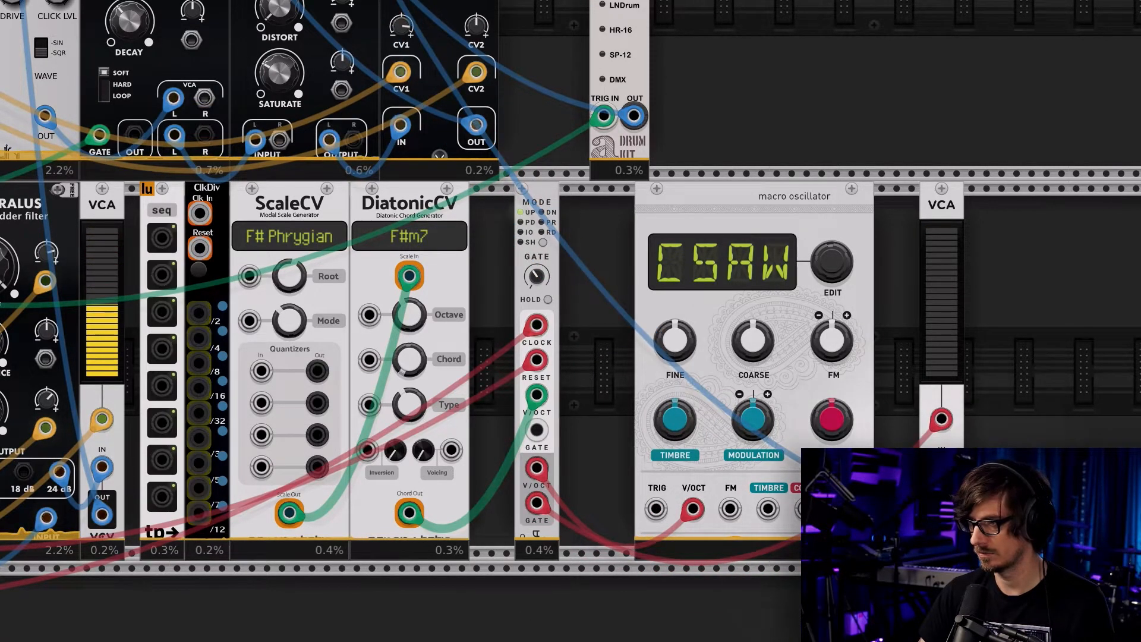
drag(824, 216, 779, 216)
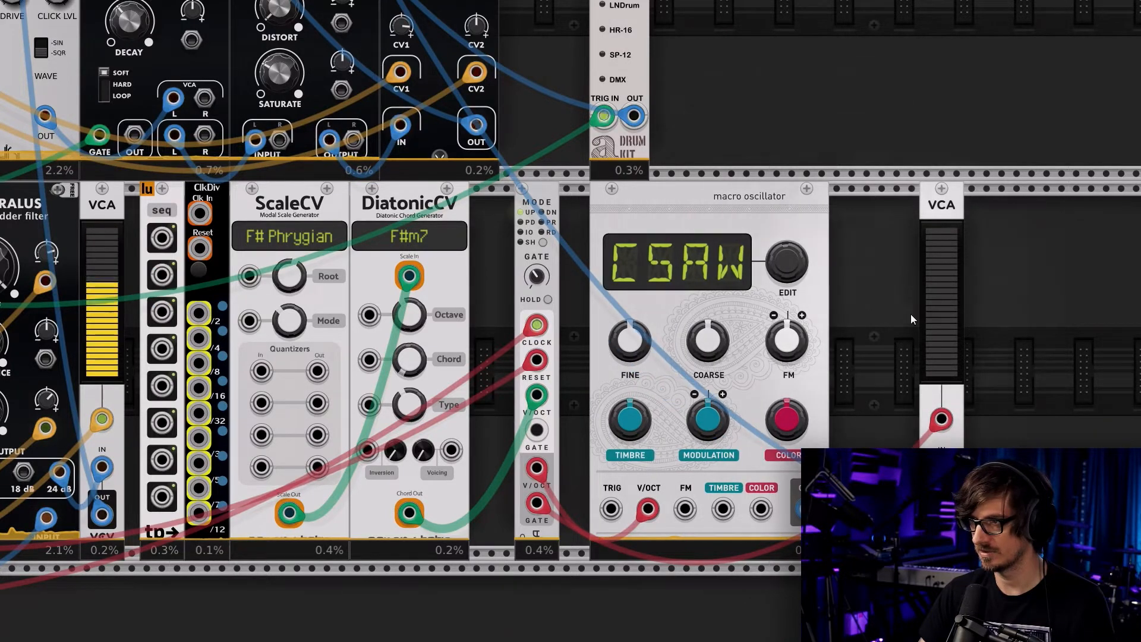
drag(930, 338, 870, 339)
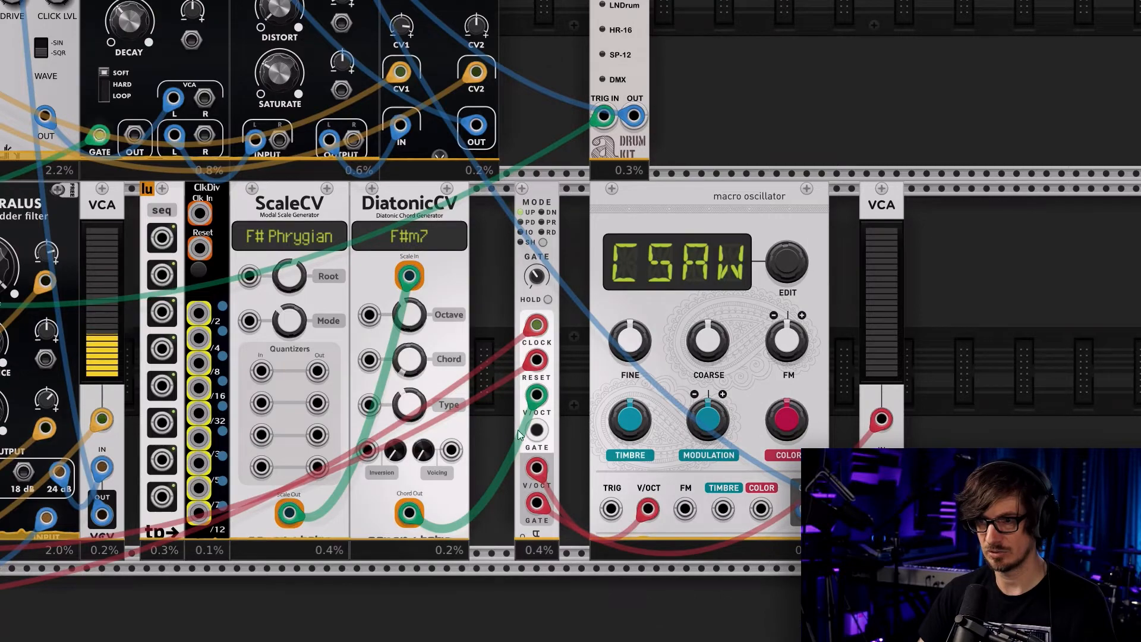
scroll(541, 439, down, 4)
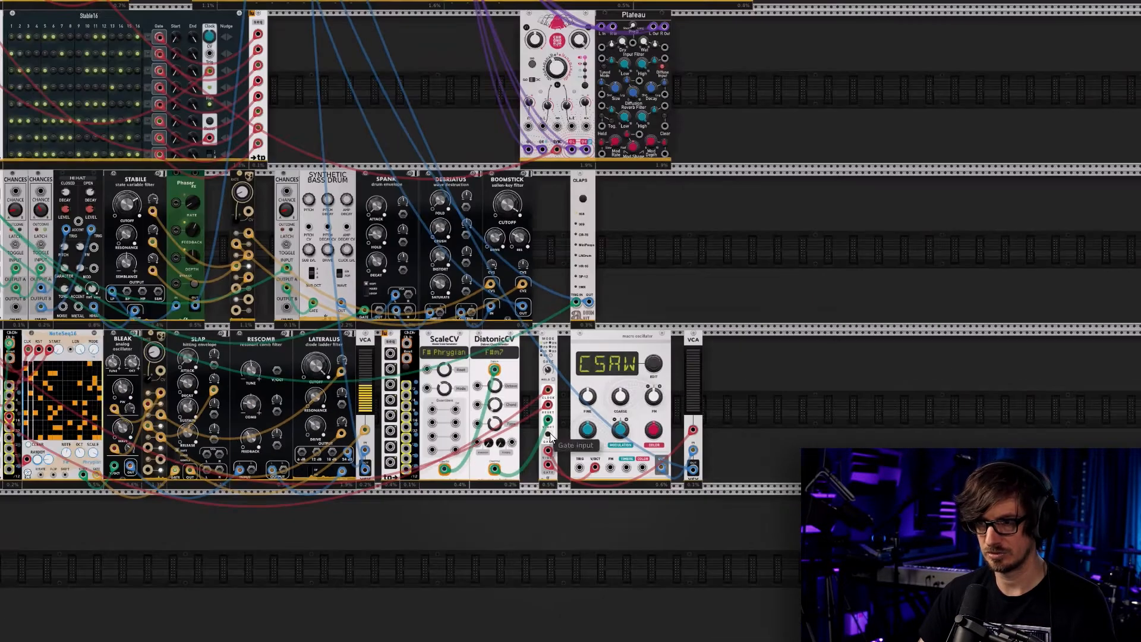
right_click(548, 435)
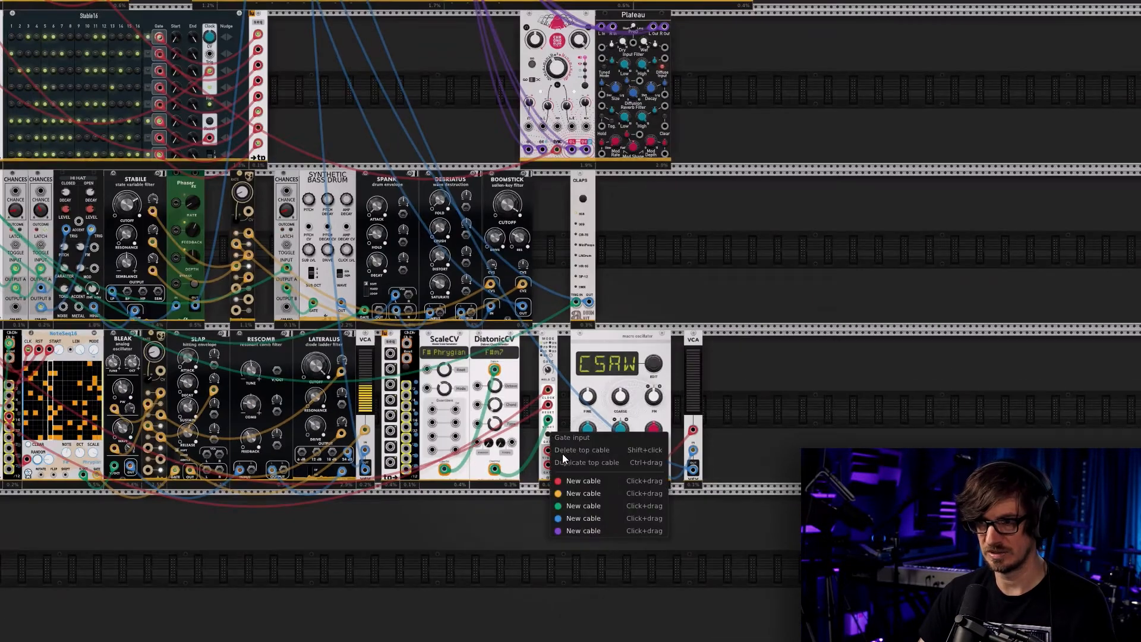
click(565, 479)
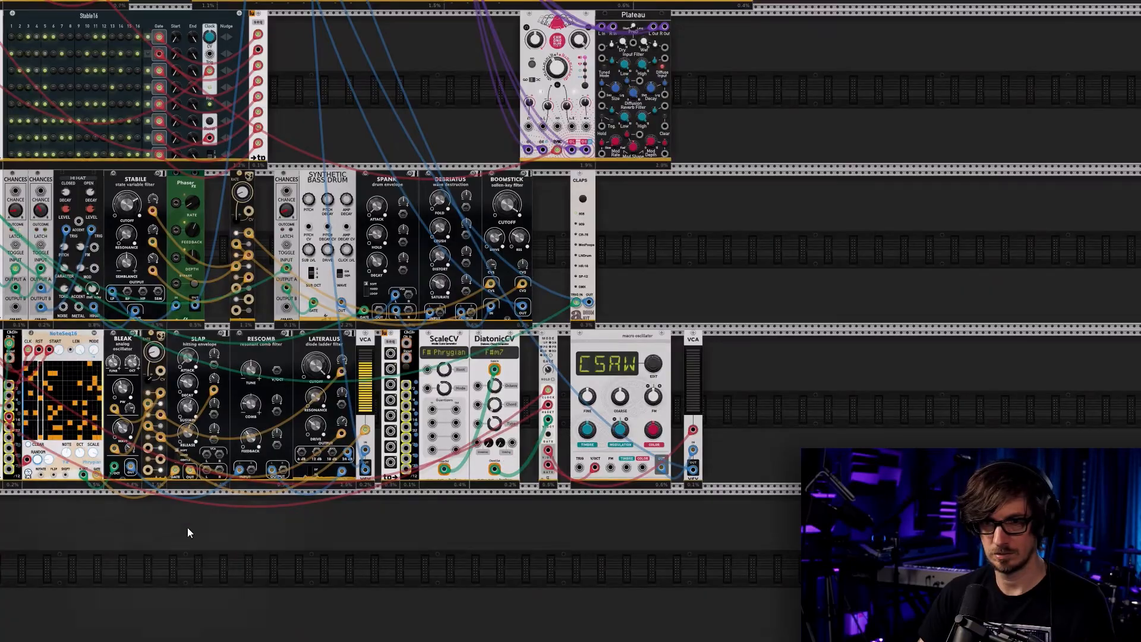
scroll(172, 520, up, 3)
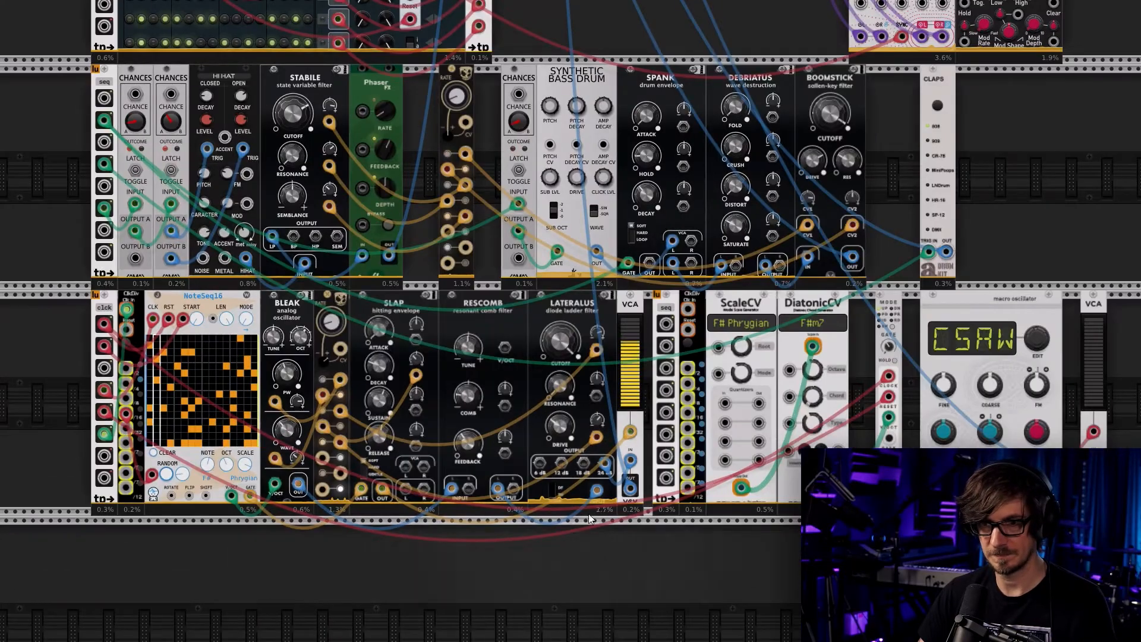
click(104, 413)
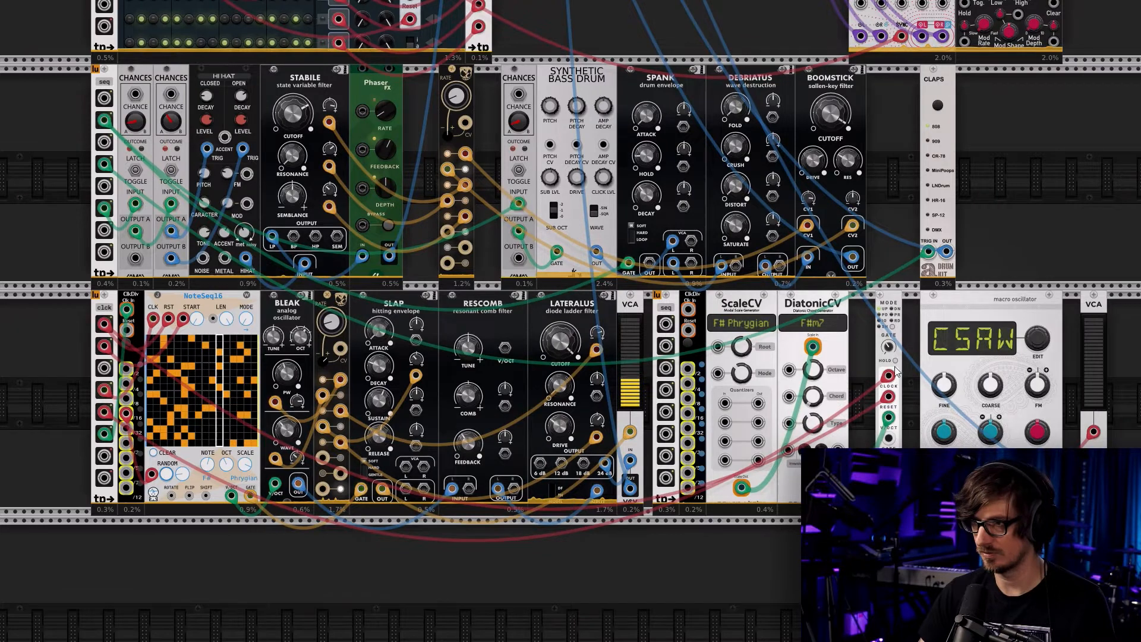
Unplug the ARP's Clock and Reset cables and patch the seq teleport's port 5 output into Clock, after trying port 1
drag(889, 375, 869, 419)
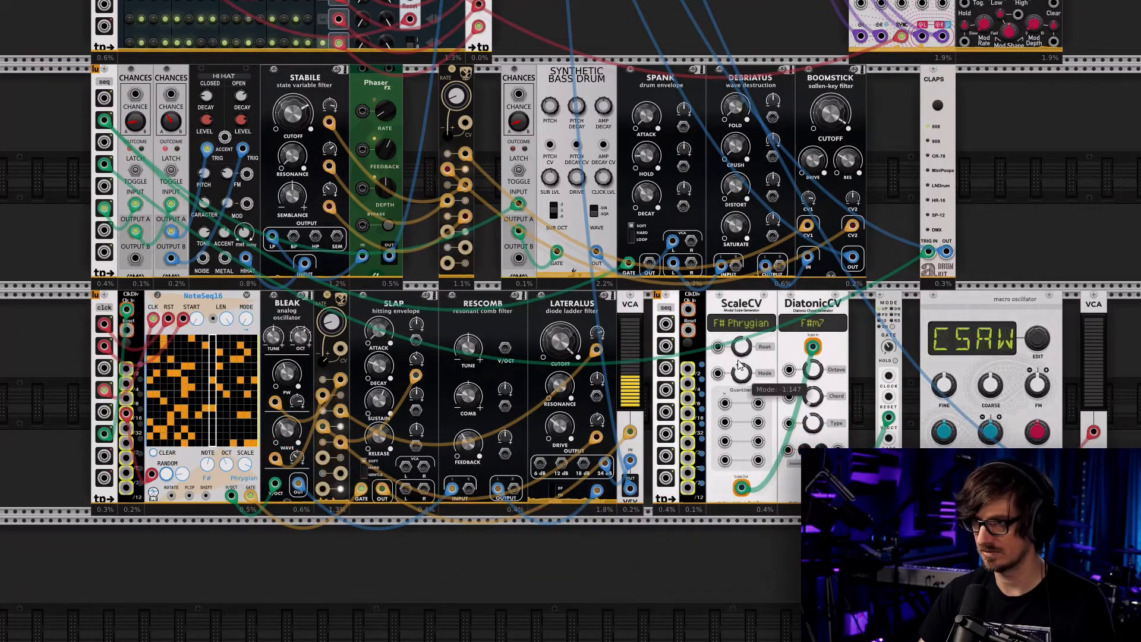
right_click(668, 331)
drag(699, 360, 888, 376)
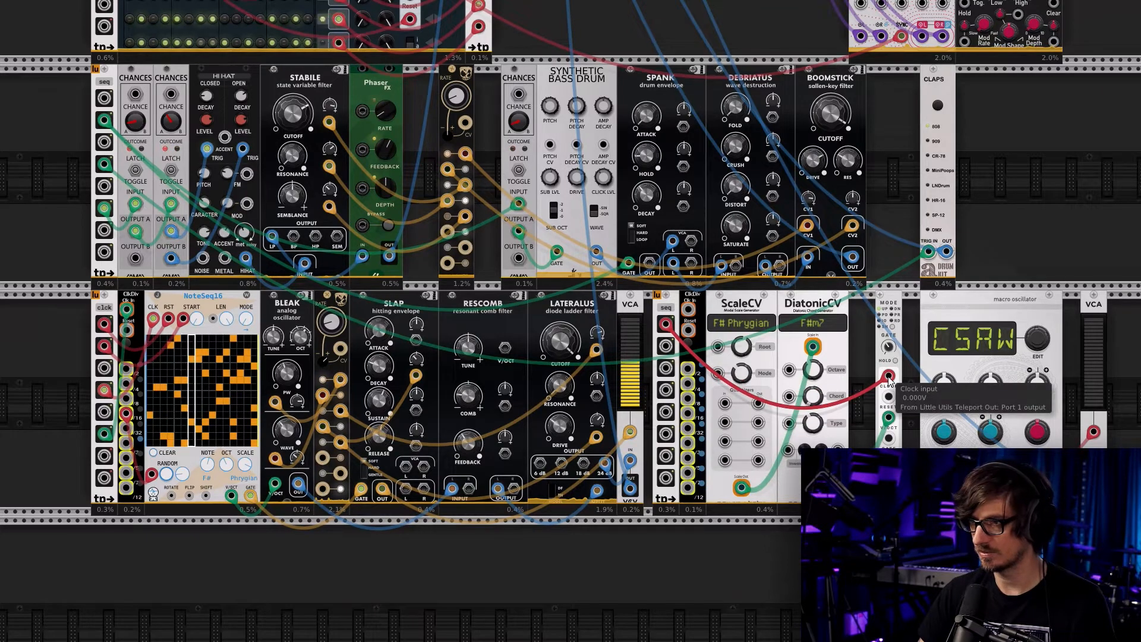
drag(667, 326, 666, 412)
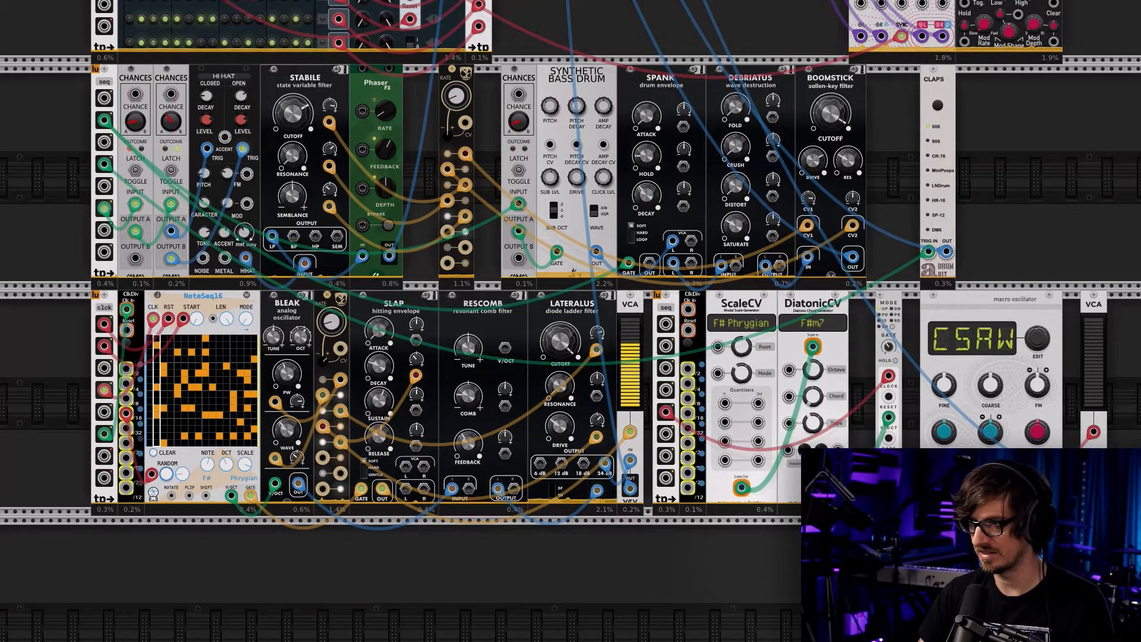
scroll(841, 545, up, 3)
scroll(839, 416, up, 2)
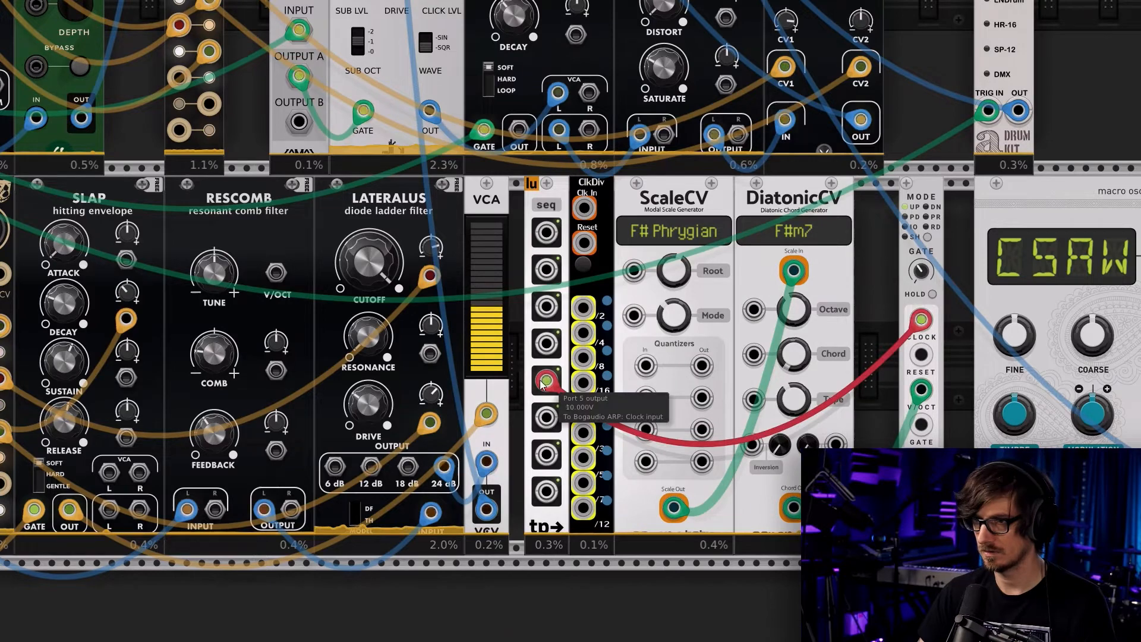
Shift the seq teleport, ClkDiv, ScaleCV and DiatonicCV modules right to open a narrow slot beside the bass voice's VCA
scroll(730, 582, right, 4)
scroll(526, 487, down, 1)
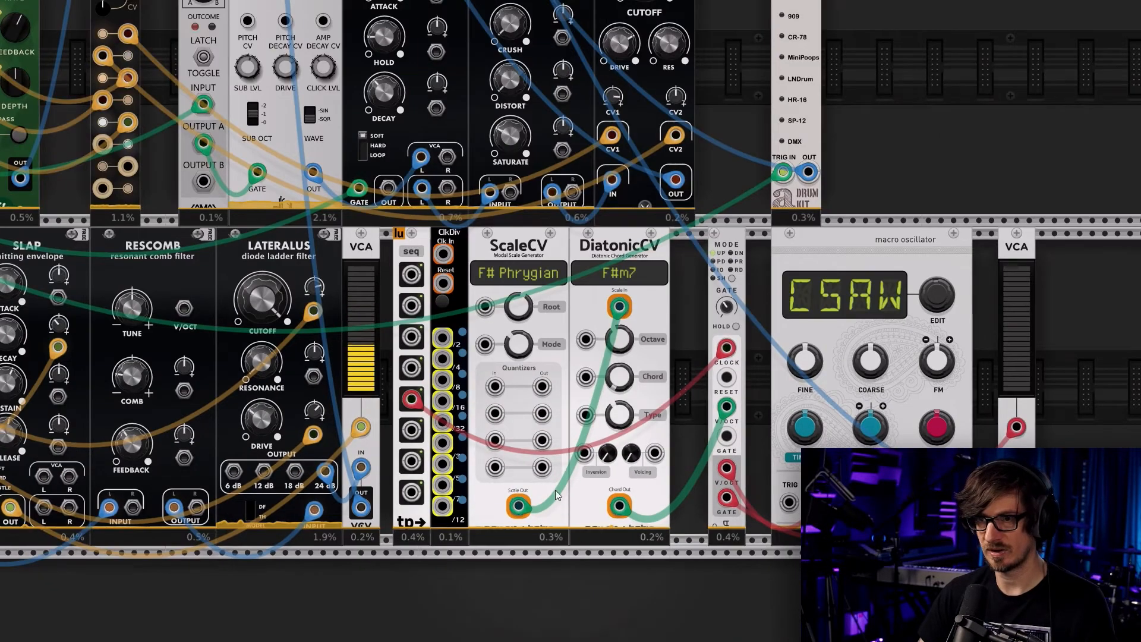
drag(392, 252, 601, 322)
drag(601, 248, 639, 248)
Add a favorite teleport output module in front of the seq teleport and set its source to clck
right_click(401, 267)
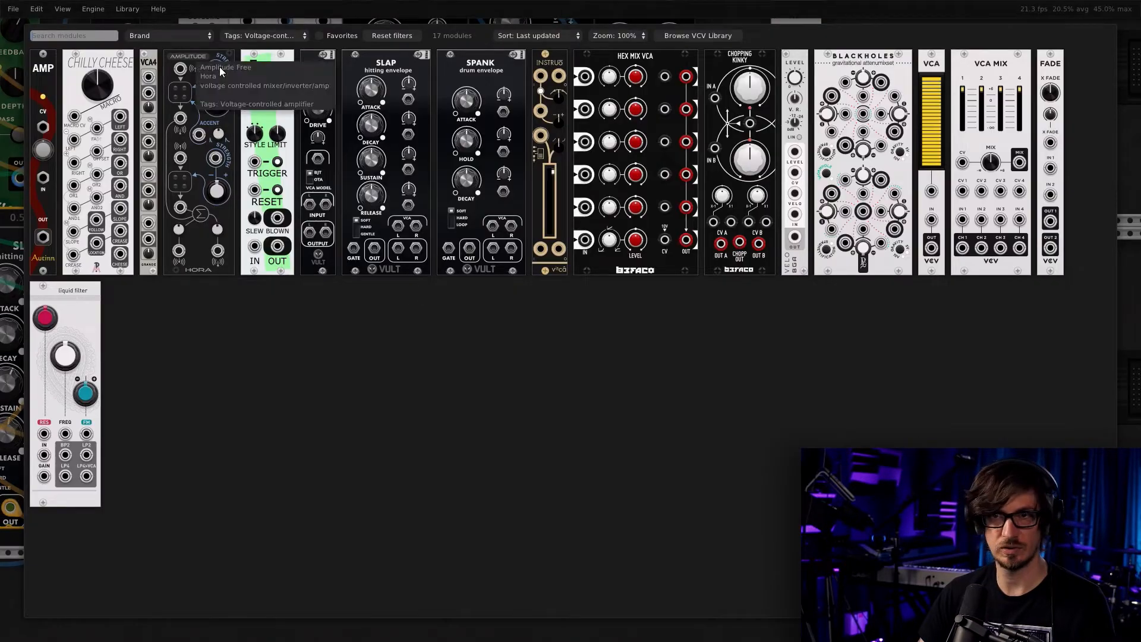
click(415, 34)
click(338, 36)
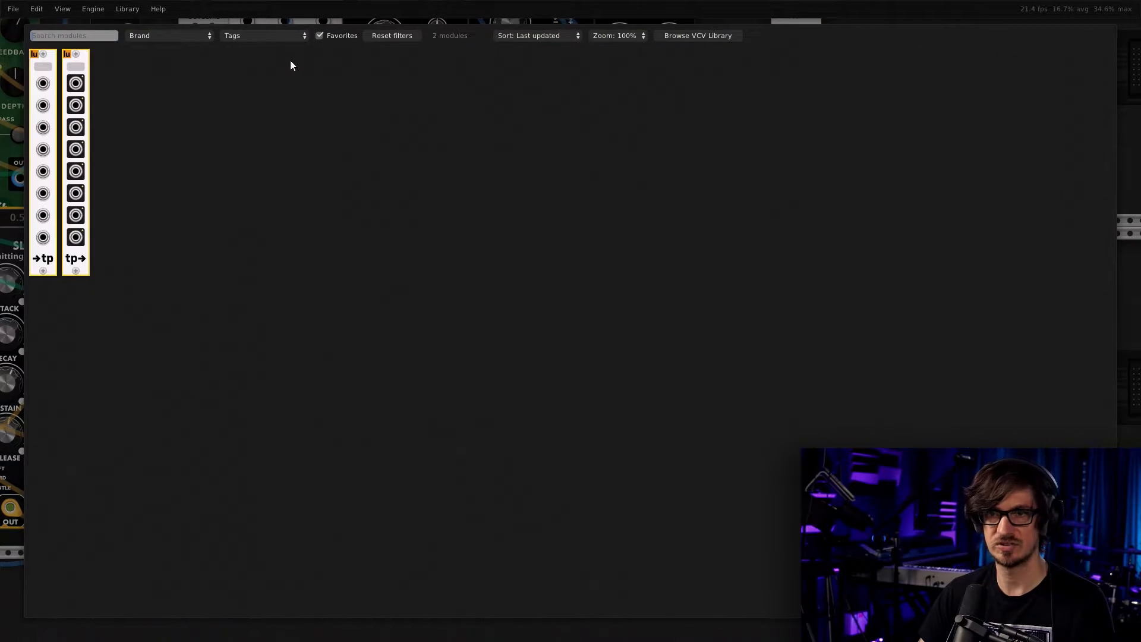
click(75, 81)
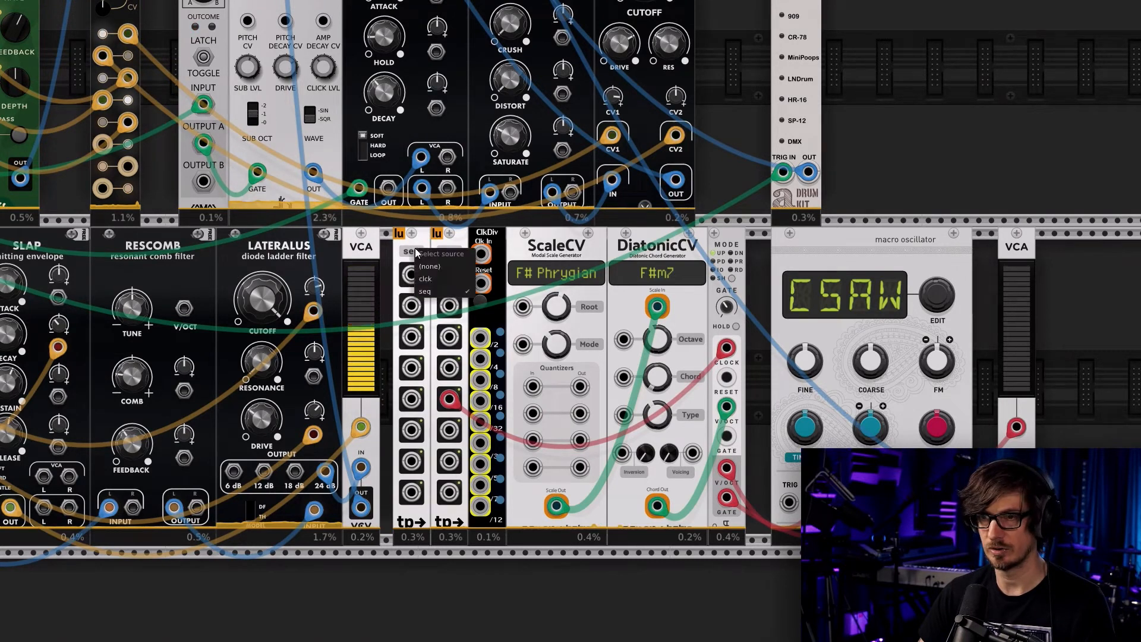
click(432, 279)
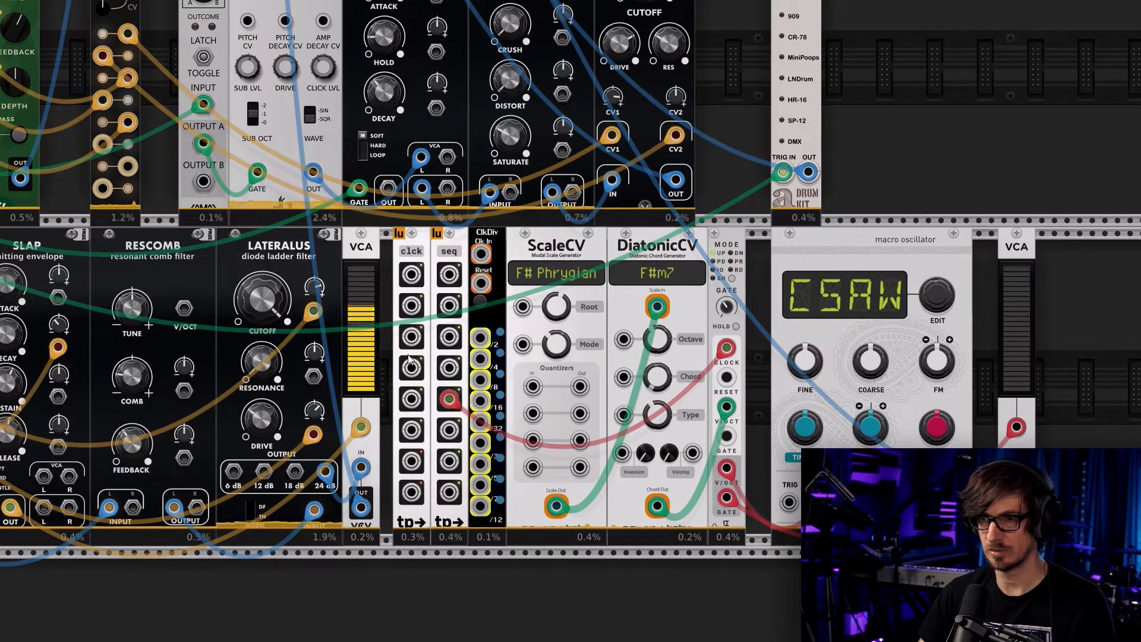
Patch the clck teleport's port 1 into the ARP's Reset input and its port 4 into ClkDiv's Clk In
right_click(416, 278)
drag(440, 316, 726, 378)
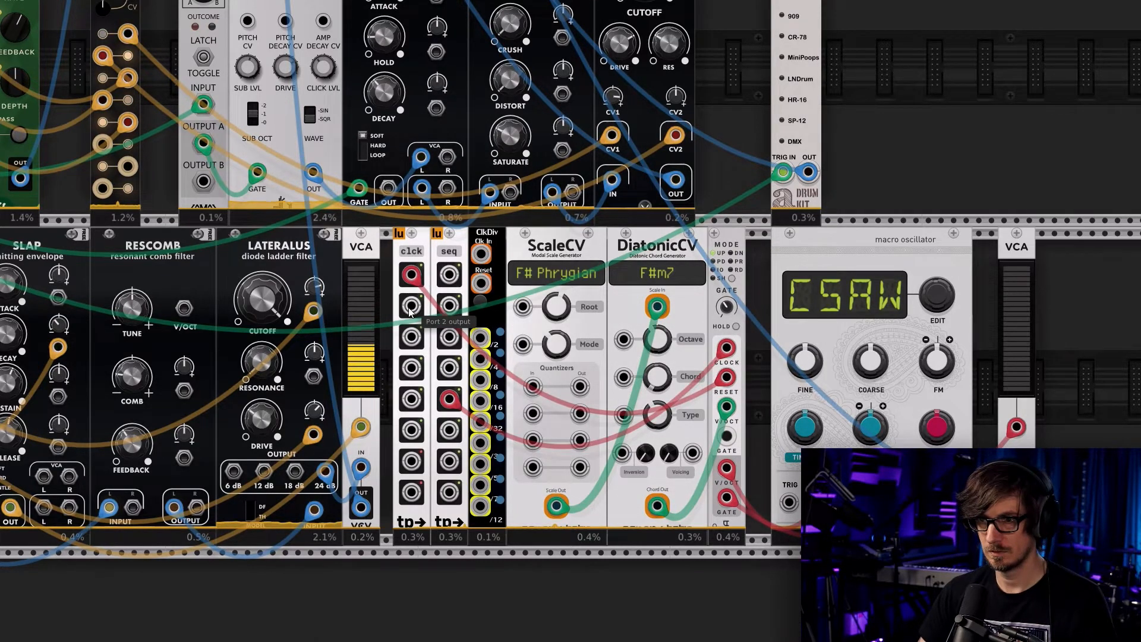
right_click(411, 365)
drag(433, 396, 482, 255)
Try driving the ARP from ClkDiv's #1 output and from the seq teleport's port 1 into its Clock input
right_click(482, 340)
drag(503, 373, 716, 427)
right_click(448, 274)
drag(475, 313, 731, 351)
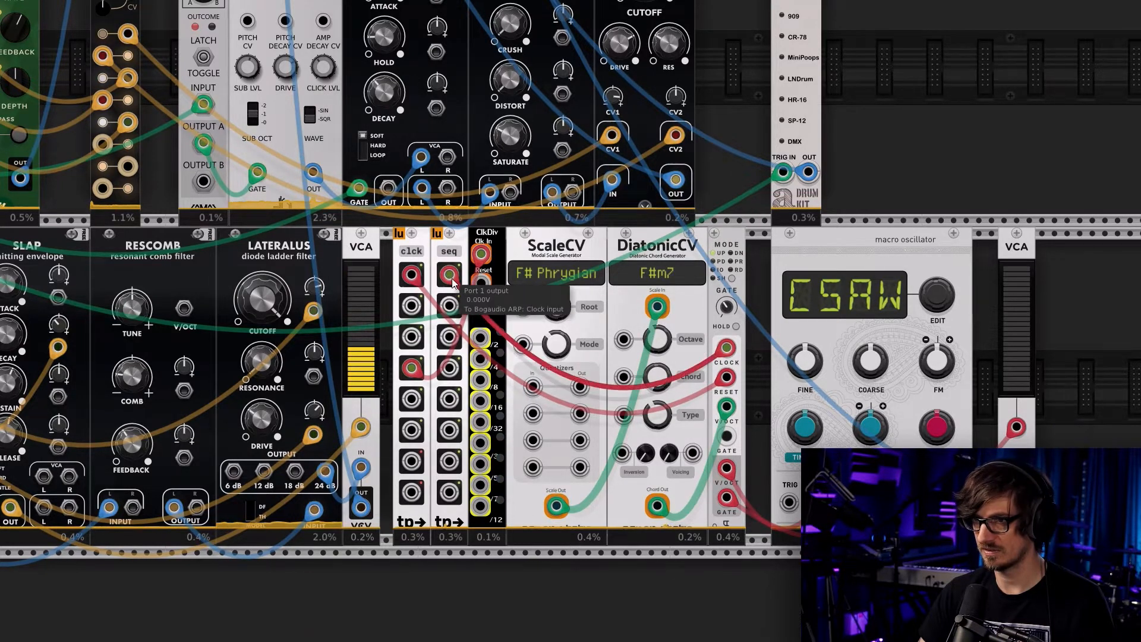
Remove the seq teleport's cable from the ARP's Clock input and patch ClkDiv's #1 output into it instead
drag(451, 281, 505, 455)
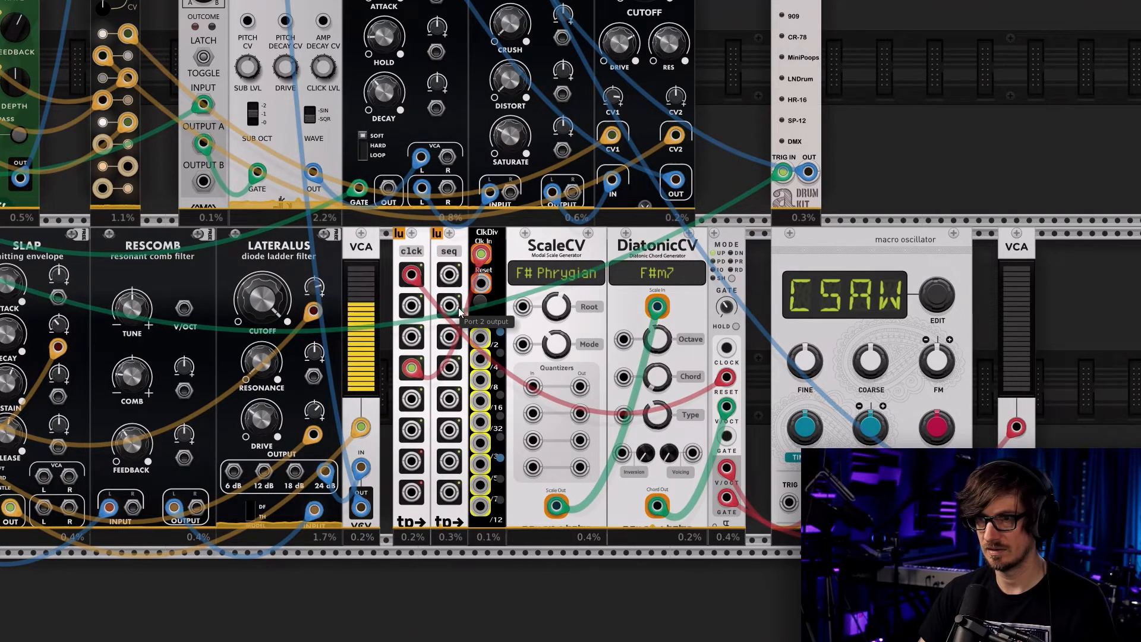
right_click(478, 344)
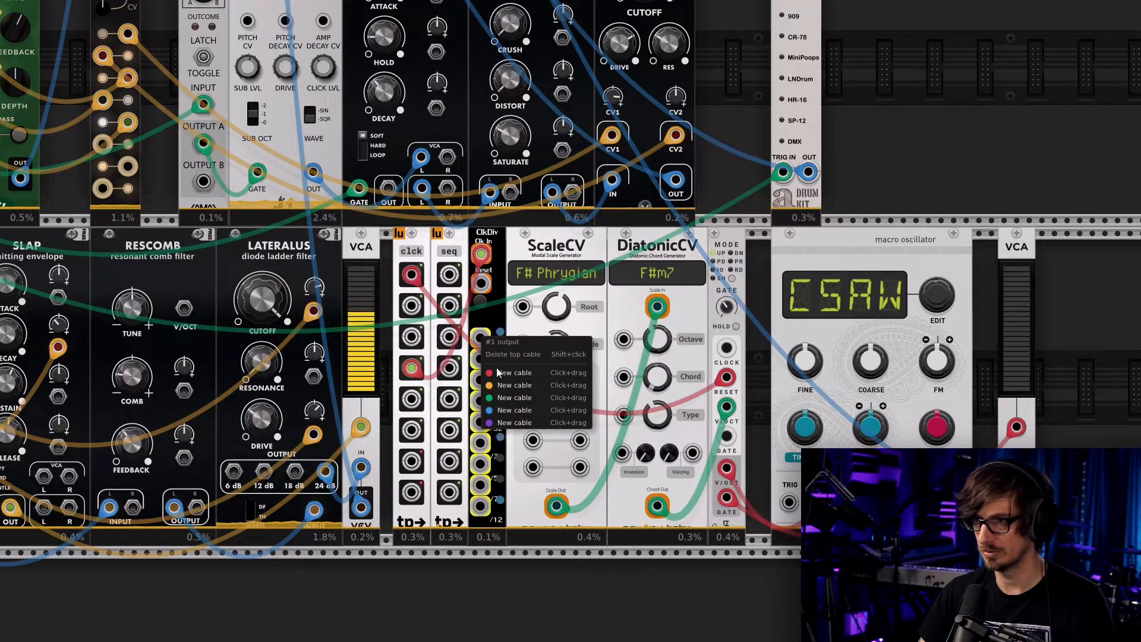
click(500, 373)
click(726, 348)
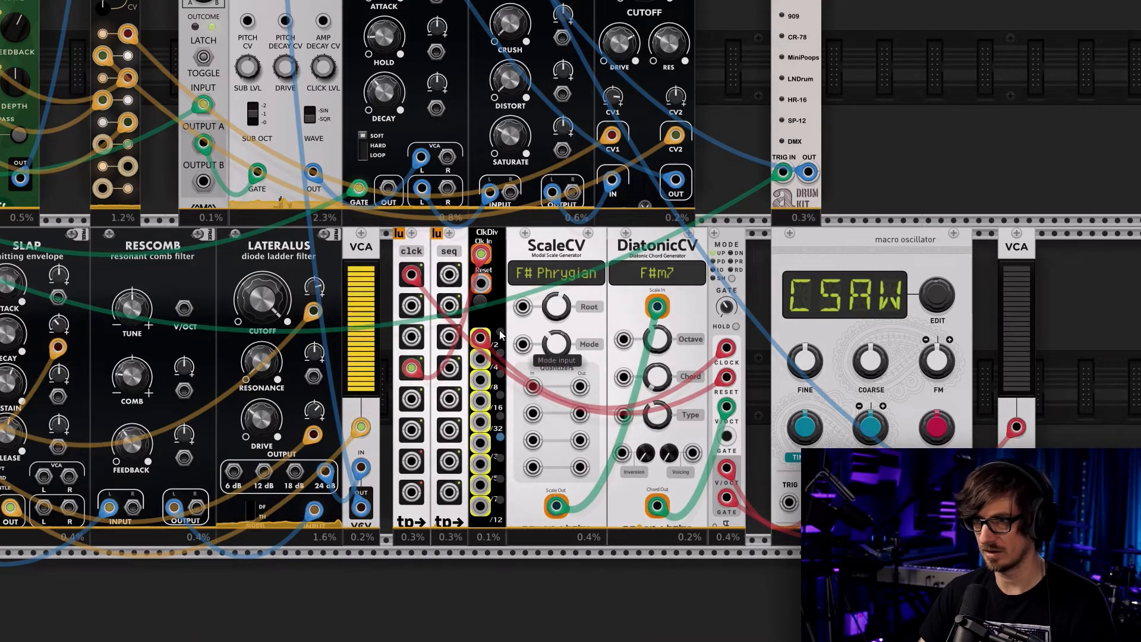
Patch the seq teleport's port 1 into the ARP's Gate input
right_click(450, 275)
drag(473, 311, 726, 437)
drag(864, 577, 652, 578)
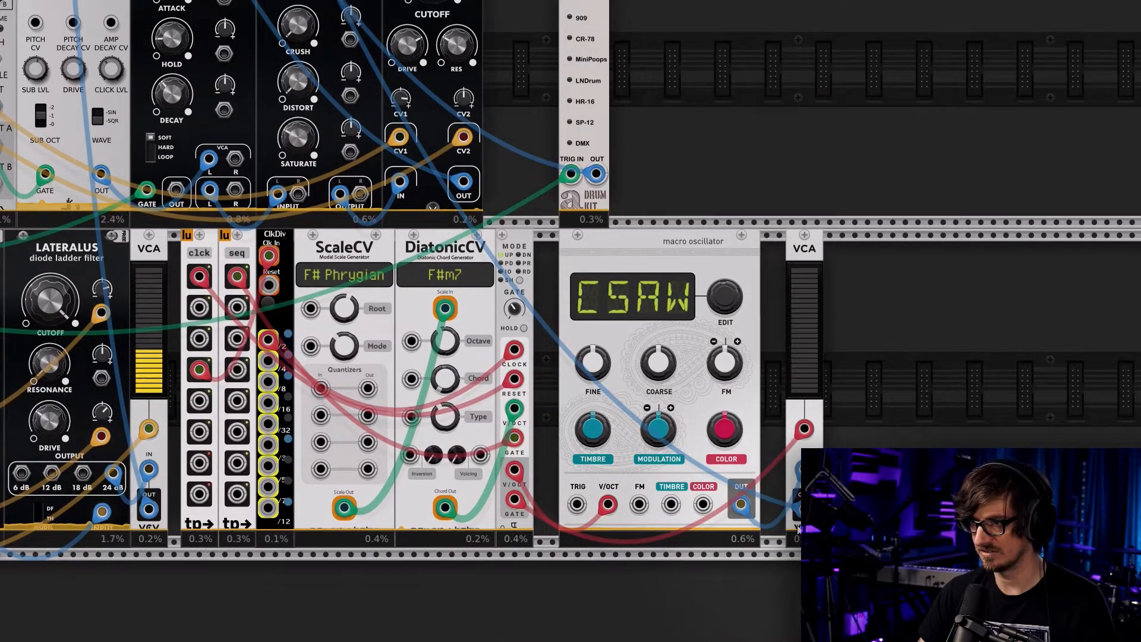
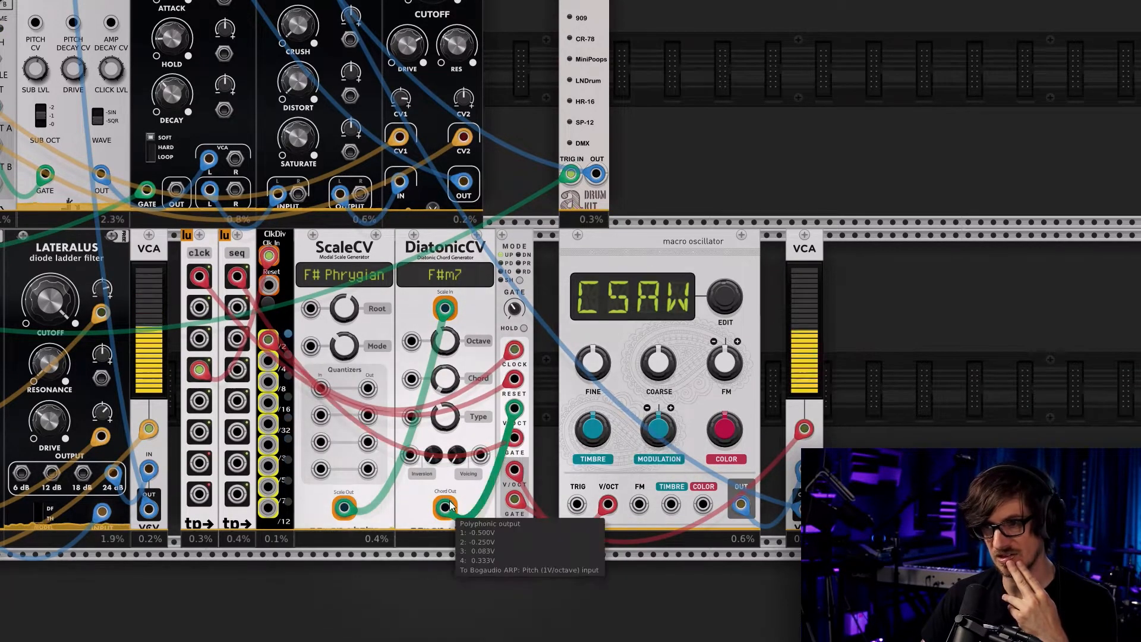
Change the ARP's playback mode and turn on its Hold
click(520, 281)
click(520, 281)
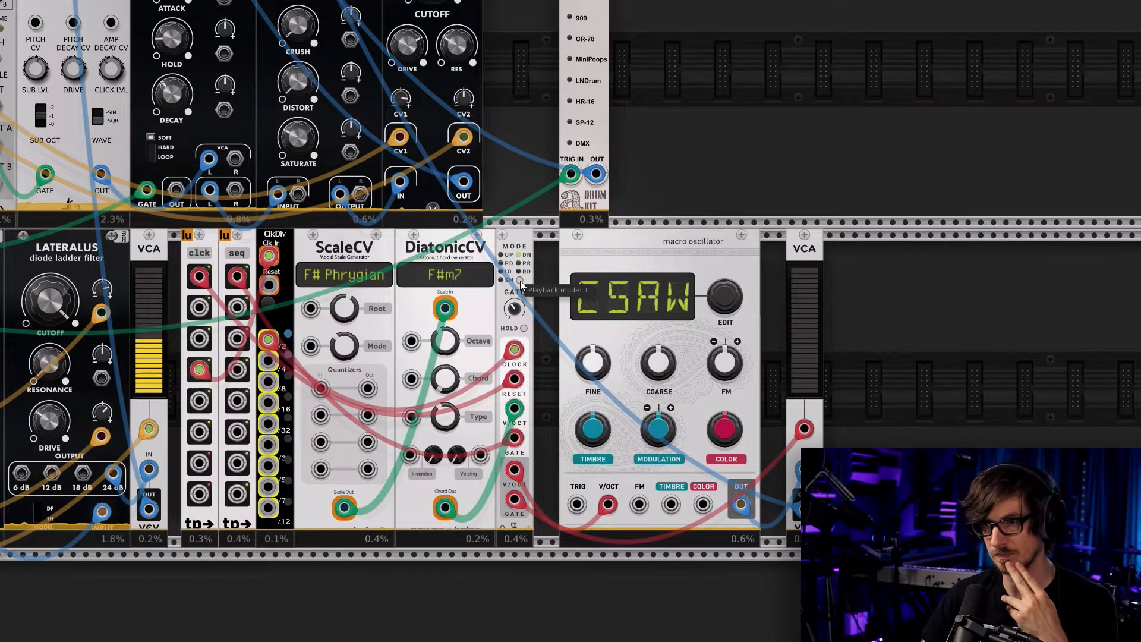
click(524, 328)
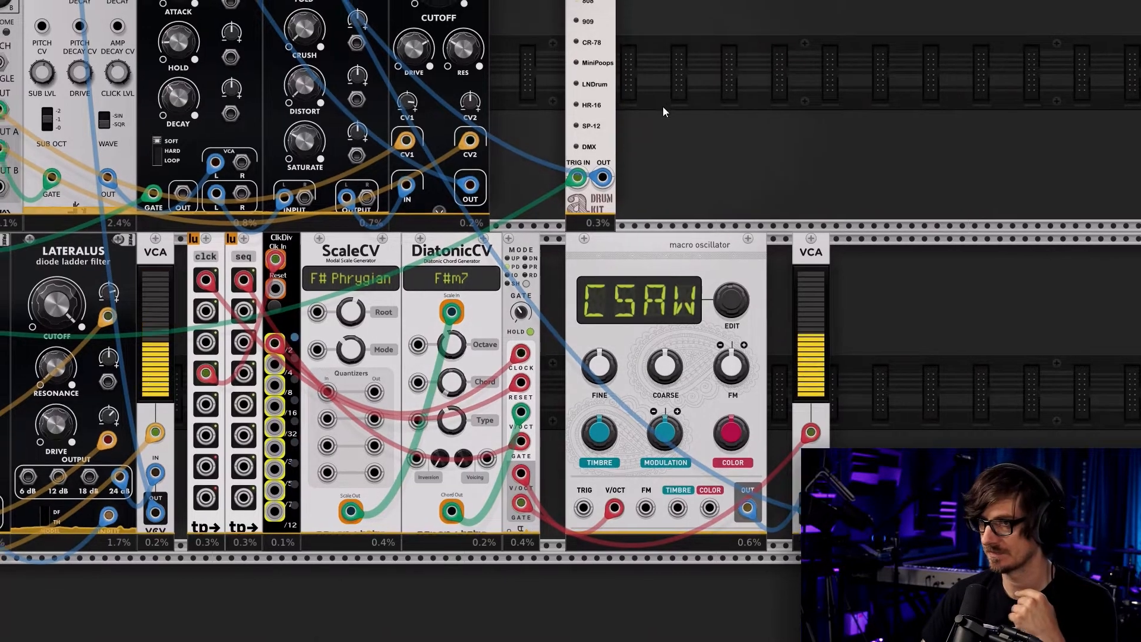
Raise the mixer's bass channel level and take that channel out of solo
drag(663, 112, 733, 453)
drag(867, 131, 847, 568)
drag(258, 473, 396, 513)
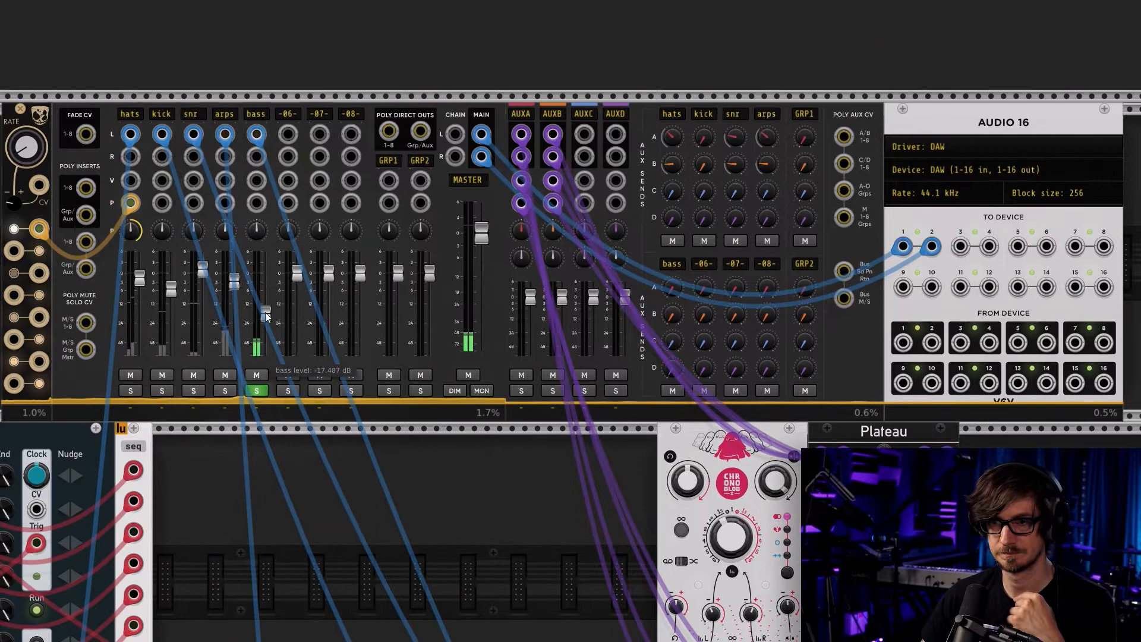
click(258, 391)
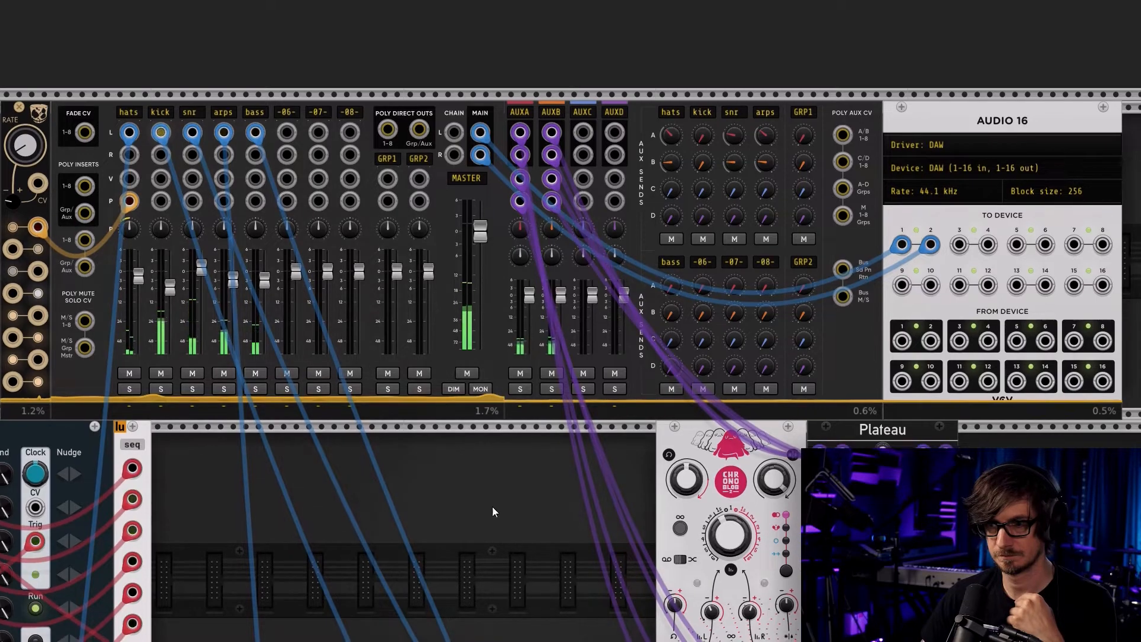
Examine the chord type setting and the ARP's gate input and output while the arpeggio plays
scroll(514, 545, down, 10)
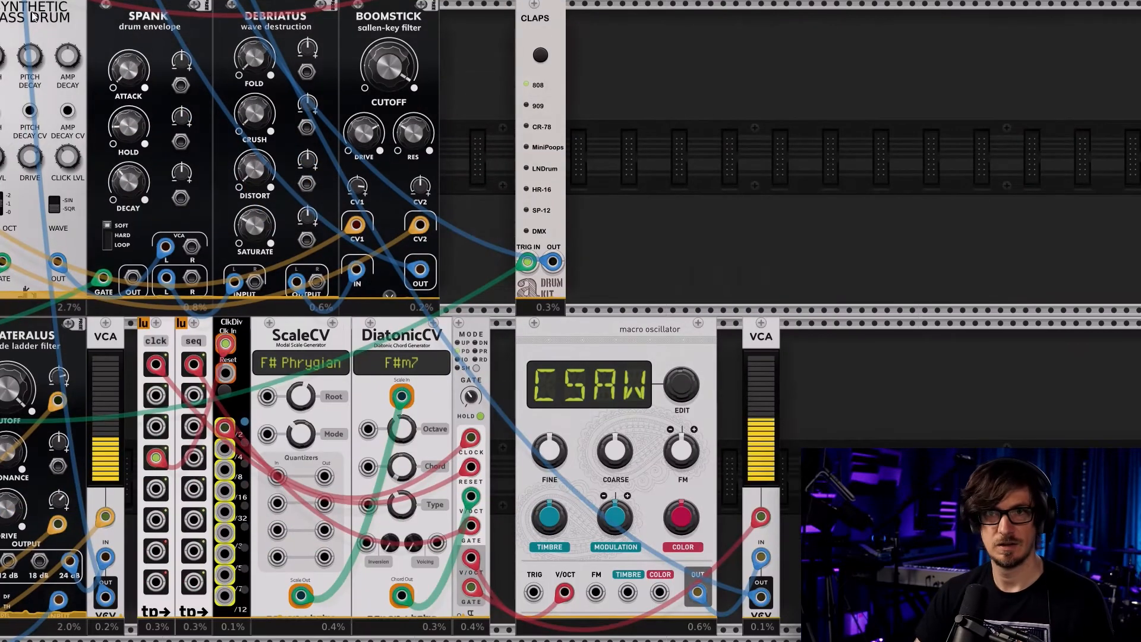
click(14, 8)
click(34, 59)
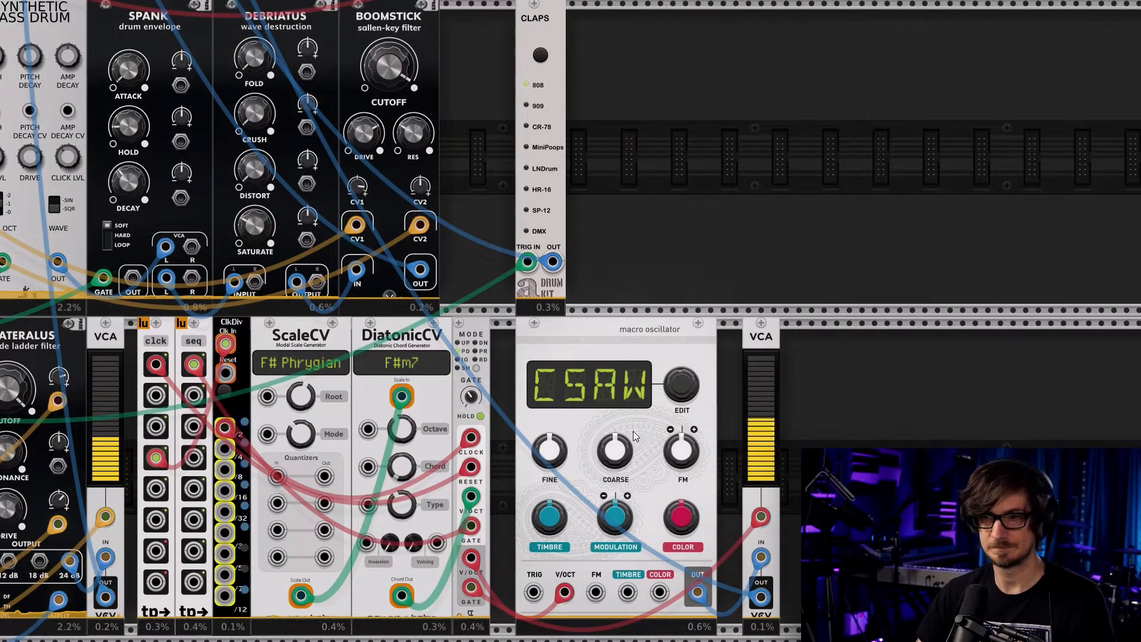
scroll(628, 458, down, 2)
scroll(794, 481, down, 2)
scroll(794, 482, down, 2)
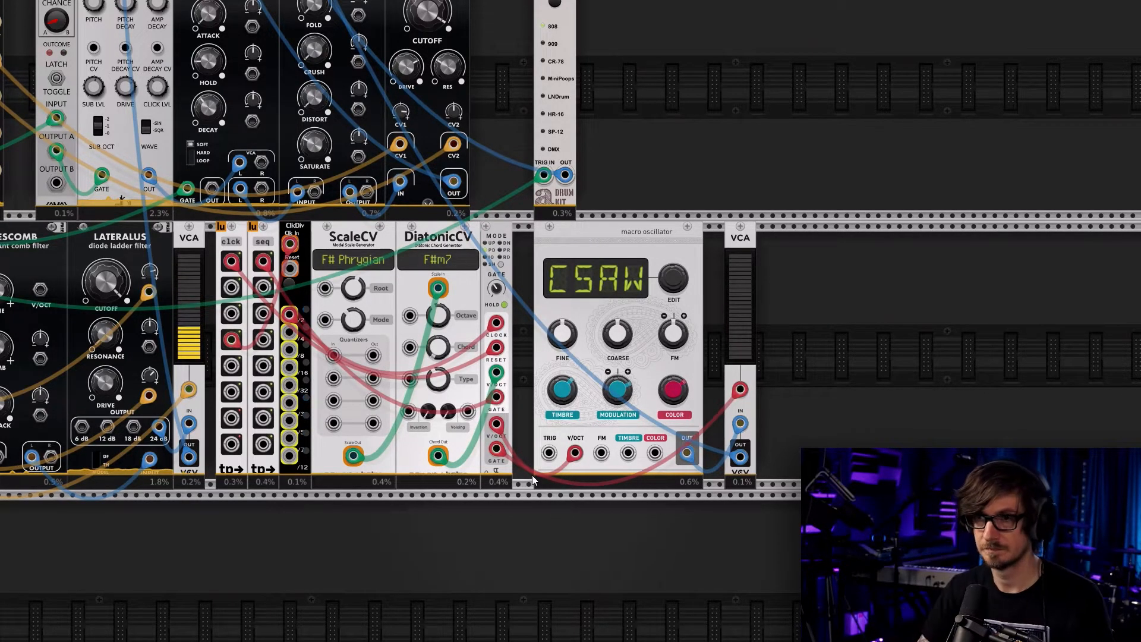
mouse_move(433, 371)
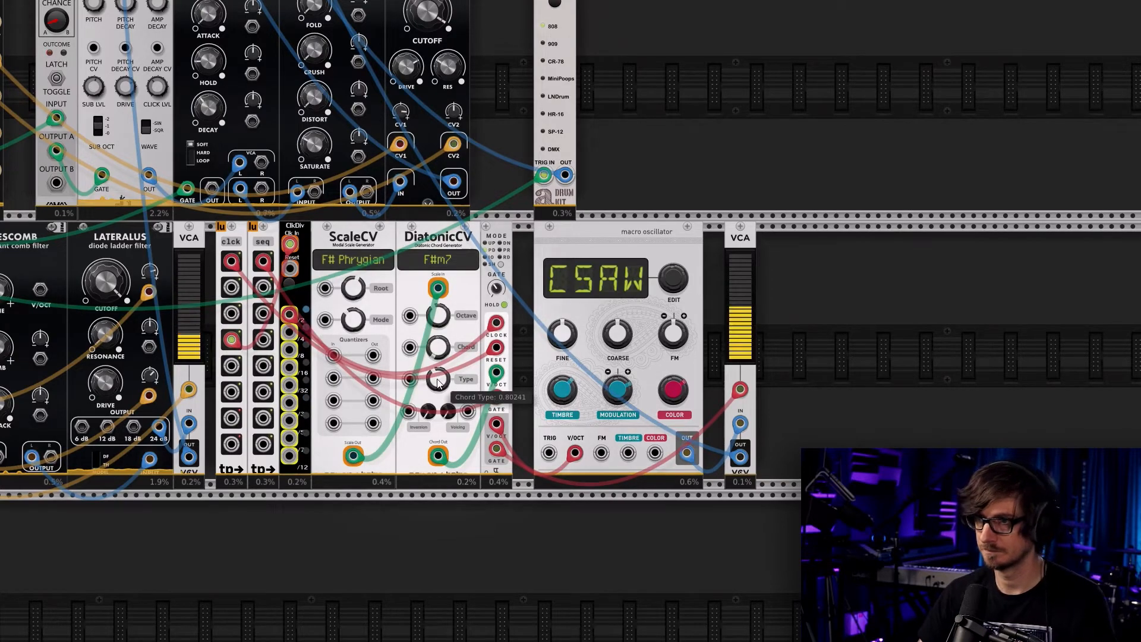
scroll(459, 539, down, 10)
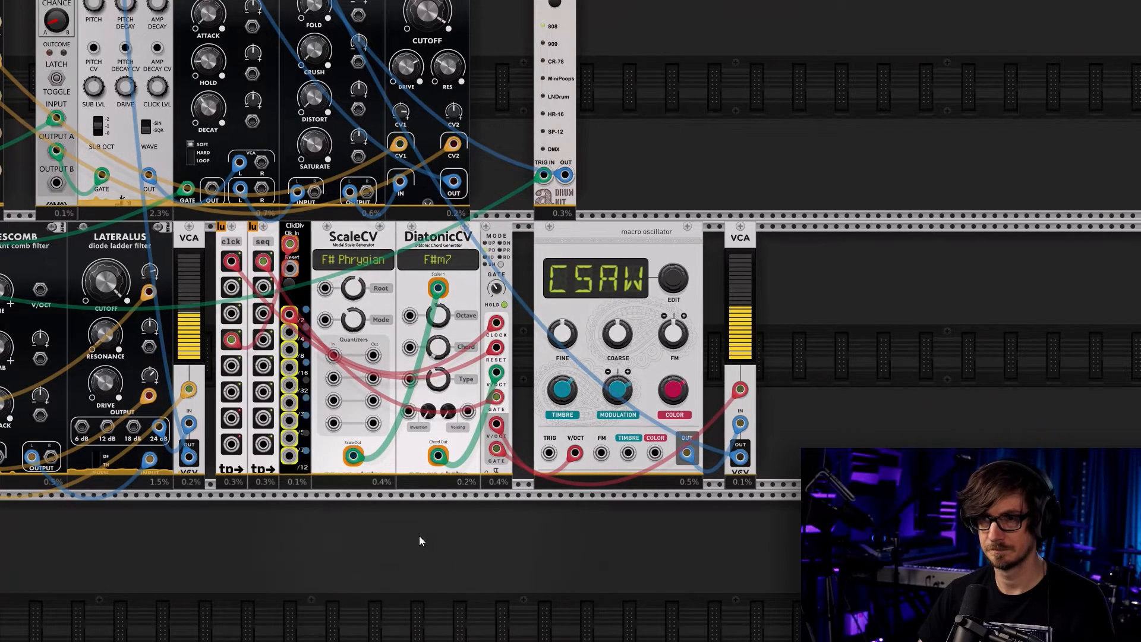
scroll(458, 554, up, 8)
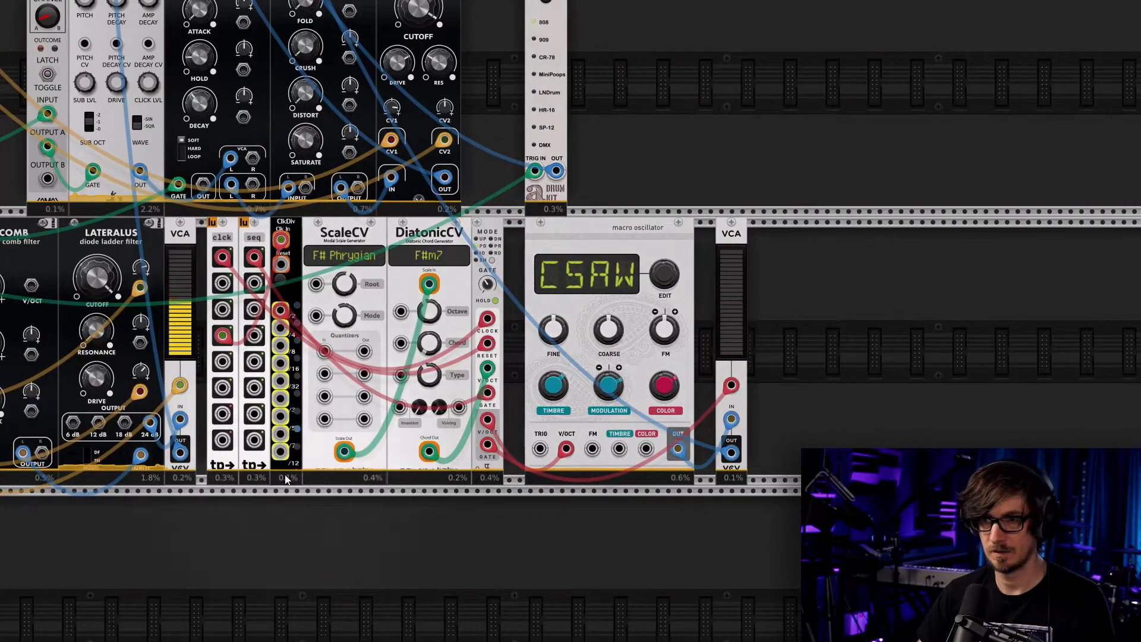
mouse_move(487, 323)
mouse_move(488, 452)
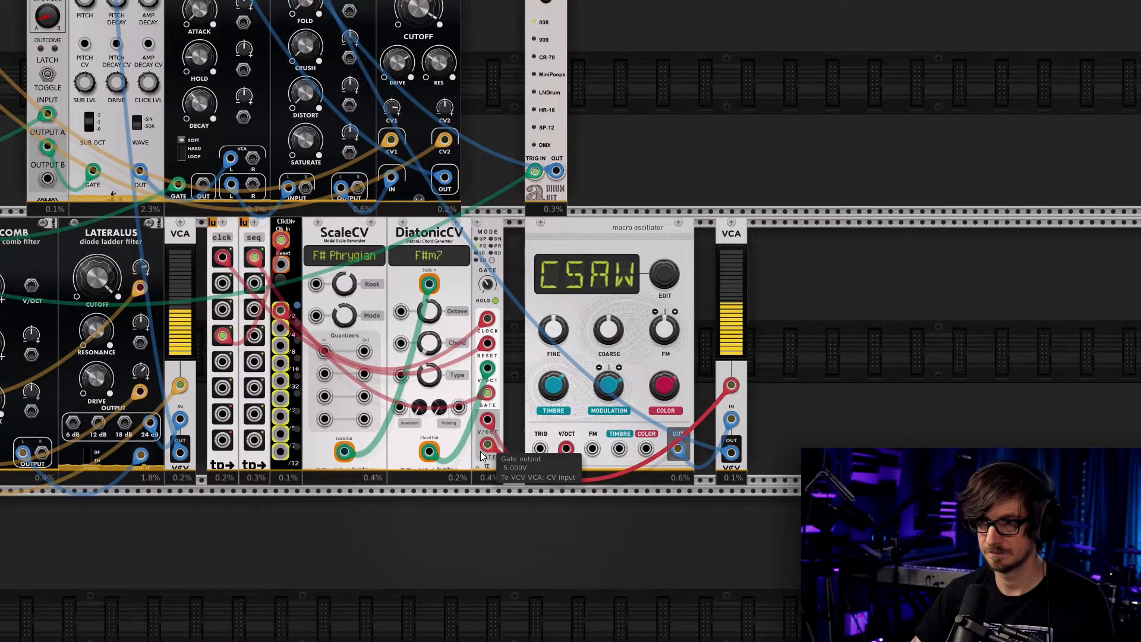
mouse_move(482, 397)
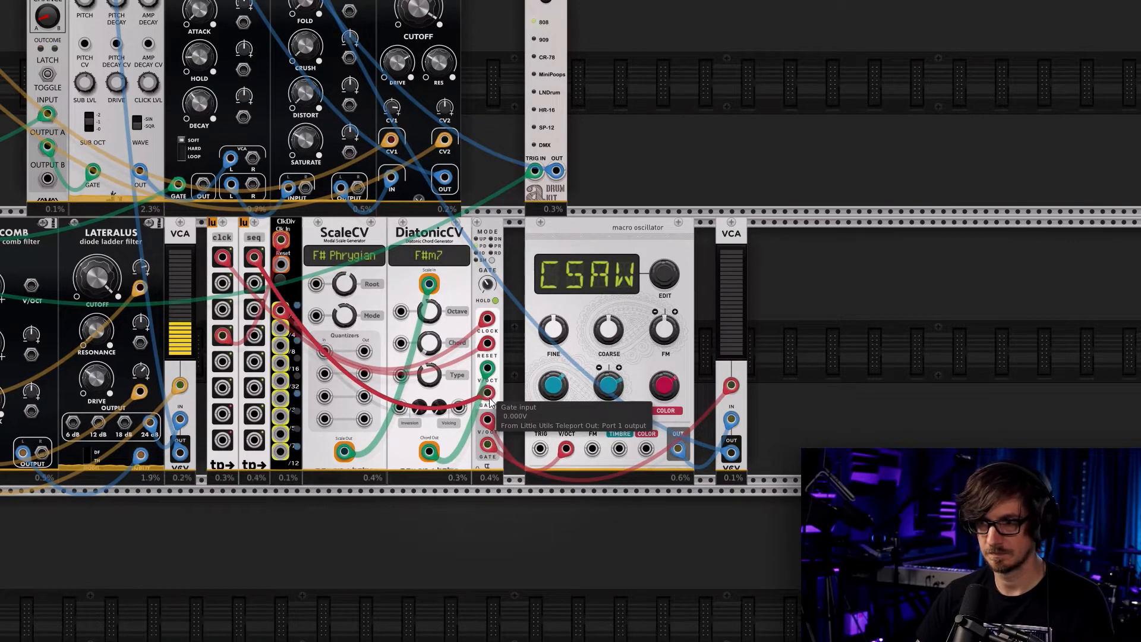
scroll(668, 107, down, 6)
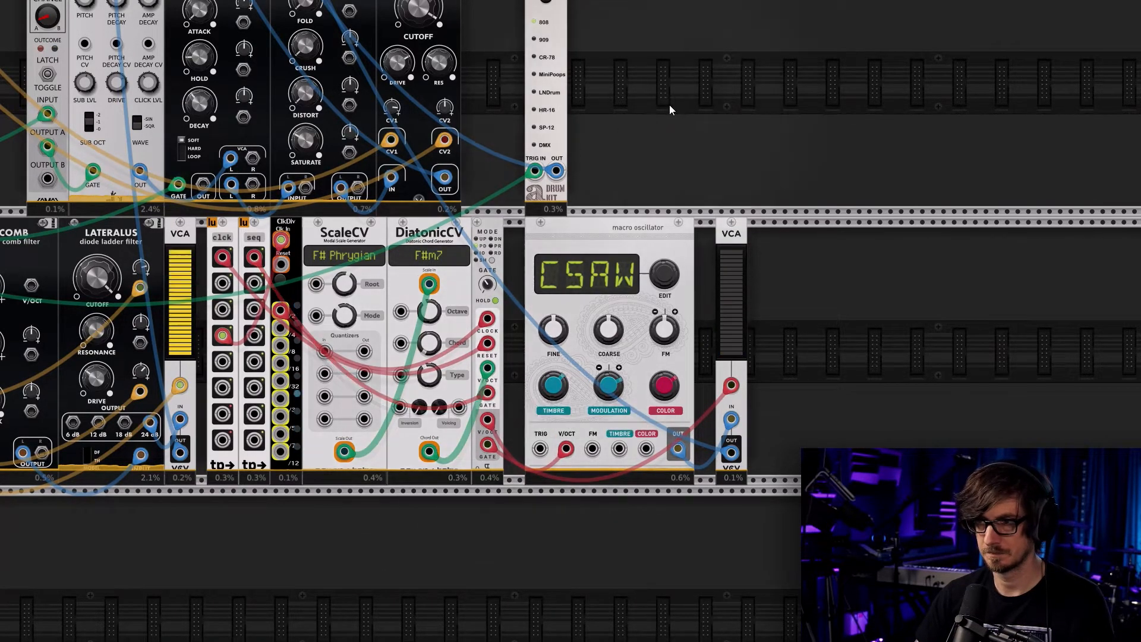
Solo the kick, snr and bass channels on the mixer
scroll(724, 376, up, 3)
scroll(716, 362, up, 3)
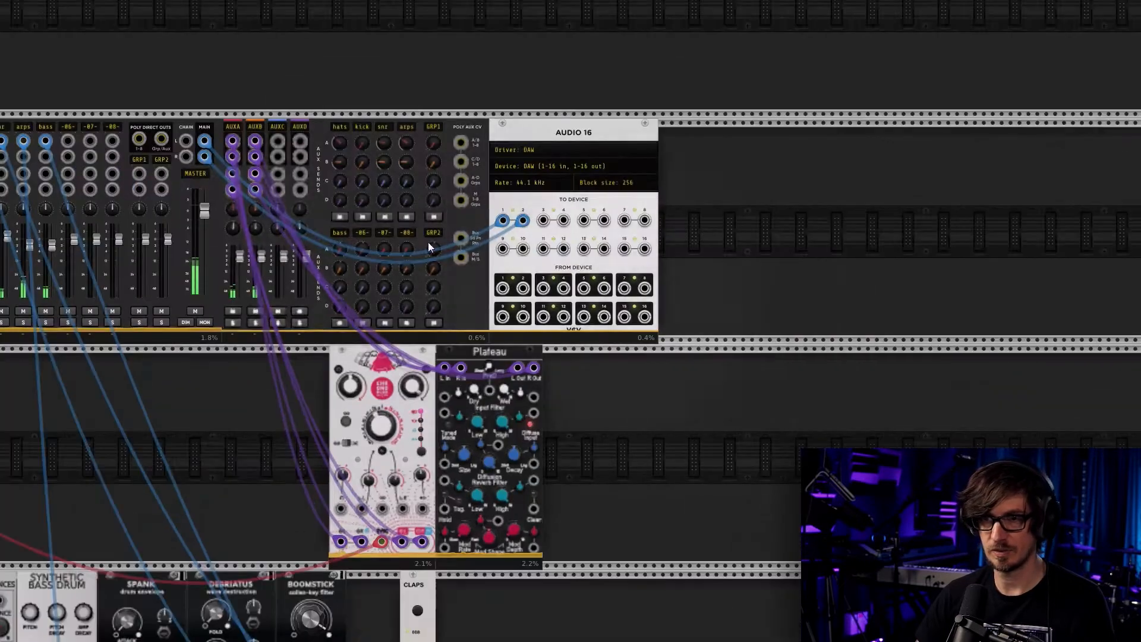
scroll(377, 147, left, 5)
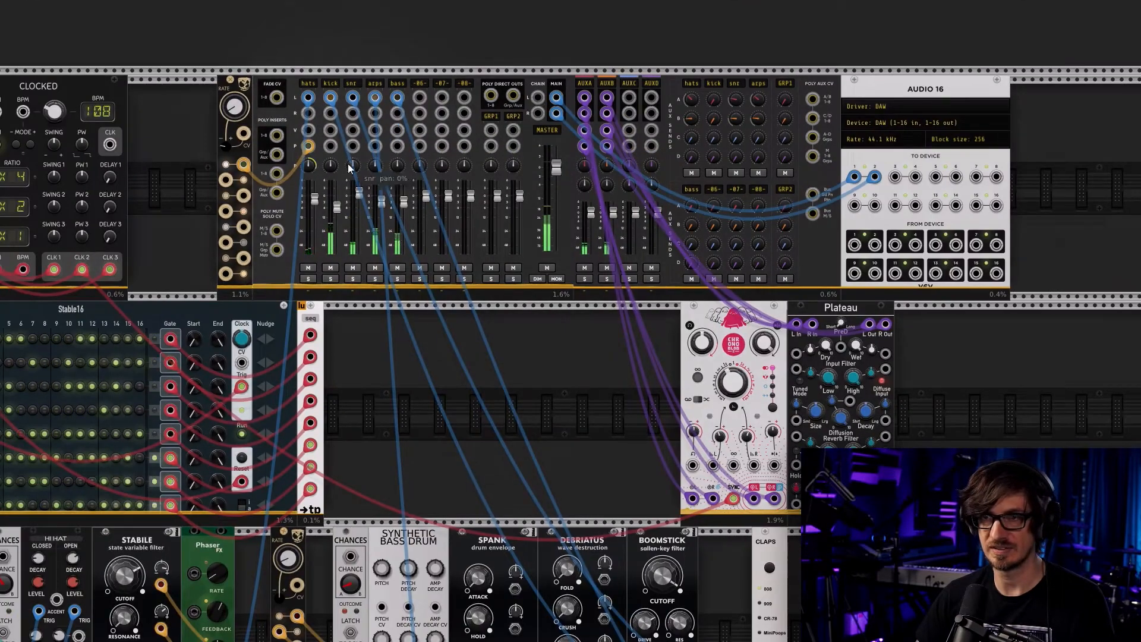
click(330, 278)
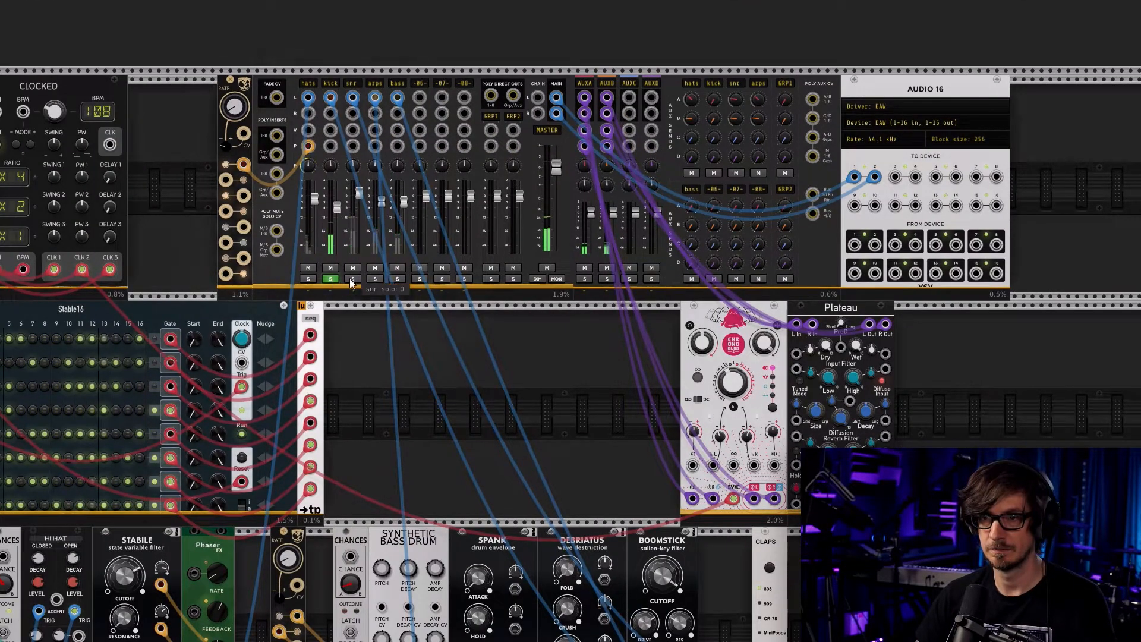
click(351, 278)
click(396, 279)
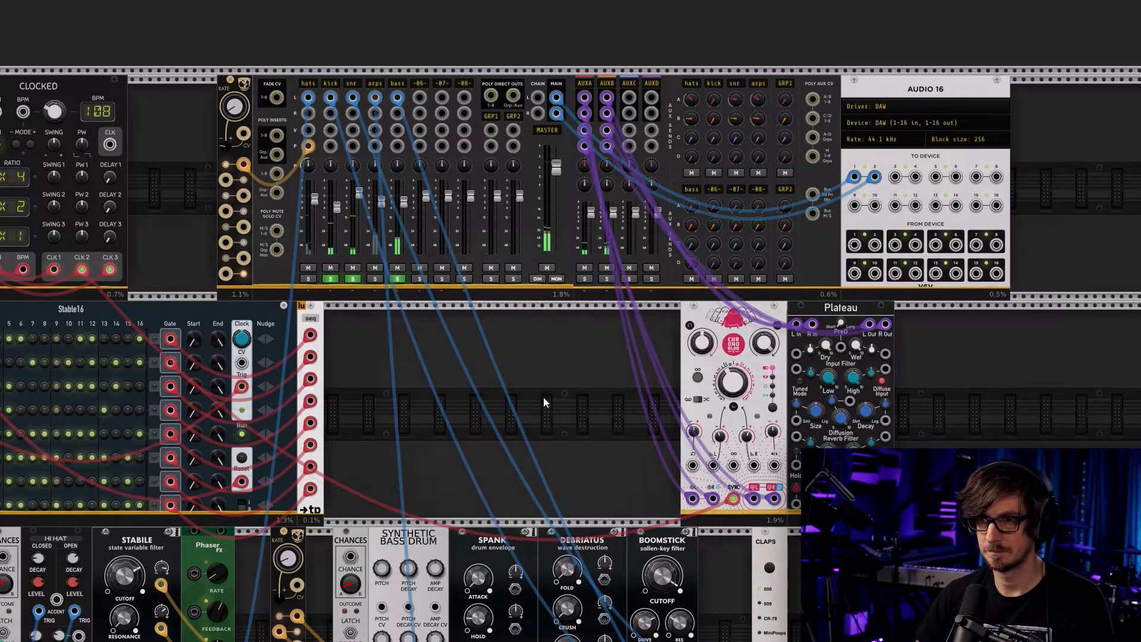
Try gating the ARP from the seq teleport's port 2, and return the cable to port 1
drag(556, 418, 333, 77)
drag(602, 335, 638, 112)
drag(390, 459, 568, 598)
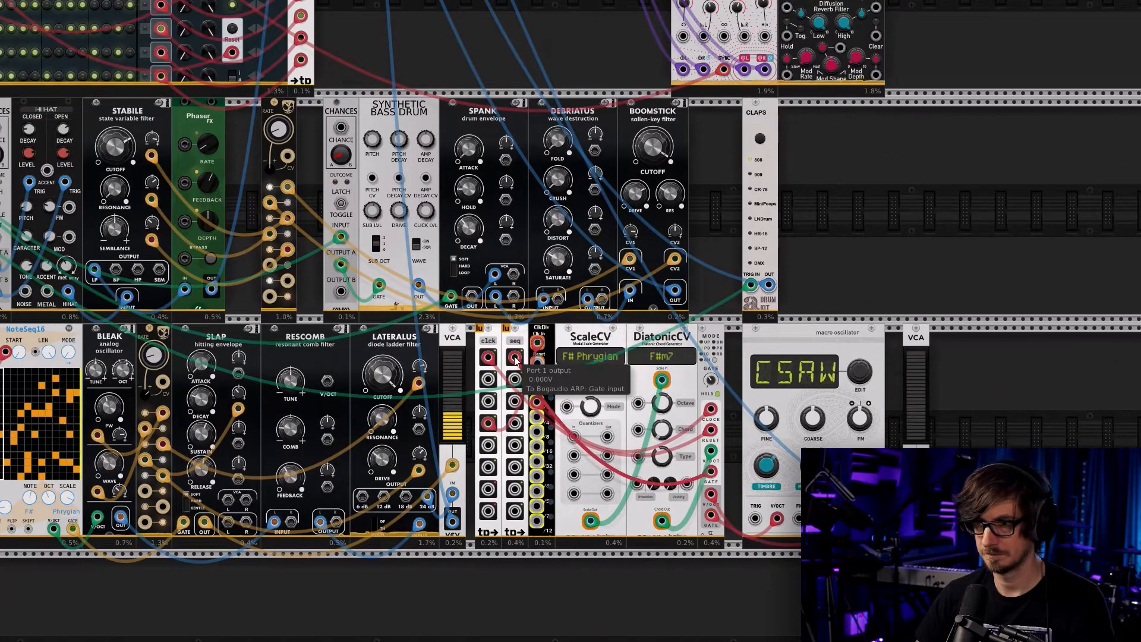
drag(515, 358, 516, 379)
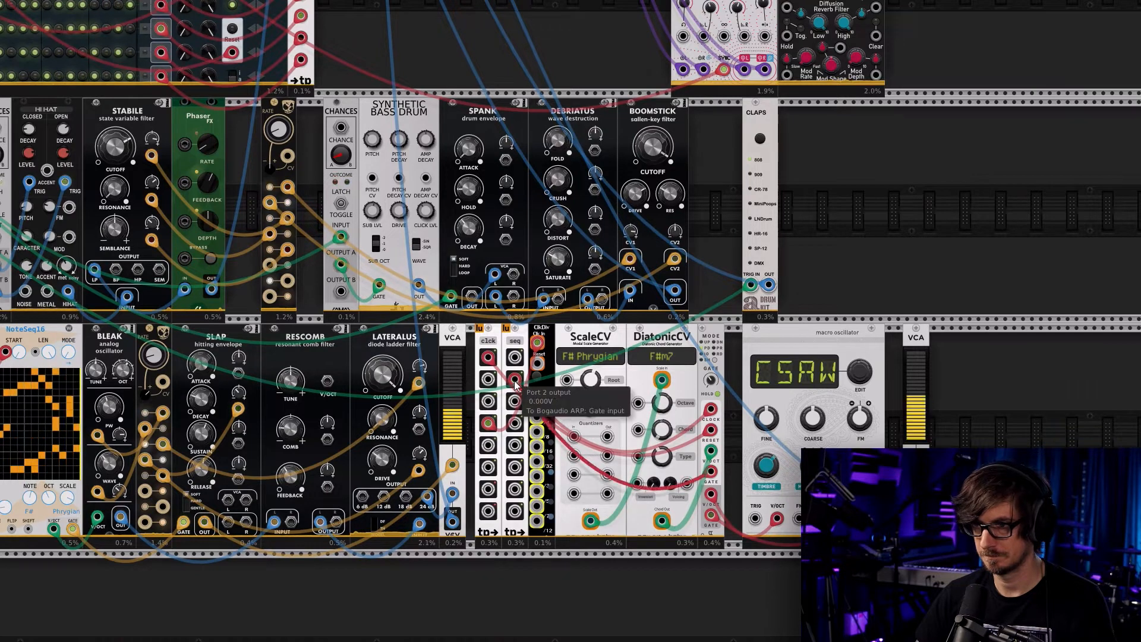
drag(514, 381, 513, 356)
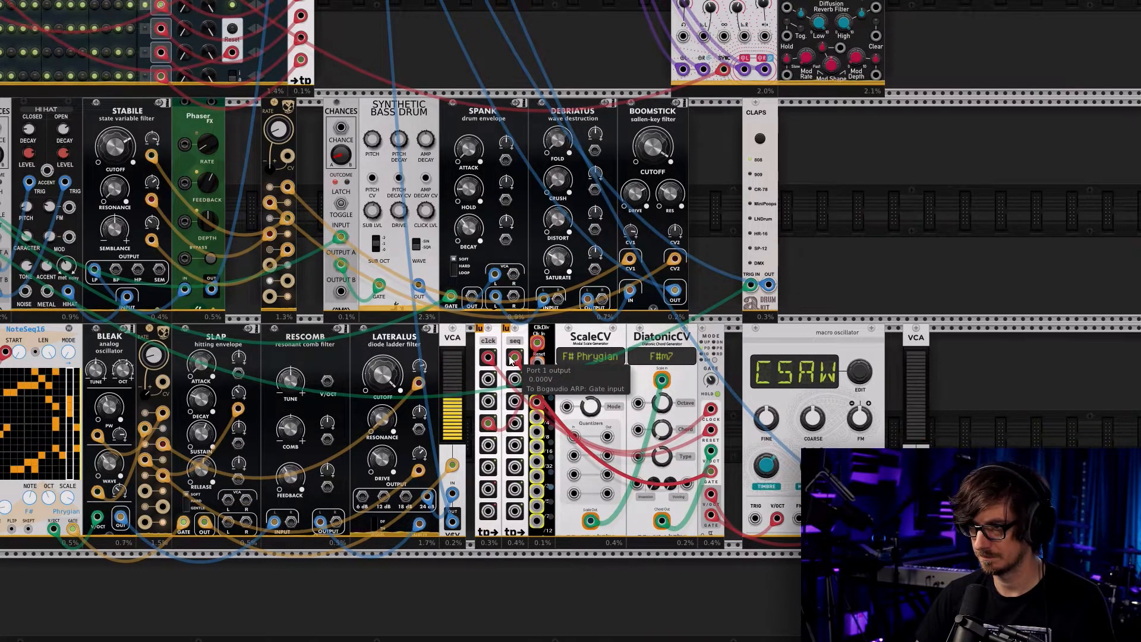
Try the ARP's gate from the clck teleport's ports 5 and 6 and ClkDiv's #3 output, and return it to seq port 1
drag(513, 363, 488, 447)
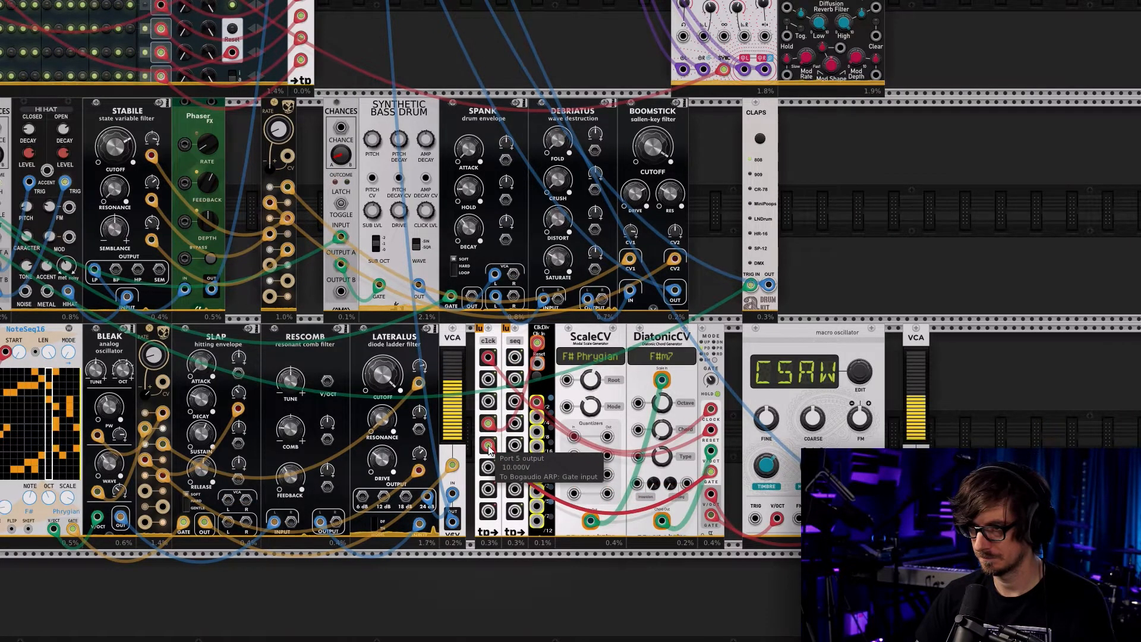
scroll(546, 539, up, 3)
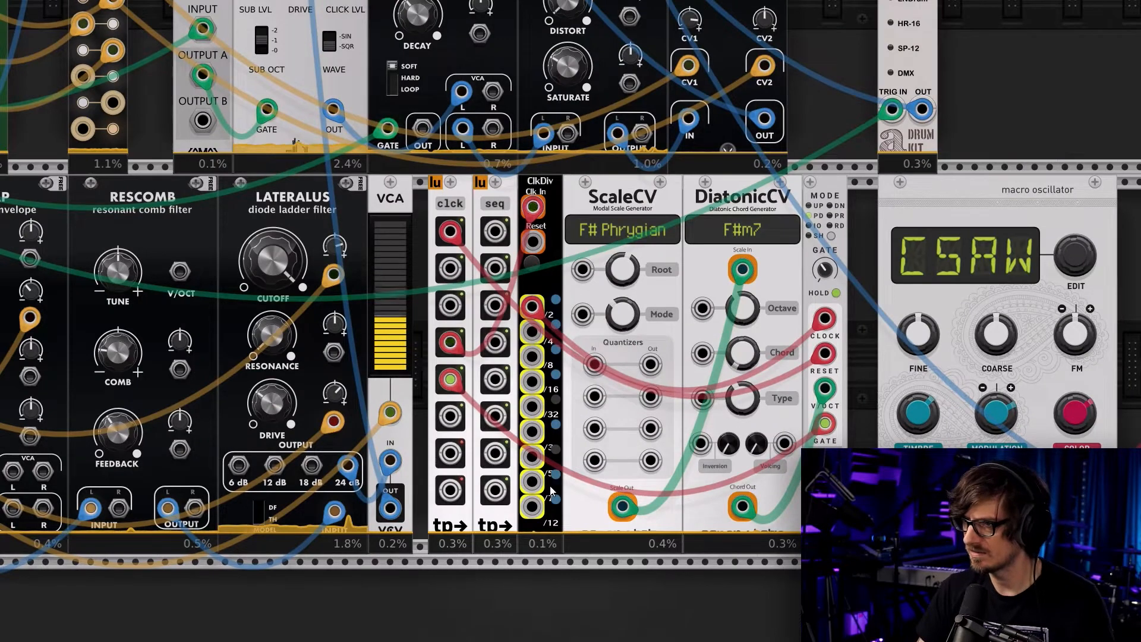
drag(623, 553, 437, 564)
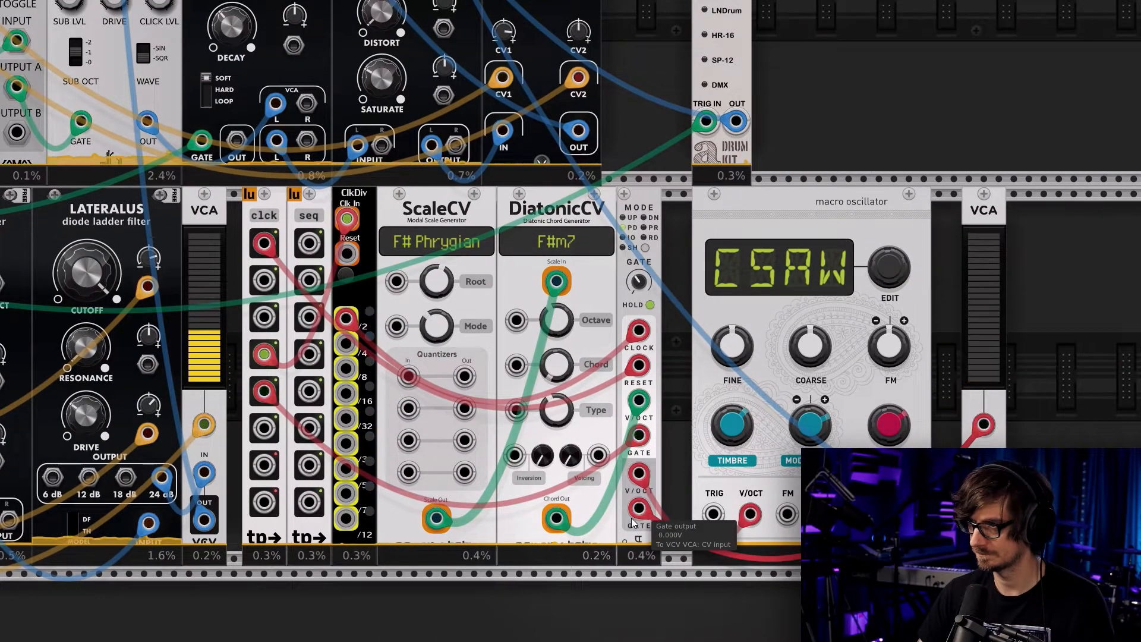
drag(641, 520, 265, 436)
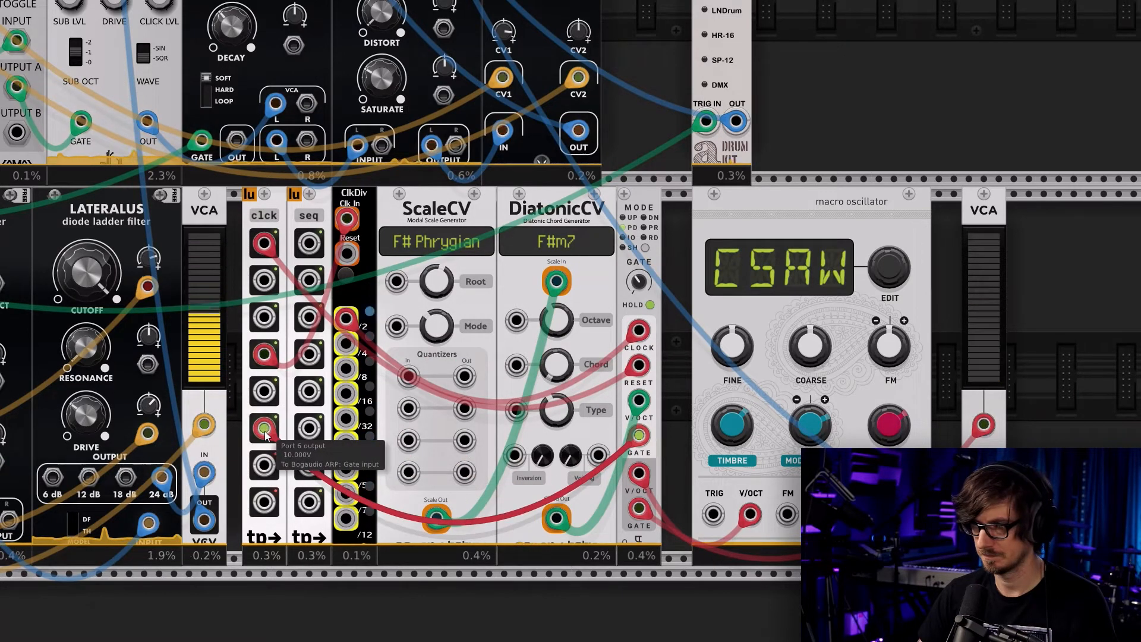
drag(266, 436, 345, 373)
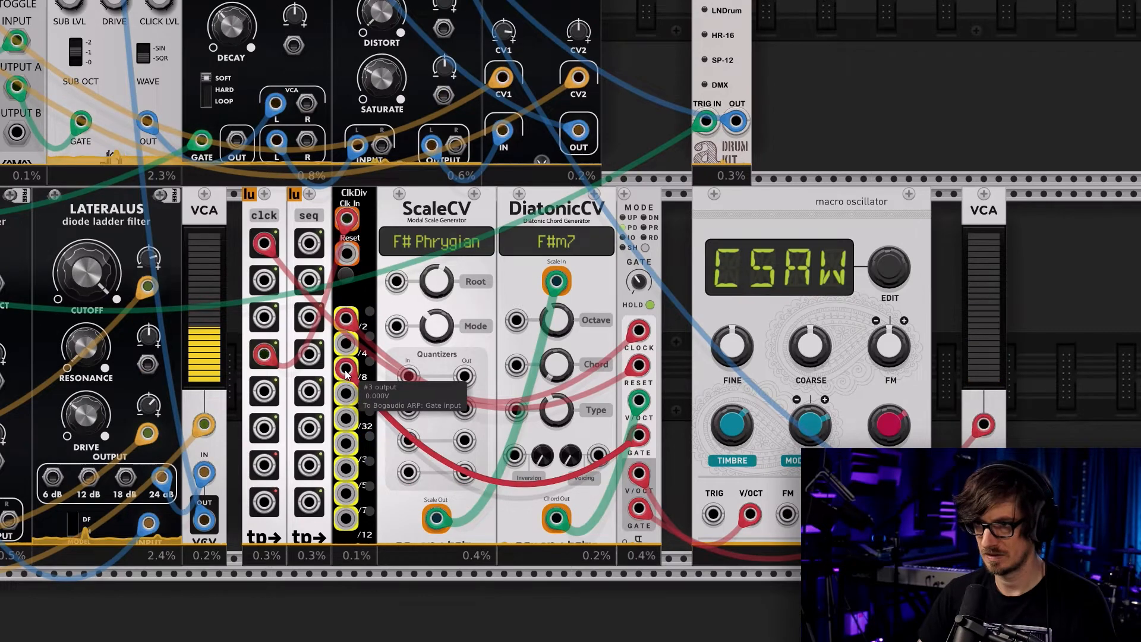
drag(346, 374, 309, 242)
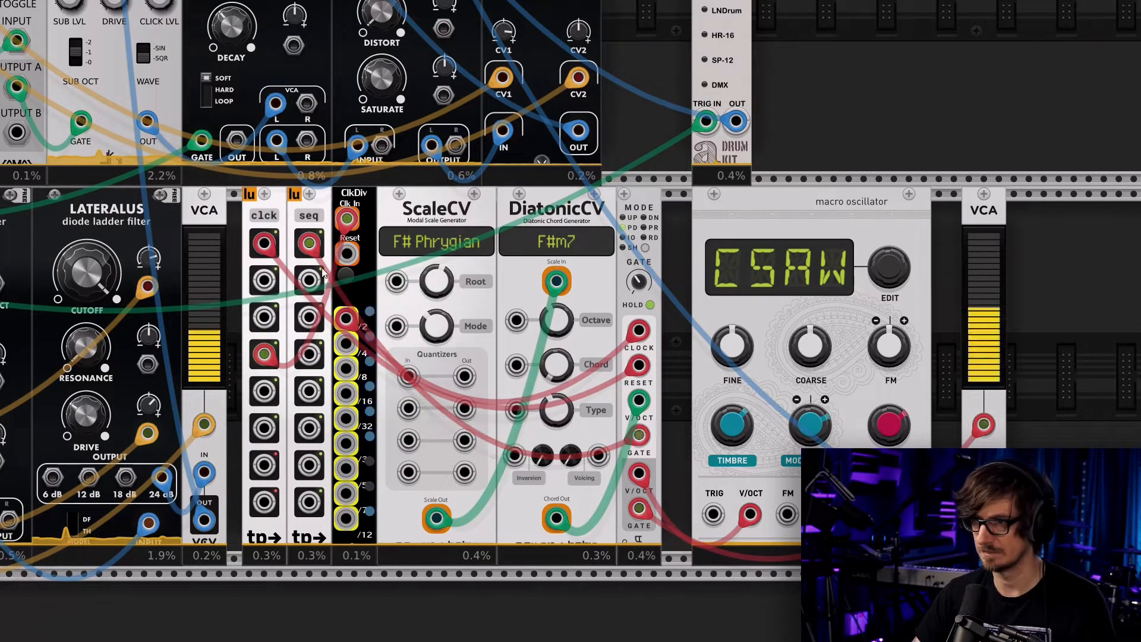
Try the synth voice without gating by unpatching the VCA's CV input, and repatch the ARP's Gate output into it
drag(631, 495, 750, 515)
drag(983, 424, 944, 440)
right_click(640, 511)
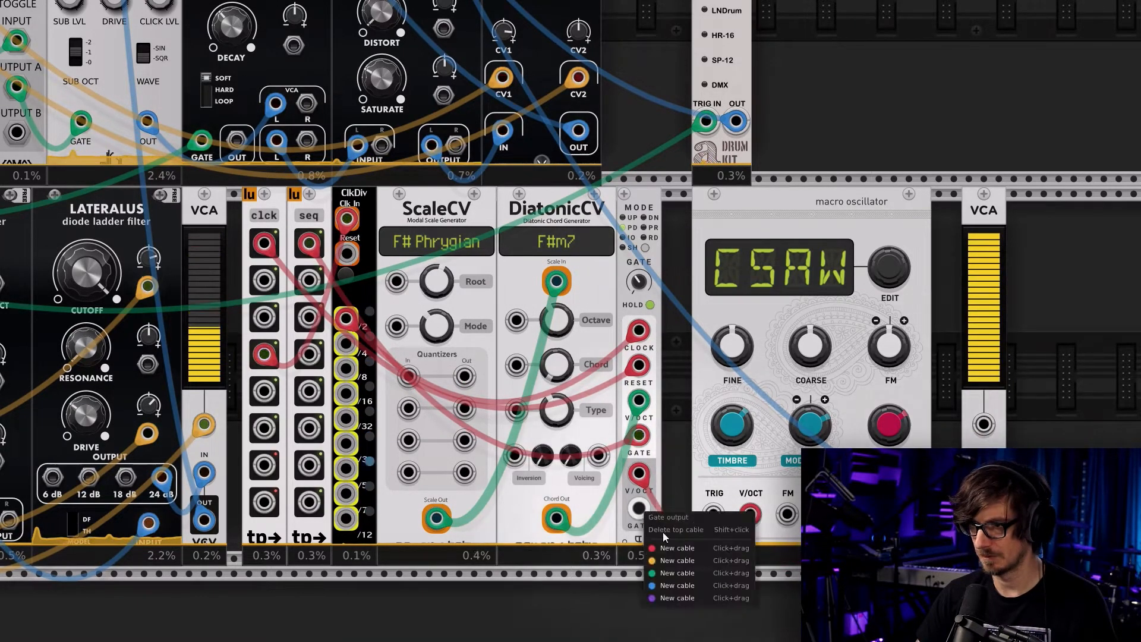
drag(669, 549, 983, 424)
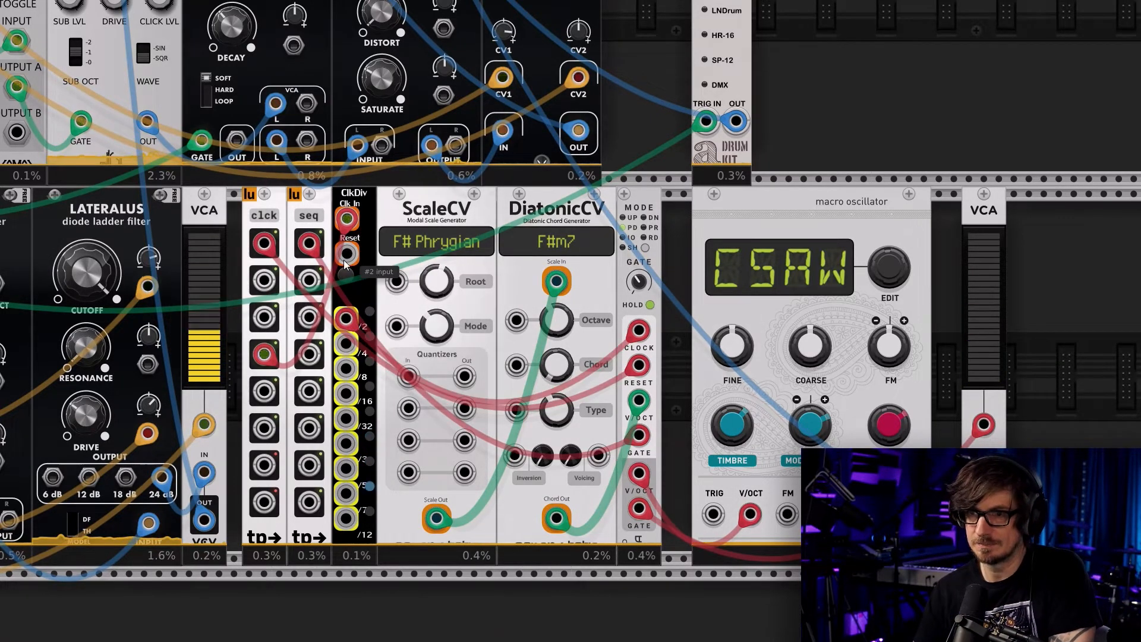
Patch the clck teleport's port 1 into ClkDiv's Reset input
right_click(267, 281)
drag(289, 322, 349, 257)
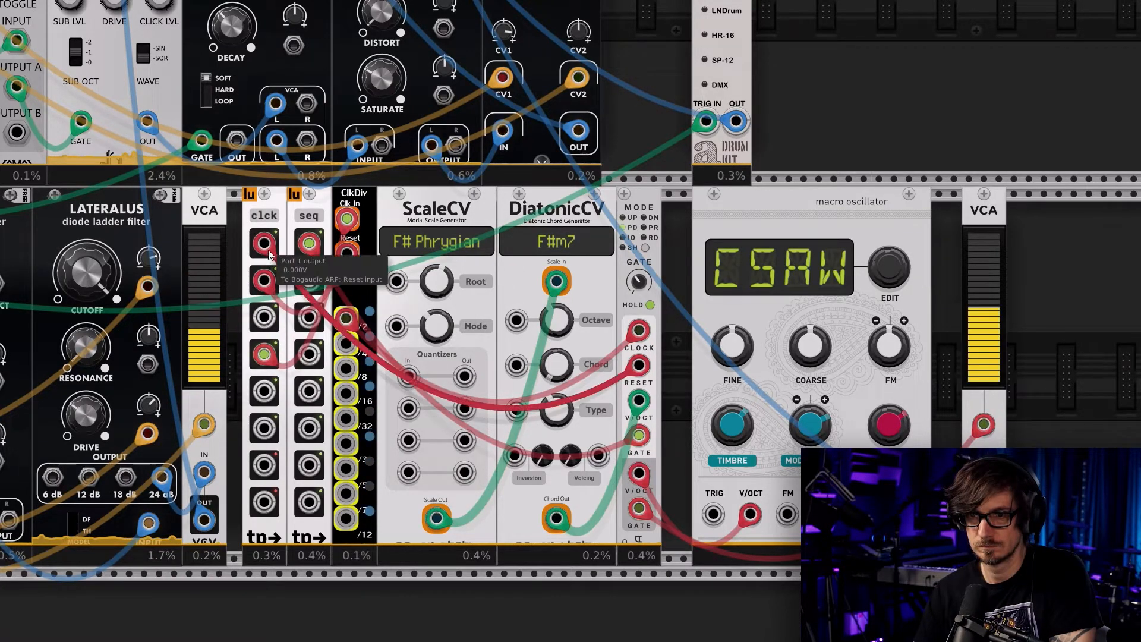
drag(269, 290, 269, 251)
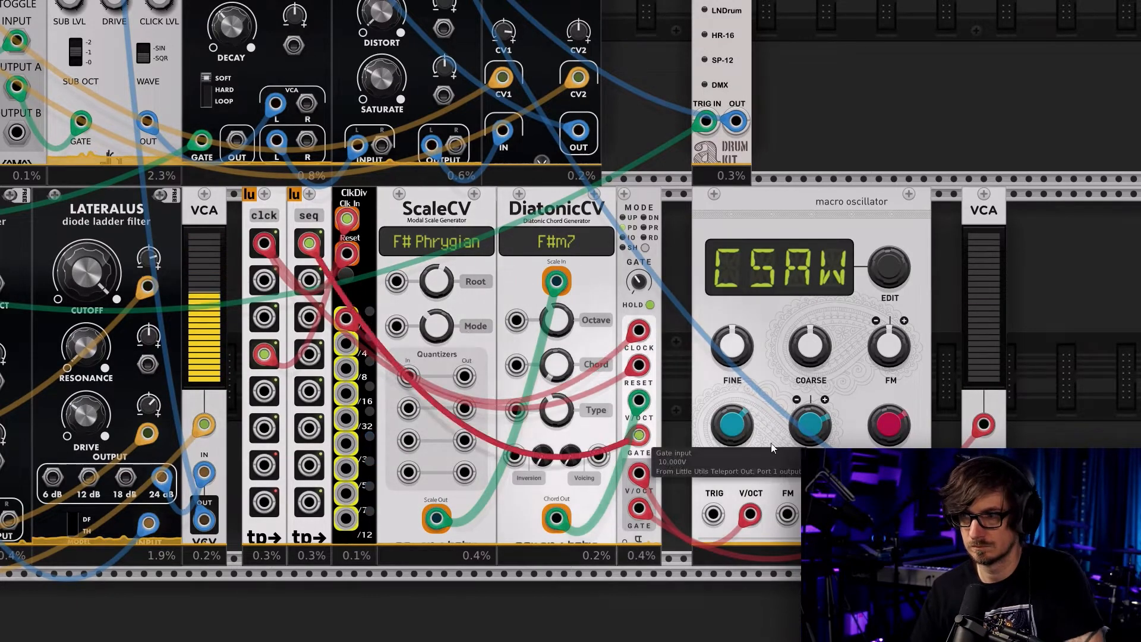
Reset the Clocked module's master clock
scroll(526, 309, down, 6)
drag(252, 151, 417, 426)
scroll(304, 252, up, 3)
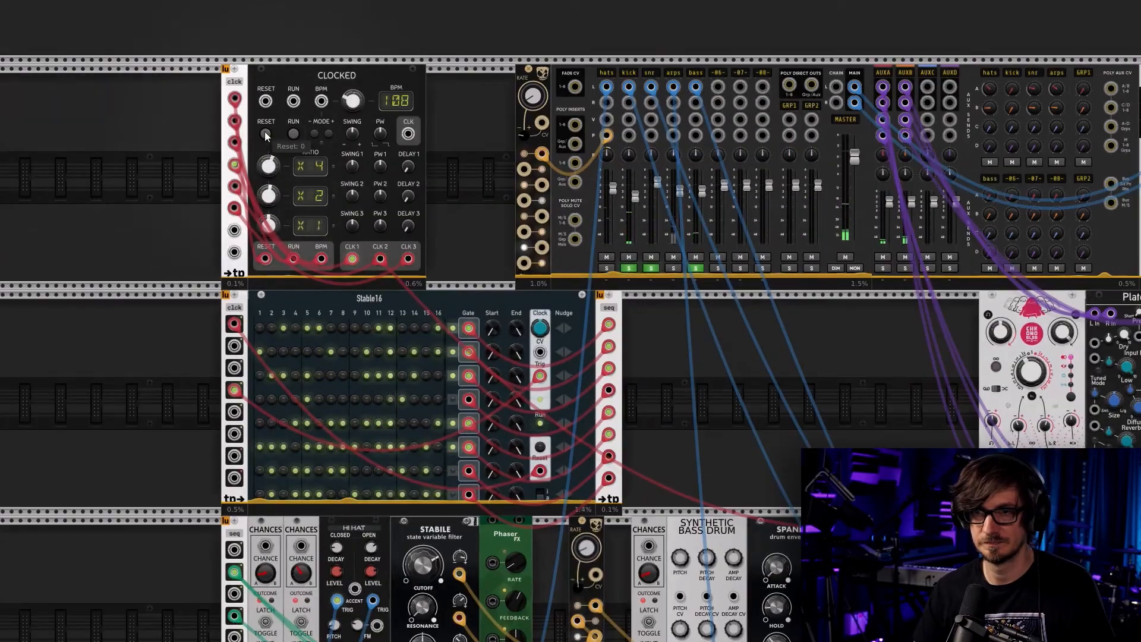
drag(752, 354, 216, 1)
drag(756, 503, 804, 379)
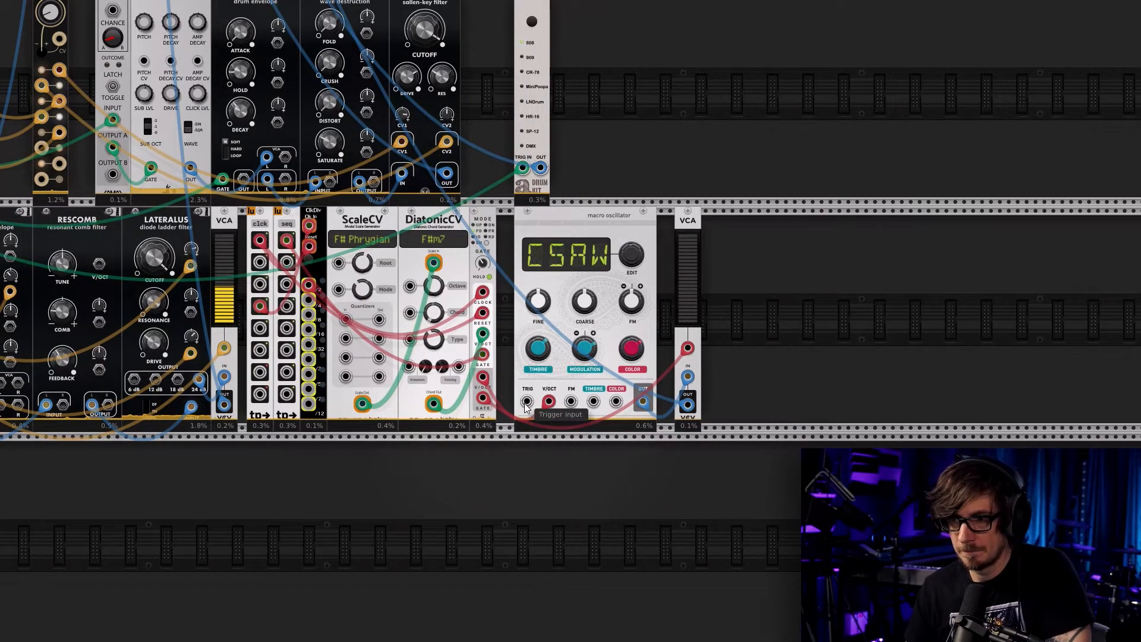
scroll(526, 446, up, 5)
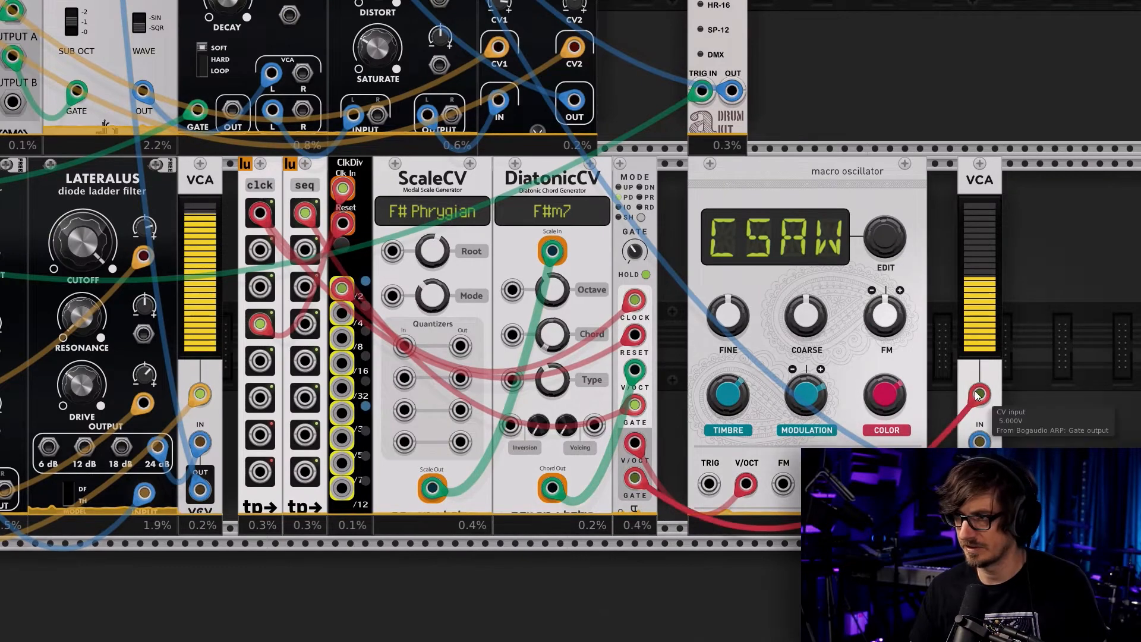
Patch a new cable from the ARP's Gate output into the macro oscillator's TRIG input
drag(634, 479, 980, 394)
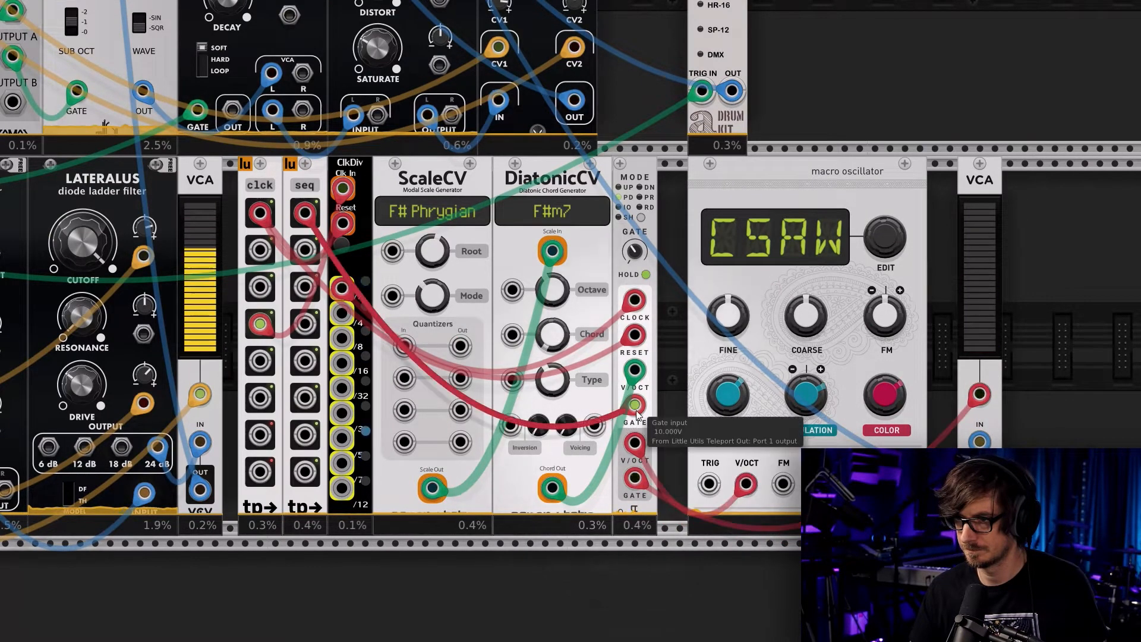
right_click(634, 478)
drag(653, 508, 710, 487)
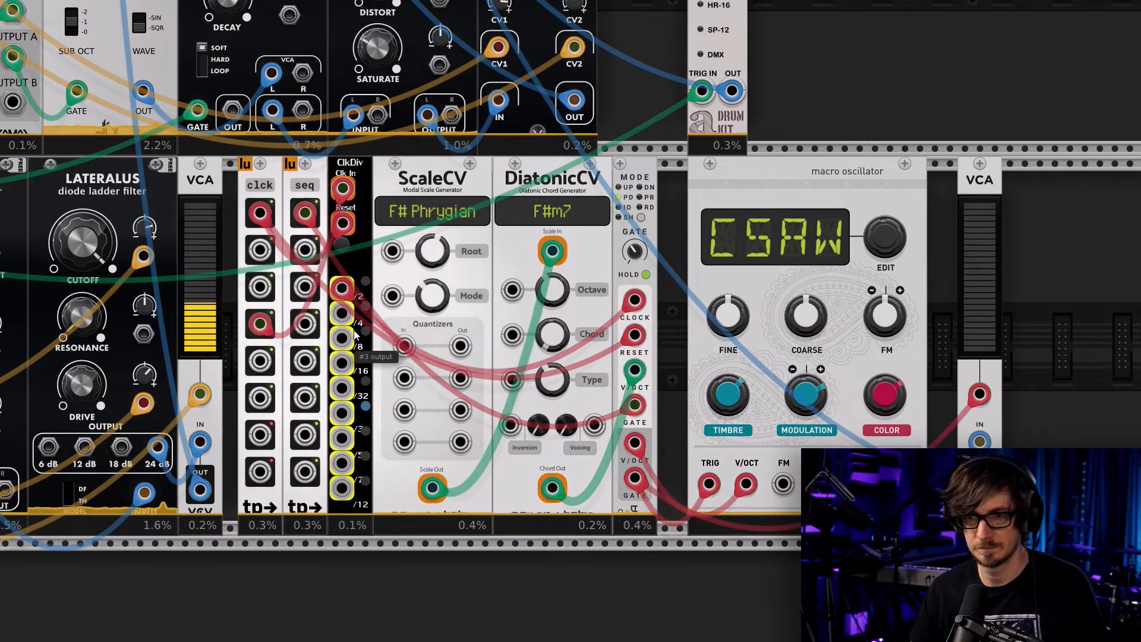
Try clocking the ARP from the clck teleport's port 6, and return the cable to ClkDiv's first output
drag(343, 290, 265, 392)
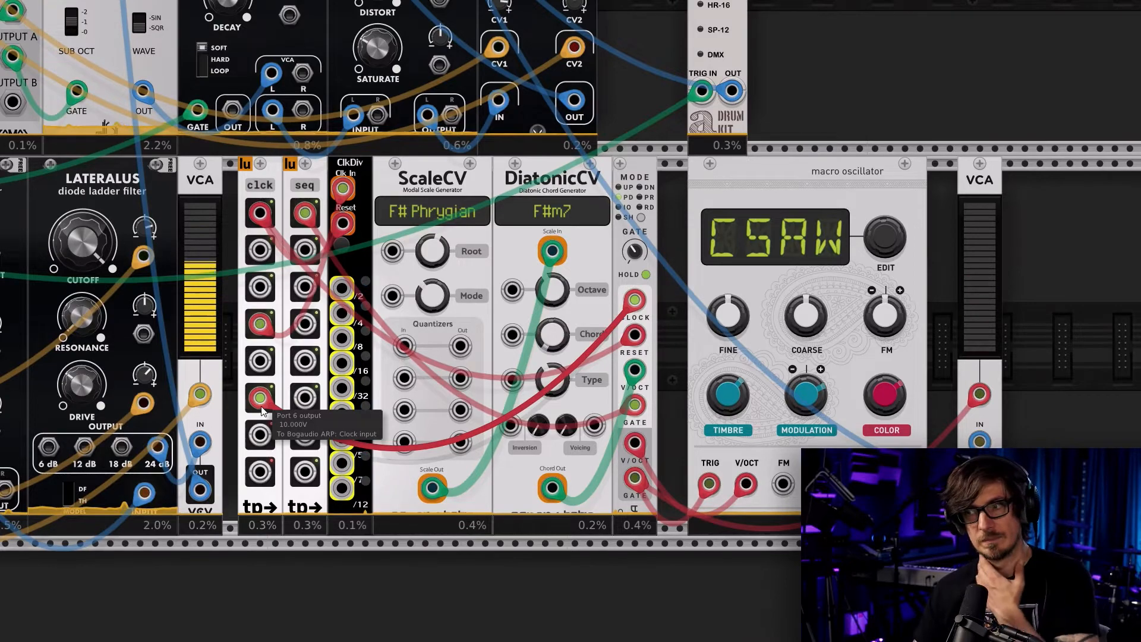
drag(260, 403, 260, 404)
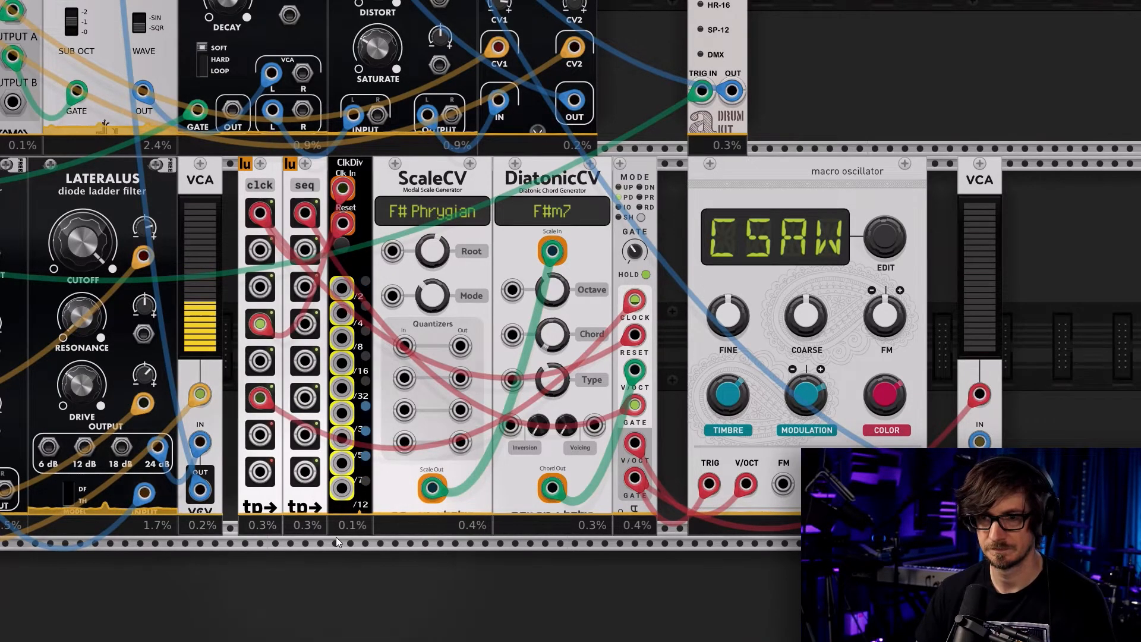
scroll(278, 550, down, 4)
drag(211, 563, 508, 530)
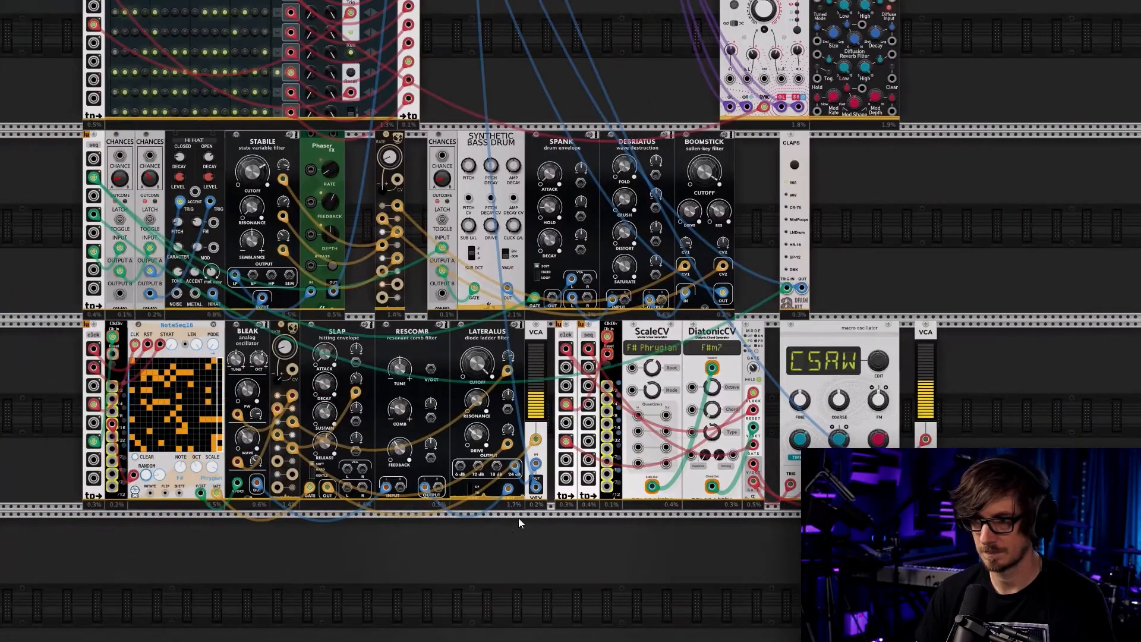
scroll(651, 524, up, 3)
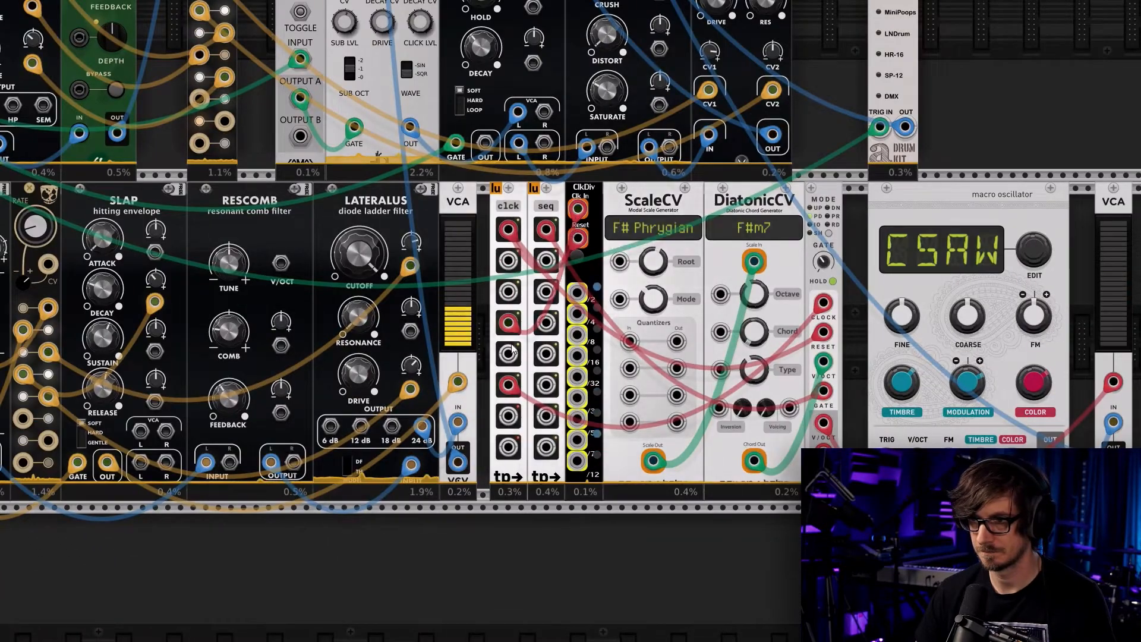
drag(510, 387, 576, 291)
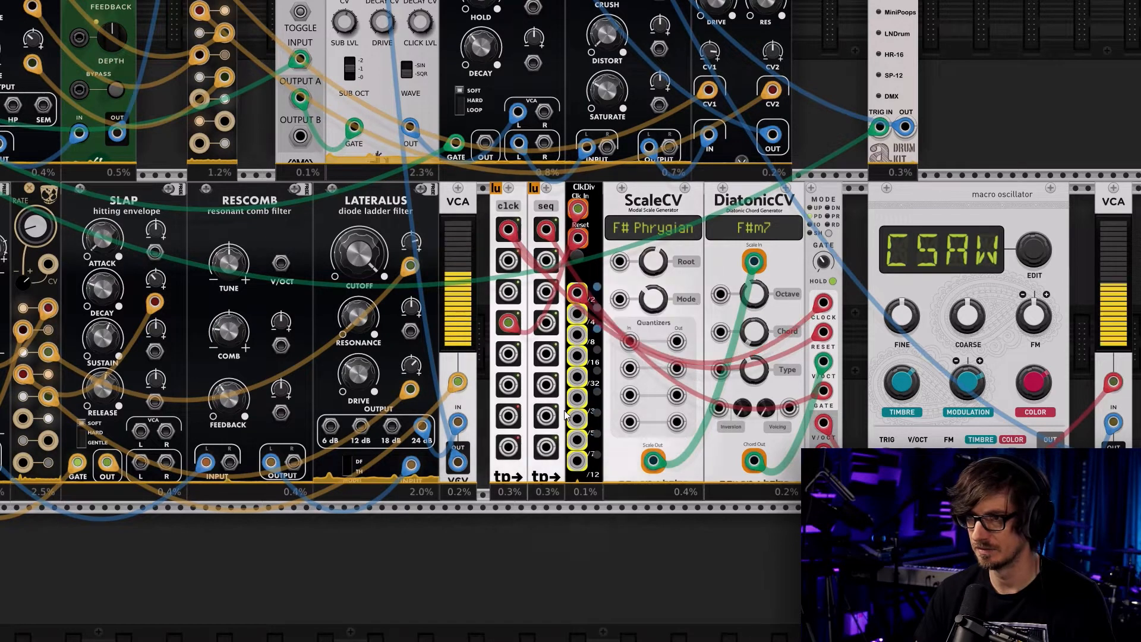
Move the ARP's clock cable from ClkDiv to the clck teleport's port 4 output
drag(578, 293, 515, 356)
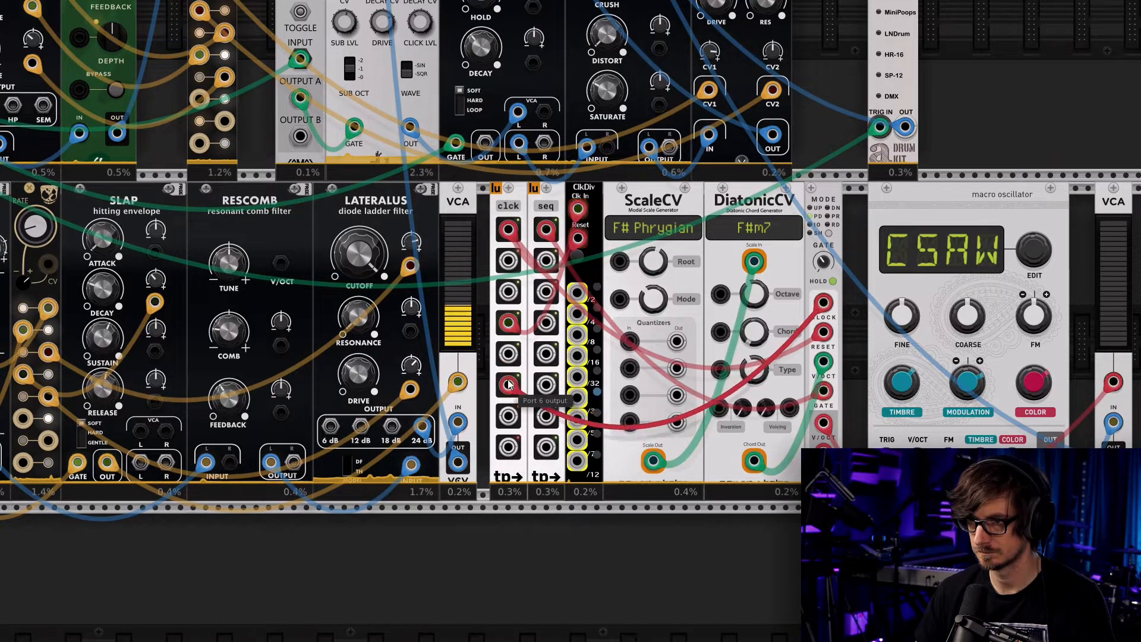
drag(514, 357, 510, 326)
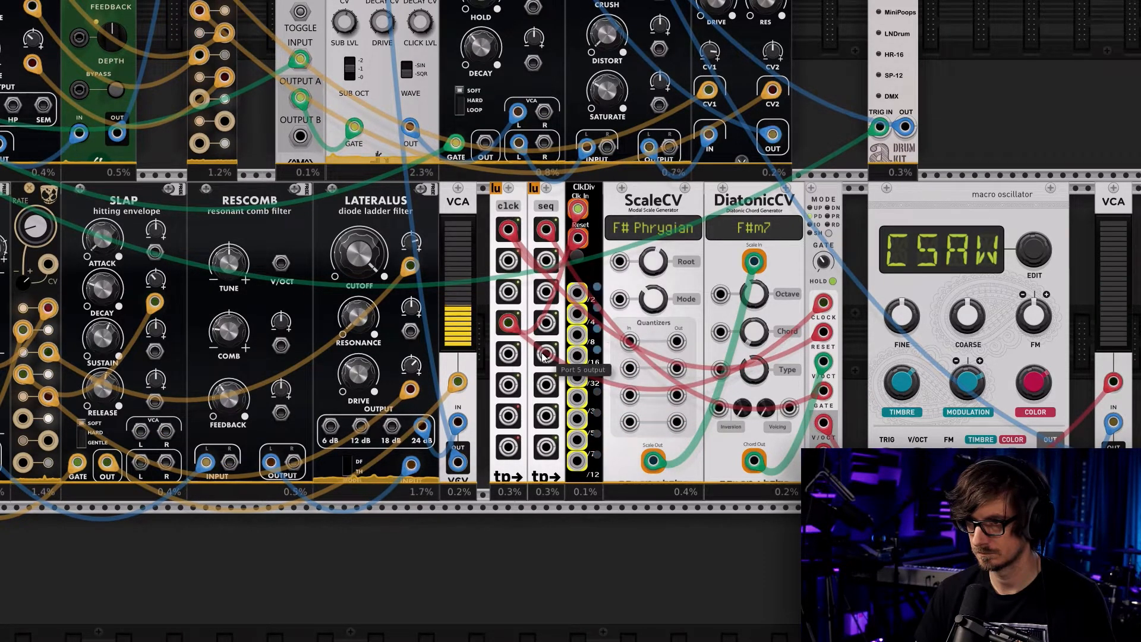
Patch a new cable from the second LFO output beside the mixer into the bass channel's pan input
scroll(851, 345, up, 10)
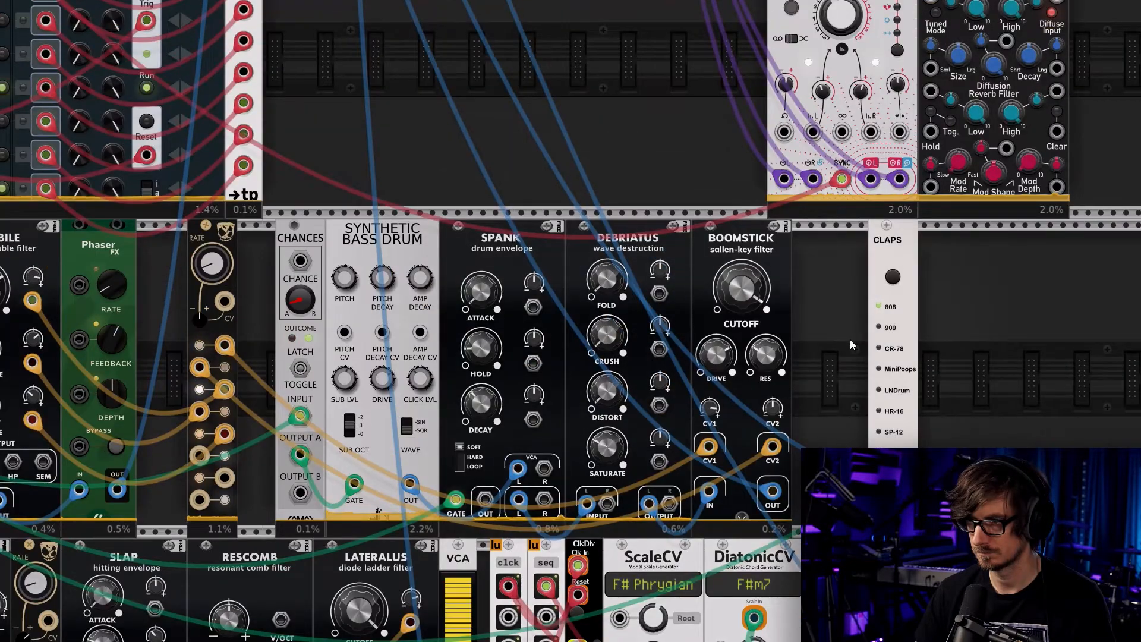
scroll(851, 345, up, 12)
drag(281, 237, 282, 241)
drag(375, 236, 375, 231)
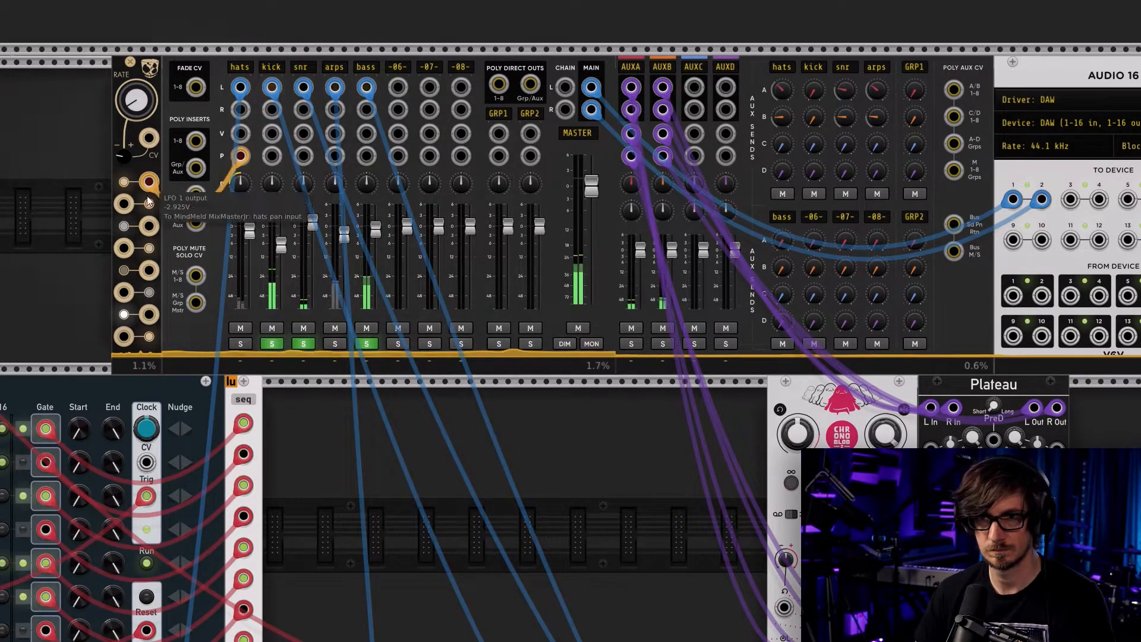
right_click(126, 206)
drag(167, 262, 366, 156)
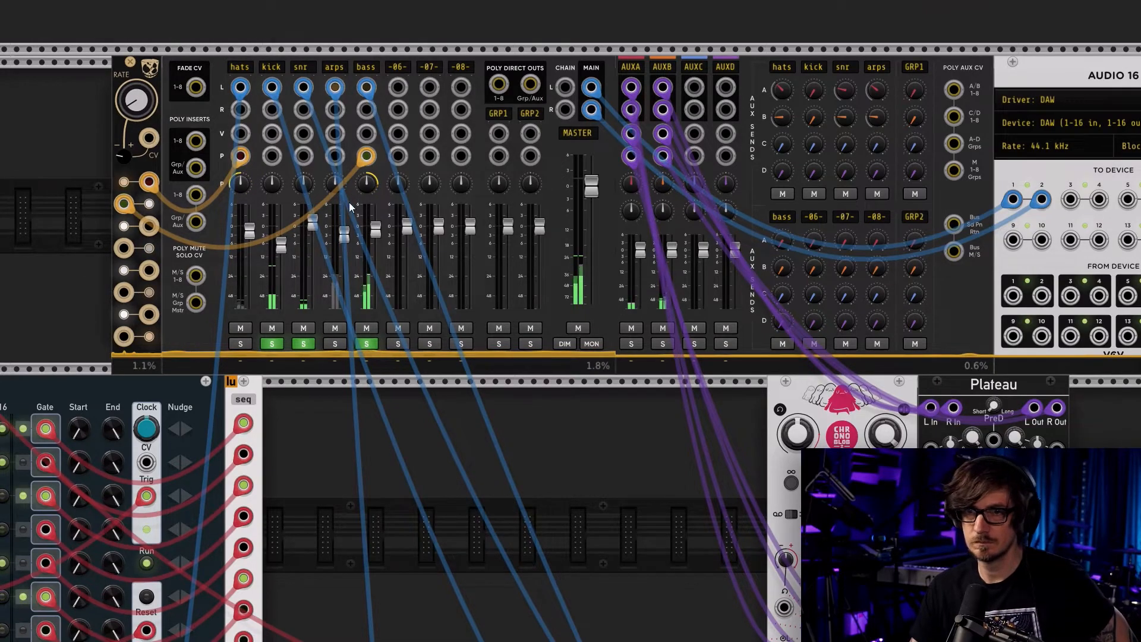
Shift the synth voice's VCA to make room and add a Boomstick filter after the macro oscillator, browsing modules tagged Filter
drag(596, 438, 417, 4)
drag(831, 417, 544, 45)
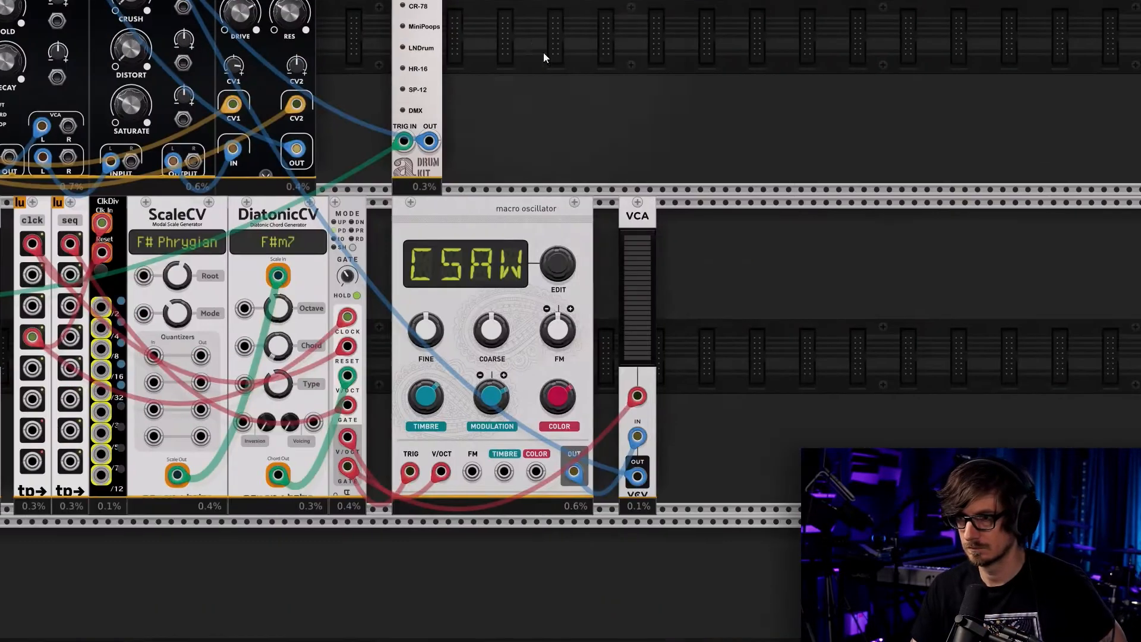
drag(646, 219, 733, 225)
right_click(645, 248)
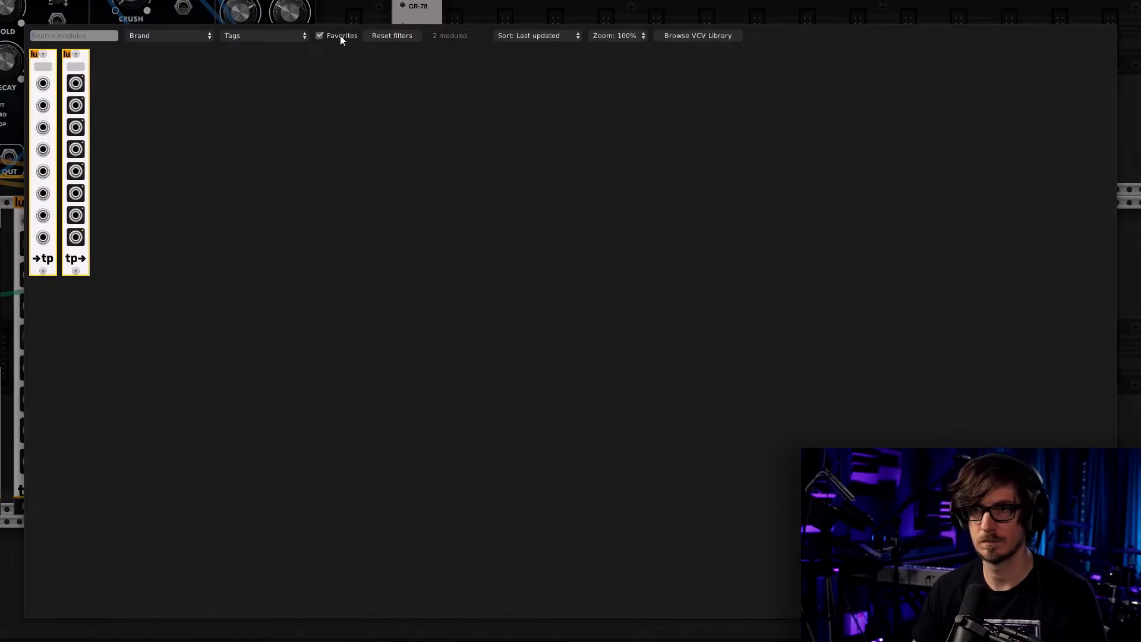
click(378, 36)
click(297, 35)
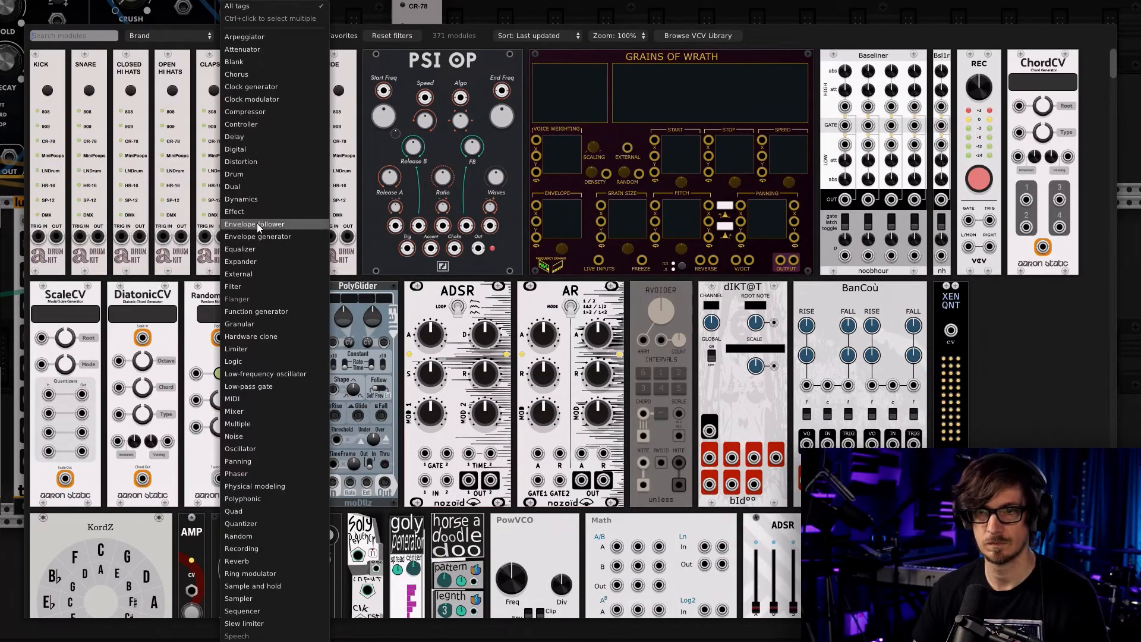
click(254, 285)
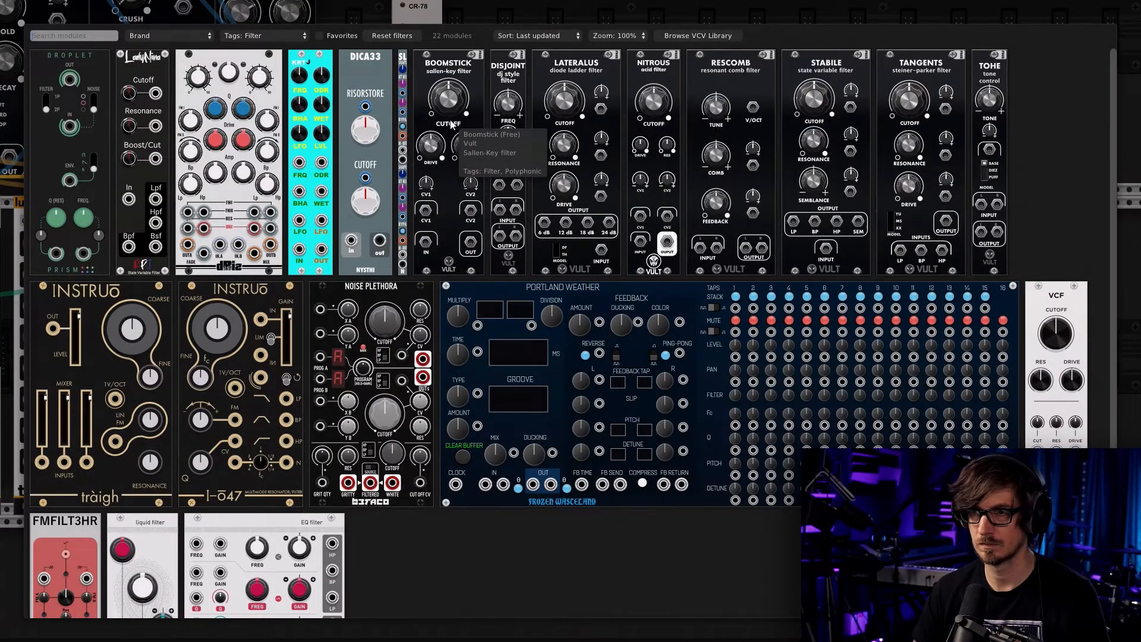
click(442, 198)
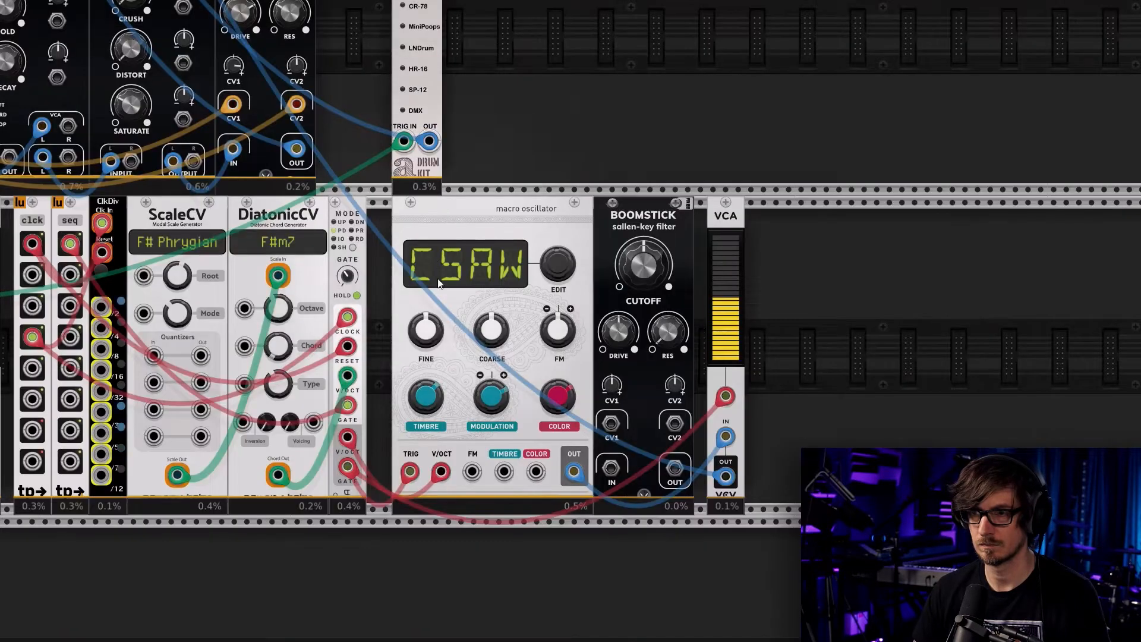
Route the macro oscillator's output through the Boomstick into the VCA's input, lower the filter's cutoff and set its resonance to 43.6%
drag(726, 437, 612, 468)
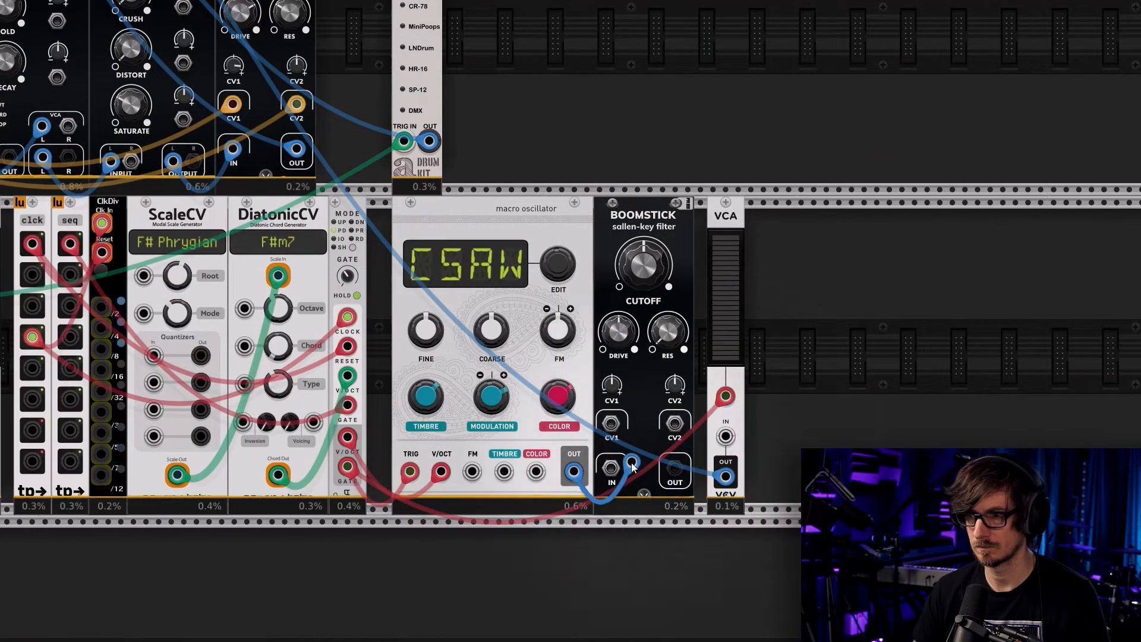
right_click(677, 476)
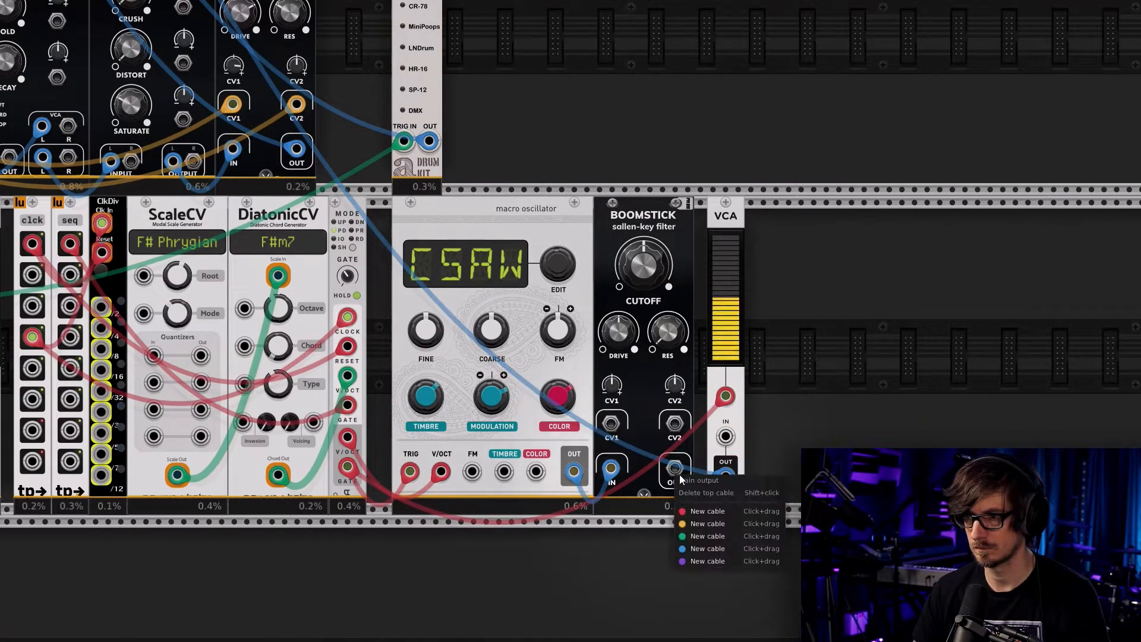
drag(699, 550, 726, 436)
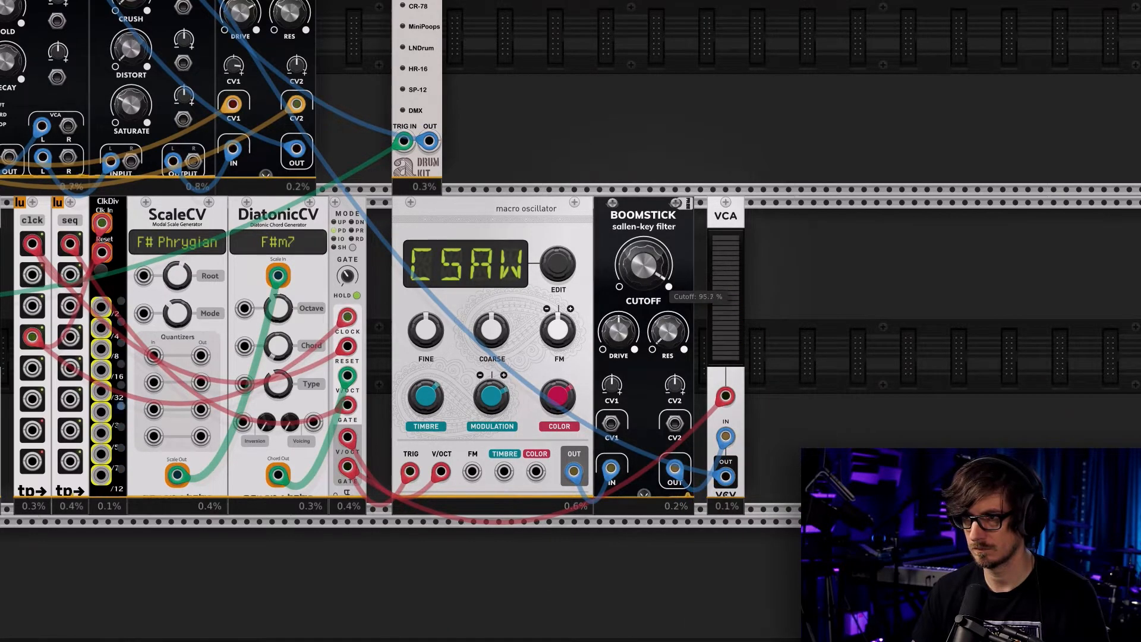
drag(661, 281, 660, 256)
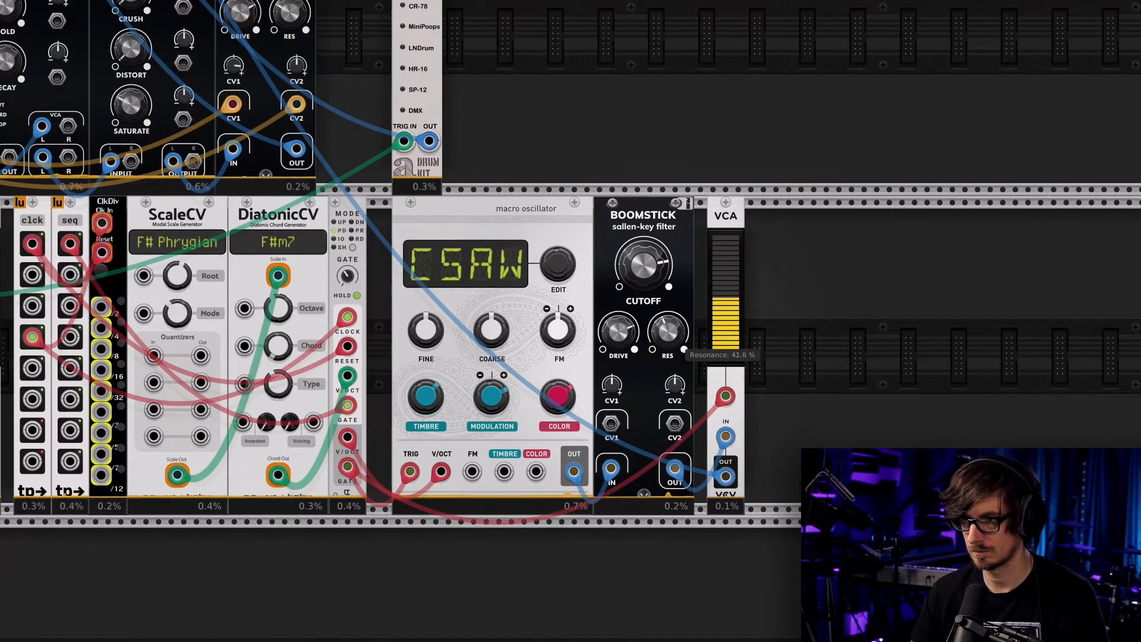
Move the VCA away from the Boomstick and add a Caudal chaos source, browsing modules tagged Low-frequency oscillator
drag(725, 217, 813, 217)
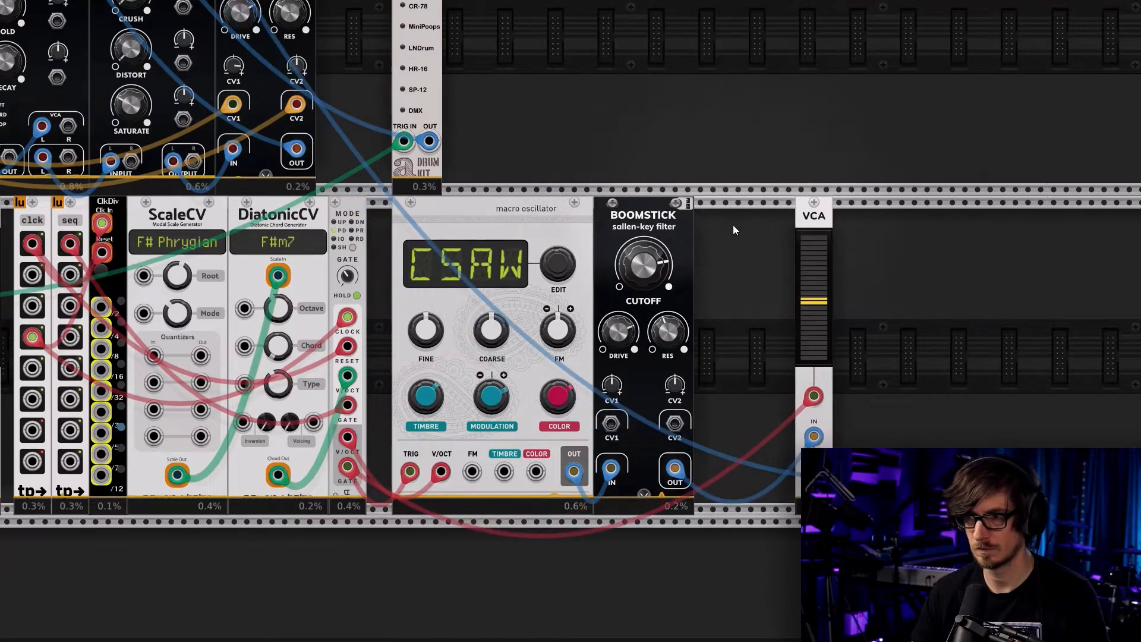
right_click(737, 230)
click(393, 36)
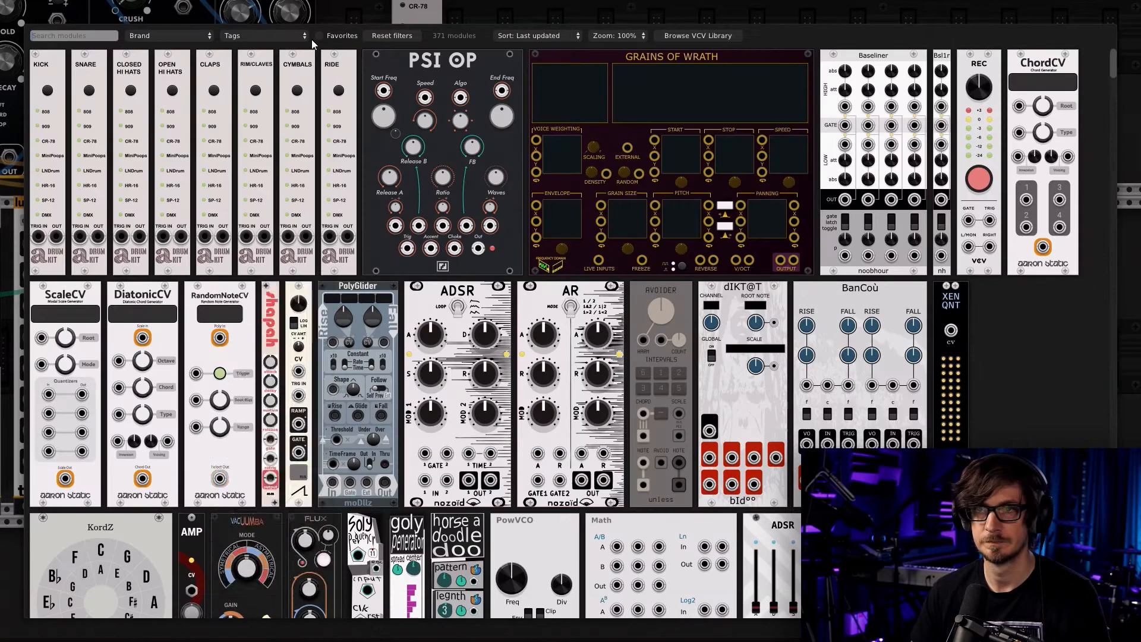
click(300, 35)
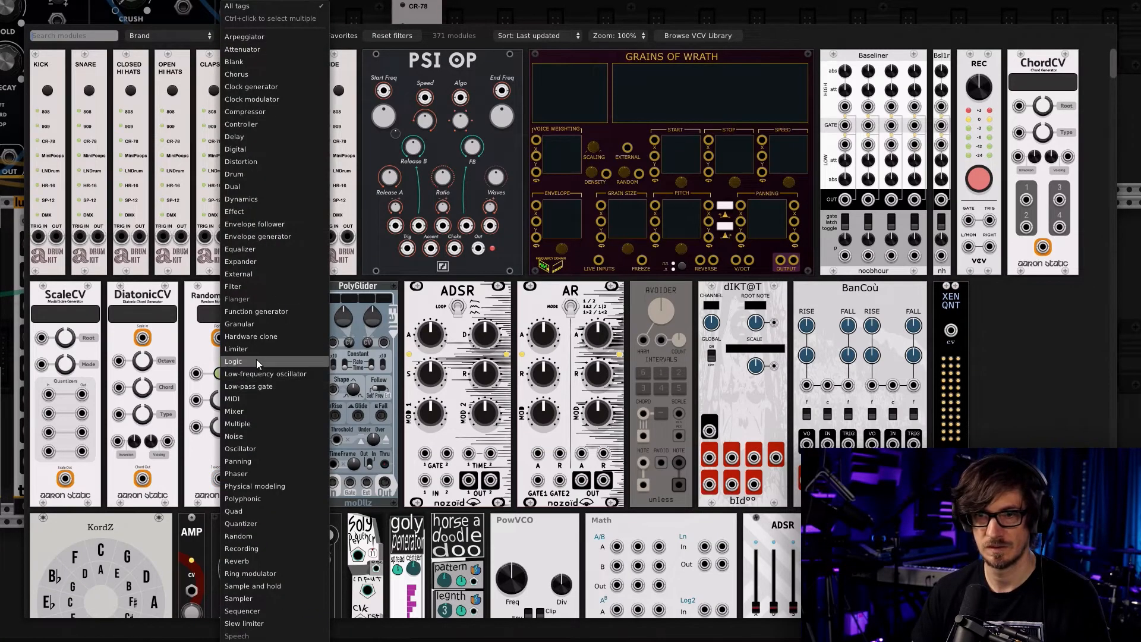
click(268, 374)
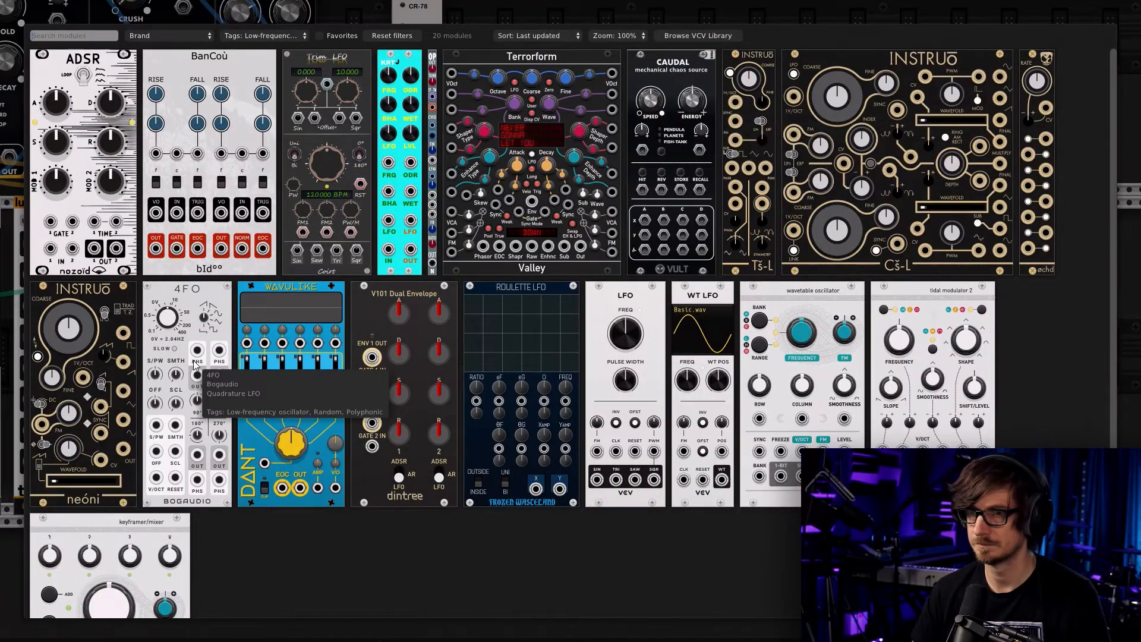
scroll(218, 333, down, 1)
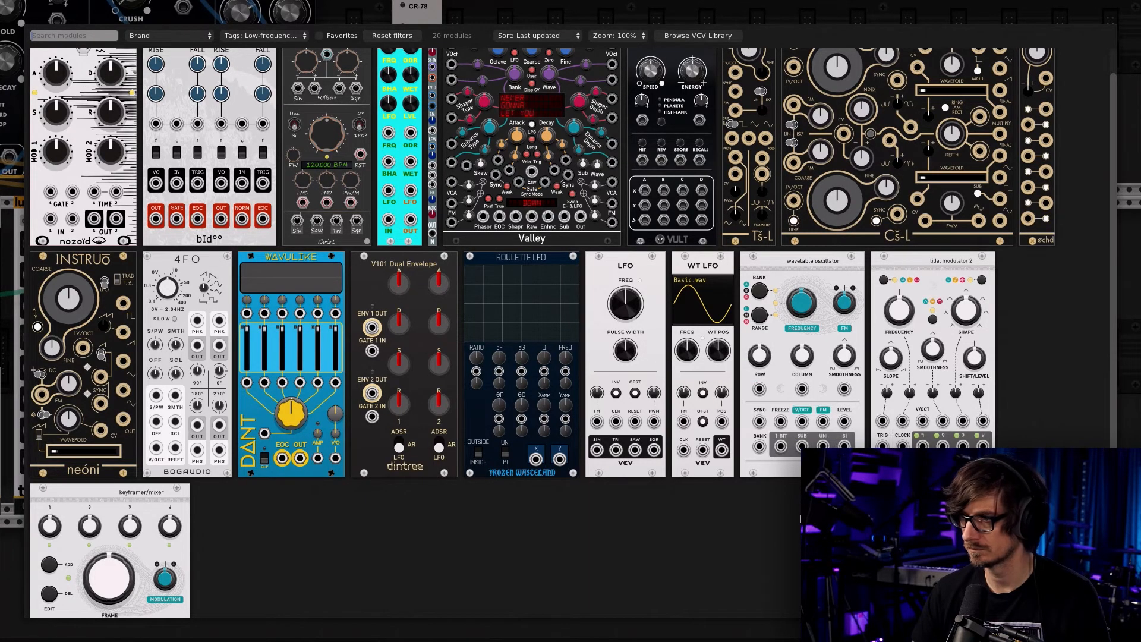
scroll(687, 525, down, 3)
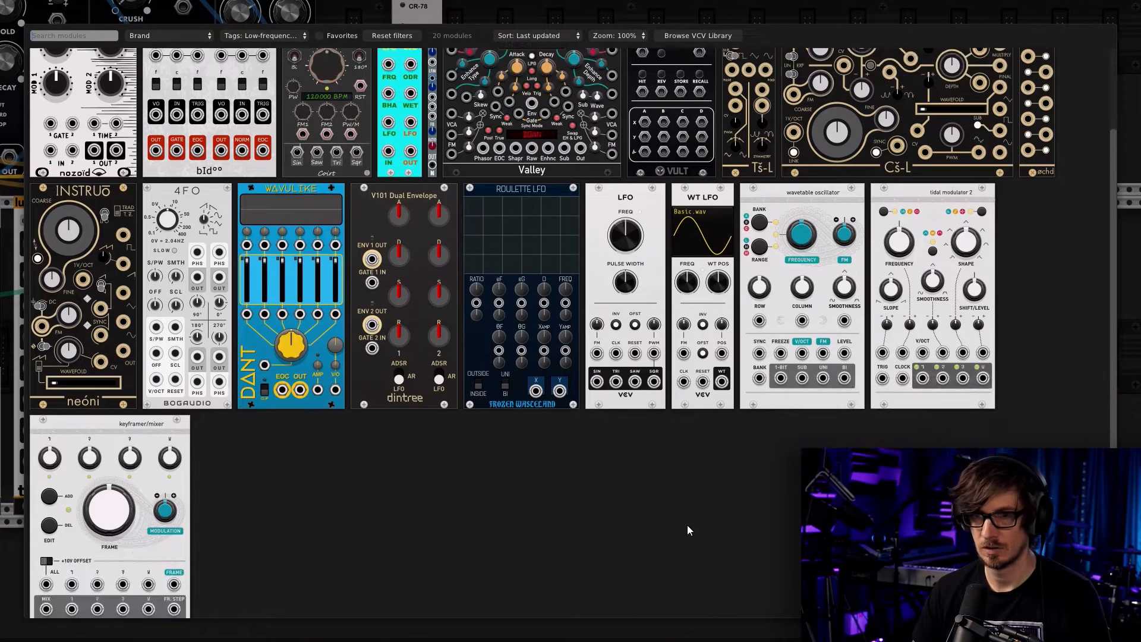
scroll(687, 525, up, 3)
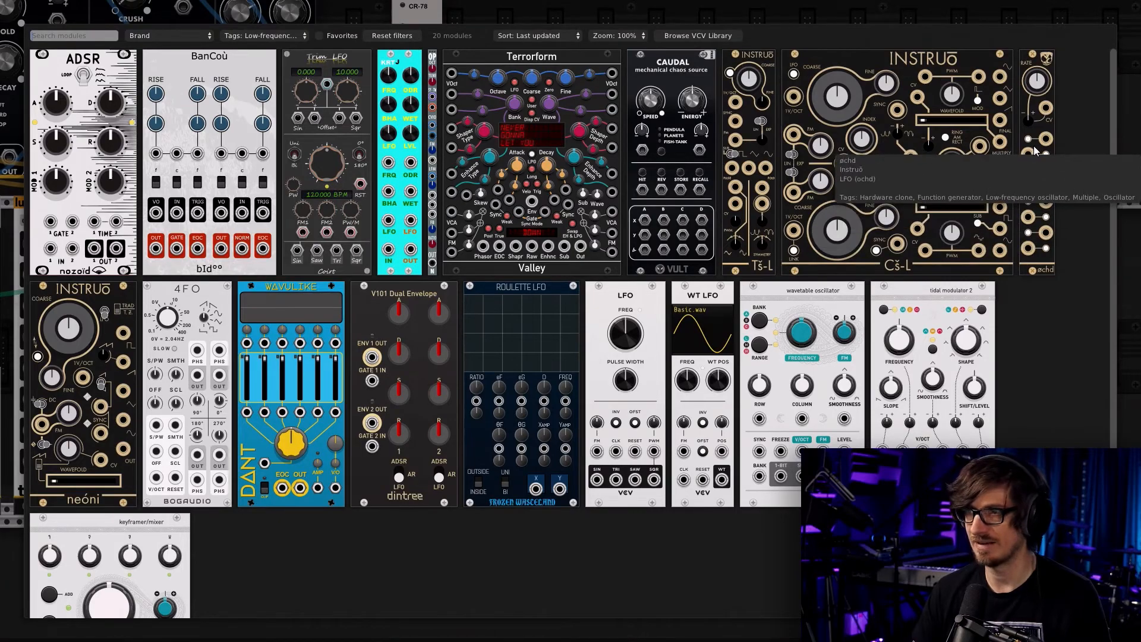
click(676, 179)
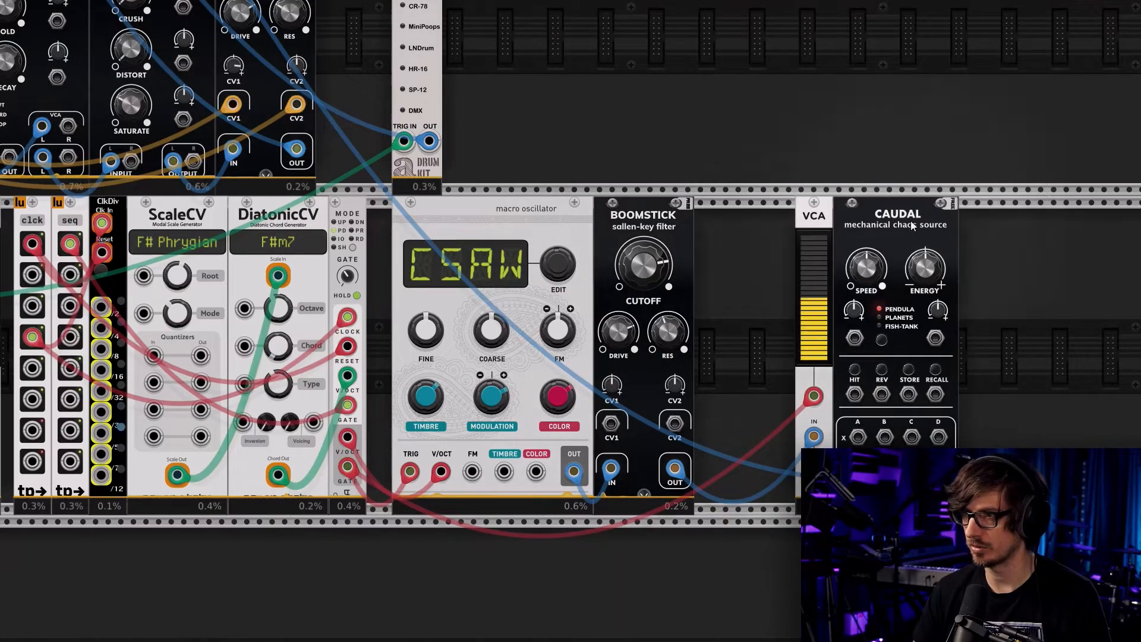
Rearrange the voice's modules so the macro oscillator, Boomstick, Caudal and VCA sit side by side directly after the ARP
drag(806, 215, 944, 220)
drag(1044, 240, 759, 221)
drag(930, 327, 488, 222)
Switch the ARP to a different note-order mode
click(340, 238)
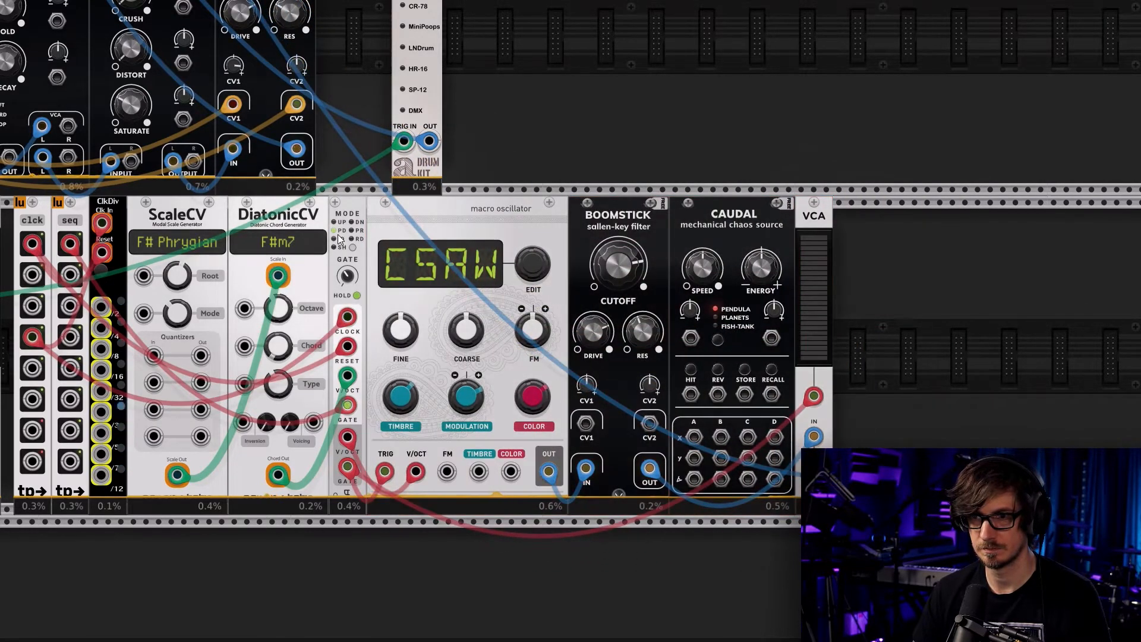
click(353, 247)
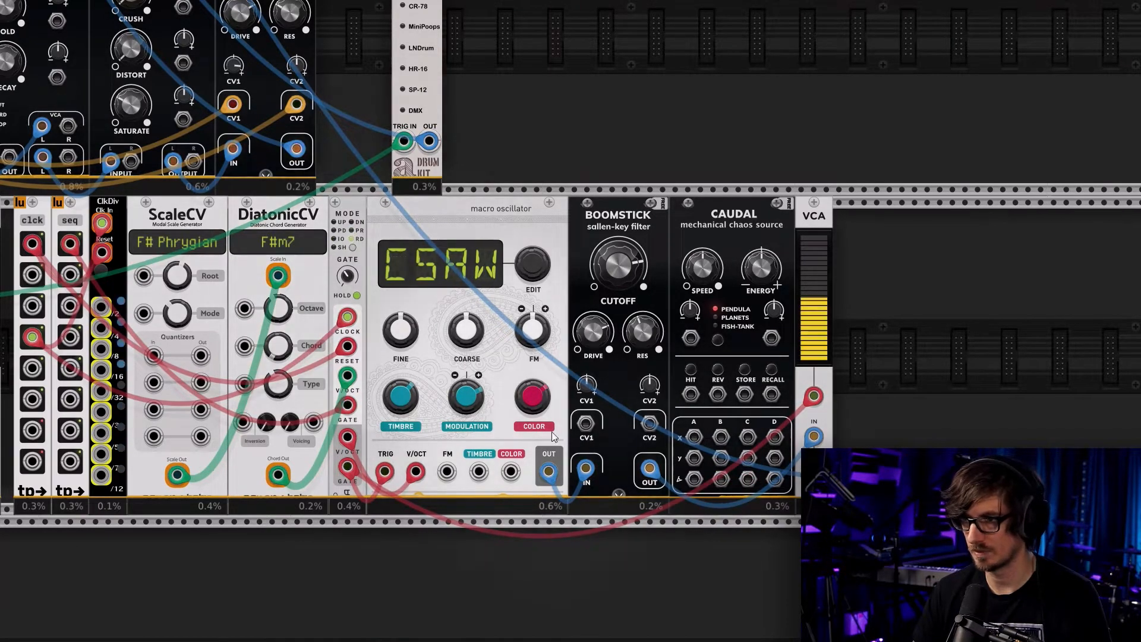
Set the mixer's AUXB send for the bass channel to about -28.9 dB
drag(667, 140, 687, 433)
drag(750, 146, 697, 562)
drag(939, 281, 932, 306)
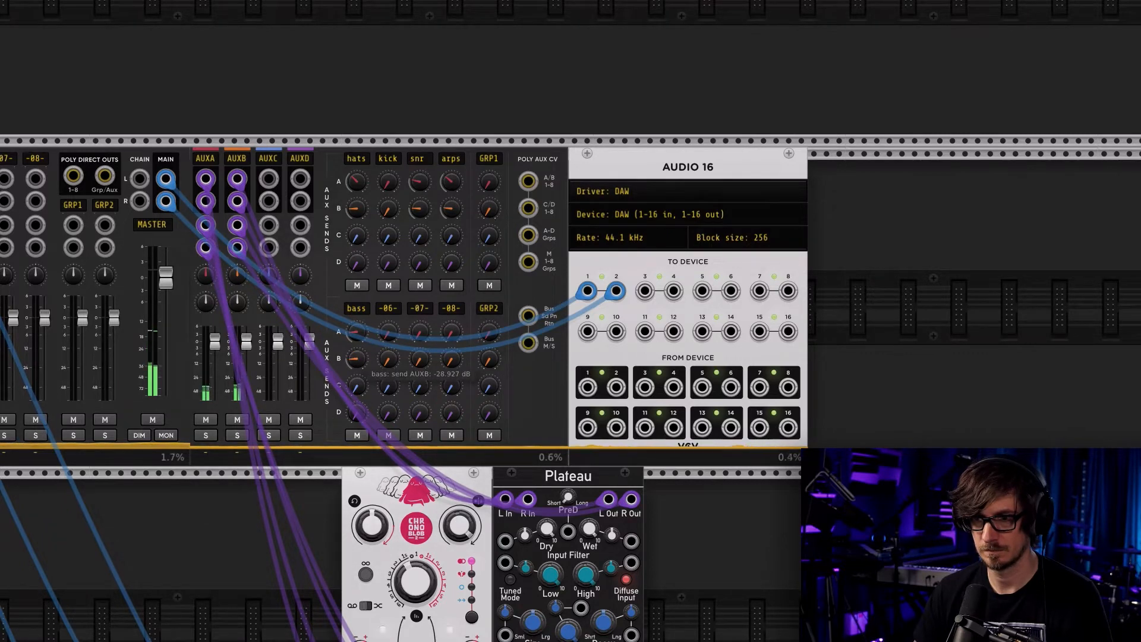
Patch Caudal's AX output into the macro oscillator's Timbre input and its BX output into Boomstick's CV1
scroll(754, 570, down, 15)
scroll(753, 571, right, 5)
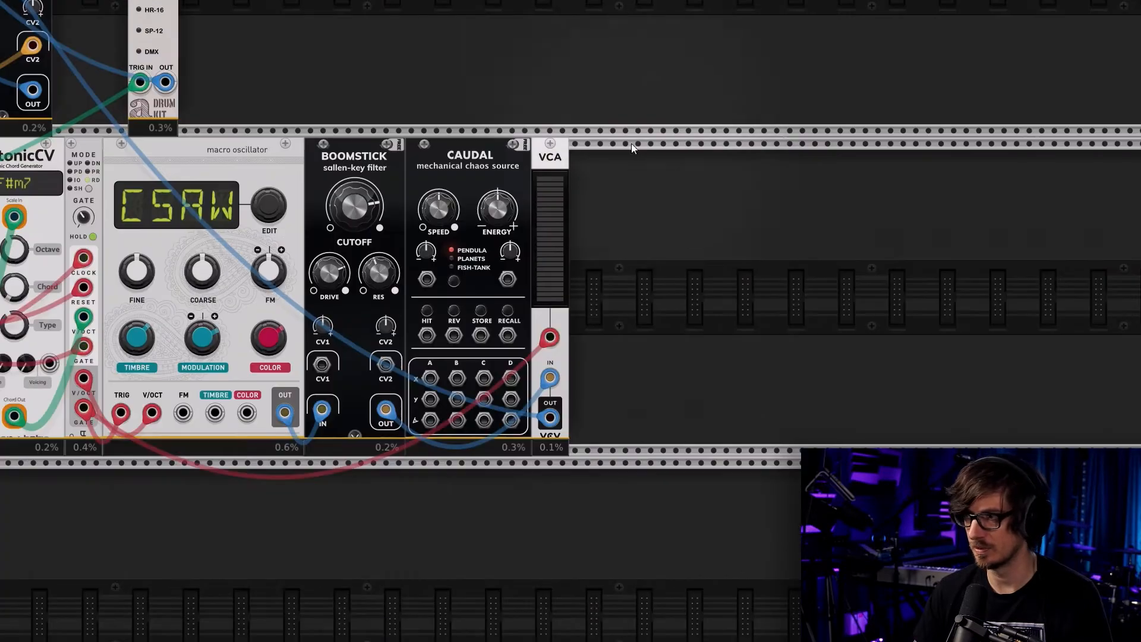
drag(637, 382, 889, 319)
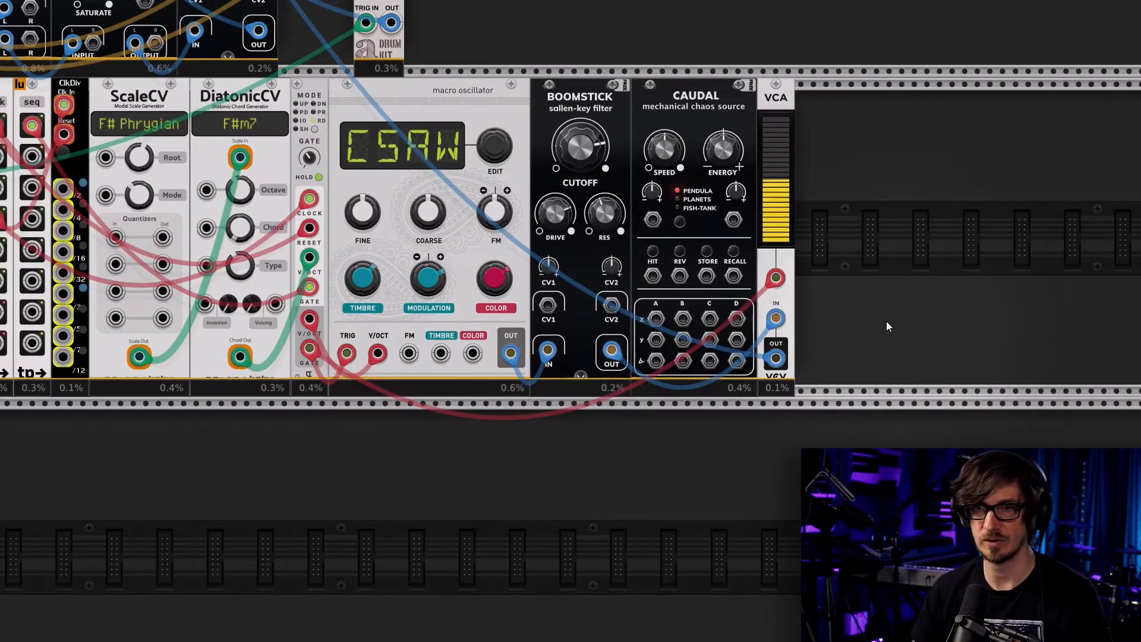
scroll(820, 379, down, 2)
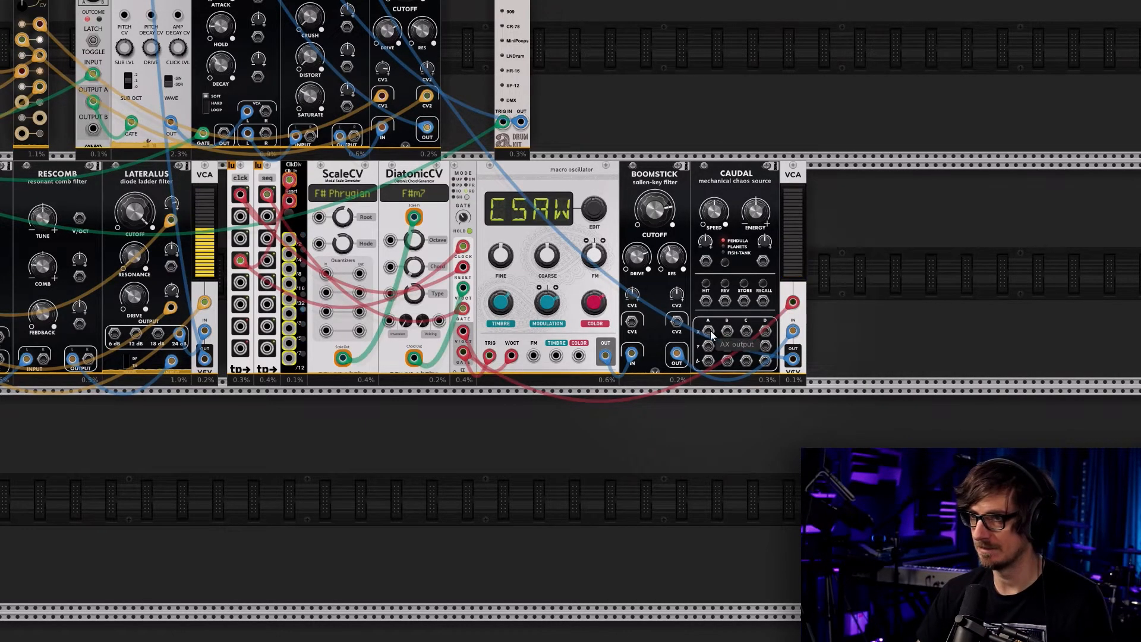
drag(708, 331, 556, 356)
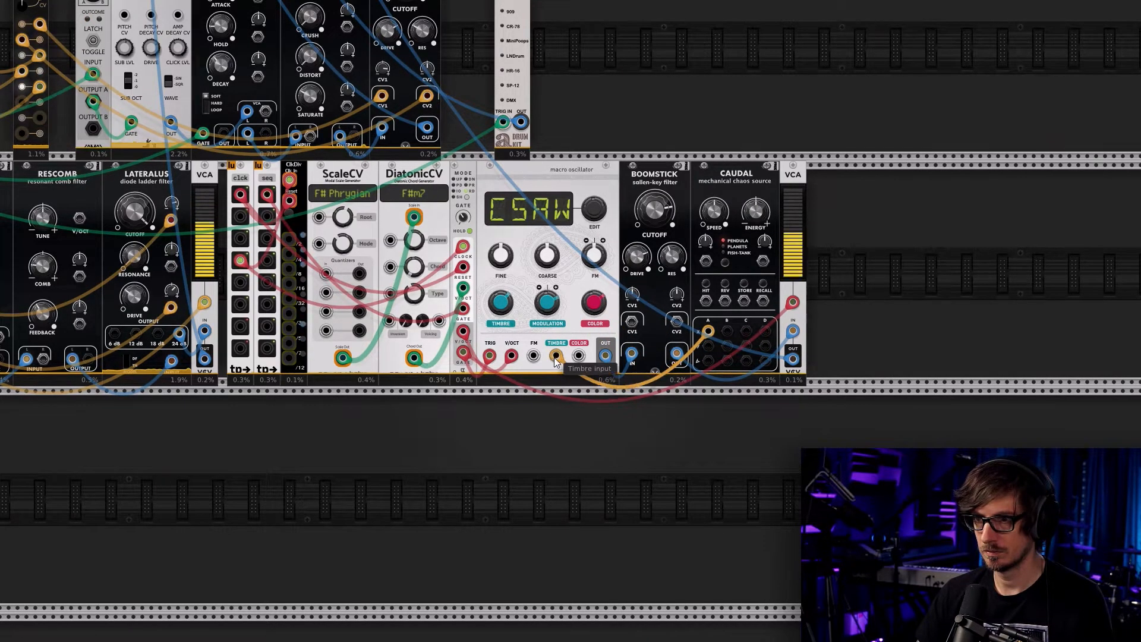
drag(726, 337, 632, 291)
Recolor the cable from Caudal's BX output yellow and patch another yellow cable from its CX output to Boomstick's CV2
right_click(631, 331)
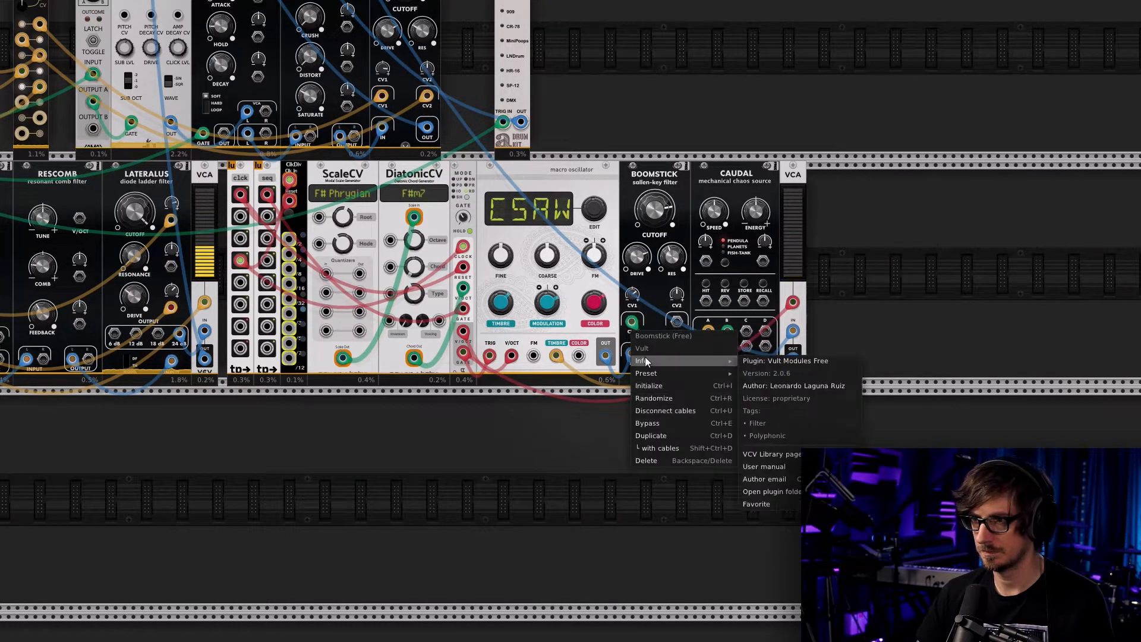
right_click(727, 331)
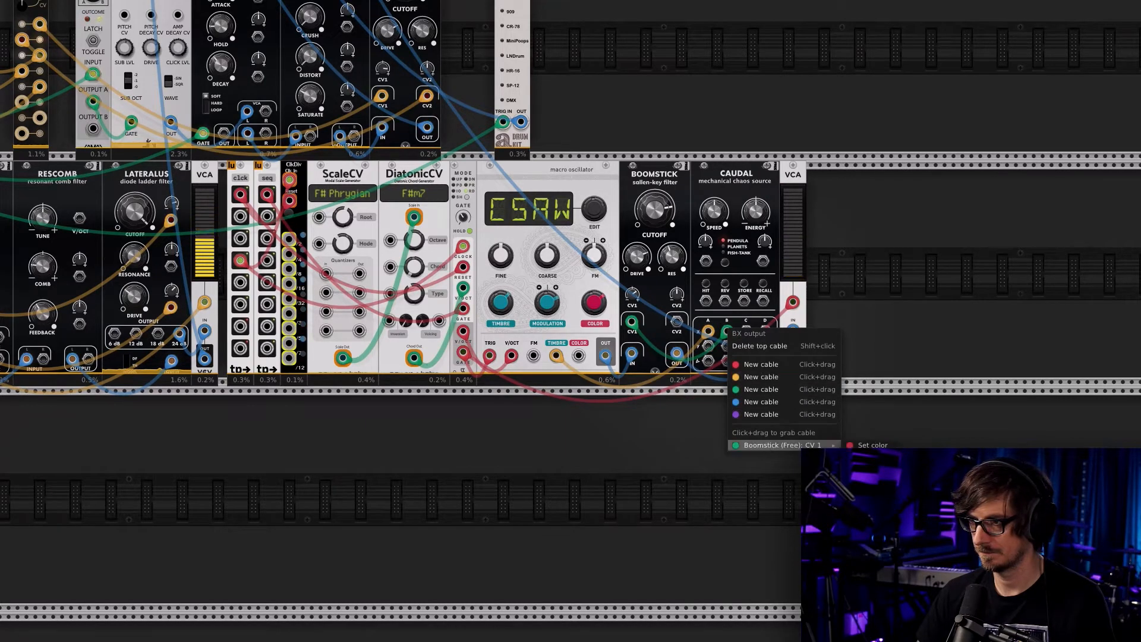
click(872, 457)
right_click(765, 347)
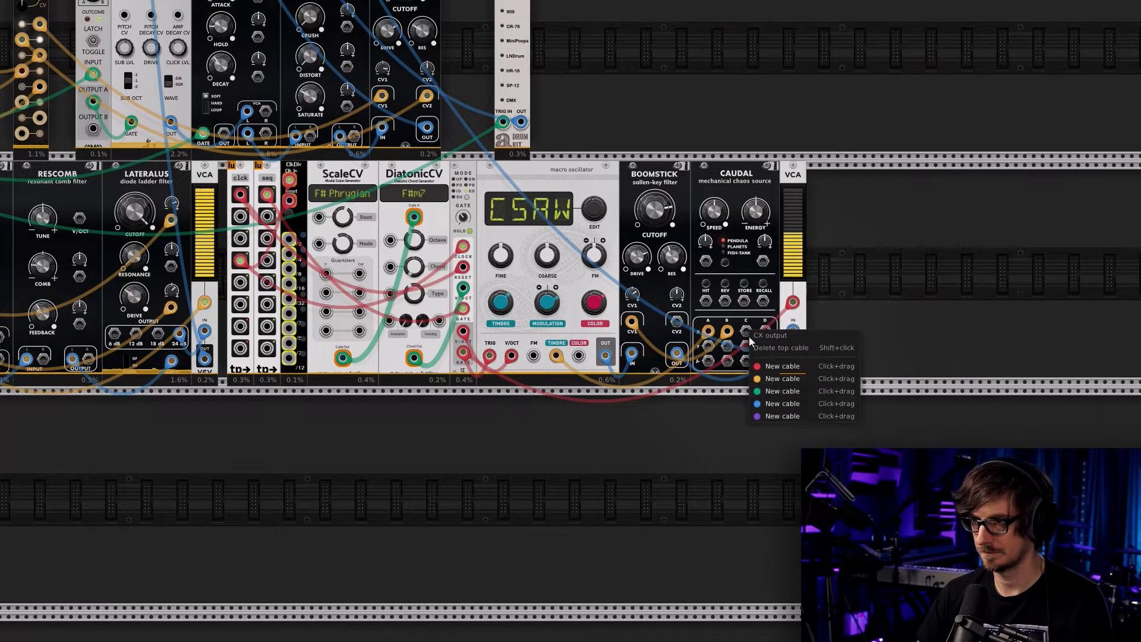
click(777, 404)
click(675, 320)
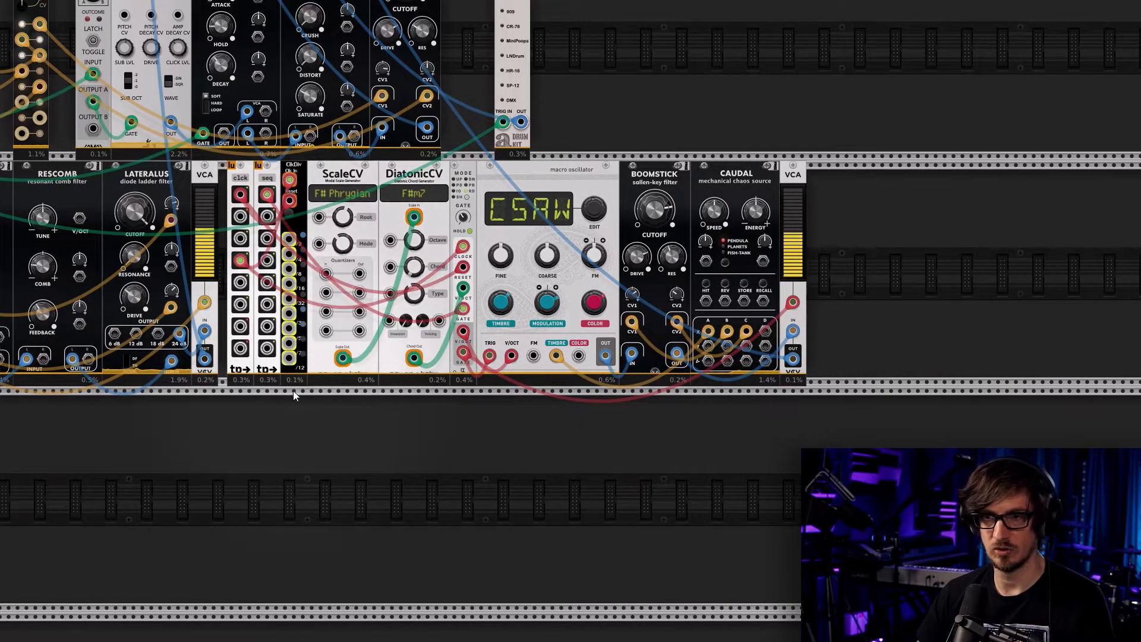
Delete the unused clock divider beside ScaleCV and close the gap between the seq module and ScaleCV
key(Delete)
drag(847, 416, 359, 248)
drag(347, 189, 320, 189)
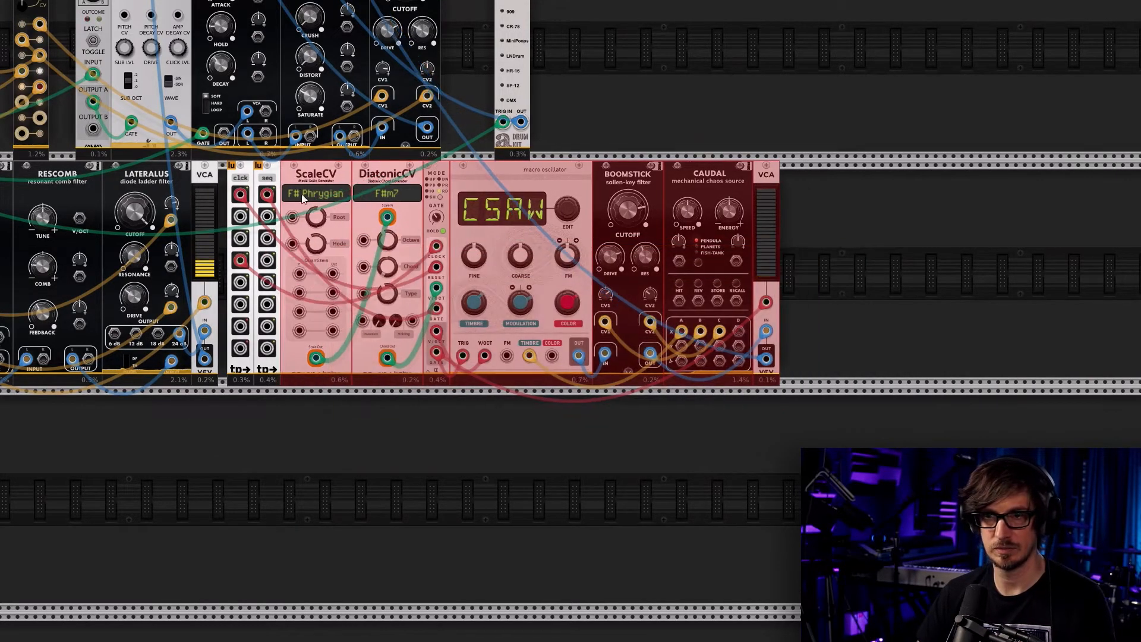
click(797, 400)
drag(795, 395, 273, 174)
click(235, 186)
Add the medium-width Vult blank panel after the arp voice's VCA, browsing modules tagged Blank
right_click(235, 187)
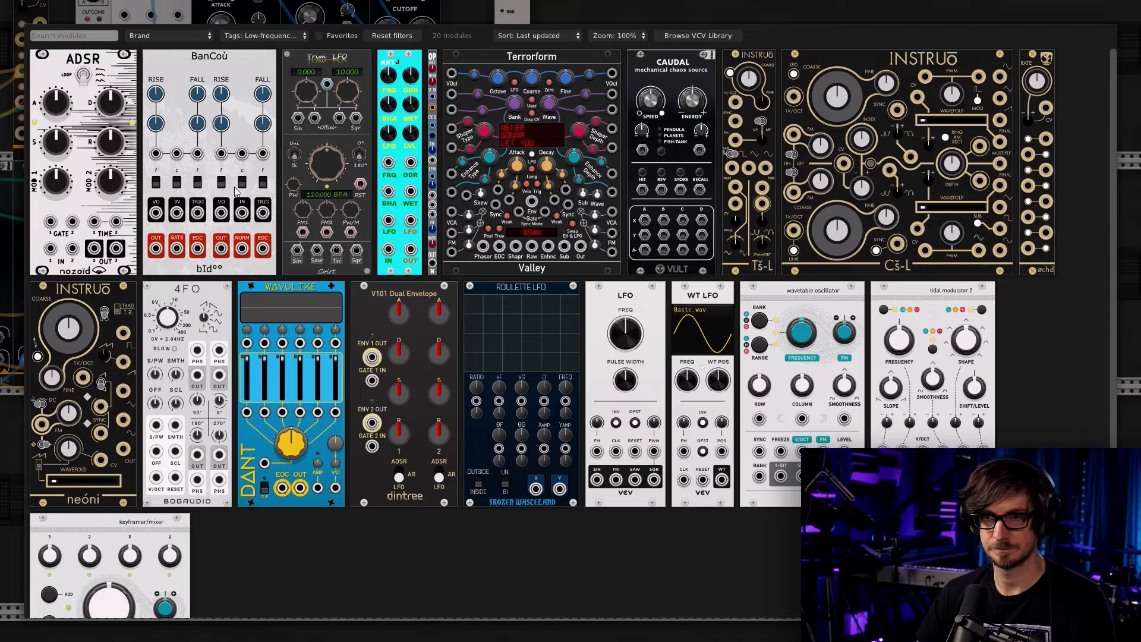
click(387, 35)
click(243, 37)
click(269, 63)
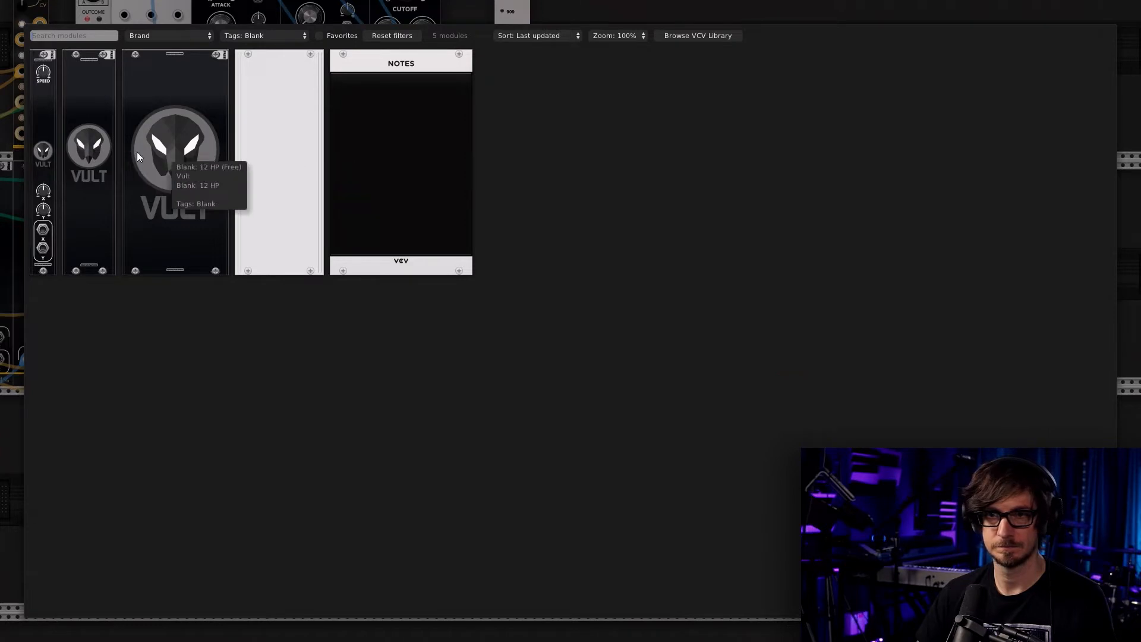
drag(85, 191, 862, 279)
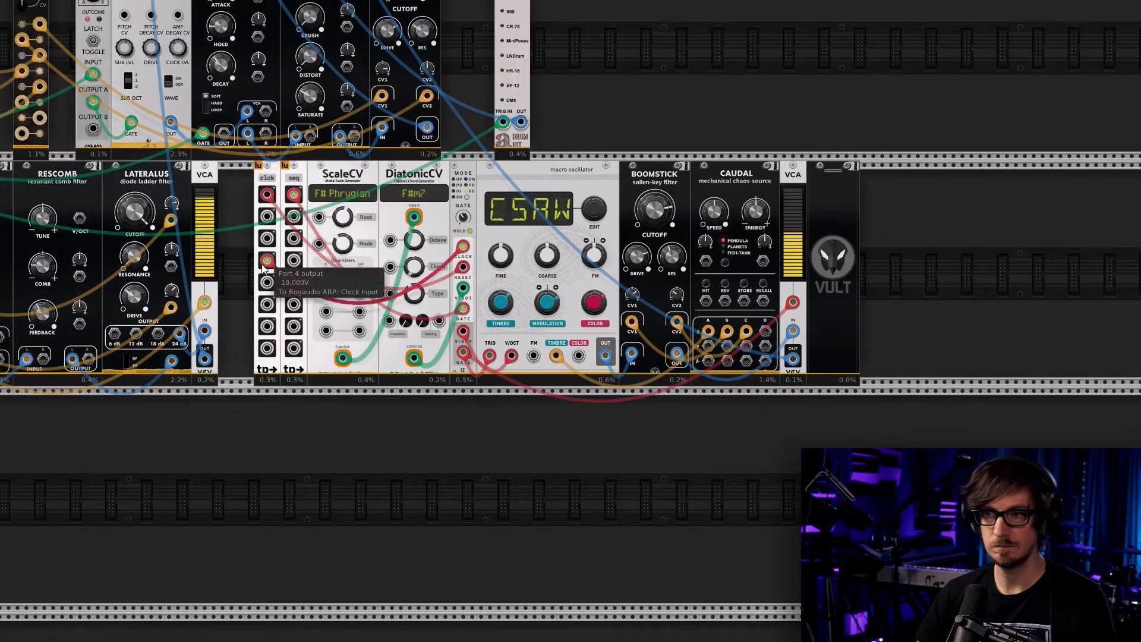
Place the Vult blank between the bass voice's VCA and the arp voice's clck module, closing the gaps in the row
drag(793, 404, 237, 256)
drag(955, 340, 269, 259)
drag(335, 230, 362, 231)
click(452, 429)
drag(844, 229, 236, 228)
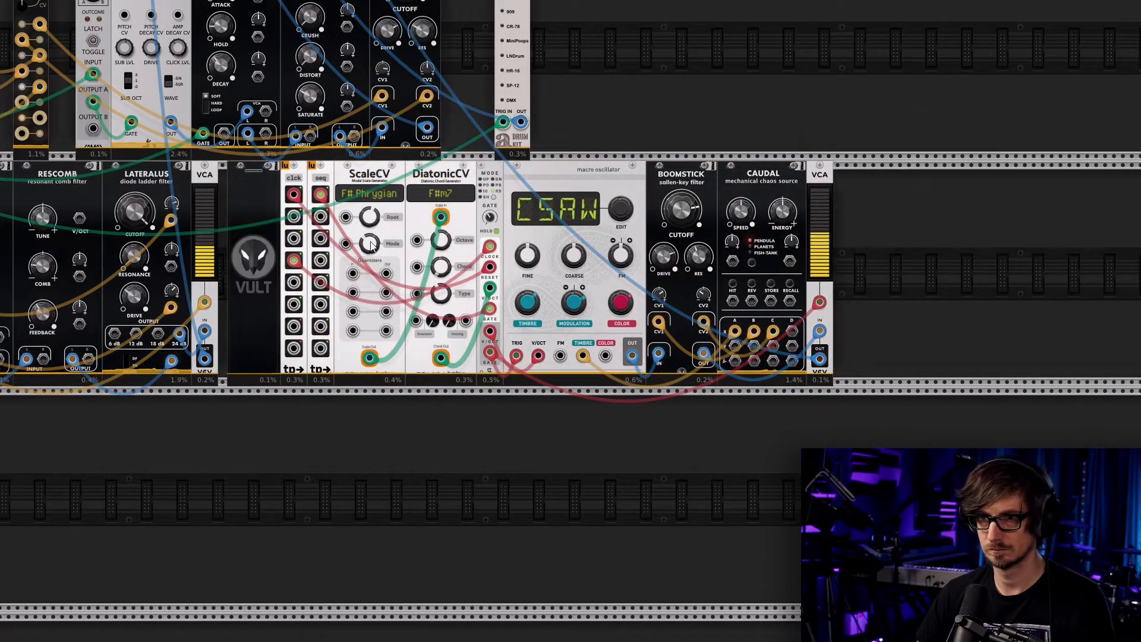
drag(917, 438, 262, 230)
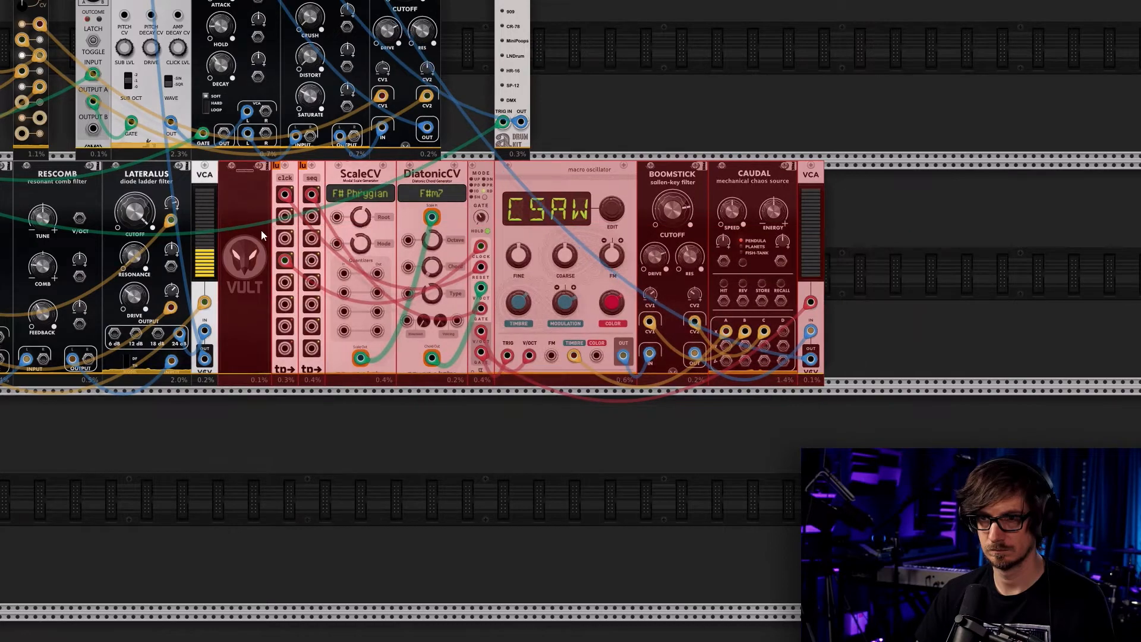
click(180, 430)
drag(181, 431, 548, 455)
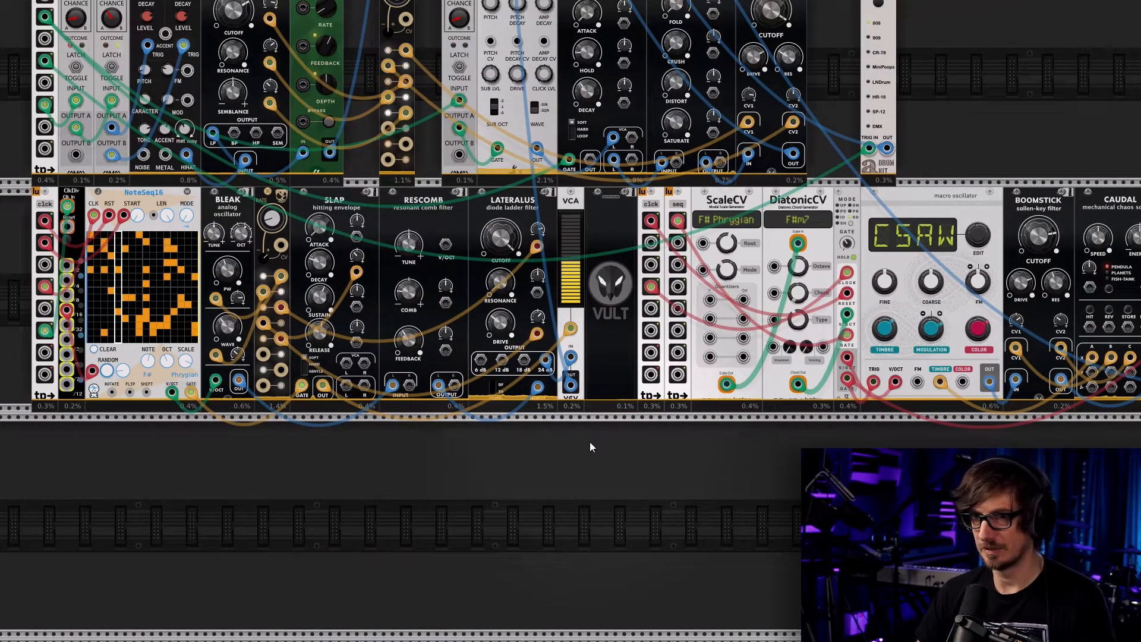
scroll(647, 440, down, 2)
scroll(647, 440, down, 4)
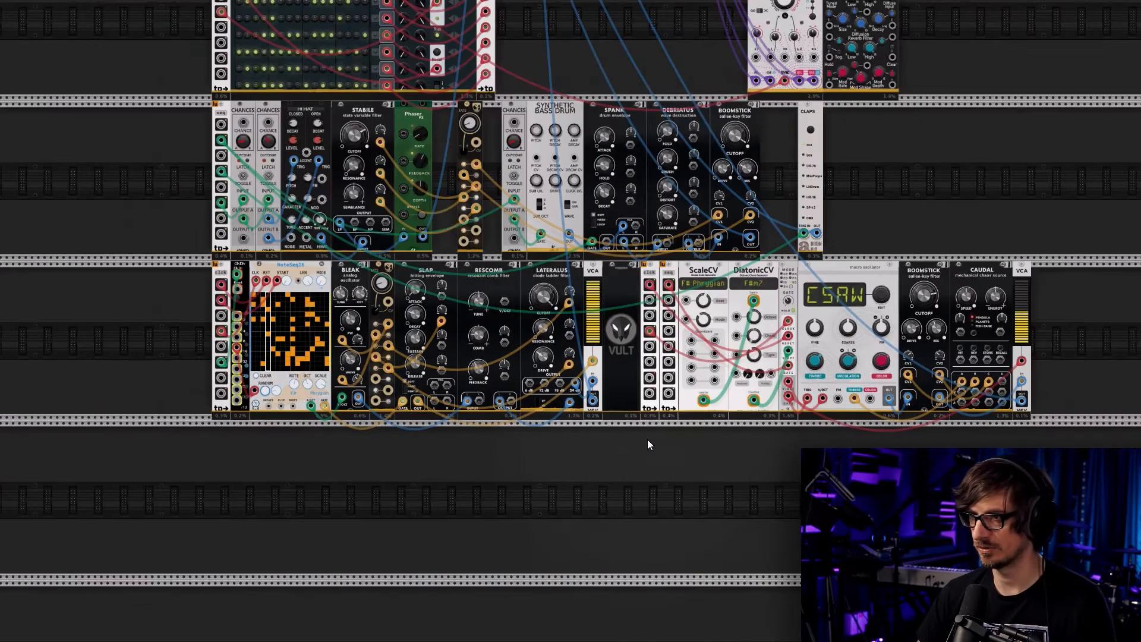
scroll(655, 444, up, 2)
drag(1027, 326, 954, 416)
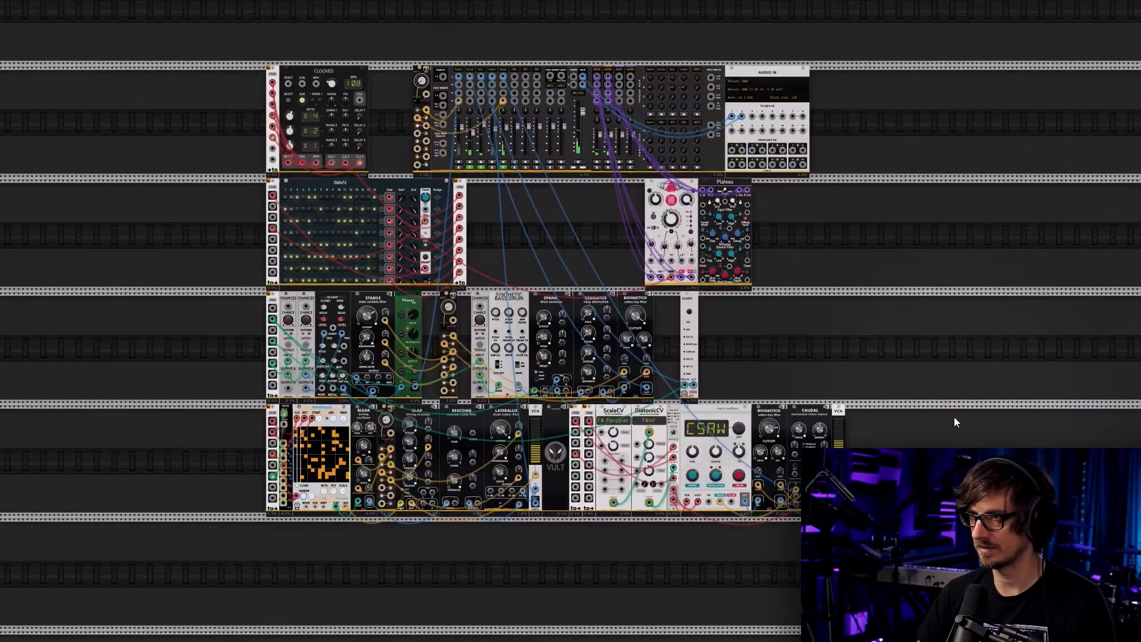
drag(946, 564, 965, 466)
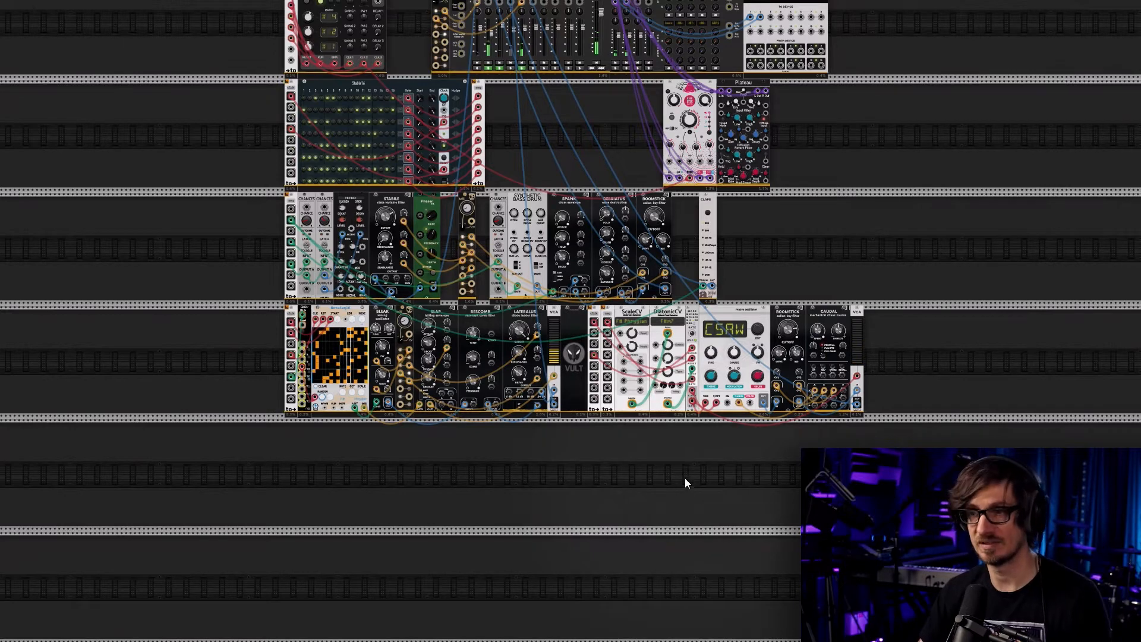
scroll(763, 456, up, 2)
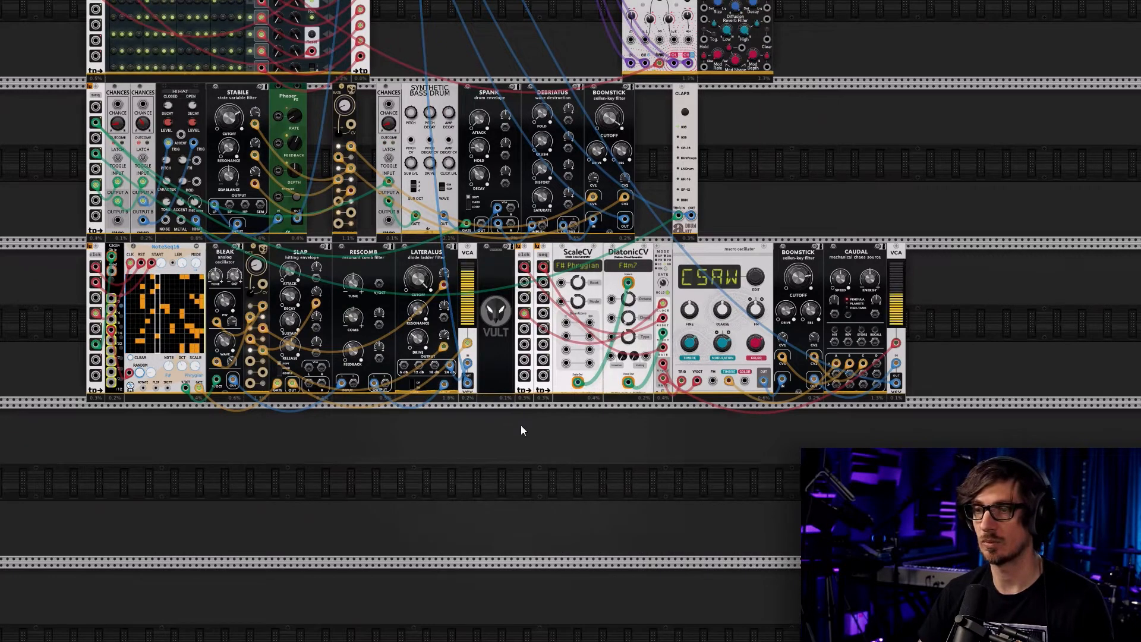
Try a different chord degree on the DiatonicCV and return it to F#m7
scroll(562, 465, up, 2)
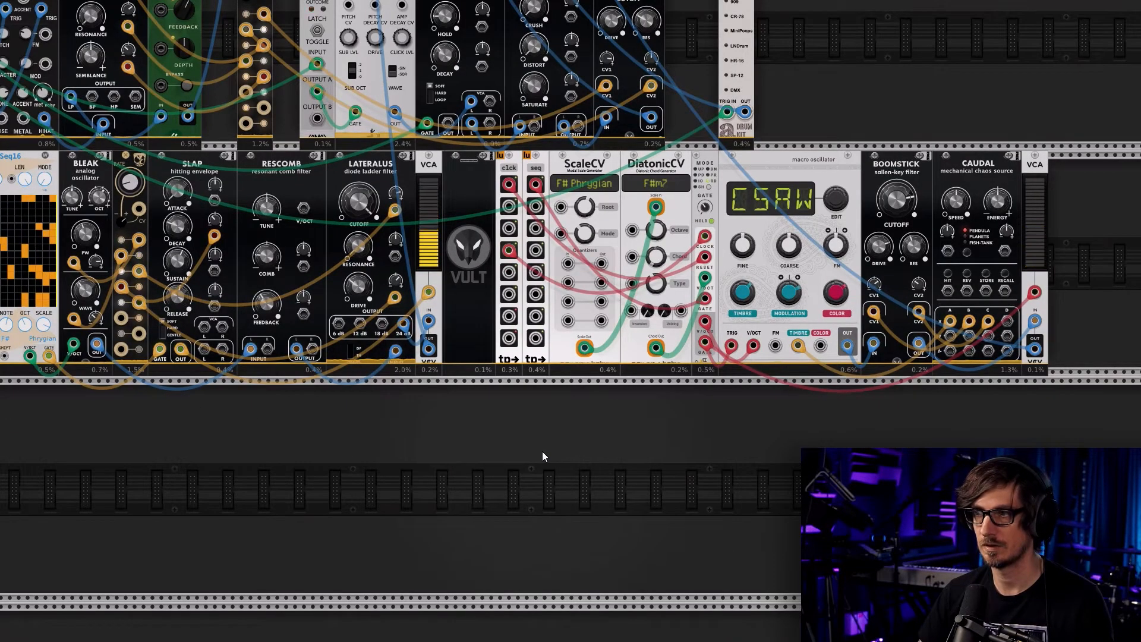
mouse_move(652, 218)
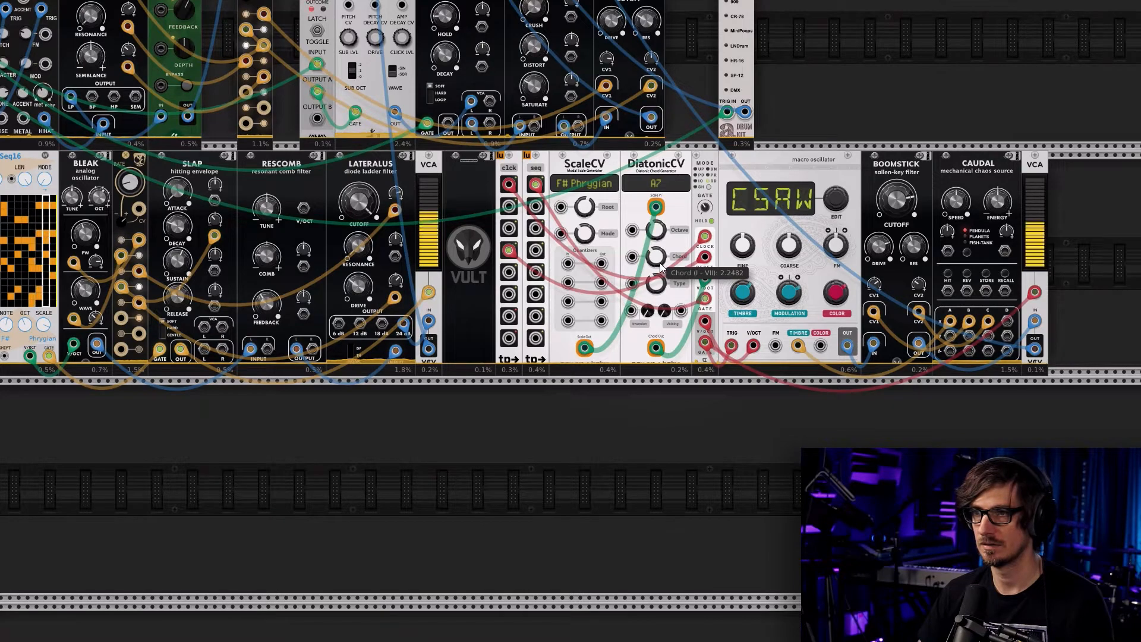
drag(651, 272, 651, 261)
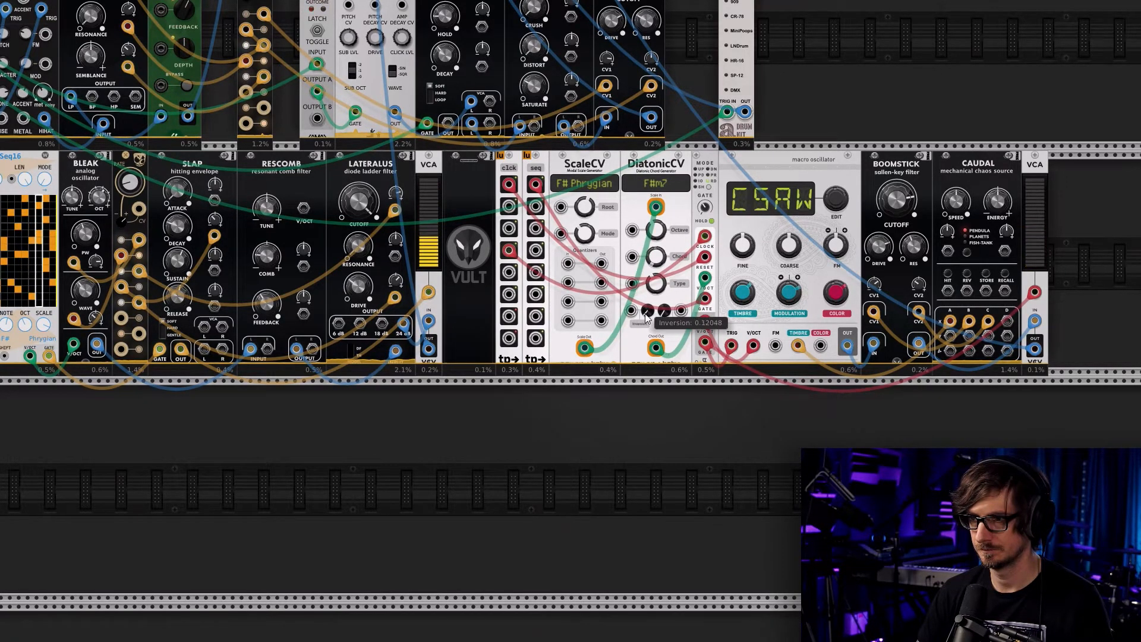
scroll(542, 447, down, 5)
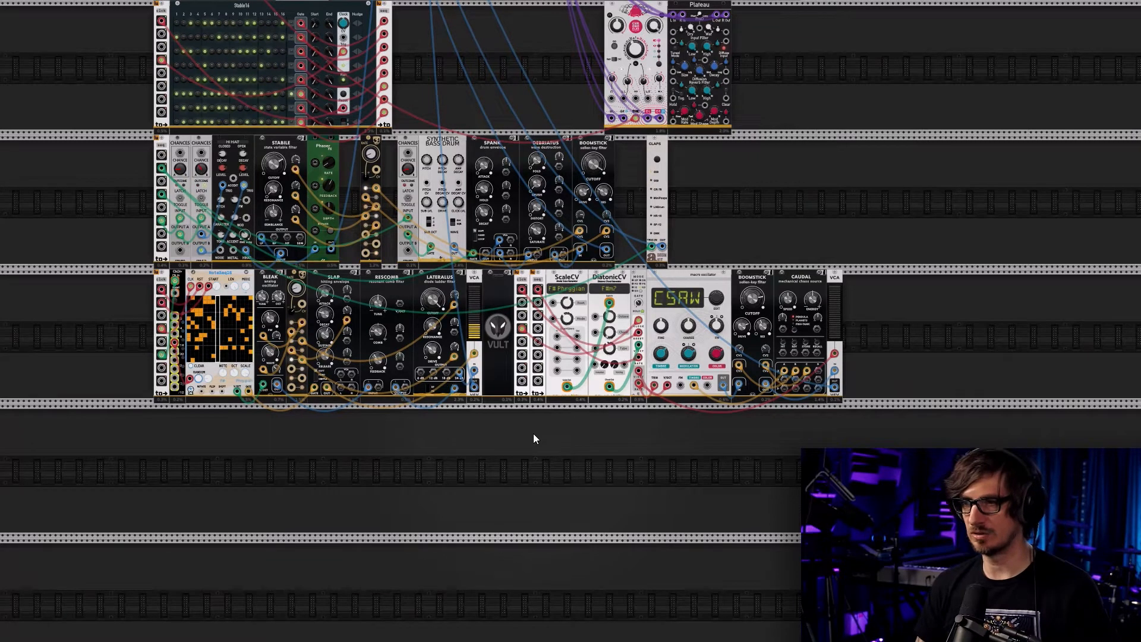
Save the patch
key(F11)
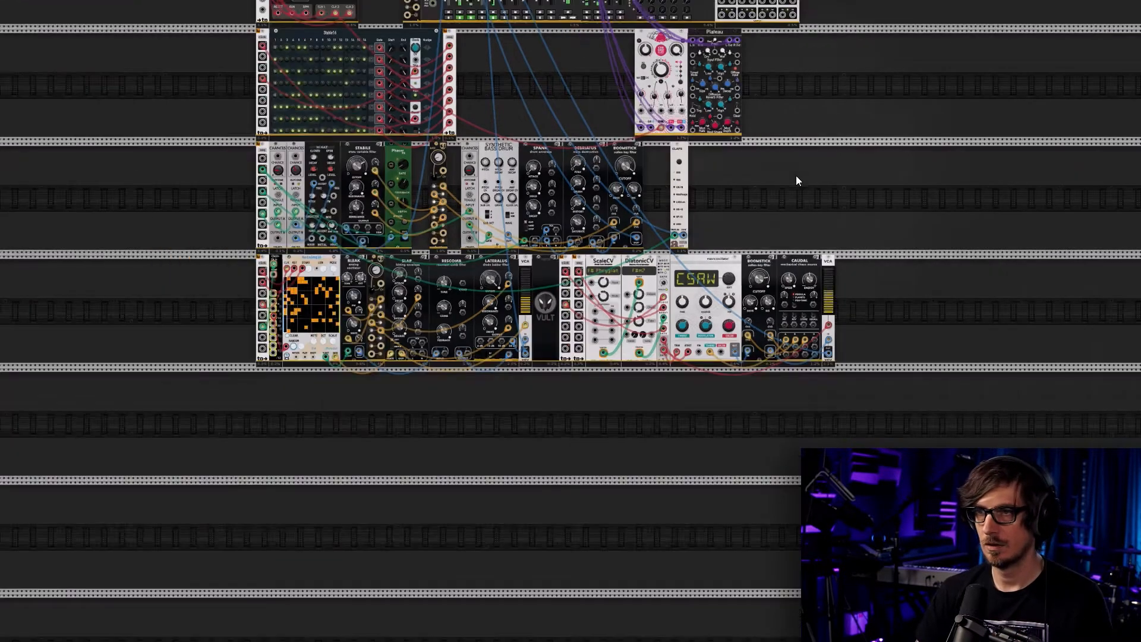
drag(835, 213, 854, 363)
drag(900, 210, 847, 216)
scroll(847, 216, up, 1)
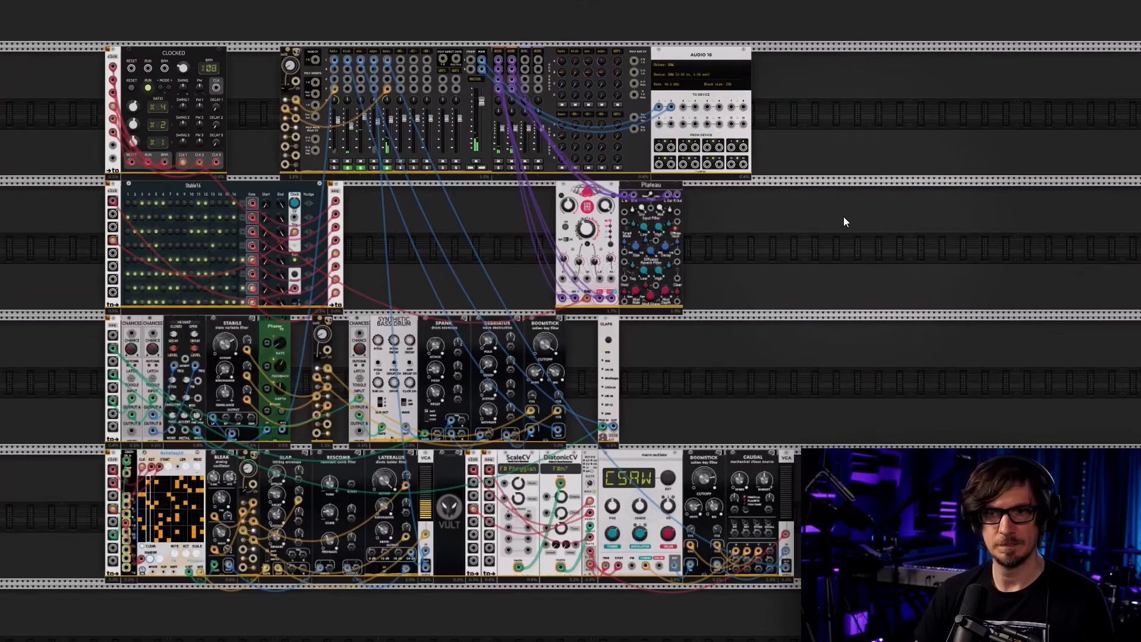
mouse_move(60, 3)
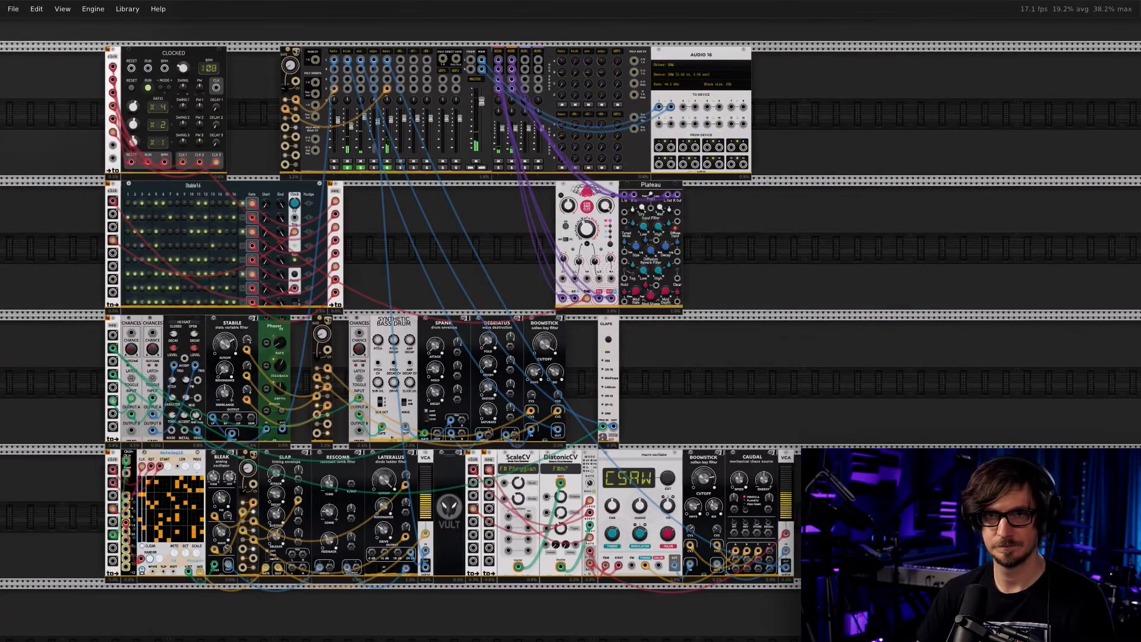
click(16, 12)
click(36, 63)
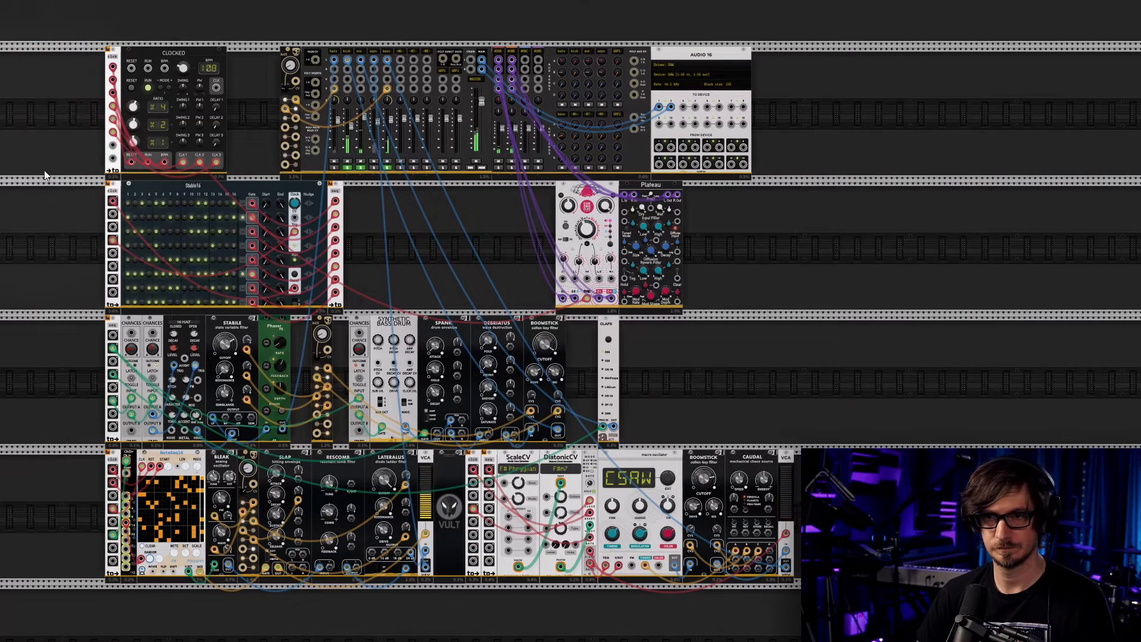
Turn off solo on the mixer's kick, snare and bass channels, and raise the arps channel's level slightly
scroll(72, 222, up, 1)
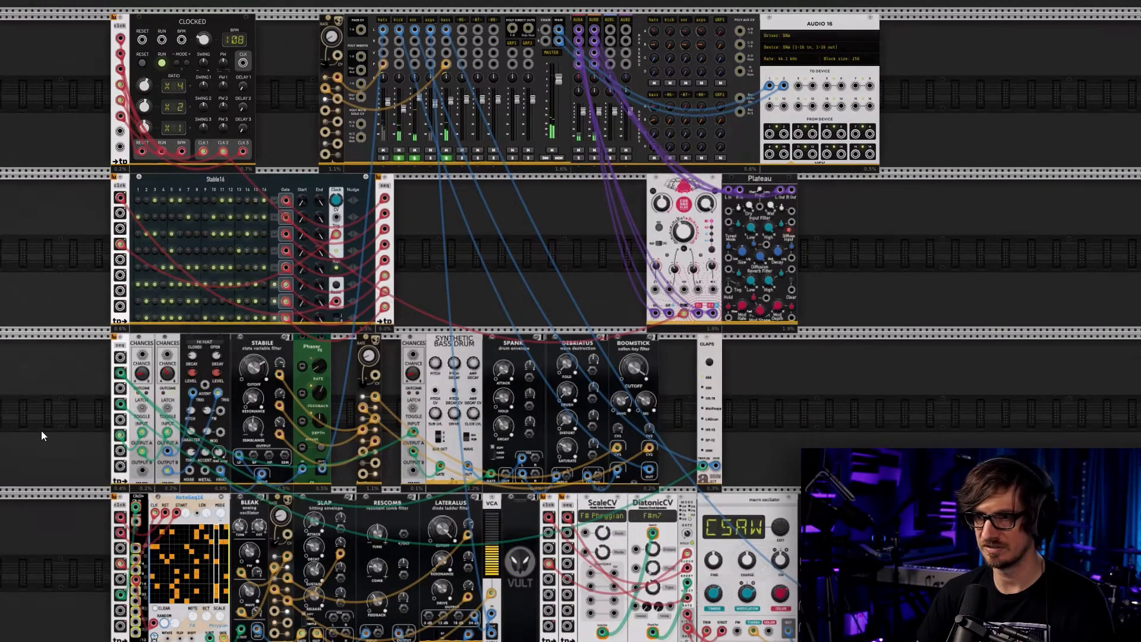
drag(61, 450, 106, 242)
scroll(105, 241, down, 2)
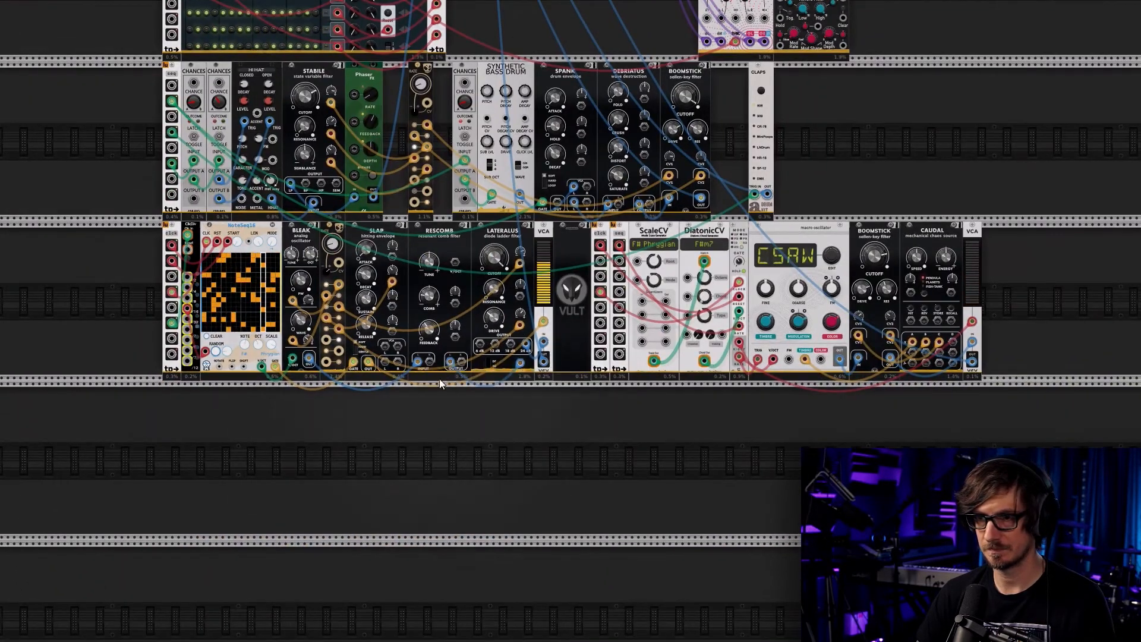
scroll(630, 123, up, 10)
click(387, 253)
click(336, 252)
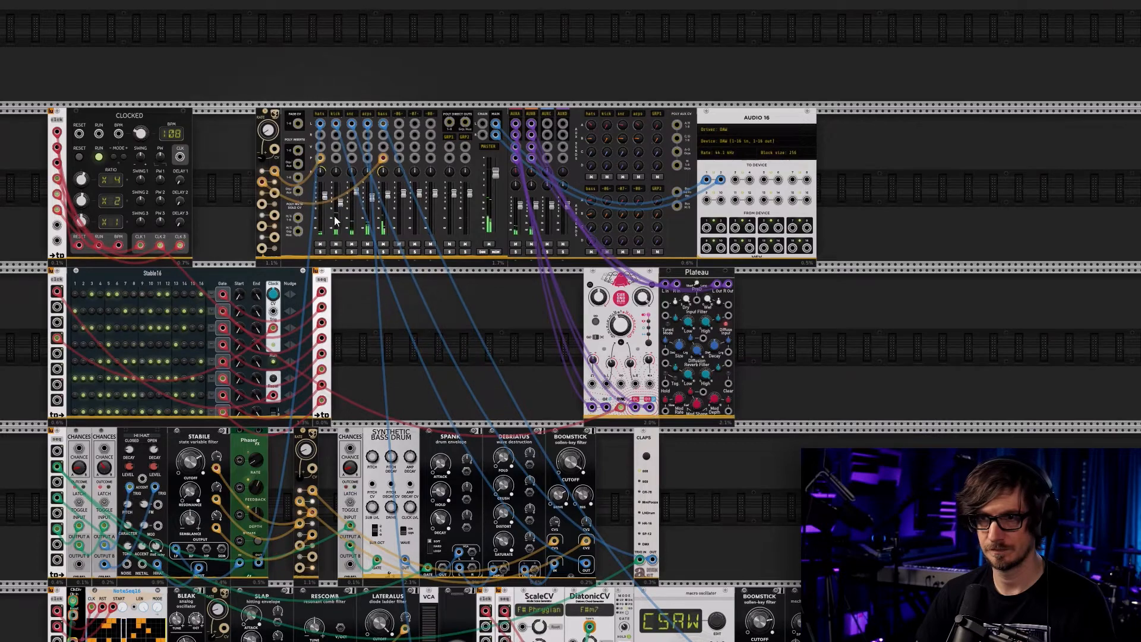
scroll(424, 316, up, 3)
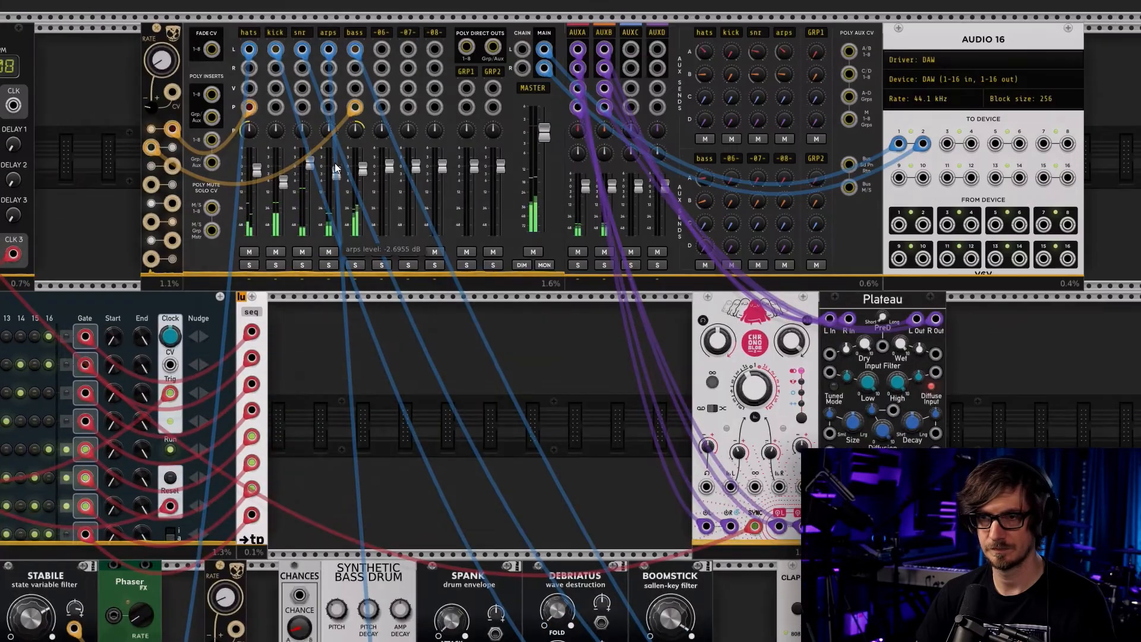
drag(337, 173, 337, 170)
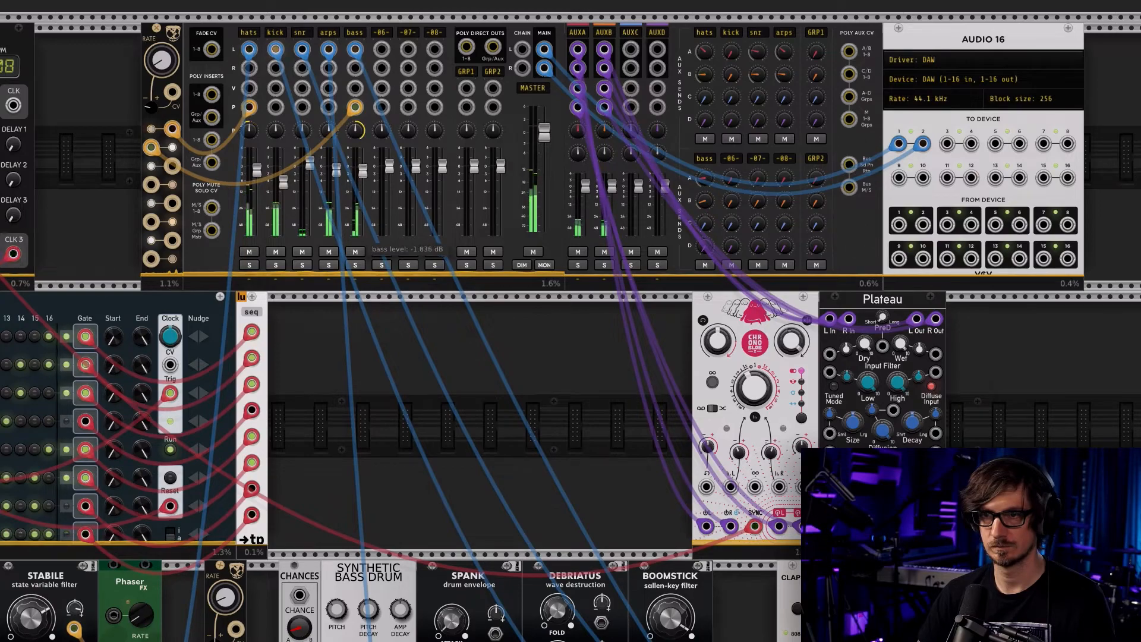
Move the arp voice's VCA aside and add a Chances Bernoulli gate module between the Caudal and the VCA
scroll(427, 314, down, 10)
scroll(428, 314, right, 4)
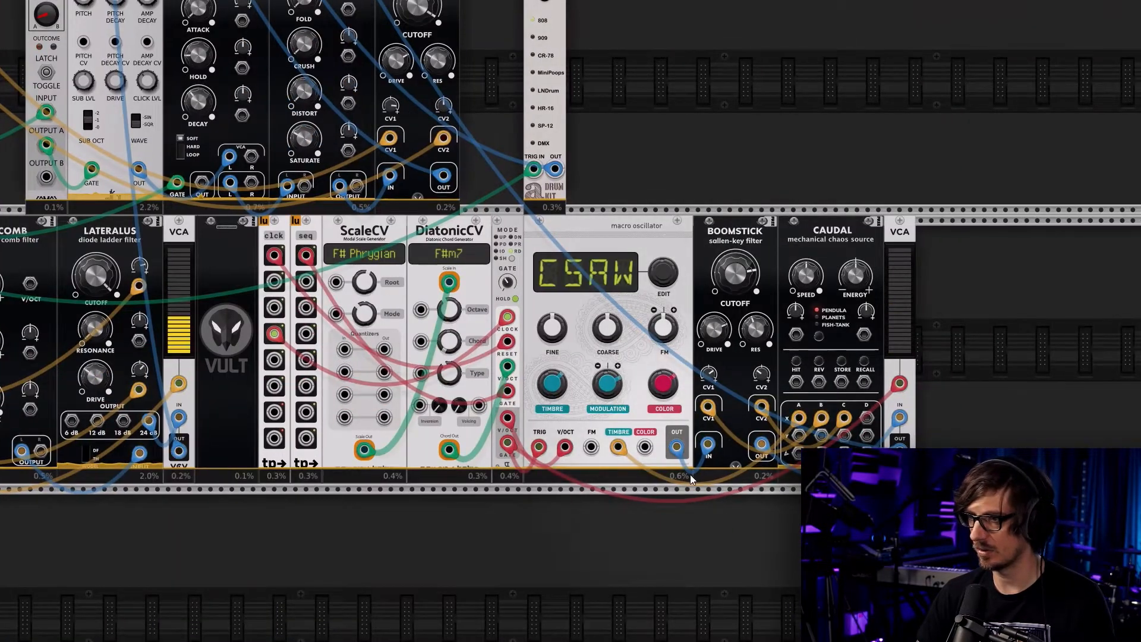
drag(910, 234, 981, 230)
right_click(923, 280)
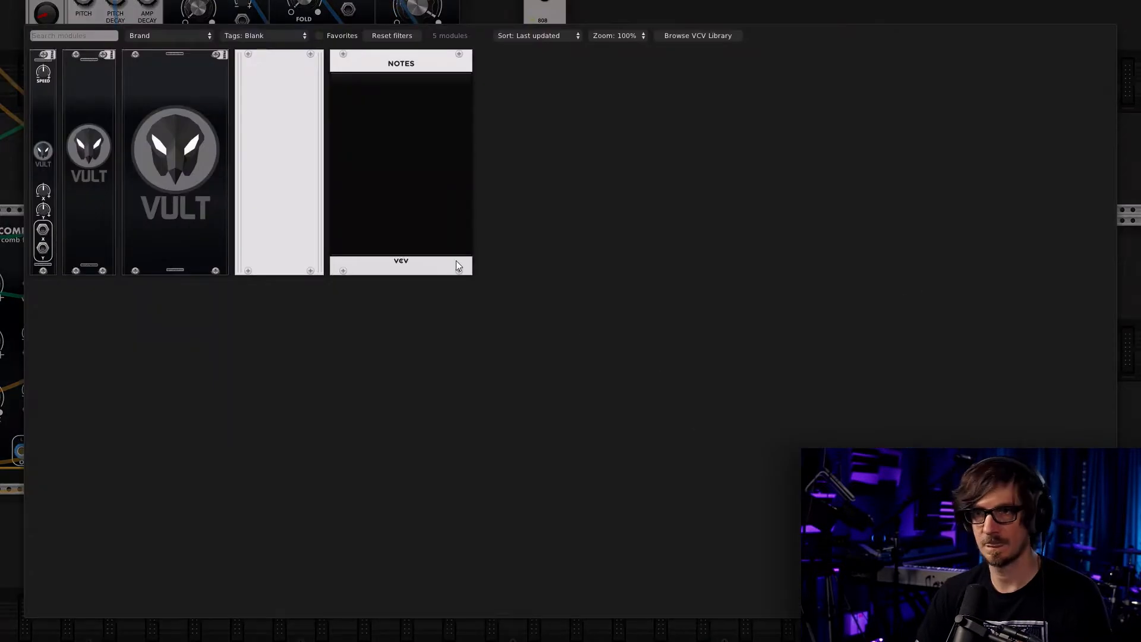
click(385, 35)
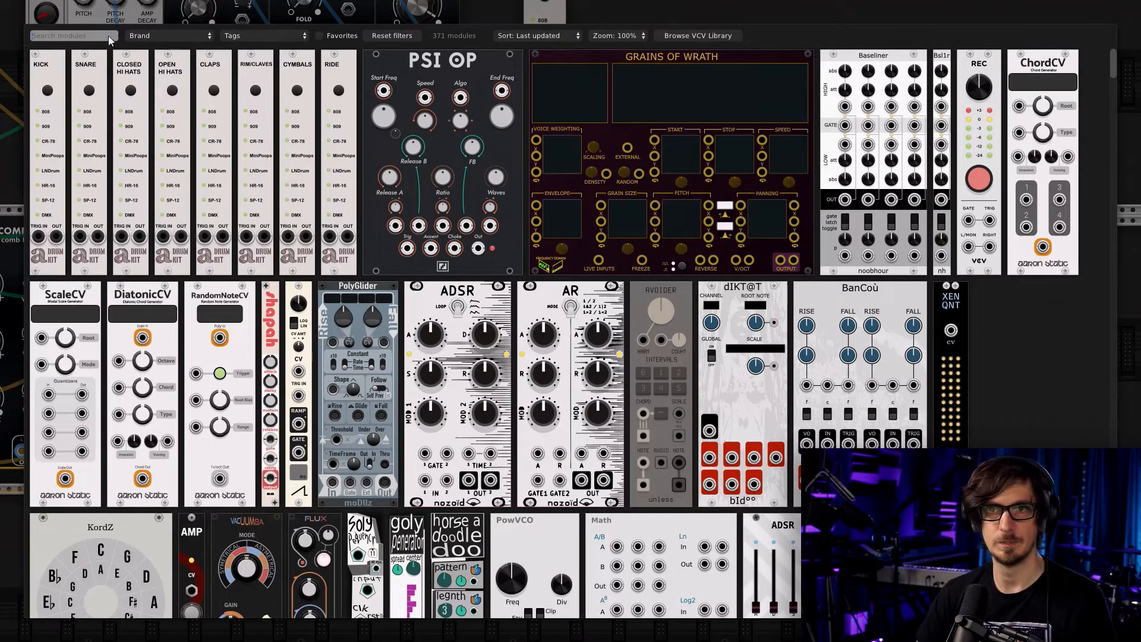
text(ber)
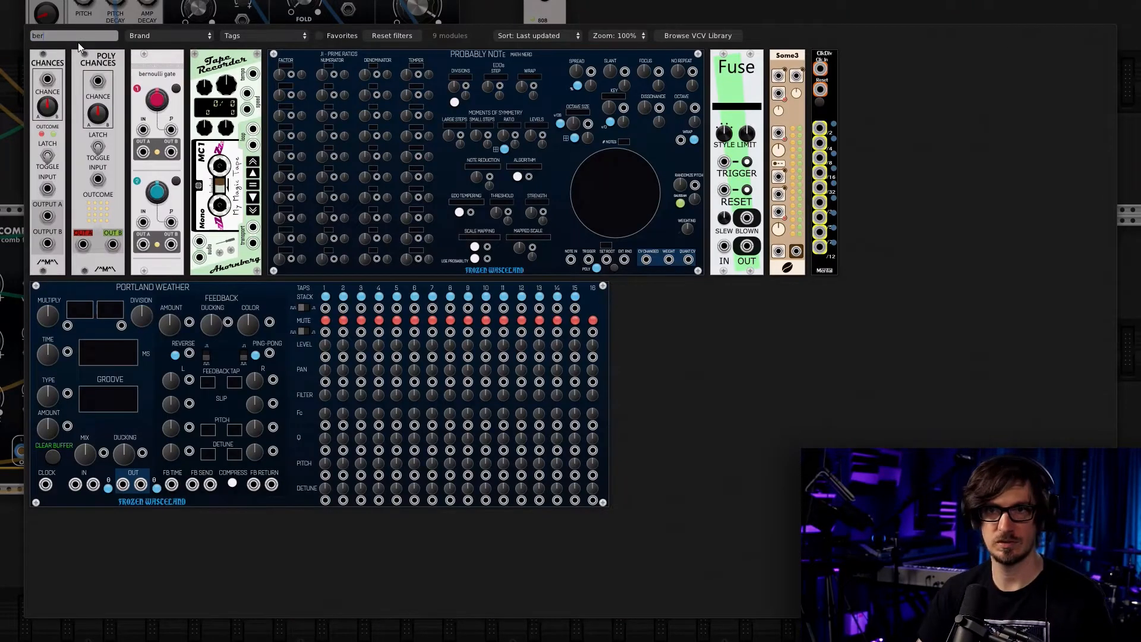
click(57, 89)
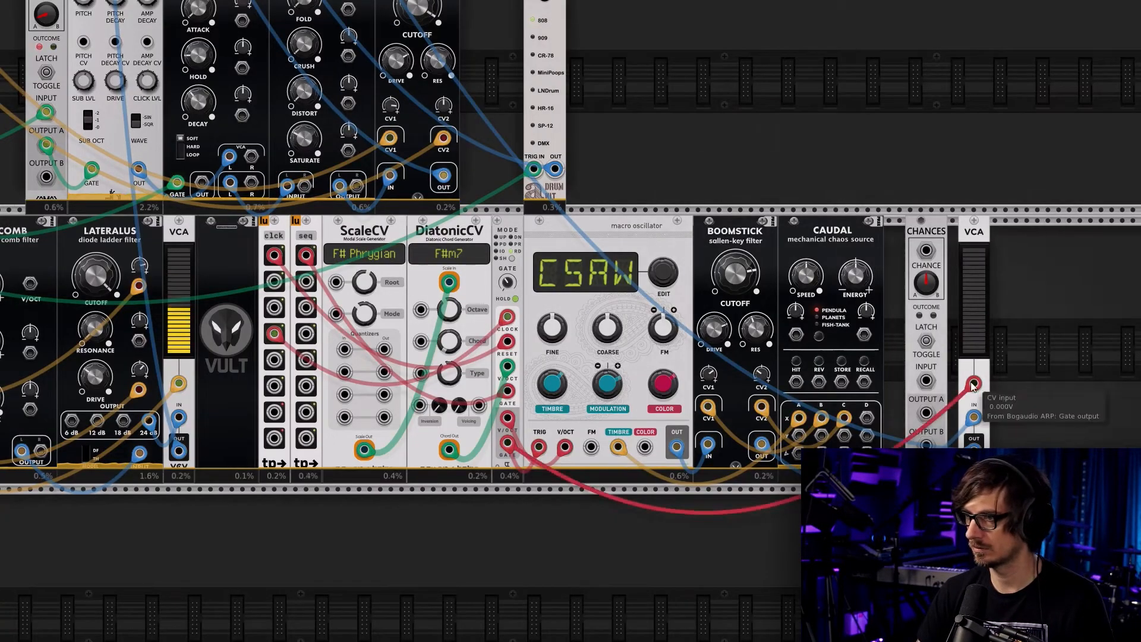
Reroute the arpeggiator's gate cable into the Chances input and patch Chances output A to the VCA's CV input
drag(974, 385, 926, 381)
right_click(926, 413)
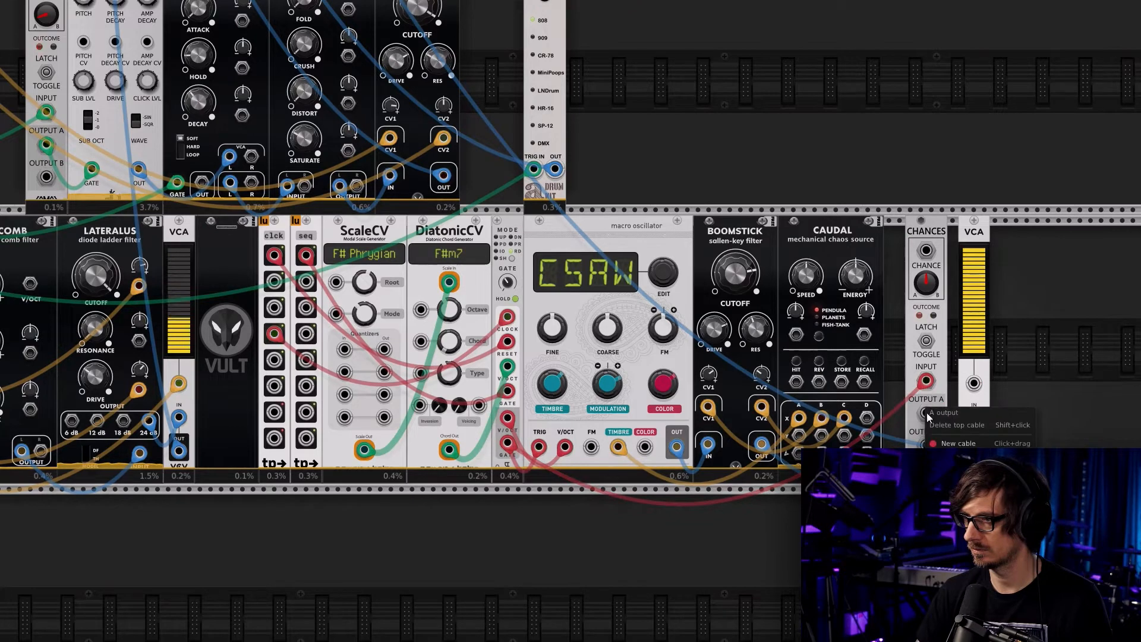
click(949, 444)
click(974, 384)
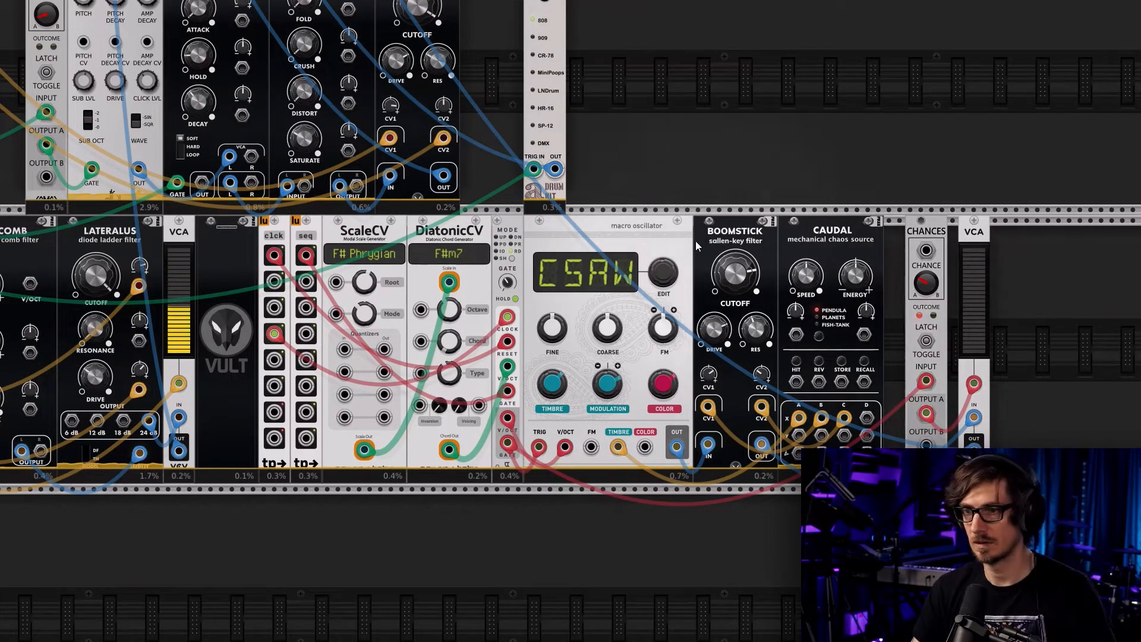
Shift the Chances and VCA modules further along the row and add a VCV ADSR envelope generator after the VCA
drag(963, 237, 938, 236)
drag(941, 236, 1005, 238)
click(925, 274)
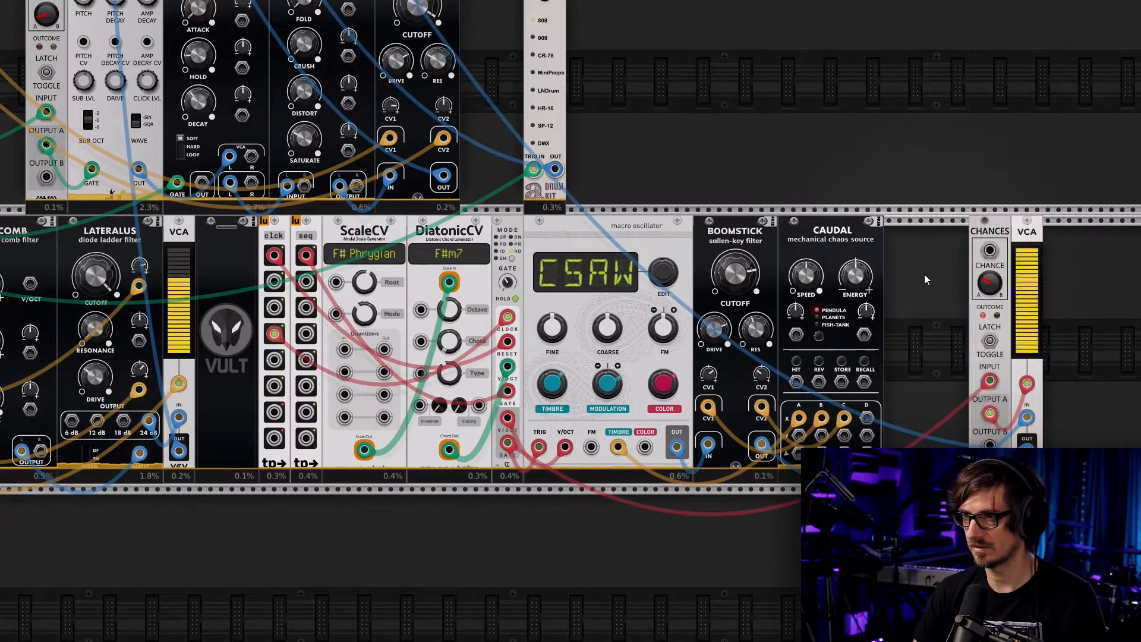
right_click(903, 306)
click(297, 37)
click(390, 37)
click(389, 37)
click(248, 37)
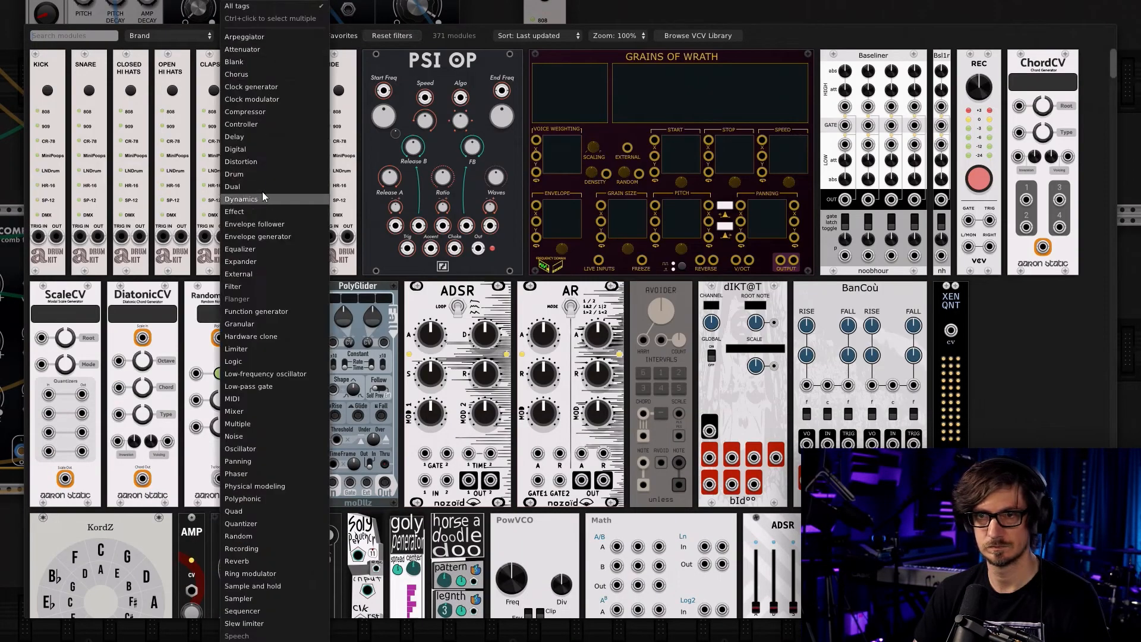
click(274, 286)
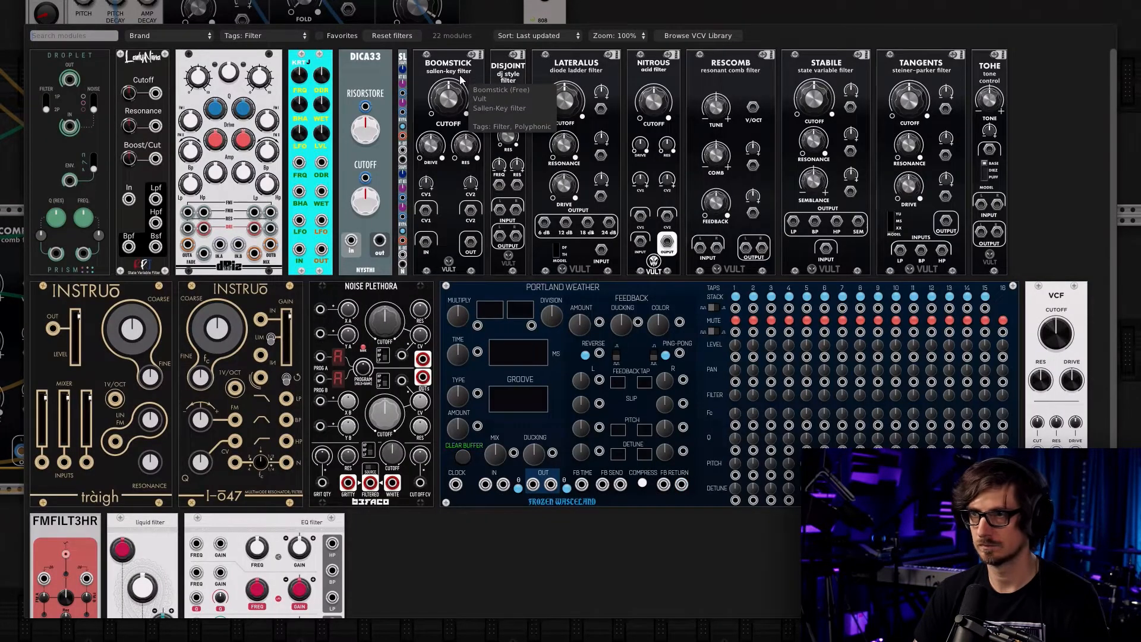
click(299, 37)
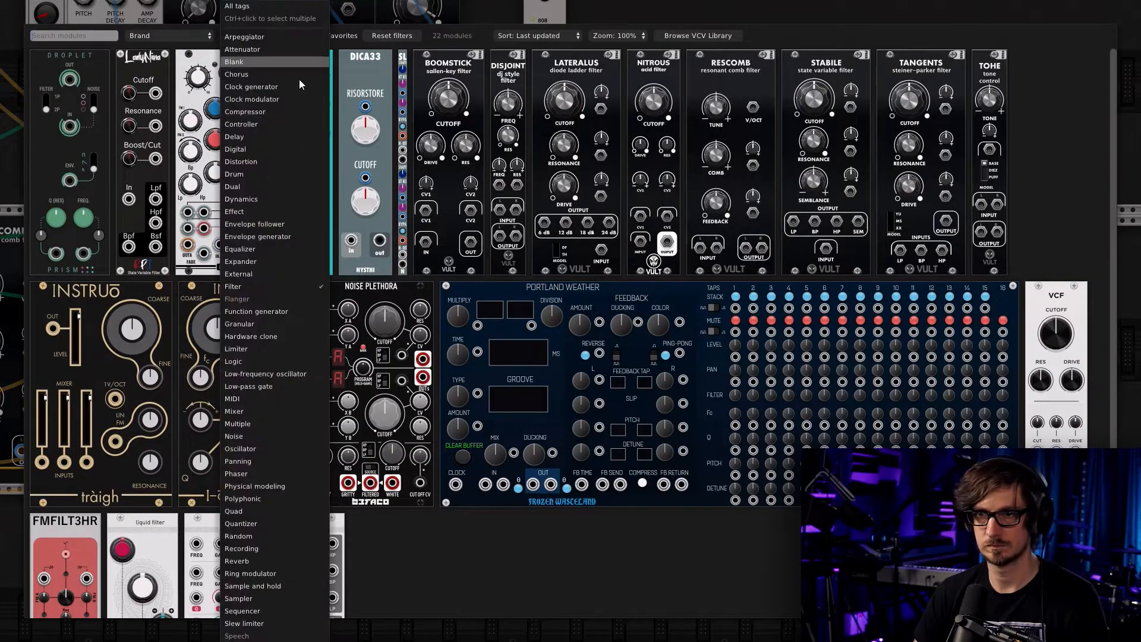
click(274, 236)
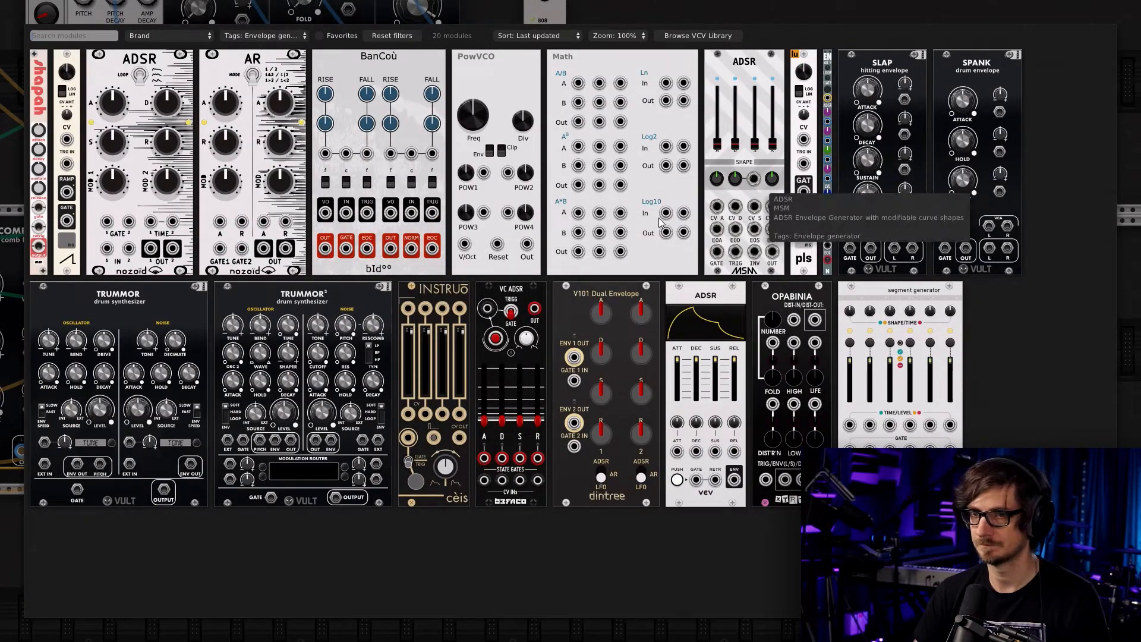
key(Escape)
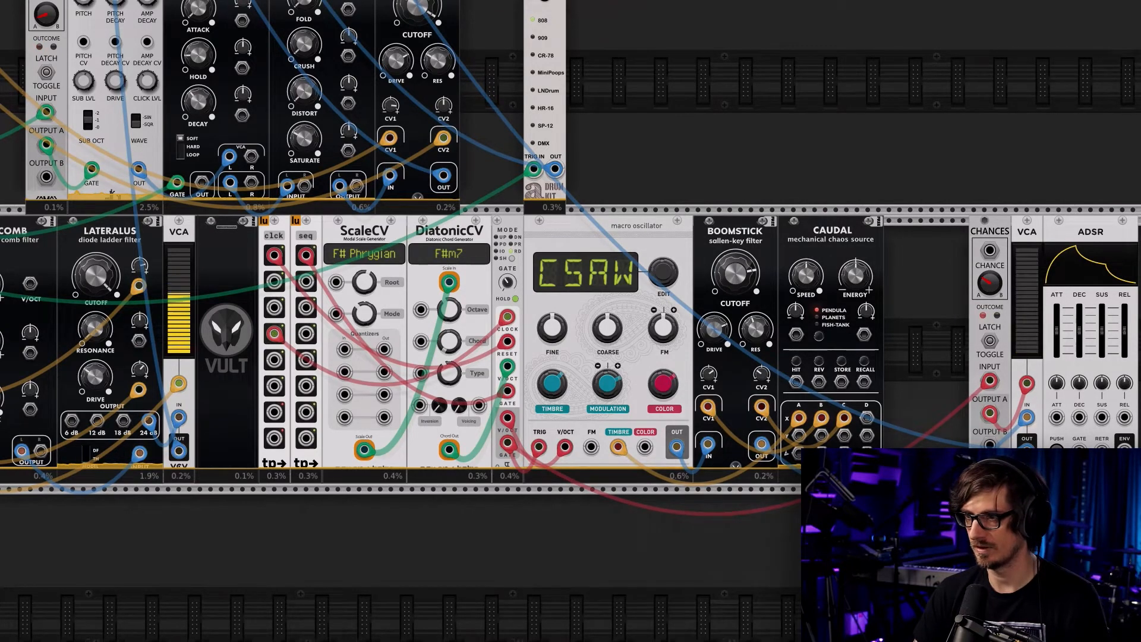
Place the ADSR directly after the Caudal, followed by Chances and the VCA, without gaps in the row
drag(937, 498, 615, 441)
drag(707, 472, 668, 410)
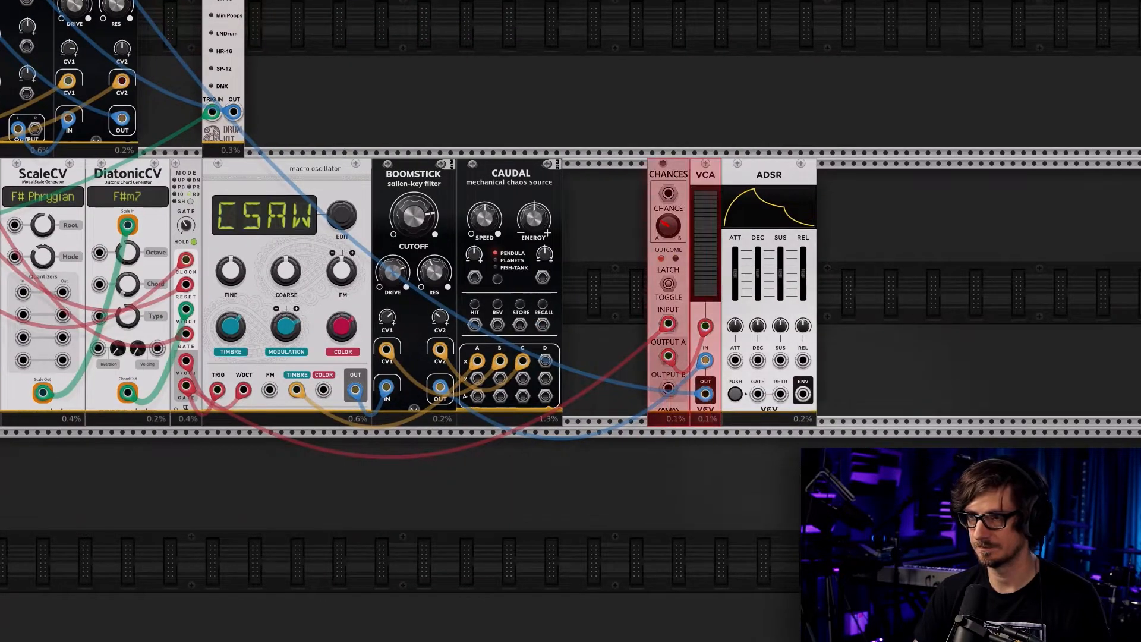
drag(954, 445, 689, 269)
click(639, 277)
mouse_move(779, 268)
mouse_down()
mouse_move(625, 245)
mouse_move(790, 265)
mouse_up()
drag(686, 309, 663, 311)
click(533, 430)
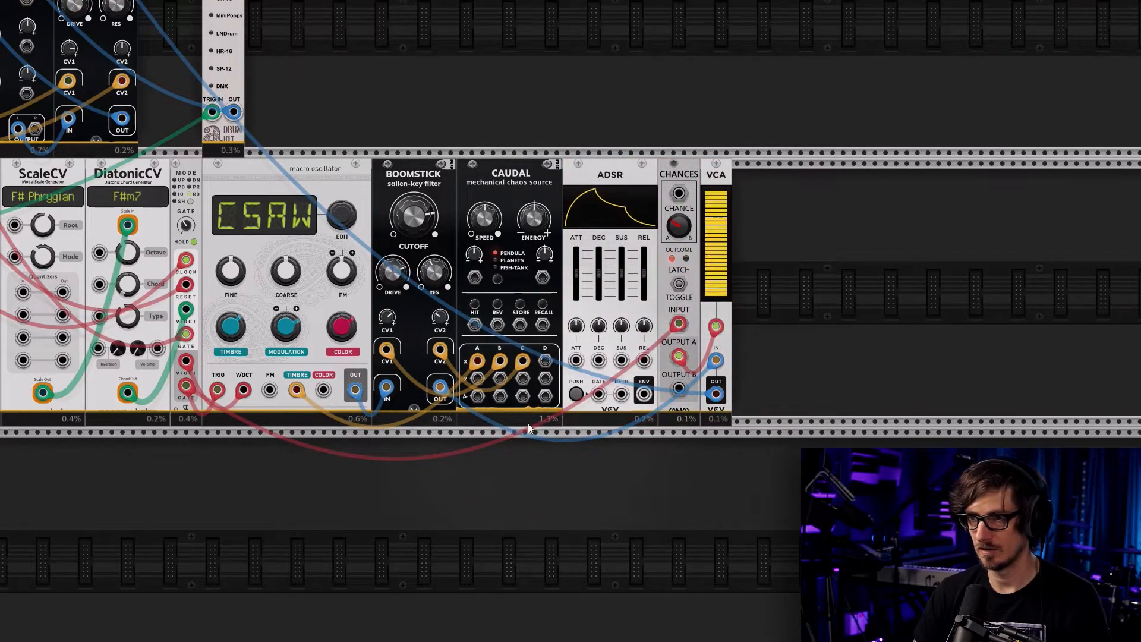
Move the Chances output A cable to the ADSR's gate input and patch the ADSR's envelope output to the VCA's CV input
ctrl+scroll(528, 422, up, 2)
scroll(494, 470, up, 2)
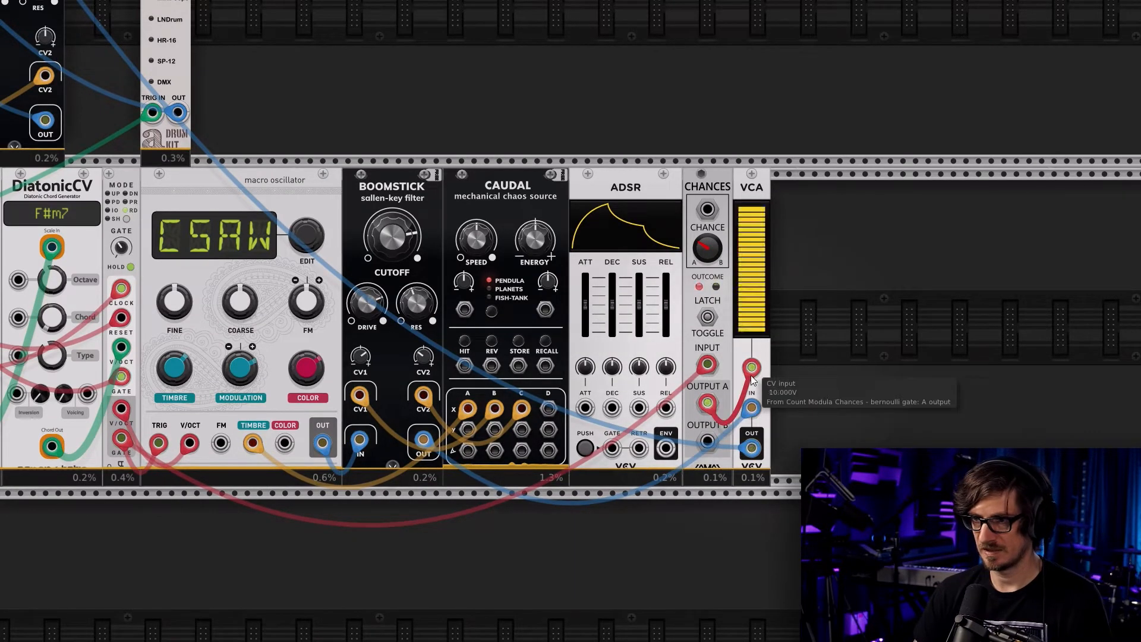
drag(753, 372, 627, 446)
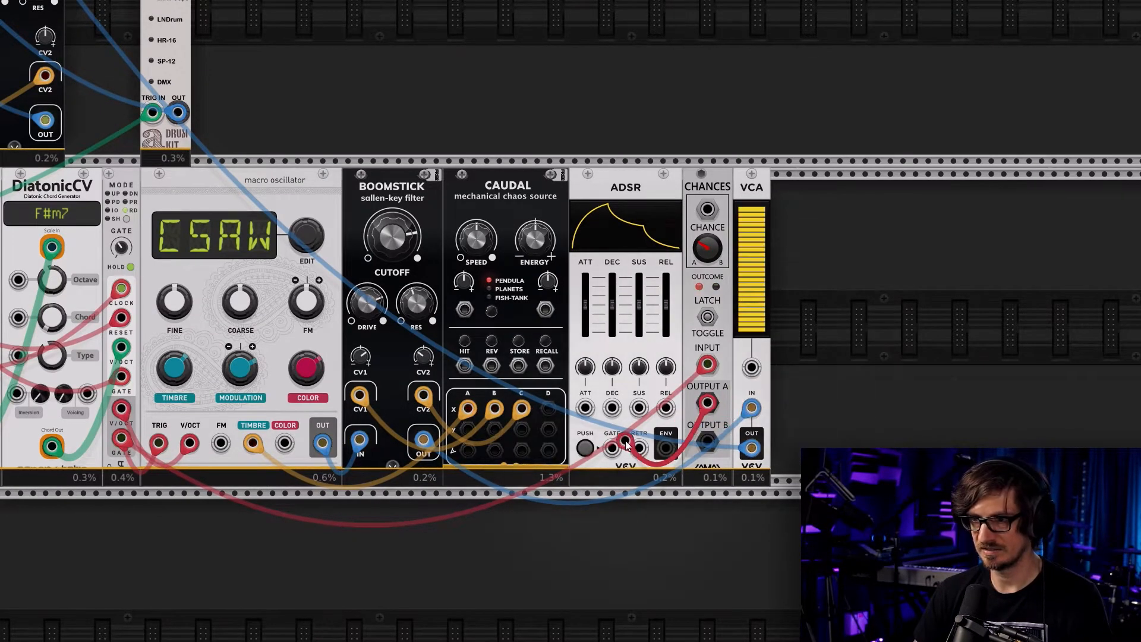
right_click(665, 448)
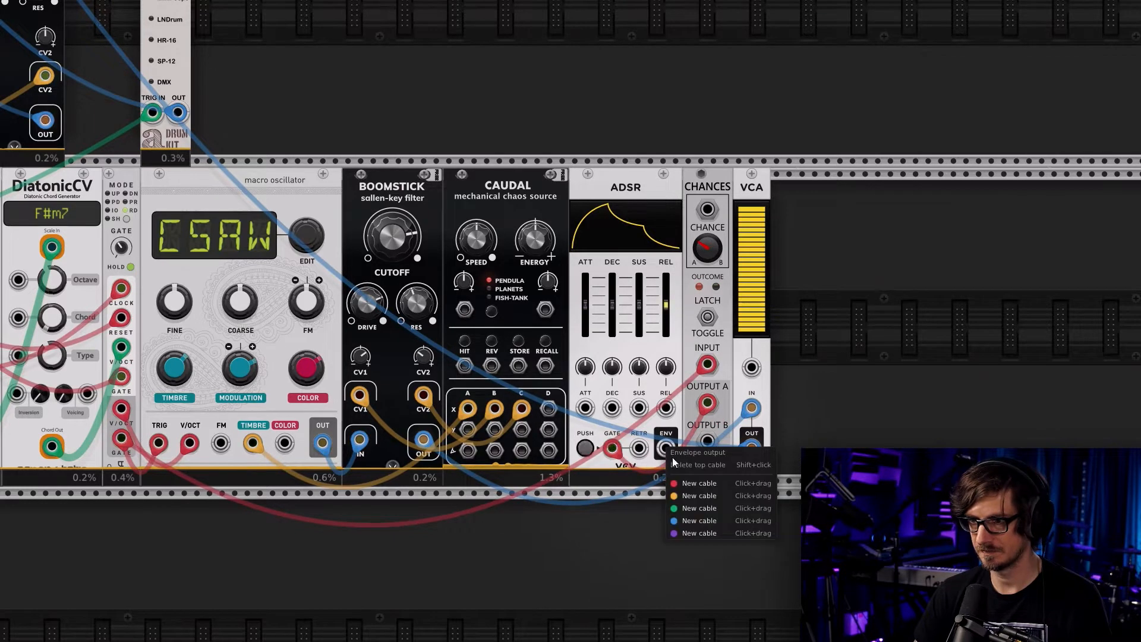
drag(689, 496, 752, 368)
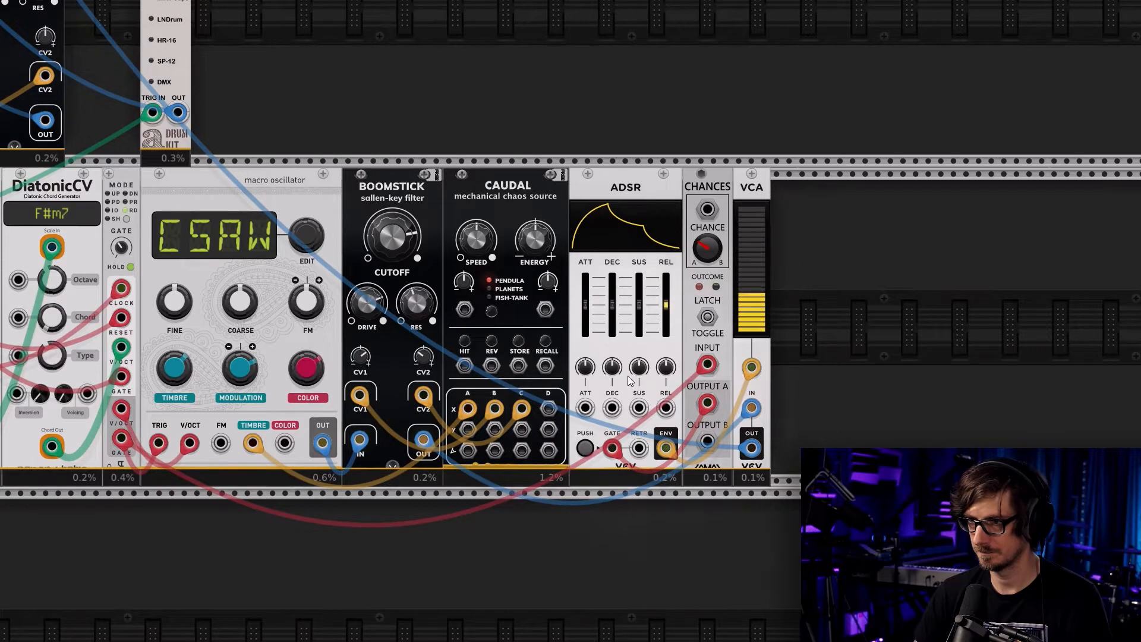
Shorten the ADSR's attack, raise its sustain to about 71% and fine-tune its release
drag(585, 308, 639, 295)
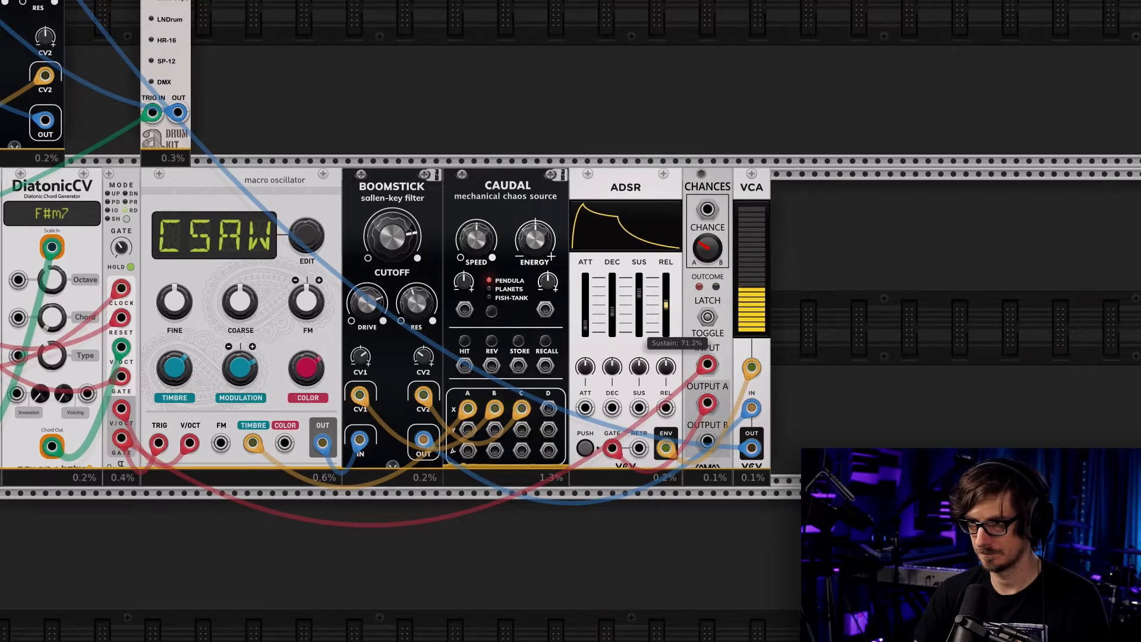
drag(665, 318, 665, 319)
drag(387, 564, 595, 545)
drag(991, 482, 725, 475)
right_click(519, 526)
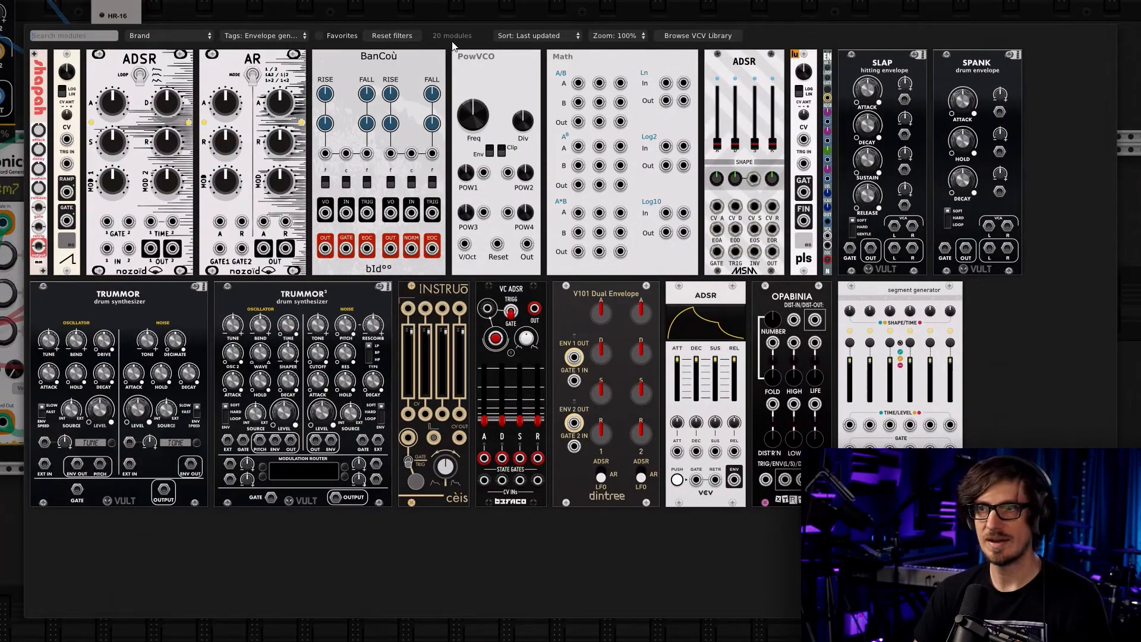
click(403, 37)
click(242, 38)
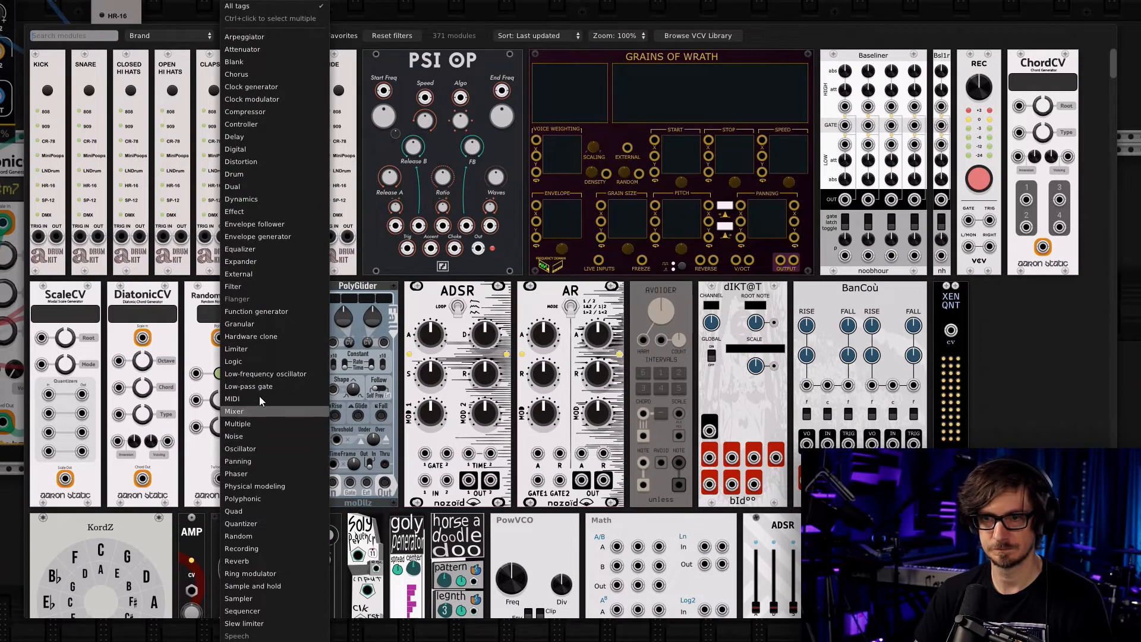
click(260, 377)
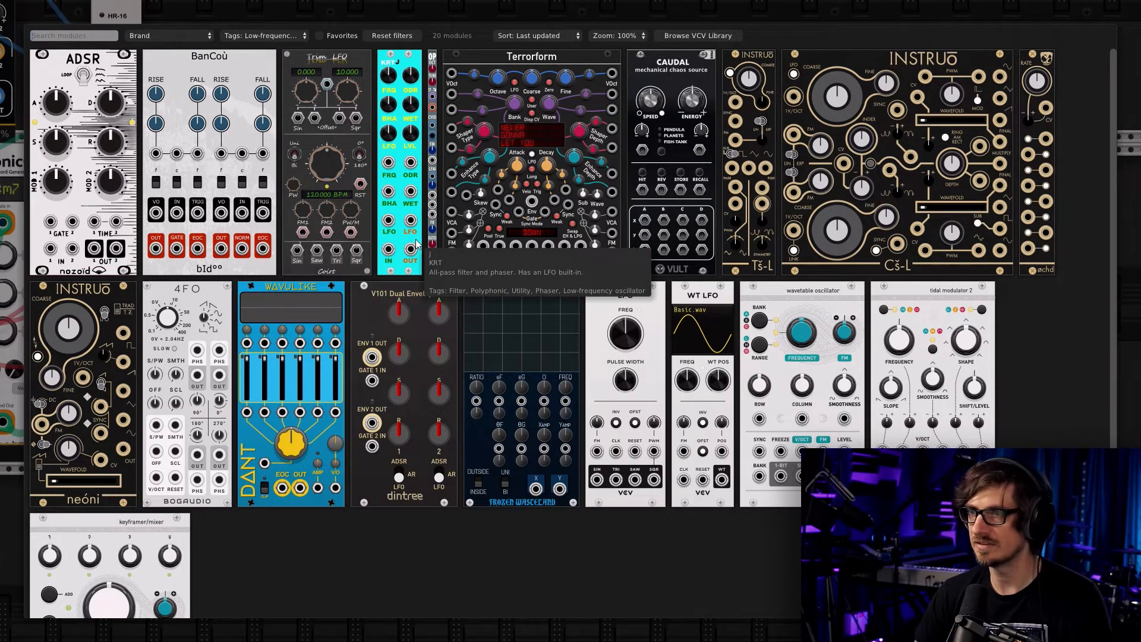
click(649, 123)
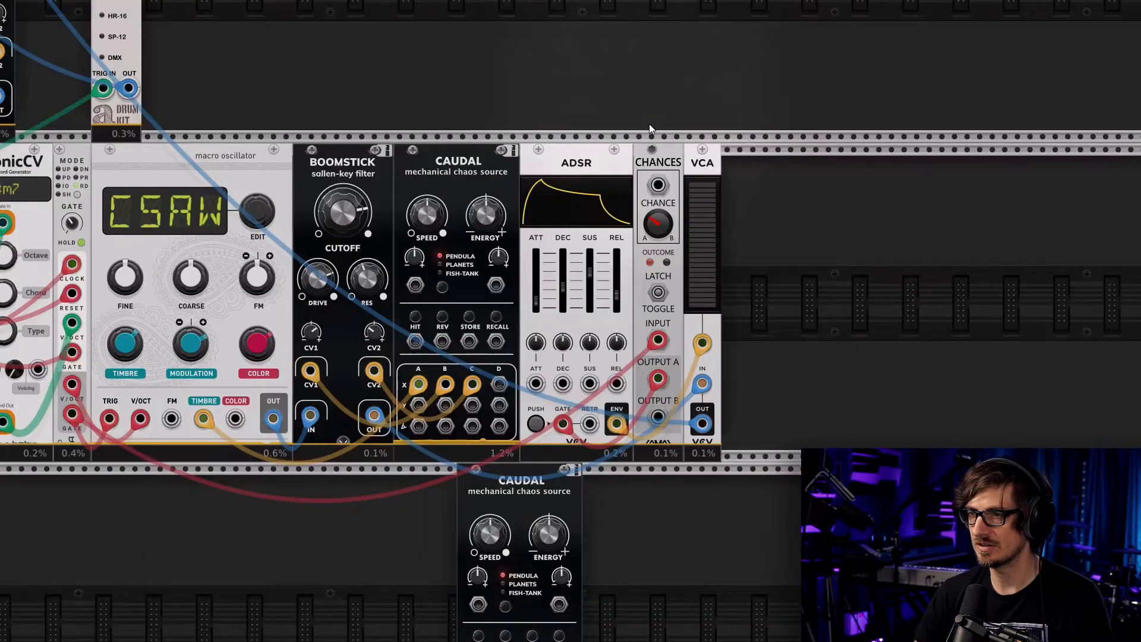
click(568, 522)
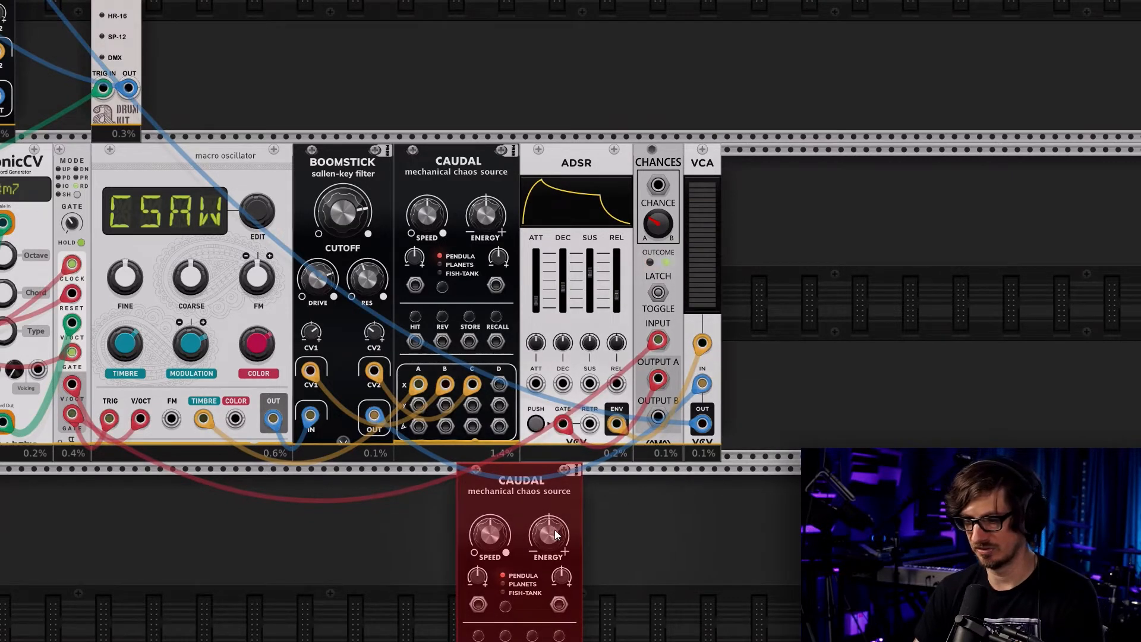
key(Delete)
Patch the Caudal's second-row outputs A to D to the ADSR's attack, decay, sustain and release CV inputs
drag(417, 402, 535, 383)
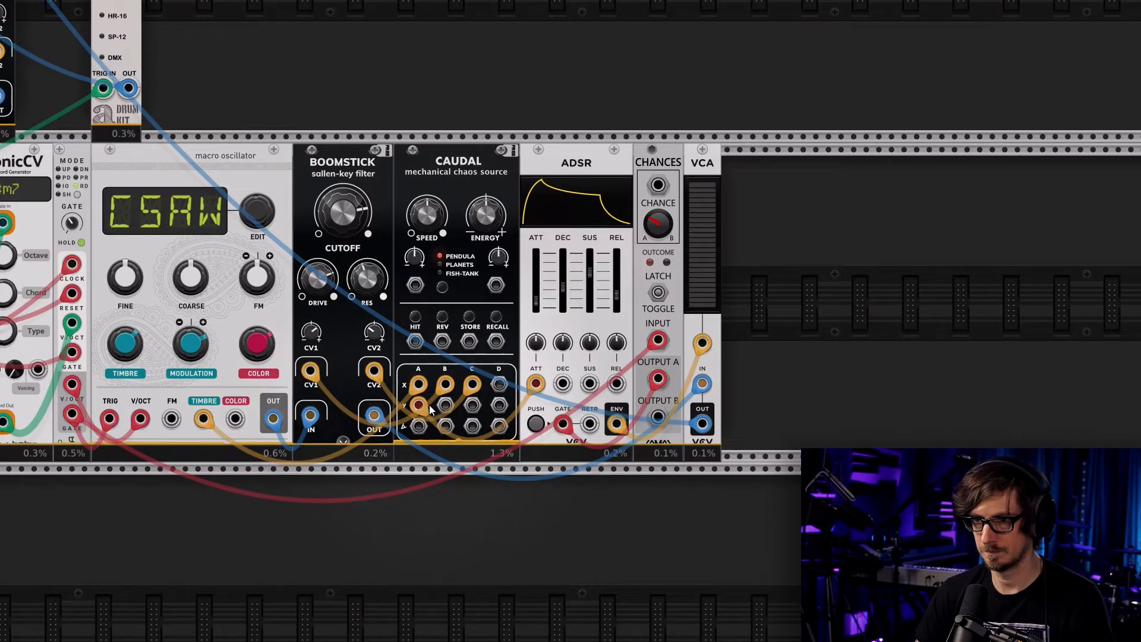
right_click(444, 405)
drag(460, 457, 562, 383)
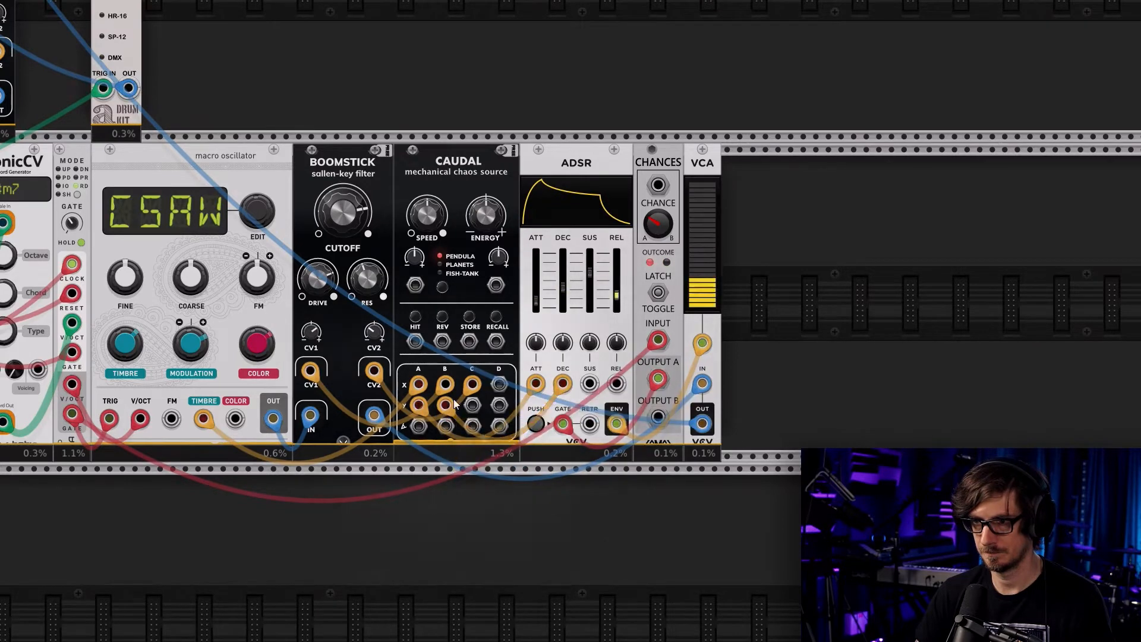
right_click(475, 408)
drag(504, 458, 589, 383)
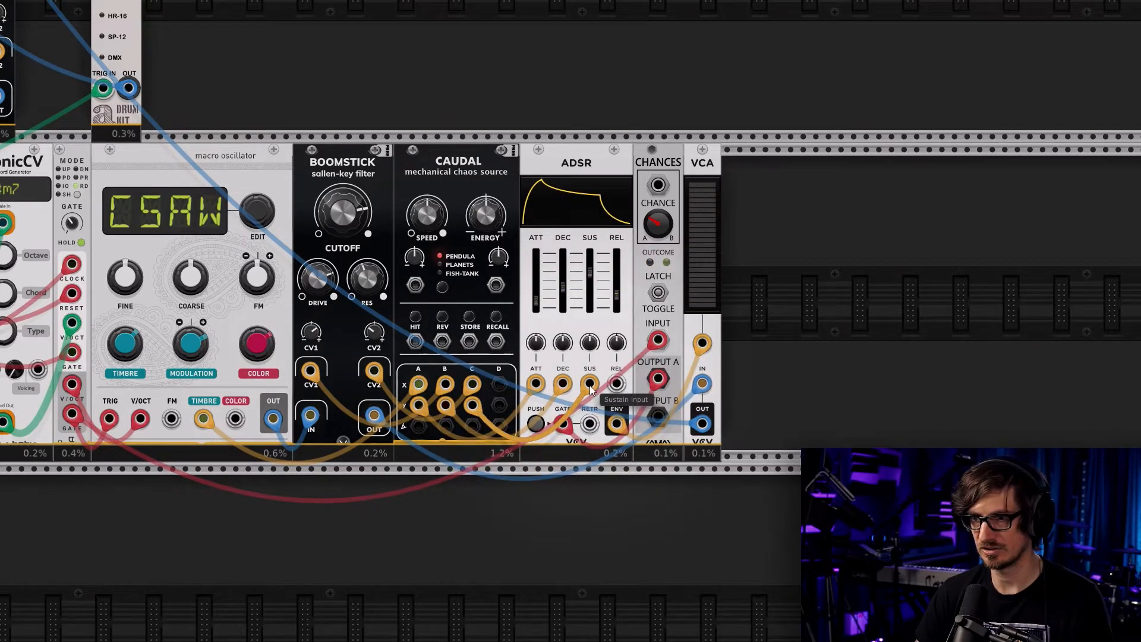
right_click(499, 406)
drag(530, 460, 616, 383)
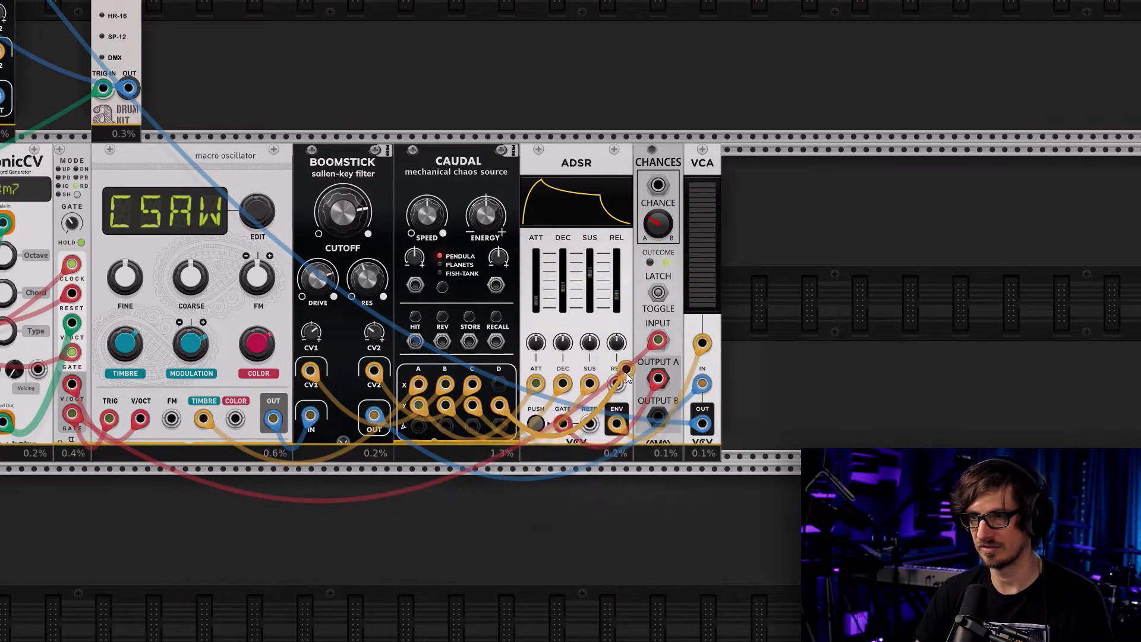
Adjust the ADSR's CV modulation amounts, with Attack CV at about -59% and Release CV at about 12.5%
drag(535, 342, 621, 334)
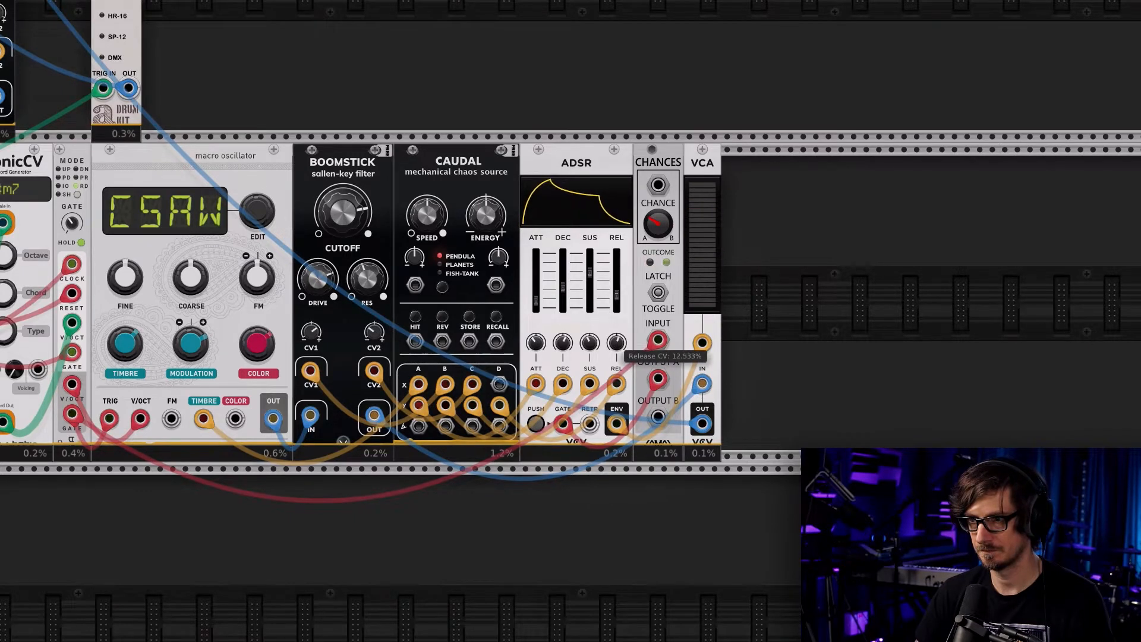
drag(586, 345, 586, 349)
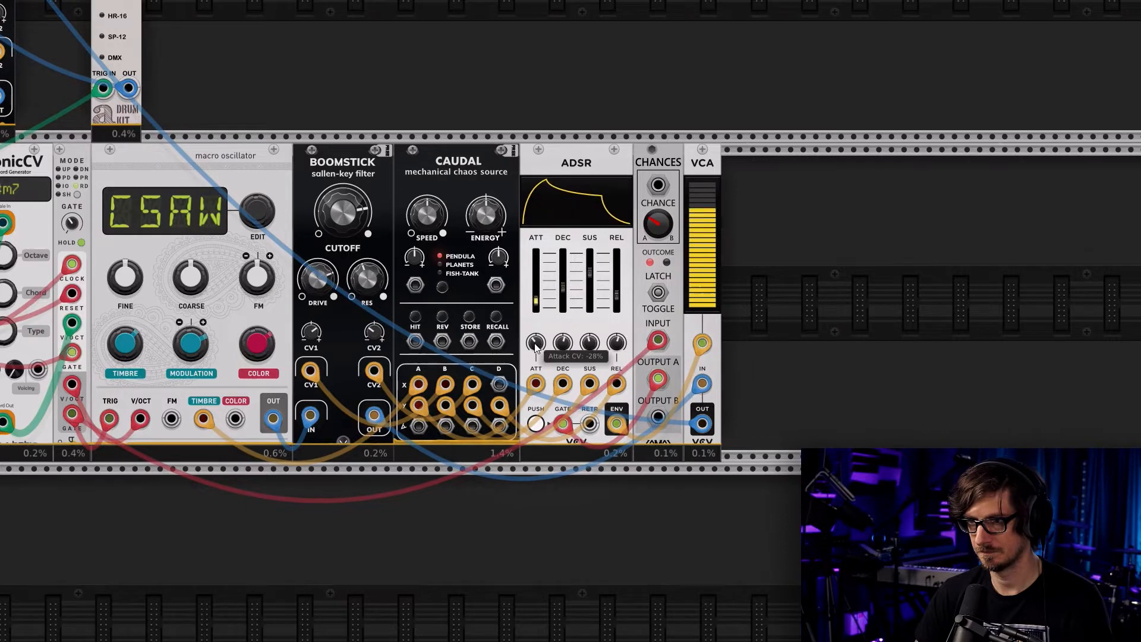
drag(536, 343, 535, 347)
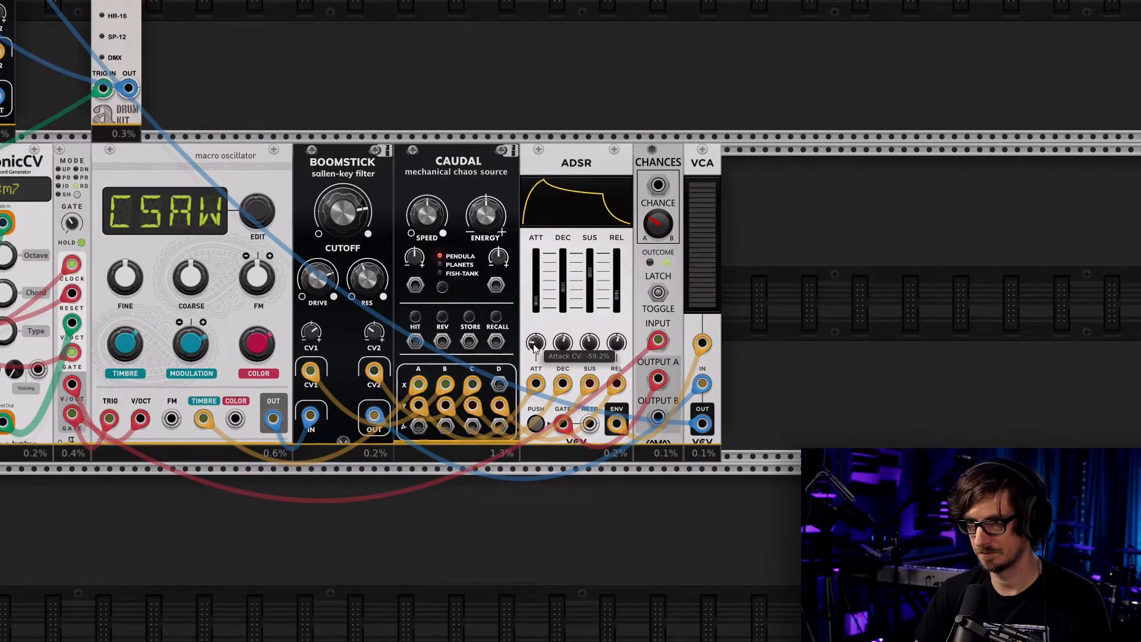
Solo the bass channel on the mixer and return to the arp voice's row
scroll(778, 302, down, 5)
drag(661, 80, 729, 419)
scroll(622, 296, up, 4)
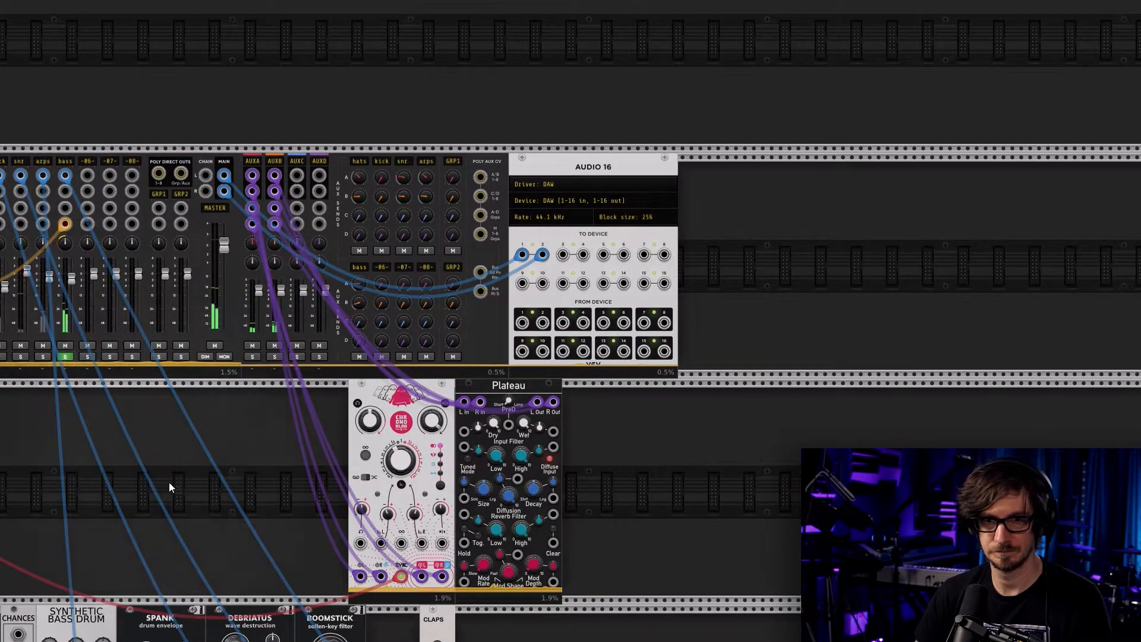
drag(715, 421, 558, 2)
drag(856, 490, 672, 268)
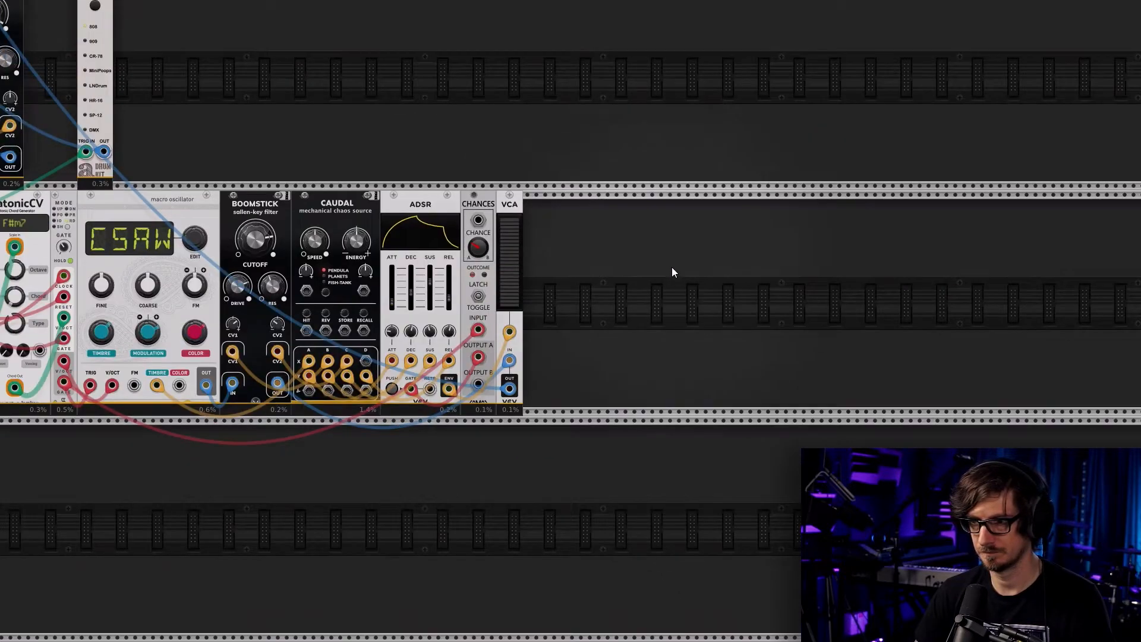
drag(605, 358, 753, 406)
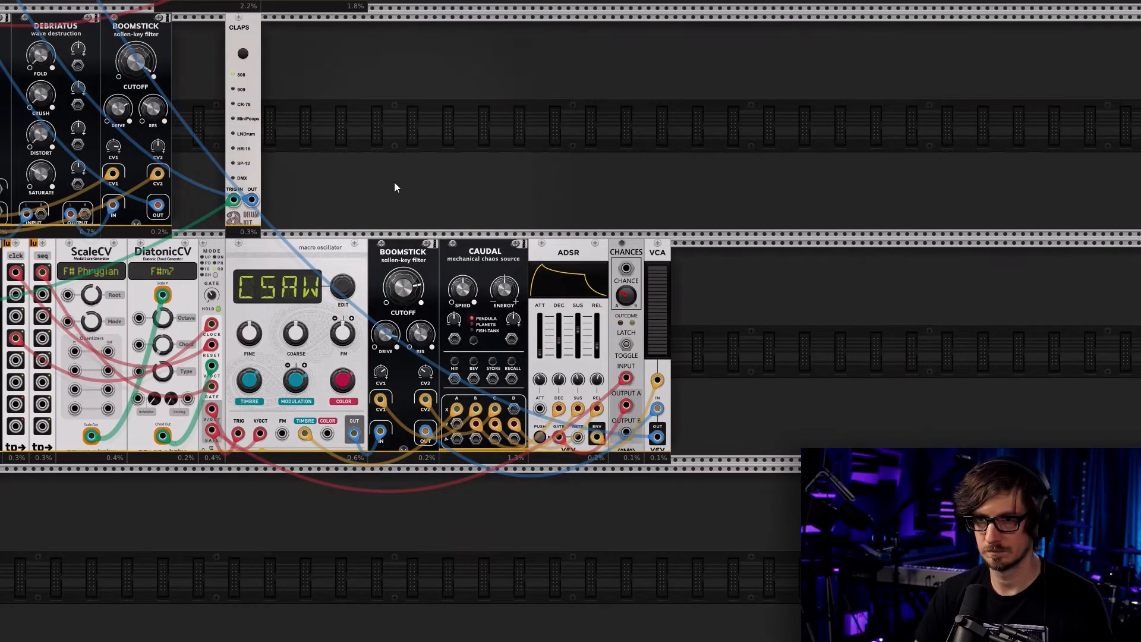
Open the module library from the empty rack space below the arp voice and filter it by the Sequencer tag
drag(375, 179, 618, 223)
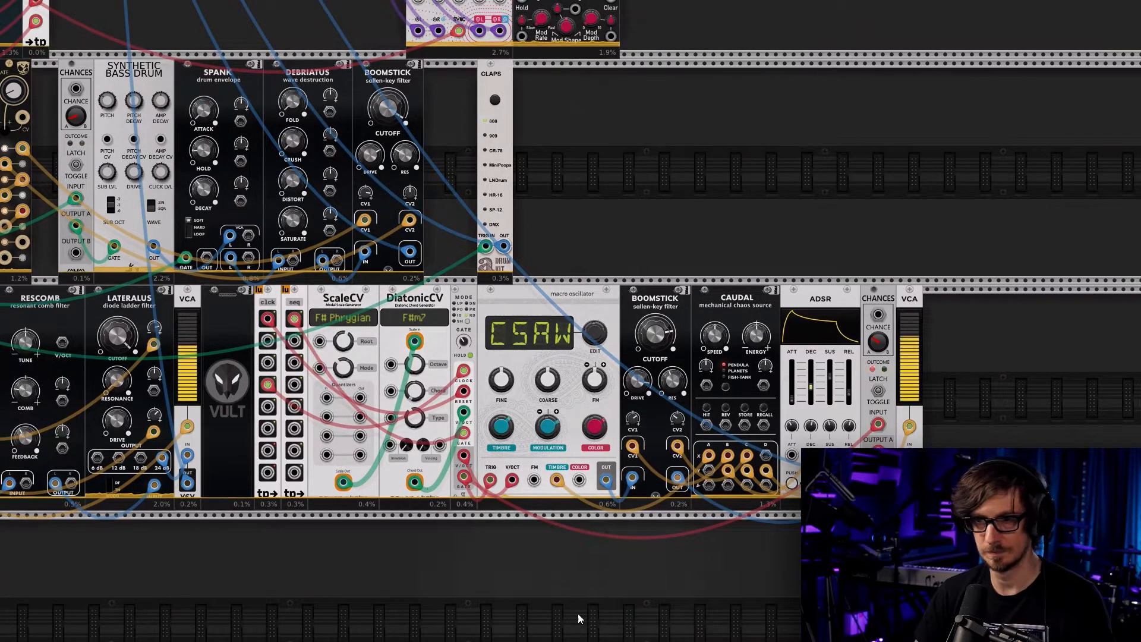
scroll(360, 519, down, 4)
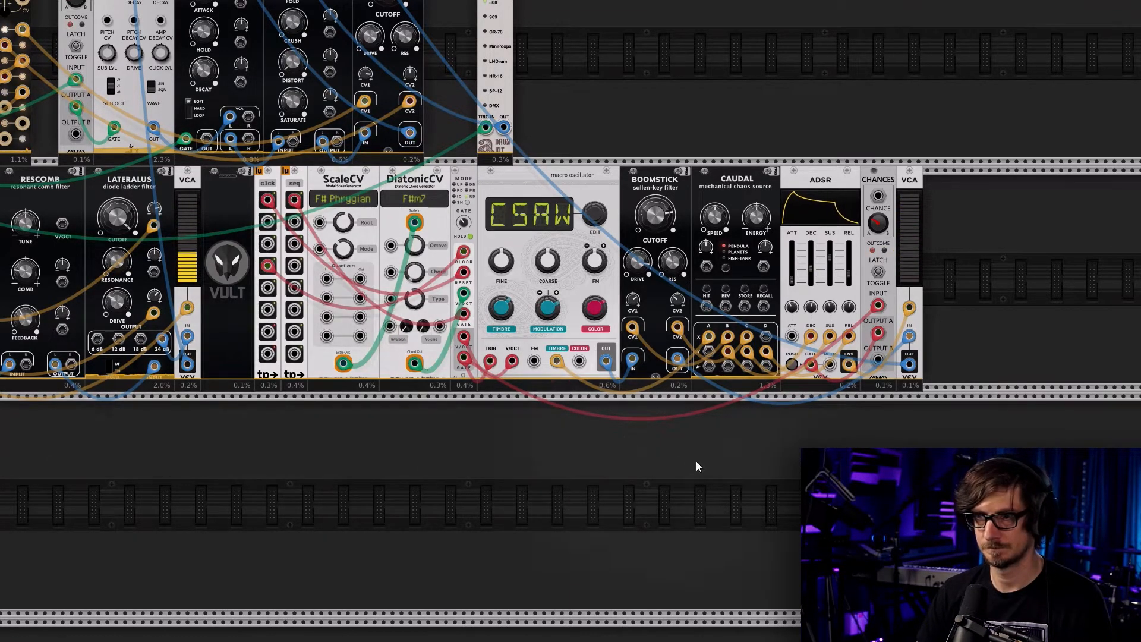
drag(929, 434, 362, 234)
click(501, 472)
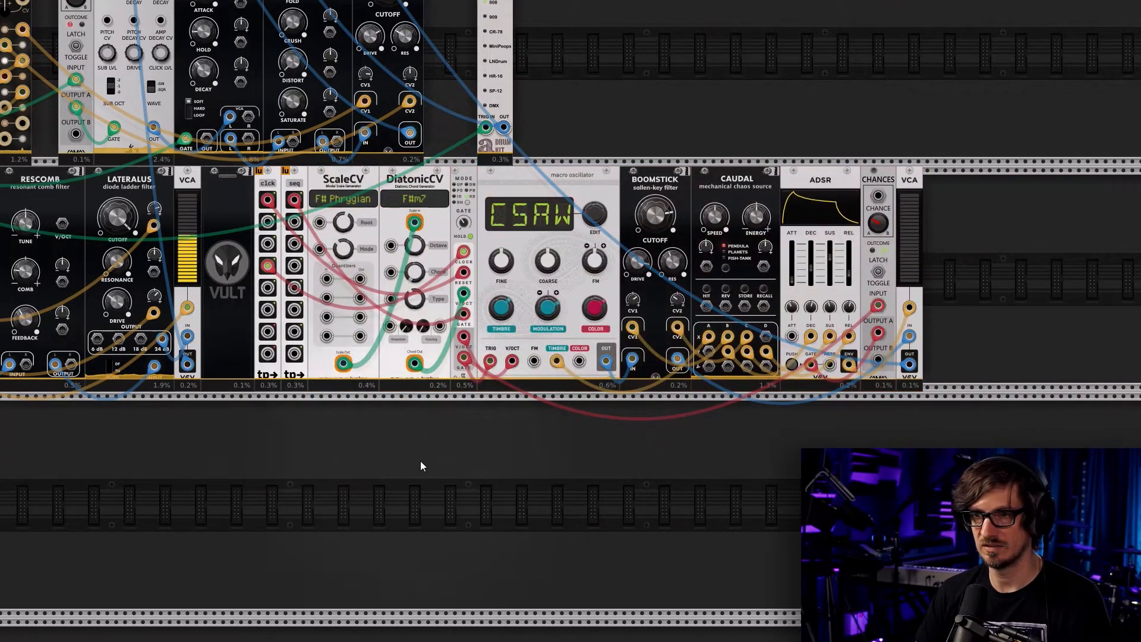
drag(420, 461, 631, 405)
right_click(631, 405)
click(352, 34)
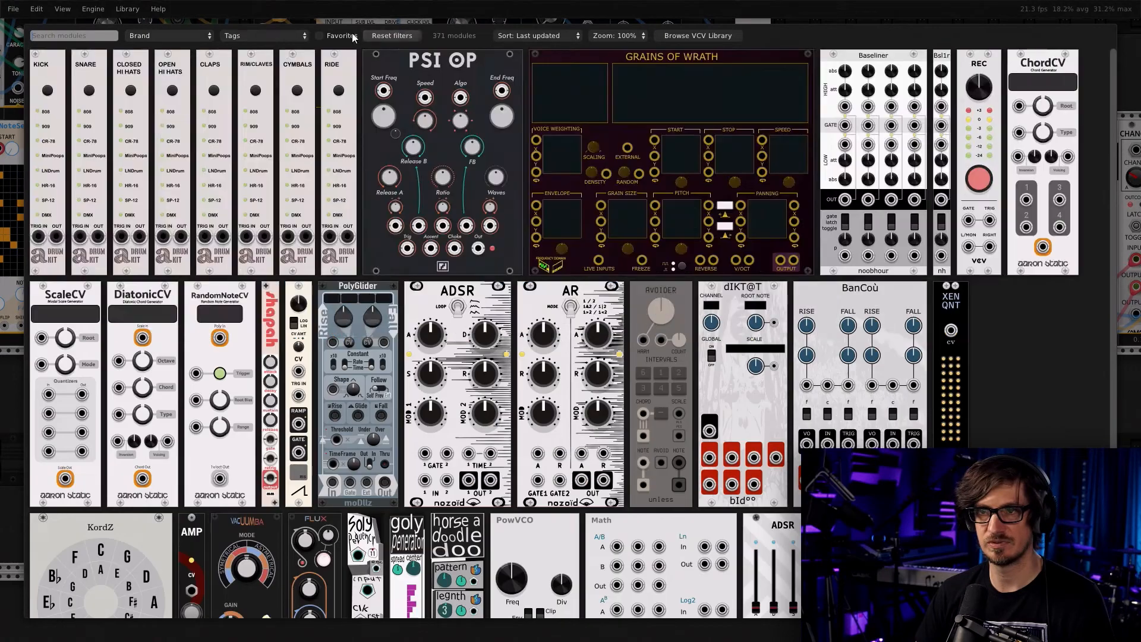
click(264, 35)
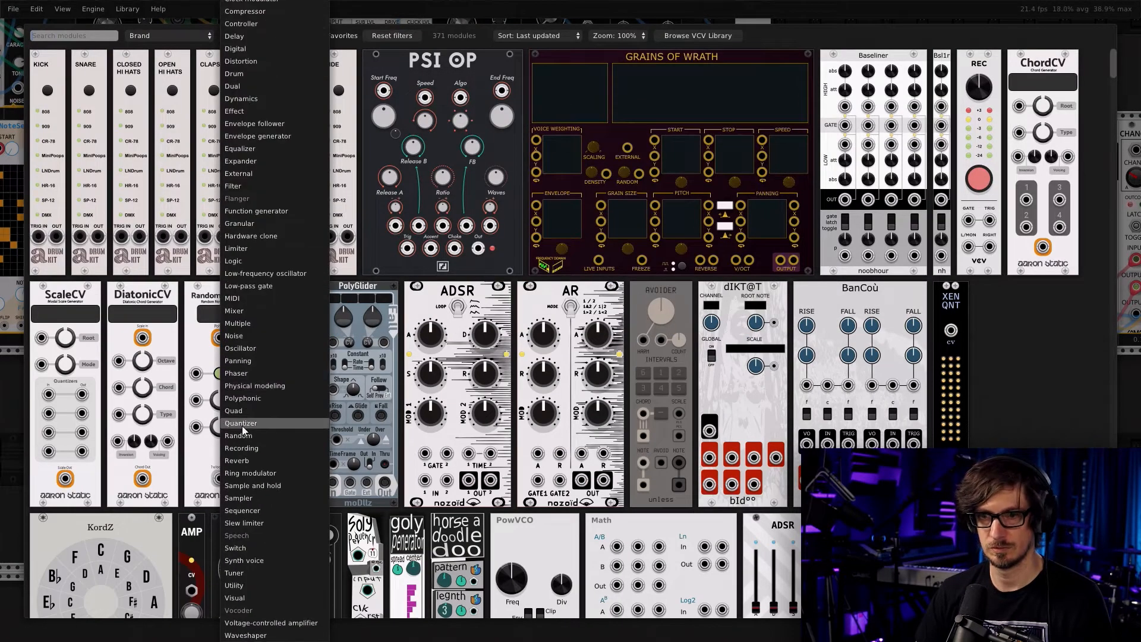
click(290, 511)
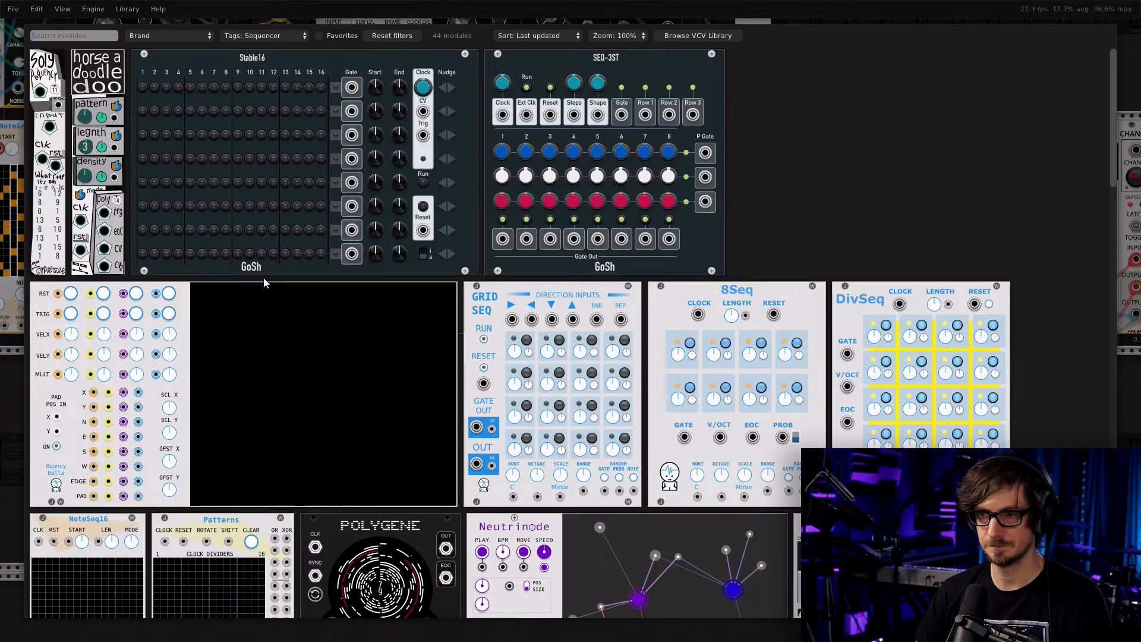
Browse the sequencer modules and place a Digital Sequencer in the row beneath ScaleCV and DiatonicCV
scroll(365, 328, down, 10)
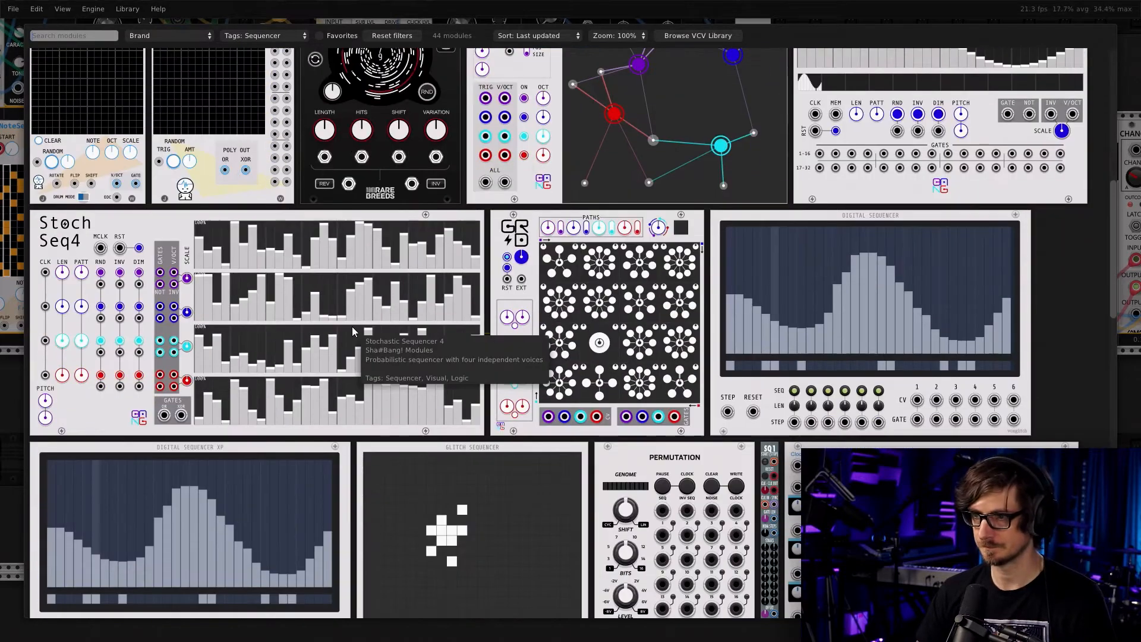
scroll(720, 295, down, 3)
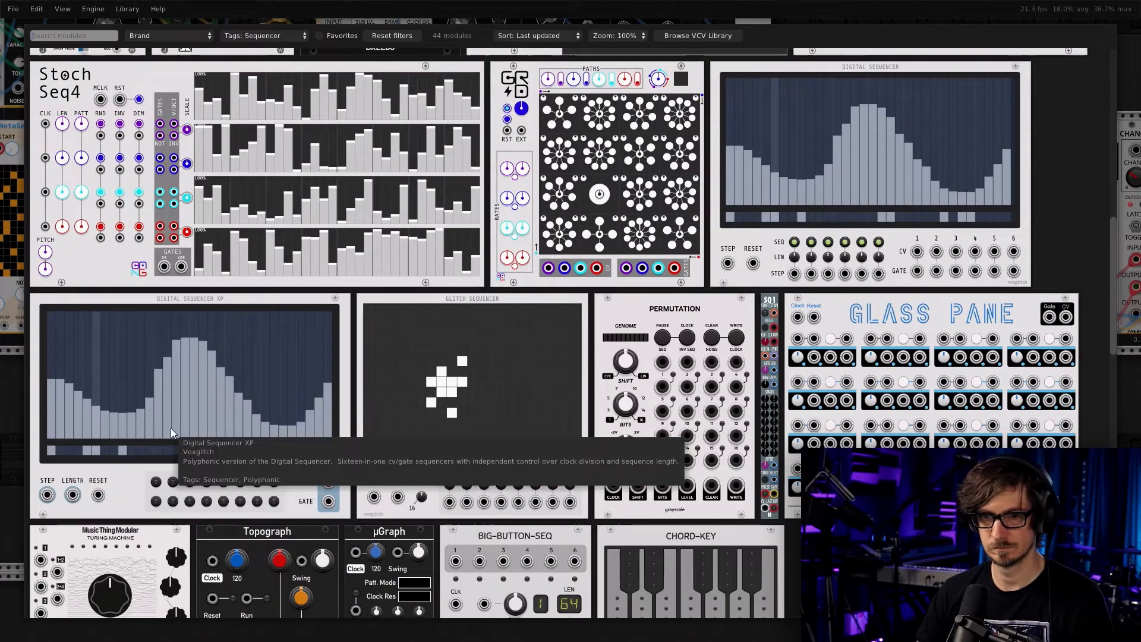
scroll(432, 408, down, 3)
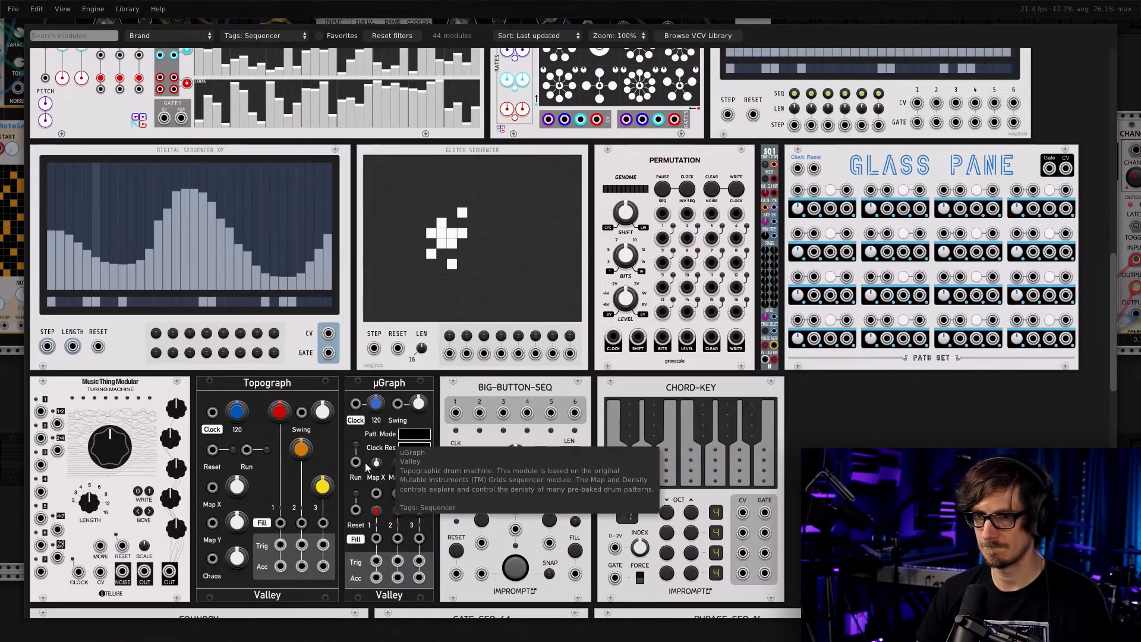
scroll(303, 452, down, 3)
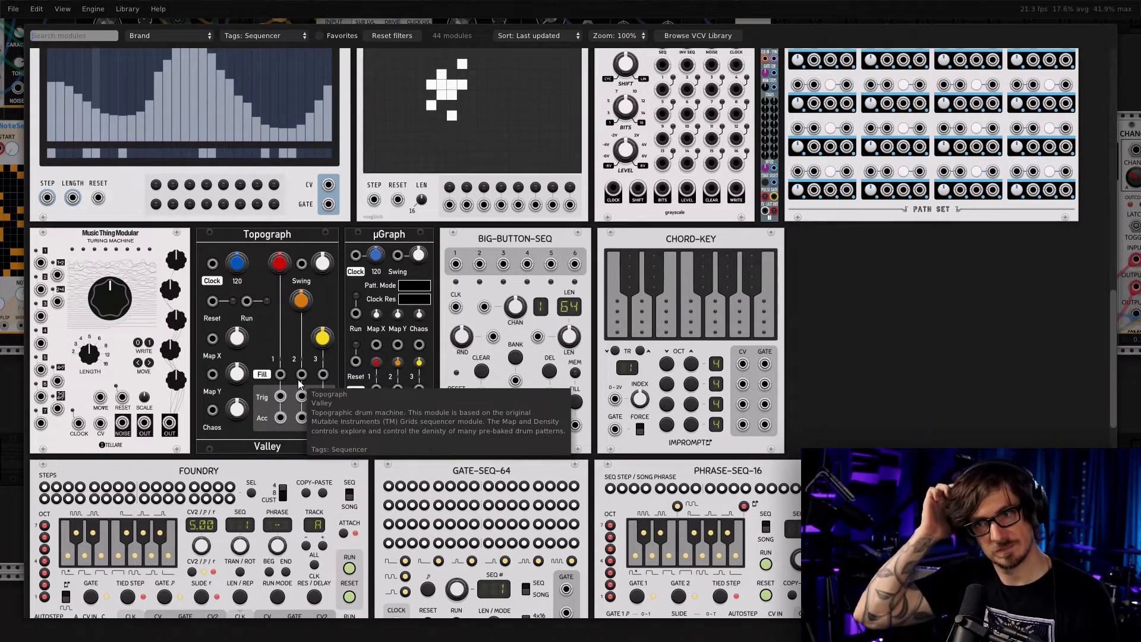
scroll(303, 404, down, 15)
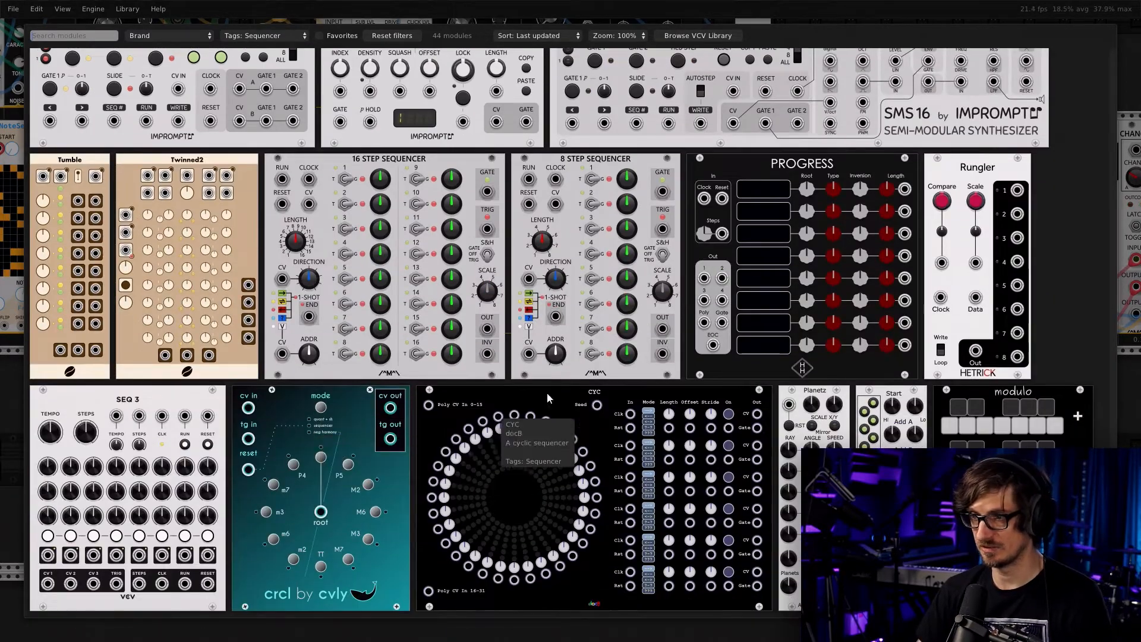
scroll(559, 431, up, 20)
scroll(559, 427, up, 13)
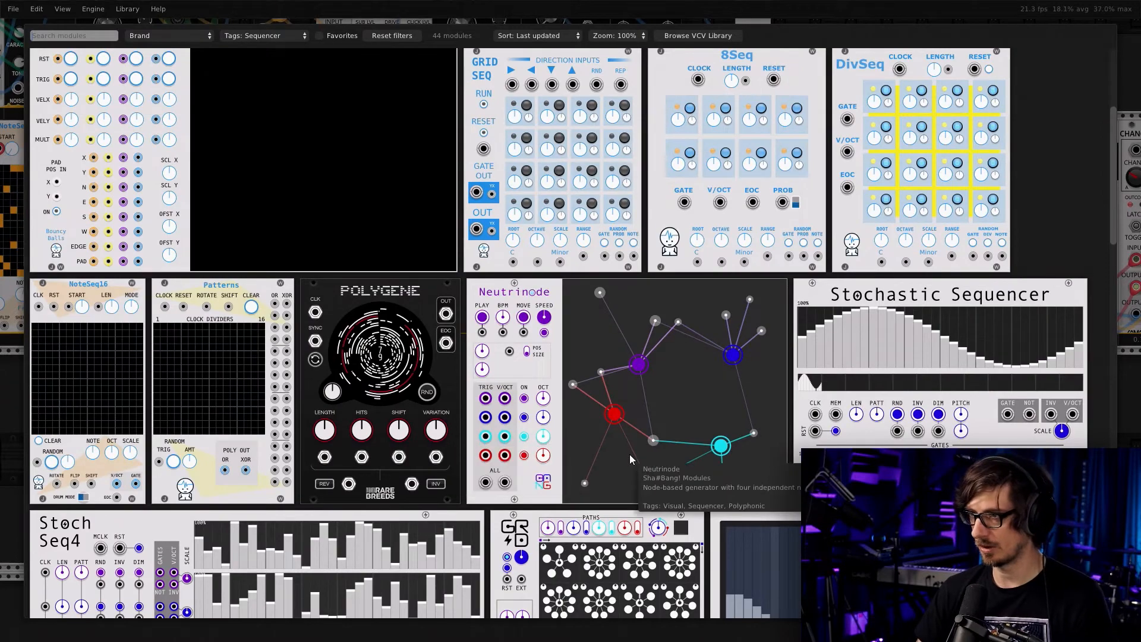
scroll(629, 454, up, 4)
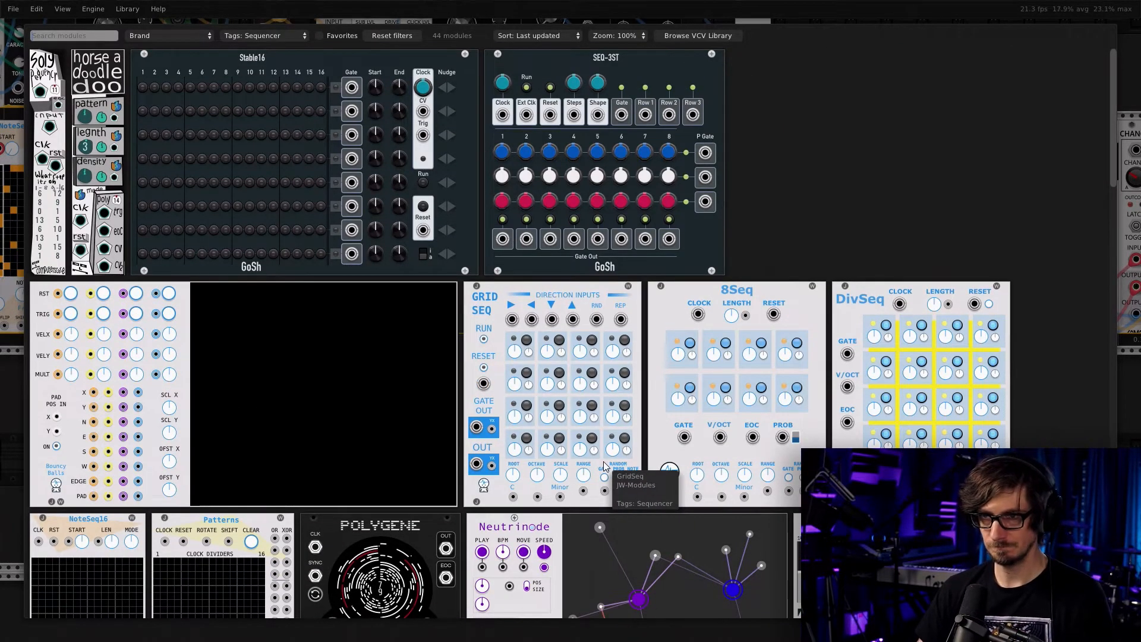
scroll(604, 461, down, 7)
click(604, 461)
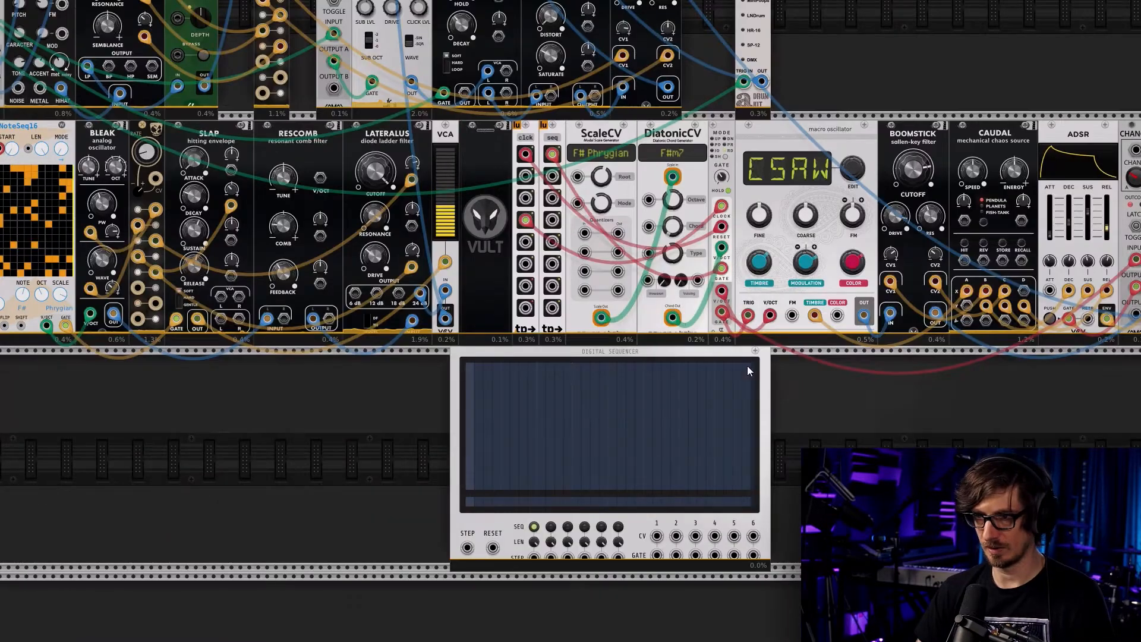
drag(615, 353, 671, 366)
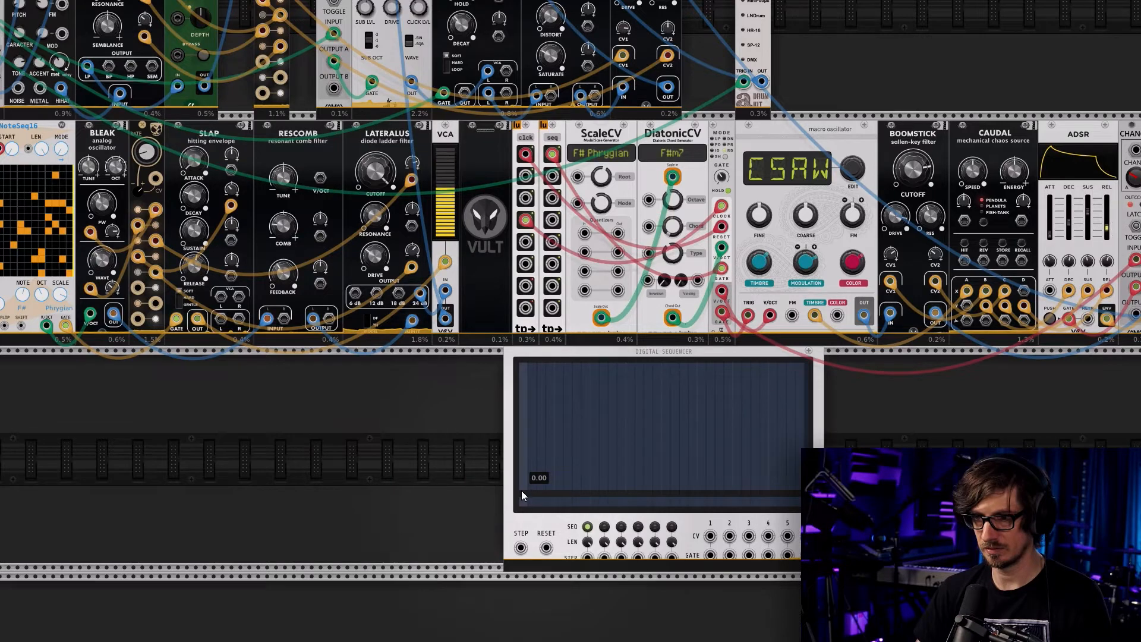
Raise the Digital Sequencer's first step slightly and its middle step higher, and patch a clck output to its STEP input
drag(524, 501, 523, 487)
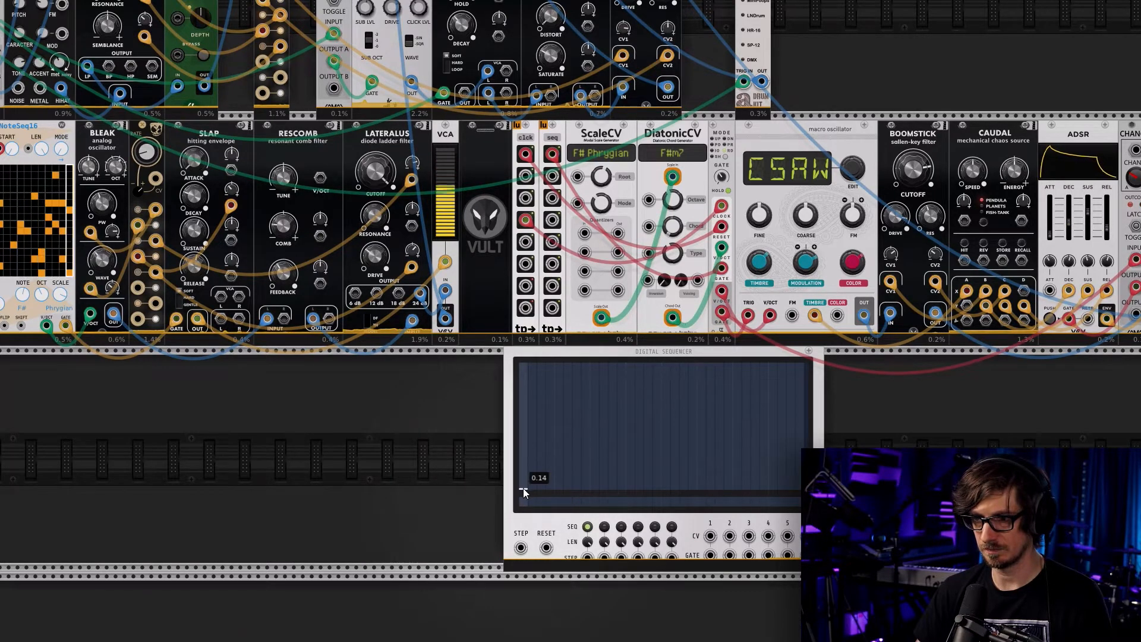
drag(665, 491, 665, 416)
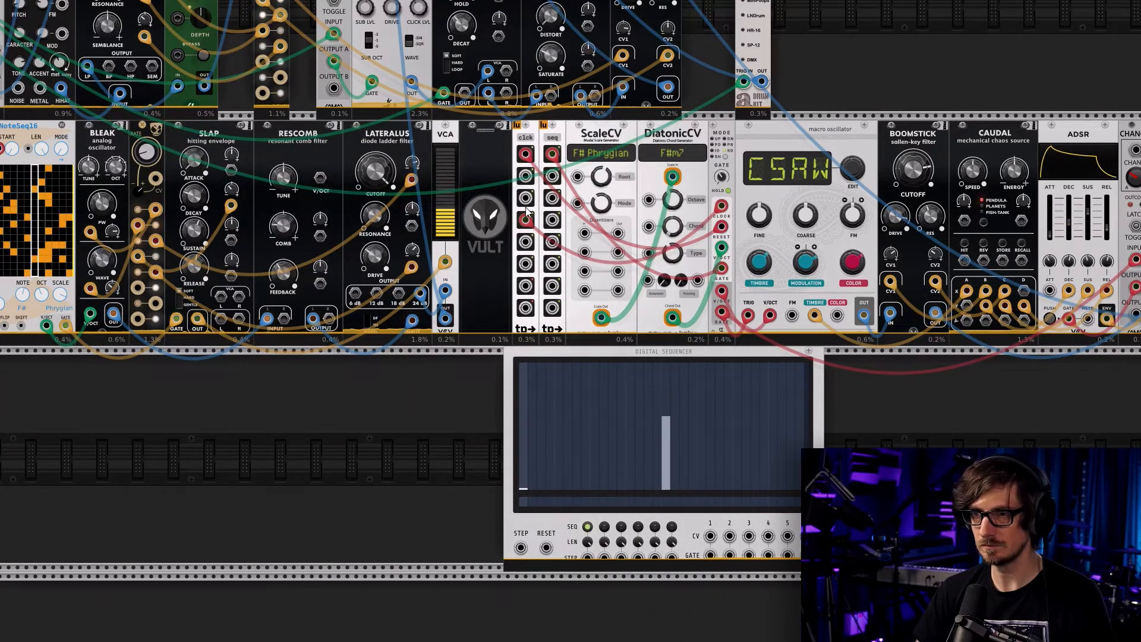
right_click(526, 263)
drag(538, 298, 521, 547)
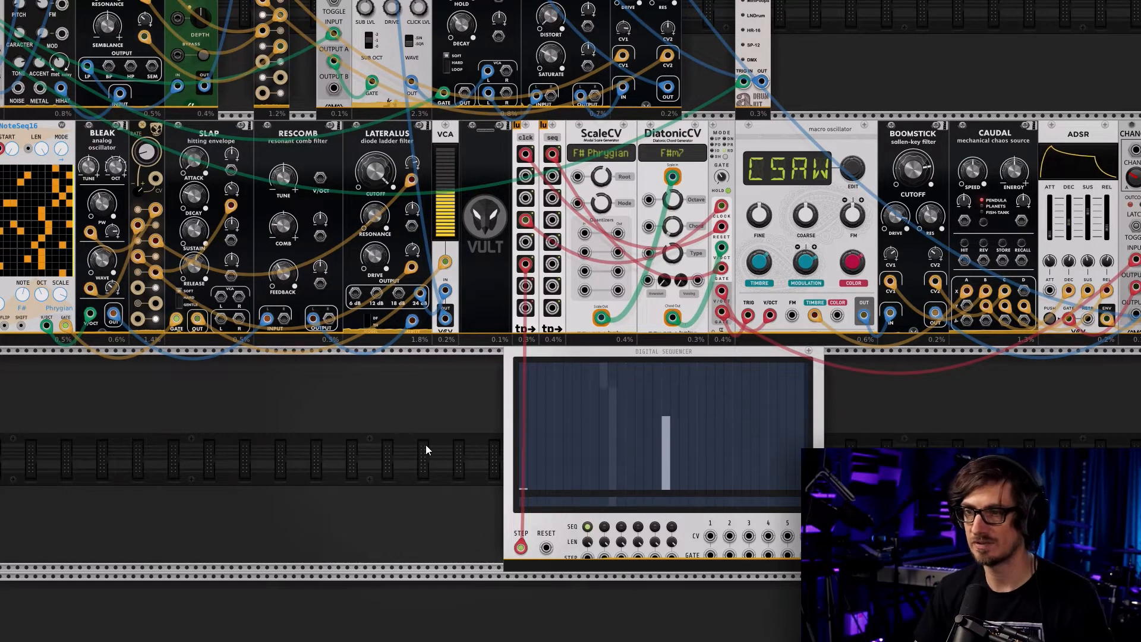
Patch the Digital Sequencer's CV 1 output to the DiatonicCV's Chord input
right_click(714, 538)
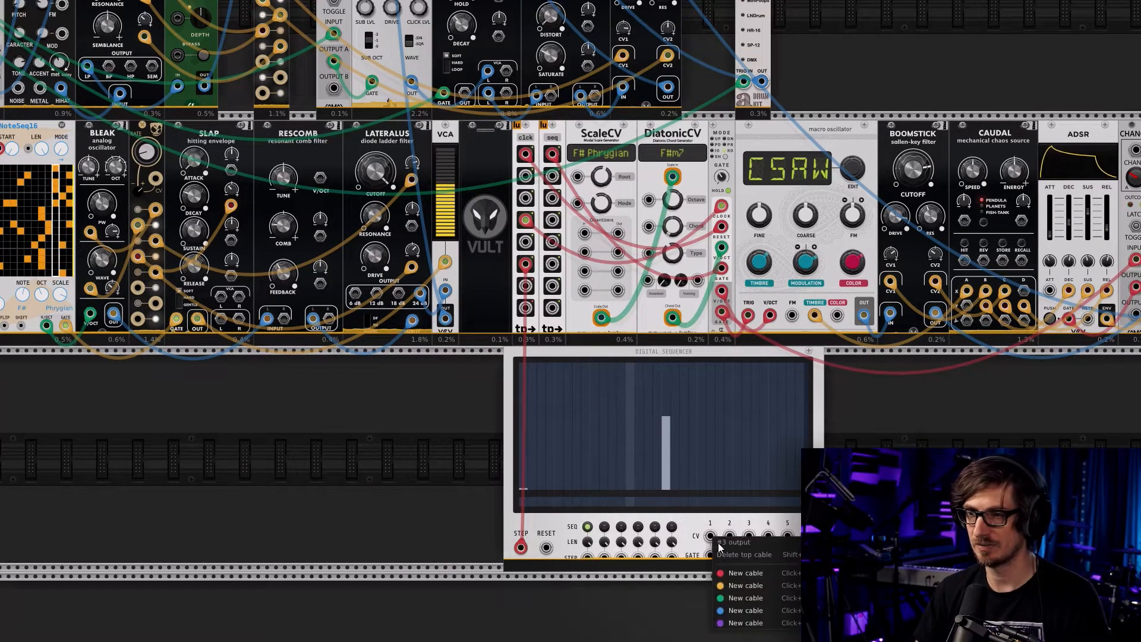
click(737, 575)
click(644, 236)
click(650, 227)
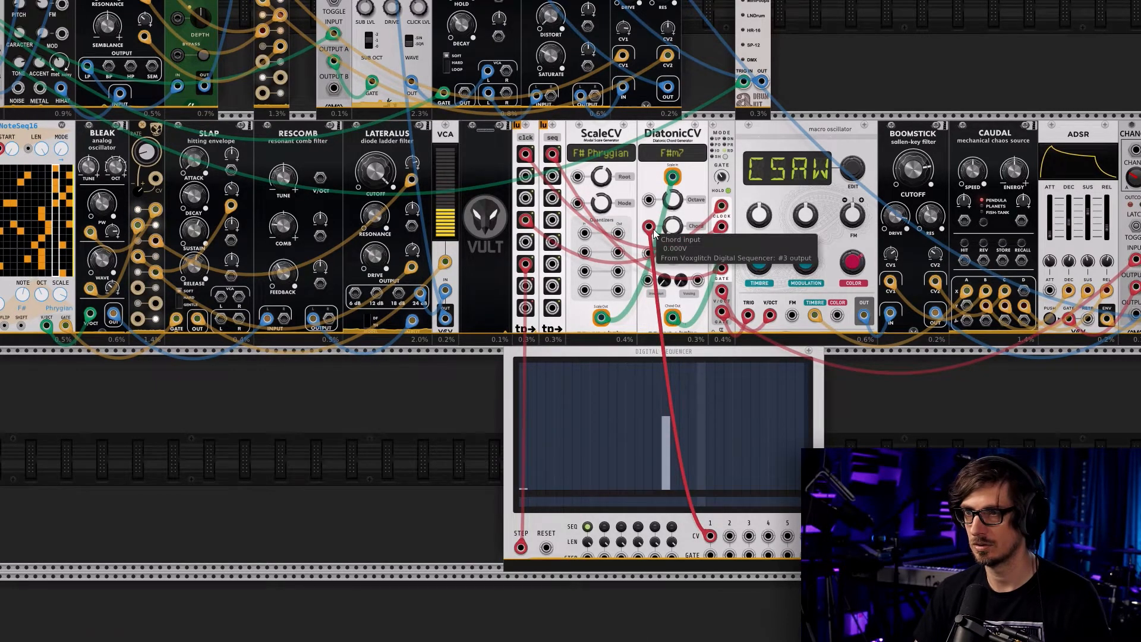
Try different heights on the sequencer's middle step and draw an even raised level across the second half of the sequence
click(668, 461)
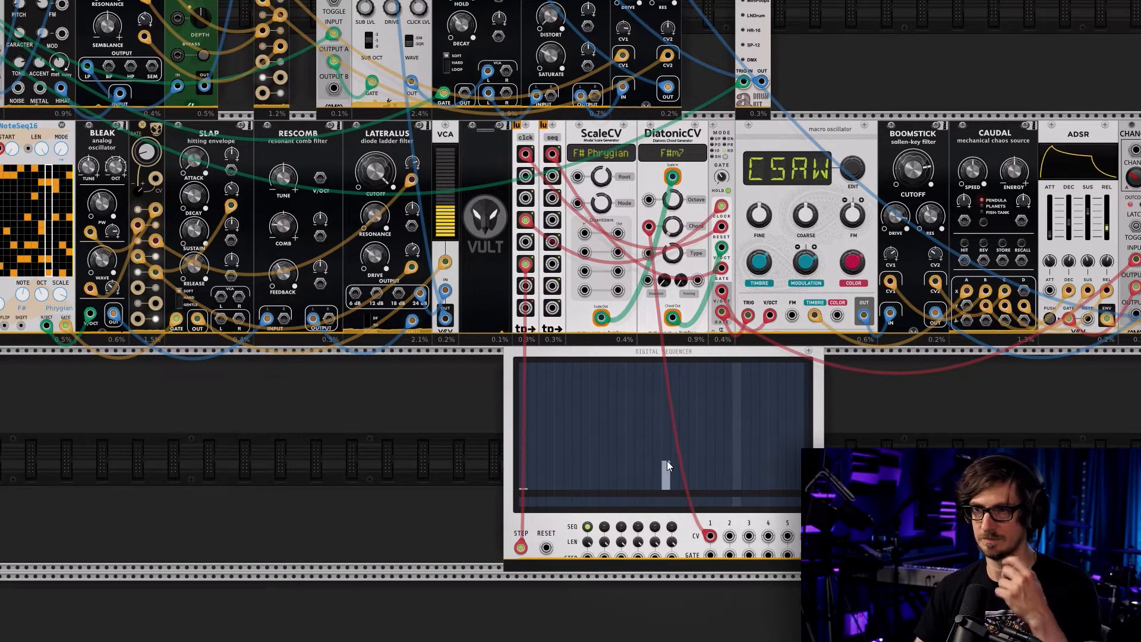
drag(668, 458, 670, 488)
right_click(683, 440)
click(675, 420)
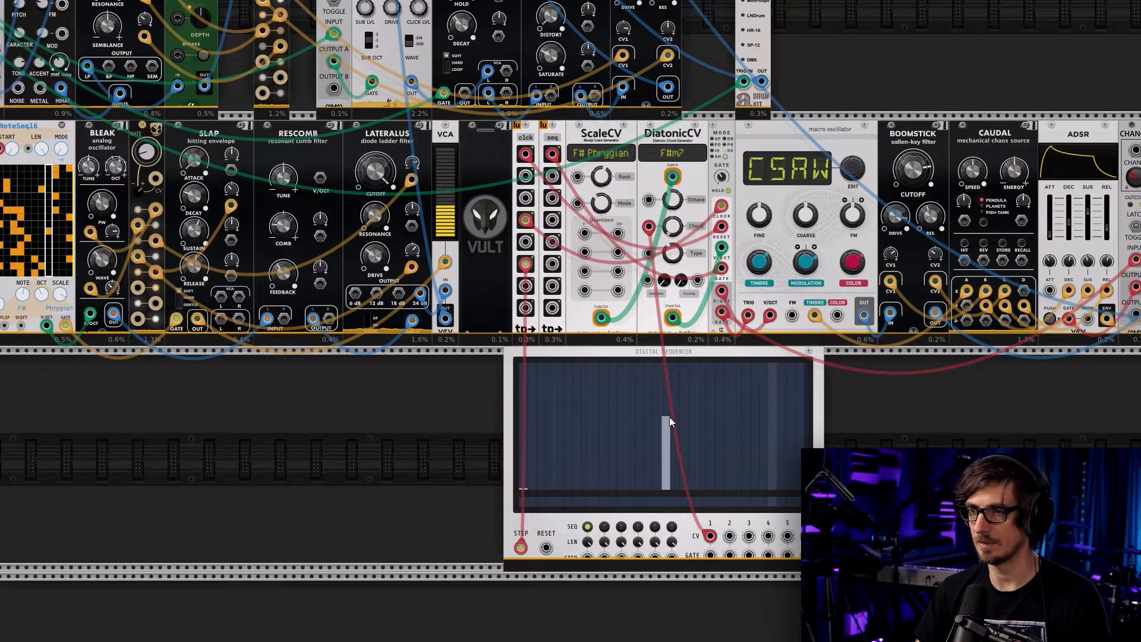
mouse_move(666, 416)
mouse_down()
mouse_move(667, 447)
mouse_move(808, 455)
mouse_move(665, 447)
mouse_move(799, 449)
mouse_up()
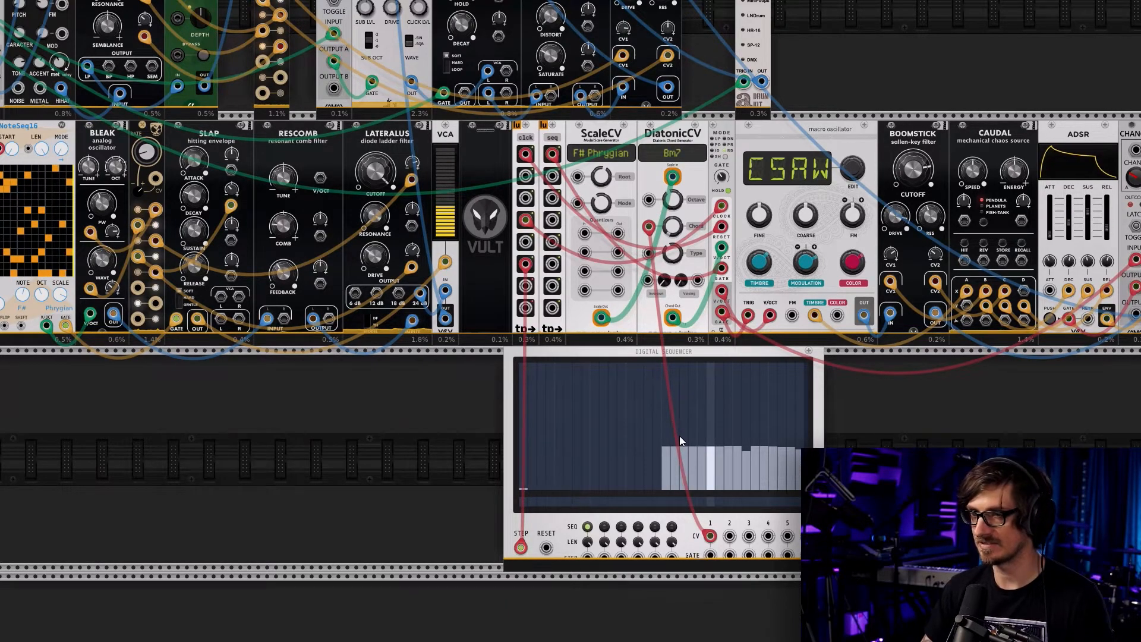
Search the module library for "divi" and add the ClkDiv module beside the Digital Sequencer
scroll(961, 404, down, 5)
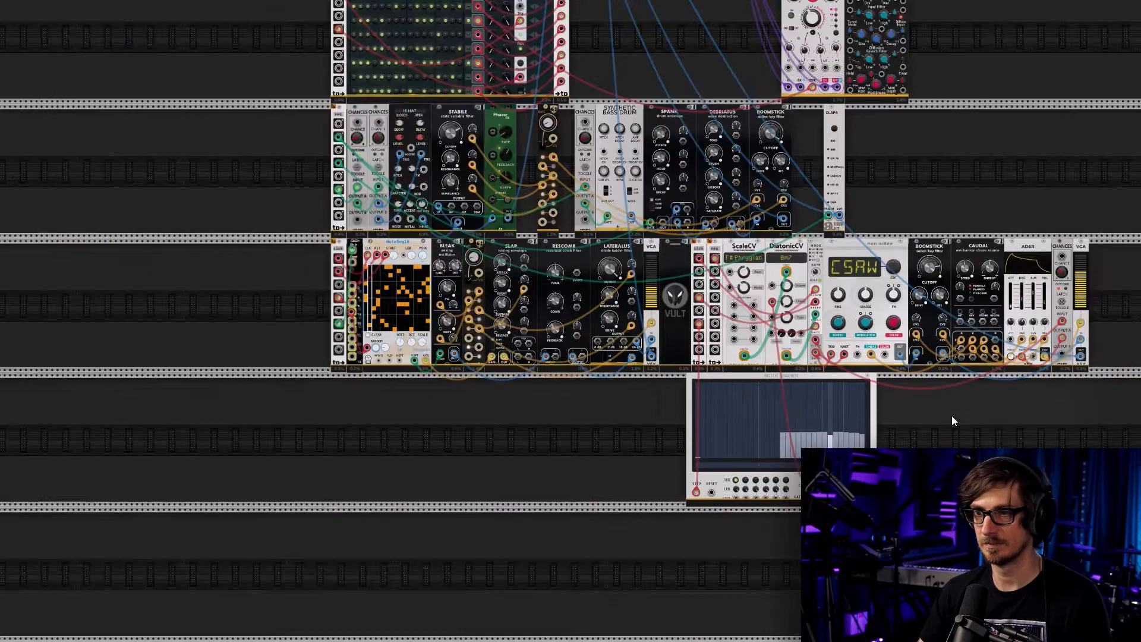
scroll(951, 416, up, 4)
drag(1025, 455, 856, 424)
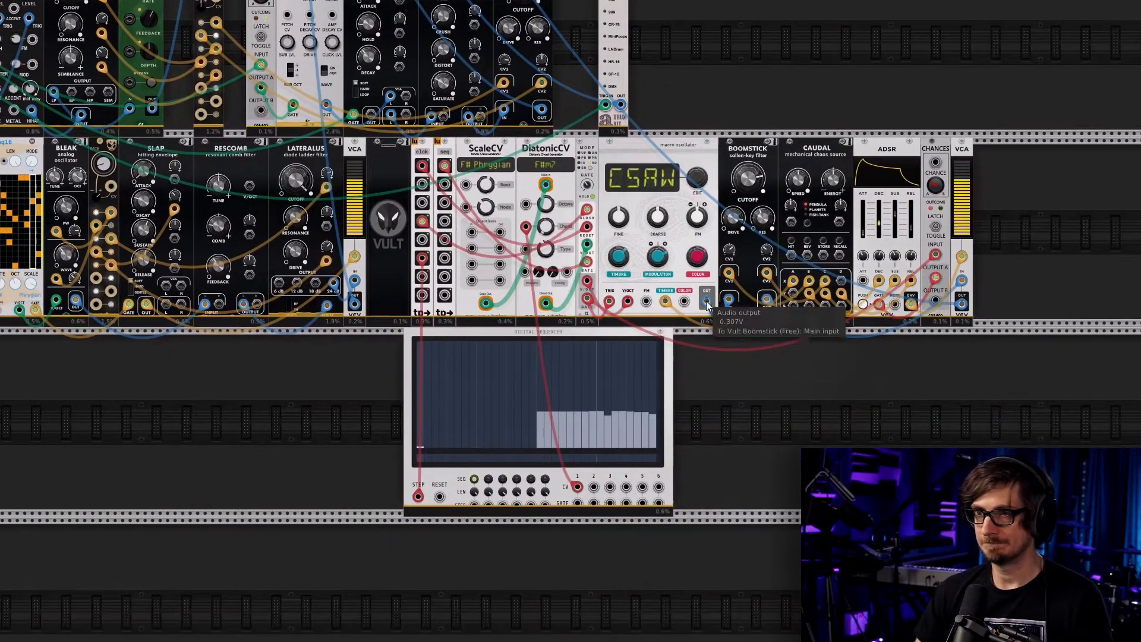
right_click(399, 351)
click(391, 35)
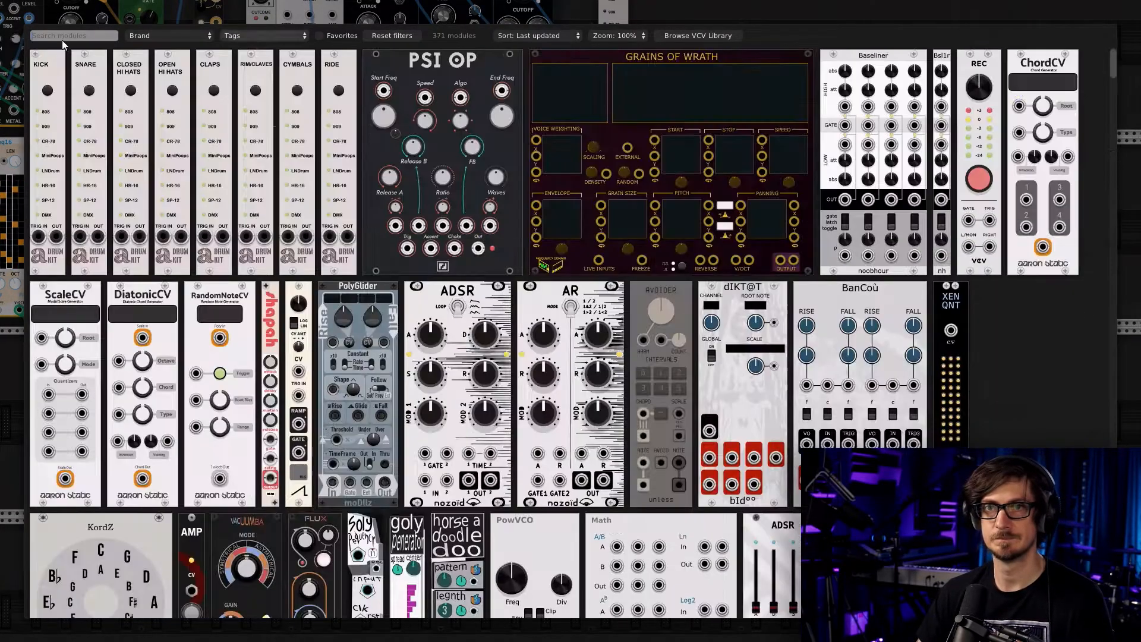
text(divi)
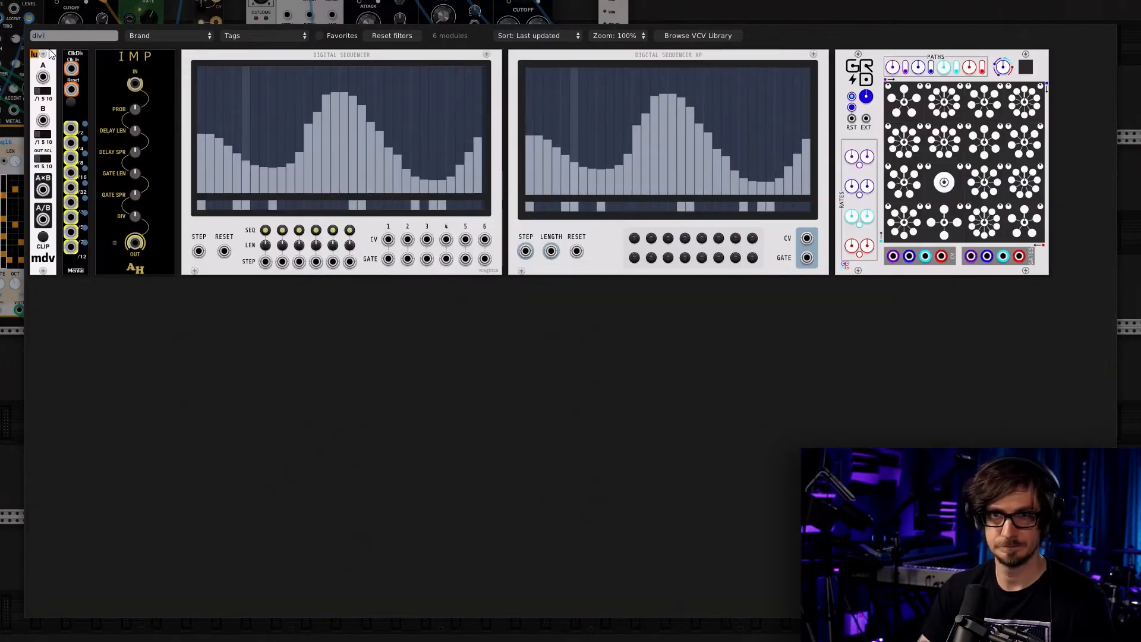
drag(66, 88, 414, 353)
Move the clock cable to ClkDiv's Clk In and patch its /2 output to the Digital Sequencer's STEP input
drag(485, 497, 411, 344)
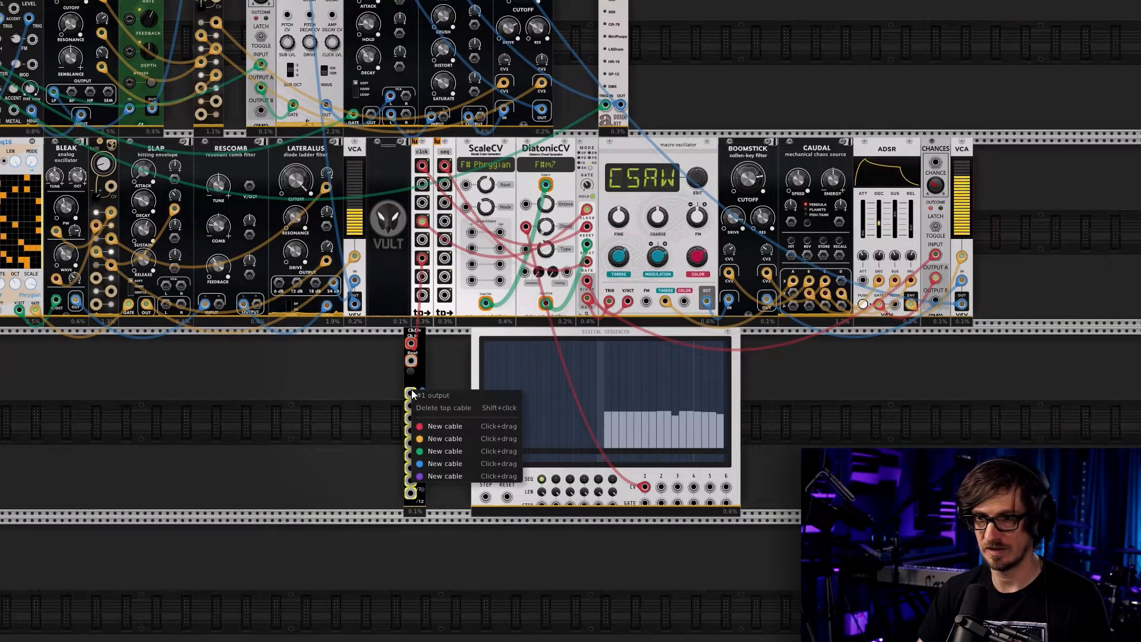
drag(411, 394, 487, 496)
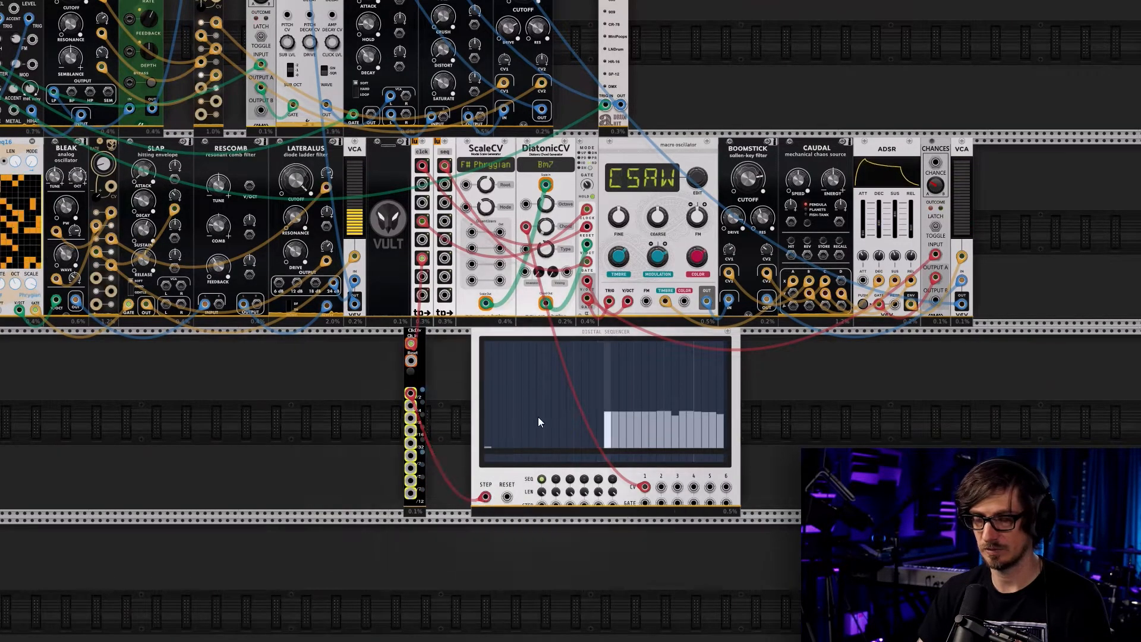
Draw the sequence's second quarter at a middle level and raise the third quarter to a higher, even level
scroll(554, 436, up, 5)
mouse_move(538, 394)
mouse_down()
mouse_move(647, 393)
mouse_move(536, 387)
mouse_move(664, 384)
mouse_move(659, 369)
mouse_up()
drag(777, 363, 776, 365)
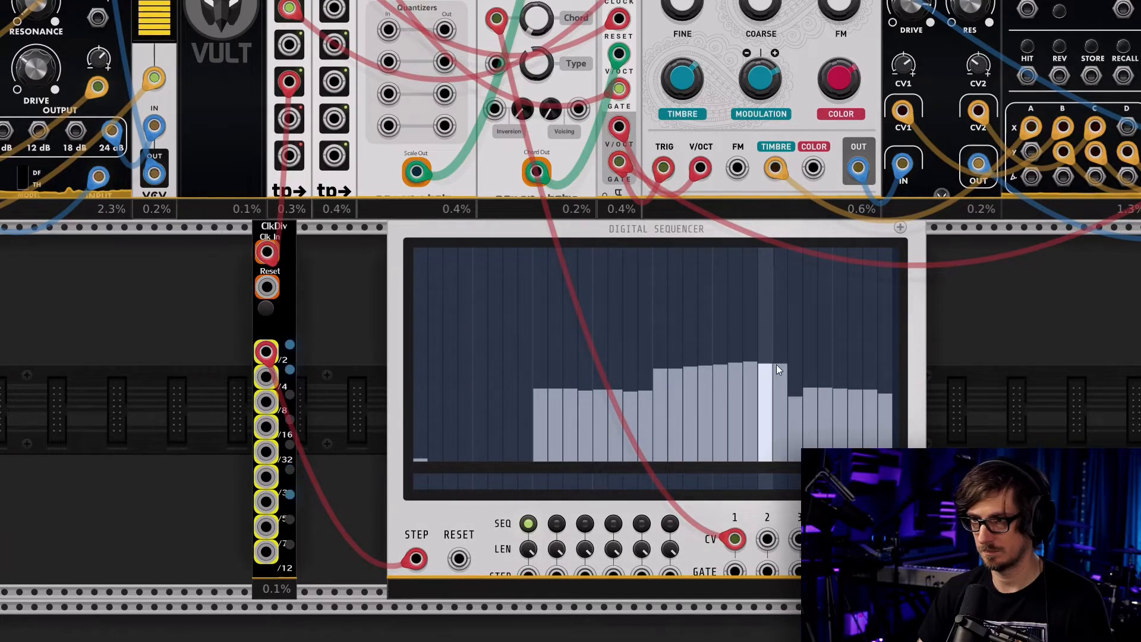
scroll(810, 383, up, 5)
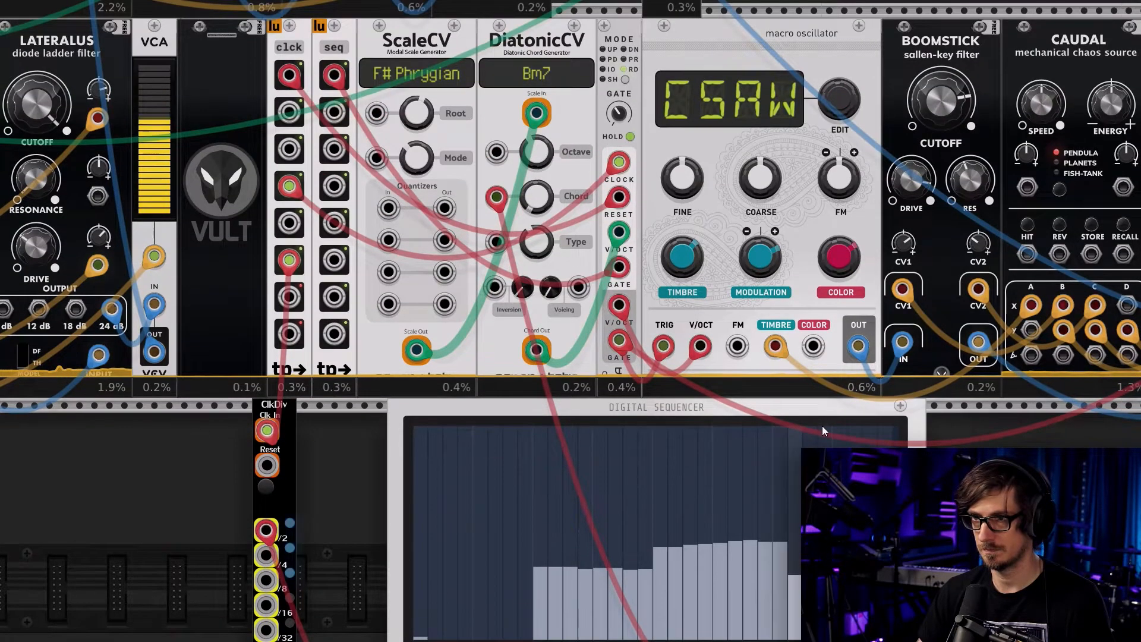
scroll(822, 425, down, 3)
drag(774, 455, 677, 455)
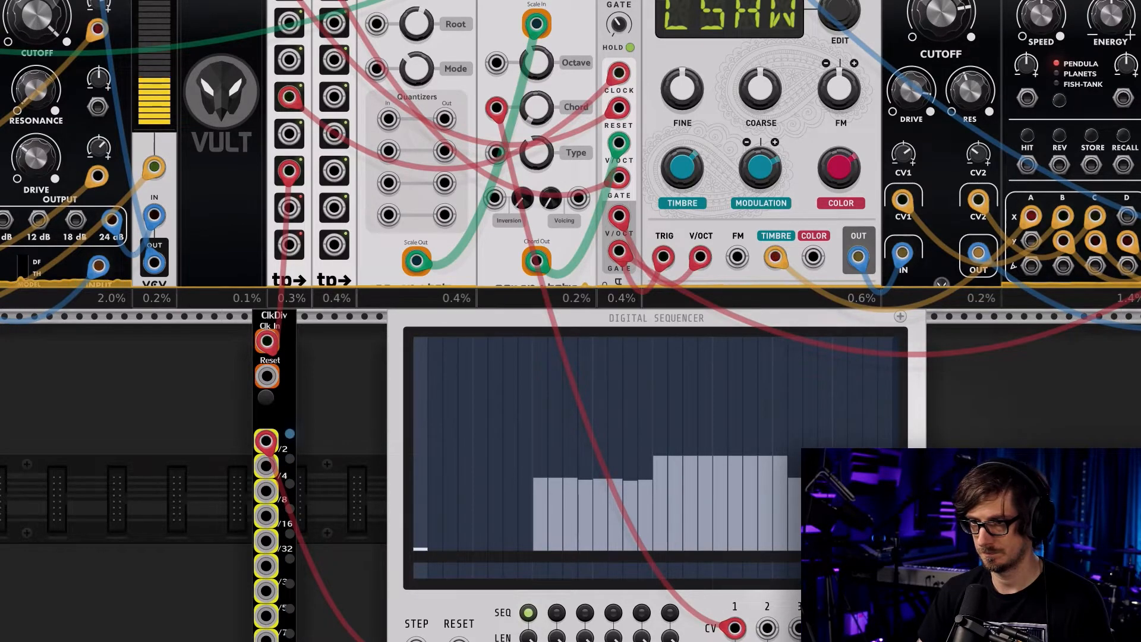
Redraw the last quarter of the Digital Sequencer's steps, trying a low level and then a higher one at about 5.74
scroll(625, 410, down, 3)
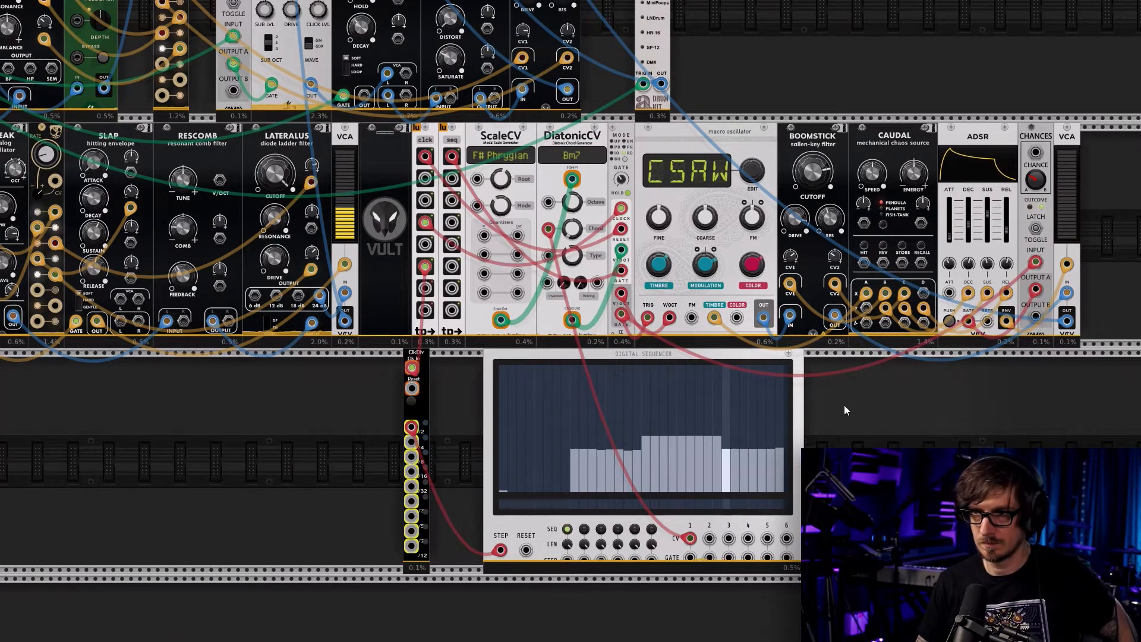
drag(716, 461, 785, 466)
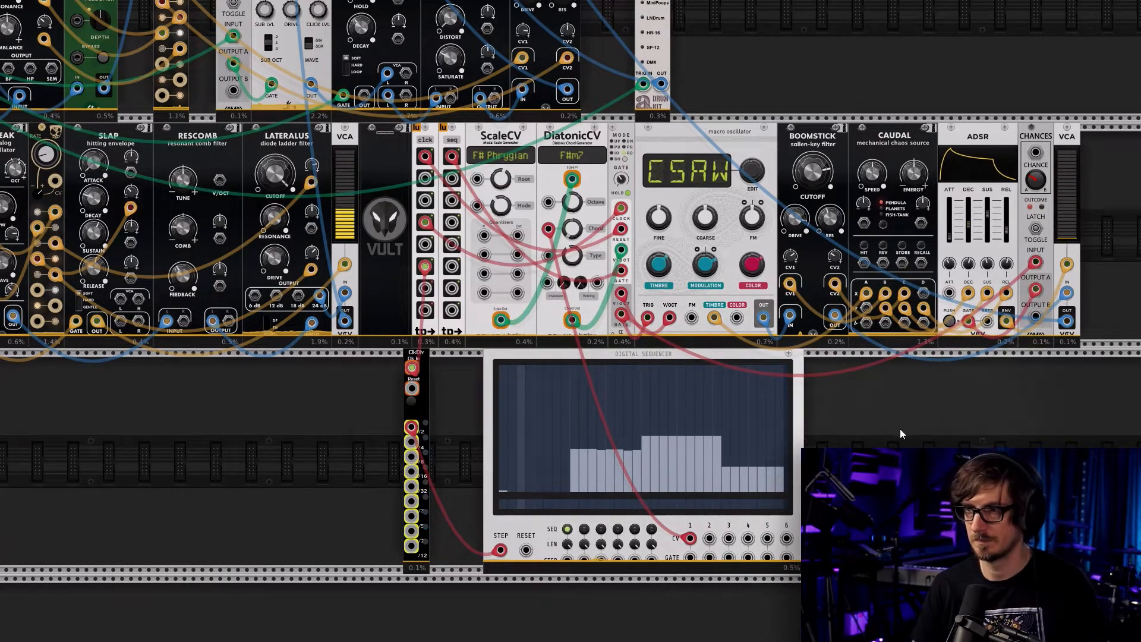
mouse_move(764, 420)
mouse_down()
mouse_move(787, 415)
mouse_move(751, 422)
mouse_move(783, 422)
mouse_up()
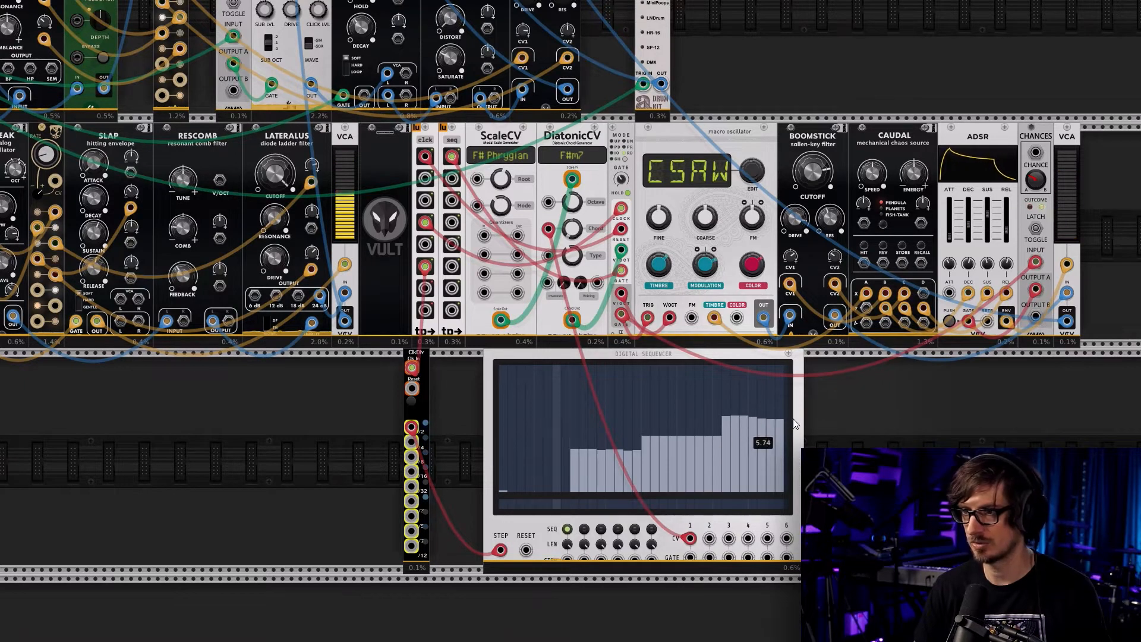
Raise the first step of the Digital Sequencer's last quarter to the same level as the rest of that quarter
mouse_move(768, 417)
mouse_down()
mouse_move(780, 416)
mouse_move(729, 416)
mouse_move(715, 435)
mouse_move(718, 415)
mouse_up()
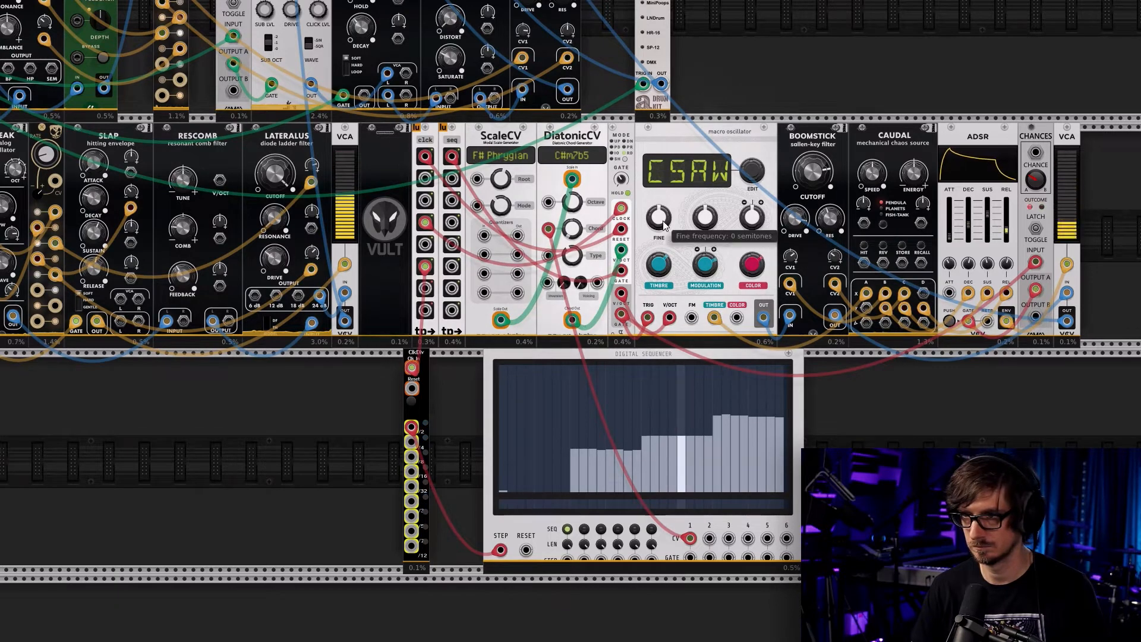
Change the macro oscillator's model, trying FOLD and settling on SUB/
drag(752, 171, 752, 174)
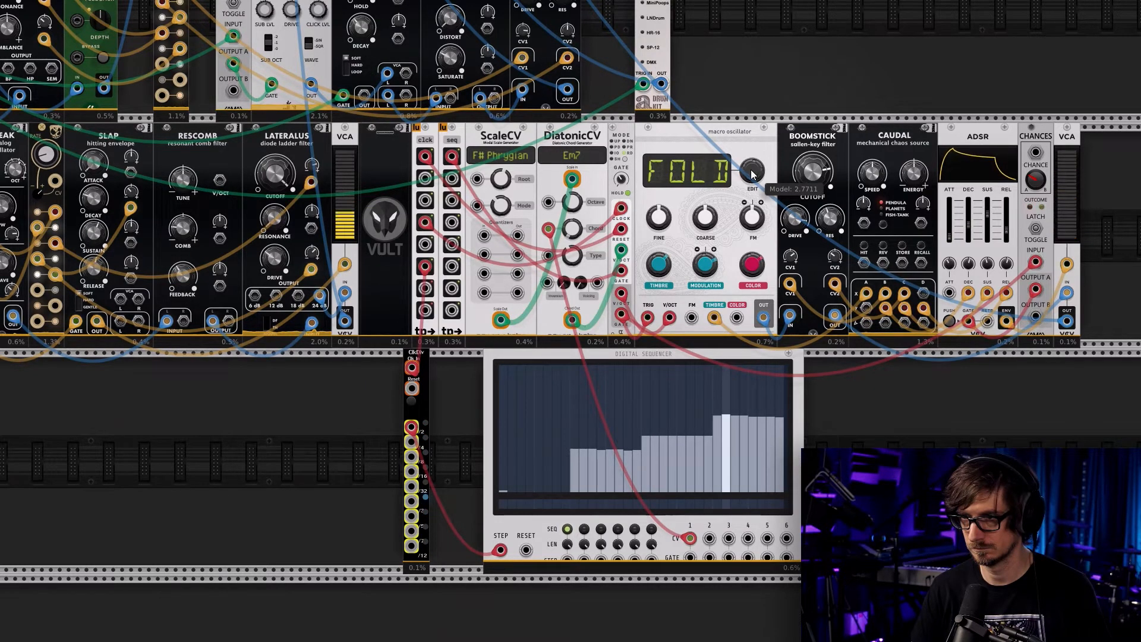
drag(751, 171, 751, 162)
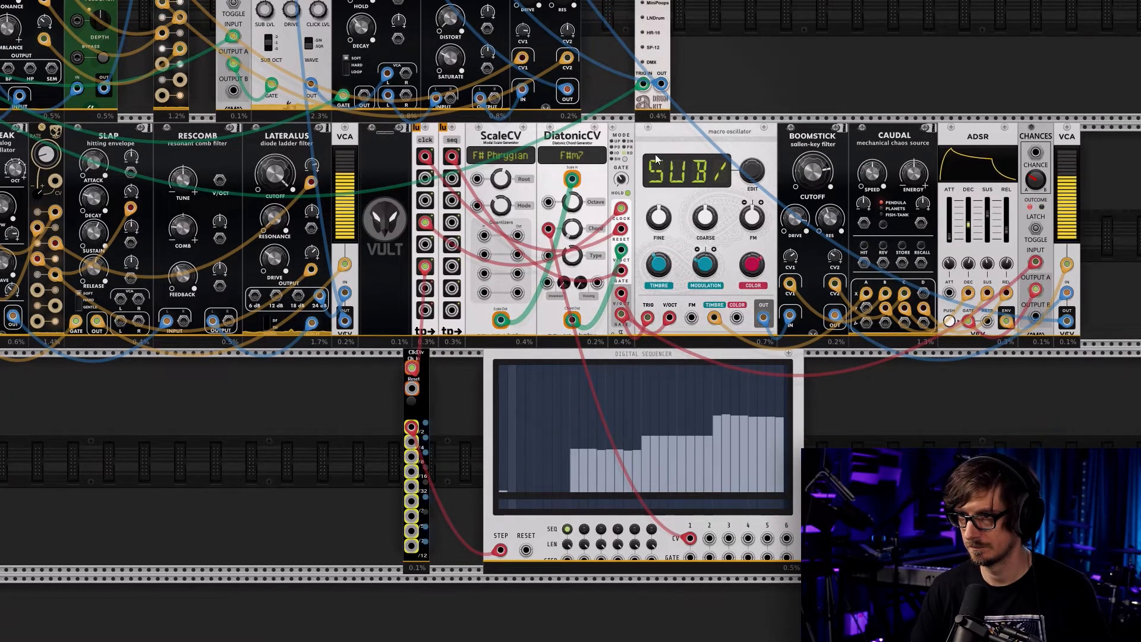
Turn off the solo on the mixer's bass track
scroll(719, 128, down, 5)
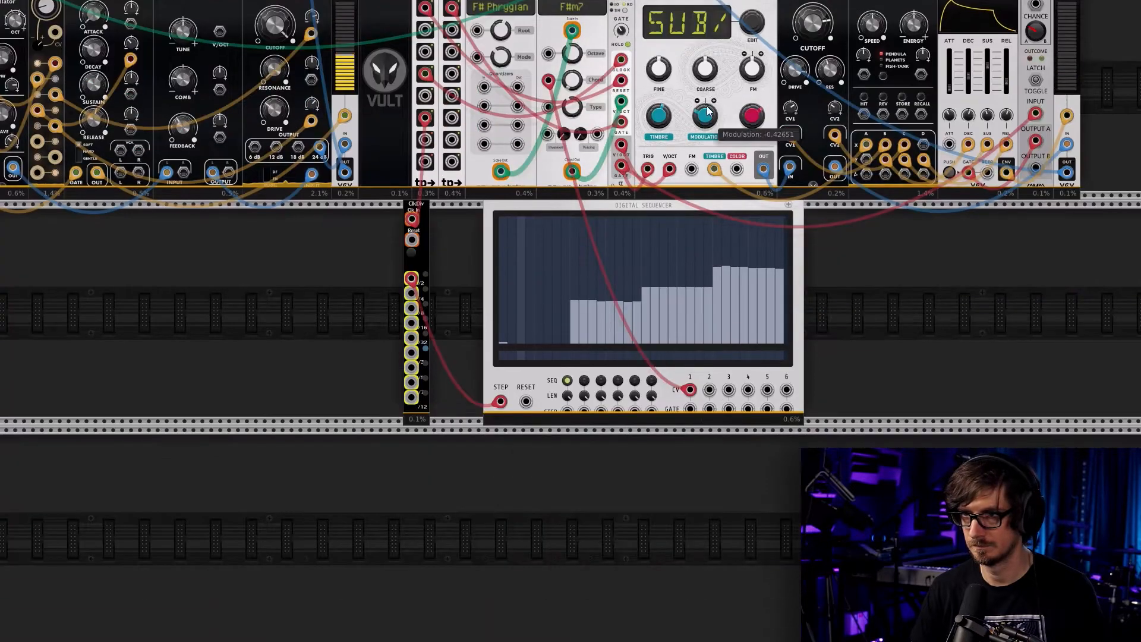
scroll(733, 193, up, 15)
scroll(813, 199, up, 2)
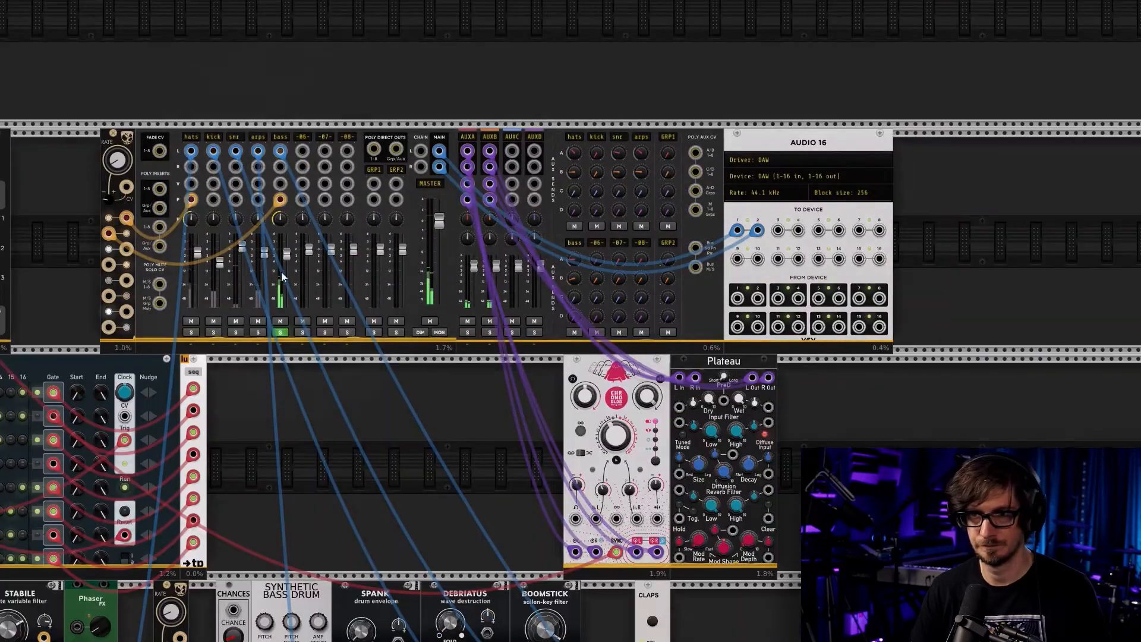
click(278, 332)
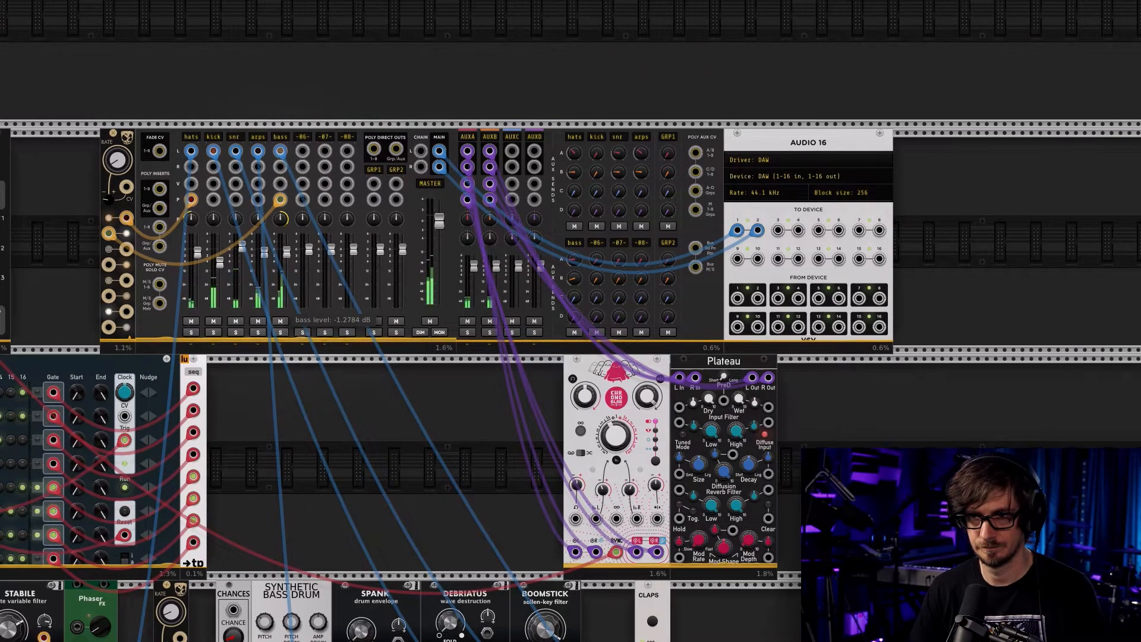
Align ClkDiv with the left edge of the row's first module above and place the Digital Sequencer directly against it
drag(216, 480, 679, 145)
drag(141, 496, 145, 217)
drag(605, 501, 294, 461)
drag(582, 570, 467, 537)
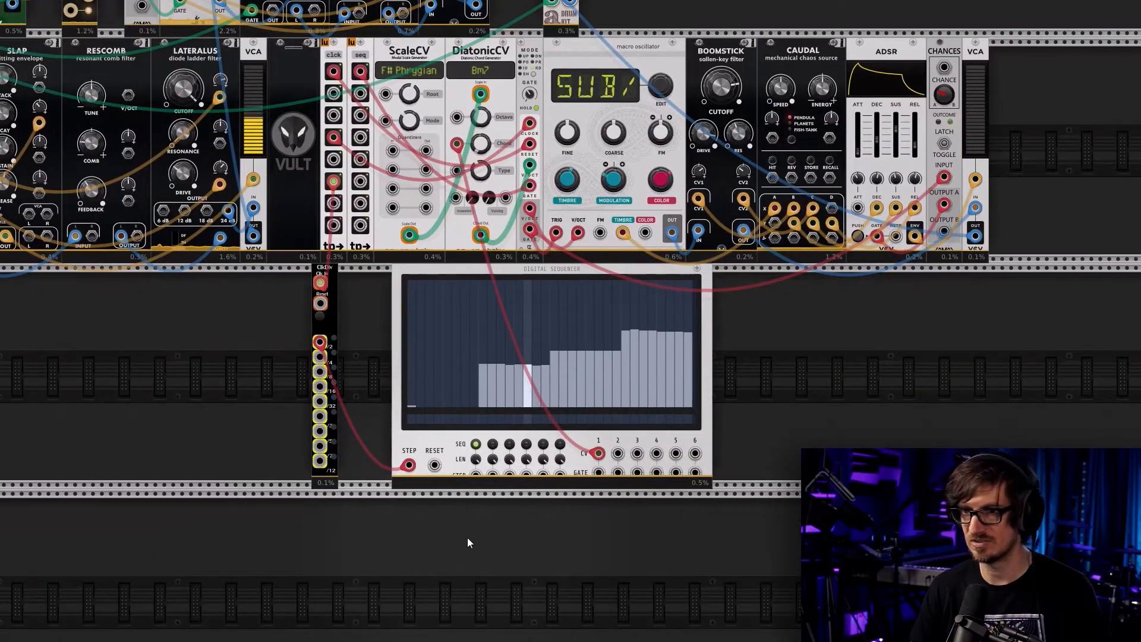
drag(334, 267, 343, 267)
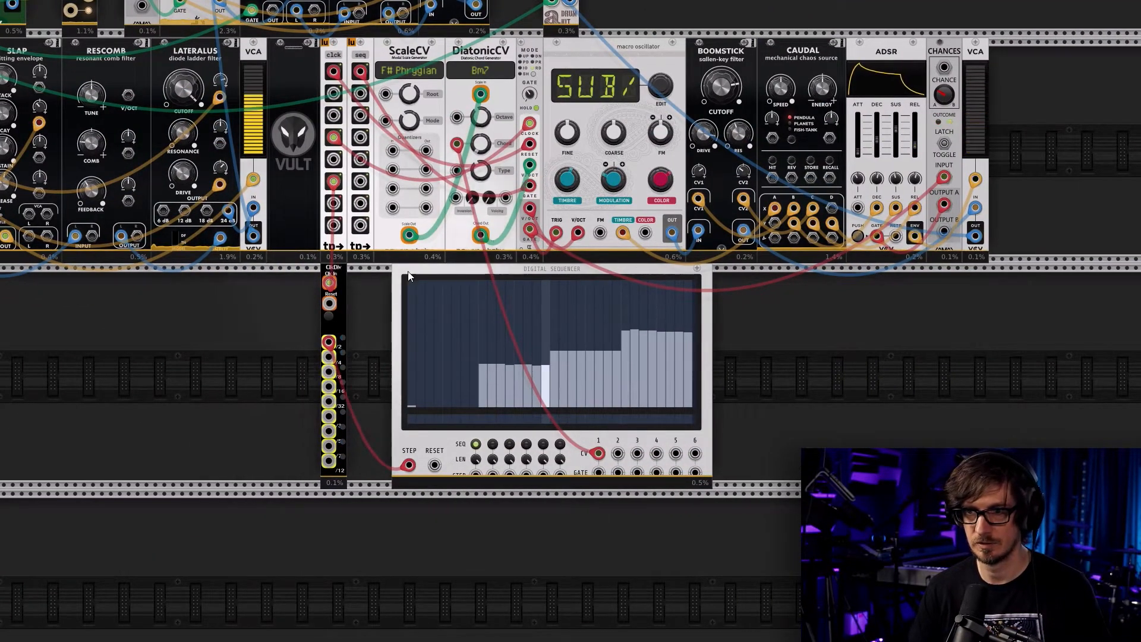
drag(434, 276, 389, 276)
Open the module library over the empty row, reset its filters and filter the modules by the Oscillator tag
drag(145, 402, 381, 404)
drag(1011, 390, 750, 437)
drag(618, 464, 774, 387)
drag(222, 328, 313, 379)
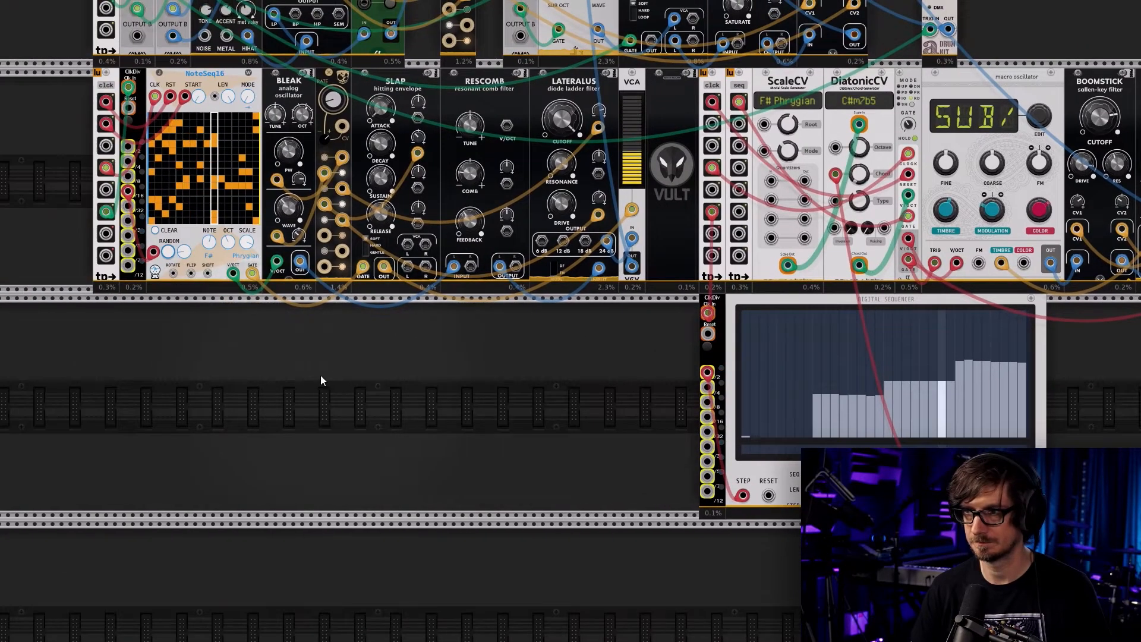
right_click(202, 350)
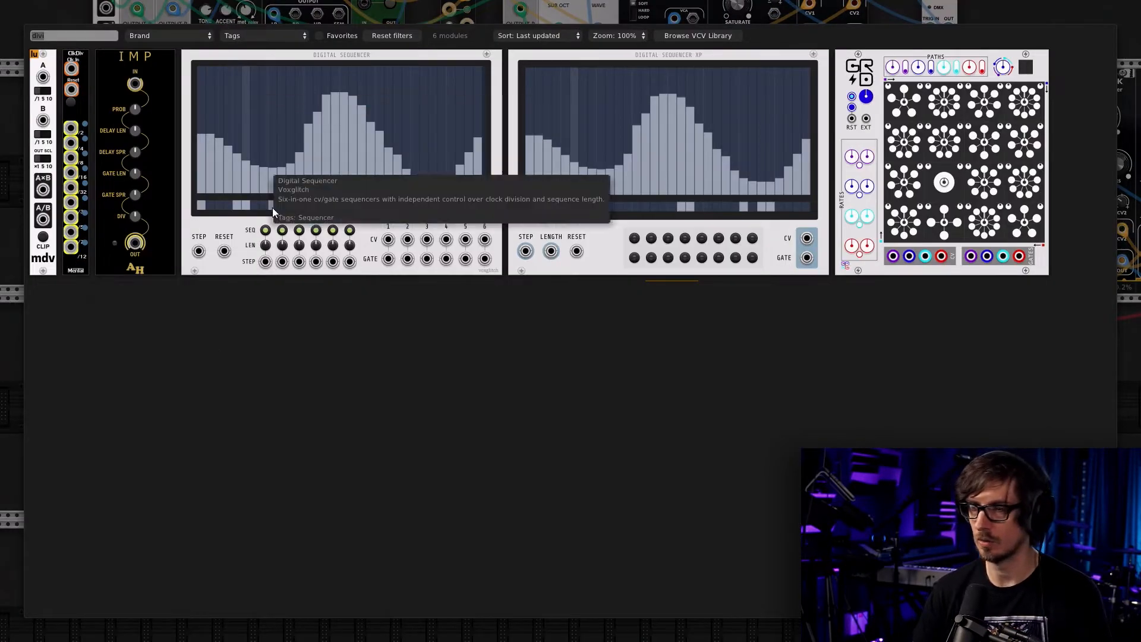
click(380, 36)
click(275, 38)
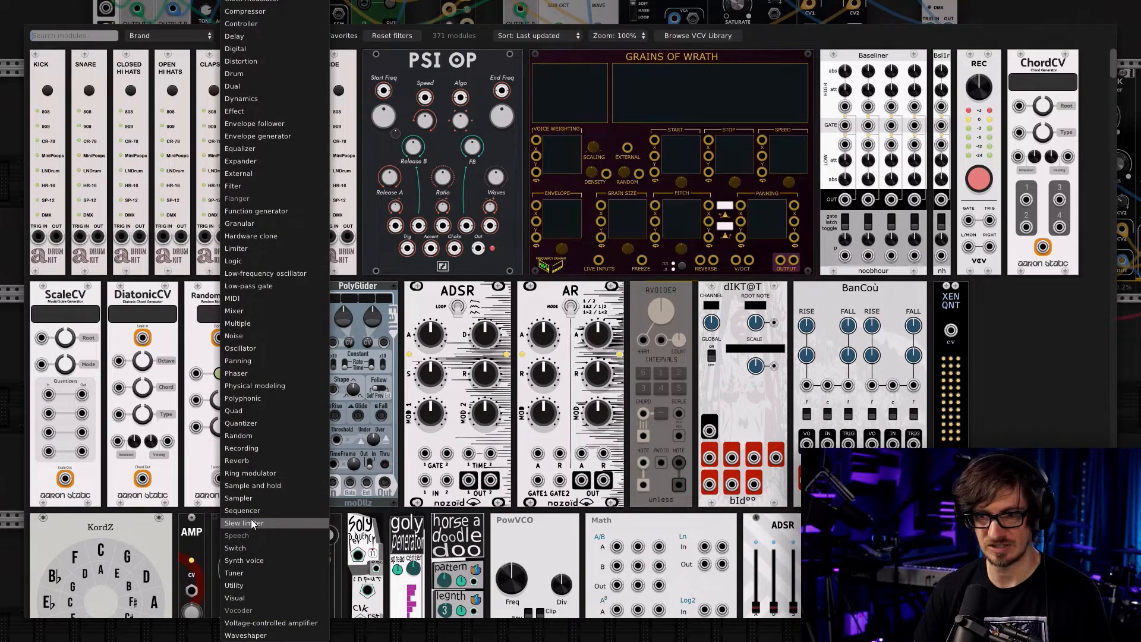
click(255, 349)
Browse the oscillators, add Vult's Bleak analog oscillator and place it in the empty row below the Rescomb filter
scroll(470, 365, down, 5)
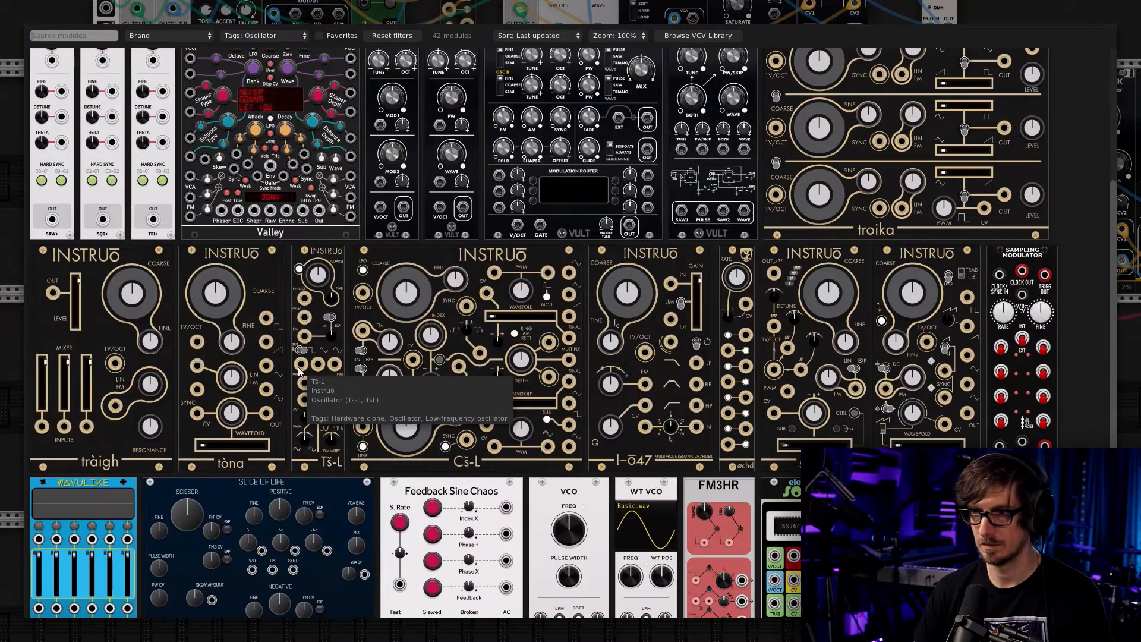
scroll(403, 455, up, 1)
scroll(402, 455, up, 4)
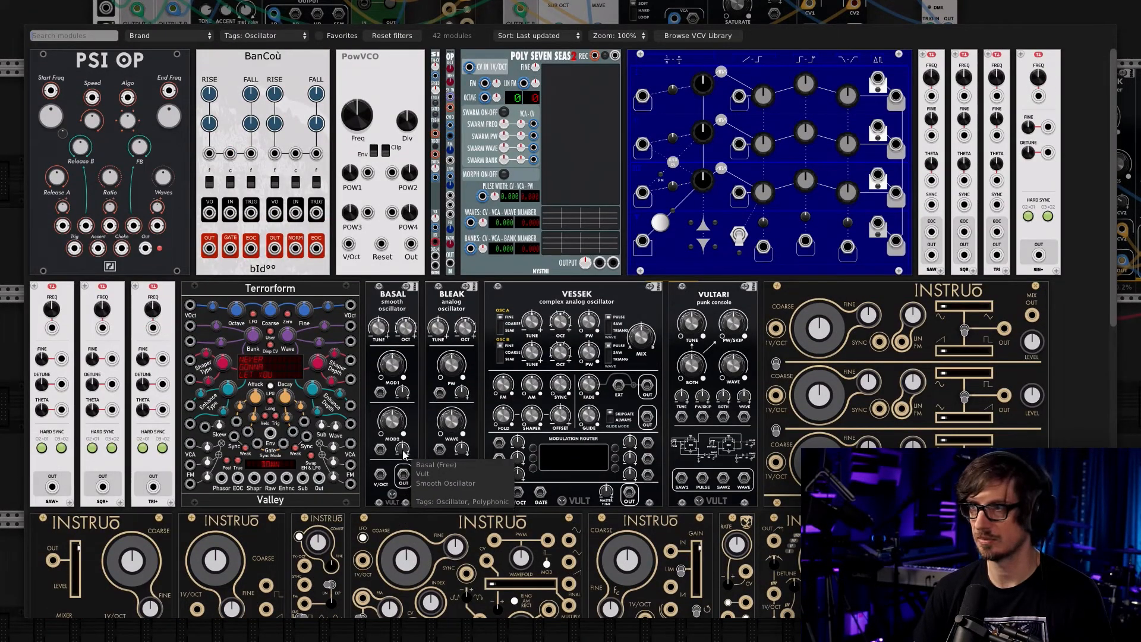
scroll(401, 451, down, 10)
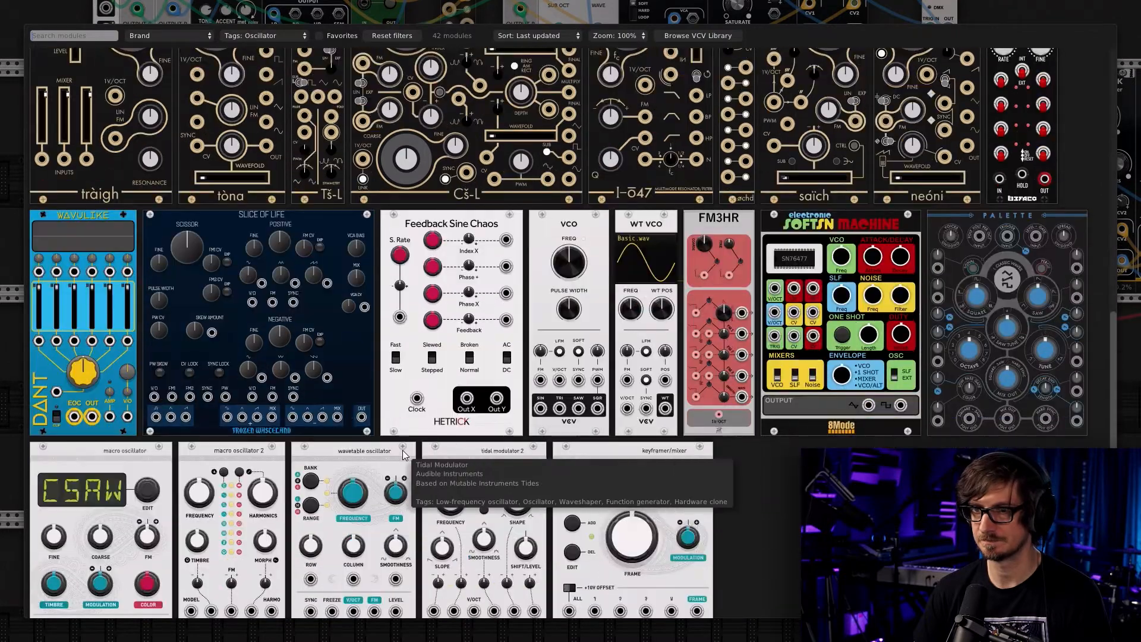
scroll(401, 450, up, 7)
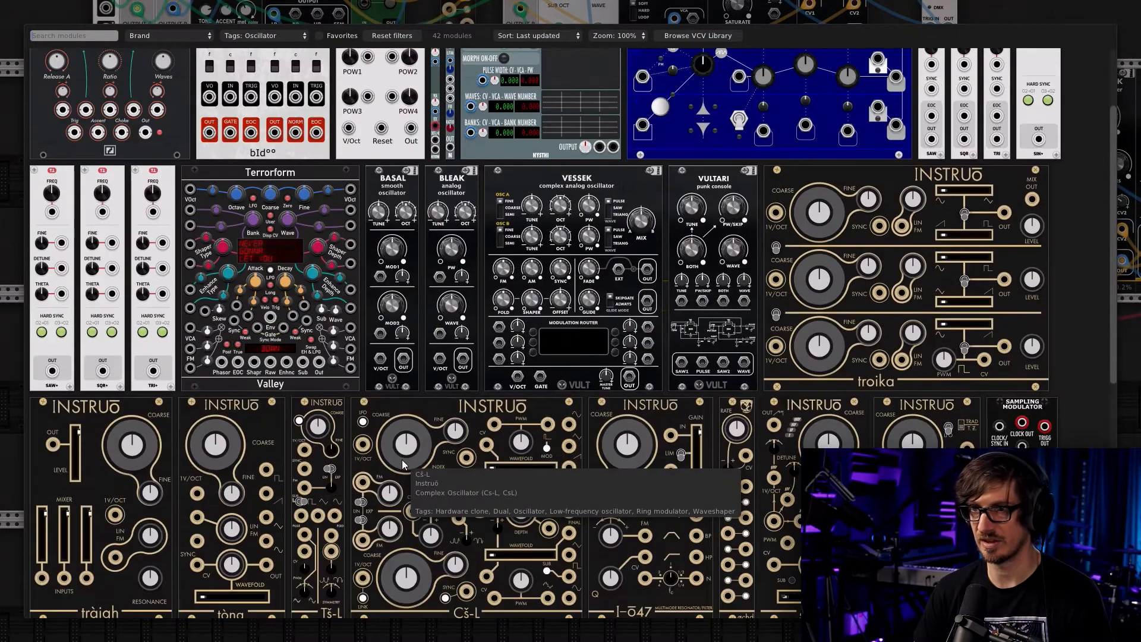
click(455, 214)
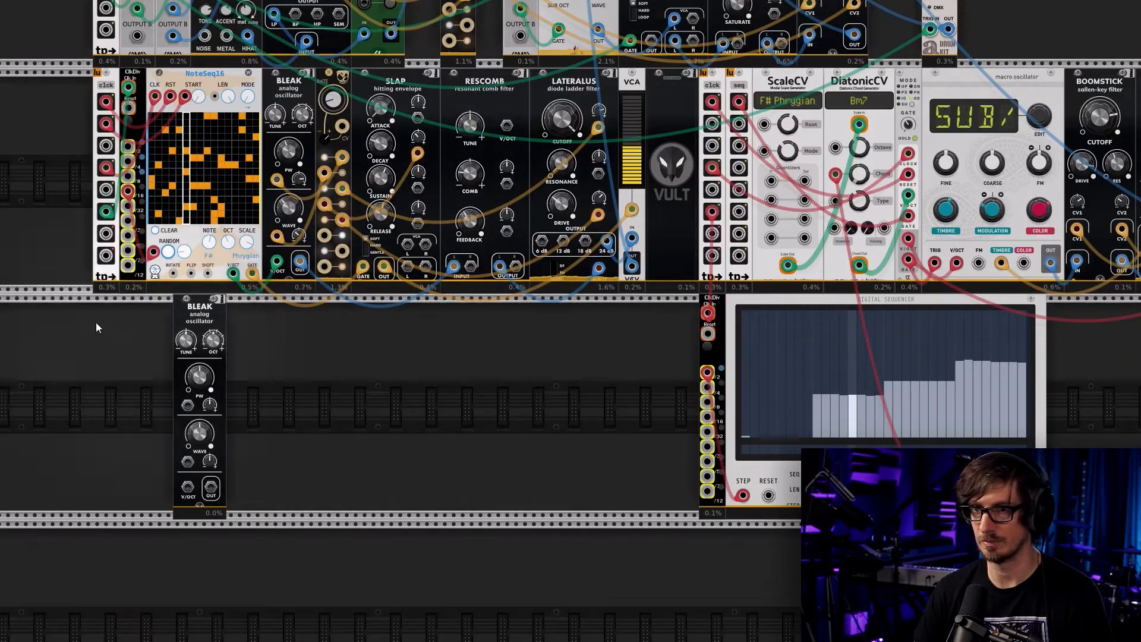
drag(178, 313, 449, 331)
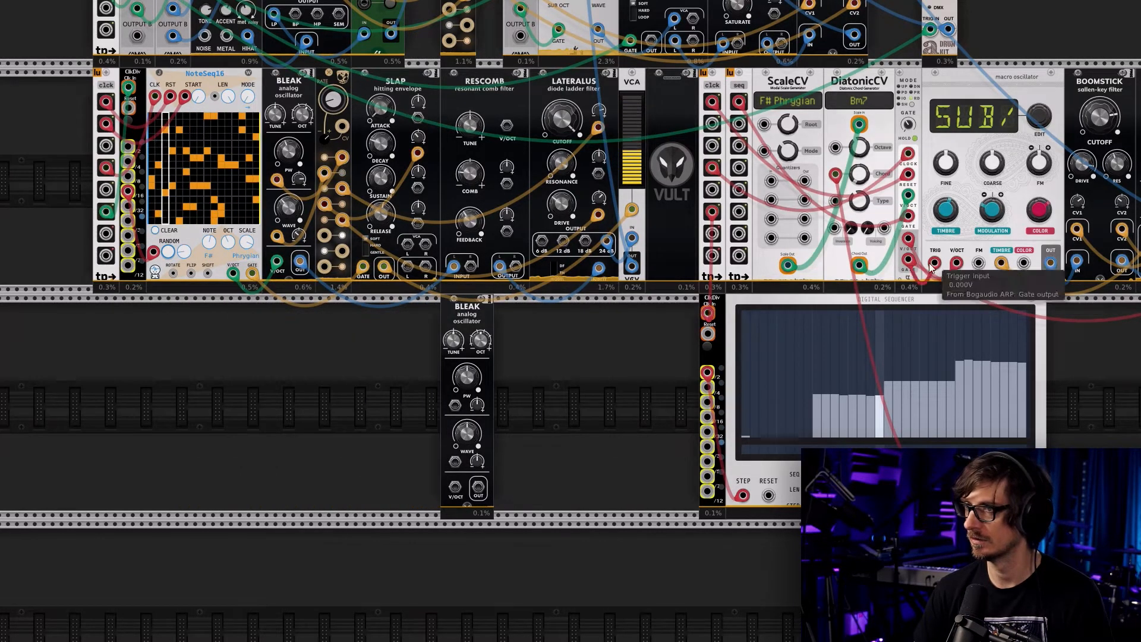
Patch a second green cable from DiatonicCV's polyphonic output to the new Bleak oscillator's V/OCT input
right_click(859, 266)
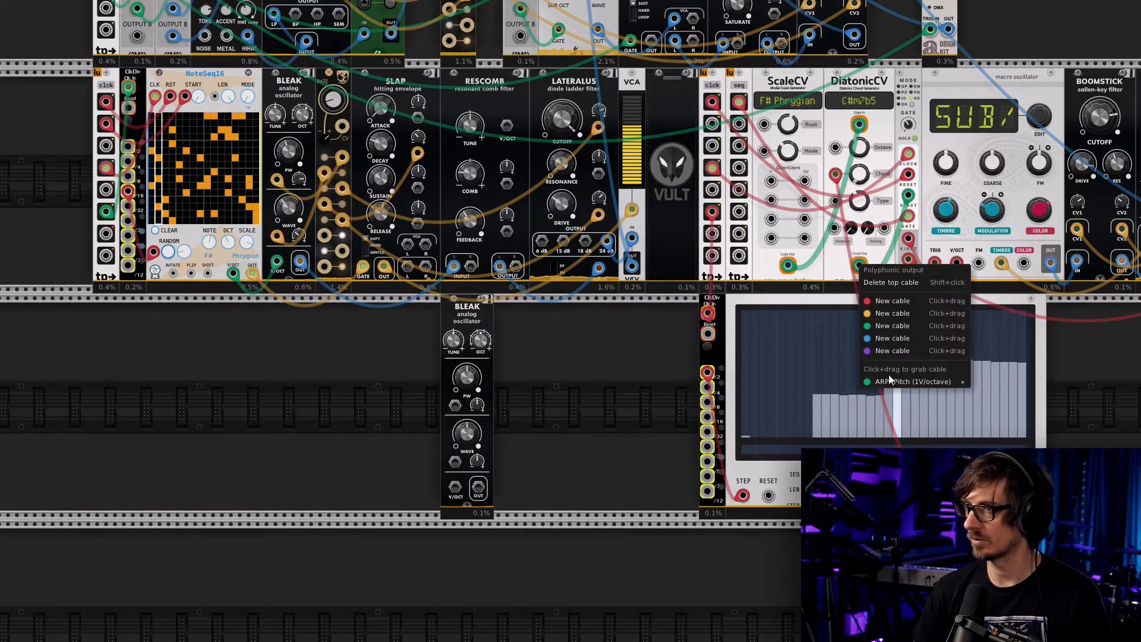
mouse_move(890, 381)
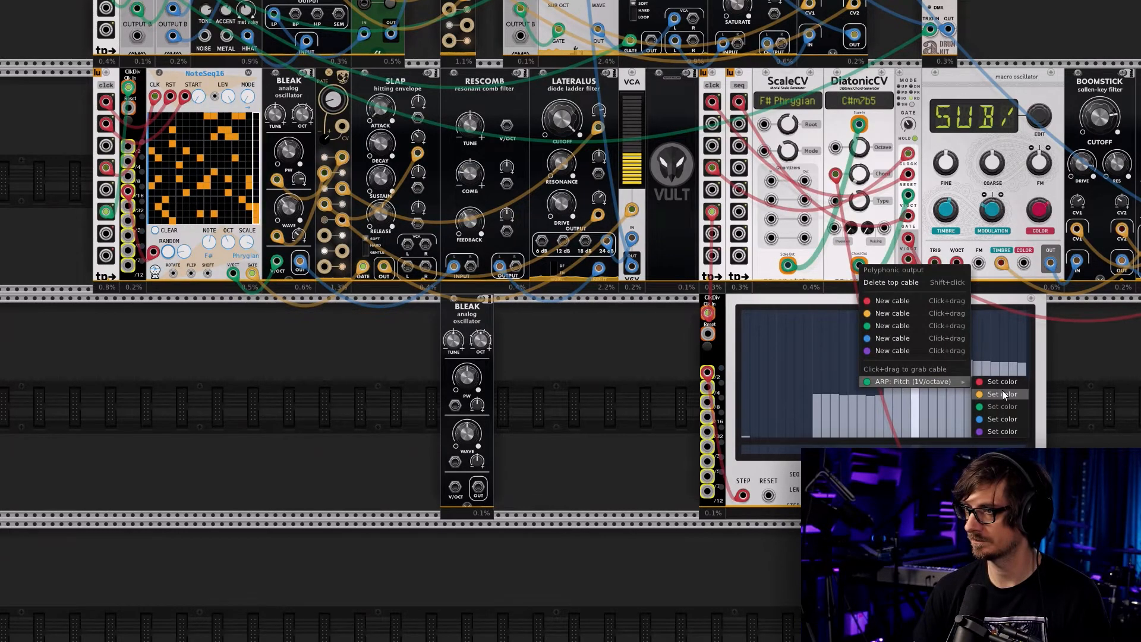
drag(914, 326, 450, 492)
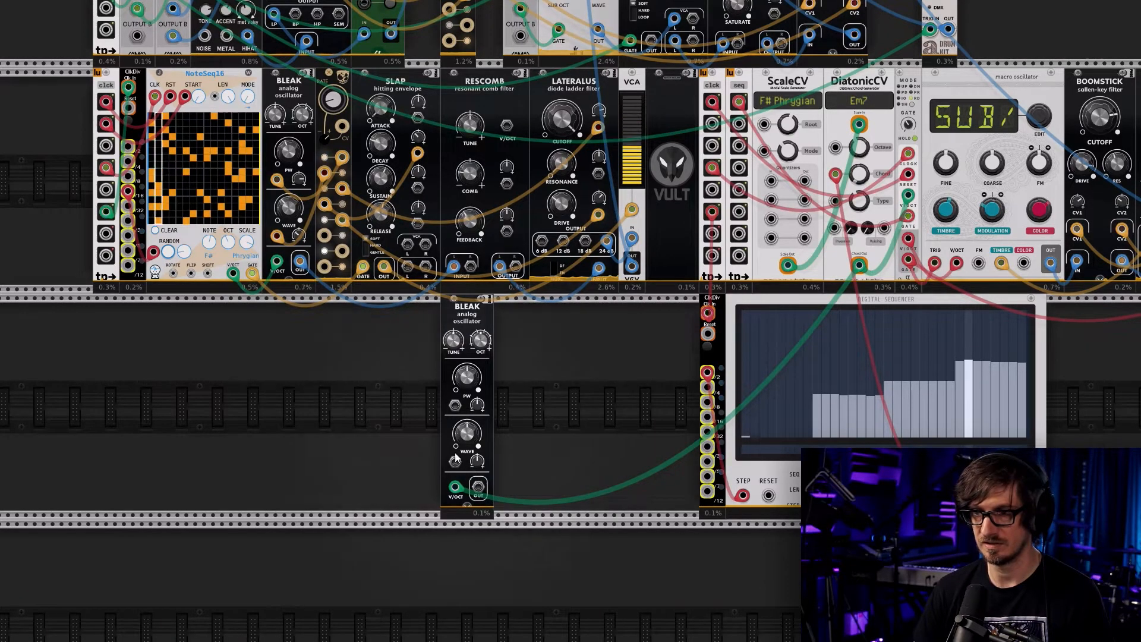
Filter the module library by the Voltage-controlled amplifier tag, add a VCV VCA and place it to the right of the new Bleak
right_click(522, 352)
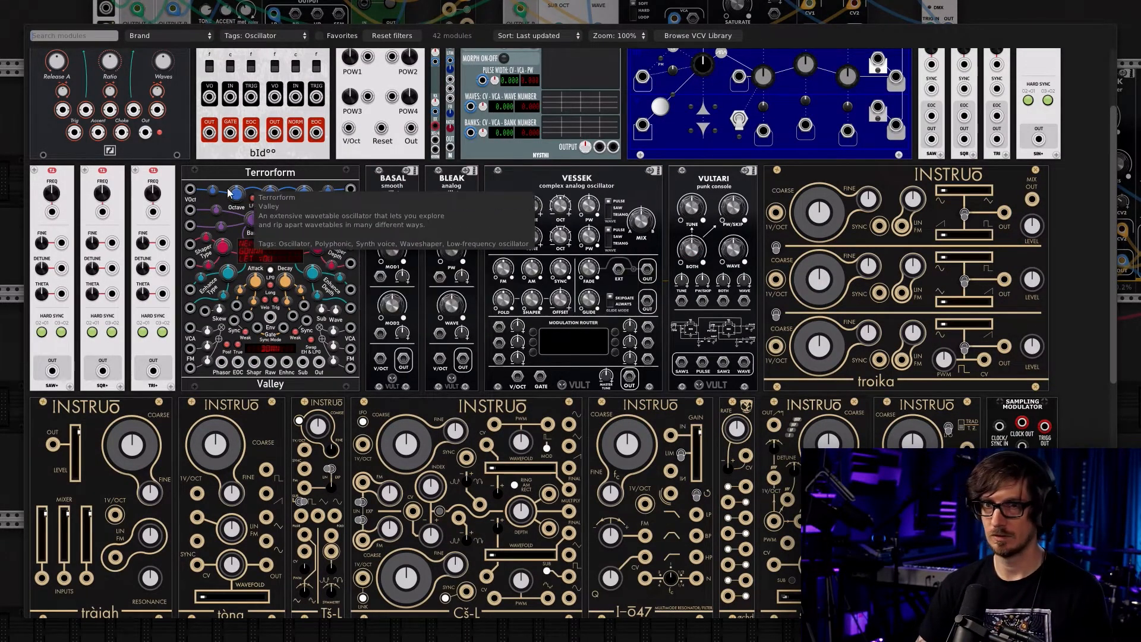
scroll(195, 188, up, 1)
click(393, 35)
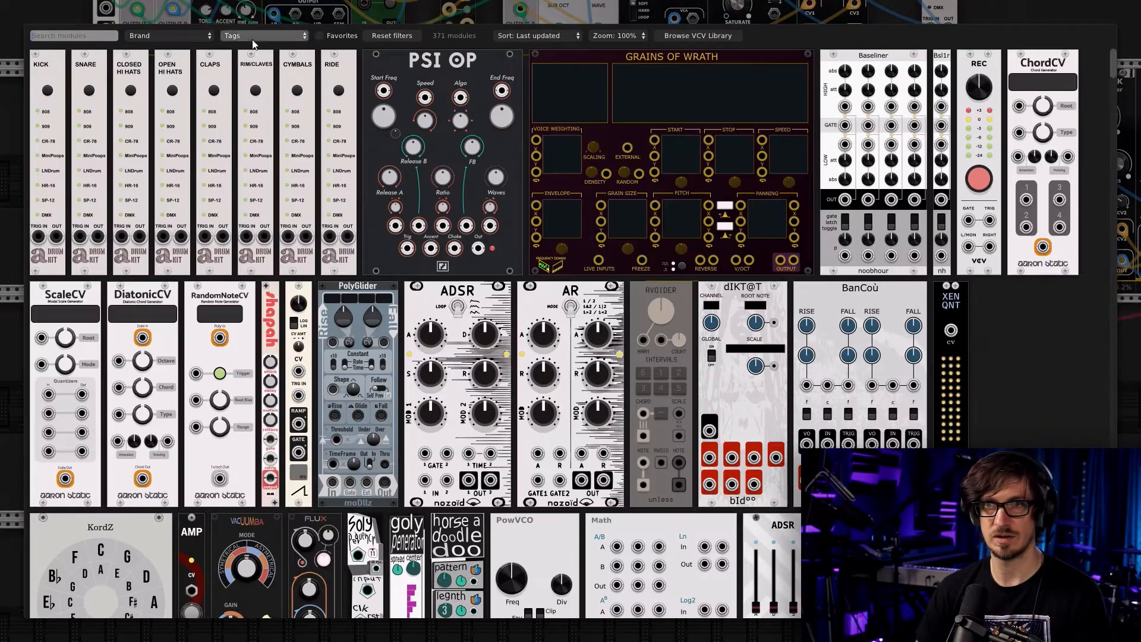
click(252, 37)
click(344, 37)
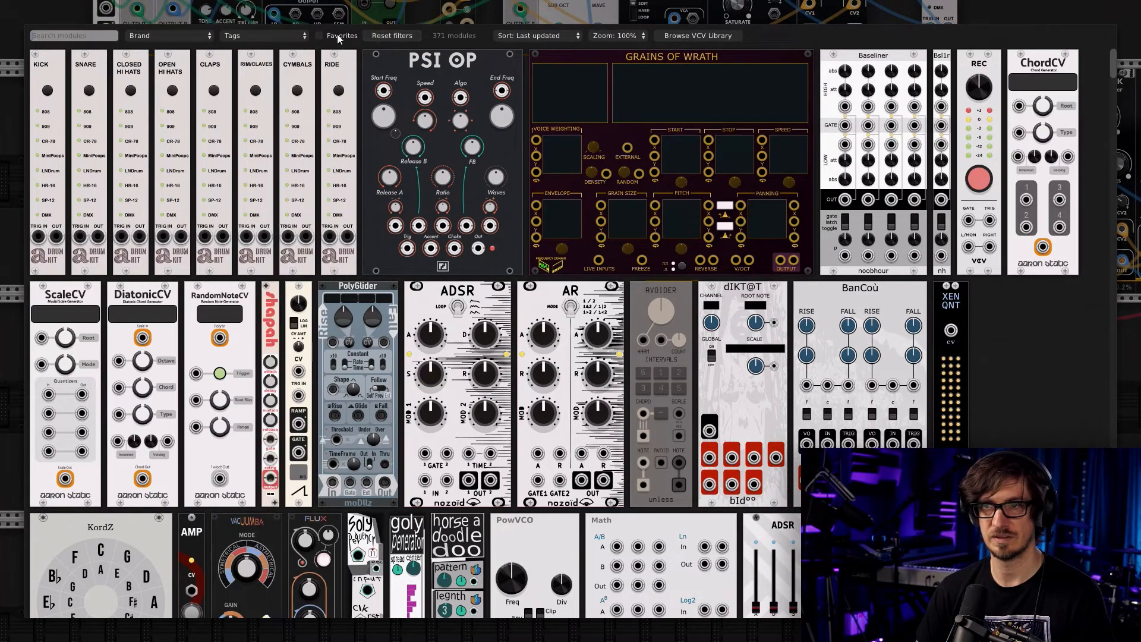
click(286, 36)
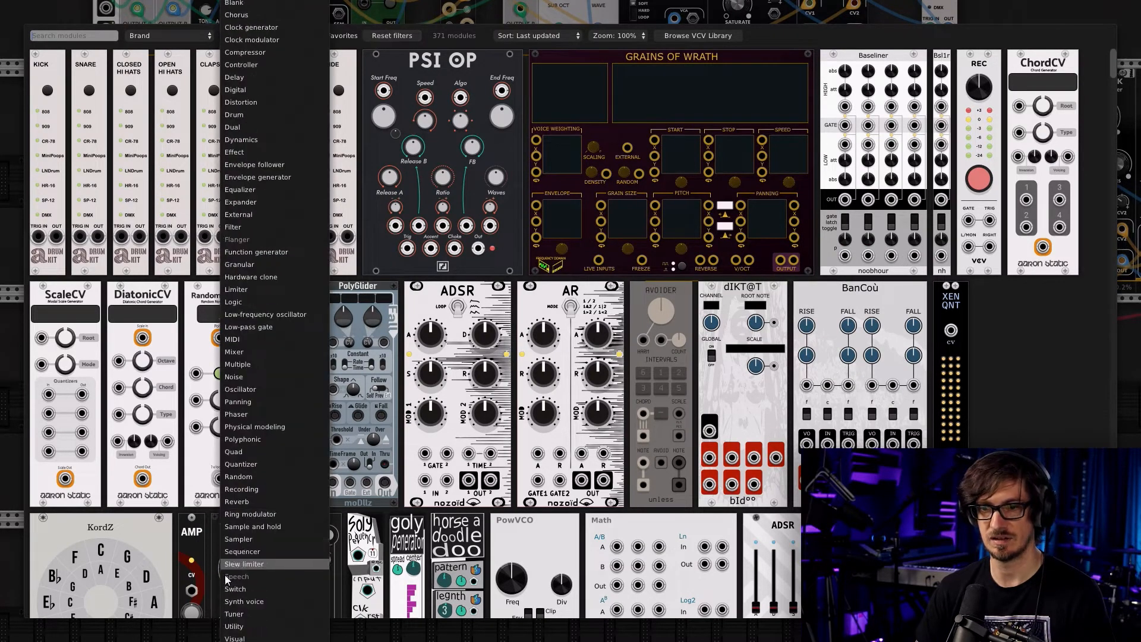
click(285, 621)
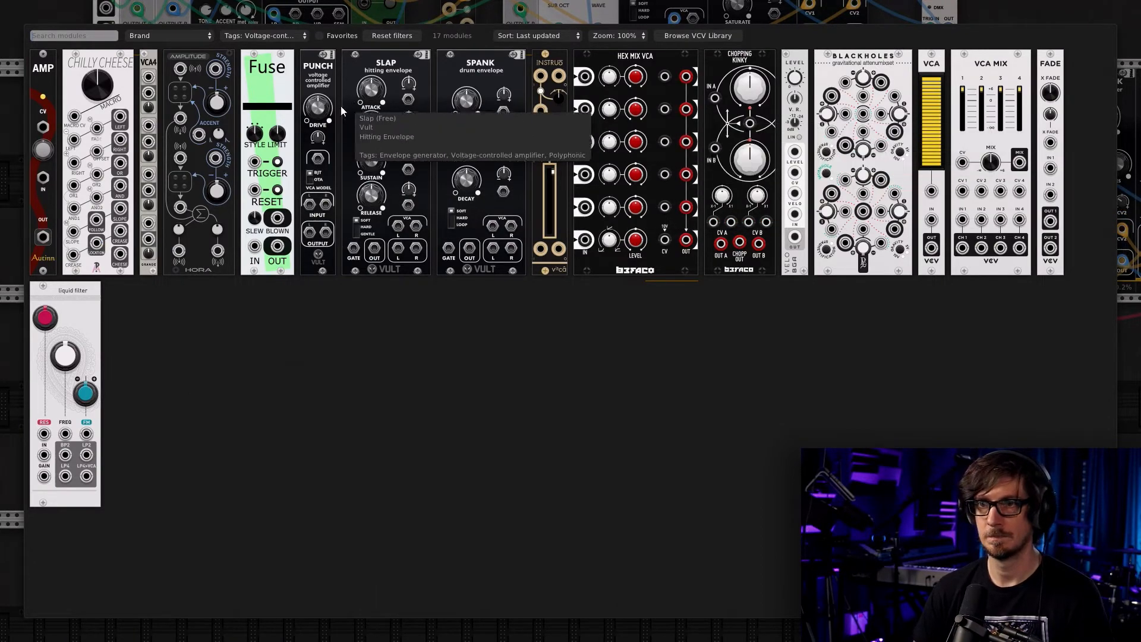
click(932, 149)
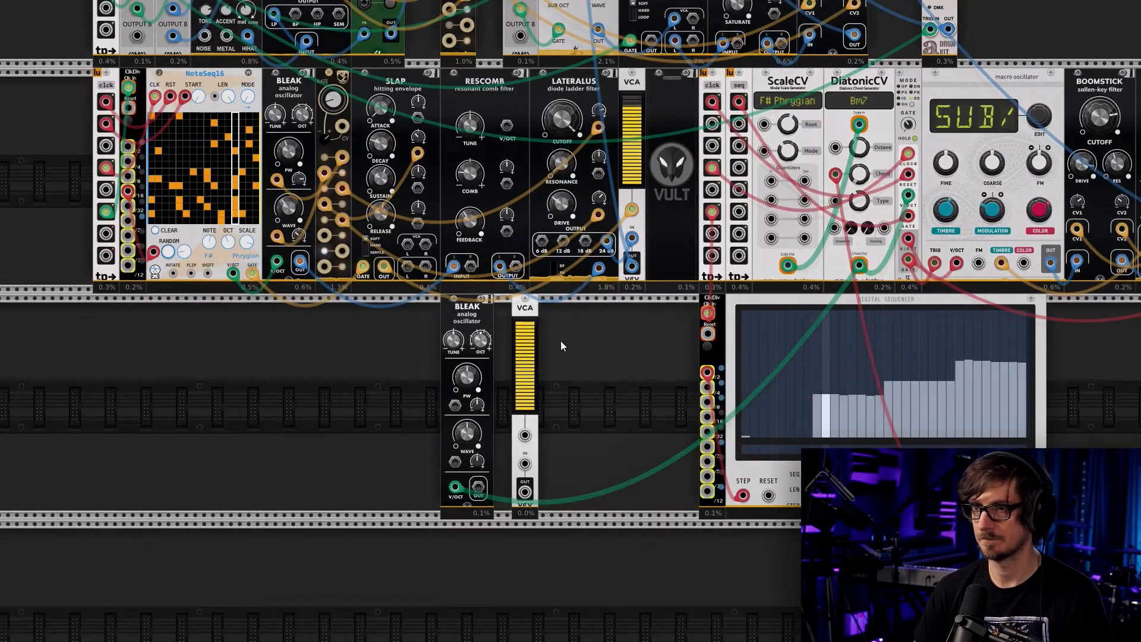
drag(529, 319, 556, 319)
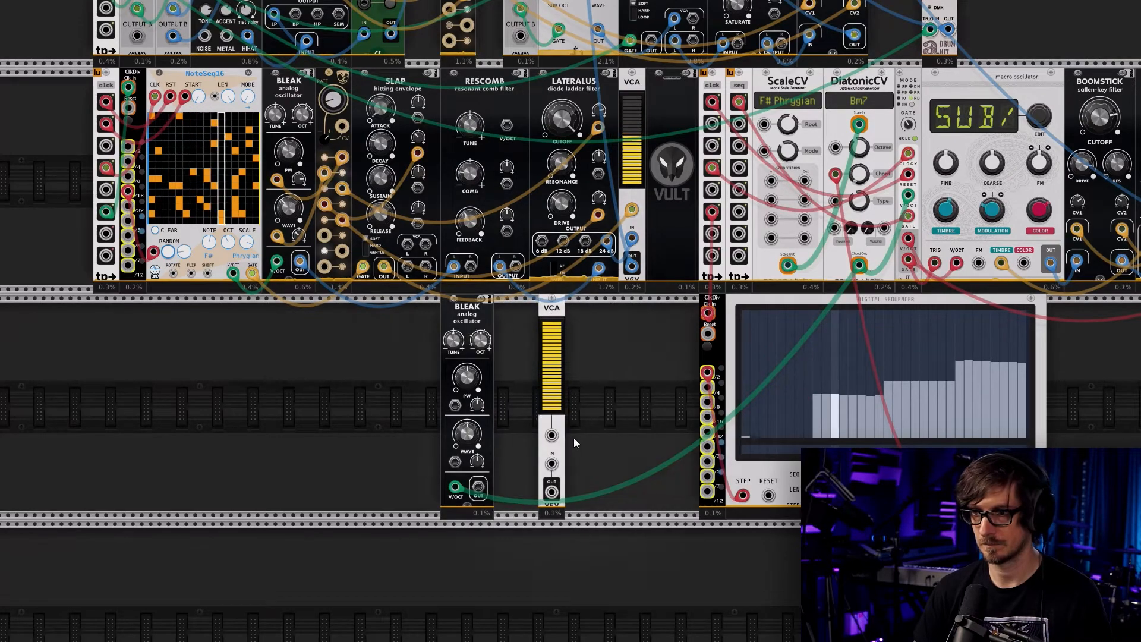
Name the mixer's sixth track "pad" and lower its gain adjustment to about -10.1 dB
scroll(614, 452, up, 5)
scroll(613, 452, up, 15)
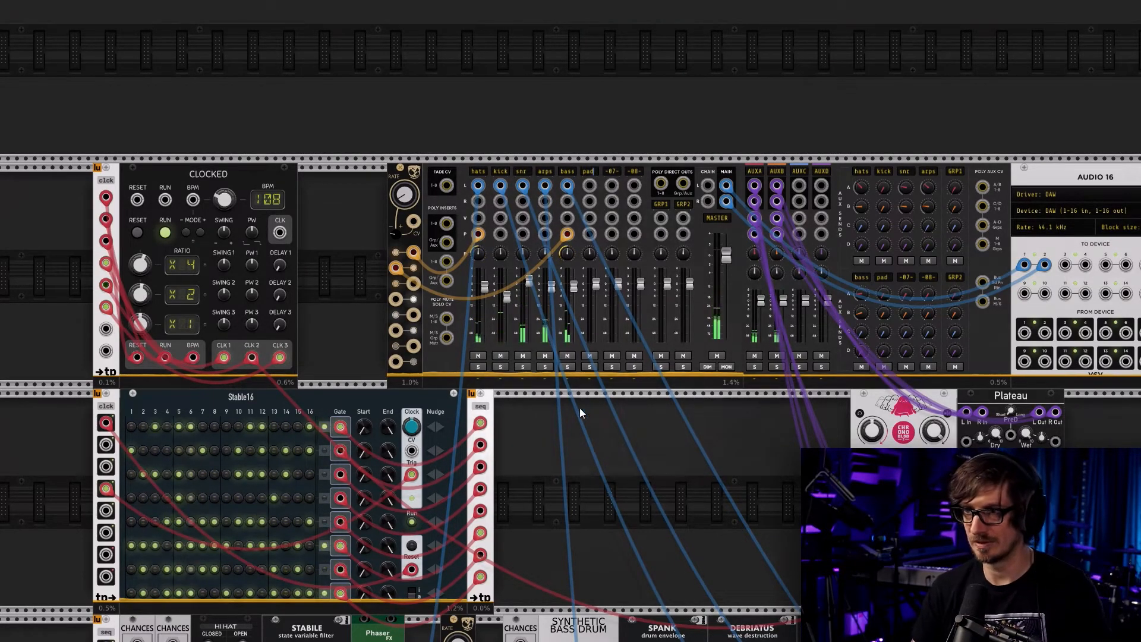
scroll(552, 403, down, 6)
scroll(552, 403, right, 2)
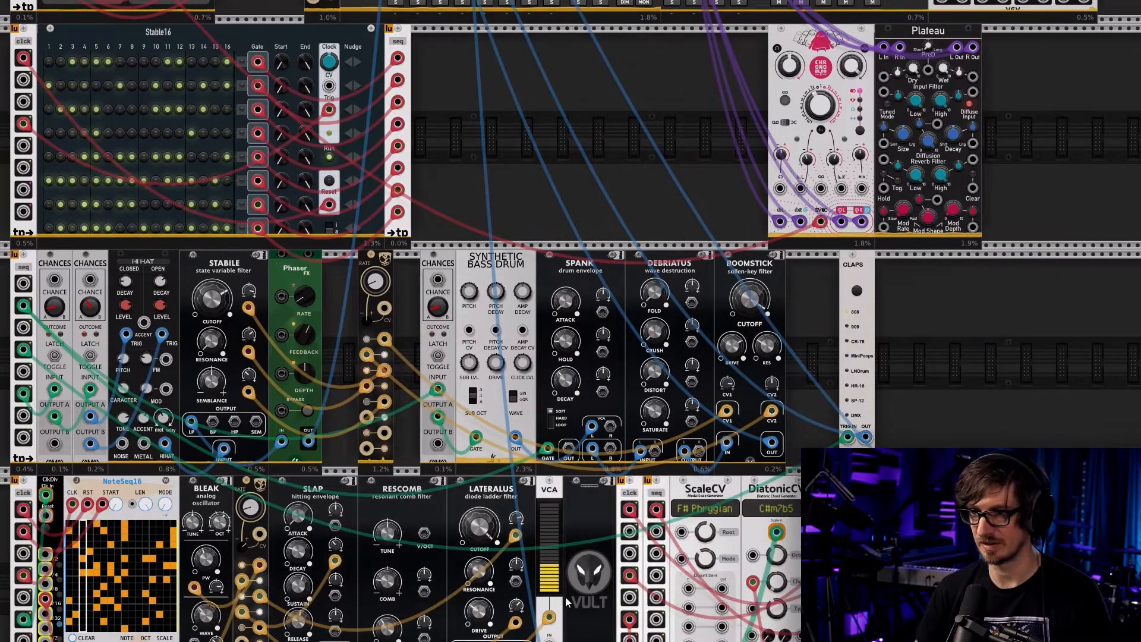
scroll(492, 157, up, 5)
scroll(492, 157, right, 2)
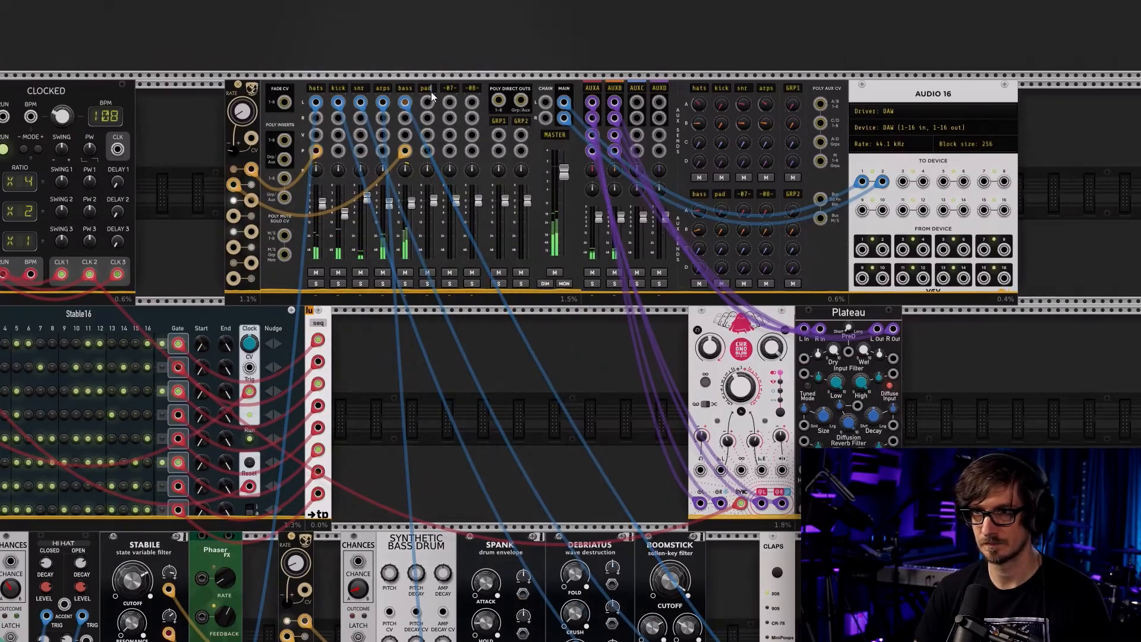
right_click(433, 88)
drag(448, 113, 423, 113)
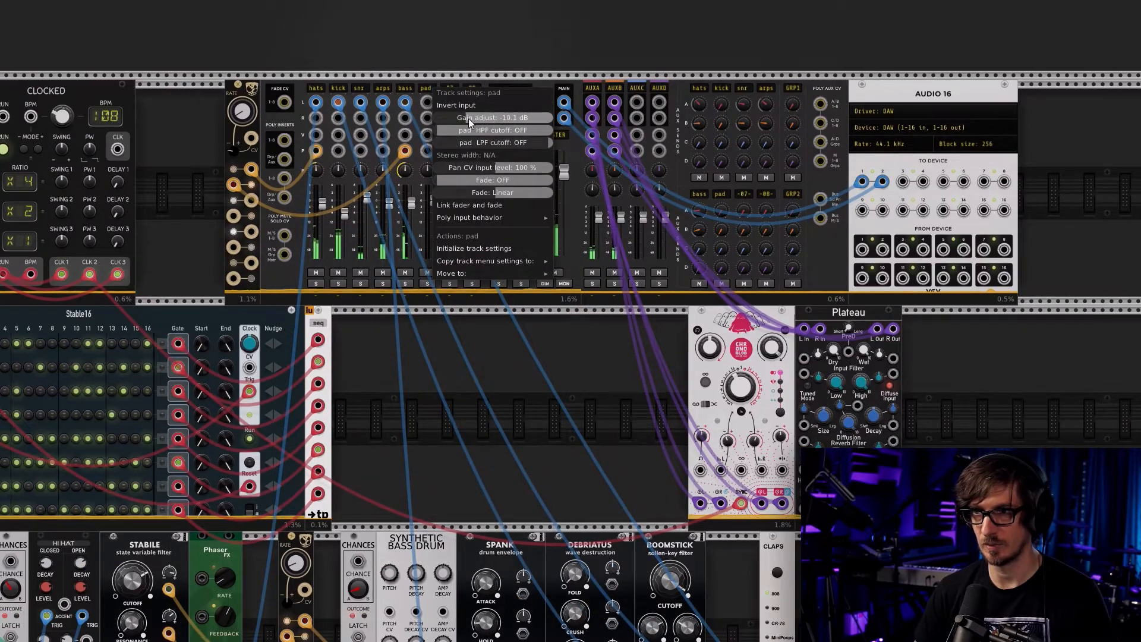
click(385, 353)
Patch a green cable from the new Bleak oscillator's main output to the new VCA's IN input
scroll(640, 82, down, 8)
scroll(640, 82, right, 6)
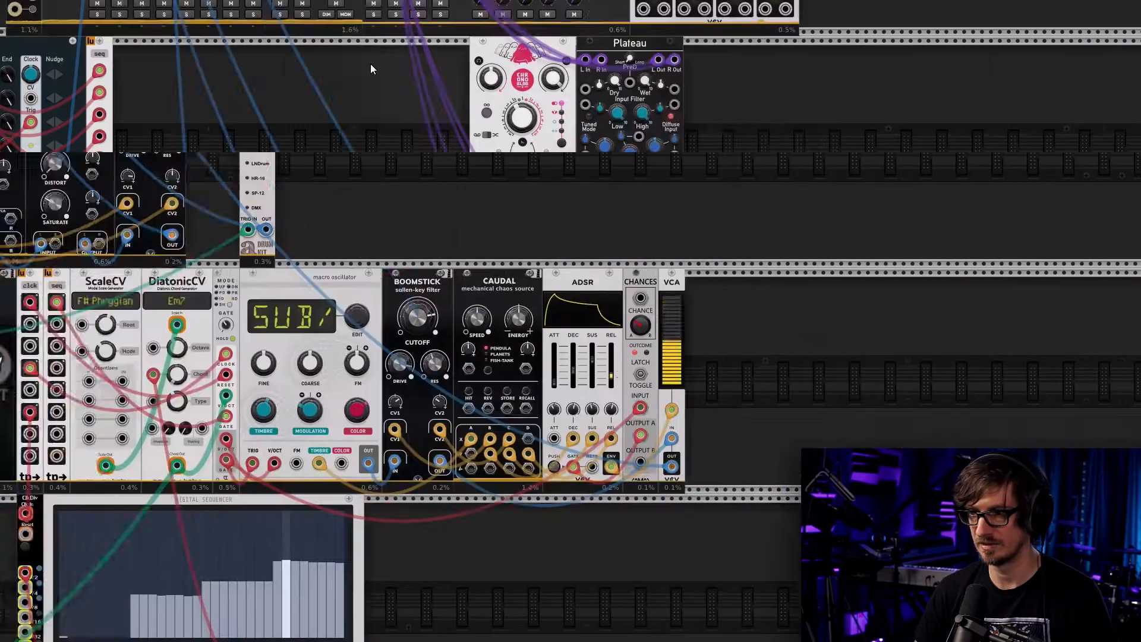
scroll(130, 498, left, 4)
scroll(130, 498, down, 5)
scroll(202, 474, left, 2)
right_click(406, 406)
click(427, 465)
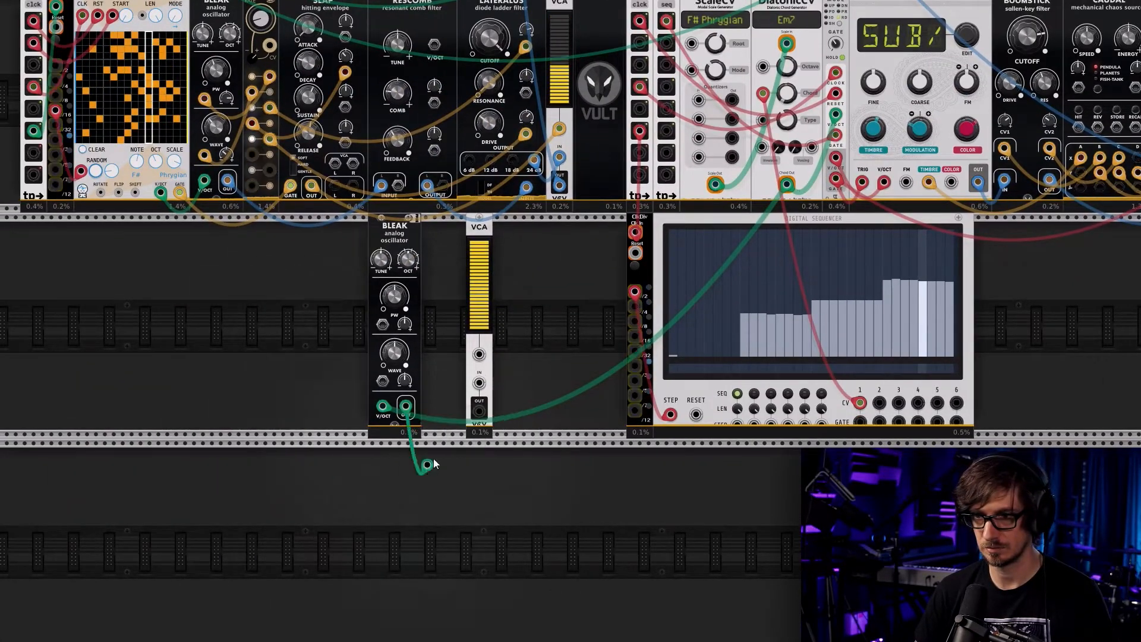
click(479, 383)
Replace the green cable between the new Bleak oscillator's main output and the new VCA's IN input with a blue one
right_click(479, 411)
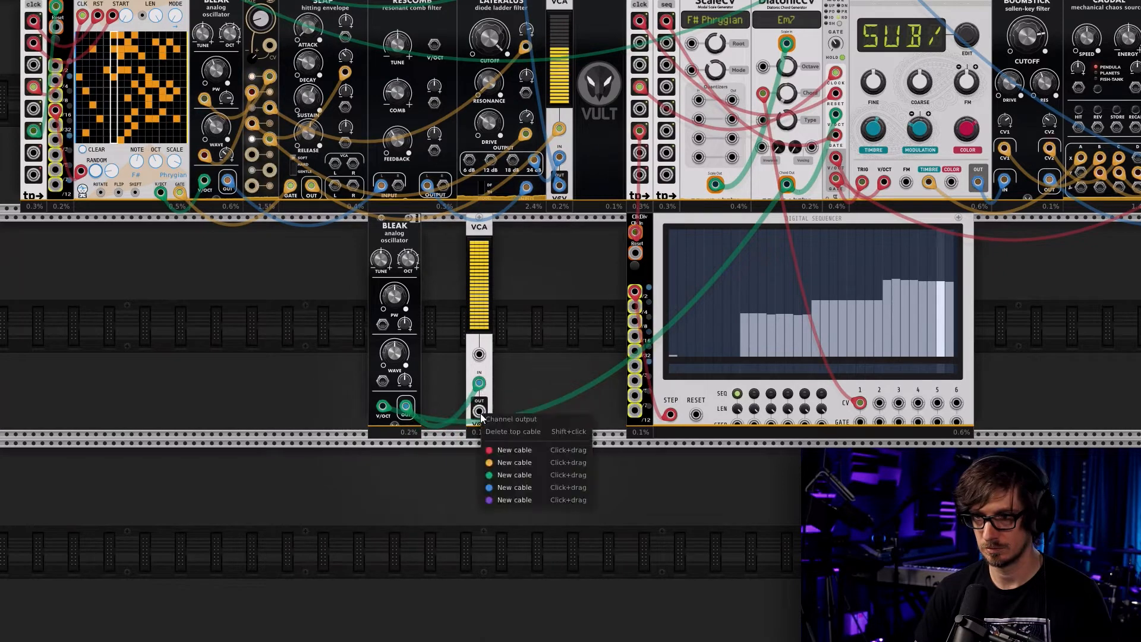
click(519, 467)
right_click(406, 407)
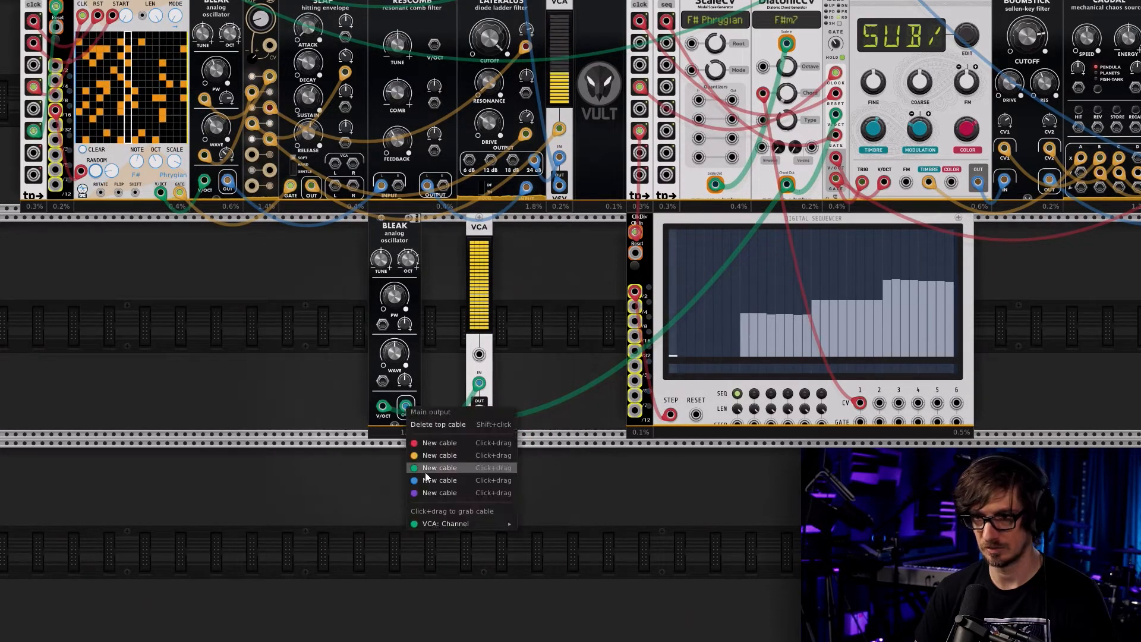
drag(440, 522, 471, 519)
right_click(405, 409)
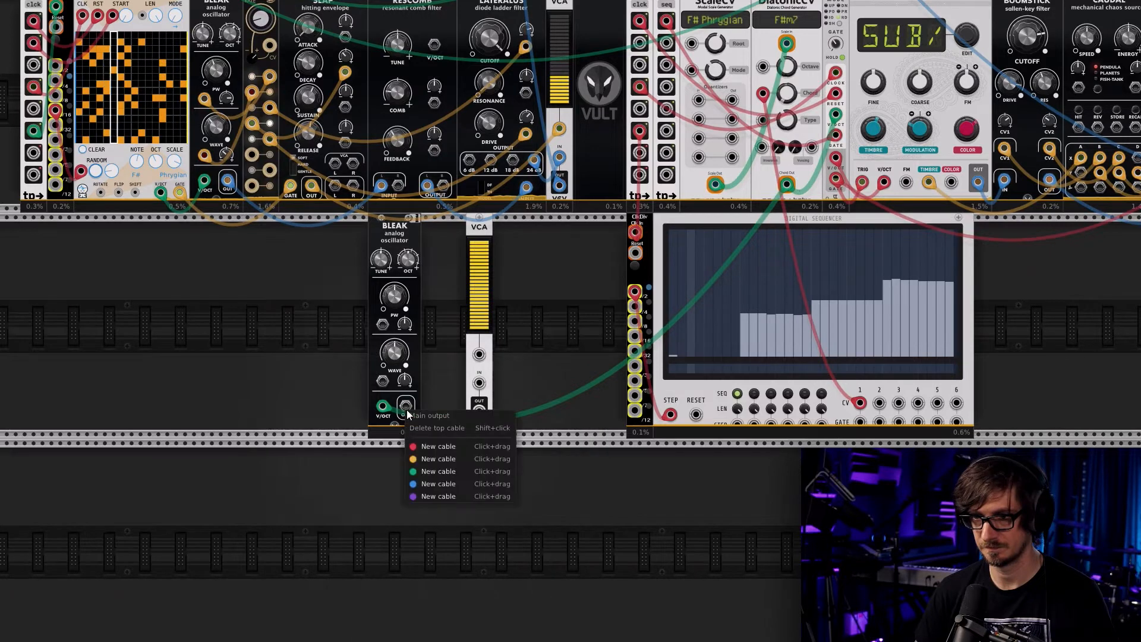
click(429, 483)
click(479, 382)
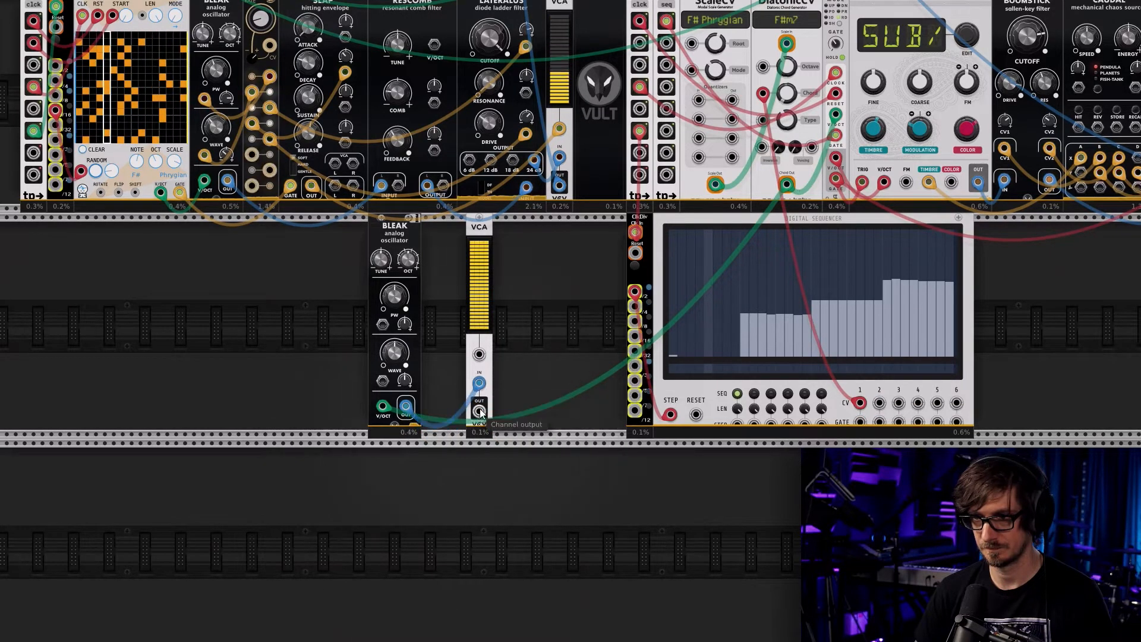
Patch a blue cable from the new VCA's output to the mixer's pad track and lower that track's level to about -12.6 dB
right_click(480, 415)
drag(519, 489, 517, 90)
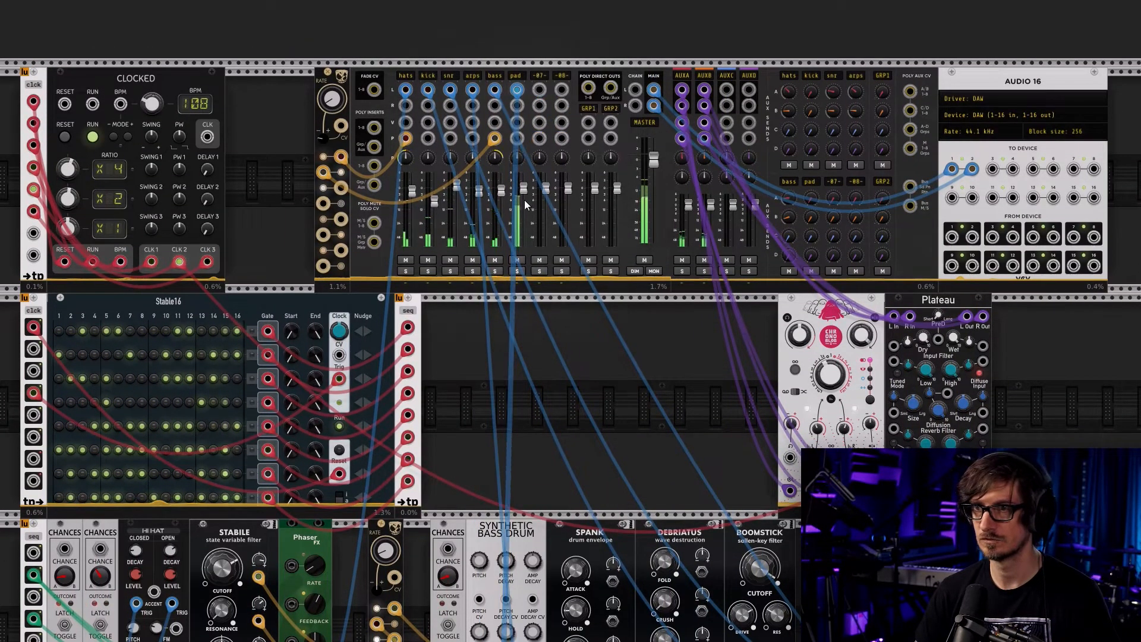
drag(523, 187, 523, 210)
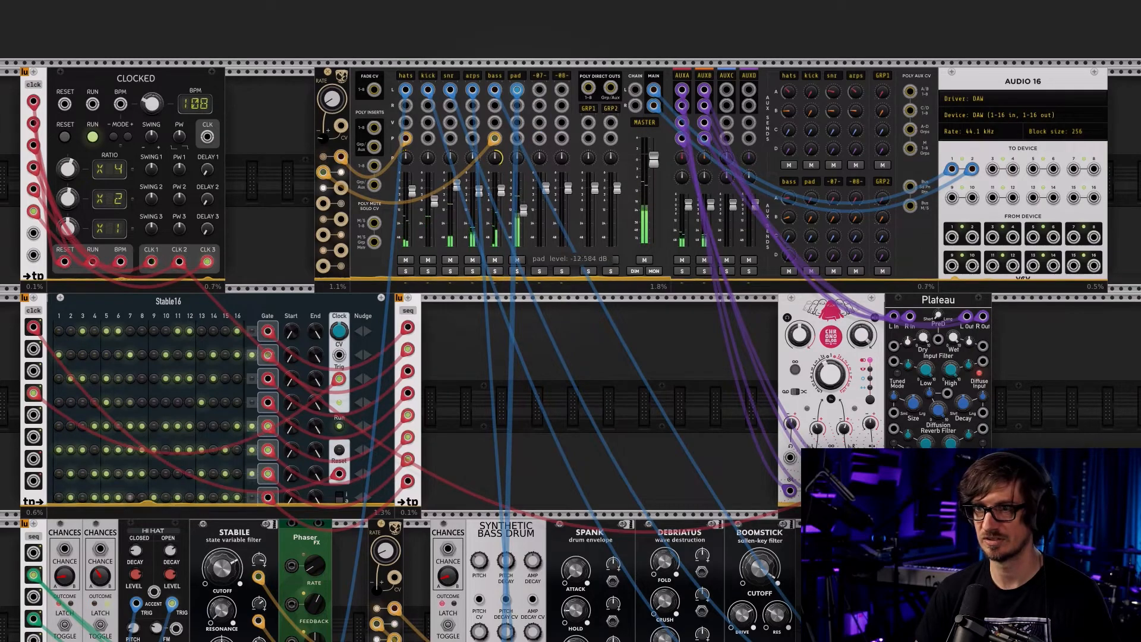
right_click(515, 75)
click(525, 93)
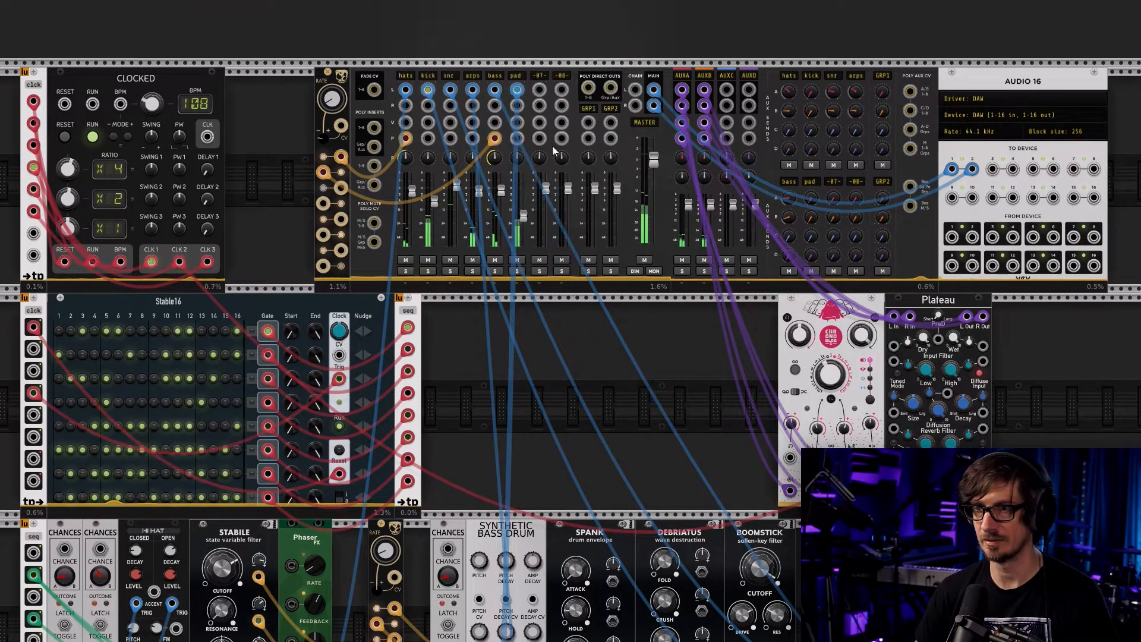
Turn the new VCA's level down to about a third of its range
scroll(572, 440, down, 1)
scroll(569, 403, down, 5)
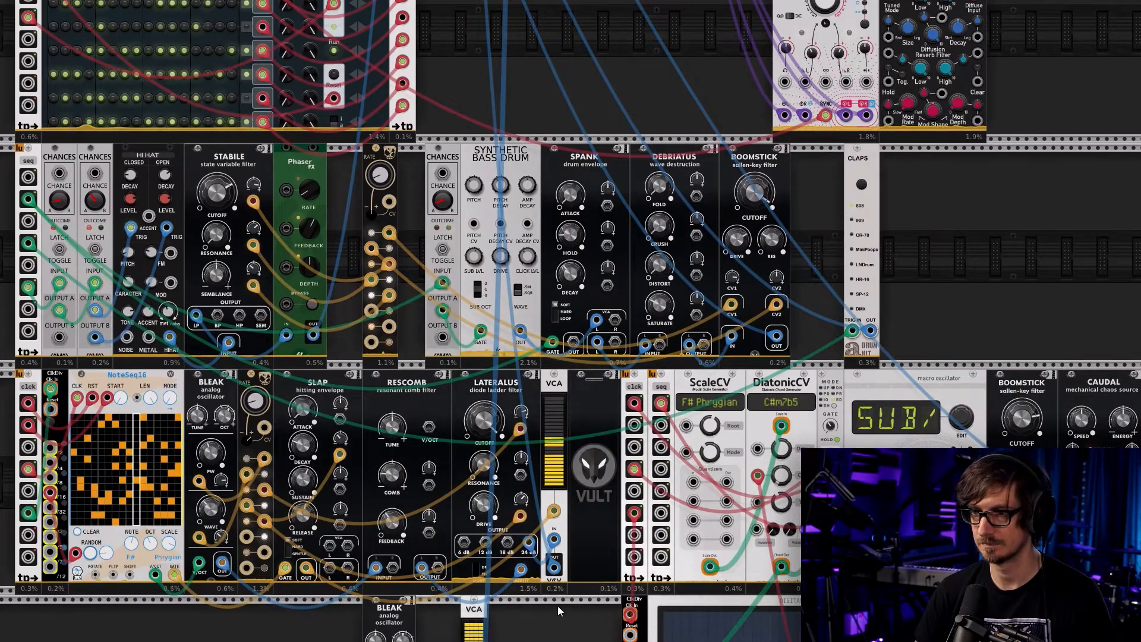
scroll(547, 393, down, 4)
drag(470, 410, 469, 421)
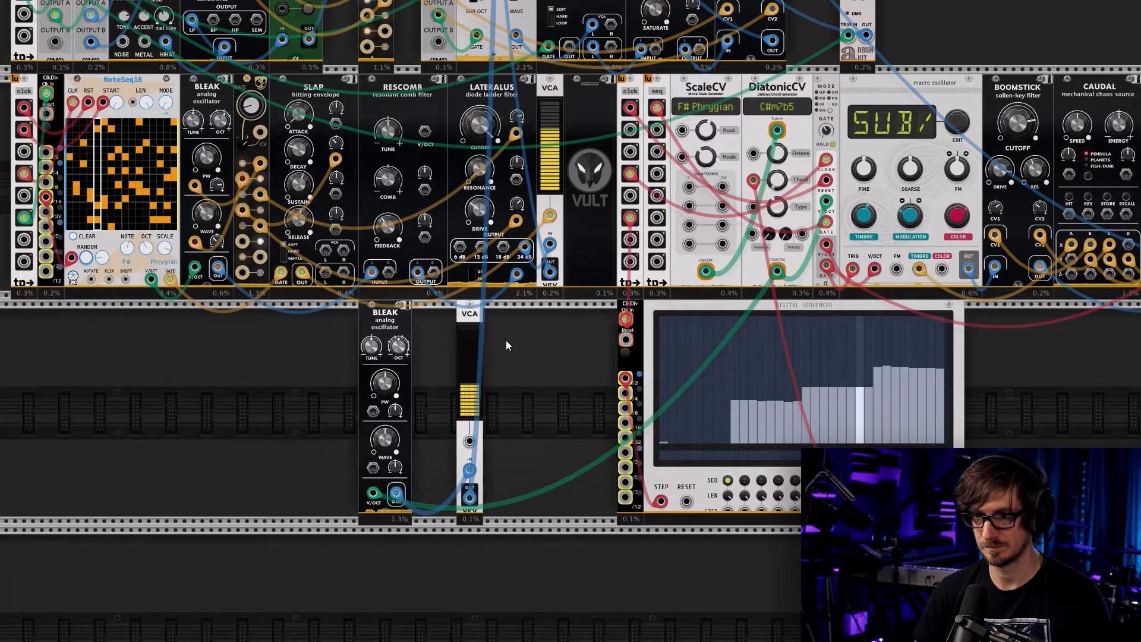
scroll(497, 340, up, 10)
scroll(526, 383, up, 3)
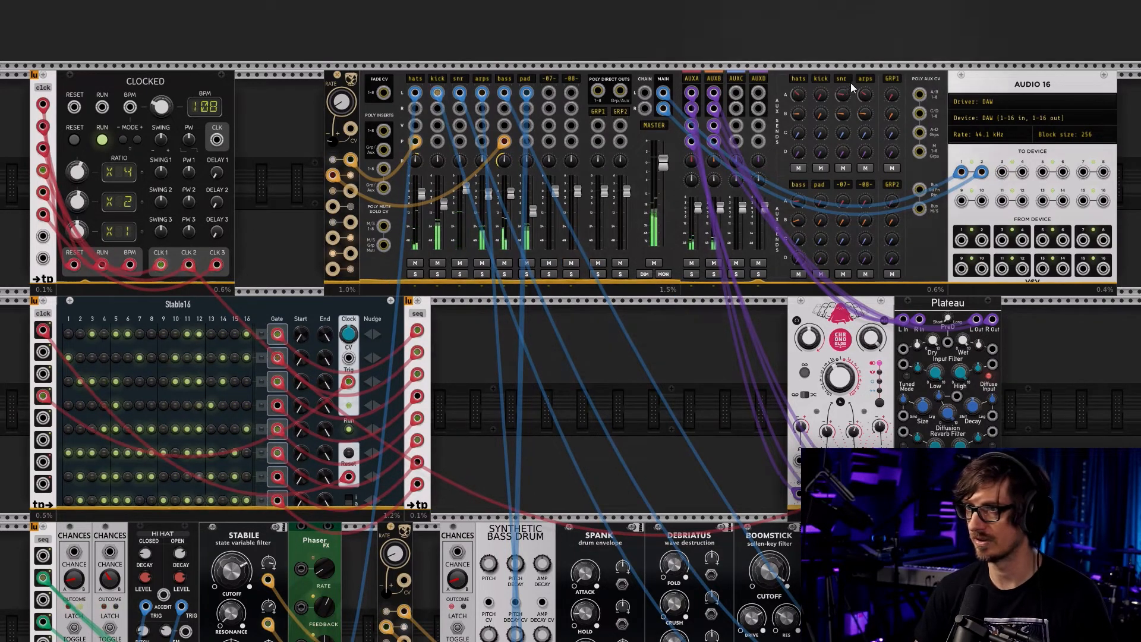
mouse_move(822, 203)
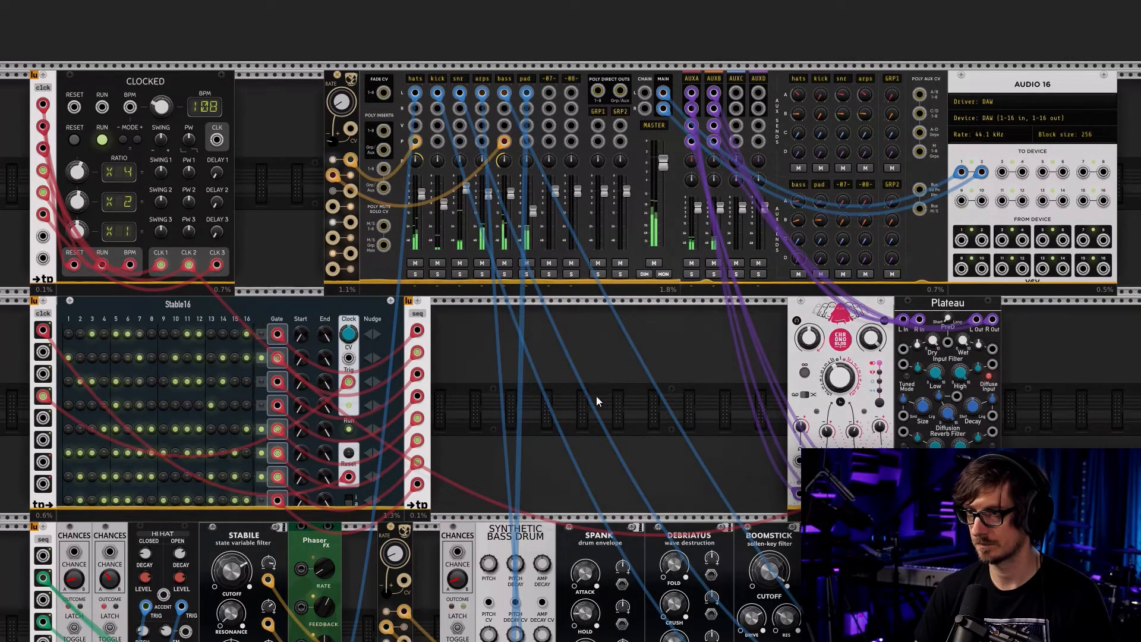
Reset the module library filters, search for "octa" and add the VCV OCT module beside the new Bleak oscillator
scroll(597, 396, down, 5)
scroll(576, 498, down, 5)
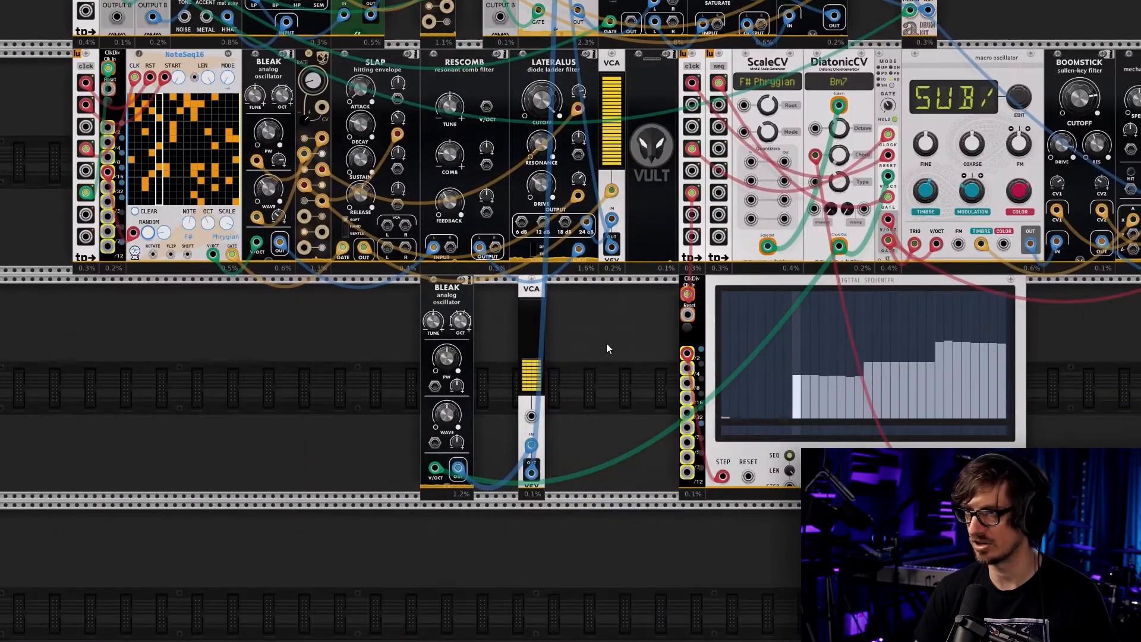
scroll(527, 383, right, 2)
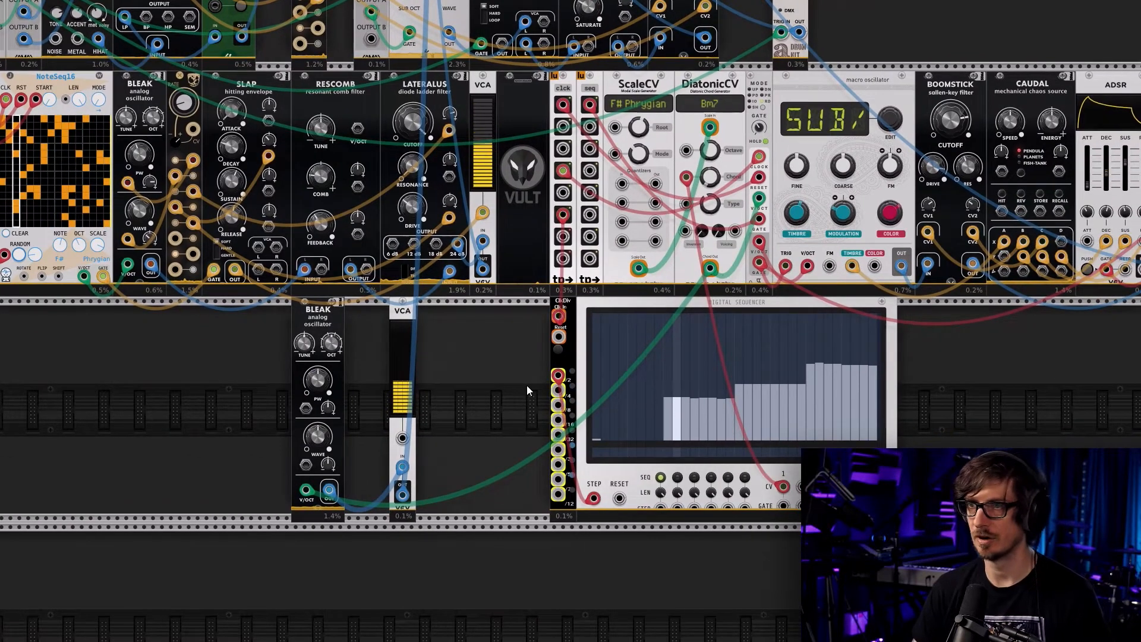
right_click(234, 372)
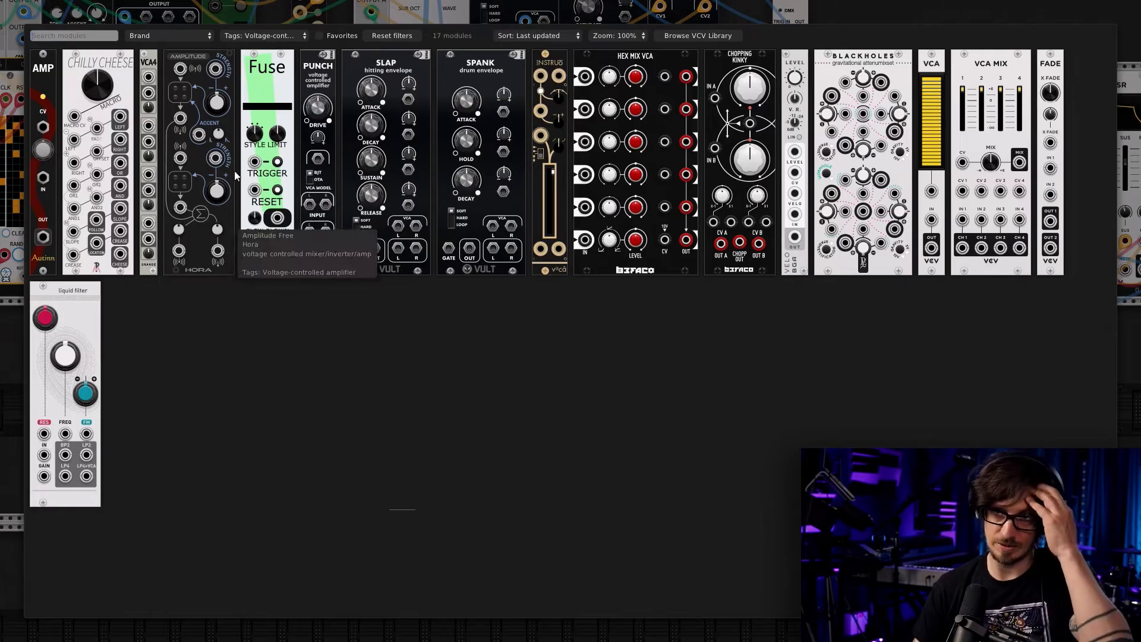
click(271, 35)
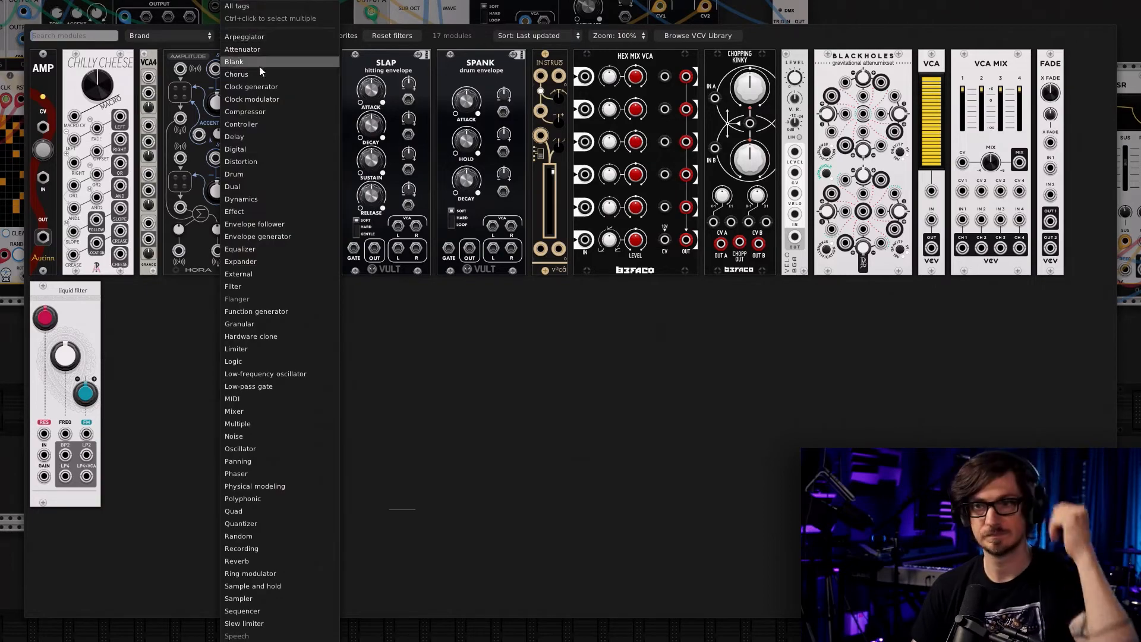
click(380, 37)
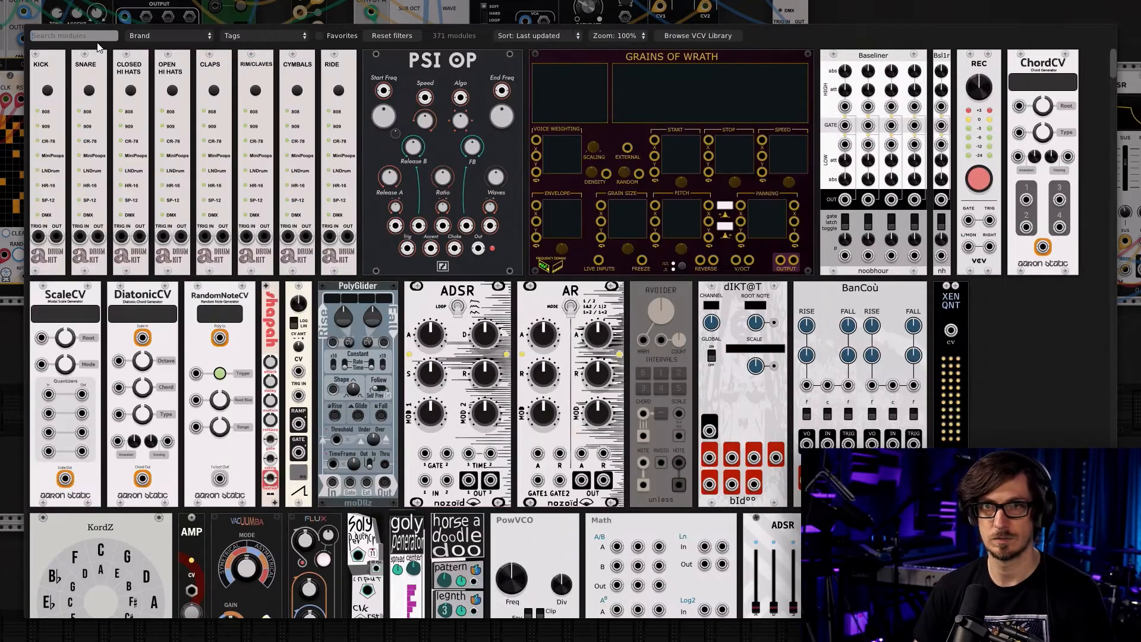
text(octa)
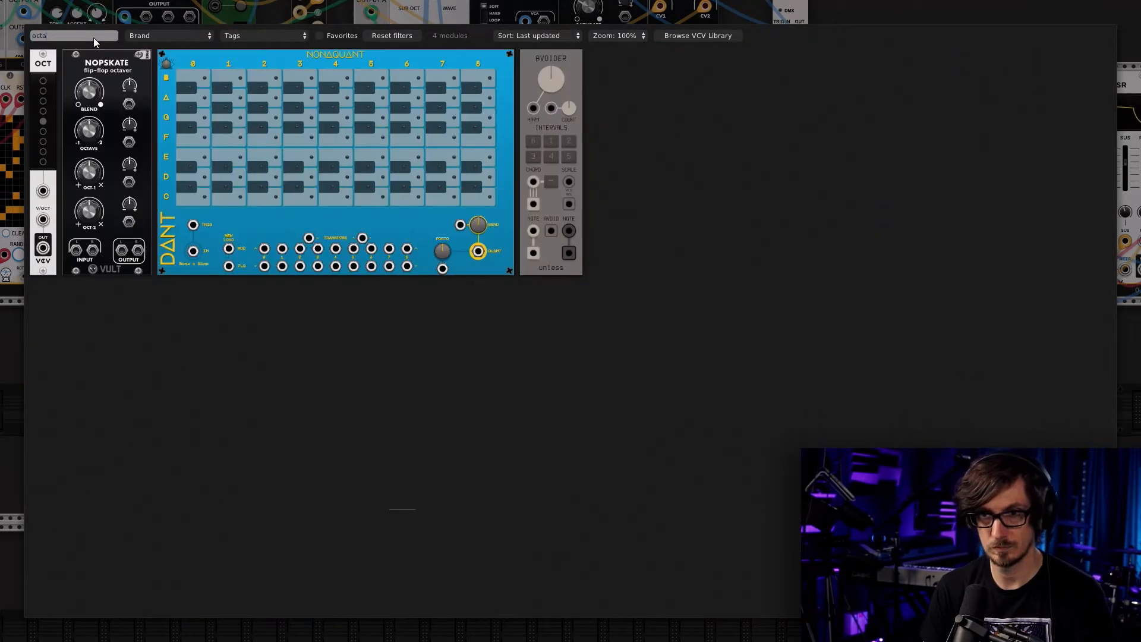
click(52, 71)
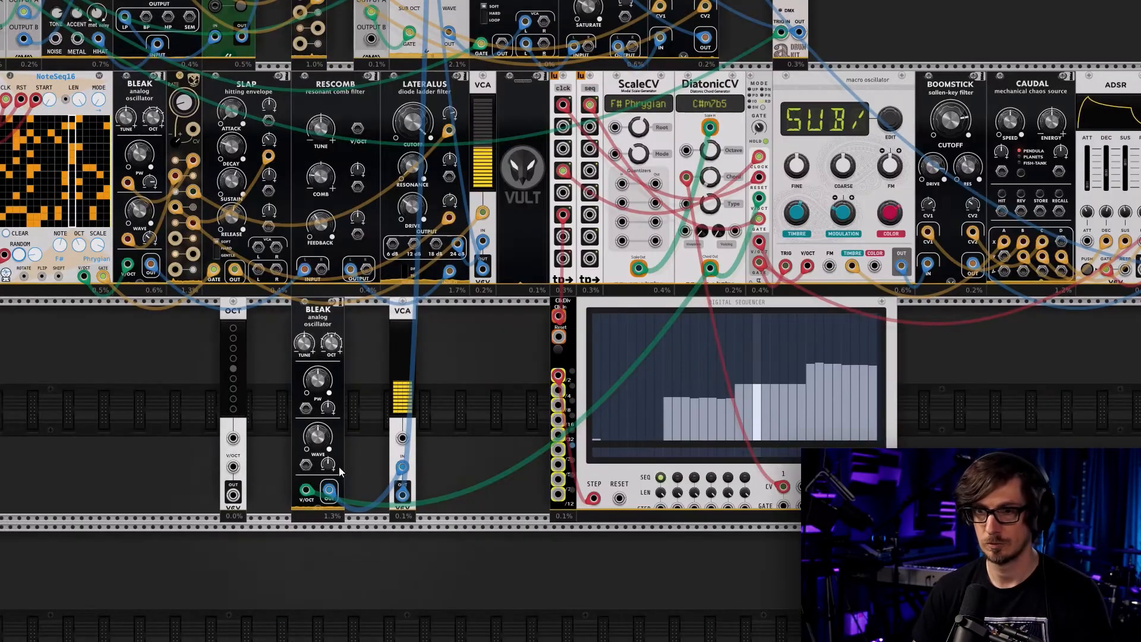
Route the green pitch cable through OCT into Bleak's V/OCT input, shift OCT up one octave and dock it against Bleak
drag(306, 491, 233, 467)
right_click(233, 493)
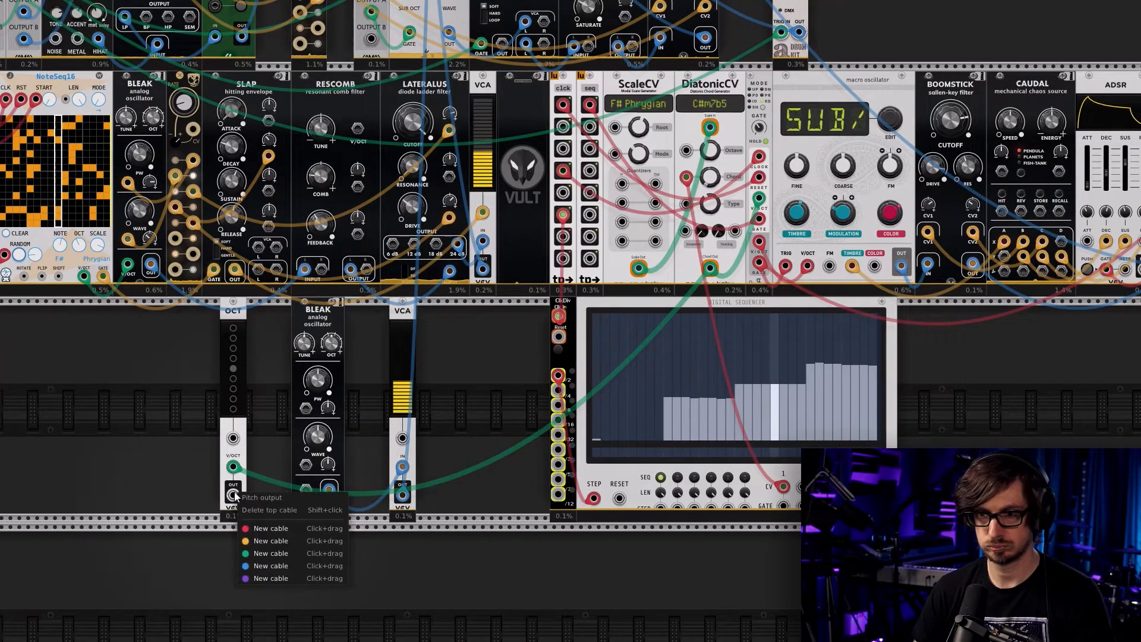
click(261, 553)
click(306, 490)
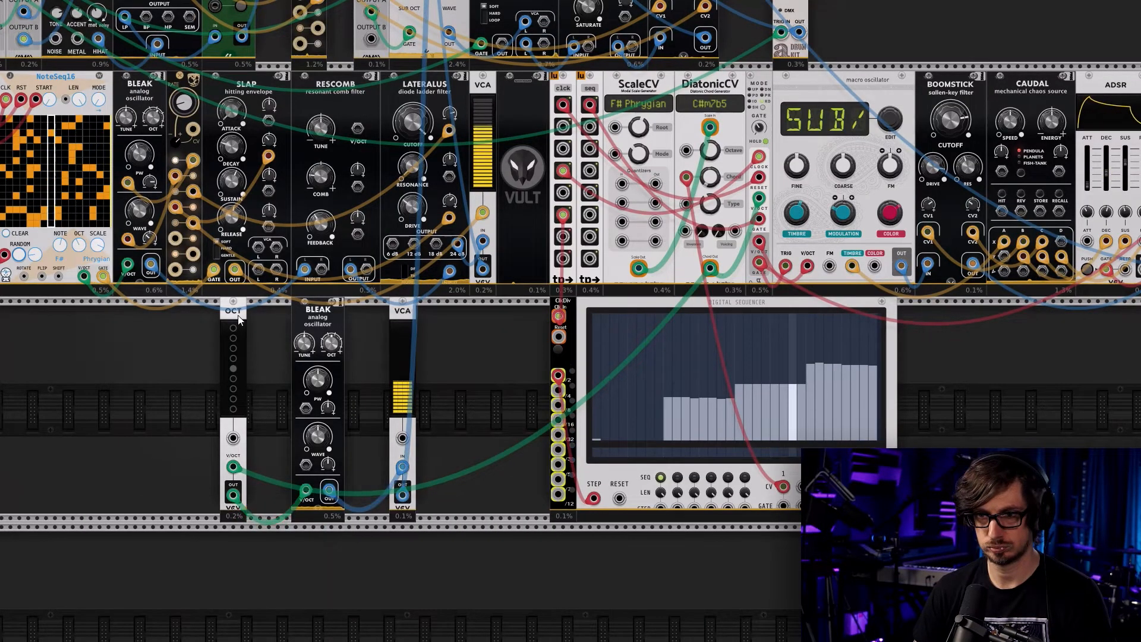
click(233, 359)
drag(235, 314, 281, 316)
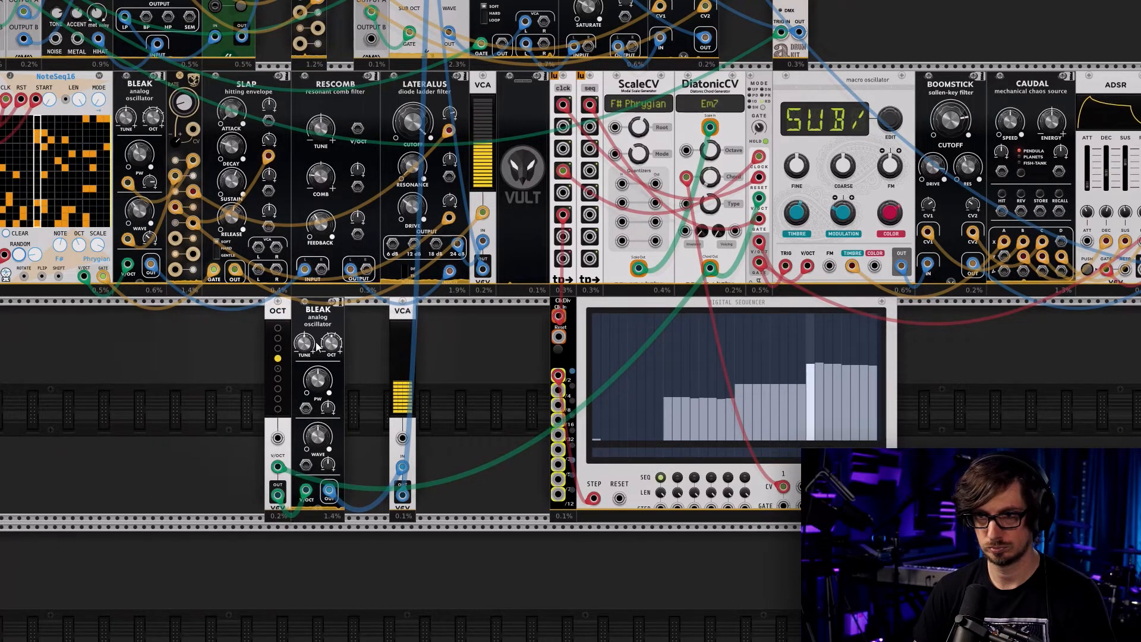
Reconnect DiatonicCV's green cable directly to the new Bleak's V/OCT input and set Bleak's octave to 0.18
mouse_move(281, 480)
mouse_move(302, 492)
mouse_down()
mouse_move(287, 477)
mouse_move(305, 493)
mouse_up()
drag(331, 345, 332, 342)
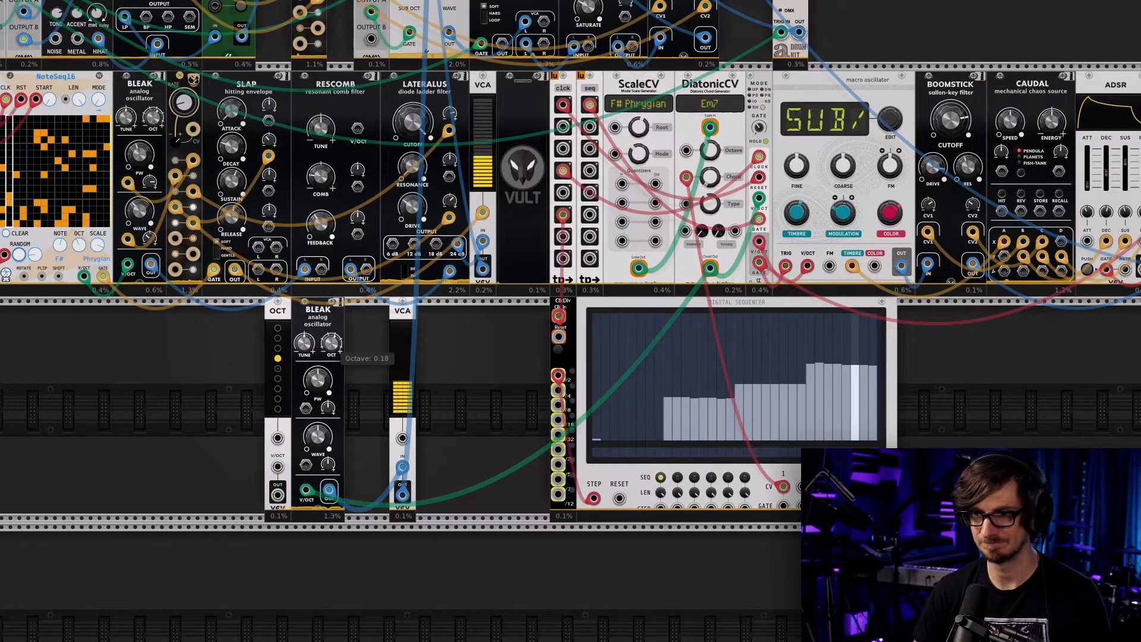
Delete the OCT module and reposition the new Bleak oscillator so a gap remains between it and the VCA
drag(238, 360, 277, 389)
key(Delete)
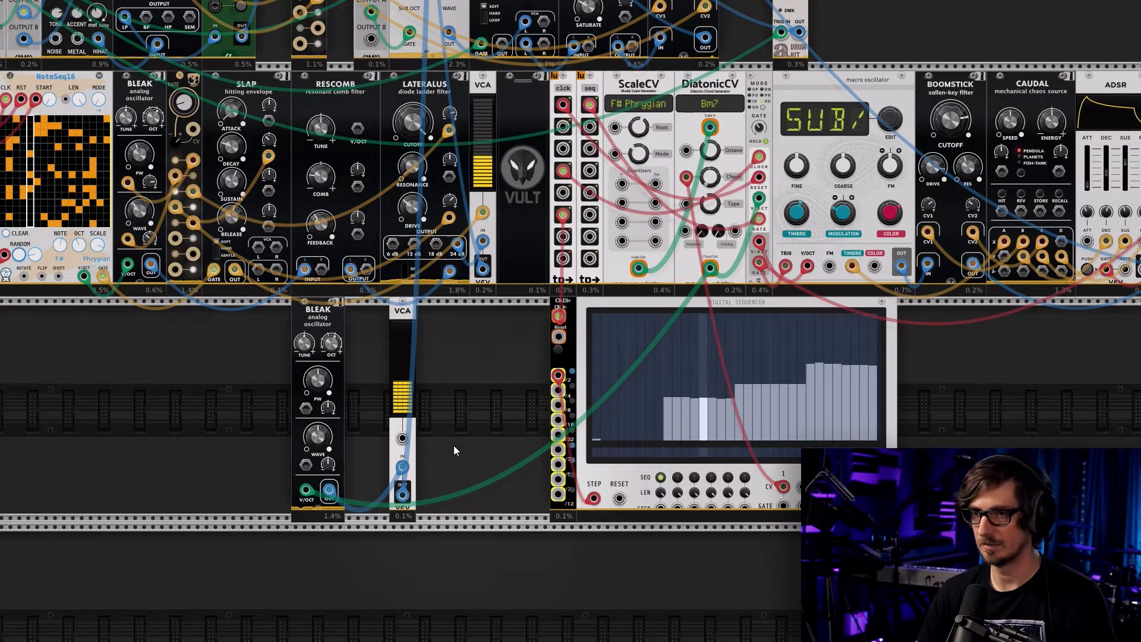
drag(340, 319, 384, 320)
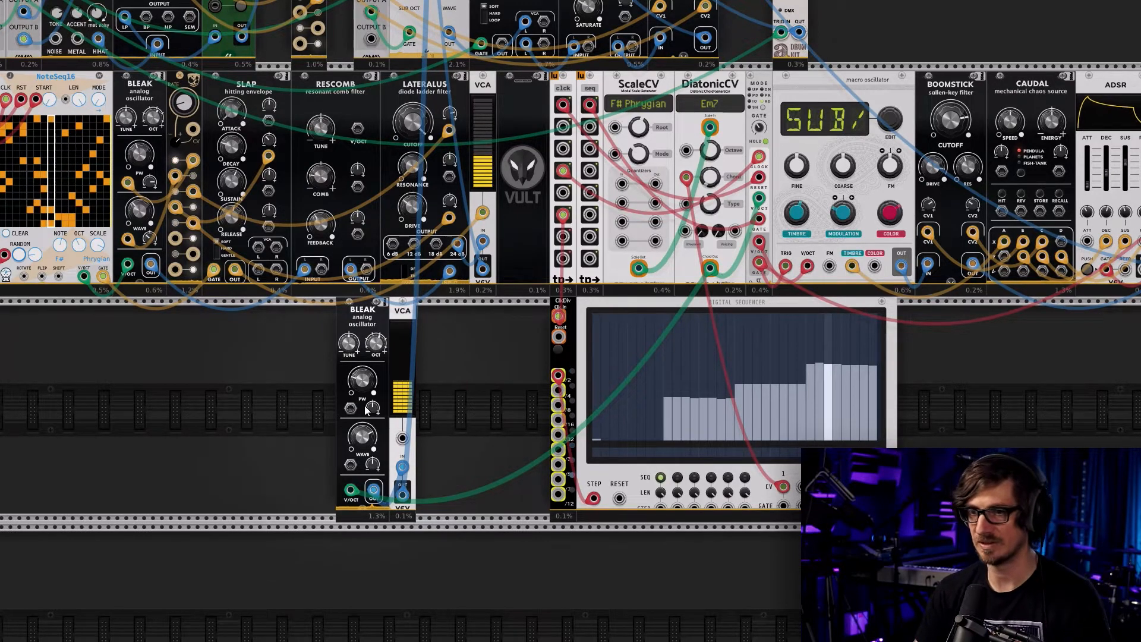
mouse_move(372, 319)
mouse_down()
mouse_move(290, 319)
mouse_move(372, 319)
mouse_up()
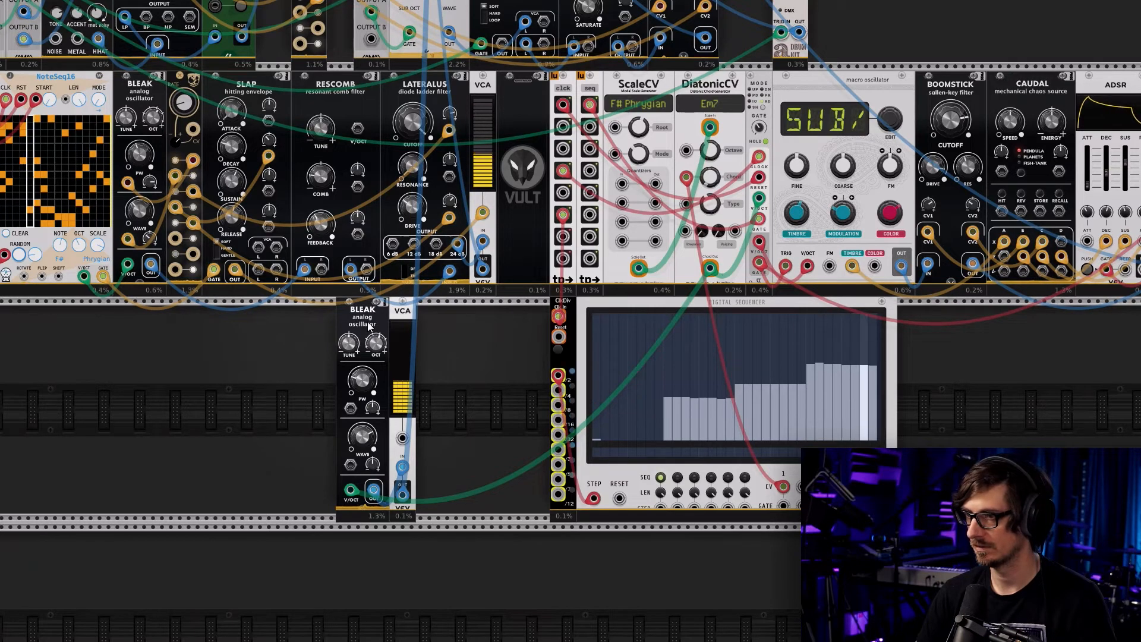
drag(373, 327, 290, 327)
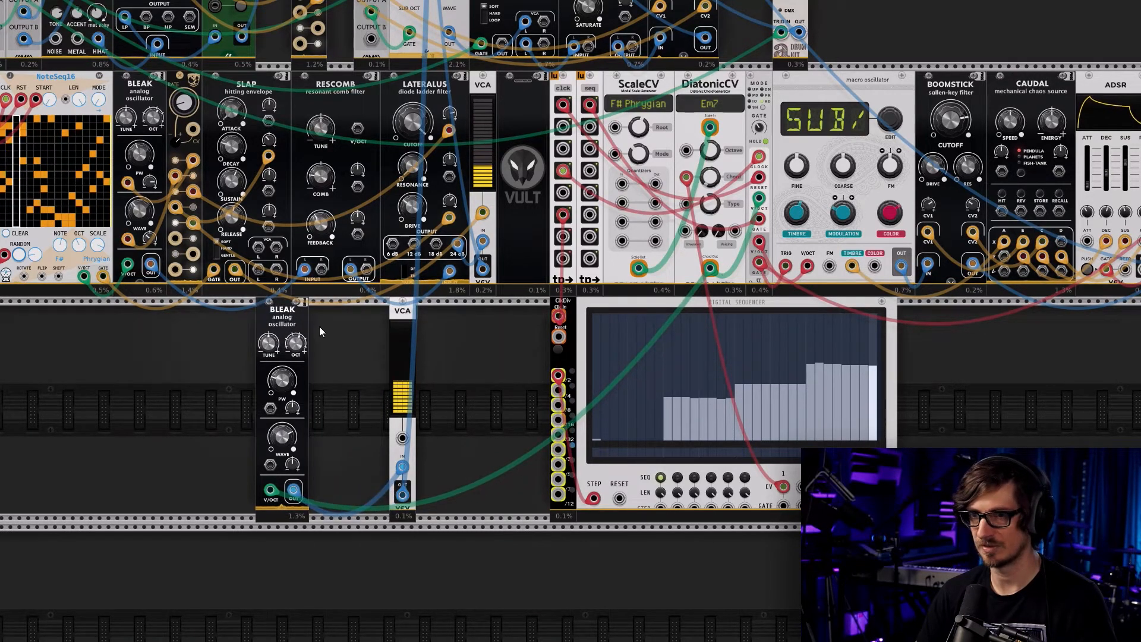
right_click(348, 355)
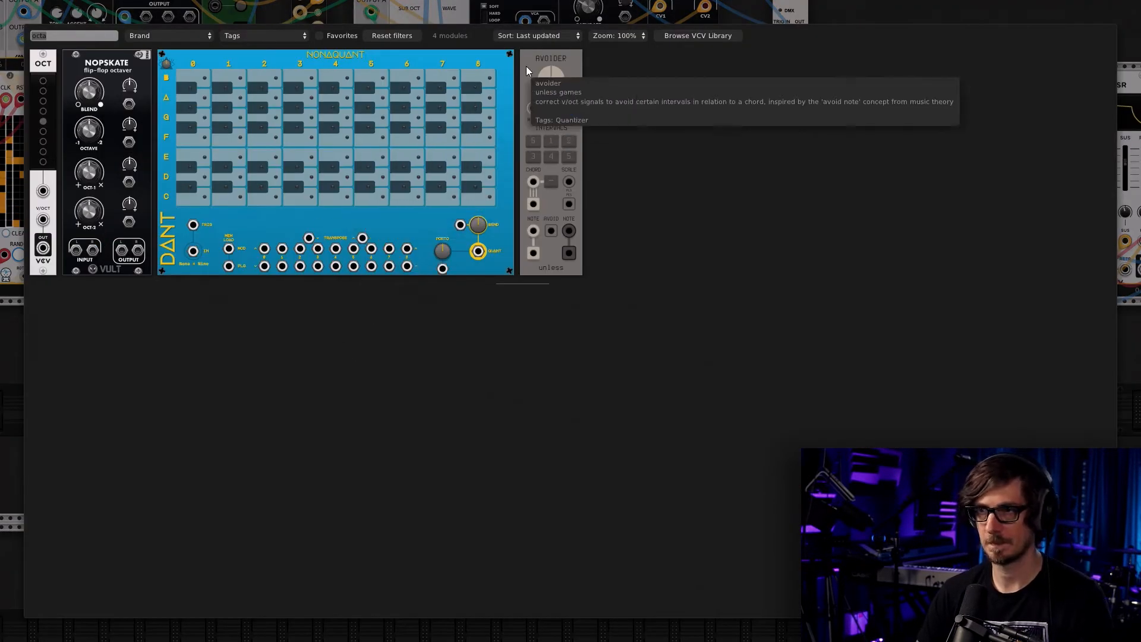
click(22, 270)
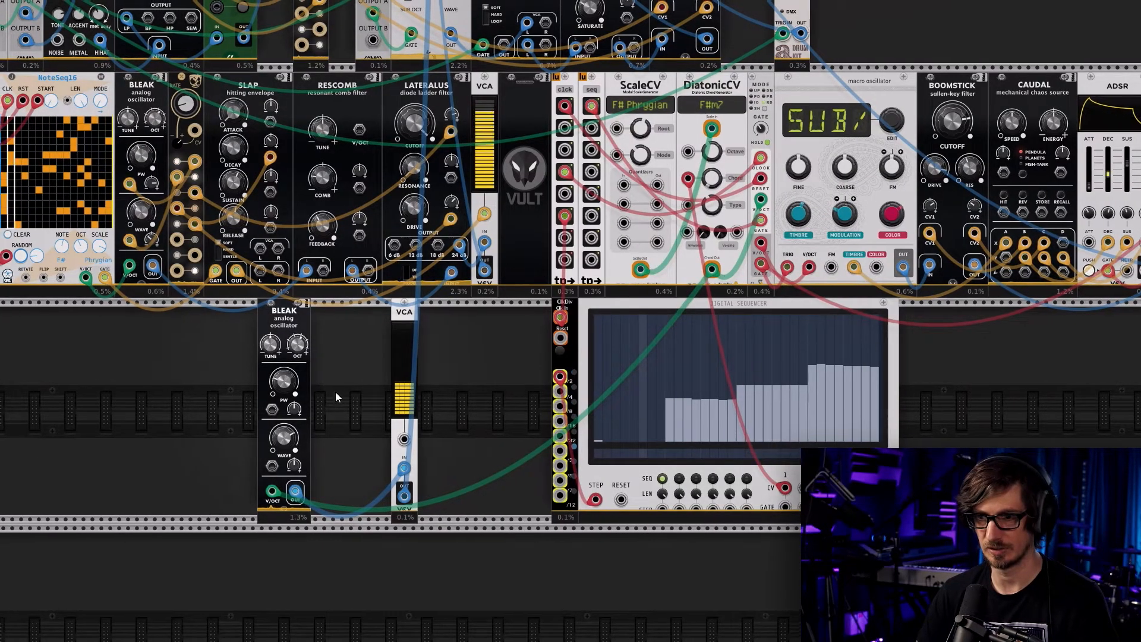
drag(335, 392, 437, 520)
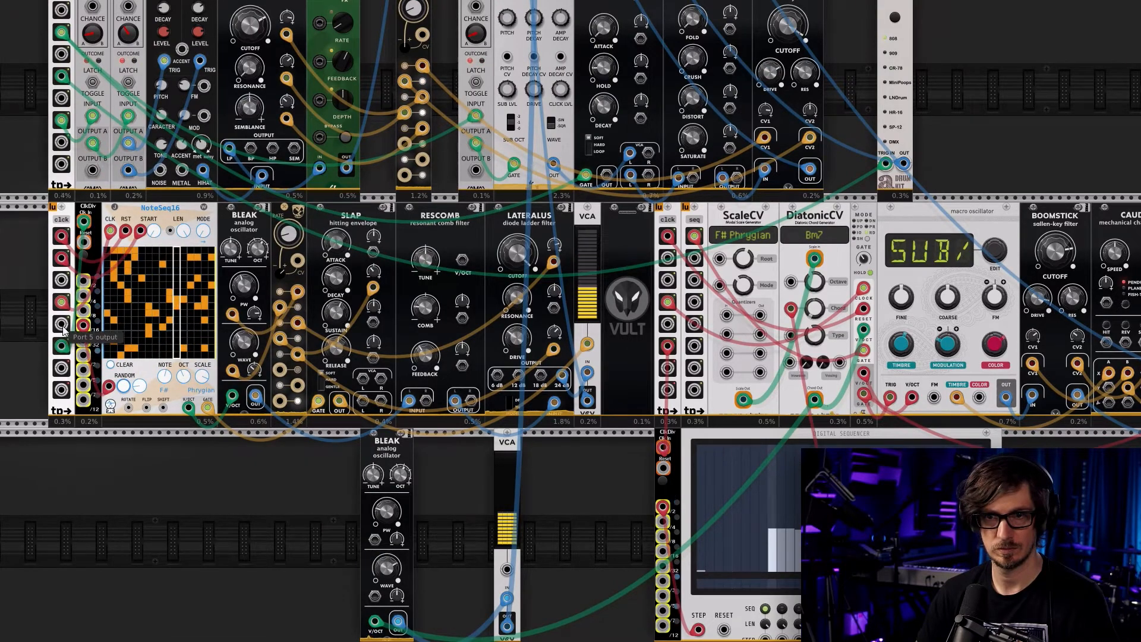
drag(24, 239, 49, 381)
scroll(83, 201, up, 5)
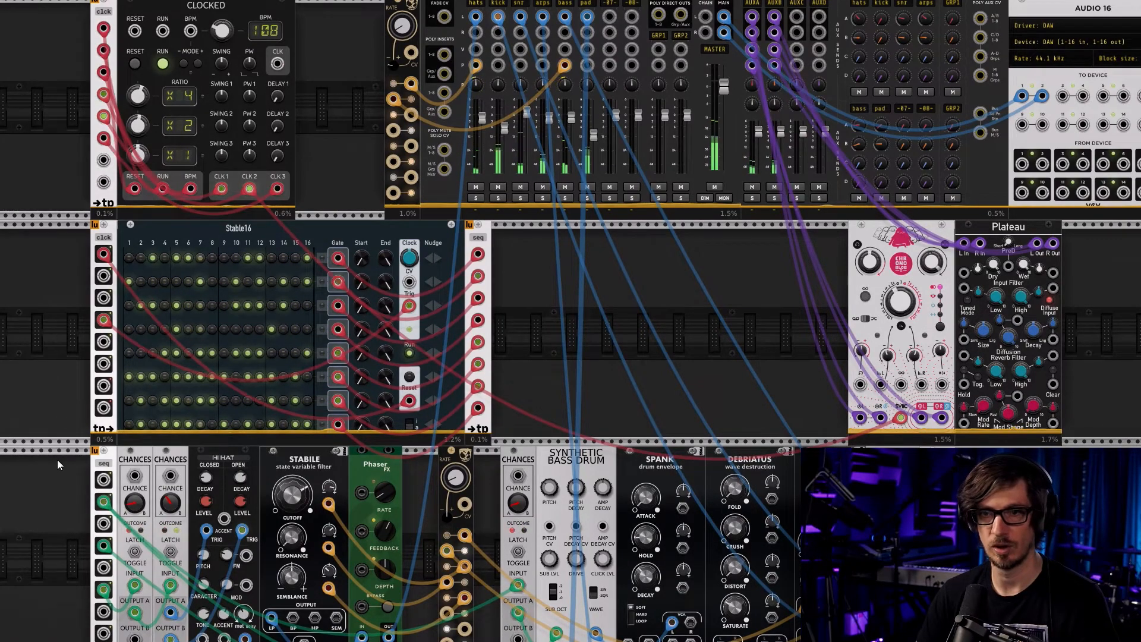
Patch a red cable from the #4 output of the clock divider beside the digital sequencer to the new VCA's CV input
scroll(56, 466, down, 9)
drag(170, 597, 76, 245)
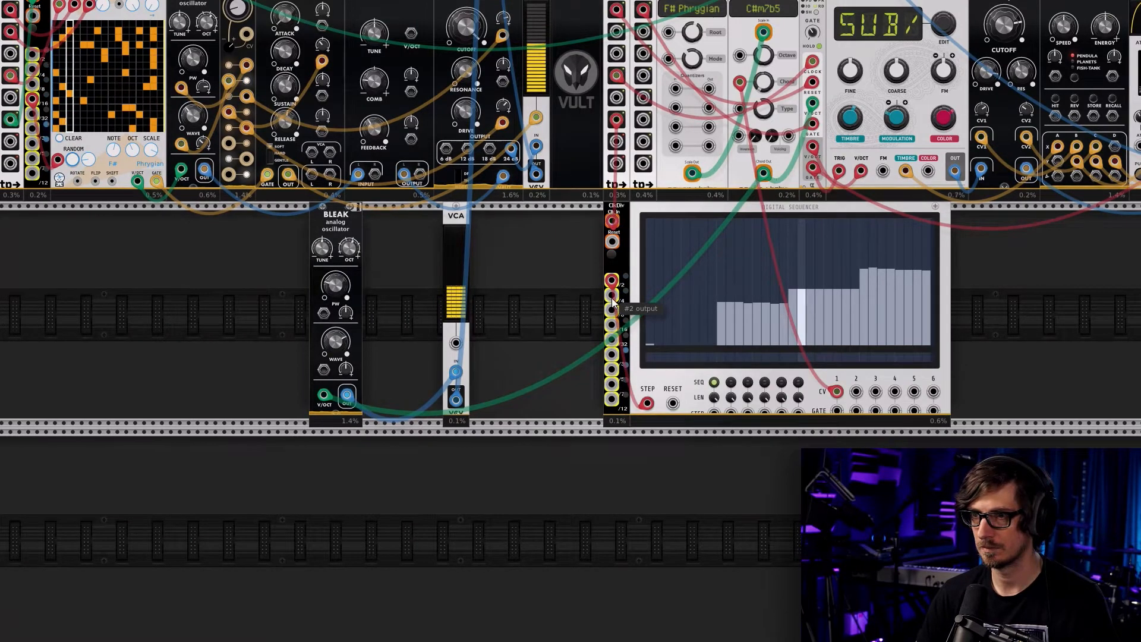
right_click(612, 326)
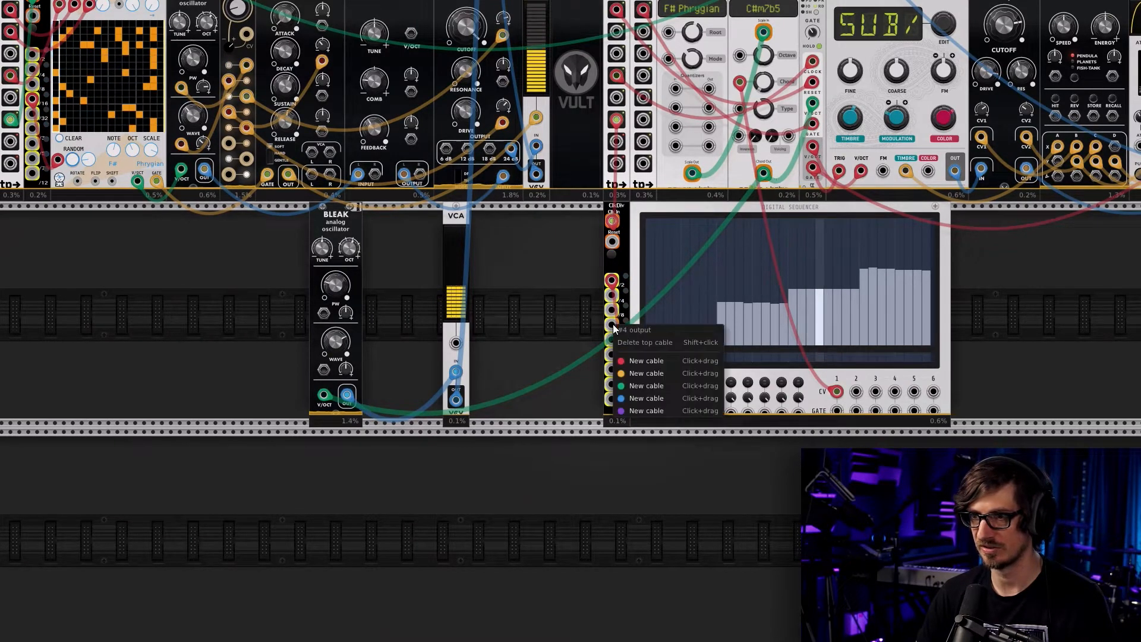
click(625, 361)
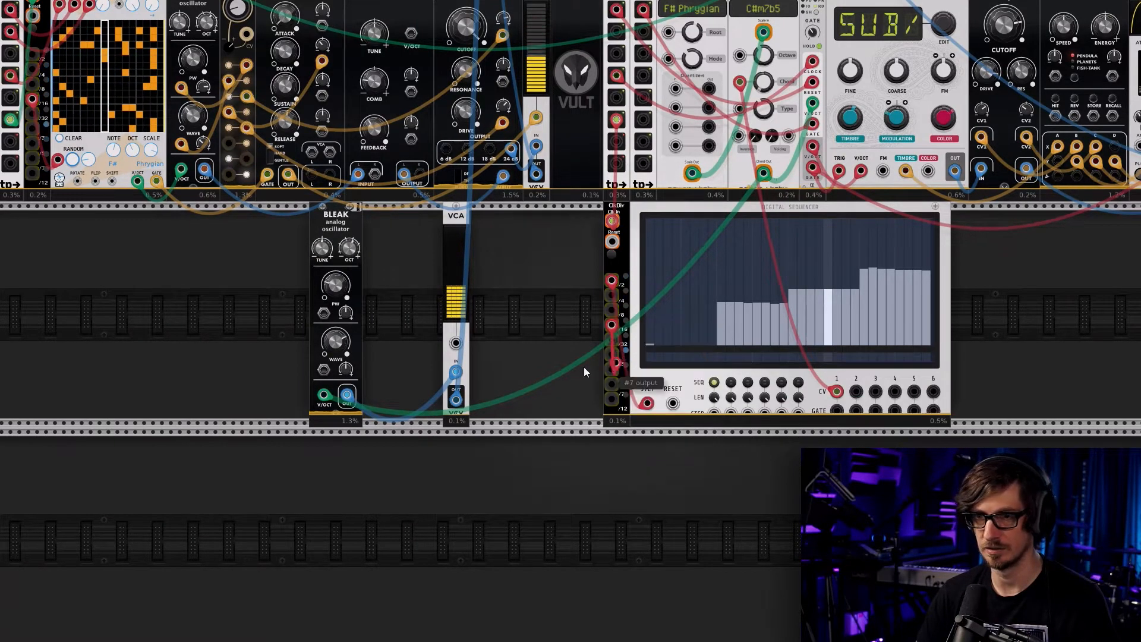
click(455, 343)
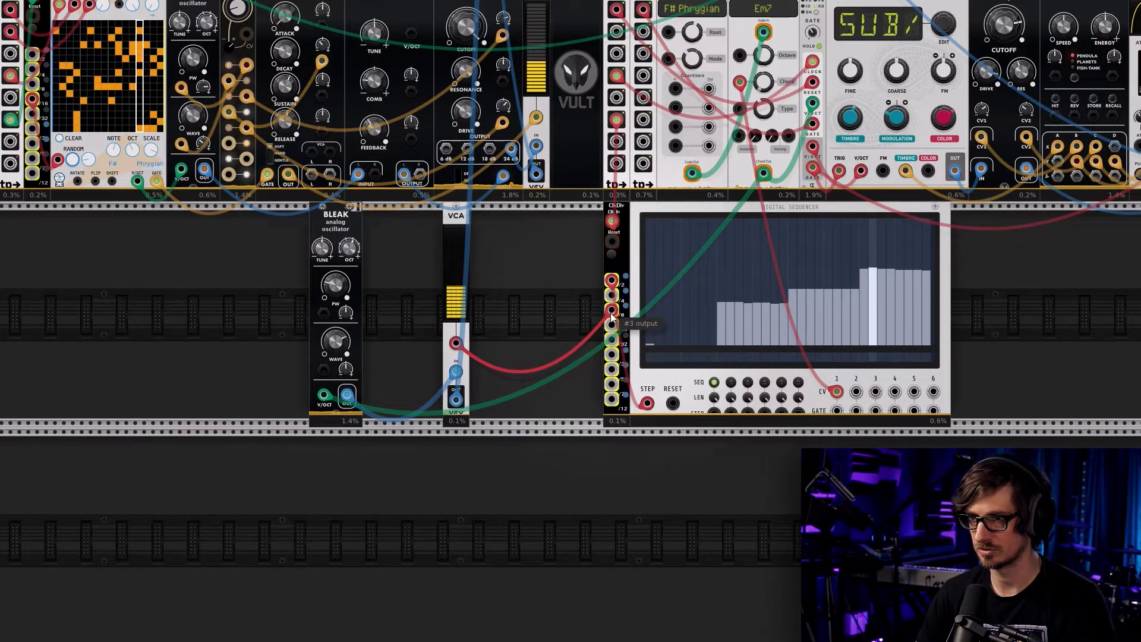
drag(611, 310, 611, 325)
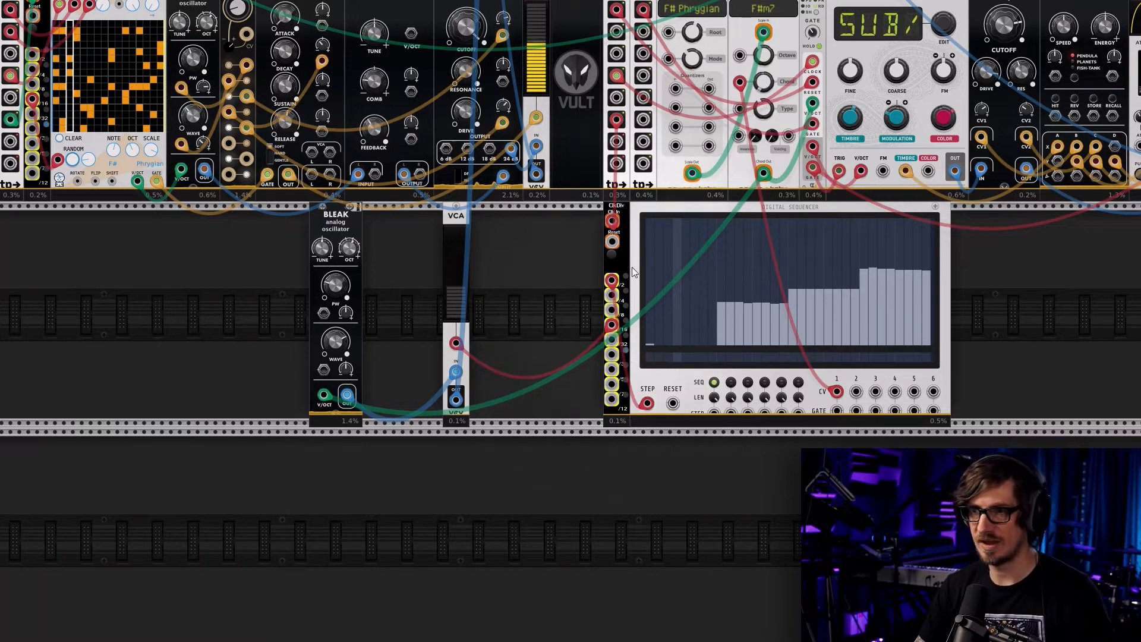
Try gating the new VCA's CV input from the #2 and #1 outputs of the clock divider beside the digital sequencer
drag(611, 339, 611, 296)
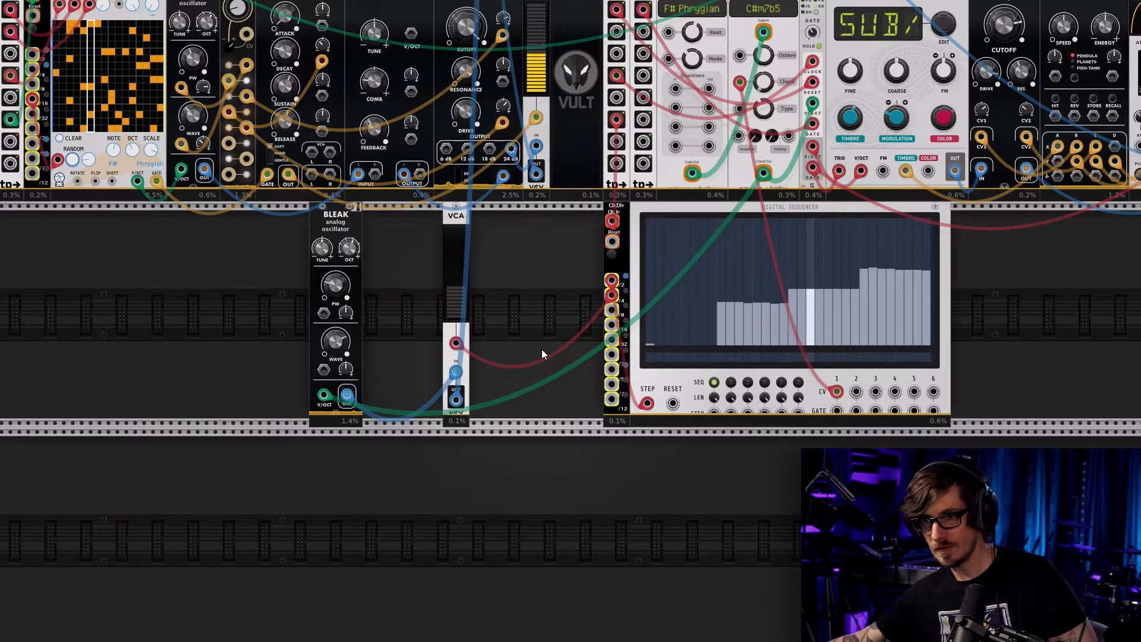
mouse_move(611, 295)
mouse_down()
mouse_move(583, 292)
mouse_move(621, 281)
mouse_up()
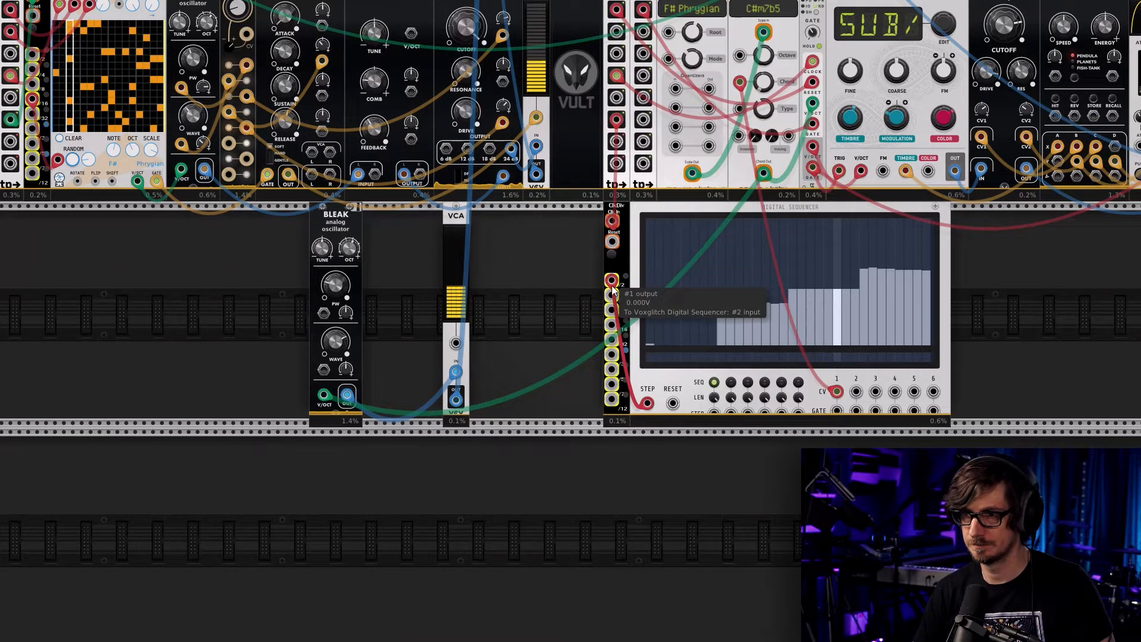
right_click(457, 343)
drag(491, 392, 611, 280)
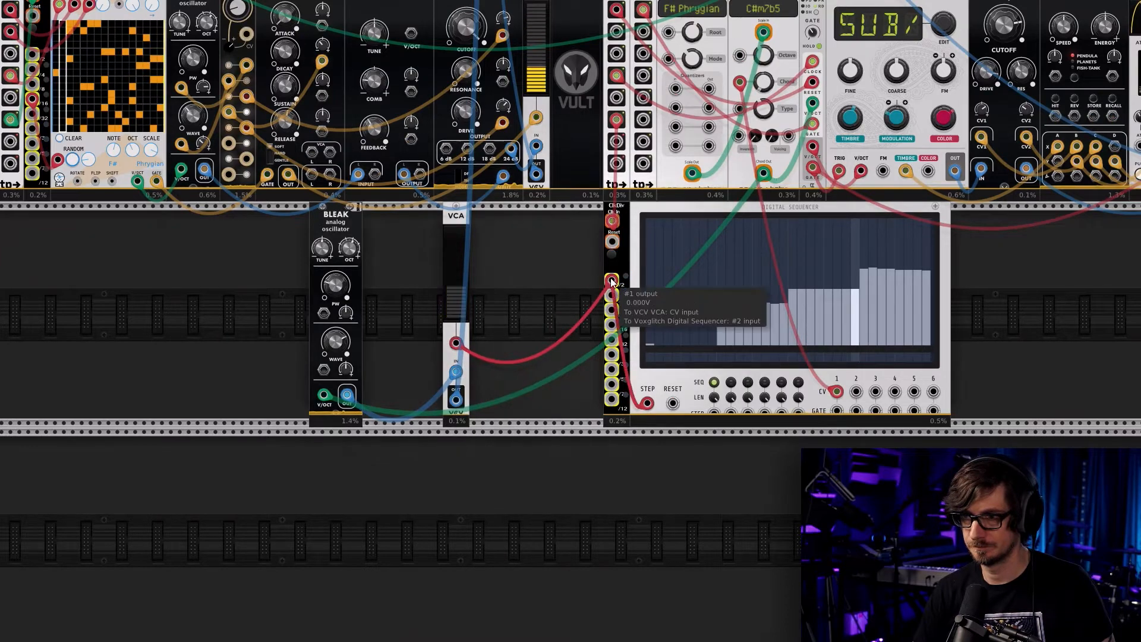
Patch a red cable from the Port 1 output of the clock module beside ScaleCV to the Reset input of the divider below
scroll(568, 250, up, 5)
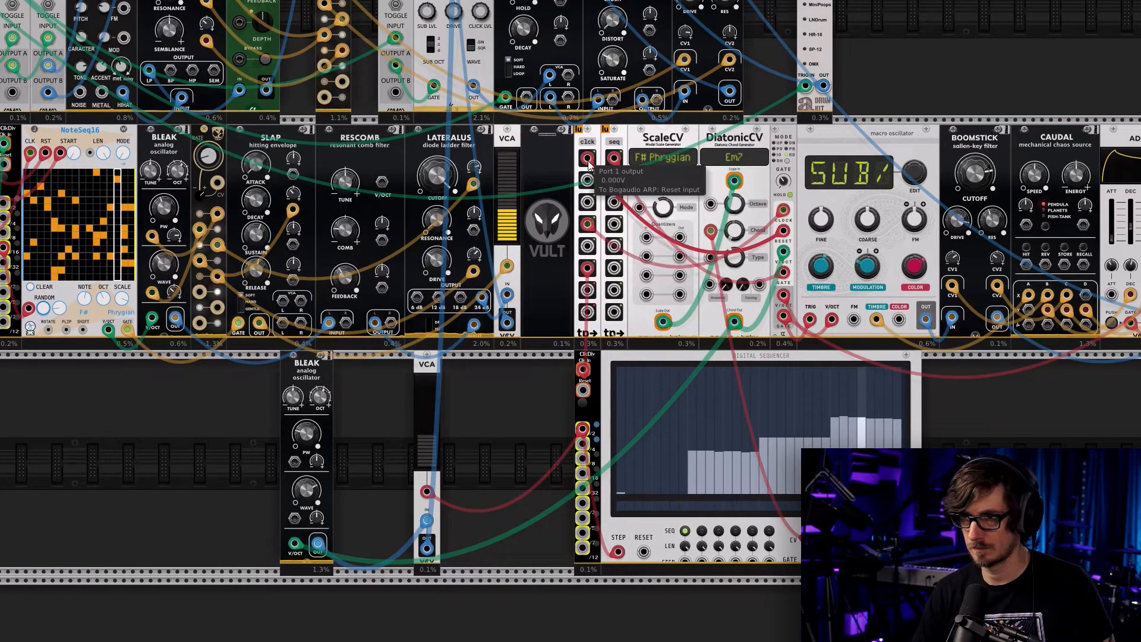
right_click(587, 160)
click(604, 197)
click(583, 369)
scroll(494, 452, left, 1)
scroll(494, 451, down, 3)
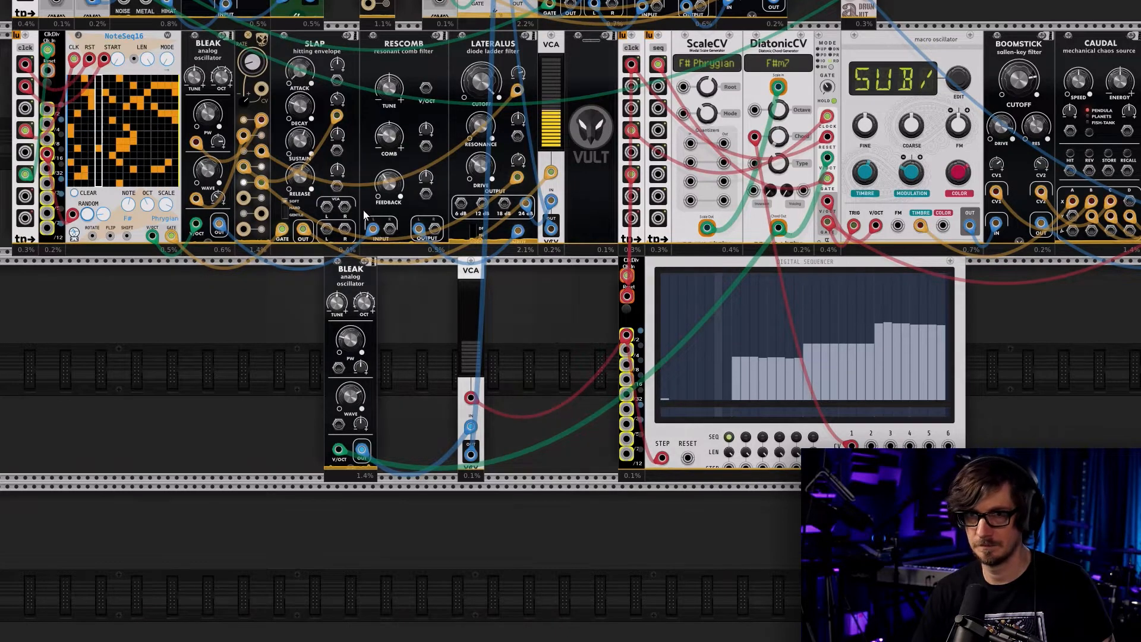
mouse_move(95, 22)
click(13, 9)
click(23, 58)
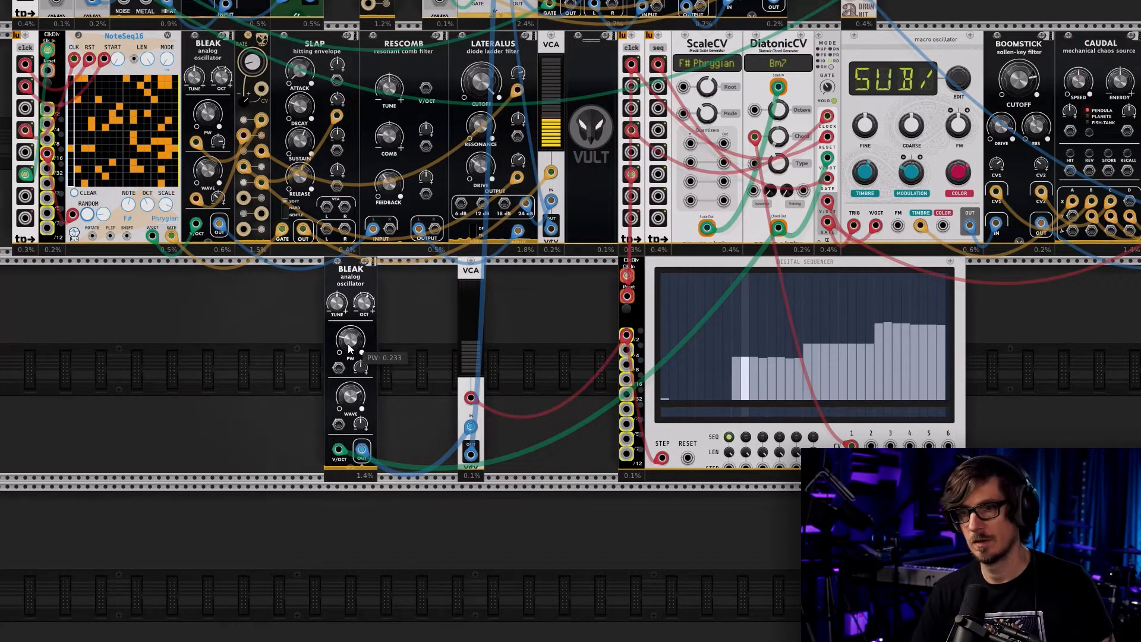
Disconnect the red clock-divider cable from the new VCA's CV input
drag(472, 398, 521, 396)
drag(237, 362, 498, 391)
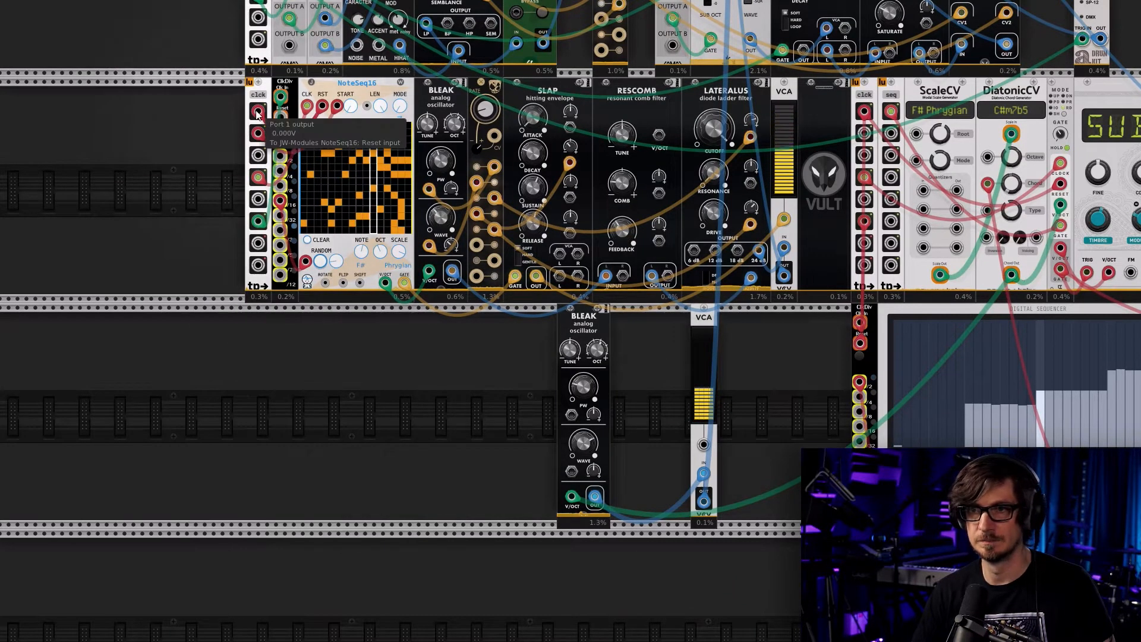
Reset the module filters, filter by the Envelope generator tag and add the nozoid ADSR to the row with the new Bleak
right_click(413, 390)
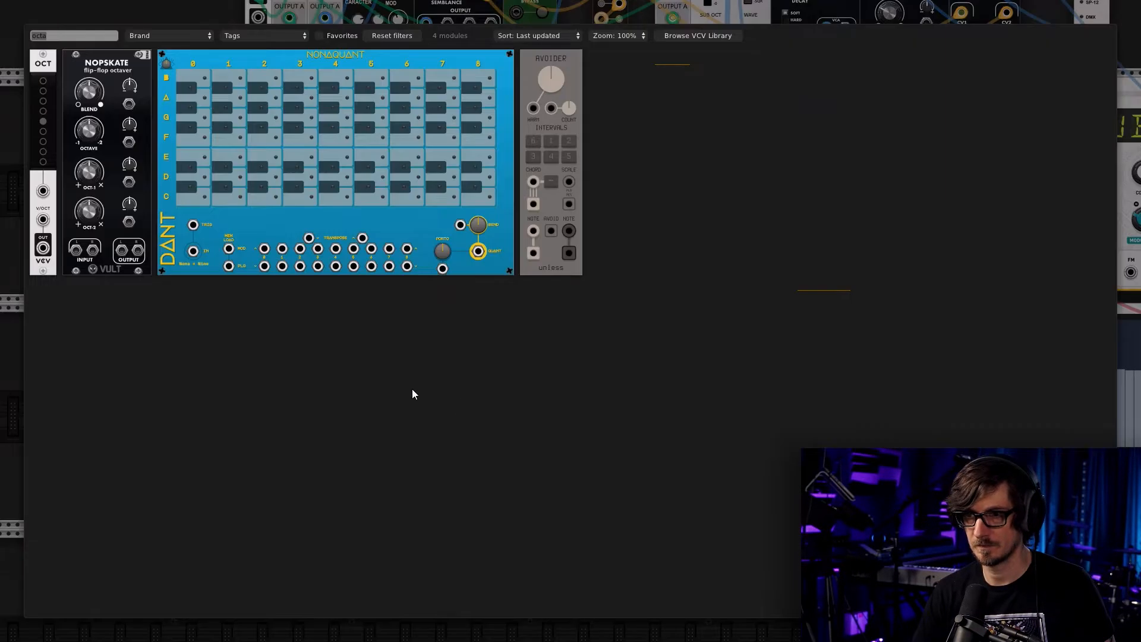
click(276, 35)
scroll(257, 423, up, 3)
click(390, 38)
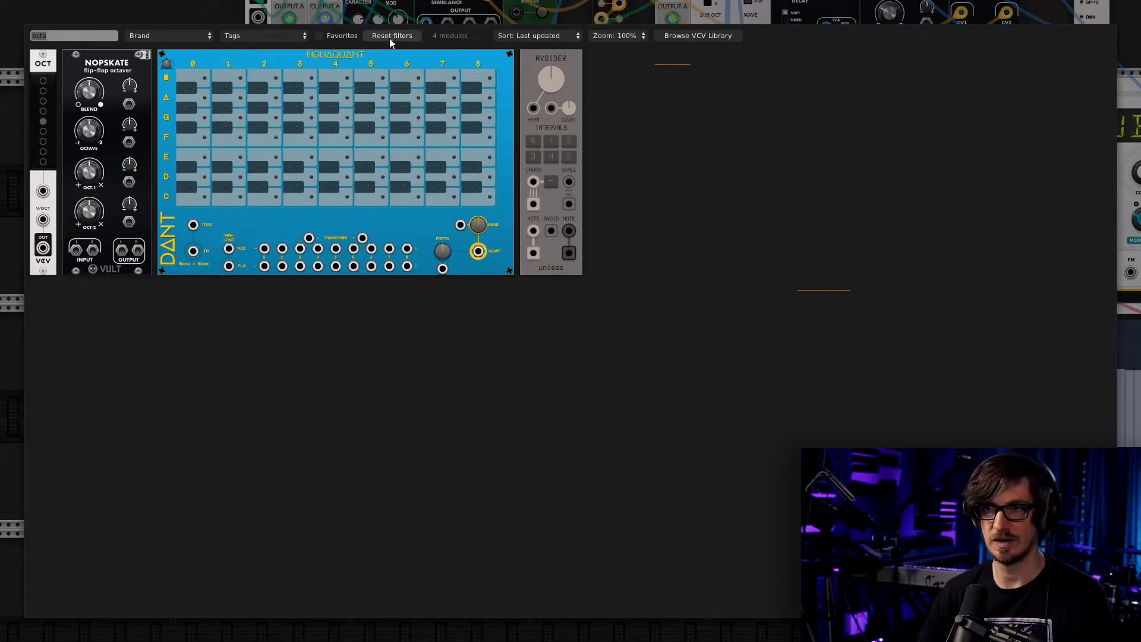
click(390, 39)
click(276, 36)
scroll(264, 297, down, 3)
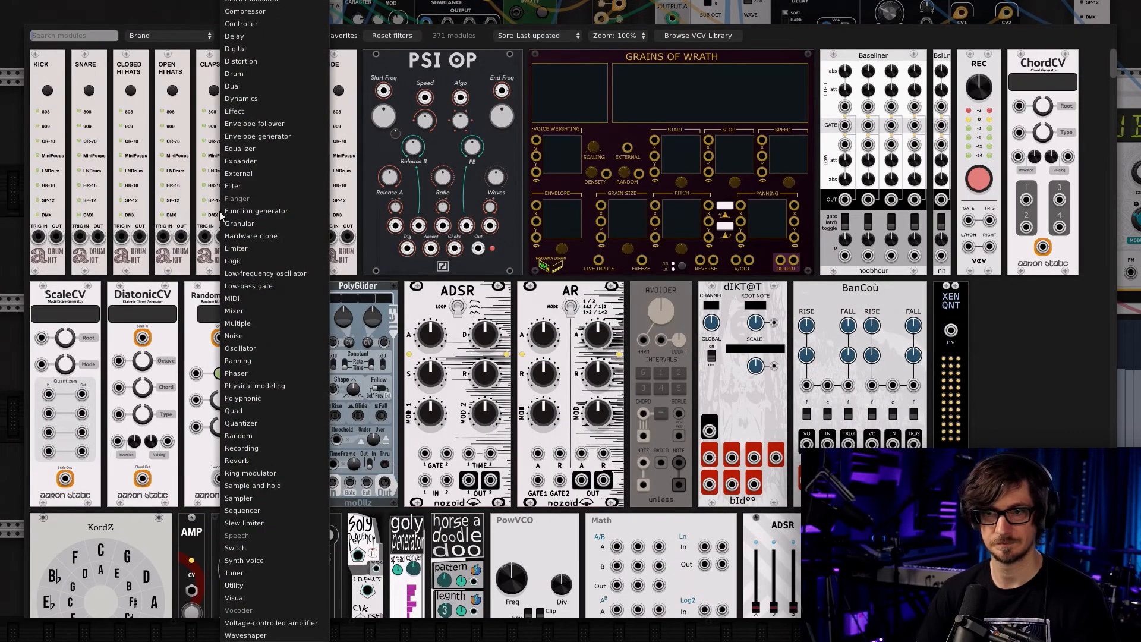
click(252, 141)
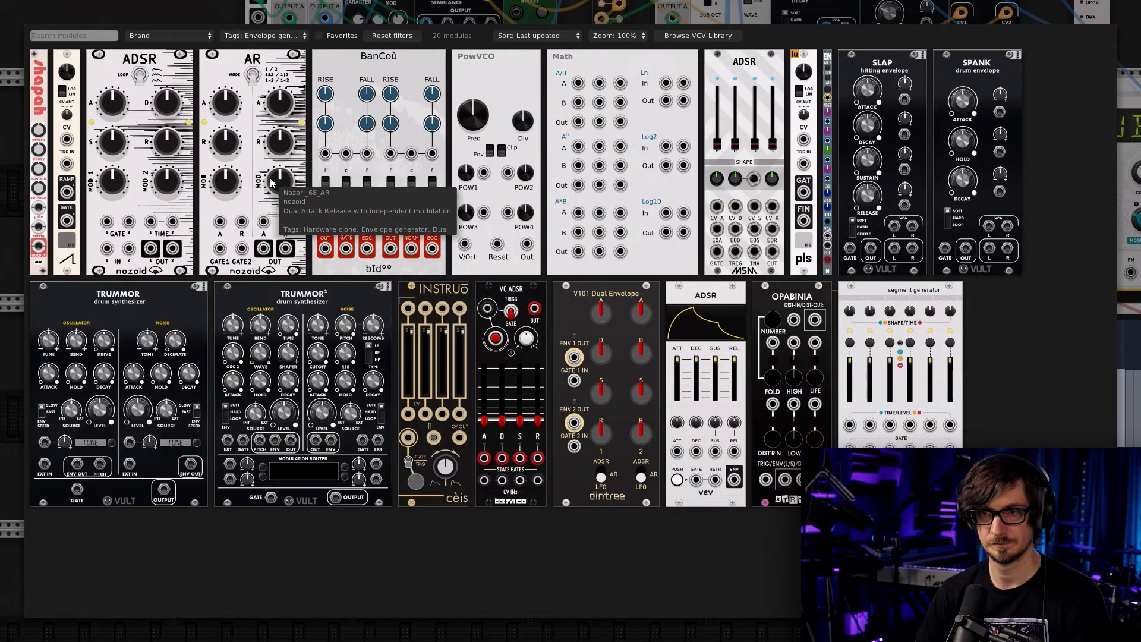
click(145, 157)
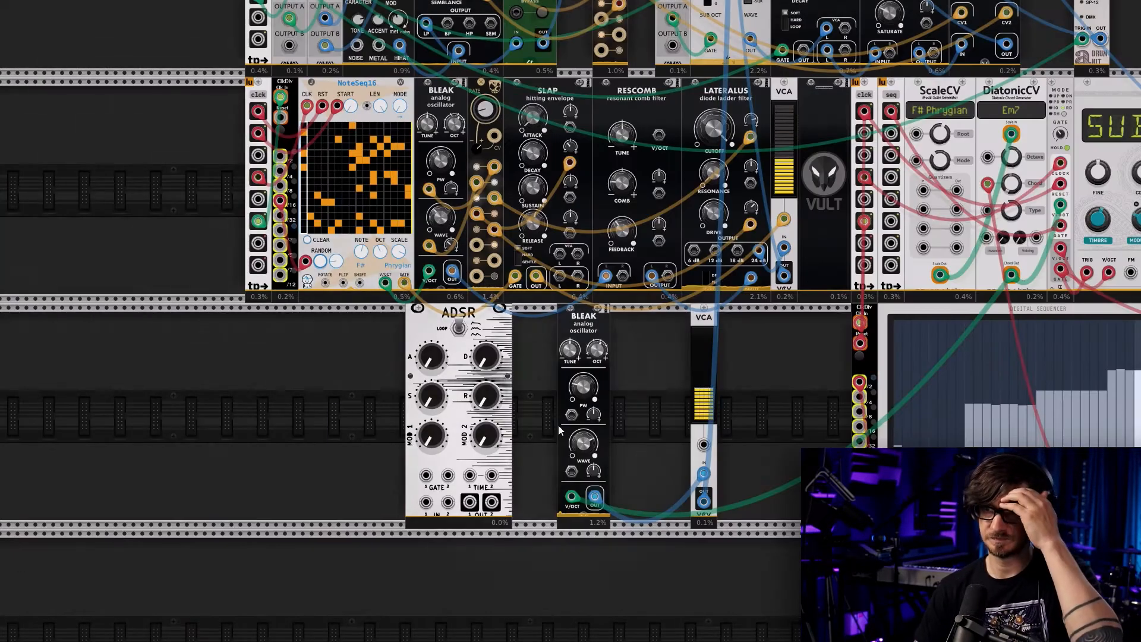
Shift the new VCA aside and place the ADSR between the Bleak oscillator and the VCA
drag(487, 341, 578, 327)
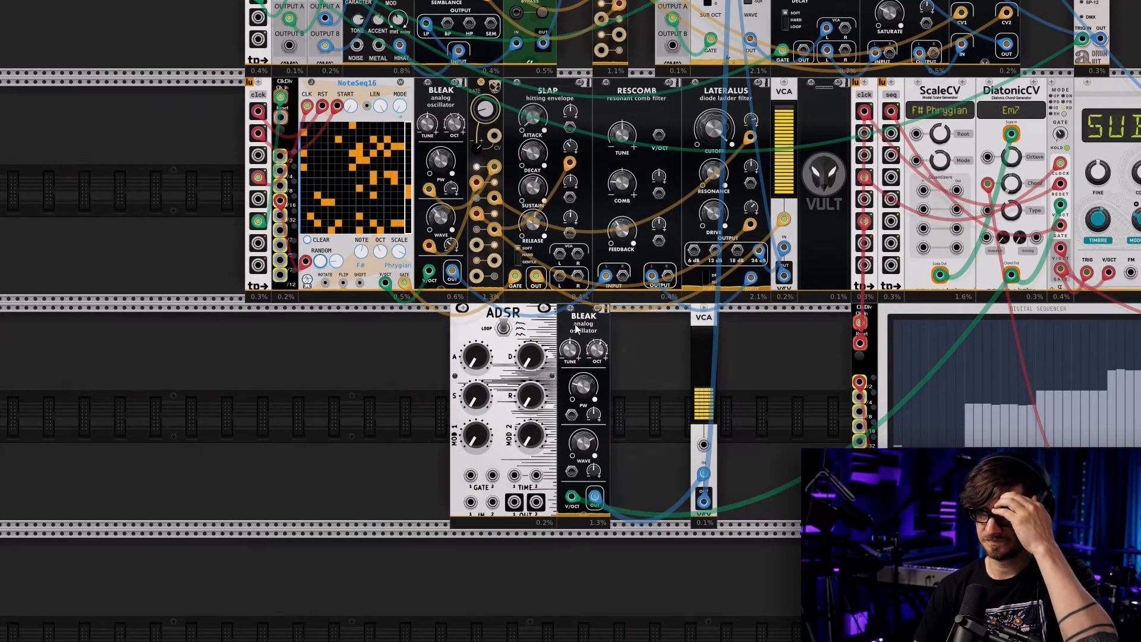
drag(704, 326, 739, 324)
drag(487, 332, 647, 330)
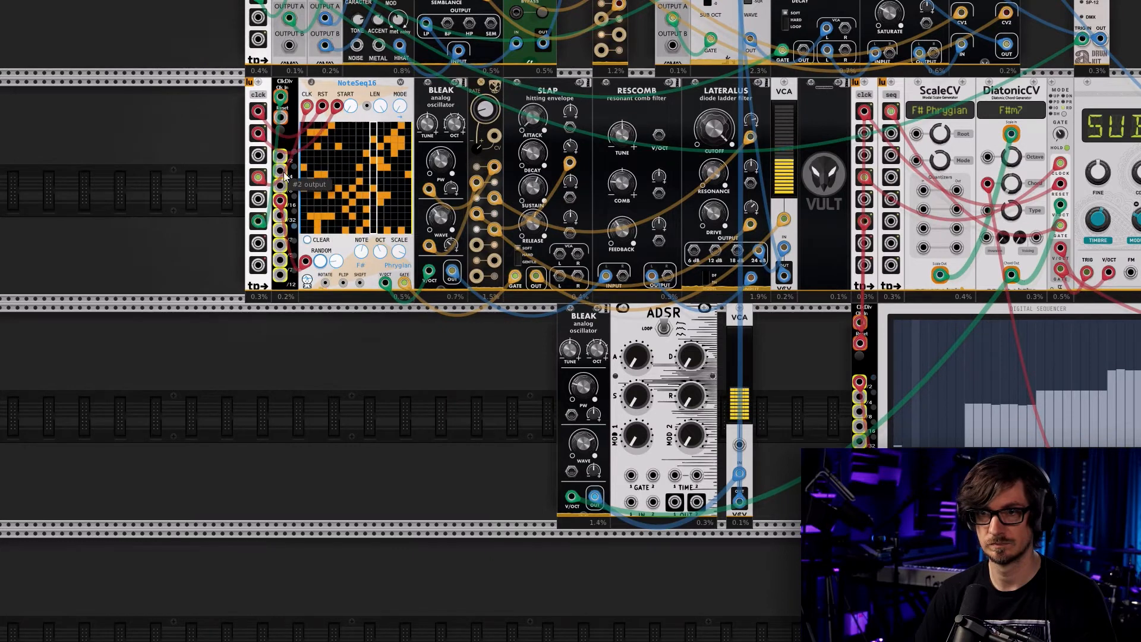
Patch the #2 output of the clock divider beside NoteSeq16 to the ADSR's Gate 1 and ADSR Out 1 to the VCA's CV input
drag(284, 172, 631, 475)
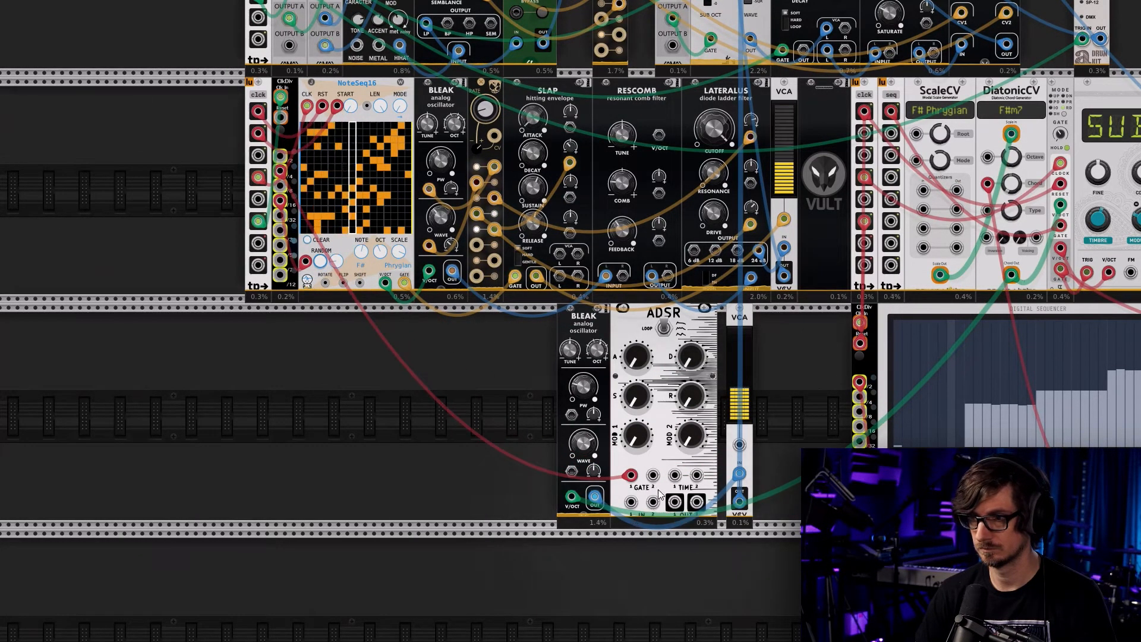
right_click(674, 502)
click(705, 537)
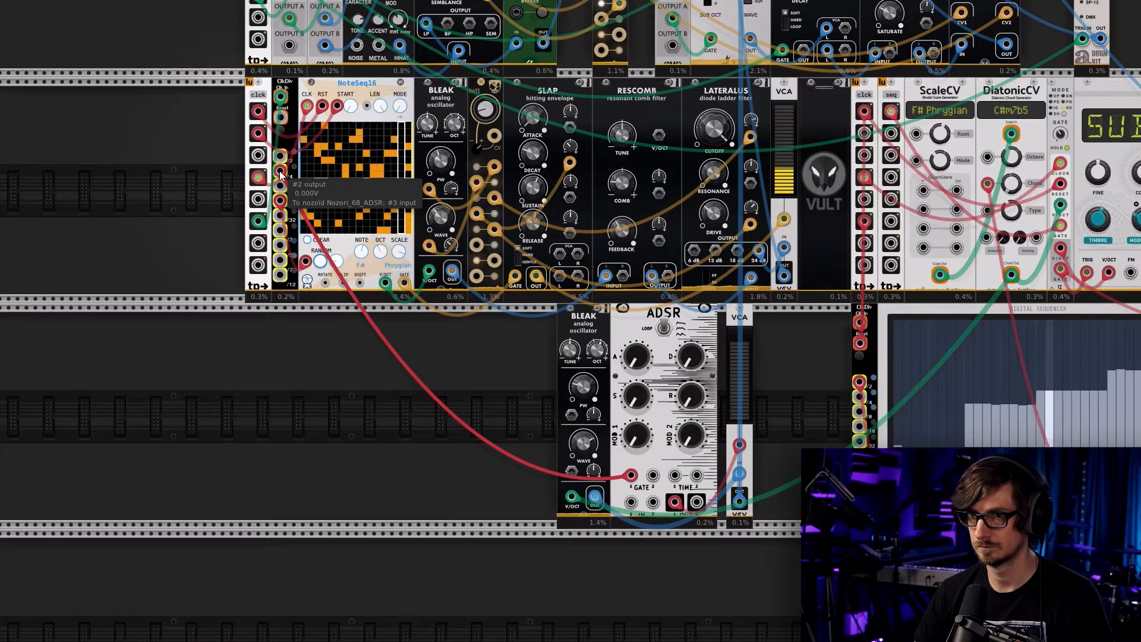
Patch Port 1 of the clock module beside NoteSeq16 to its divider's Reset input and recolour the Port 6 cable red
right_click(258, 115)
drag(273, 149, 281, 118)
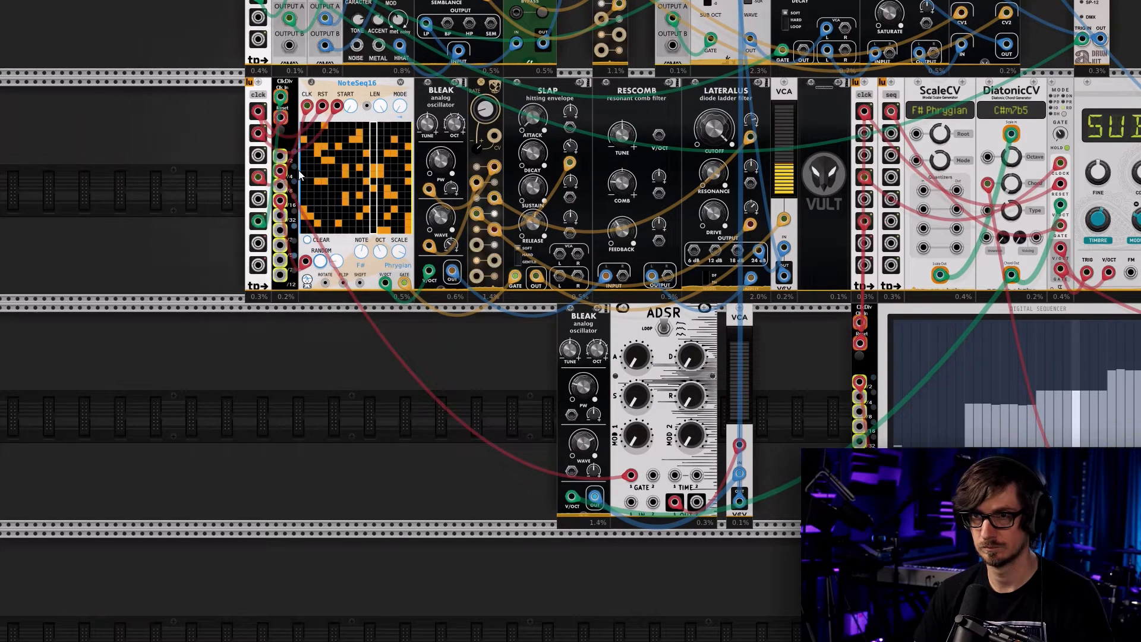
right_click(258, 221)
mouse_move(282, 336)
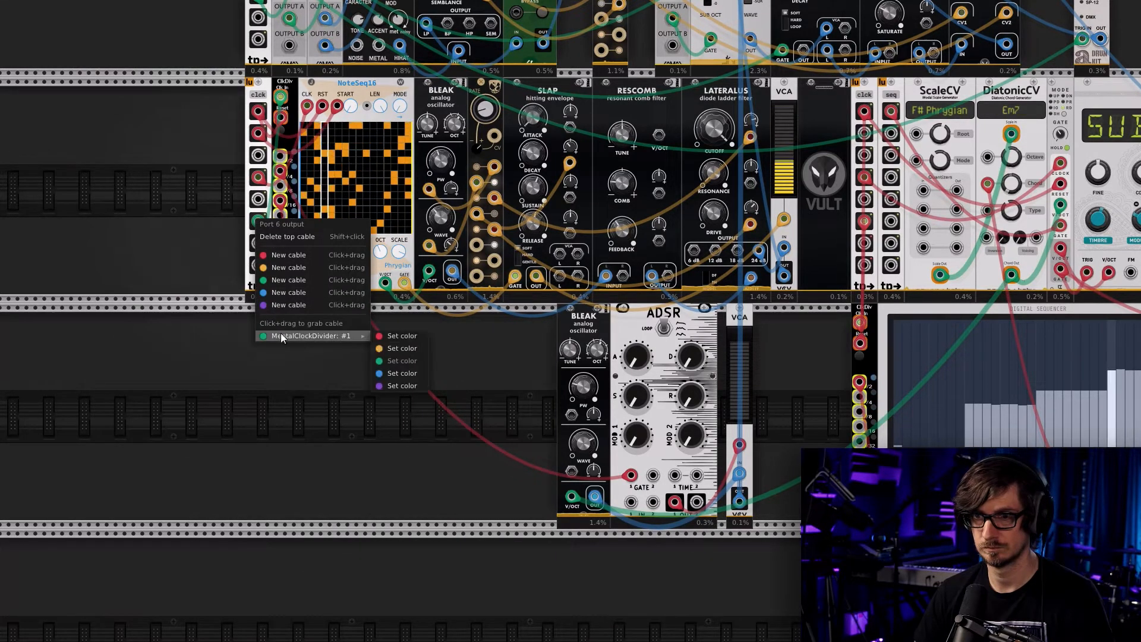
click(401, 336)
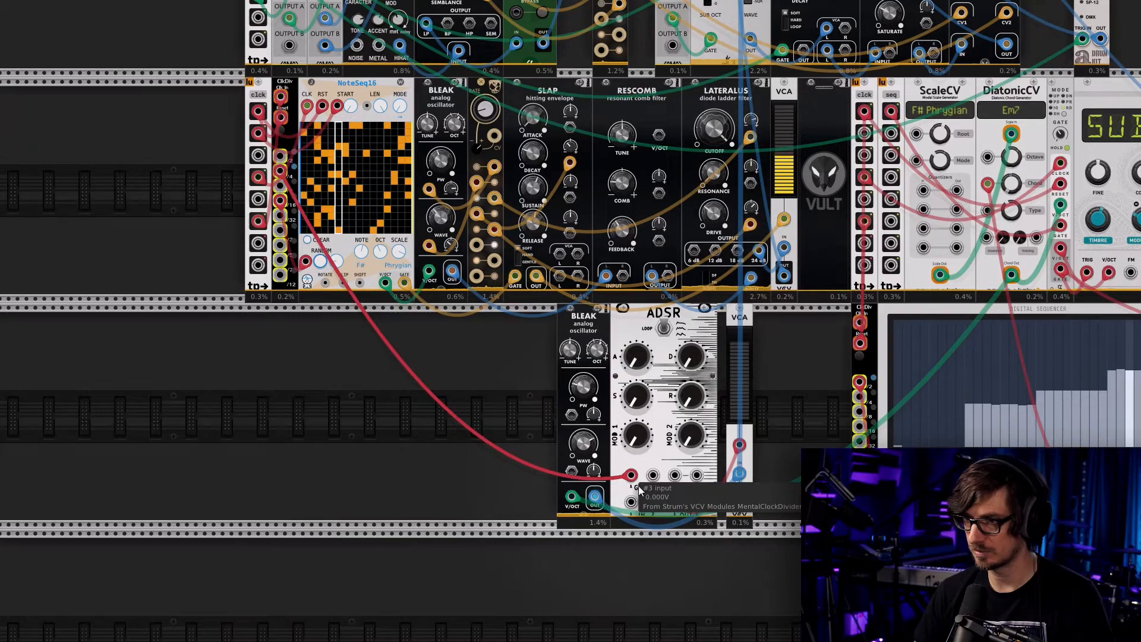
Try the clock-divider cable in the ADSR's In 1 input and return it to Gate 1
drag(631, 475, 631, 502)
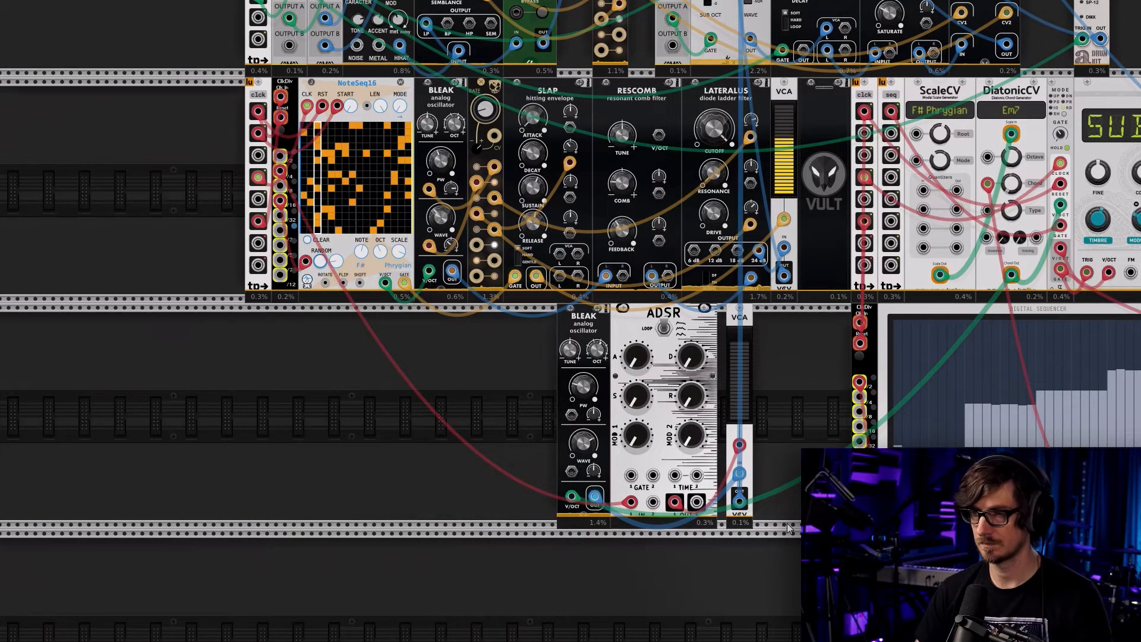
scroll(783, 519, up, 2)
scroll(783, 520, up, 2)
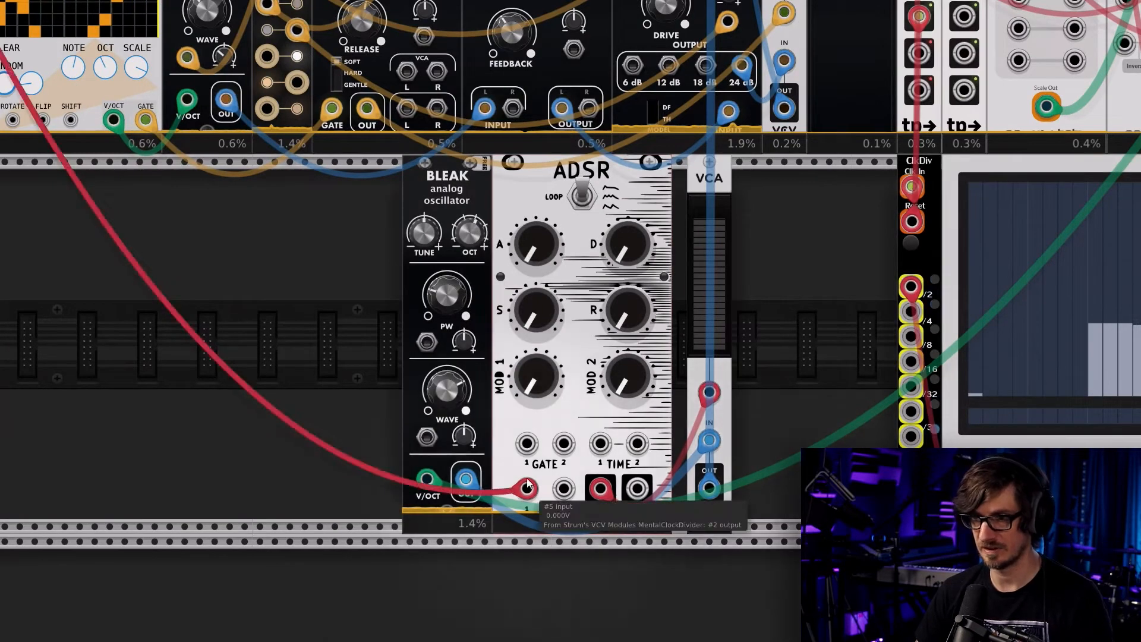
drag(567, 494, 568, 456)
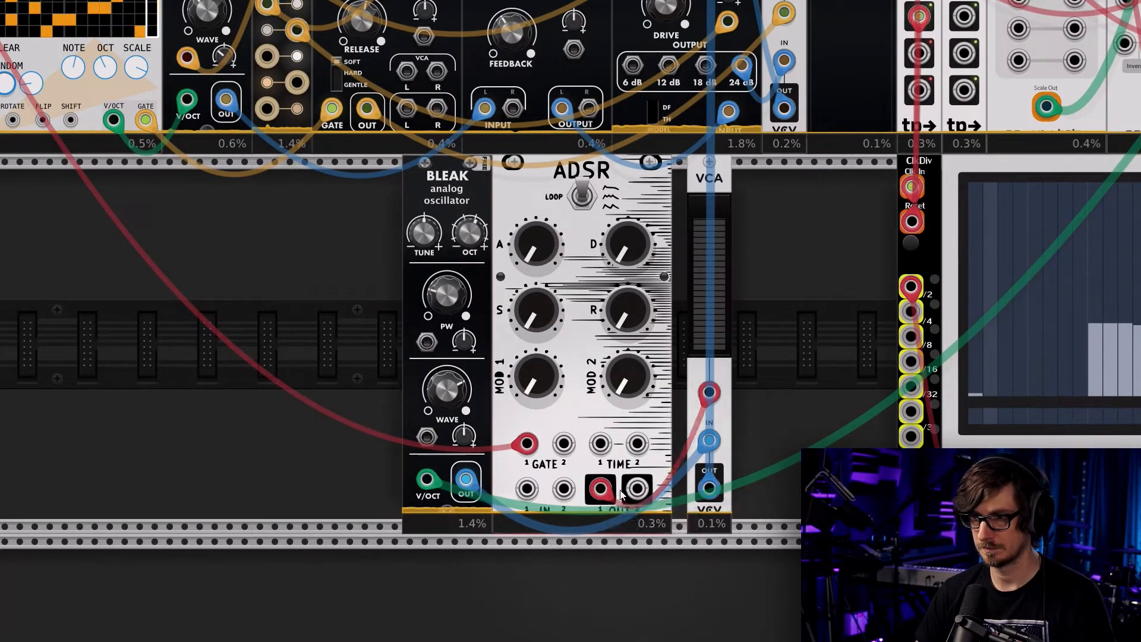
Remove the VCA's CV cable and route the audio from Bleak's output into ADSR In 1 and from ADSR Out 1 into the VCA's input
drag(602, 495, 526, 488)
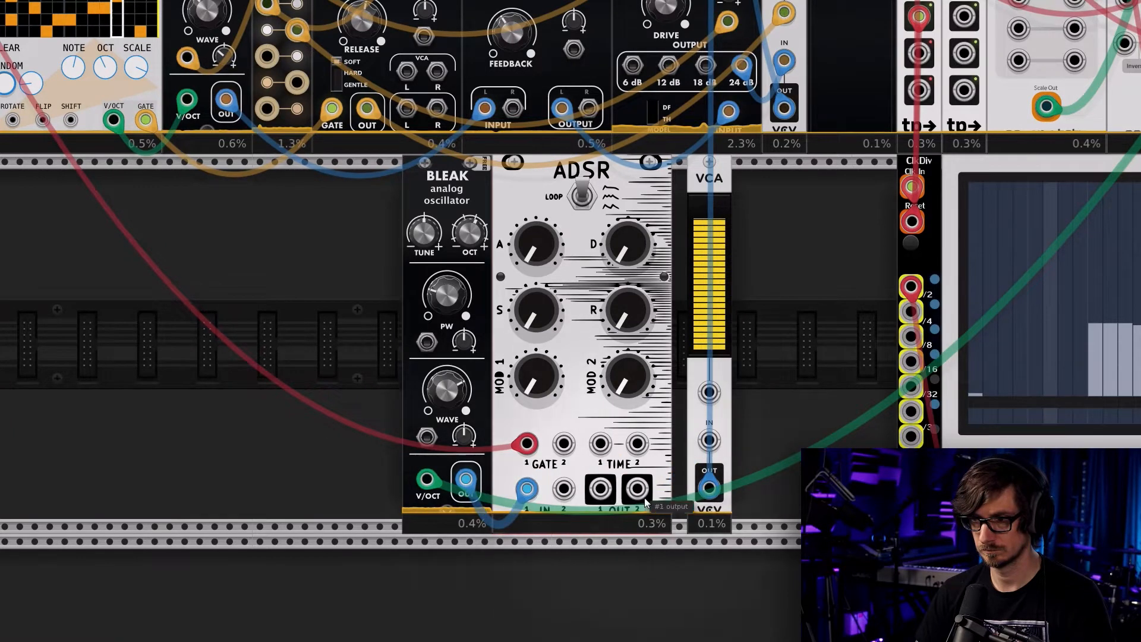
mouse_move(709, 489)
mouse_down()
mouse_move(639, 489)
mouse_move(707, 489)
mouse_up()
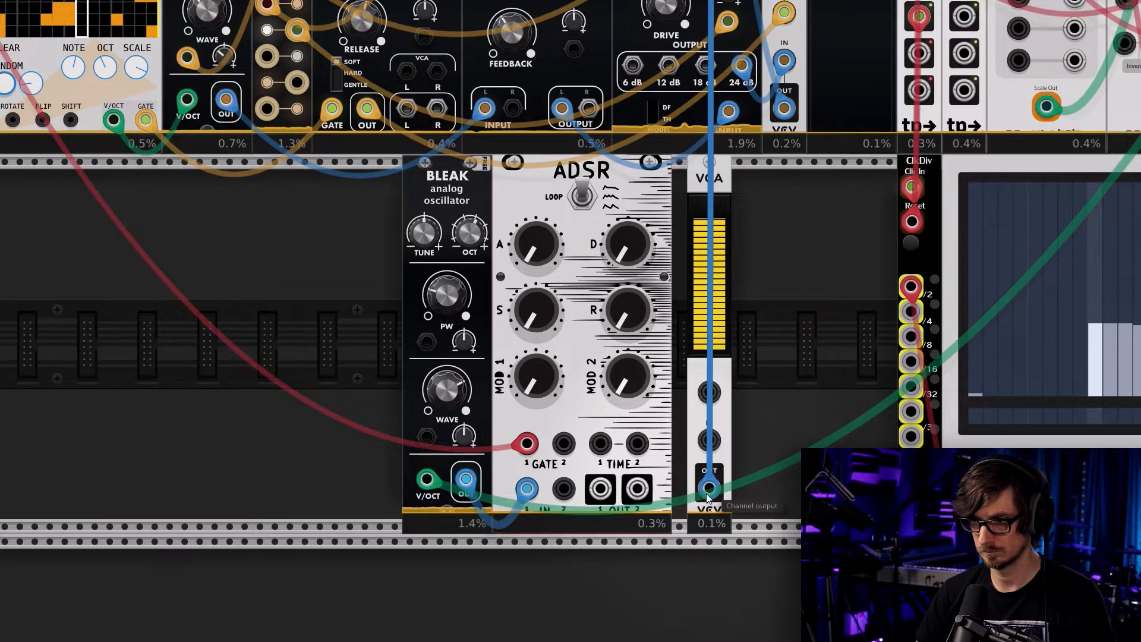
right_click(705, 443)
click(737, 527)
click(600, 488)
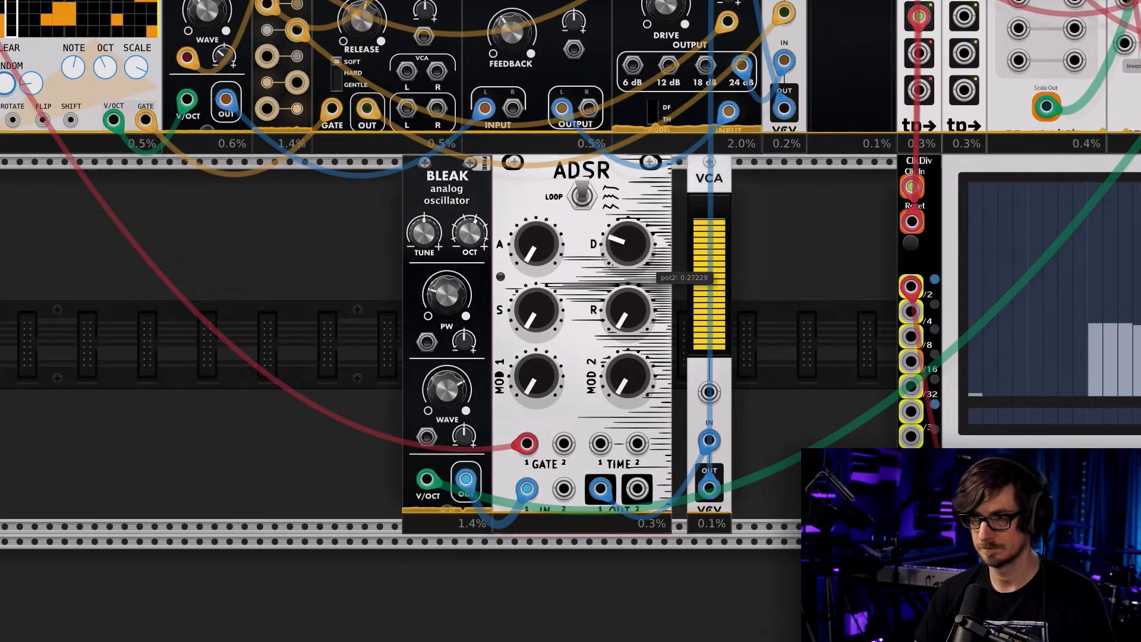
Raise the ADSR's release, set sustain to about 0.11 and disconnect the red cable from Gate 1
drag(627, 309, 564, 333)
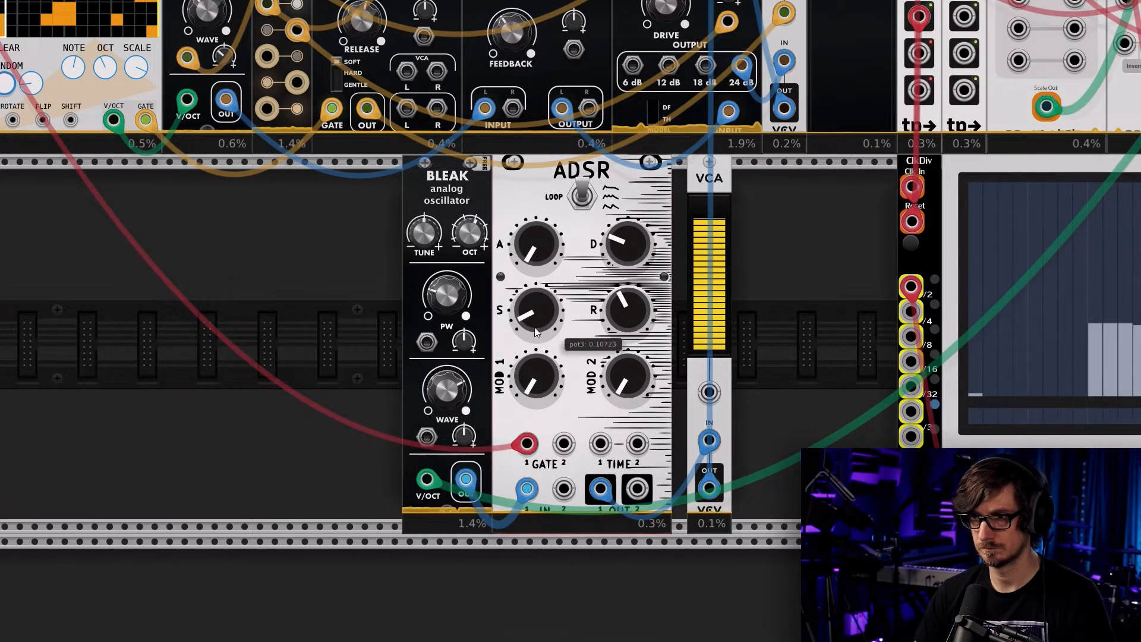
drag(526, 443, 336, 398)
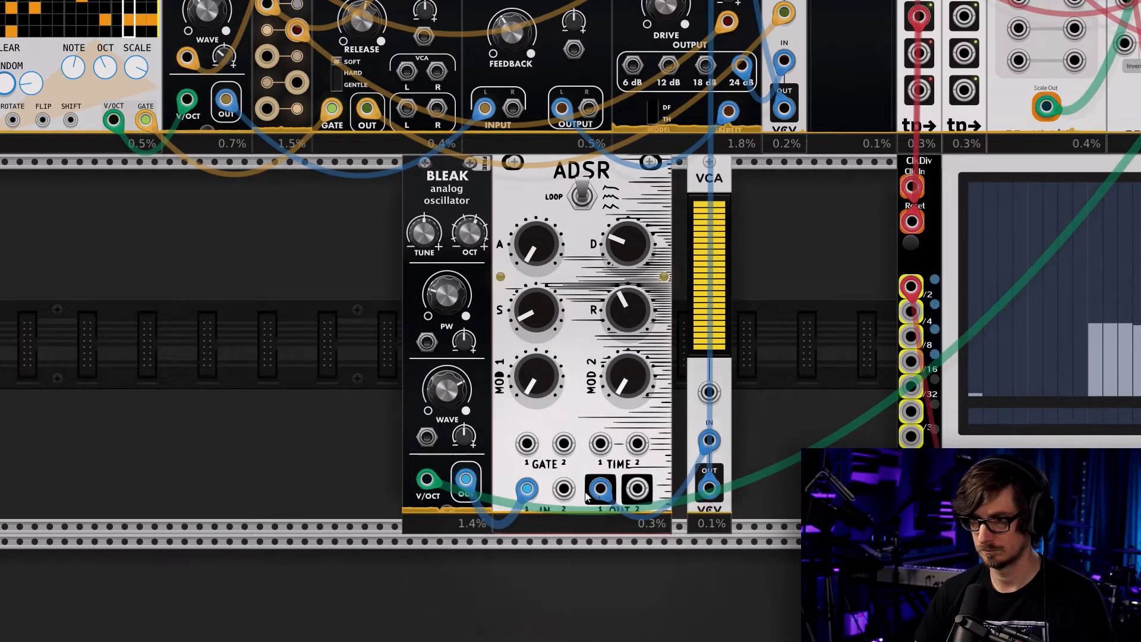
mouse_move(599, 490)
mouse_down()
mouse_move(602, 460)
mouse_move(600, 489)
mouse_up()
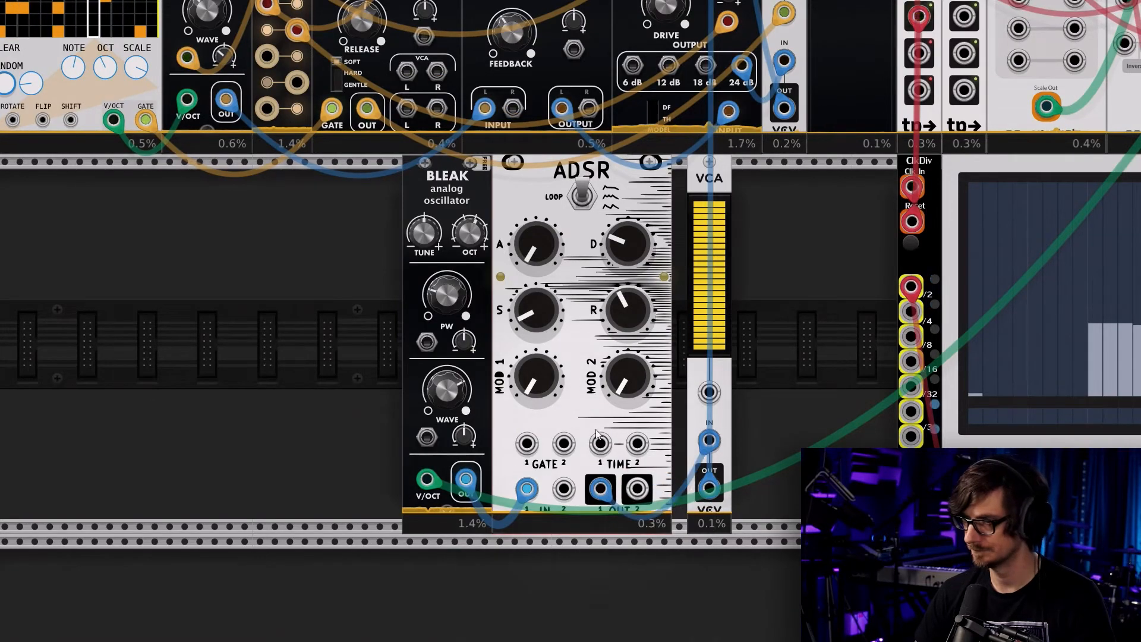
Raise the ADSR's attack slightly, set decay and sustain to about midway, and turn up Mod 1 and Mod 2
scroll(566, 543, down, 3)
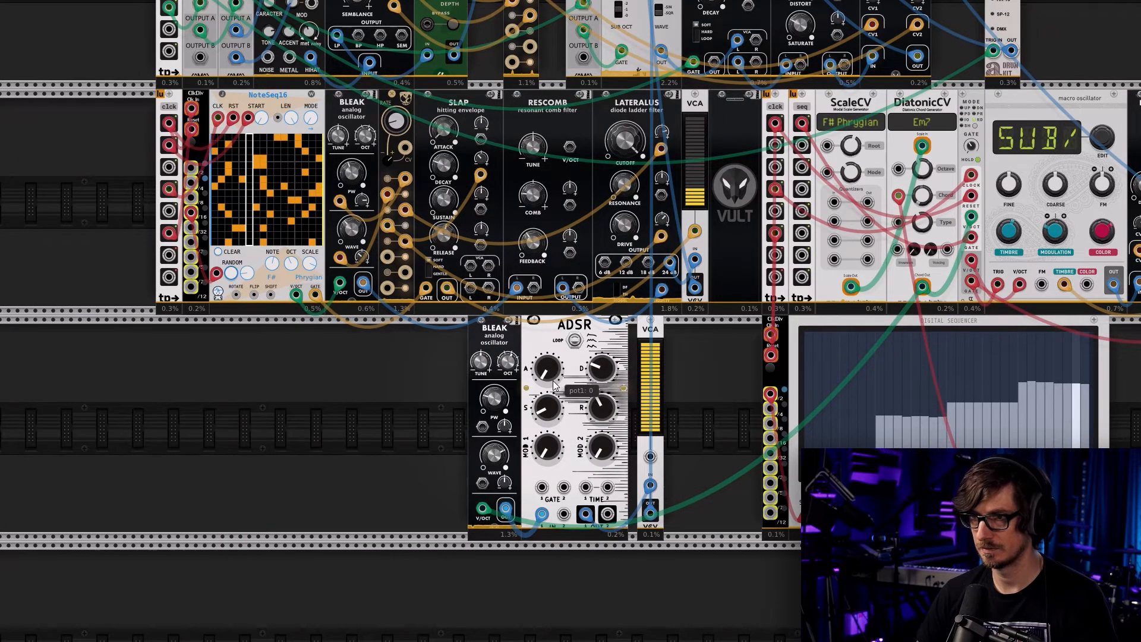
drag(546, 368, 545, 364)
drag(545, 408, 545, 407)
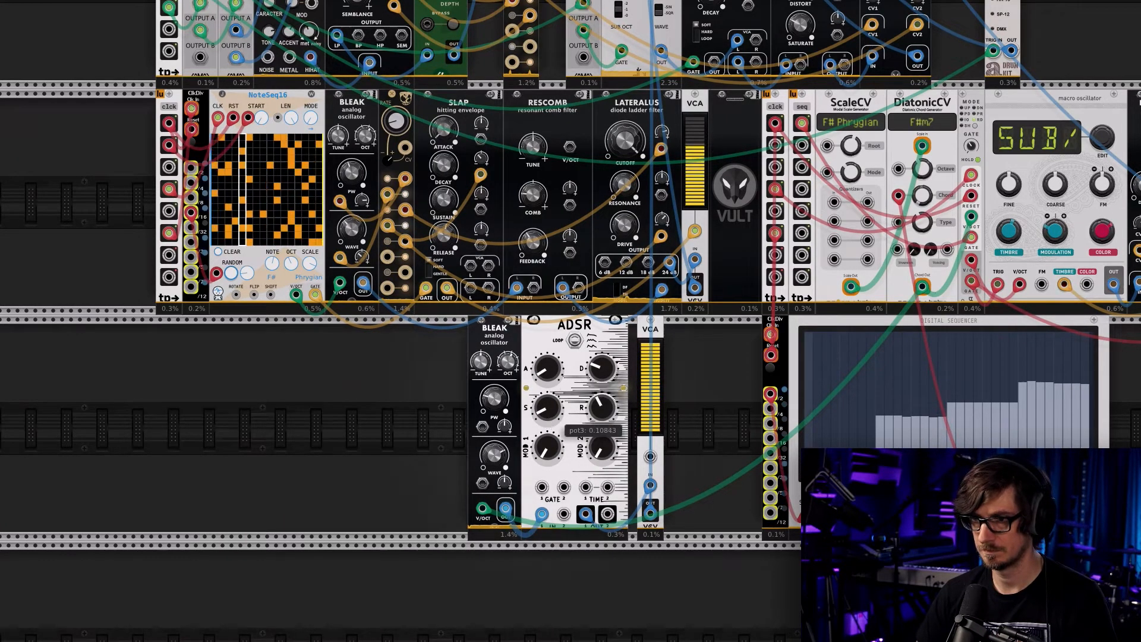
drag(546, 408, 602, 414)
drag(548, 447, 601, 439)
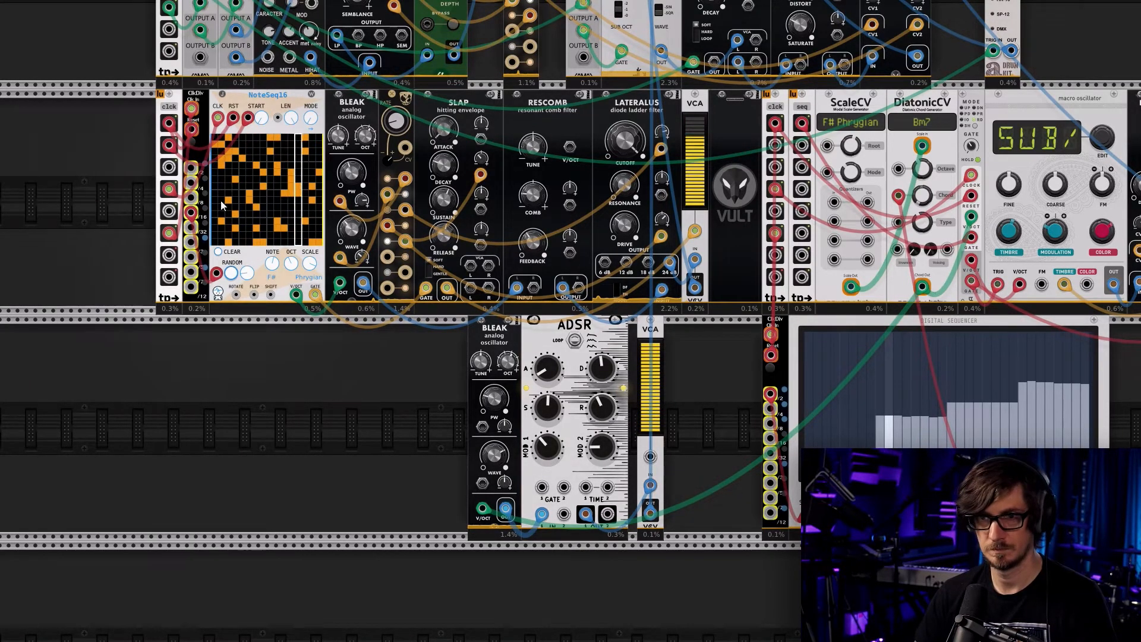
Open the cable options of the Port 6 output on the clock module beside NoteSeq16
right_click(169, 233)
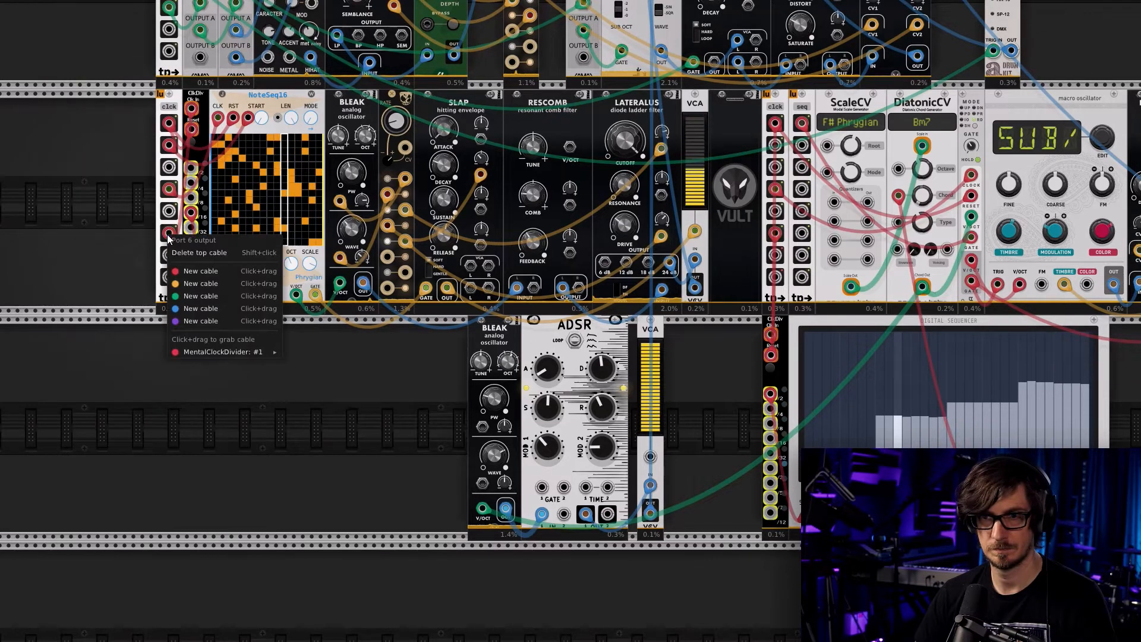
Try gating the Nozoid ADSR from a clock divider output and adjust its Mod 2 knob
click(193, 170)
right_click(191, 169)
drag(216, 206, 541, 488)
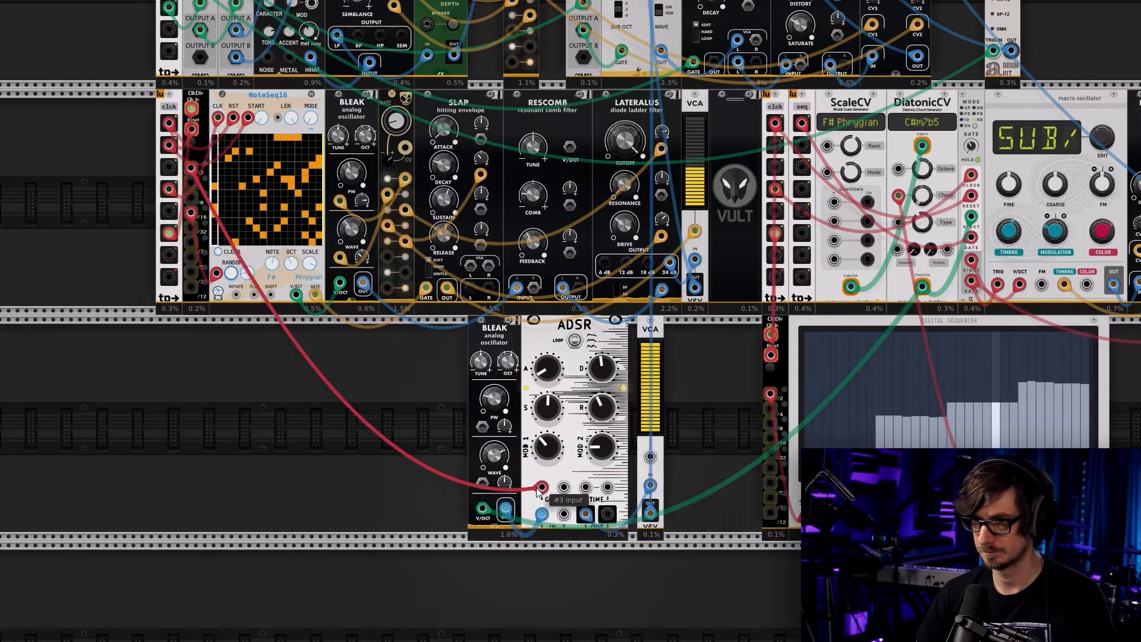
drag(540, 488, 600, 334)
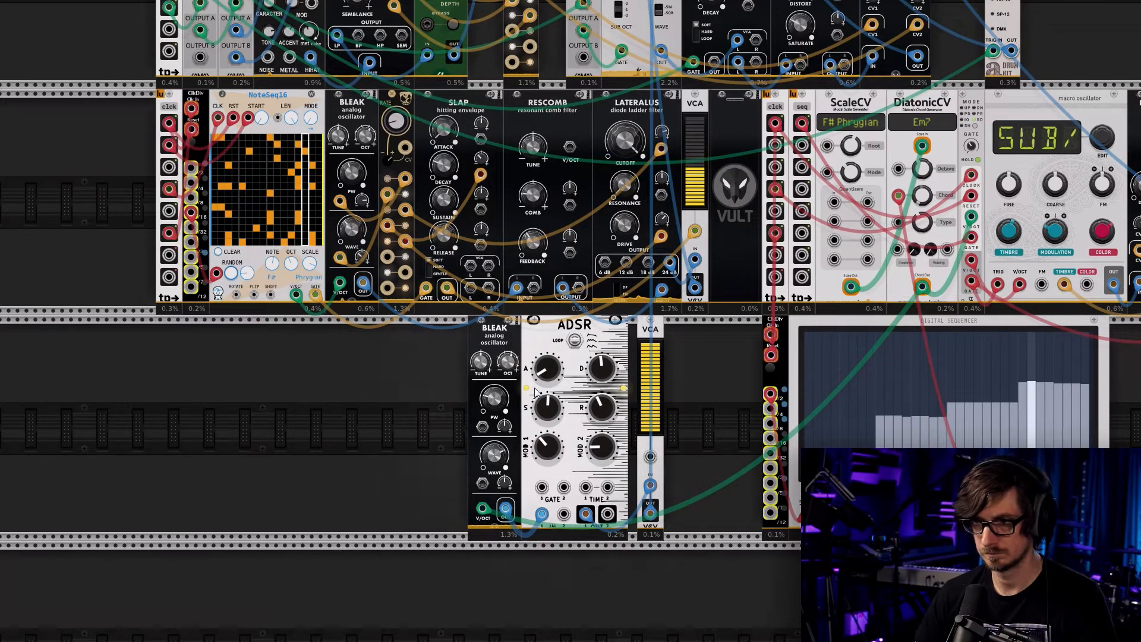
drag(547, 447, 602, 357)
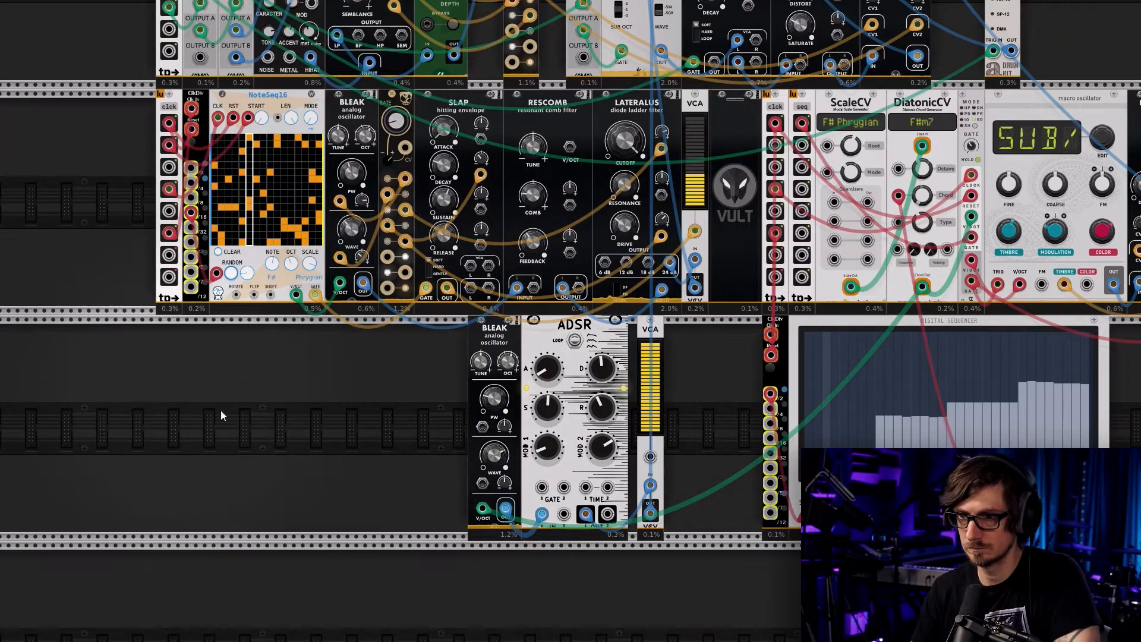
Connect the digital sequencer's reset input to the first port of the neighbouring clck teleport with a red cable
drag(343, 360, 372, 484)
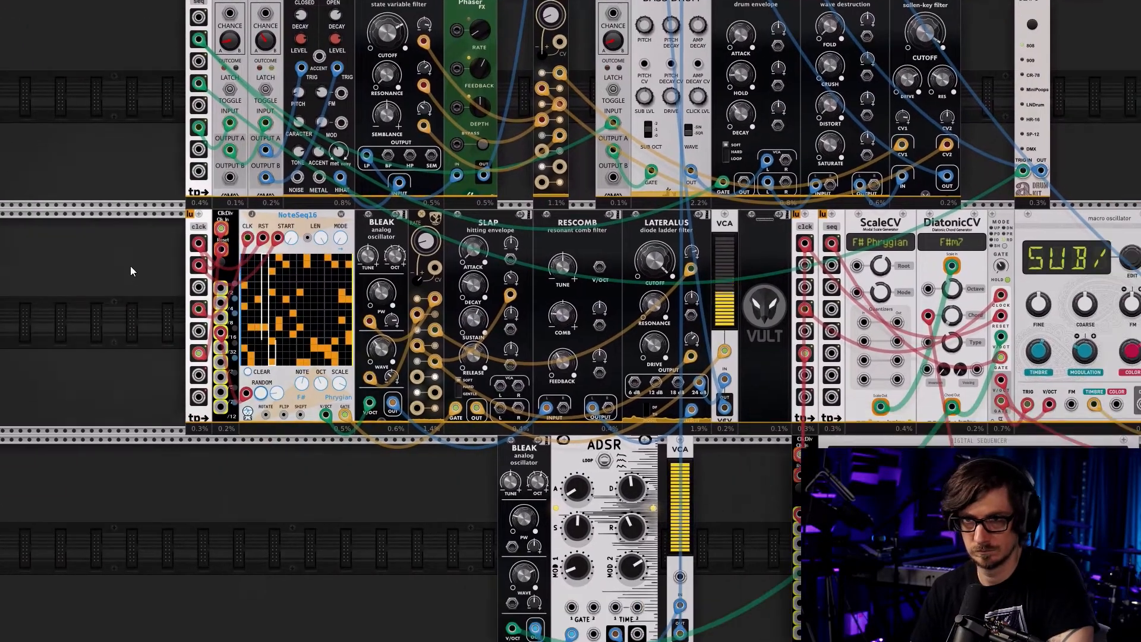
drag(133, 270, 170, 497)
scroll(154, 452, up, 10)
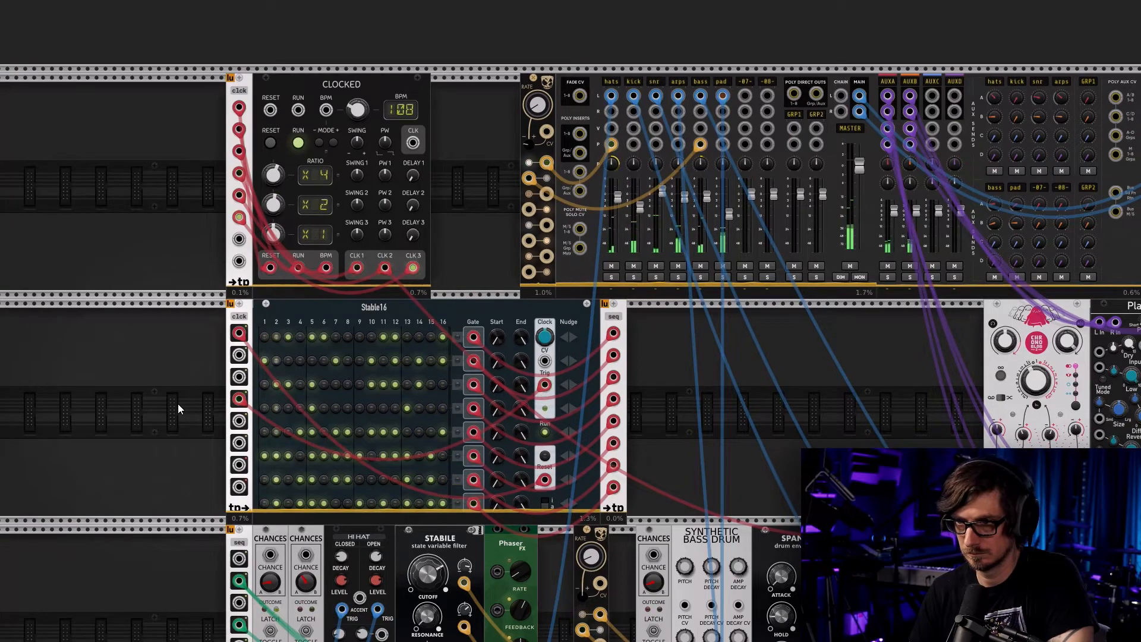
scroll(166, 283, down, 8)
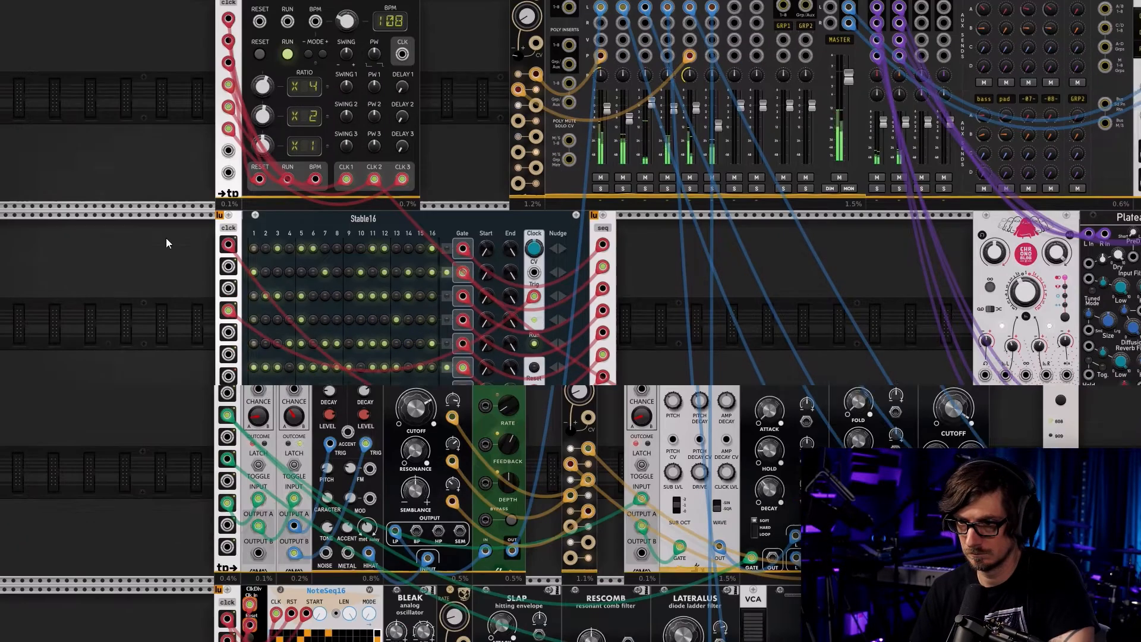
scroll(181, 444, down, 10)
scroll(267, 543, down, 2)
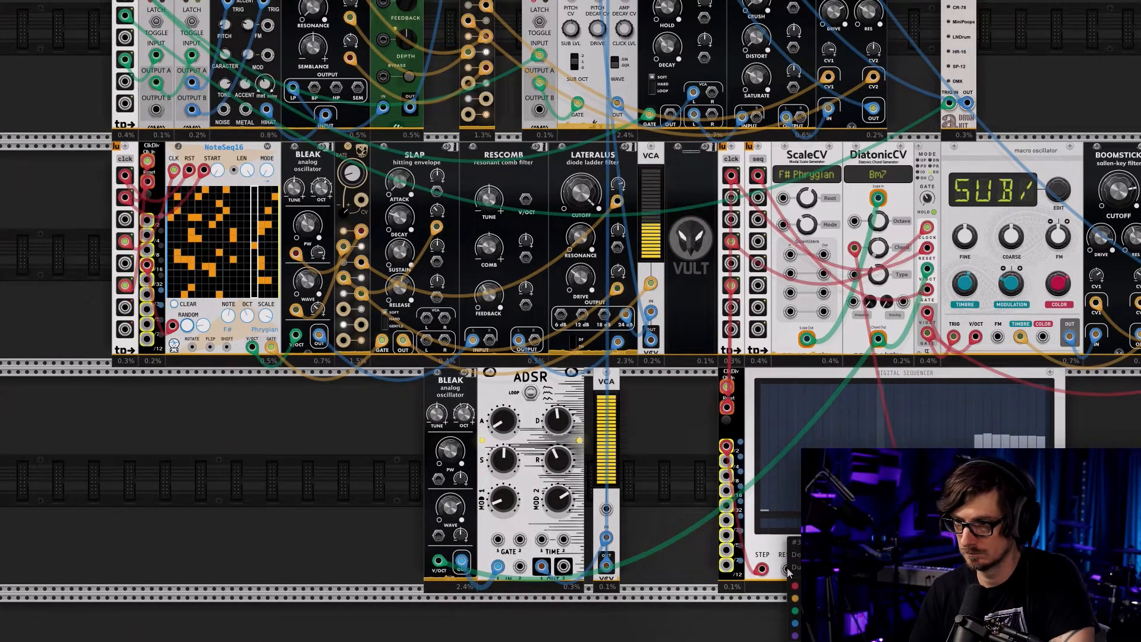
drag(787, 569, 731, 176)
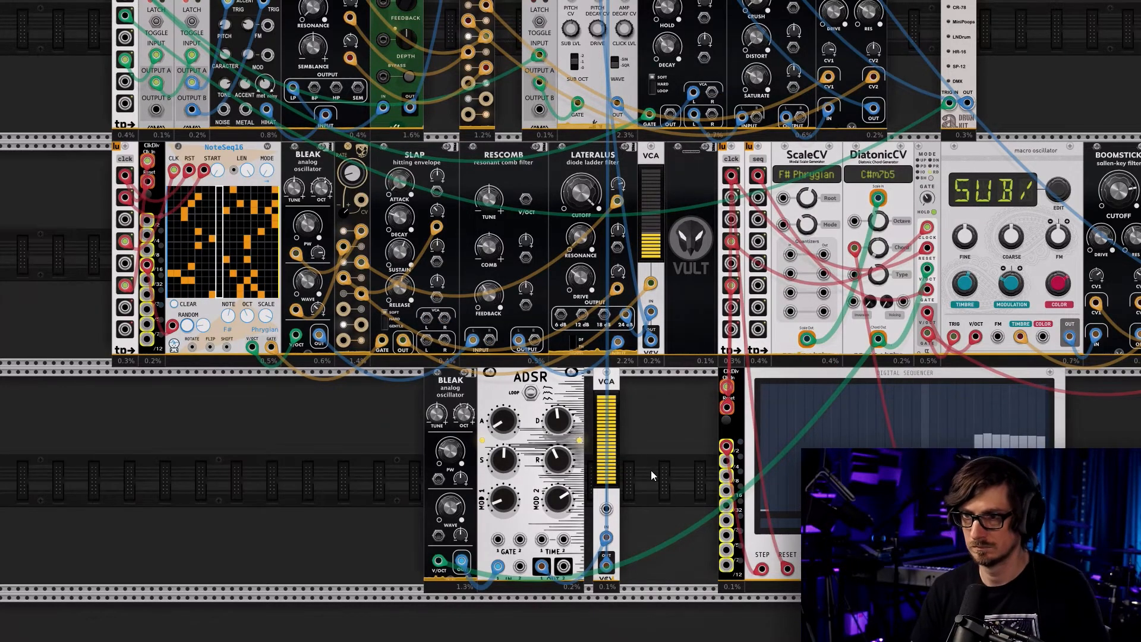
scroll(650, 469, down, 5)
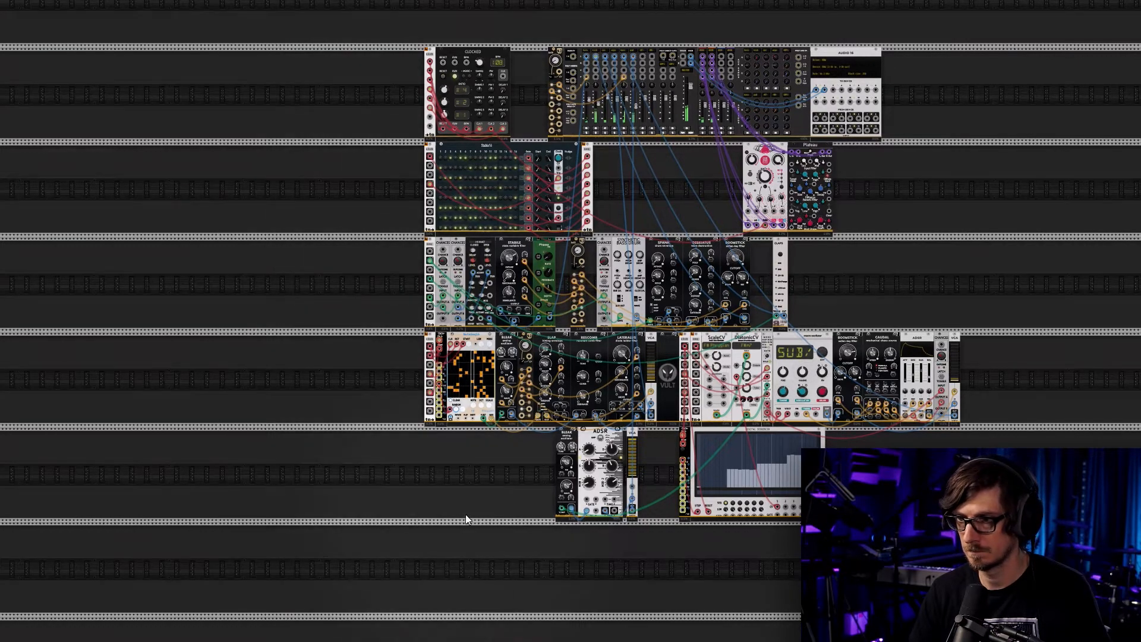
scroll(467, 517, up, 3)
drag(472, 446, 288, 475)
scroll(302, 492, up, 2)
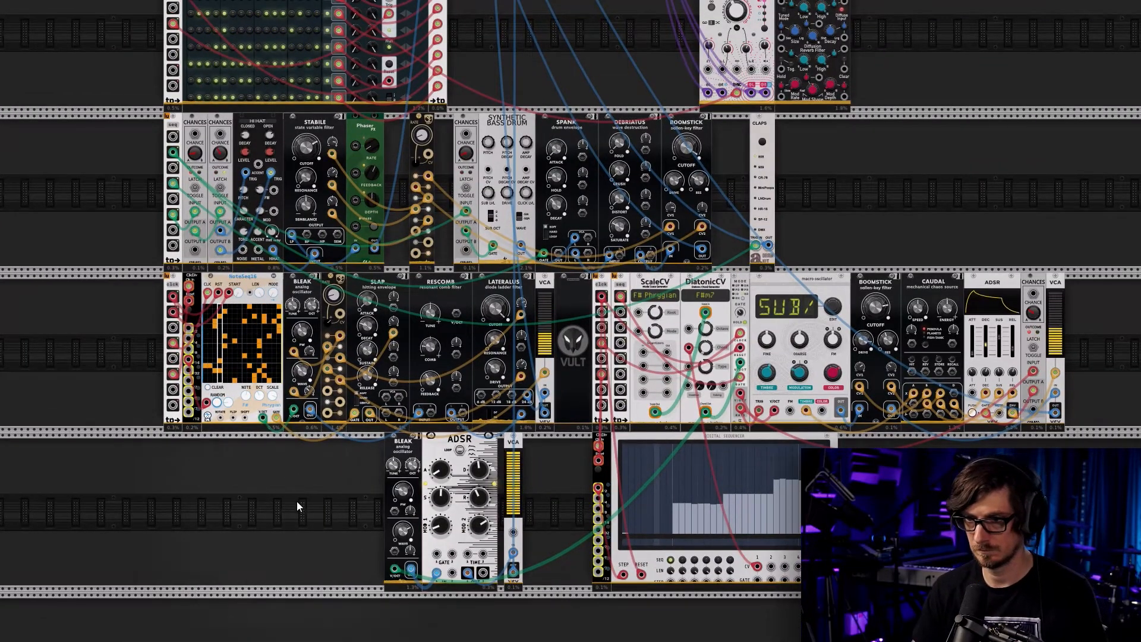
scroll(297, 501, up, 2)
scroll(296, 502, down, 3)
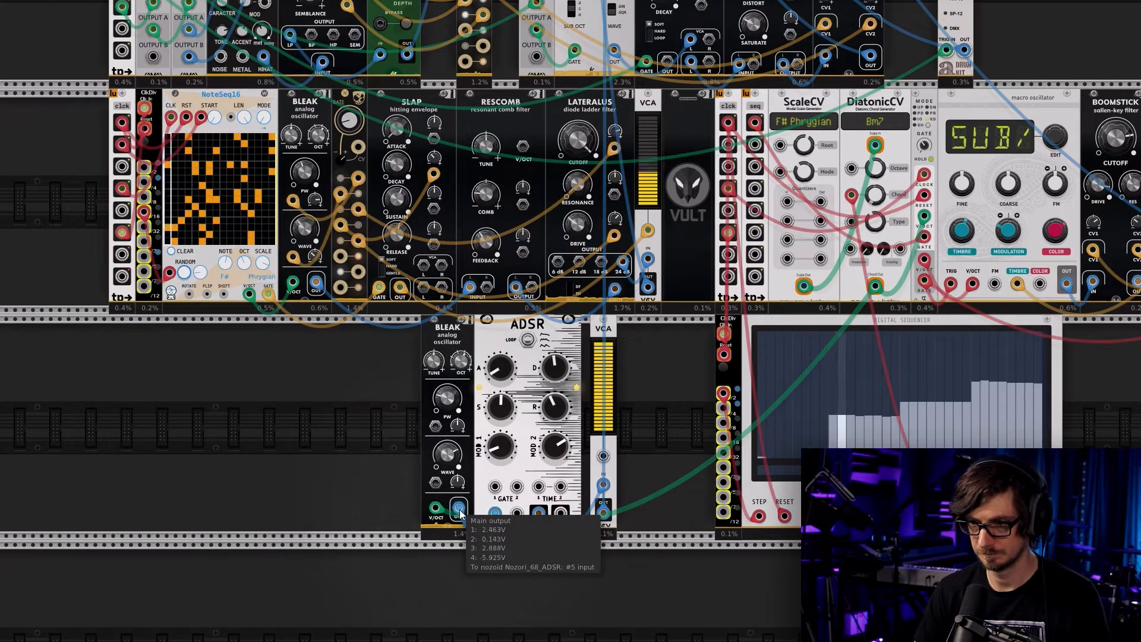
Replace the Nozoid ADSR between the lower Bleak oscillator and VCA with the VCV ADSR module
right_click(507, 472)
mouse_move(522, 504)
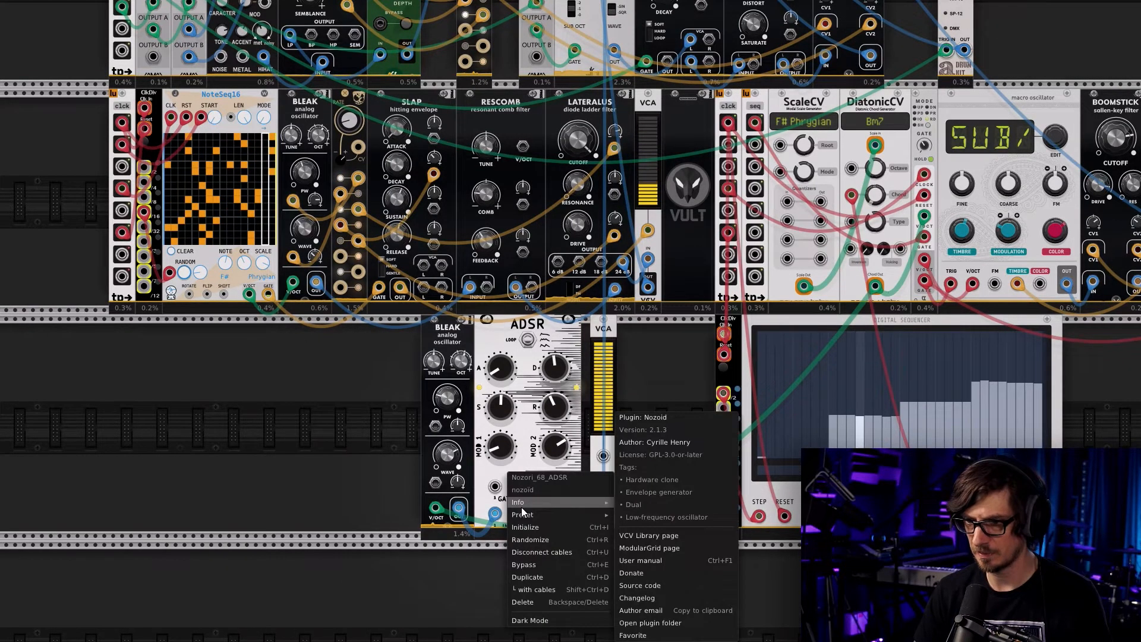
click(483, 477)
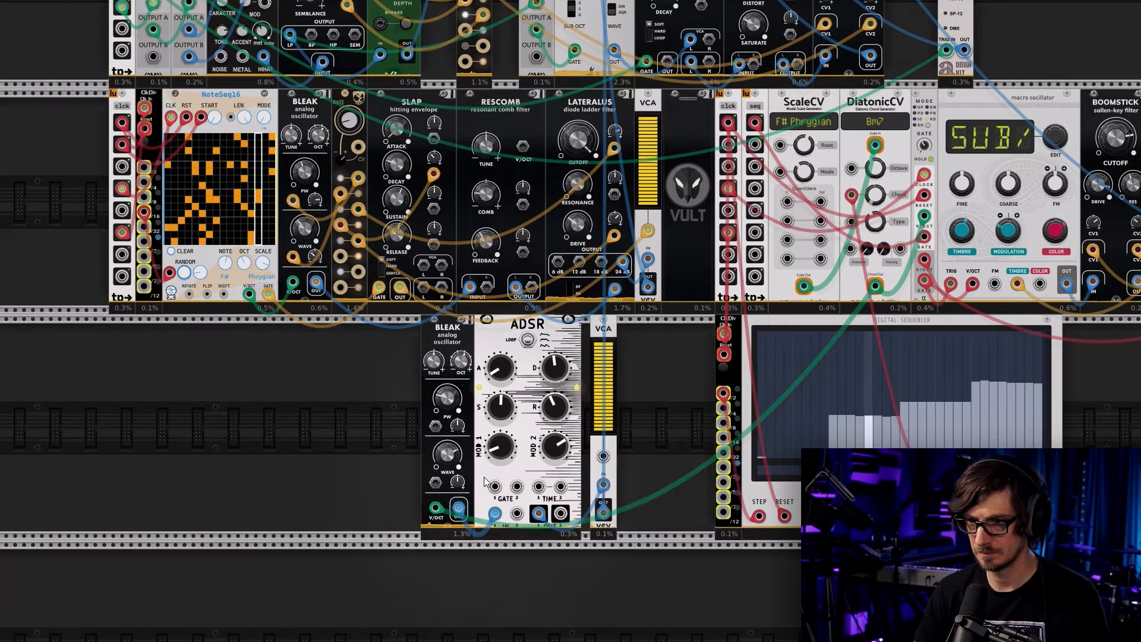
drag(527, 545, 496, 498)
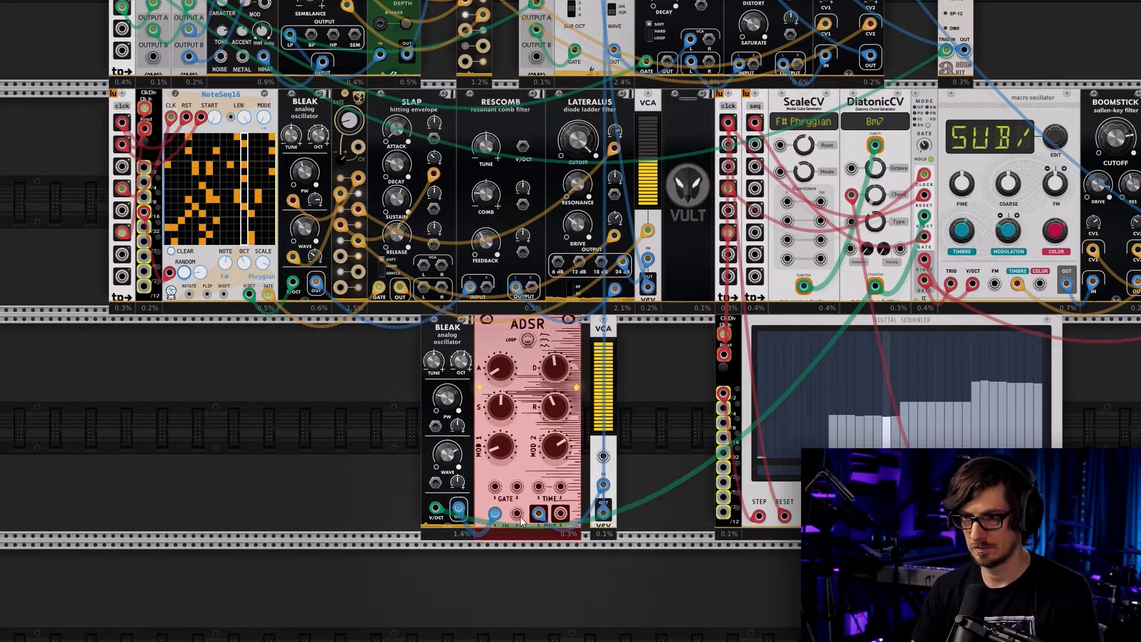
key(Delete)
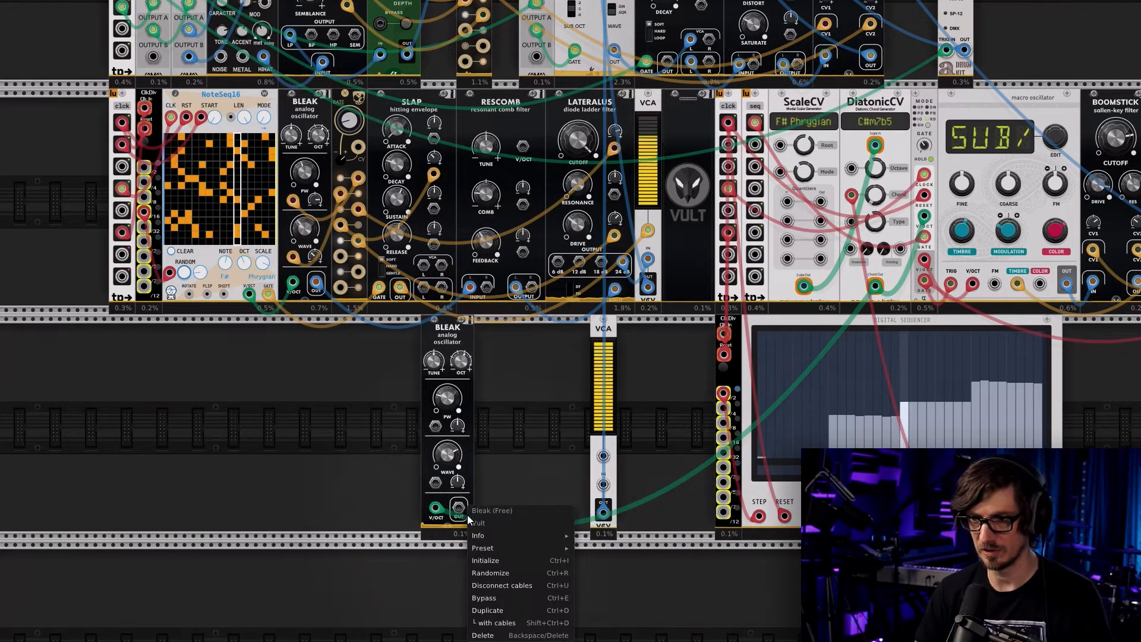
key(Return)
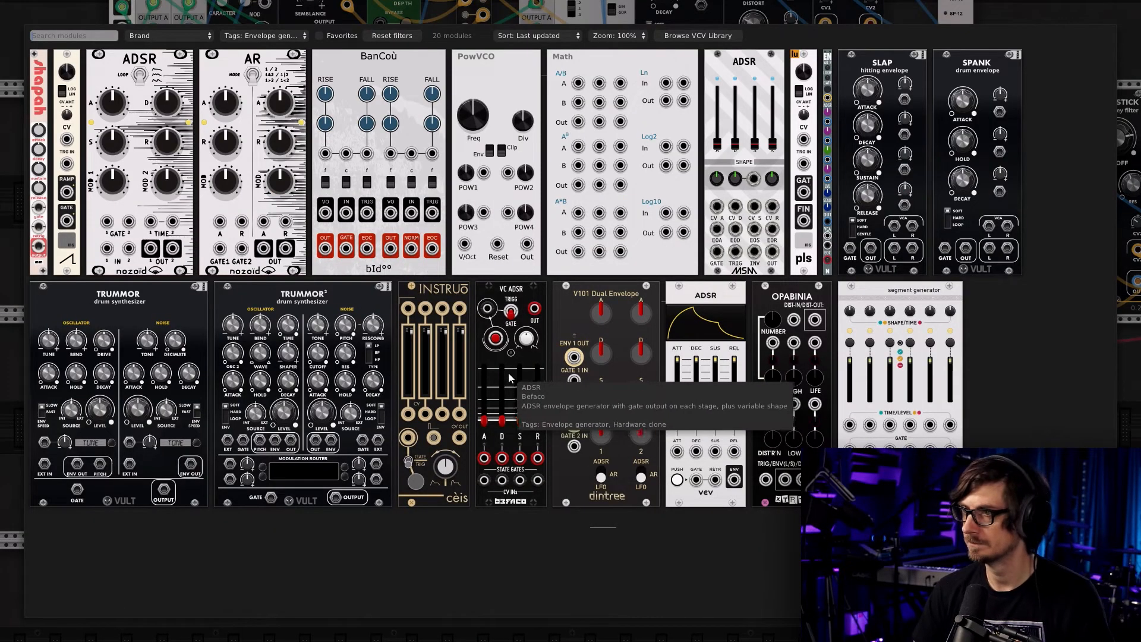
click(701, 355)
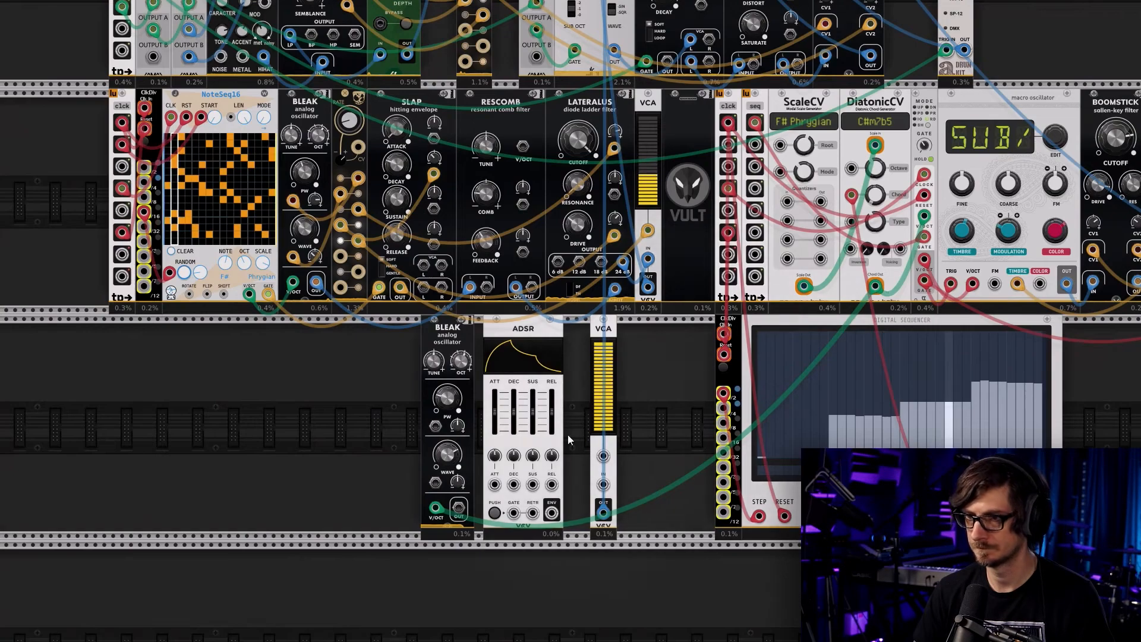
Patch the lower Bleak's main output to the VCA input in blue and the ADSR envelope output to the VCA's CV input in yellow
right_click(462, 518)
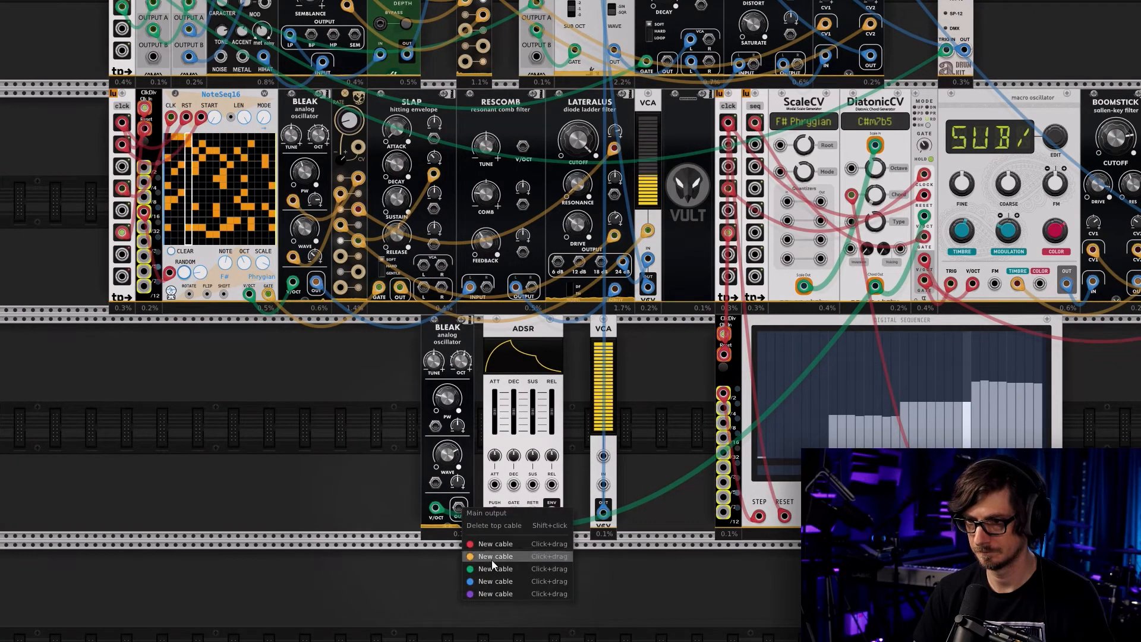
click(495, 580)
click(603, 484)
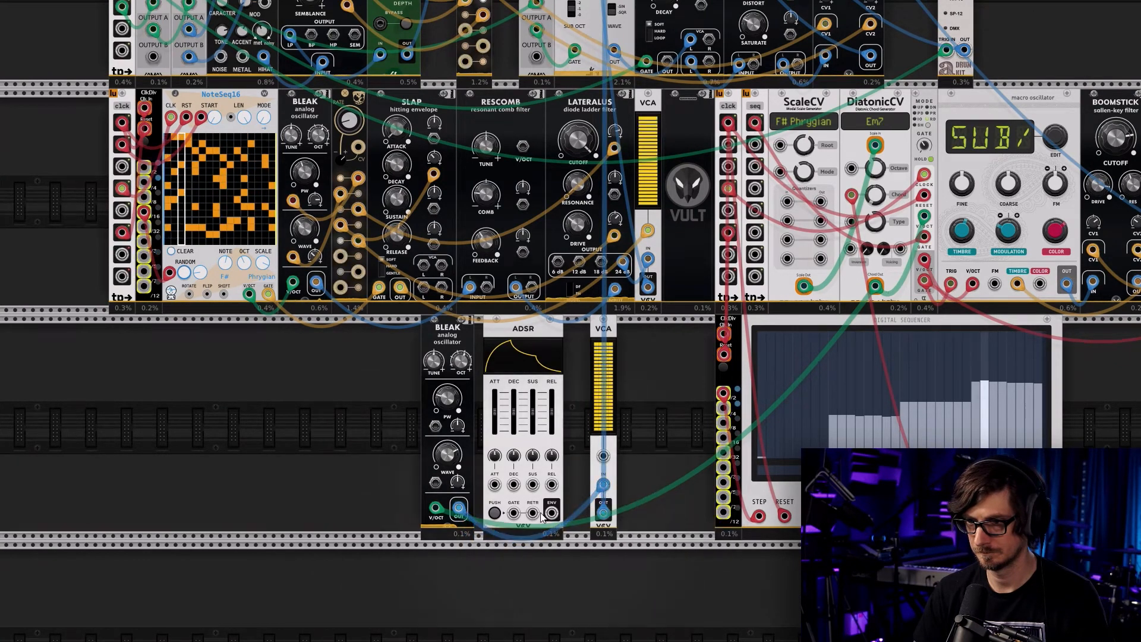
right_click(549, 515)
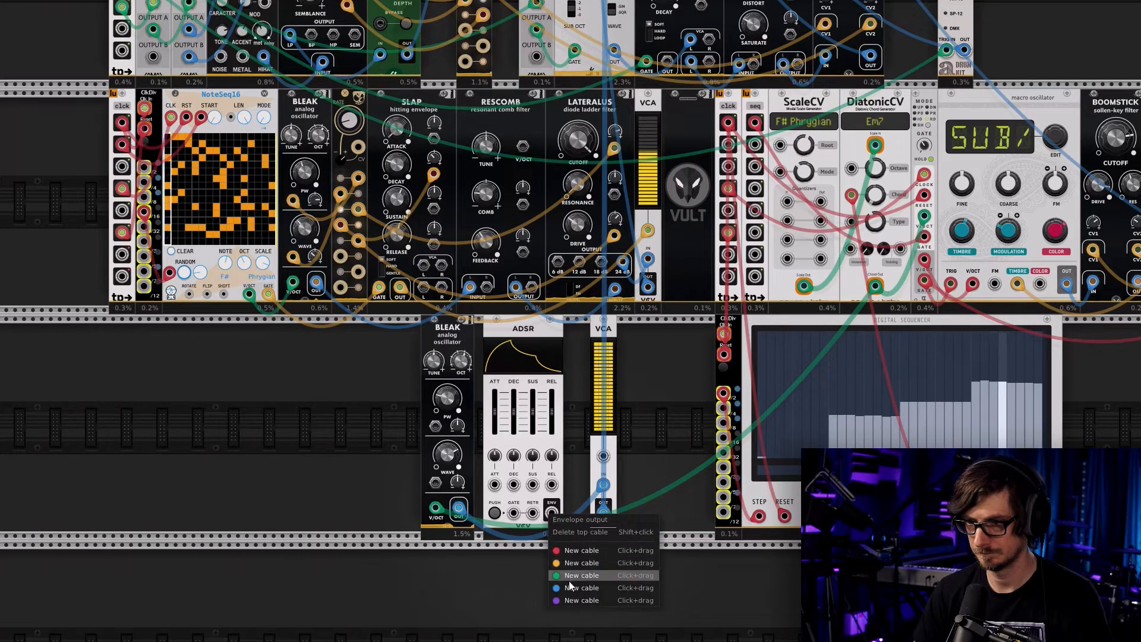
click(573, 563)
click(603, 456)
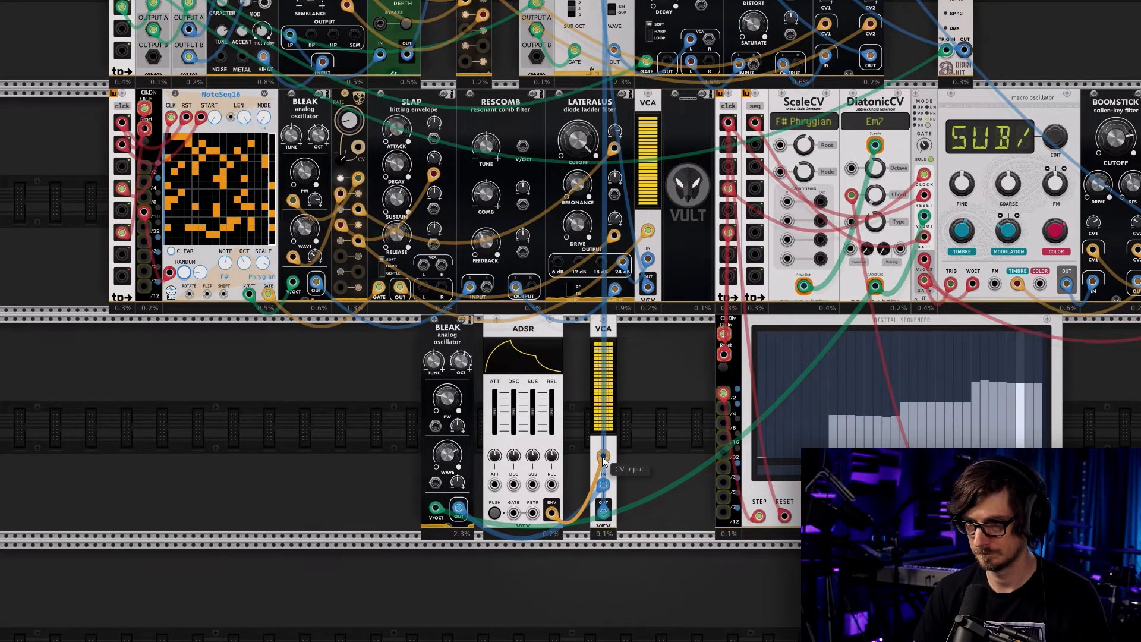
right_click(514, 514)
click(533, 576)
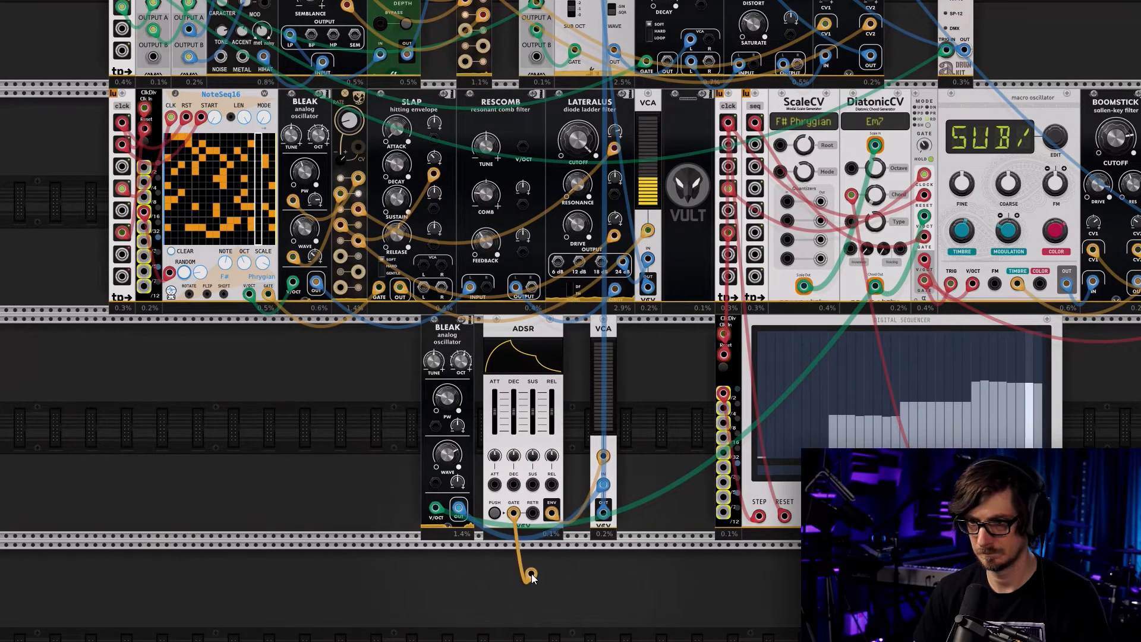
click(145, 169)
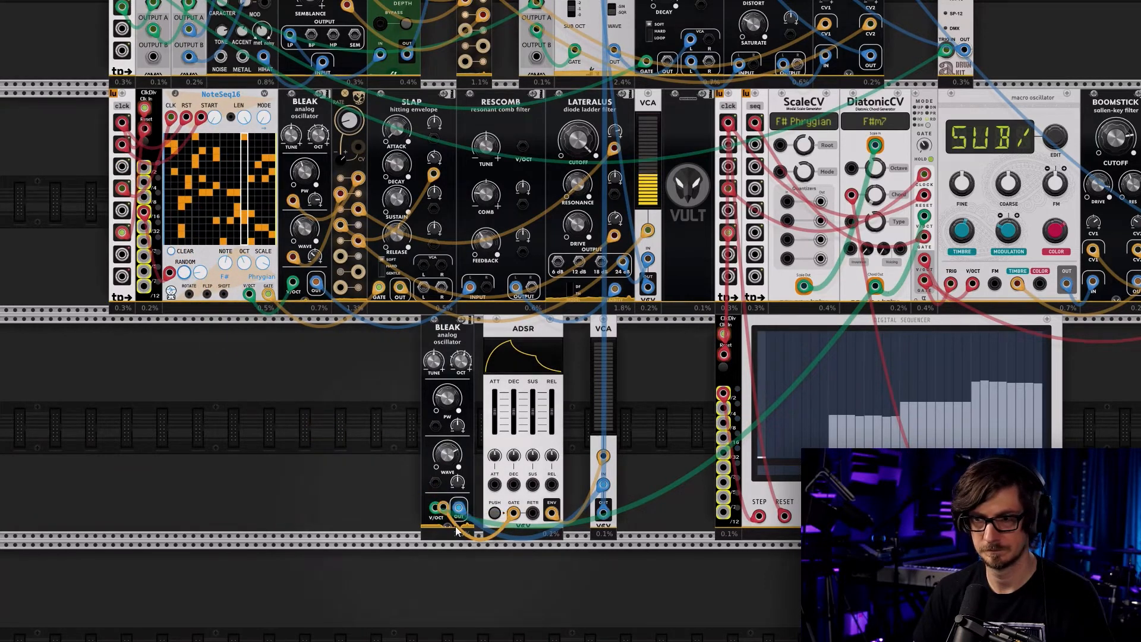
right_click(506, 507)
click(502, 505)
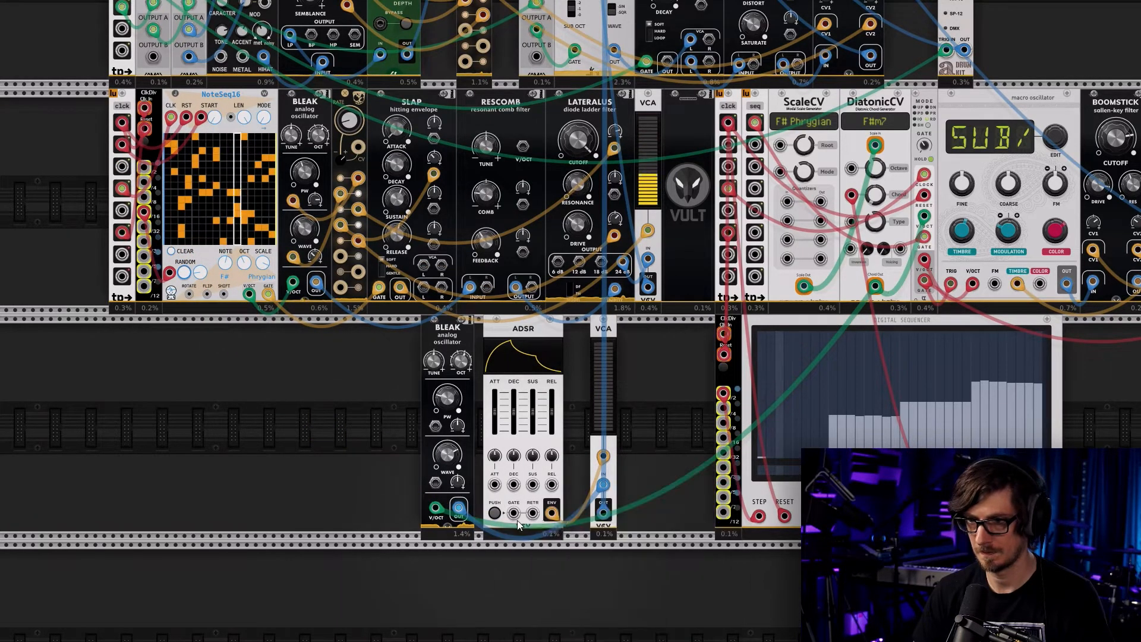
Connect the VCV ADSR's gate input to a clock divider output beside NoteSeq16 with a red cable
right_click(517, 522)
click(514, 514)
right_click(516, 514)
drag(537, 560, 143, 201)
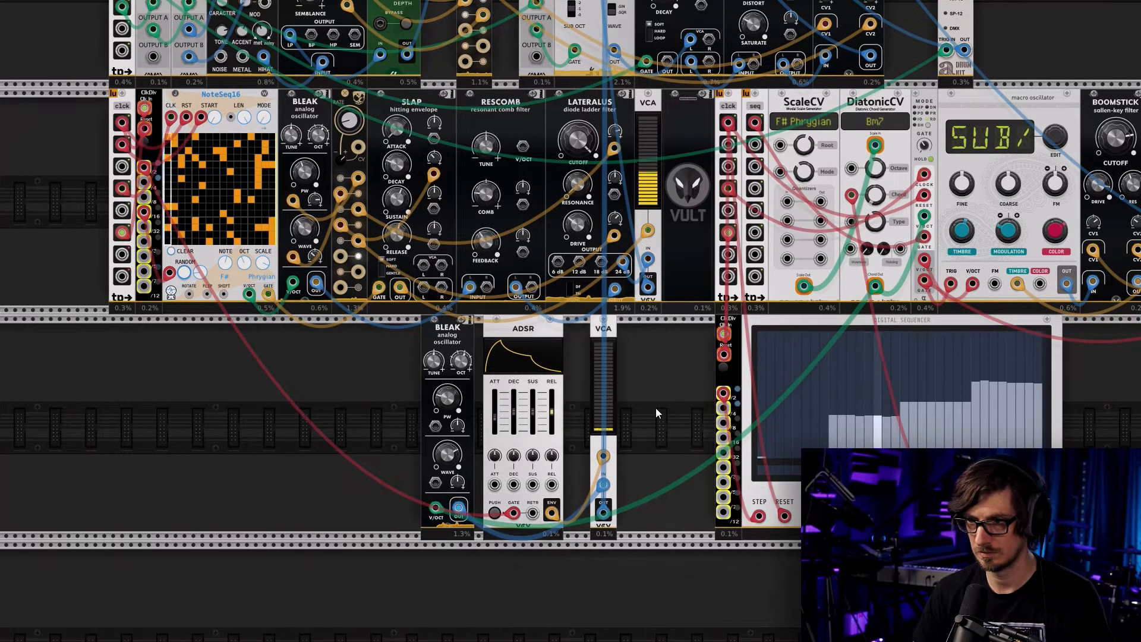
Shape the ADSR envelope with a 24.21 ms attack, a 575.44 ms decay, and slightly raised sustain and release
drag(555, 413, 555, 406)
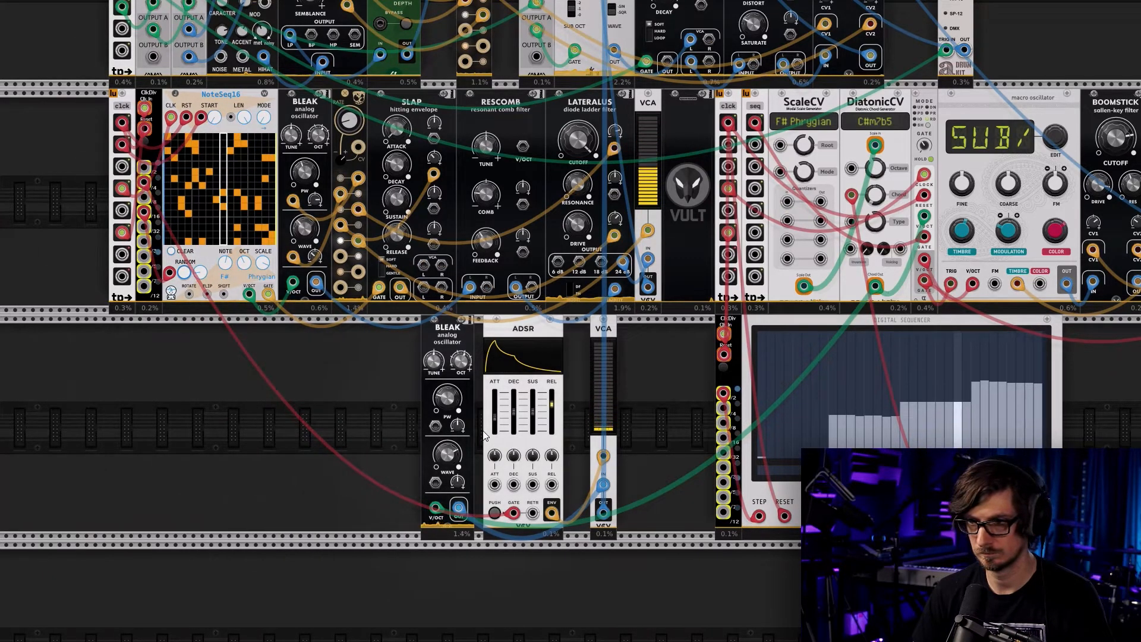
drag(513, 423, 514, 416)
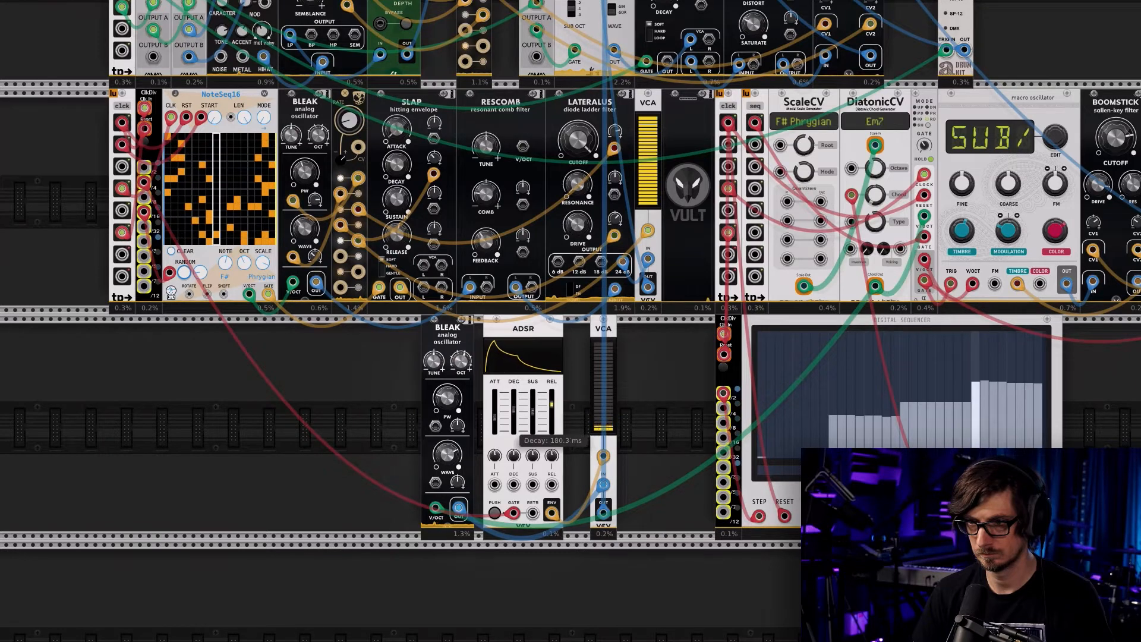
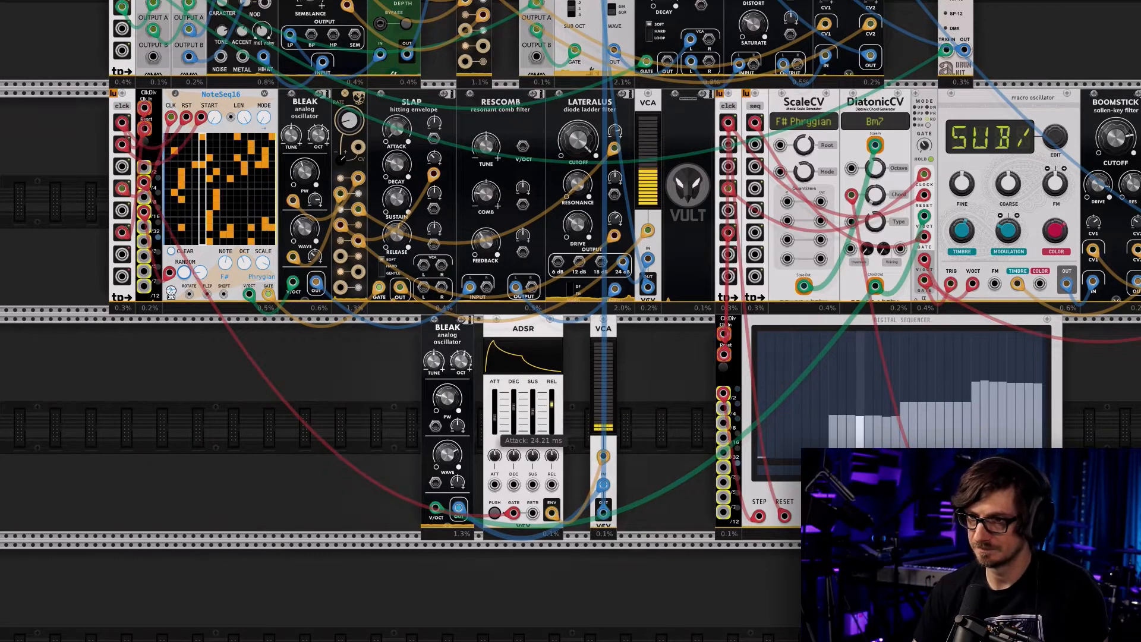
drag(514, 416, 514, 404)
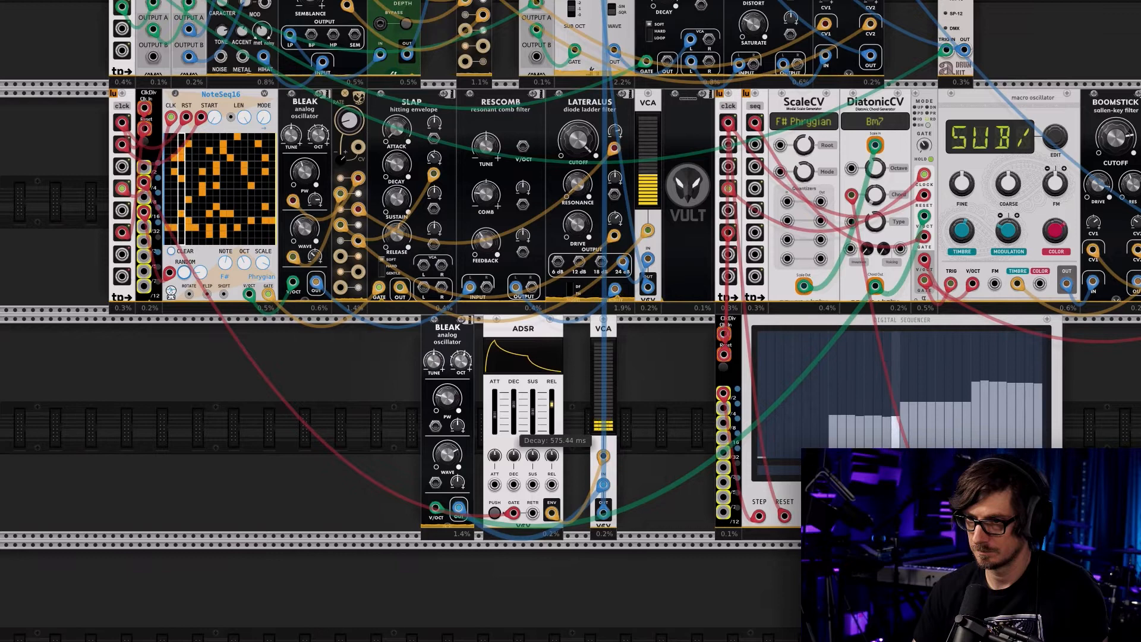
drag(536, 412, 536, 409)
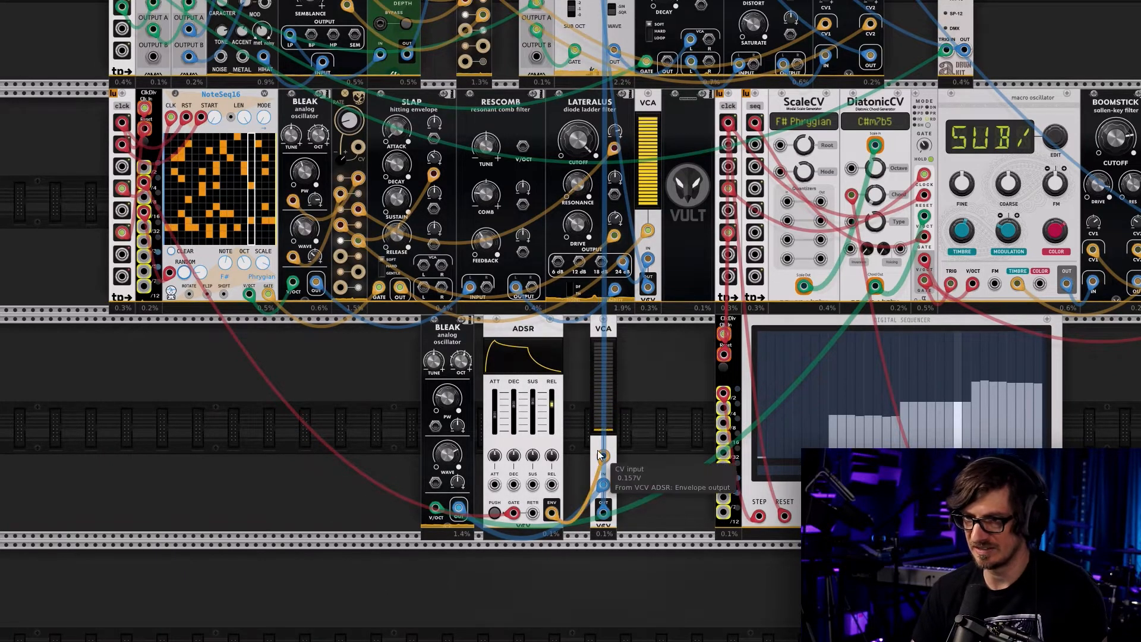
Patch the ADSR envelope output to the VCA's CV input again and move the VCA directly against the ADSR
right_click(552, 513)
drag(580, 562, 603, 456)
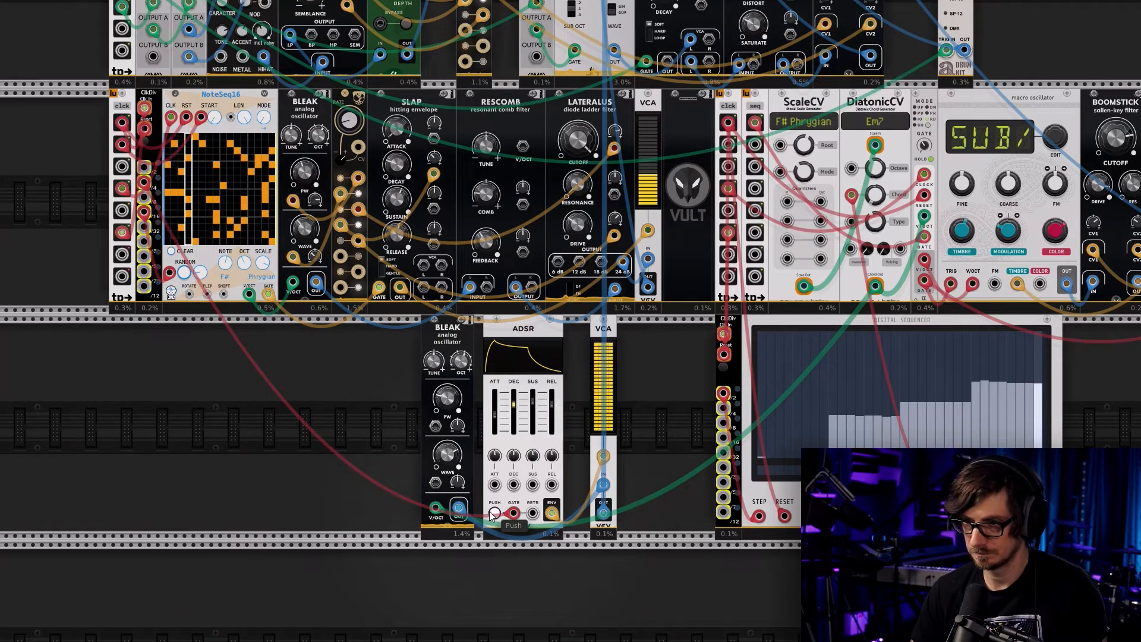
drag(603, 330, 577, 332)
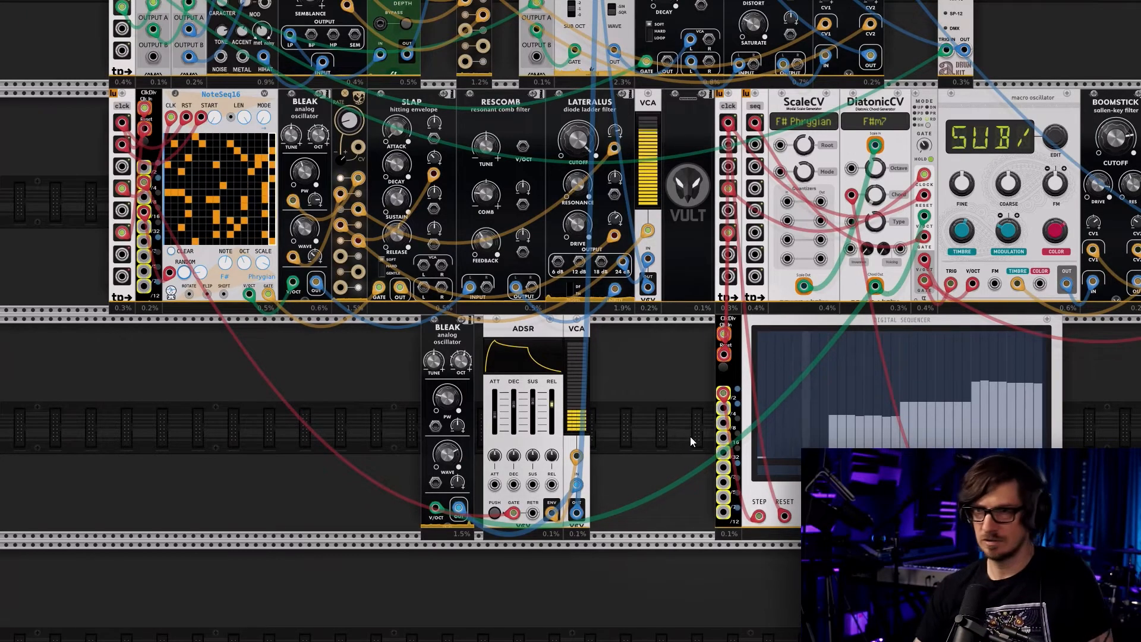
Set the snr channel level on the mixer to 1.3766 dB
drag(663, 363, 458, 539)
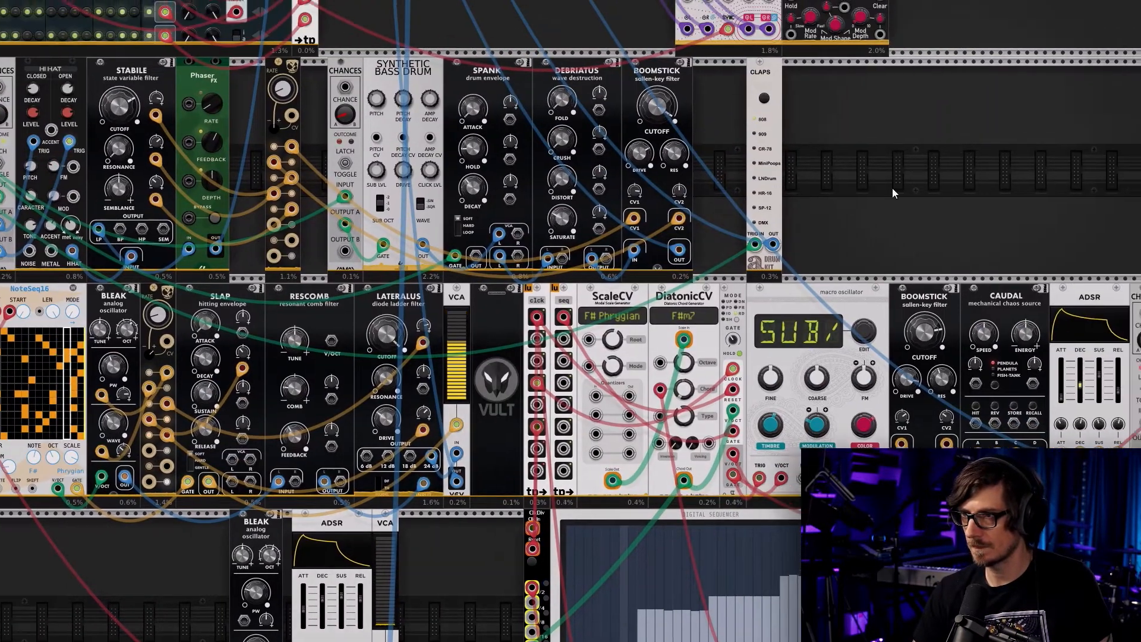
drag(934, 159, 636, 262)
drag(721, 110, 830, 359)
drag(388, 346, 606, 418)
drag(372, 233, 373, 231)
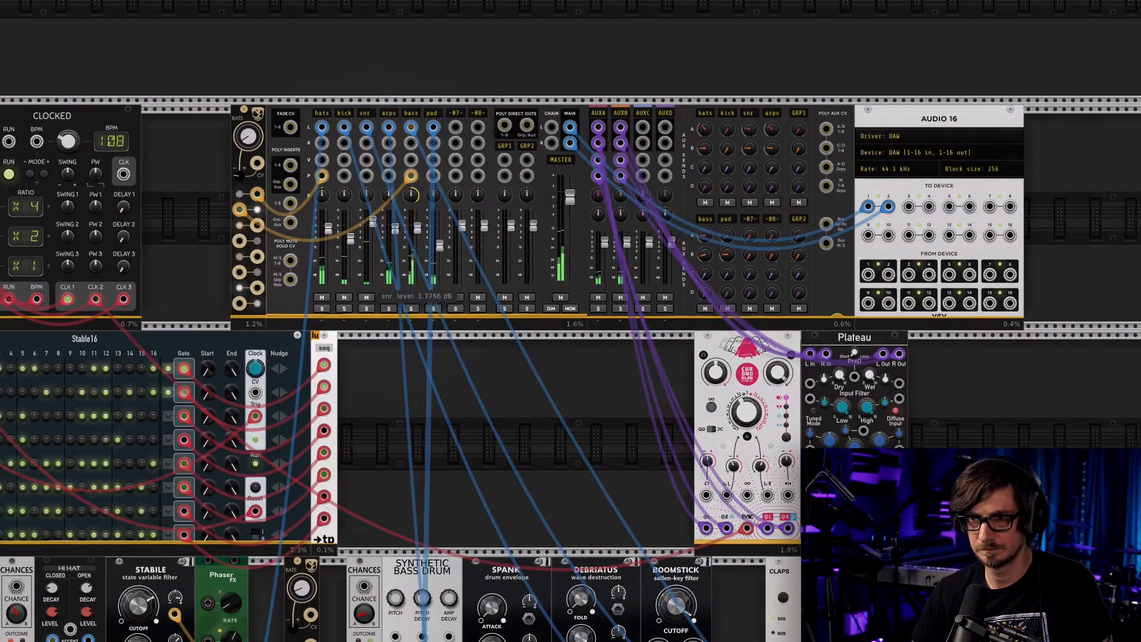
drag(440, 467, 618, 235)
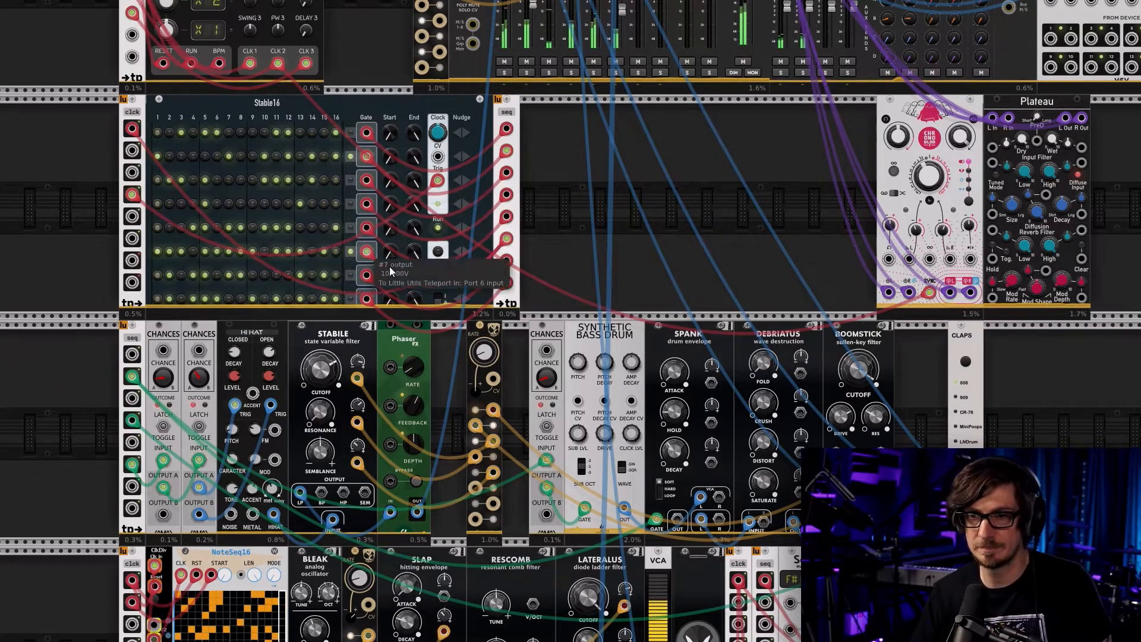
Raise the pad channel's level slightly on the mixer
scroll(504, 475, down, 6)
scroll(504, 474, down, 2)
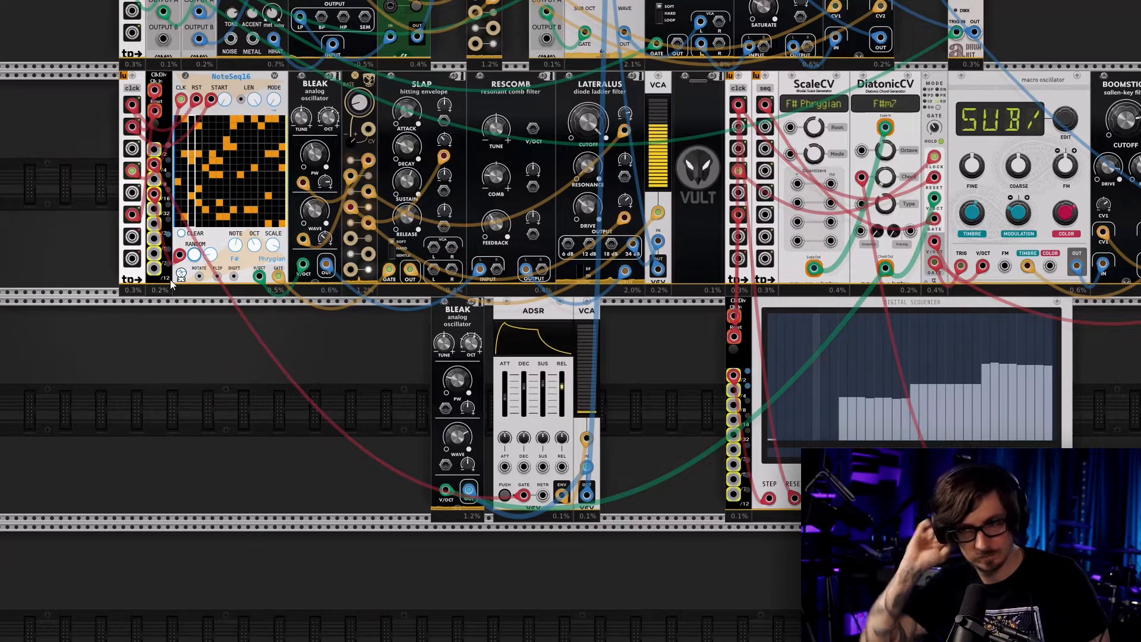
mouse_move(454, 384)
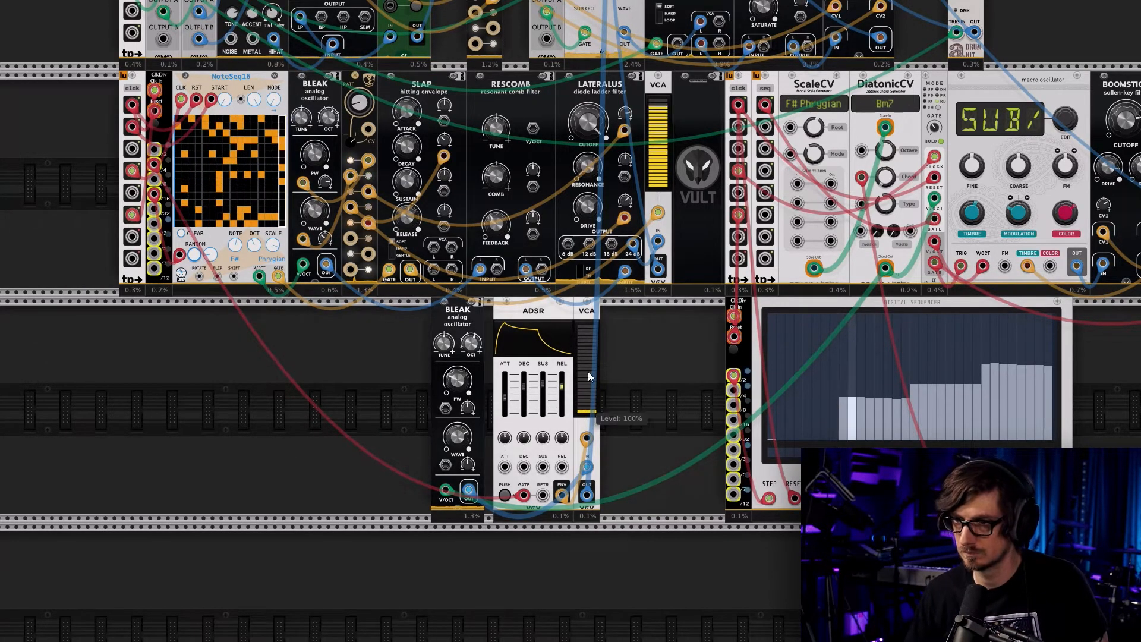
scroll(655, 305, up, 10)
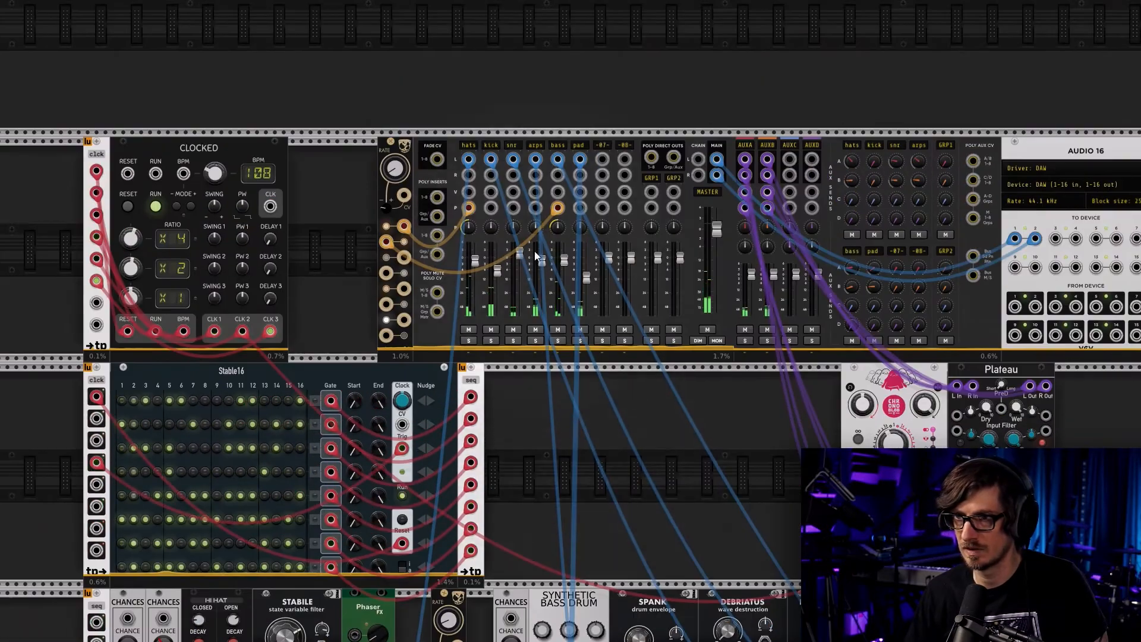
drag(586, 277, 586, 271)
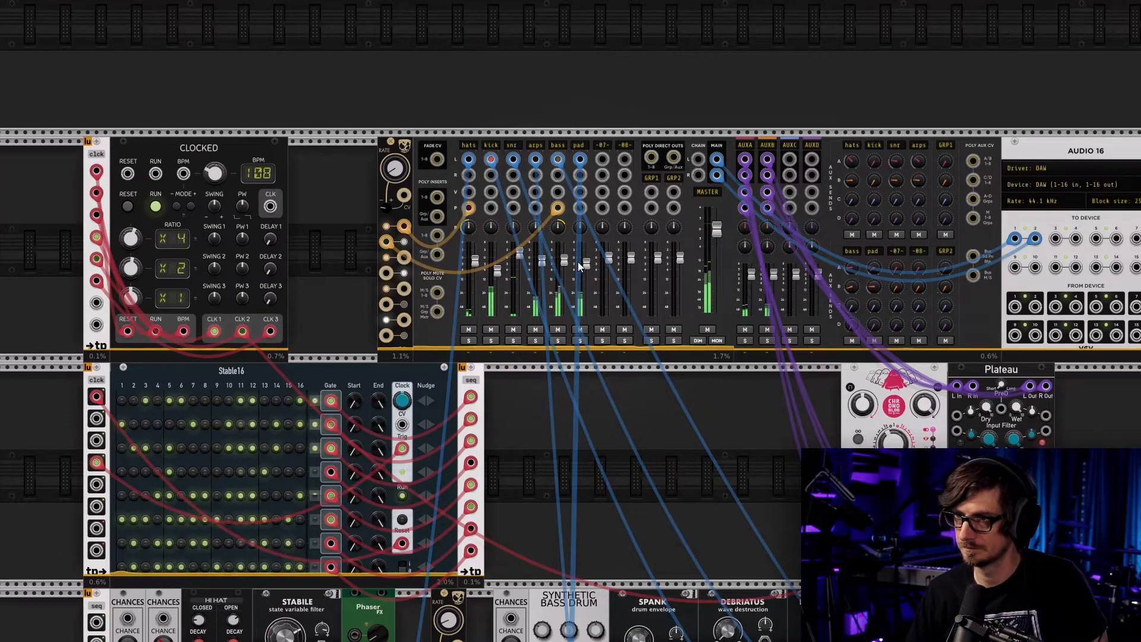
Save the current patch
scroll(630, 520, down, 10)
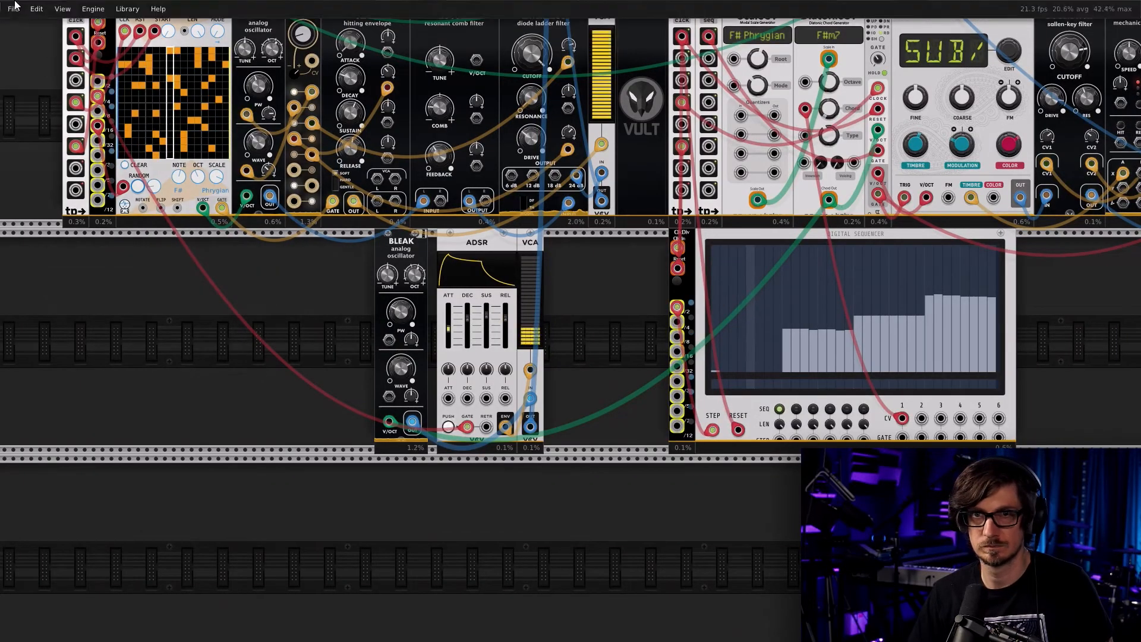
click(13, 8)
click(24, 60)
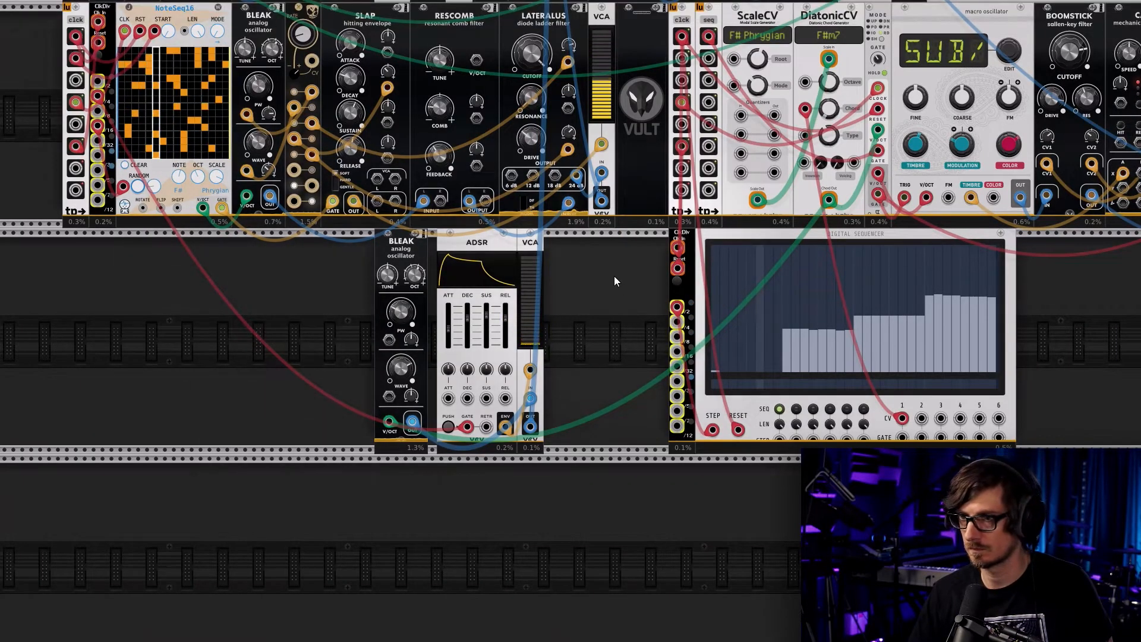
Open a gap between the lower ADSR and VCA by moving the VCA aside and shifting the Bleak and ADSR away together
drag(531, 247, 593, 248)
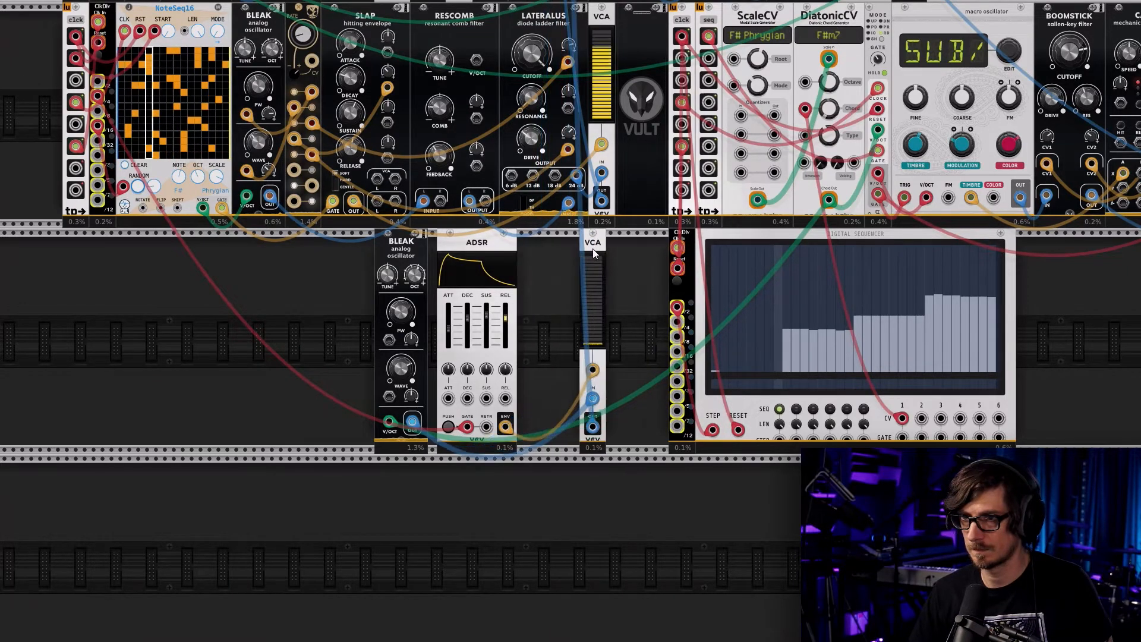
drag(494, 247, 485, 249)
drag(533, 277, 295, 240)
click(394, 266)
Reset the module browser's filters and show only modules tagged Granular
right_click(394, 266)
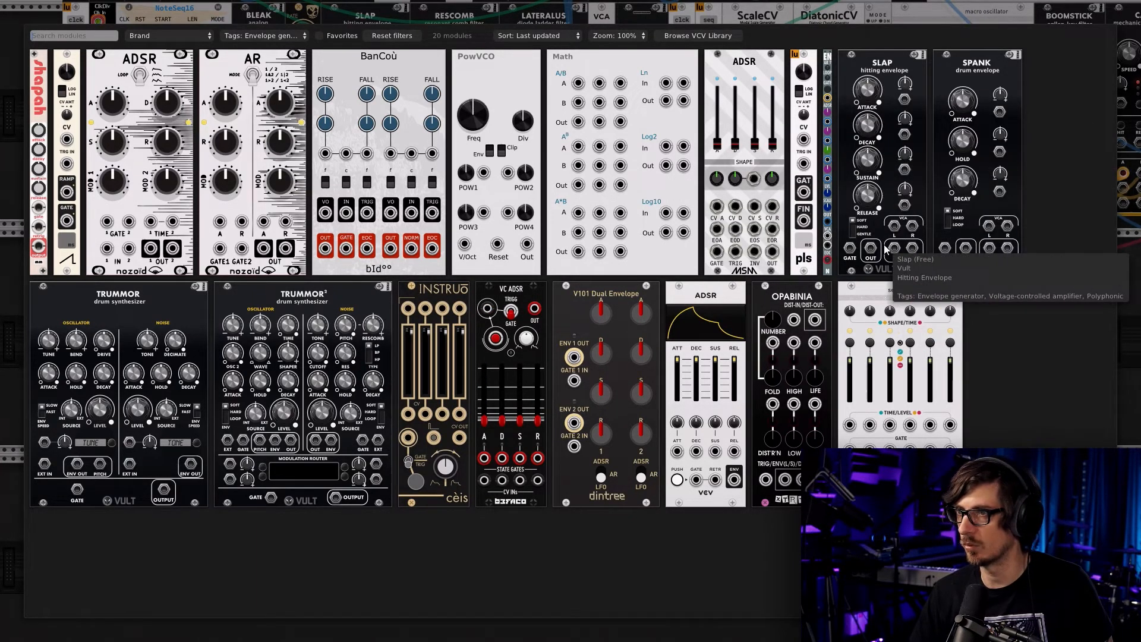
click(391, 35)
click(264, 35)
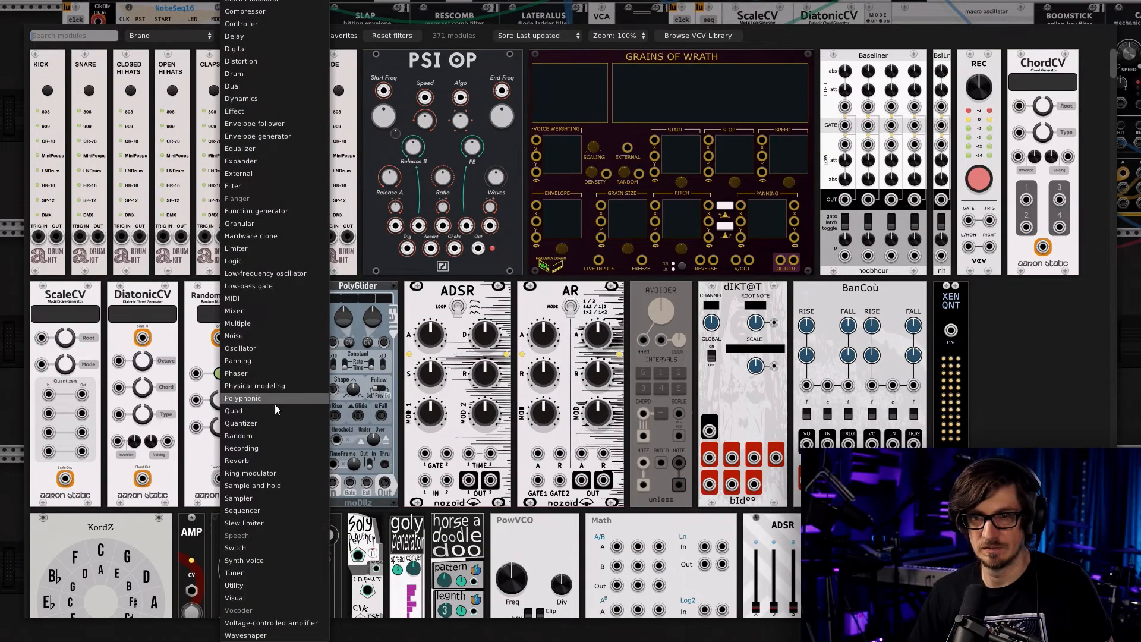
click(259, 224)
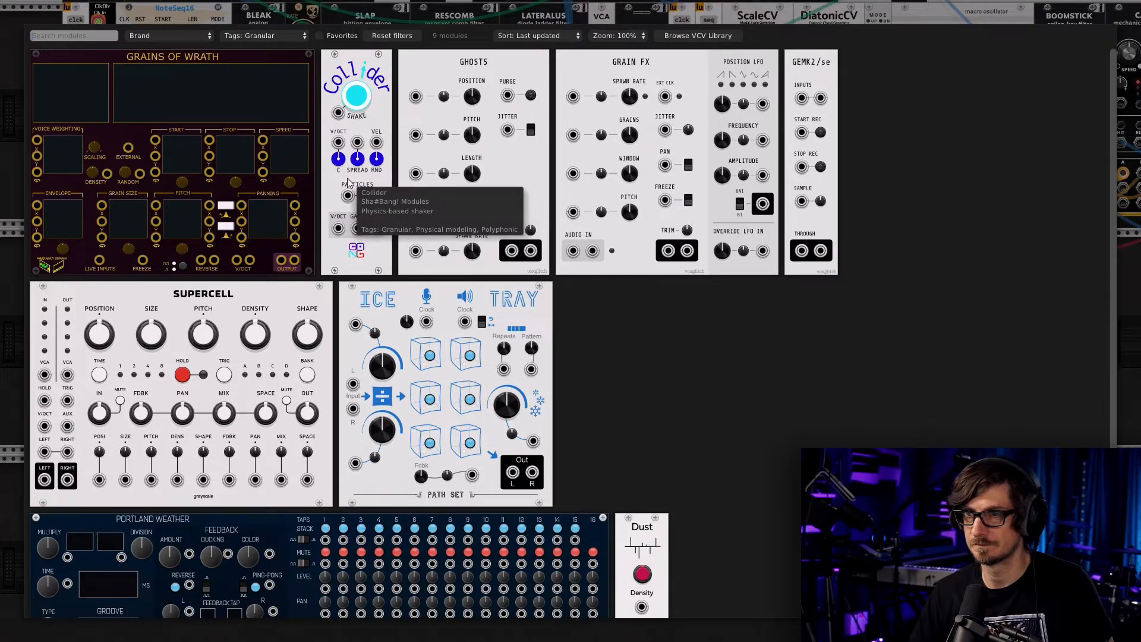
Add the Ghosts module and place it in the gap between the ADSR and the VCA
click(440, 144)
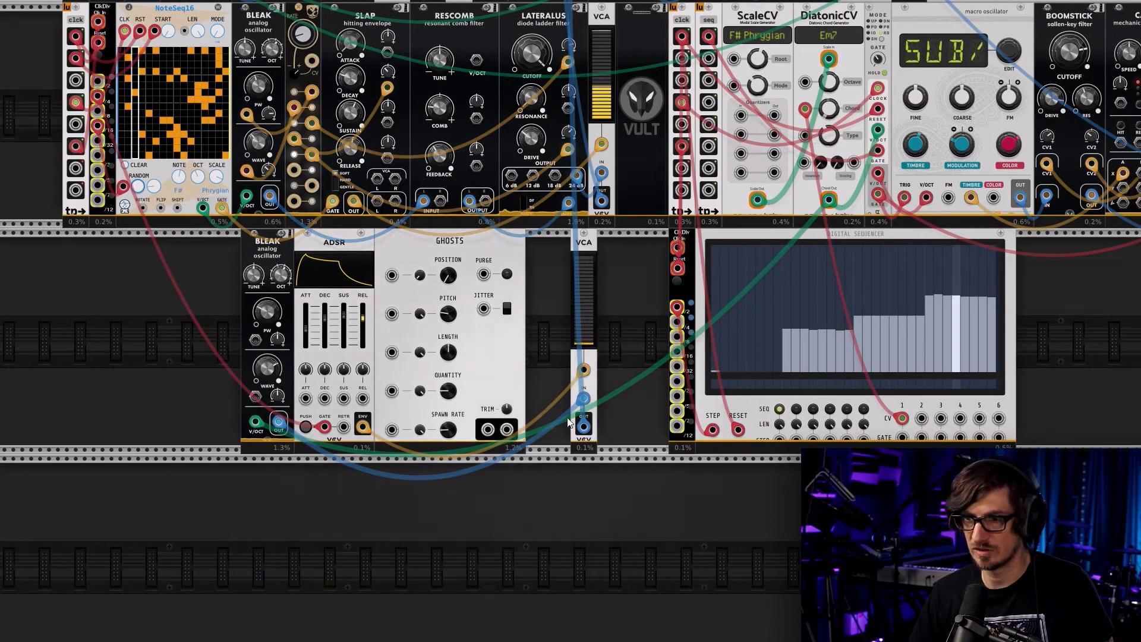
mouse_move(585, 402)
mouse_down()
mouse_move(369, 411)
mouse_move(391, 429)
mouse_move(381, 392)
mouse_move(404, 309)
mouse_move(452, 333)
mouse_move(489, 321)
mouse_move(534, 410)
mouse_move(584, 399)
mouse_up()
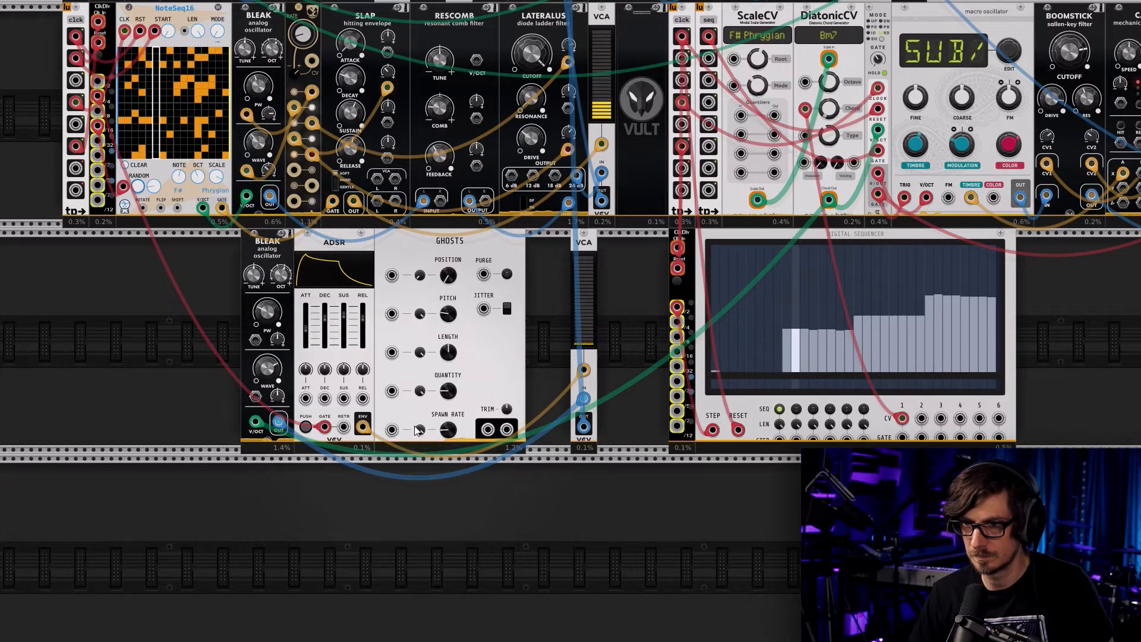
mouse_move(477, 262)
mouse_down()
mouse_move(506, 263)
mouse_move(495, 262)
mouse_up()
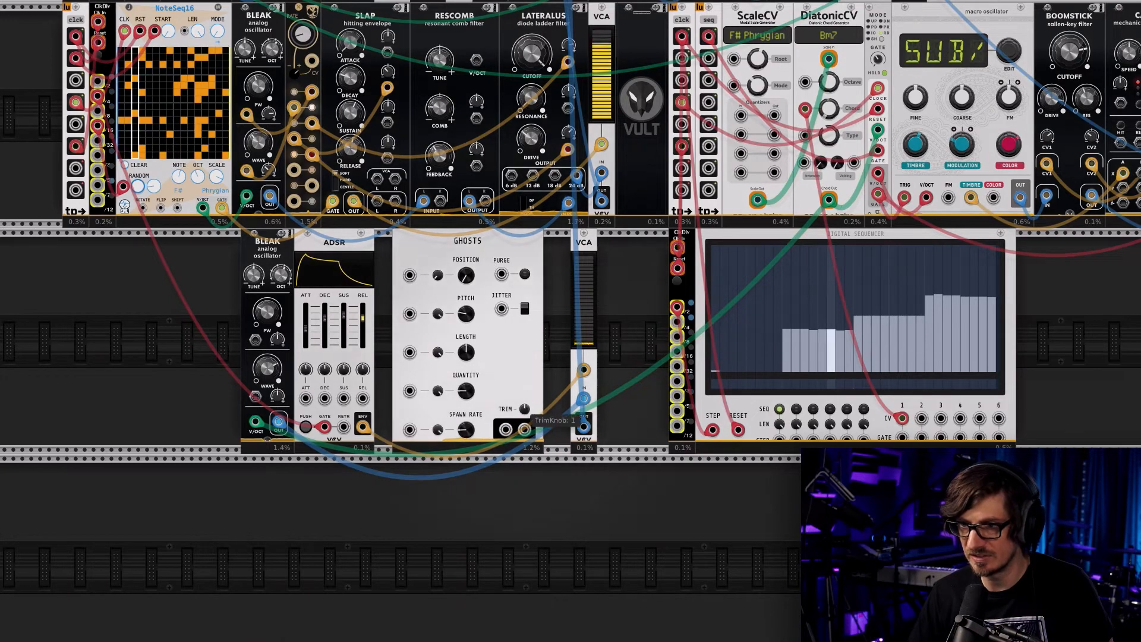
double_click(524, 409)
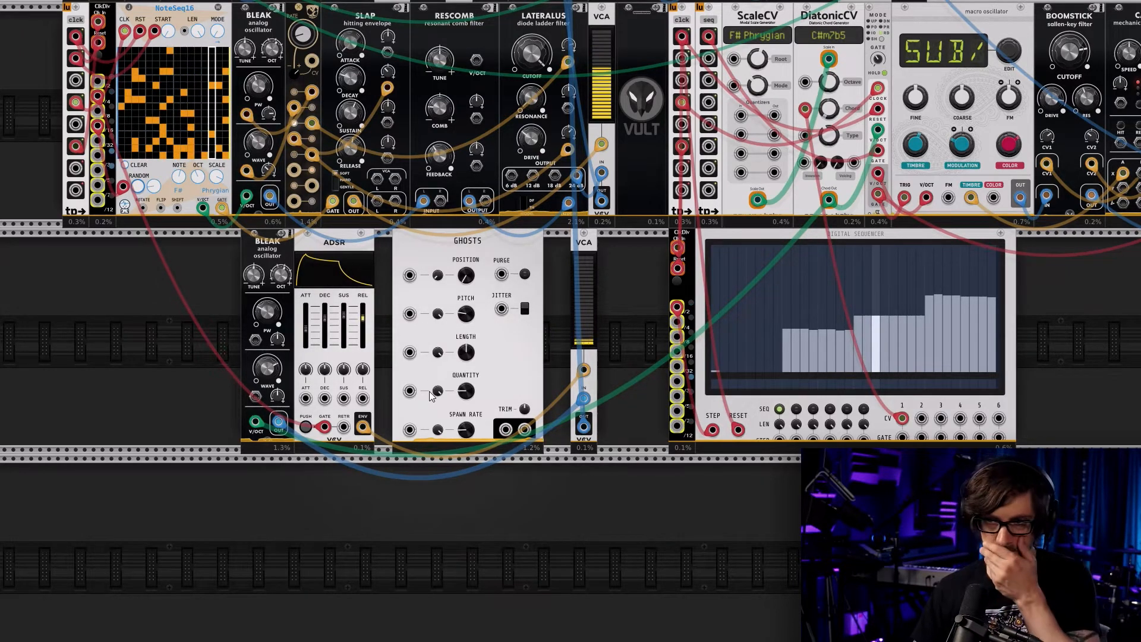
Try routing the Bleak output through Ghosts' Spawn Rate input and first output into the VCA, and delete Ghosts
drag(583, 399, 409, 429)
right_click(505, 429)
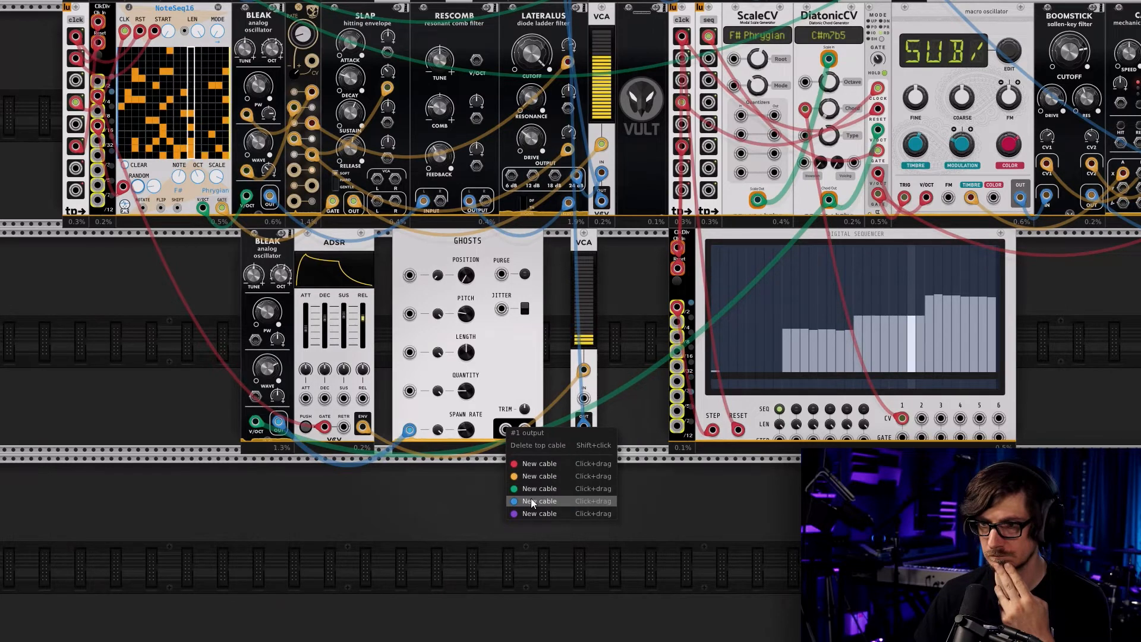
drag(530, 501, 584, 398)
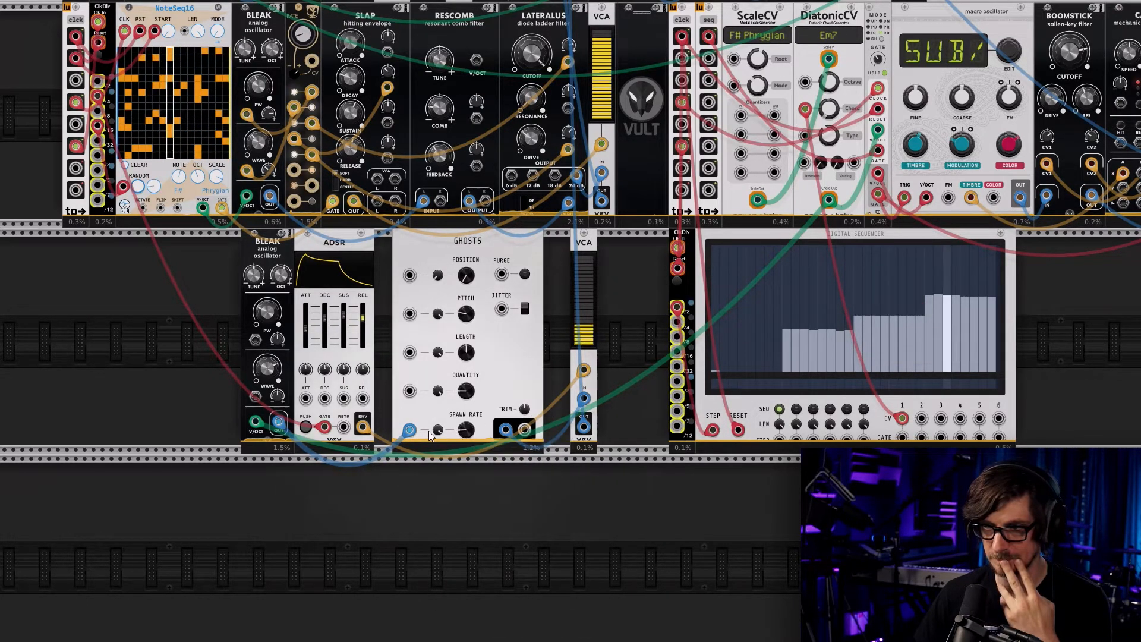
drag(506, 429, 584, 398)
key(Delete)
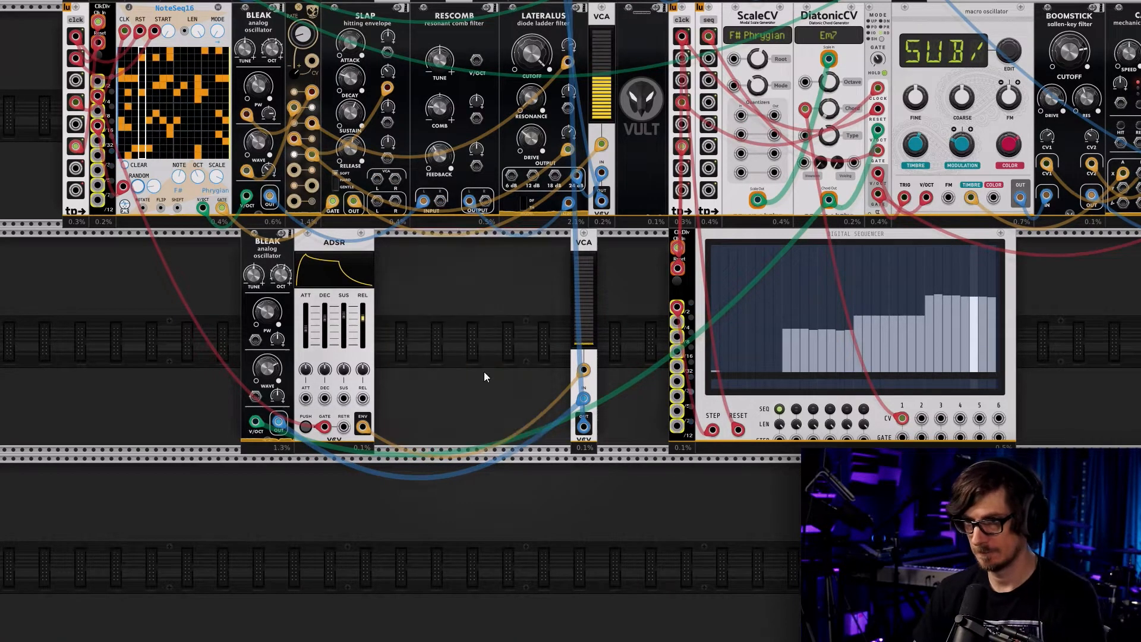
Add the Ice Tray module and fit it between the ADSR and VCA, shifting the Bleak and ADSR to make room
right_click(490, 380)
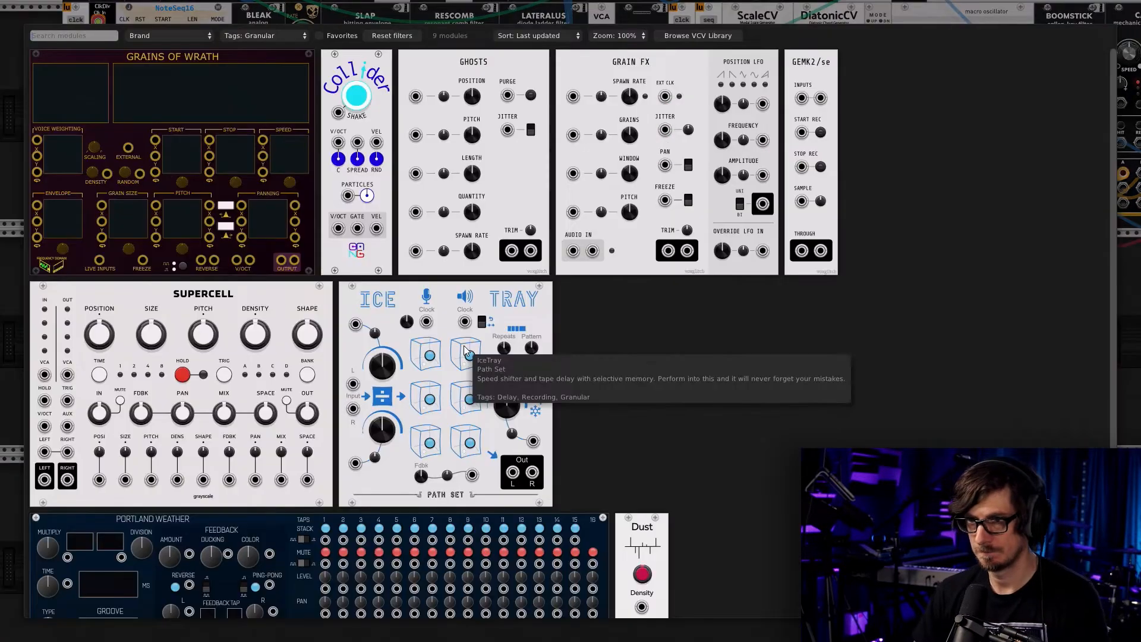
click(412, 397)
drag(410, 283, 183, 268)
drag(191, 268, 164, 268)
click(201, 268)
drag(338, 265, 381, 270)
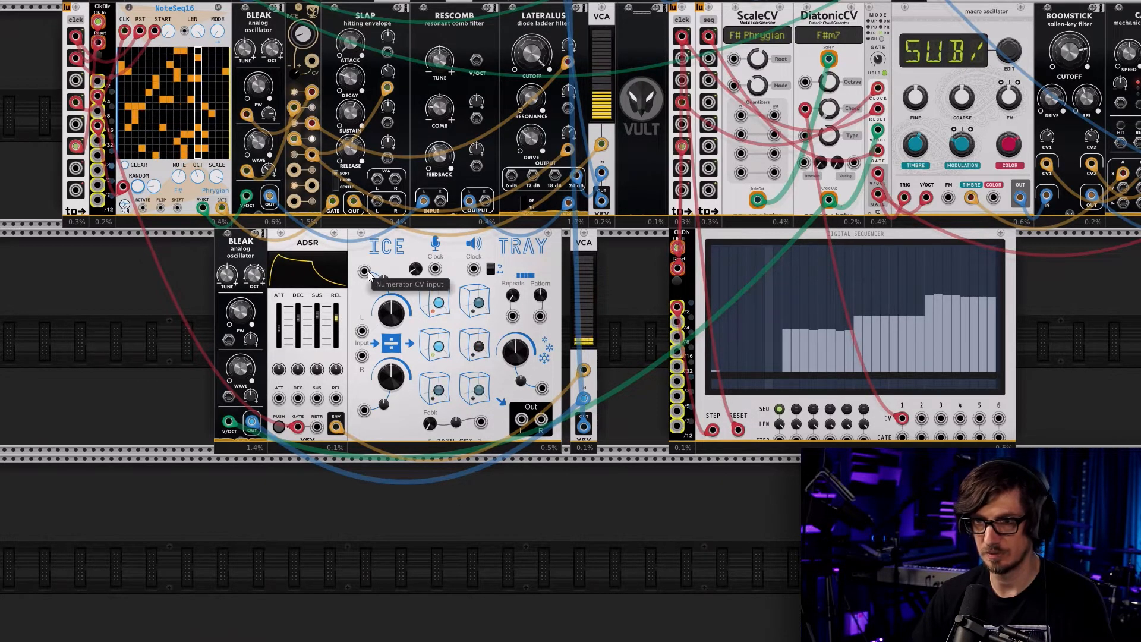
Move the Bleak cable from the VCA's input to Ice Tray's Numerator CV input and clear Ice Tray's cubes
drag(583, 398, 365, 272)
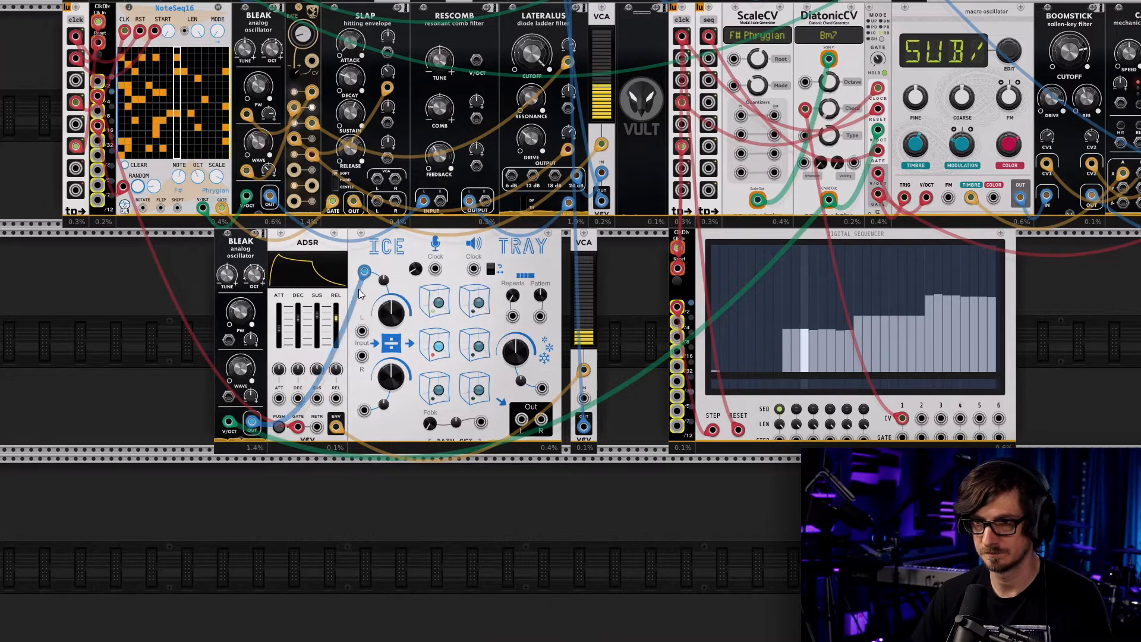
right_click(411, 403)
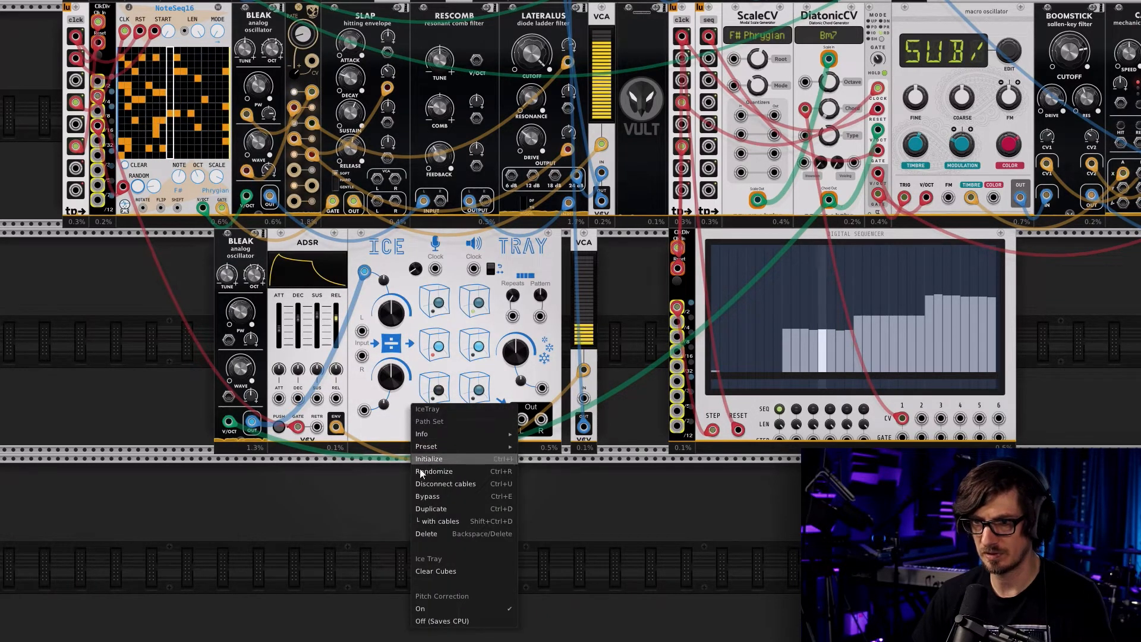
click(435, 570)
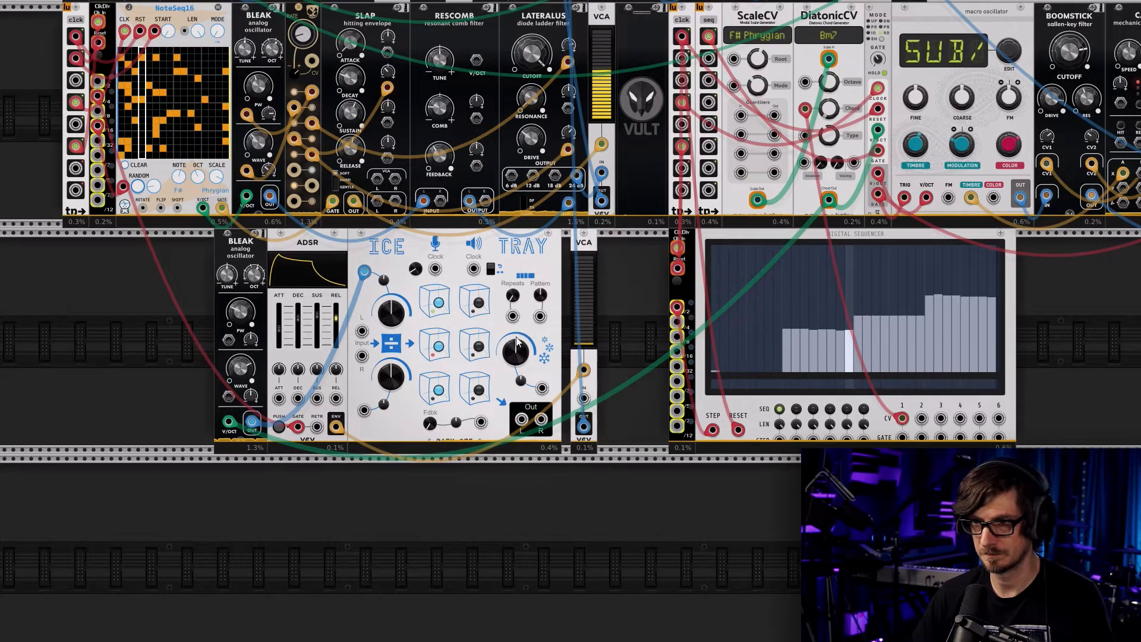
Connect Ice Tray's left audio output to the lower VCA's input with a blue cable
right_click(522, 418)
drag(542, 491, 584, 399)
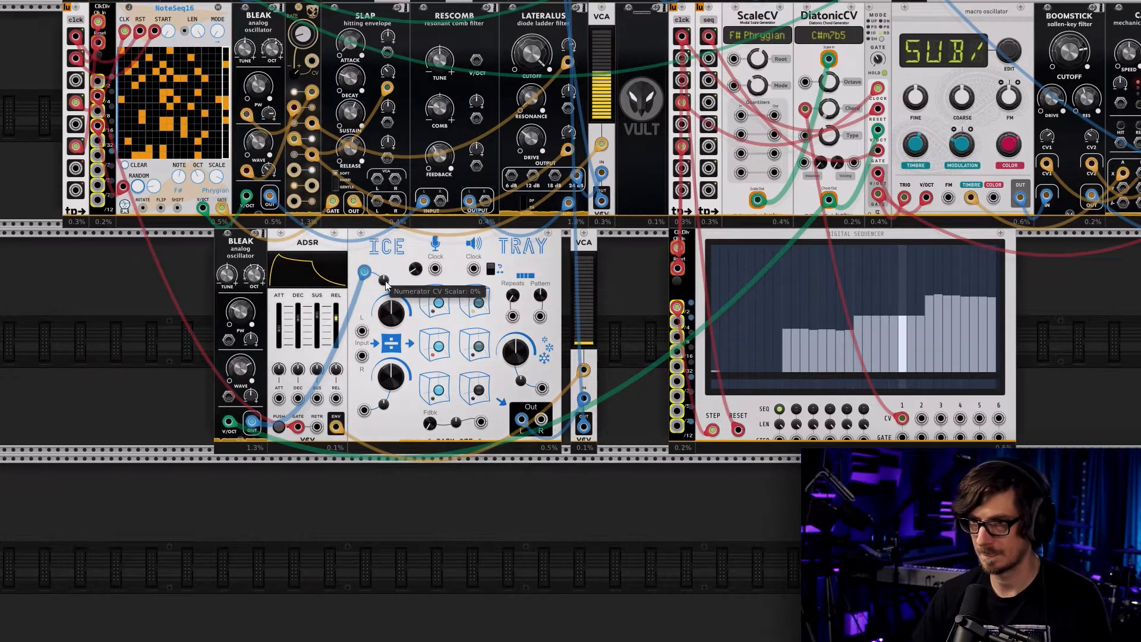
mouse_move(512, 356)
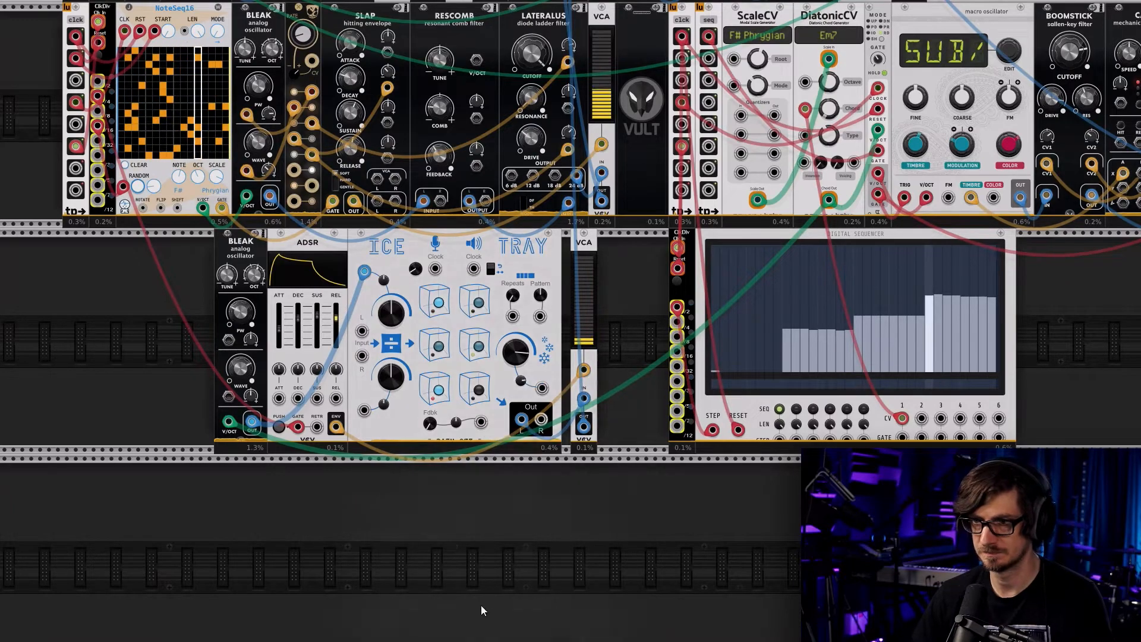
Connect Ice Tray's Playback Clock input to a clock output beside NoteSeq16 with a red cable
scroll(517, 583, up, 12)
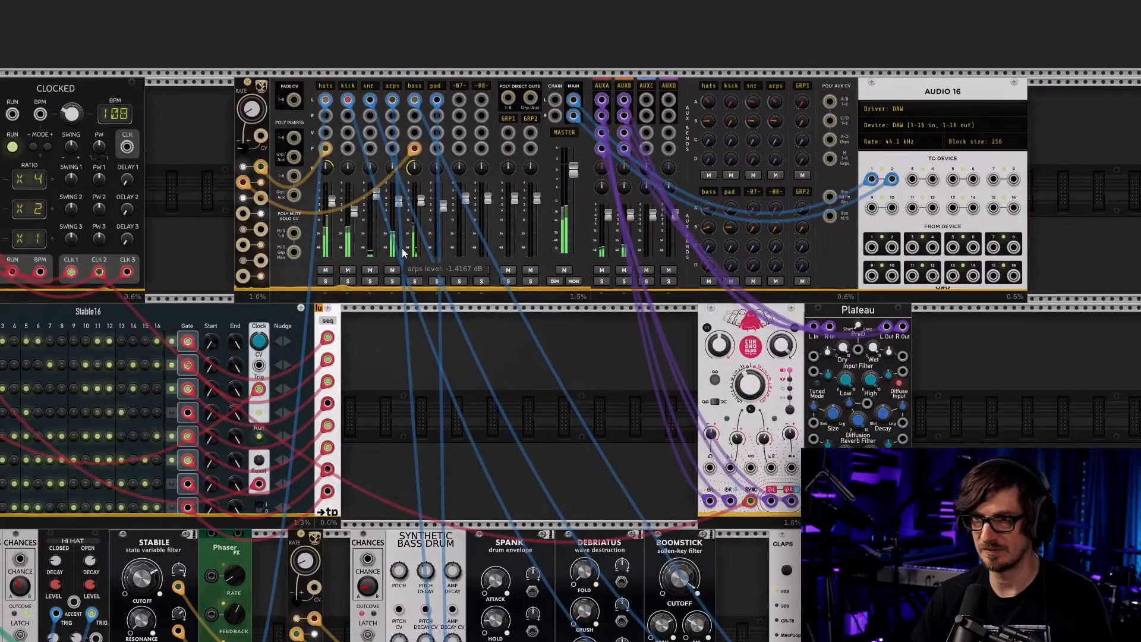
scroll(409, 412, down, 12)
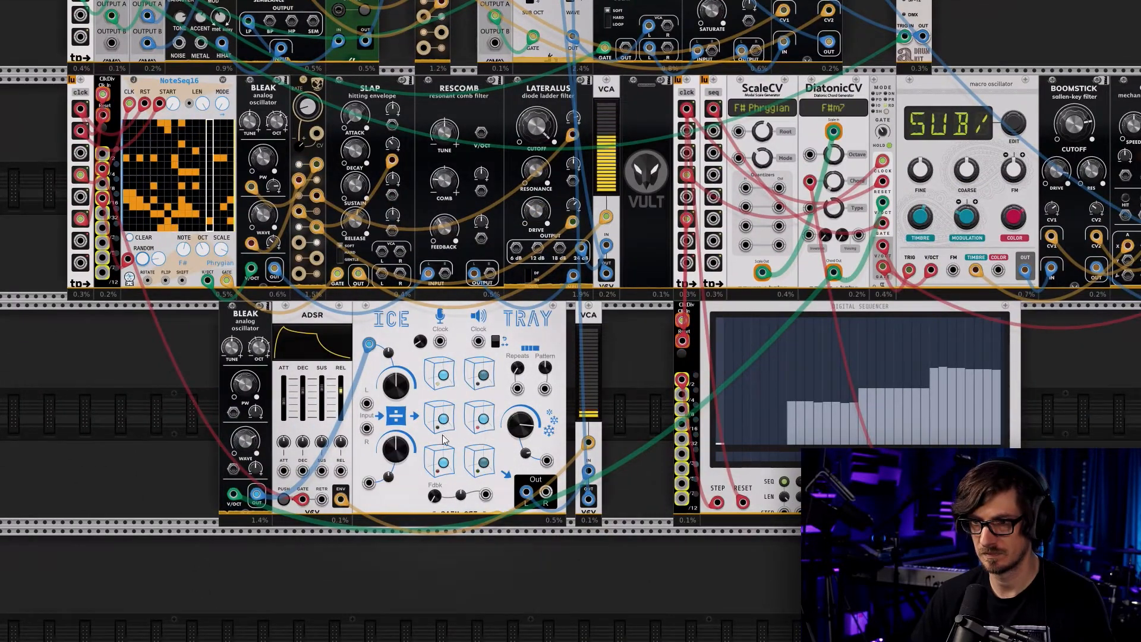
right_click(479, 342)
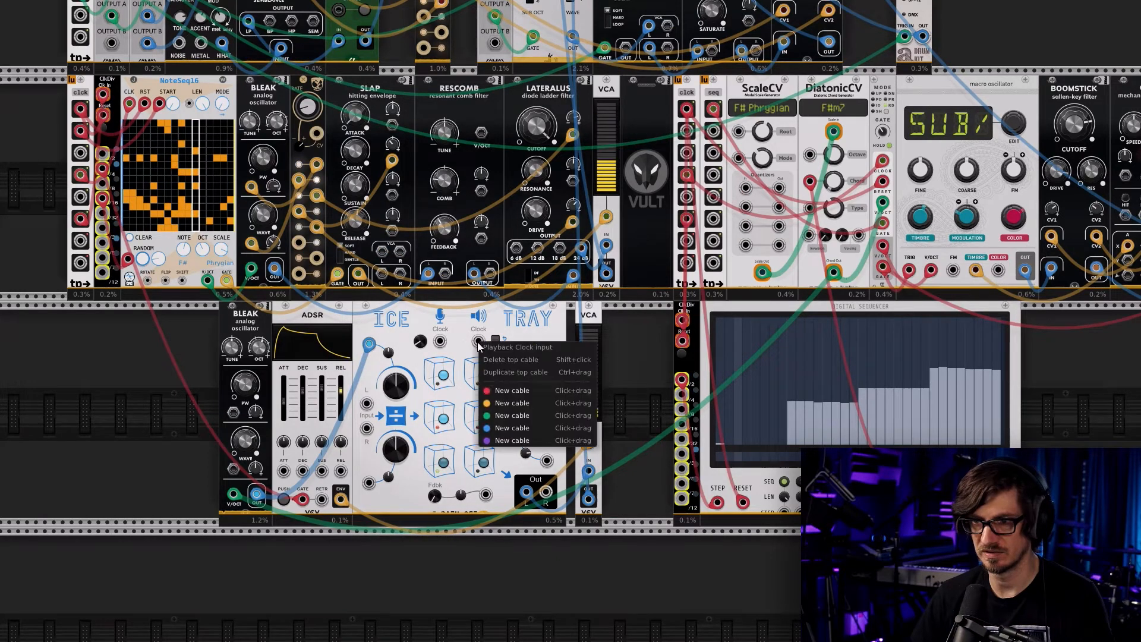
click(504, 391)
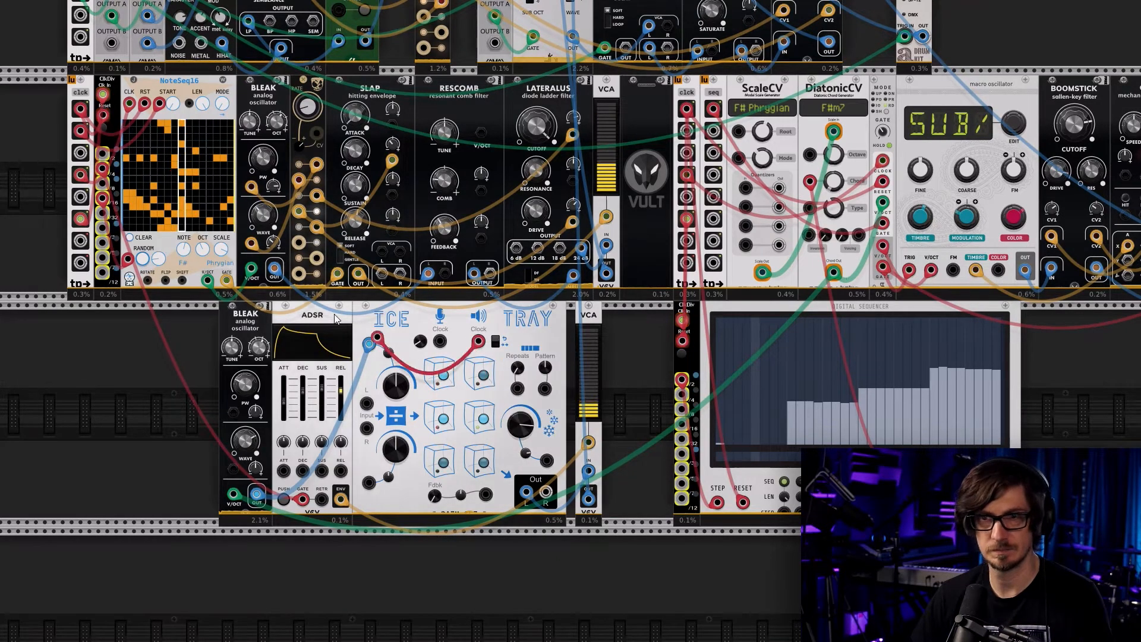
click(85, 173)
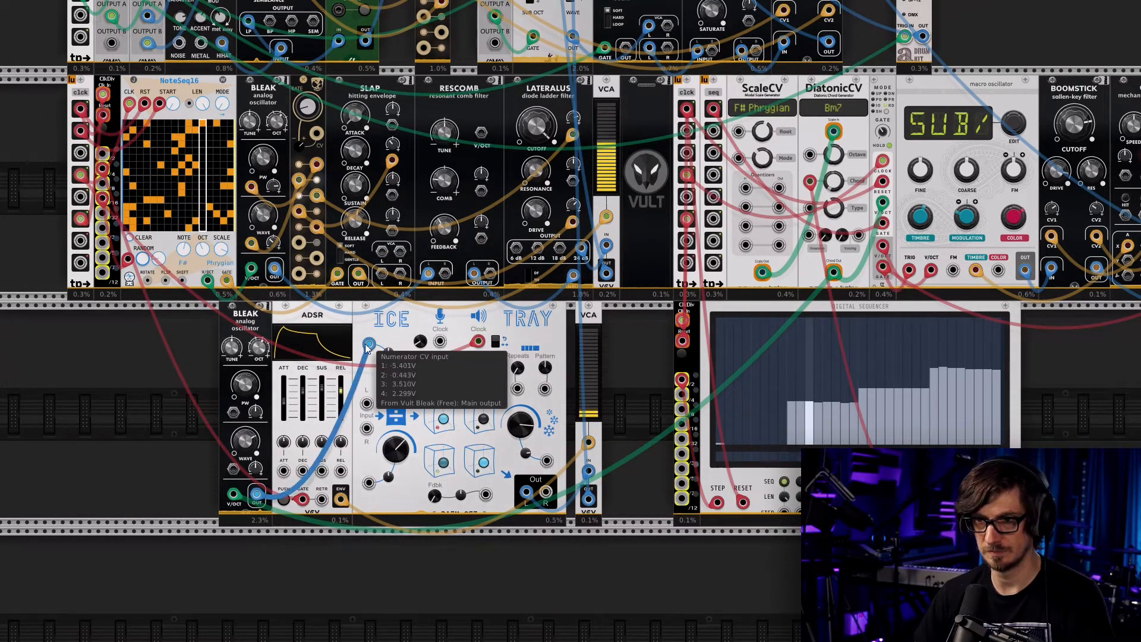
Move the Bleak output cable from Ice Tray's Numerator CV input to its left audio input
drag(369, 344, 367, 403)
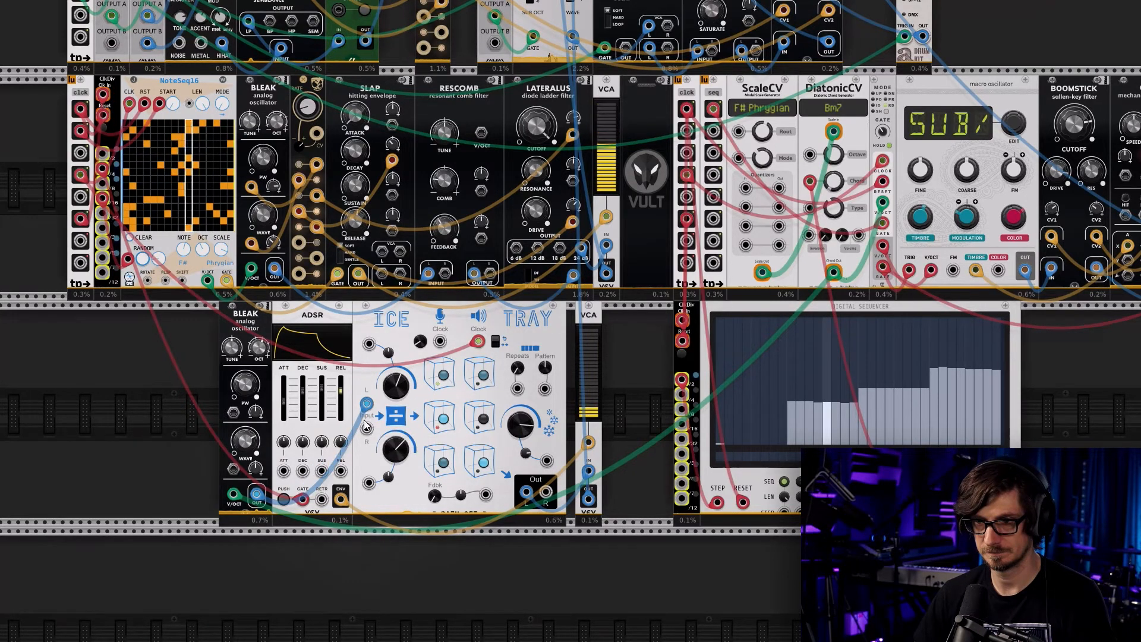
mouse_move(367, 415)
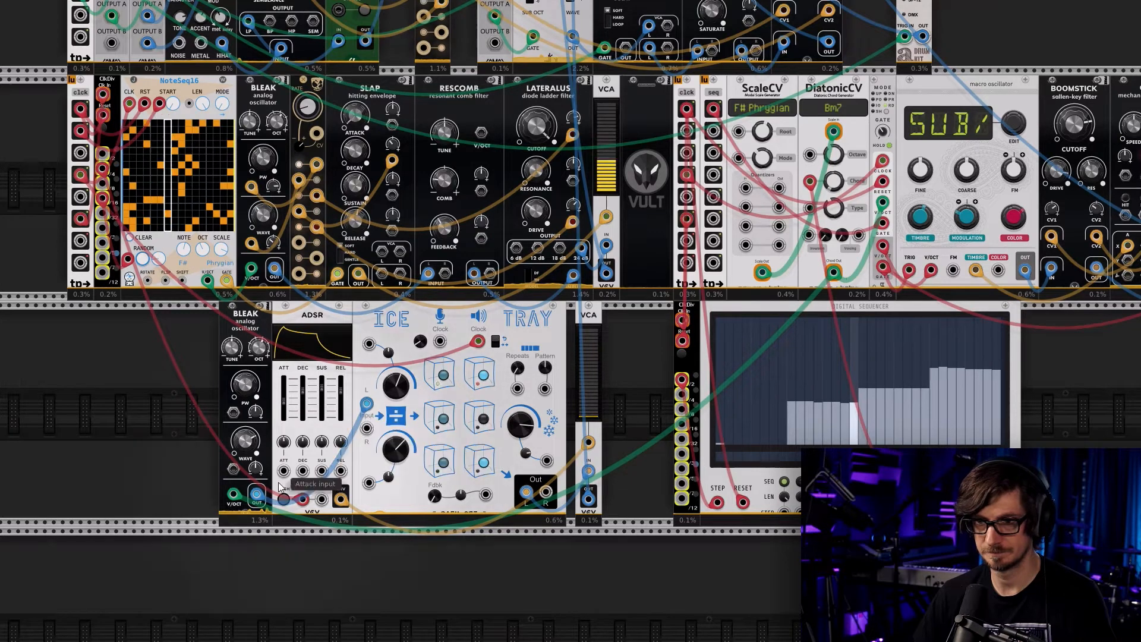
Try patching the Bleak into Ice Tray's right input and its right output to the VCA, and remove the extra input cable
right_click(258, 496)
drag(283, 566, 367, 429)
right_click(546, 491)
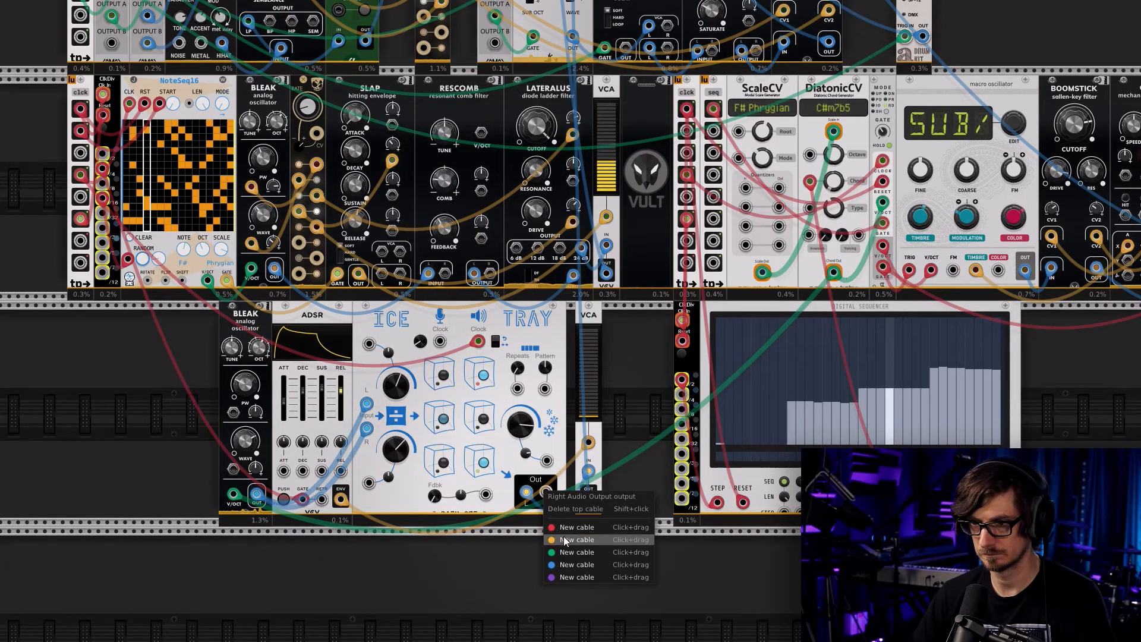
drag(561, 565, 586, 495)
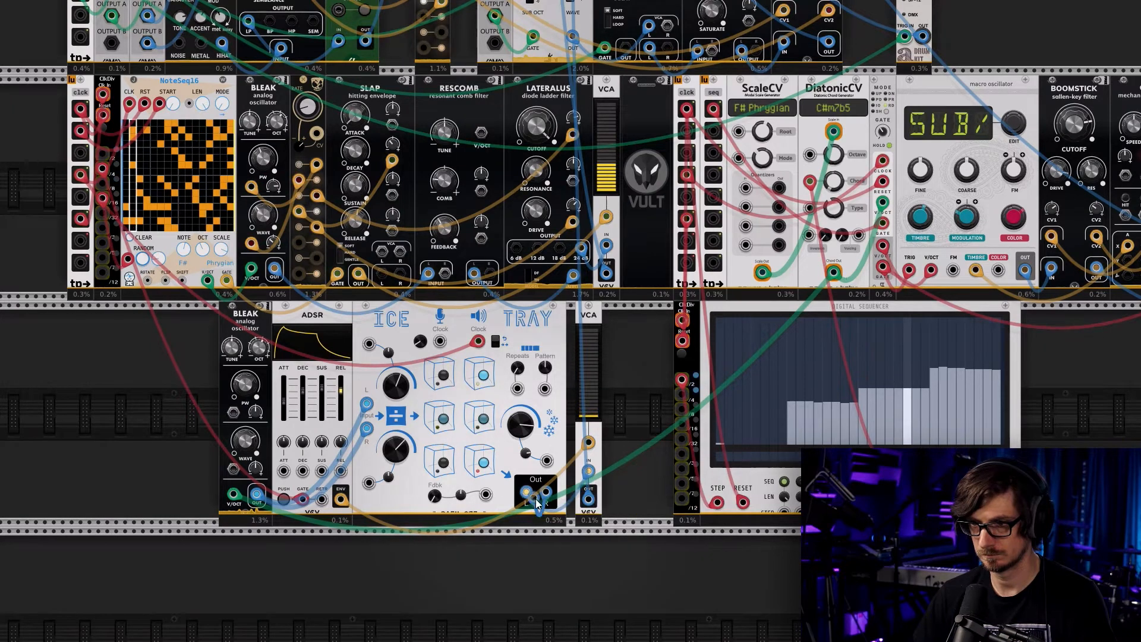
drag(369, 431, 362, 576)
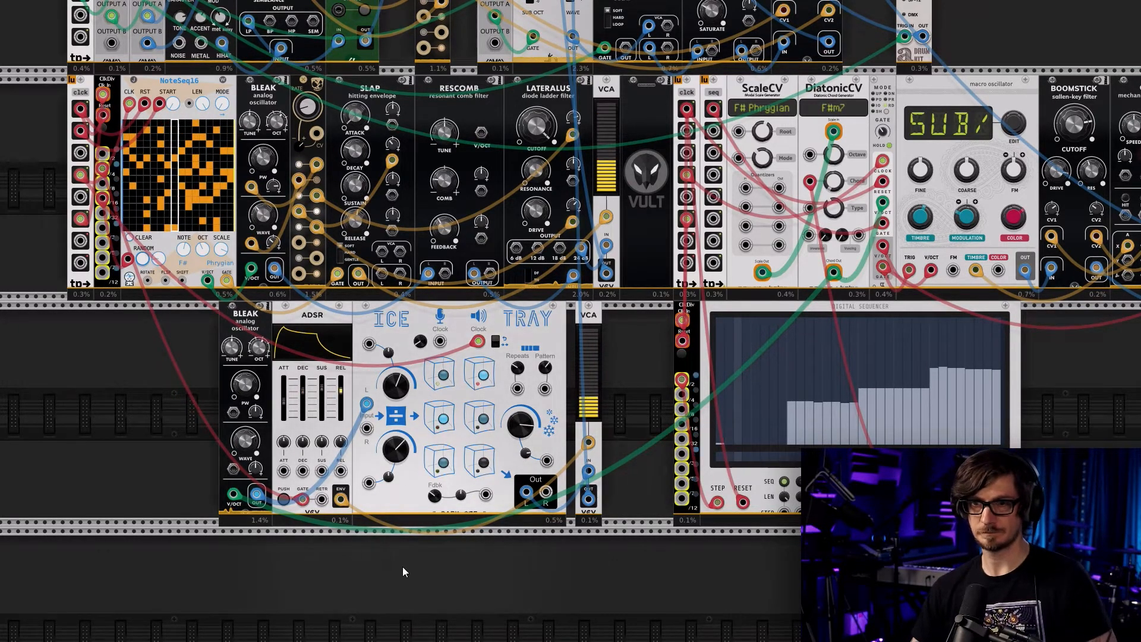
Select the lower Bleak and ADSR together and move them away from Ice Tray to open a gap
drag(400, 581, 231, 407)
drag(285, 523, 244, 579)
drag(347, 387, 276, 386)
click(276, 386)
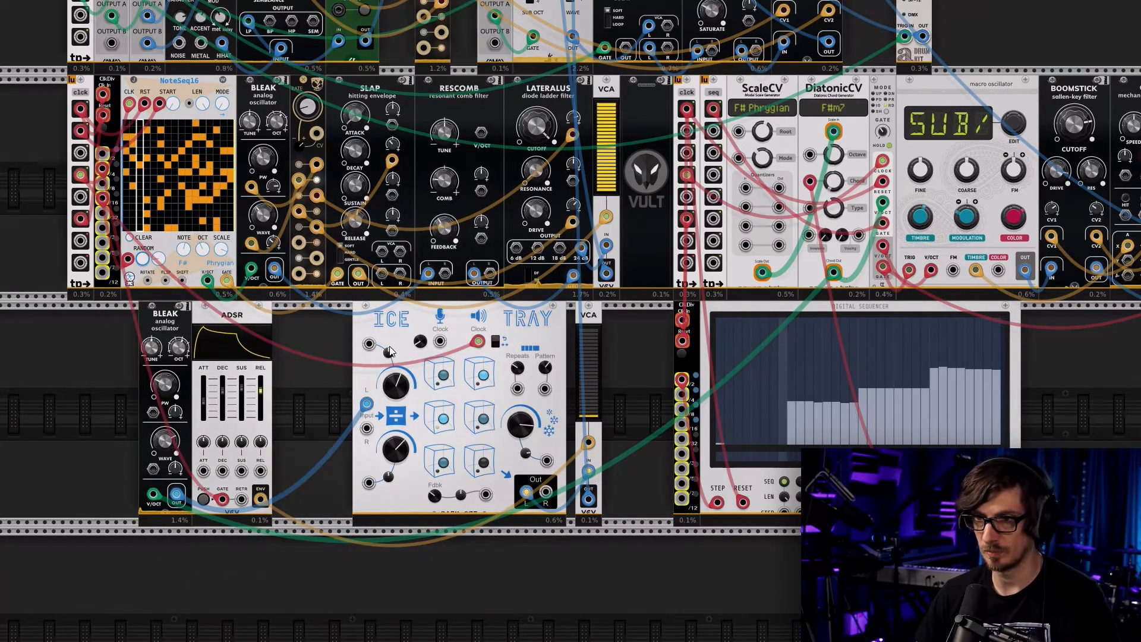
Move Ice Tray closer to the ADSR so that a gap opens between it and the VCA
drag(389, 355, 389, 346)
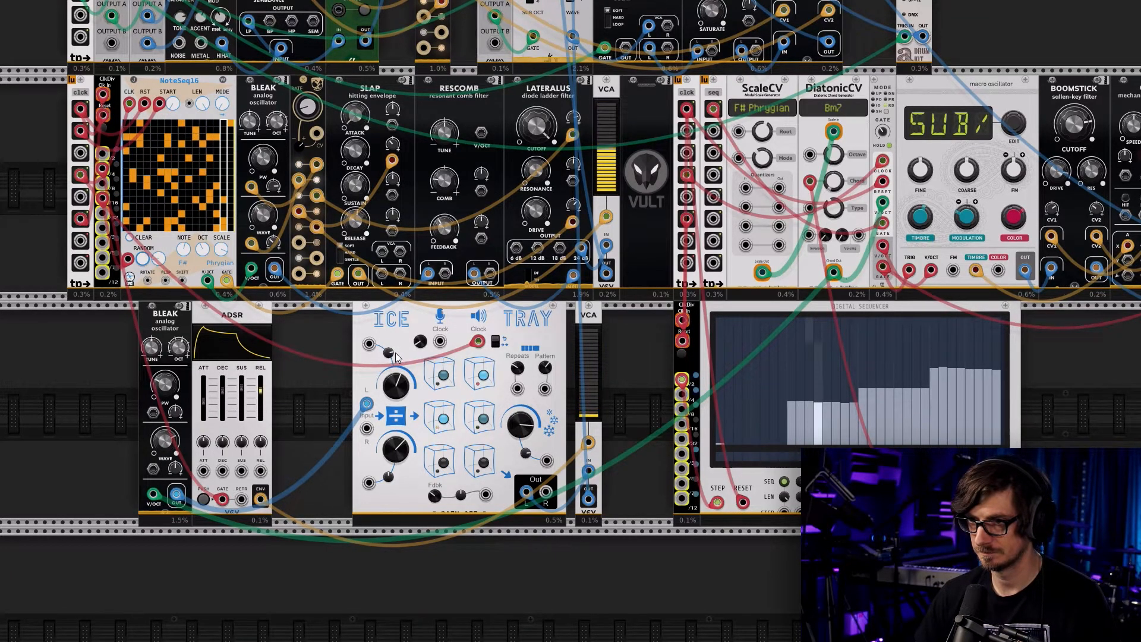
drag(399, 359, 404, 360)
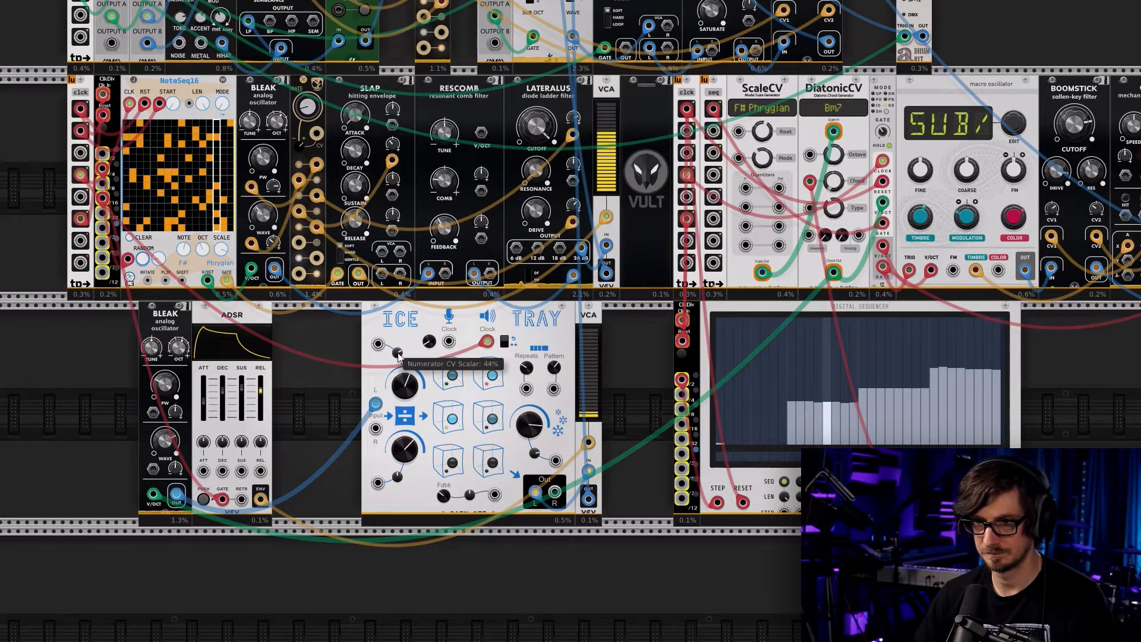
drag(404, 360, 368, 359)
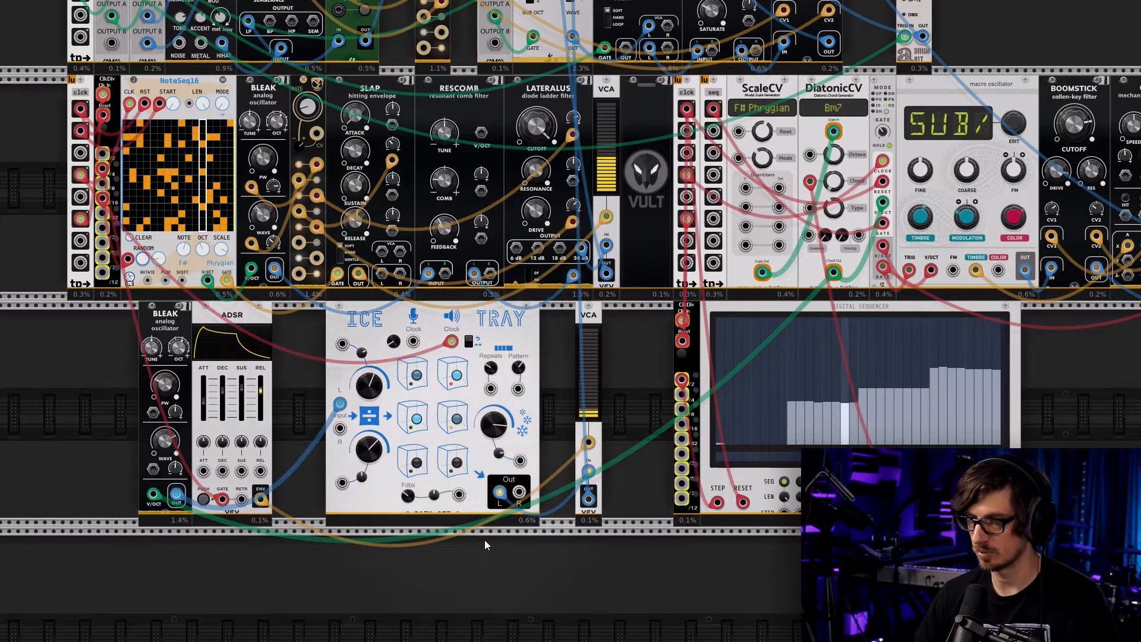
Reset the module browser's filters, filter it by the Filter tag, and add a Liquid Filter between Ice Tray and the VCA
scroll(484, 540, up, 1)
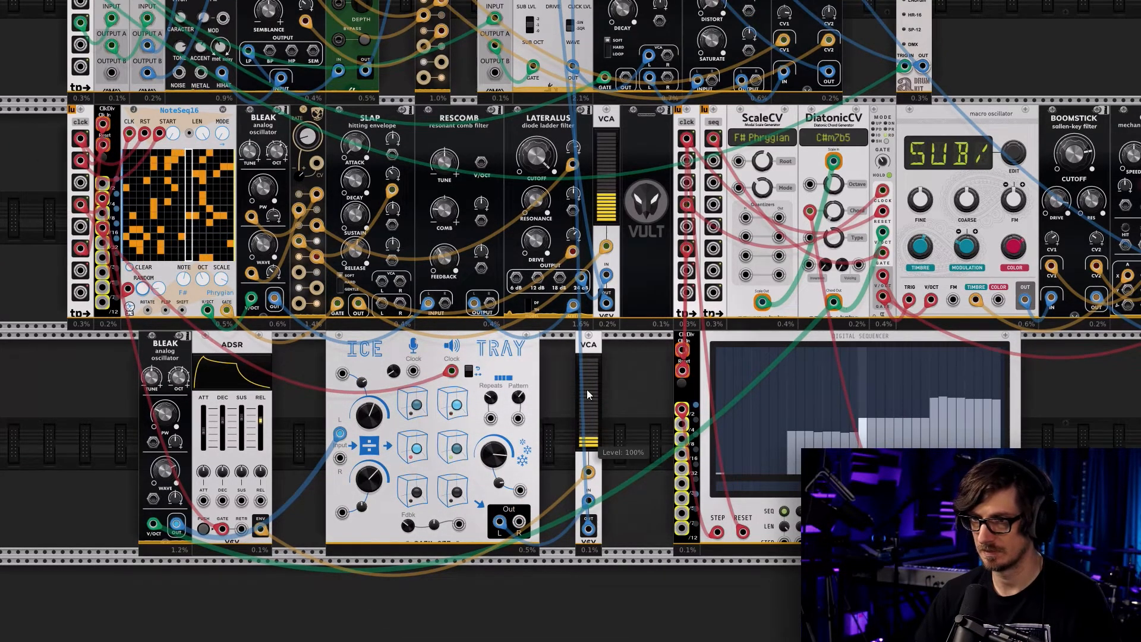
key(Delete)
right_click(576, 359)
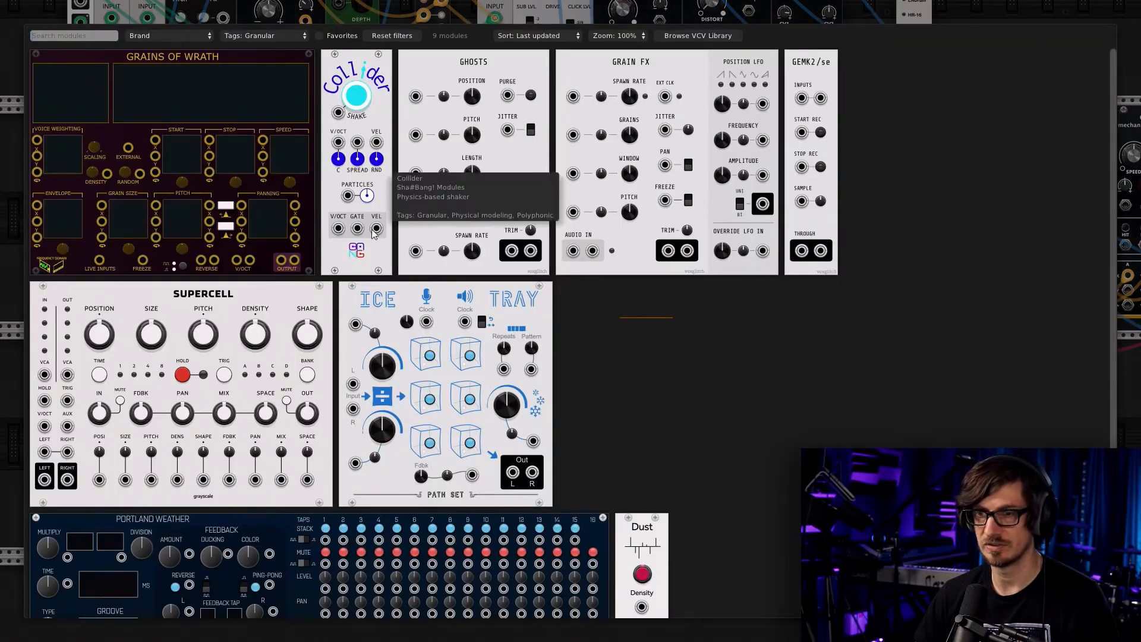
scroll(375, 232, down, 2)
scroll(476, 356, up, 2)
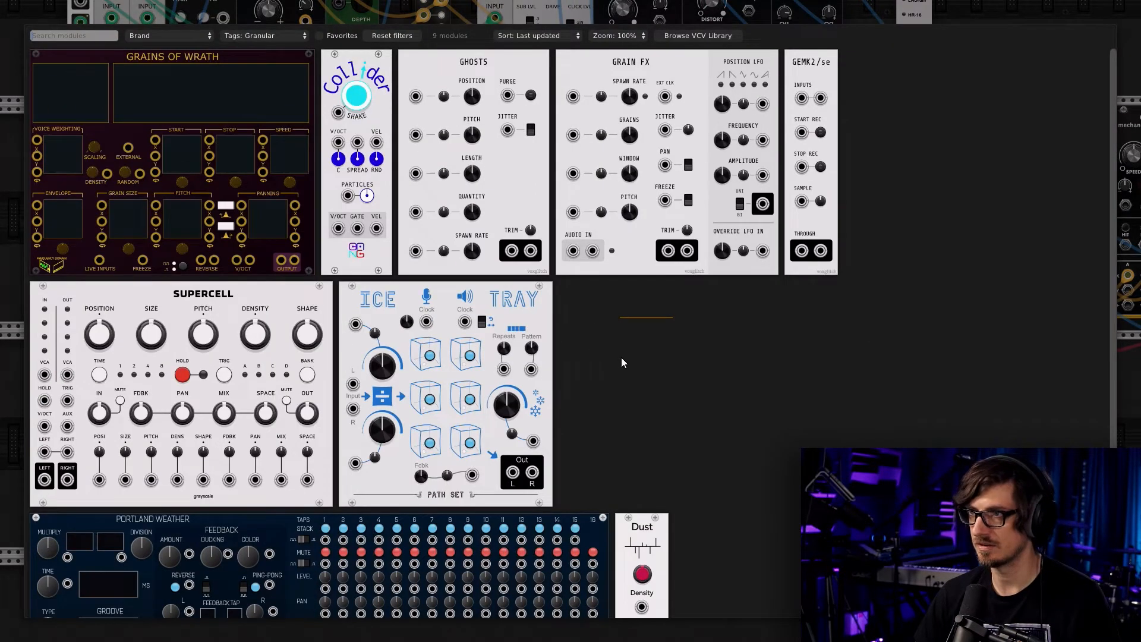
click(392, 36)
click(292, 37)
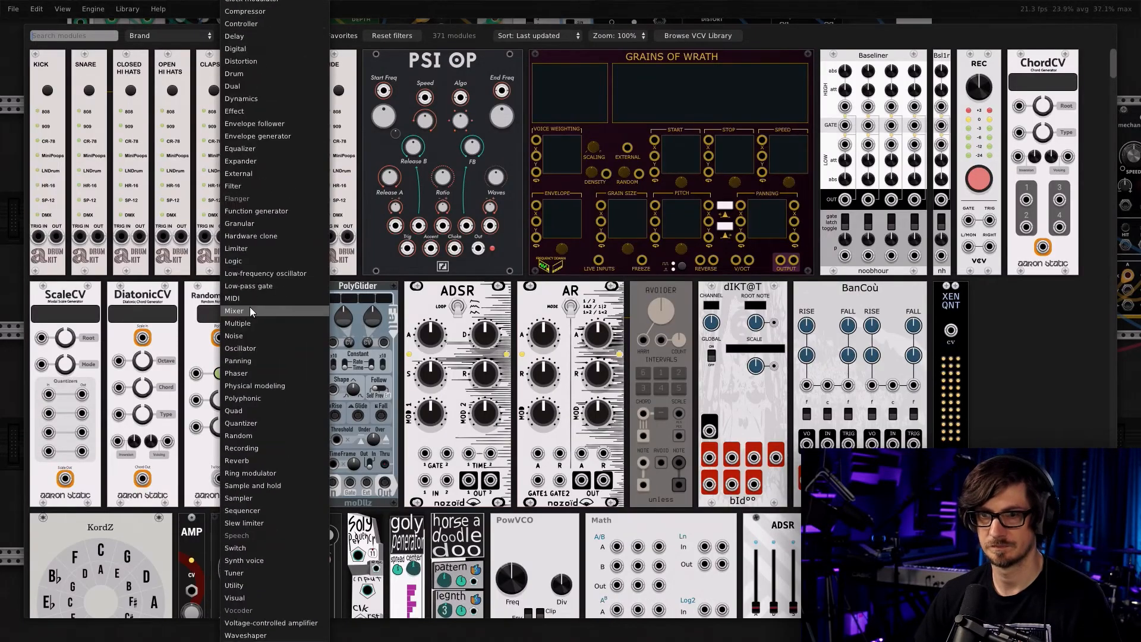
click(256, 184)
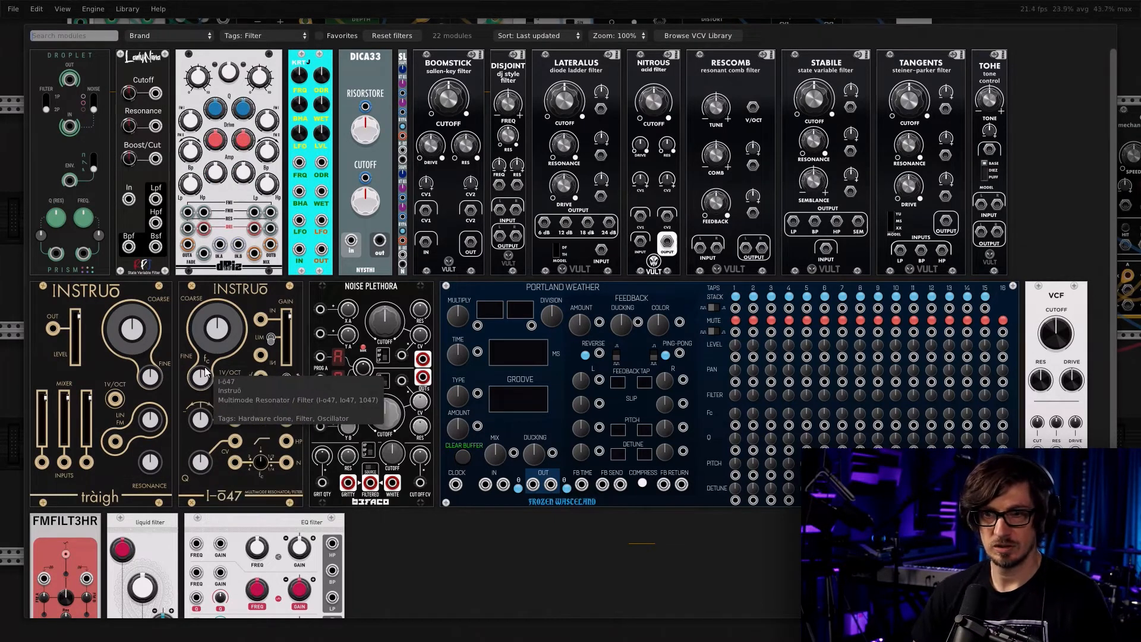
scroll(146, 355, down, 4)
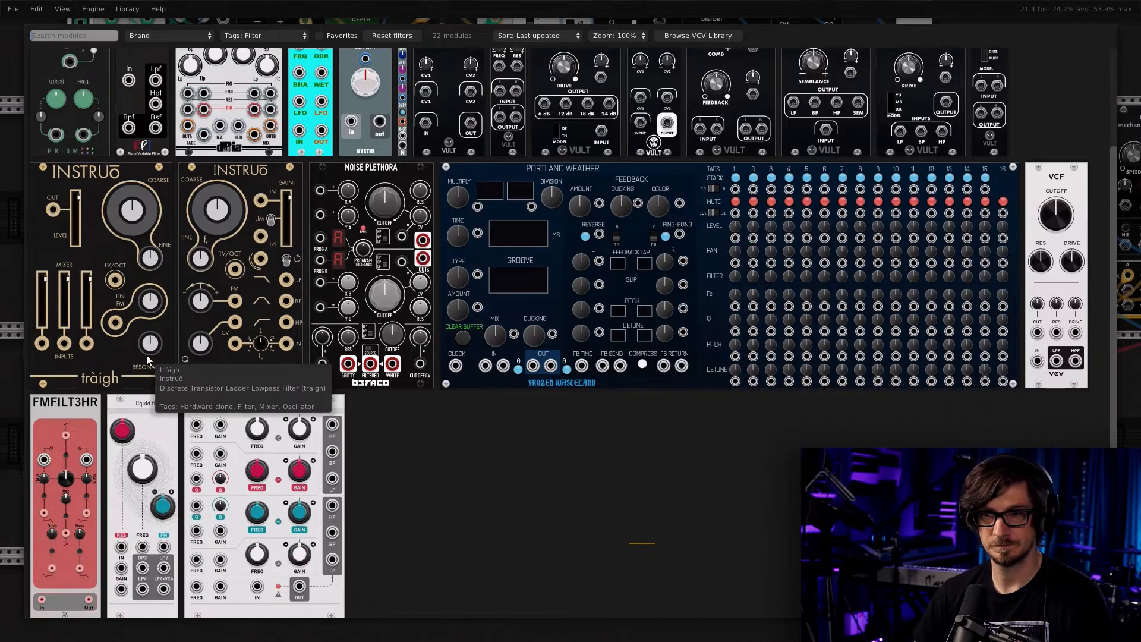
drag(158, 465, 480, 368)
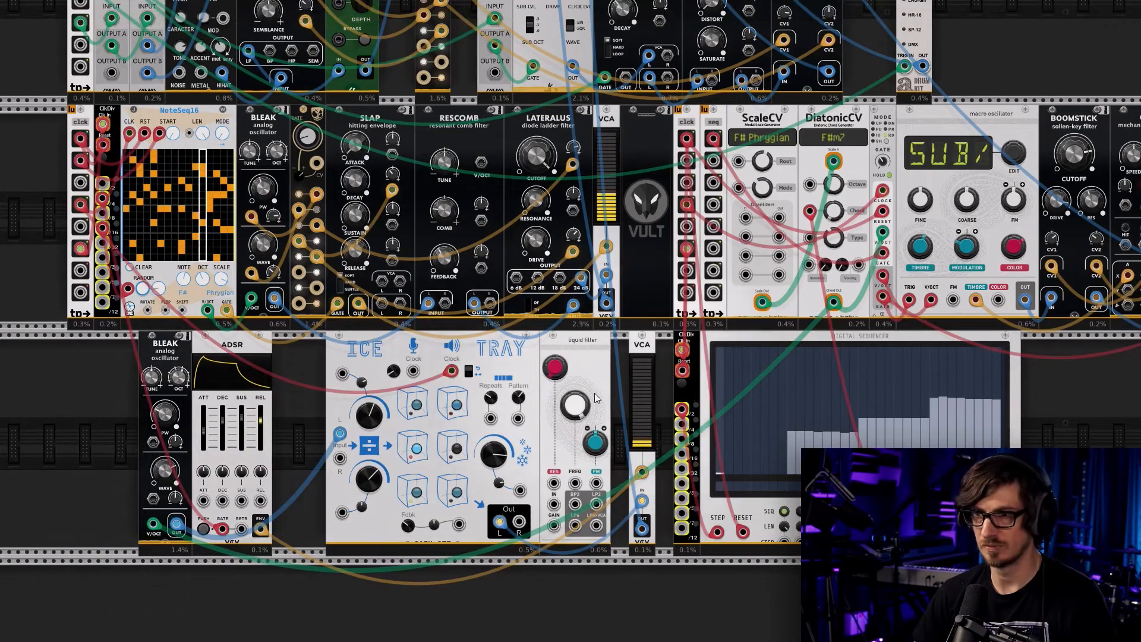
Patch Ice Tray's output through the Liquid Filter's 4-pole low-pass output into the VCA with blue cables, and adjust the filter's frequency and resonance
drag(642, 501, 555, 504)
right_click(577, 527)
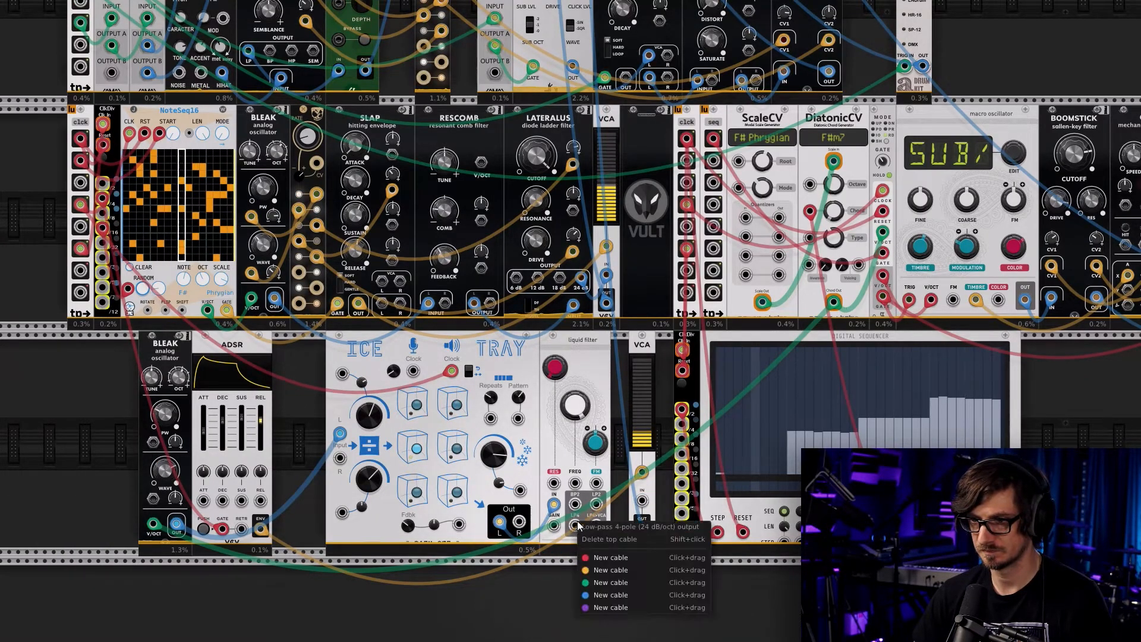
drag(600, 594, 642, 501)
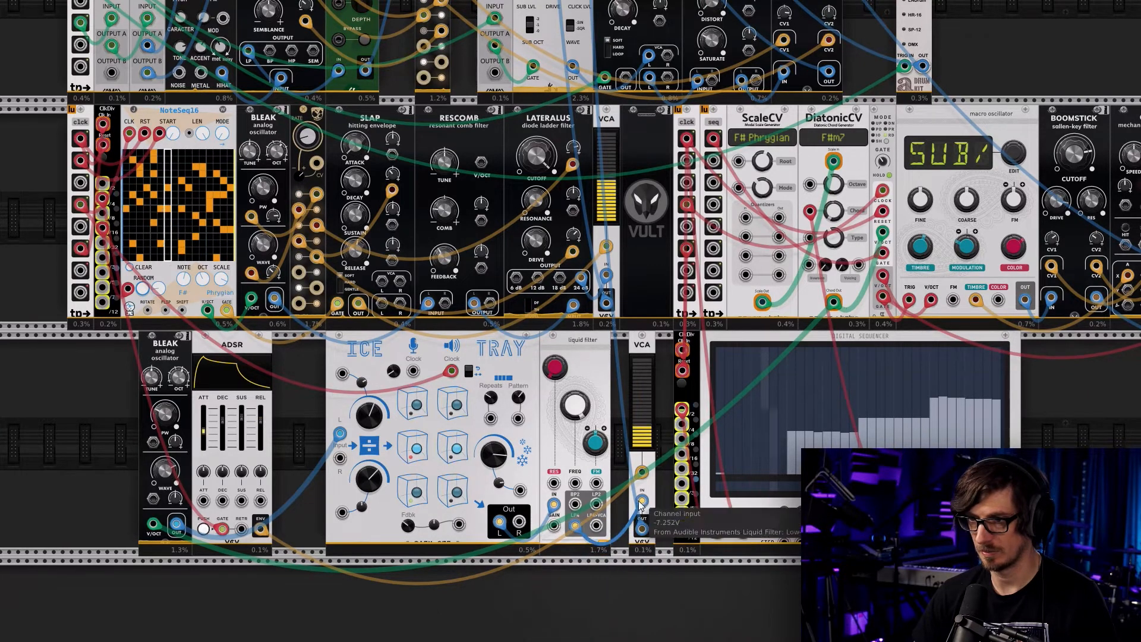
drag(574, 406, 583, 428)
drag(555, 366, 554, 351)
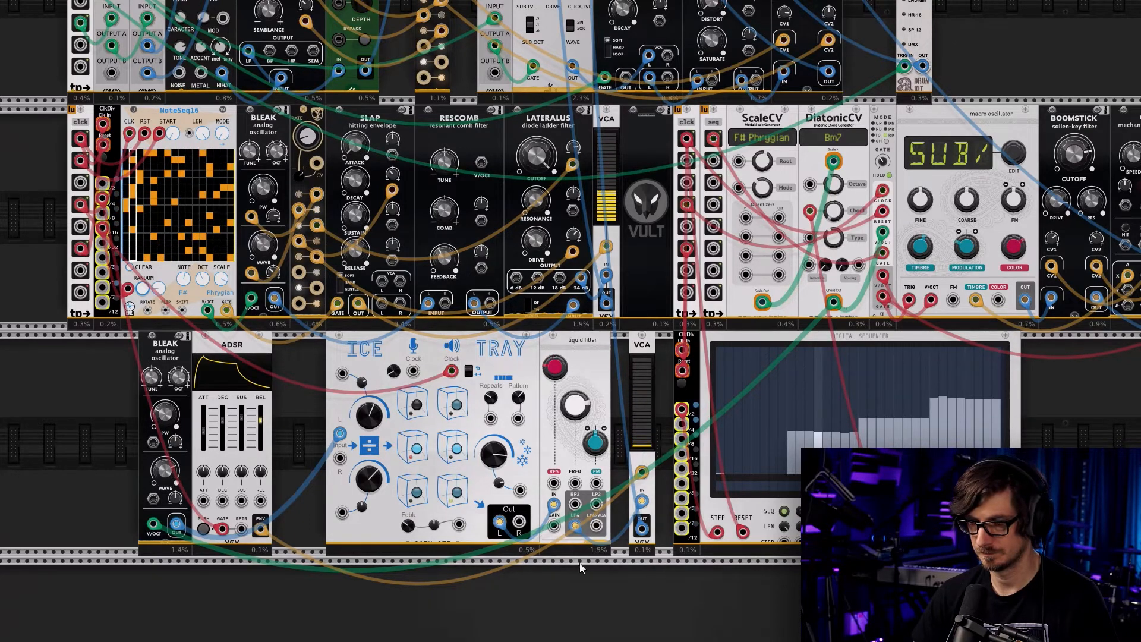
Connect two outputs of the modulation module beside the upper Bleak to the Liquid Filter's RES and FREQ inputs with yellow cables
drag(559, 588, 438, 476)
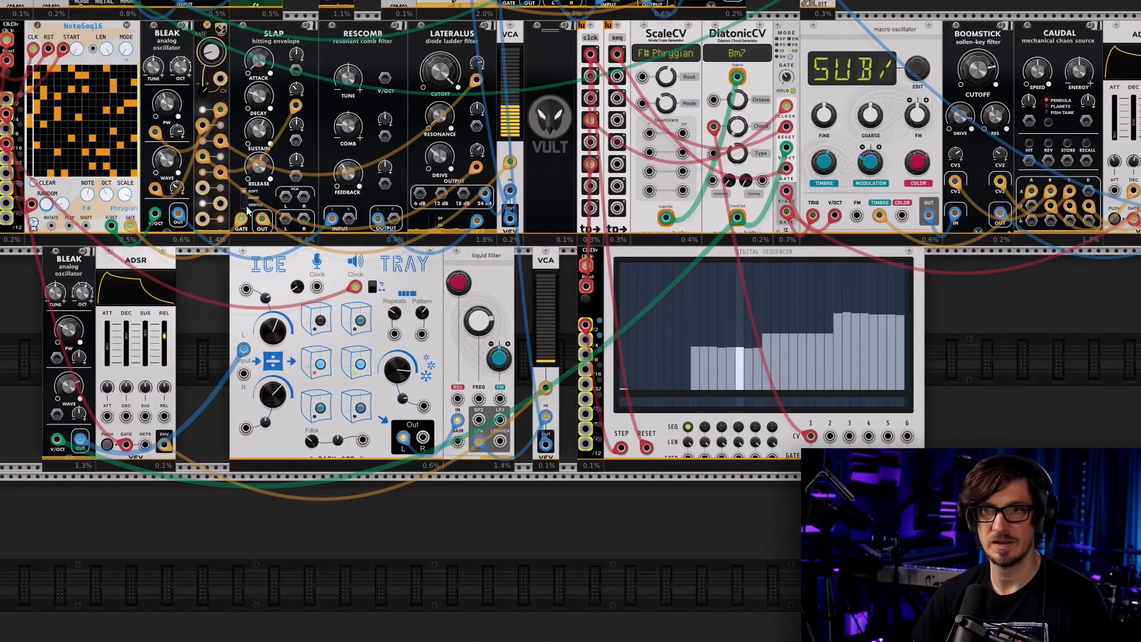
right_click(203, 188)
drag(229, 239, 458, 398)
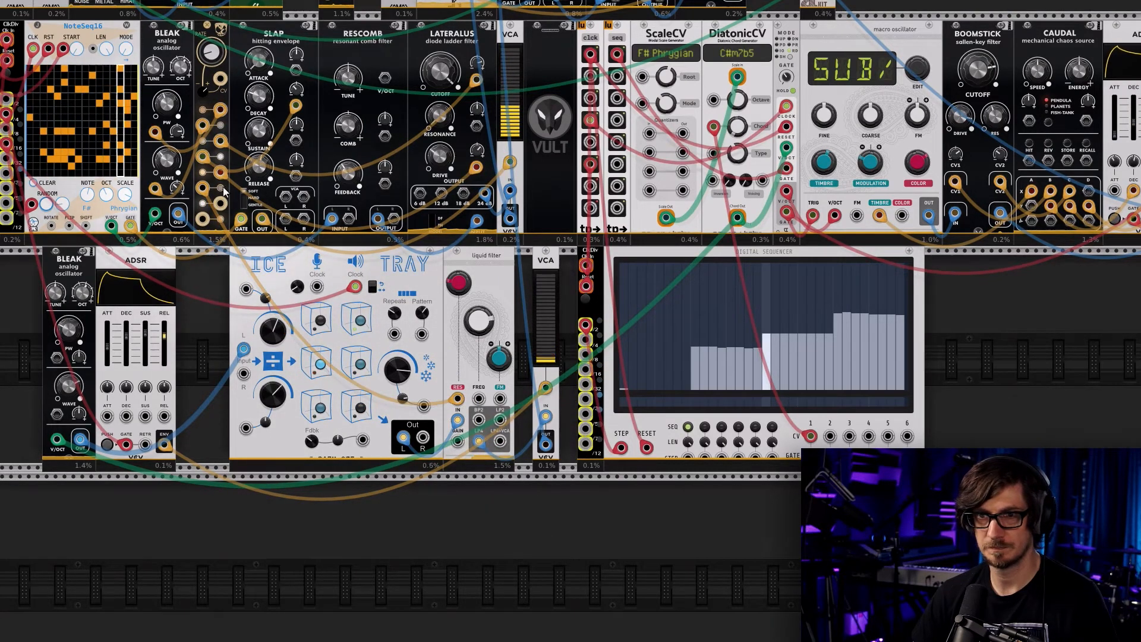
right_click(222, 206)
drag(232, 256, 479, 400)
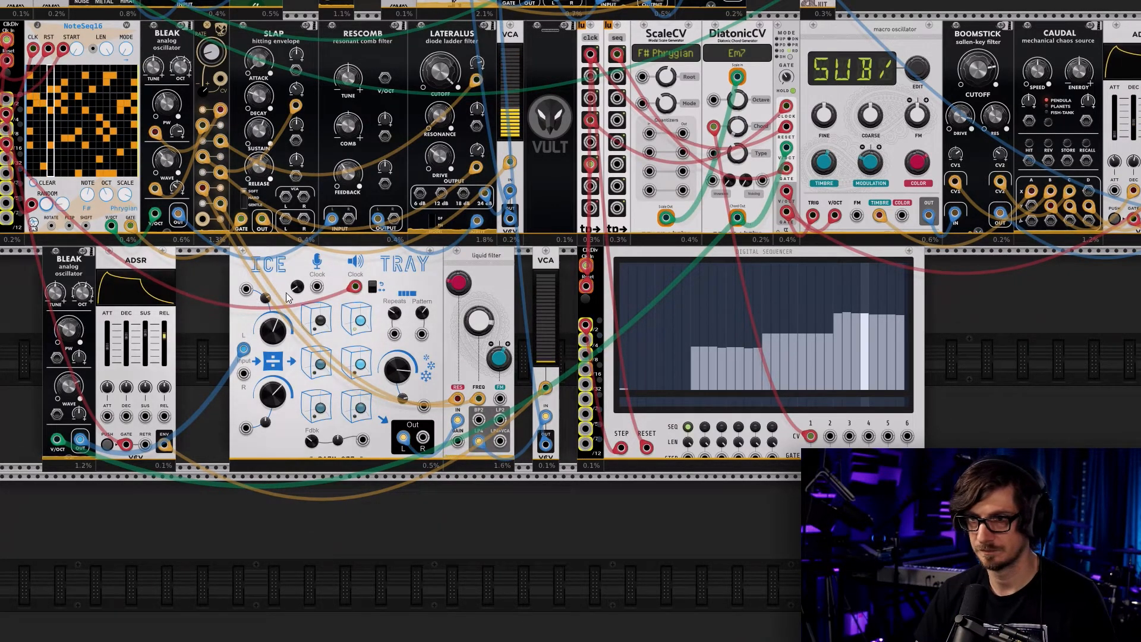
Adjust the record speed denominator knob on Ice Tray
drag(223, 354, 340, 366)
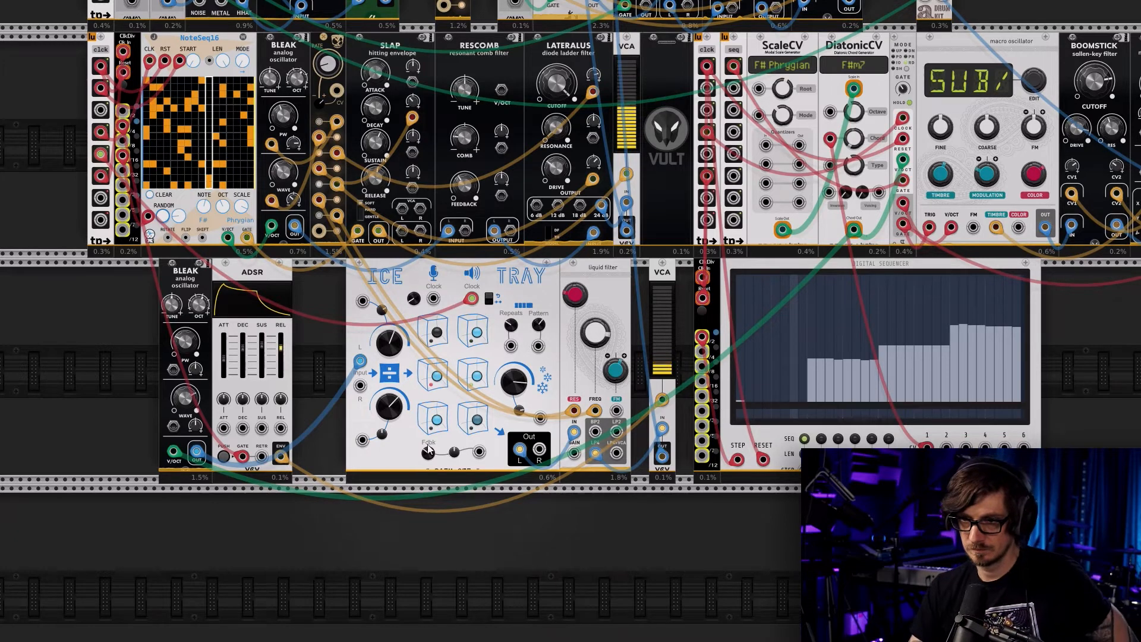
drag(395, 411, 379, 442)
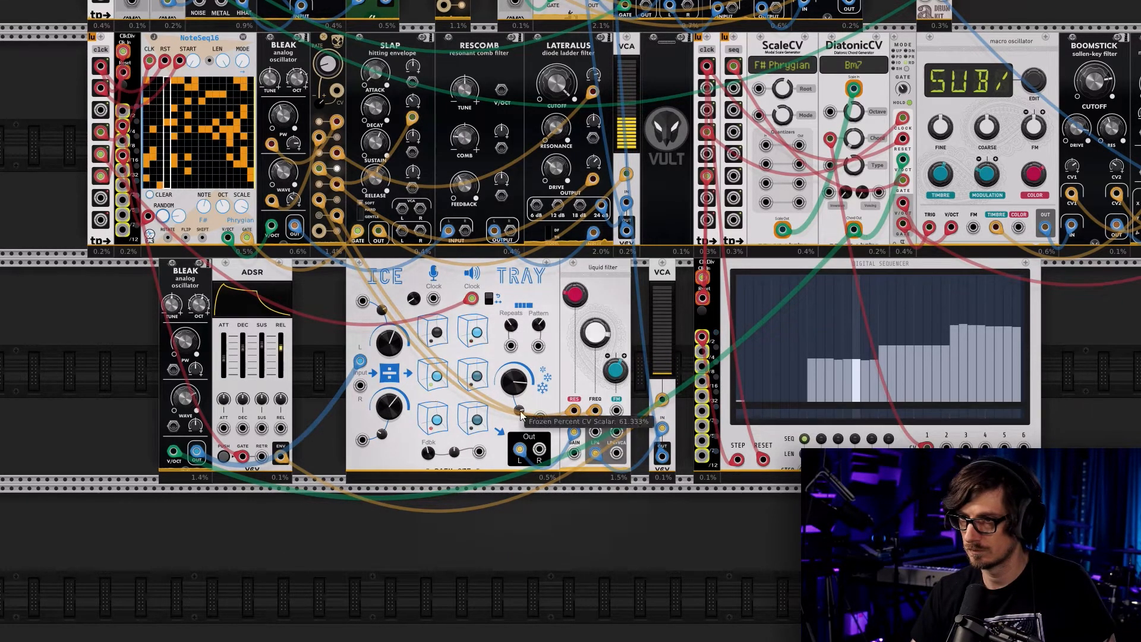
Gather the lower Bleak, ADSR, Ice Tray and Liquid Filter into one block and move it away from the VCA
drag(319, 292, 557, 437)
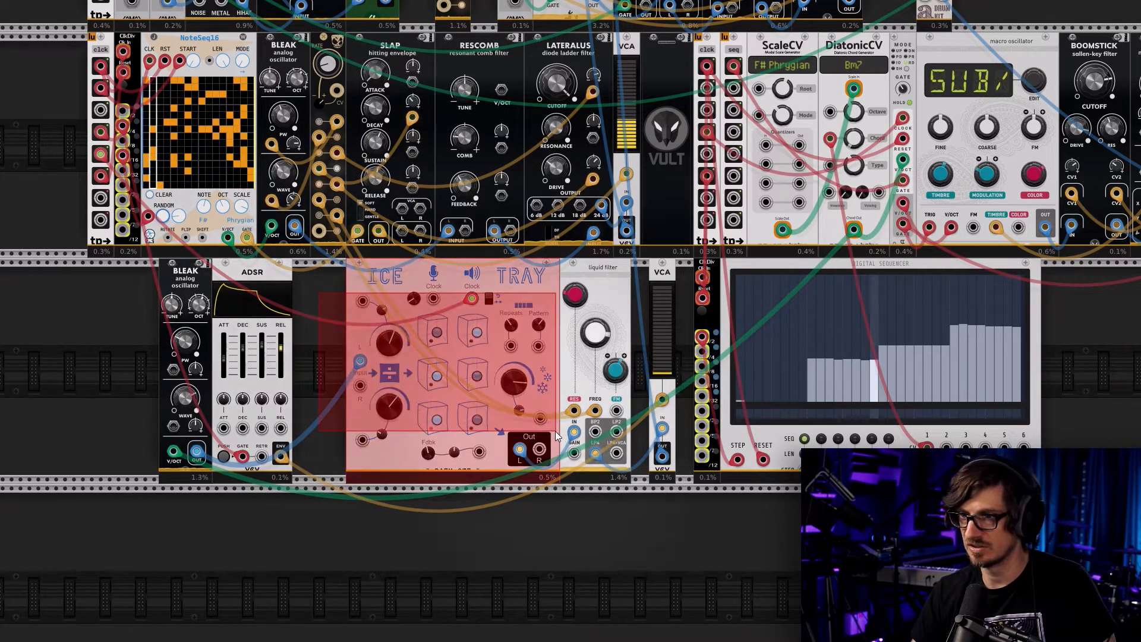
drag(519, 291, 452, 280)
drag(102, 301, 538, 466)
drag(609, 276, 555, 280)
drag(598, 319, 169, 266)
drag(247, 272, 194, 271)
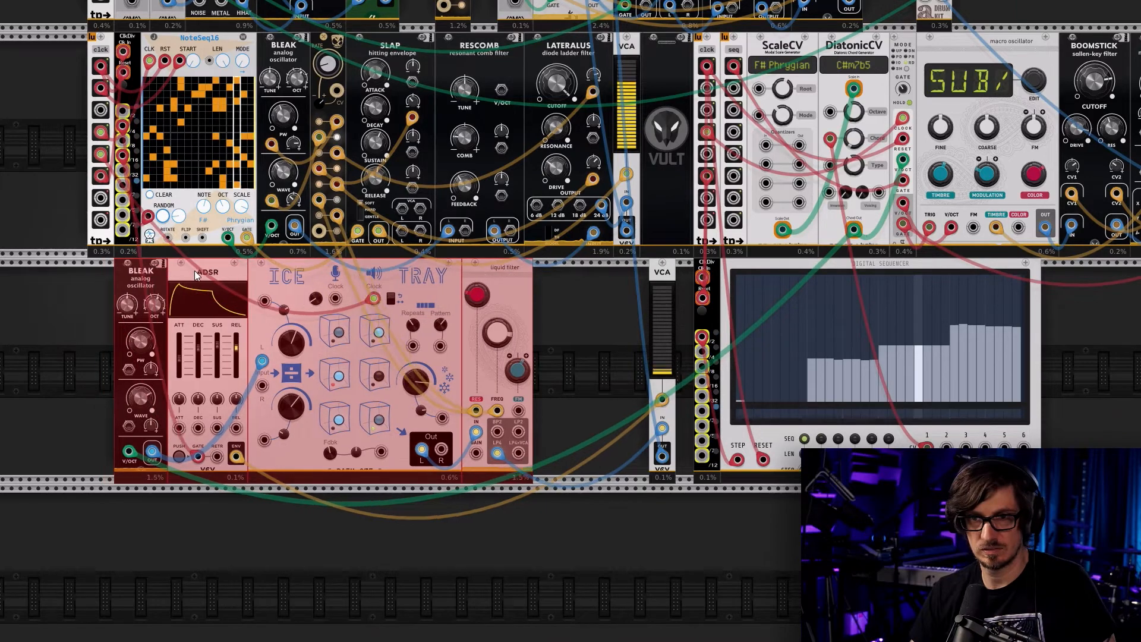
click(573, 312)
Add a Tohe tone control module and place it directly against the Liquid Filter
right_click(573, 312)
scroll(460, 368, up, 3)
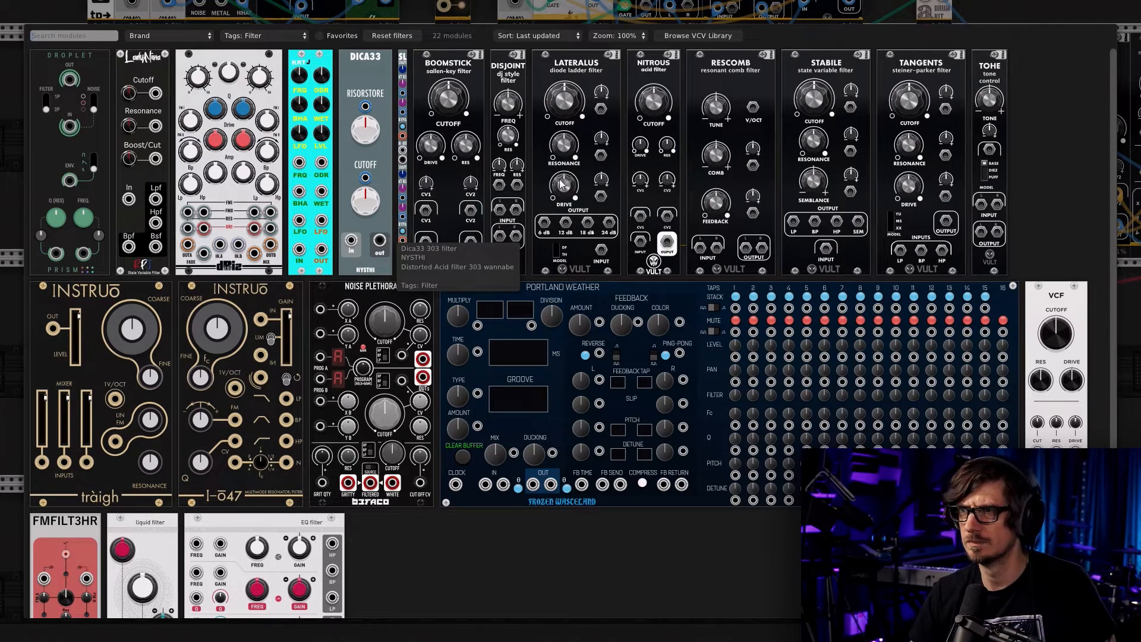
click(986, 101)
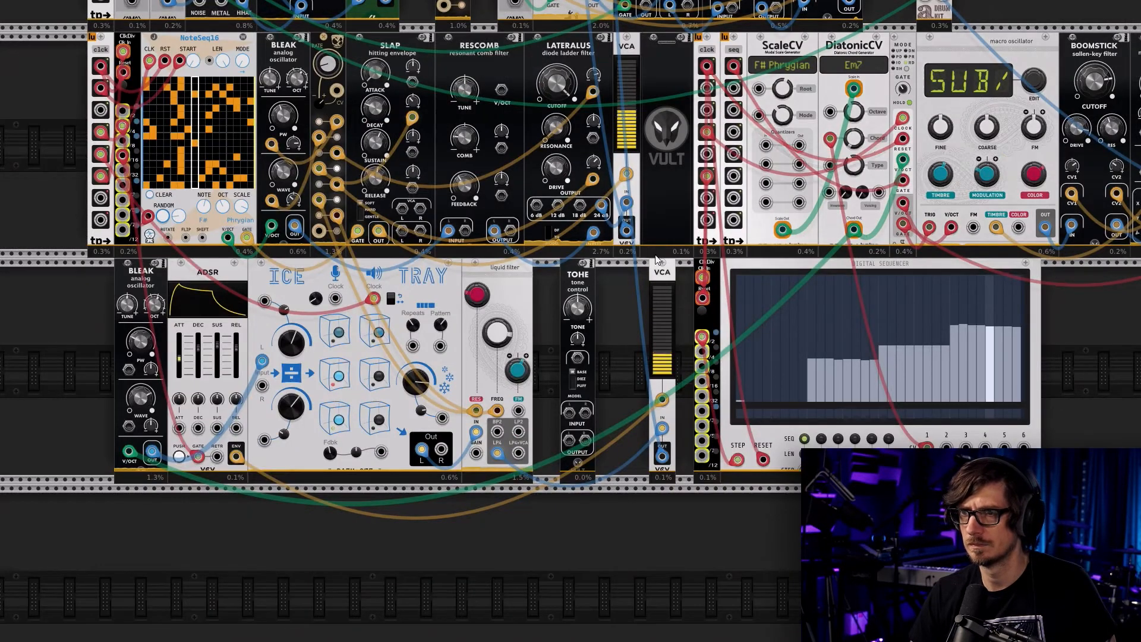
drag(584, 278, 558, 278)
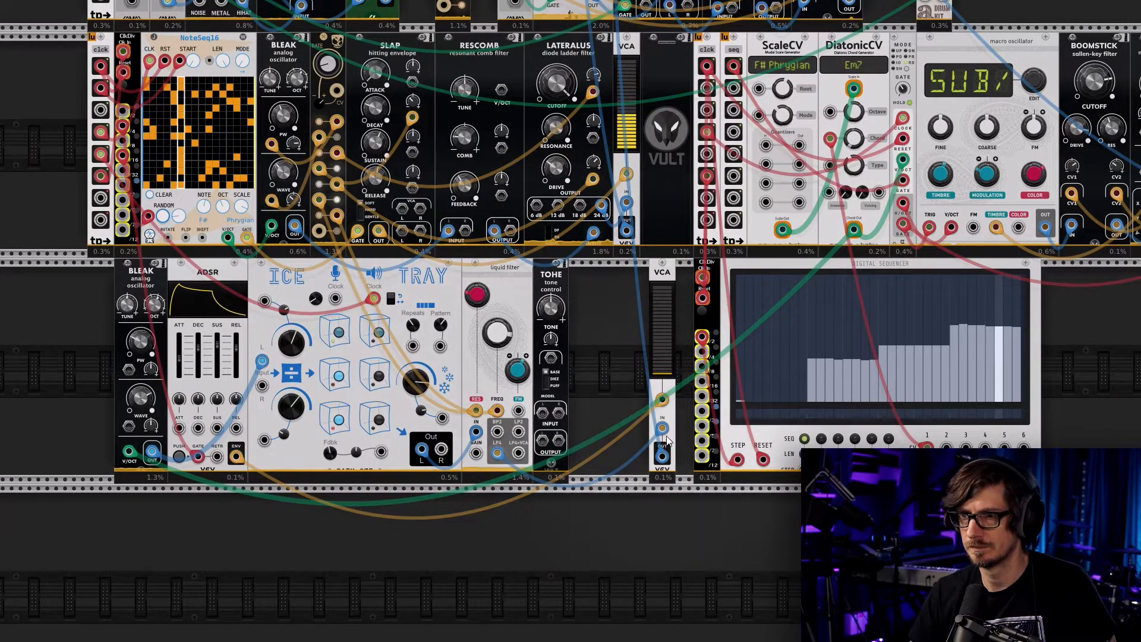
Route the Liquid Filter through Tohe's left input and output into the VCA, and patch a yellow modulation cable to Tohe's tone CV input
drag(662, 428, 542, 412)
right_click(543, 440)
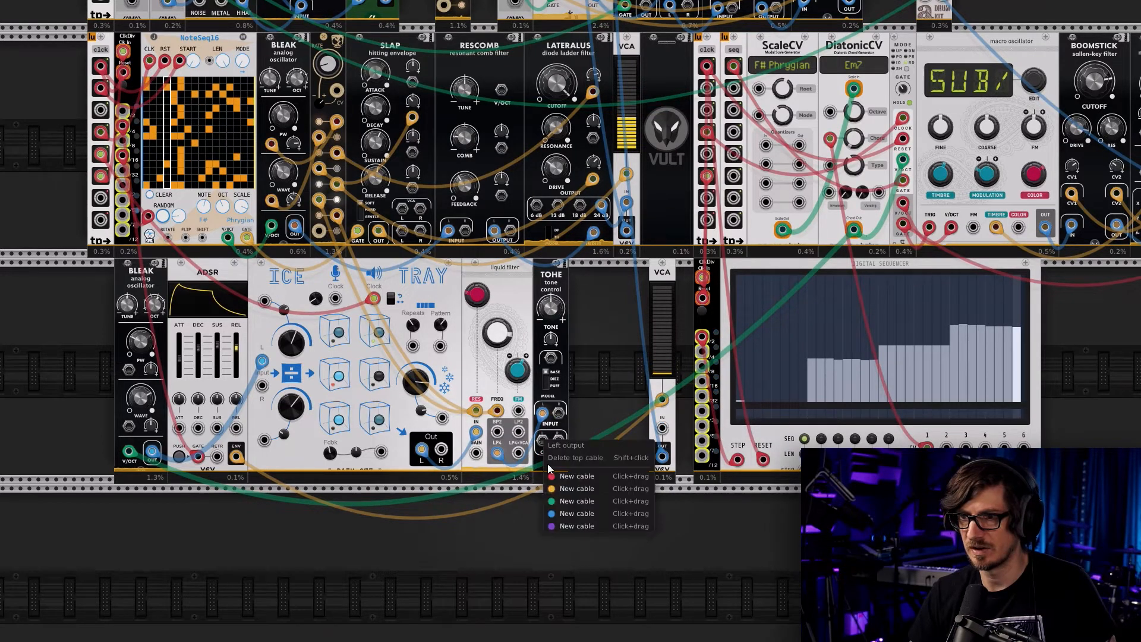
drag(556, 516, 662, 428)
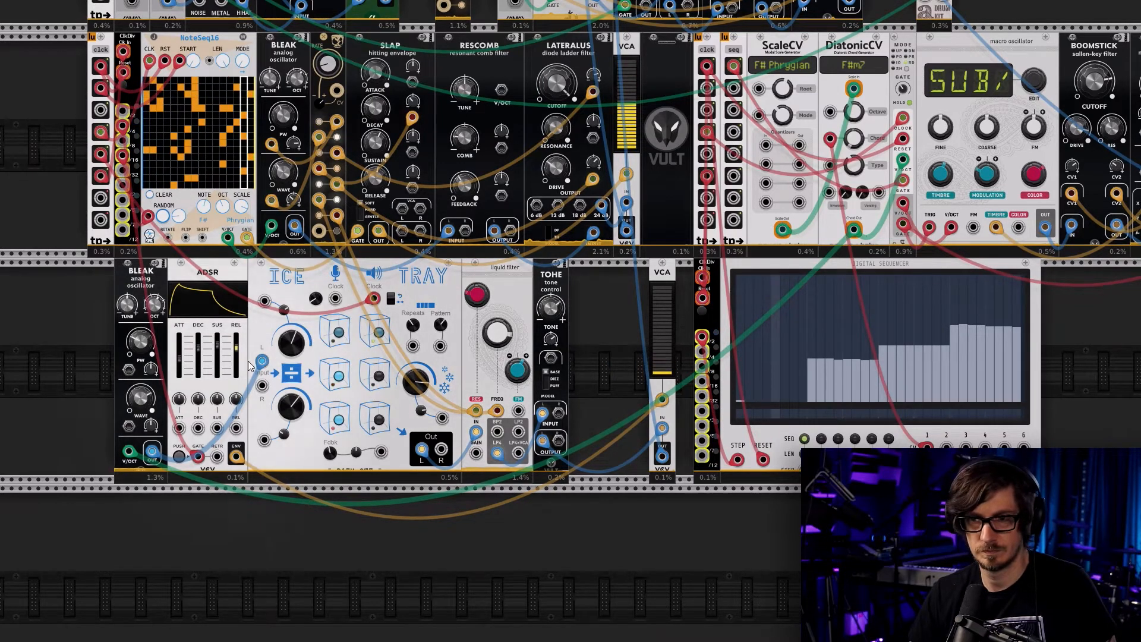
right_click(320, 230)
drag(334, 275, 550, 358)
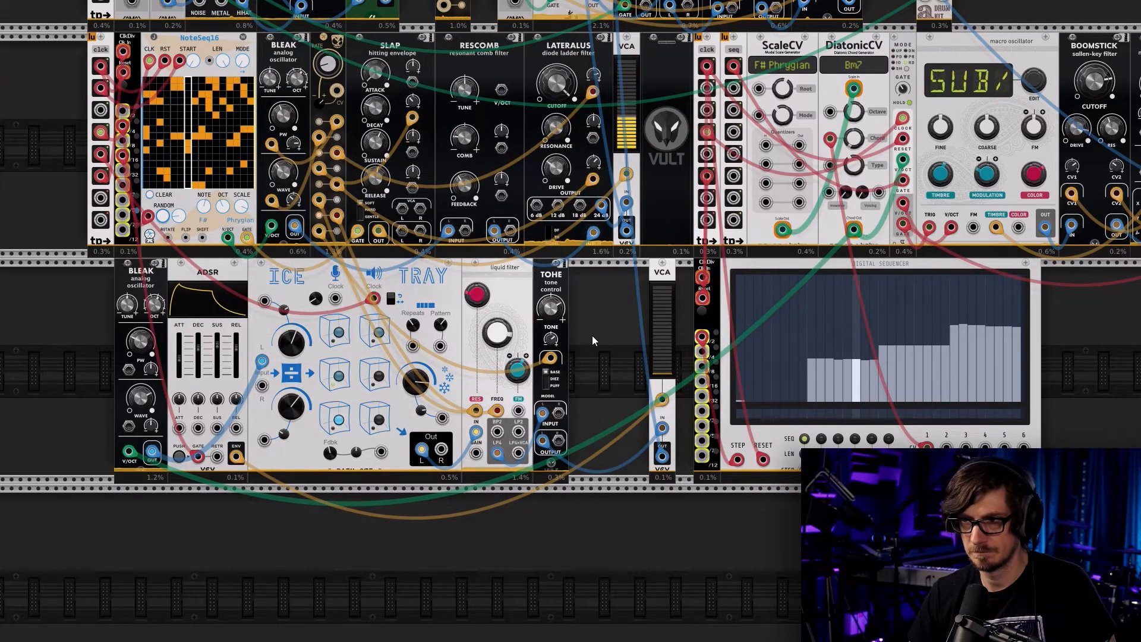
Set the mixer's pad track gain adjust to -12.7 dB
scroll(704, 165, up, 5)
scroll(704, 165, up, 14)
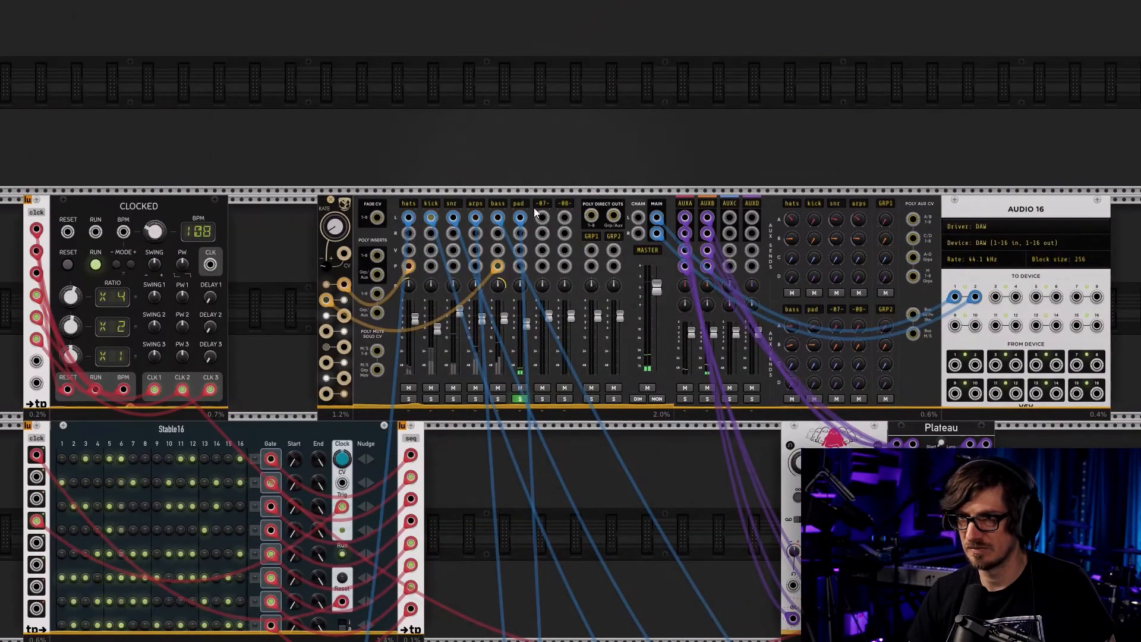
right_click(527, 214)
drag(554, 234, 558, 234)
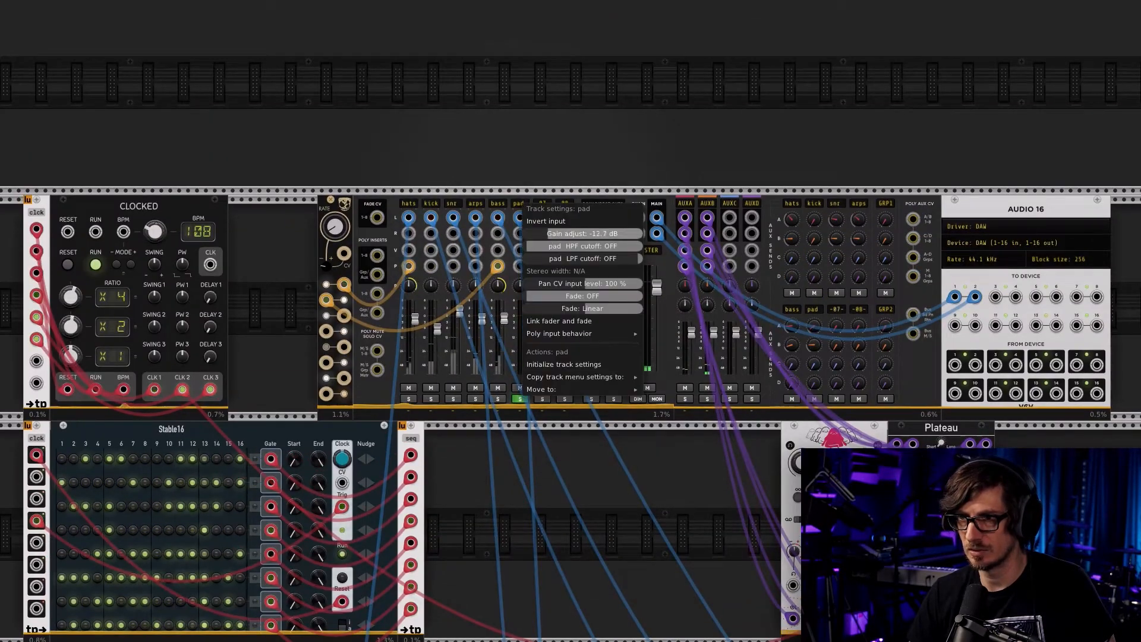
click(504, 146)
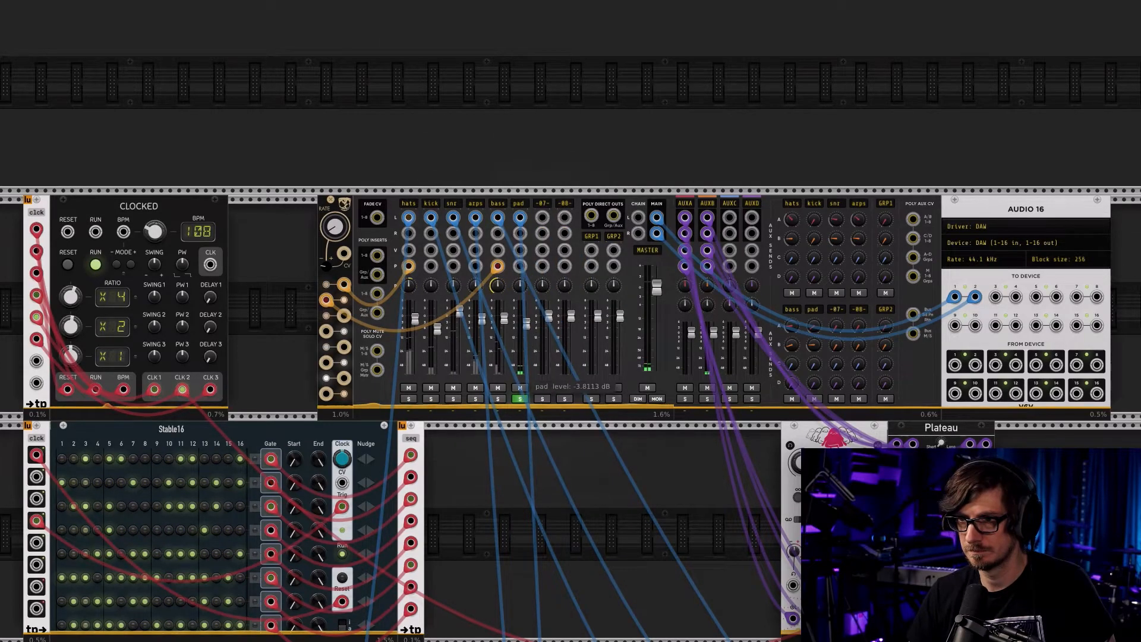
Fine-tune Ice Tray's record speed numerator, pattern and feedback knobs
scroll(519, 489, down, 12)
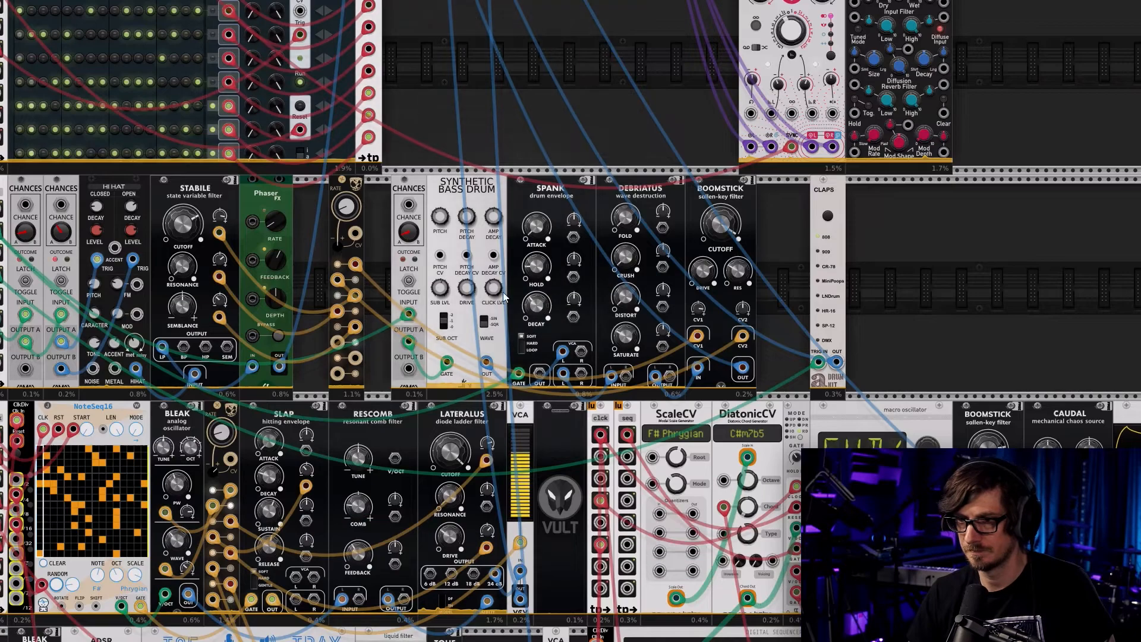
scroll(463, 343, left, 3)
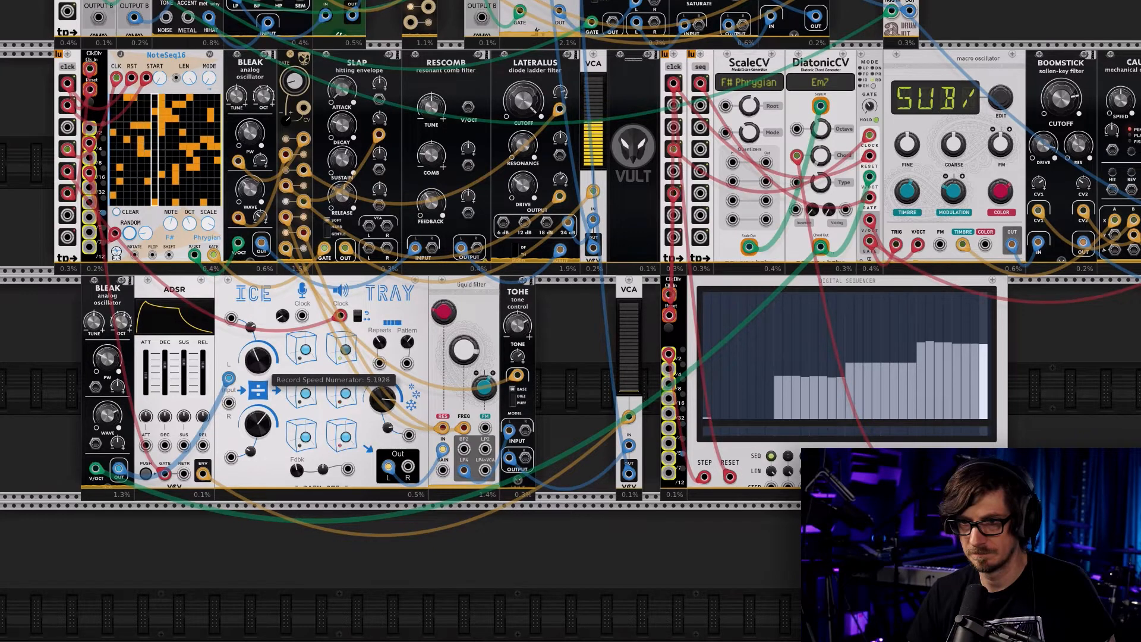
drag(262, 364, 262, 352)
drag(410, 349, 410, 350)
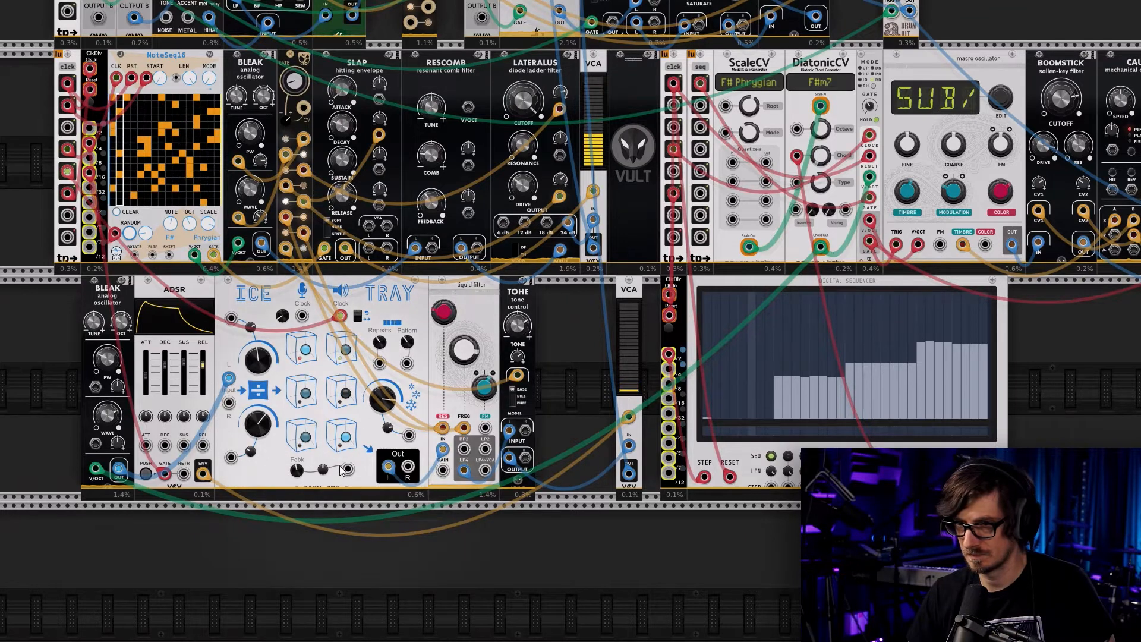
drag(304, 480, 304, 480)
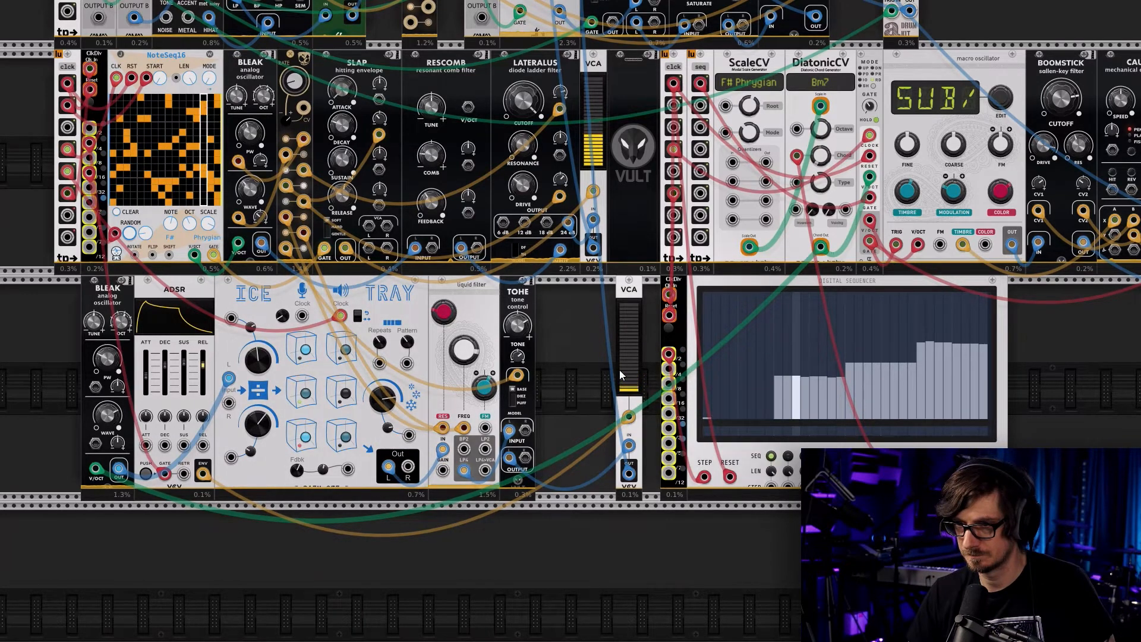
mouse_move(523, 331)
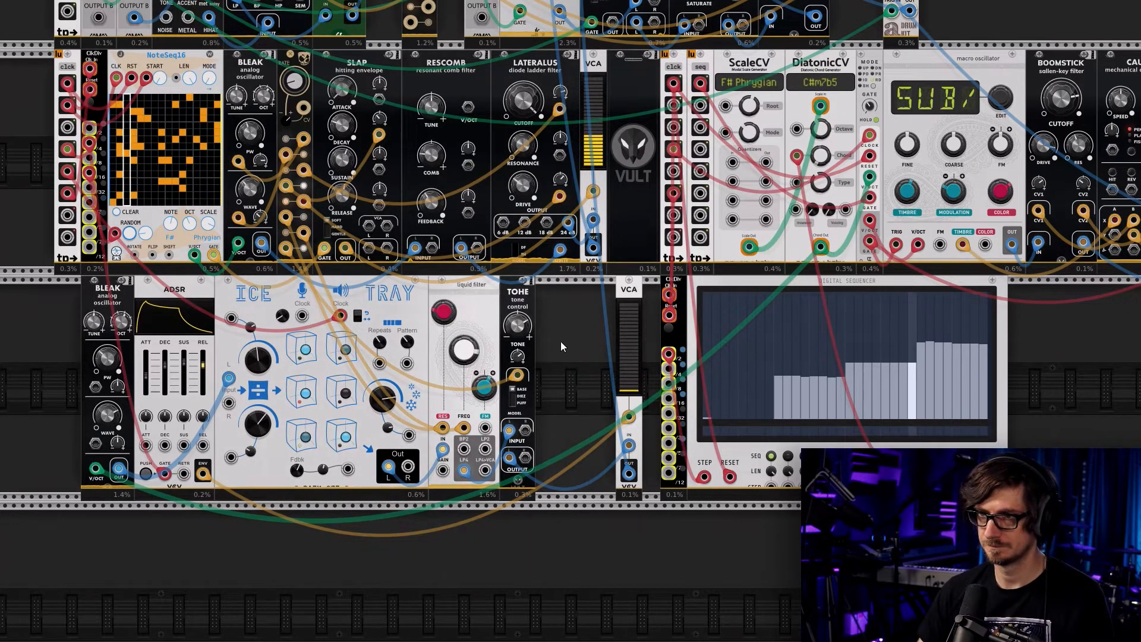
scroll(559, 357, down, 5)
scroll(565, 416, up, 6)
scroll(578, 433, up, 10)
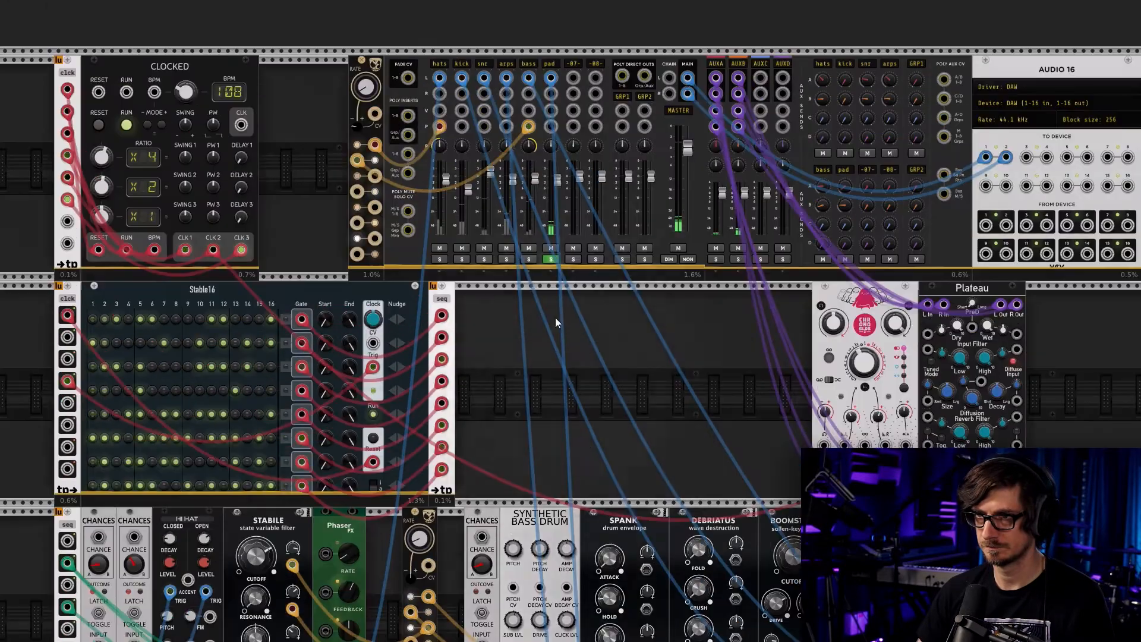
Set the mixer's pad track gain adjust to -6.4 dB and take the pad track out of solo
right_click(546, 66)
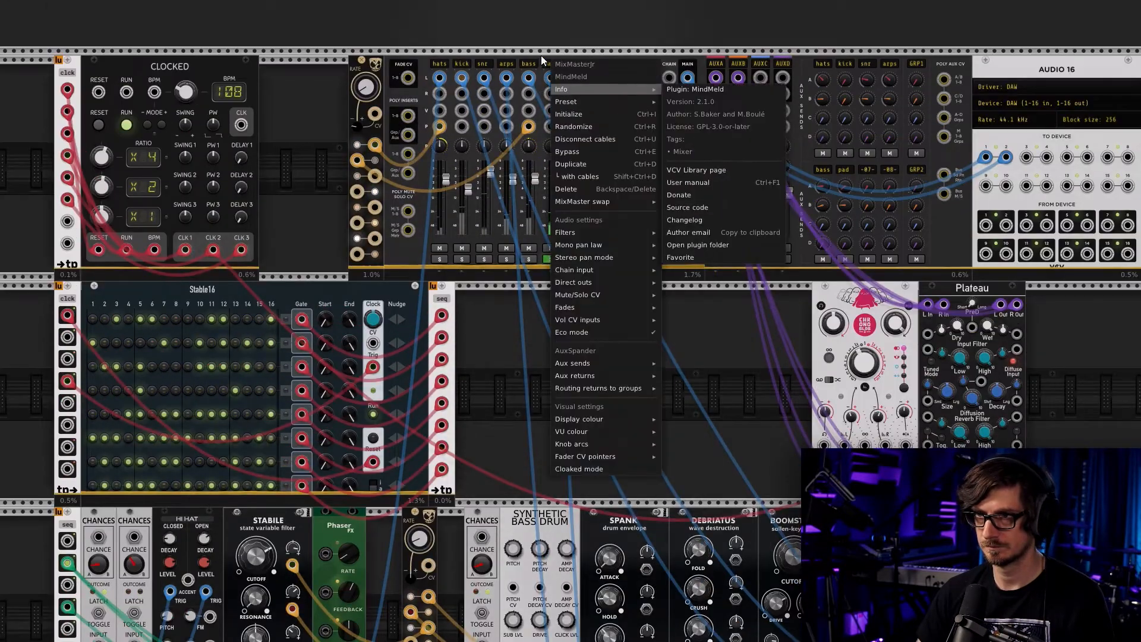
click(544, 56)
right_click(551, 65)
drag(585, 96, 596, 96)
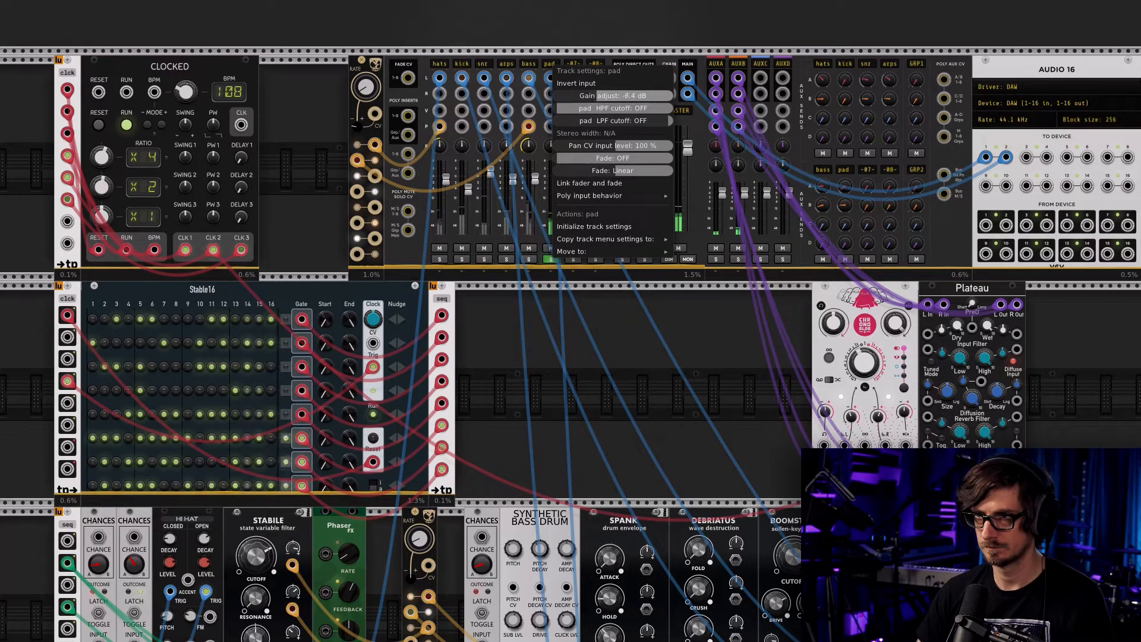
click(569, 52)
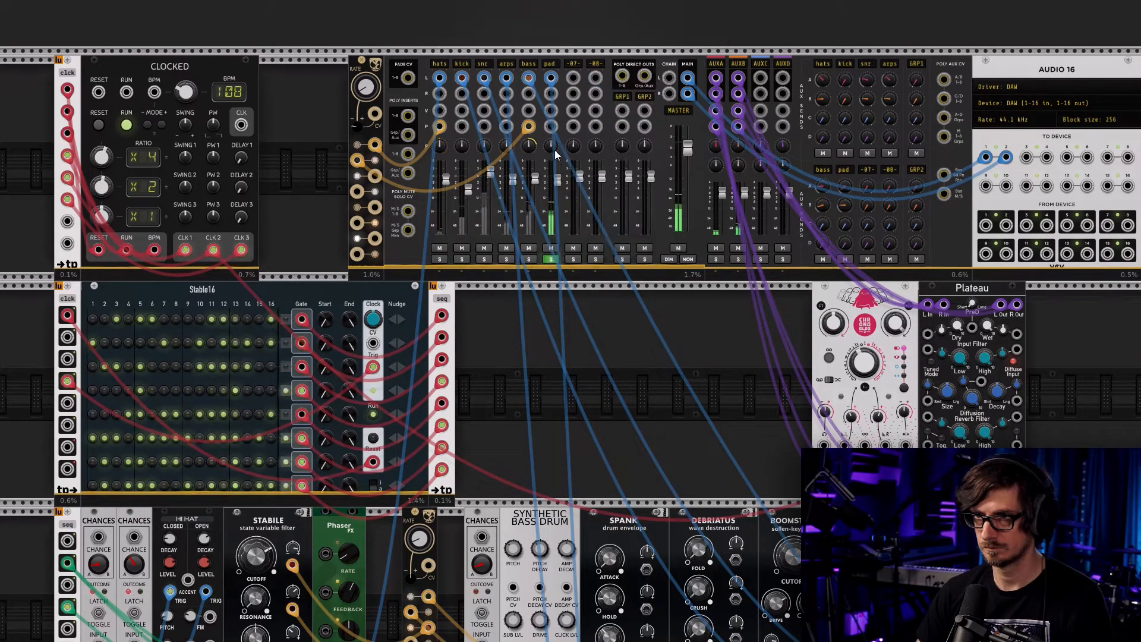
click(554, 259)
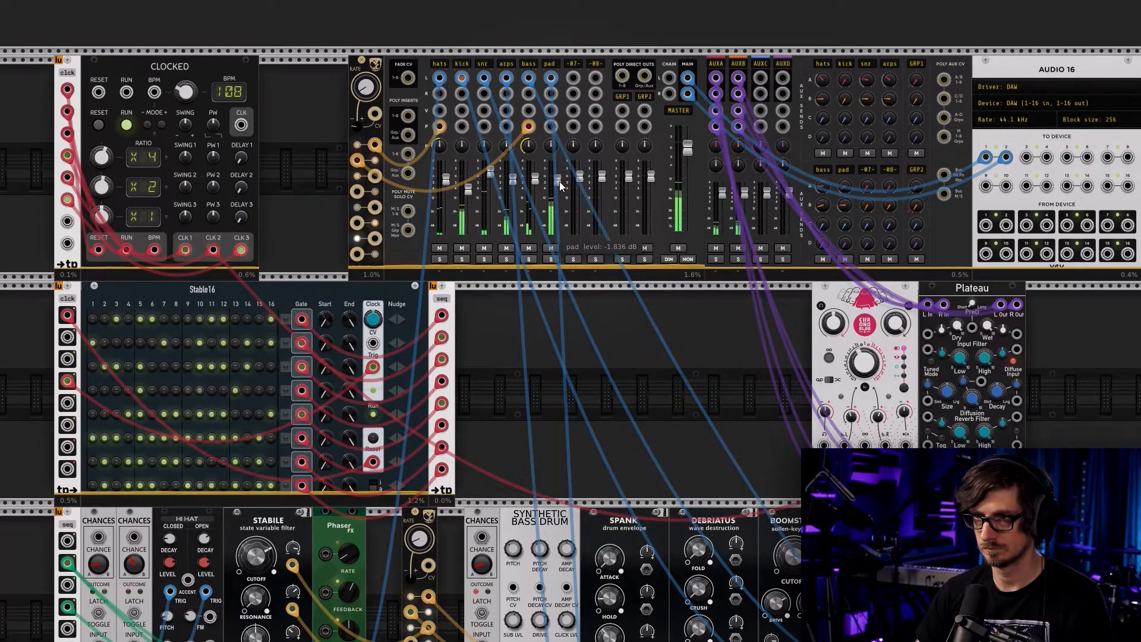
Check the rebalanced mixer levels and the Ice Tray voice's modules while the full mix plays
scroll(598, 426, up, 3)
scroll(591, 480, down, 4)
scroll(594, 494, down, 10)
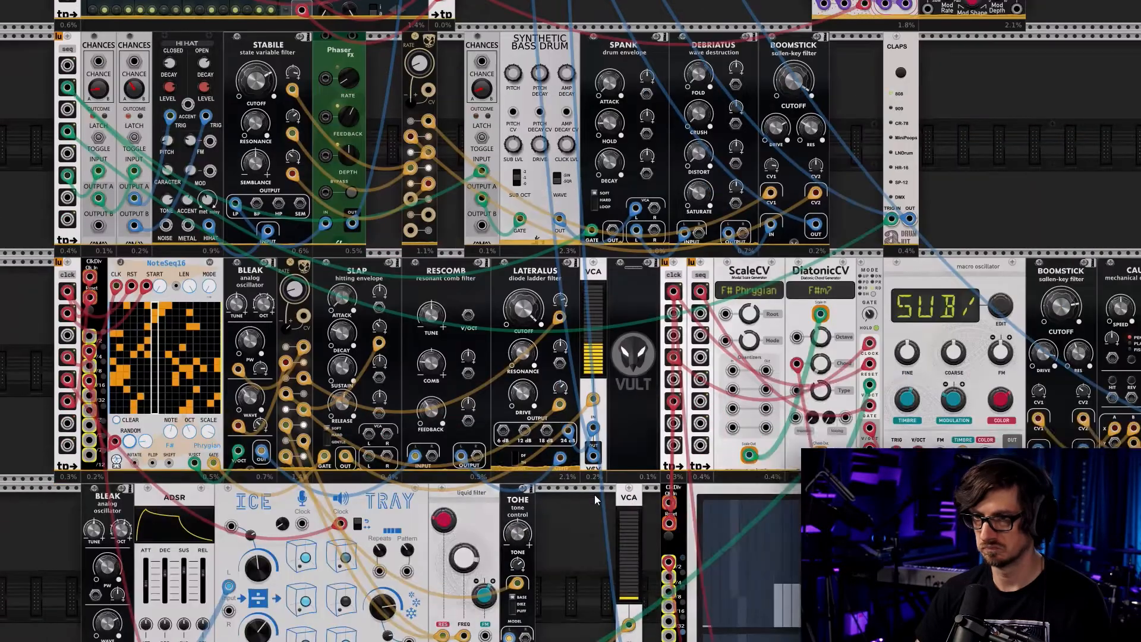
drag(518, 325, 520, 331)
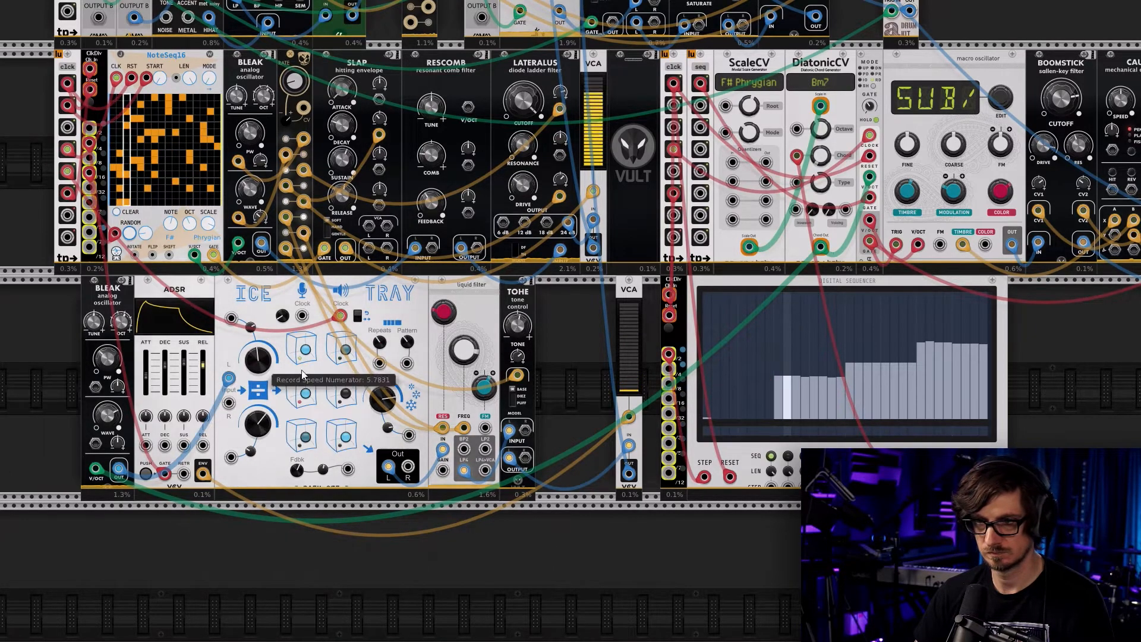
scroll(608, 274, up, 10)
scroll(607, 275, right, 4)
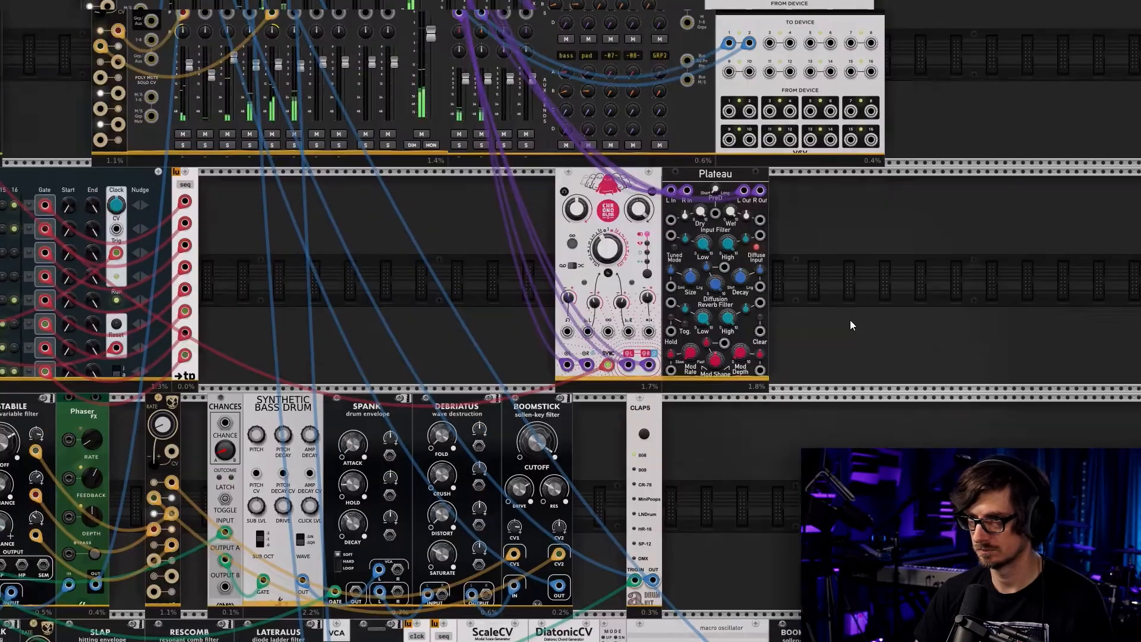
scroll(850, 319, up, 2)
drag(359, 313, 629, 415)
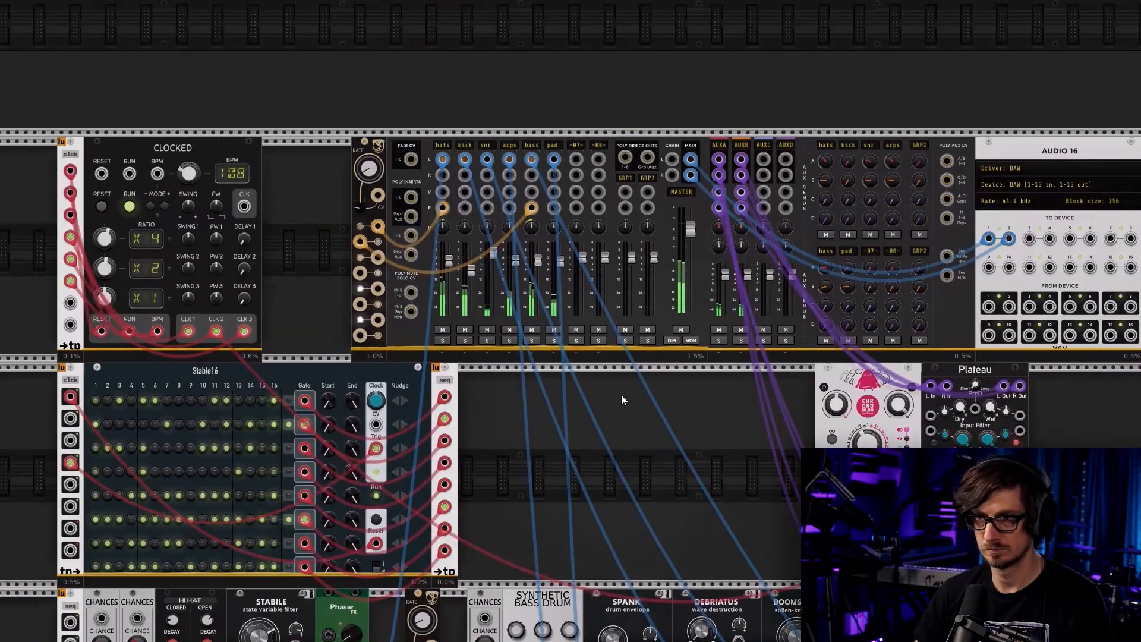
right_click(379, 259)
drag(401, 308, 553, 209)
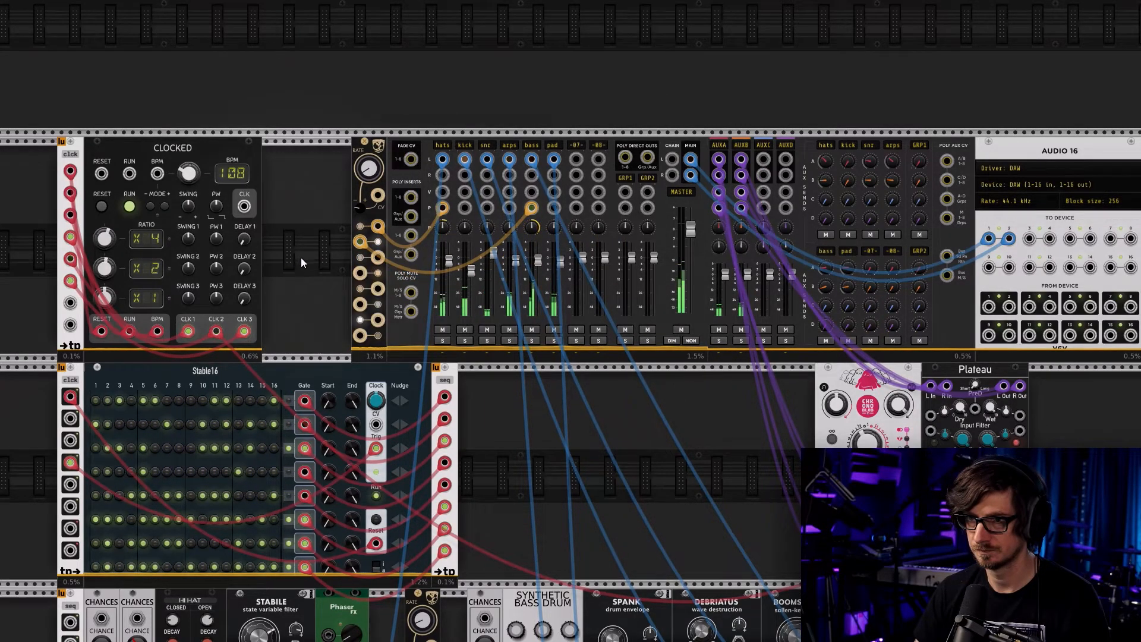
scroll(518, 406, down, 10)
scroll(517, 436, down, 8)
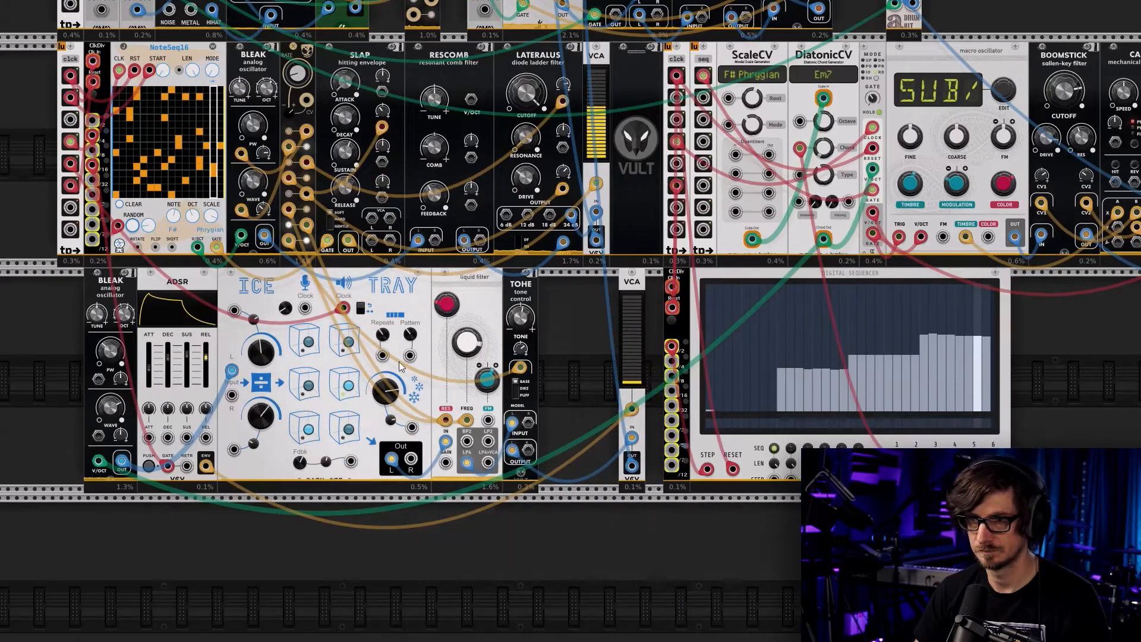
right_click(390, 313)
mouse_move(410, 344)
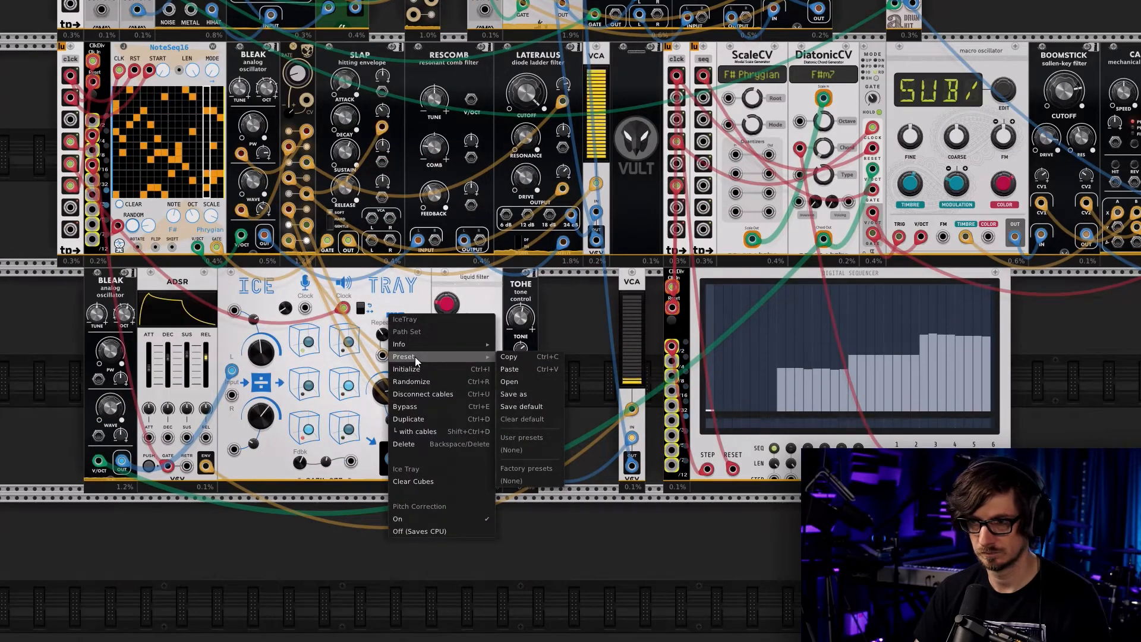
click(401, 299)
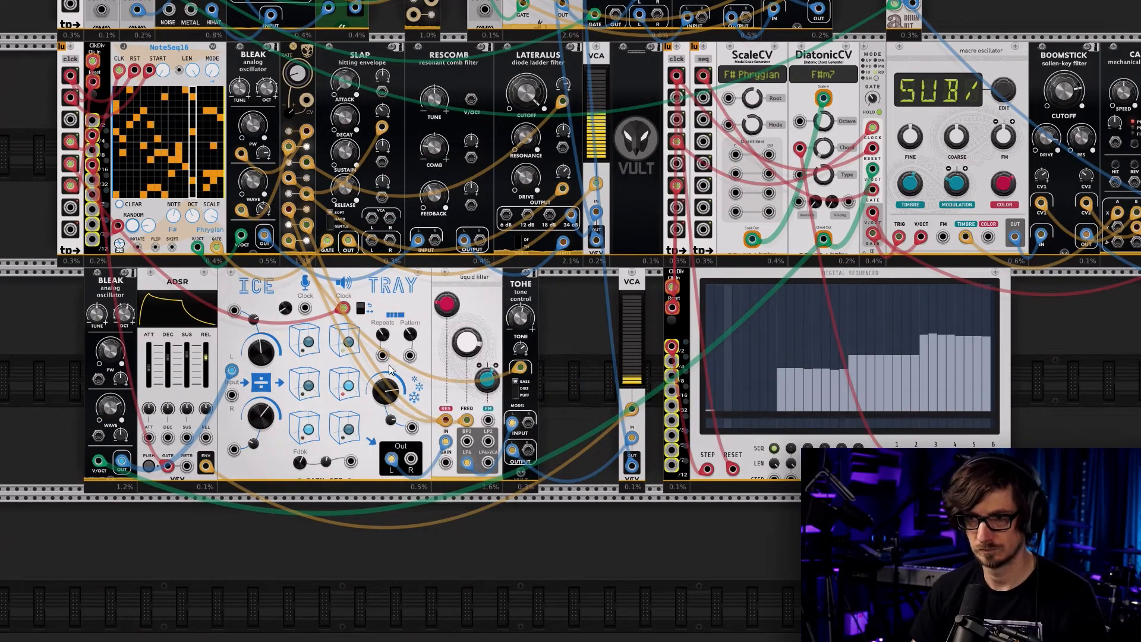
Lower Ice Tray's feedback slightly and move the pad voice's VCA directly against Tohe
drag(300, 462, 300, 477)
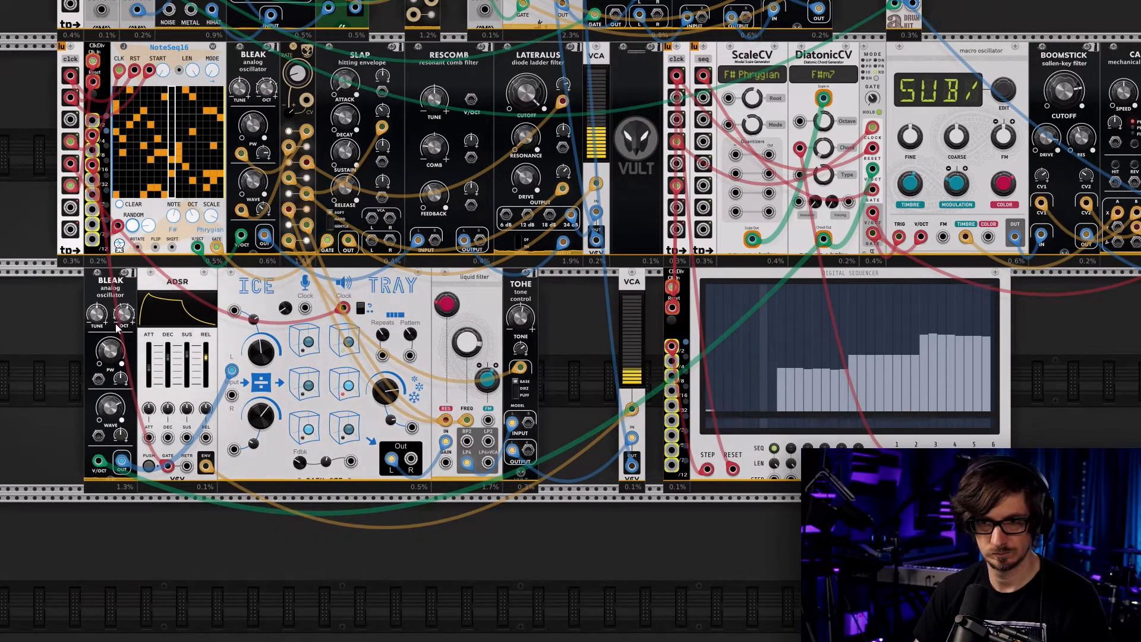
scroll(535, 357, up, 2)
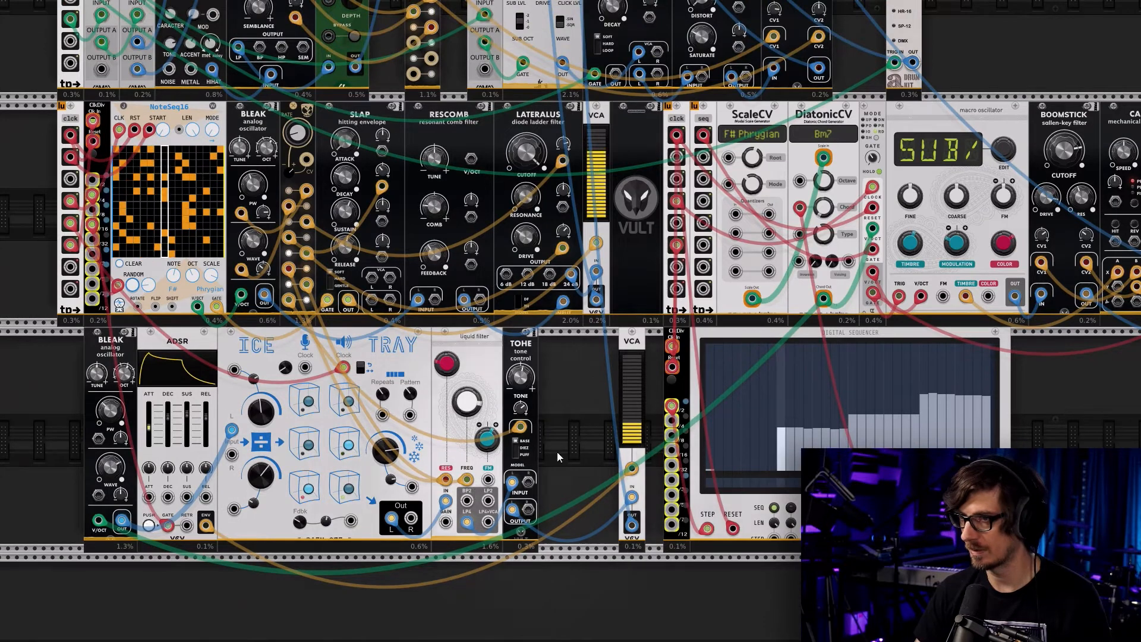
drag(634, 351, 552, 349)
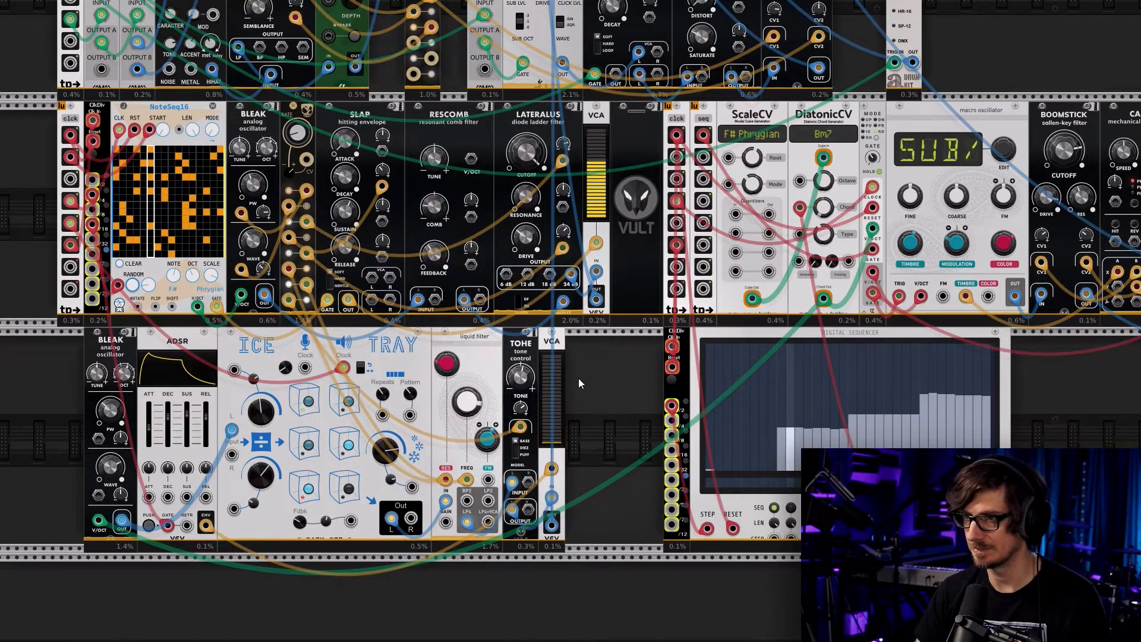
Examine the complete patch, from the clock and mixer rows down to the Ice Tray voice and digital sequencer
drag(46, 424, 256, 305)
drag(915, 462, 368, 458)
drag(832, 328, 624, 596)
drag(613, 148, 790, 358)
drag(761, 113, 768, 319)
drag(757, 490, 761, 340)
scroll(762, 339, up, 3)
scroll(764, 356, down, 2)
scroll(767, 381, up, 1)
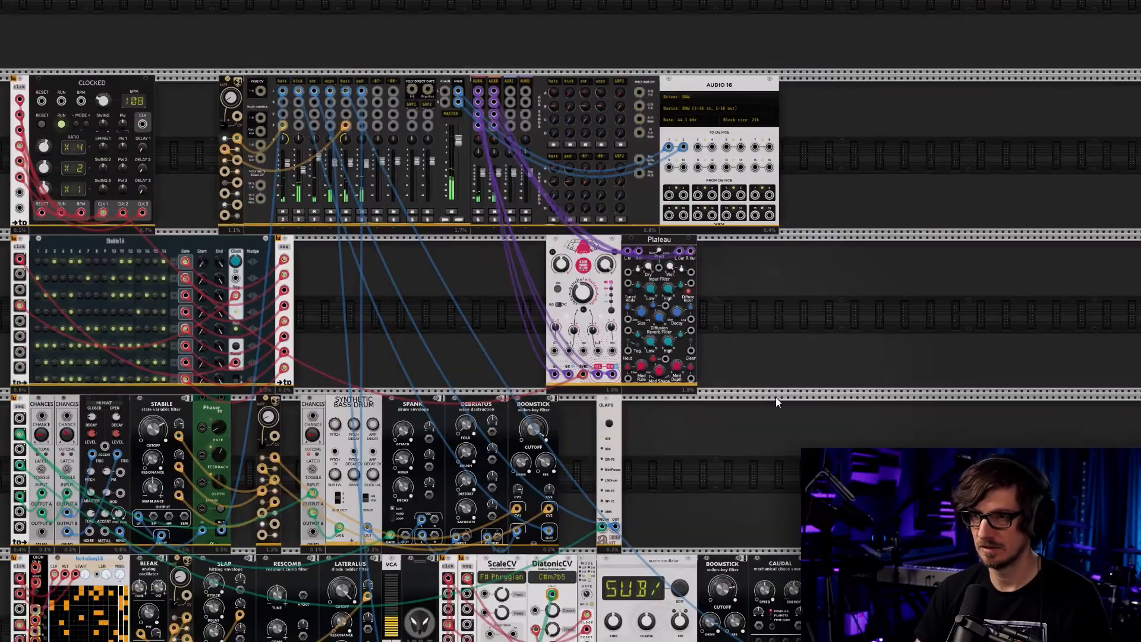
scroll(794, 297, down, 1)
scroll(802, 295, down, 2)
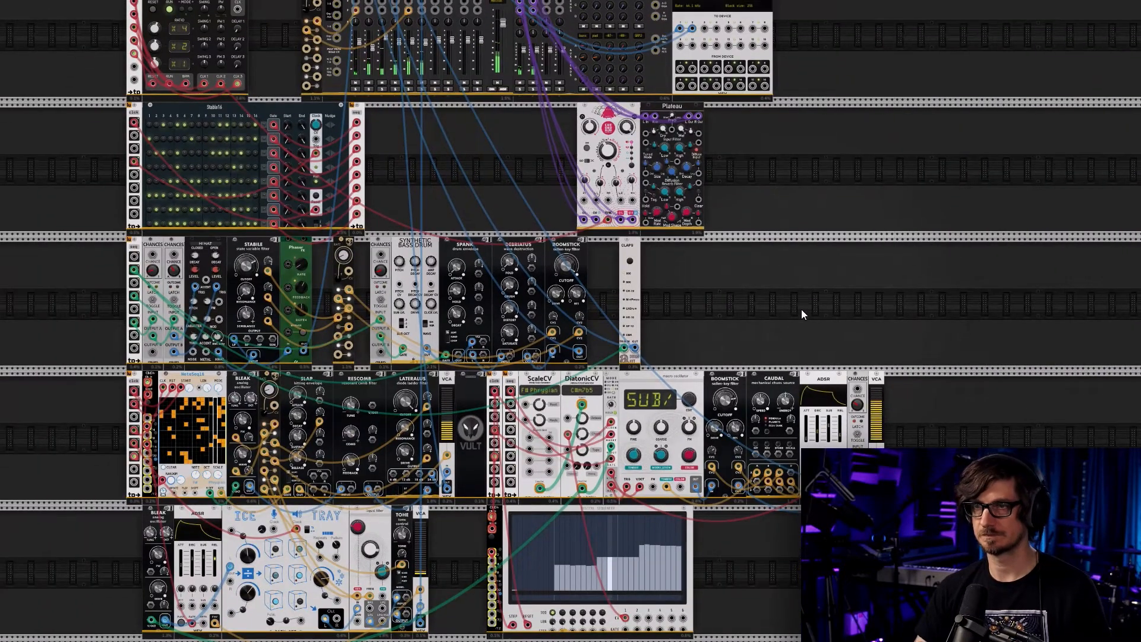
scroll(808, 290, down, 1)
drag(884, 214, 833, 240)
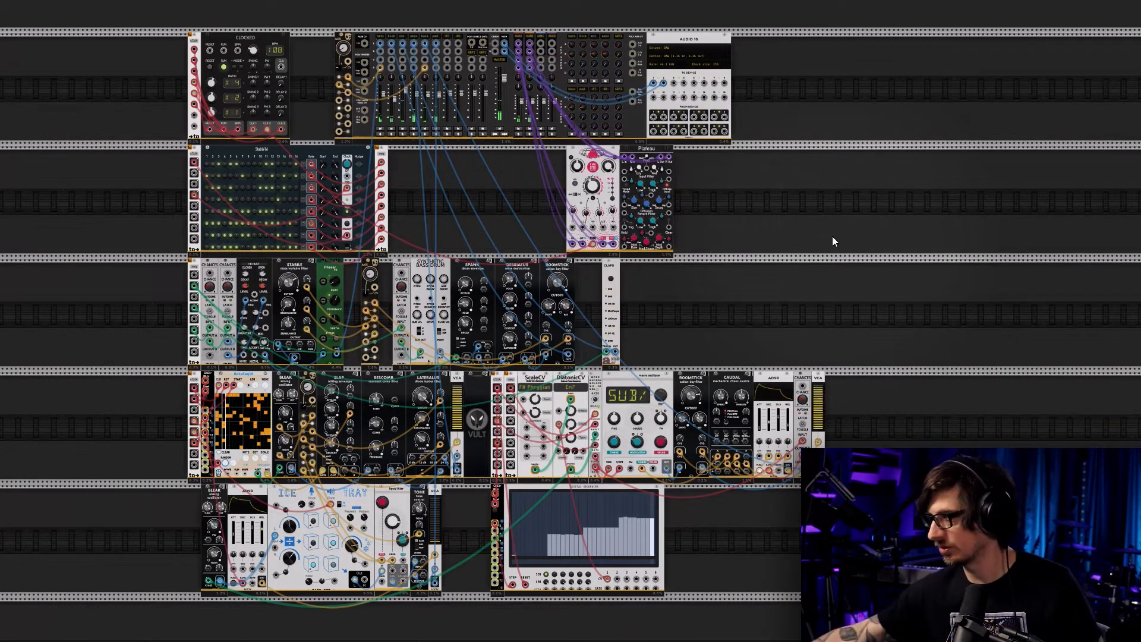
Dim the room brightness to 29.8% and raise the light bloom to 33.7%
mouse_move(46, 13)
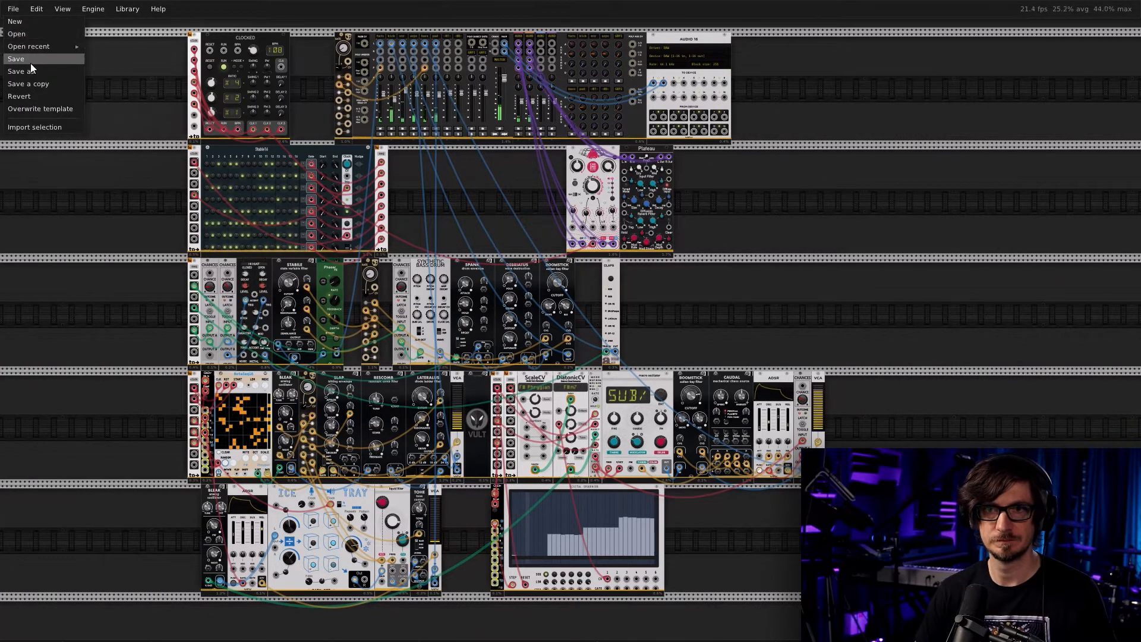
click(67, 11)
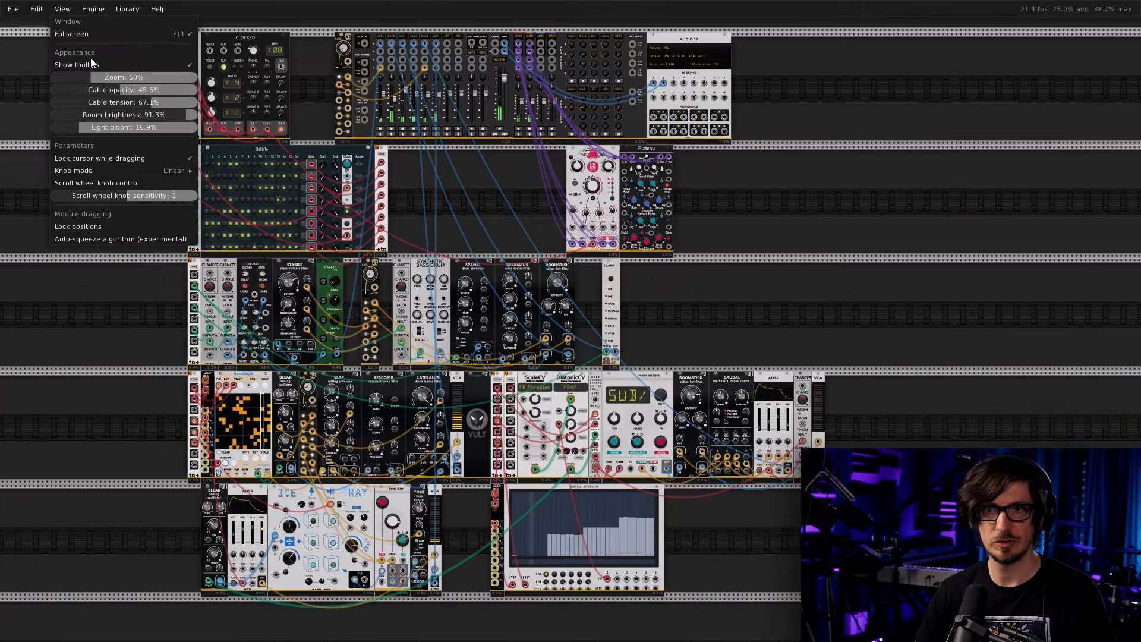
drag(149, 115, 59, 115)
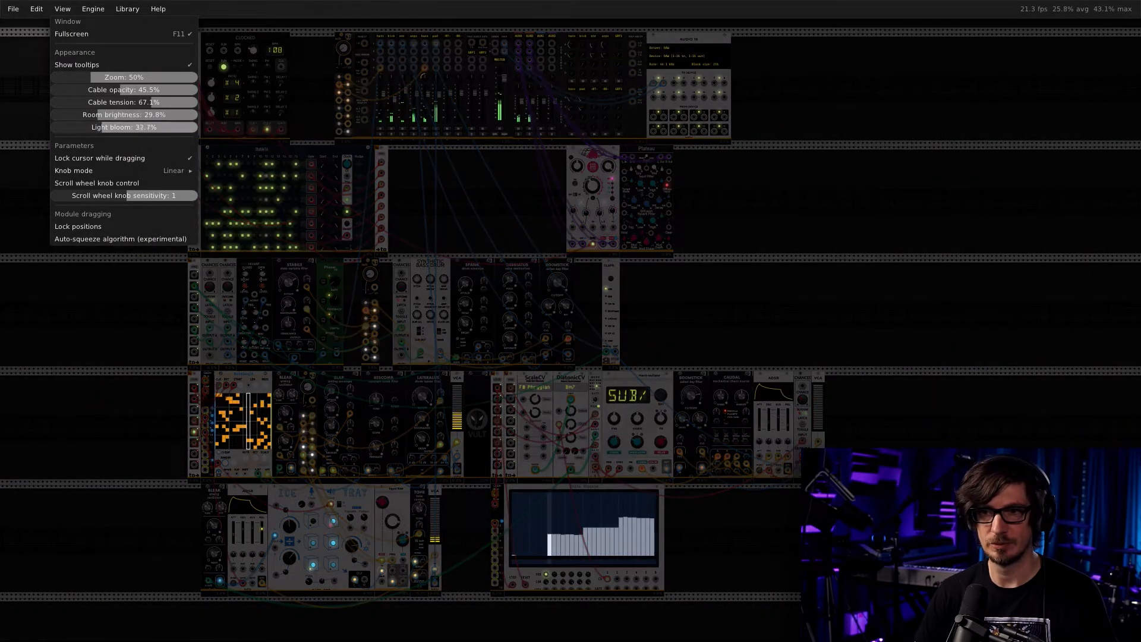
click(80, 288)
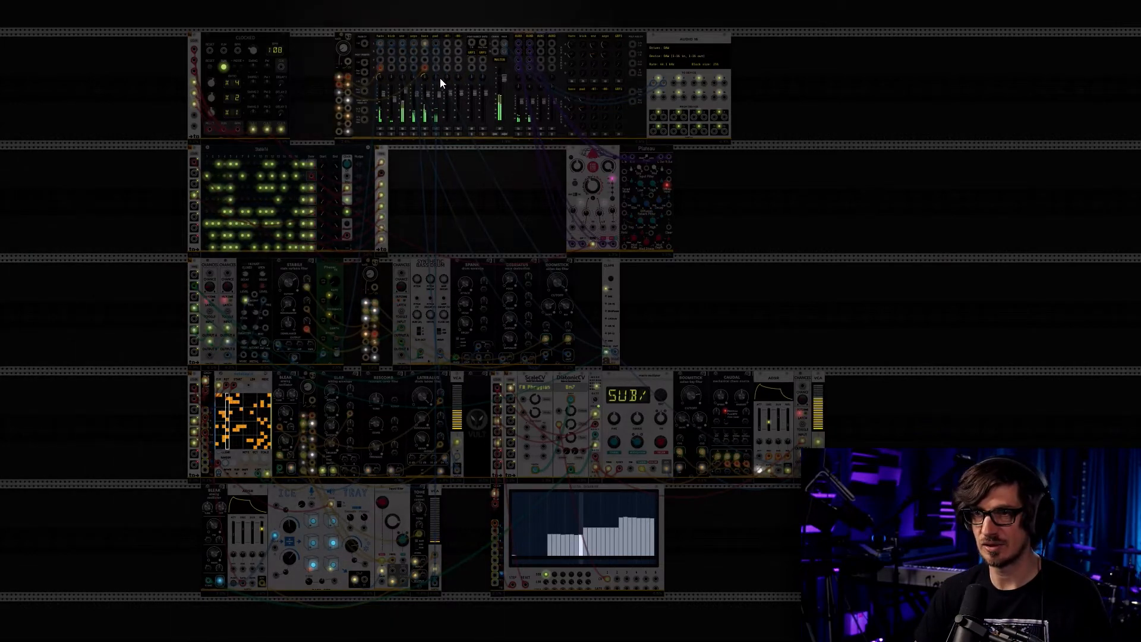
Nudge the mixer's pad fader down slightly, and set room brightness to 97.7% with light bloom at 31.5%
drag(438, 98, 438, 100)
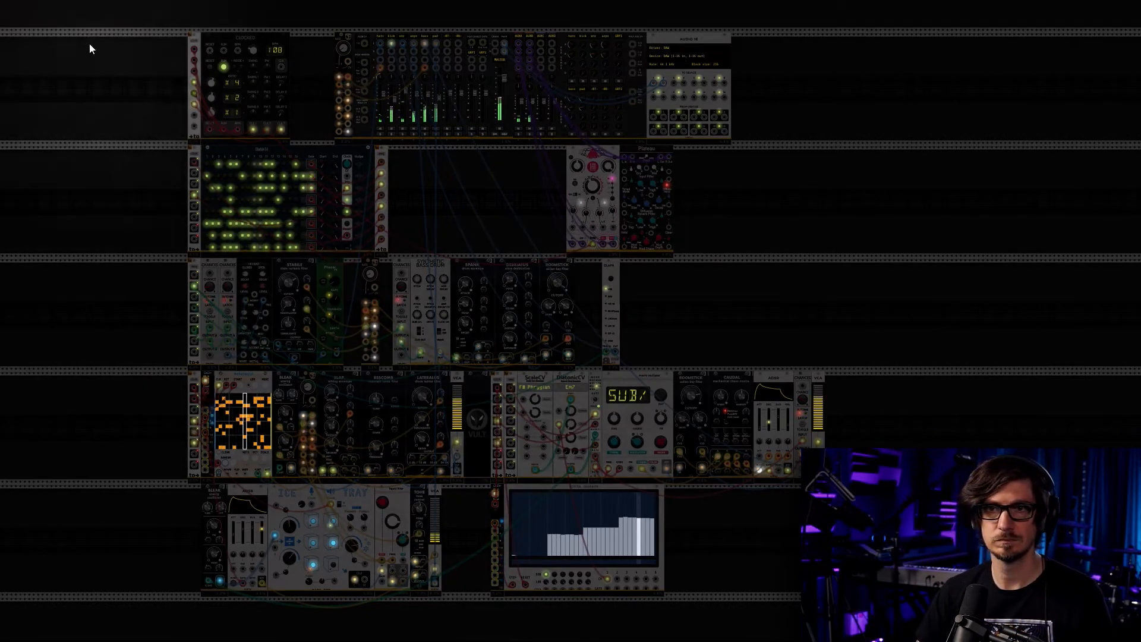
click(70, 10)
drag(117, 114, 216, 114)
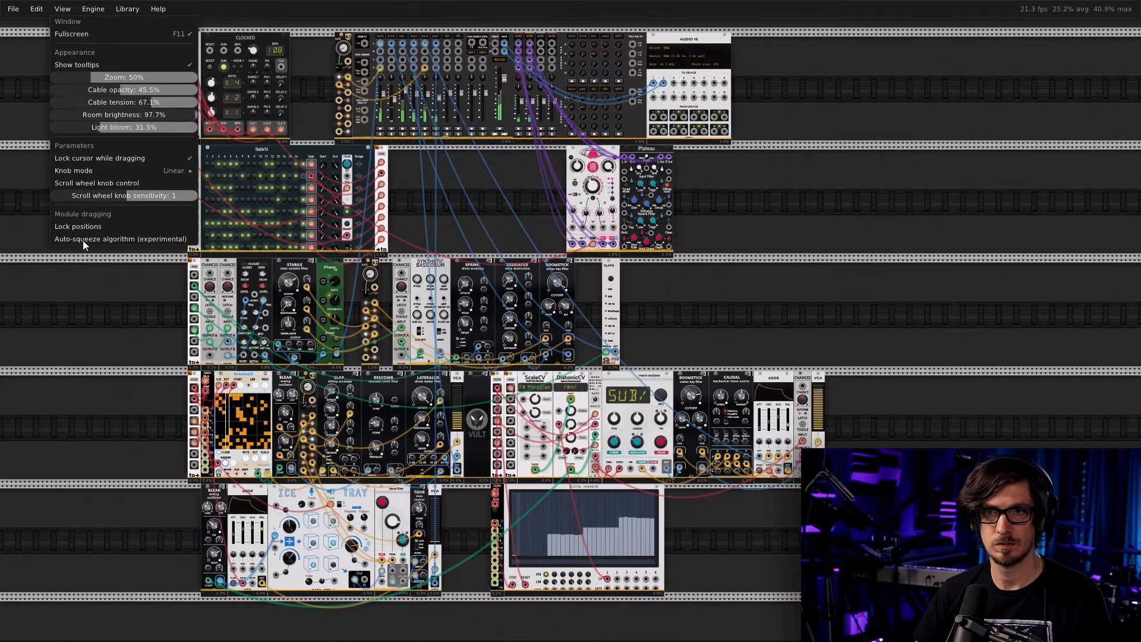
click(66, 295)
Save the Rack patch, and save the REAPER project as f#Phyrgian_ugly inside the vcvRack folder's f#Phyrgian_ugly subfolder
click(13, 10)
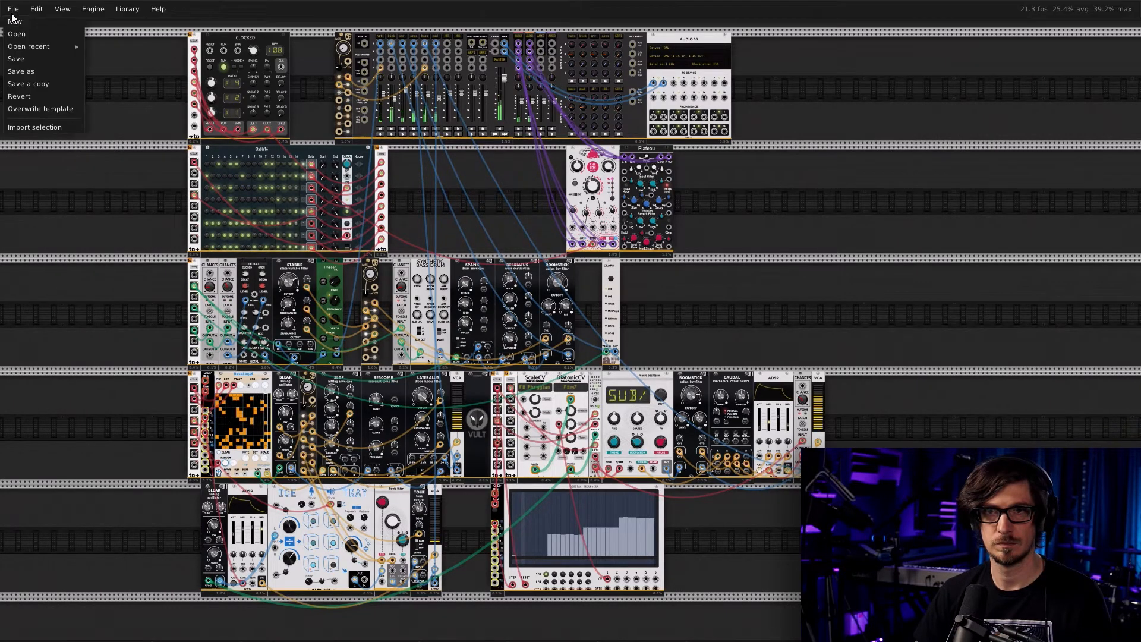
click(31, 60)
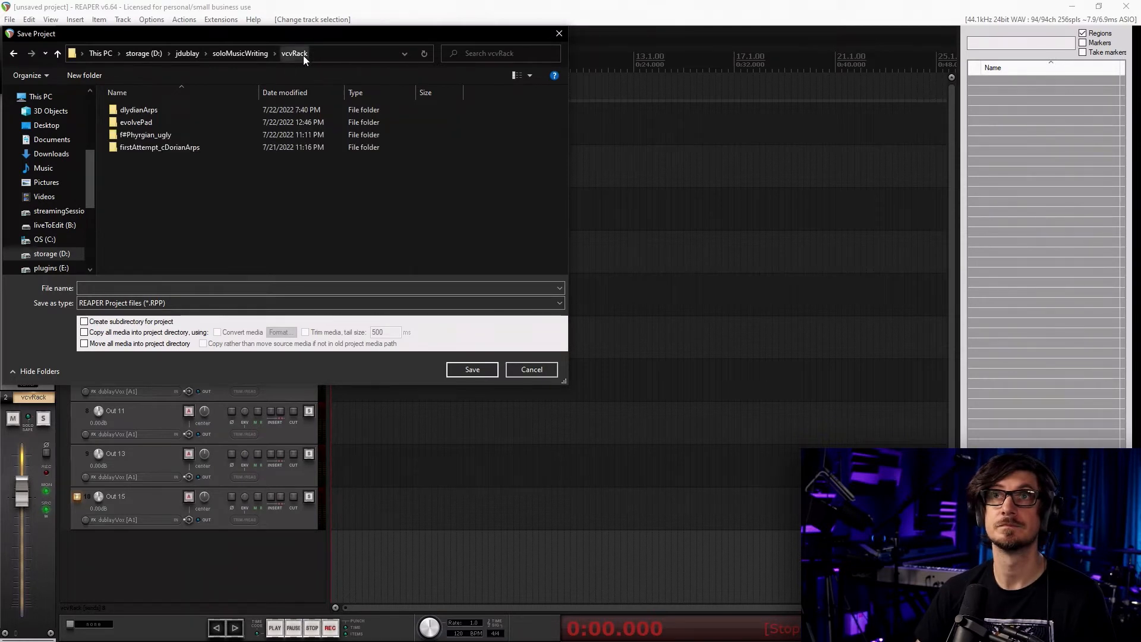
double_click(156, 135)
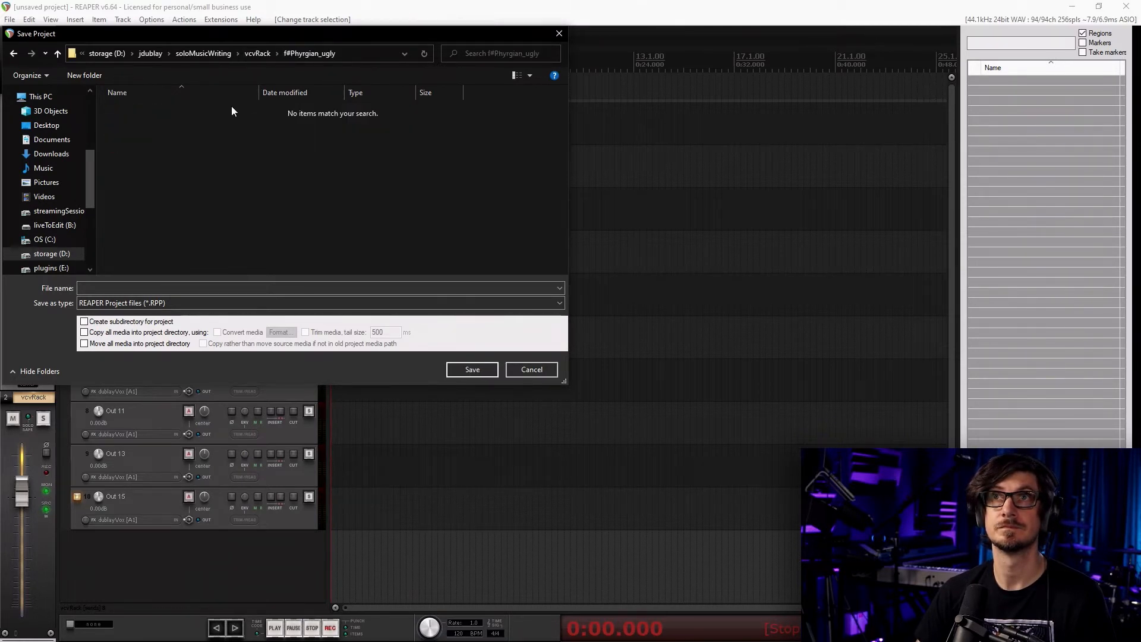
click(259, 54)
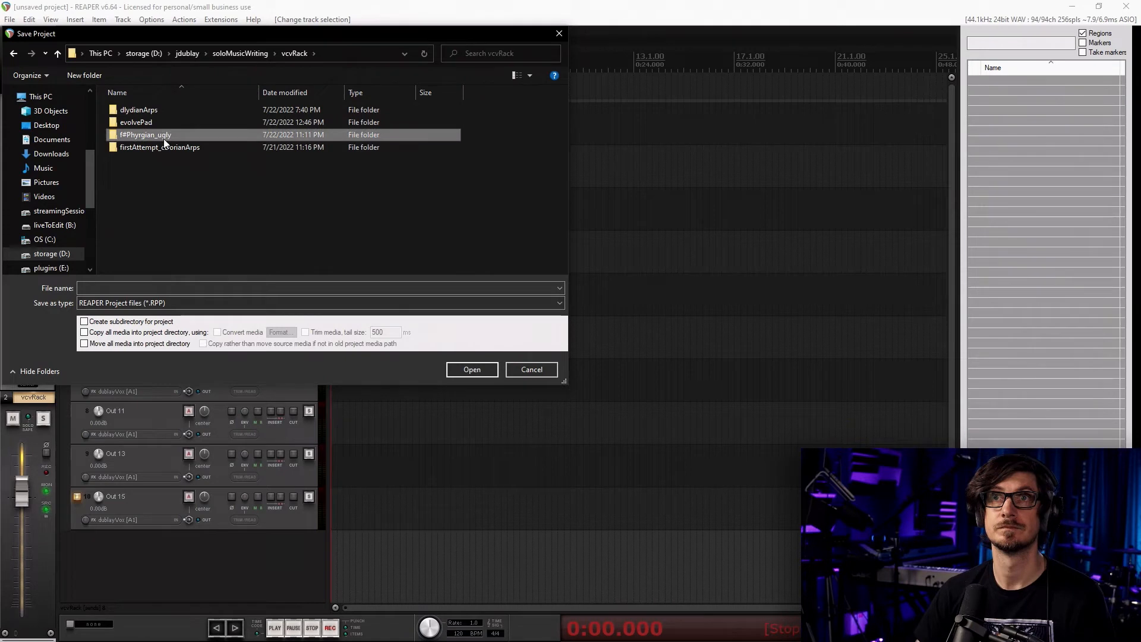
click(199, 210)
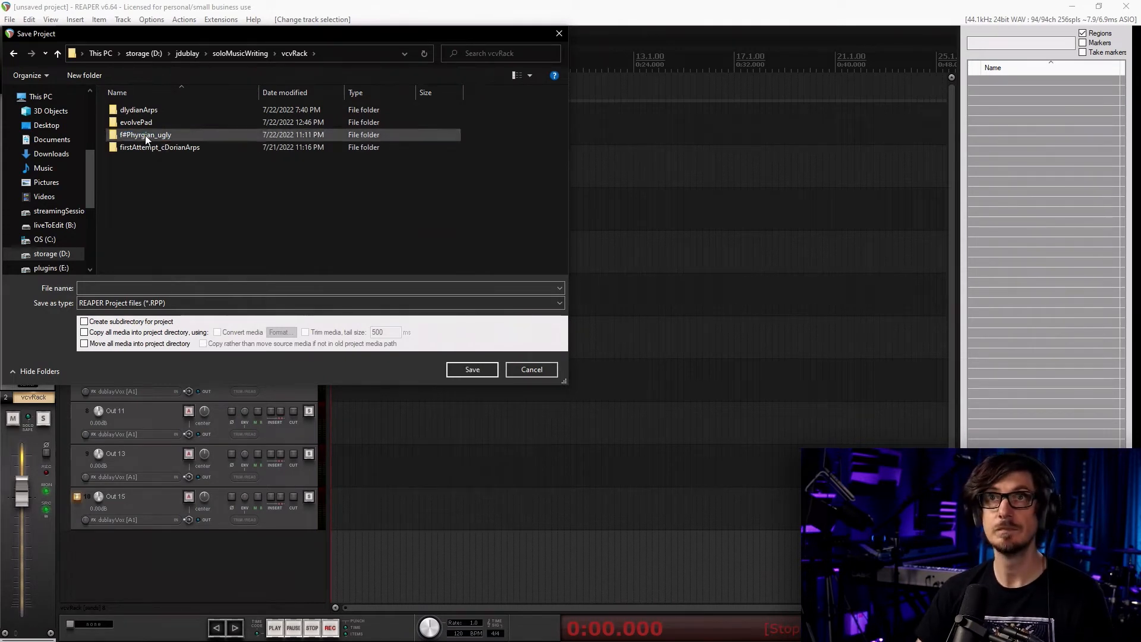
double_click(145, 136)
text(f#Phyrgian_ugly)
key(Return)
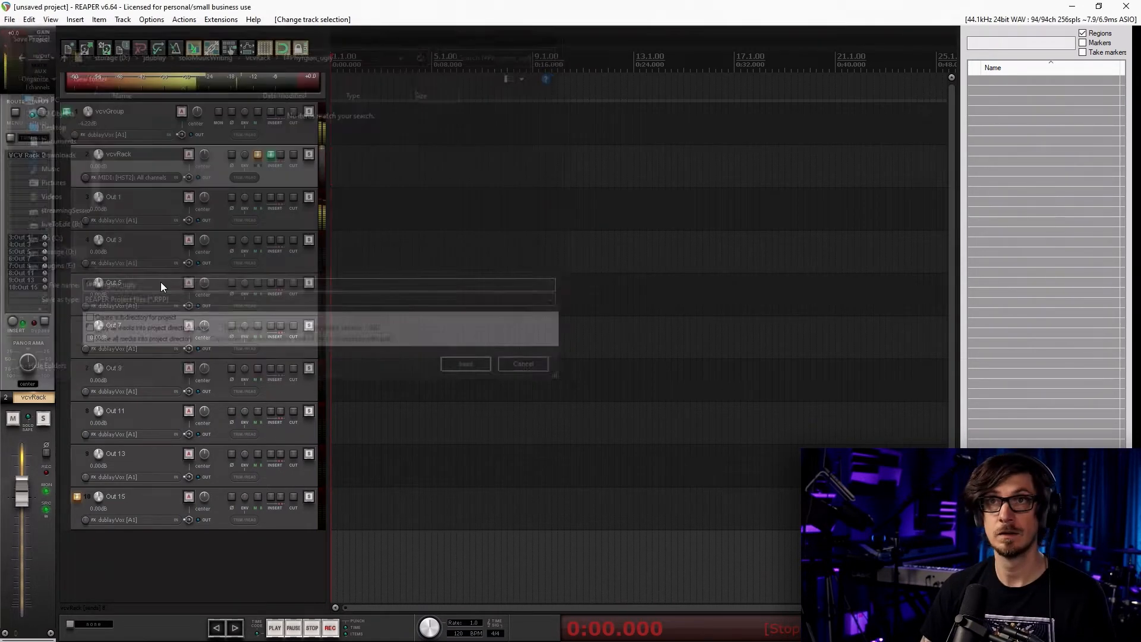
Mute the vcvGroup track in REAPER and open the recent project firstAttempt_cDorianArps with its Rack patch
click(292, 113)
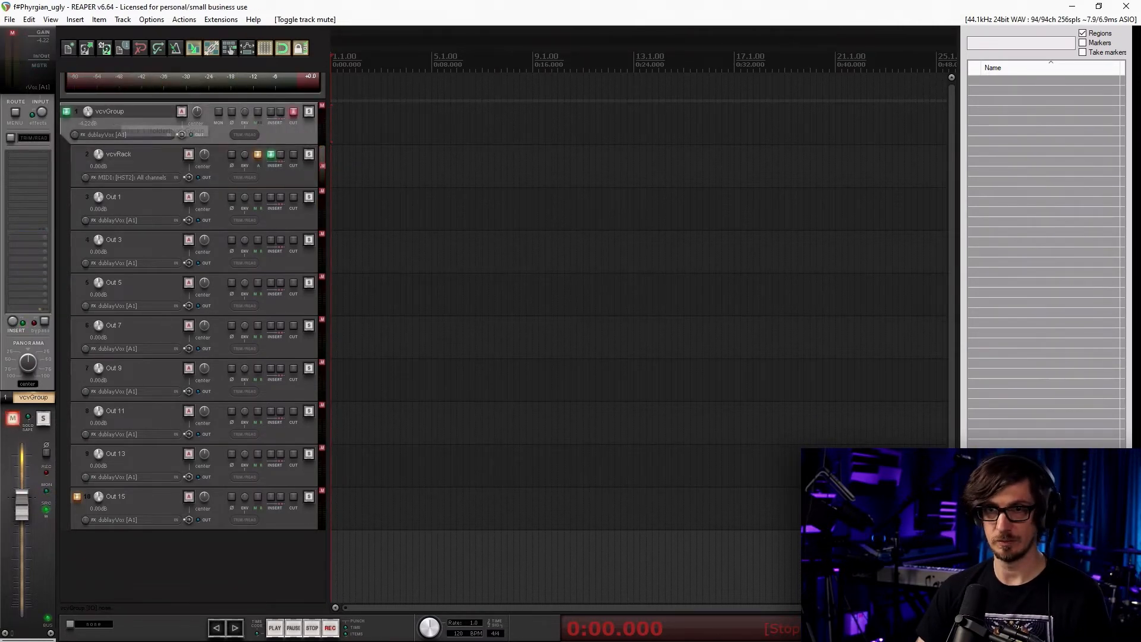
click(10, 19)
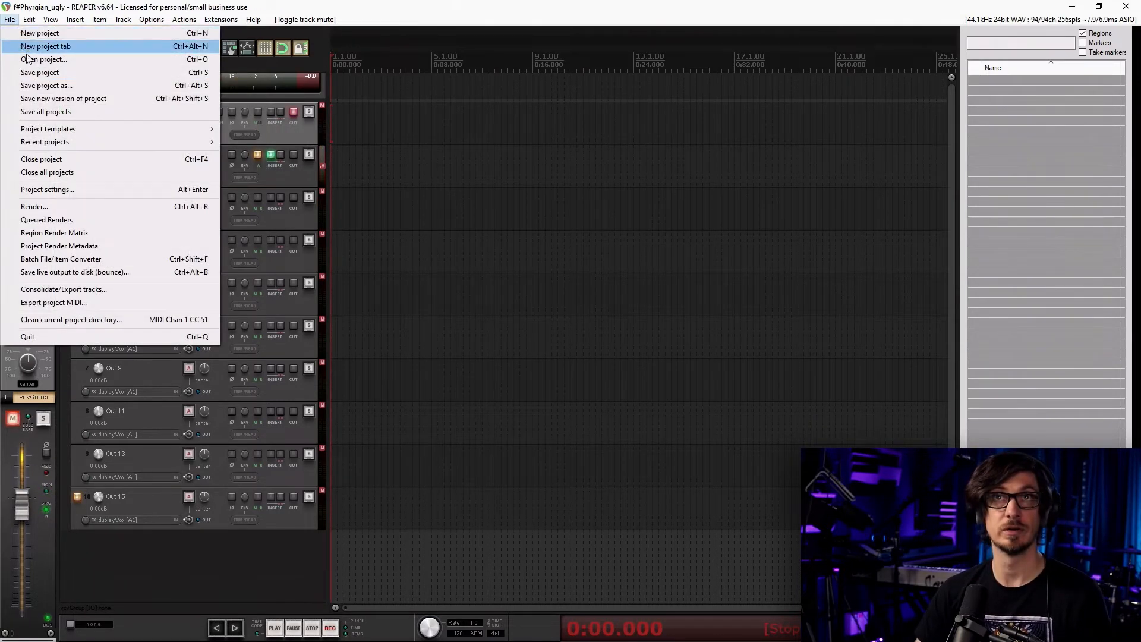
mouse_move(52, 142)
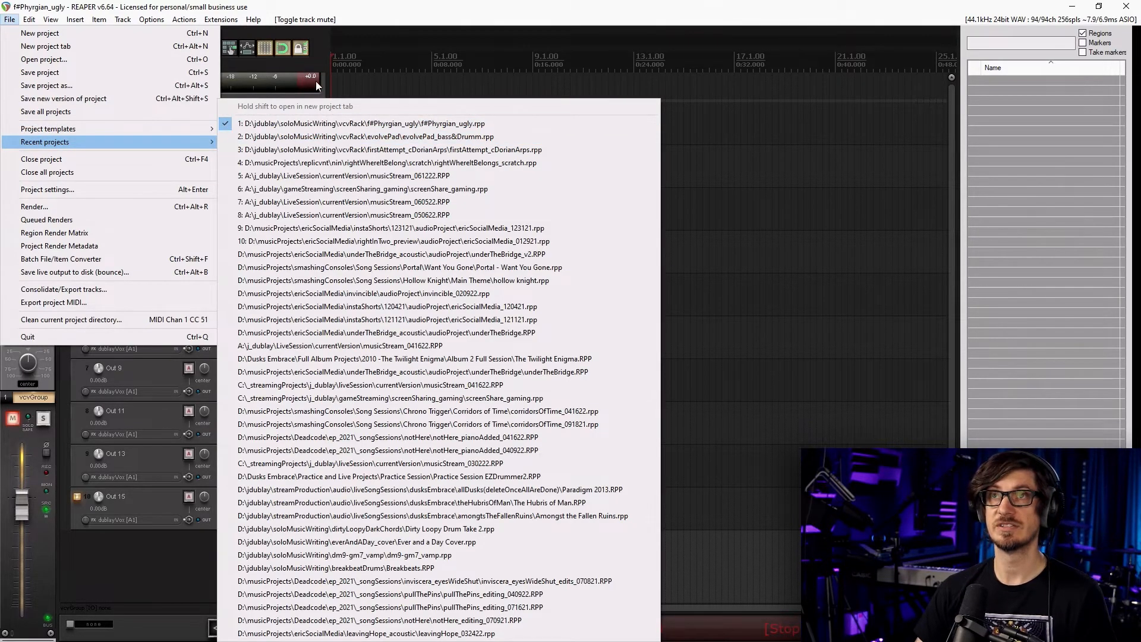
click(309, 149)
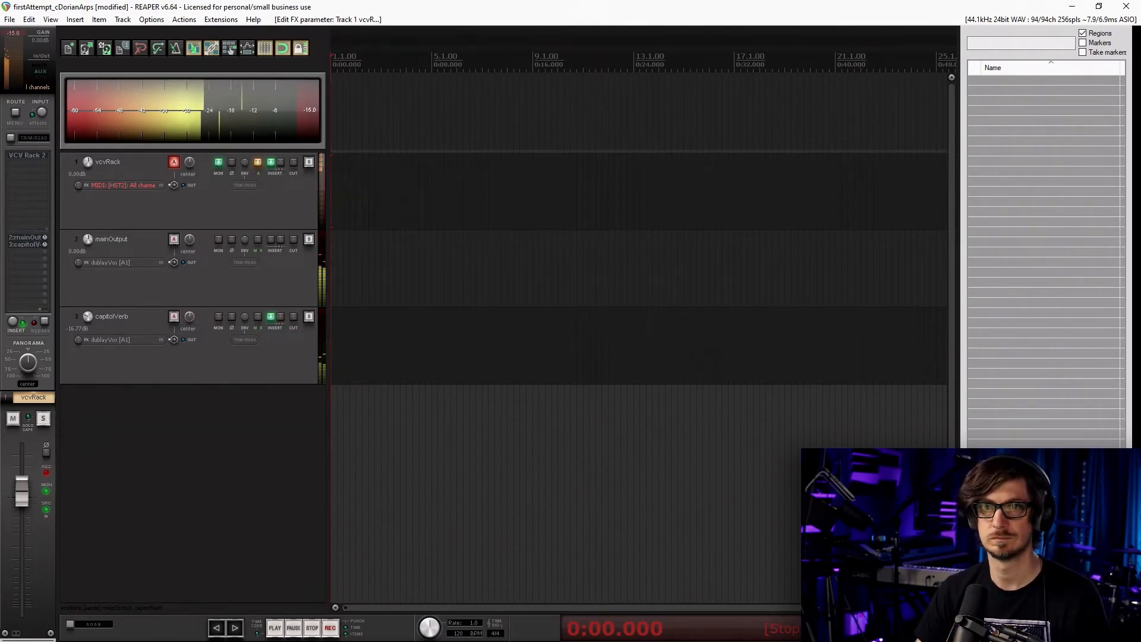
key(Escape)
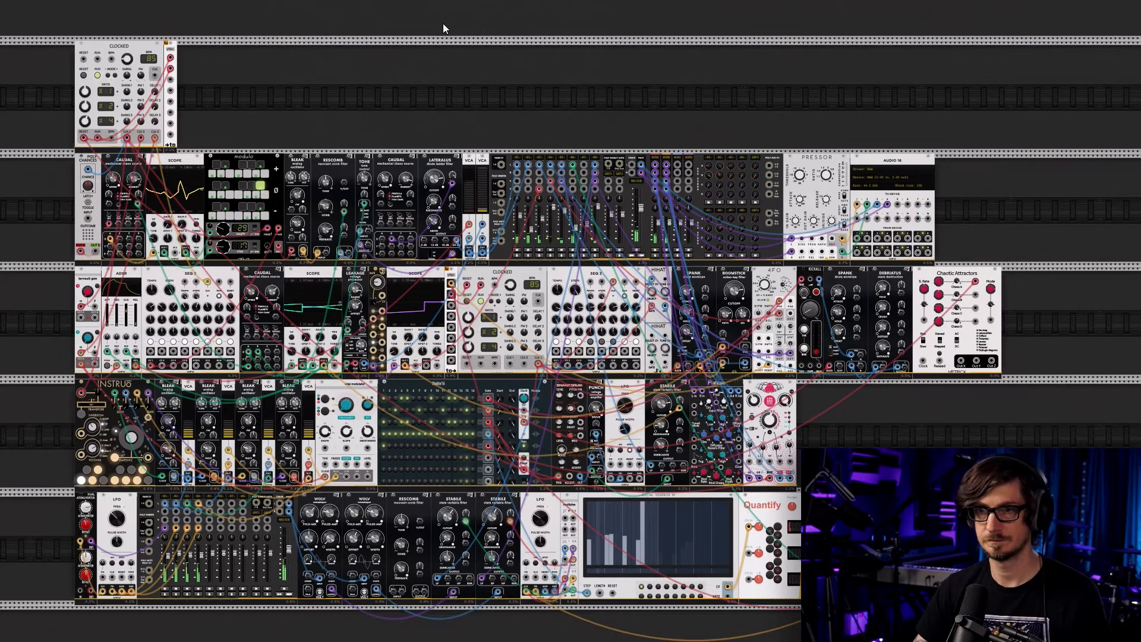
Solo channels 5, 6 and 8 of the main mixer one at a time, and lower channel 8's level slightly
scroll(334, 98, down, 1)
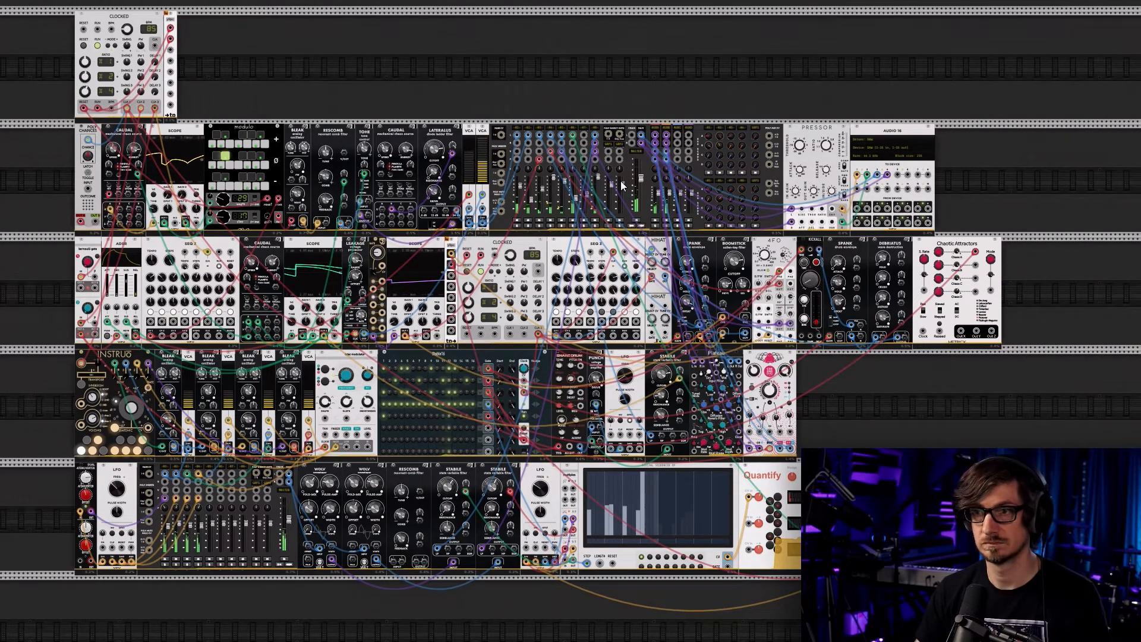
scroll(621, 180, up, 4)
click(502, 271)
click(504, 271)
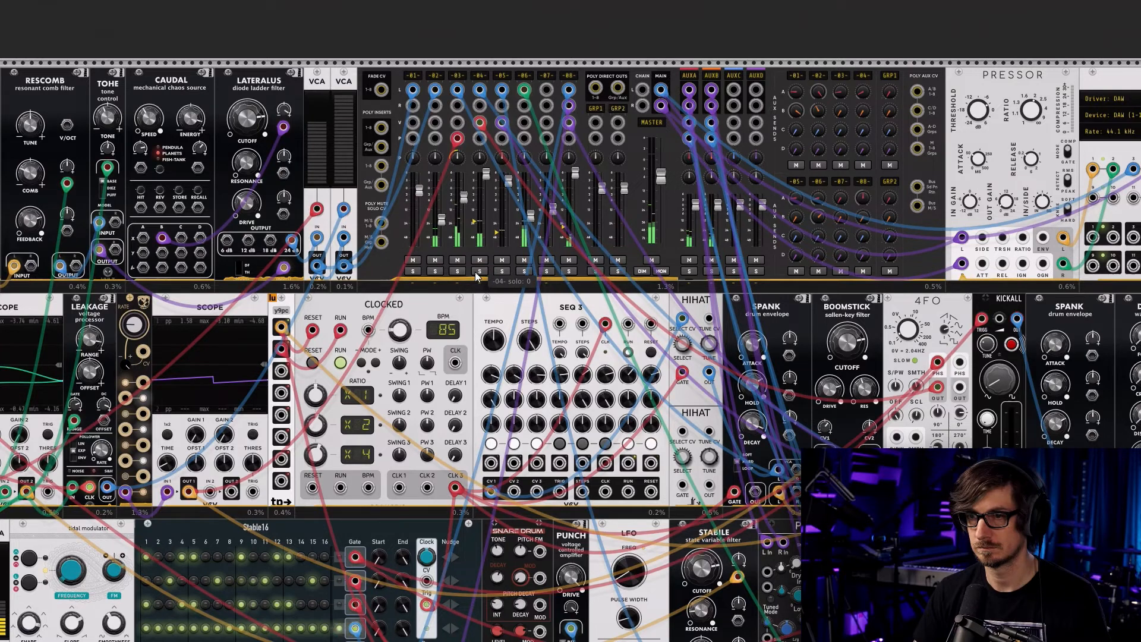
click(499, 272)
click(499, 273)
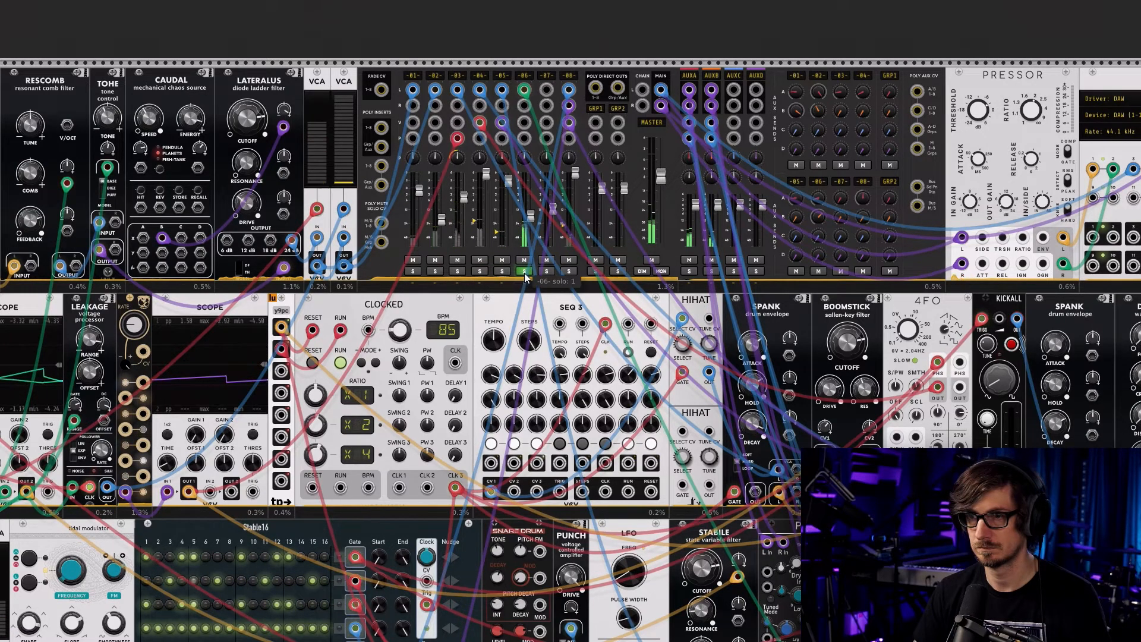
click(569, 273)
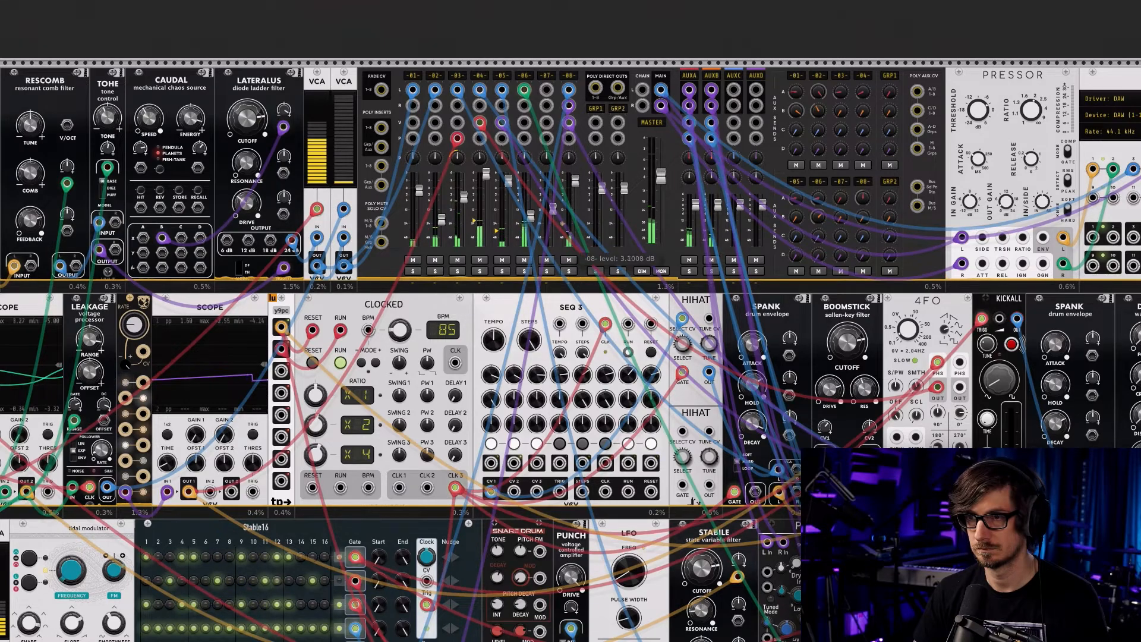
Look over the whole patch, from the clock, chaos and filter modules to the drum voices, reverb and sequencers
drag(347, 260, 487, 117)
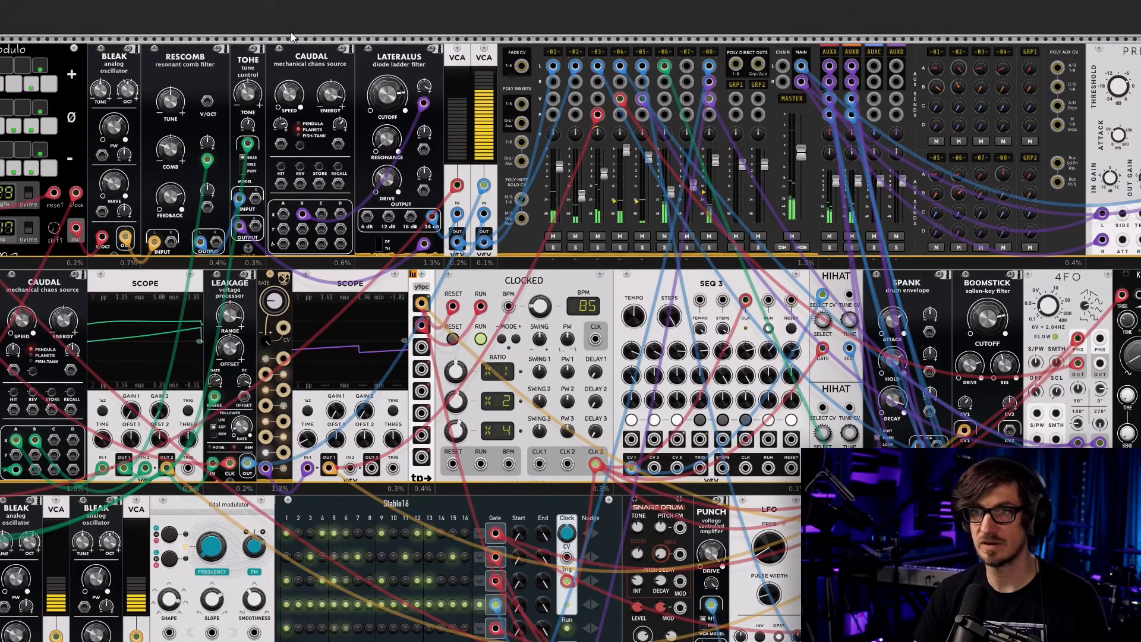
drag(290, 32, 501, 56)
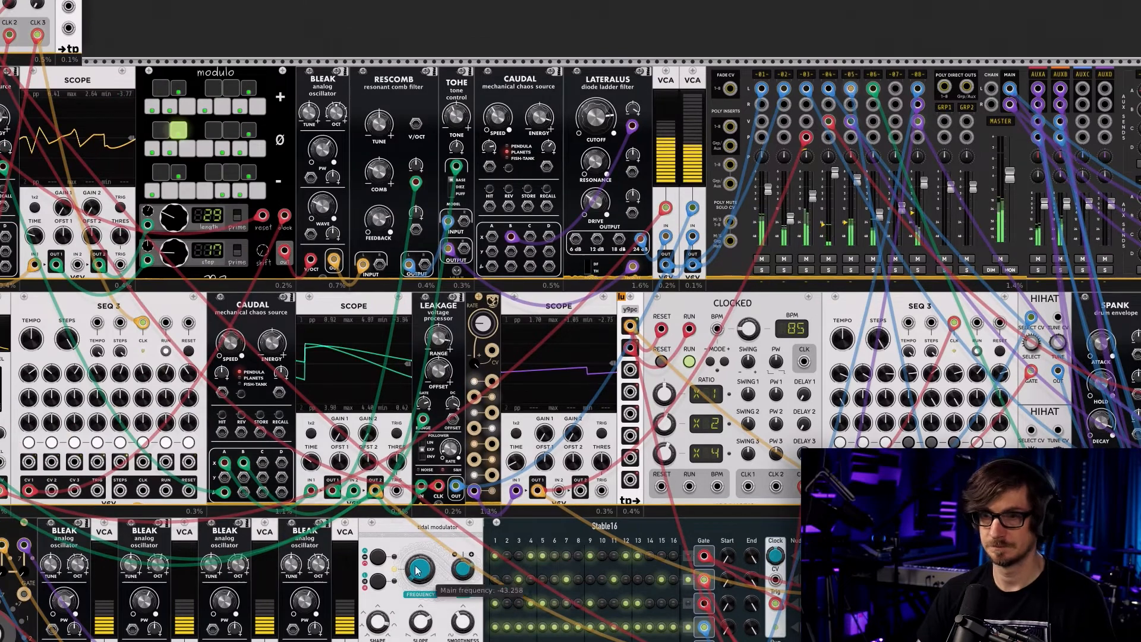
drag(252, 497, 451, 467)
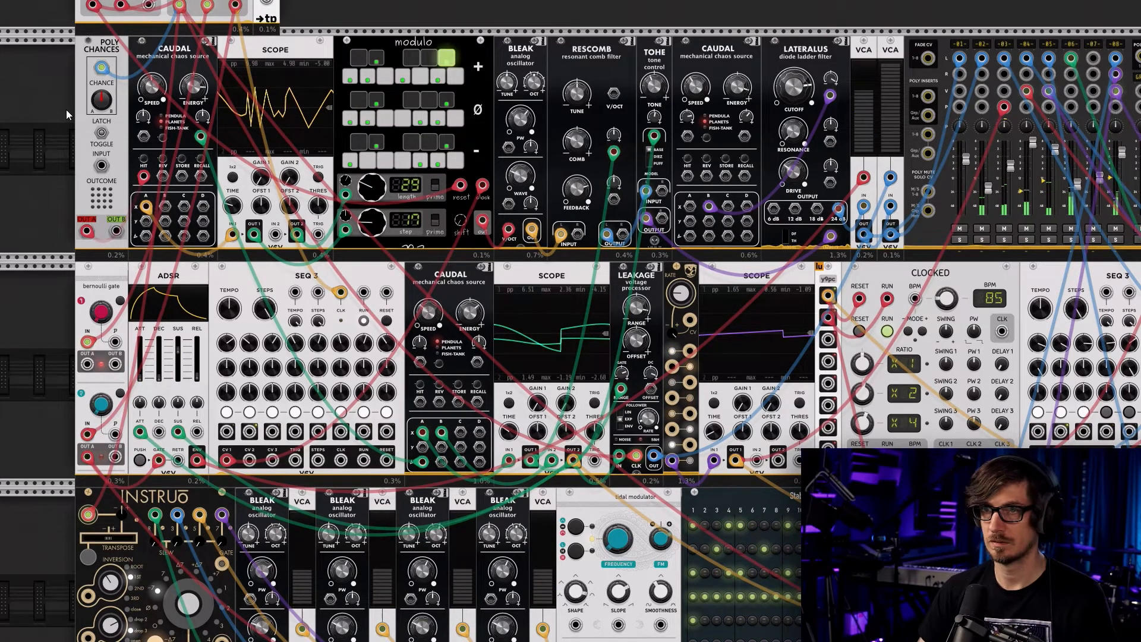
drag(315, 124, 214, 104)
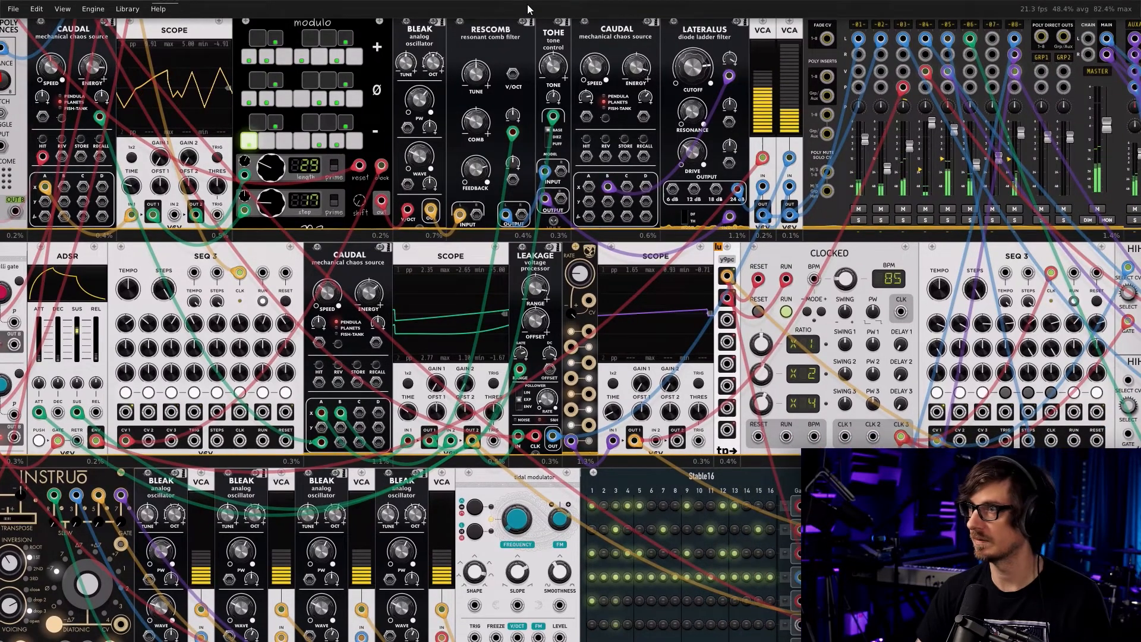
drag(649, 198, 145, 188)
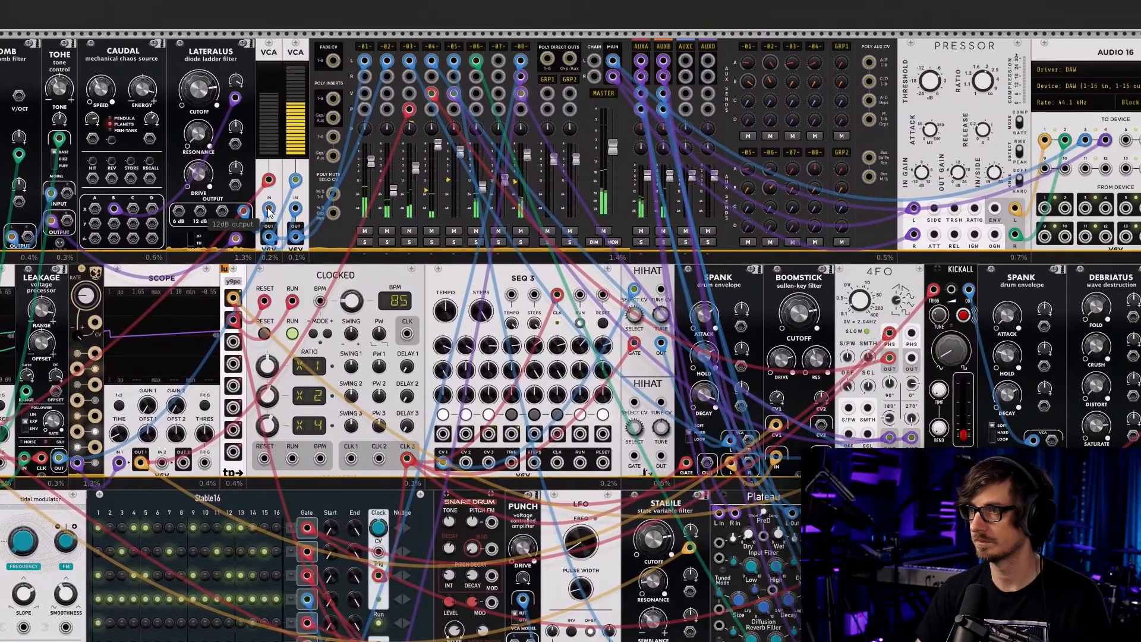
drag(533, 185, 330, 116)
scroll(435, 355, down, 3)
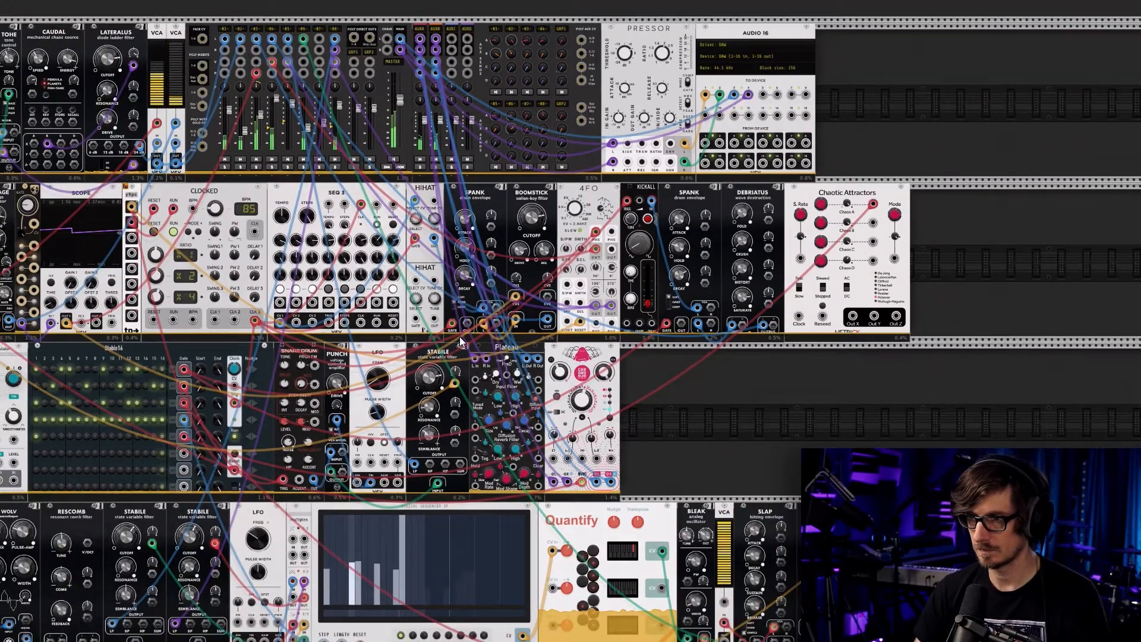
scroll(436, 355, left, 3)
scroll(436, 355, down, 2)
drag(104, 199, 502, 295)
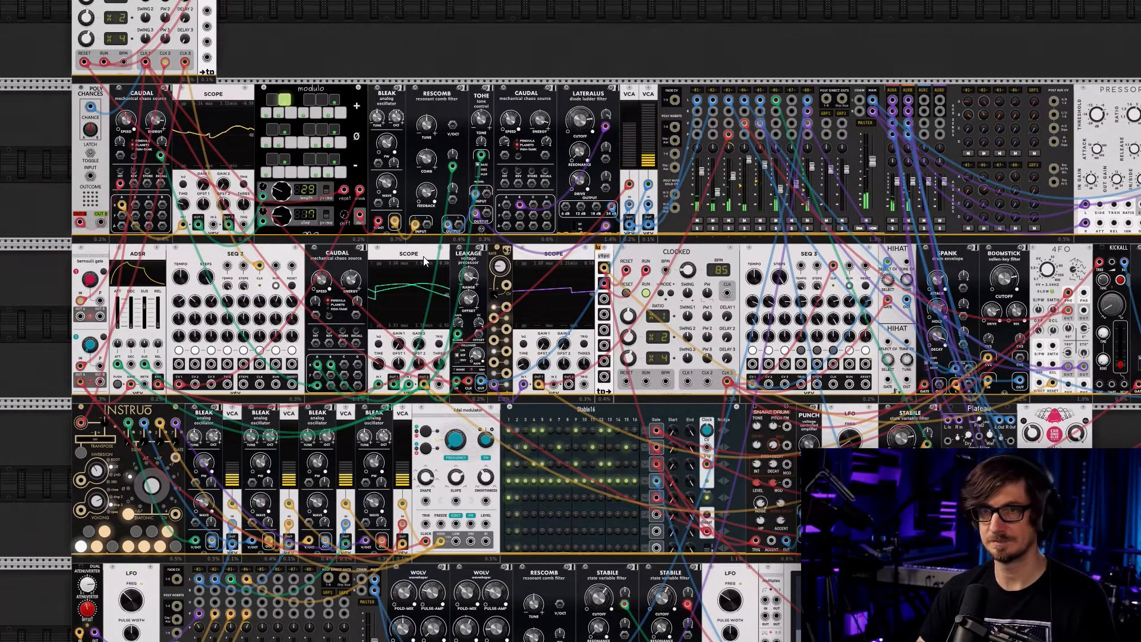
scroll(515, 202, up, 2)
scroll(514, 203, up, 2)
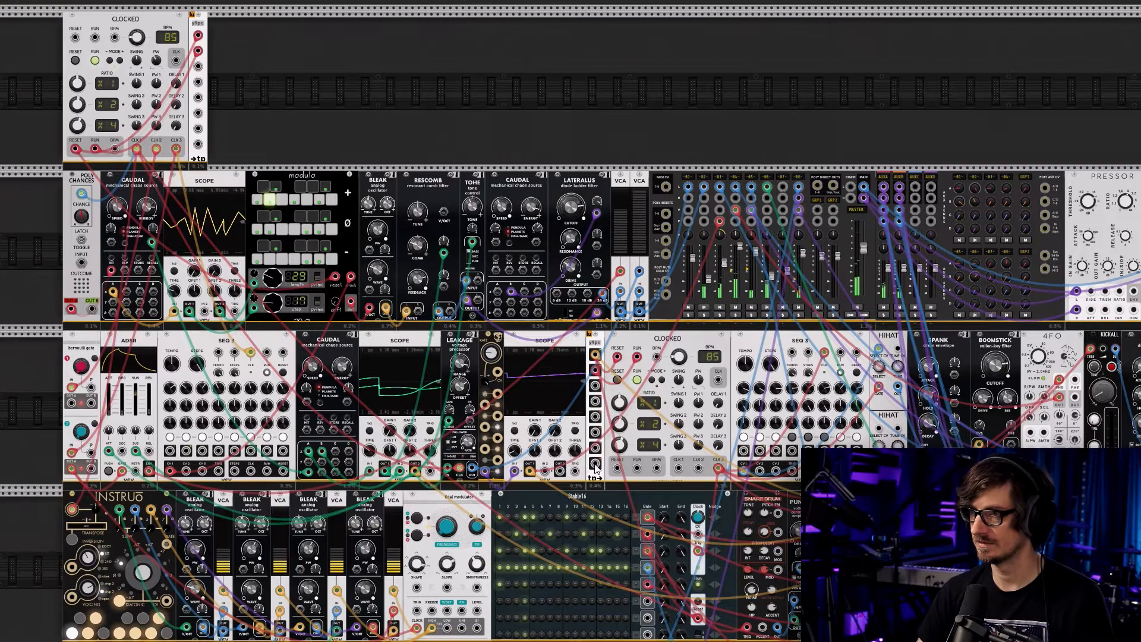
drag(591, 455, 270, 288)
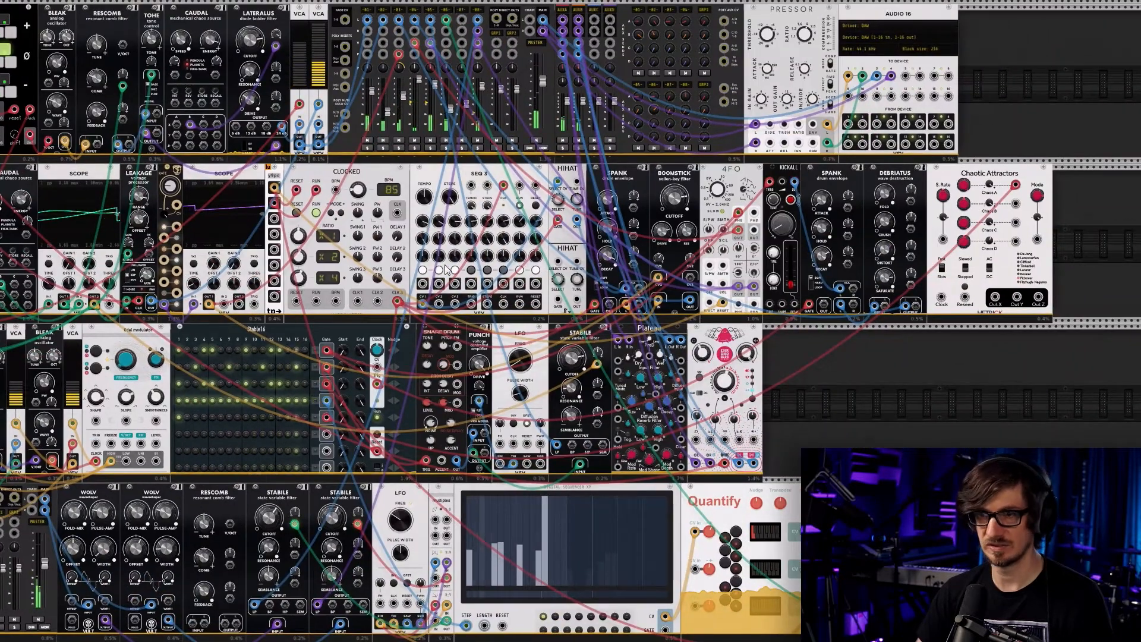
scroll(490, 273, up, 3)
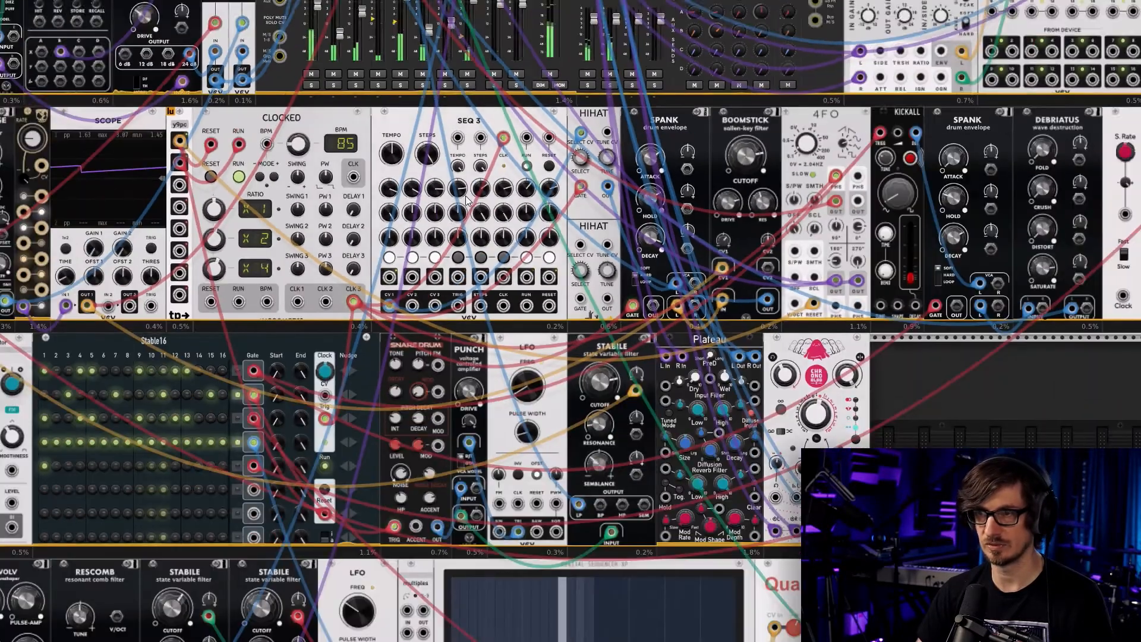
scroll(392, 190, up, 5)
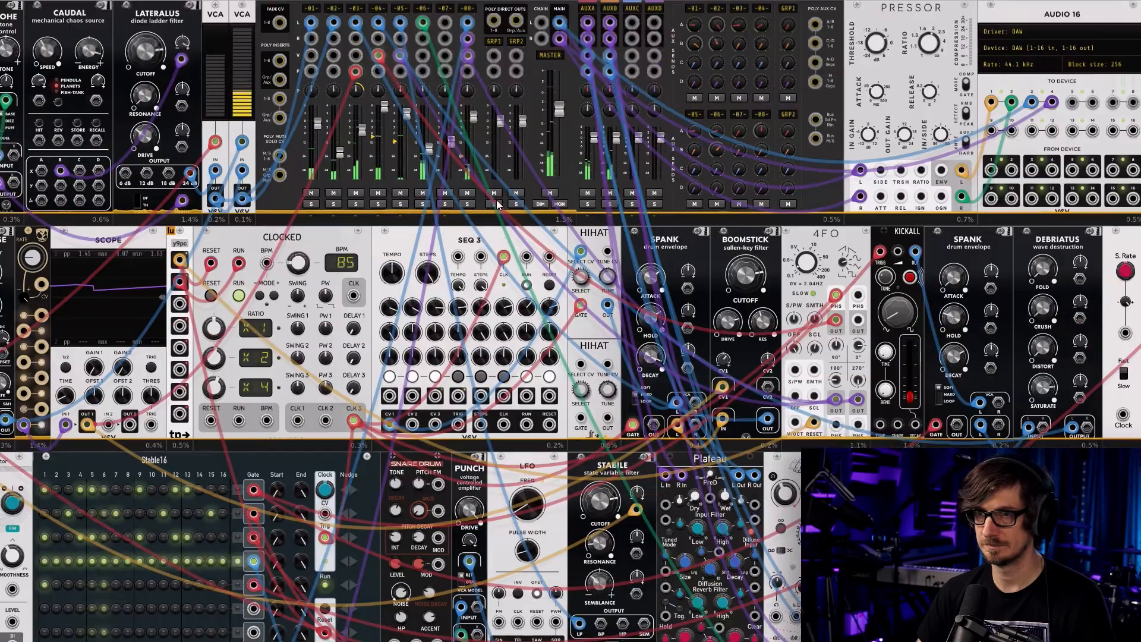
Solo main mixer channels 3 and 4 in turn, release the solo, and lower channel 4's level slightly
click(358, 235)
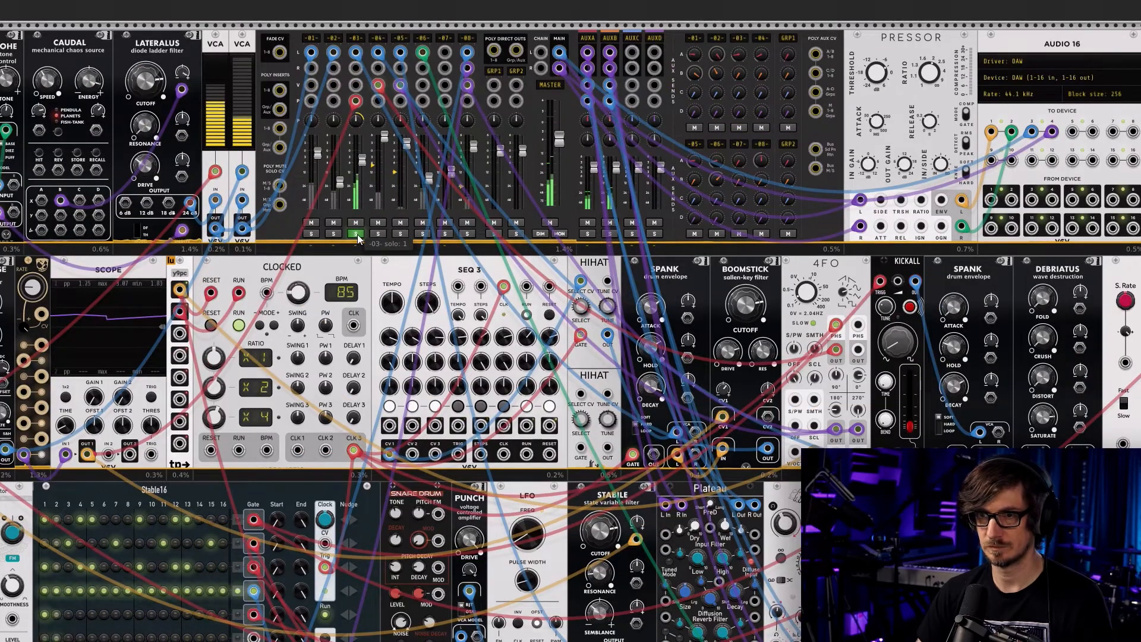
click(378, 234)
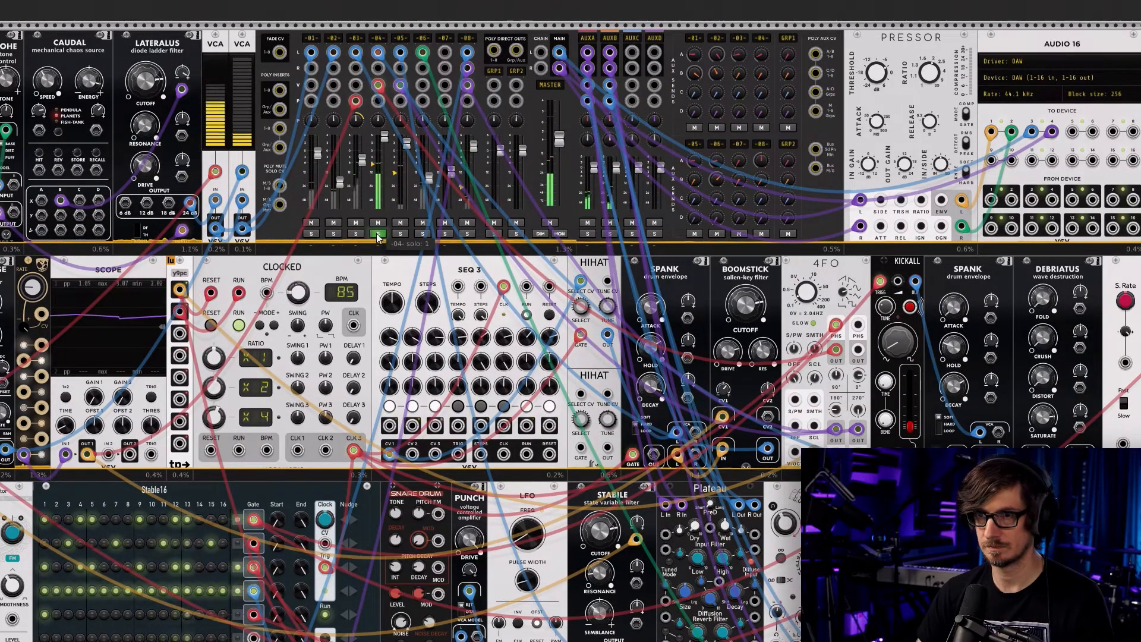
click(377, 234)
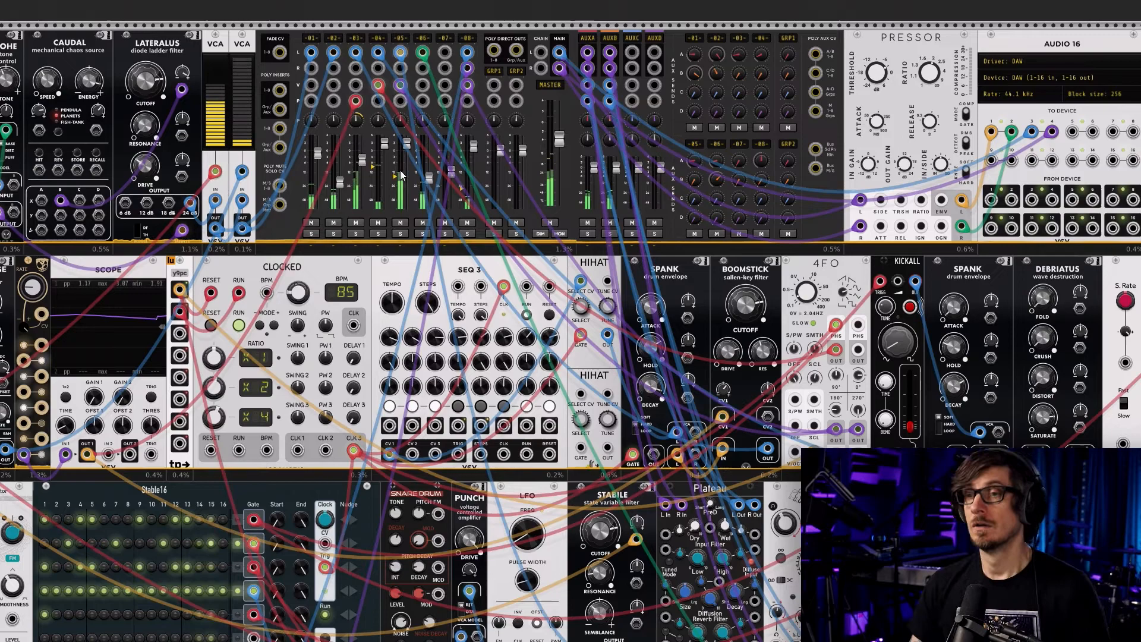
Look over the drum and effects modules, and solo channel 2 on the main mixer to hear it alone
scroll(450, 238, down, 2)
scroll(450, 238, left, 1)
scroll(450, 238, down, 1)
scroll(450, 238, right, 1)
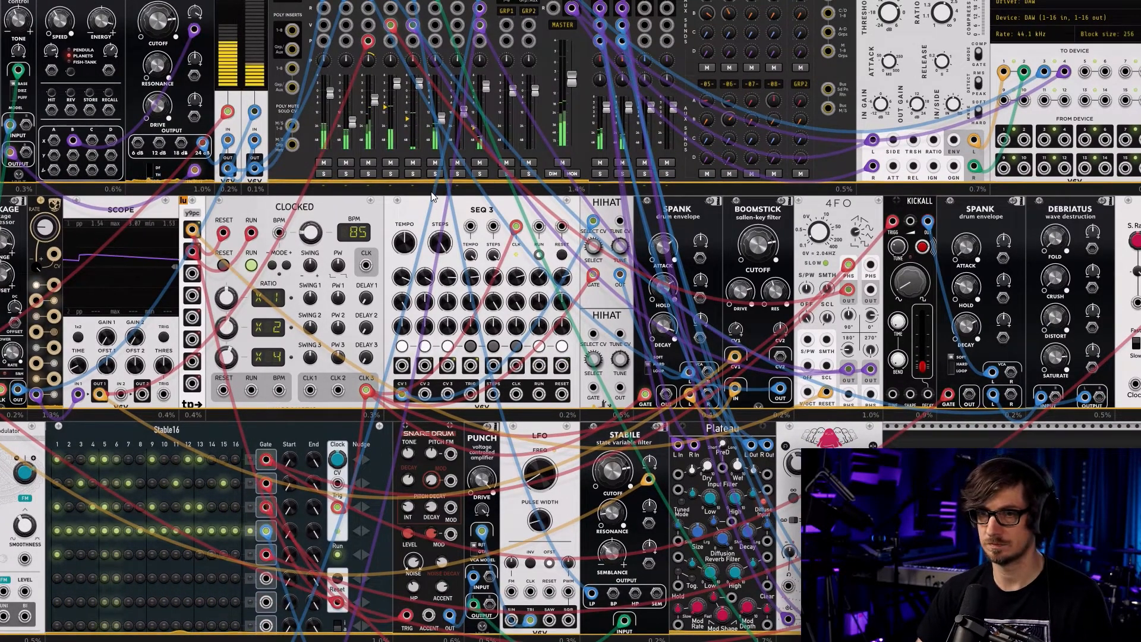
ctrl+scroll(429, 176, down, 3)
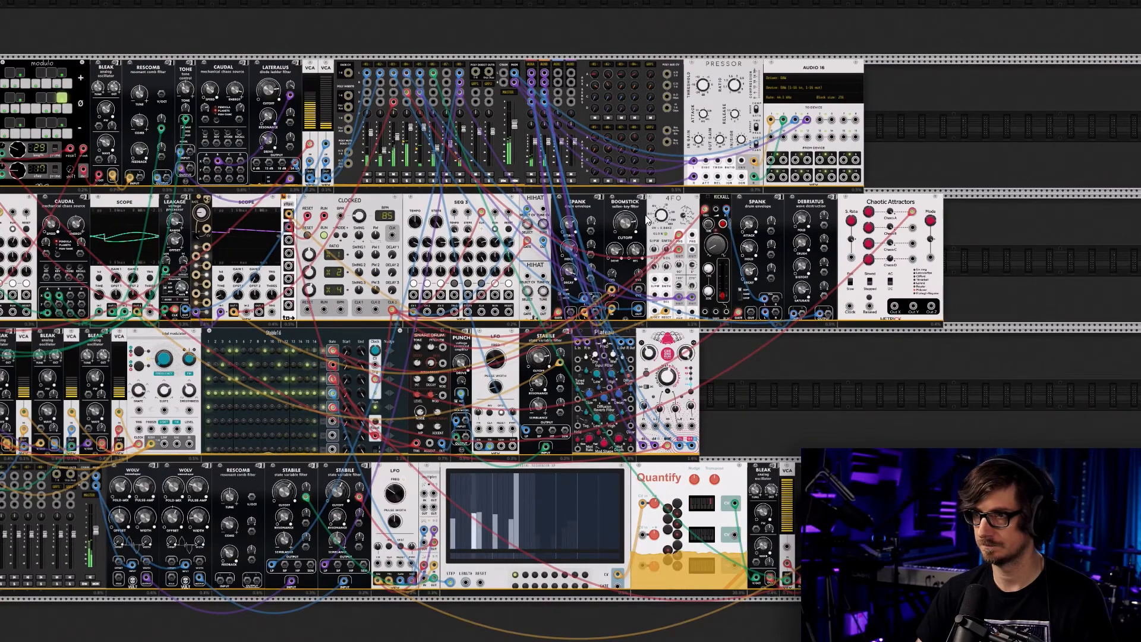
ctrl+scroll(861, 383, up, 3)
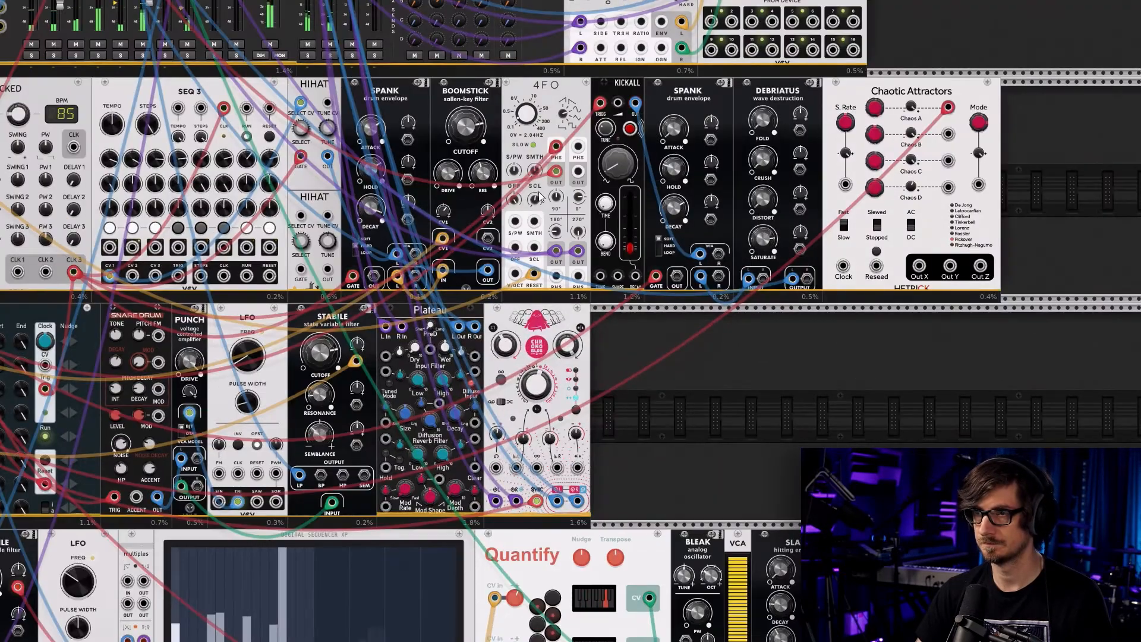
scroll(814, 306, up, 4)
scroll(815, 306, left, 9)
click(328, 187)
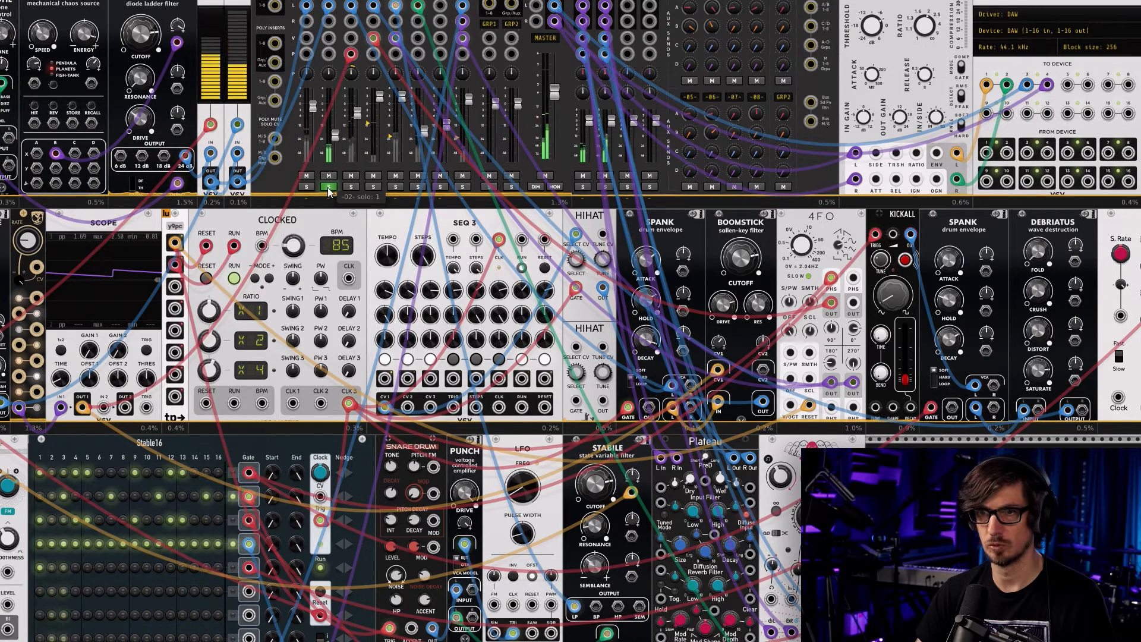
Check the chord oscillators and their submixer, and move the main mixer's solo from channel 2 to channel 8
scroll(314, 189, up, 4)
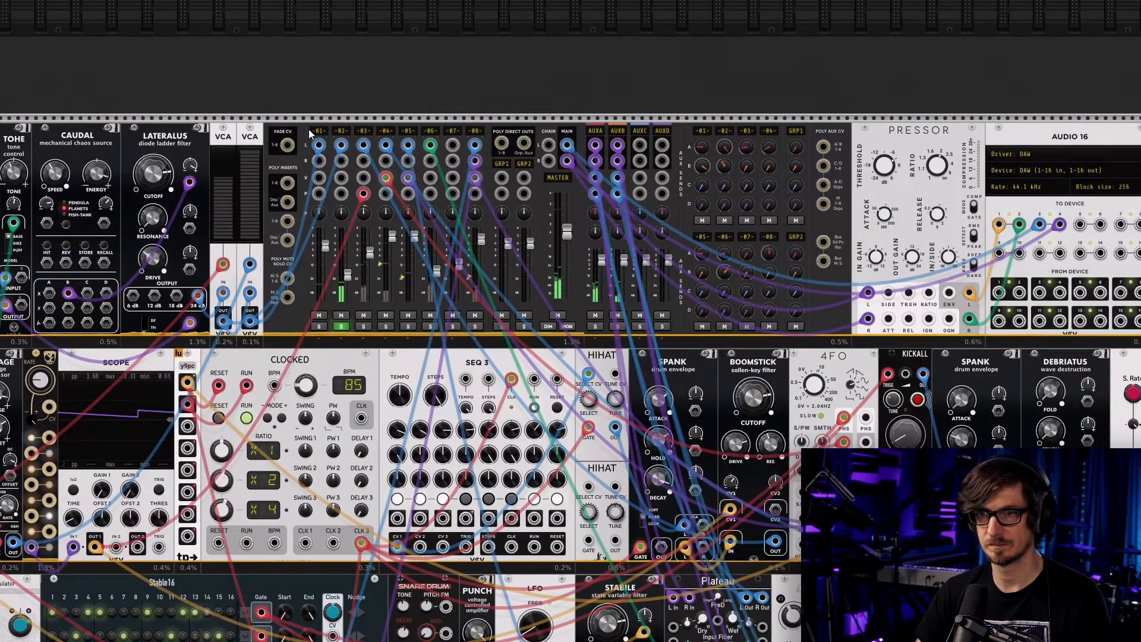
drag(264, 353, 492, 106)
drag(152, 509, 483, 273)
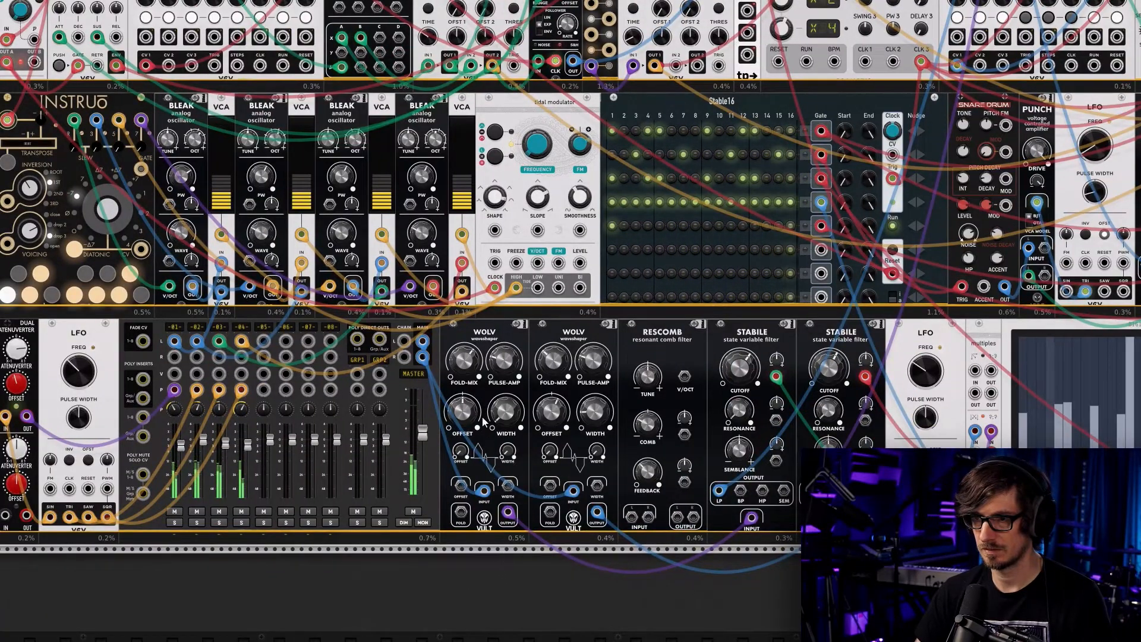
drag(329, 575, 453, 527)
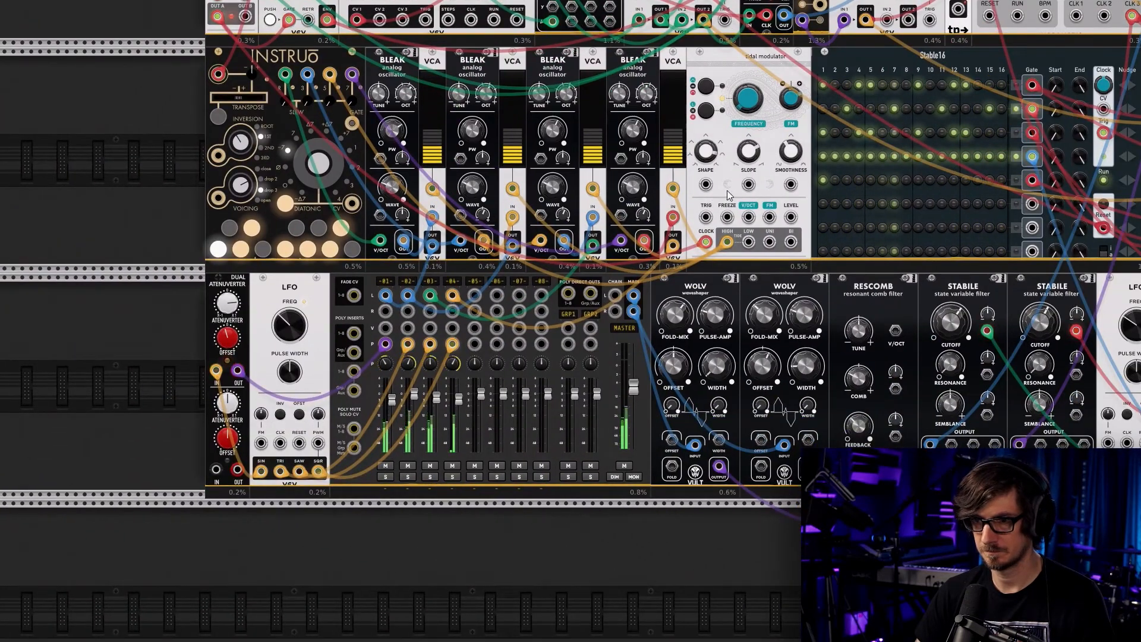
drag(757, 86, 341, 452)
mouse_move(740, 192)
mouse_down()
mouse_move(745, 209)
mouse_move(687, 294)
mouse_up()
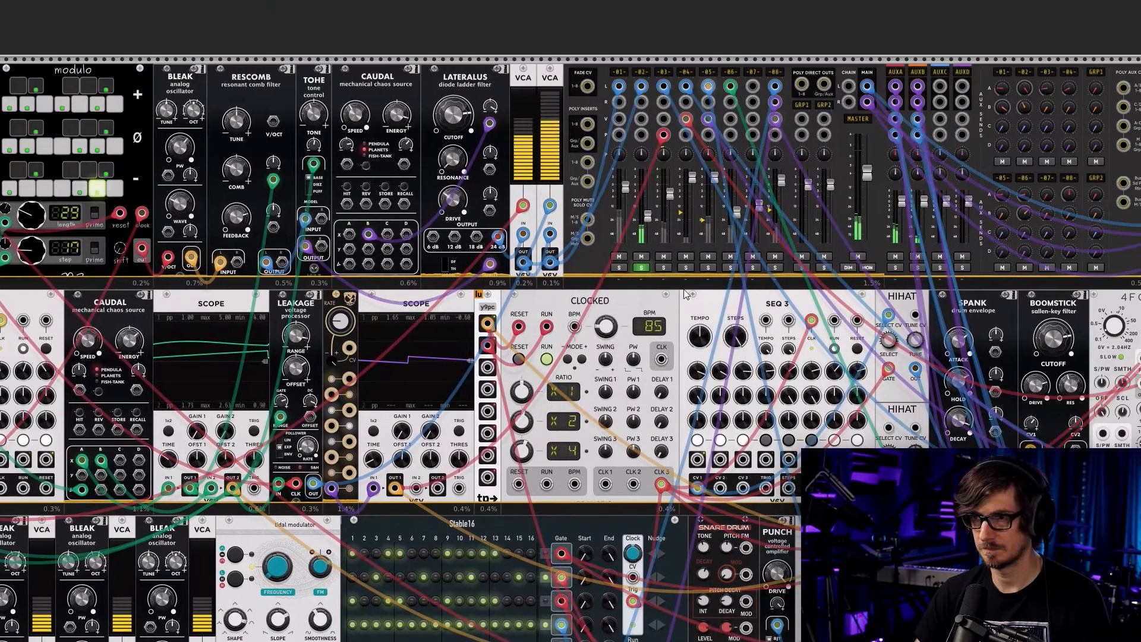
click(642, 267)
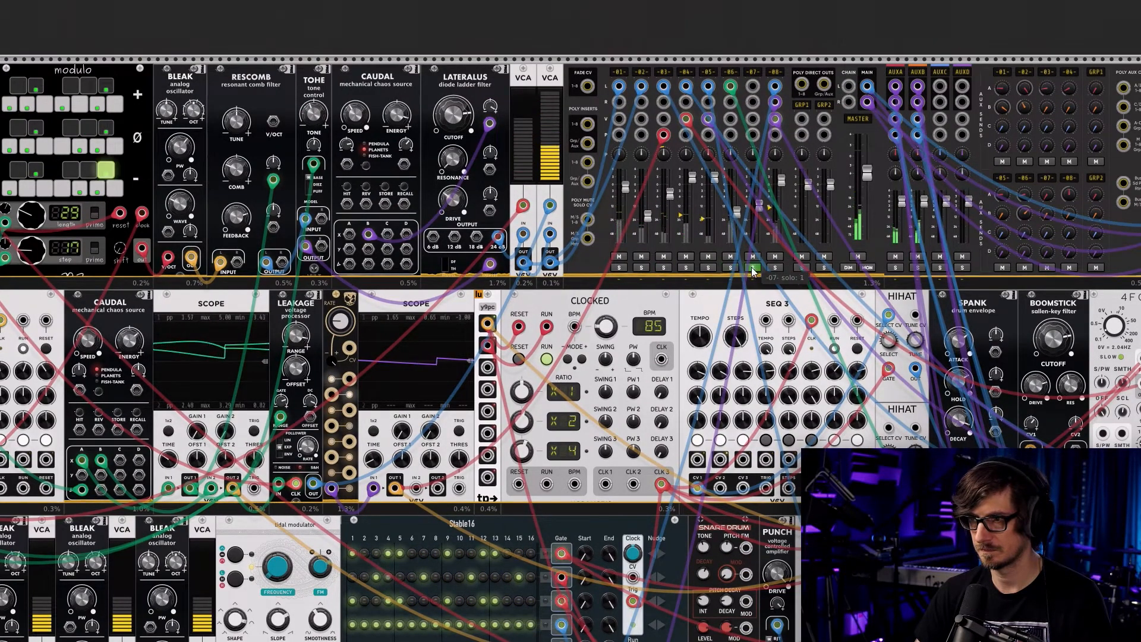
click(773, 267)
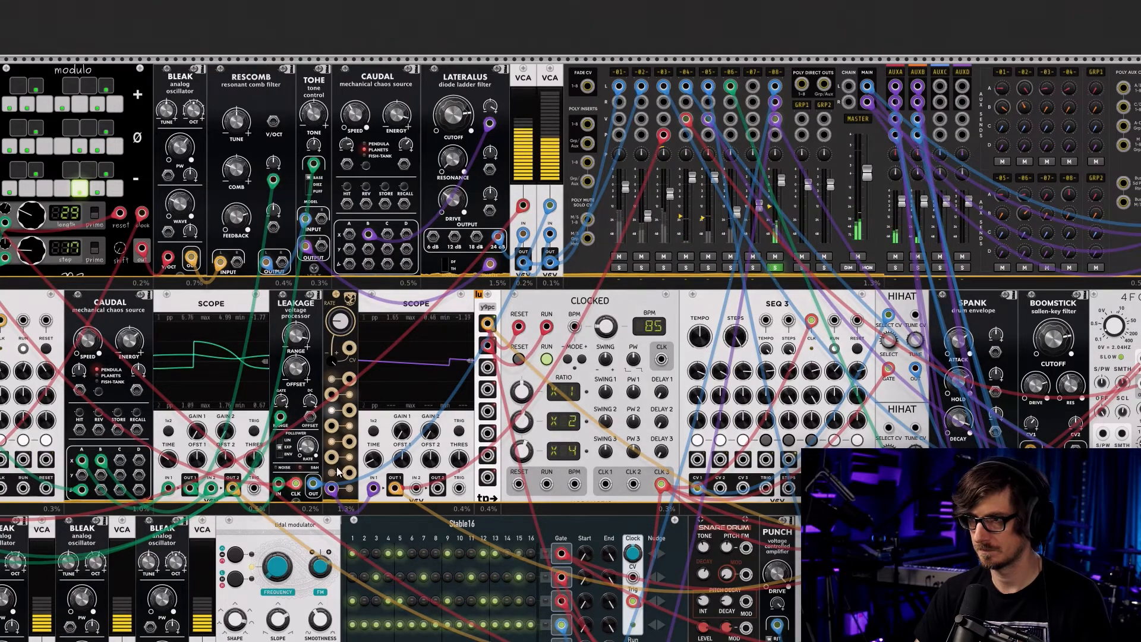
Raise the chord submixer's master level slightly, and examine the Instruō chord module's quality, transpose and inversion controls
drag(176, 632, 470, 417)
drag(342, 488, 514, 334)
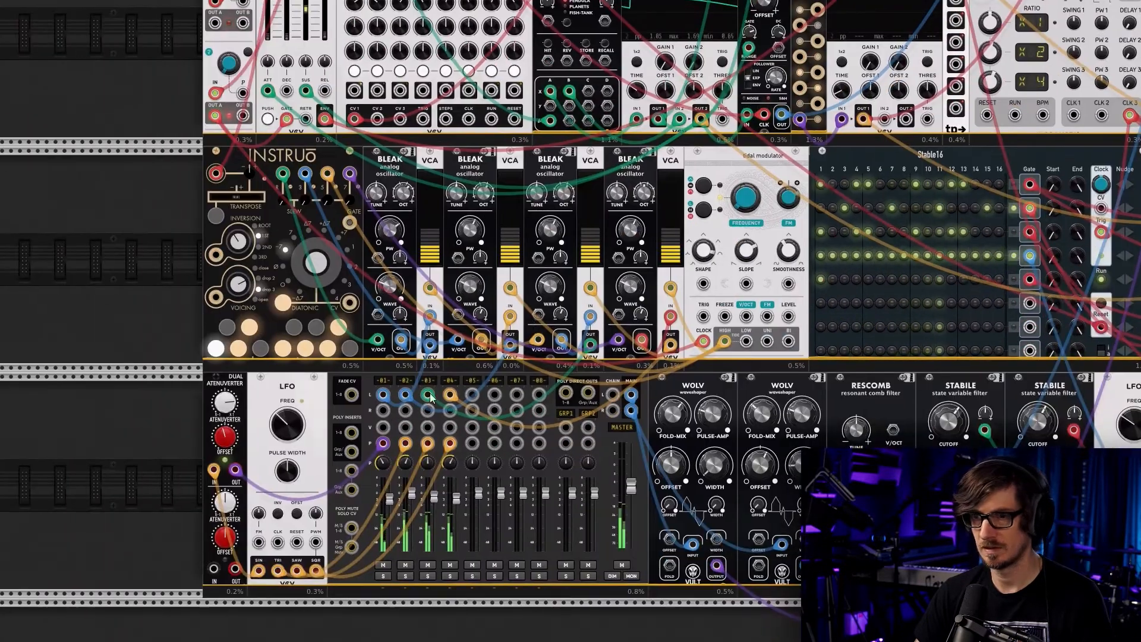
drag(631, 488, 633, 484)
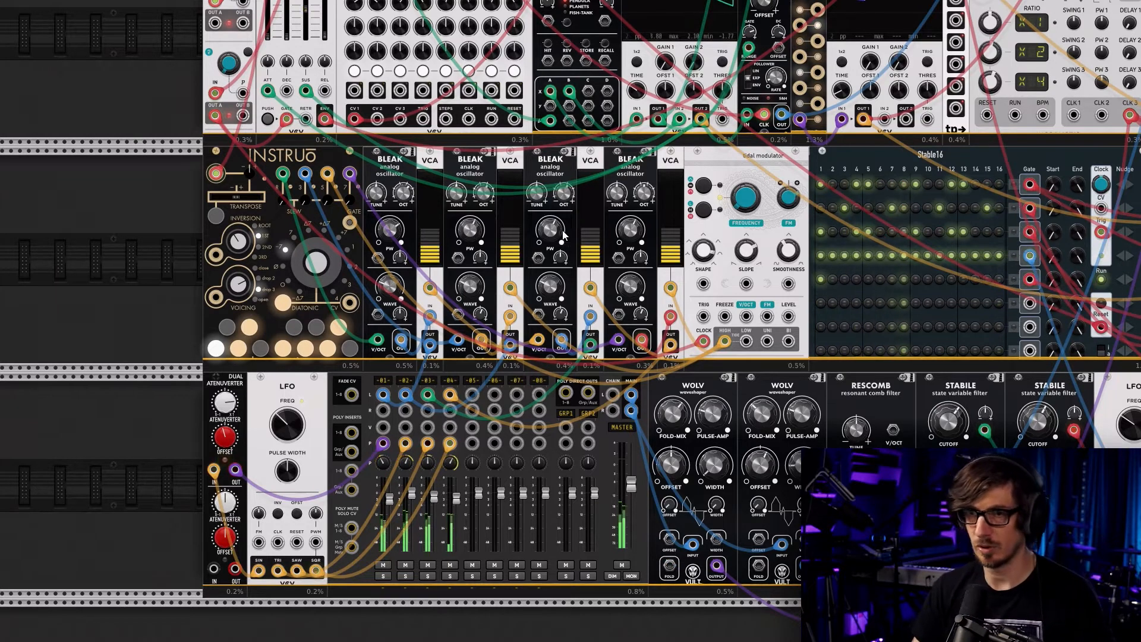
mouse_move(309, 267)
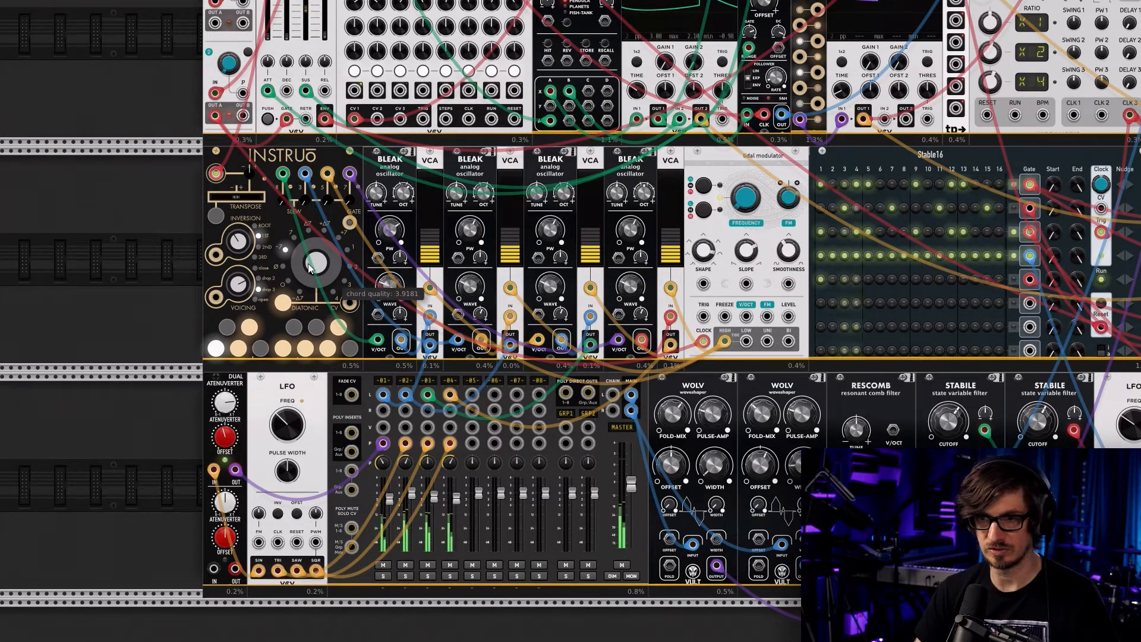
drag(309, 267, 312, 279)
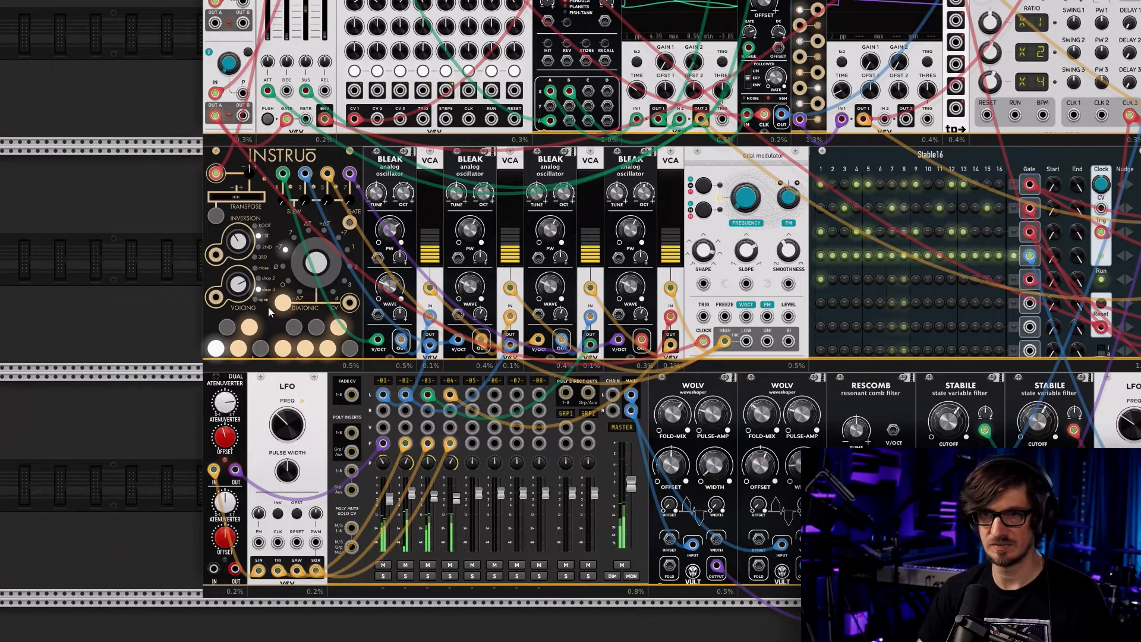
drag(236, 197, 241, 197)
click(218, 220)
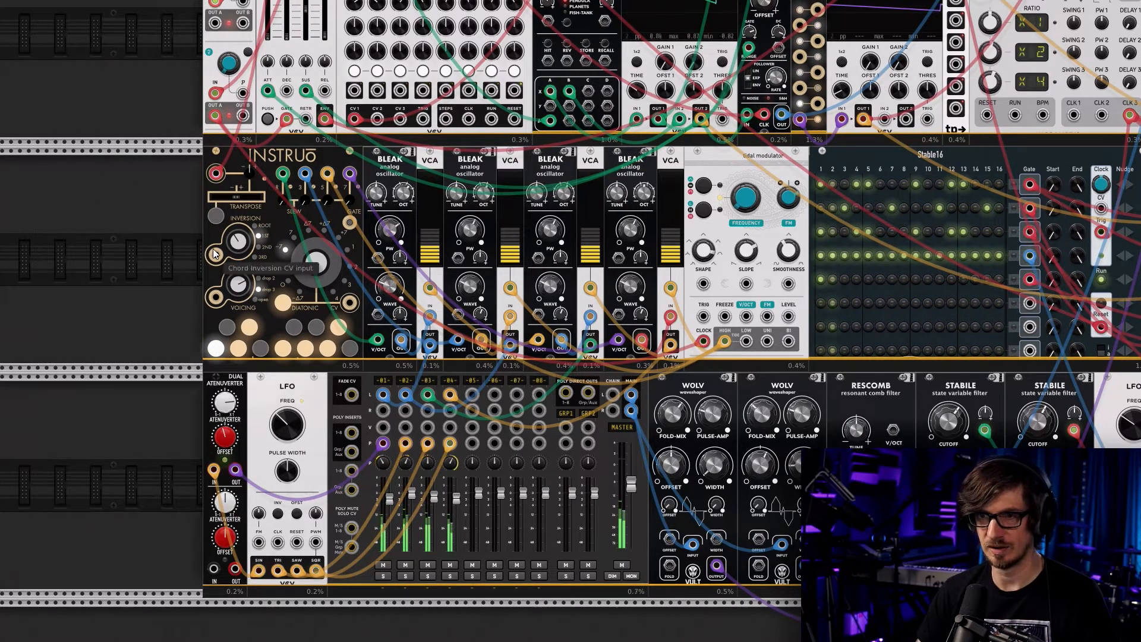
Release the solo on channel 8 of the main mixer to hear the full mix again
drag(192, 141, 2, 386)
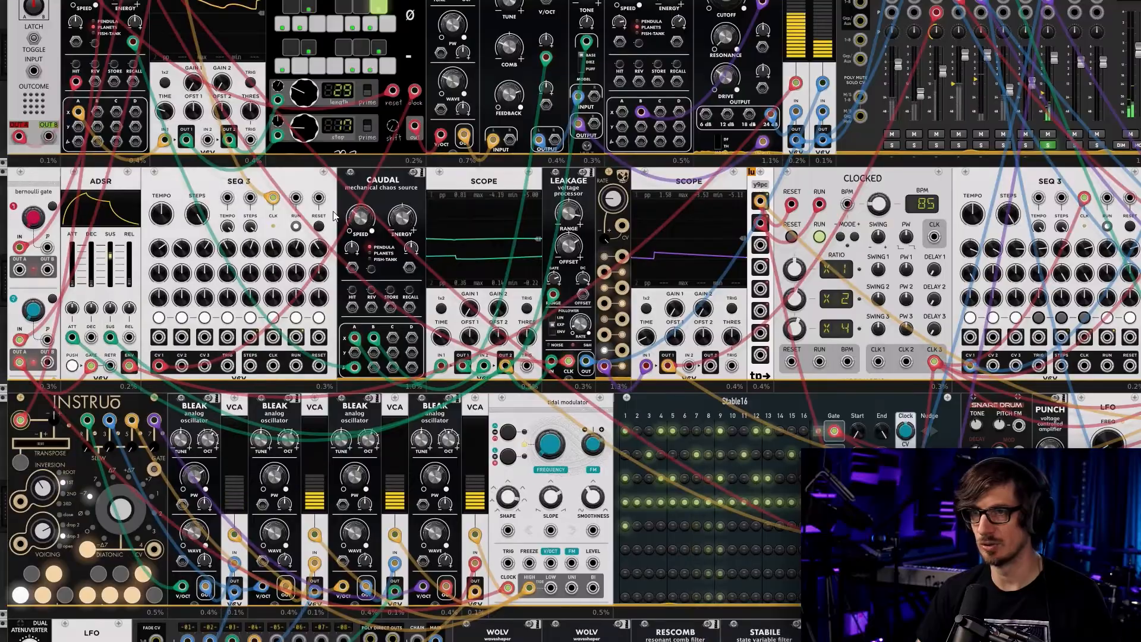
scroll(425, 200, up, 7)
scroll(425, 200, right, 3)
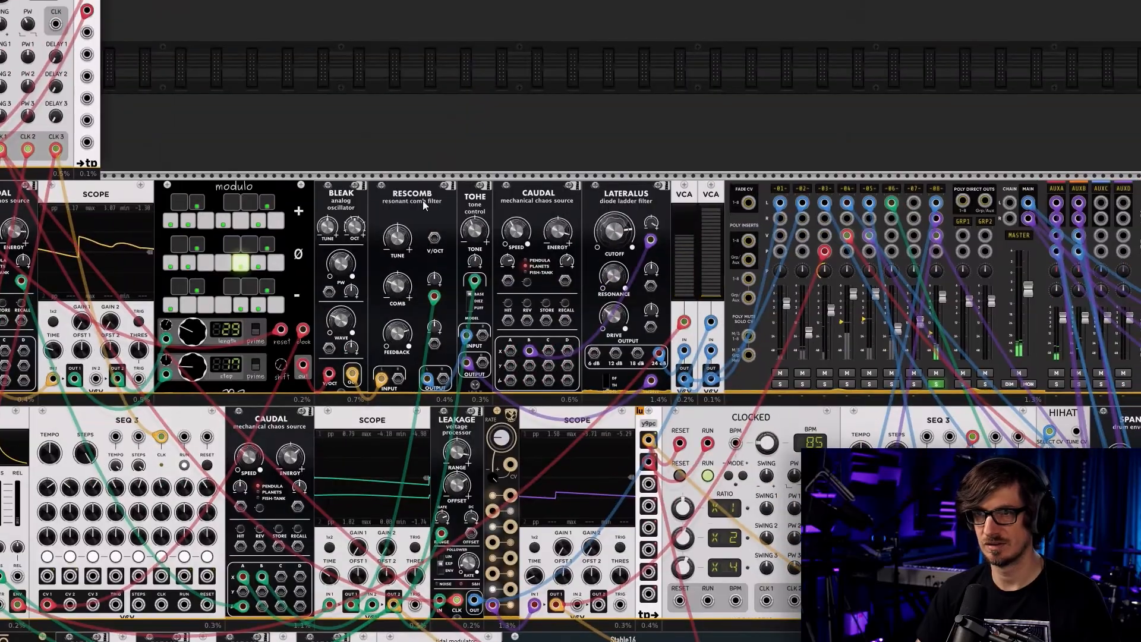
click(936, 374)
click(937, 384)
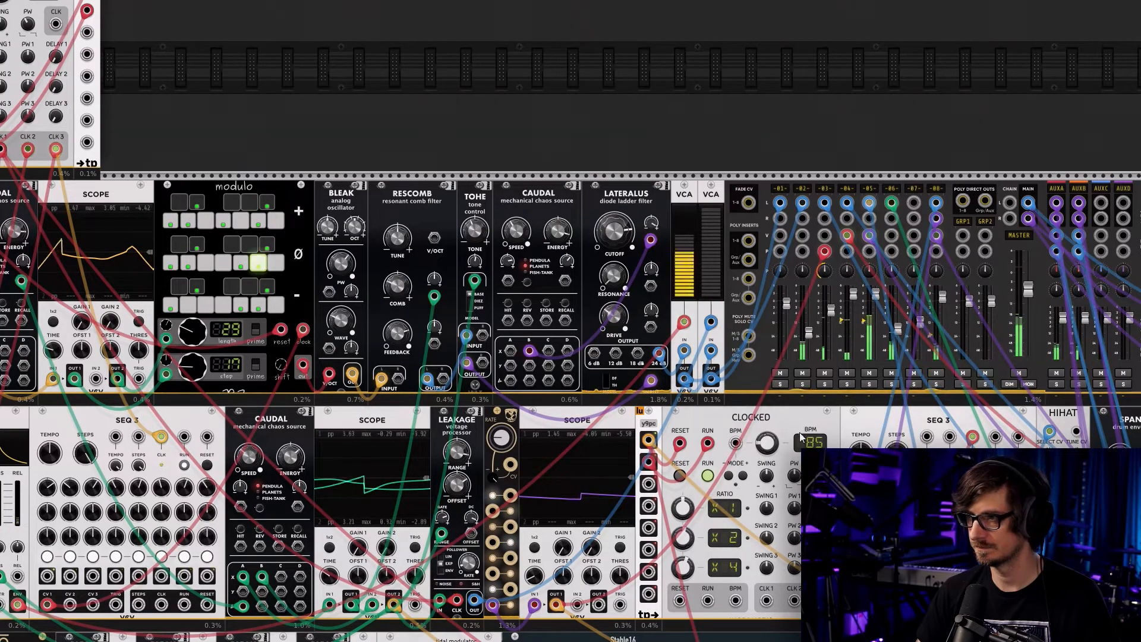
Look over the rows of the complete patch and save it
scroll(706, 402, down, 2)
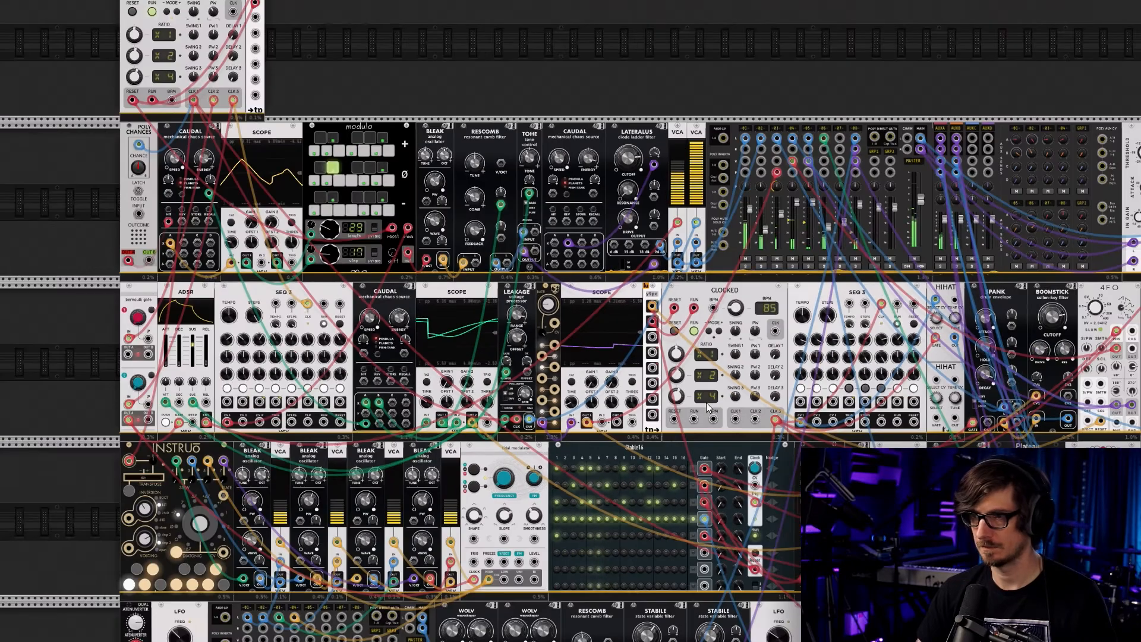
drag(722, 445, 529, 321)
scroll(551, 324, down, 1)
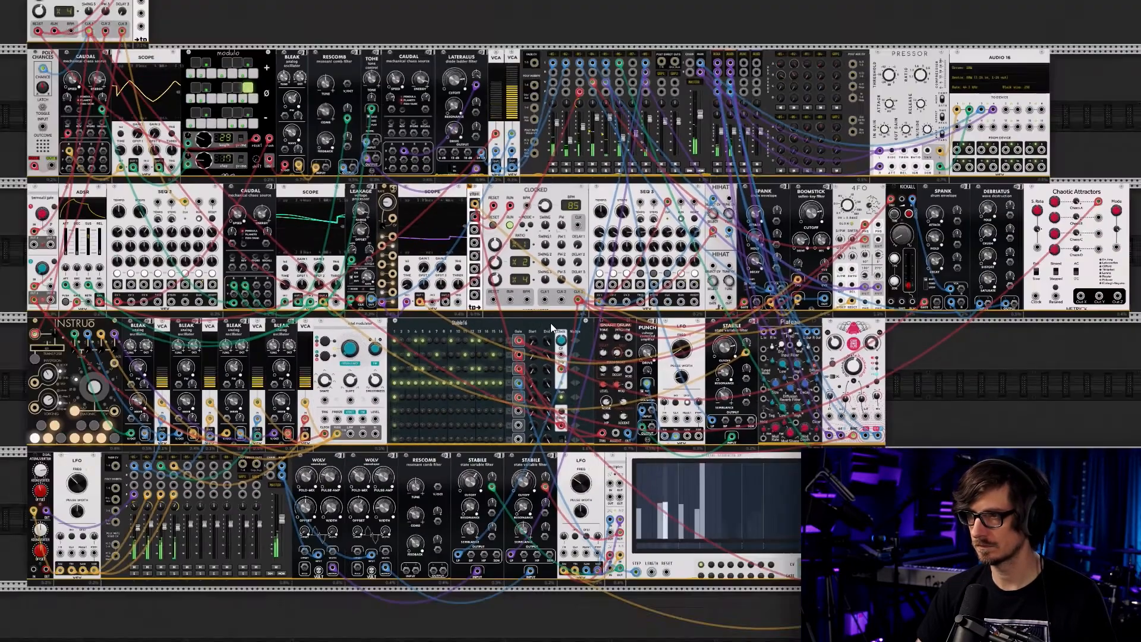
drag(736, 309, 693, 340)
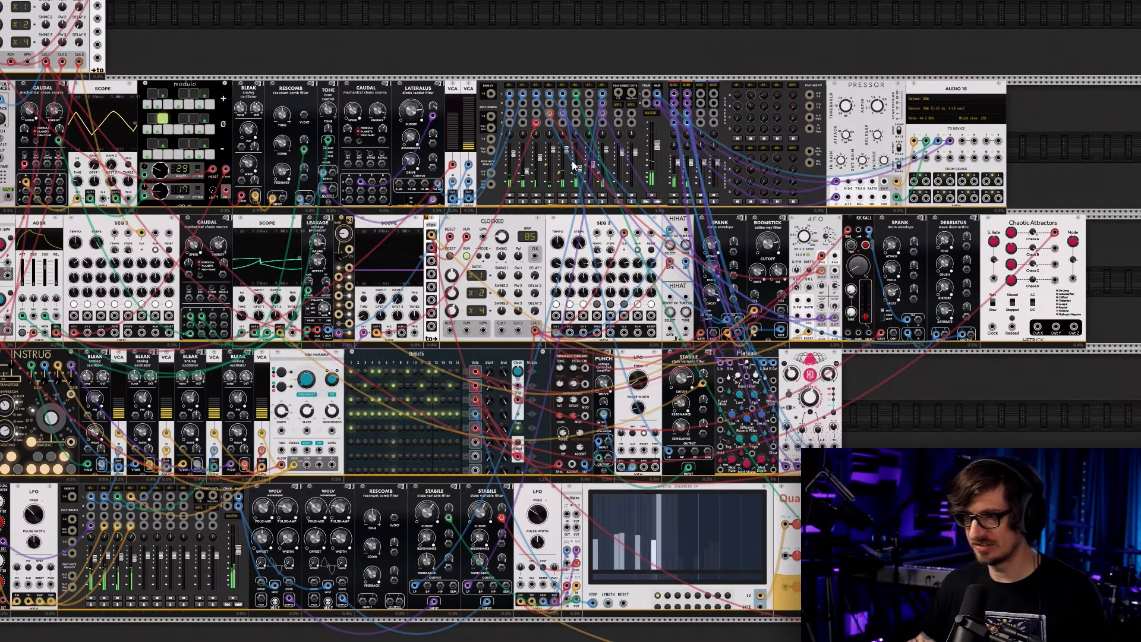
scroll(711, 347, down, 4)
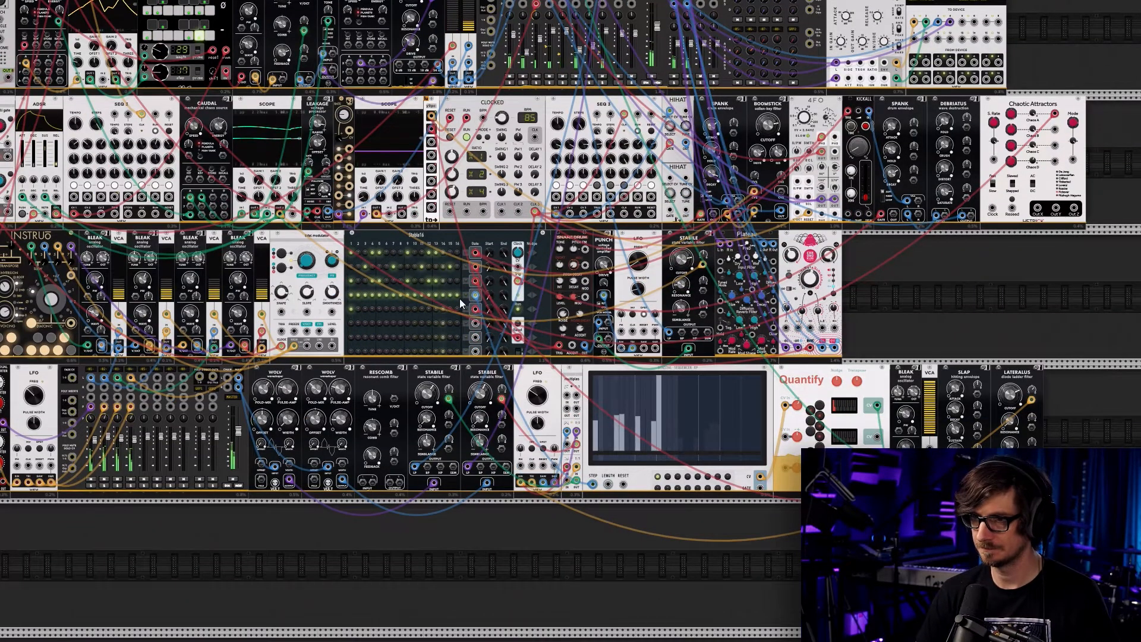
drag(302, 228, 393, 370)
click(17, 9)
click(36, 59)
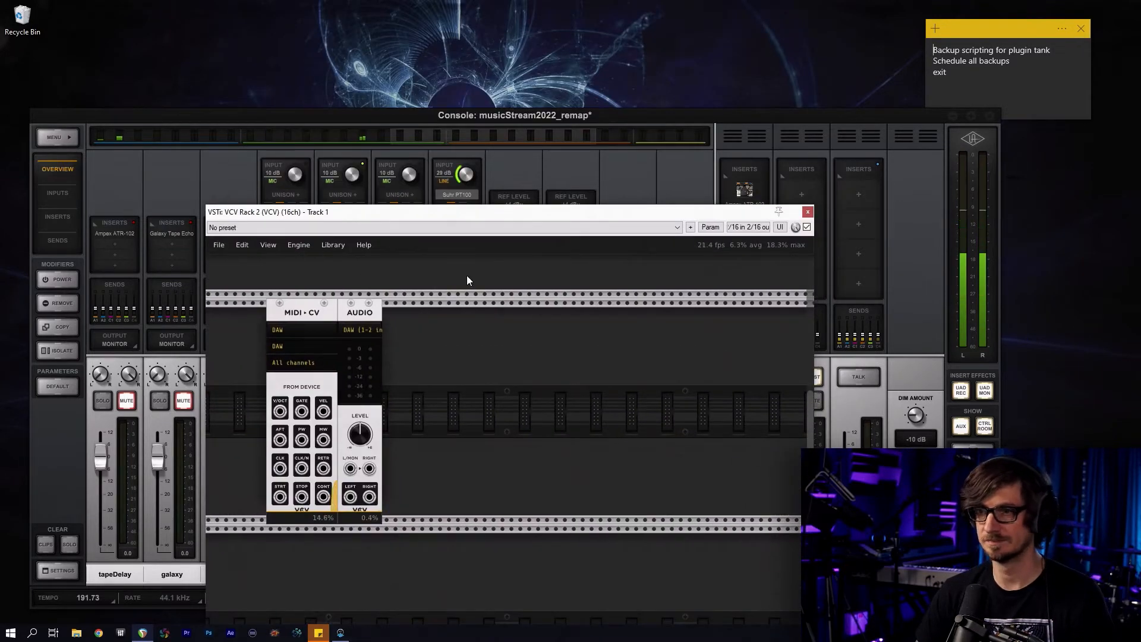
Show the new Rack plugin instance full screen and open the recent patch dlydianArps in it
key(F11)
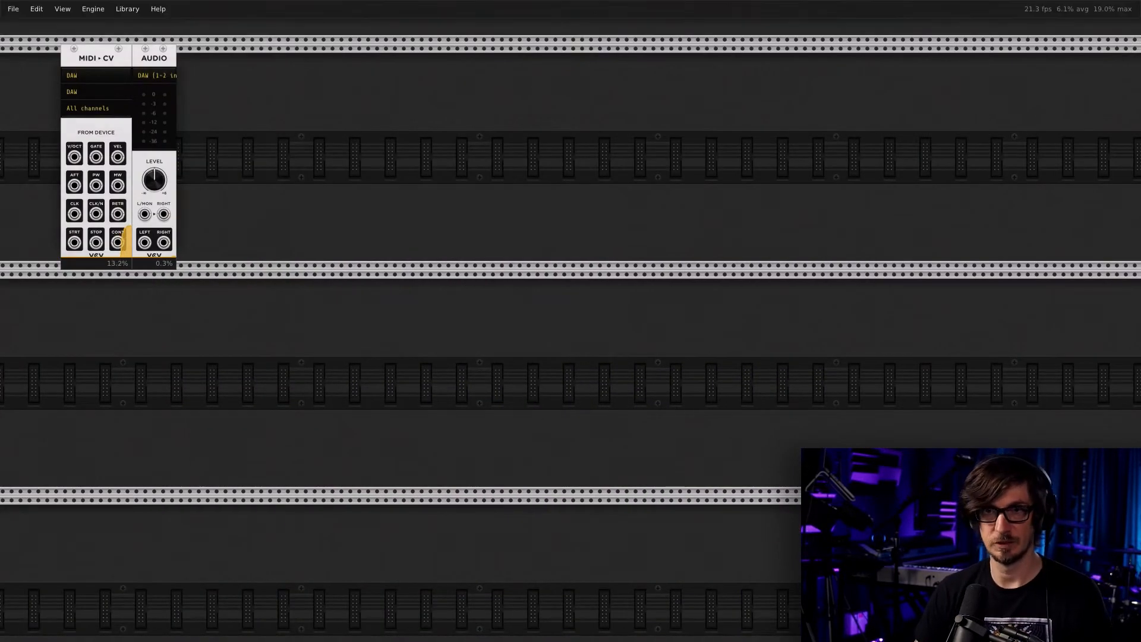
click(13, 8)
mouse_move(36, 47)
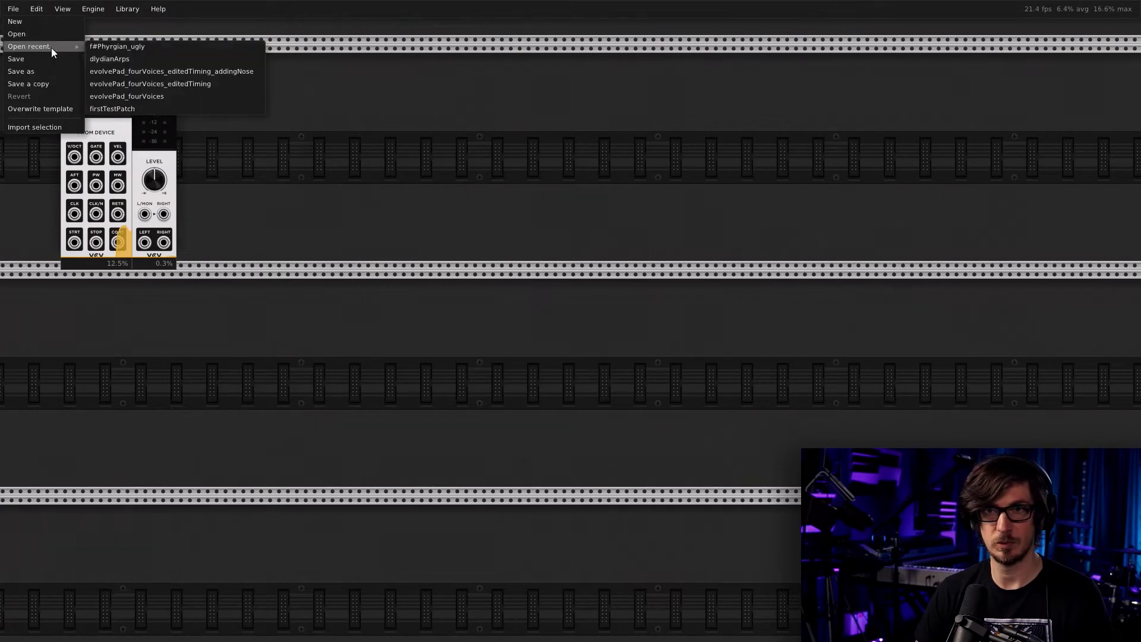
click(144, 61)
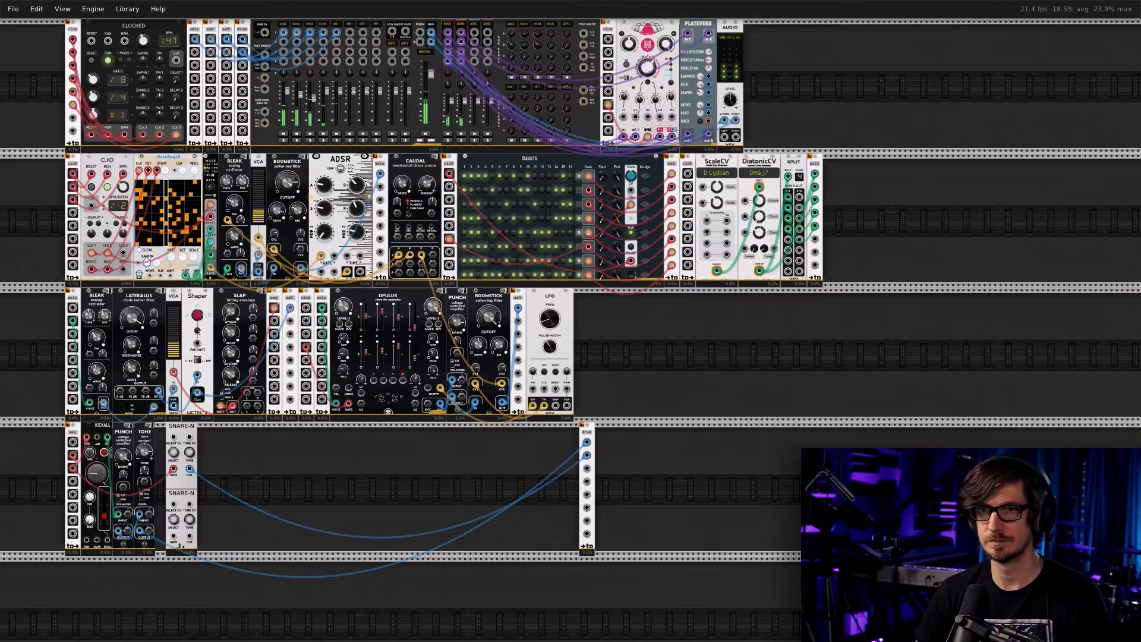
Look over the dlydianArps patch, from the clock and mixer row down to the drum row
scroll(667, 363, up, 1)
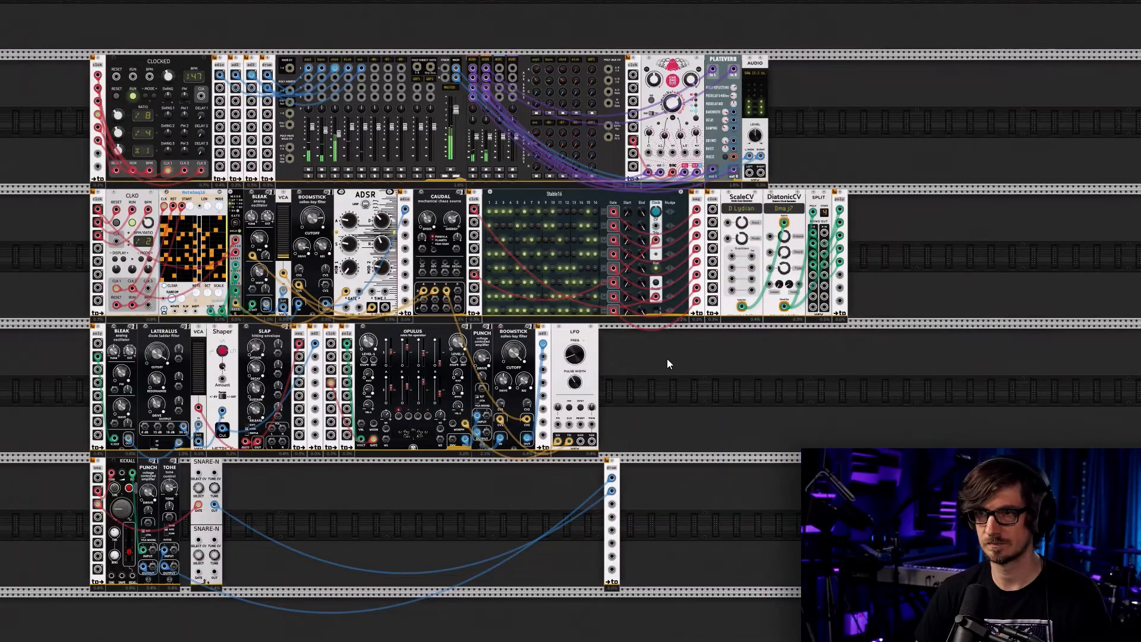
drag(679, 380, 651, 356)
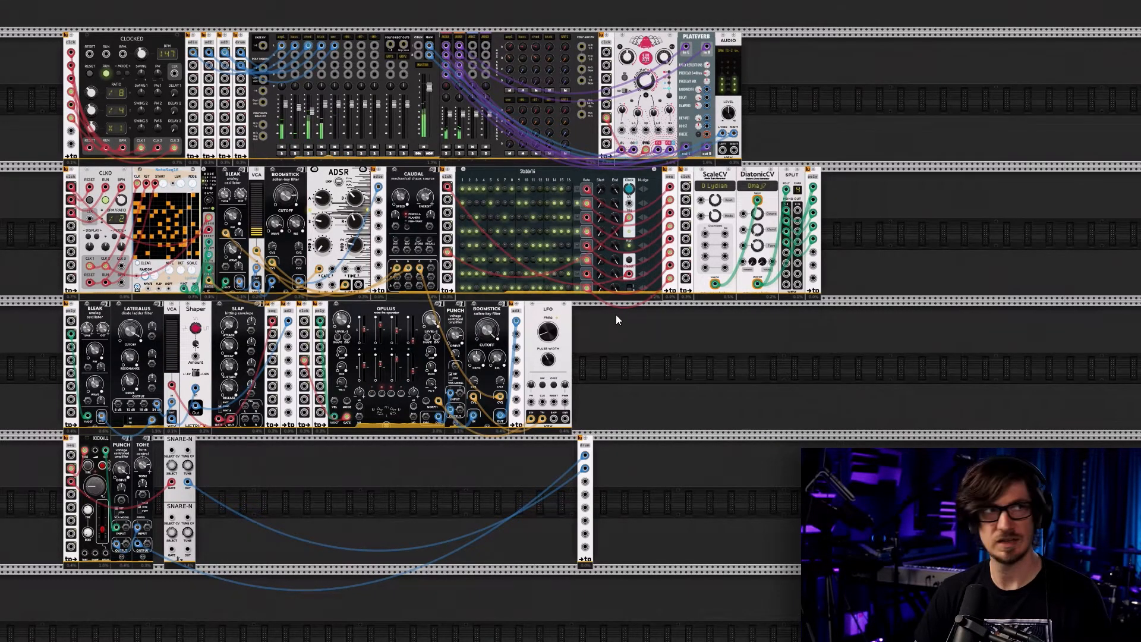
scroll(617, 339, up, 4)
scroll(628, 438, down, 4)
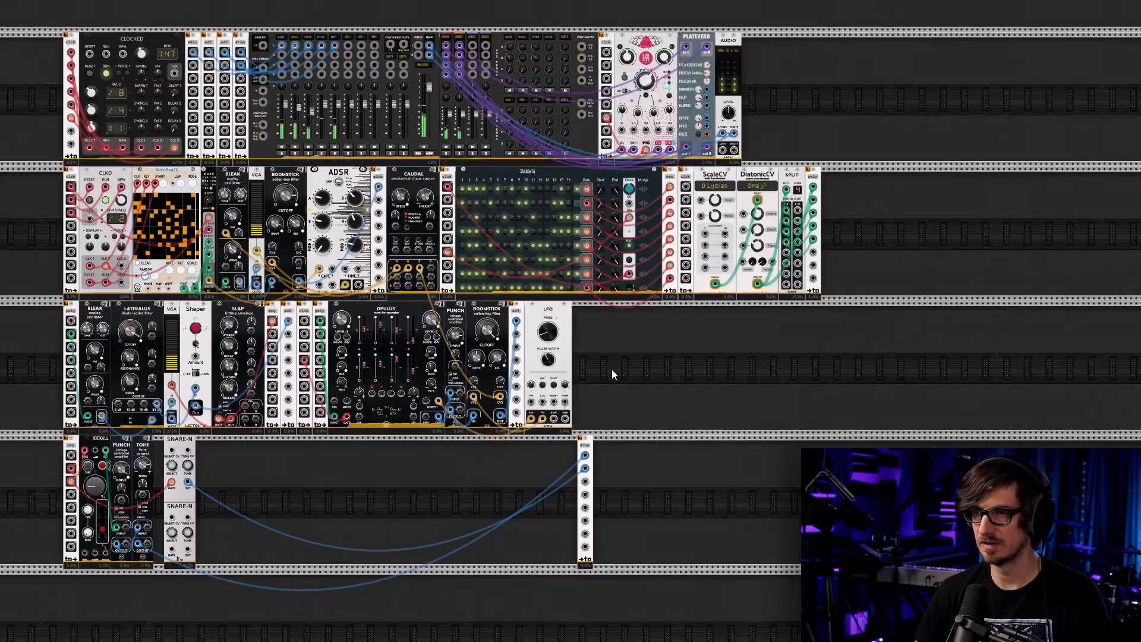
scroll(619, 366, up, 5)
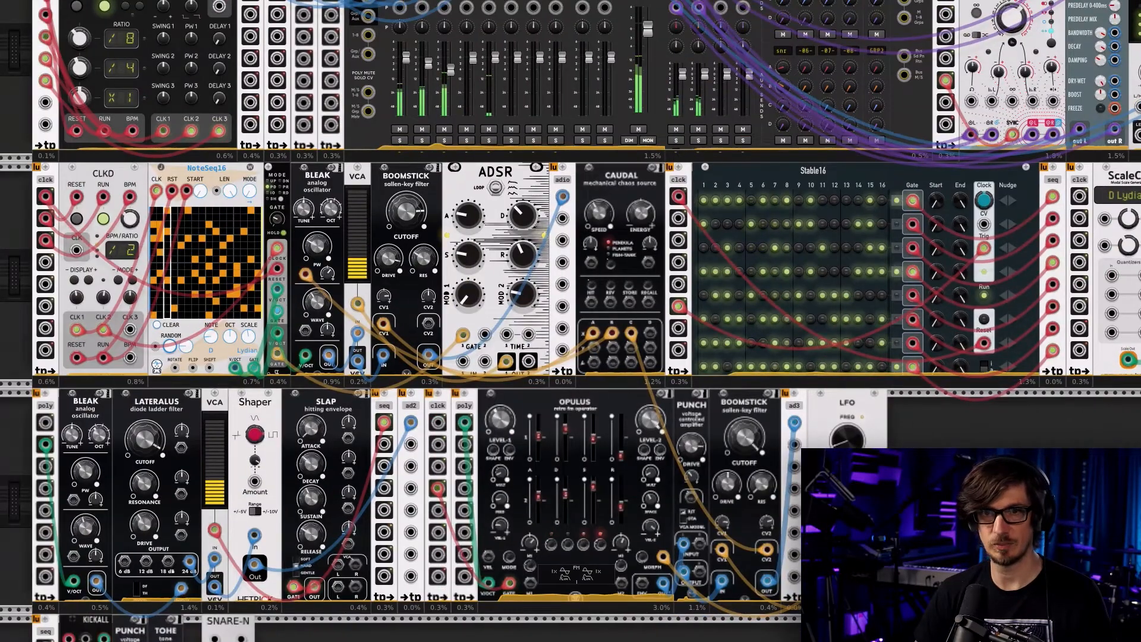
drag(12, 191, 60, 312)
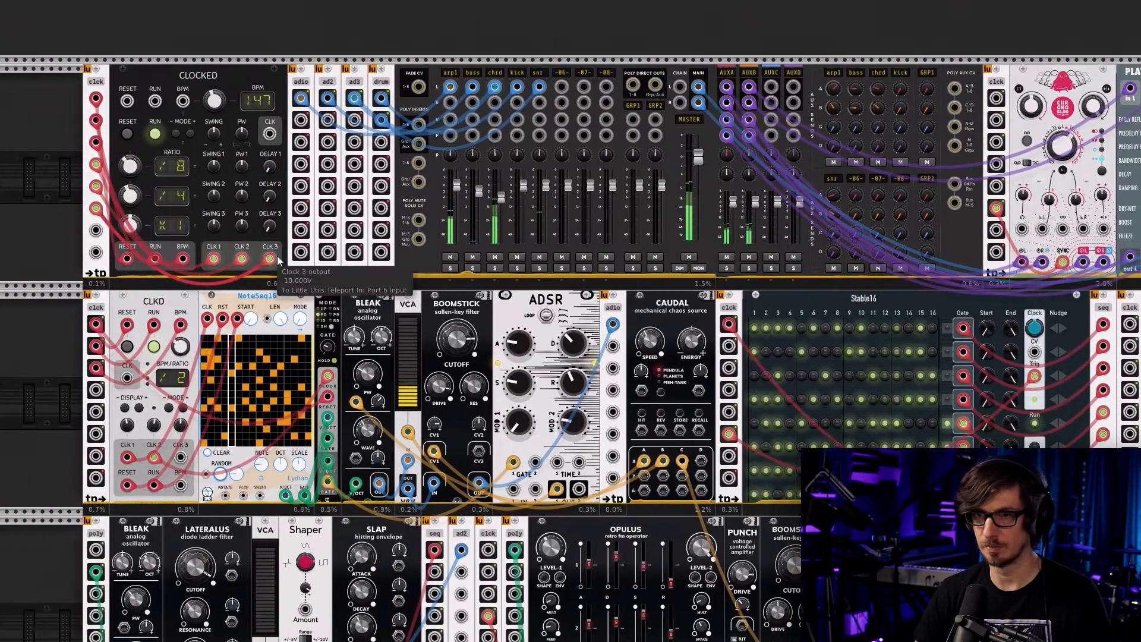
scroll(256, 416, down, 5)
drag(437, 560, 489, 398)
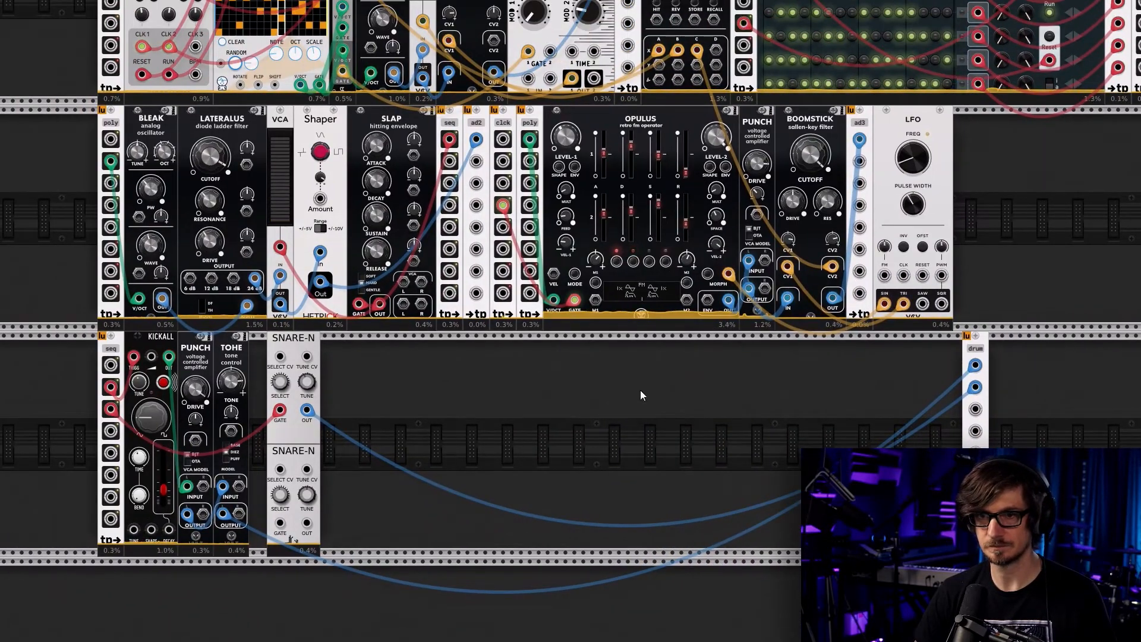
Check the snr track's settings on the mixer, and return to the drum row
scroll(570, 463, up, 2)
scroll(569, 468, up, 10)
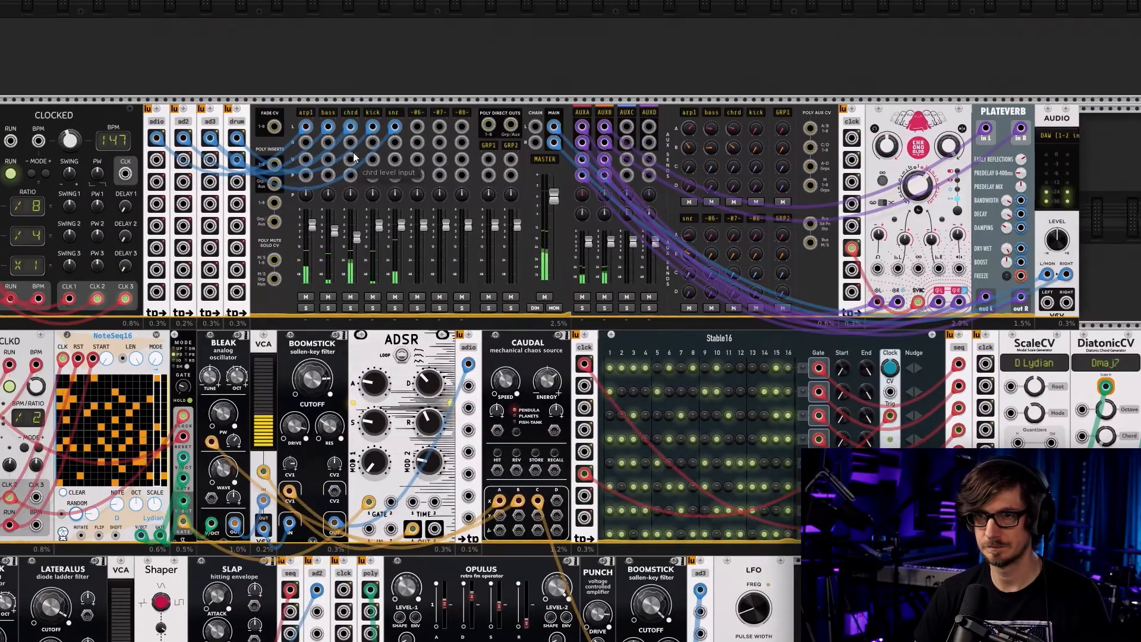
right_click(392, 111)
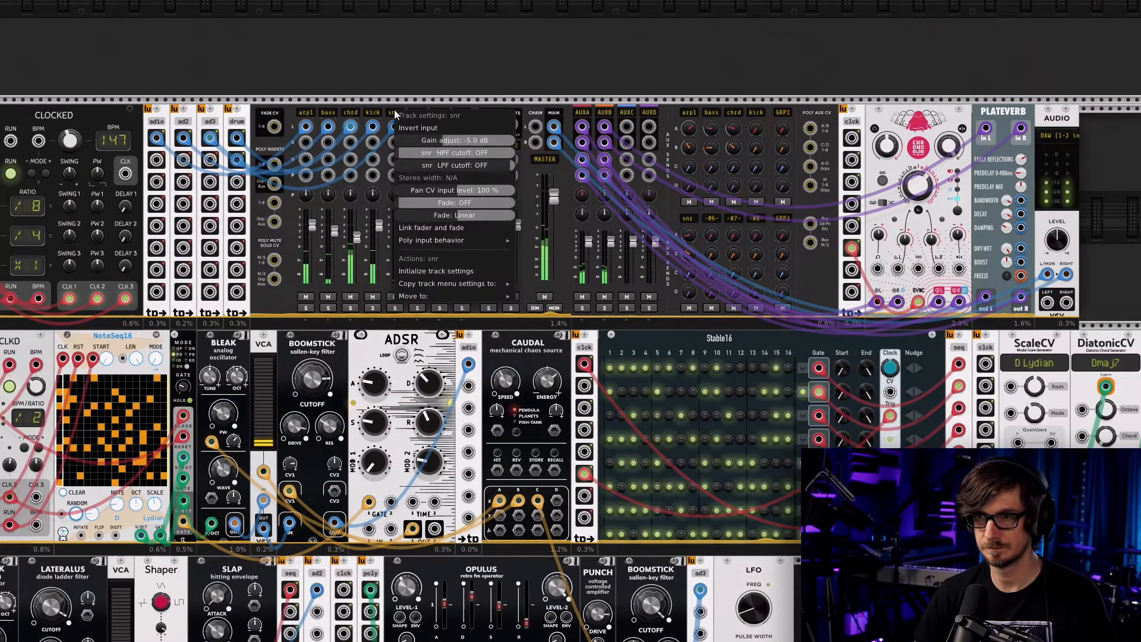
click(395, 81)
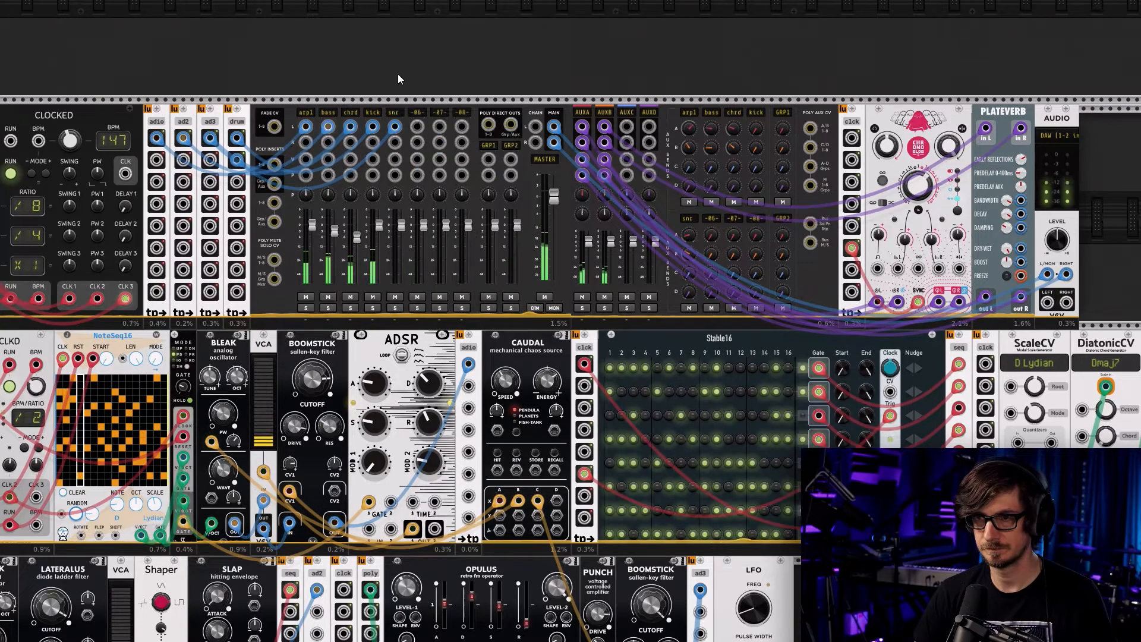
scroll(402, 538, down, 8)
drag(400, 534, 476, 321)
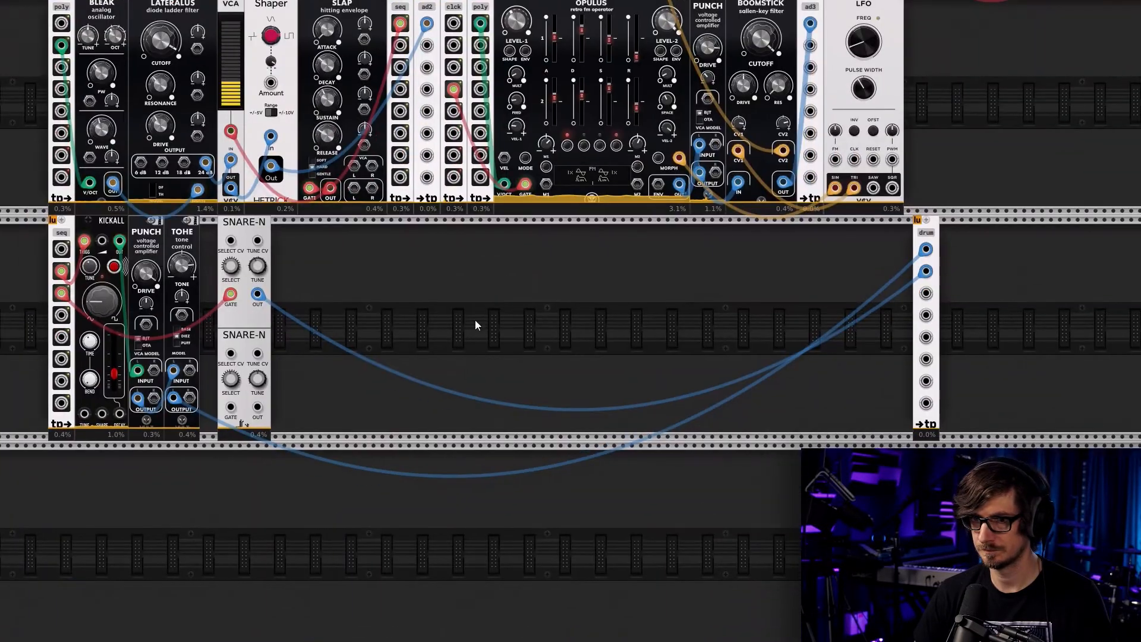
scroll(352, 309, up, 4)
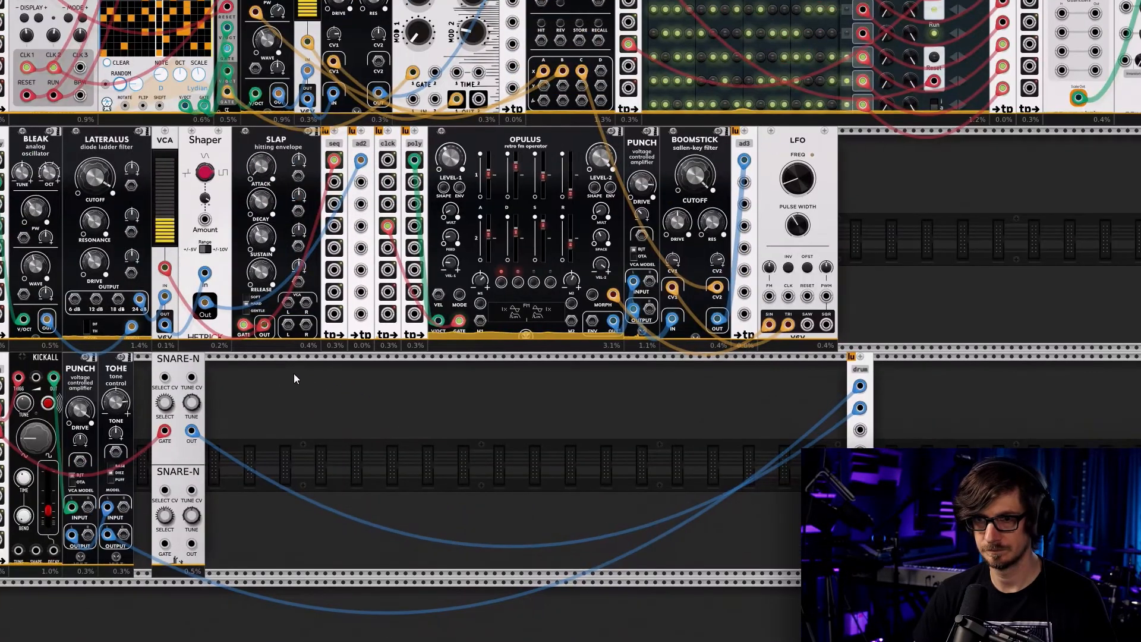
Add a RIDE drum module from the module library to the empty space beside the SNARE-N modules
drag(329, 381, 444, 365)
right_click(448, 358)
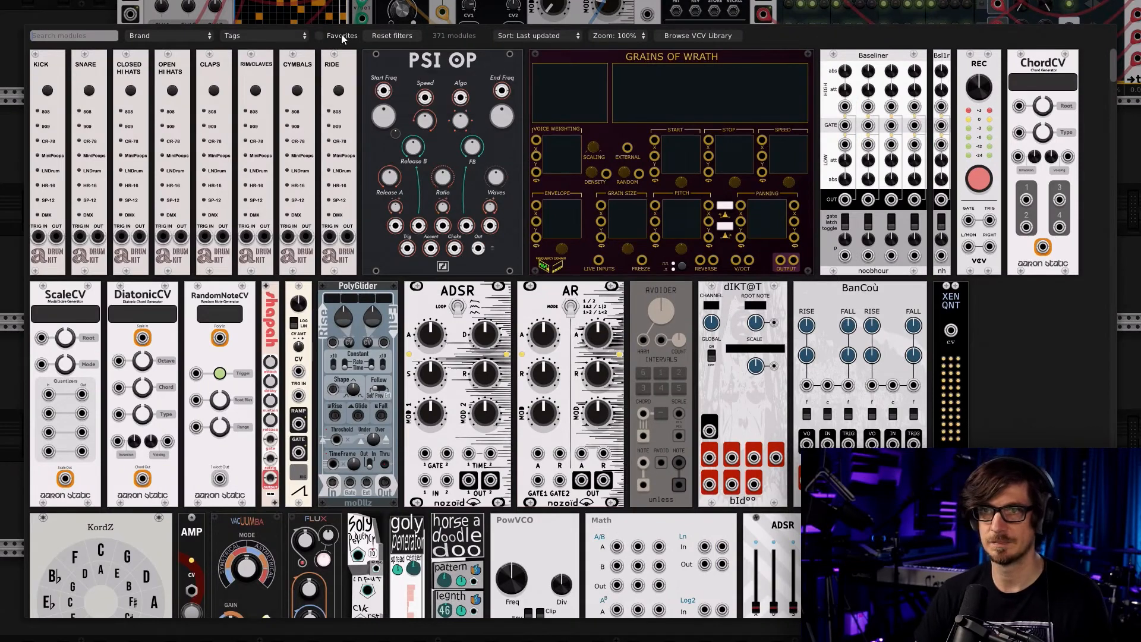
click(330, 103)
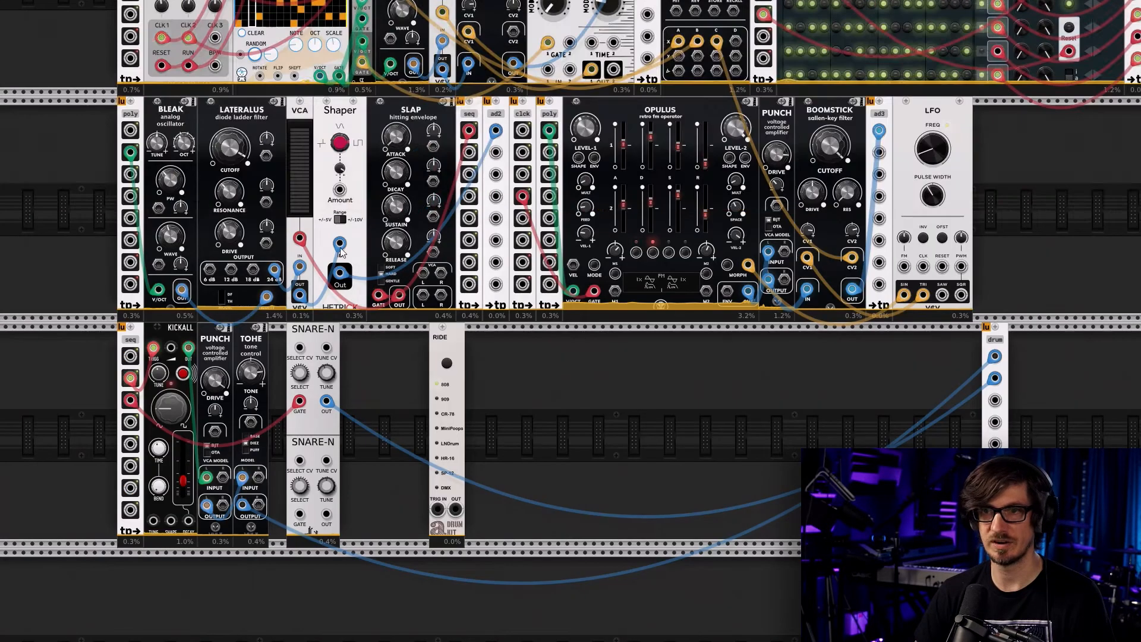
Patch a red cable from the last output of the drum row's seq teleport to the RIDE module's trigger input
right_click(438, 511)
click(416, 373)
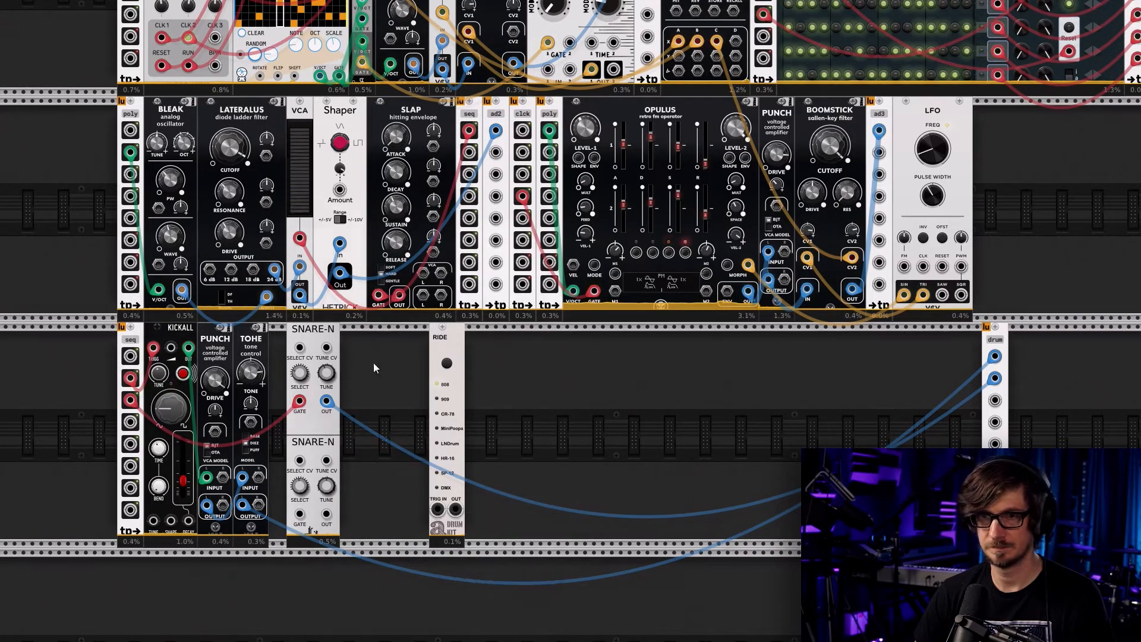
scroll(348, 421, up, 5)
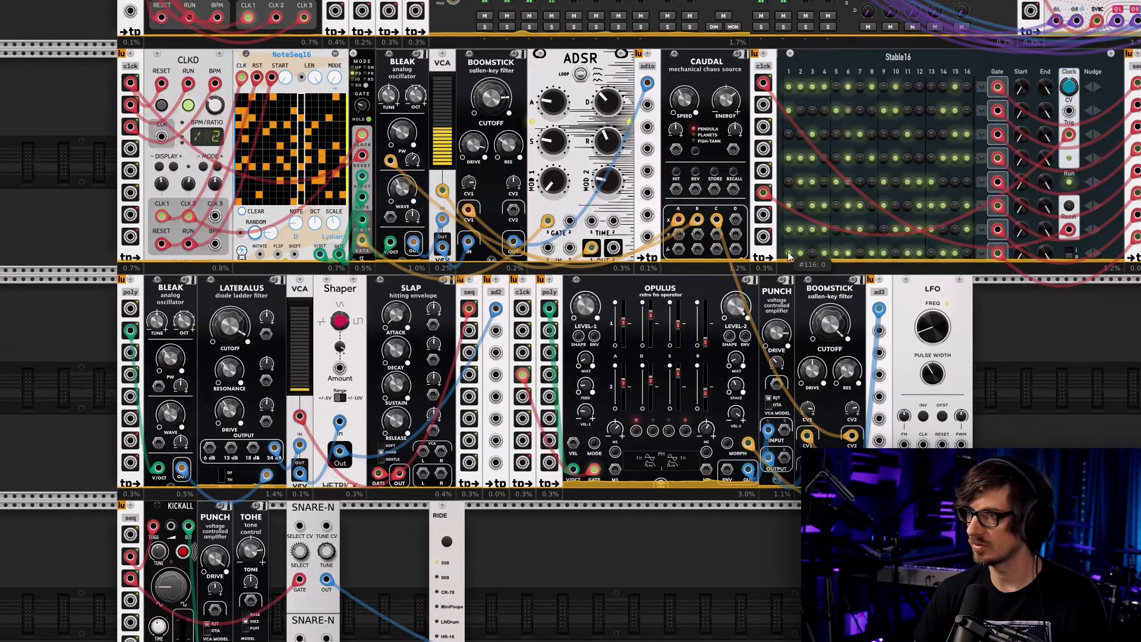
scroll(476, 479, down, 4)
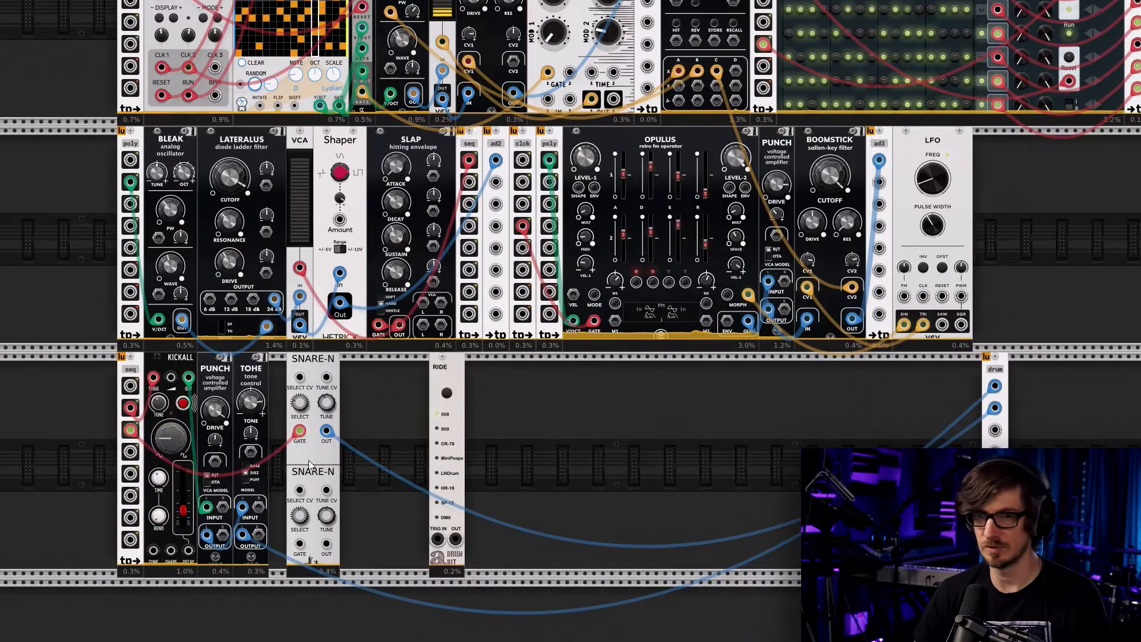
right_click(130, 539)
click(155, 569)
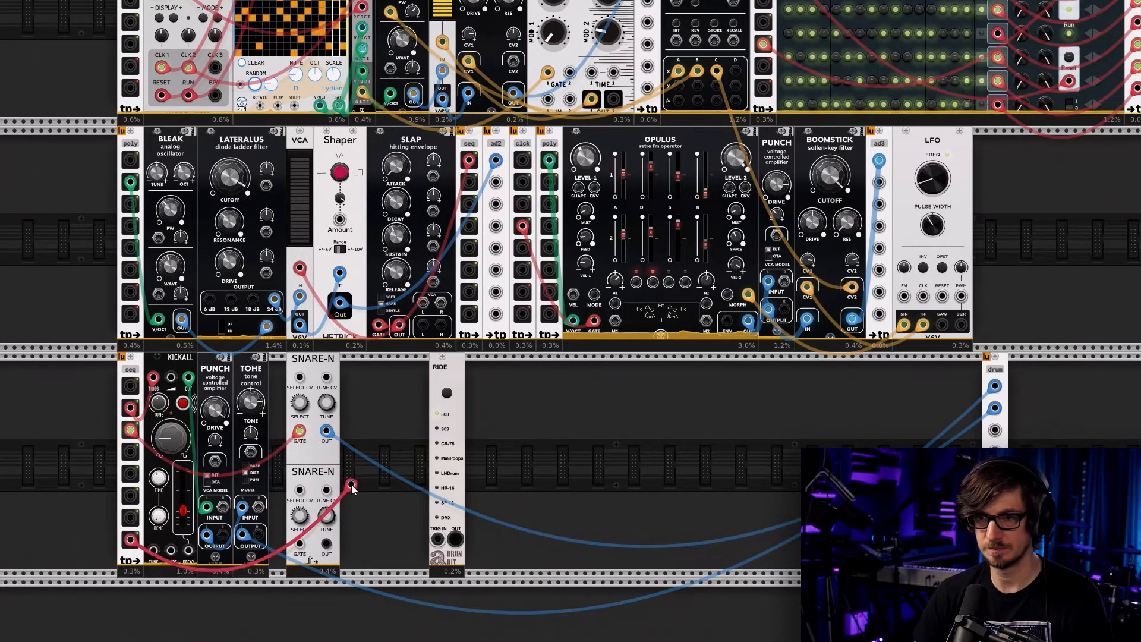
click(438, 539)
Route the RIDE output with blue cables through port 3 of the drum teleport to the left input of mixer channel 6
right_click(455, 539)
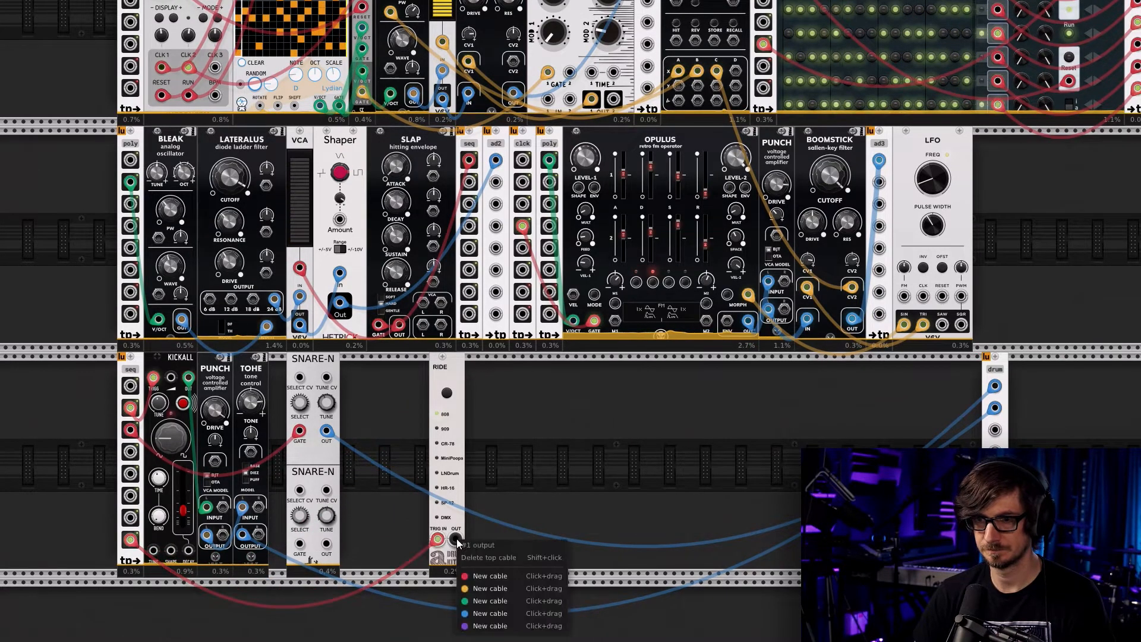
click(489, 613)
scroll(858, 433, up, 5)
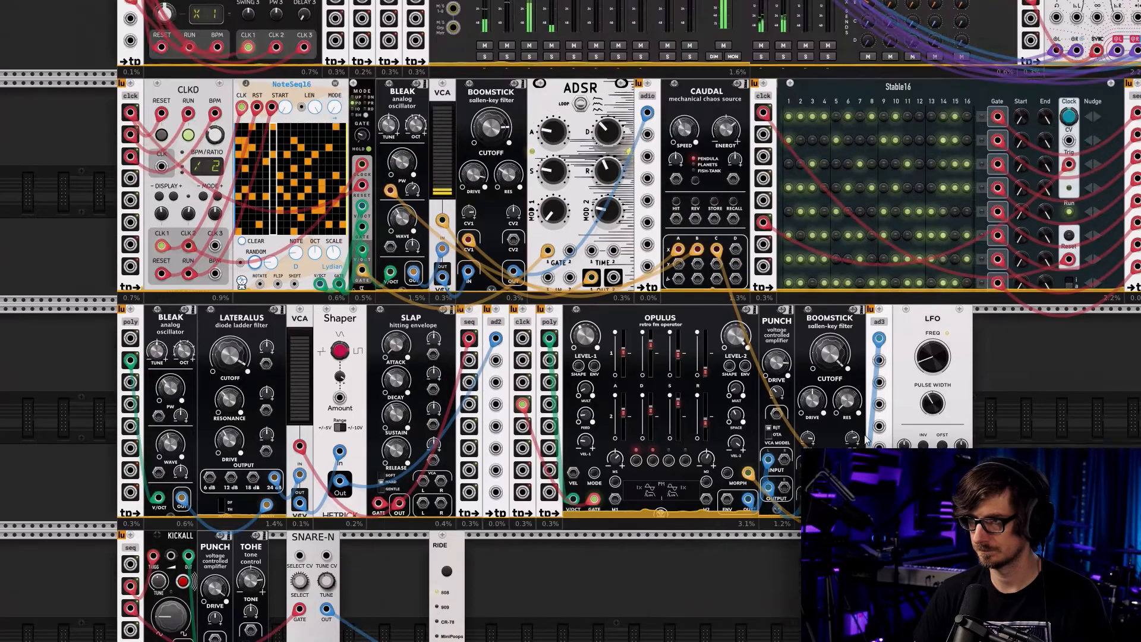
scroll(858, 432, up, 2)
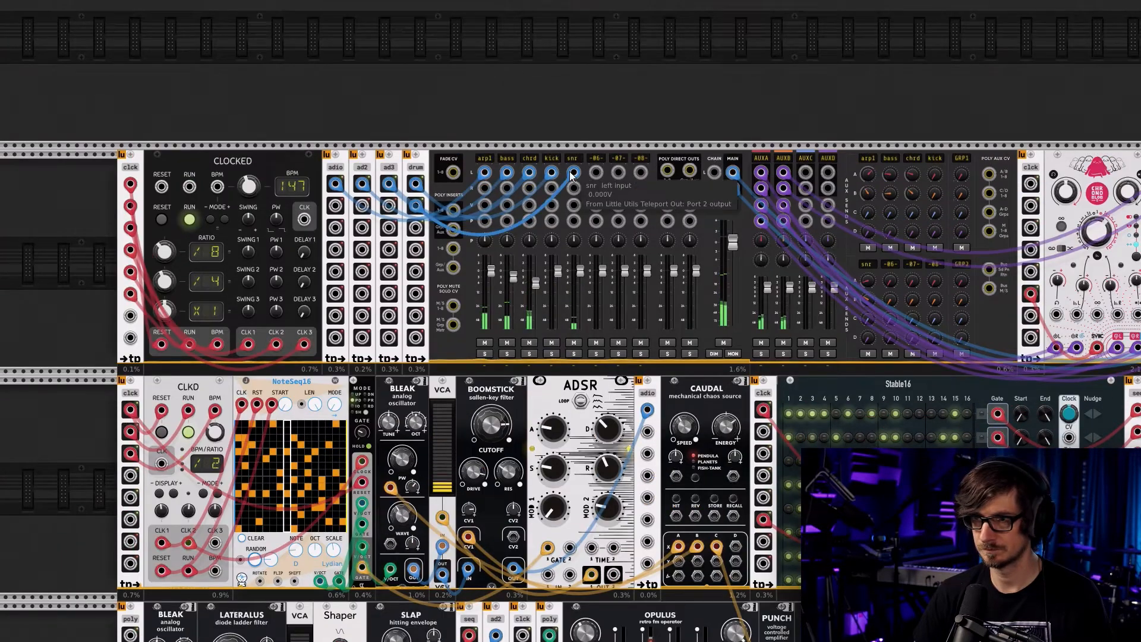
right_click(416, 229)
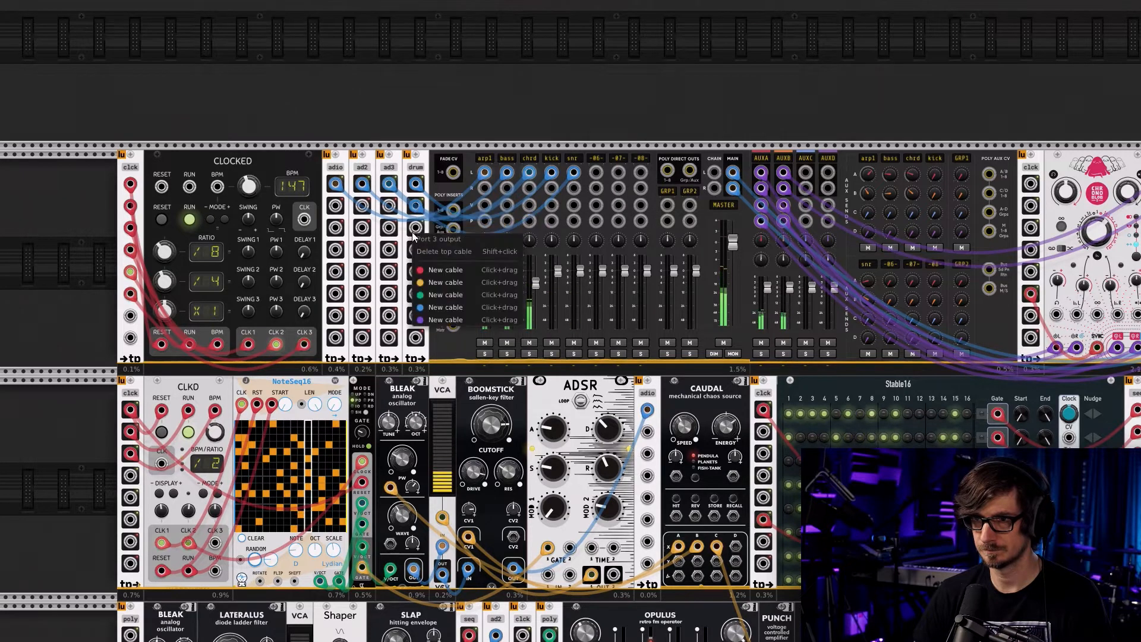
drag(424, 298, 473, 289)
drag(596, 176, 596, 173)
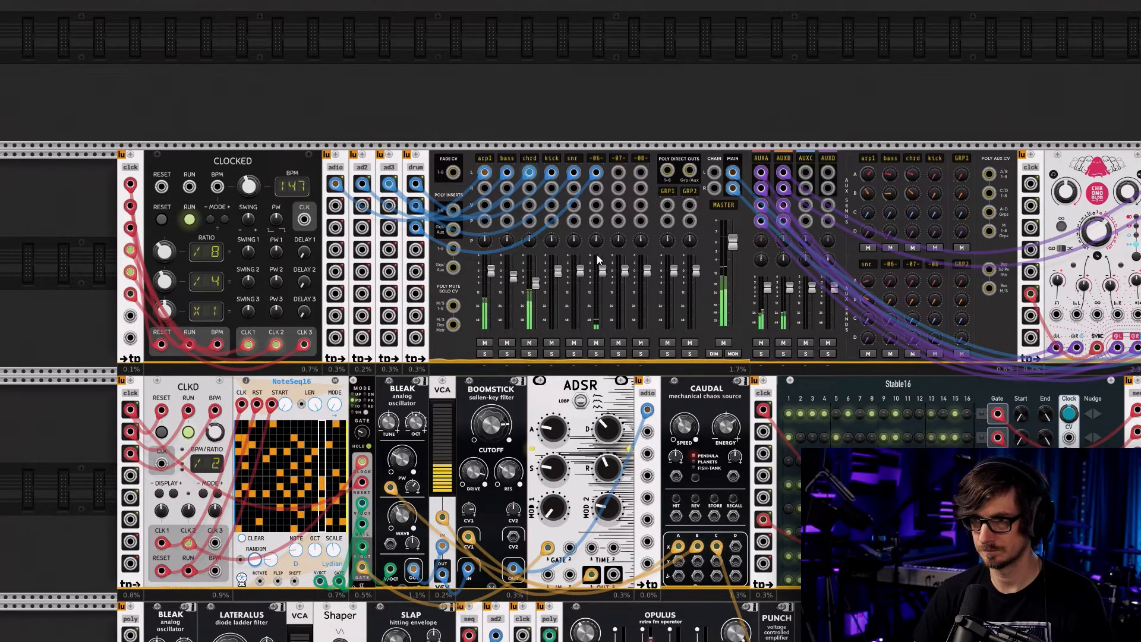
Name mixer channel 6 "ride"
click(598, 159)
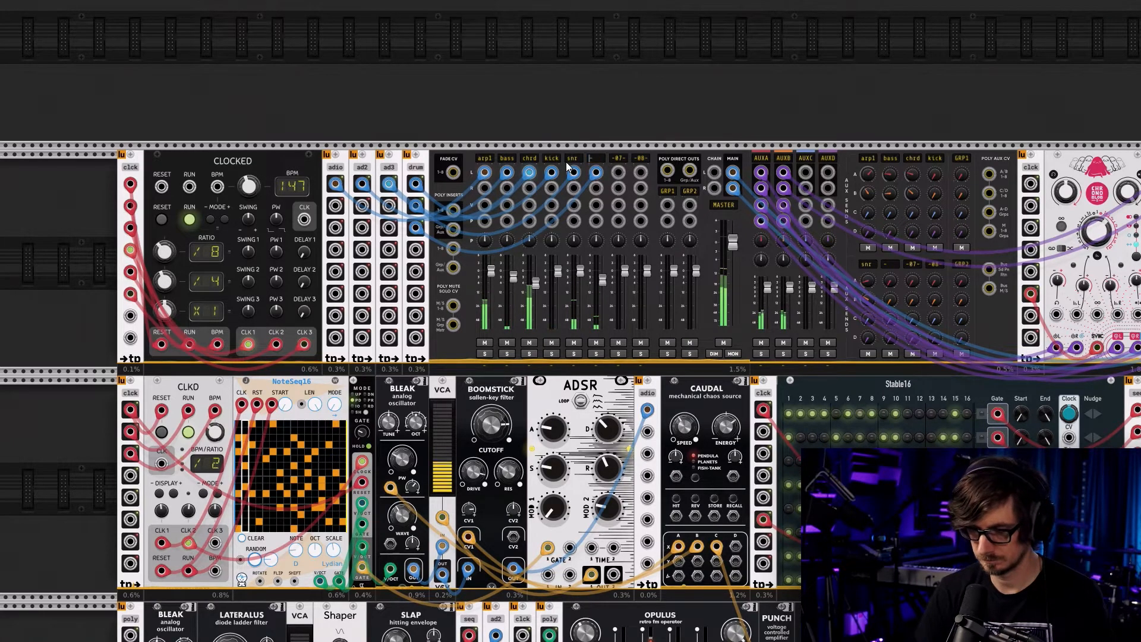
text(ride)
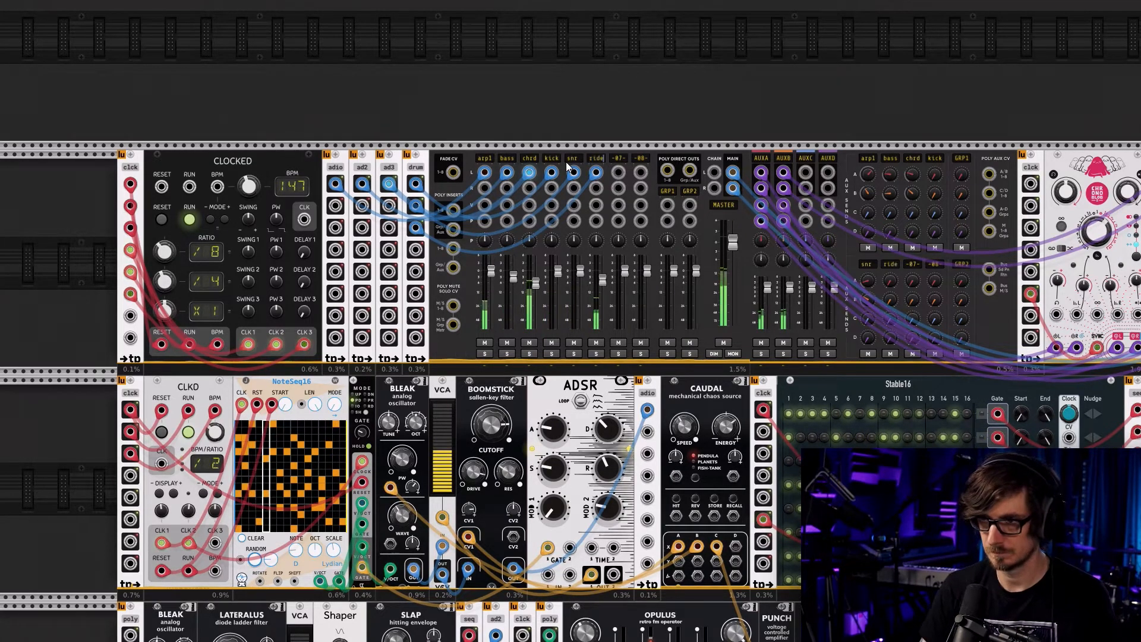
Switch the RIDE module's sound selection to DMX
scroll(523, 119, down, 5)
scroll(531, 140, down, 8)
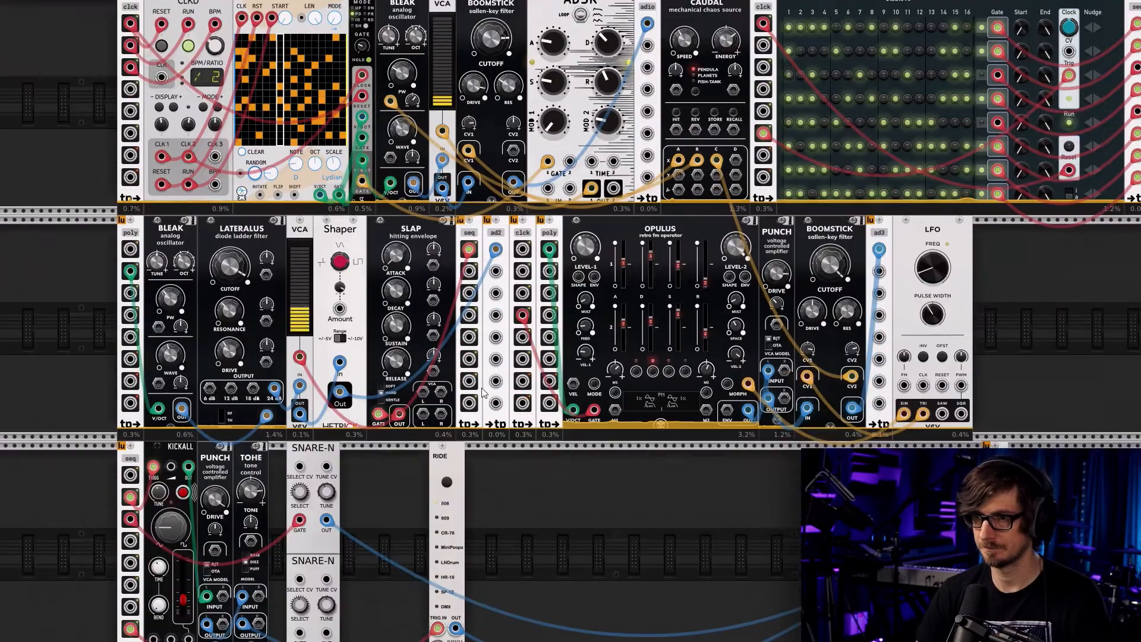
mouse_move(447, 396)
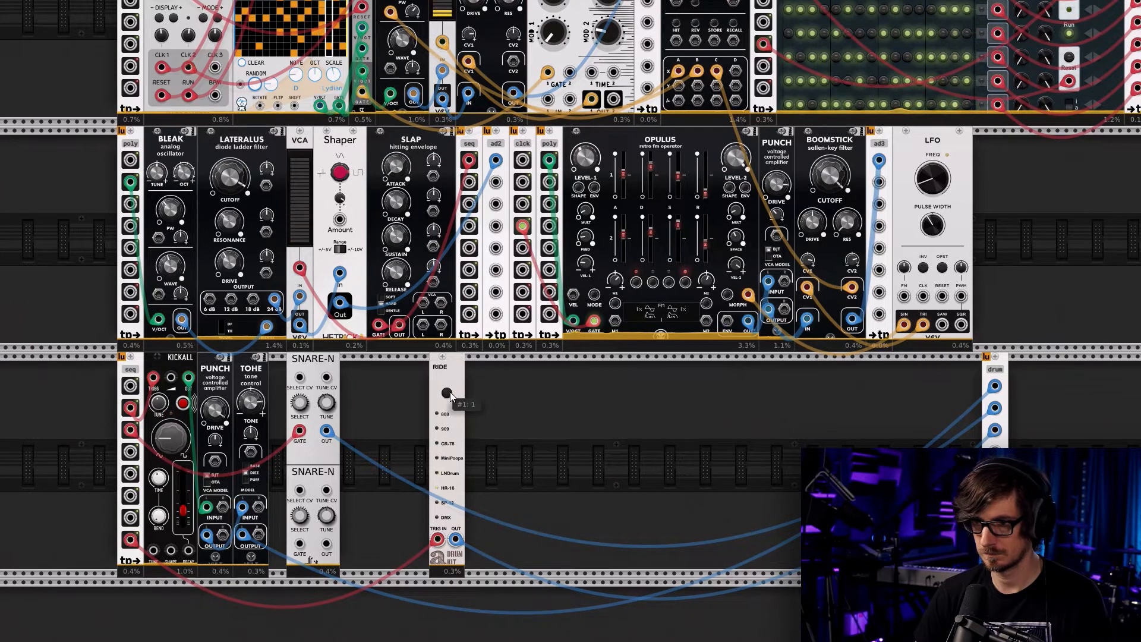
click(450, 395)
click(449, 395)
click(449, 395)
drag(479, 410, 445, 415)
Browse the drum modules in the module library using the Drum tag
click(527, 437)
right_click(527, 438)
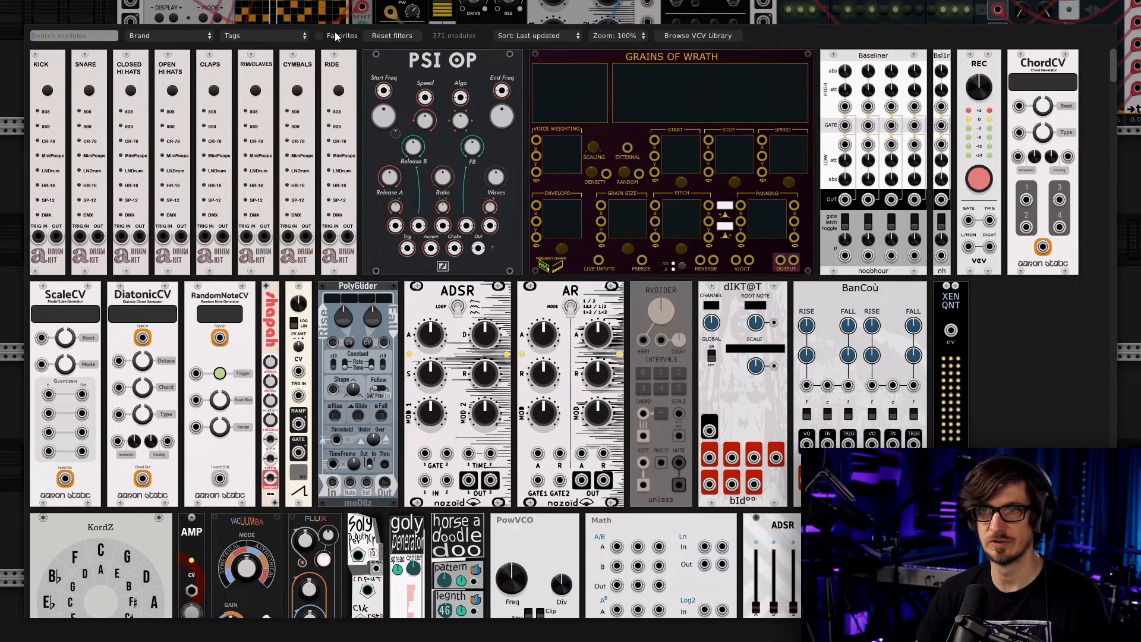
click(256, 36)
click(261, 175)
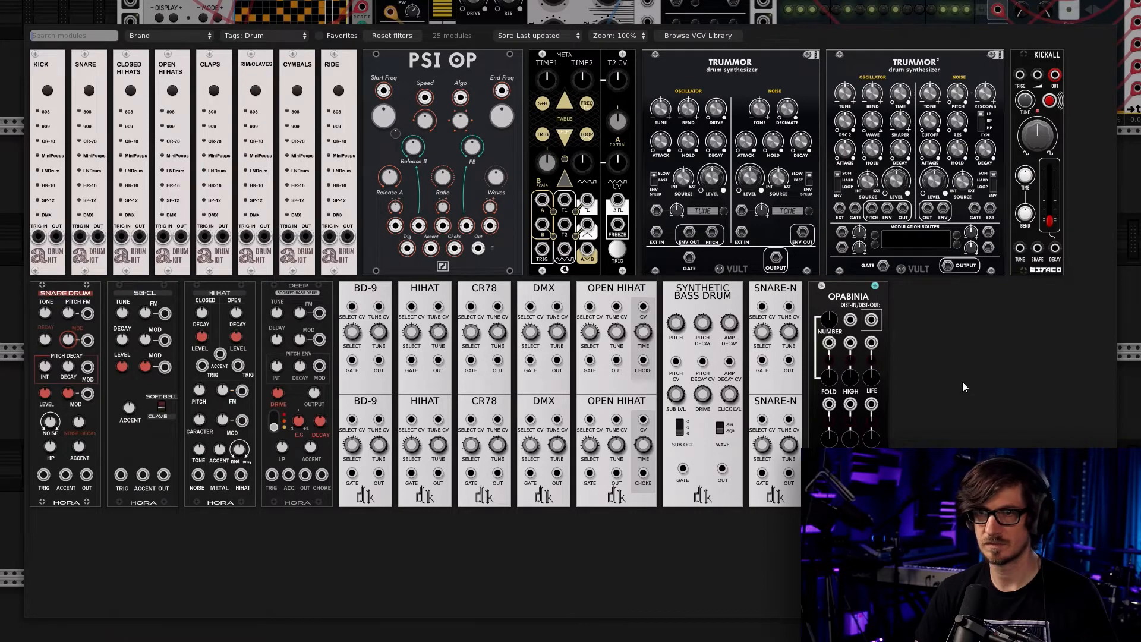
click(1124, 326)
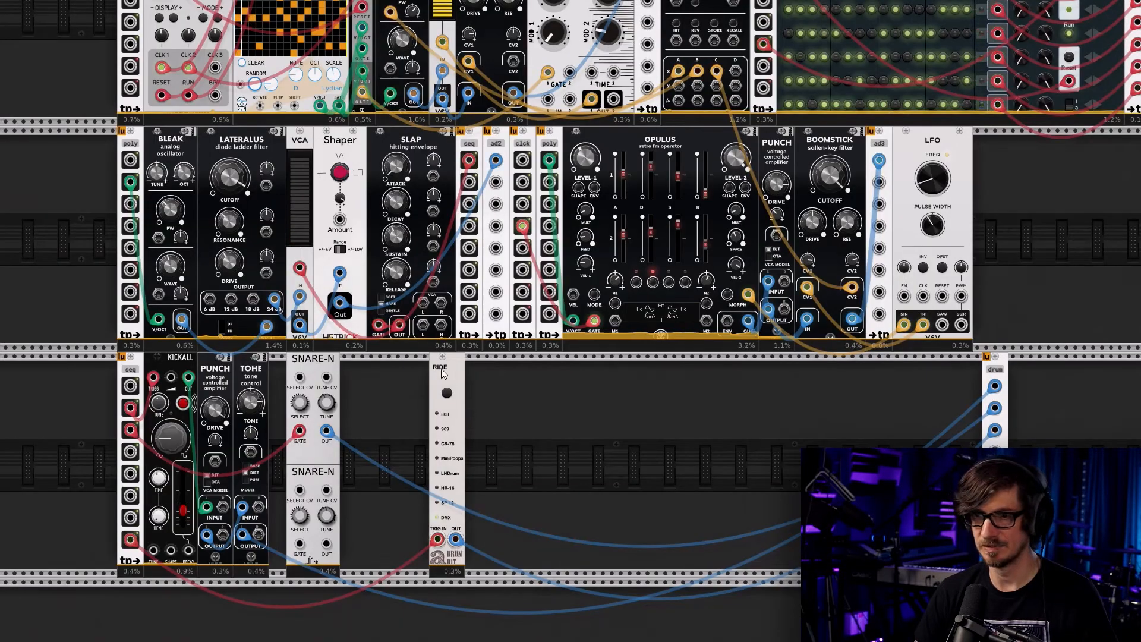
Add the DICA33 filter from the Filter-tagged library modules and place it flush against the slightly shifted RIDE module
drag(457, 390, 466, 390)
right_click(504, 397)
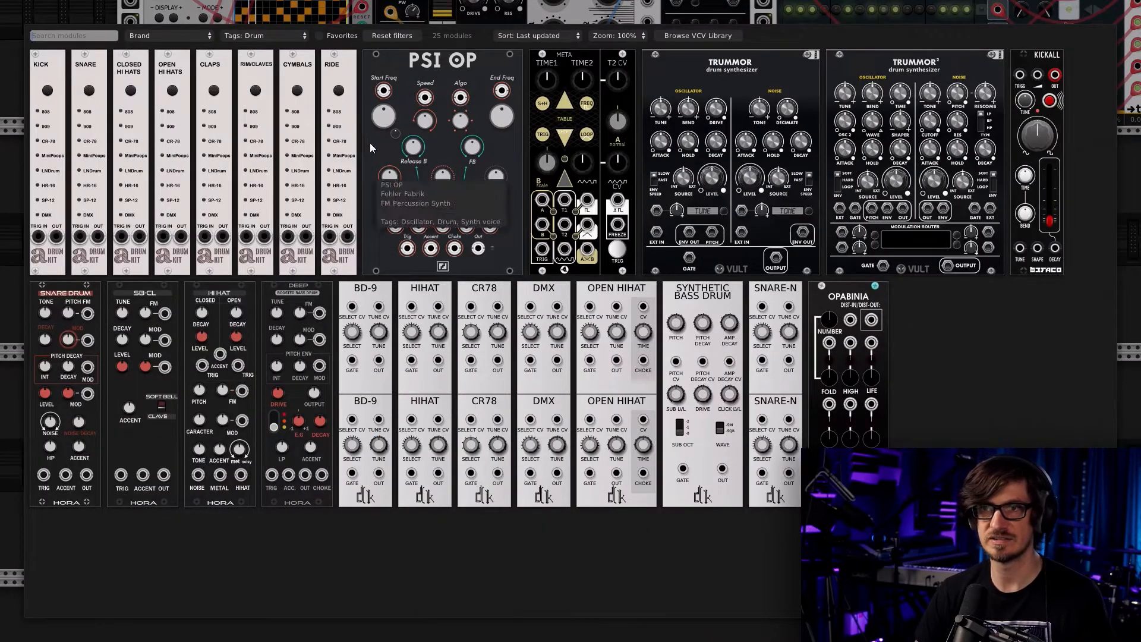
click(390, 40)
click(272, 37)
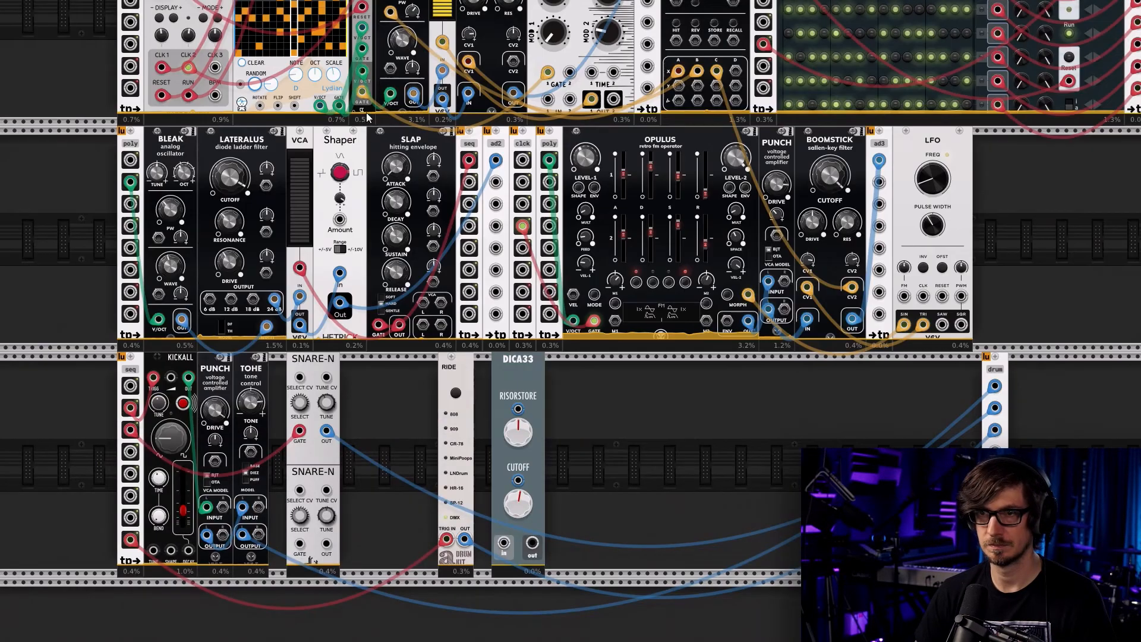
drag(526, 398, 507, 399)
Route the RIDE output through DICA33 into port 3 of the drum teleport and adjust the filter's resonance and cutoff
drag(995, 434, 487, 545)
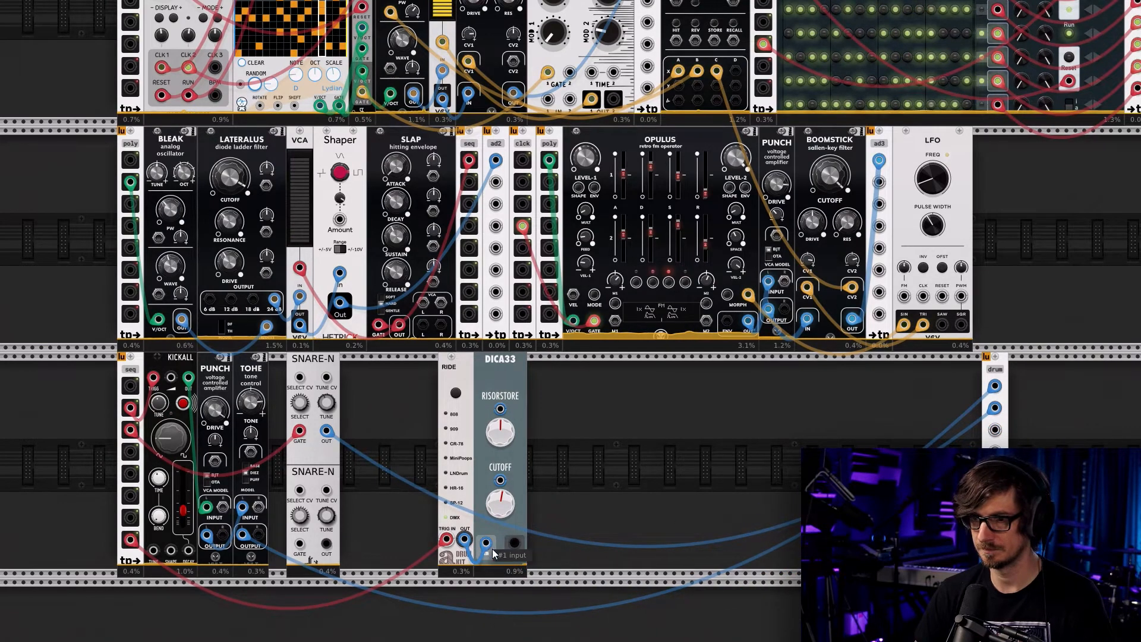
right_click(513, 544)
click(536, 594)
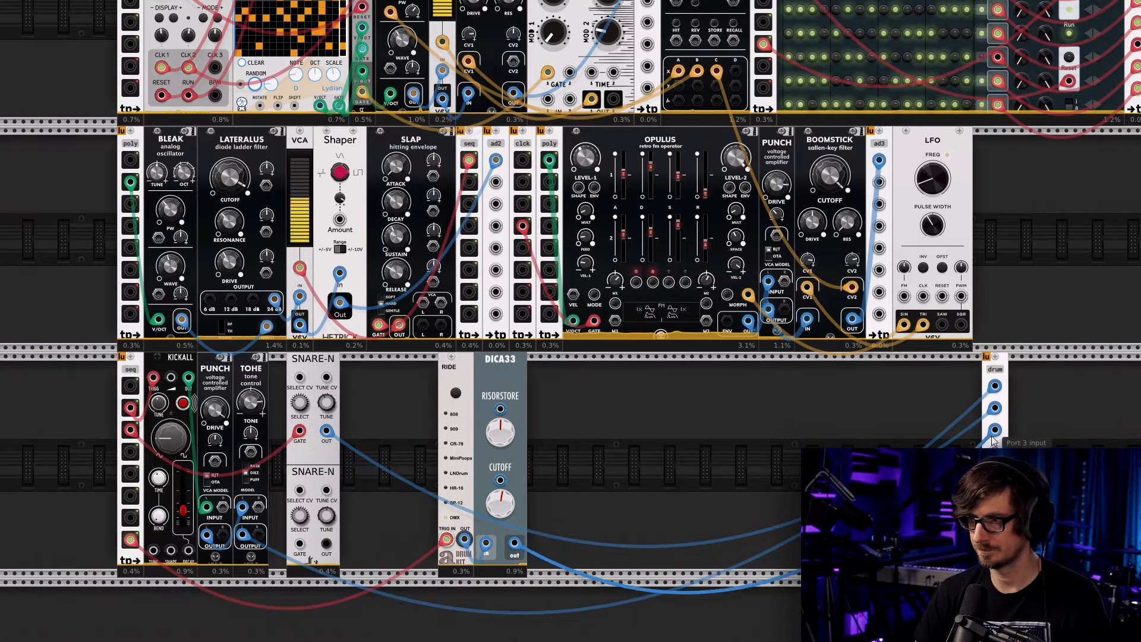
drag(501, 505, 501, 503)
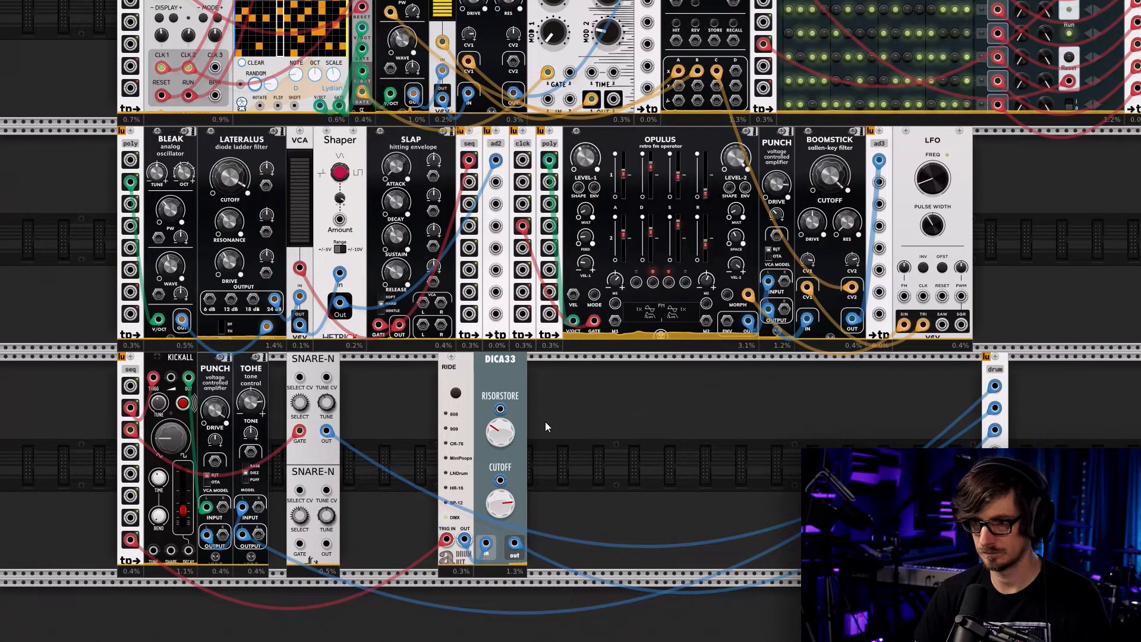
Replace the DICA33 module beside RIDE with a NITROUS acid filter from the module library
drag(544, 422, 491, 409)
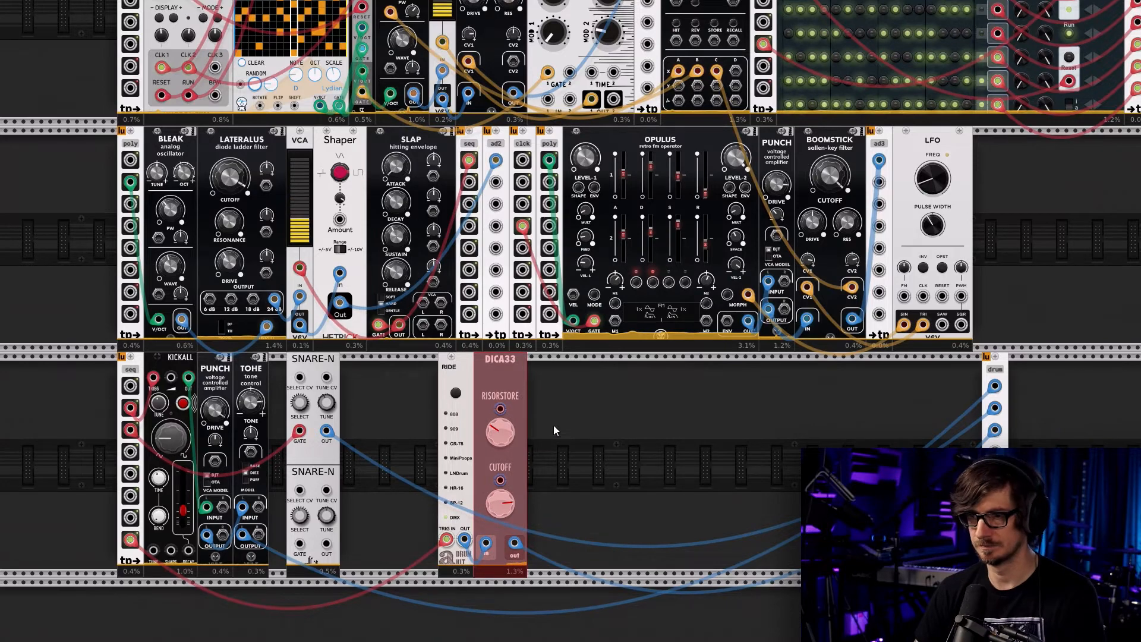
key(Delete)
right_click(516, 410)
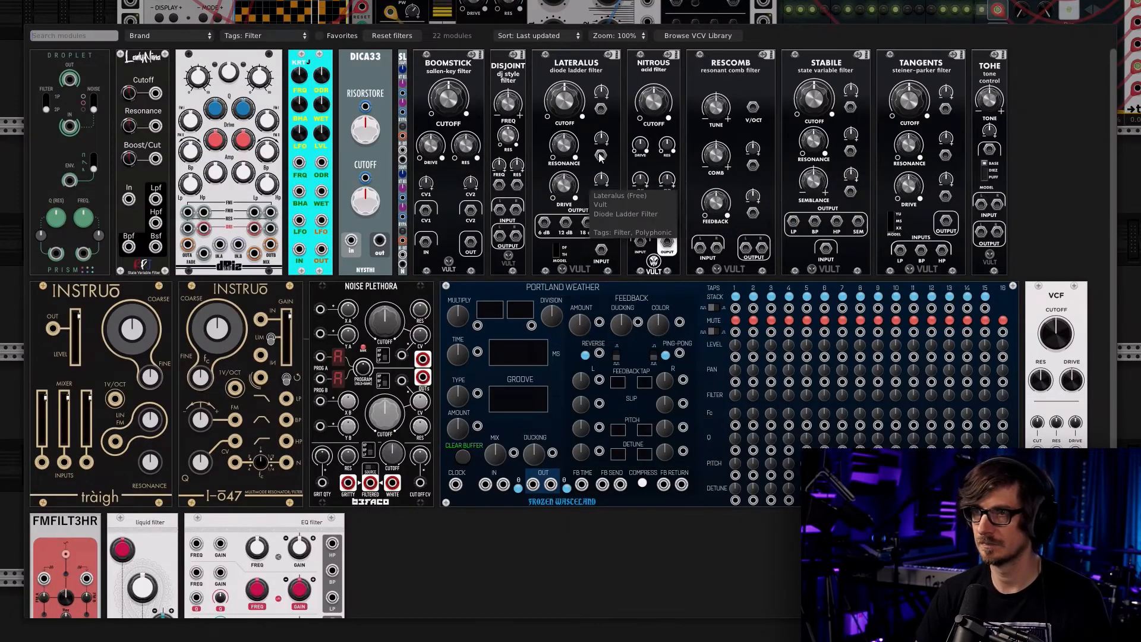
click(660, 128)
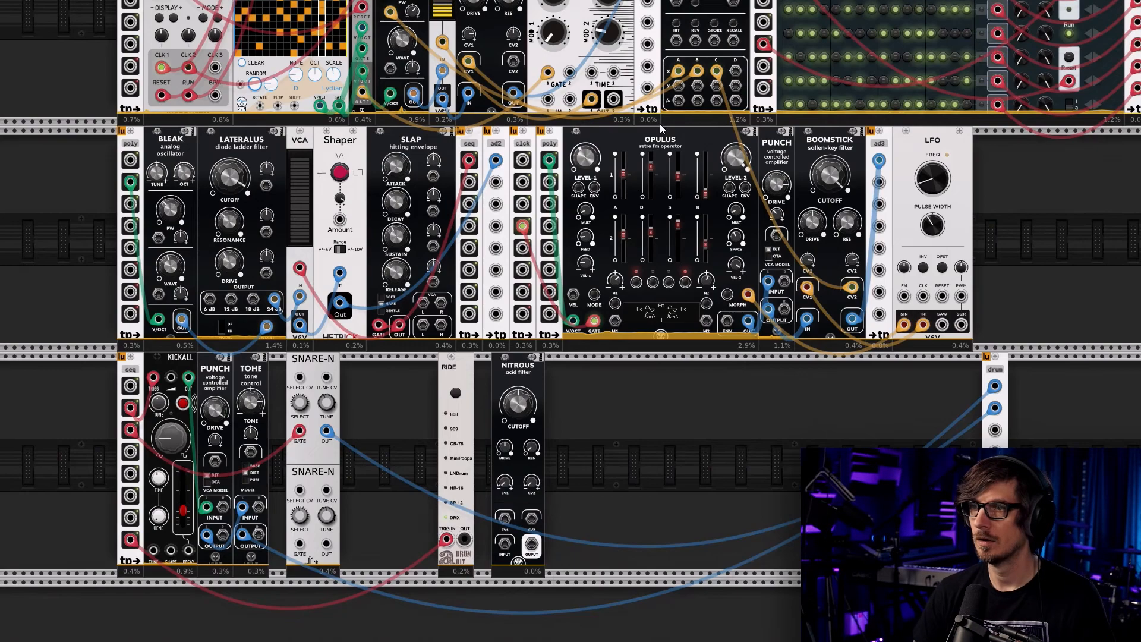
Patch the RIDE output through the NITROUS filter into port 3 of the drum teleport, and move the filter flush against RIDE
right_click(467, 539)
drag(487, 612, 504, 593)
drag(506, 530, 504, 543)
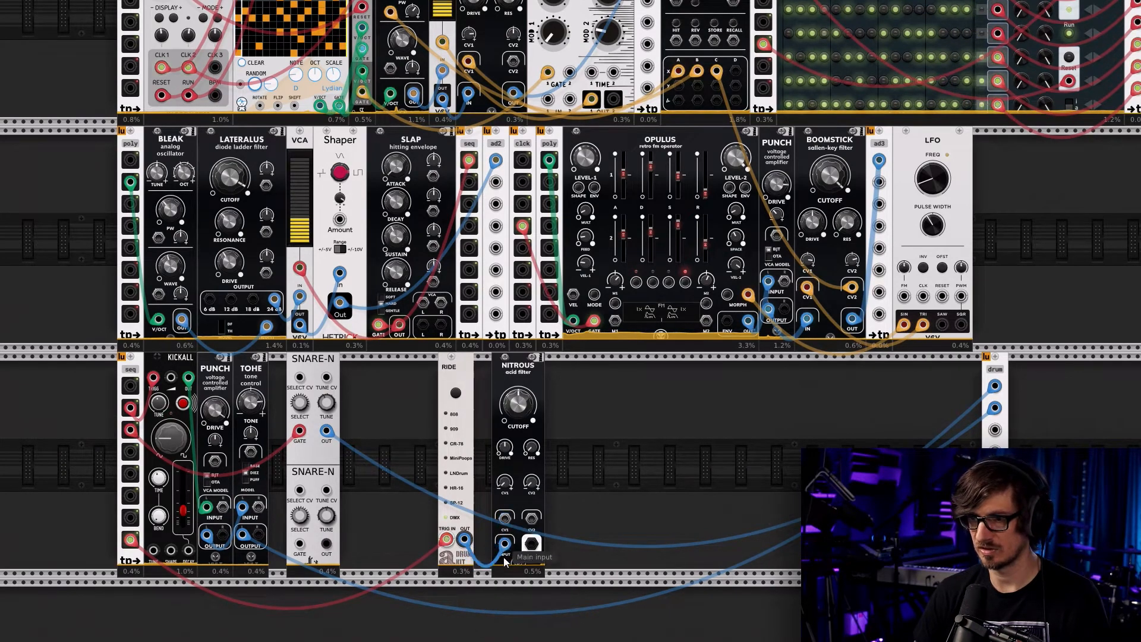
right_click(532, 544)
drag(552, 618, 994, 429)
mouse_move(505, 369)
mouse_down()
mouse_move(523, 368)
mouse_move(496, 386)
mouse_up()
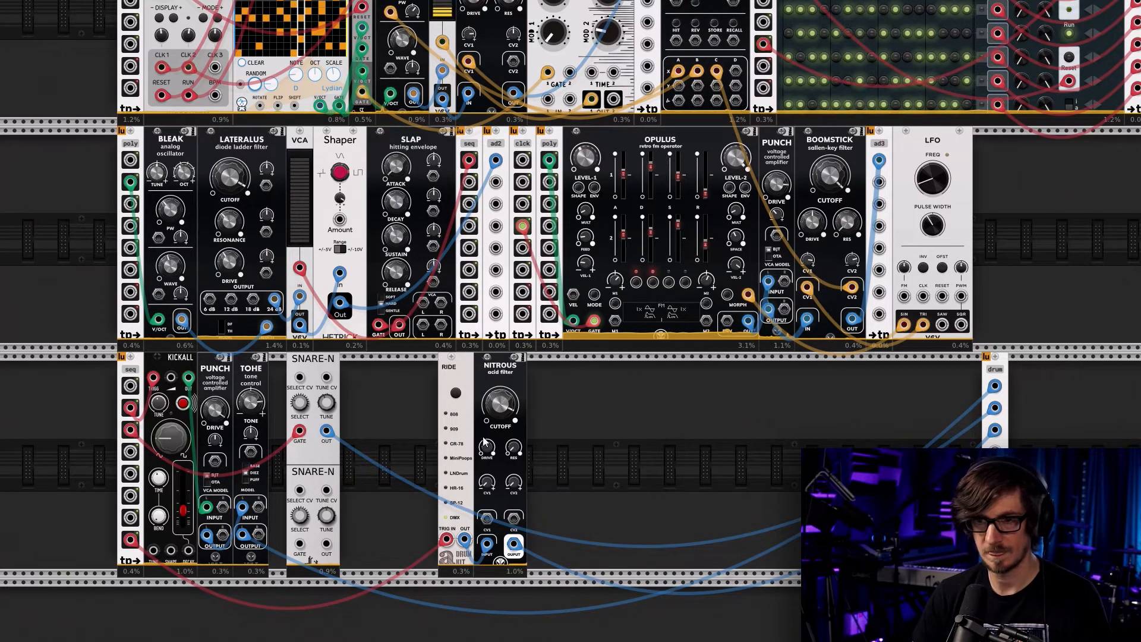
Move the RIDE trigger cable to the fifth output of the drum row's seq teleport and fine-tune the NITROUS resonance
drag(130, 539, 133, 520)
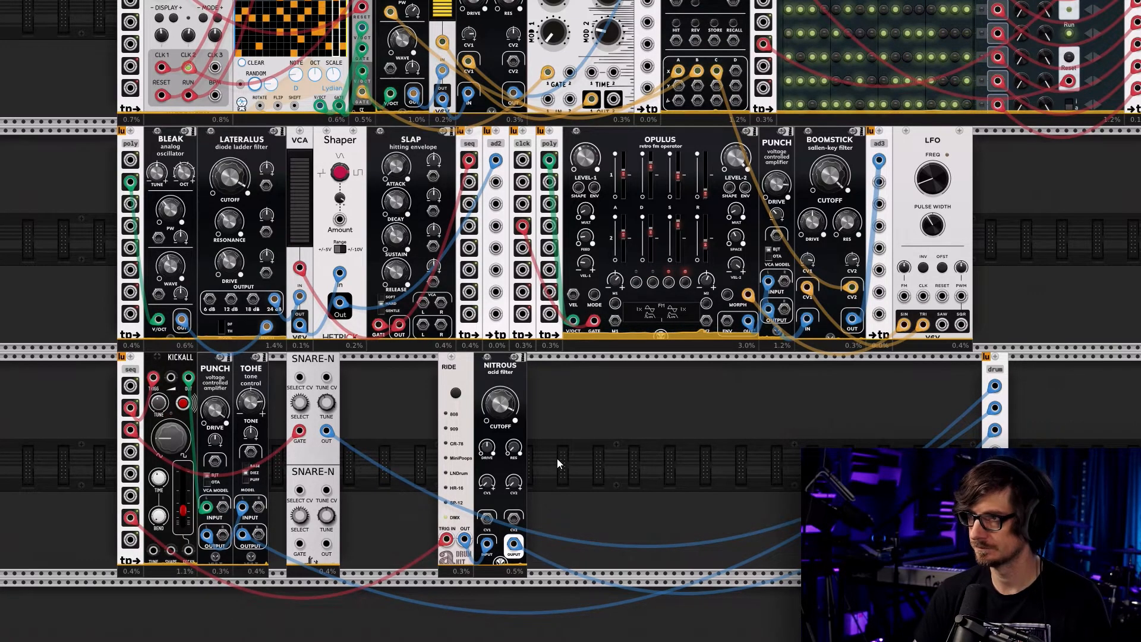
scroll(556, 456, up, 2)
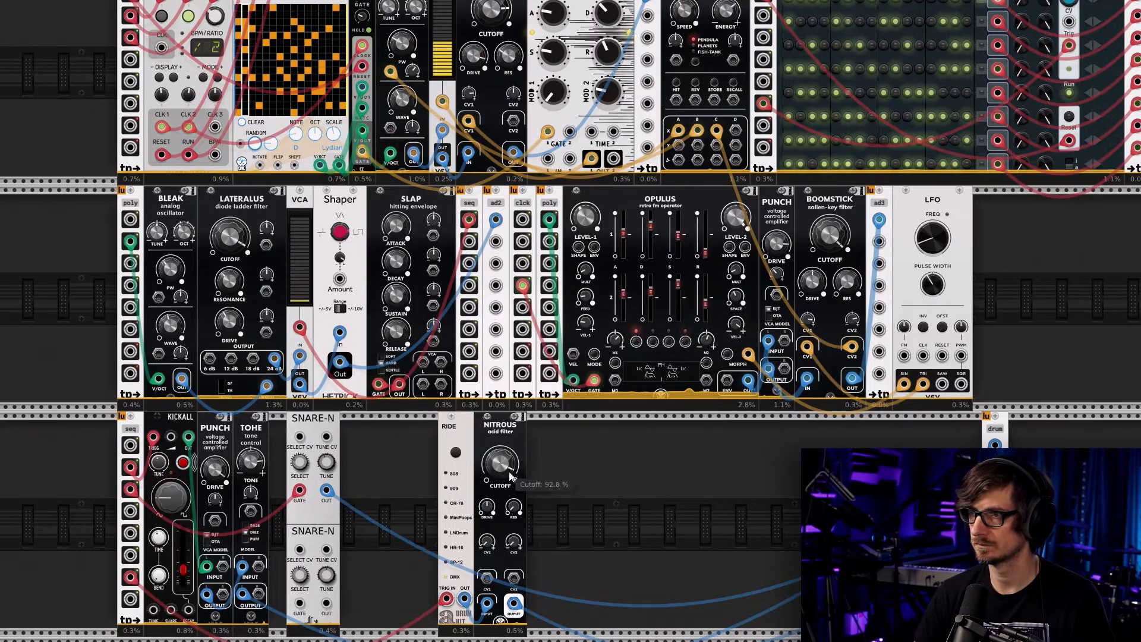
drag(130, 577, 130, 533)
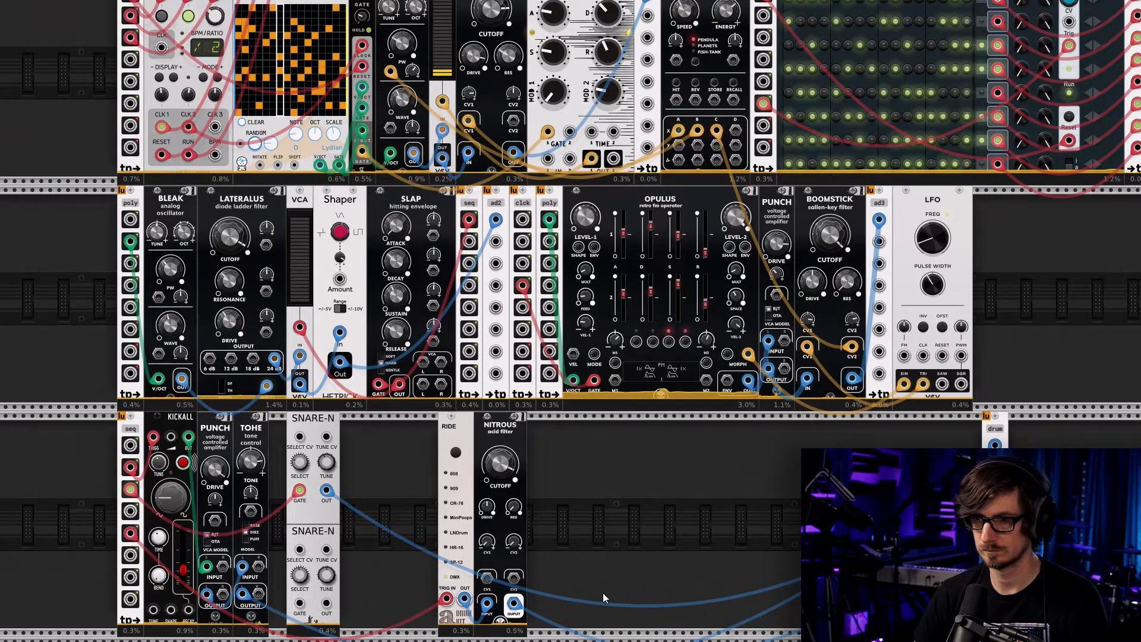
scroll(586, 518, down, 2)
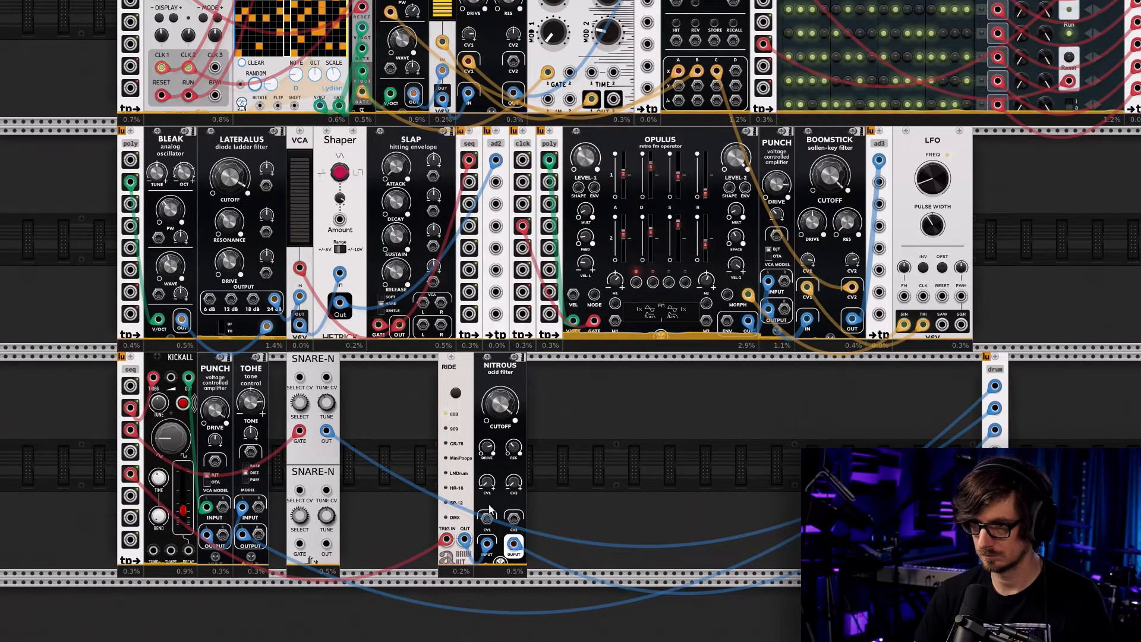
drag(514, 447, 513, 443)
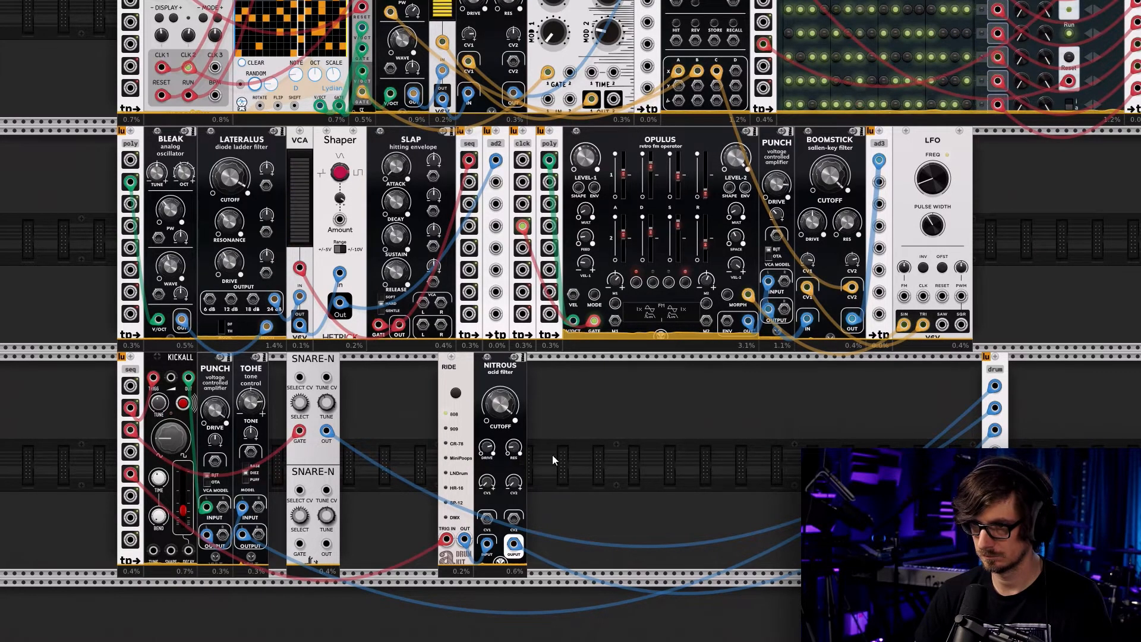
Raise the ride channel's AUXA send to about -14.7 dB and adjust its AUXB send on the mixer
scroll(553, 460, up, 10)
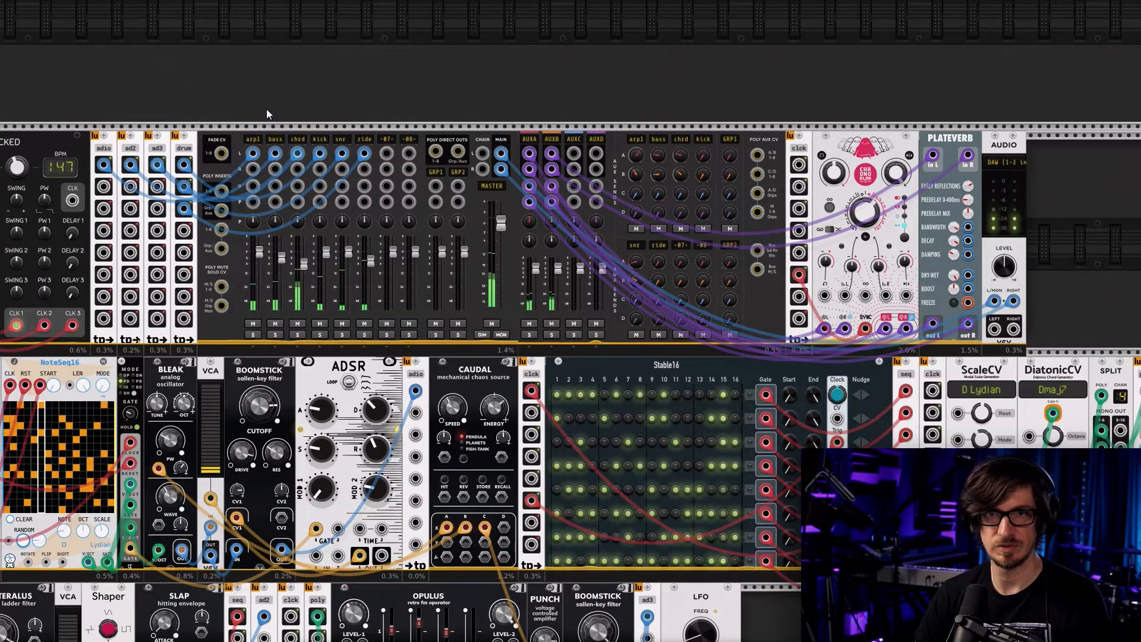
scroll(416, 298, down, 5)
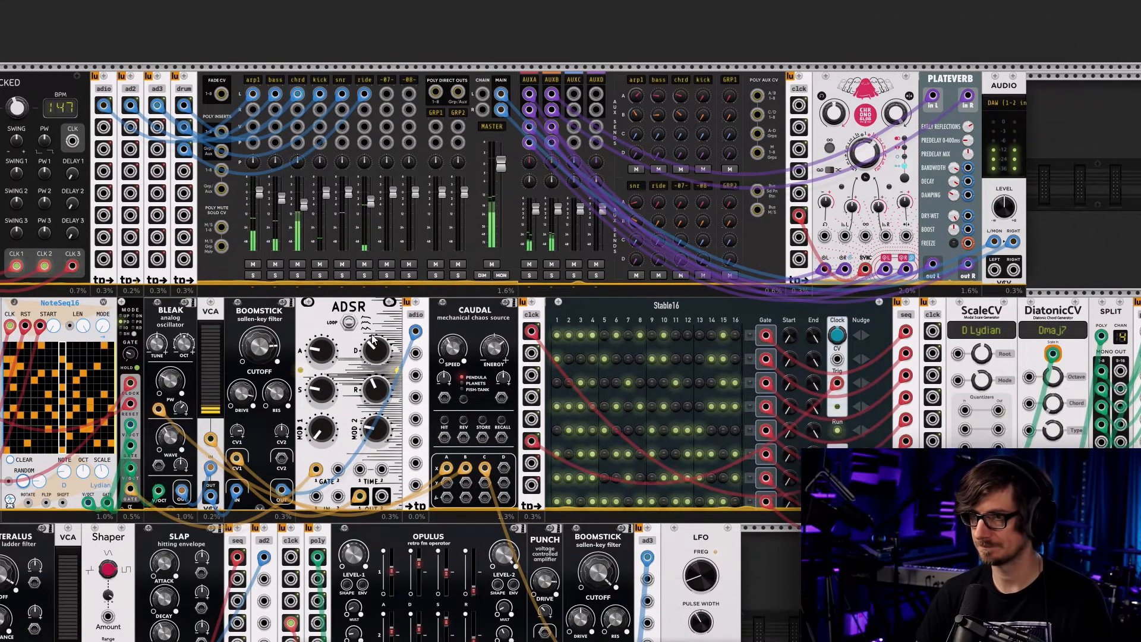
scroll(445, 323, down, 2)
scroll(427, 297, up, 6)
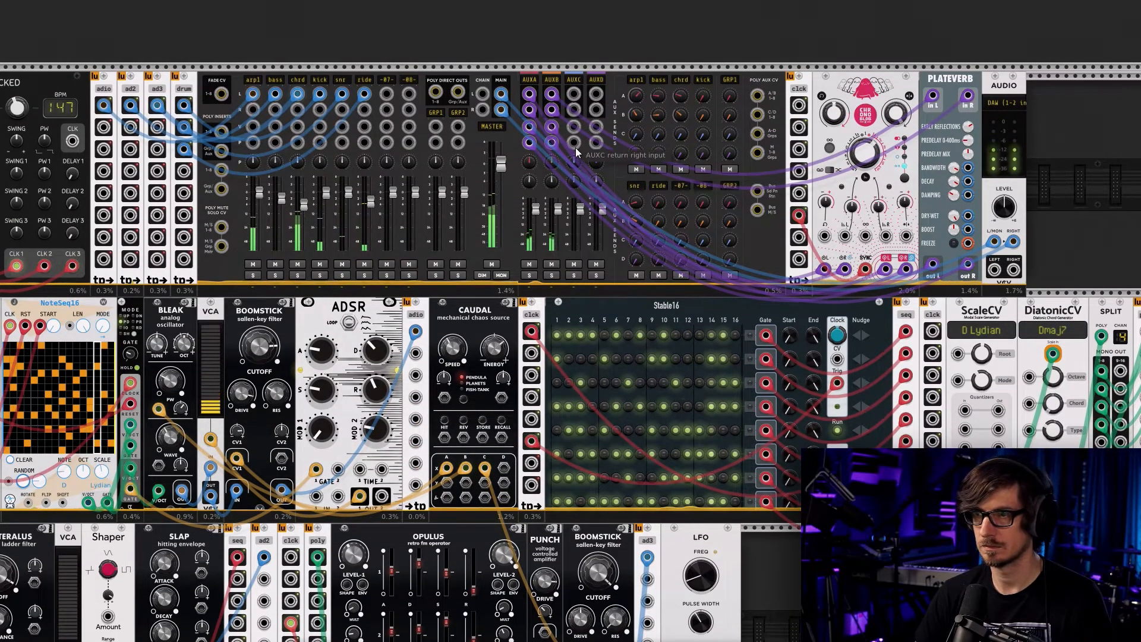
drag(660, 210, 660, 196)
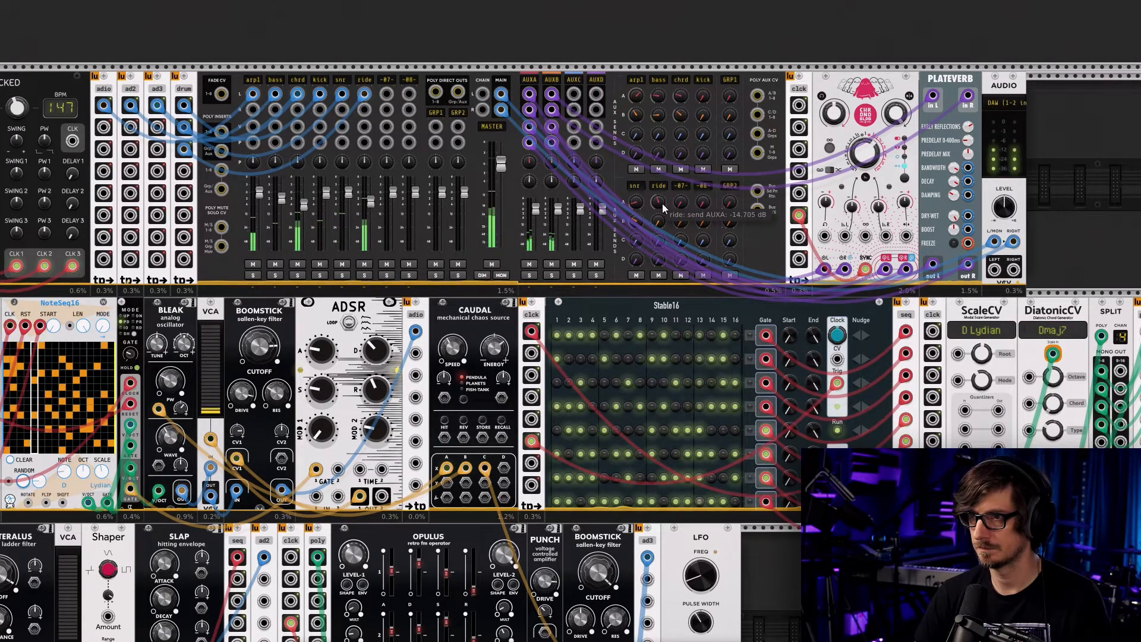
mouse_move(661, 217)
mouse_down()
mouse_move(662, 201)
mouse_move(658, 228)
mouse_move(659, 207)
mouse_up()
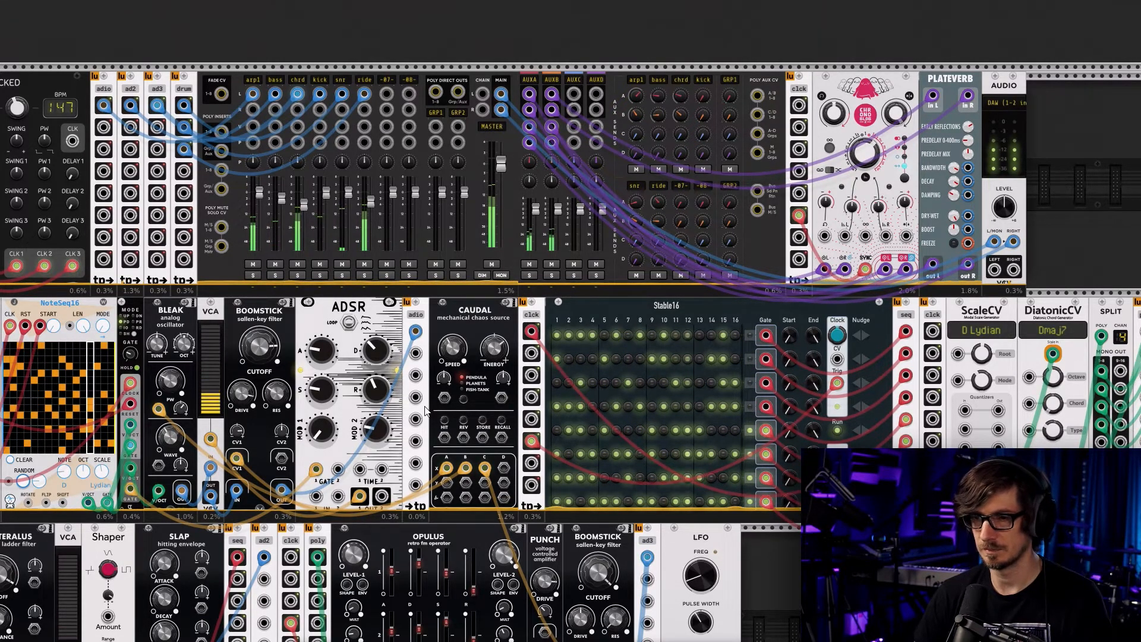
Lower the ride channel's fader slightly on the mixer
scroll(648, 202, down, 6)
scroll(648, 202, left, 6)
scroll(648, 202, down, 4)
scroll(648, 202, up, 8)
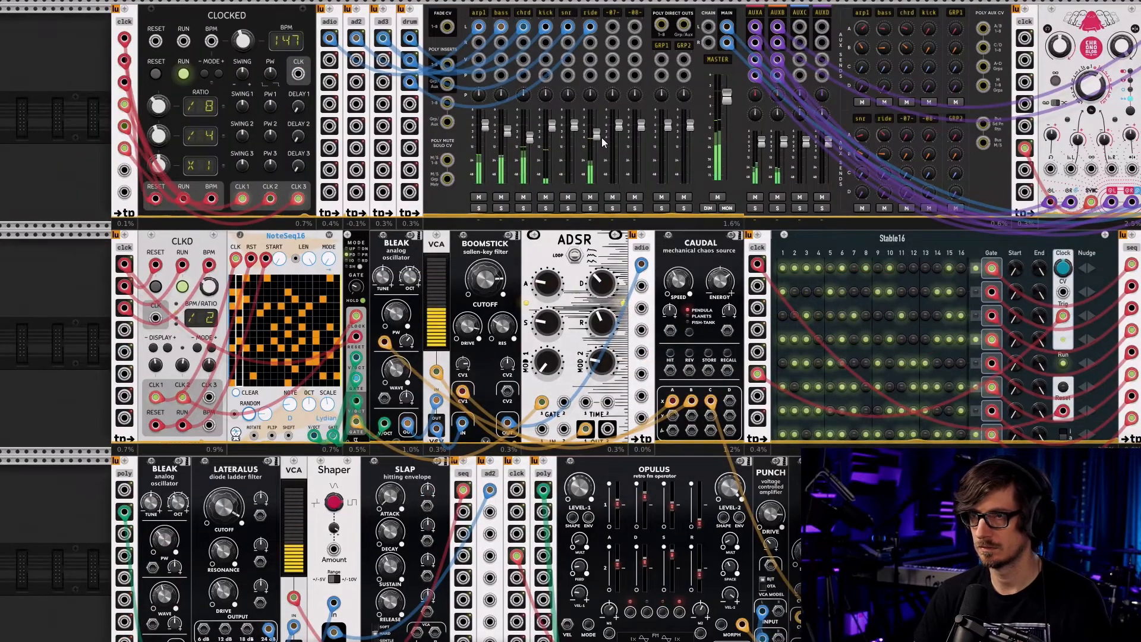
Clear the Filter tag in the module library and restrict the list to the Vult brand
scroll(580, 490, down, 12)
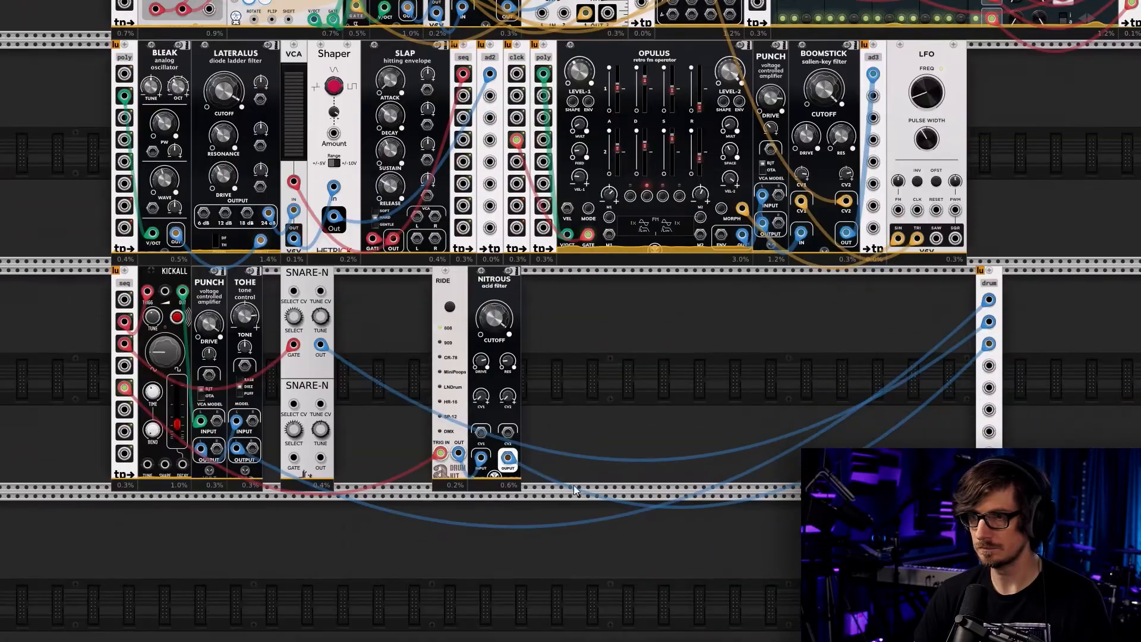
right_click(538, 369)
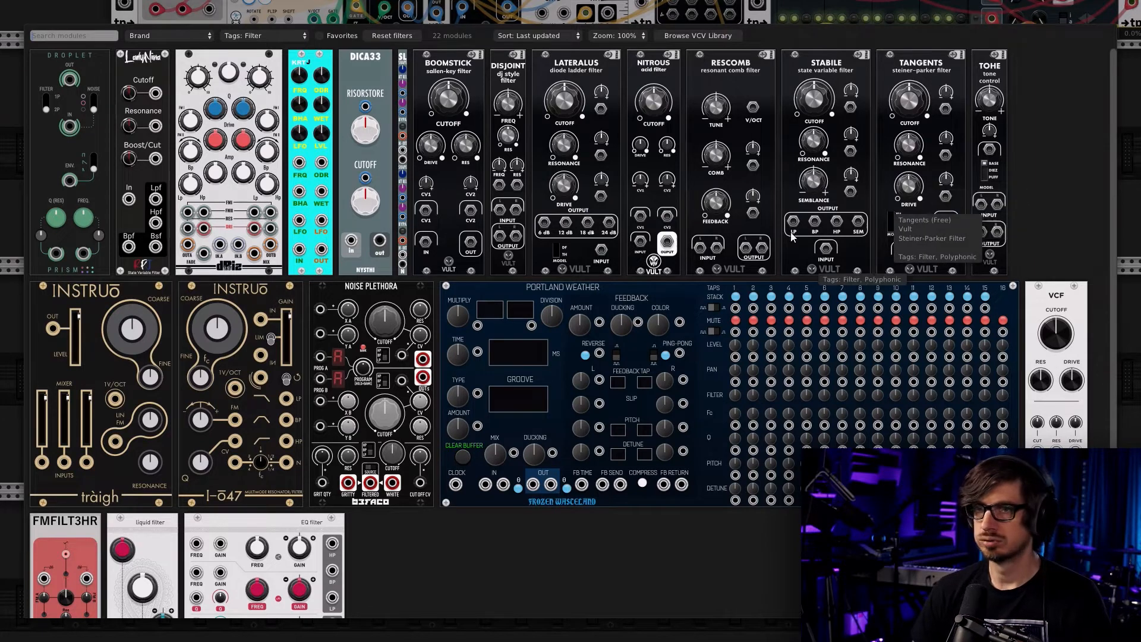
click(392, 36)
click(270, 35)
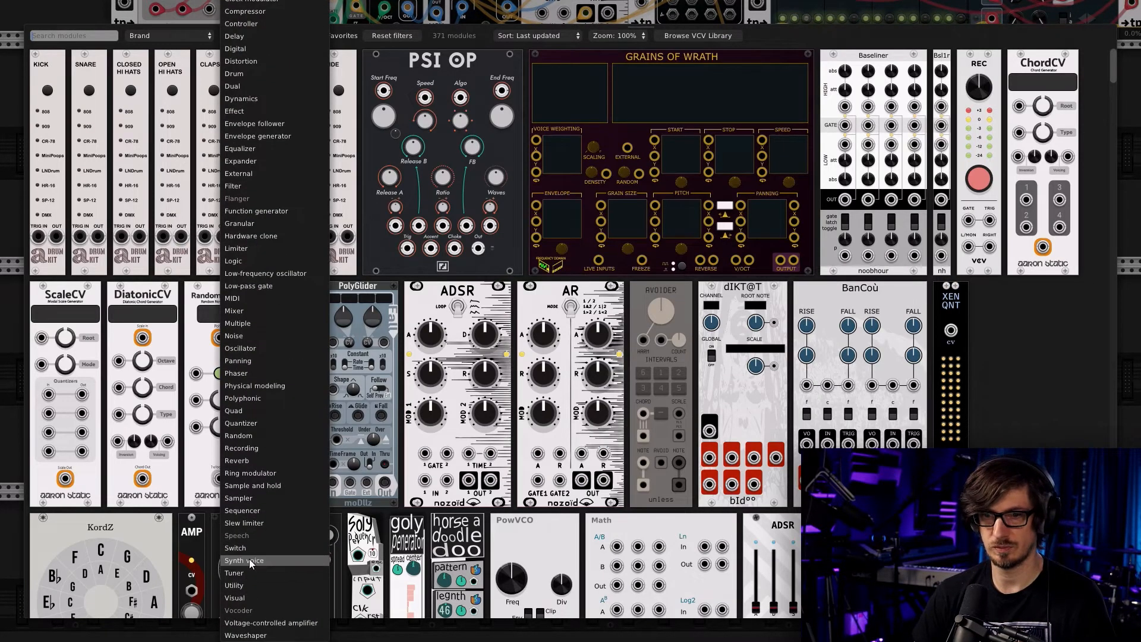
click(165, 37)
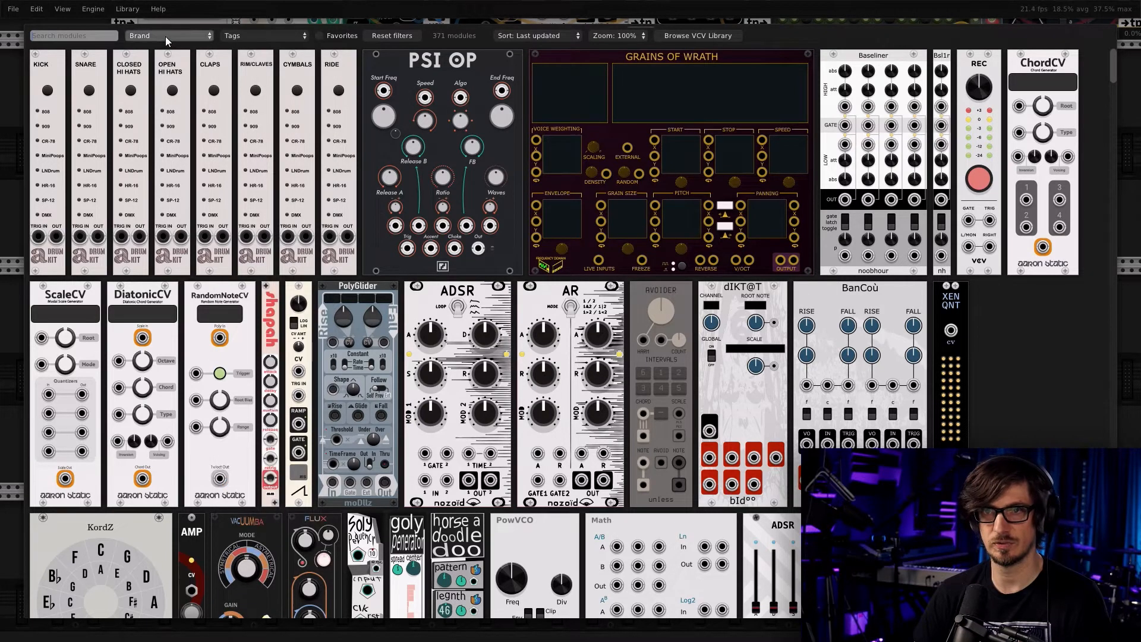
click(166, 37)
scroll(149, 604, down, 10)
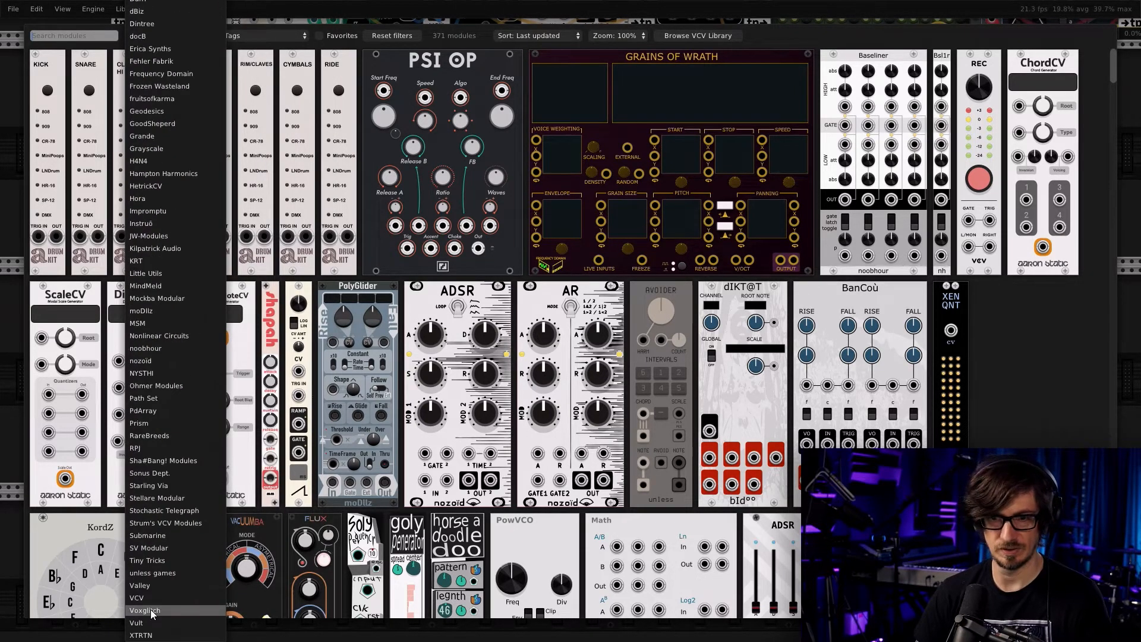
click(152, 623)
Add a second CAUDAL mechanical chaos source from the Vult modules beside the NITROUS filter
scroll(292, 361, down, 3)
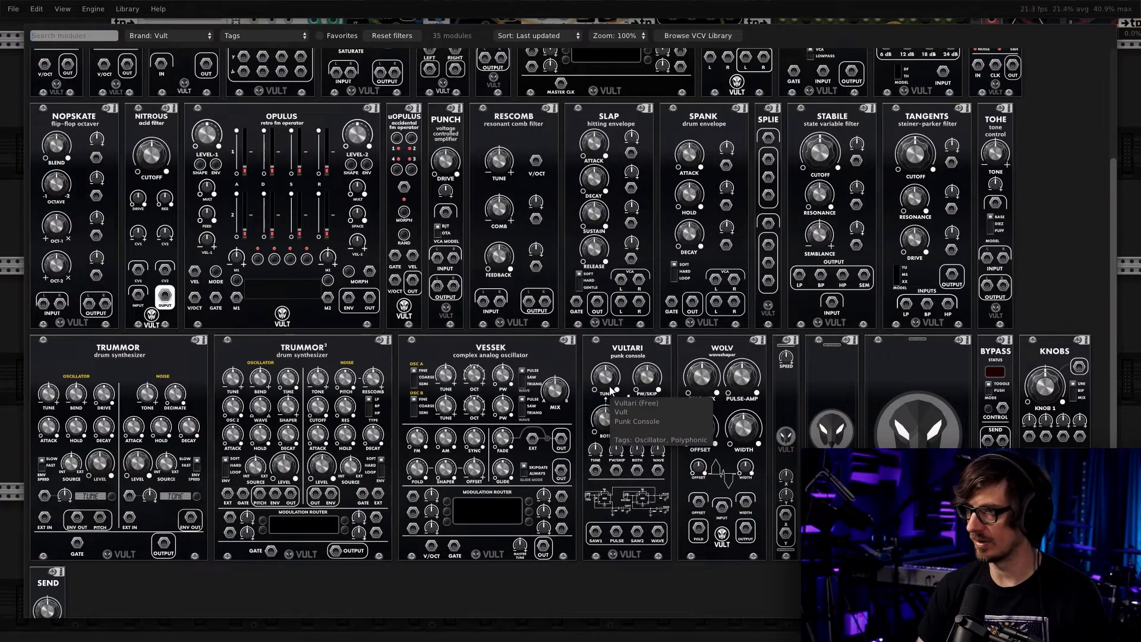
scroll(607, 386, up, 2)
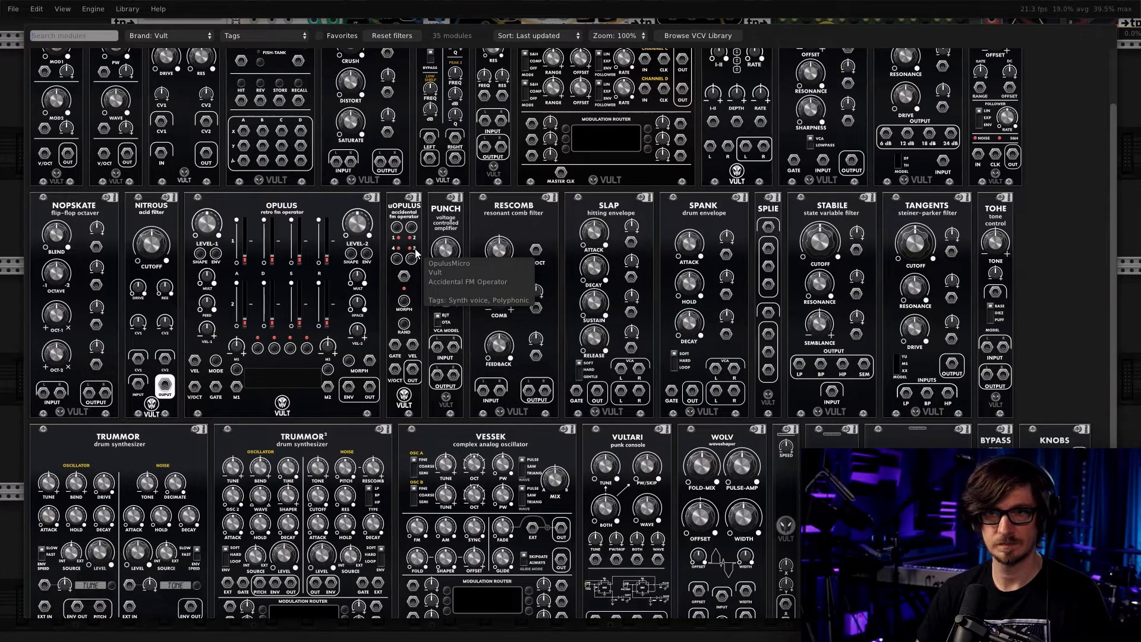
scroll(127, 217, up, 2)
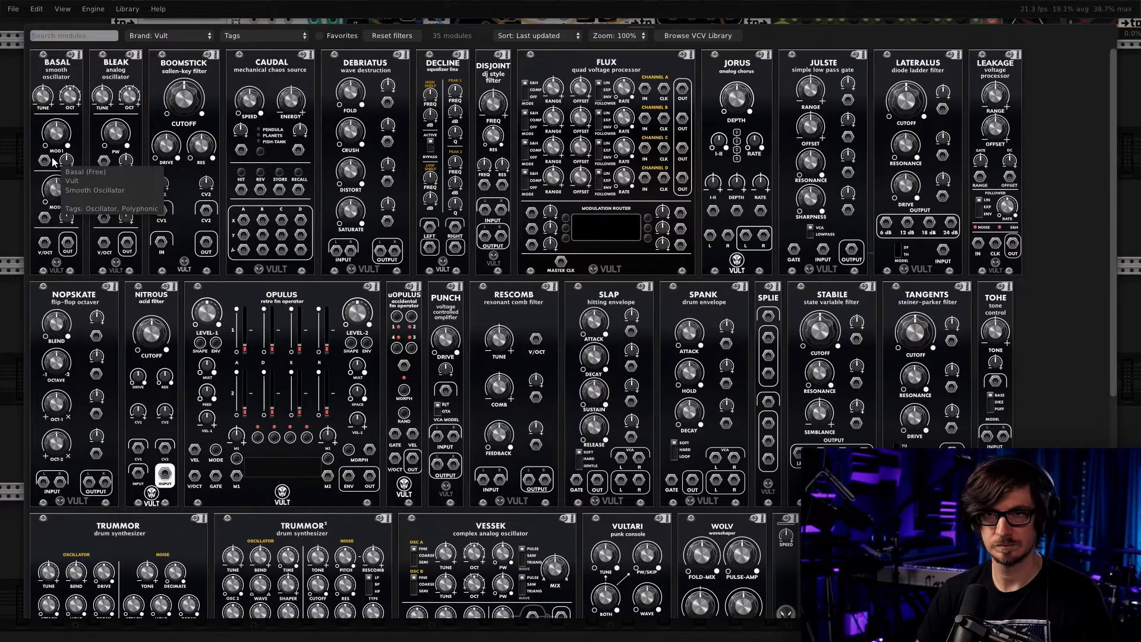
click(250, 99)
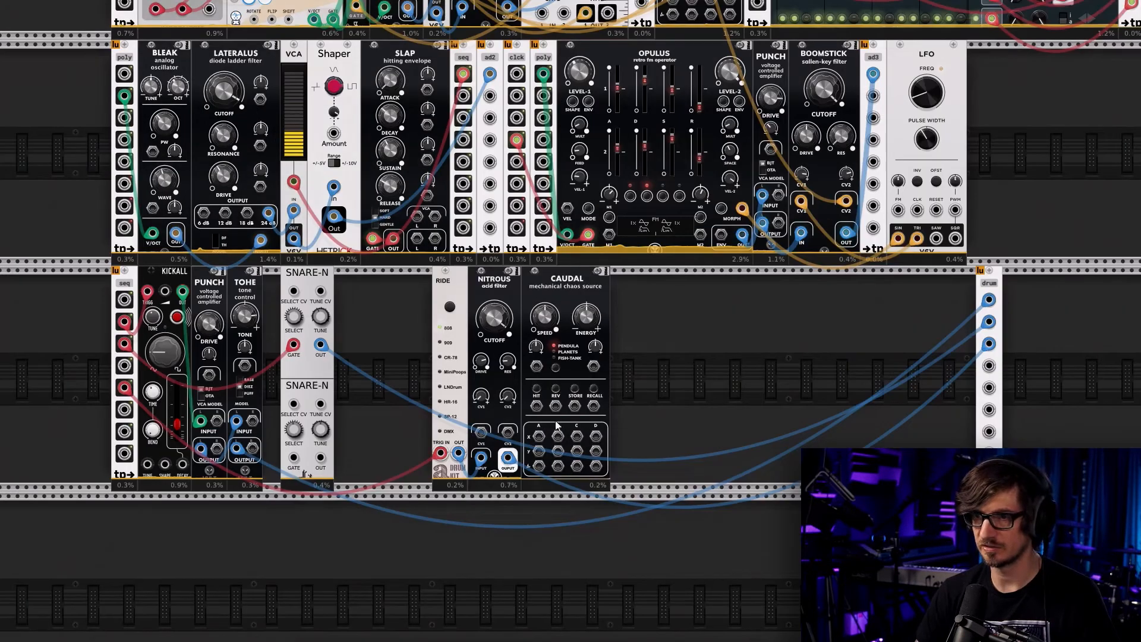
Patch yellow cables from CAUDAL's A and B X outputs to the NITROUS filter's CV1 and CV2 inputs
drag(539, 438, 481, 432)
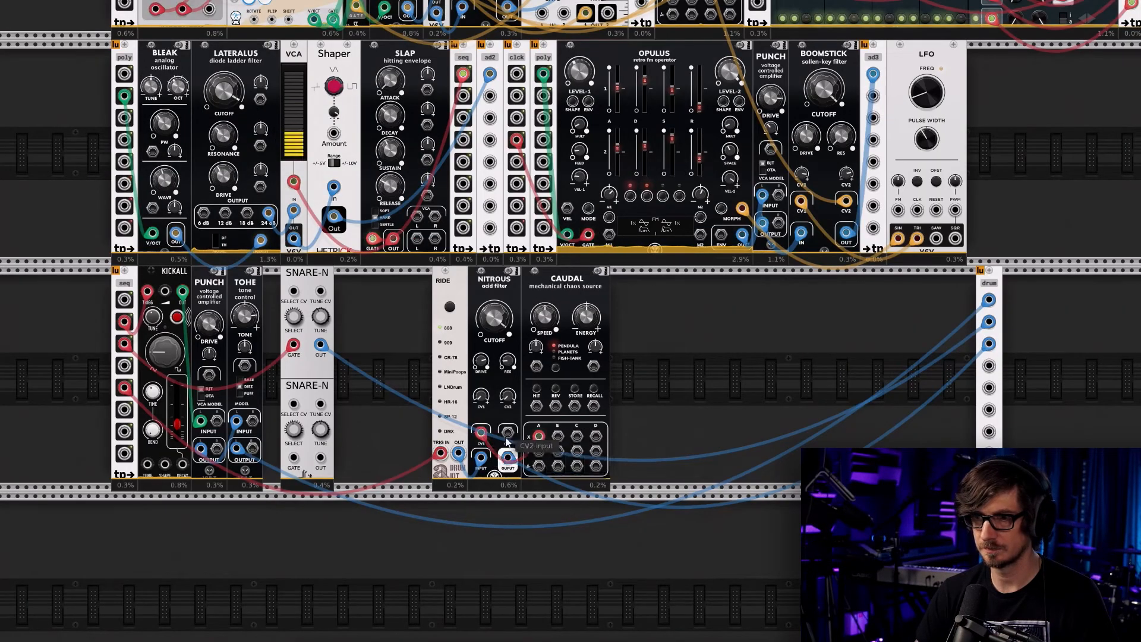
right_click(540, 438)
mouse_move(569, 554)
click(692, 568)
right_click(556, 440)
drag(584, 488, 507, 433)
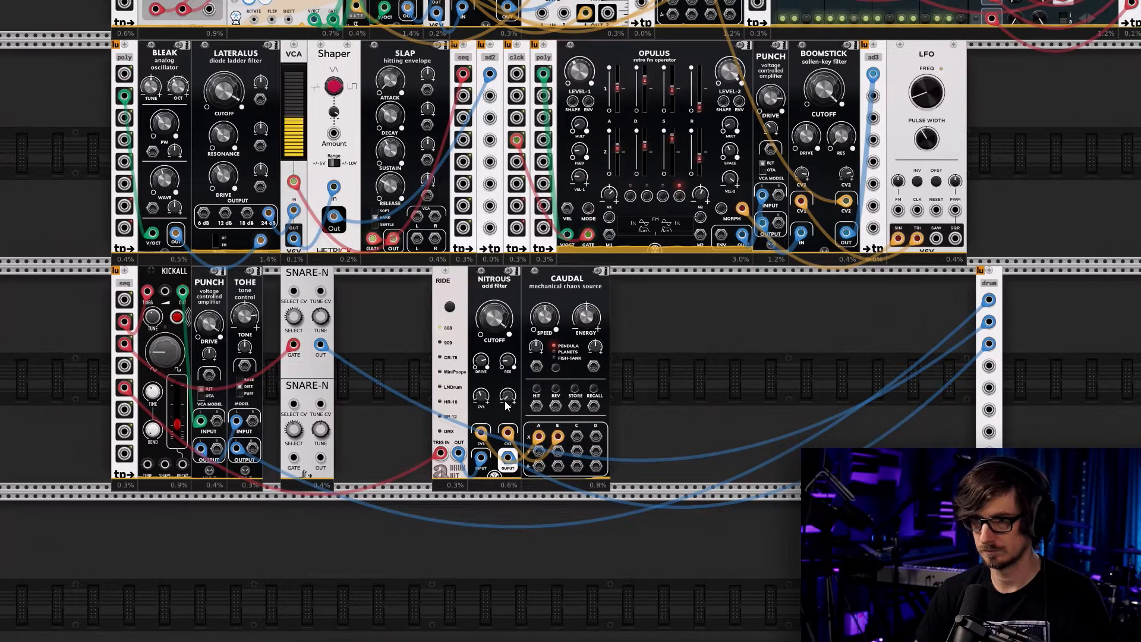
Adjust the CV1 and CV2 modulation amounts on the NITROUS filter
drag(499, 384, 89, 157)
drag(87, 57, 501, 374)
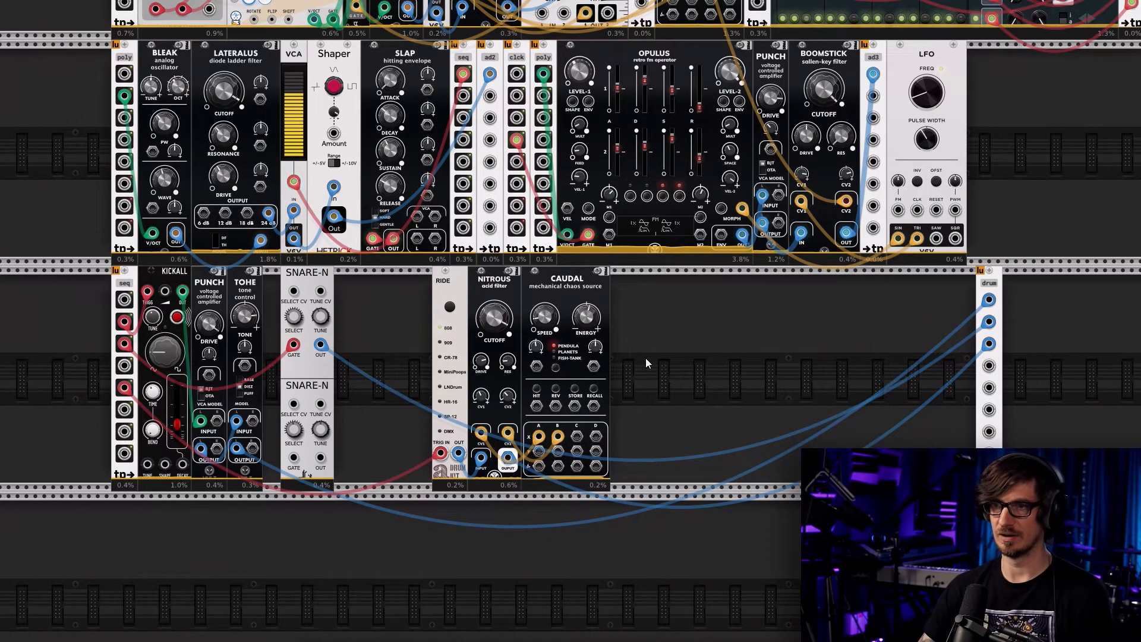
scroll(646, 358, up, 3)
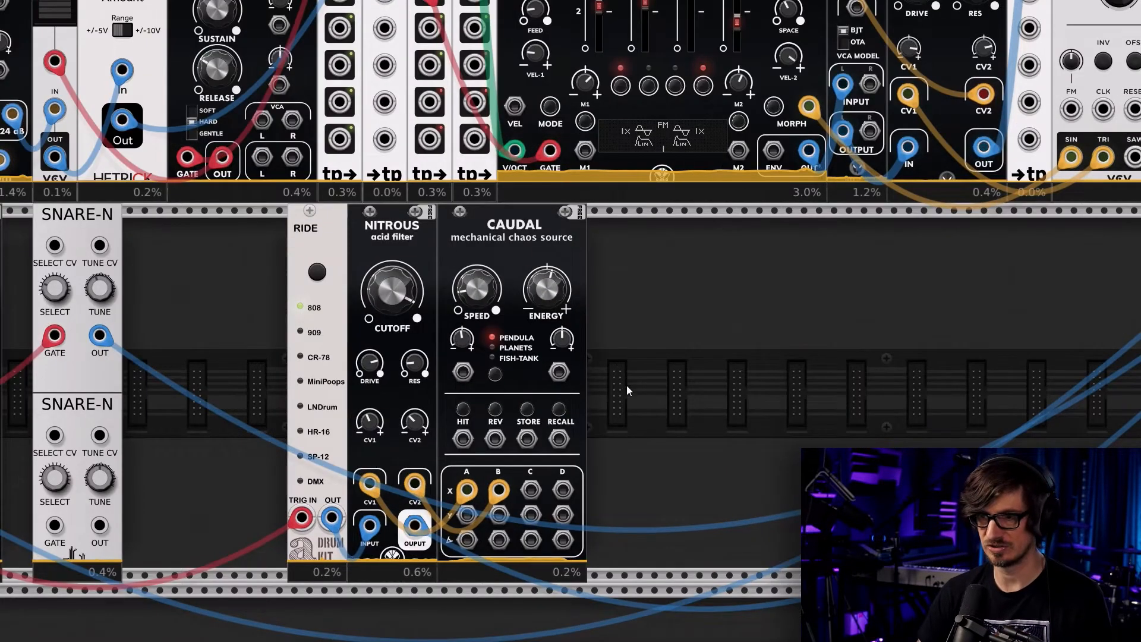
drag(415, 422, 415, 411)
Check the ride channel's level on the mixer
drag(679, 233, 621, 372)
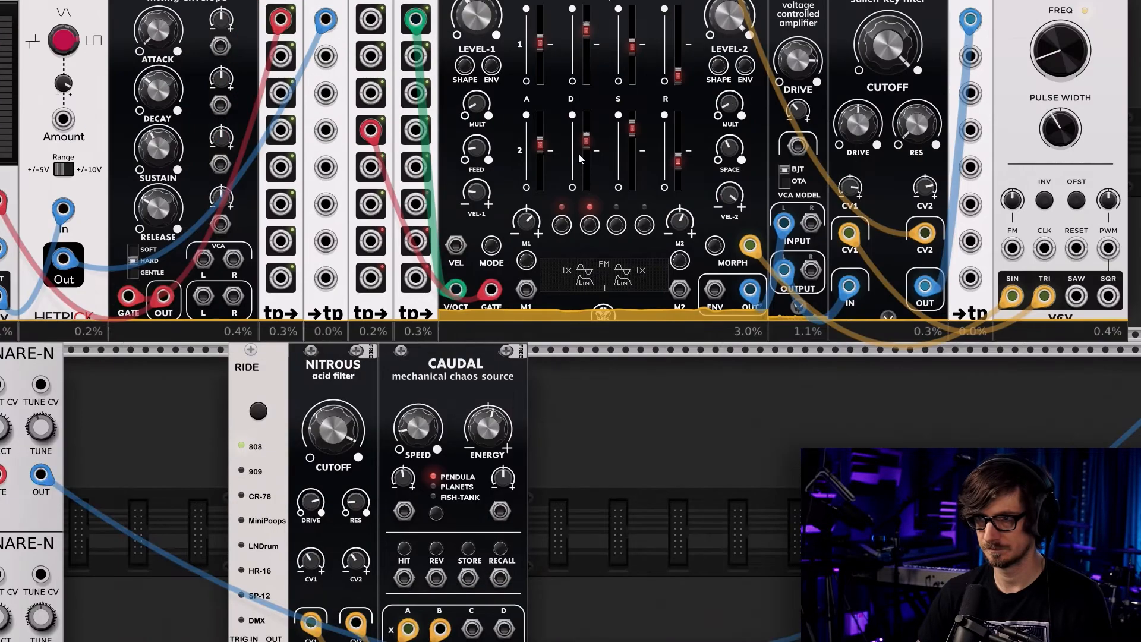
scroll(578, 153, down, 3)
scroll(517, 325, up, 5)
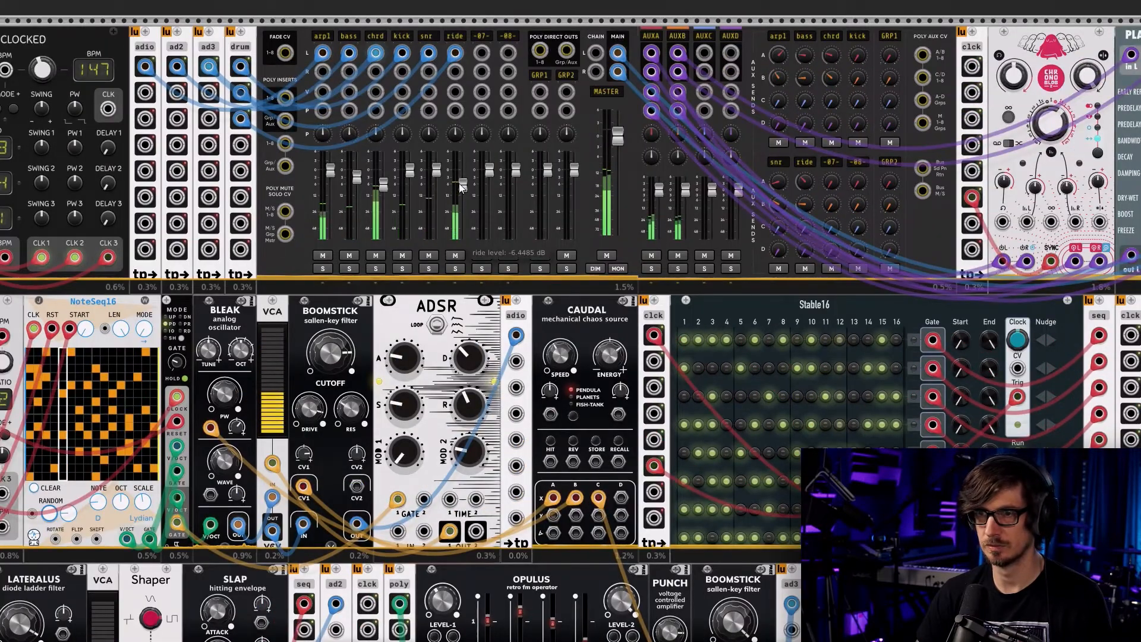
scroll(407, 355, down, 6)
scroll(407, 355, down, 5)
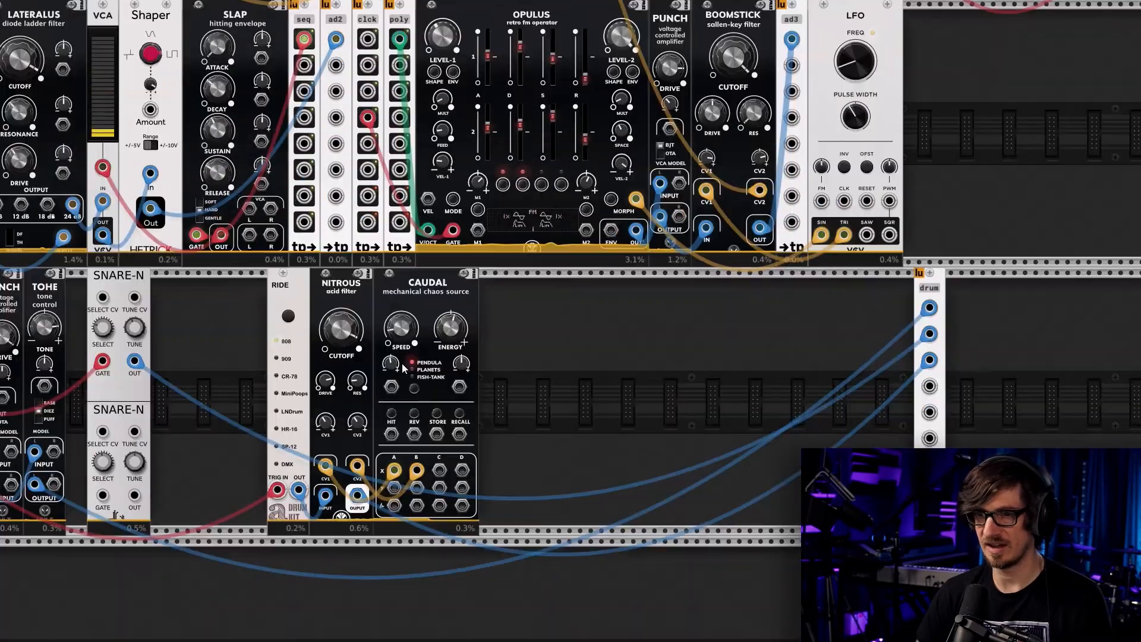
drag(555, 403, 291, 321)
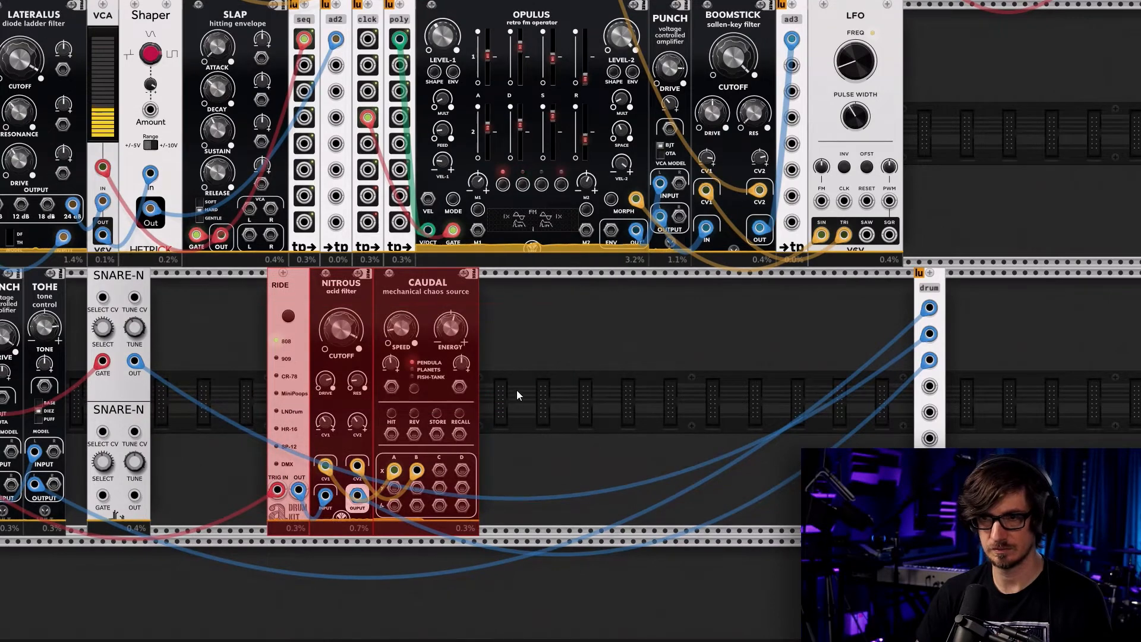
drag(516, 390, 668, 352)
click(359, 287)
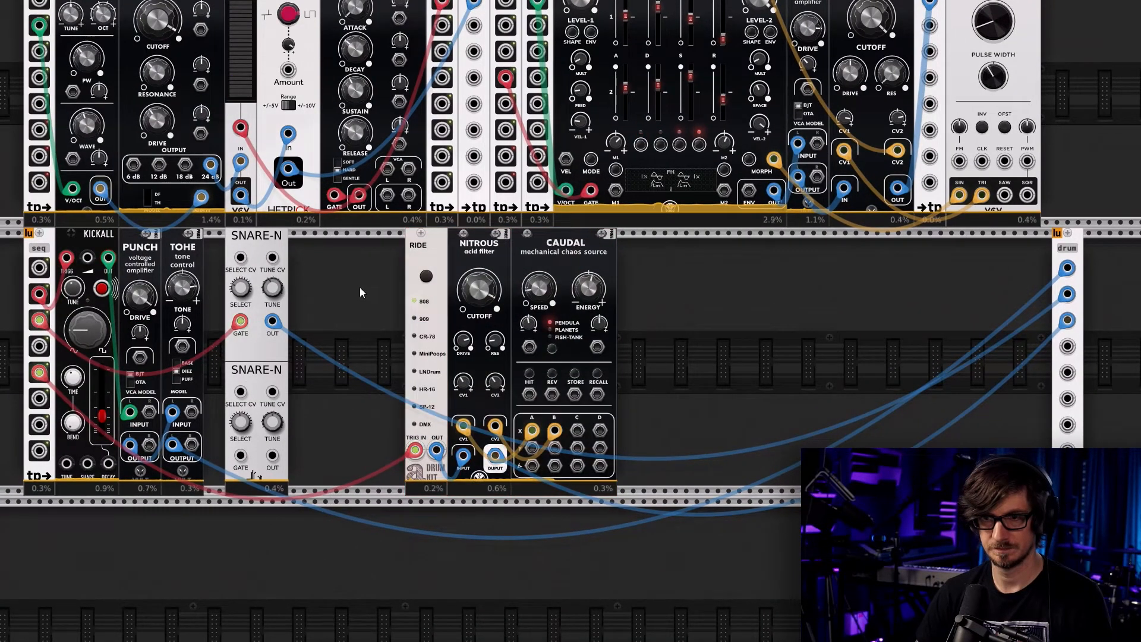
drag(367, 277, 568, 317)
click(333, 273)
Reset the module library filters, restrict the list to the Distortion tag and add VACUUMBA directly beside SNARE-N
right_click(328, 273)
click(380, 36)
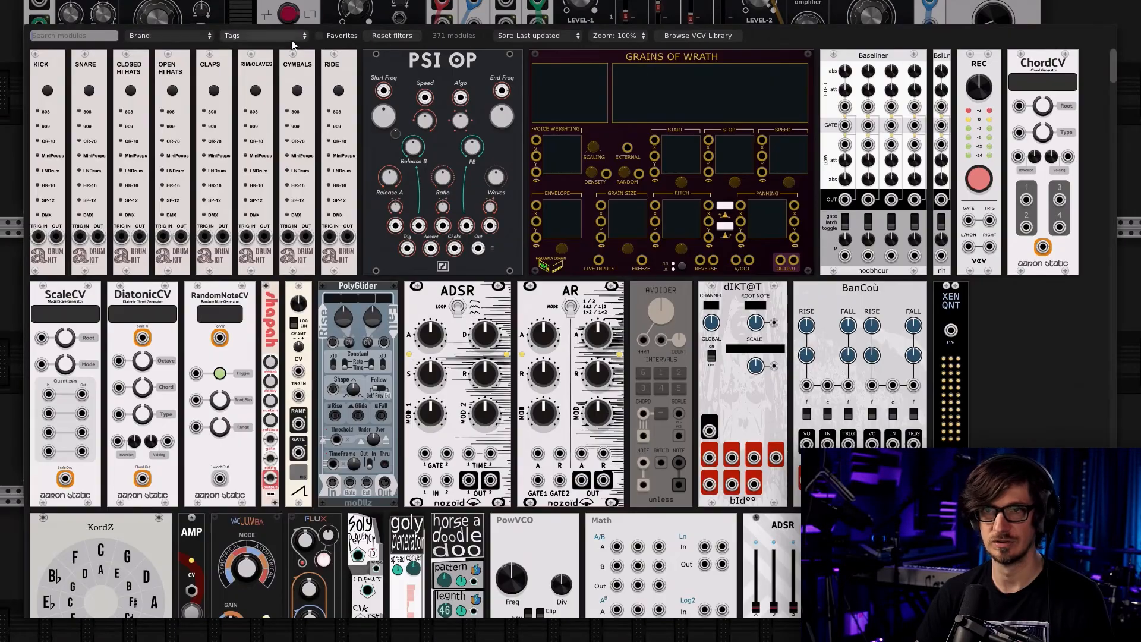
click(265, 36)
click(260, 171)
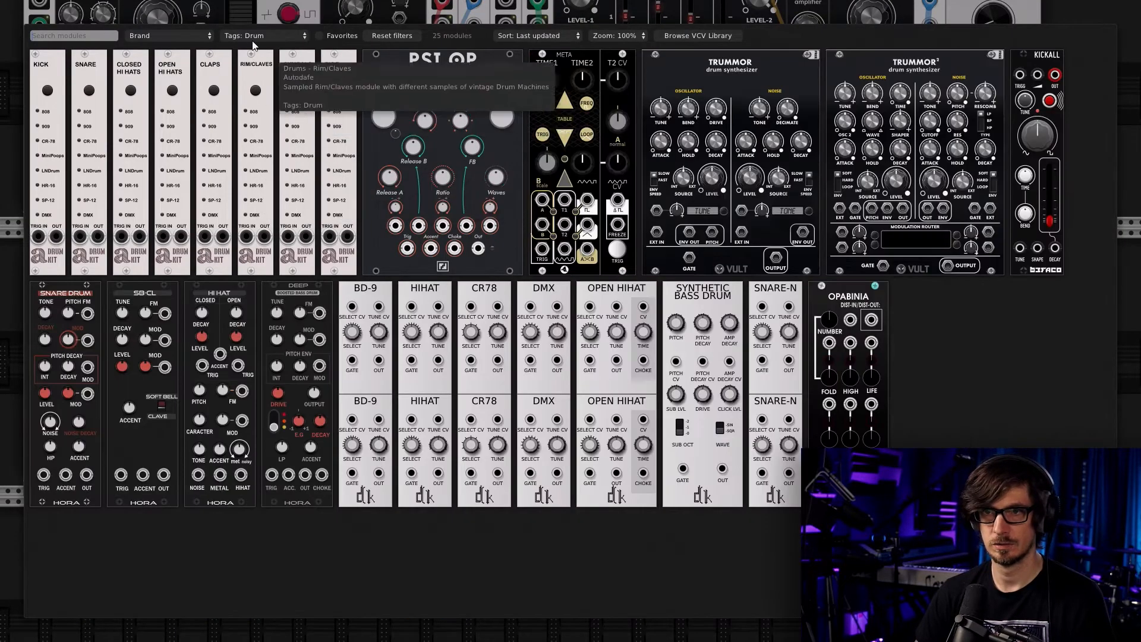
click(250, 161)
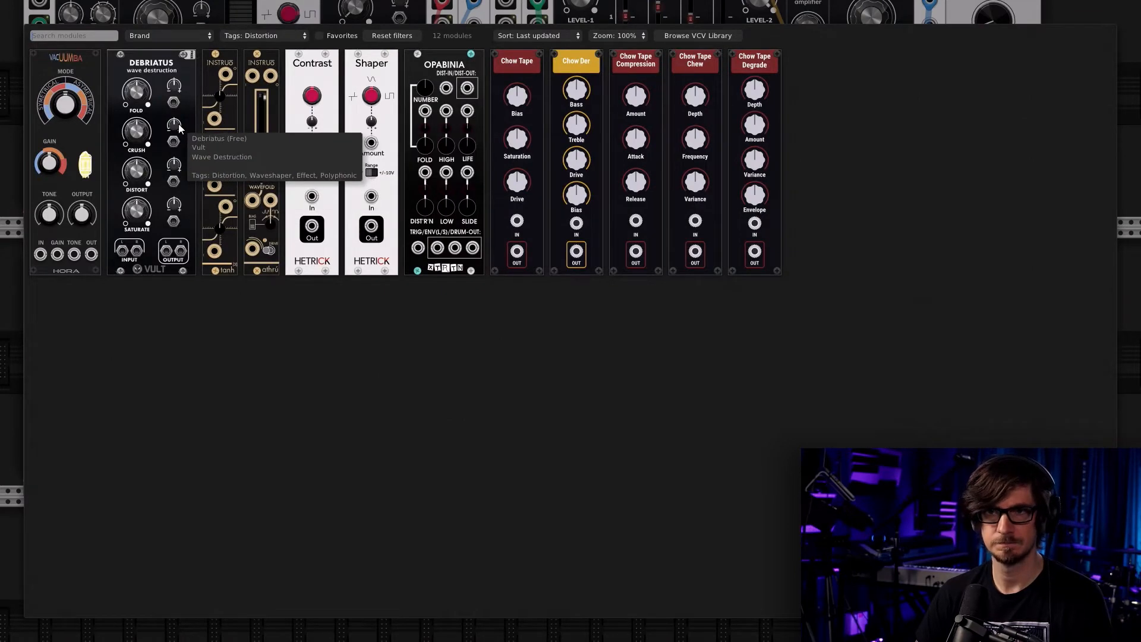
click(78, 112)
drag(333, 251, 298, 245)
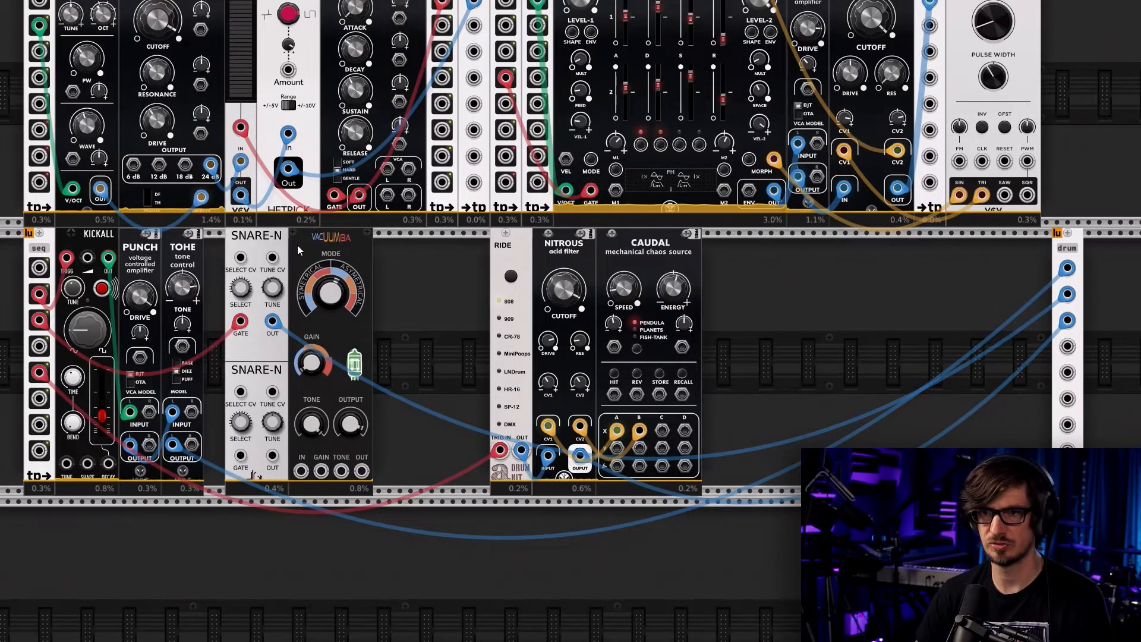
Move the snare's drum teleport cable to VACUUMBA's output and patch SNARE-N's upper output into VACUUMBA's input
drag(272, 321, 362, 471)
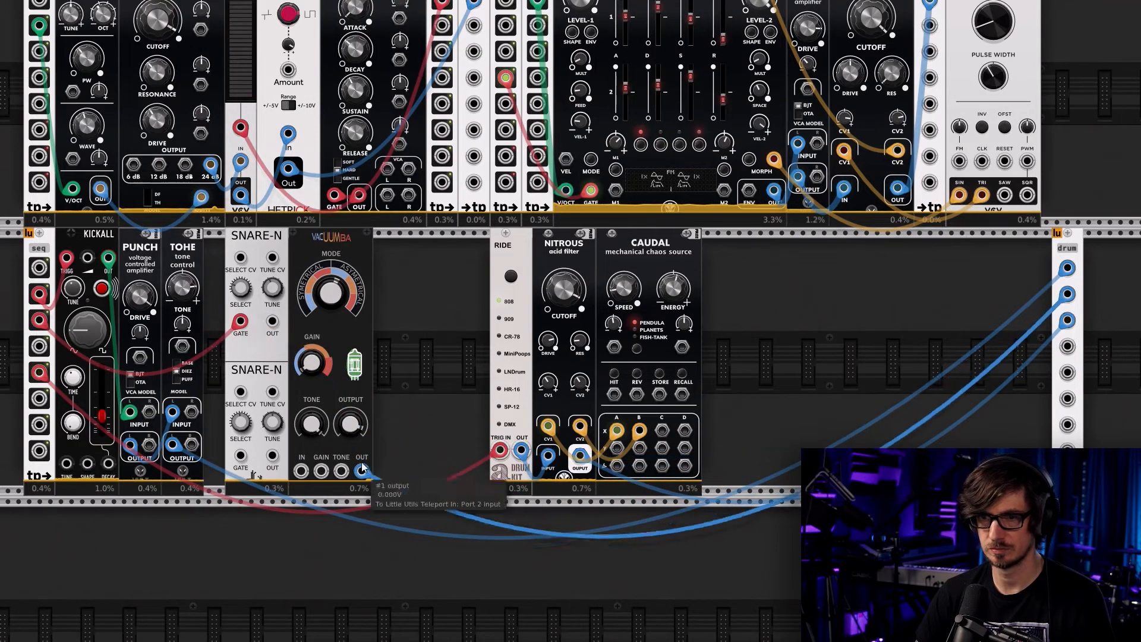
right_click(273, 322)
drag(301, 395, 301, 471)
Adjust VACUUMBA's mode, tone and gain for the snare
drag(331, 289, 331, 287)
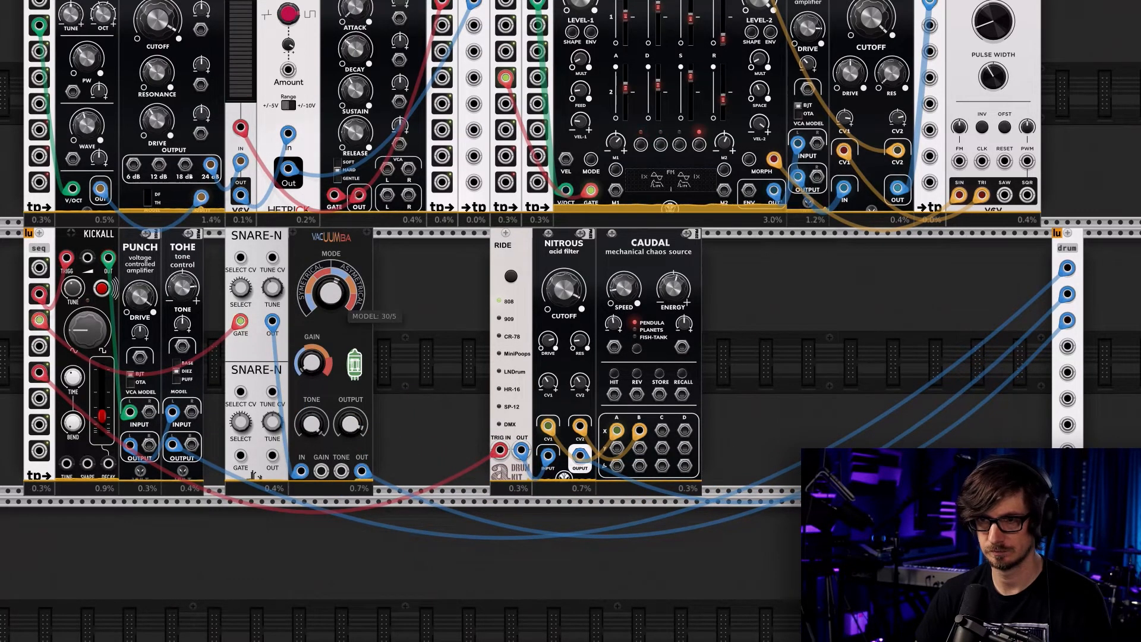
drag(304, 419, 304, 416)
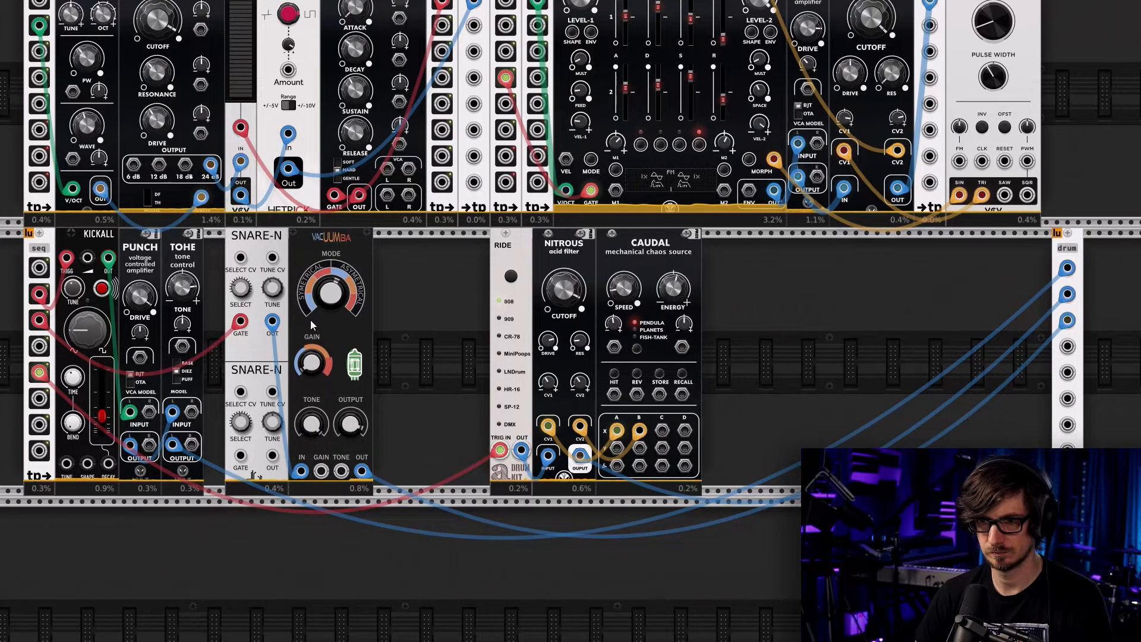
drag(312, 362, 312, 356)
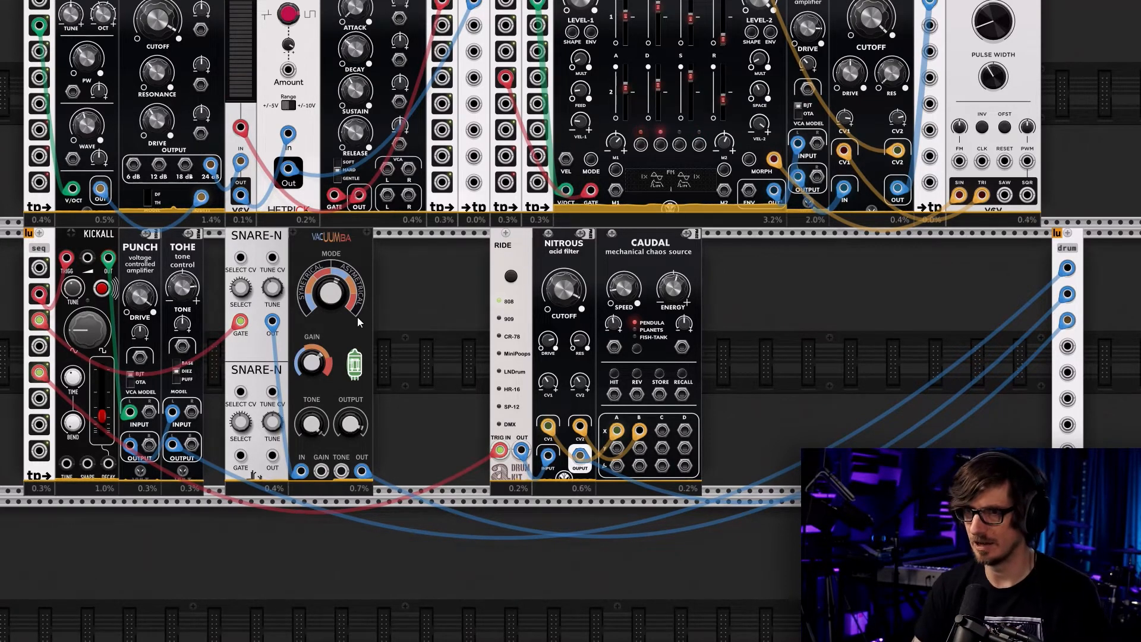
Reset the library filters, restrict the list to the Filter tag and add the VCV VCF beside VACUUMBA
right_click(390, 315)
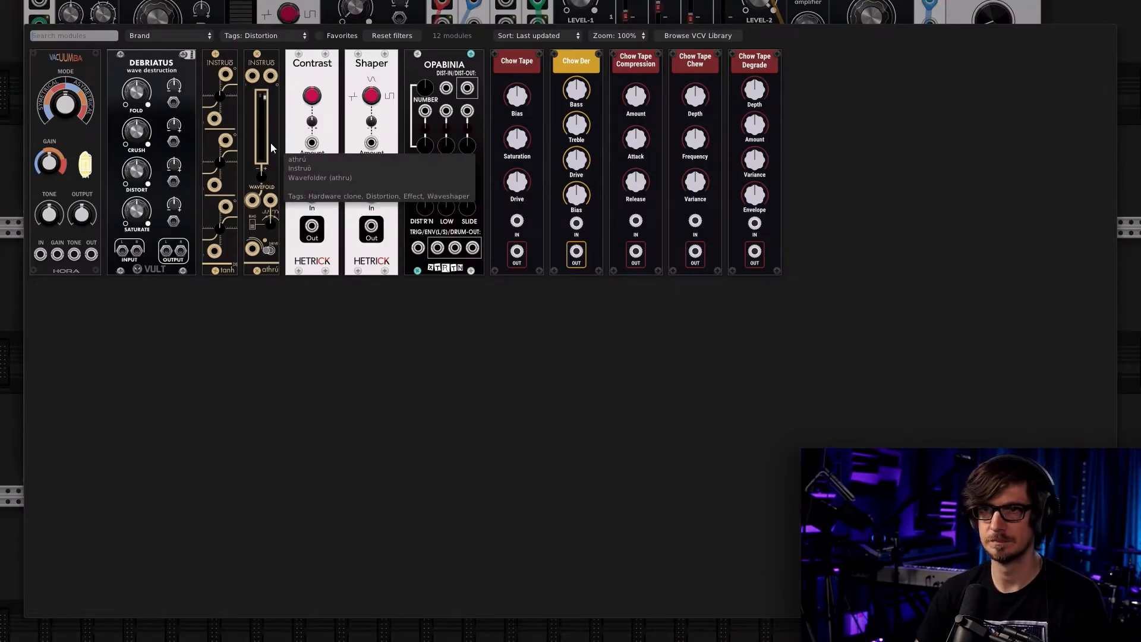
click(390, 37)
click(302, 36)
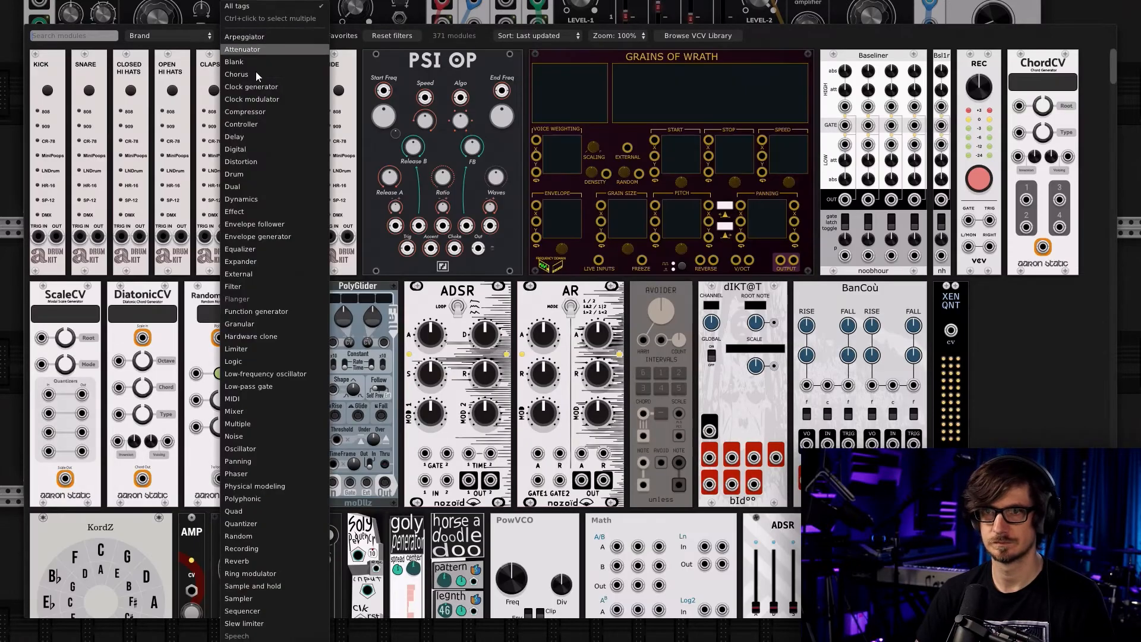
scroll(247, 132, down, 1)
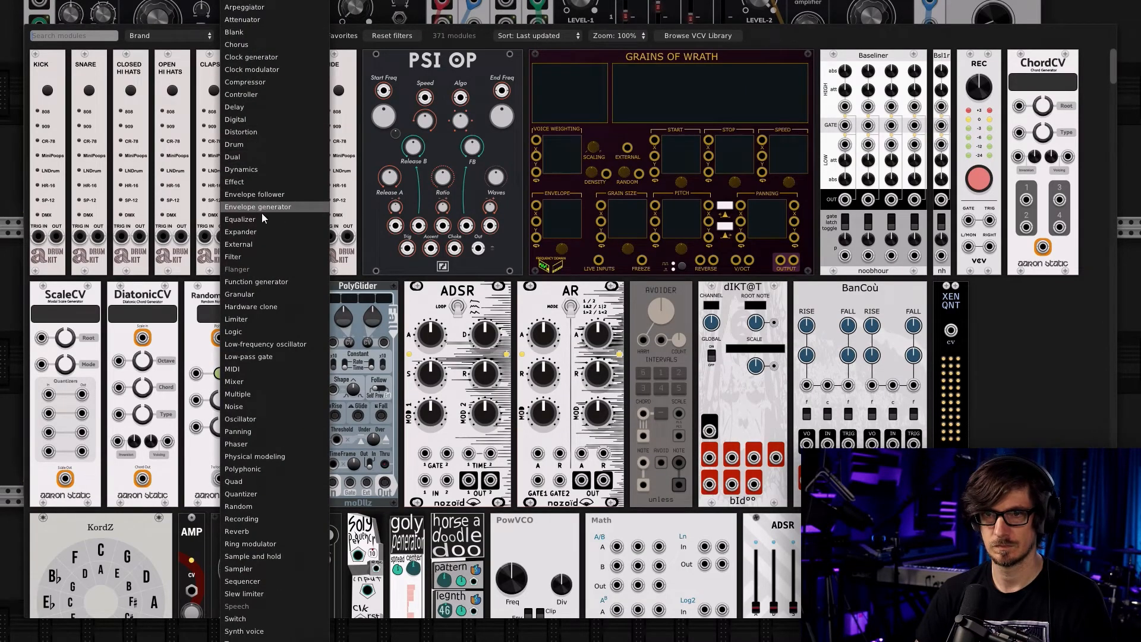
click(259, 257)
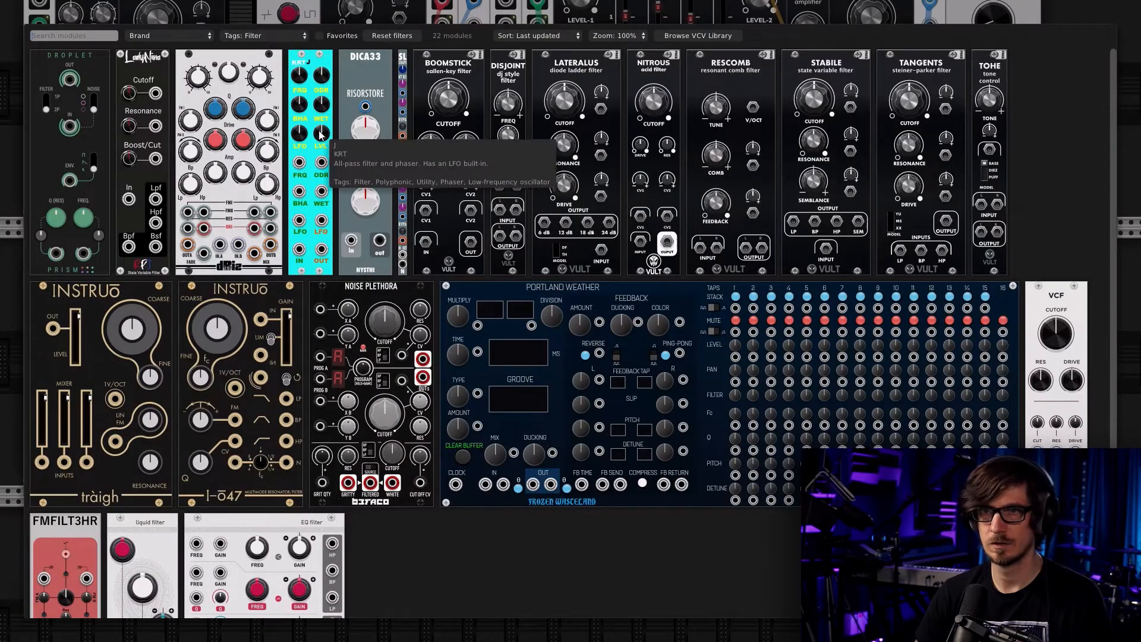
scroll(148, 355, down, 3)
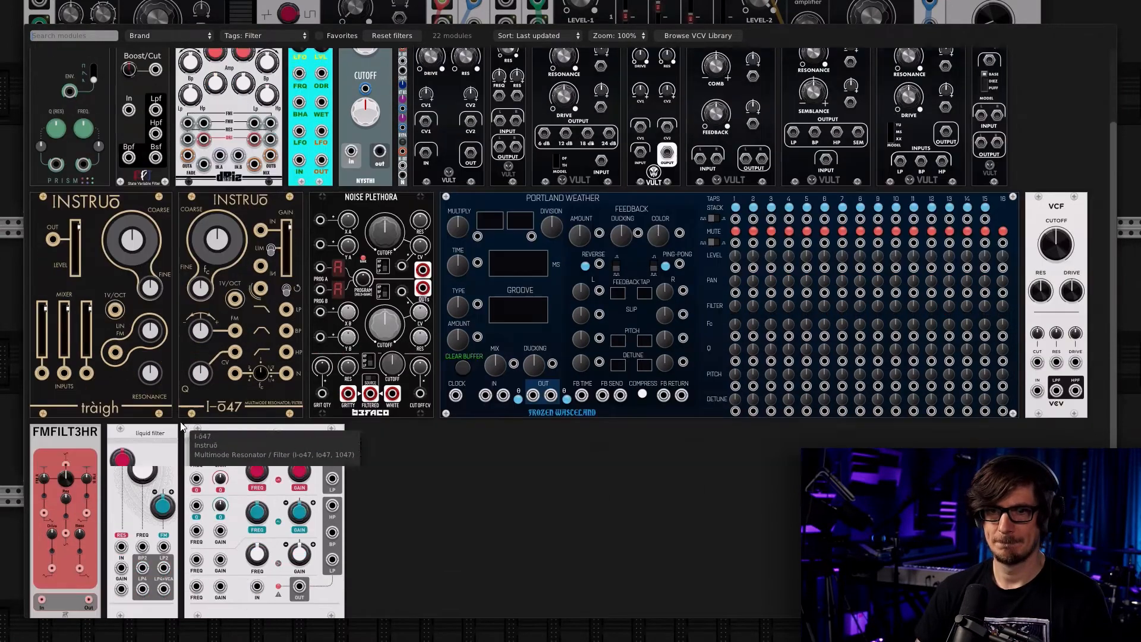
scroll(374, 469, up, 3)
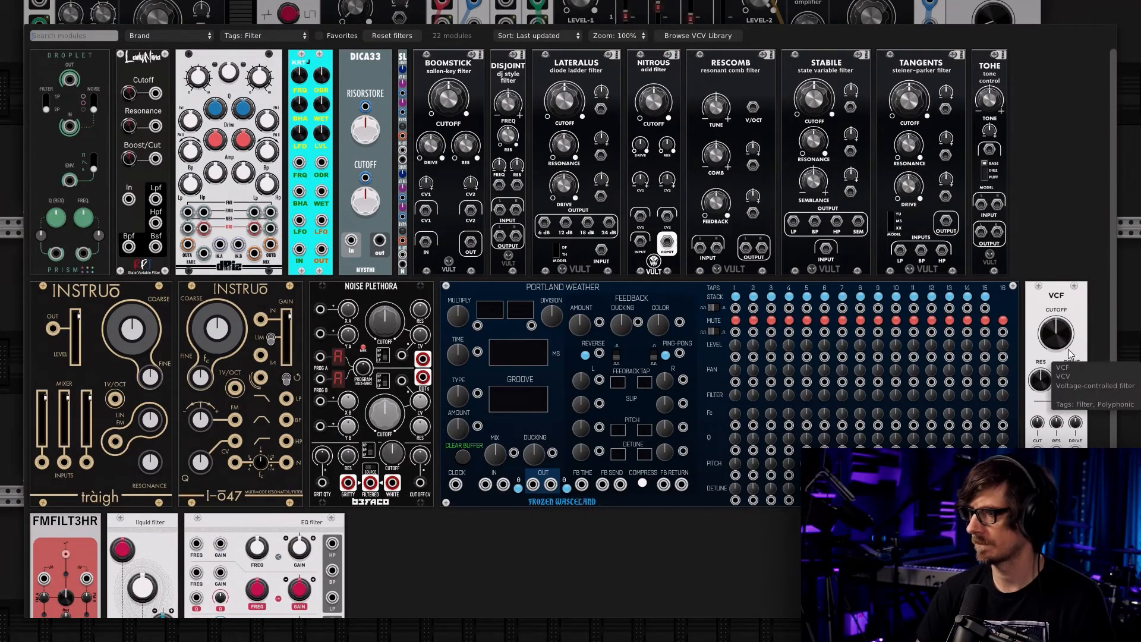
click(1067, 353)
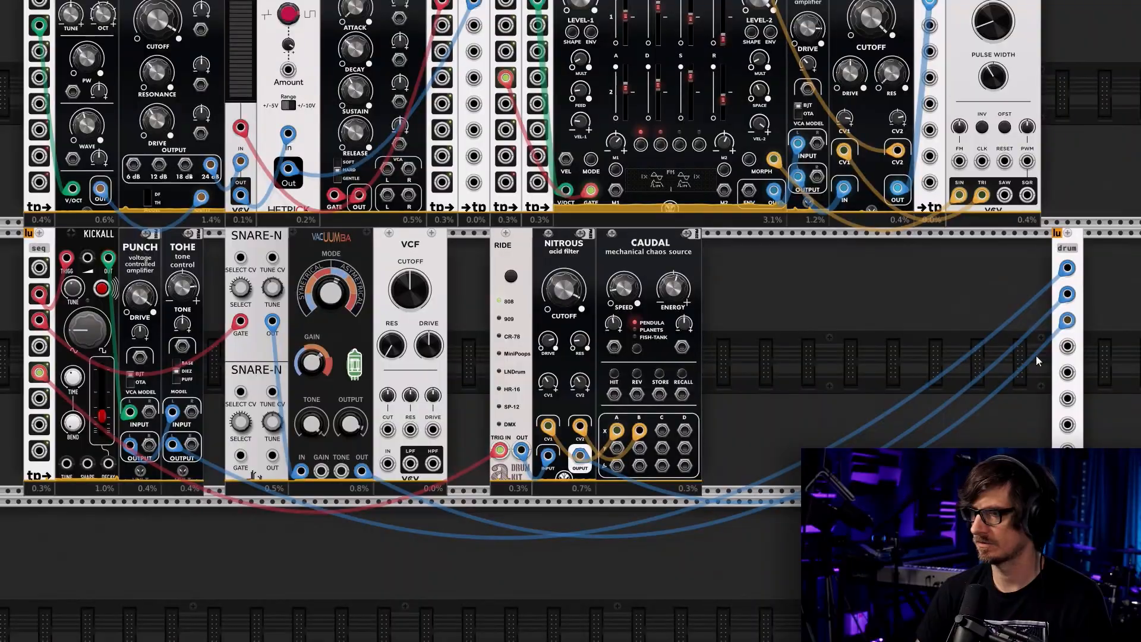
Route VACUUMBA's output through the VCF's low-pass output to the drum teleport and adjust the VCF's cutoff
right_click(366, 472)
click(390, 544)
click(388, 465)
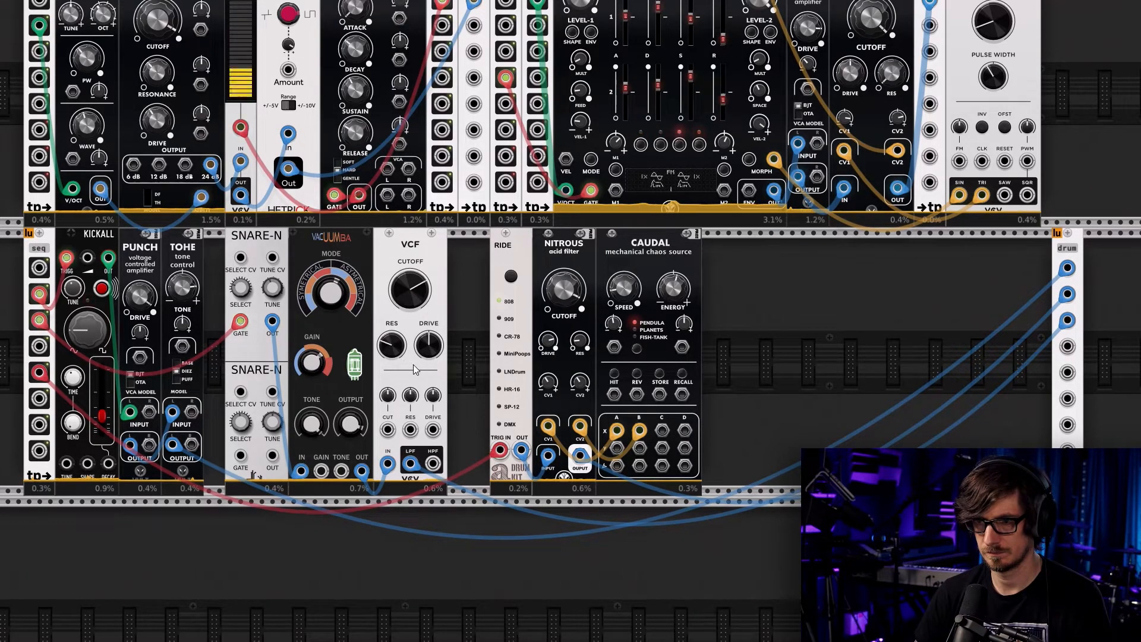
drag(410, 290, 410, 279)
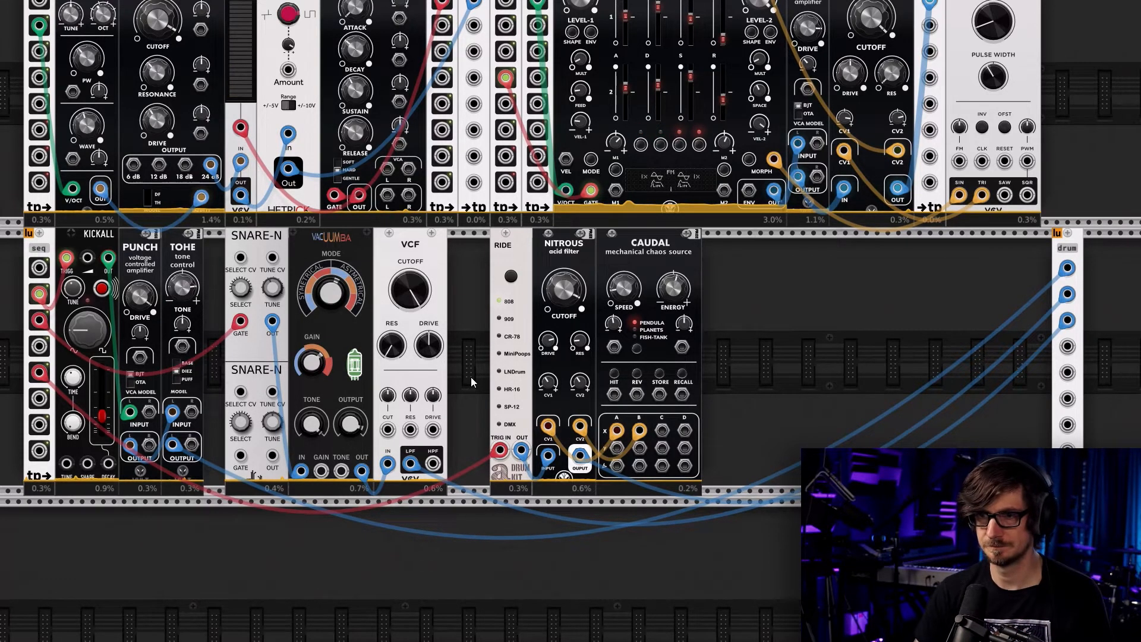
Shift the RIDE, NITROUS and CAUDAL modules farther along the row, keeping their order and widening the gap after the VCF
drag(495, 330, 641, 330)
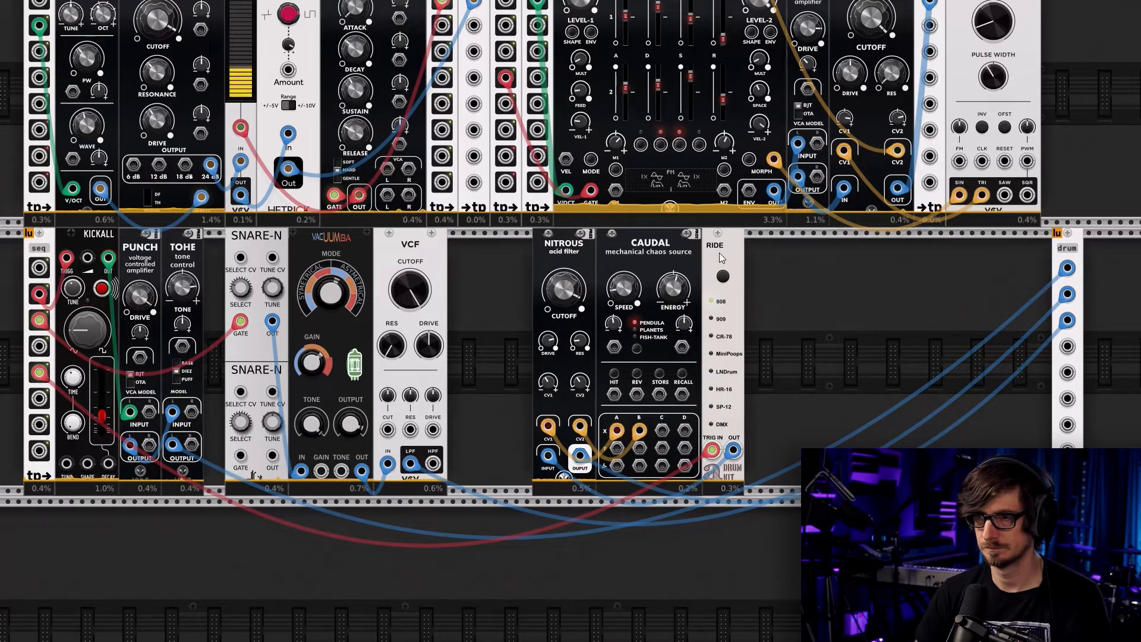
drag(719, 254, 512, 253)
drag(472, 286, 651, 252)
drag(651, 253, 736, 256)
click(509, 308)
Patch yellow cables from CAUDAL's A and B Y outputs to the VCF's cutoff and resonance CV inputs and adjust both modulation amounts
right_click(701, 446)
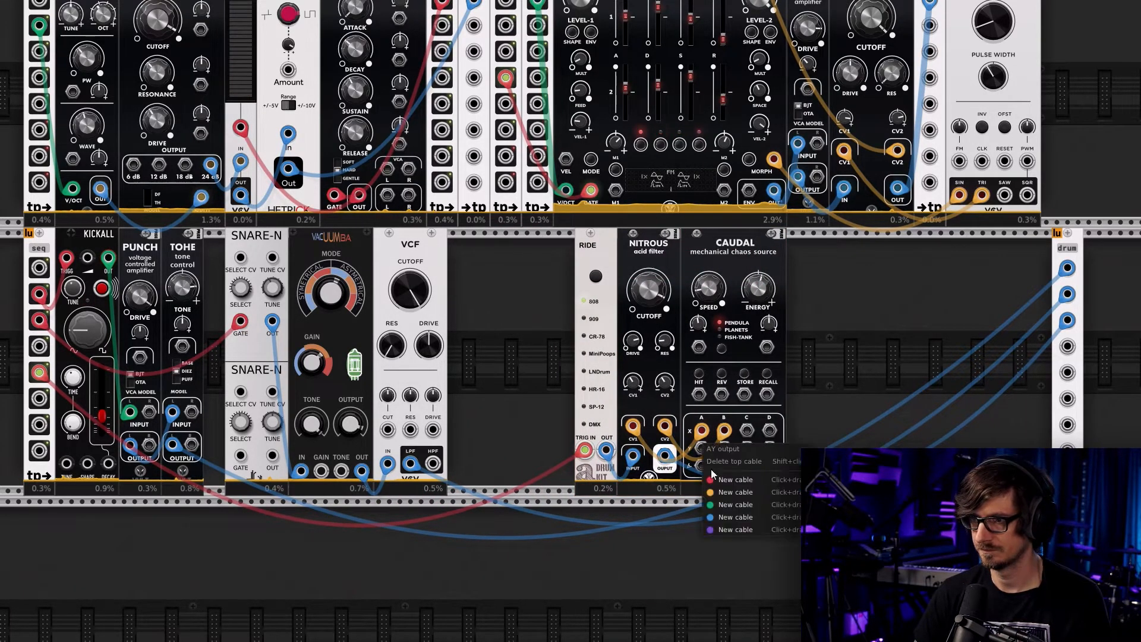
click(735, 492)
click(388, 430)
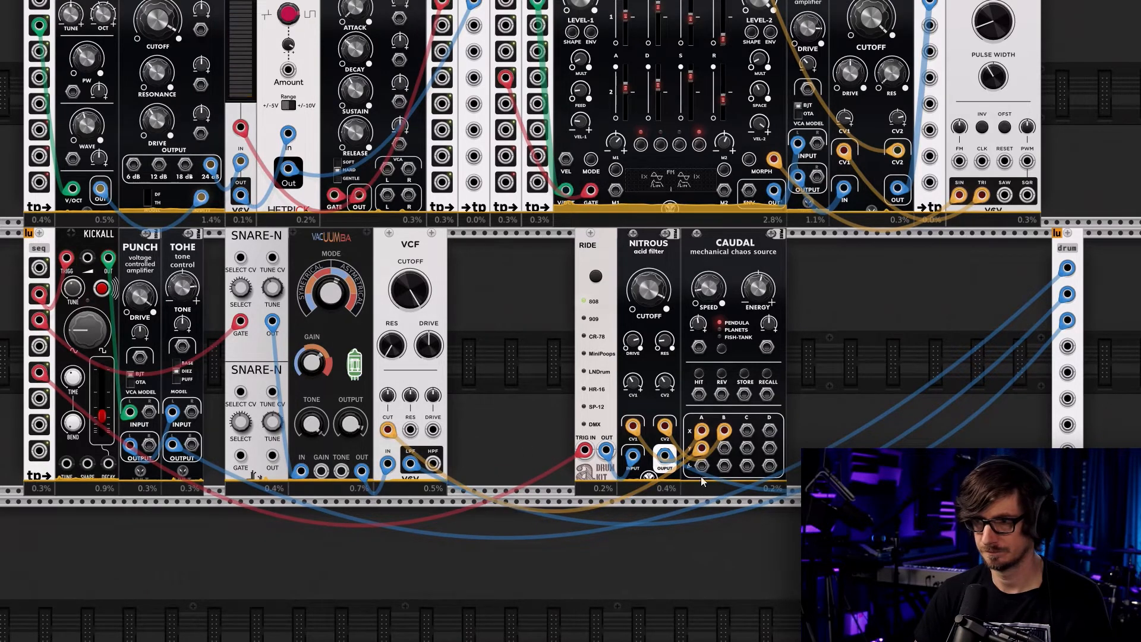
right_click(724, 446)
click(736, 492)
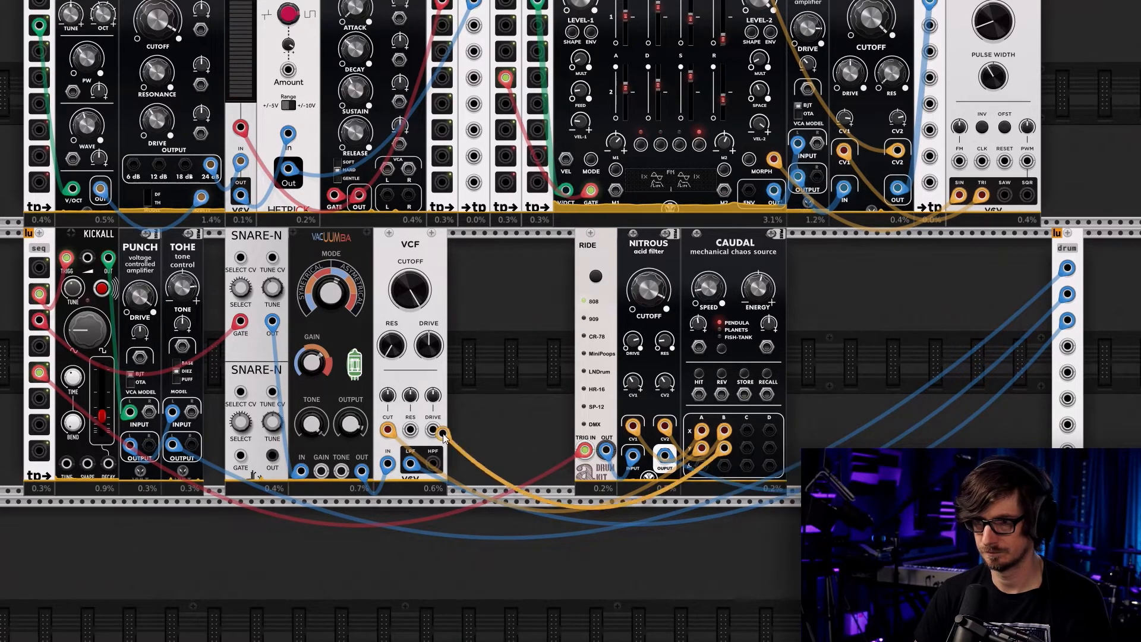
click(411, 430)
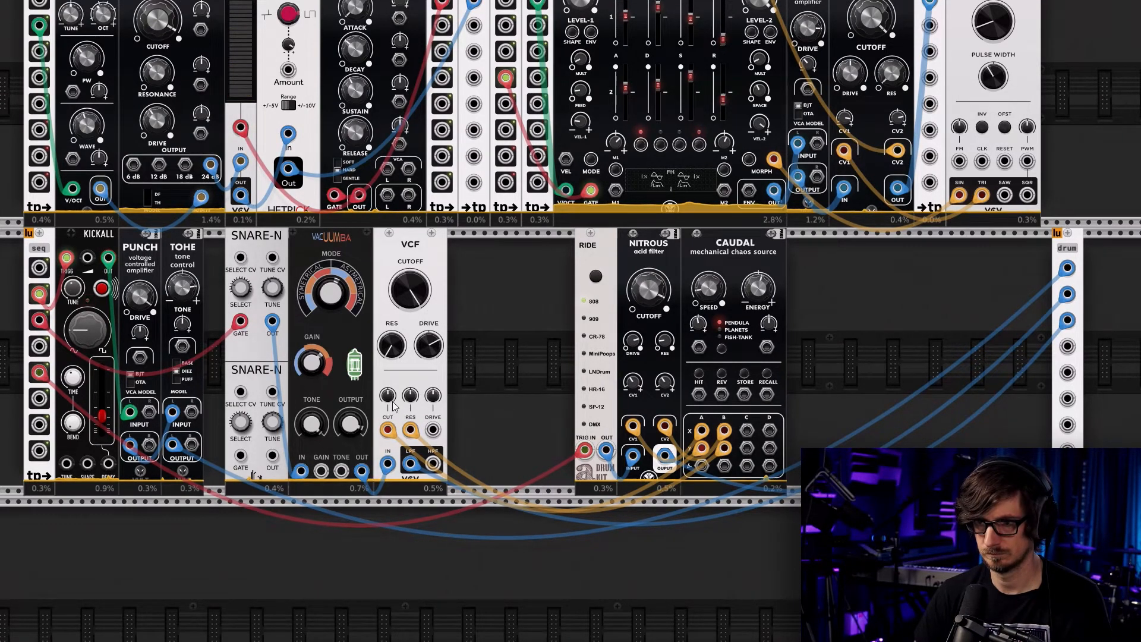
drag(387, 395, 387, 397)
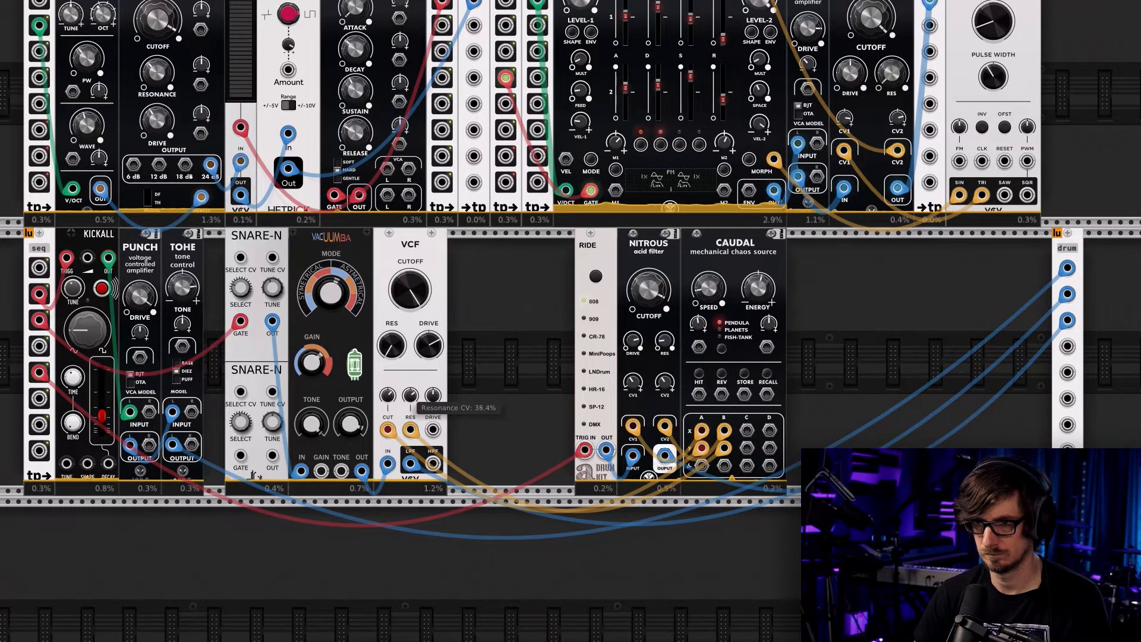
drag(410, 395, 410, 404)
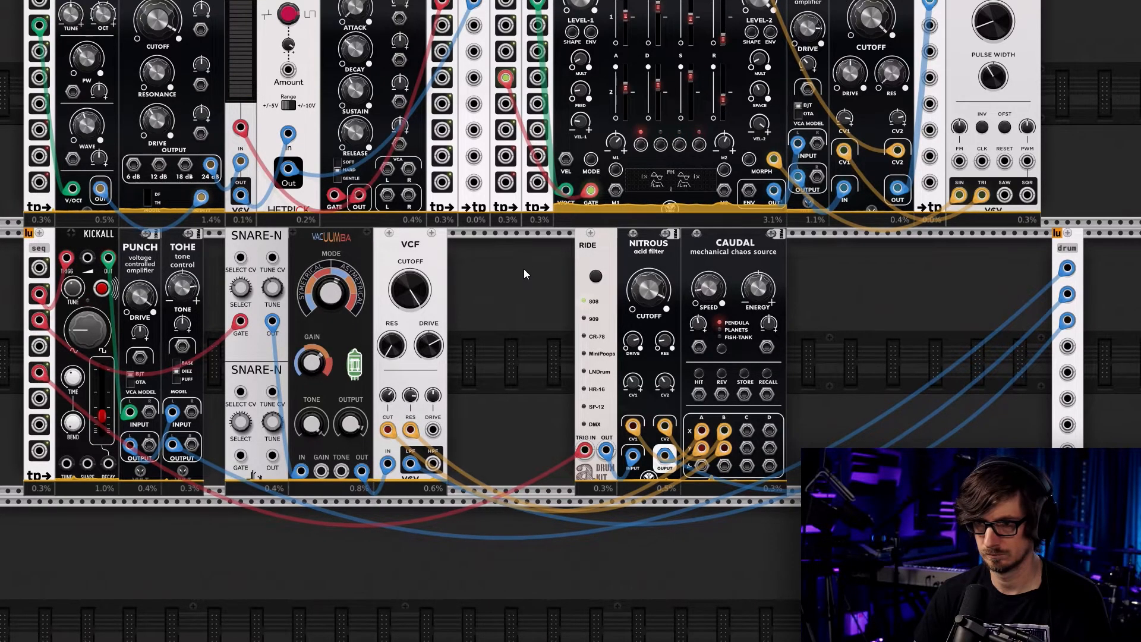
Lower the snare channel's fader and bring the ride channel's level to about -11.1 dB on the mixer
scroll(525, 270, up, 10)
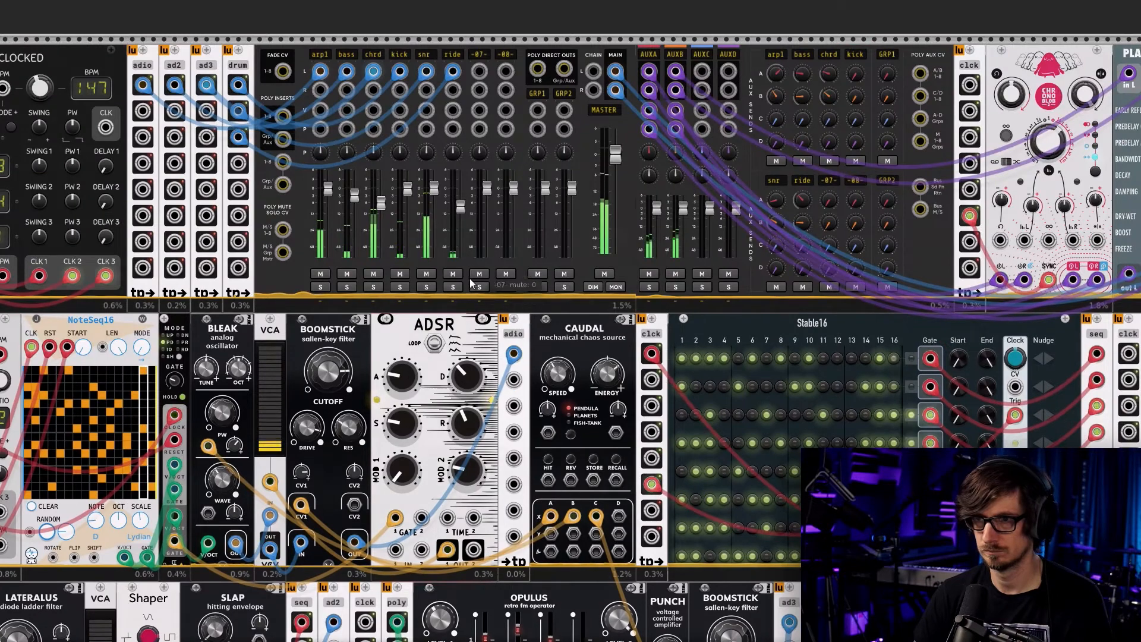
drag(434, 188, 461, 210)
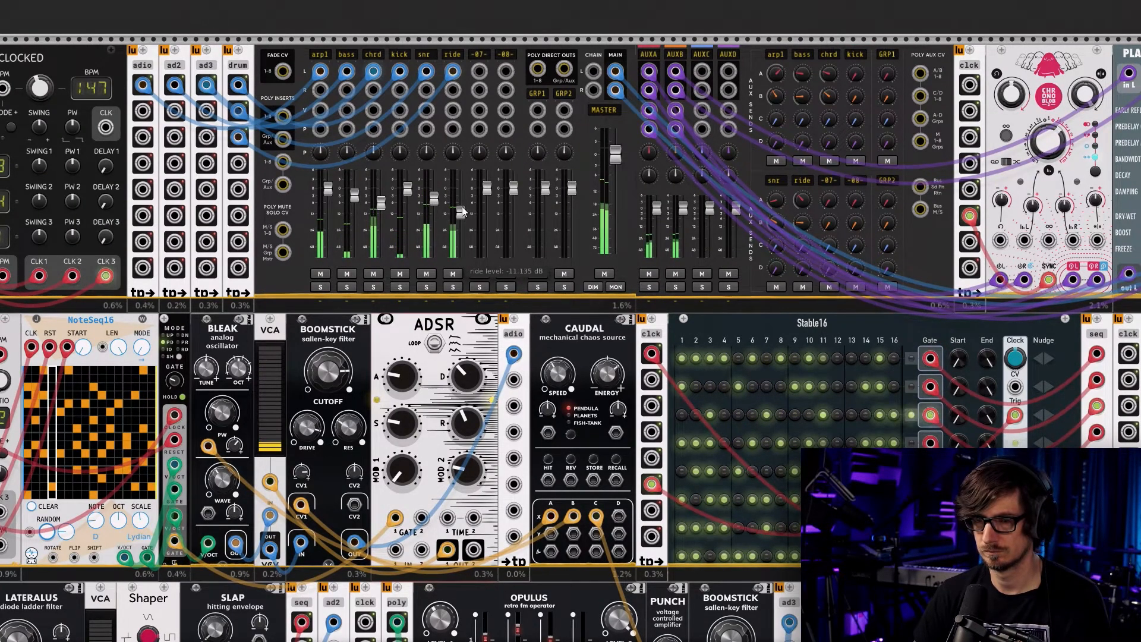
Save the patch under a new name as dlydianArps_addingRide.vcv in the dlydianArps folder
scroll(406, 452, down, 10)
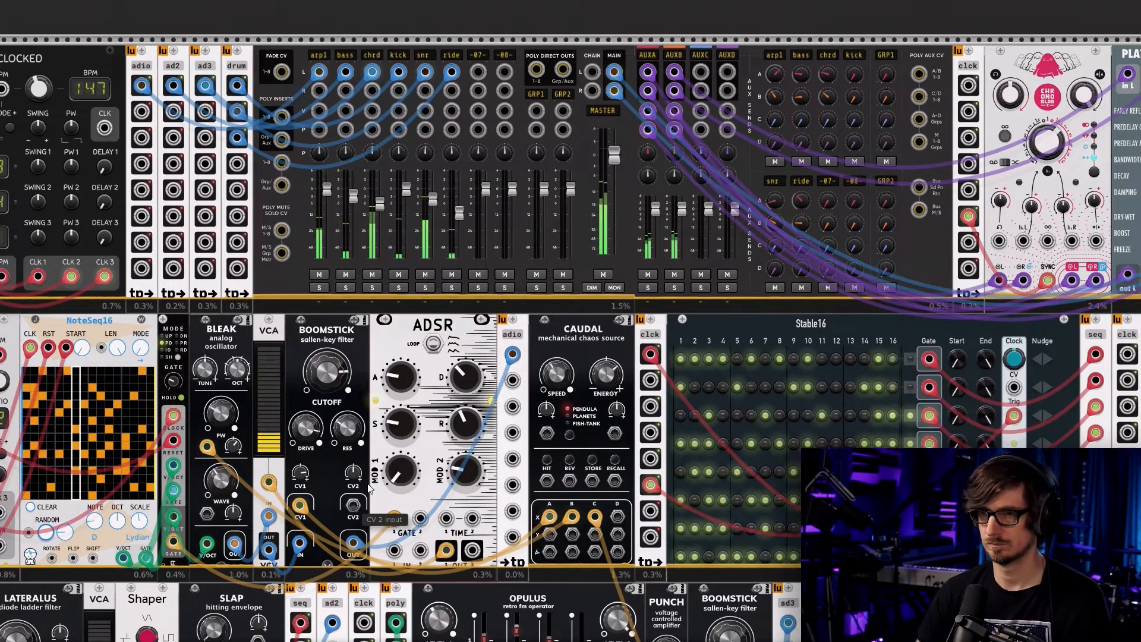
scroll(416, 357, left, 3)
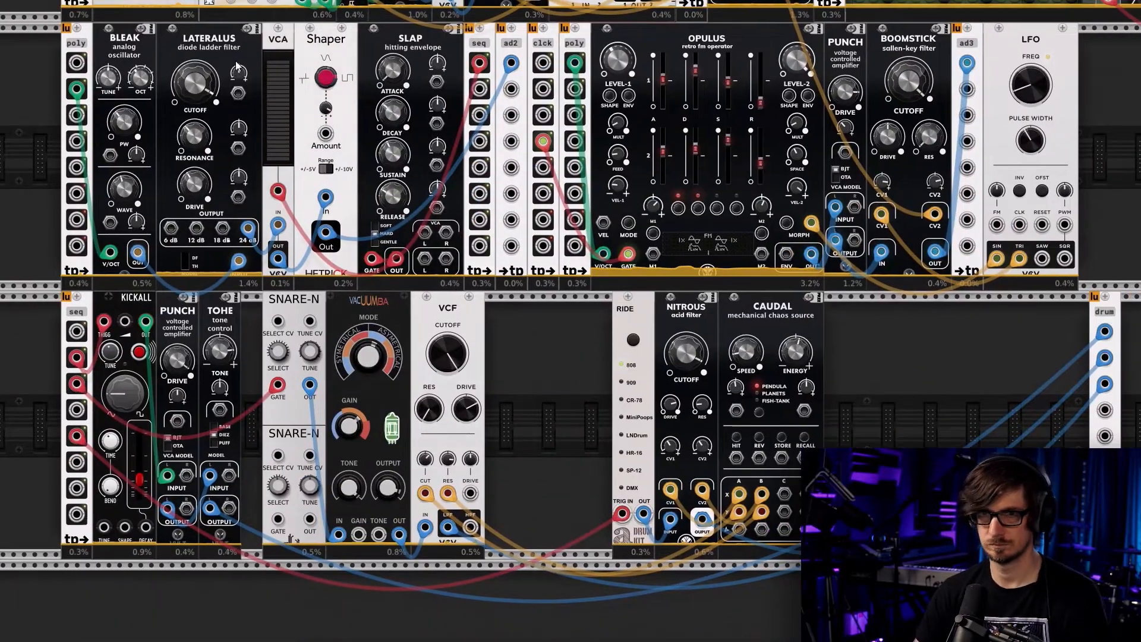
click(12, 7)
click(26, 84)
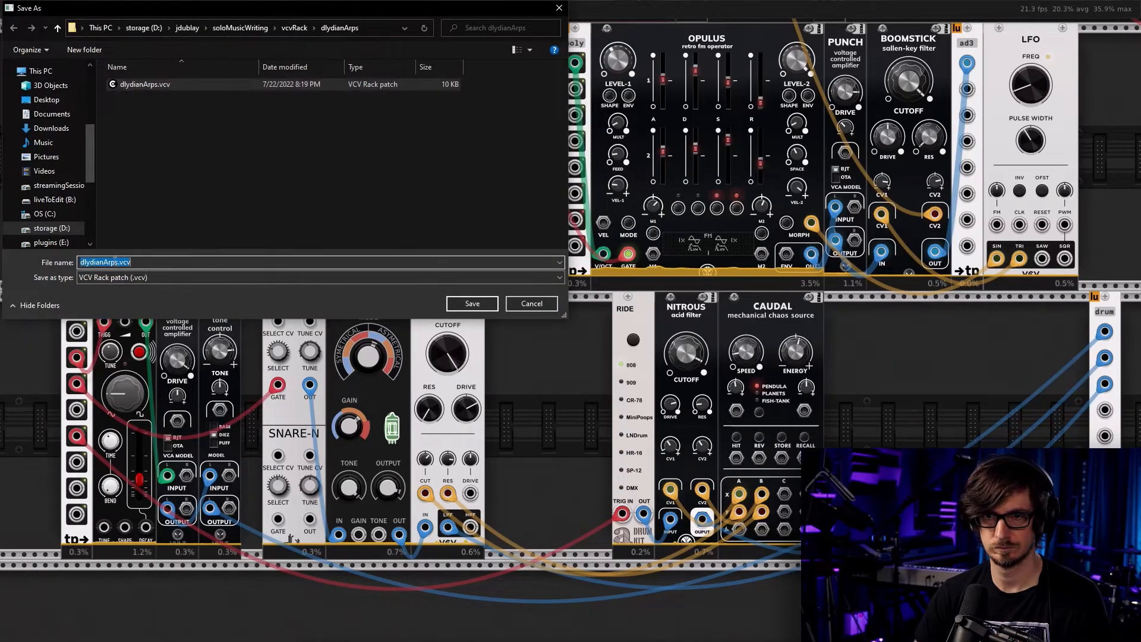
text(_a)
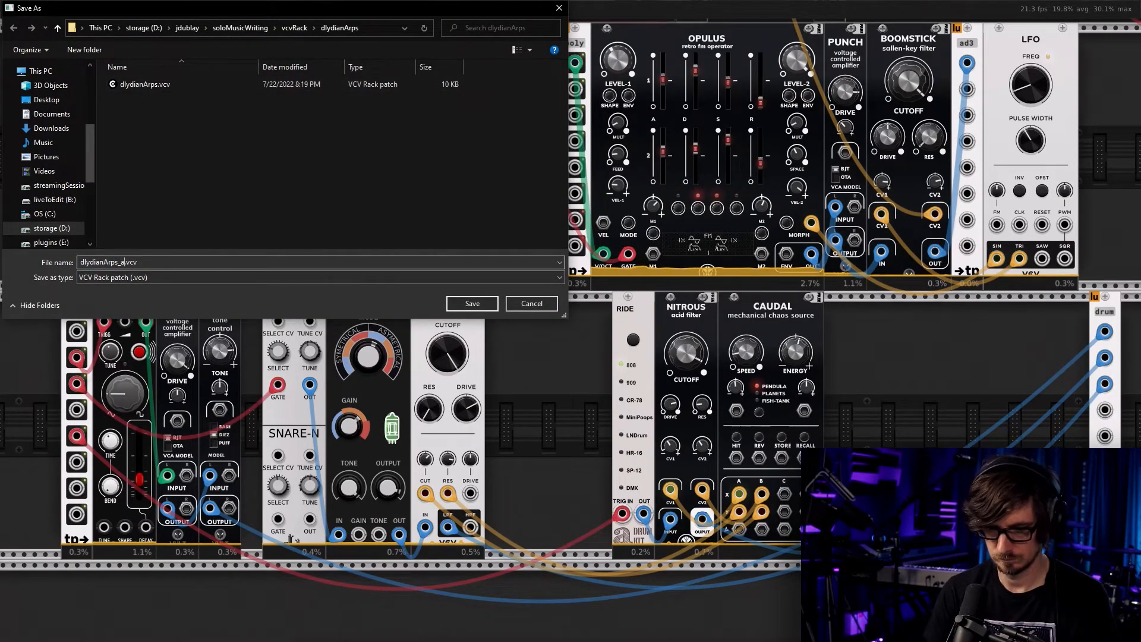
text(ddingRide)
key(Return)
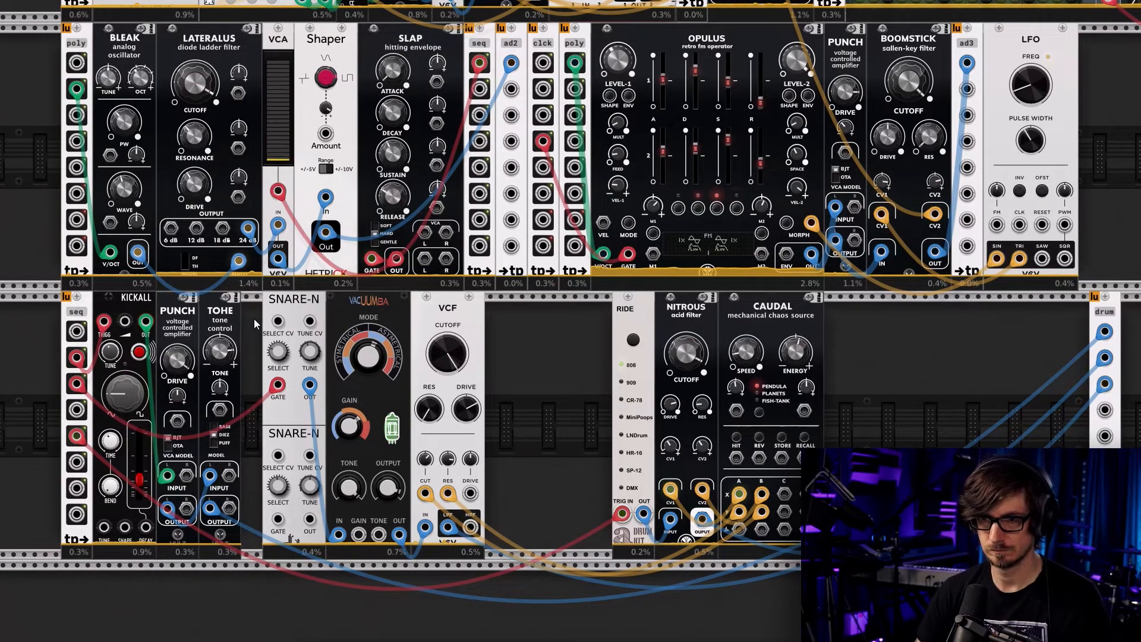
Shift the kick modules and the snare group along the row, leaving gaps before KICKALL and before SNARE-N
drag(242, 572, 148, 511)
drag(144, 305, 166, 320)
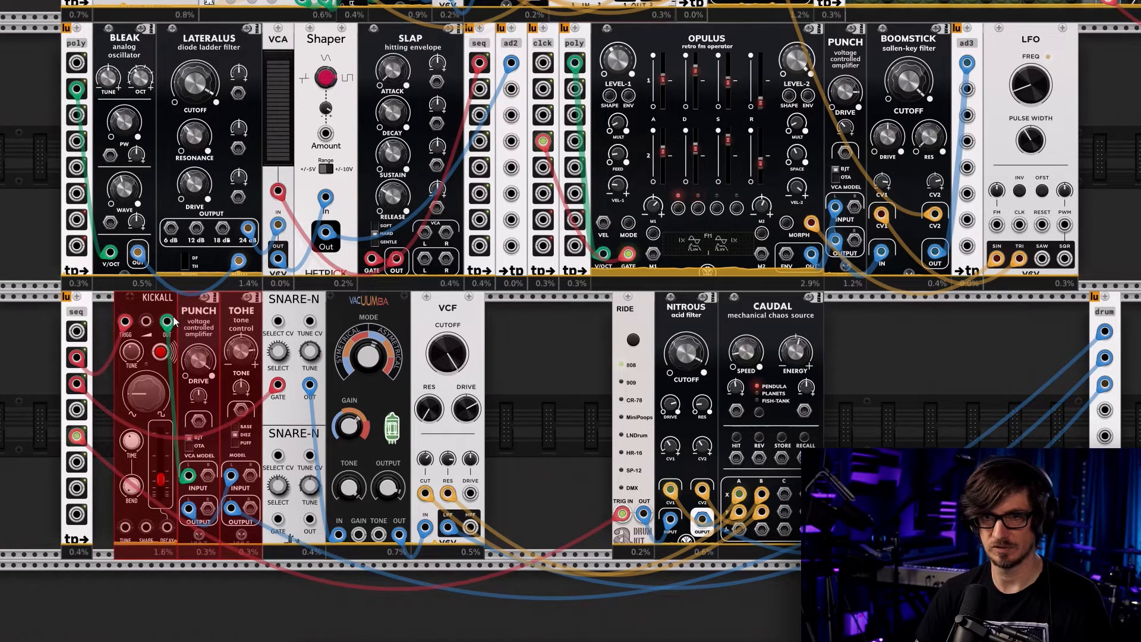
drag(498, 597, 337, 312)
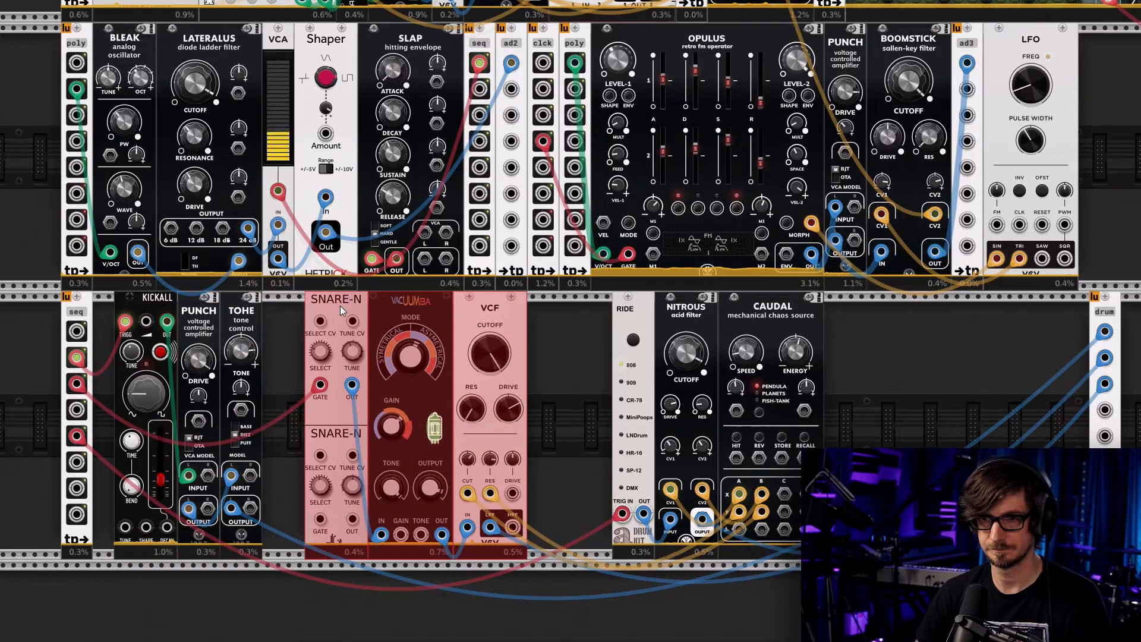
drag(103, 318, 243, 315)
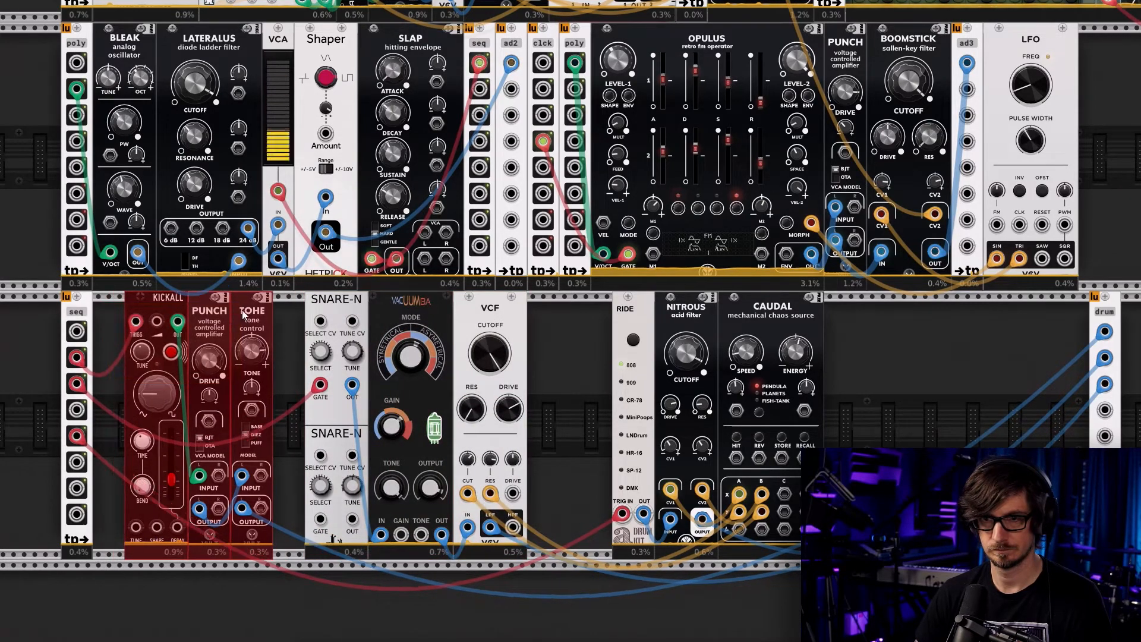
Replace the Filter tag with Visual in the module library, look through those modules, and reset the filters
key(Return)
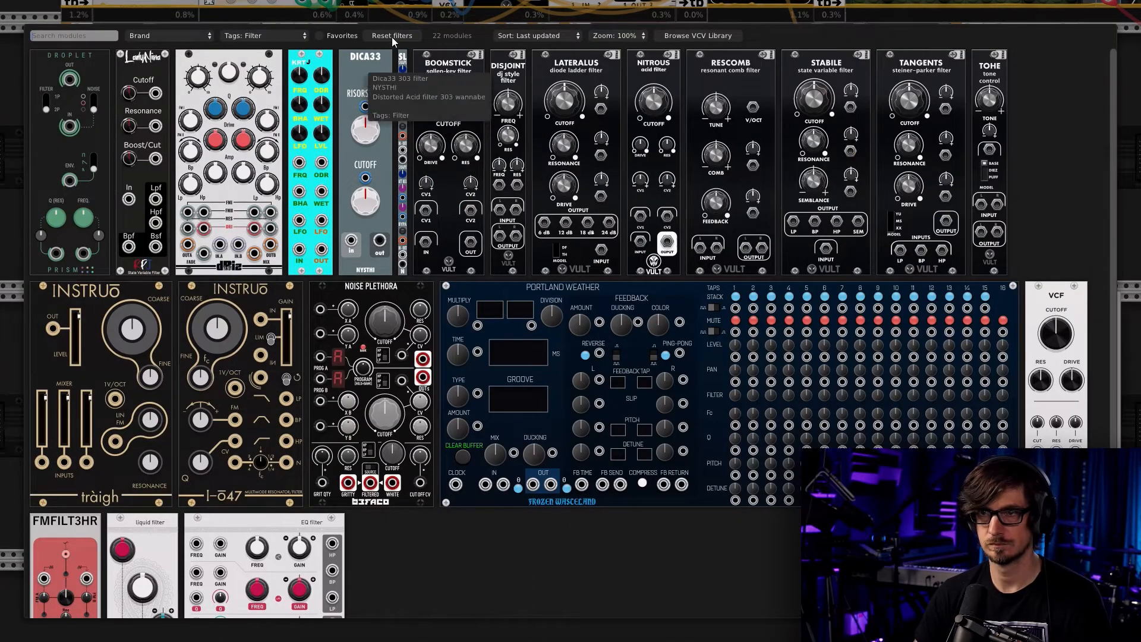
click(346, 34)
click(271, 36)
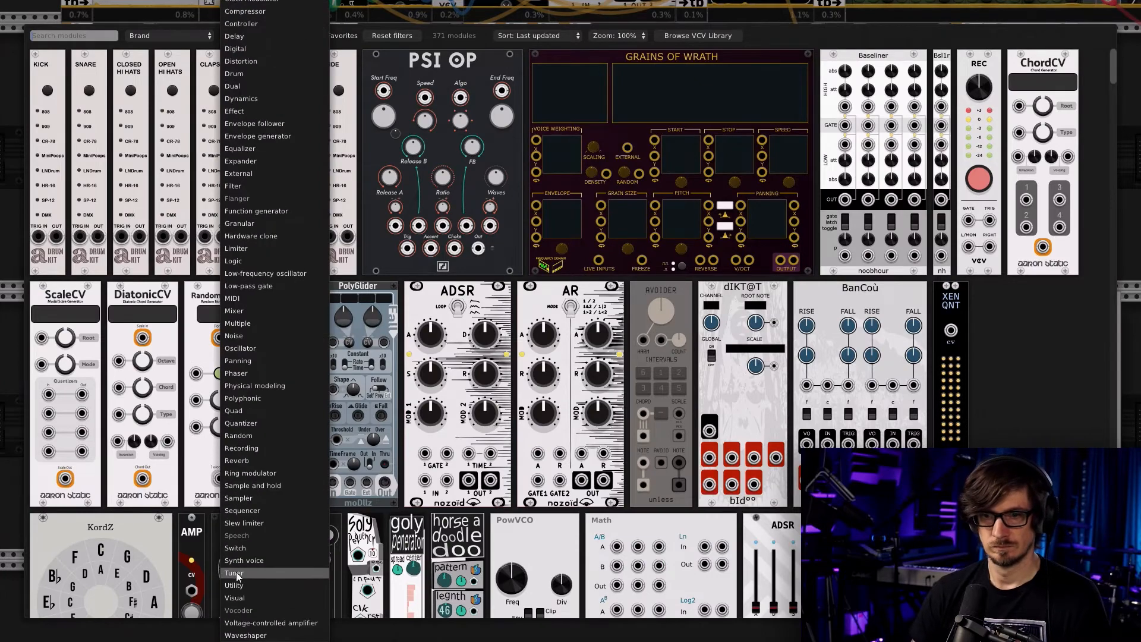
click(243, 598)
scroll(300, 416, down, 4)
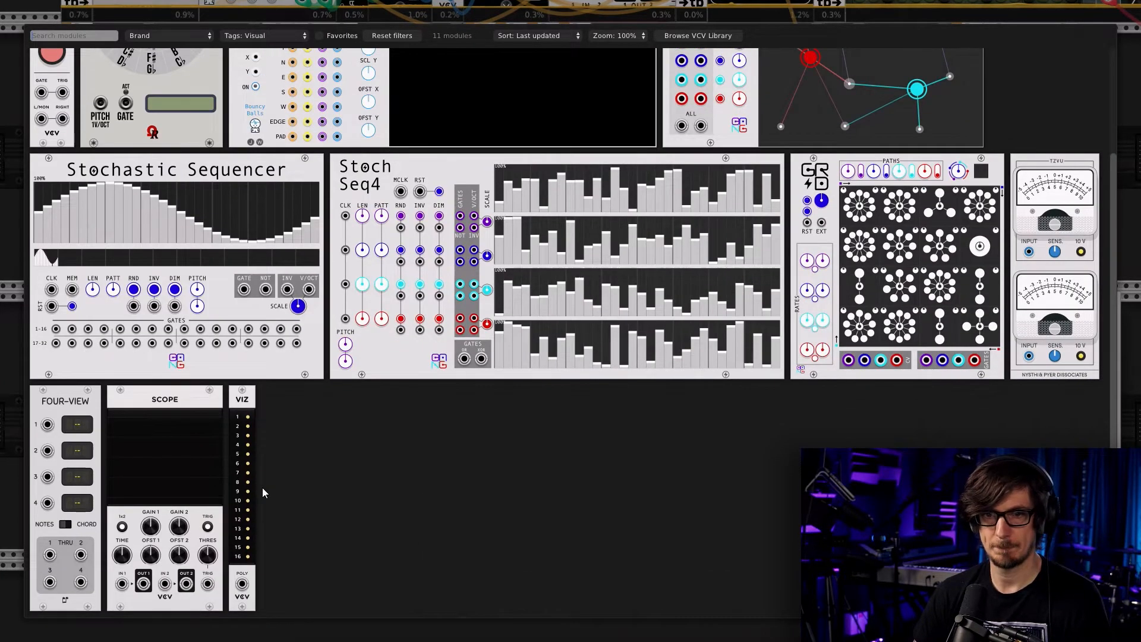
scroll(263, 488, up, 4)
click(384, 35)
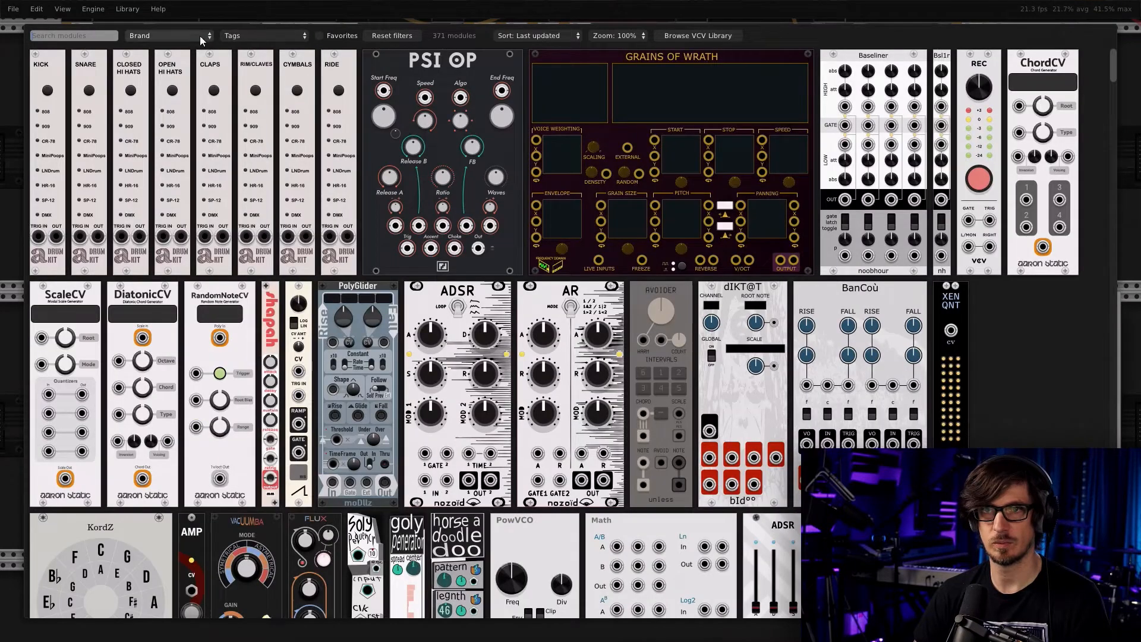
Search the library for "label", place a NYSTHI Label reading Kick before KICKALL, and move the kick modules up against it
text(label)
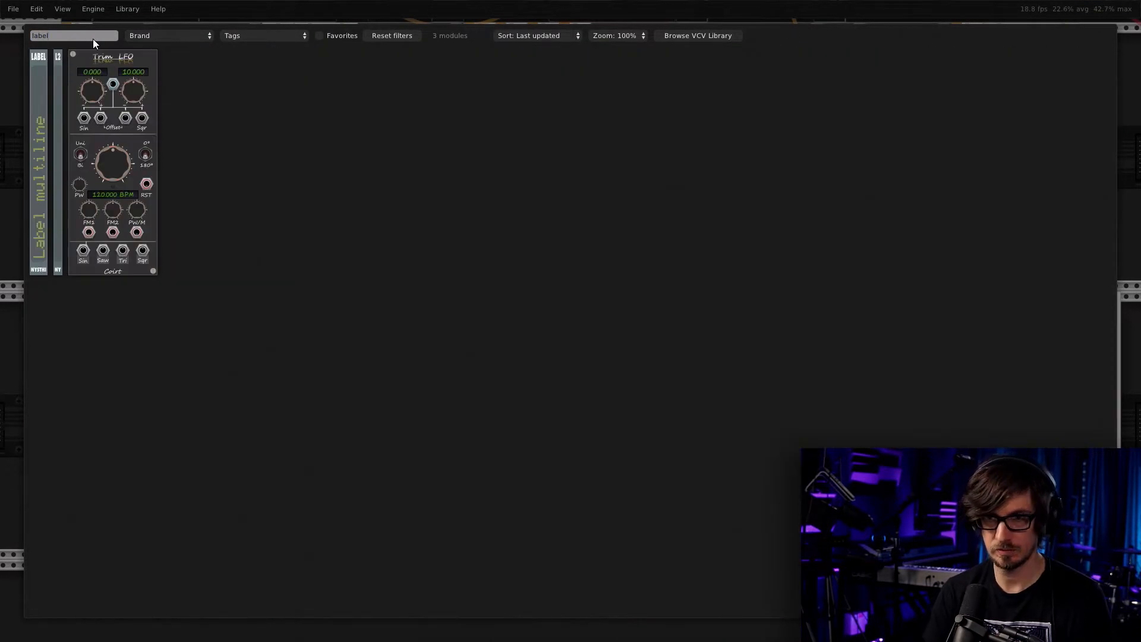
right_click(40, 137)
click(42, 116)
click(45, 173)
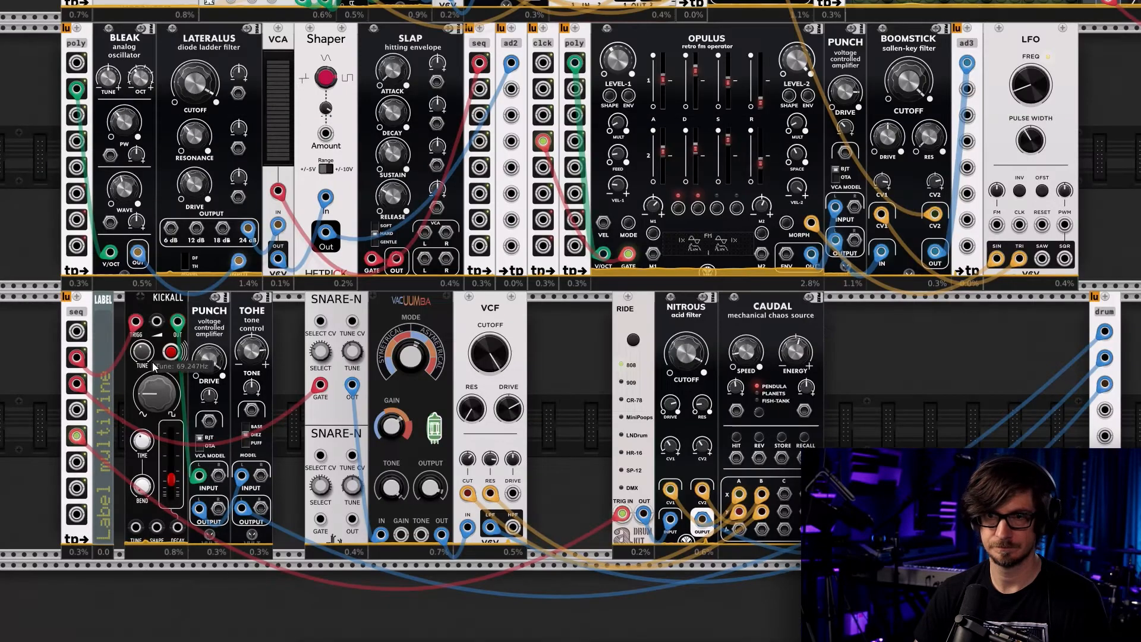
click(102, 510)
text(Kick)
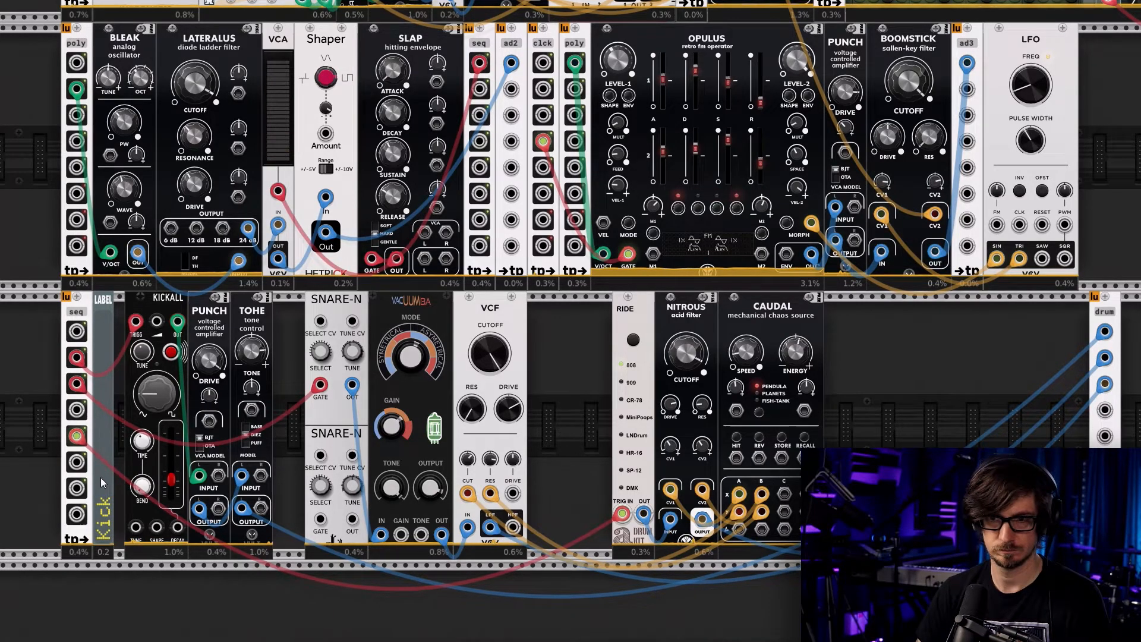
drag(260, 580, 127, 333)
drag(265, 382, 253, 383)
Add a Label reading Snare before SNARE-N and pack it with the snare modules directly against TOHE
right_click(279, 377)
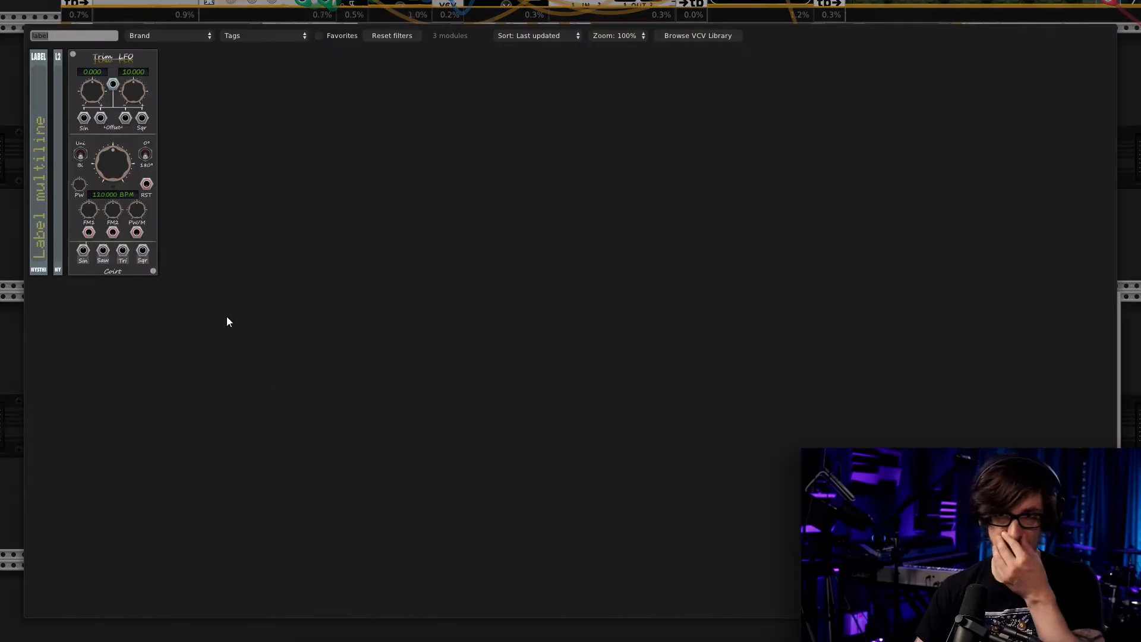
click(38, 157)
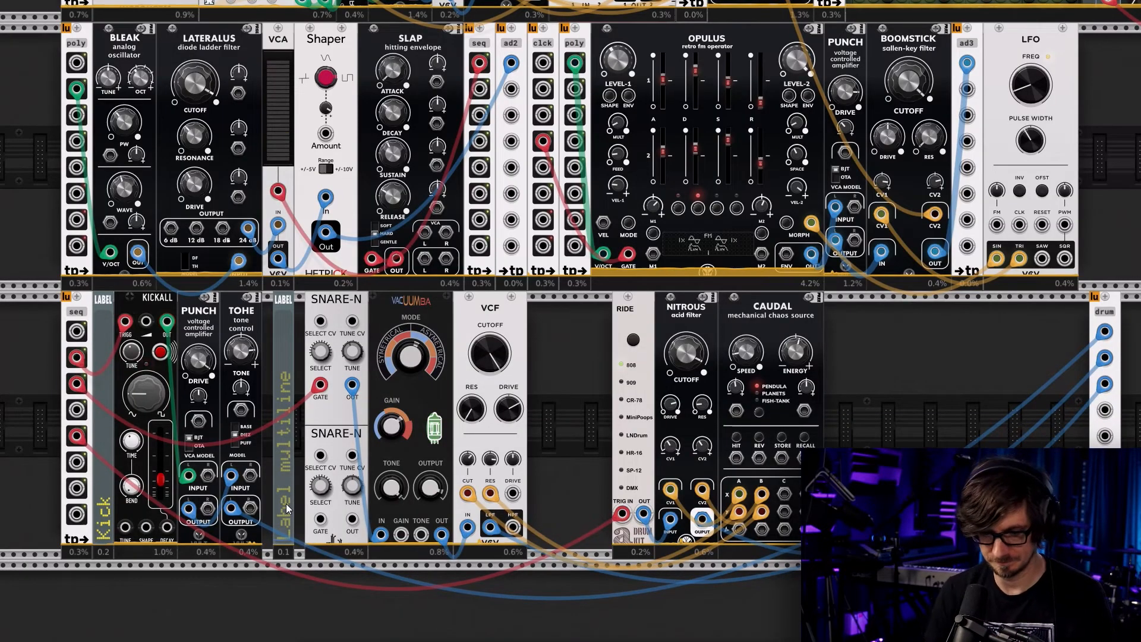
drag(502, 438, 319, 305)
drag(556, 373, 269, 301)
click(596, 358)
Add a Label reading Ride, pack it and the ride modules against the snare VCF, and move the drum teleport closer to CAUDAL
right_click(563, 350)
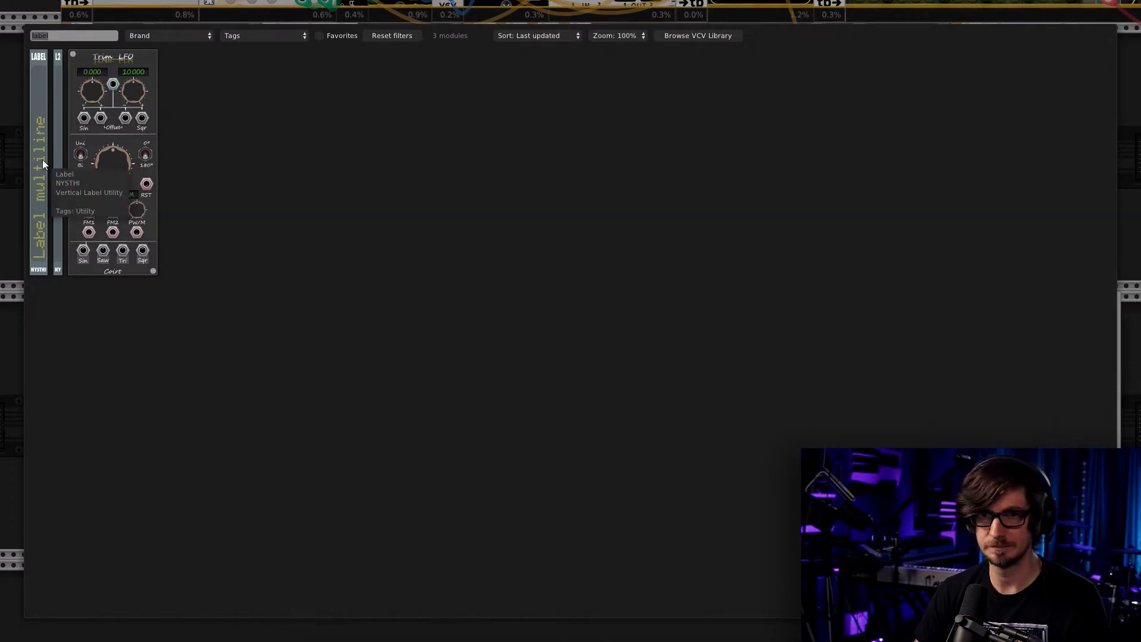
key(Escape)
click(559, 538)
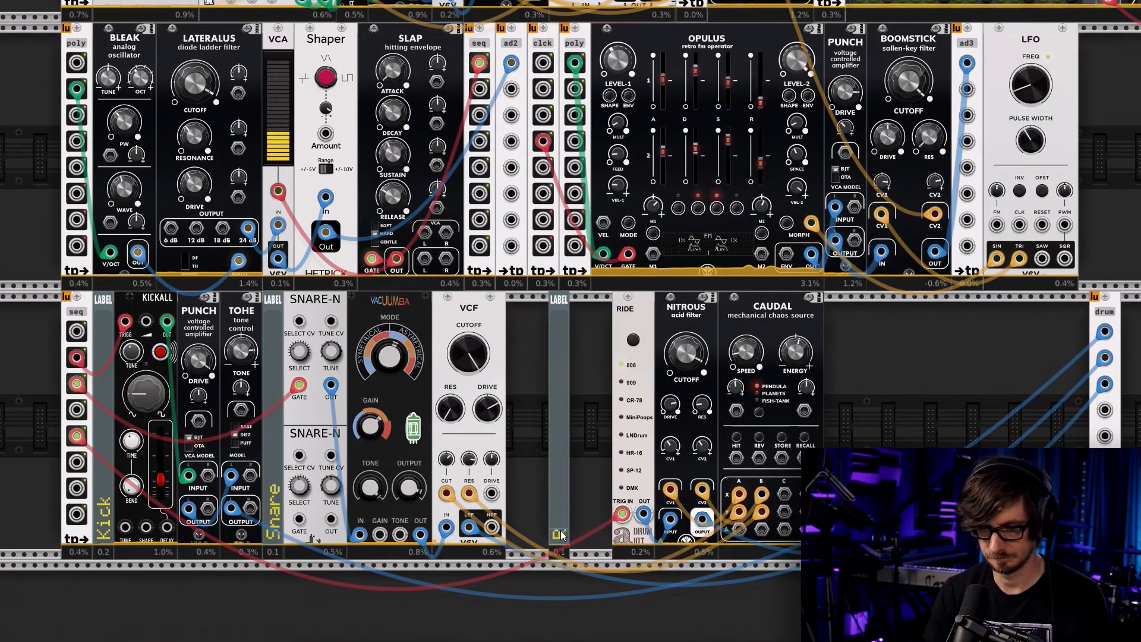
drag(777, 373, 592, 359)
drag(806, 350, 525, 308)
click(903, 358)
drag(1104, 315, 811, 320)
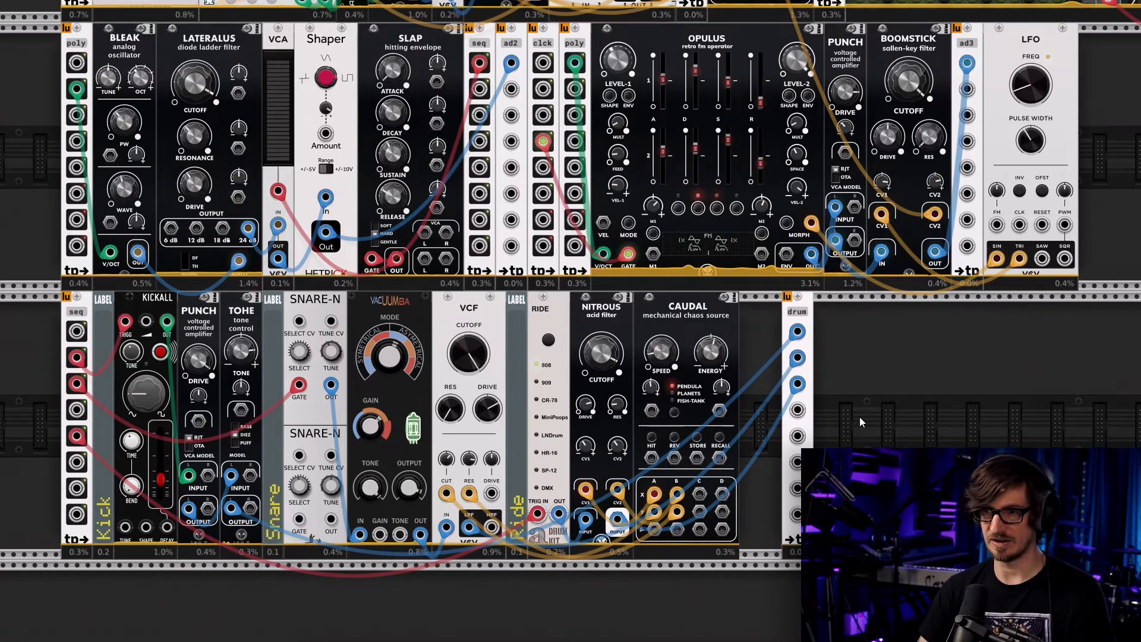
Review the patch rows from the clock and mixer down to the labelled drum row
scroll(865, 423, up, 5)
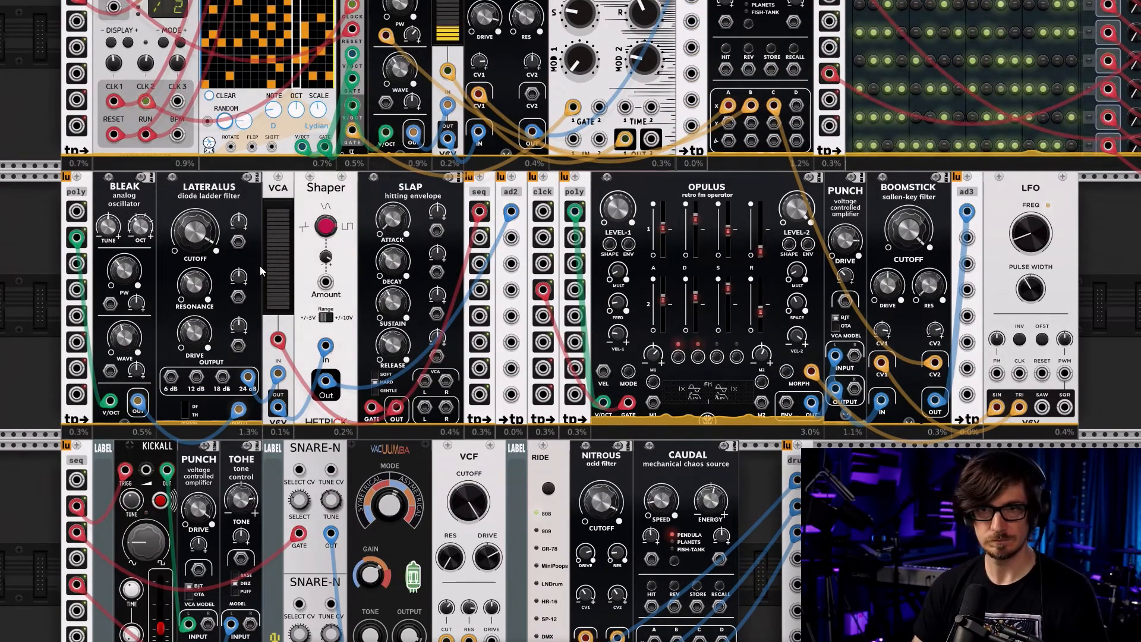
scroll(279, 367, up, 3)
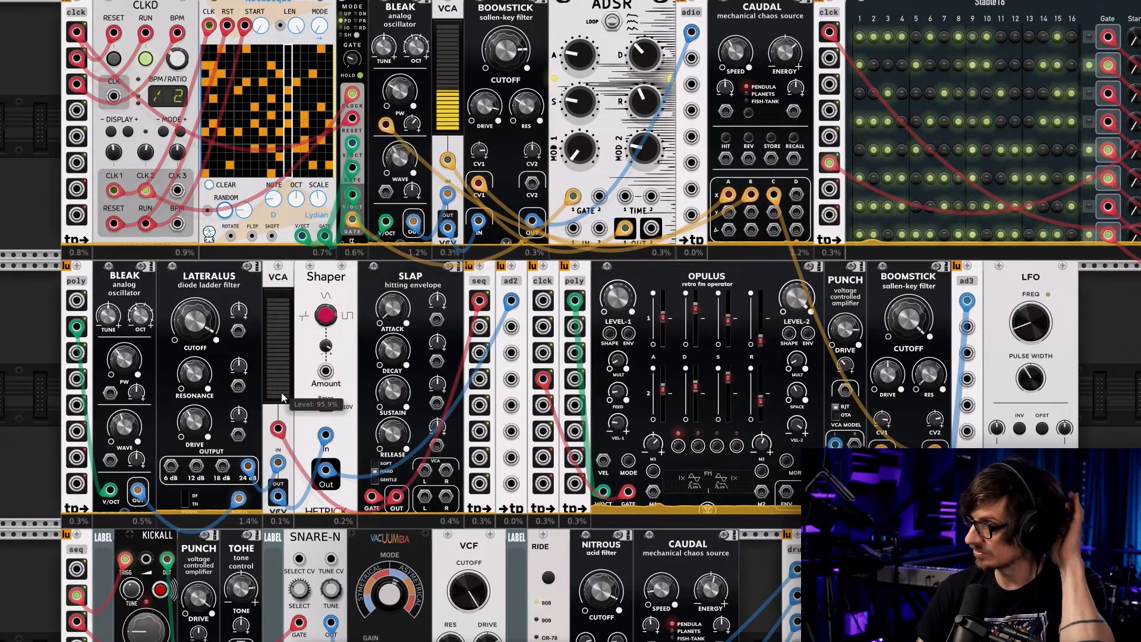
scroll(280, 392, up, 10)
scroll(456, 274, down, 4)
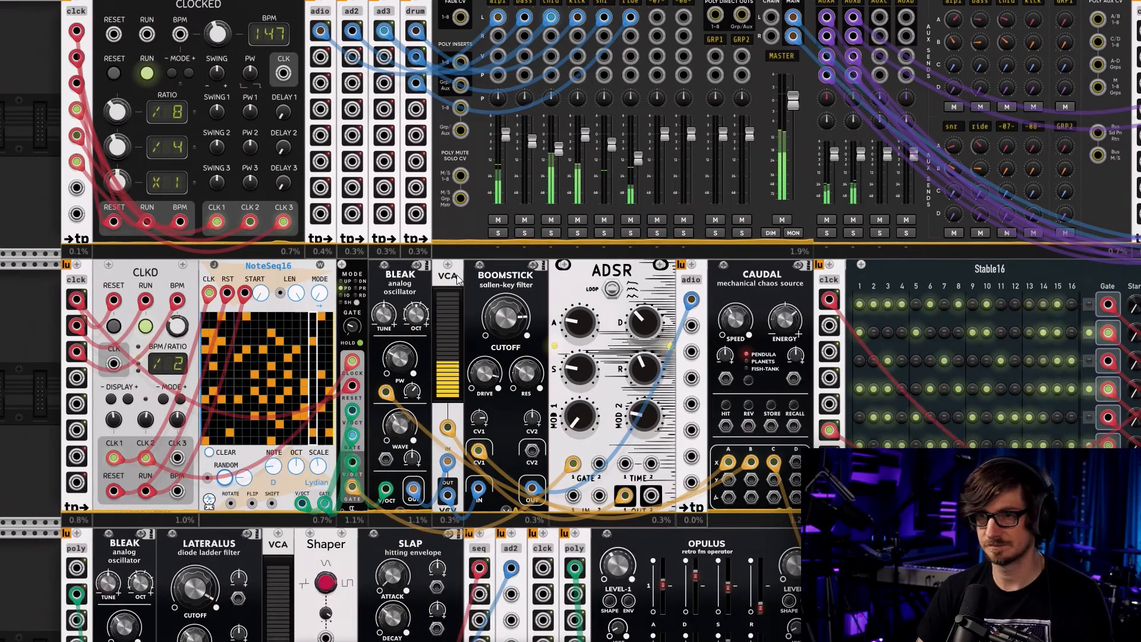
scroll(387, 269, down, 5)
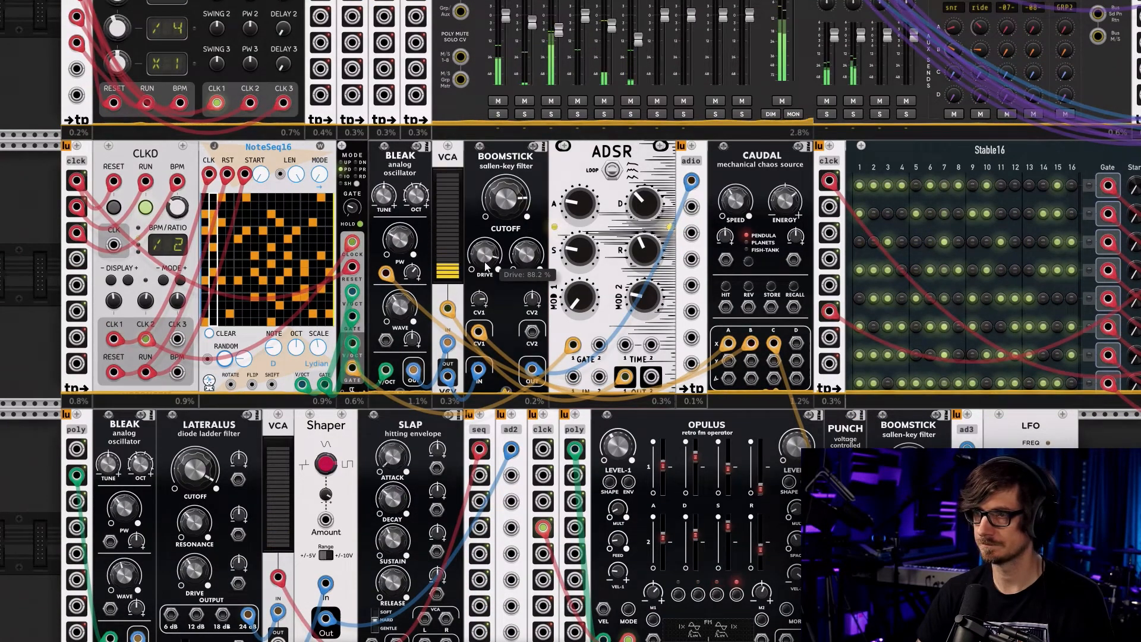
scroll(279, 336, down, 3)
scroll(280, 336, right, 4)
scroll(279, 336, down, 4)
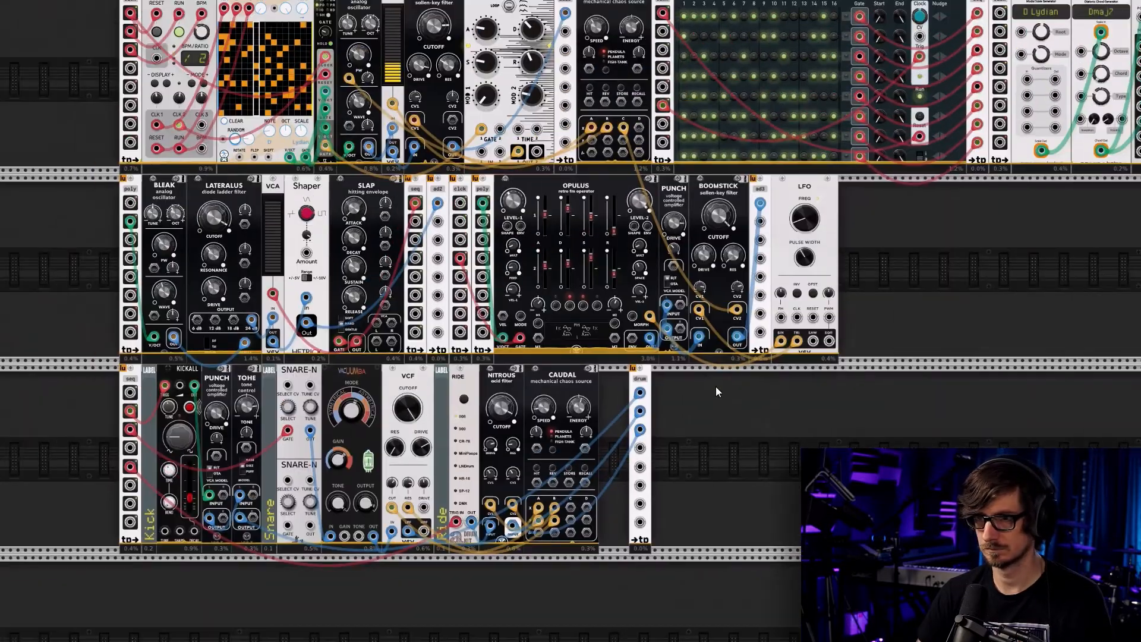
drag(715, 386, 739, 398)
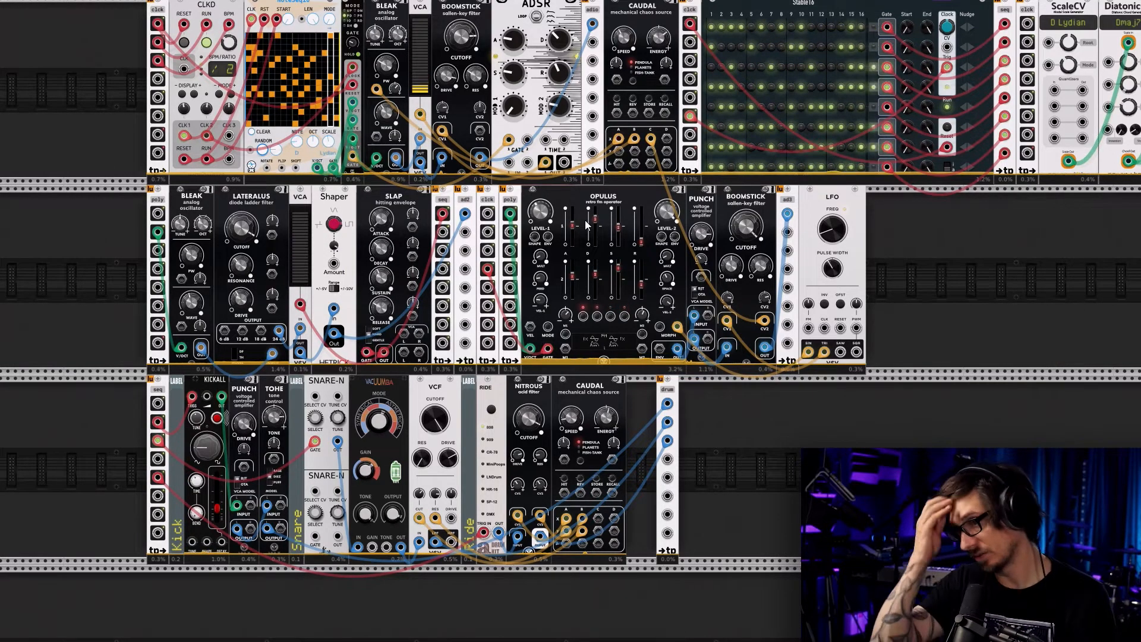
Lower the chrd channel's level to about -8.7 dB on the mixer
scroll(586, 225, up, 5)
scroll(585, 225, right, 3)
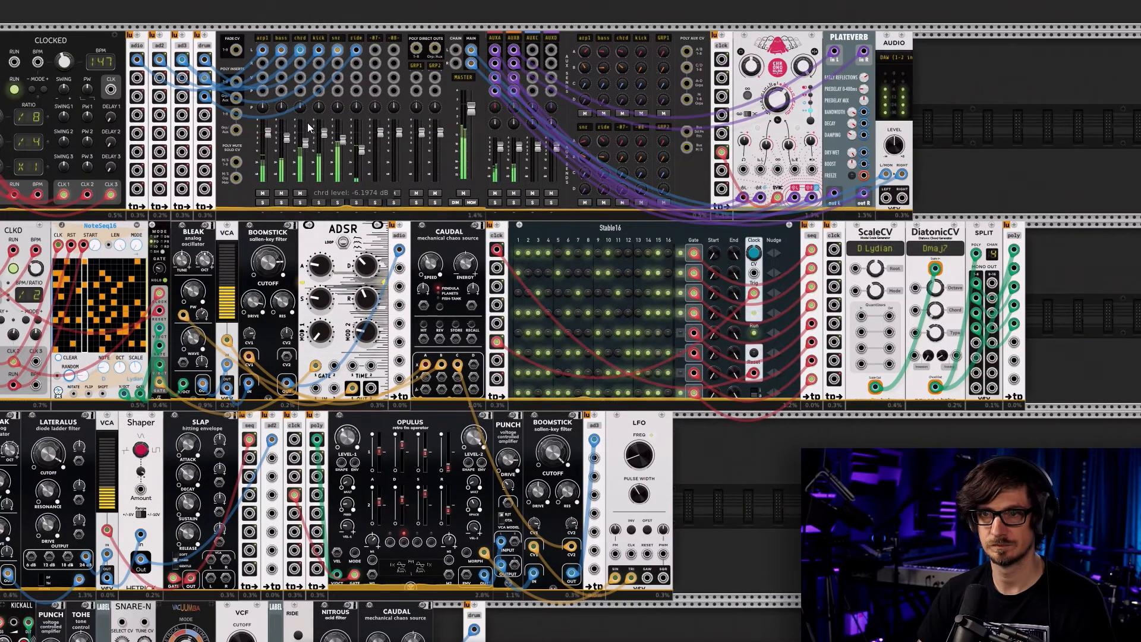
click(300, 202)
click(299, 203)
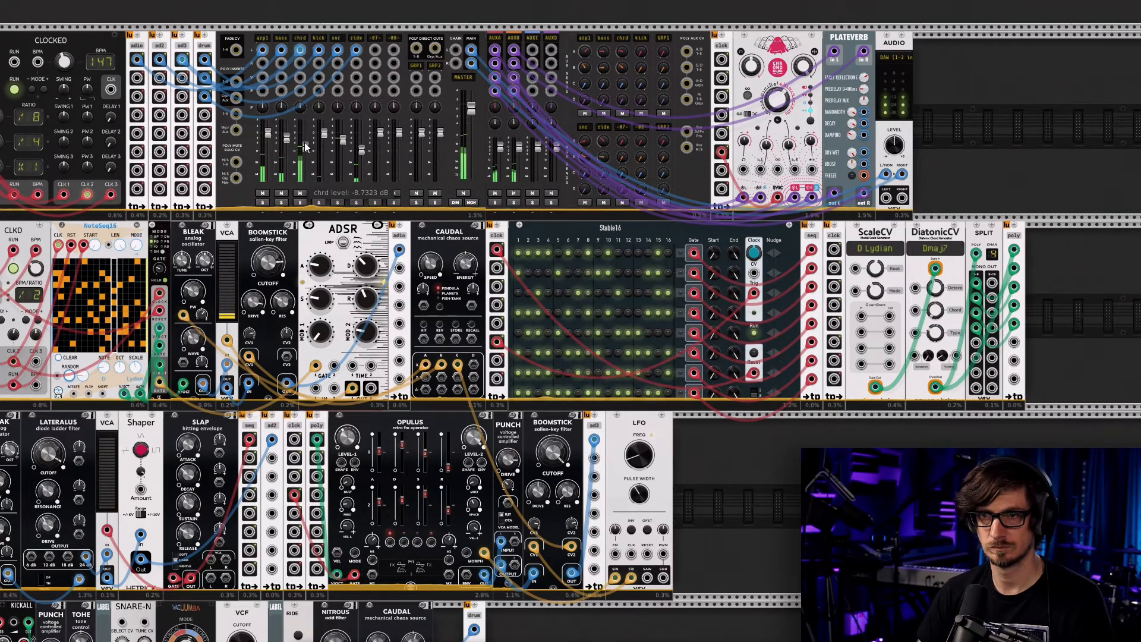
drag(770, 523, 838, 292)
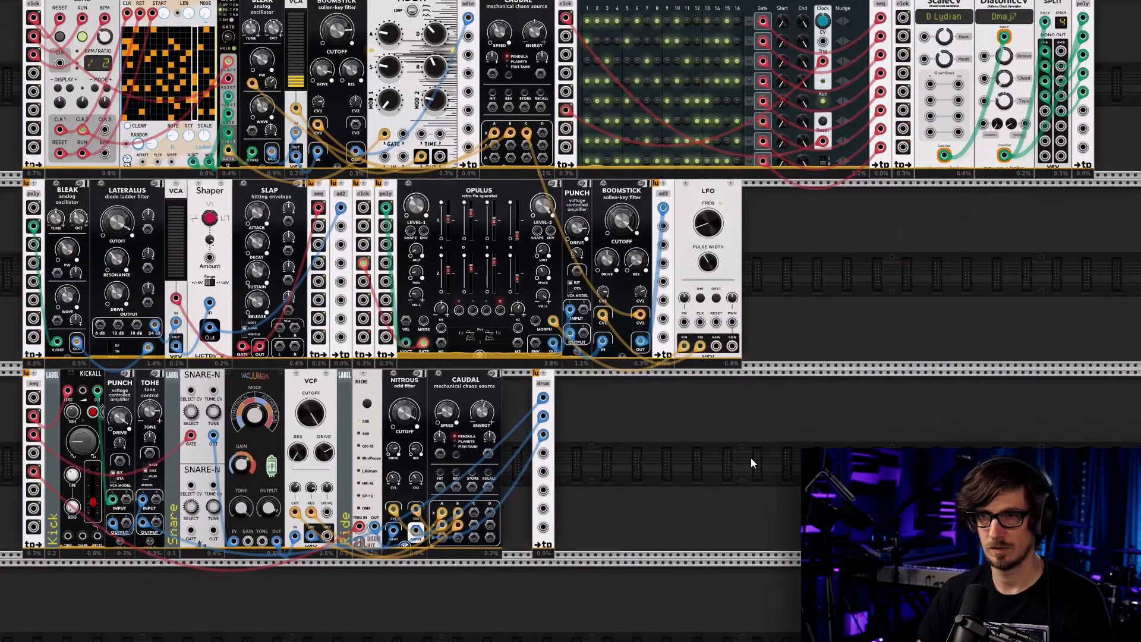
drag(751, 455, 822, 483)
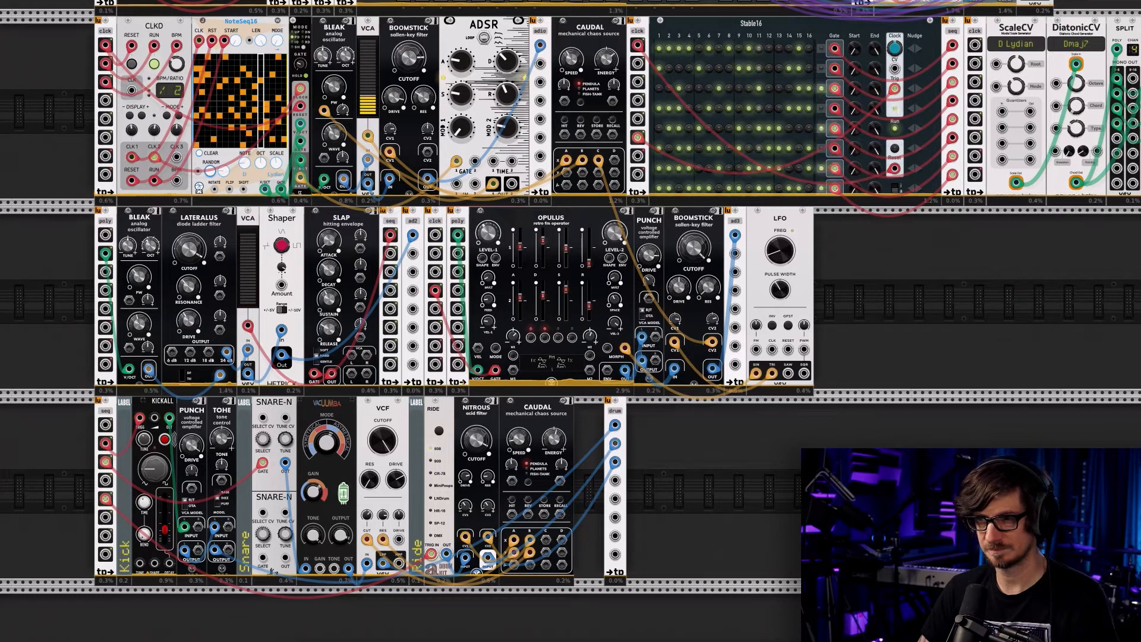
mouse_move(623, 371)
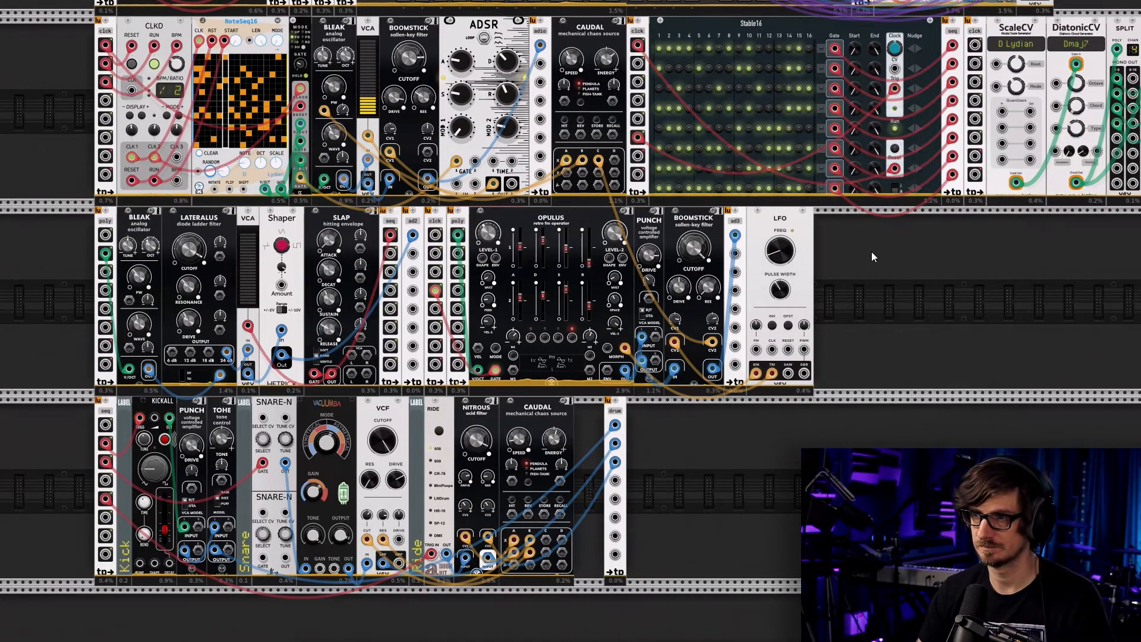
drag(872, 252, 791, 466)
drag(619, 142, 622, 173)
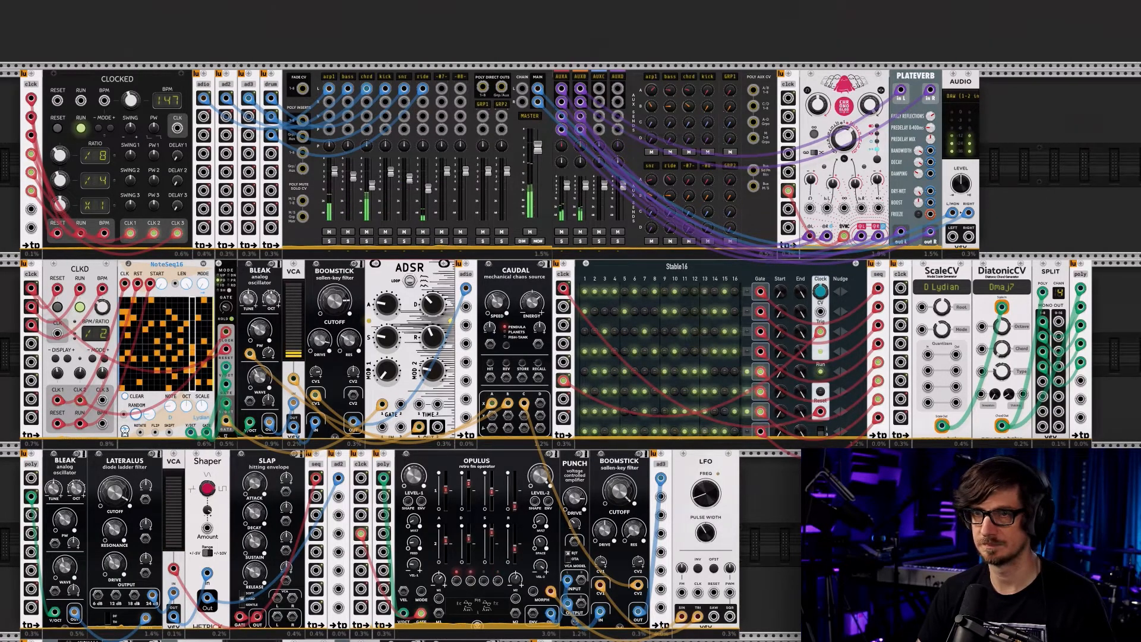
Move the ad3 teleport and LFO together farther along their row, opening a wide gap after BOOMSTICK
drag(832, 568, 794, 329)
drag(805, 263, 643, 298)
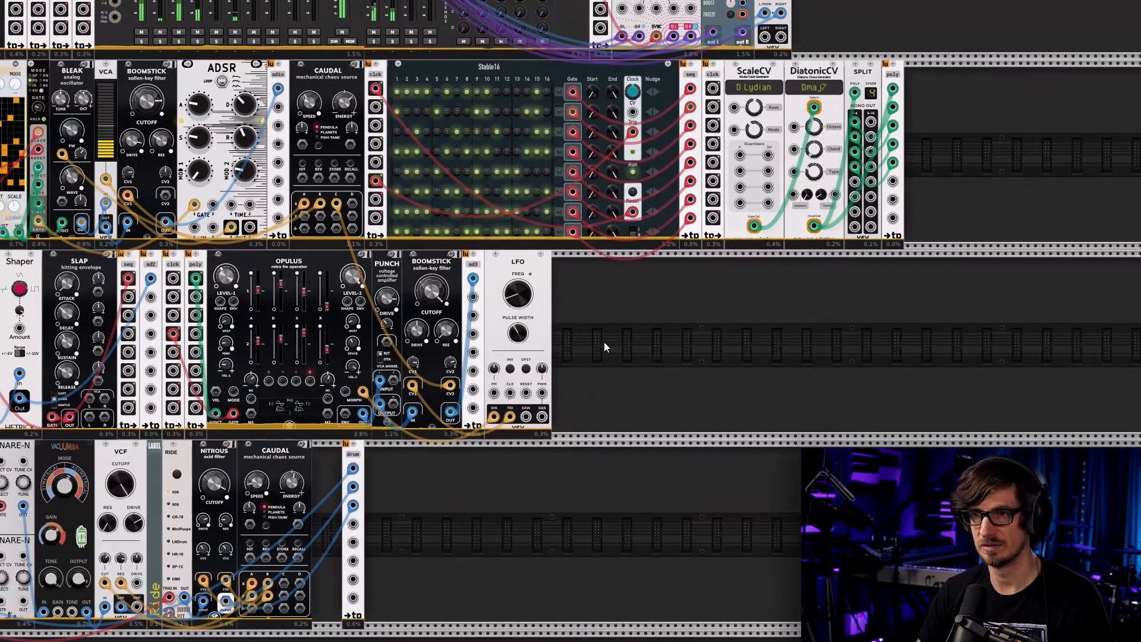
drag(604, 341, 874, 288)
click(587, 319)
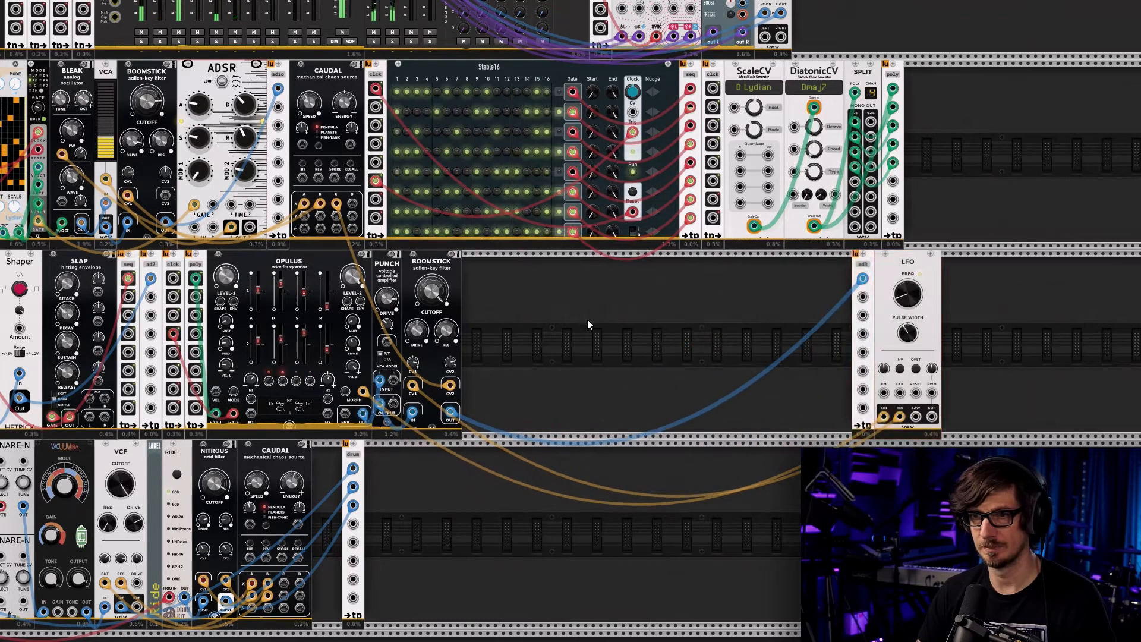
Add a MixMaster from the library's Mixer tag and place it directly before the ad3 teleport
right_click(551, 306)
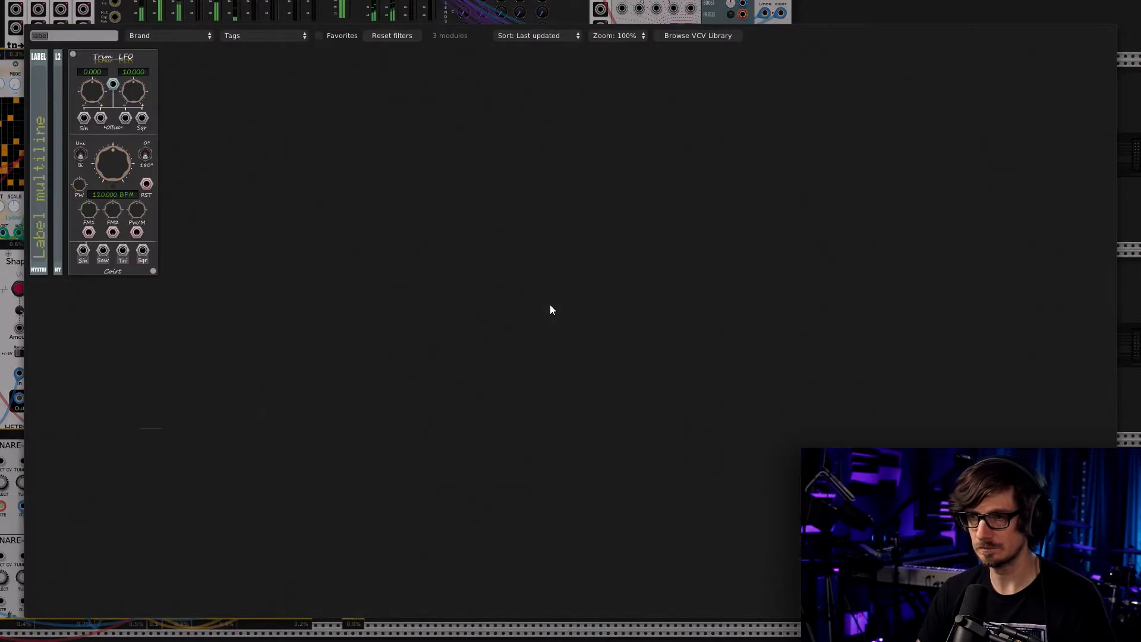
click(399, 41)
click(264, 36)
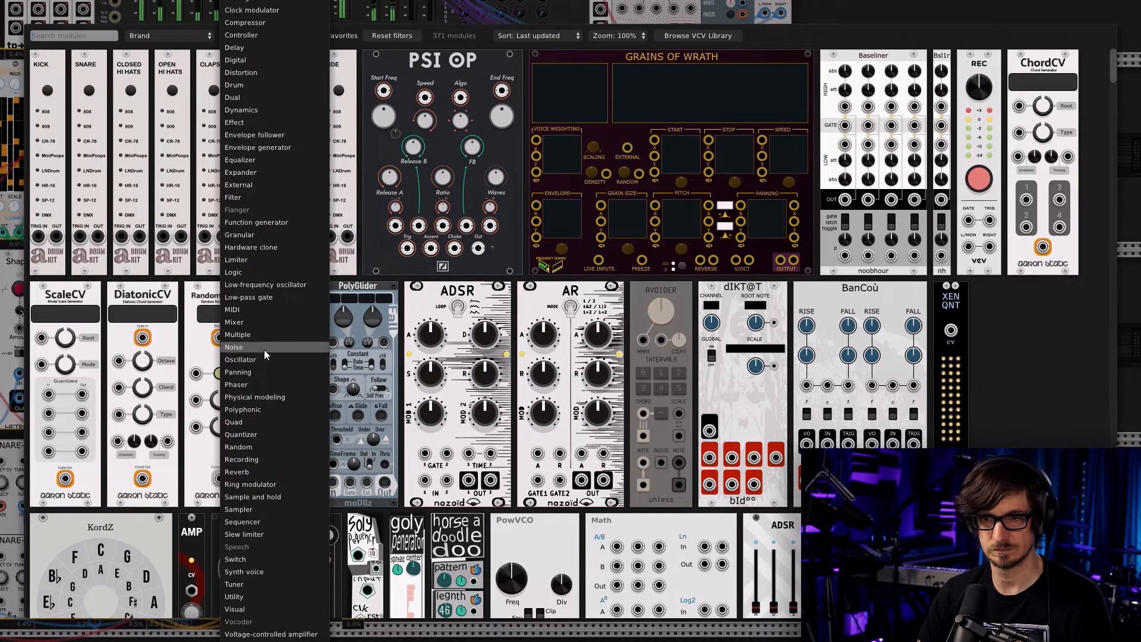
click(258, 332)
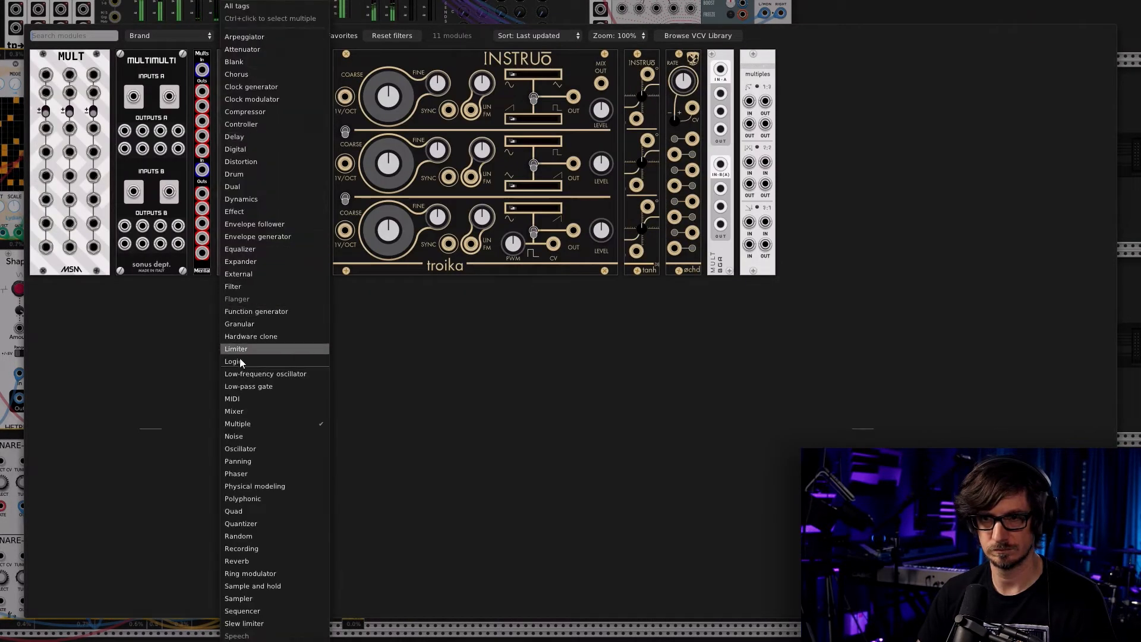
click(265, 411)
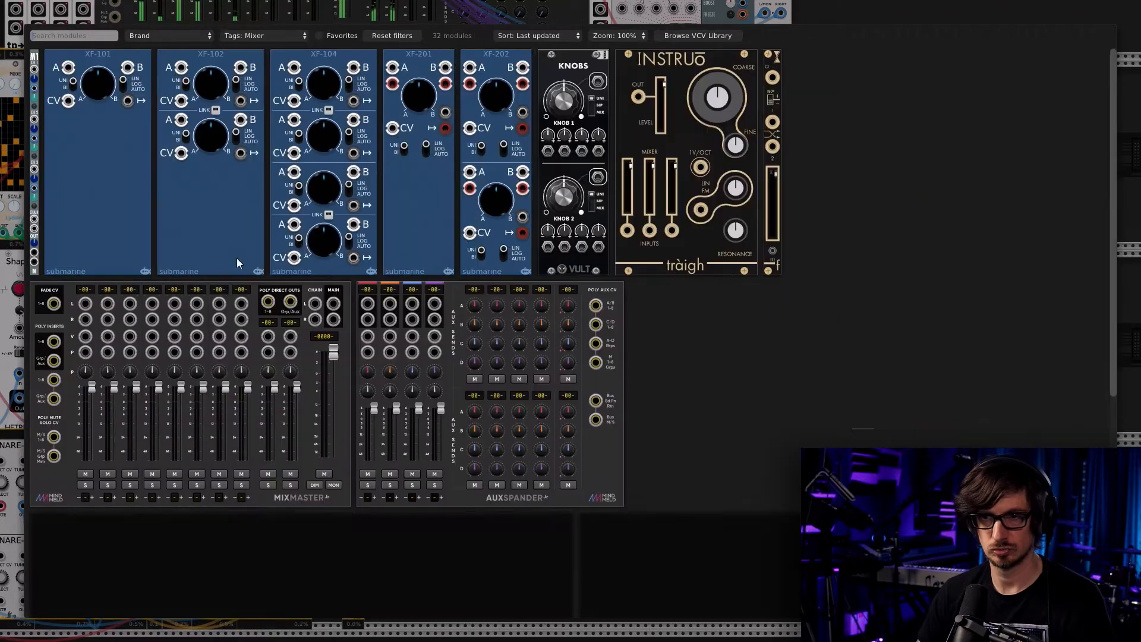
click(243, 350)
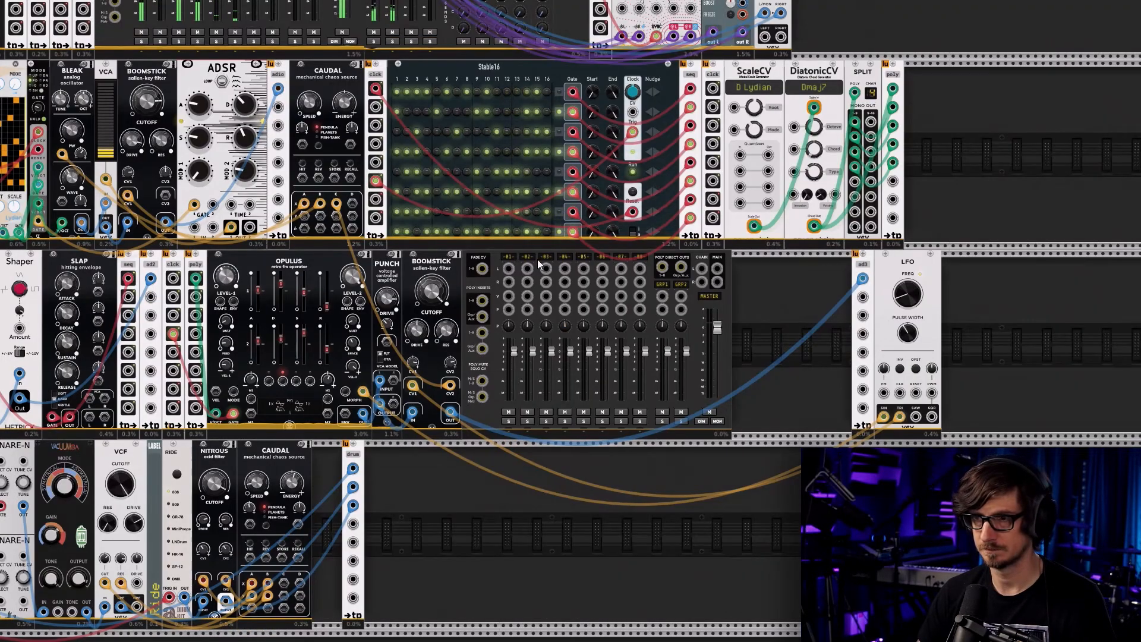
drag(705, 265, 823, 262)
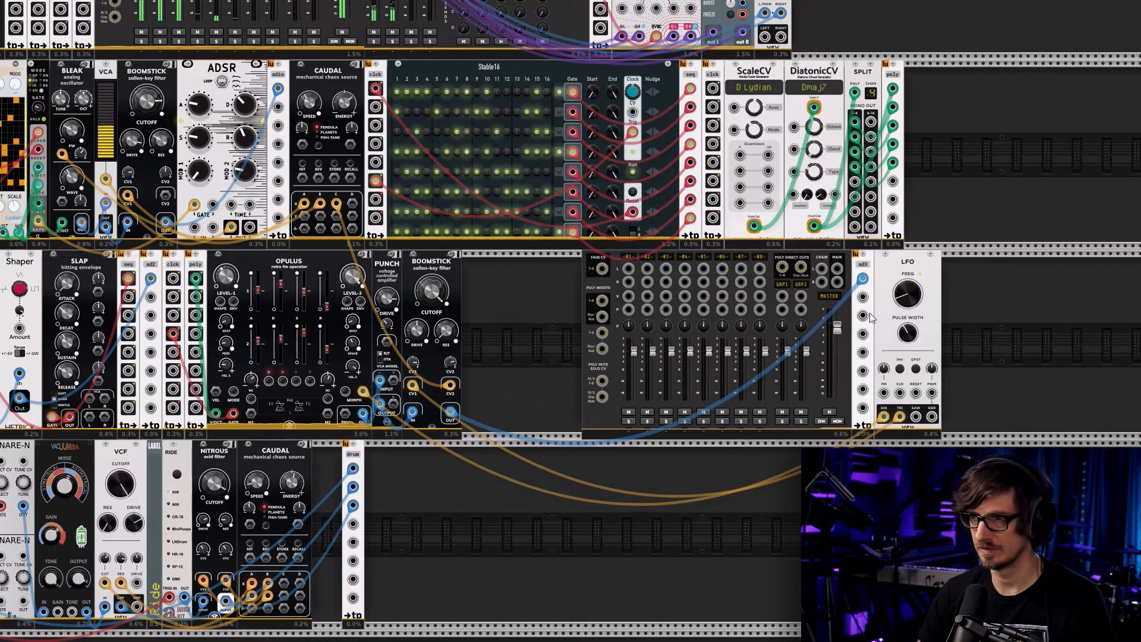
Route BOOMSTICK's output into the new MixMaster's channel 1 left input, and its main left and right outputs into ad3's first two ports
mouse_move(862, 277)
drag(865, 277, 741, 368)
drag(837, 289, 836, 269)
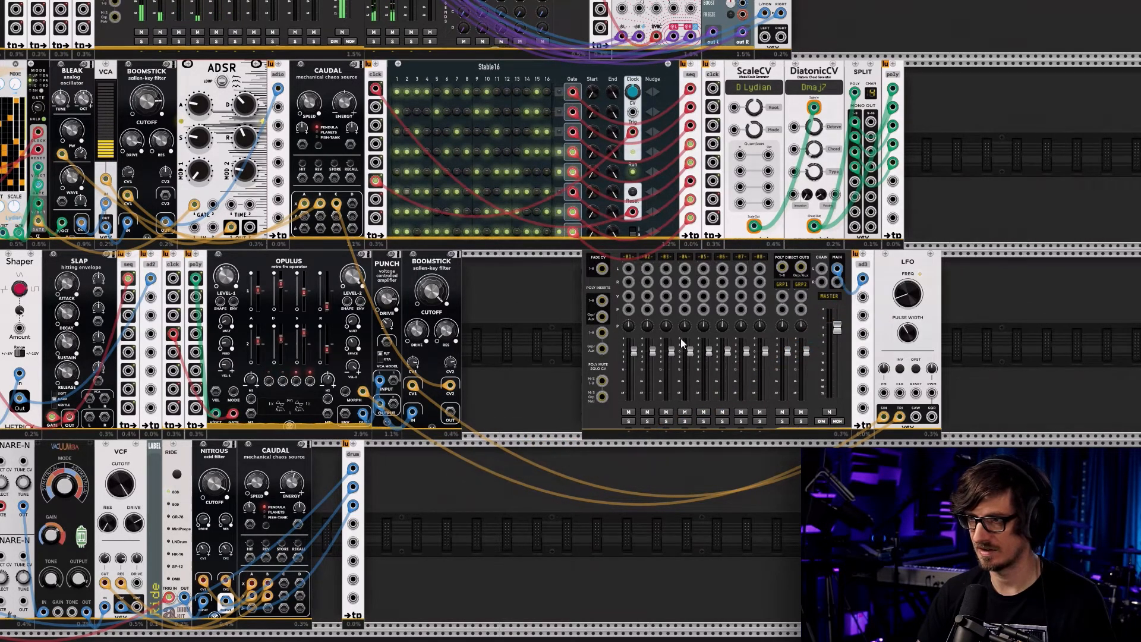
right_click(451, 413)
click(483, 486)
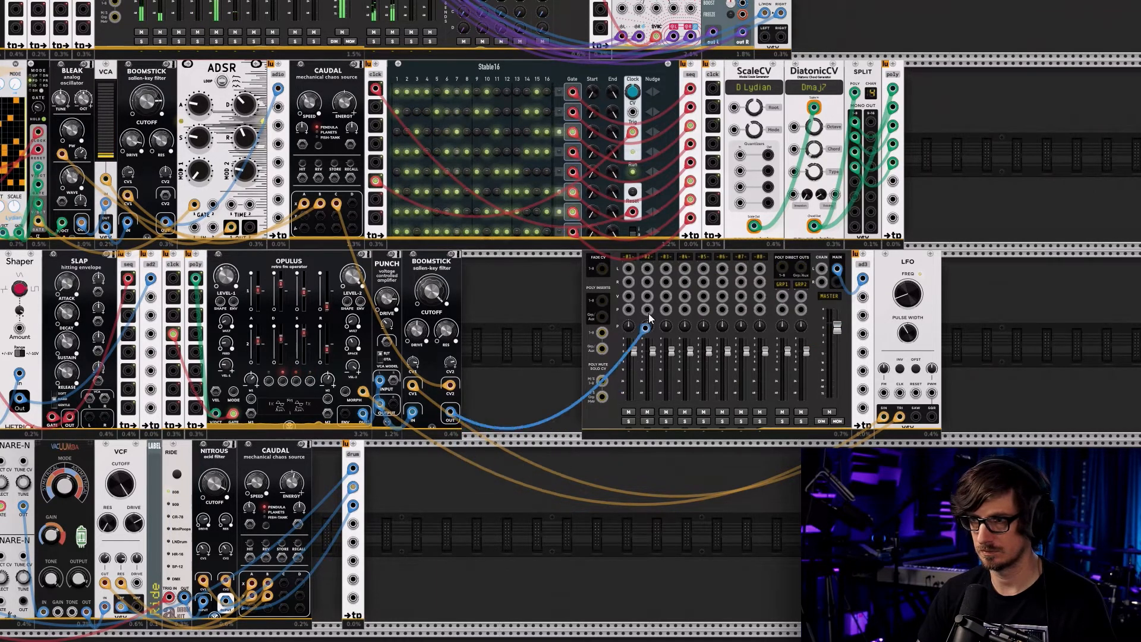
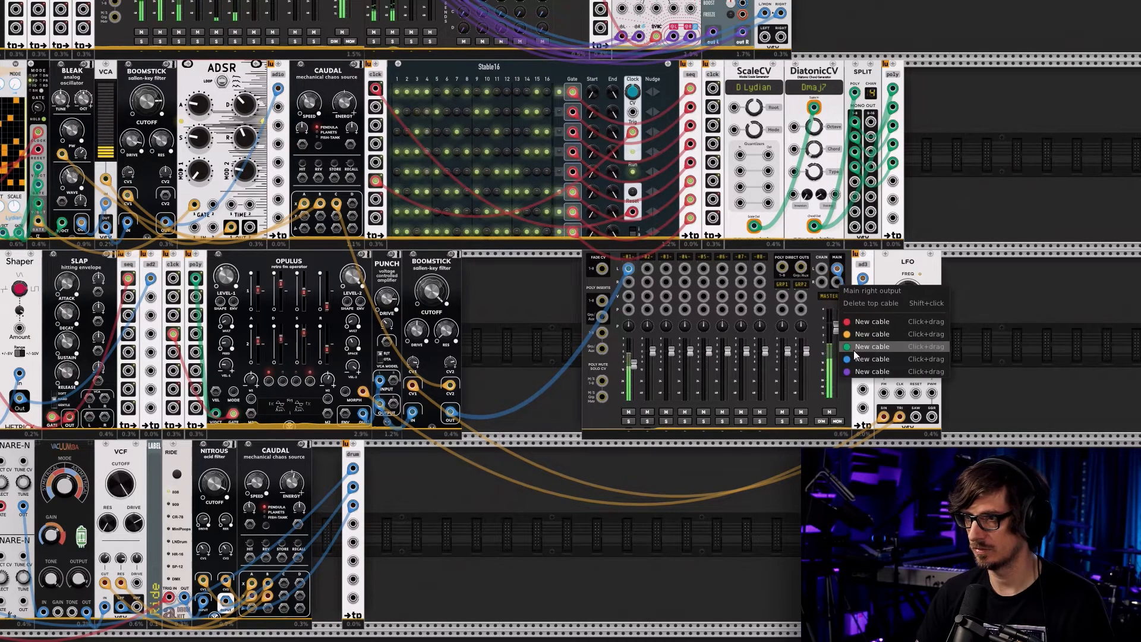
drag(837, 284, 863, 316)
Connect the second output of the receiving ad3 teleport to the chrd channel's right input with a blue cable
scroll(494, 277, up, 5)
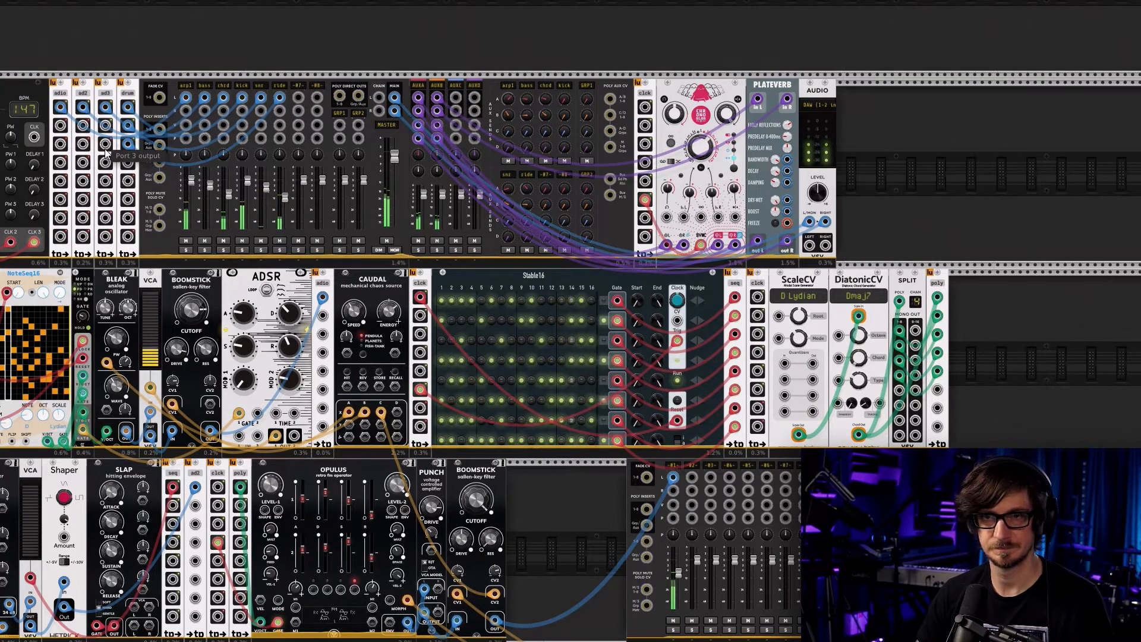
right_click(105, 126)
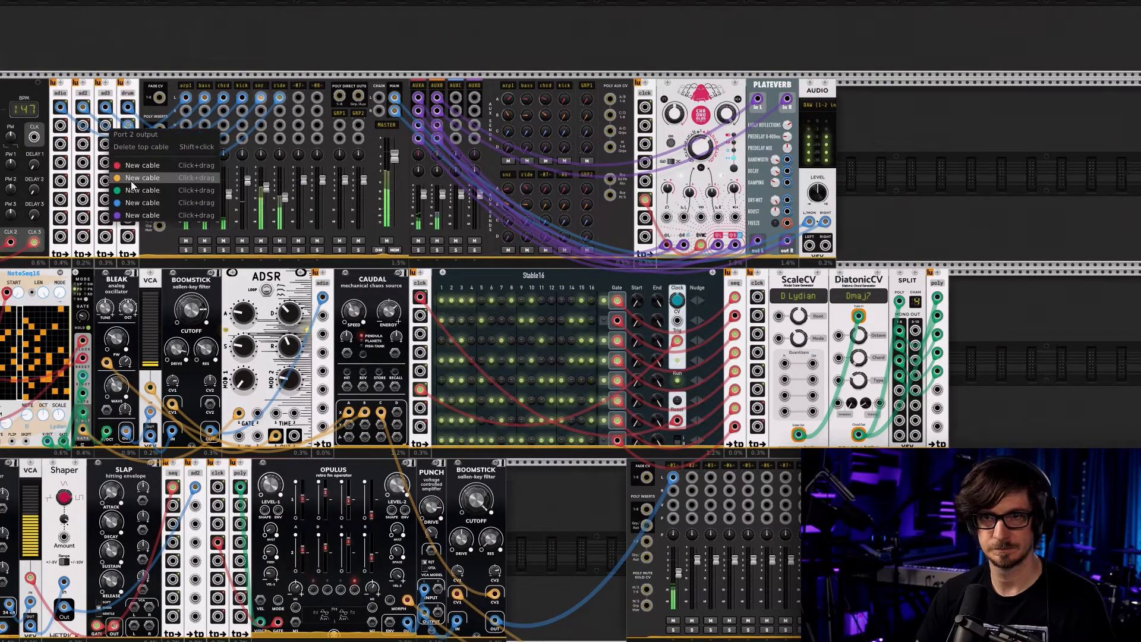
drag(135, 206, 225, 113)
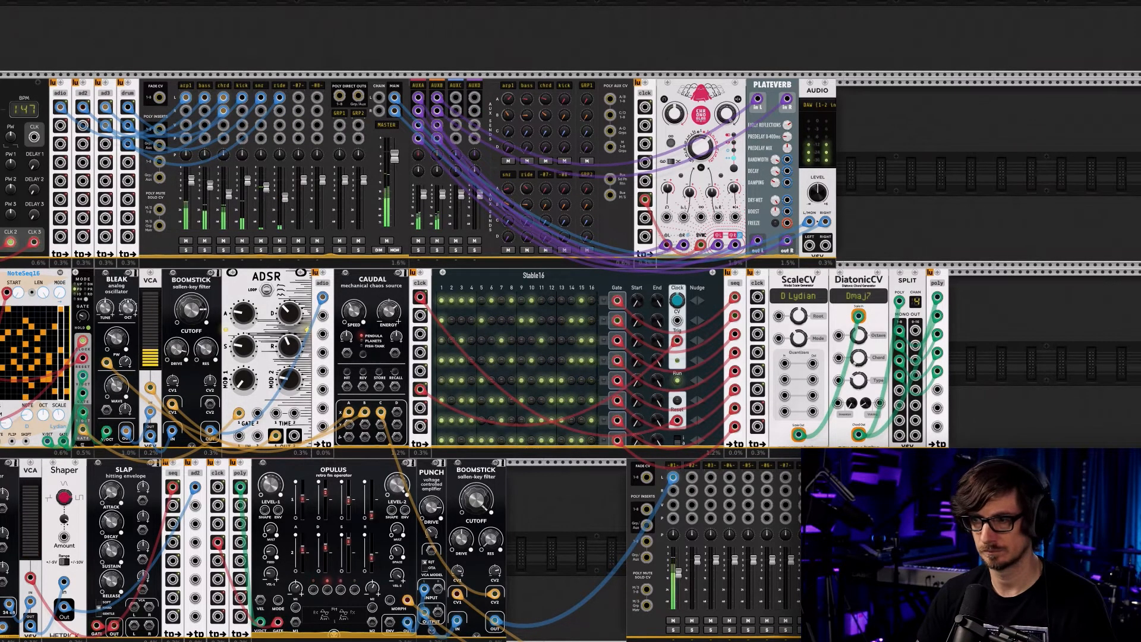
Shift PUNCH and BOOMSTICK away from OPULUS to leave a small gap between them
scroll(1035, 415, down, 3)
scroll(1035, 409, down, 4)
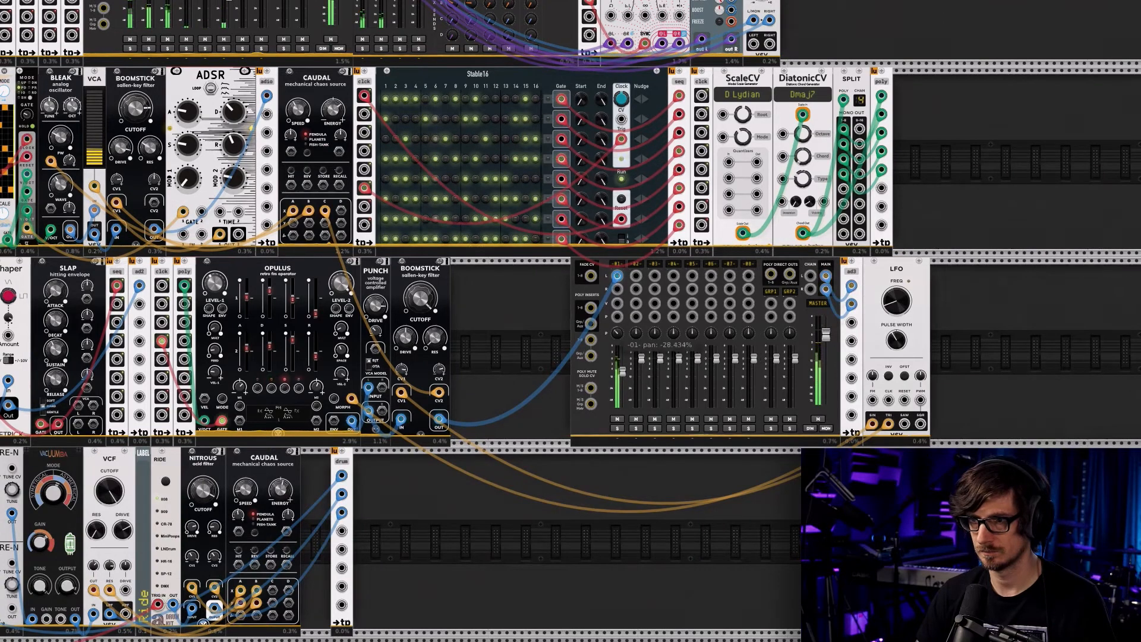
scroll(497, 406, down, 2)
scroll(497, 405, left, 2)
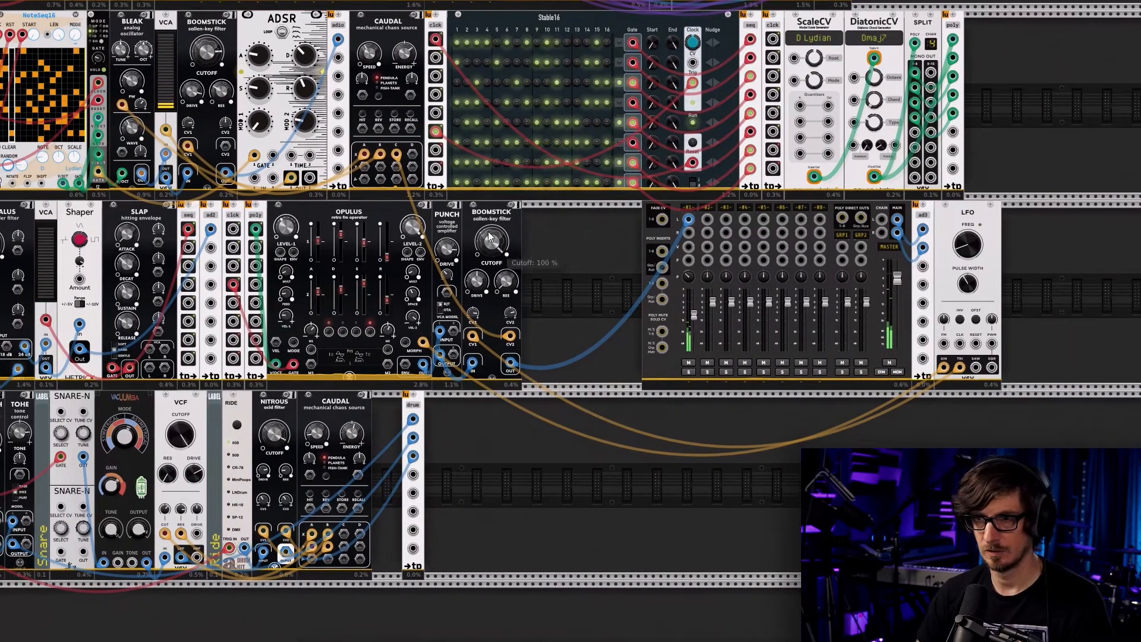
drag(458, 212, 488, 215)
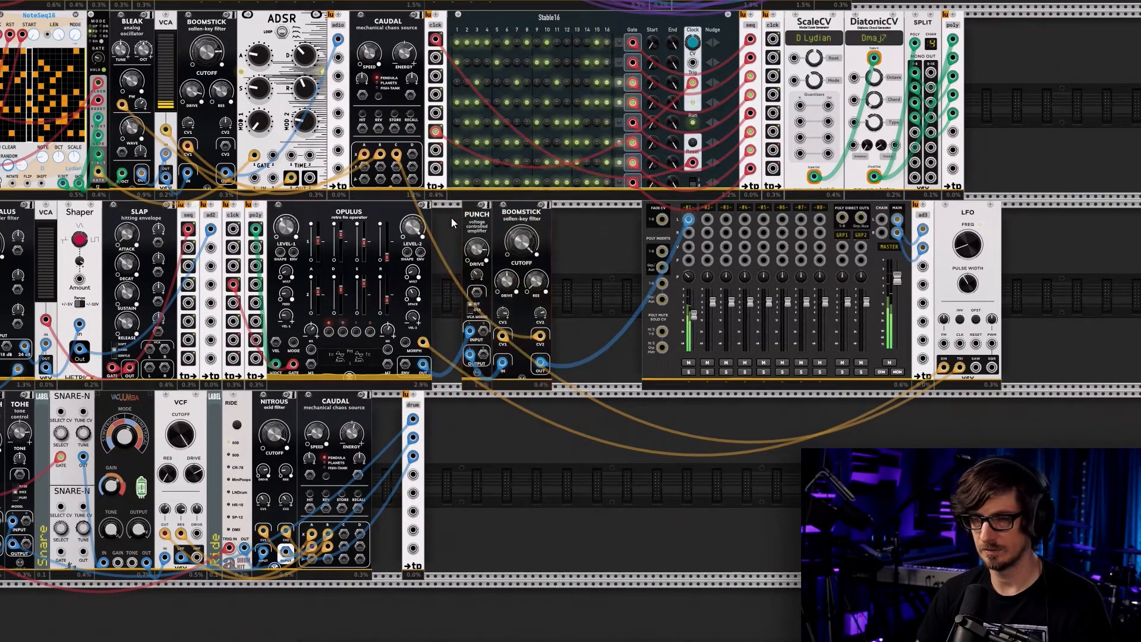
scroll(686, 381, up, 2)
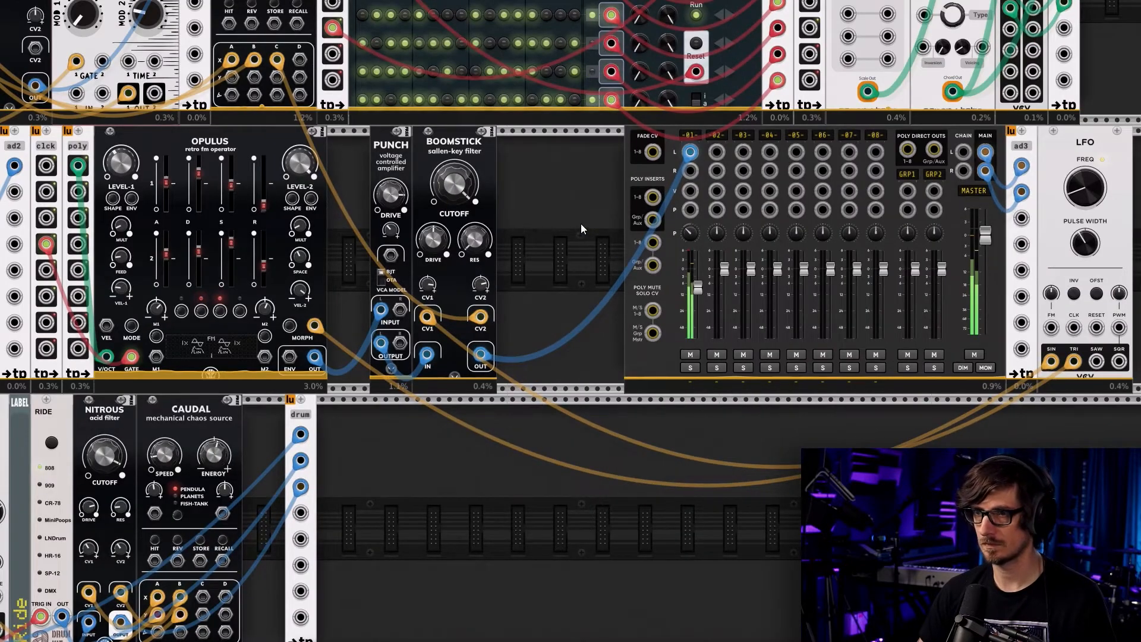
scroll(581, 223, down, 1)
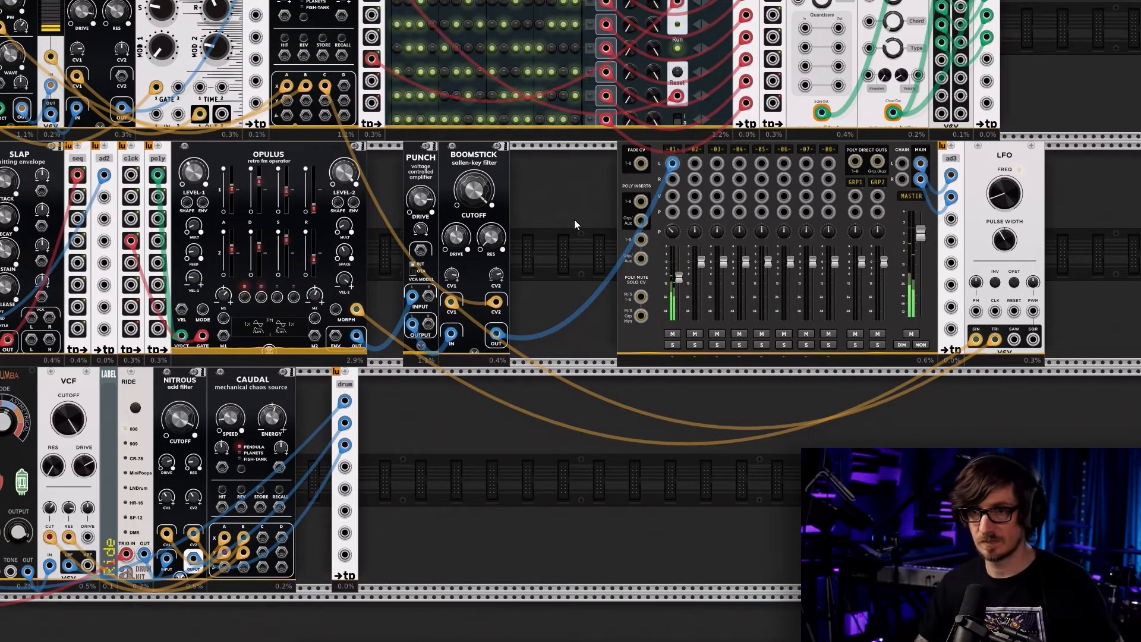
Add a VCV Split module from the library's Polyphonic tag to the OPULUS row
right_click(393, 176)
click(348, 35)
click(293, 35)
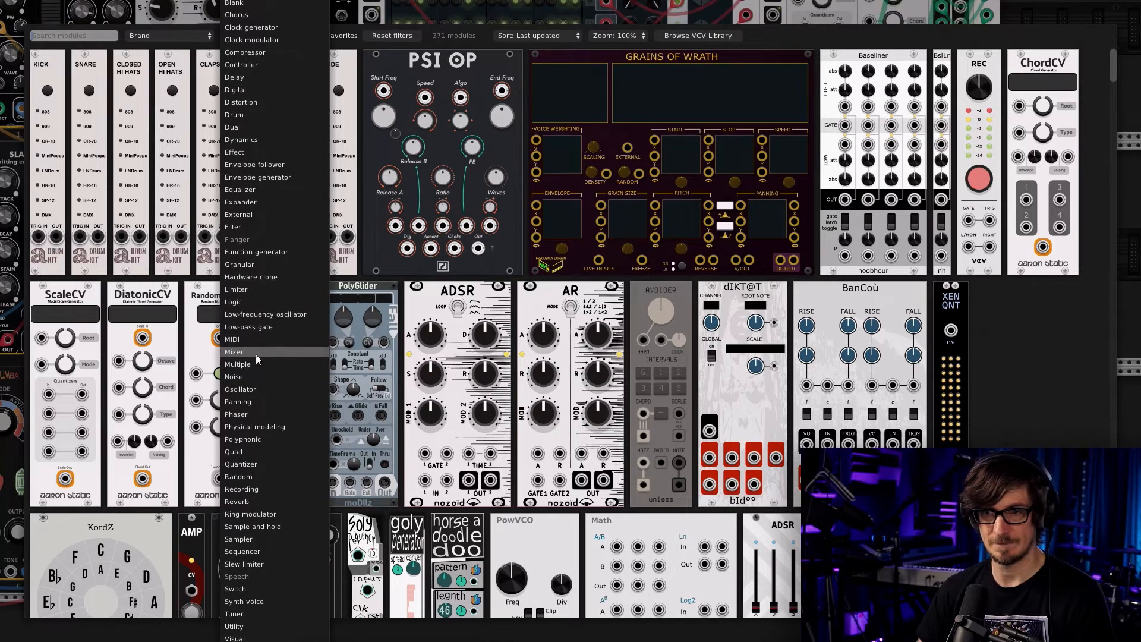
click(257, 441)
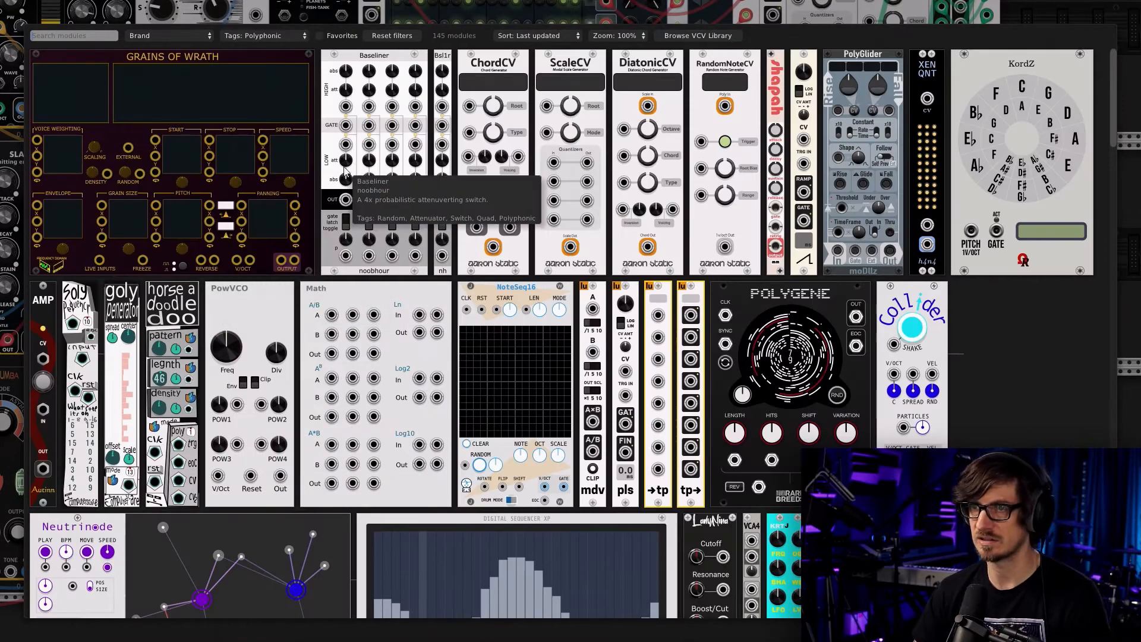
scroll(415, 181, down, 4)
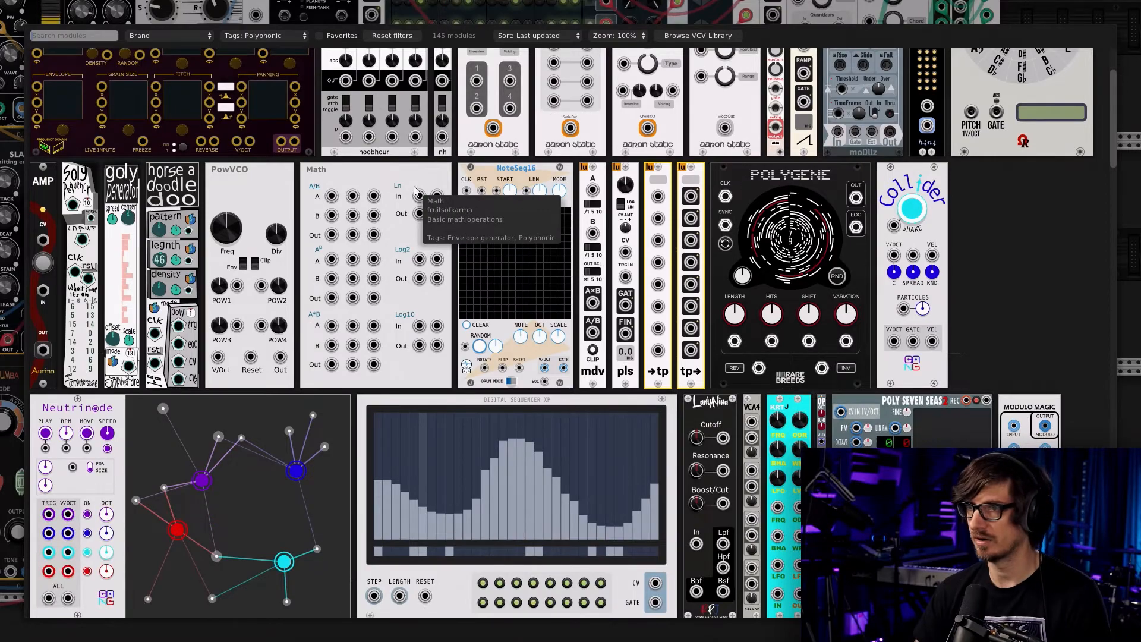
scroll(644, 237, down, 12)
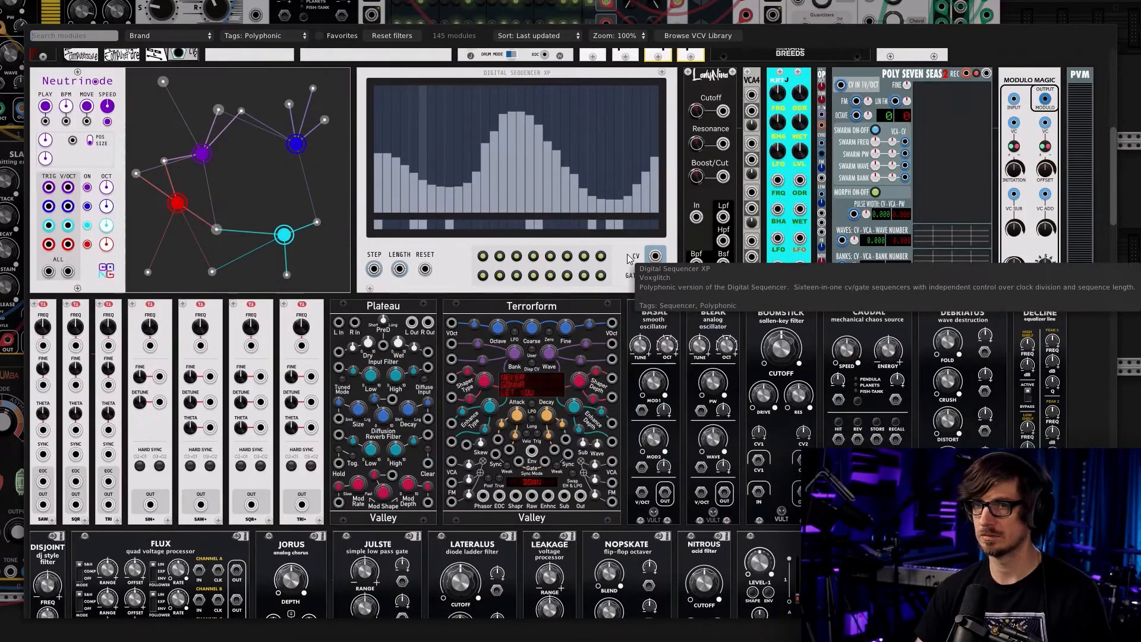
scroll(255, 380, down, 5)
scroll(252, 353, down, 15)
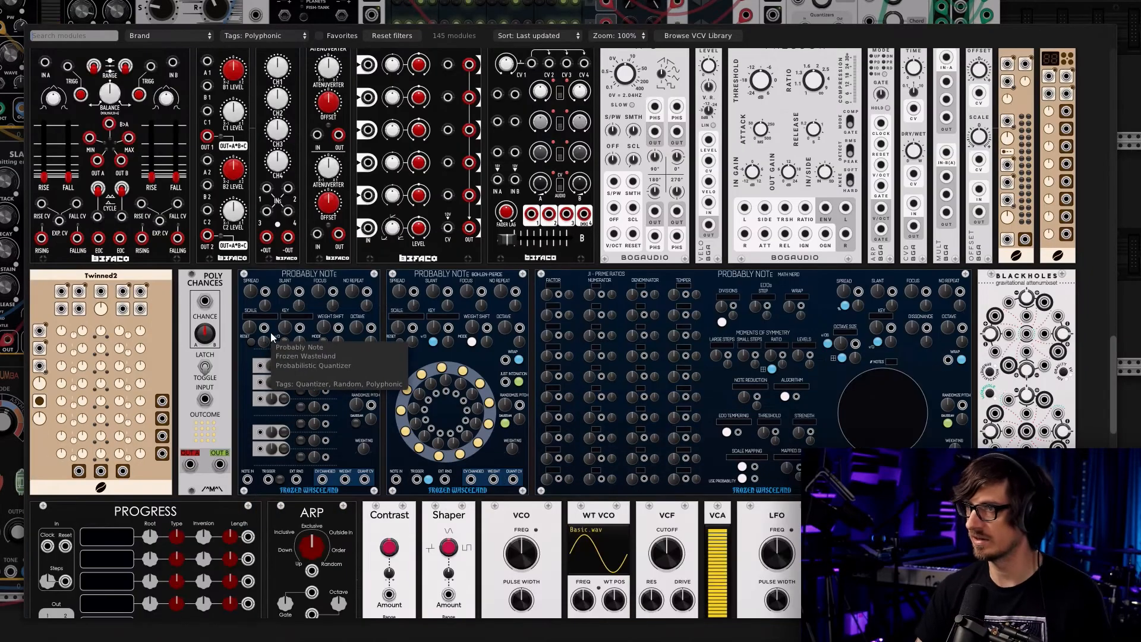
scroll(273, 339, down, 8)
scroll(289, 333, down, 4)
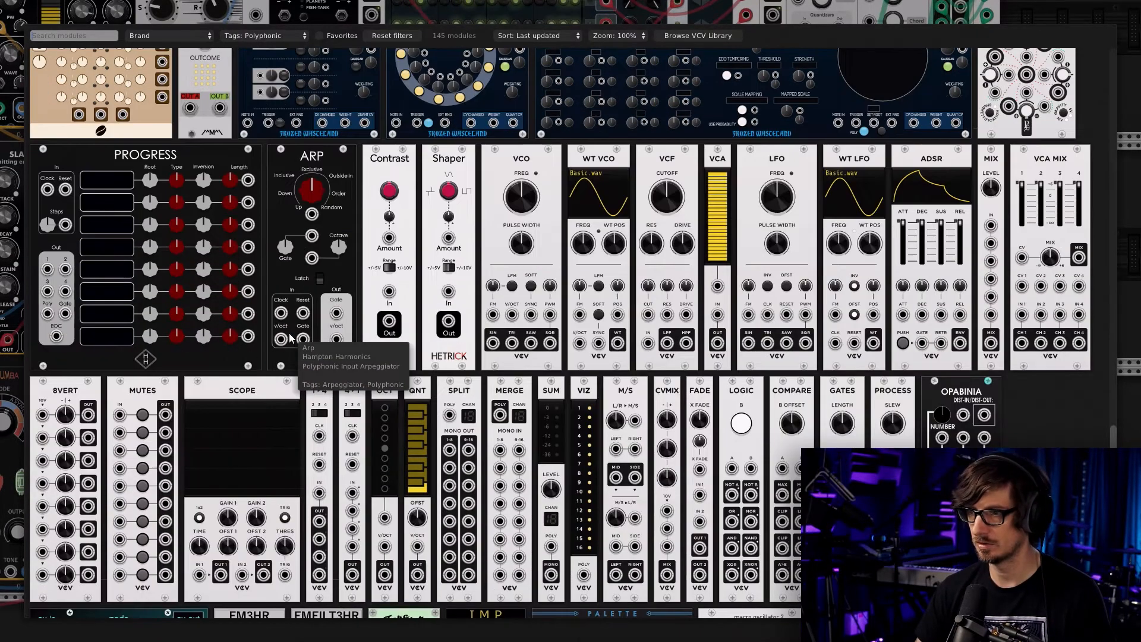
scroll(289, 336, down, 5)
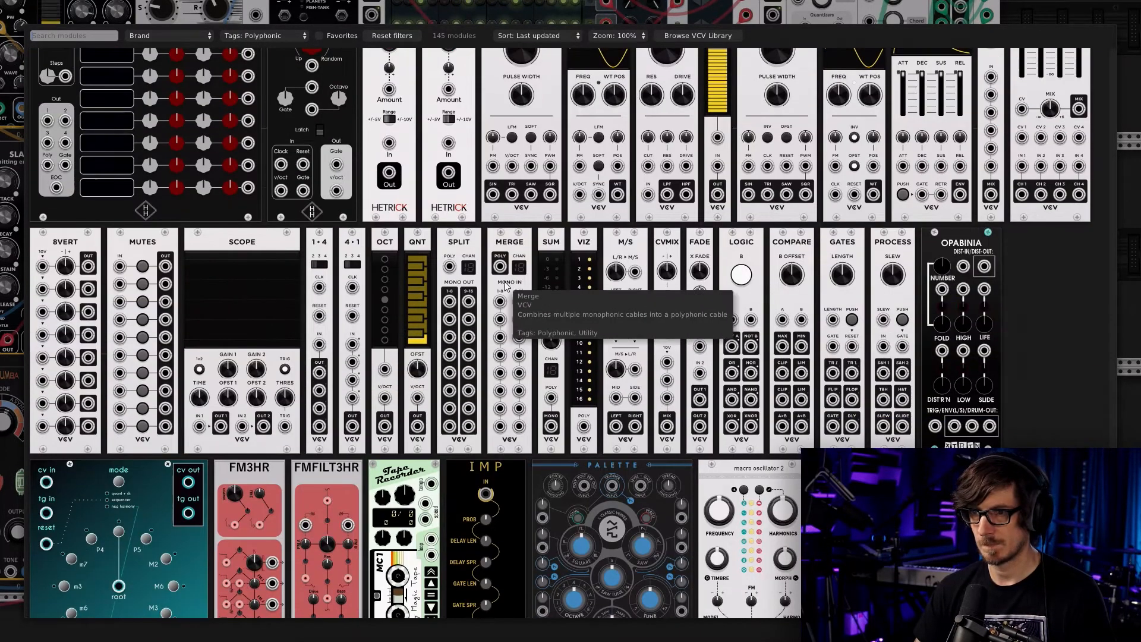
click(455, 272)
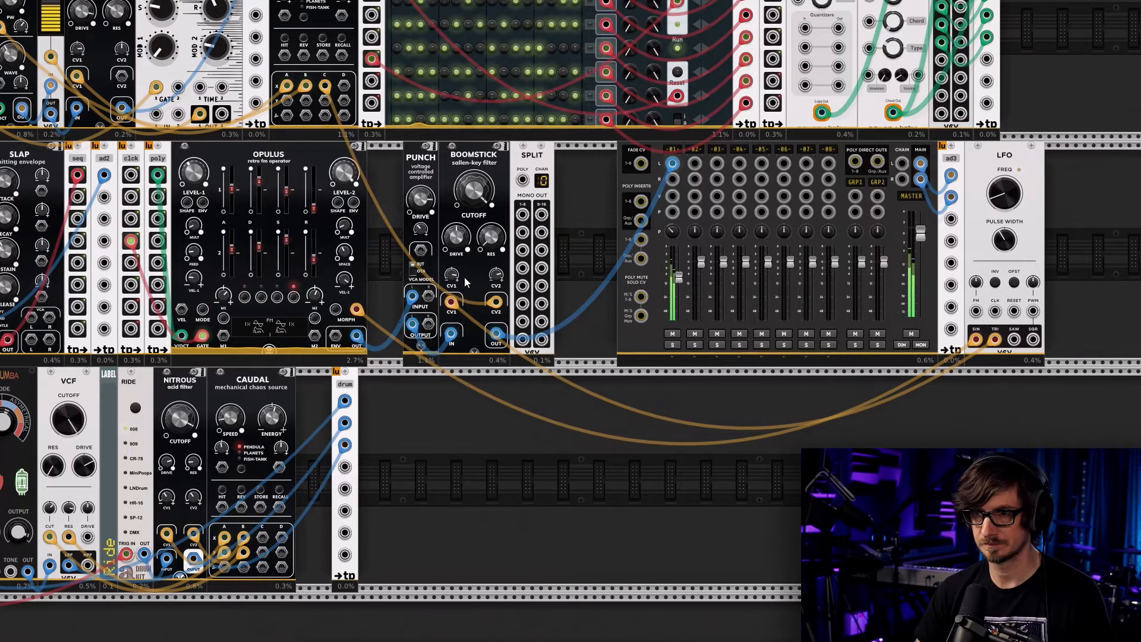
Arrange SPLIT directly after OPULUS, followed by BOOMSTICK and PUNCH without gaps
mouse_move(405, 155)
mouse_down()
mouse_move(516, 181)
mouse_move(414, 167)
mouse_up()
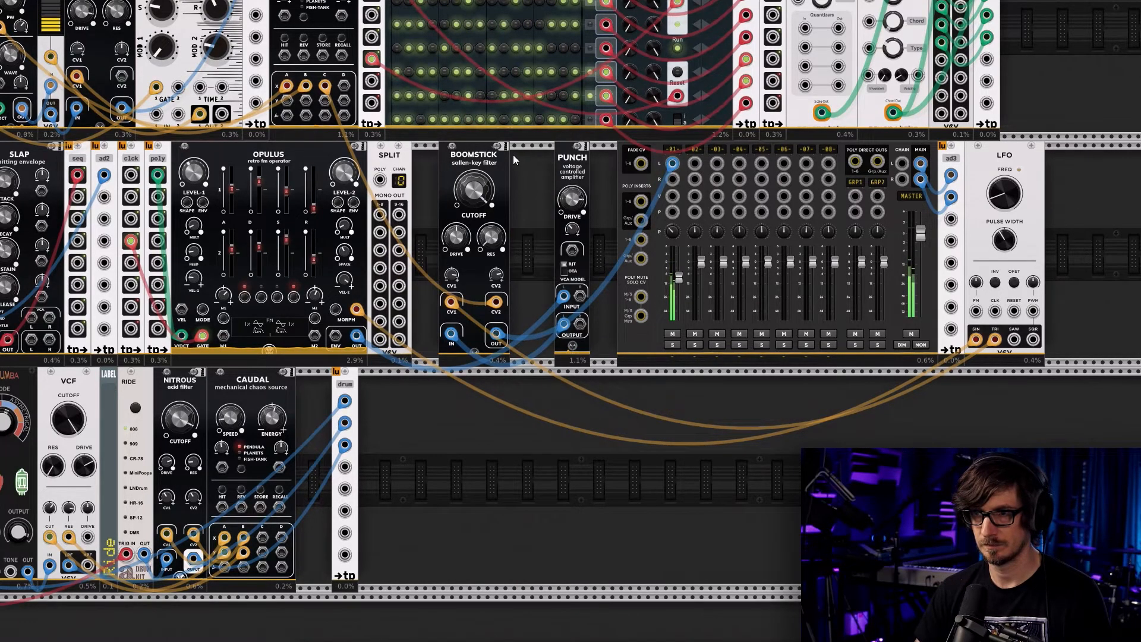
drag(491, 155, 464, 156)
drag(547, 156, 485, 169)
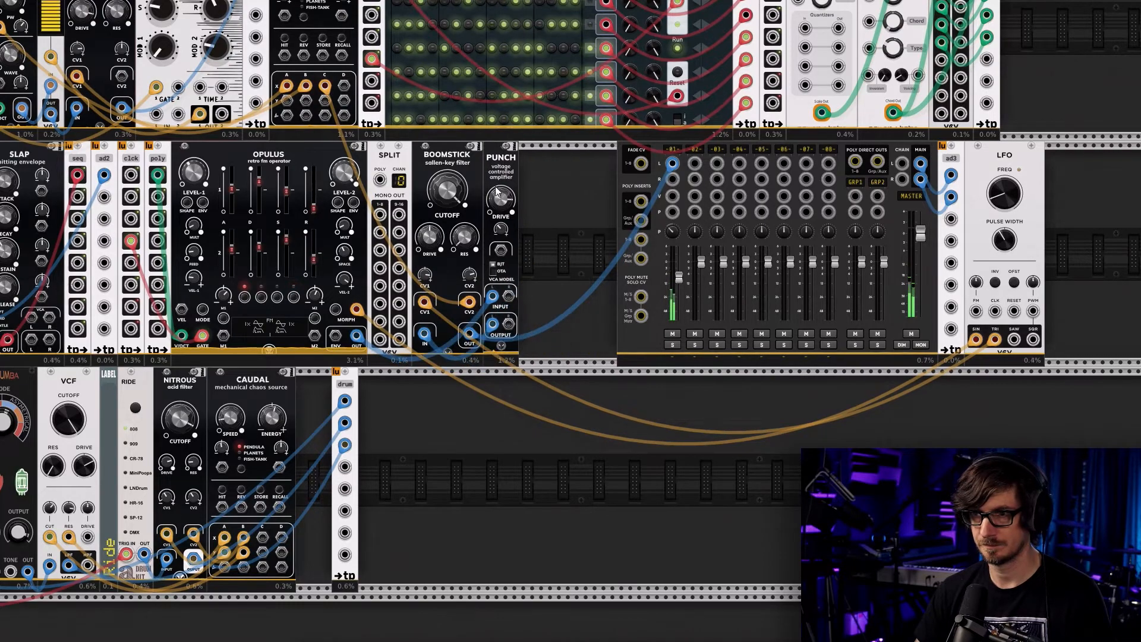
Solo the chrd channel on the main mixer
scroll(537, 234, up, 6)
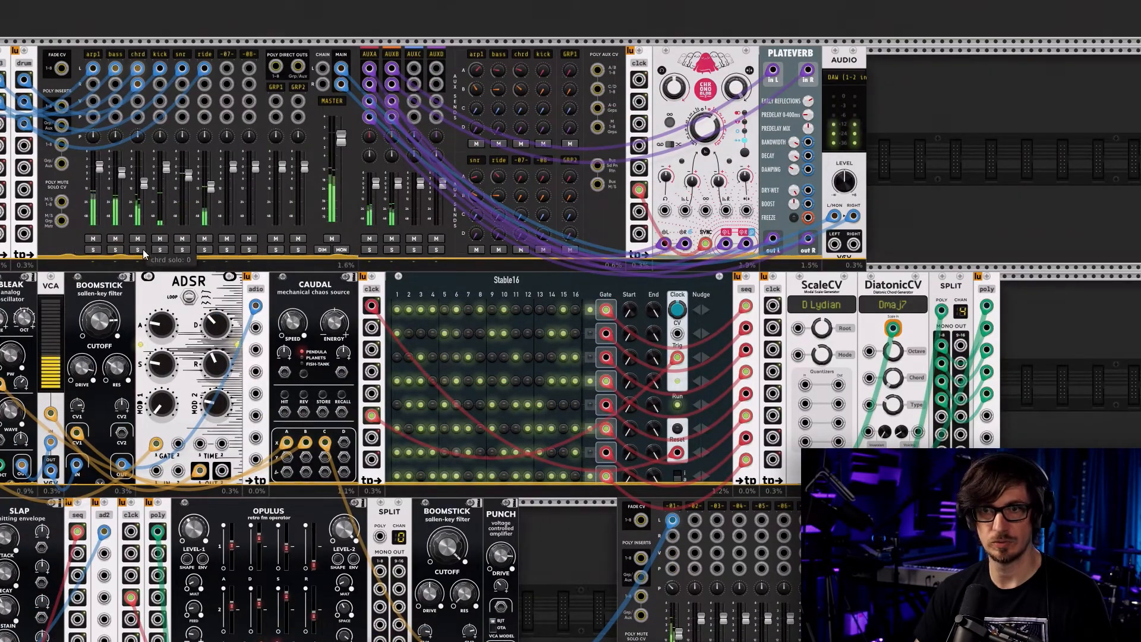
scroll(513, 533, down, 6)
scroll(559, 494, down, 2)
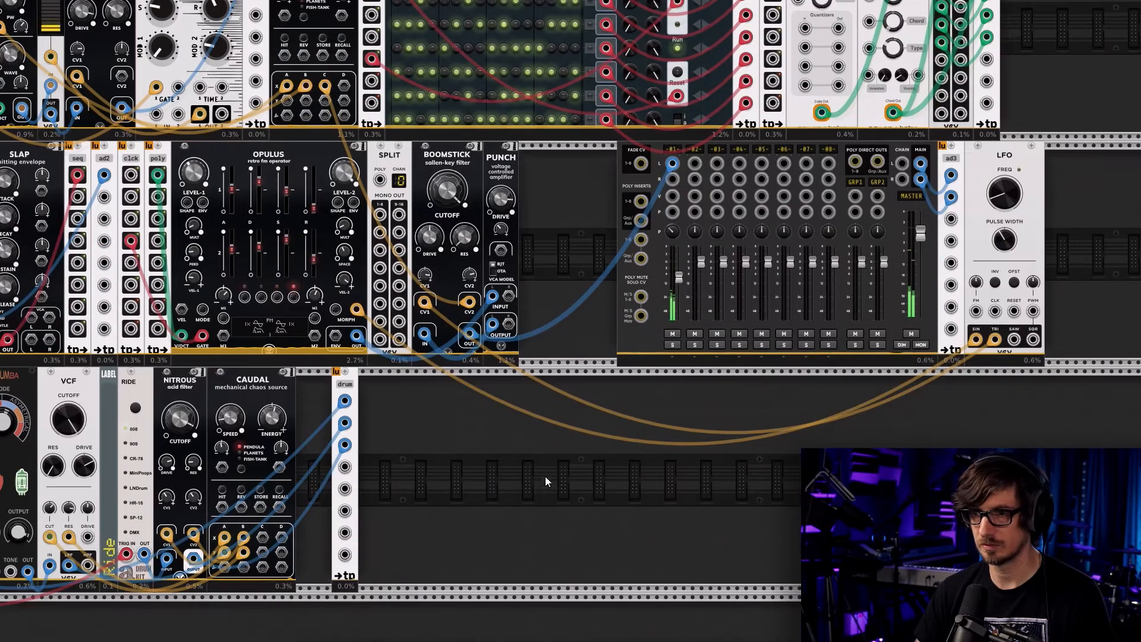
Move the Boomstick filter to the other side of the Punch amplifier, directly after it
scroll(447, 455, up, 3)
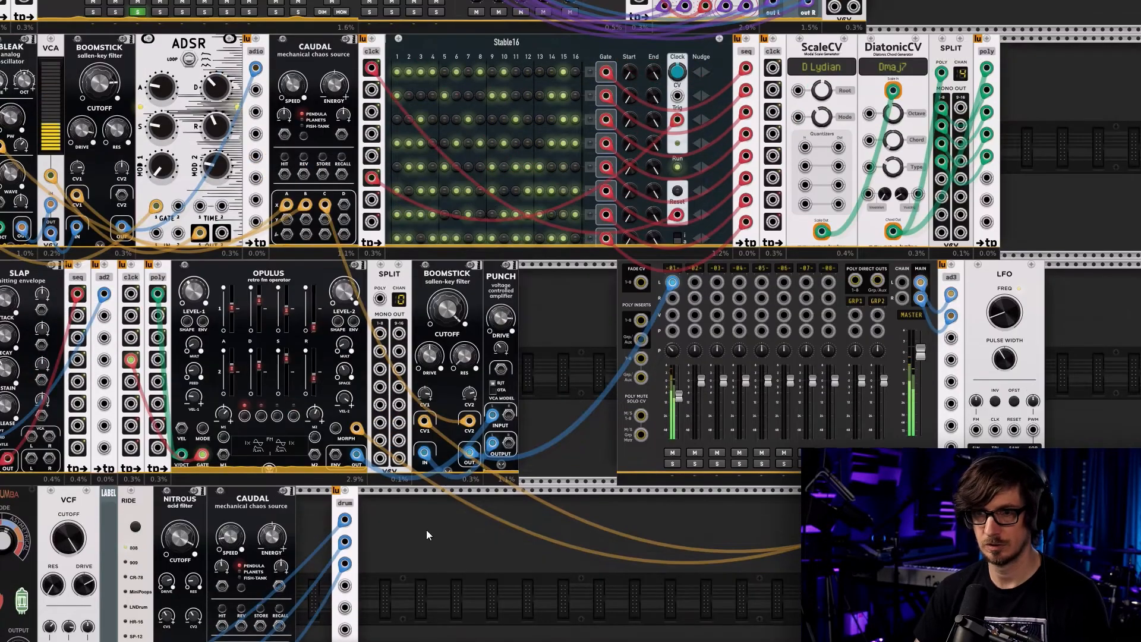
scroll(416, 528, up, 3)
scroll(409, 527, left, 5)
scroll(409, 527, up, 2)
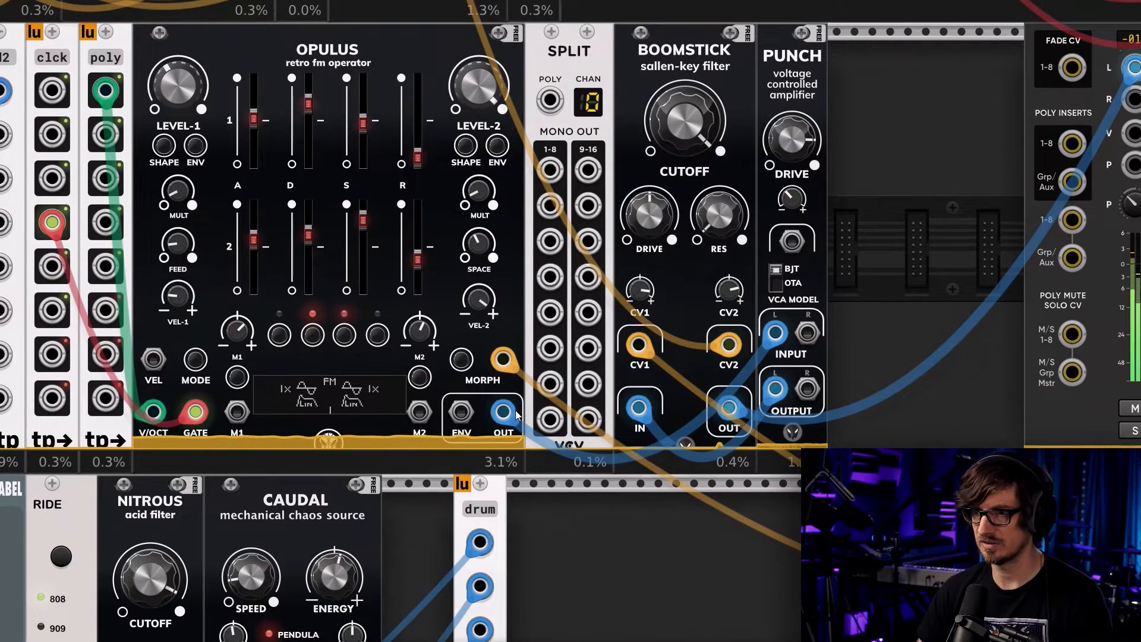
drag(745, 394, 776, 336)
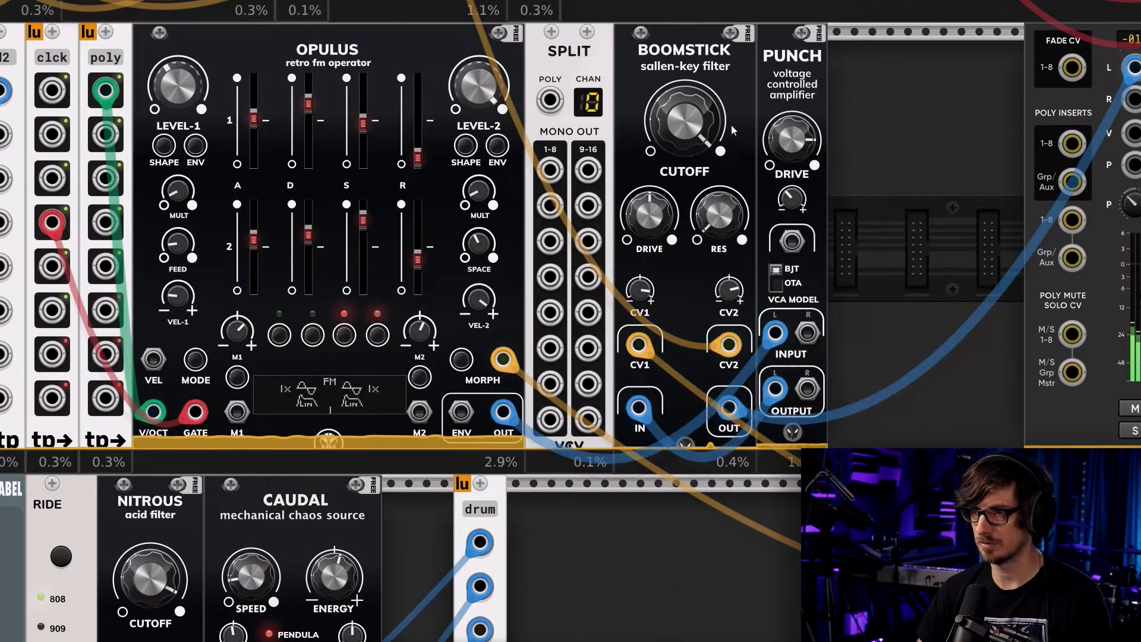
drag(756, 76, 970, 75)
drag(775, 333, 550, 100)
right_click(553, 171)
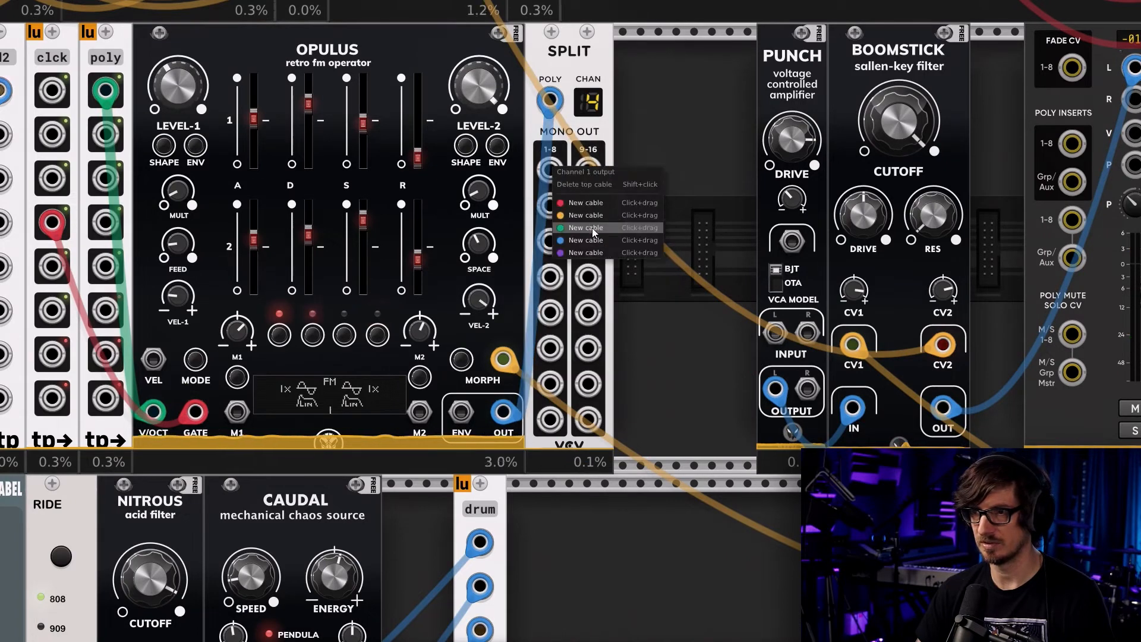
drag(590, 240, 774, 333)
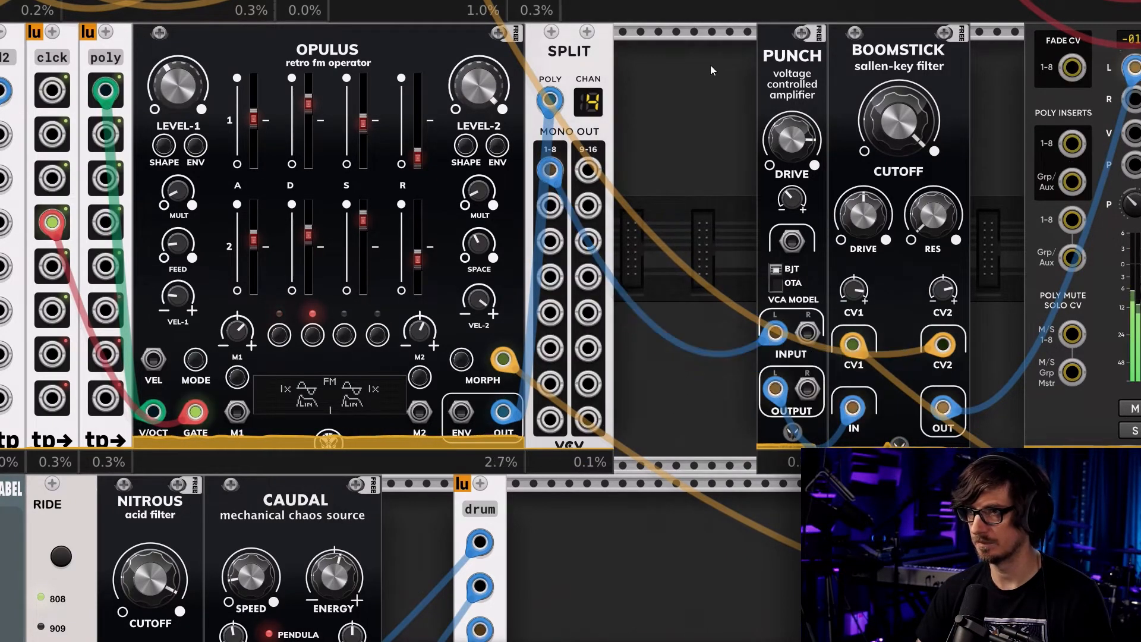
Shift the lower mixer, ad3 and LFO modules together to the right to make room after Boomstick
scroll(699, 101, up, 2)
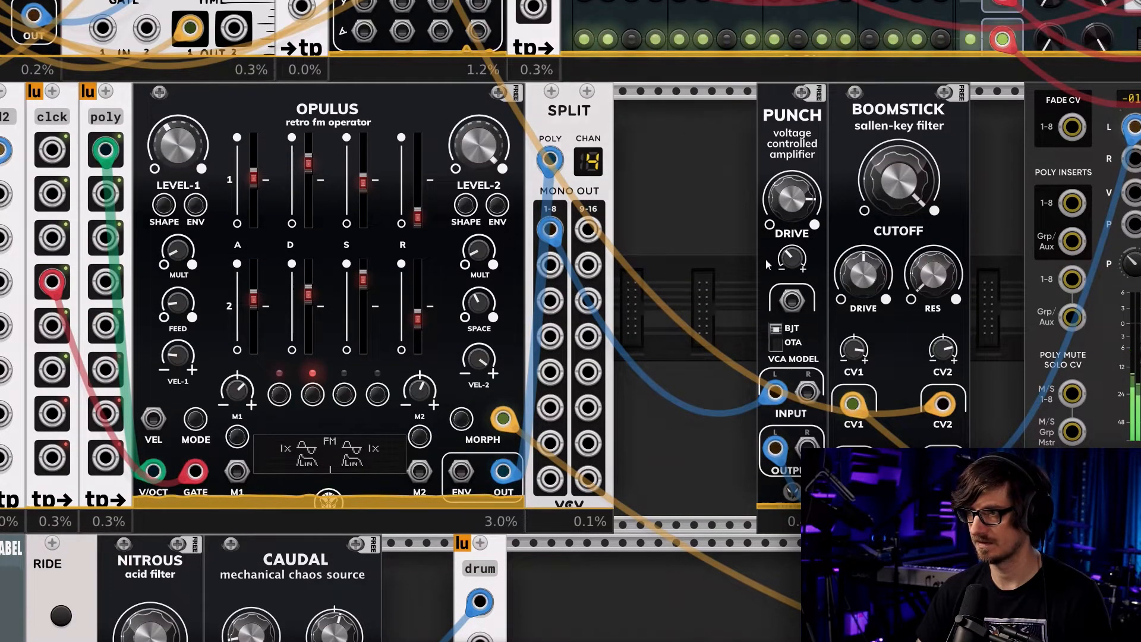
scroll(689, 209, up, 1)
scroll(693, 212, down, 2)
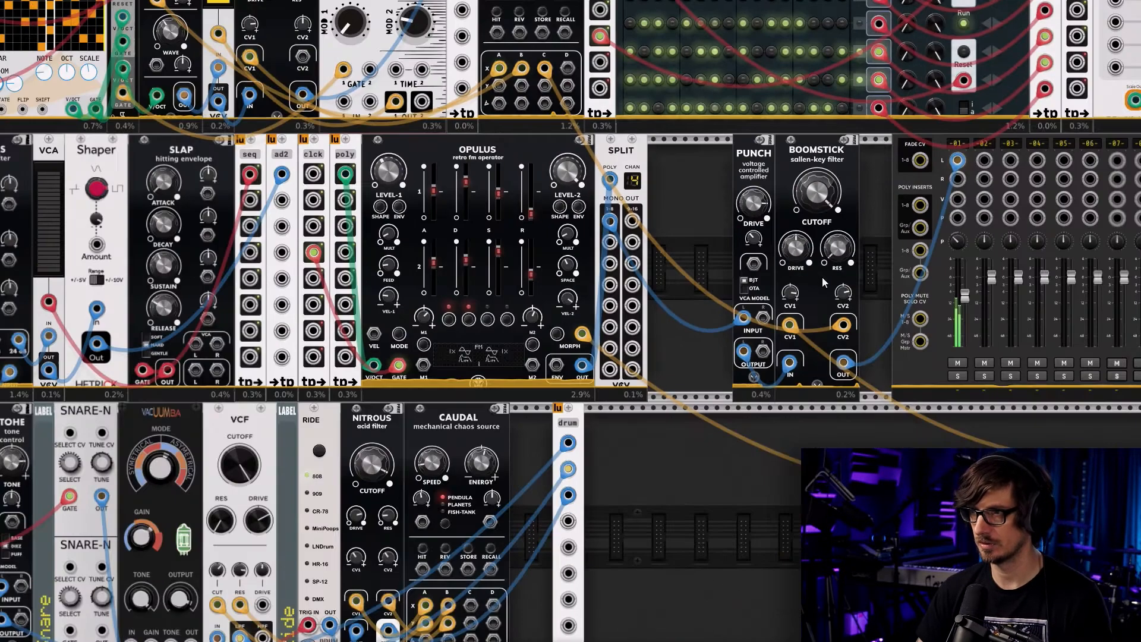
drag(906, 457, 584, 443)
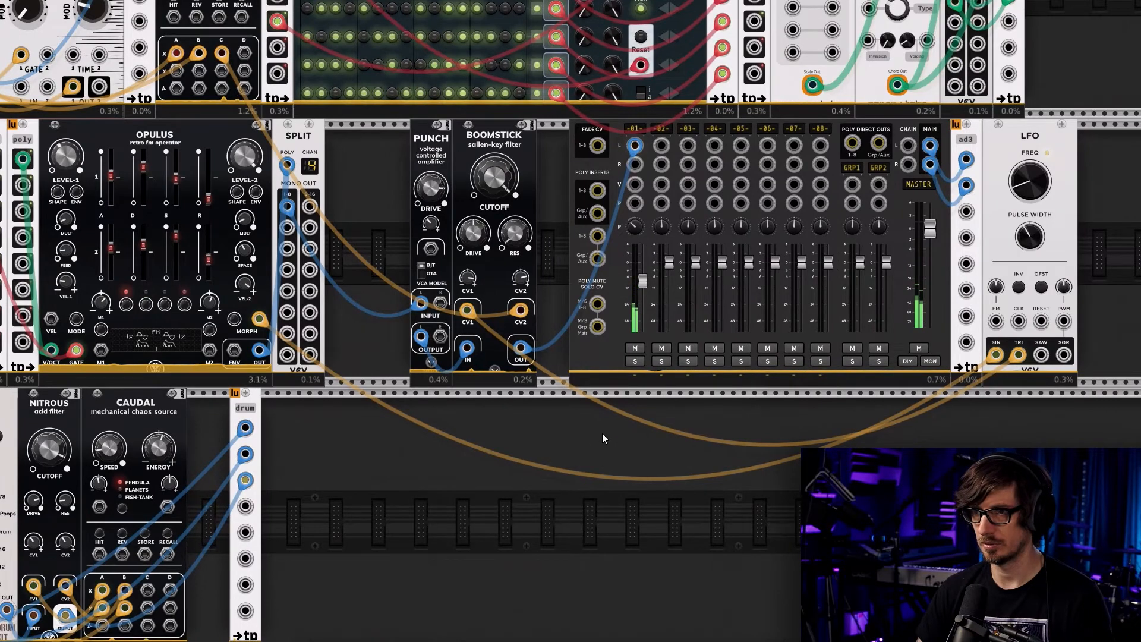
scroll(603, 432, down, 2)
drag(987, 432, 784, 254)
Duplicate the Punch and Boomstick pair with cables and place both pairs side by side directly after Split
drag(627, 269, 501, 248)
right_click(481, 237)
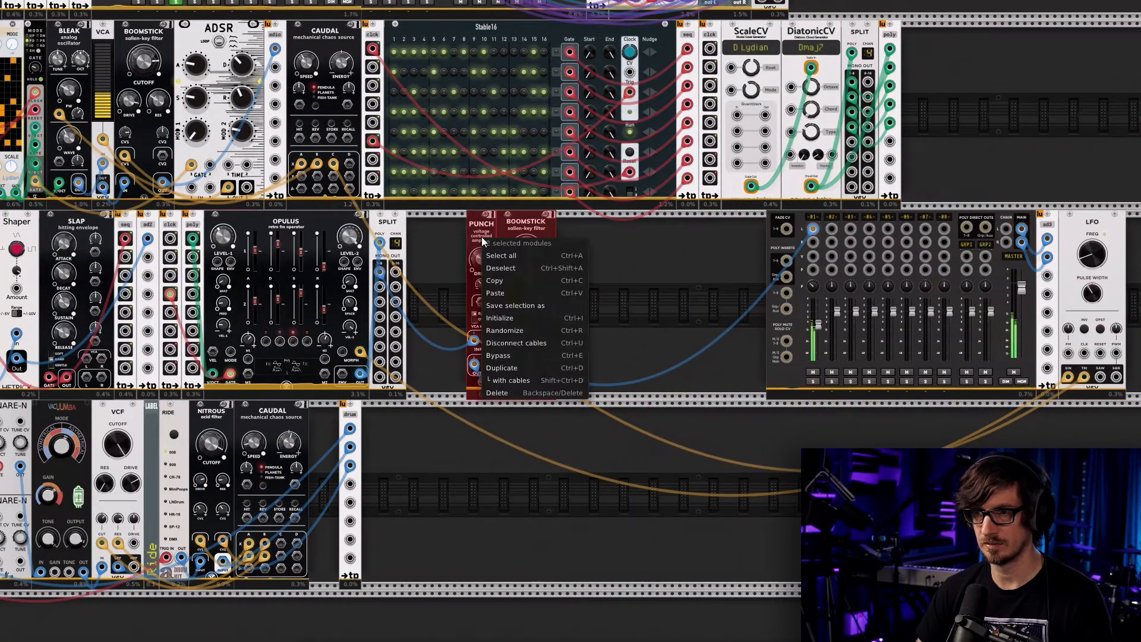
click(511, 381)
drag(693, 276, 448, 220)
click(622, 309)
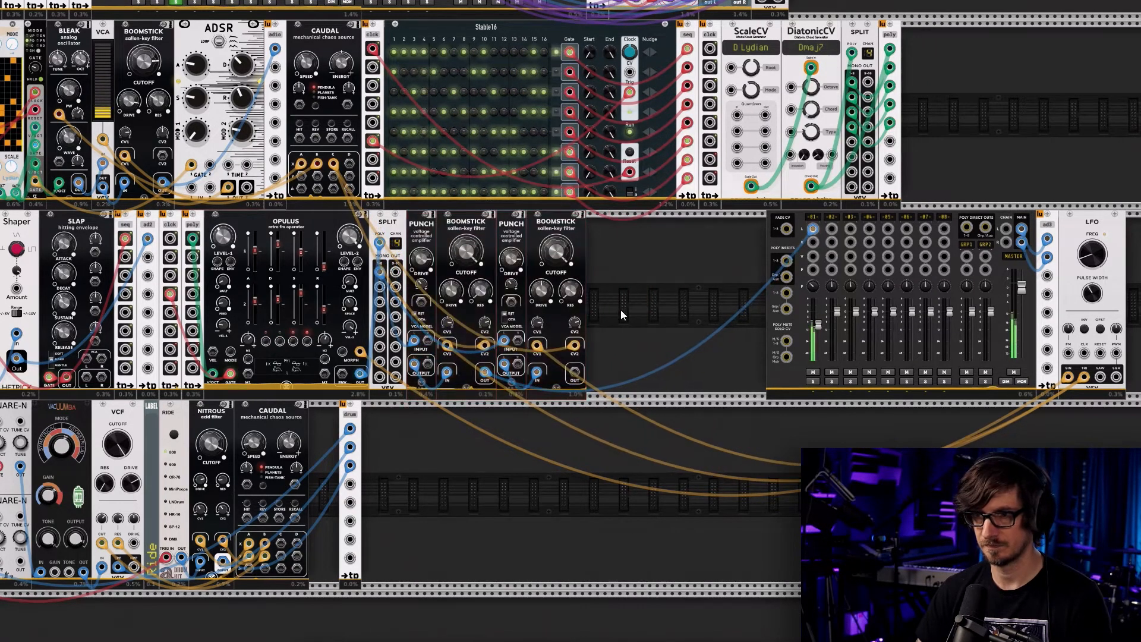
scroll(553, 433, up, 3)
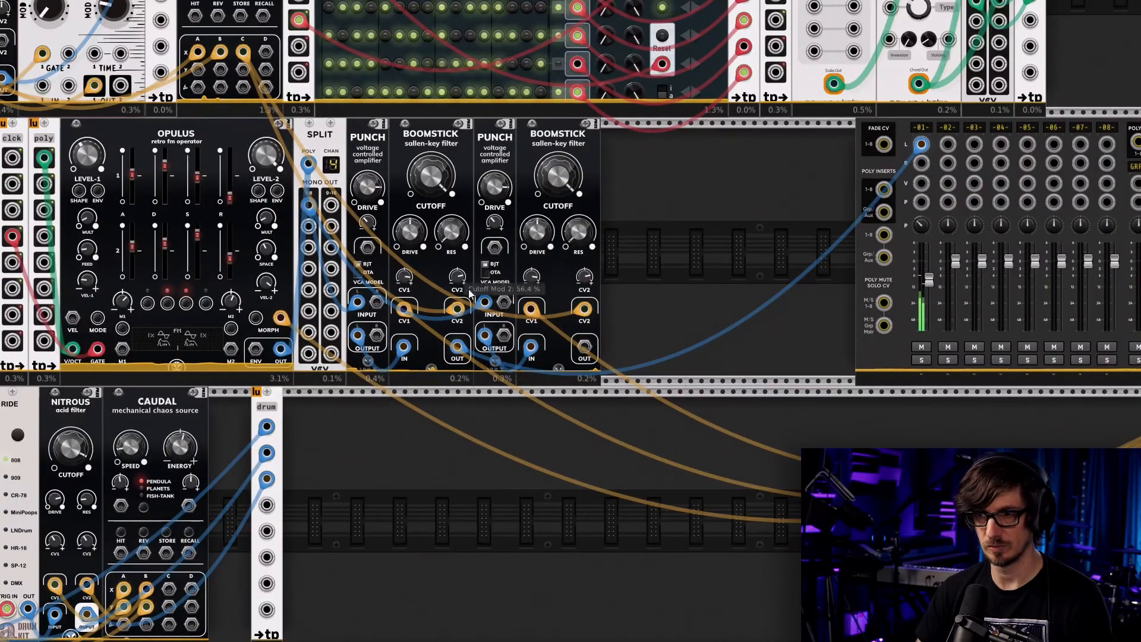
drag(483, 306, 481, 315)
right_click(482, 305)
drag(517, 390, 308, 225)
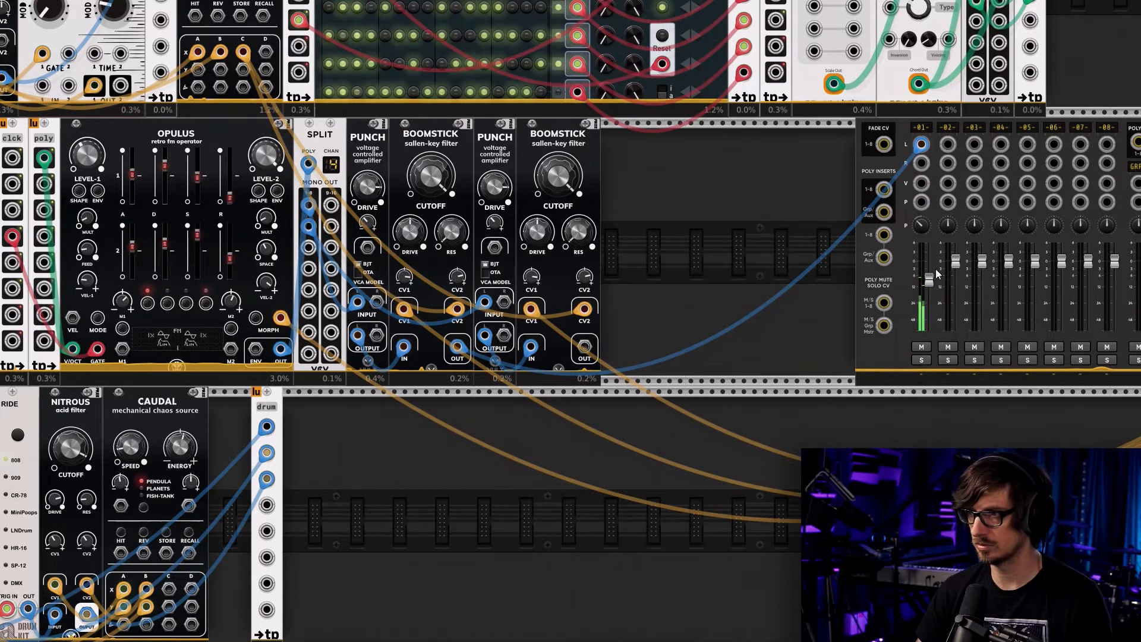
right_click(586, 350)
drag(614, 420, 947, 144)
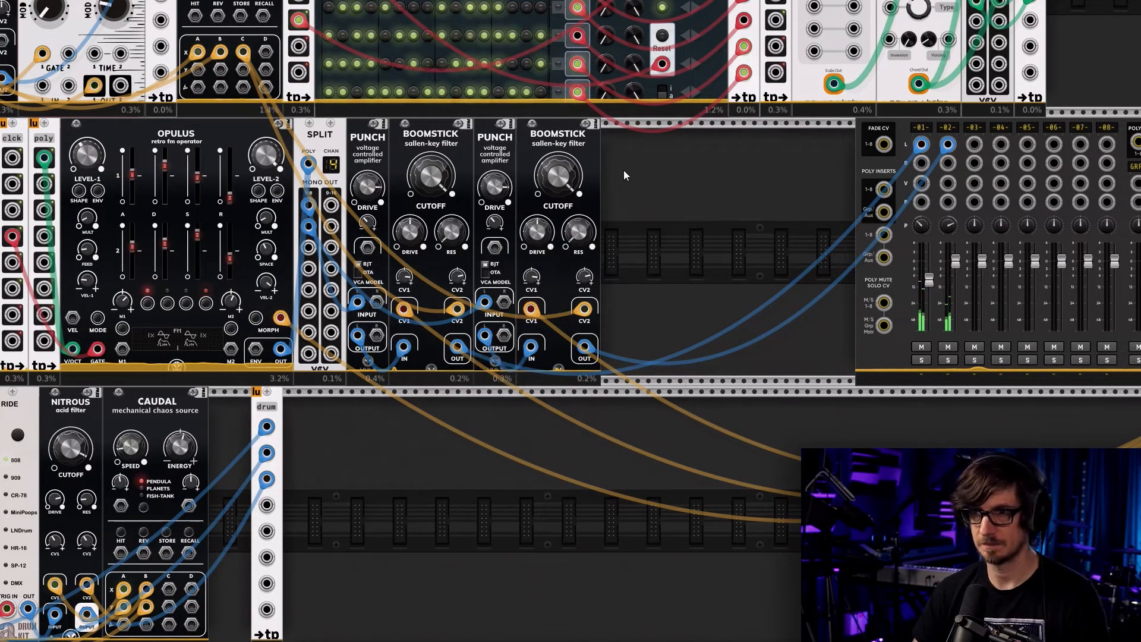
Space out the two Punch and Boomstick pairs, leaving a small gap in the rack before each one
drag(631, 185, 490, 141)
drag(488, 141, 511, 137)
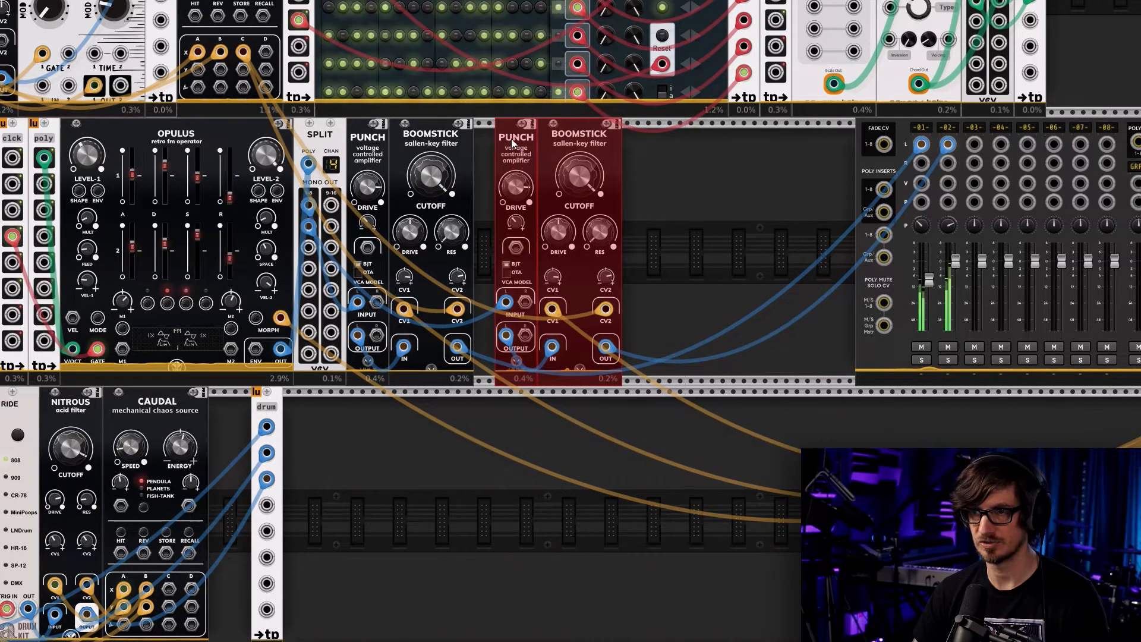
shift+click(434, 138)
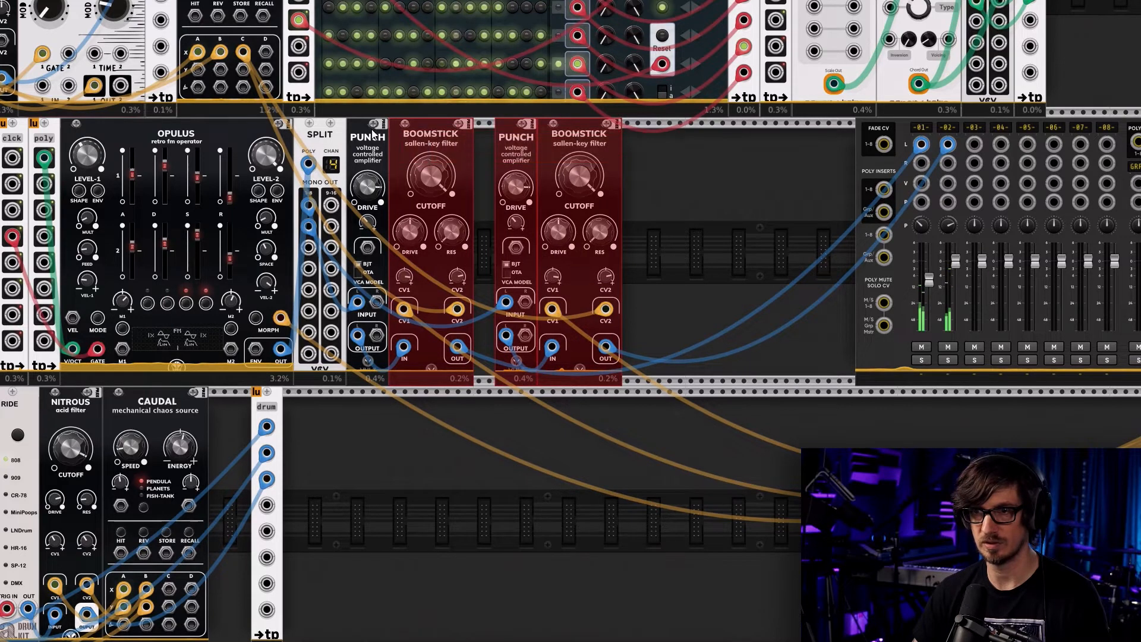
drag(638, 163, 339, 133)
drag(641, 191, 377, 144)
drag(377, 143, 397, 142)
Duplicate the second Punch and Boomstick pair without its cables and undo the duplication
drag(705, 211, 529, 144)
right_click(529, 145)
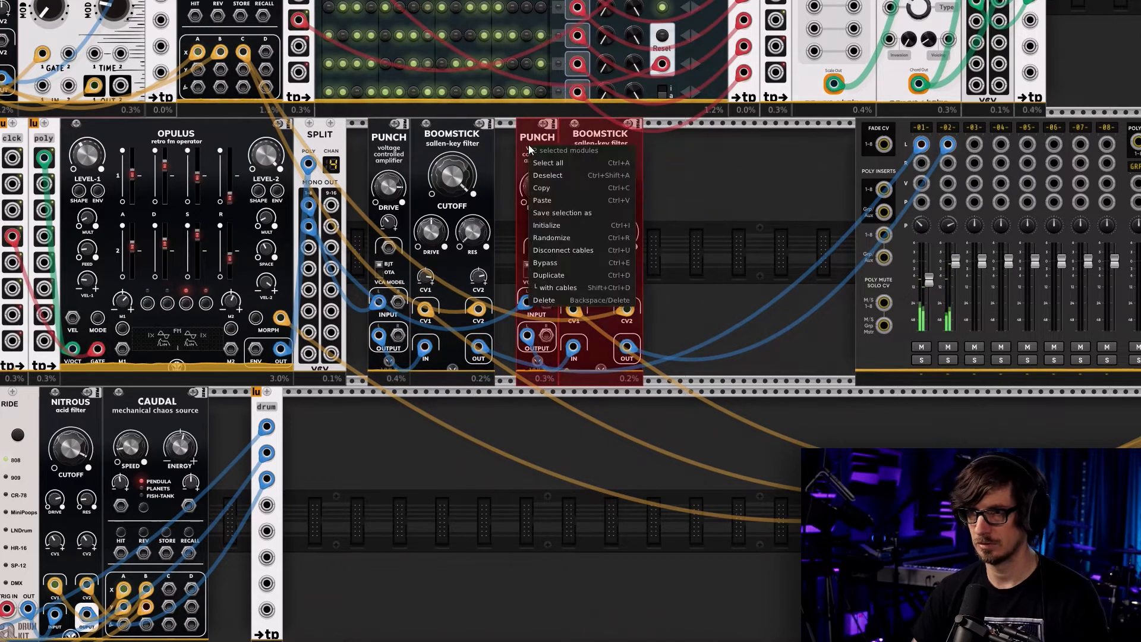
click(571, 276)
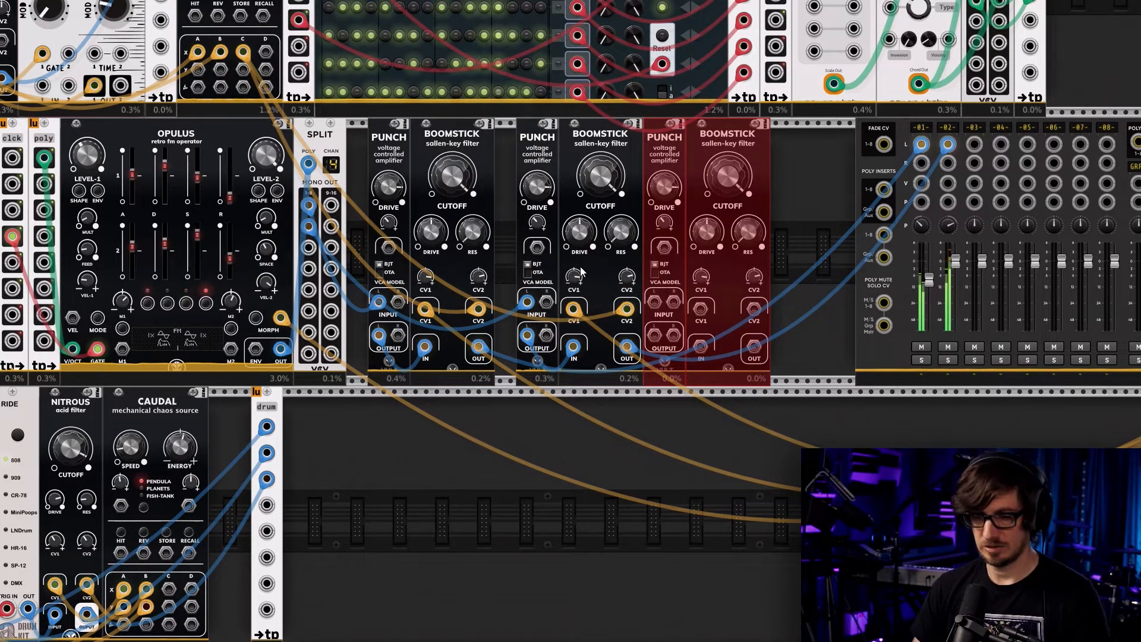
key(ctrl+z)
Duplicate the second Punch and Boomstick pair with cables and shift the copy right to leave a small gap
drag(675, 208, 545, 138)
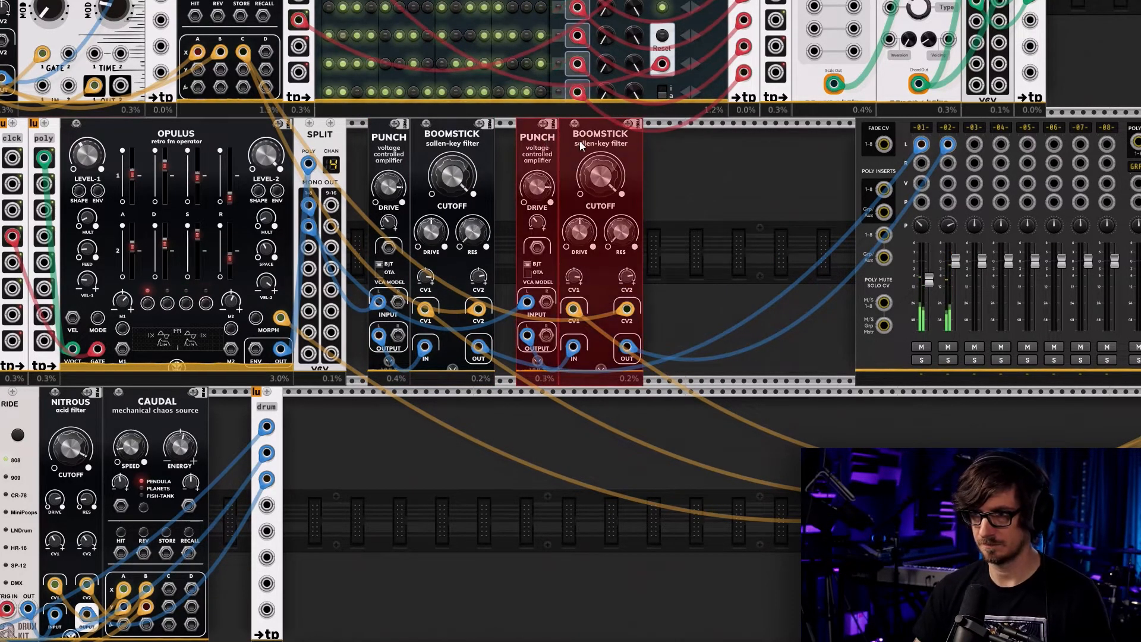
right_click(580, 141)
click(526, 153)
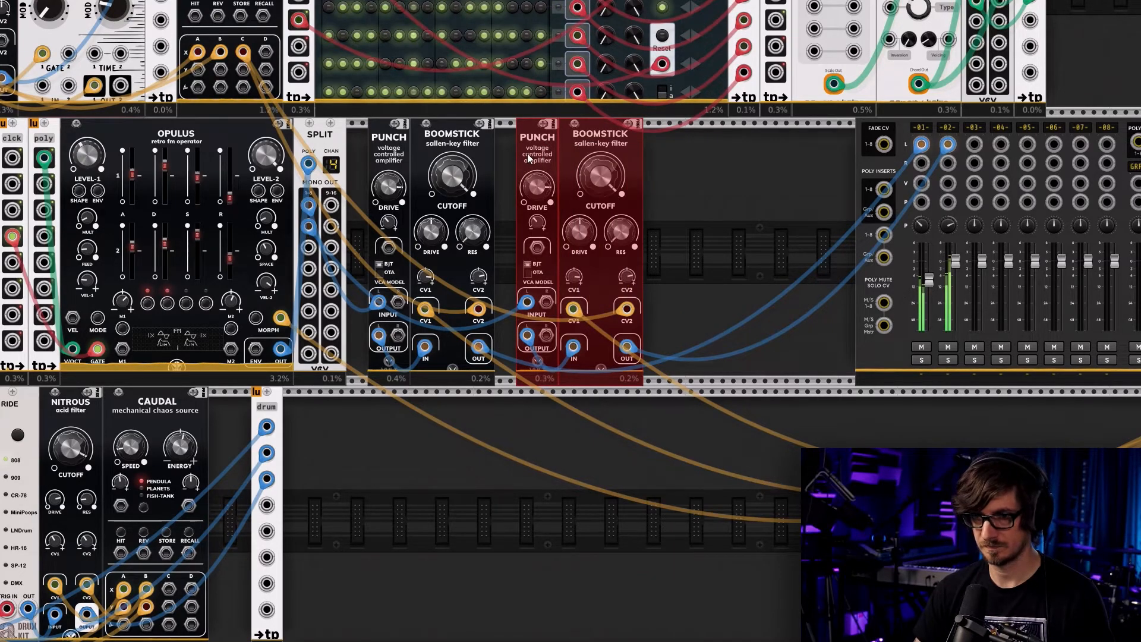
key(ctrl+d)
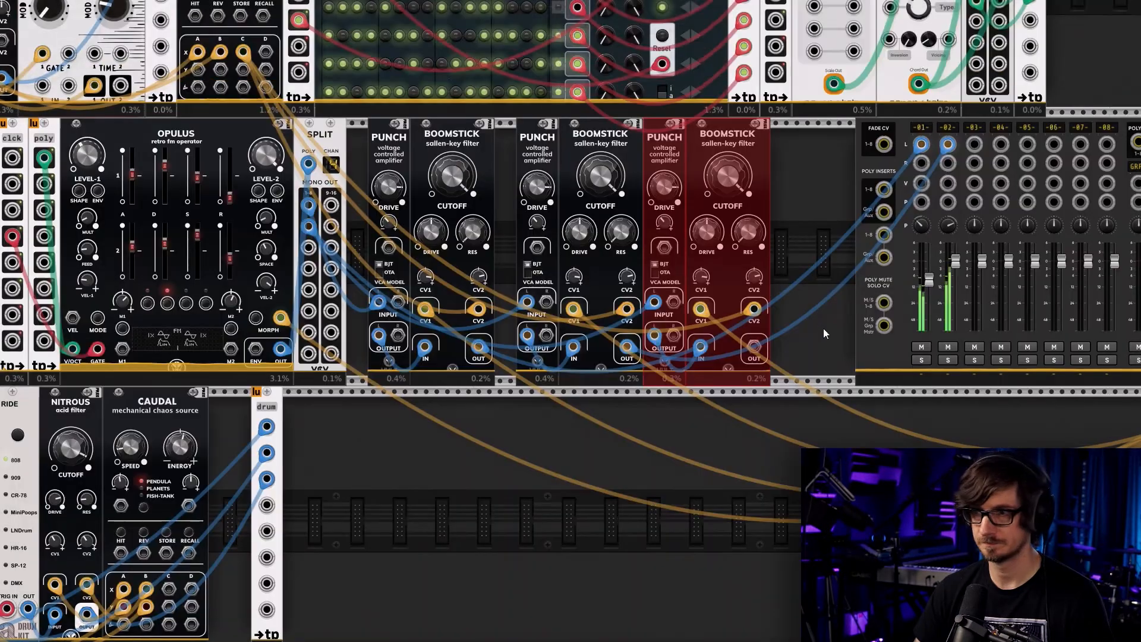
mouse_move(659, 141)
mouse_down()
mouse_move(688, 146)
mouse_move(682, 161)
mouse_move(675, 142)
mouse_up()
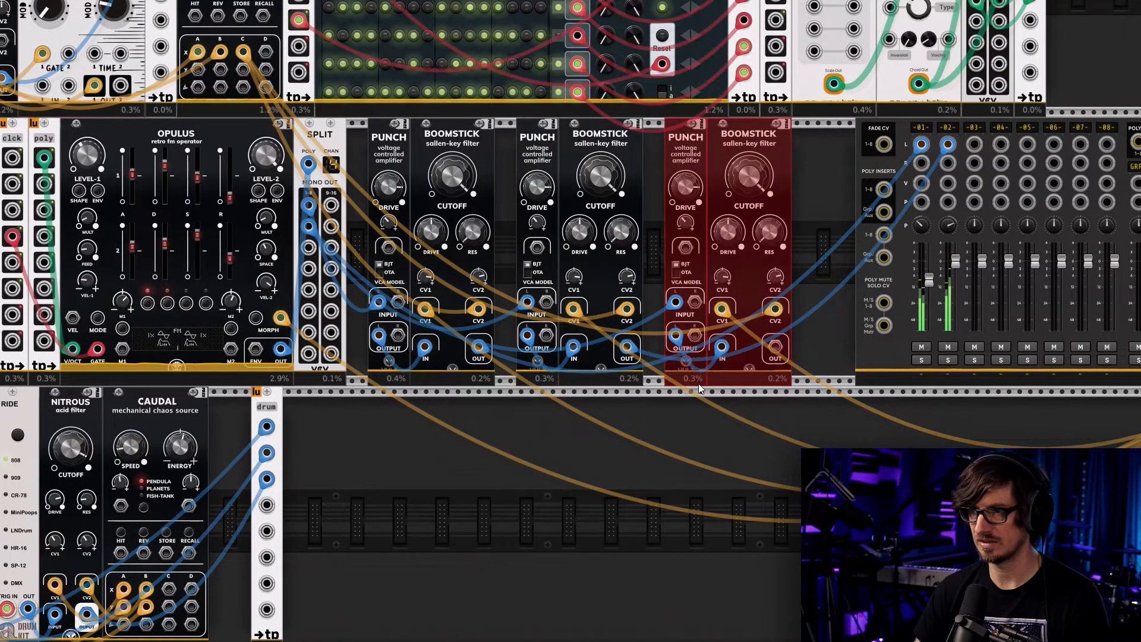
Move the lower mixer, ad3 and LFO modules further right to free space for another filter pair
scroll(686, 405, down, 2)
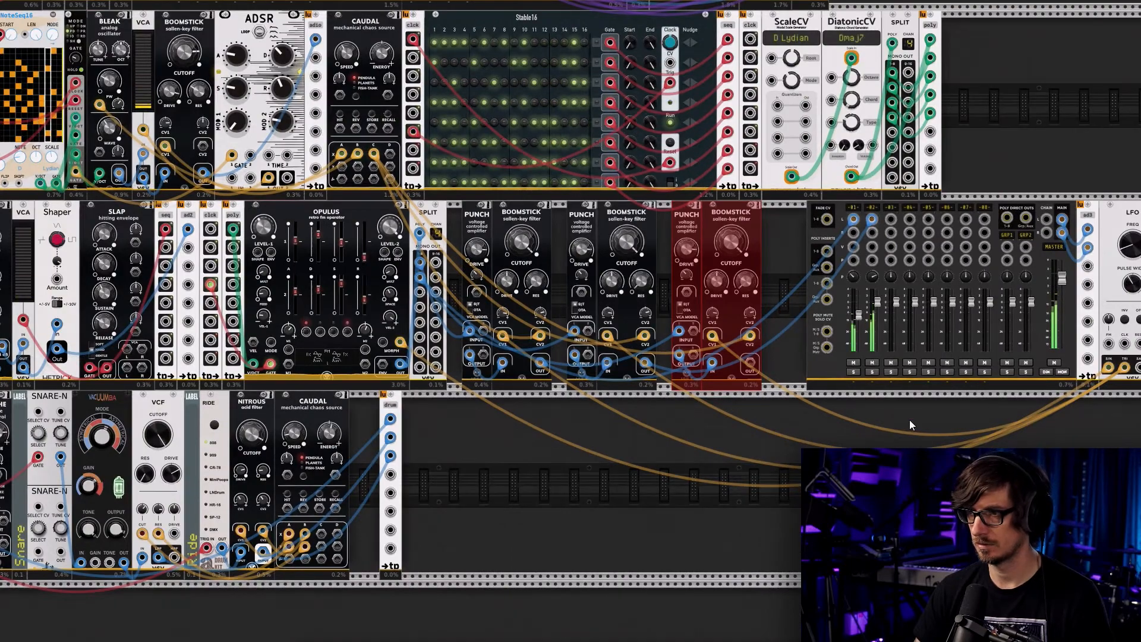
scroll(909, 420, left, 10)
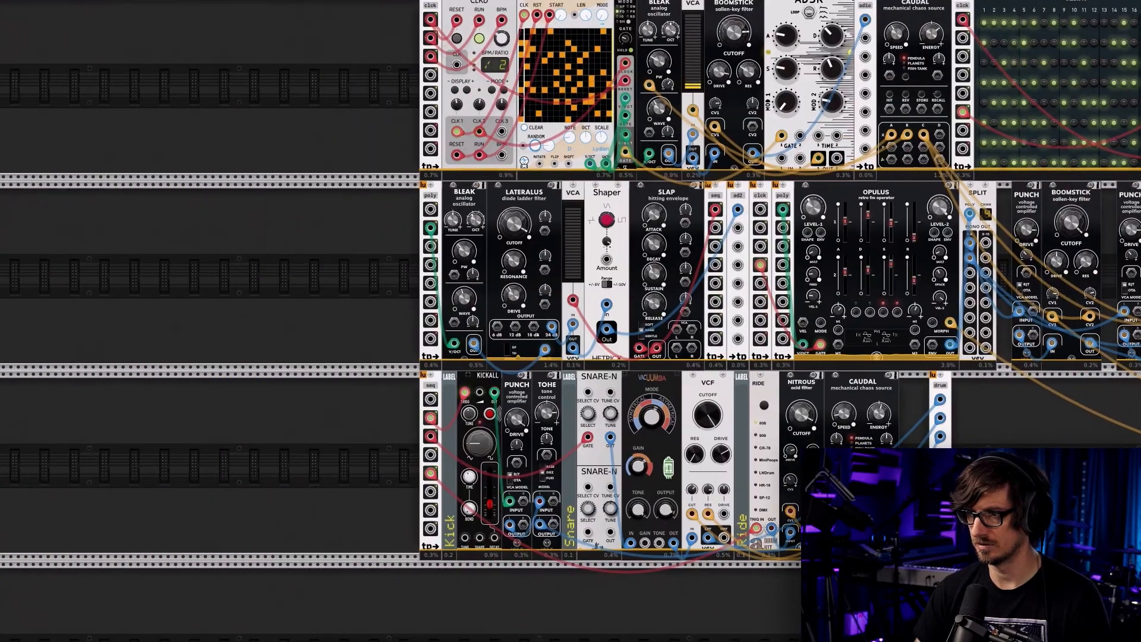
scroll(407, 382, right, 15)
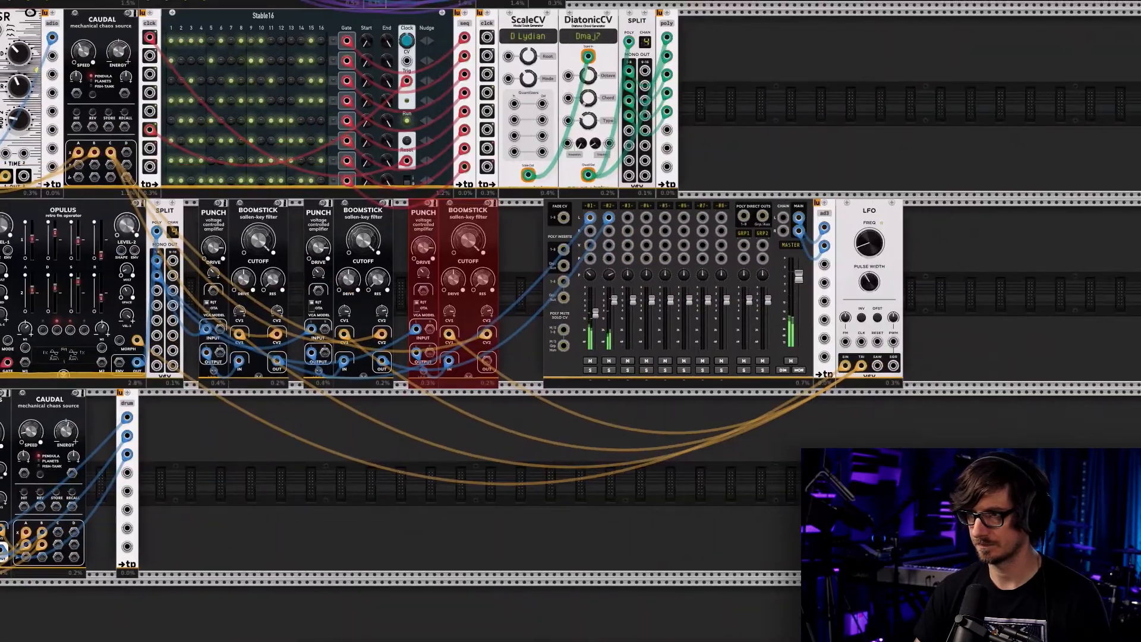
drag(1020, 447, 562, 235)
drag(627, 239, 740, 232)
click(576, 265)
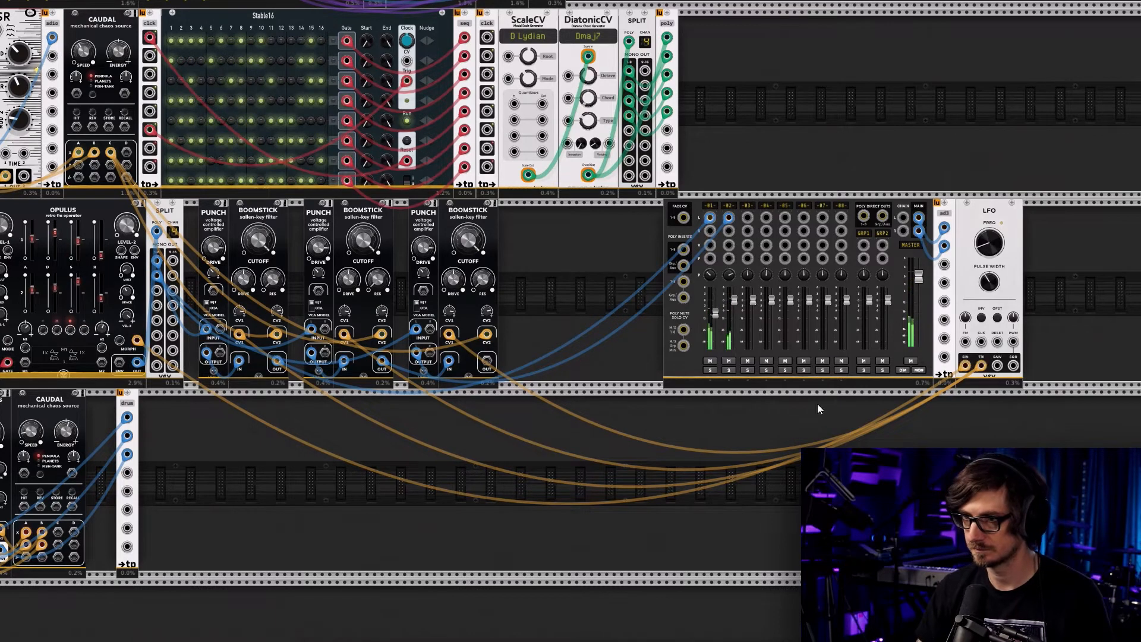
mouse_move(451, 319)
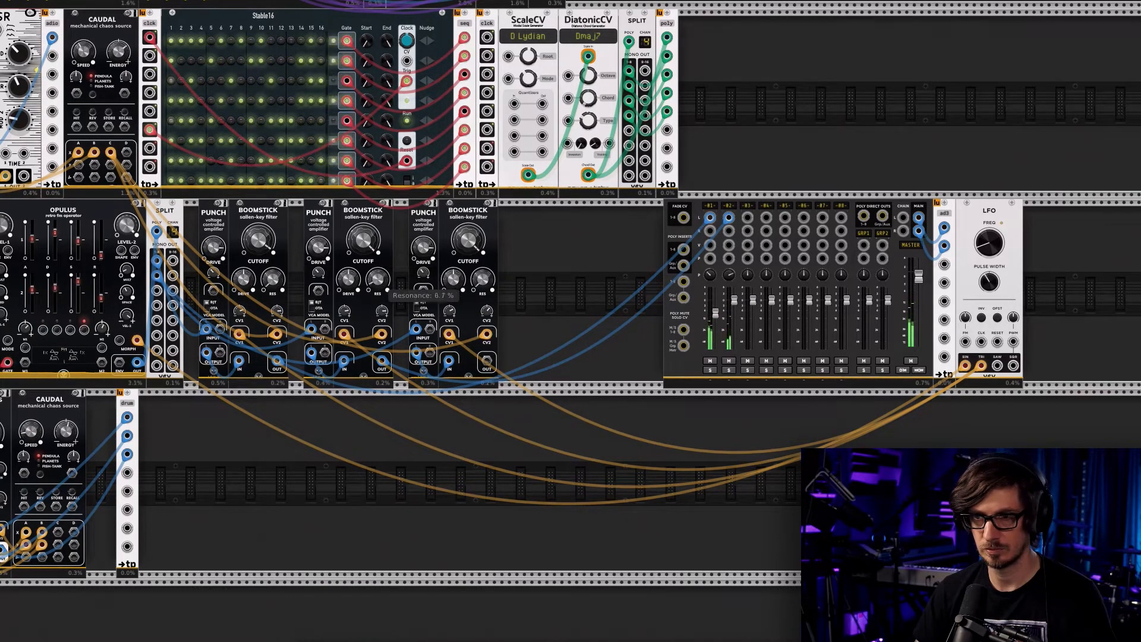
drag(468, 288, 476, 288)
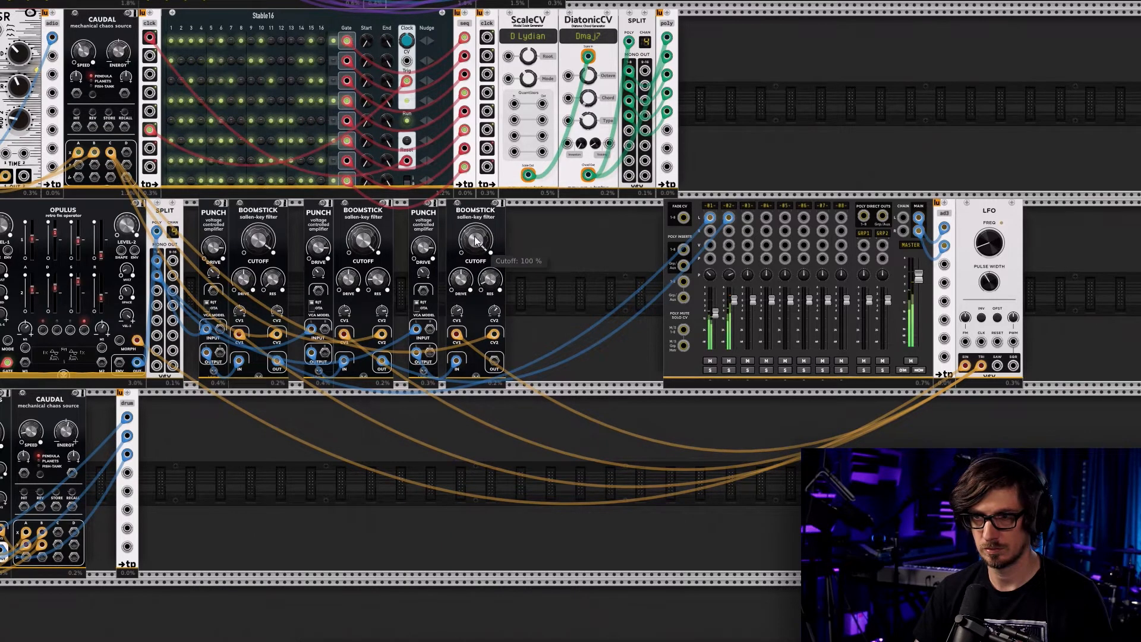
drag(464, 218, 456, 218)
Duplicate the first Punch and Boomstick pair with cables and place the copy as a fourth pair, spaced after the third
drag(292, 445, 212, 360)
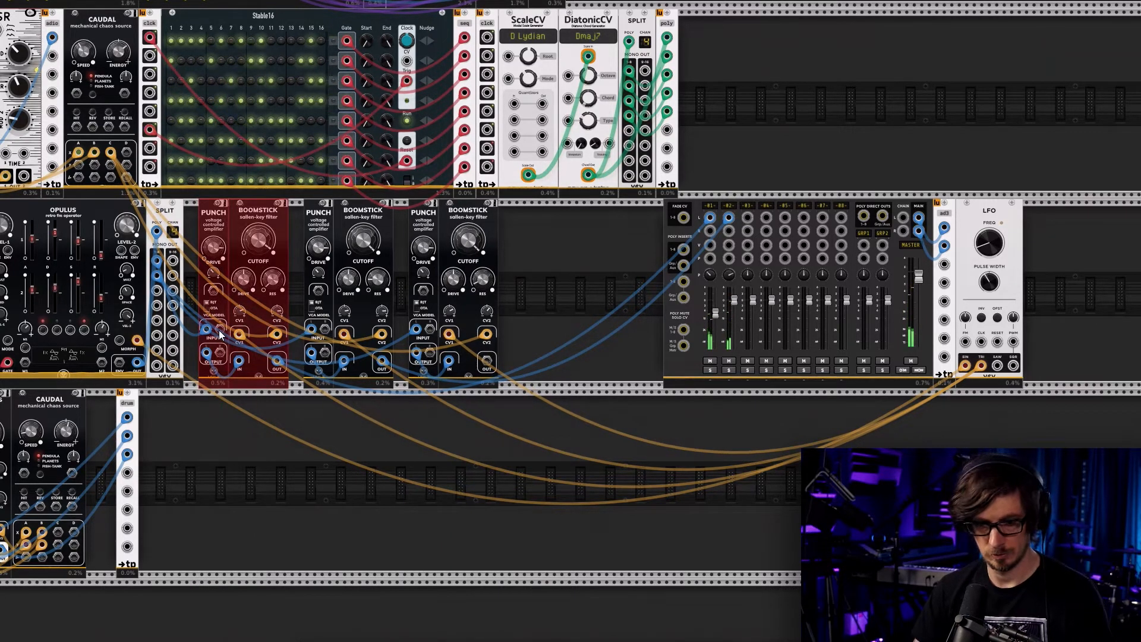
key(ctrl+d)
drag(568, 213, 588, 214)
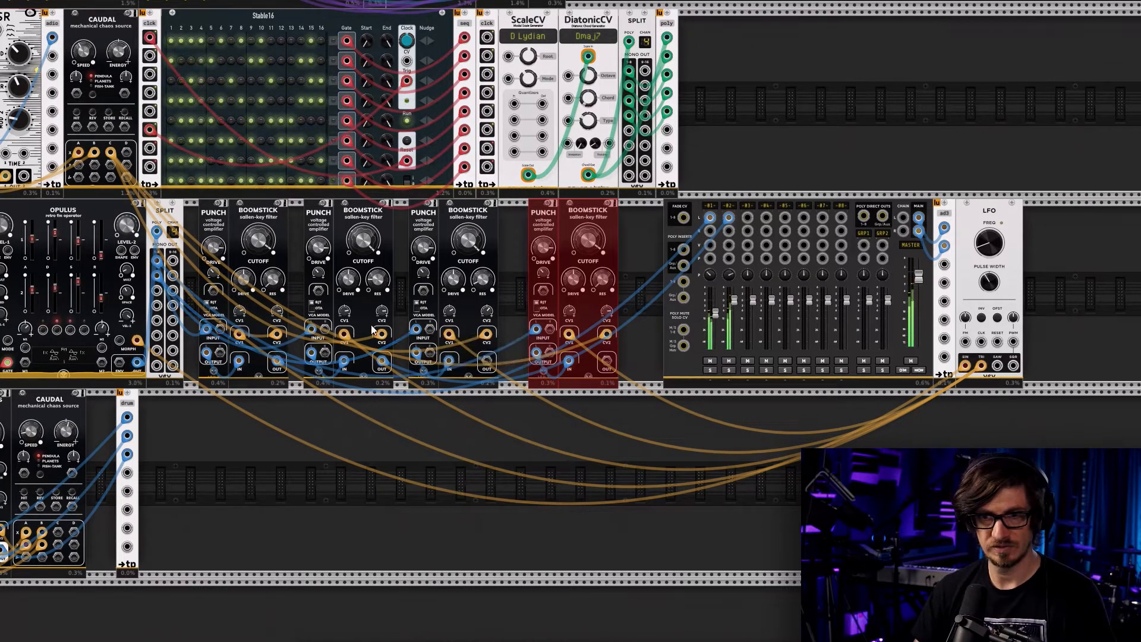
right_click(417, 327)
click(419, 341)
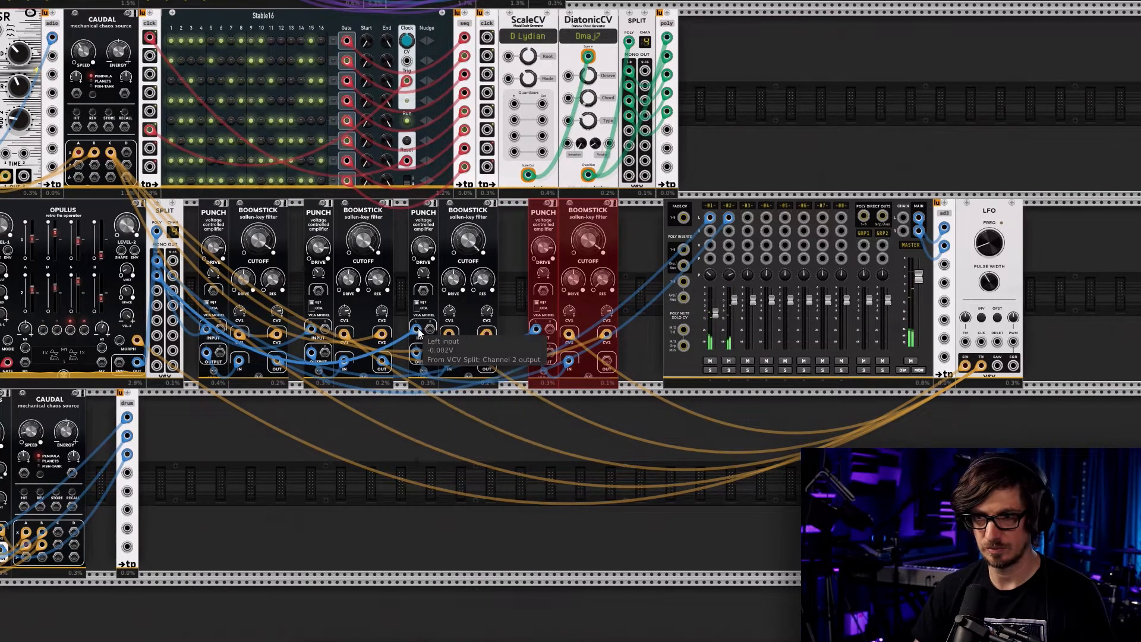
right_click(418, 334)
click(437, 421)
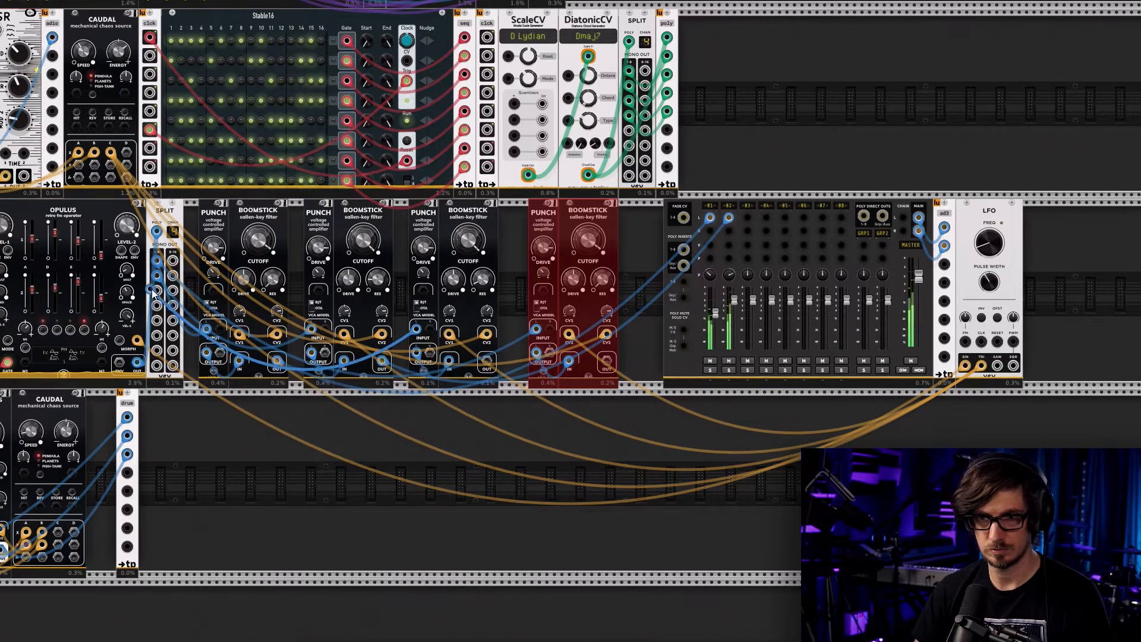
drag(154, 292, 230, 313)
Patch the third Boomstick's output into the lower mixer's channel 3 left input
right_click(489, 361)
click(529, 419)
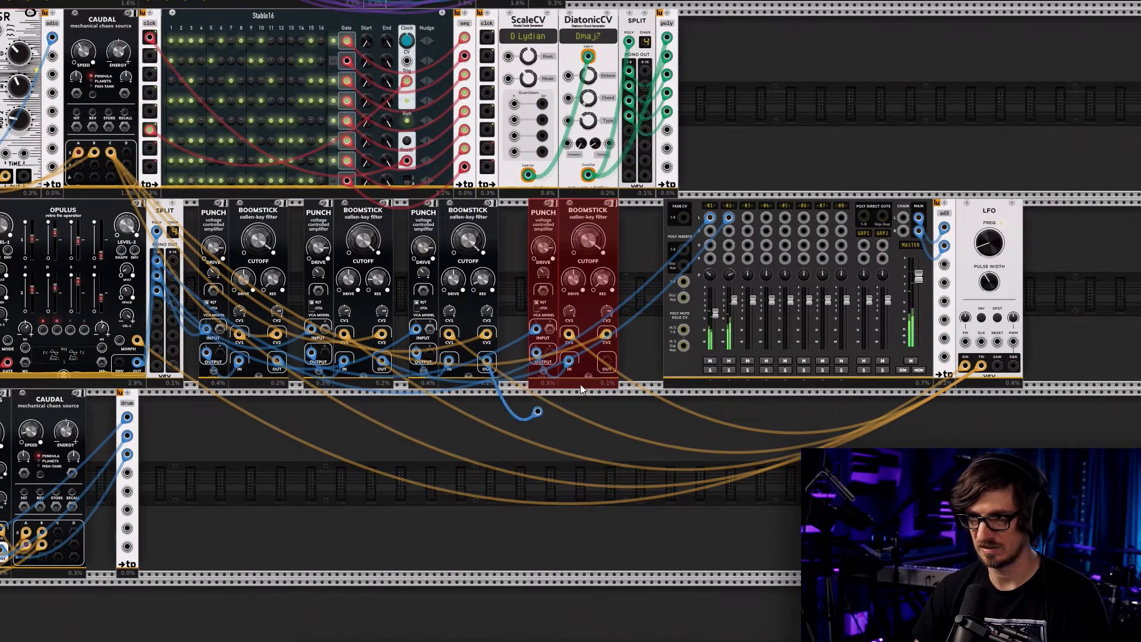
drag(747, 228, 747, 219)
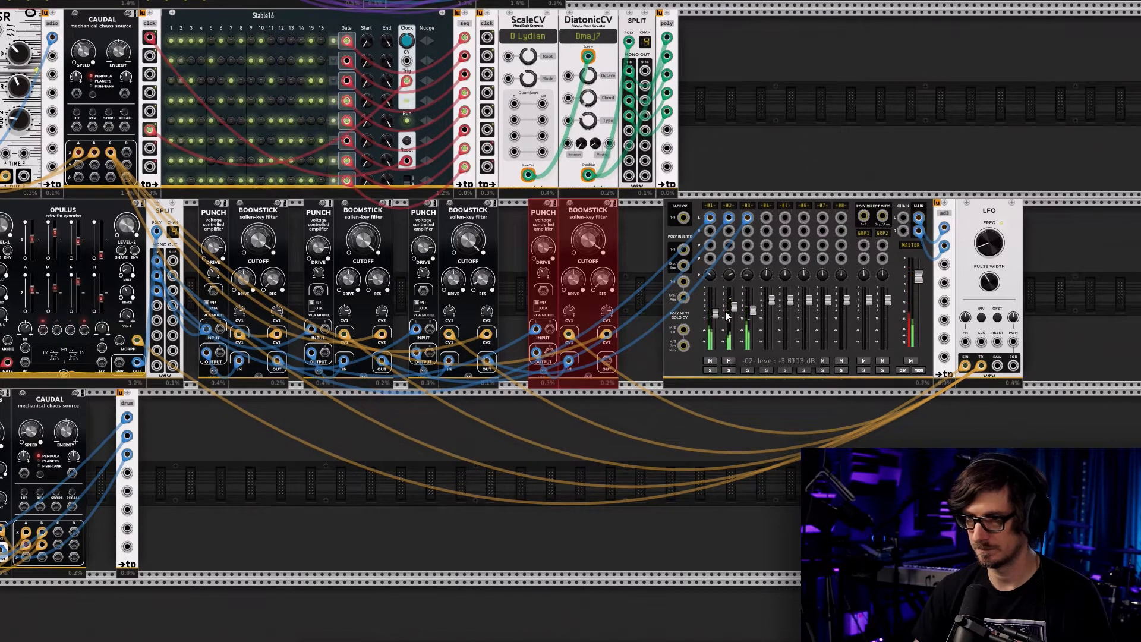
right_click(536, 328)
click(552, 415)
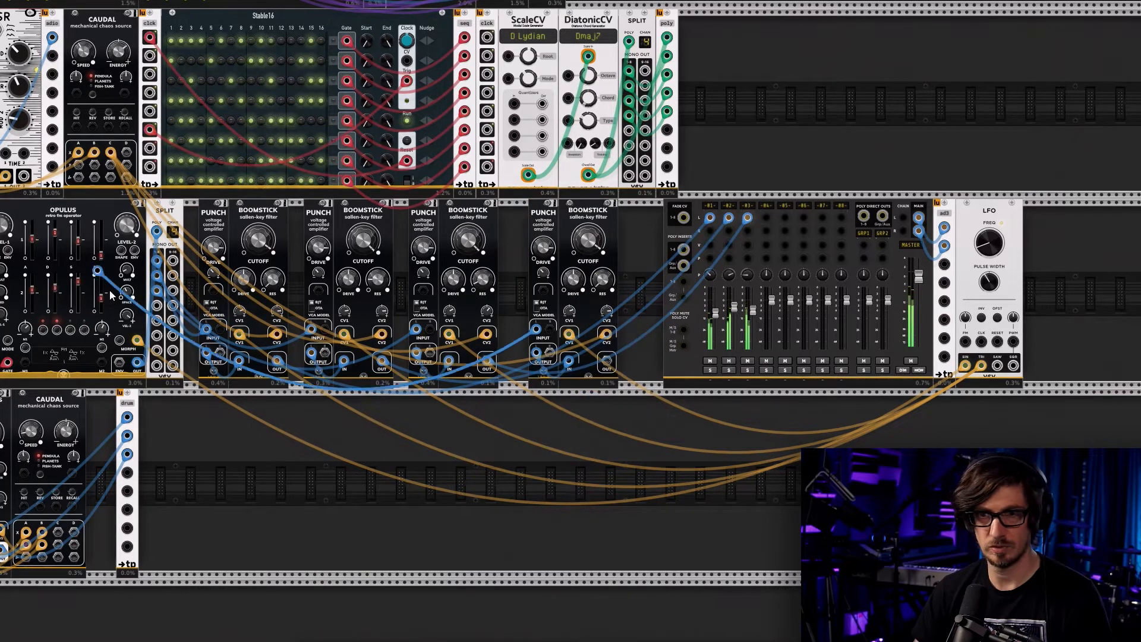
click(487, 360)
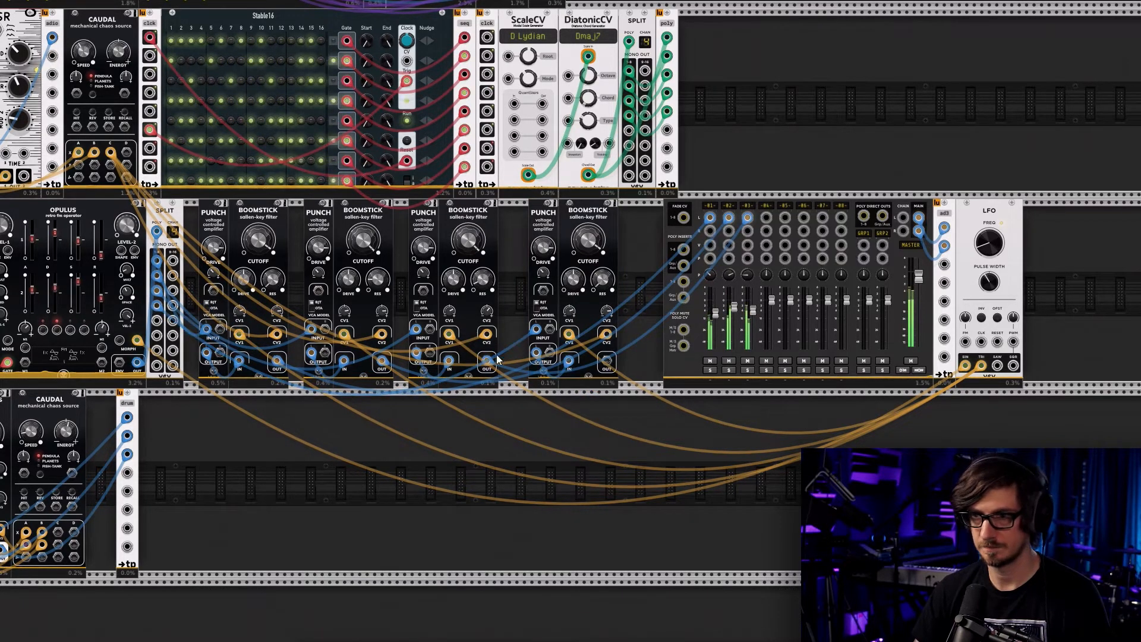
Patch the fourth Boomstick's output into the lower mixer's channel 4 left input and lower that channel's level
right_click(609, 369)
click(626, 433)
click(767, 219)
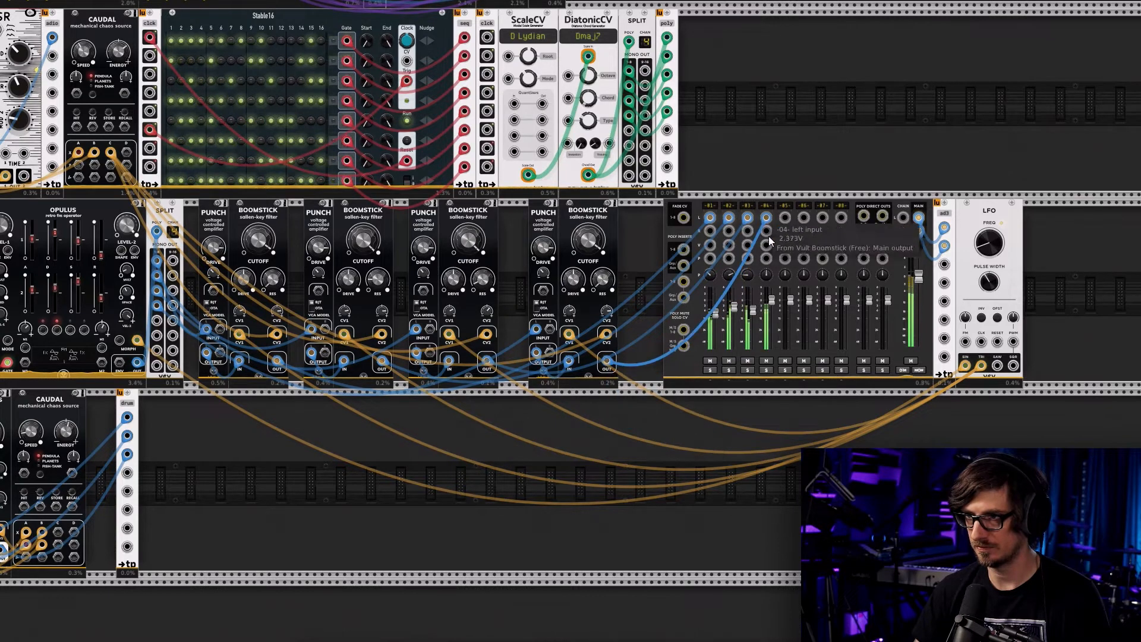
drag(771, 299, 770, 311)
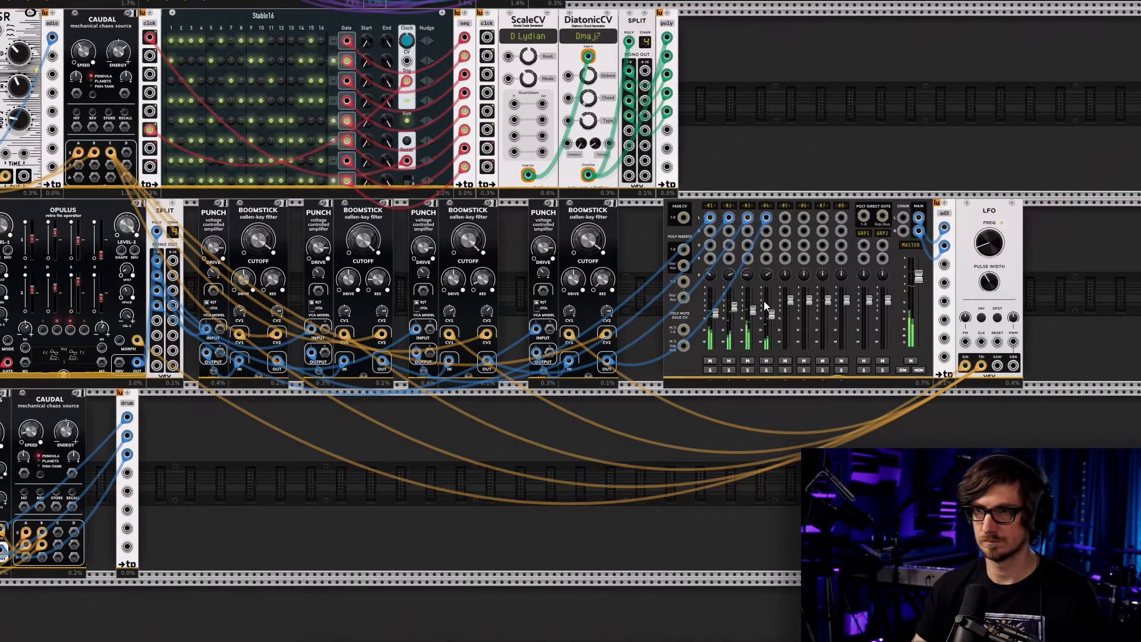
Search the module library for "labe", add the L2 label module and place it directly against Split
key(Return)
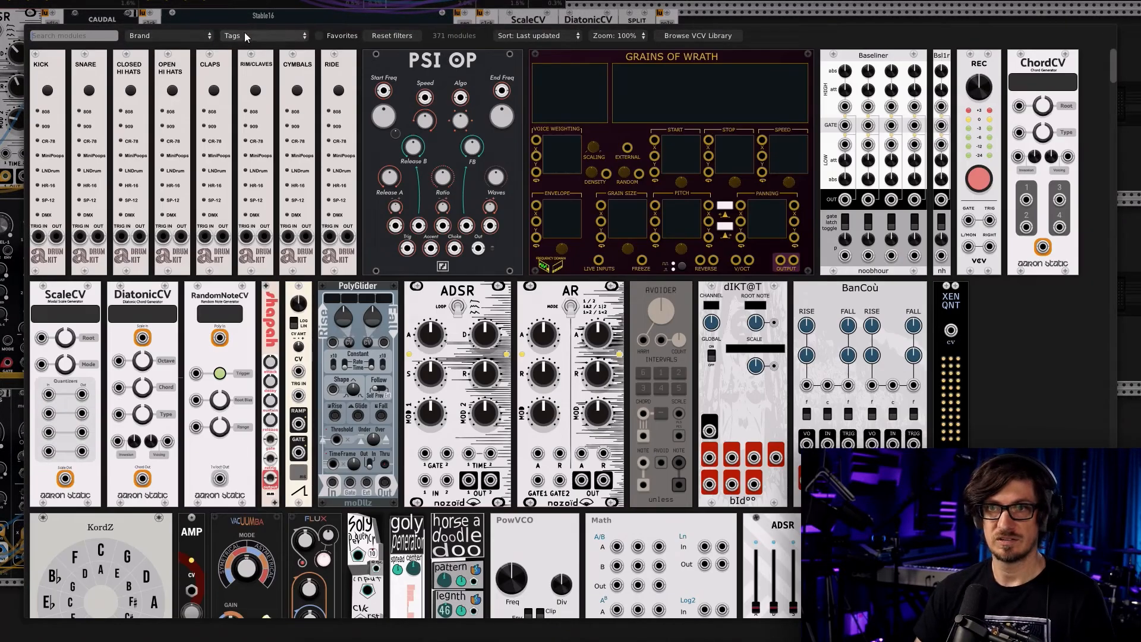
click(243, 34)
click(83, 32)
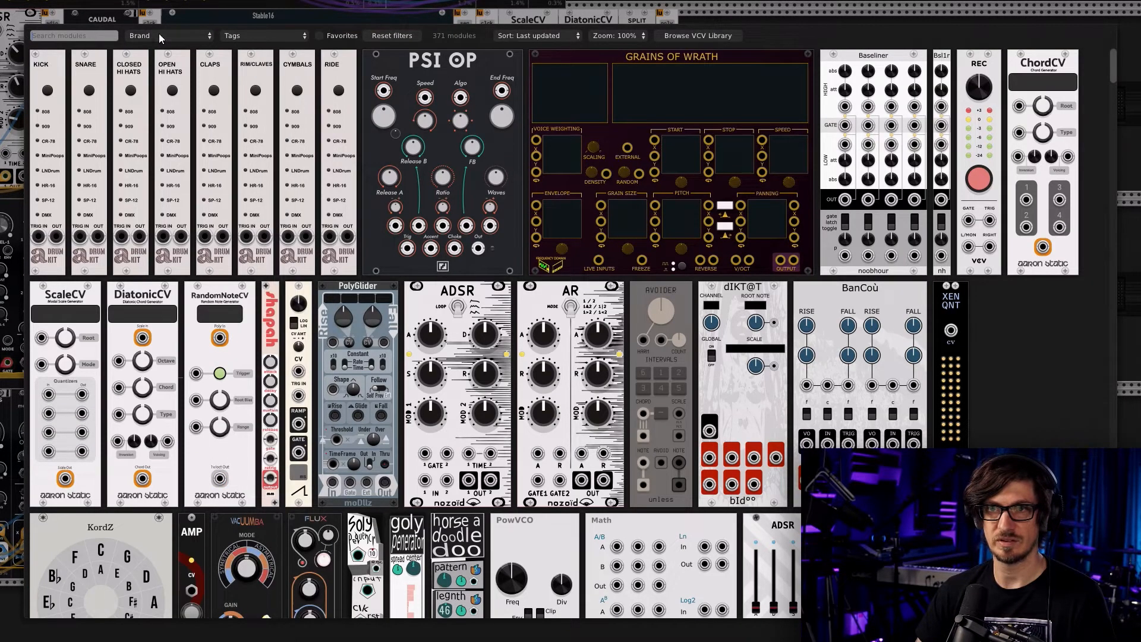
text(labe)
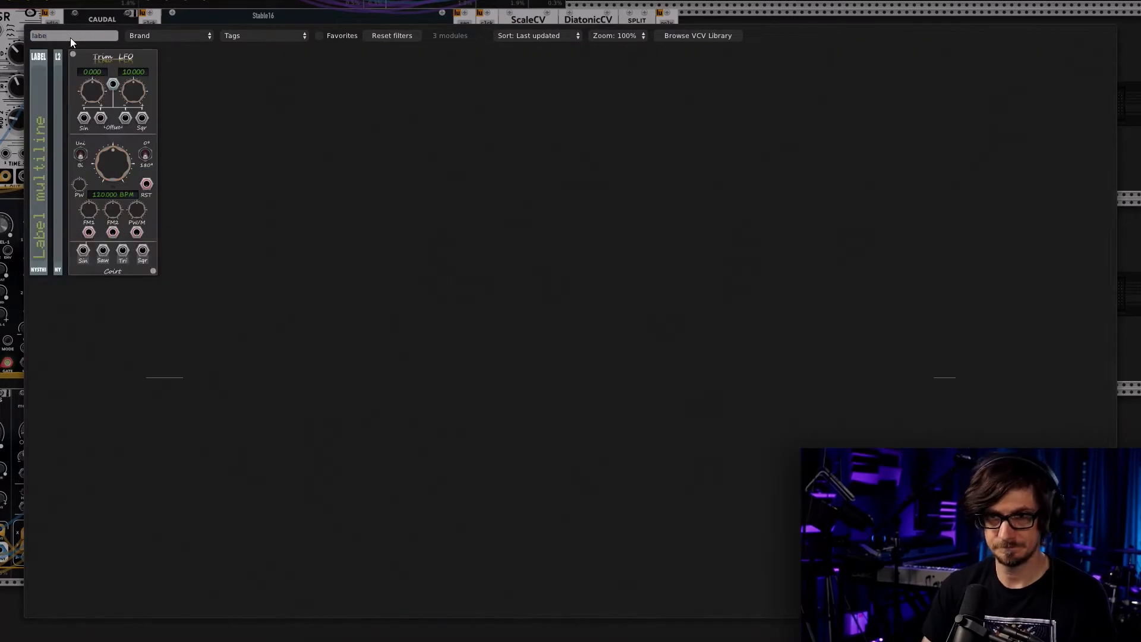
key(Escape)
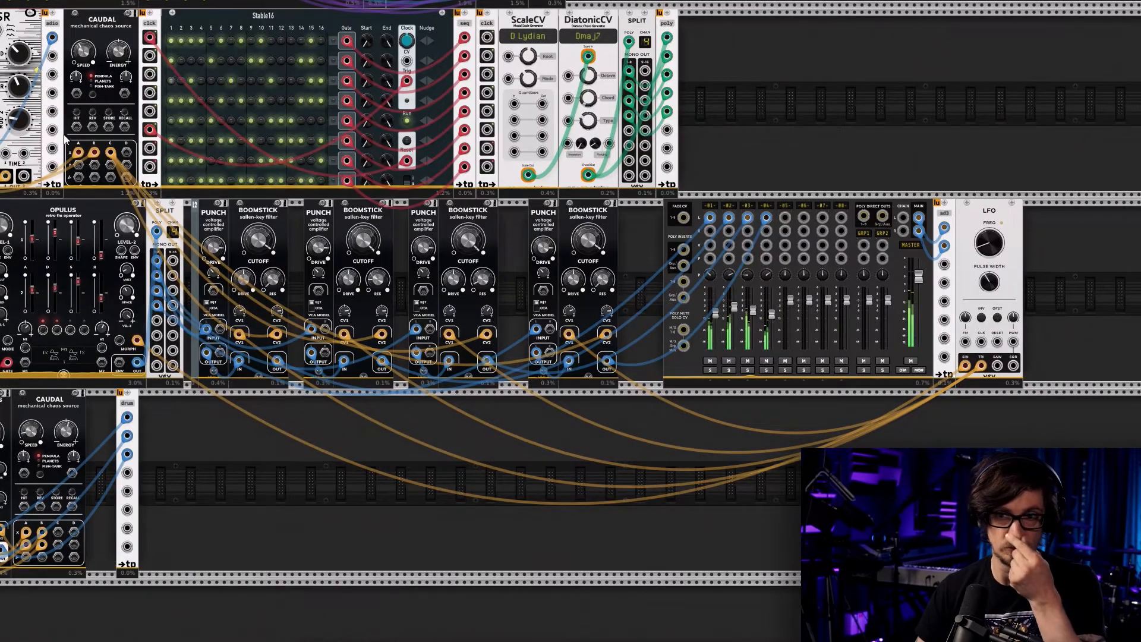
scroll(251, 430, up, 5)
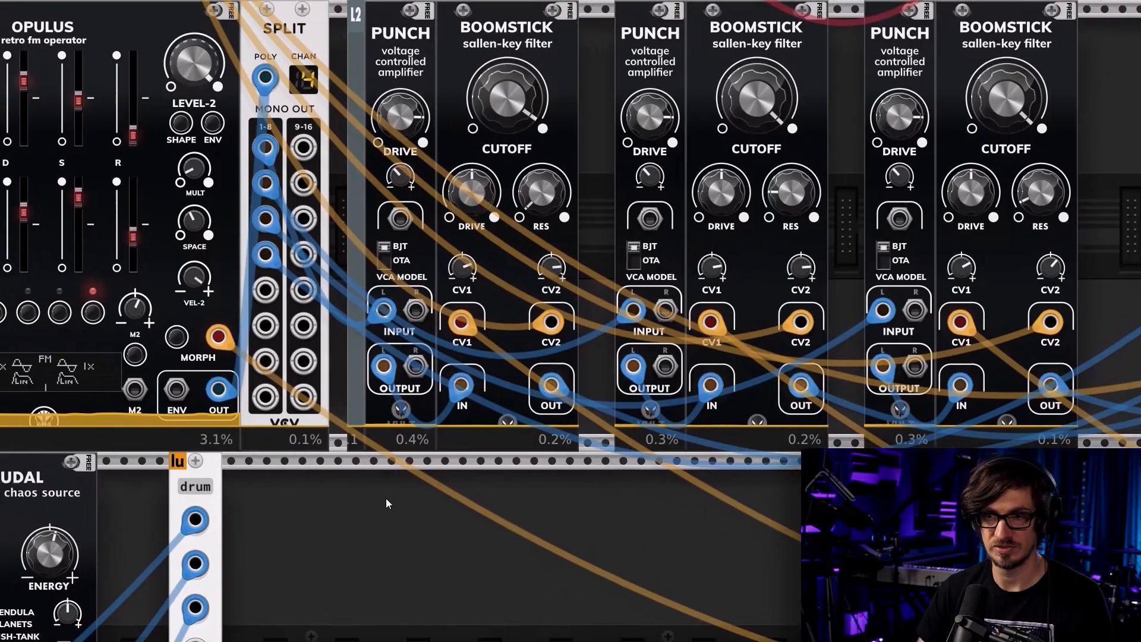
drag(387, 498, 403, 503)
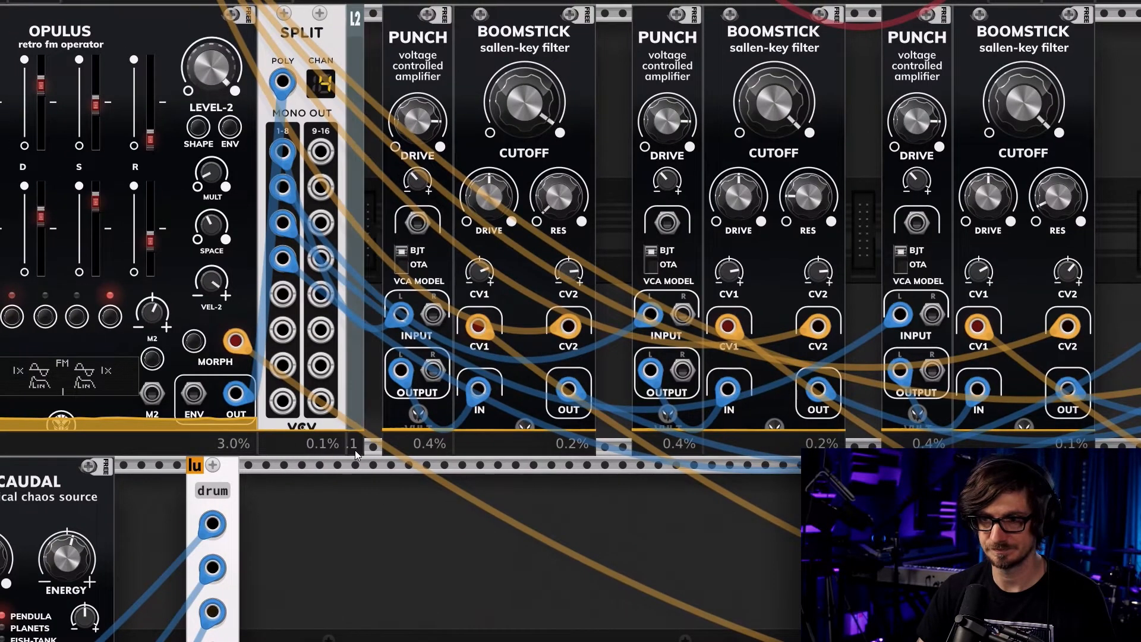
Move the first two Punch and Boomstick pairs together against the label, separating them with a duplicate L2 label
scroll(469, 500, down, 3)
drag(542, 484, 428, 453)
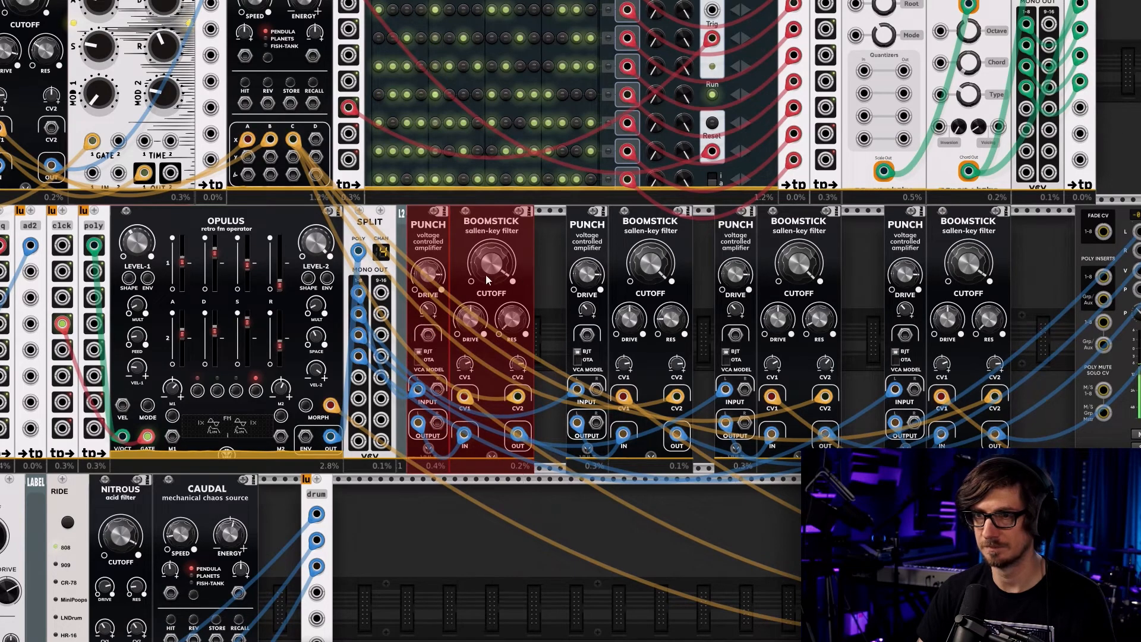
mouse_move(400, 467)
mouse_down()
mouse_move(400, 483)
mouse_move(402, 466)
mouse_up()
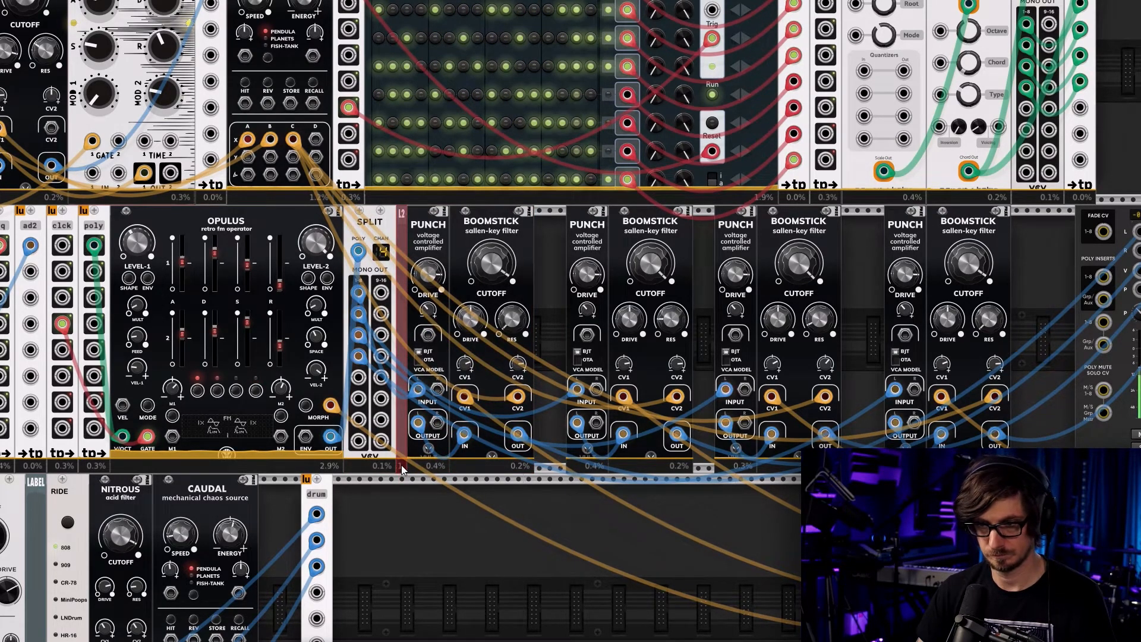
key(ctrl+d)
drag(690, 537, 567, 244)
scroll(546, 504, right, 8)
click(547, 504)
Duplicate the L2 label after the second Boomstick and move the third Punch and Boomstick pair against it
drag(276, 464, 275, 454)
key(ctrl+d)
drag(531, 481, 465, 445)
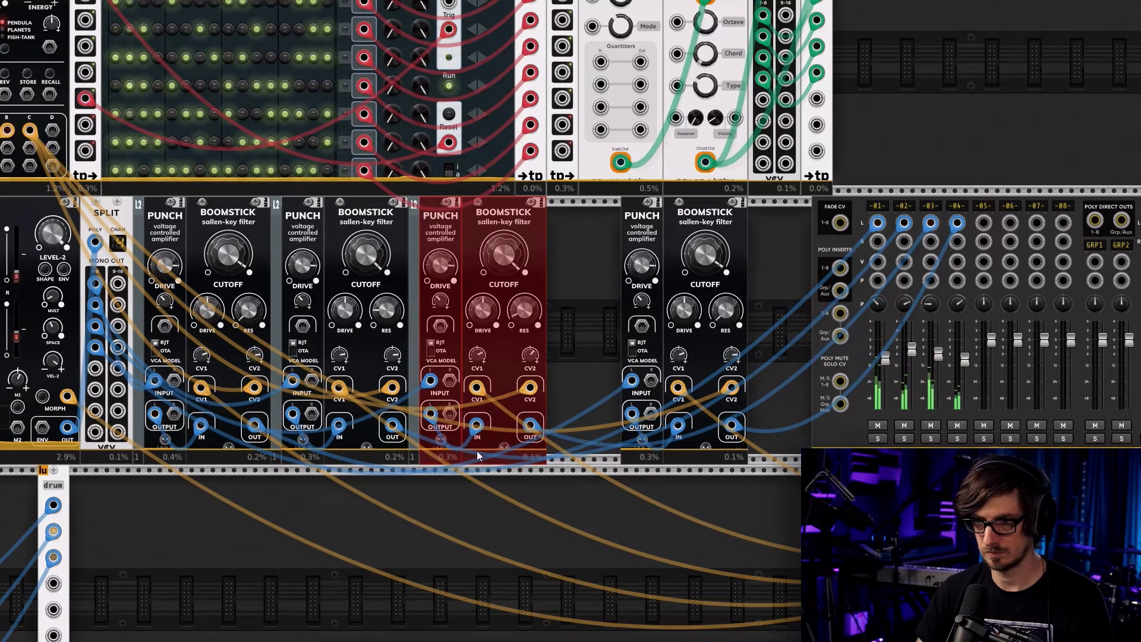
Add another L2 label copy after the third Boomstick and move the fourth Punch and Boomstick pair against it
drag(412, 472, 415, 457)
key(ctrl+d)
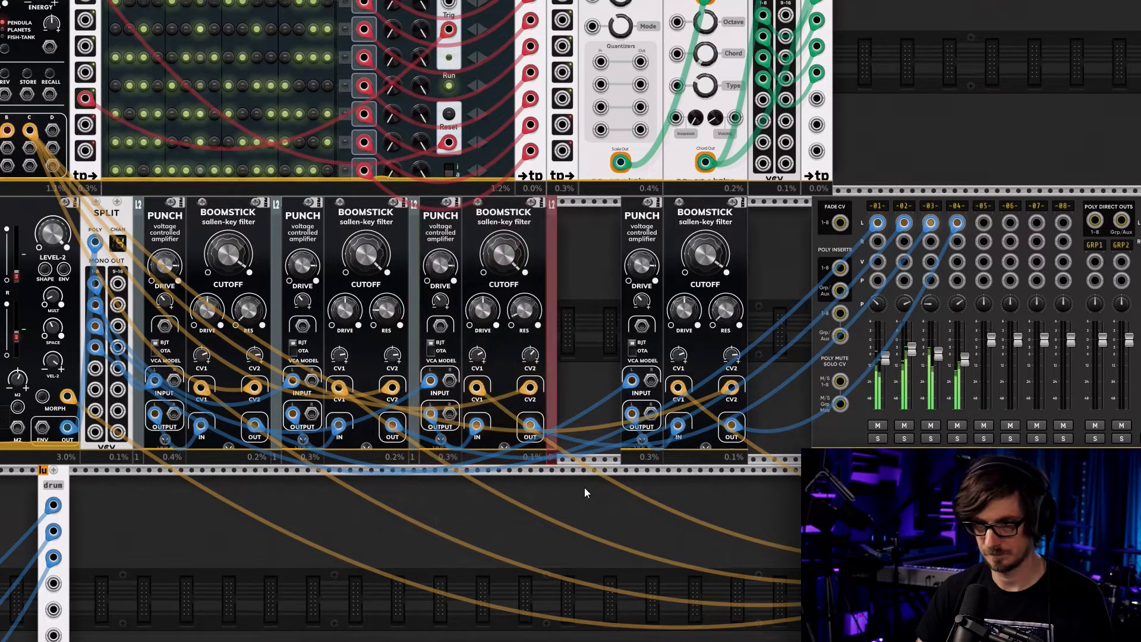
drag(727, 501, 599, 449)
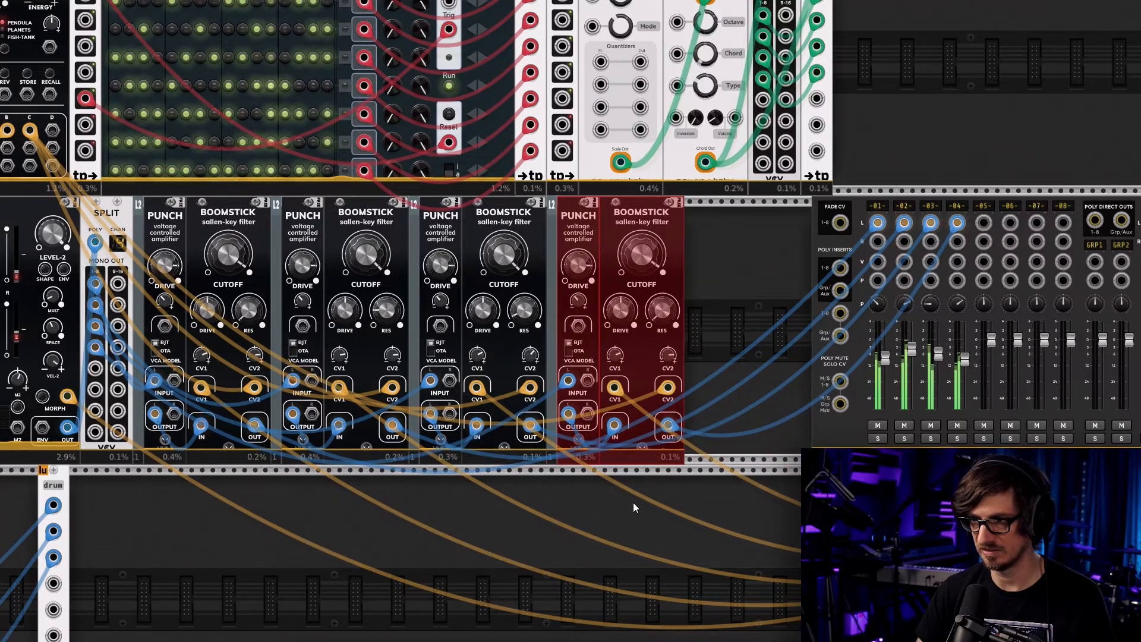
Move the lower mixer, ad3 and LFO modules left against the fourth Boomstick
scroll(633, 500, down, 3)
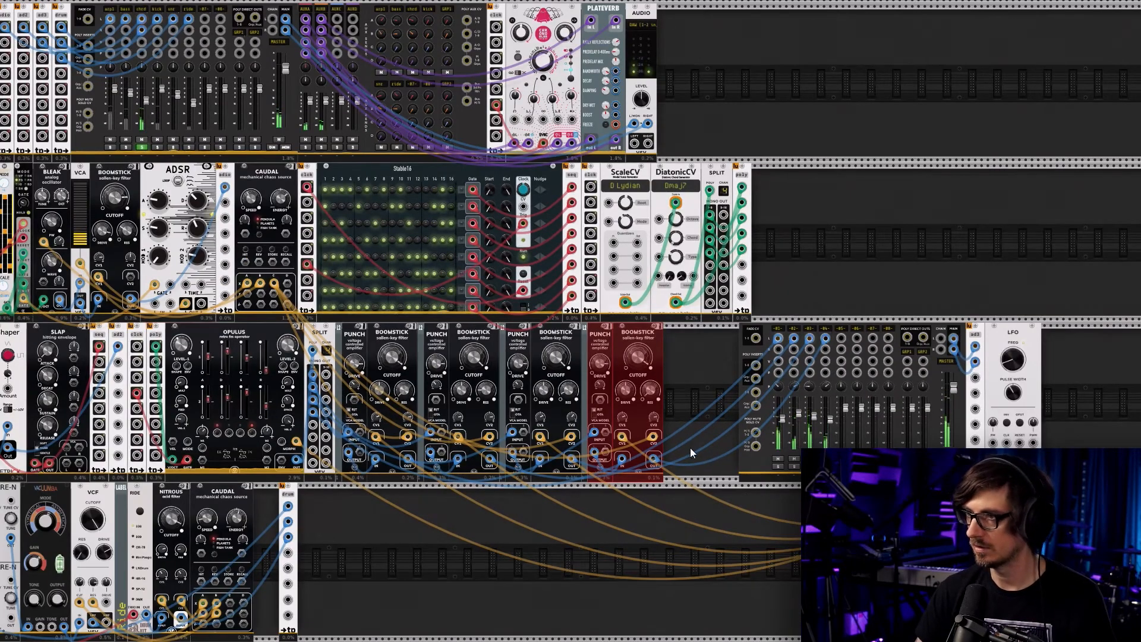
drag(1073, 416, 790, 344)
scroll(475, 484, up, 2)
click(468, 504)
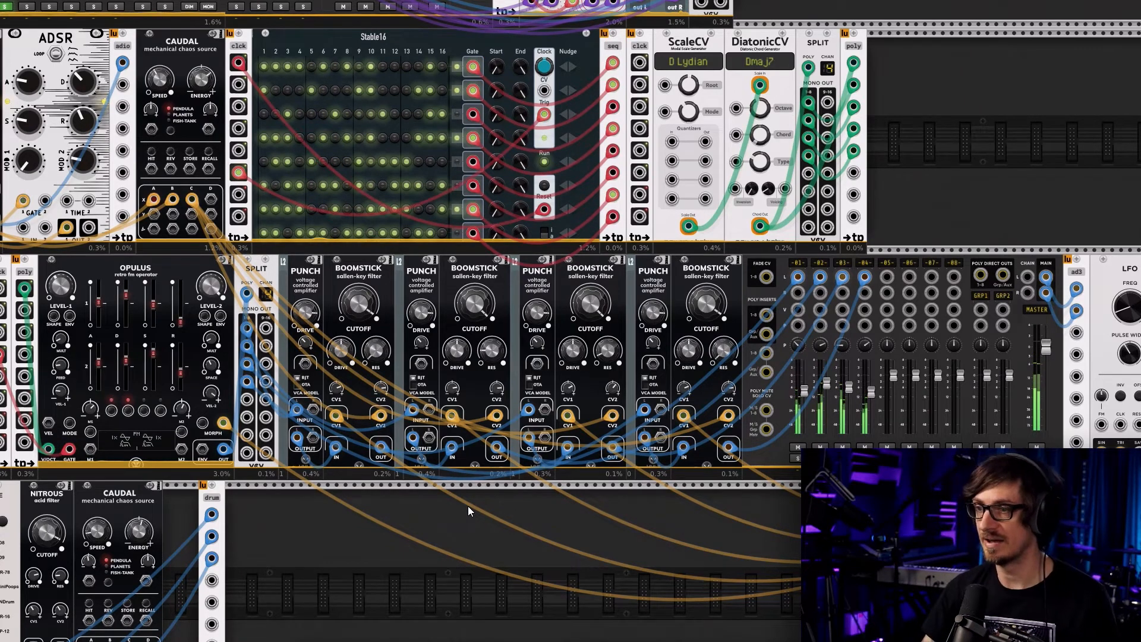
Move the lower mixer, ad3 and LFO modules right to open a gap after the fourth Boomstick
drag(775, 537, 389, 480)
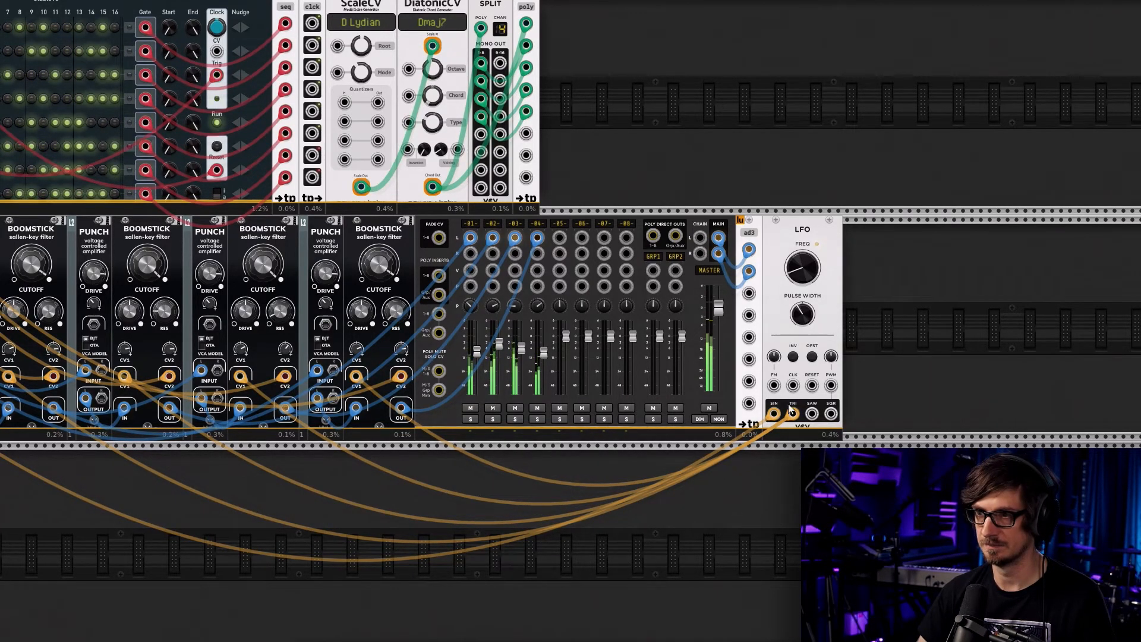
scroll(502, 460, left, 8)
scroll(502, 460, down, 2)
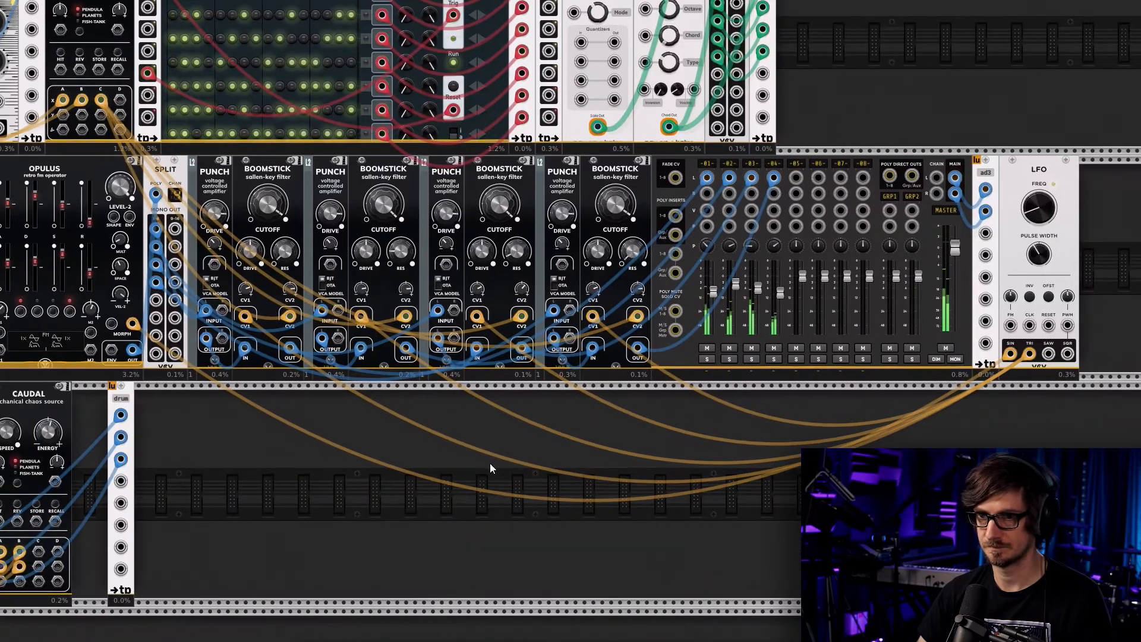
scroll(535, 440, right, 7)
scroll(535, 440, up, 2)
drag(926, 381, 783, 313)
ctrl+click(563, 330)
drag(562, 330, 713, 324)
Reset the module library filters, filter by the Random tag and add the SEQ-3ST sequencer
click(497, 282)
right_click(491, 280)
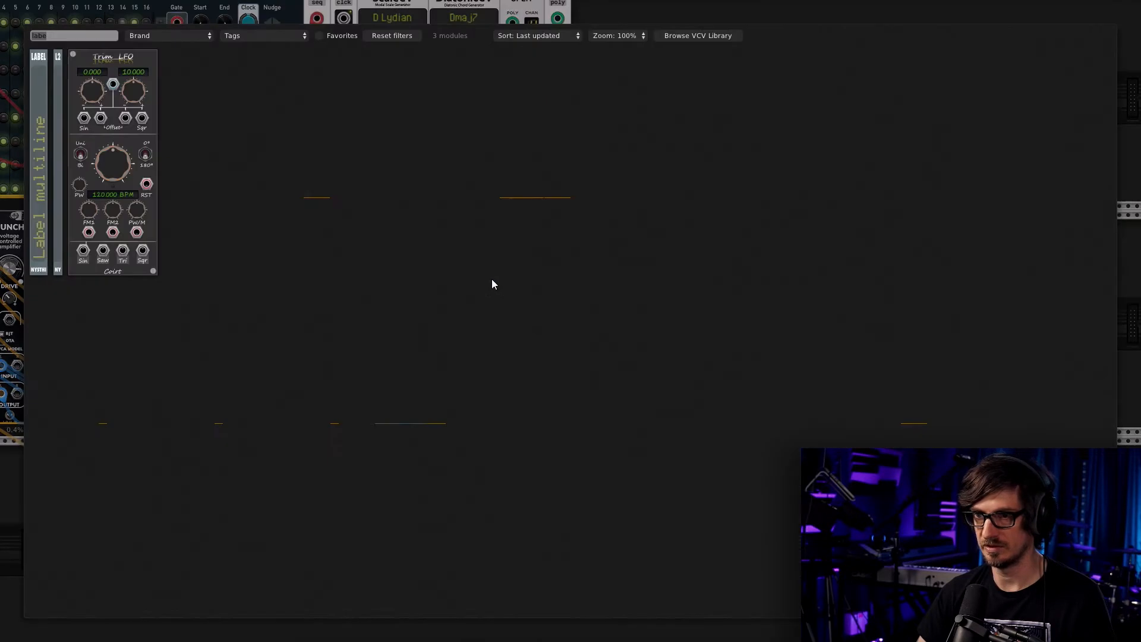
click(415, 36)
click(255, 42)
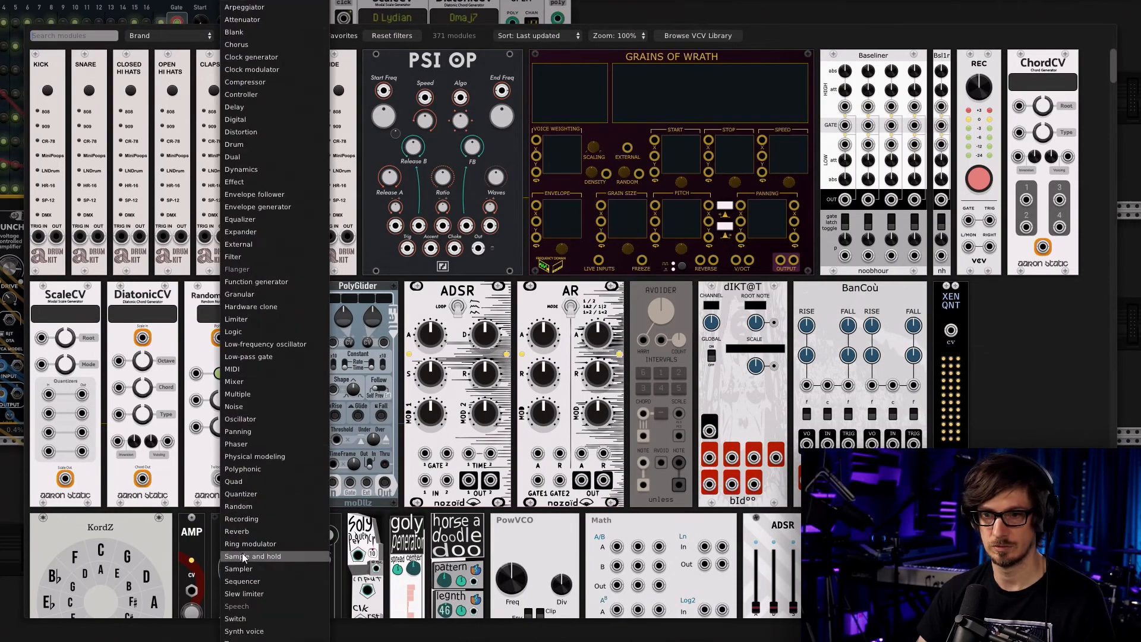
click(244, 506)
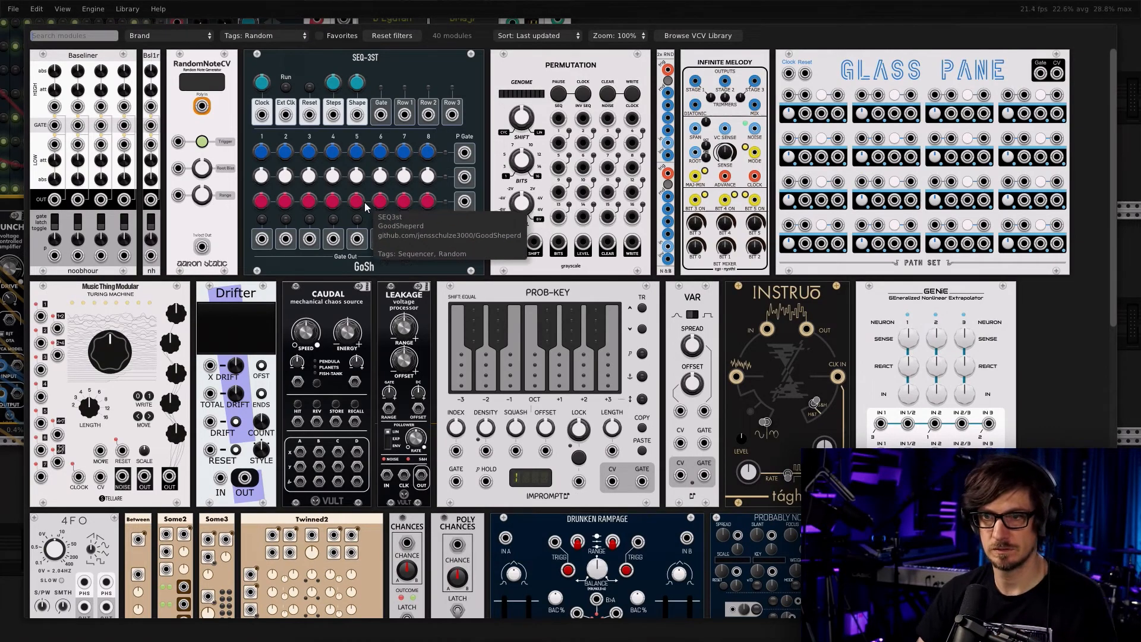
click(386, 164)
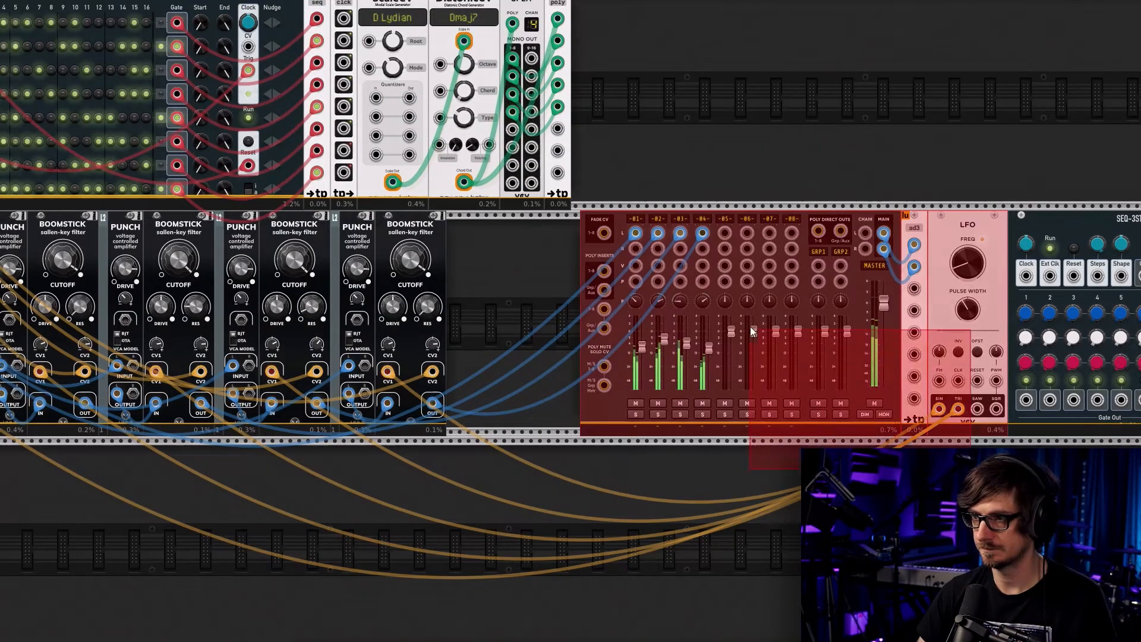
Move the lower mixer, ad3 and LFO further right and place SEQ-3ST directly after the fourth Boomstick
scroll(739, 504, right, 5)
drag(744, 222, 557, 3)
drag(777, 496, 468, 299)
drag(369, 268, 503, 267)
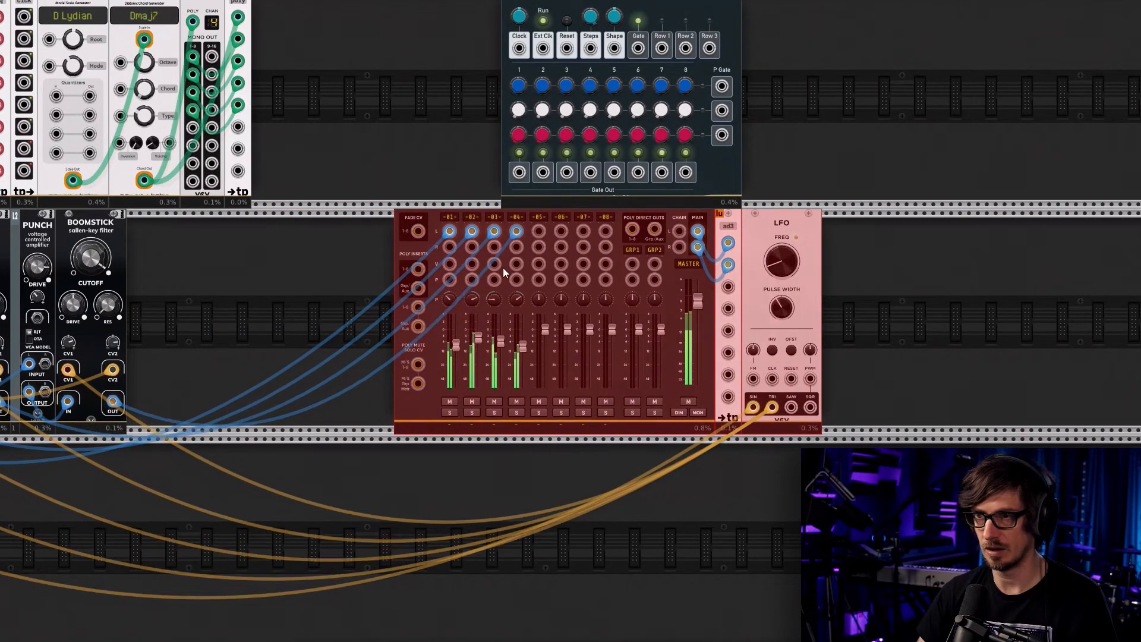
scroll(630, 326, left, 4)
scroll(630, 326, up, 1)
drag(845, 164, 467, 383)
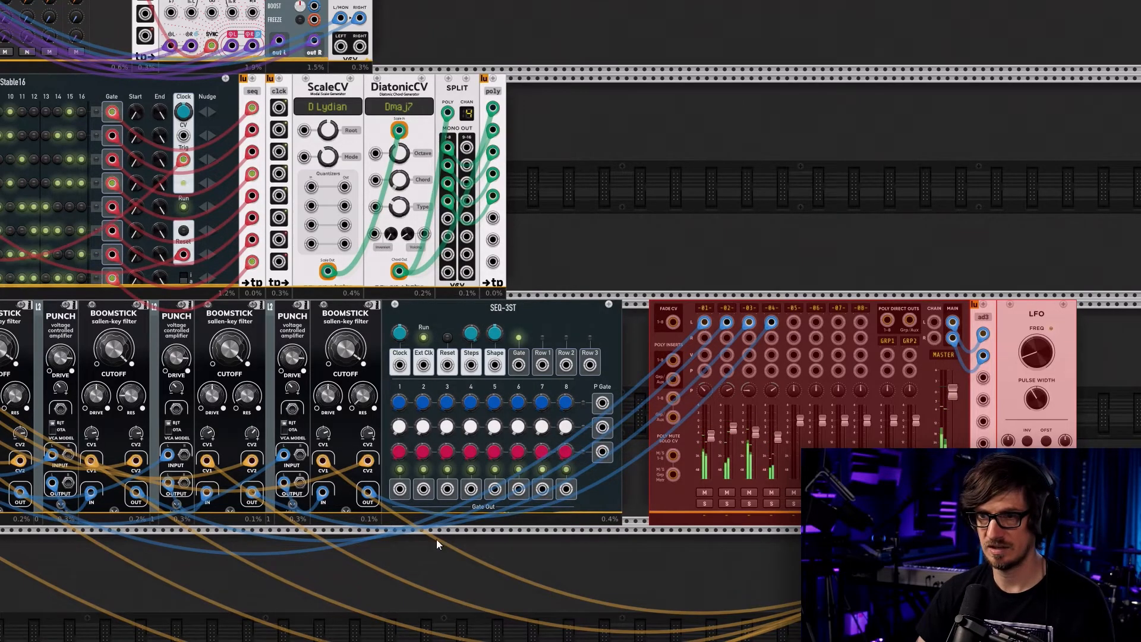
Patch port 1 of the clck receiver beside Opulus into SEQ-3ST's Reset input
scroll(433, 539, down, 4)
drag(275, 563, 462, 428)
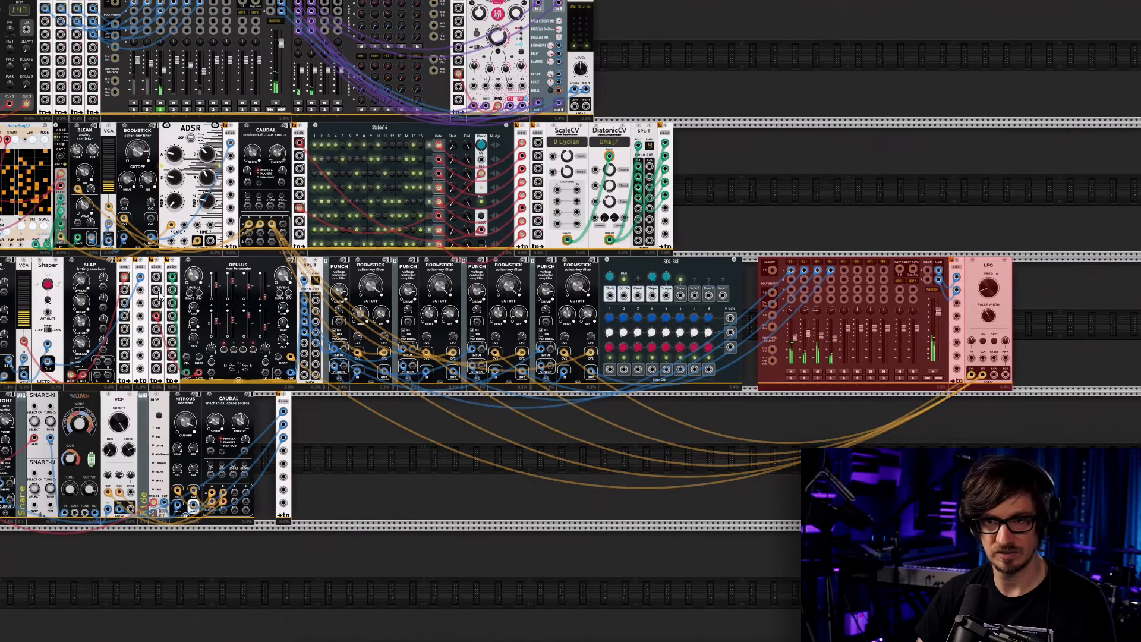
drag(155, 278, 640, 297)
Check the clock transmitter's port assignments and patch port 3 of the clck receiver beside Opulus into SEQ-3ST's Clock input
drag(369, 238, 679, 359)
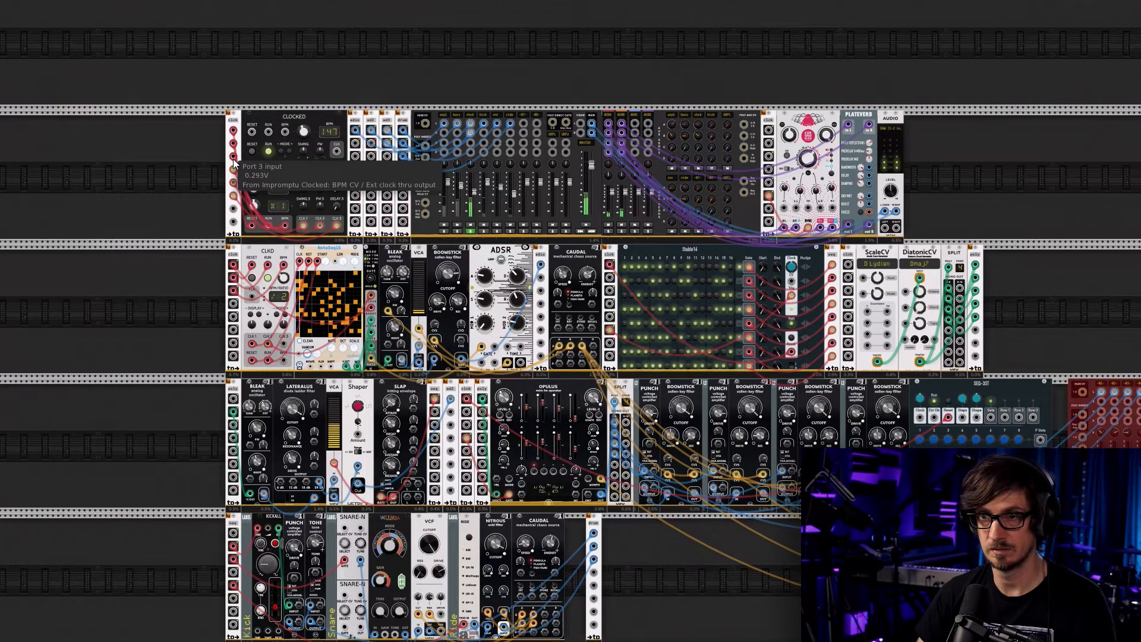
drag(765, 573, 451, 457)
scroll(523, 442, up, 5)
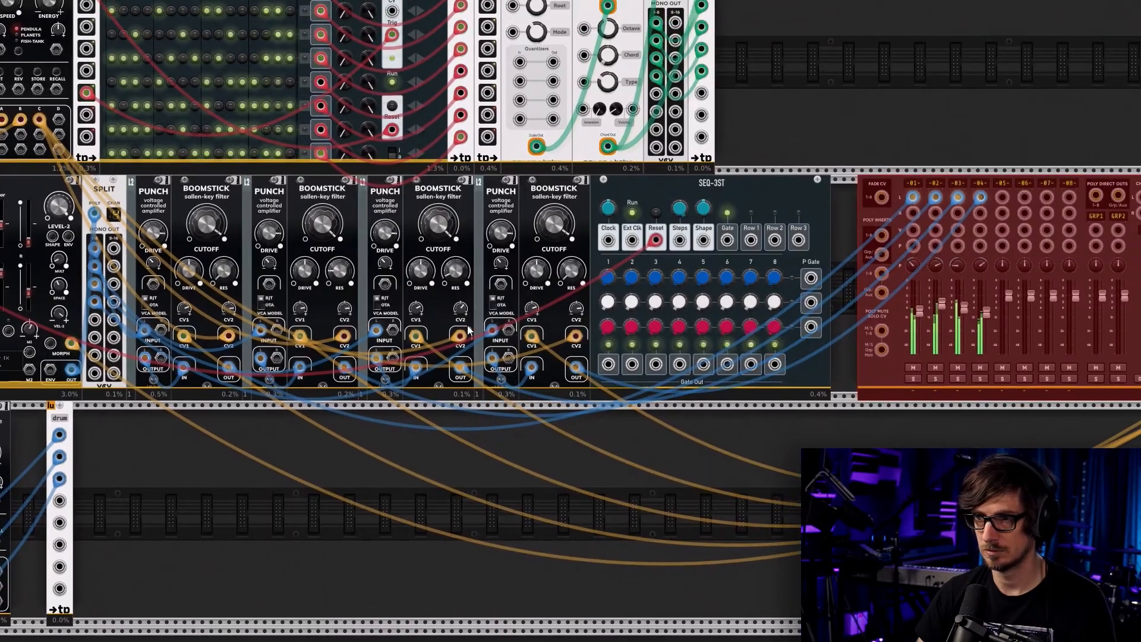
drag(200, 417, 489, 442)
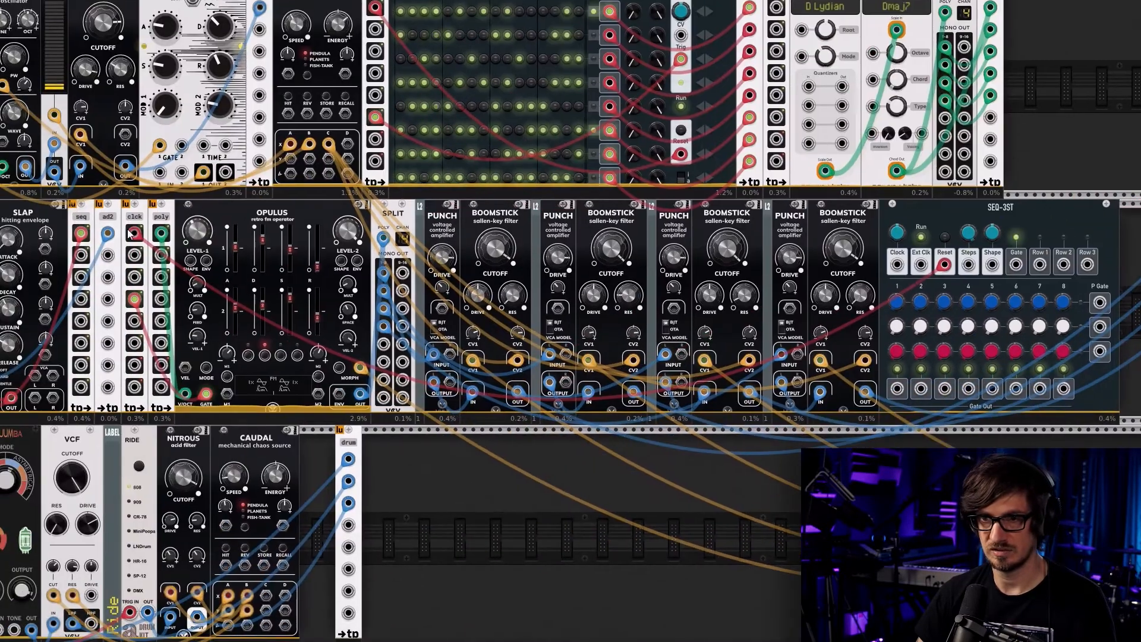
drag(135, 255, 777, 506)
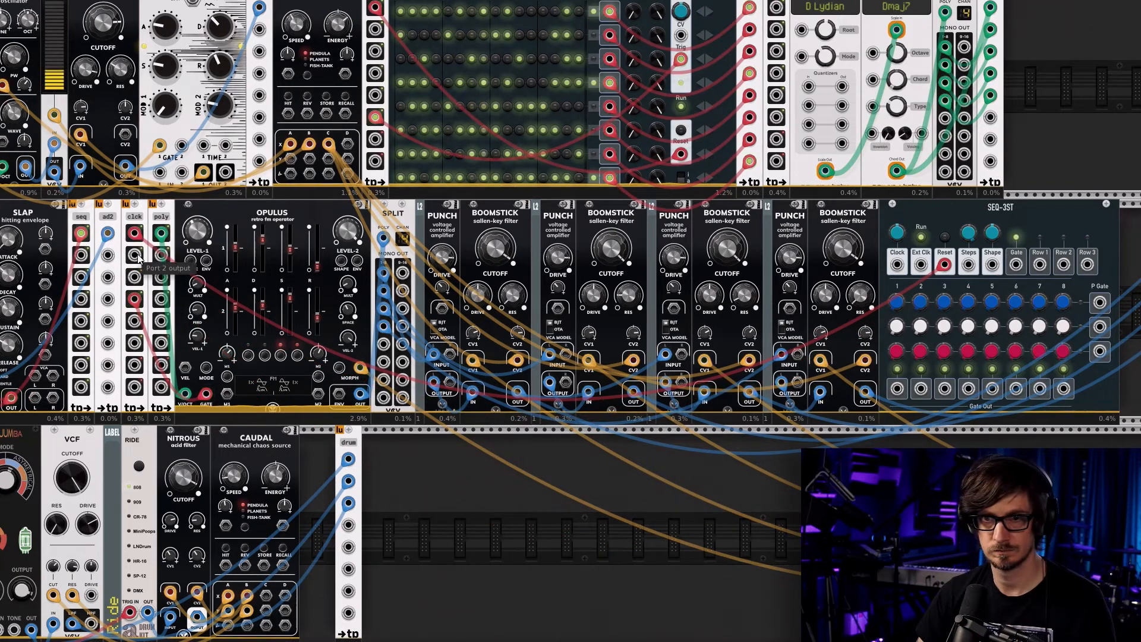
right_click(132, 276)
click(156, 323)
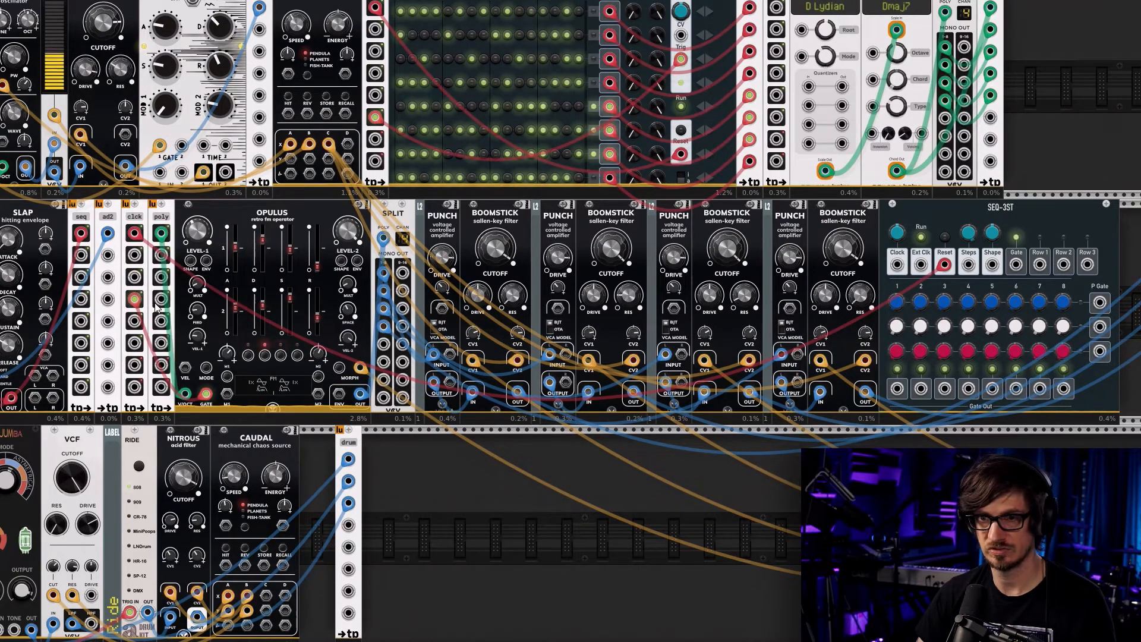
right_click(134, 277)
click(148, 308)
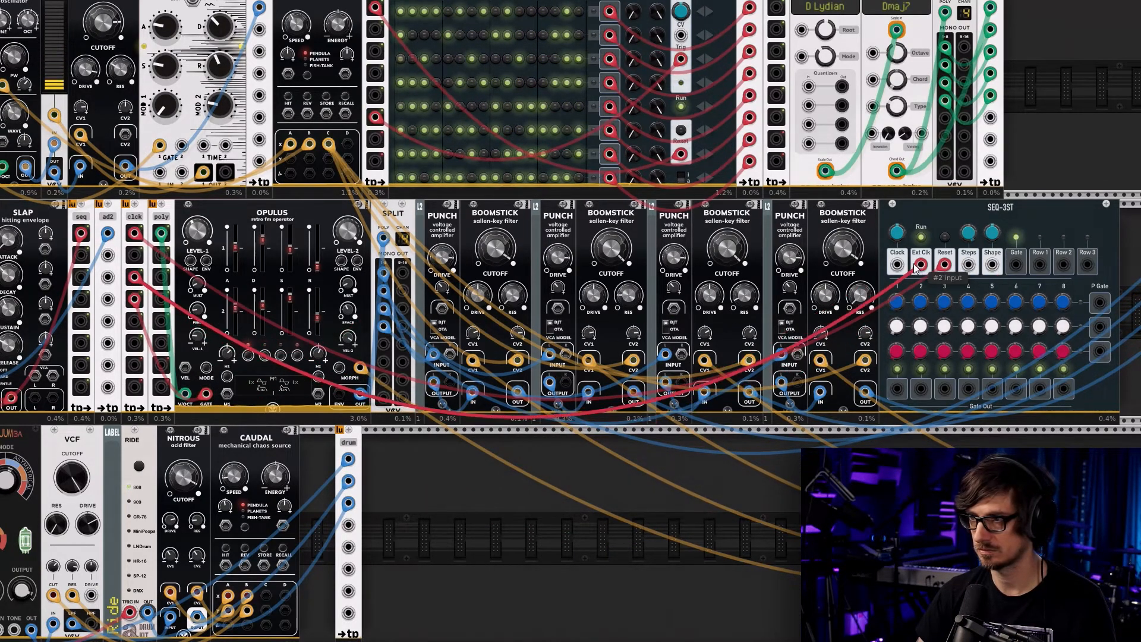
click(896, 265)
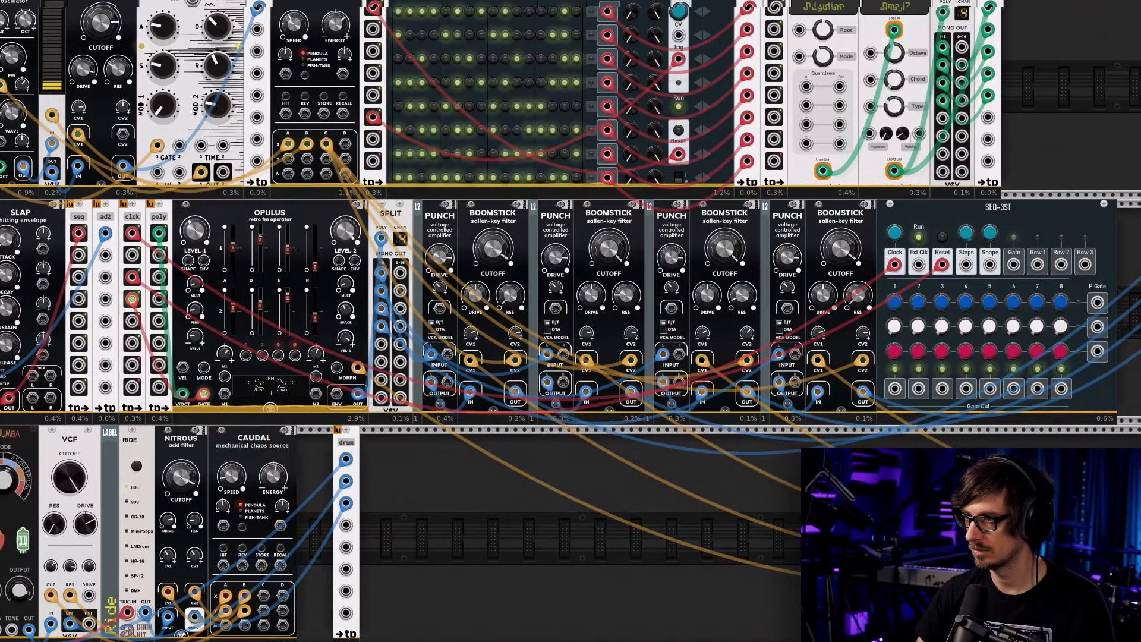
scroll(729, 450, right, 5)
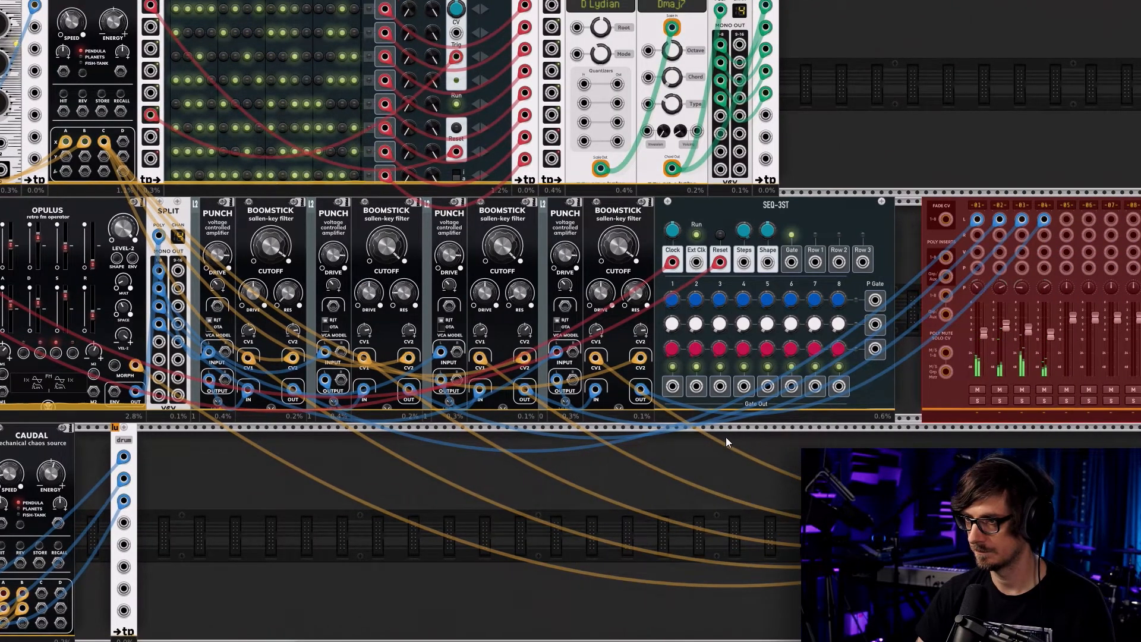
scroll(812, 434, right, 1)
scroll(812, 434, right, 5)
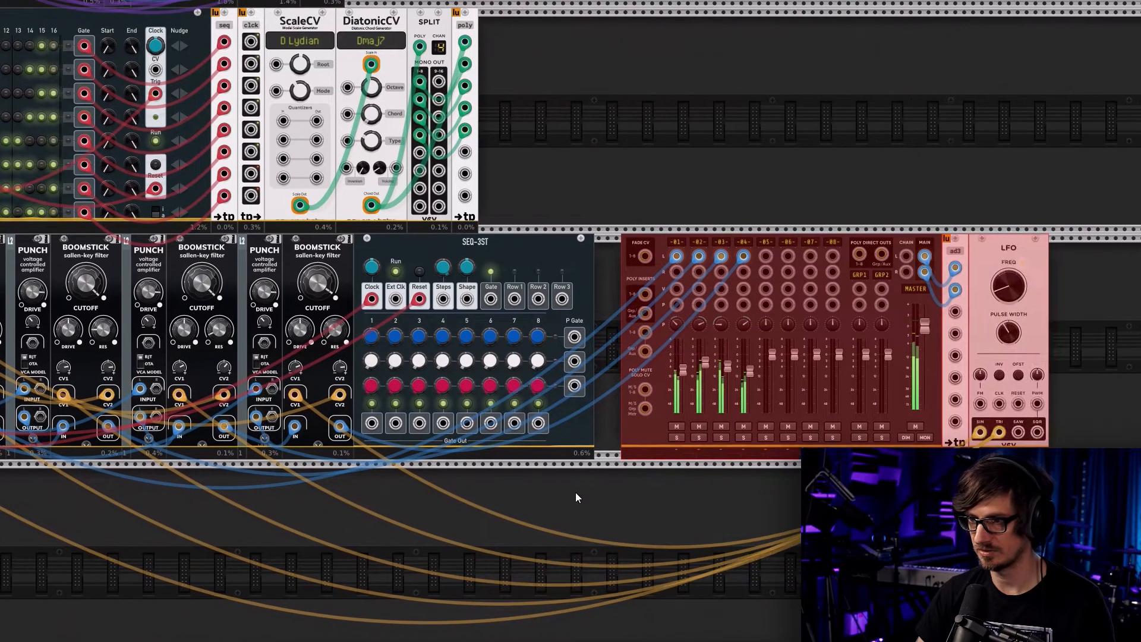
Patch SEQ-3ST's step gate outputs 1 to 4 into the level inputs of mixer channels 1 to 4 with yellow cables
right_click(373, 424)
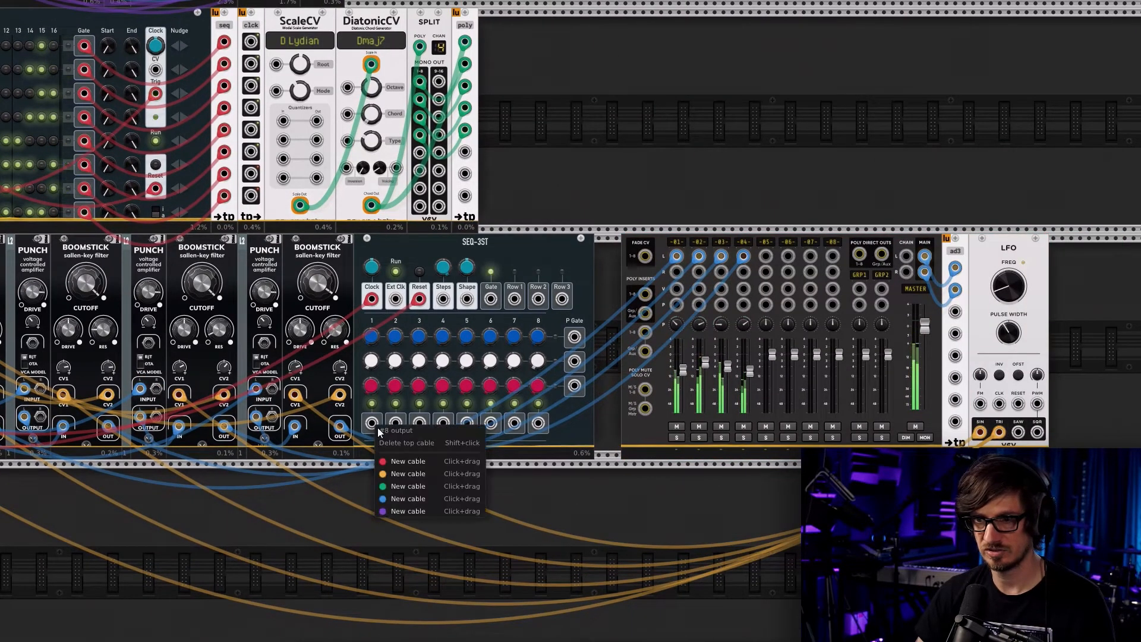
drag(408, 473, 676, 290)
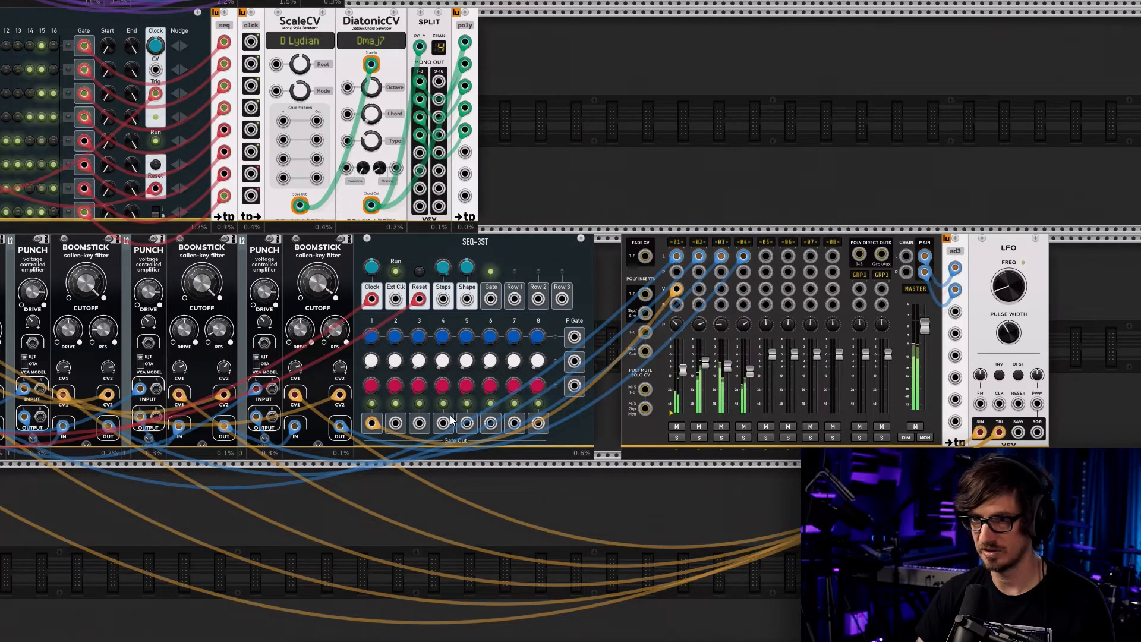
right_click(396, 423)
drag(429, 486, 700, 287)
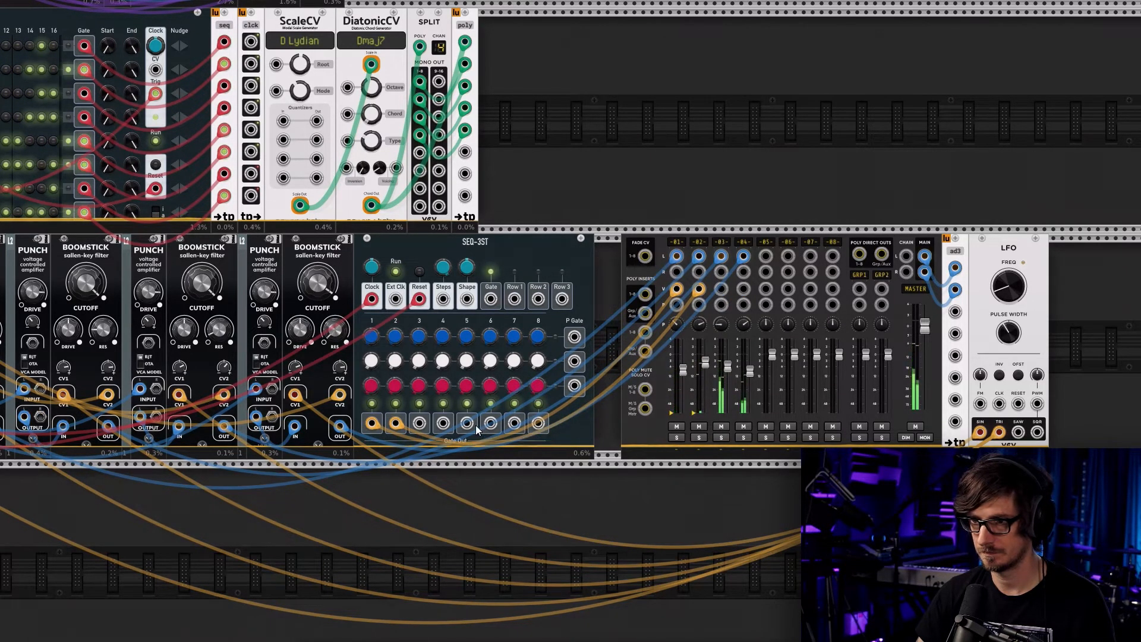
right_click(422, 428)
drag(440, 478, 721, 289)
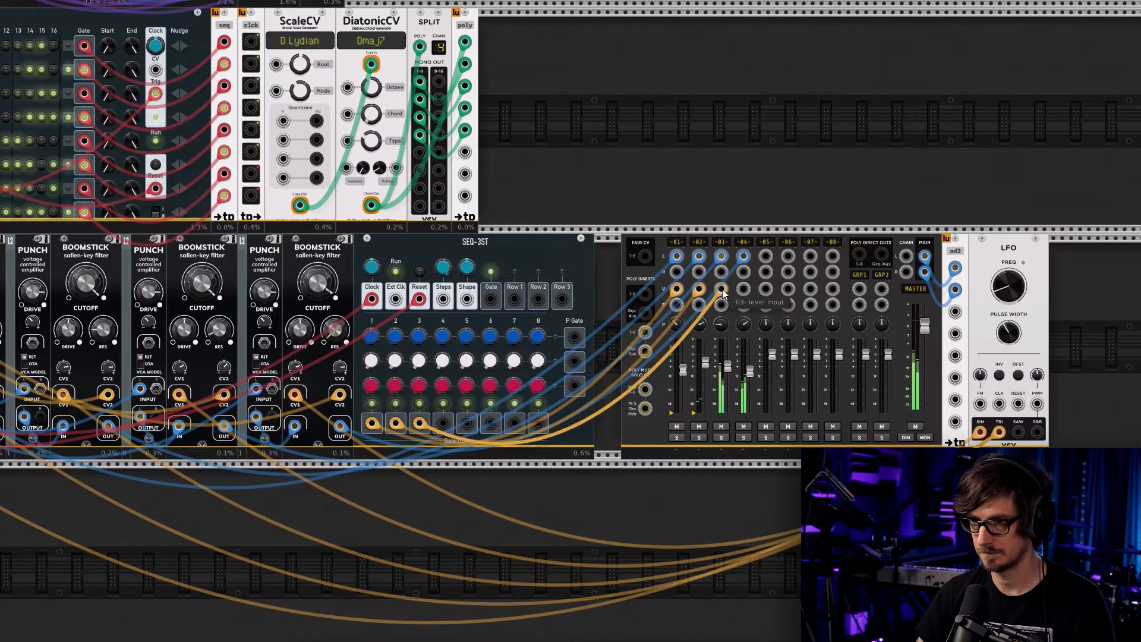
right_click(443, 425)
drag(464, 478, 743, 289)
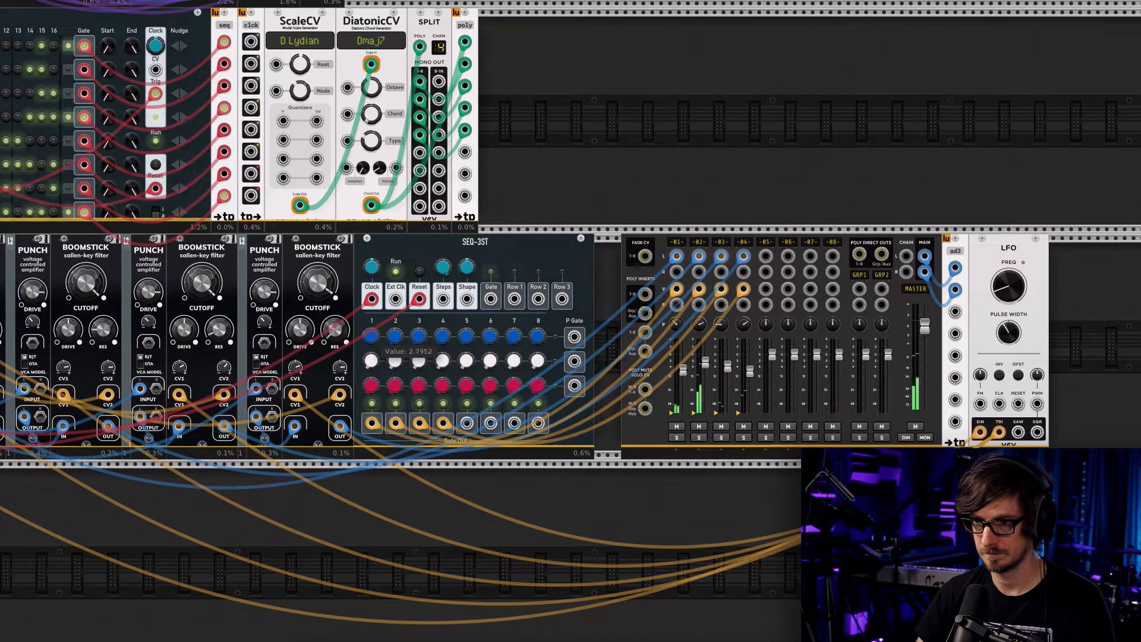
Try different values on SEQ-3ST's step knobs and delete the SEQ-3ST module
drag(398, 340, 421, 336)
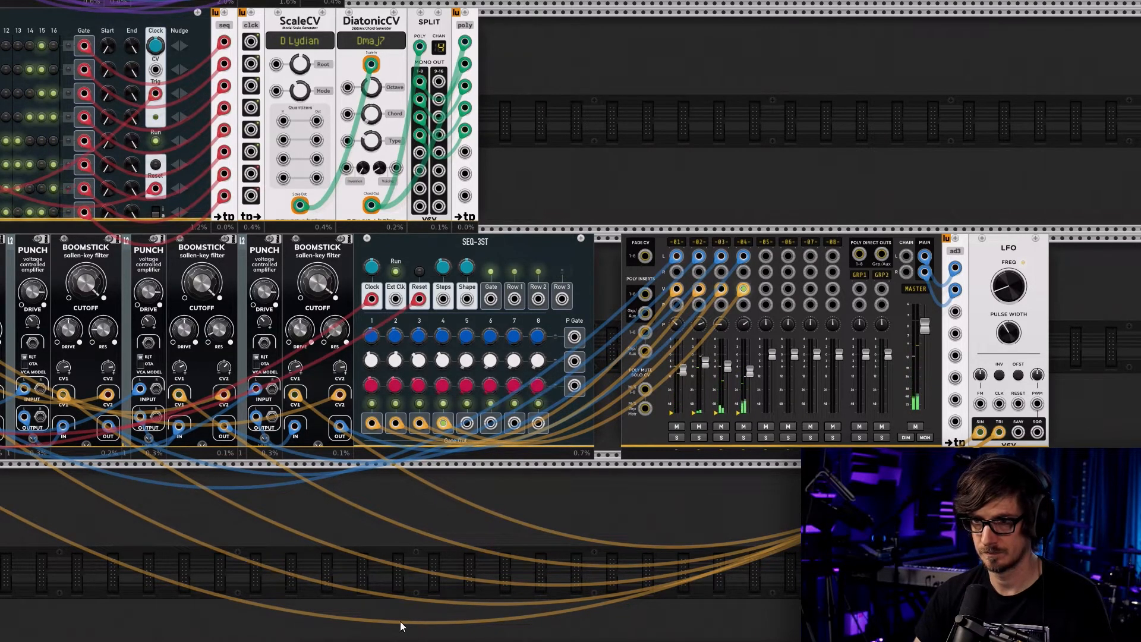
drag(444, 390, 444, 344)
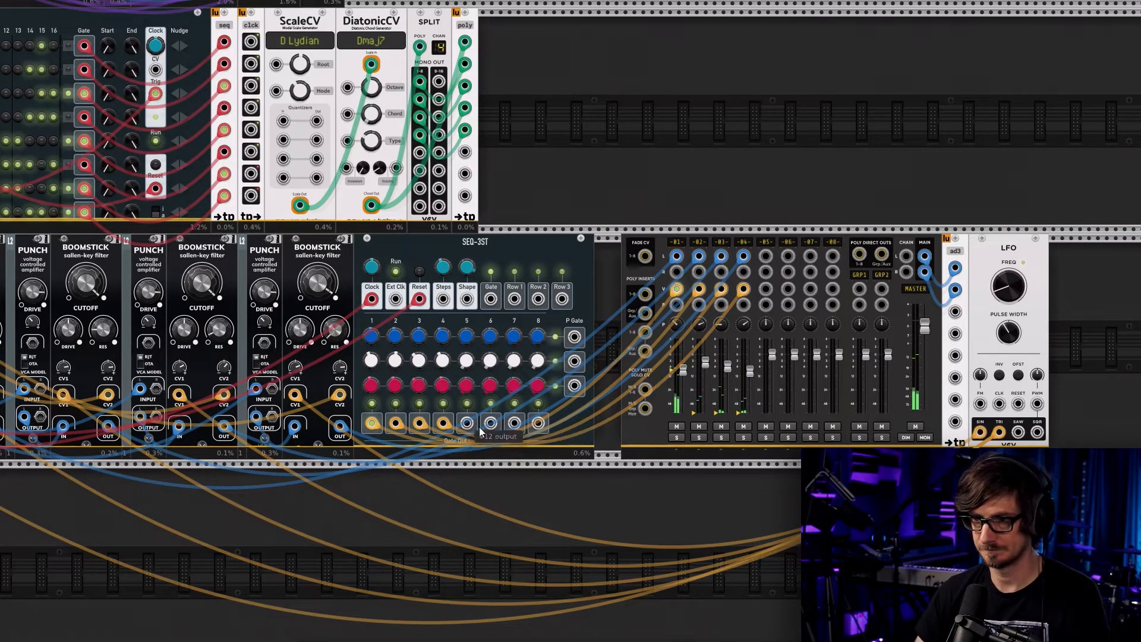
key(Delete)
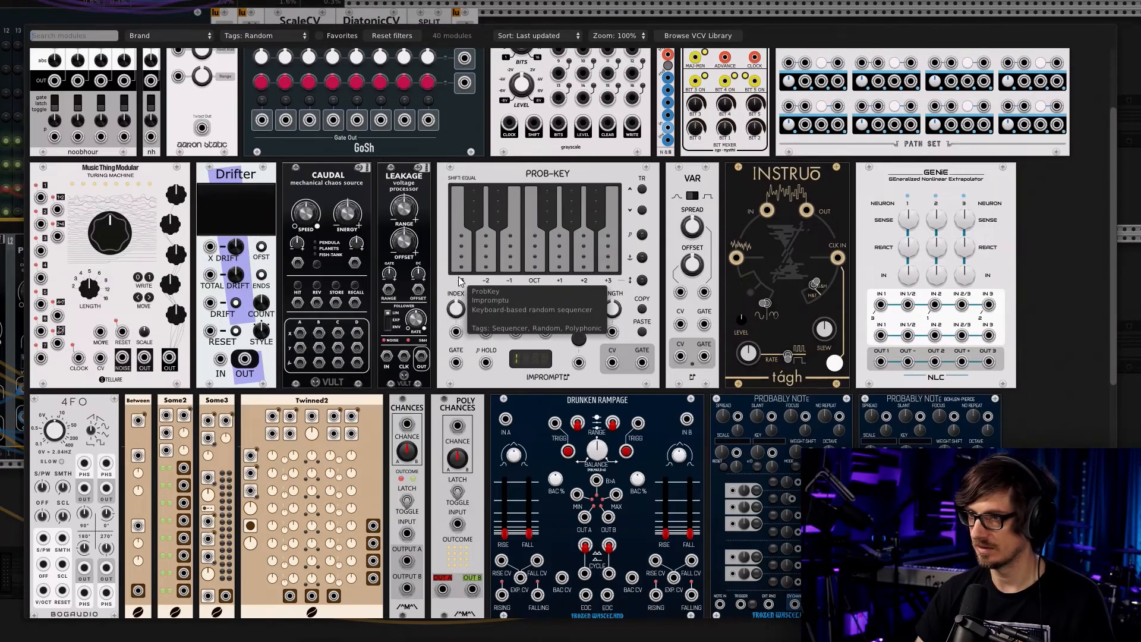
Add Instruō tágh from the Random-tagged modules after the fourth Boomstick and patch clck receiver port 4 into its Clock input
scroll(459, 280, down, 8)
scroll(451, 321, up, 5)
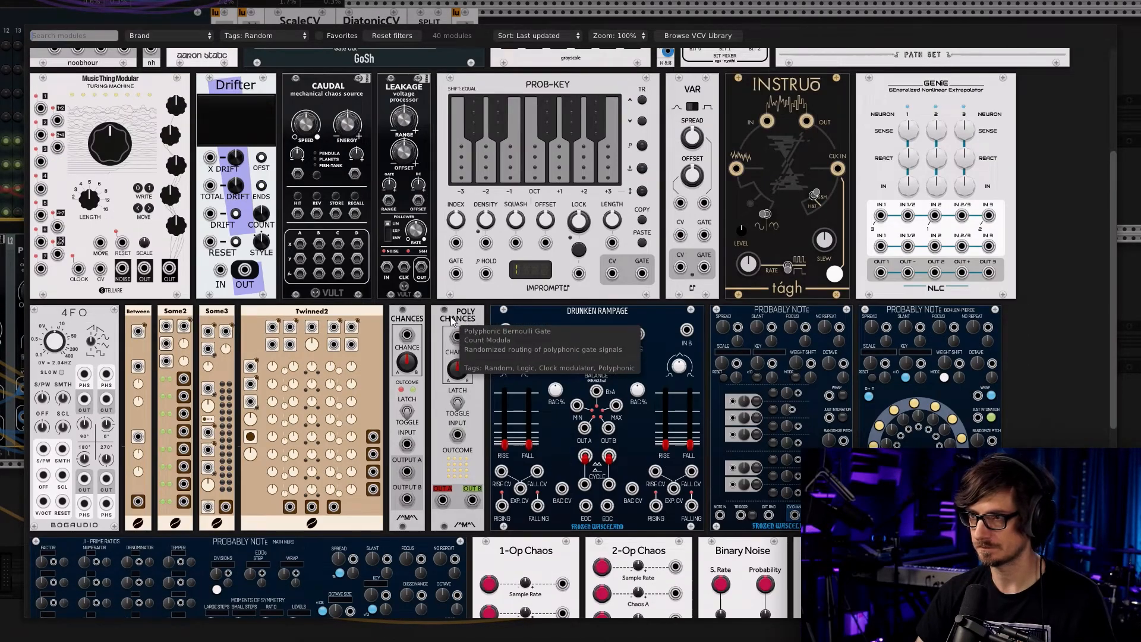
click(751, 209)
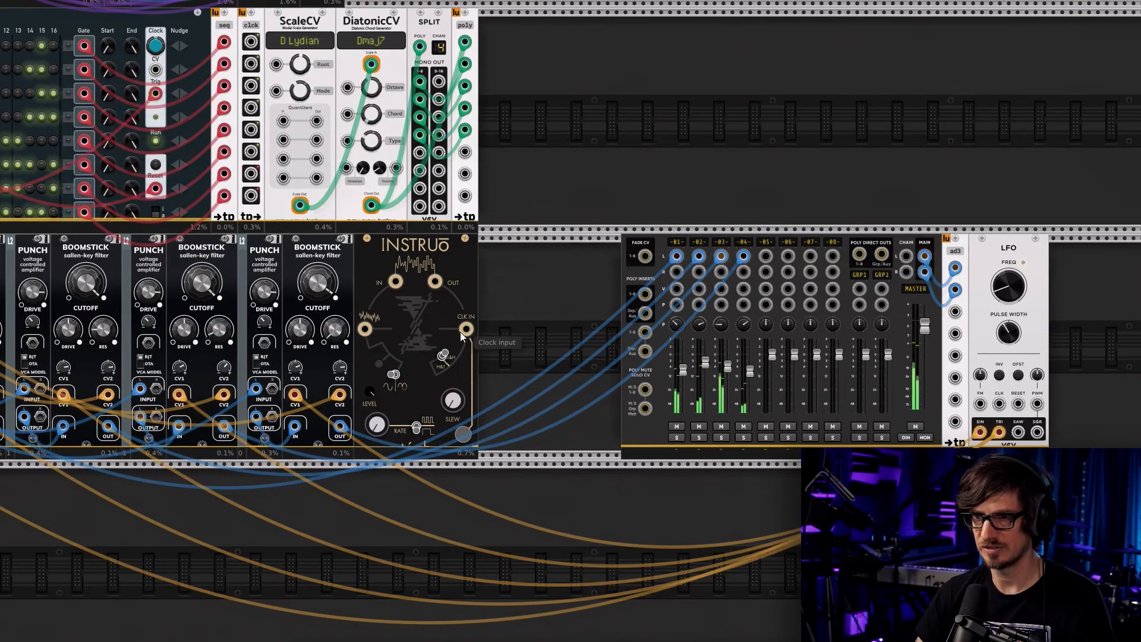
right_click(466, 331)
drag(484, 383, 256, 112)
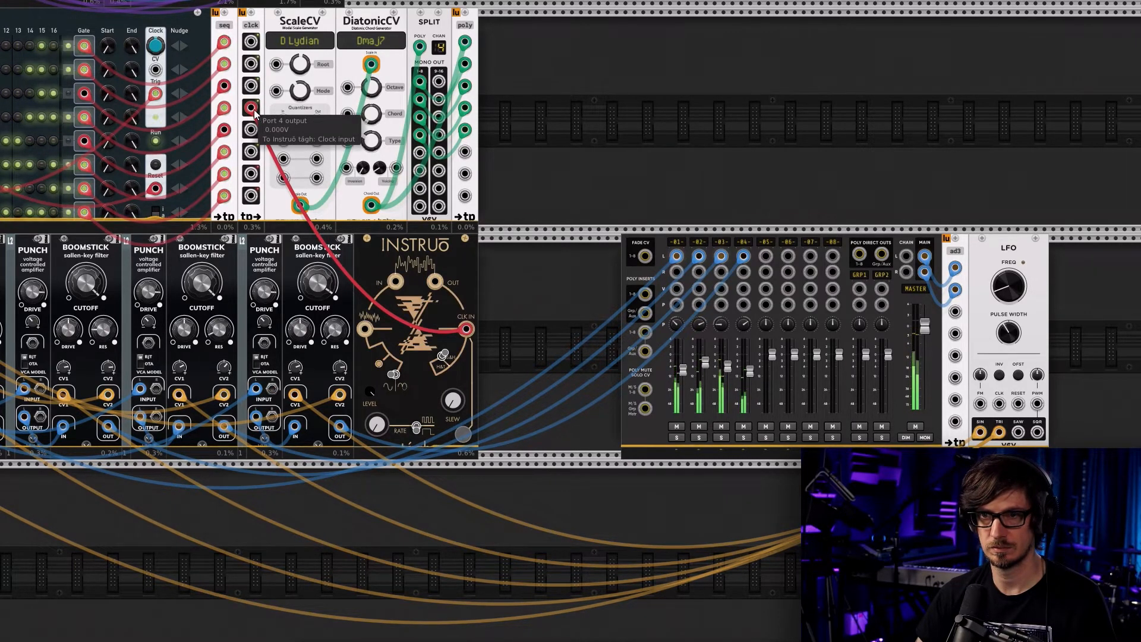
Patch tágh into mixer channel 1's level input, switch the cable's source to the noise output, and set tágh's clock rate to about 0.371
right_click(430, 280)
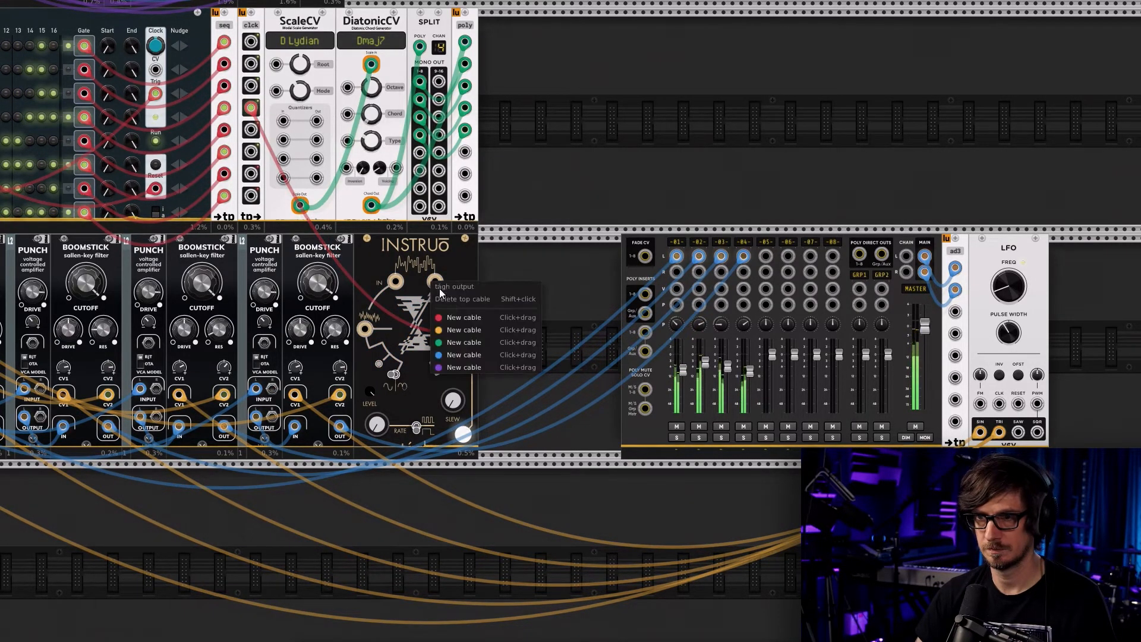
drag(451, 353, 677, 290)
right_click(433, 280)
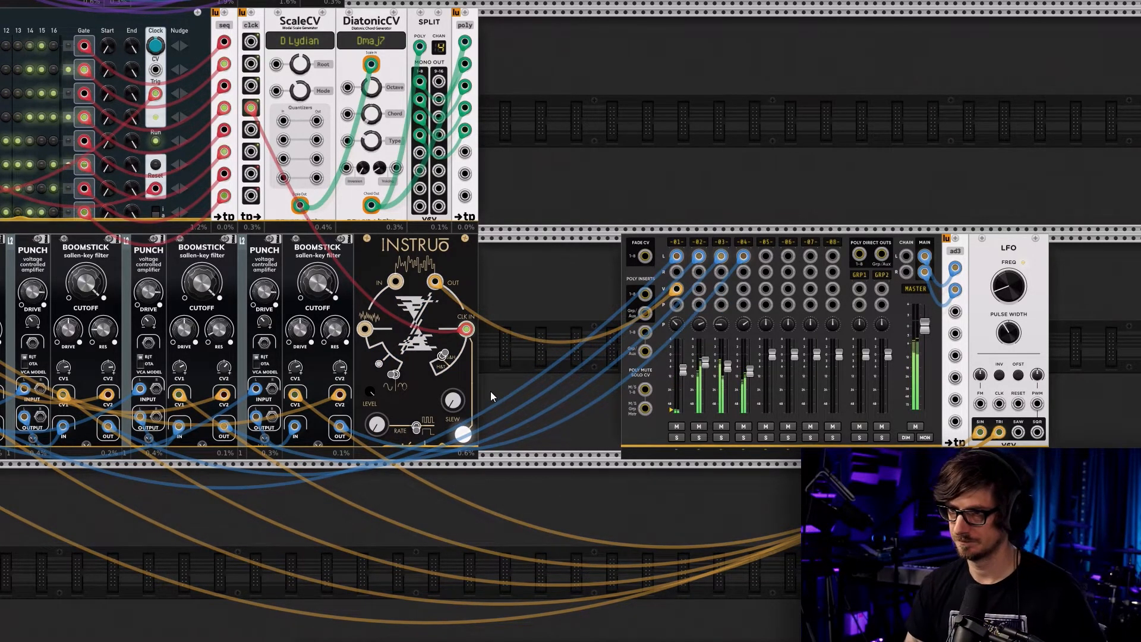
drag(436, 283, 368, 328)
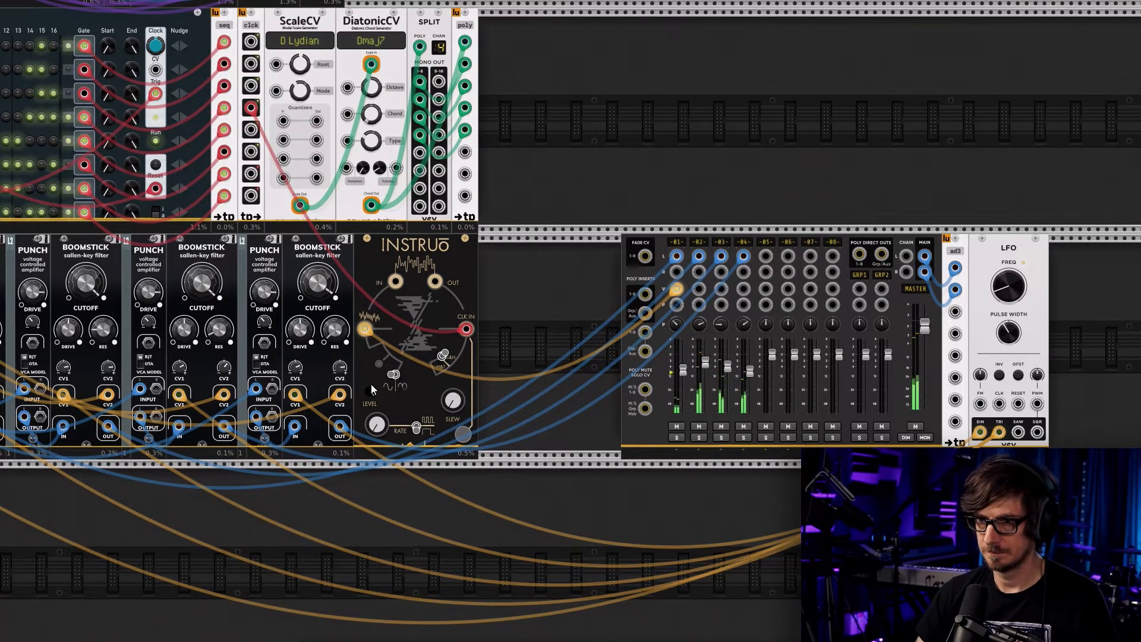
drag(375, 425, 381, 432)
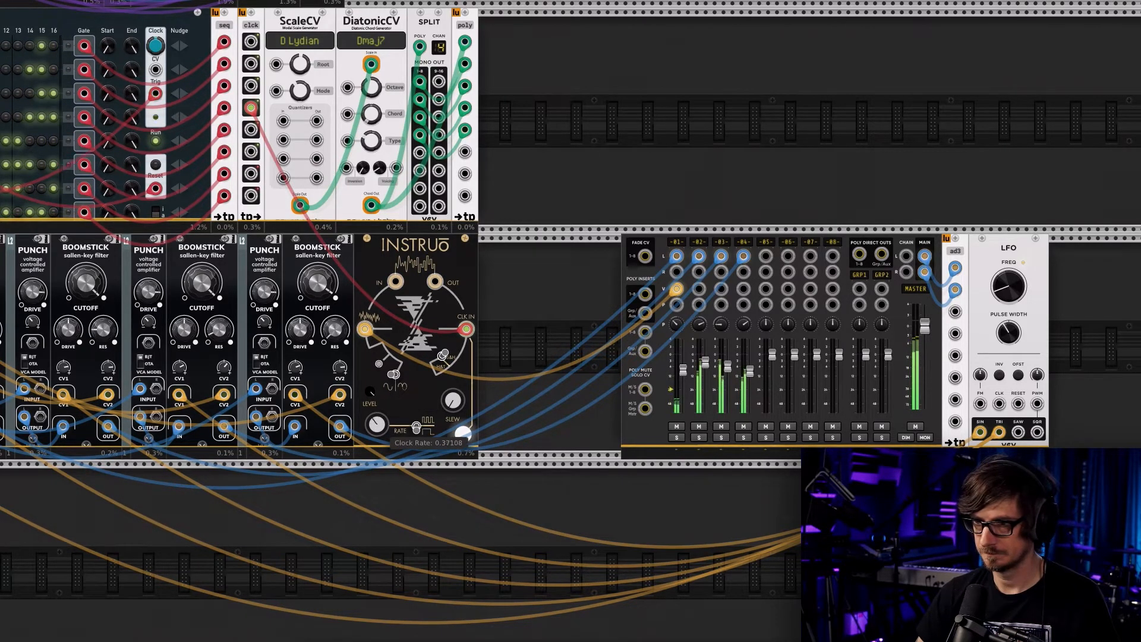
Browse the module library by the Clock modulator and Utility tags, and search it for "bern"
right_click(515, 305)
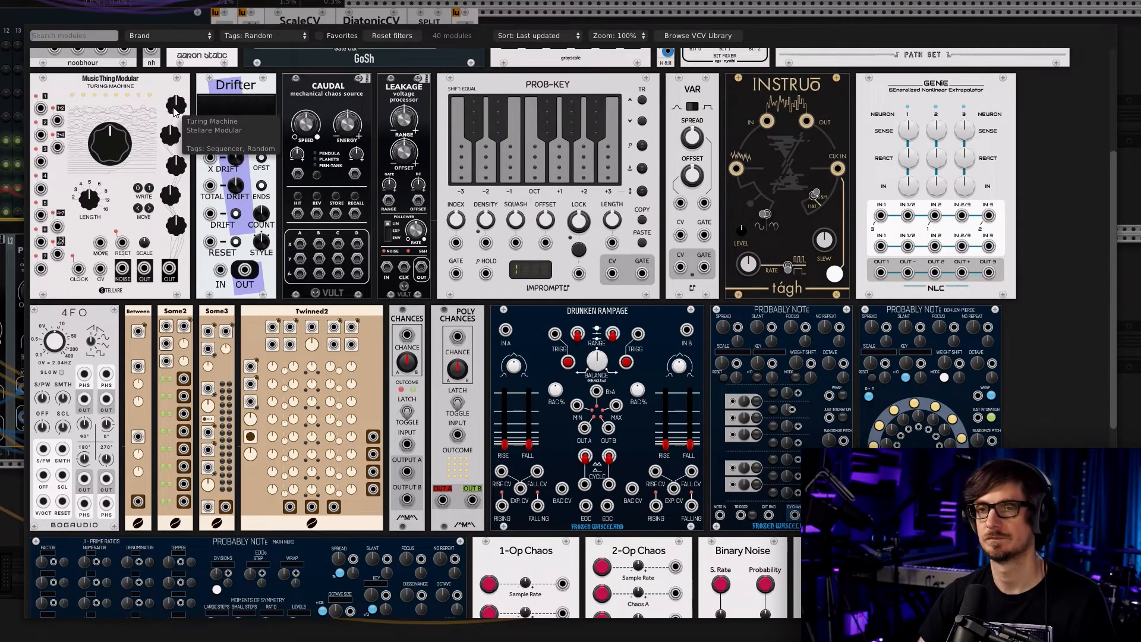
right_click(298, 36)
click(298, 36)
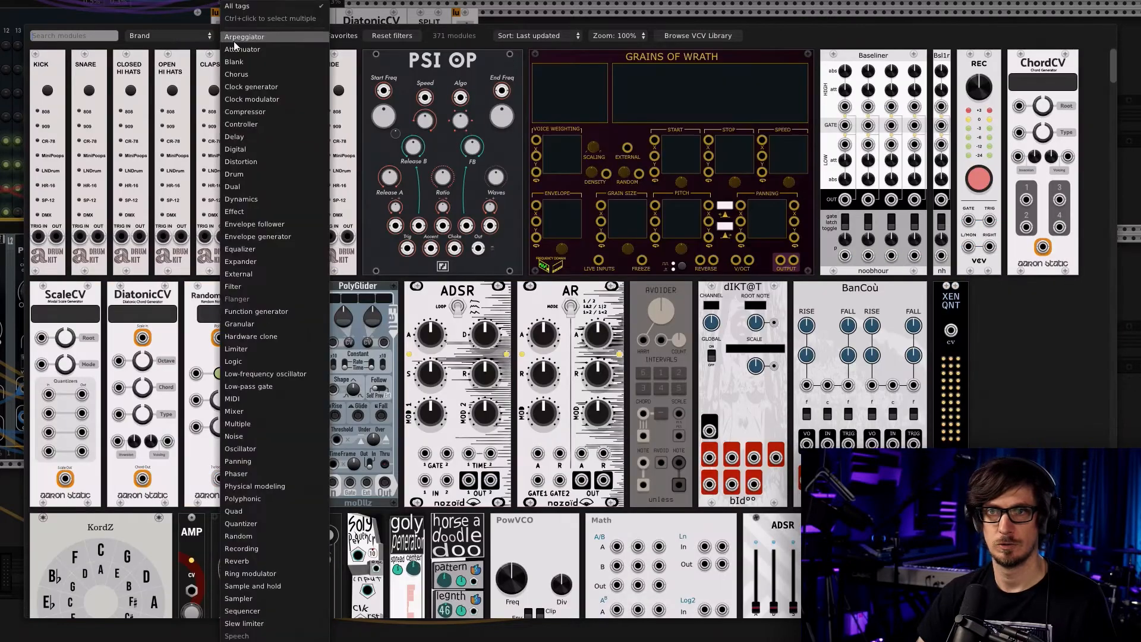
click(113, 38)
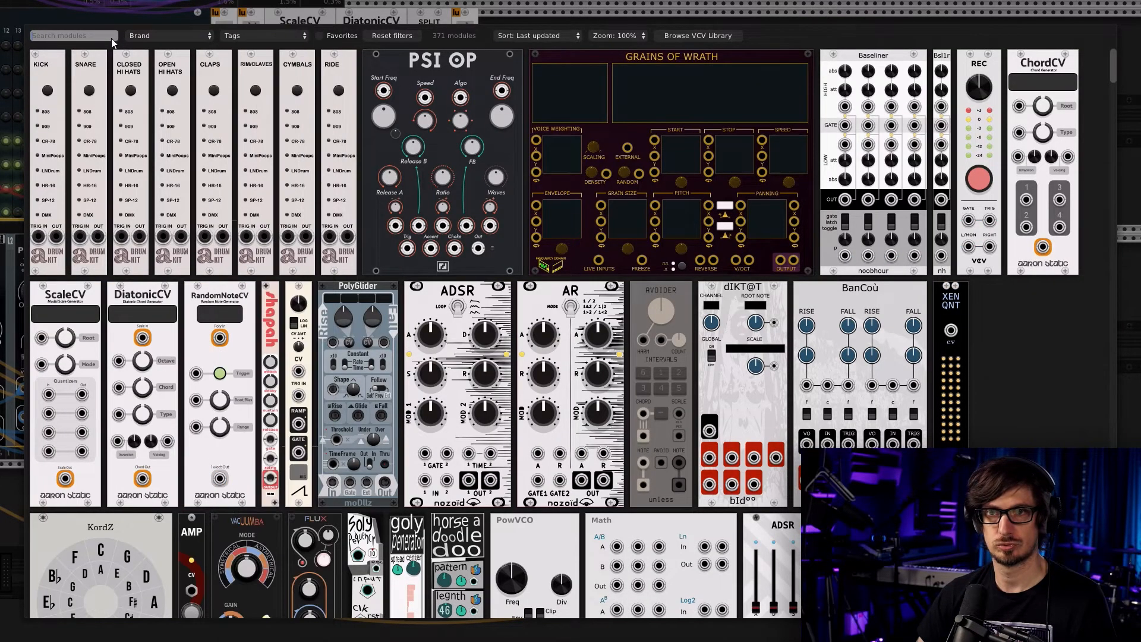
click(231, 34)
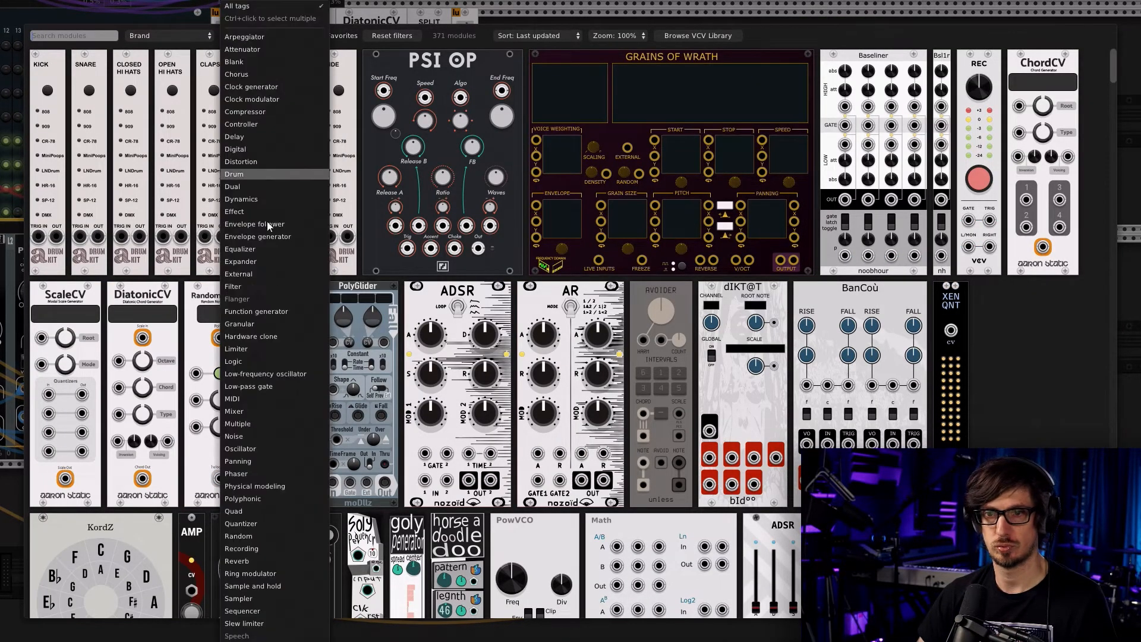
click(249, 100)
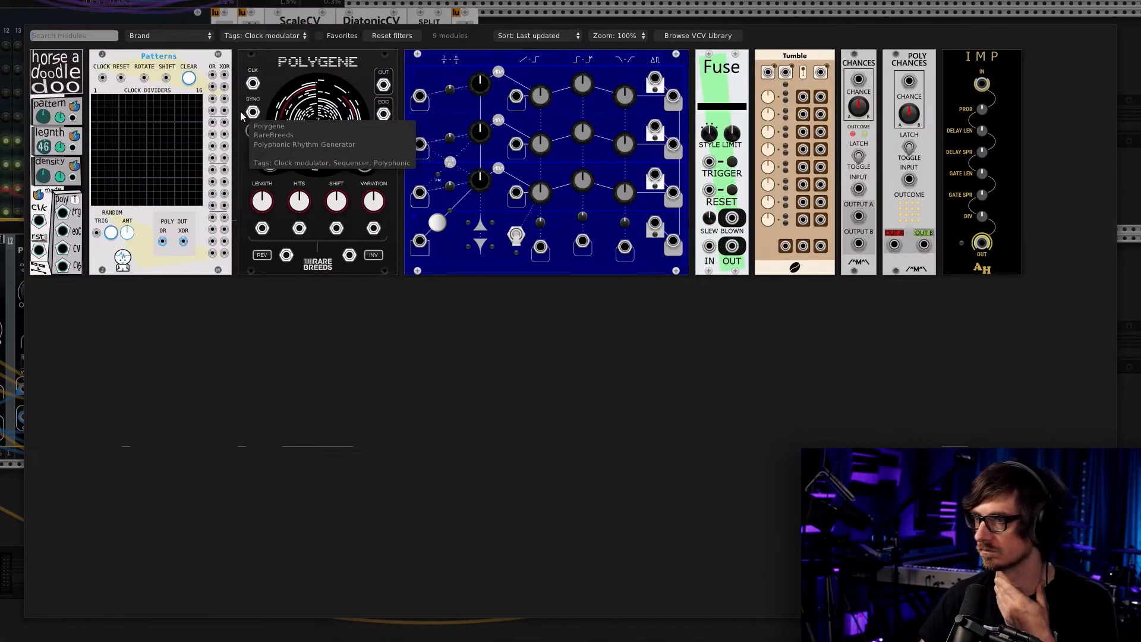
click(245, 35)
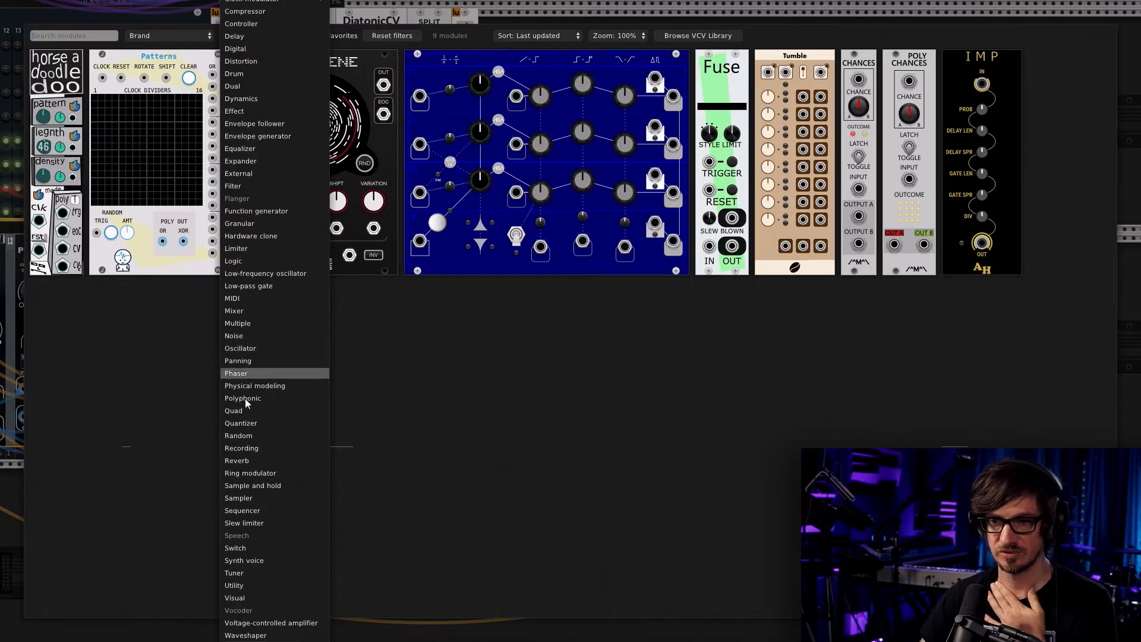
click(234, 585)
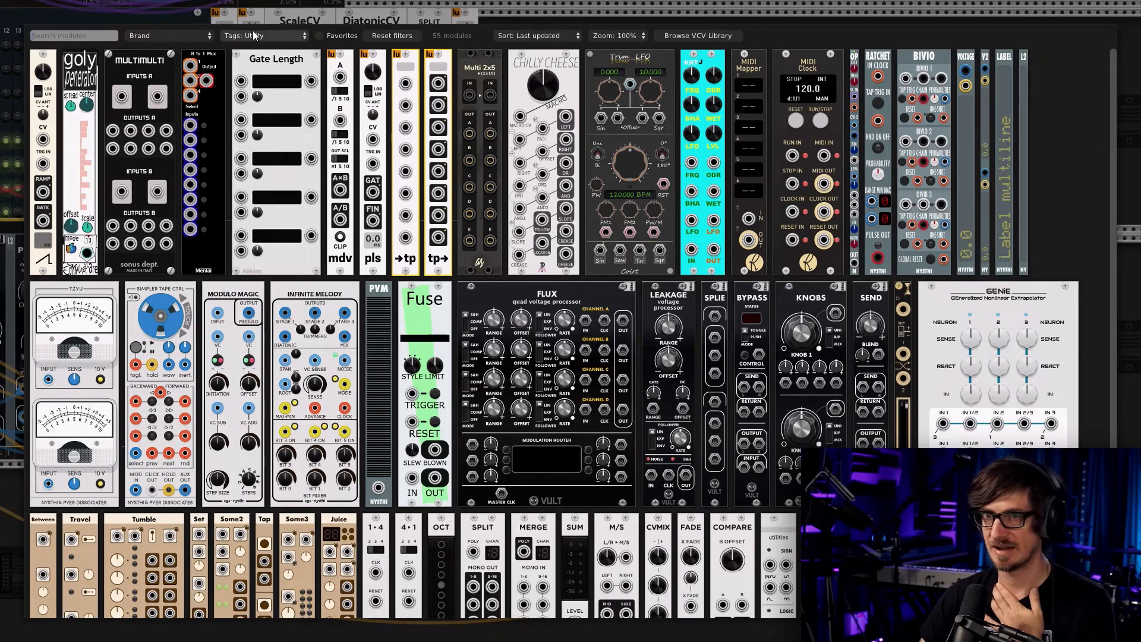
click(374, 36)
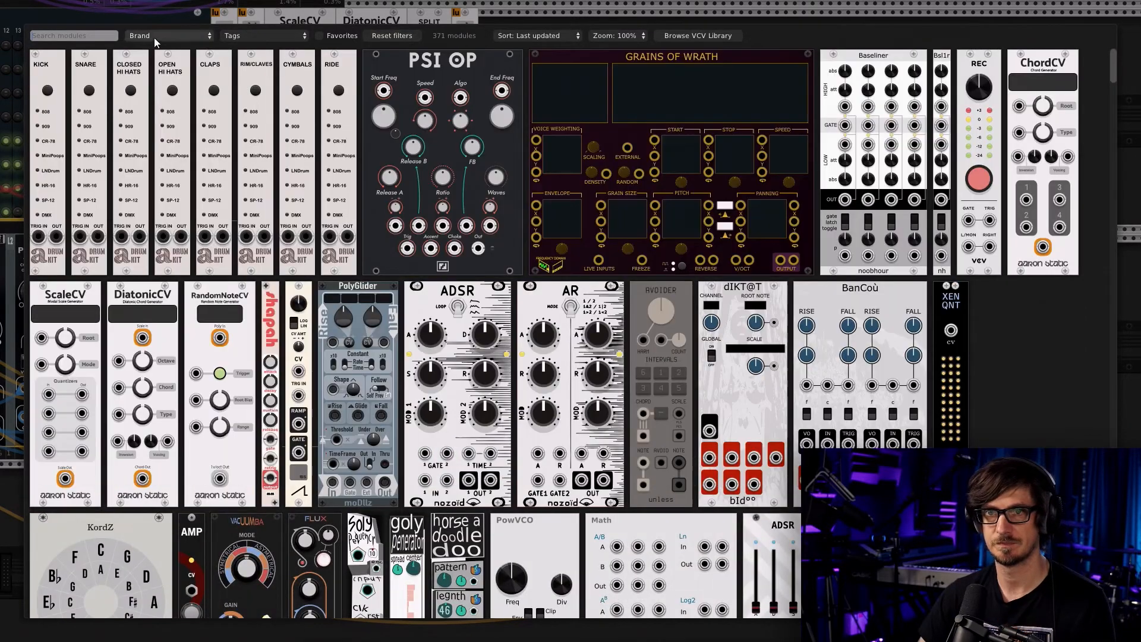
text(bern)
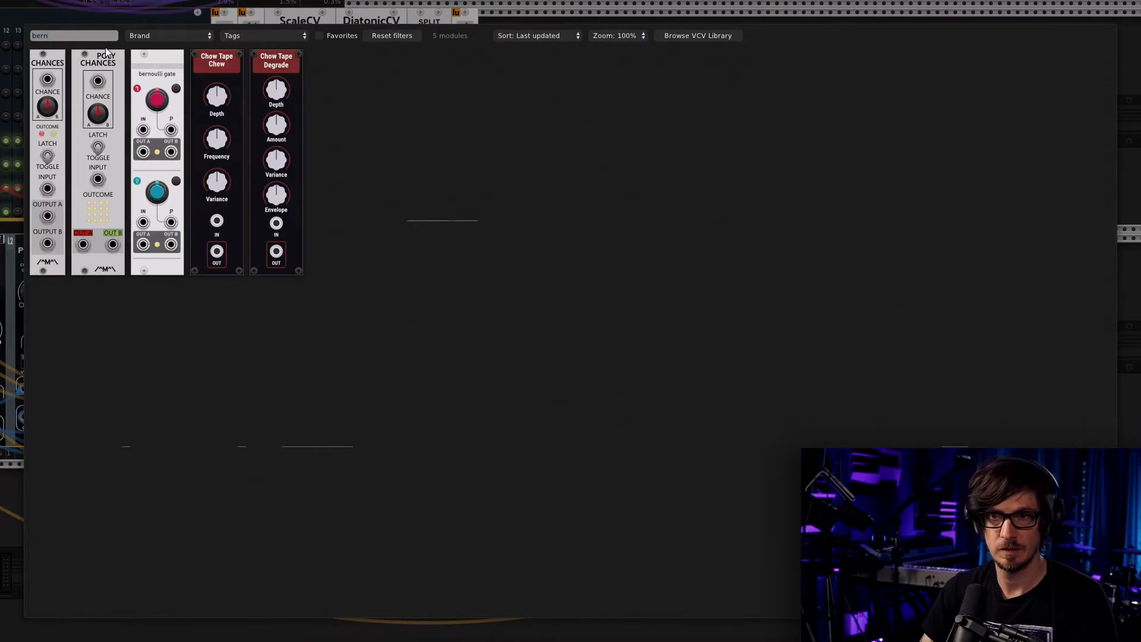
Reset the library filters, filter by the Attenuator tag and add the 8VERT module beside tágh
click(384, 38)
click(274, 33)
click(263, 57)
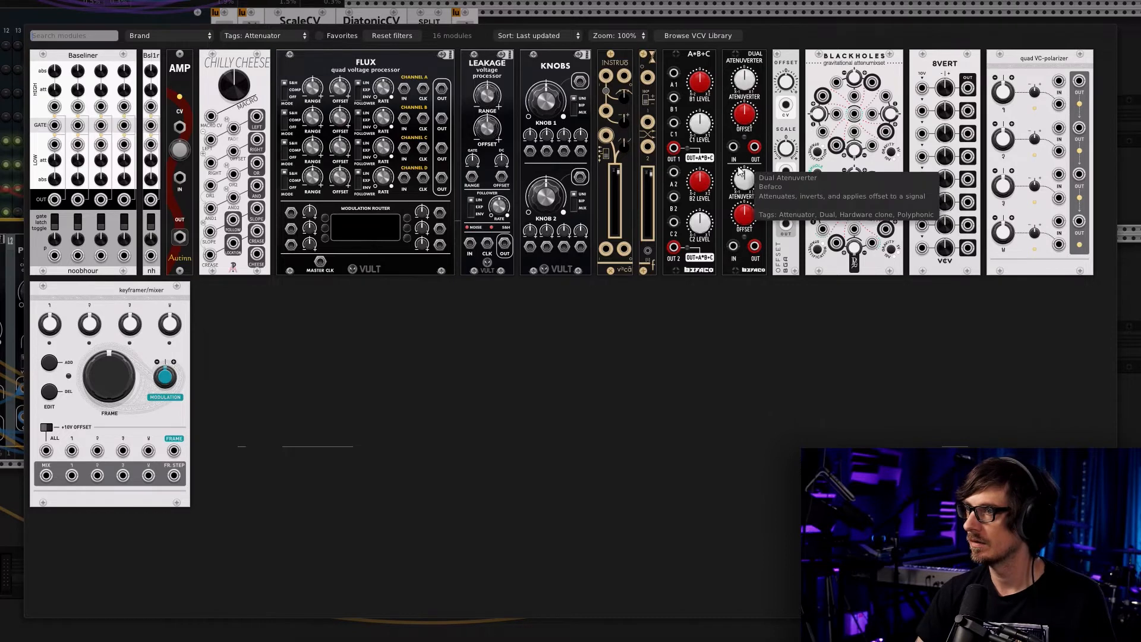
click(945, 107)
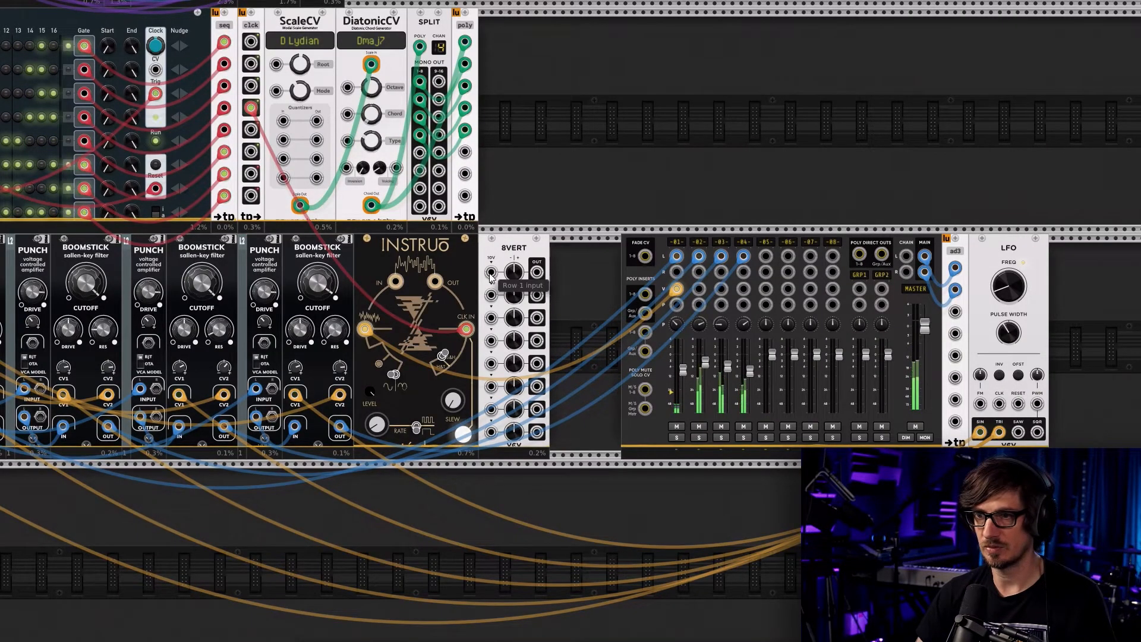
Reroute tágh's noise cable from mixer channel 1 into 8VERT's row 1 input and patch the noise output into row 2 as well
drag(678, 291, 491, 274)
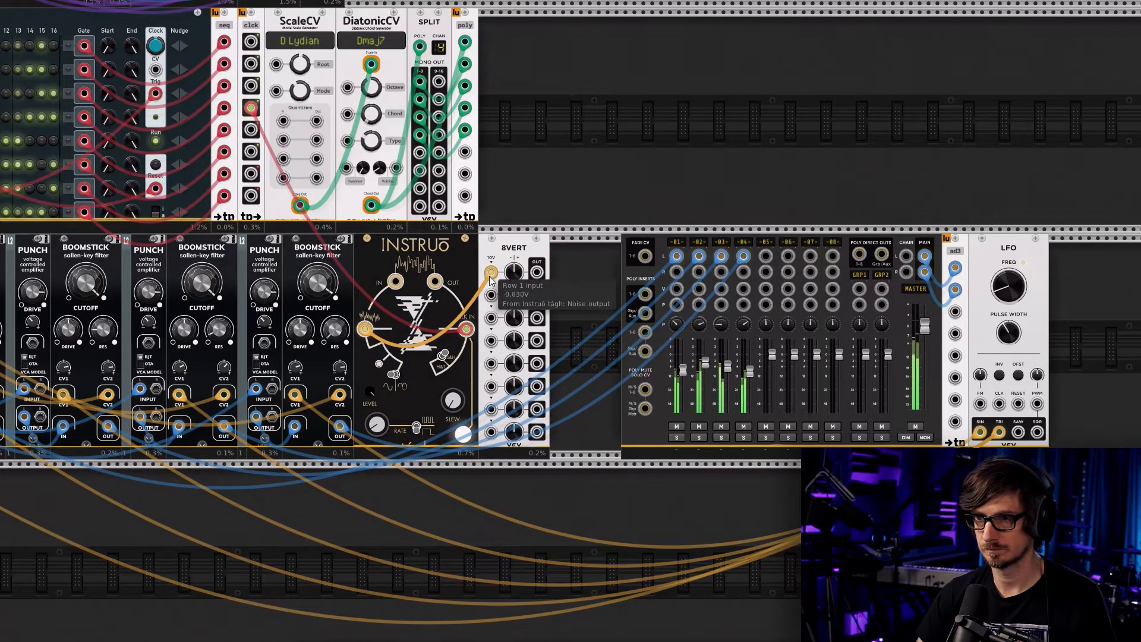
drag(515, 276, 515, 286)
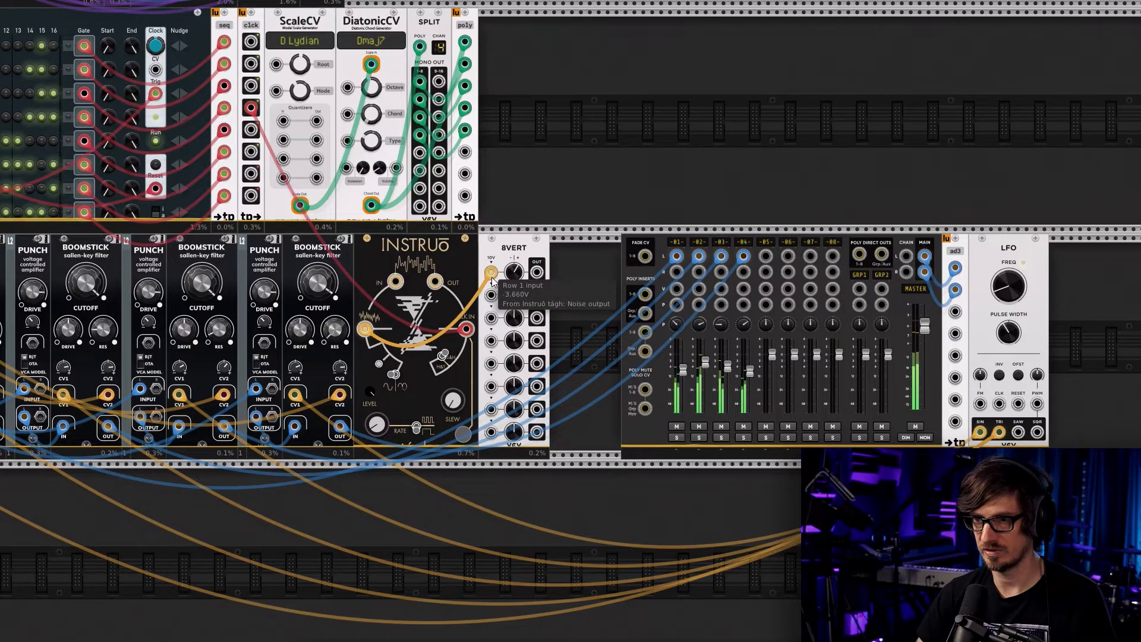
right_click(364, 329)
drag(390, 378, 492, 296)
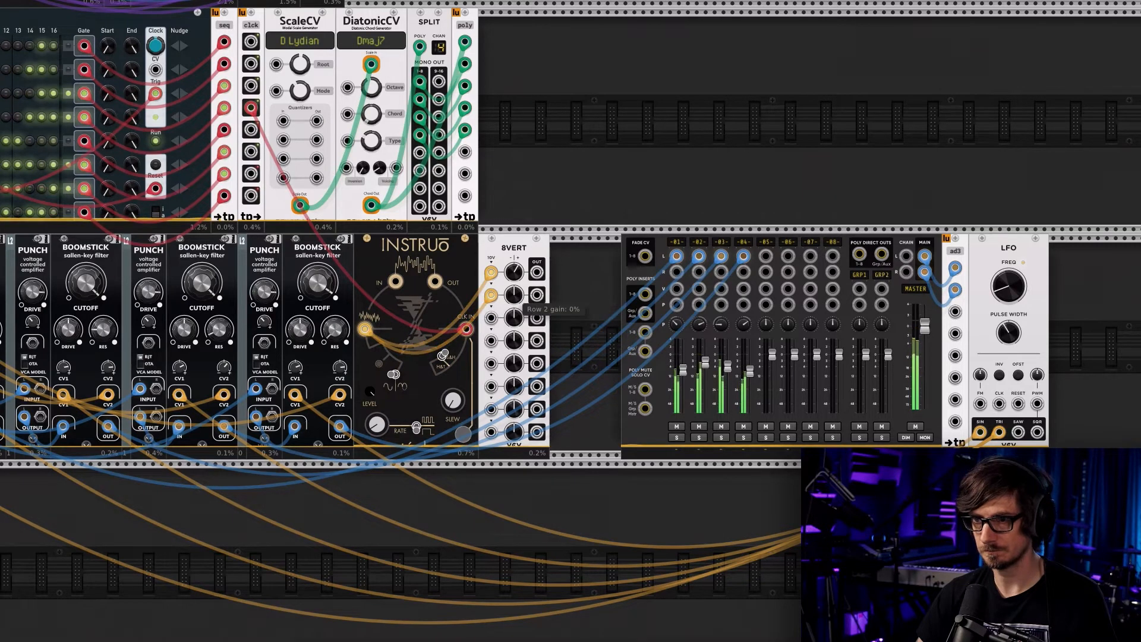
Patch 8VERT's row 1 output into mixer channel 1's level input and adjust the row 1 gain
right_click(537, 272)
drag(557, 320, 677, 290)
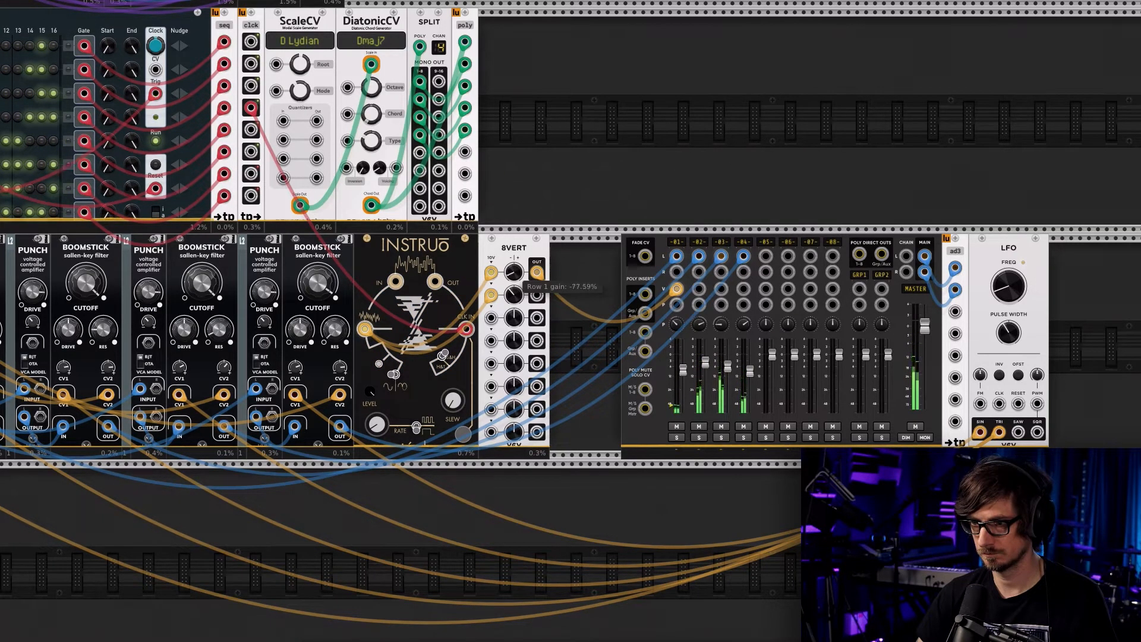
drag(514, 272, 513, 278)
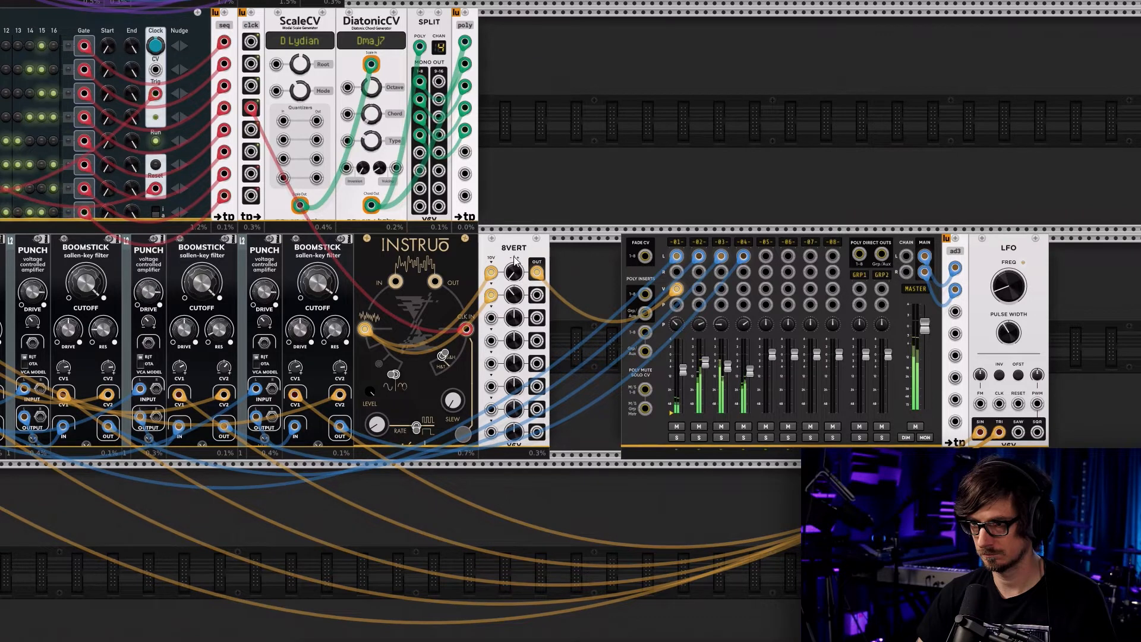
Patch 8VERT's row 2, 3 and 4 outputs into the level inputs of mixer channels 2, 3 and 4 with yellow cables
right_click(539, 302)
click(555, 344)
click(698, 288)
right_click(536, 320)
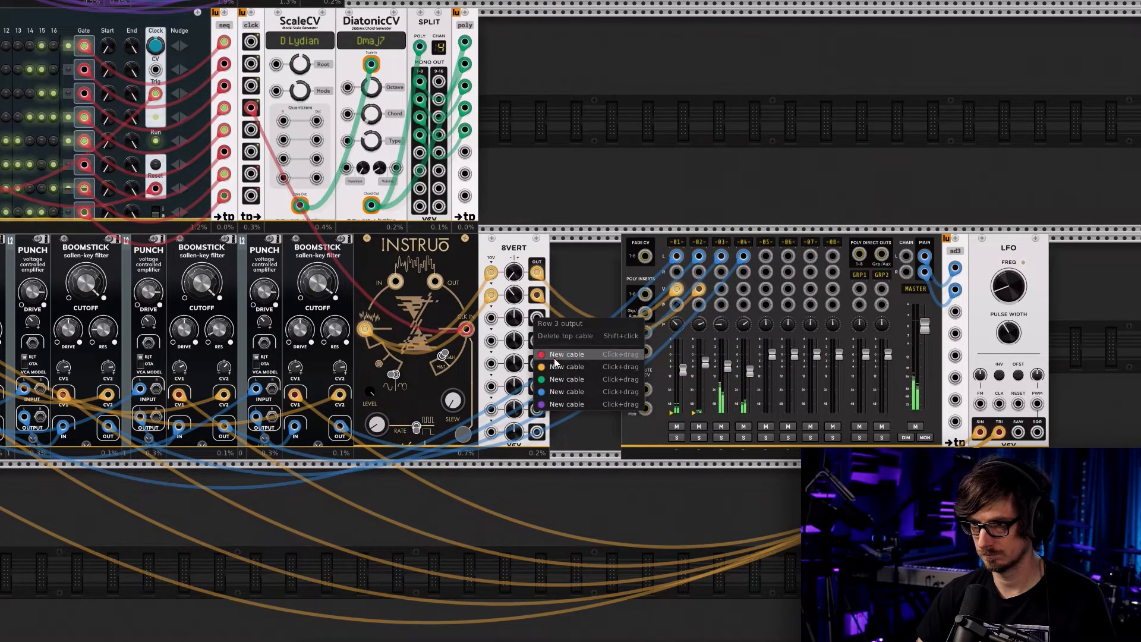
click(554, 360)
click(721, 289)
right_click(536, 340)
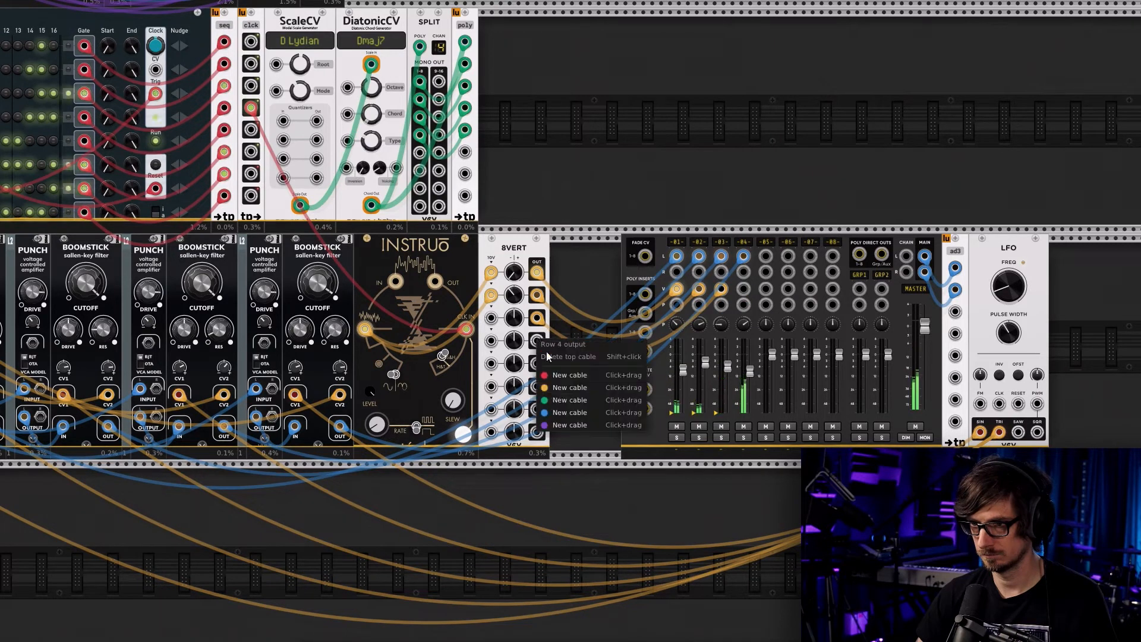
click(554, 383)
click(742, 289)
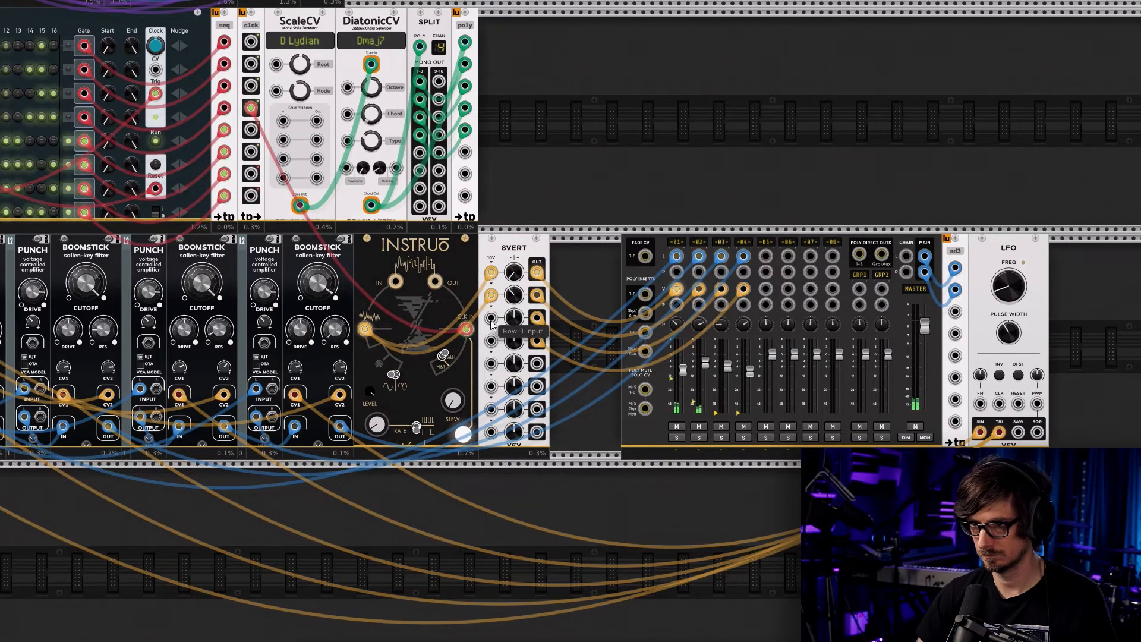
Patch tágh's noise output into 8VERT's row 3 and row 4 inputs
right_click(366, 331)
click(386, 381)
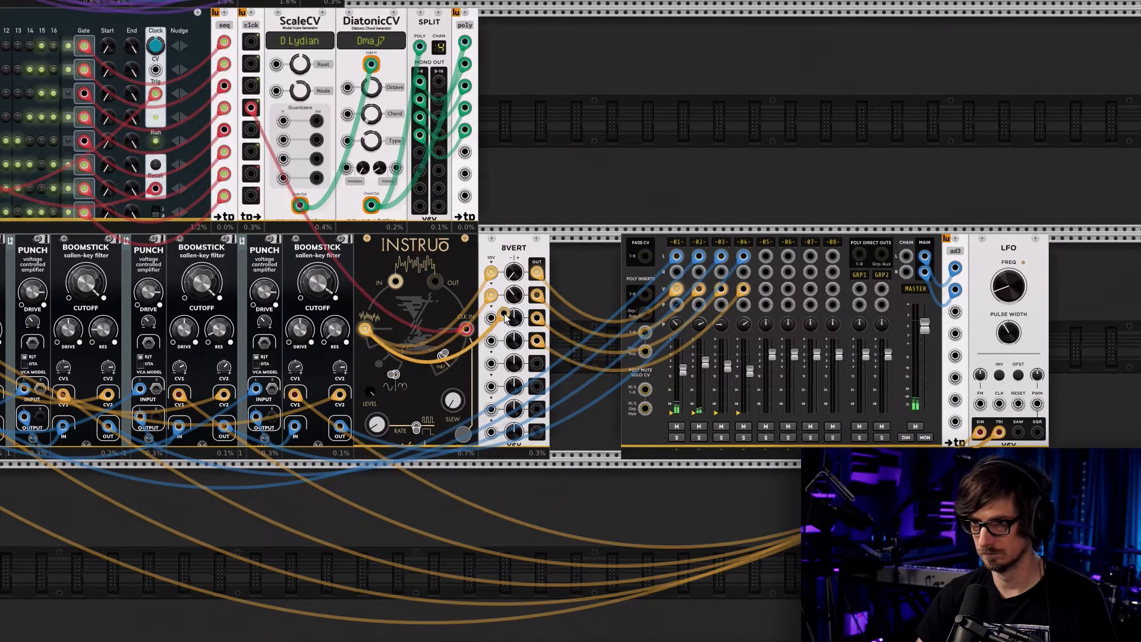
click(491, 317)
right_click(366, 330)
click(398, 386)
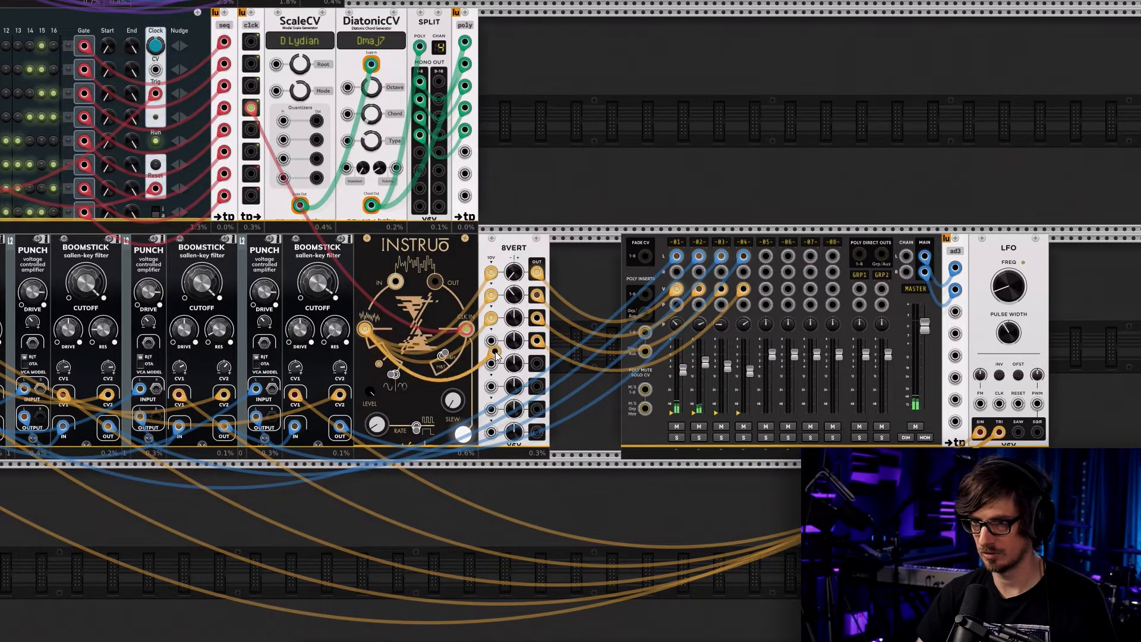
click(493, 341)
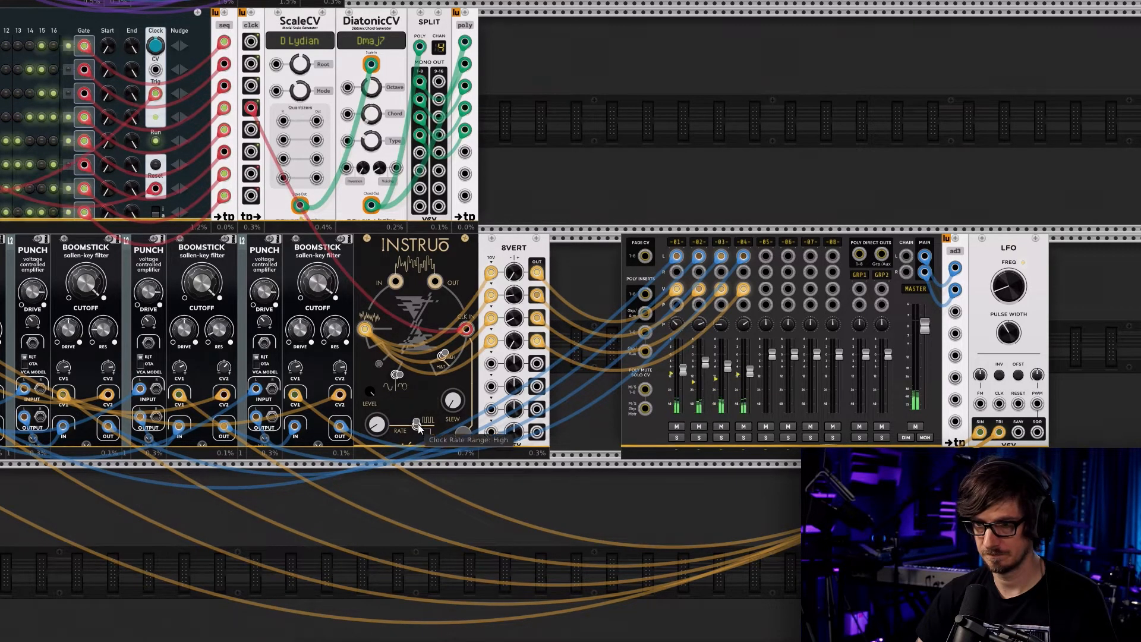
Move tágh's clock cable from the clock teleport's port 4 to port 5 and try tágh's other output for 8VERT's row 4
drag(416, 429, 432, 312)
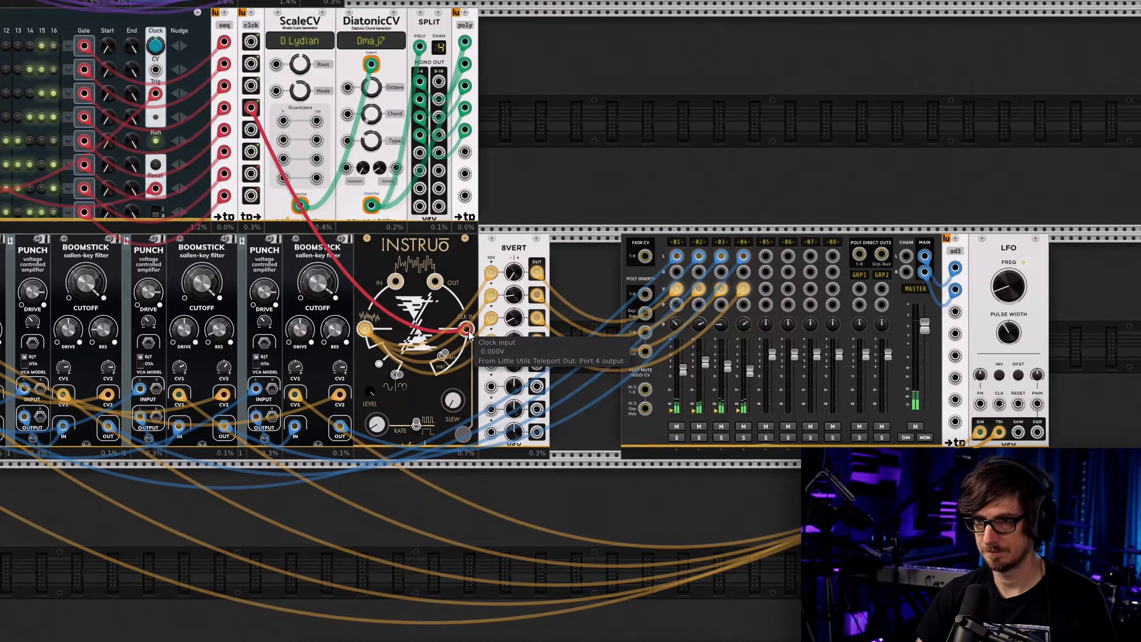
drag(252, 109, 255, 132)
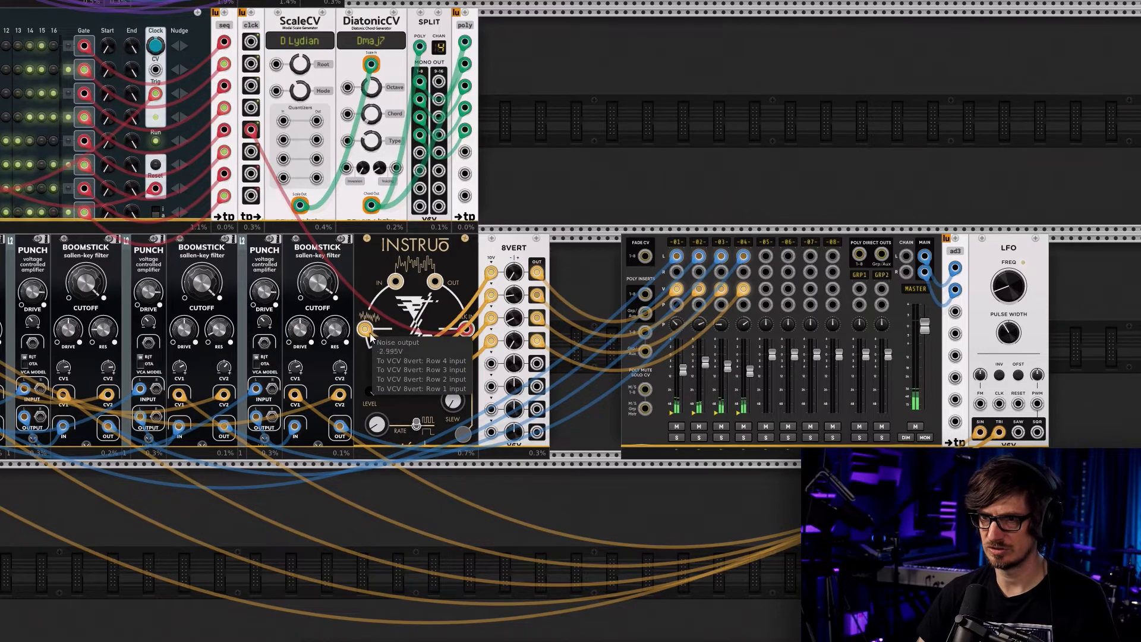
drag(364, 330, 435, 282)
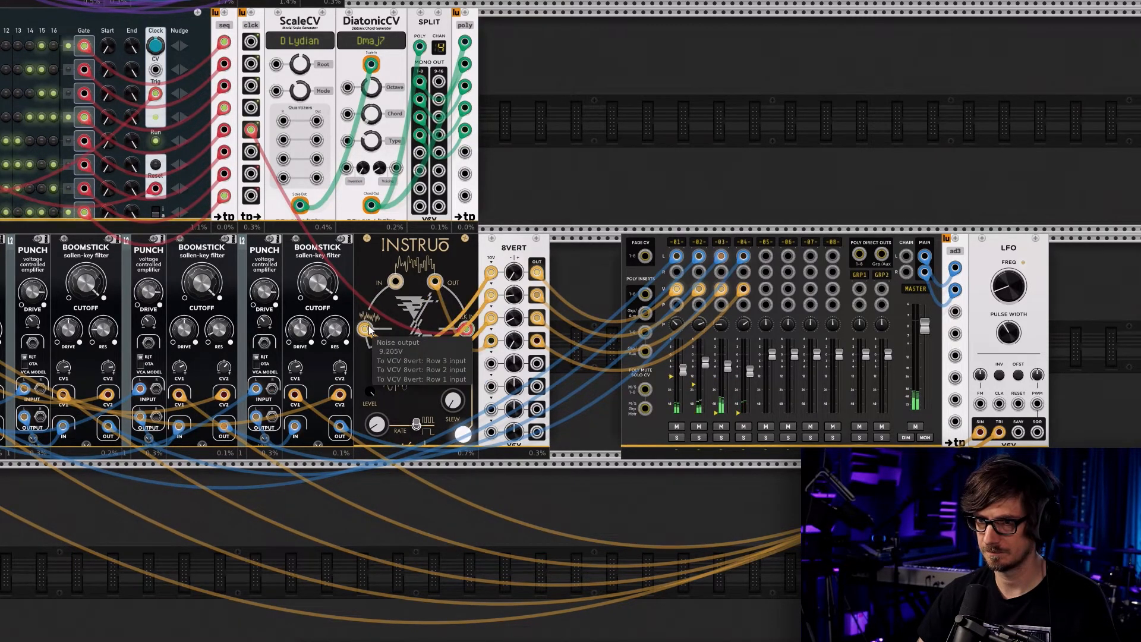
drag(435, 282, 365, 331)
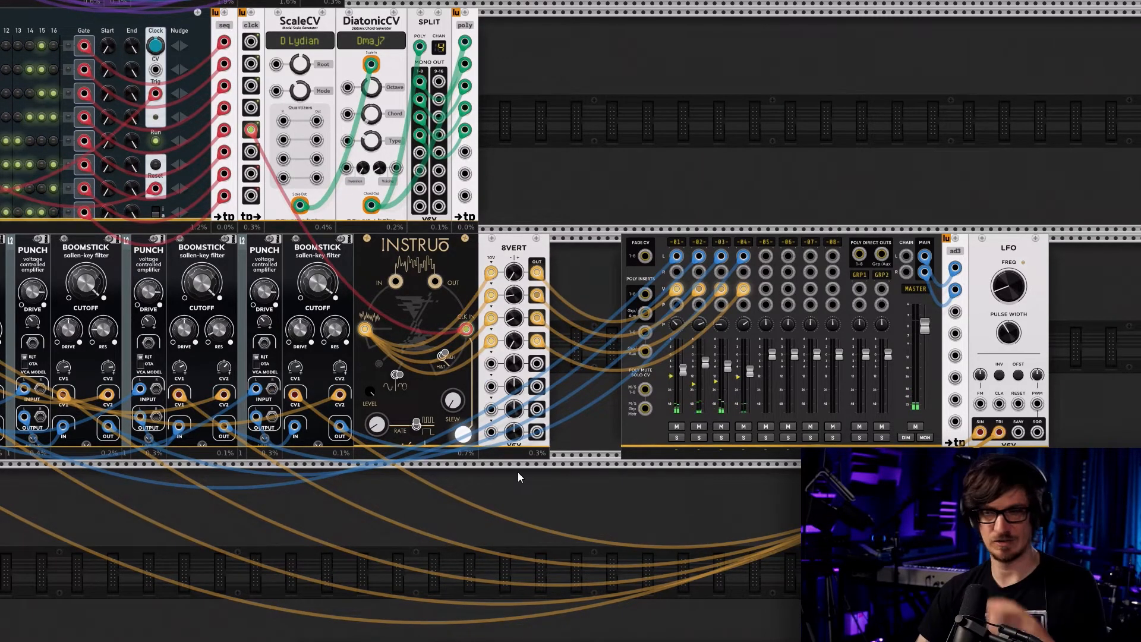
Delete the tágh and 8VERT modules together
drag(518, 472, 422, 399)
key(Delete)
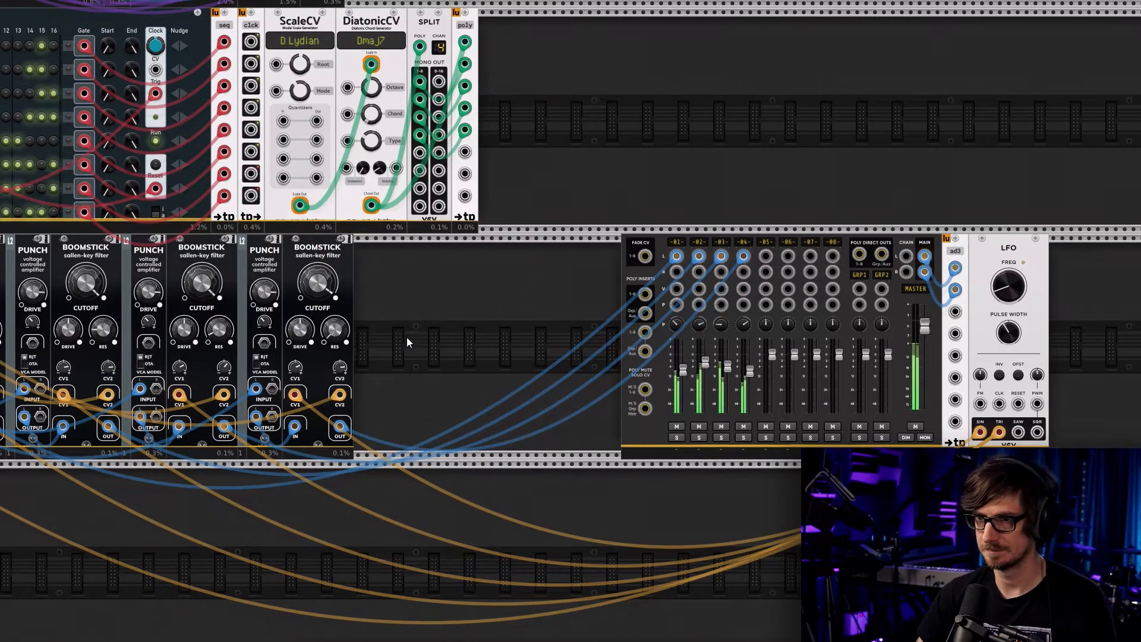
Try the Blackholes module beside the last Boomstick filter, then remove it
right_click(407, 337)
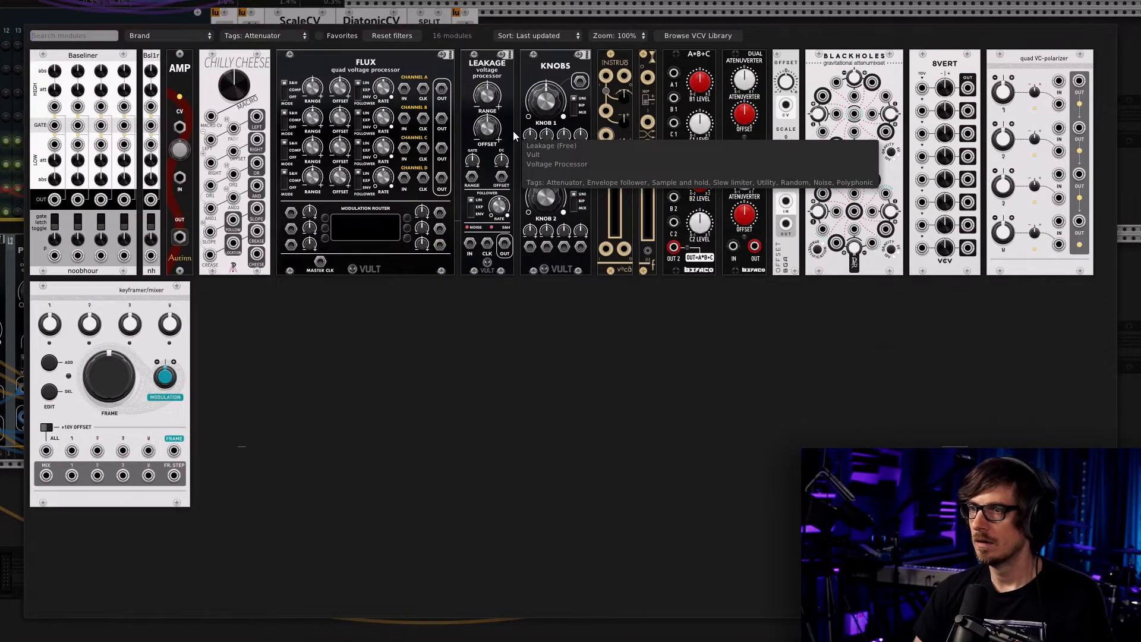
key(Escape)
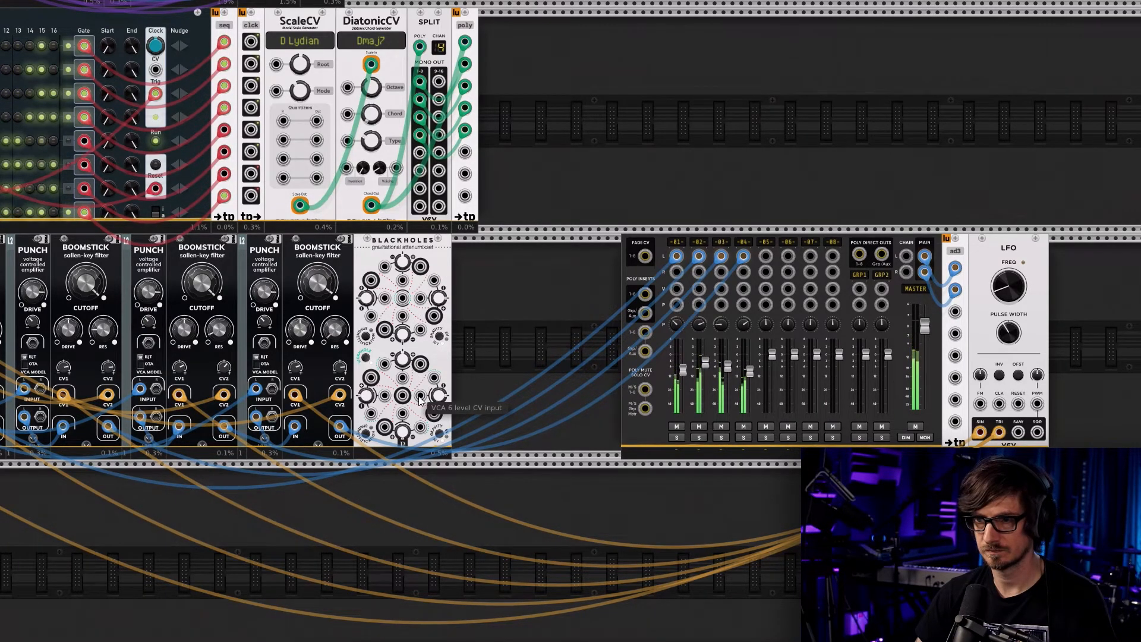
drag(432, 252, 453, 278)
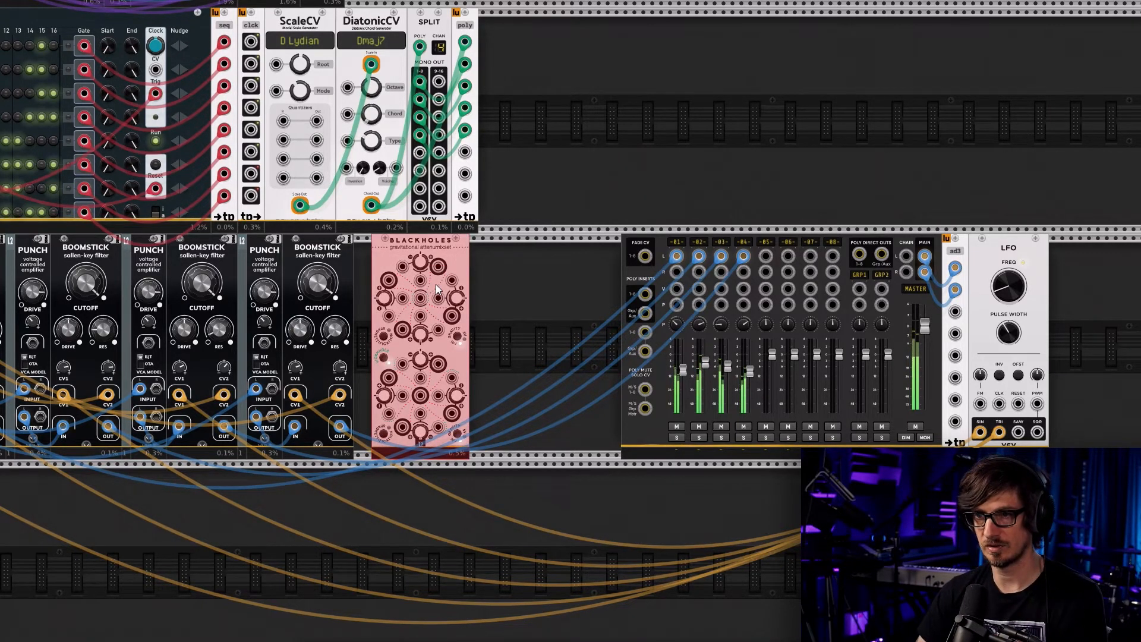
key(Delete)
Add the Vult Flux quad voltage processor and place it between the last Boomstick filter and the mixer
right_click(437, 280)
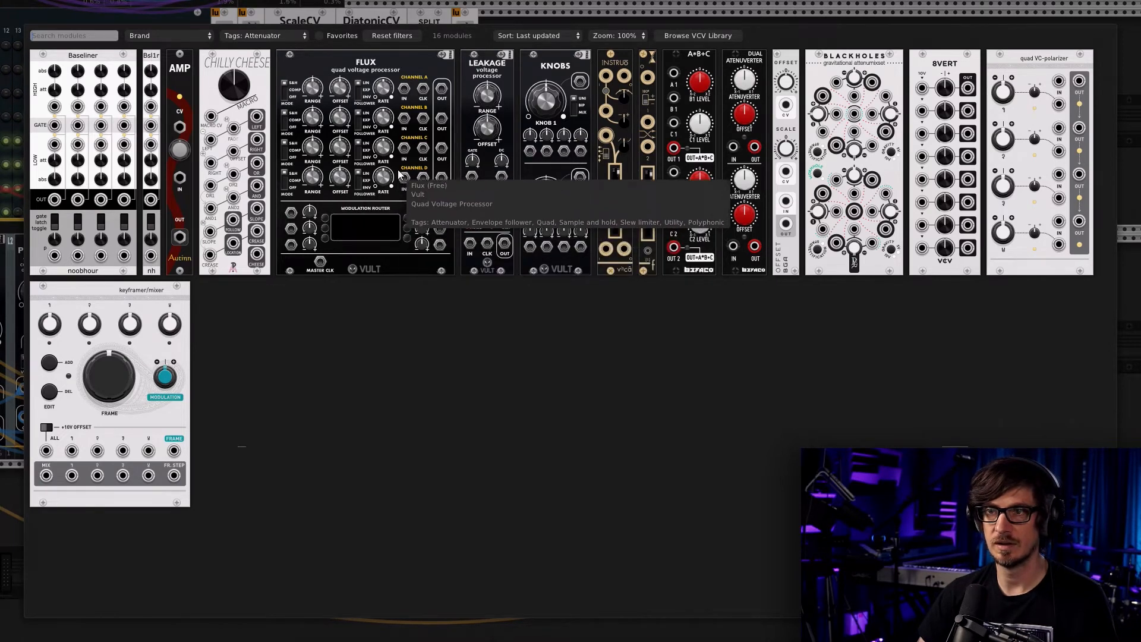
click(392, 168)
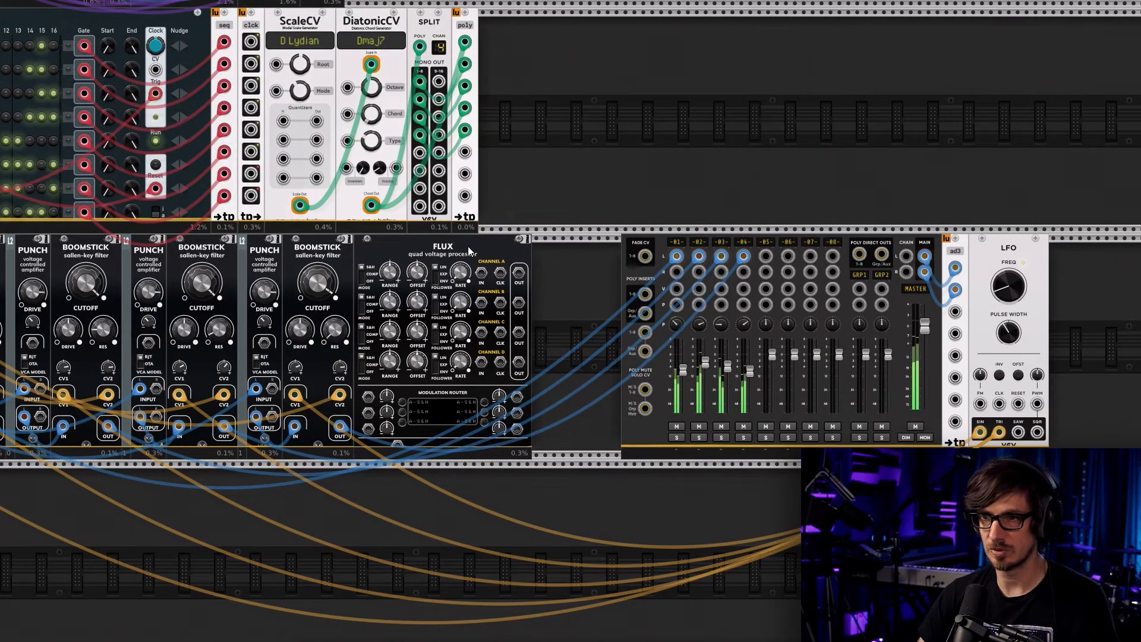
drag(468, 246, 522, 246)
drag(572, 273, 677, 289)
drag(572, 303, 694, 292)
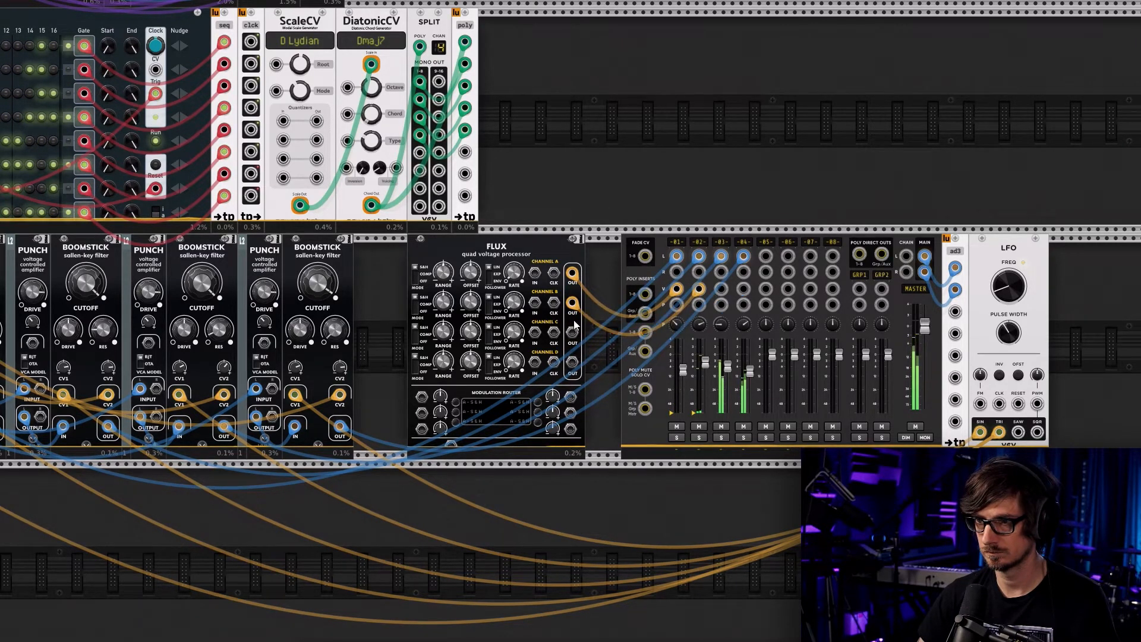
drag(571, 331, 743, 290)
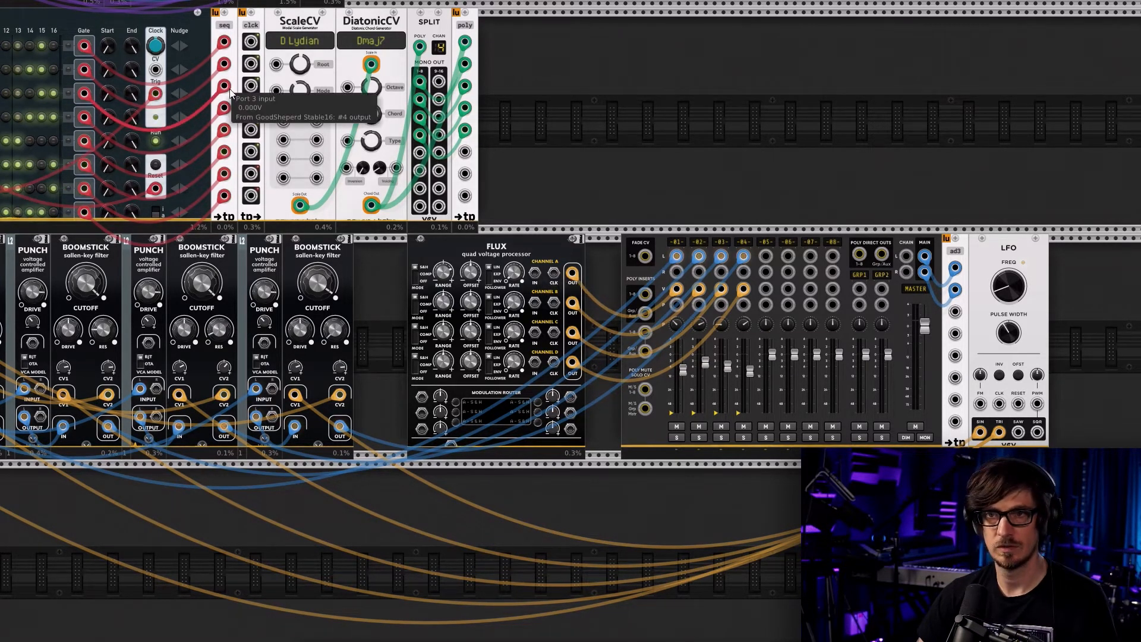
Patch the clock teleport's port 5 into Flux's Clock A input and port 6 into its channel A input
right_click(254, 130)
drag(285, 164, 554, 274)
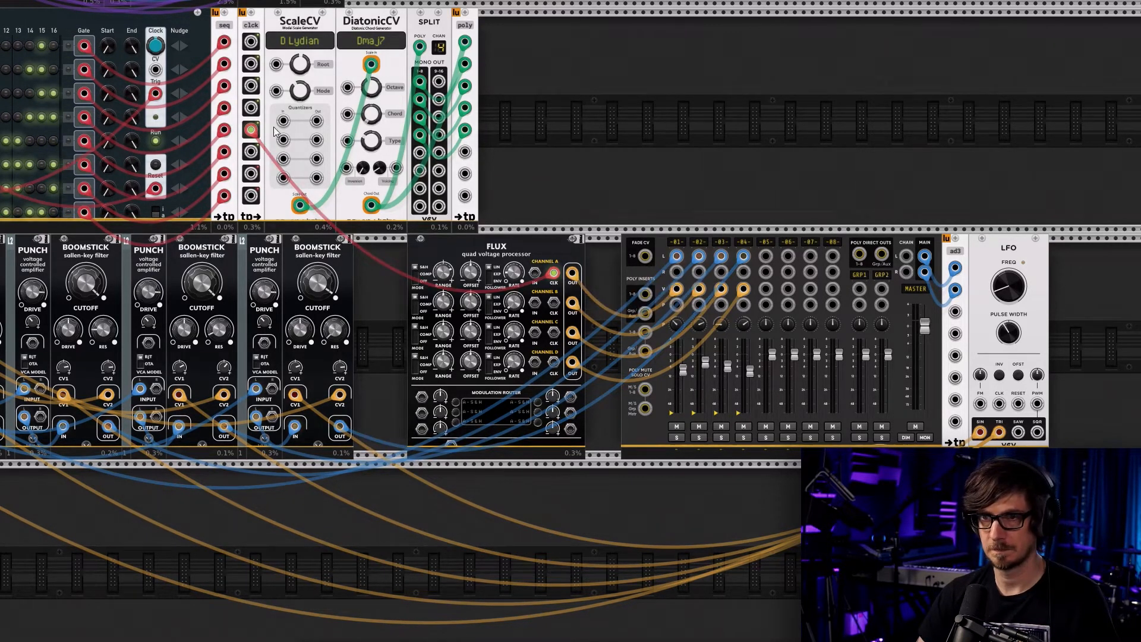
right_click(254, 124)
click(283, 166)
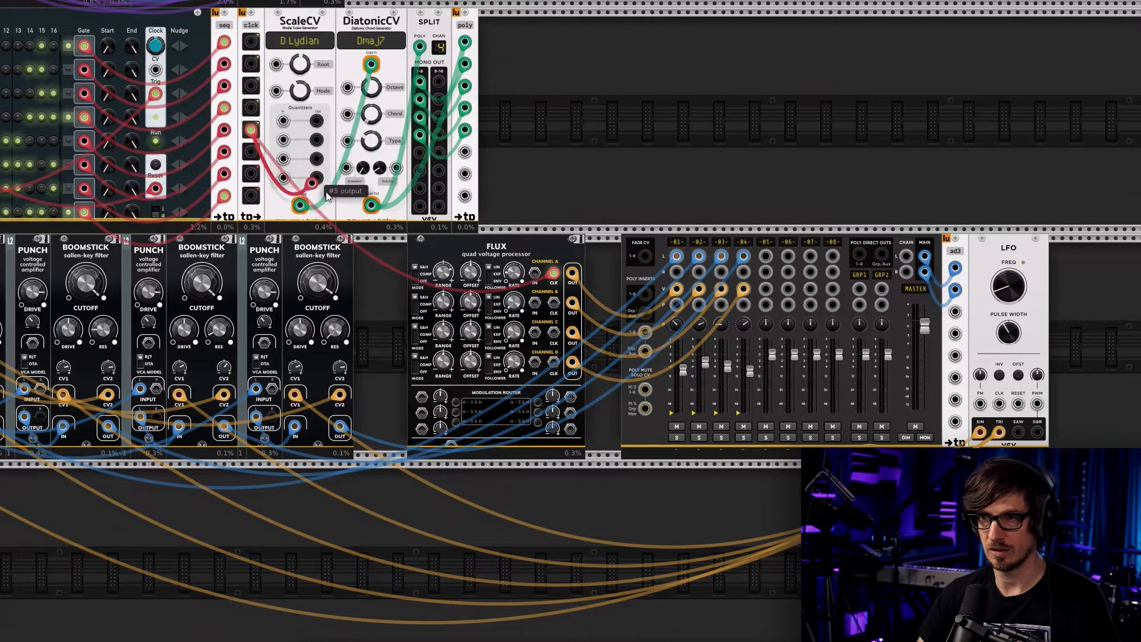
click(537, 278)
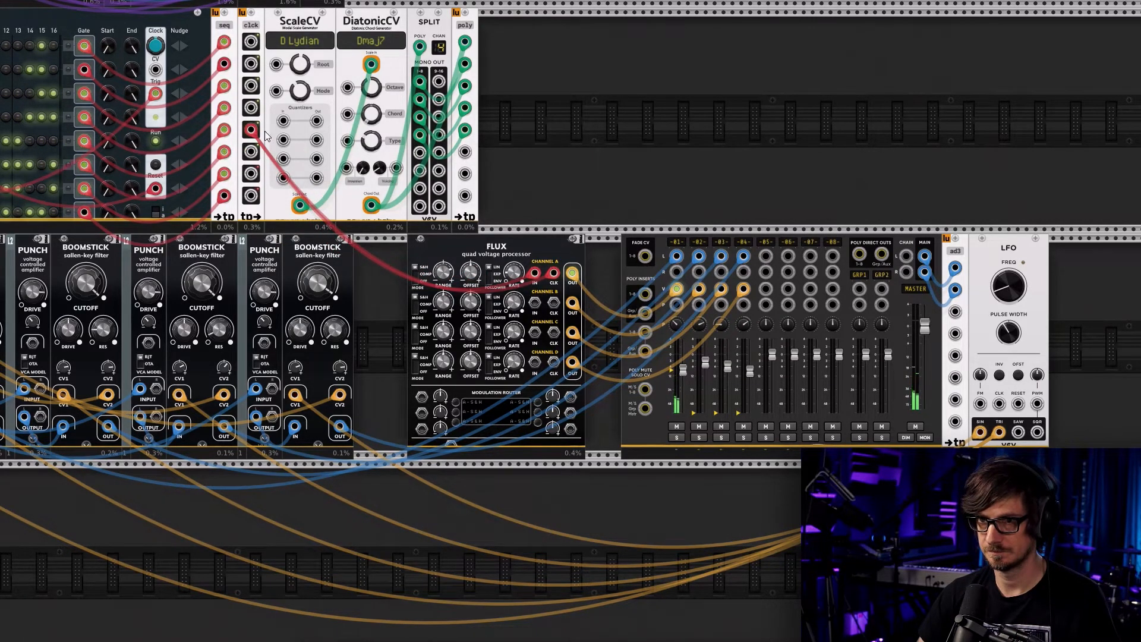
drag(254, 130, 254, 110)
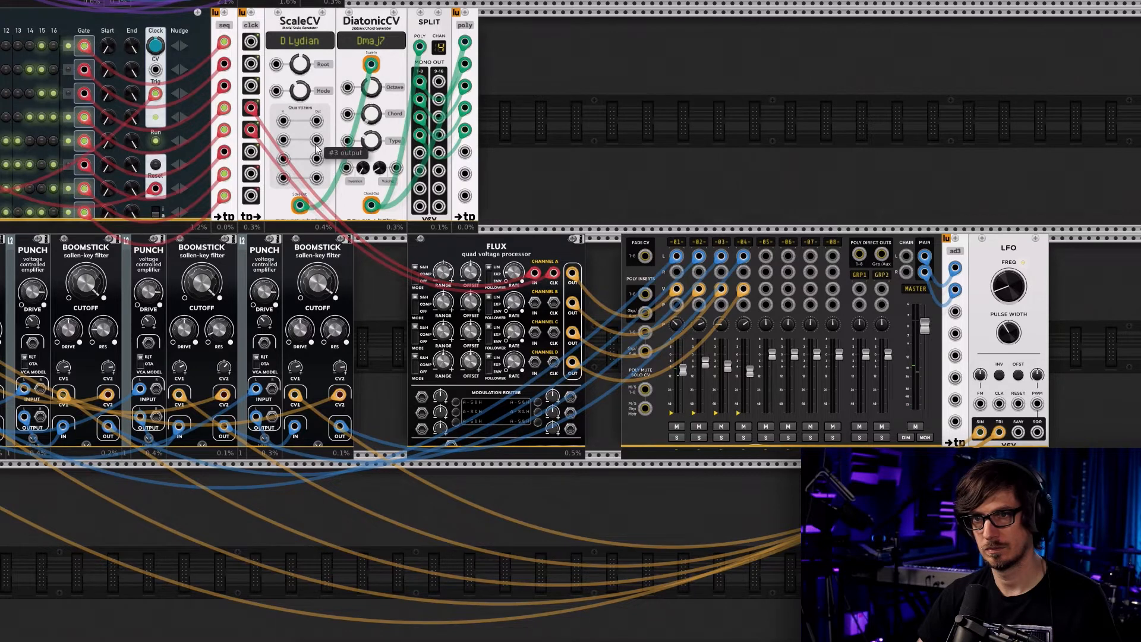
drag(256, 121, 257, 153)
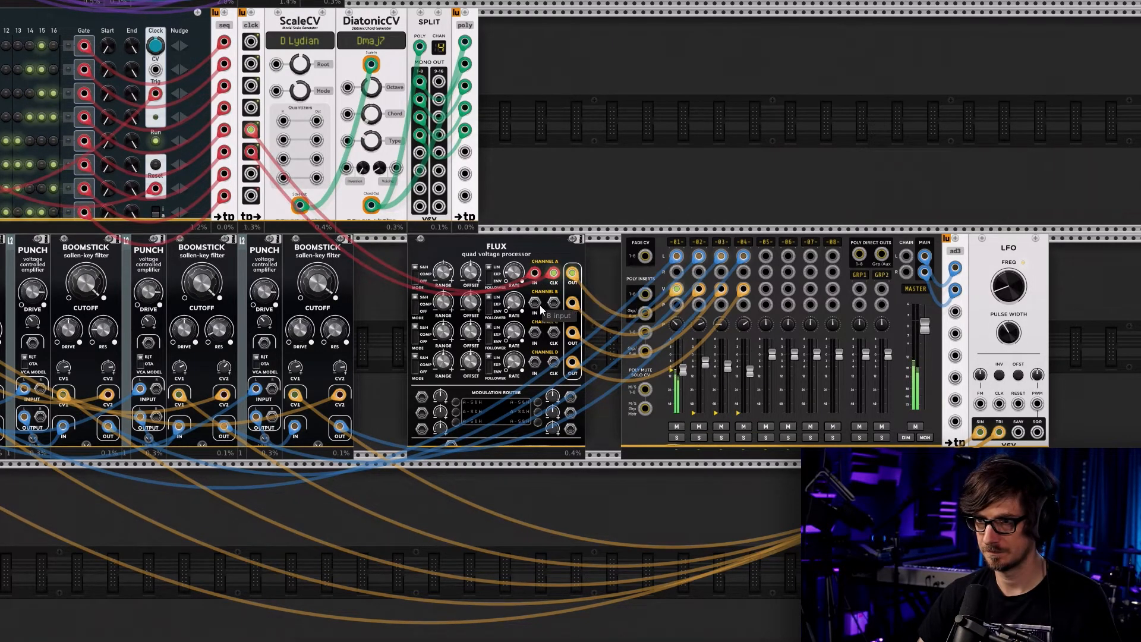
Patch the clock teleport's port 6 into Flux's B and C inputs and port 5 into its Clock B and Clock C inputs
drag(535, 303, 251, 153)
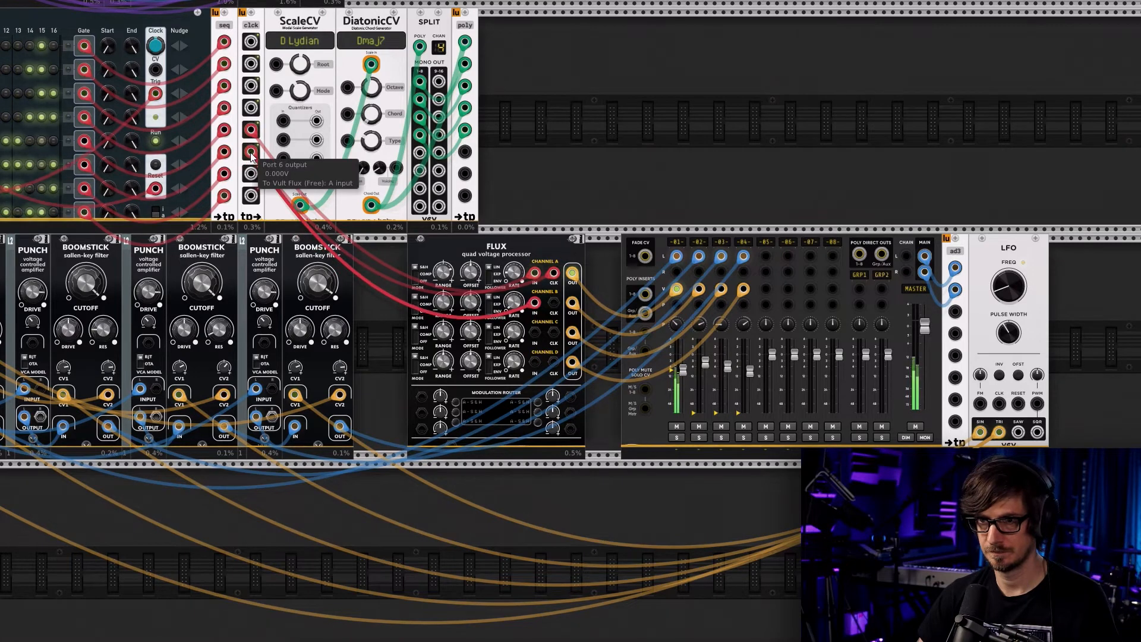
drag(554, 302, 251, 132)
drag(534, 336, 251, 173)
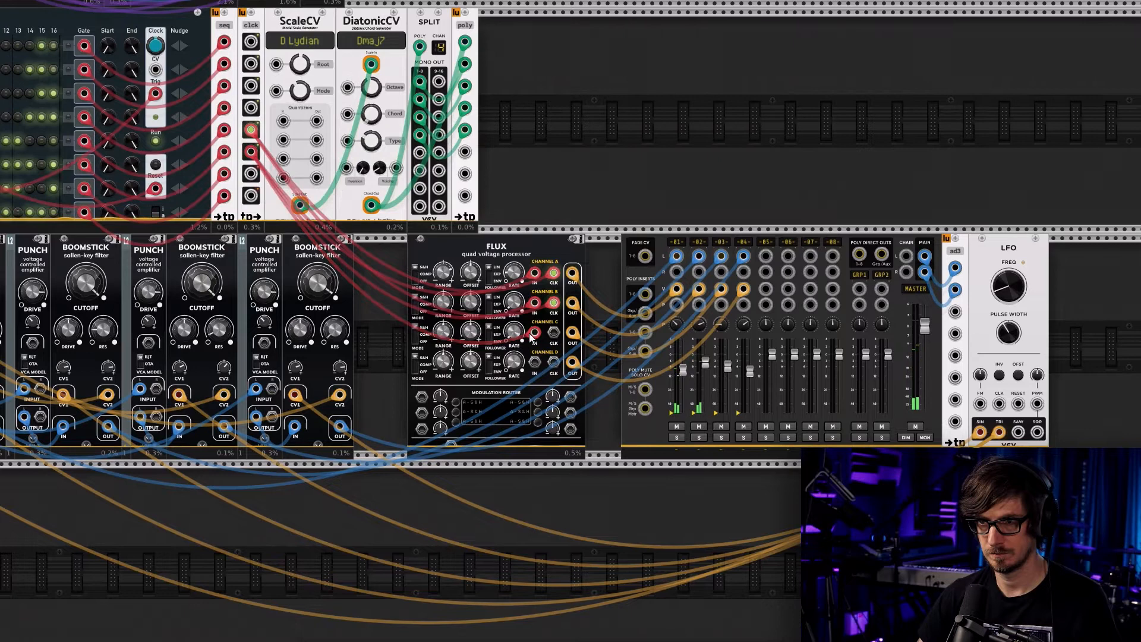
right_click(553, 332)
click(572, 379)
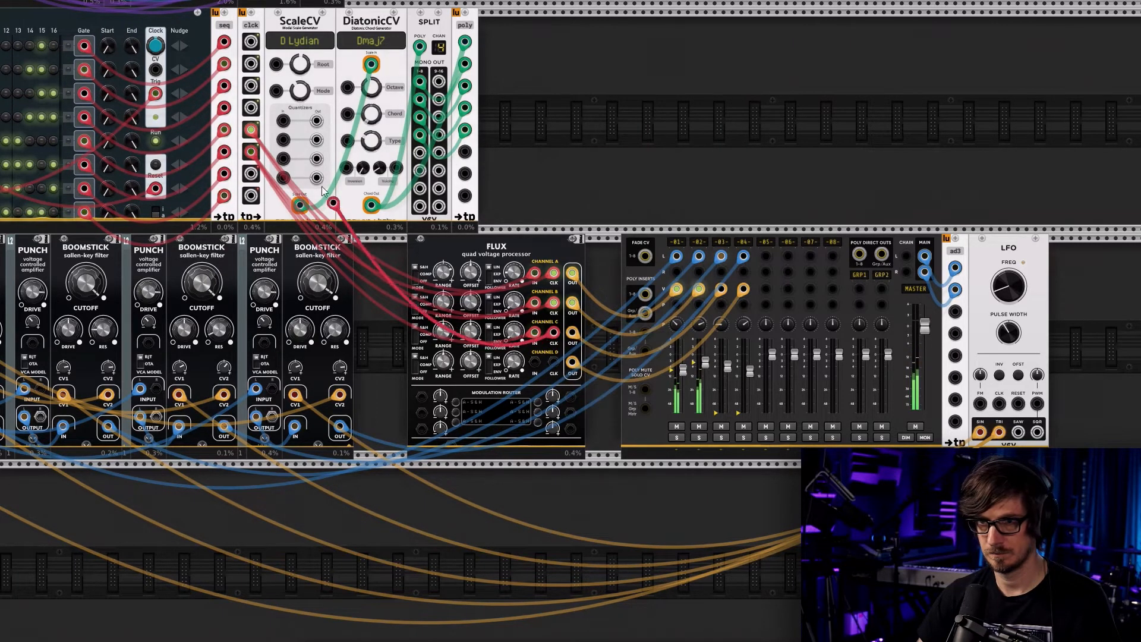
click(252, 131)
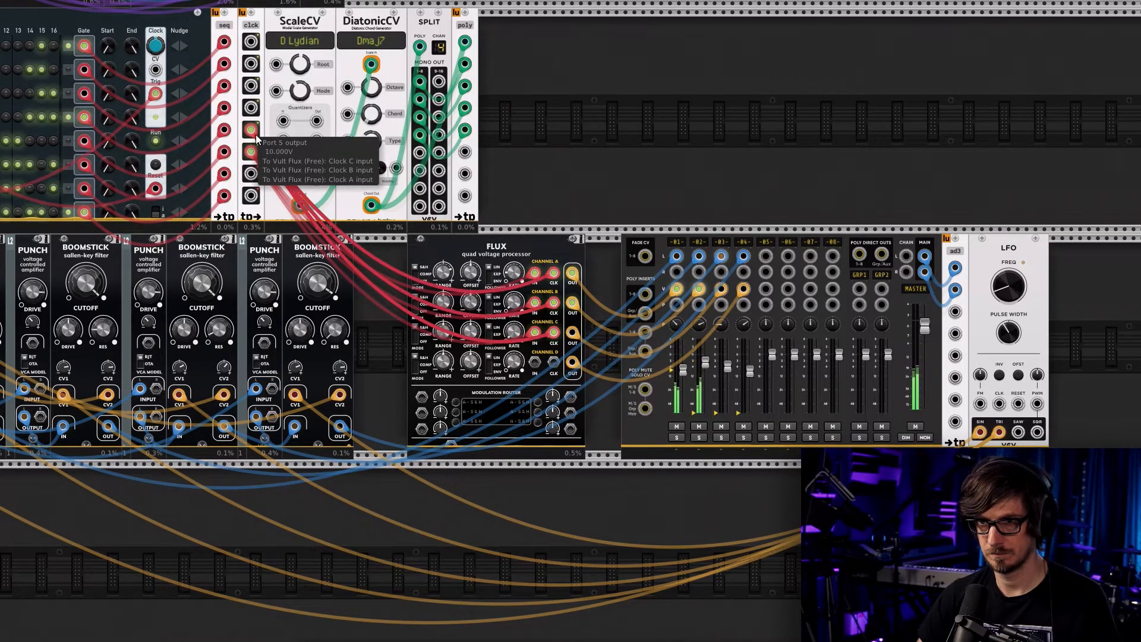
Patch the clock teleport's port 5 into Flux's Clock D input and port 6 into its channel D input
right_click(554, 362)
click(574, 409)
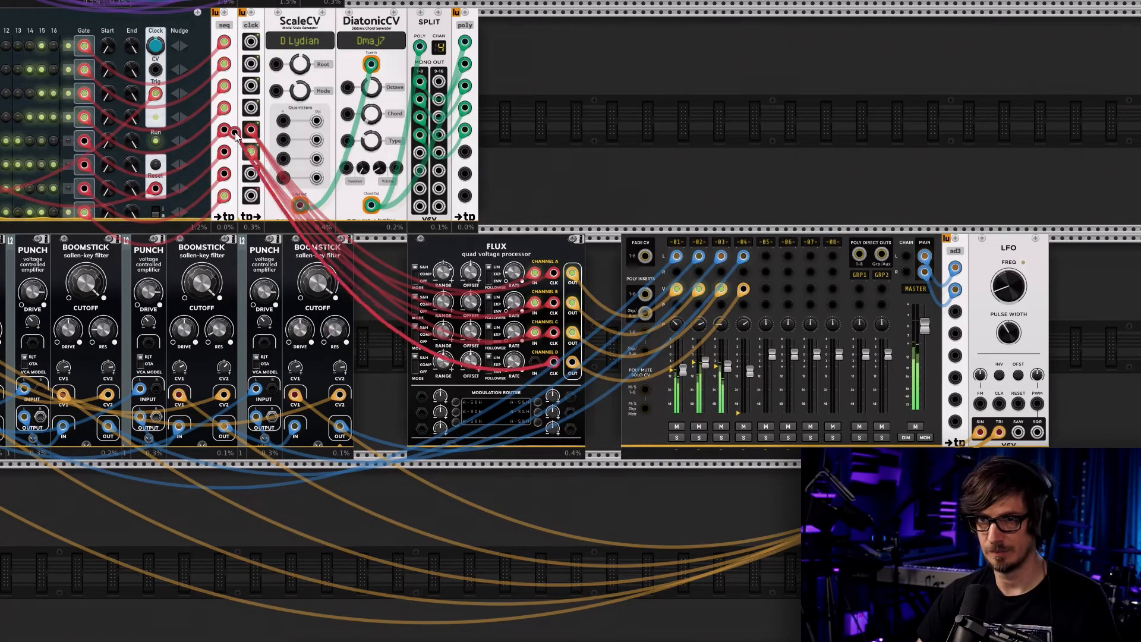
click(251, 153)
right_click(251, 155)
drag(287, 193, 535, 361)
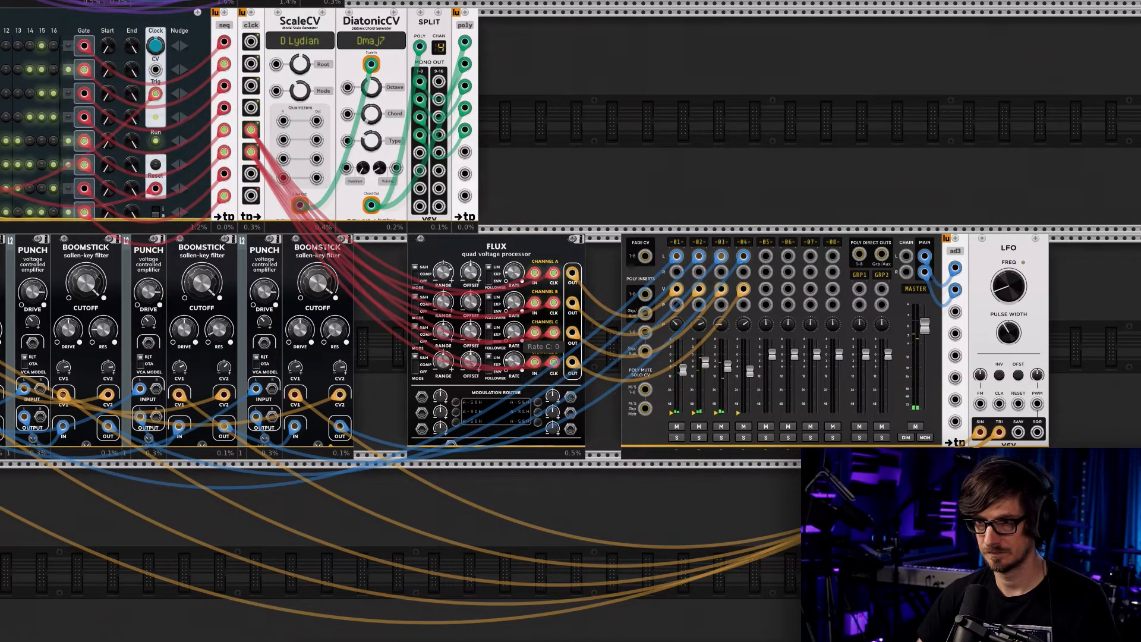
drag(512, 306, 512, 231)
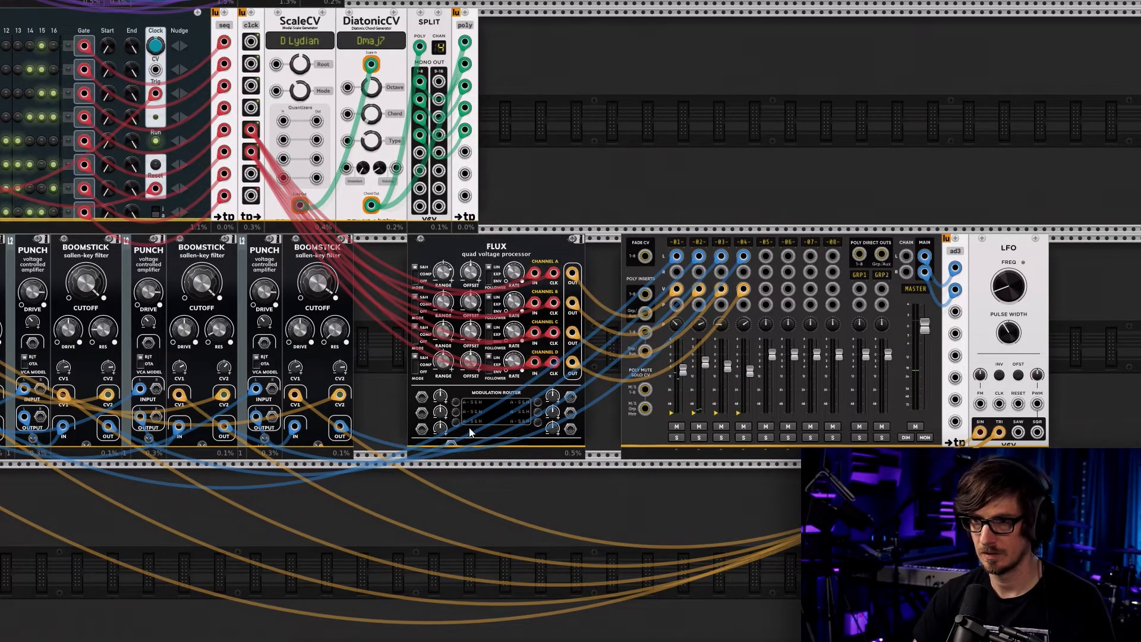
scroll(467, 338, up, 5)
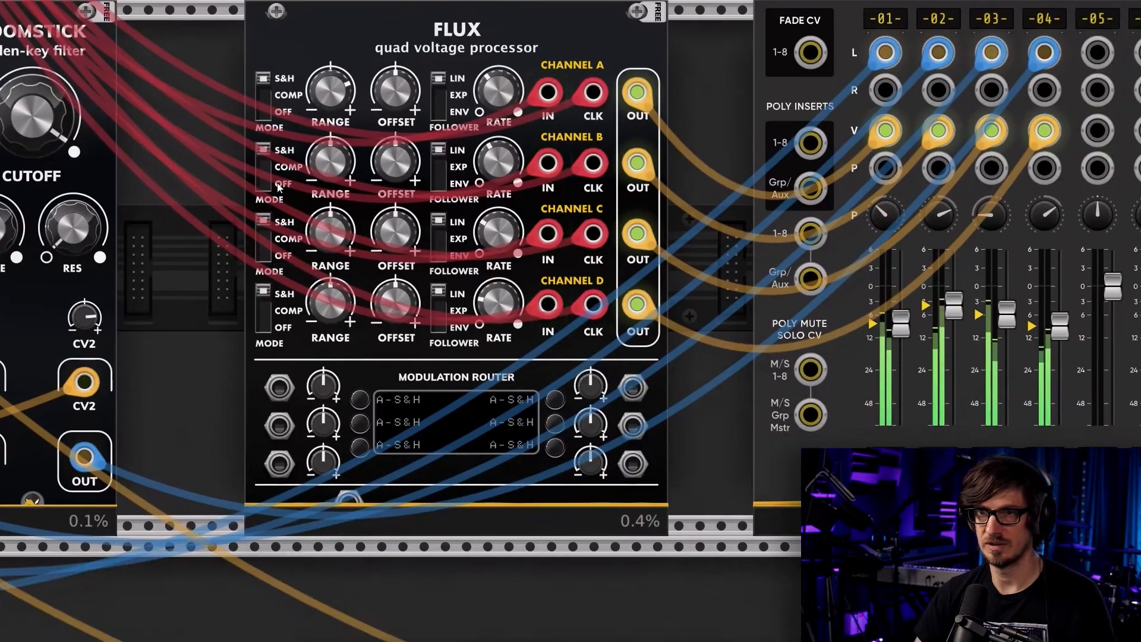
drag(405, 102, 405, 77)
Try Comparator mode on all four Flux channels and switch them back to sample and hold
click(263, 233)
click(263, 164)
click(262, 93)
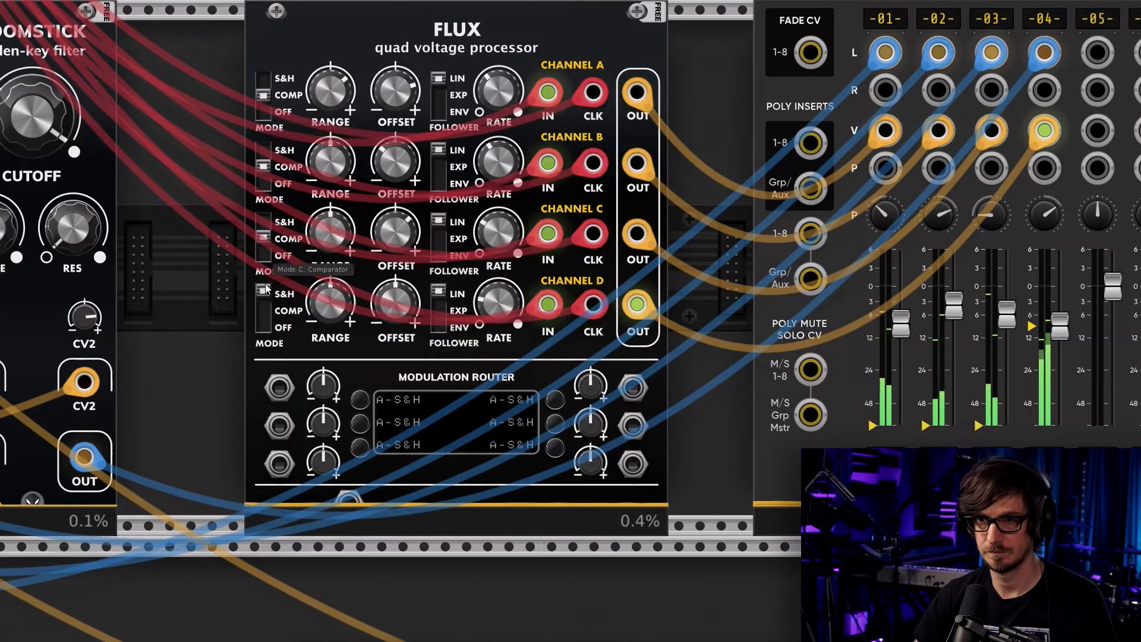
click(263, 303)
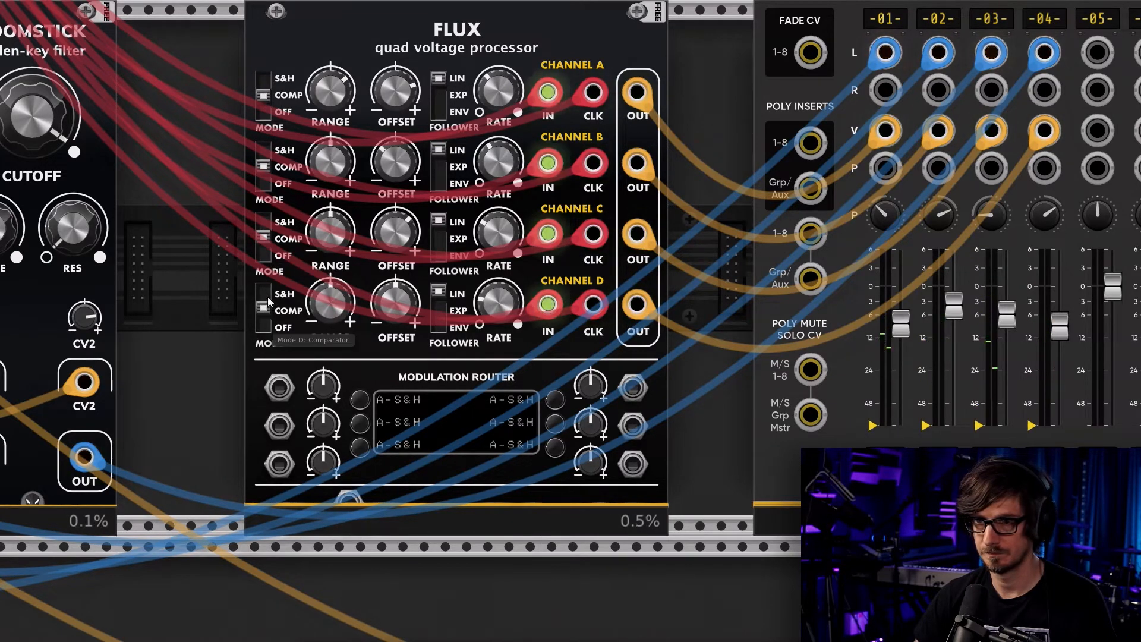
click(265, 291)
click(267, 235)
click(265, 165)
click(265, 94)
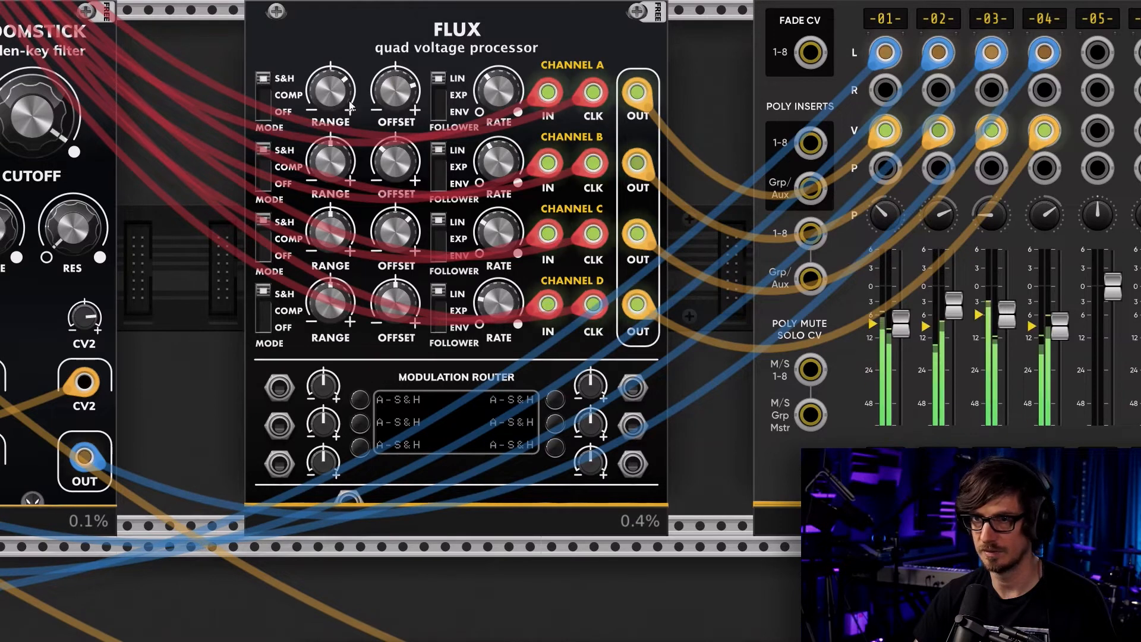
Set Flux's follower modes to EXP on channels A and D and ENV on B and C, and set channel B's rate to 0.649
click(435, 89)
click(440, 163)
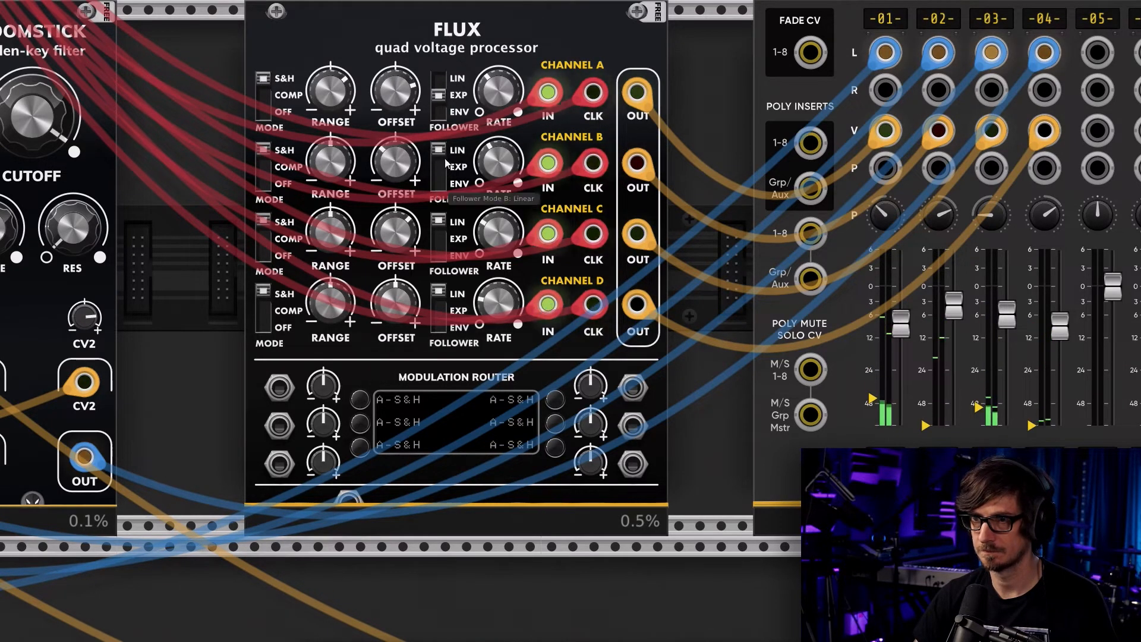
click(434, 226)
click(439, 290)
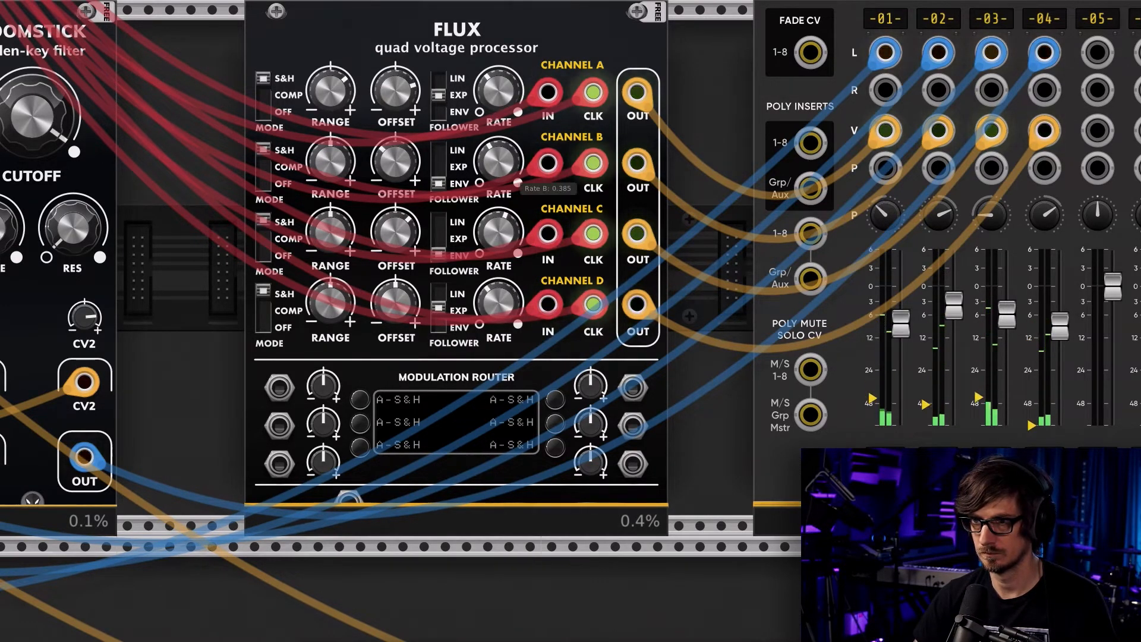
mouse_move(488, 157)
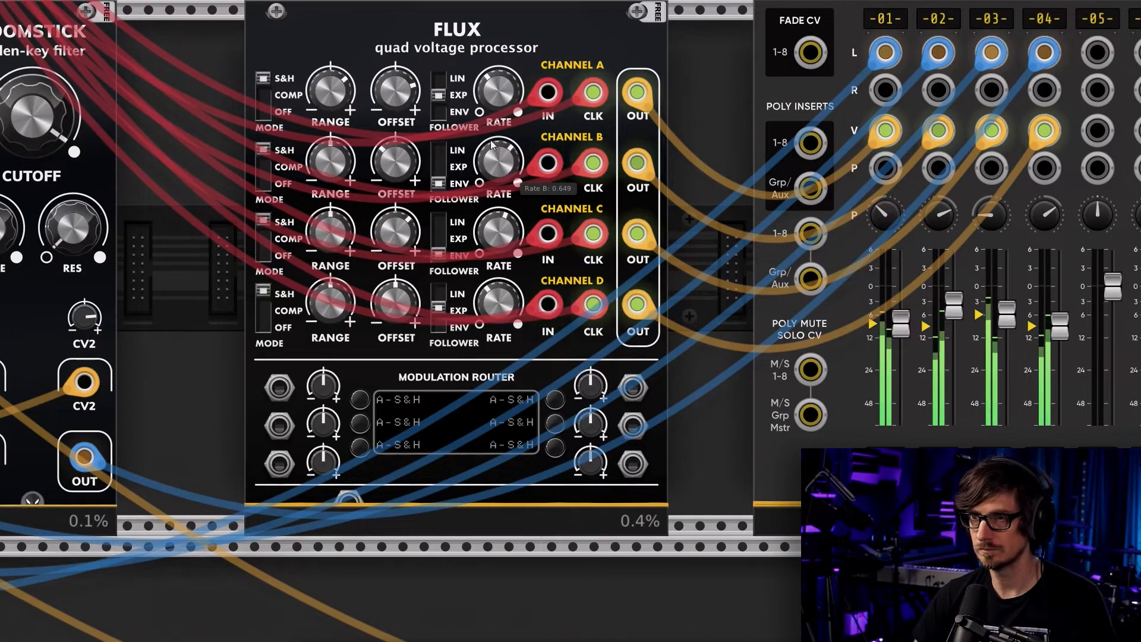
drag(487, 157, 502, 173)
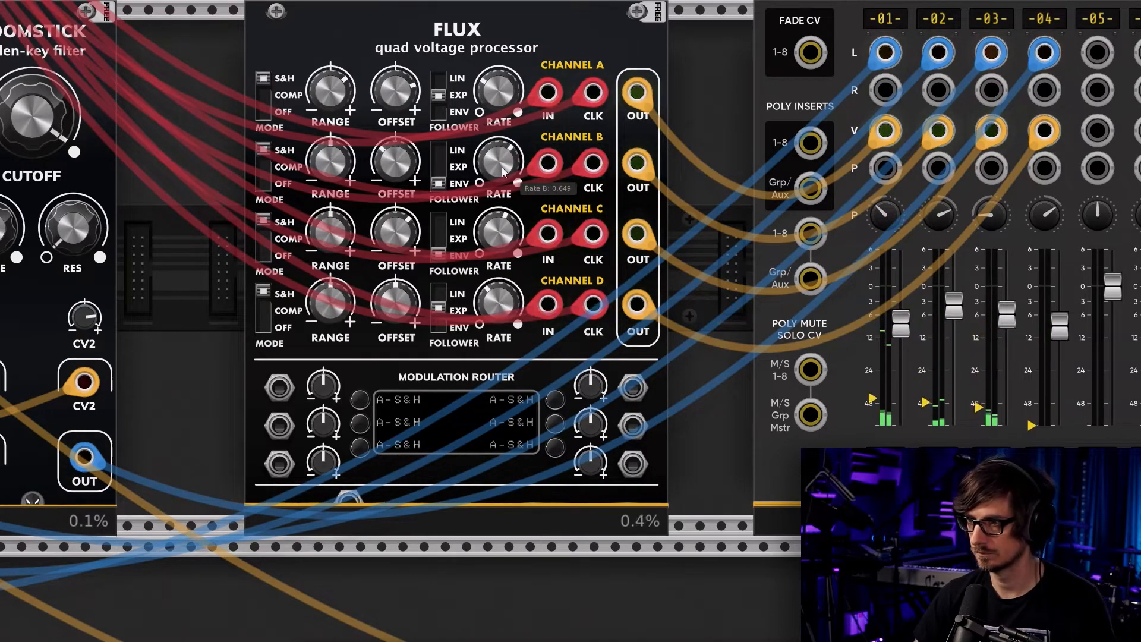
Assign slot 1 of Flux's modulation router to channel A's offset
scroll(450, 205, down, 1)
scroll(450, 205, down, 1)
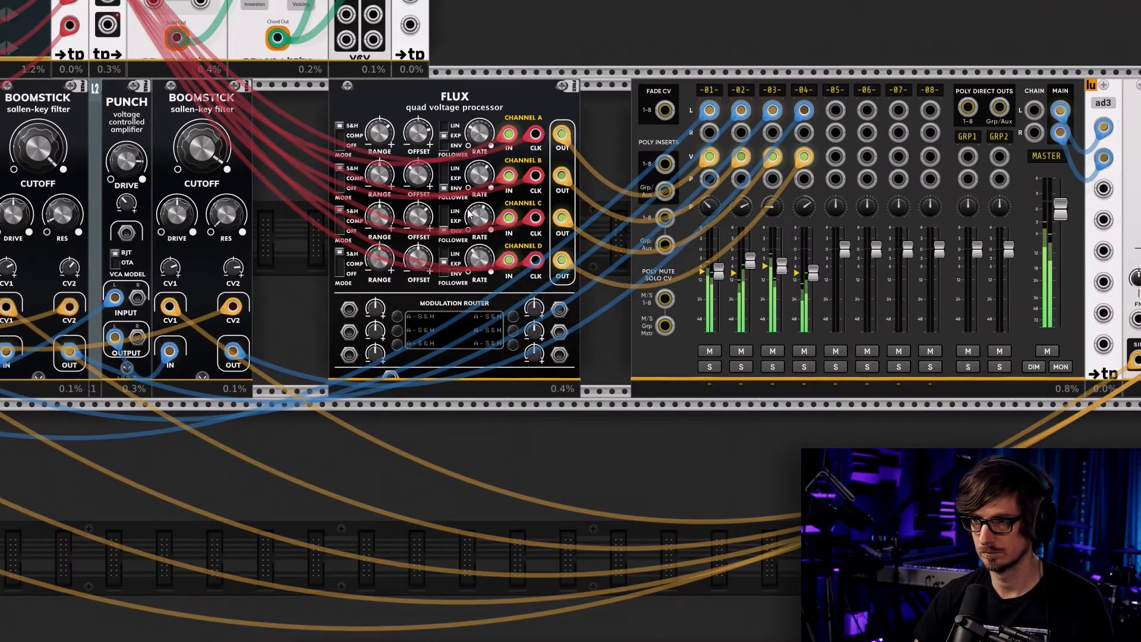
scroll(473, 199, down, 1)
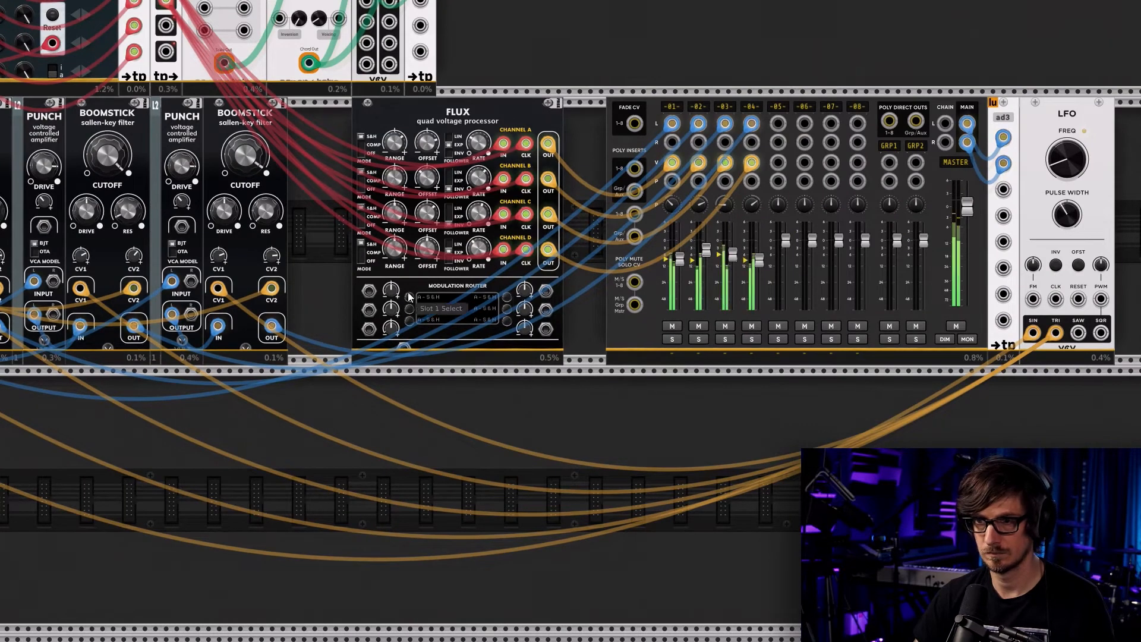
mouse_move(393, 295)
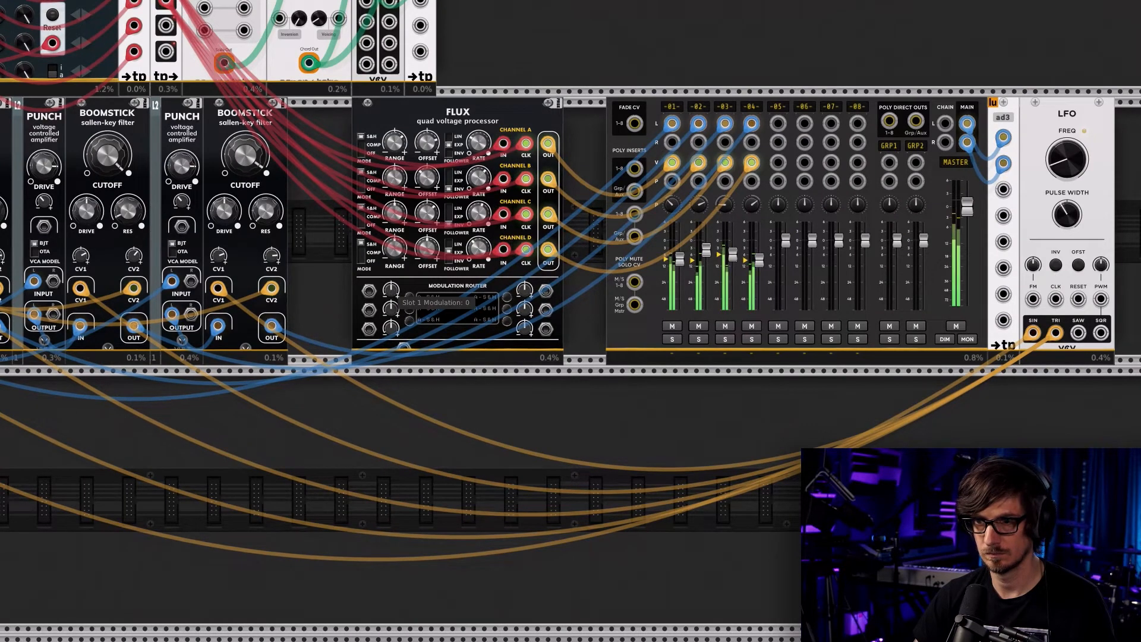
mouse_move(392, 315)
click(409, 297)
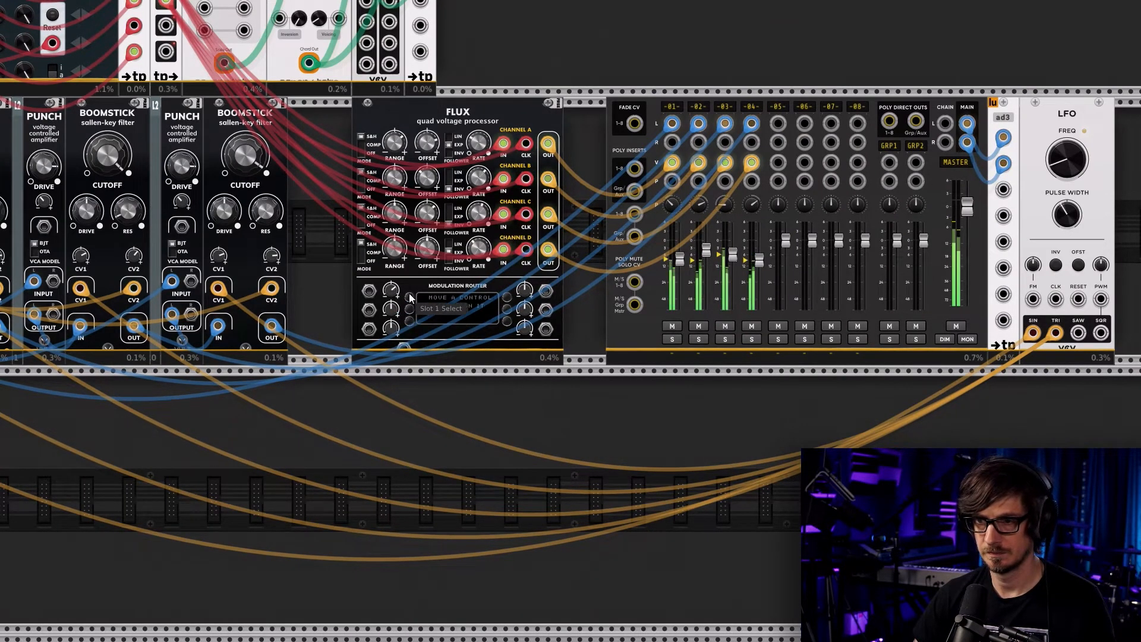
drag(430, 142, 430, 139)
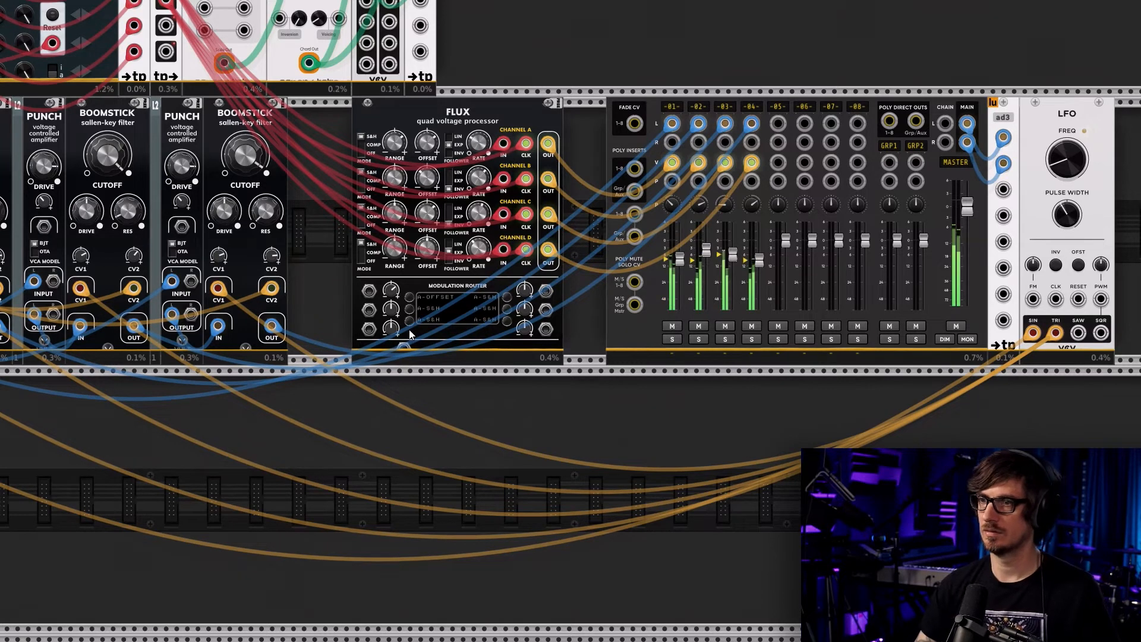
Raise the faders of channels 01 to 04 on the chord voice's mixer and lower its master fader
drag(680, 259, 765, 270)
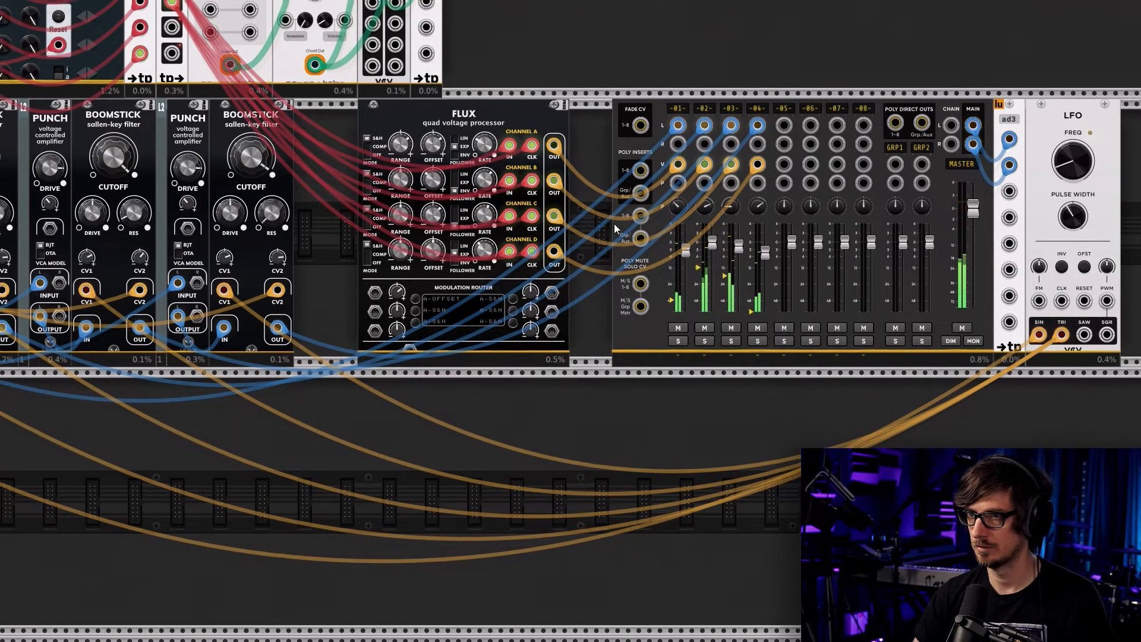
scroll(609, 208, up, 10)
scroll(522, 247, left, 5)
scroll(743, 246, down, 3)
scroll(744, 246, left, 6)
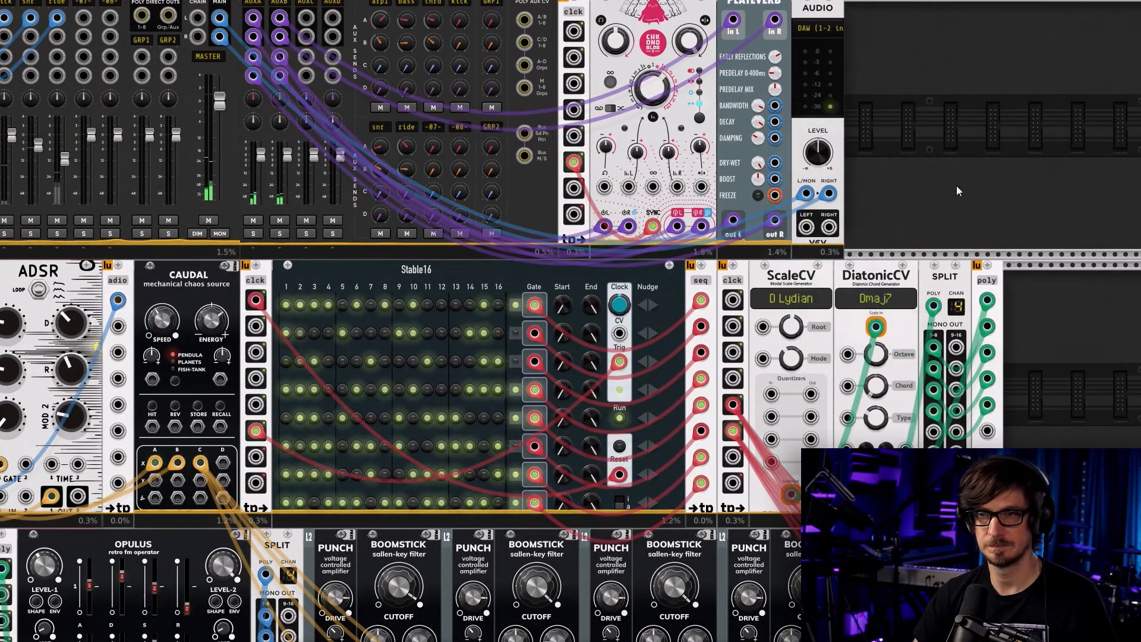
scroll(1019, 183, down, 5)
scroll(1018, 183, right, 13)
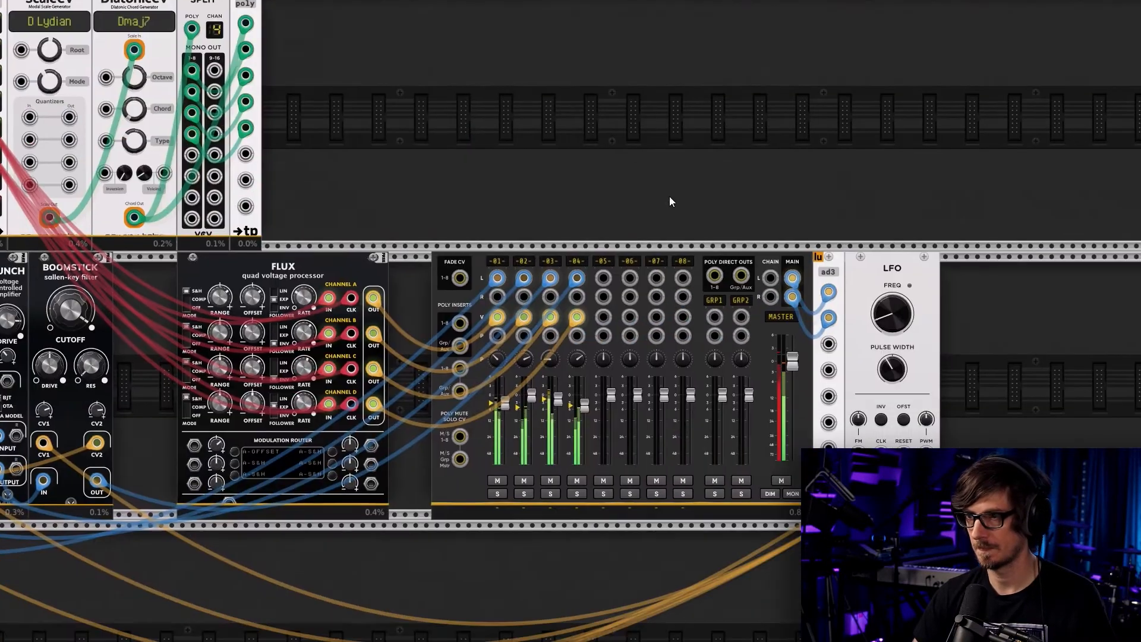
drag(789, 363, 789, 376)
Move the LFO and the ad3 audio teleport away from the chord mixer to open a gap in the row
drag(998, 363, 1068, 317)
click(991, 360)
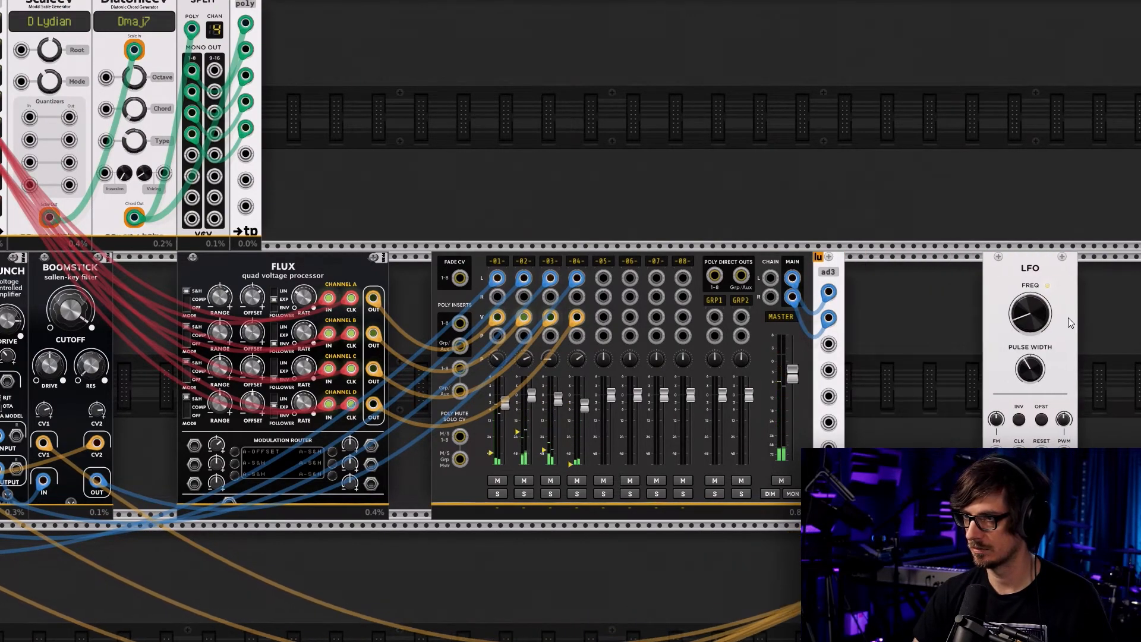
drag(837, 306, 999, 311)
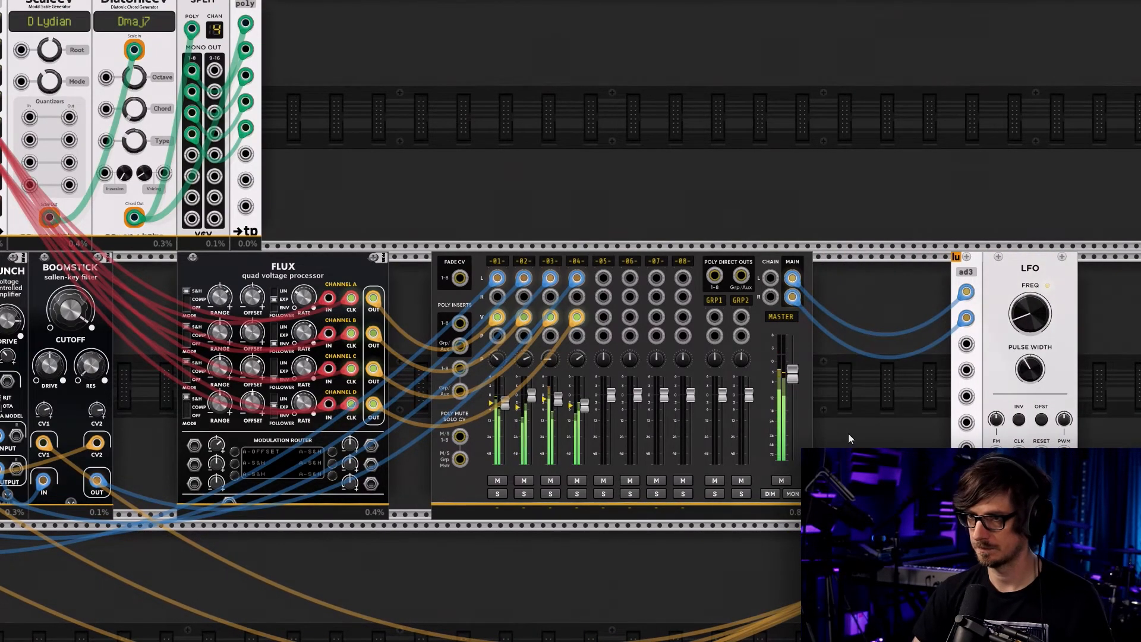
Close the gaps by moving Flux up against the last Boomstick filter and the chord mixer against Flux
scroll(847, 434, down, 5)
drag(536, 495, 638, 410)
drag(786, 416, 634, 356)
click(658, 394)
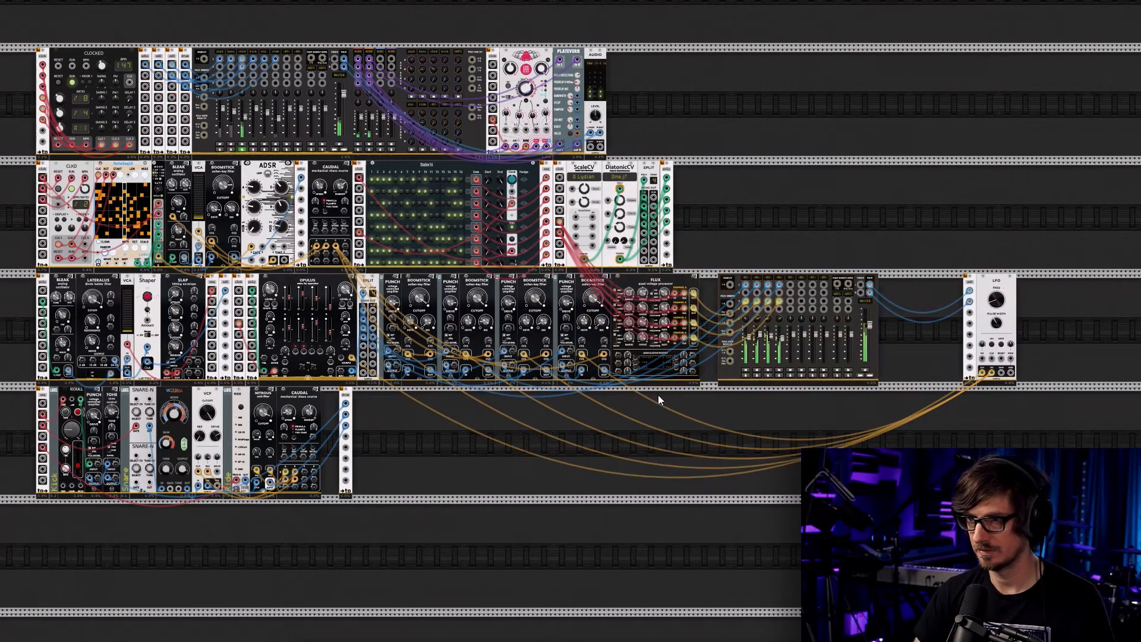
drag(734, 280, 724, 285)
Find the granular modules by resetting the library filters and choosing the Granular tag, and add Supercell to the rack
scroll(878, 434, up, 3)
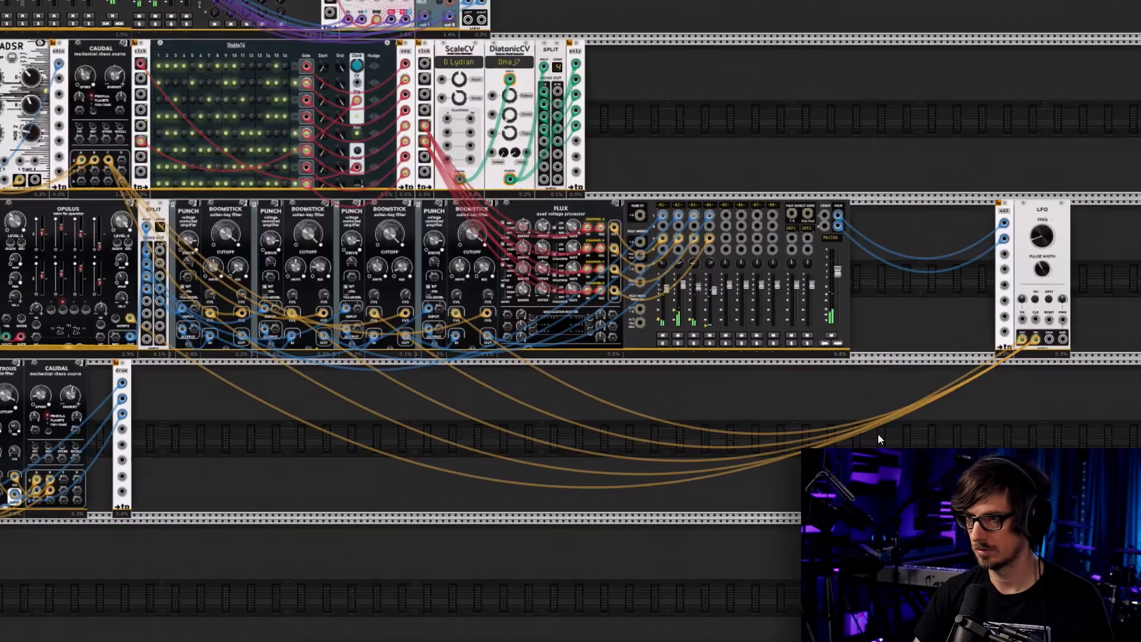
right_click(938, 248)
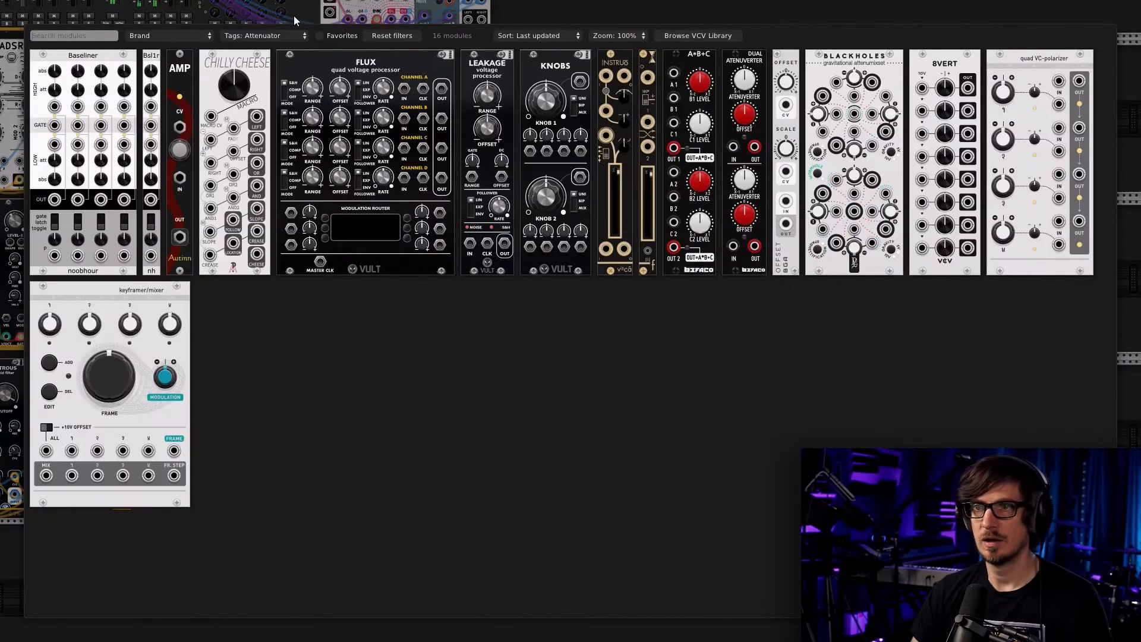
click(391, 36)
click(297, 35)
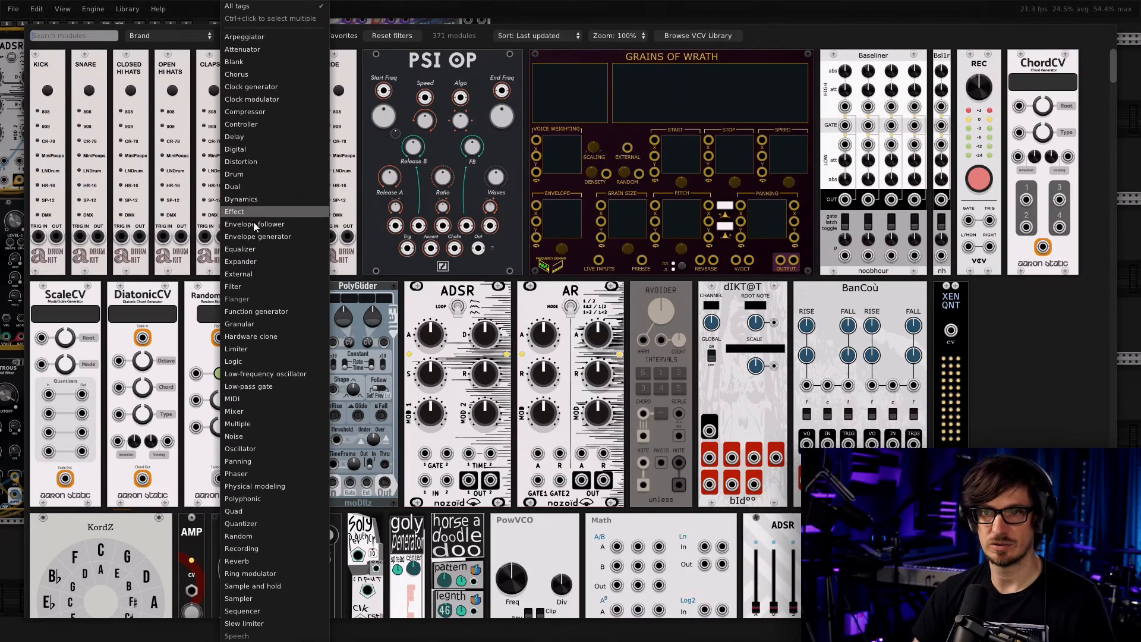
click(252, 325)
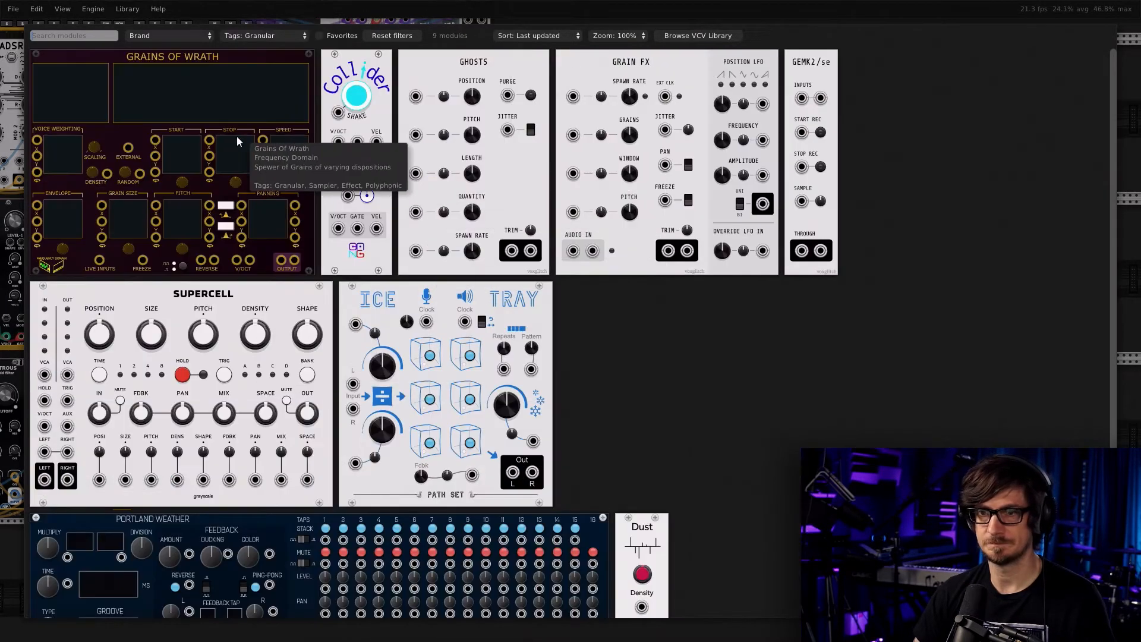
scroll(245, 275, down, 3)
click(237, 274)
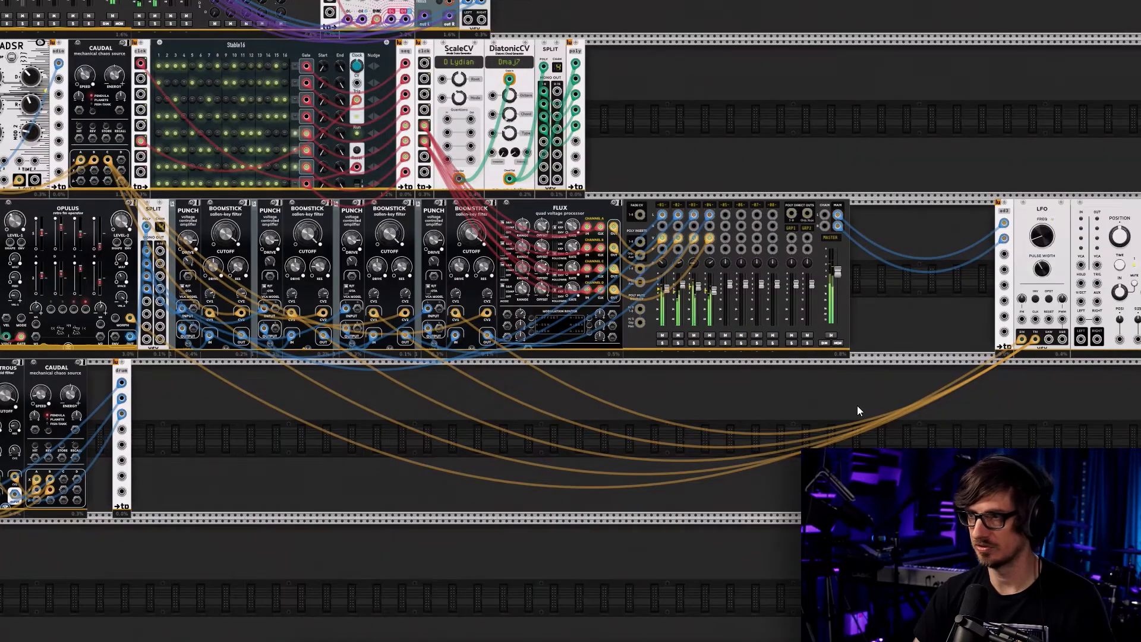
Place Supercell directly beside the chord mixer and move the ad3 teleport and LFO up against it
scroll(540, 423, up, 3)
drag(567, 358, 558, 349)
drag(612, 293, 717, 273)
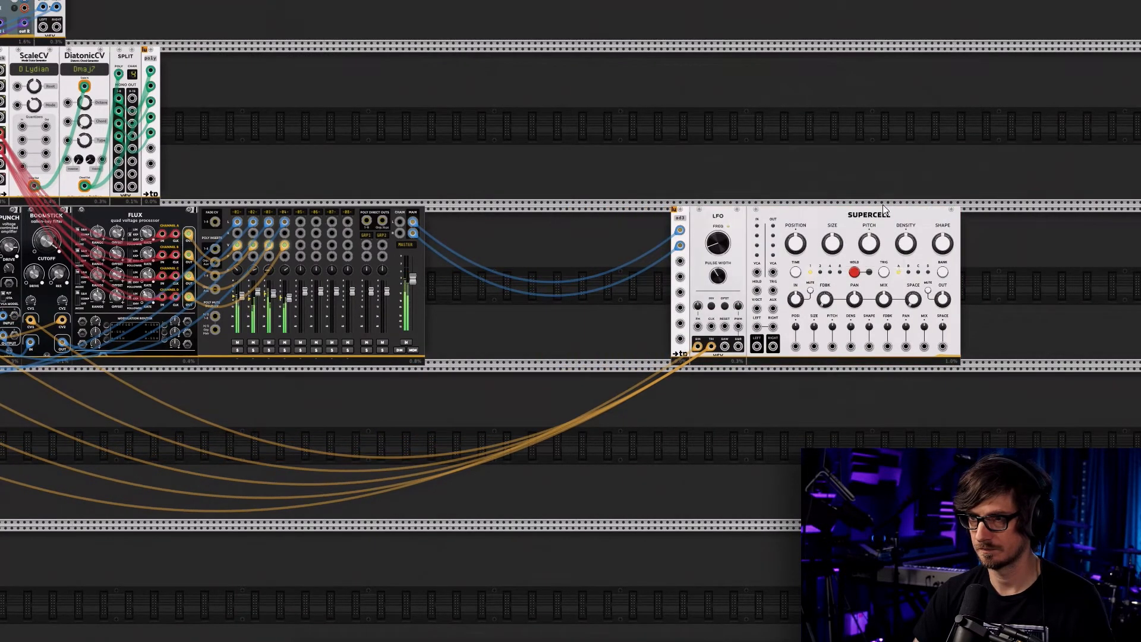
drag(834, 219, 512, 222)
drag(779, 258, 666, 227)
drag(737, 224, 693, 223)
click(630, 401)
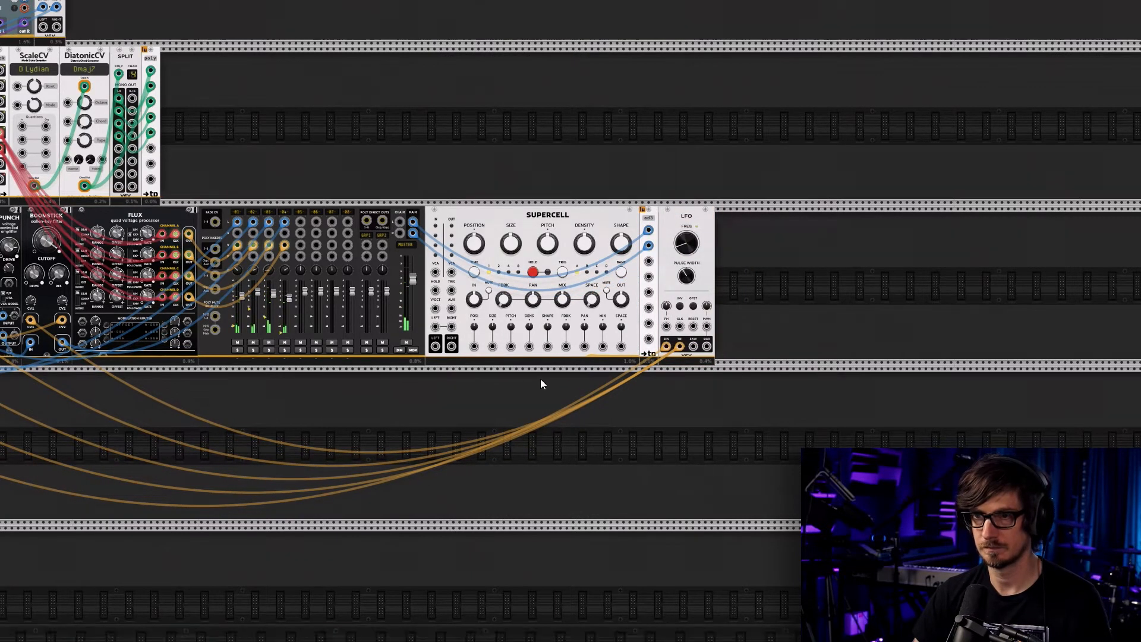
Insert Supercell into the chord's stereo path, patching the mixer's main L/R outputs into its inputs and its outputs into ad3
scroll(540, 380, up, 3)
scroll(538, 377, up, 2)
drag(326, 193, 363, 383)
right_click(364, 352)
click(399, 443)
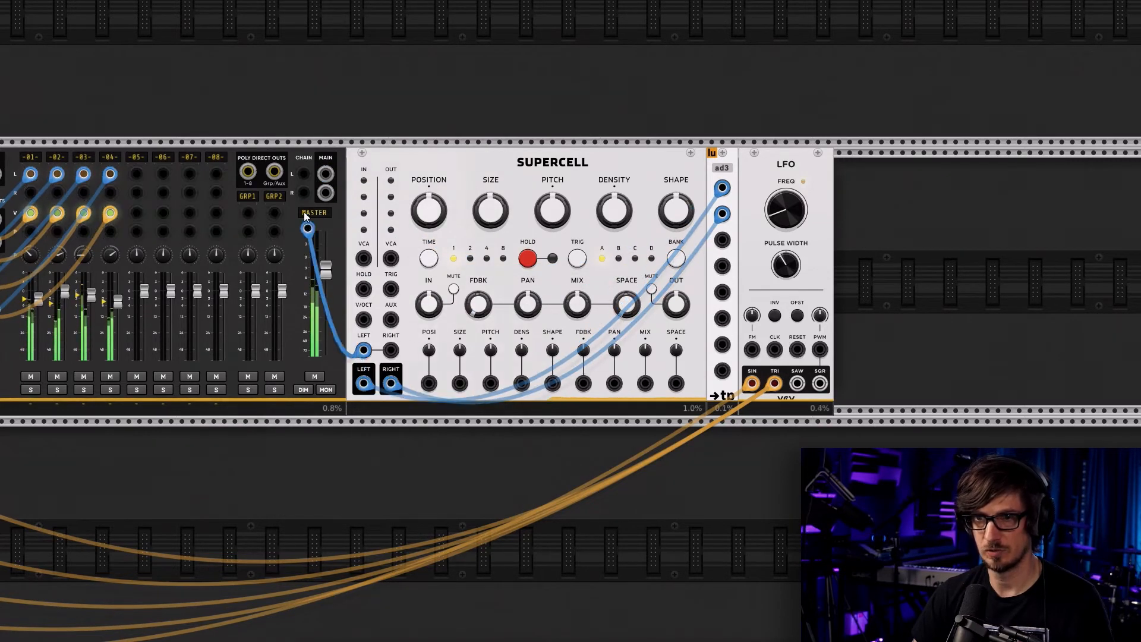
click(325, 174)
right_click(391, 352)
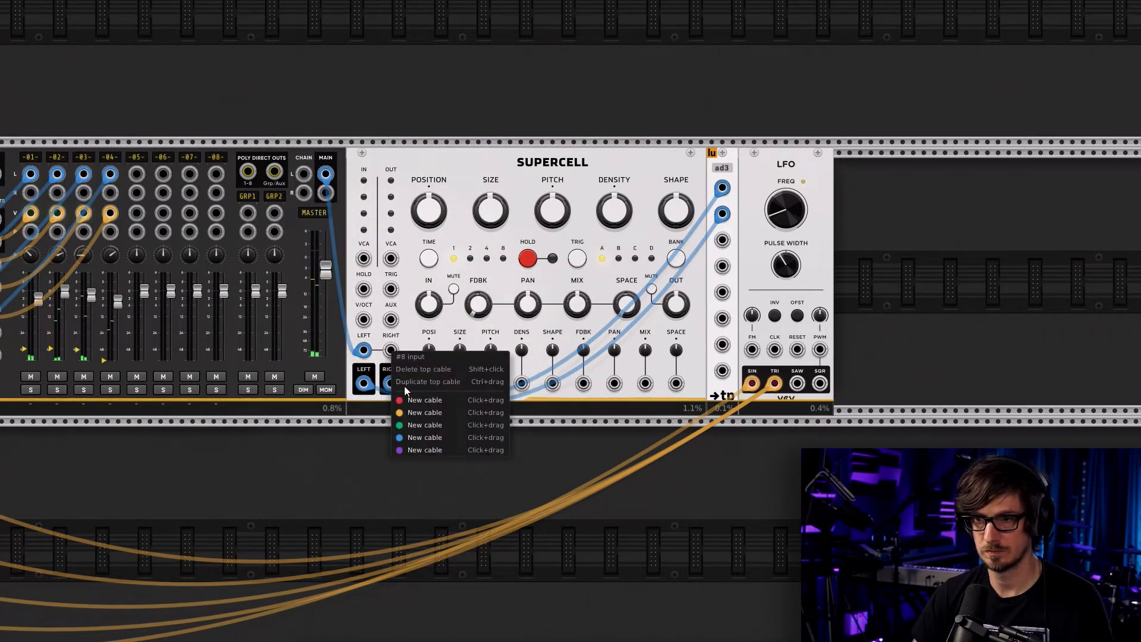
click(422, 437)
click(325, 193)
Shape Supercell's sound by adjusting its position, size, pitch, density, shape and mix, with time option 2 selected
drag(428, 212, 428, 145)
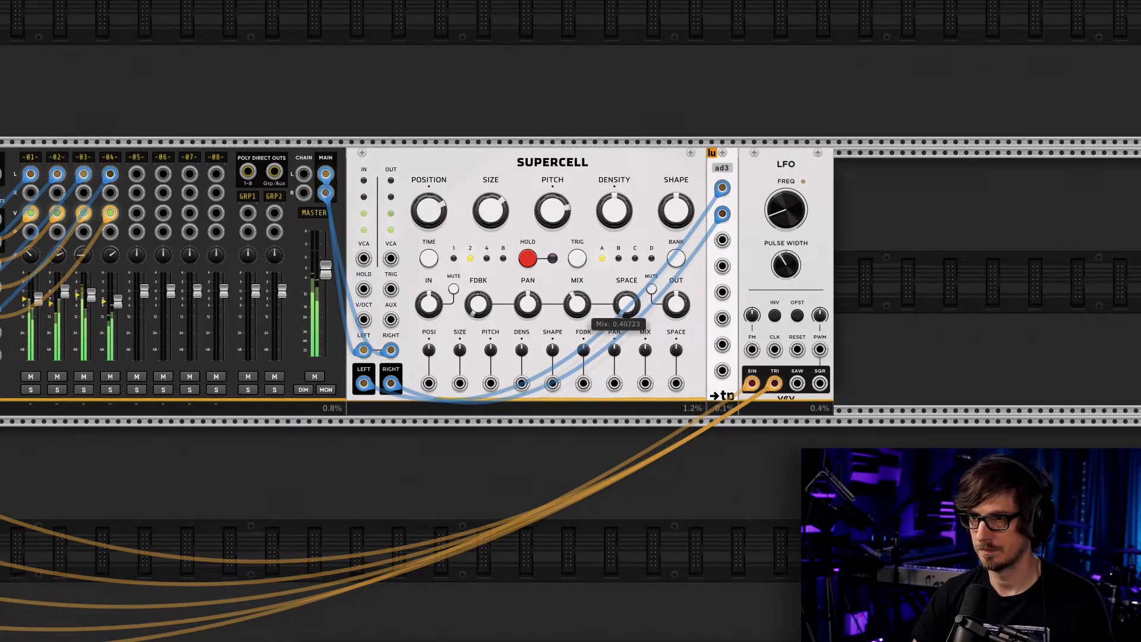
drag(620, 308, 619, 261)
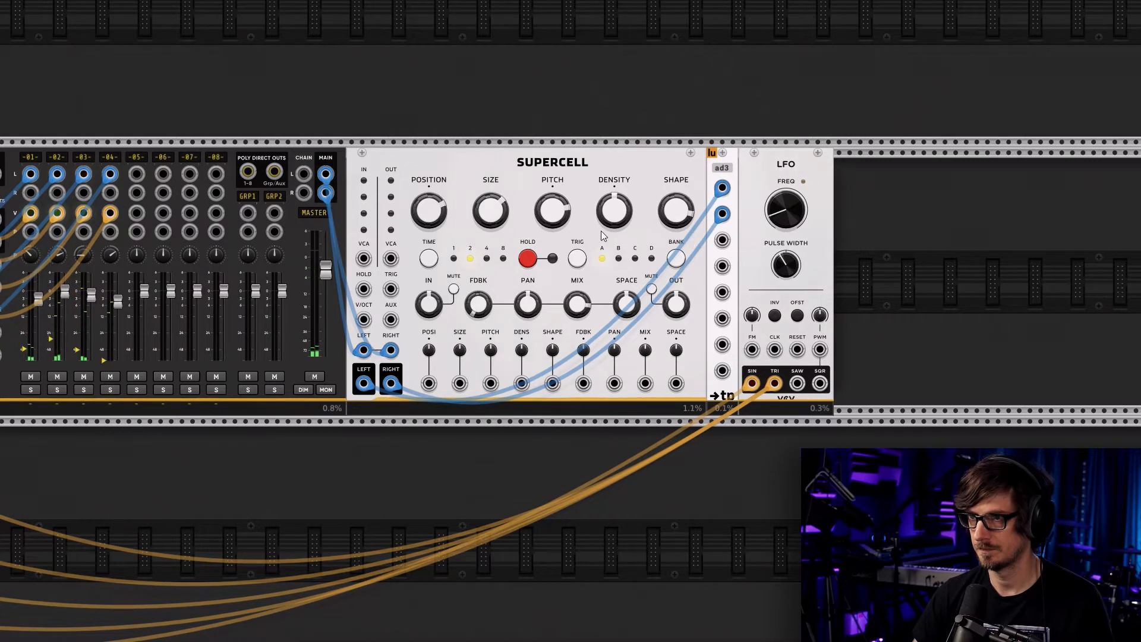
drag(612, 189, 612, 184)
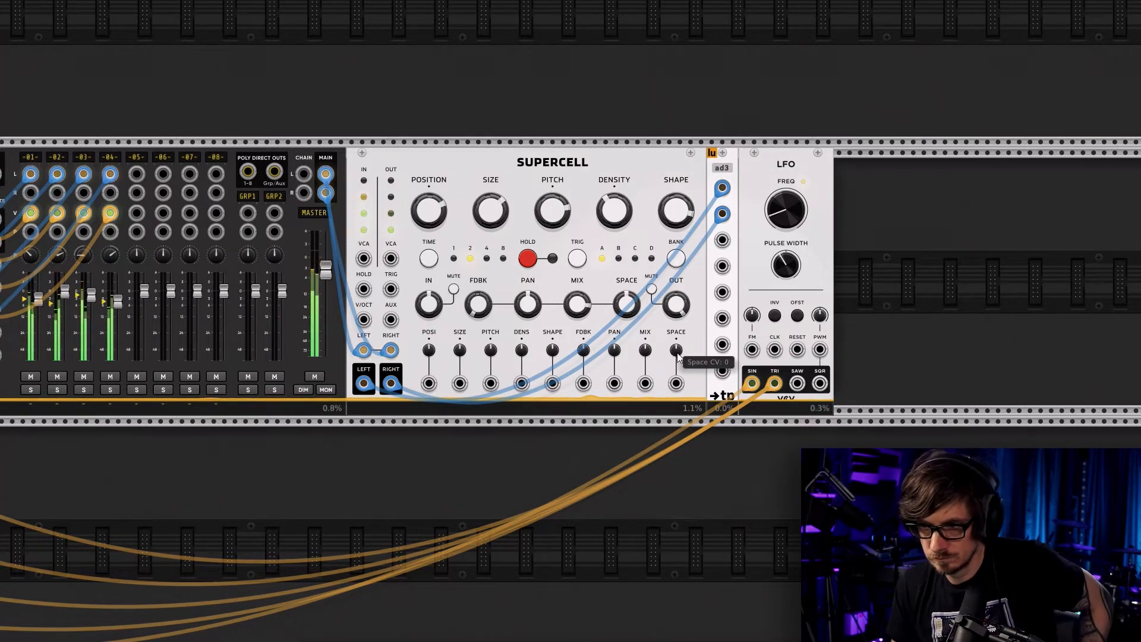
drag(443, 318, 443, 314)
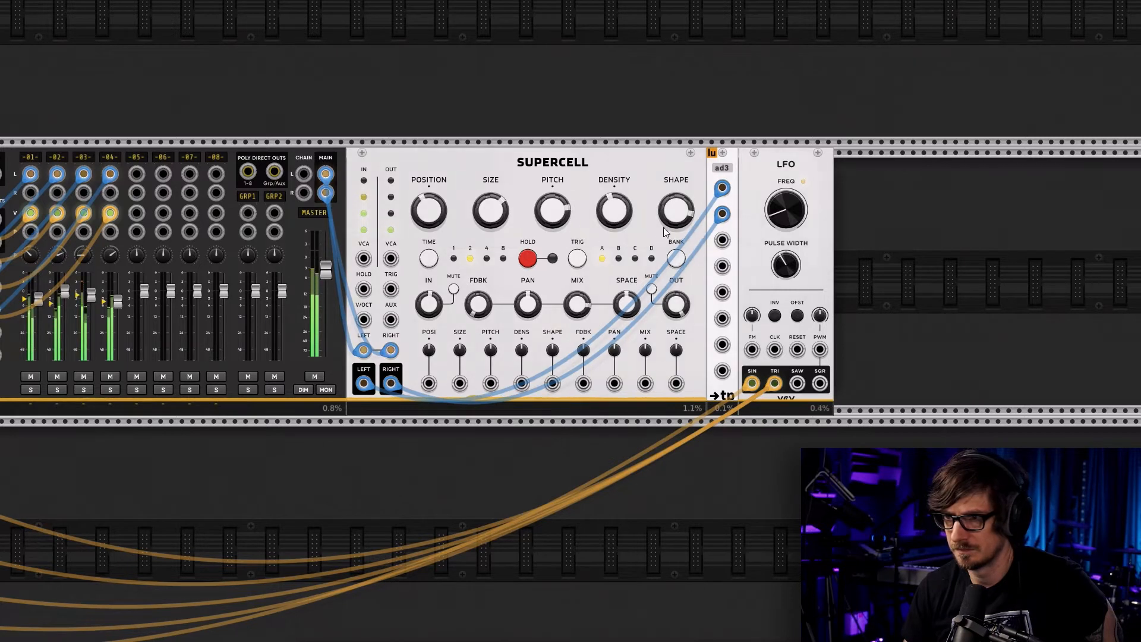
drag(675, 216, 676, 238)
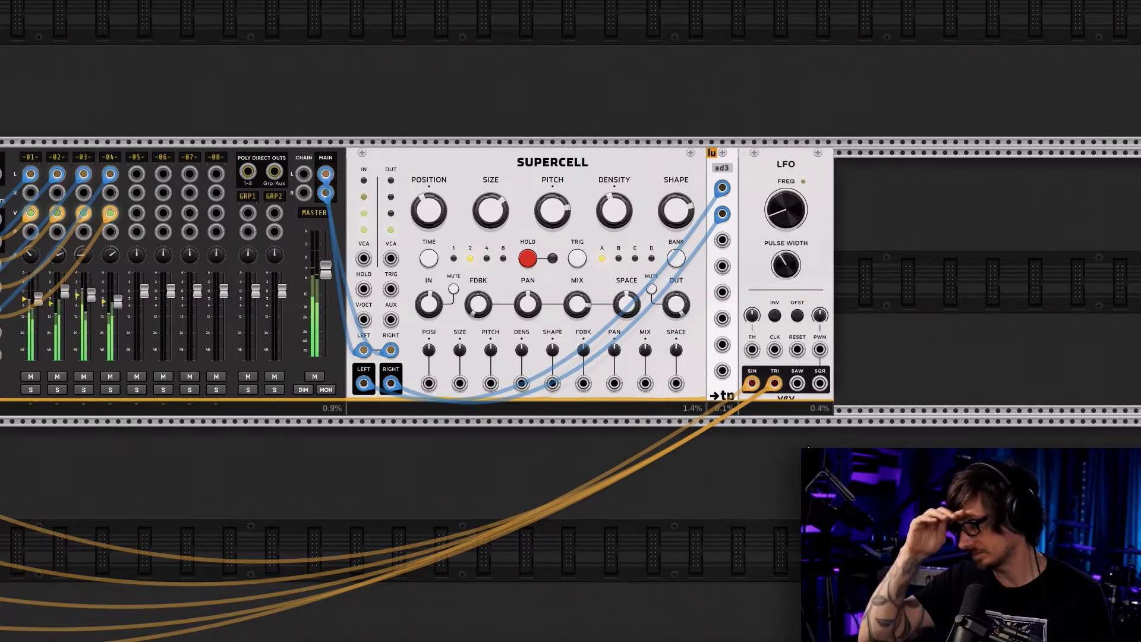
Set the chrd channel level on the main mixer to about -2.77 dB
mouse_move(473, 109)
mouse_down()
mouse_move(521, 210)
mouse_move(621, 350)
mouse_up()
drag(238, 119, 472, 456)
mouse_move(101, 151)
mouse_down()
mouse_move(327, 279)
mouse_move(667, 264)
mouse_up()
mouse_move(302, 263)
mouse_down()
mouse_move(472, 131)
mouse_move(538, 103)
mouse_up()
drag(180, 209, 351, 236)
mouse_move(199, 278)
mouse_down()
mouse_move(197, 242)
mouse_move(201, 259)
mouse_up()
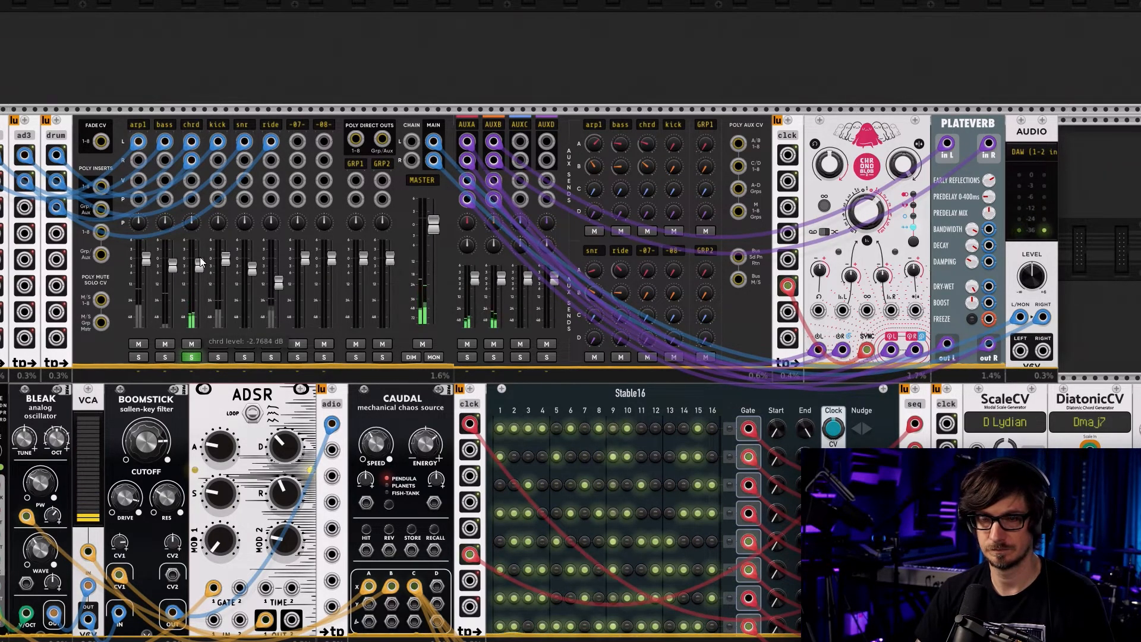
Readjust Supercell's grain settings, with density at 0.3 and position at about 0.73
drag(658, 402, 272, 34)
drag(785, 251, 508, 160)
drag(770, 278, 498, 65)
drag(611, 220, 510, 314)
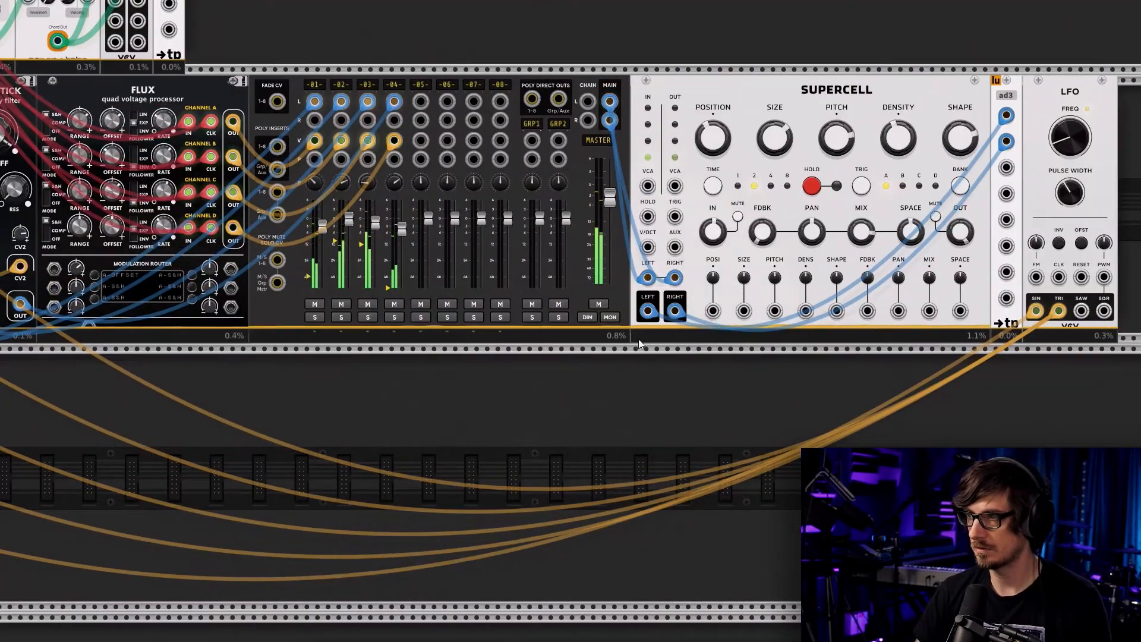
scroll(639, 339, down, 2)
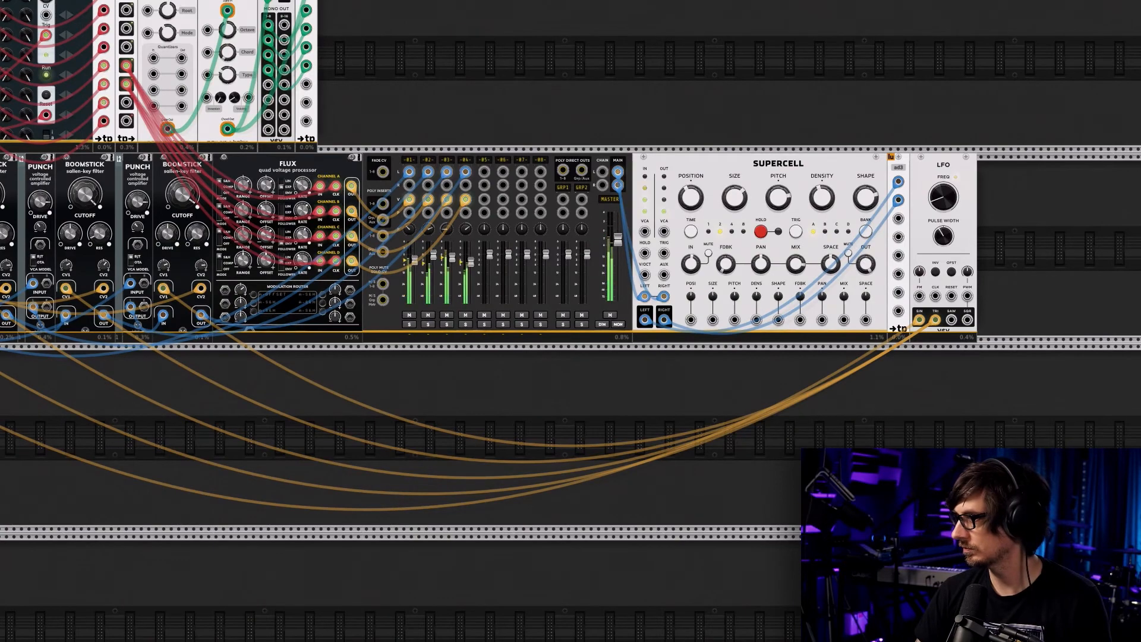
scroll(425, 359, down, 2)
scroll(487, 328, up, 3)
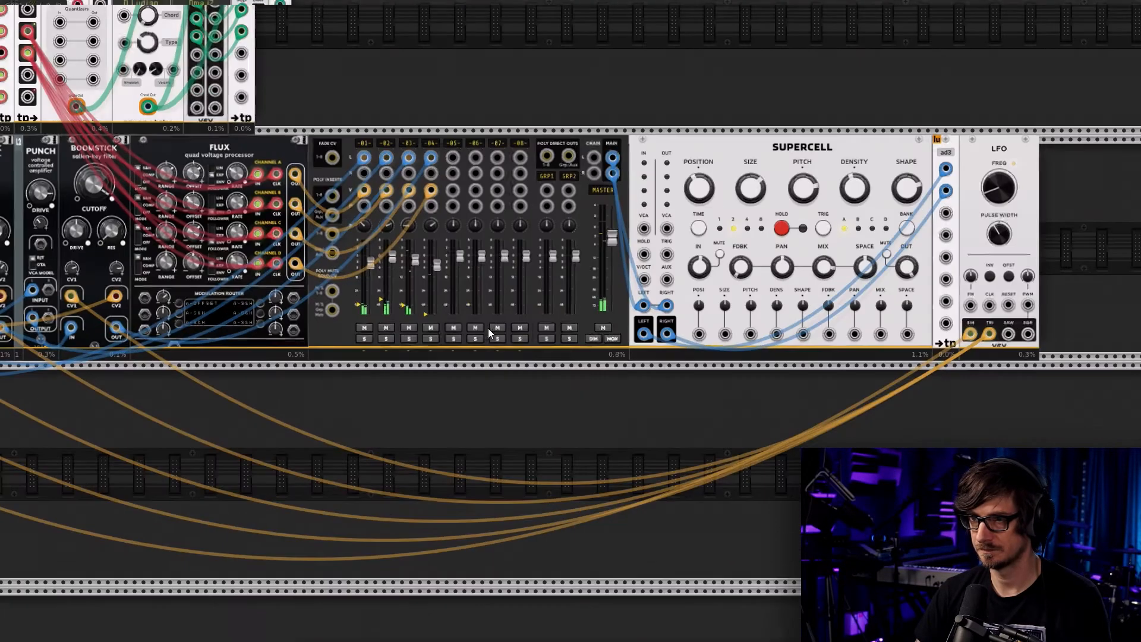
mouse_move(803, 198)
drag(855, 187, 854, 205)
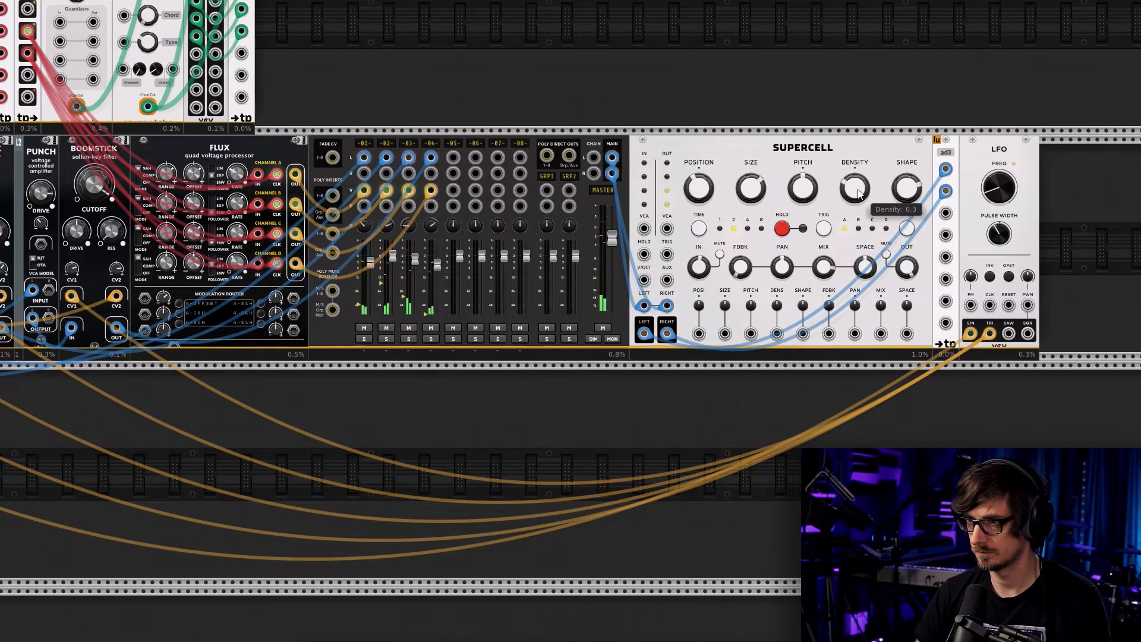
mouse_move(753, 198)
drag(748, 192, 698, 191)
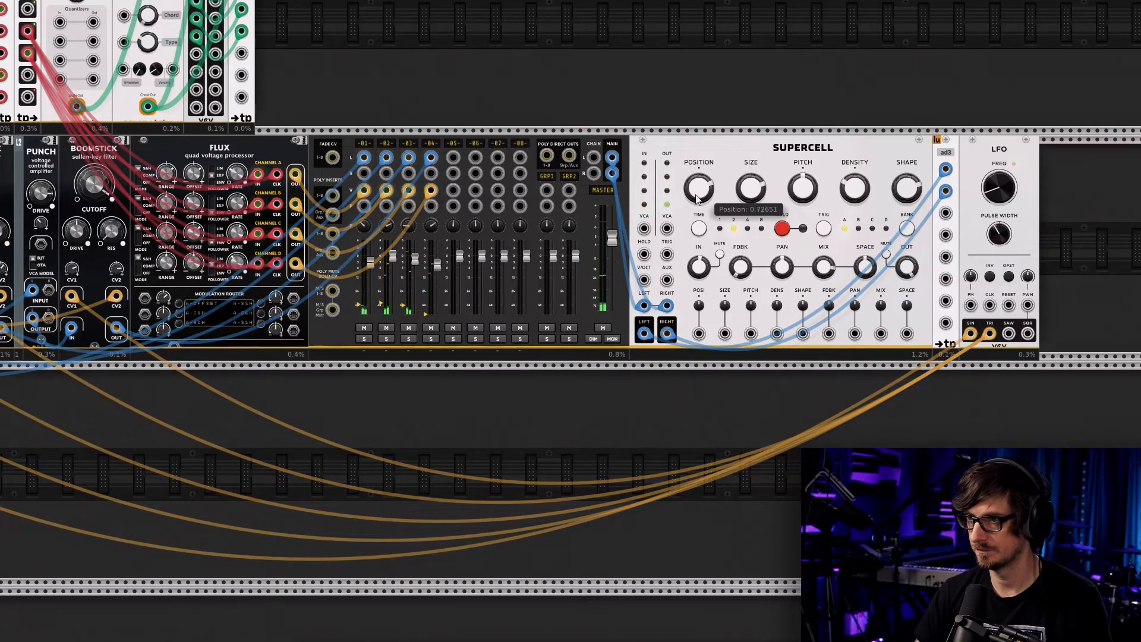
Review the layout of the whole rack and examine the drum row beneath the Opulus chord voice
scroll(612, 242, down, 5)
drag(594, 168, 847, 291)
scroll(708, 220, up, 3)
scroll(779, 233, down, 1)
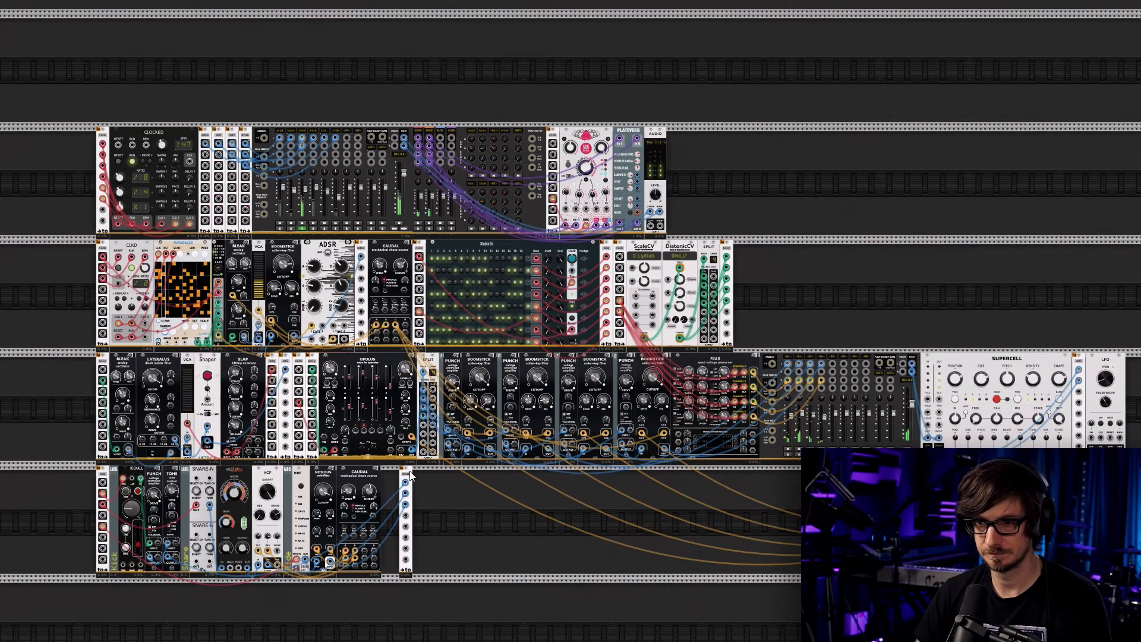
scroll(444, 509, up, 1)
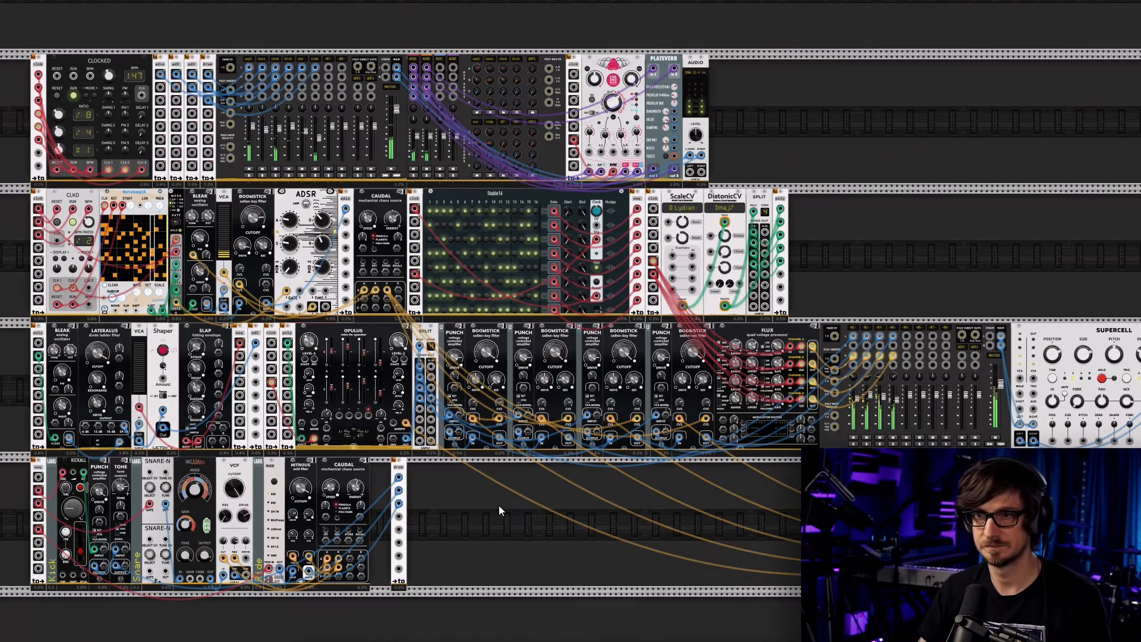
scroll(498, 505, up, 2)
scroll(406, 529, up, 3)
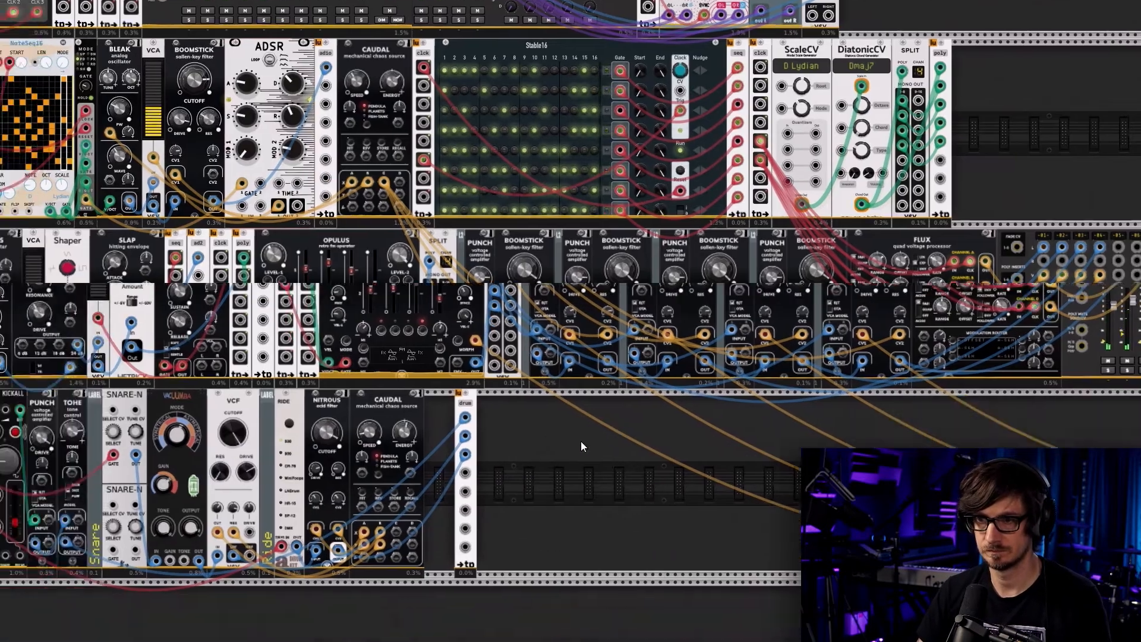
scroll(586, 432, up, 3)
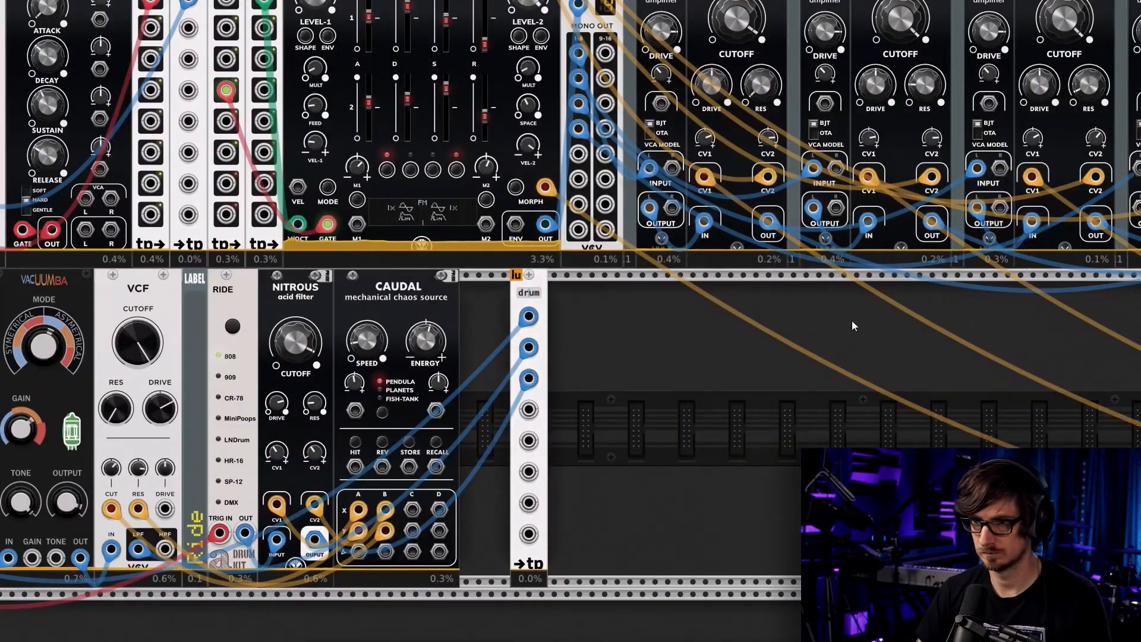
Move the drum teleport module farther along the drum row to free space after the Caudal module
drag(529, 294, 868, 292)
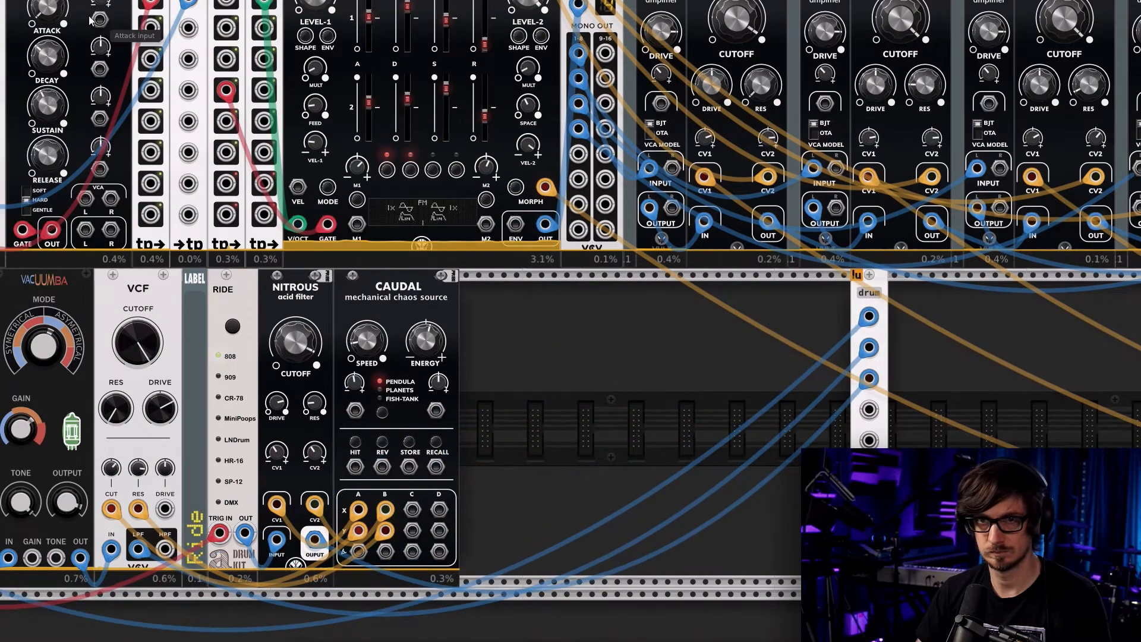
click(12, 8)
click(601, 411)
scroll(601, 435, down, 4)
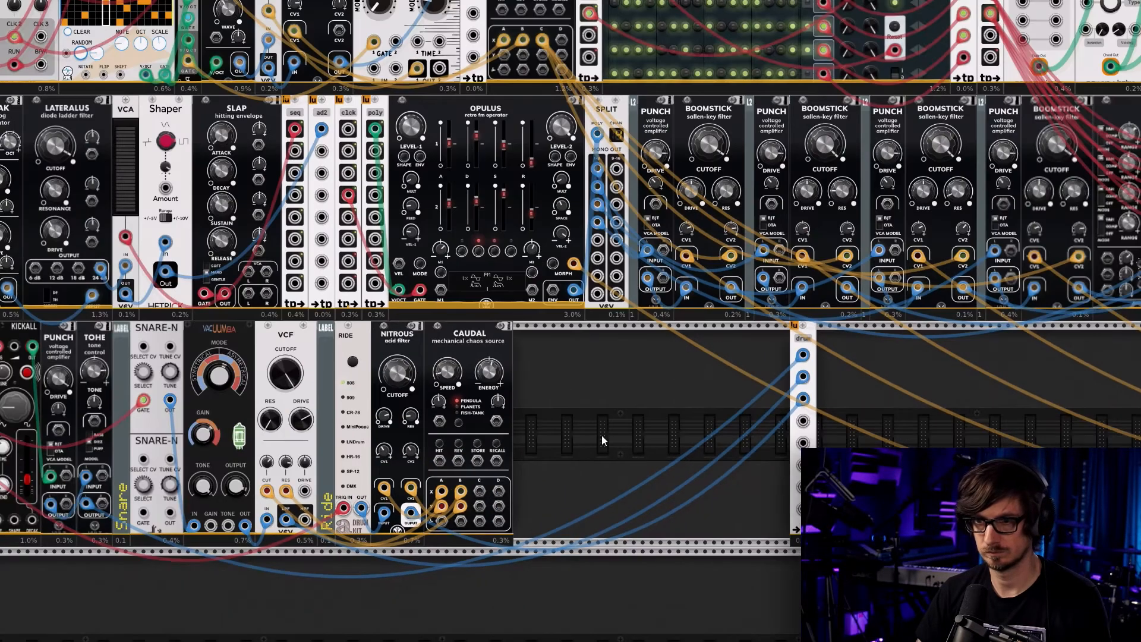
scroll(601, 435, down, 1)
scroll(570, 469, down, 2)
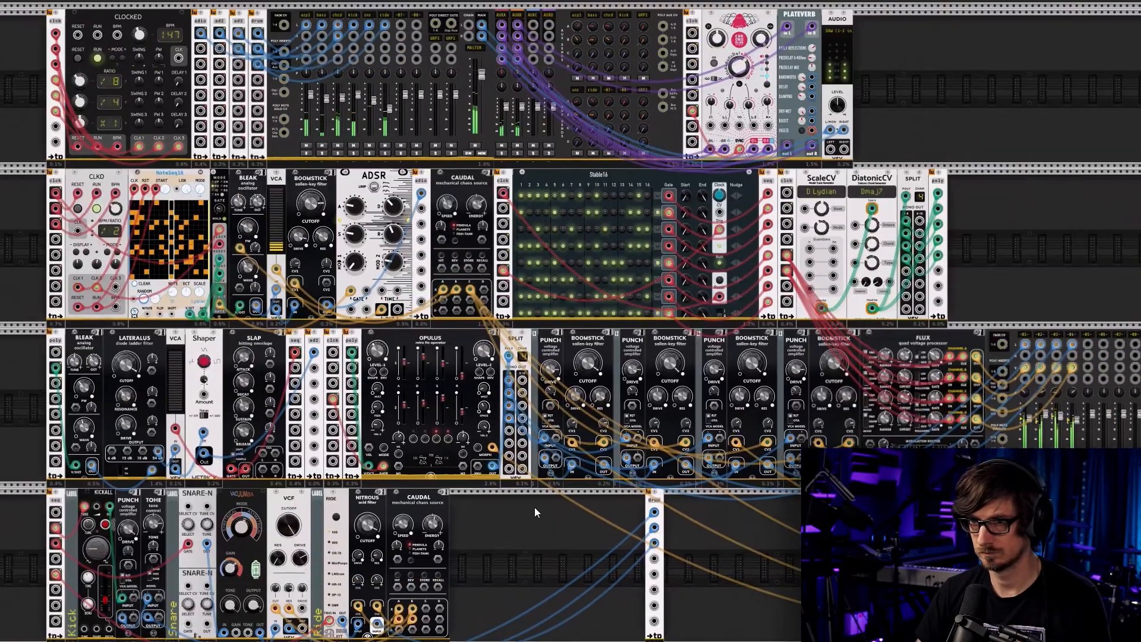
drag(537, 517, 482, 448)
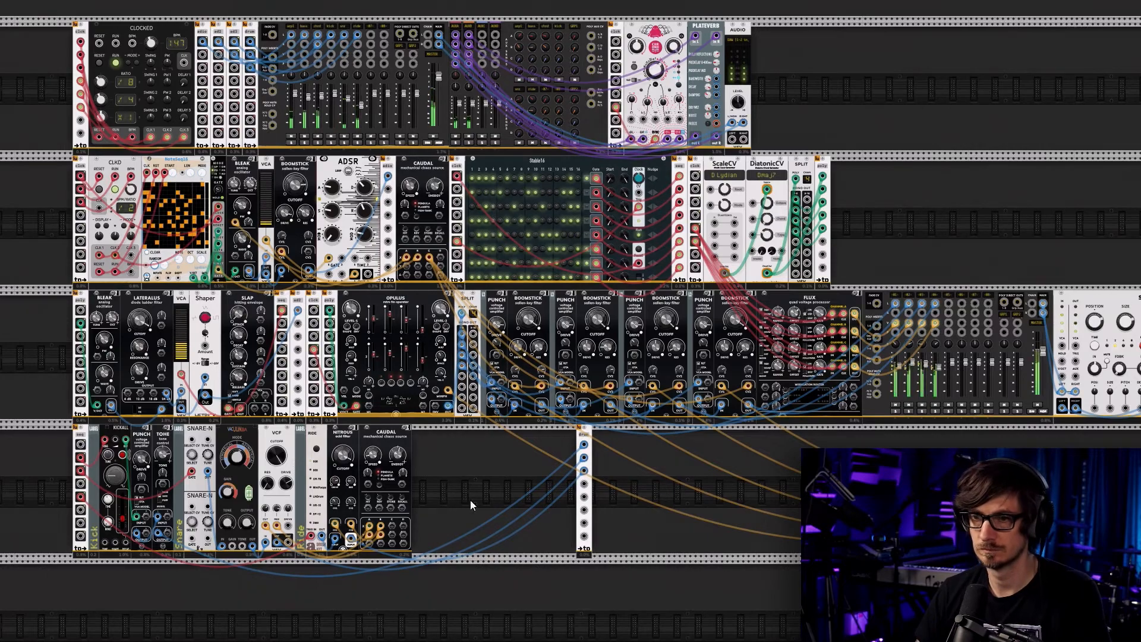
scroll(483, 516, up, 3)
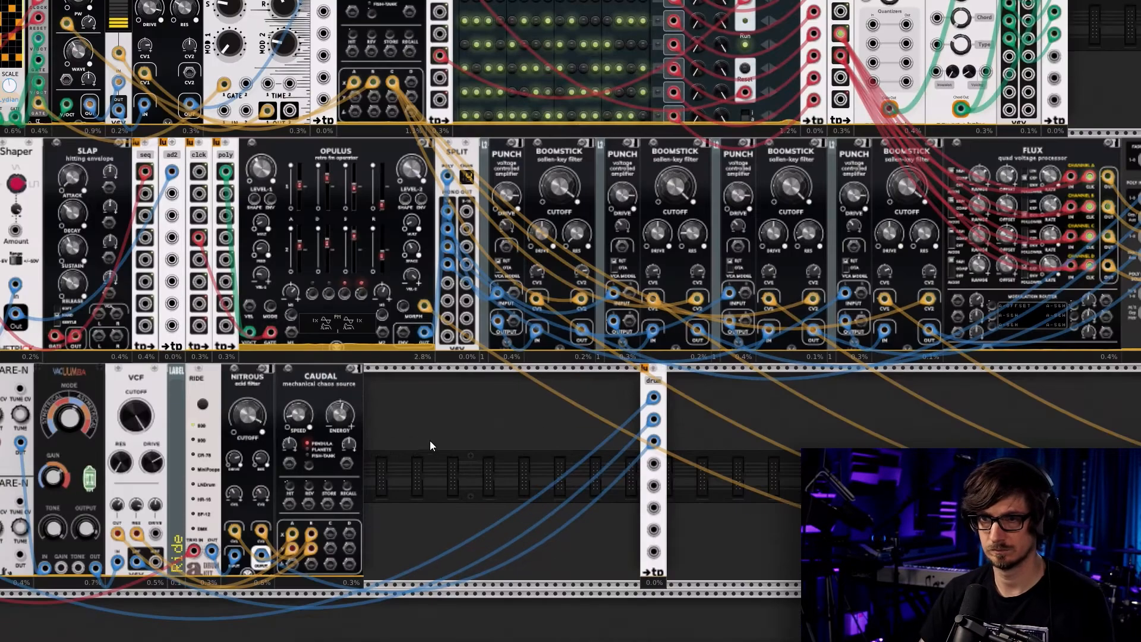
Filter the module library by the Drum tag, try the white dual HIHAT module in the drum row and delete it
right_click(421, 404)
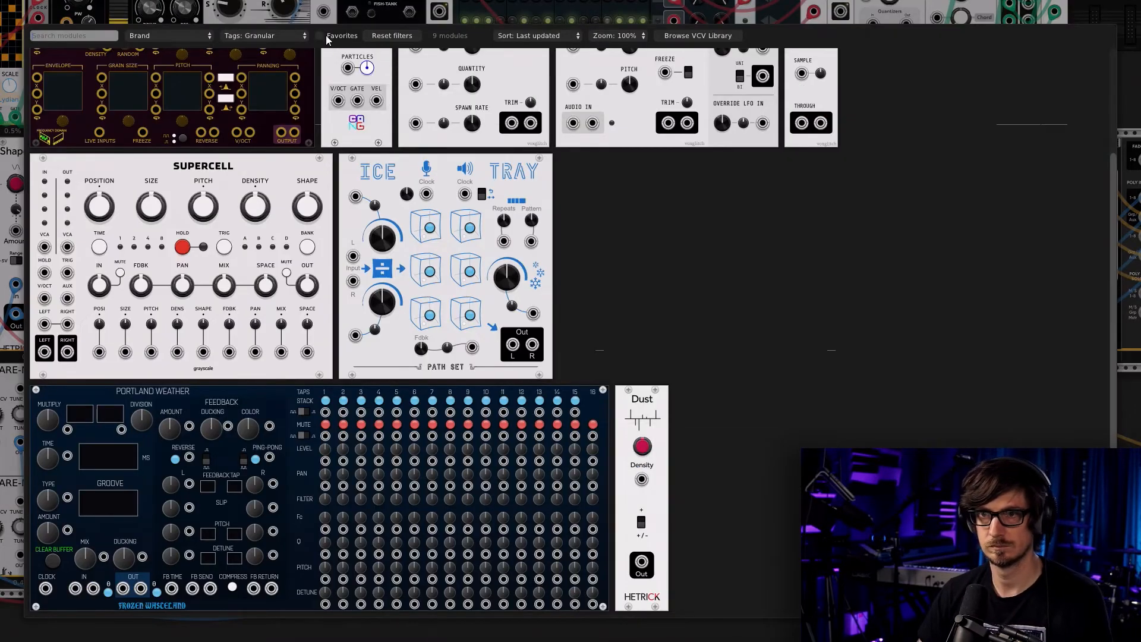
click(384, 37)
click(272, 37)
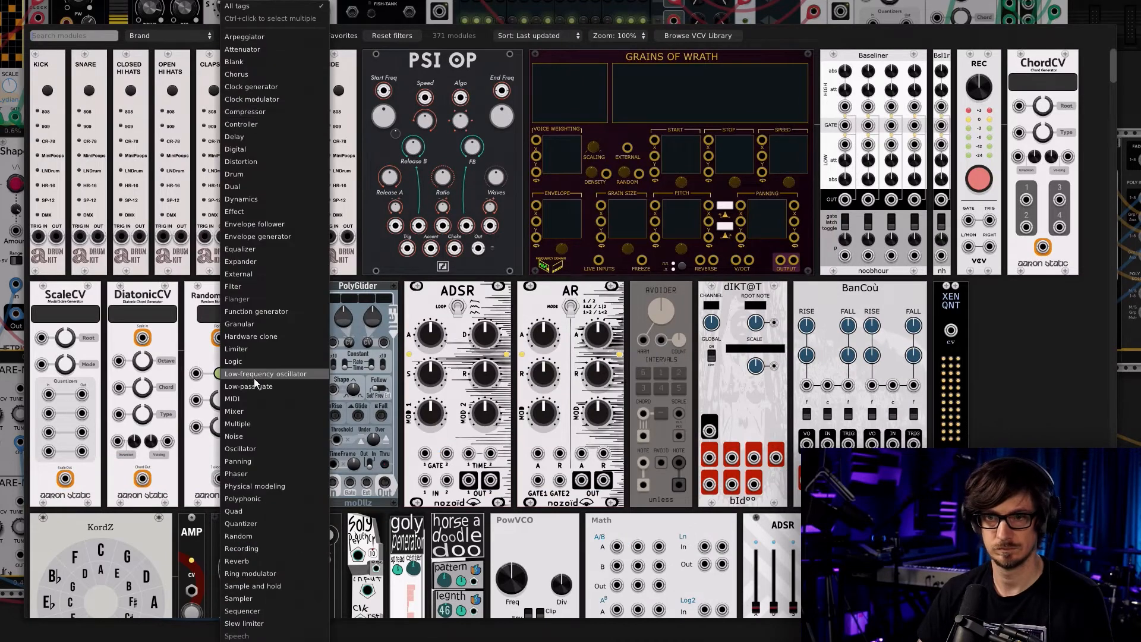
click(253, 175)
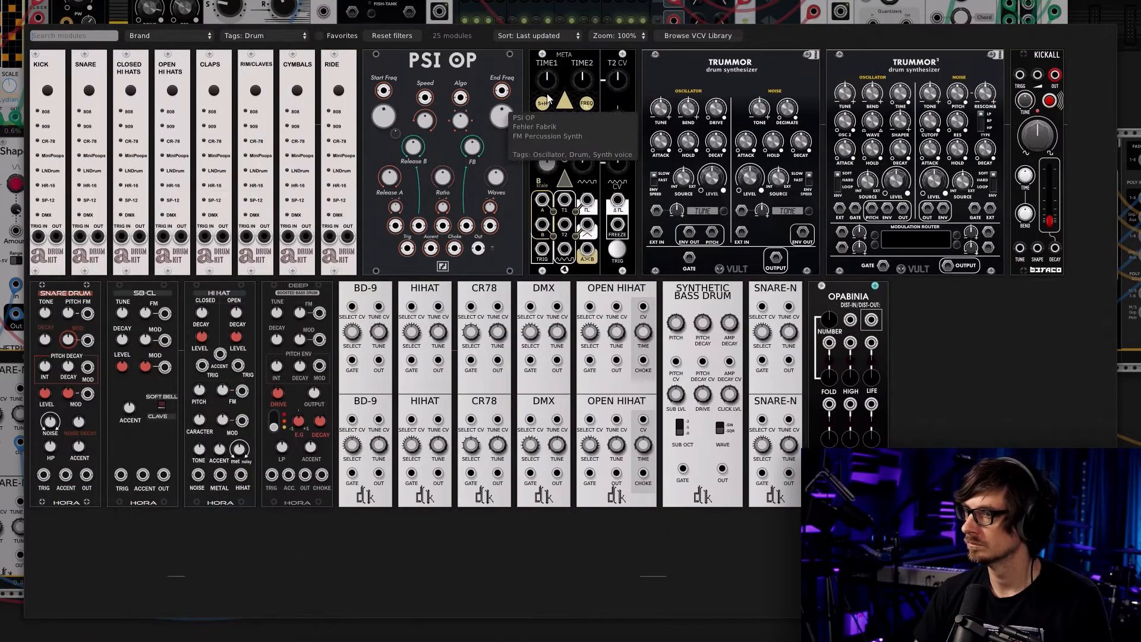
click(425, 370)
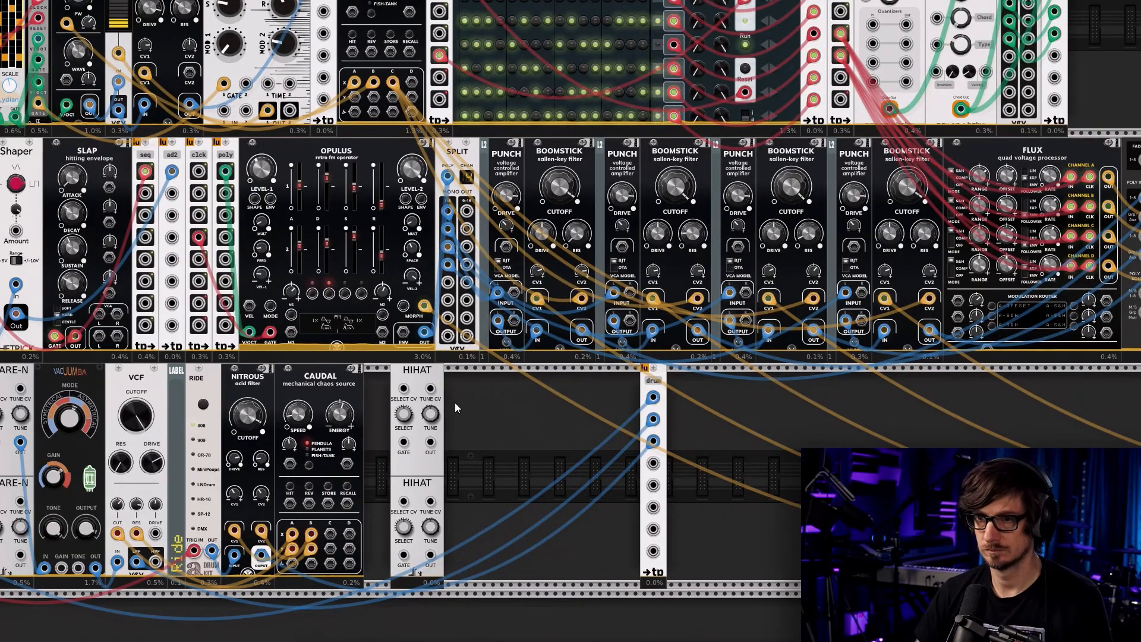
key(Delete)
Add the black Hora HI HAT module to the drum row, leaving a gap after the Caudal module
right_click(415, 451)
click(248, 369)
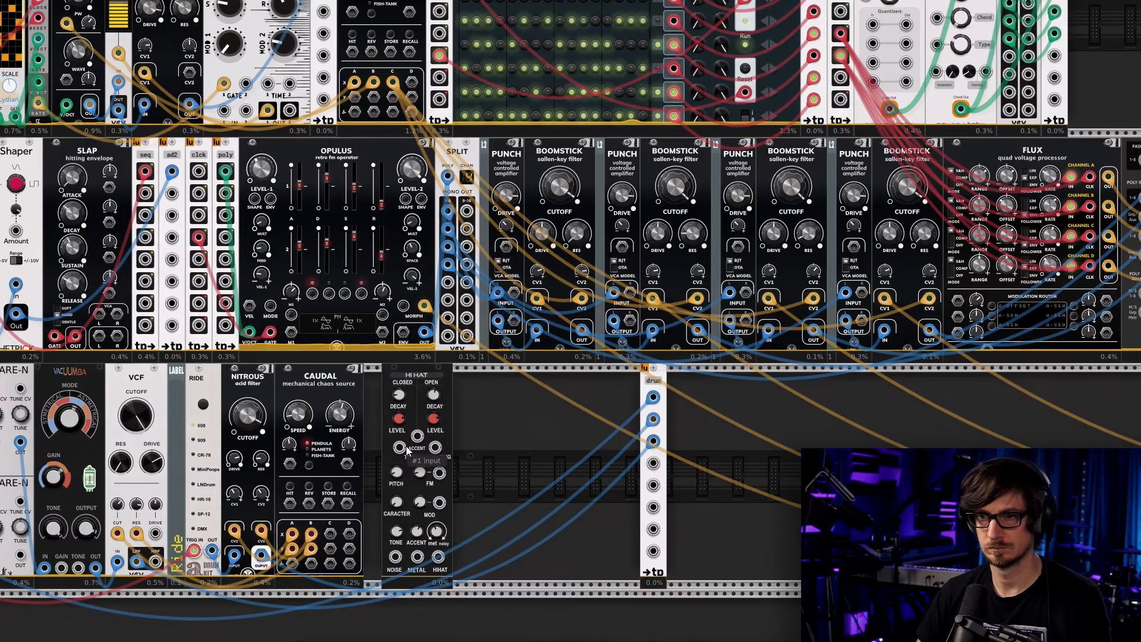
scroll(476, 447, down, 1)
drag(415, 318, 468, 321)
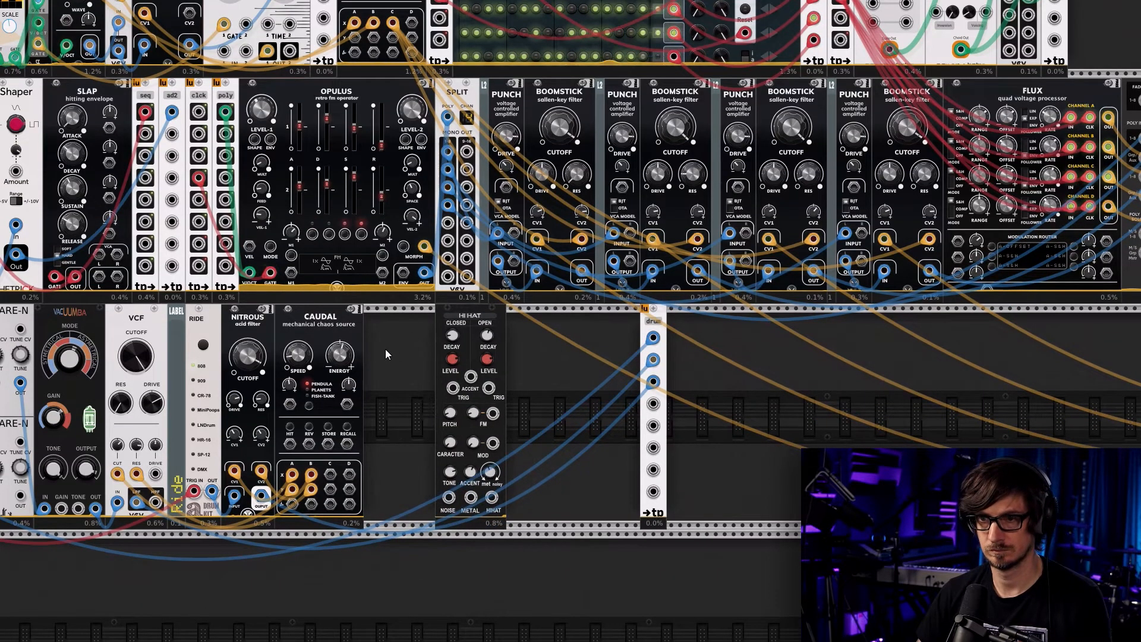
Patch the drum row's seq teleport into the HI HAT's closed trigger, and its HIHAT output into the drum teleport's fourth input
drag(386, 374, 657, 387)
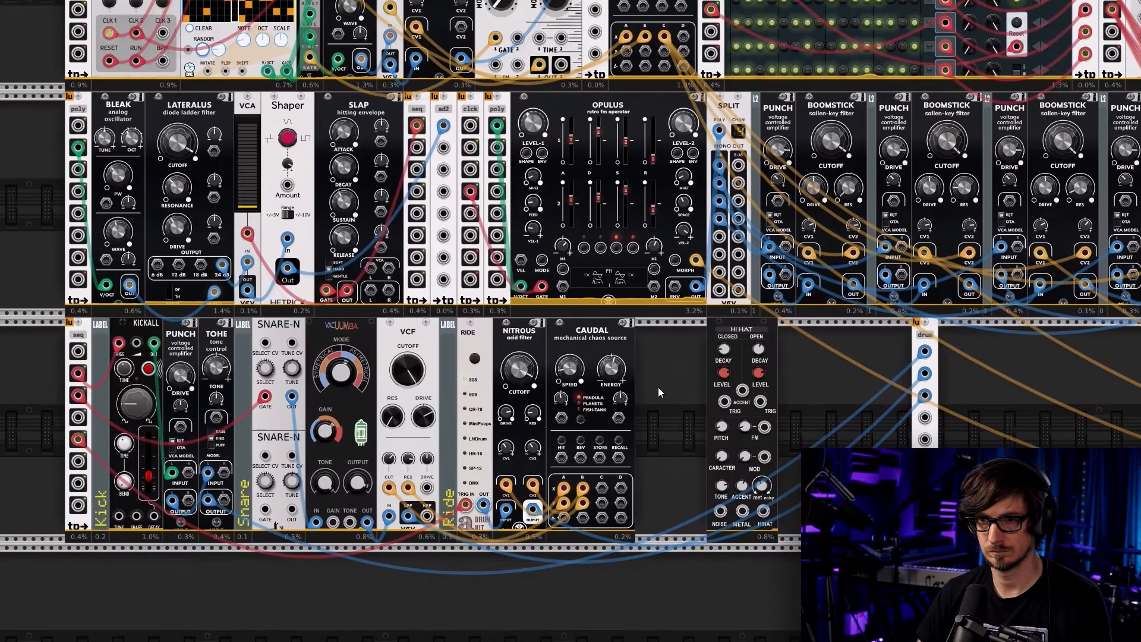
right_click(78, 418)
drag(101, 463, 723, 402)
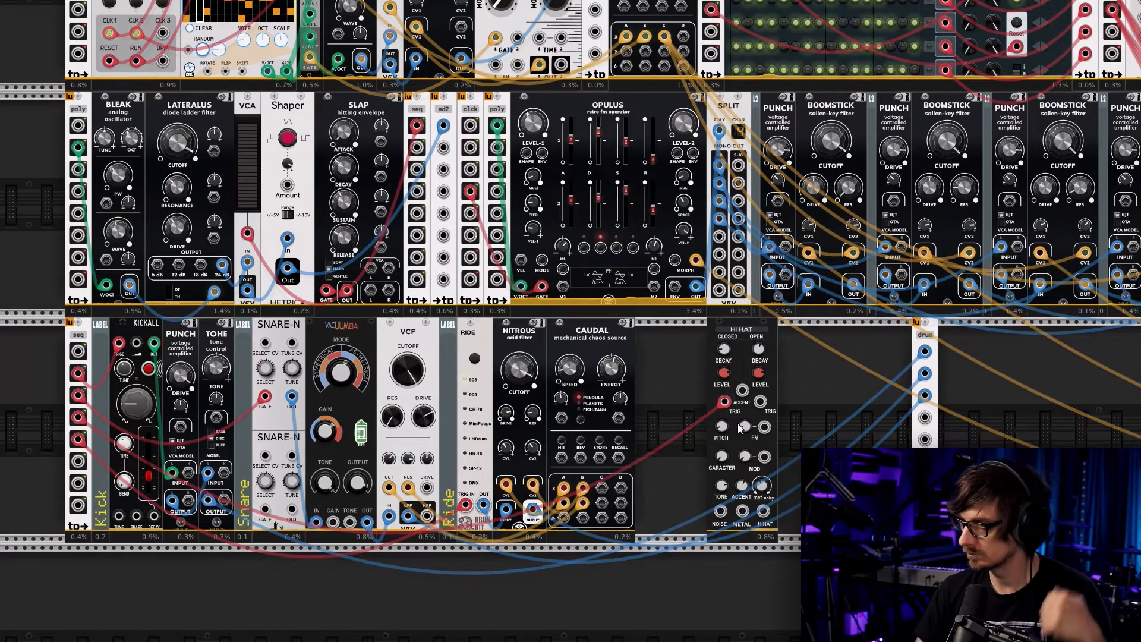
drag(680, 453, 474, 458)
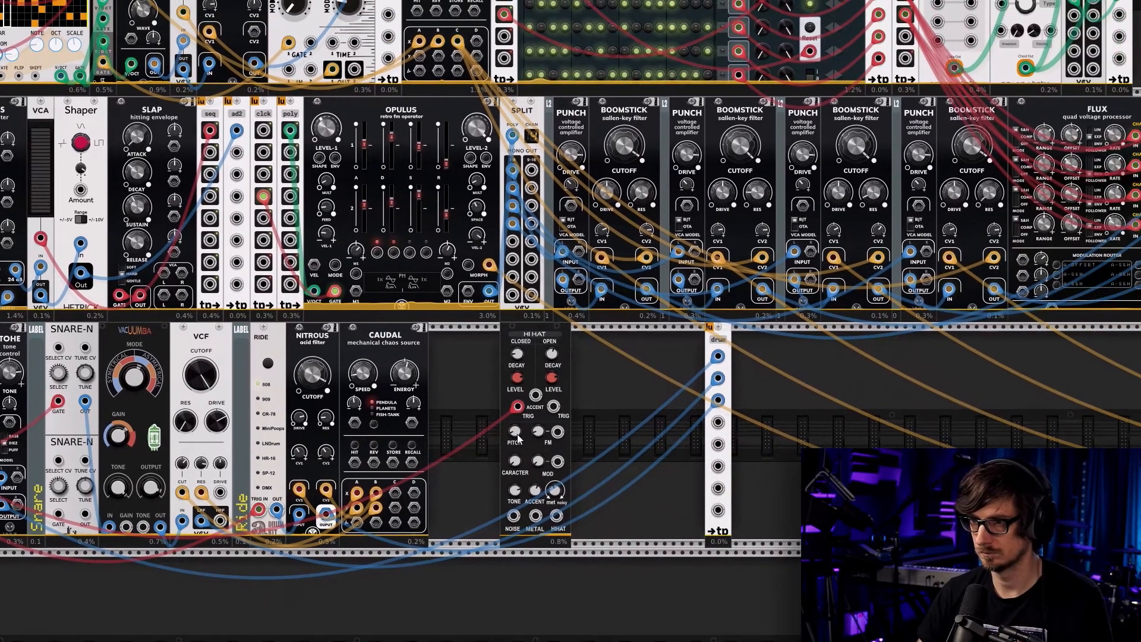
right_click(556, 516)
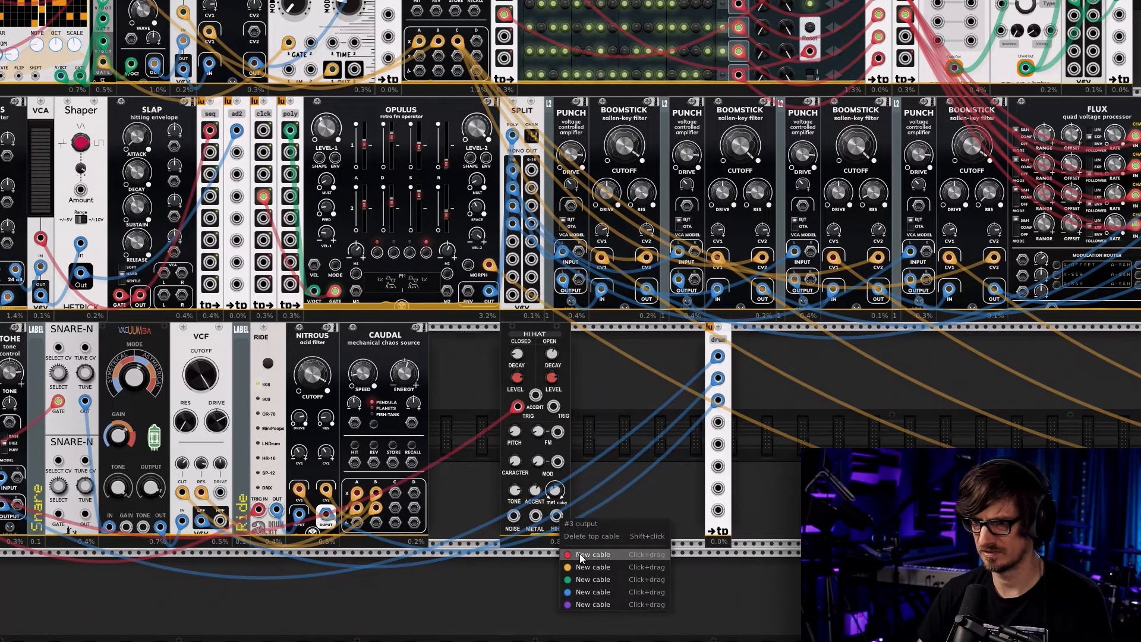
click(588, 572)
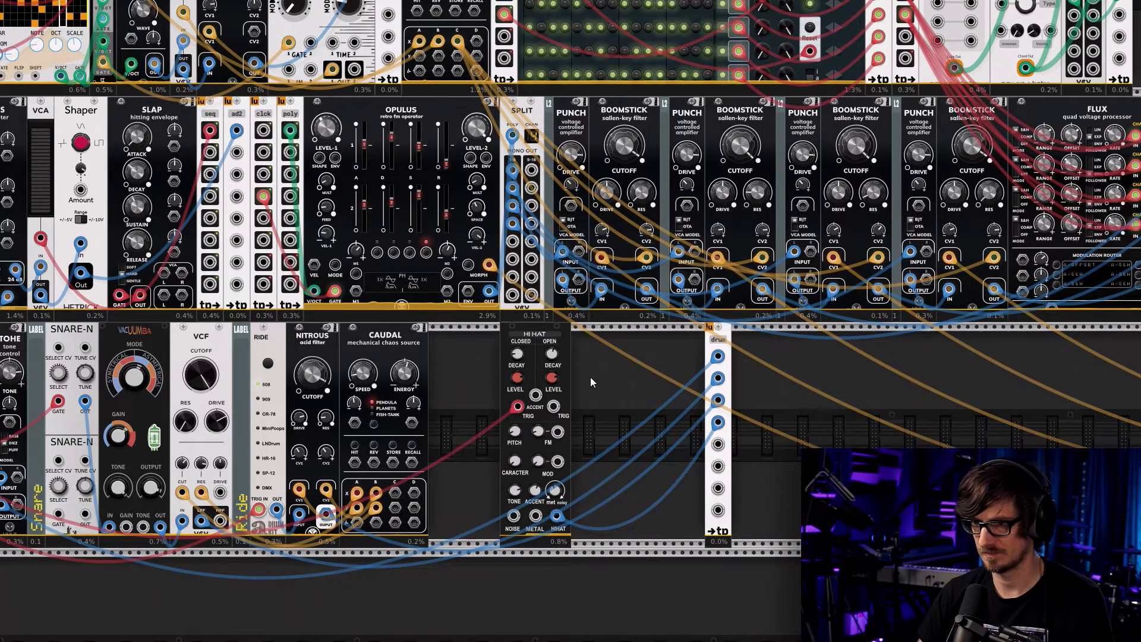
Patch the drum teleport's fourth output into channel 7 of the main mixer and name that channel hats
scroll(629, 520, up, 5)
scroll(471, 130, up, 9)
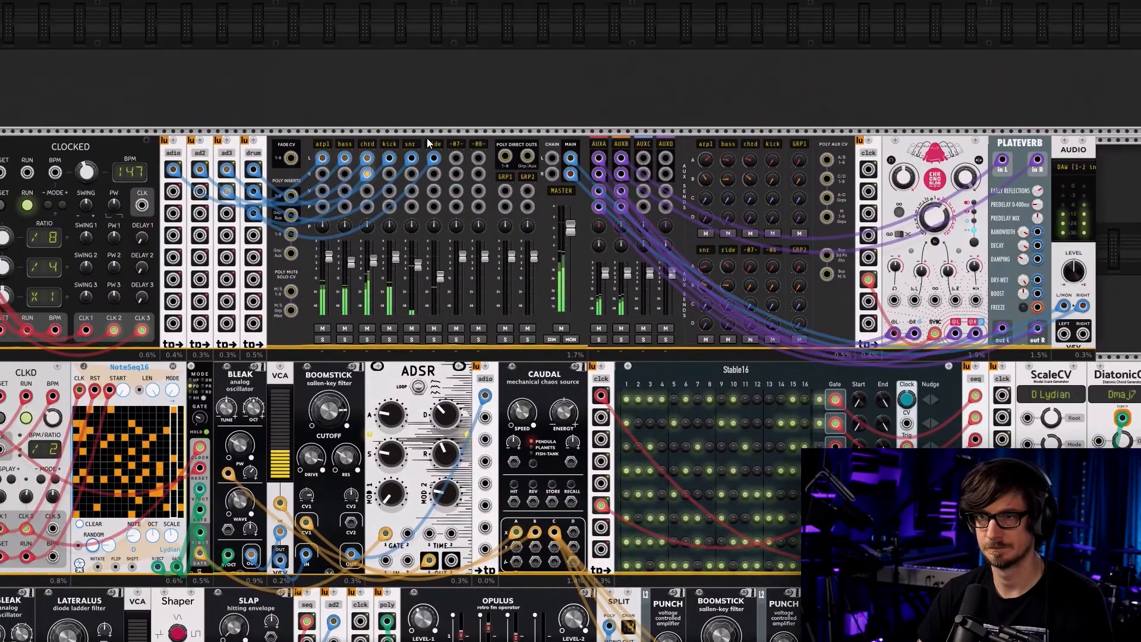
right_click(254, 236)
drag(278, 309, 456, 158)
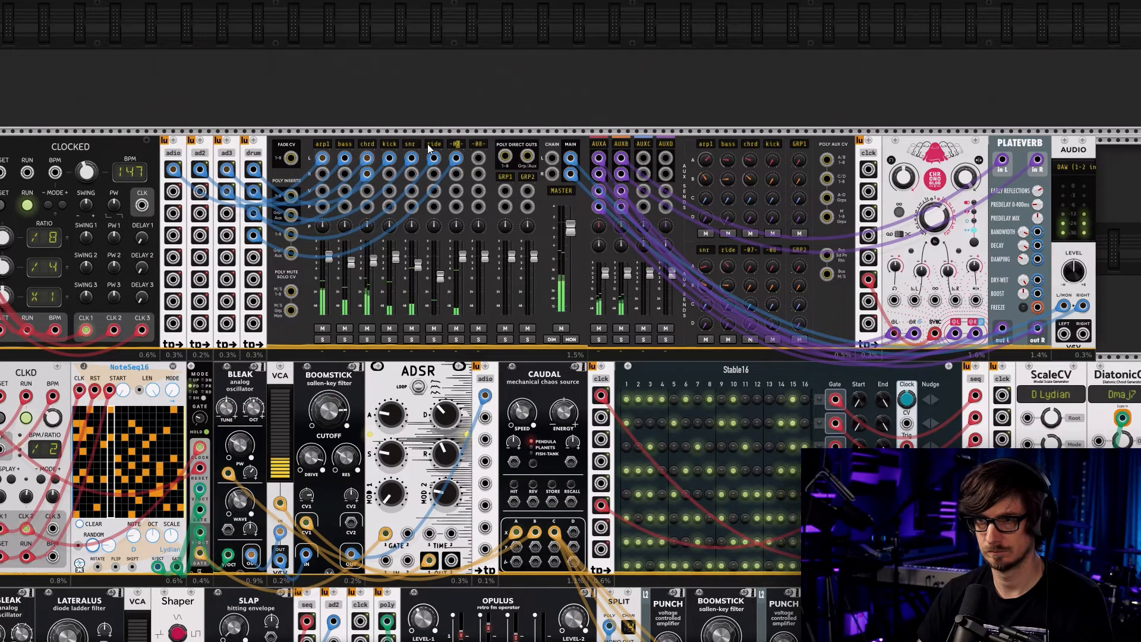
key(BackSpace)
text(hats)
Balance the hats mixer channel with its pan at about -43.6%, a slightly lower level and an adjusted AUXA send
drag(457, 227, 456, 239)
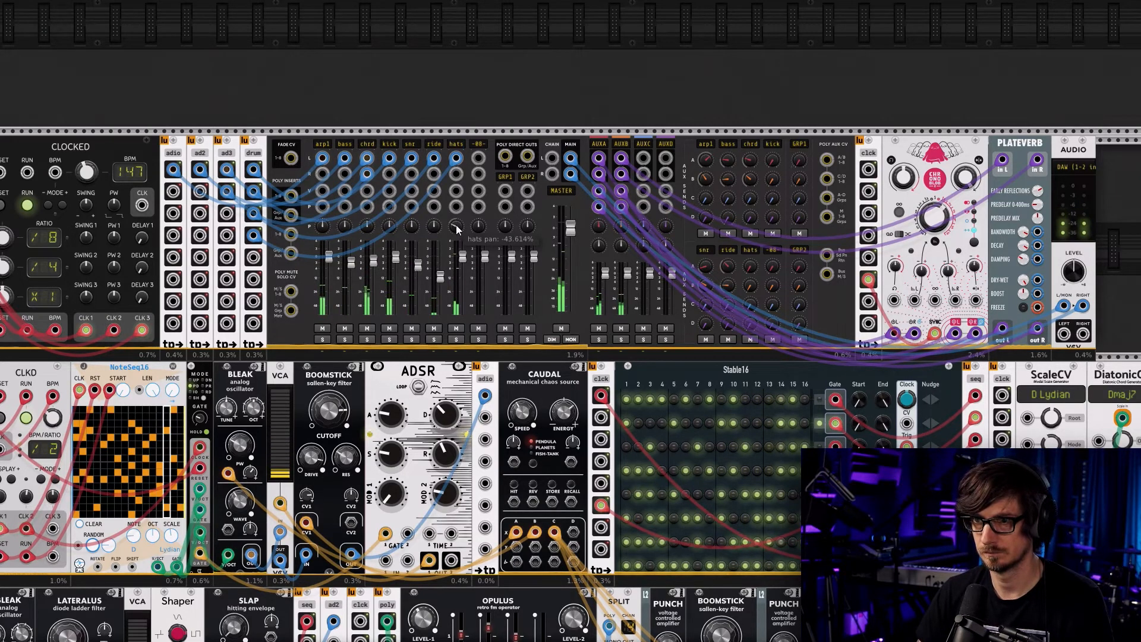
drag(462, 257, 463, 270)
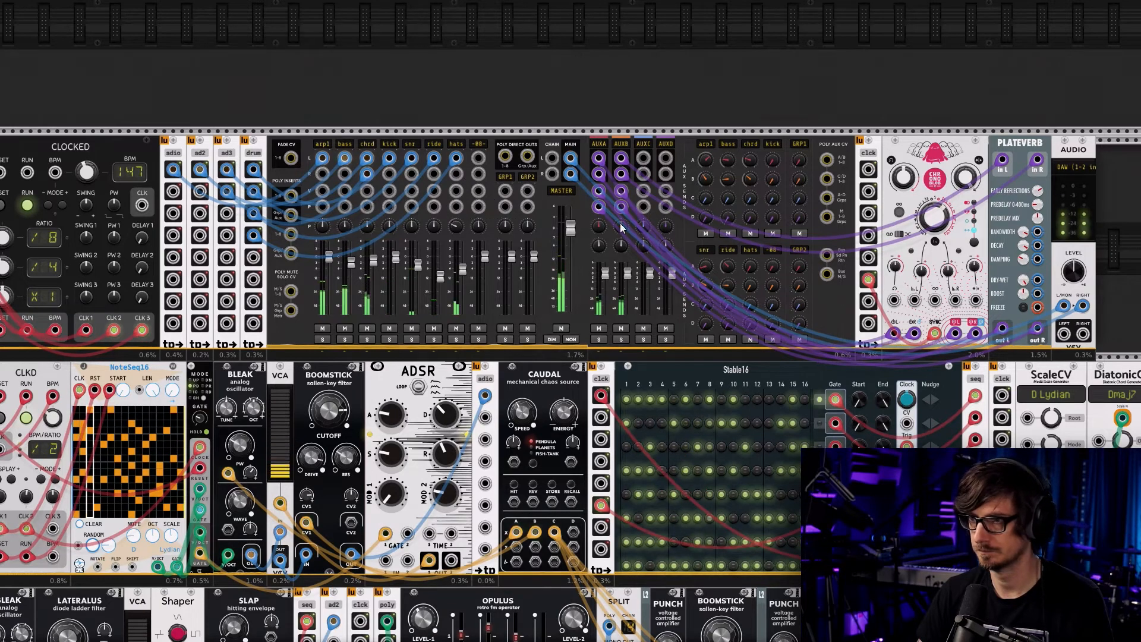
drag(752, 286, 754, 284)
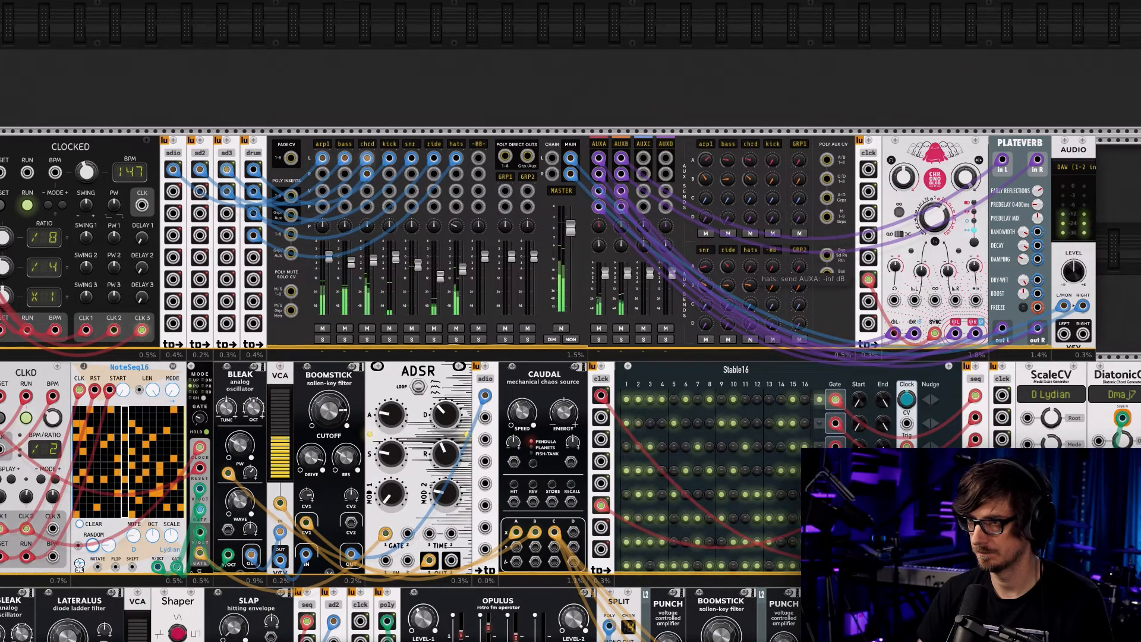
Add a Vult Boomstick filter beside the HI HAT module from the library's Filter modules
scroll(465, 131, down, 5)
scroll(465, 131, down, 5)
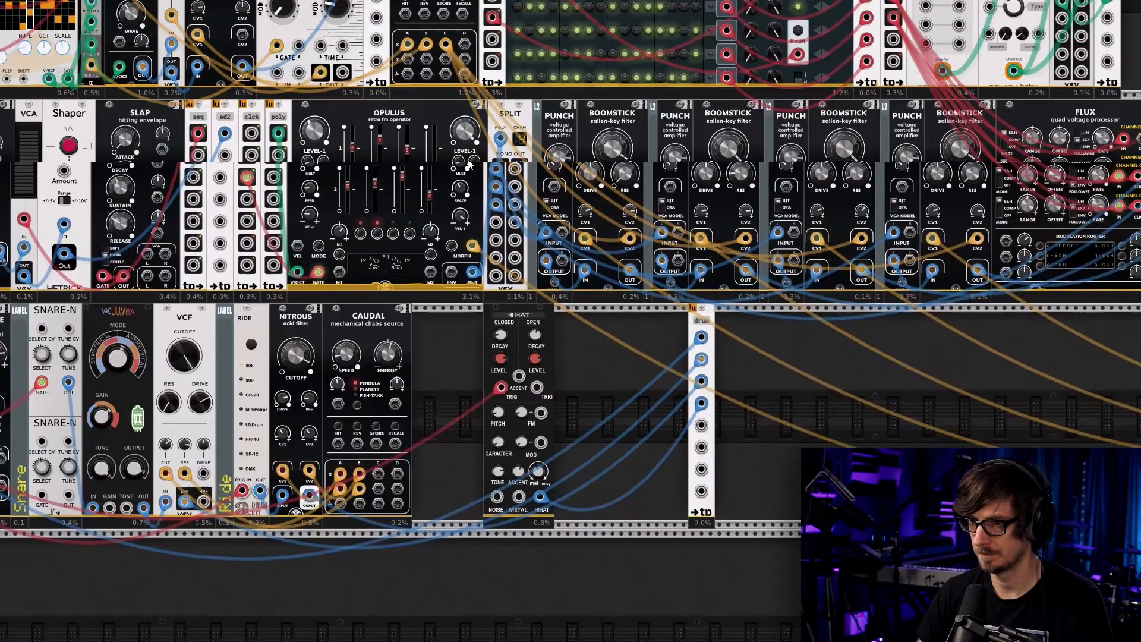
right_click(583, 400)
click(373, 33)
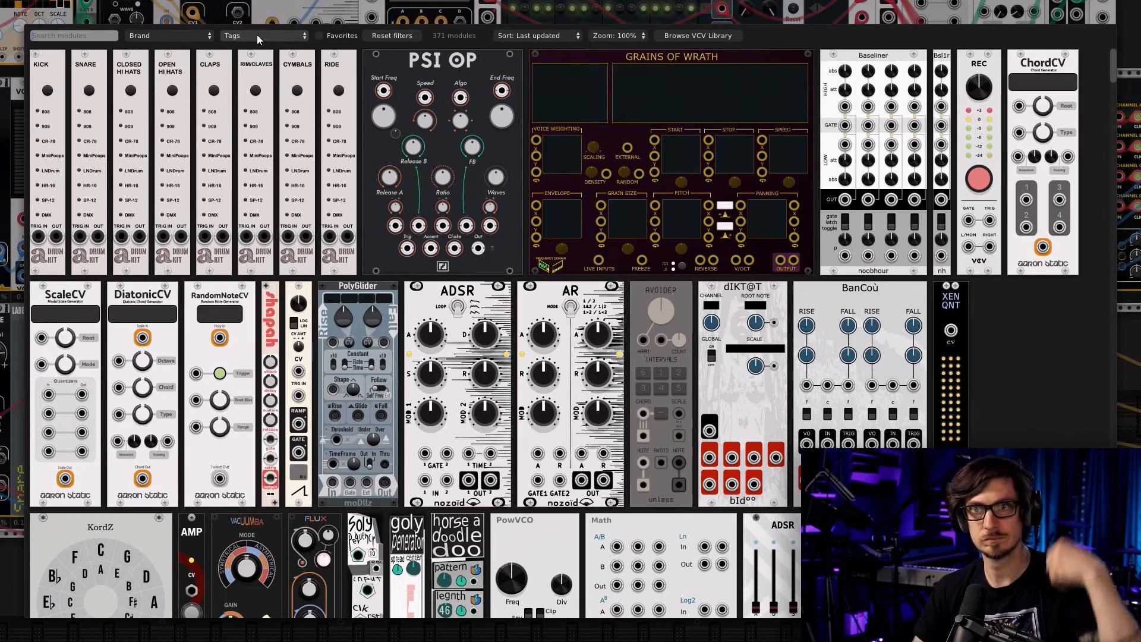
click(257, 35)
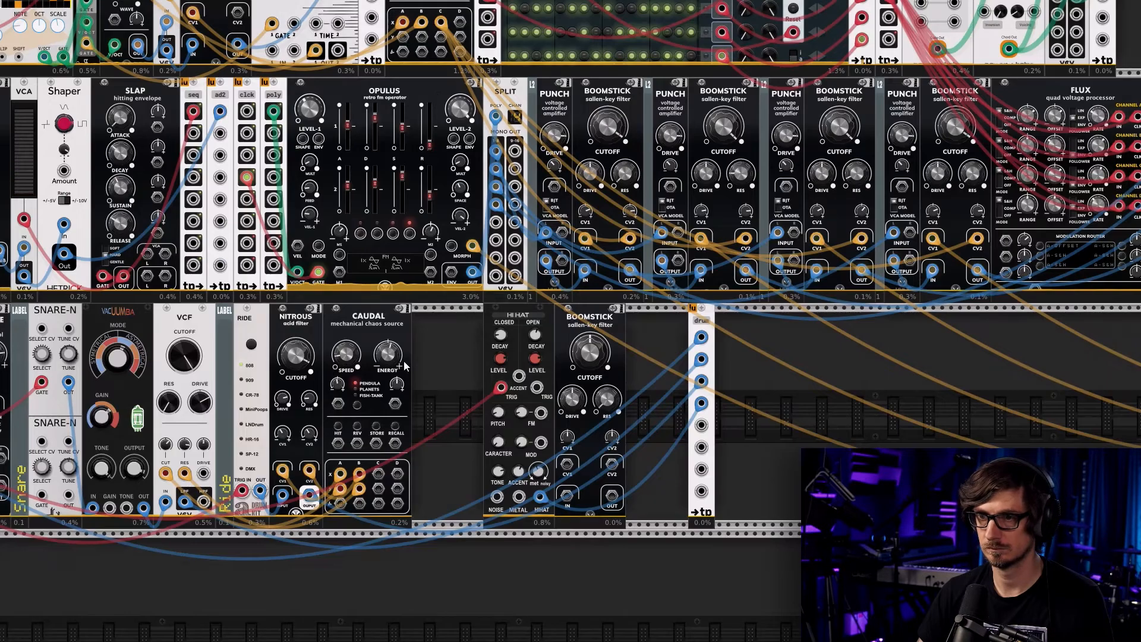
Route the hi-hat through the Boomstick filter into the drum teleport and set the cutoff to about 98.5%
drag(701, 403, 576, 489)
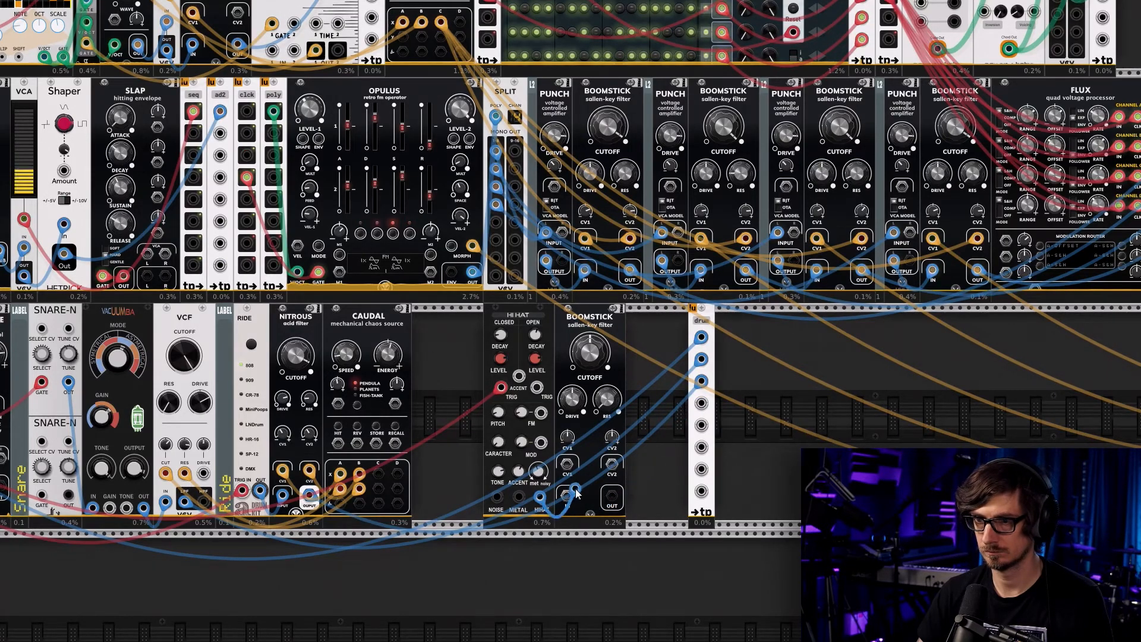
right_click(613, 497)
drag(638, 569, 702, 404)
drag(591, 362, 590, 237)
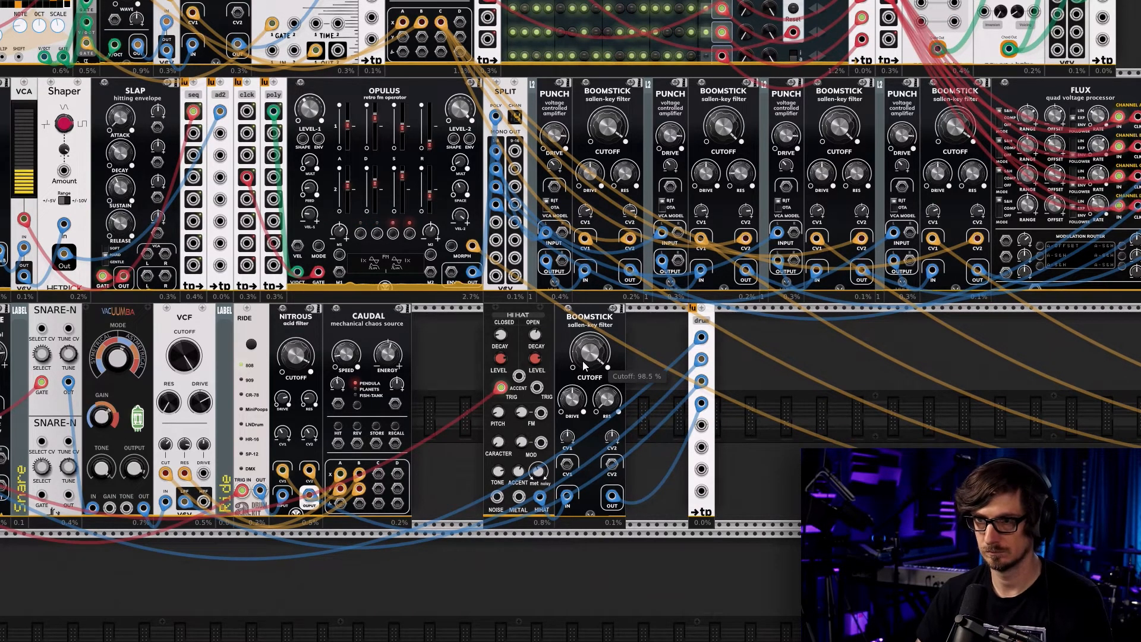
Shift the drum teleport farther along and add a Caudal chaos source after the Boomstick from the low-frequency oscillator modules
drag(411, 401, 488, 399)
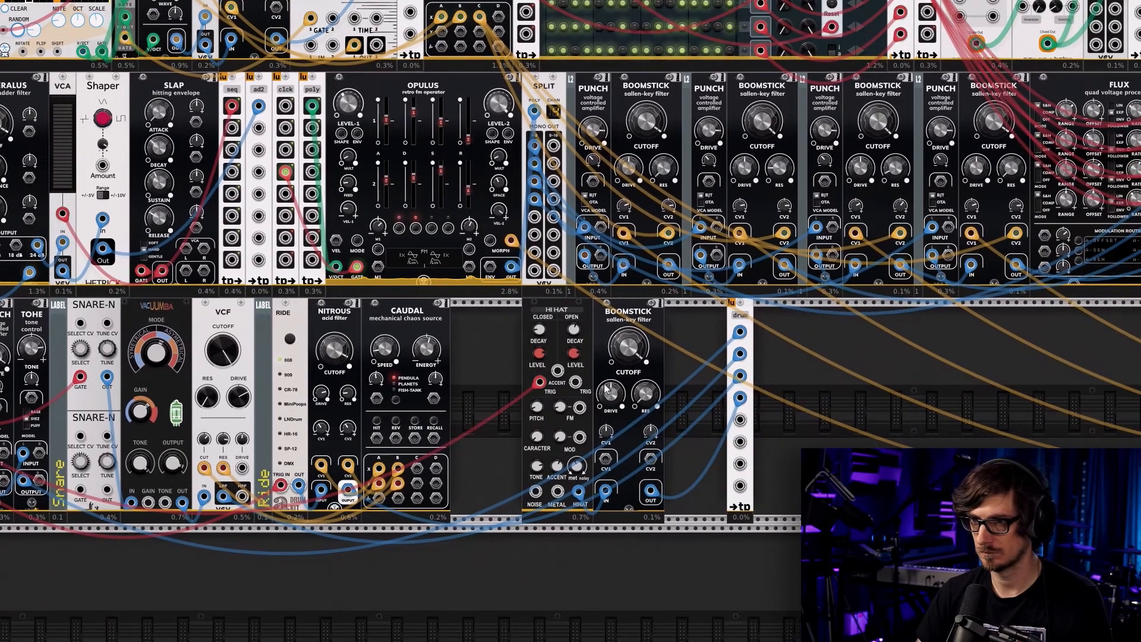
drag(847, 413, 715, 414)
drag(606, 320, 678, 322)
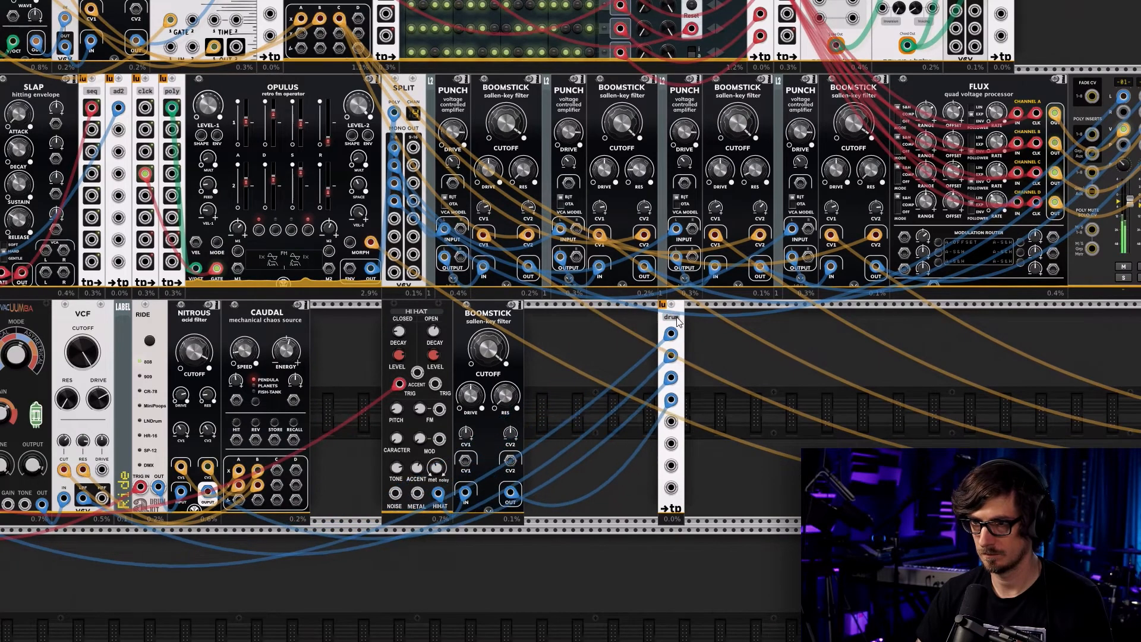
right_click(550, 359)
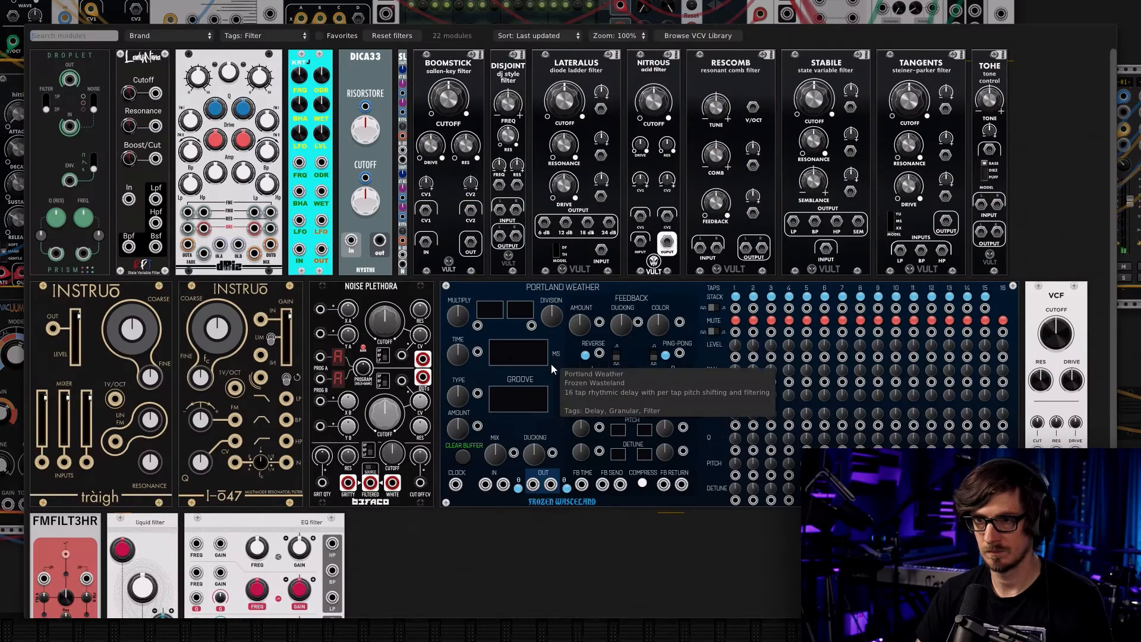
click(388, 37)
click(252, 35)
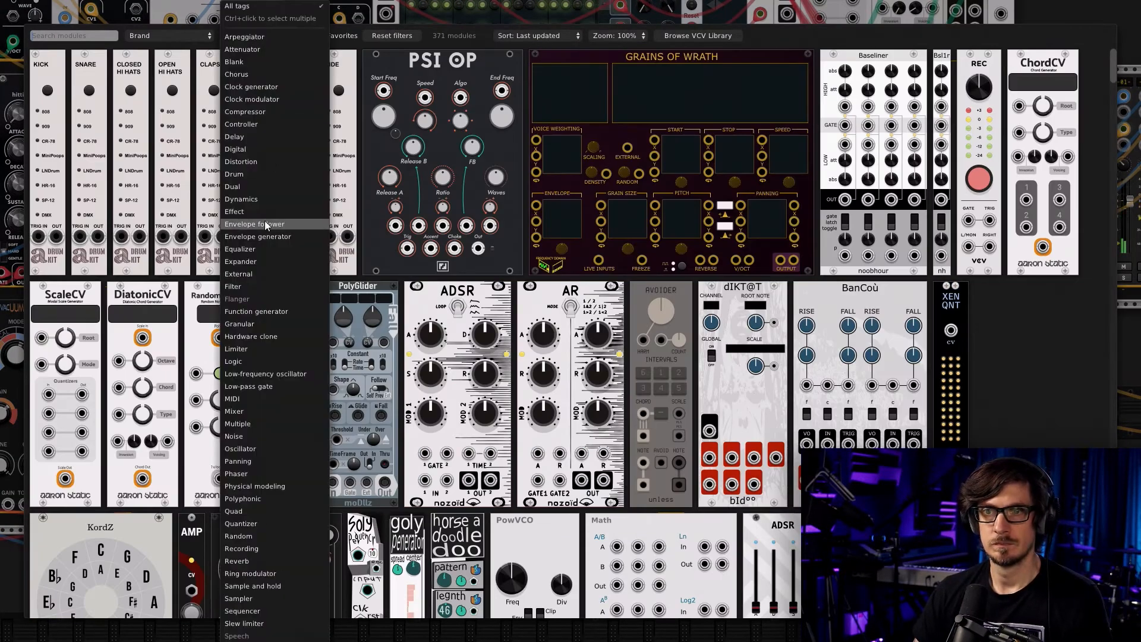
click(273, 374)
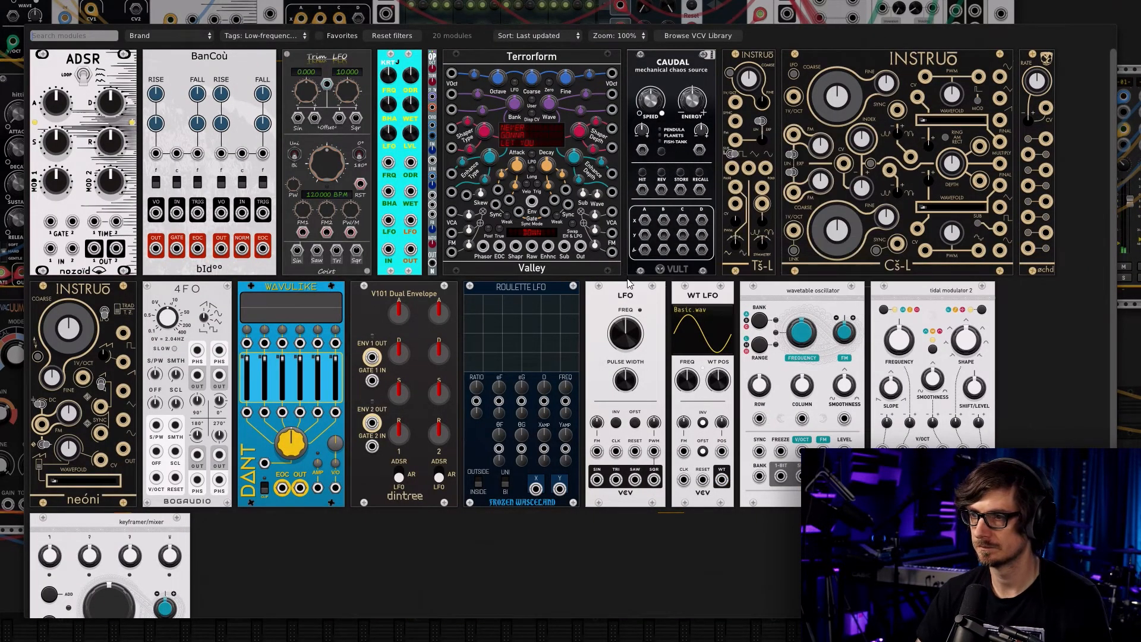
click(659, 233)
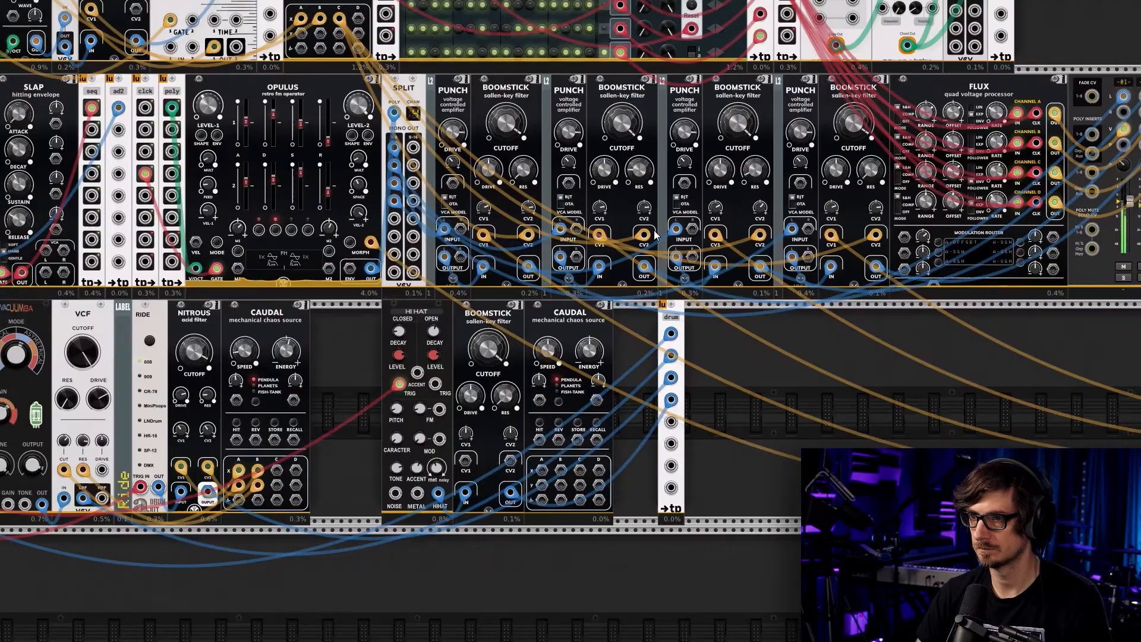
Patch the hats Caudal's AX output into the neighbouring Boomstick's CV1 input with an orange cable
scroll(754, 419, down, 2)
drag(857, 387, 751, 329)
scroll(621, 440, up, 5)
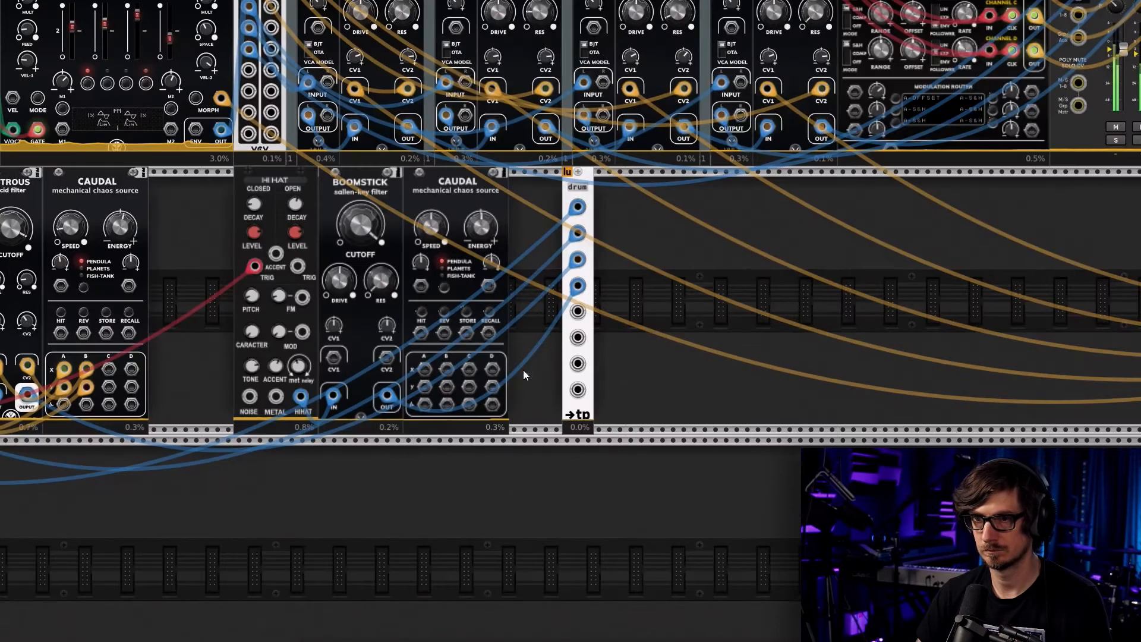
right_click(413, 369)
drag(446, 443, 309, 352)
right_click(320, 356)
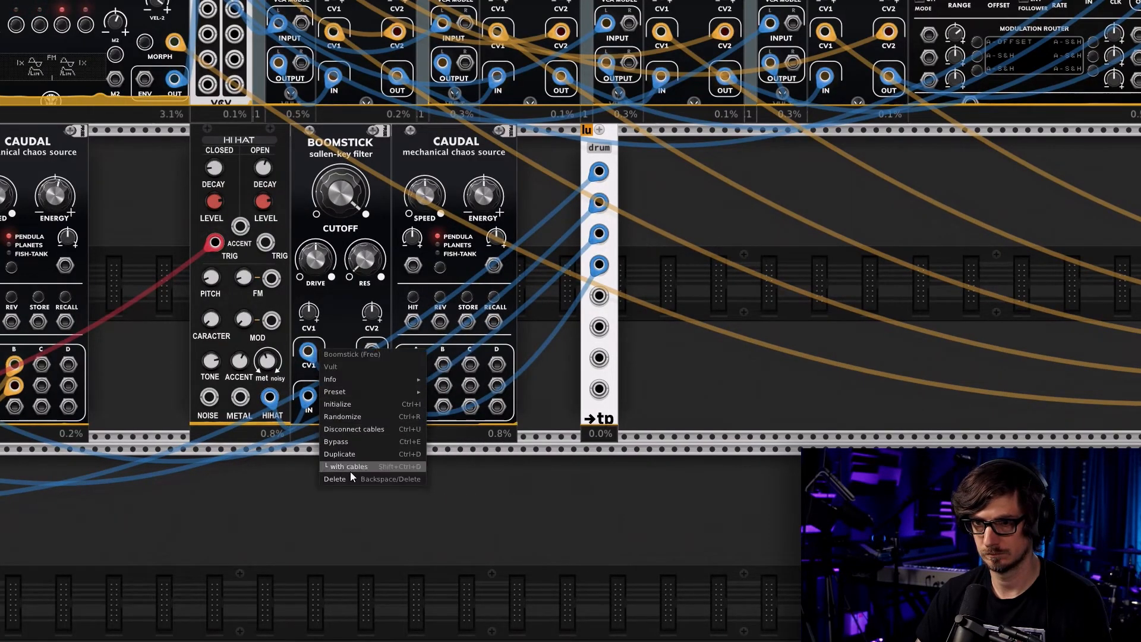
click(497, 465)
right_click(419, 368)
mouse_move(469, 489)
click(561, 499)
Patch the Caudal's BX output into the Boomstick's CV2 with an orange cable and raise both cutoff modulation amounts, with Cutoff Mod 2 at about 42.4%
right_click(416, 365)
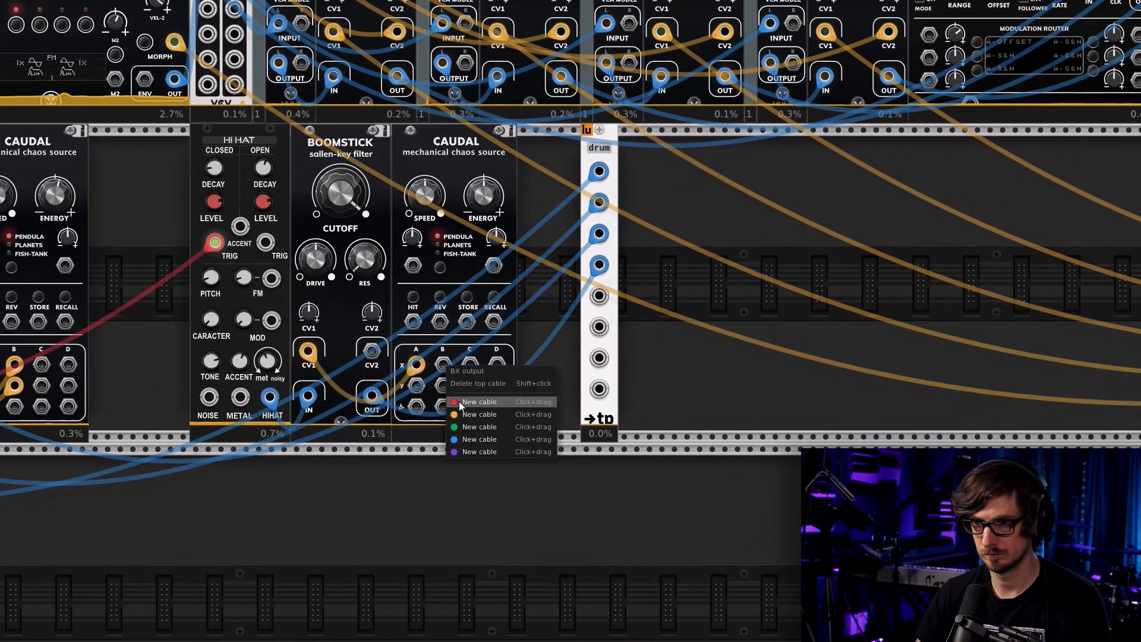
click(455, 419)
click(371, 350)
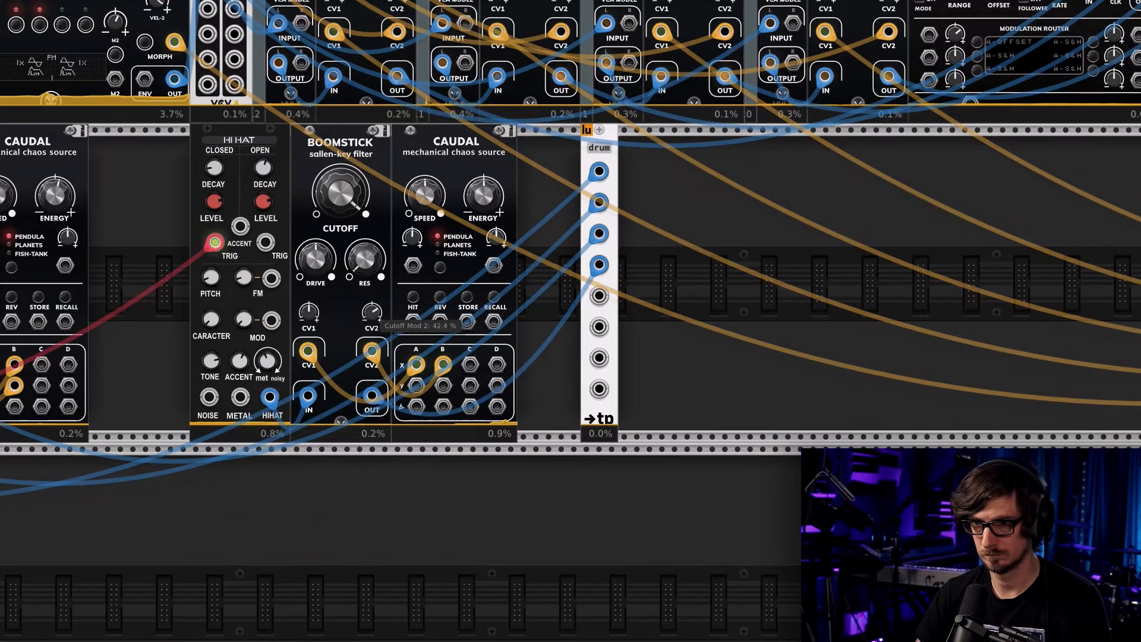
scroll(309, 318, down, 5)
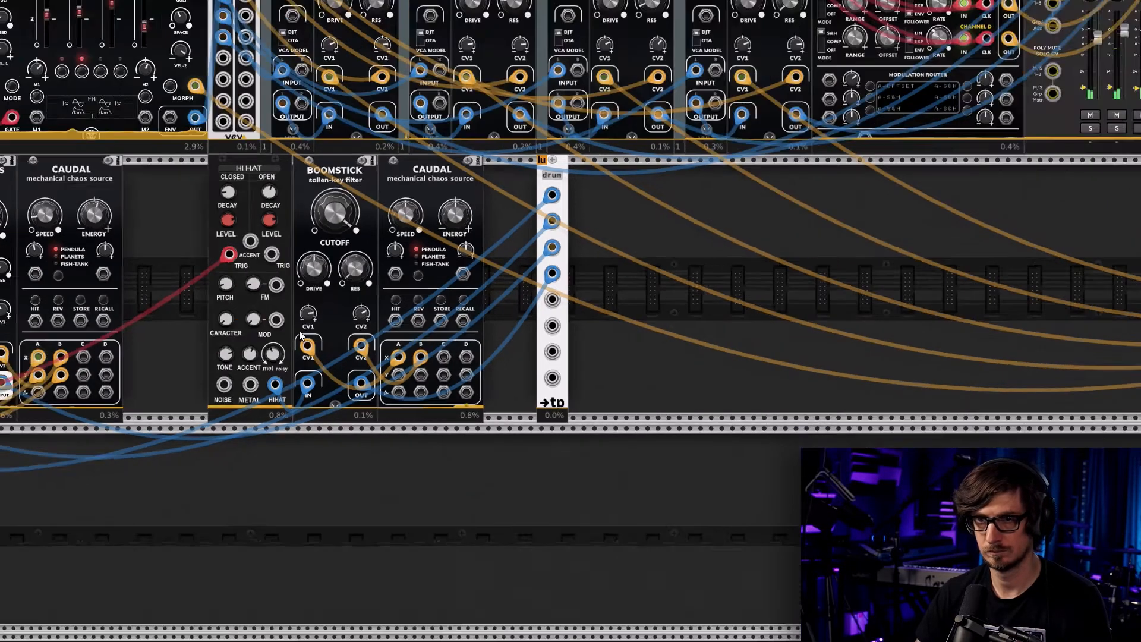
scroll(201, 272, up, 3)
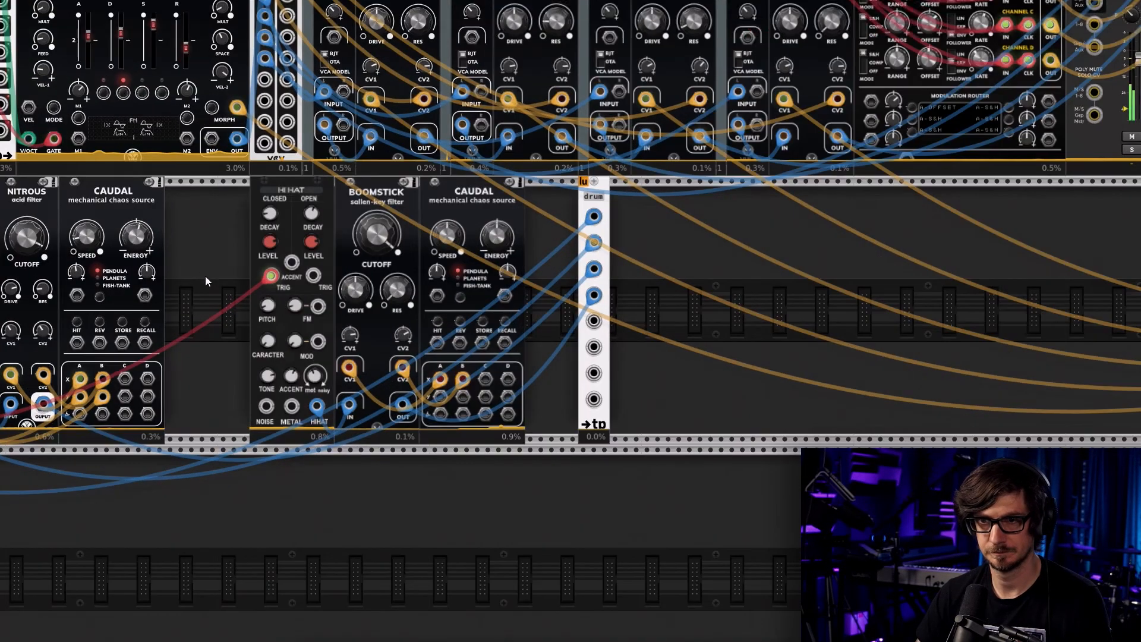
mouse_move(270, 276)
mouse_down()
mouse_move(313, 277)
mouse_move(276, 294)
mouse_move(270, 275)
mouse_up()
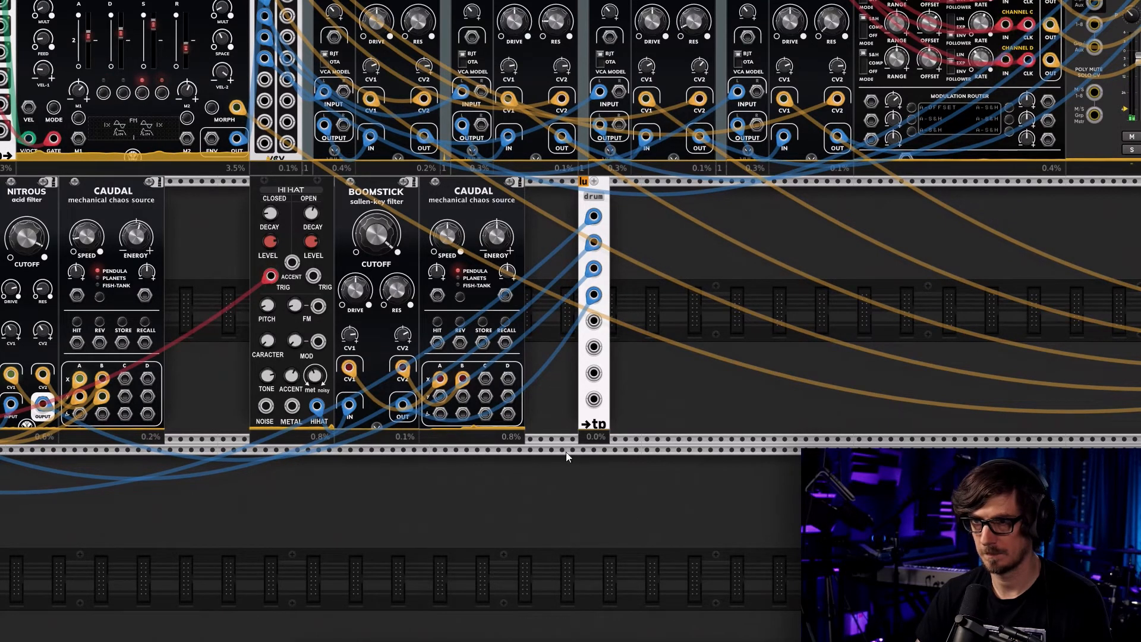
Shift the HI HAT, Boomstick and Caudal modules along the row toward the drum teleport and lower the Boomstick's cutoff slightly
drag(648, 458, 535, 423)
drag(592, 466, 297, 285)
drag(310, 189, 423, 212)
drag(493, 236, 493, 247)
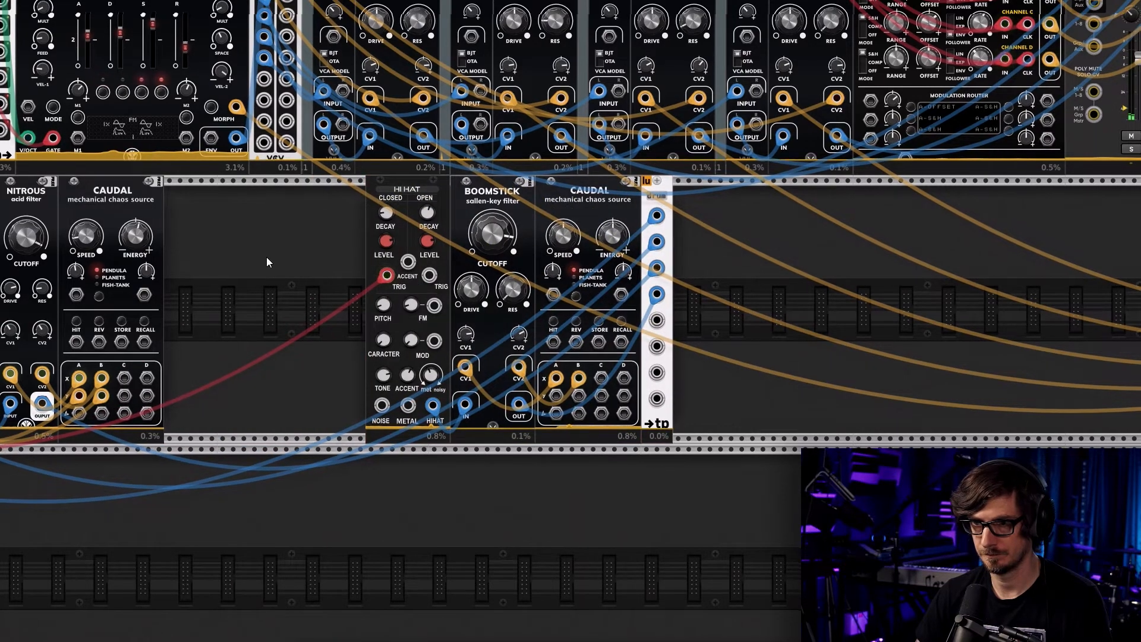
Add a Count Modula Chances Bernoulli gate directly before the HI HAT and move the hat trigger cable to its input
drag(266, 257, 510, 305)
right_click(508, 303)
click(376, 37)
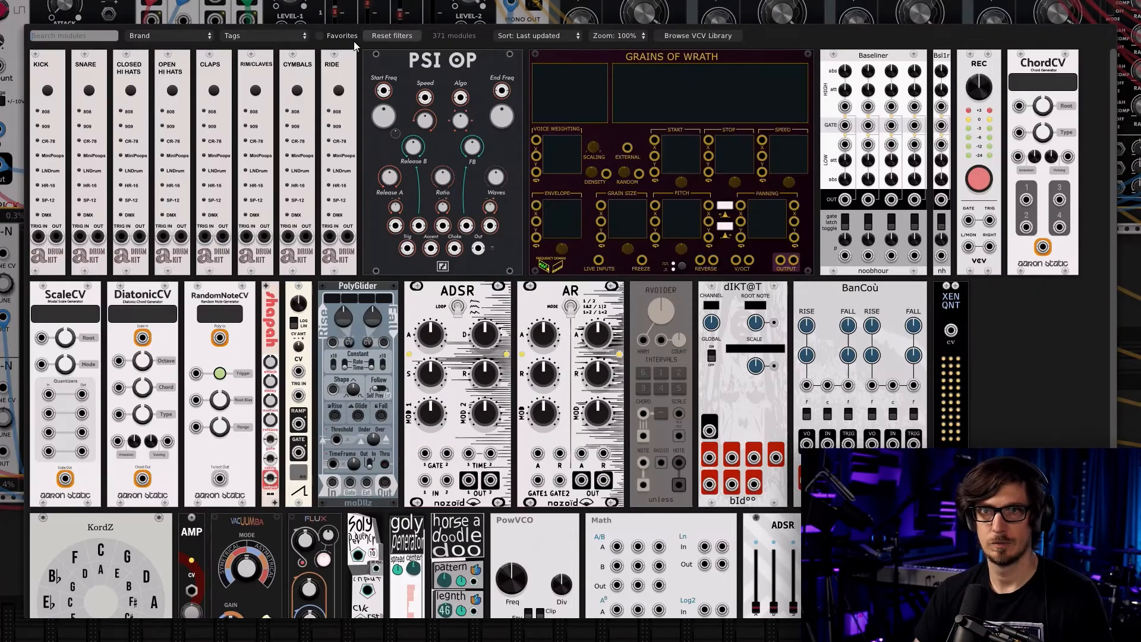
text(bern)
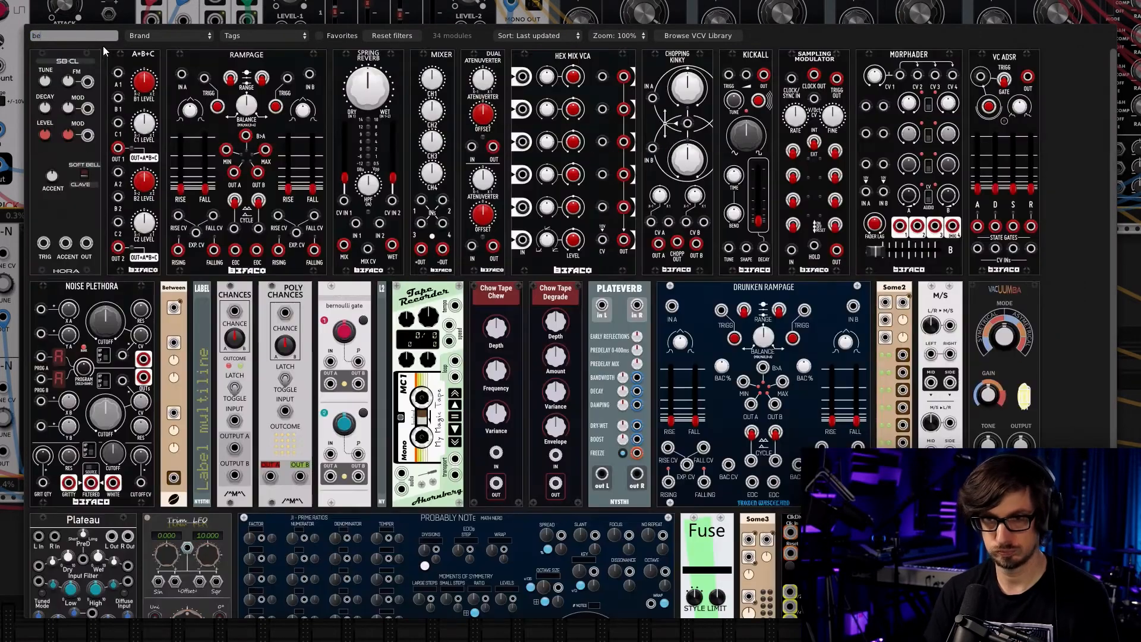
click(48, 113)
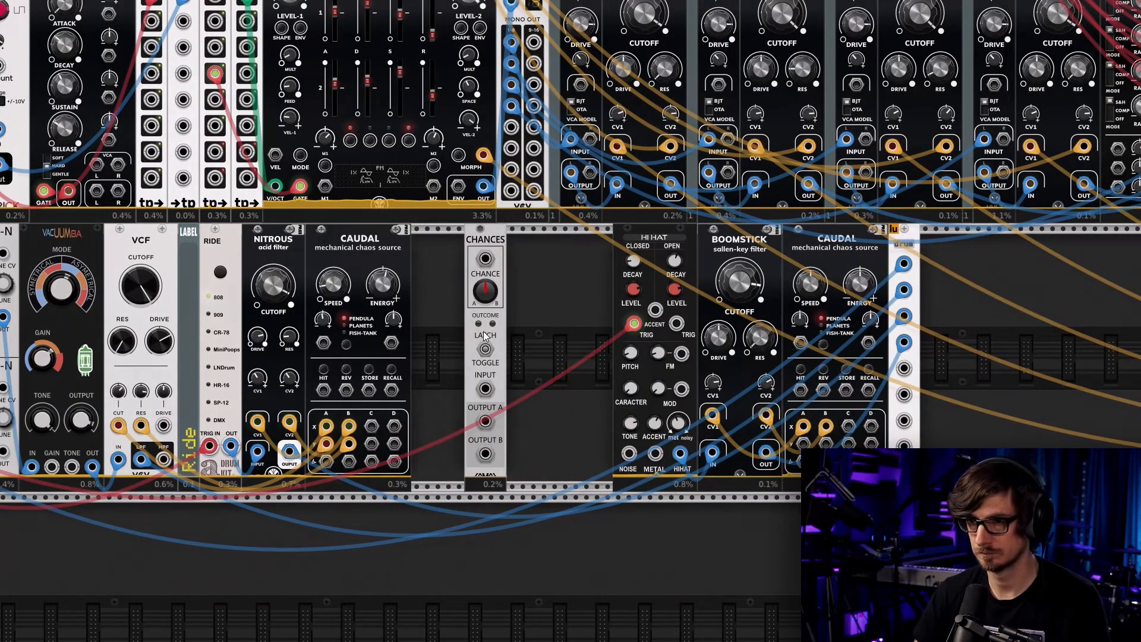
drag(483, 330, 590, 390)
Patch Chances outputs A and B into the closed and open hat triggers with green cables and adjust the chance balance
right_click(591, 423)
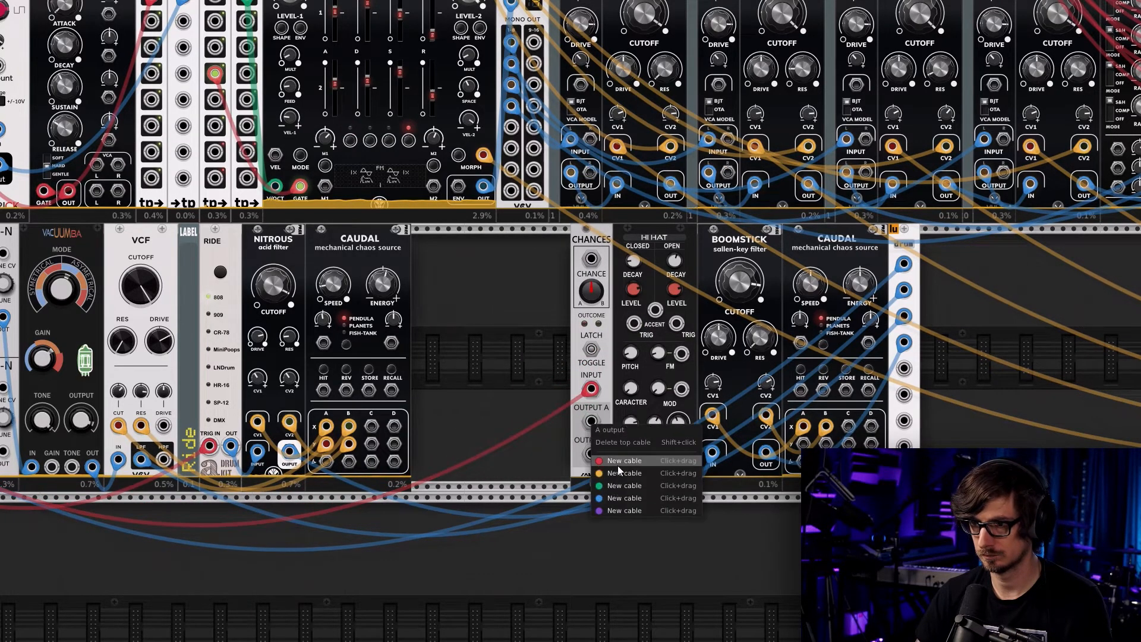
drag(613, 472, 618, 397)
right_click(586, 422)
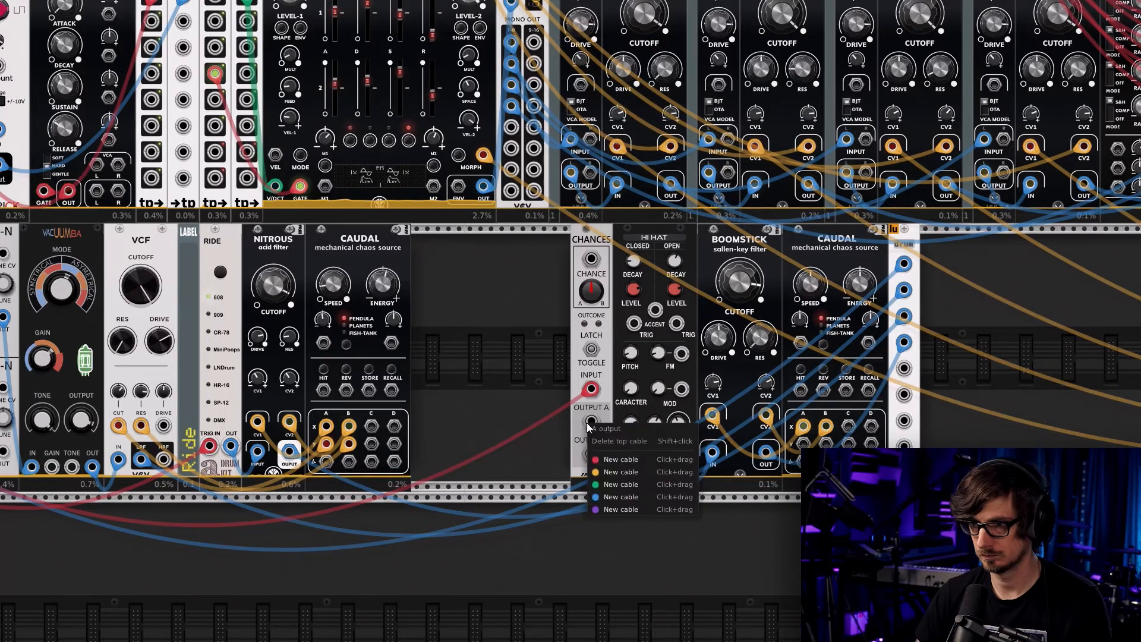
drag(602, 485, 633, 324)
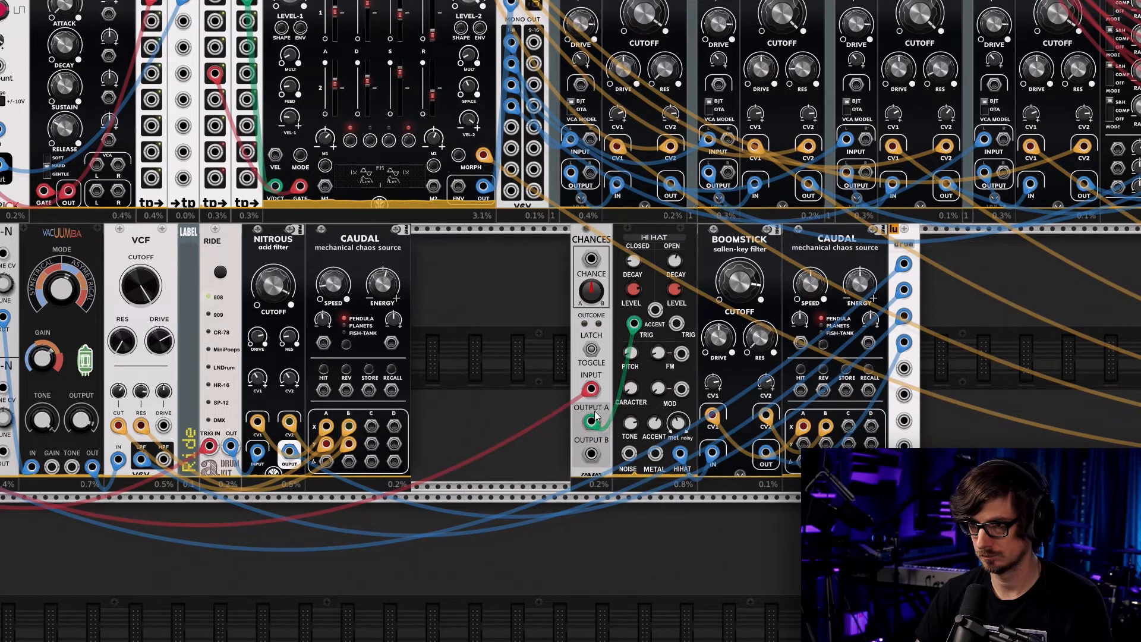
right_click(591, 454)
drag(602, 516, 677, 324)
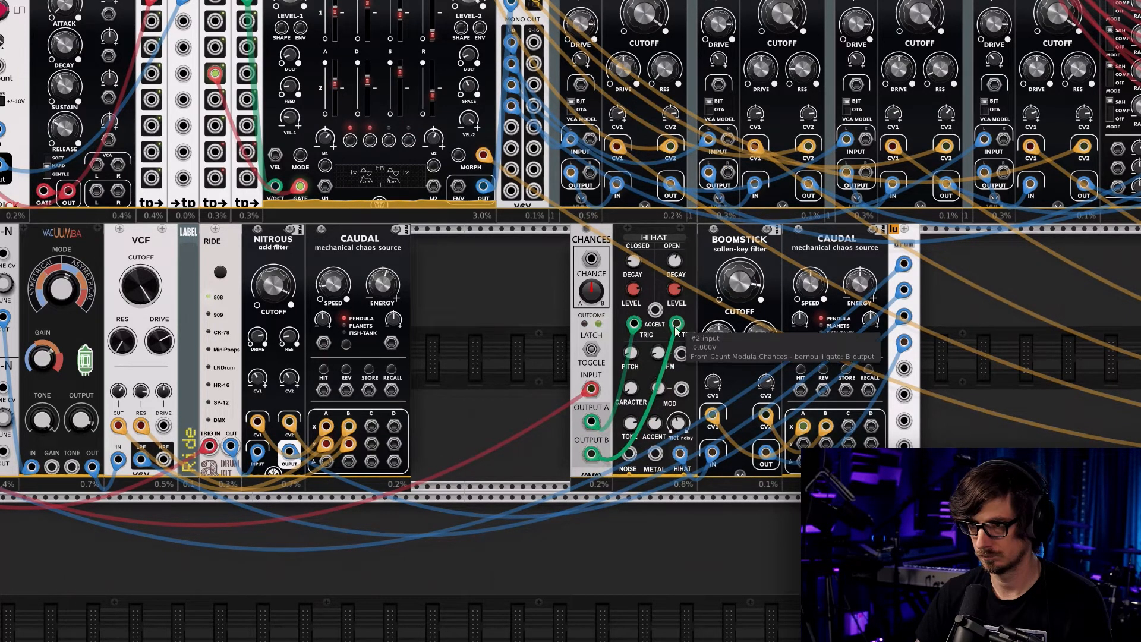
drag(592, 293, 593, 295)
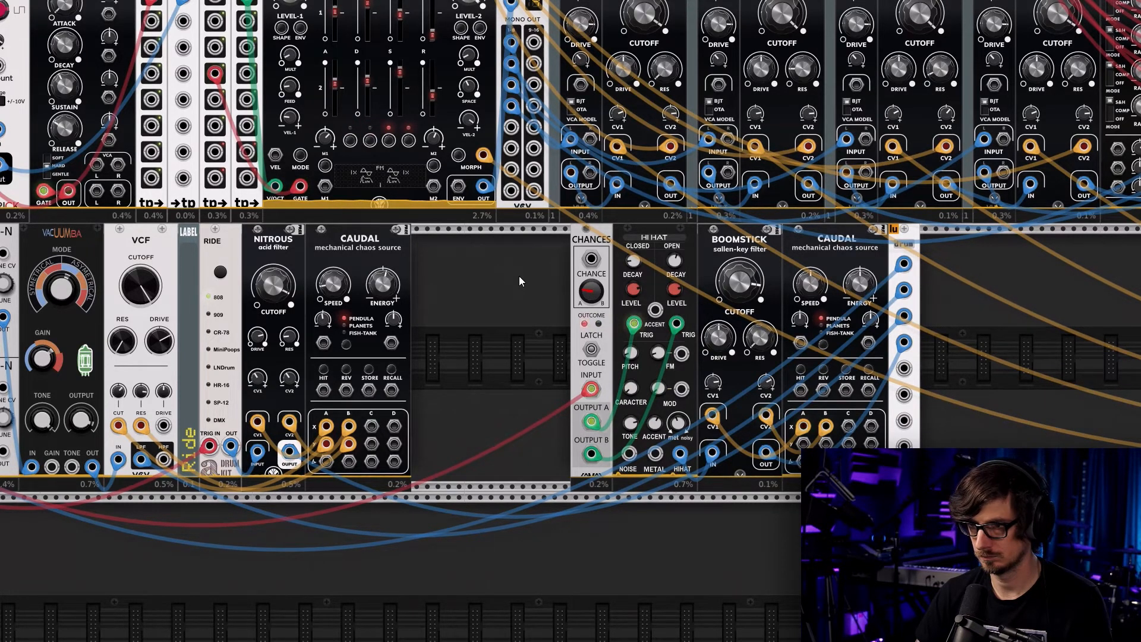
Move the hats voice modules and the drum teleport back toward the Ride voice, leaving a label-wide gap
drag(978, 396, 594, 356)
drag(621, 261, 483, 262)
click(416, 294)
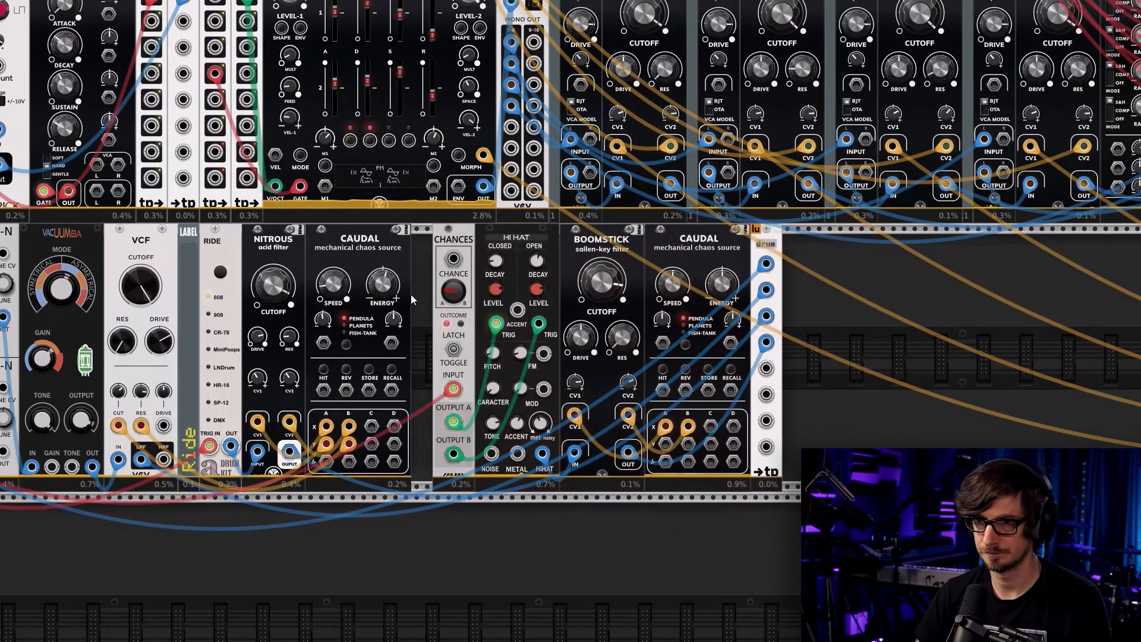
Copy the Ride label module into the gap before Chances and change its text to "Hats"
shift+click(186, 471)
key(ctrl+c)
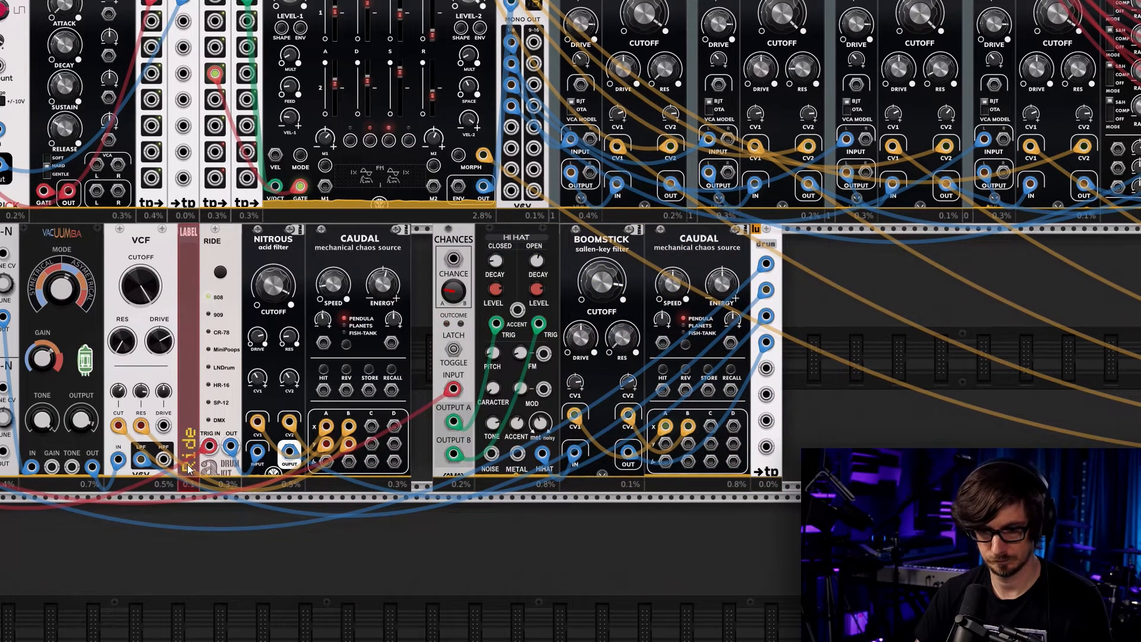
key(ctrl+v)
click(426, 485)
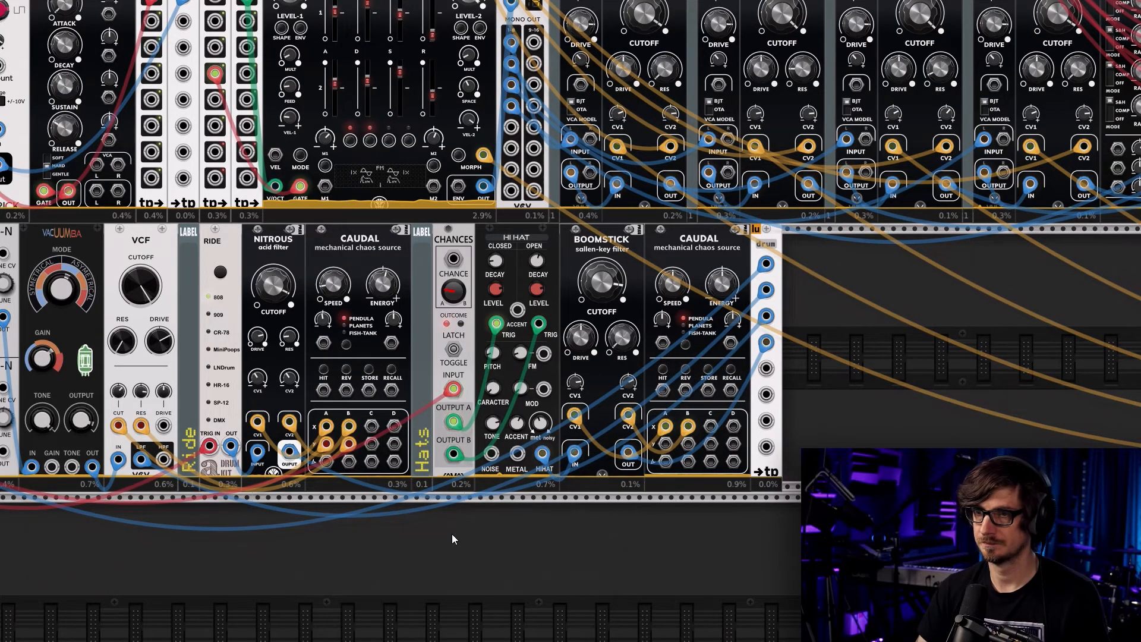
Move the drum teleport farther along the row to open space after the hats Caudal
scroll(443, 529, down, 3)
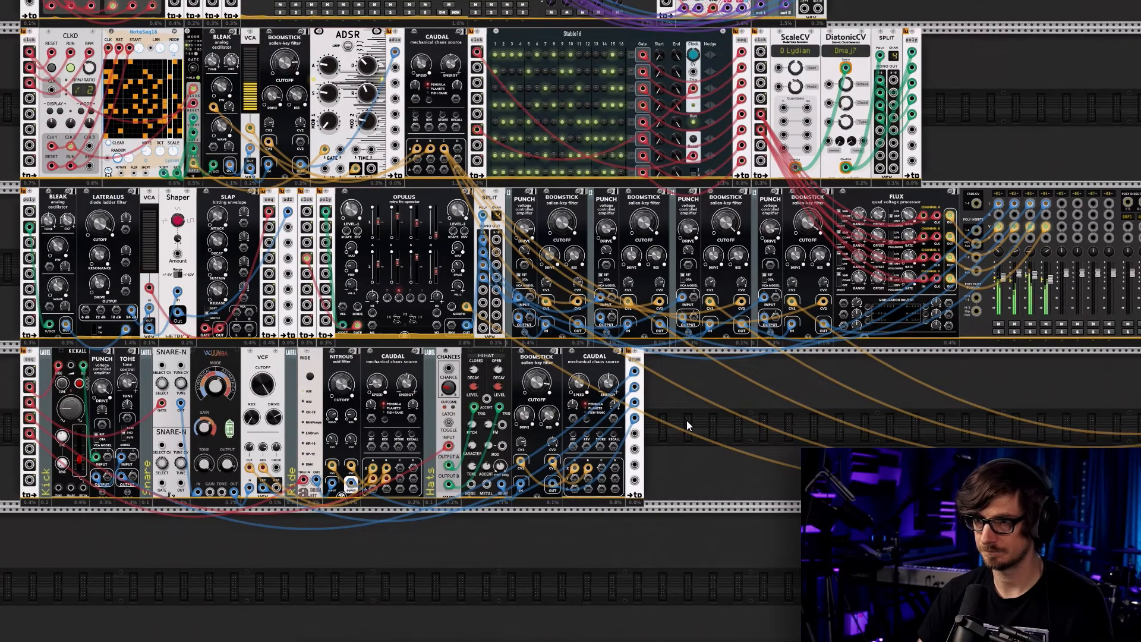
scroll(687, 421, up, 4)
scroll(687, 422, down, 4)
drag(690, 488, 634, 455)
click(672, 477)
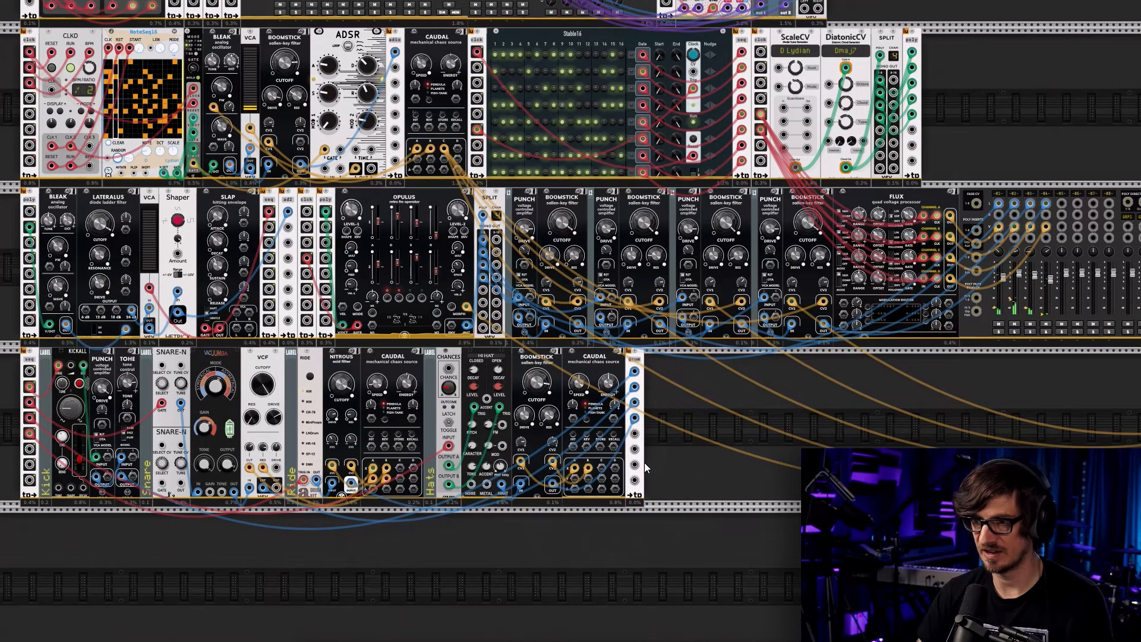
drag(642, 463, 693, 469)
Browse the module library by the External, Quad and Tuner tags for a suitable processing module
scroll(647, 476, up, 3)
scroll(647, 476, up, 2)
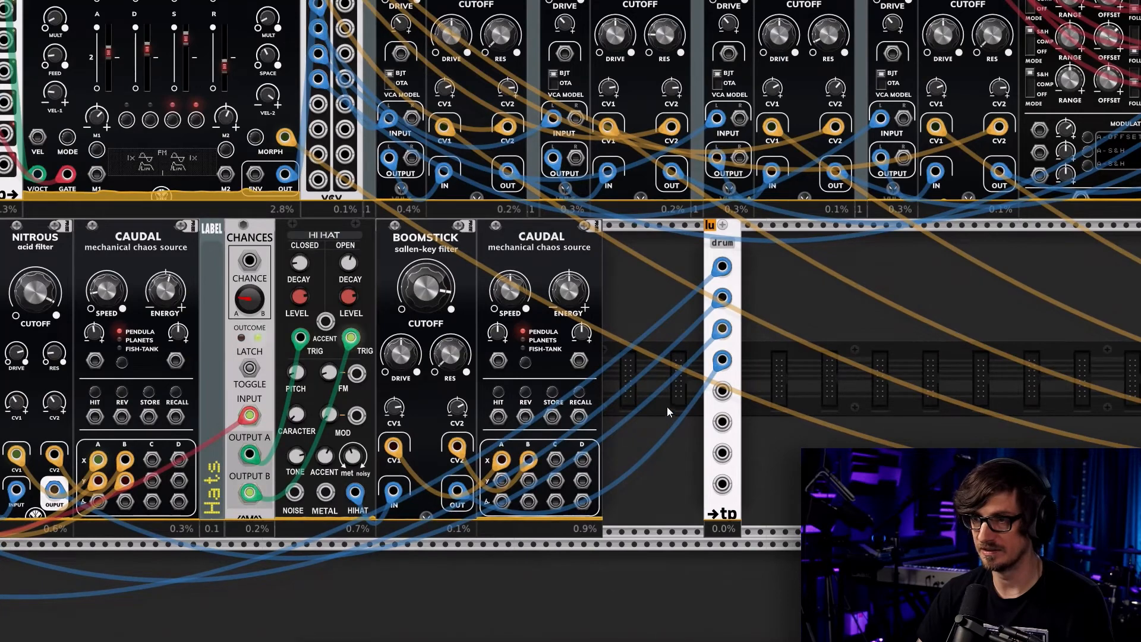
right_click(647, 430)
click(373, 37)
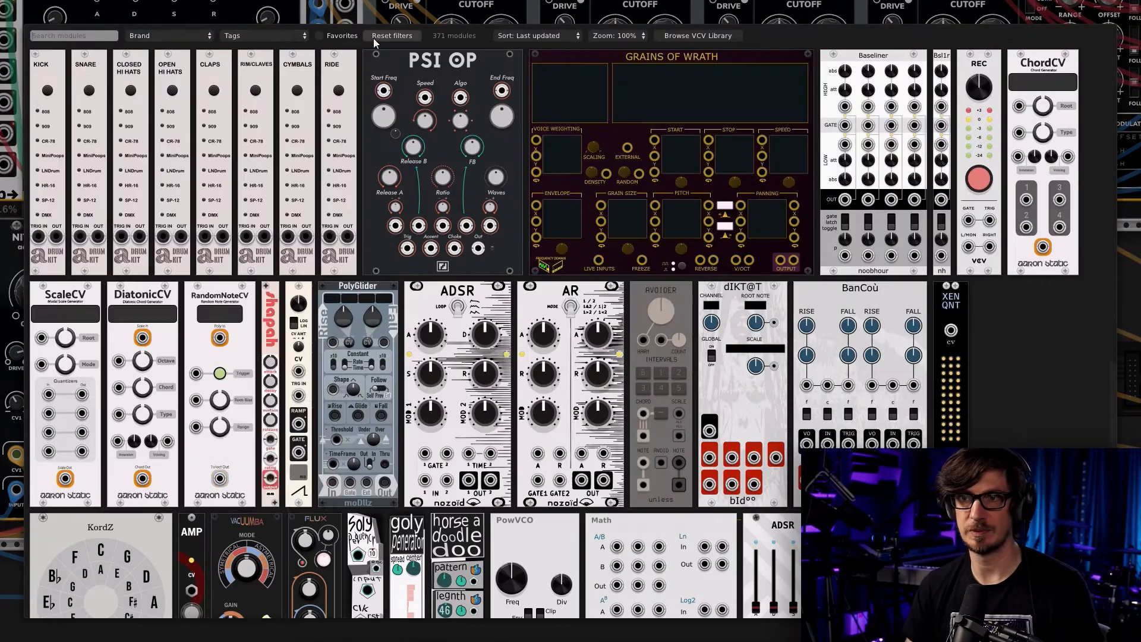
click(258, 35)
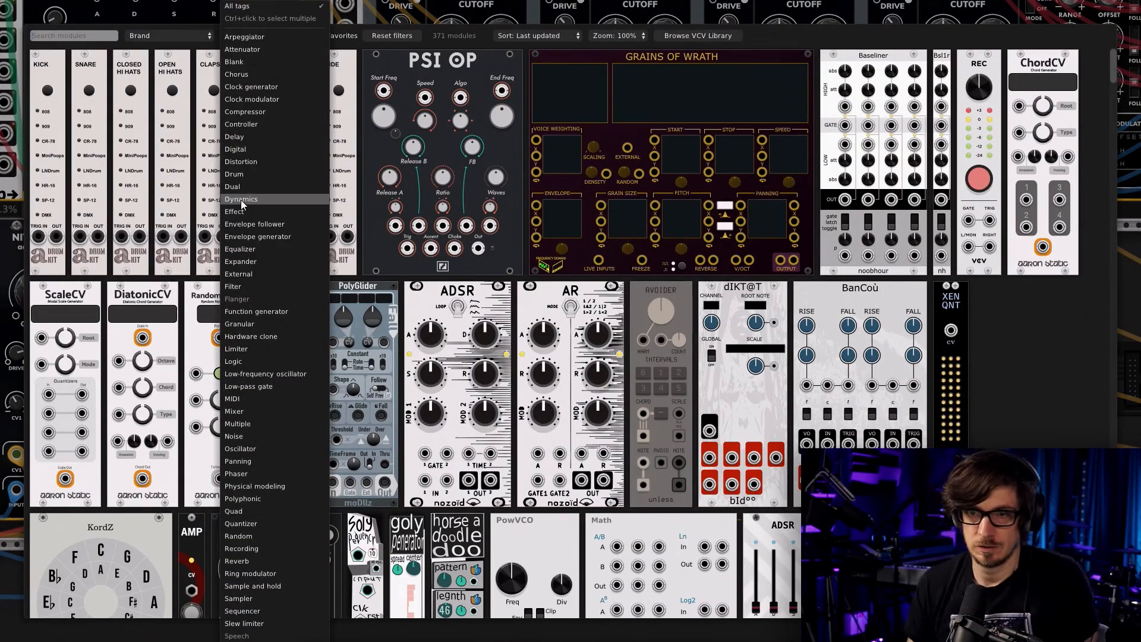
click(265, 273)
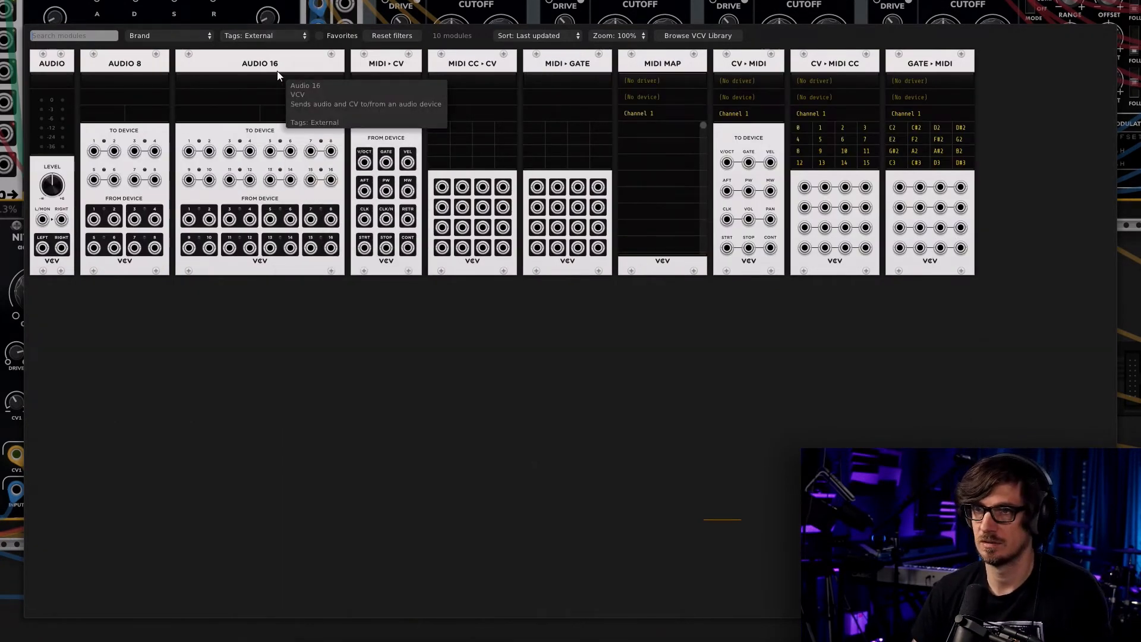
click(271, 39)
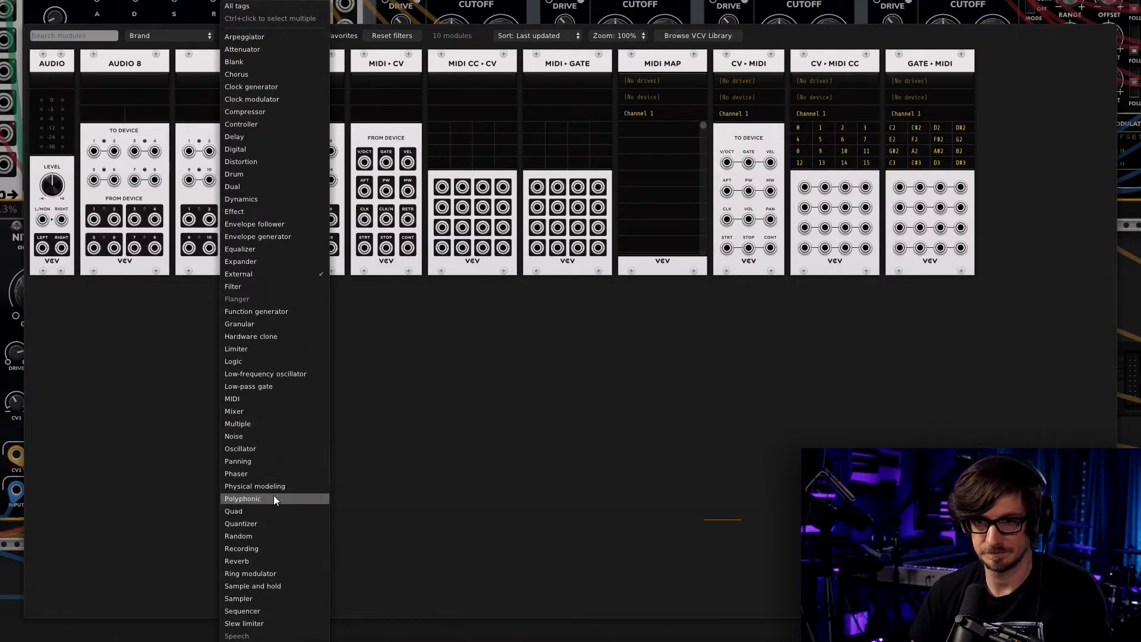
click(271, 510)
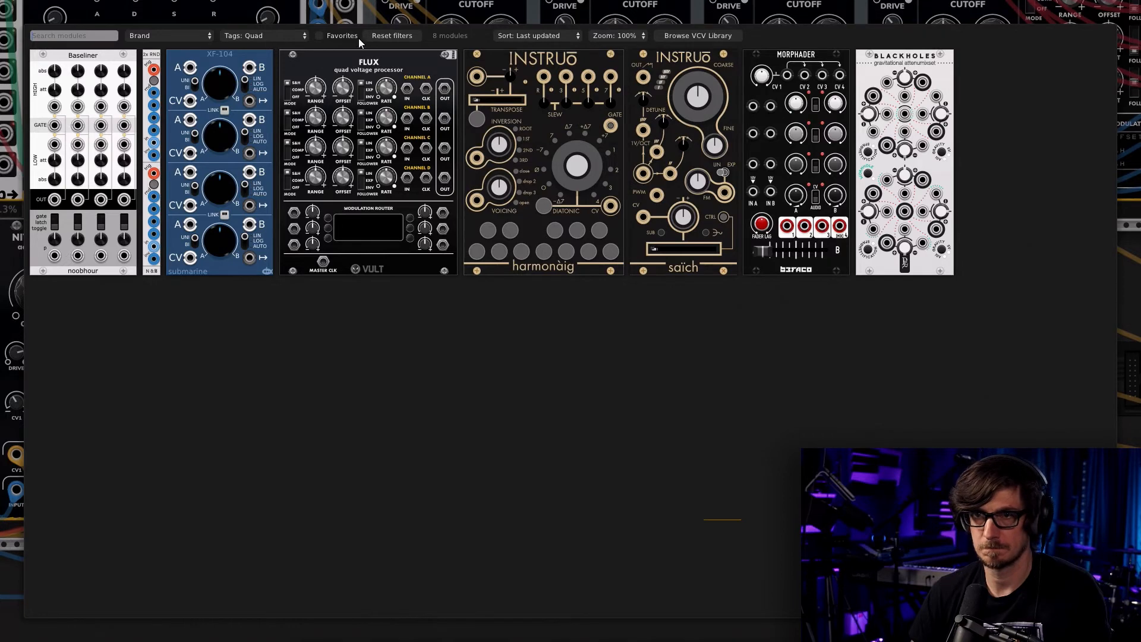
click(388, 35)
click(297, 36)
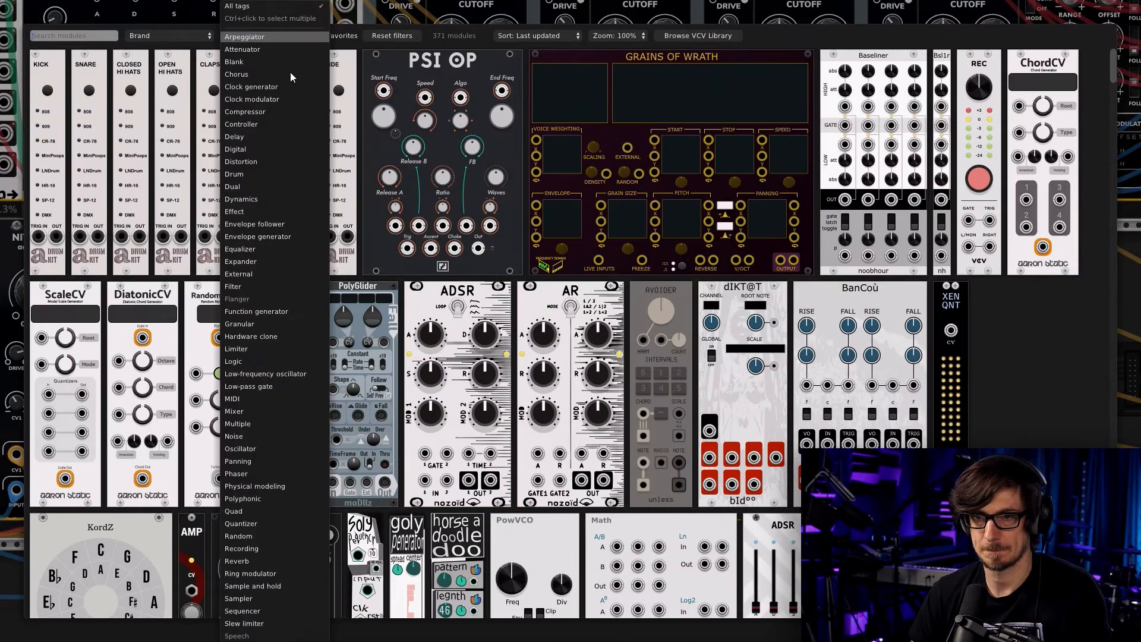
scroll(271, 416, down, 3)
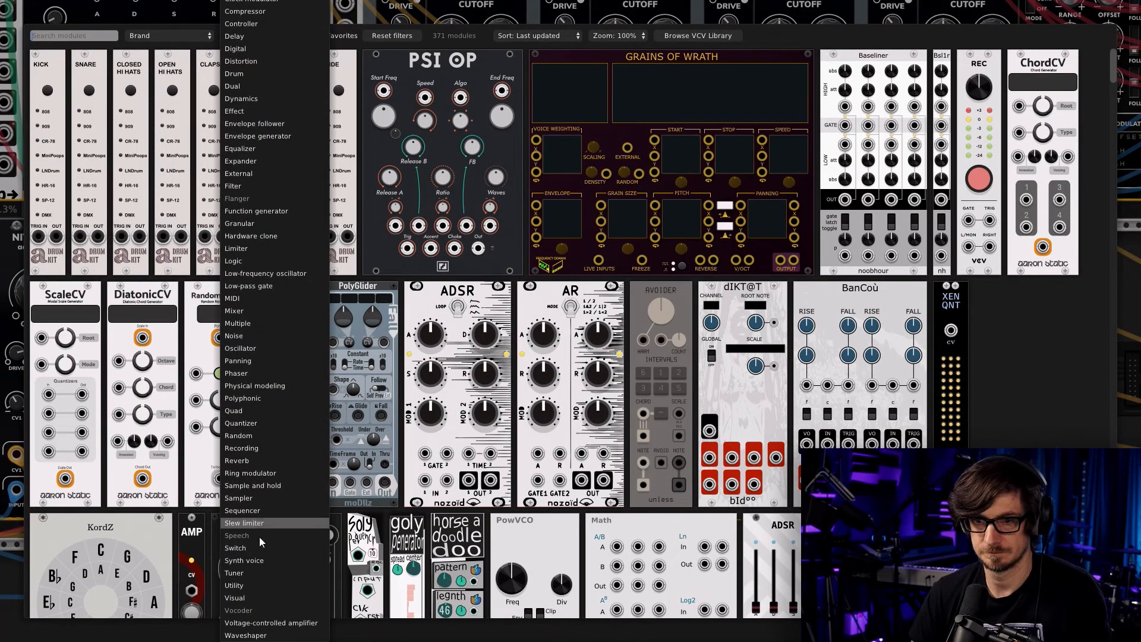
click(264, 574)
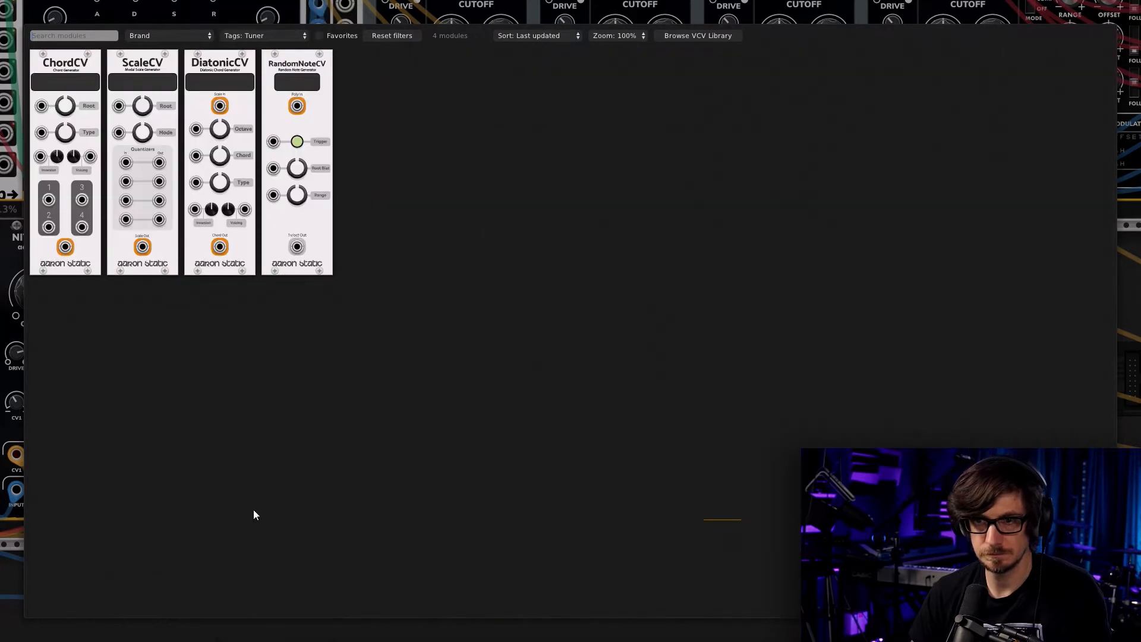
Add a Vult Leakage voltage processor from the Envelope follower modules beside the hats Caudal
click(291, 35)
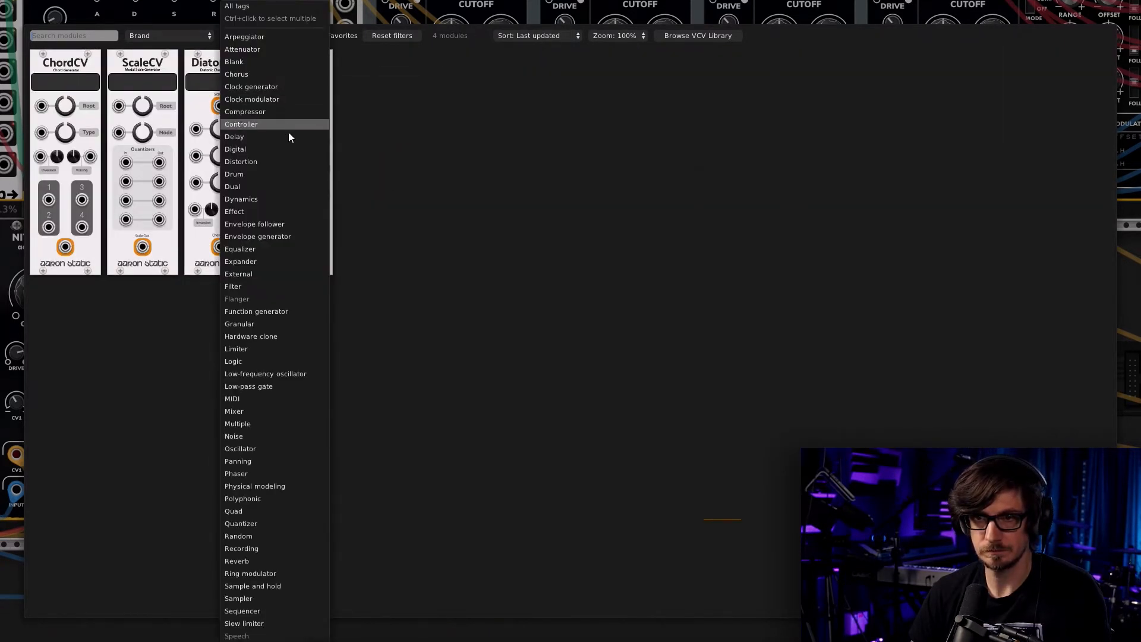
click(283, 224)
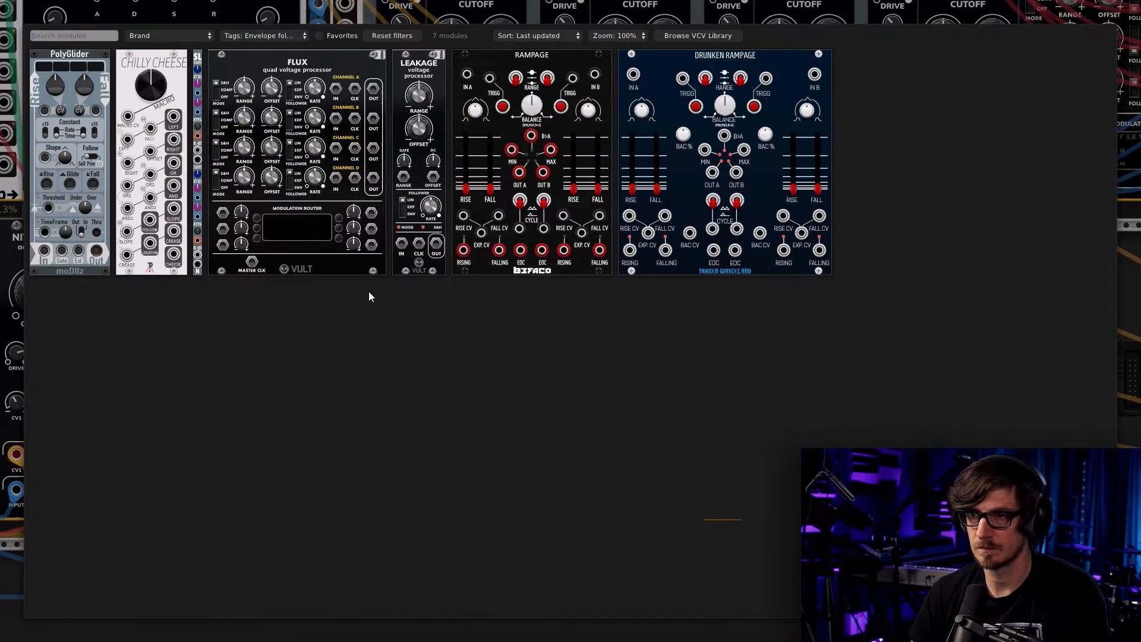
click(418, 244)
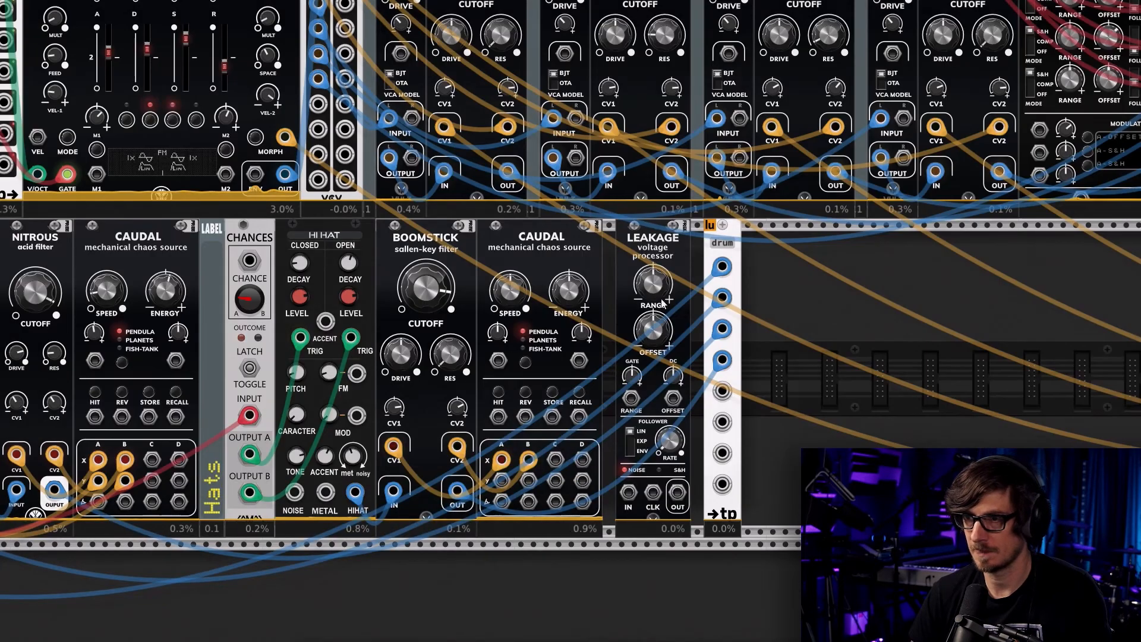
Reroute the hats Boomstick output through Leakage and into the drum teleport's fourth input using blue cables
drag(722, 360, 802, 388)
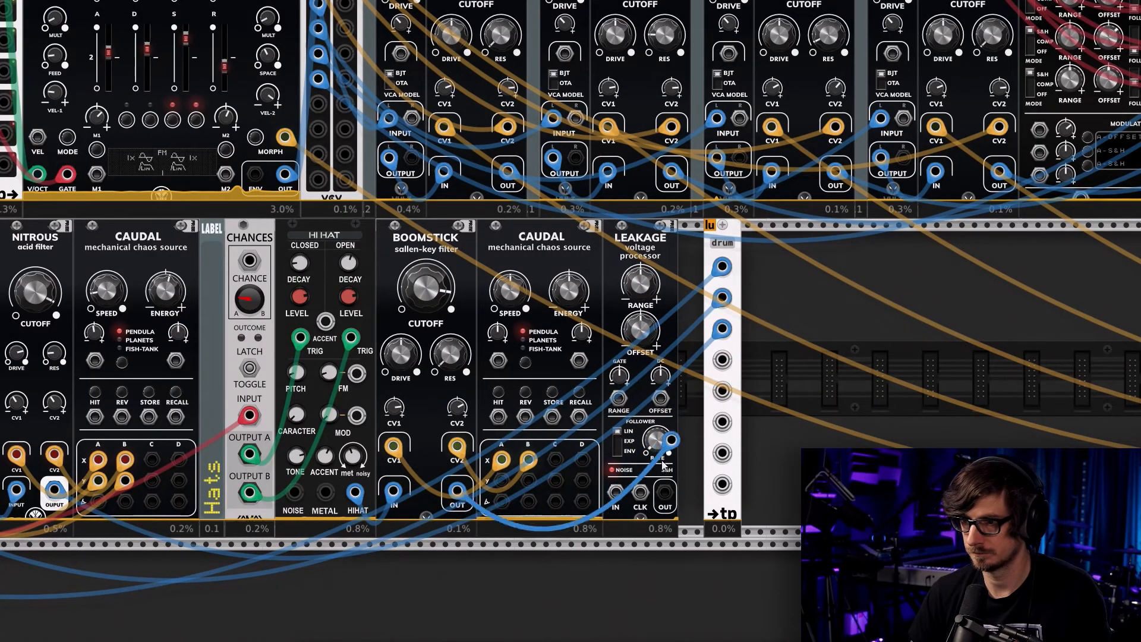
right_click(456, 491)
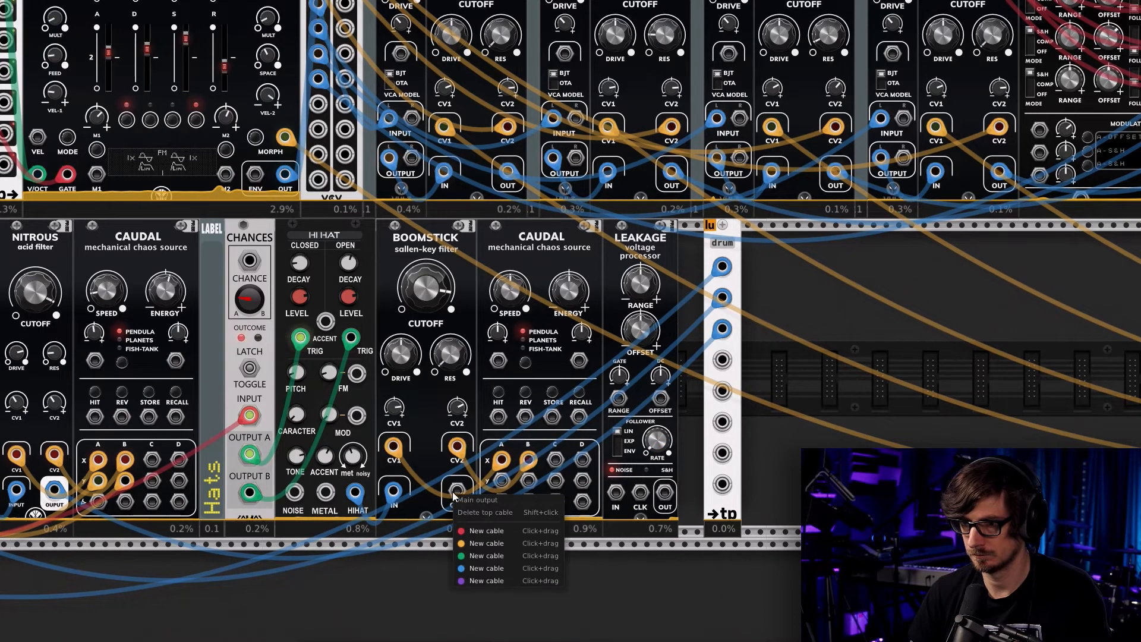
click(474, 562)
click(616, 492)
right_click(661, 493)
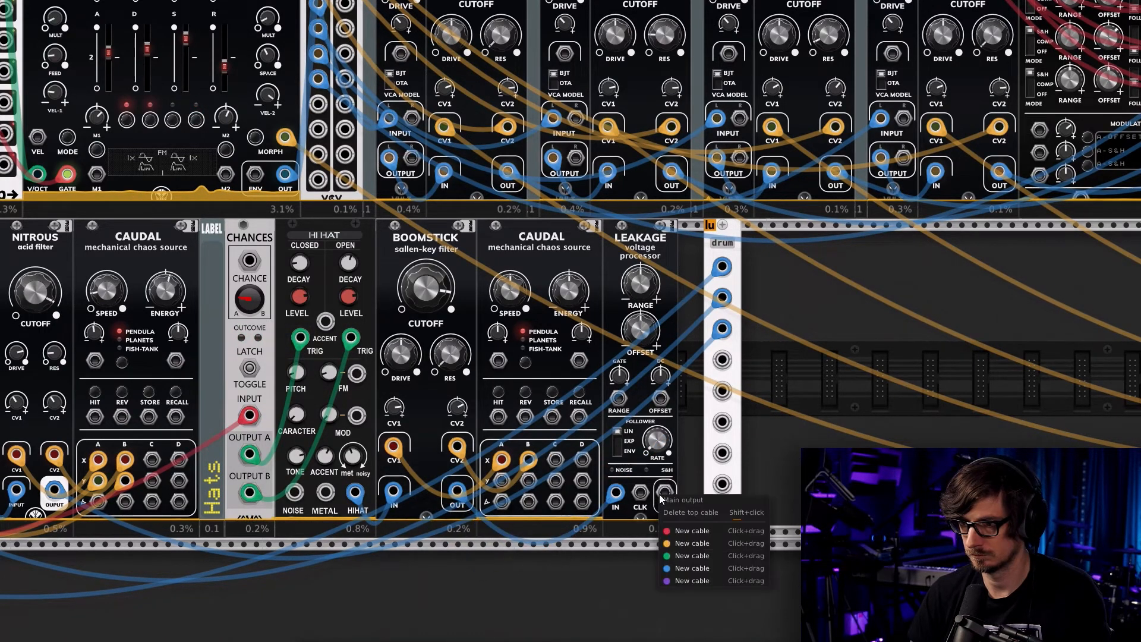
click(695, 570)
click(723, 421)
drag(722, 421, 722, 360)
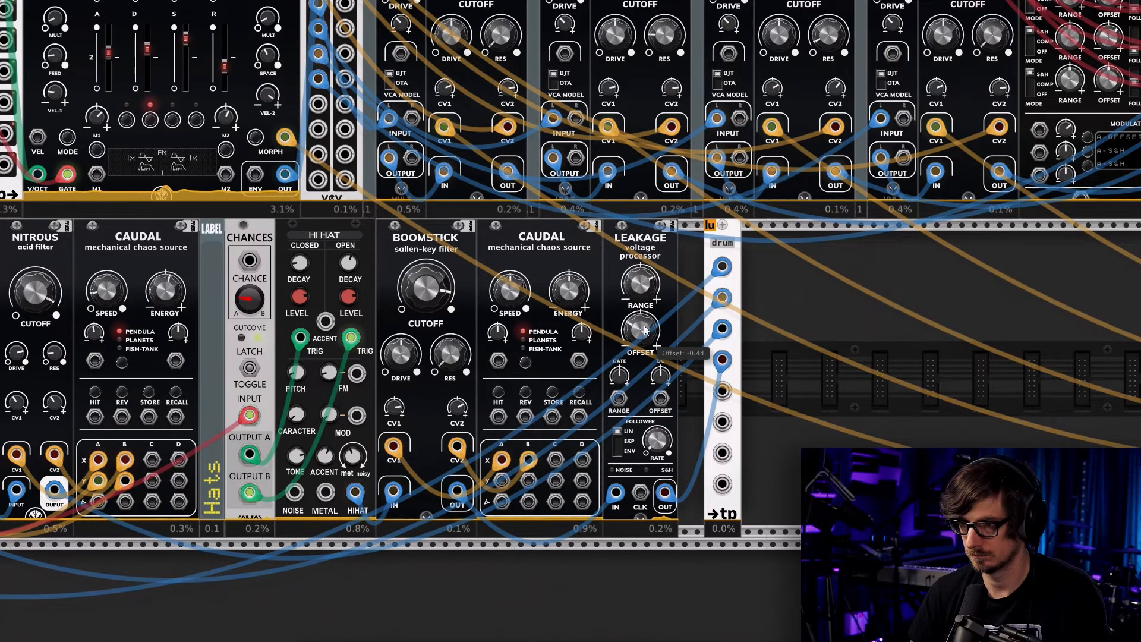
Patch the hats Caudal's CX and DX outputs to Leakage's Range and Offset CV inputs and close the gap to the drum teleport
right_click(555, 460)
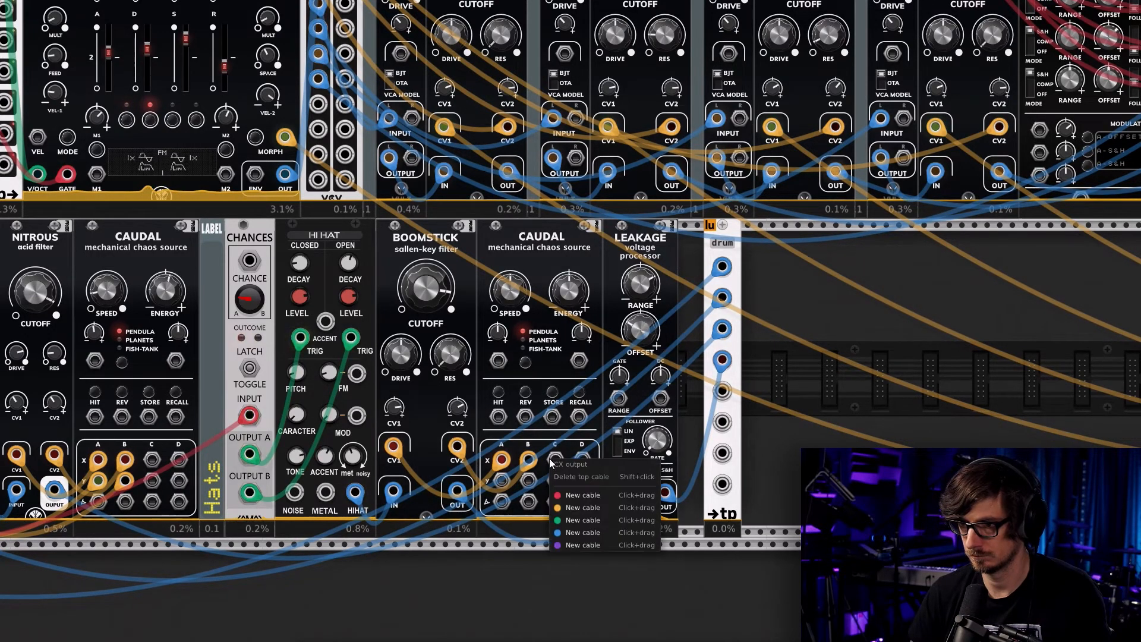
click(575, 509)
click(618, 398)
right_click(582, 460)
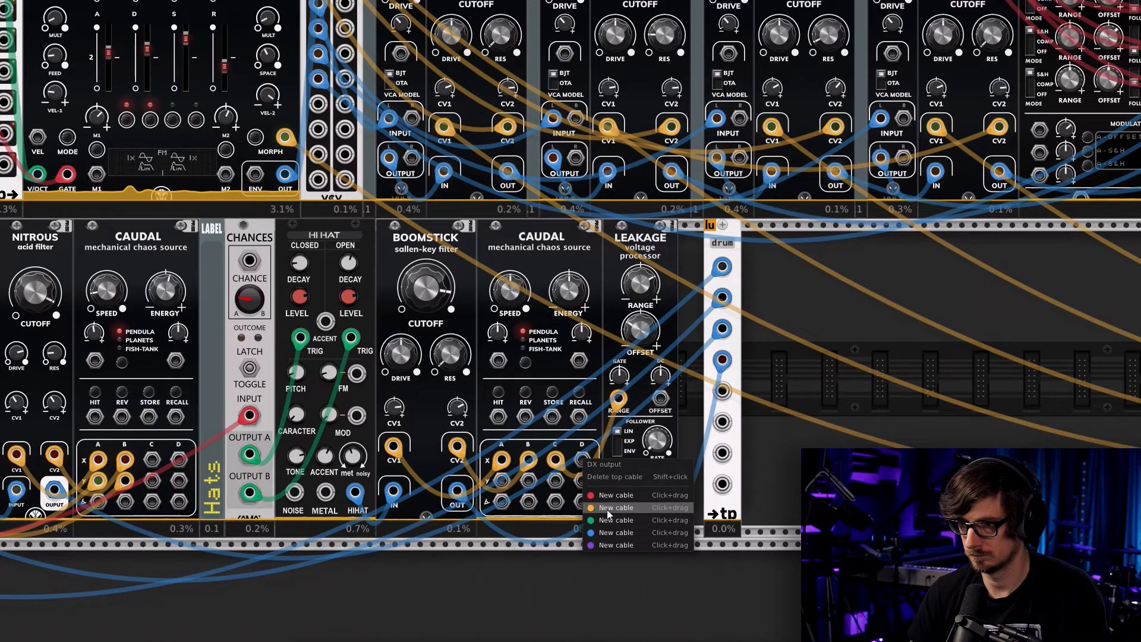
click(601, 508)
click(660, 398)
drag(620, 375, 619, 375)
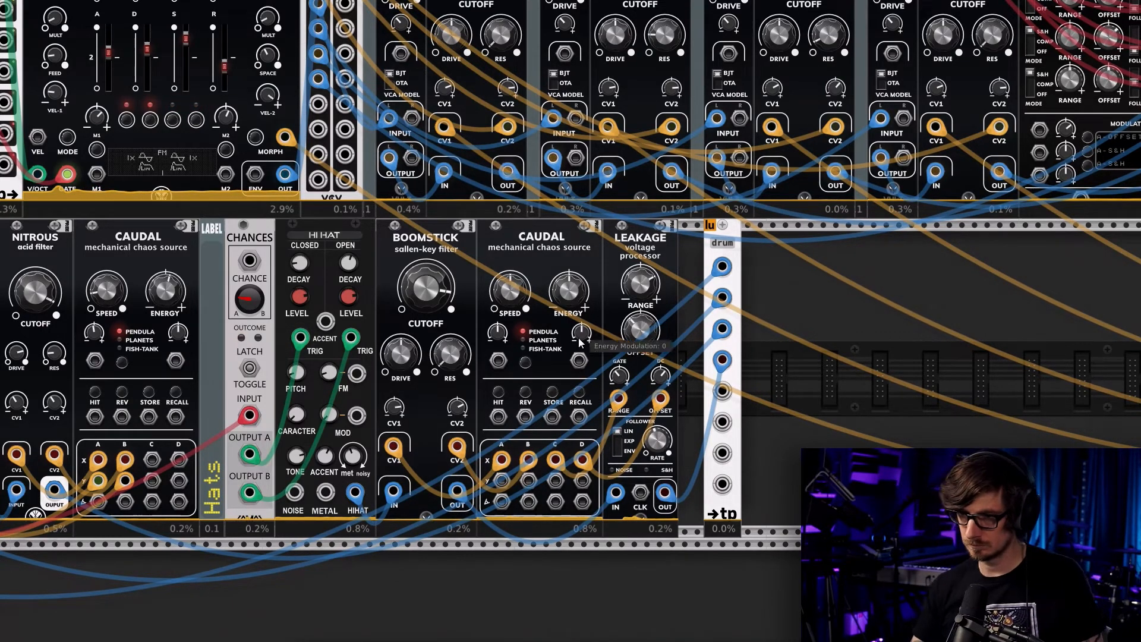
drag(720, 230, 695, 231)
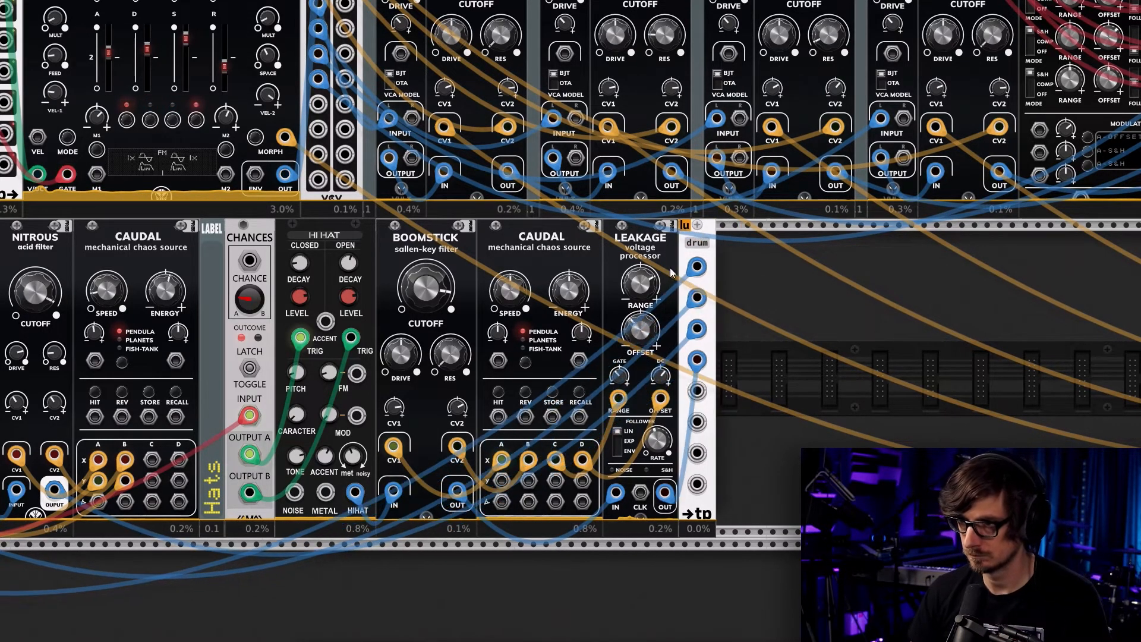
Delete the Leakage module from the hats row
scroll(785, 350, down, 2)
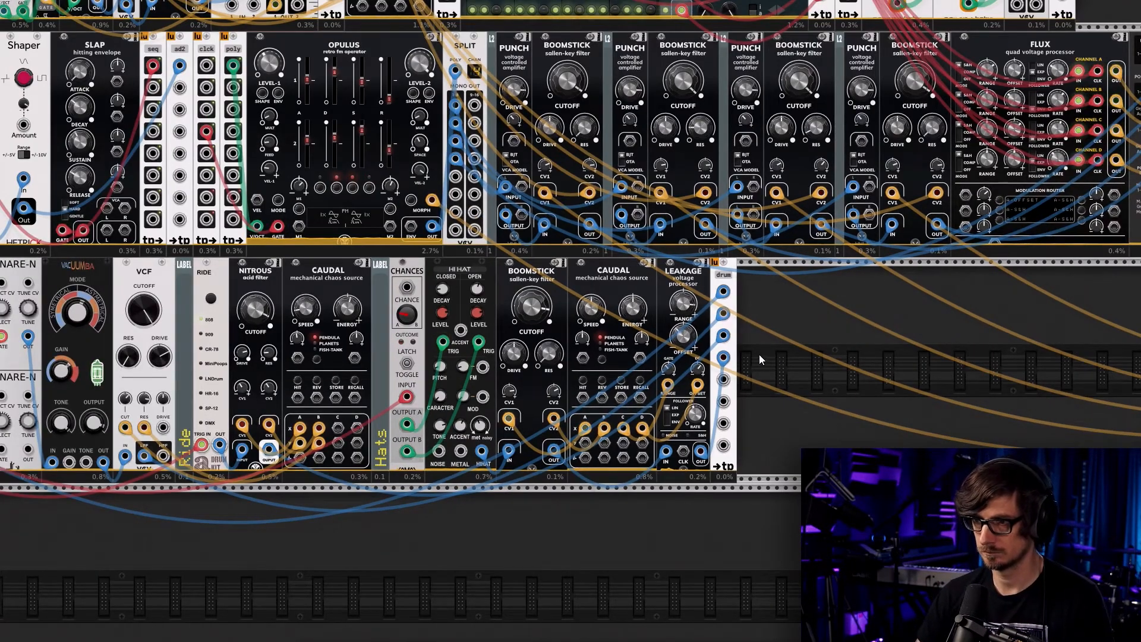
drag(701, 524, 680, 447)
key(Delete)
Add a Vult Wolv waveshaper from the Waveshaper-tagged modules and place it between the hats Caudal and the drum teleport
right_click(681, 451)
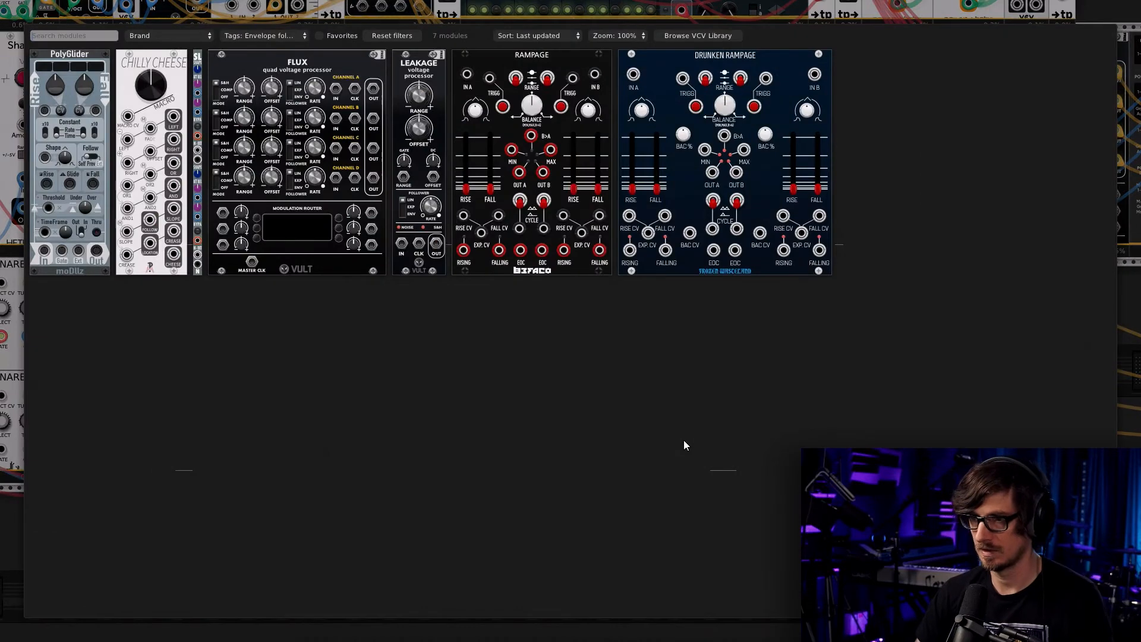
click(375, 34)
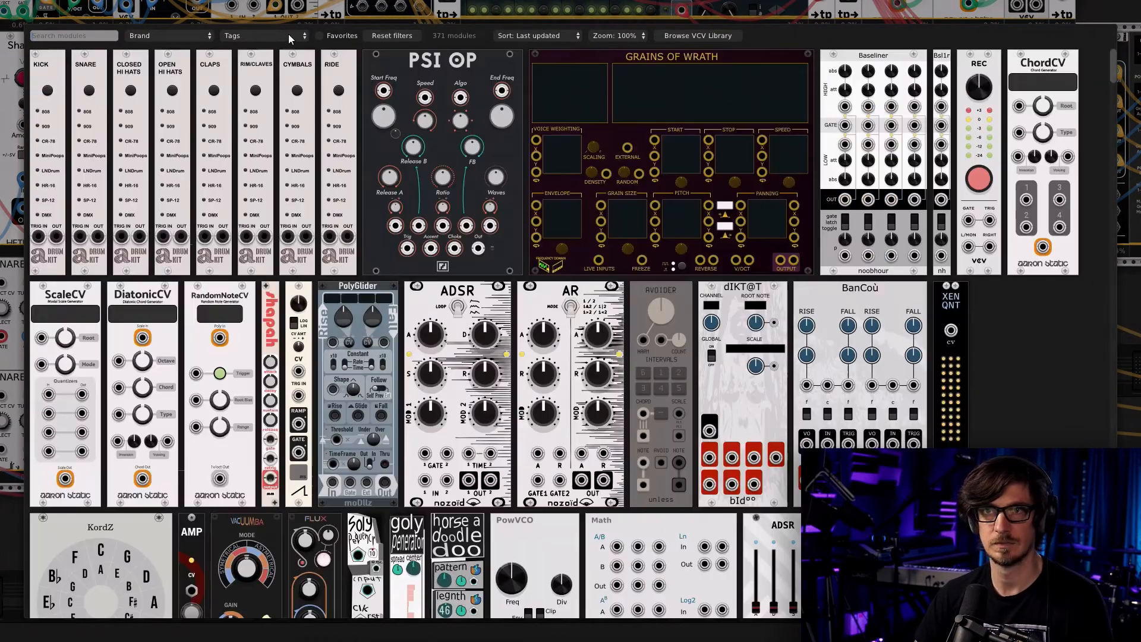
click(288, 35)
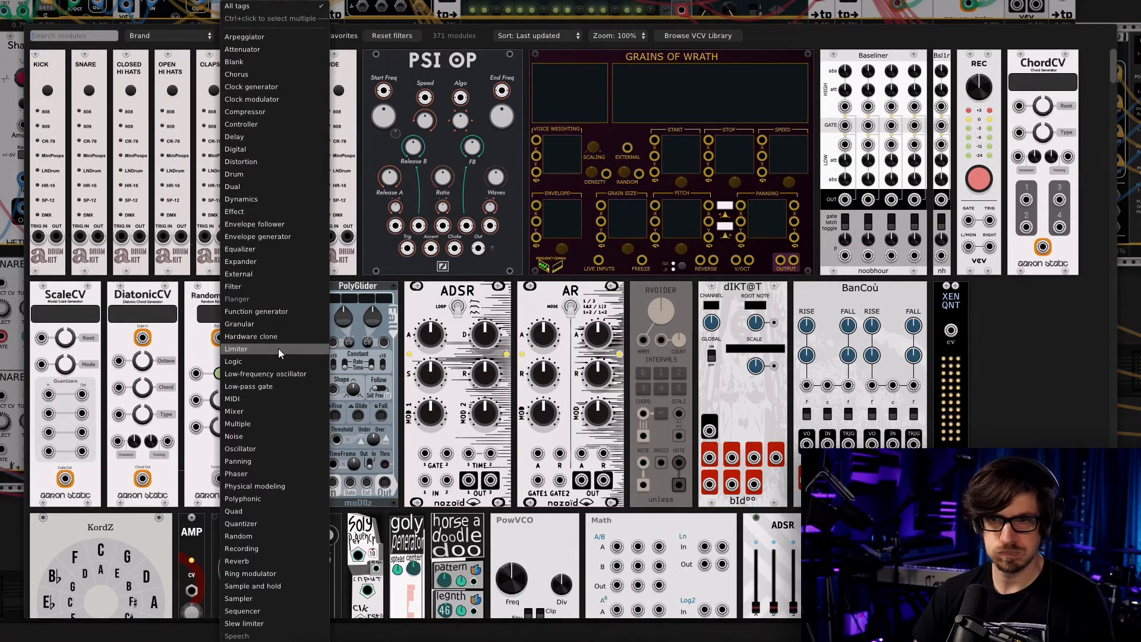
scroll(268, 458, down, 1)
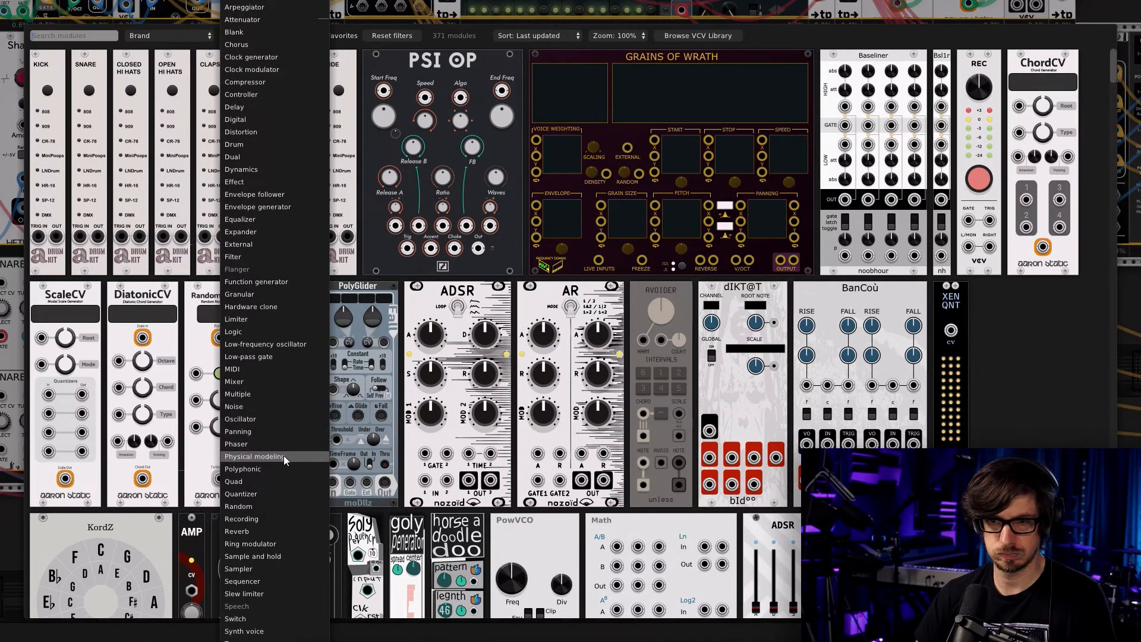
scroll(283, 456, down, 2)
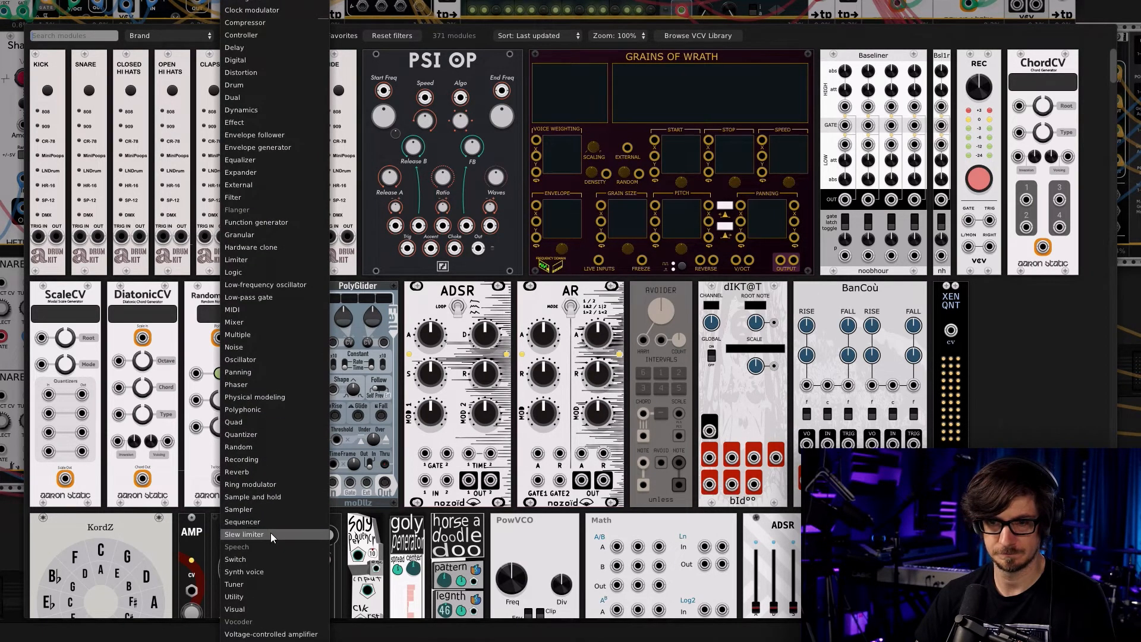
scroll(265, 564, down, 1)
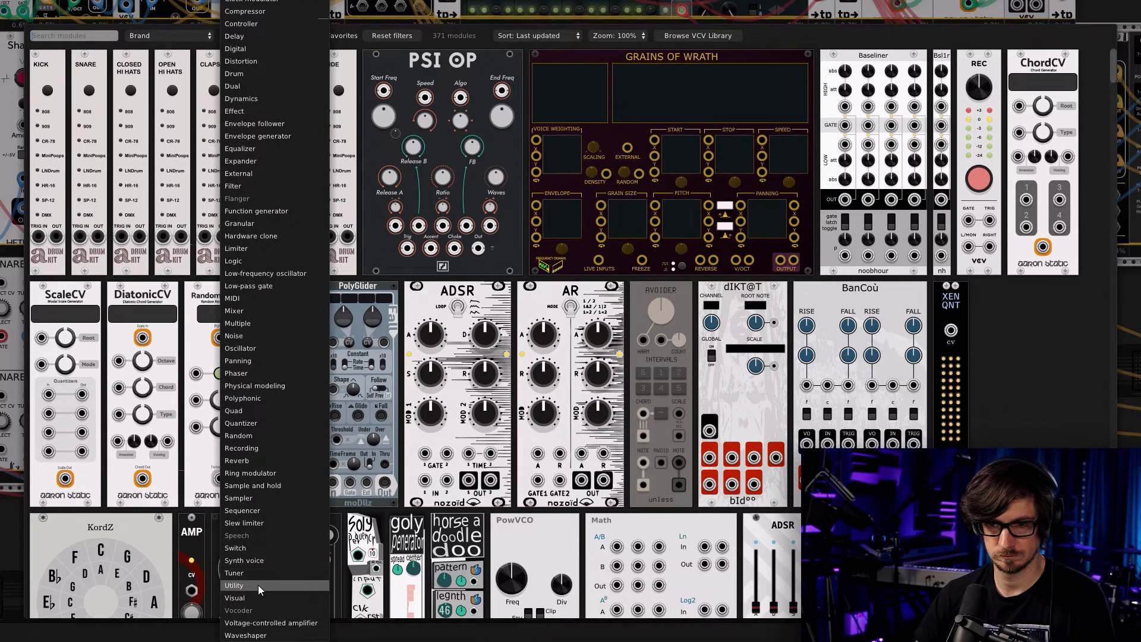
click(267, 637)
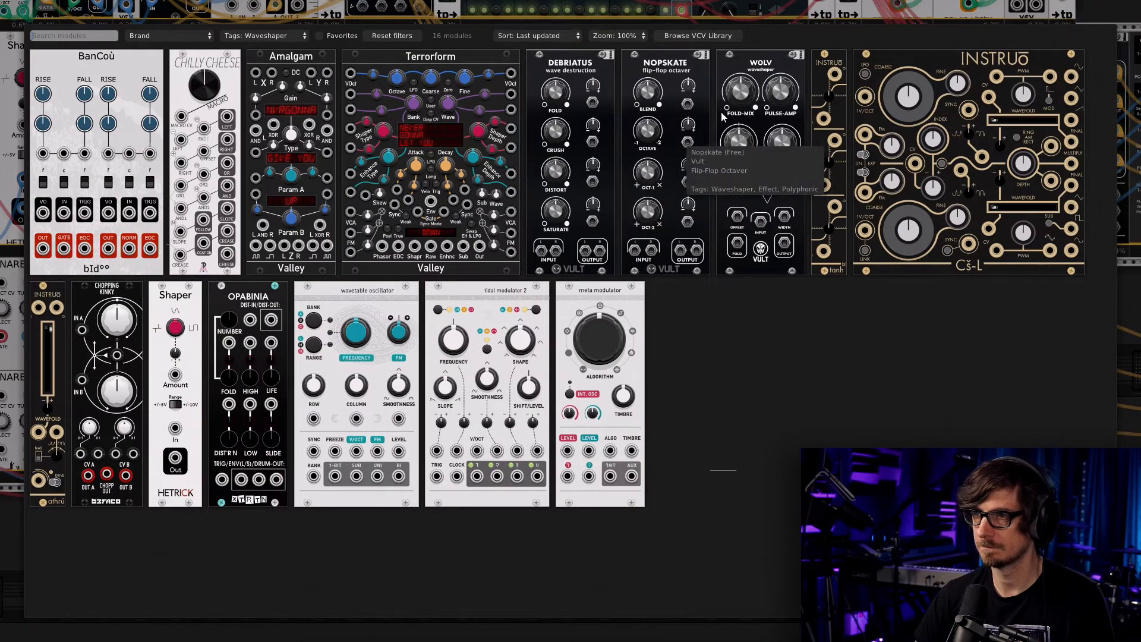
click(737, 173)
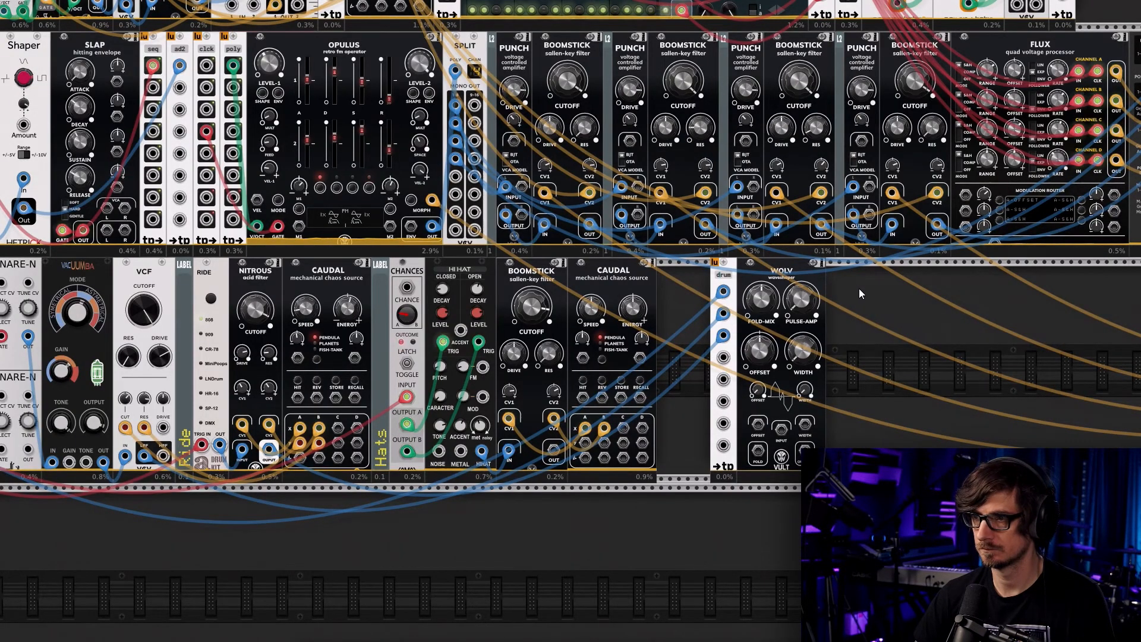
drag(749, 469, 709, 476)
click(705, 508)
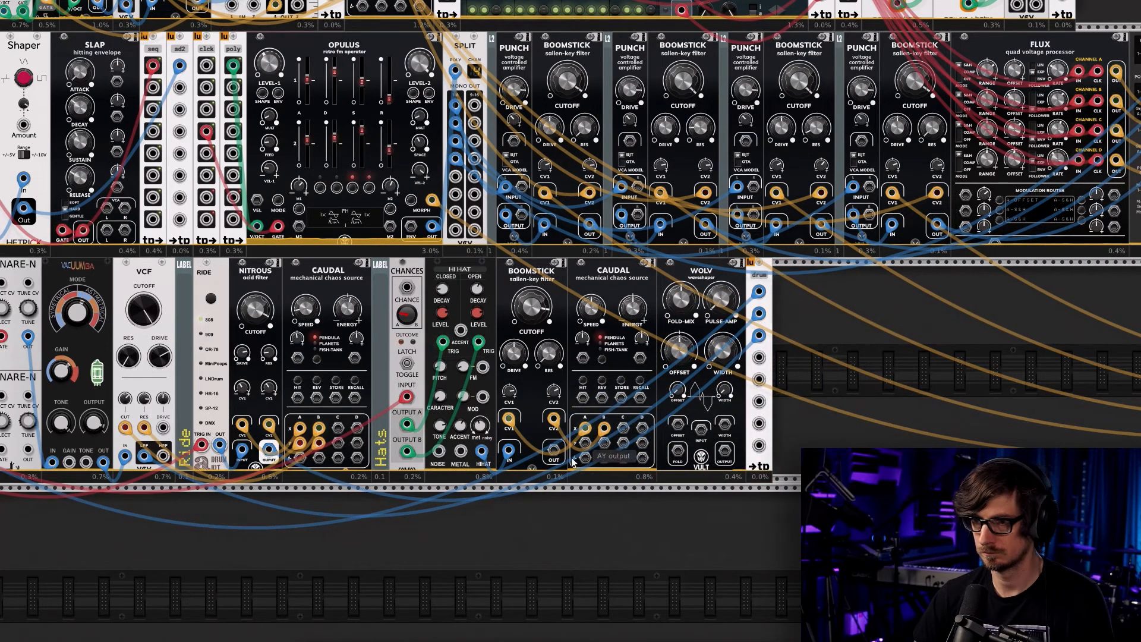
Patch the hats Boomstick output into Wolv's input and Wolv's output into the drum teleport's fourth input with blue cables
right_click(553, 449)
drag(577, 521, 701, 429)
right_click(725, 452)
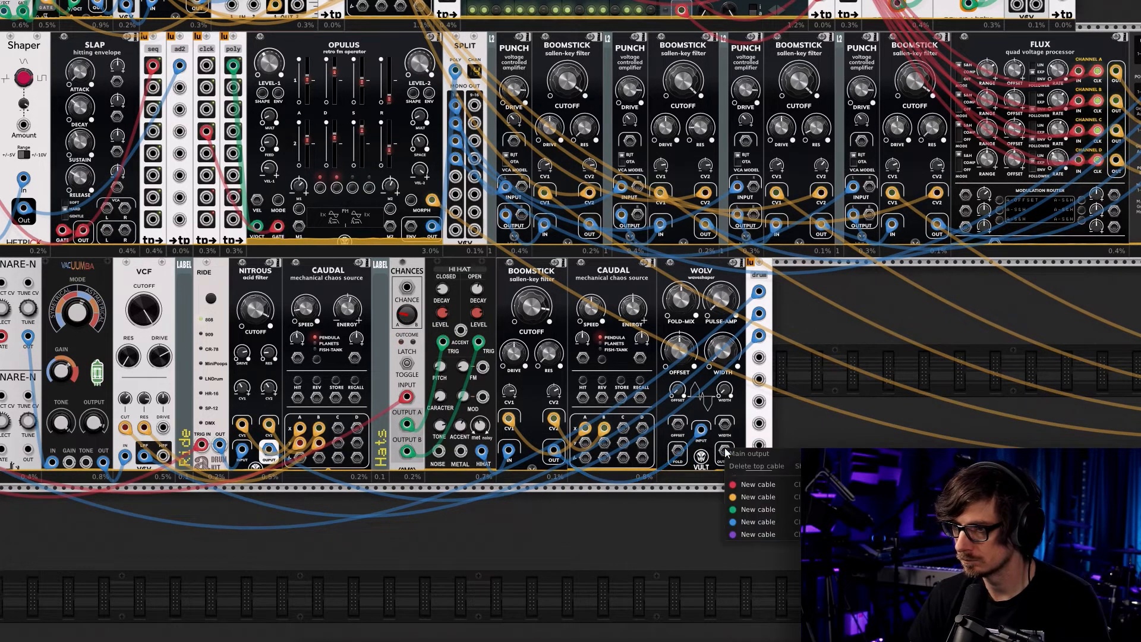
drag(742, 521, 763, 447)
drag(766, 356, 759, 357)
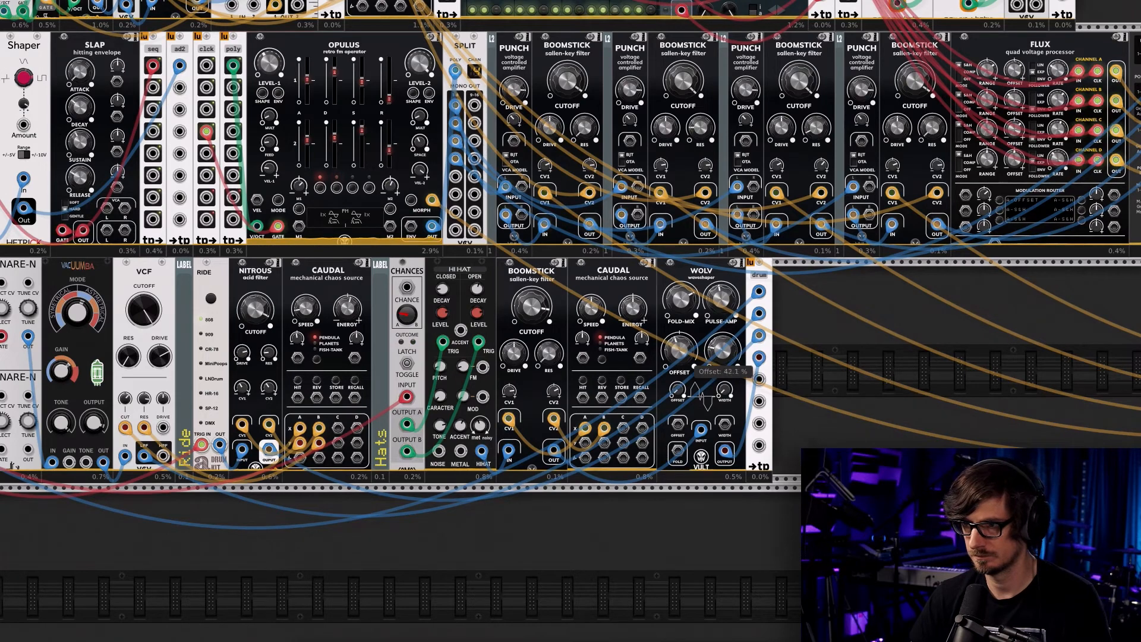
Solo the hats channel in the mixer and go back to the hats modules
scroll(845, 301, up, 3)
scroll(422, 249, up, 6)
scroll(384, 412, up, 6)
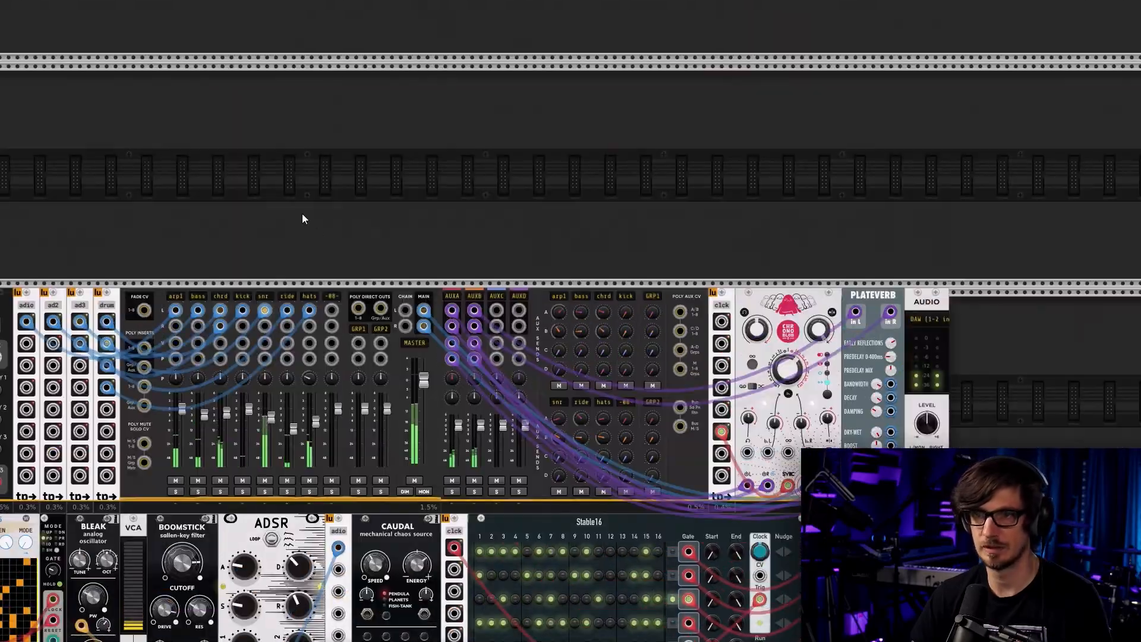
scroll(355, 245, down, 3)
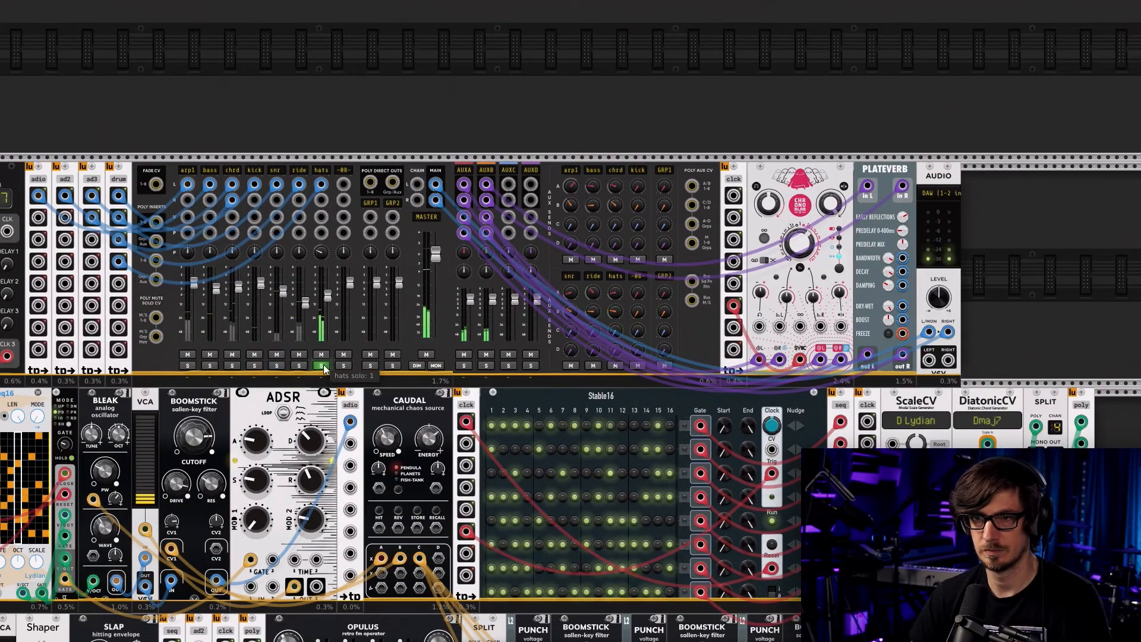
scroll(505, 491, down, 10)
scroll(506, 491, right, 3)
scroll(501, 389, down, 6)
scroll(501, 390, left, 1)
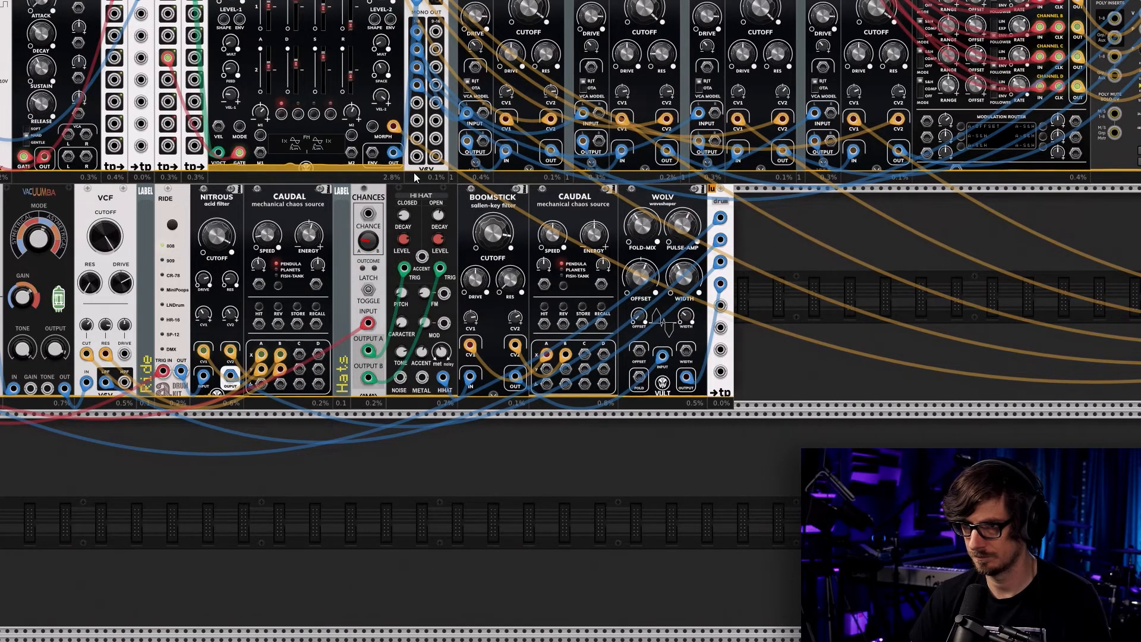
Adjust the hats channel's AUXB send in the mixer and take the channel out of solo
scroll(416, 173, up, 15)
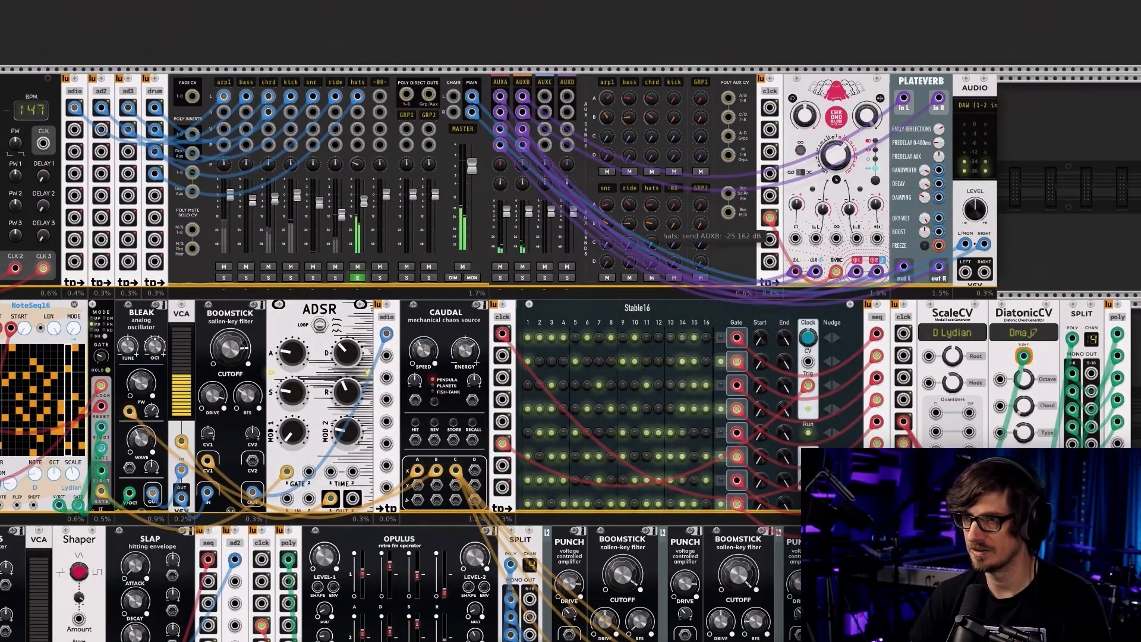
drag(649, 204, 649, 228)
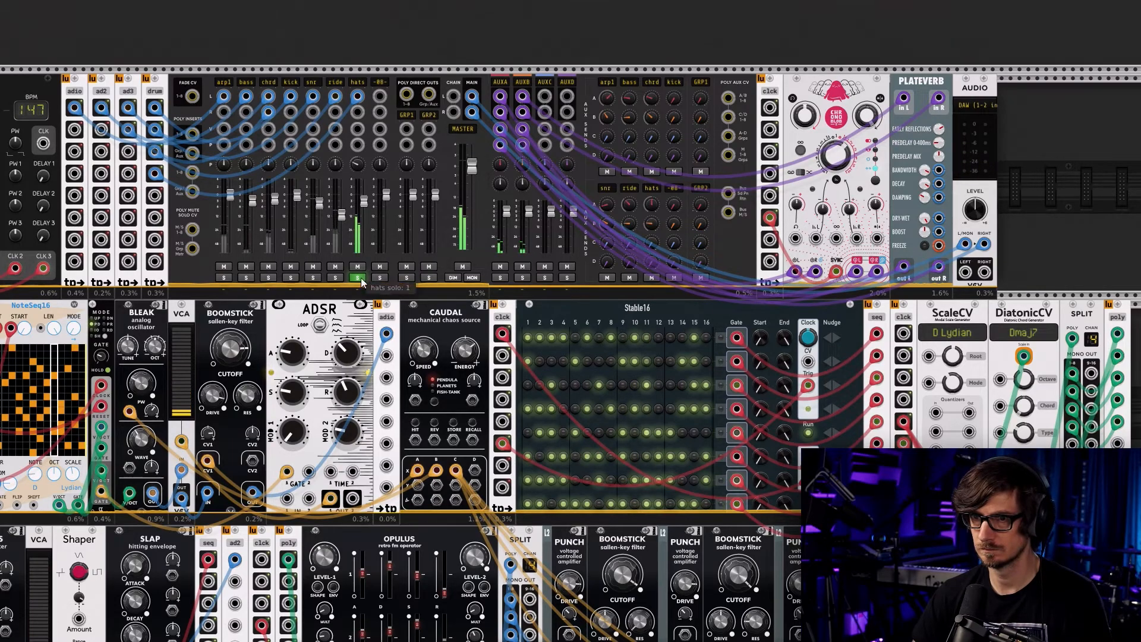
scroll(362, 277, down, 3)
scroll(355, 415, down, 3)
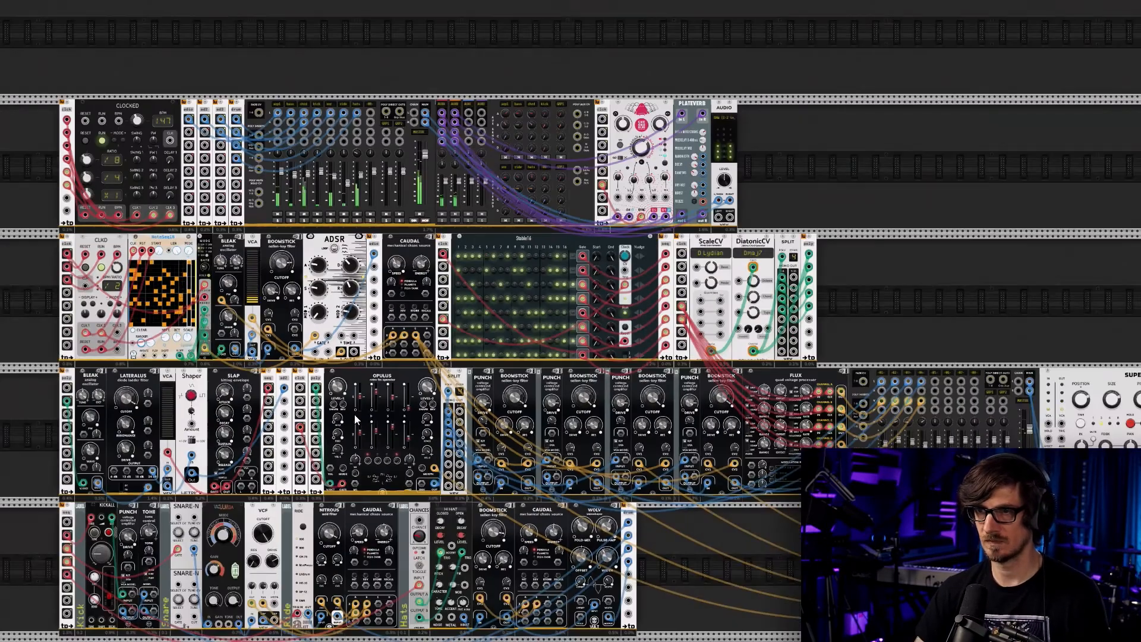
Look over the complete patch, from the mixer row down to the drum voices
drag(406, 414, 359, 360)
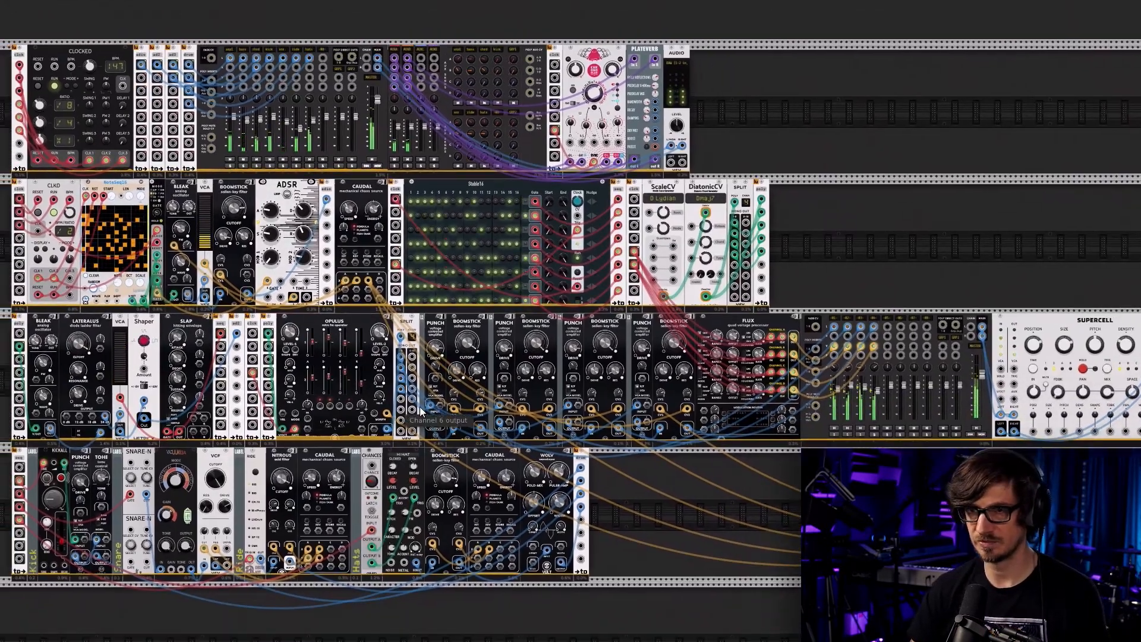
scroll(420, 407, down, 2)
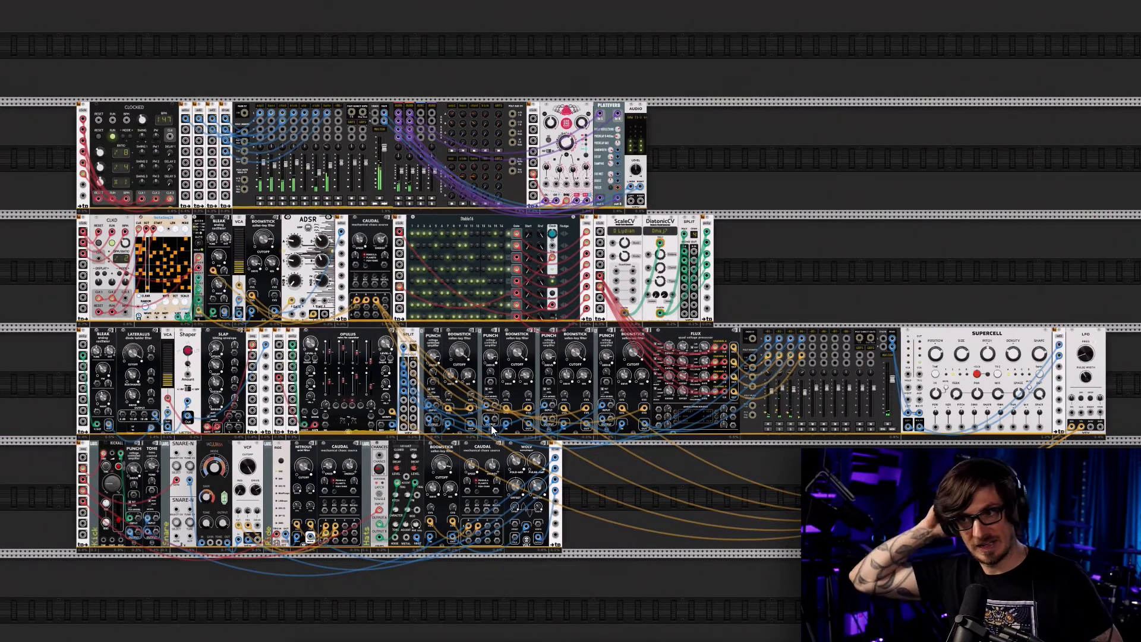
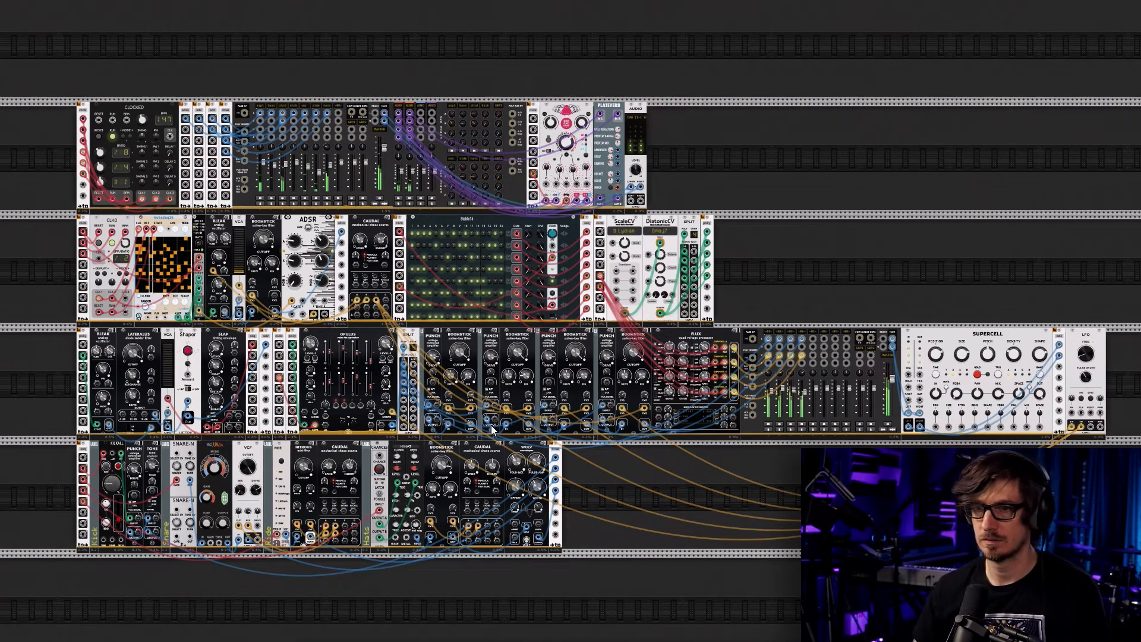
scroll(478, 447, up, 3)
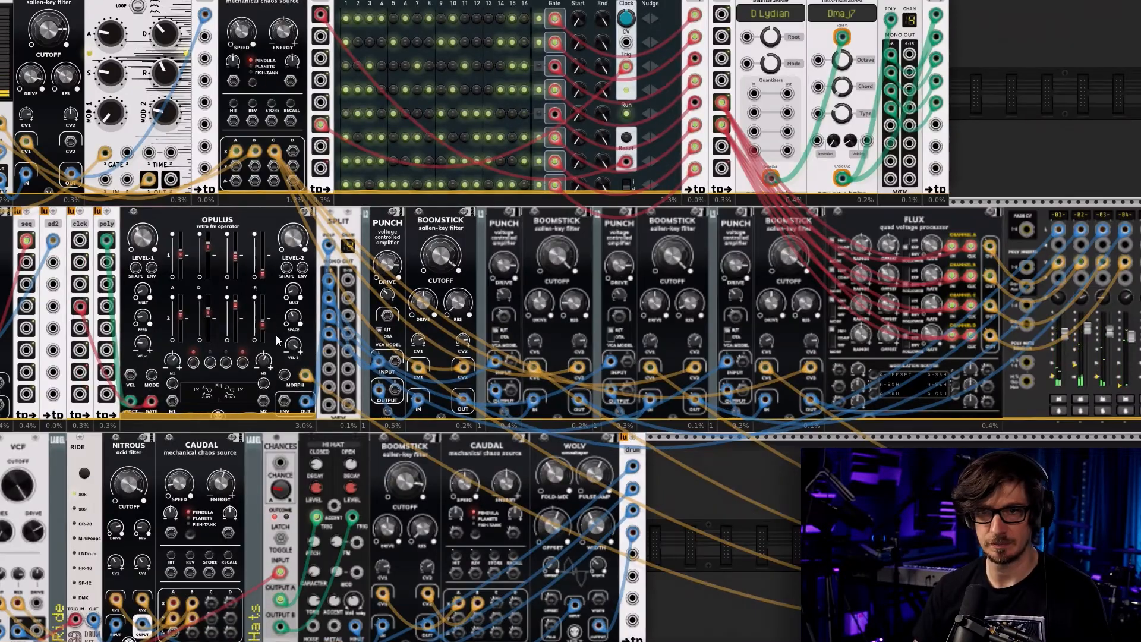
drag(276, 335, 398, 354)
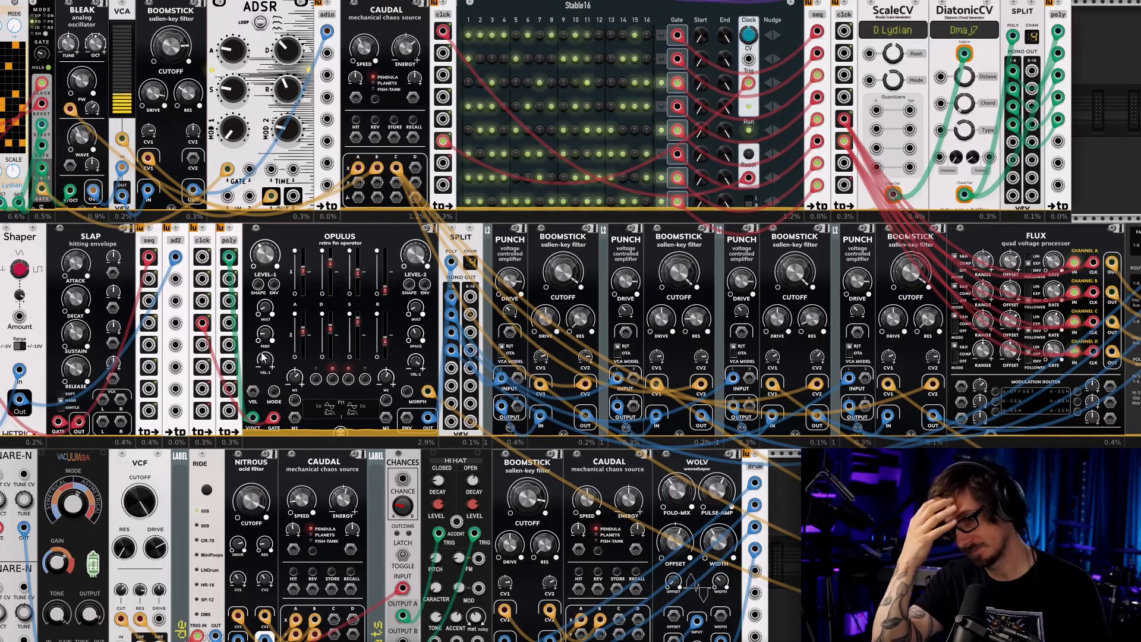
scroll(241, 424, down, 2)
scroll(240, 424, down, 1)
drag(239, 408, 424, 350)
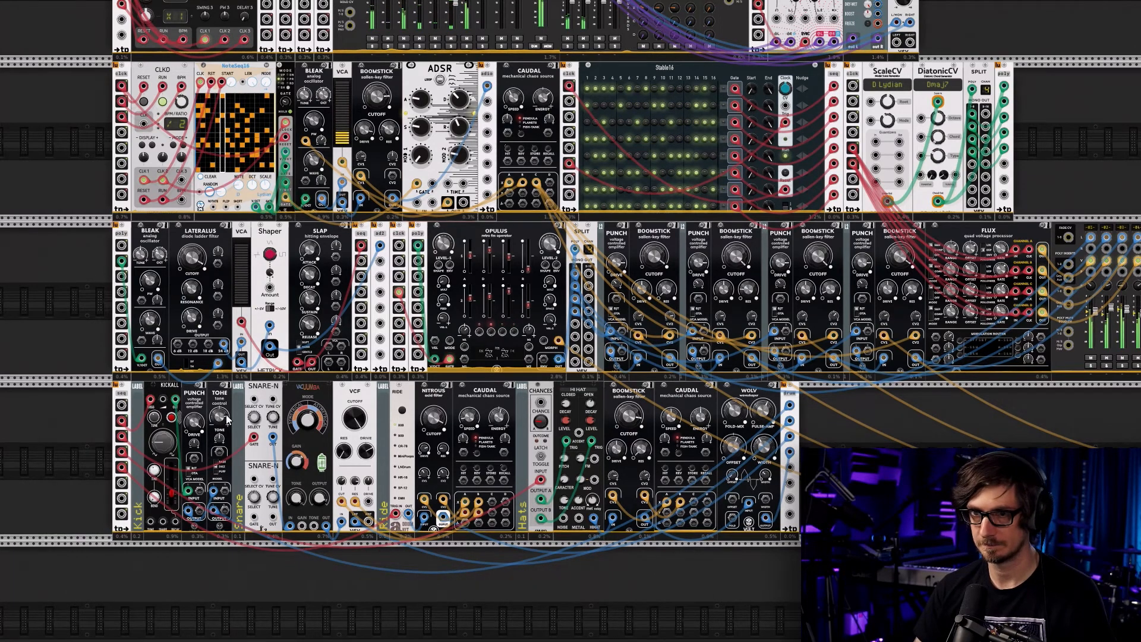
Briefly solo the arp1 mixer channel, release it again and return to the lower rows
drag(427, 28, 302, 244)
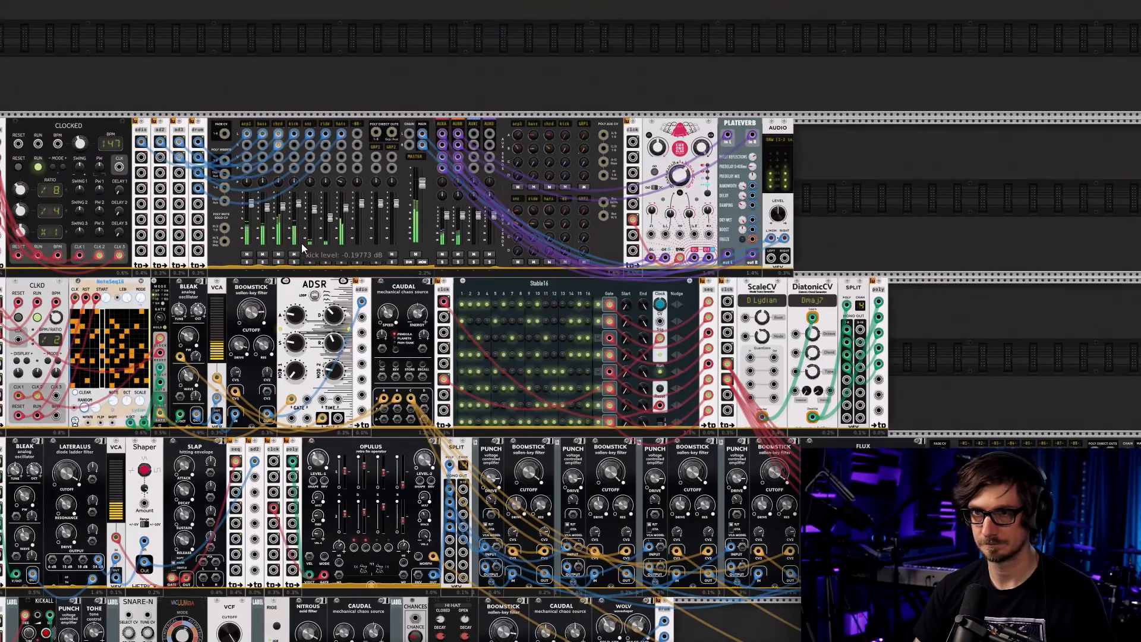
click(246, 262)
click(246, 262)
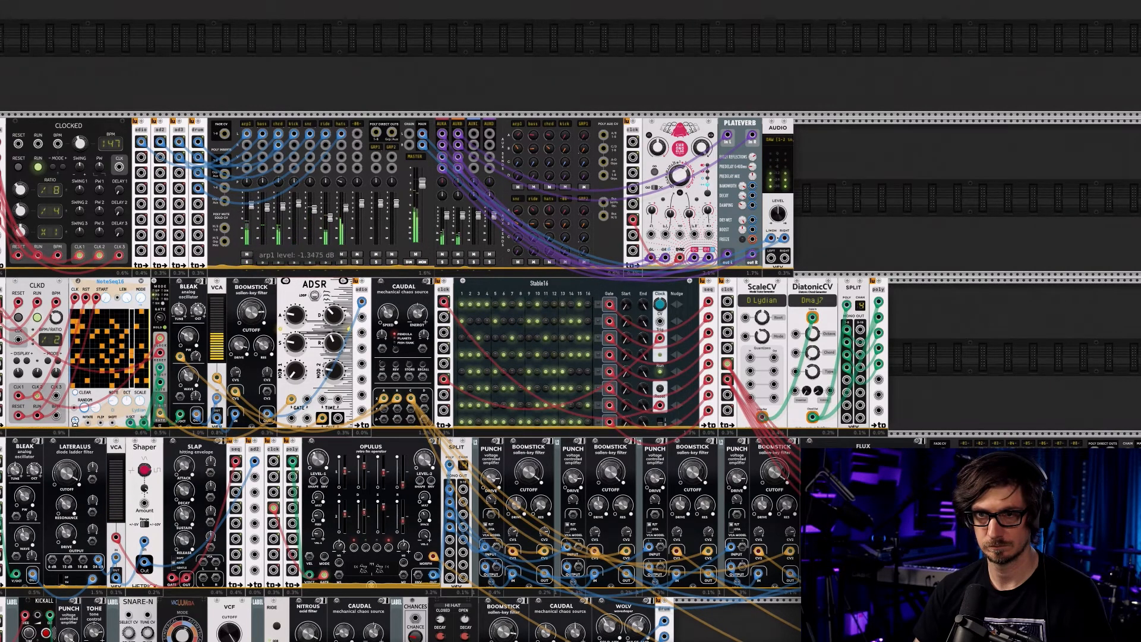
scroll(259, 404, down, 5)
scroll(299, 472, up, 1)
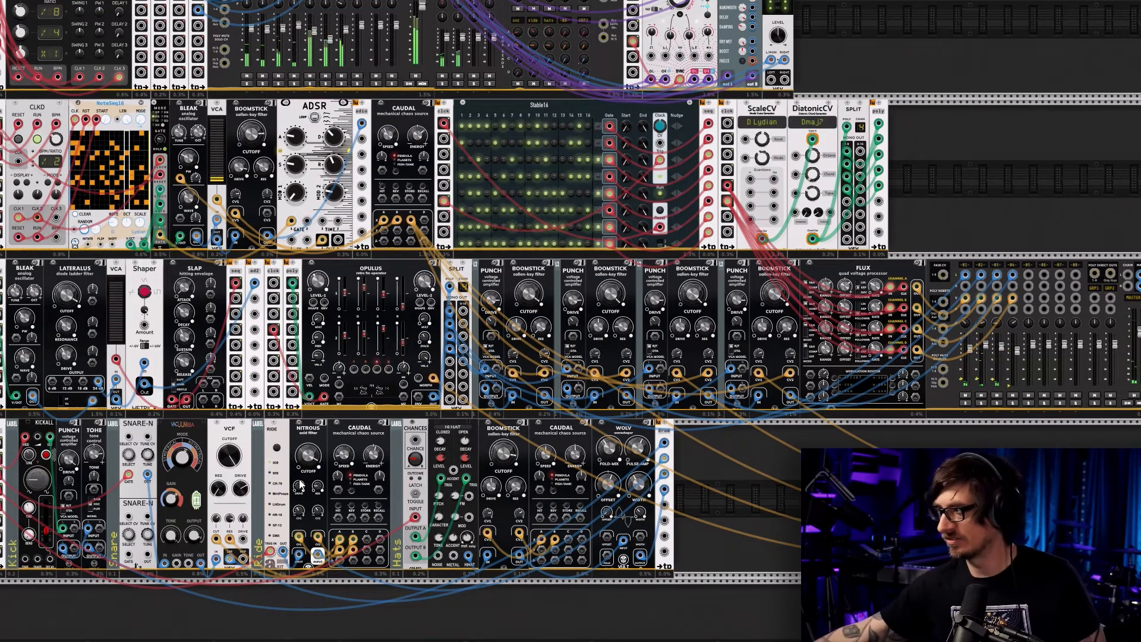
Stop the Clocked master clock and set it running again
drag(178, 193, 228, 263)
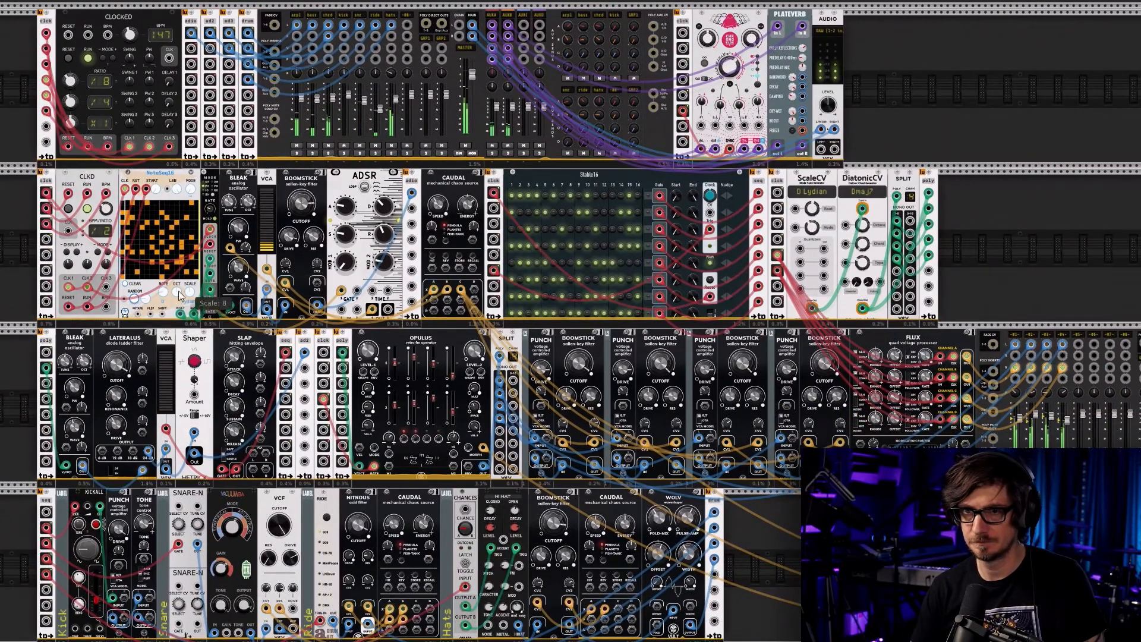
click(88, 59)
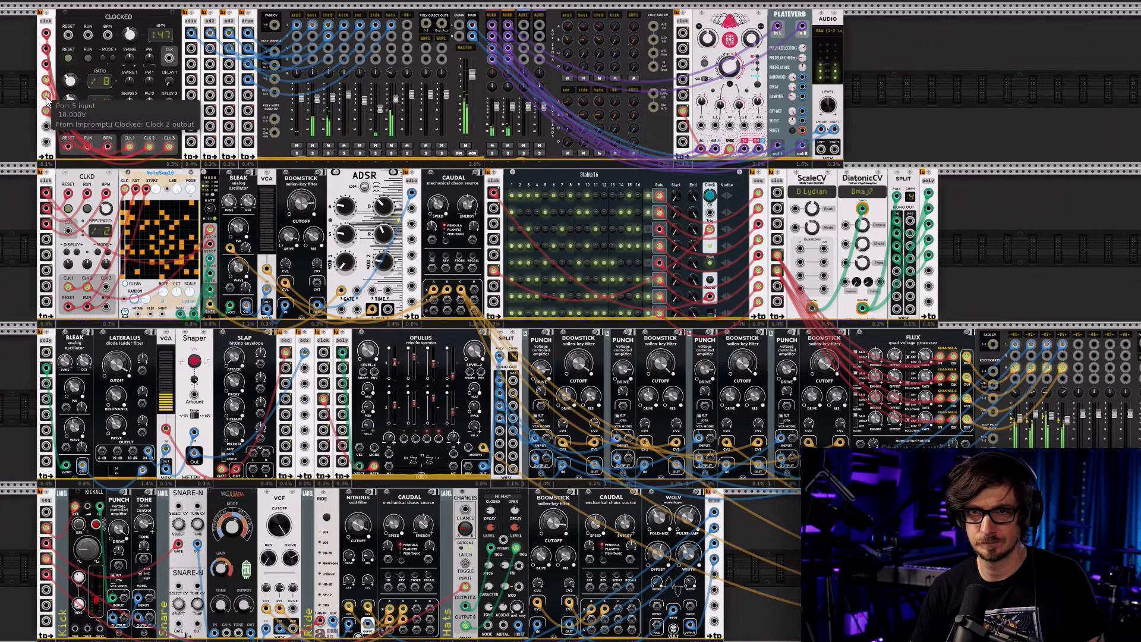
click(89, 58)
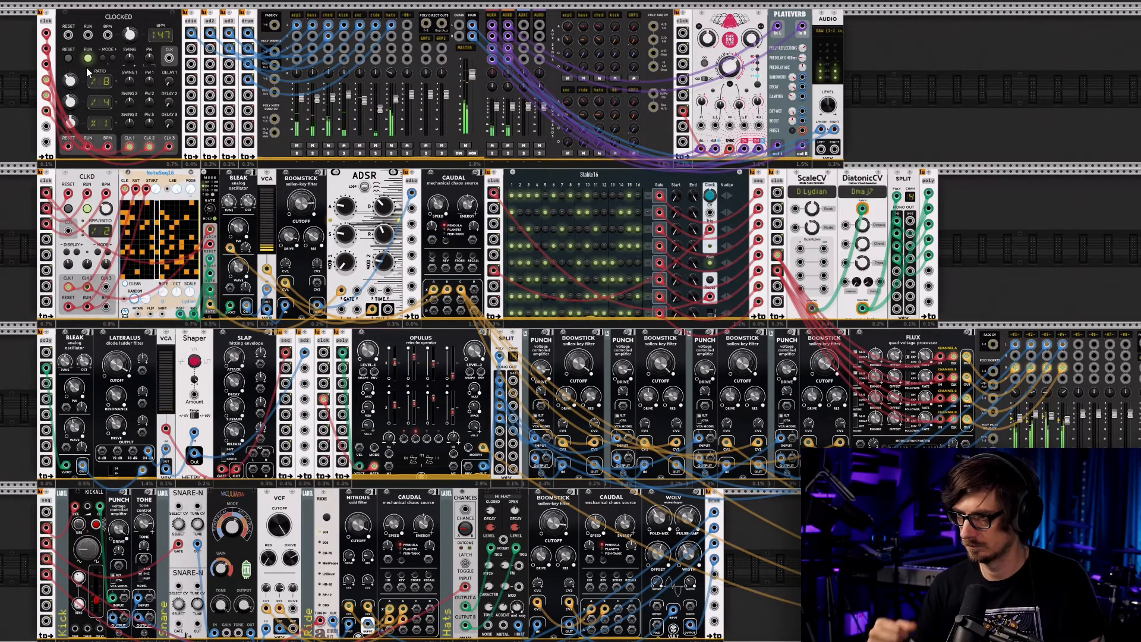
Filter the module library by the Low-frequency oscillator tag and add a WT LFO above the chord voices' mixer
scroll(571, 321, right, 1)
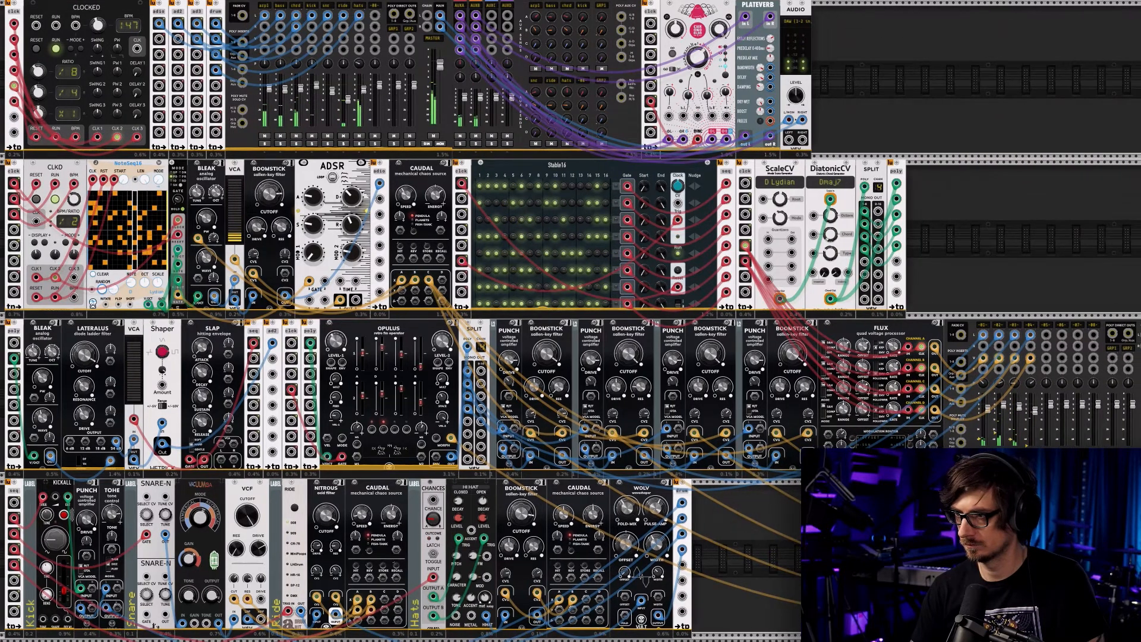
scroll(690, 466, right, 5)
scroll(690, 466, down, 1)
scroll(764, 443, up, 2)
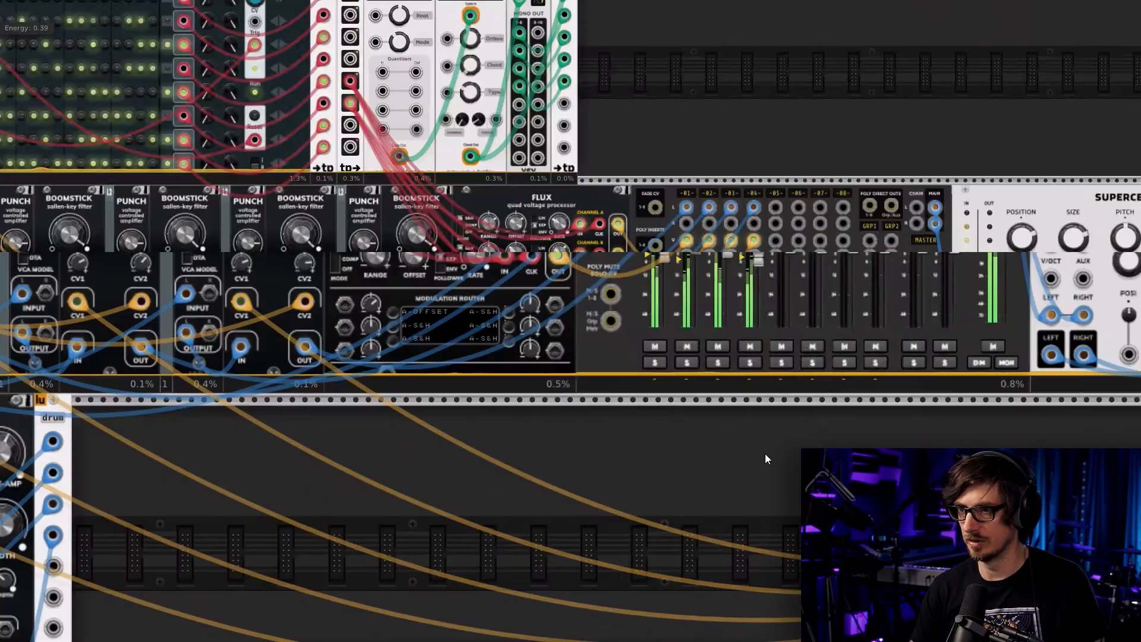
drag(764, 453, 680, 498)
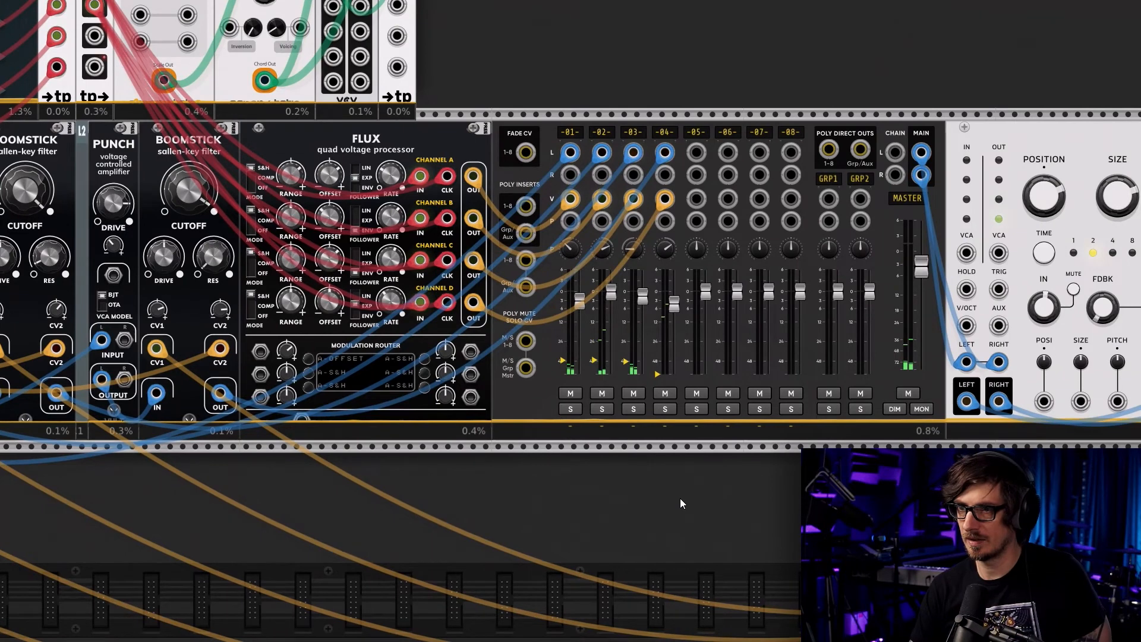
mouse_move(657, 253)
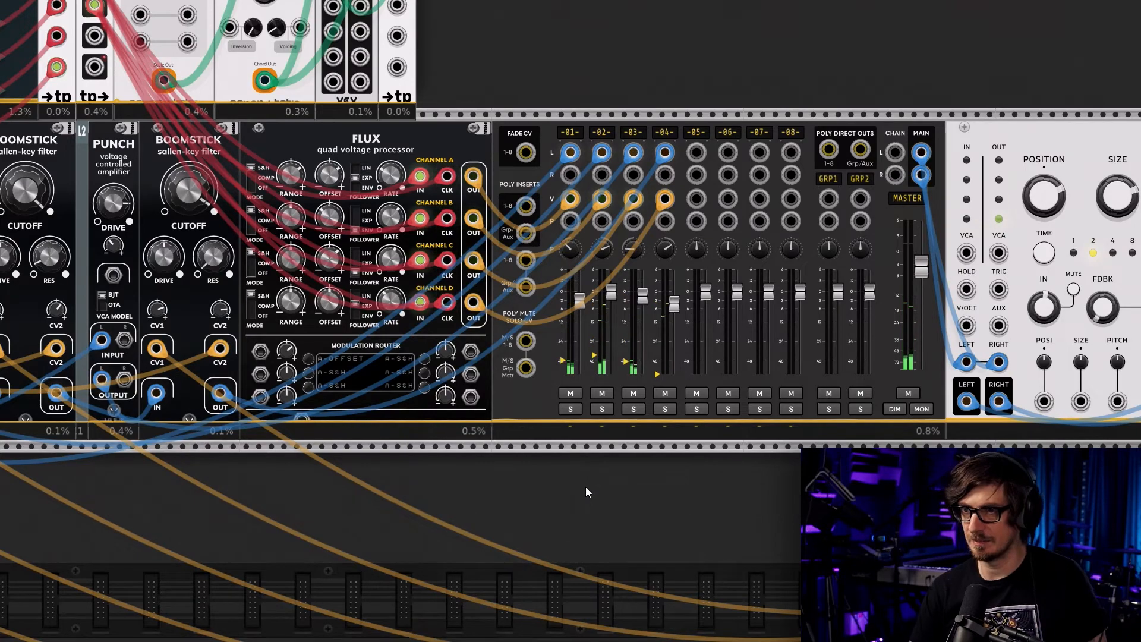
scroll(585, 488, down, 3)
scroll(583, 494, up, 2)
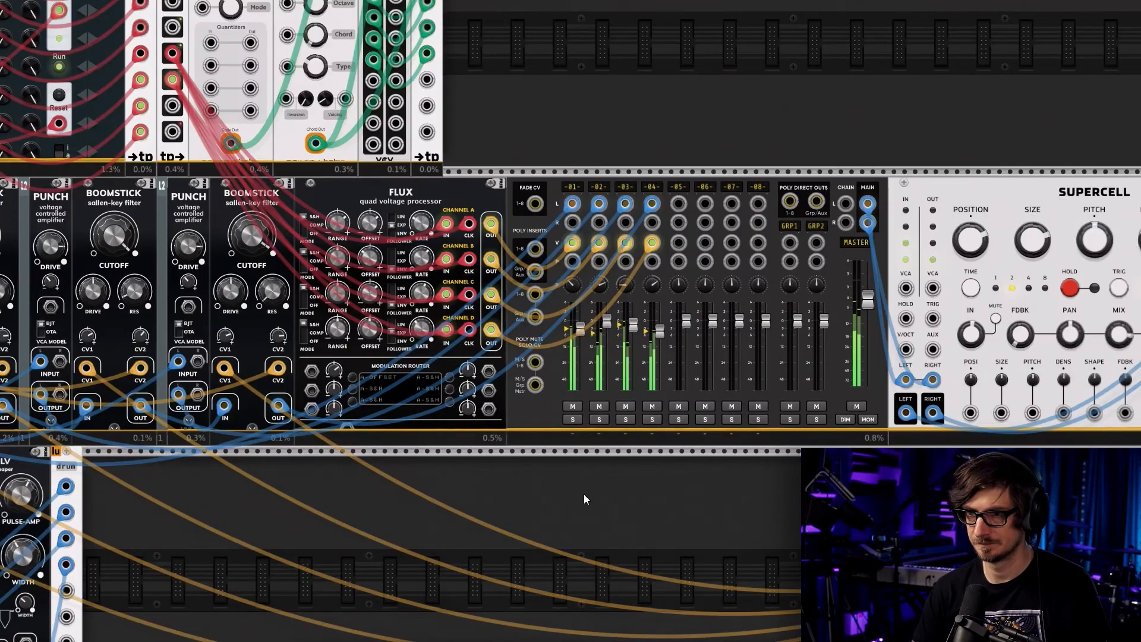
right_click(535, 126)
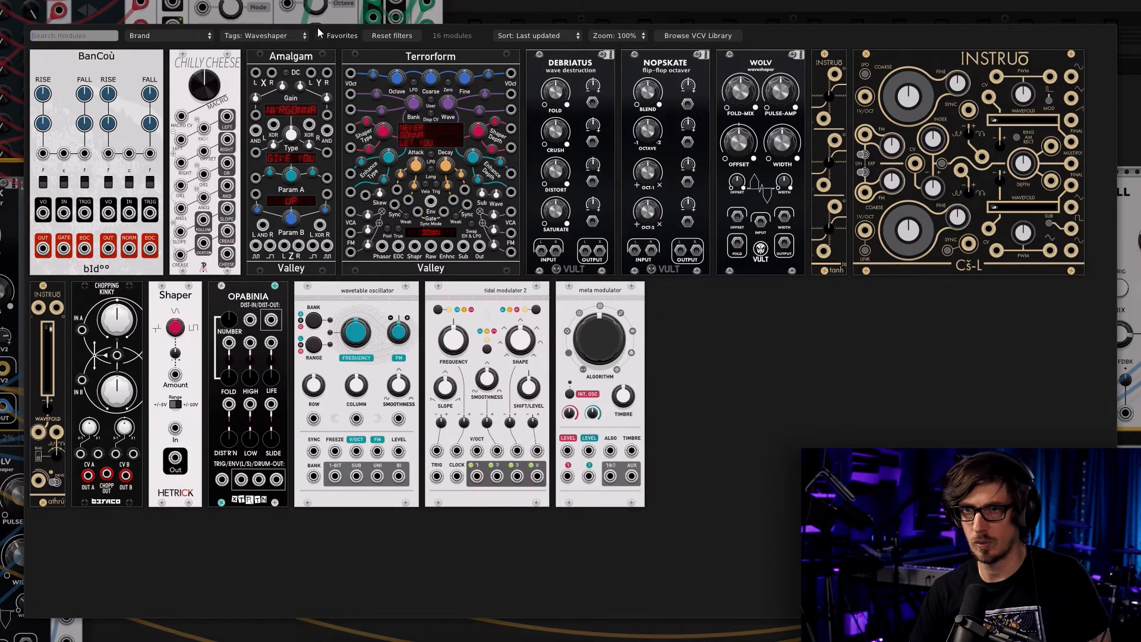
click(392, 37)
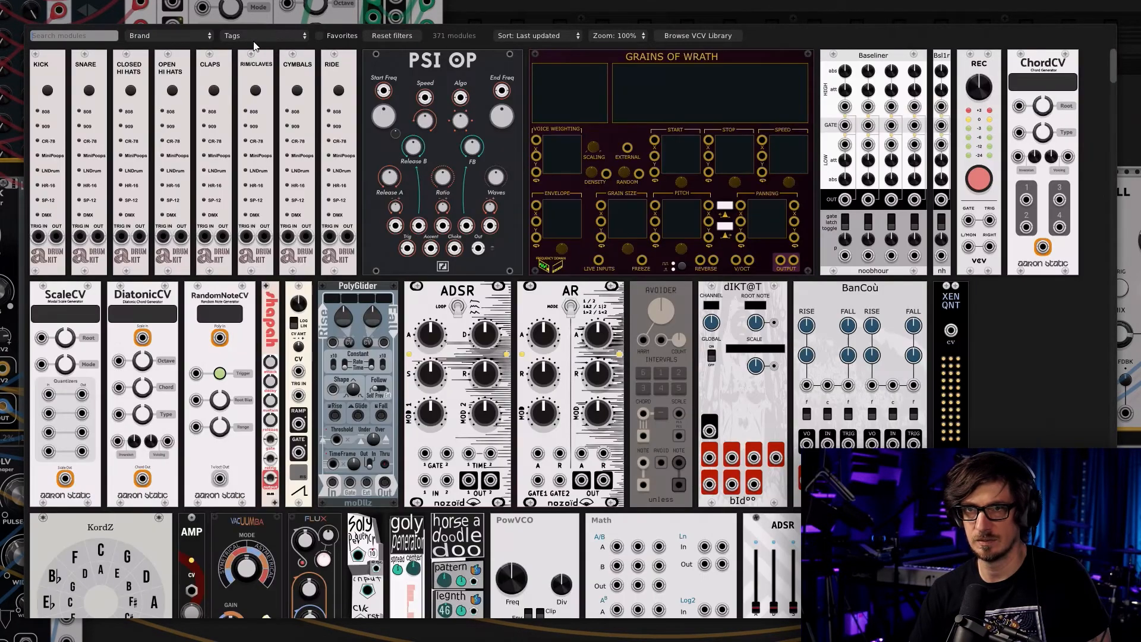
click(265, 35)
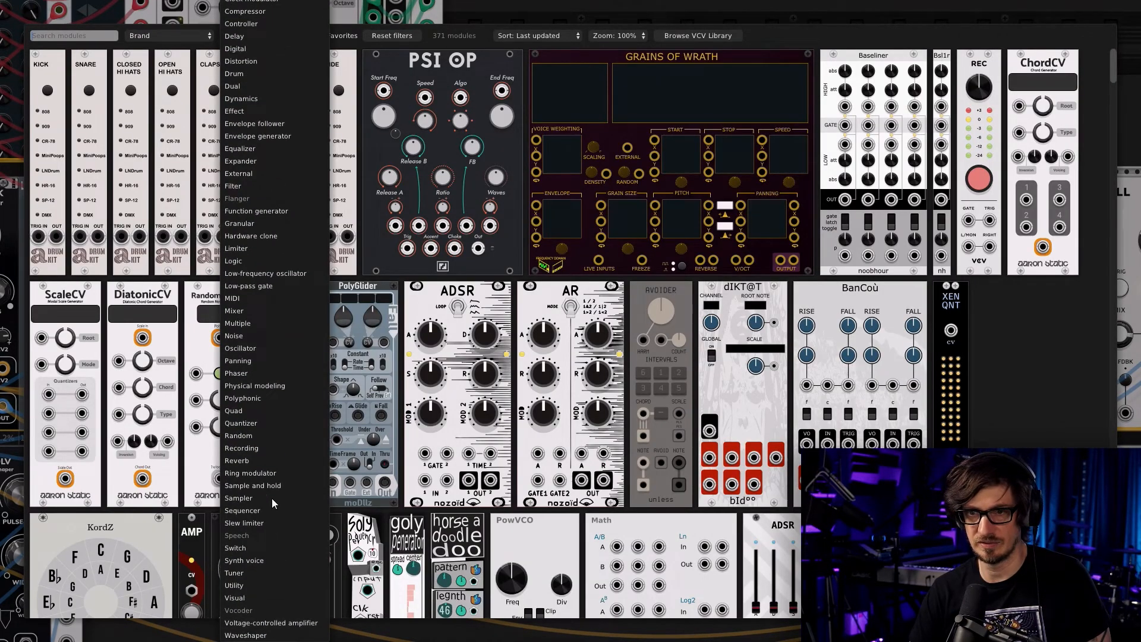
click(277, 273)
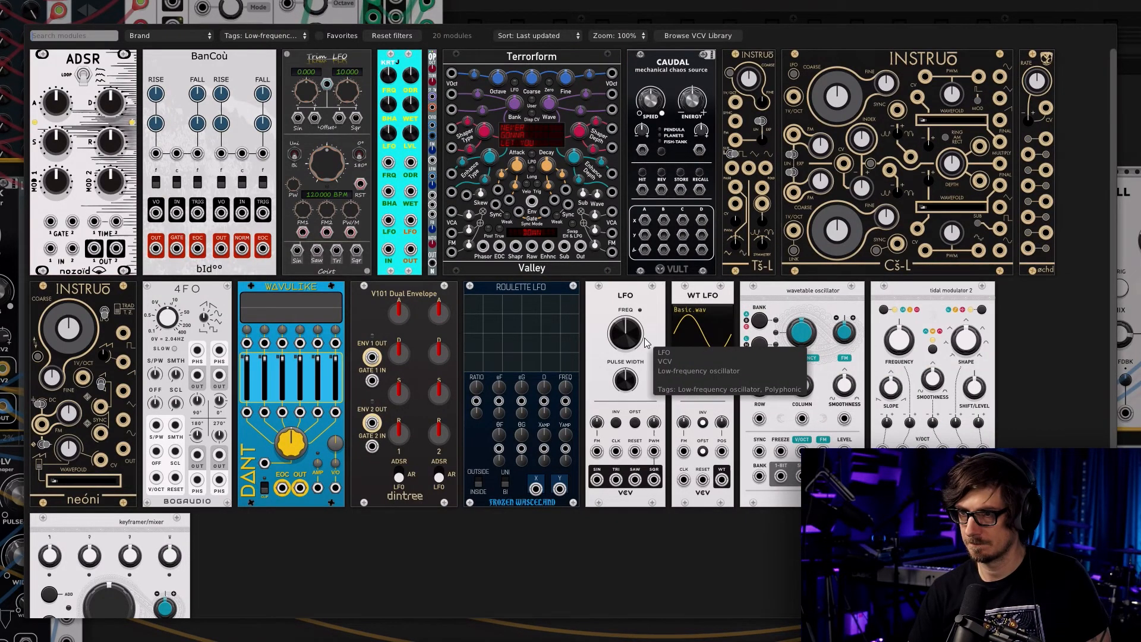
click(705, 419)
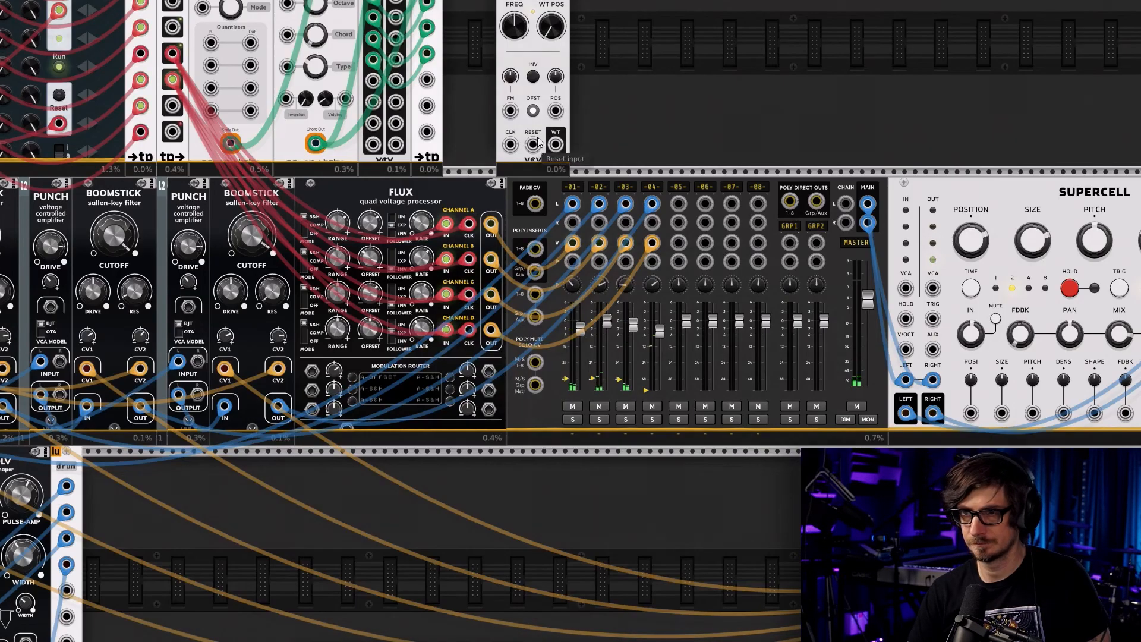
Slow the WT LFO to about 0.04 Hz and patch its wavetable output into the pan input of the chord mixer's channel 1
scroll(580, 218, up, 2)
mouse_move(478, 143)
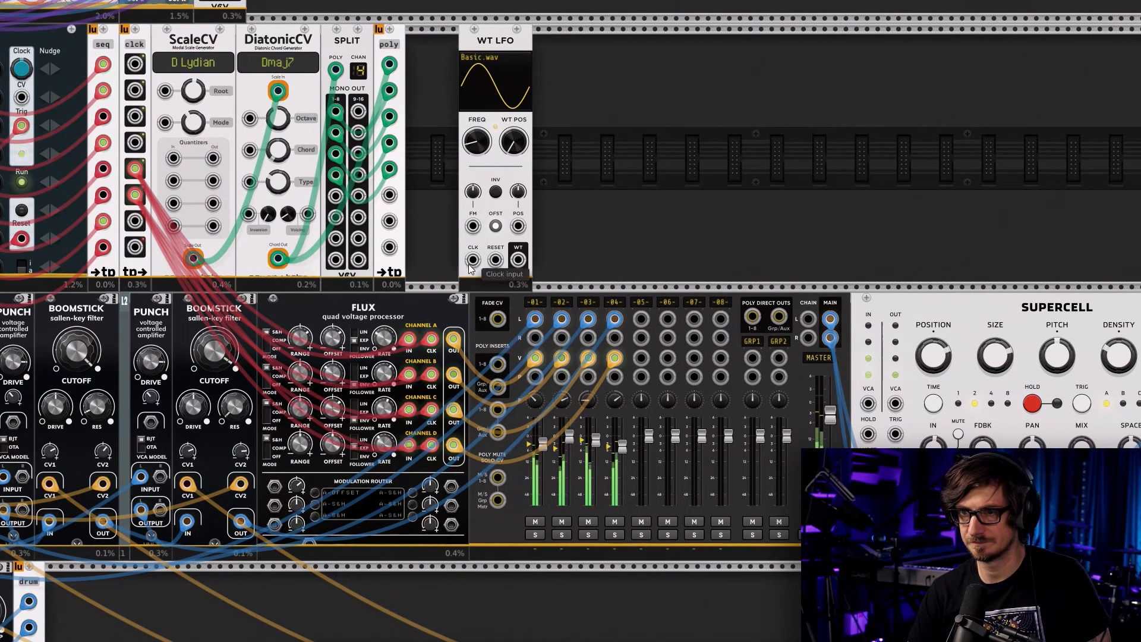
right_click(519, 261)
drag(554, 308, 538, 390)
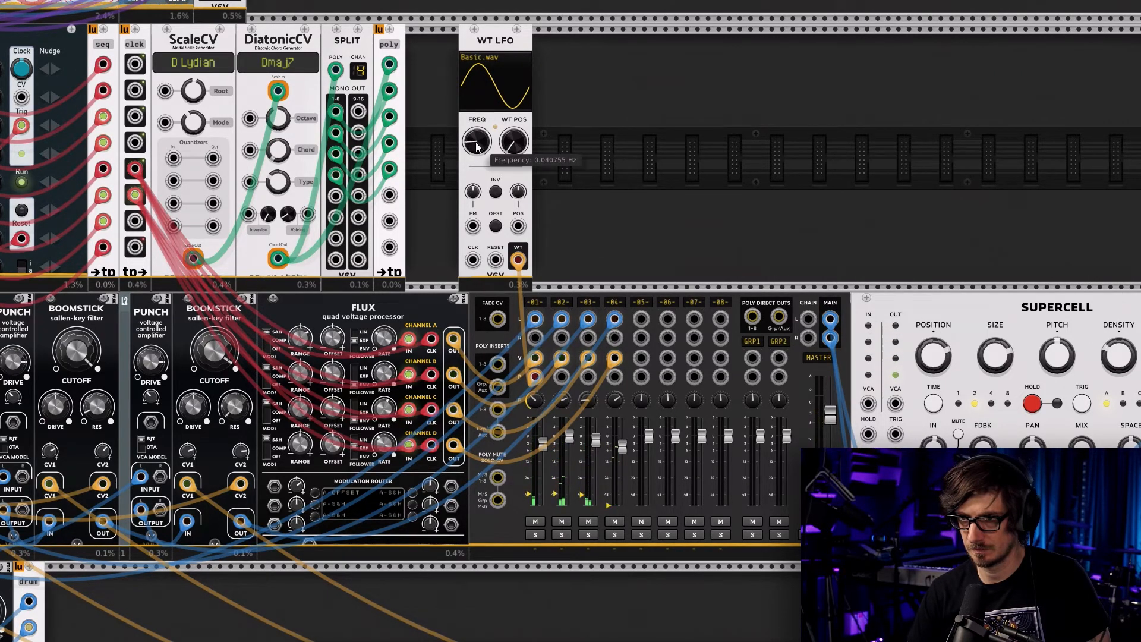
Reset the library filters, filter by the Attenuator tag and add a Befaco Dual Atenuverter beside the WT LFO
right_click(562, 197)
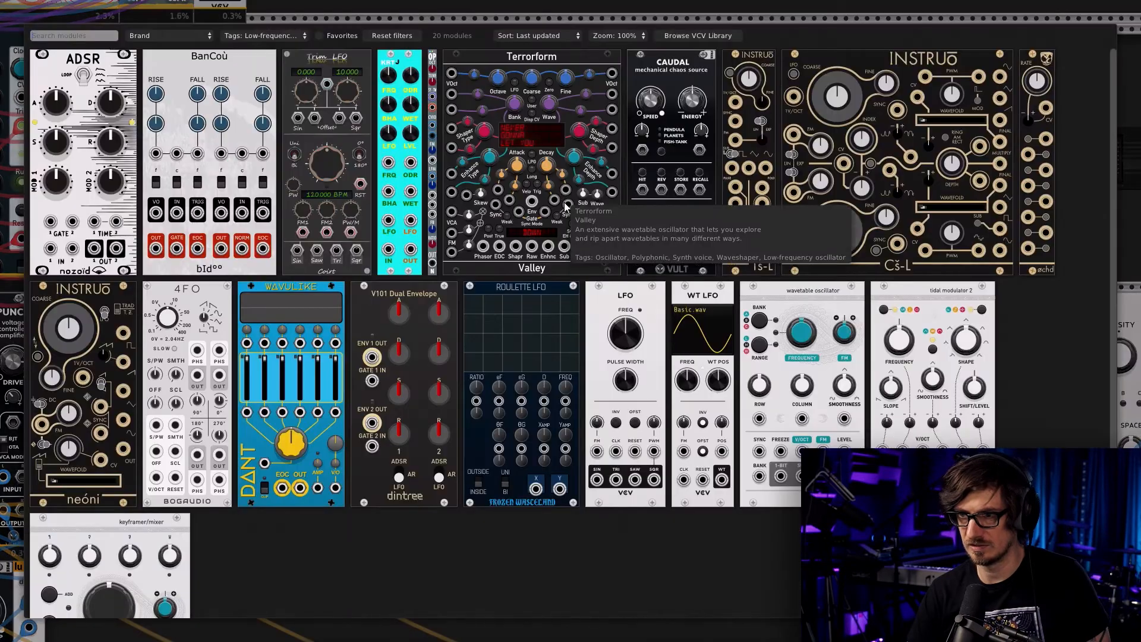
click(390, 34)
click(268, 36)
click(265, 51)
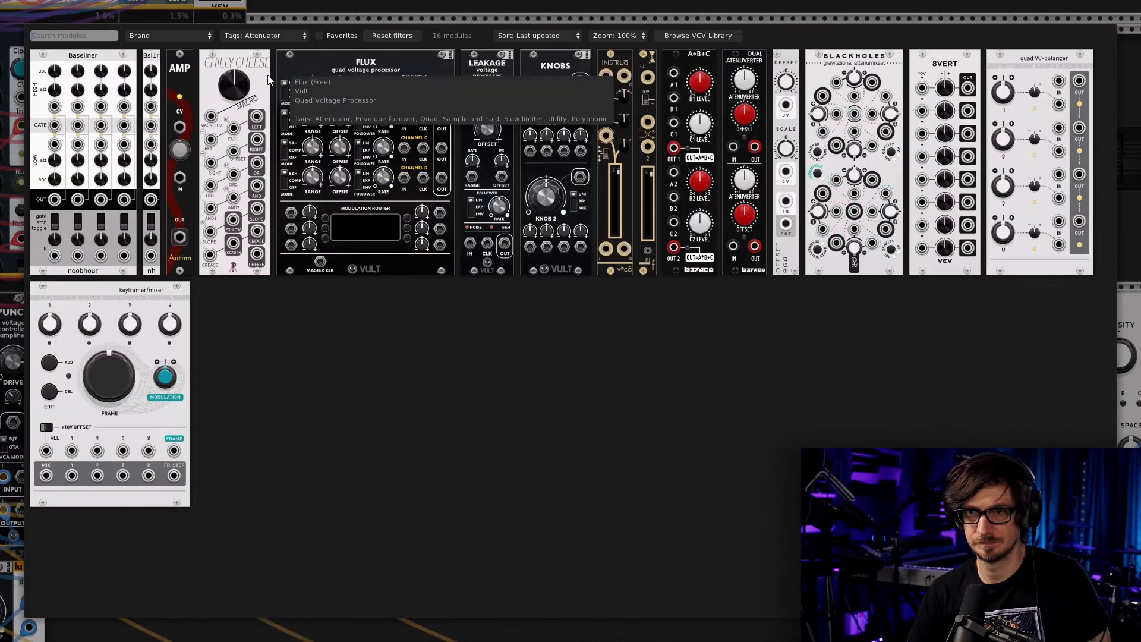
click(747, 121)
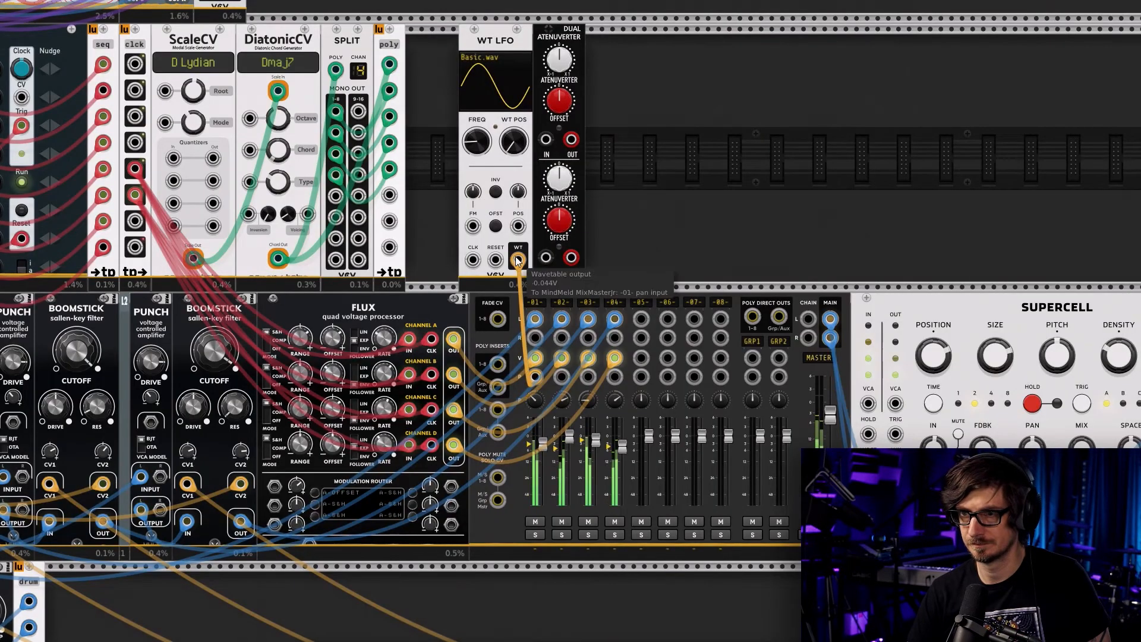
Reroute the WT LFO through the Dual Atenuverter's first channel into mixer channel 1's pan input, with the gain at about 0.32
drag(537, 380, 521, 268)
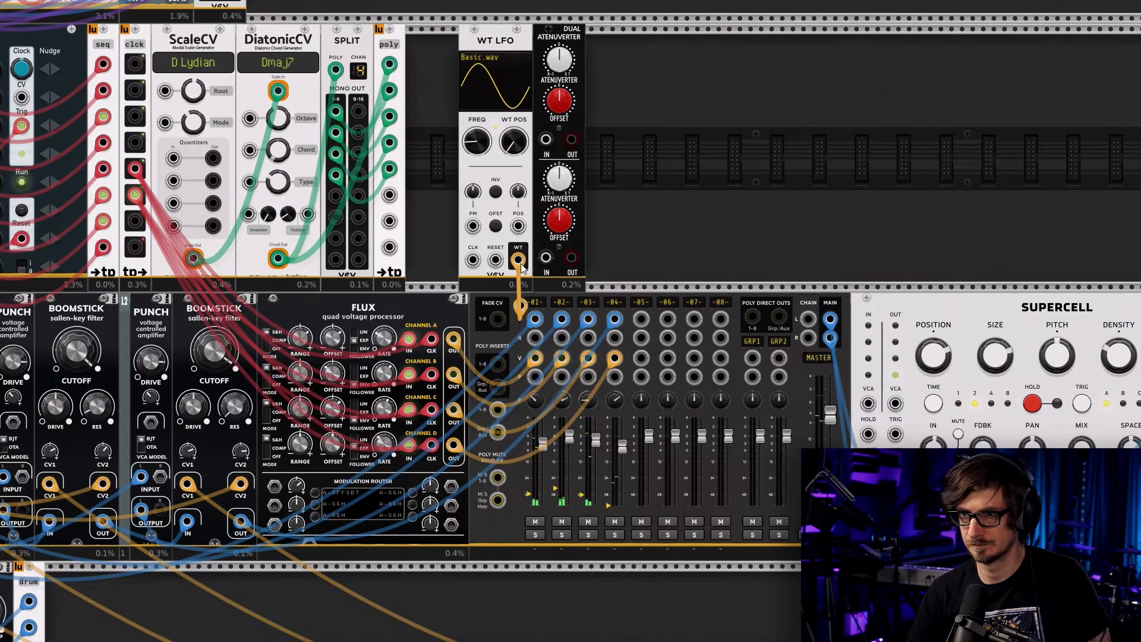
drag(562, 129, 546, 141)
right_click(573, 139)
drag(581, 187, 564, 243)
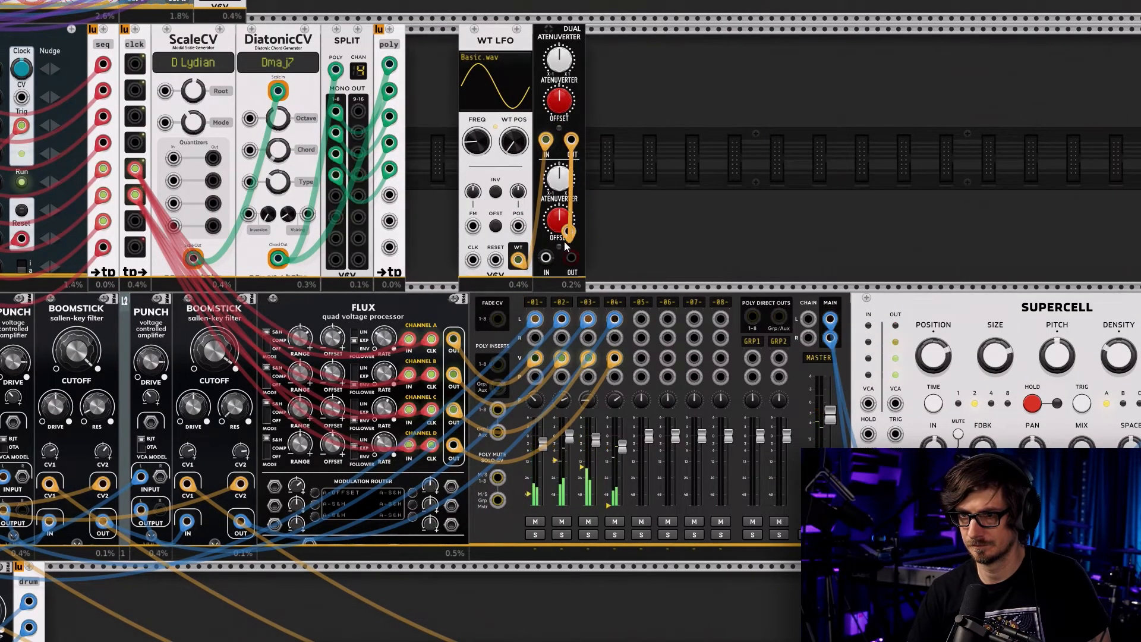
drag(538, 385, 536, 379)
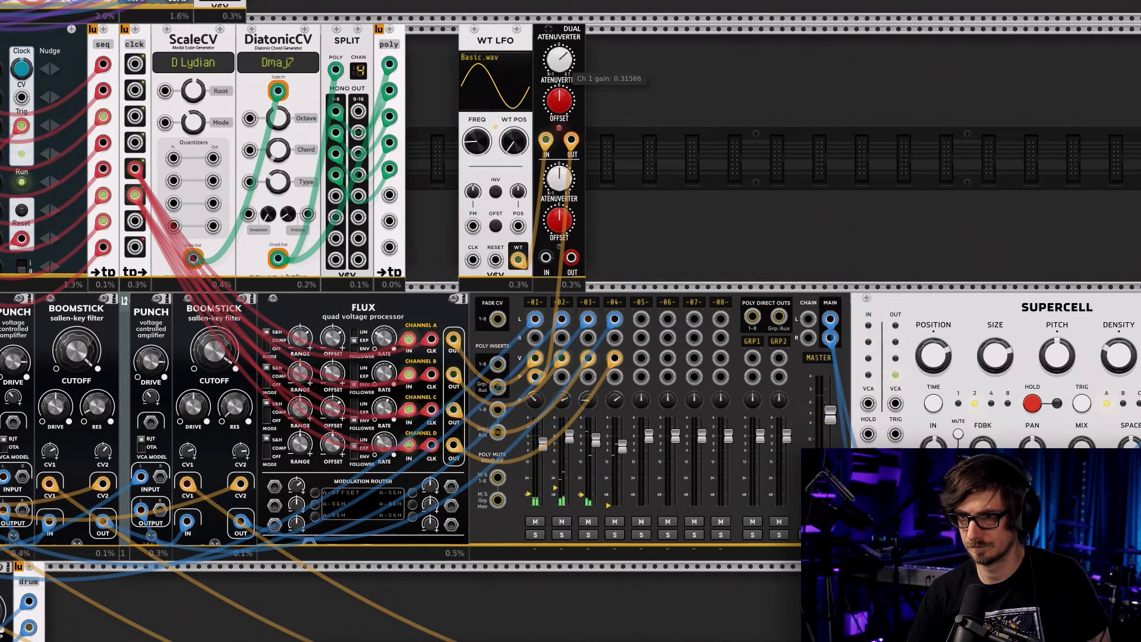
mouse_move(473, 142)
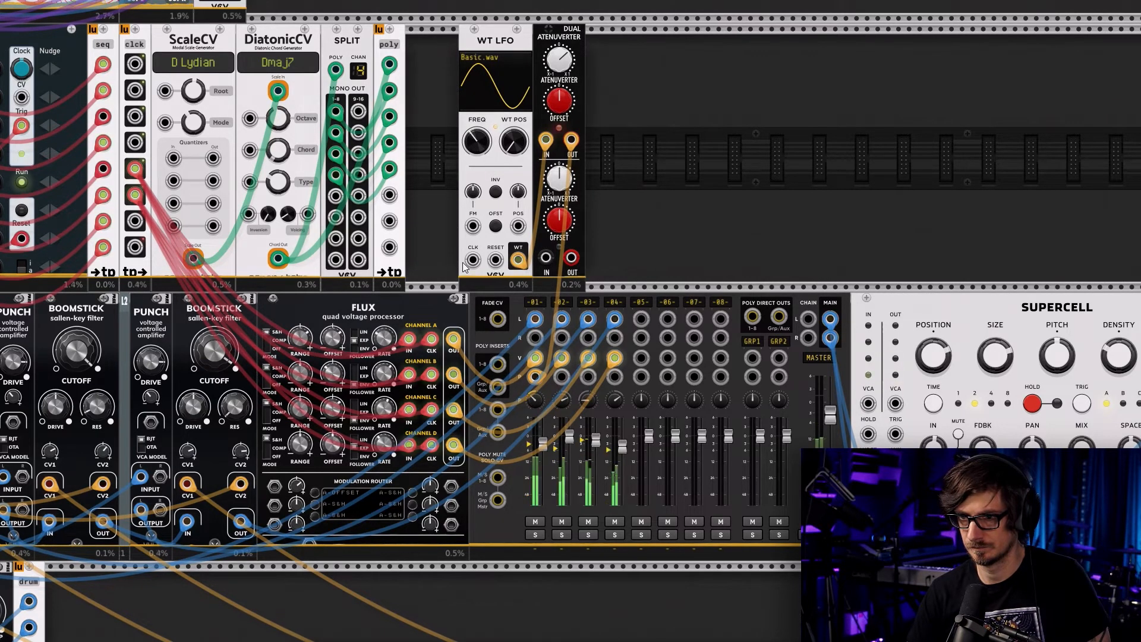
mouse_move(560, 72)
mouse_down()
mouse_move(571, 72)
mouse_move(569, 57)
mouse_up()
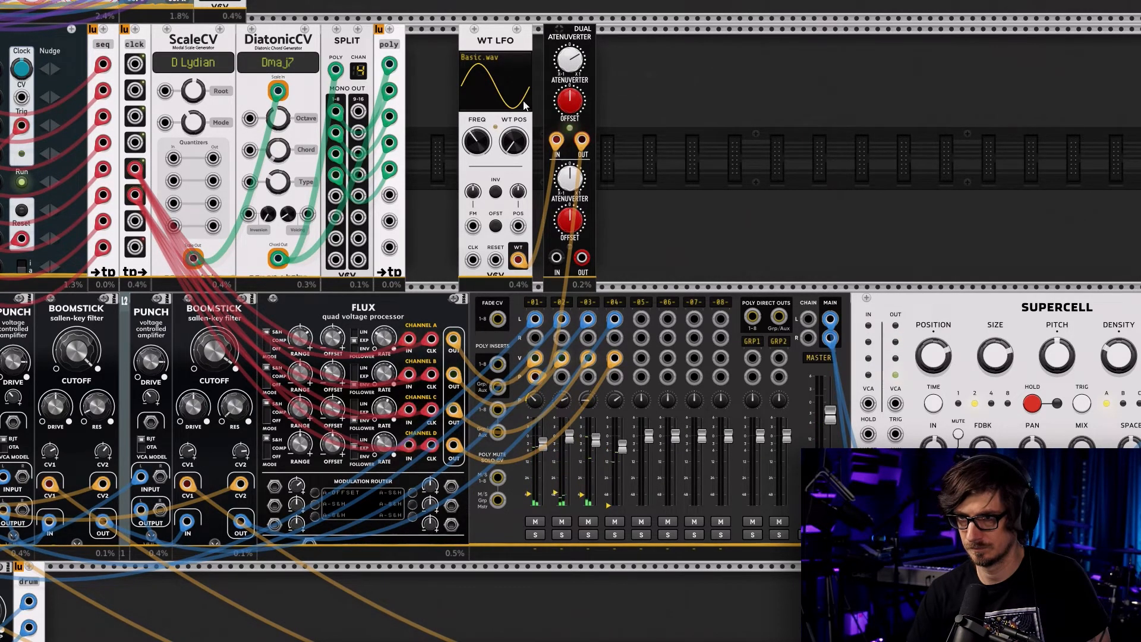
Patch the Dual Atenuverter's first output into the pan inputs of chord mixer channels 2, 3 and 4 as well
right_click(582, 142)
drag(608, 194, 561, 377)
right_click(580, 144)
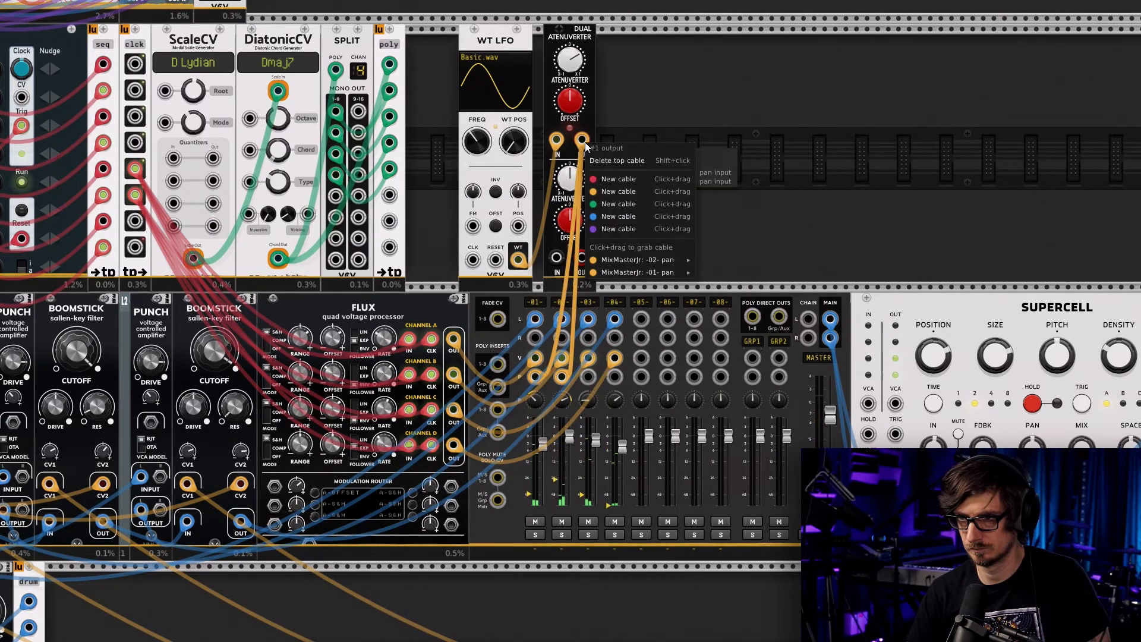
click(611, 195)
drag(612, 207, 588, 376)
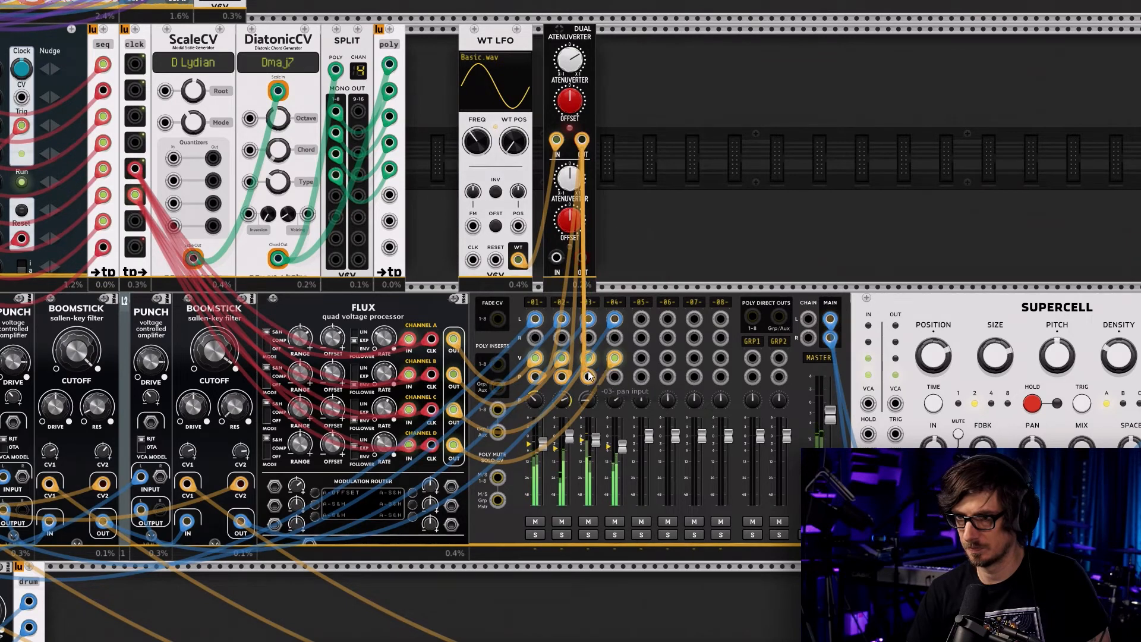
right_click(582, 140)
drag(613, 186, 614, 378)
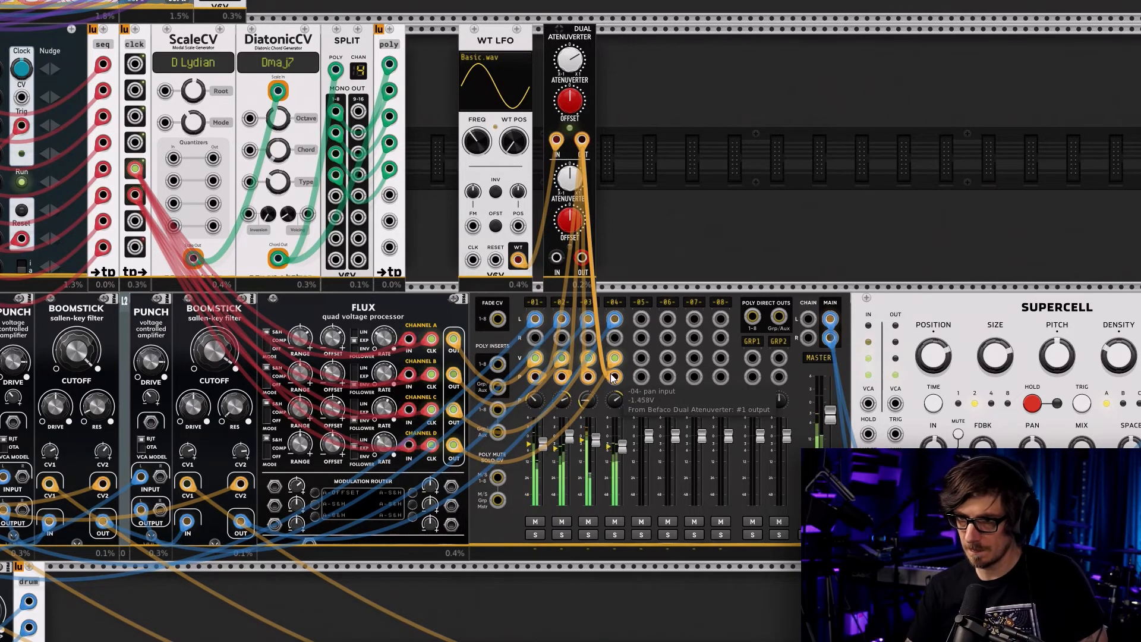
Select the WT LFO and Dual Atenuverter together and move them directly against the poly module
drag(588, 84, 508, 83)
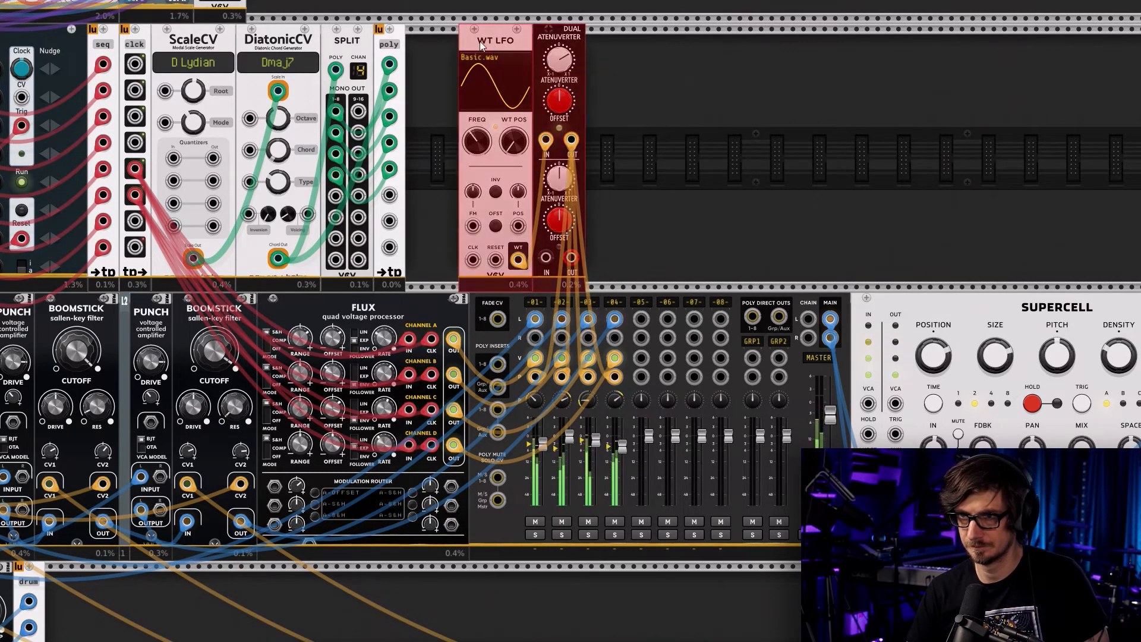
drag(480, 41, 440, 44)
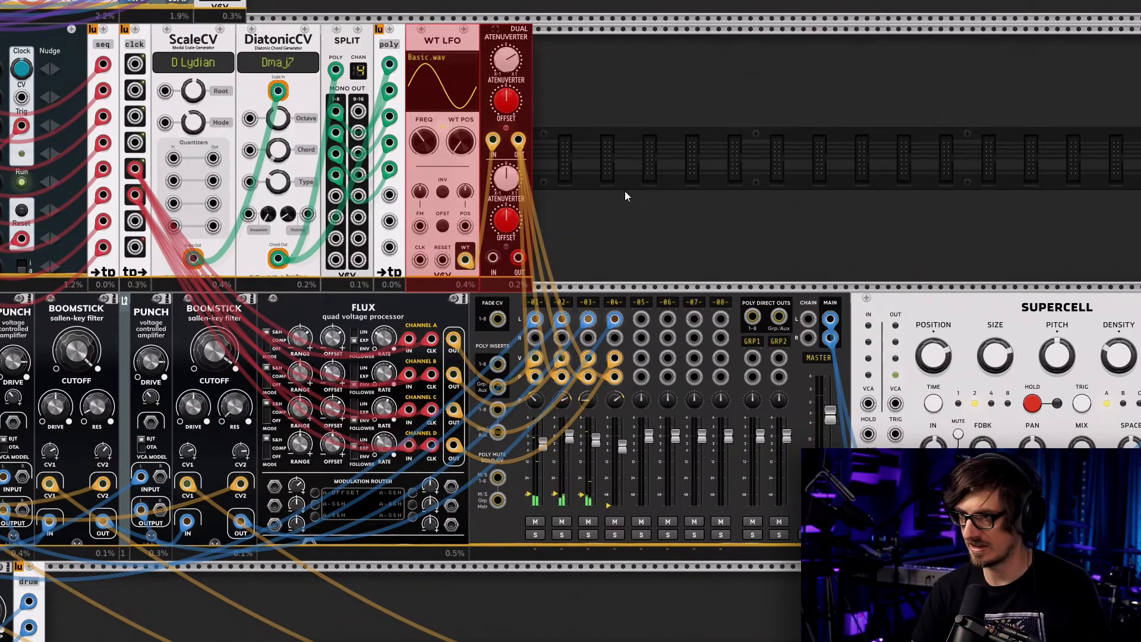
Audition the chrd and bass channels in solo in the main mixer, releasing each solo after listening
scroll(625, 191, down, 5)
scroll(594, 159, up, 3)
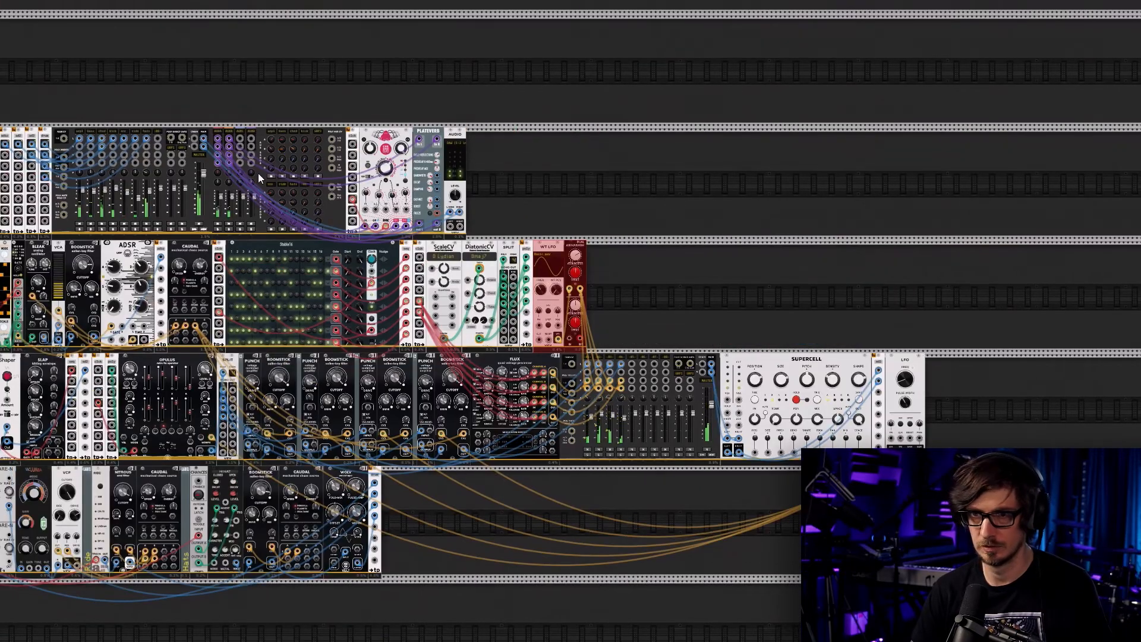
scroll(199, 247, up, 4)
drag(130, 190, 403, 294)
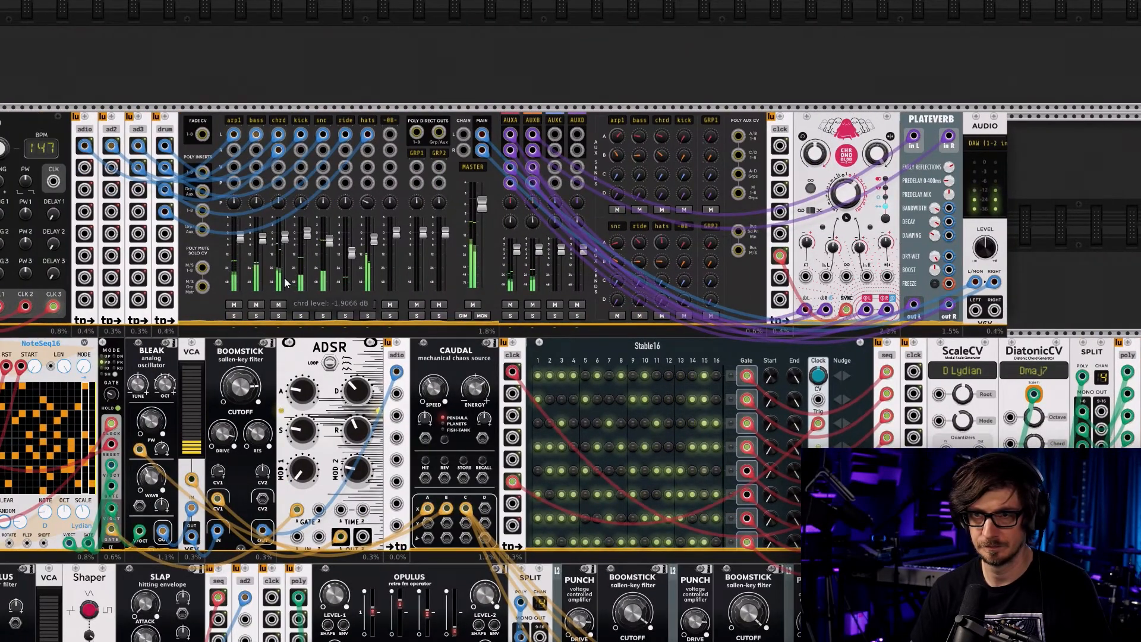
click(277, 317)
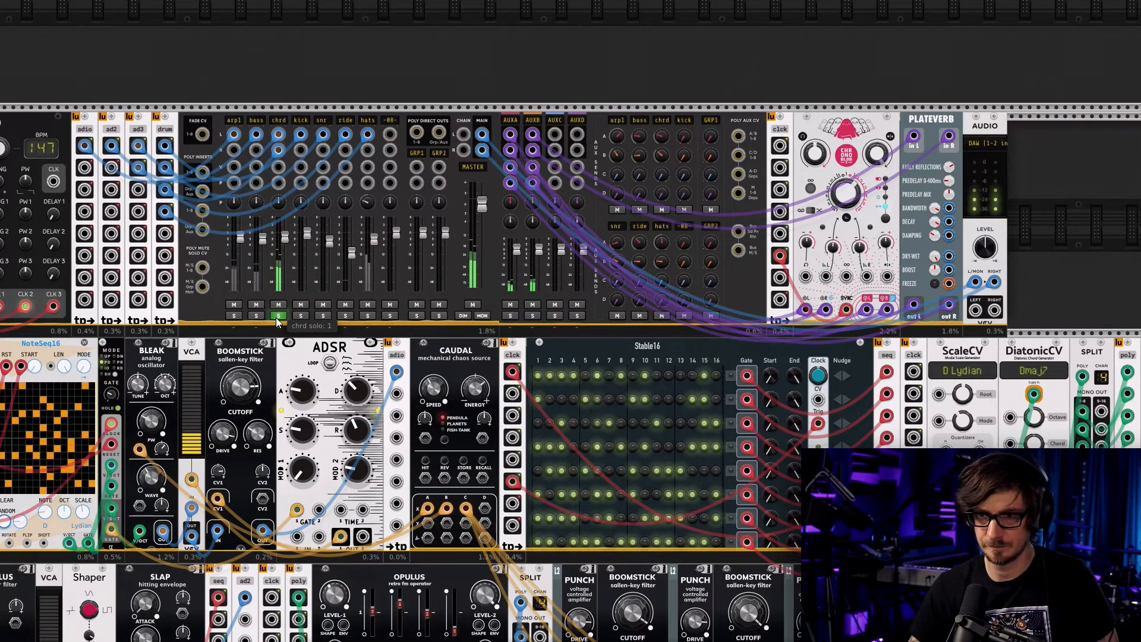
click(300, 316)
click(300, 316)
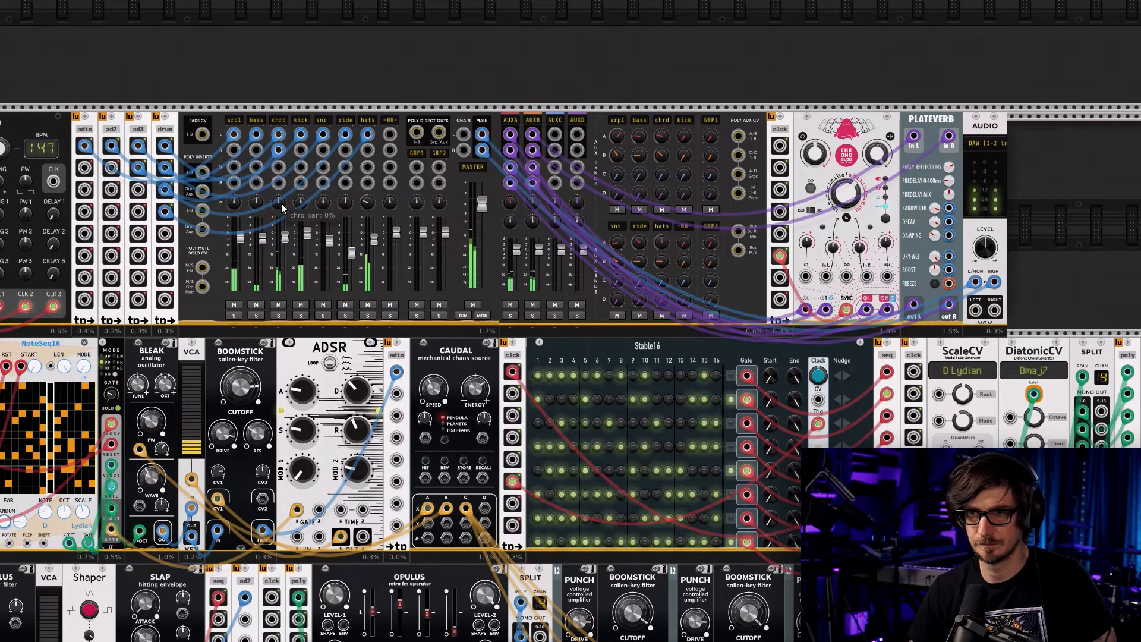
click(256, 316)
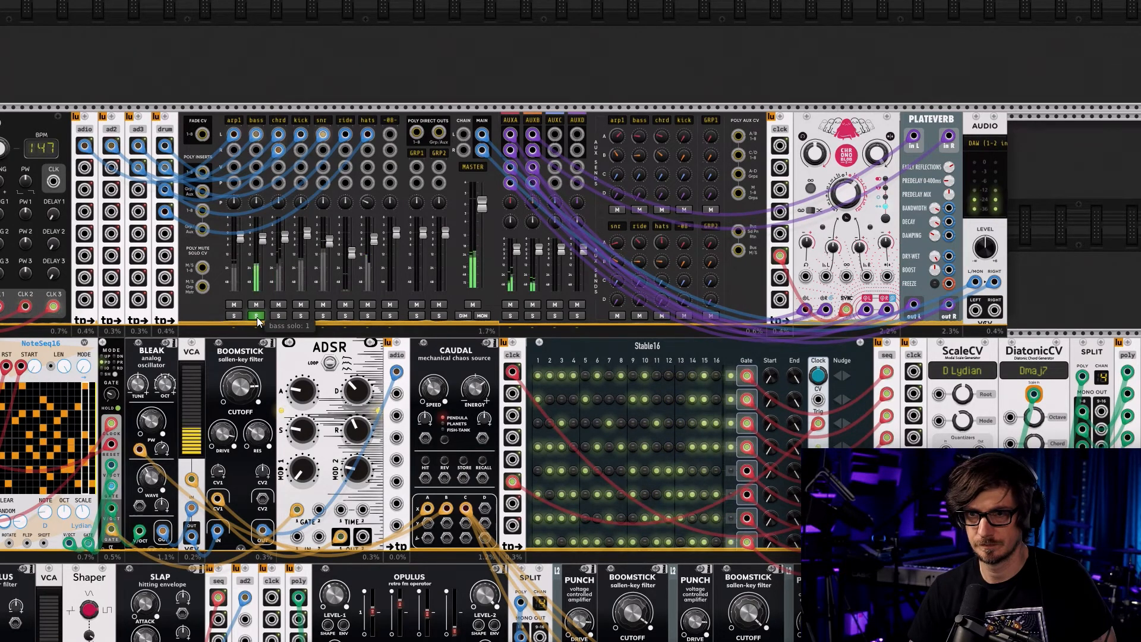
click(256, 316)
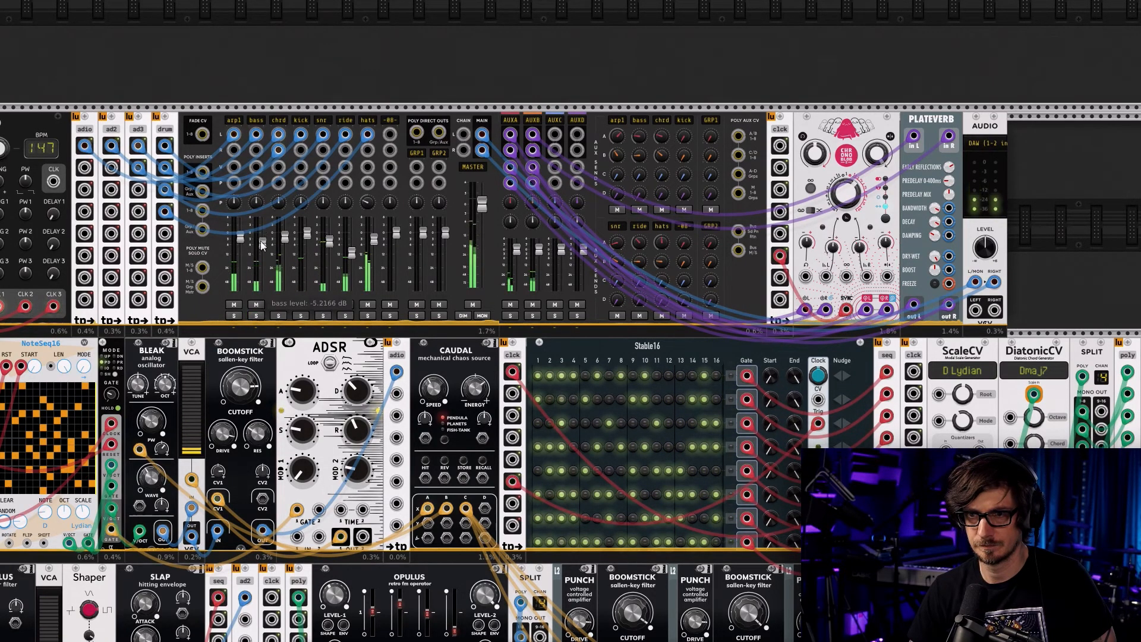
scroll(359, 274, down, 5)
scroll(358, 274, right, 3)
scroll(358, 274, down, 5)
scroll(432, 287, right, 6)
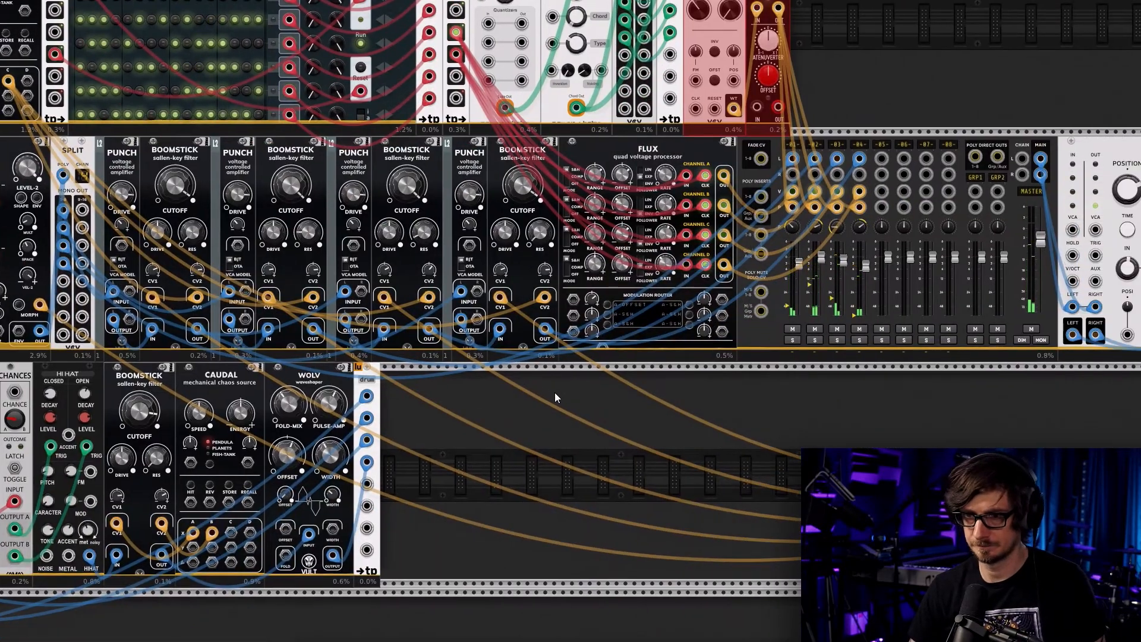
Save the finished patch over the existing dlydianArps_addingRide.vcv file in the dlydianArps folder
scroll(555, 392, down, 4)
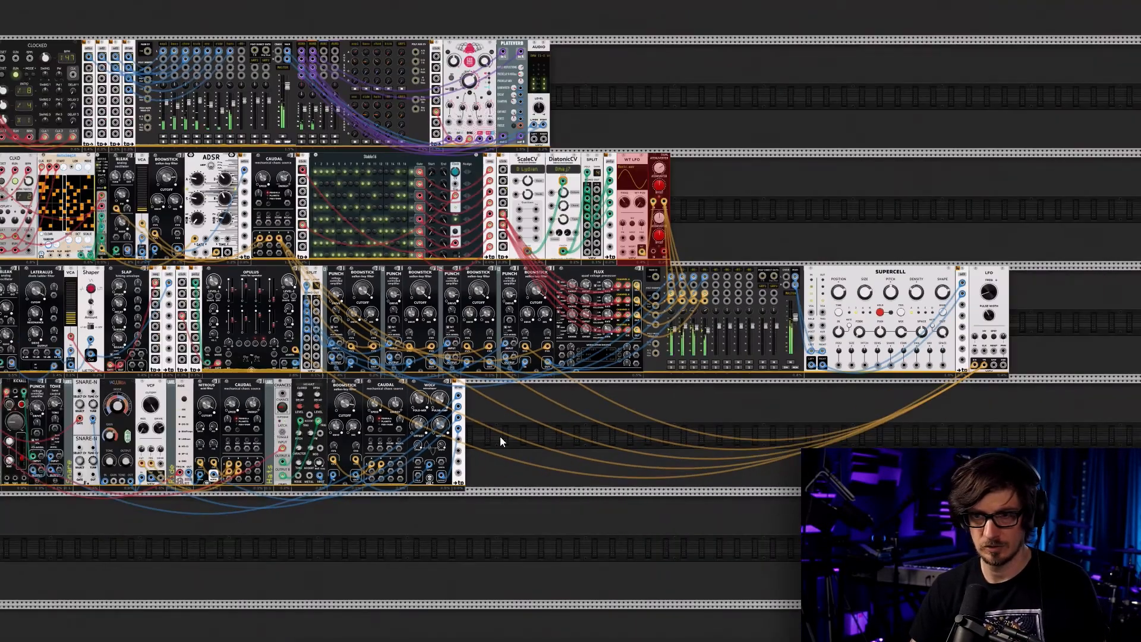
drag(501, 436, 620, 466)
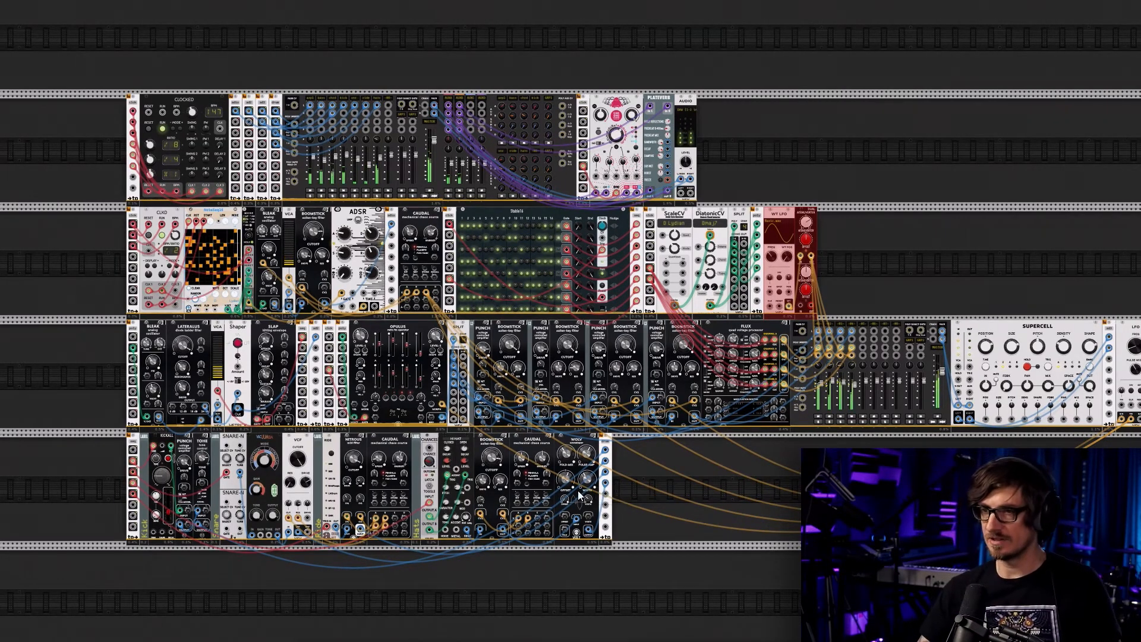
drag(709, 494, 673, 505)
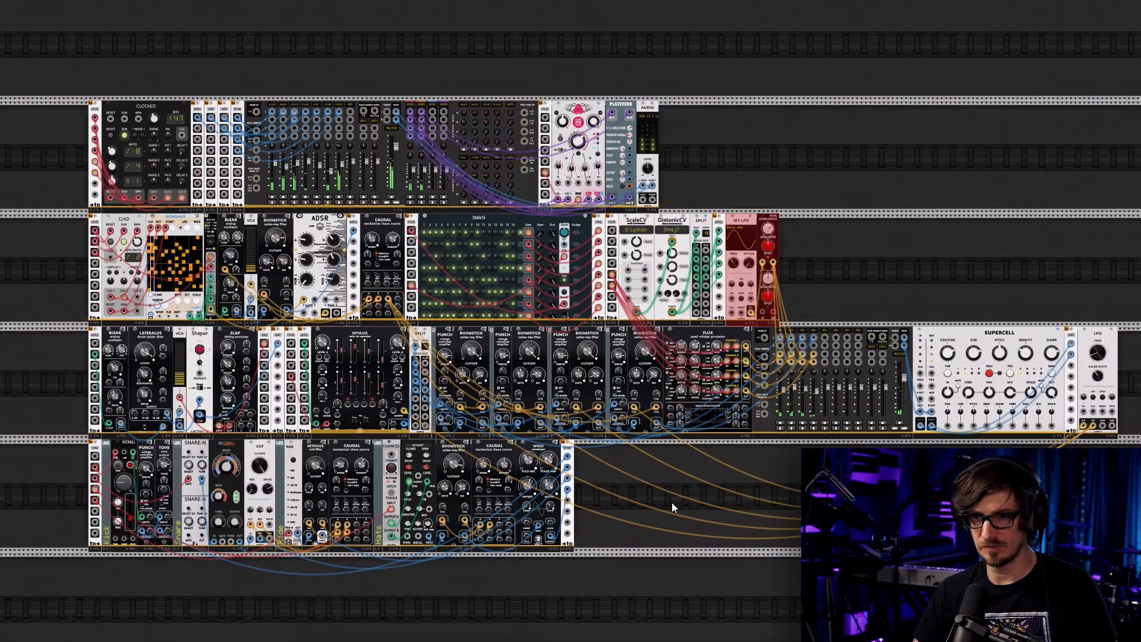
drag(650, 577, 618, 425)
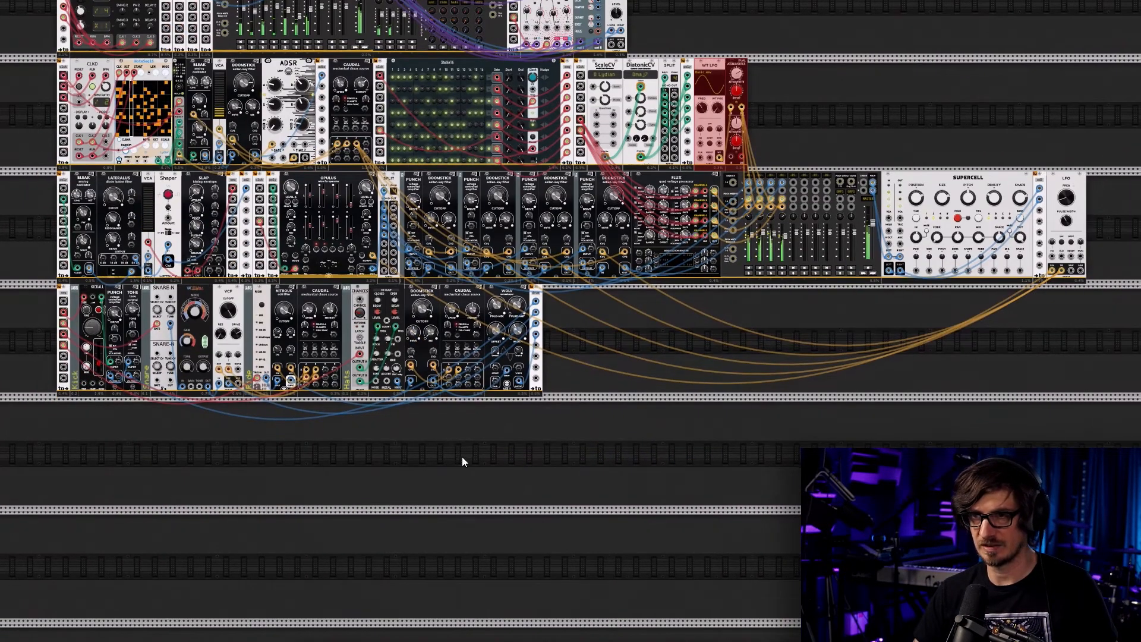
drag(462, 455, 500, 527)
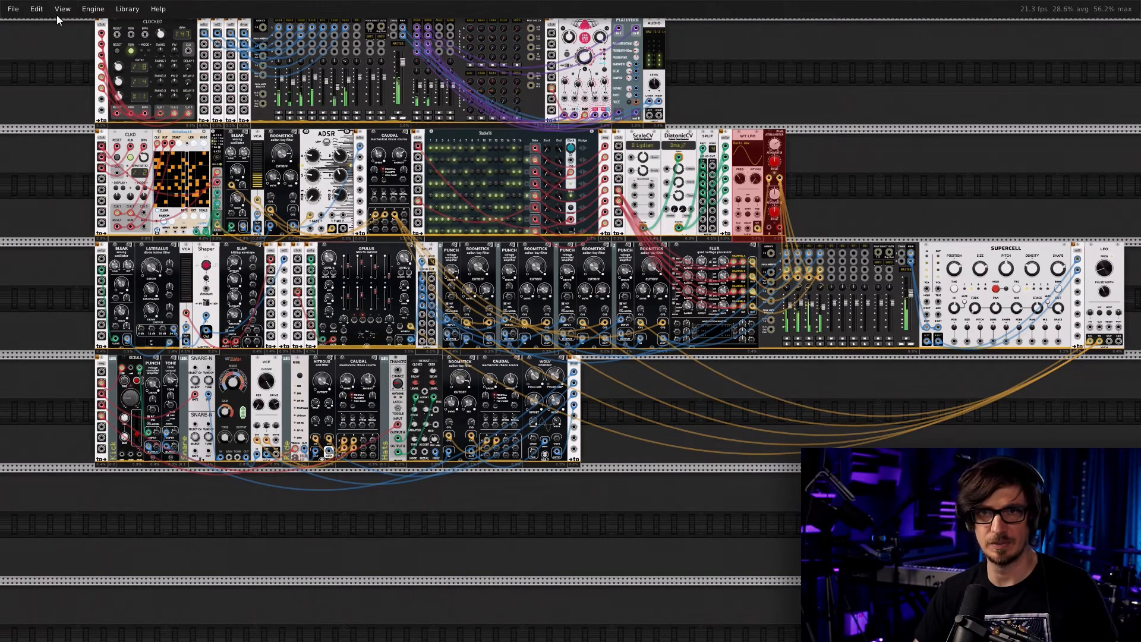
click(13, 8)
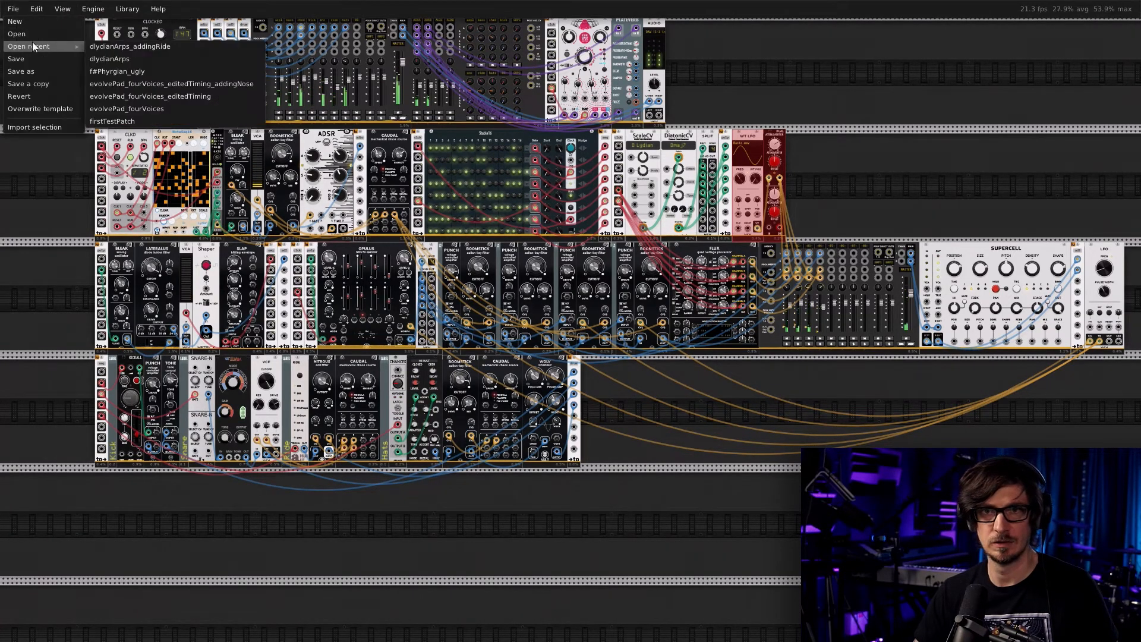
click(42, 71)
click(174, 98)
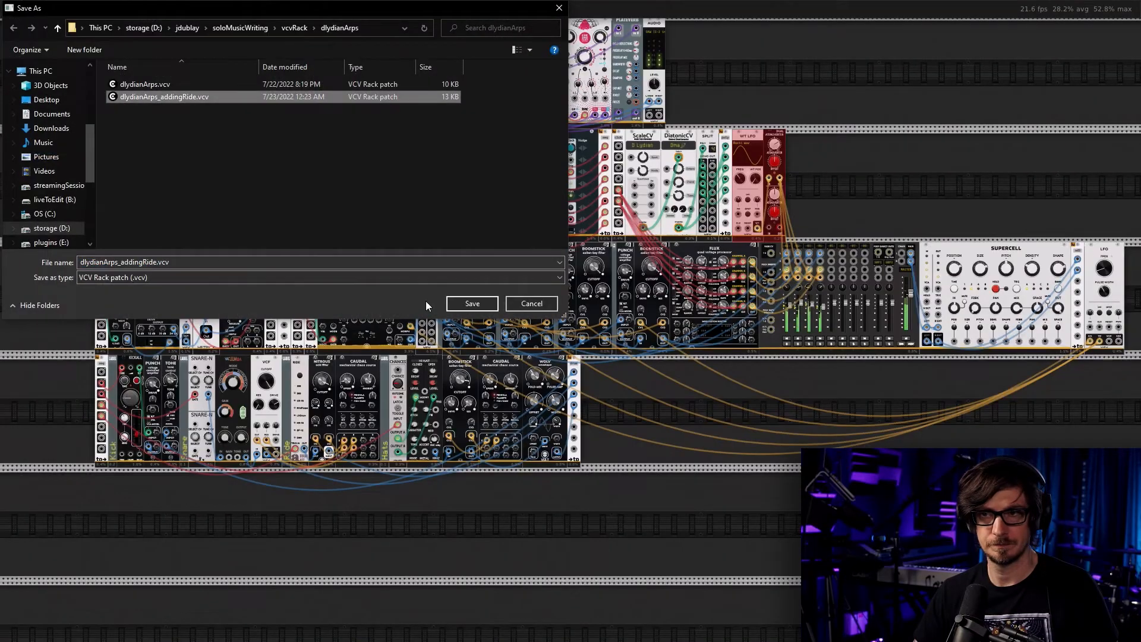
click(473, 307)
click(609, 326)
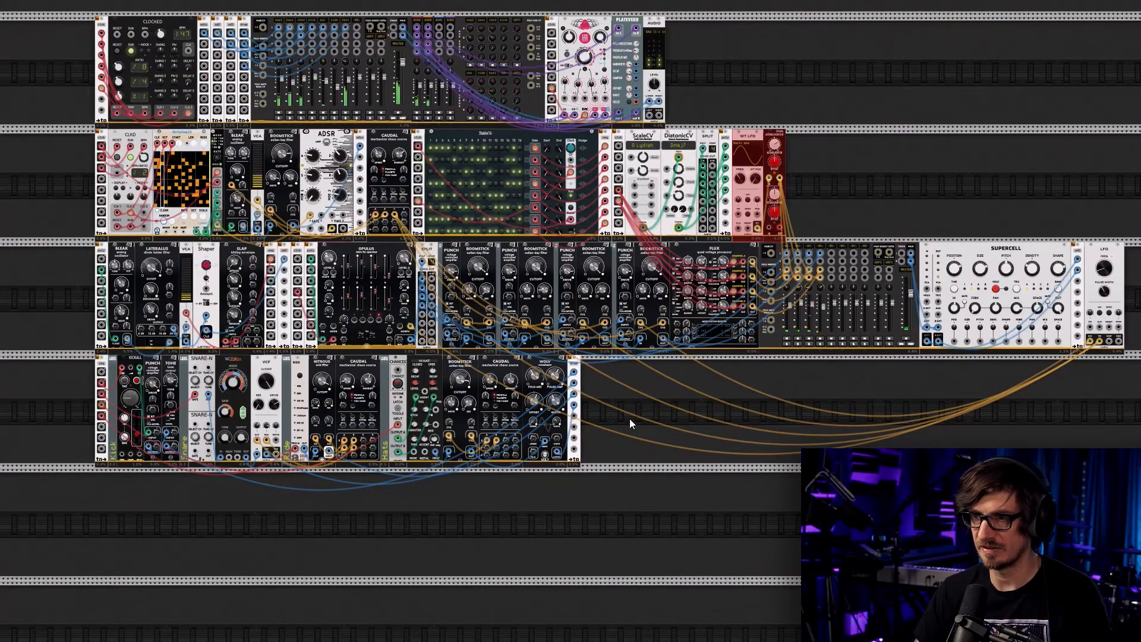
scroll(696, 434, up, 3)
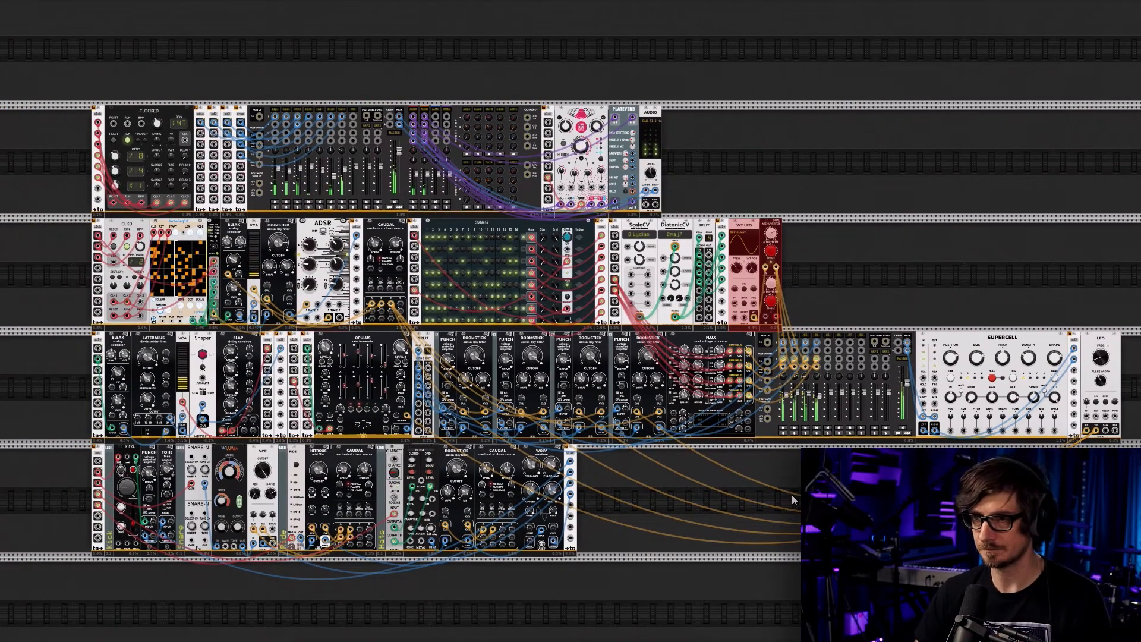
scroll(791, 494, up, 2)
scroll(790, 493, down, 3)
scroll(791, 493, up, 1)
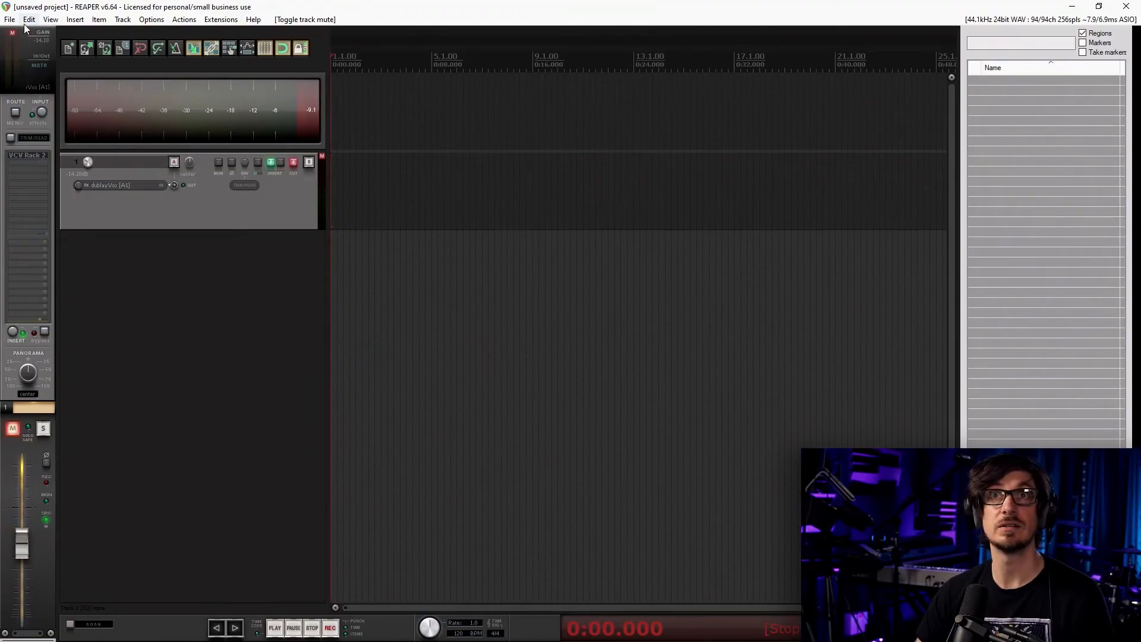
In REAPER, open the recent project evolvePad_bass&Drumm.rpp and discard the unsaved project
click(10, 19)
mouse_move(47, 142)
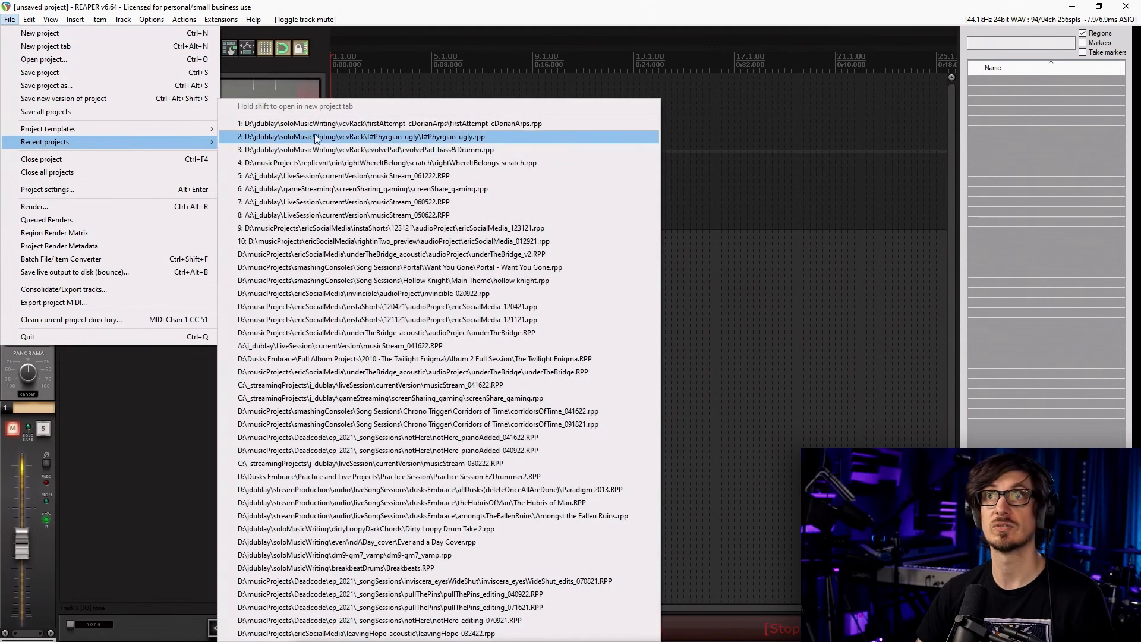
click(346, 157)
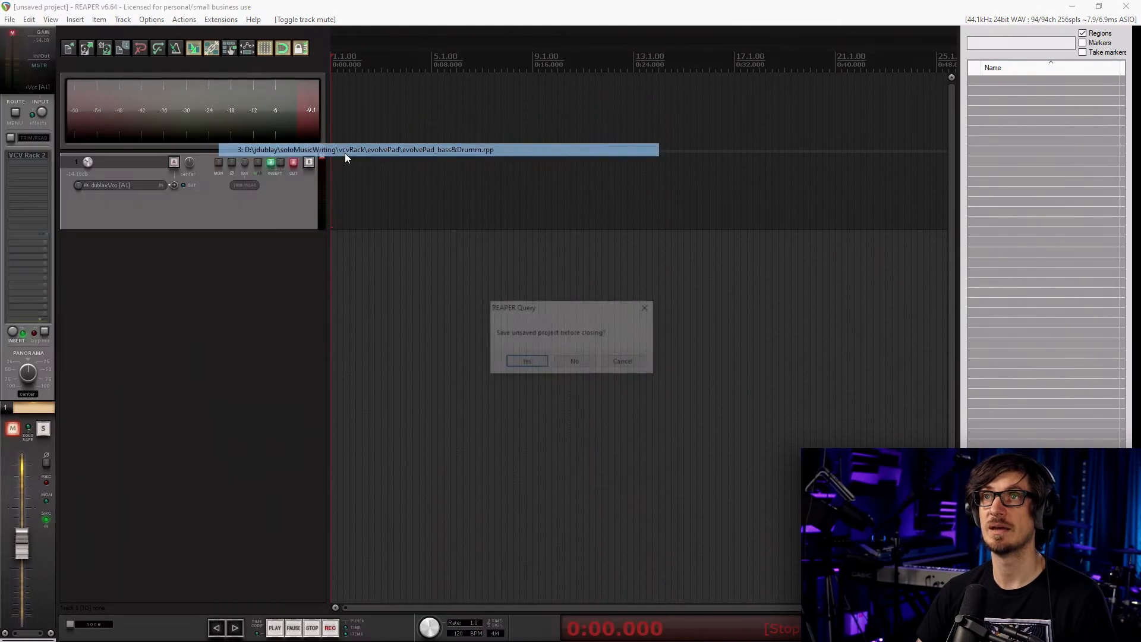
click(575, 362)
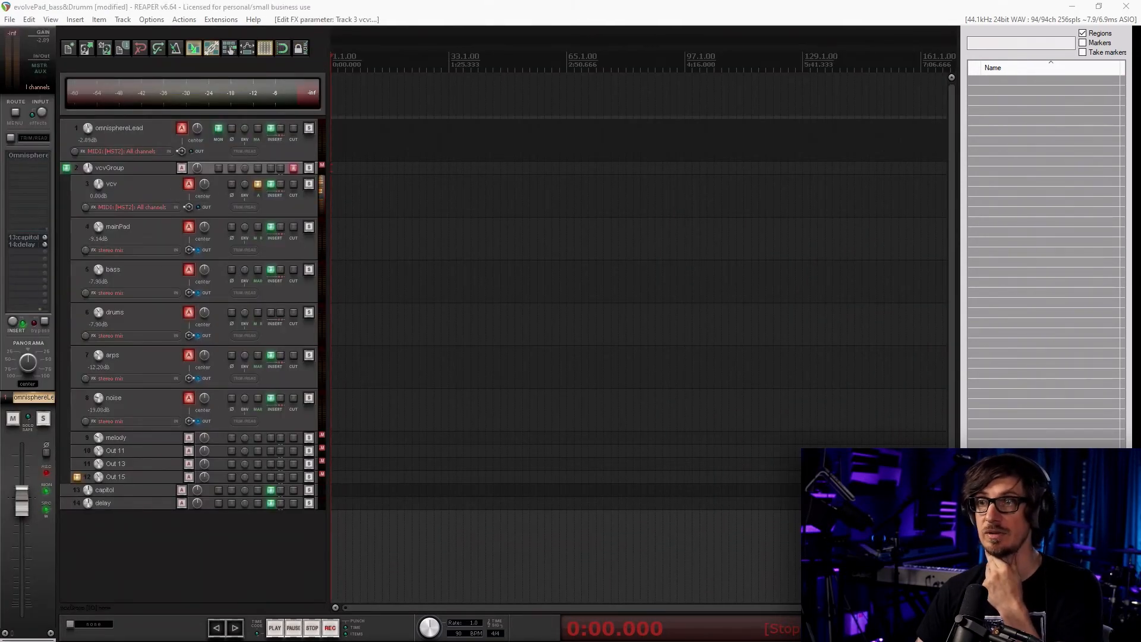
Unmute the vcvGroup track and raise its volume fader from the minimum to a normal listening level
click(119, 171)
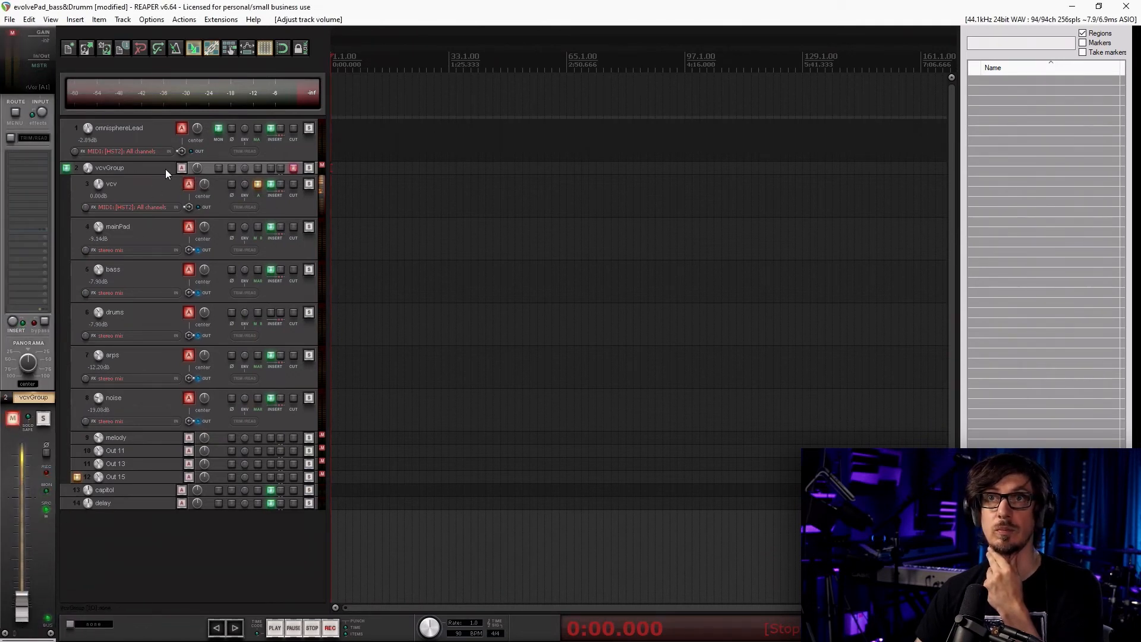
click(294, 169)
drag(24, 615, 23, 518)
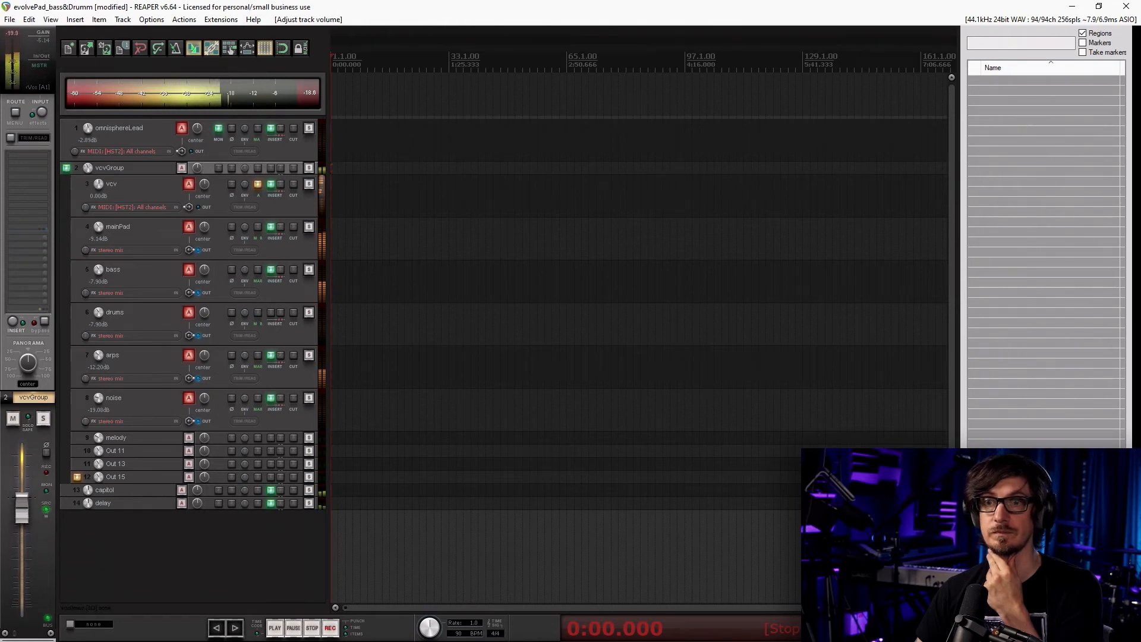
drag(26, 495, 23, 521)
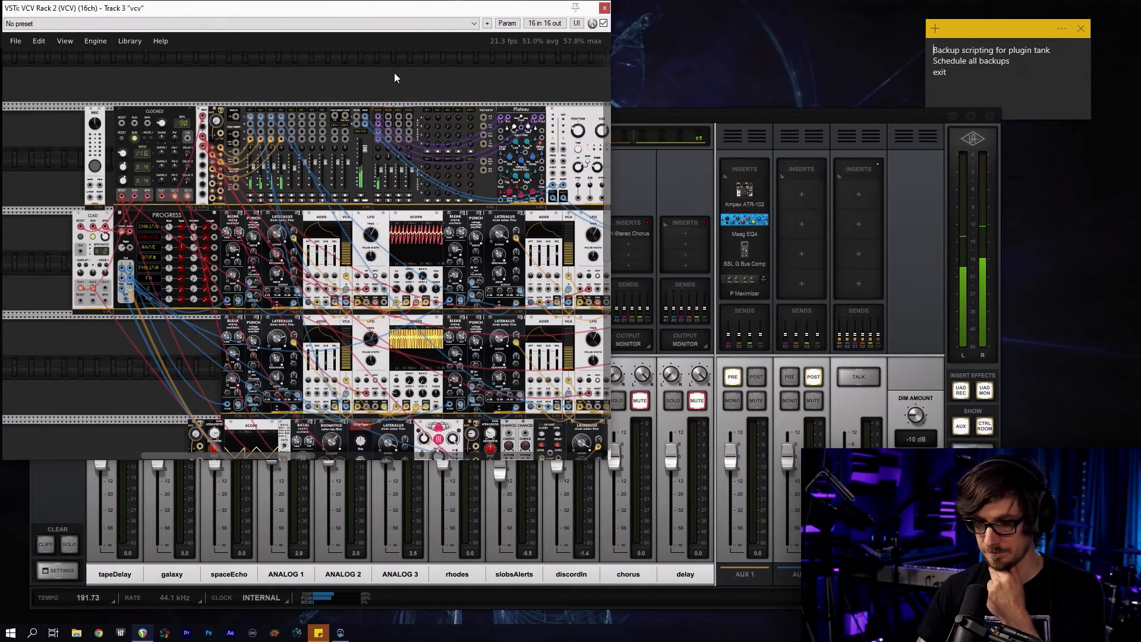
Show the track's VCV Rack plugin in full screen and examine the evolvePad patch's progression sequencer, voices and mixers
key(F11)
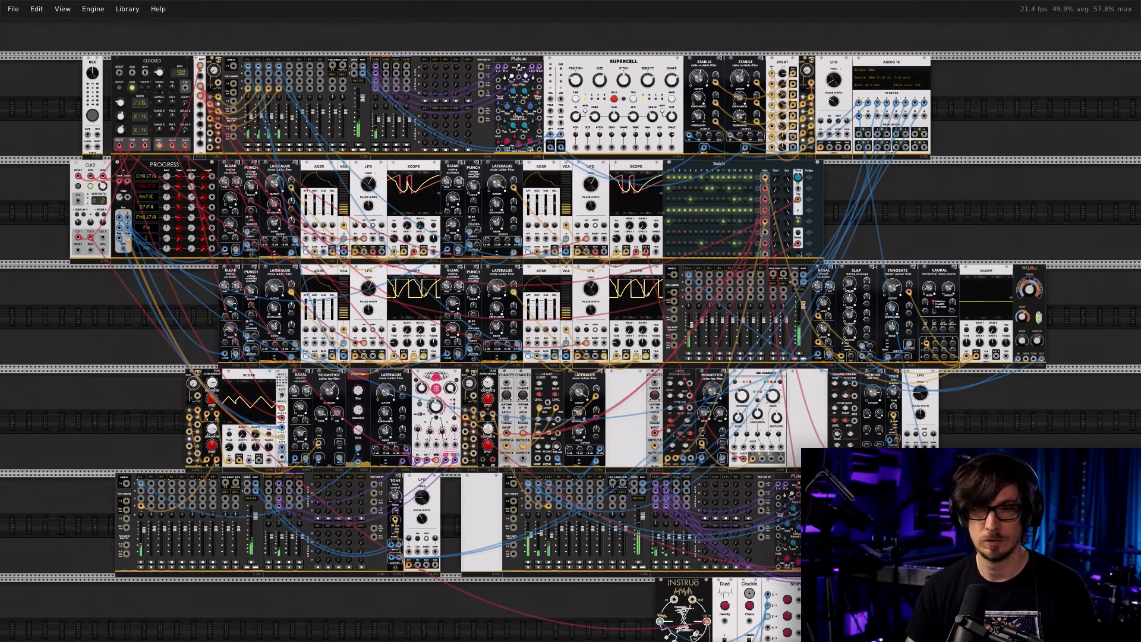
key(F11)
scroll(269, 94, up, 8)
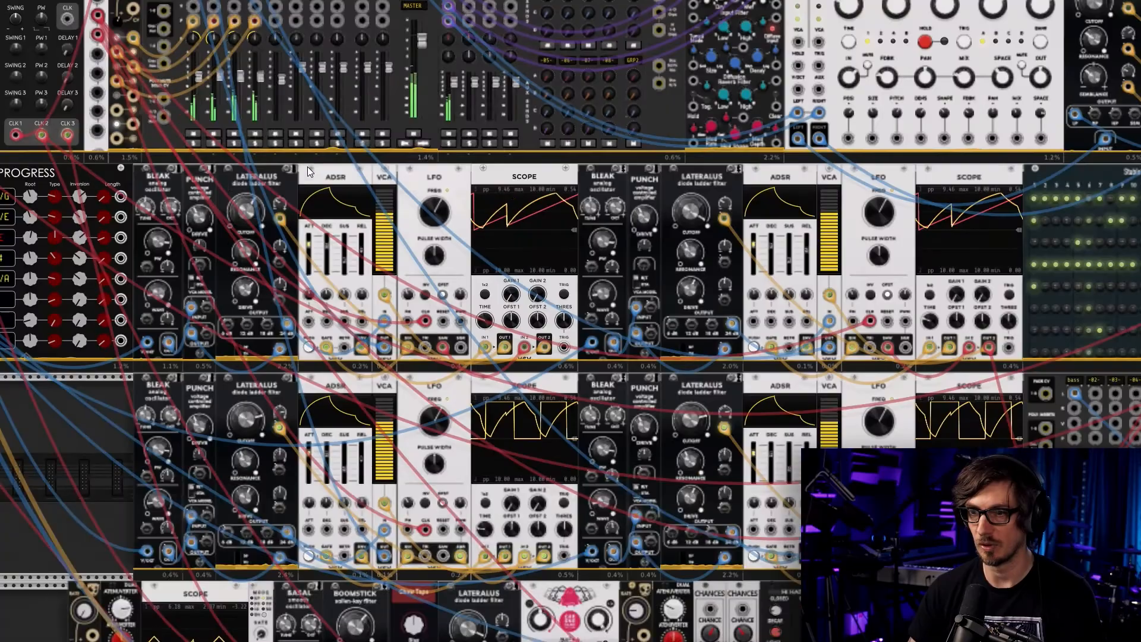
drag(267, 228, 598, 324)
drag(466, 315, 347, 199)
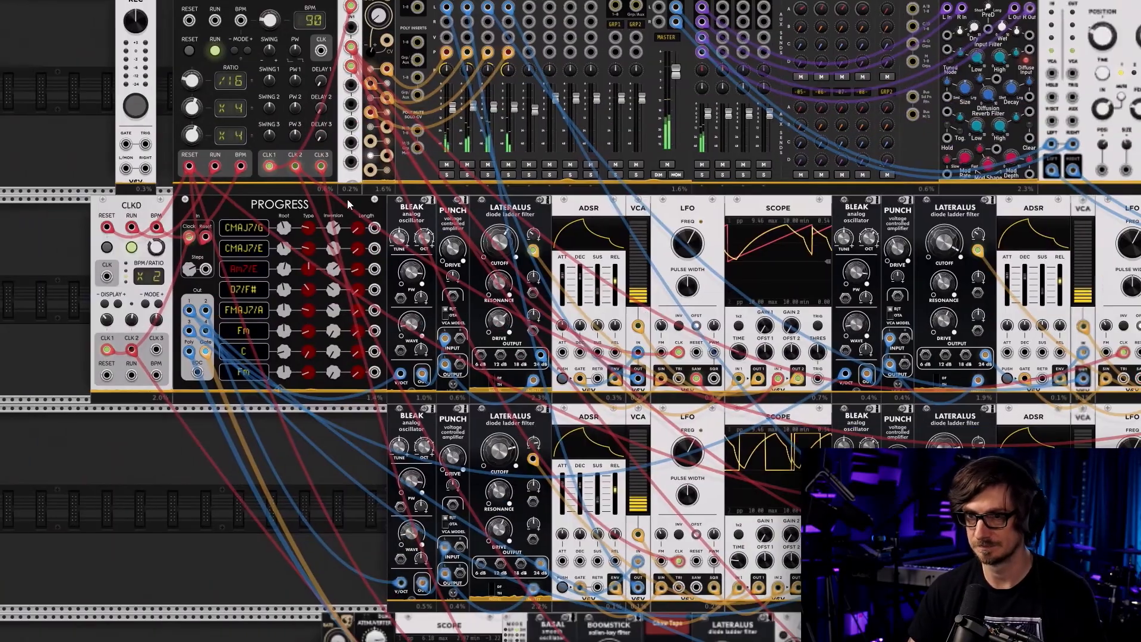
drag(683, 453, 324, 195)
scroll(600, 277, down, 8)
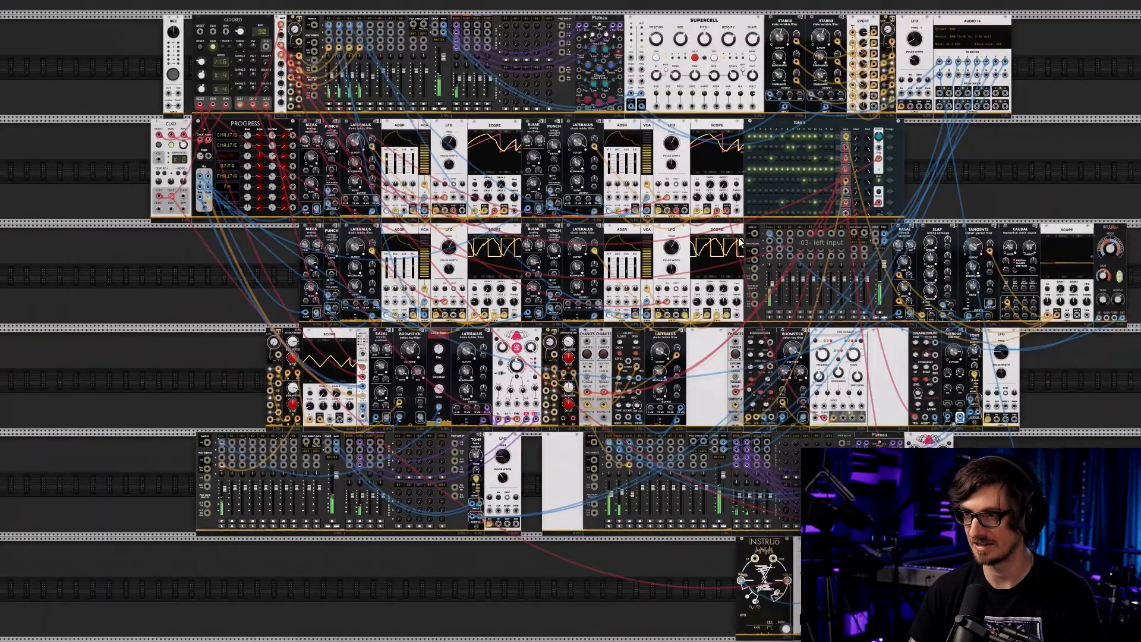
Shift the whole group of noise modules, starting with the Instruō module, further left along its rack row and deselect it
drag(738, 239, 648, 245)
scroll(650, 247, down, 1)
scroll(650, 247, up, 1)
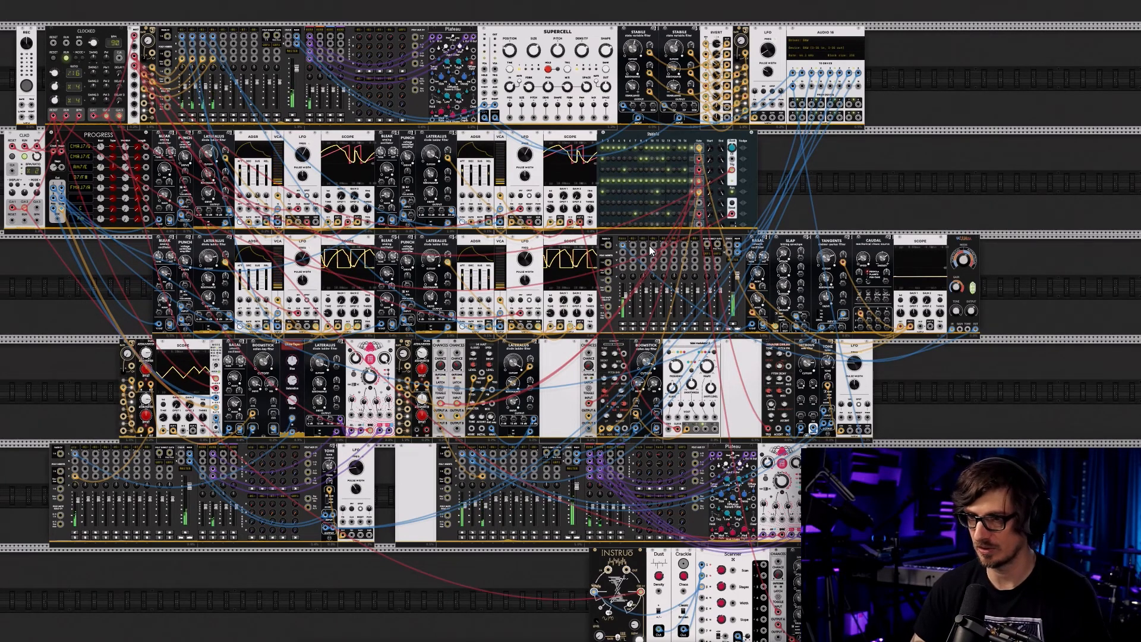
drag(880, 624, 475, 566)
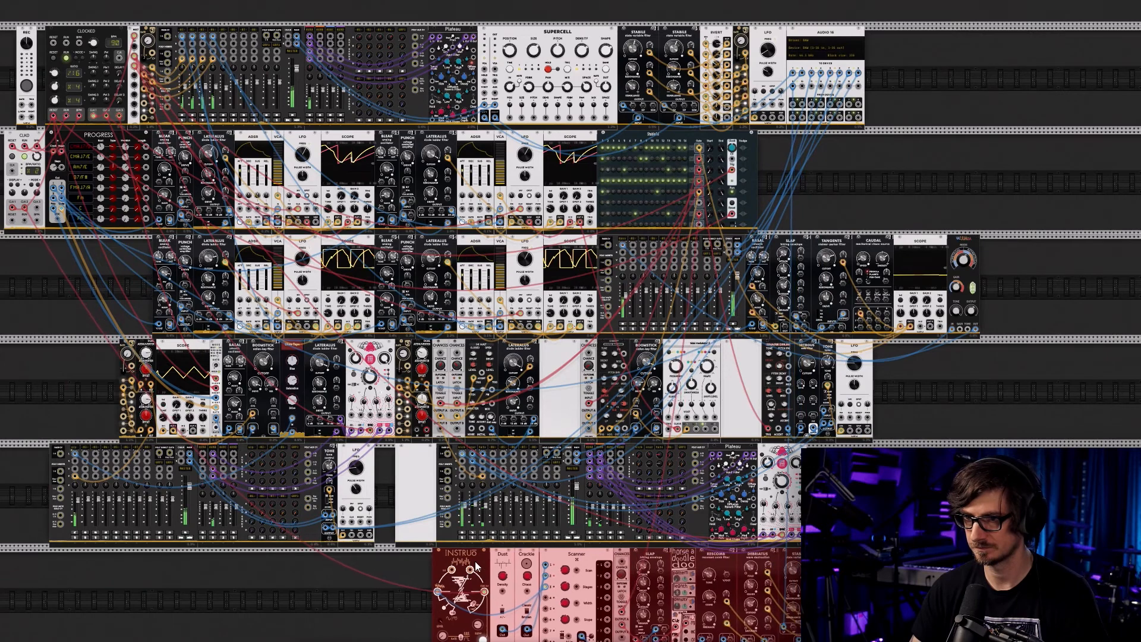
click(392, 594)
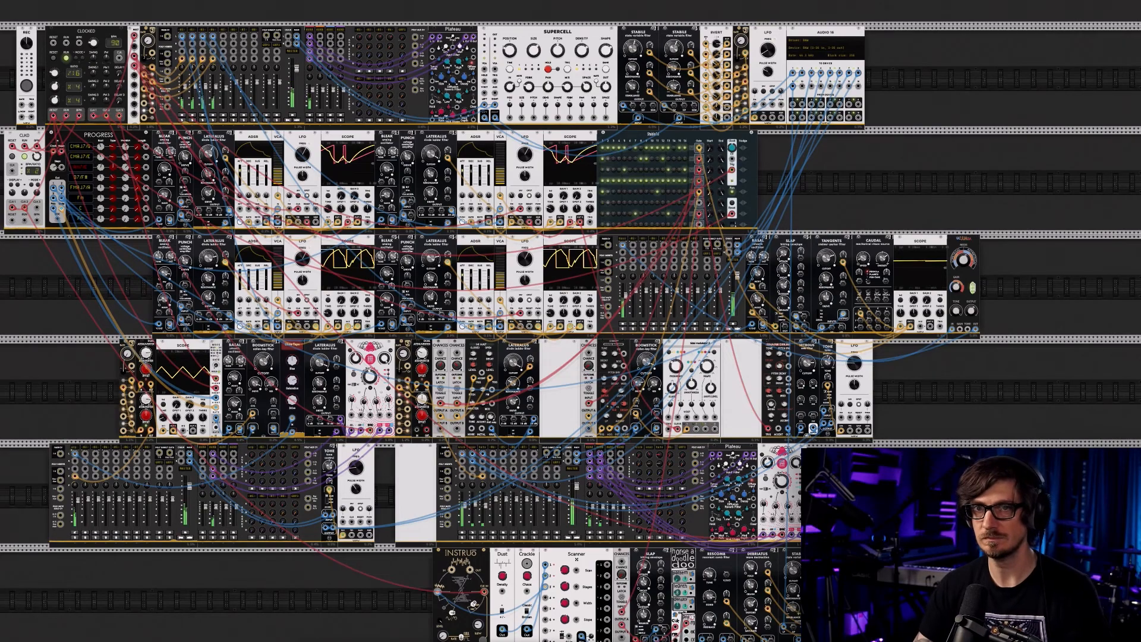
Darken the rack by setting the room brightness to 17.9% and the light bloom to 34.1%
click(63, 9)
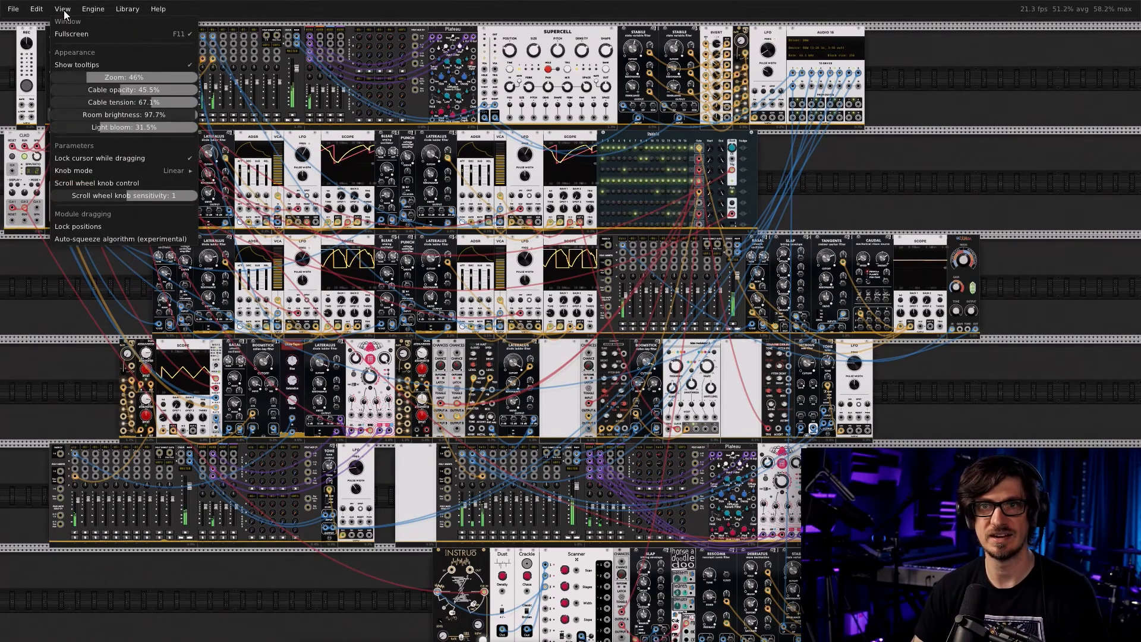
drag(165, 116, 106, 134)
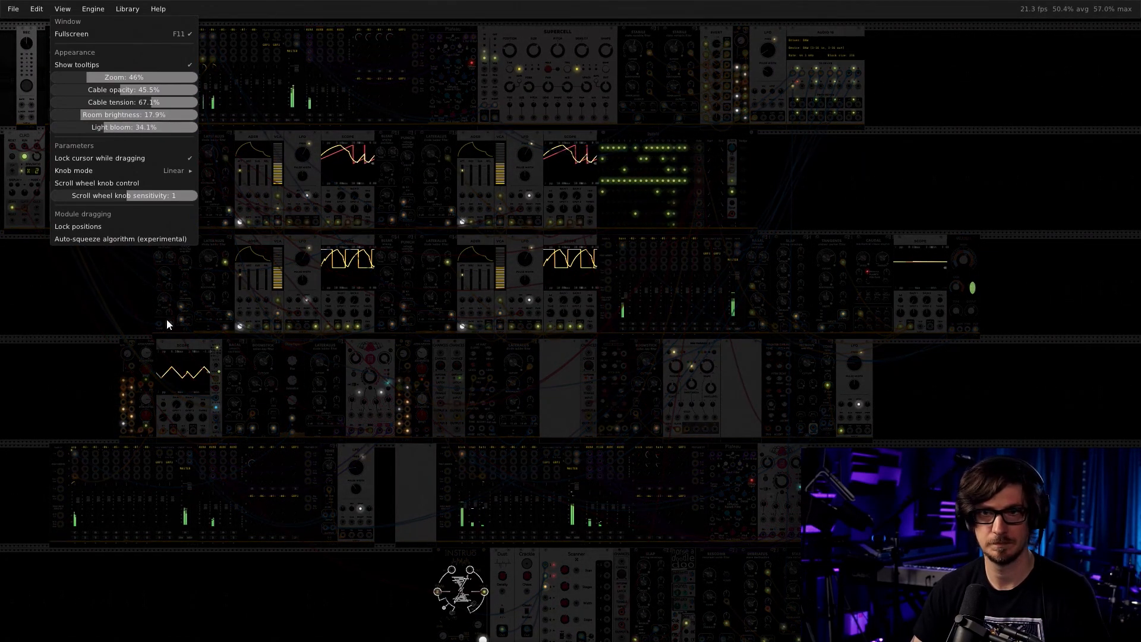
click(112, 285)
drag(112, 284, 142, 271)
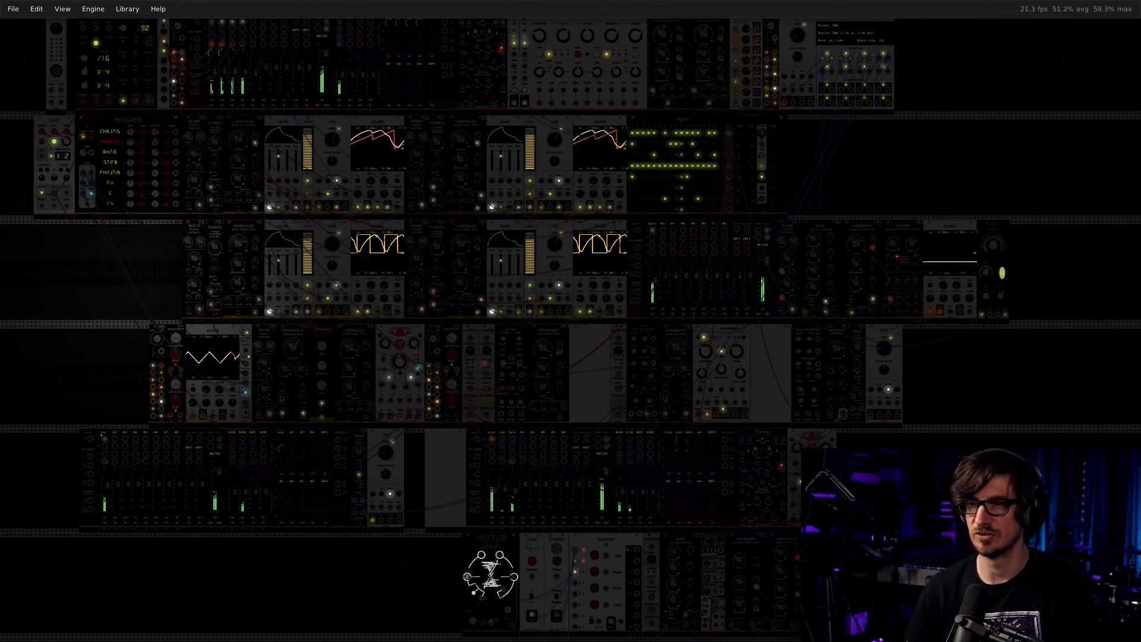
Set the room brightness to 100% and the light bloom to 15.5%
click(13, 9)
mouse_move(70, 14)
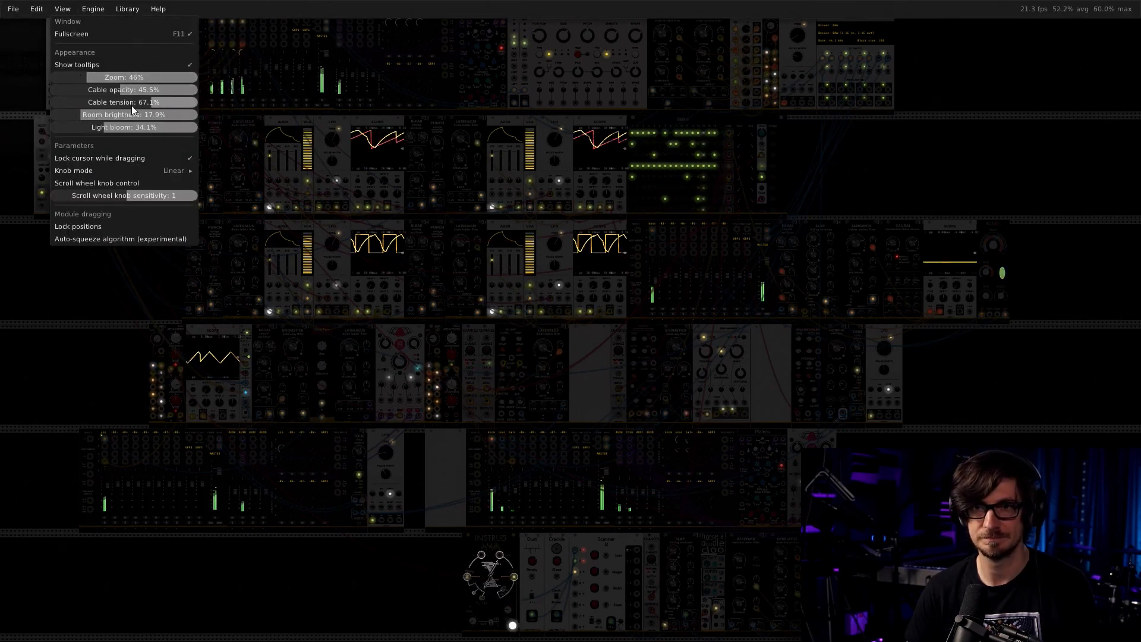
drag(130, 115, 198, 115)
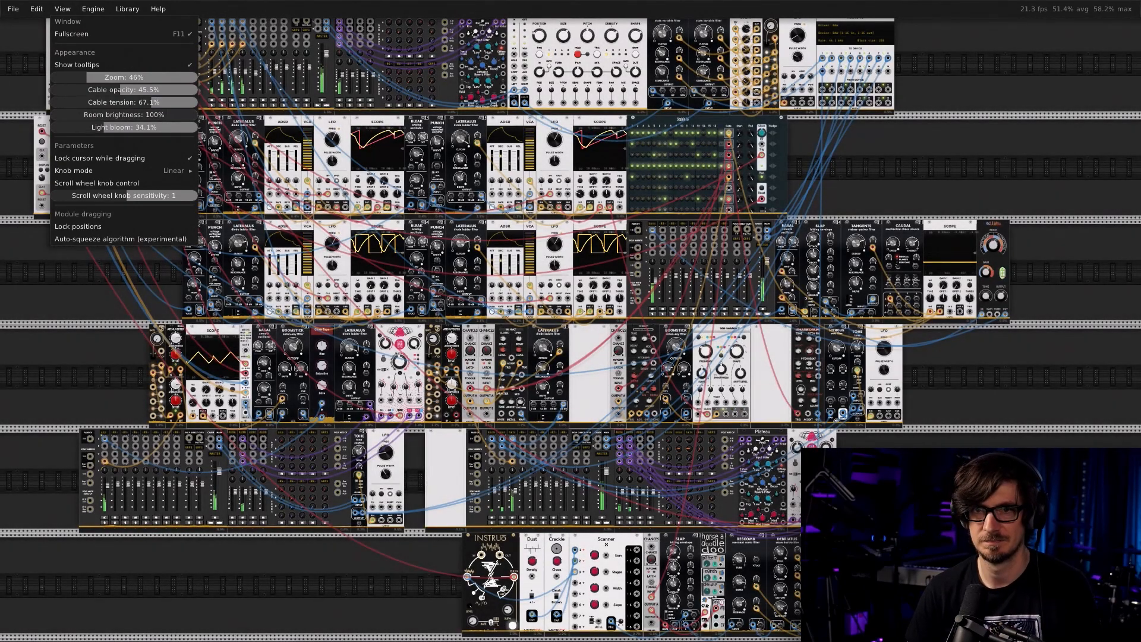
drag(109, 128, 81, 127)
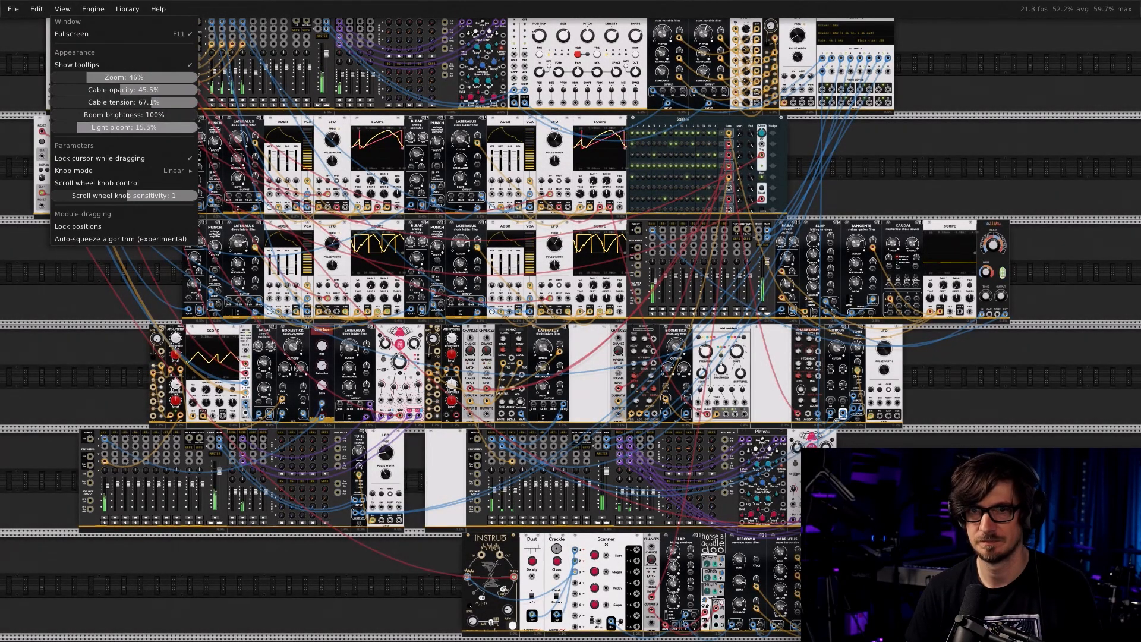
click(38, 160)
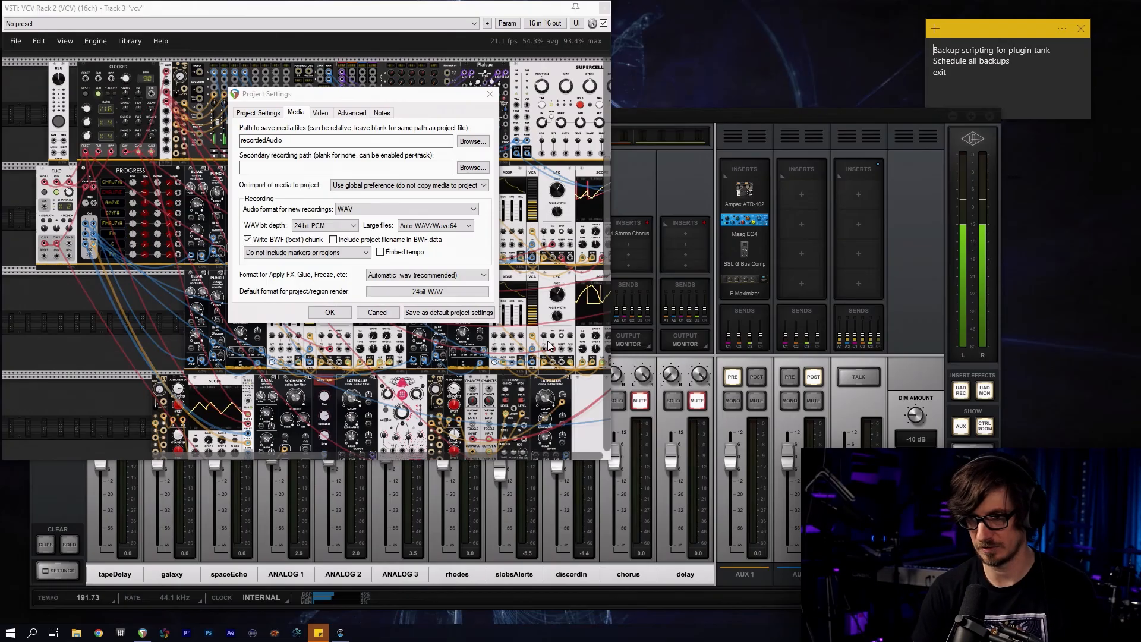
Close the Project Settings dialog without applying any changes
click(491, 93)
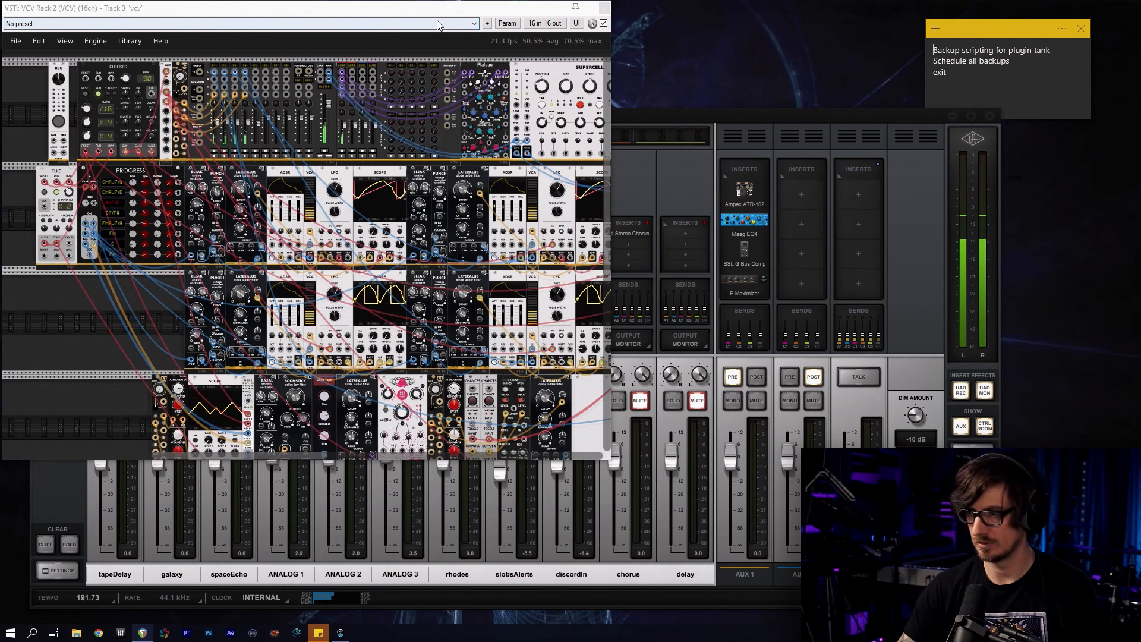